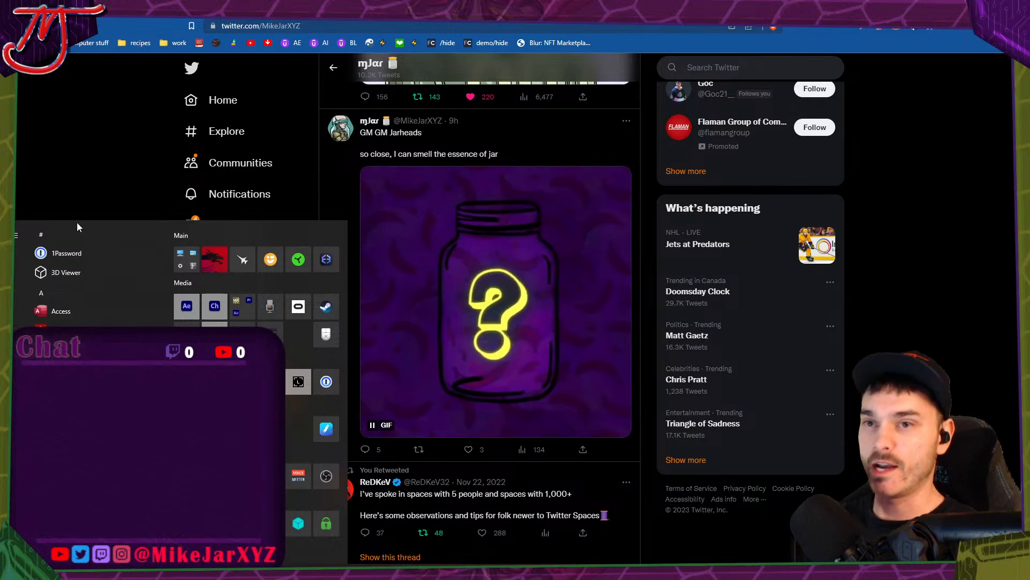
Switch to Adobe Audition and open the recent session diagolon-banking.sesx.
left_click(243, 306)
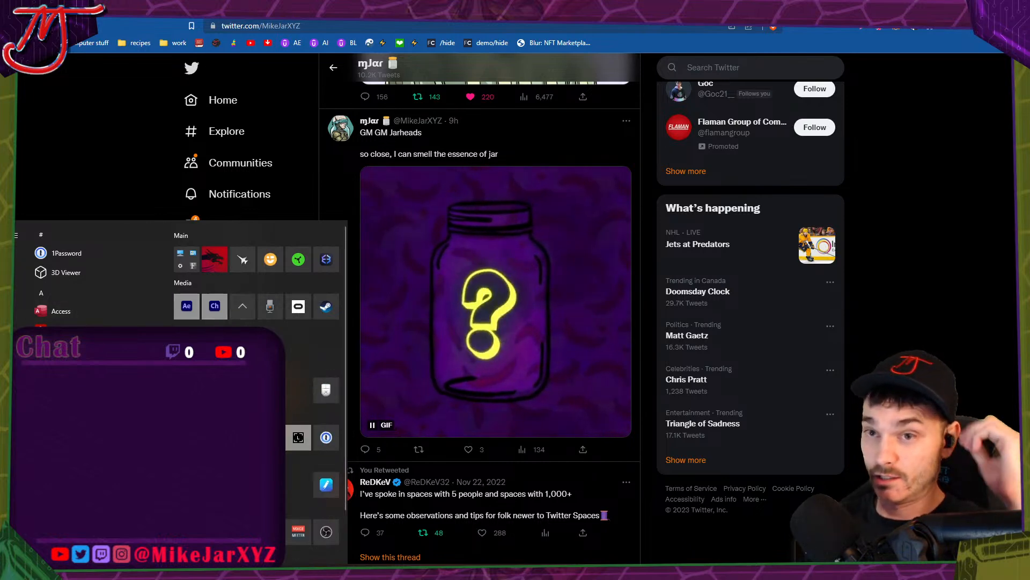
left_click(215, 342)
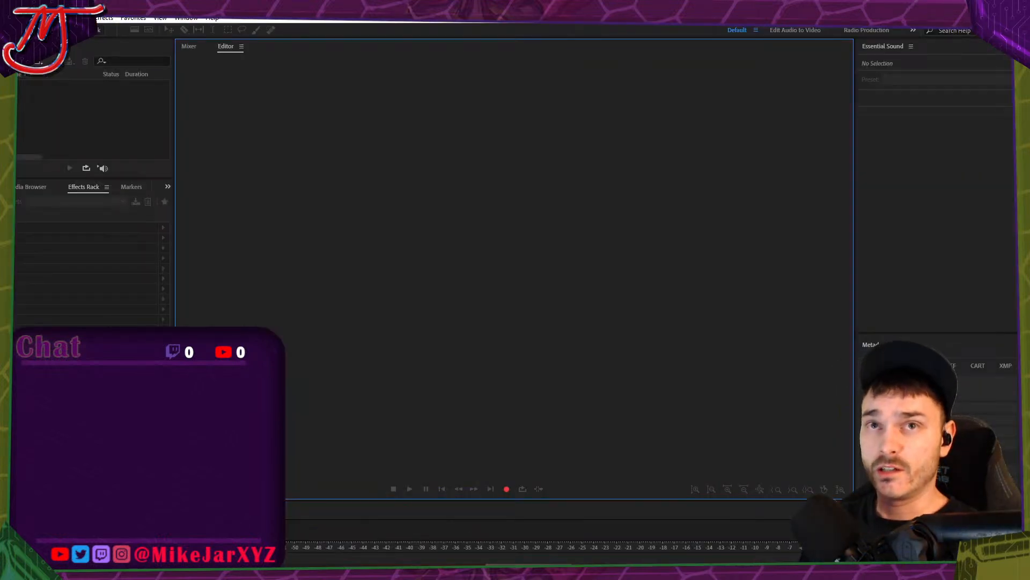
left_click(10, 18)
mouse_move(51, 65)
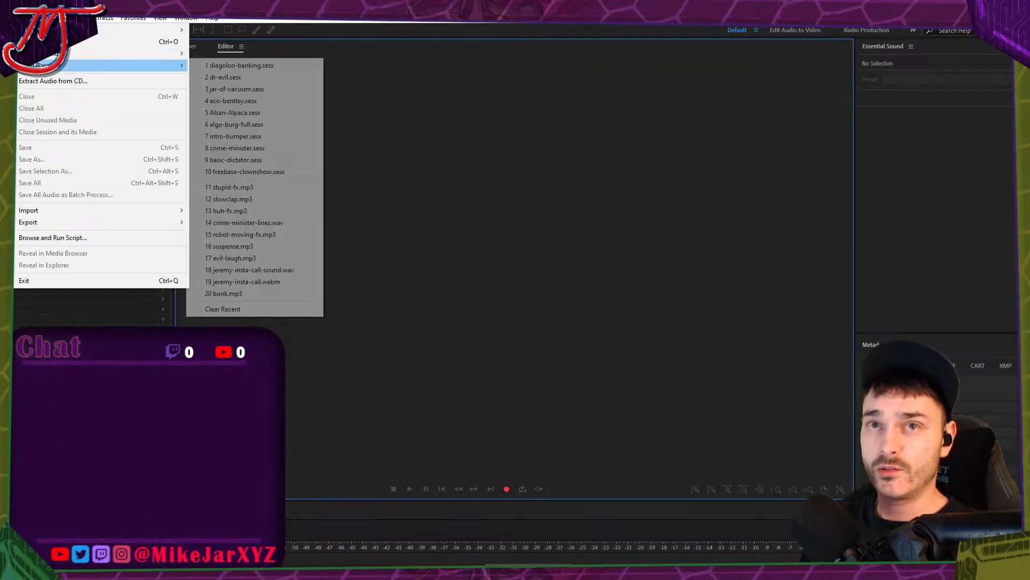
left_click(220, 65)
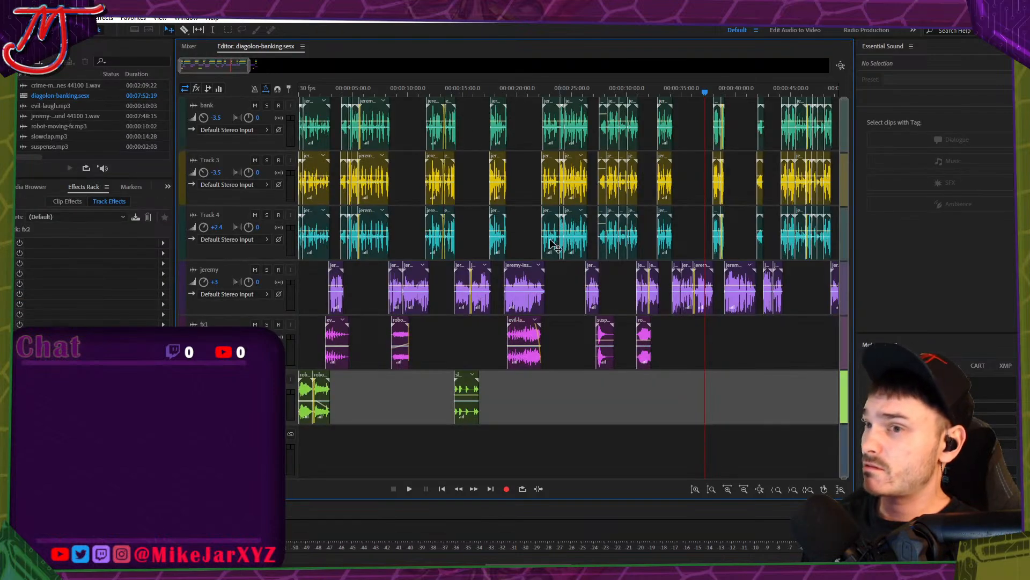
Play the opening seconds of the full multitrack mix from the start of the session.
left_click_drag(310, 92, 289, 91)
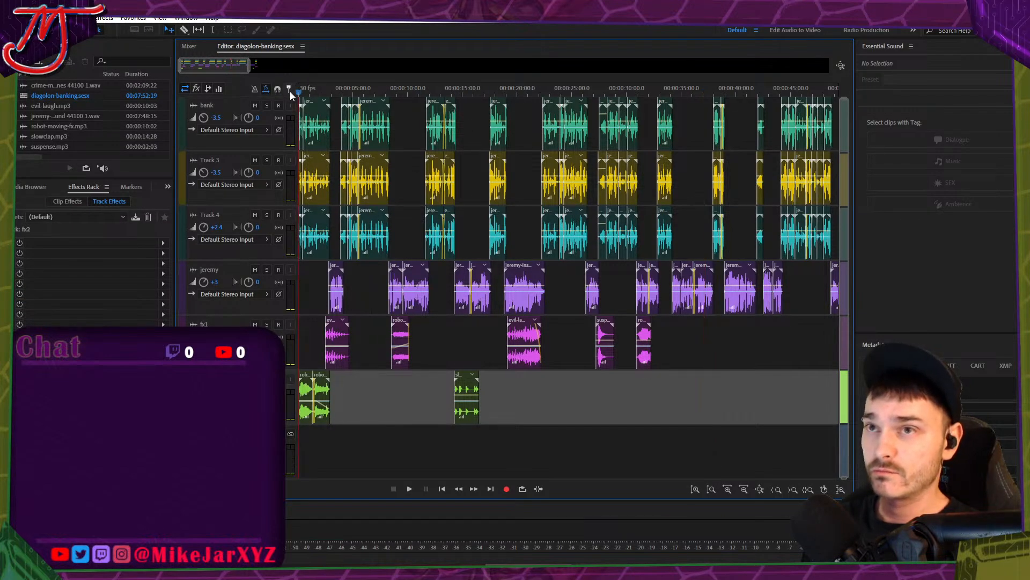
key("space")
key("space")
key("alt+Tab")
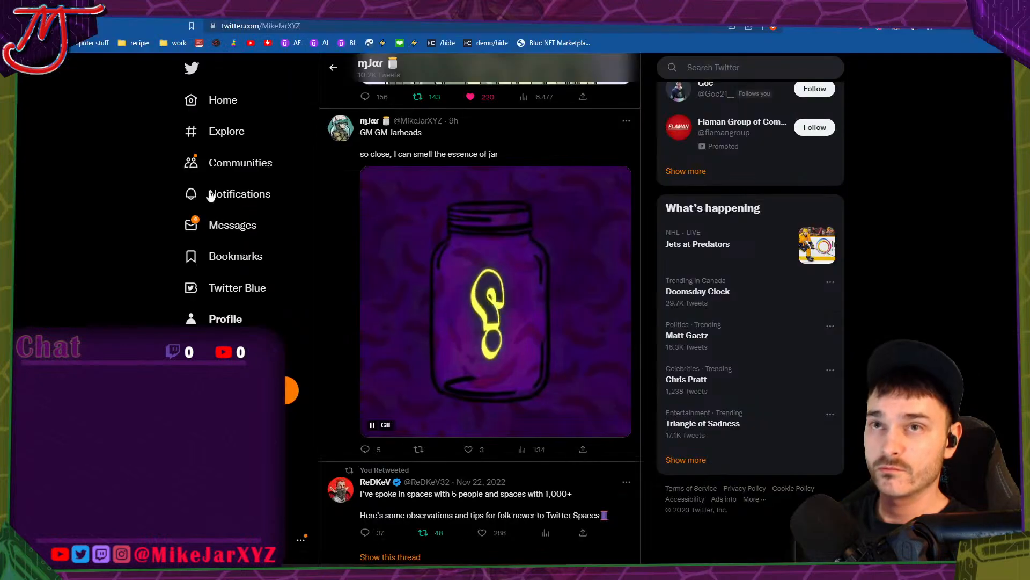
key("alt+Tab")
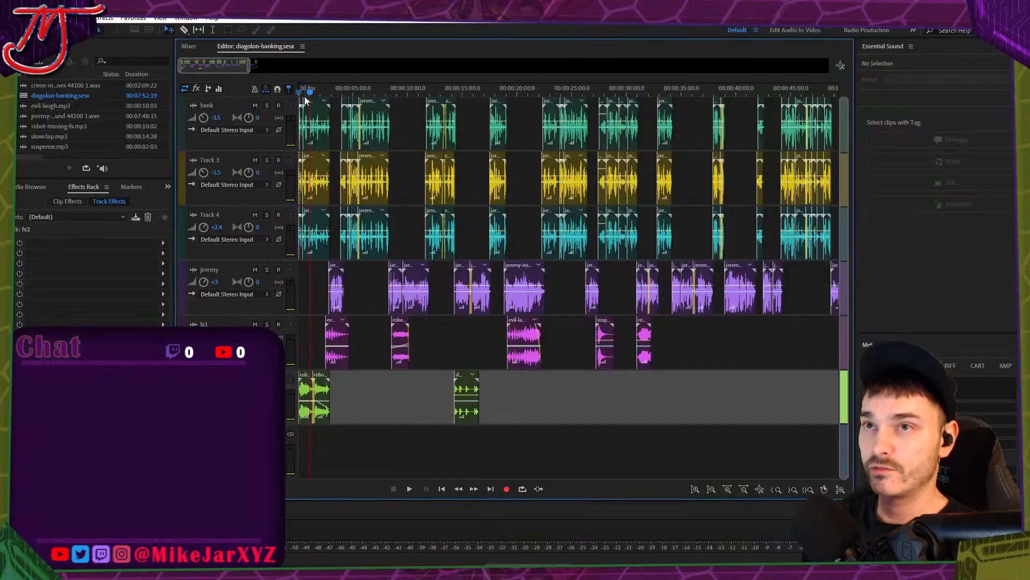
scroll(213, 79, "down", 2)
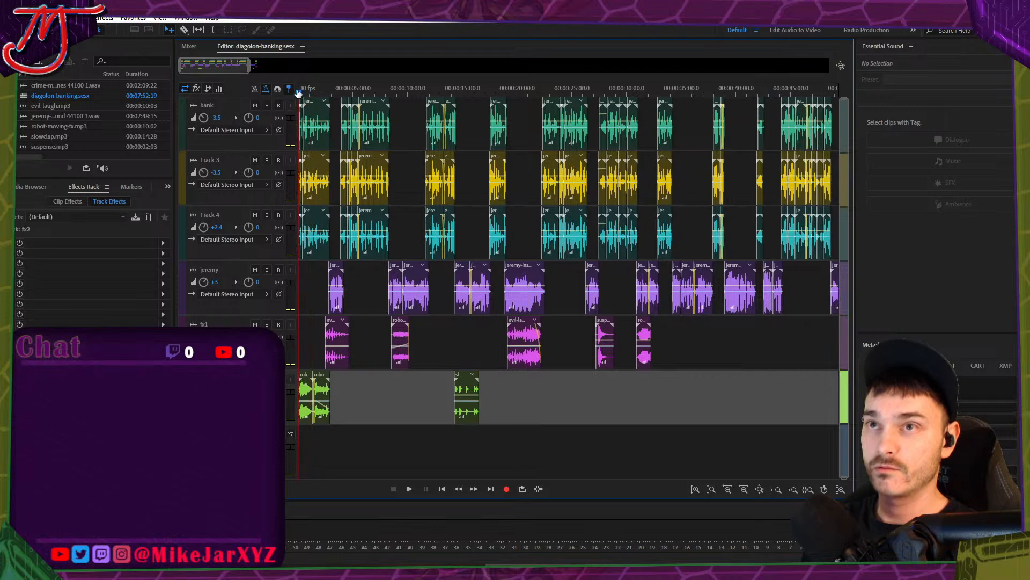
key("space")
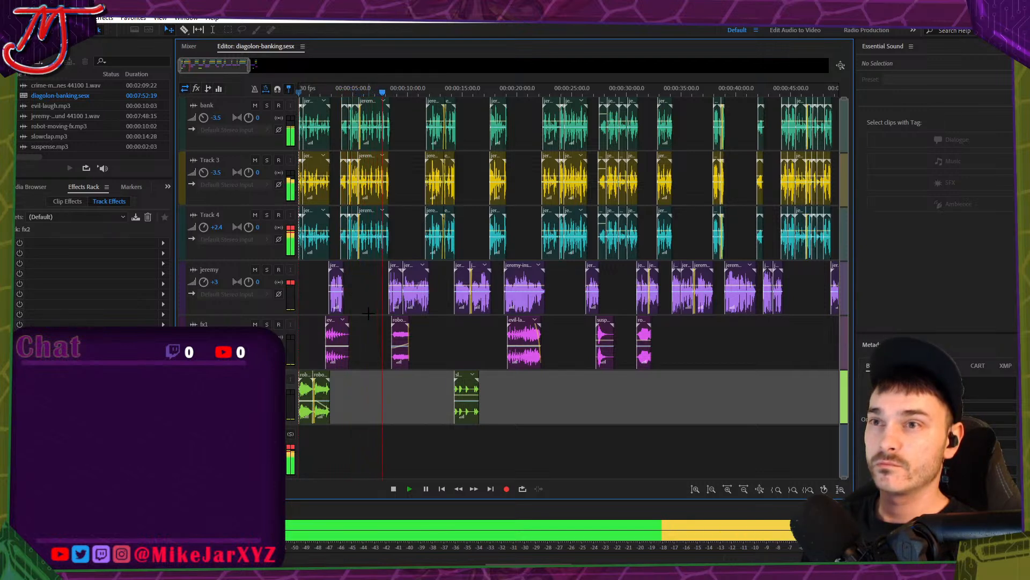
key("space")
left_click(300, 87)
key("space")
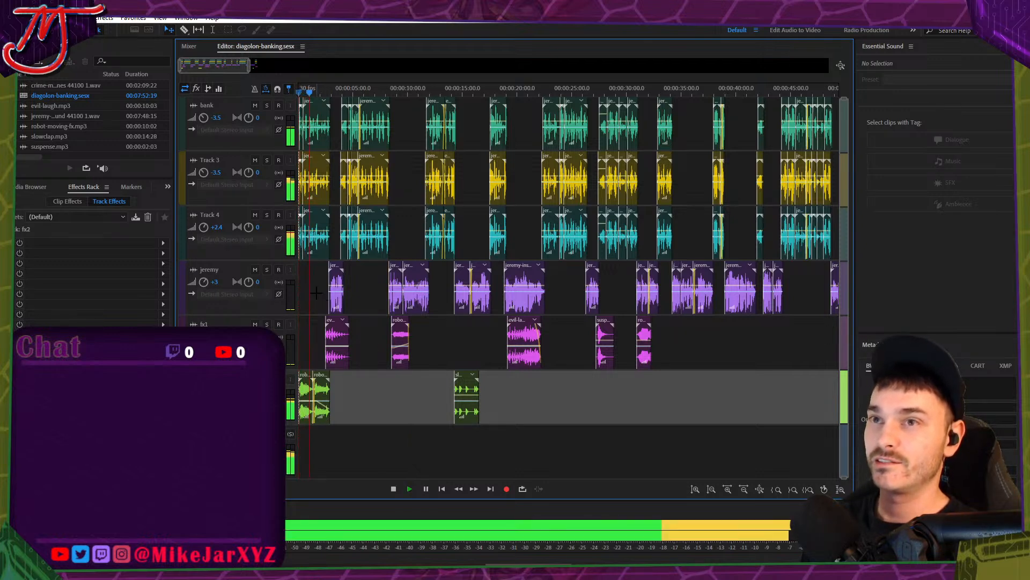
key("space")
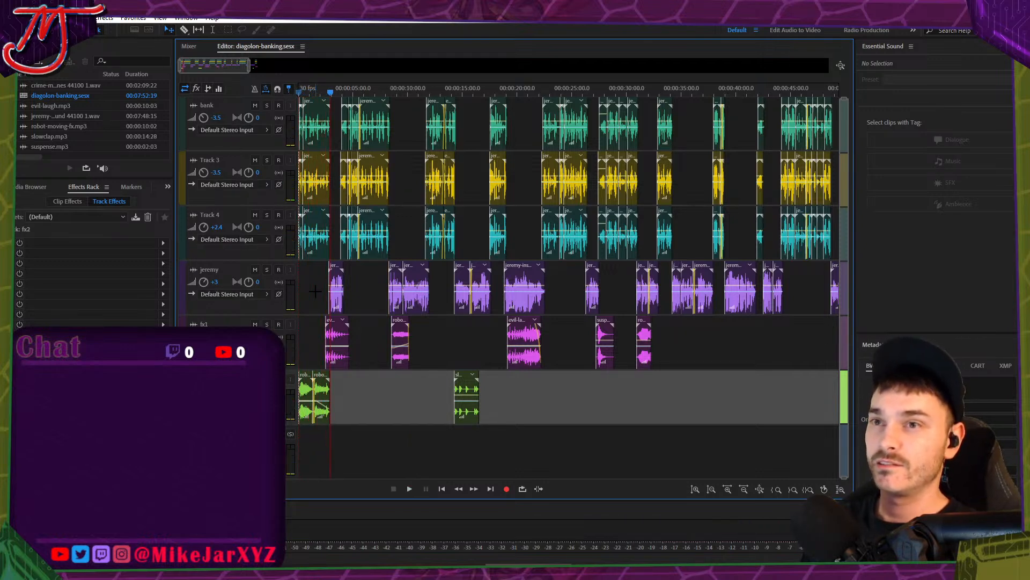
Solo Track 4 and listen to its first clip on its own.
left_click(325, 228)
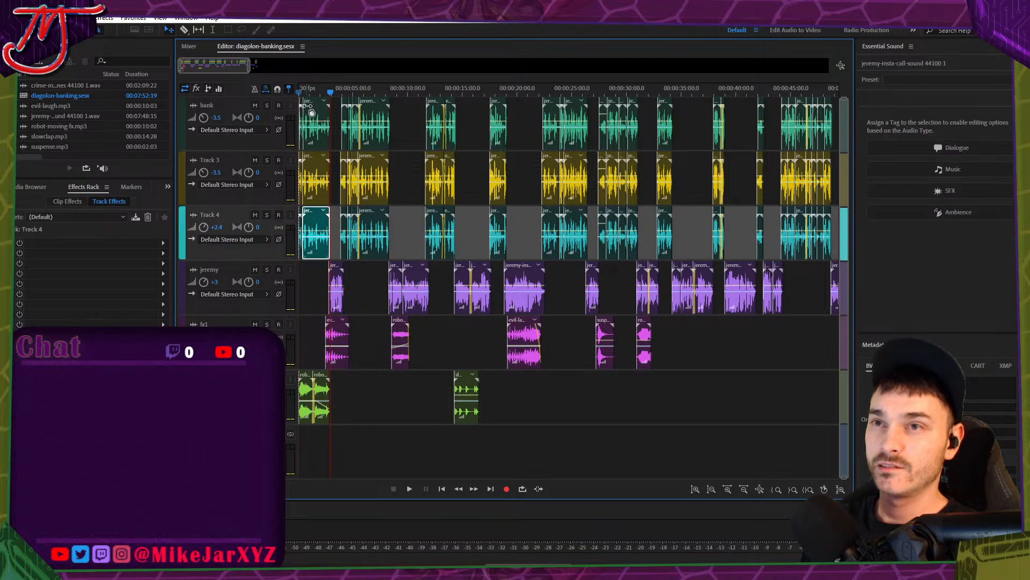
key("space")
left_click(267, 215)
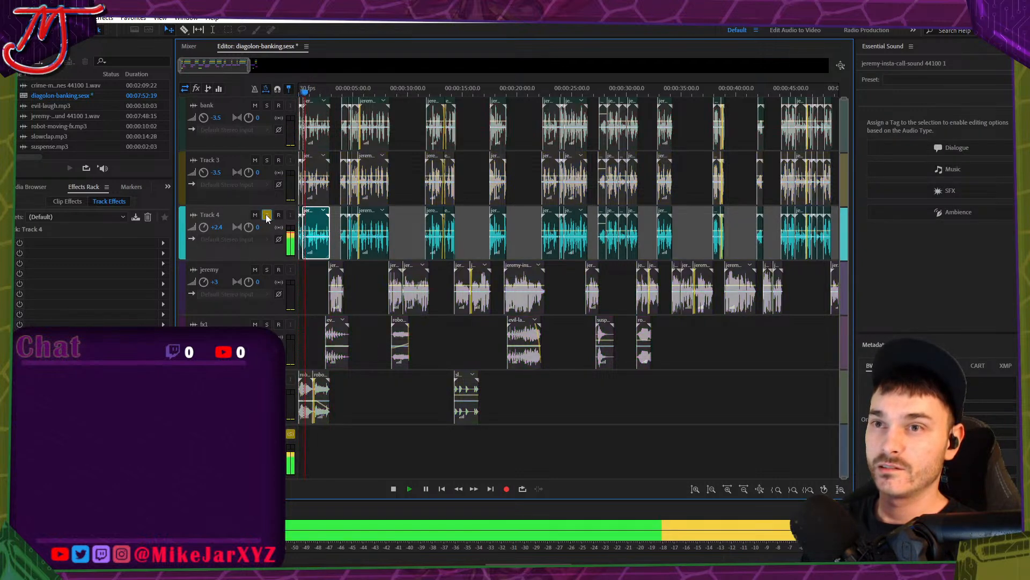
key("space")
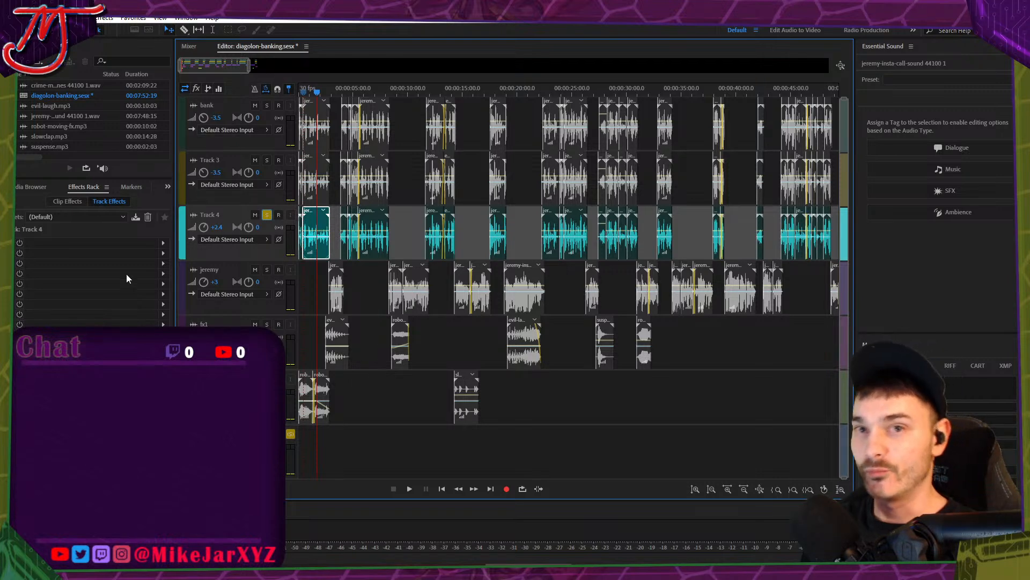
Apply the Podcast Voice rack preset to Track 4's track effects and preview the soloed track.
left_click(108, 219)
left_click(105, 225)
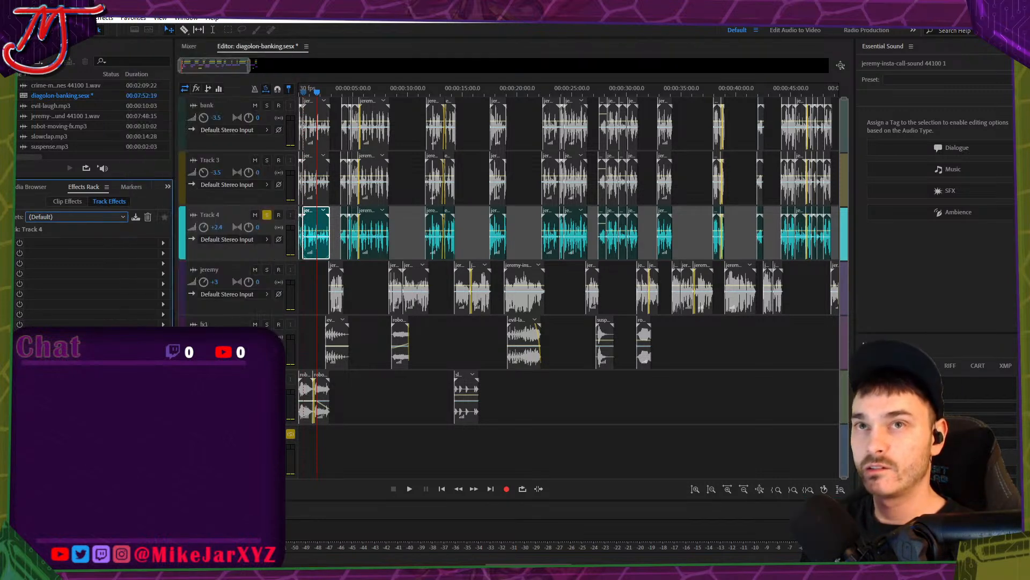
left_click(133, 18)
mouse_move(106, 18)
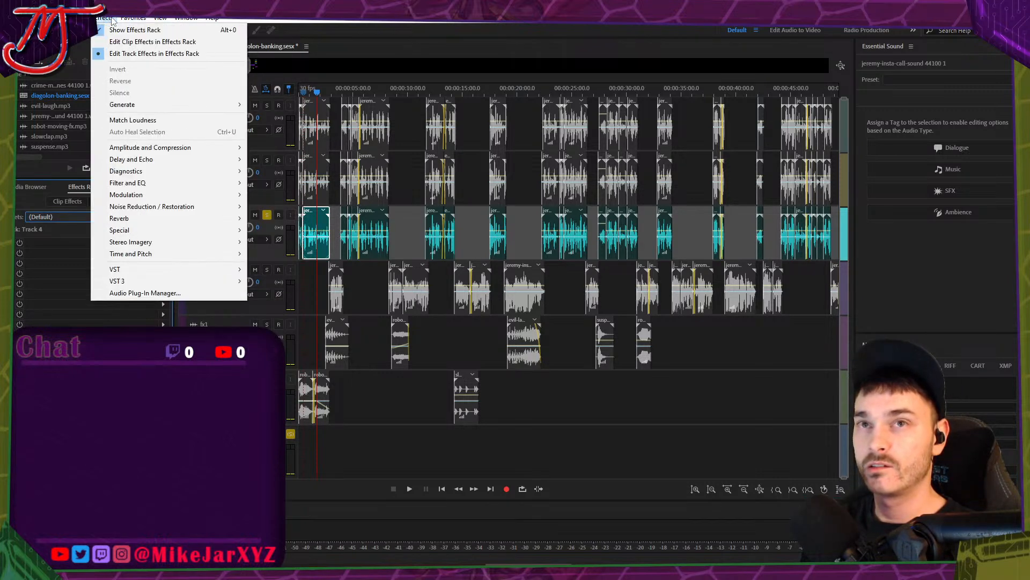
left_click(79, 220)
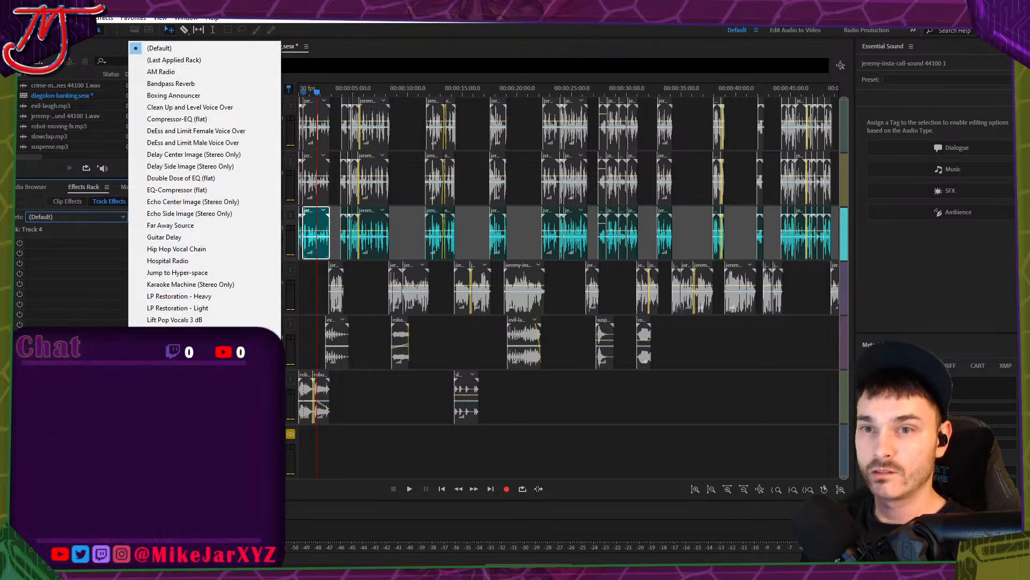
left_click(201, 368)
key("space")
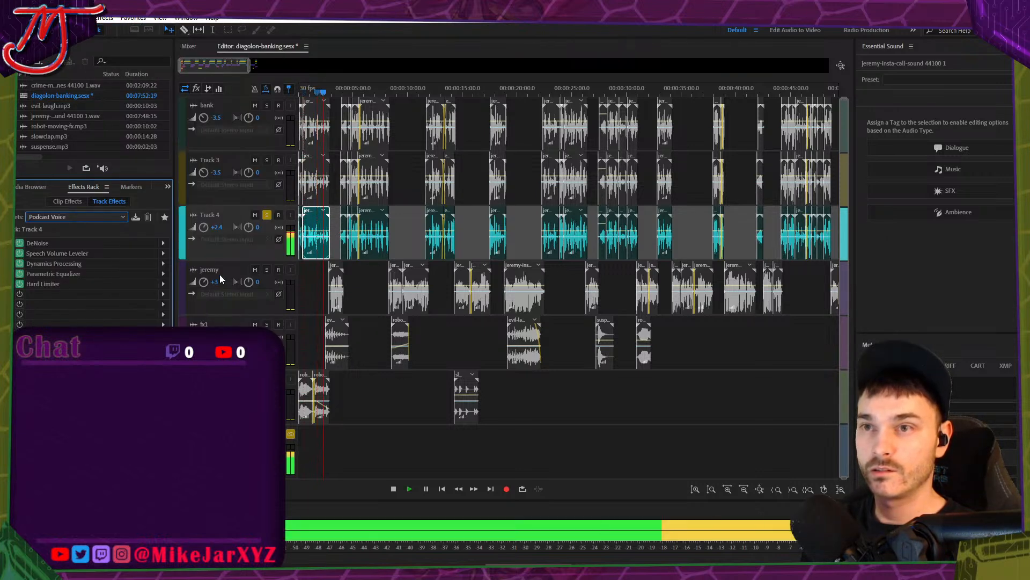
key("space")
Turn off solo on Track 4 and play the full mix from the session start.
left_click_drag(312, 85, 286, 91)
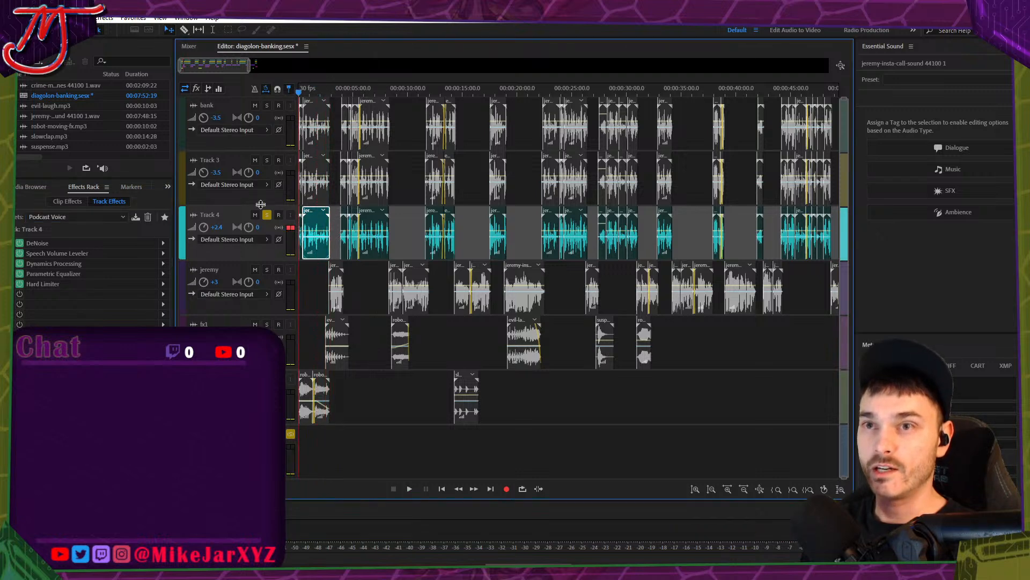
left_click(267, 215)
key("space")
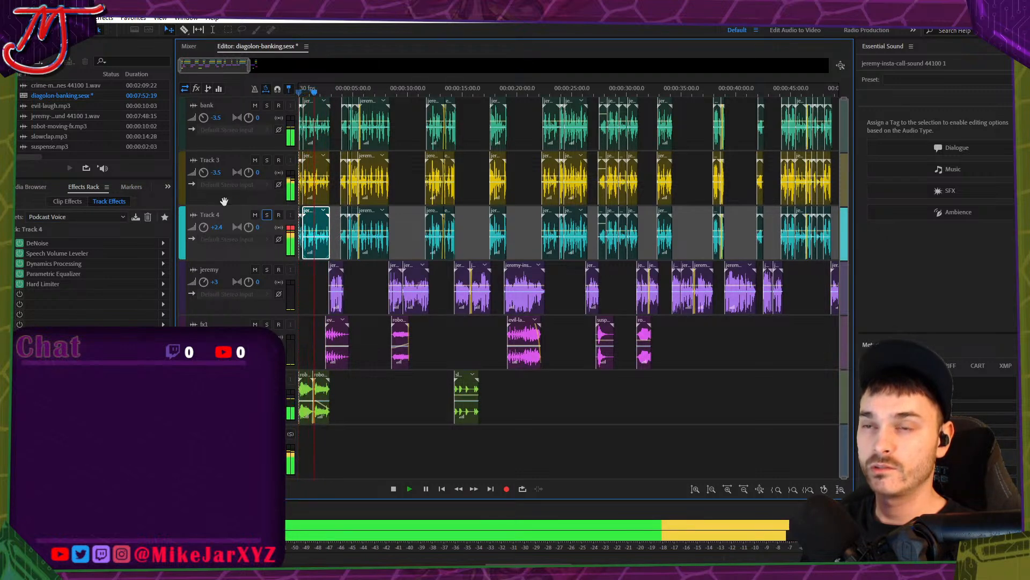
key("space")
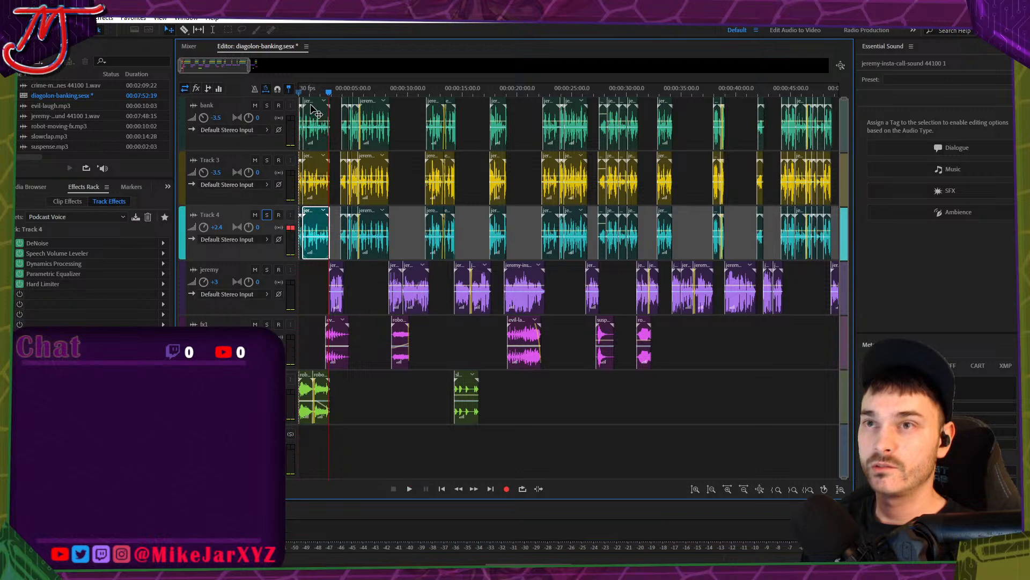
Listen to the opening of the bank track in solo, then turn its solo off.
left_click(290, 110)
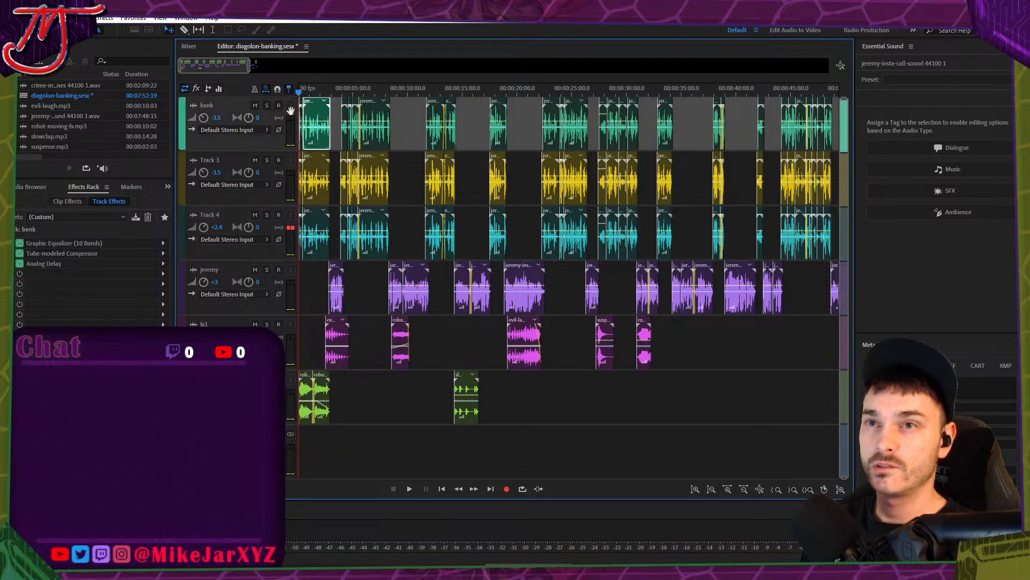
left_click(267, 106)
key("space")
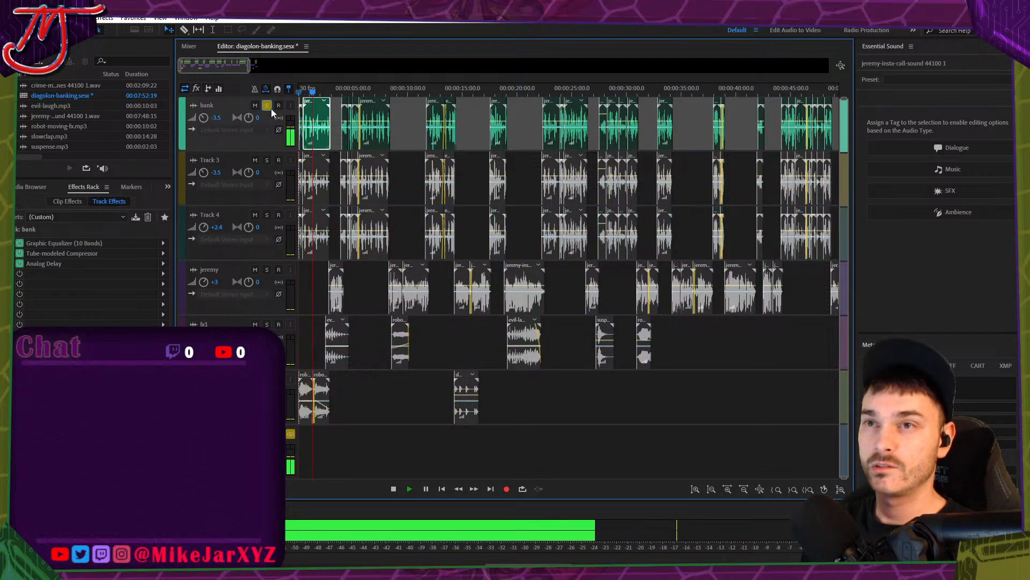
key("space")
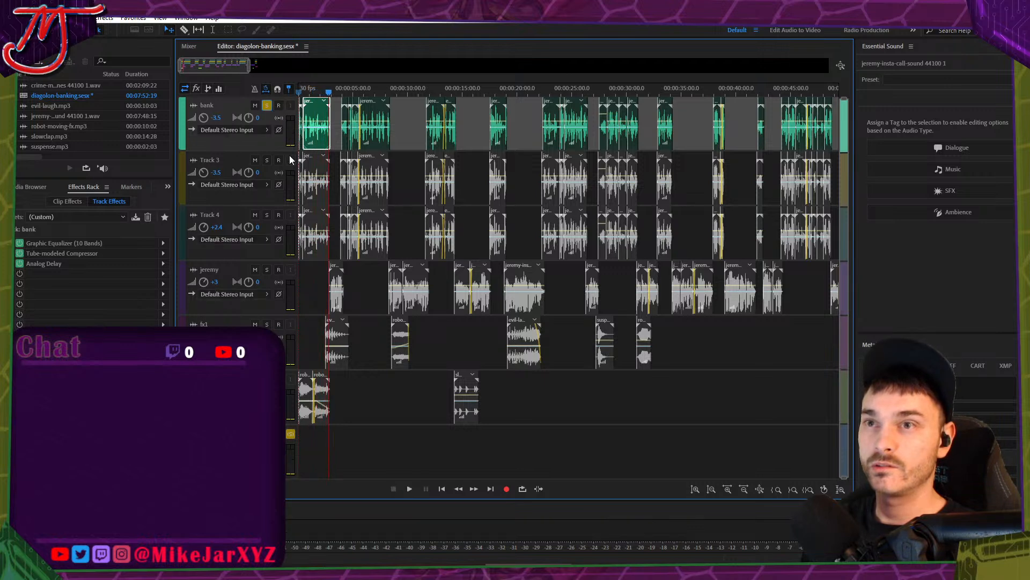
left_click(267, 106)
Solo Track 3 and play a few seconds of its voice clips.
left_click(267, 160)
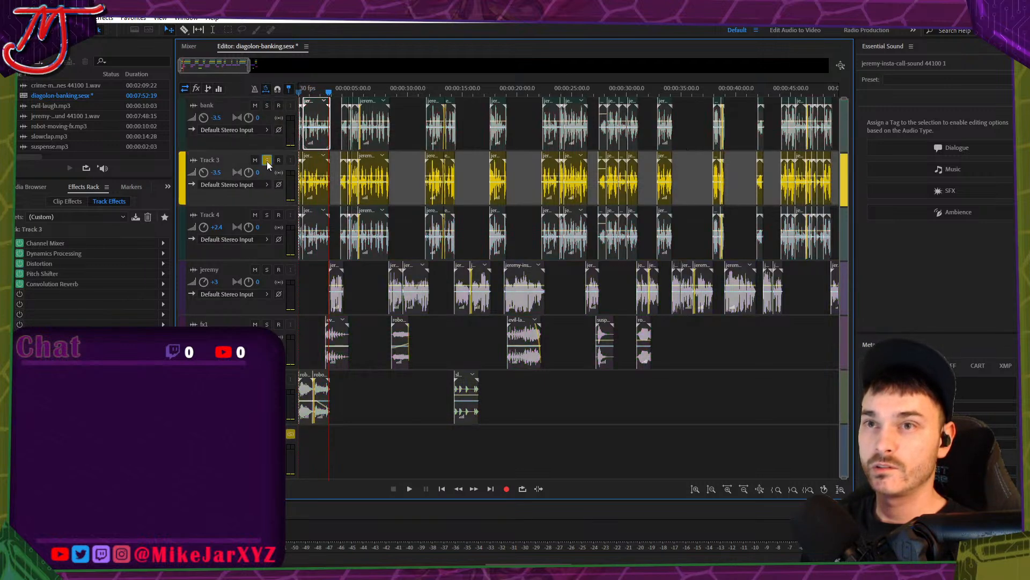
key("space")
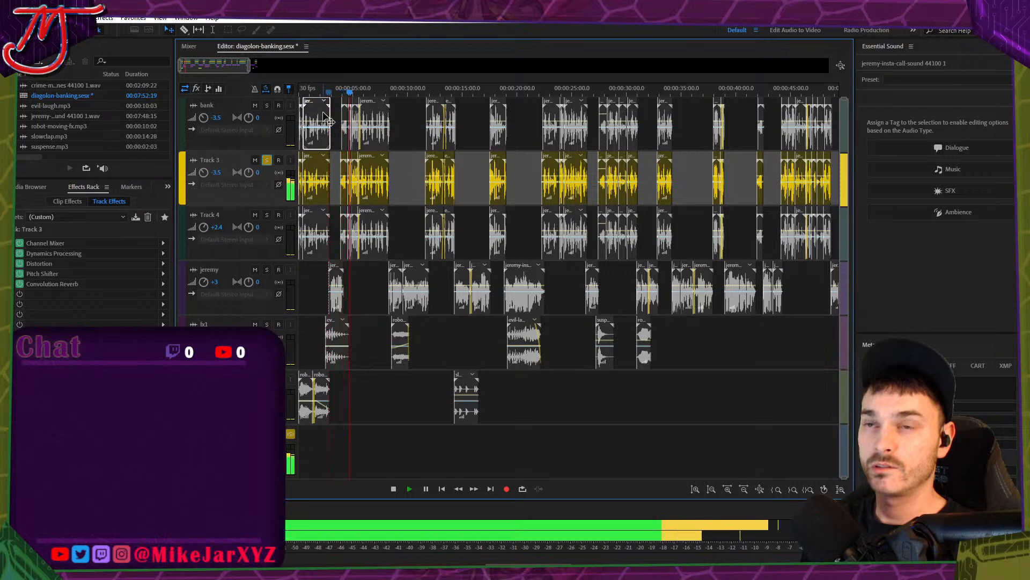
key("space")
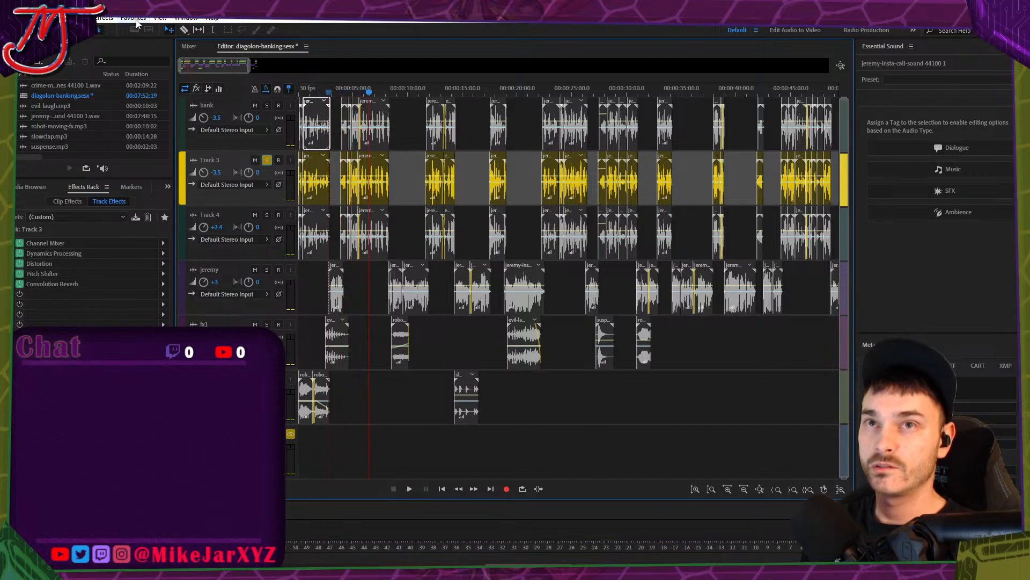
Set Track 3's Pitch Shifter to -8 semi-tones, preview the voice, and close the effect settings.
left_click(163, 276)
left_click(180, 288)
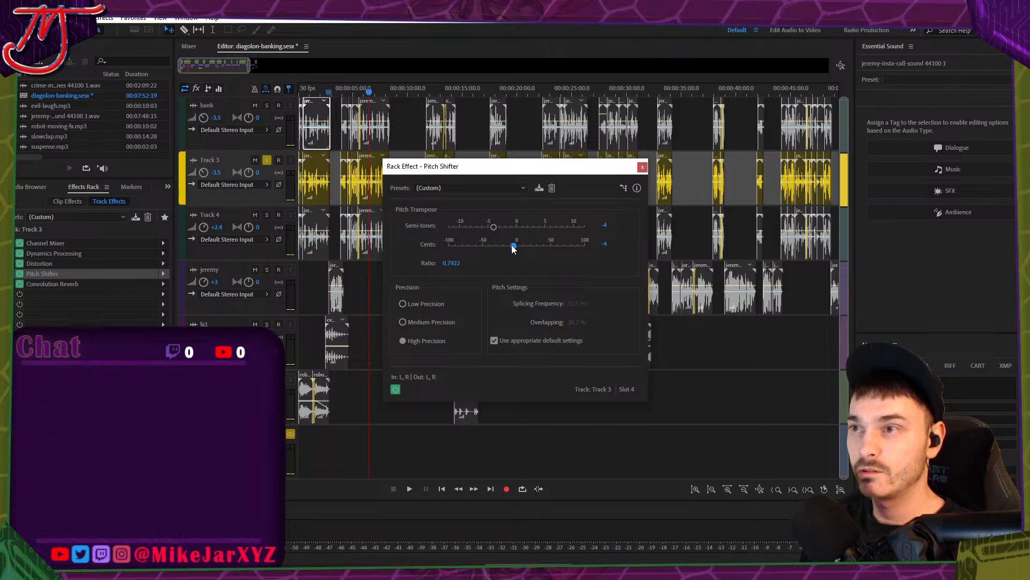
left_click_drag(485, 232, 475, 233)
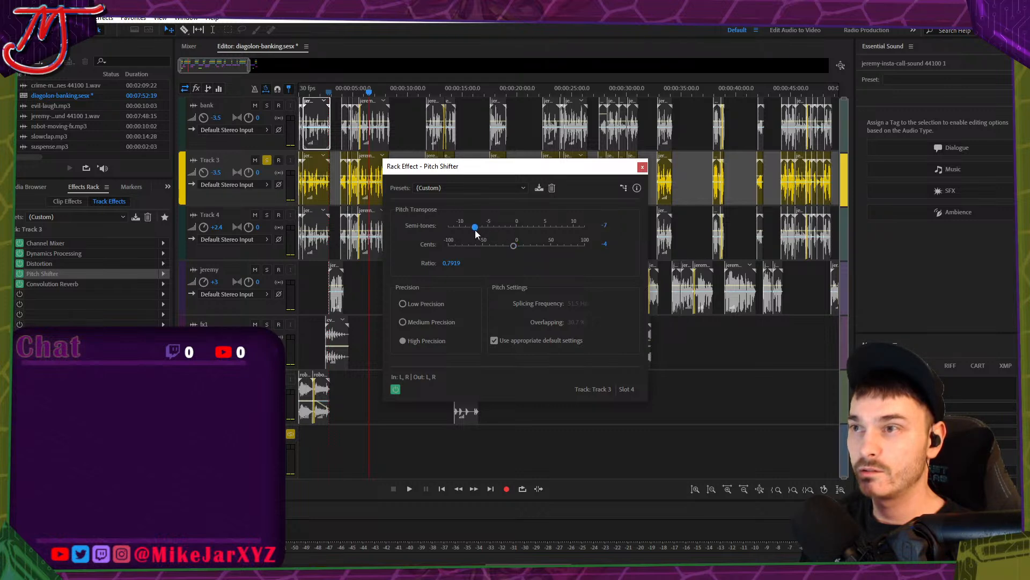
key("space")
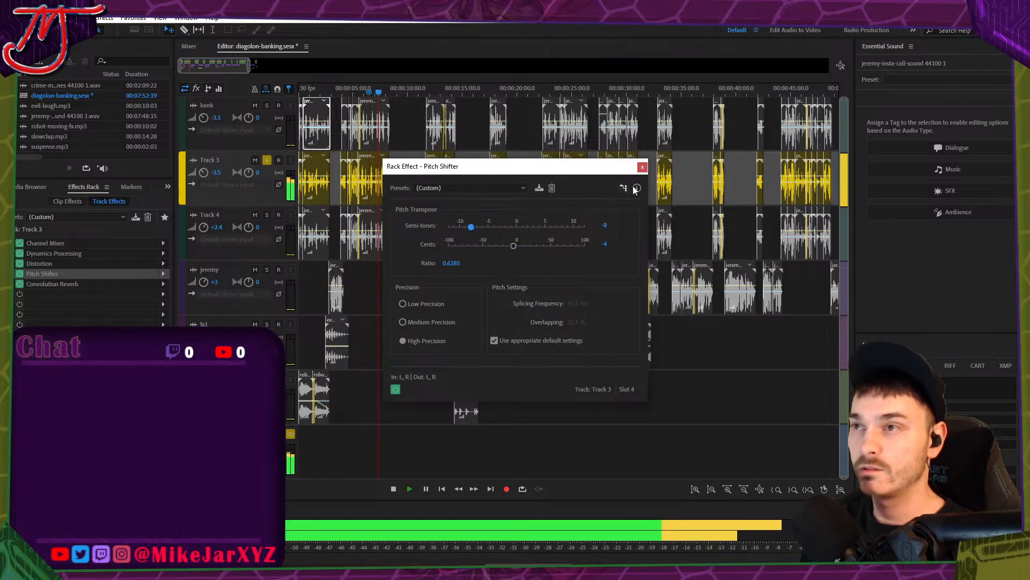
key("space")
left_click(642, 166)
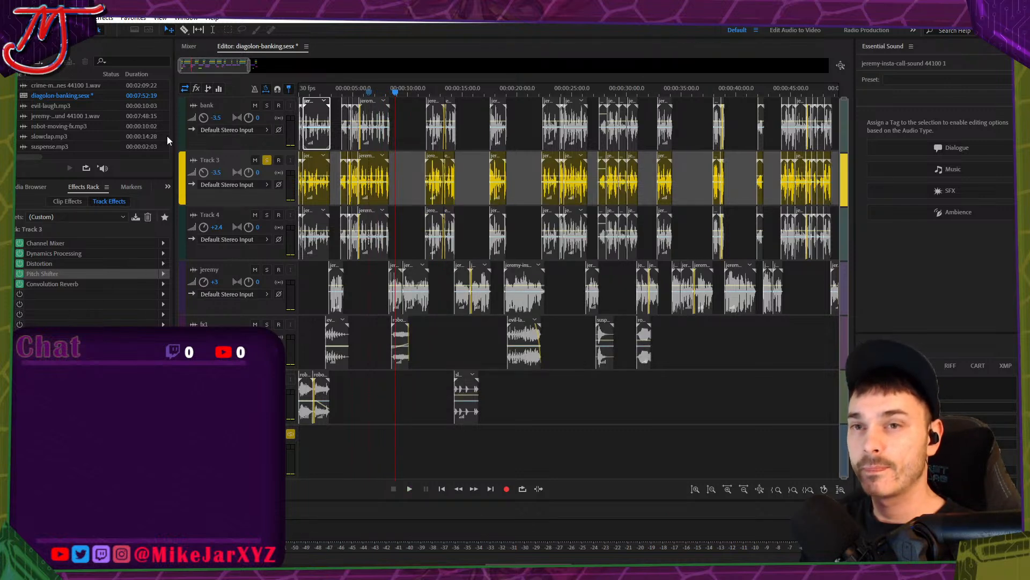
Turn off solo on Track 3 and play all tracks together from the session start.
left_click(141, 295)
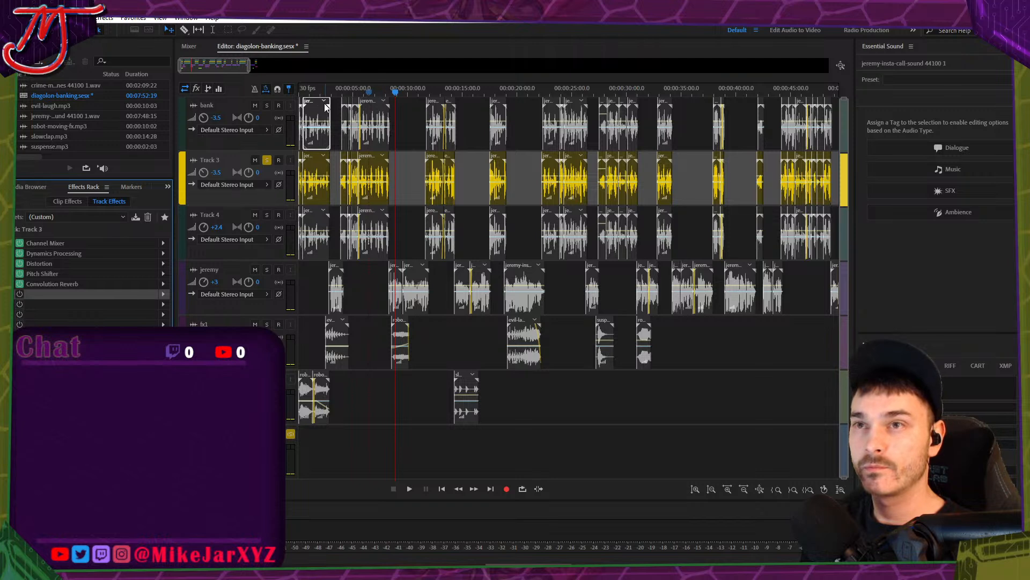
key("space")
key("space")
left_click(266, 160)
key("space")
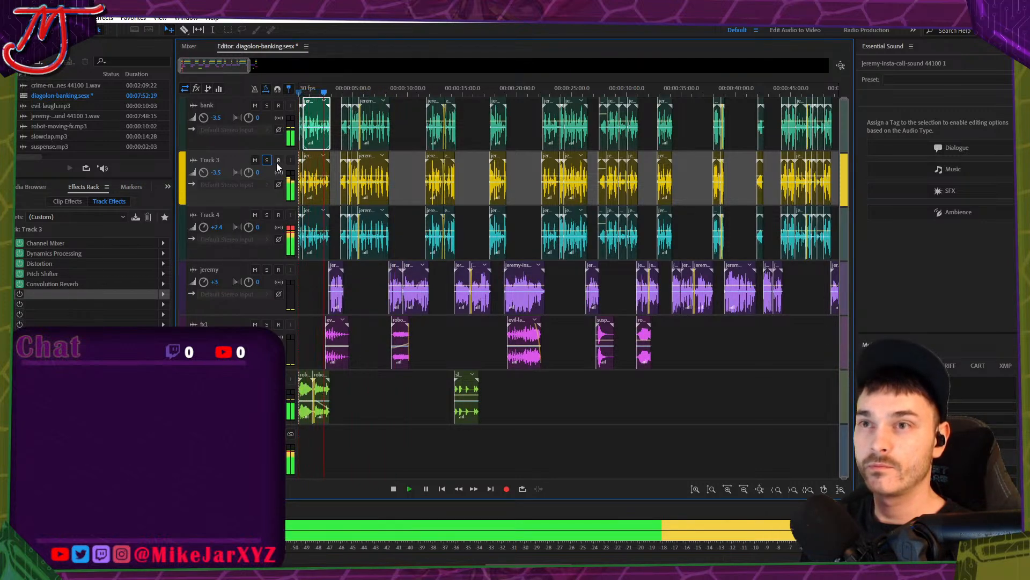
key("space")
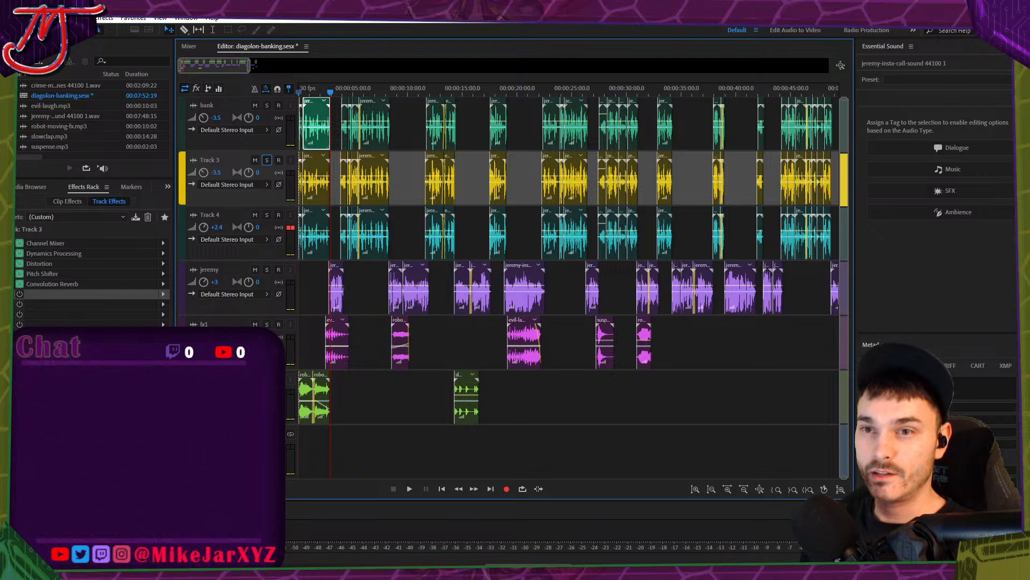
key("space")
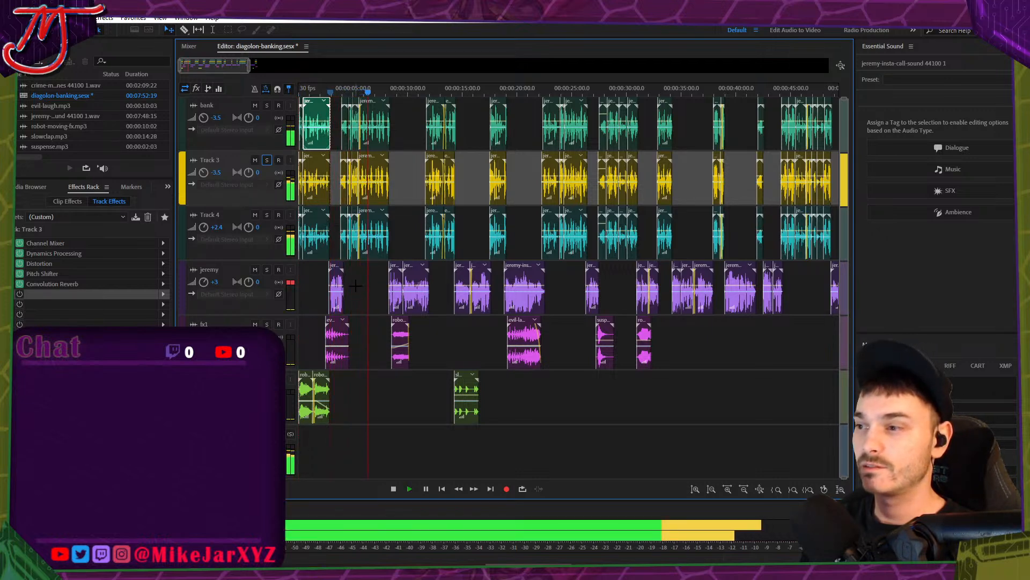
Replay the opening of all tracks together several times from the session start.
key("space")
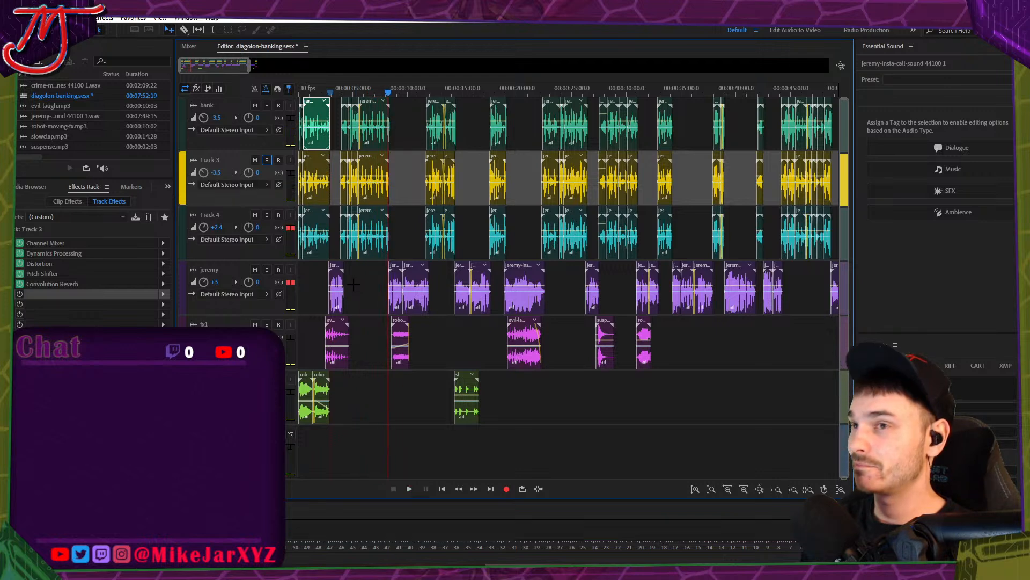
left_click(267, 160)
key("Home")
key("space")
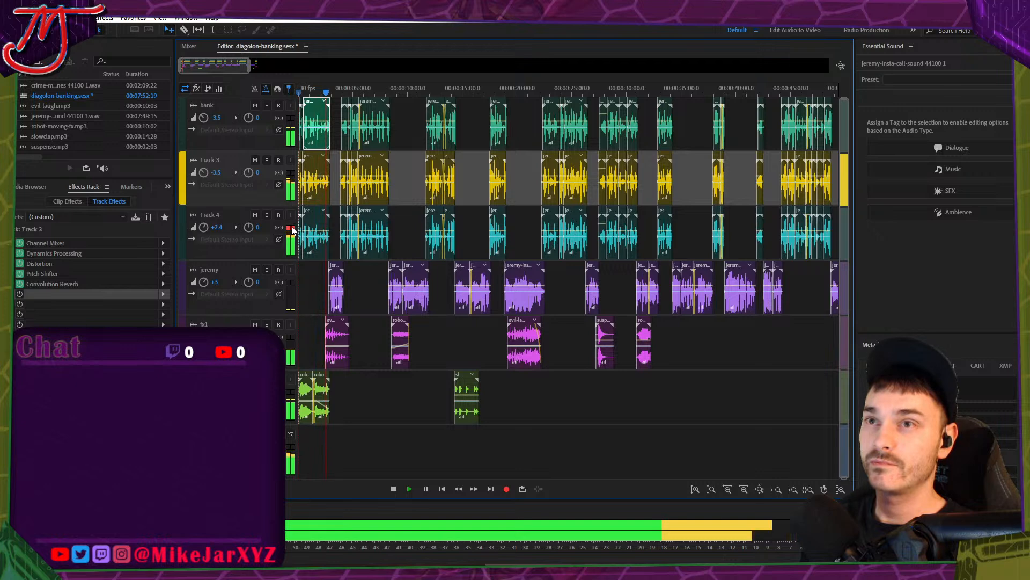
key("space")
key("Home")
key("space")
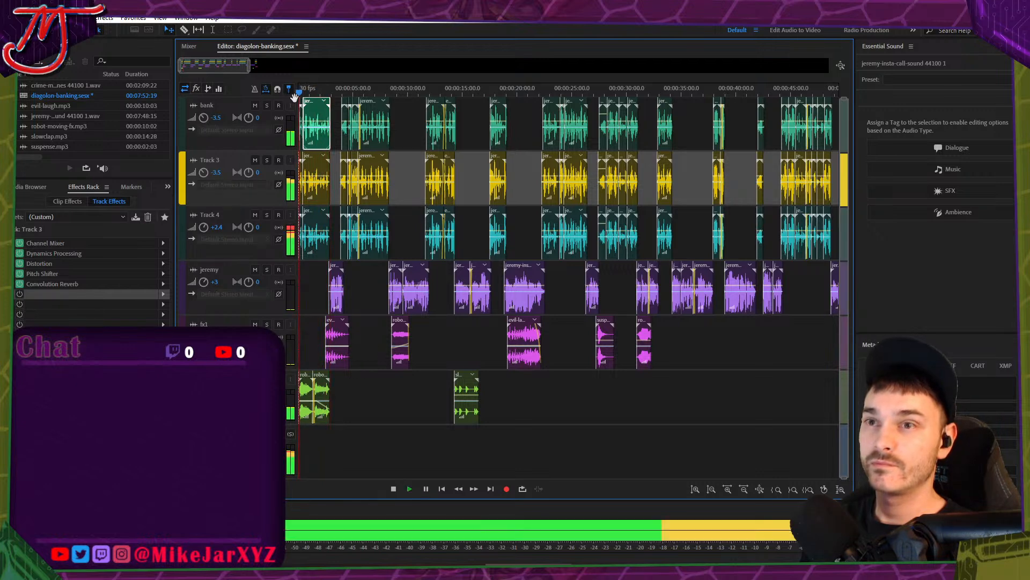
key("space")
key("Home")
key("space")
key("space")
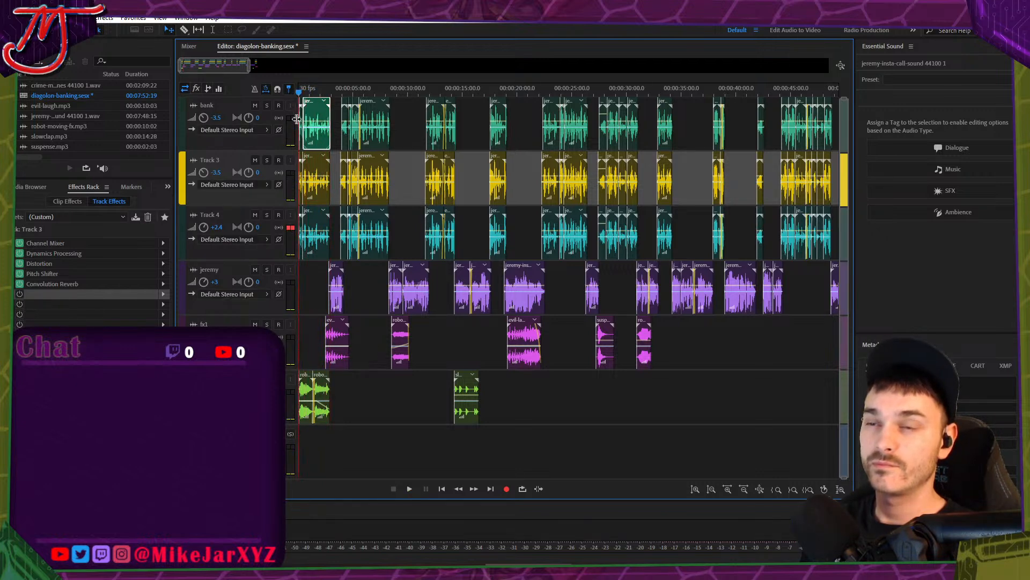
Solo Track 4 and play its opening voice clip.
left_click(267, 215)
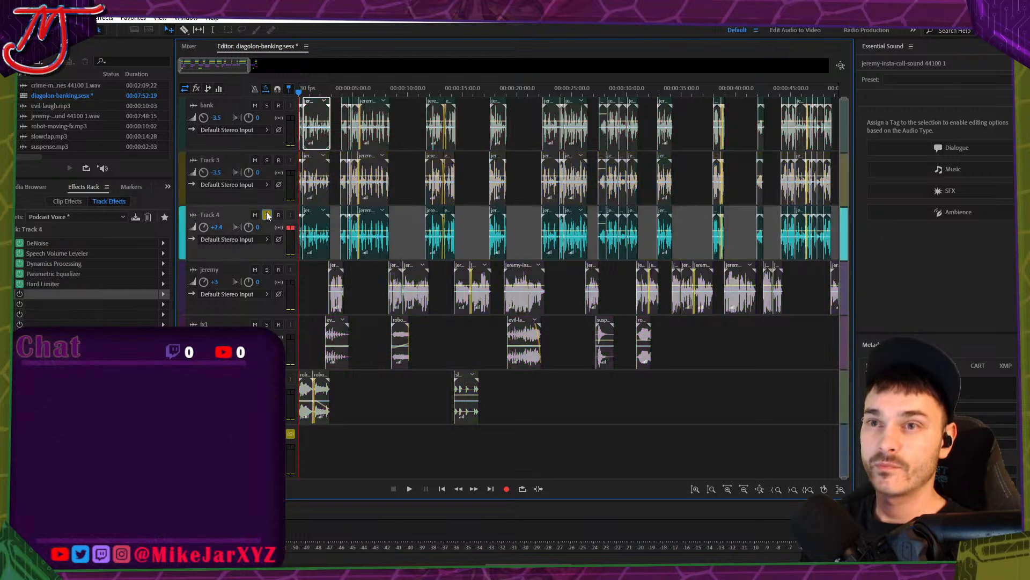
key("space")
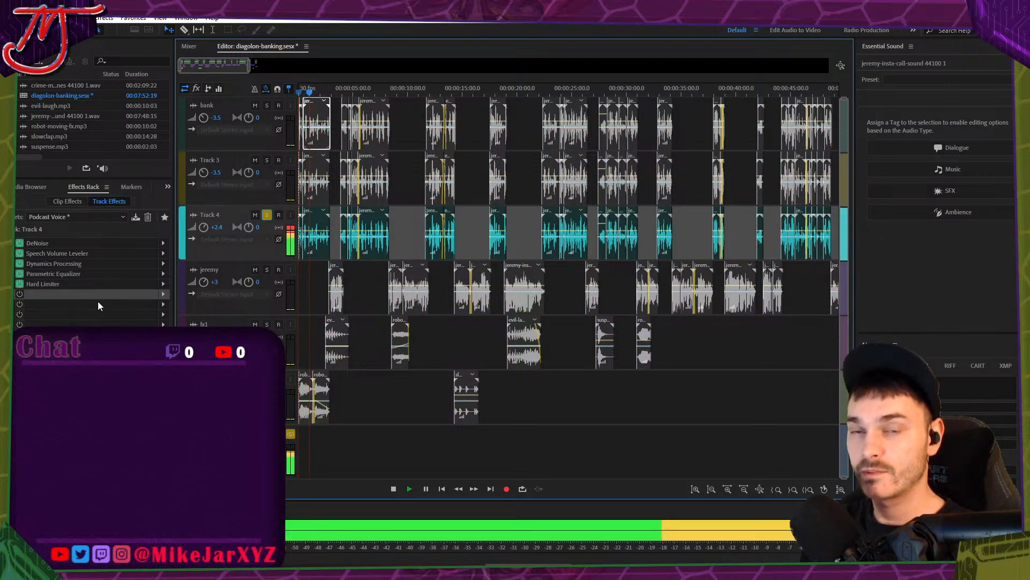
key("space")
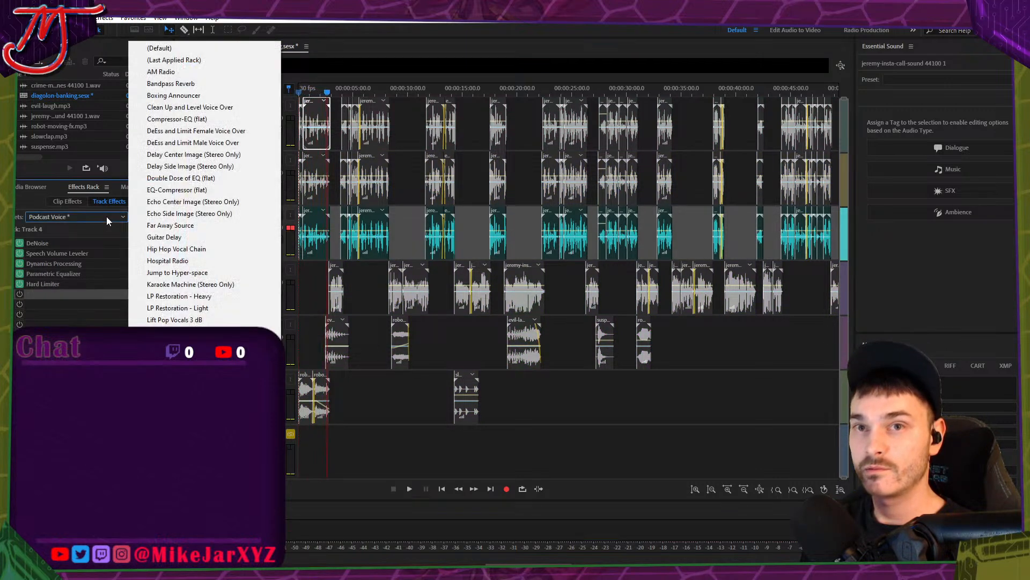
Try the Far Away Source rack preset on Track 4 and preview the opening voice clip.
left_click(108, 217)
left_click(170, 225)
left_click(302, 92)
key("space")
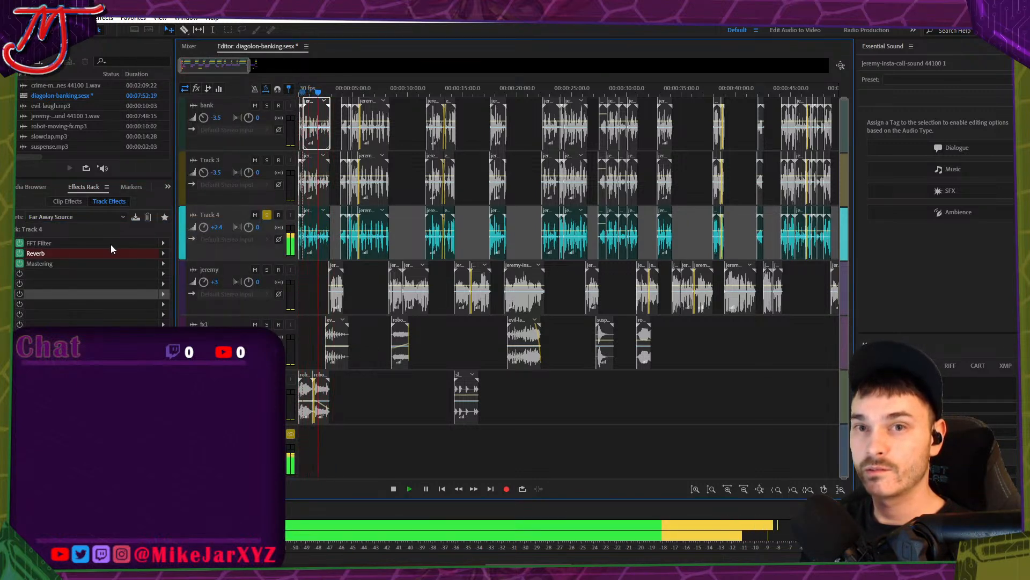
key("space")
Load the Podcast Voice rack preset on Track 4 and preview the voice.
left_click(111, 217)
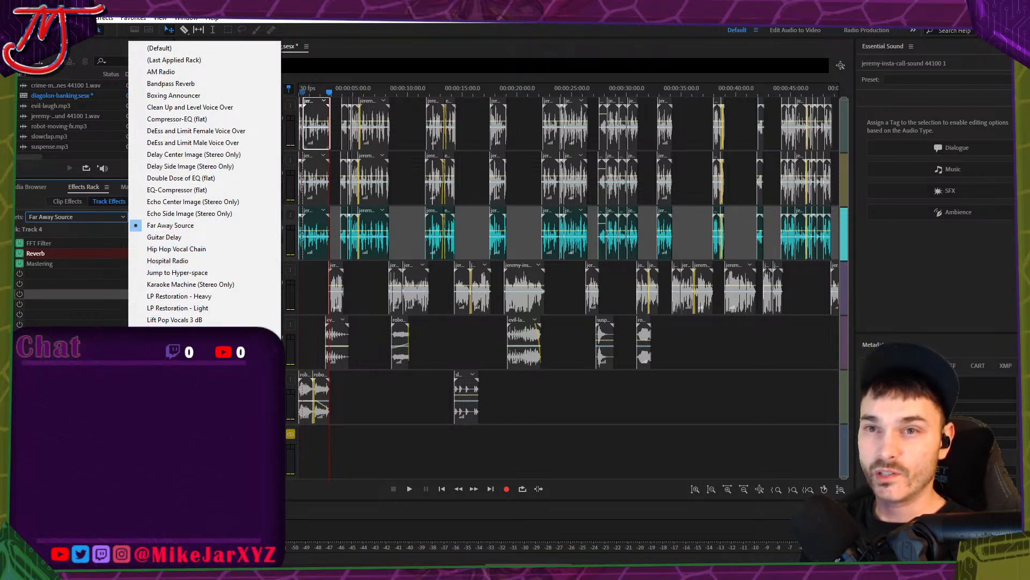
left_click(172, 355)
key("space")
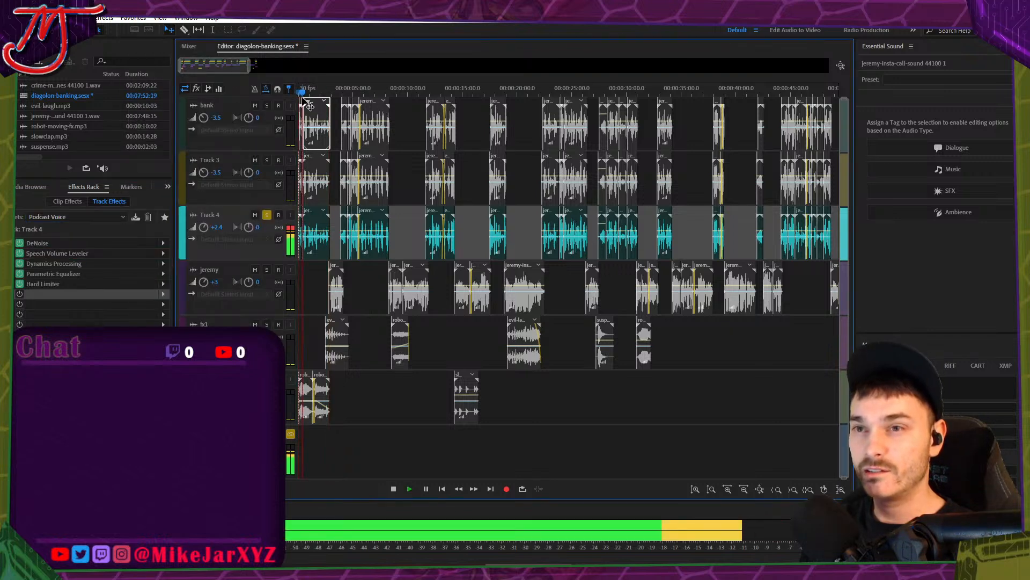
key("space")
Try the Sonic Destructor rack preset on Track 4 and listen to the voice.
left_click(108, 218)
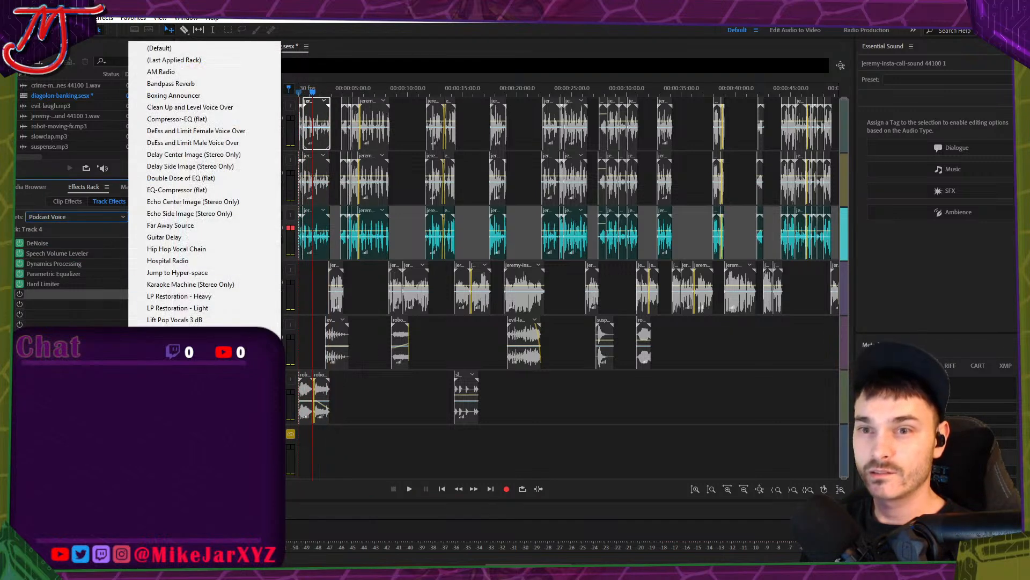
left_click(172, 413)
key("space")
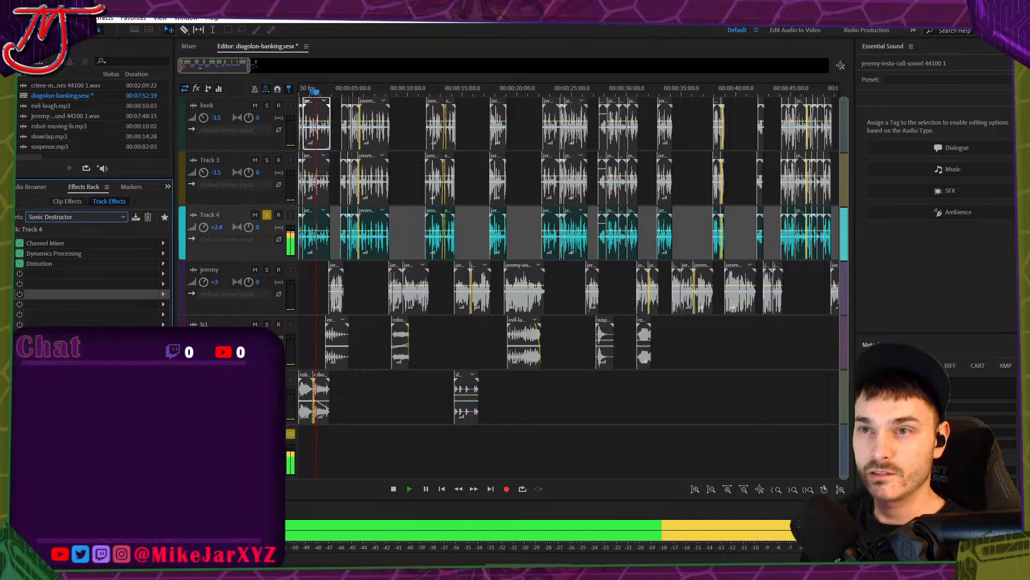
key("space")
Switch Track 4's rack preset to Vocal Flange and play the voice clips.
left_click(115, 218)
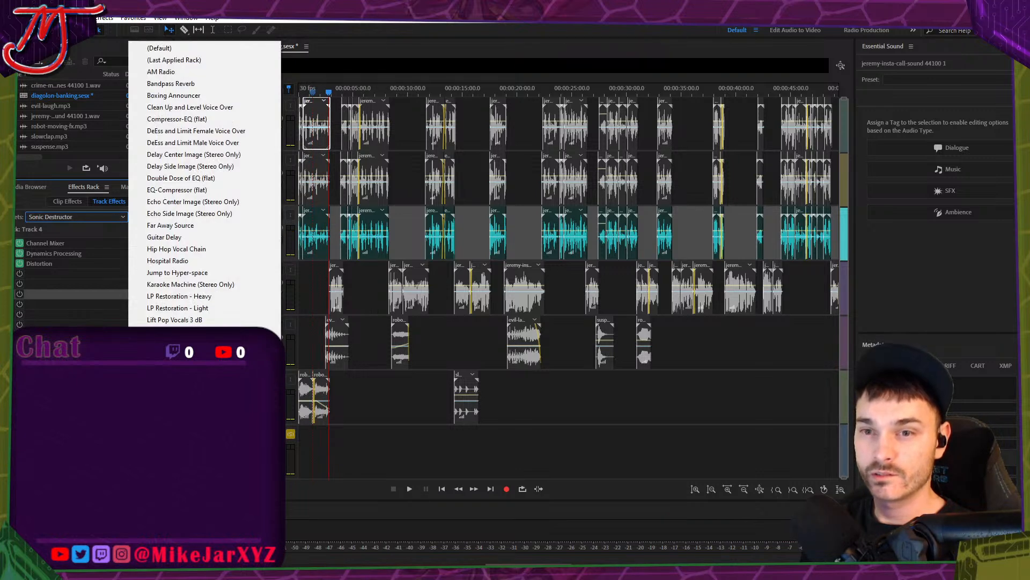
left_click(172, 461)
key("space")
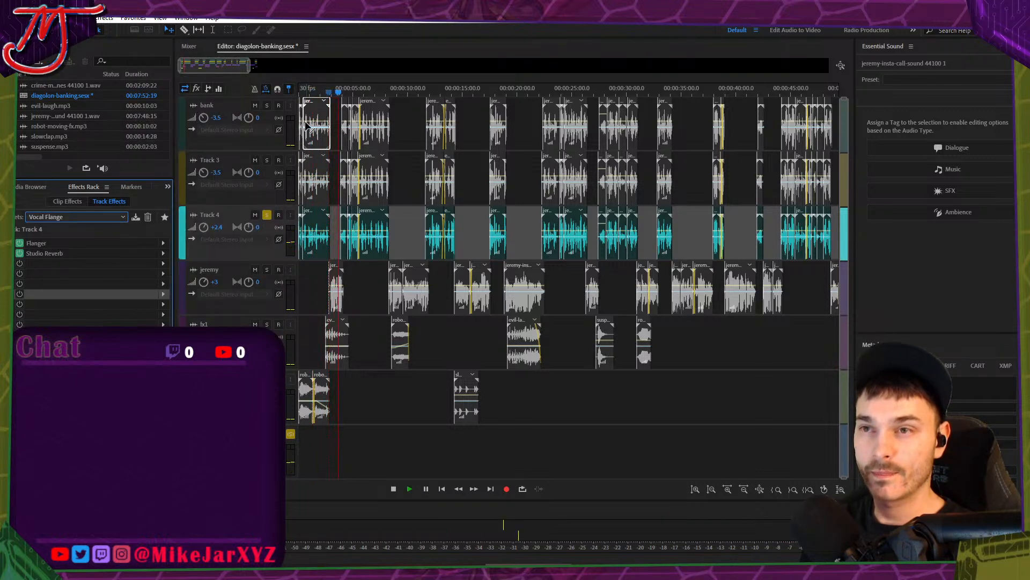
Try the WAM Intro Voice rack preset on Track 4 and preview the voice.
left_click(84, 216)
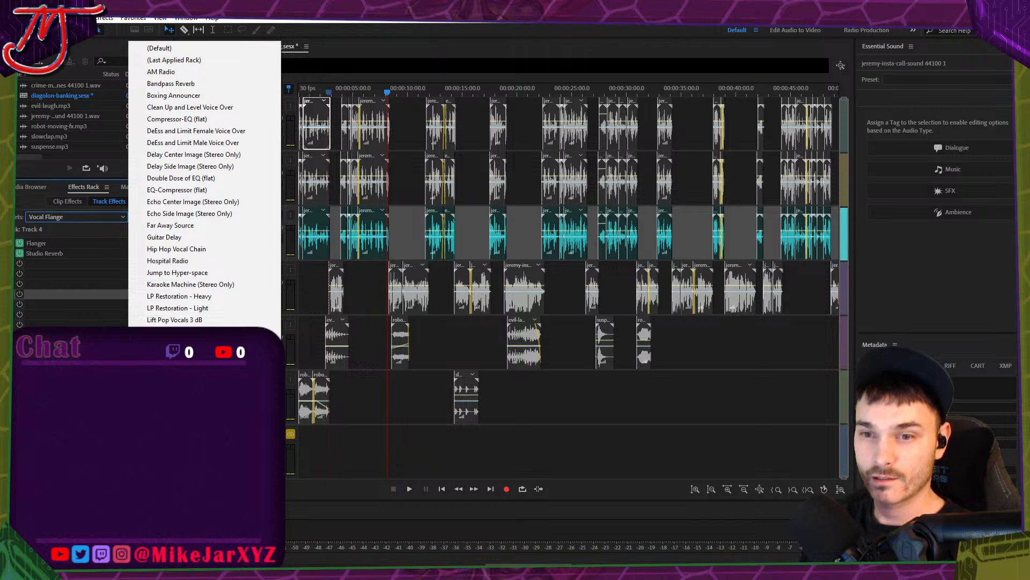
left_click(175, 521)
key("space")
left_click(347, 93)
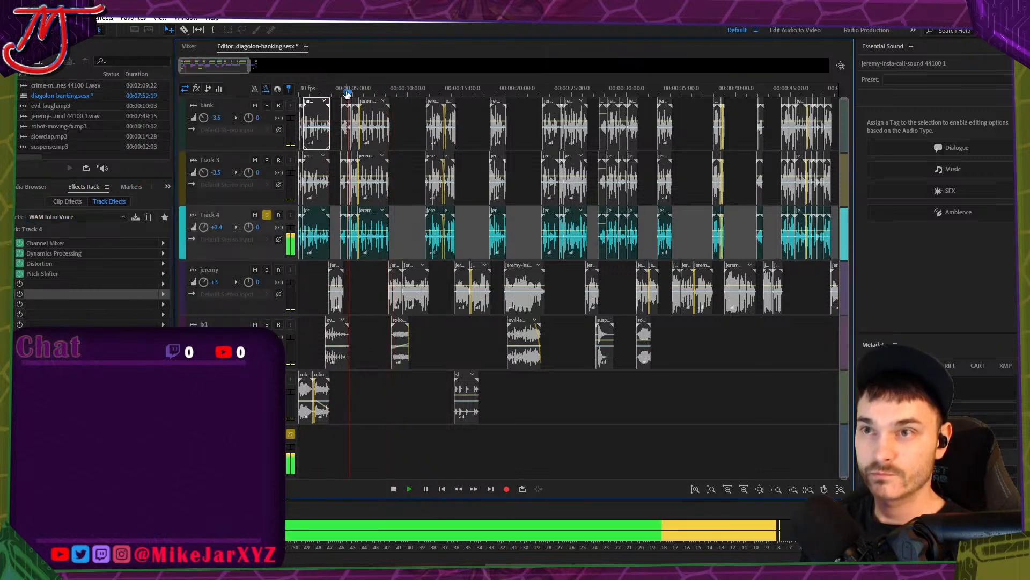
key("space")
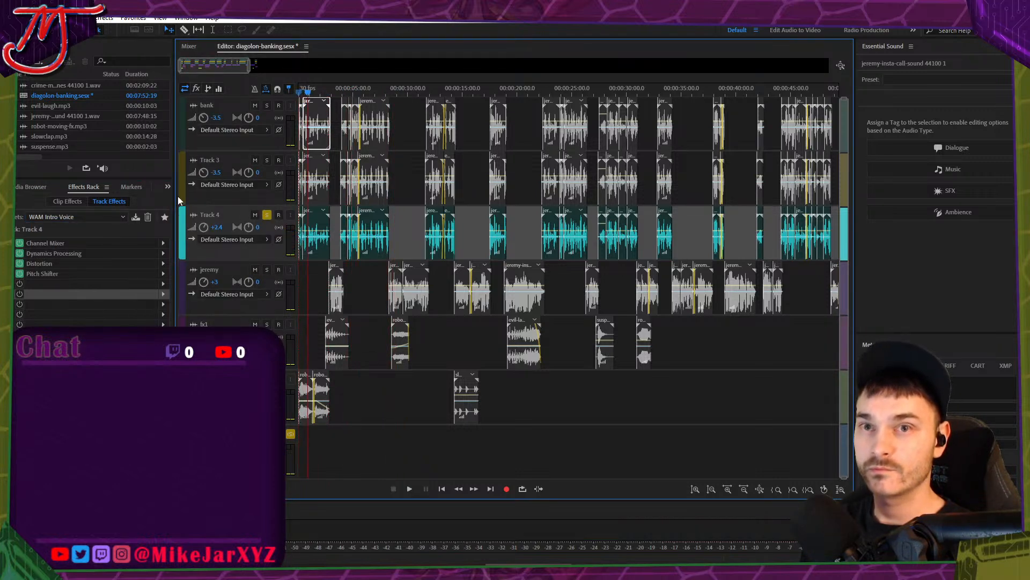
Check Track 3's effects, then apply the EQ-Compressor (flat) rack preset to Track 4 and preview the voice.
left_click(237, 161)
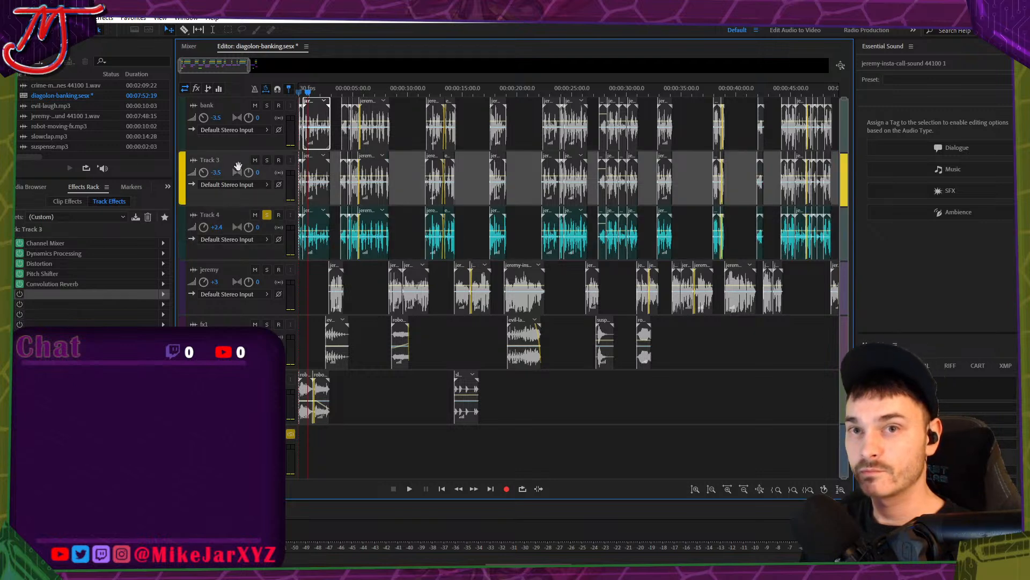
left_click(225, 217)
left_click(117, 218)
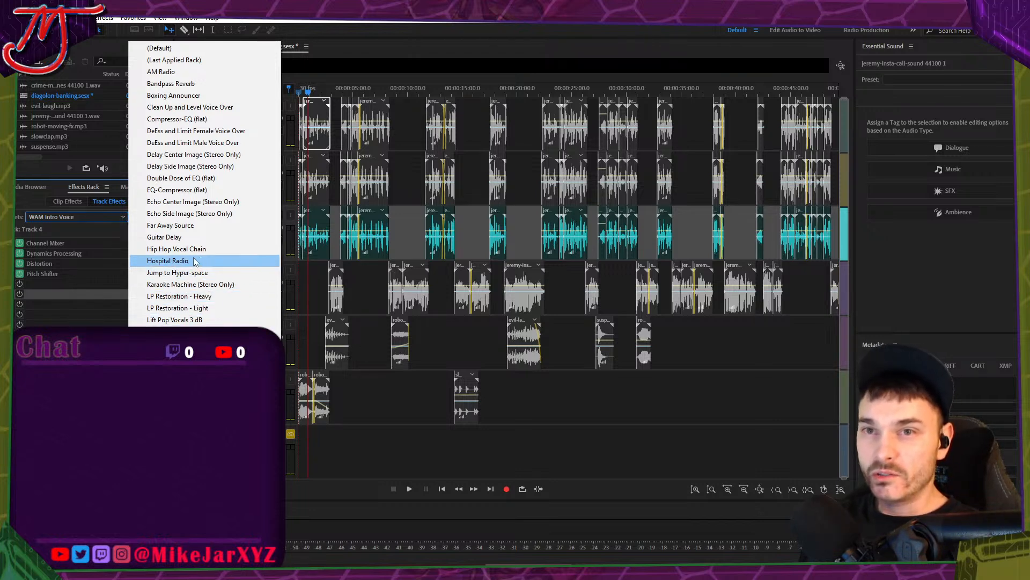
left_click(177, 190)
key("space")
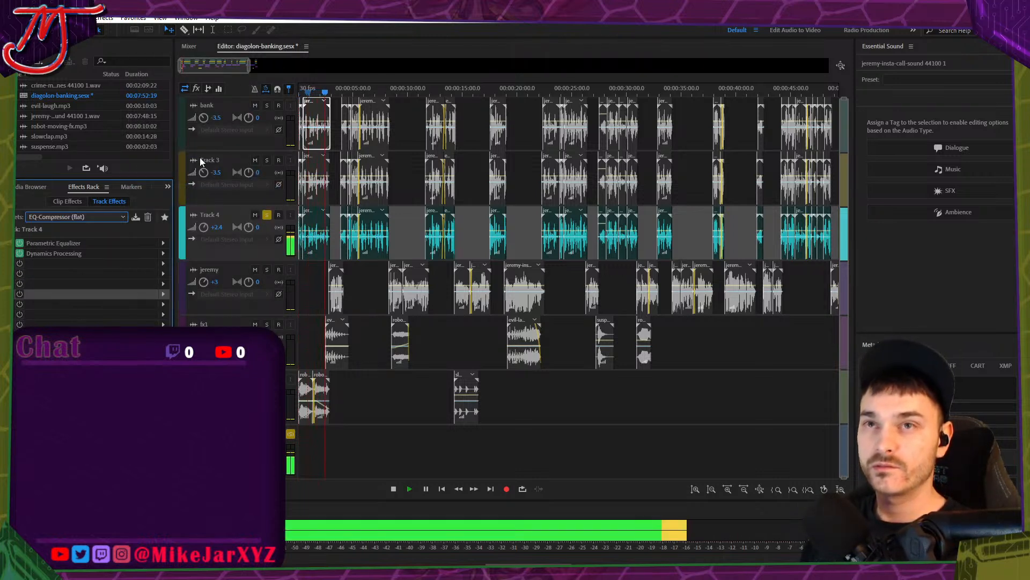
key("space")
Add the DeNoise effect to Track 4 and preview the opening voice clip with it.
left_click(105, 18)
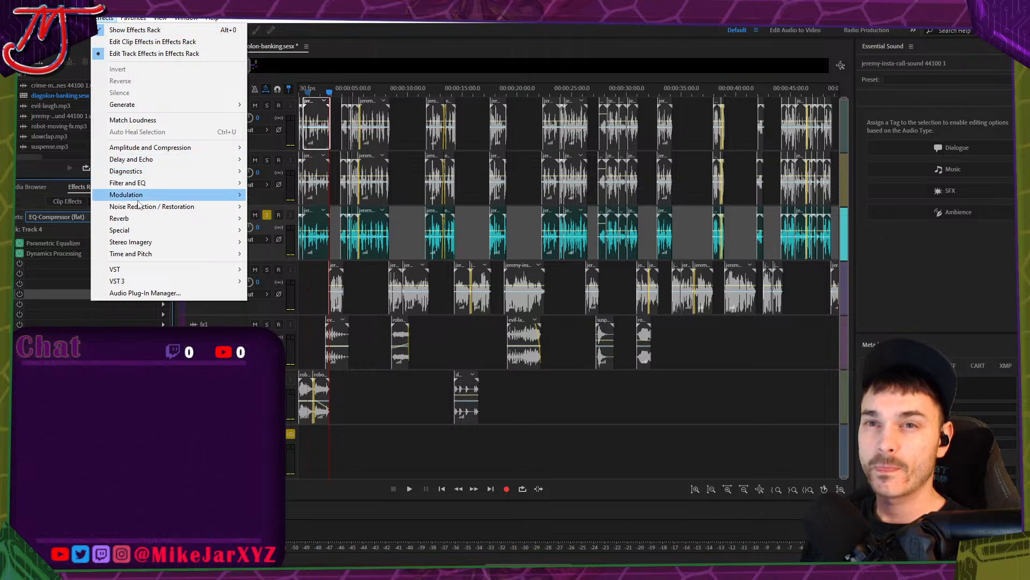
mouse_move(149, 208)
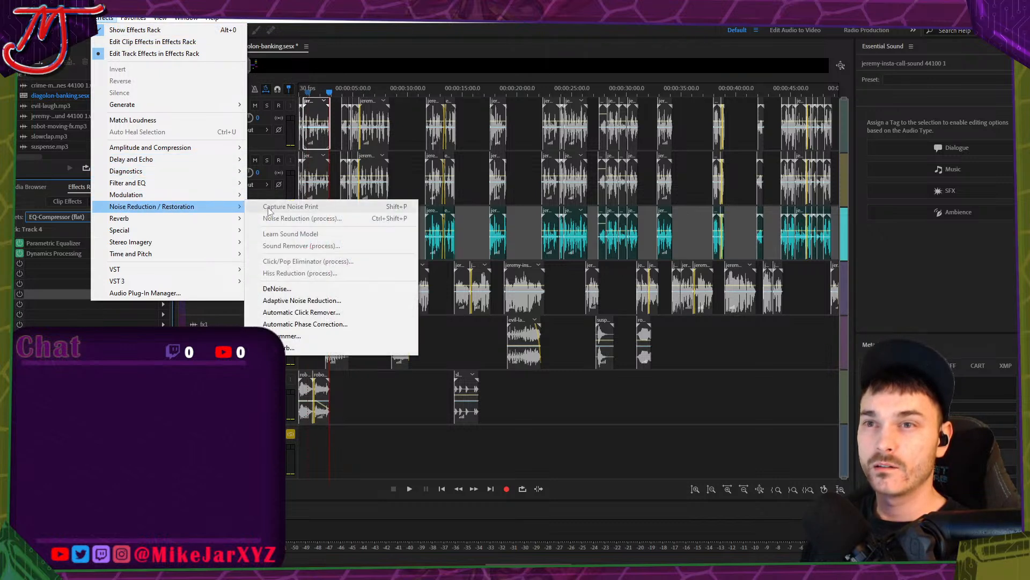
left_click(319, 293)
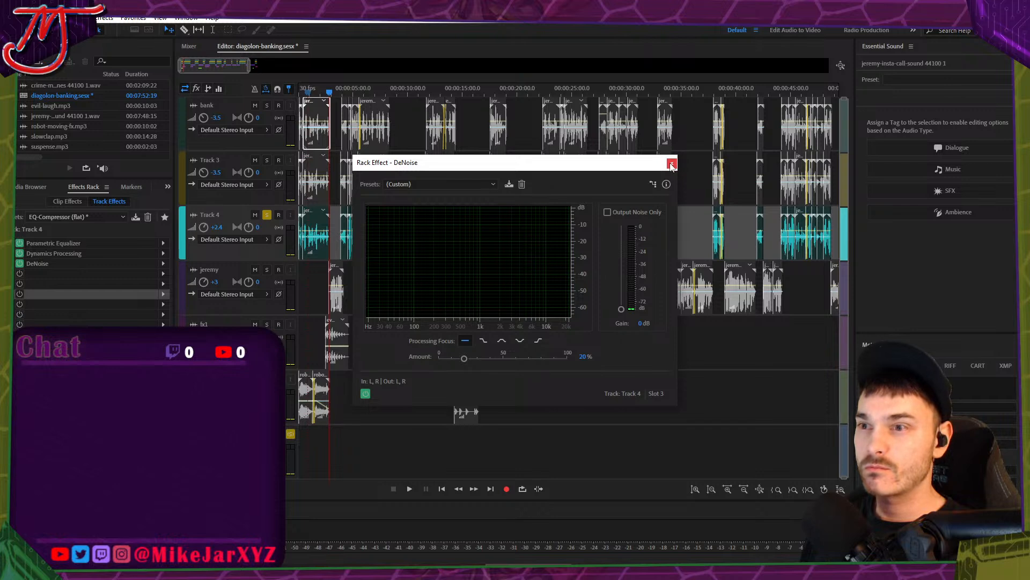
key("space")
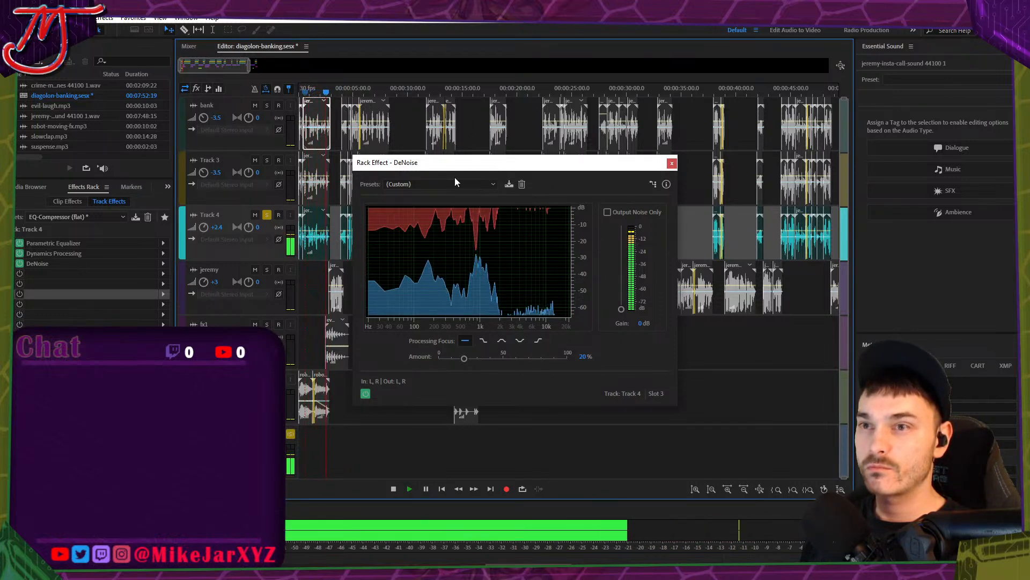
key("space")
Adjust Track 4's volume during playback and set it to +4.5 dB.
key("space")
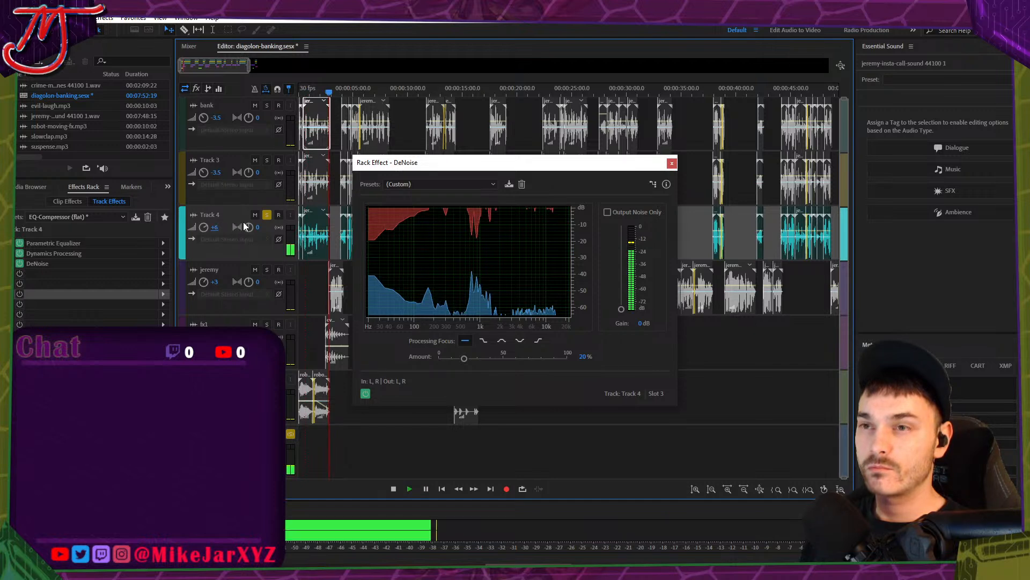
left_click(301, 91)
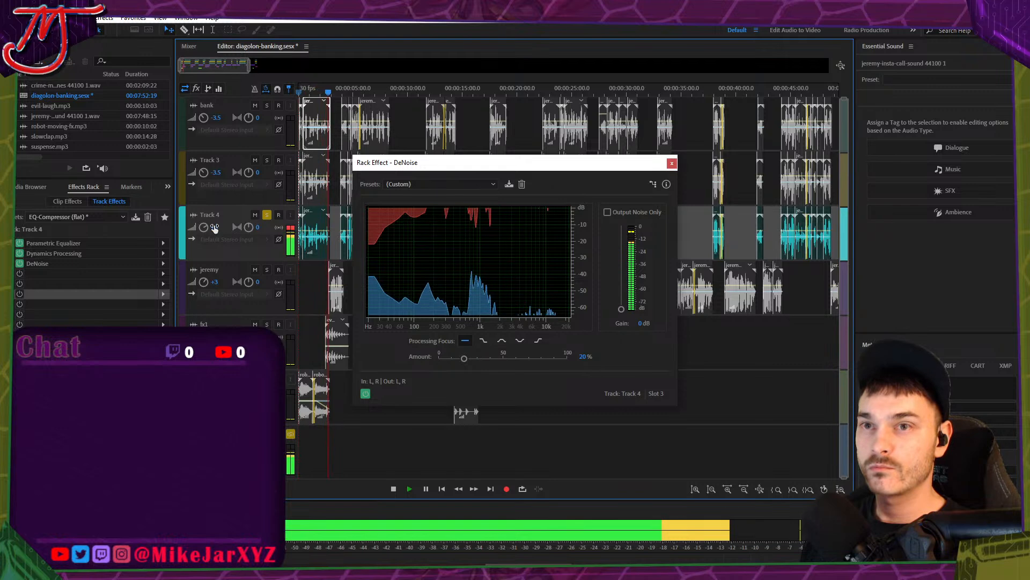
scroll(215, 228, "down", 1)
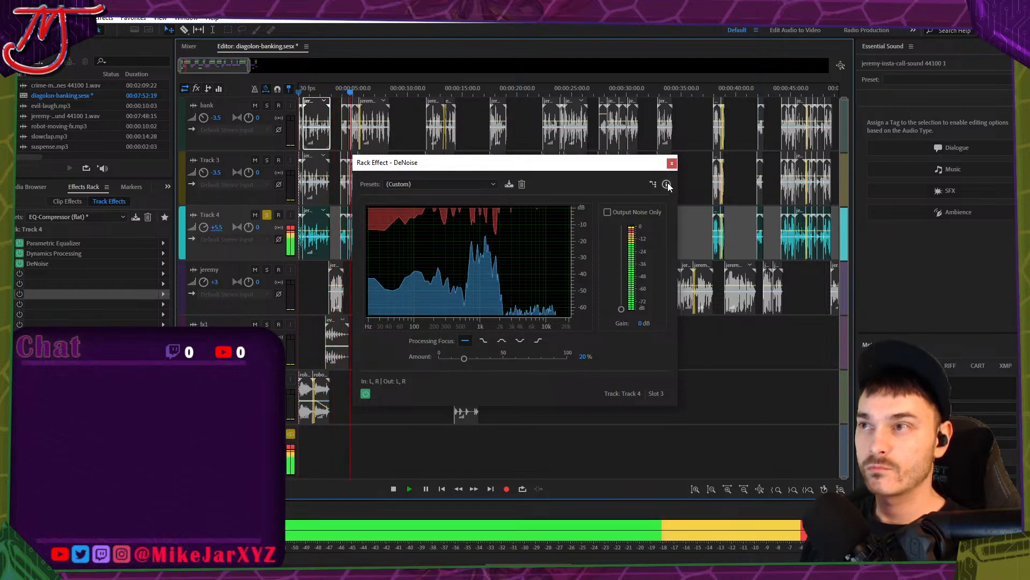
left_click(219, 228)
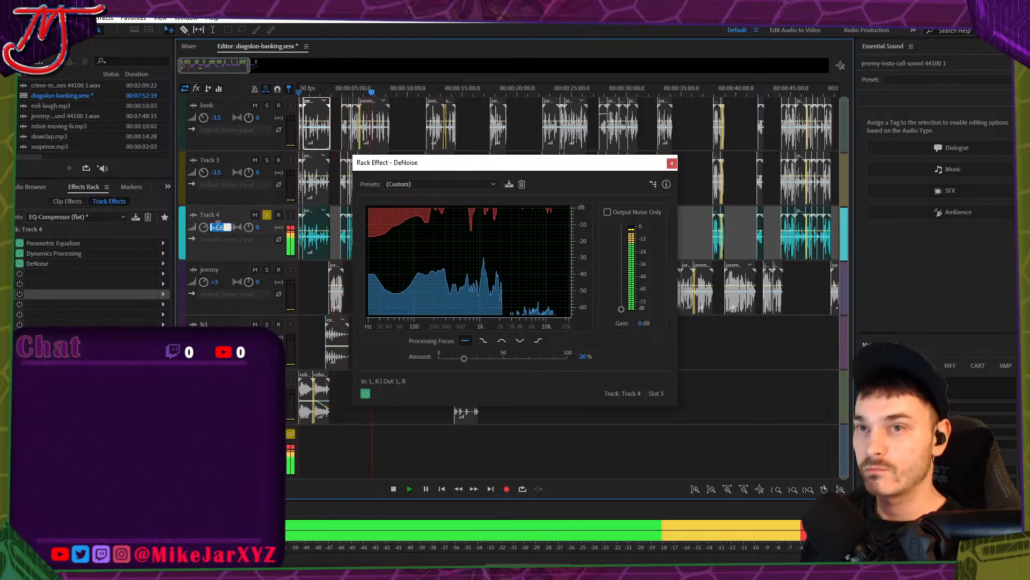
type("4.5")
key("Return")
Replay Track 4's opening clip at the new volume and close the DeNoise settings.
key("space")
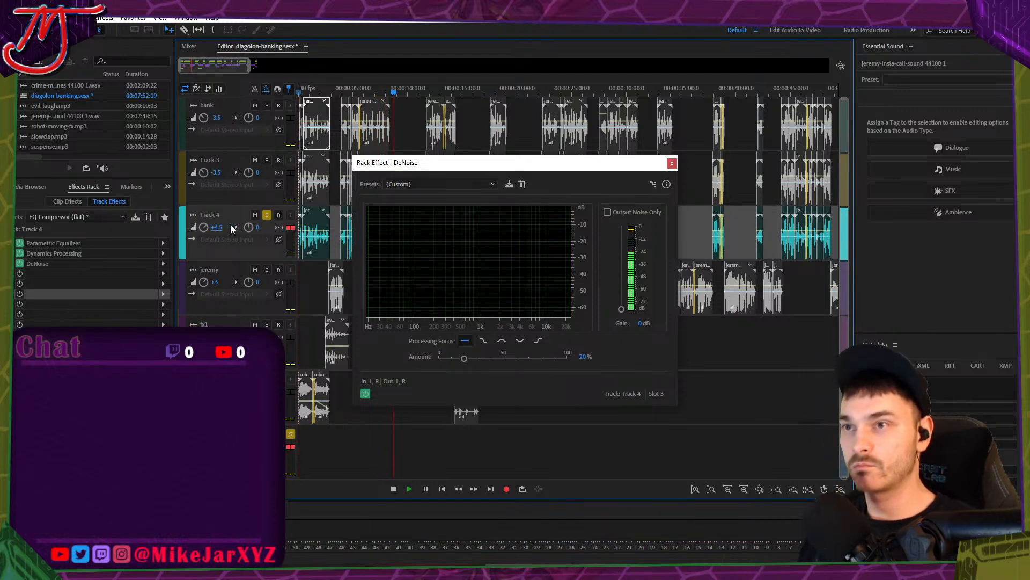
key("space")
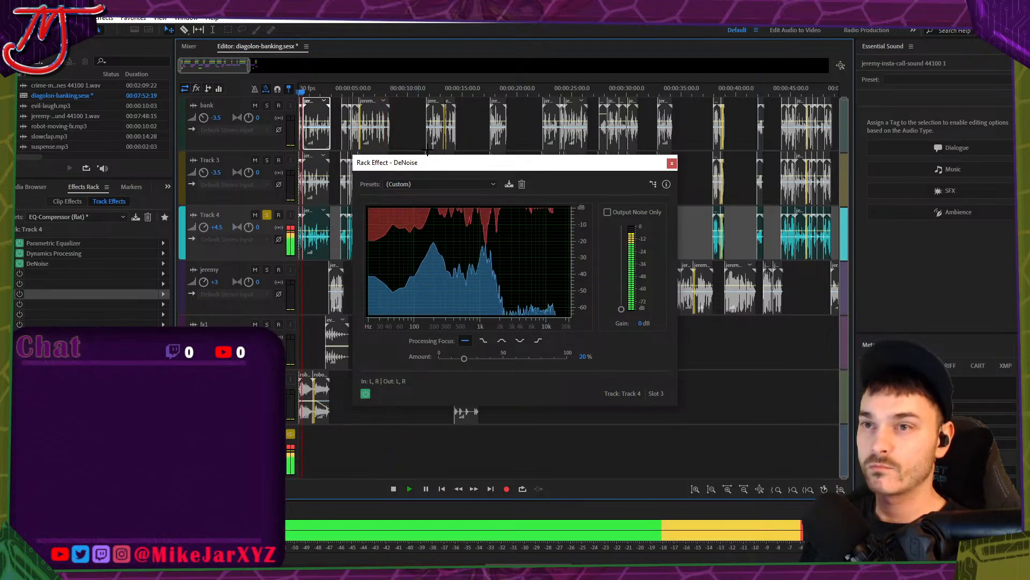
left_click(671, 163)
key("space")
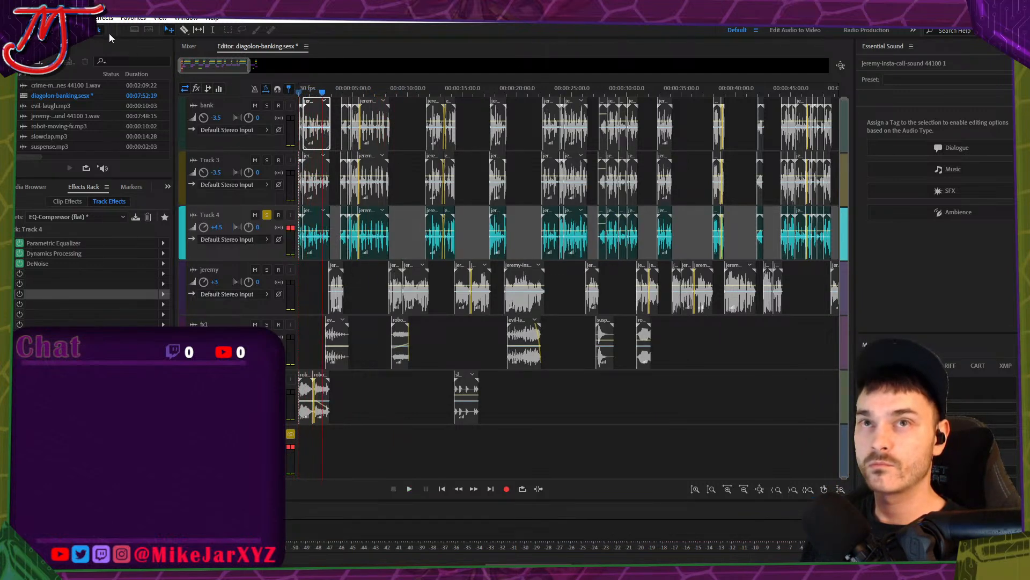
key("space")
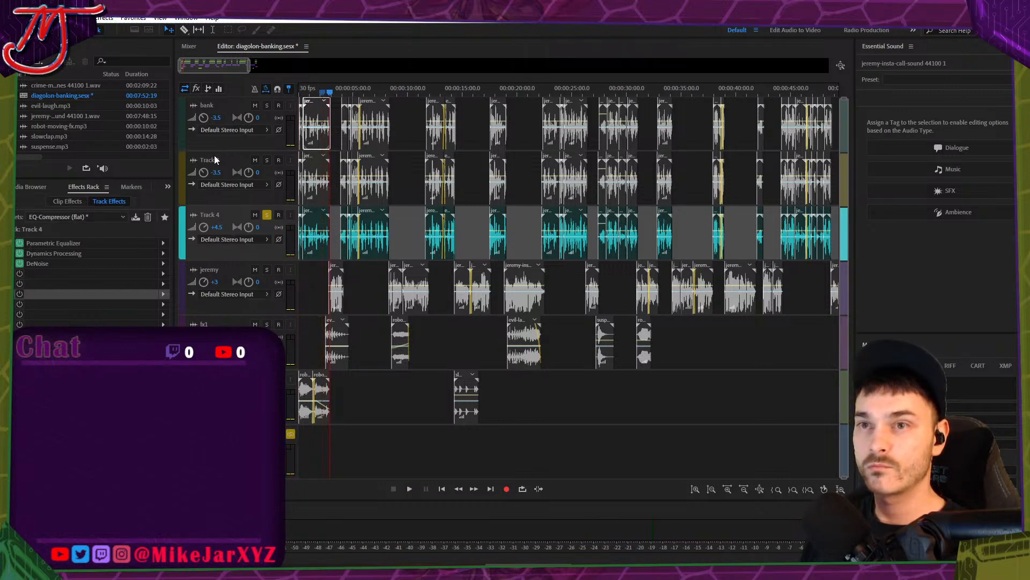
Turn off solo on Track 4 and play all tracks together from the session start.
left_click(266, 215)
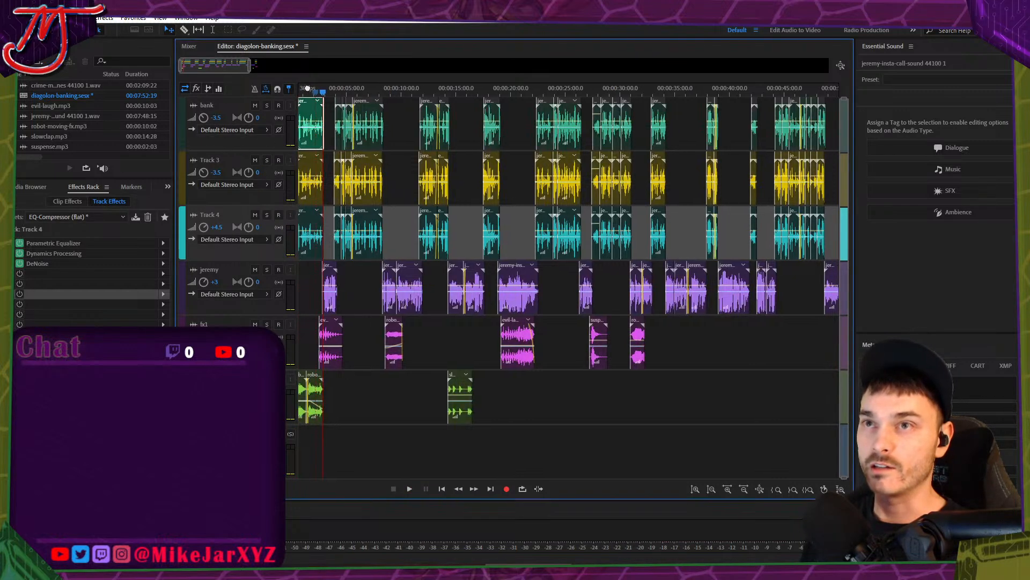
key("space")
key("space")
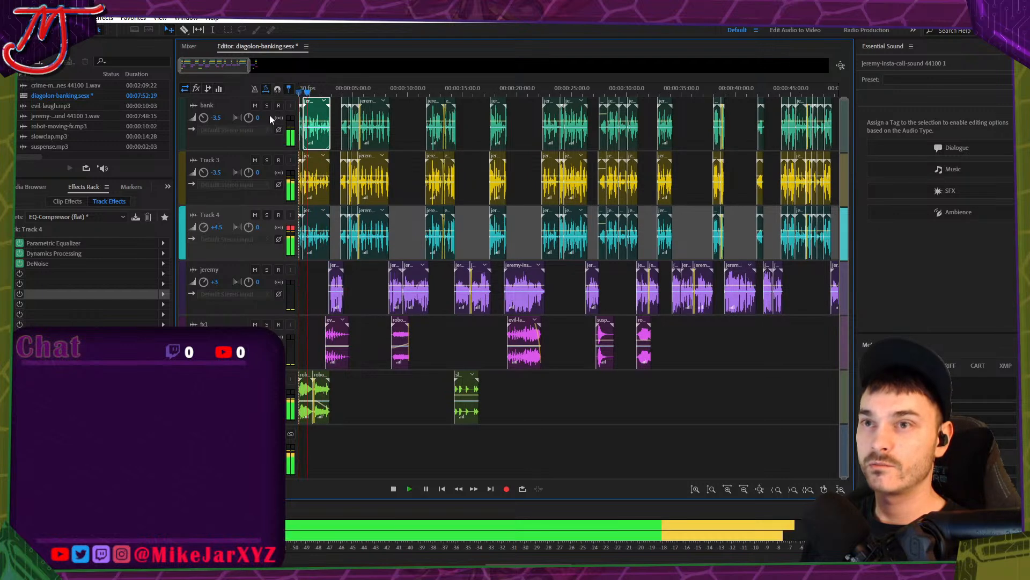
key("space")
Set Track 3's volume to -6.6 dB and the bank track's volume to -8.4 dB, using playback from the session start.
left_click(217, 173)
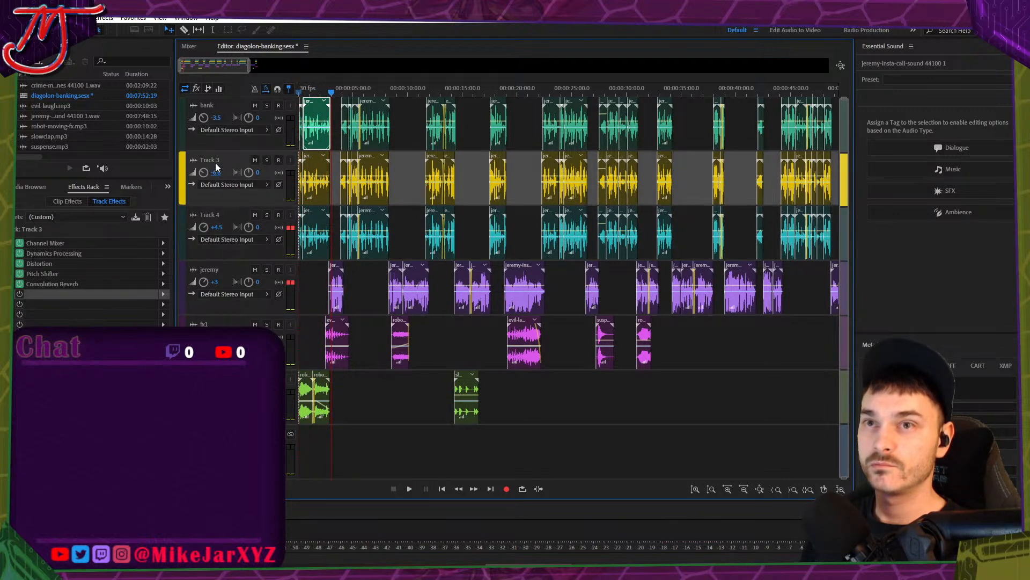
key("space")
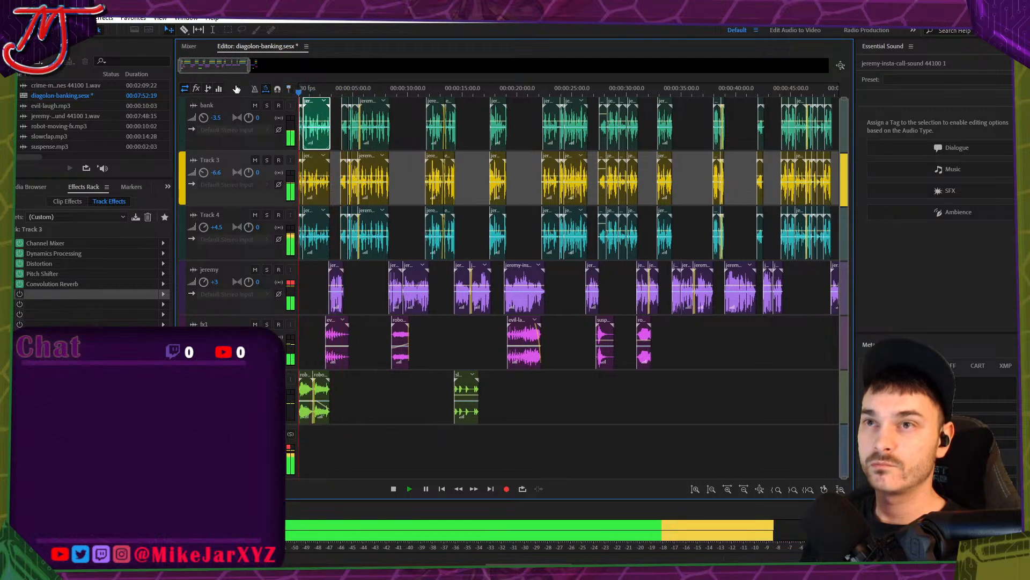
left_click_drag(216, 120, 220, 122)
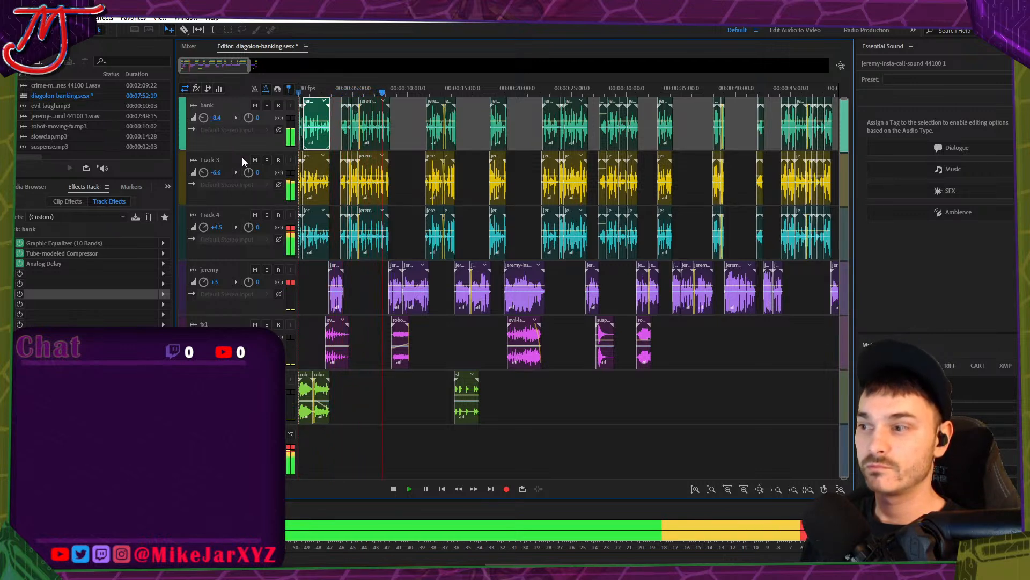
Set Track 4's volume to +3.8 dB and replay the full mix from the session start.
left_click(220, 227)
type("3.8")
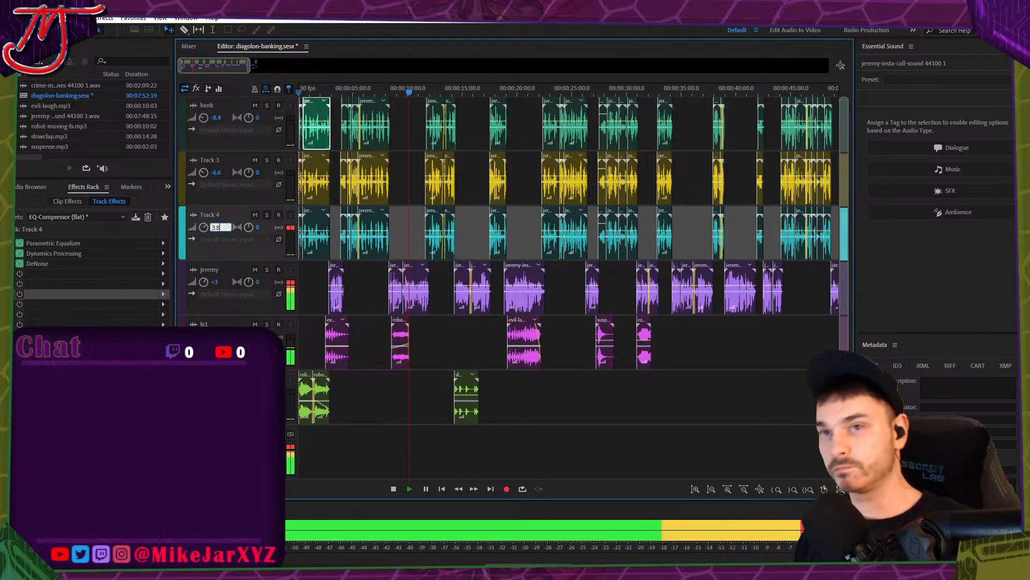
key("Return")
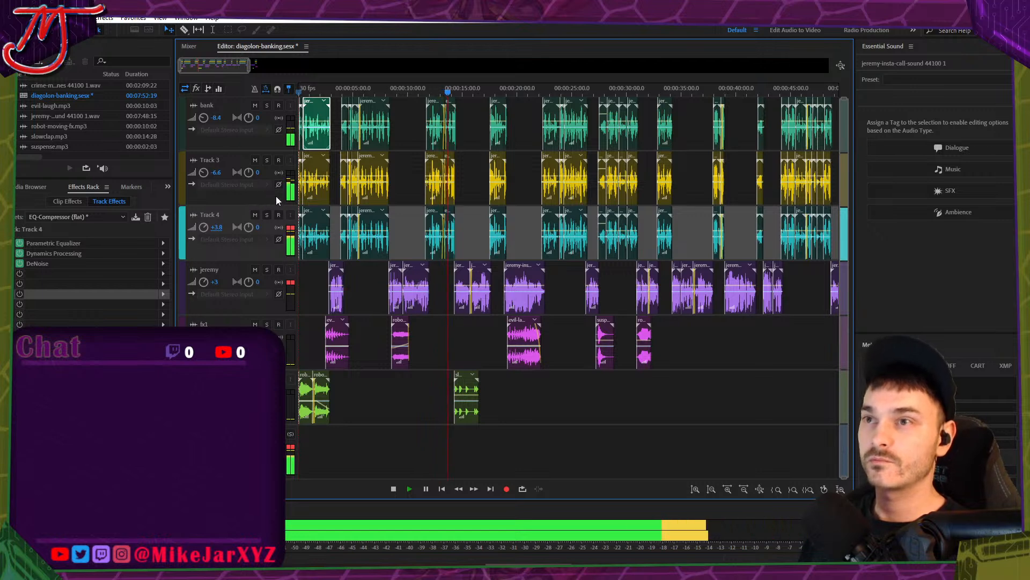
left_click(296, 96)
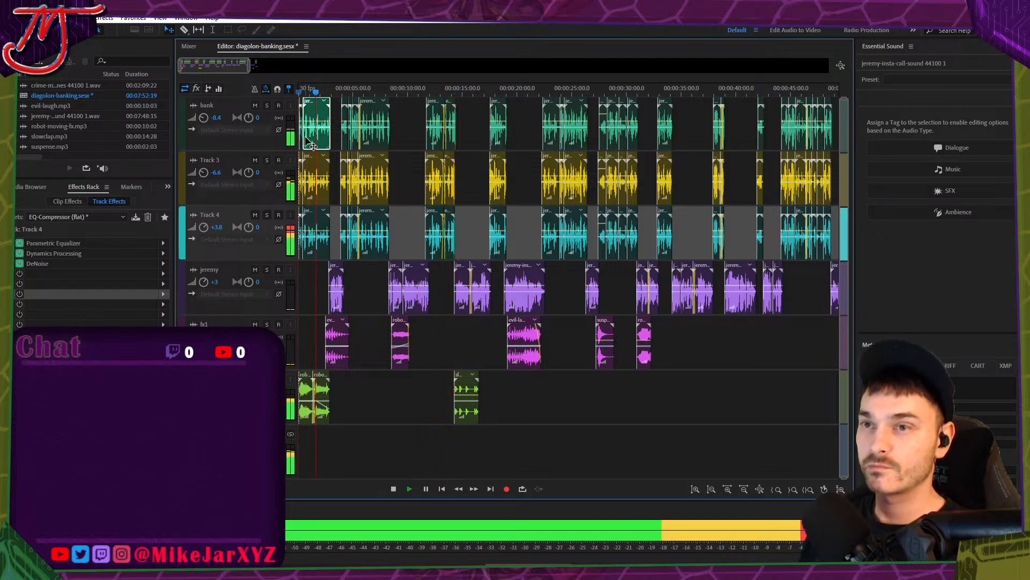
key("space")
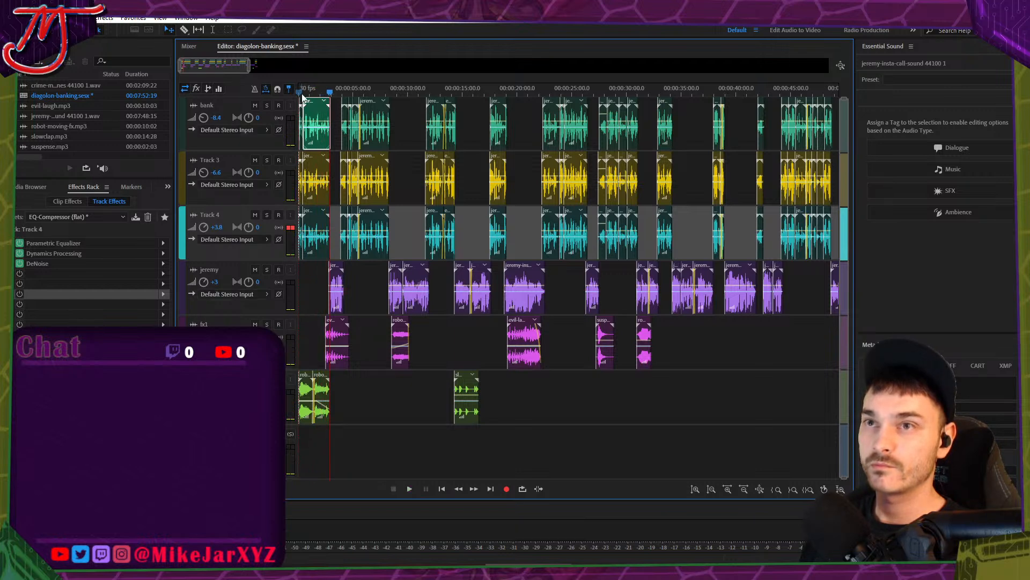
left_click(299, 95)
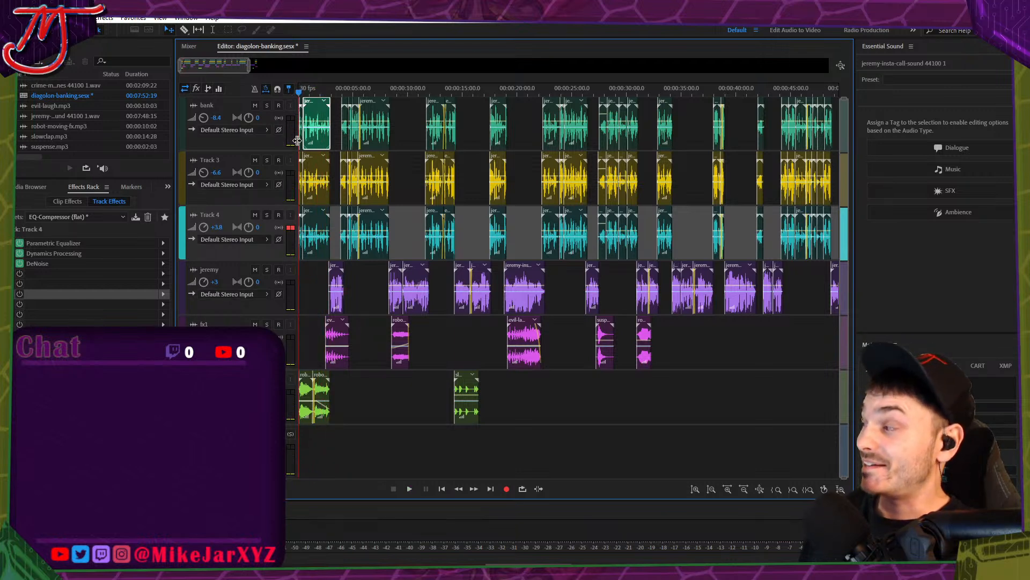
key("space")
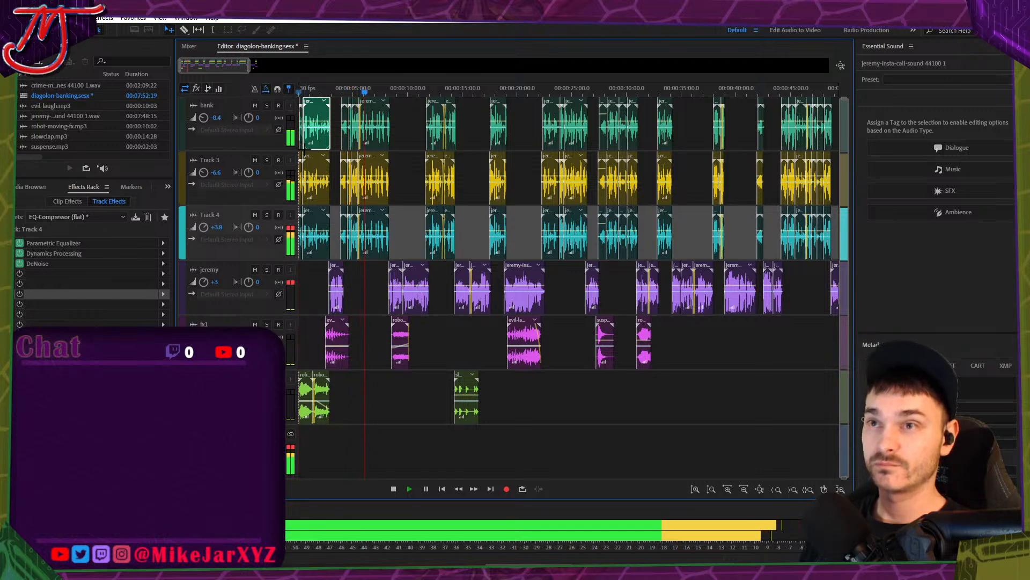
Select the short second clip of the bank track's second voice passage and replay that passage from its beginning.
key("space")
scroll(344, 92, "up", 5)
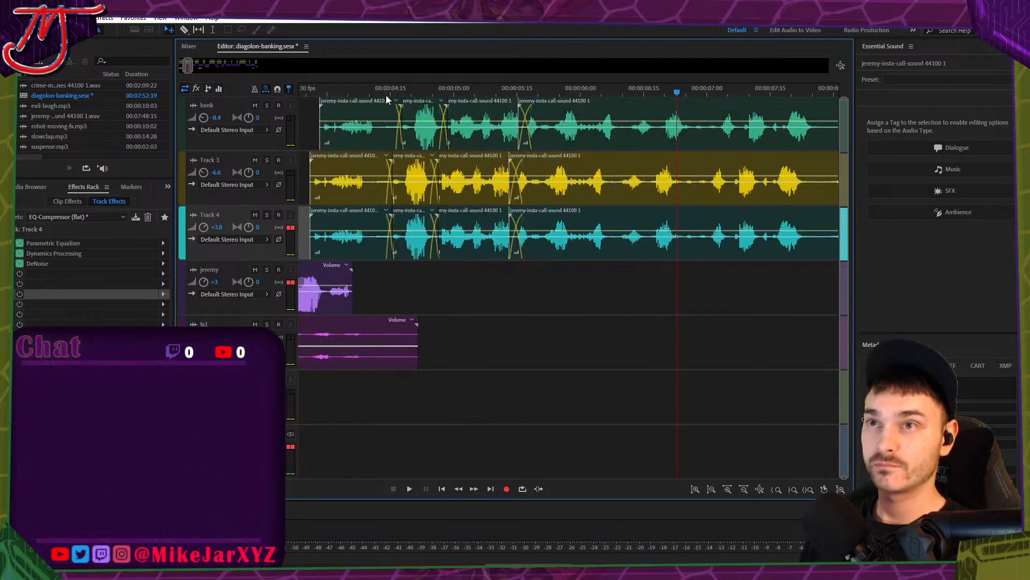
left_click(427, 129)
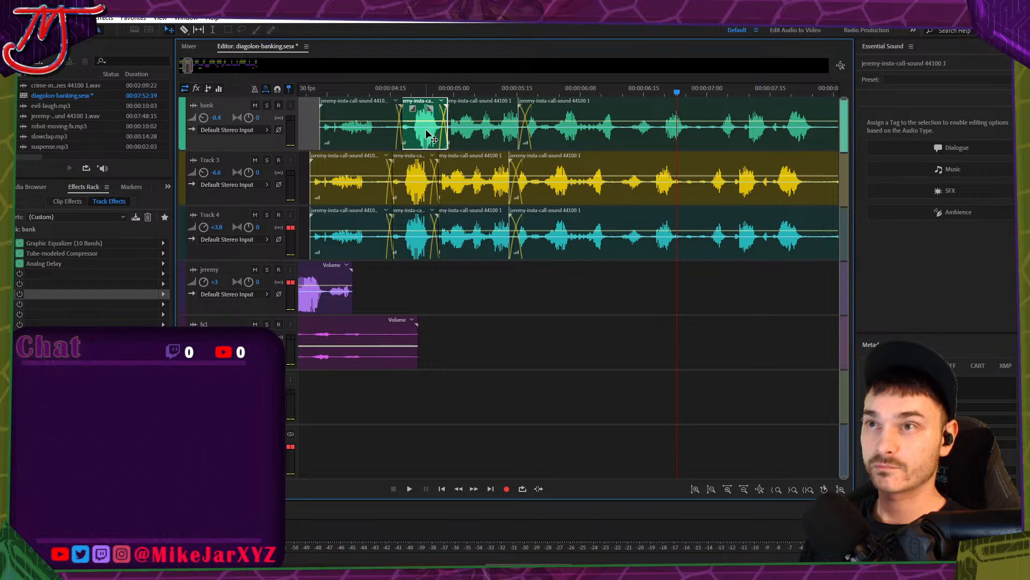
key("space")
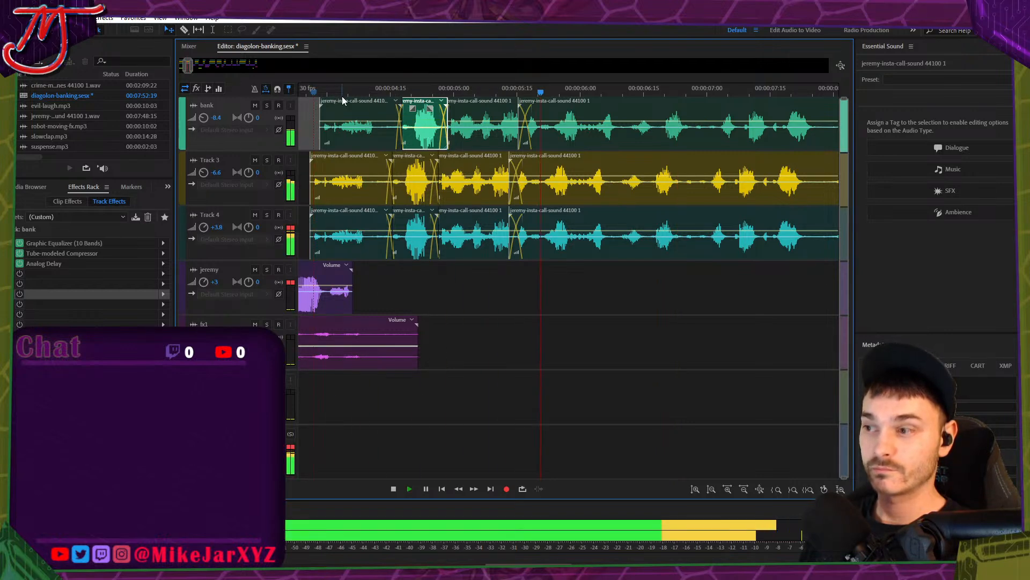
Extend the end of the slowclap clip on the fx2 track so it includes the whole final clap.
double_click(260, 67)
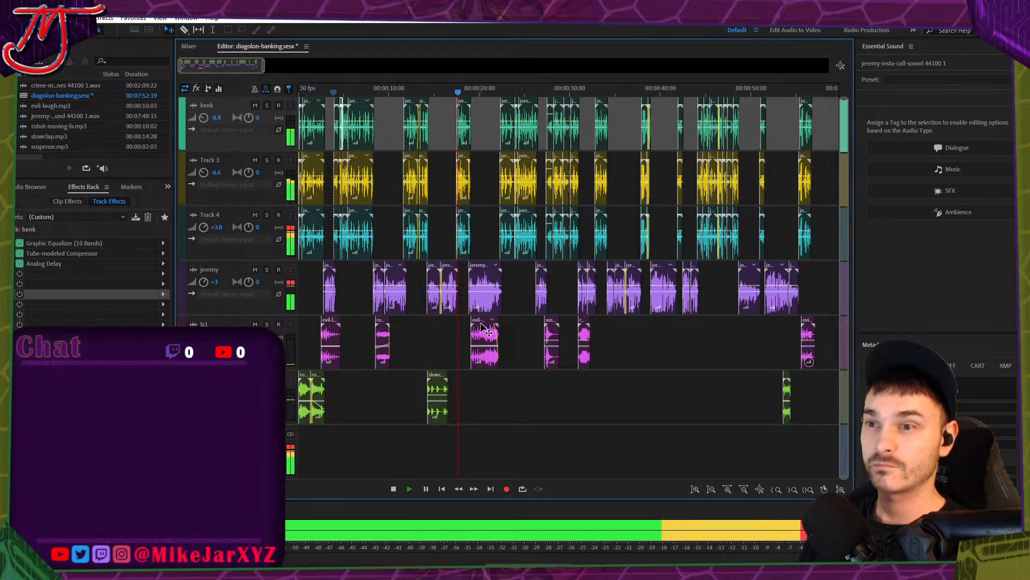
key("space")
left_click_drag(424, 91, 470, 102)
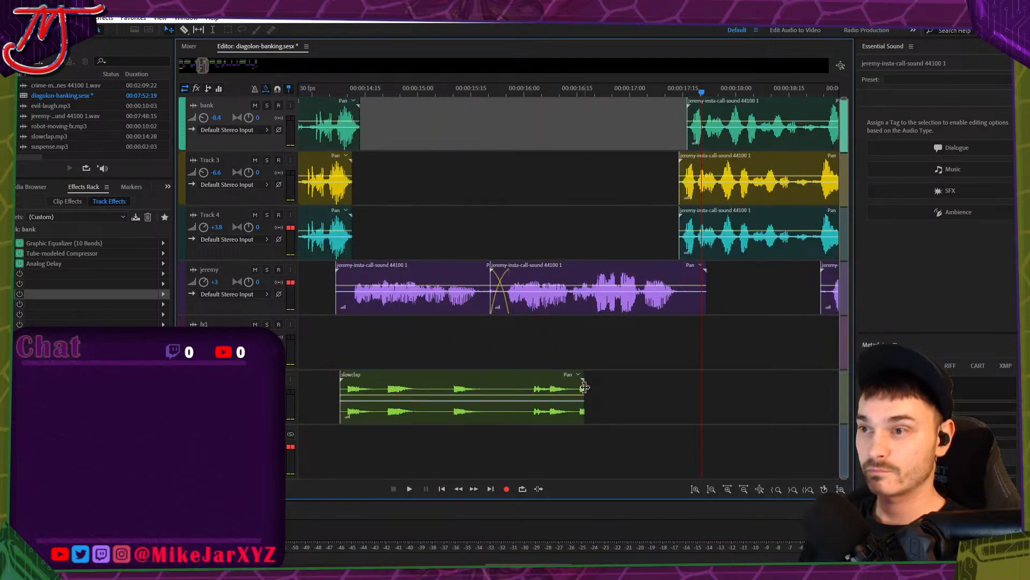
left_click_drag(584, 387, 612, 412)
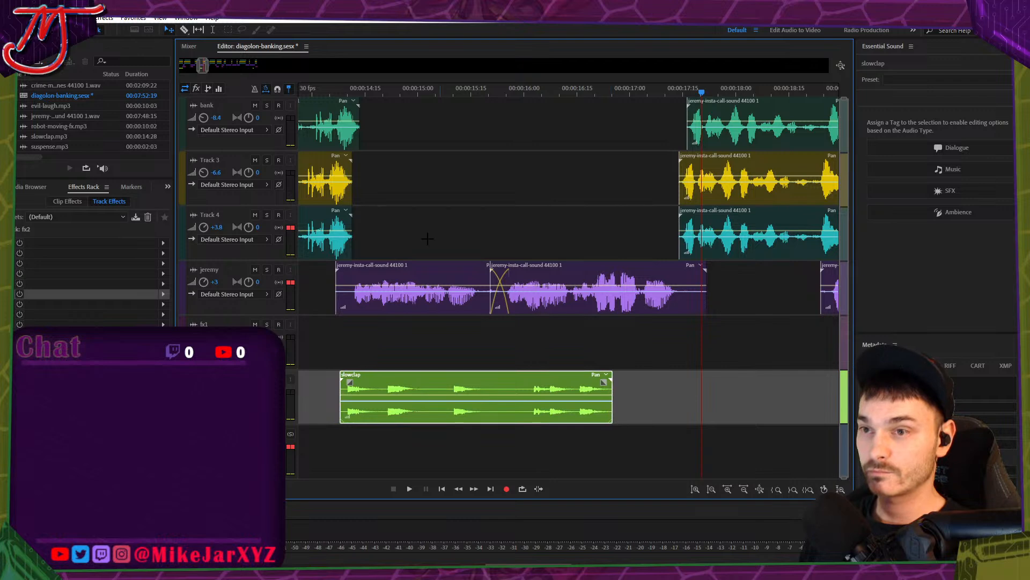
Replay the mix from the slowclap clip and again from the session start, and save the session.
left_click(316, 89)
key("space")
left_click_drag(260, 64, 160, 69)
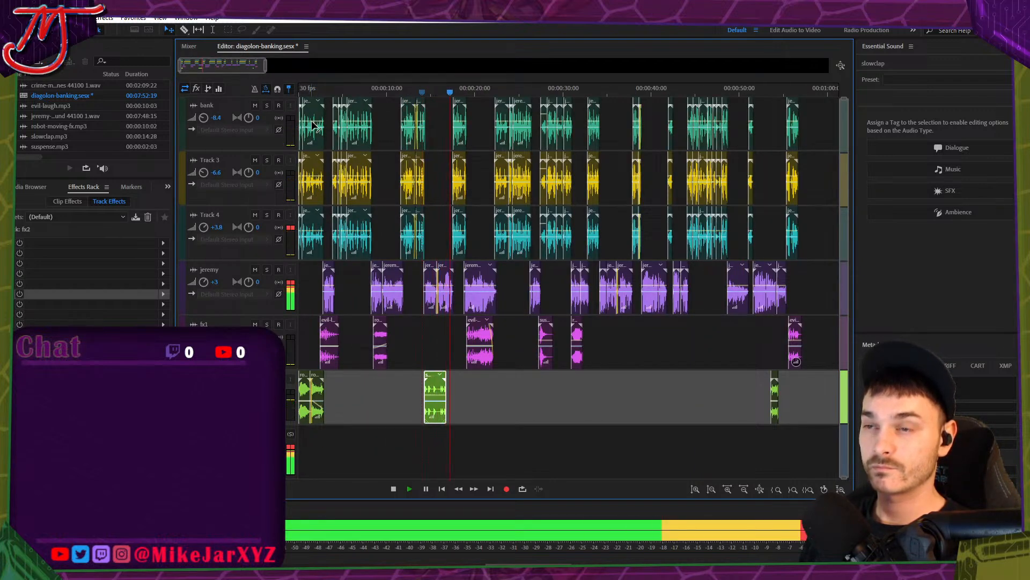
left_click(298, 89)
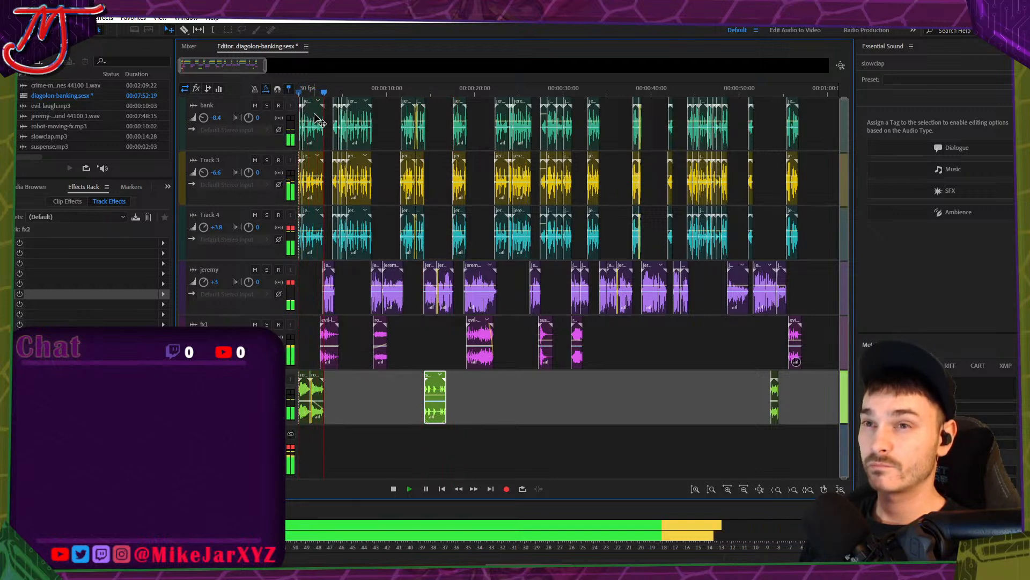
key("ctrl+s")
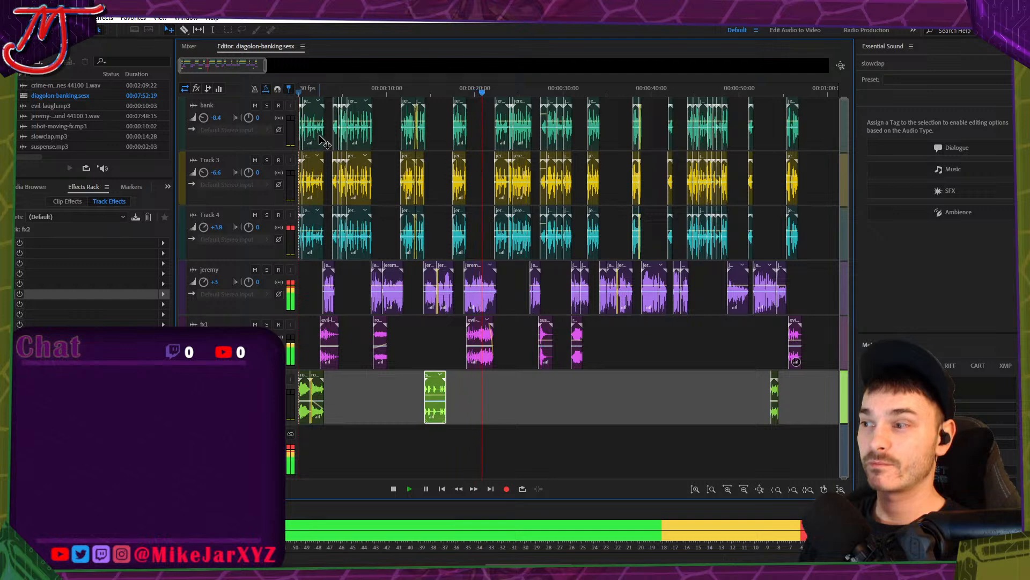
Set the jeremy track's volume to +1.2 dB and Track 4's volume to +2.8 dB during playback.
left_click(220, 280)
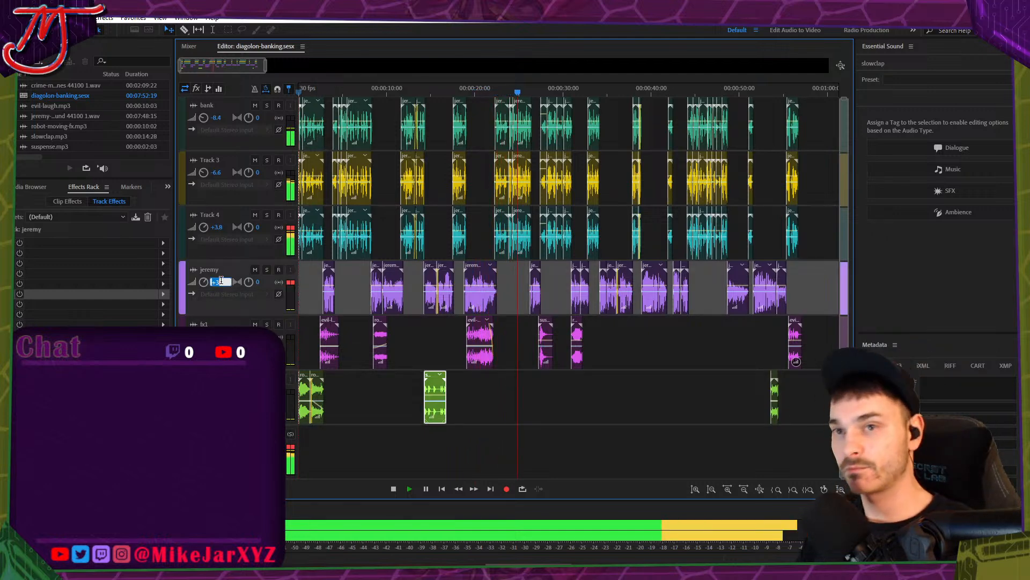
type("1.2")
key("Return")
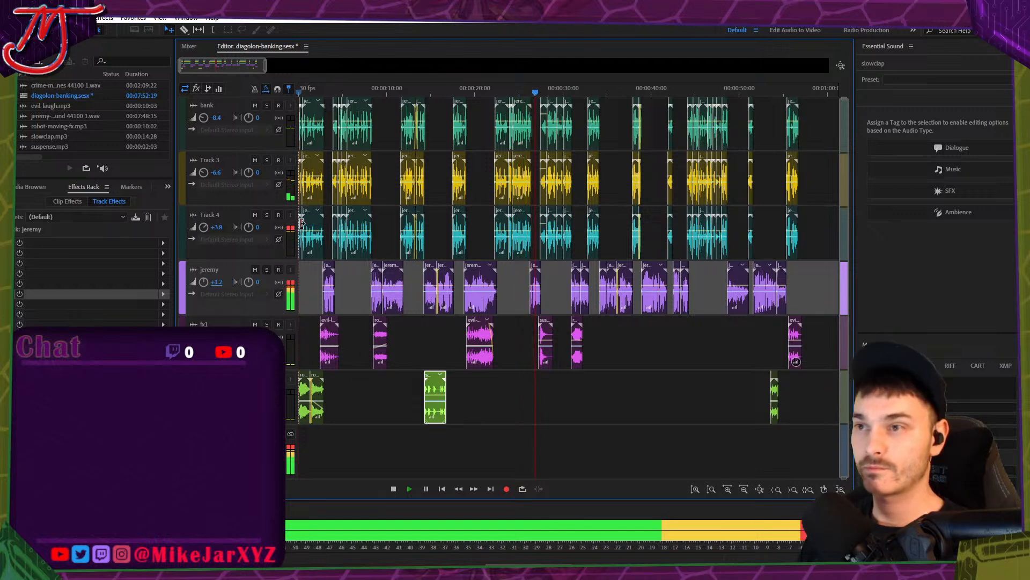
left_click(219, 231)
type("2.8")
key("Return")
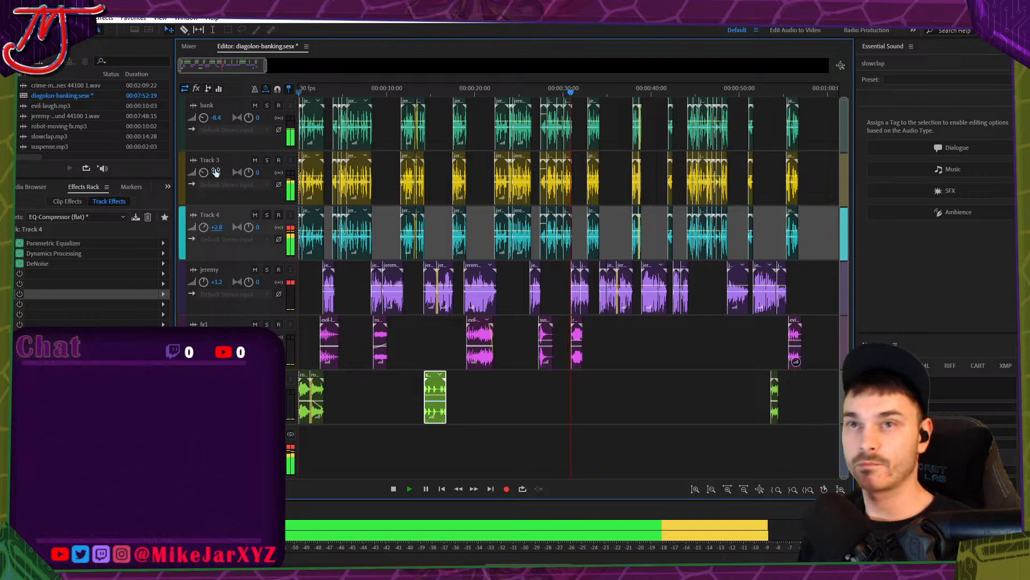
Set Track 4's volume to +1 dB and replay the session's last voice clip.
left_click(232, 173)
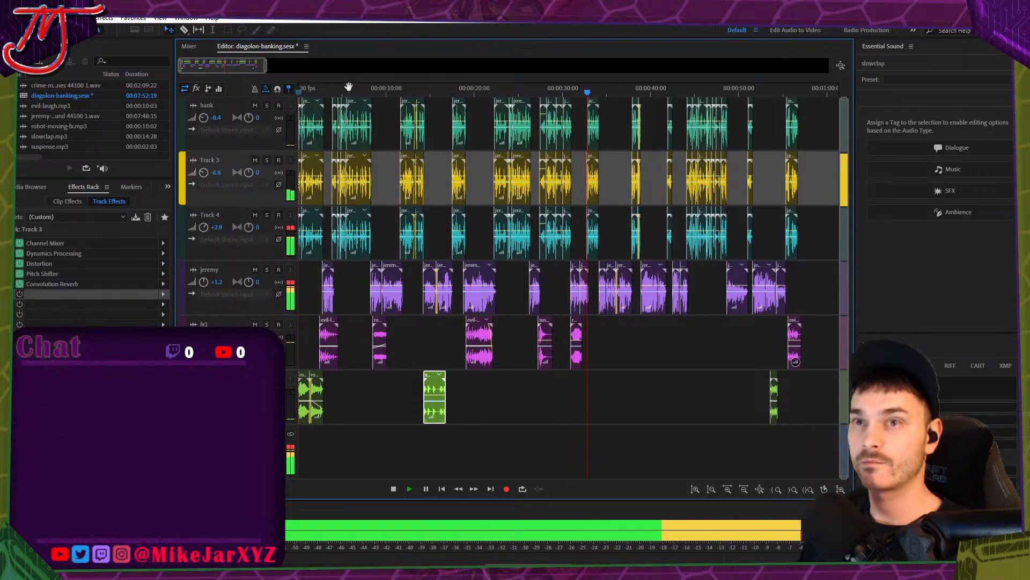
key("Return")
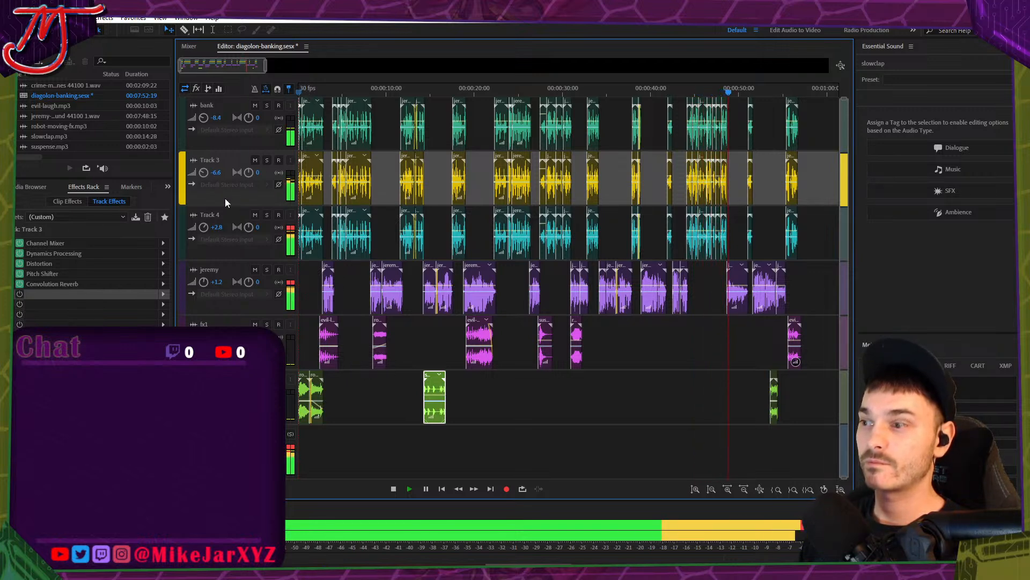
left_click(218, 227)
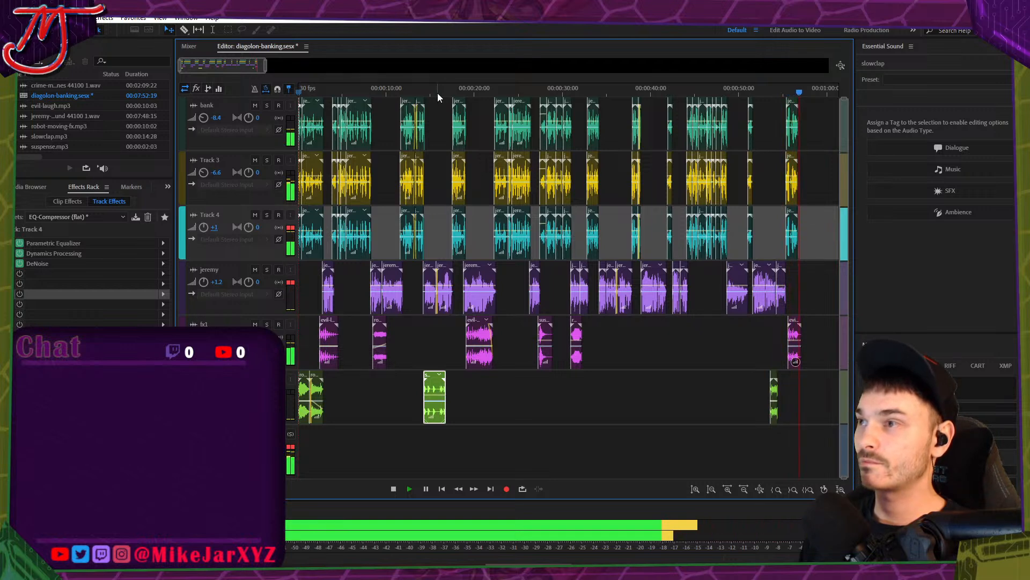
key("space")
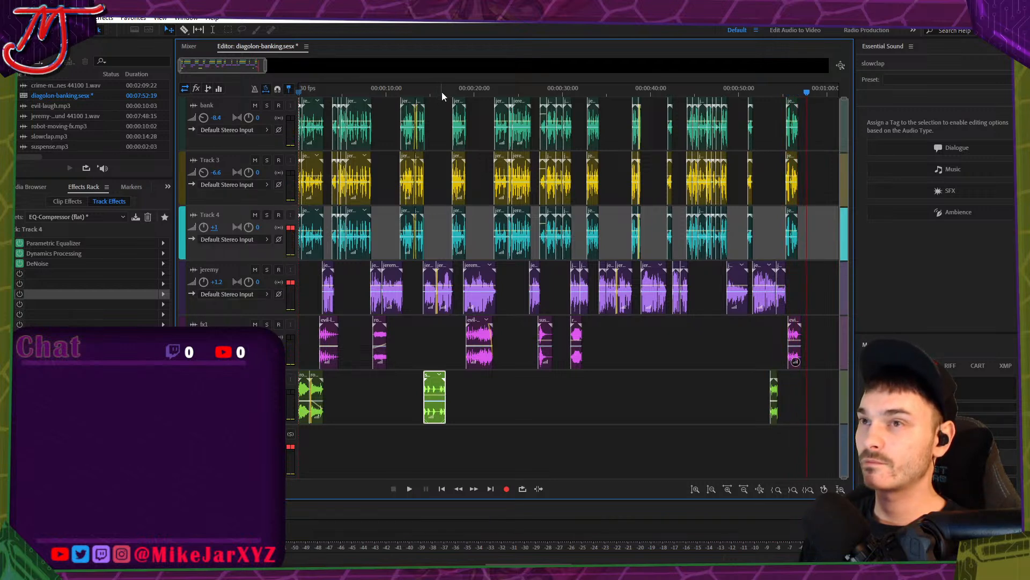
left_click(782, 92)
key("space")
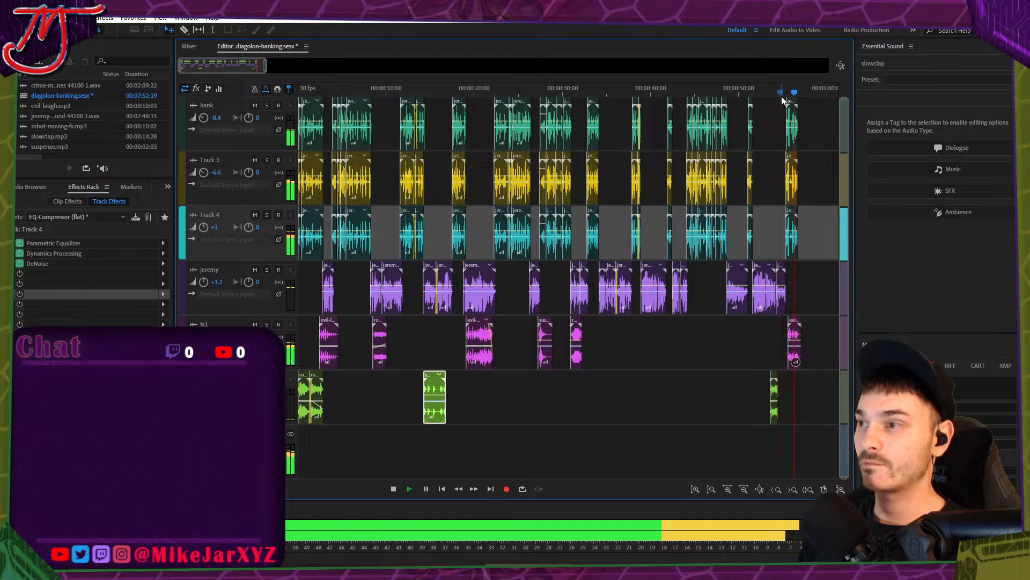
Save the session while replaying the mix from the start and again from the third voice passage.
key("space")
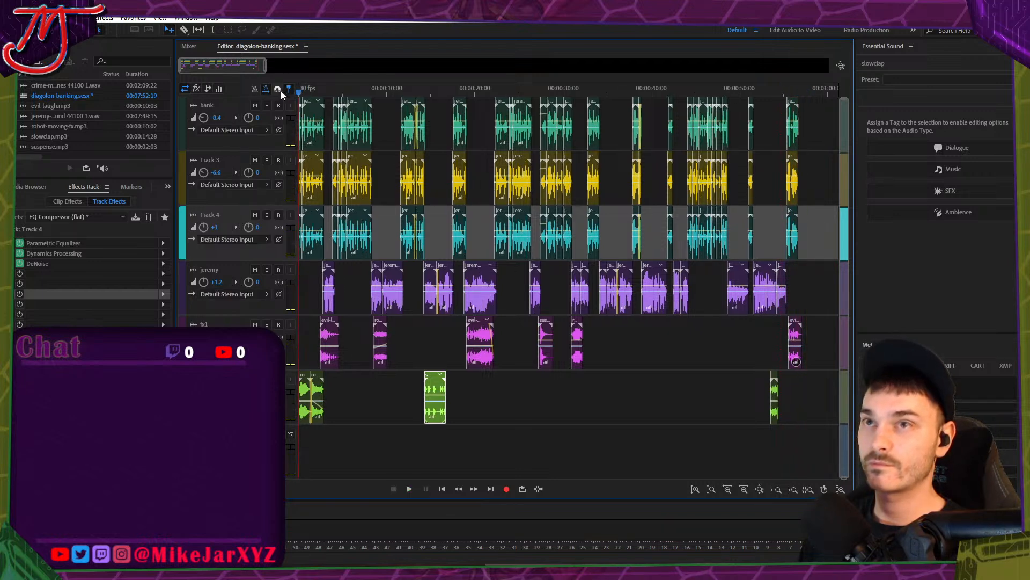
key("space")
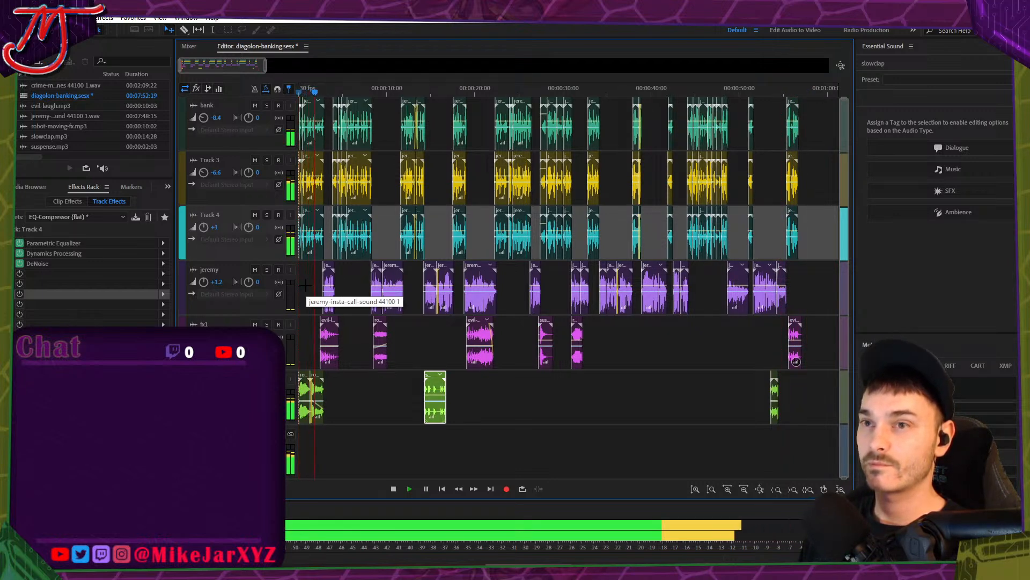
key("ctrl+s")
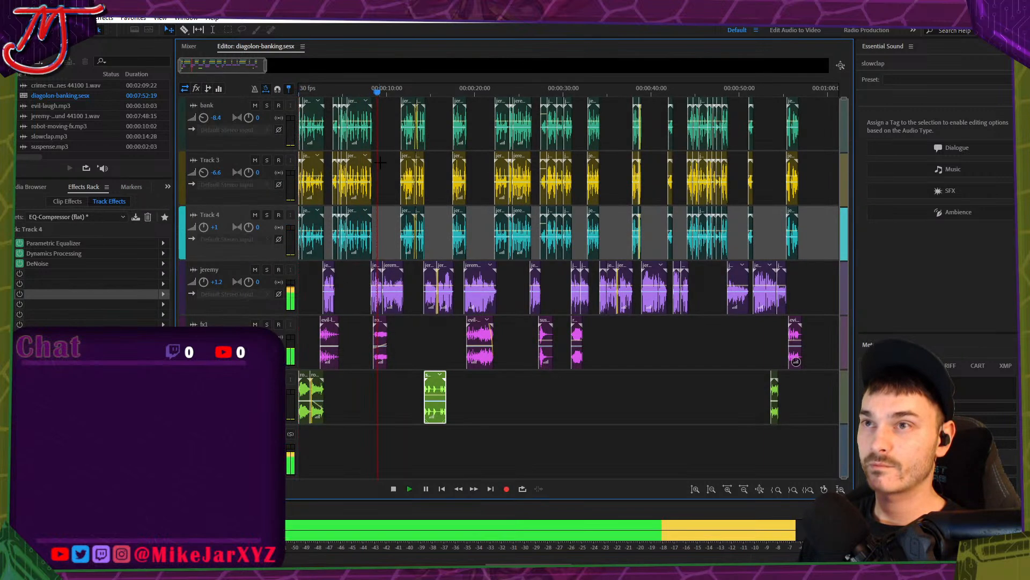
left_click(400, 93)
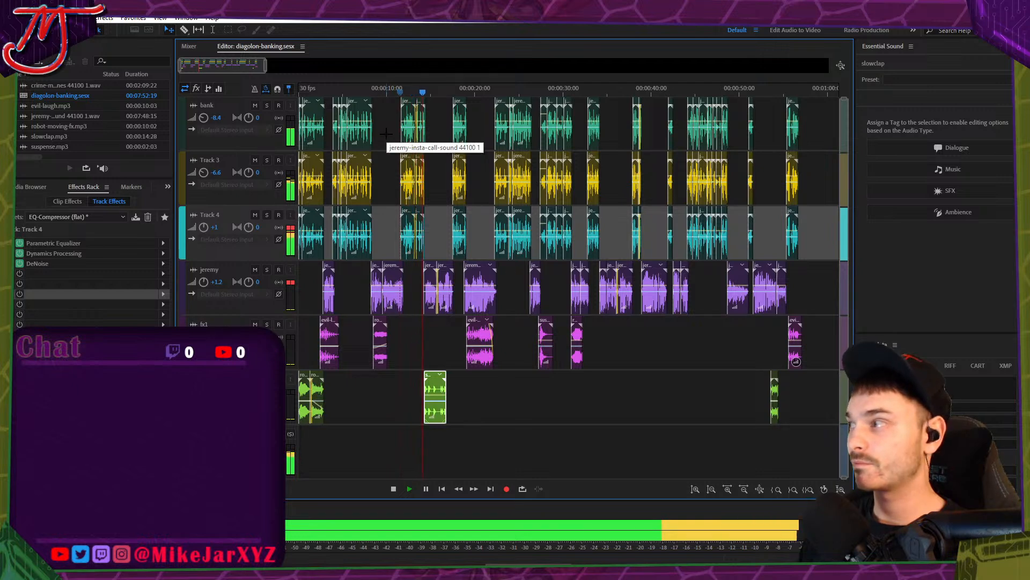
key("space")
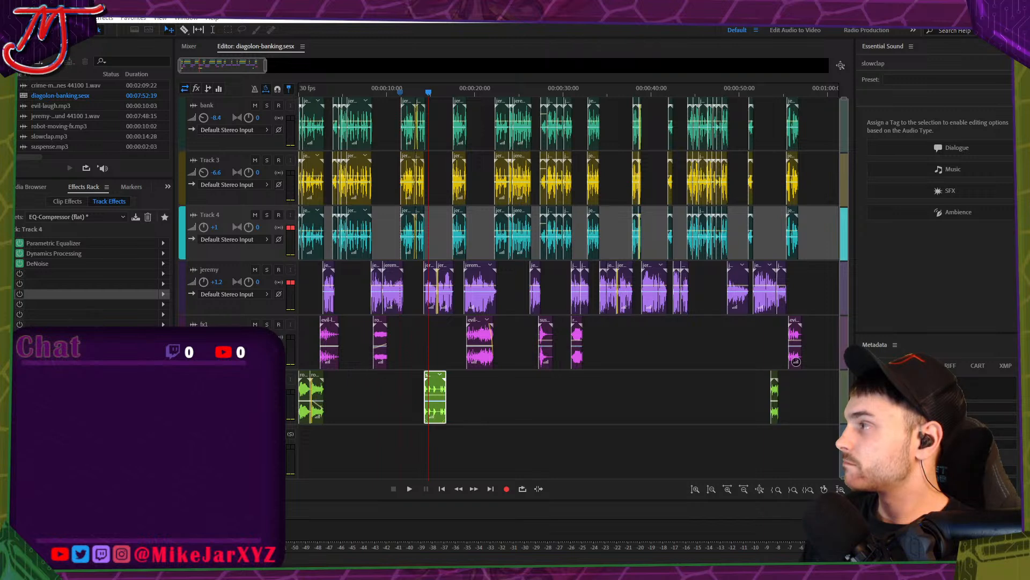
Switch to the media player and listen to the White Bat music, skipping further into the track.
key("alt+Tab")
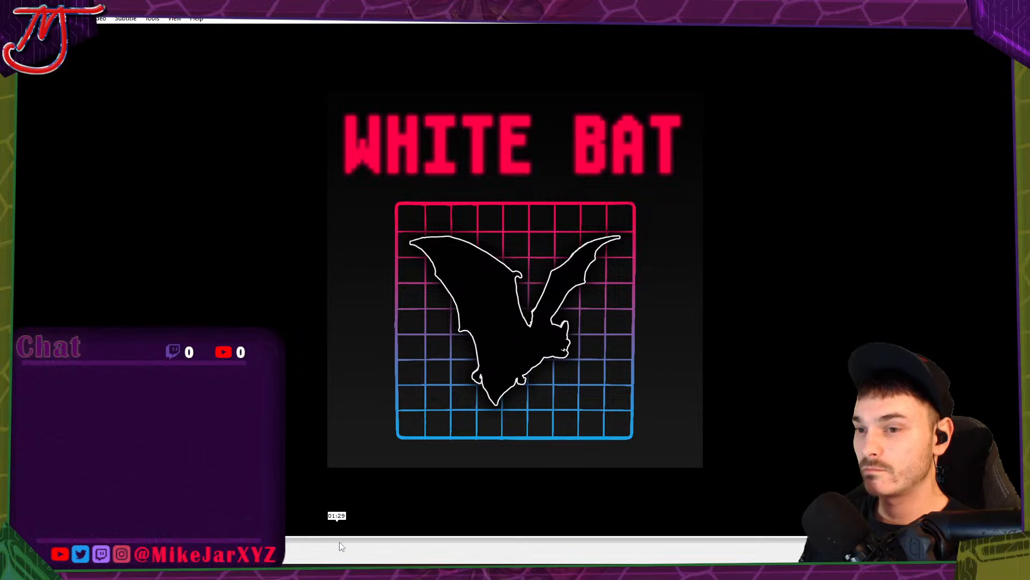
left_click_drag(340, 542, 415, 542)
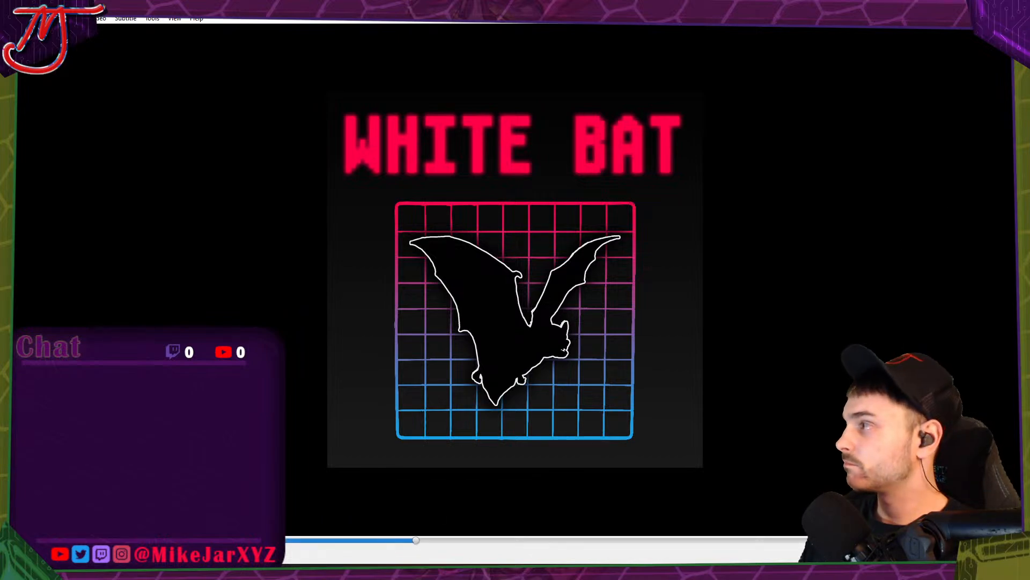
key("alt+Tab")
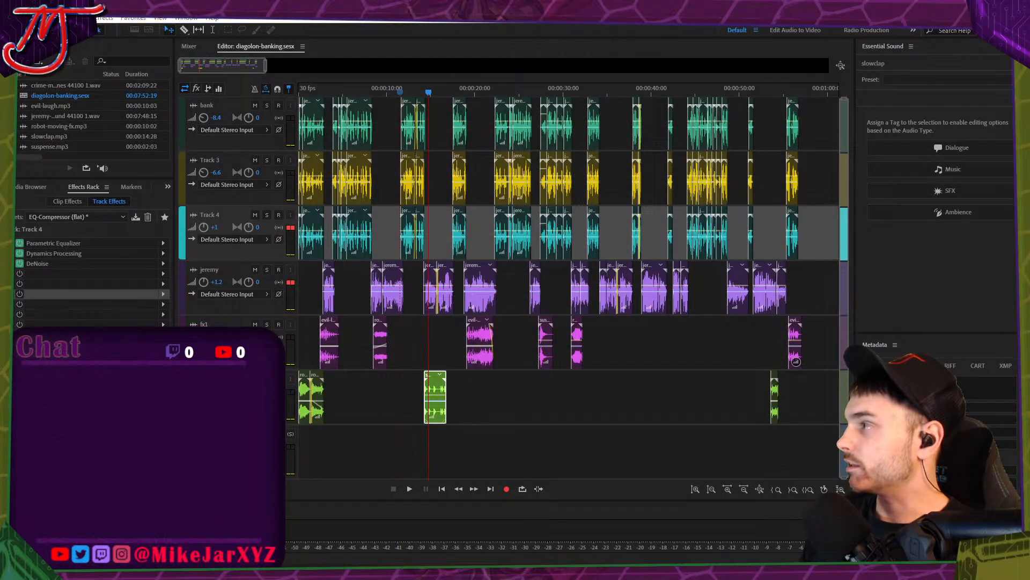
key("alt+Tab")
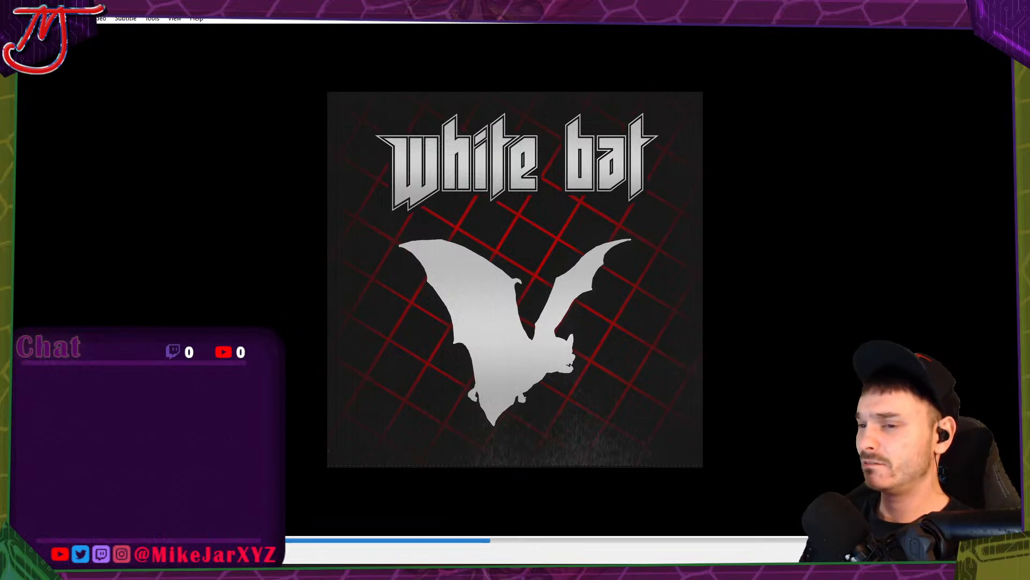
Switch back to the audio session, place the White Bat IX Unholy Spirit music at the start of Track 1, and play the mix from the beginning.
key("alt+Tab")
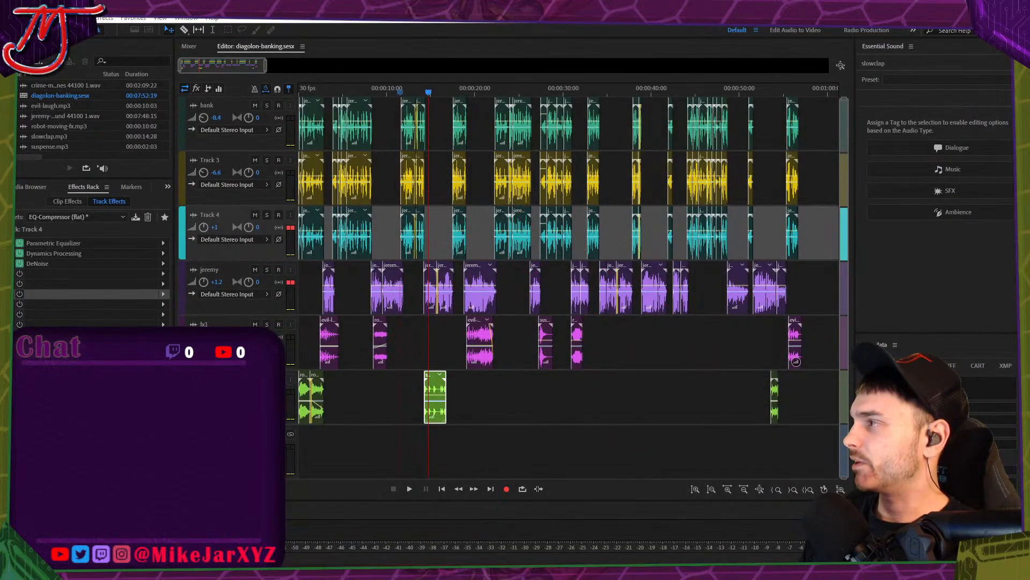
left_click_drag(300, 421, 334, 454)
left_click_drag(440, 434, 415, 434)
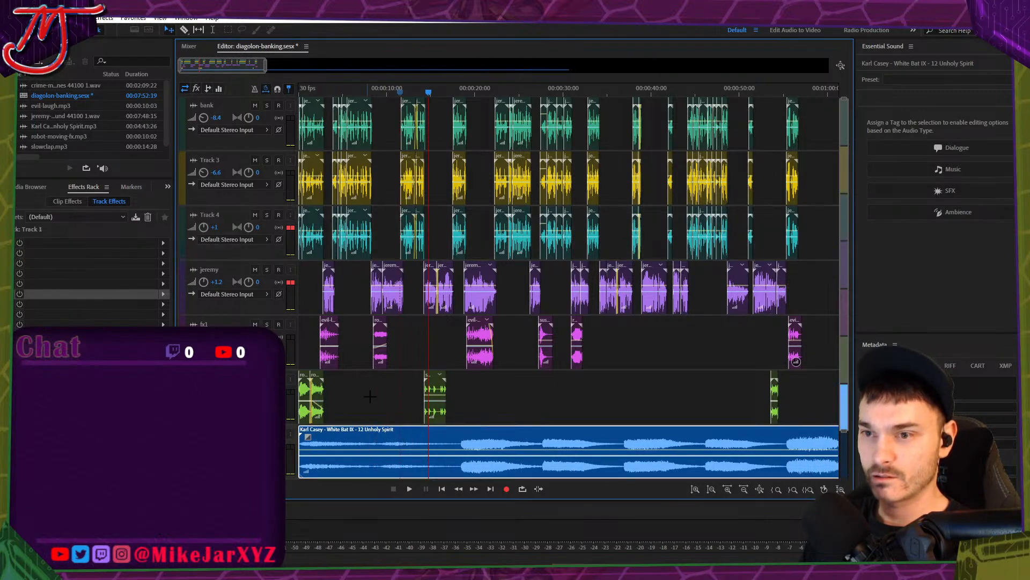
key("Home")
key("space")
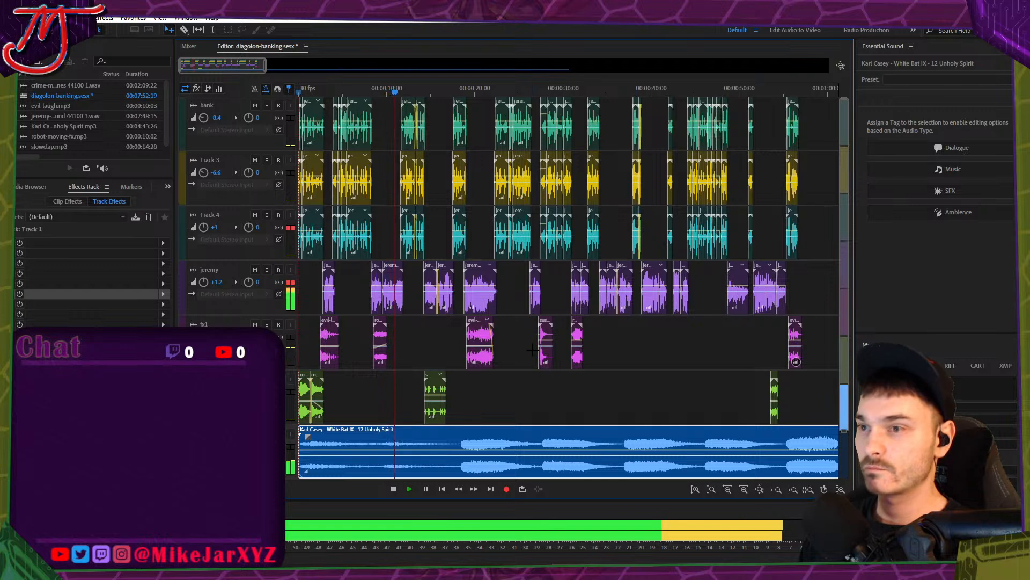
Split the Unholy Spirit music clip on Track 1 just before its loud section, at about 18 seconds, during playback.
key("r")
left_click(458, 448)
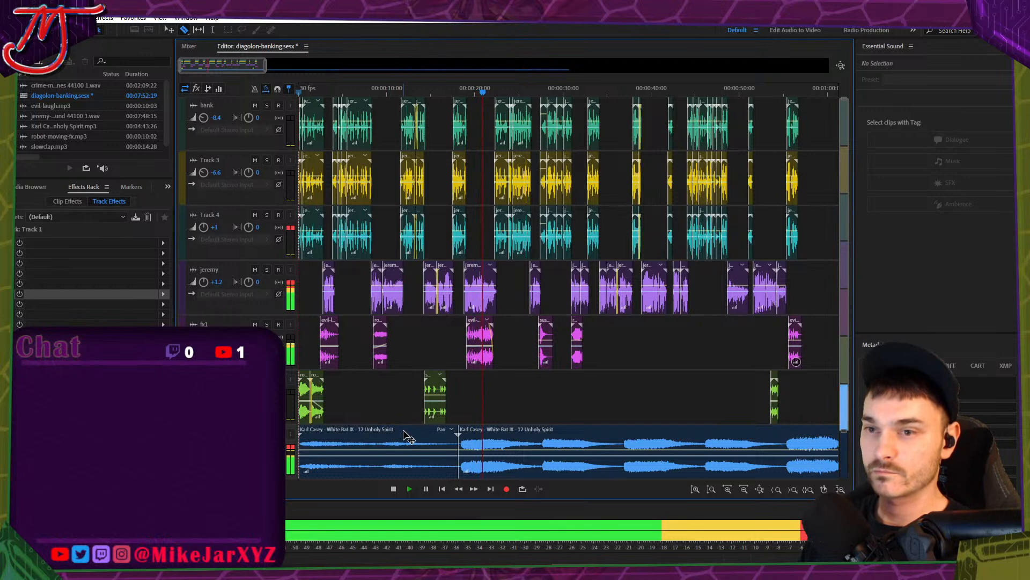
left_click(476, 454)
left_click_drag(475, 453, 478, 460)
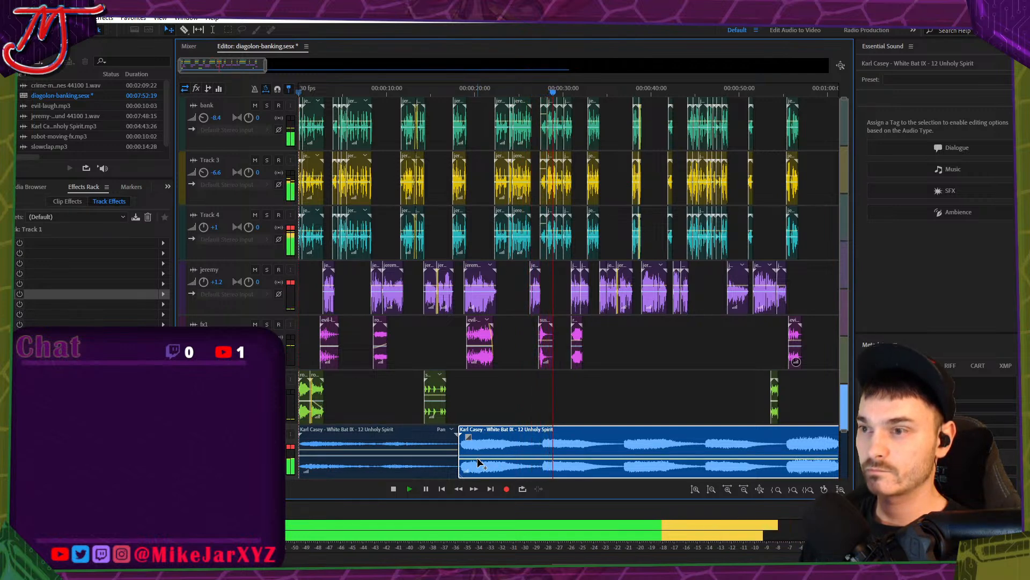
left_click(471, 387)
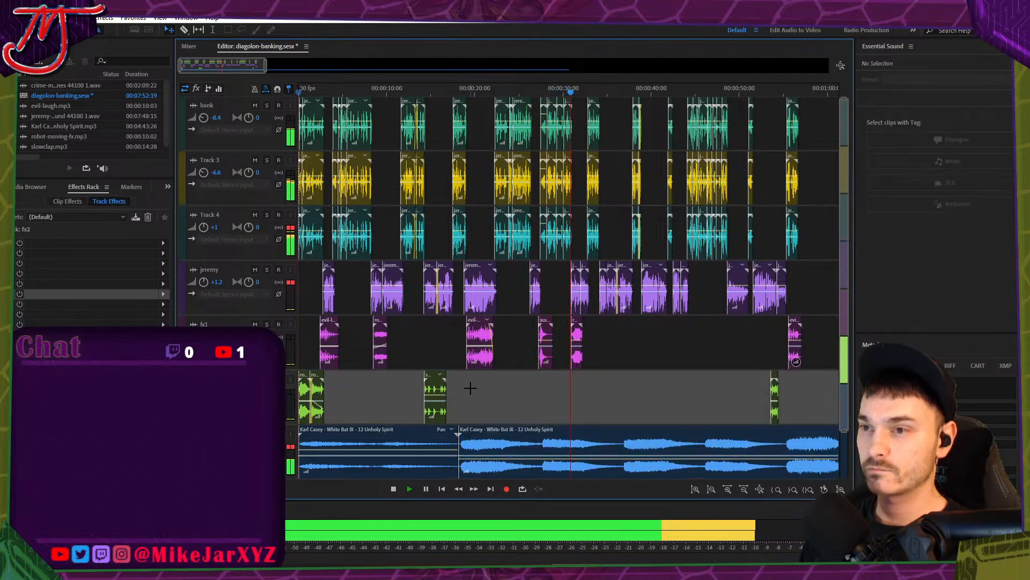
Set Track 3's volume to -15 dB and the bank track's volume to -10 dB during playback.
left_click(217, 172)
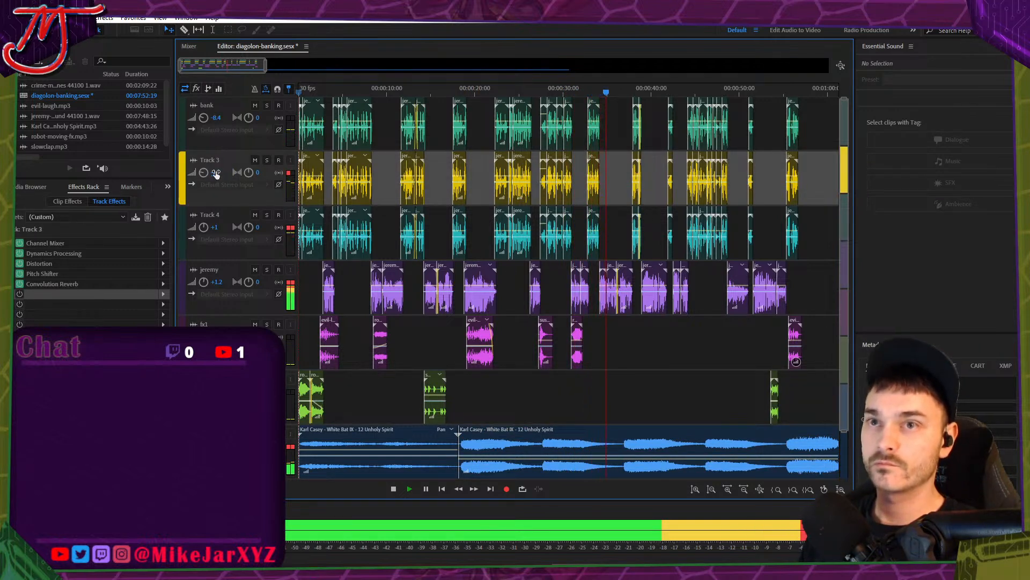
left_click(216, 172)
left_click(226, 119)
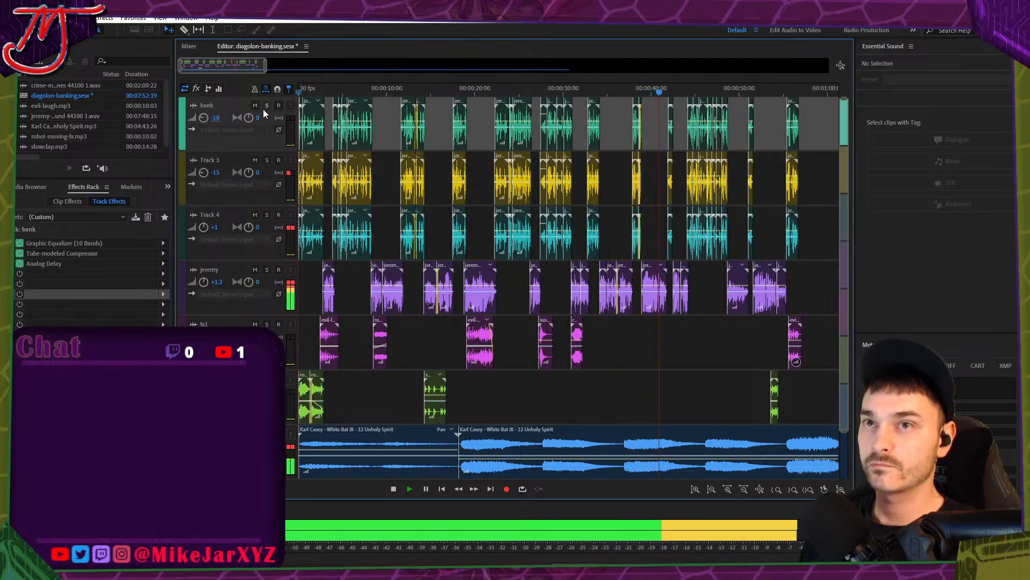
Save the session while replaying the rebalanced mix from the start and skipping ahead to its closing passages.
left_click(301, 94)
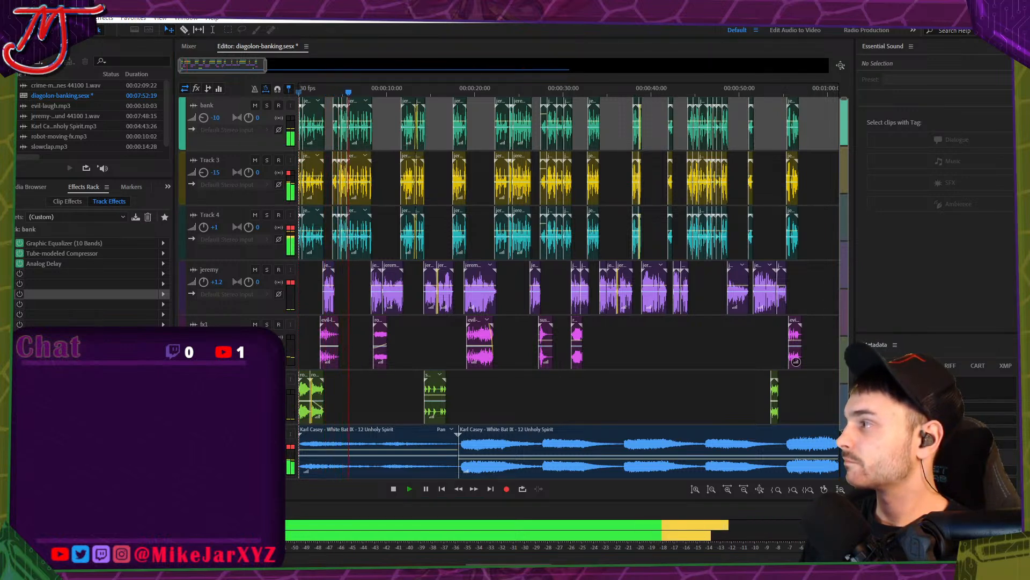
left_click(381, 392)
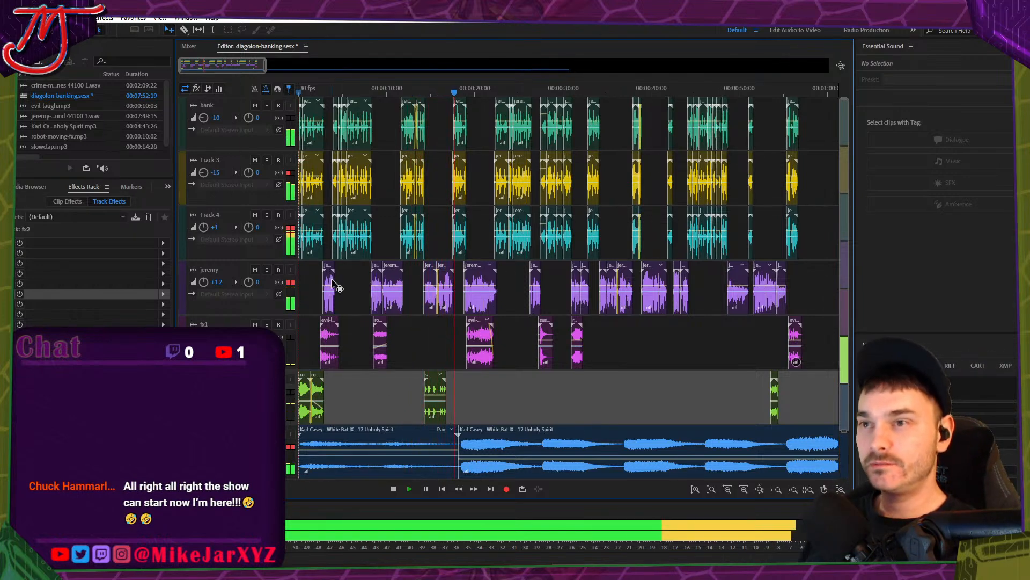
key("ctrl+s")
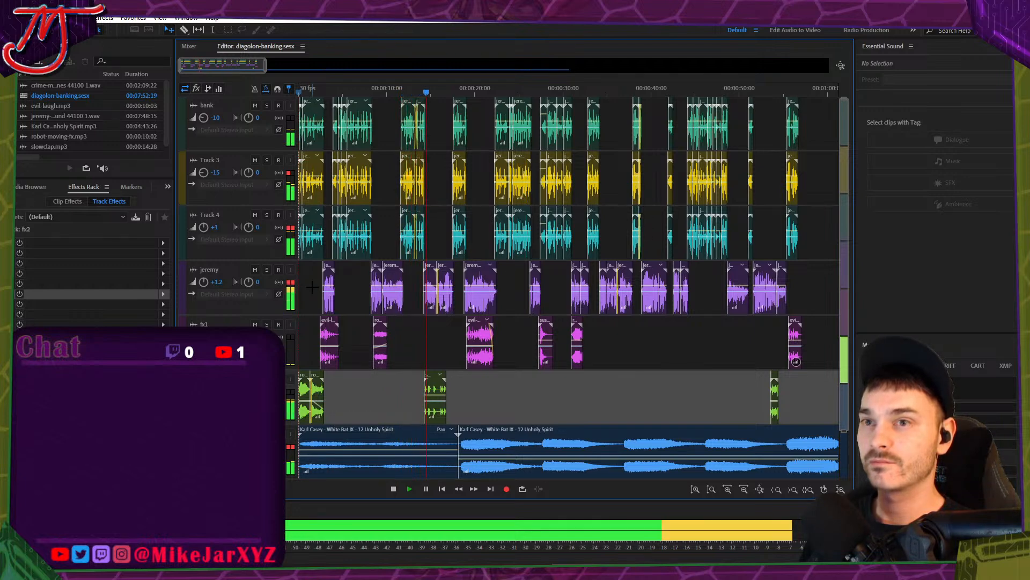
key("space")
left_click(228, 215)
key("space")
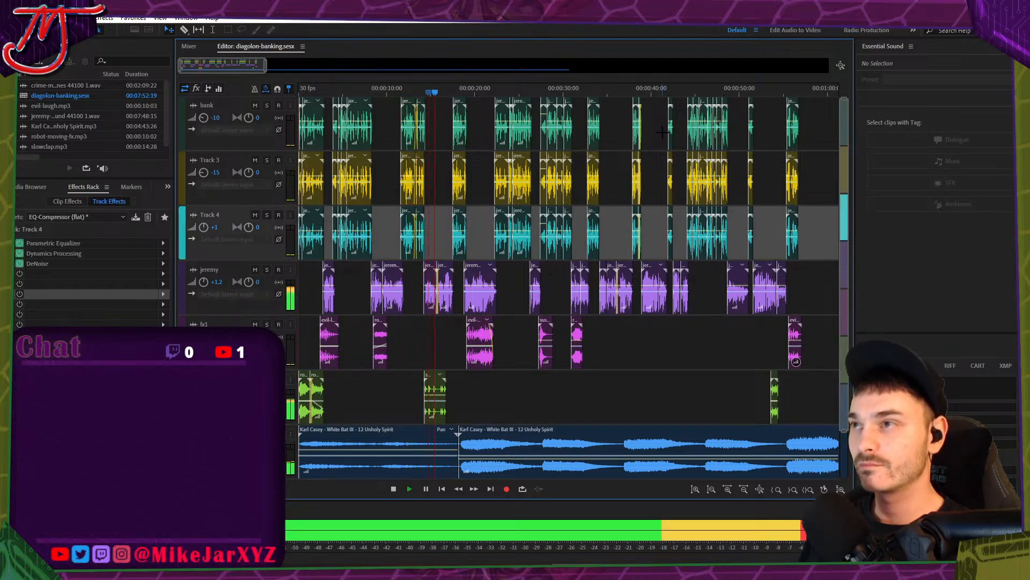
left_click(715, 92)
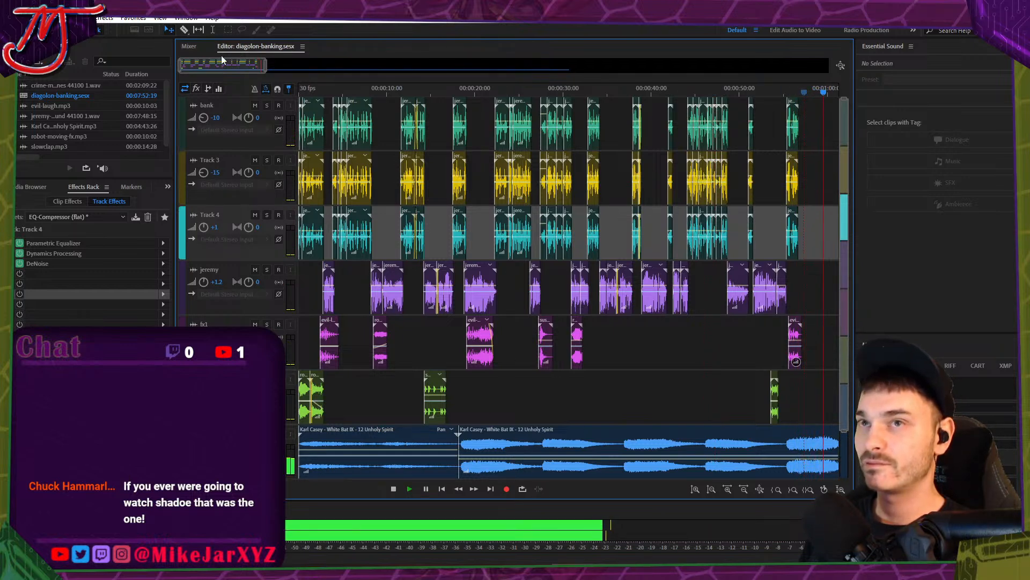
Split the music on Track 1 shortly after the last voice clip, at about 1:04, and delete the remainder.
left_click_drag(240, 67, 263, 71)
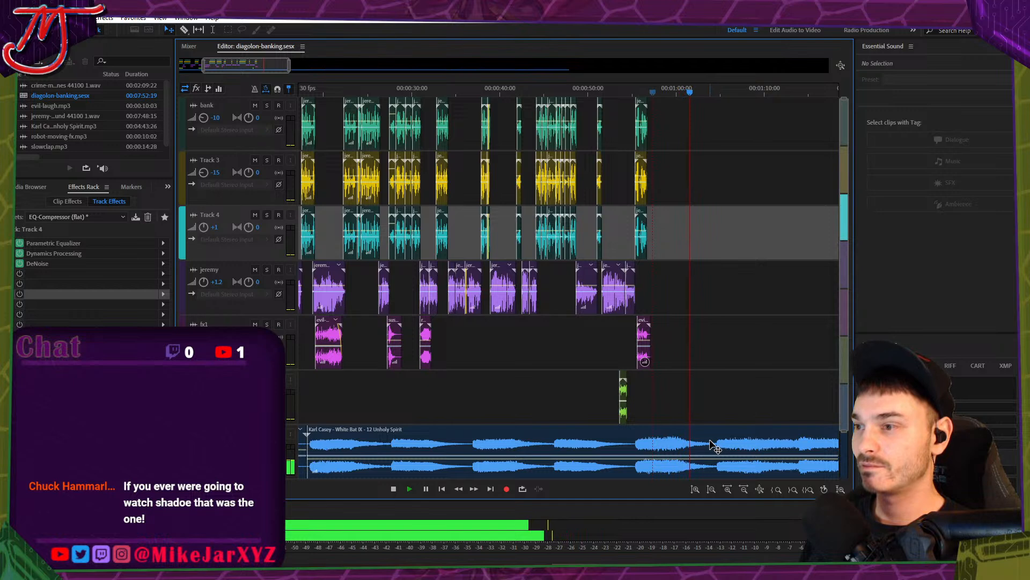
key("space")
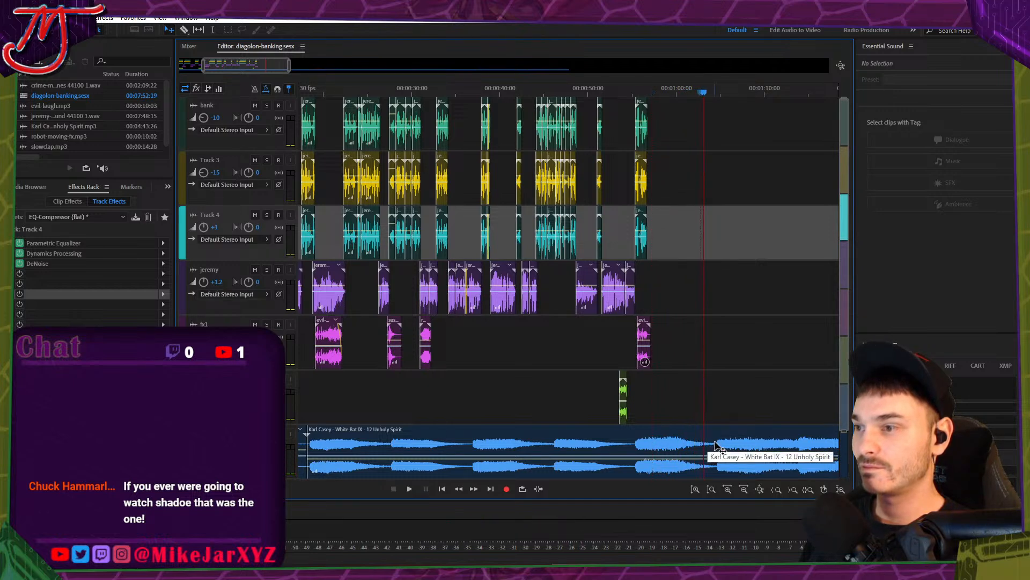
left_click(720, 444)
left_click(733, 444)
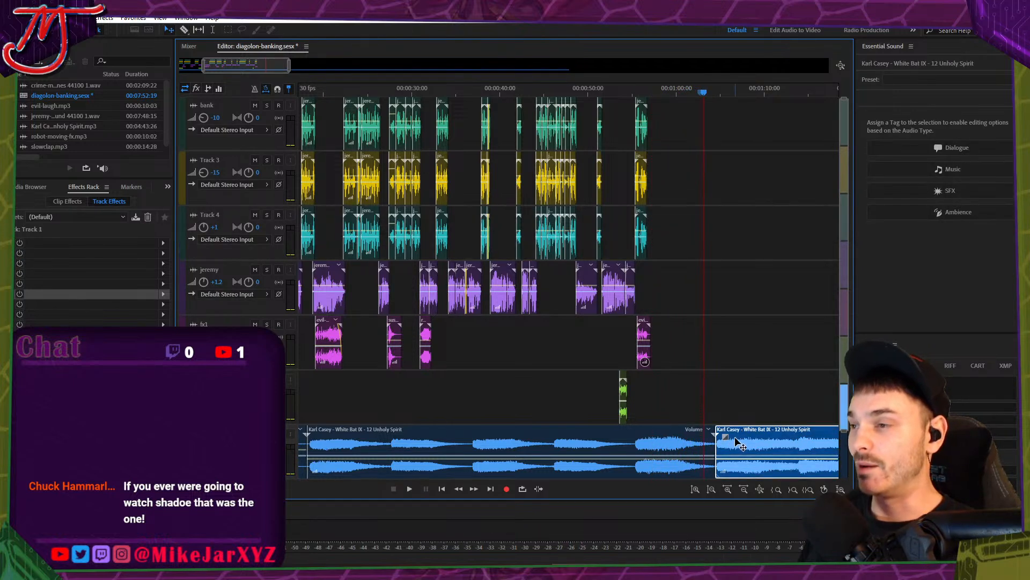
key("Delete")
Add a short linear fade-out to the end of the trimmed music clip and play back the ending.
left_click(708, 445)
left_click_drag(707, 438, 704, 435)
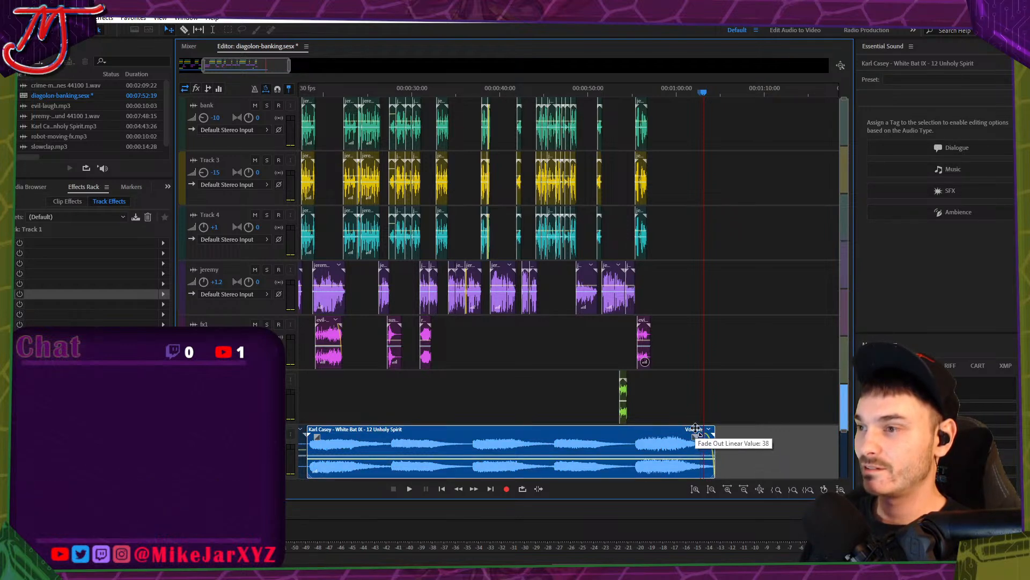
left_click(721, 381)
key("space")
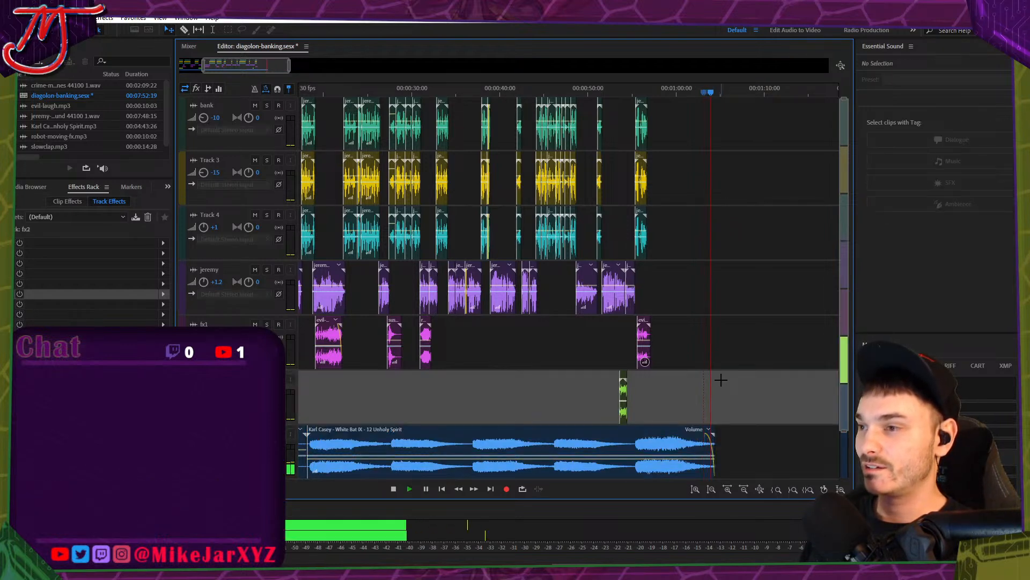
key("space")
Save the session, return to its start, and bring all tracks and the full length of the music into view.
key("Home")
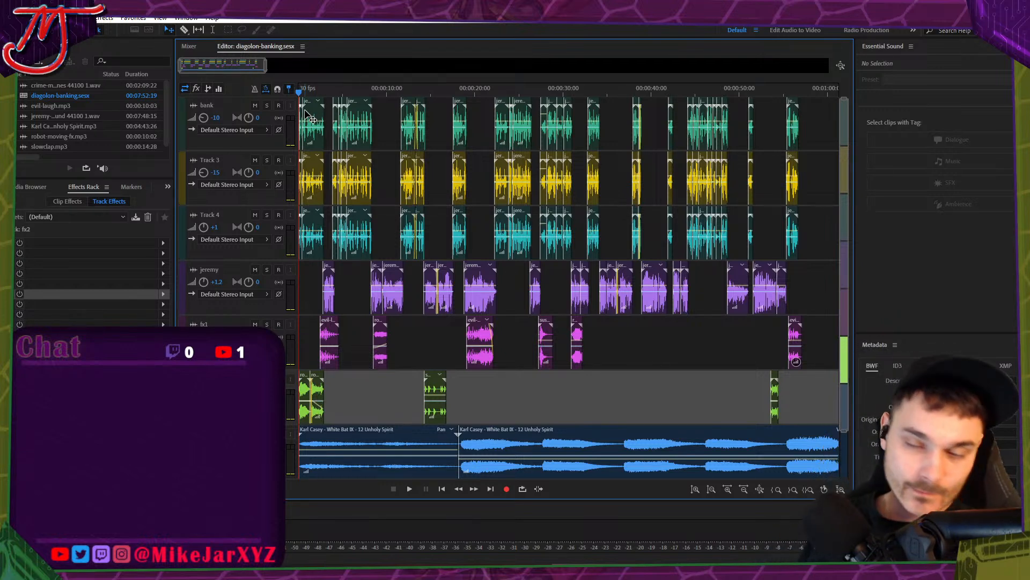
scroll(582, 295, "down", 2)
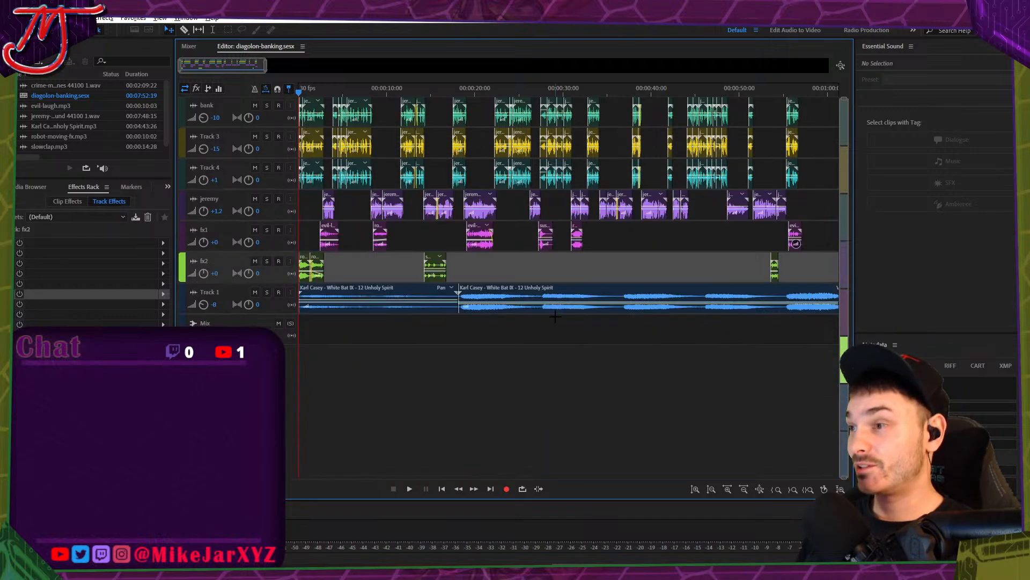
scroll(582, 295, "up", 2)
scroll(341, 112, "down", 1)
left_click_drag(265, 62, 272, 64)
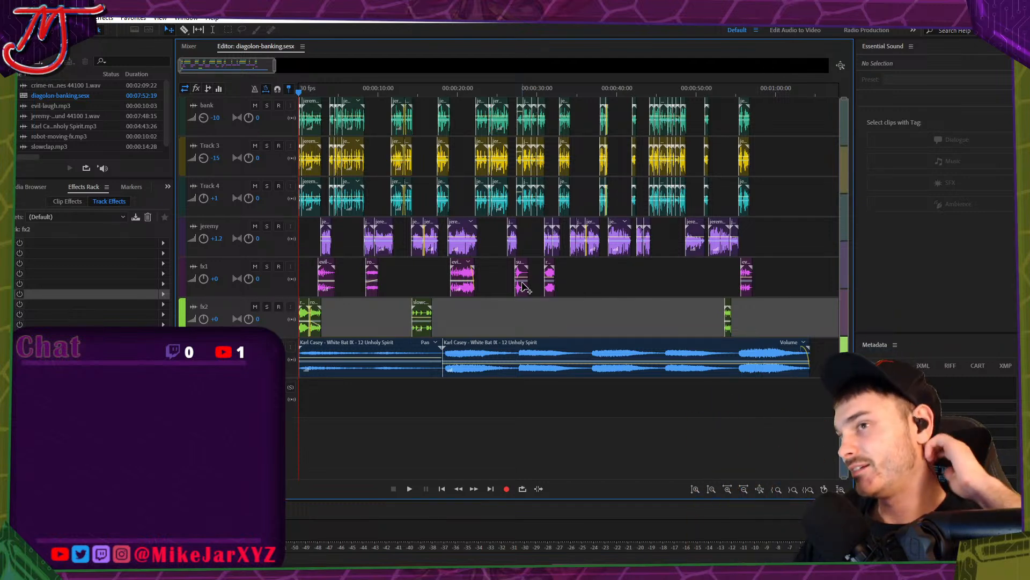
Switch to Twitter in the browser and like the newest reply in the notifications.
left_click(286, 566)
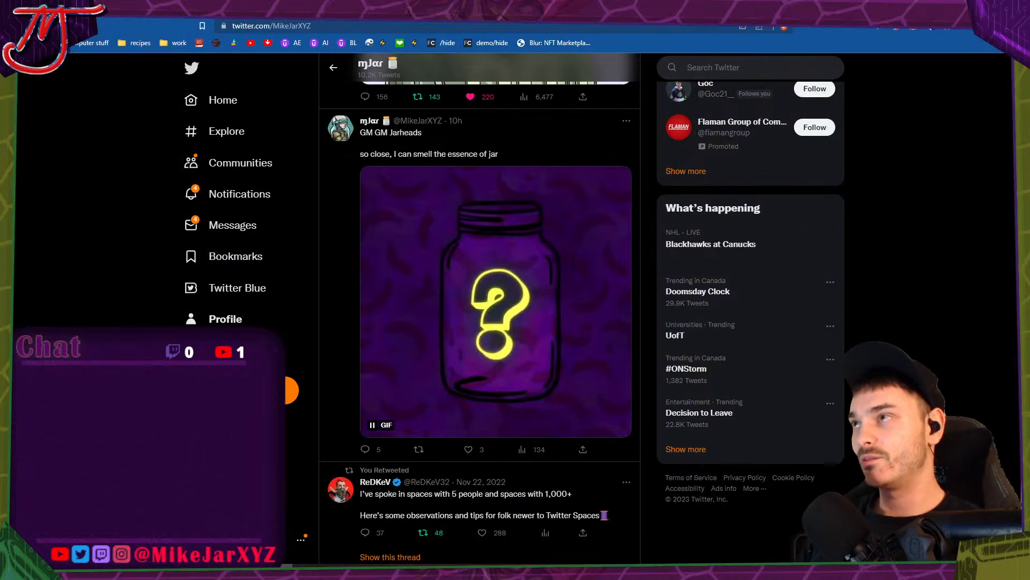
left_click(258, 195)
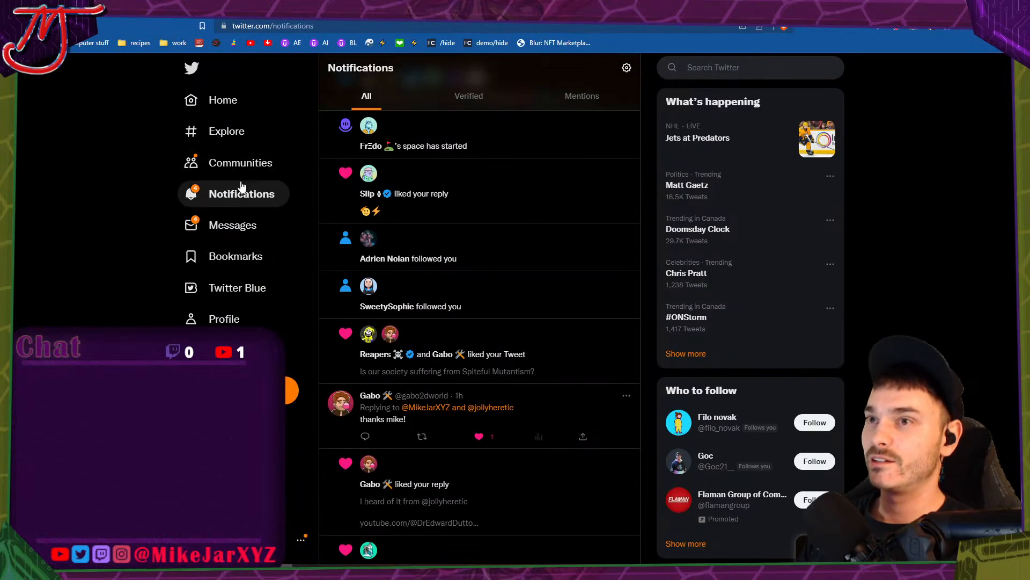
left_click(481, 212)
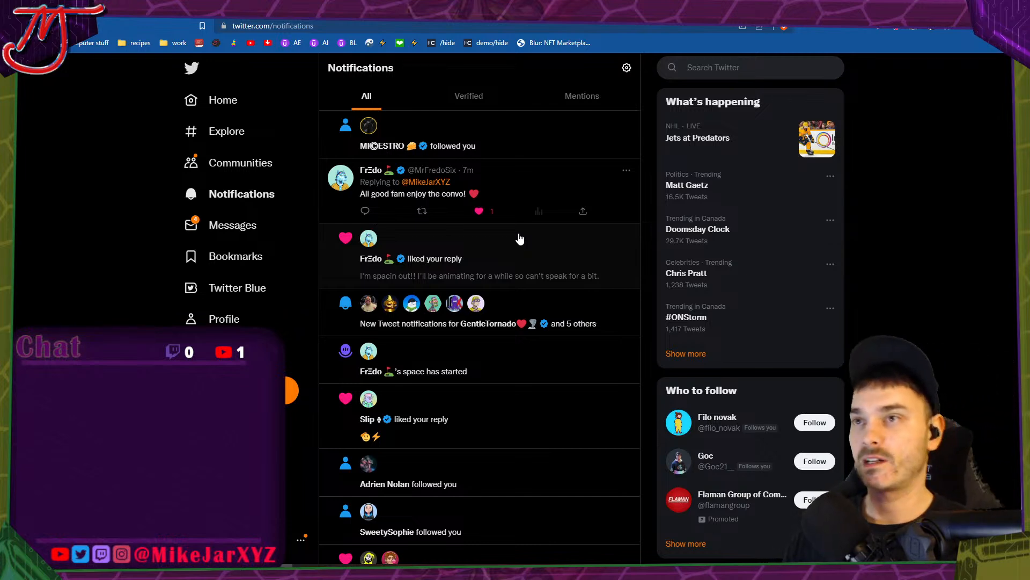
Follow the newest follower back from the notifications and return to the home feed.
mouse_move(390, 152)
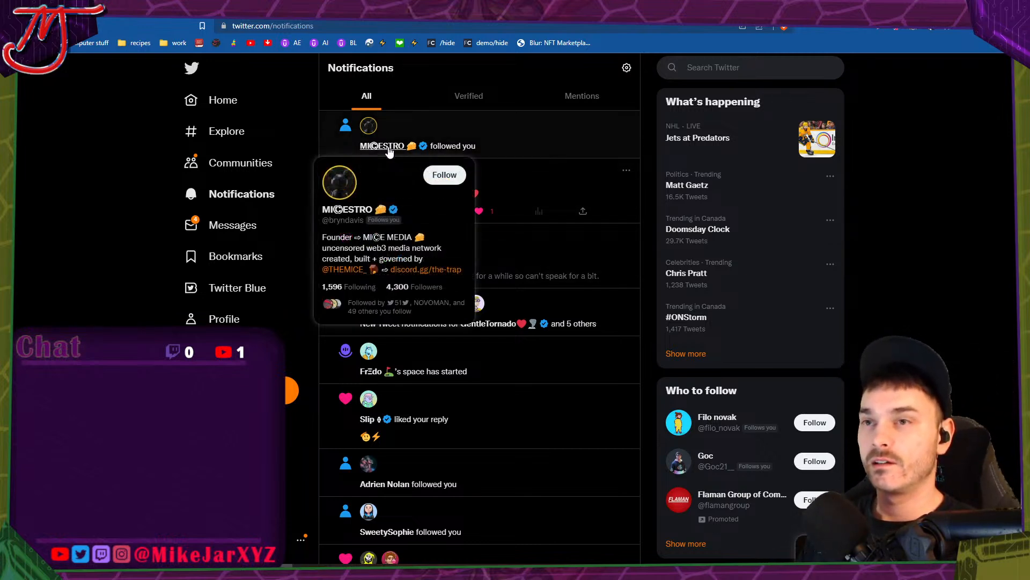
left_click(443, 175)
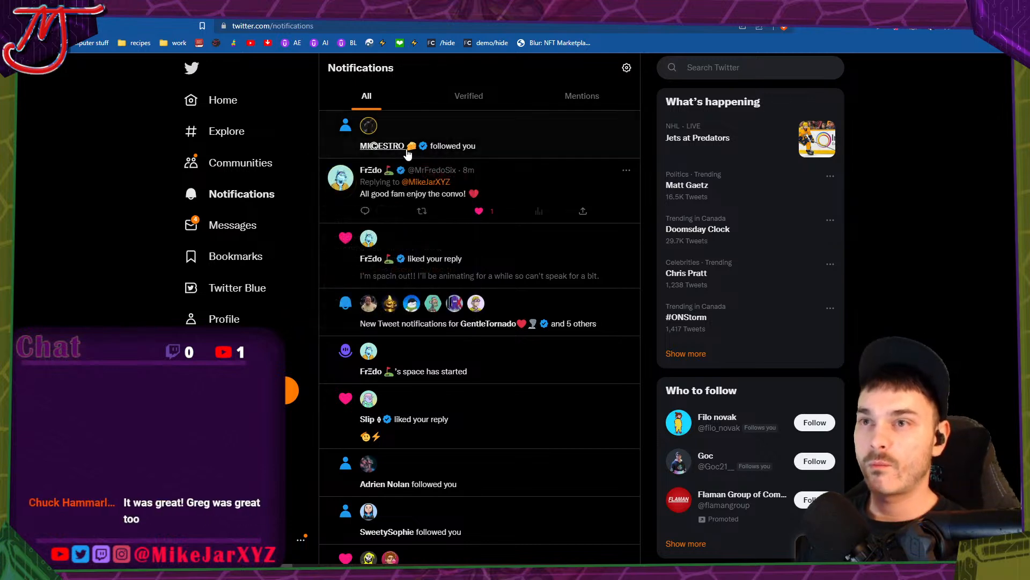
left_click(199, 105)
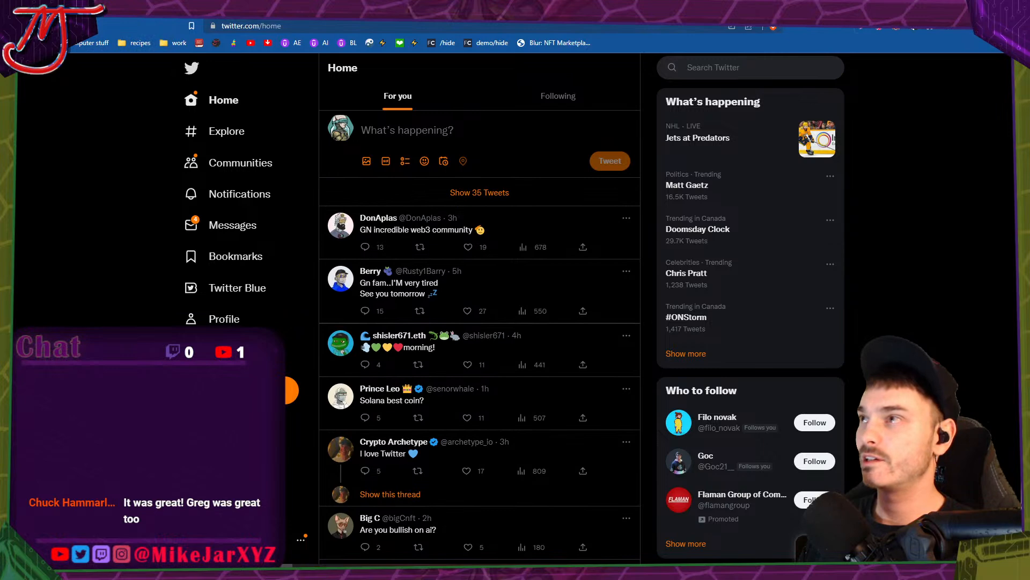
Search the web for "giant robot" in a new browser tab and skim the results and images.
key("ctrl+t")
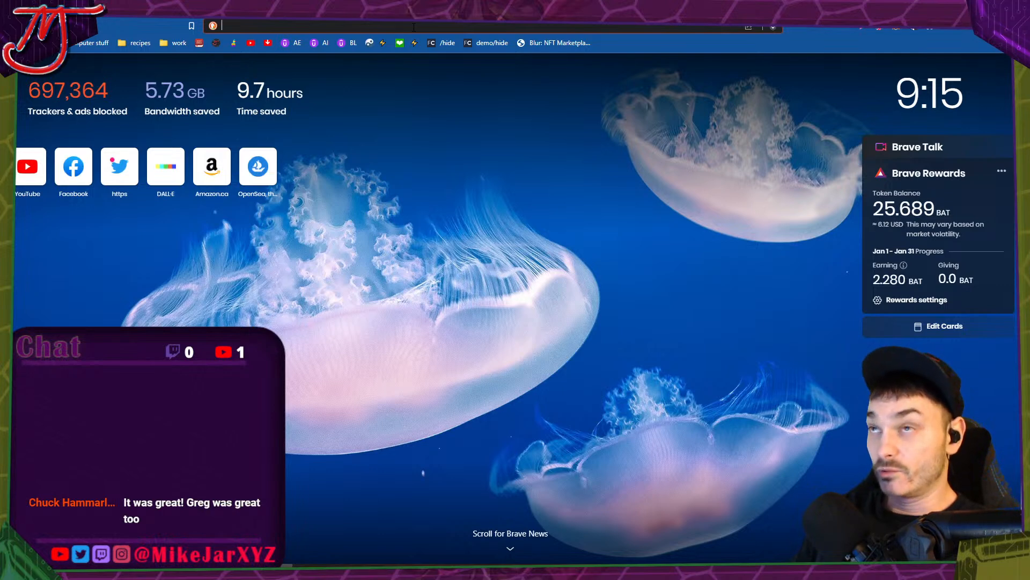
type("giant rob")
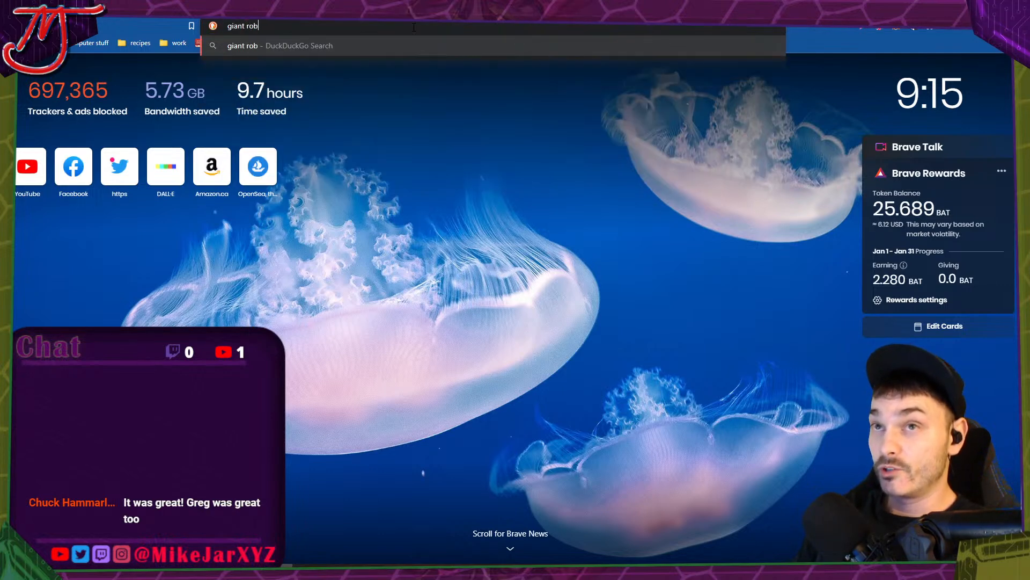
type("ot")
key("Return")
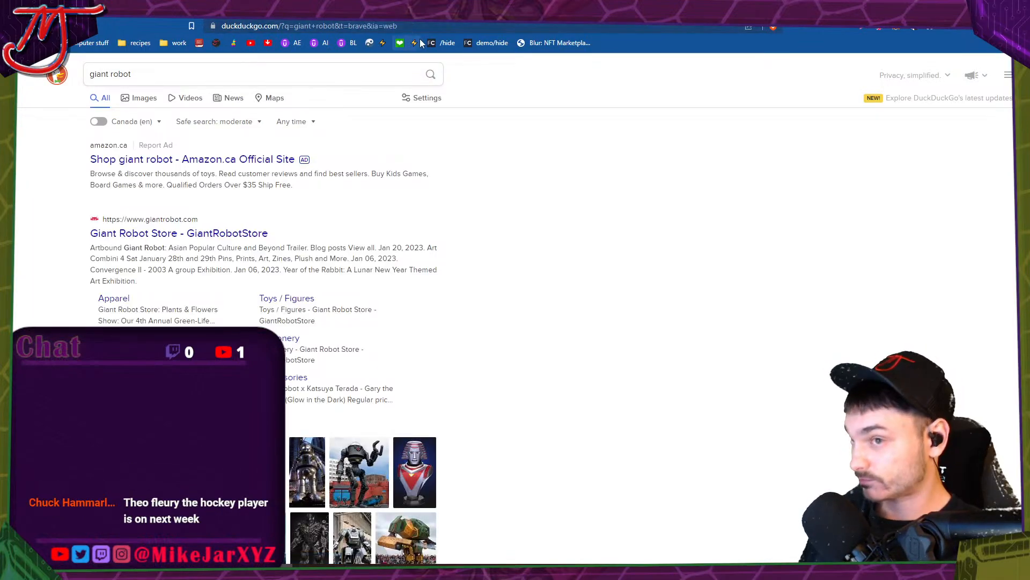
scroll(534, 228, "down", 3)
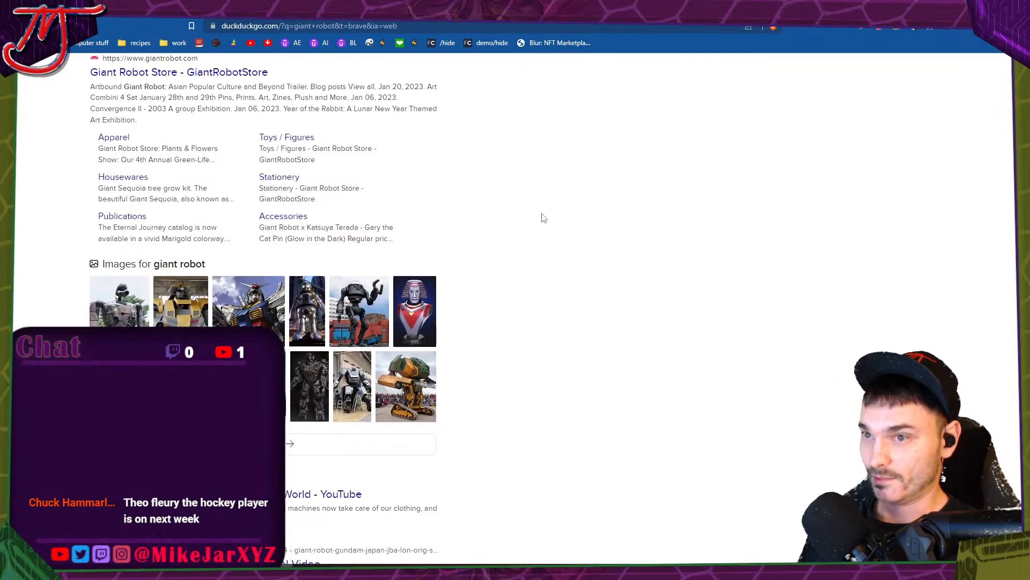
scroll(542, 218, "up", 3)
Leave the giant robot search and open labs.openai.com in the same tab.
left_click(208, 76)
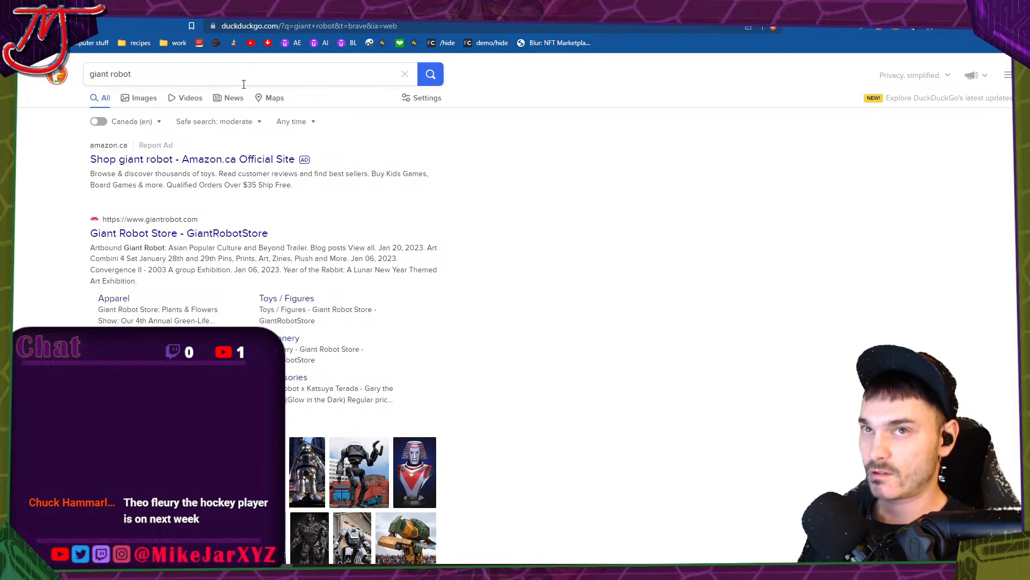
triple_click(175, 73)
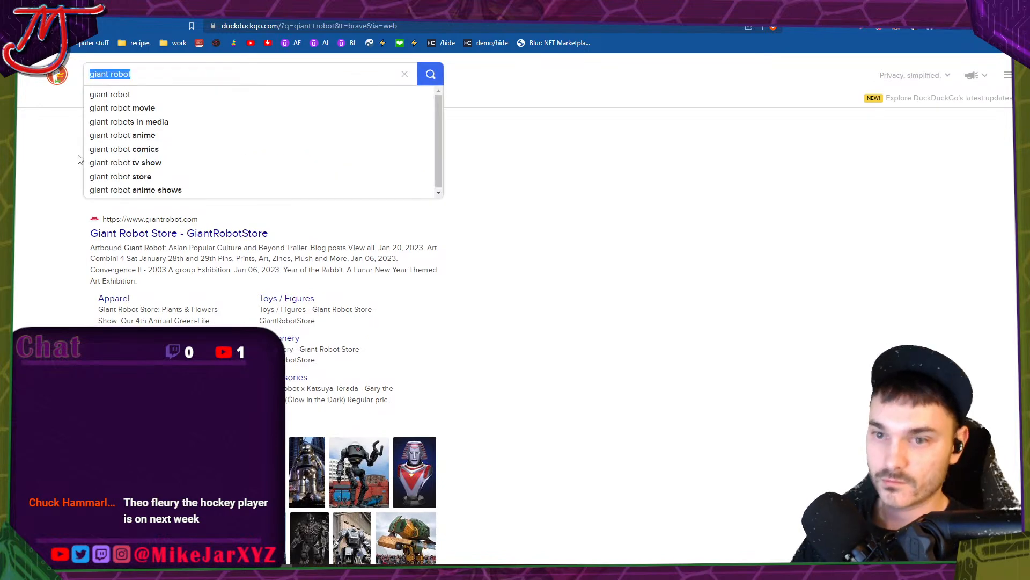
left_click(486, 26)
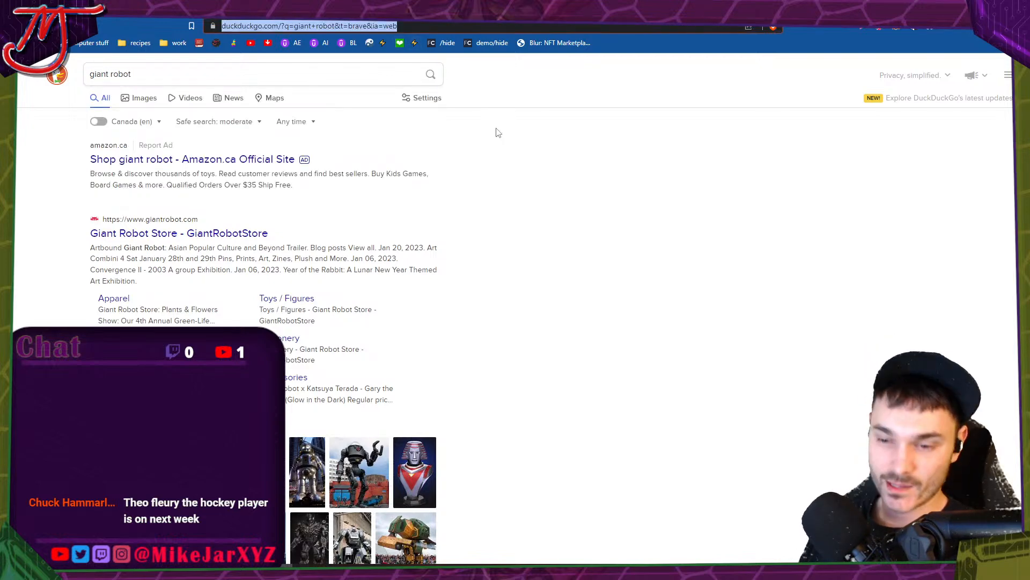
type("labs.openai.com")
key("Return")
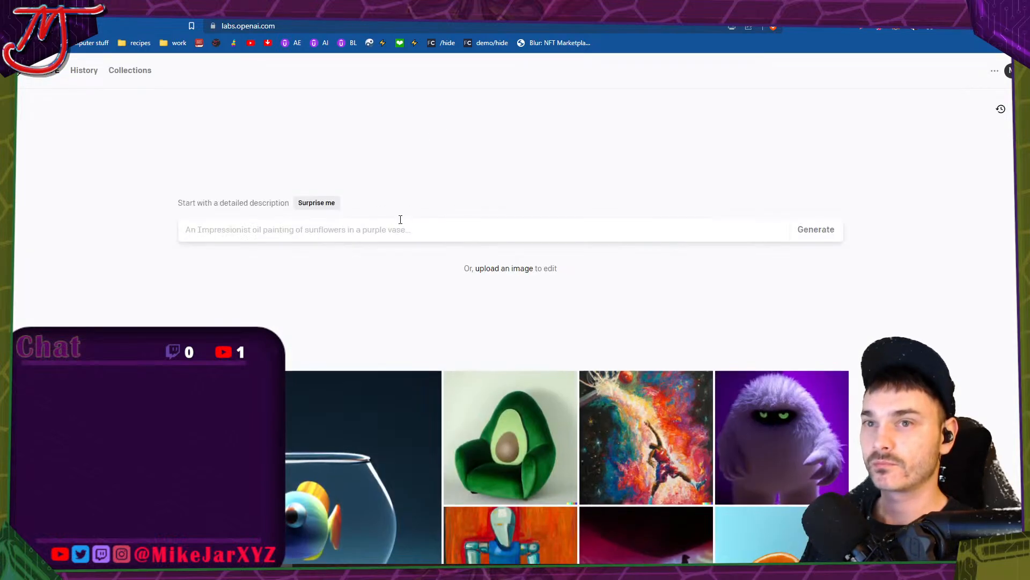
Generate images from the prompt "goliath robot, cartoon".
left_click(405, 221)
type("goliath ")
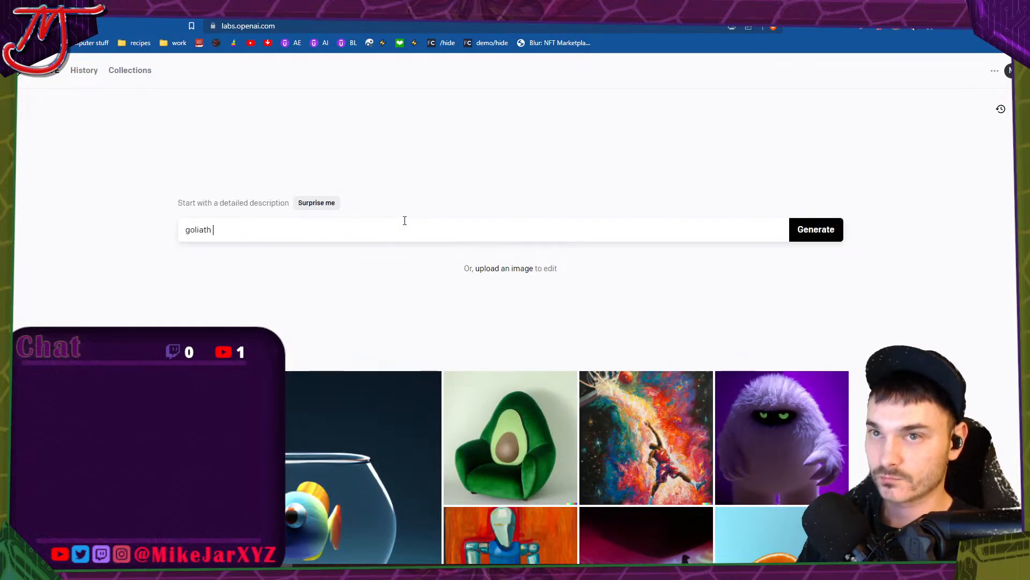
type("robot, ca")
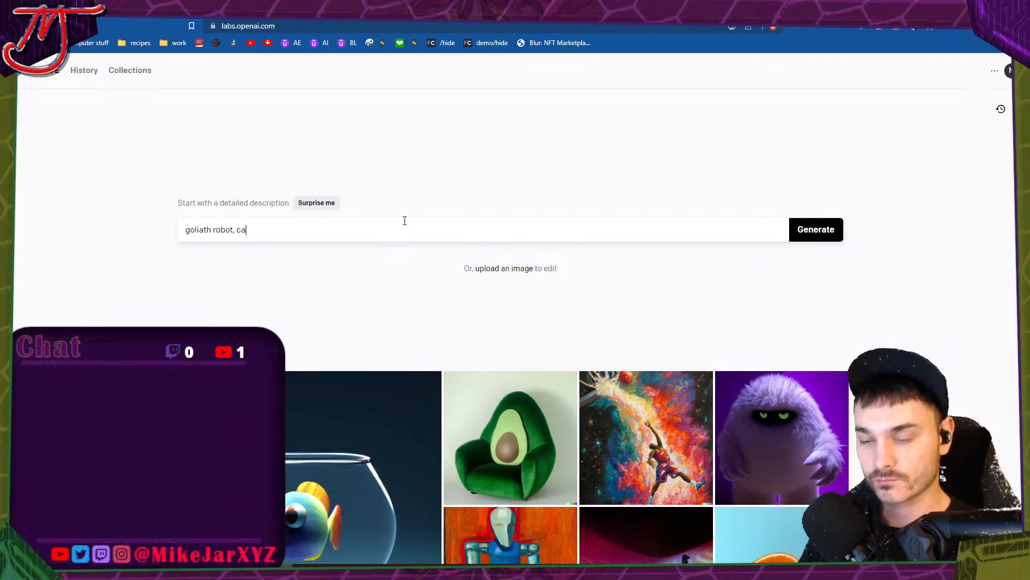
type("rtoon")
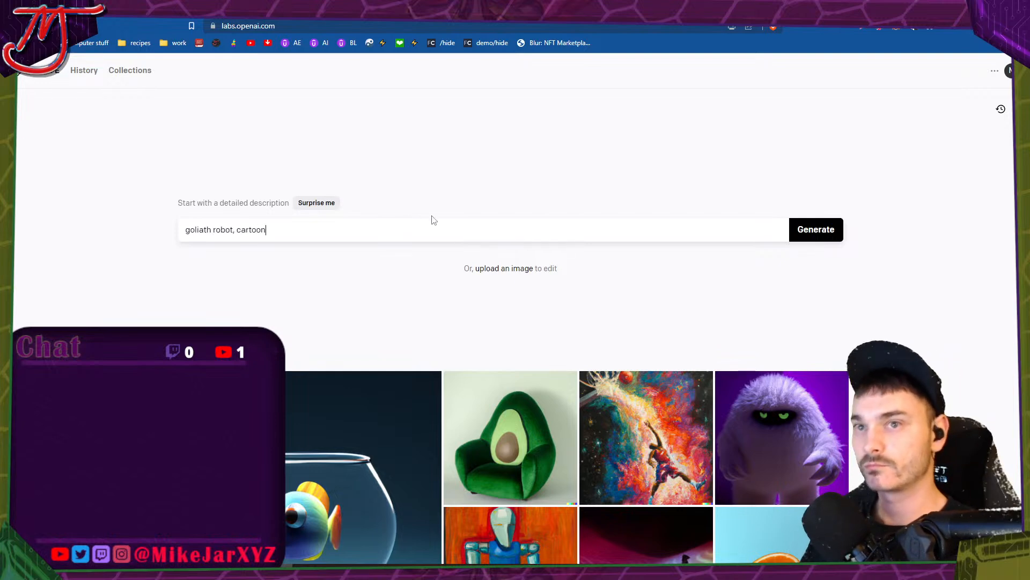
left_click(836, 226)
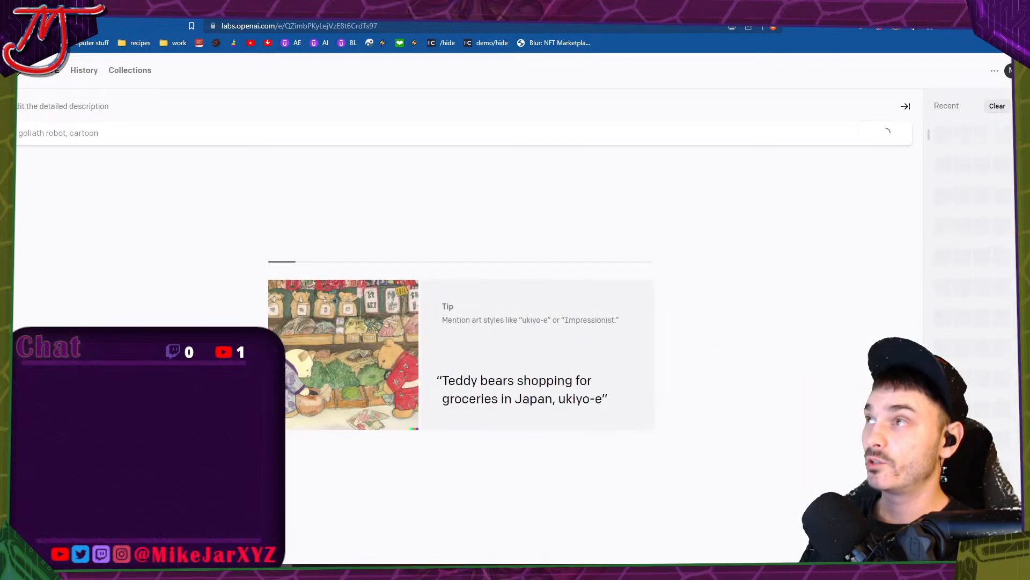
Search the web for "goliath" in a new tab, skim the results and close the tab.
key("ctrl+t")
type("goliath")
key("Return")
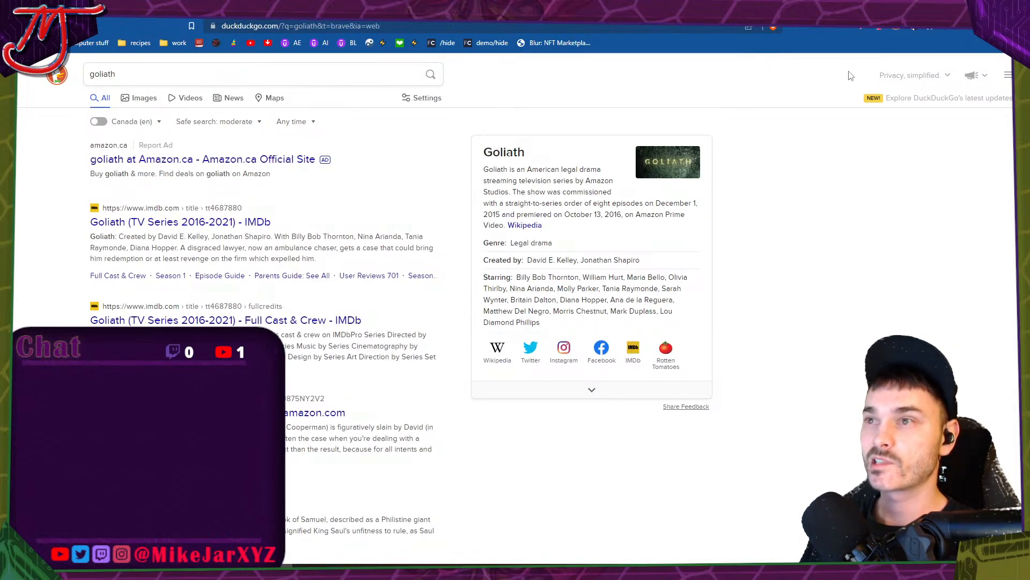
key("ctrl+w")
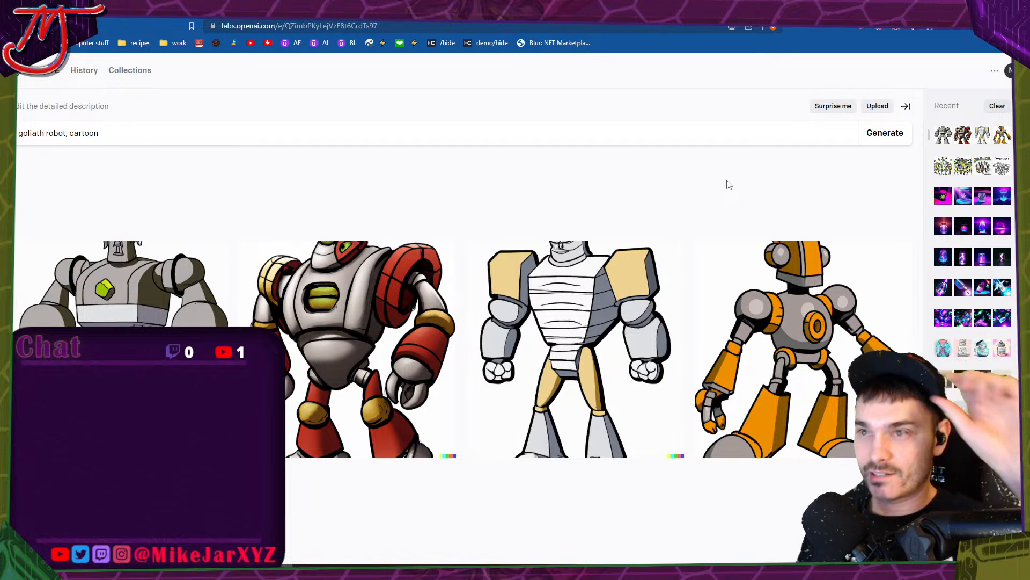
Edit the white and tan robot image and generate "goliath robot, cartoon" in a 1024 x 1024 frame extending above its cropped head.
mouse_move(553, 334)
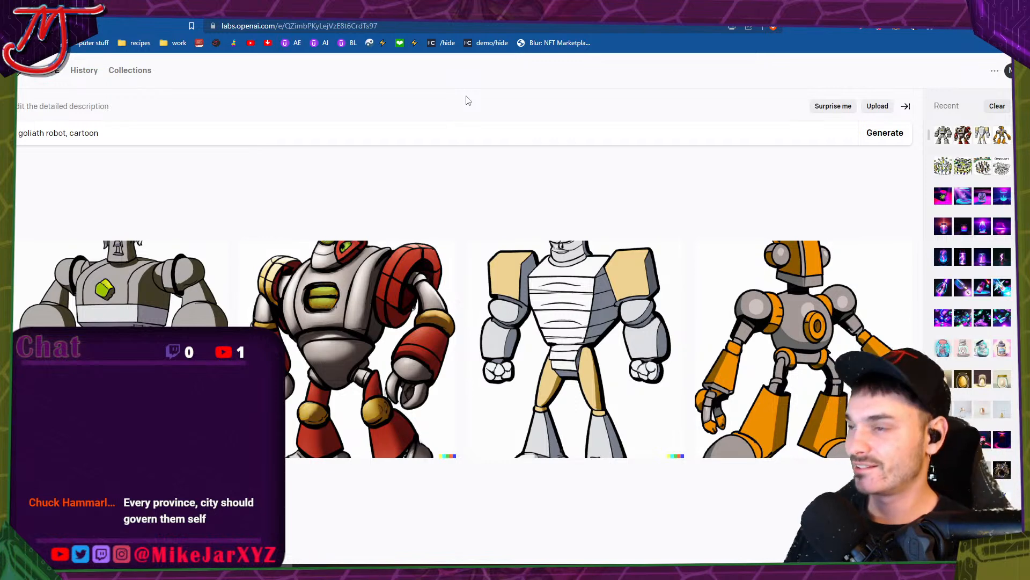
left_click(569, 279)
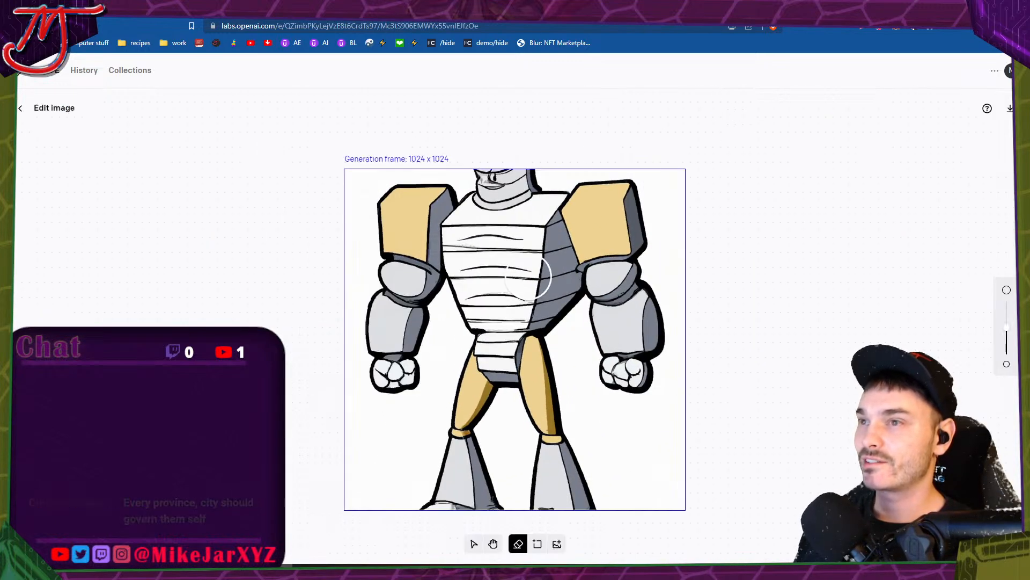
left_click(537, 544)
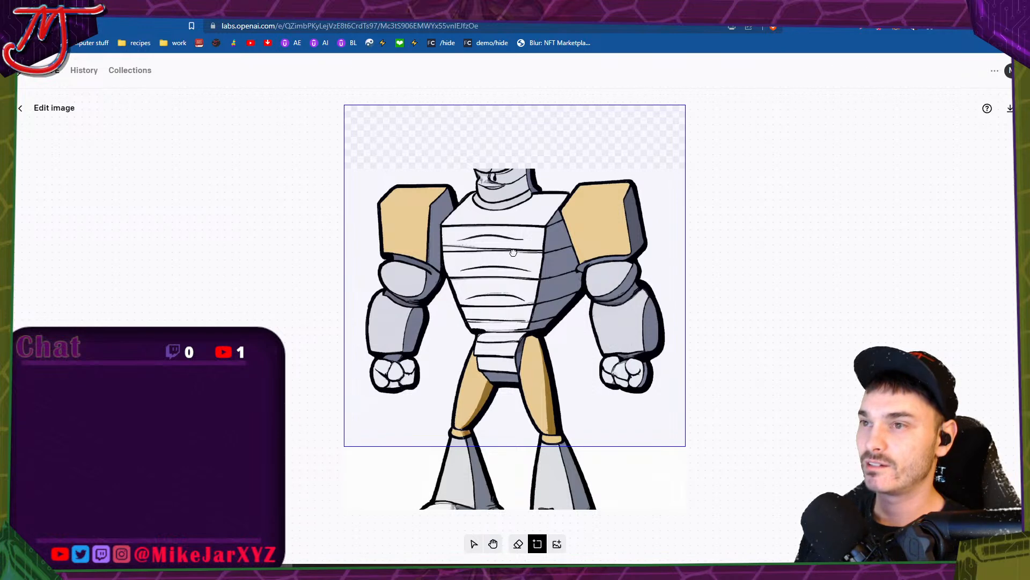
left_click(513, 268)
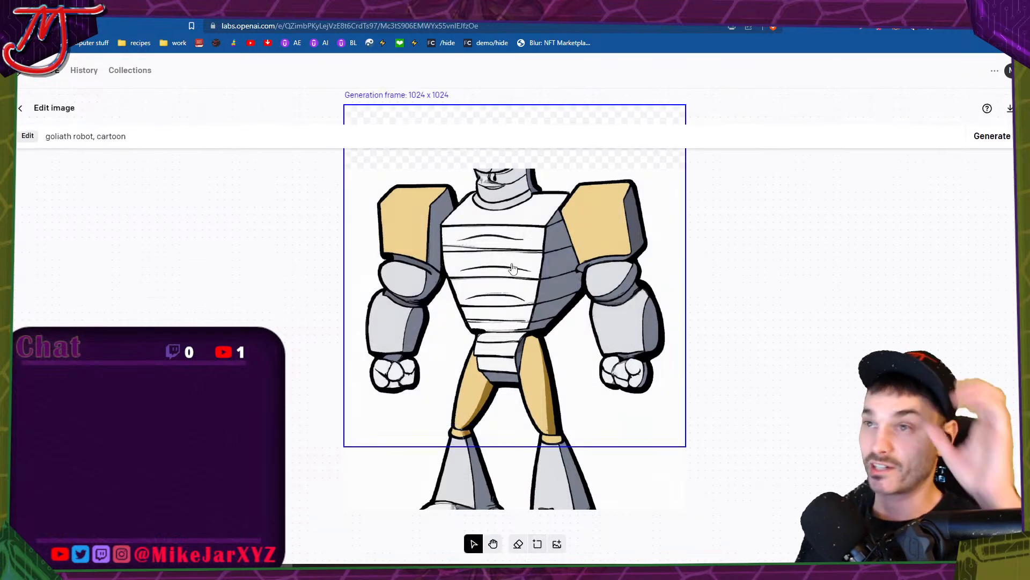
left_click(977, 134)
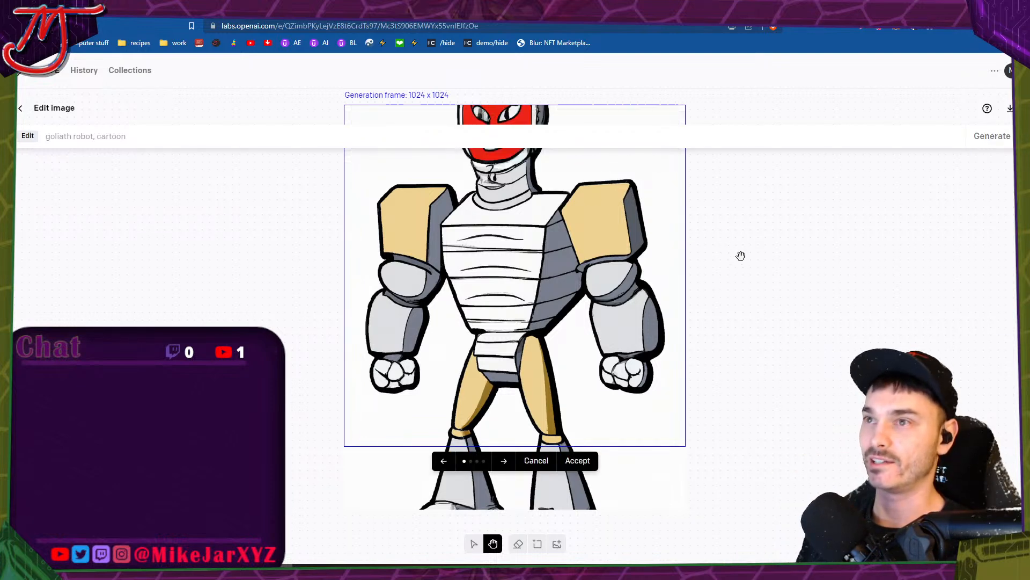
Compare the generated head variations and accept the fourth one, with the grey face and tan crest.
left_click_drag(741, 241, 732, 286)
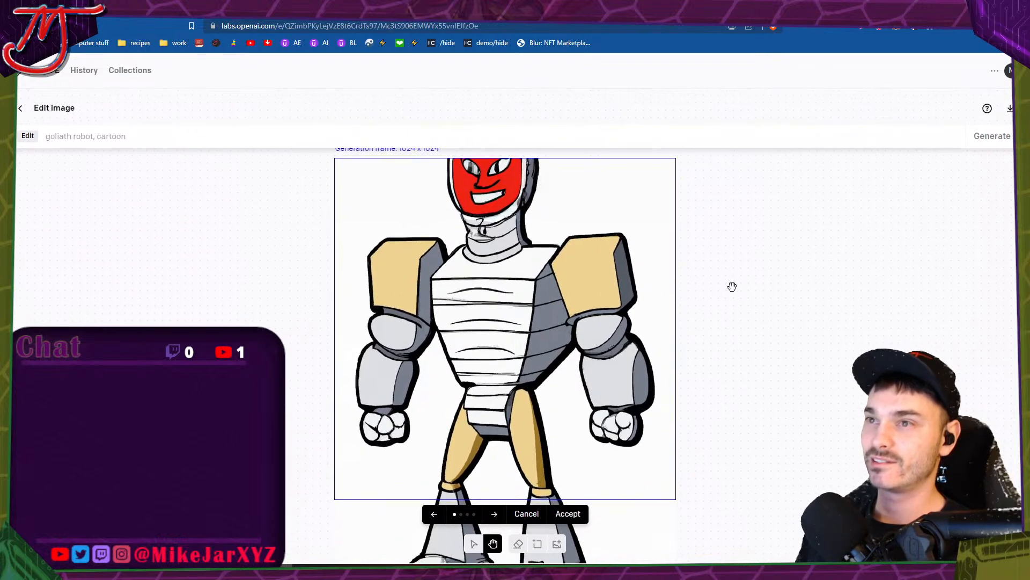
scroll(630, 282, "up", 2)
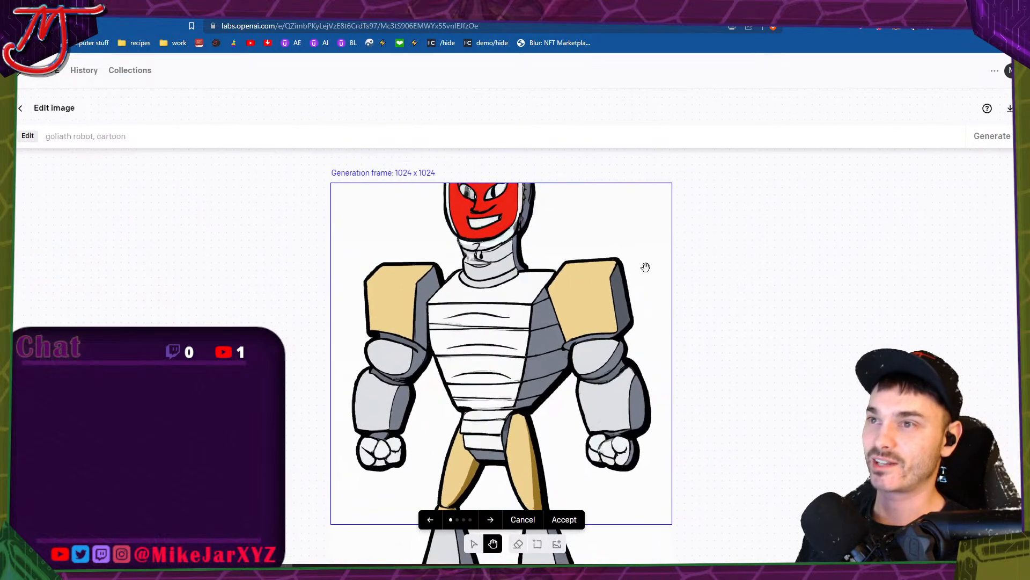
scroll(740, 368, "down", 5)
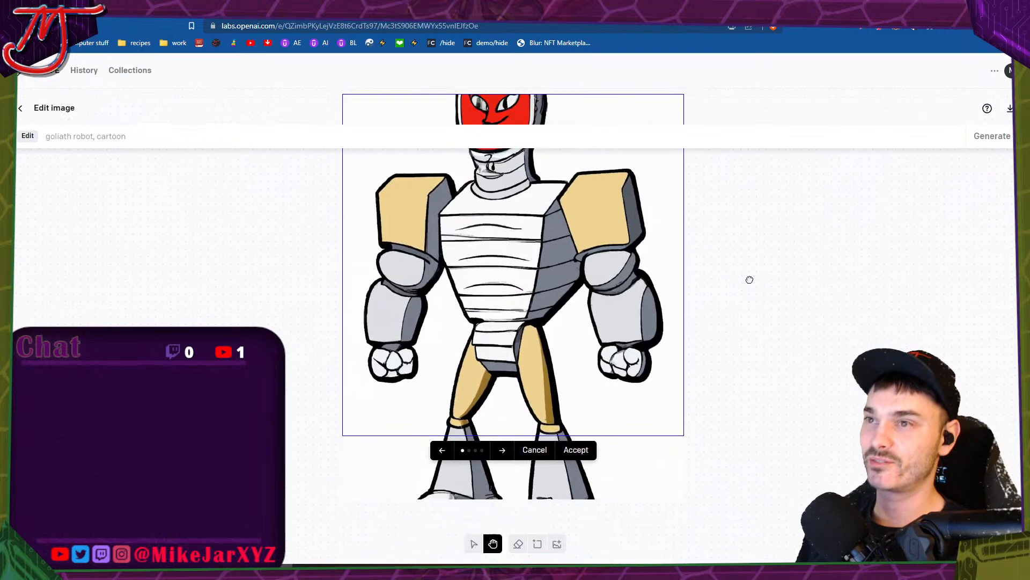
left_click(495, 425)
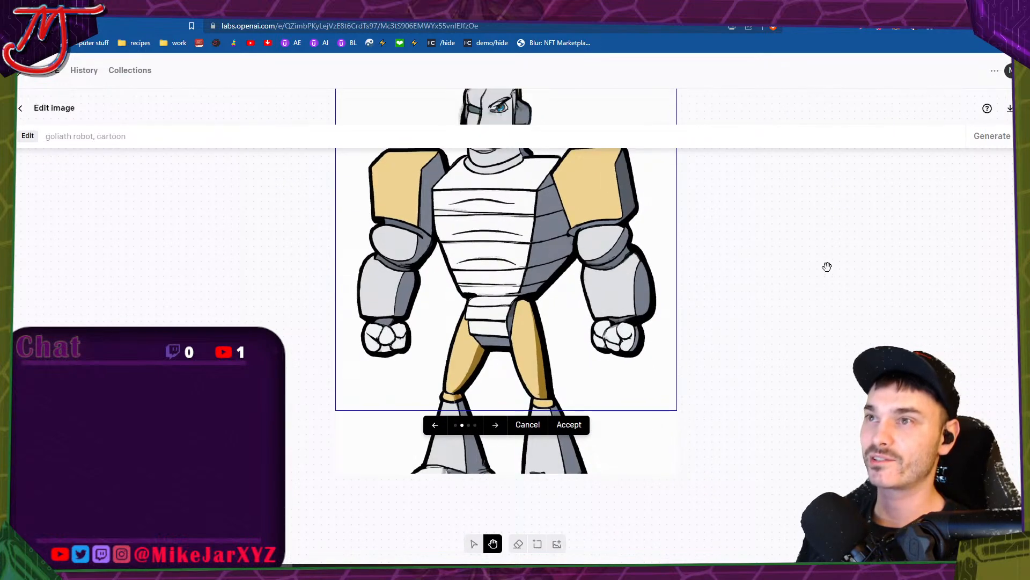
left_click_drag(826, 265, 729, 368)
left_click(417, 504)
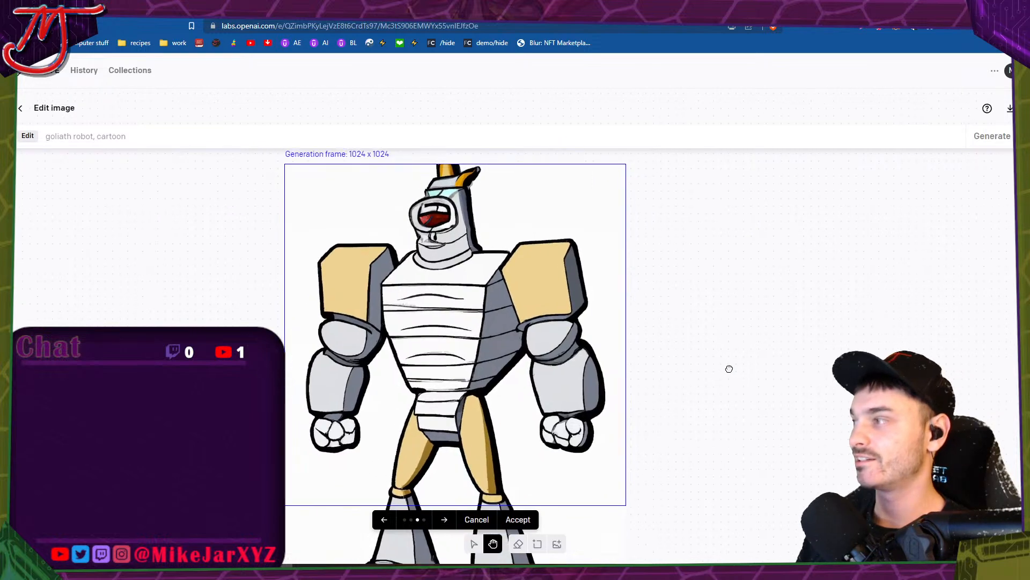
left_click(449, 521)
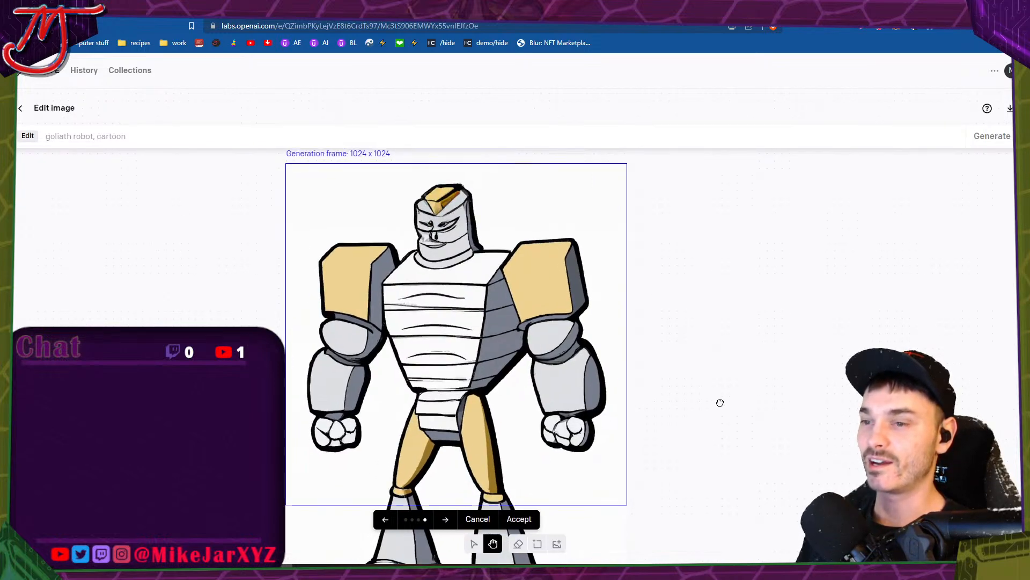
left_click_drag(721, 403, 744, 351)
left_click(543, 467)
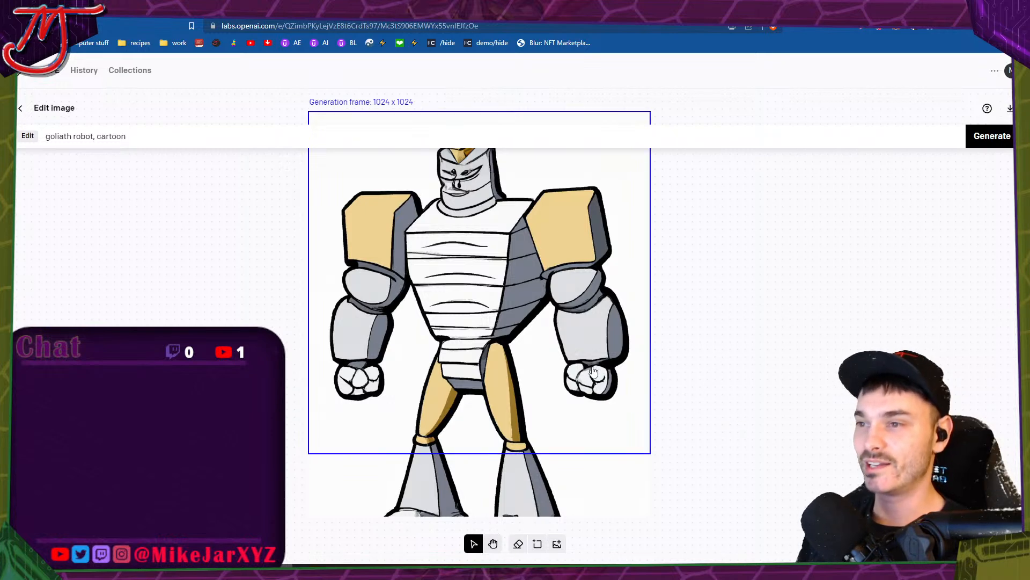
Add a generation frame over the lower body extending below the cropped feet and generate it with the same prompt.
left_click(538, 545)
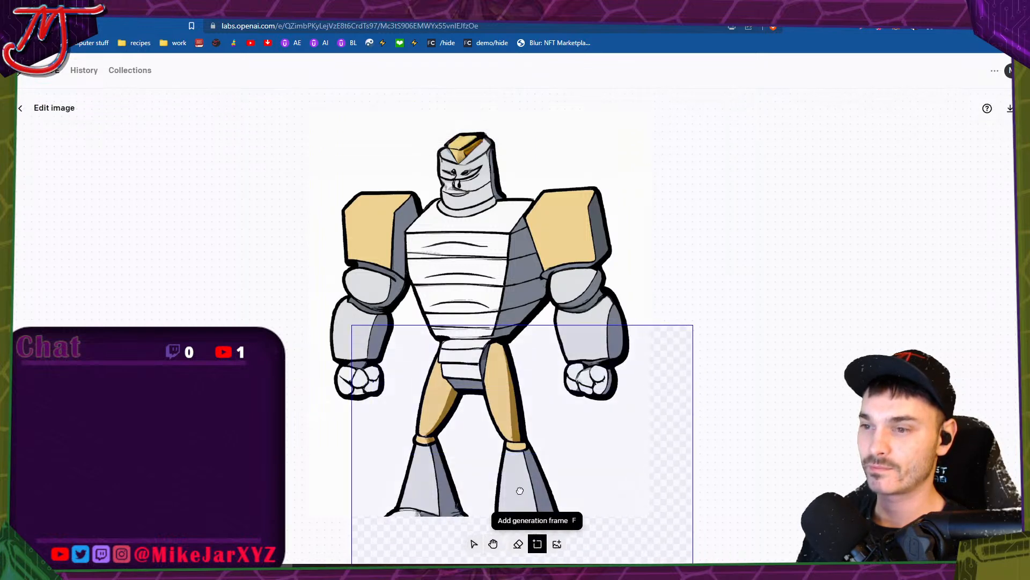
left_click(490, 403)
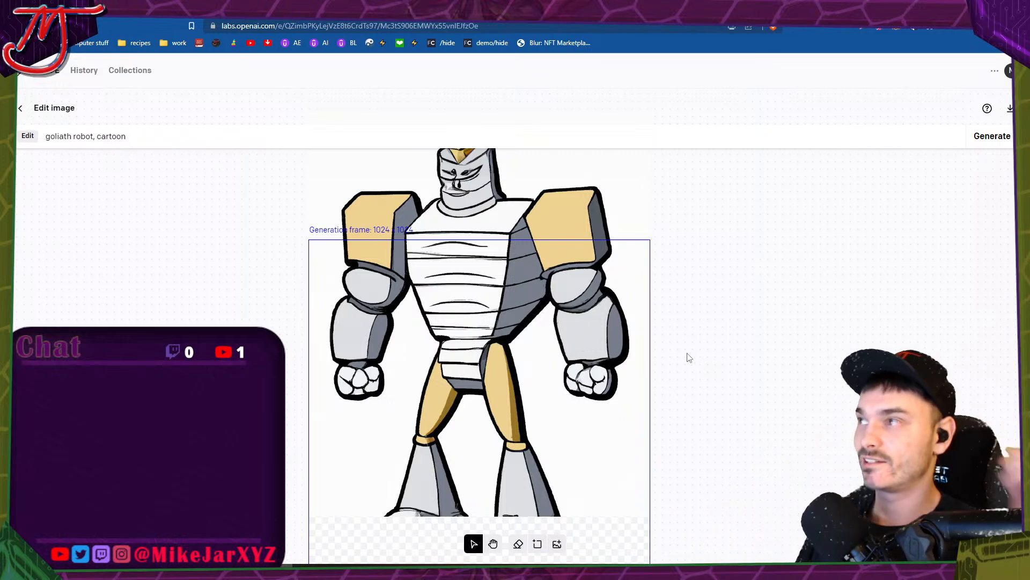
left_click(990, 150)
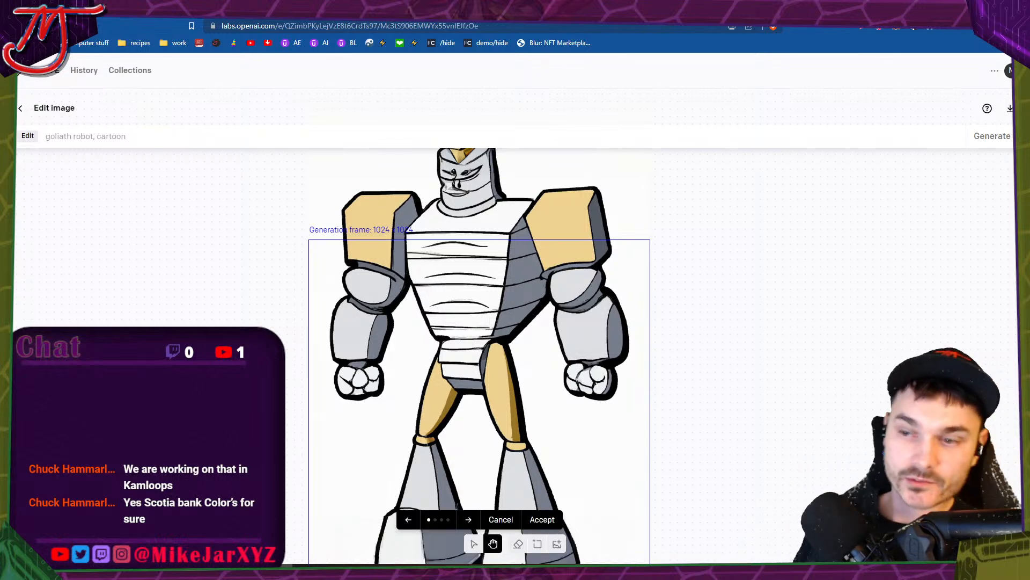
Compare the generated feet variations and accept the fourth one, with small rounded feet and partial lettering beneath.
left_click_drag(735, 465, 736, 336)
left_click(465, 468)
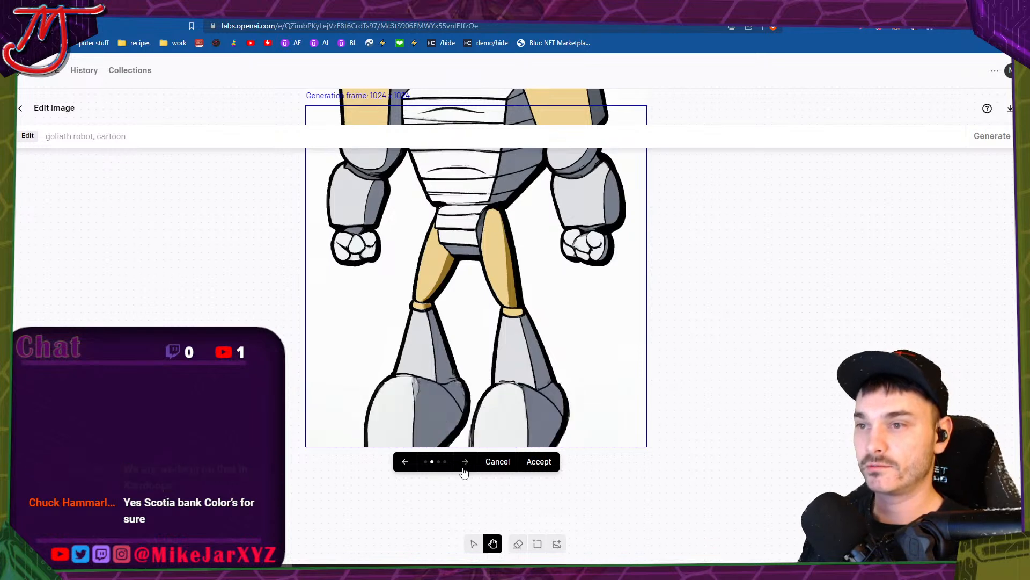
left_click(465, 468)
left_click(464, 468)
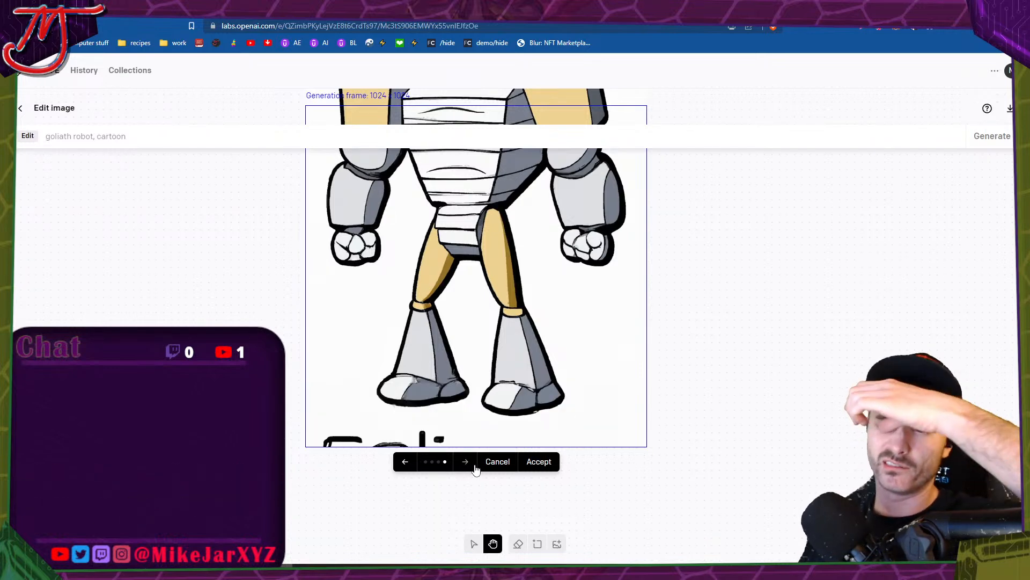
left_click(536, 462)
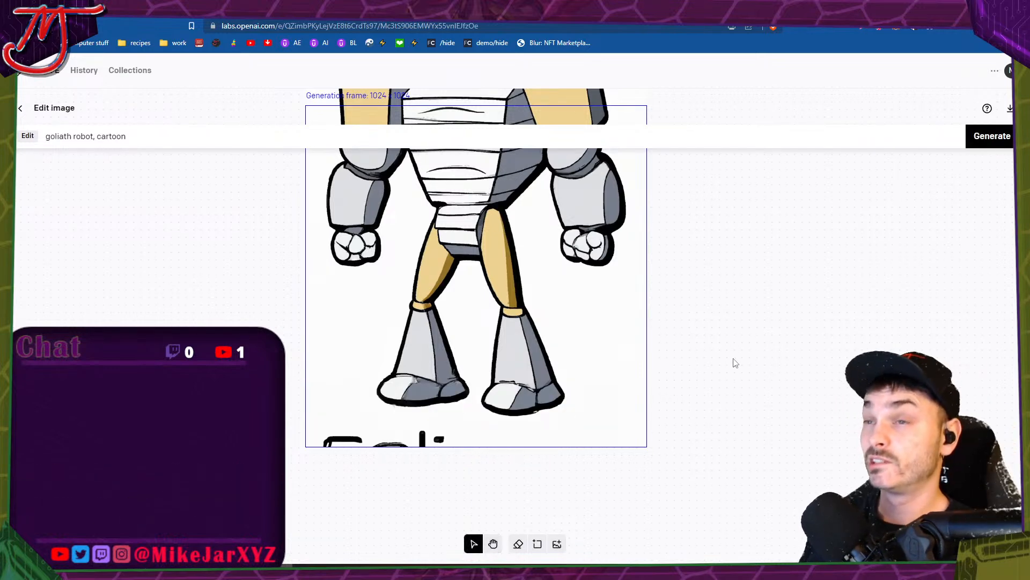
Start downloading the finished robot image and browse to Creative Cloud Files > Videos > meme-videos > diagolon-banking.
left_click(1010, 108)
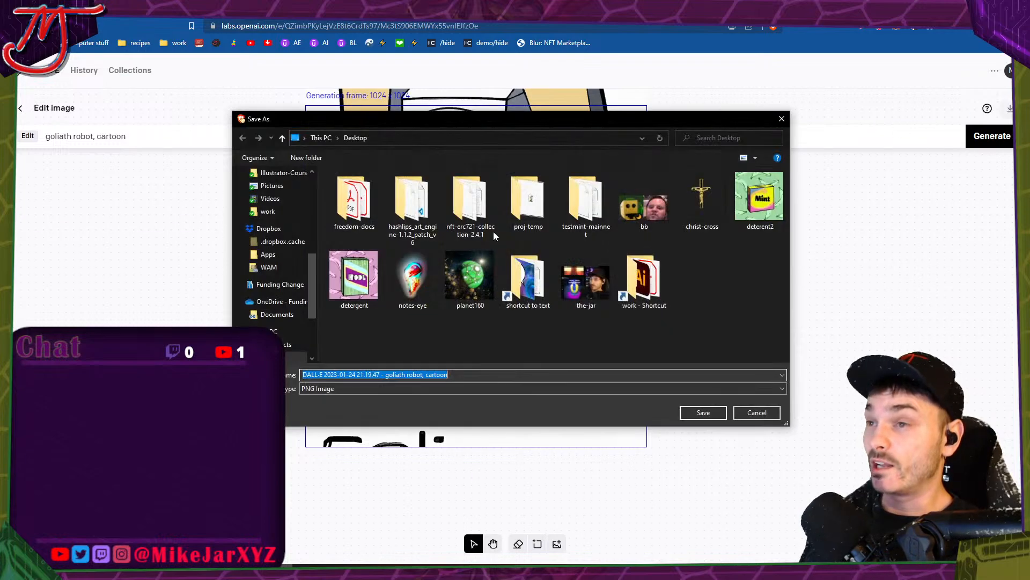
scroll(268, 290, "up", 1)
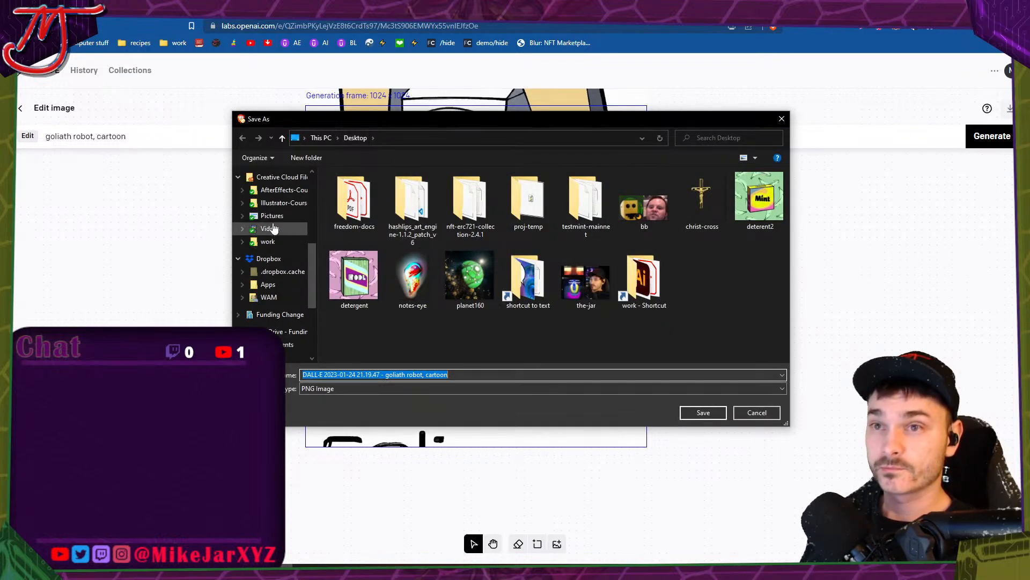
left_click(269, 229)
scroll(434, 279, "down", 1)
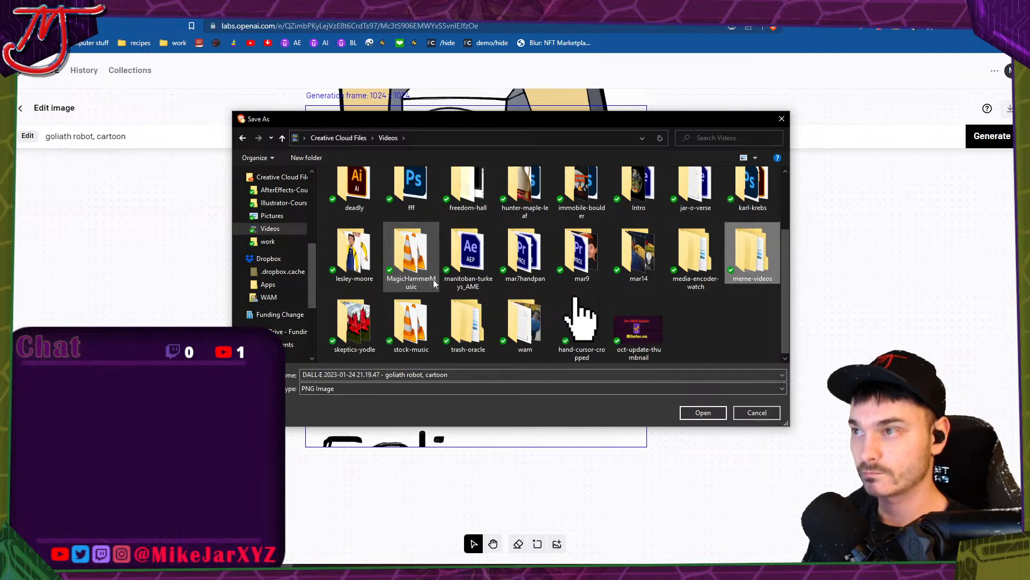
double_click(580, 318)
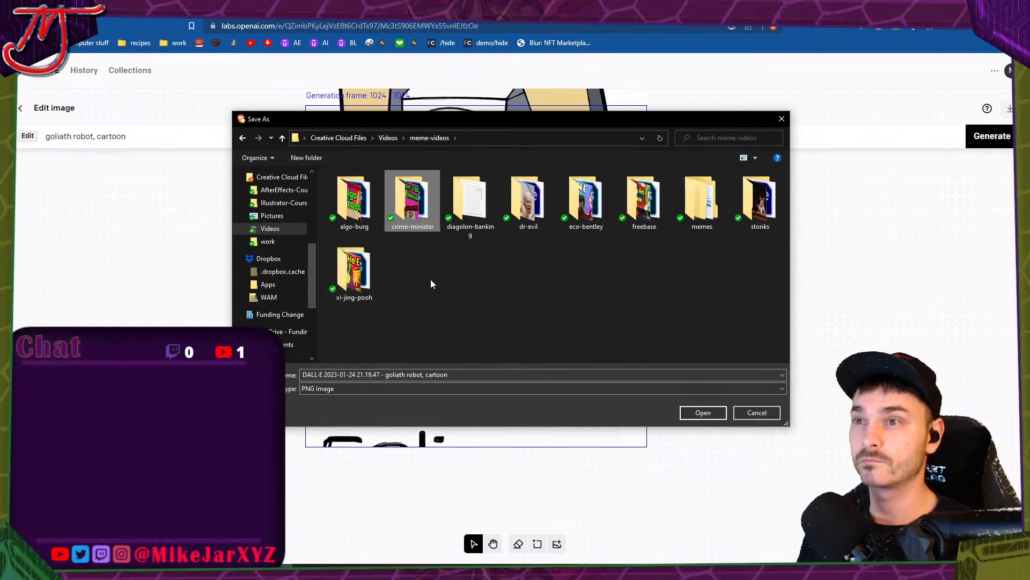
double_click(471, 215)
Create a folder named imgs inside diagolon-banking and open it as the save location.
left_click(313, 162)
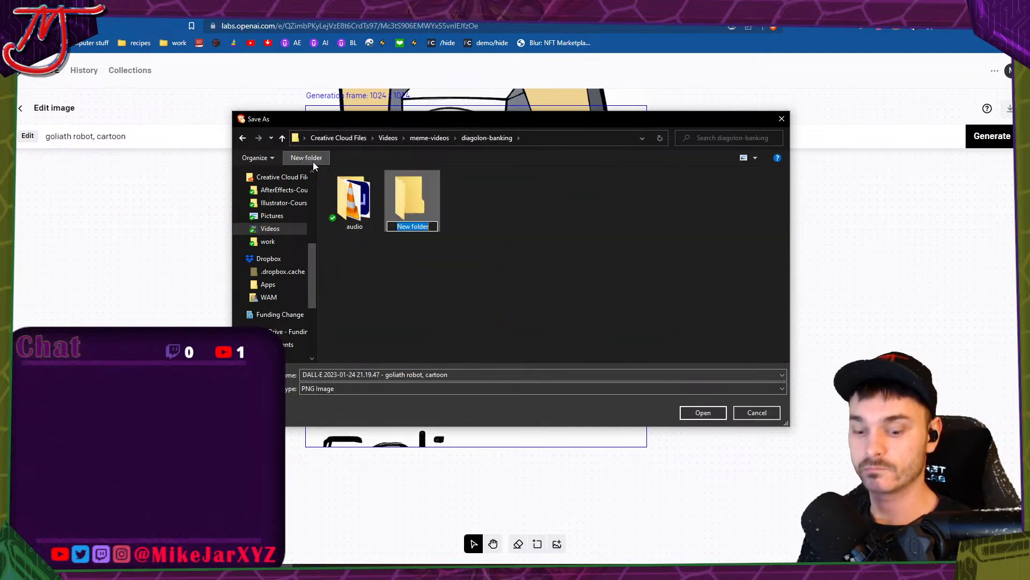
type("imgs")
key("Return")
key("Return")
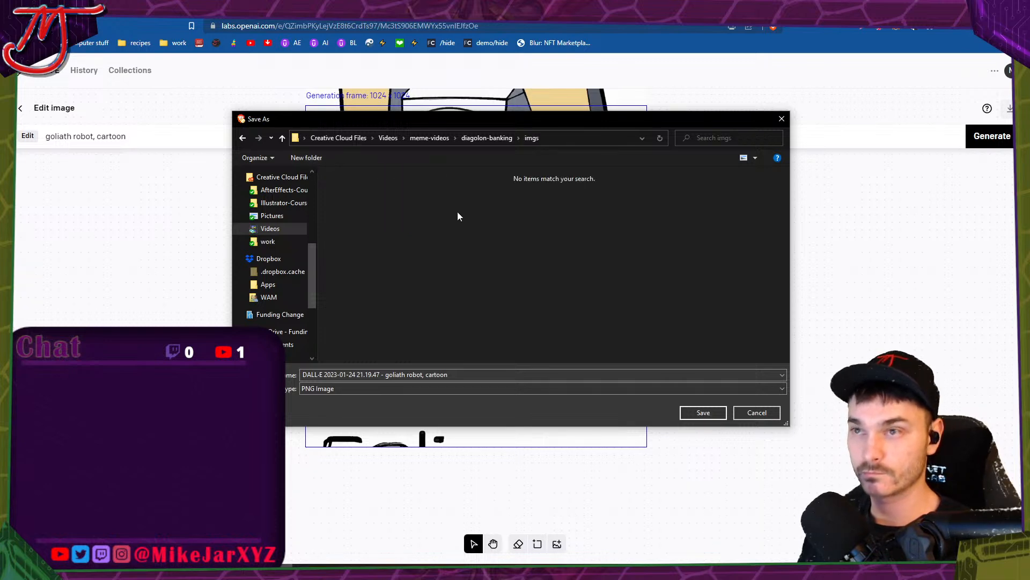
Save the robot as a PNG image named goliath-robot in the imgs folder.
left_click(489, 374)
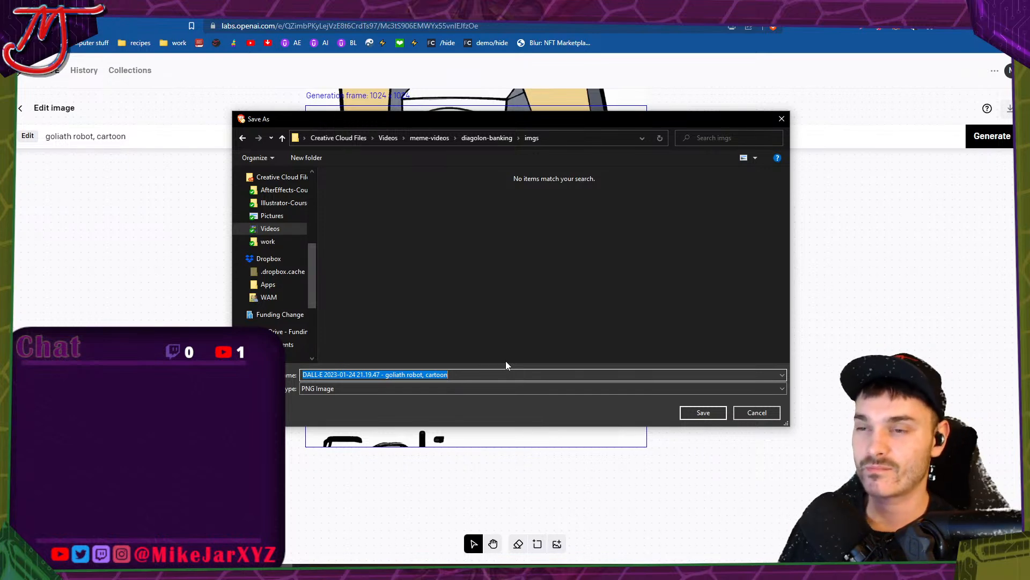
type("goliath")
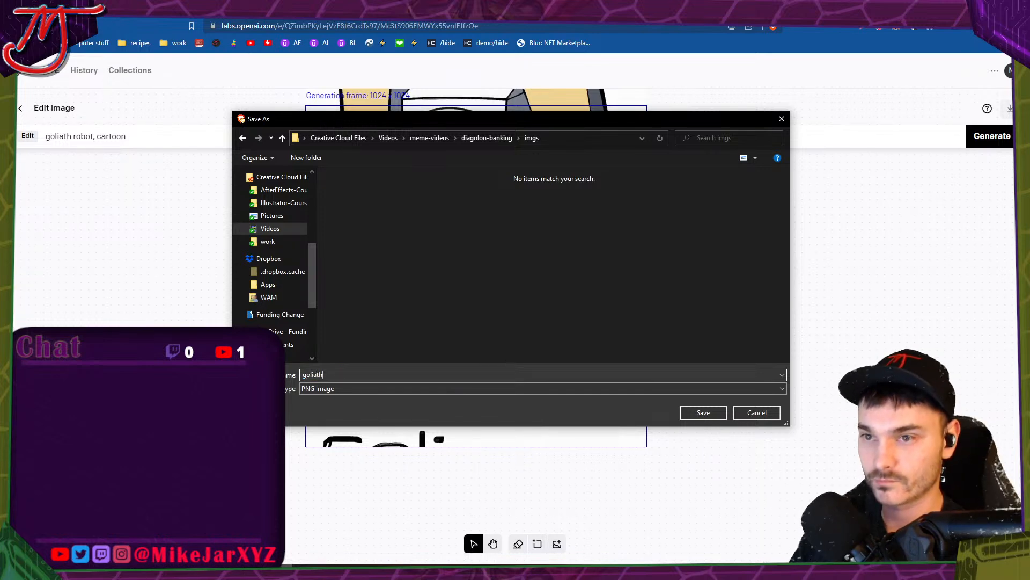
type("-robot")
key("Return")
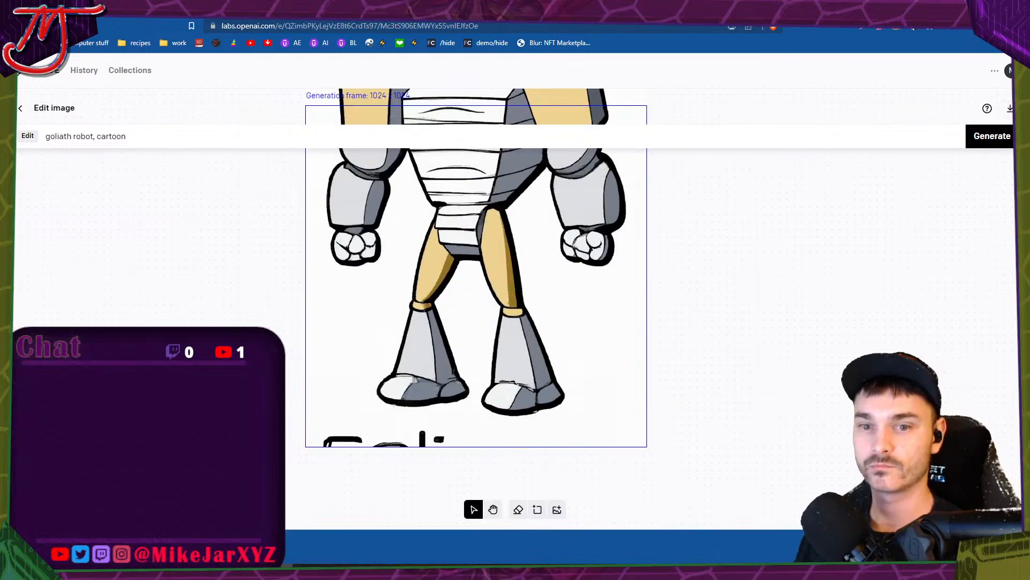
Search the web for "scotia bank" in a new tab and browse the image results for its logo.
key("super")
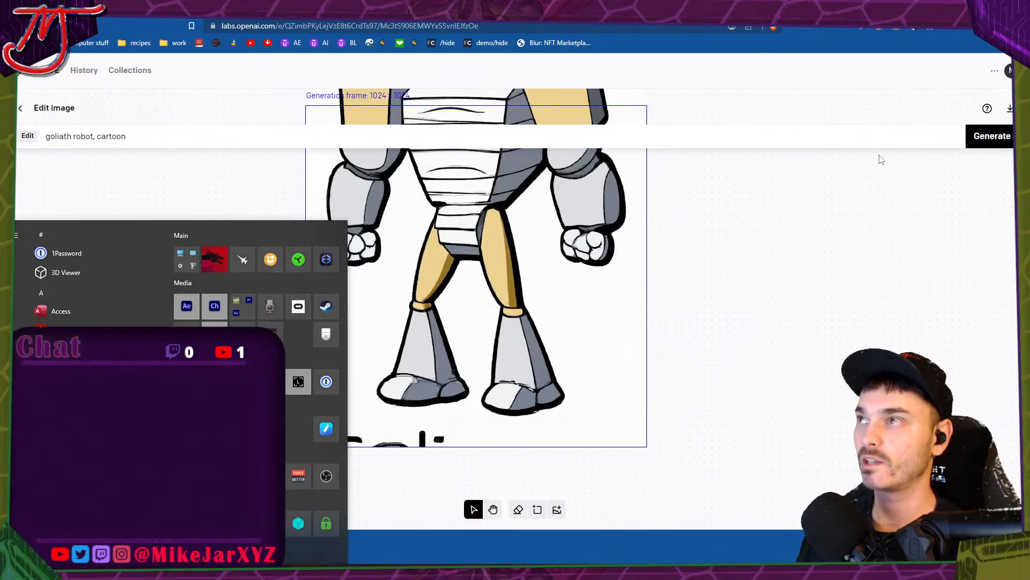
key("ctrl+t")
type("scotia")
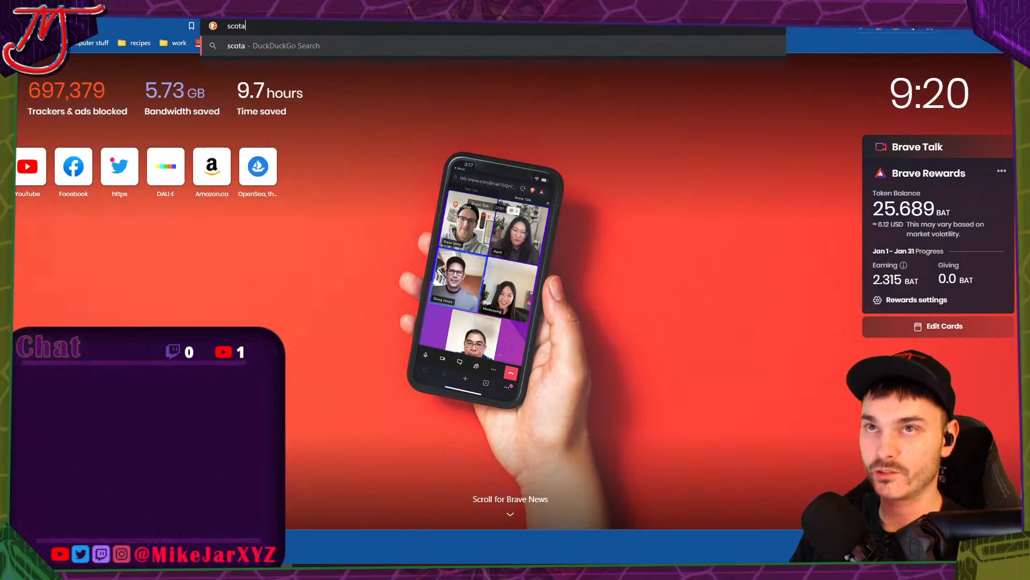
type(" bank")
key("Return")
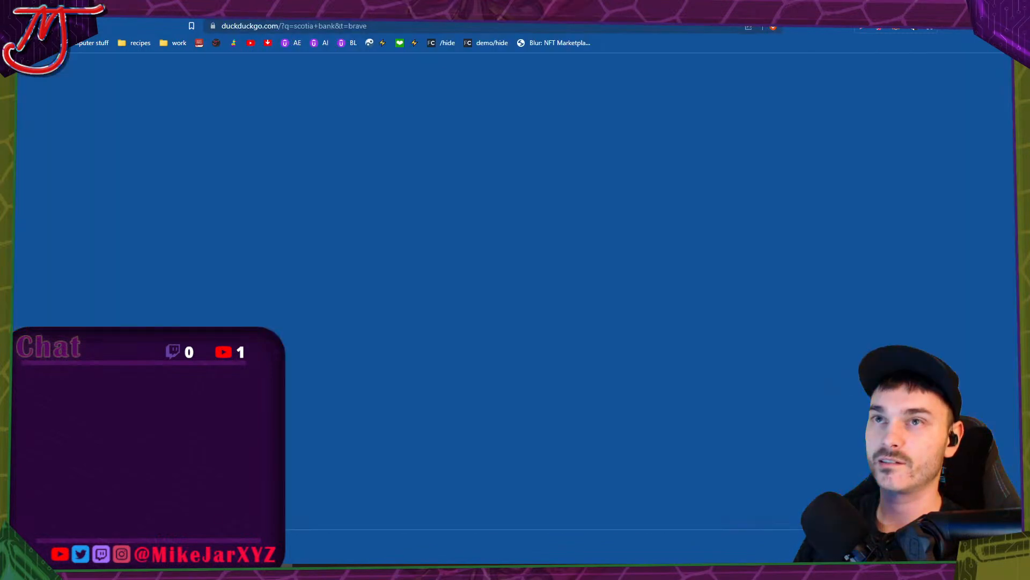
left_click(146, 100)
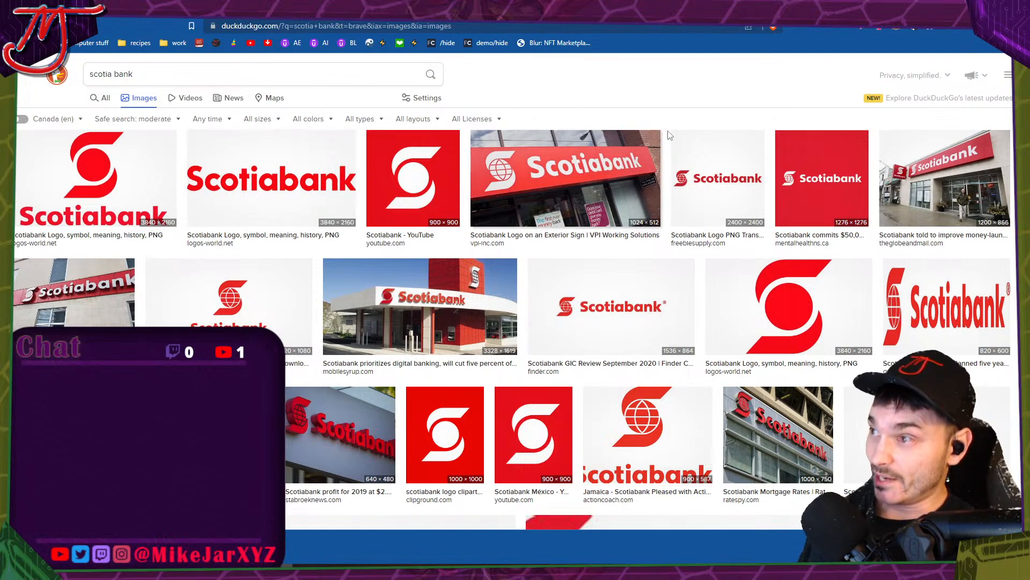
scroll(697, 226, "down", 3)
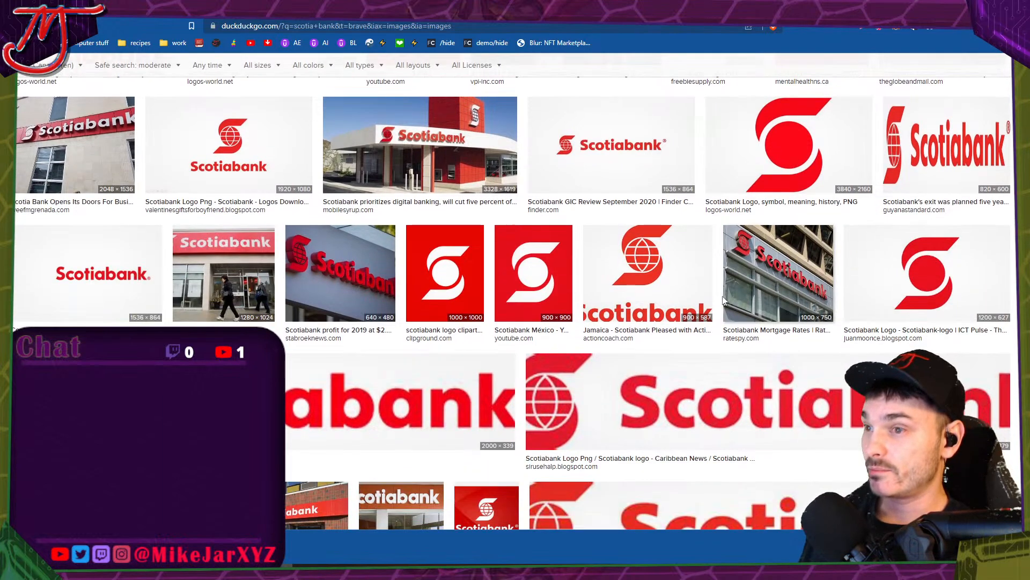
Switch to Photoshop and open the saved goliath-robot PNG image.
key("super")
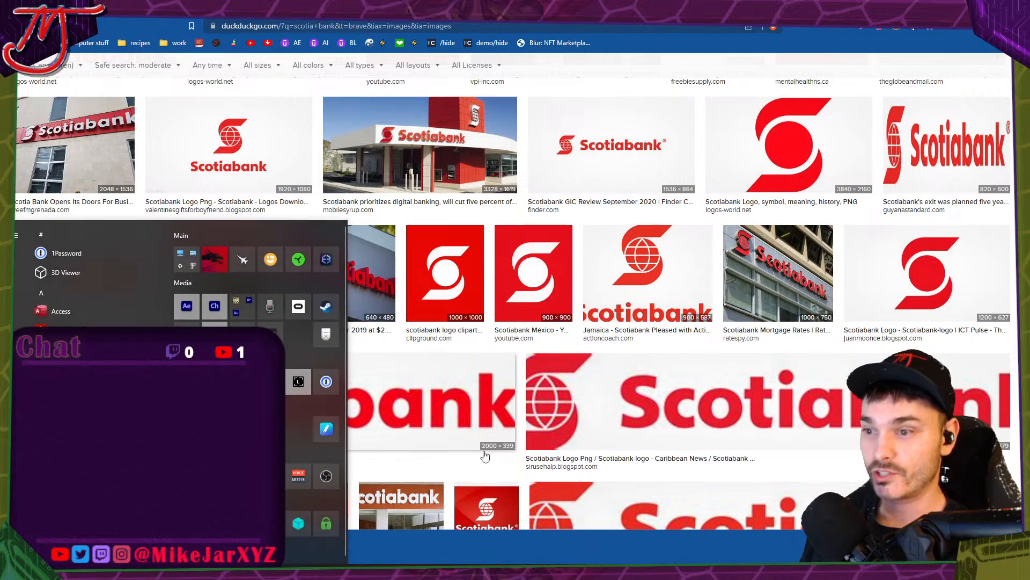
key("super")
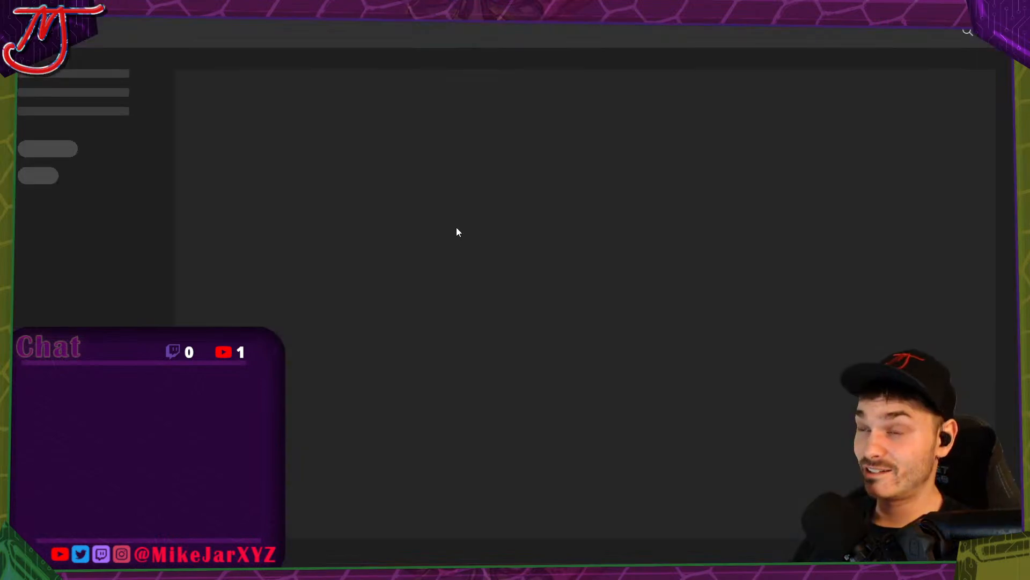
left_click(344, 565)
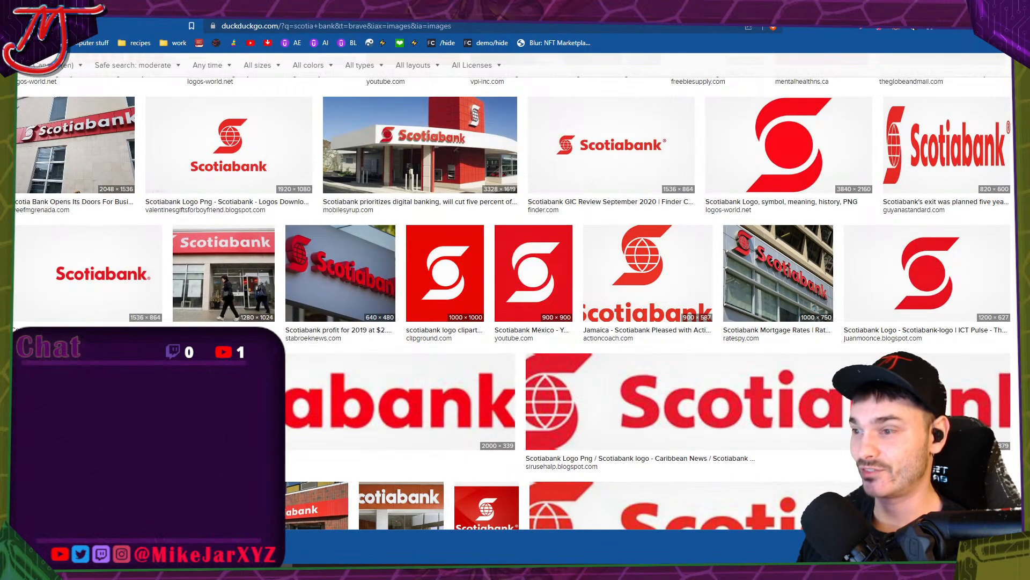
left_click(343, 565)
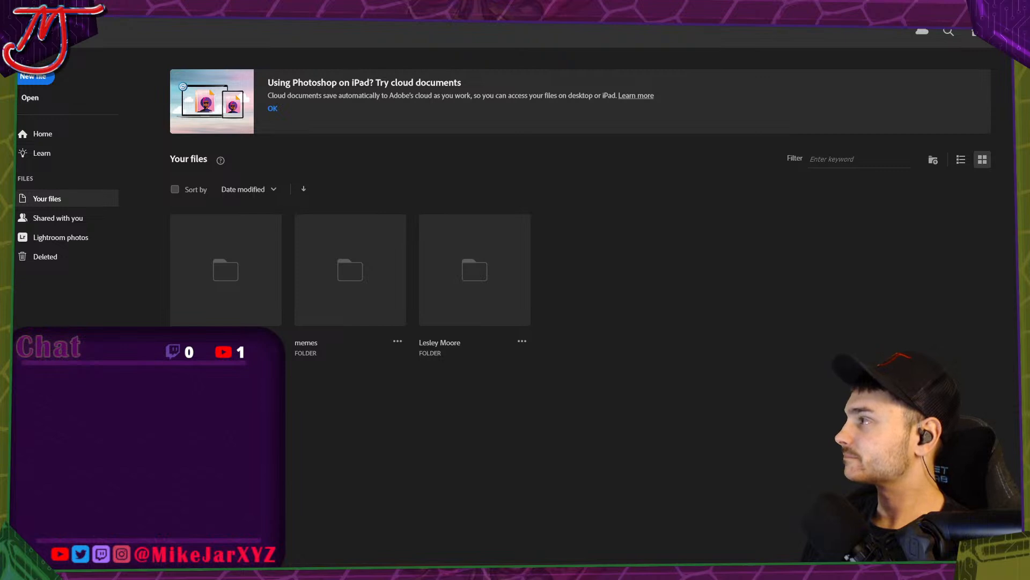
left_click_drag(16, 276, 553, 251)
left_click_drag(498, 204, 491, 207)
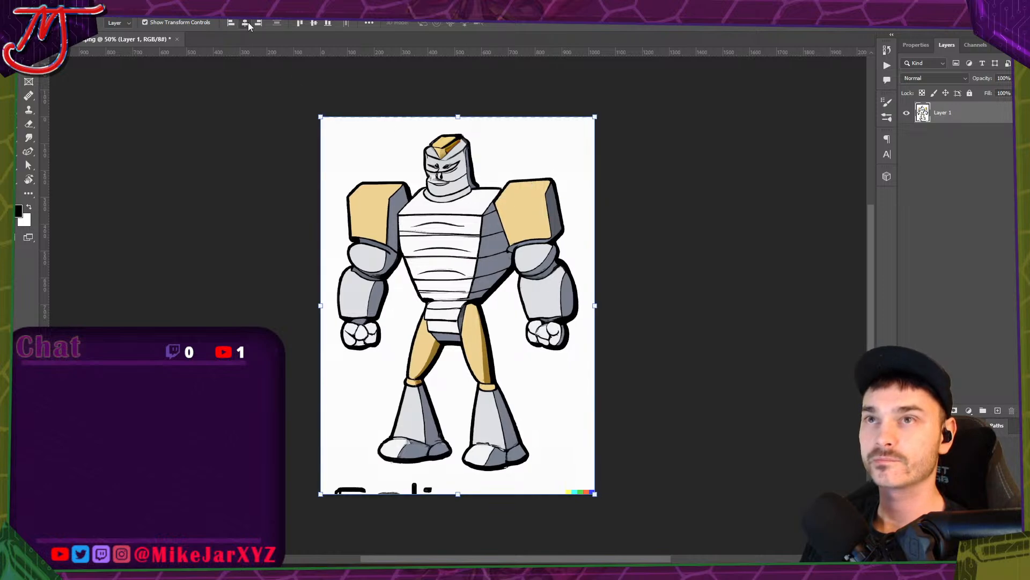
left_click(253, 98)
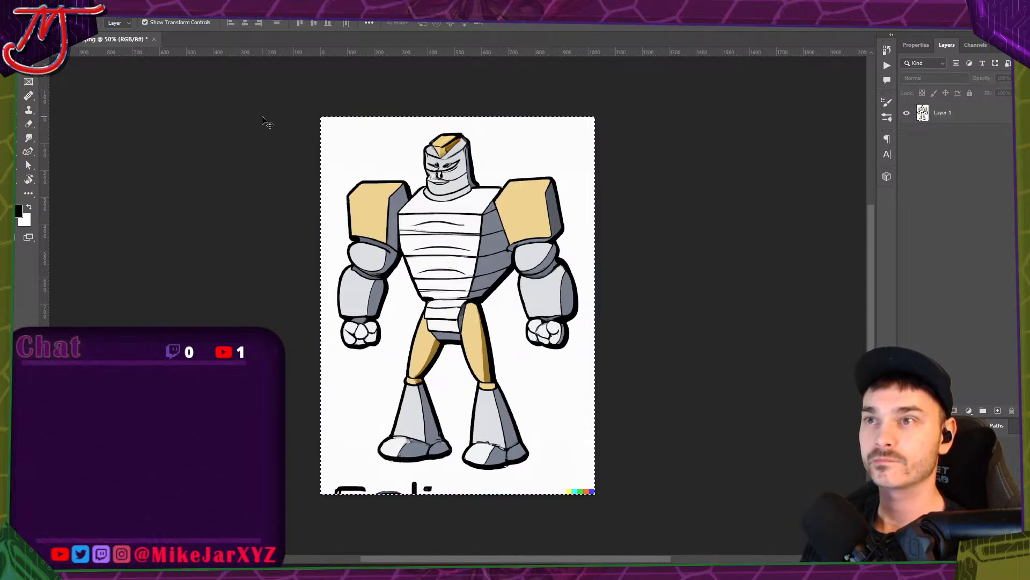
left_click(125, 8)
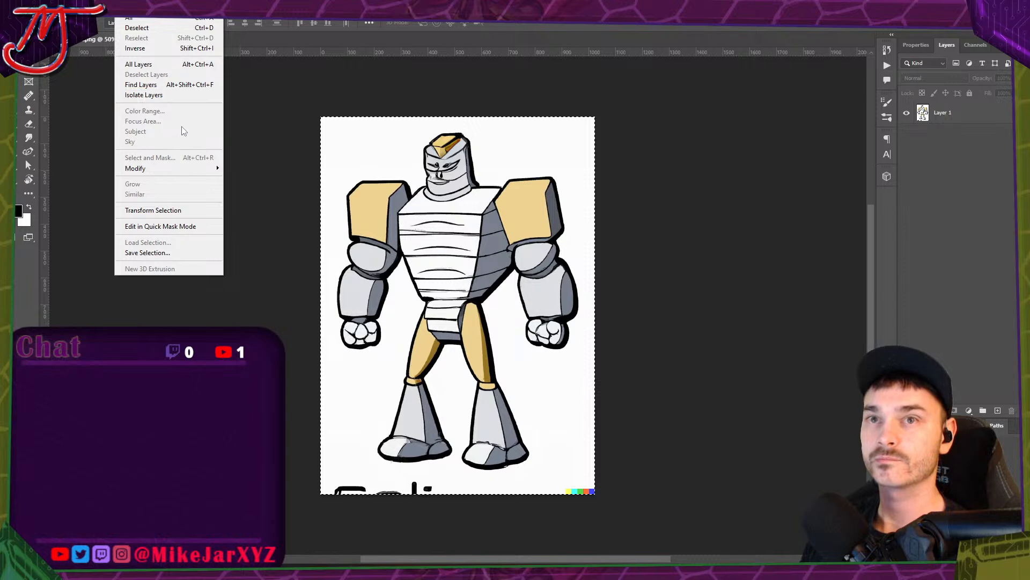
left_click(295, 115)
key("ctrl+d")
Select the robot on Layer 1 with Select Subject, copy it to its own layer, and delete the original white-background layer.
left_click(937, 117)
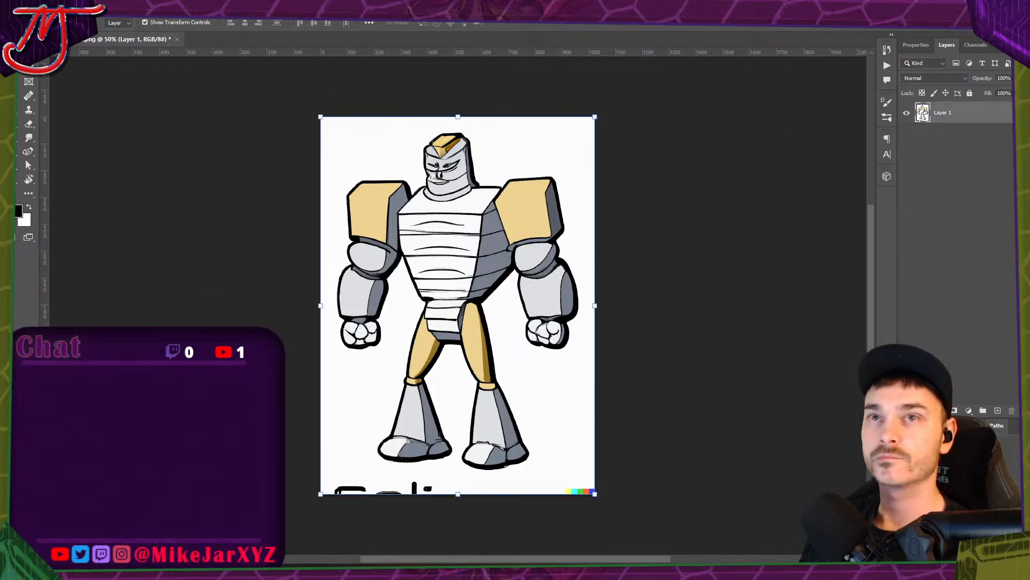
left_click(125, 8)
left_click(135, 131)
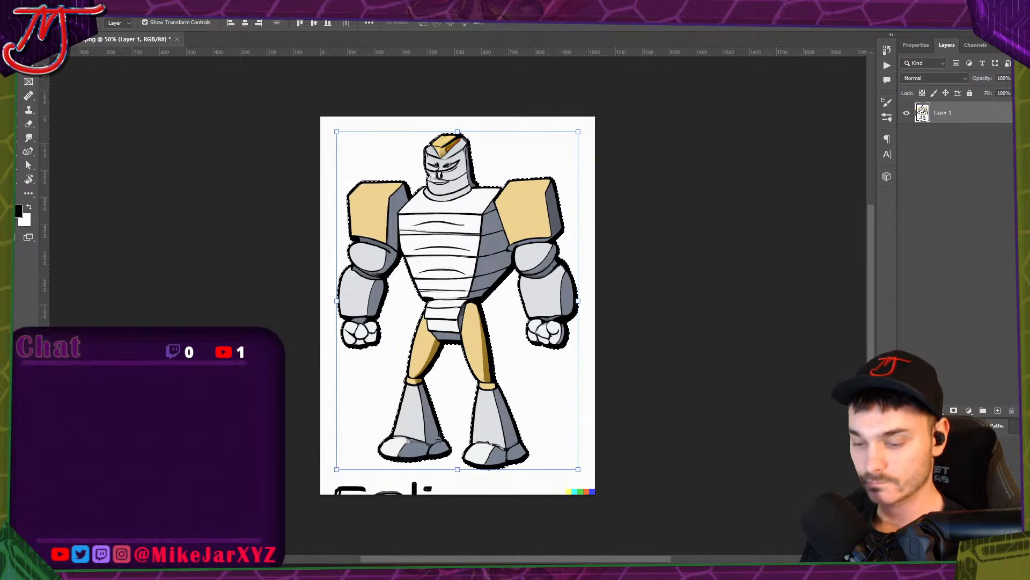
key("ctrl+j")
left_click_drag(991, 332, 1013, 410)
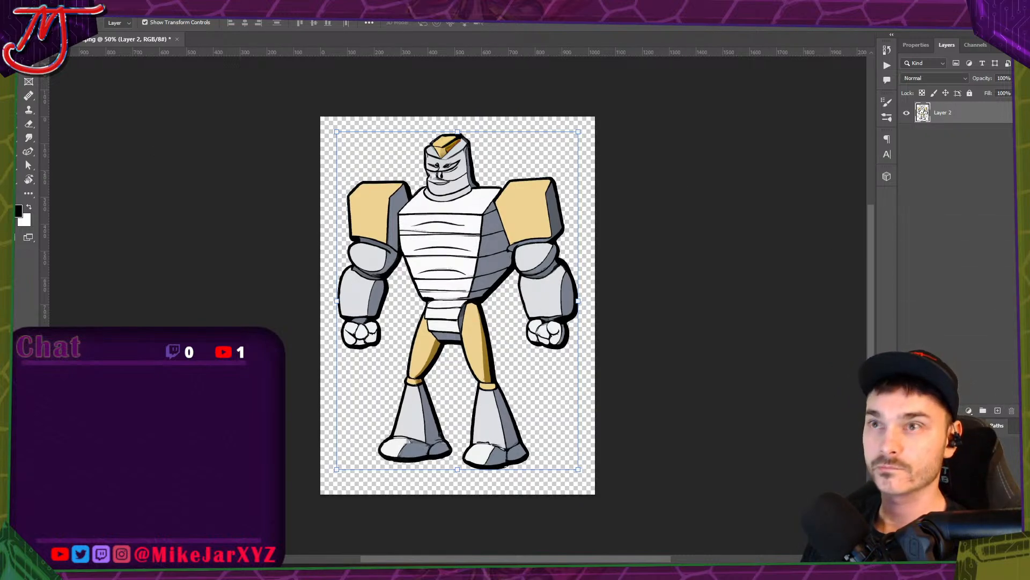
left_click(212, 108)
scroll(473, 292, "up", 1)
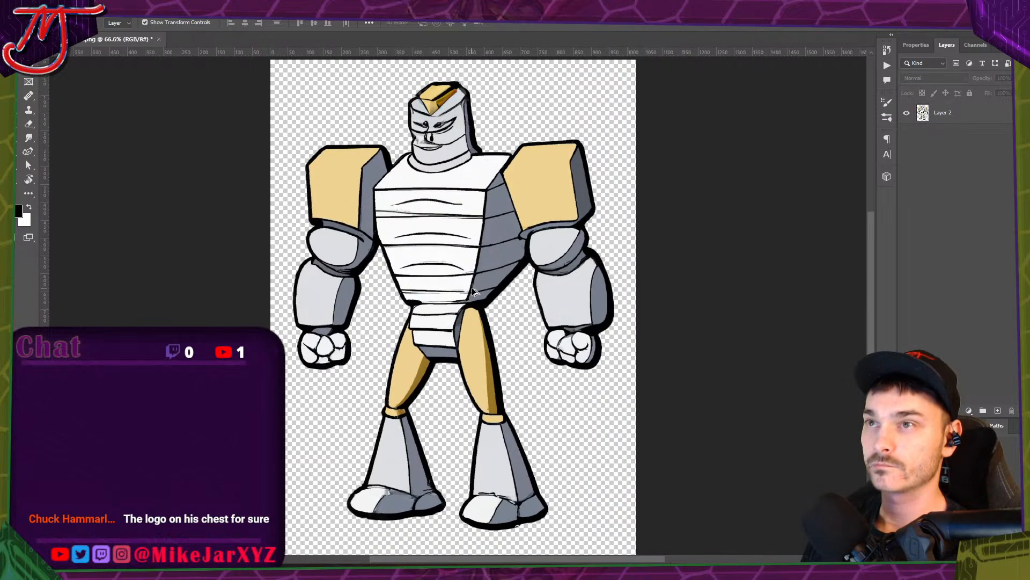
Copy the square red Scotiabank logo image from the clipground.com search result in the browser and paste it into the robot document.
key("alt+Tab")
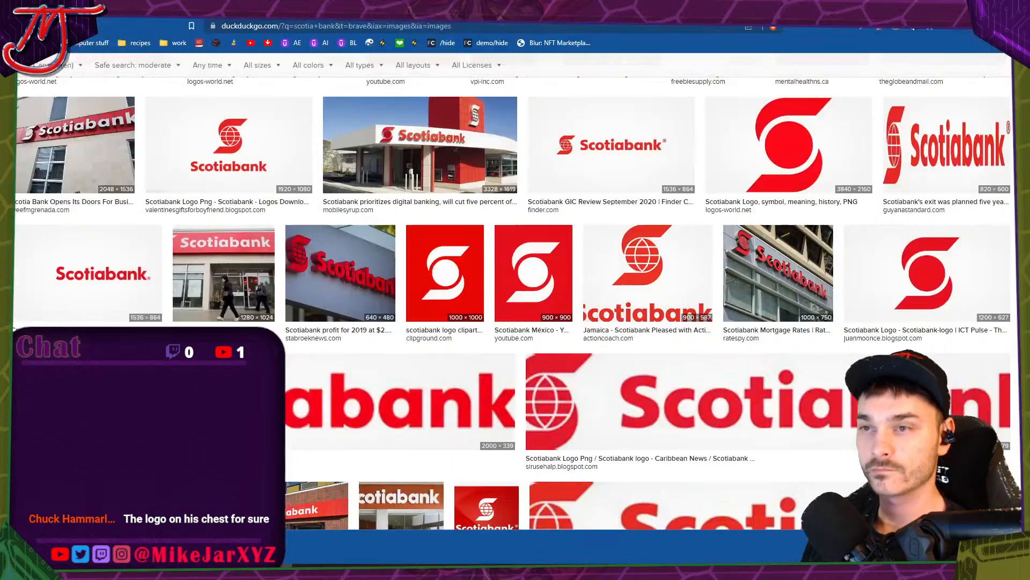
left_click(441, 279)
right_click(378, 289)
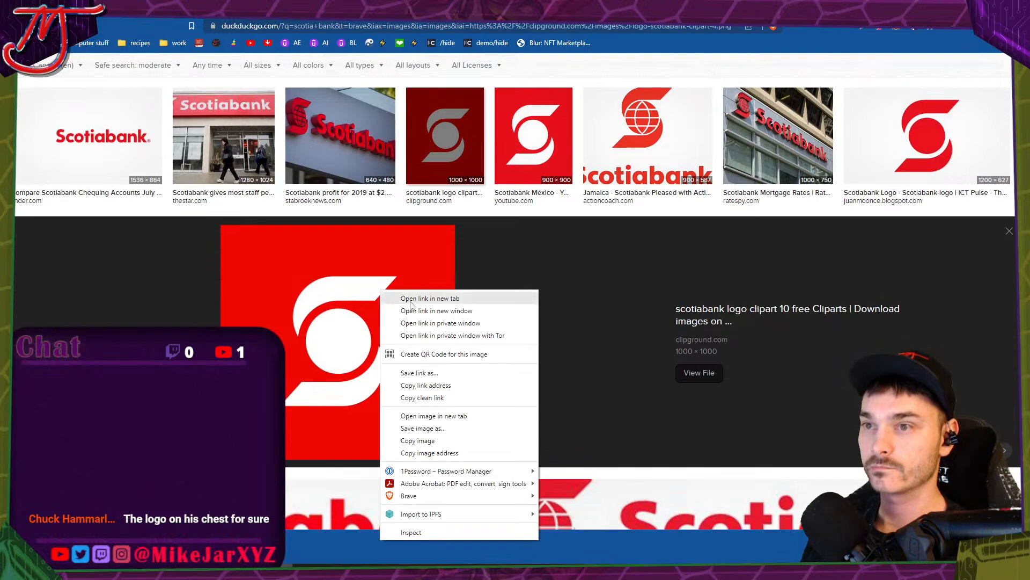
left_click(439, 446)
key("alt+Tab")
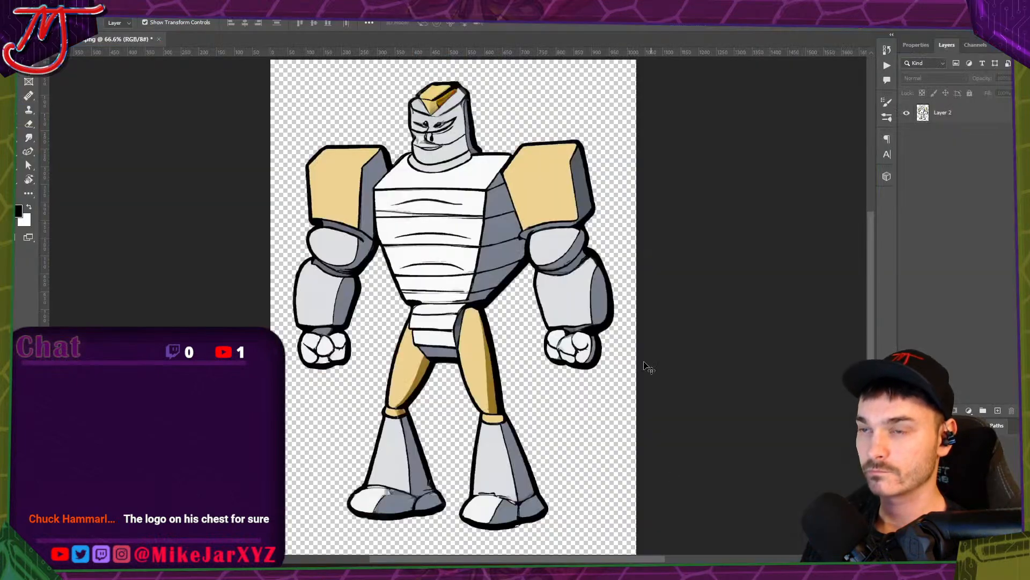
key("ctrl+v")
Set the foreground colour to the pasted logo's red, ef0702, by sampling its background.
left_click(19, 211)
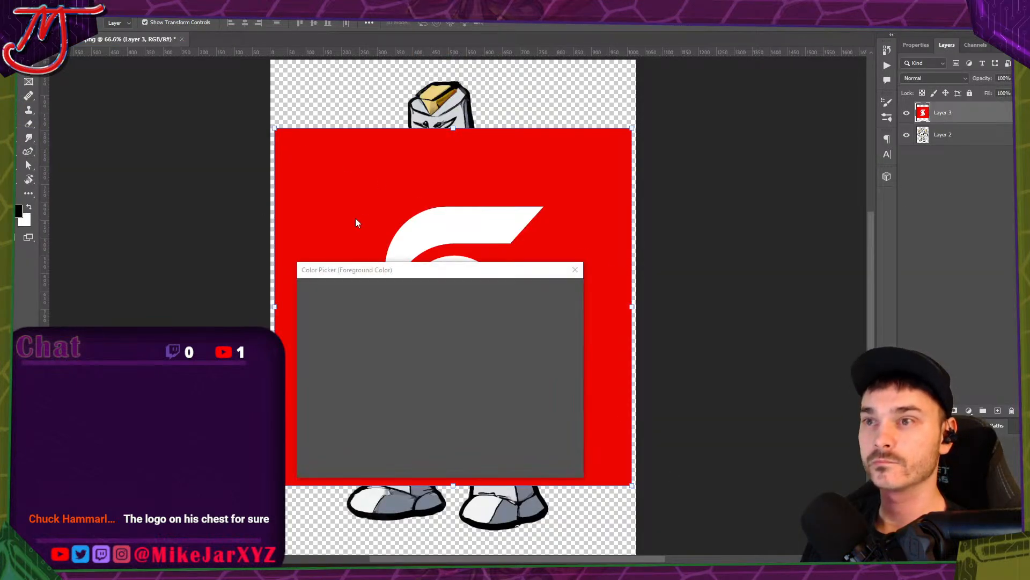
left_click(363, 209)
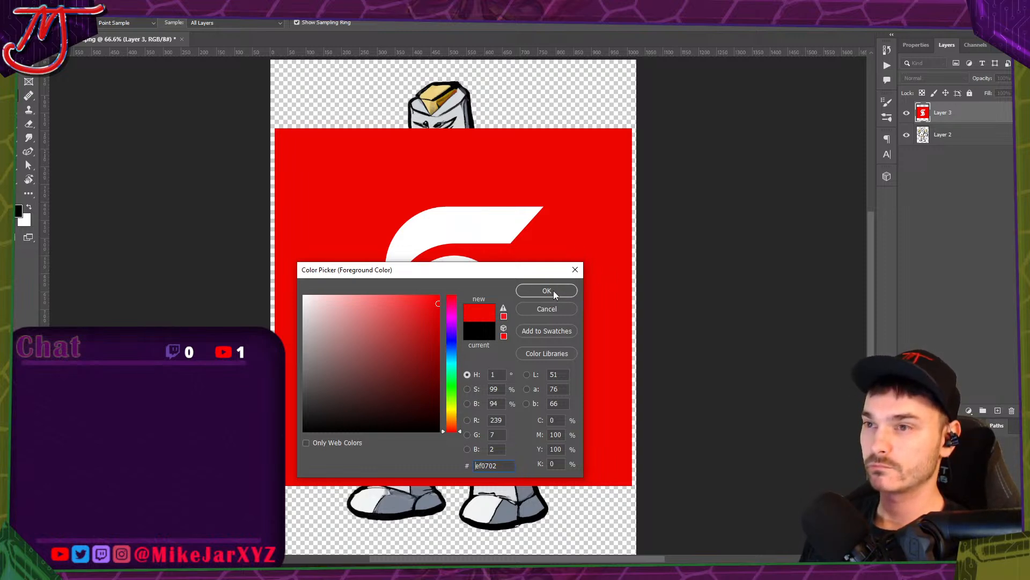
left_click(547, 291)
key("v")
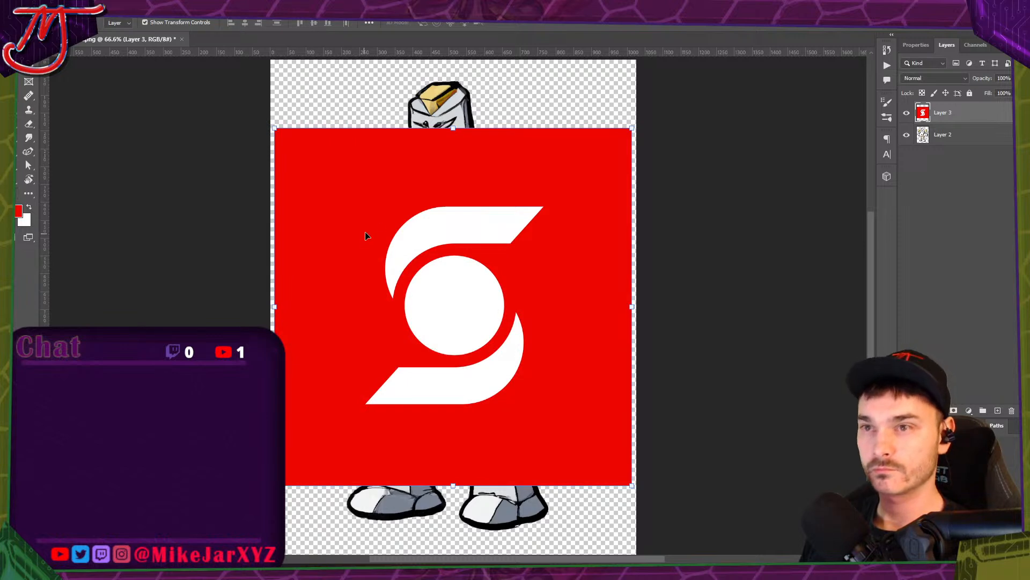
Hide the logo layer, switch to the Magic Wand tool, and make the robot layer active with nothing selected.
left_click(906, 113)
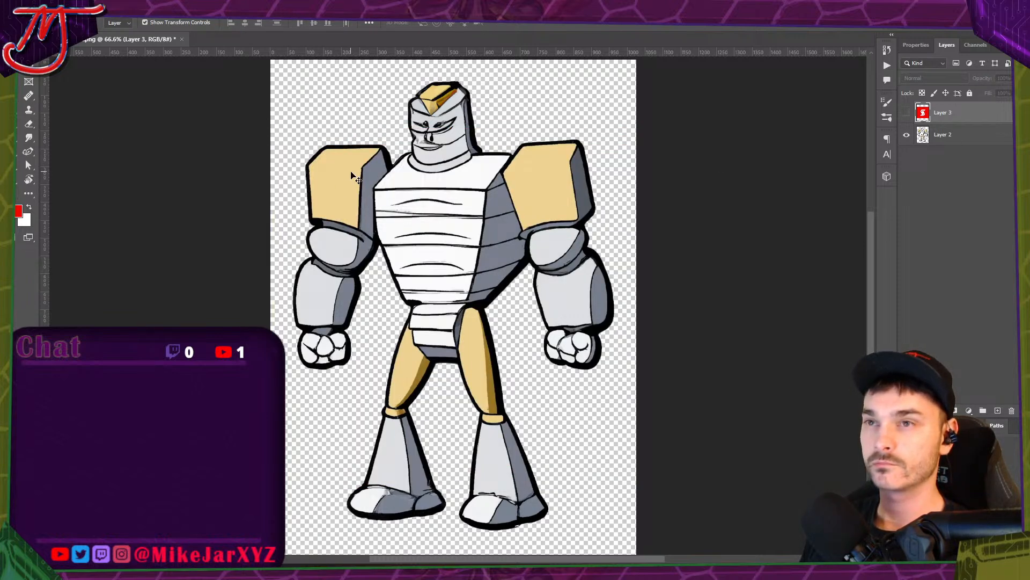
left_click(29, 67)
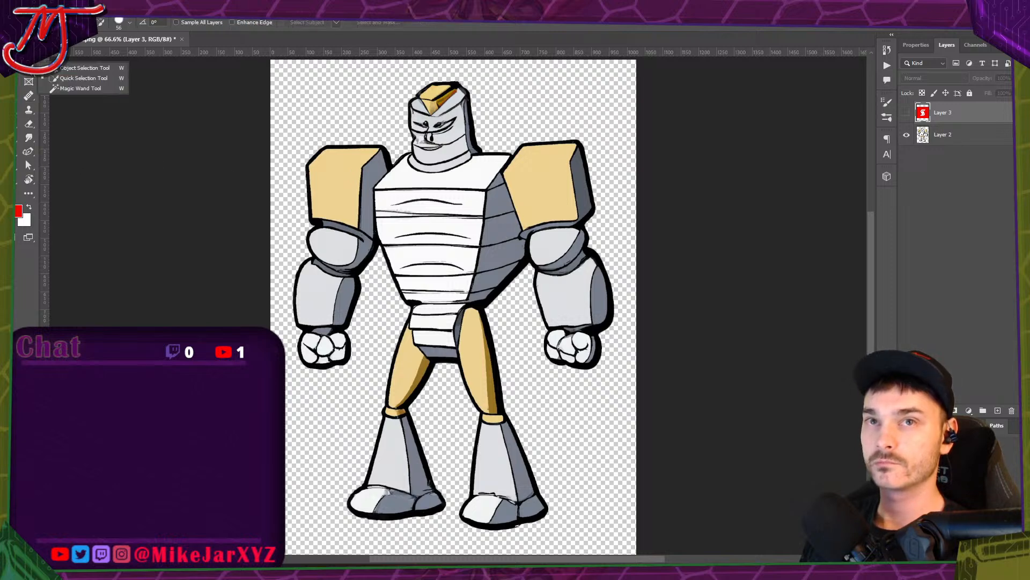
left_click(72, 93)
left_click(338, 172)
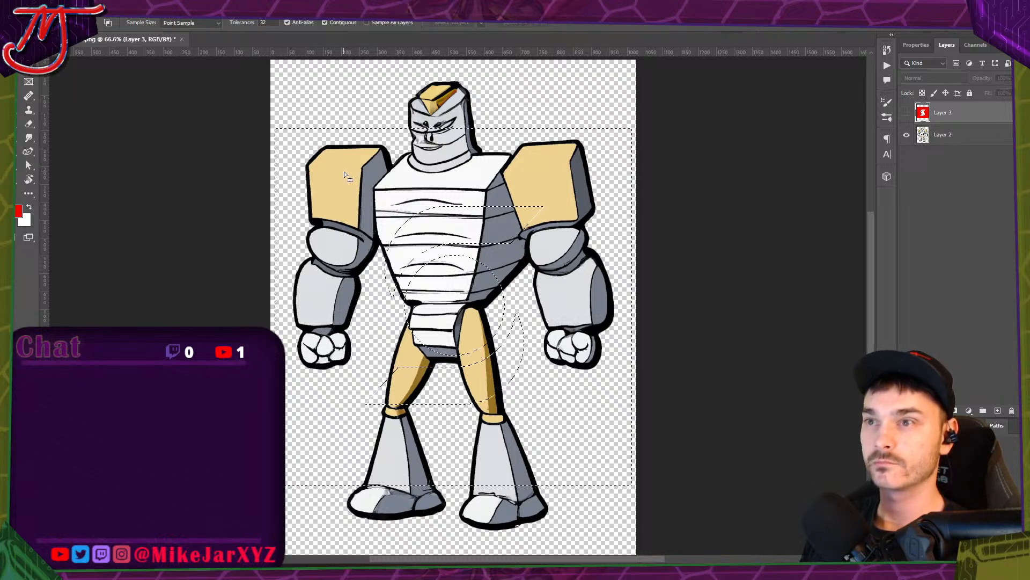
key("ctrl+d")
left_click(950, 135)
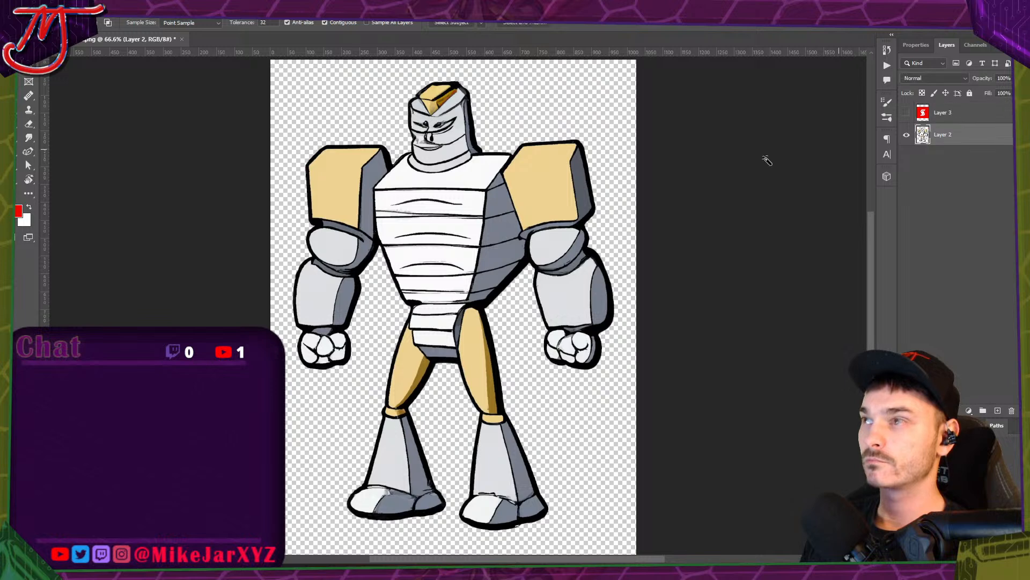
Select the light yellow shoulder pads, thighs and knee bands with the Magic Wand, fill them with the foreground red, and deselect.
left_click(346, 175)
left_click(534, 174, "shift")
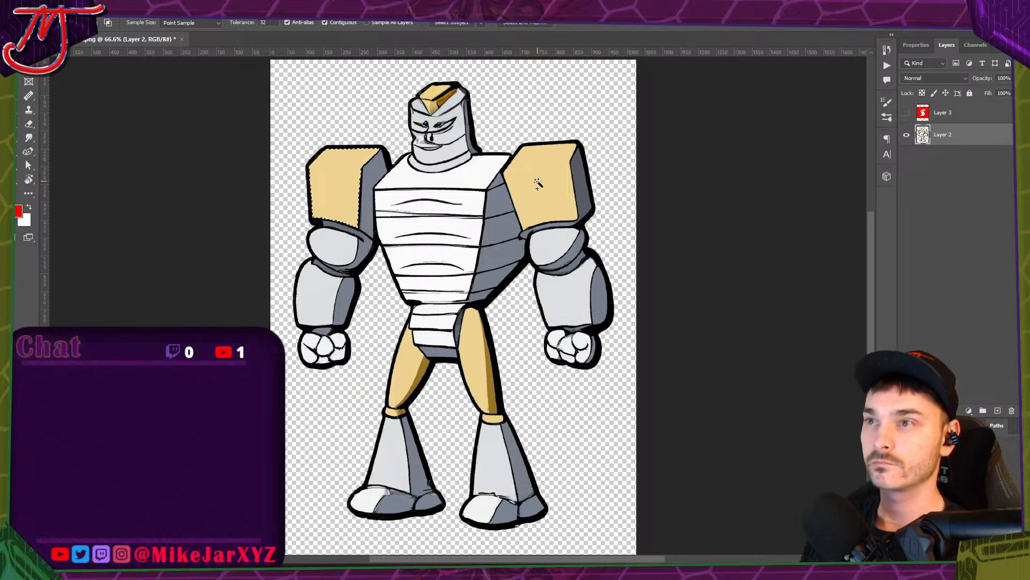
left_click(466, 349, "shift")
left_click(396, 412, "shift")
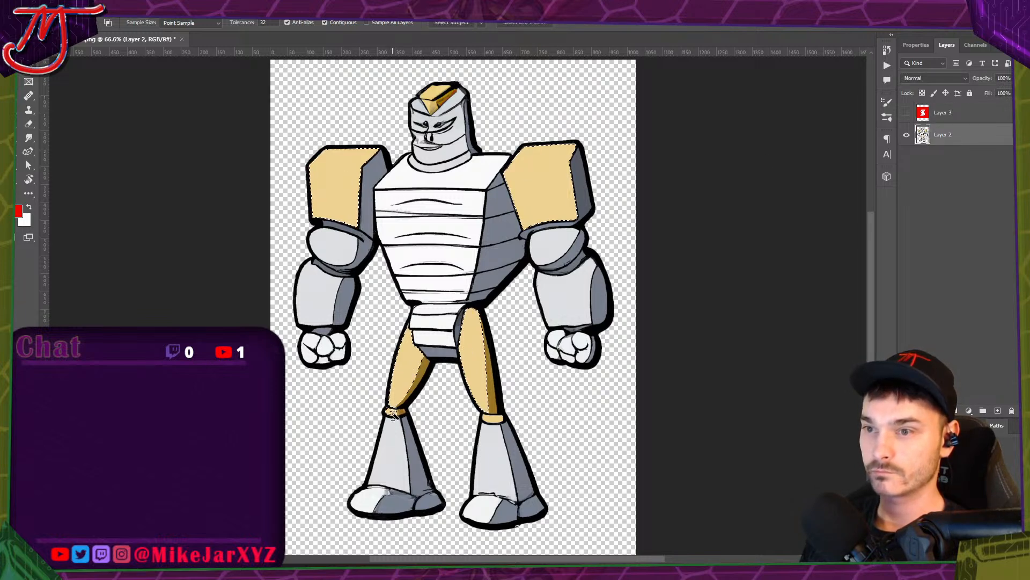
left_click(486, 418, "shift")
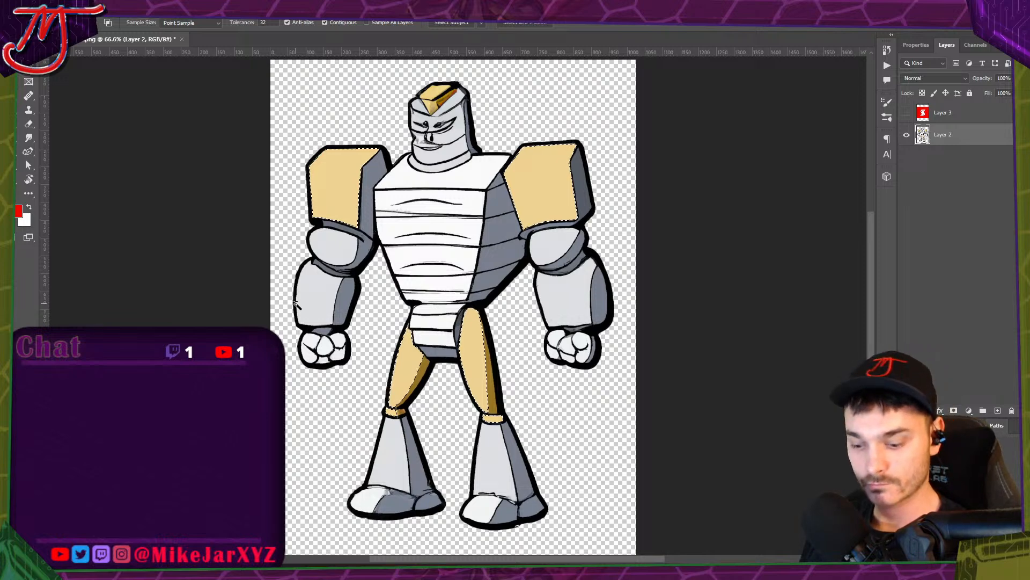
key("alt+BackSpace")
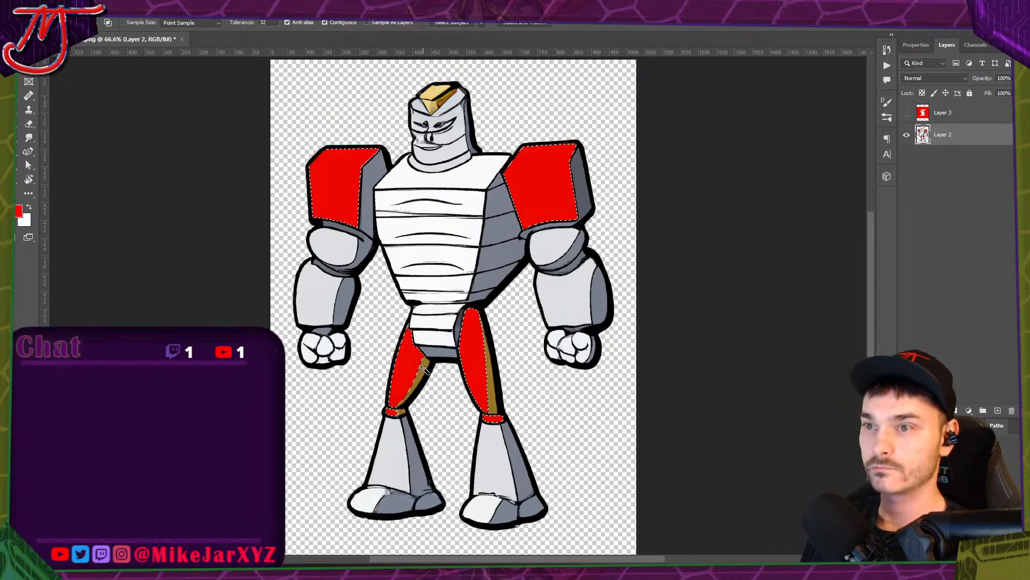
key("ctrl+d")
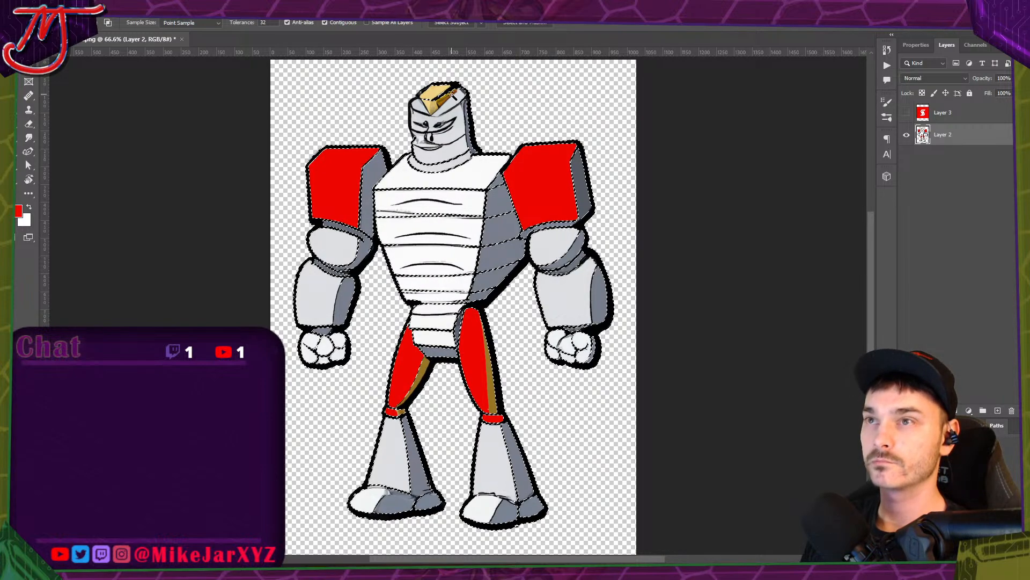
Try to select the yellow crest on the robot's head with the Magic Wand.
left_click(436, 92)
key("ctrl+d")
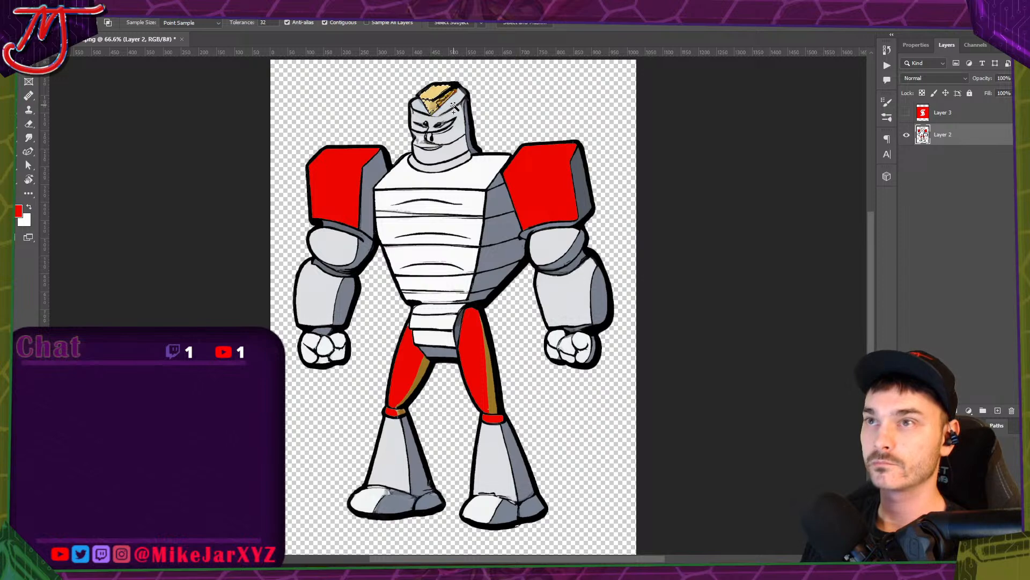
scroll(443, 107, "up", 5)
scroll(447, 127, "up", 1)
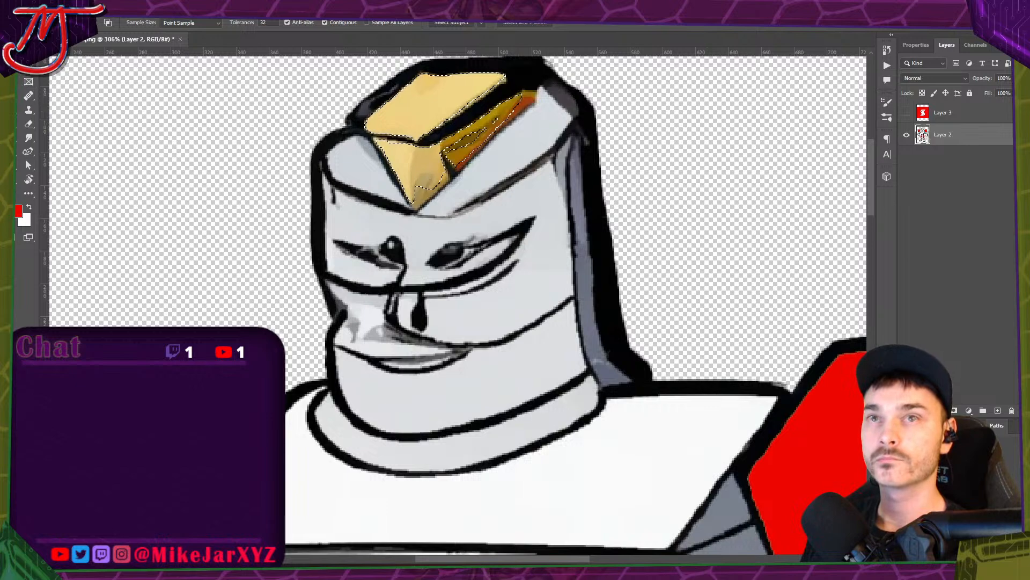
key("l")
left_click(445, 98)
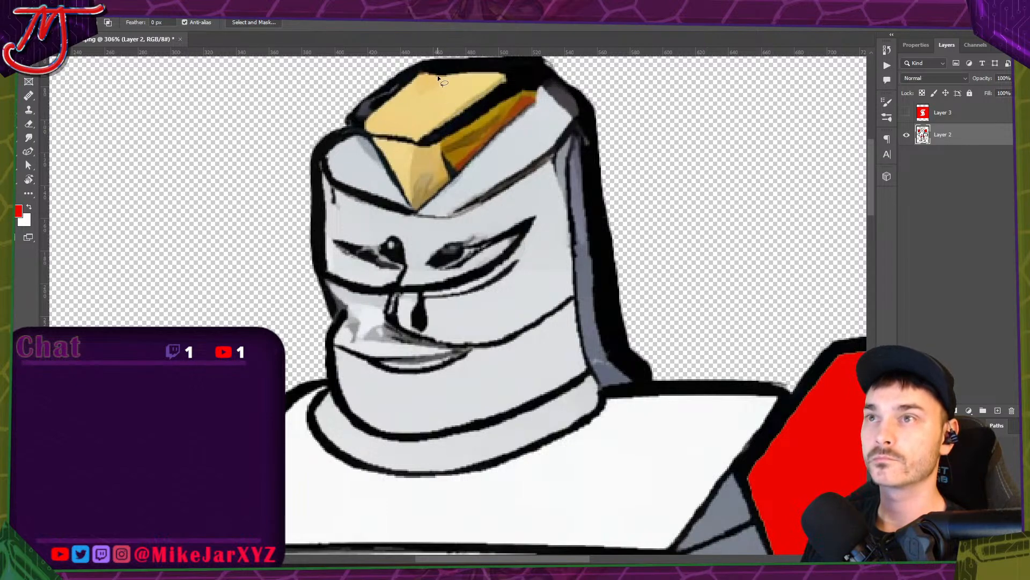
left_click(437, 75)
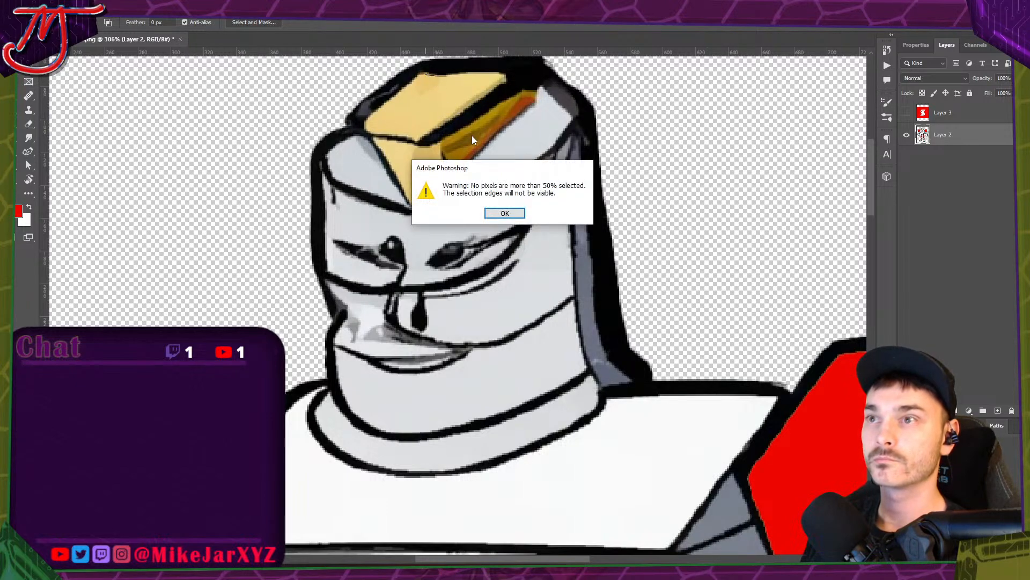
left_click(505, 213)
scroll(515, 210, "up", 3)
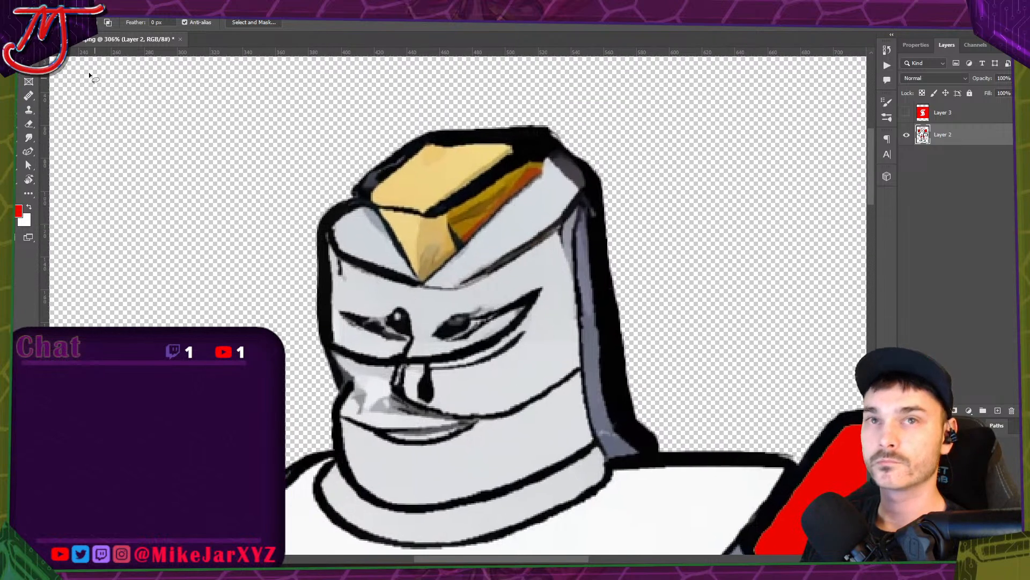
Select the light yellow top and front faces of the head crest with the Magic Wand and turn them red with Hue/Saturation.
key("w")
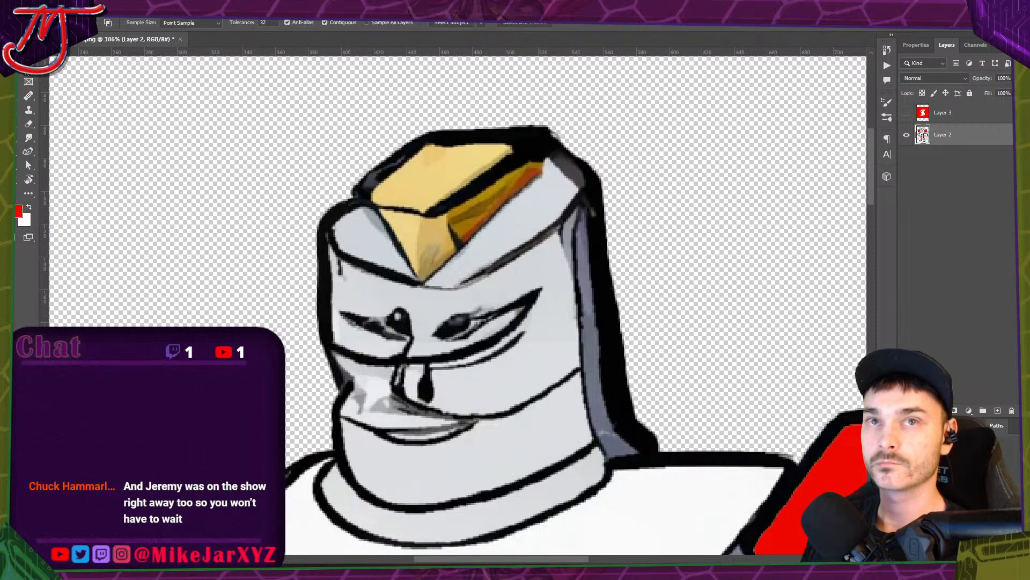
left_click(444, 177)
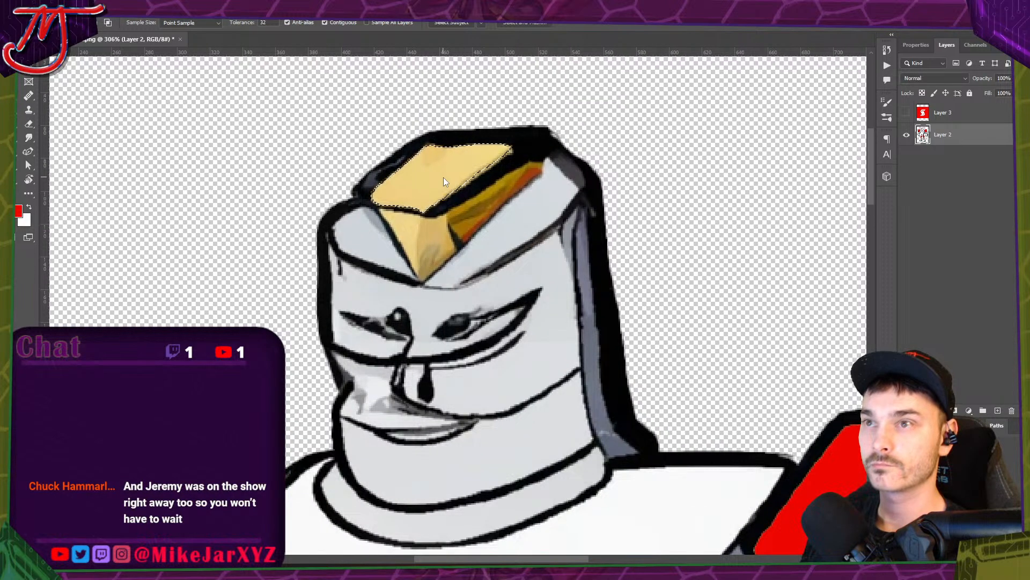
left_click(432, 255, "shift")
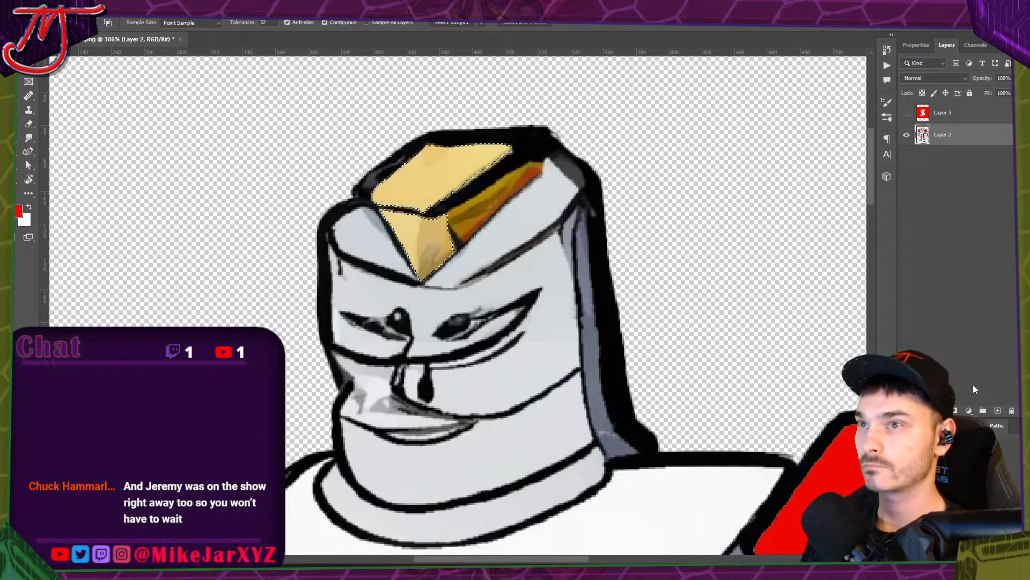
left_click(971, 411)
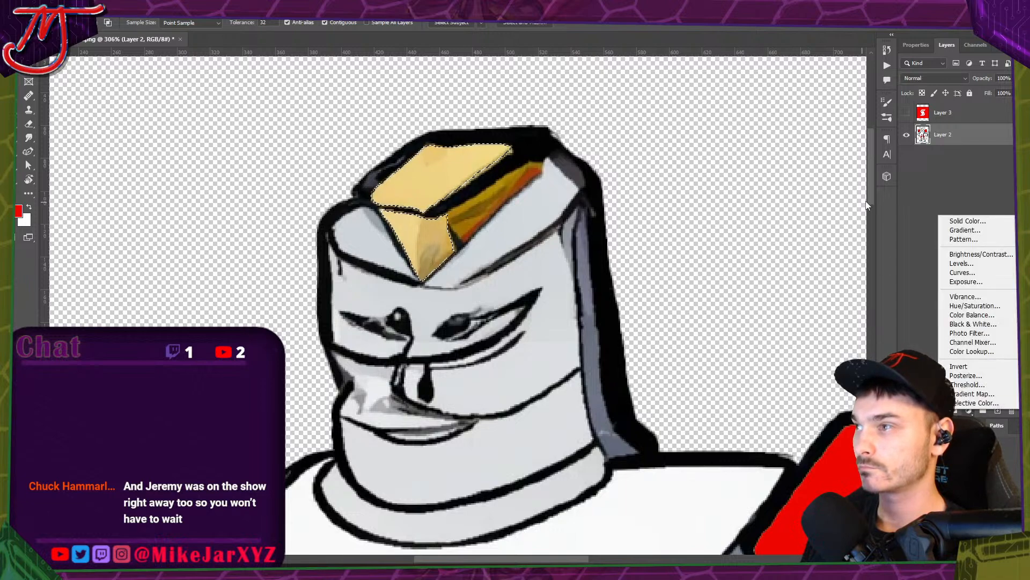
left_click(780, 174)
left_click(60, 9)
mouse_move(107, 33)
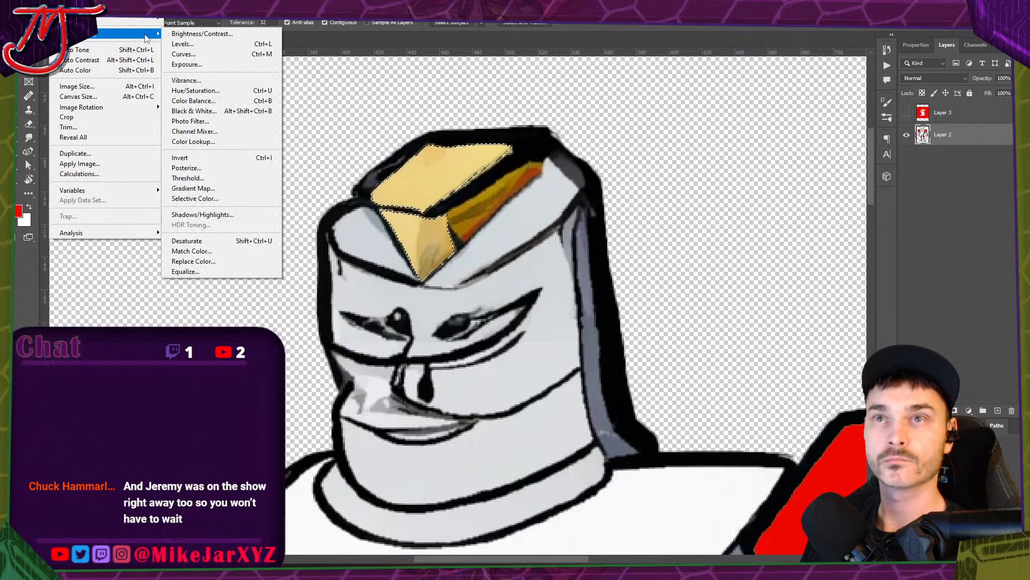
left_click(267, 91)
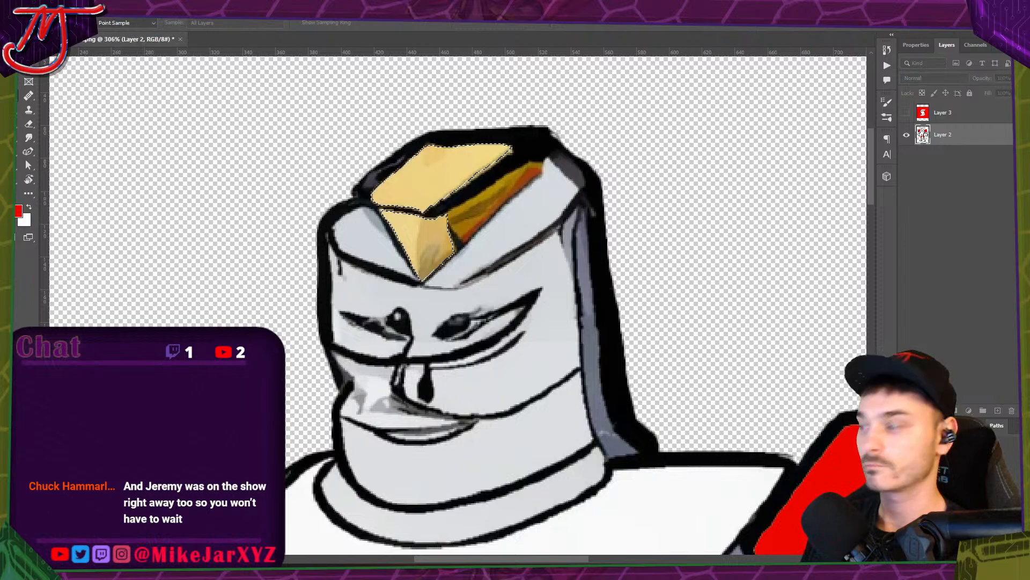
key("alt+o")
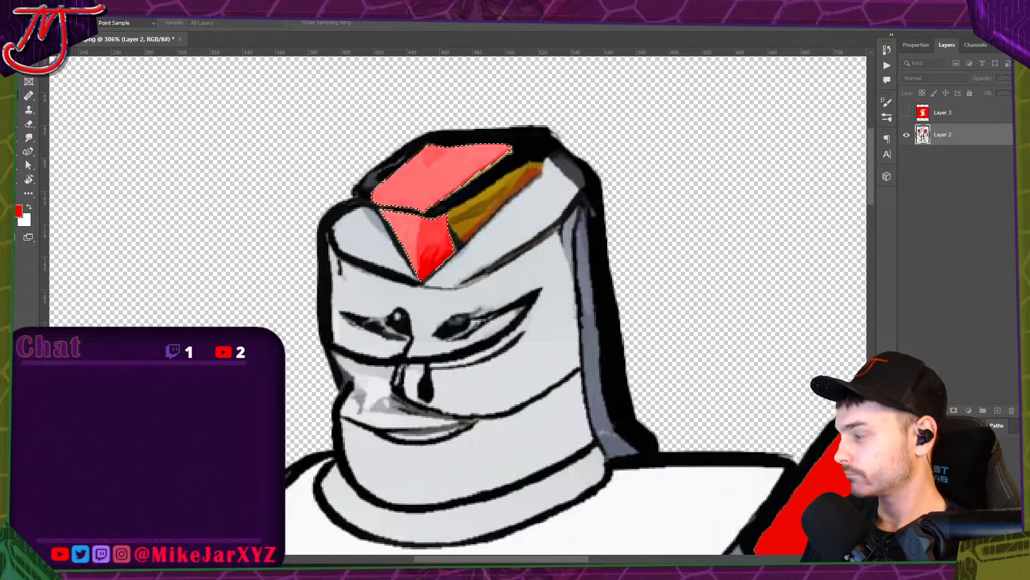
key("Return")
Select the crest's dark golden side face with the Magic Wand and turn it dark red with Hue/Saturation.
left_click(463, 218)
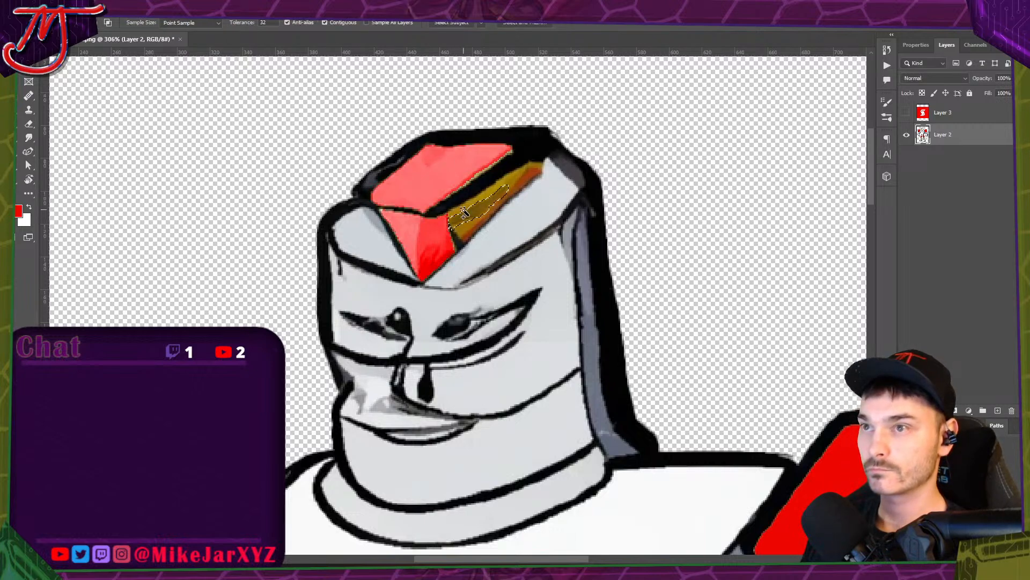
left_click(471, 228, "shift")
left_click(471, 234, "shift")
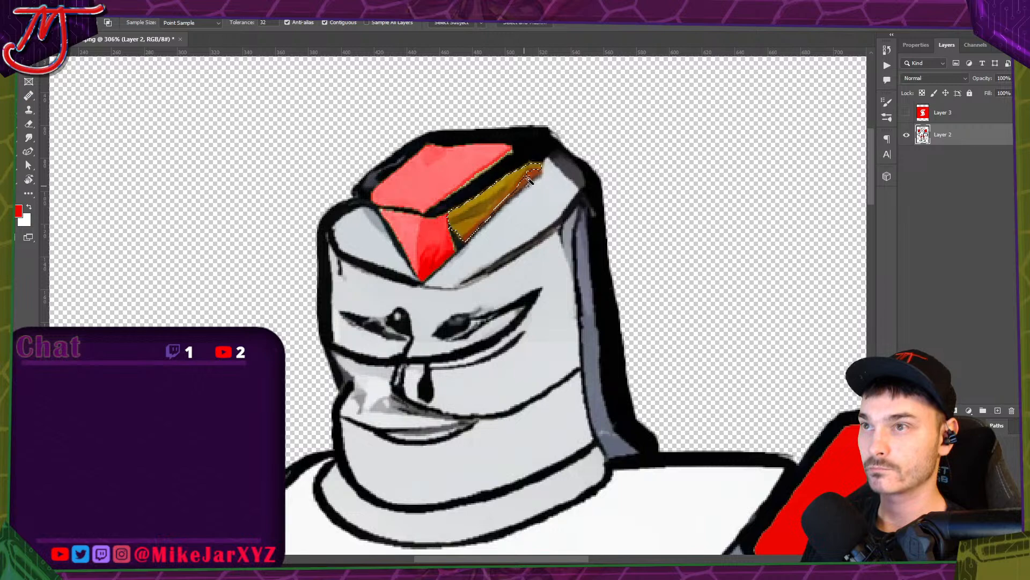
left_click(60, 9)
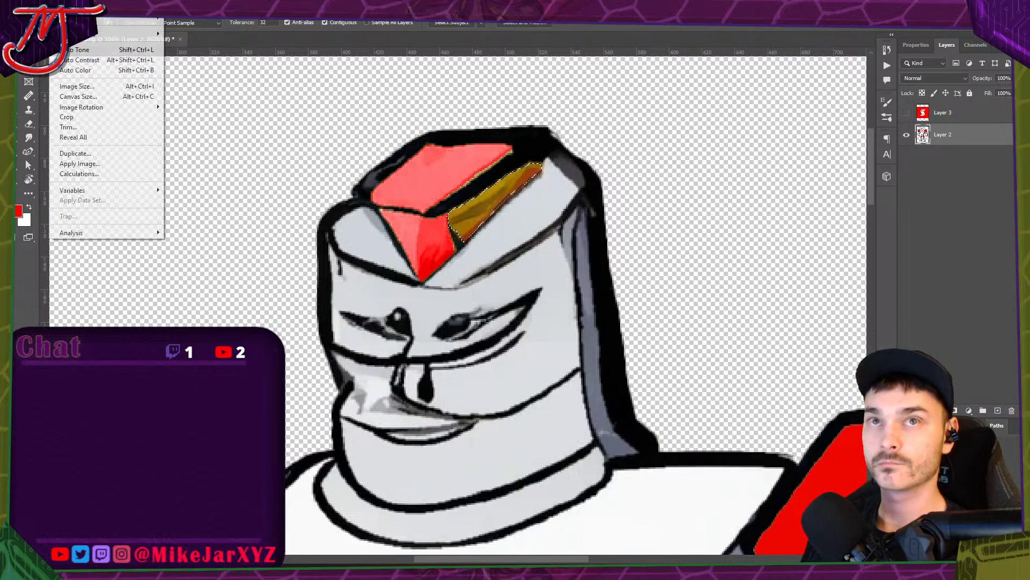
mouse_move(107, 33)
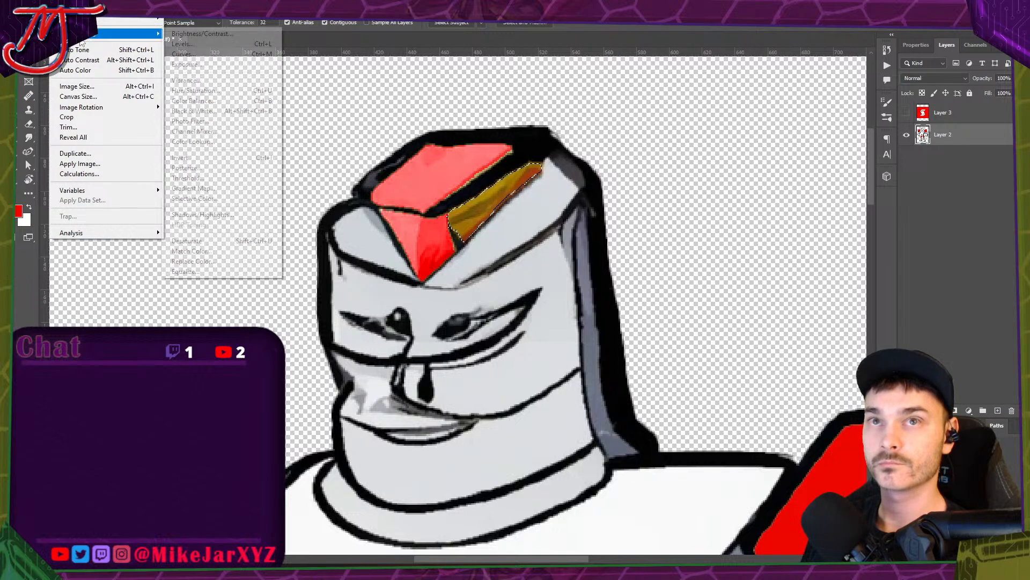
left_click(216, 91)
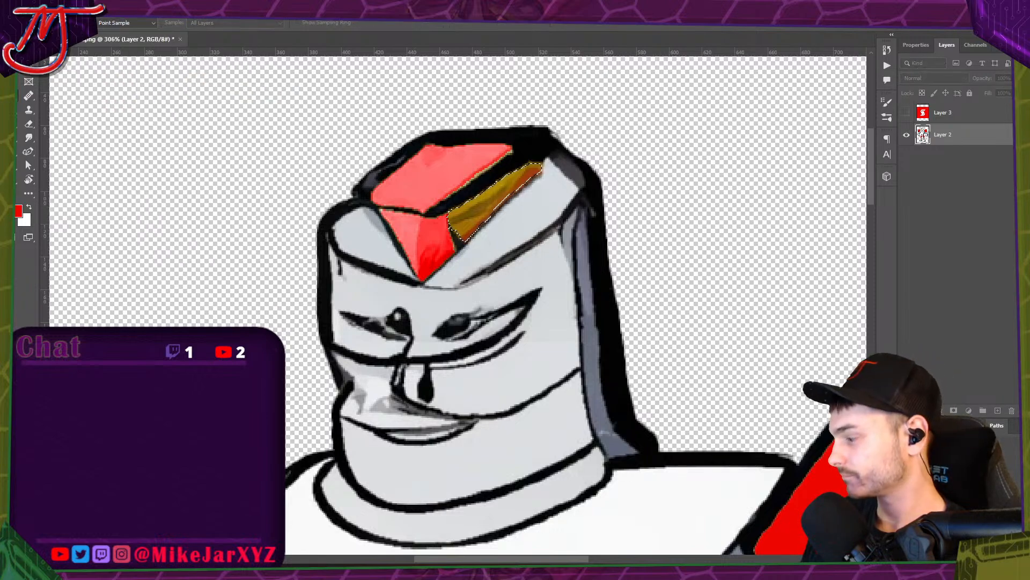
key("alt+o")
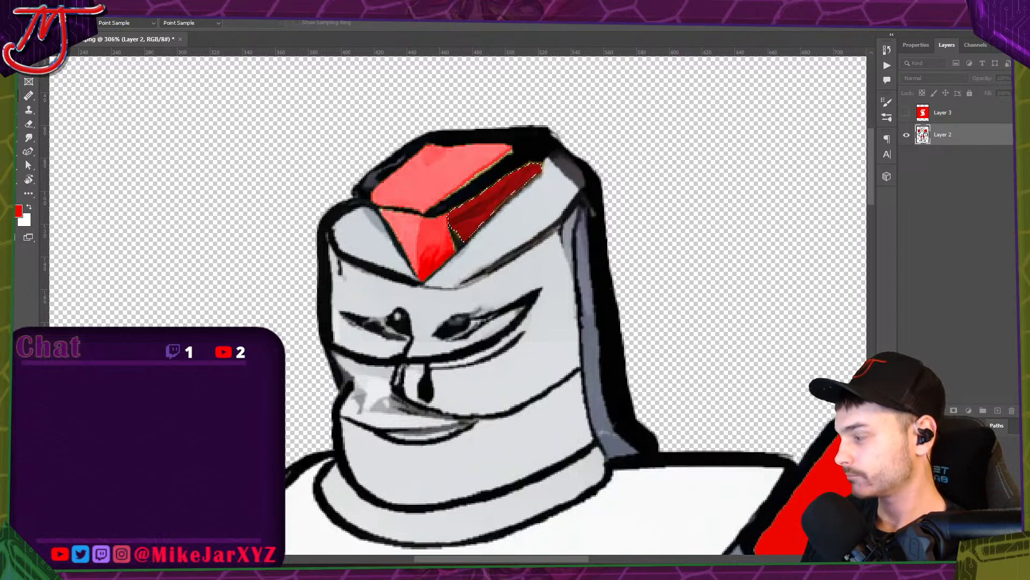
Outline the leftover yellow fringe along the edge between the crest's top face and the black line with the Lasso tool.
key("w")
scroll(417, 153, "down", 3)
scroll(417, 153, "down", 3)
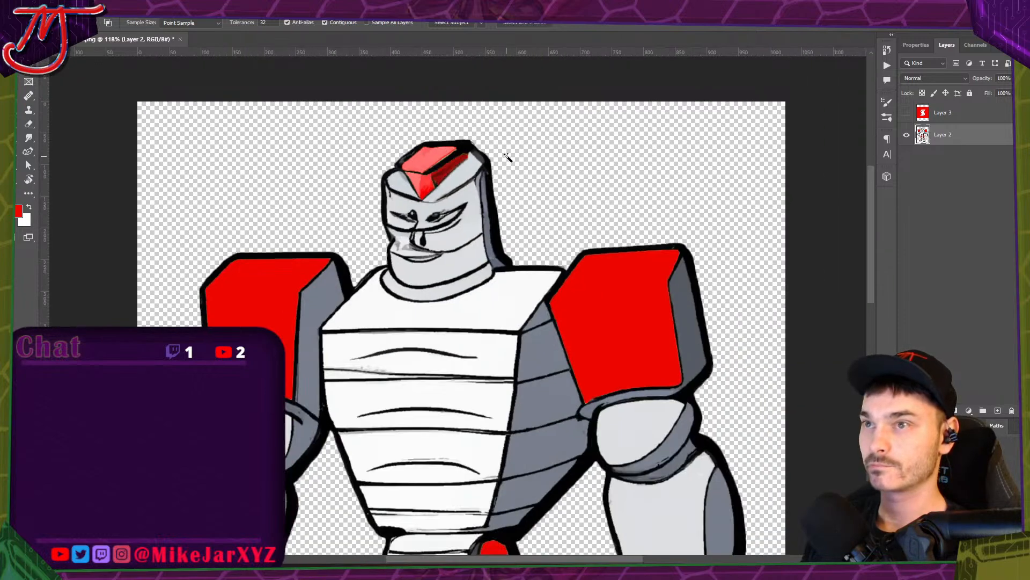
scroll(510, 155, "down", 4)
scroll(507, 150, "up", 8)
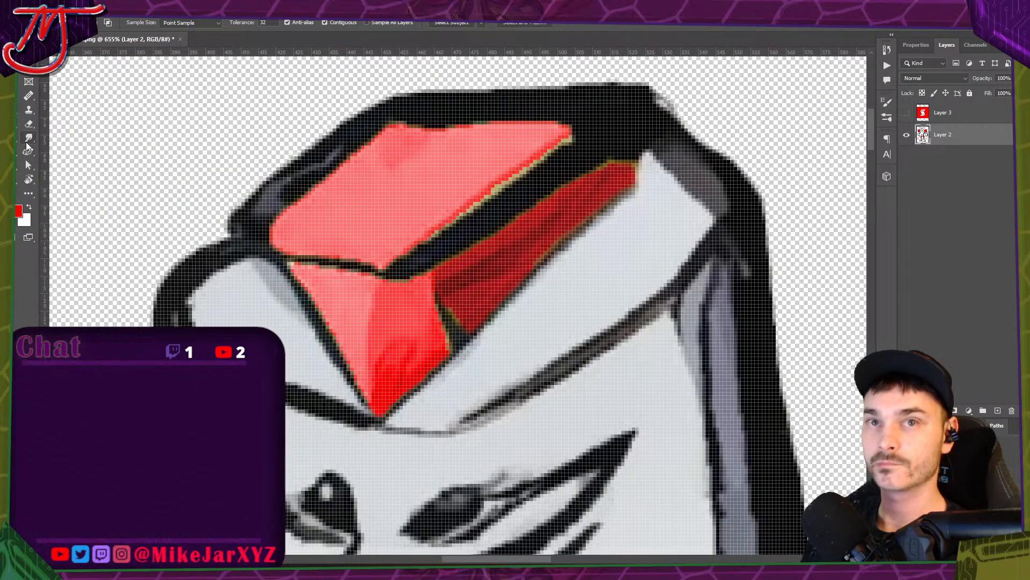
key("l")
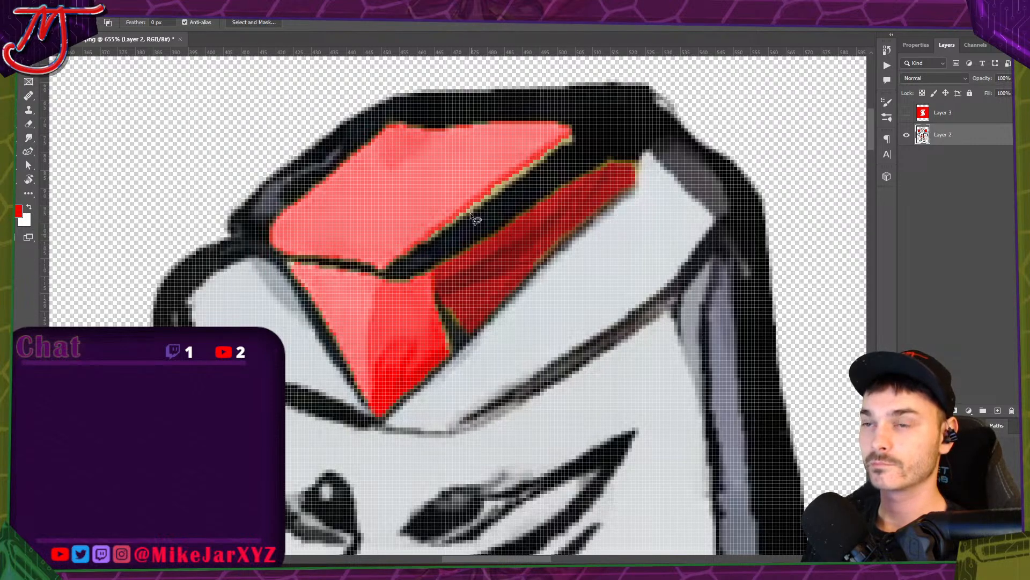
scroll(425, 138, "down", 6)
scroll(490, 142, "up", 7)
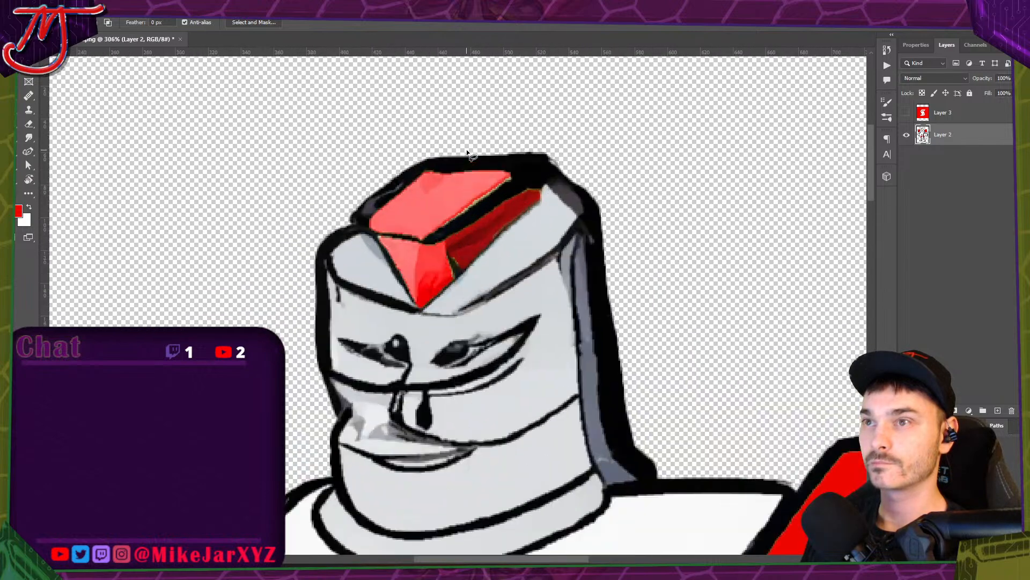
mouse_move(562, 185)
left_mouse_down()
mouse_move(456, 272)
mouse_move(402, 295)
mouse_move(562, 183)
left_mouse_up()
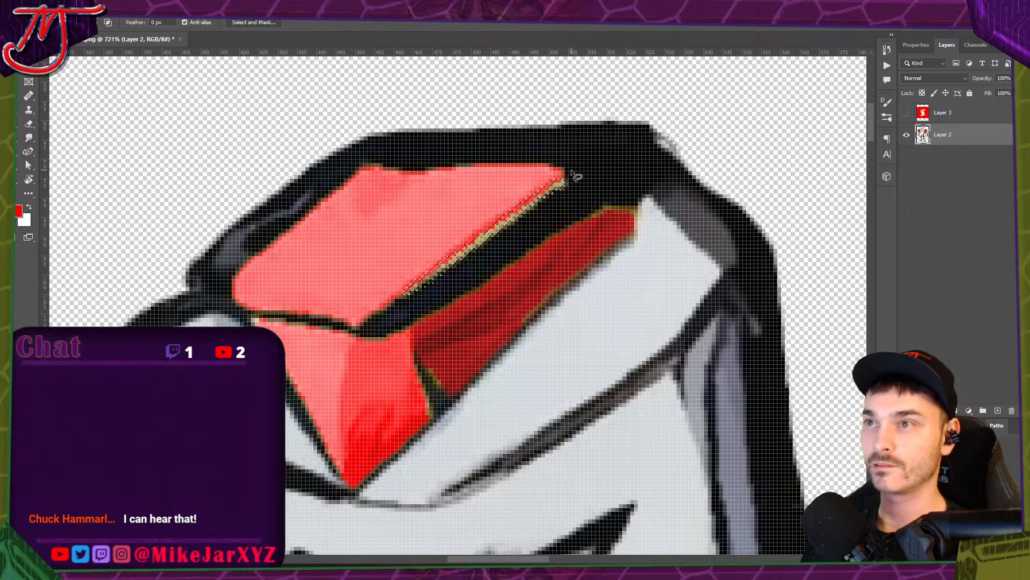
key("ctrl+d")
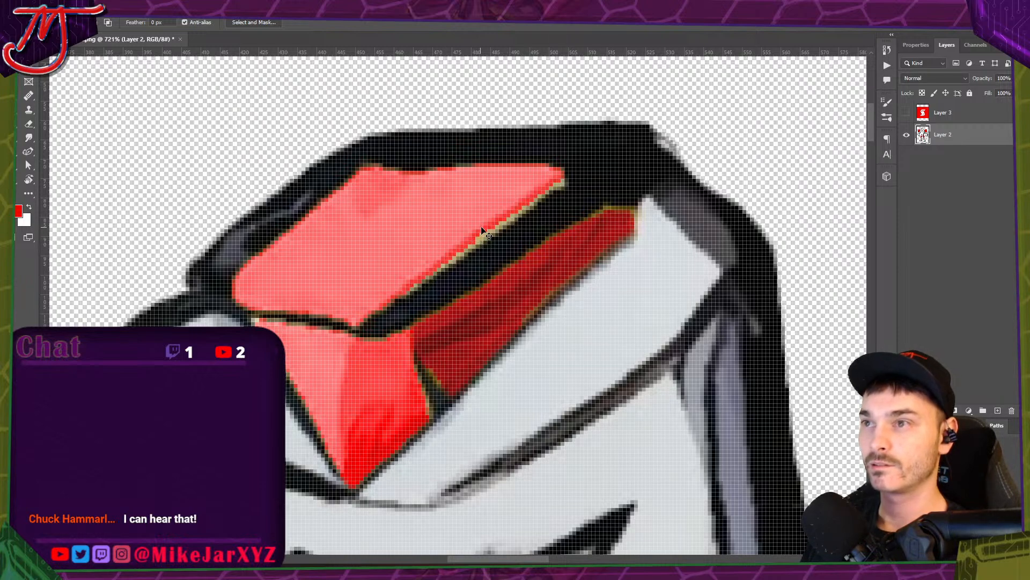
key("ctrl+z")
key("ctrl+d")
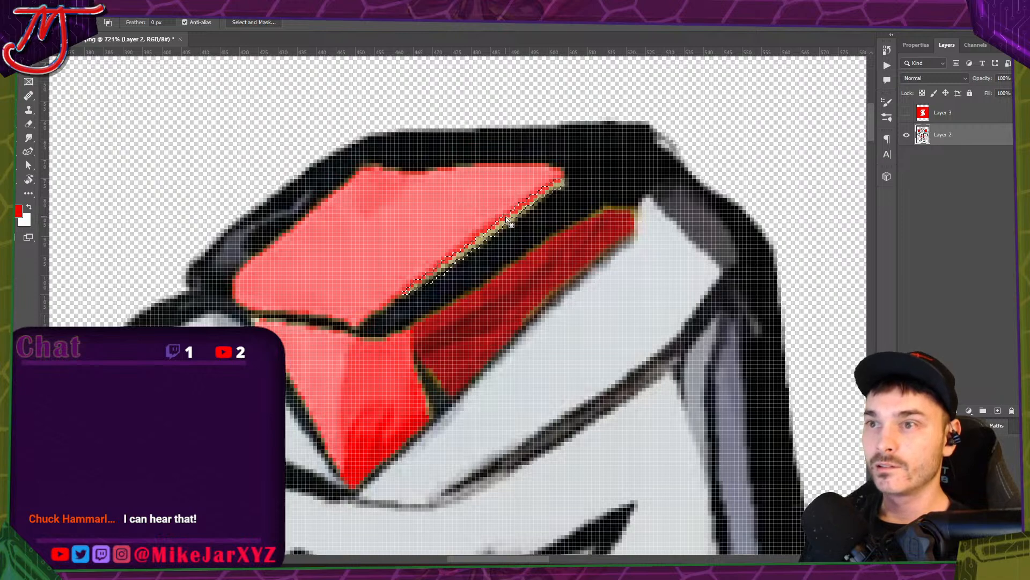
key("ctrl+z")
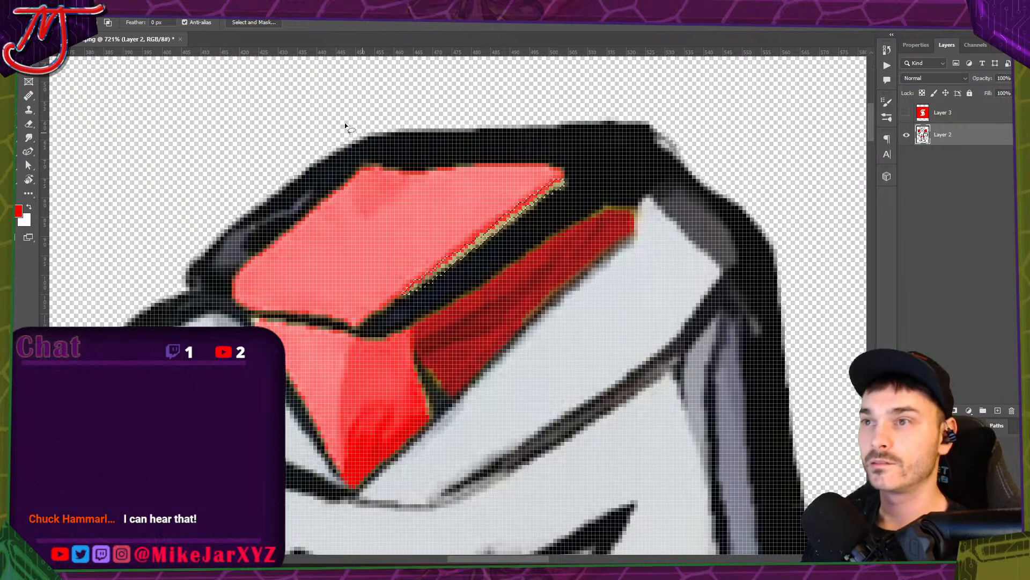
Turn the selected yellow fringe red with Hue/Saturation and deselect.
left_click(61, 8)
mouse_move(107, 33)
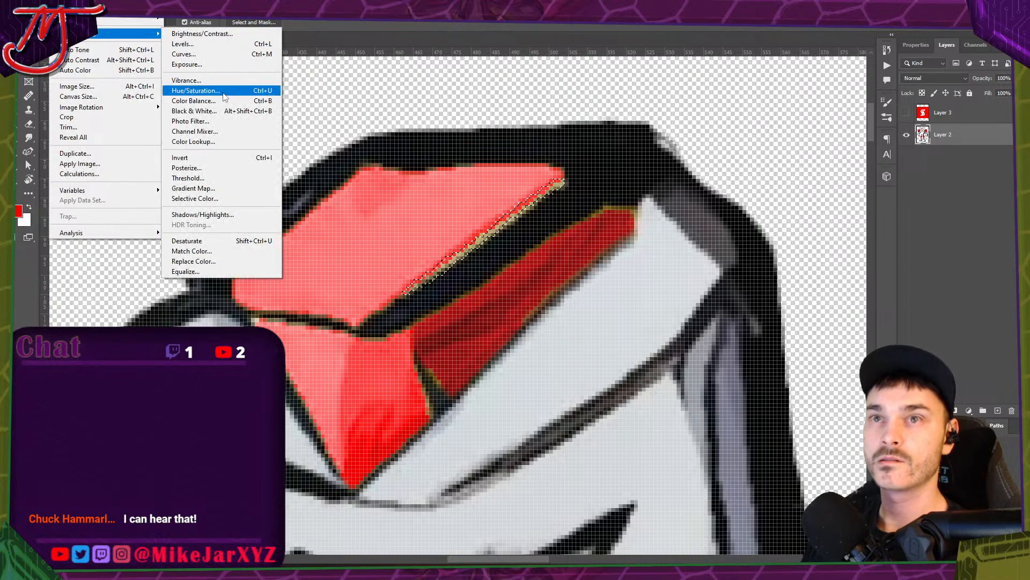
left_click(220, 94)
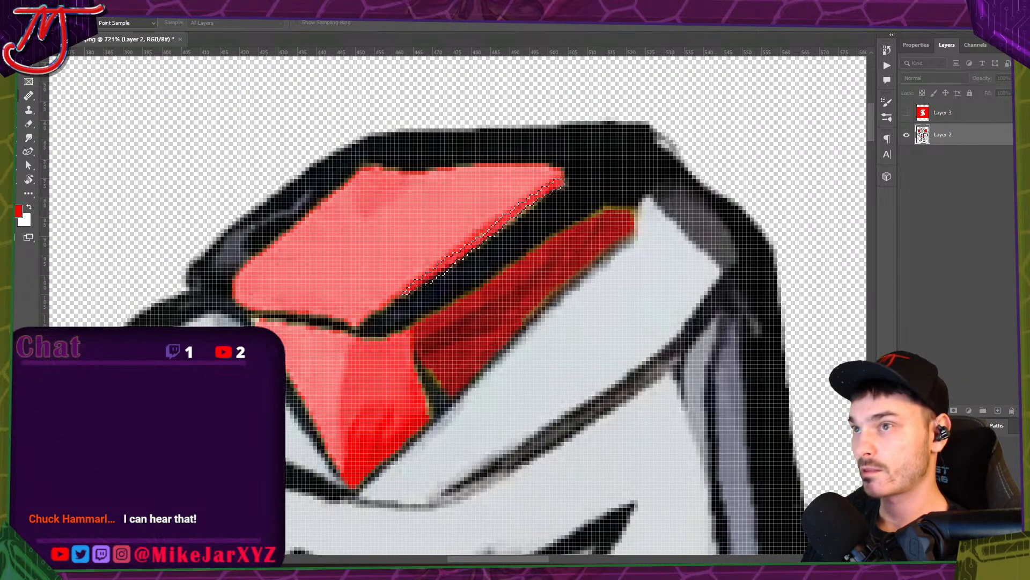
key("Return")
key("ctrl+d")
Select the dark golden shading strips along both thighs, including the small knee-band patch and the narrow upper tip, with the Magic Wand.
scroll(371, 192, "down", 3)
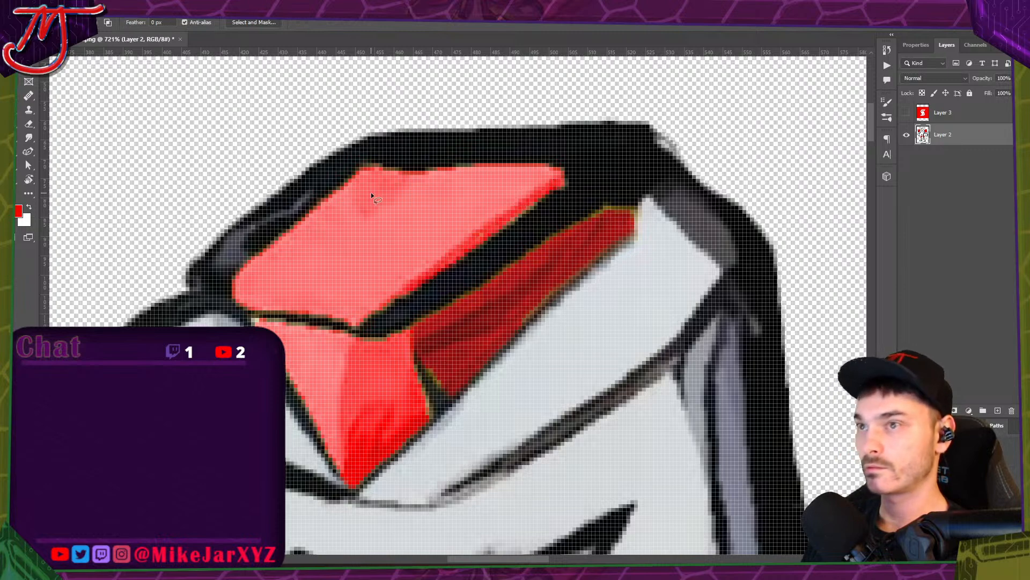
scroll(313, 145, "down", 1)
scroll(475, 123, "down", 5)
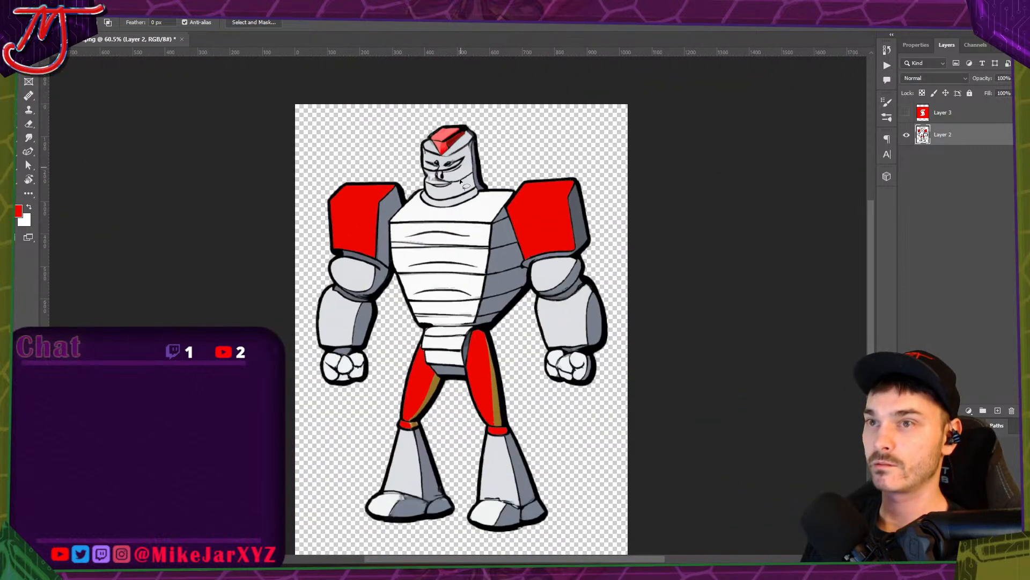
scroll(452, 309, "up", 3)
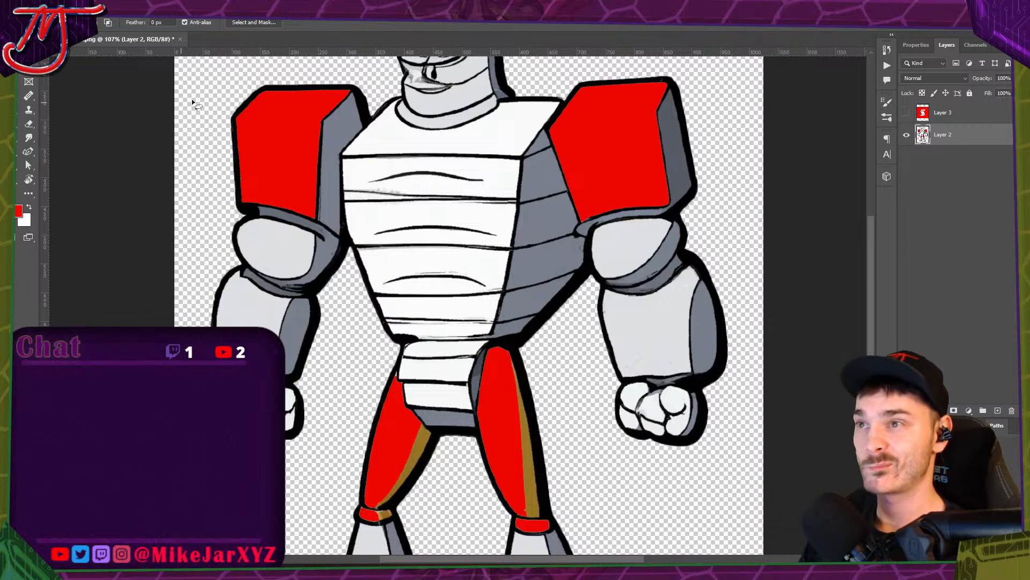
scroll(410, 255, "down", 3)
scroll(444, 365, "up", 3)
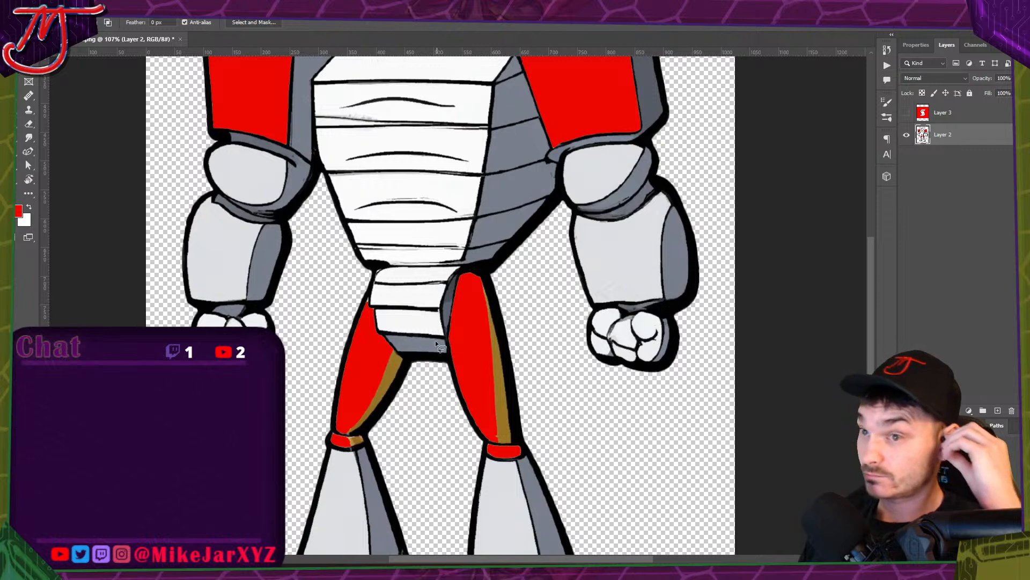
left_click(28, 53)
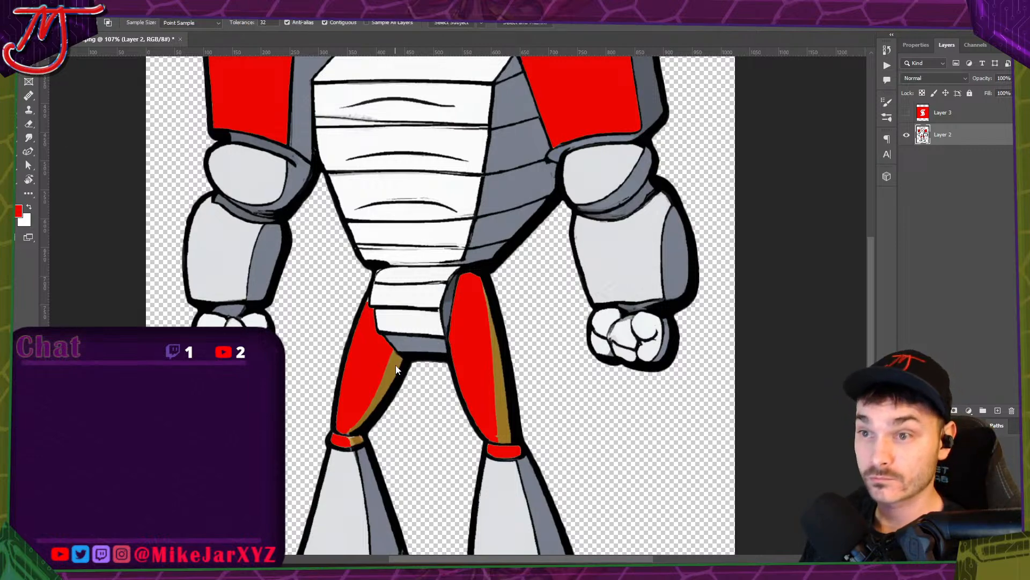
scroll(406, 455, "up", 3)
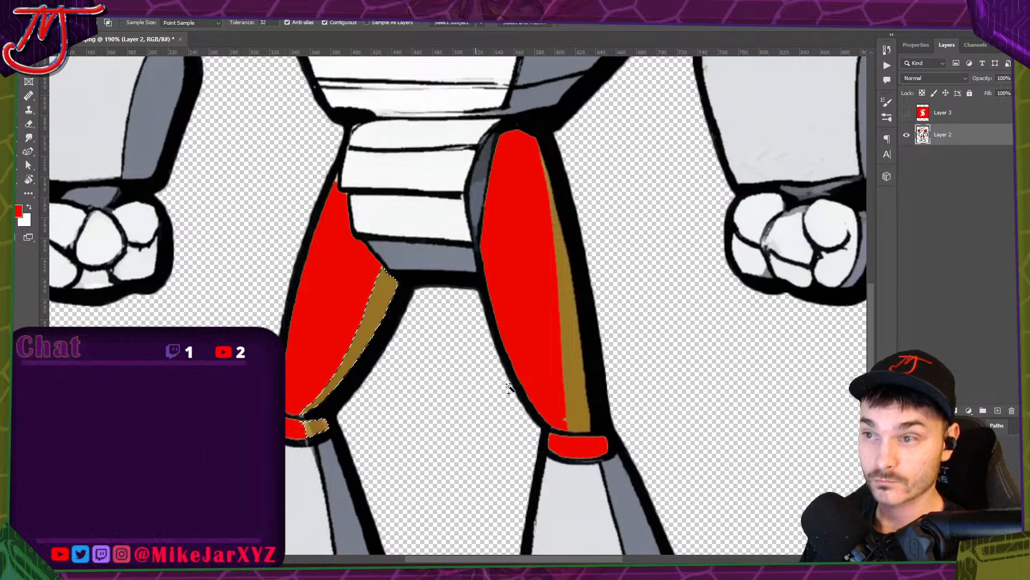
left_click(576, 377)
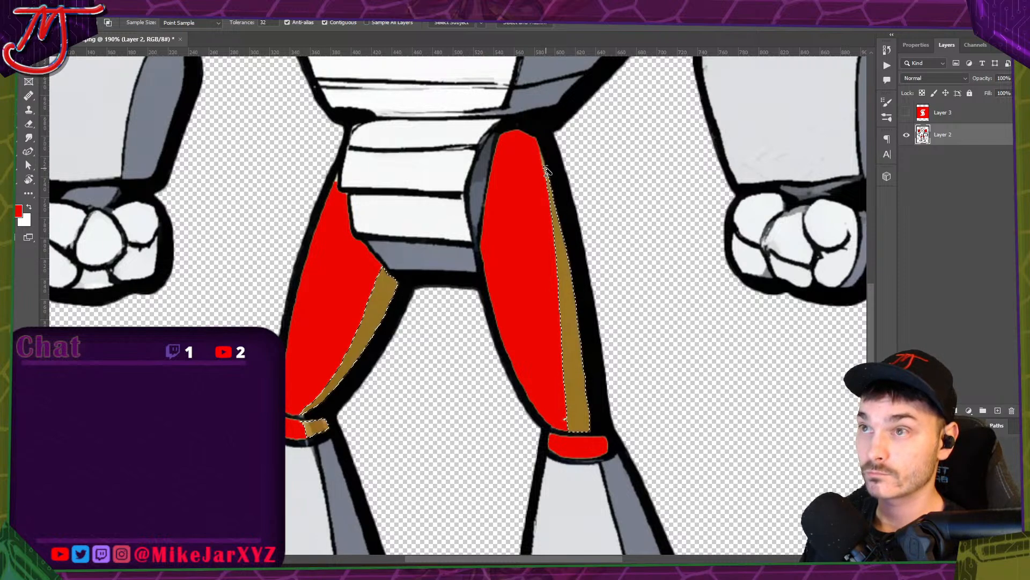
scroll(546, 171, "up", 8)
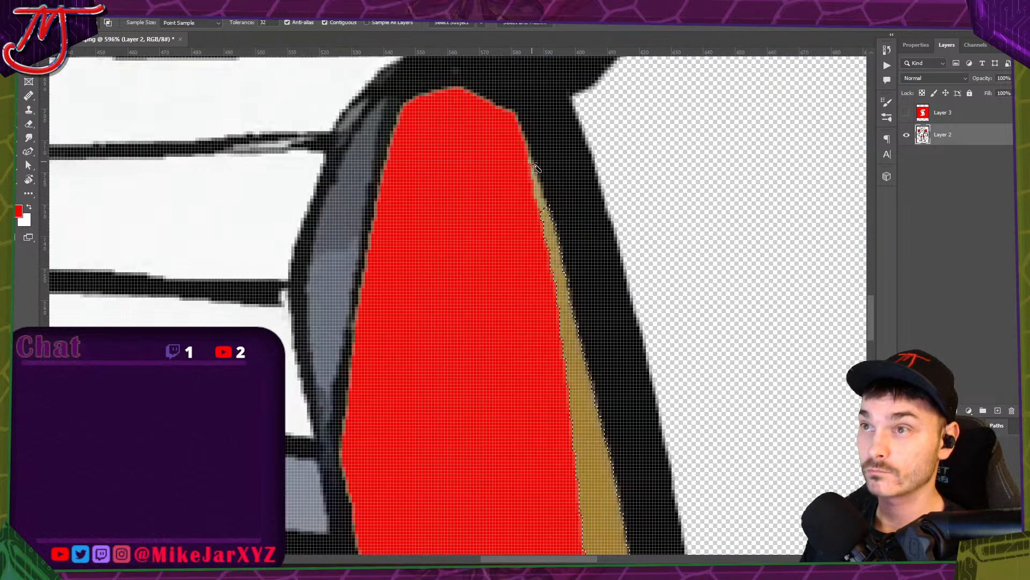
left_click(525, 150, "shift")
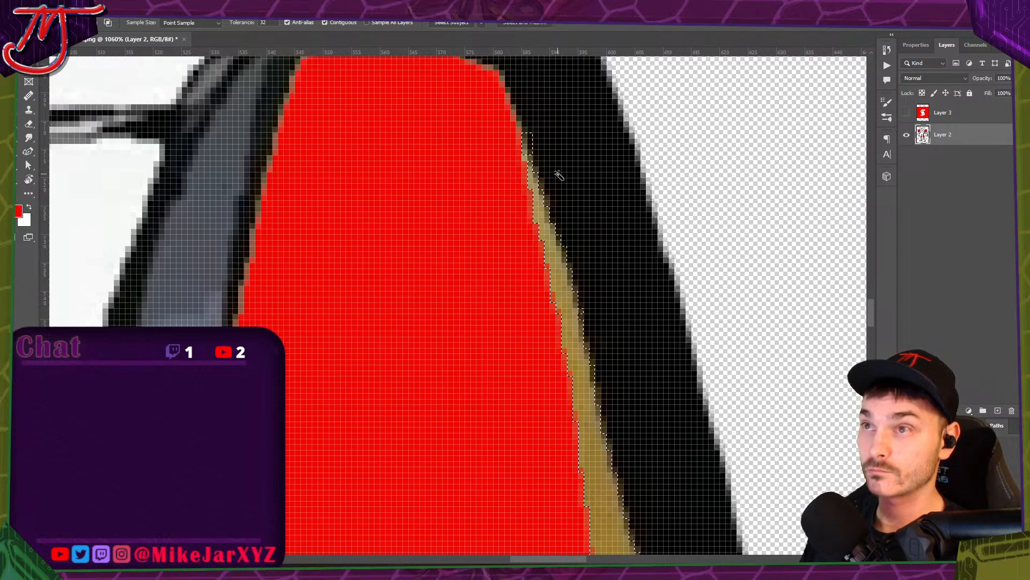
scroll(562, 180, "down", 12)
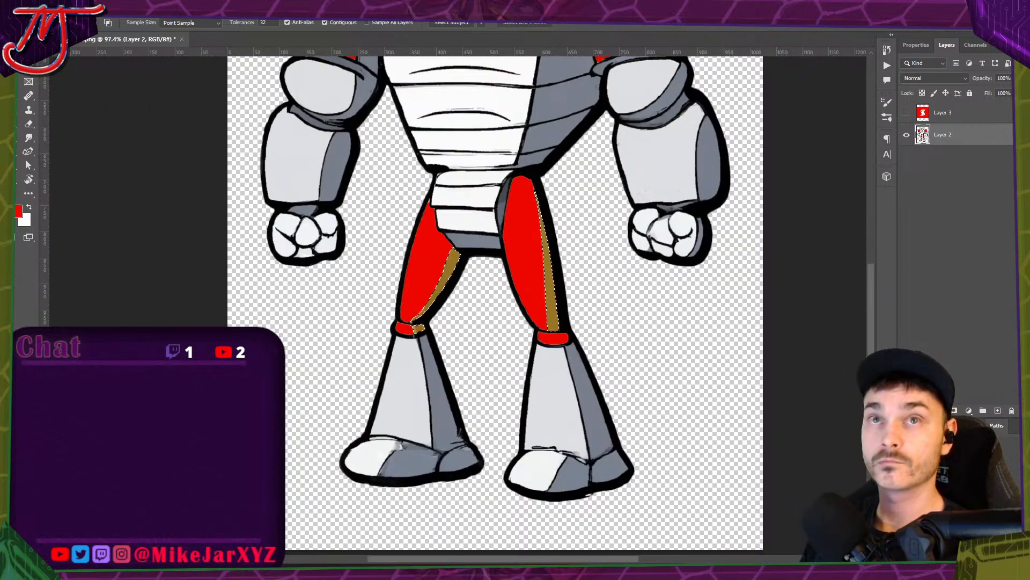
Turn the selected golden leg shading dark red with Hue/Saturation and deselect.
left_click(58, 11)
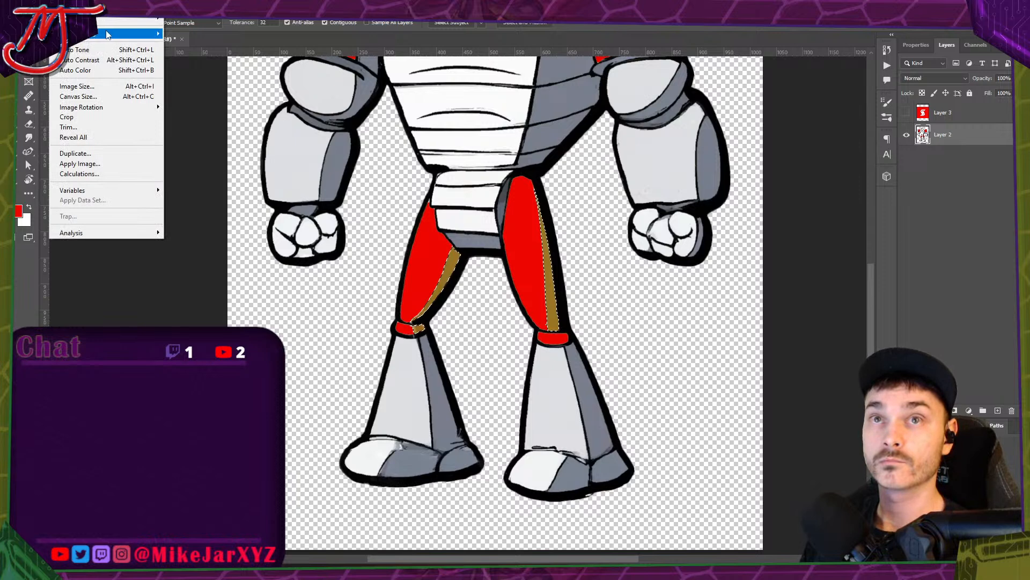
mouse_move(106, 34)
left_click(205, 91)
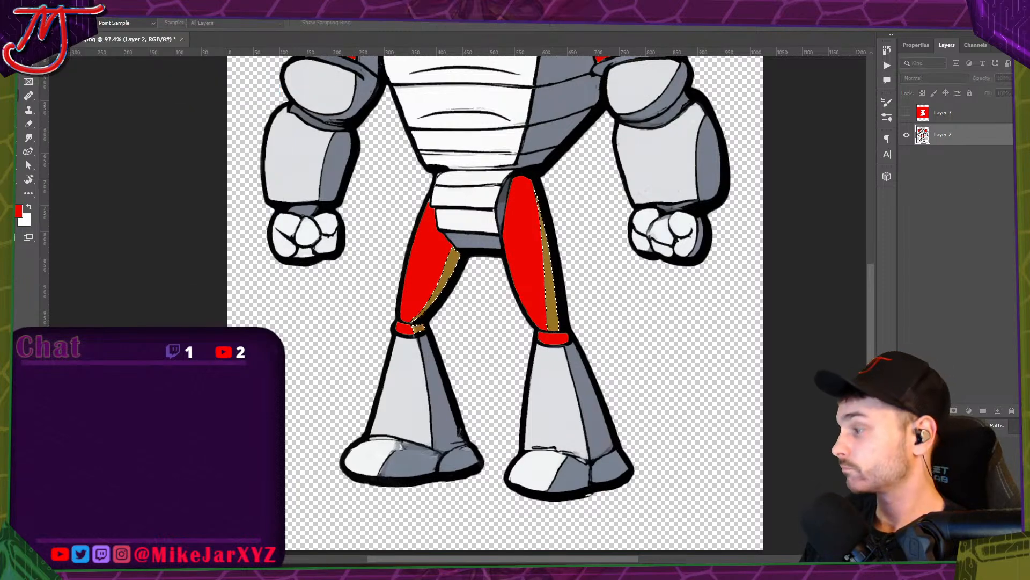
left_click_drag(980, 185, 966, 163)
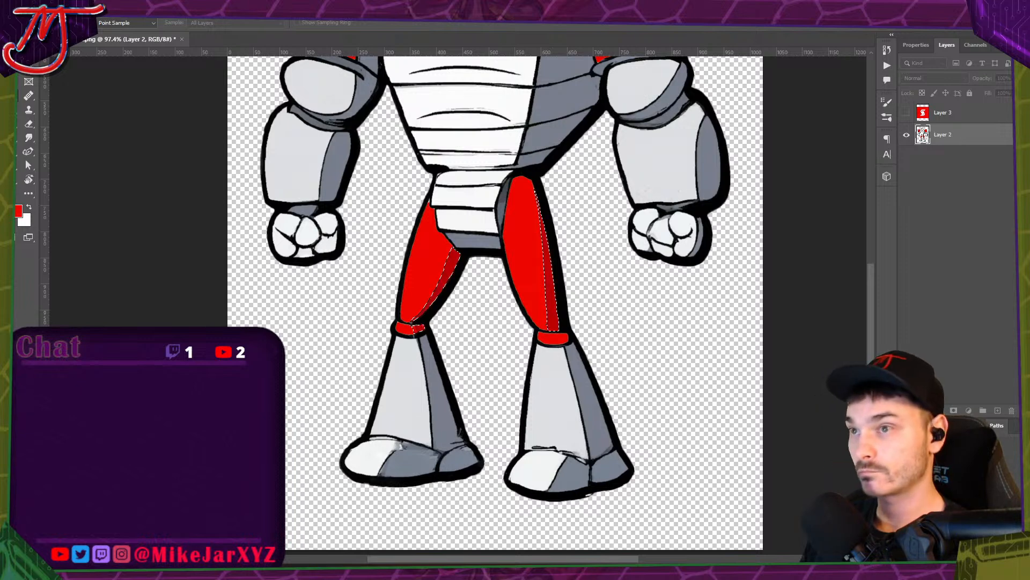
key("Return")
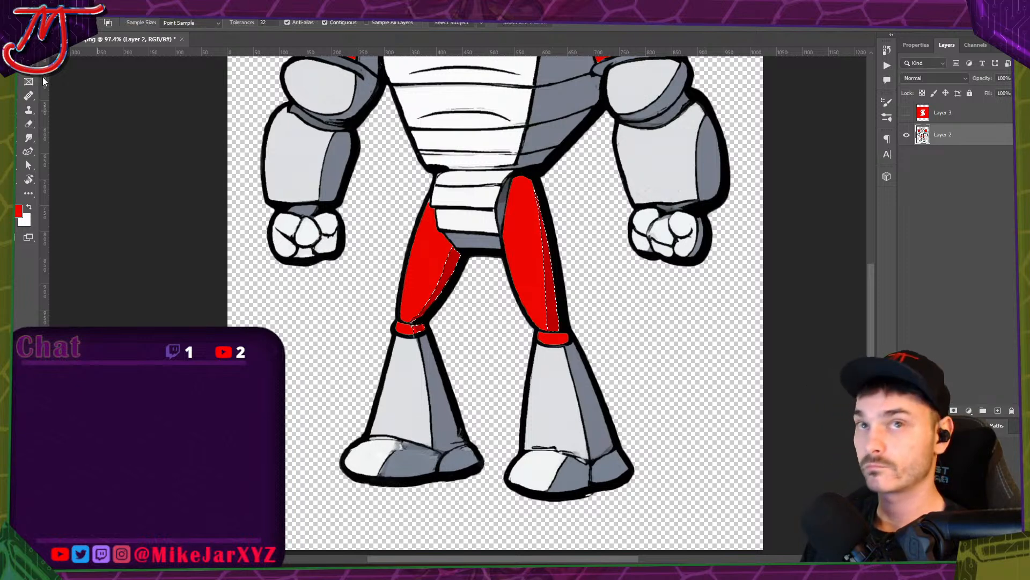
key("v")
left_click(320, 306)
key("ctrl+d")
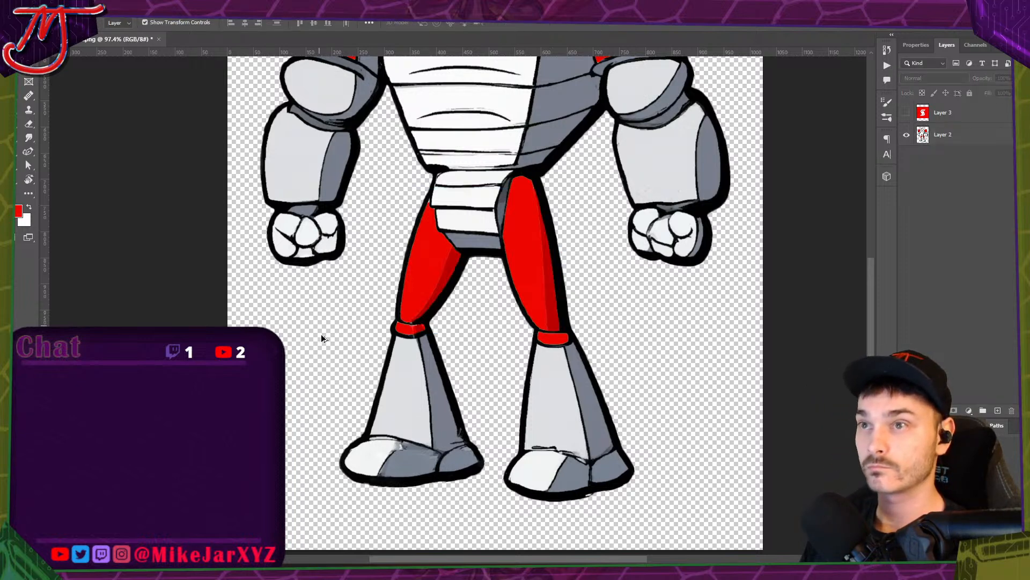
Look over the whole recoloured robot and check the Scotiabank logo in the browser's image search as a drawing reference.
scroll(322, 334, "down", 3)
scroll(430, 234, "up", 2)
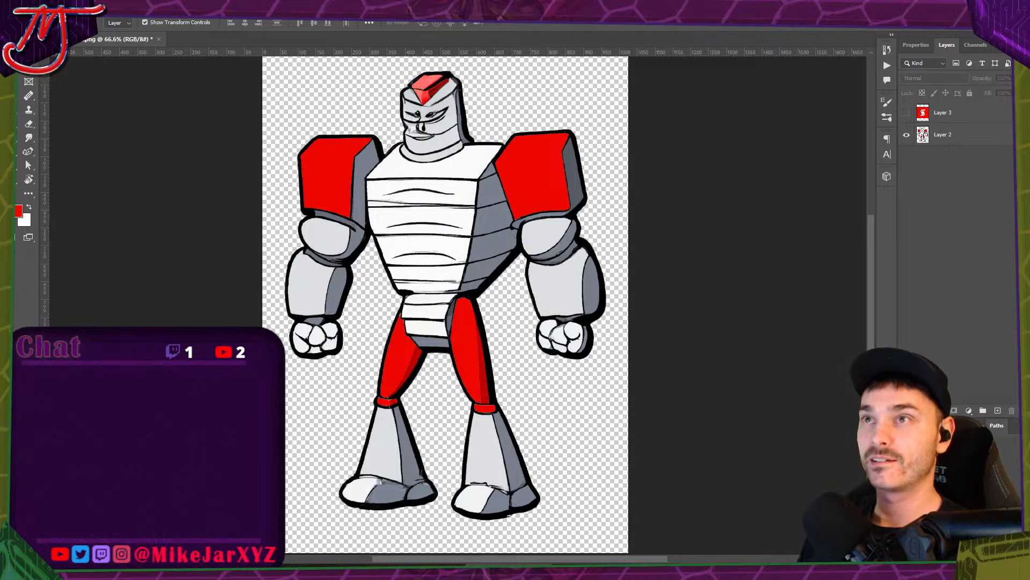
key("alt+Tab")
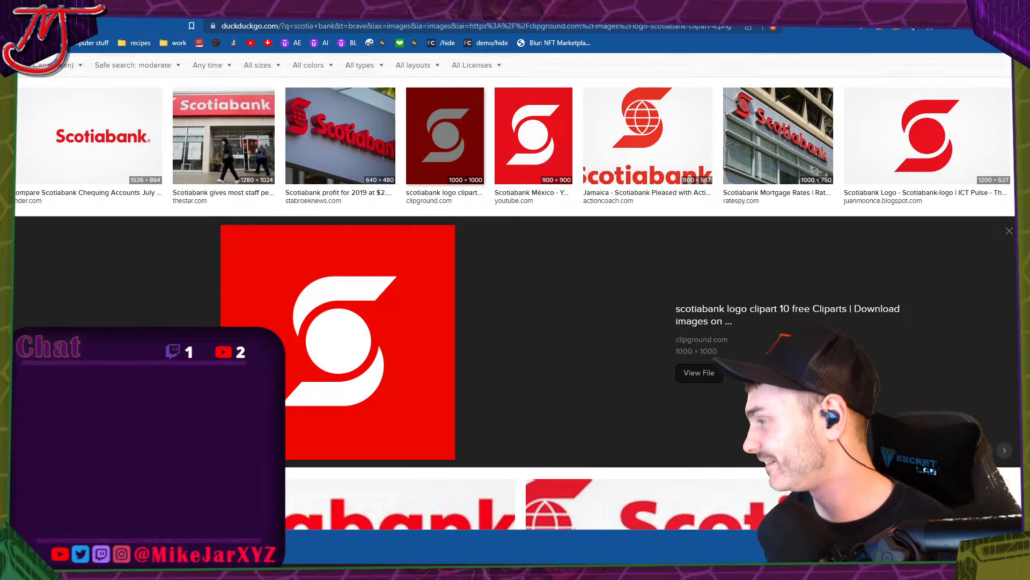
key("alt+Tab")
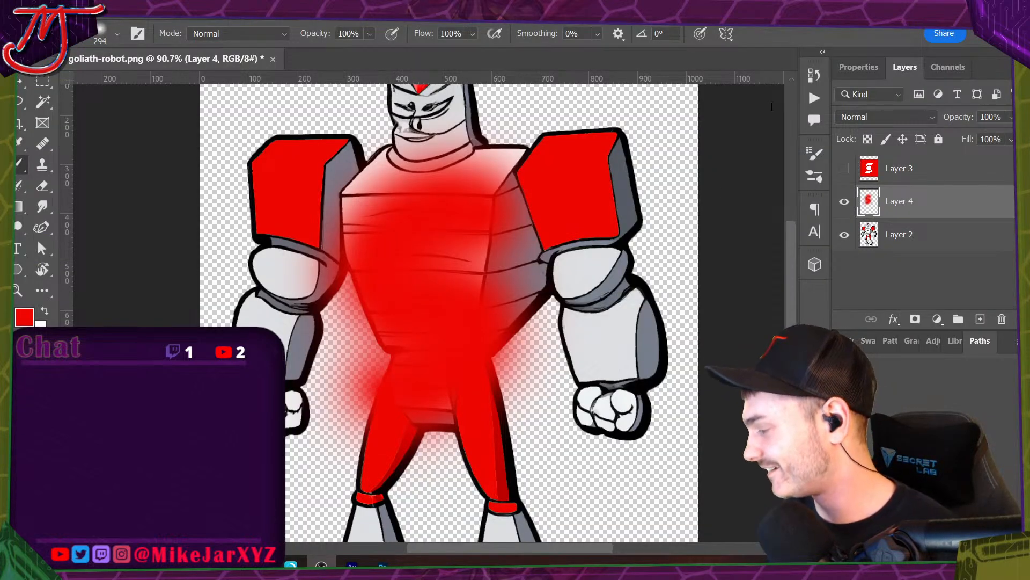
Undo the soft red brush painting on the chest and choose the Hard Round Pressure Size brush.
key("ctrl+z")
left_click(118, 35)
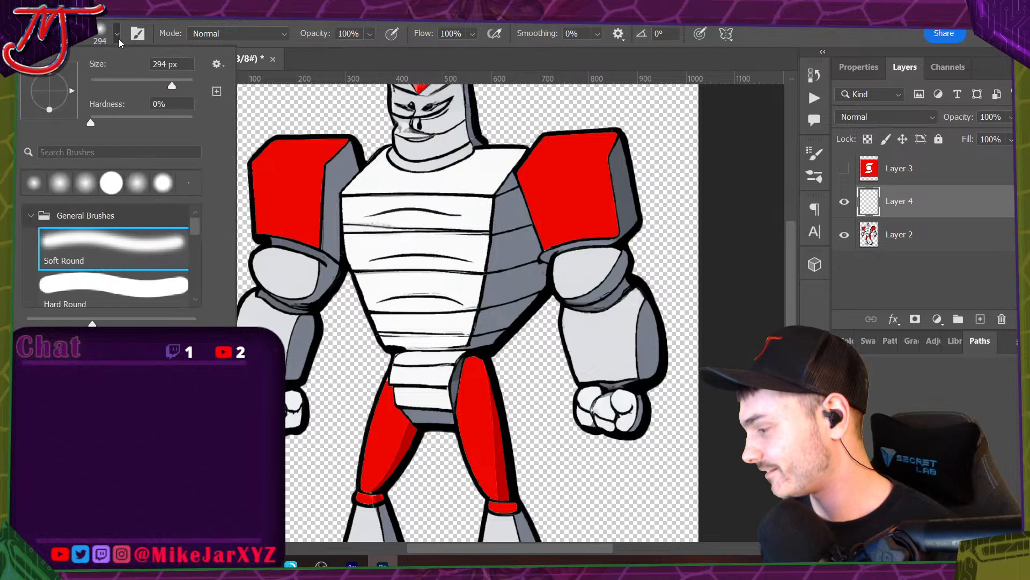
left_click(117, 38)
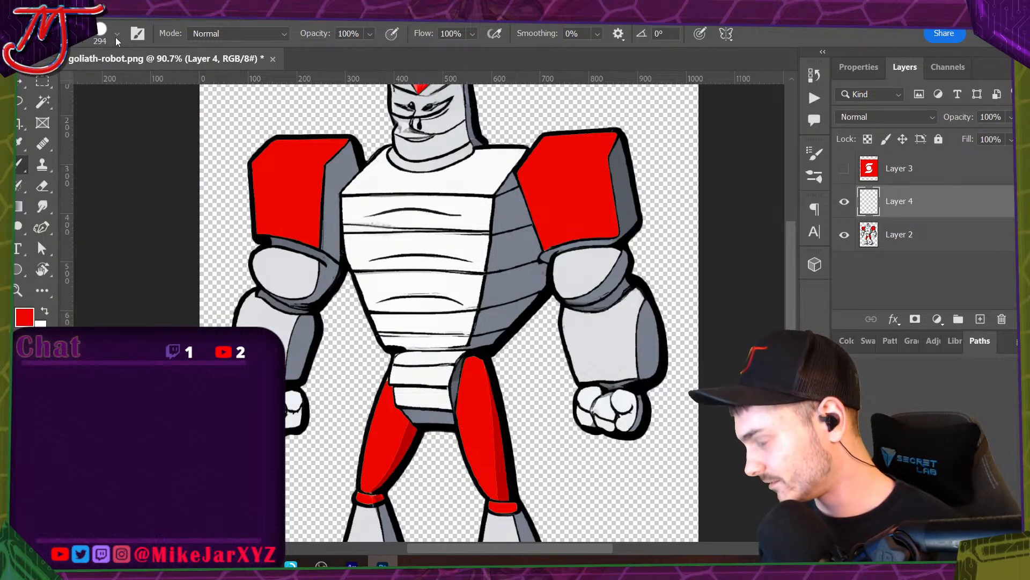
left_click(116, 40)
scroll(139, 236, "down", 5)
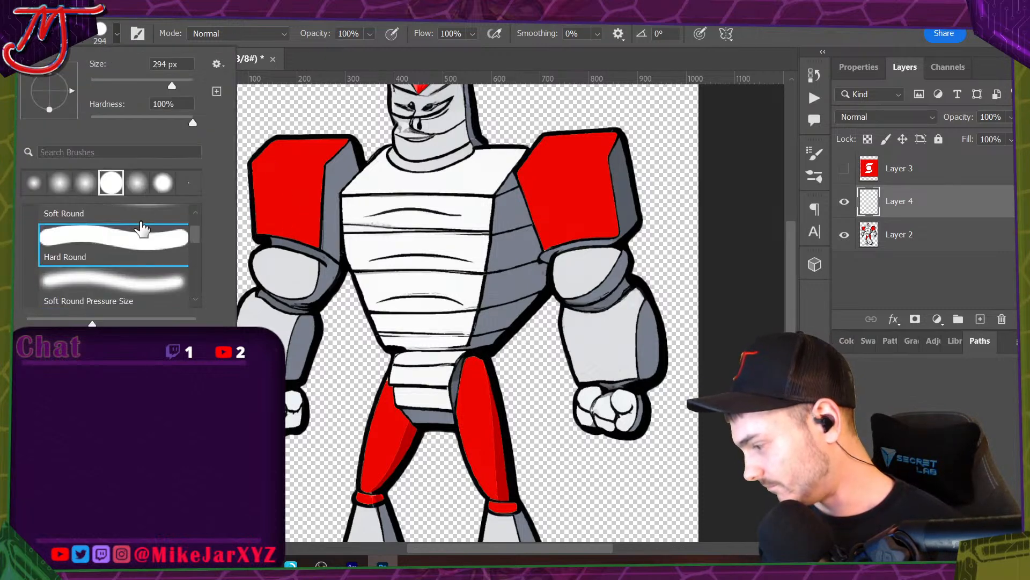
scroll(138, 263, "up", 1)
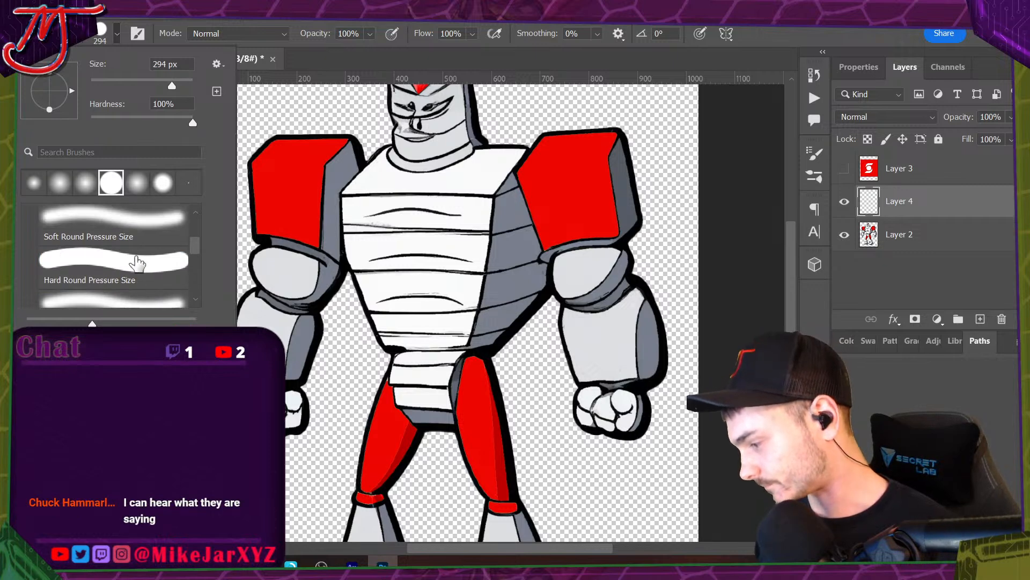
left_click(136, 267)
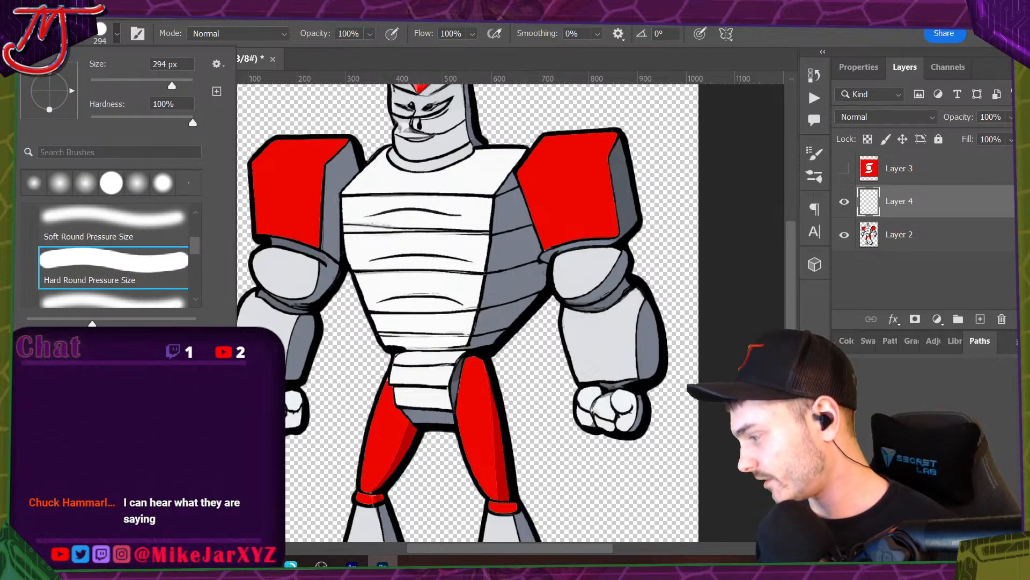
key("Return")
Reduce the brush size to 104 px and paint a red Scotiabank-style S with a filled centre circle across the robot's chest on Layer 4.
mouse_move(417, 301)
left_mouse_down()
mouse_move(347, 330)
mouse_move(280, 331)
left_mouse_up()
left_click(472, 192)
mouse_move(472, 192)
left_mouse_down()
mouse_move(408, 203)
mouse_move(389, 272)
mouse_move(467, 280)
mouse_move(440, 340)
mouse_move(372, 335)
left_mouse_up()
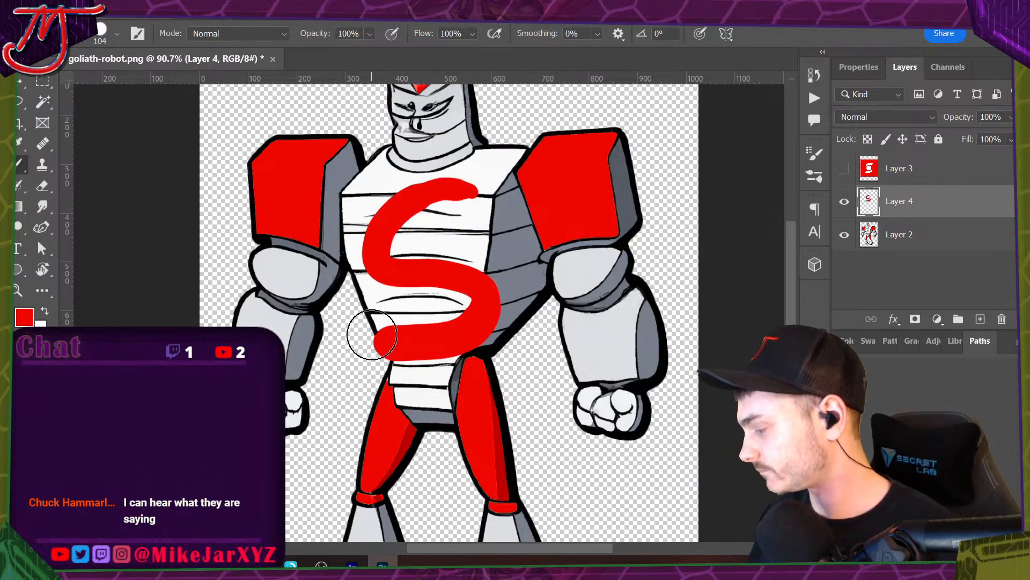
mouse_move(444, 252)
left_mouse_down()
mouse_move(442, 278)
mouse_move(427, 242)
mouse_move(422, 296)
mouse_move(449, 257)
mouse_move(421, 260)
left_mouse_up()
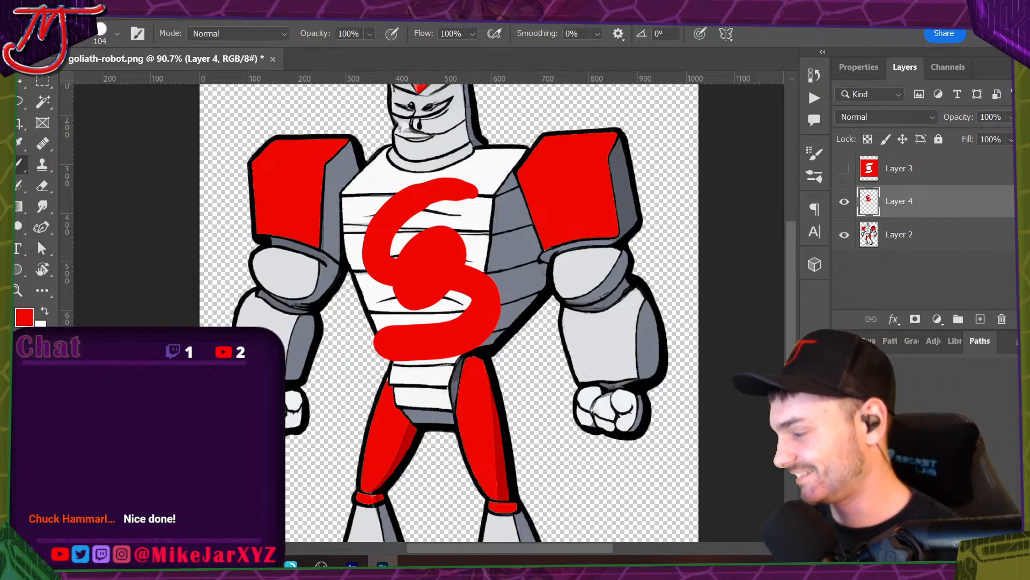
key("v")
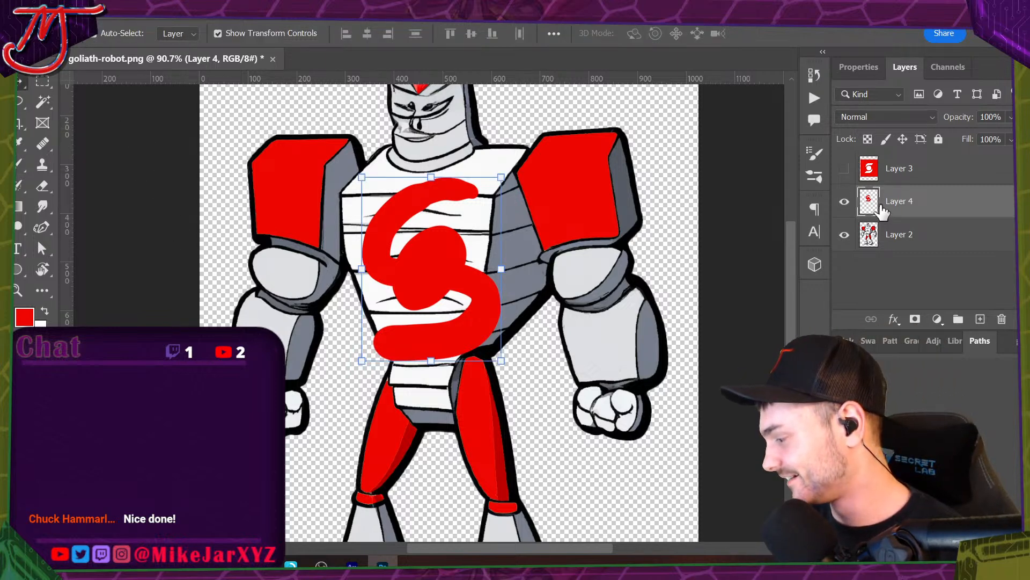
left_click_drag(20, 101, 89, 117)
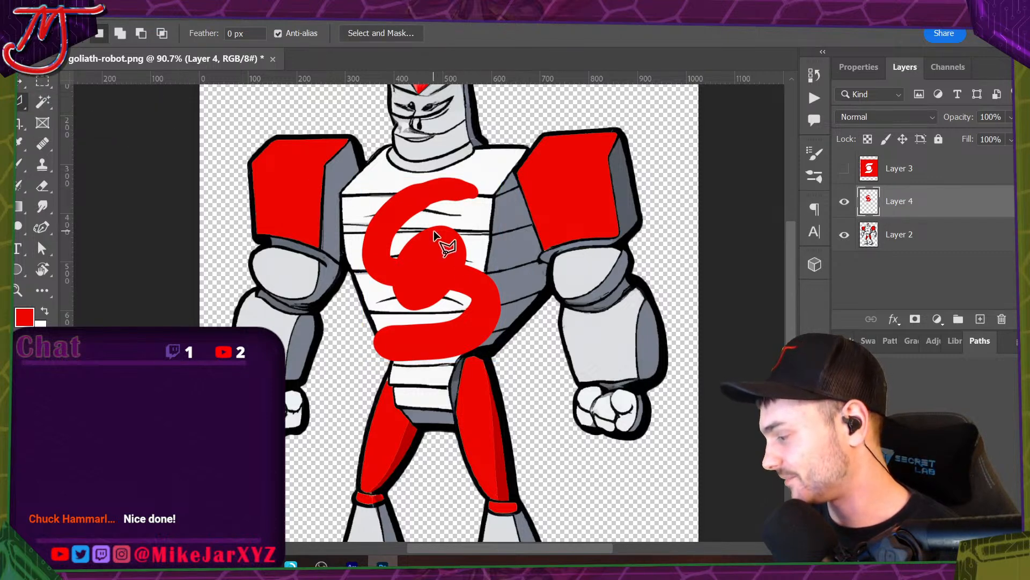
left_click(487, 260)
left_click(465, 355)
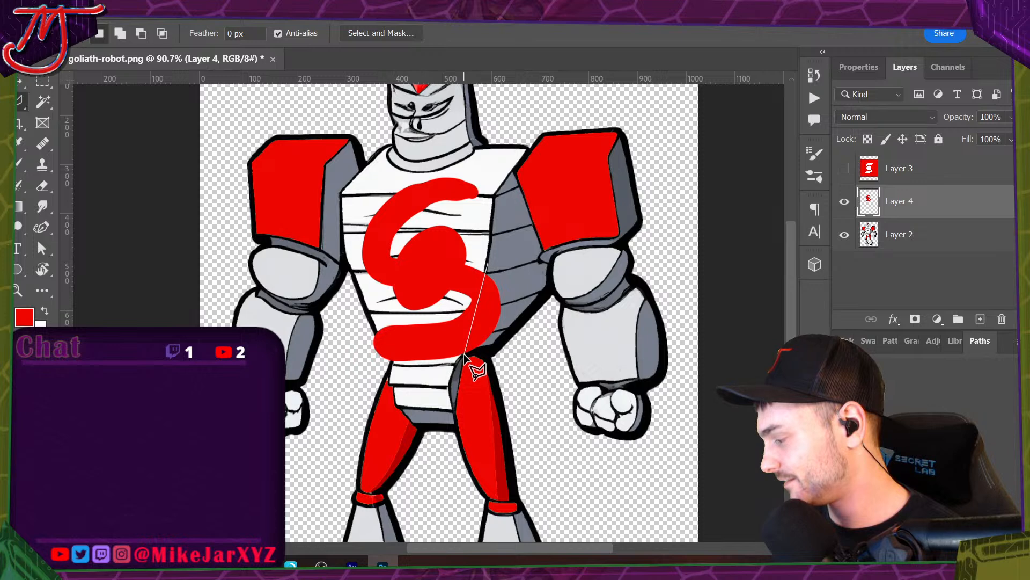
left_click(495, 330)
left_click(505, 245)
left_click(488, 260)
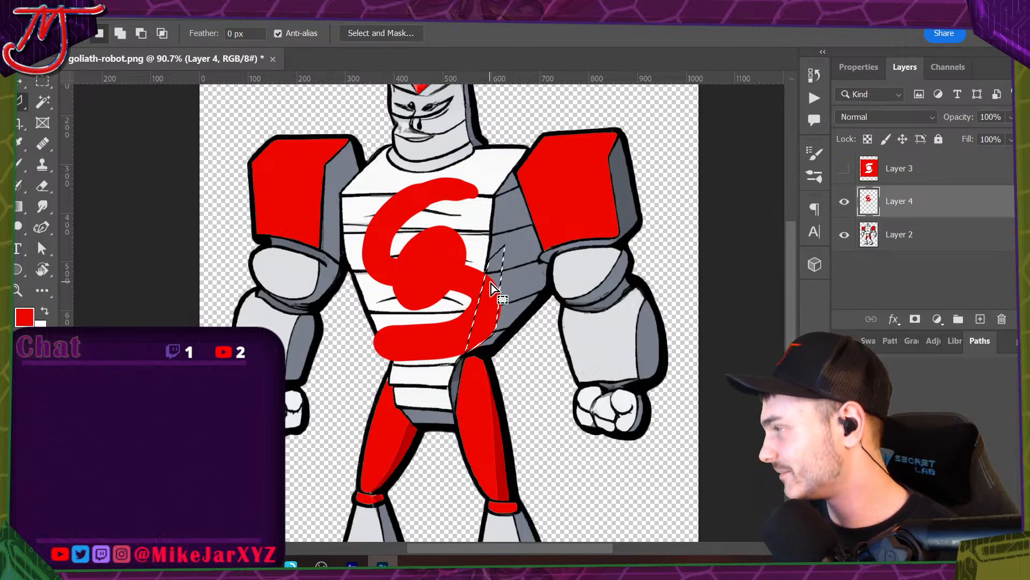
key("ctrl+d")
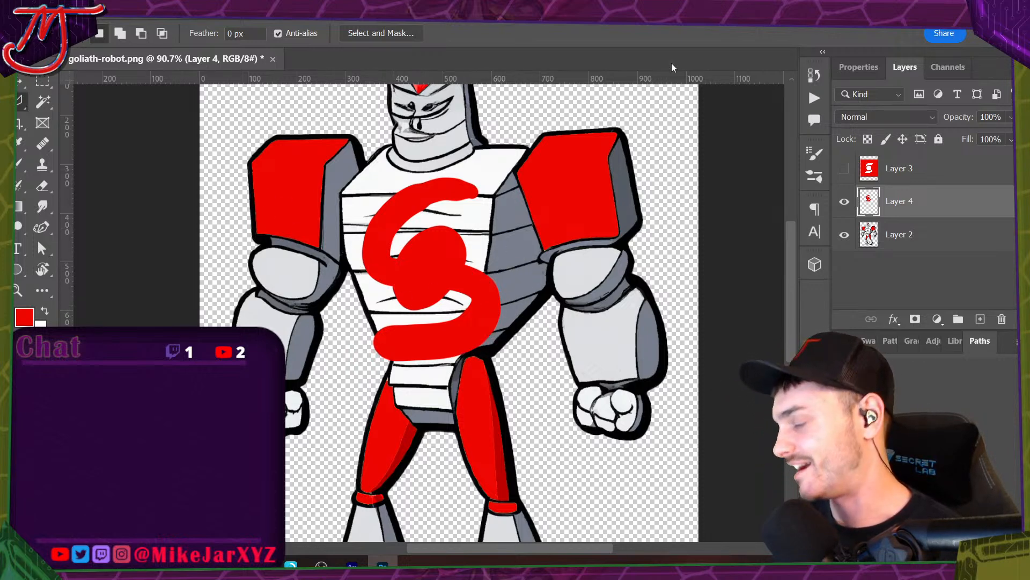
Set the painted logo layer's blend mode to Darker Color, deselect the layer and fit the whole robot in view.
key("v")
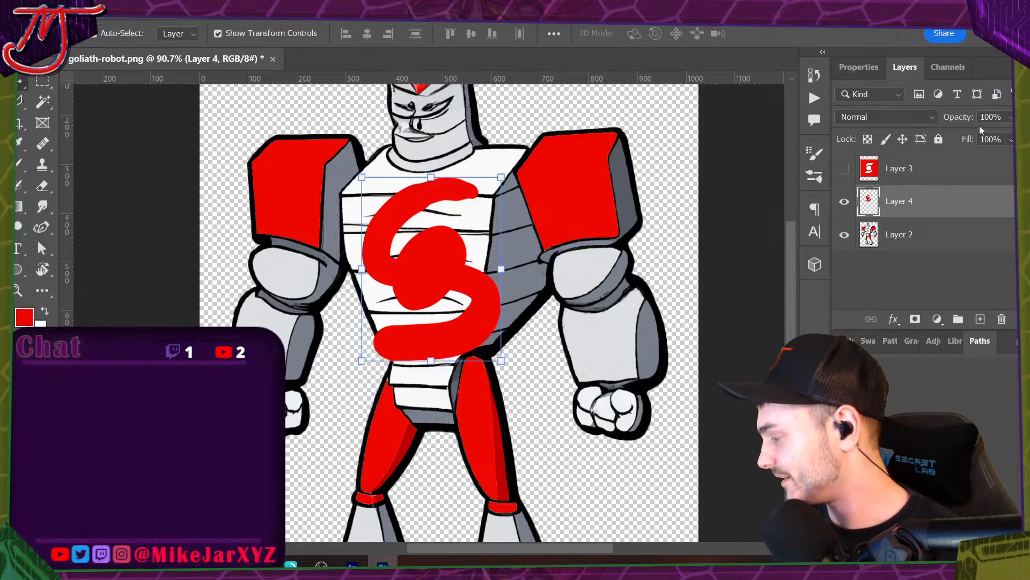
mouse_move(1006, 134)
left_mouse_down()
mouse_move(988, 135)
mouse_move(1001, 136)
left_mouse_up()
key("ctrl+z")
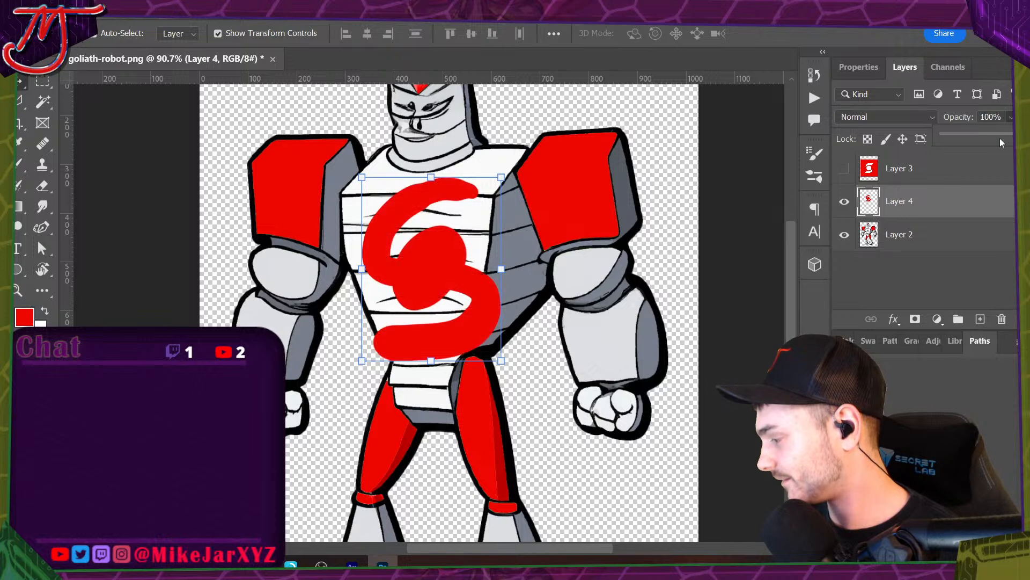
left_click(906, 117)
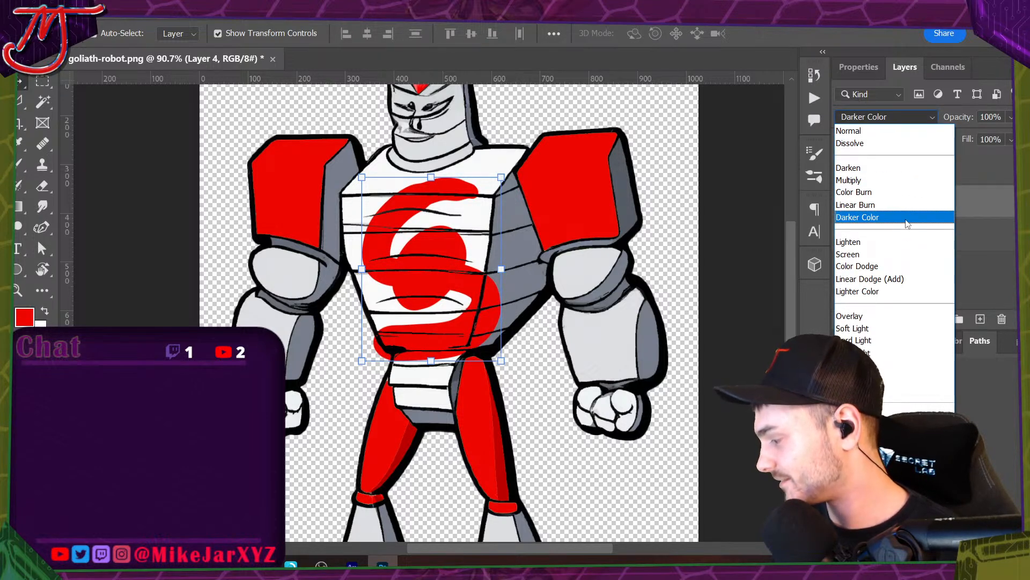
left_click(906, 219)
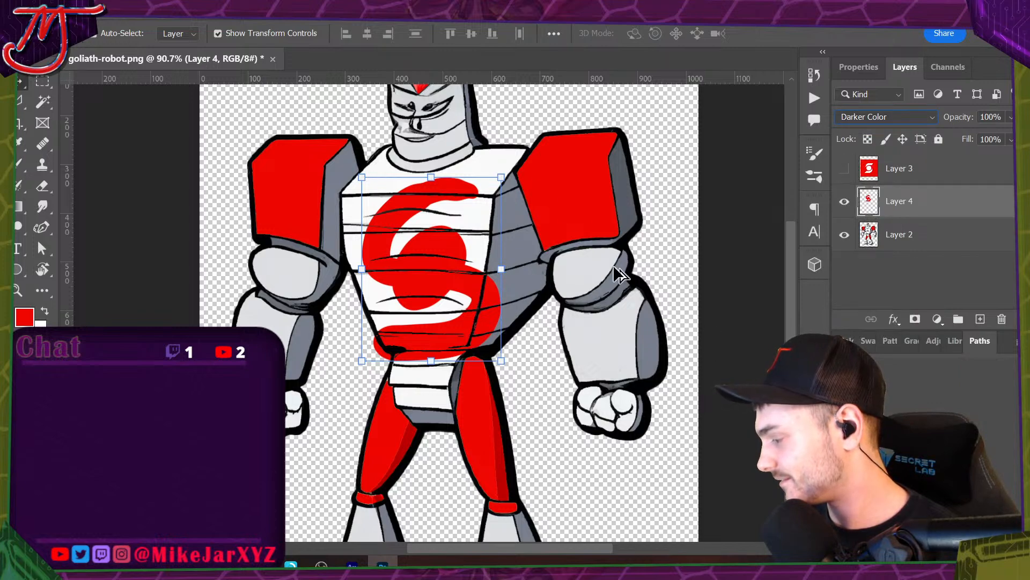
left_click(153, 214)
key("ctrl+0")
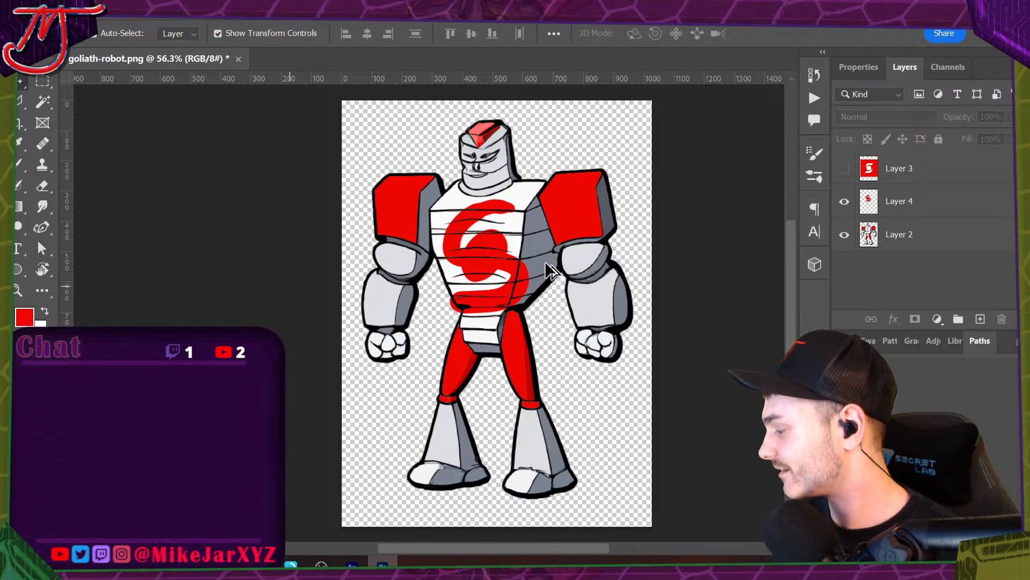
left_click(856, 203)
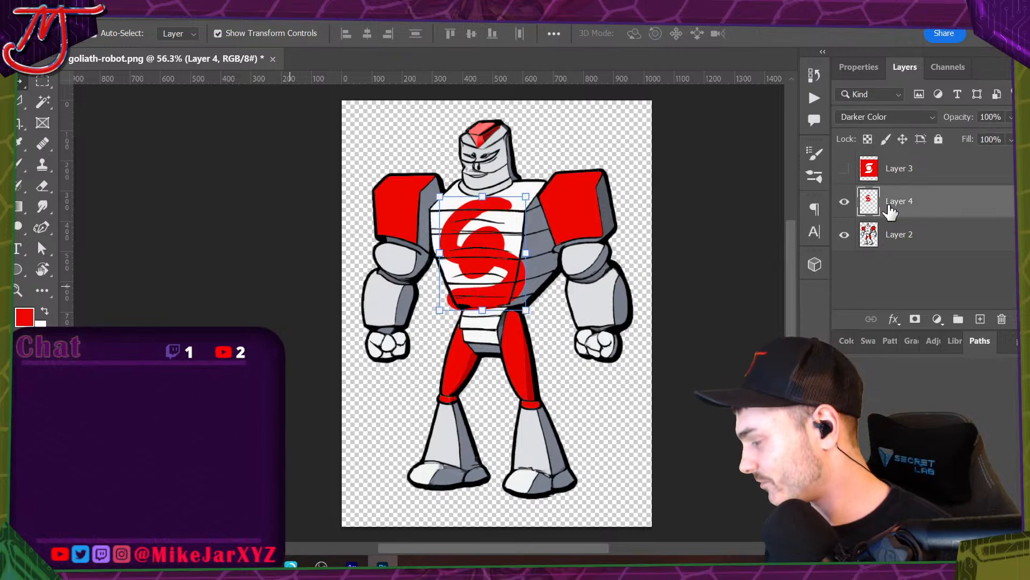
key("Down")
key("Down")
key("Down")
key("Down")
key("Down")
key("Down")
key("Down")
key("Down")
key("Down")
key("Down")
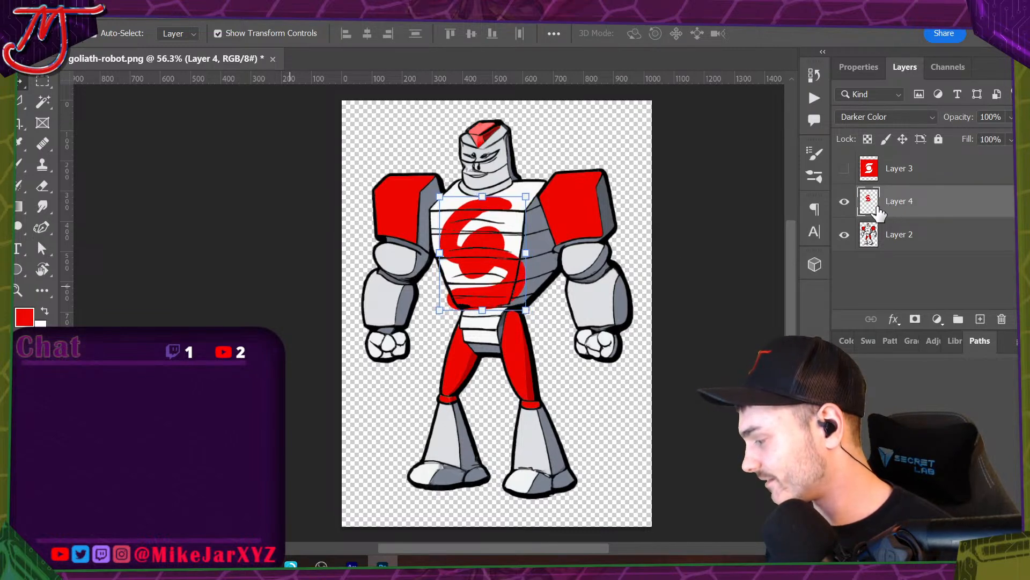
left_click(292, 260)
Trim the painted logo on Layer 4 to the robot's silhouette by loading Layer 2's outline as a selection and removing the overspill.
scroll(451, 263, "up", 5)
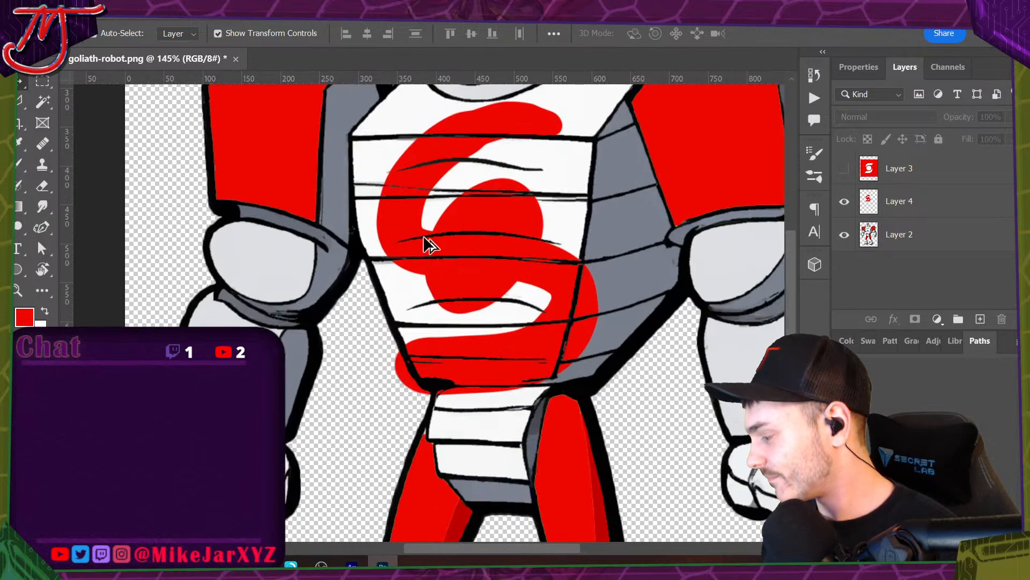
left_click(17, 102)
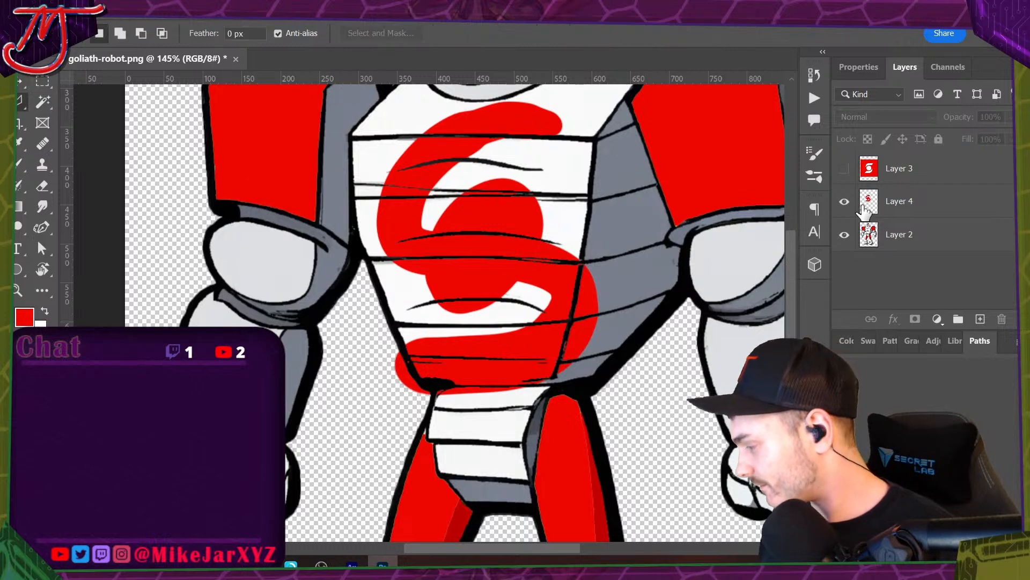
left_click(864, 234, "ctrl")
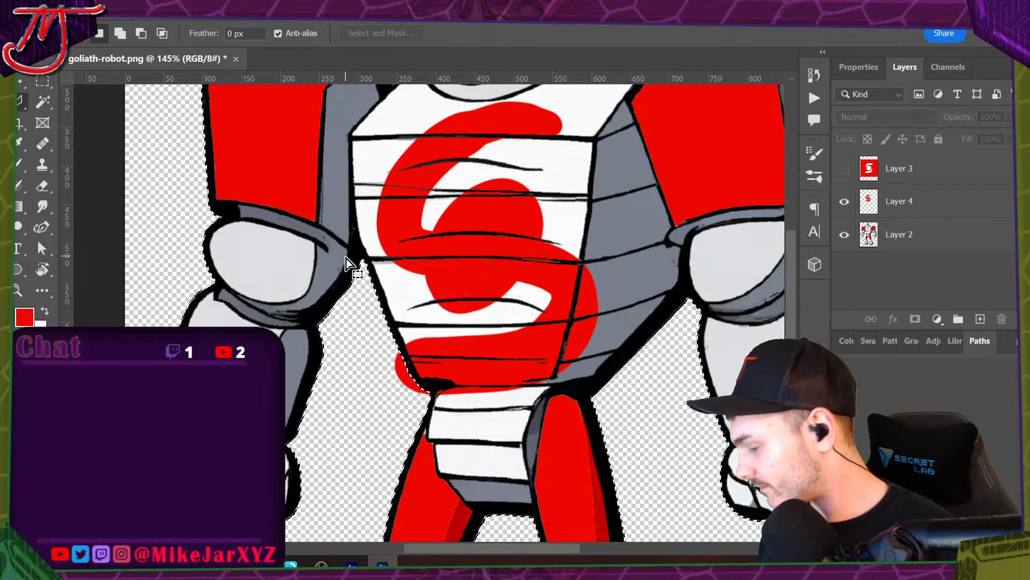
left_click(871, 198)
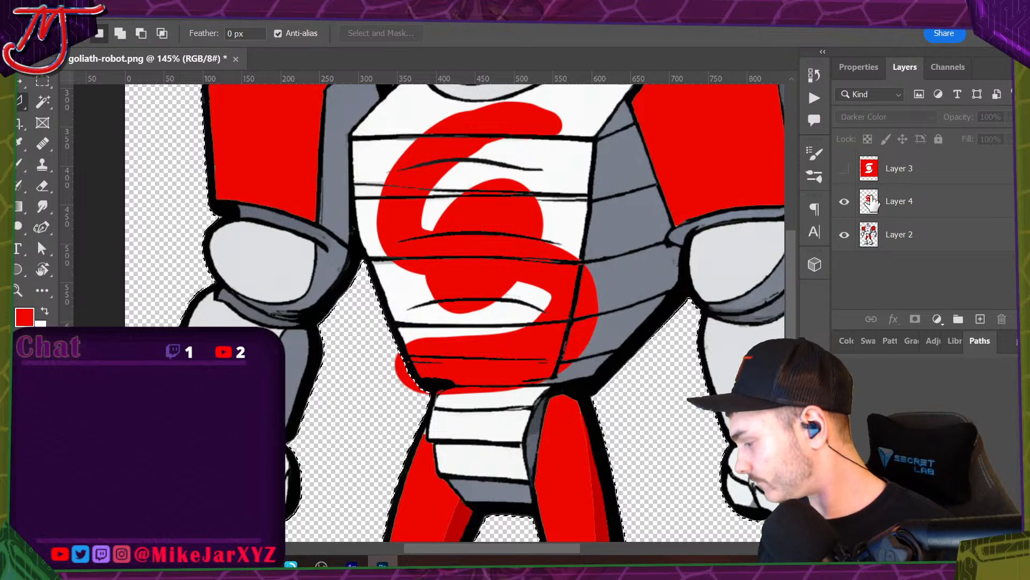
scroll(343, 350, "down", 5)
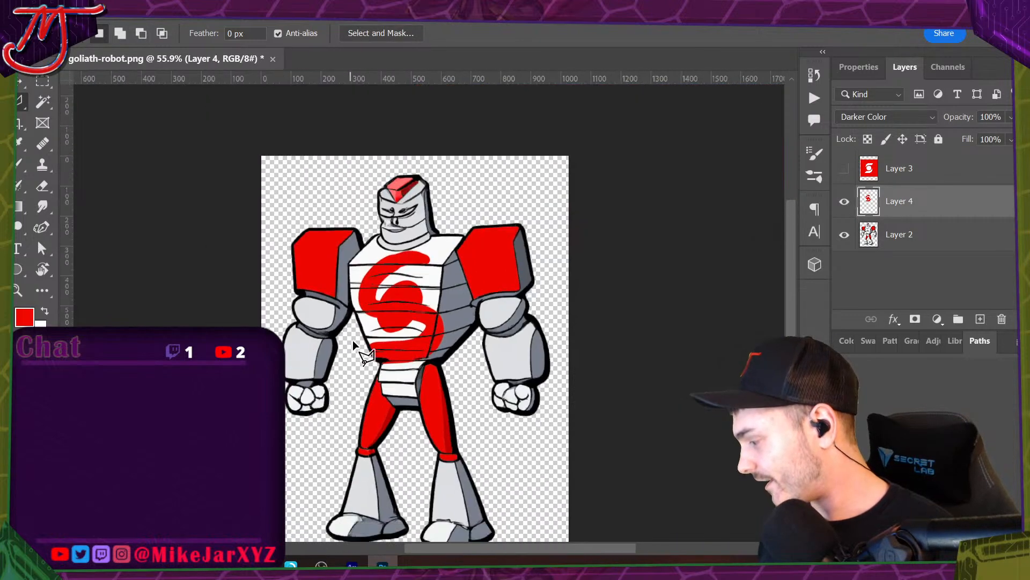
key("v")
left_click(146, 215)
Examine the recoloured robot as a whole and its face, head crest and chest logo up close.
scroll(249, 185, "down", 3)
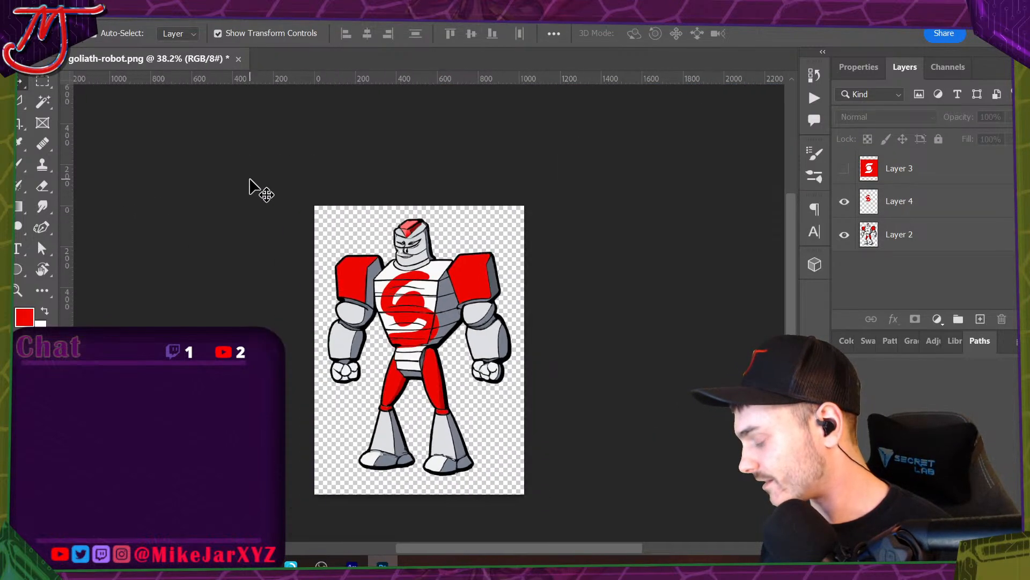
scroll(257, 191, "up", 5)
scroll(441, 305, "down", 1)
scroll(442, 306, "up", 1)
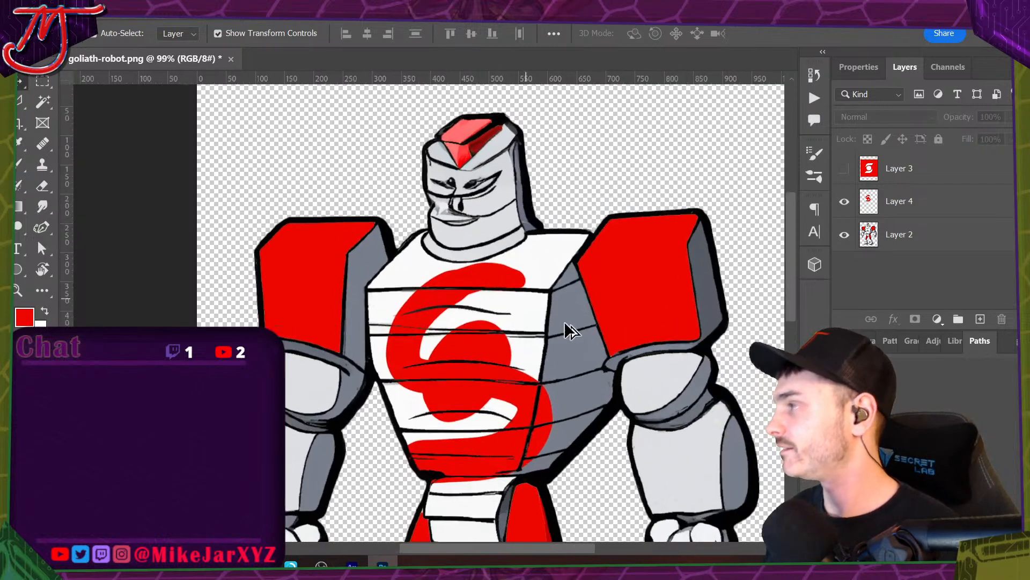
scroll(558, 325, "up", 1)
scroll(550, 327, "down", 2)
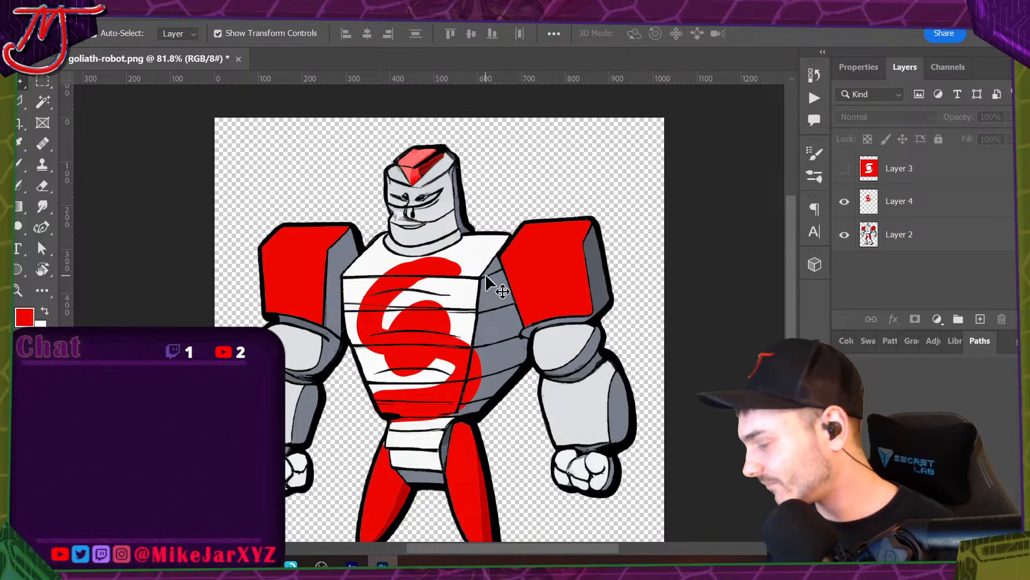
scroll(483, 236, "down", 2)
scroll(483, 236, "down", 1)
scroll(472, 408, "up", 1)
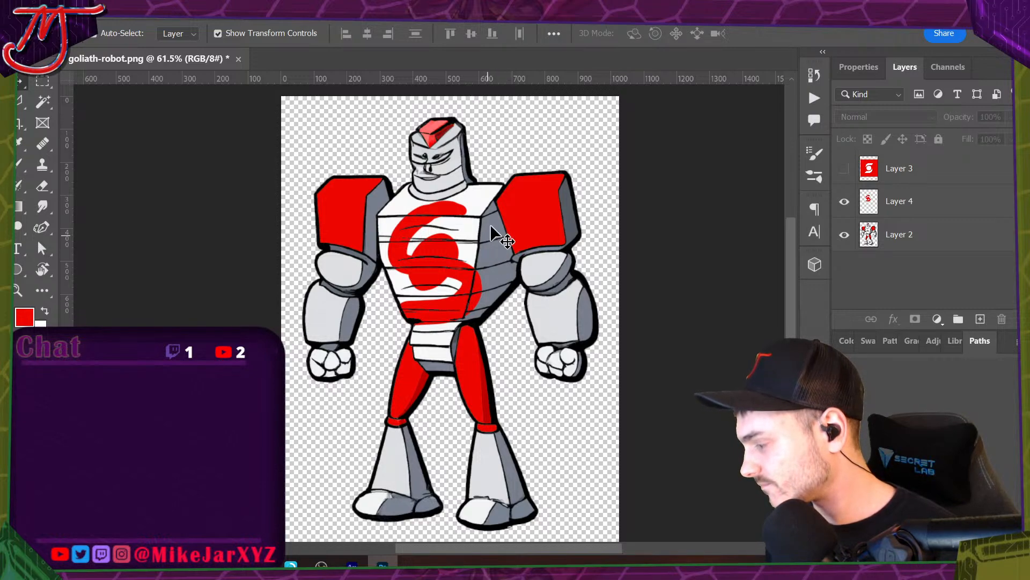
scroll(418, 159, "up", 6)
scroll(410, 161, "up", 1)
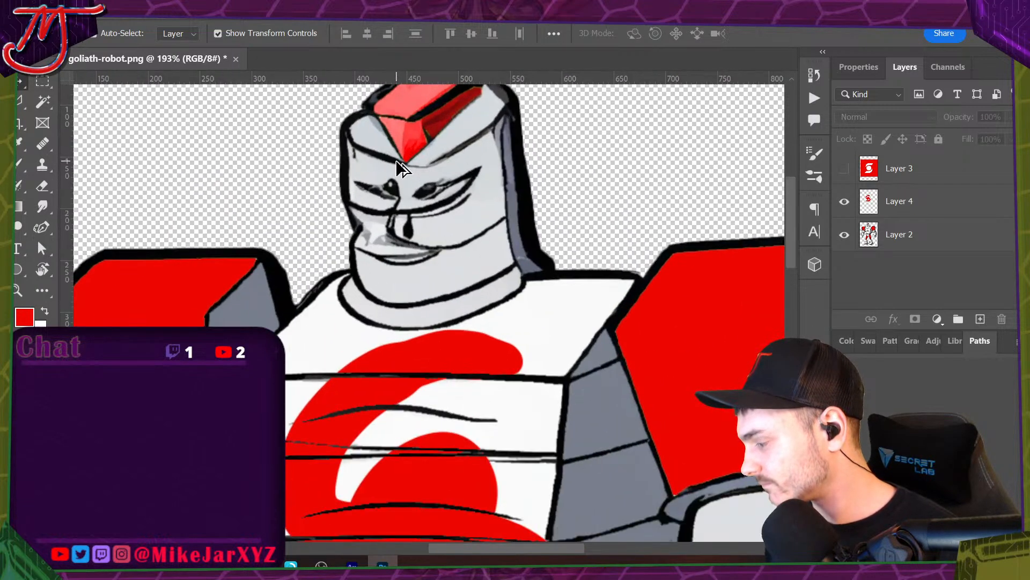
scroll(413, 169, "down", 2)
scroll(413, 171, "down", 2)
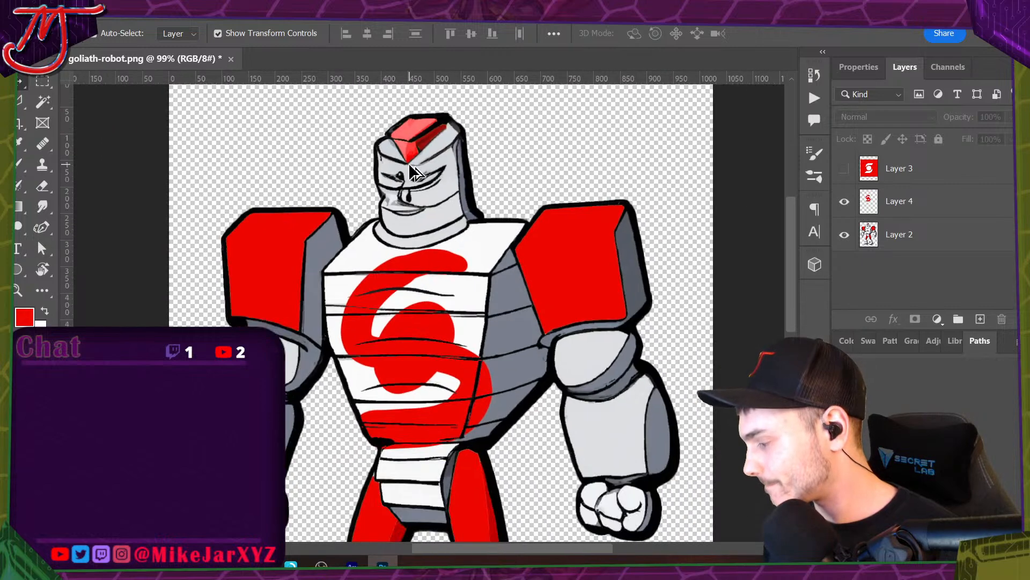
scroll(424, 162, "down", 2)
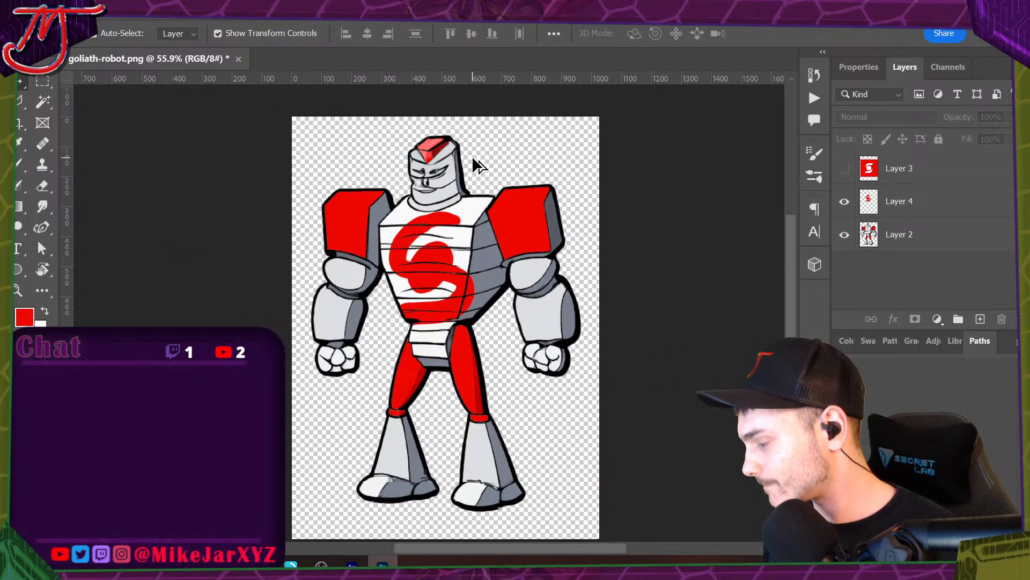
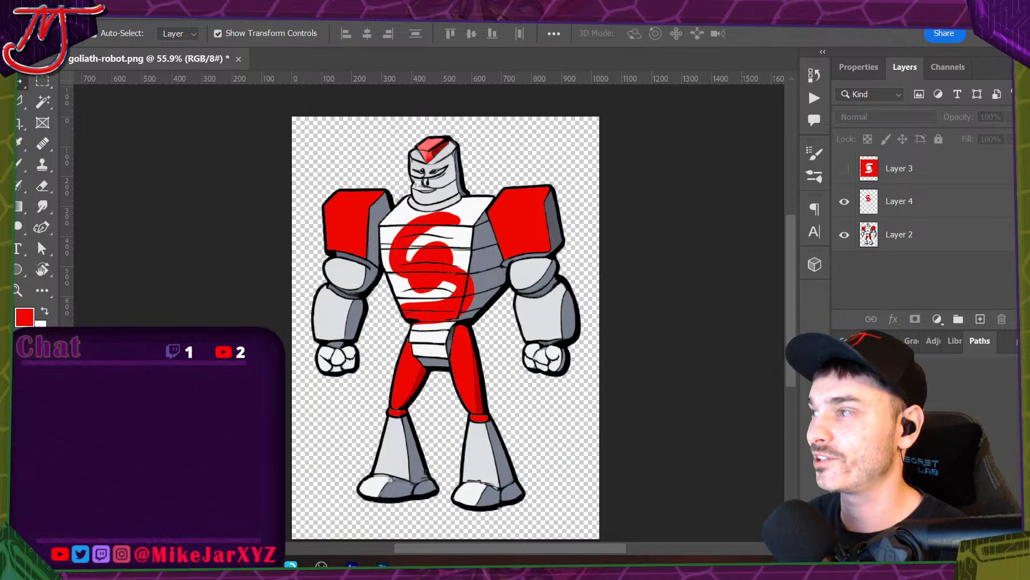
Switch to the browser and read through the list of 7-letter words that start with "sc" on thefreedictionary.com.
key("alt+Tab")
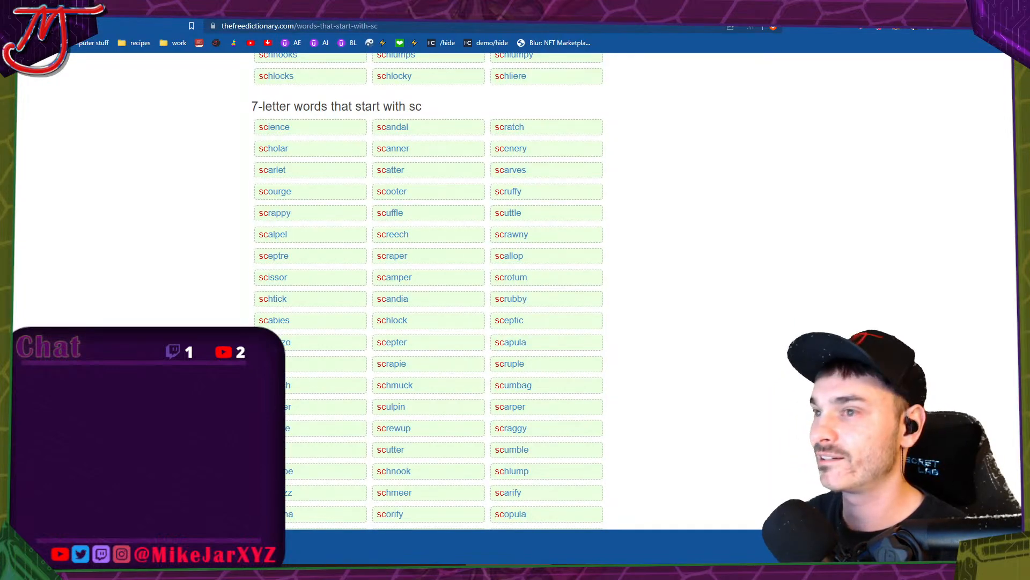
scroll(428, 290, "down", 2)
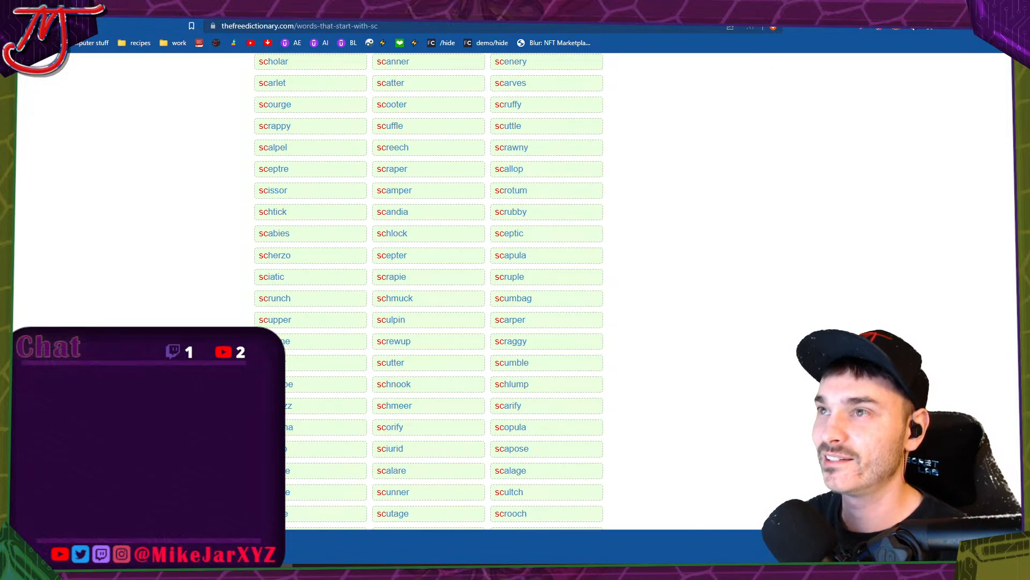
scroll(429, 290, "up", 1)
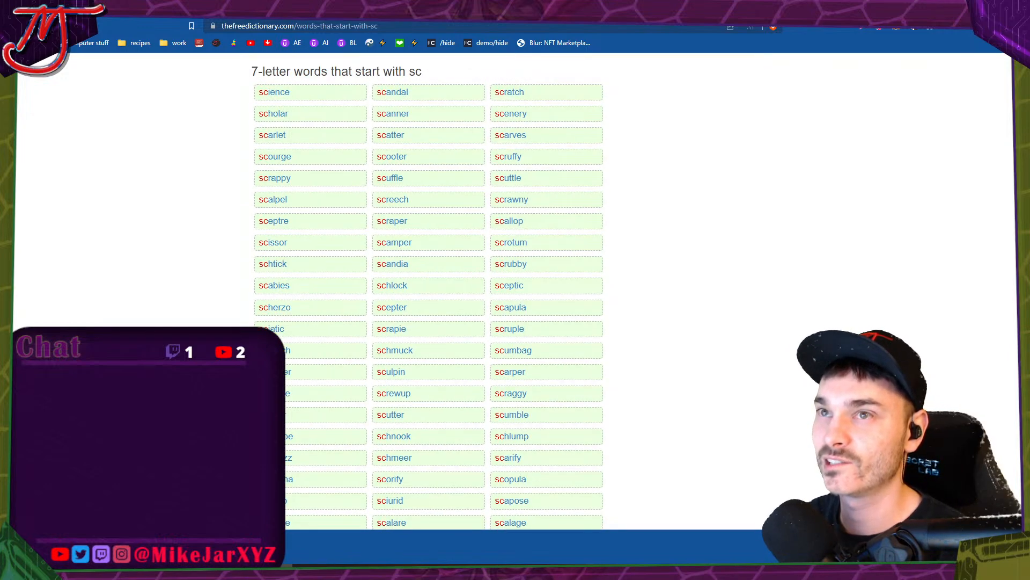
scroll(429, 290, "down", 1)
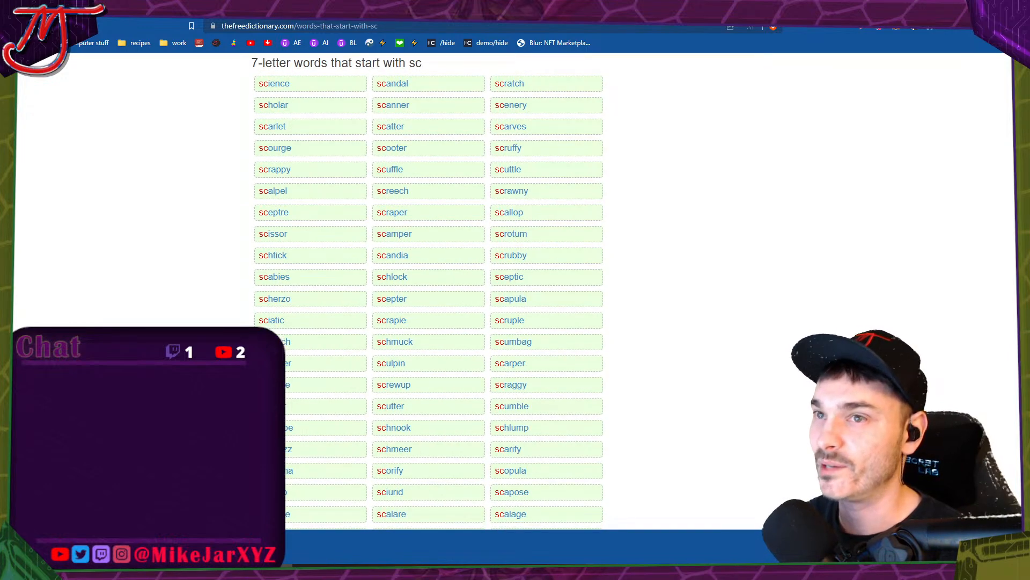
scroll(429, 289, "down", 1)
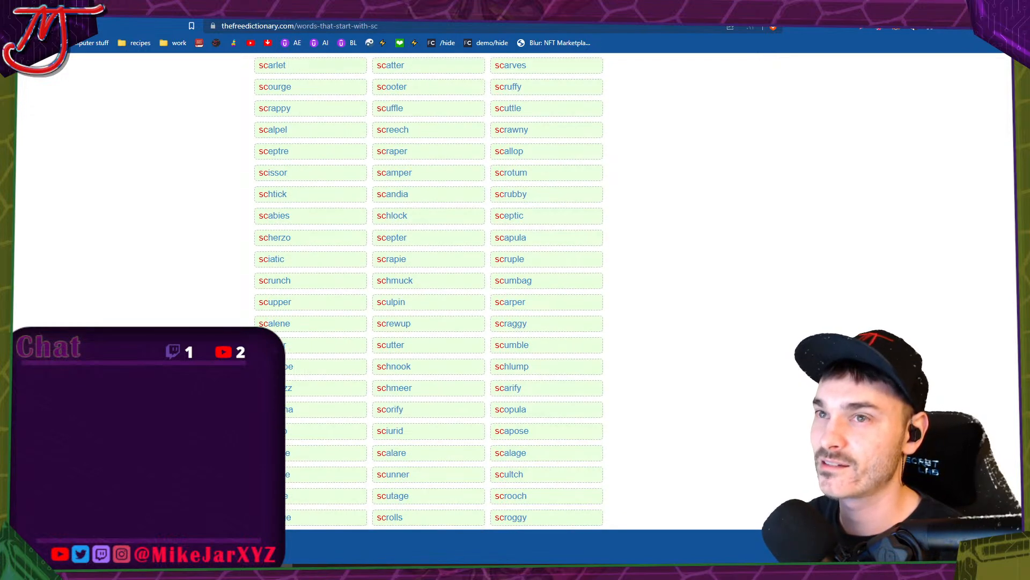
scroll(428, 290, "down", 1)
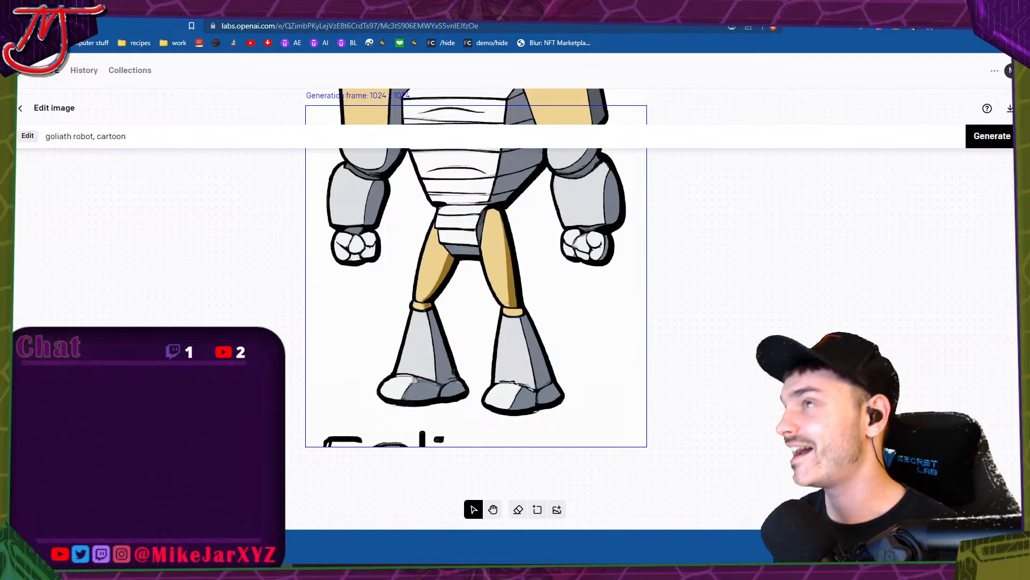
Search the web for "hammer sickle" in a new browser tab and show the image results.
key("ctrl+t")
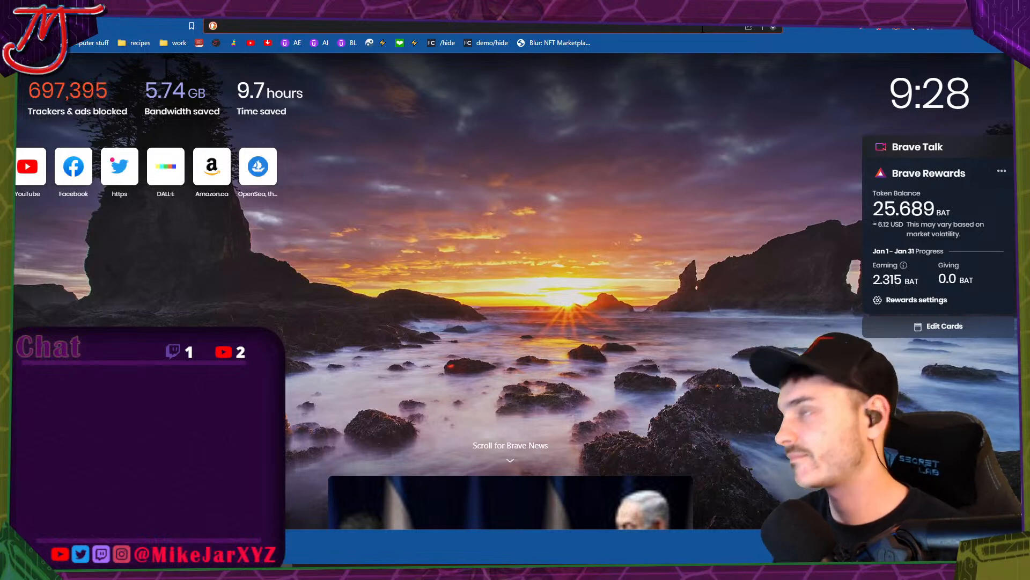
type("hammer sci")
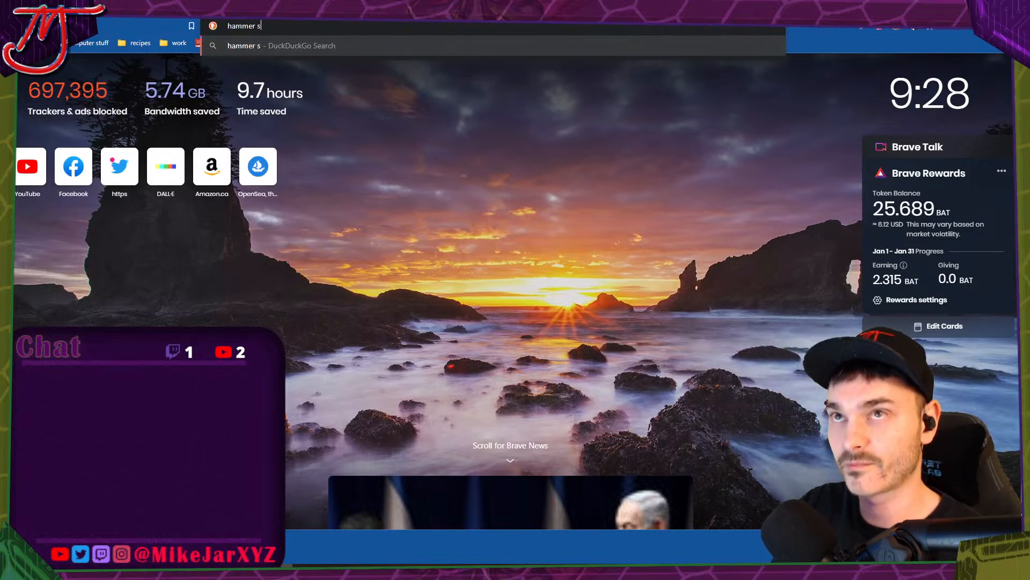
key("BackSpace")
key("BackSpace")
key("BackSpace")
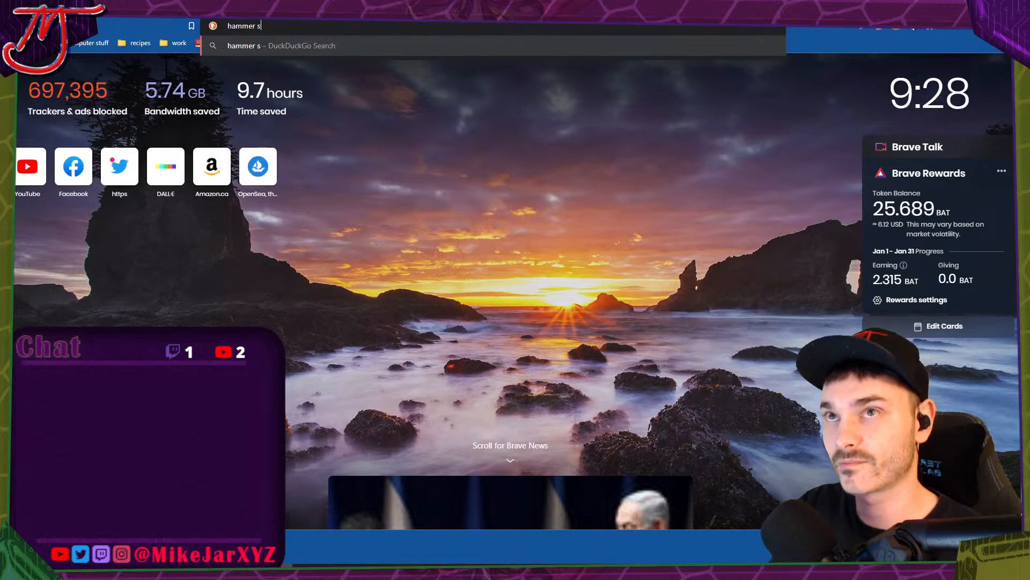
type("sickle")
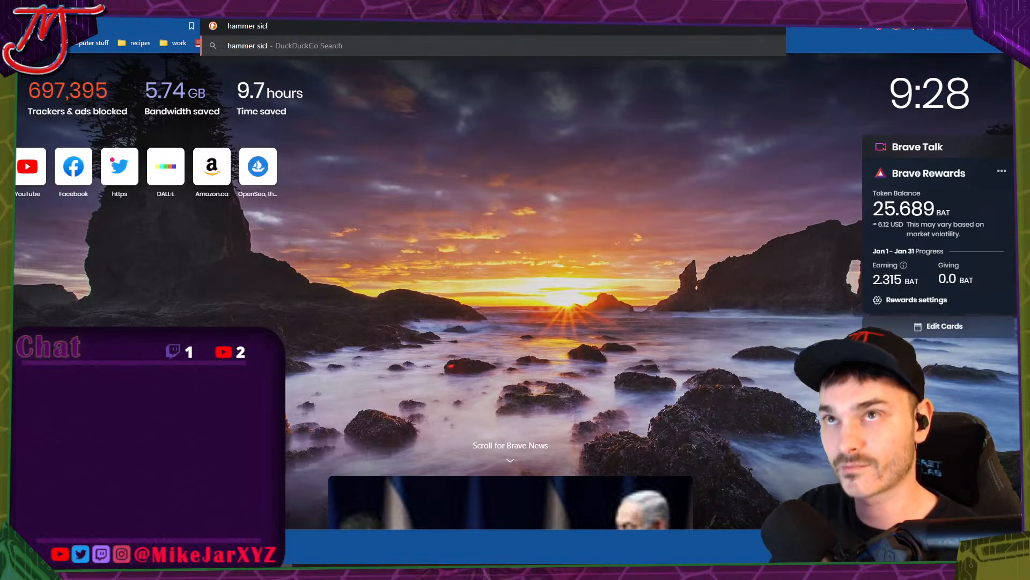
key("Return")
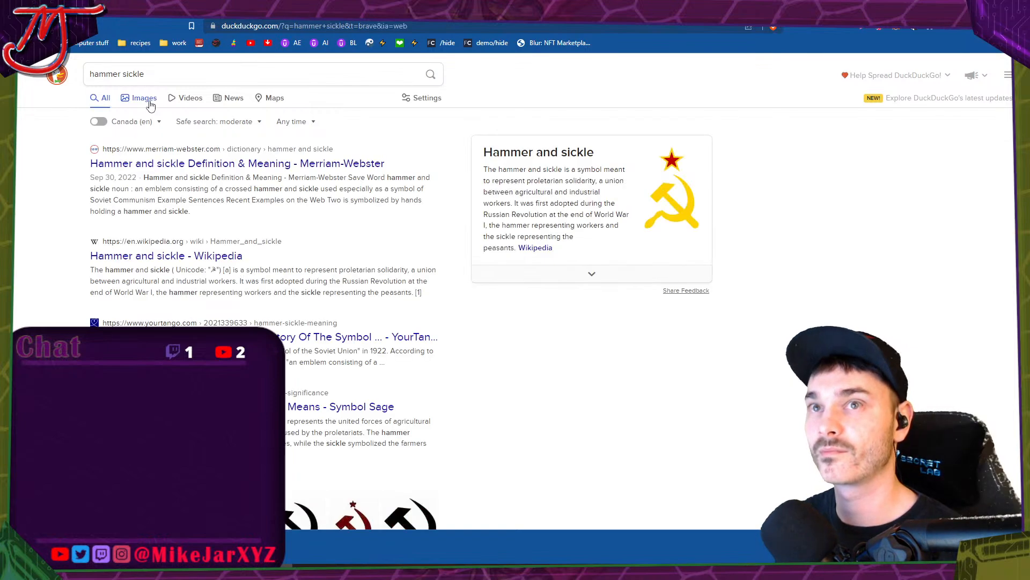
left_click(140, 99)
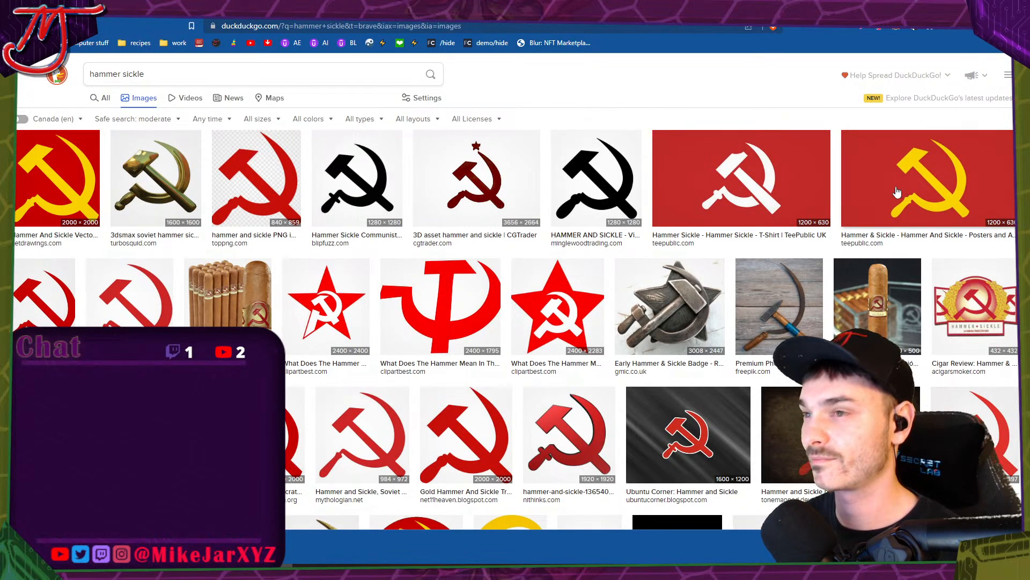
Open the TeePublic image of a yellow hammer and sickle on red and copy the image.
left_click(873, 191)
right_click(431, 335)
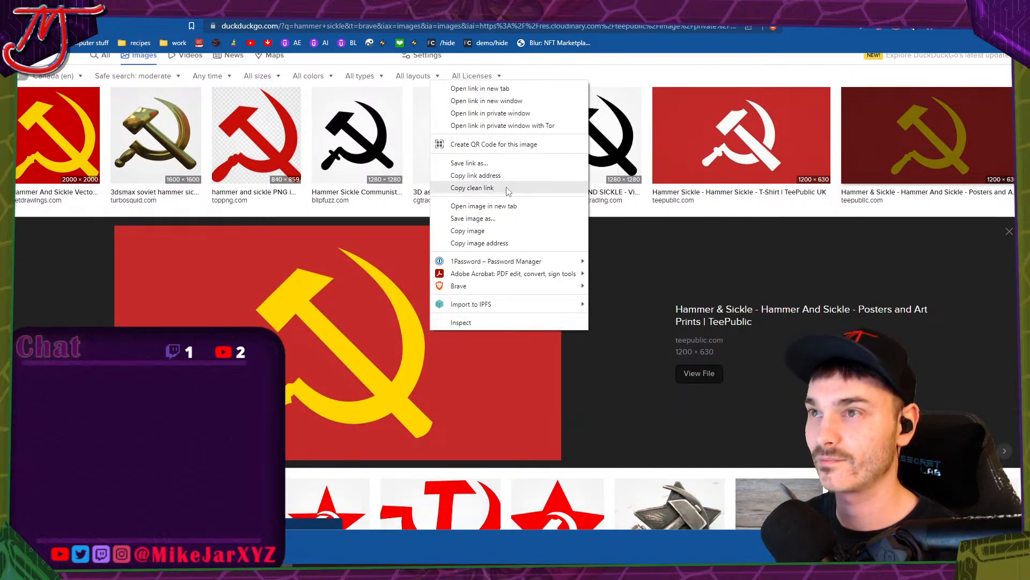
left_click(487, 235)
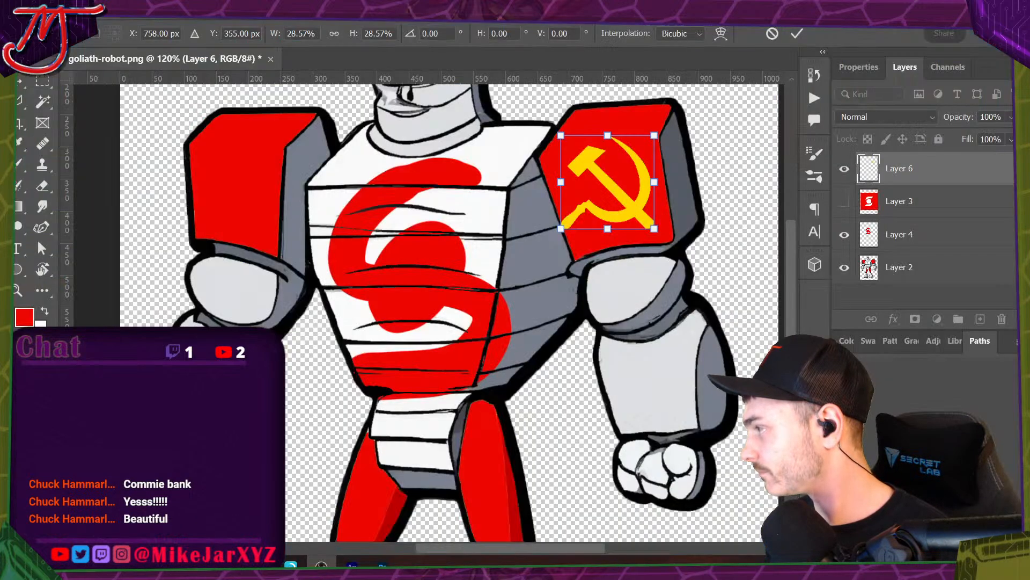
Scale the yellow hammer and sickle to about 24.85%, rotate it about -10.37° and position it on the robot's red shoulder block, then deselect it.
scroll(562, 359, "down", 1)
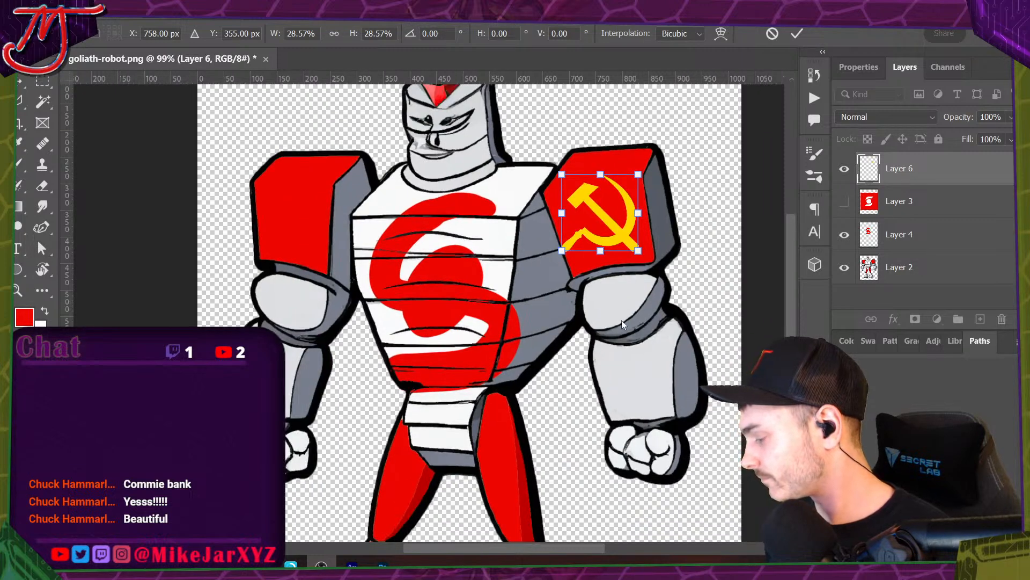
scroll(625, 312, "down", 1)
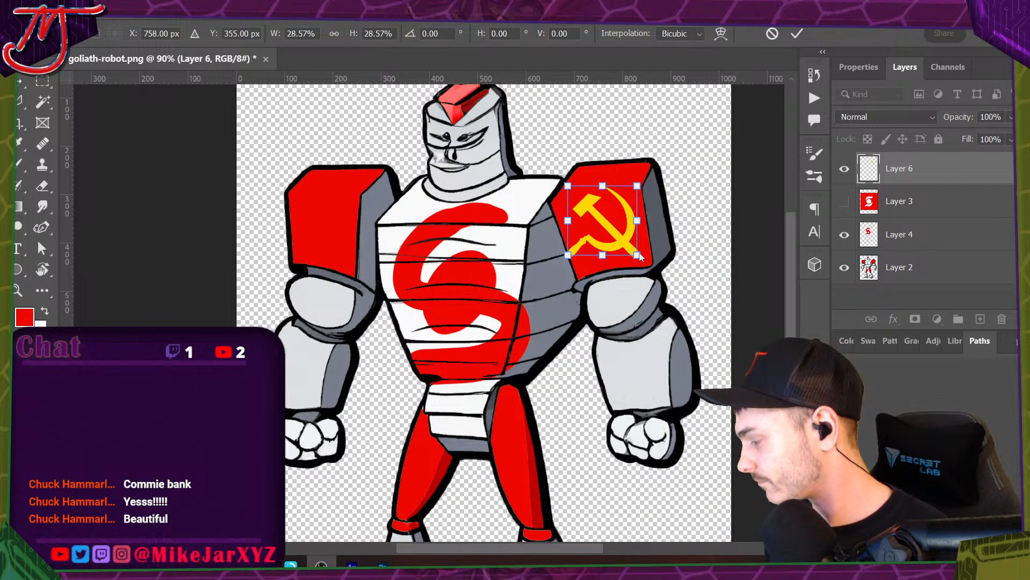
left_click_drag(637, 255, 625, 238)
left_click_drag(655, 183, 643, 177)
left_click_drag(629, 239, 624, 241)
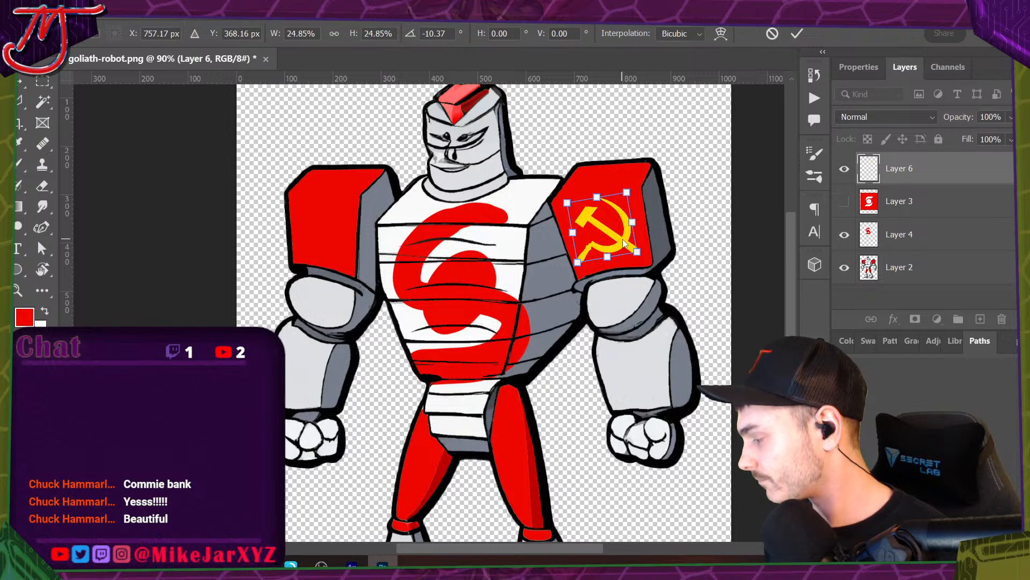
key("Return")
left_click(192, 290)
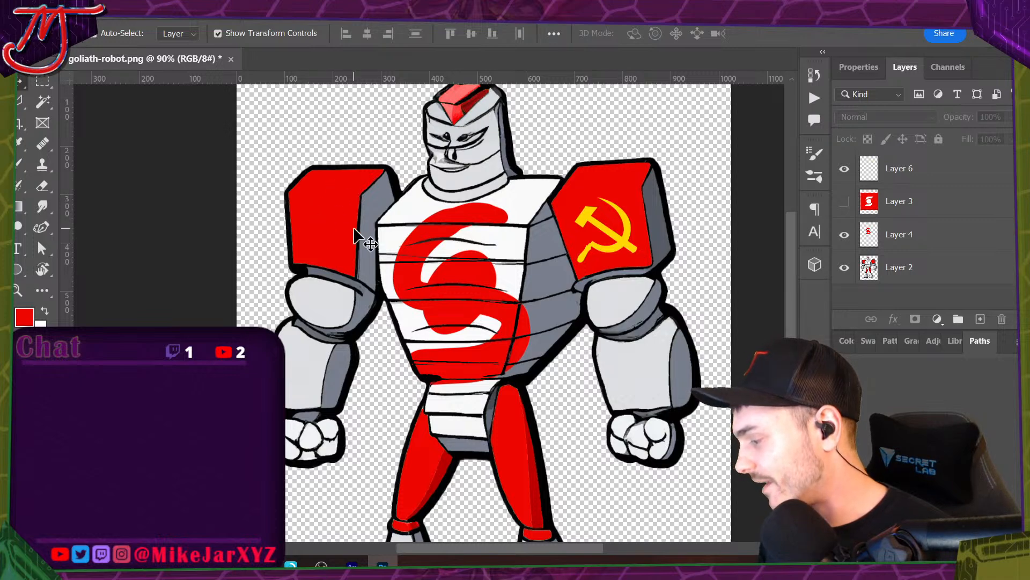
Add a text layer reading "Commie Bank" over the robot's plain red shoulder.
left_click(18, 248)
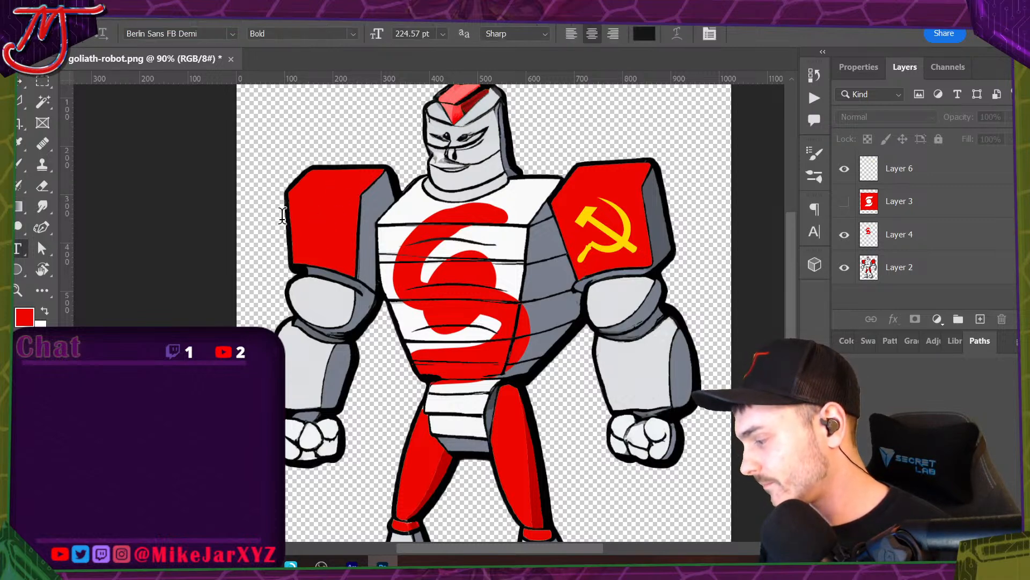
left_click(280, 214)
type("Commie")
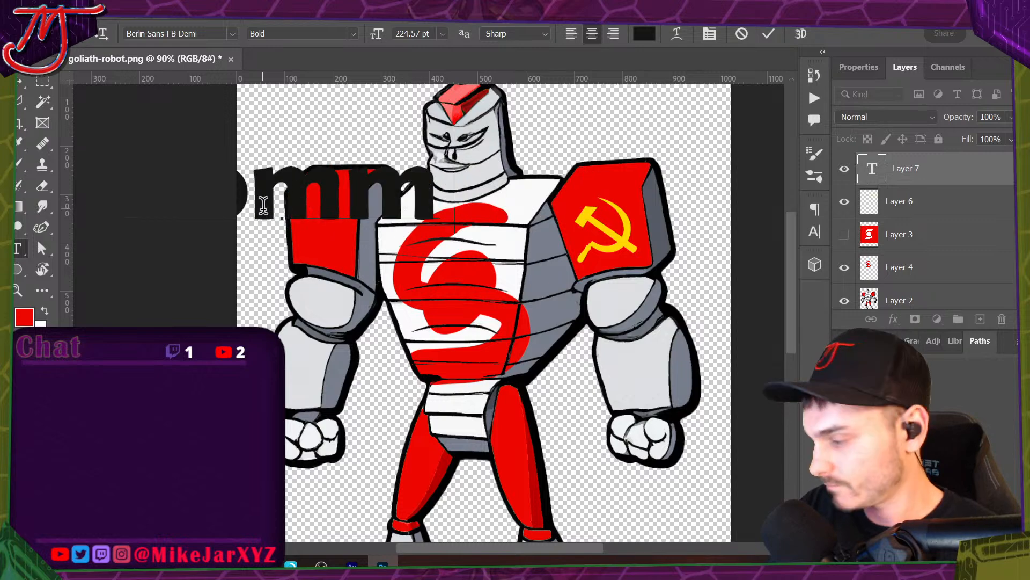
type(" Bank")
Browse the font list with all the text selected and set the "Commie Bank" text to Cambria Bold.
key("ctrl+a")
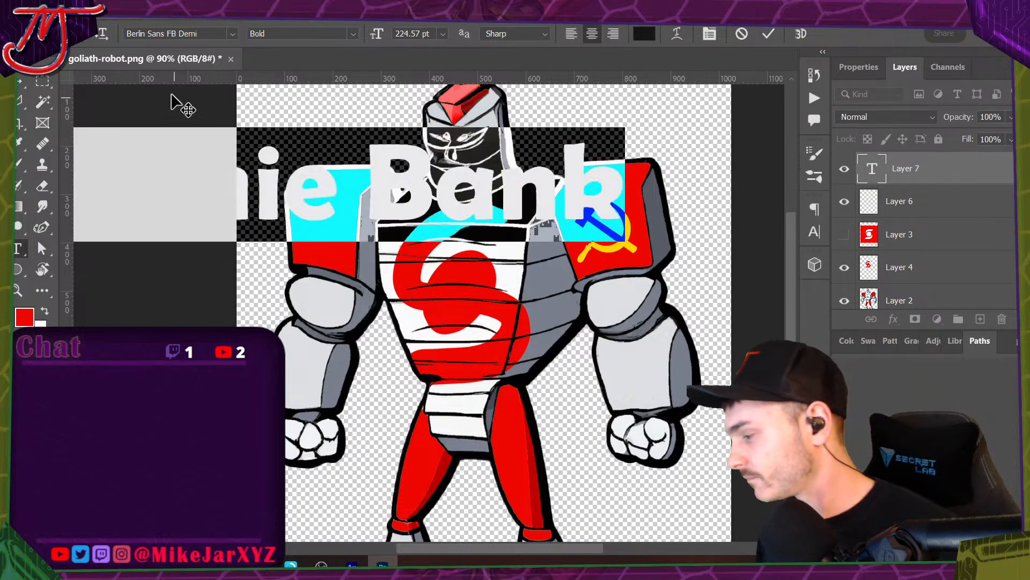
left_click(232, 34)
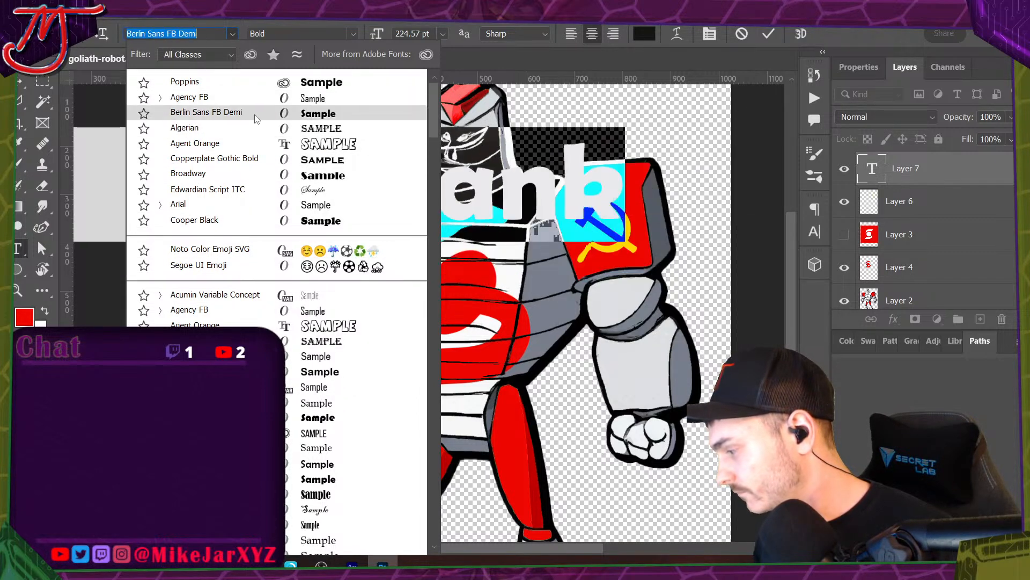
scroll(247, 236, "down", 8)
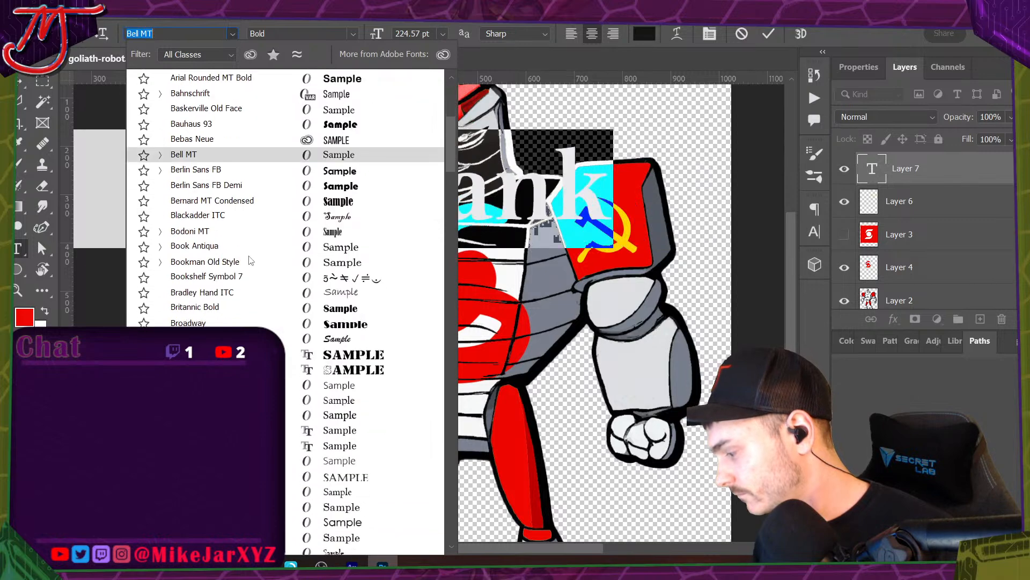
scroll(242, 301, "down", 1)
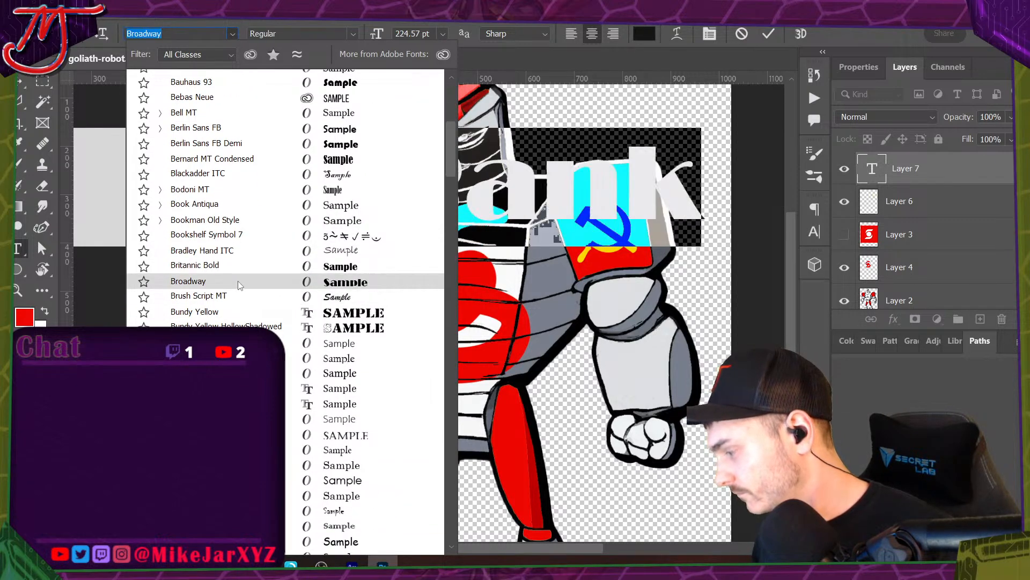
scroll(238, 284, "down", 3)
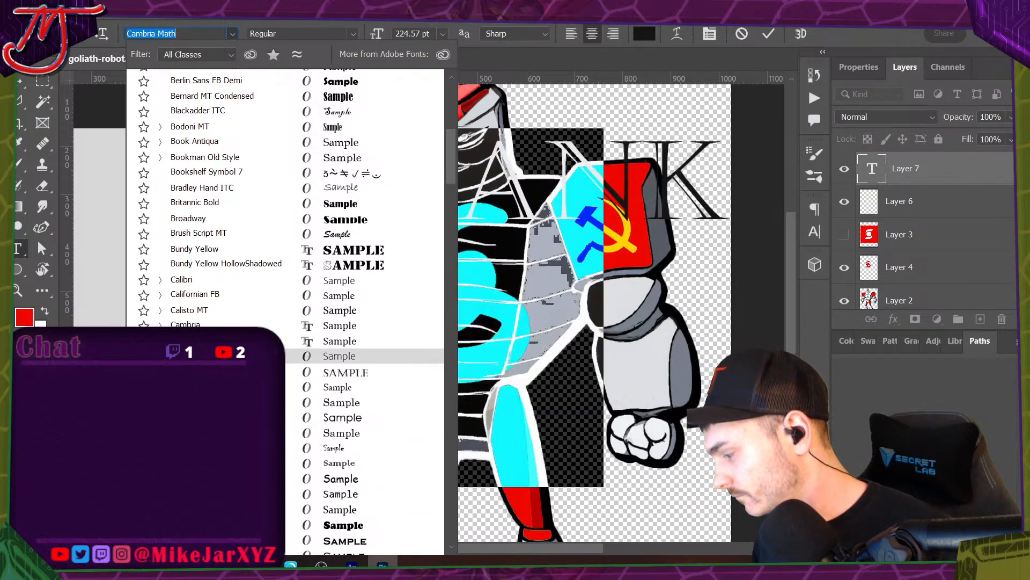
left_click(236, 325)
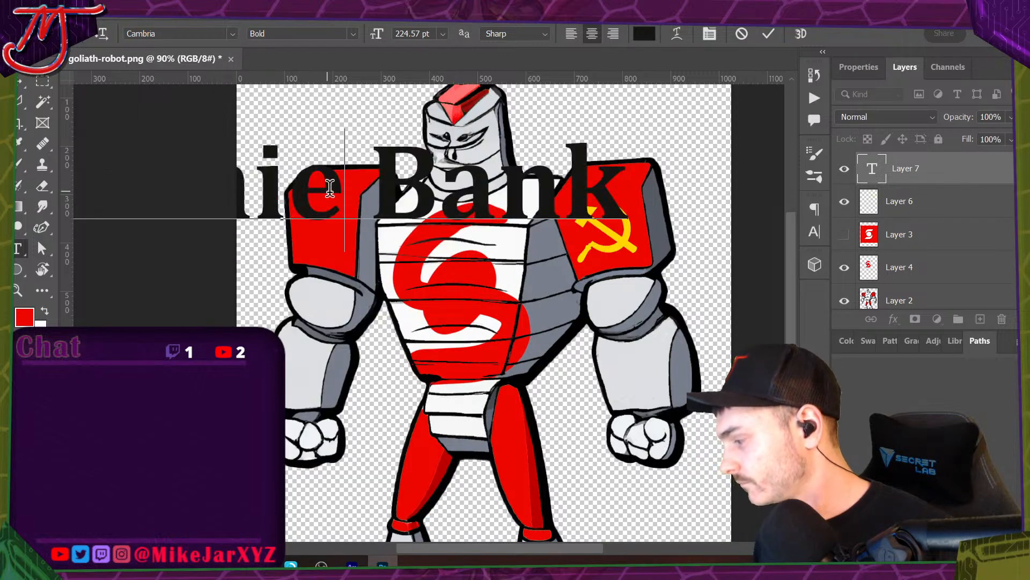
Break the text into two lines, "Commie" above "Bank", and commit the edit.
left_click(360, 190)
key("Return")
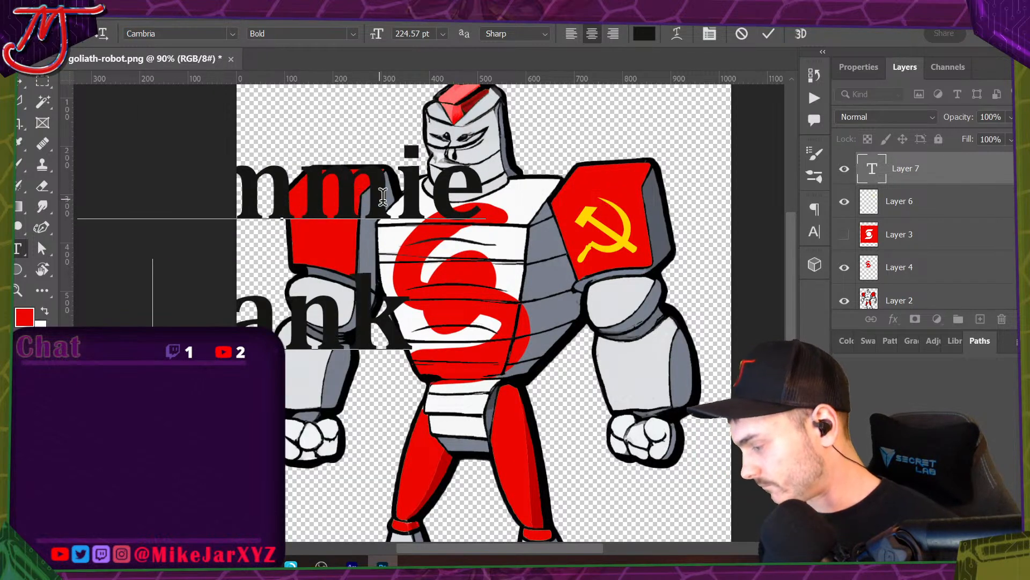
key("ctrl+a")
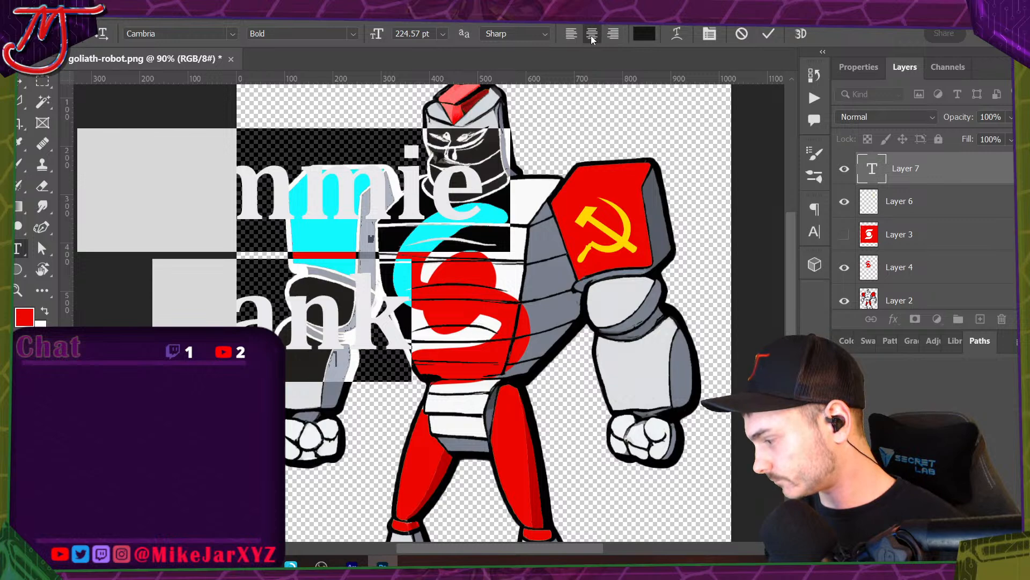
left_click(769, 33)
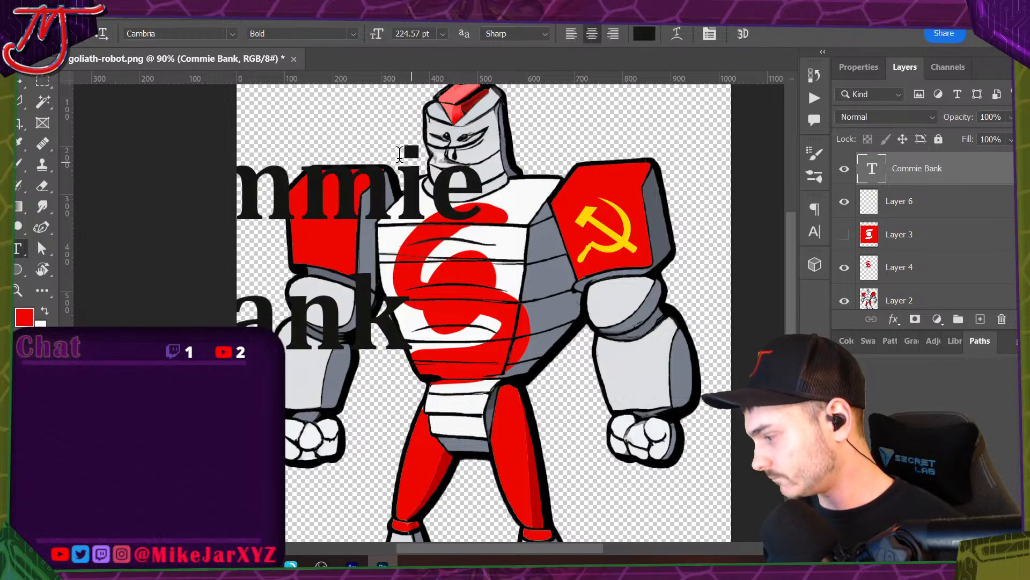
Scale the "Commie Bank" text to about 31.88% and place it over the middle of the robot's chest.
key("ctrl+t")
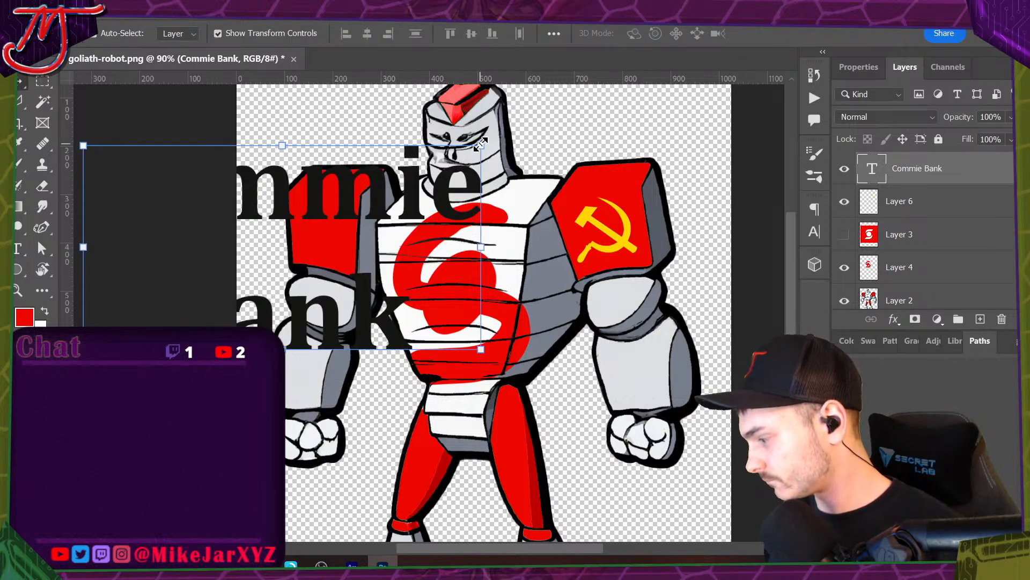
left_click_drag(485, 128, 498, 267)
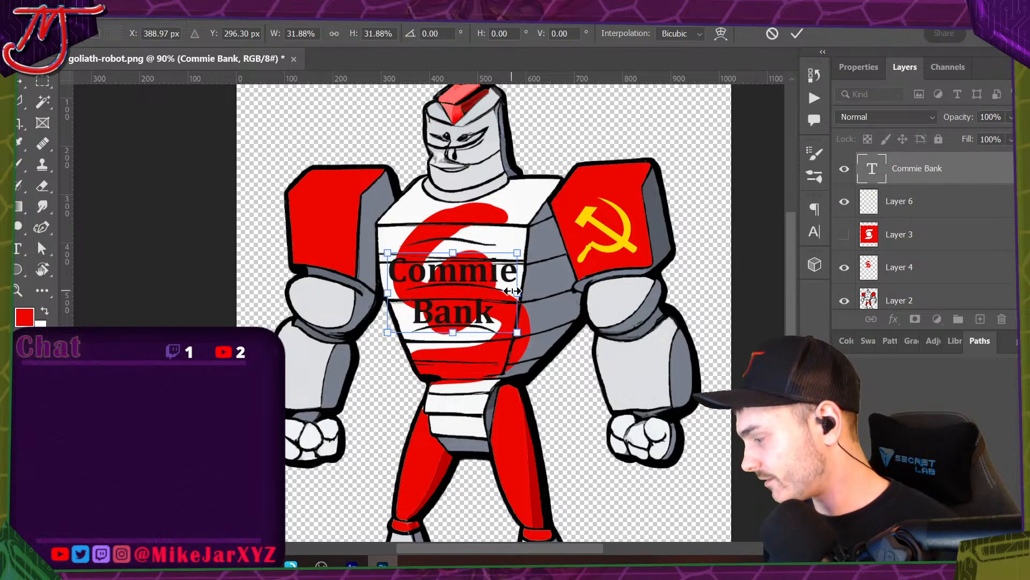
key("Return")
Recolour the "Commie Bank" text with the yellow sampled from the hammer and sickle.
double_click(507, 276)
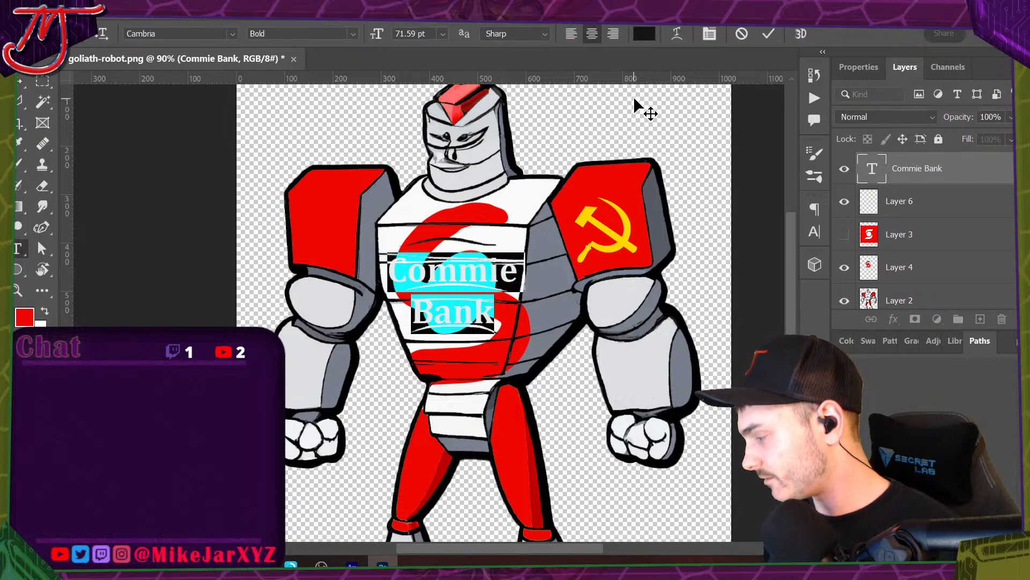
left_click(644, 33)
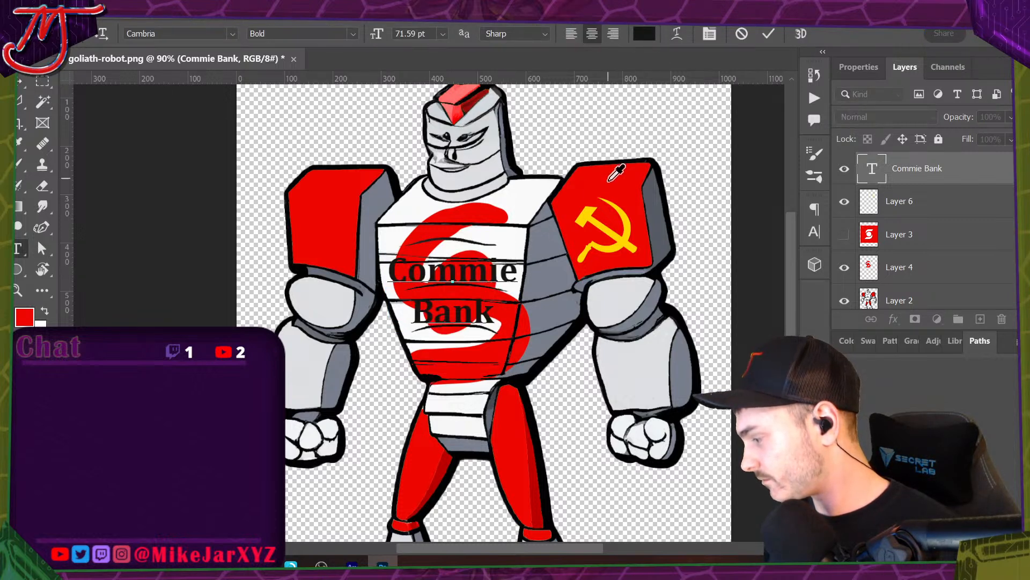
left_click(623, 212)
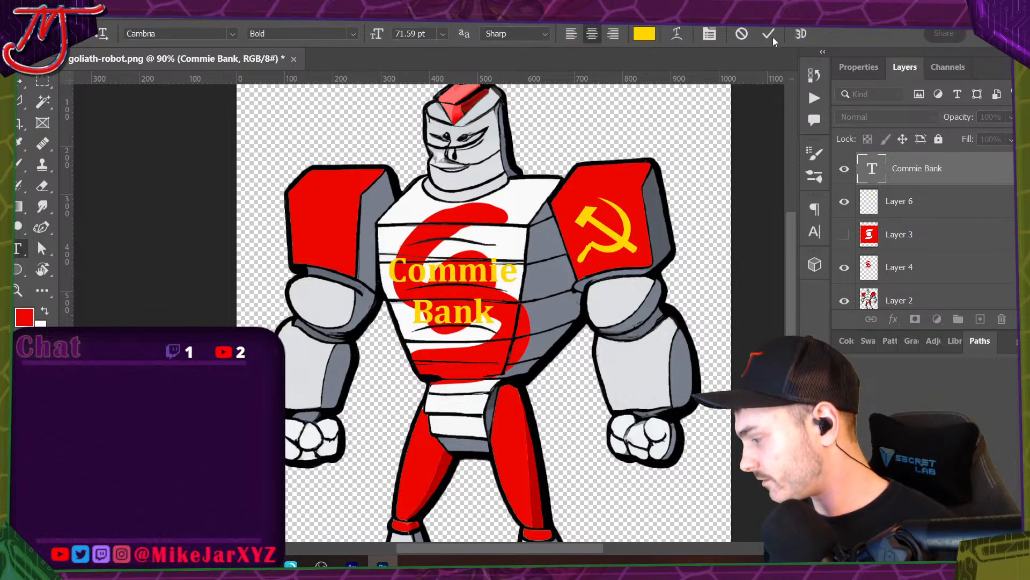
key("Return")
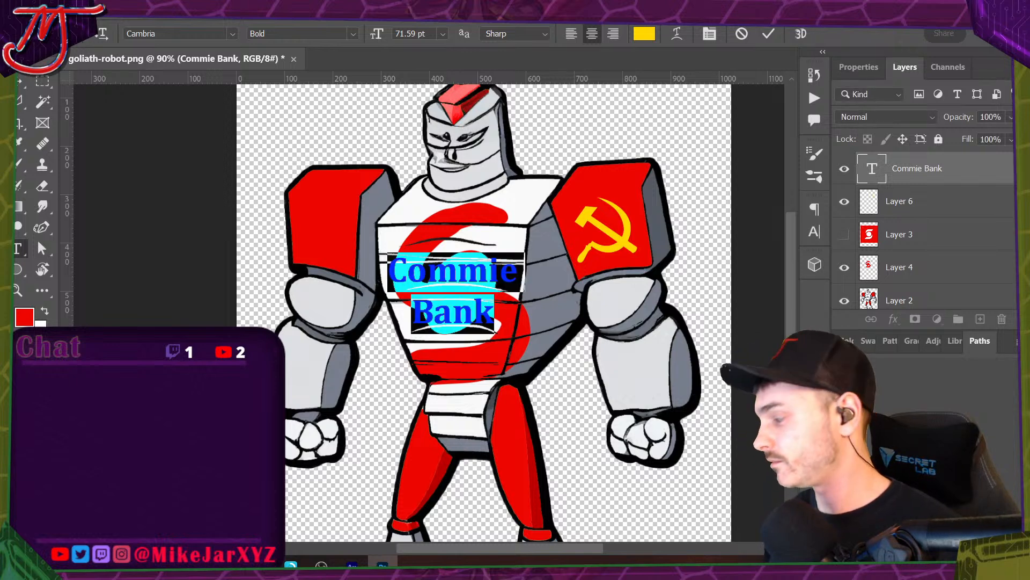
Add a black Stroke effect around the "Commie Bank" text layer.
left_click(958, 171)
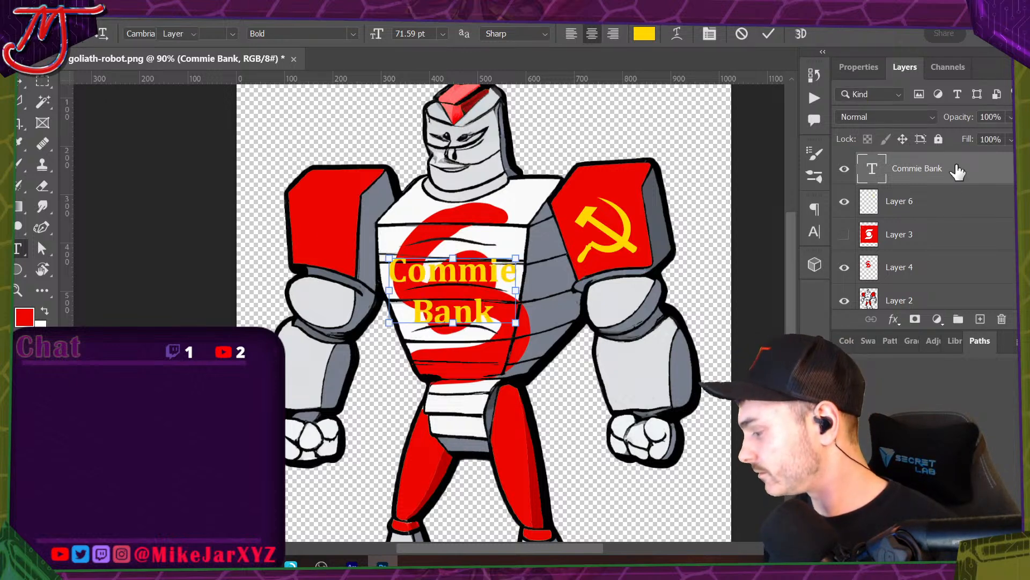
key("h")
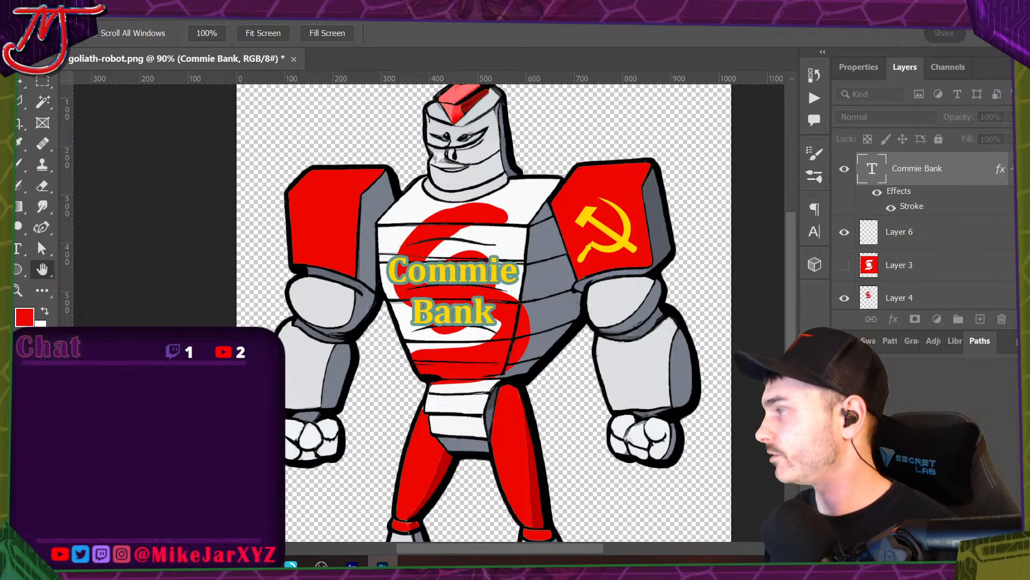
key("i")
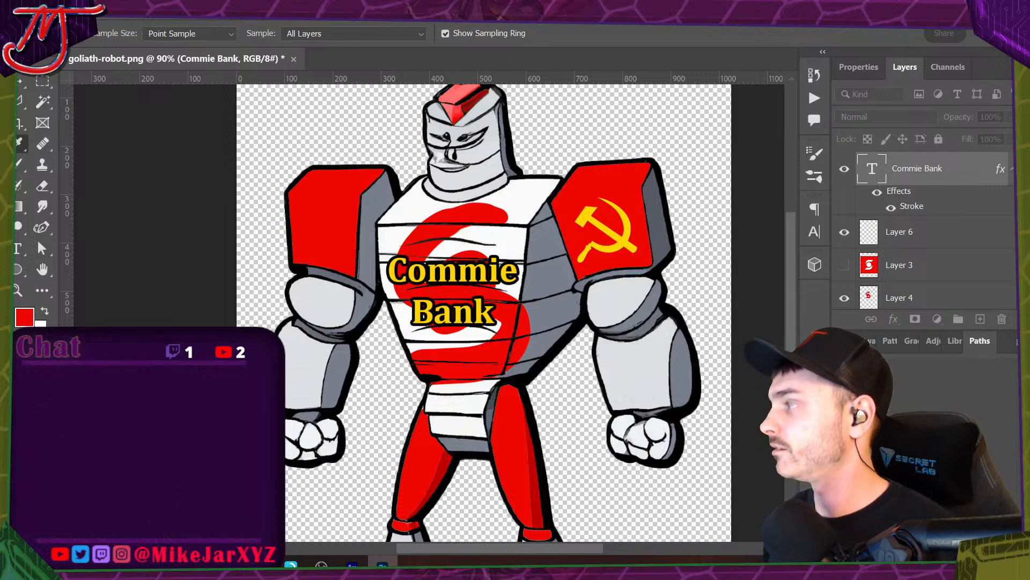
key("h")
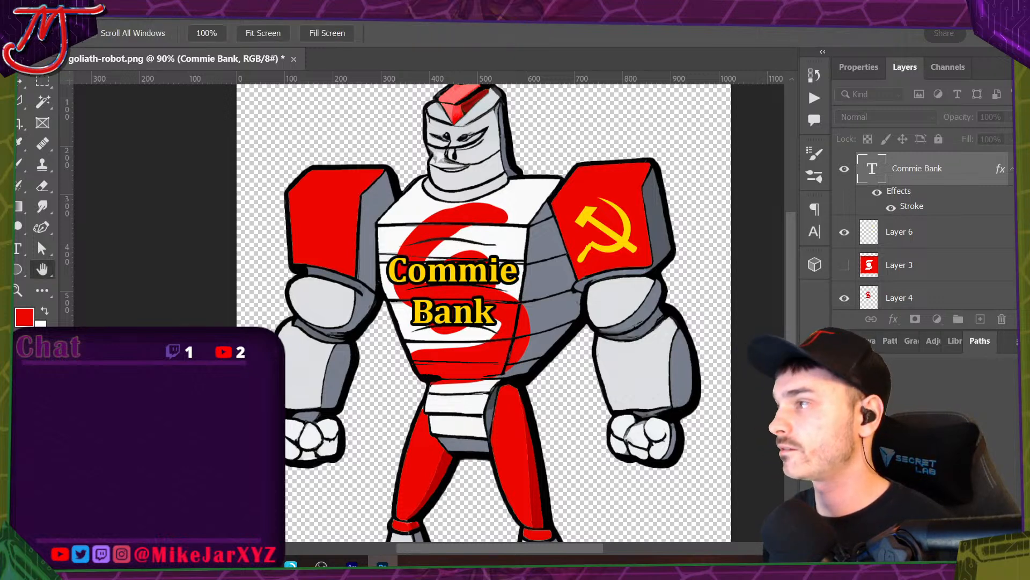
key("v")
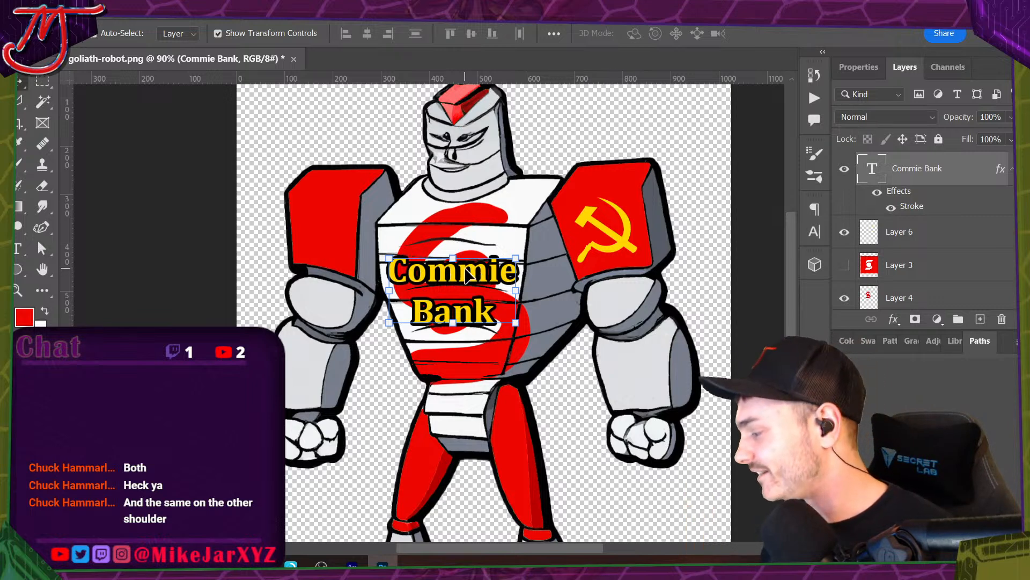
Insert a blank line between "Commie" and "Bank", then move the text up and scale it to about 107.69% across the chest logo.
double_click(467, 273)
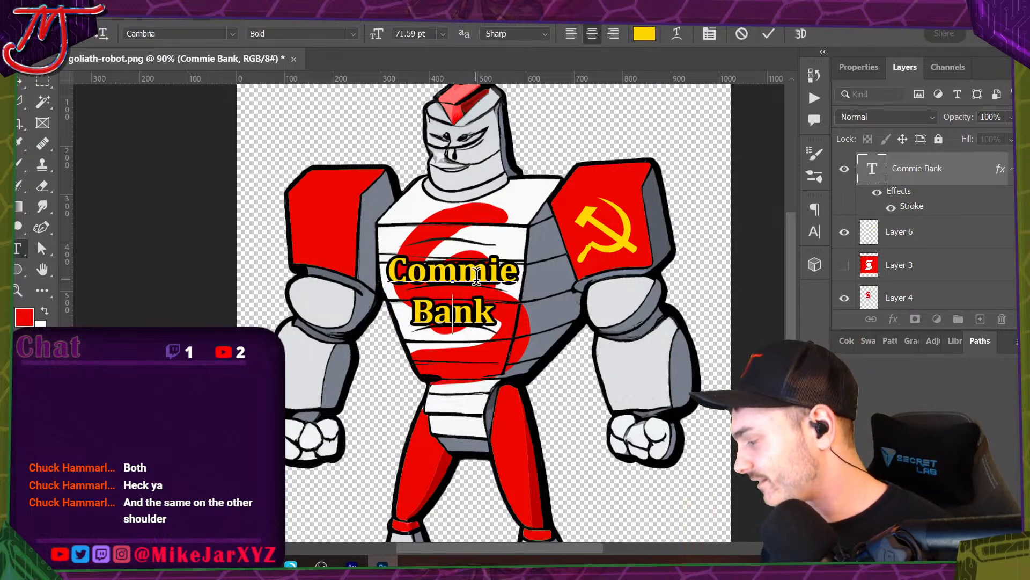
key("Return")
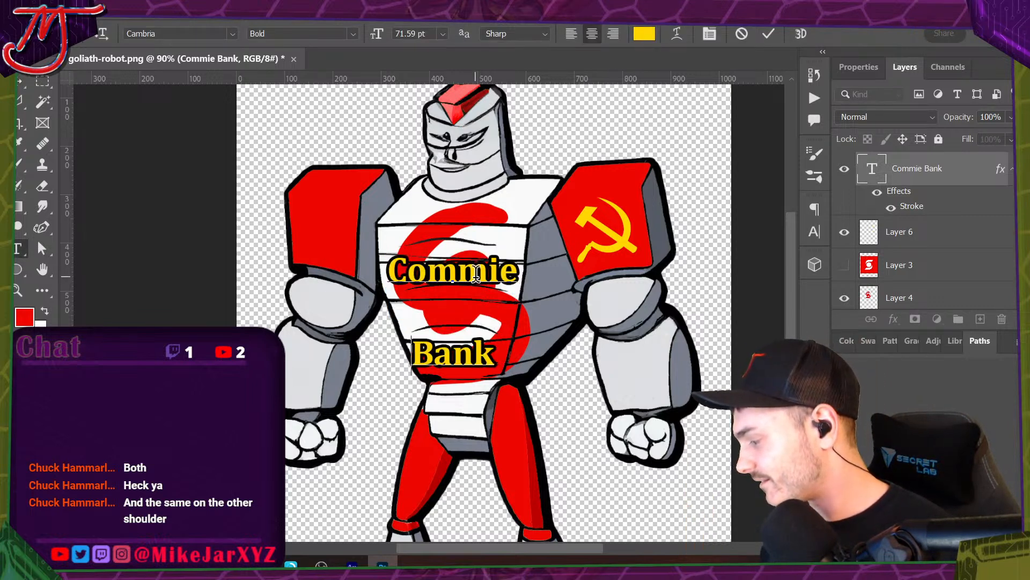
left_click(37, 84)
left_click_drag(484, 280, 515, 241)
key("ctrl+t")
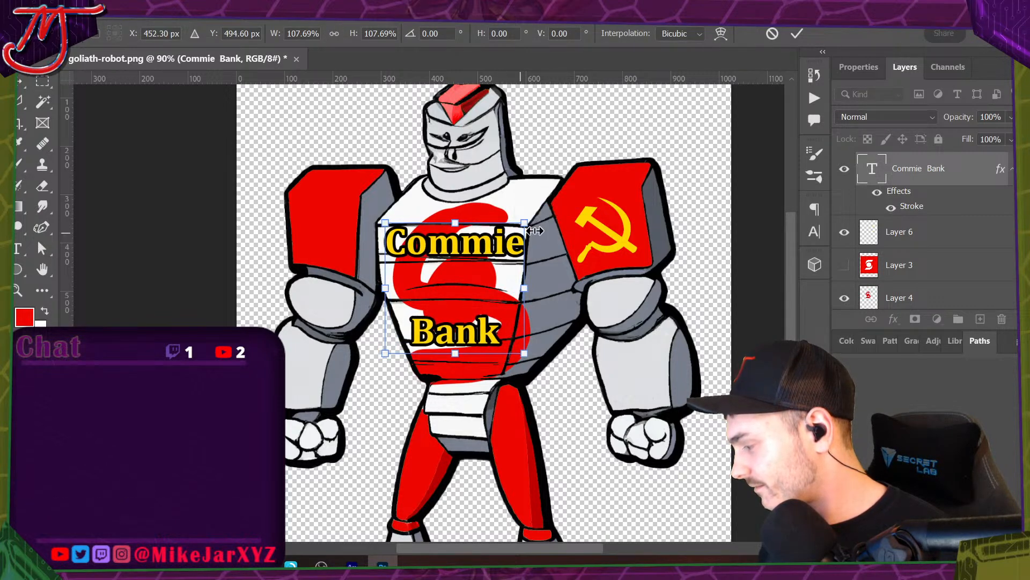
left_click(797, 33)
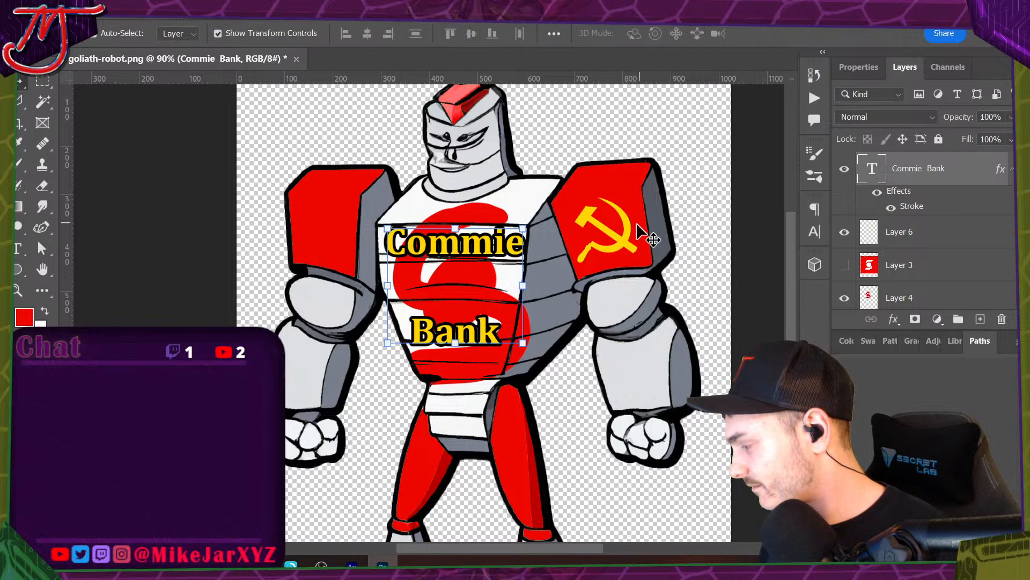
Duplicate the hammer and sickle onto the robot's other shoulder, rotate the copy about 3.25°, shrink it to fit the block and deselect it.
left_click(628, 242)
left_click_drag(628, 242, 343, 242)
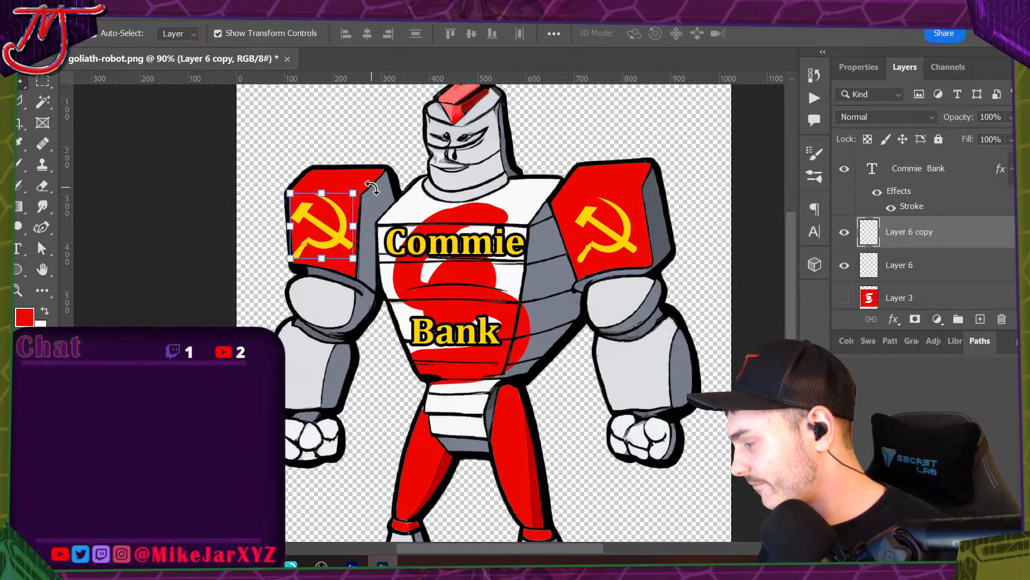
key("ctrl+t")
left_click_drag(372, 191, 375, 191)
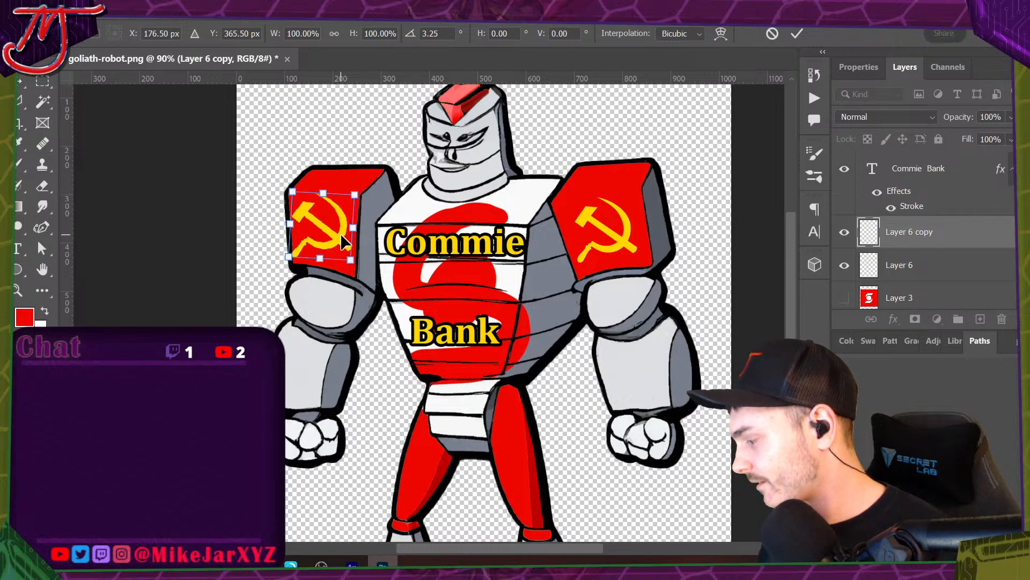
left_click_drag(342, 237, 349, 256)
key("Return")
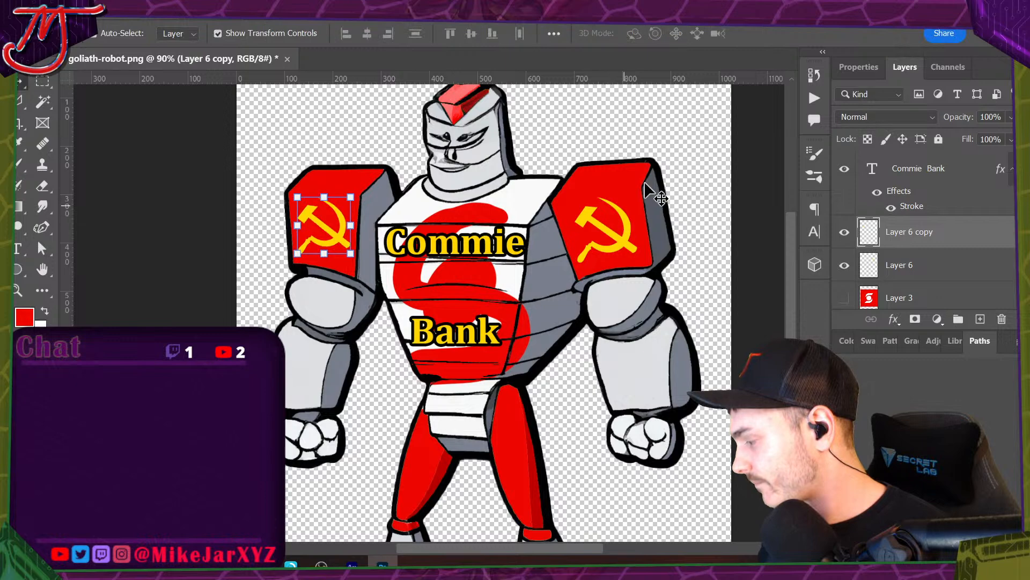
left_click(725, 147)
Save the layered document as goliath-robot-PSD.psd in the diagolon-banking imgs folder.
scroll(483, 177, "down", 3)
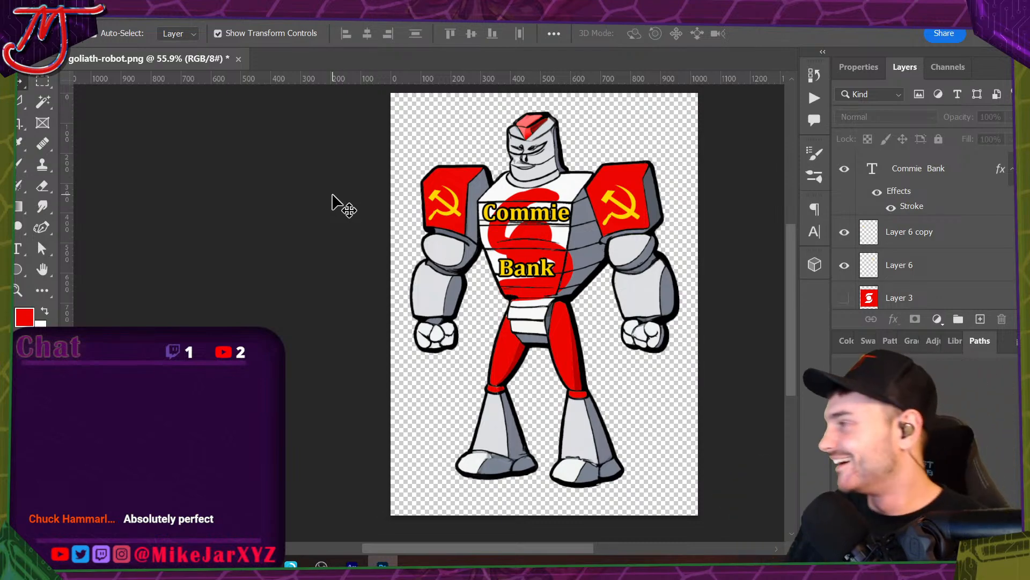
key("ctrl+shift+s")
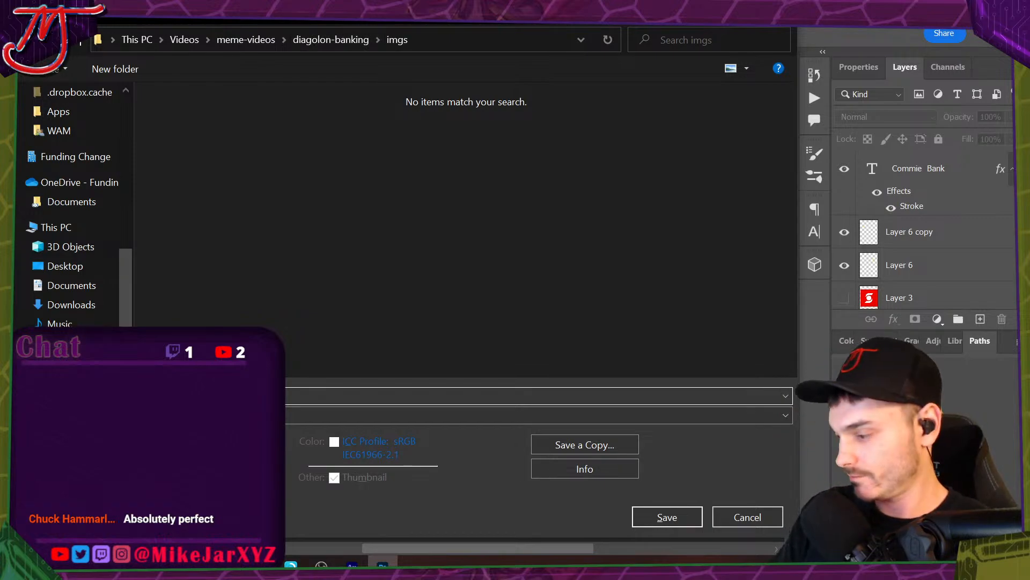
key("Escape")
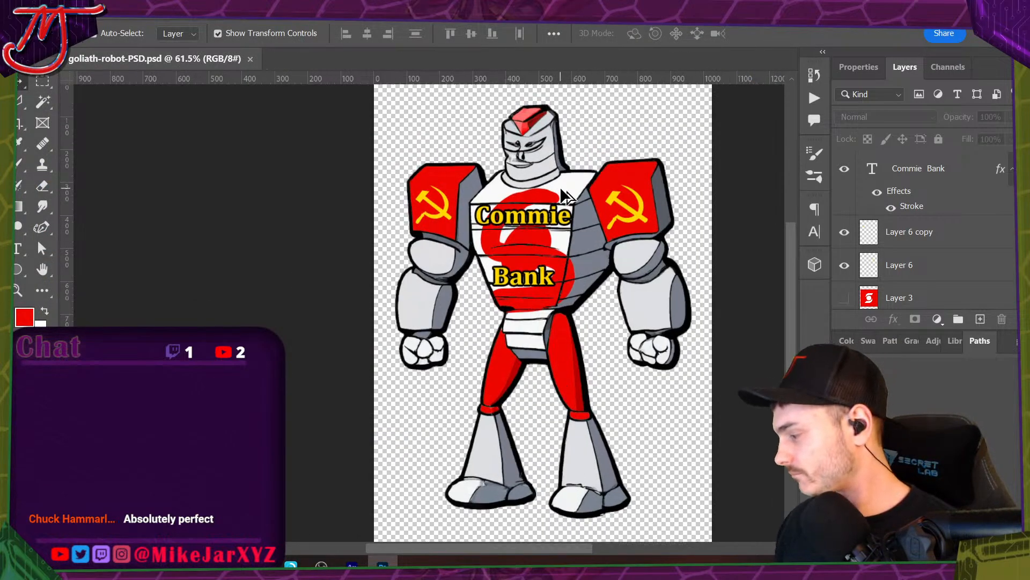
scroll(597, 217, "up", 2)
scroll(691, 232, "down", 1)
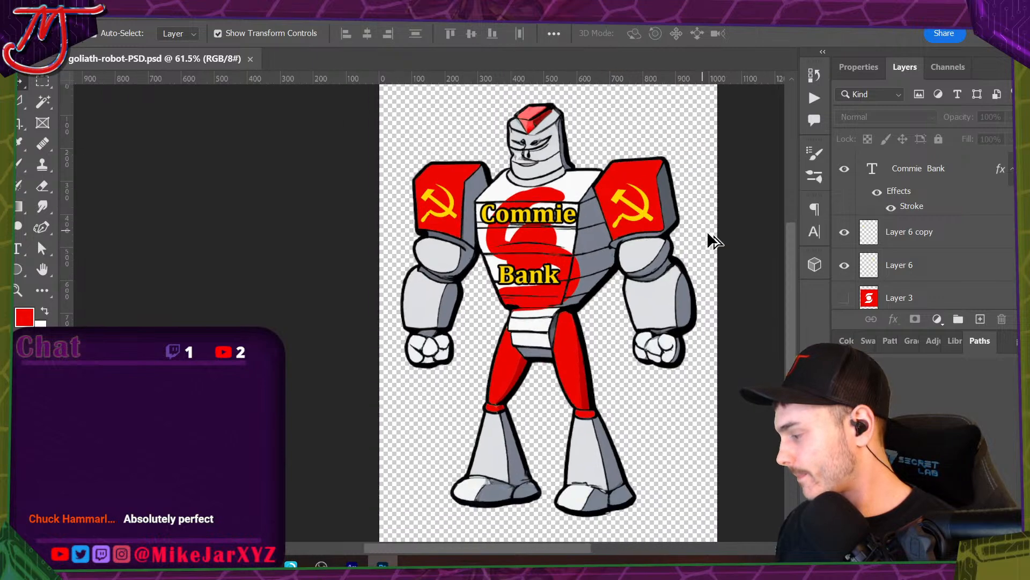
scroll(714, 238, "up", 1)
scroll(730, 255, "down", 1)
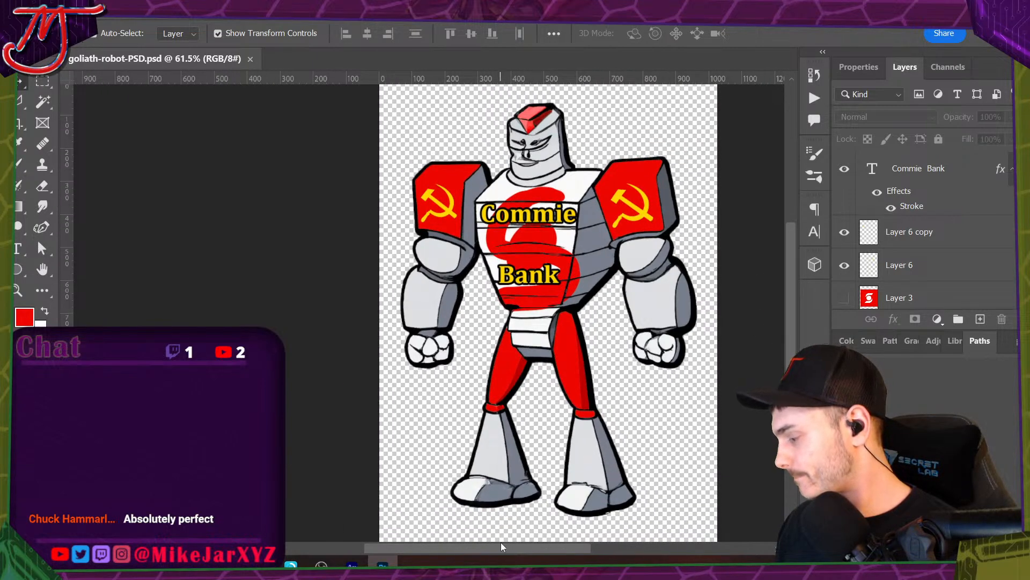
left_click_drag(497, 550, 508, 551)
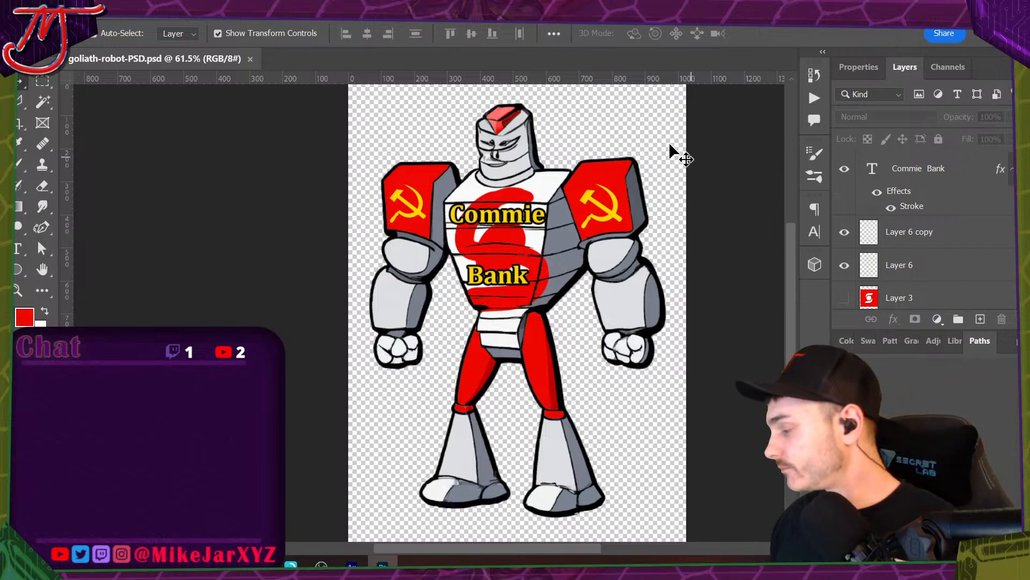
Switch to the Quick Selection tool for isolating parts of the robot.
scroll(604, 199, "up", 3)
left_click(30, 99)
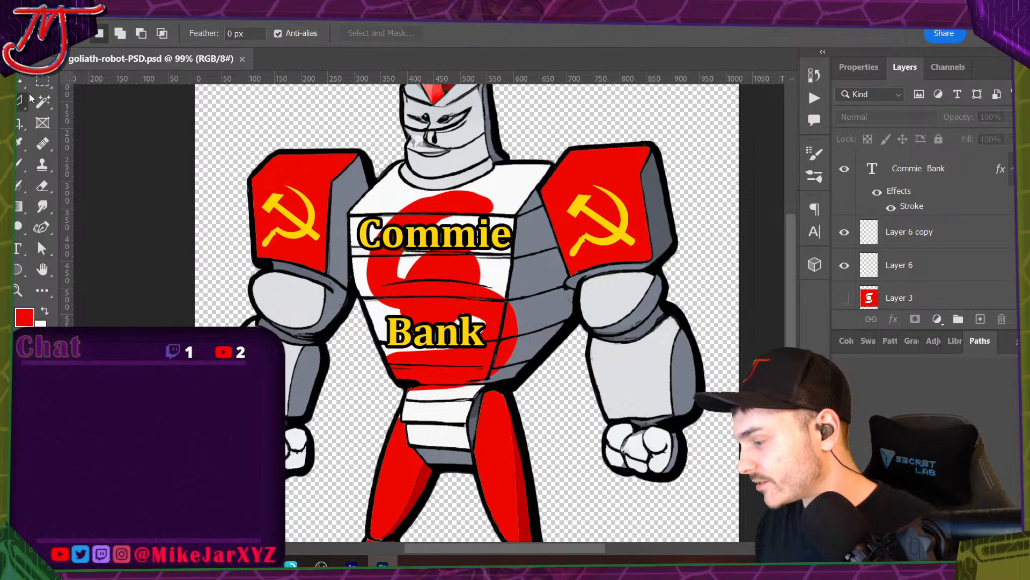
left_click(42, 100)
right_click(43, 101)
left_click(91, 114)
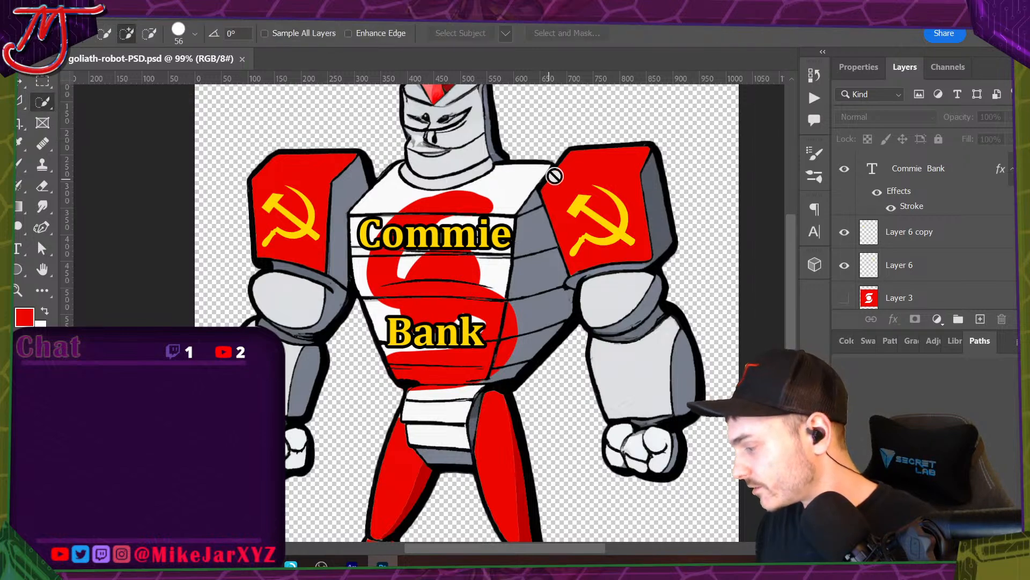
Toggle Layer 6 copy off and on to check which part of the robot it holds.
scroll(876, 260, "down", 3)
scroll(933, 263, "up", 3)
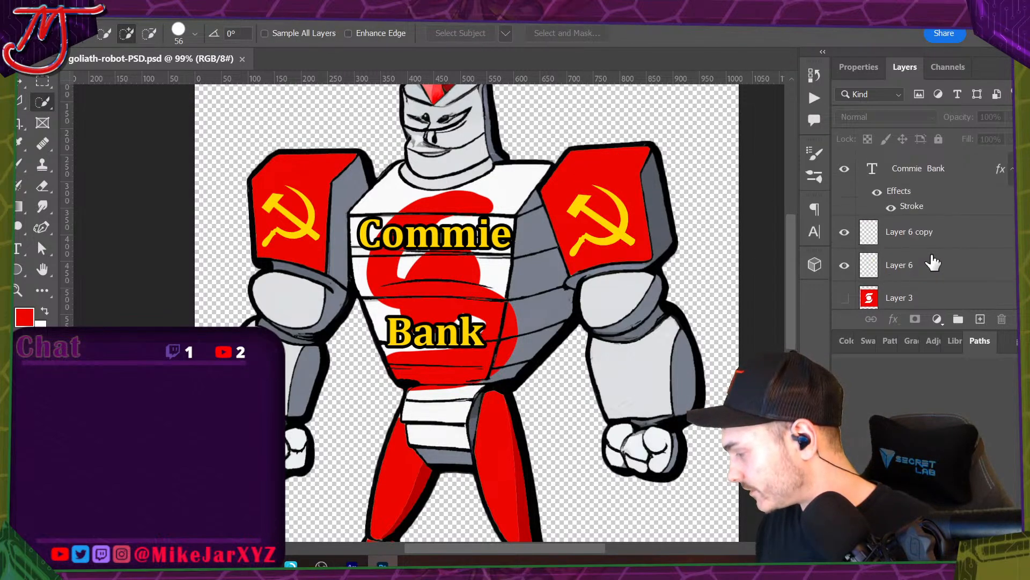
left_click(845, 233)
left_click(845, 232)
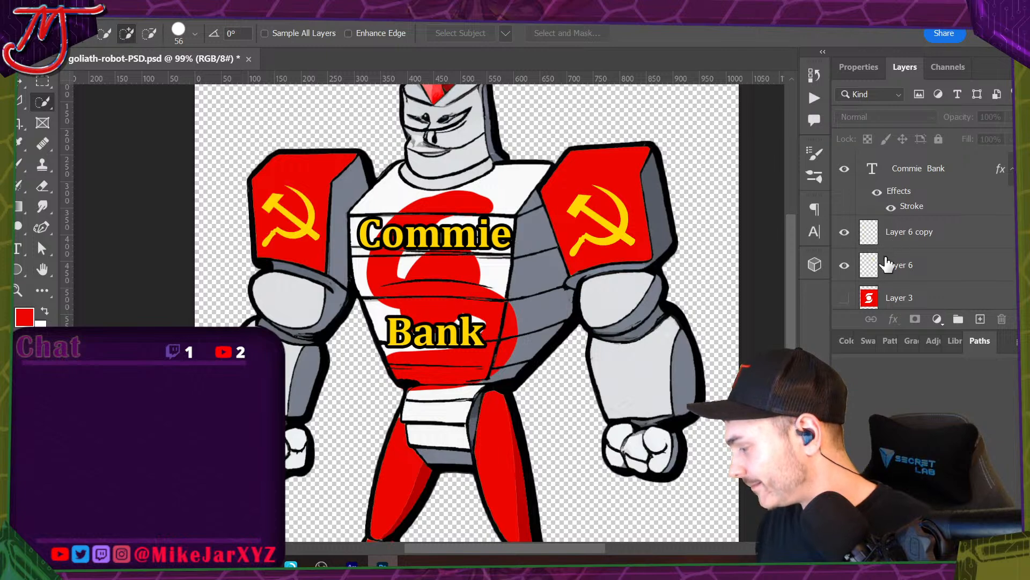
Select the "Commie Bank" text layer and enlarge the layer list so all layers down to Layer 2 fit.
left_click(921, 190)
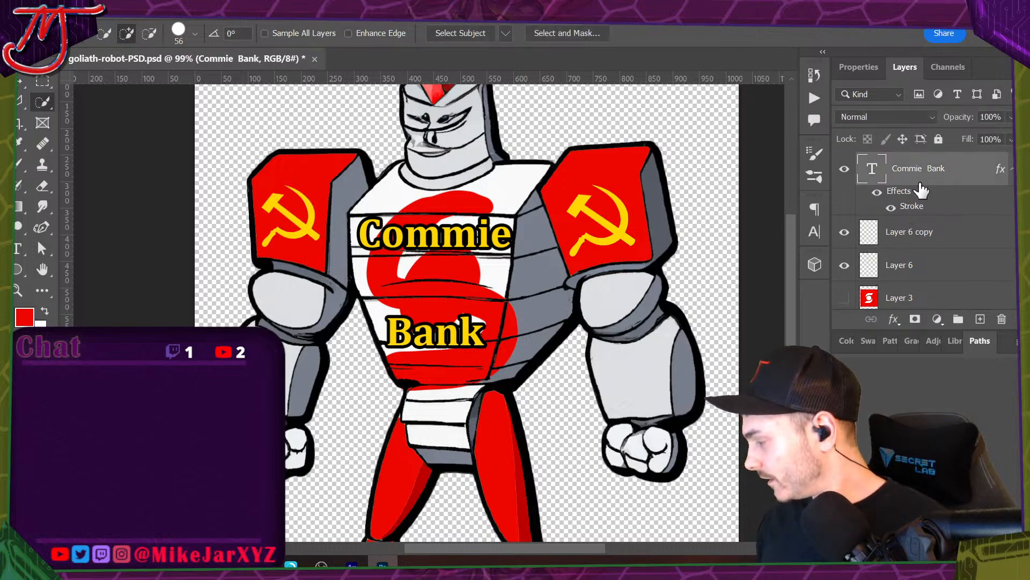
left_click_drag(923, 329, 923, 443)
scroll(429, 311, "right", 2)
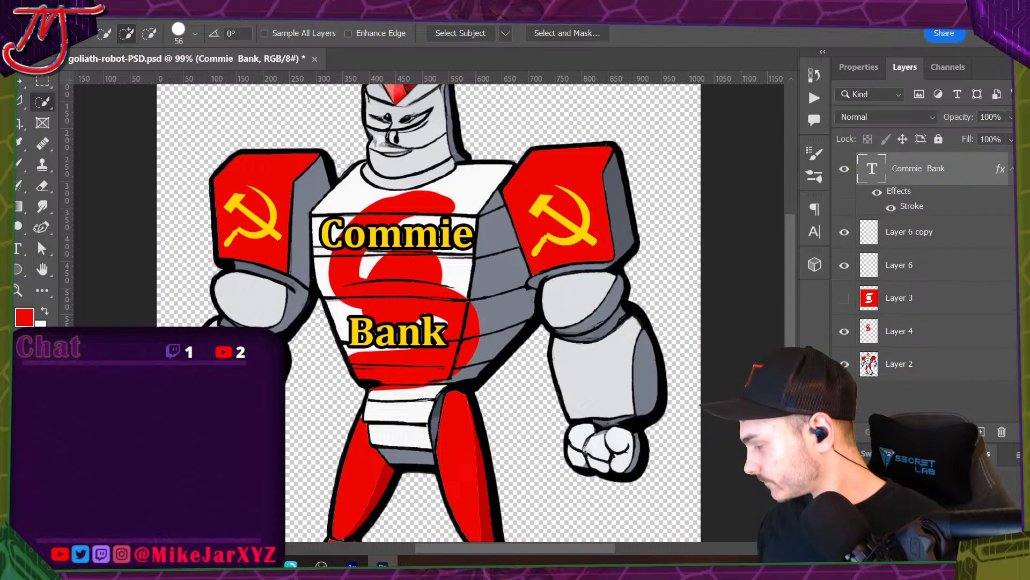
left_click_drag(853, 20, 0, 156)
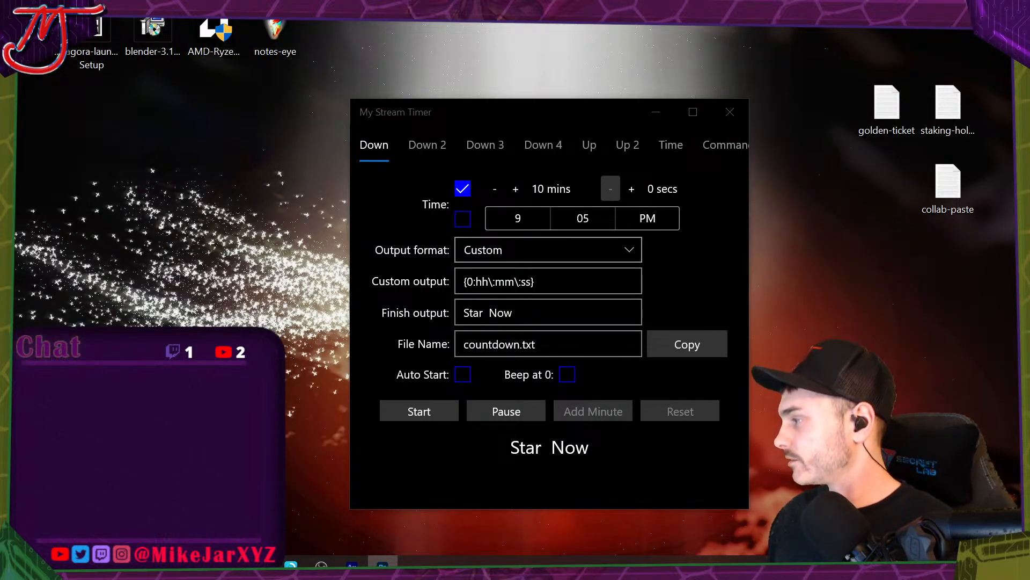
left_click(382, 564)
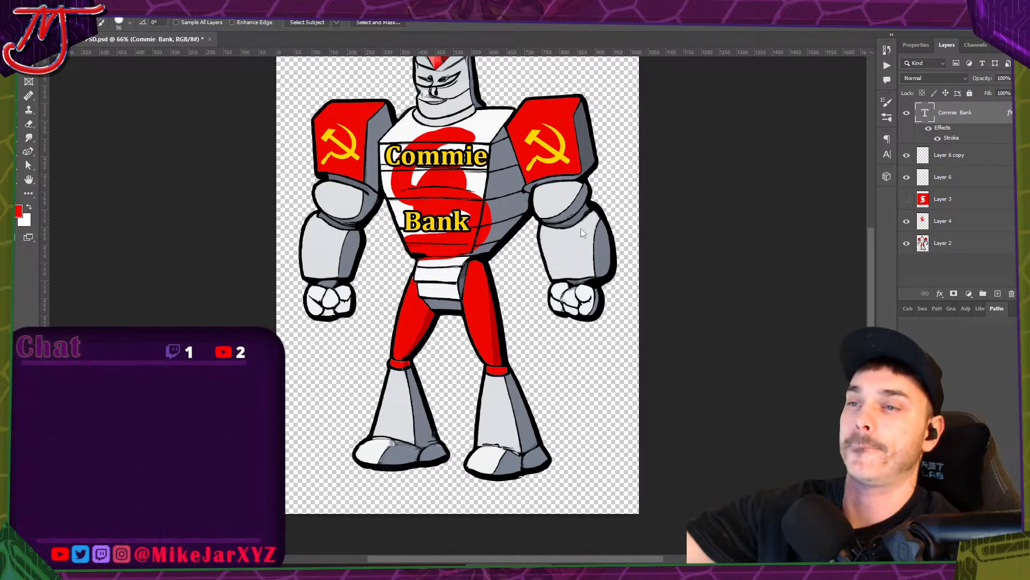
Delete the hidden Layer 3 containing the red source logo.
scroll(526, 322, "down", 2)
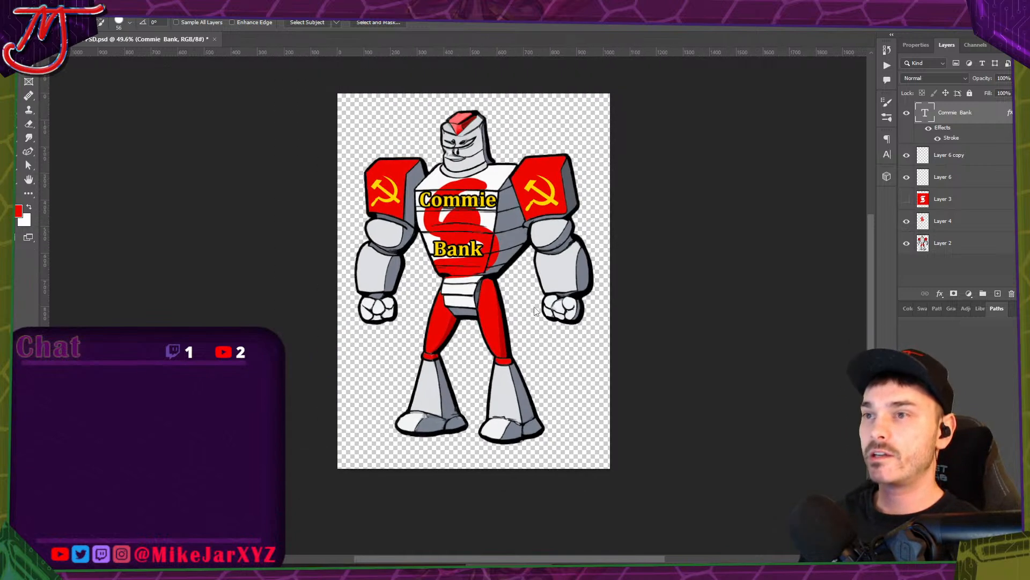
scroll(512, 198, "up", 2)
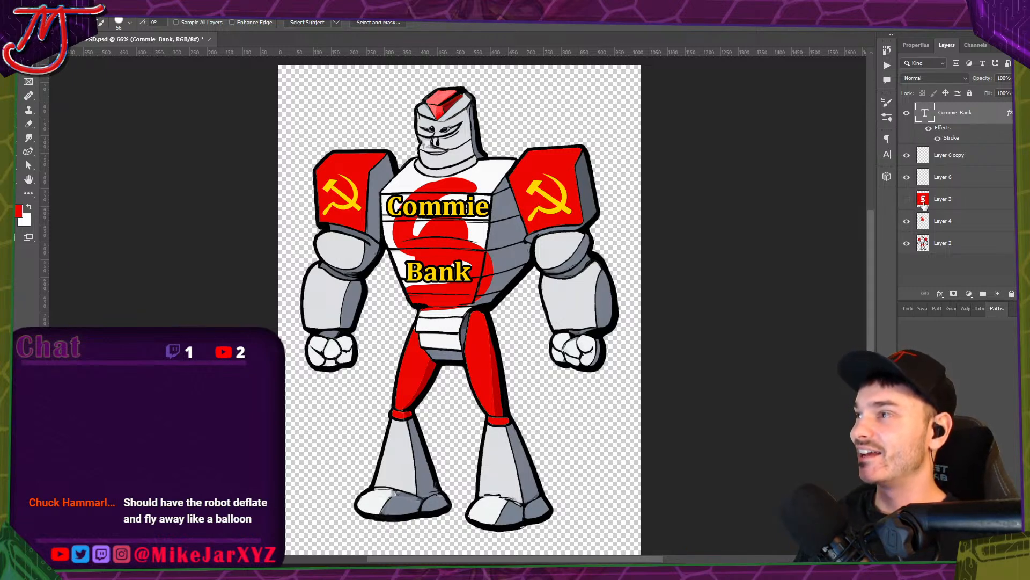
left_click_drag(923, 203, 1012, 294)
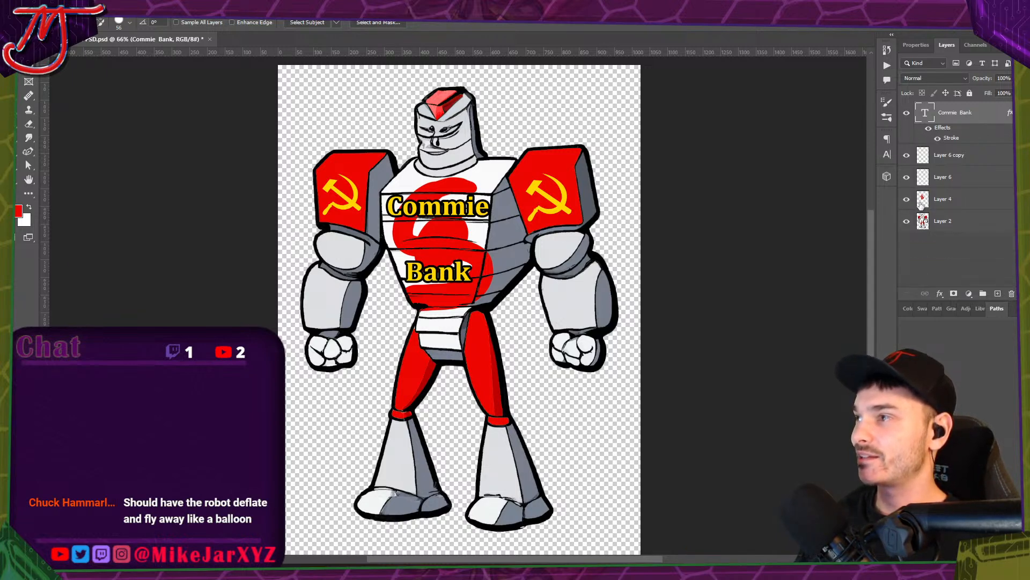
Toggle Layer 6 and Layer 6 copy off and on to check which shoulder emblem each one holds.
left_click(921, 204)
left_click(934, 178)
left_click(907, 177)
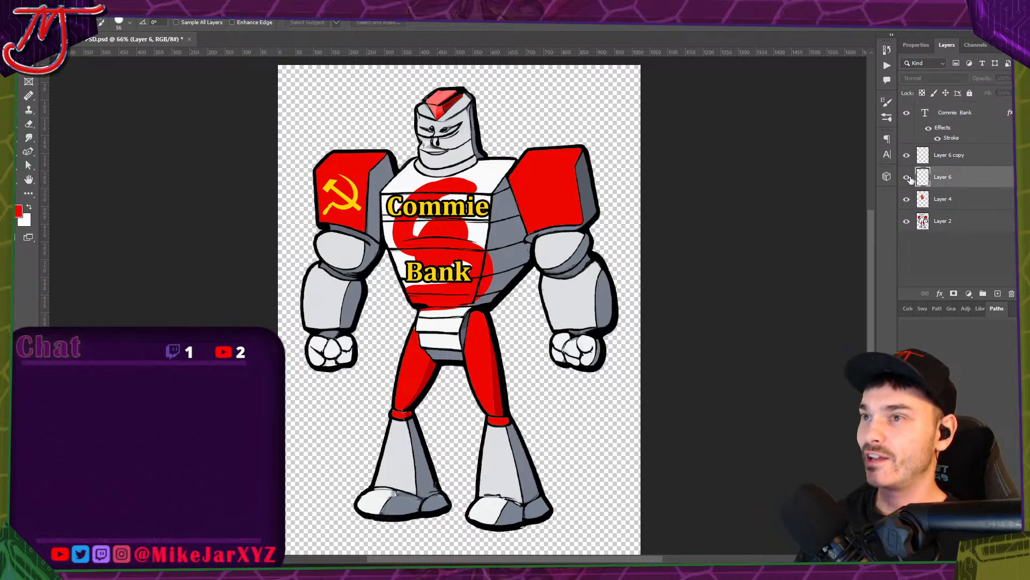
left_click(907, 177)
left_click(907, 155)
left_click(908, 155)
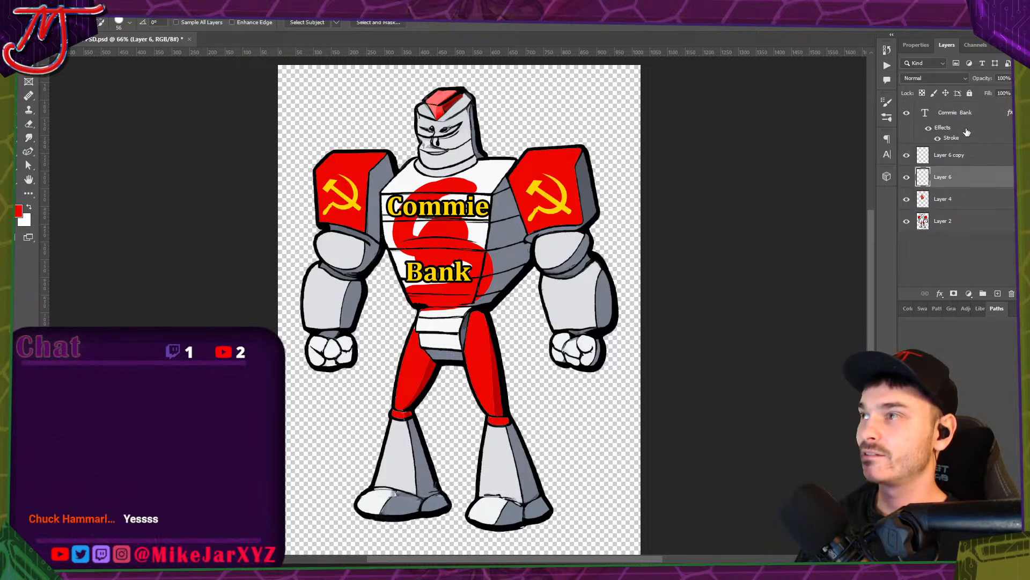
Group all the robot layers and name the group "backup".
left_click(949, 236)
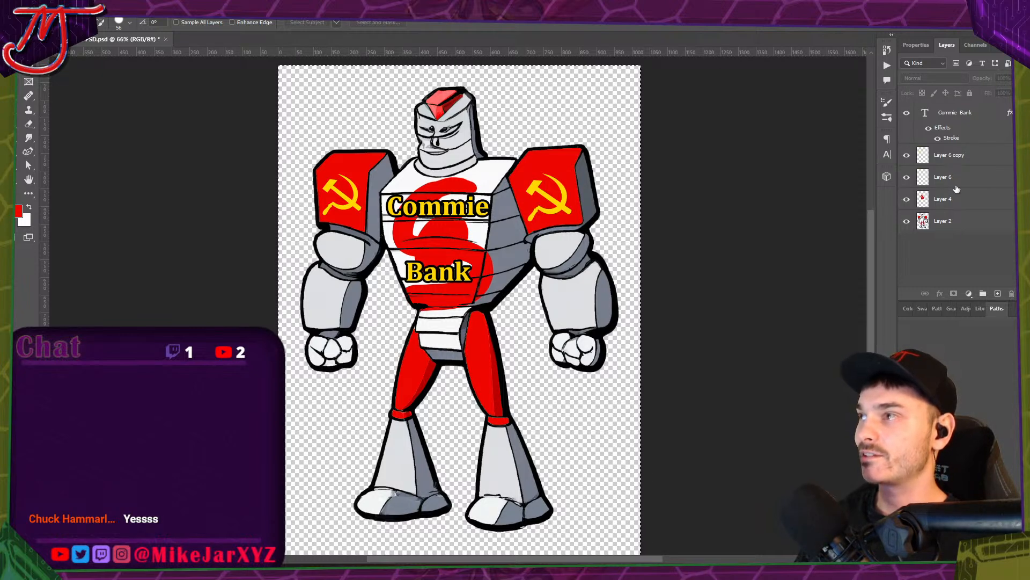
left_click(950, 227)
key("ctrl+alt+a")
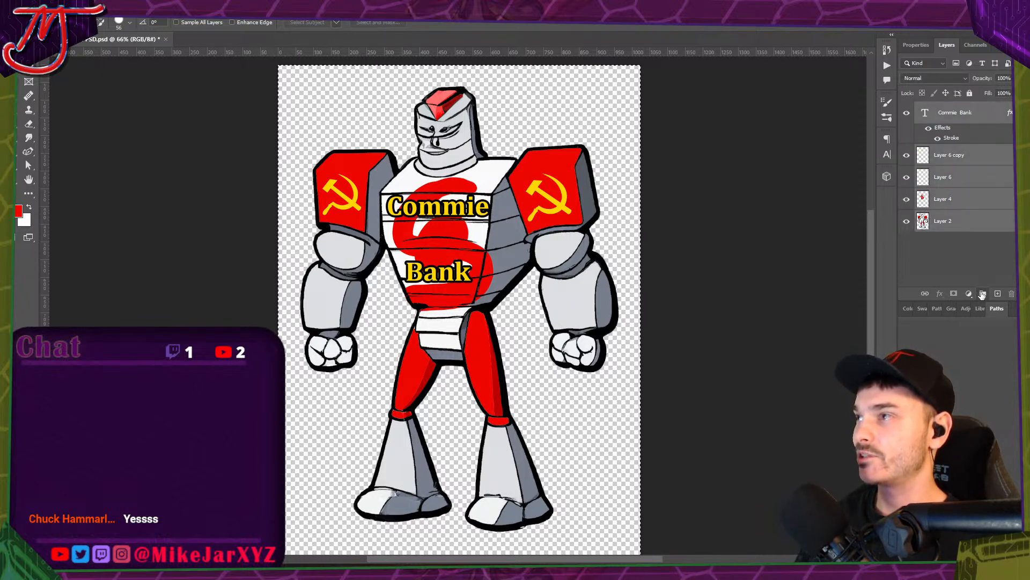
left_click(982, 294)
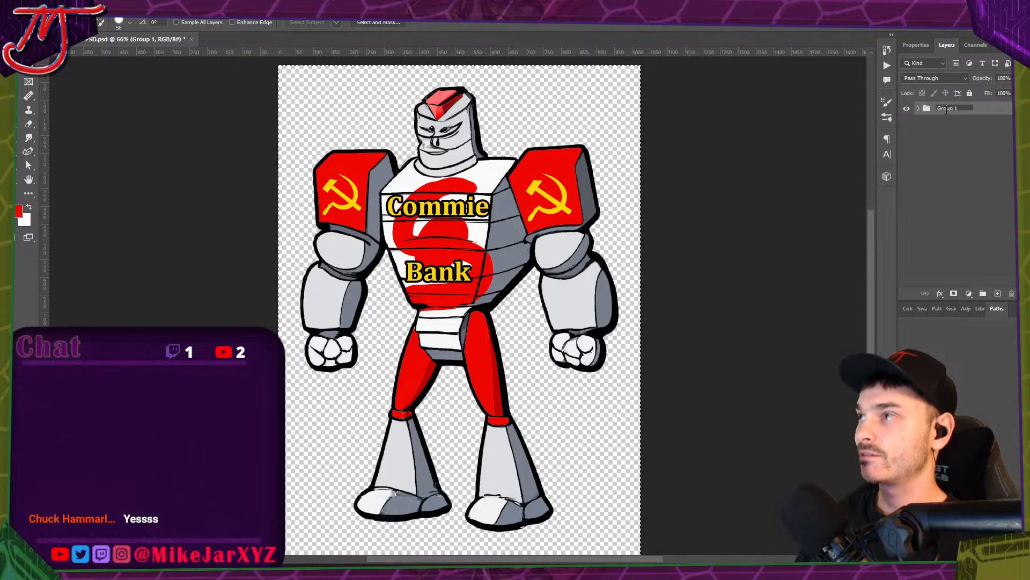
type("backup")
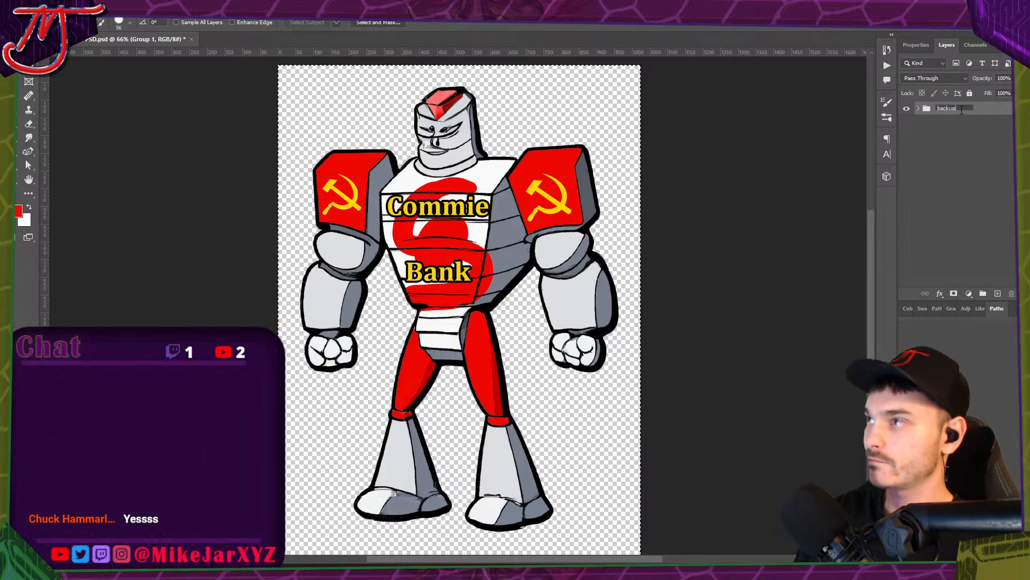
key("Return")
Duplicate the backup group and move the copy's five layers out of it, below the original backup group.
left_click_drag(962, 111, 997, 293)
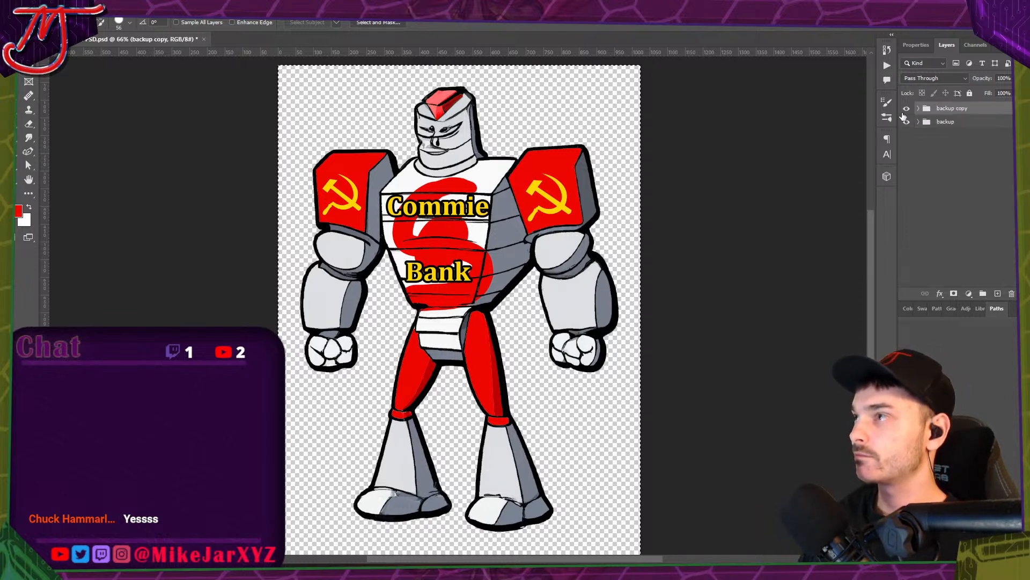
left_click(919, 108)
left_click(966, 127)
left_click(962, 231, "shift")
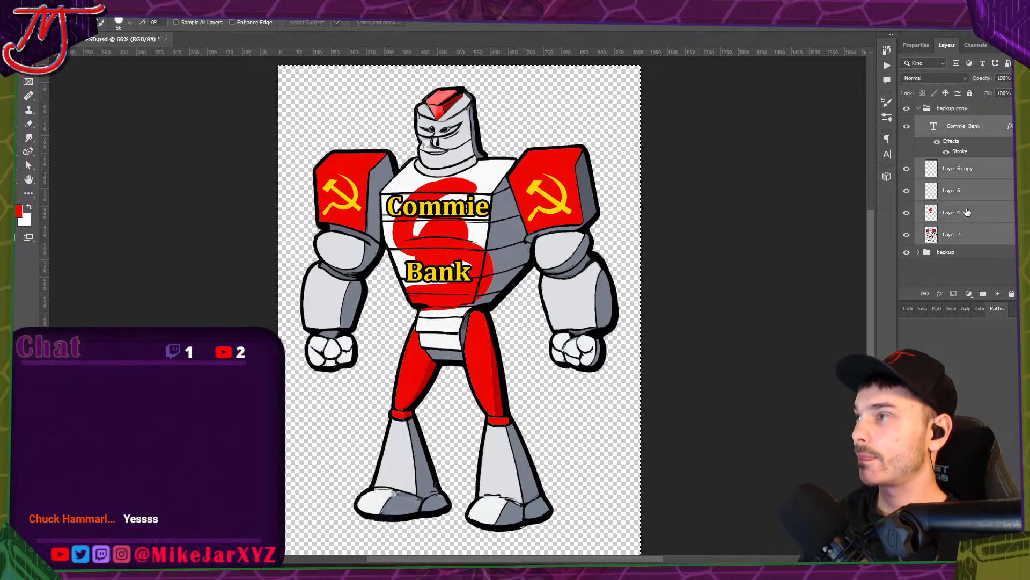
left_click_drag(956, 229, 961, 259)
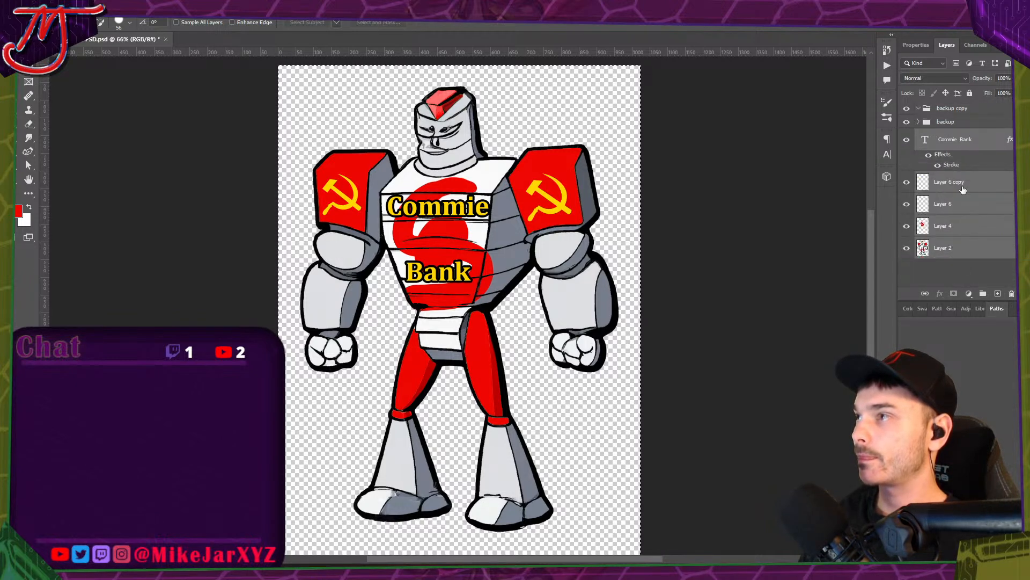
Delete the emptied "backup copy" group.
left_click(954, 110)
key("Delete")
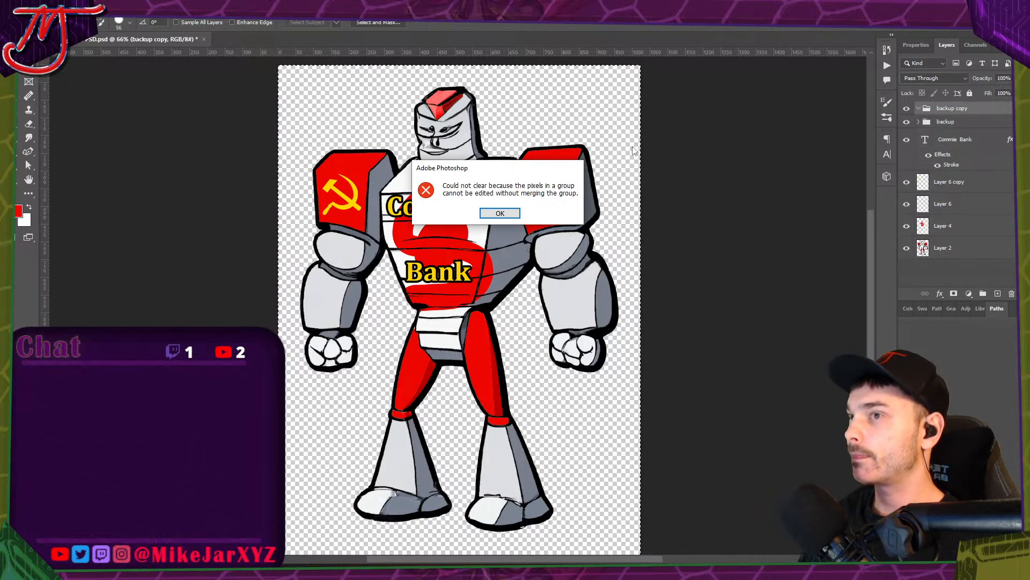
left_click(510, 215)
left_click_drag(963, 111, 1011, 293)
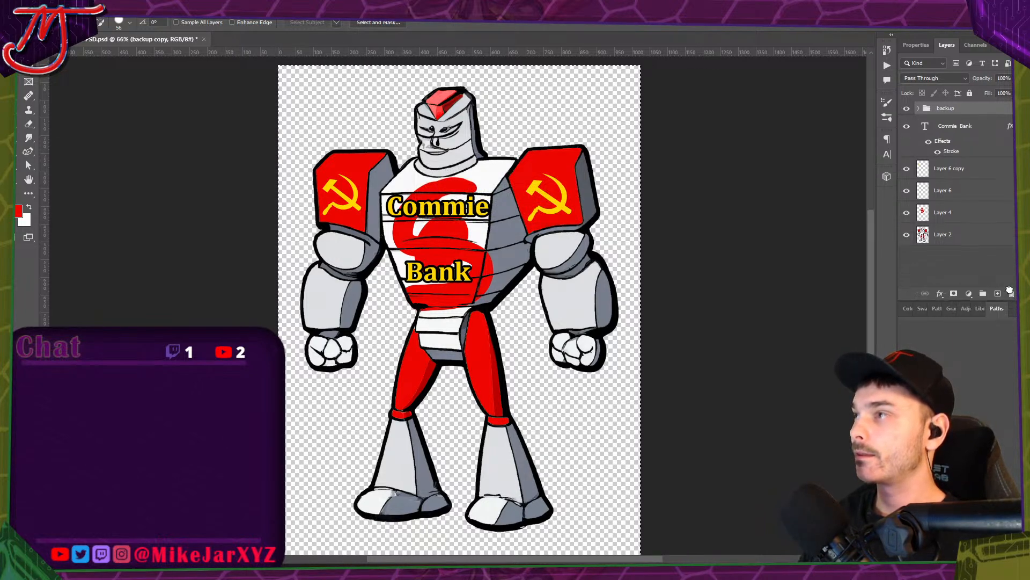
Move the backup group to the bottom of the layer stack and hide it.
left_click_drag(928, 111, 938, 245)
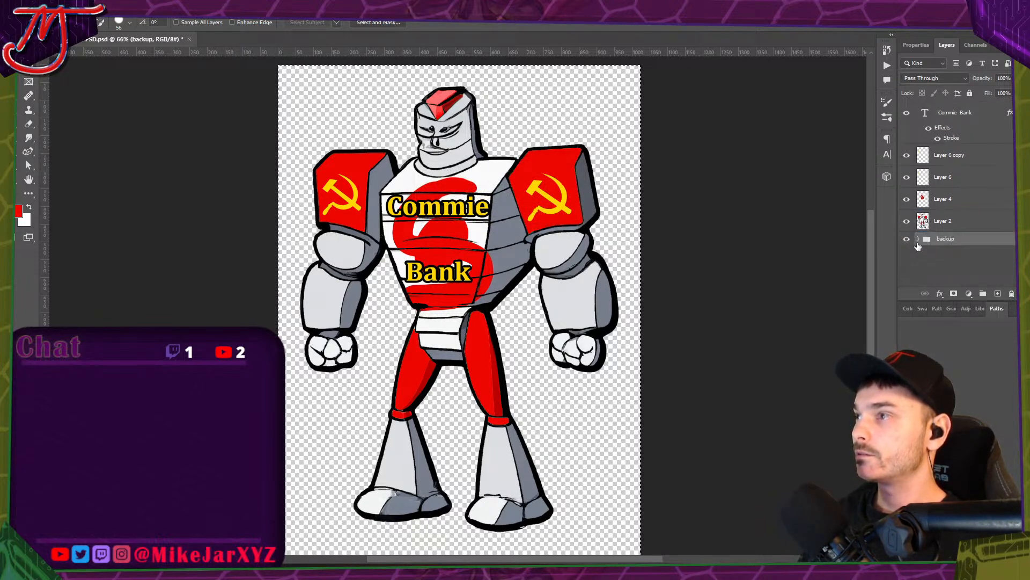
left_click(907, 240)
left_click(929, 264)
Merge the layers from Layer 2 up to the "Commie Bank" text into a single layer.
left_click(934, 221)
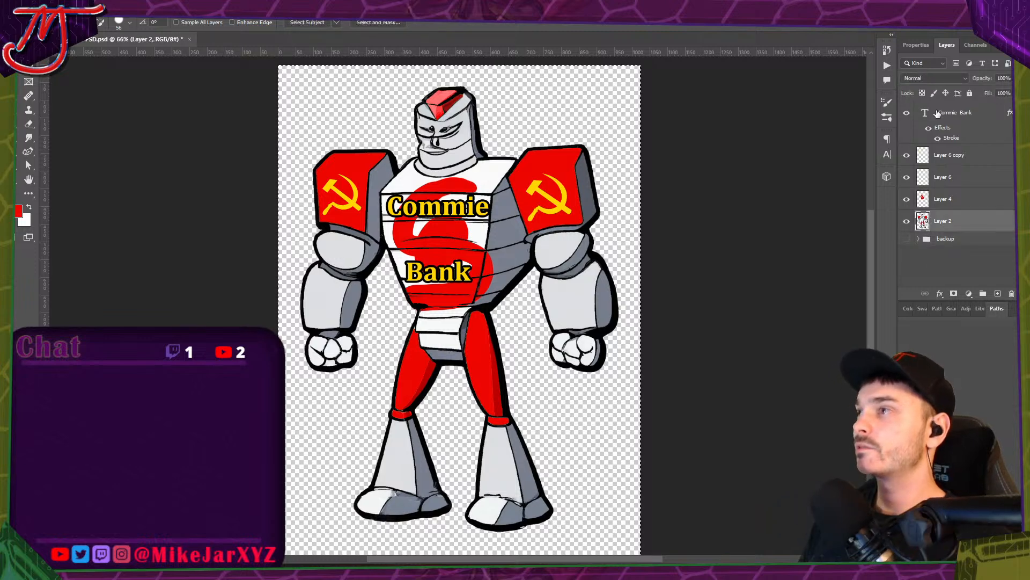
left_click(947, 142, "shift")
key("ctrl+e")
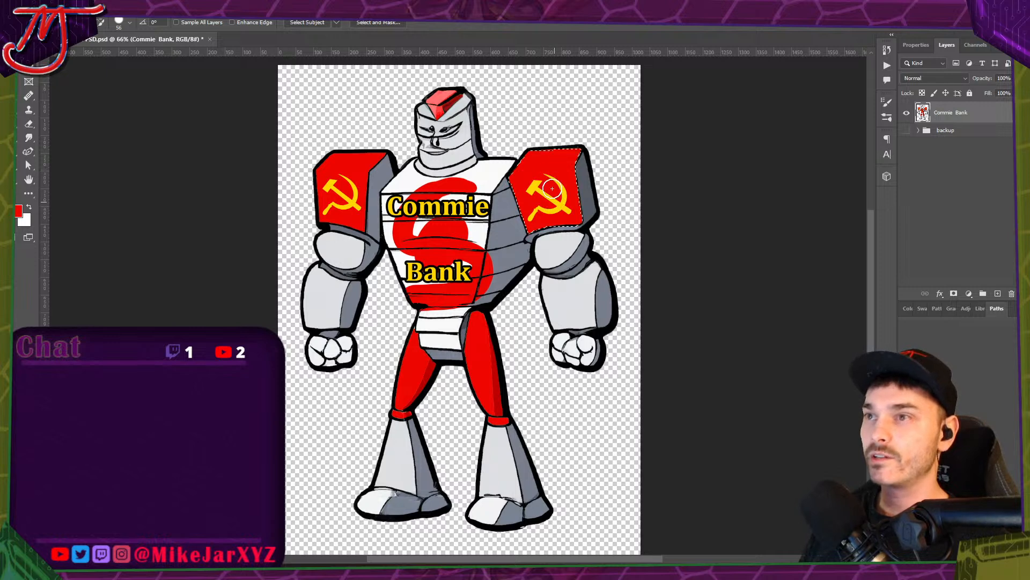
Quick-select the robot's arm on the image's right side, from the emblem shoulder block down to the fist.
mouse_move(534, 161)
left_mouse_down()
mouse_move(525, 168)
mouse_move(545, 285)
mouse_move(575, 354)
mouse_move(605, 310)
left_mouse_up()
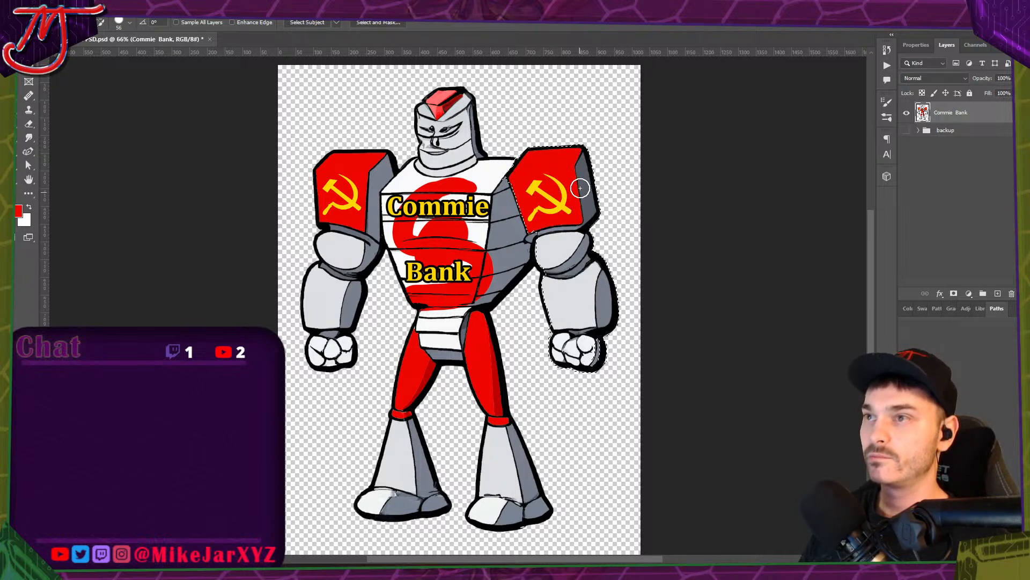
scroll(553, 237, "up", 5)
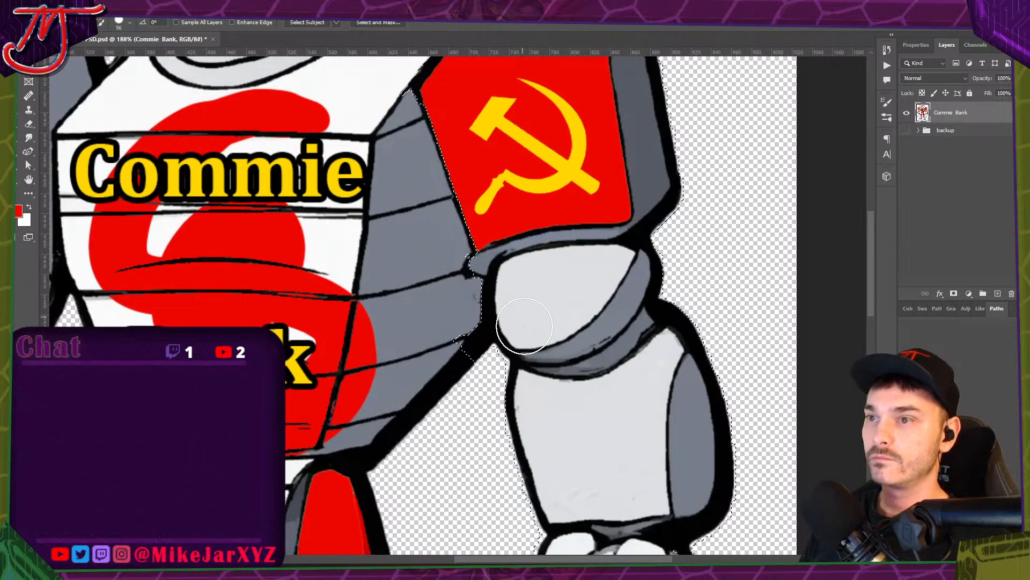
left_click_drag(523, 338, 486, 343)
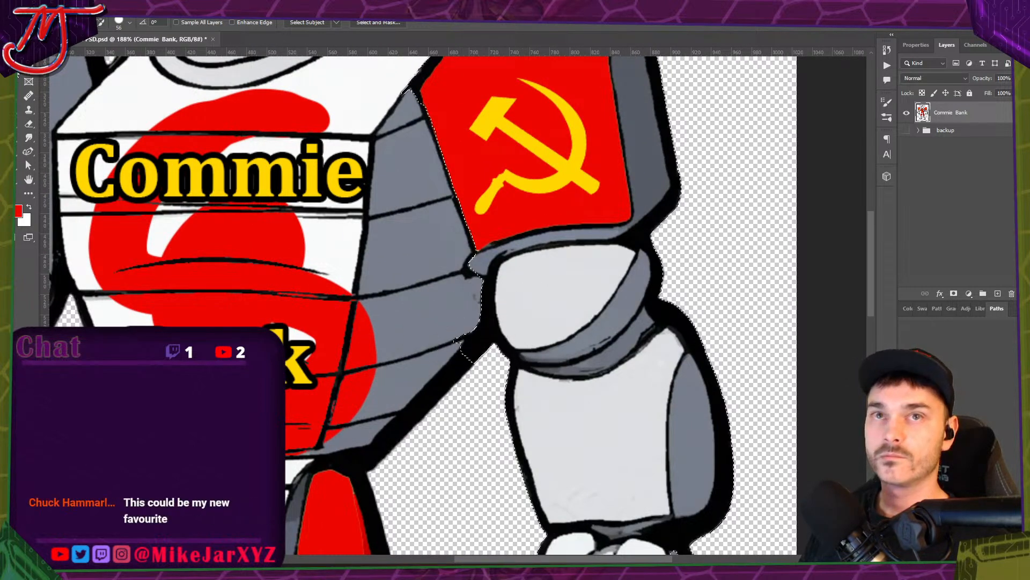
Refine the arm selection with the Lasso along the inner edge between the torso, shoulder block and upper arm.
key("l")
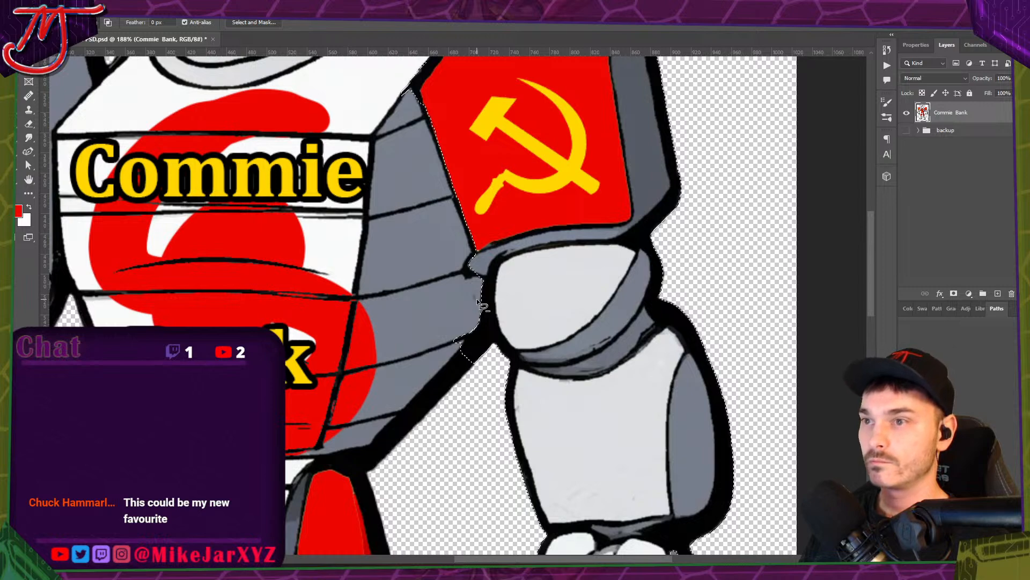
left_click_drag(454, 363, 455, 303)
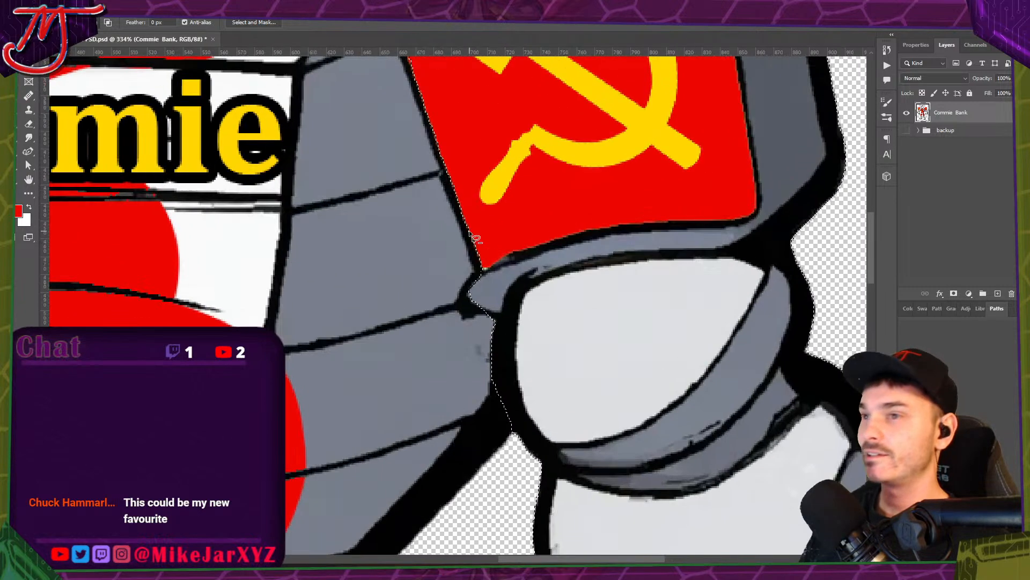
scroll(479, 243, "up", 3)
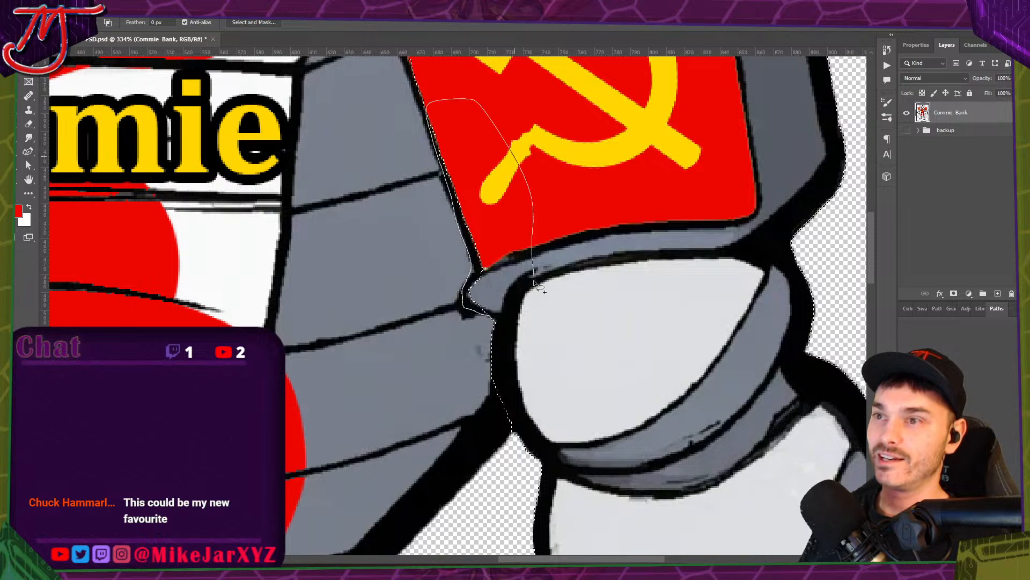
left_click_drag(534, 281, 531, 316)
scroll(601, 407, "down", 3)
Refine the arm selection with the Lasso along the shoulder block's upper corner and its inner edge against the torso.
scroll(511, 163, "up", 2)
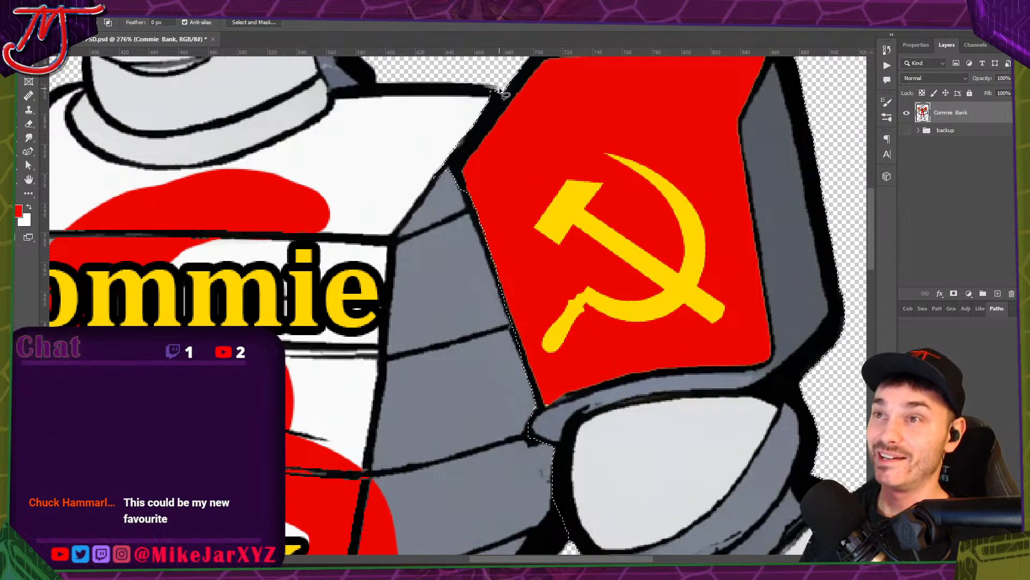
left_click_drag(505, 87, 479, 119)
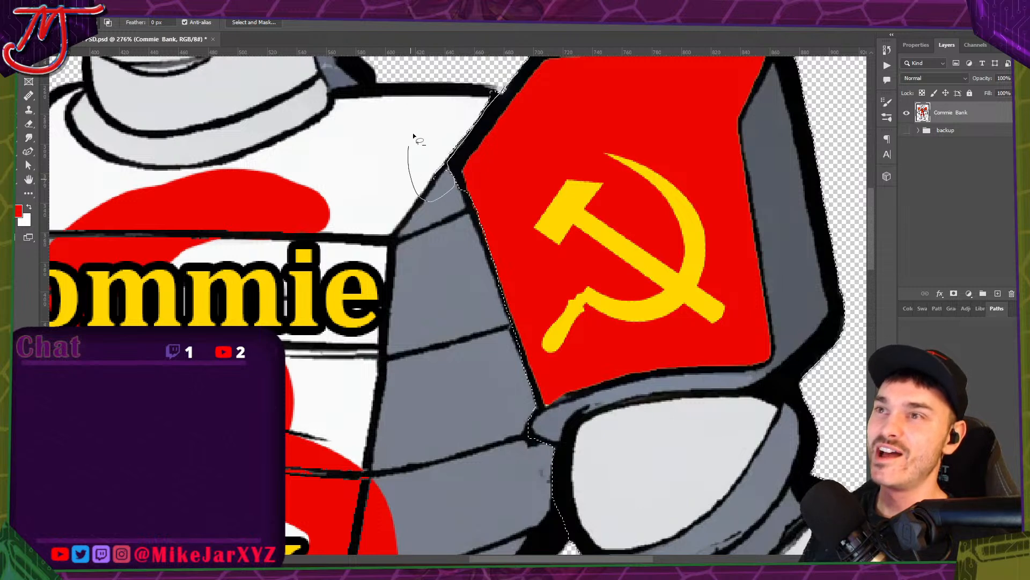
left_click_drag(413, 133, 492, 72)
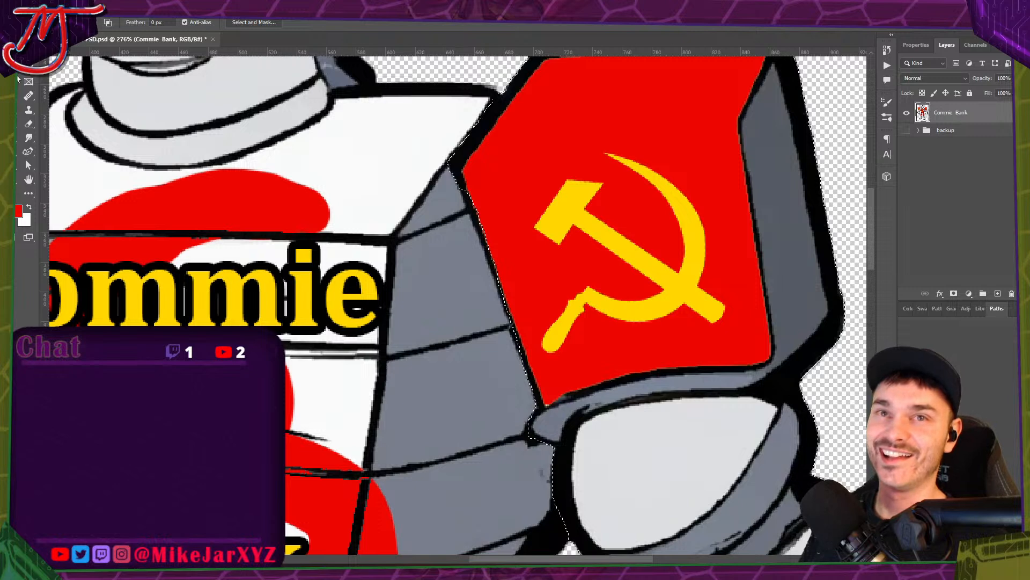
left_click(455, 176)
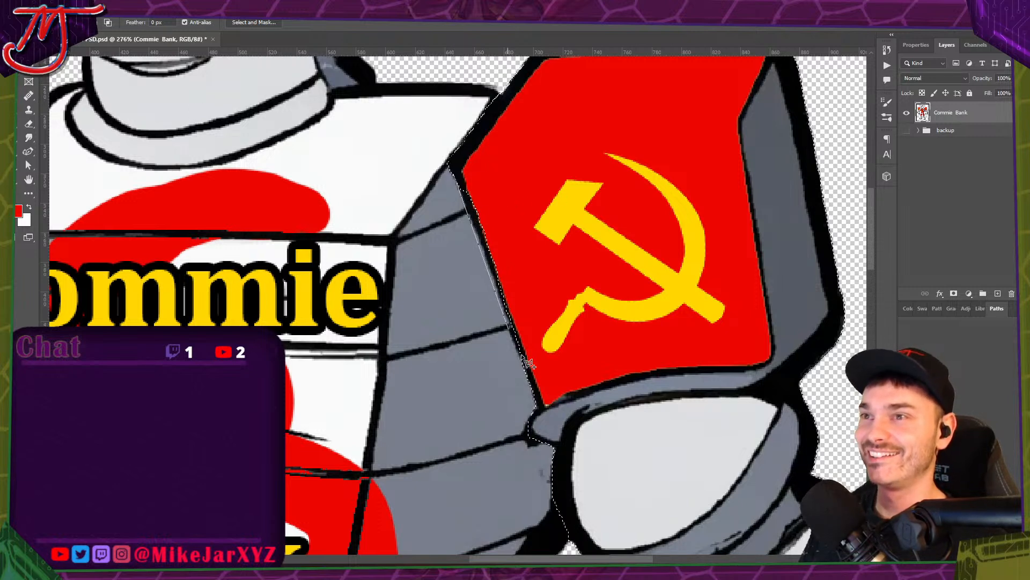
left_click(539, 404)
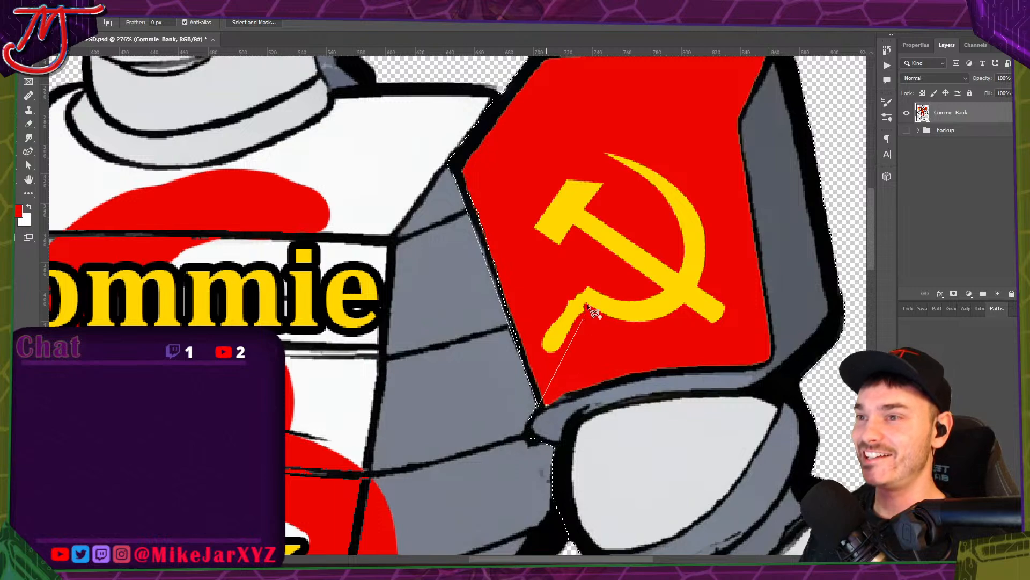
left_click(528, 167)
left_click(457, 178)
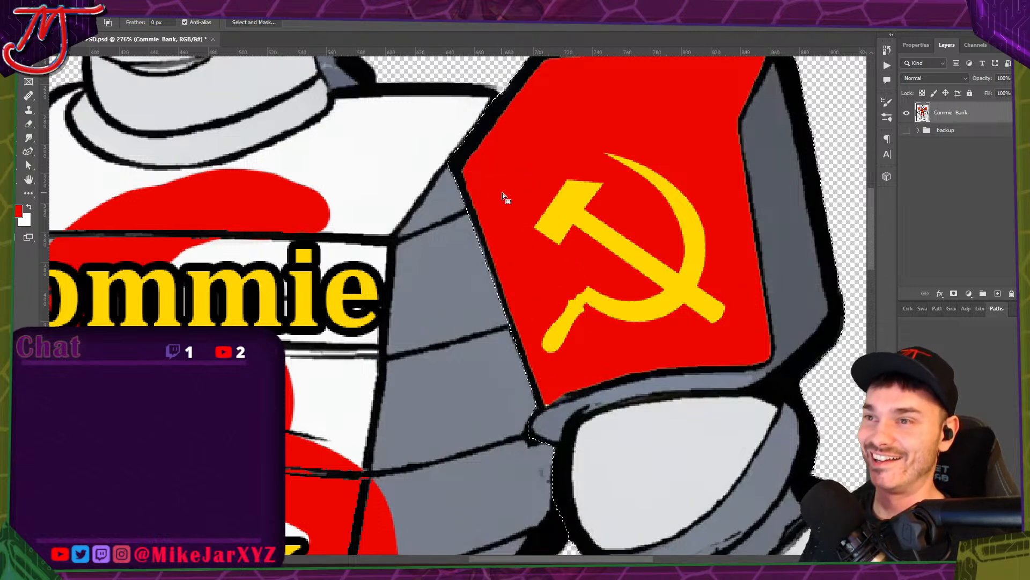
Copy the selected arm to a new layer and name it left-arm.
scroll(502, 192, "down", 5)
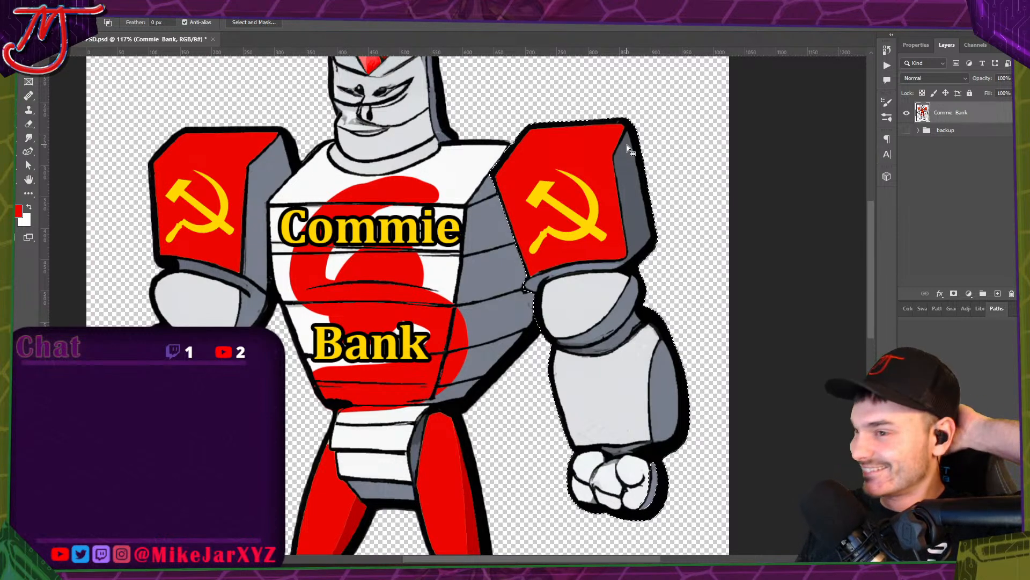
key("w")
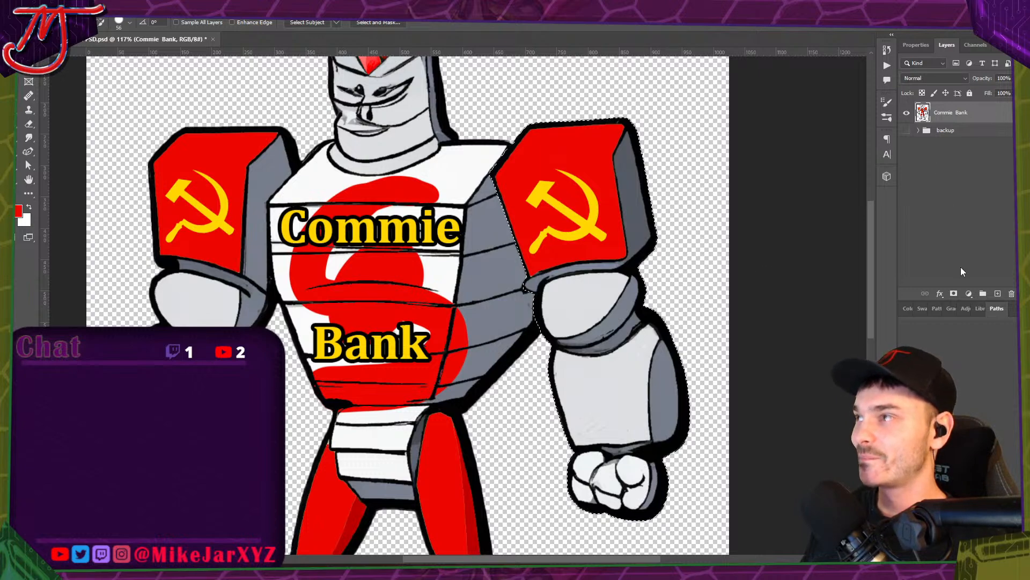
key("ctrl+j")
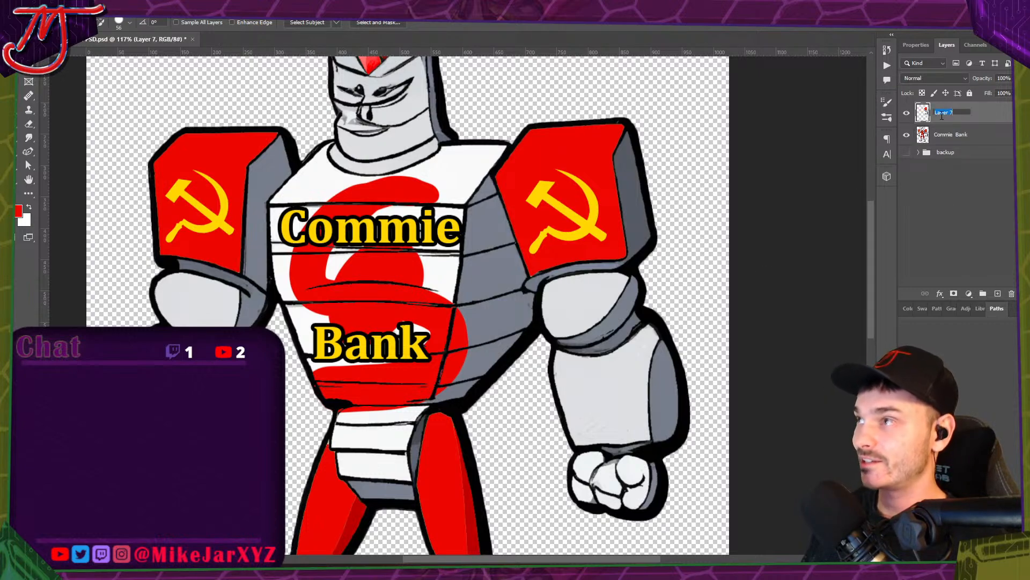
left_click(941, 115)
type("left-arm")
key("Return")
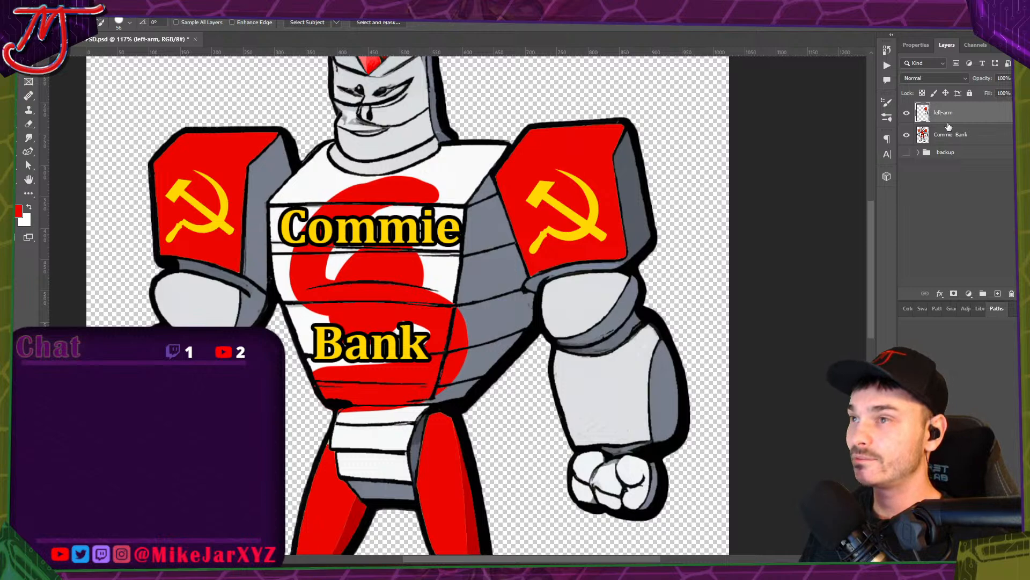
Load the left-arm outline as a selection, try subtracting everything outside its inner strip with the Polygonal Lasso, and undo the subtraction.
left_click(924, 115, "ctrl")
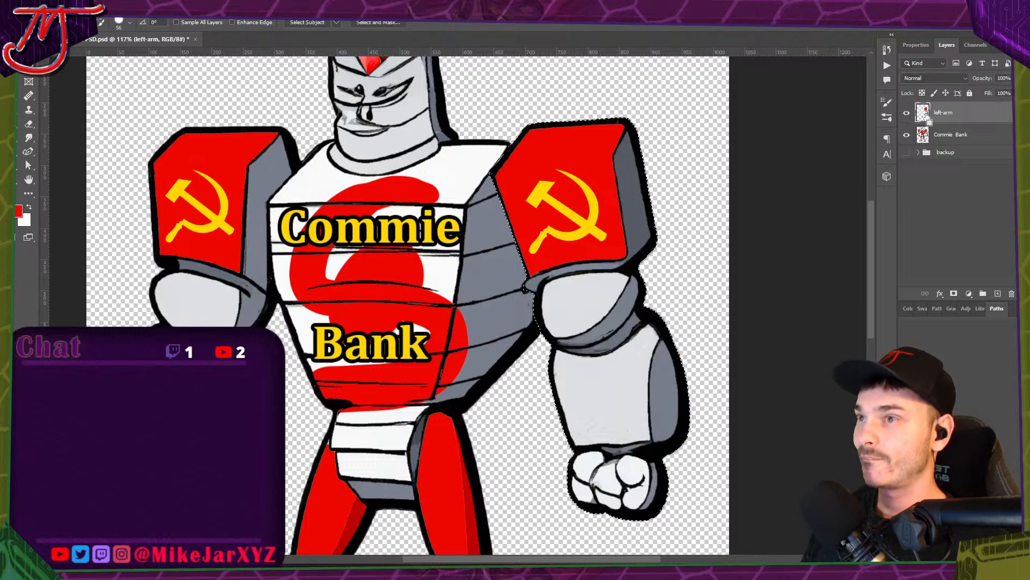
key("l")
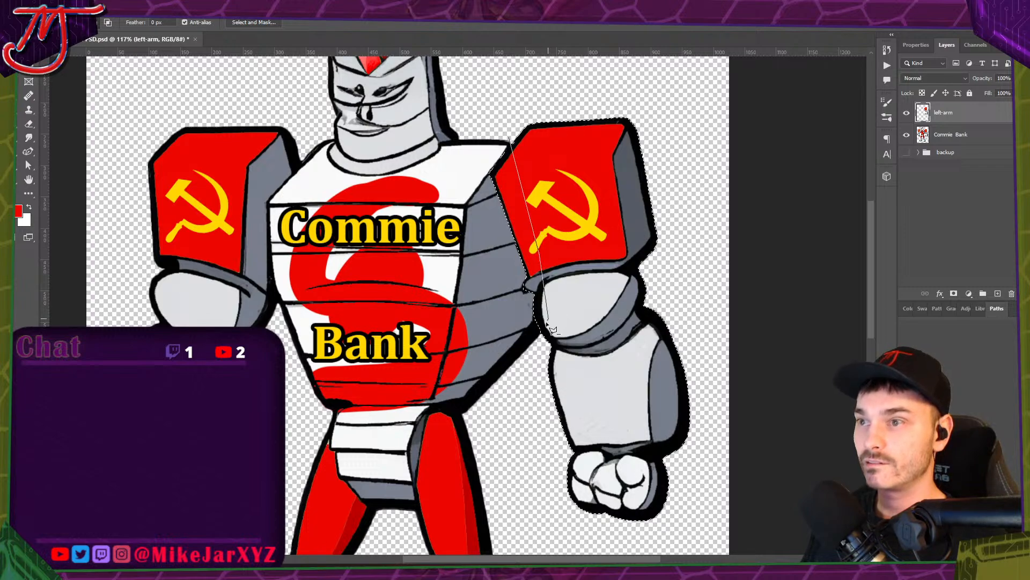
left_click(561, 535)
left_click(704, 303)
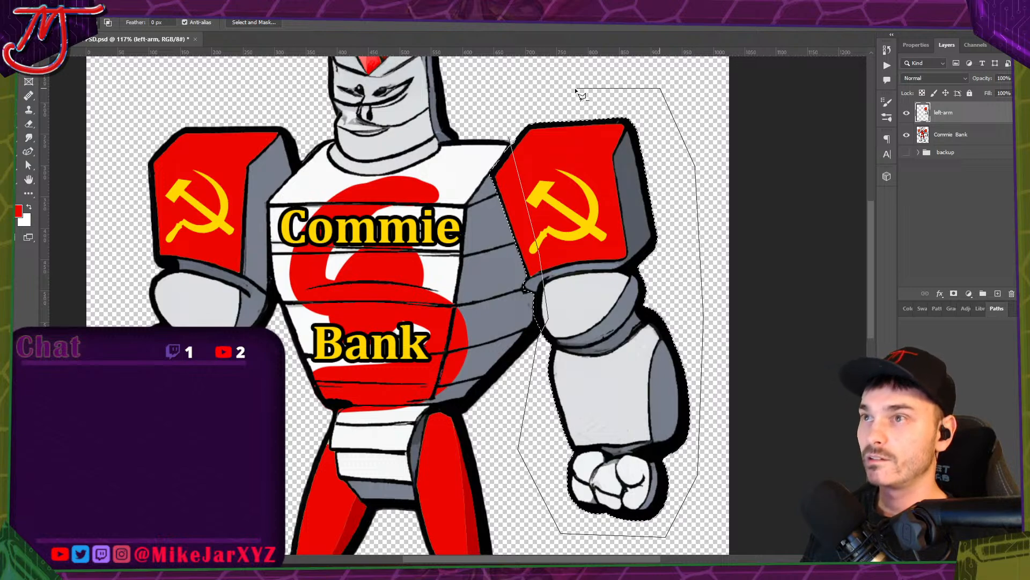
left_click(515, 143)
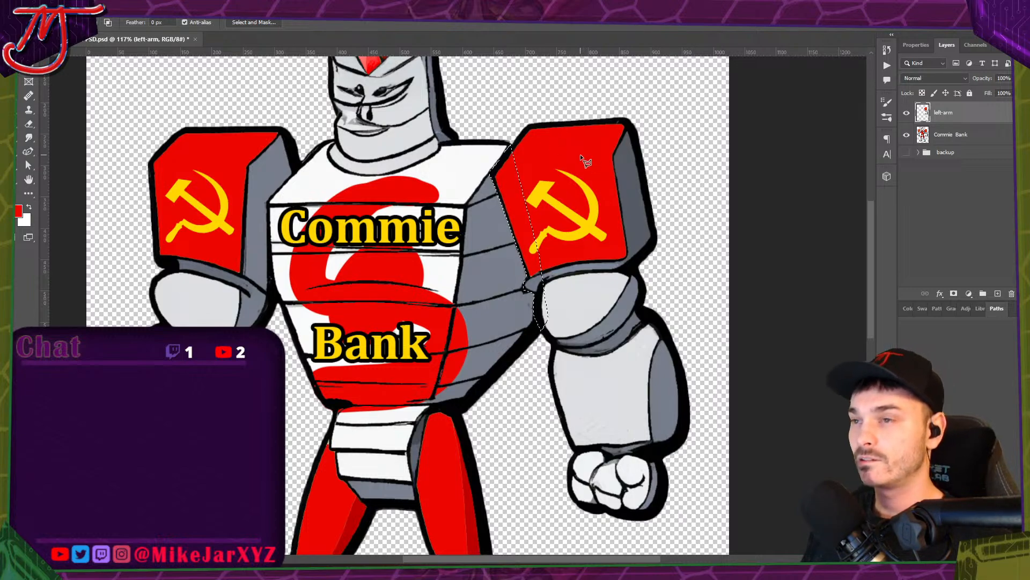
key("ctrl+z")
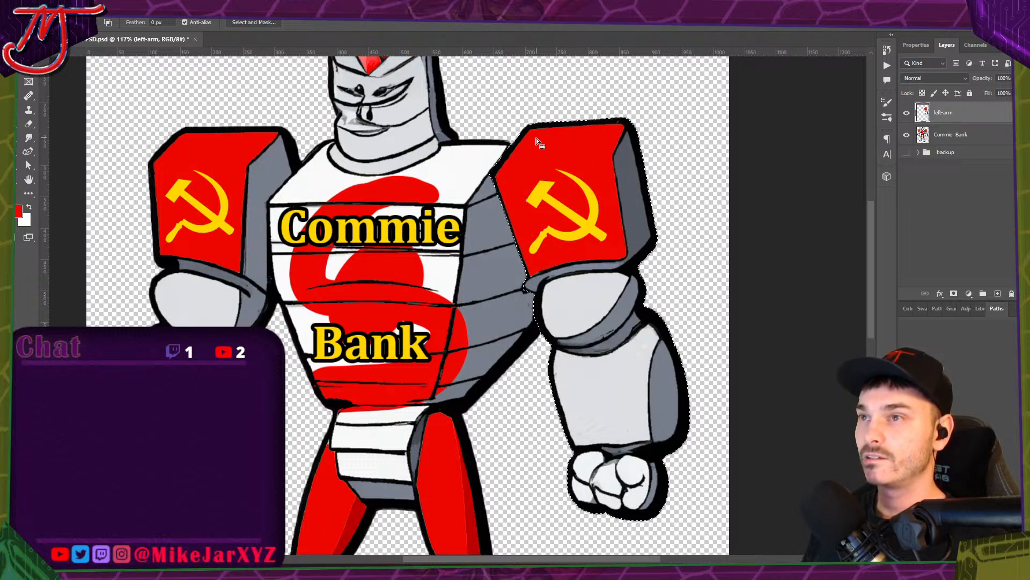
Subtract the outer shoulder, forearm and fist from the arm selection with the Polygonal Lasso, leaving the strip beside the torso.
left_click(508, 134, "alt")
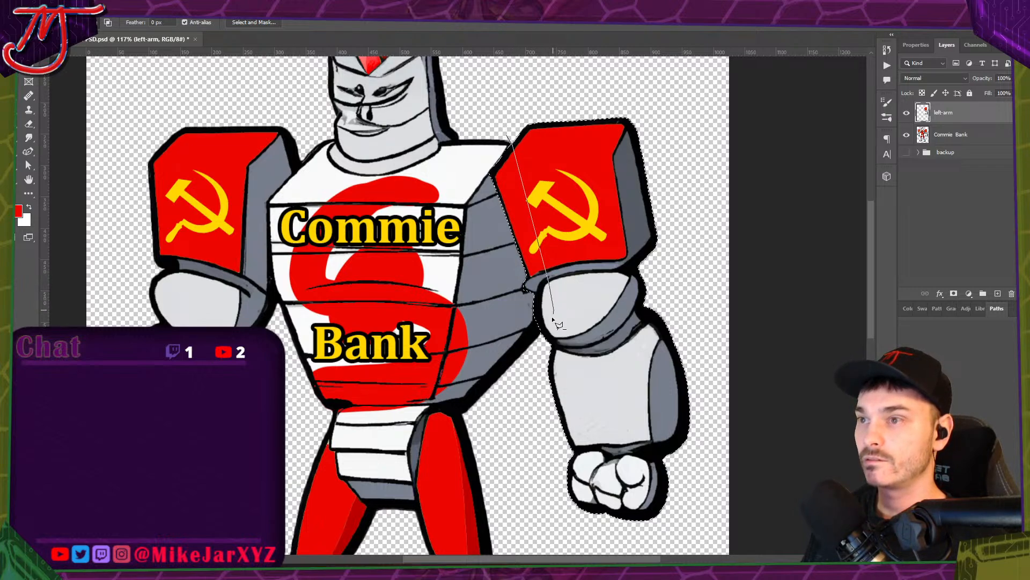
left_click(539, 343)
left_click(525, 512)
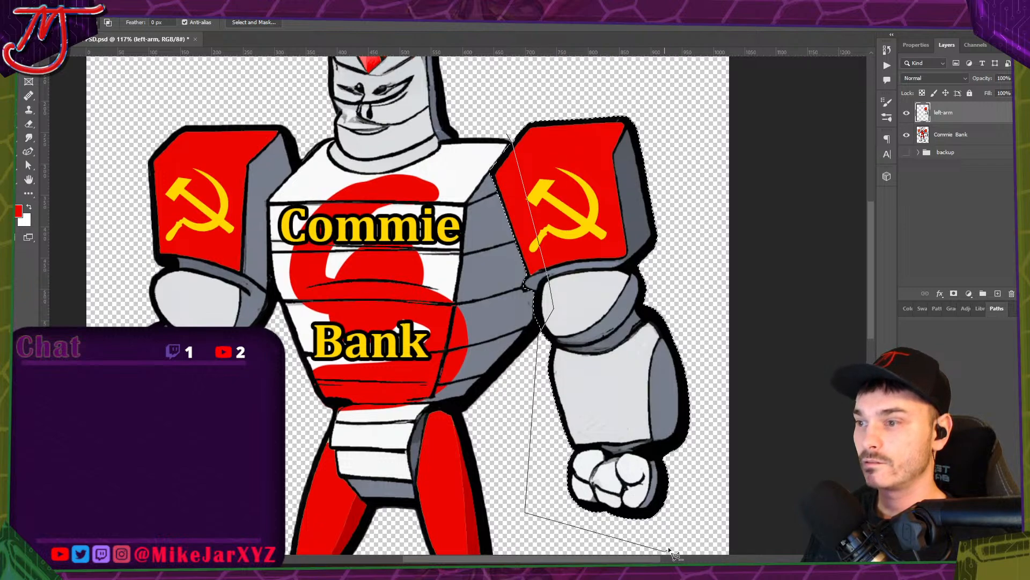
left_click(666, 550)
left_click(713, 426)
left_click(706, 204)
left_click(682, 97)
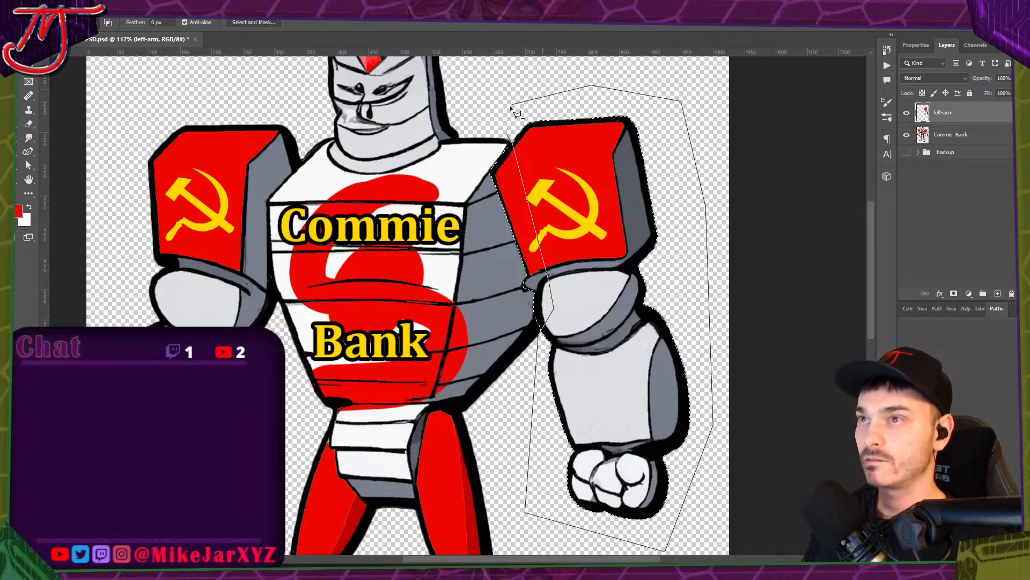
left_click(508, 136)
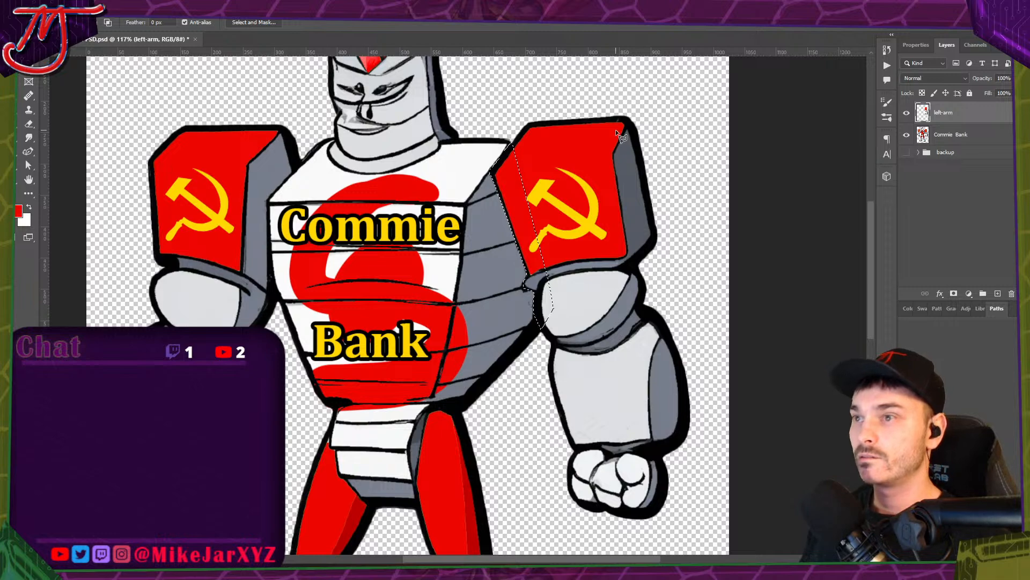
Select the arm's outline minus the strip beside the torso, delete it from the Commie Bank layer, and hide the left-arm layer.
left_click(933, 136)
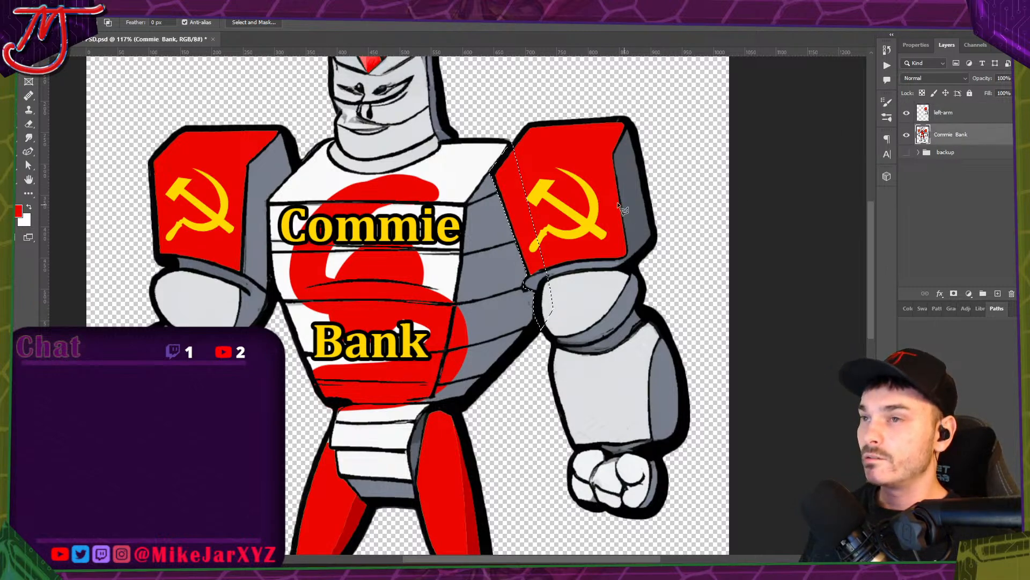
left_click(513, 134)
left_click(922, 132, "ctrl")
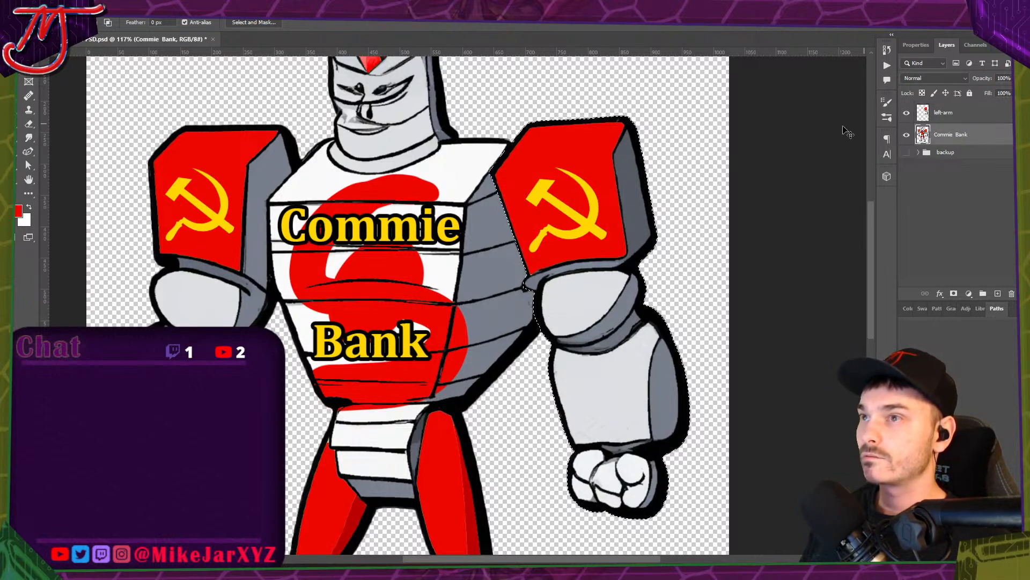
left_click(511, 136, "alt")
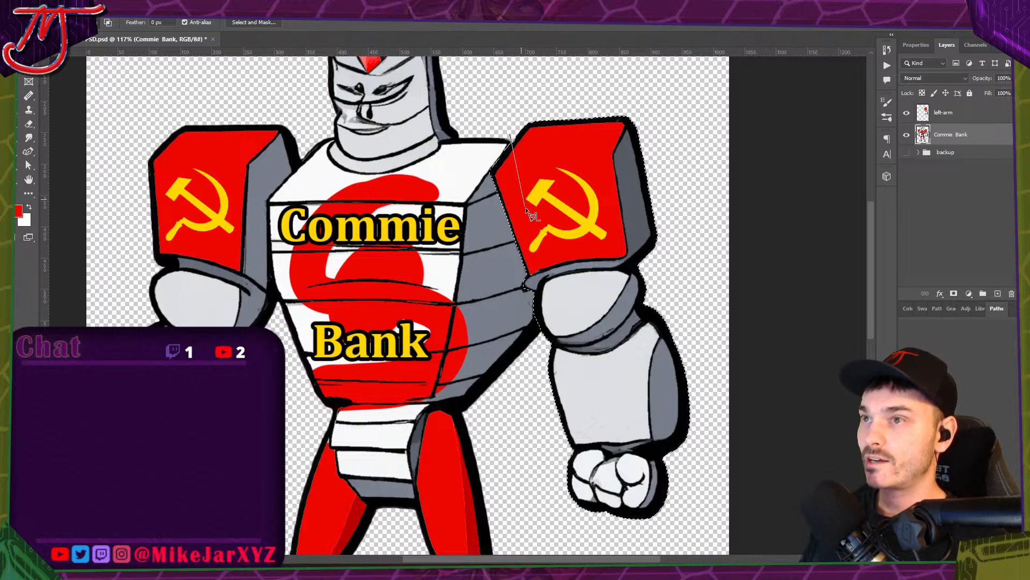
left_click(552, 321)
left_click(532, 369)
left_click(483, 376)
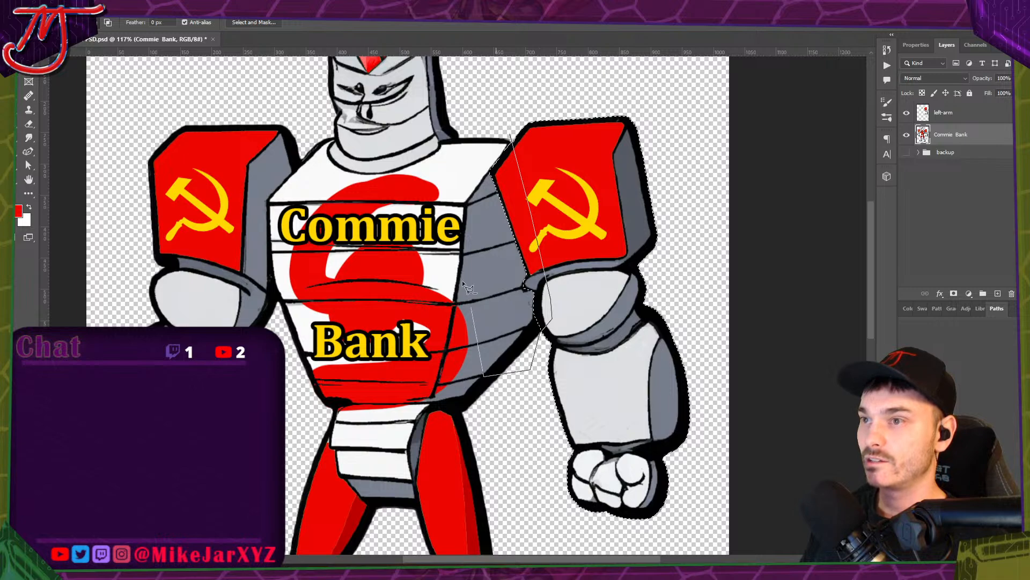
left_click(439, 185)
left_click(468, 124)
left_click(517, 141)
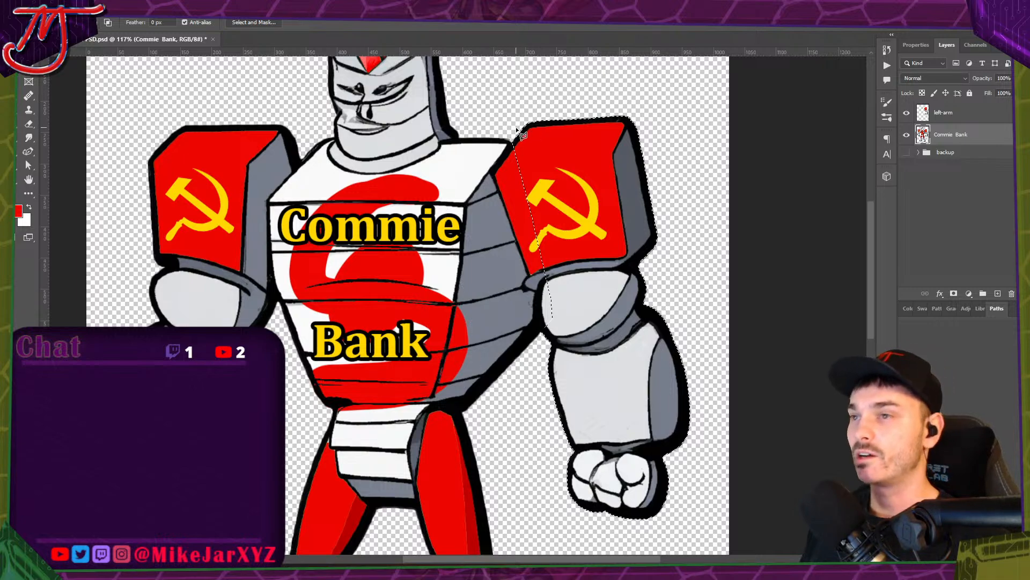
left_click(907, 113)
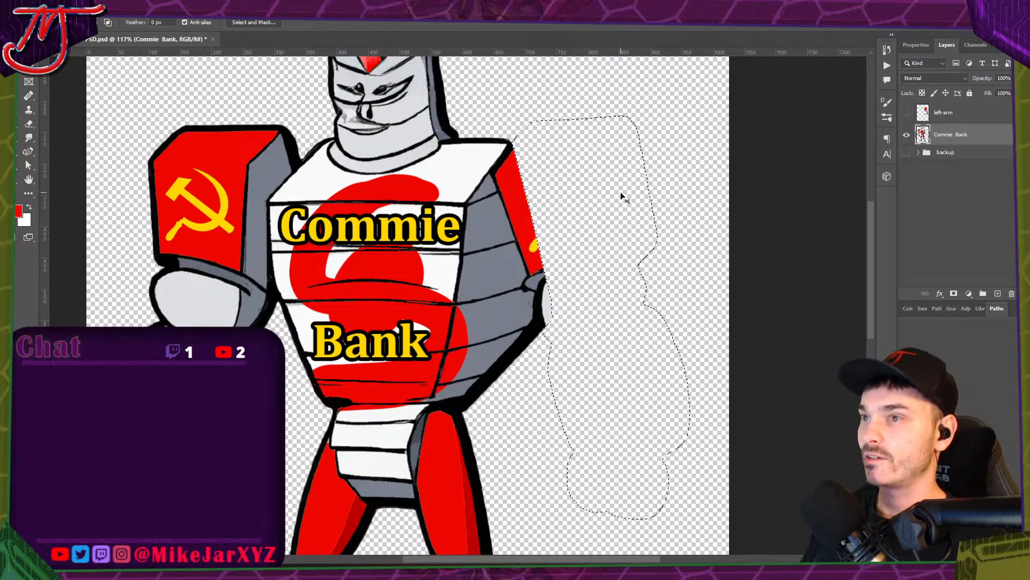
key("ctrl+d")
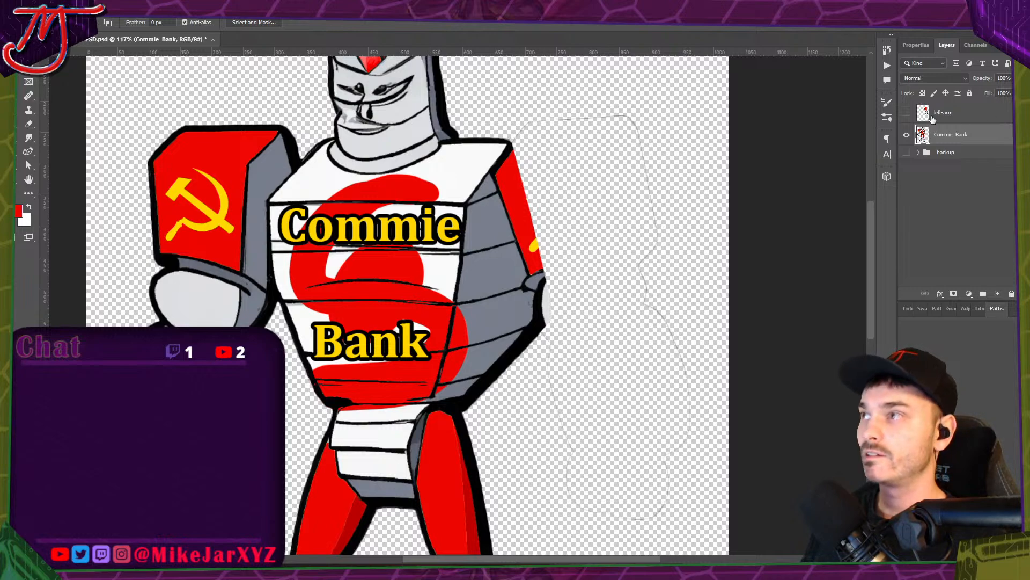
Lasso the area around the removed arm on the Commie Bank layer, delete the leftover edge pixels, and deselect.
left_click(506, 134)
left_click(546, 84)
left_click(659, 92)
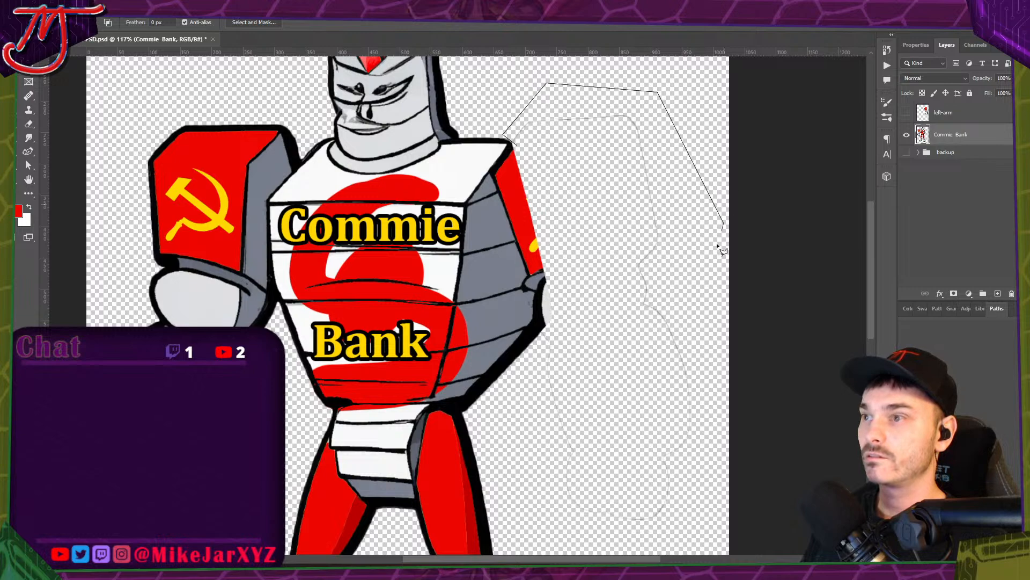
left_click(725, 223)
left_click(722, 497)
left_click(654, 533)
left_click(535, 510)
left_click(536, 370)
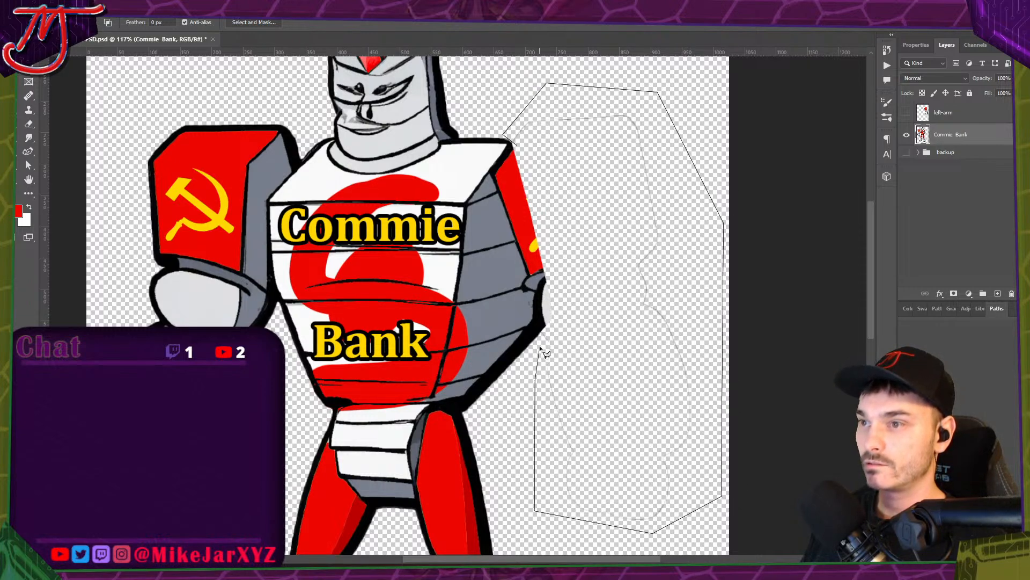
left_click(560, 310)
left_click(518, 148)
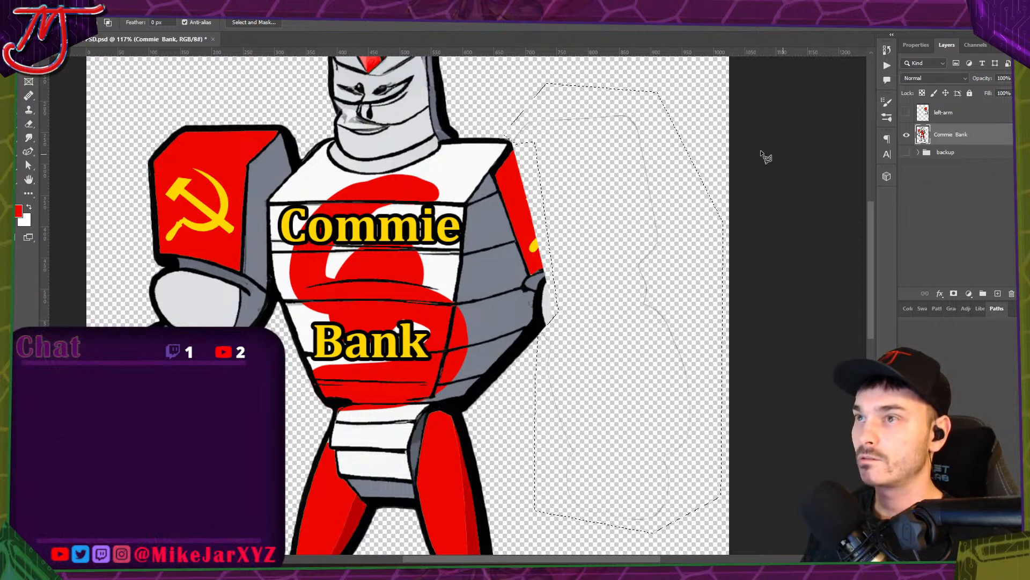
key("ctrl+d")
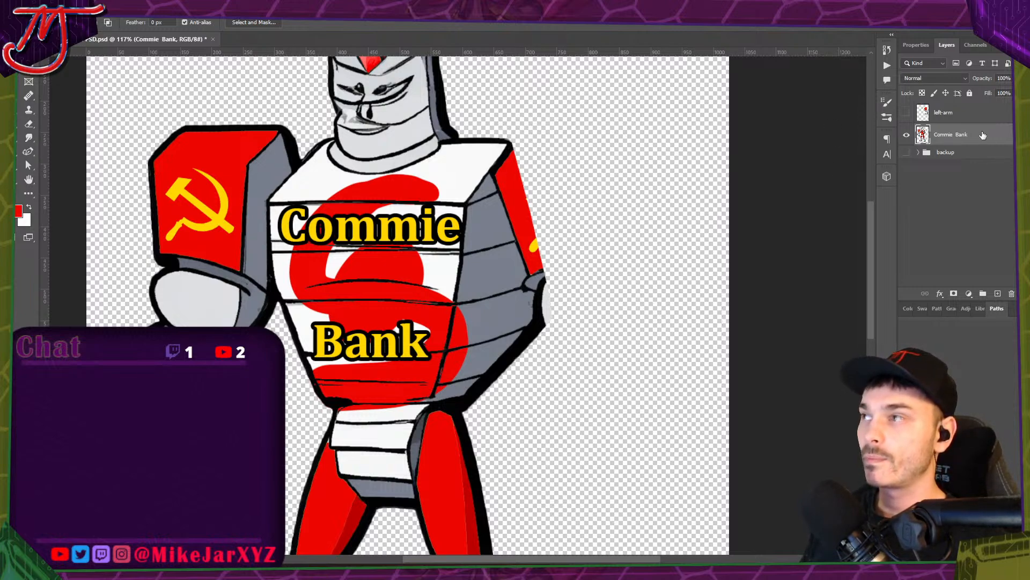
Load the left-arm outline as a selection over the Commie Bank layer and trace the leftover arm strip beside the torso.
left_click(925, 114, "ctrl")
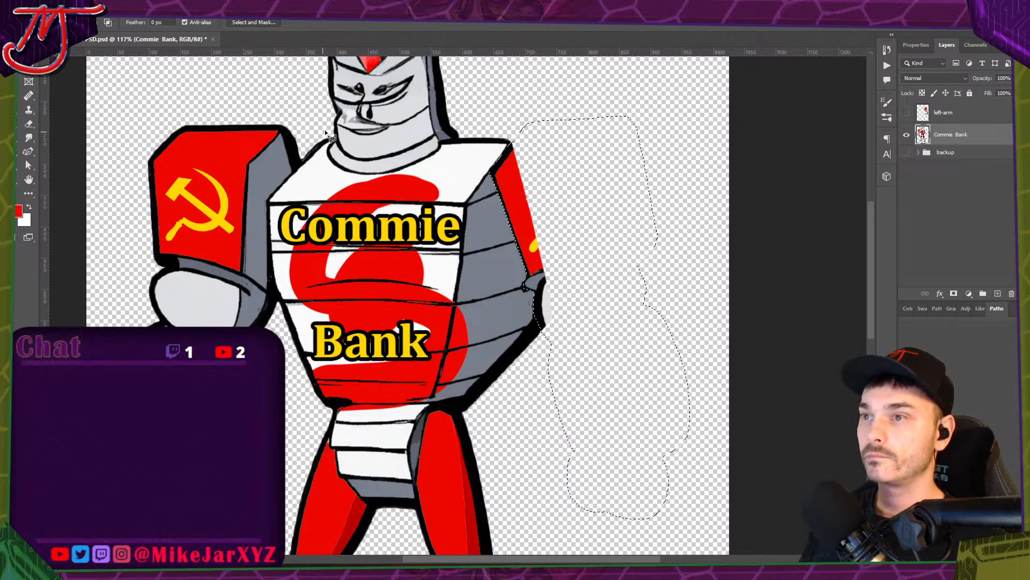
left_click(514, 142)
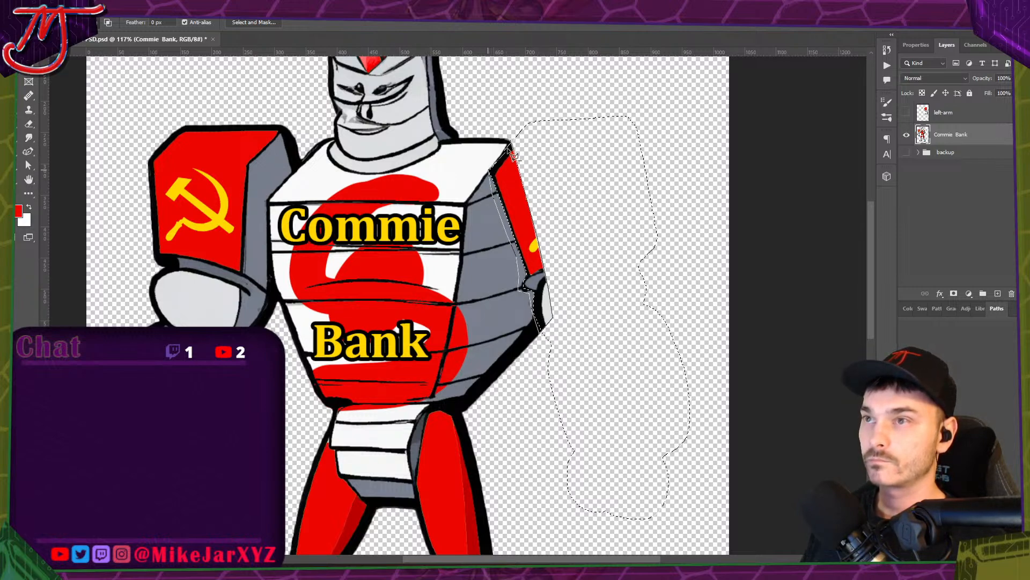
key("Escape")
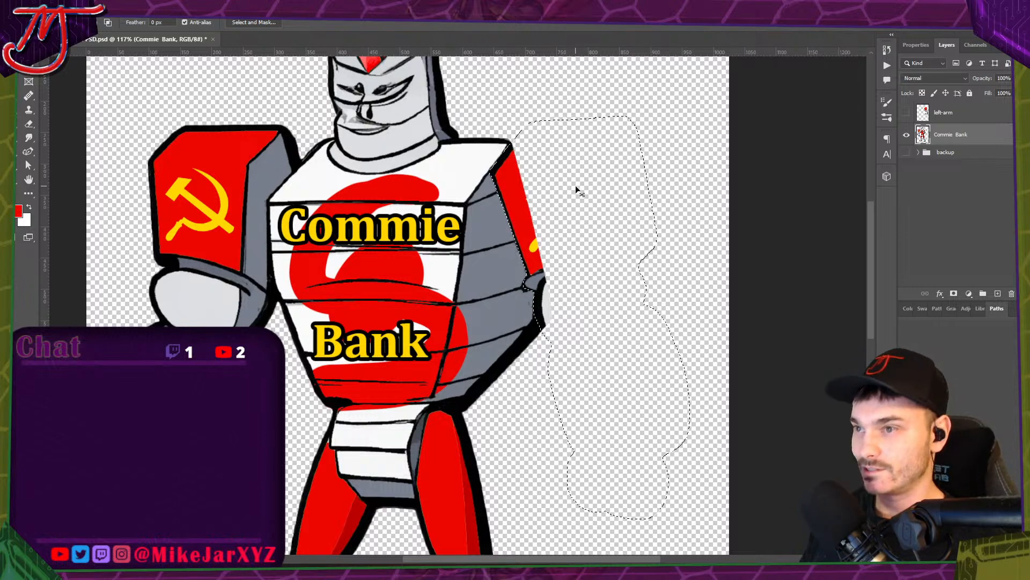
Clear the selection and try to clone the grey torso panel over the leftover red arm piece.
key("ctrl+d")
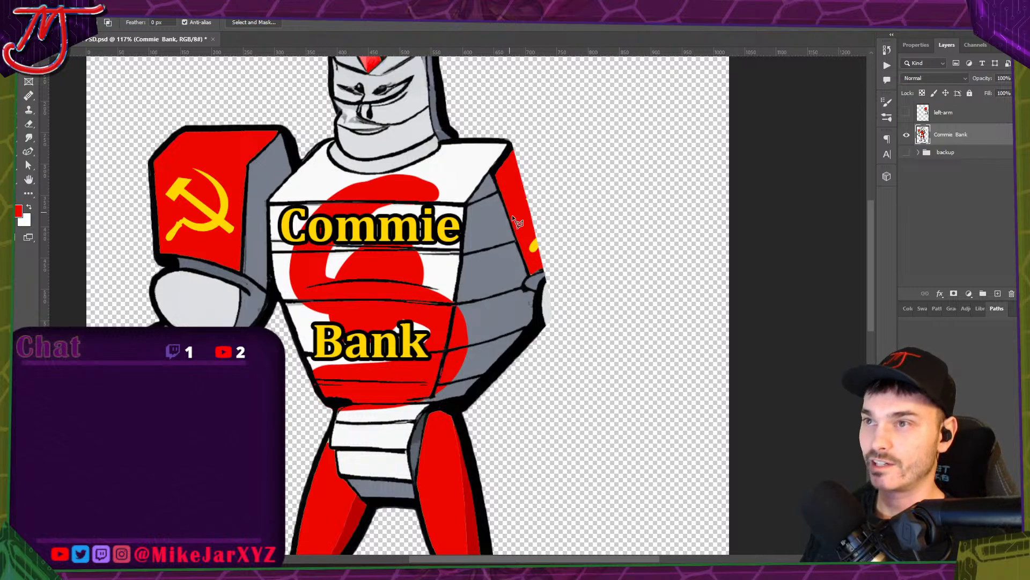
scroll(513, 215, "up", 3)
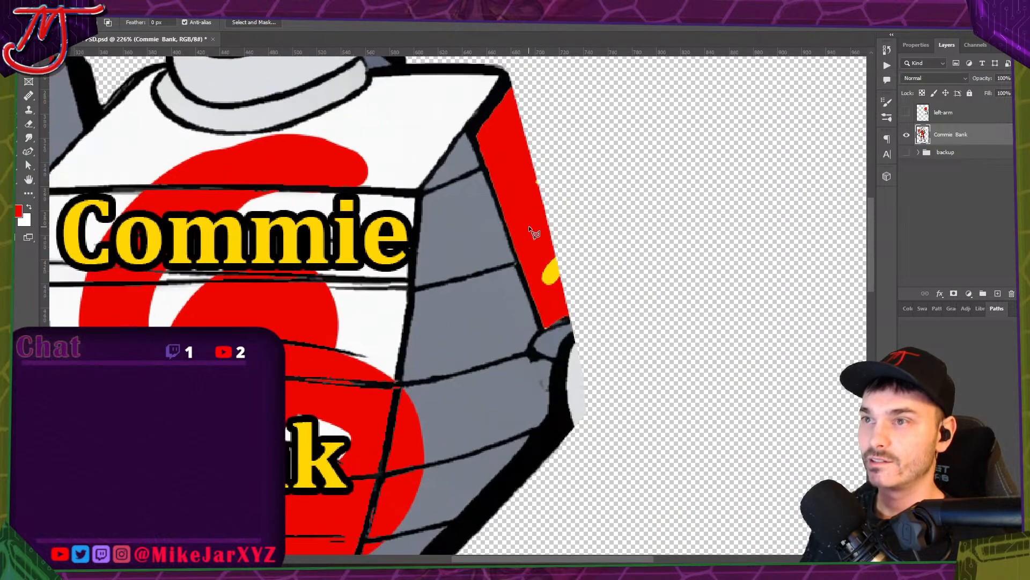
left_click(29, 124)
left_click(29, 111)
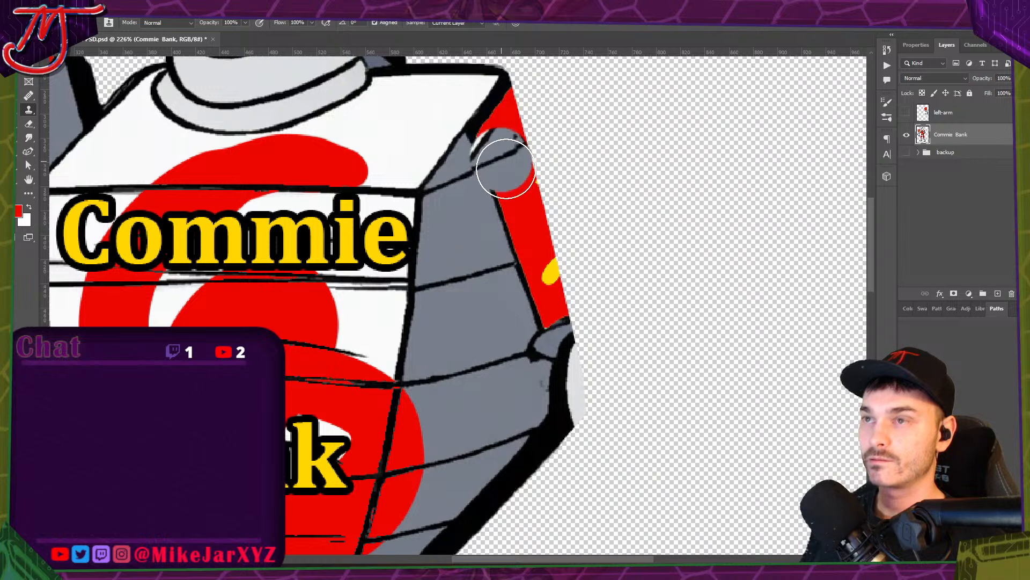
key("v")
key("ctrl+semicolon")
key("ctrl+semicolon")
Outline the leftover red arm piece and elbow fragment along the grey torso side with the Polygonal Lasso.
key("l")
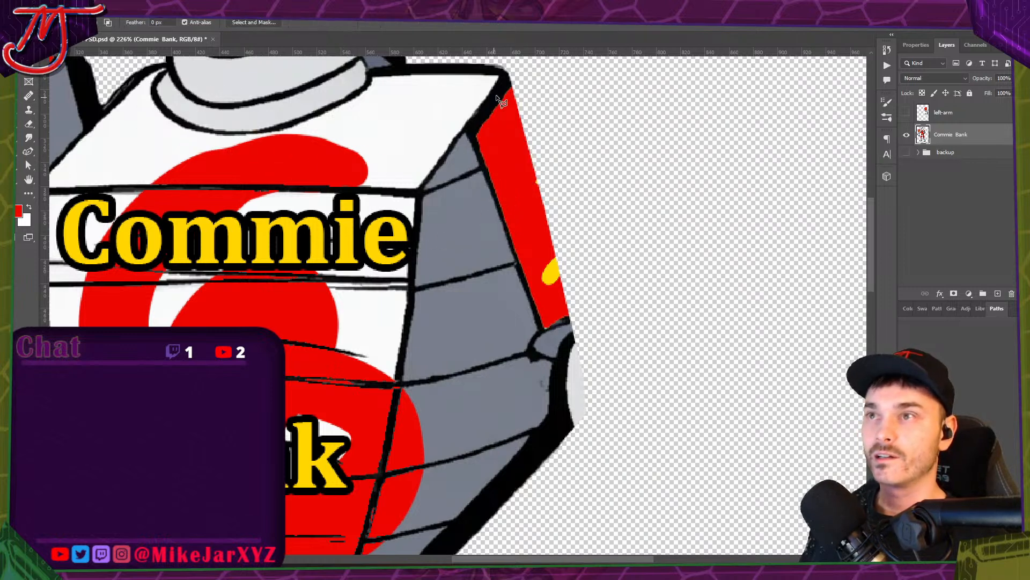
left_click(509, 80)
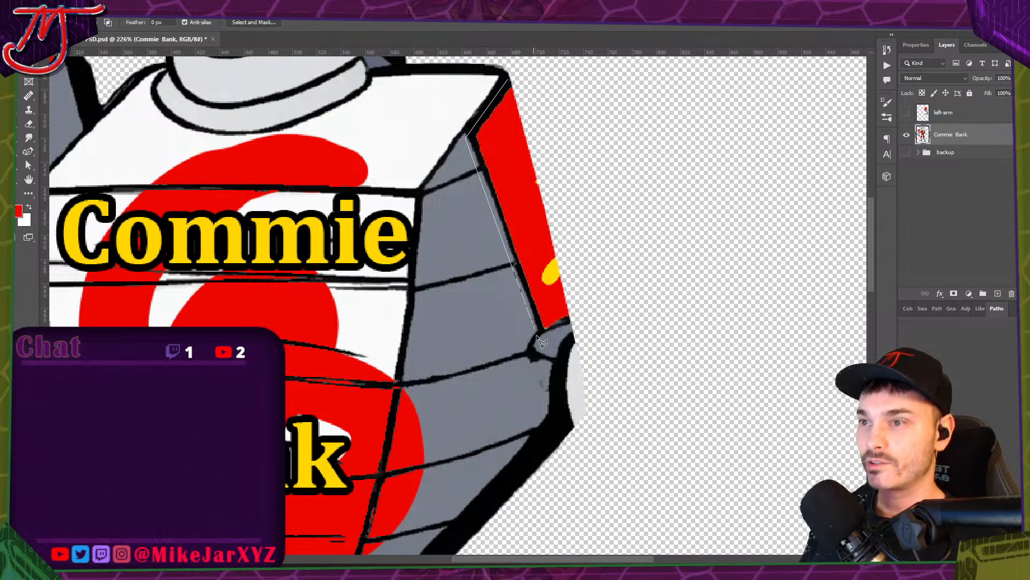
left_click(543, 388)
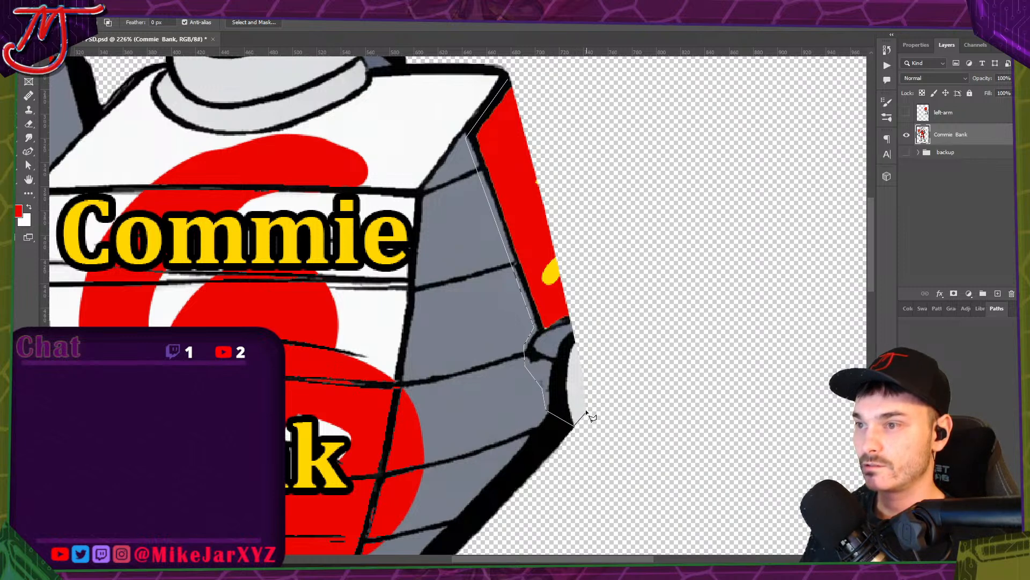
left_click(573, 320)
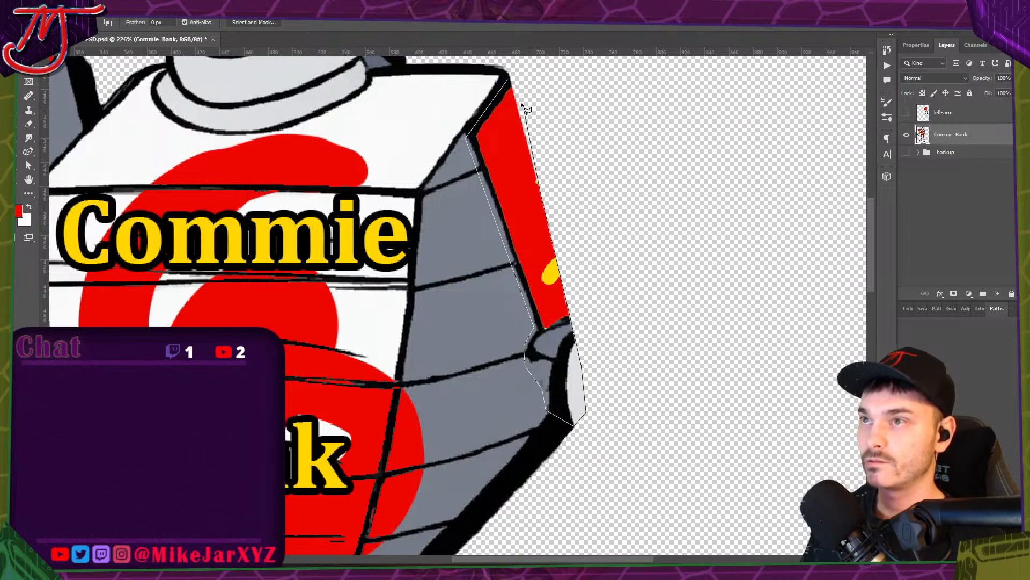
left_click(508, 81)
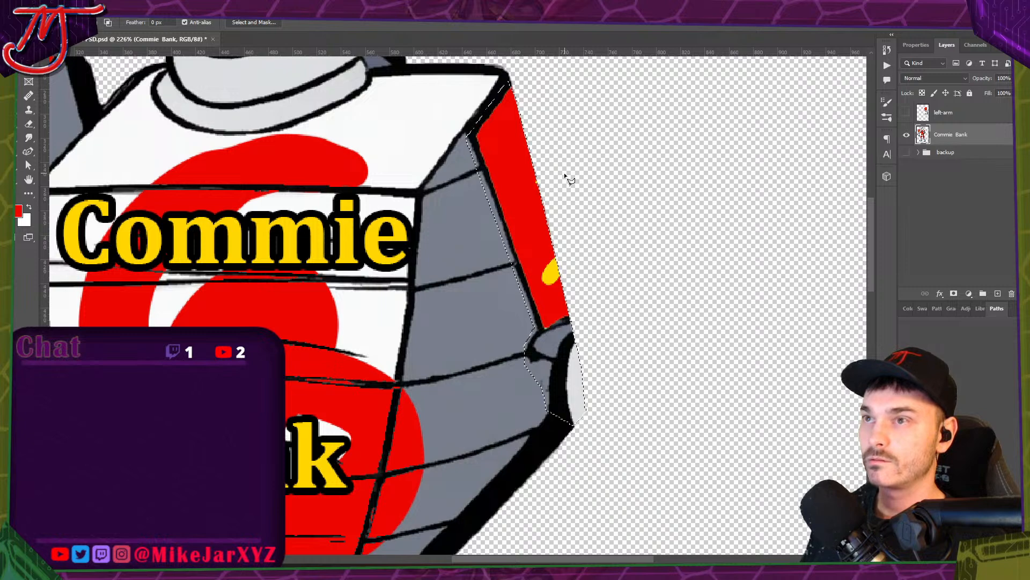
left_click(59, 7)
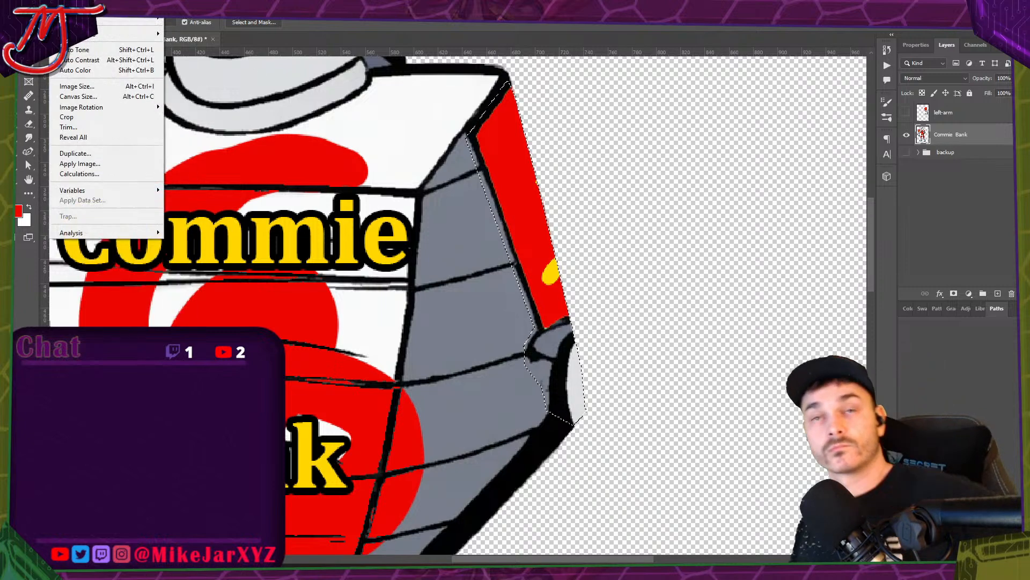
mouse_move(39, 8)
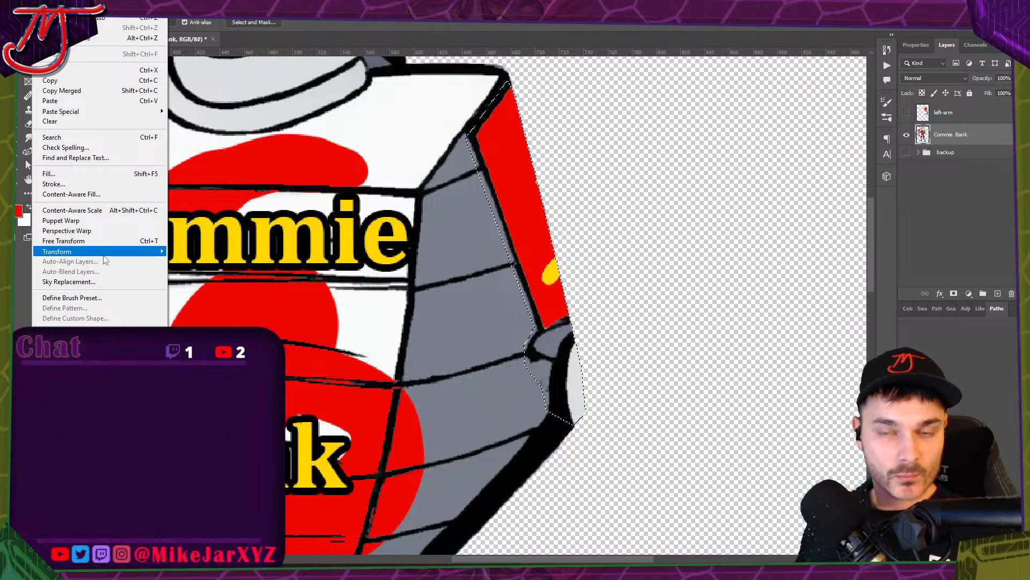
mouse_move(109, 255)
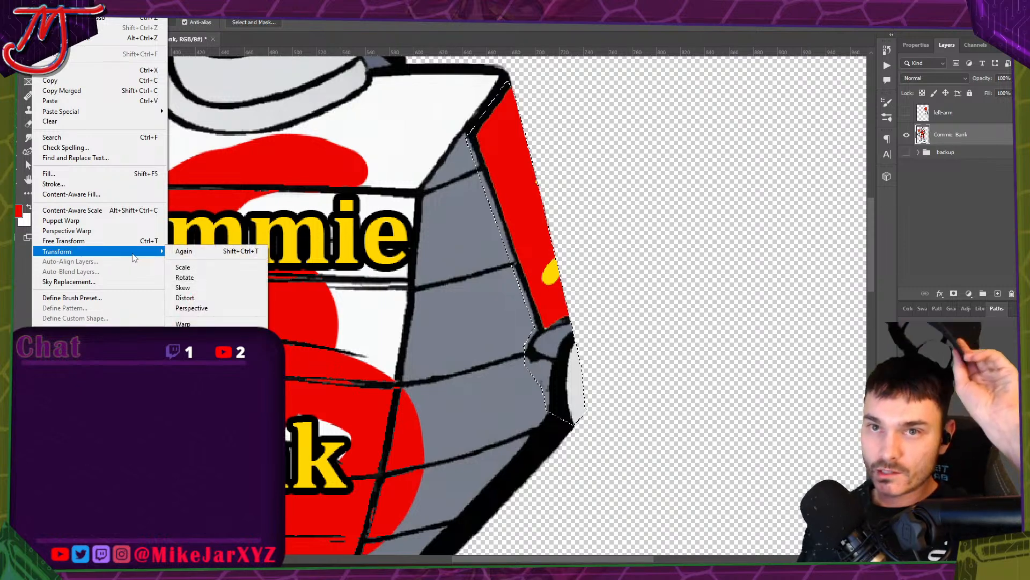
mouse_move(124, 8)
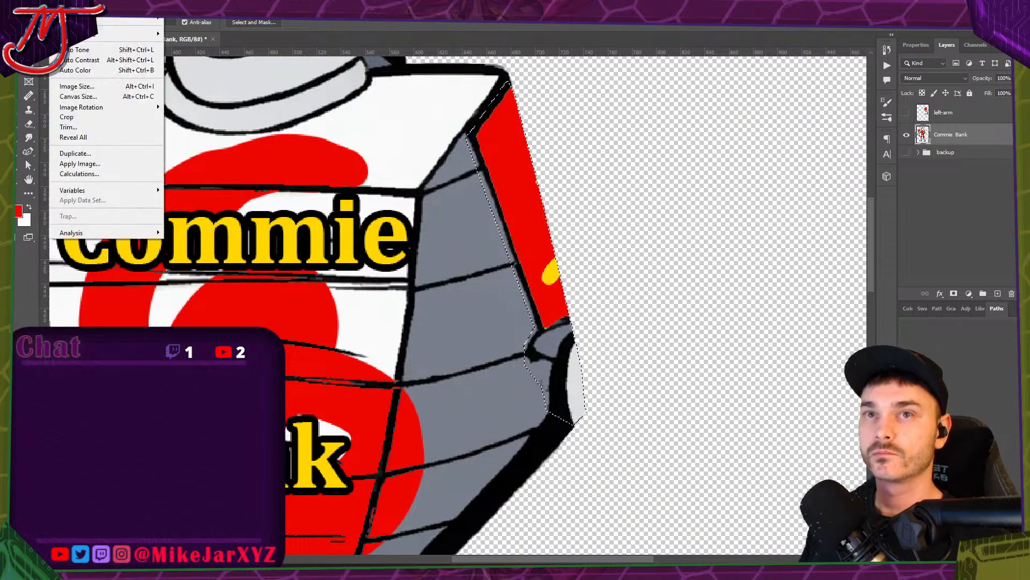
key("Escape")
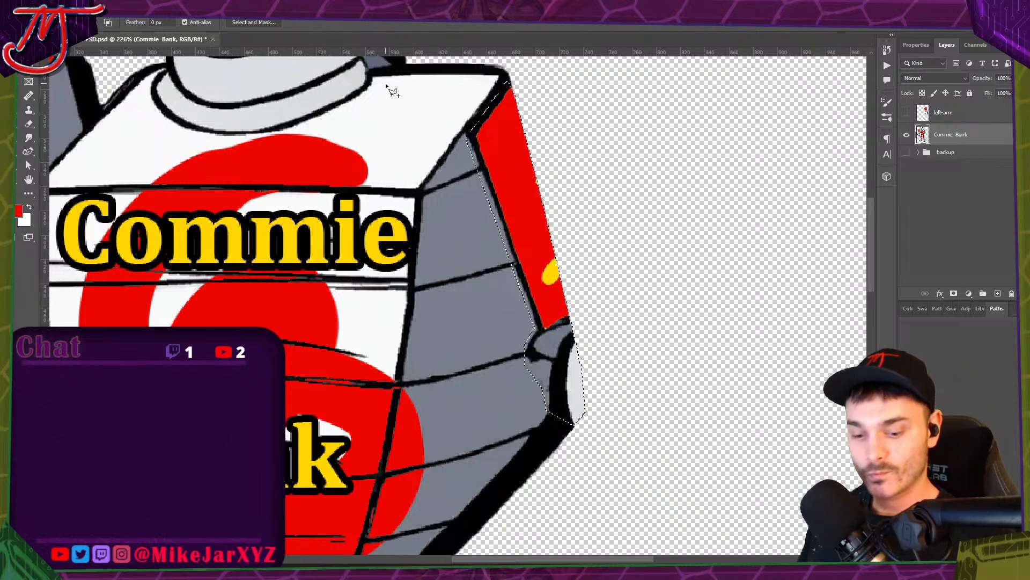
Fill the selected arm leftovers on the Commie Bank layer with a content-aware fill and leave the area deselected.
key("shift+BackSpace")
key("Return")
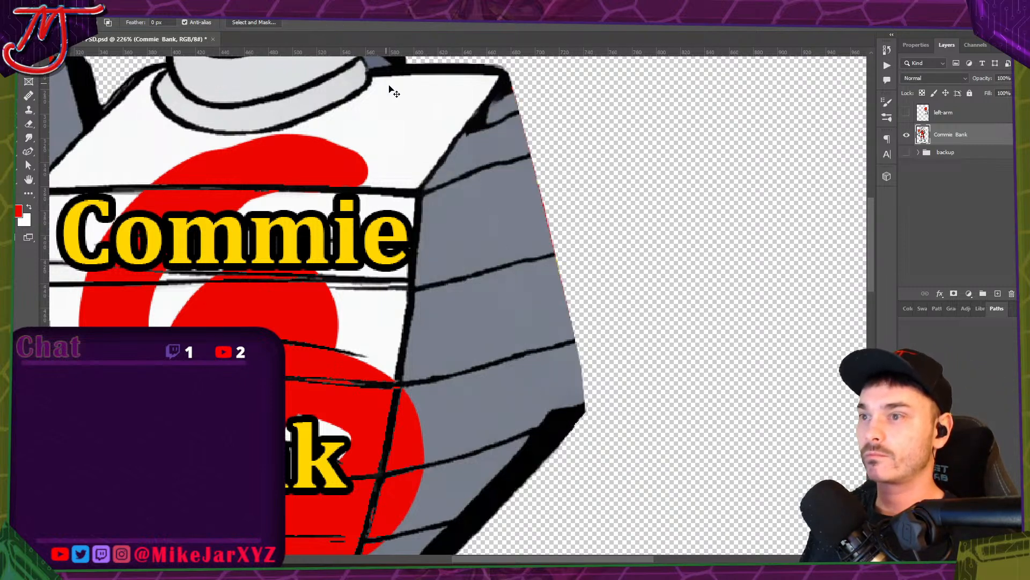
key("ctrl+0")
Select the robot's whole right arm with the Quick Selection tool, from shoulder block to fist, and exclude the torso.
scroll(332, 217, "up", 2)
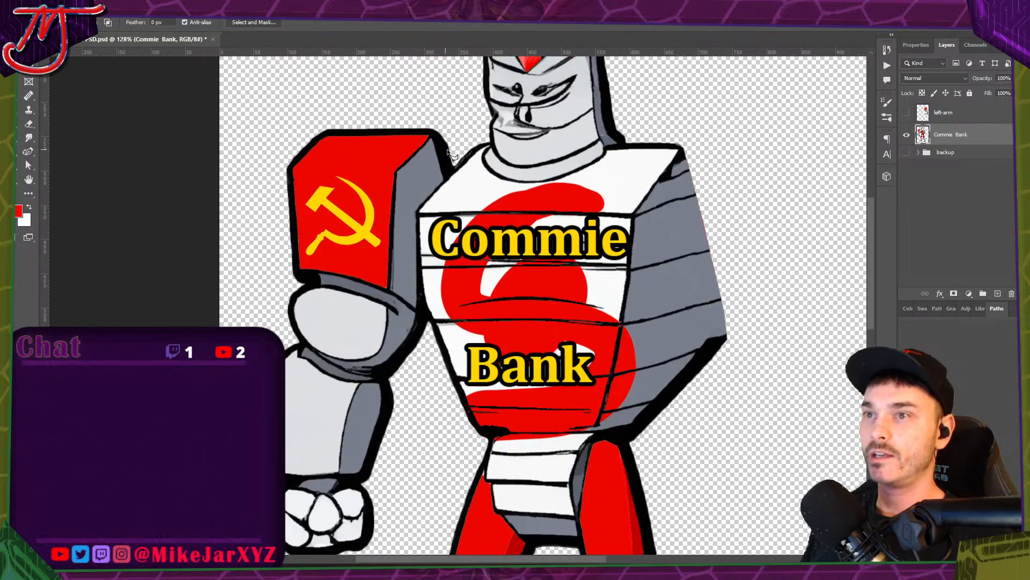
key("w")
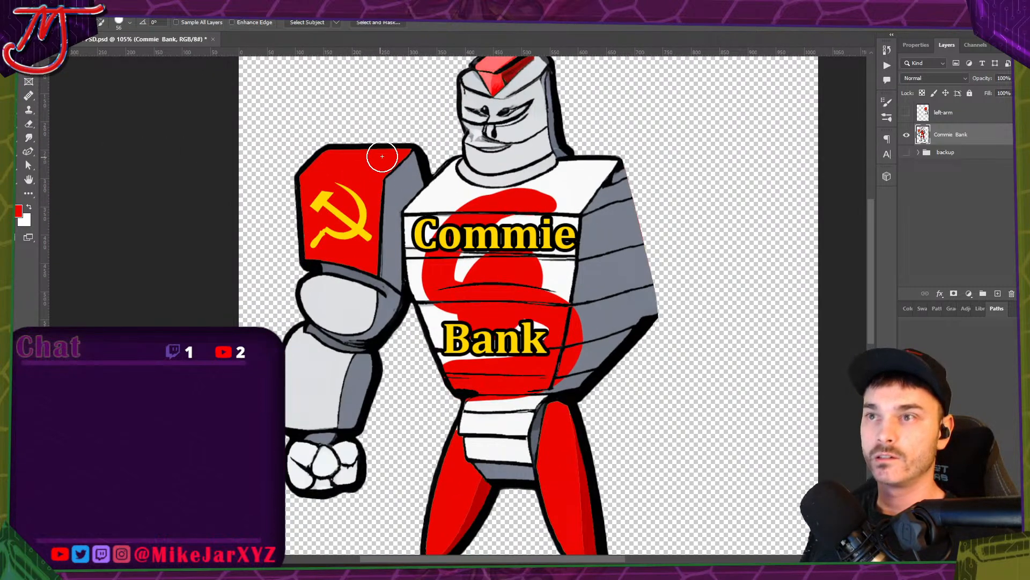
mouse_move(391, 157)
left_mouse_down()
mouse_move(325, 194)
mouse_move(319, 279)
mouse_move(331, 338)
mouse_move(312, 475)
mouse_move(321, 482)
mouse_move(352, 442)
mouse_move(353, 401)
mouse_move(318, 408)
mouse_move(340, 379)
mouse_move(318, 464)
mouse_move(317, 362)
mouse_move(351, 273)
mouse_move(361, 198)
mouse_move(384, 184)
mouse_move(371, 282)
left_mouse_up()
scroll(325, 309, "up", 3)
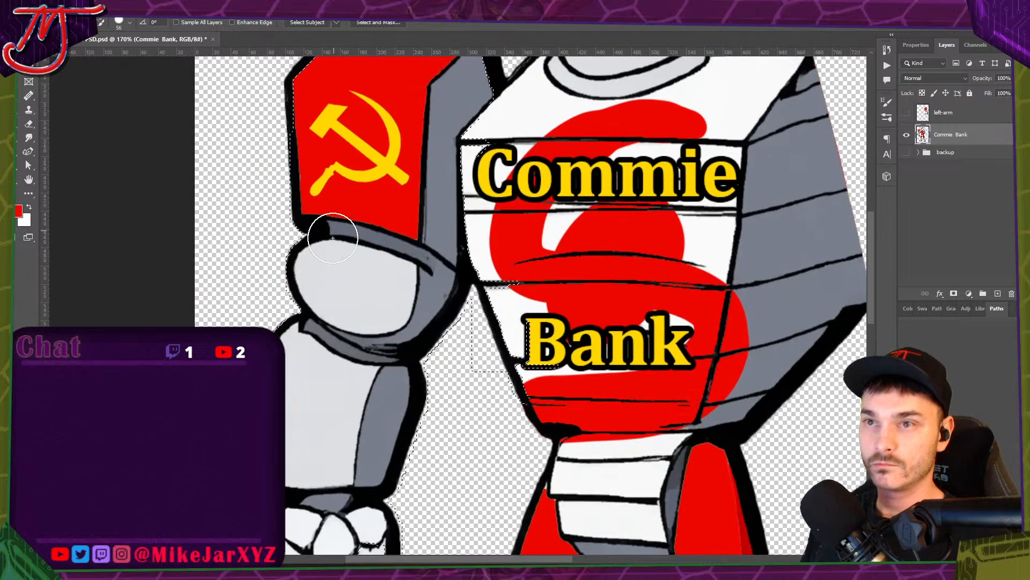
scroll(346, 298, "down", 2)
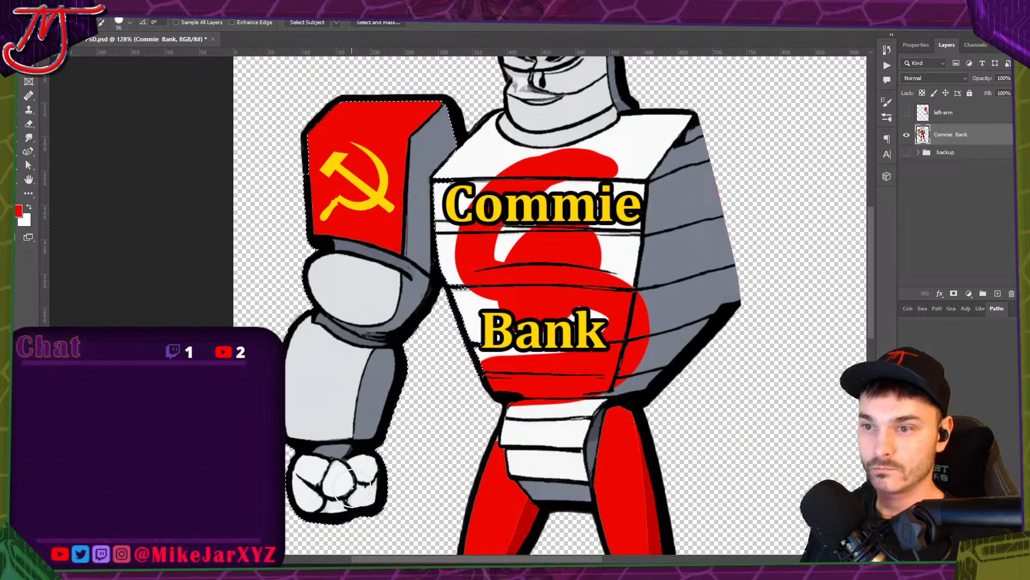
mouse_move(441, 123)
left_mouse_down()
mouse_move(414, 110)
mouse_move(419, 132)
left_mouse_up()
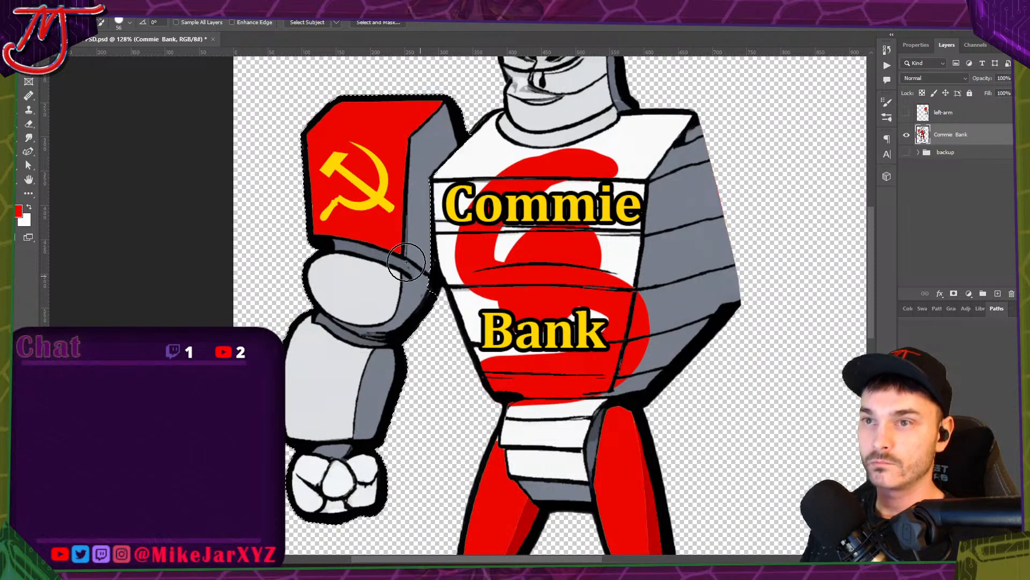
Refine the arm selection with the Polygonal Lasso along the torso edge from the elbow up to the shoulder.
scroll(388, 195, "up", 2)
scroll(388, 195, "up", 1)
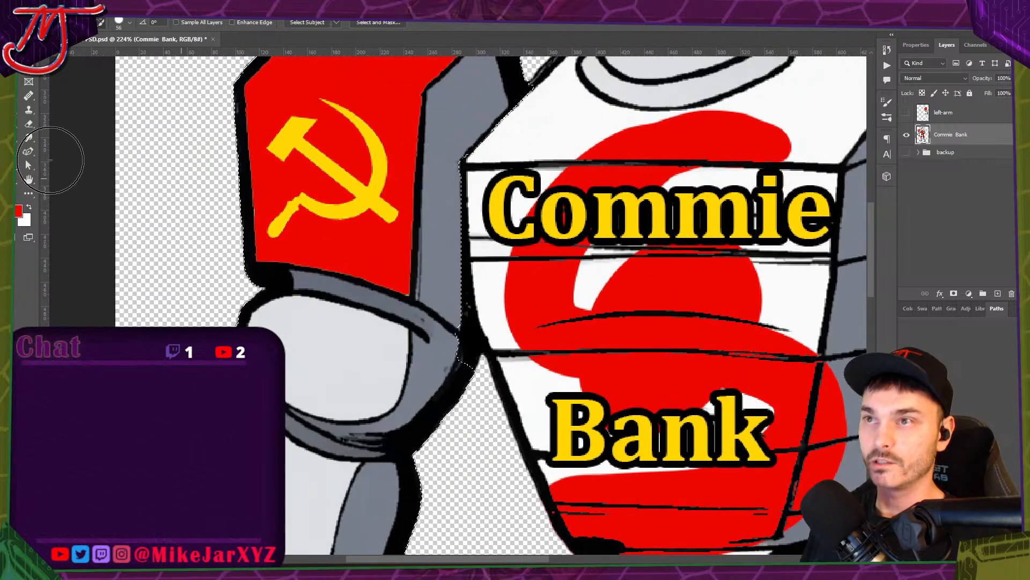
key("l")
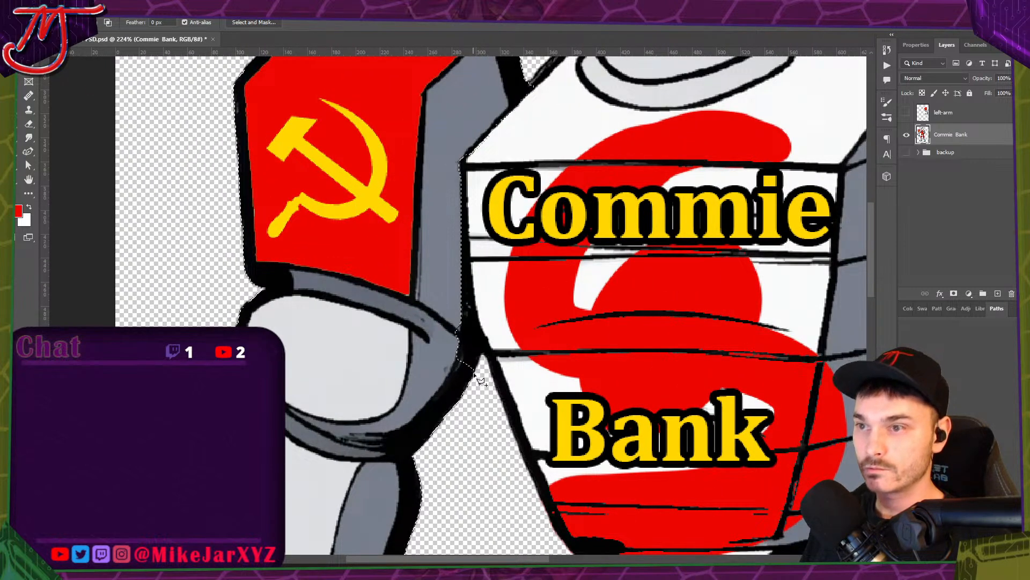
mouse_move(481, 381)
left_mouse_down()
mouse_move(489, 352)
mouse_move(473, 305)
mouse_move(465, 194)
left_mouse_up()
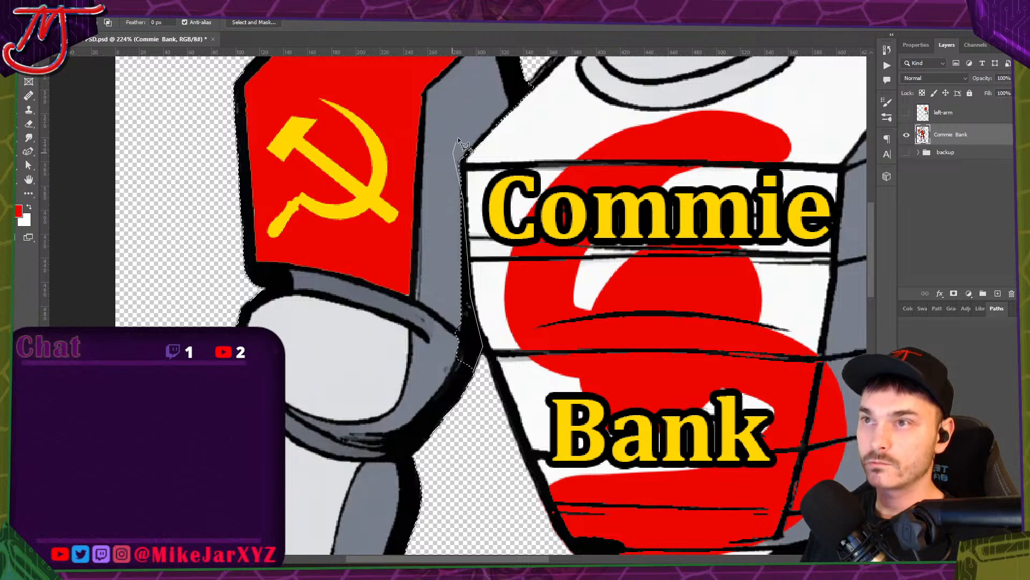
mouse_move(501, 101)
left_mouse_down()
mouse_move(517, 75)
mouse_move(507, 60)
mouse_move(418, 121)
mouse_move(384, 276)
mouse_move(407, 364)
mouse_move(426, 382)
mouse_move(470, 371)
left_mouse_up()
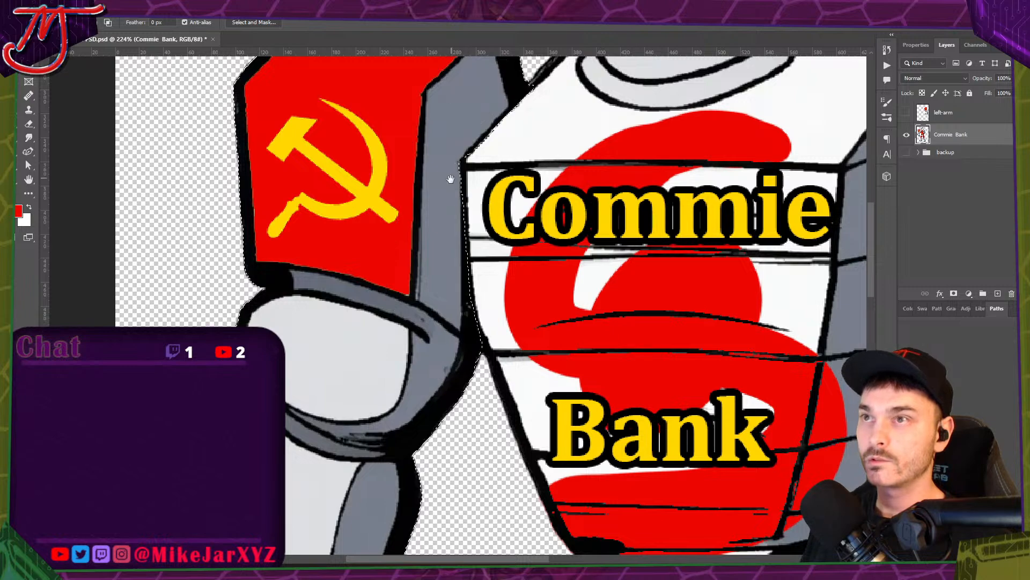
left_click_drag(450, 178, 432, 244)
left_click_drag(508, 154, 514, 183)
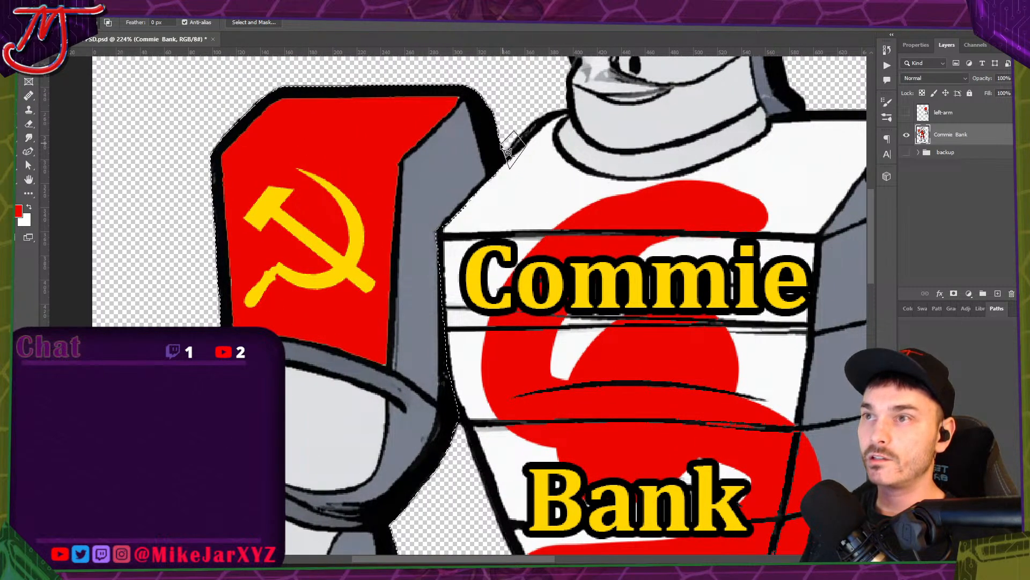
Copy the selected arm to a new layer and name it right-arm.
scroll(501, 186, "down", 3)
scroll(502, 187, "down", 1)
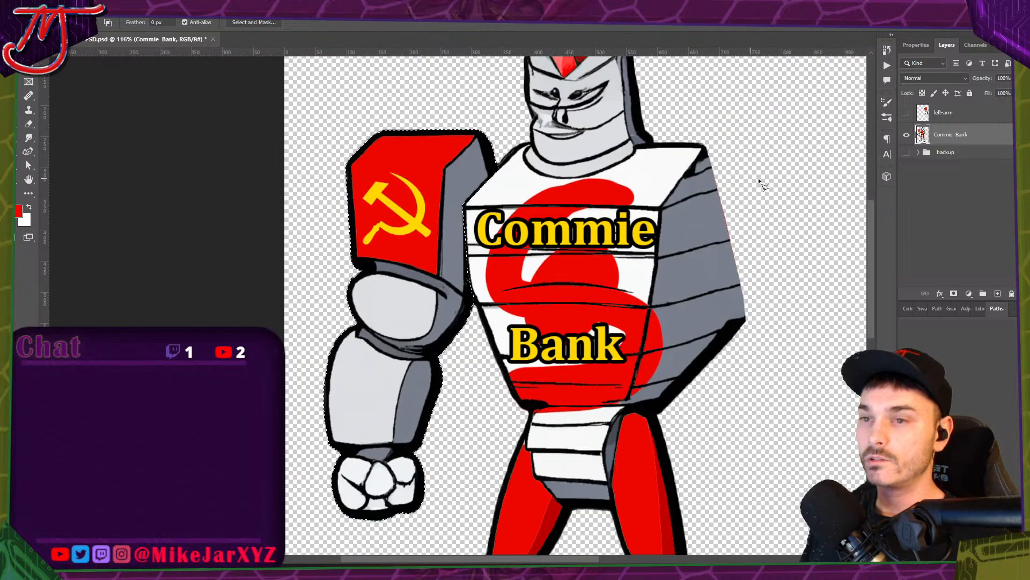
key("ctrl+j")
double_click(944, 135)
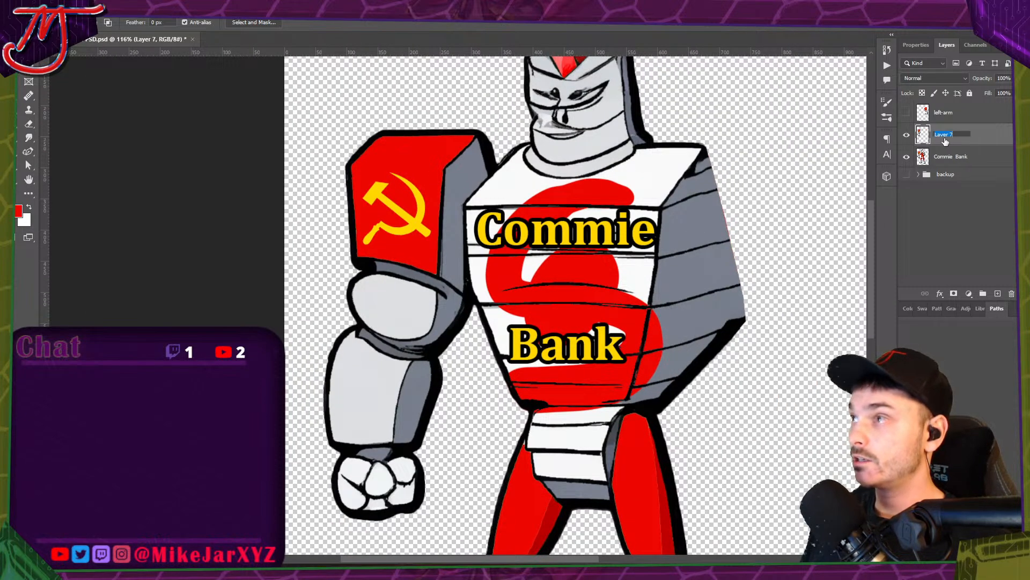
type("right-arm")
key("Return")
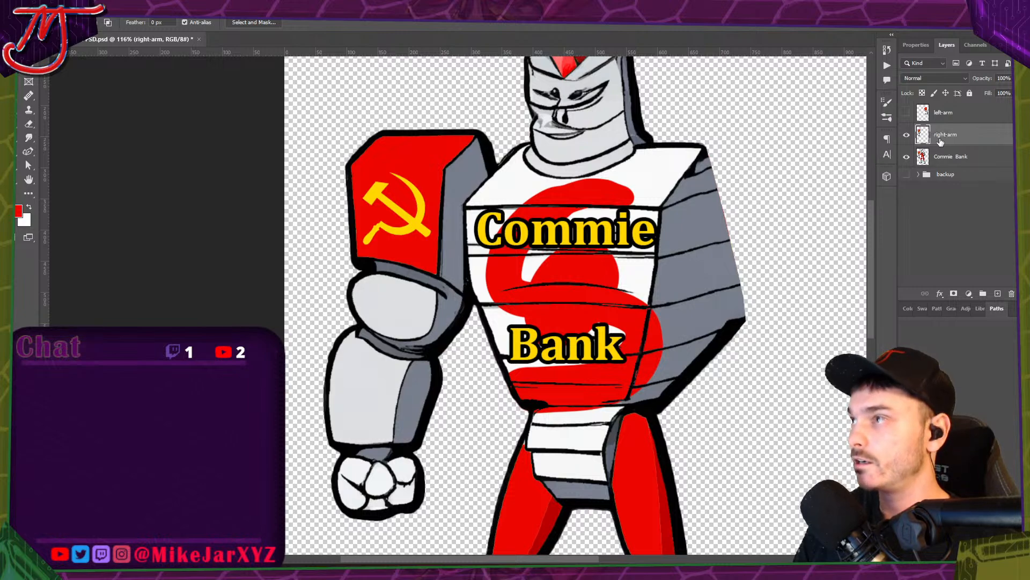
Load the right-arm layer's outline as a selection and subtract the torso's black contour from it with the Polygonal Lasso.
left_click(924, 137, "ctrl")
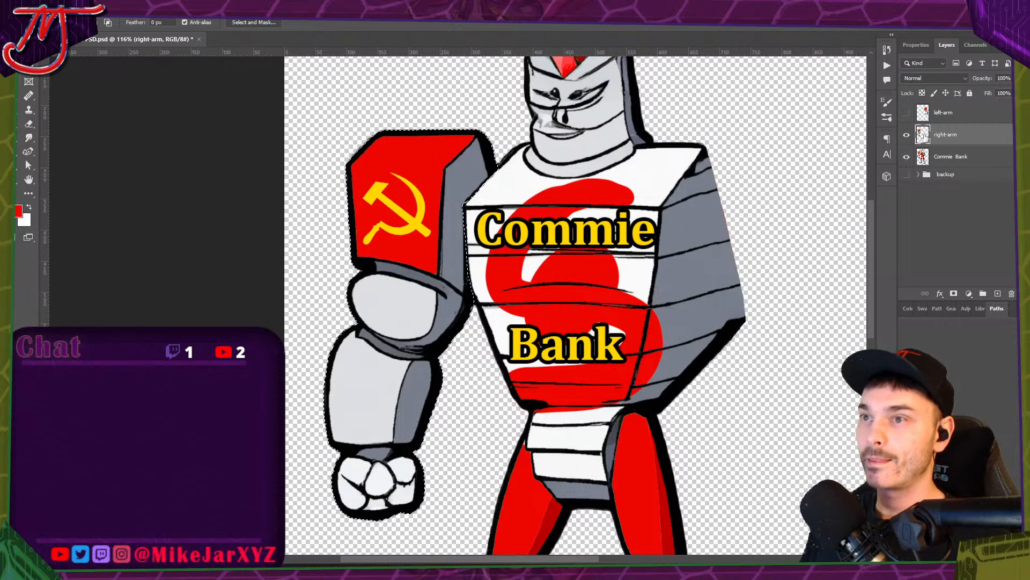
scroll(499, 173, "up", 5)
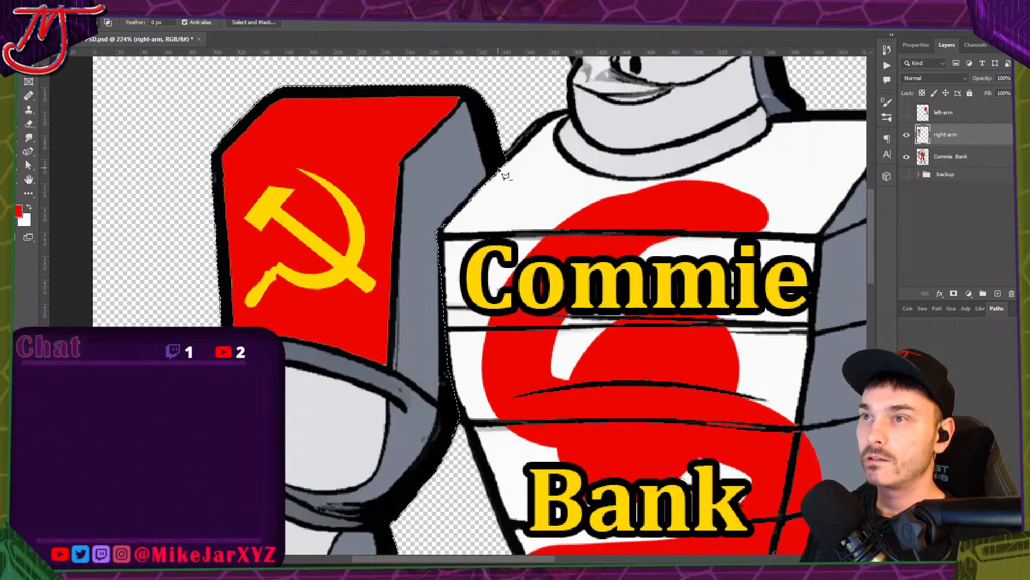
scroll(505, 174, "up", 1)
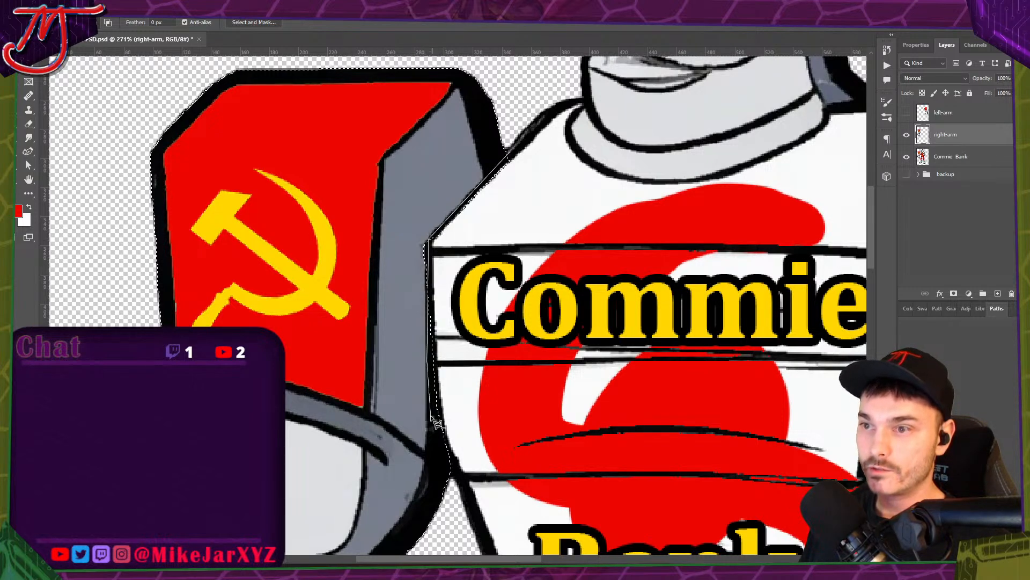
left_click(435, 423)
left_click(451, 485)
left_click(564, 119)
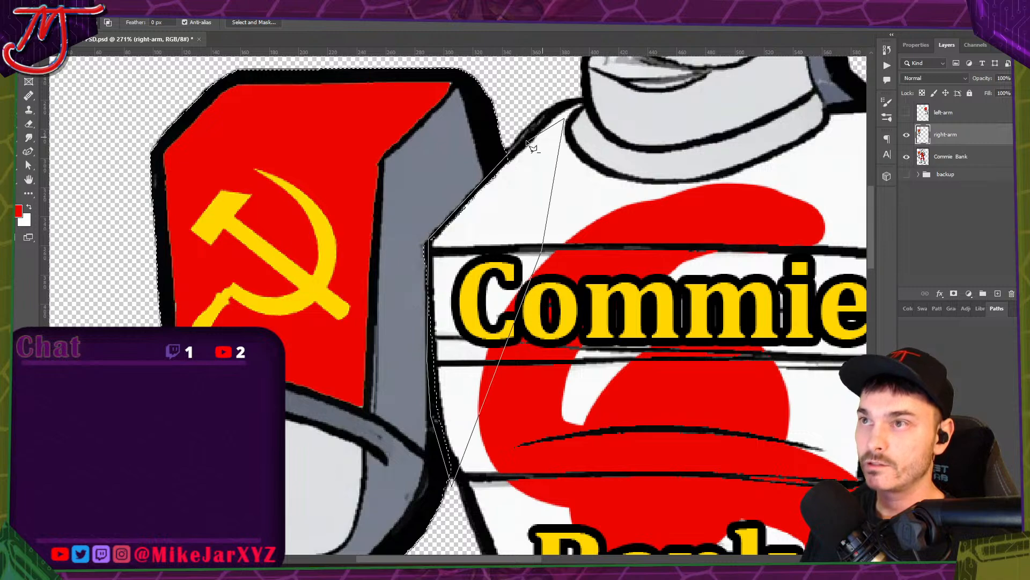
left_click(509, 154)
Delete the selected arm from the Commie Bank layer and hide the right-arm layer to check the torso.
scroll(510, 167, "down", 6)
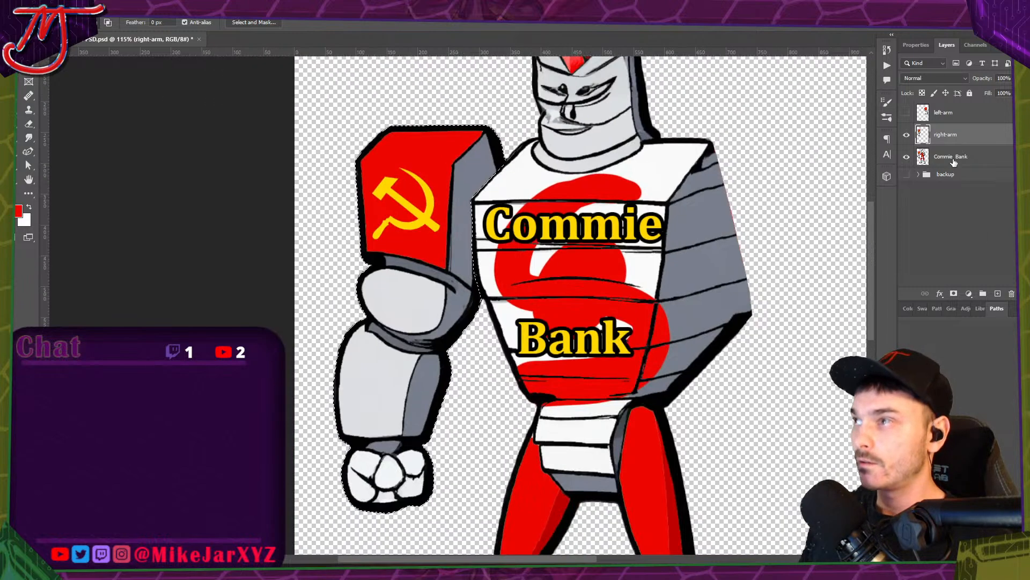
left_click(954, 158)
left_click(907, 136)
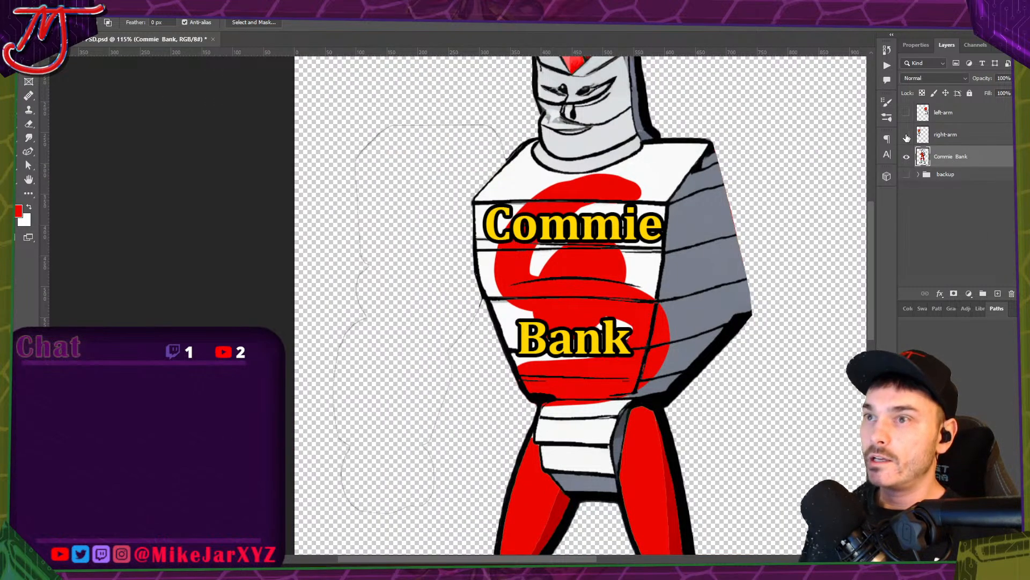
left_click(907, 136)
left_click(907, 137)
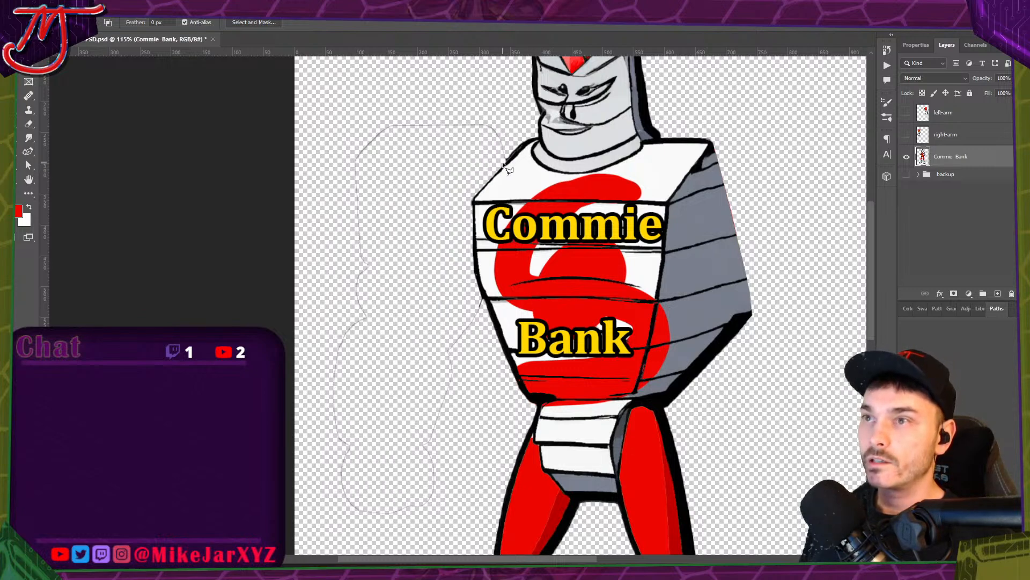
Outline the faint leftover contour of the removed arm on the Commie Bank layer with the Polygonal Lasso, delete it and deselect.
mouse_move(505, 127)
left_mouse_down()
mouse_move(317, 132)
mouse_move(290, 250)
mouse_move(295, 479)
mouse_move(311, 519)
mouse_move(437, 530)
mouse_move(487, 312)
left_mouse_up()
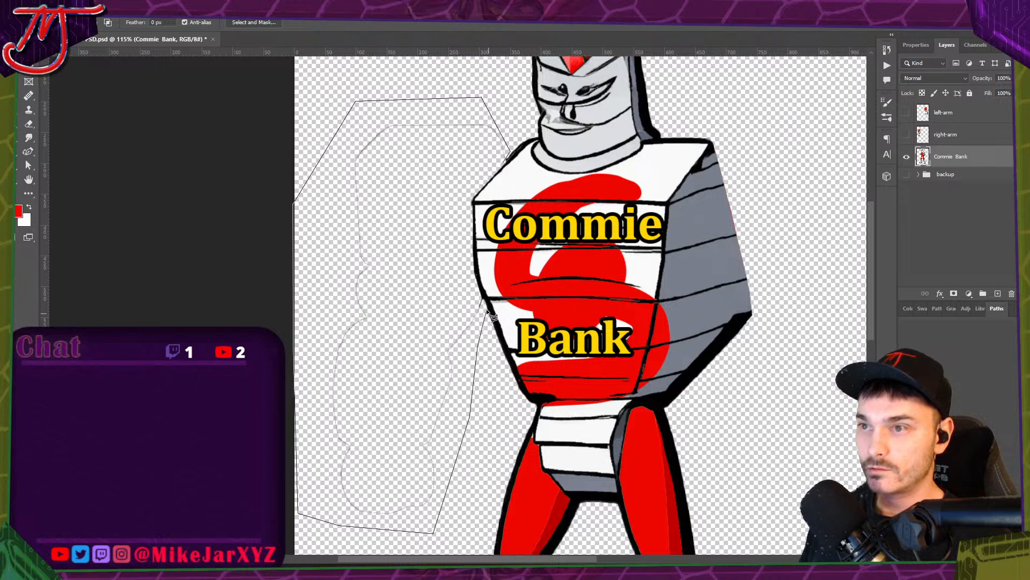
mouse_move(461, 259)
left_mouse_down()
mouse_move(463, 186)
mouse_move(507, 168)
left_mouse_up()
key("Delete")
key("ctrl+d")
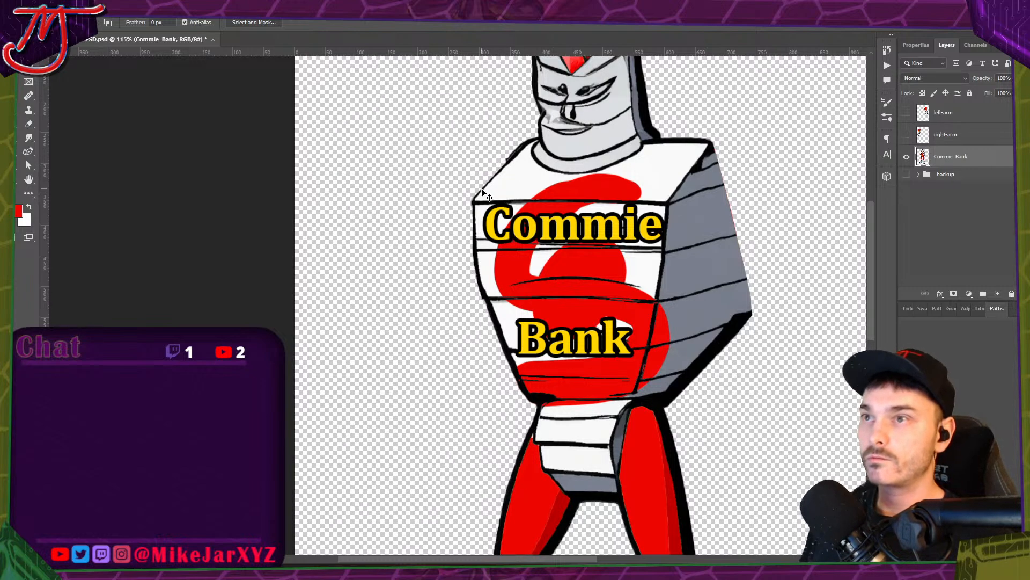
Show only the right-arm layer and outline the missing area beside its shoulder and upper arm with the Polygonal Lasso.
left_click(908, 135)
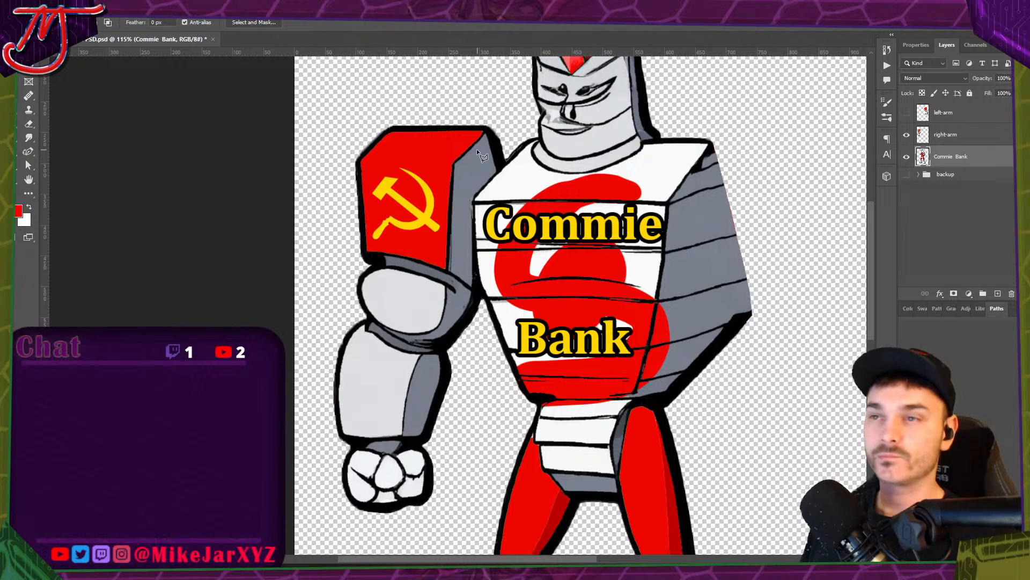
left_click(906, 157)
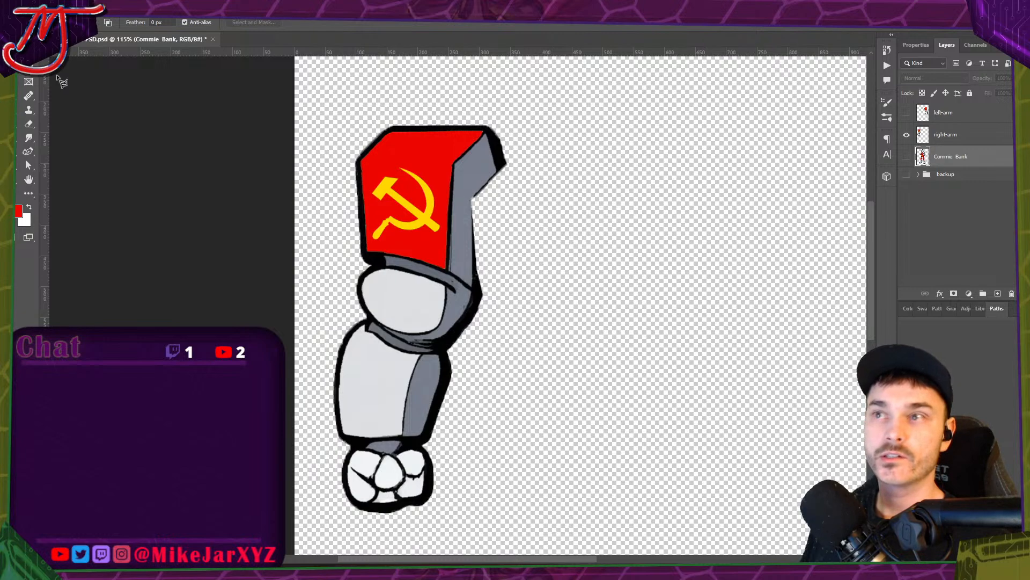
left_click(504, 164)
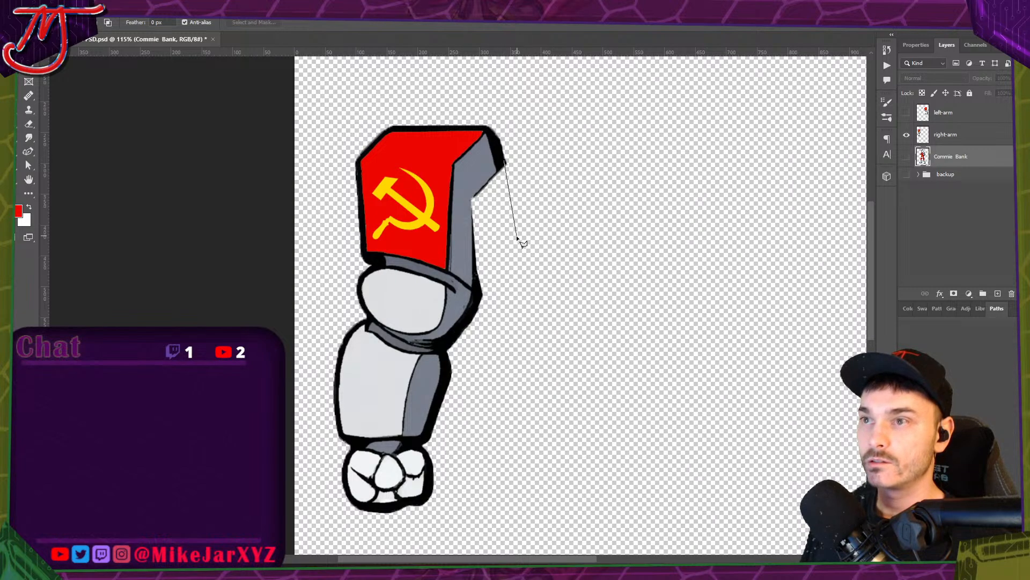
left_click(516, 236)
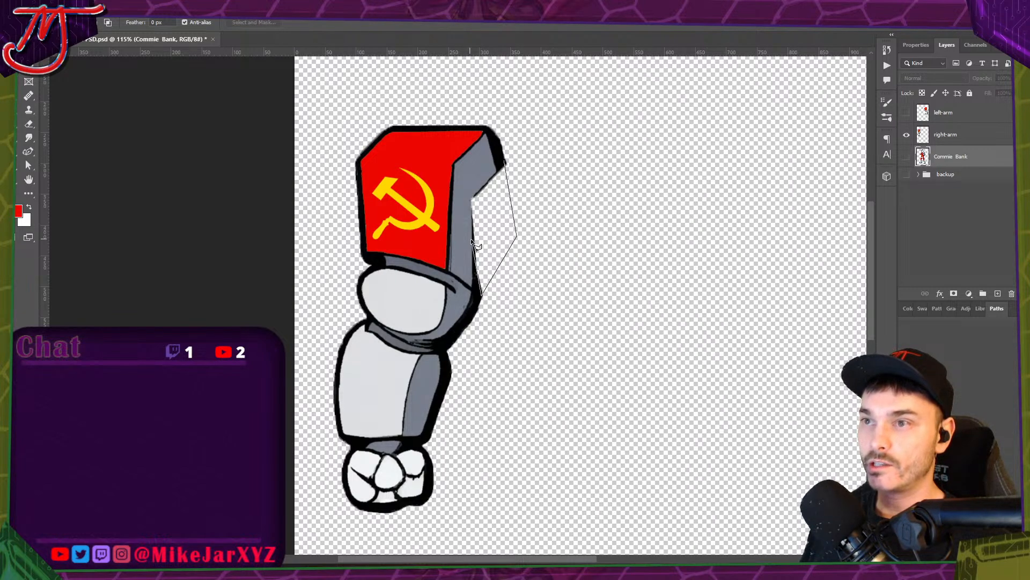
left_click(506, 162)
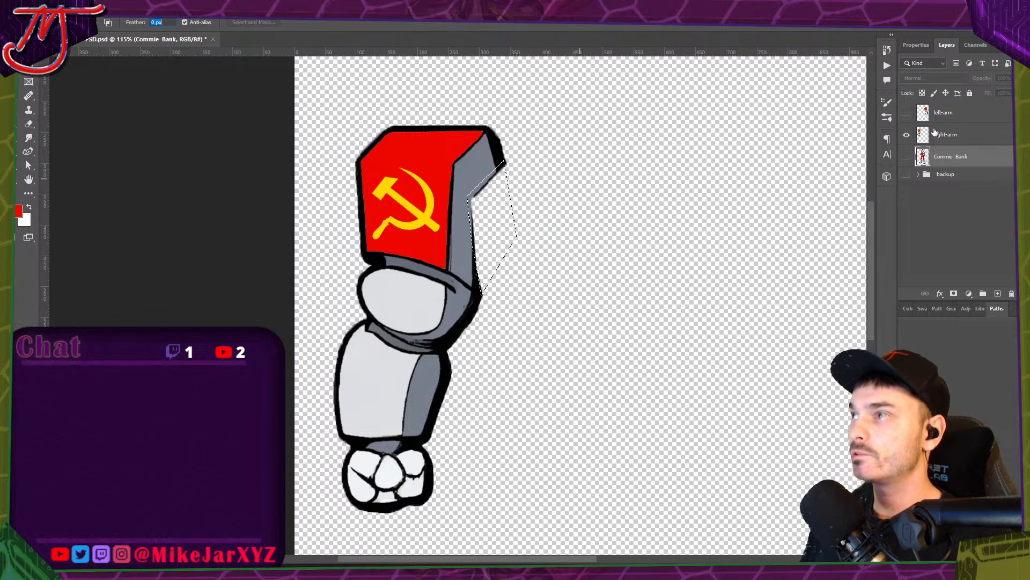
Fill the selected gap on the right-arm layer with Content-Aware Fill to extend the arm behind the torso, and deselect.
left_click(931, 136)
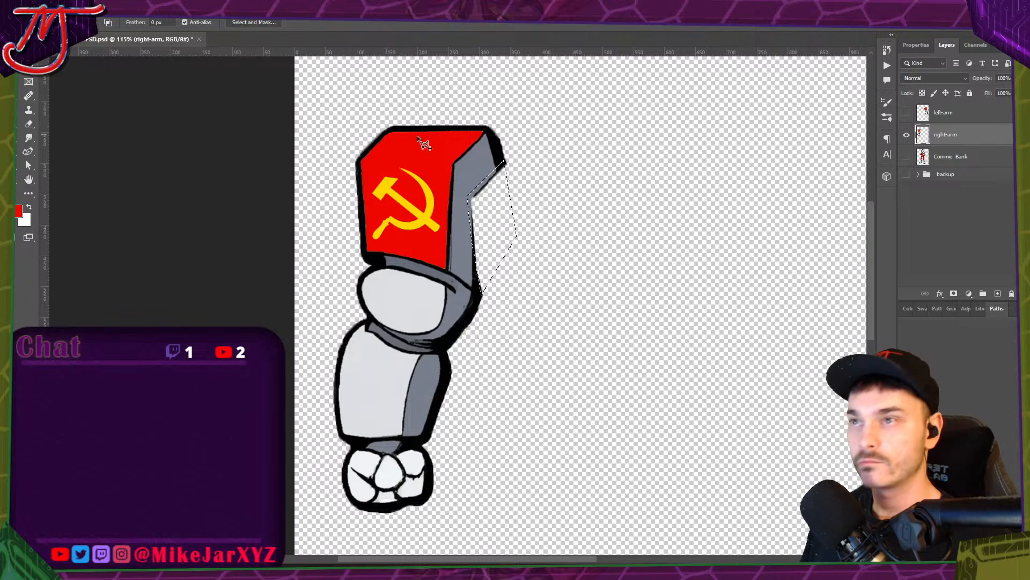
key("shift+BackSpace")
key("Return")
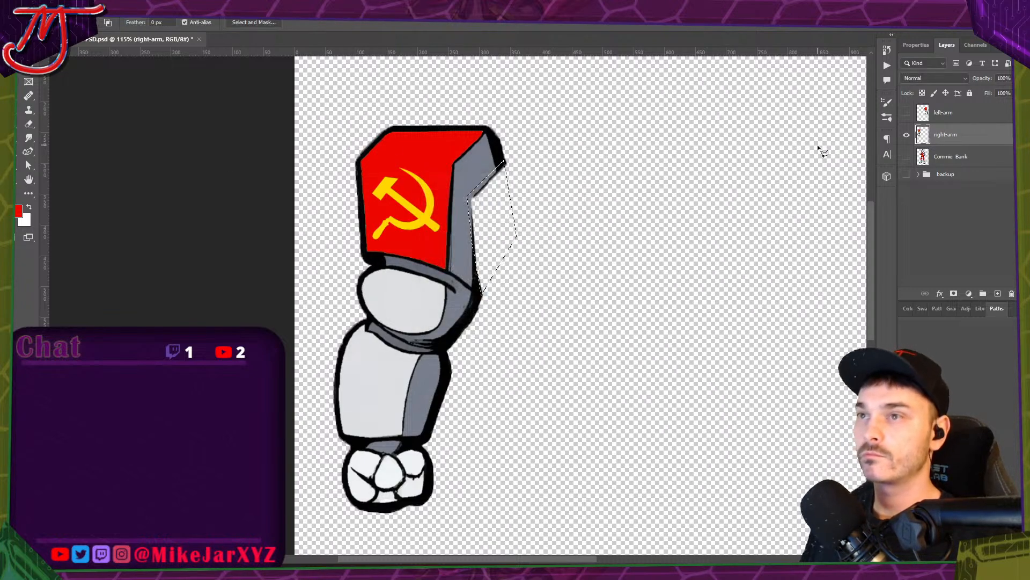
key("ctrl+d")
key("v")
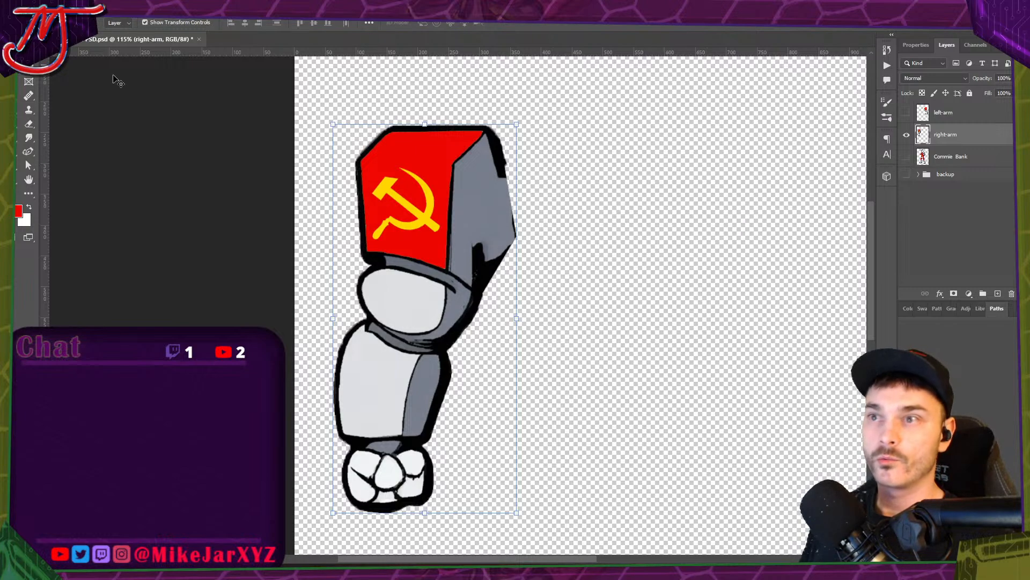
Show the Commie Bank and left-arm layers and move the right-arm layer beneath the Commie Bank layer.
left_click(909, 158)
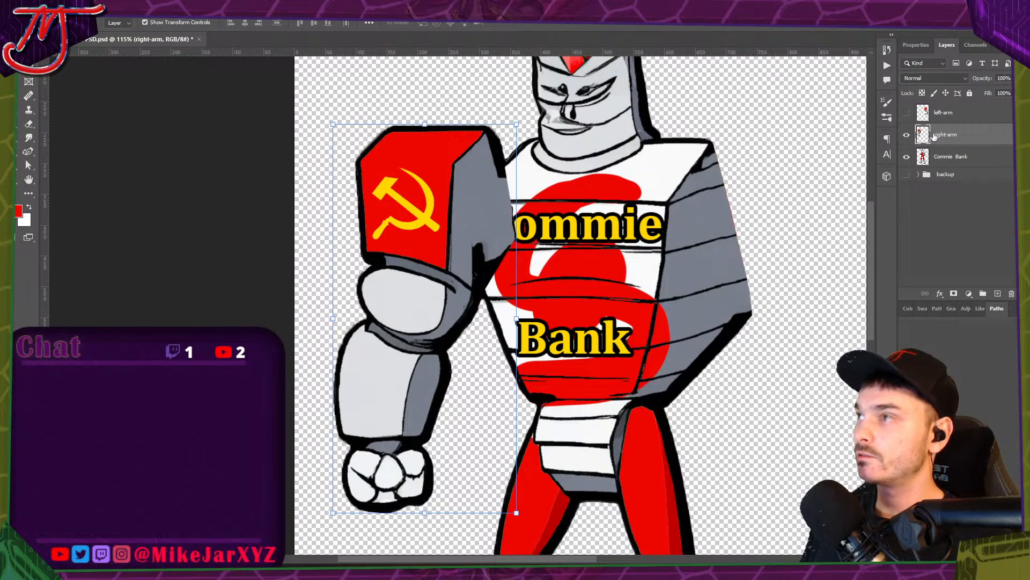
left_click_drag(934, 138, 936, 164)
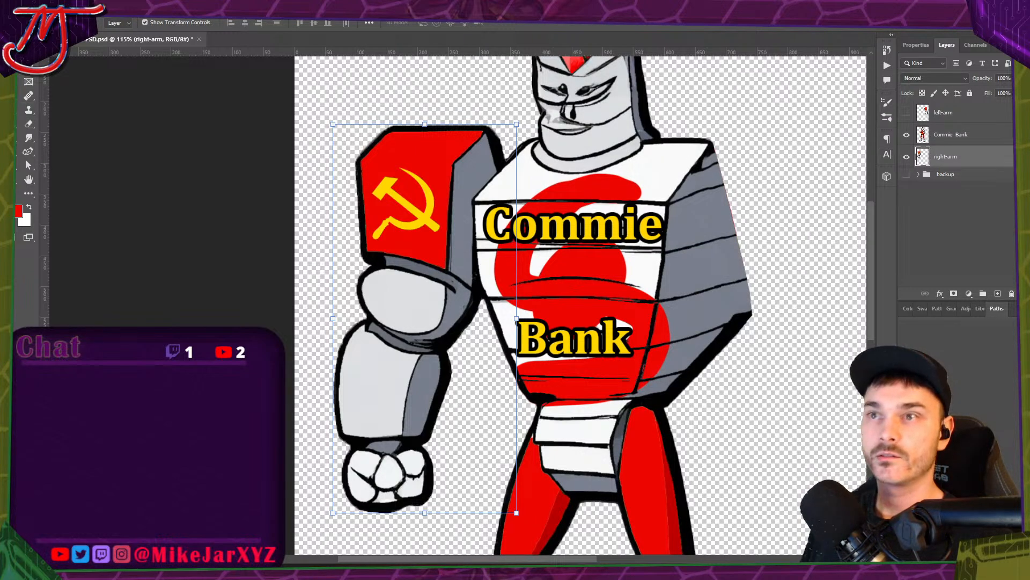
left_click(311, 119)
key("ctrl+0")
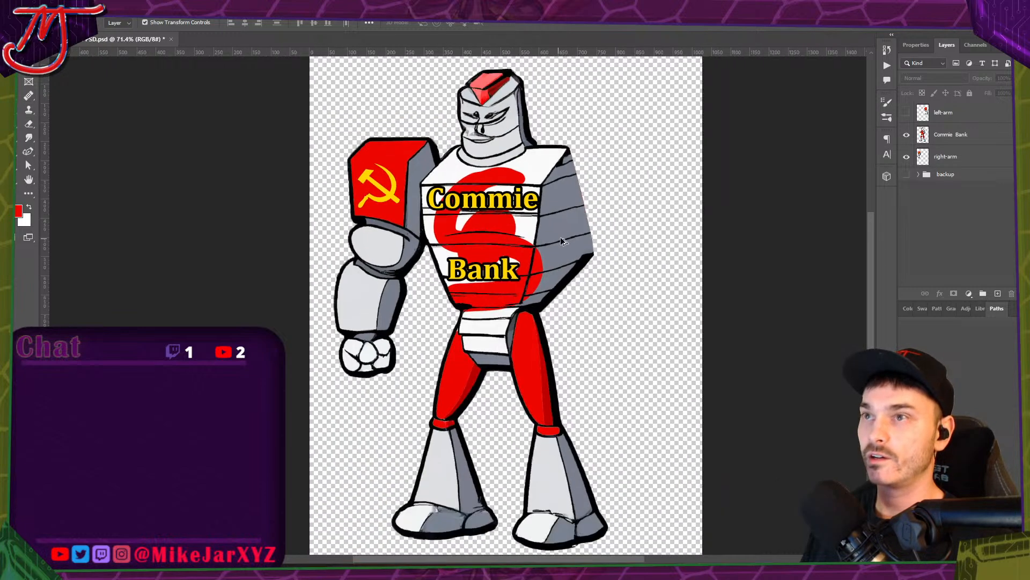
left_click(907, 112)
Examine the reassembled robot, checking how both arms join the torso and inspecting the legs, feet, face and neck.
scroll(637, 459, "down", 3)
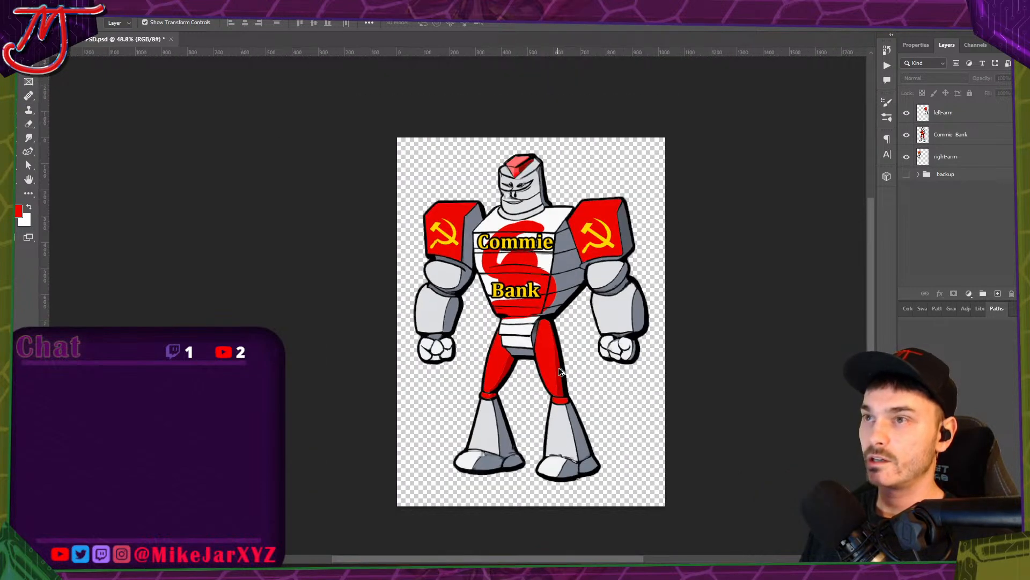
scroll(637, 459, "up", 5)
scroll(637, 458, "down", 3)
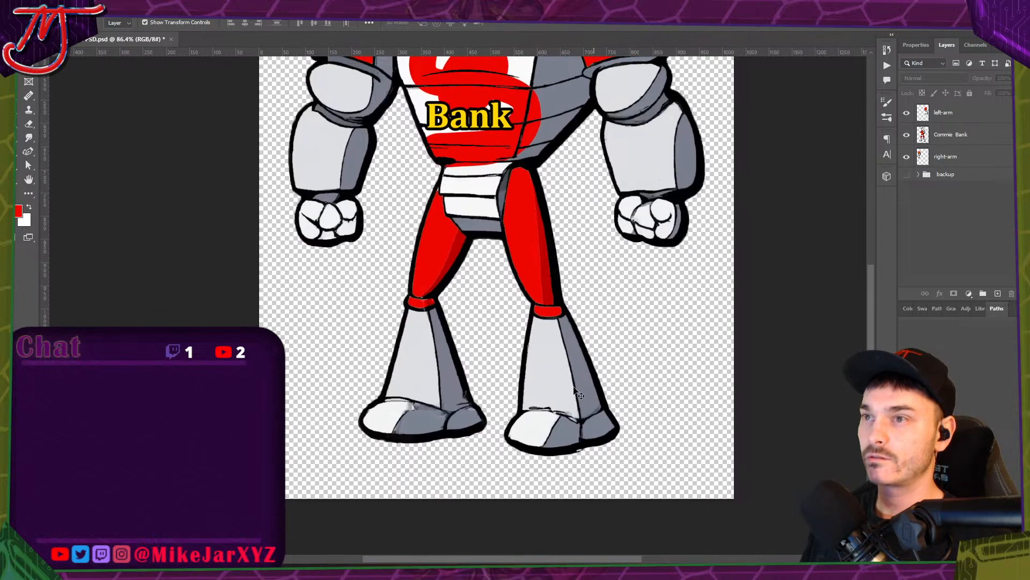
scroll(566, 395, "up", 2)
scroll(566, 398, "down", 2)
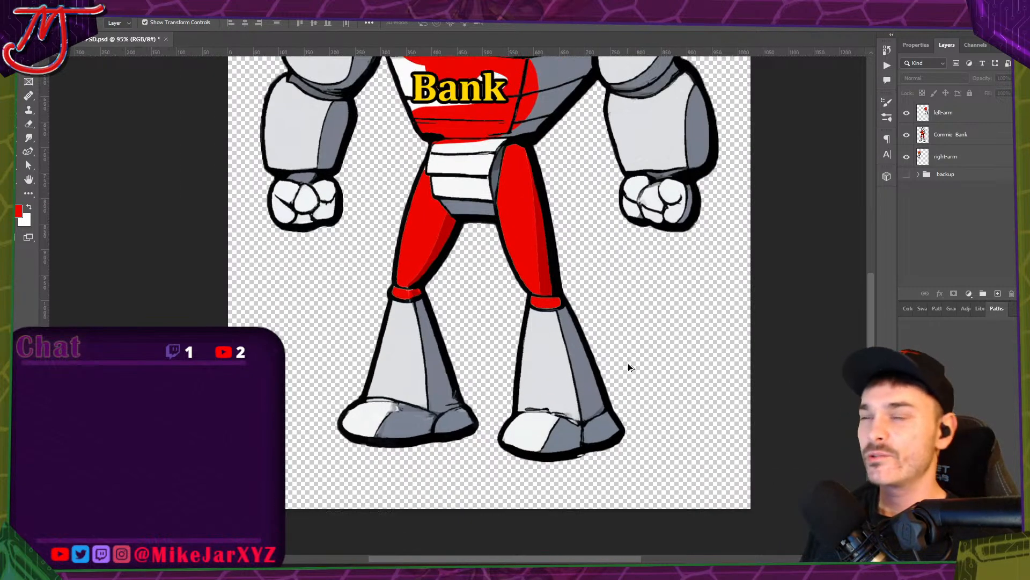
scroll(628, 363, "down", 4)
scroll(647, 314, "up", 2)
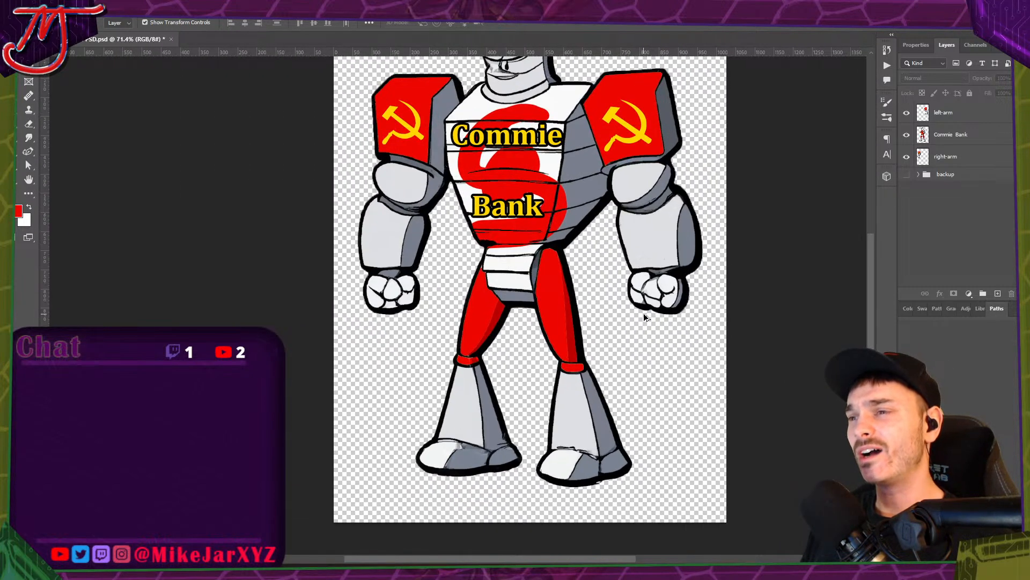
scroll(640, 456, "down", 3)
scroll(632, 386, "up", 3)
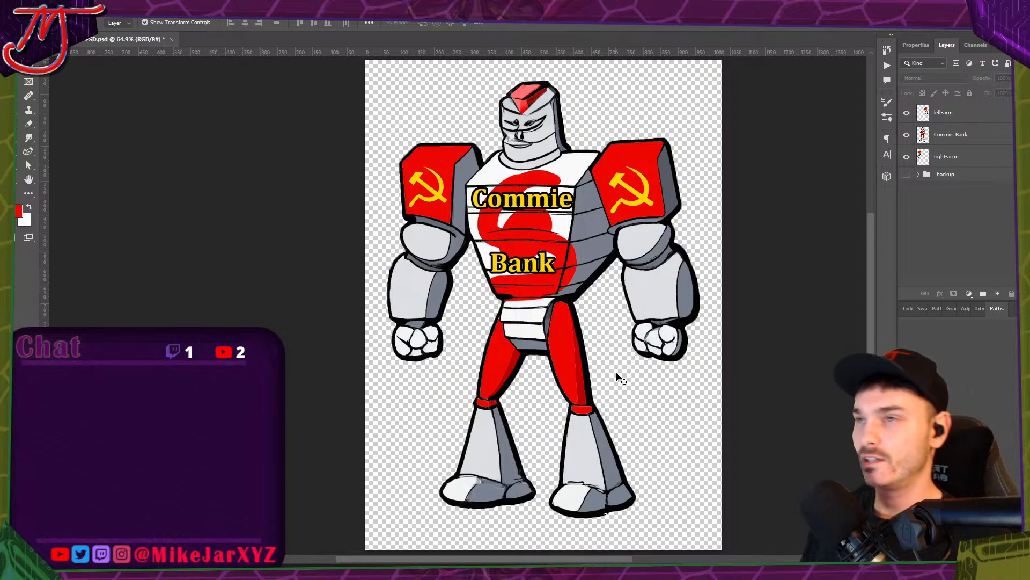
scroll(528, 134, "up", 3)
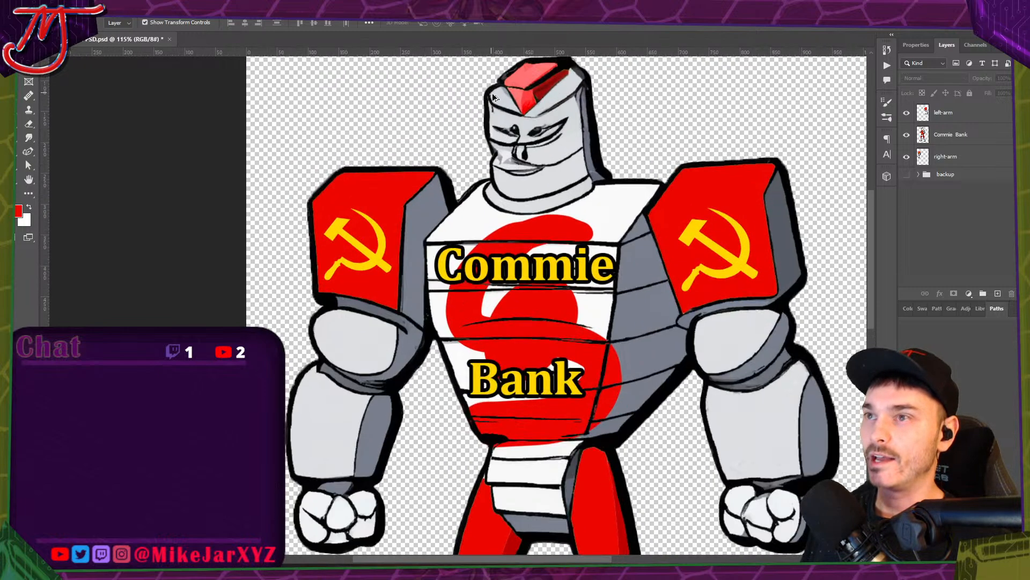
scroll(529, 133, "down", 3)
scroll(529, 133, "up", 3)
scroll(529, 133, "up", 5)
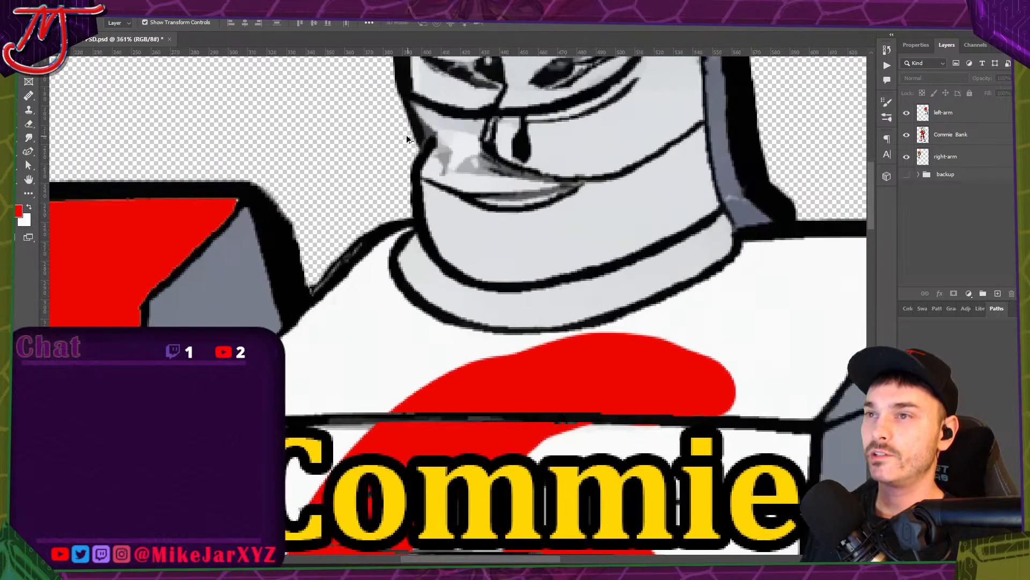
key("l")
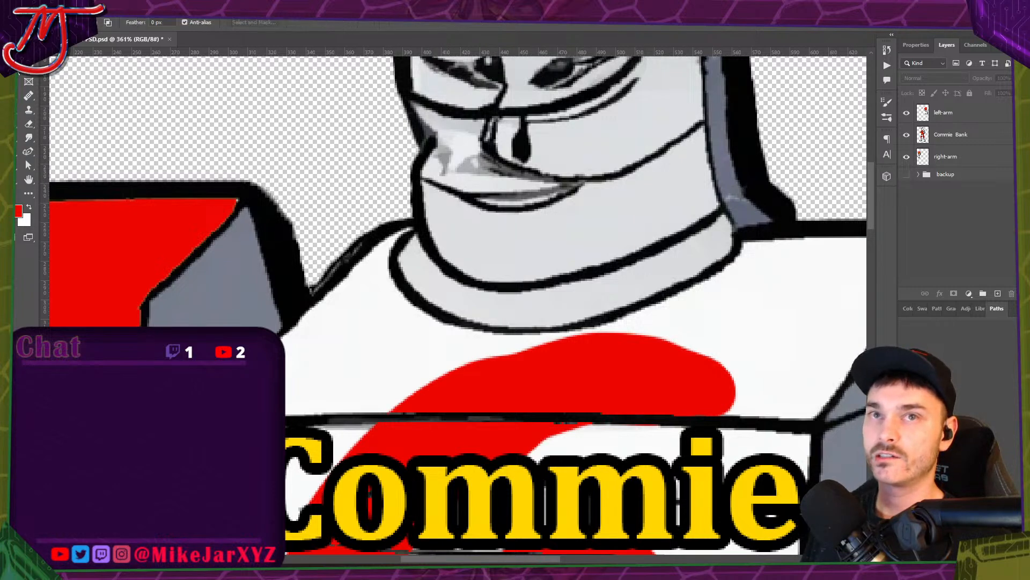
key("v")
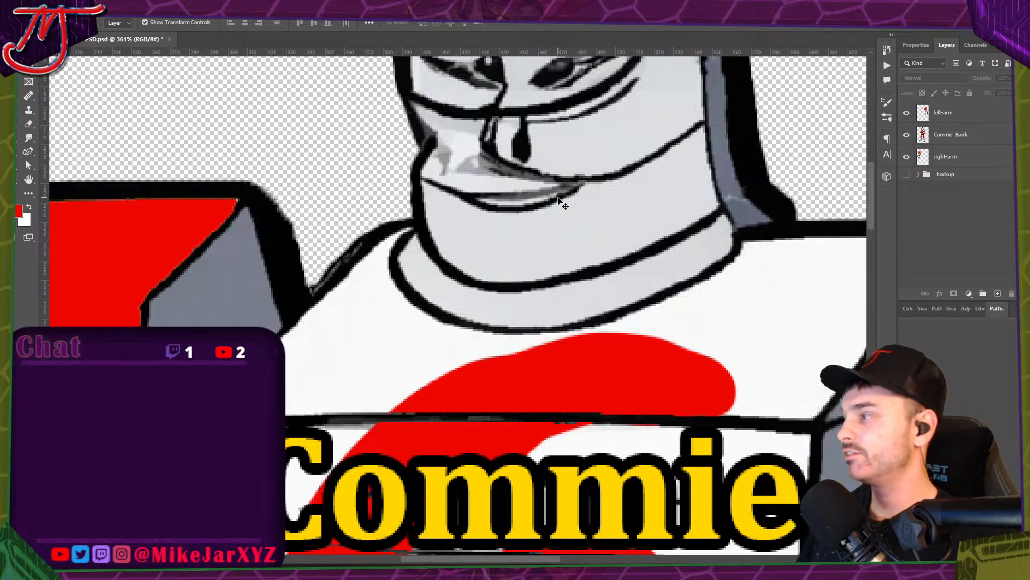
scroll(558, 201, "down", 10)
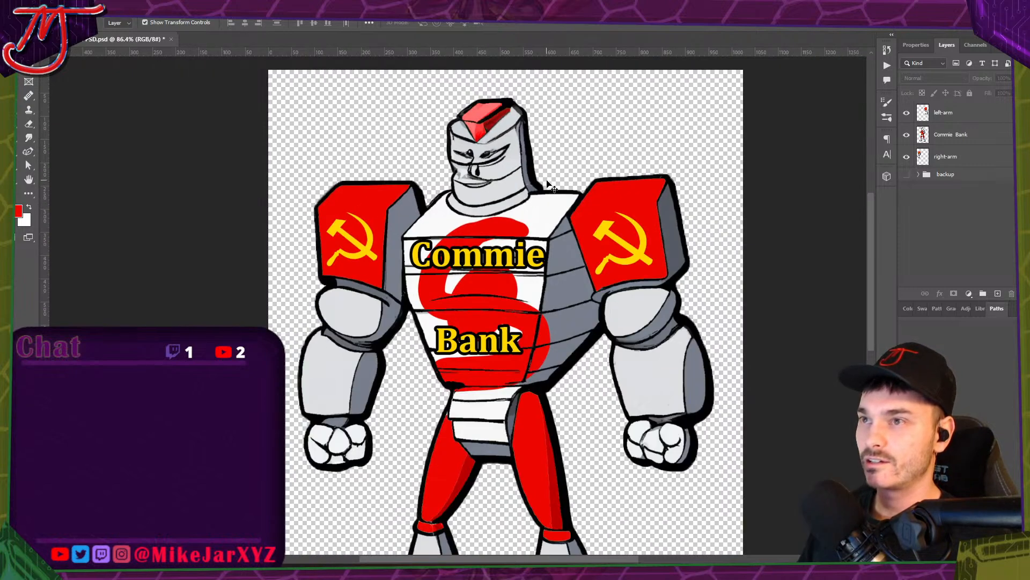
scroll(550, 186, "down", 3)
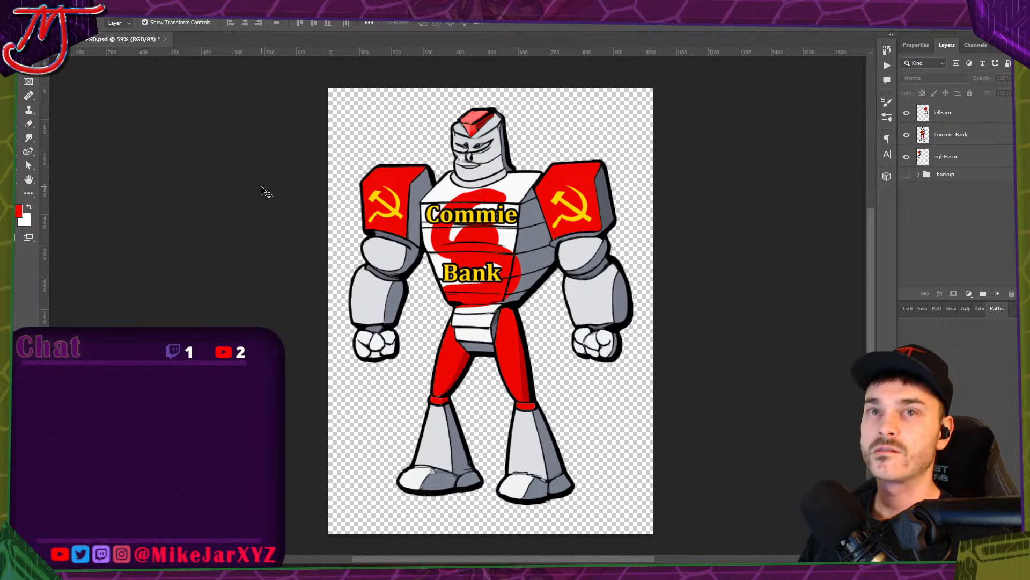
Save the document and leave all layers deselected.
key("ctrl+s")
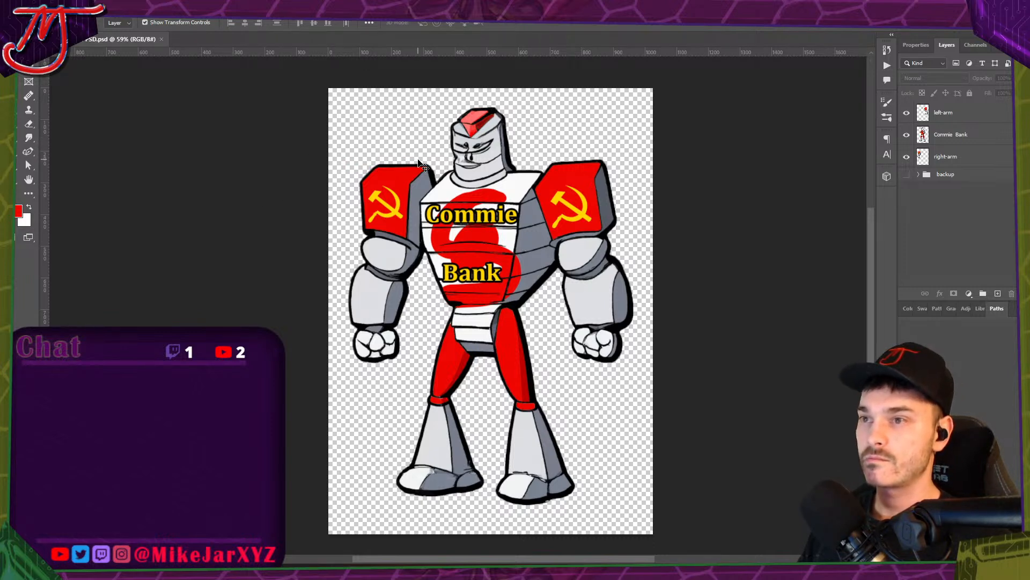
left_click(504, 215)
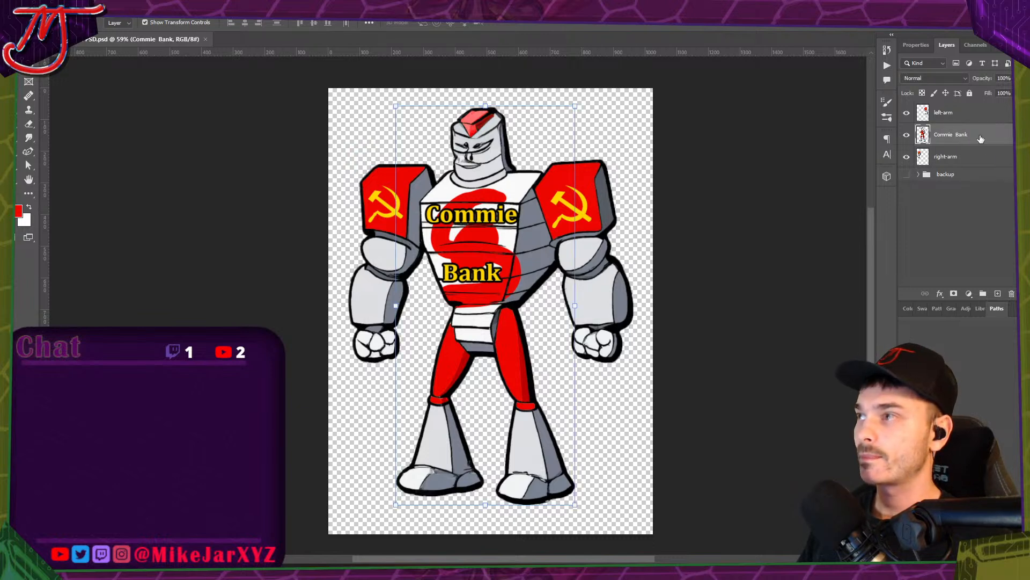
left_click(767, 194)
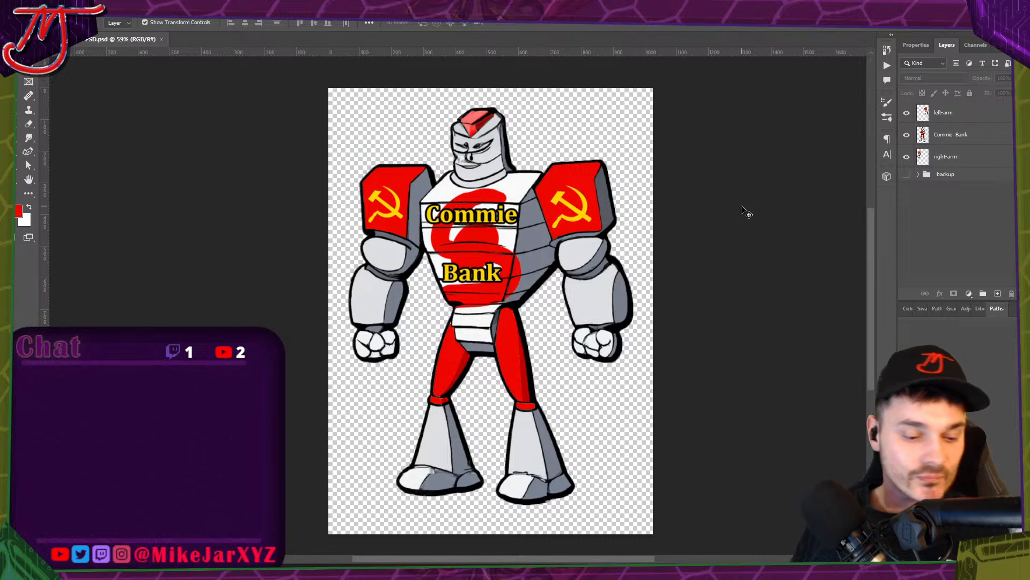
Show only the backup group and expand it to inspect its layers.
left_click(907, 174, "alt")
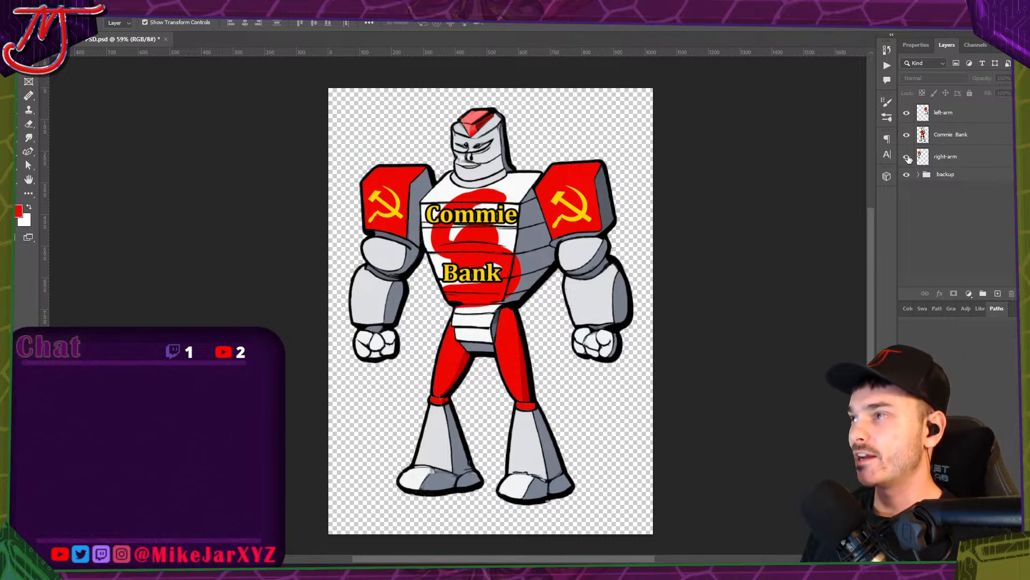
left_click(925, 179)
left_click(919, 175)
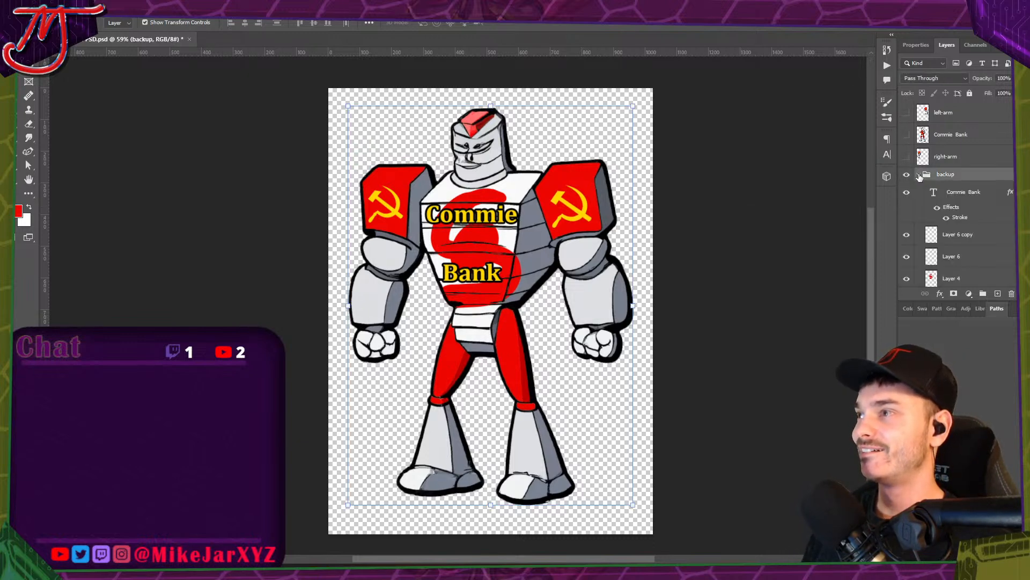
Try a 60 pt size on the backup group's Commie Bank text, undo it, end the text edit and collapse the group.
left_click(948, 195)
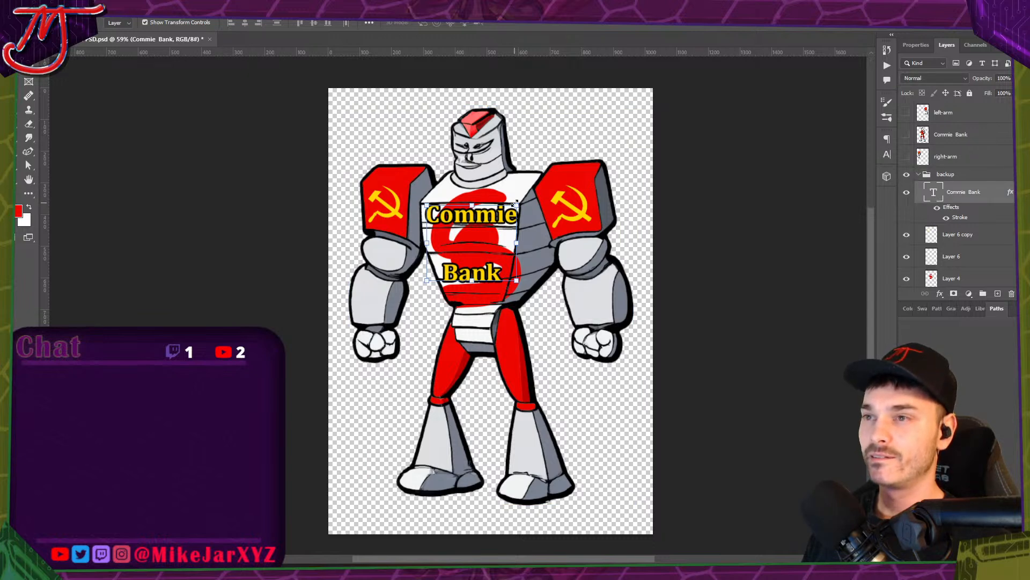
double_click(500, 219)
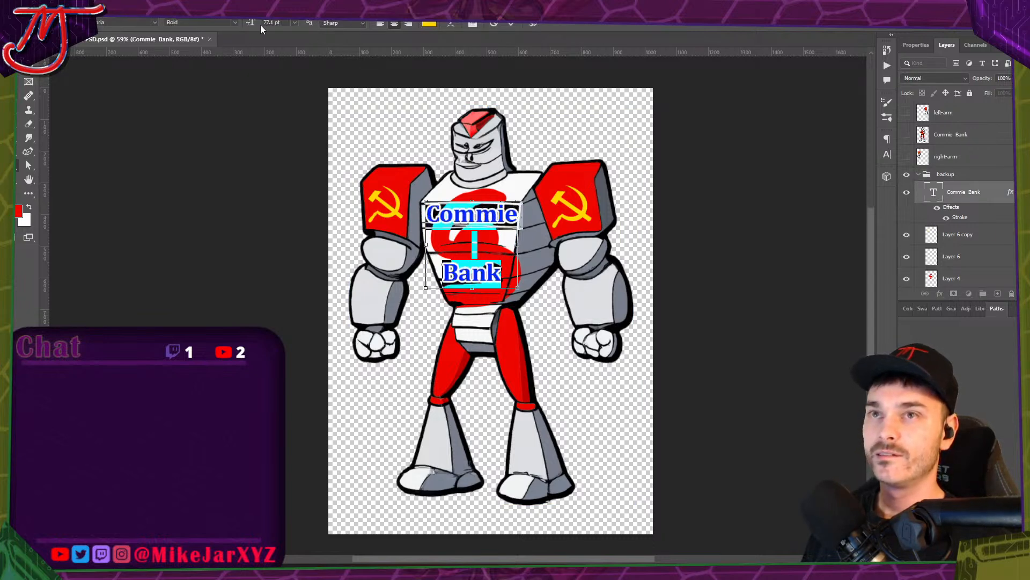
left_click(294, 23)
left_click(284, 153)
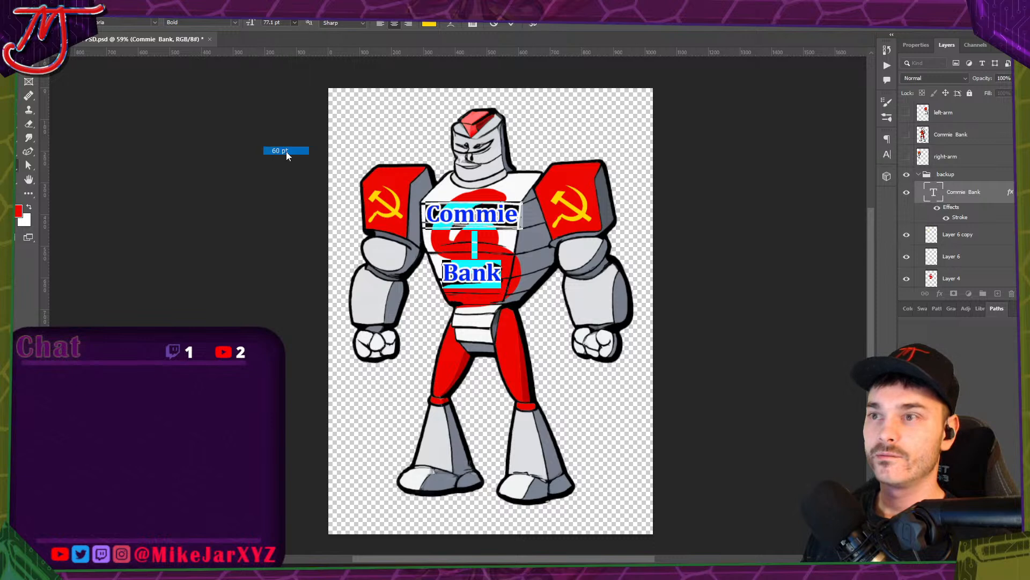
key("ctrl+z")
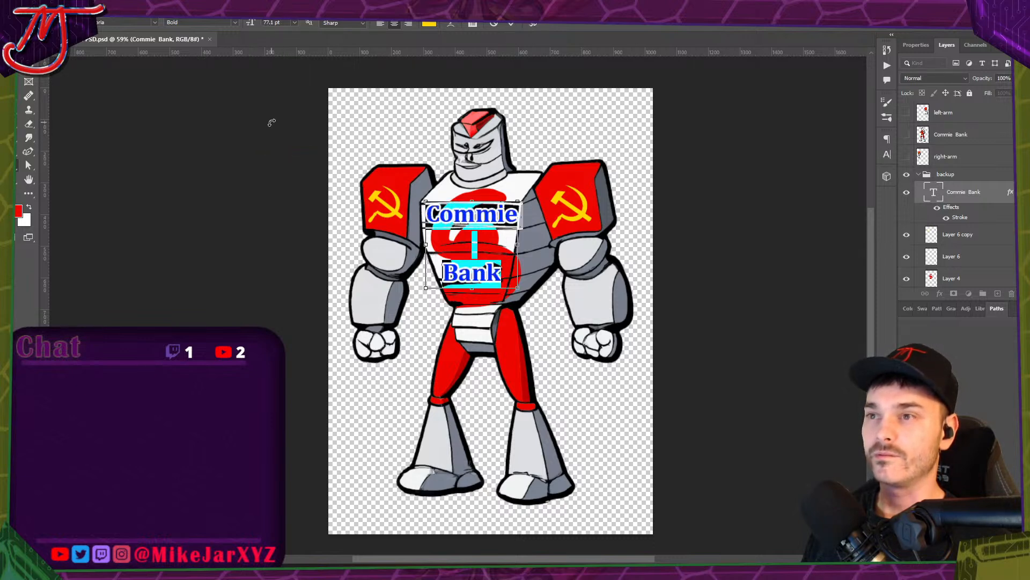
left_click(504, 24)
key("v")
left_click(727, 149)
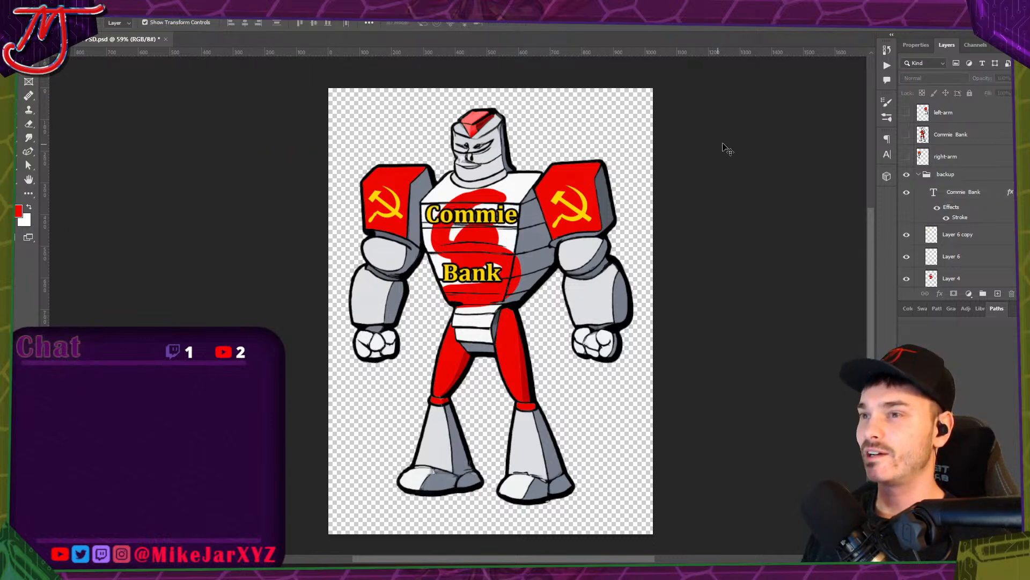
left_click(919, 175)
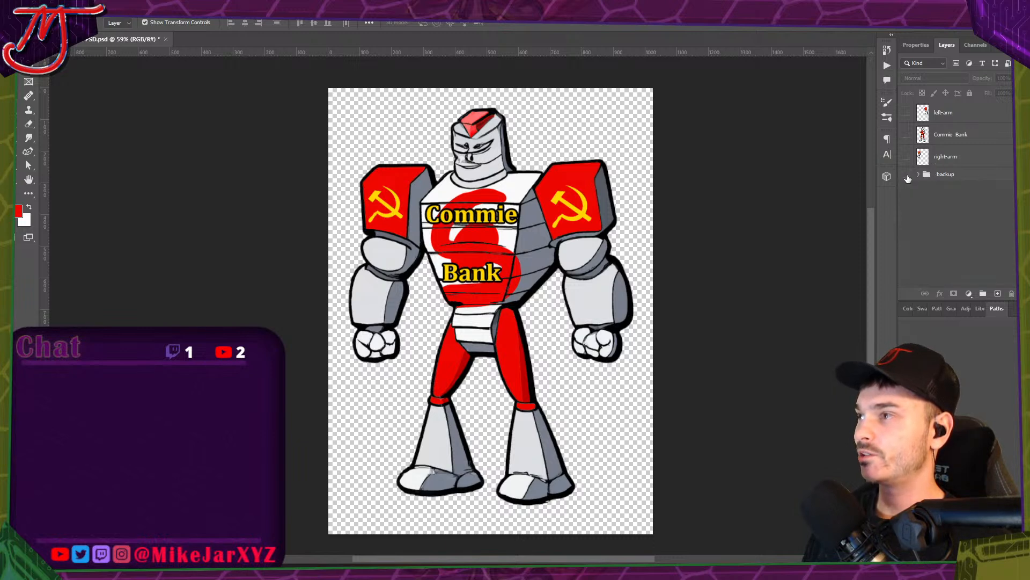
Hide the backup group, show the left-arm, Commie Bank and right-arm layers, and save the document.
left_click(907, 174)
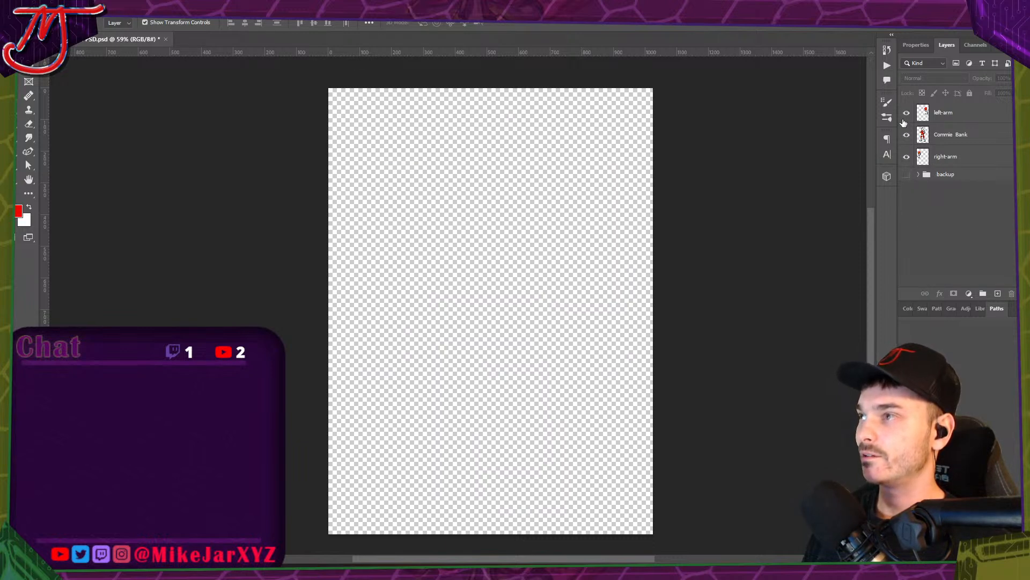
left_click_drag(902, 120, 903, 114)
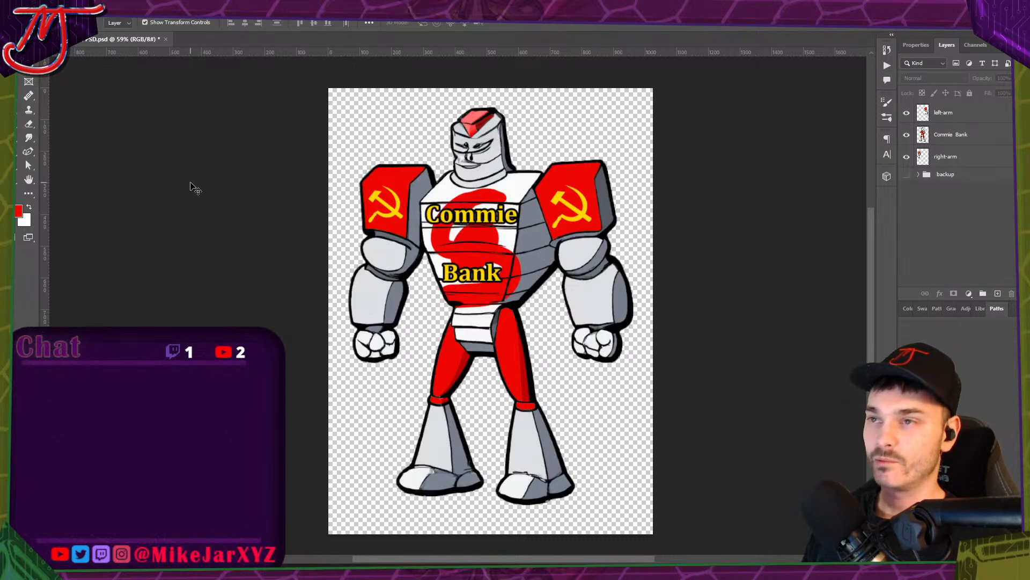
key("ctrl+s")
scroll(617, 257, "down", 2)
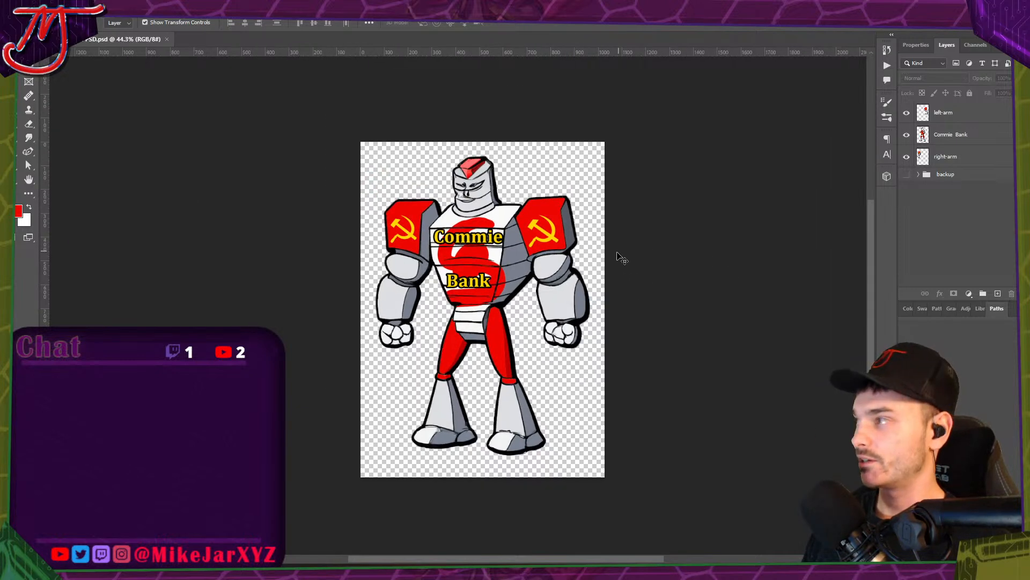
scroll(617, 301, "up", 2)
scroll(438, 263, "down", 2)
scroll(404, 258, "up", 2)
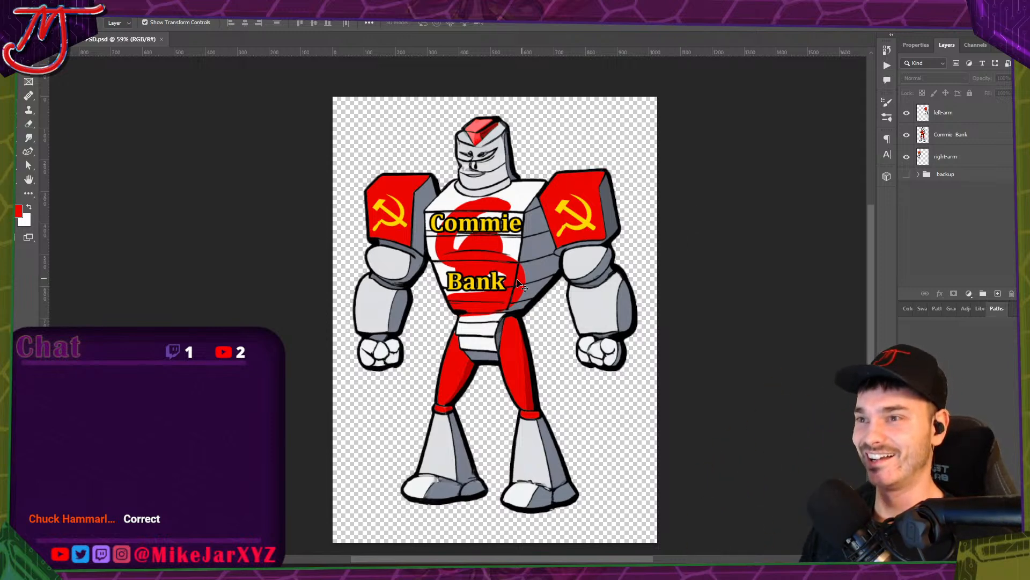
scroll(344, 256, "down", 4)
scroll(691, 233, "down", 3)
scroll(420, 274, "up", 4)
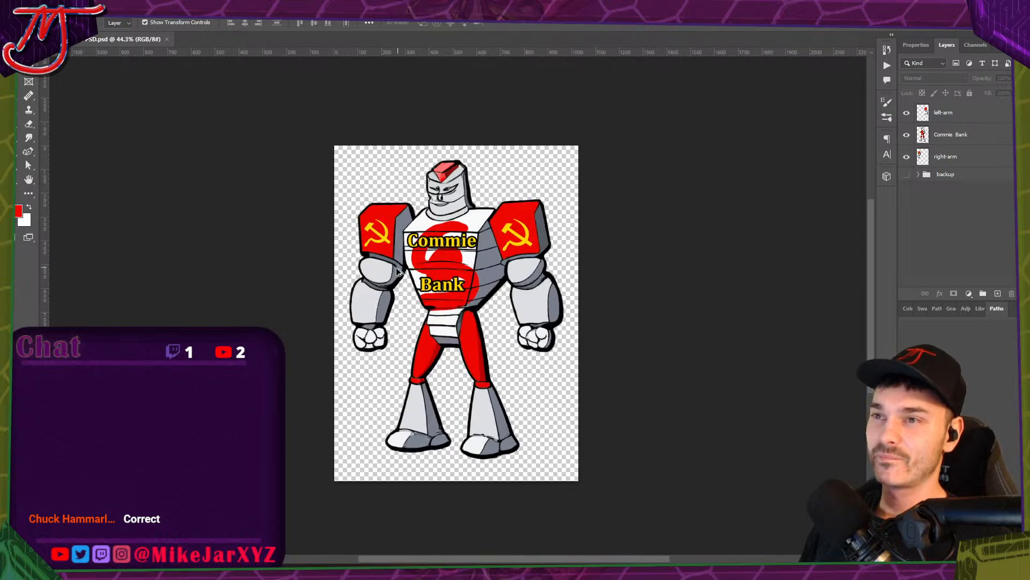
scroll(398, 274, "up", 3)
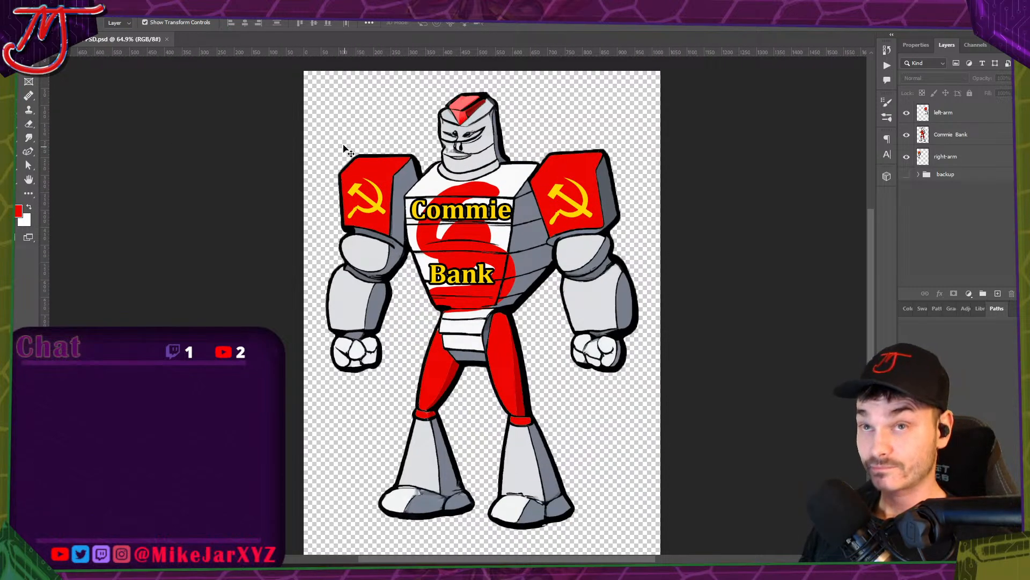
key("alt+Tab")
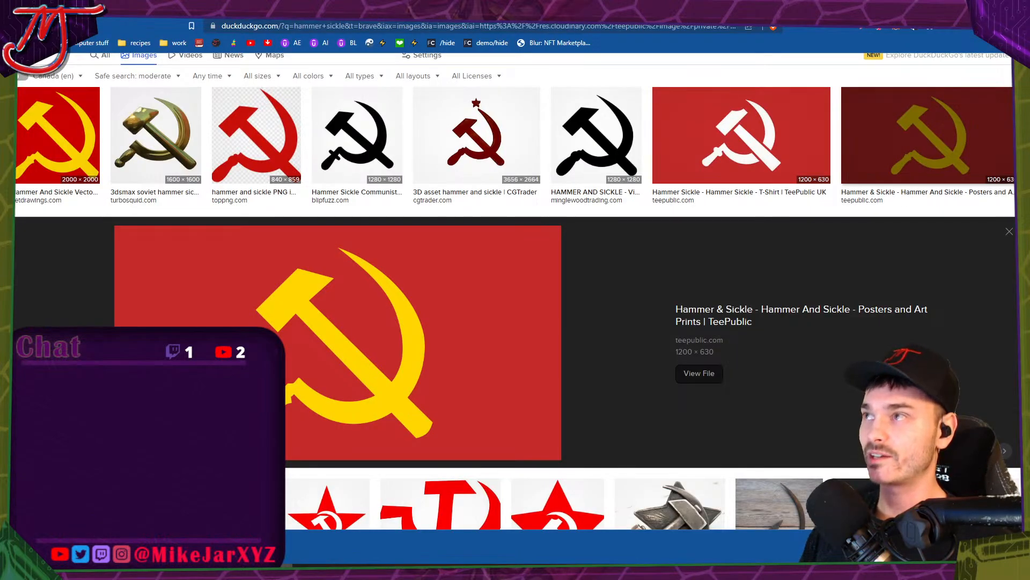
key("ctrl+t")
type("jeremy")
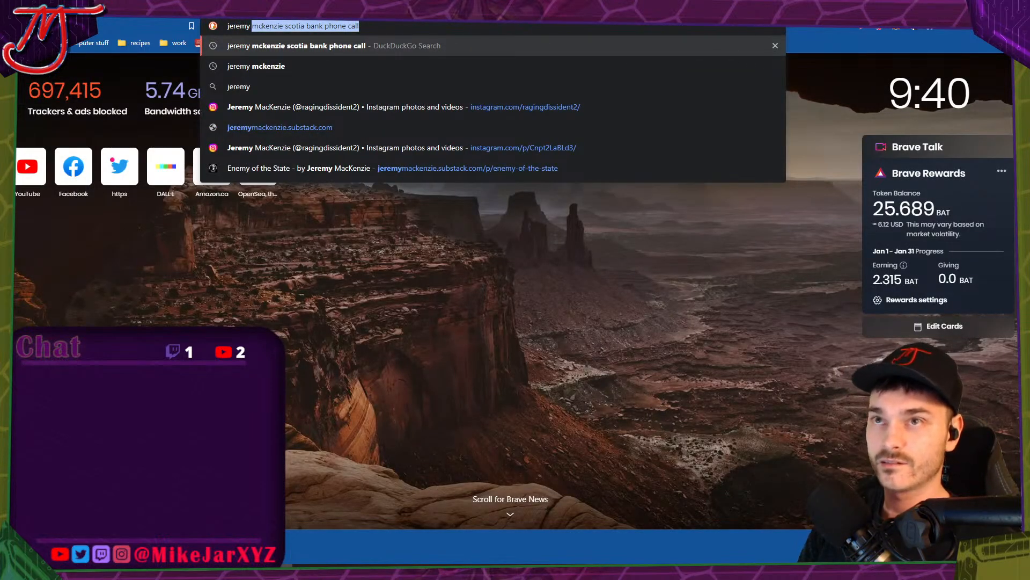
type(" mckenzie")
key("Return")
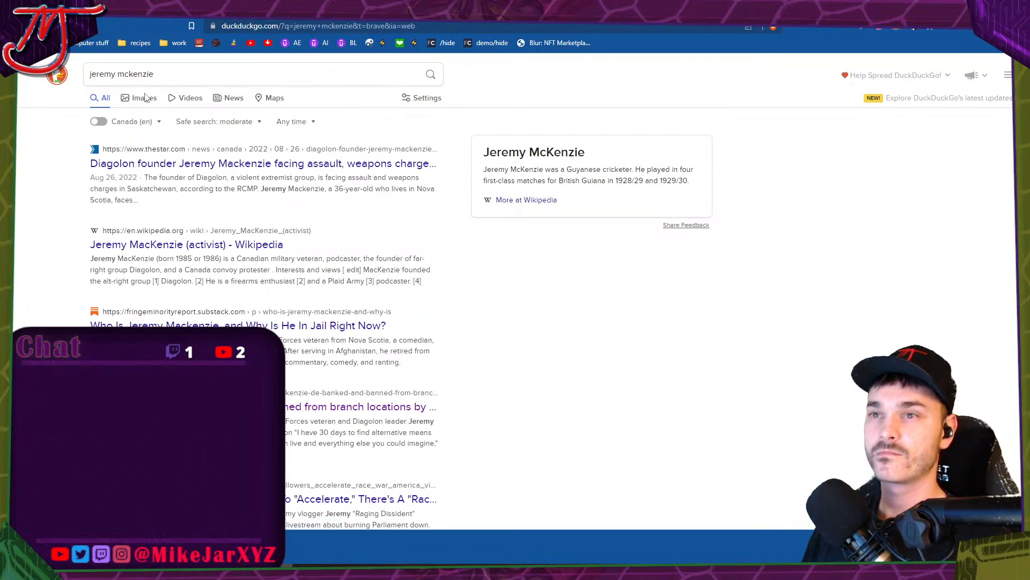
left_click(145, 98)
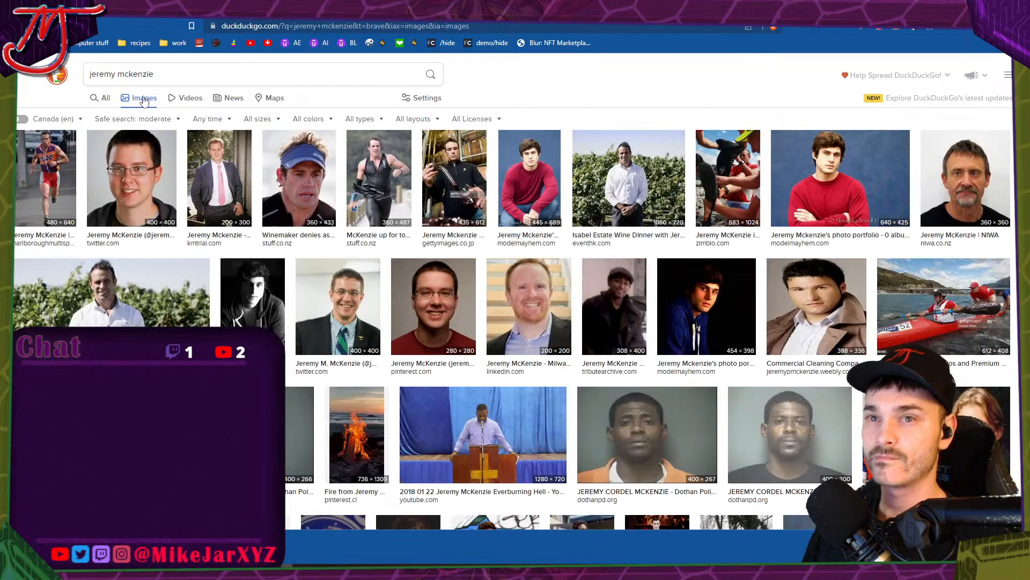
Preview three portraits in the image results, scan the remaining pictures and return to the web results.
left_click(299, 177)
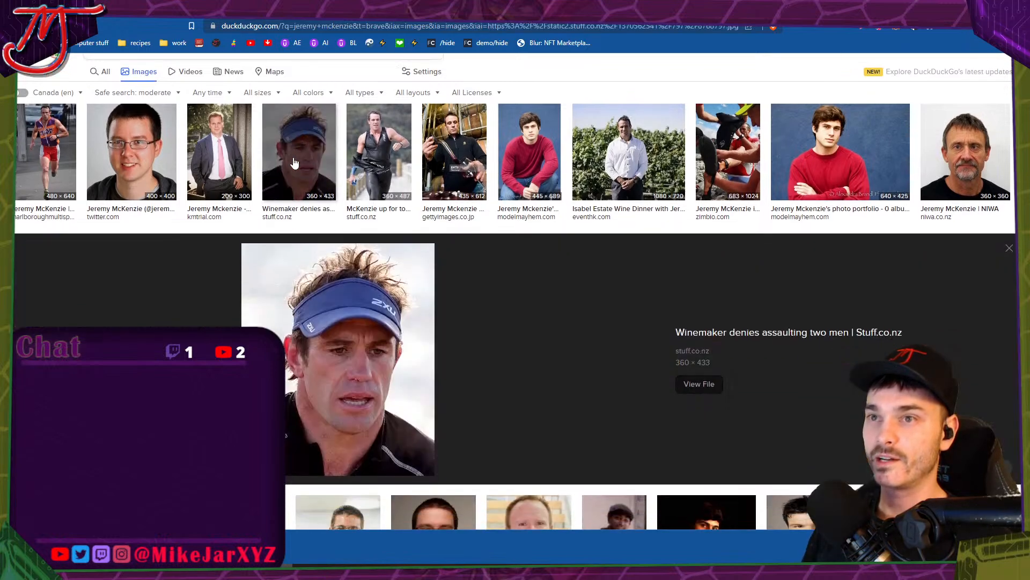
left_click(156, 141)
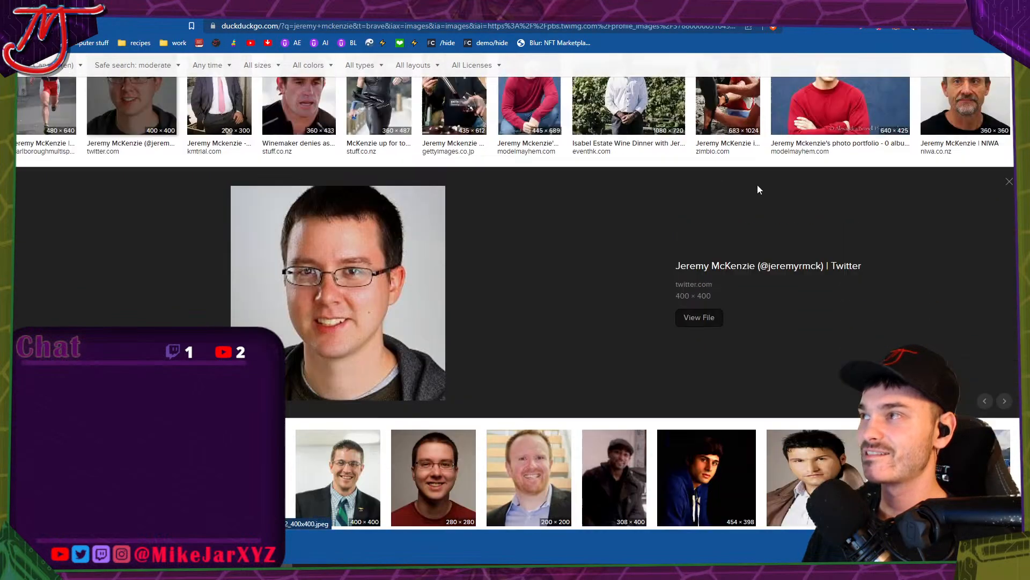
left_click(966, 140)
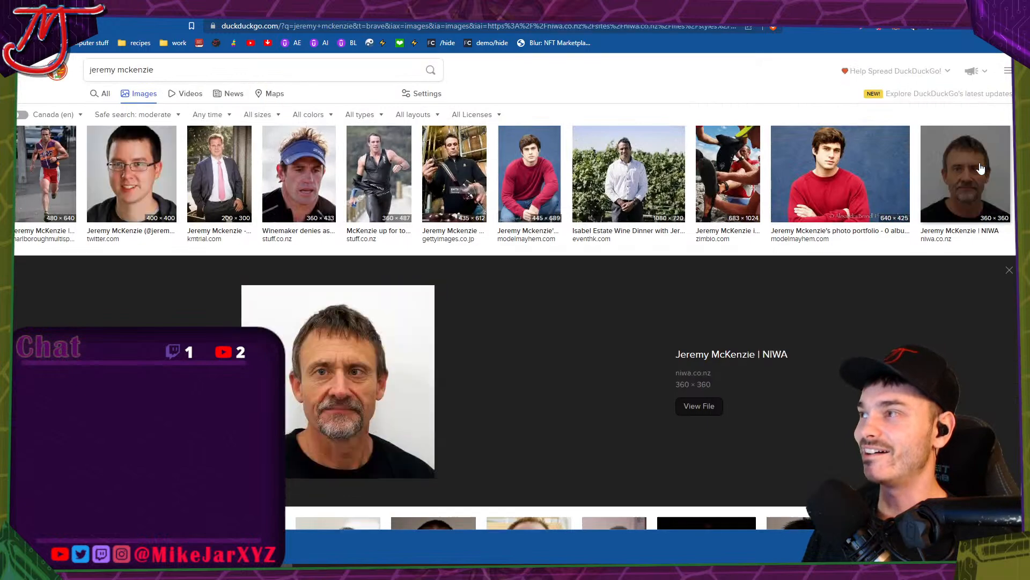
scroll(467, 253, "down", 5)
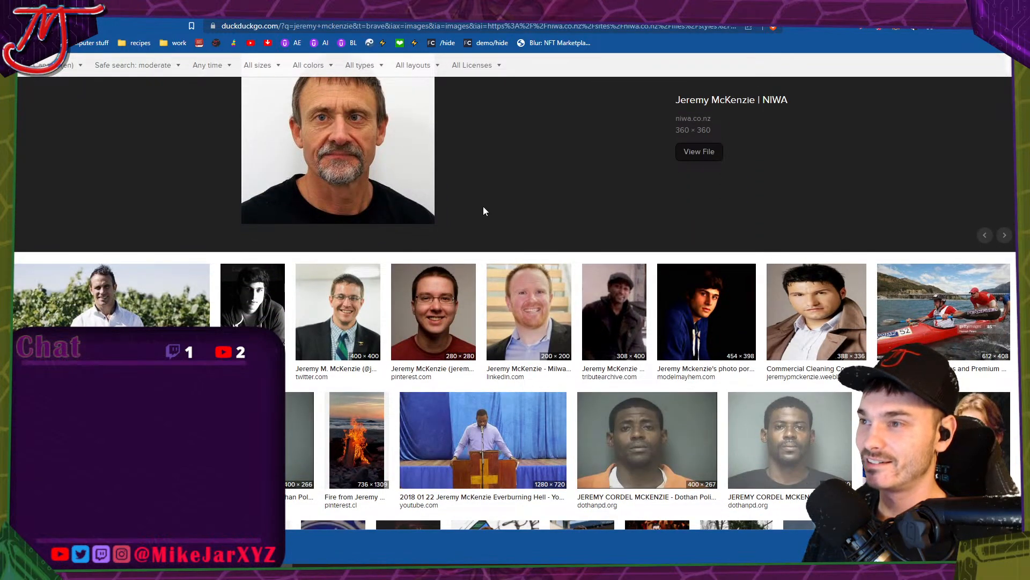
scroll(483, 207, "up", 5)
left_click(12, 26)
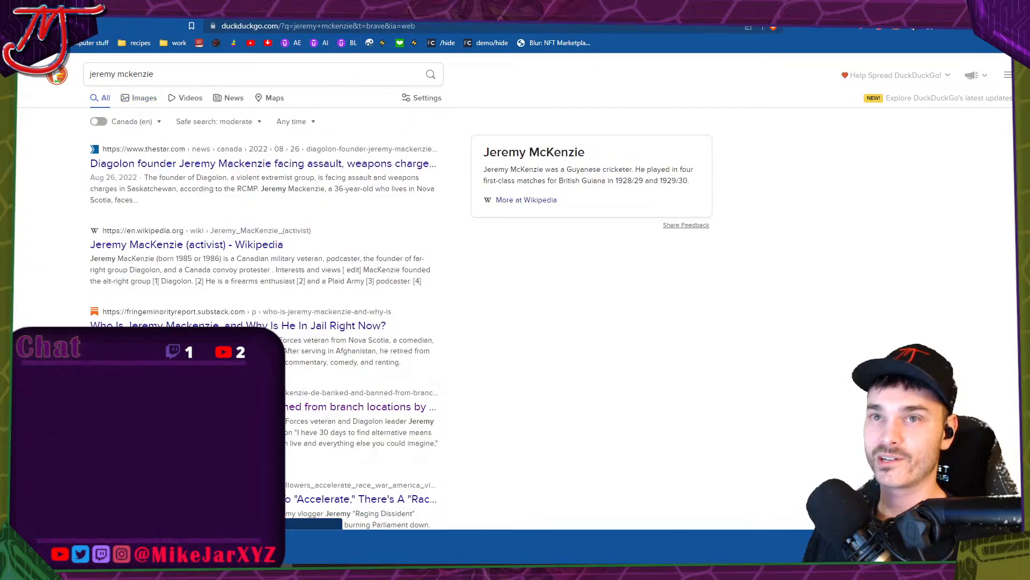
Skim the Wikipedia article on the activist, including its allegations and personal life sections, and return to the search results.
left_click(191, 246)
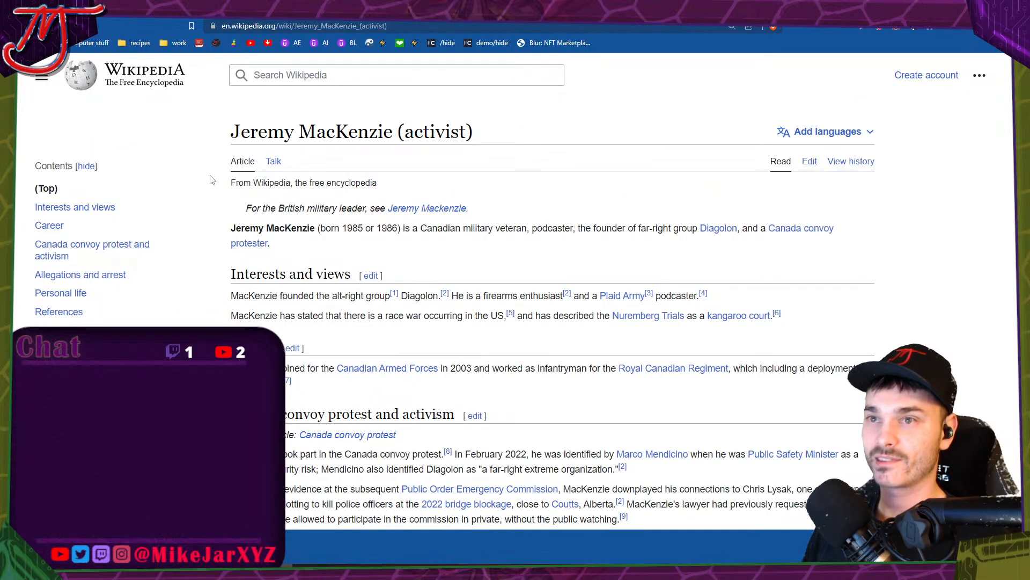
scroll(397, 172, "down", 6)
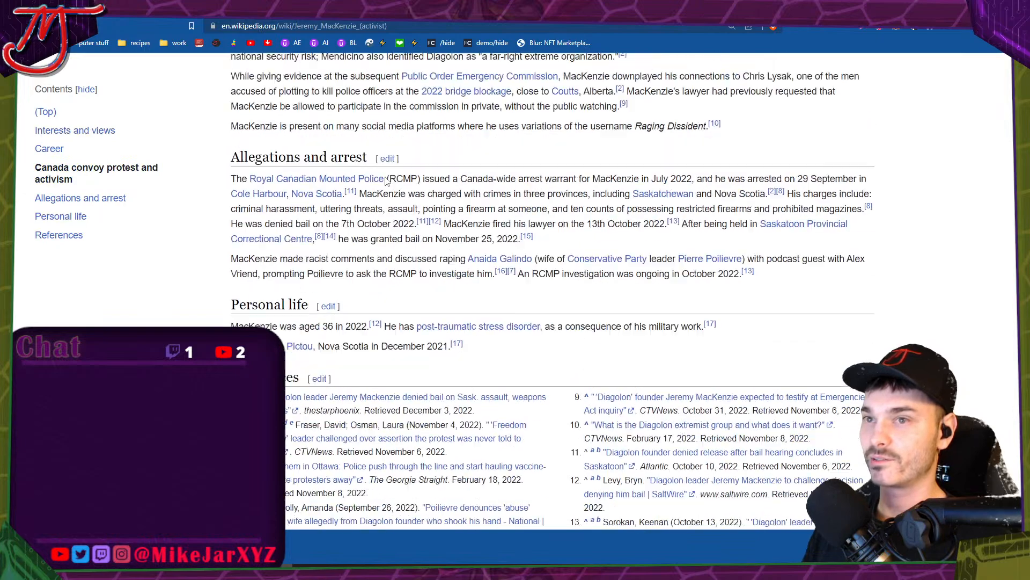
scroll(384, 186, "up", 2)
scroll(301, 185, "up", 3)
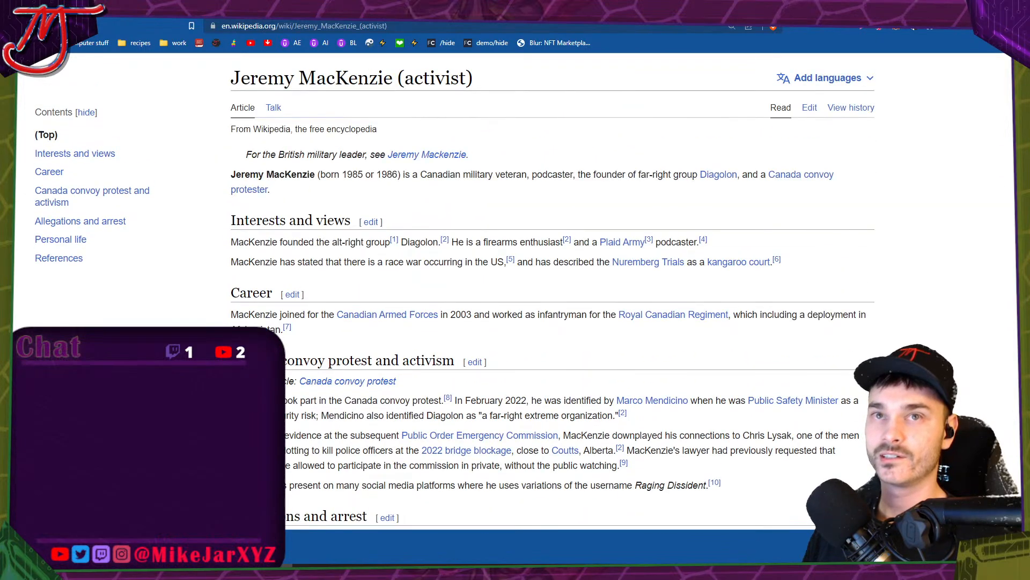
key("alt+Left")
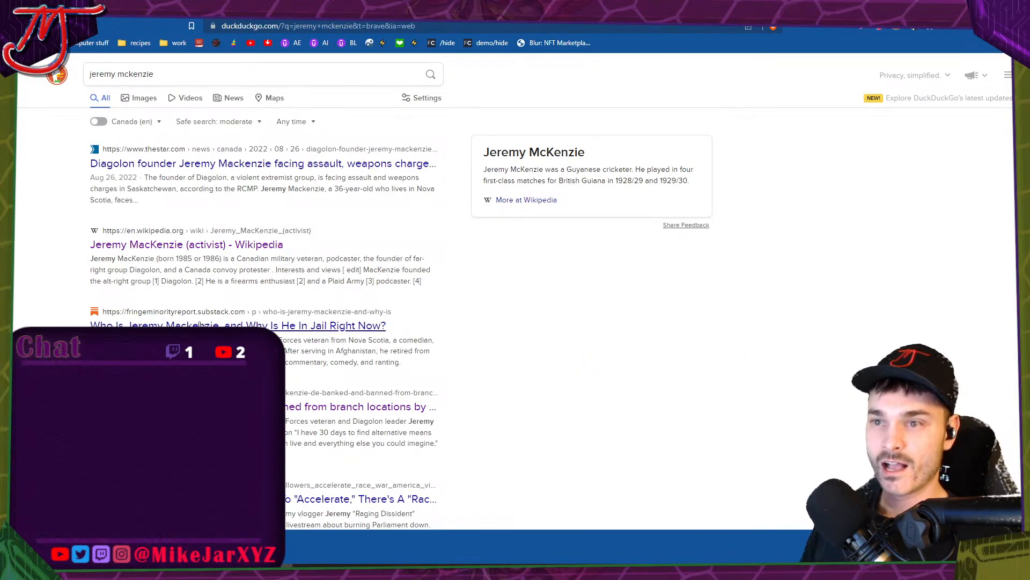
Check the Fringe Minority Report and thestar.com articles for text and pictures of the activist, returning to the search results after each.
left_click(201, 325)
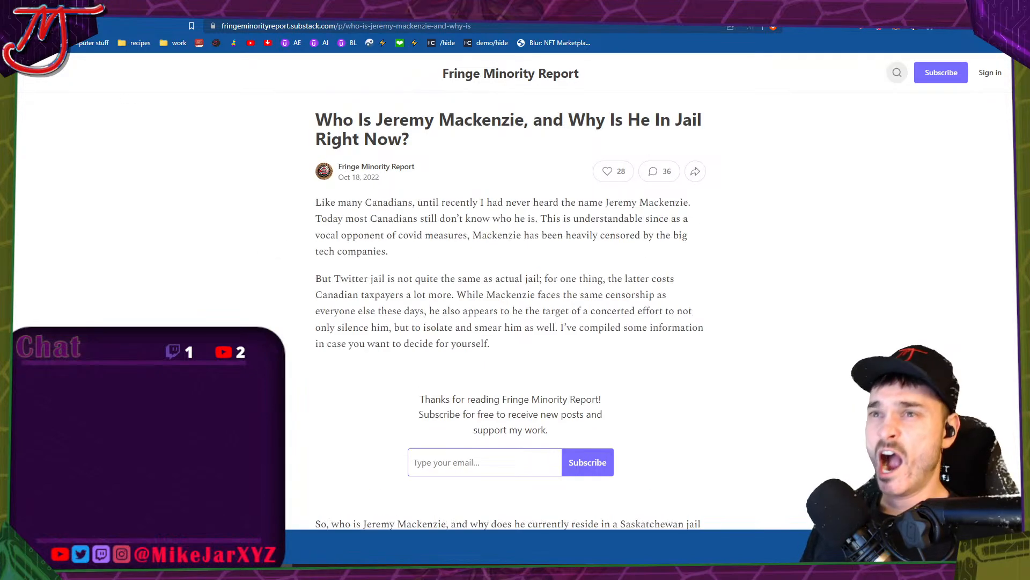
key("alt+Left")
left_click(216, 164)
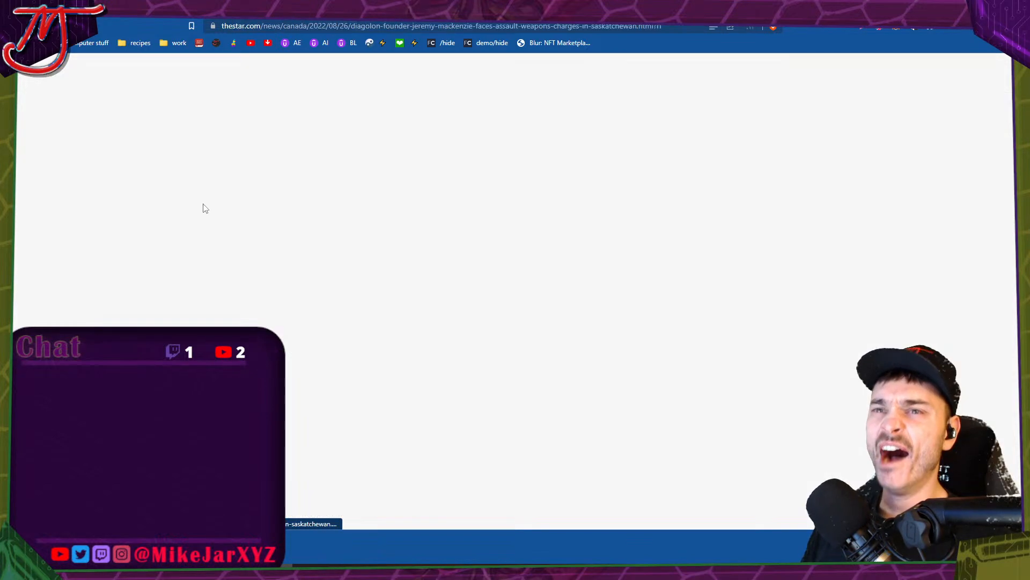
scroll(209, 225, "down", 4)
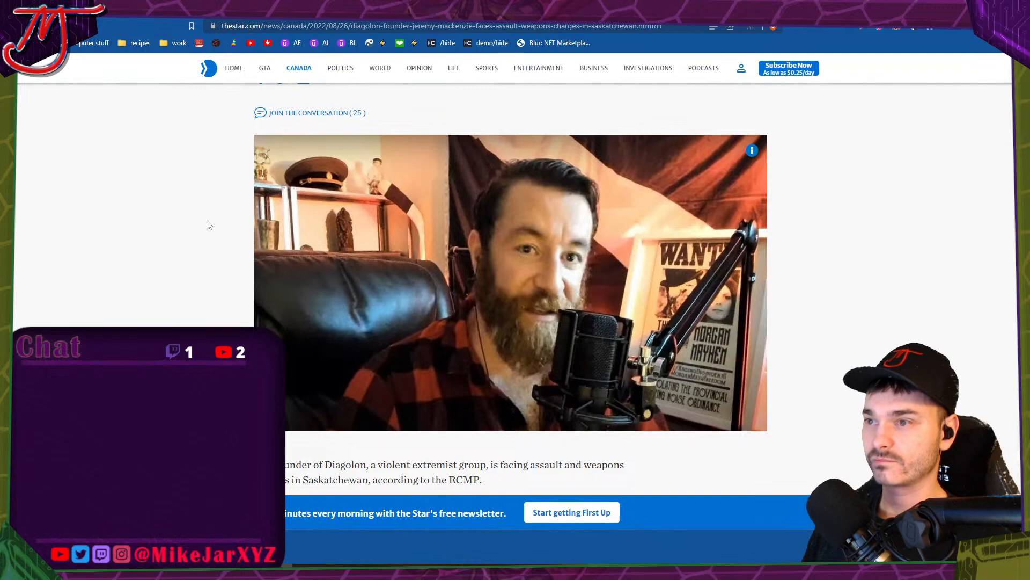
scroll(204, 221, "down", 20)
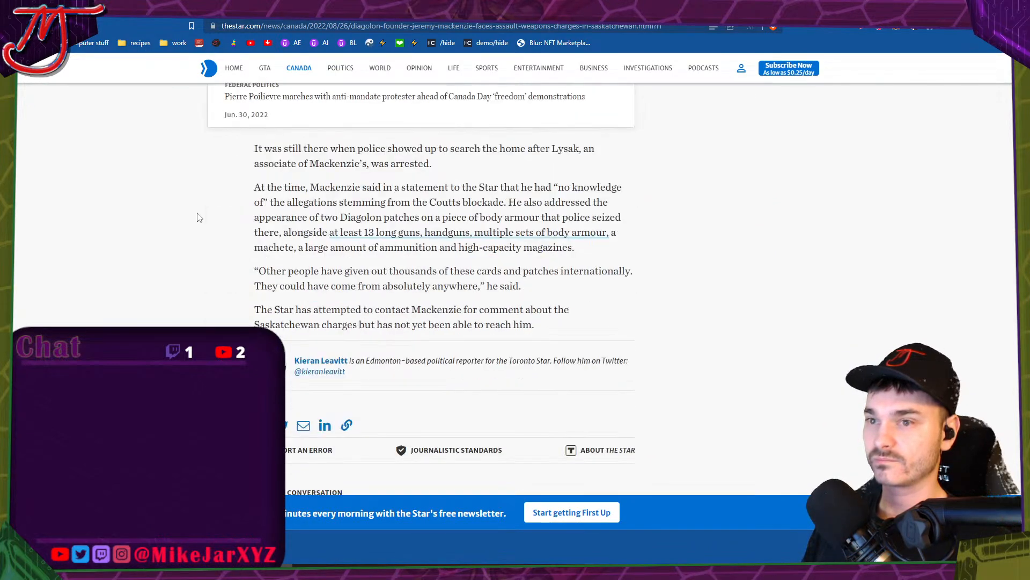
key("alt+Left")
Open the bcrise.com result about the Scotia Bank de-banking in a separate tab.
scroll(222, 294, "down", 2)
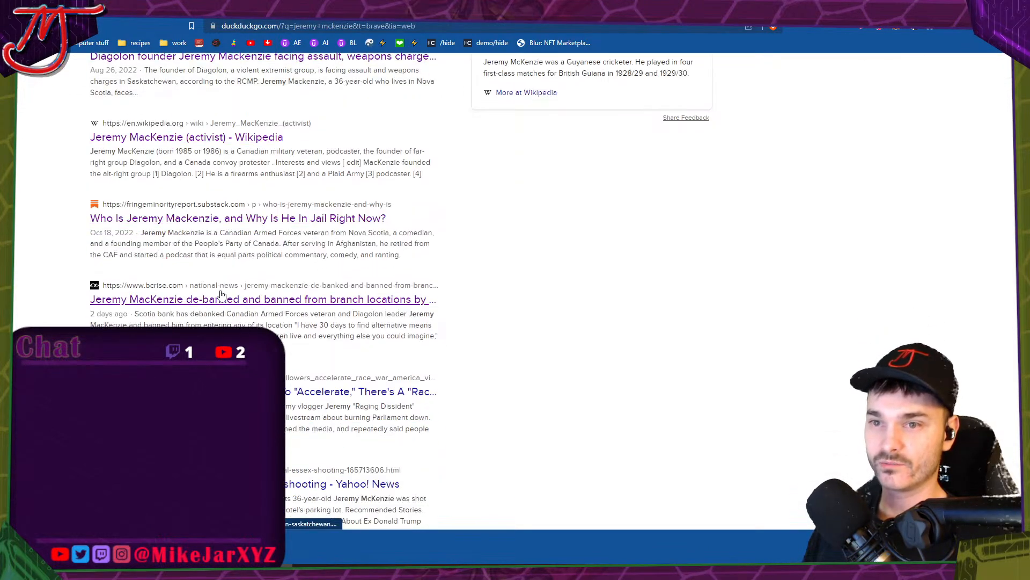
right_click(221, 294)
left_click(232, 304)
Open the antihate.ca livestream article, examine its photo and opening text, and close its tab.
scroll(280, 319, "down", 2)
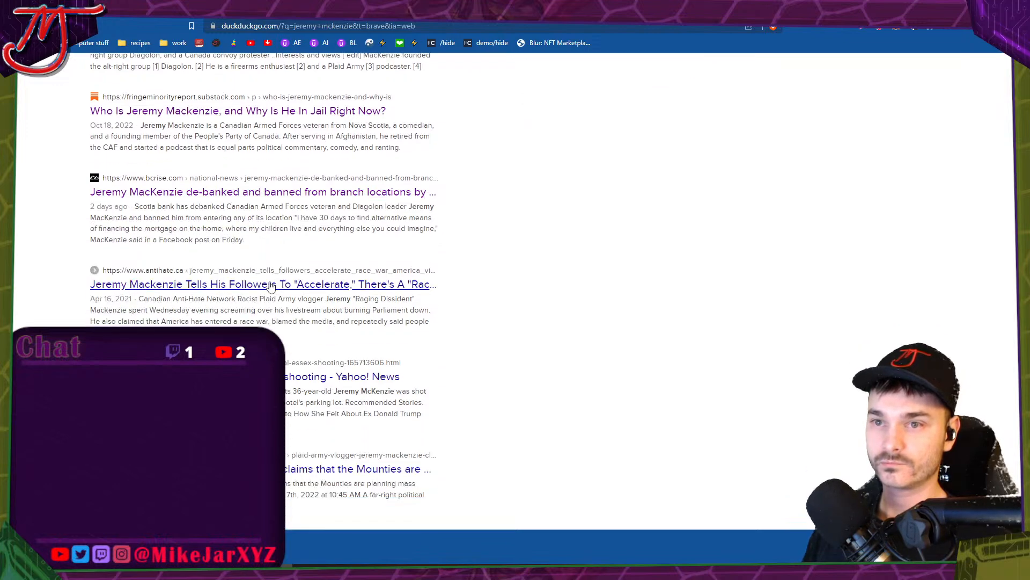
left_click(383, 290)
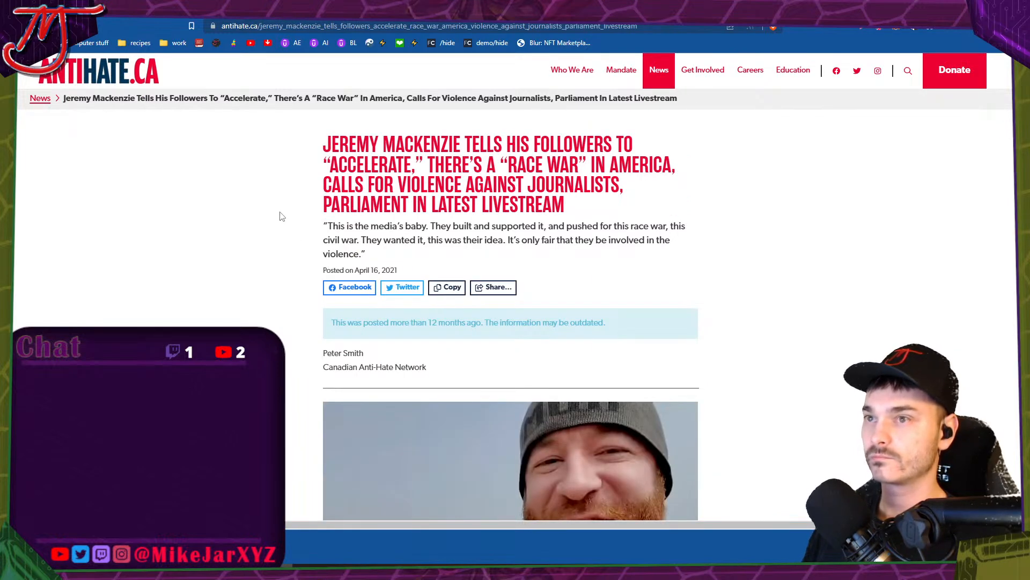
scroll(282, 216, "down", 3)
scroll(282, 217, "down", 5)
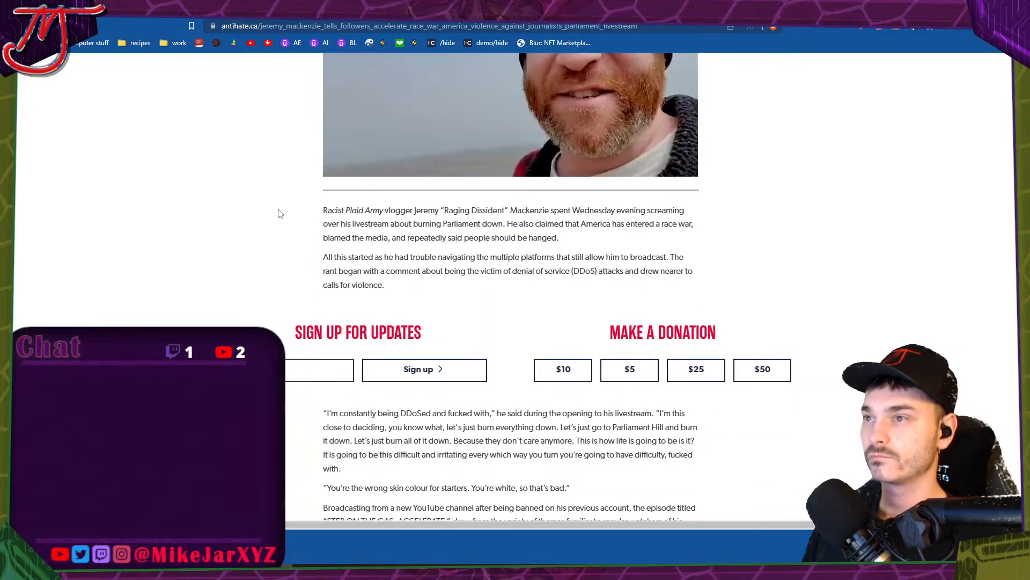
scroll(282, 216, "up", 6)
scroll(652, 269, "down", 2)
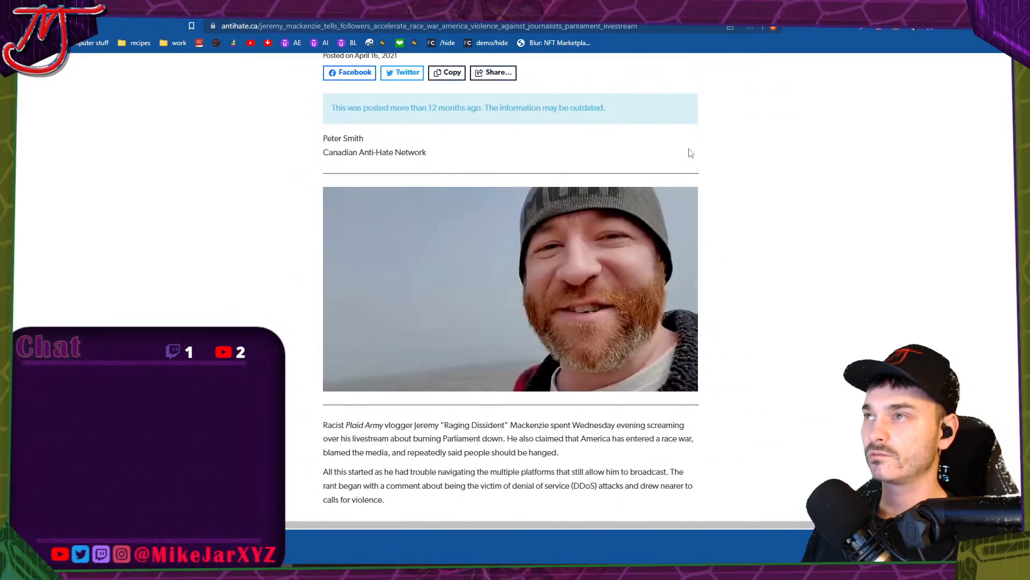
key("ctrl+w")
Examine the bcrise.com de-banking article from its lead photo through the embedded tweet to the related articles.
scroll(608, 293, "down", 5)
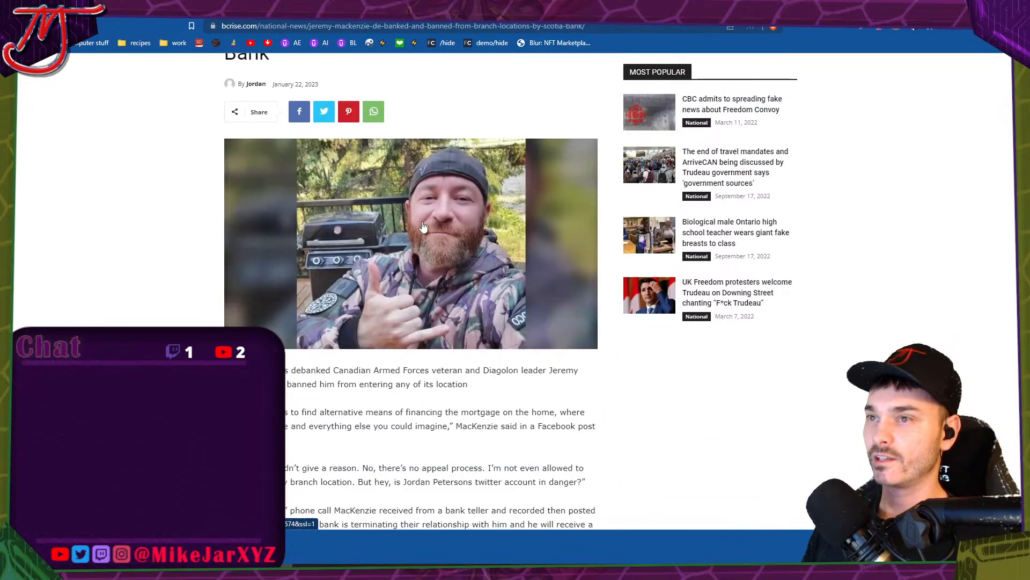
scroll(608, 293, "down", 20)
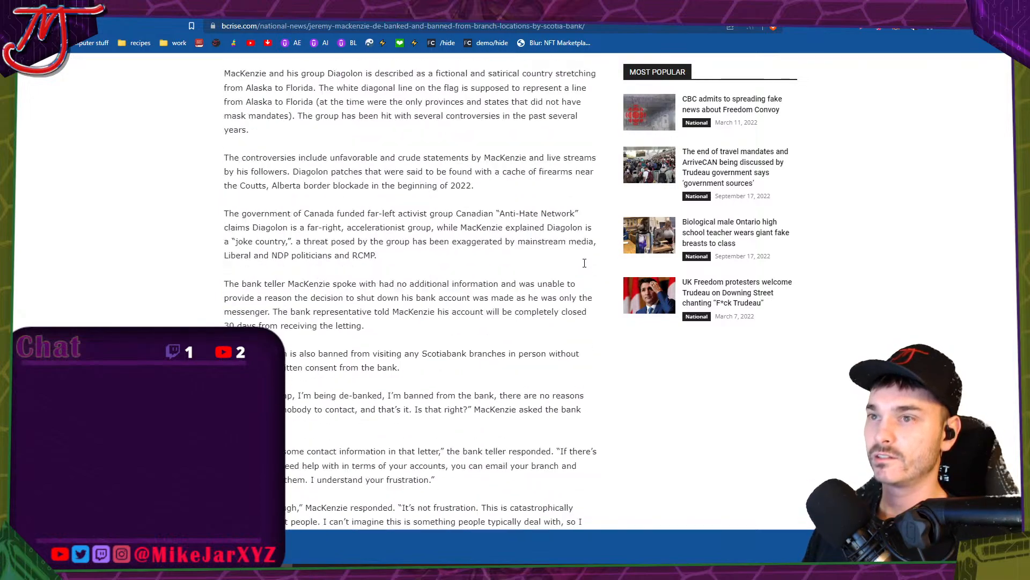
scroll(574, 276, "up", 6)
scroll(574, 276, "up", 5)
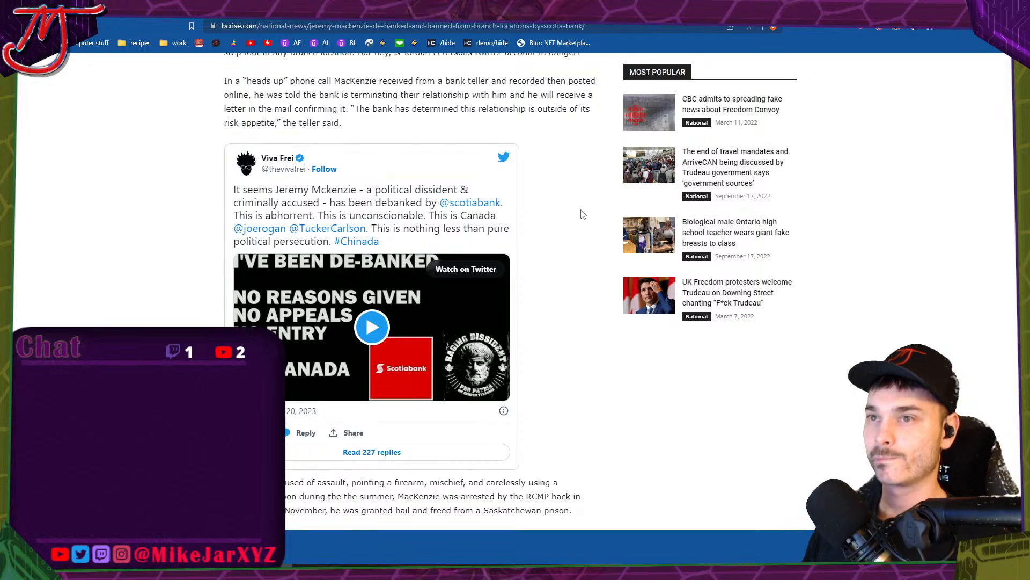
scroll(584, 215, "down", 2)
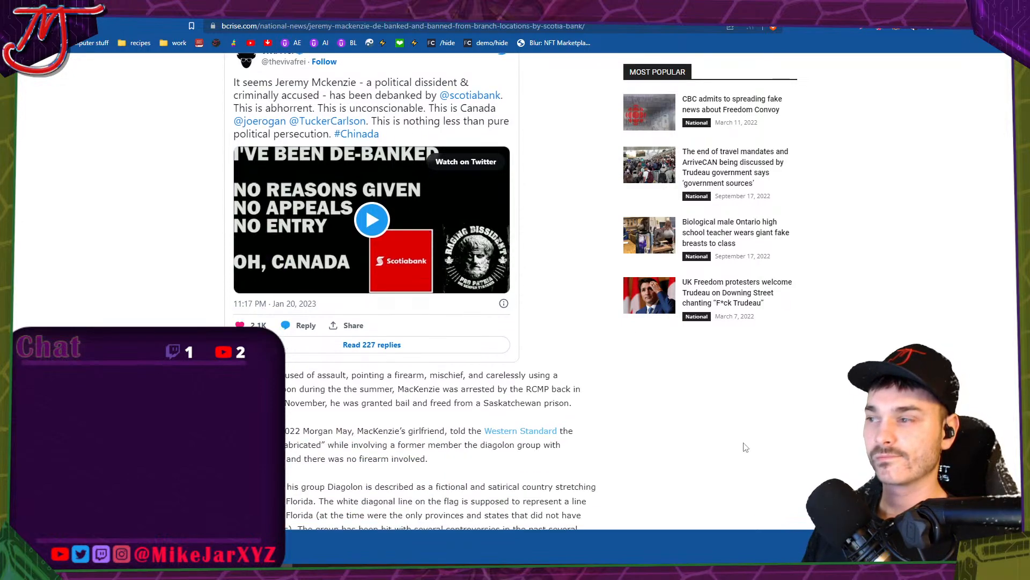
scroll(570, 315, "down", 10)
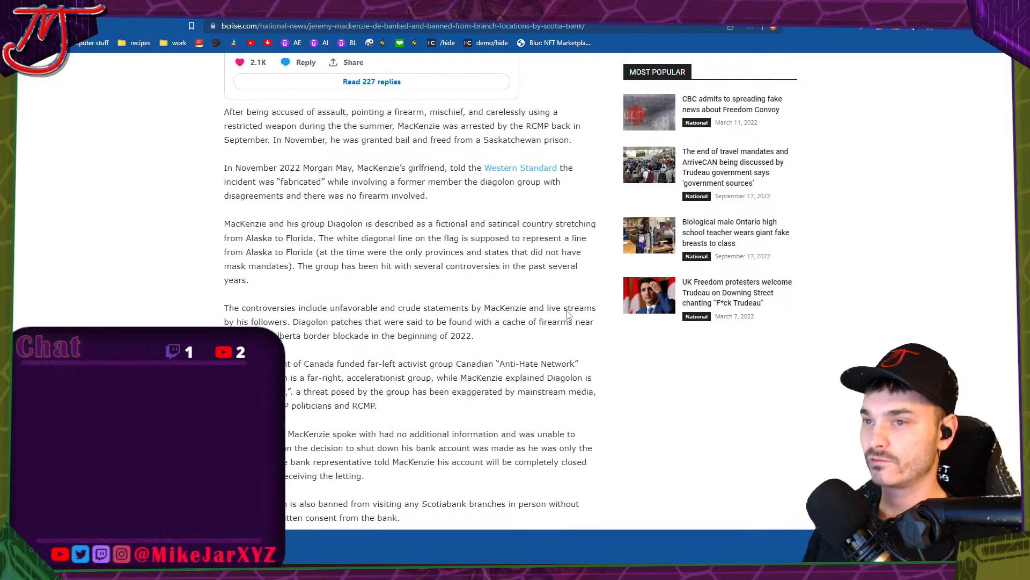
scroll(570, 314, "down", 12)
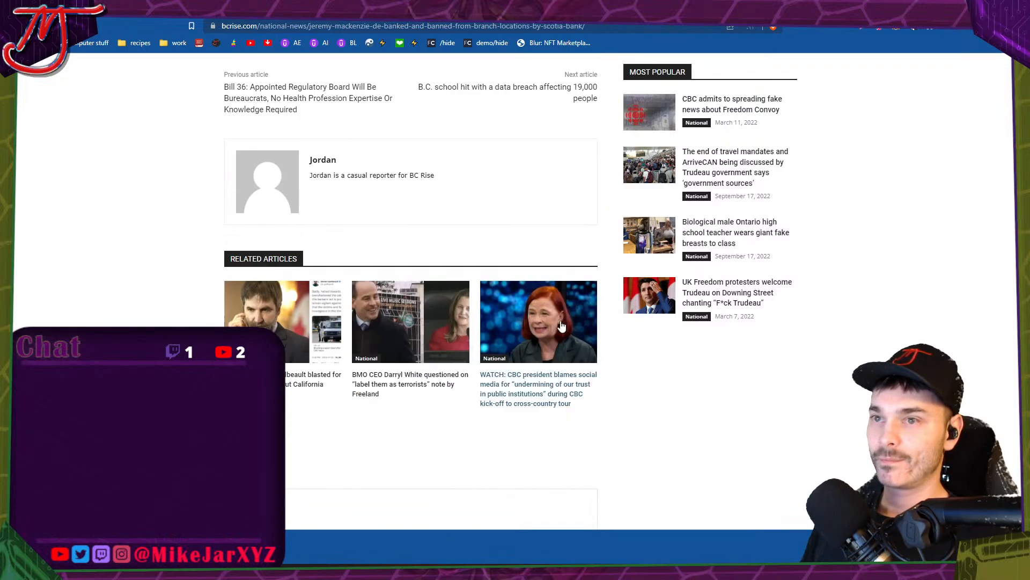
scroll(568, 365, "up", 20)
scroll(563, 255, "down", 1)
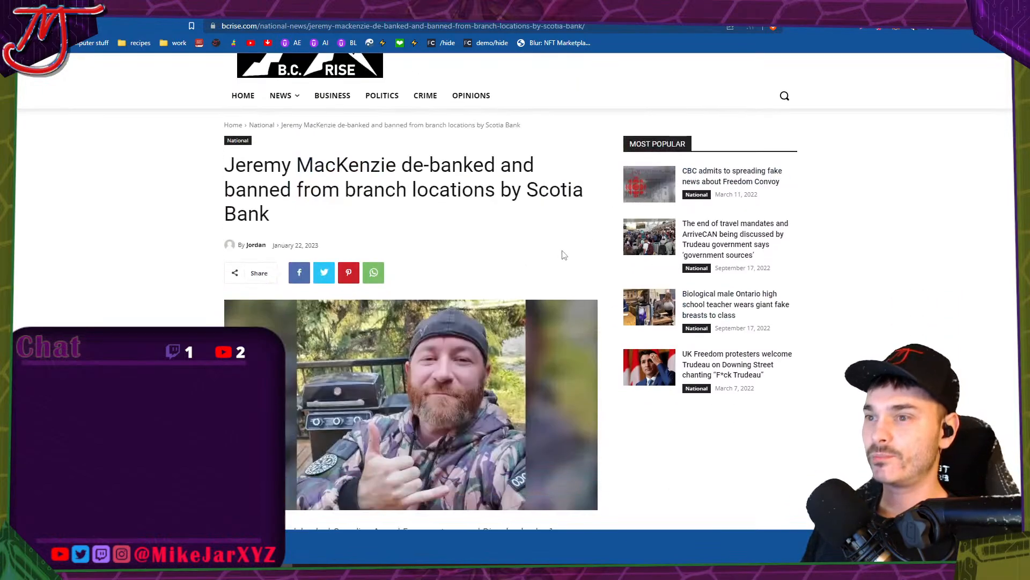
Compare the activist's photos in the bcrise.com de-banking article and the antihate.ca livestream article.
key("ctrl+Tab")
key("ctrl+shift+Tab")
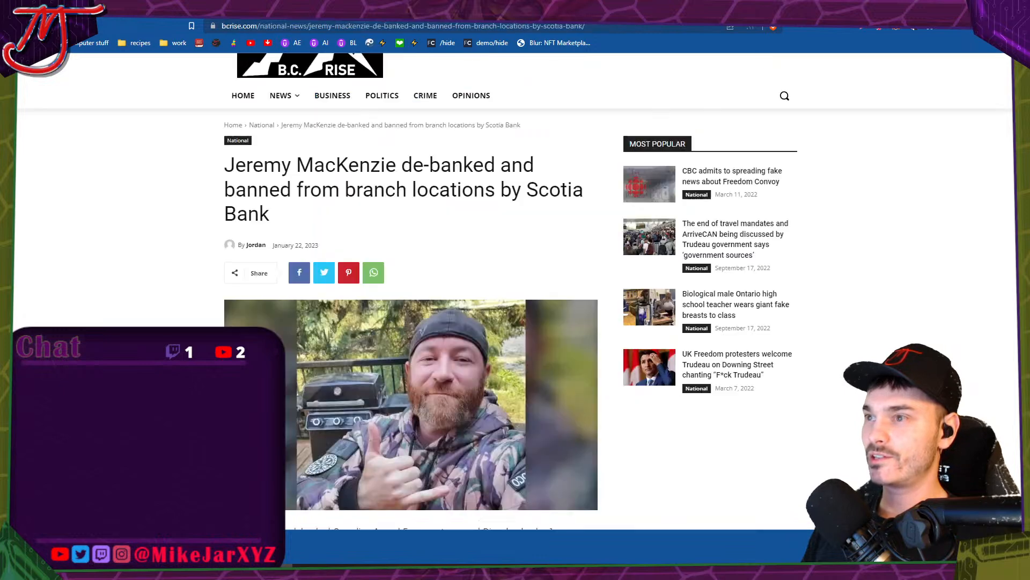
key("ctrl+Tab")
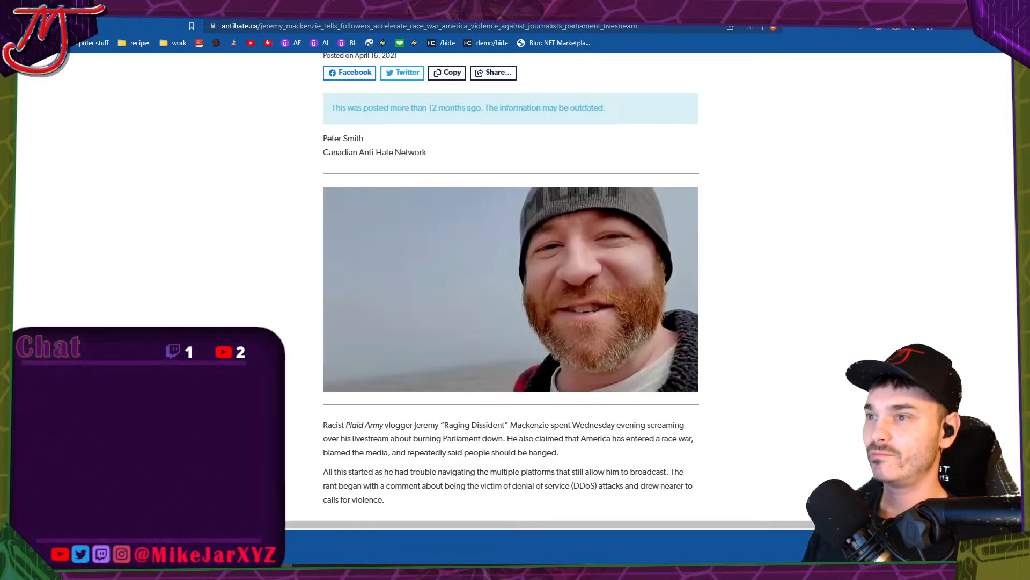
right_click(639, 254)
left_click(694, 289)
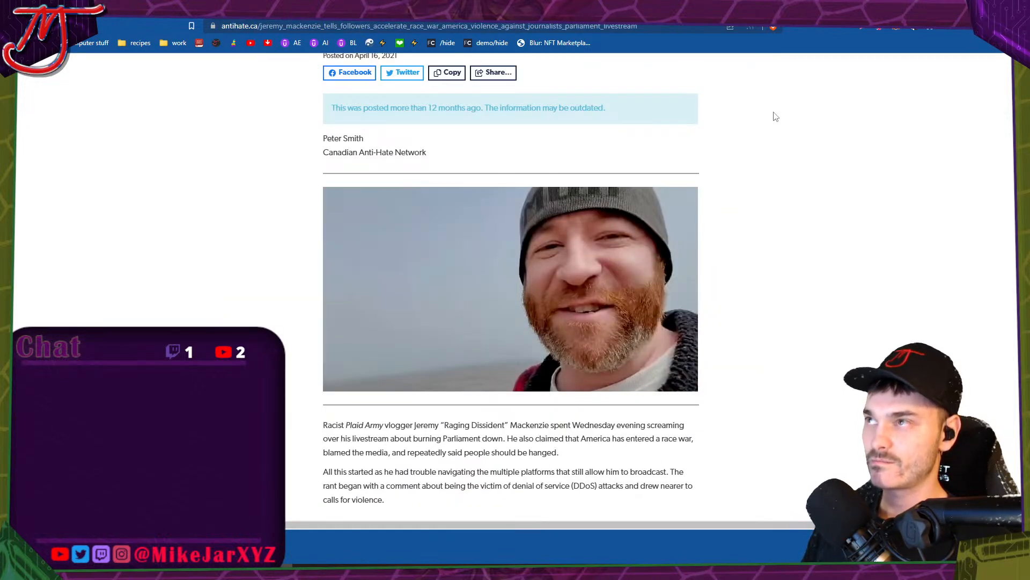
key("ctrl+shift+Tab")
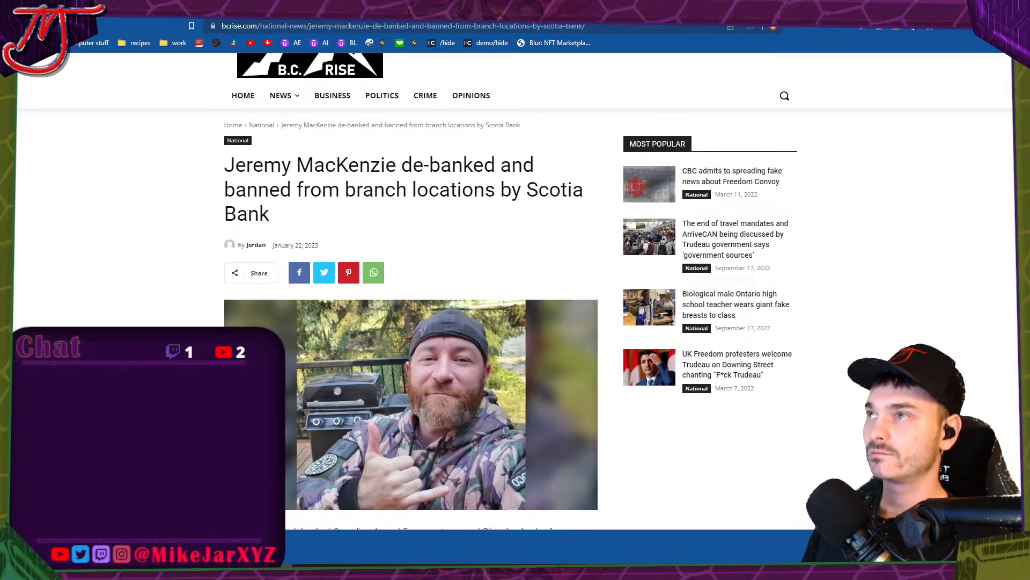
Go to the open "hammer sickle" image search and replace the query with "canadian army".
key("ctrl+Tab")
scroll(266, 71, "up", 1)
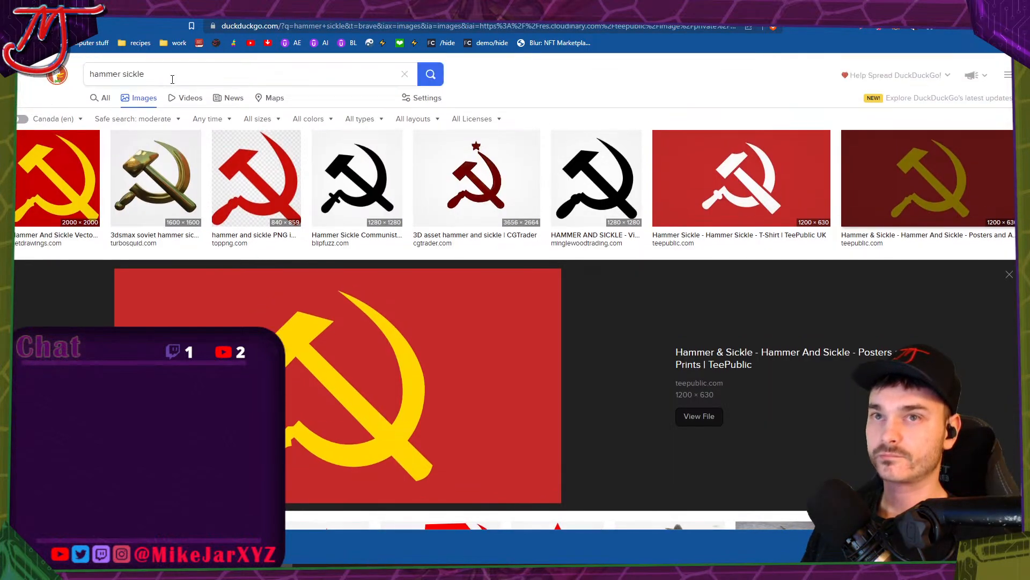
left_click(172, 80)
key("ctrl+a")
type("canadian")
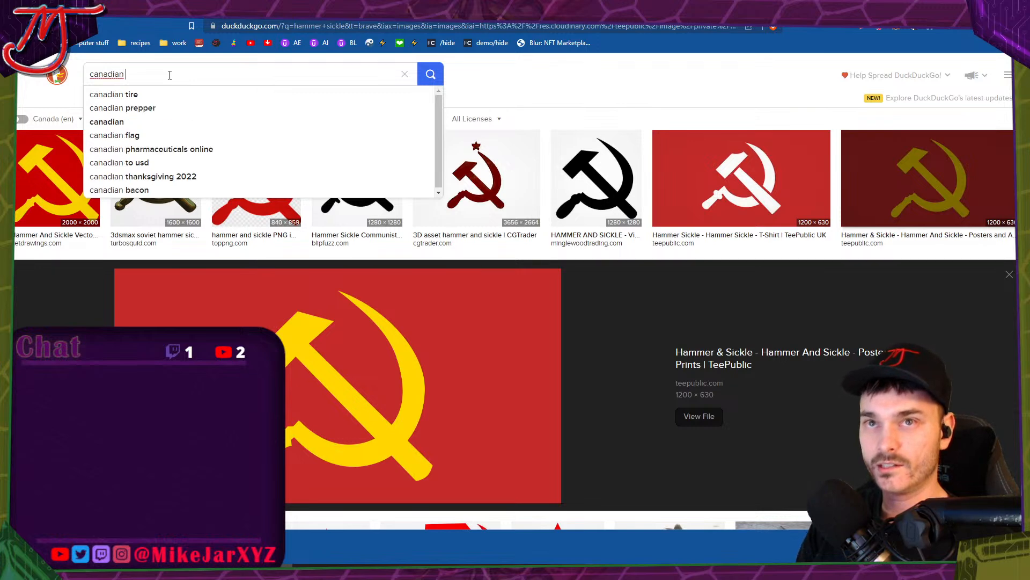
key("BackSpace")
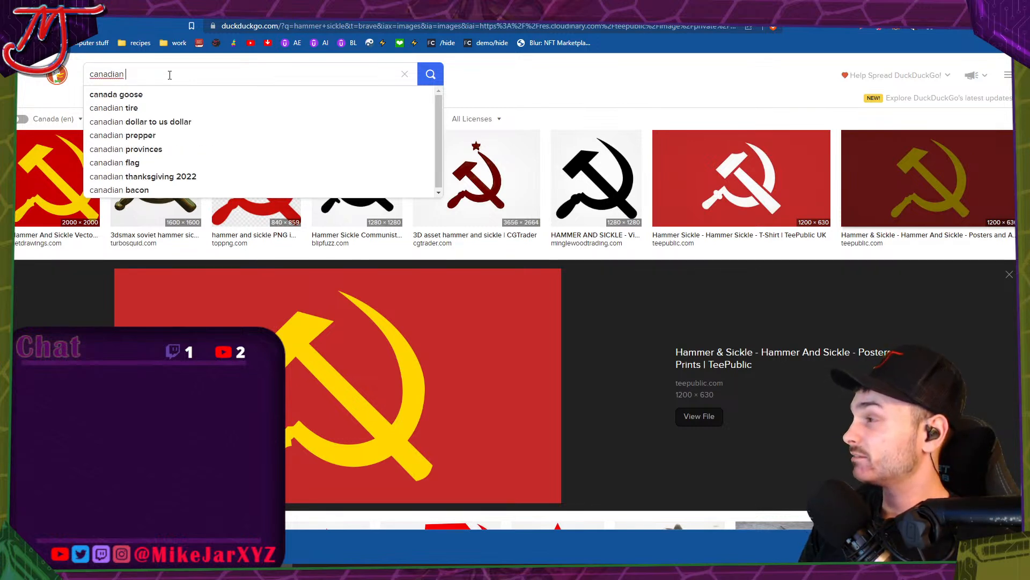
type("army")
key("Return")
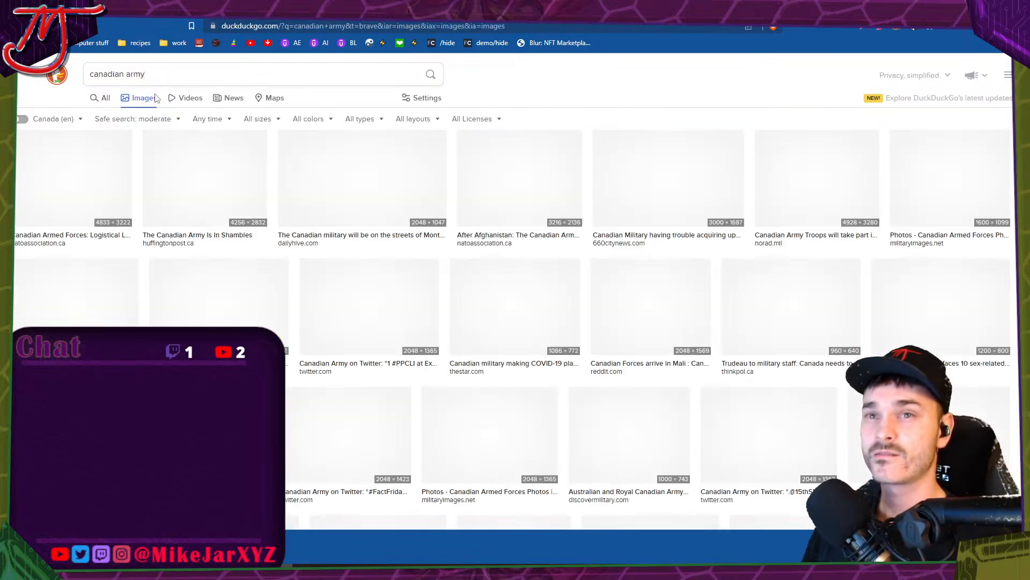
Refine the image search to "canadian army personel".
left_click(156, 75)
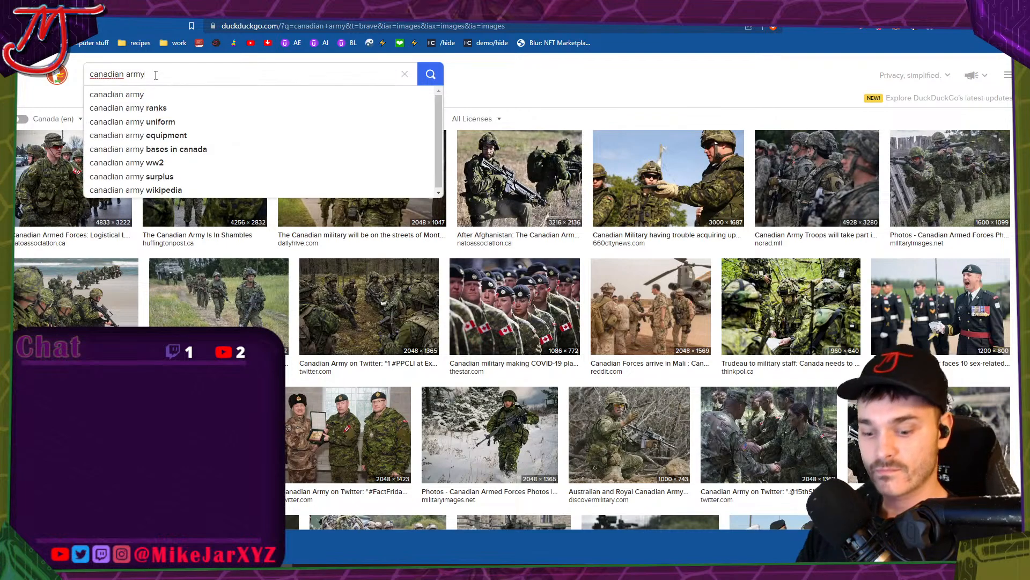
type("persone")
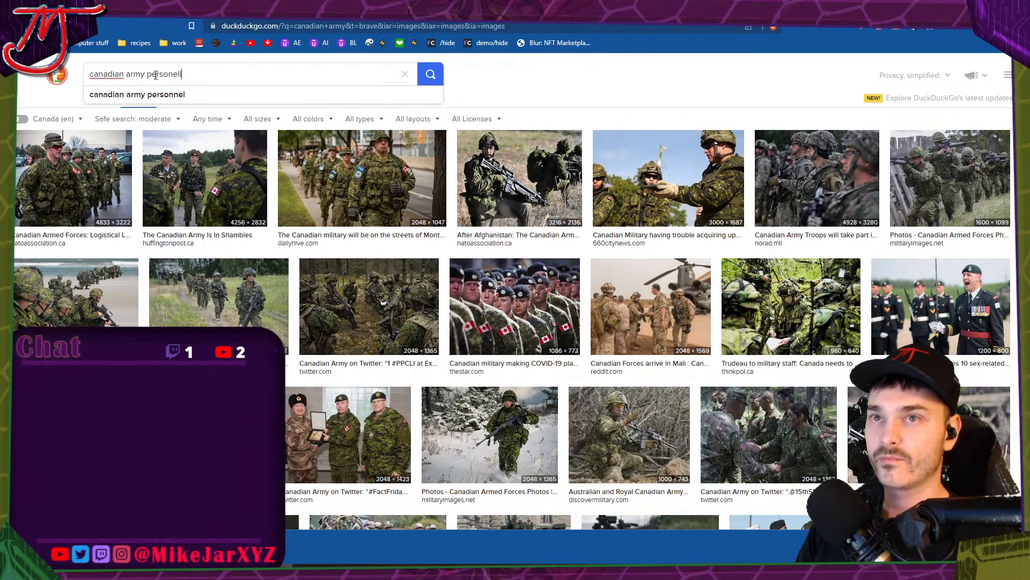
type("ll")
key("Return")
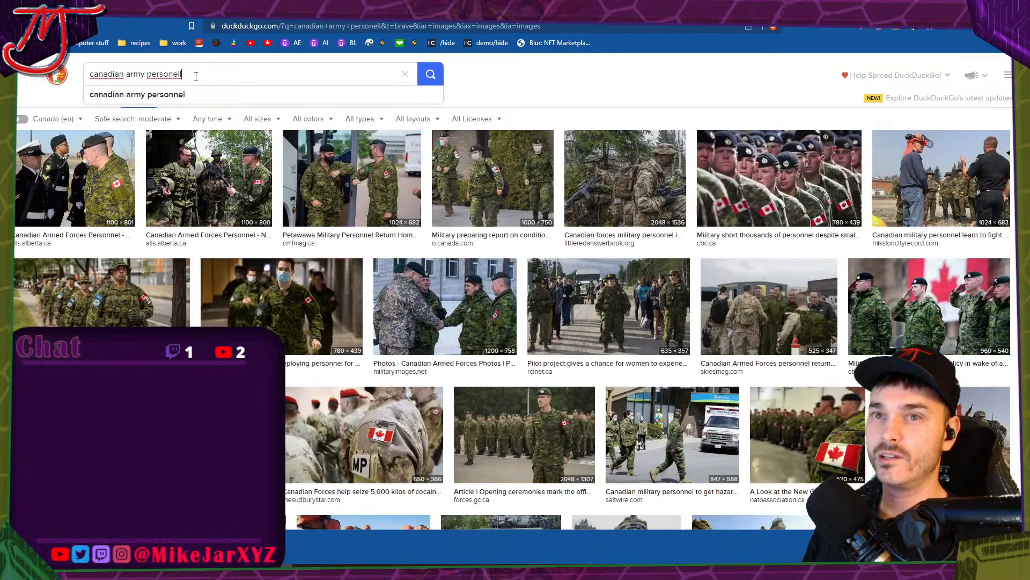
key("BackSpace")
key("Return")
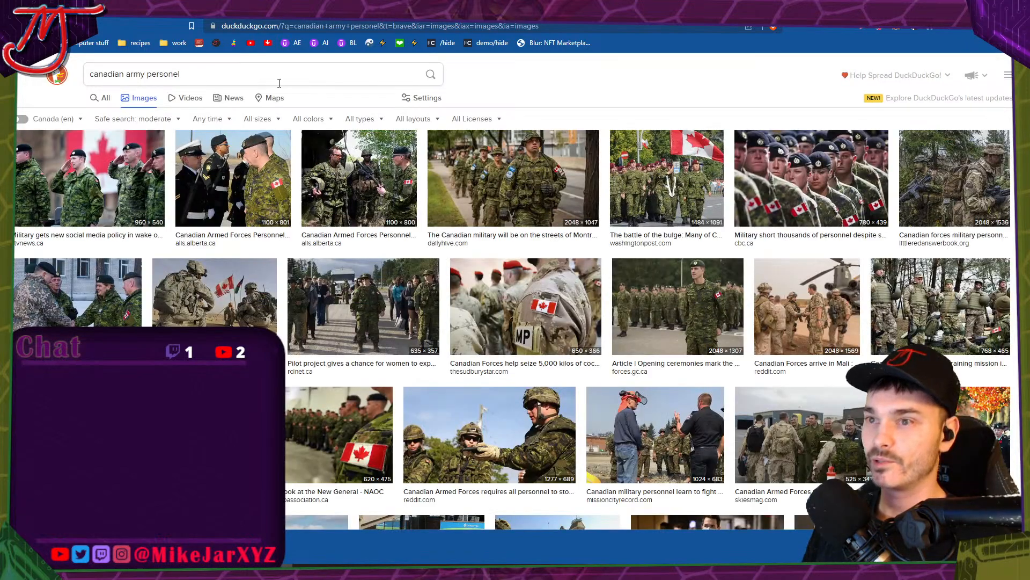
Preview the forces.gc.ca opening ceremonies photo and the rcinet.ca women's pilot project photo among the image results.
scroll(425, 183, "down", 3)
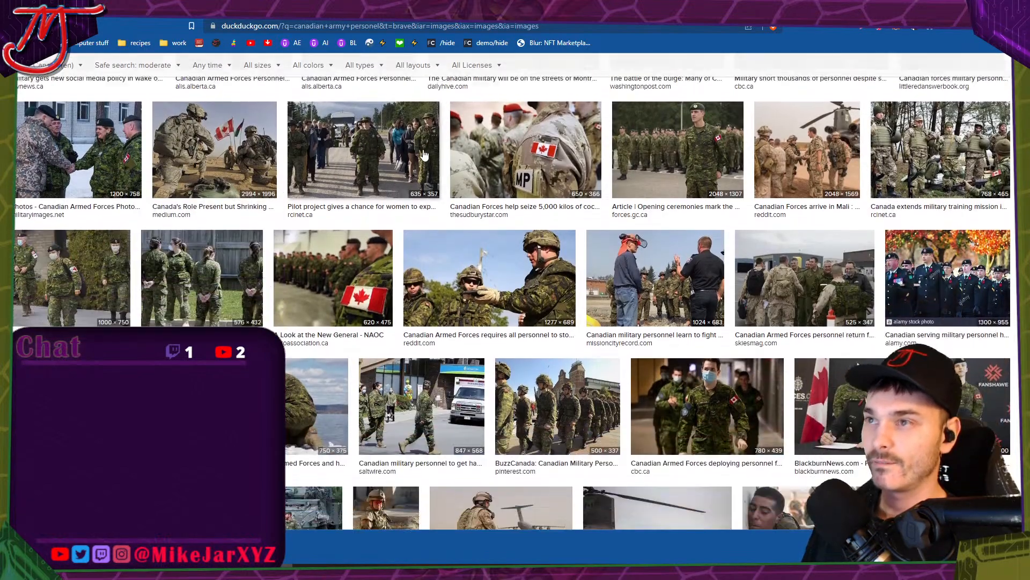
scroll(424, 154, "up", 2)
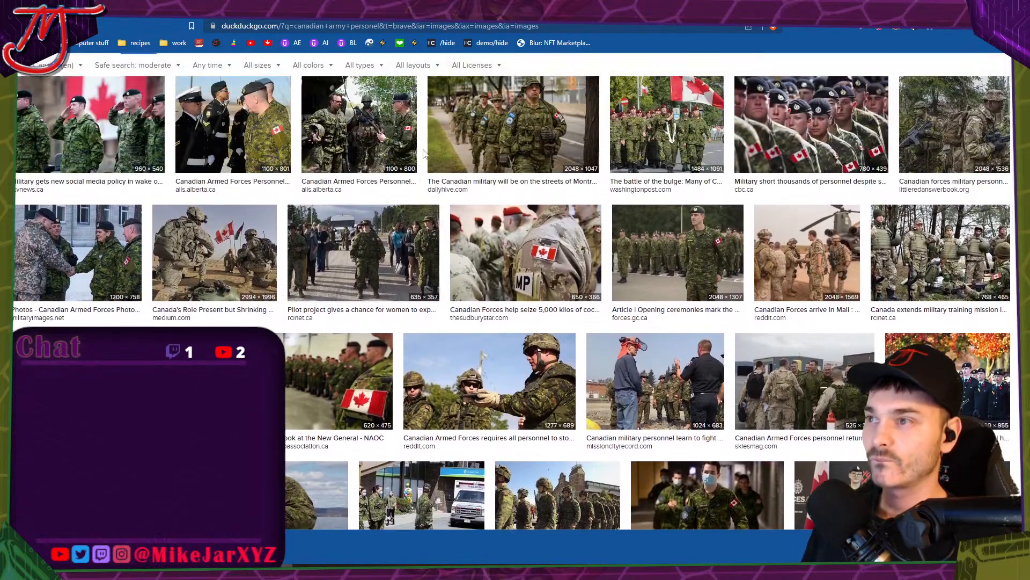
left_click(653, 230)
left_click(331, 136)
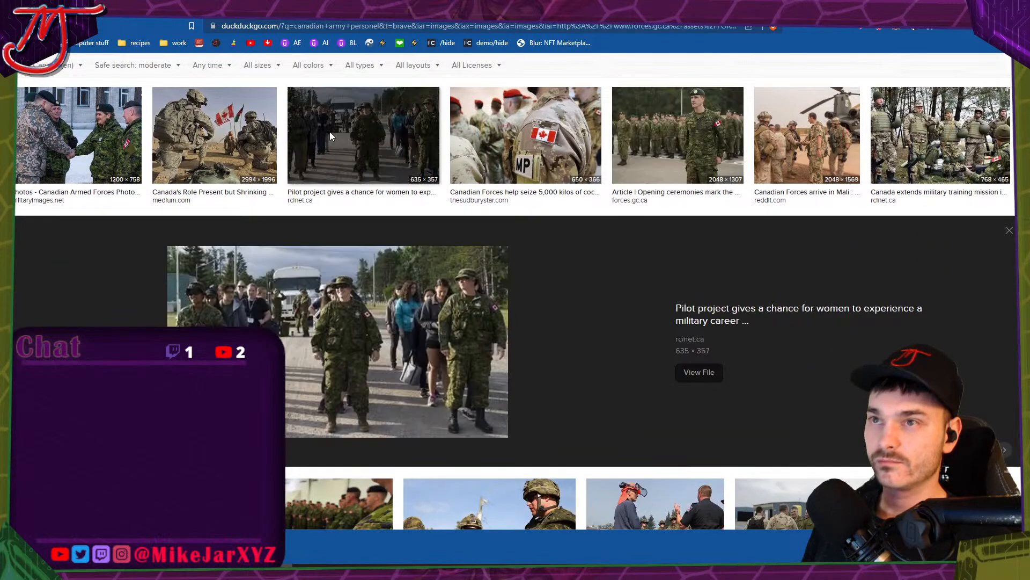
Browse the image results for soldiers in uniform and preview the hindustantimes.com photo of Canadian soldiers on Covid-19 duty.
scroll(530, 161, "down", 10)
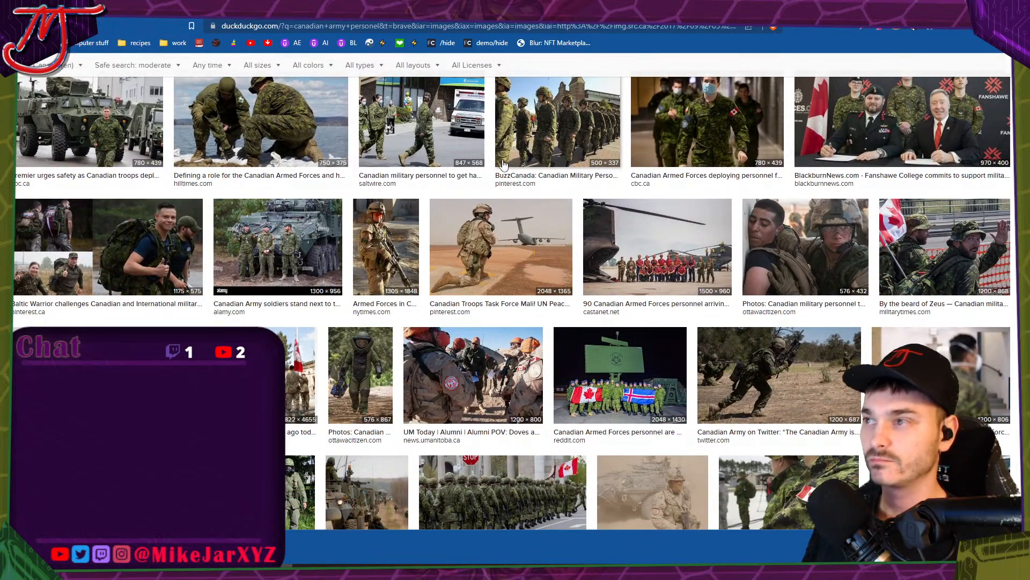
scroll(505, 164, "up", 2)
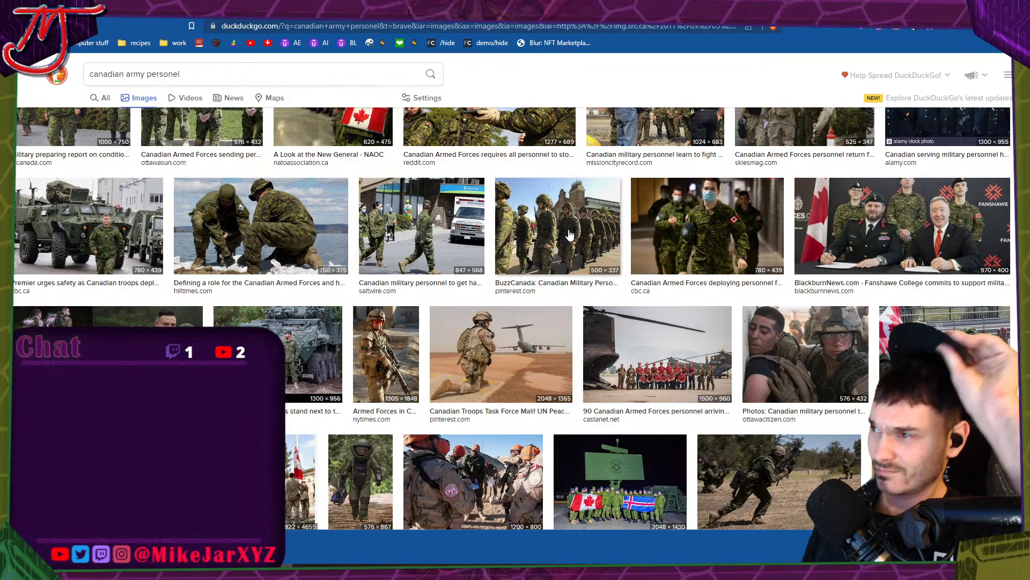
scroll(570, 234, "down", 2)
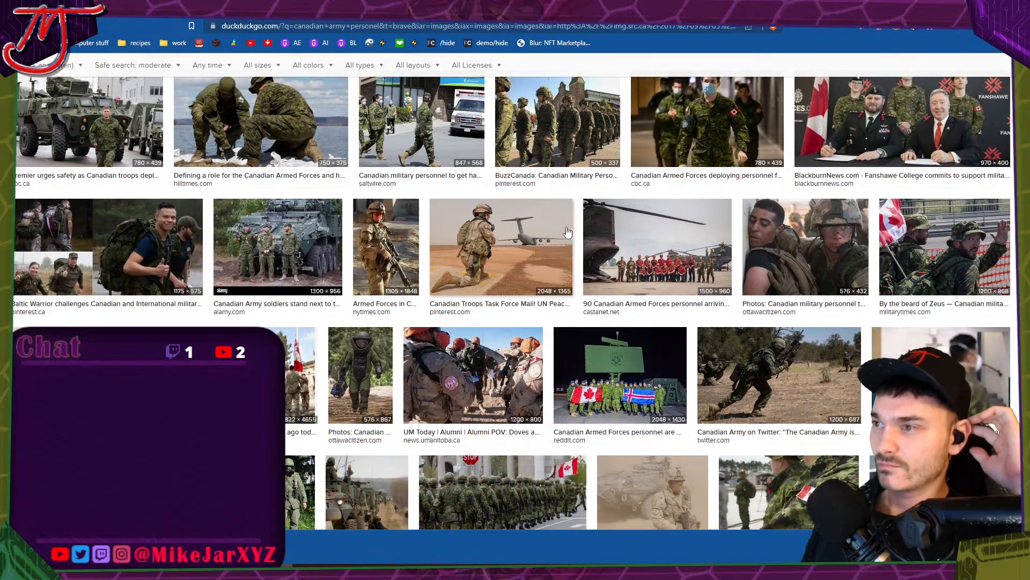
scroll(568, 232, "down", 3)
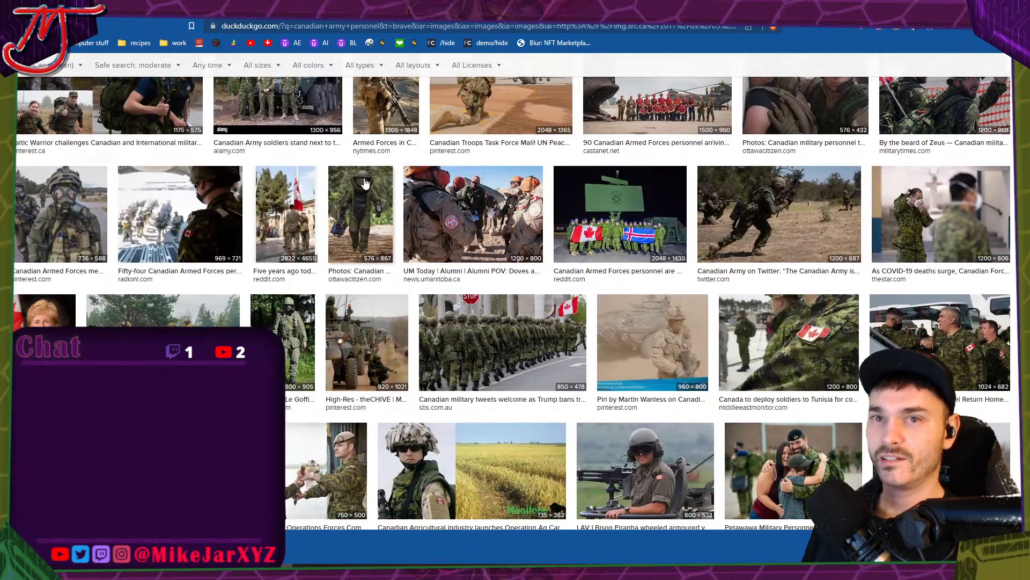
scroll(365, 183, "up", 8)
scroll(359, 237, "down", 3)
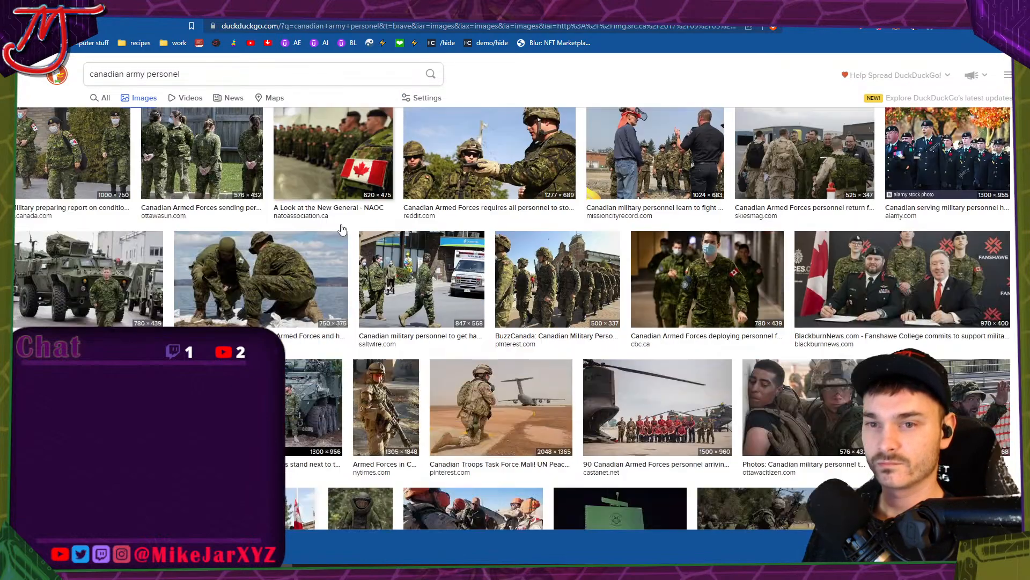
scroll(342, 230, "down", 1)
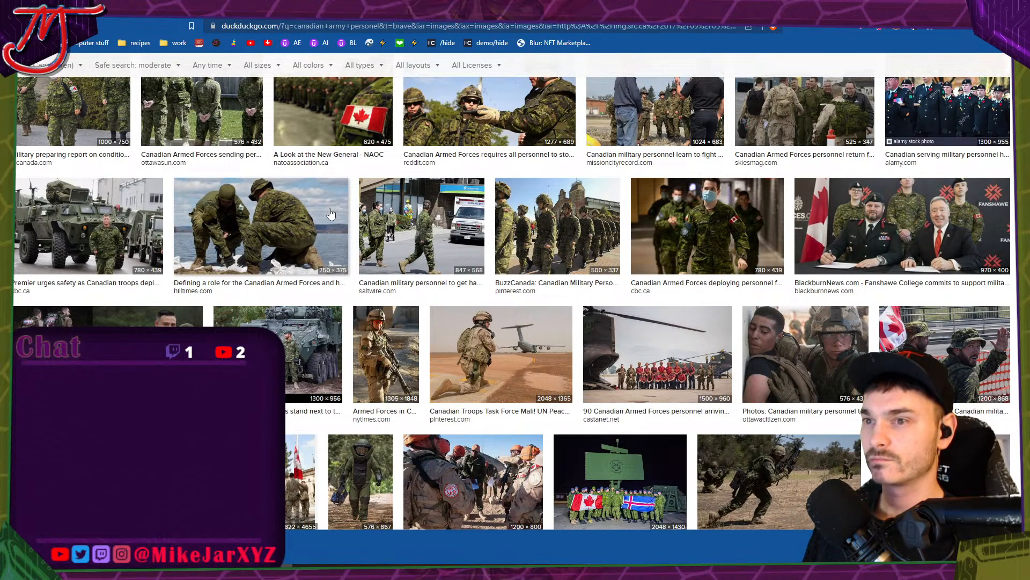
scroll(331, 214, "down", 10)
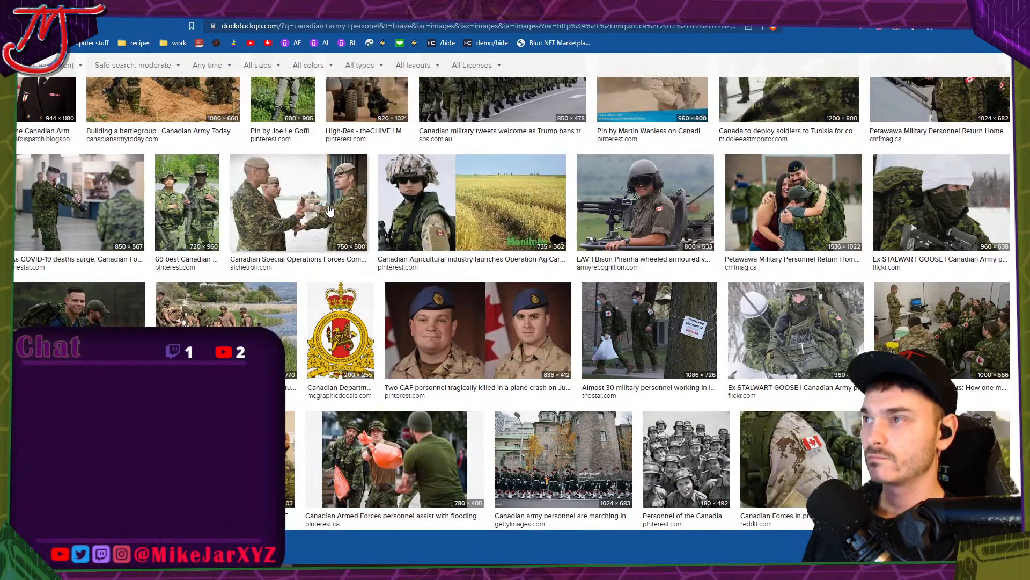
scroll(330, 209, "down", 4)
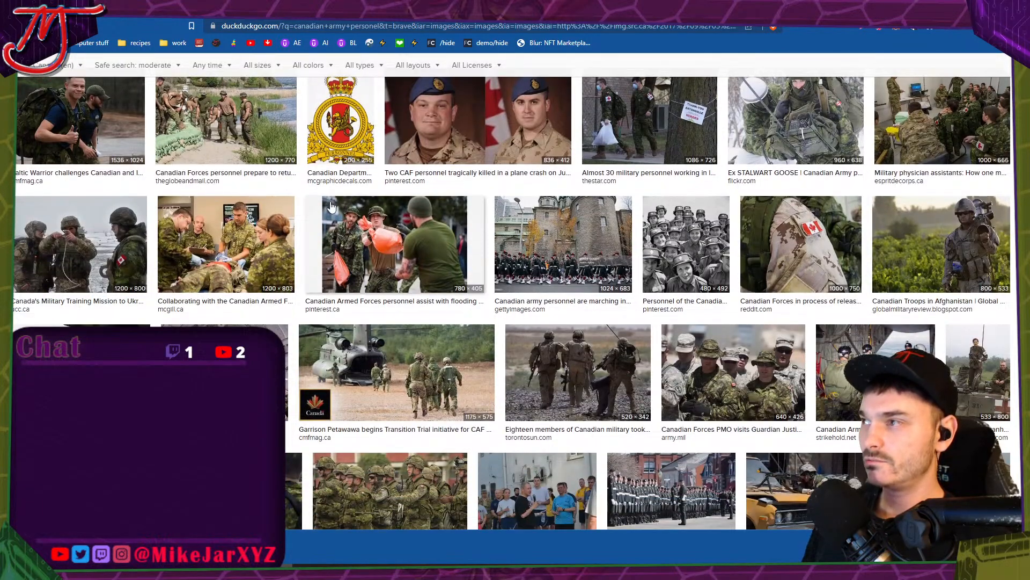
scroll(331, 206, "down", 1)
scroll(331, 202, "down", 2)
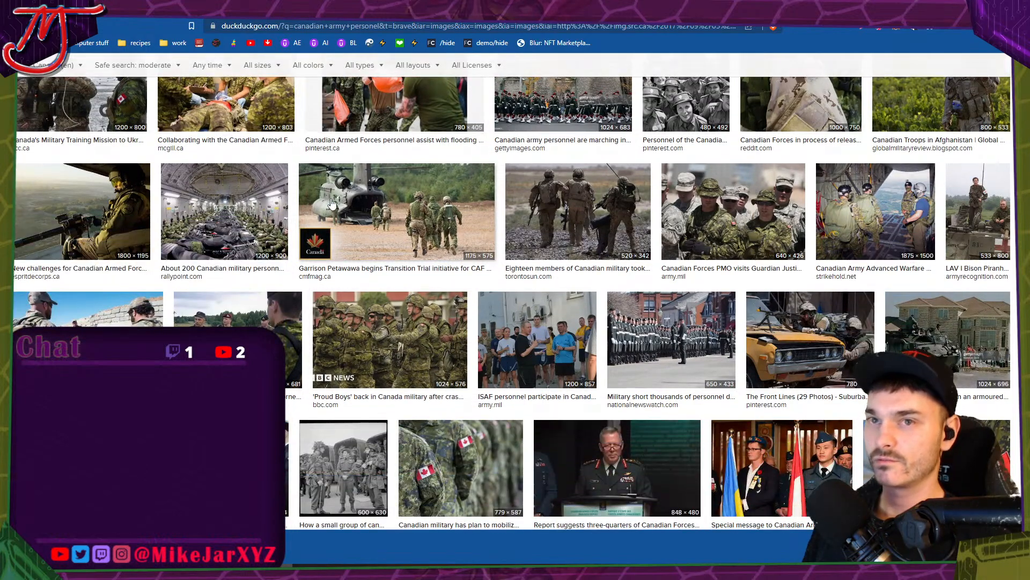
scroll(331, 203, "down", 5)
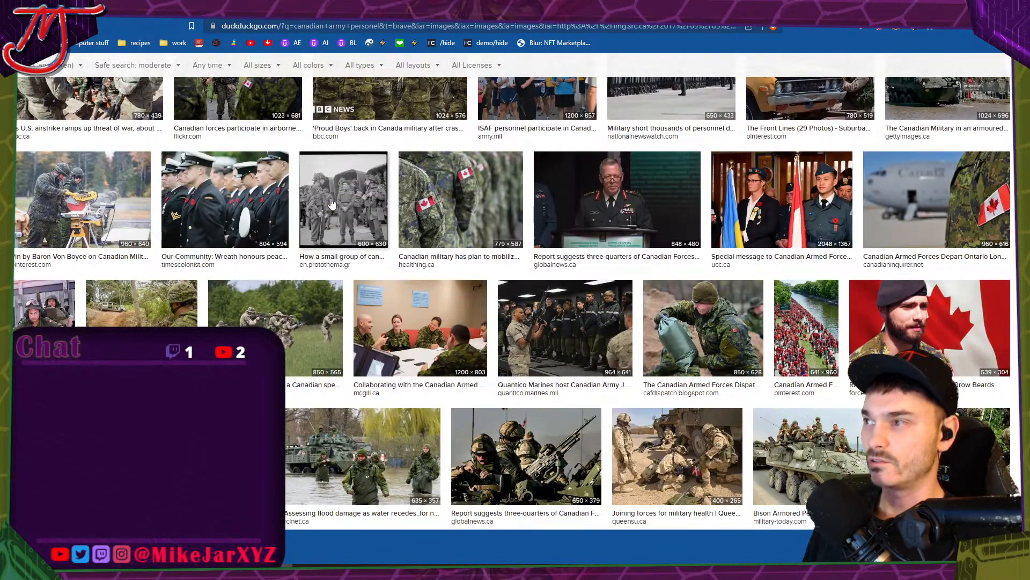
scroll(332, 203, "down", 5)
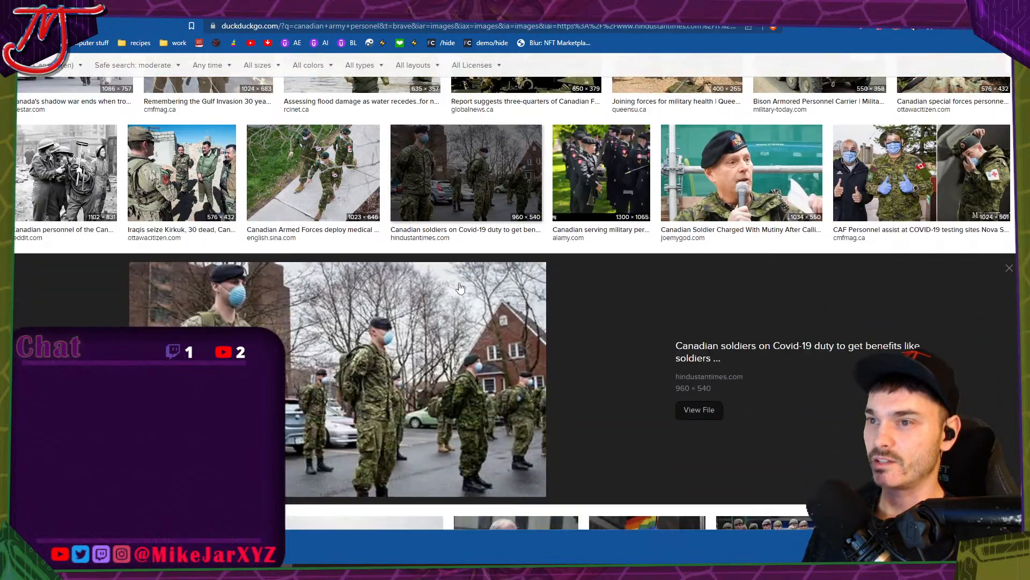
left_click(459, 290)
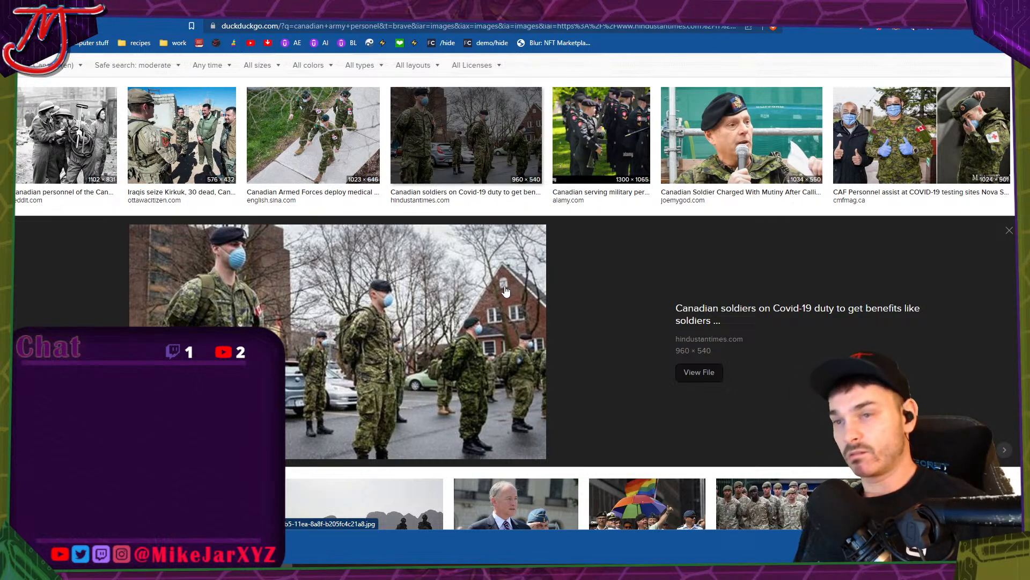
Look through more army photos and examine the ottawacitizen.com RIMPAC 2016 picture of a soldier in a protective suit.
scroll(499, 274, "down", 5)
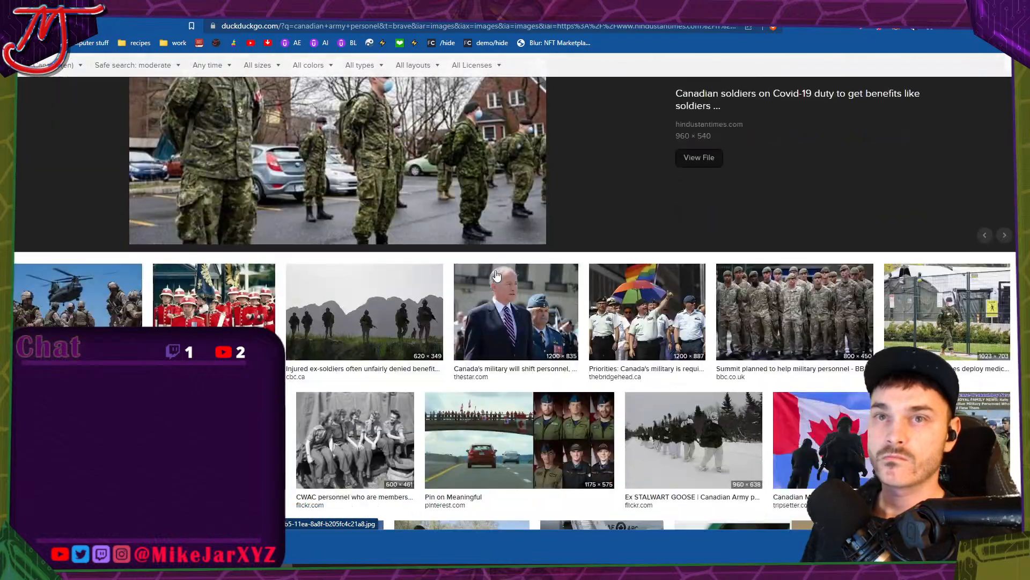
scroll(376, 247, "down", 2)
scroll(376, 247, "down", 5)
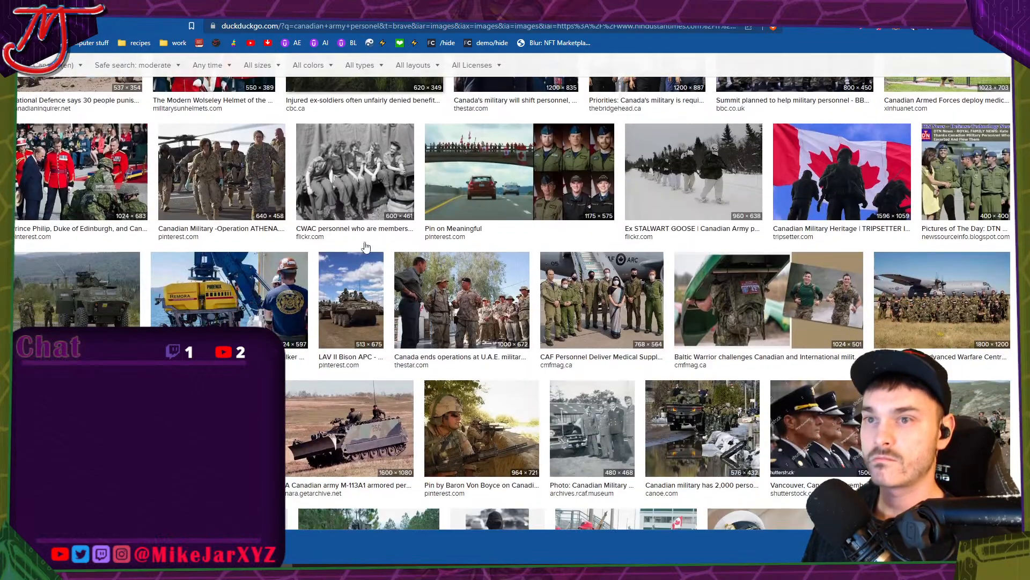
scroll(365, 246, "up", 10)
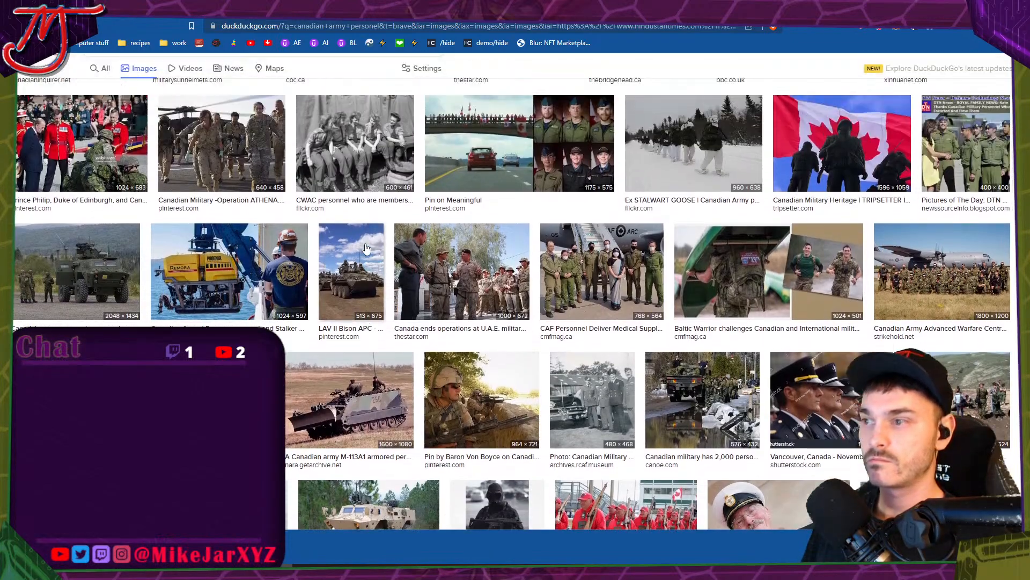
scroll(413, 303, "down", 5)
scroll(412, 303, "down", 5)
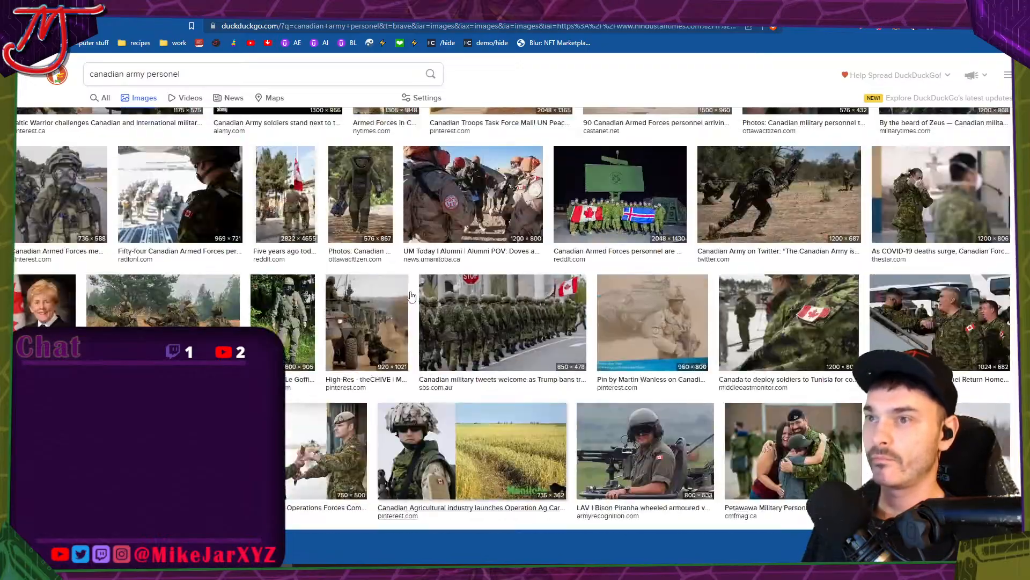
left_click(364, 398)
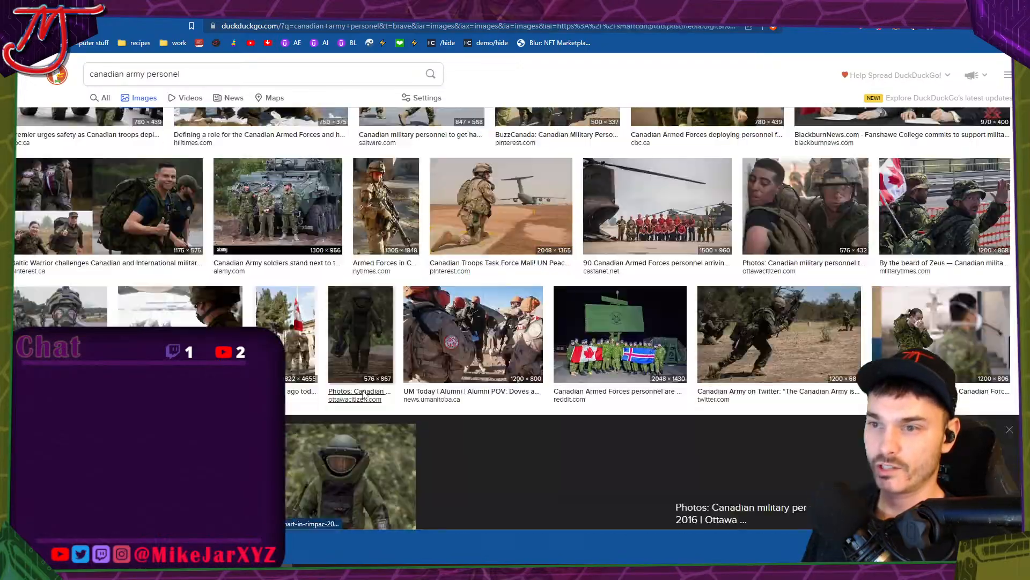
scroll(445, 327, "up", 3)
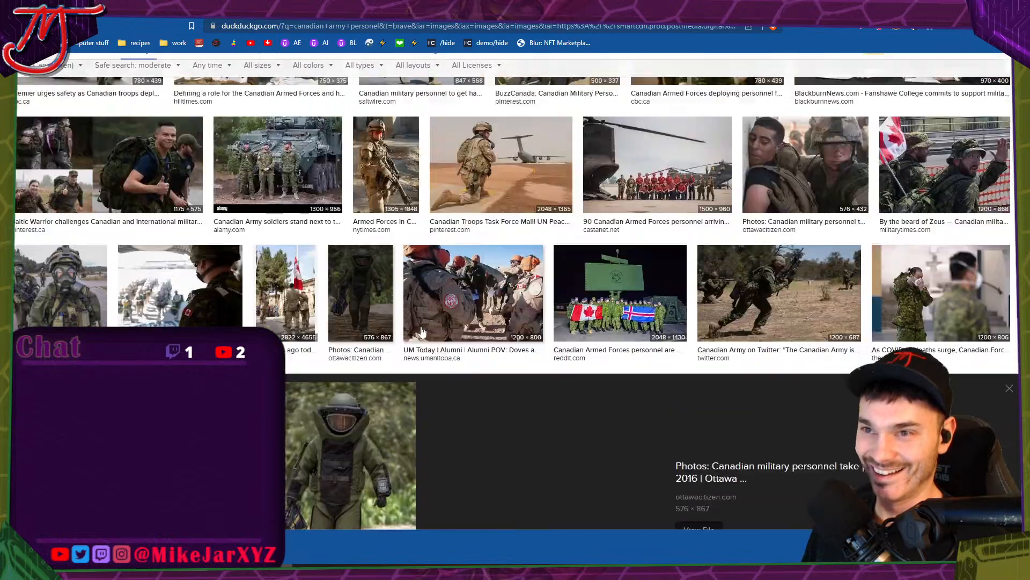
scroll(452, 322, "down", 3)
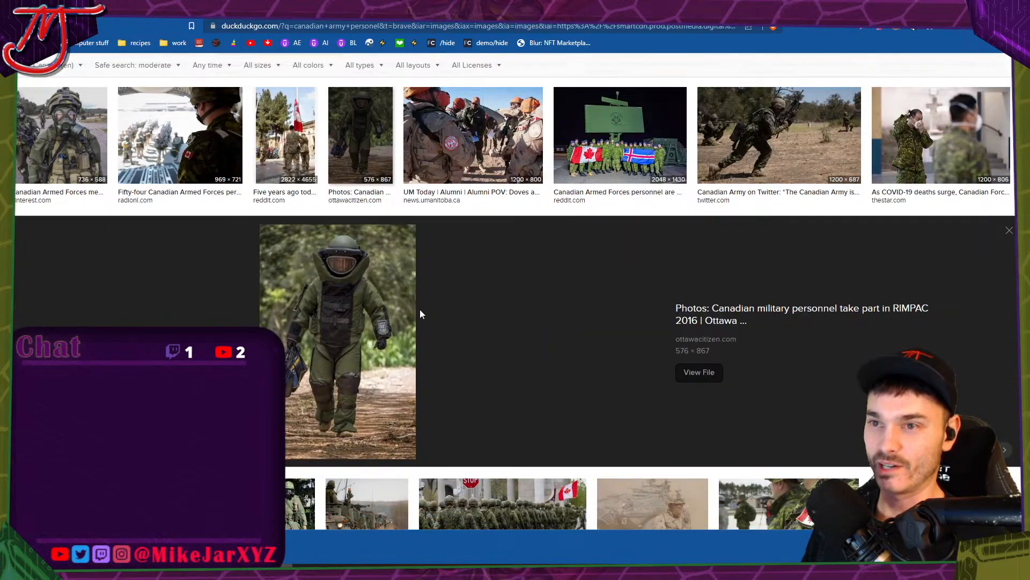
scroll(419, 315, "up", 3)
scroll(409, 317, "down", 1)
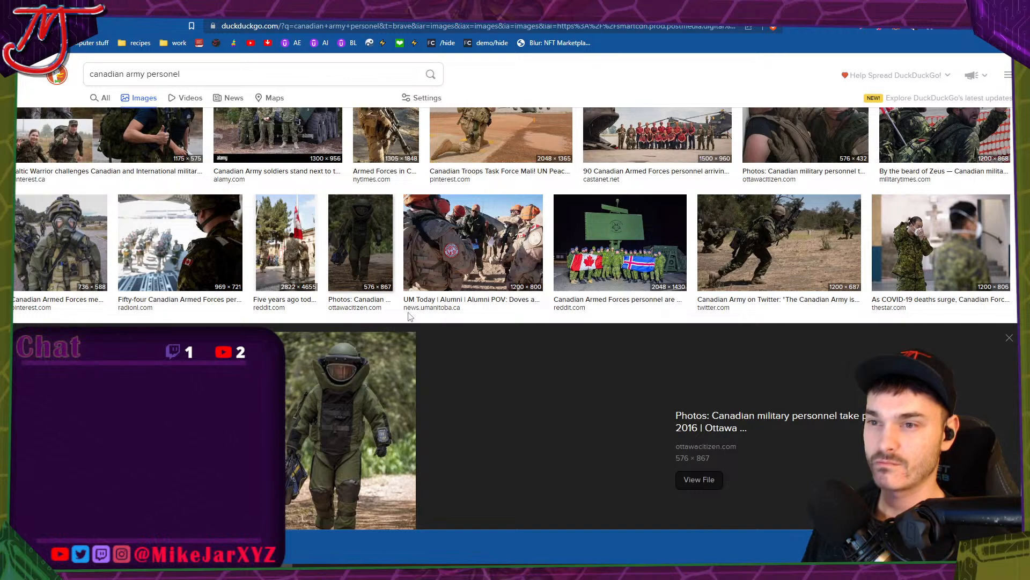
Open the alamy.com photo of three Canadian soldiers beside an armoured vehicle in its own tab, then return to the image results.
scroll(410, 317, "up", 3)
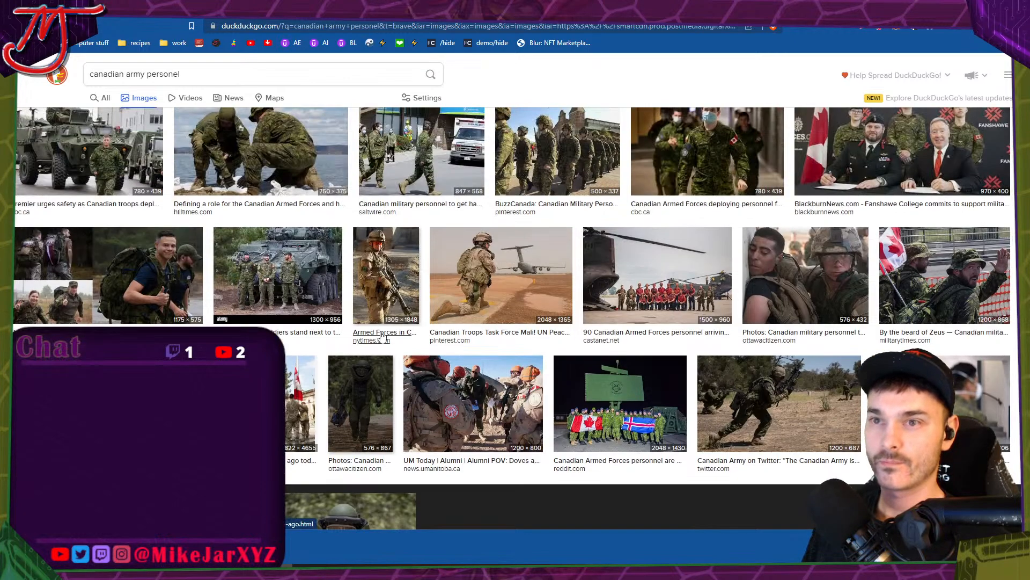
right_click(305, 268)
left_click(343, 279)
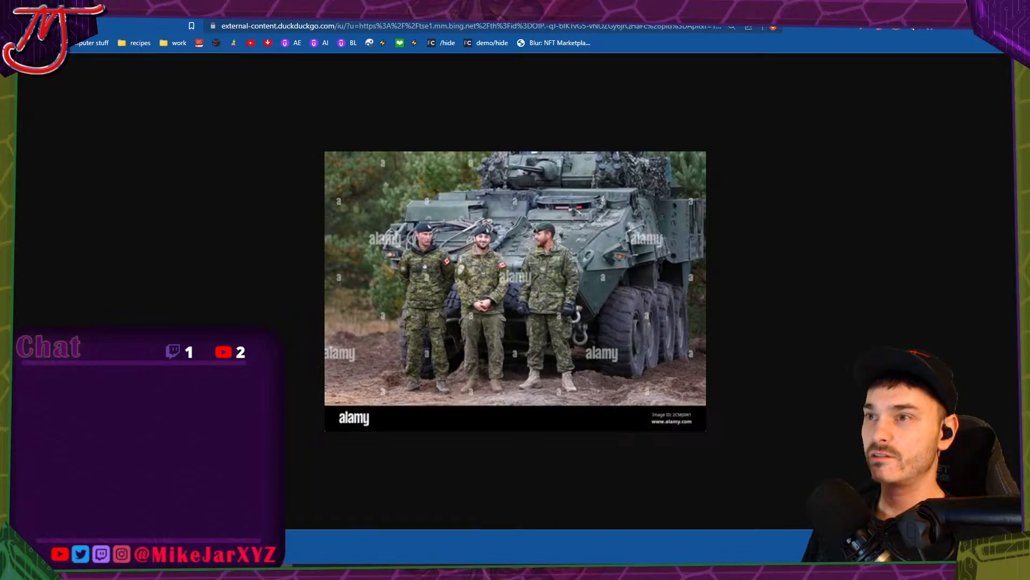
left_click(663, 10)
Open the forces.gc.ca opening ceremonies photo in its own tab and return to the image results.
scroll(317, 161, "up", 3)
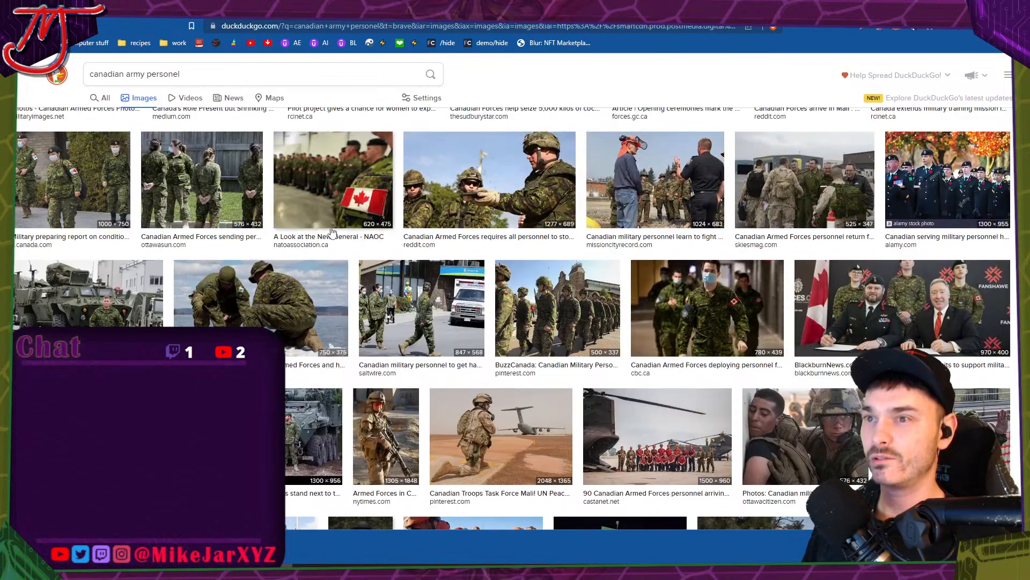
scroll(332, 232, "up", 2)
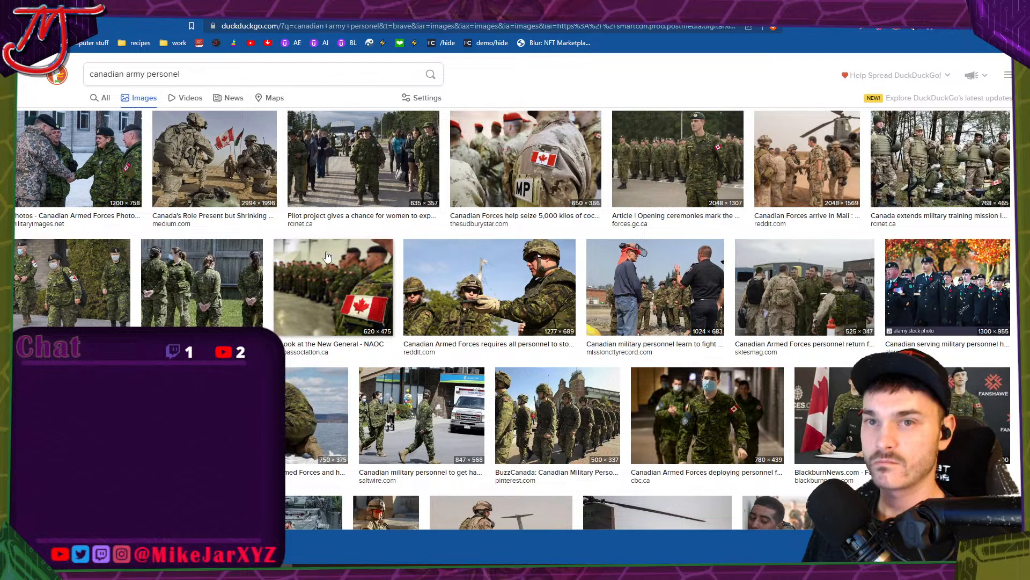
scroll(379, 198, "up", 1)
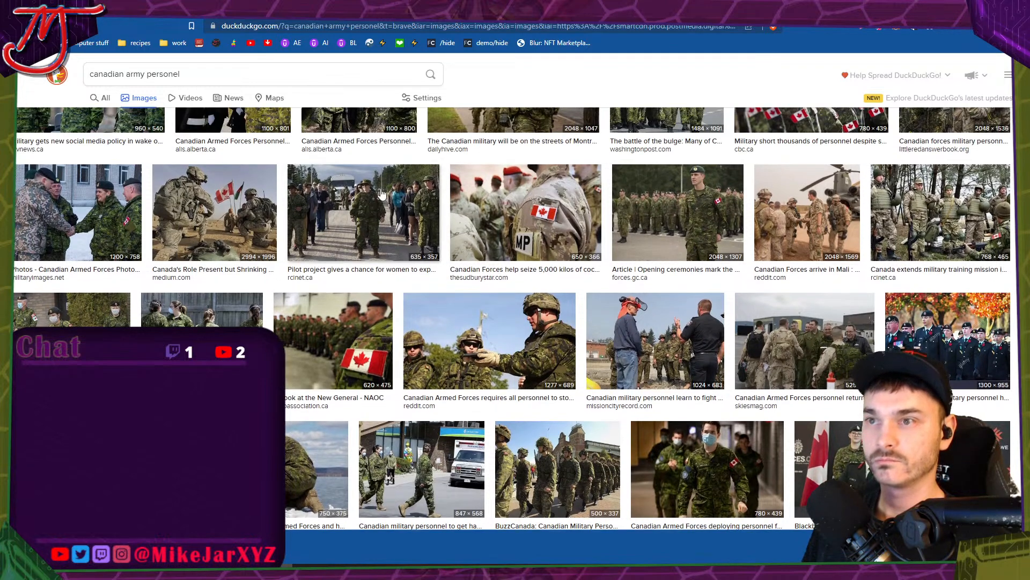
scroll(382, 193, "up", 2)
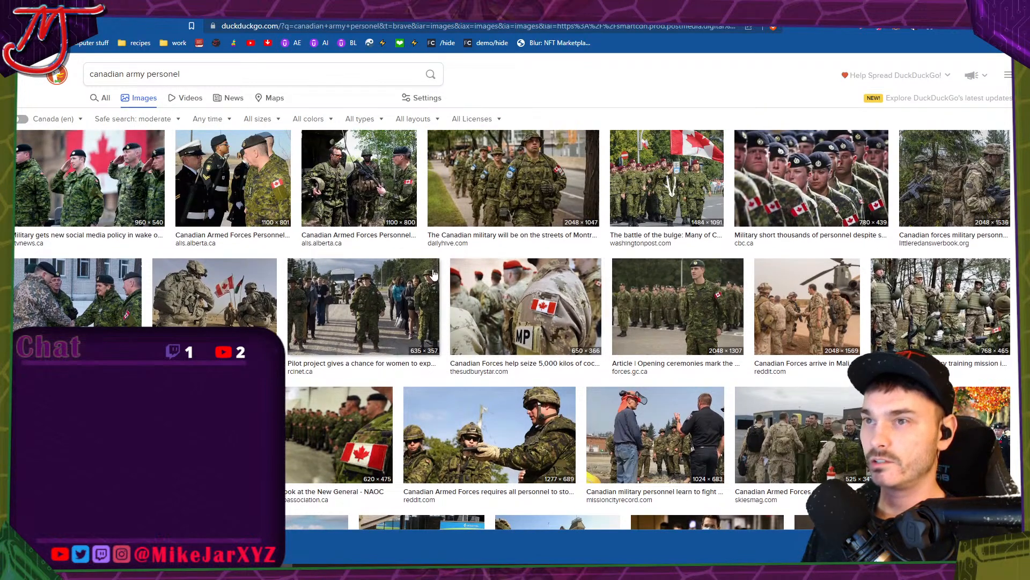
right_click(672, 290)
left_click(698, 295)
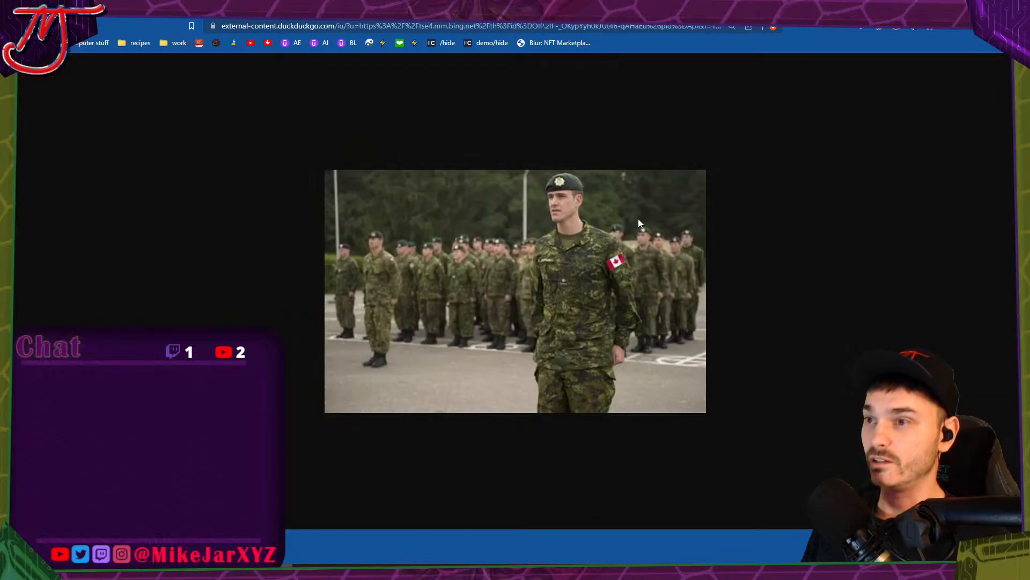
key("alt+Left")
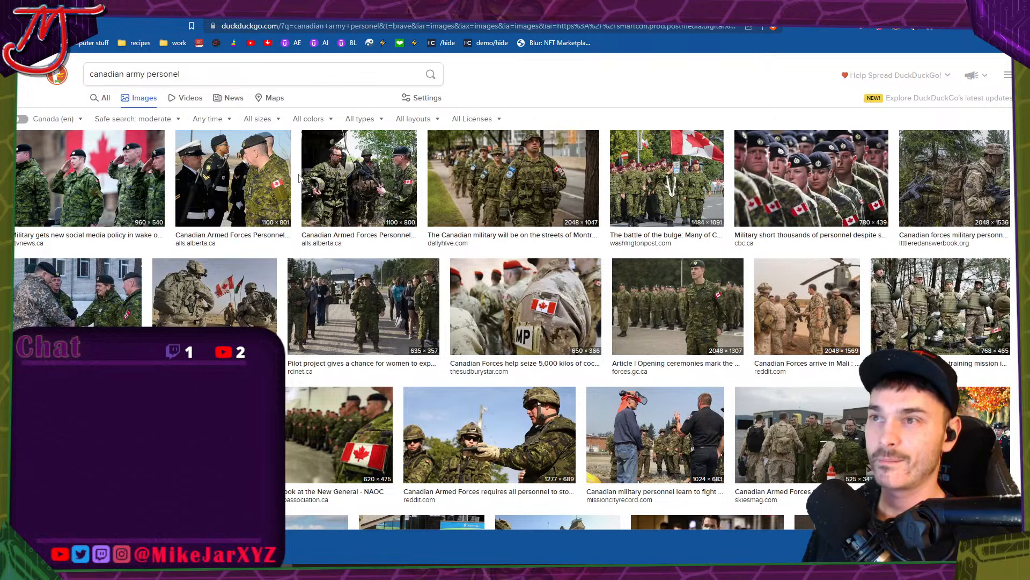
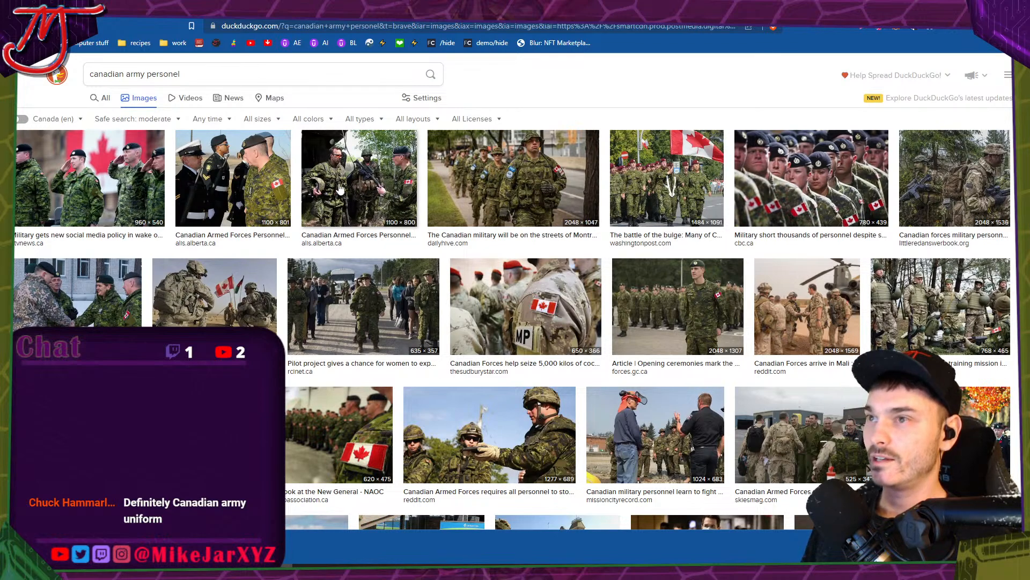
Browse the whole range of Canadian army image results for group shots of soldiers in uniform.
scroll(346, 246, "down", 4)
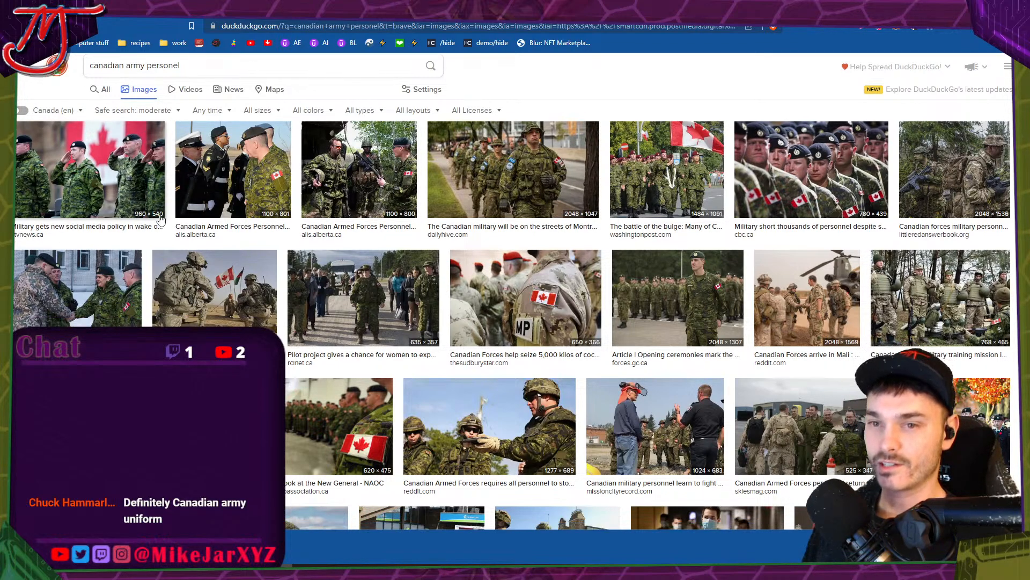
scroll(346, 247, "up", 4)
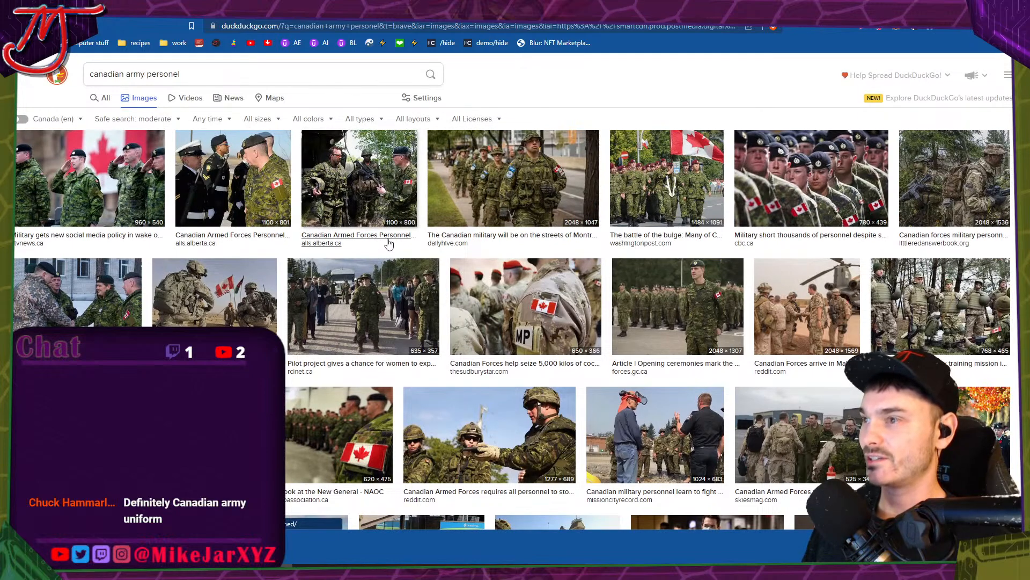
scroll(292, 237, "down", 3)
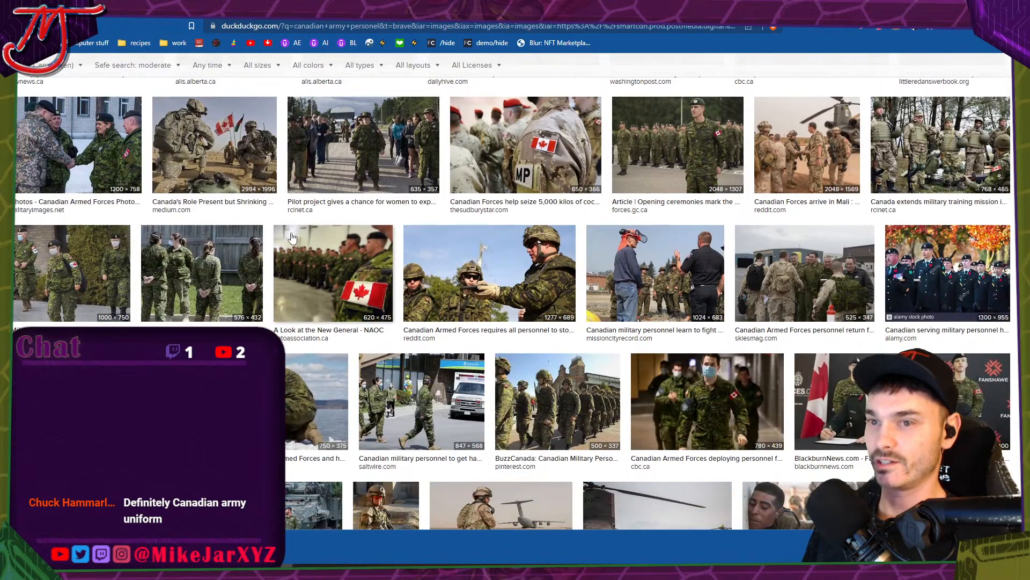
scroll(292, 237, "down", 3)
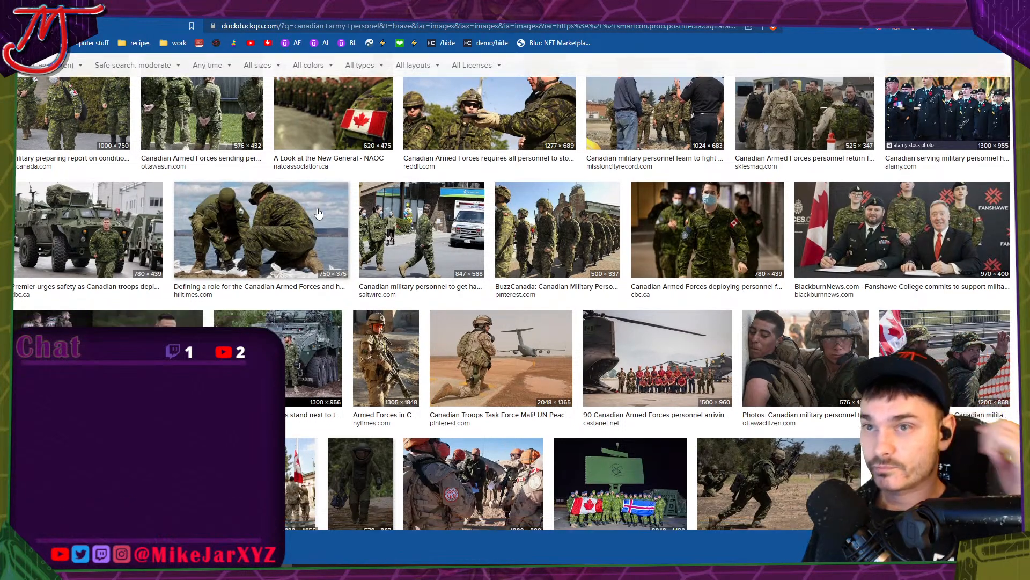
left_click(360, 488)
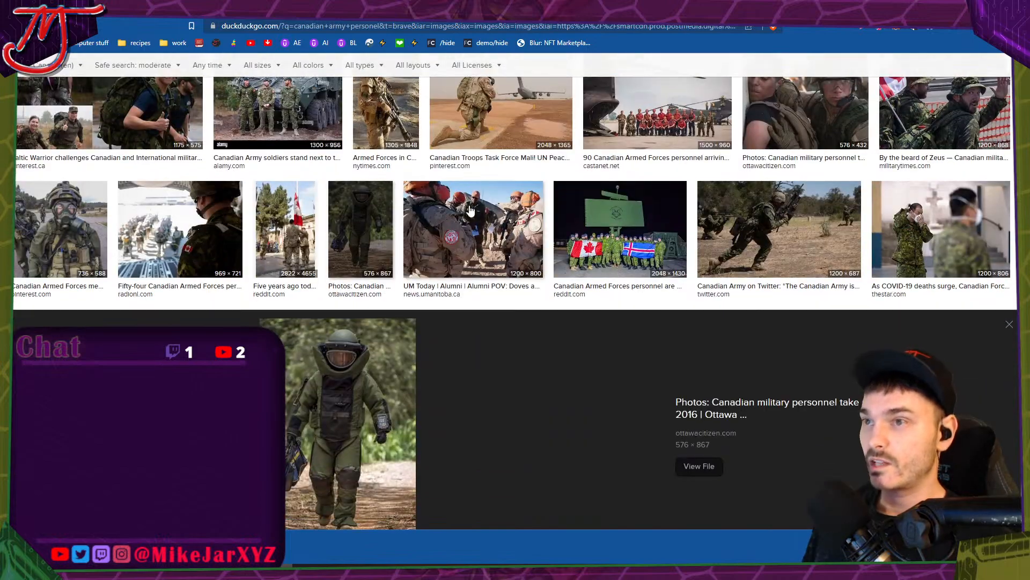
scroll(523, 266, "down", 6)
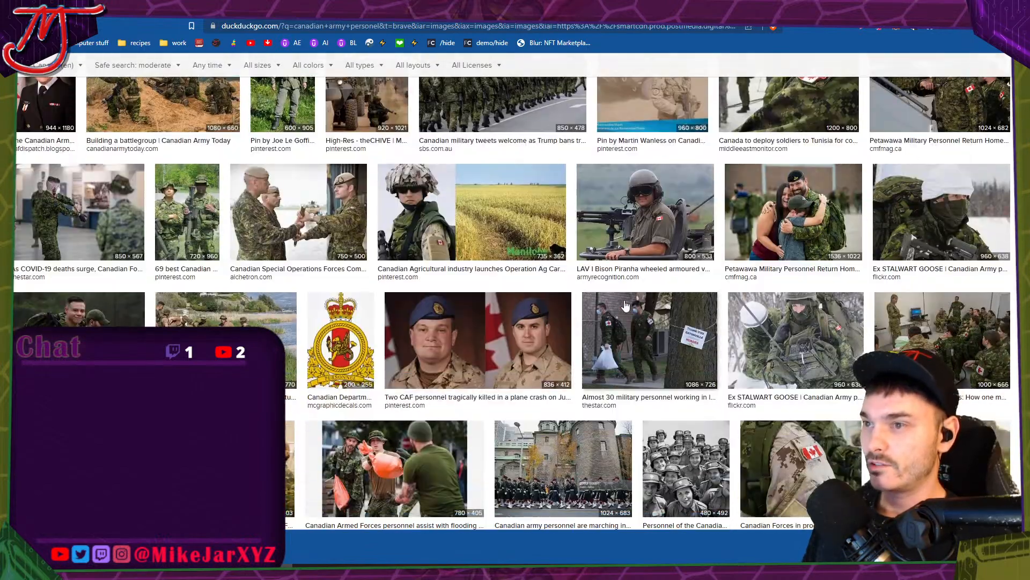
scroll(562, 312, "down", 5)
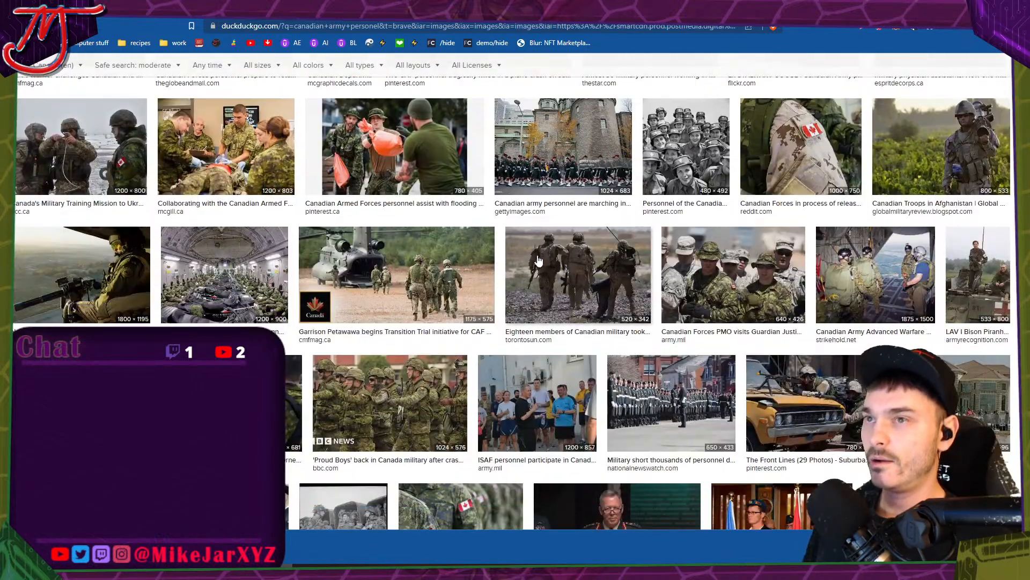
scroll(475, 242, "down", 10)
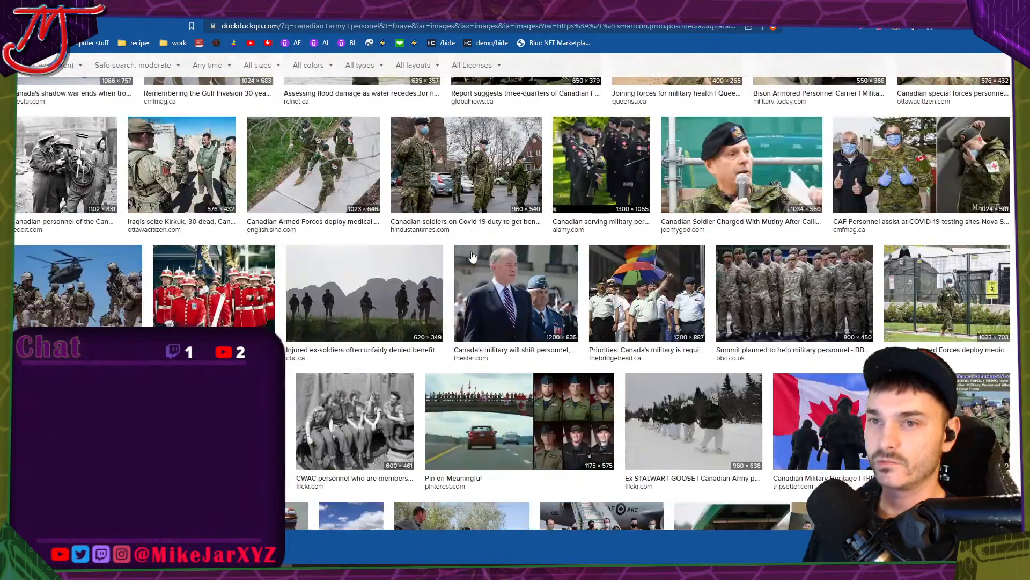
scroll(472, 257, "down", 4)
scroll(472, 258, "up", 2)
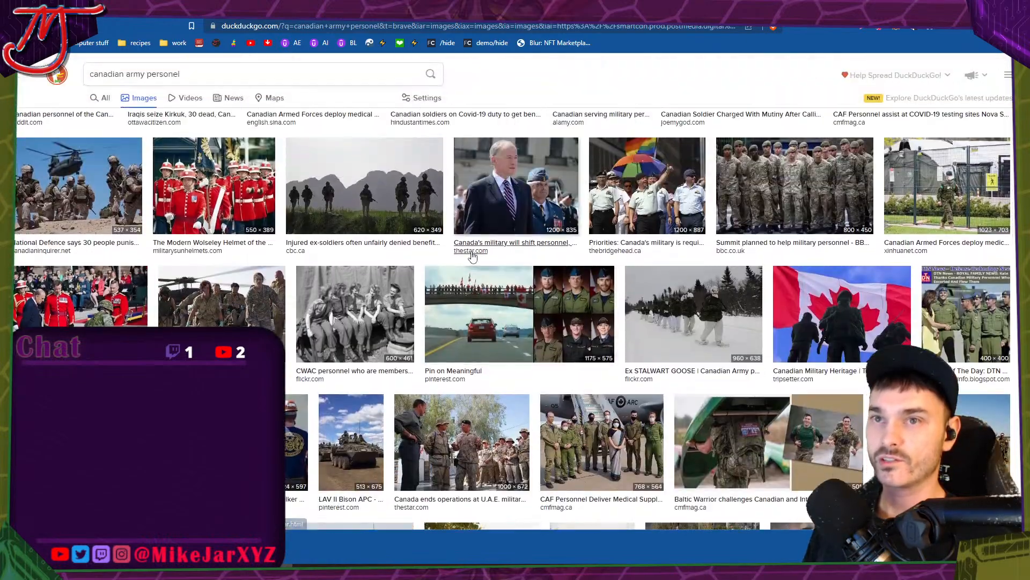
scroll(531, 215, "down", 3)
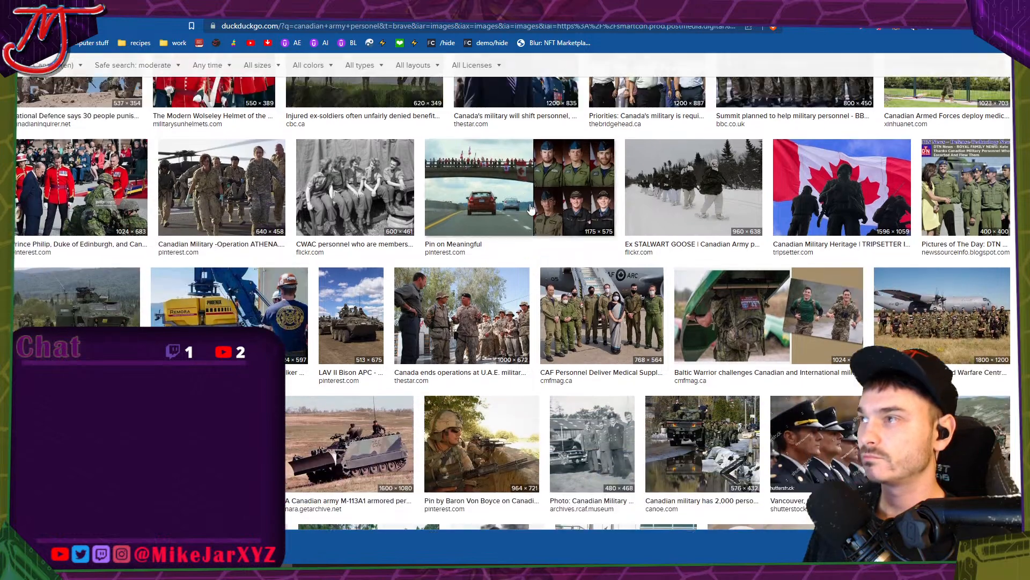
Open the bbc.co.uk "Summit planned to help military personnel" group photo in its own tab.
scroll(760, 194, "up", 3)
right_click(759, 193)
left_click(779, 200)
Compare the opened alamy, forces.gc.ca and BBC soldier photos and go back to the image results.
key("ctrl+Tab")
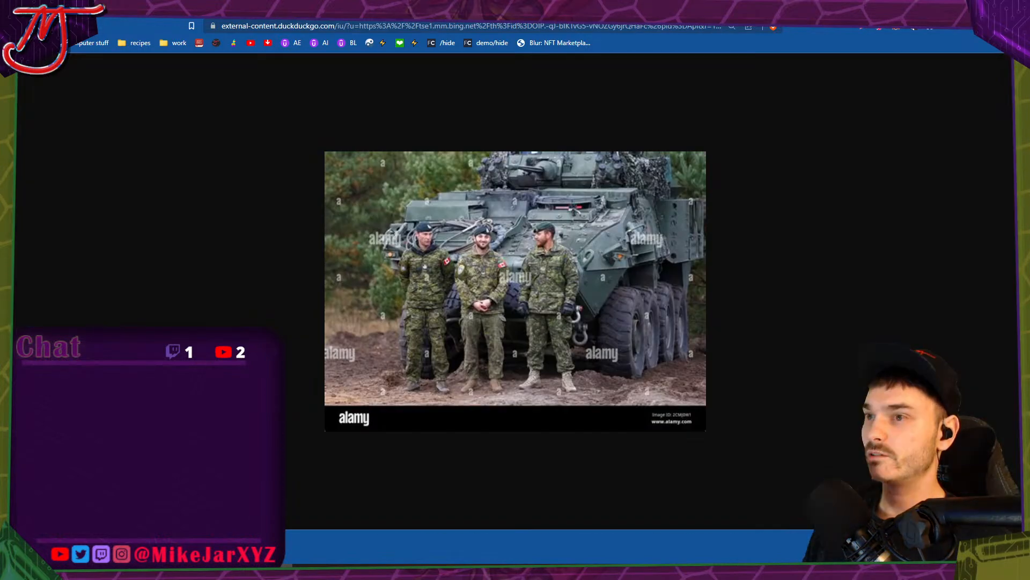
key("ctrl+Tab")
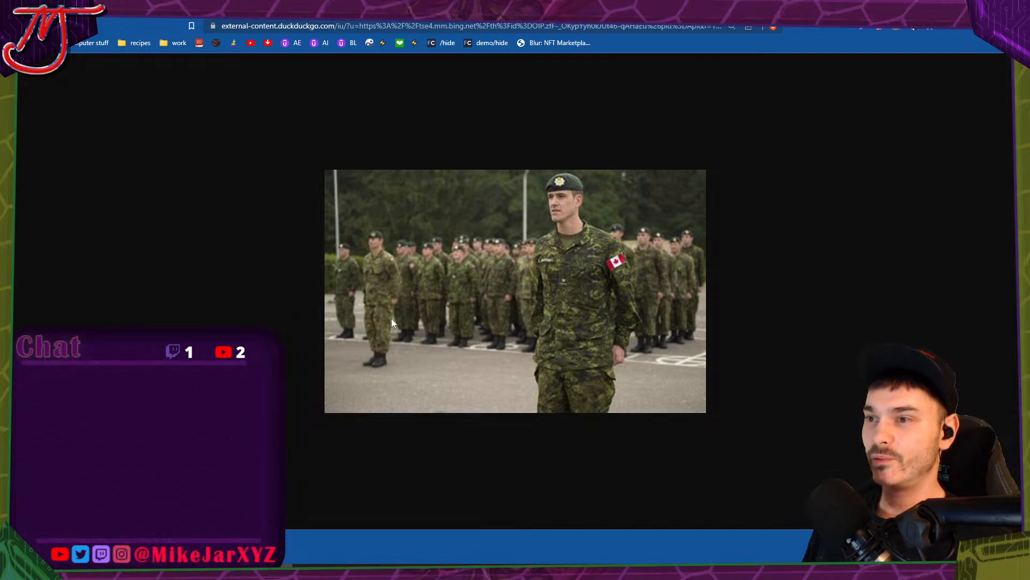
key("ctrl+Tab")
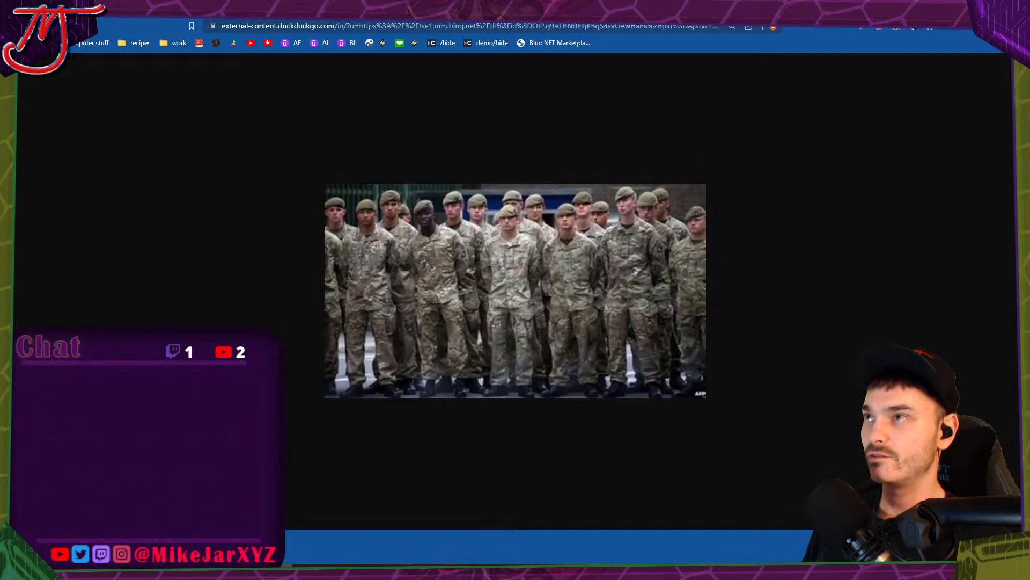
key("ctrl+Tab")
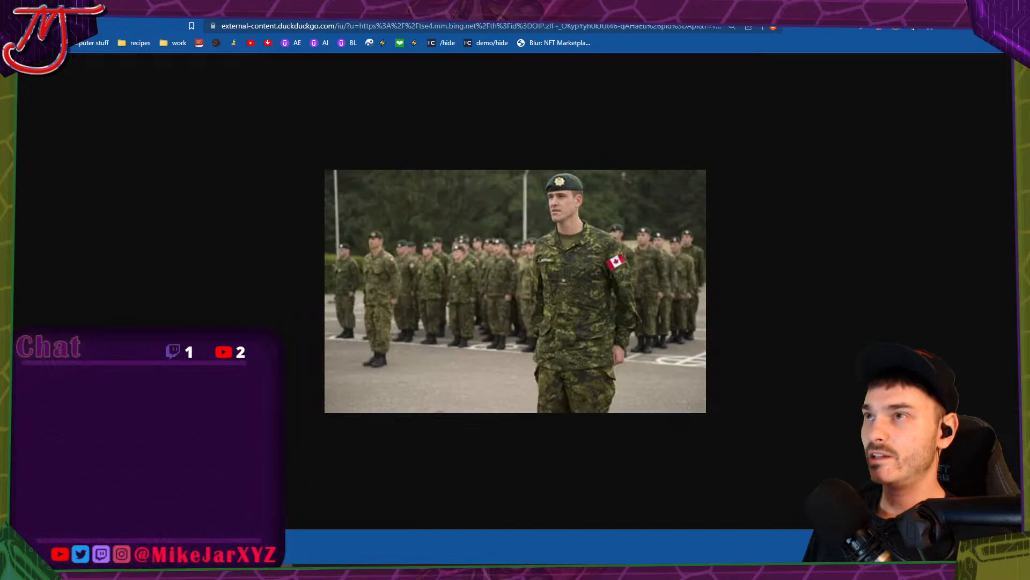
key("ctrl+Tab")
key("ctrl+Tab")
key("ctrl+Tab")
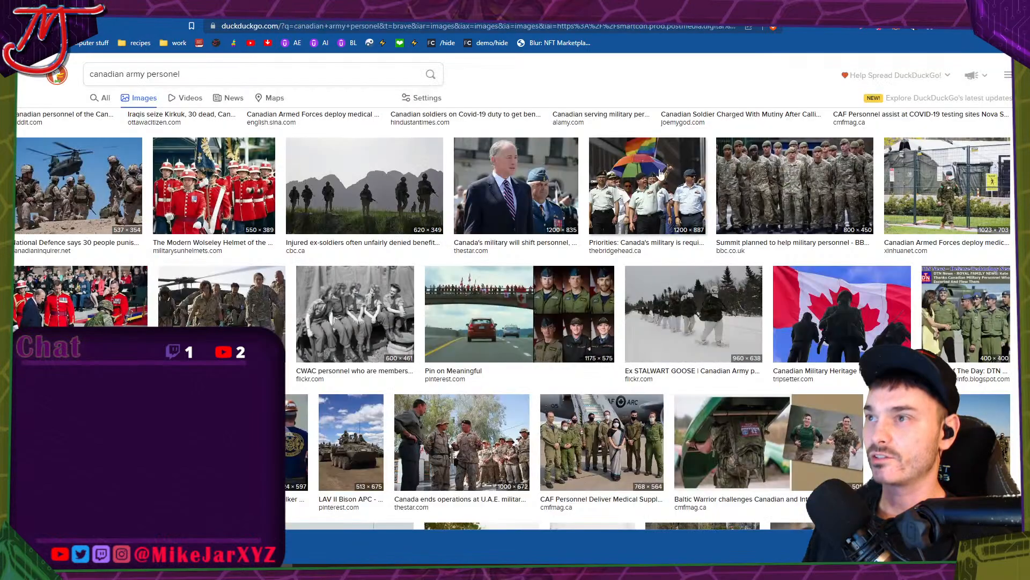
Preview the bbc.co.uk group photo of soldiers in berets and open its full-size original.
scroll(660, 175, "up", 3)
right_click(786, 346)
left_click(790, 346)
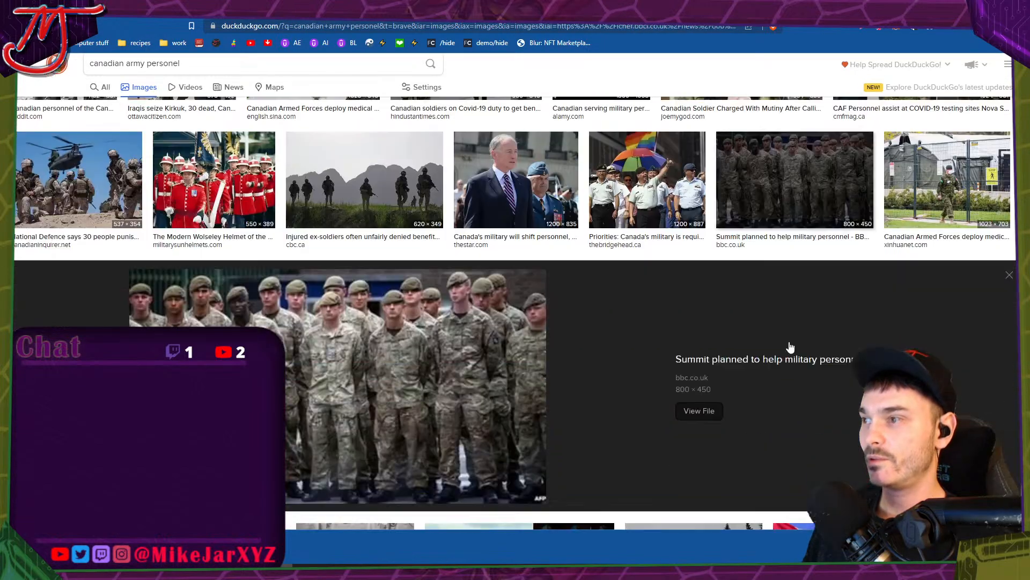
left_click(466, 304)
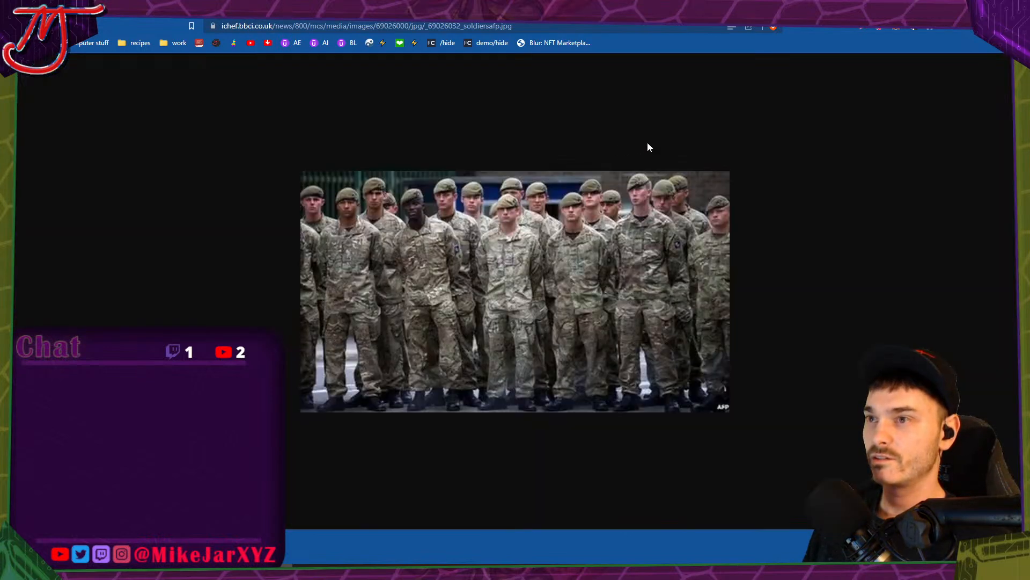
Review the forces.gc.ca parade photo again, then look back through the earlier Canadian army image results.
key("ctrl+Tab")
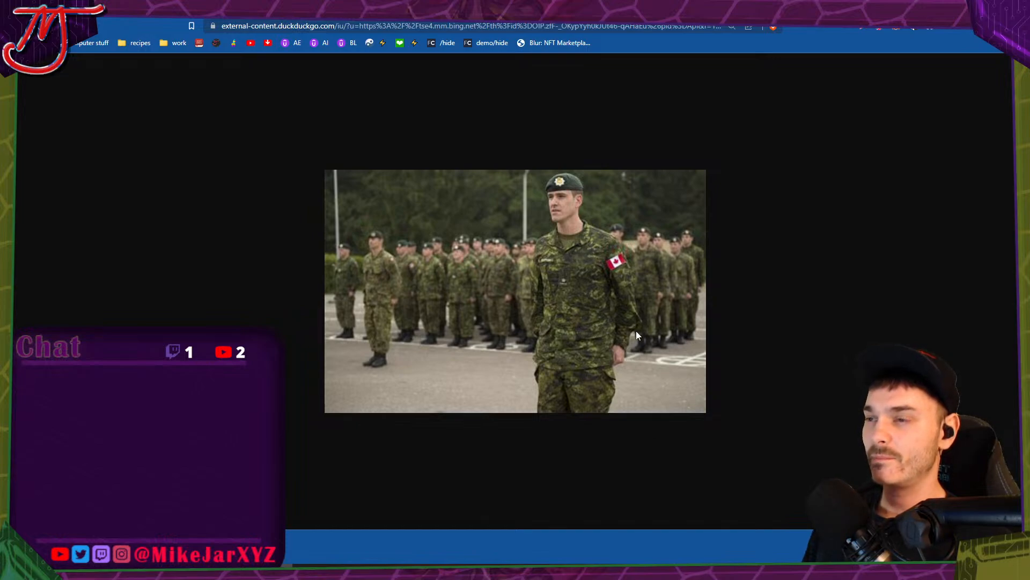
key("alt+Left")
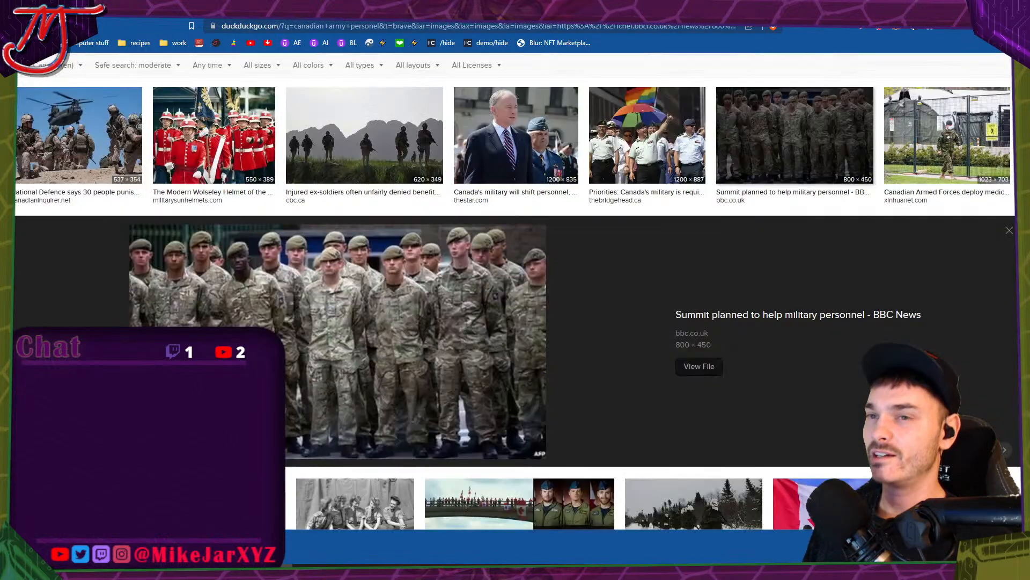
scroll(435, 248, "up", 10)
scroll(435, 247, "up", 15)
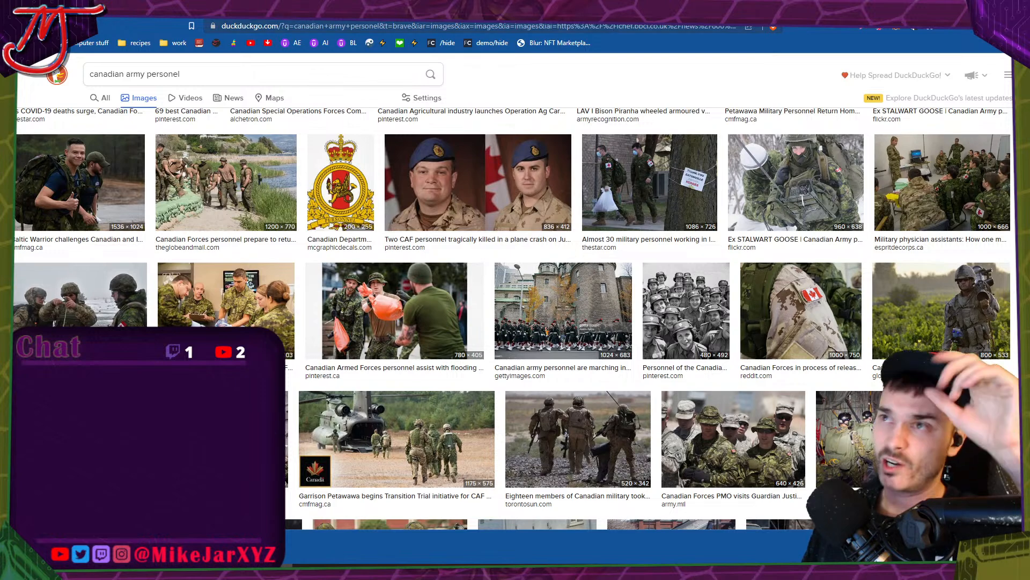
Switch to Twitter, check the latest notifications, and return to the Canadian army image results.
left_click(558, 11)
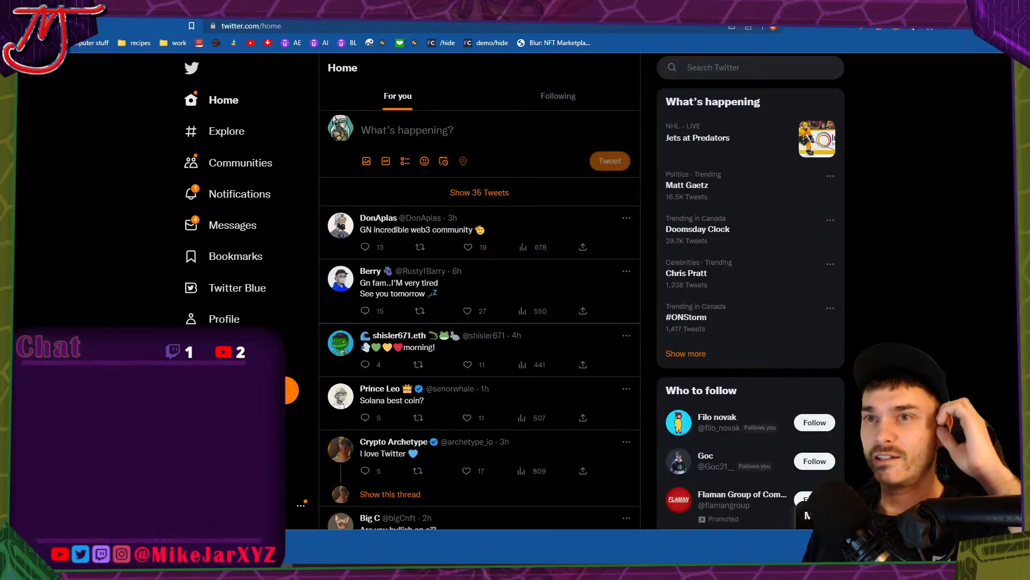
left_click(248, 200)
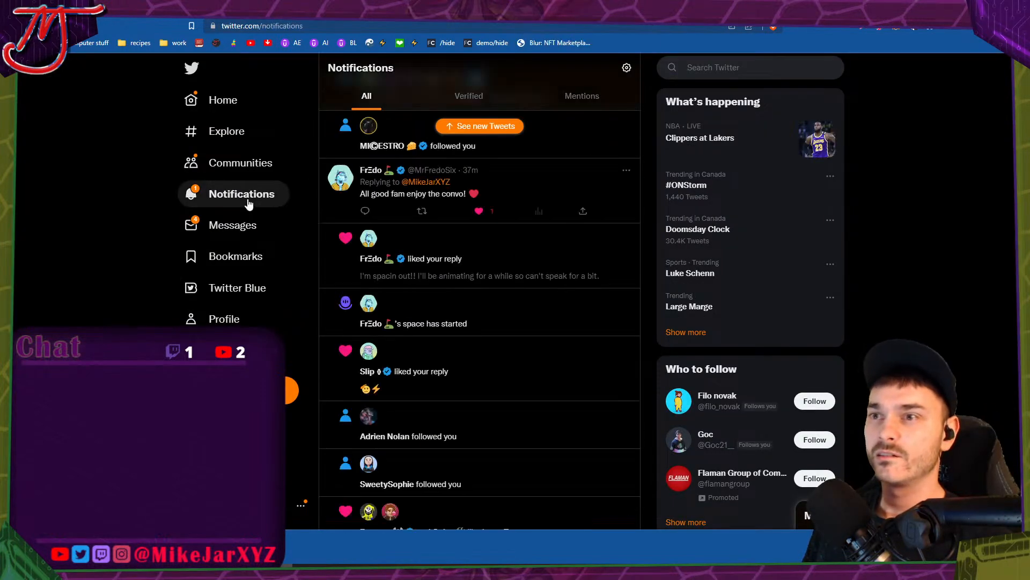
left_click(562, 131)
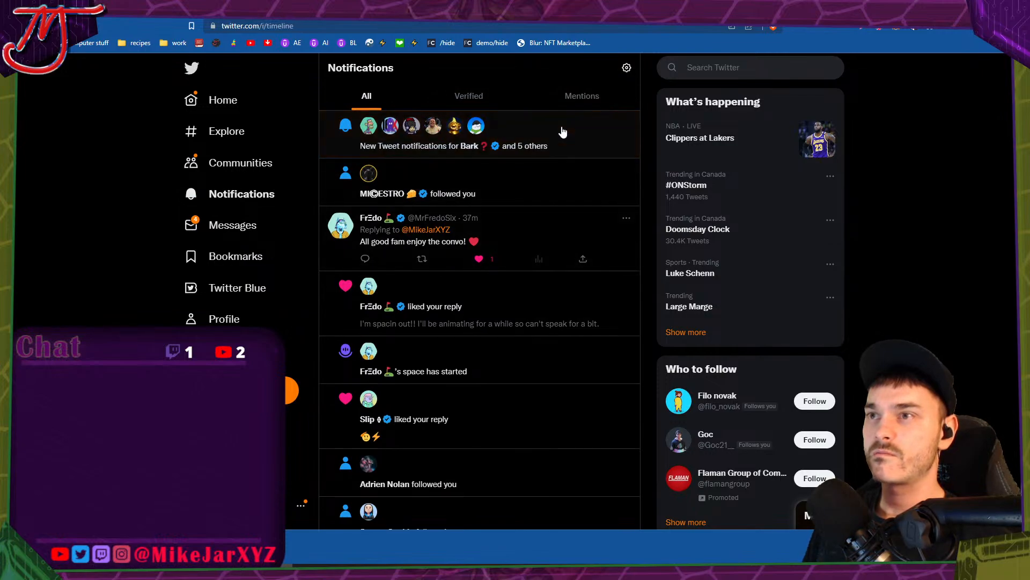
left_click(499, 11)
left_click(441, 11)
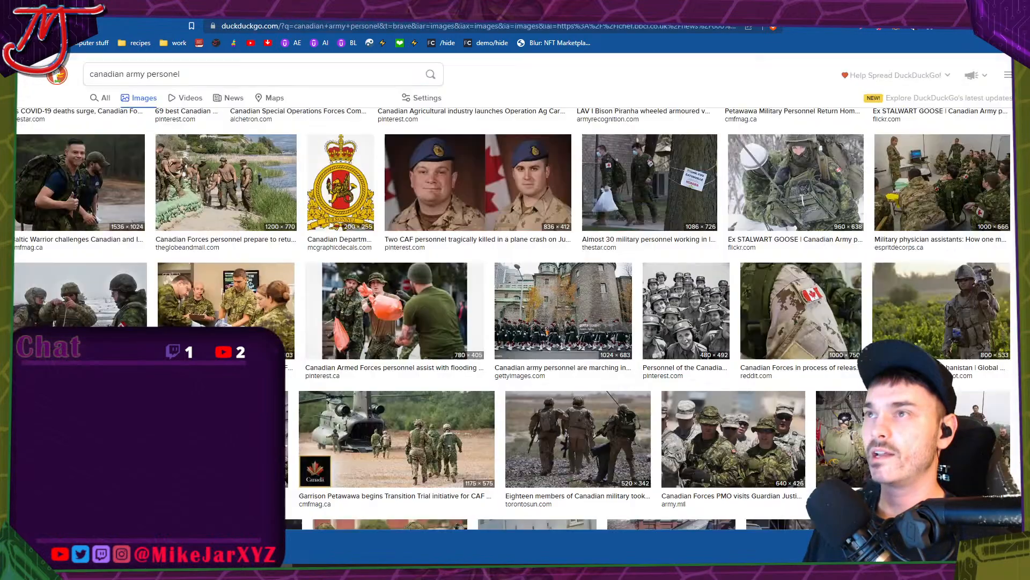
Look further through the Canadian army personnel image results for a clear photo of a uniformed soldier.
scroll(529, 252, "down", 10)
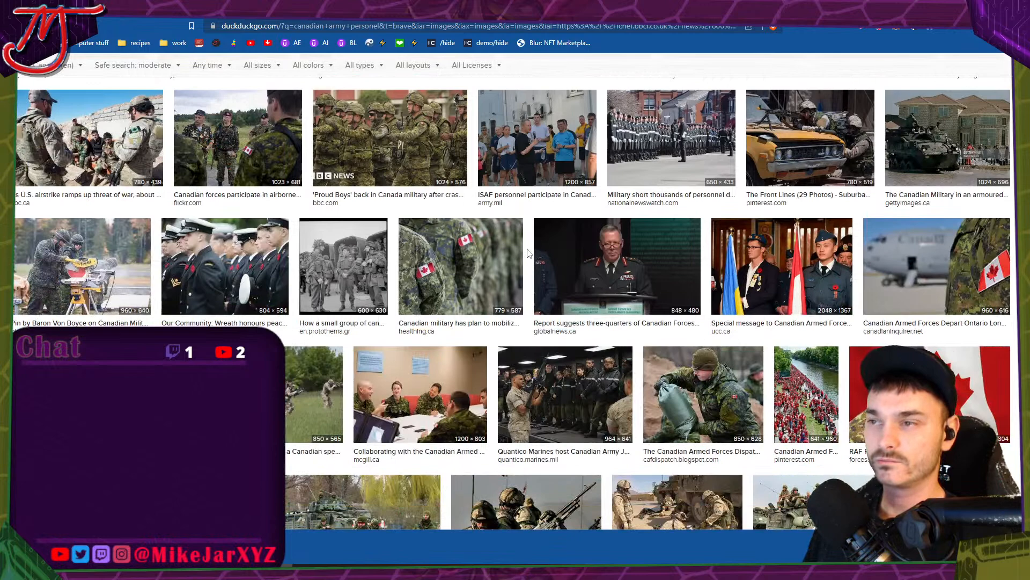
scroll(525, 254, "down", 3)
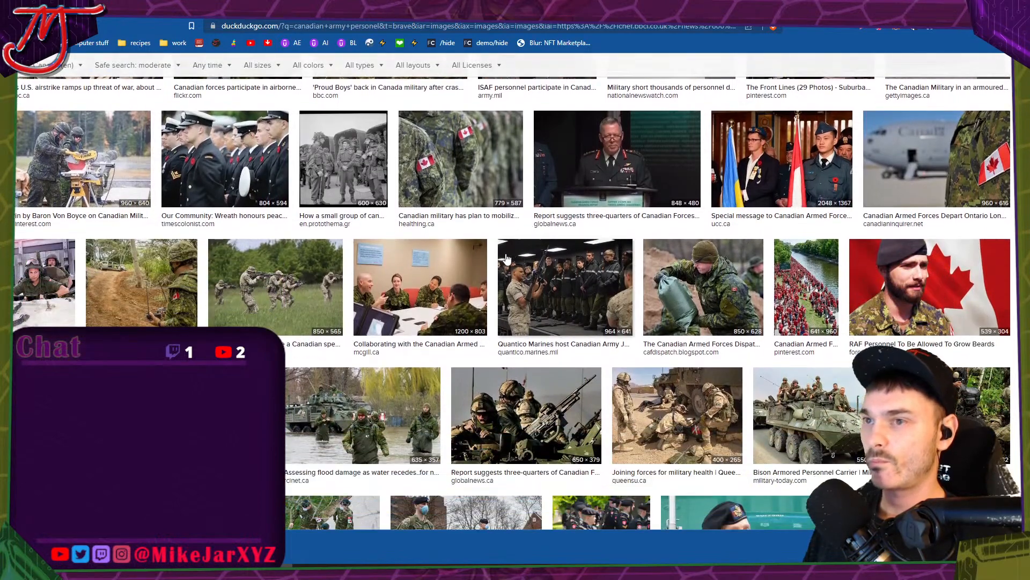
scroll(504, 263, "down", 3)
scroll(487, 272, "down", 5)
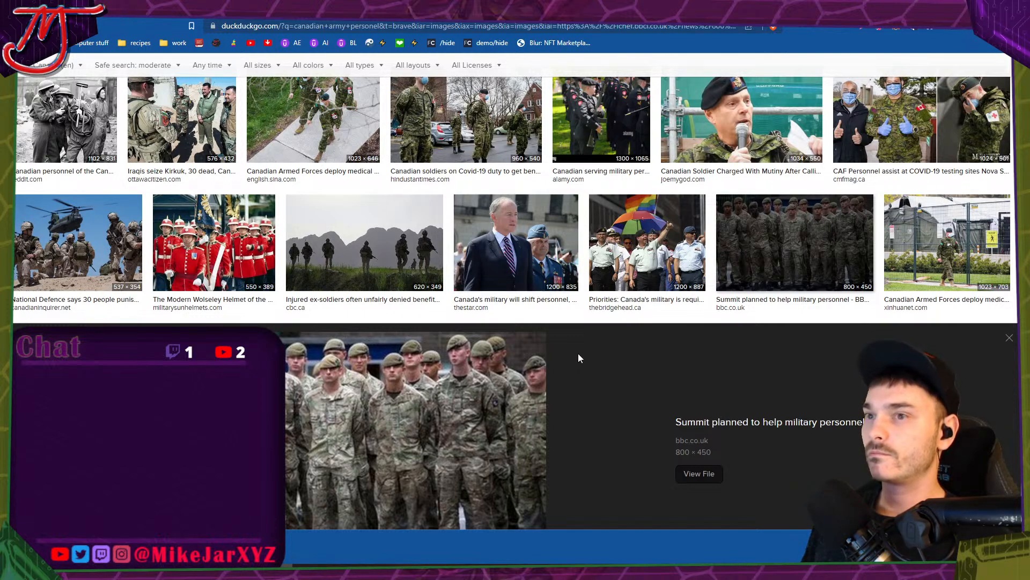
scroll(578, 353, "down", 7)
scroll(573, 256, "down", 4)
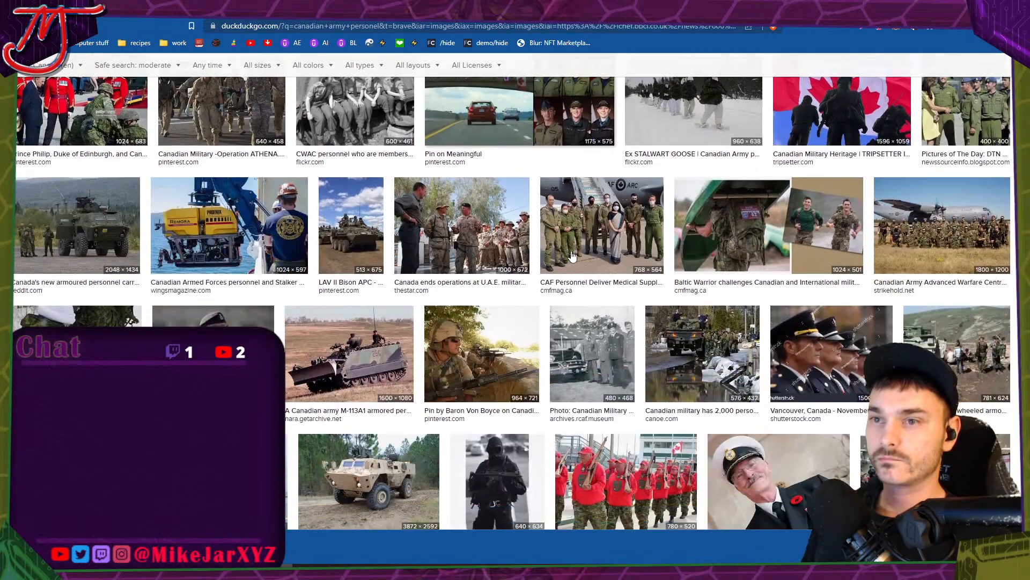
scroll(572, 256, "up", 3)
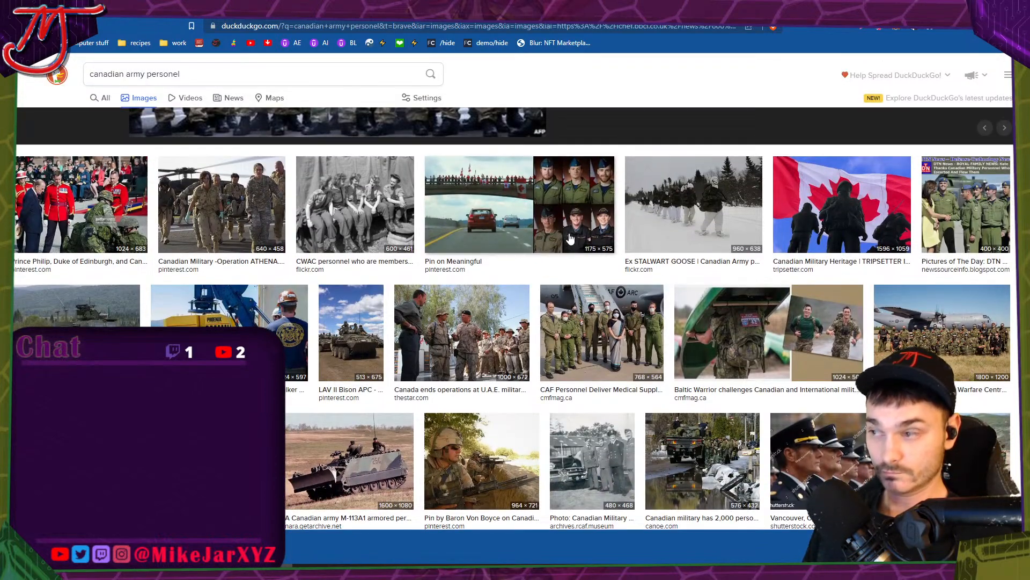
scroll(604, 271, "down", 1)
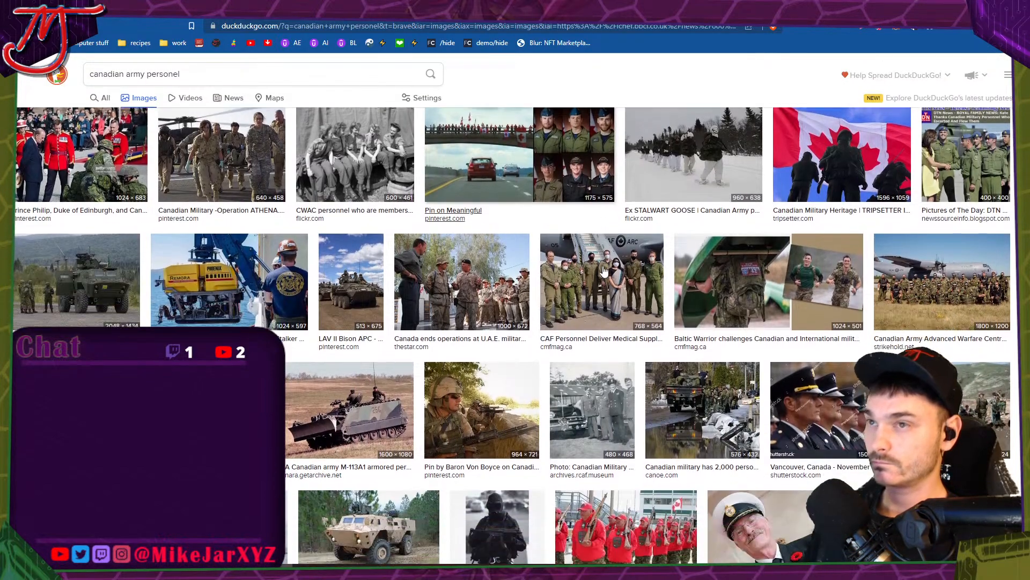
scroll(603, 271, "up", 1)
scroll(603, 271, "down", 1)
scroll(604, 271, "up", 1)
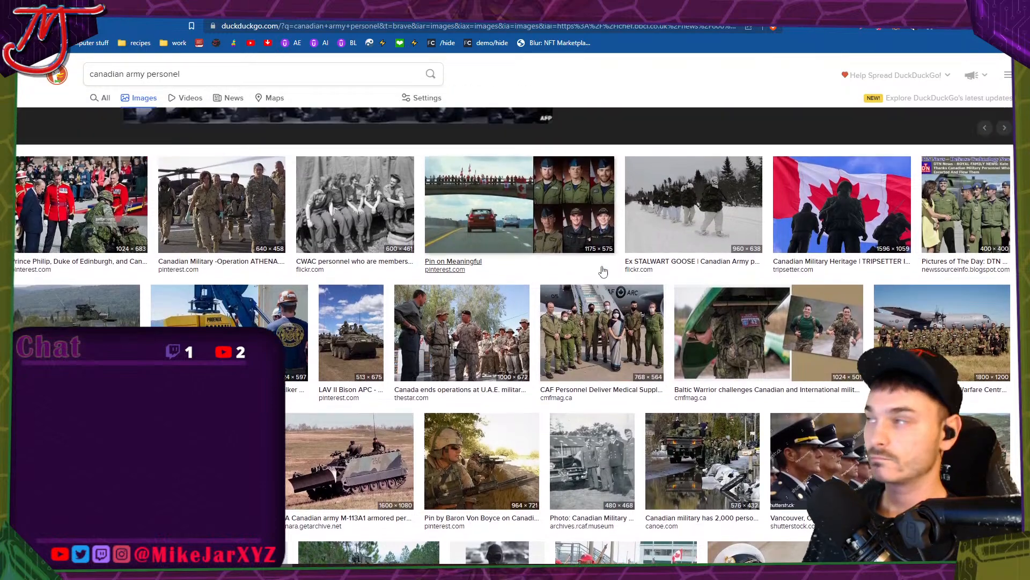
scroll(599, 272, "down", 1)
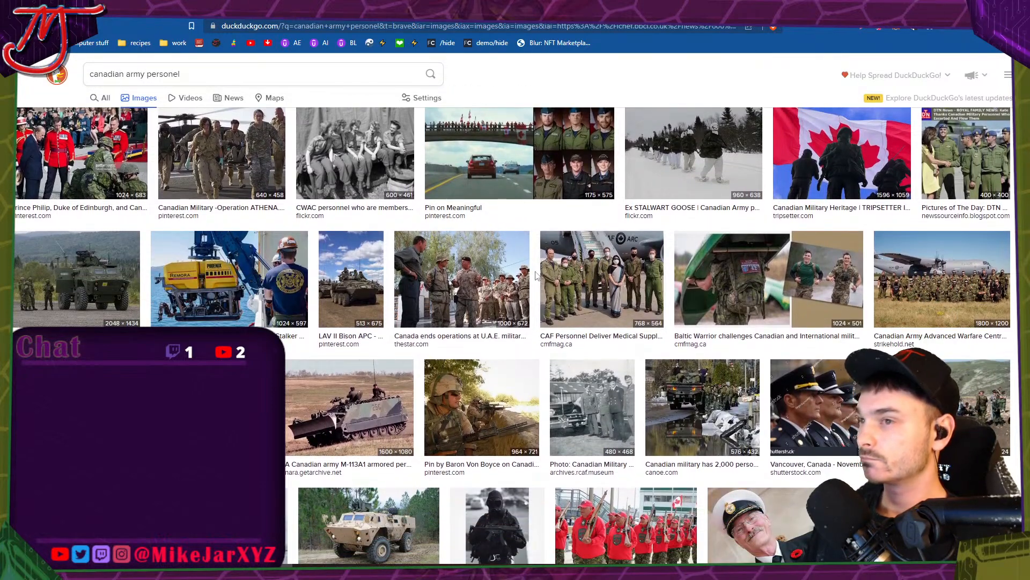
scroll(514, 274, "down", 4)
scroll(485, 273, "down", 3)
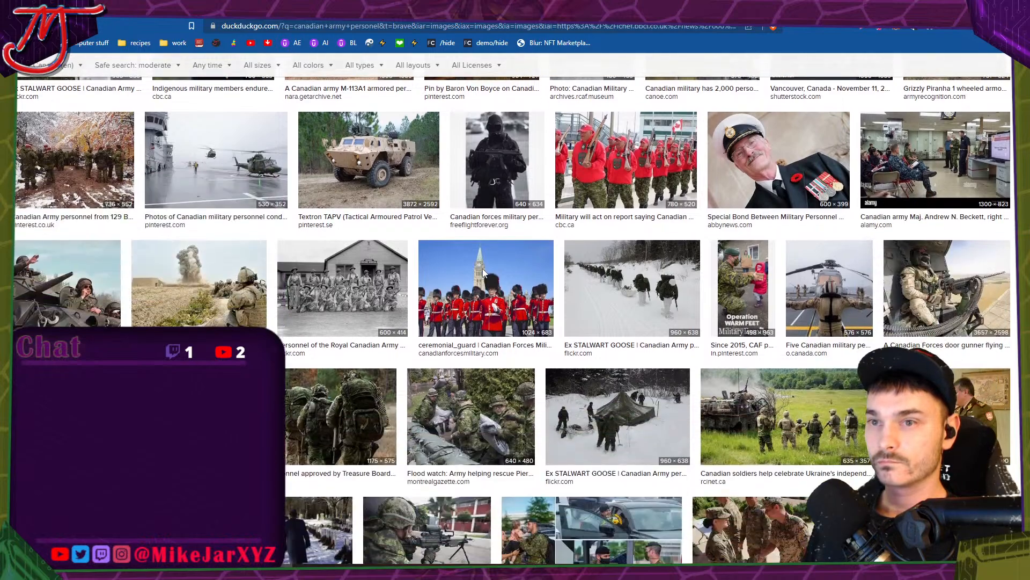
scroll(519, 265, "down", 3)
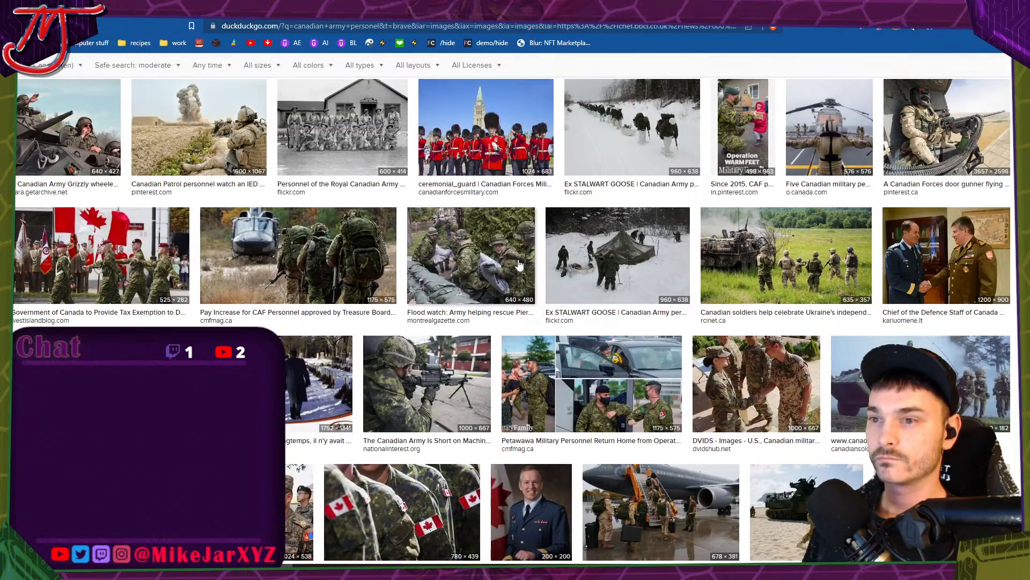
scroll(520, 264, "down", 2)
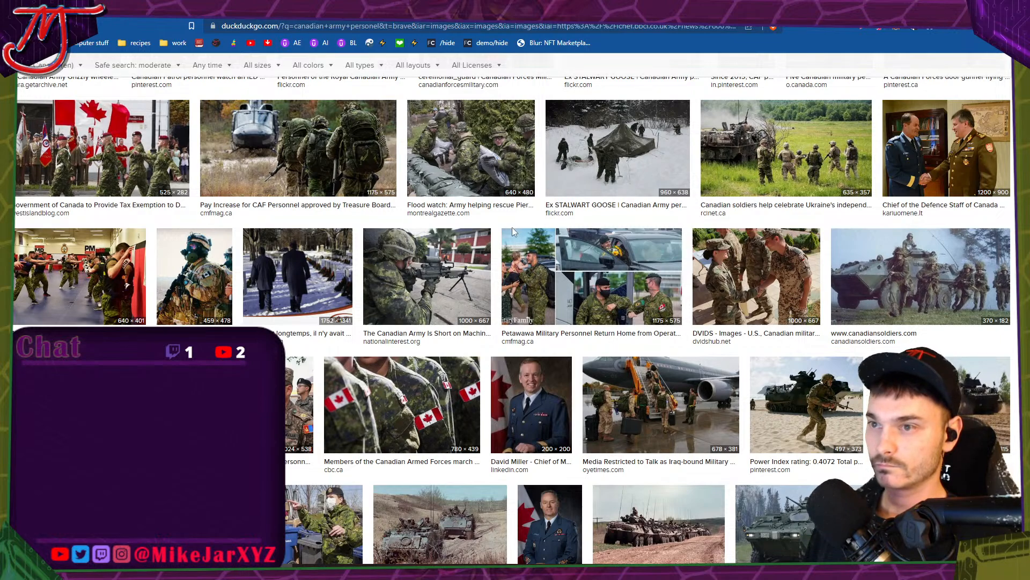
scroll(505, 225, "down", 6)
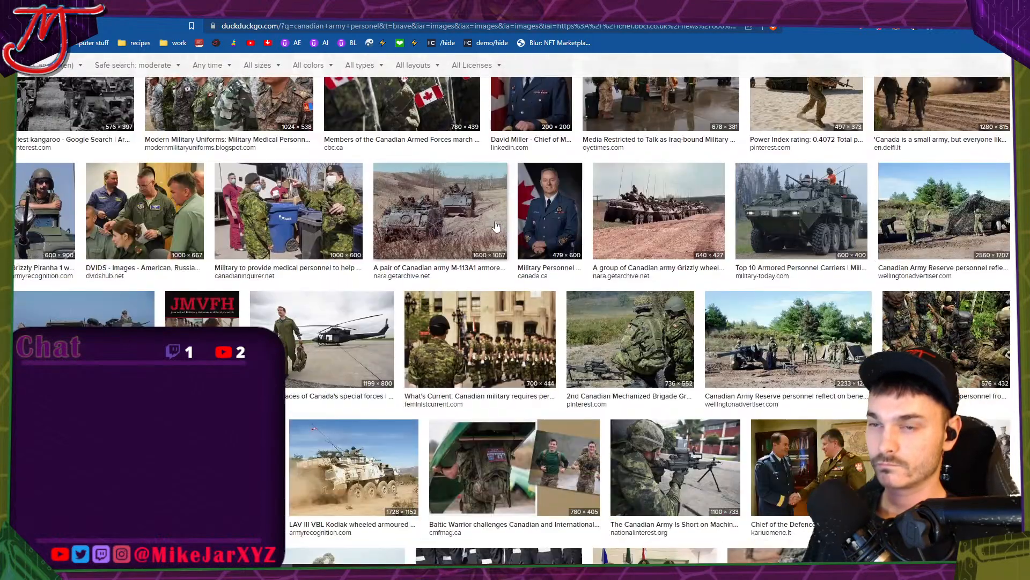
scroll(439, 221, "down", 4)
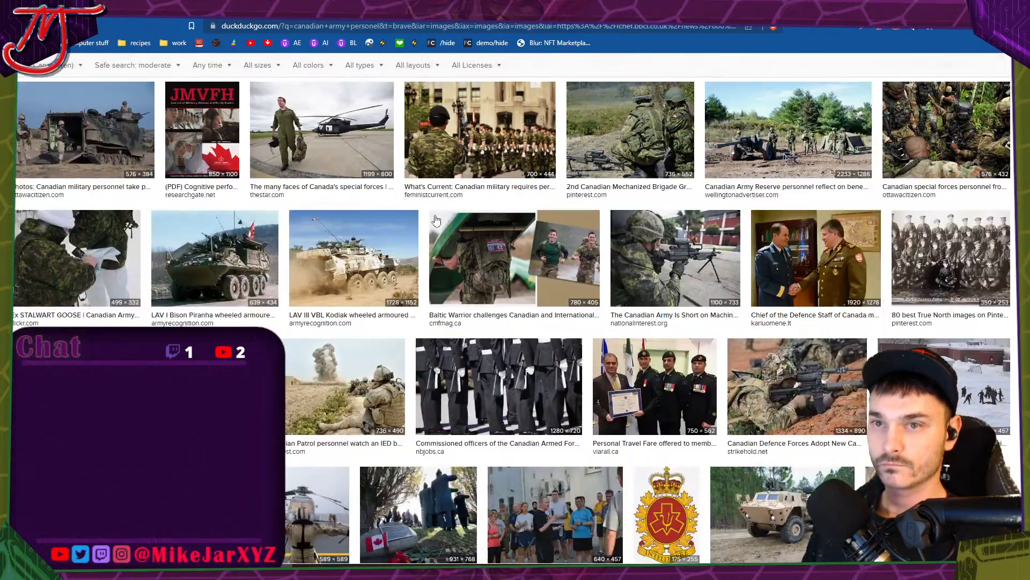
scroll(436, 220, "down", 1)
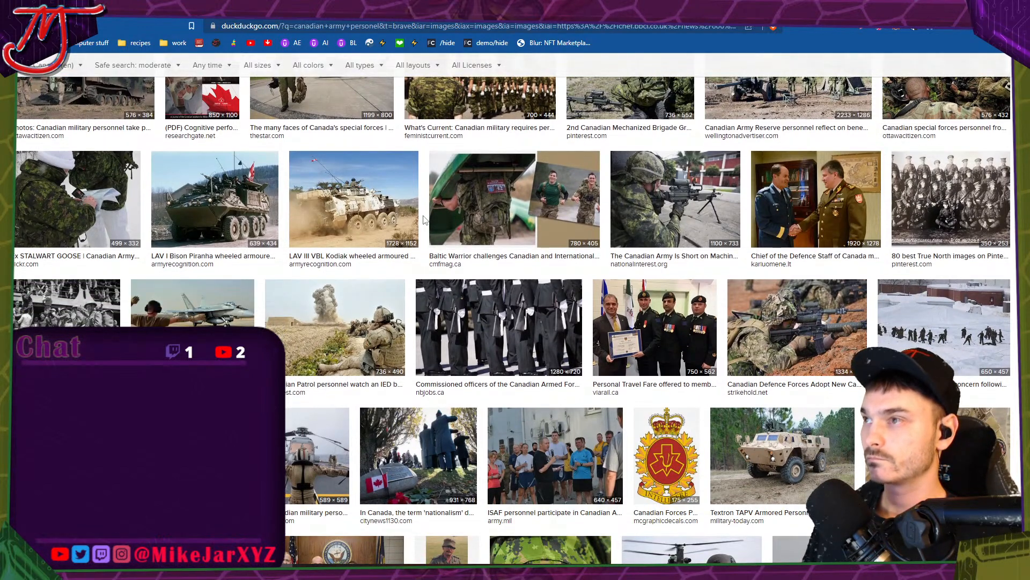
scroll(424, 219, "down", 6)
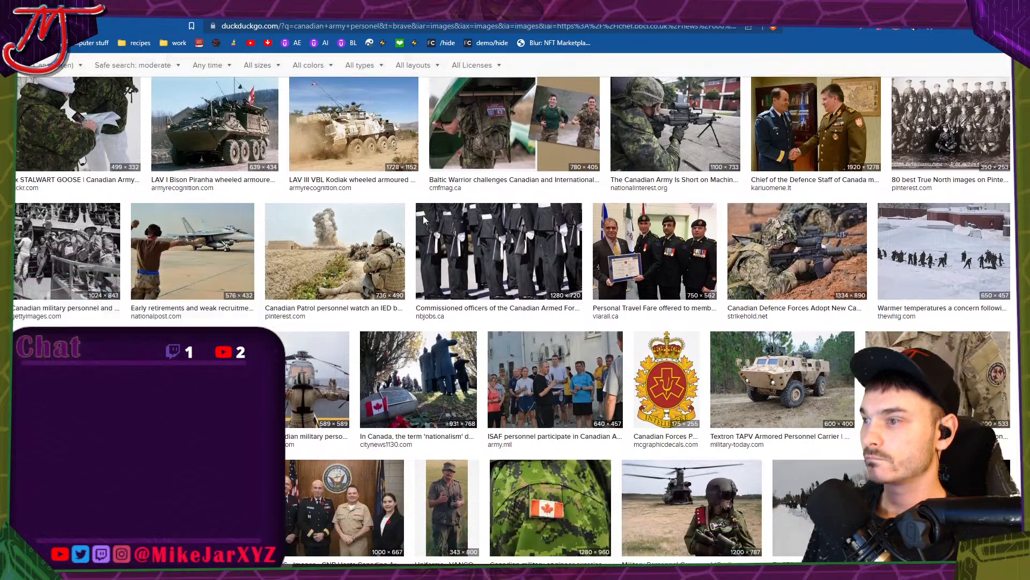
scroll(424, 219, "down", 10)
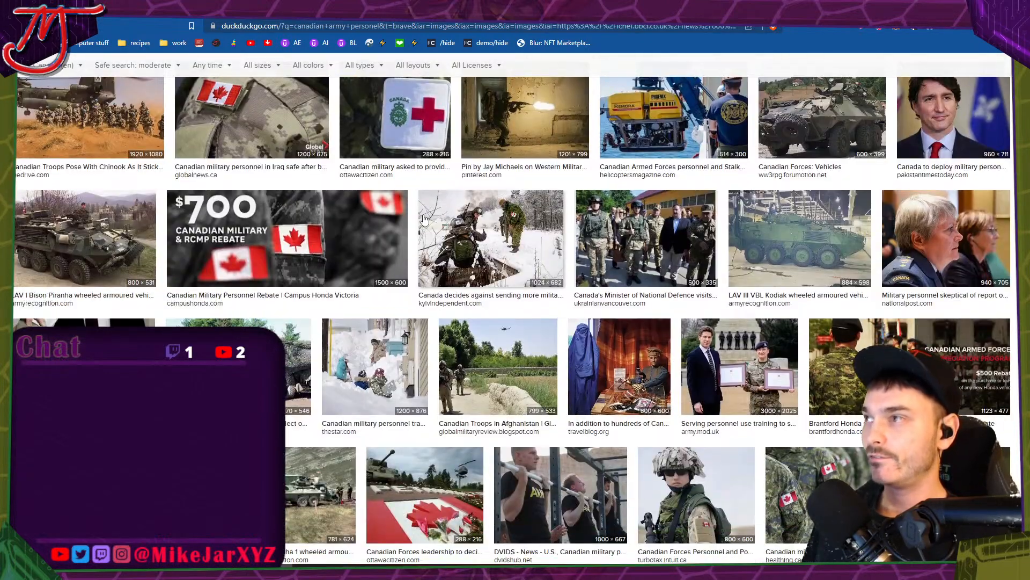
scroll(424, 219, "down", 2)
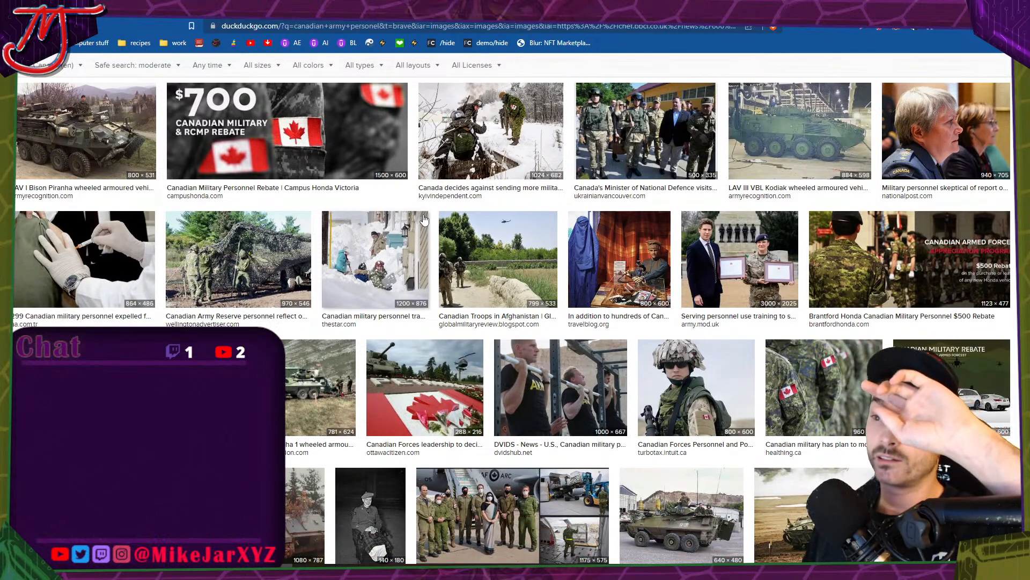
scroll(424, 219, "down", 3)
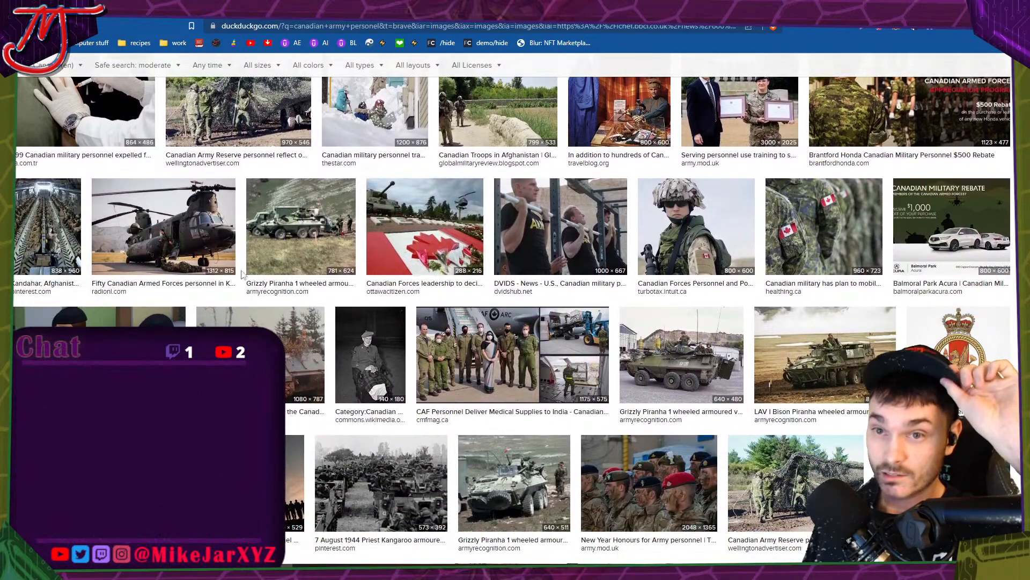
Preview the CanadaRBX cartoon soldiers image from twitter.com, and look through the remaining Canadian army image results.
left_click(177, 316)
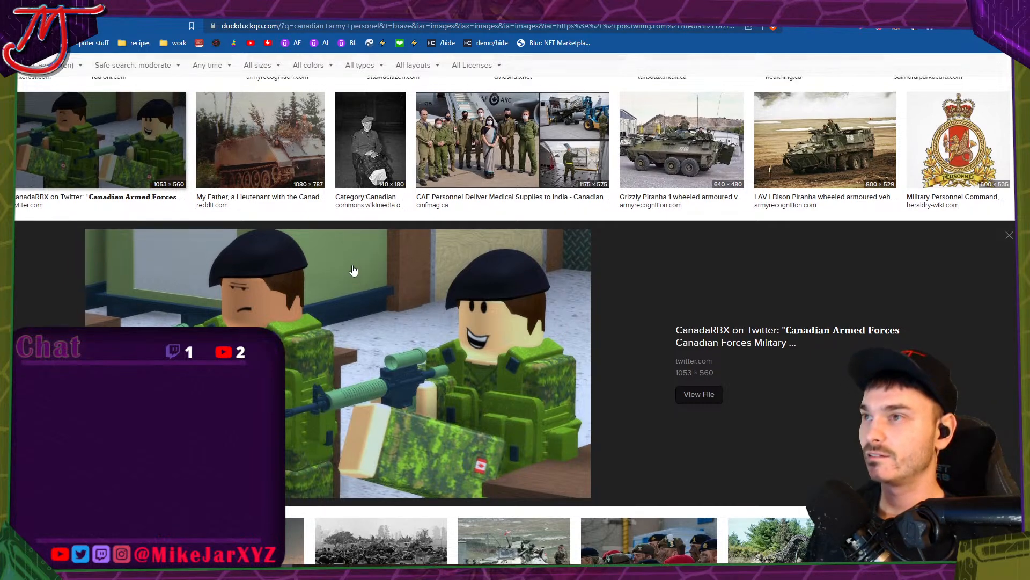
scroll(353, 269, "up", 1)
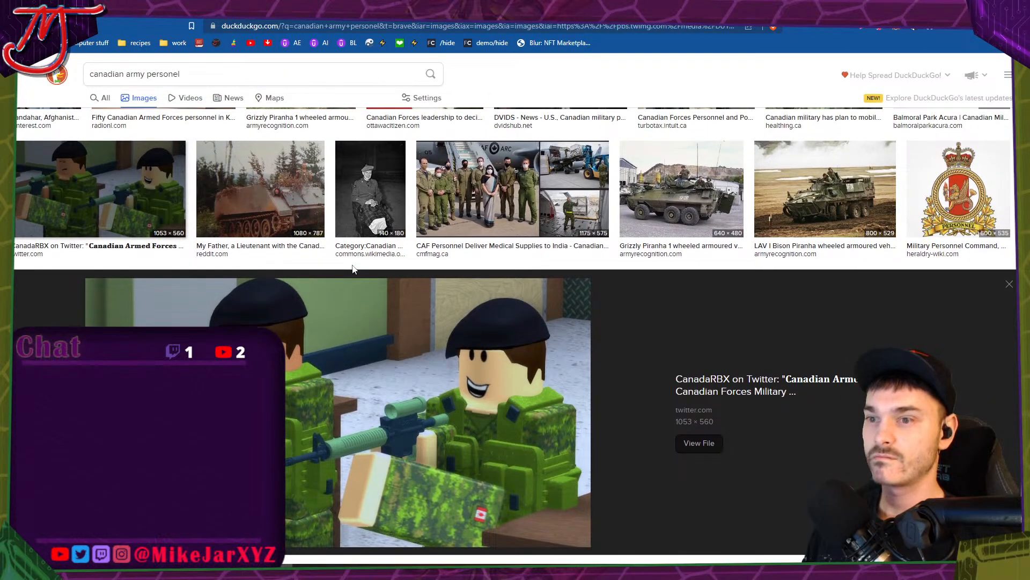
scroll(462, 257, "down", 10)
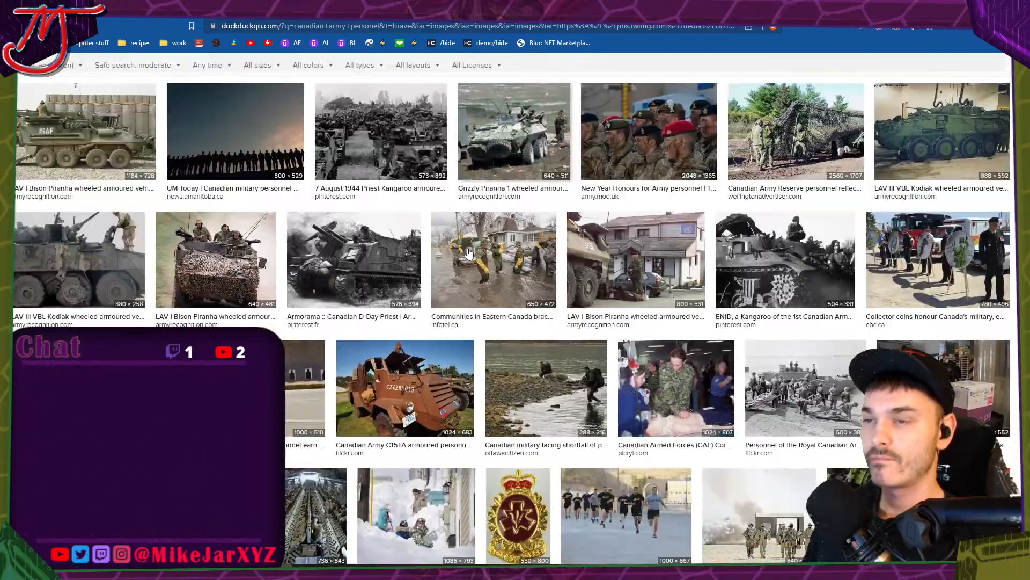
scroll(452, 260, "down", 15)
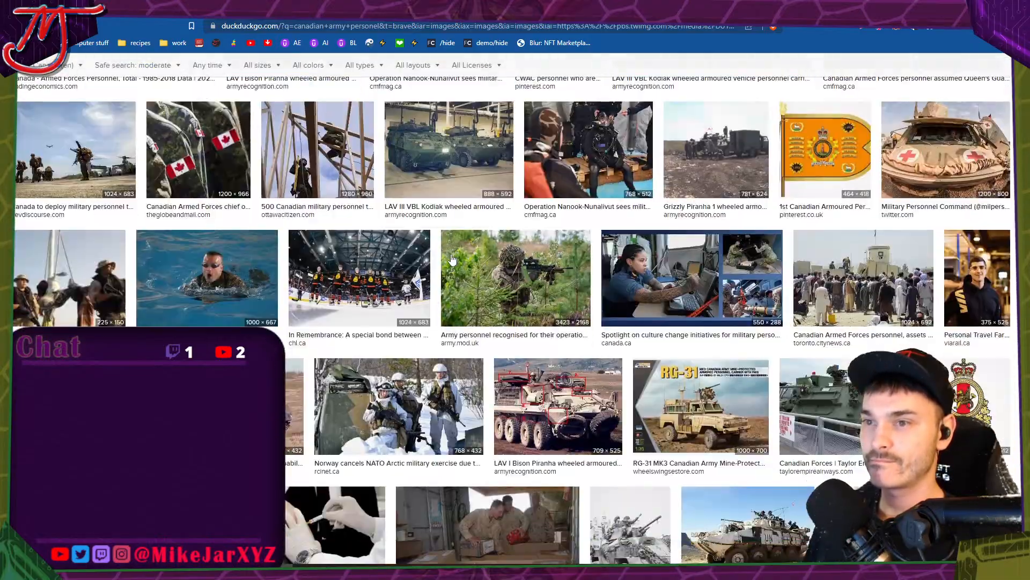
scroll(453, 260, "down", 7)
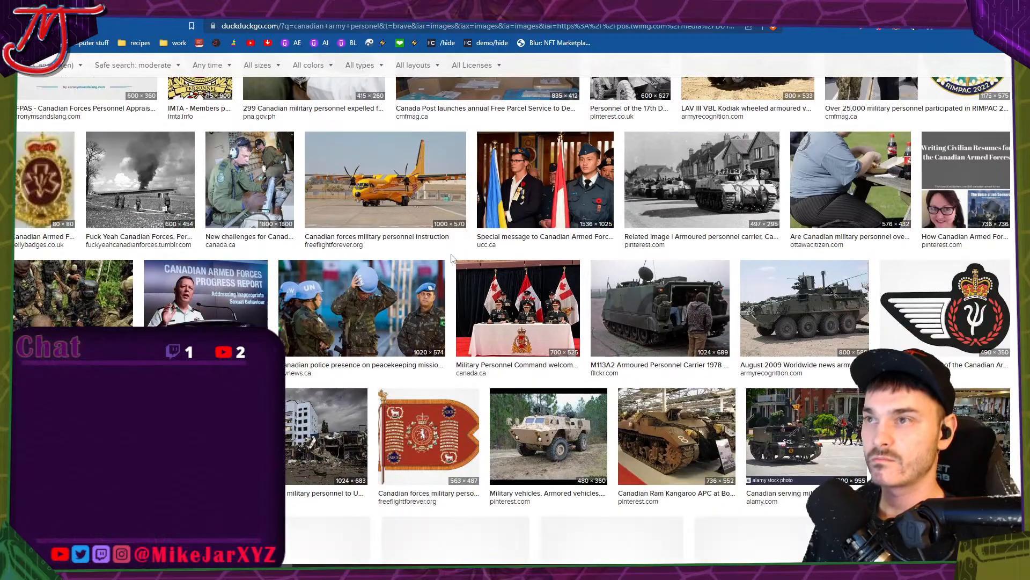
scroll(453, 260, "down", 10)
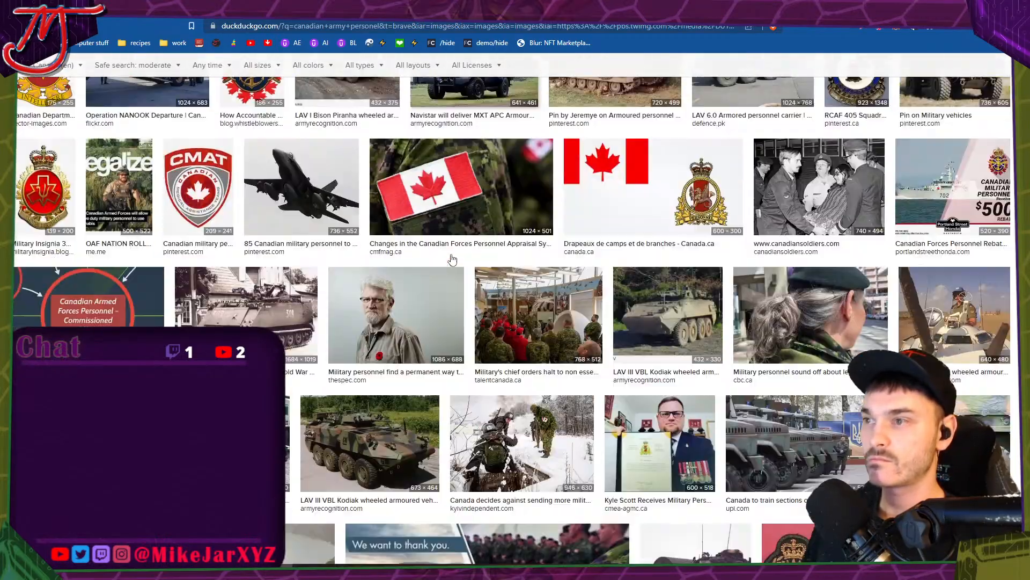
scroll(453, 260, "down", 6)
Close the BBC group photo and copy the parade photo of the Canadian soldier in the green beret.
left_click(635, 214)
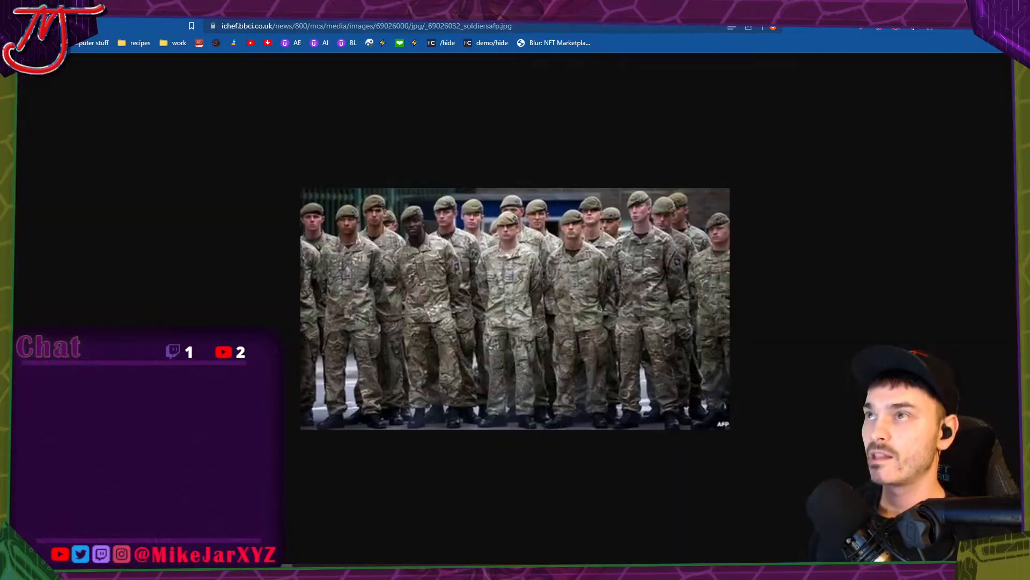
key("ctrl+w")
right_click(631, 289)
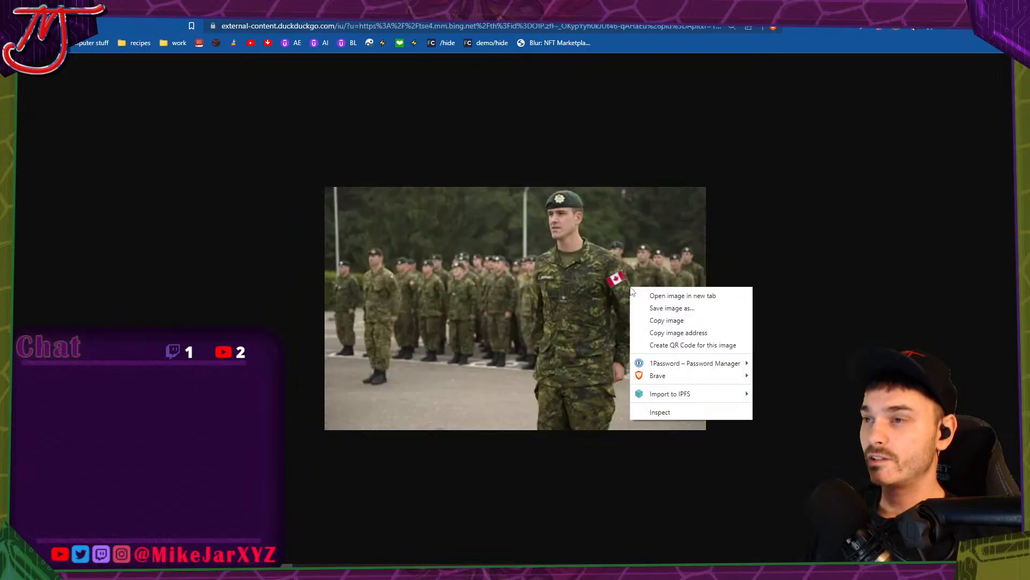
left_click(668, 320)
Switch to Photoshop, create a new 474 x 302 px document at 72 ppi, and paste in the parade photo.
key("alt+Tab")
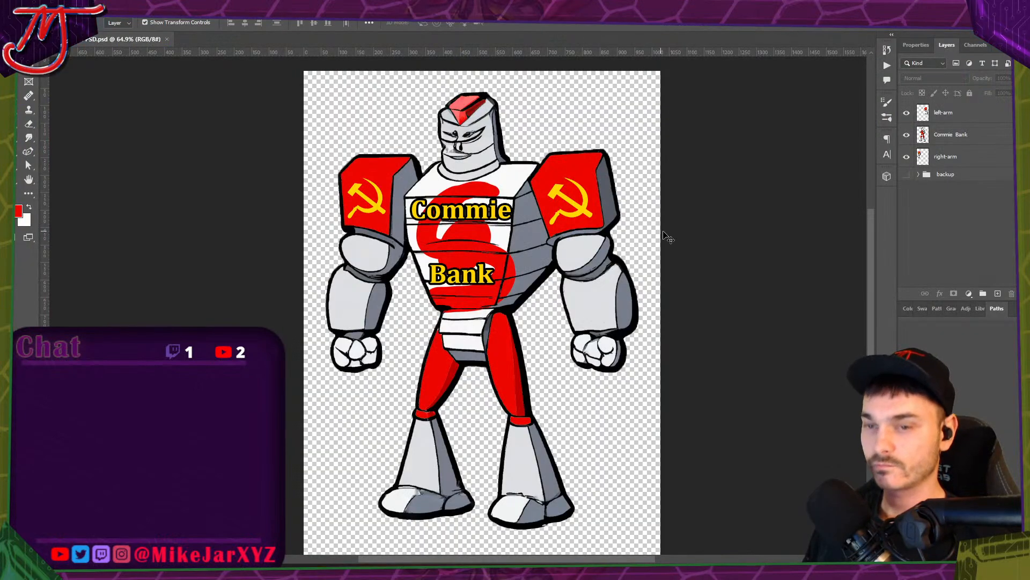
key("ctrl+n")
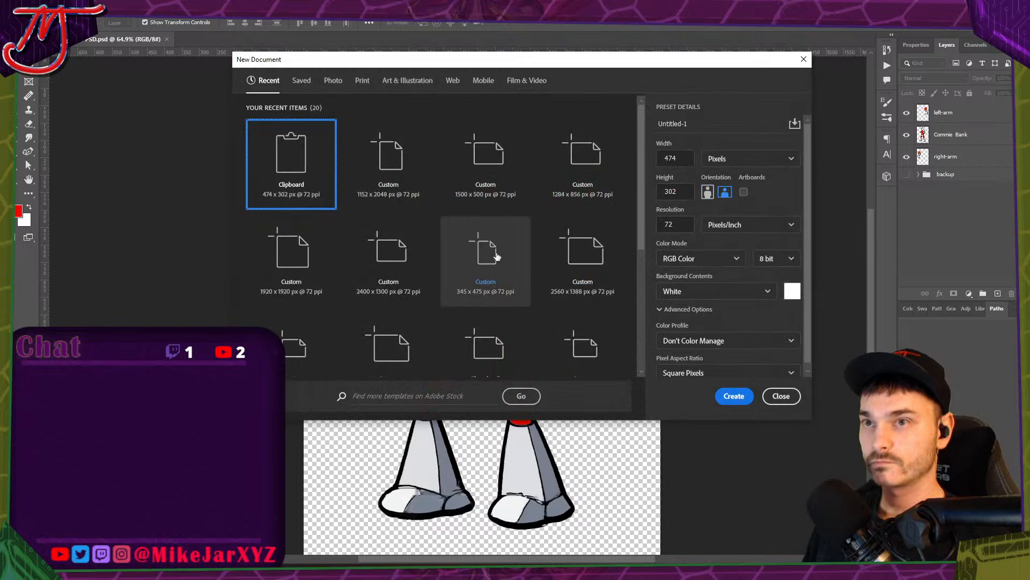
left_click(734, 396)
key("ctrl+v")
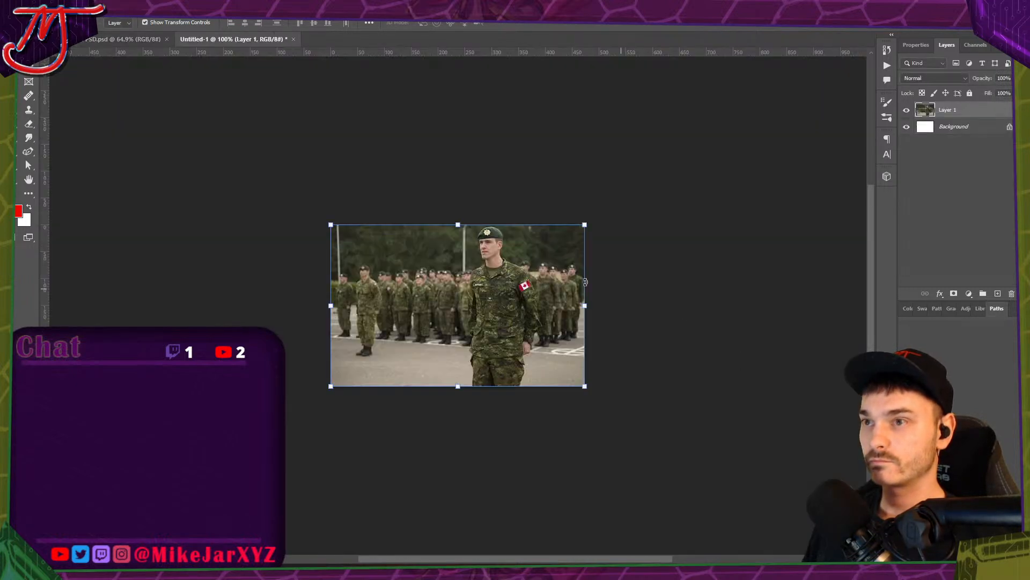
key("ctrl+0")
scroll(510, 298, "up", 2)
scroll(589, 292, "down", 1)
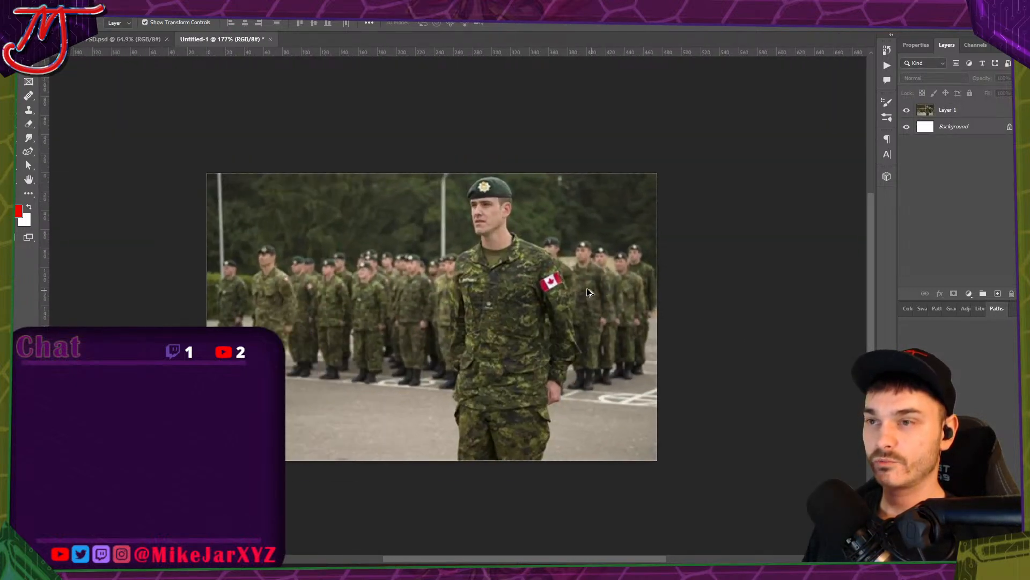
Select the soldiers on Layer 1 automatically as the photo's subject.
left_click(180, 10)
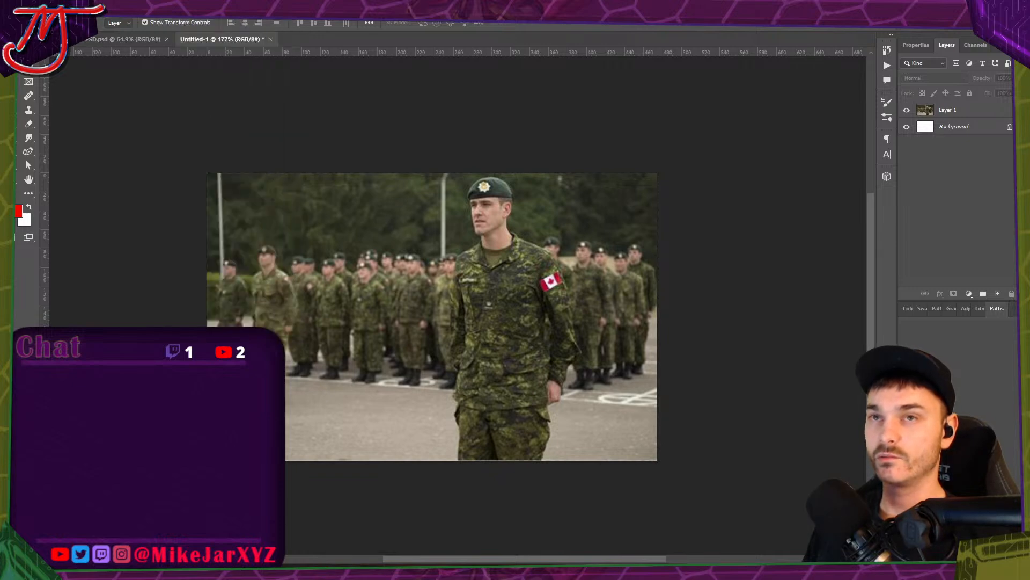
mouse_move(150, 12)
key("Escape")
left_click(923, 110)
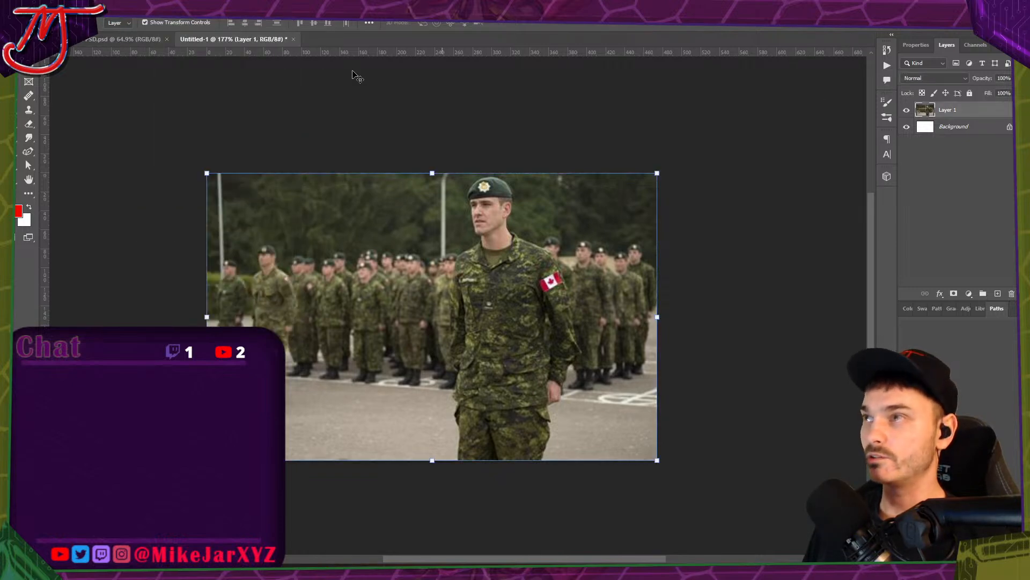
left_click(125, 11)
key("Escape")
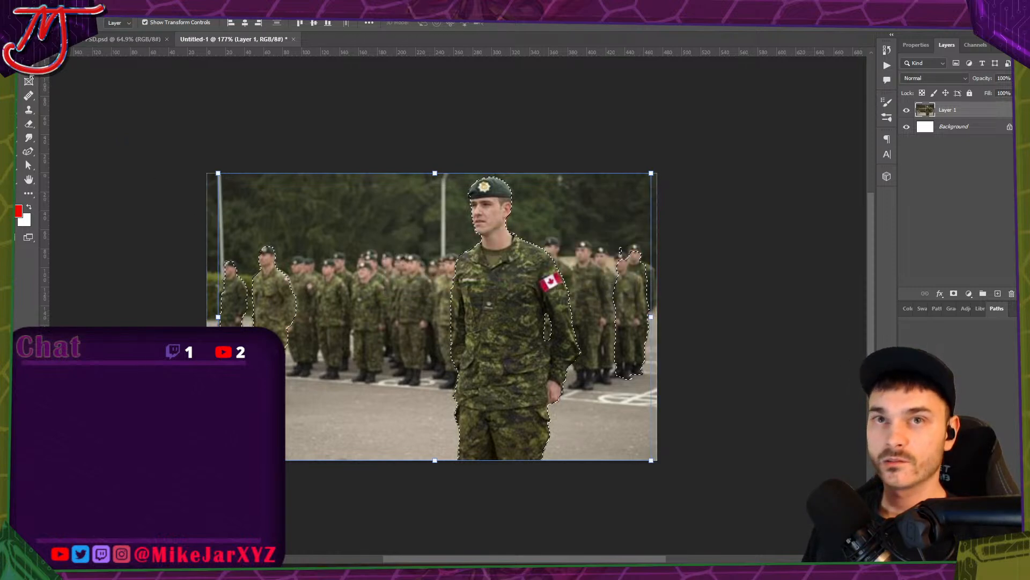
Subtract the background soldiers on both sides from the selection with the Quick Selection tool, keeping the front soldier selected.
key("w")
left_click(258, 230, "alt")
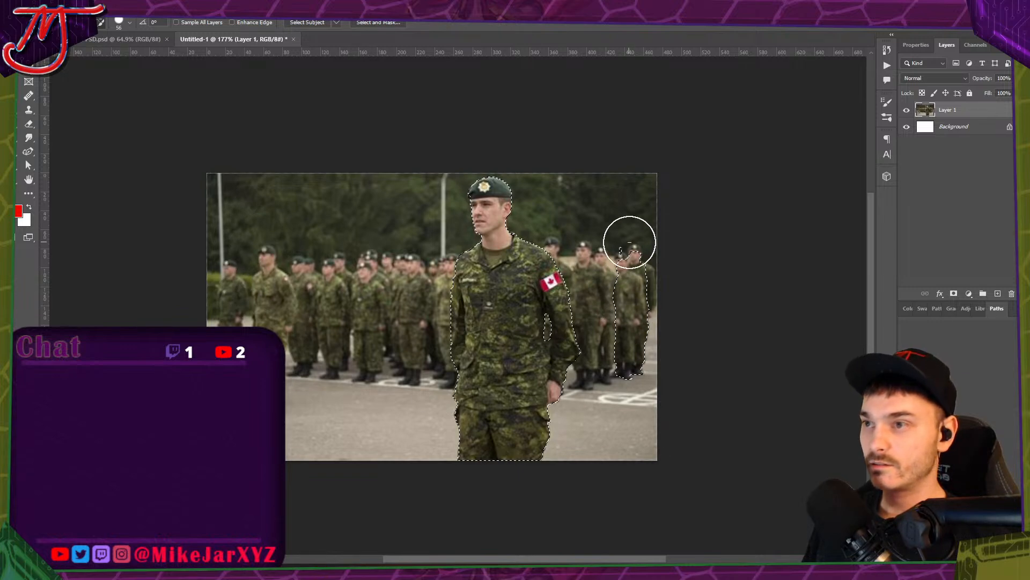
left_click(633, 241, "alt")
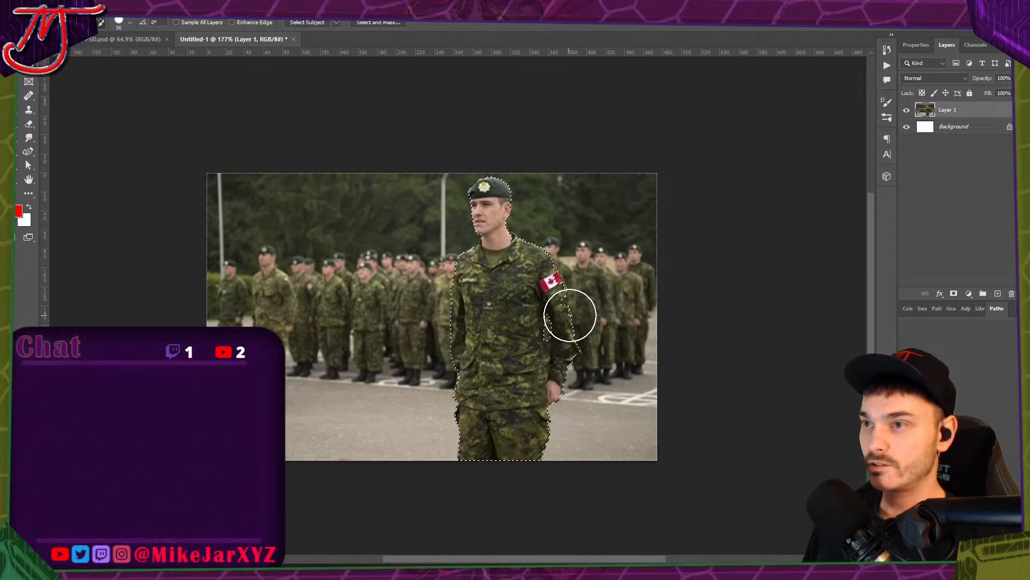
Add the missing patch of the upper sleeve to the selection with the Lasso and copy the front soldier to a new layer.
scroll(568, 322, "up", 5)
key("l")
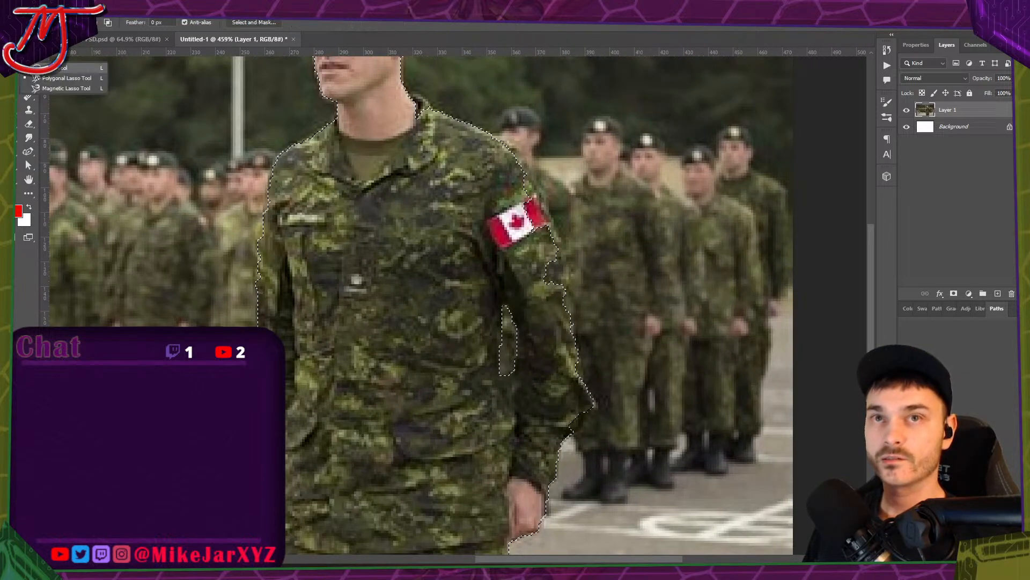
mouse_move(511, 153)
left_mouse_down()
mouse_move(562, 258)
mouse_move(585, 408)
mouse_move(542, 401)
mouse_move(515, 207)
left_mouse_up()
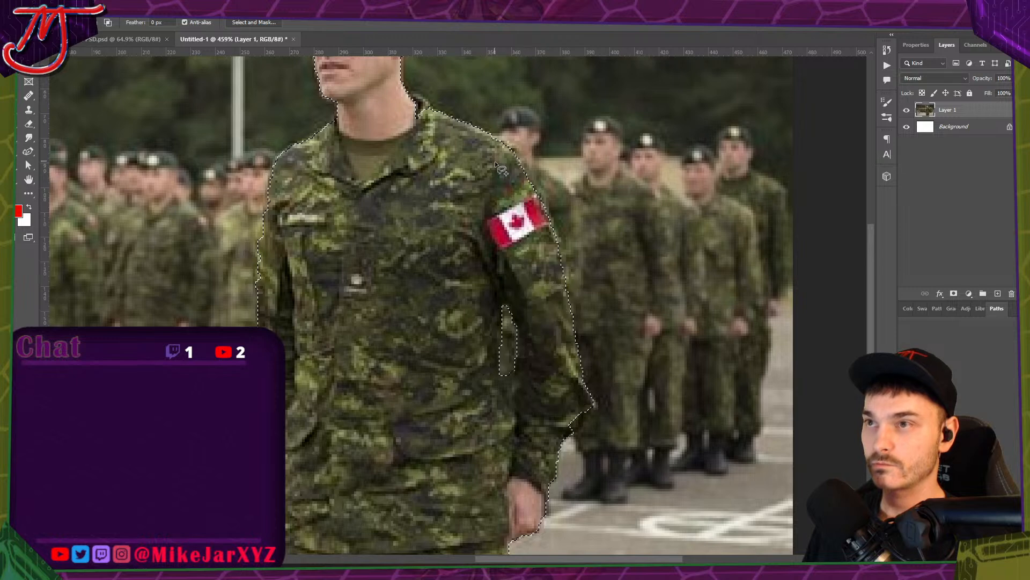
scroll(546, 199, "down", 4)
scroll(601, 215, "down", 1)
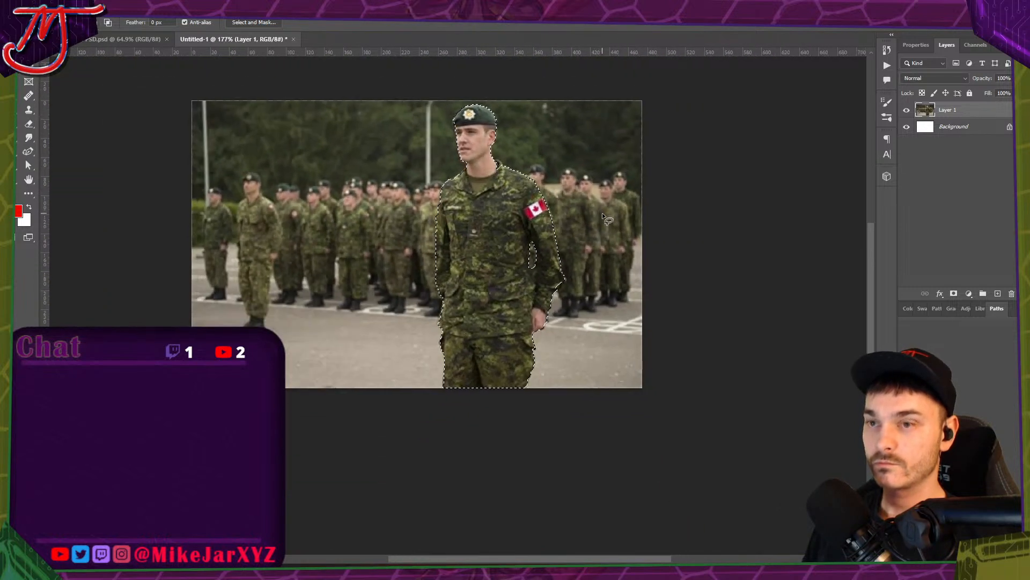
key("ctrl+j")
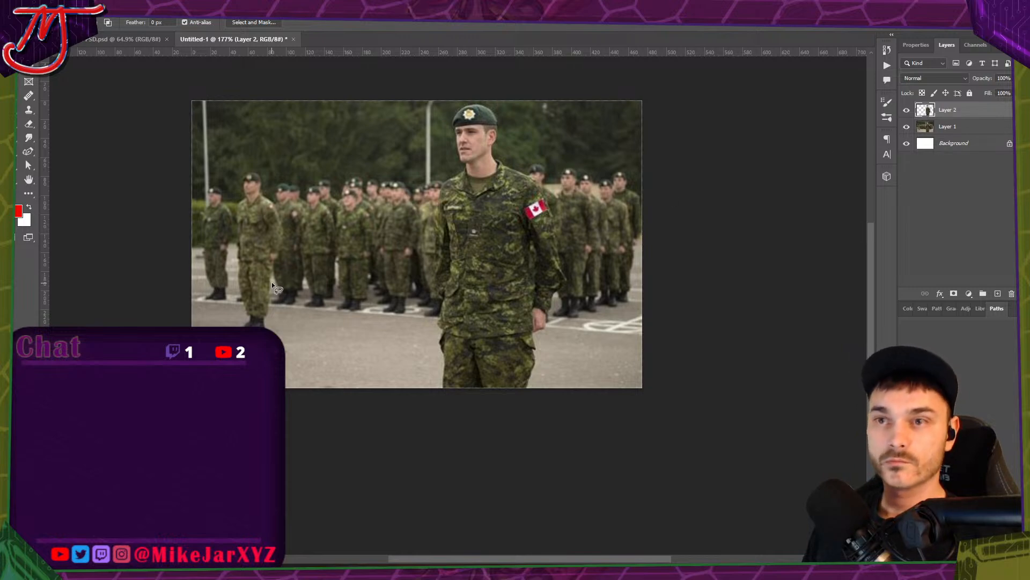
Lasso the lower legs and boots of the nearest background soldier and copy them from Layer 1 to a new layer.
left_click_drag(271, 275, 267, 300)
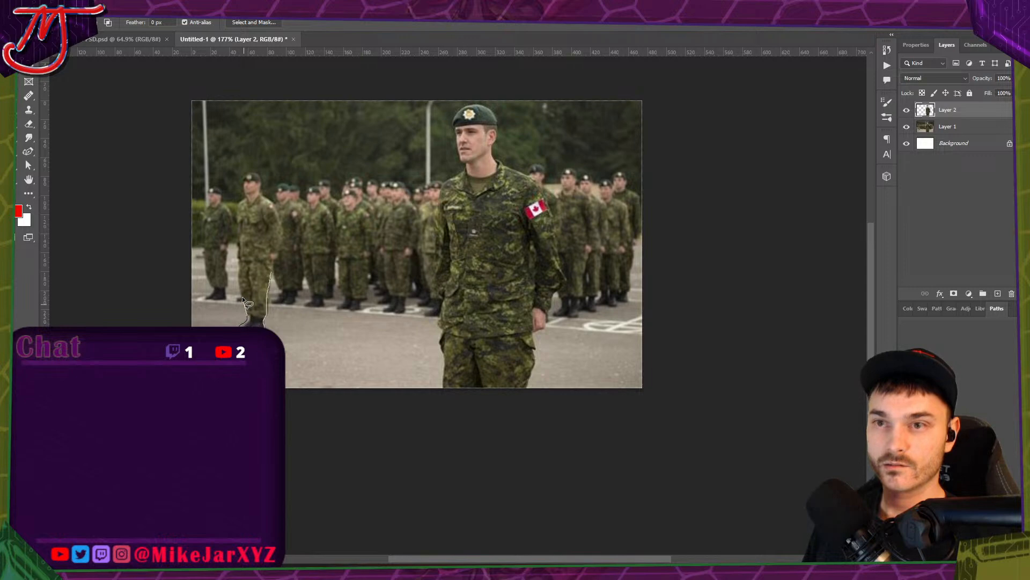
mouse_move(243, 298)
left_mouse_down()
mouse_move(248, 267)
mouse_move(271, 273)
left_mouse_up()
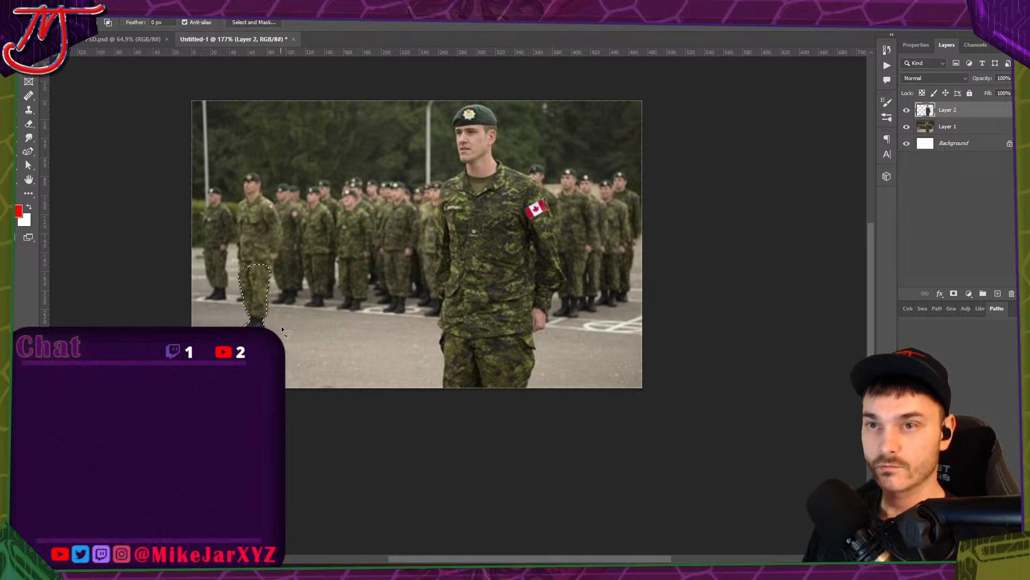
key("ctrl+j")
key("Return")
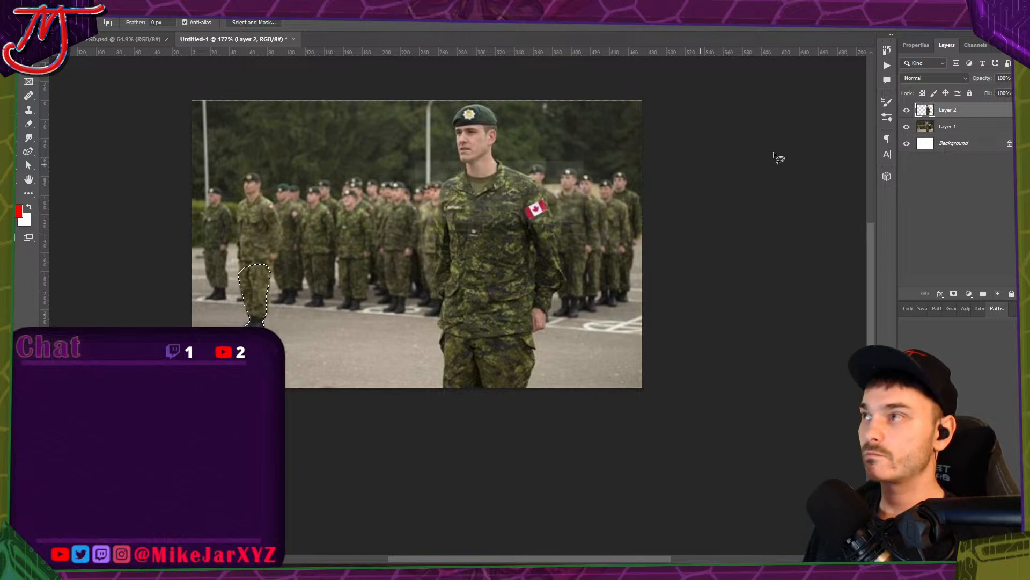
key("alt+bracketleft")
key("ctrl+j")
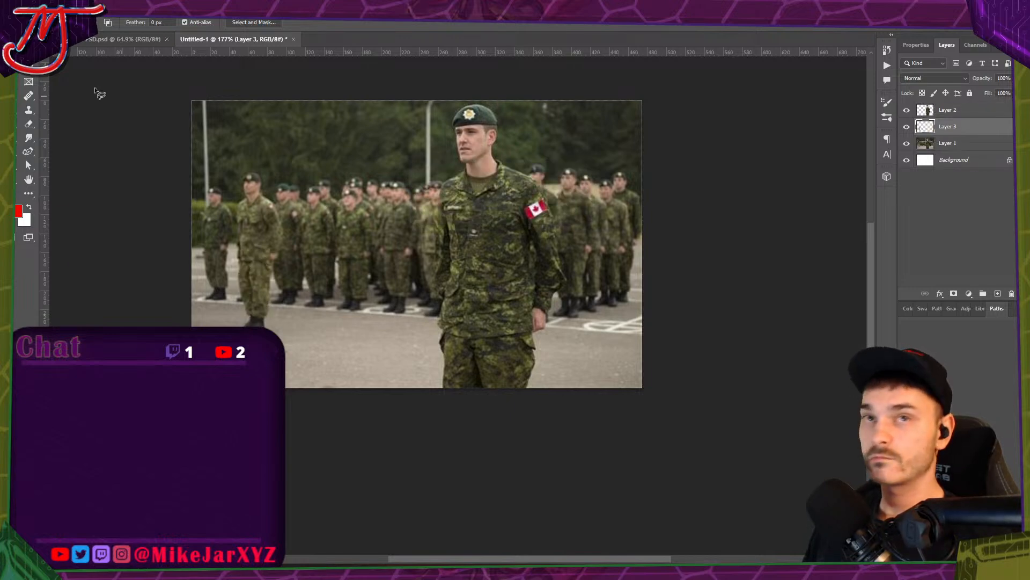
Enlarge the copied legs to about 215% and move them beside the front soldier.
key("ctrl+t")
left_click_drag(271, 264, 309, 221)
left_click_drag(253, 301, 349, 311)
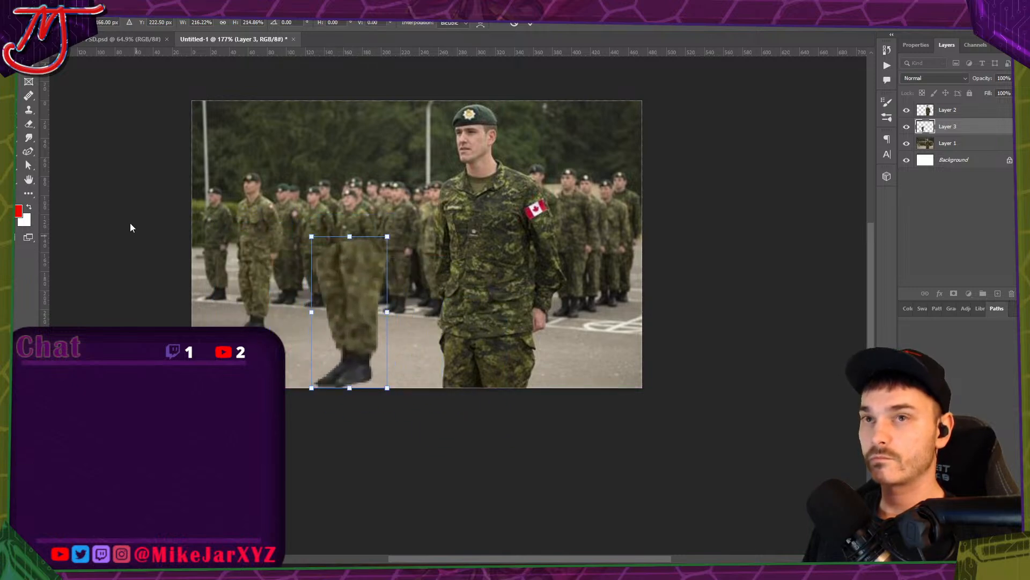
Extend the canvas below the photo with the Crop tool, keeping its width, and hide Layer 1.
left_click(28, 68)
left_click_drag(424, 388, 433, 485)
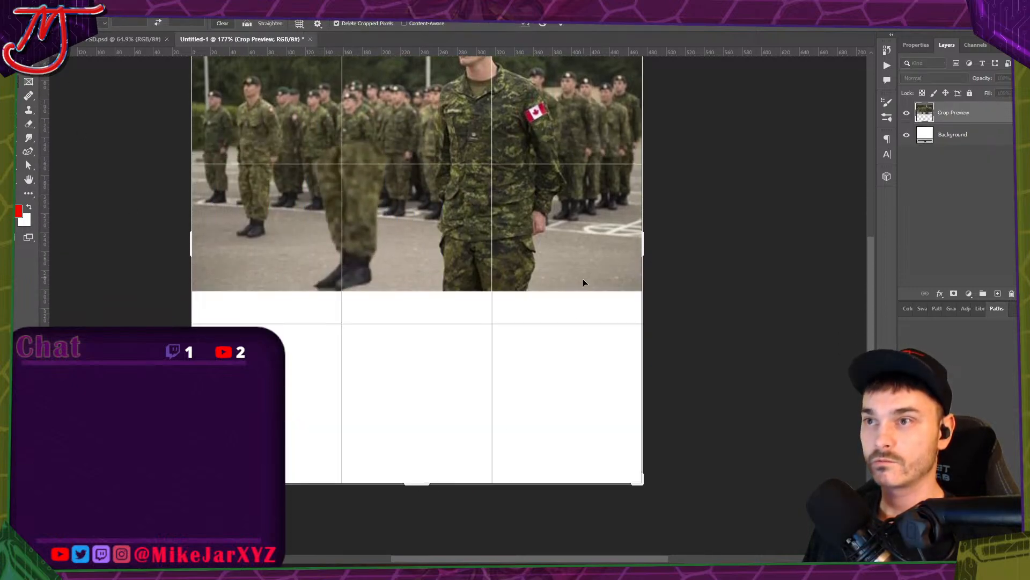
left_click(561, 23)
left_click(907, 157)
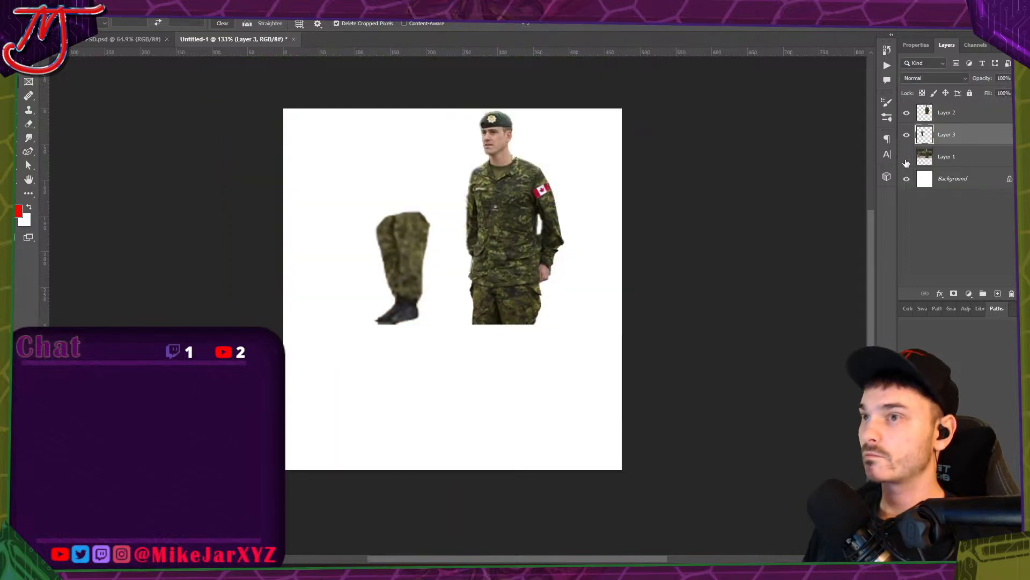
Fit the copied legs under the soldier's torso by enlarging them to about 131%, then set them aside on the empty canvas.
key("v")
left_click_drag(391, 265, 504, 348)
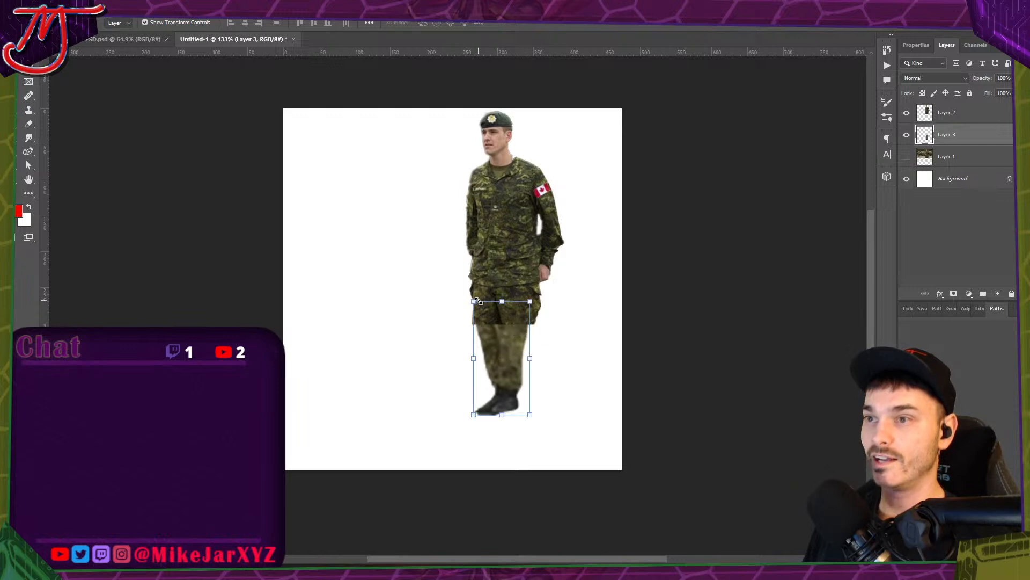
left_click_drag(473, 302, 452, 261)
mouse_move(487, 358)
left_mouse_down()
mouse_move(507, 397)
mouse_move(496, 353)
left_mouse_up()
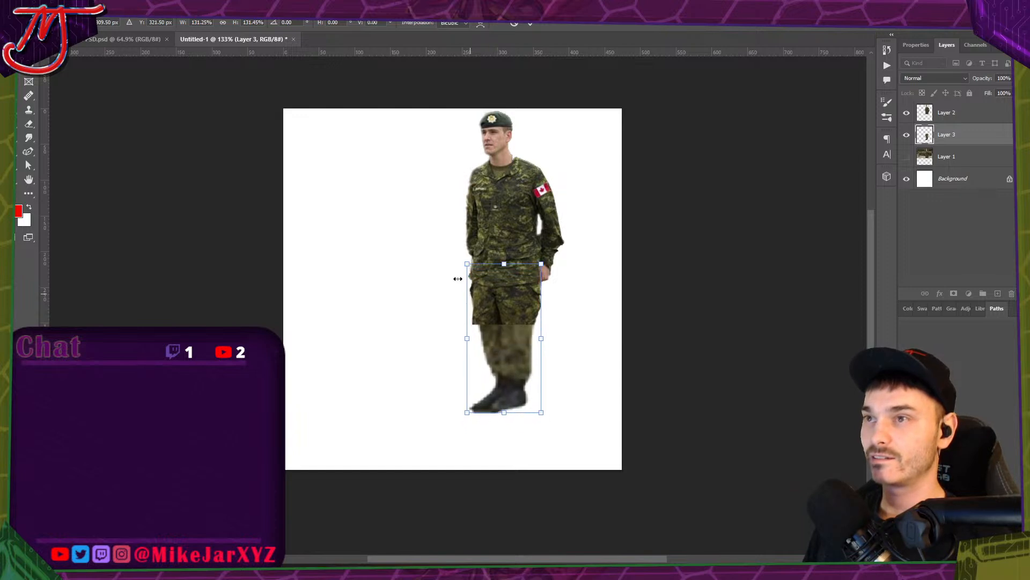
left_click_drag(529, 275, 409, 222)
left_click(530, 25)
Lasso the front leg of the pair on Layer 3 and delete it, leaving a single leg with its boot.
key("l")
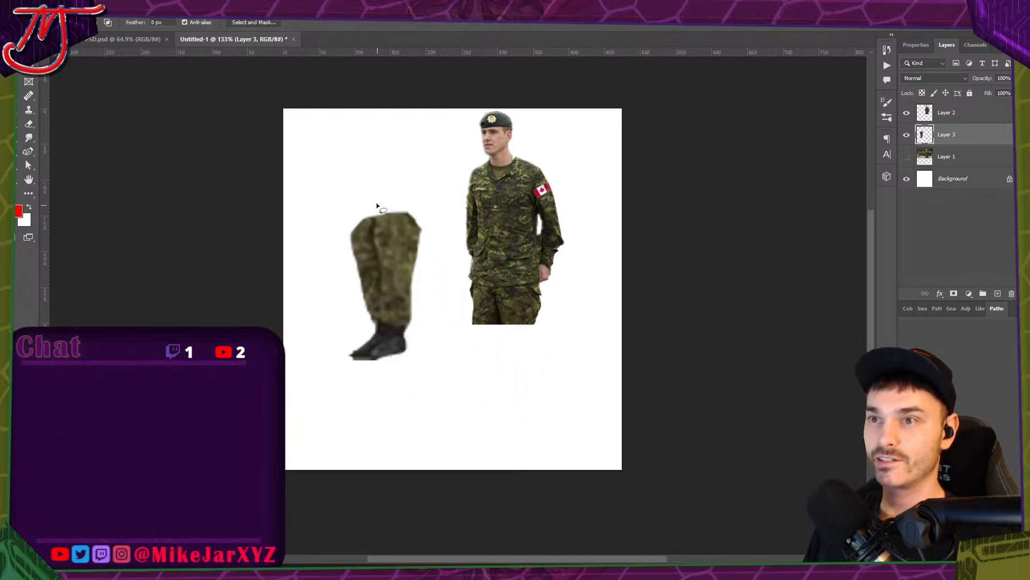
left_click_drag(378, 259, 381, 295)
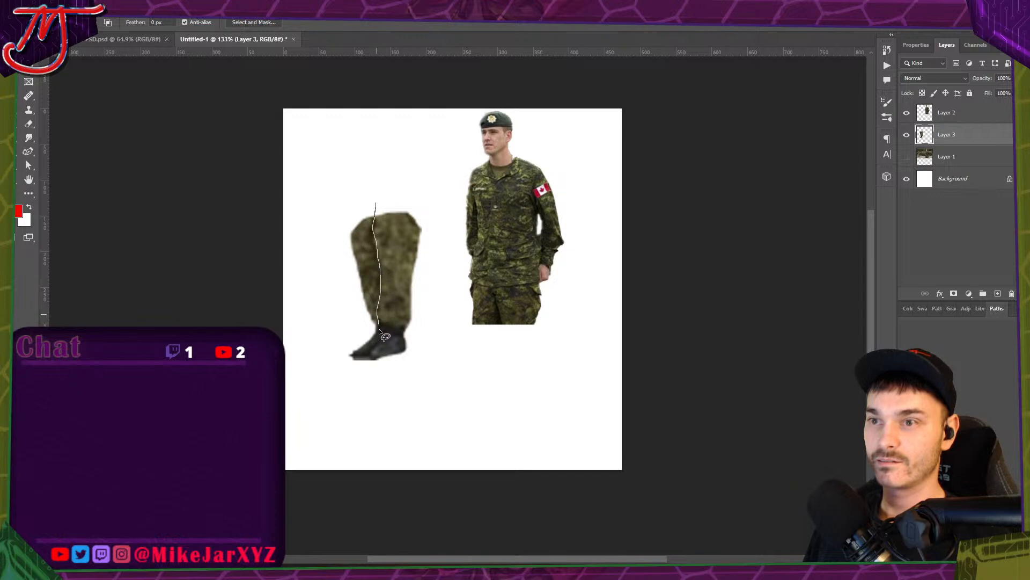
left_click_drag(384, 337, 362, 362)
mouse_move(325, 331)
left_mouse_down()
mouse_move(328, 258)
mouse_move(375, 204)
left_mouse_up()
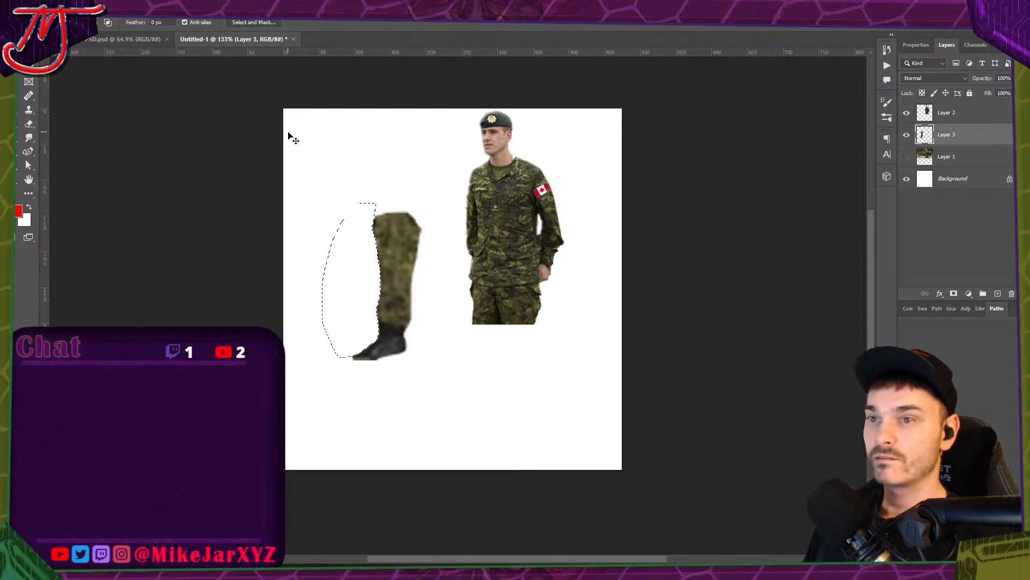
key("Delete")
key("ctrl+d")
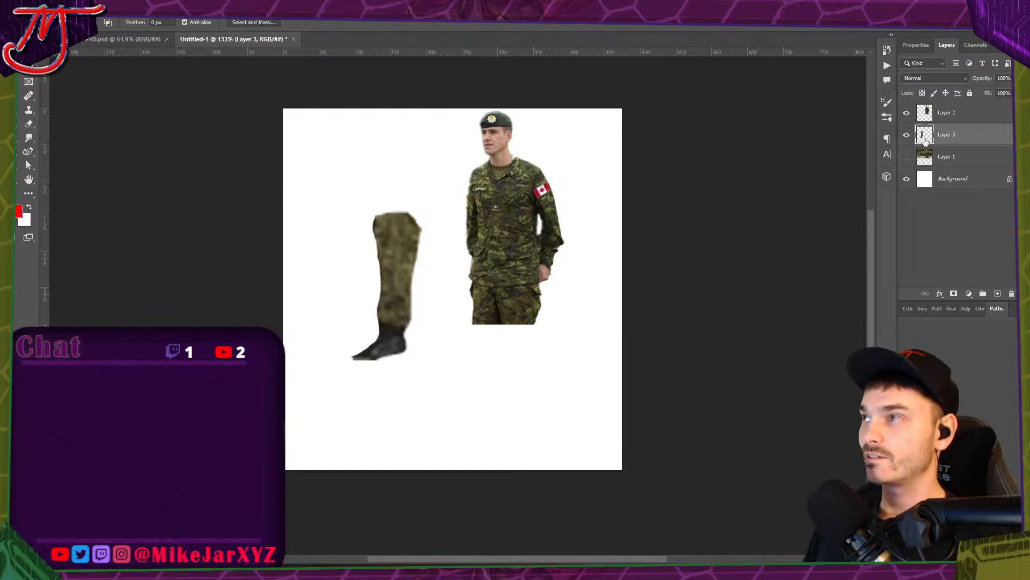
Duplicate the single leg layer, offset the copy slightly to the left, and send it behind the original leg.
left_click_drag(951, 141, 997, 294)
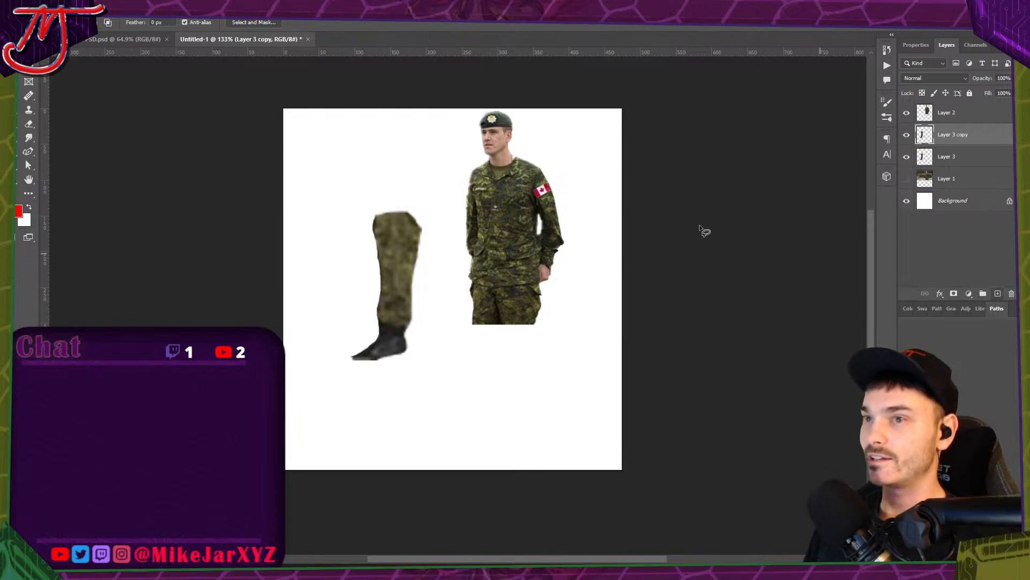
left_click(401, 270)
key("Return")
key("v")
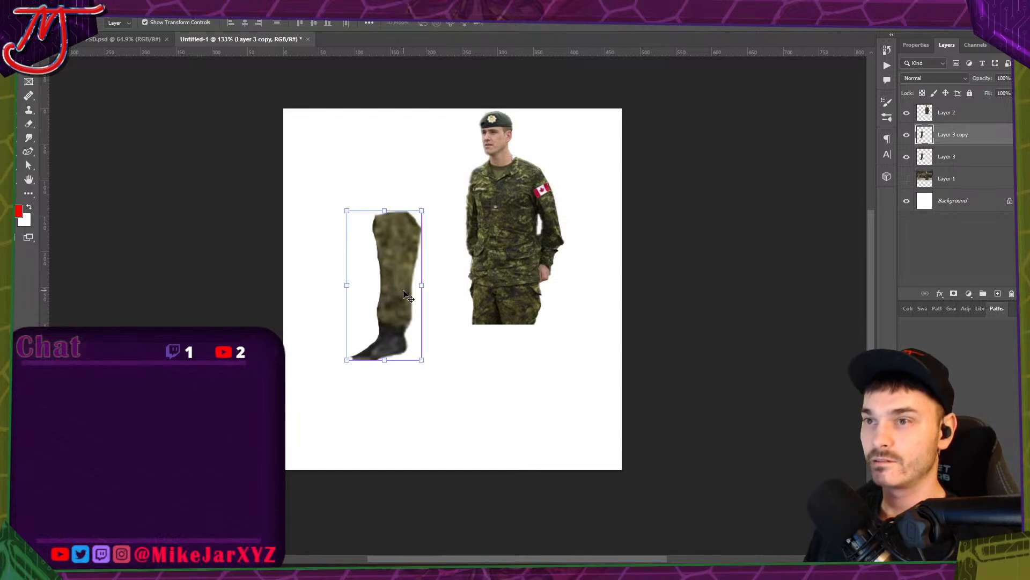
left_click_drag(406, 290, 362, 258)
key("ctrl+bracketleft")
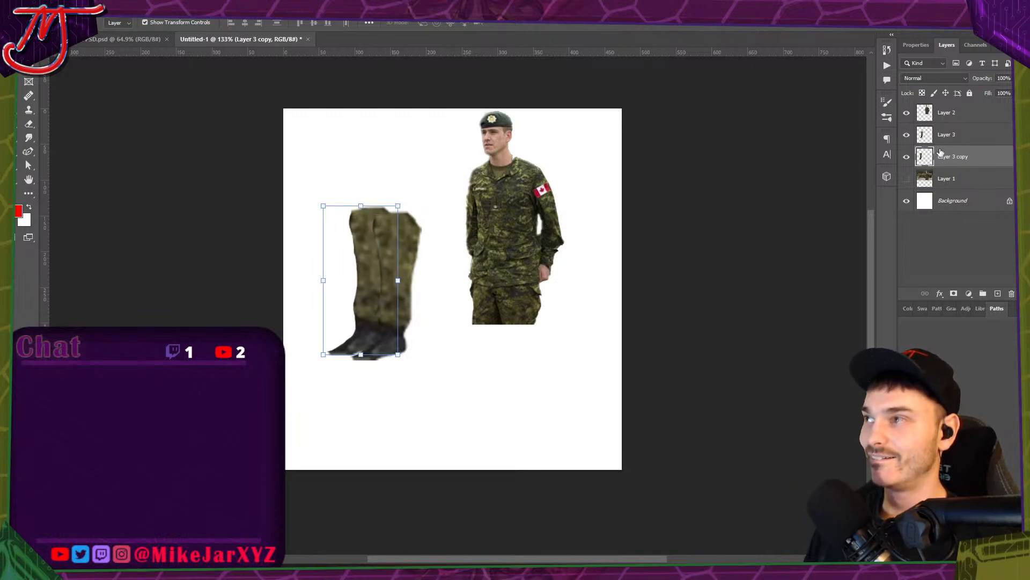
Move both leg layers together under the soldier's torso and scale them to about 80%.
left_click(945, 136, "shift")
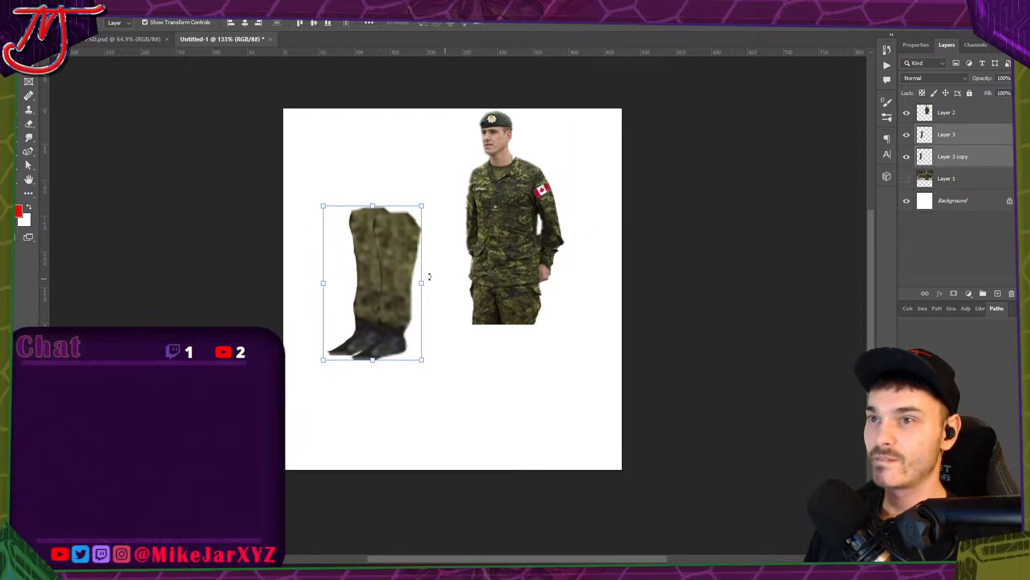
left_click_drag(384, 272, 505, 338)
key("ctrl+t")
mouse_move(539, 272)
left_mouse_down()
mouse_move(539, 290)
mouse_move(545, 279)
mouse_move(536, 282)
left_mouse_up()
left_click_drag(519, 337, 510, 346)
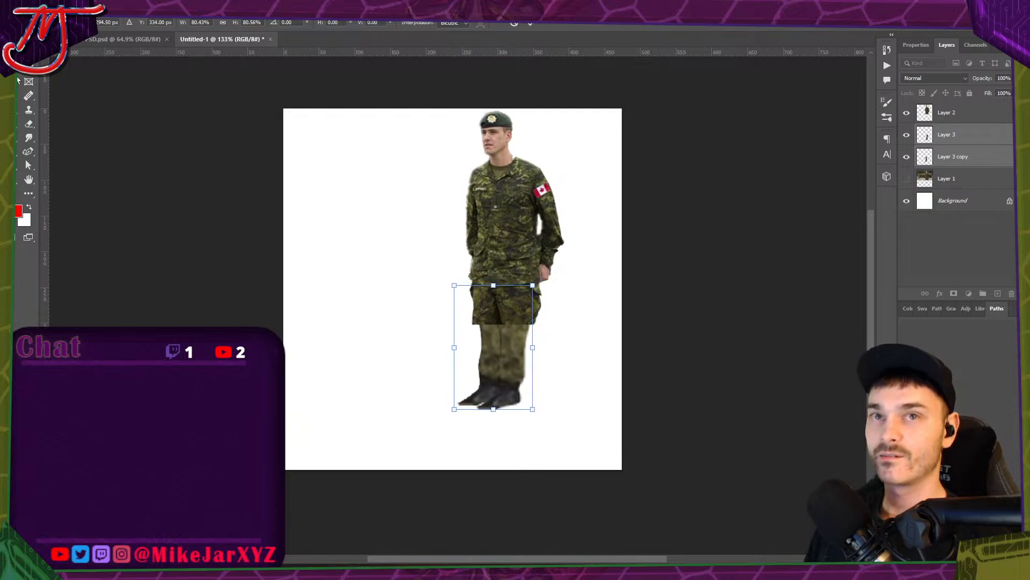
key("Return")
Spread the two legs slightly apart so each lines up with a trouser leg of the torso.
left_click(247, 163)
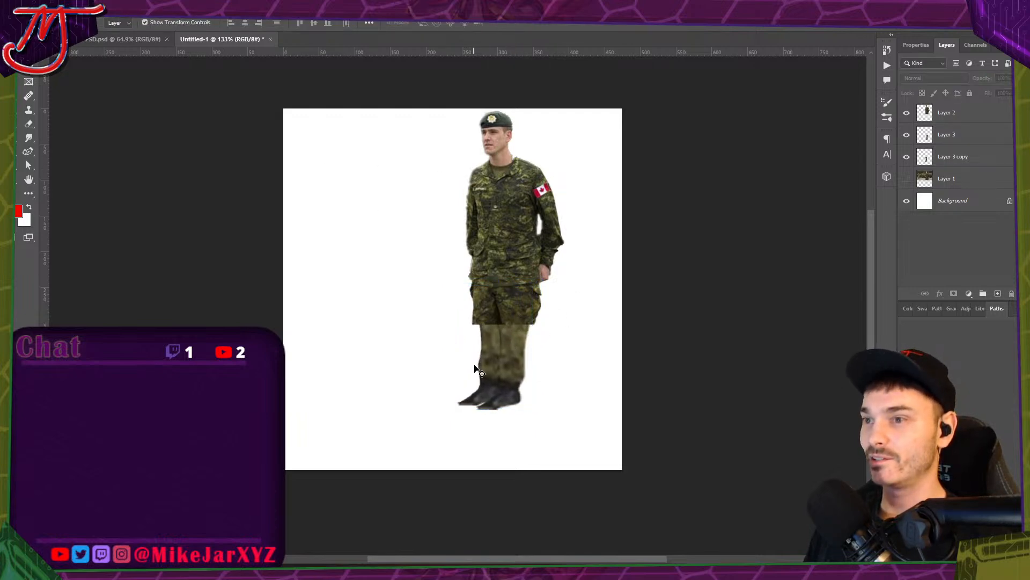
left_click_drag(475, 370, 521, 365)
left_click(630, 303)
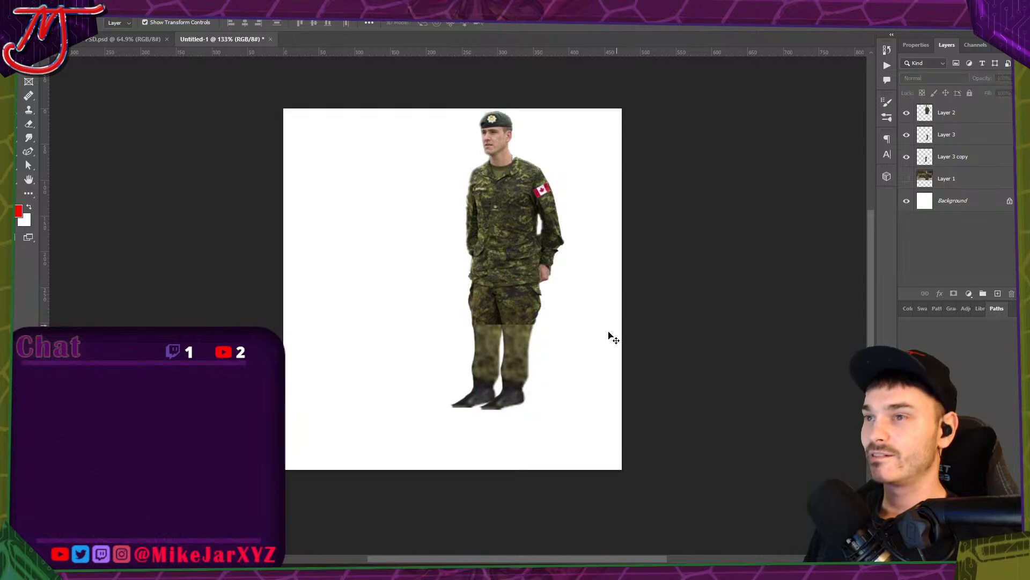
Lasso the soldier's head and beret, delete them from Layer 2, and clear the selection.
scroll(588, 366, "down", 4)
scroll(574, 323, "up", 3)
key("l")
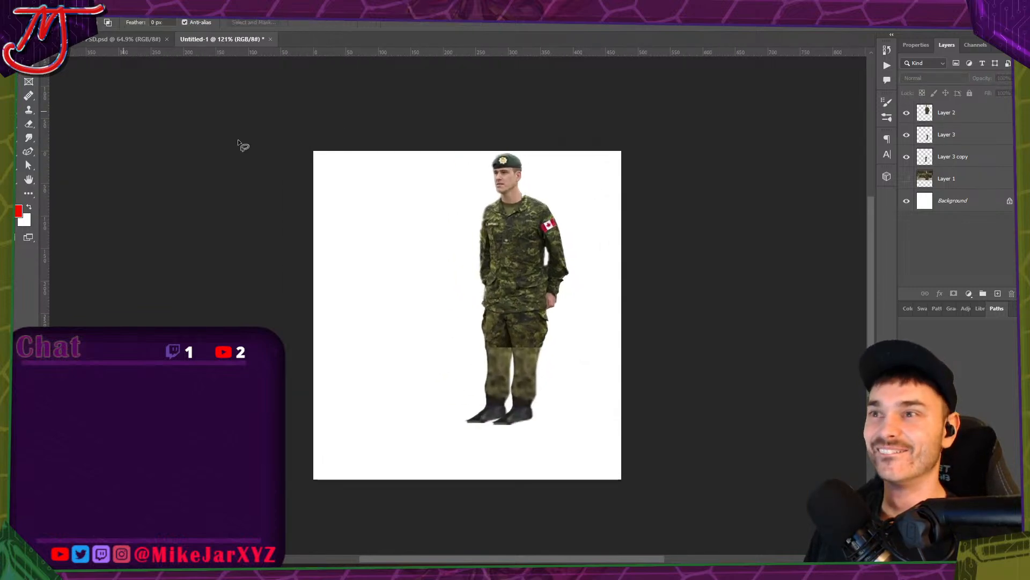
mouse_move(515, 205)
left_mouse_down()
mouse_move(551, 167)
mouse_move(553, 195)
left_mouse_up()
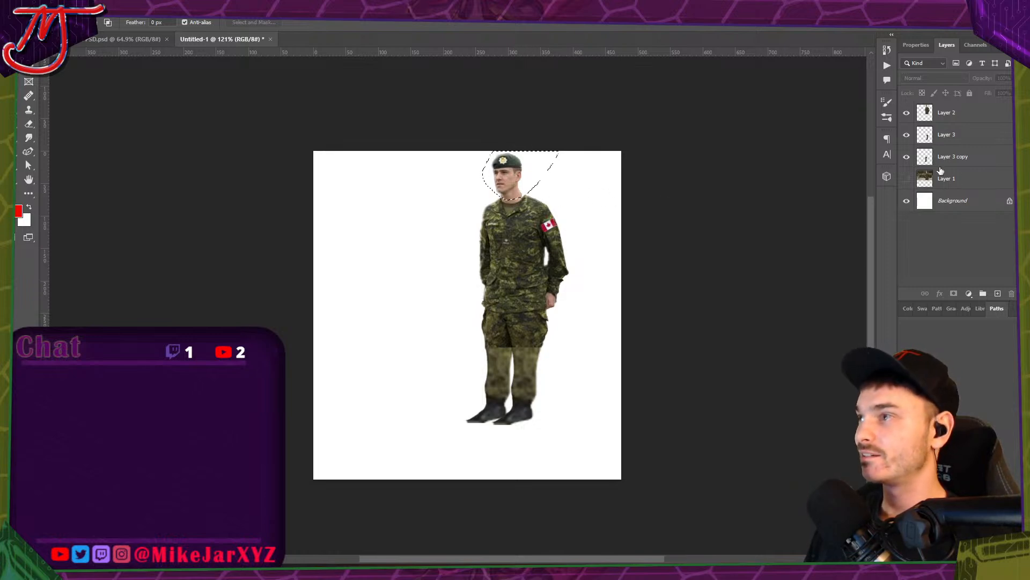
left_click(939, 118)
key("Delete")
key("ctrl+d")
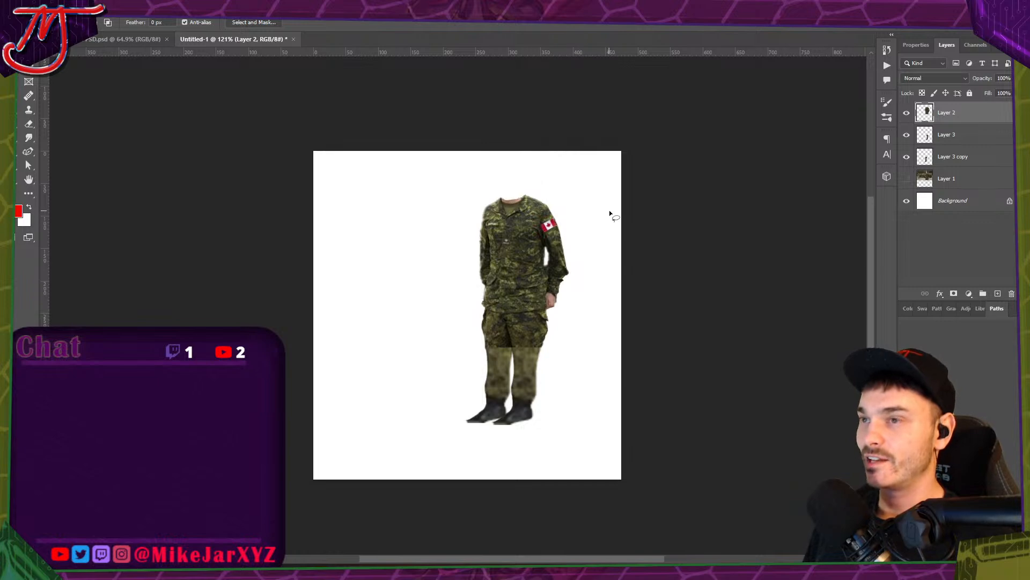
key("v")
left_click(253, 179)
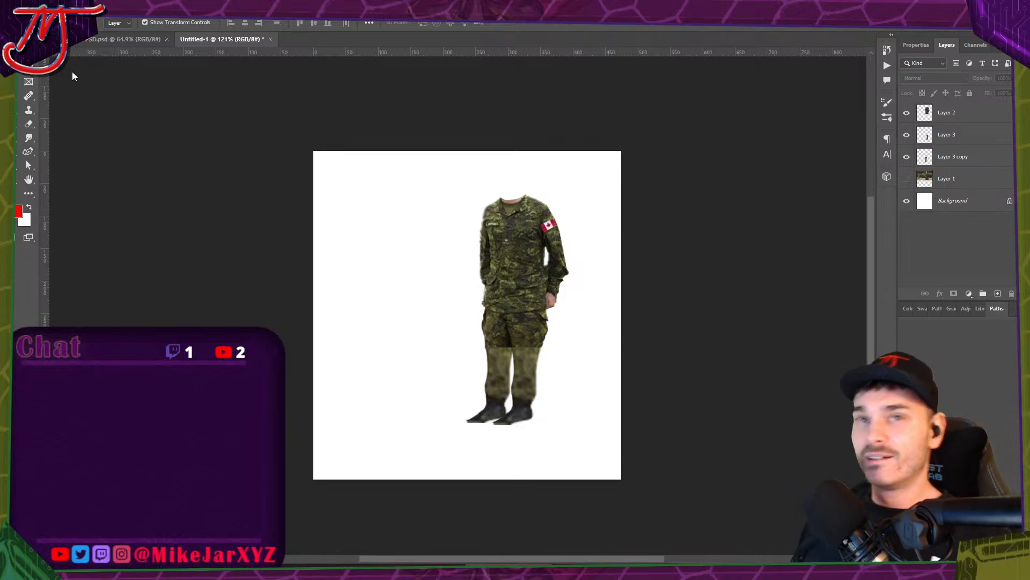
Lasso the soldier's arm with the Canadian flag patch and copy it from Layer 2 to a new layer.
scroll(558, 273, "up", 3)
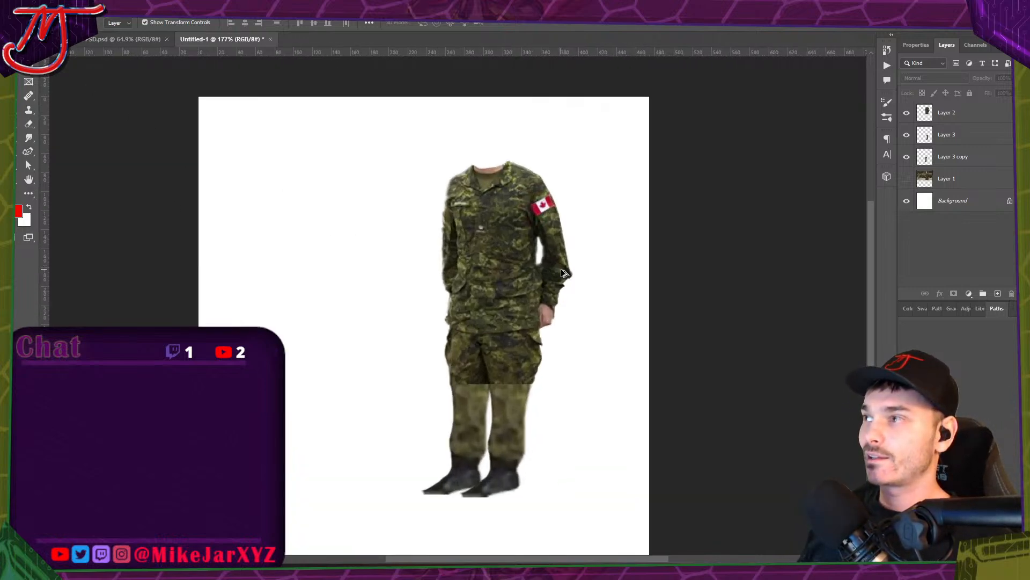
scroll(553, 282, "down", 2)
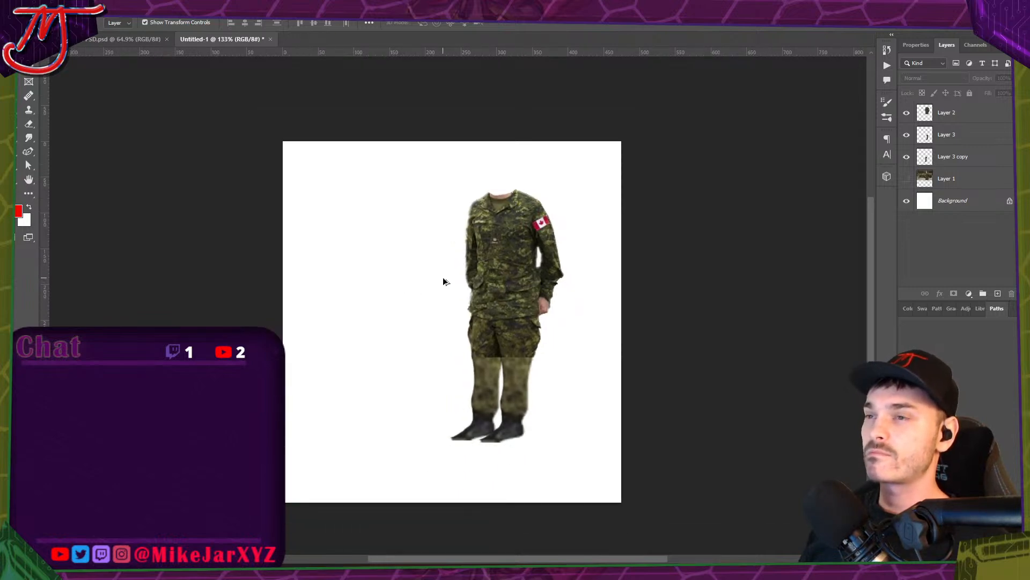
scroll(446, 280, "up", 2)
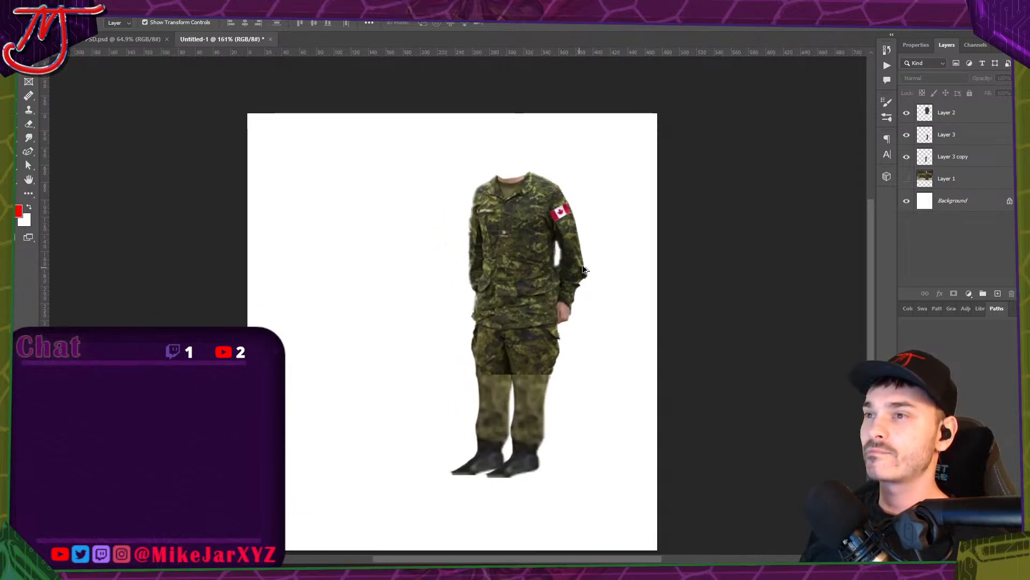
scroll(482, 246, "up", 3)
key("l")
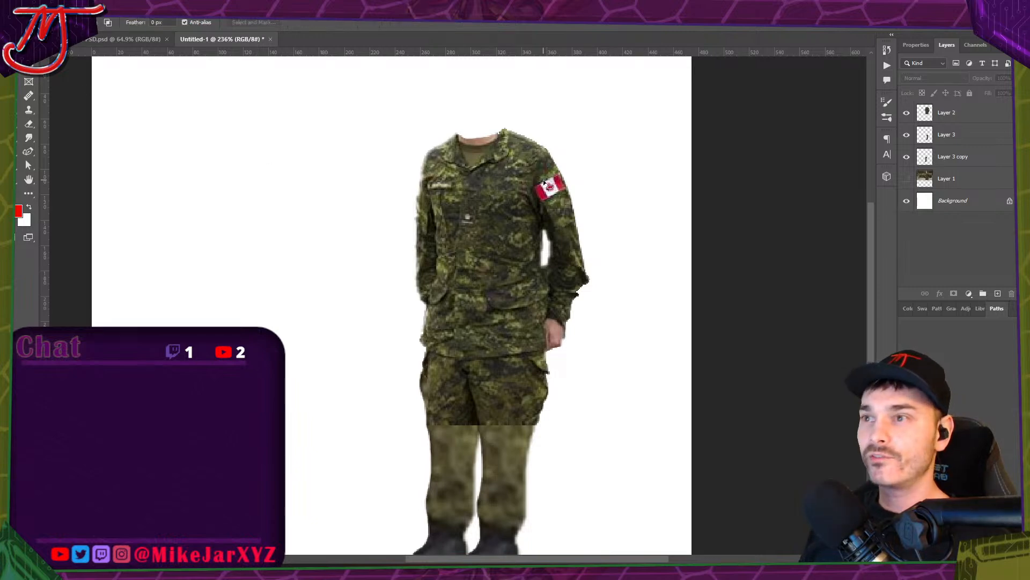
mouse_move(546, 146)
left_mouse_down()
mouse_move(536, 163)
mouse_move(548, 354)
mouse_move(570, 343)
mouse_move(615, 271)
mouse_move(597, 191)
mouse_move(550, 146)
left_mouse_up()
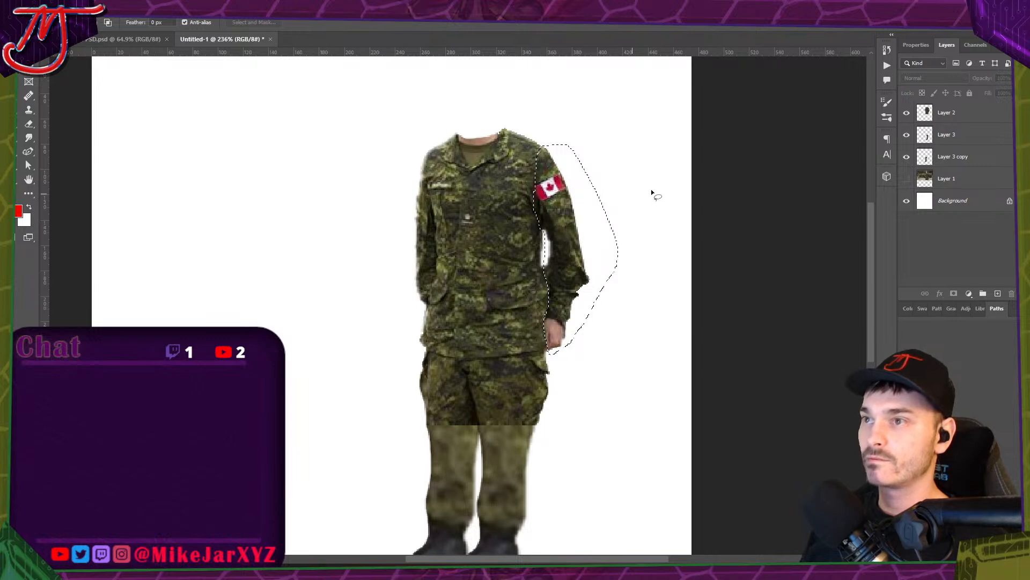
left_click(929, 161)
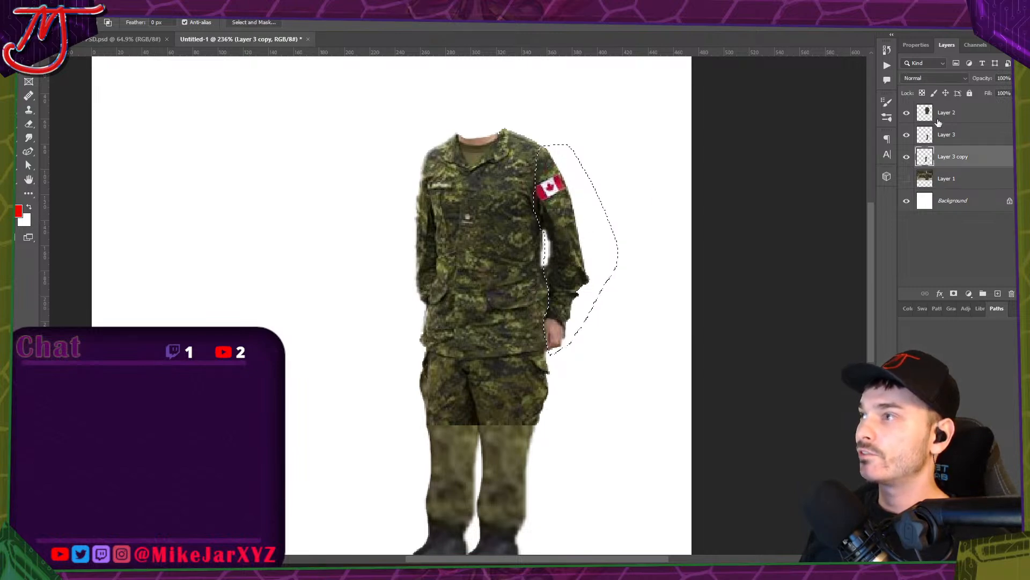
left_click(939, 122)
key("ctrl+j")
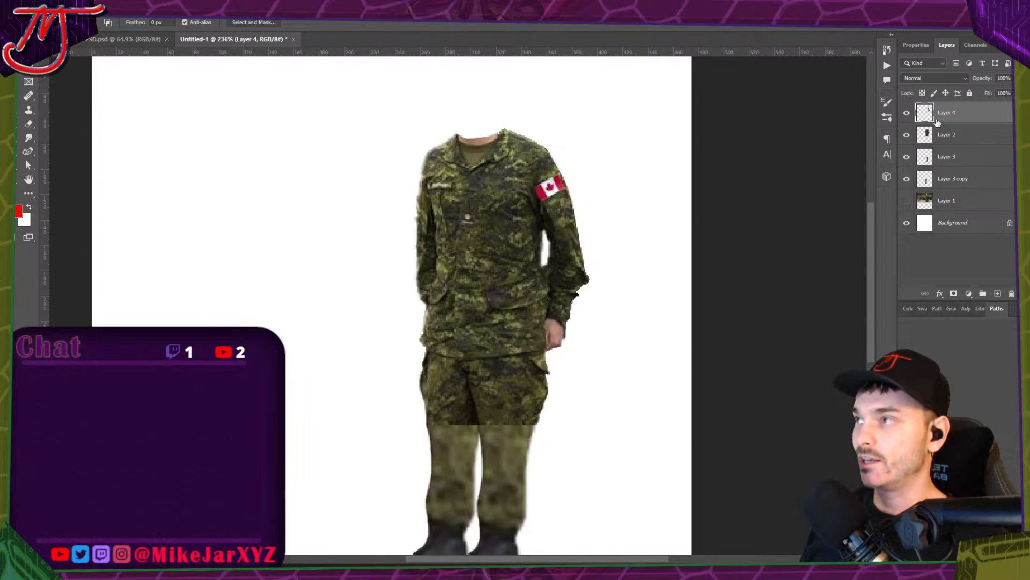
Select the arm with the flag patch, adjust the selection with the lasso, delete that area from Layer 2, and deselect.
left_click(927, 114, "ctrl")
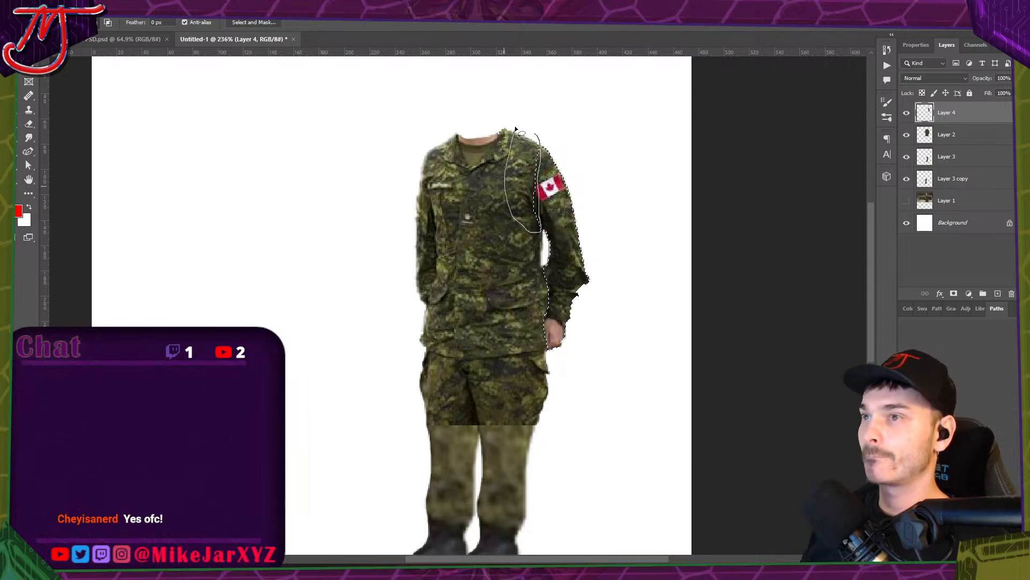
left_click_drag(516, 130, 514, 131)
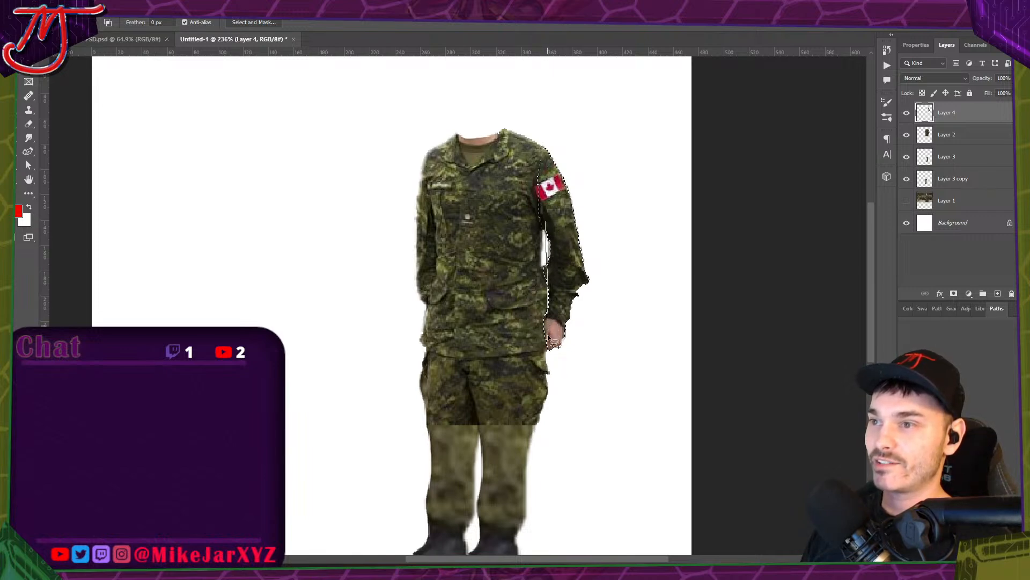
mouse_move(572, 342)
left_mouse_down()
mouse_move(607, 262)
mouse_move(594, 185)
mouse_move(546, 141)
left_mouse_up()
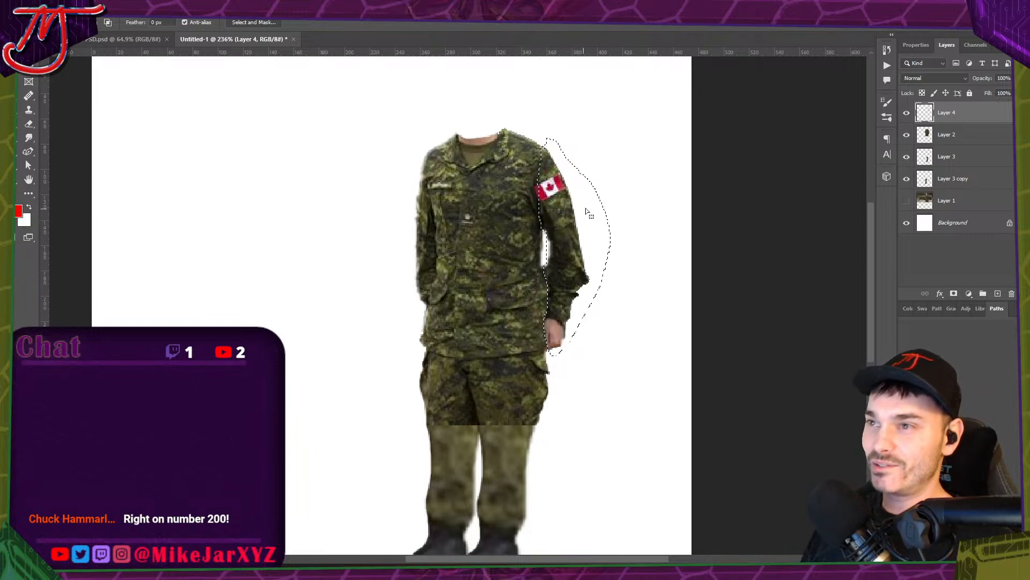
left_click(926, 134)
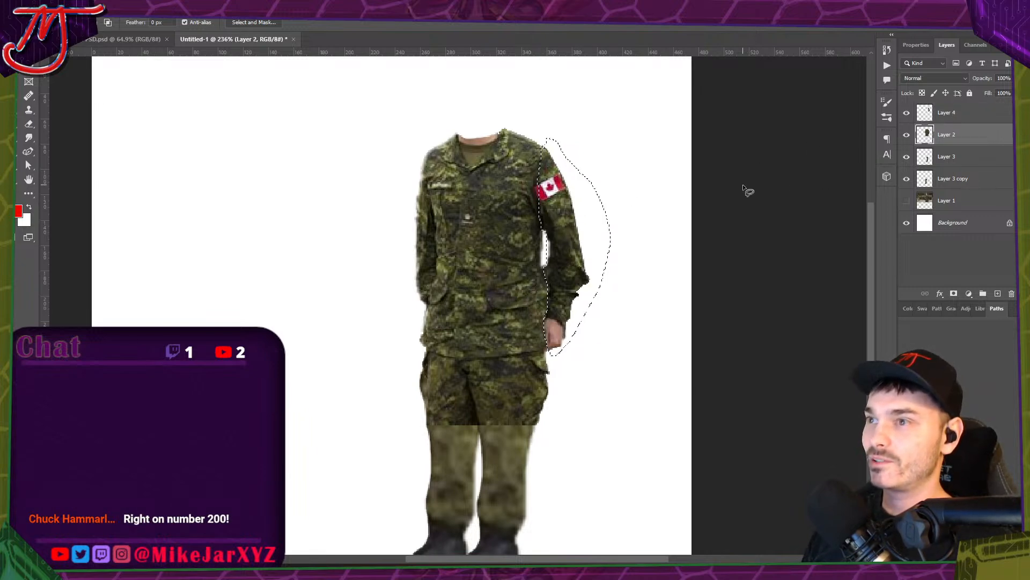
key("Delete")
key("ctrl+d")
key("v")
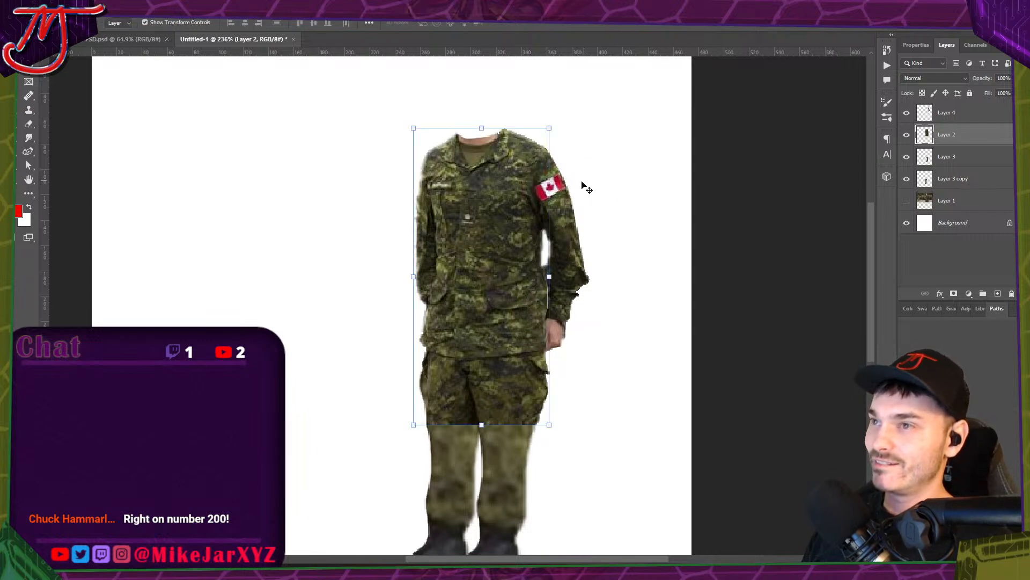
left_click(291, 161)
left_click(926, 117)
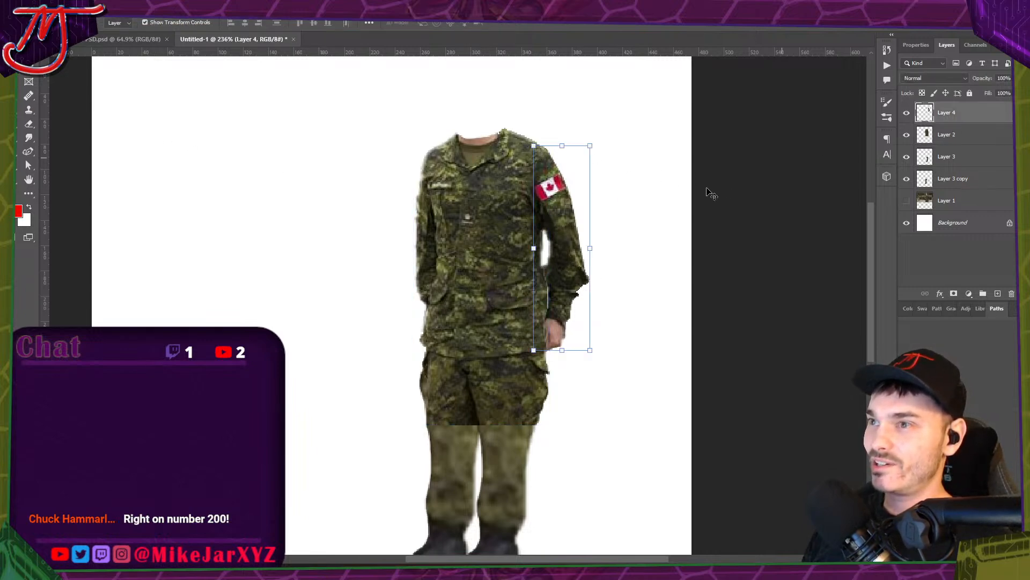
left_click_drag(597, 355, 610, 354)
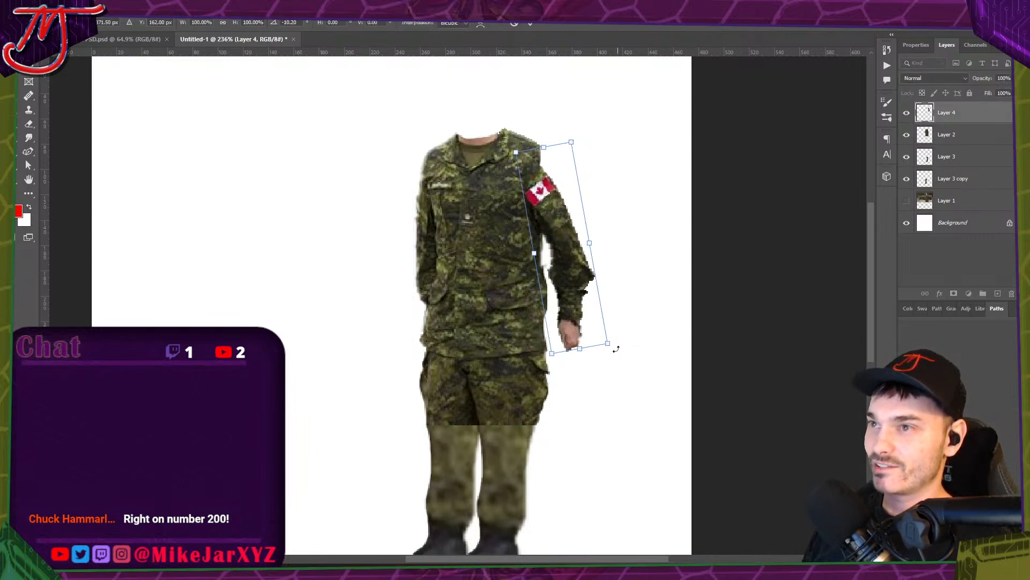
mouse_move(571, 262)
left_mouse_down()
mouse_move(581, 261)
mouse_move(580, 274)
left_mouse_up()
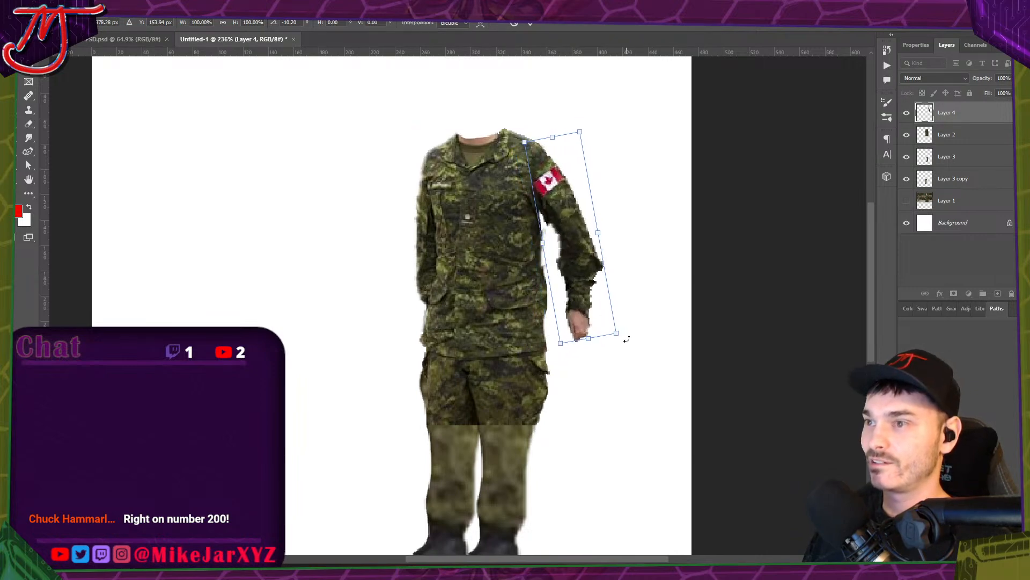
key("ctrl+z")
key("ctrl+z")
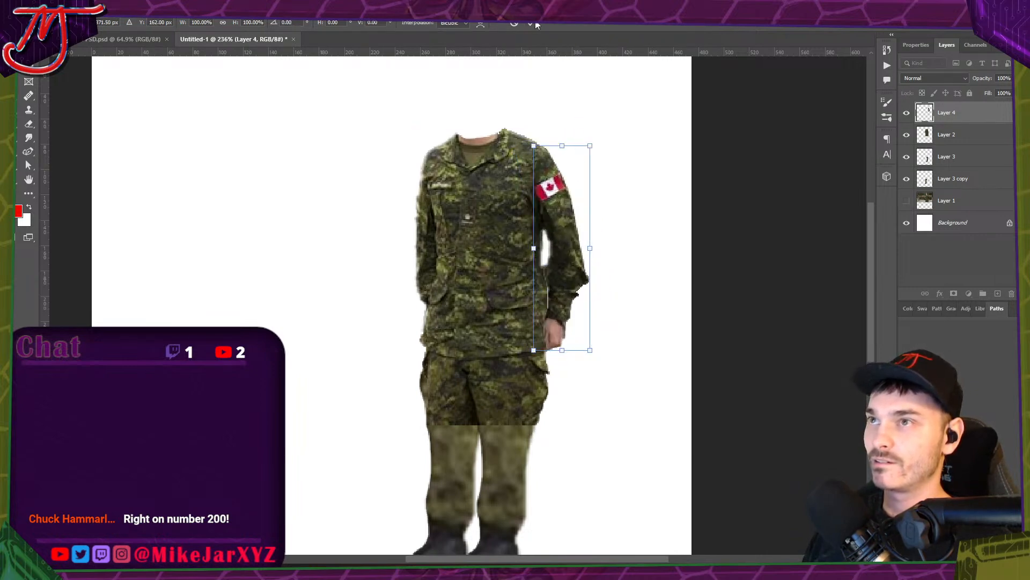
left_click(534, 23)
left_click(616, 168)
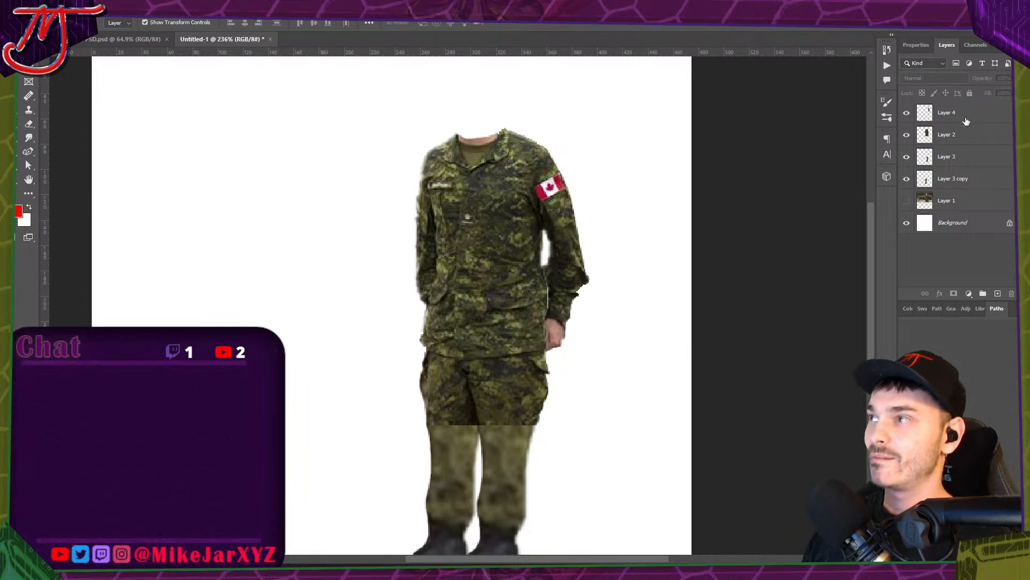
Duplicate the Layer 4 arm to the opposite side of the torso and flip the copy horizontally.
left_click(963, 120)
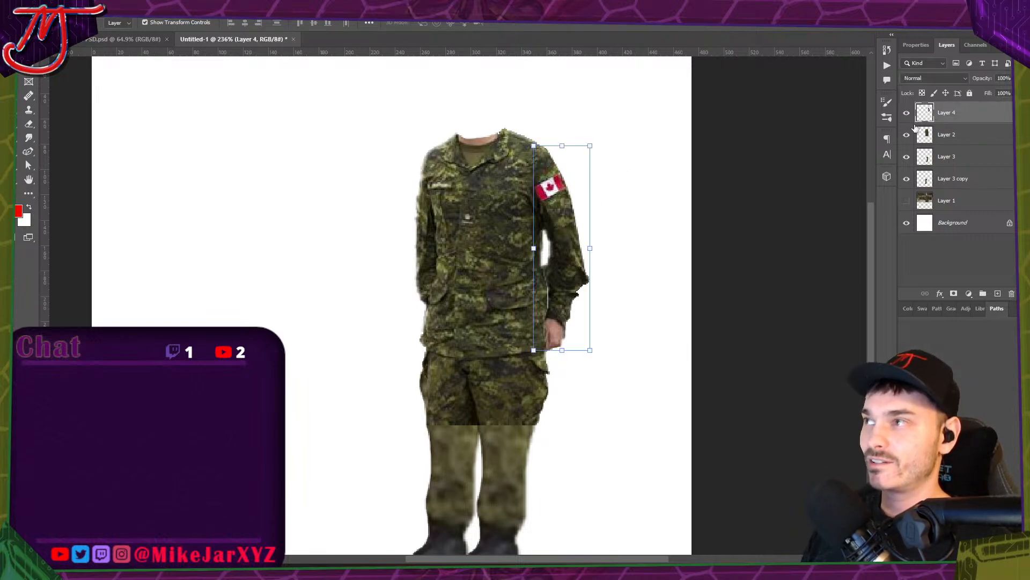
left_click_drag(558, 238, 352, 229)
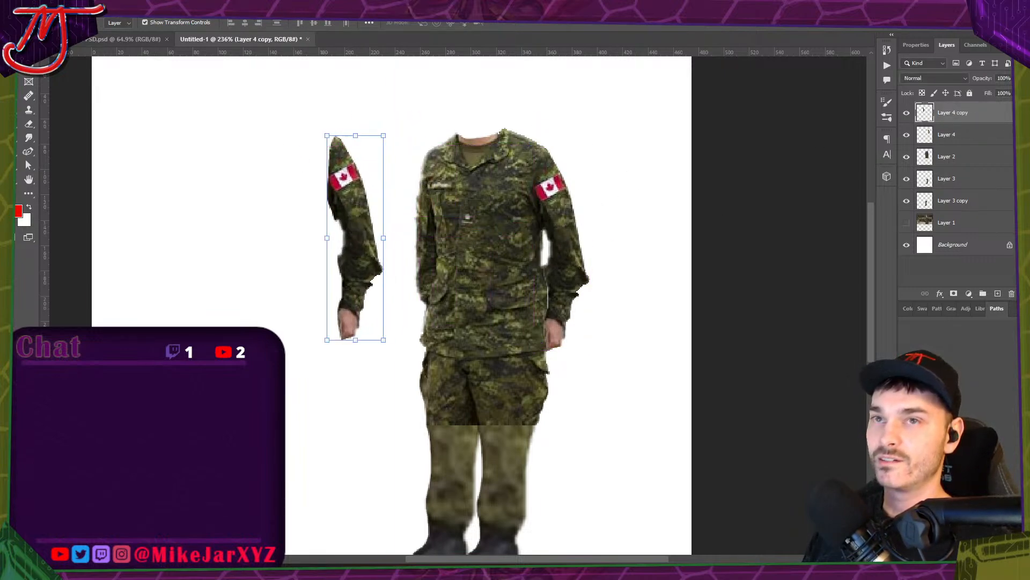
left_click(58, 8)
mouse_move(25, 8)
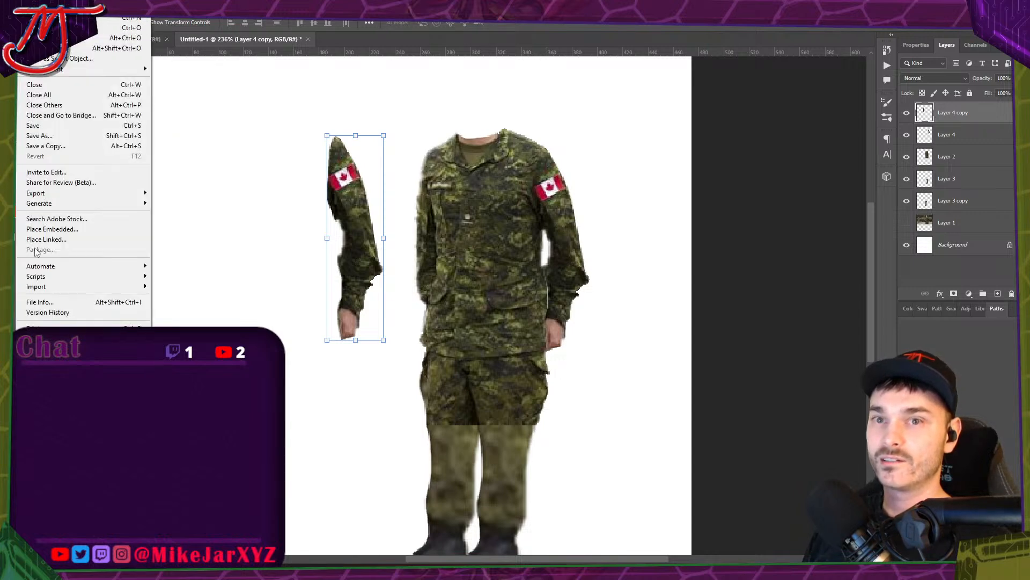
mouse_move(99, 252)
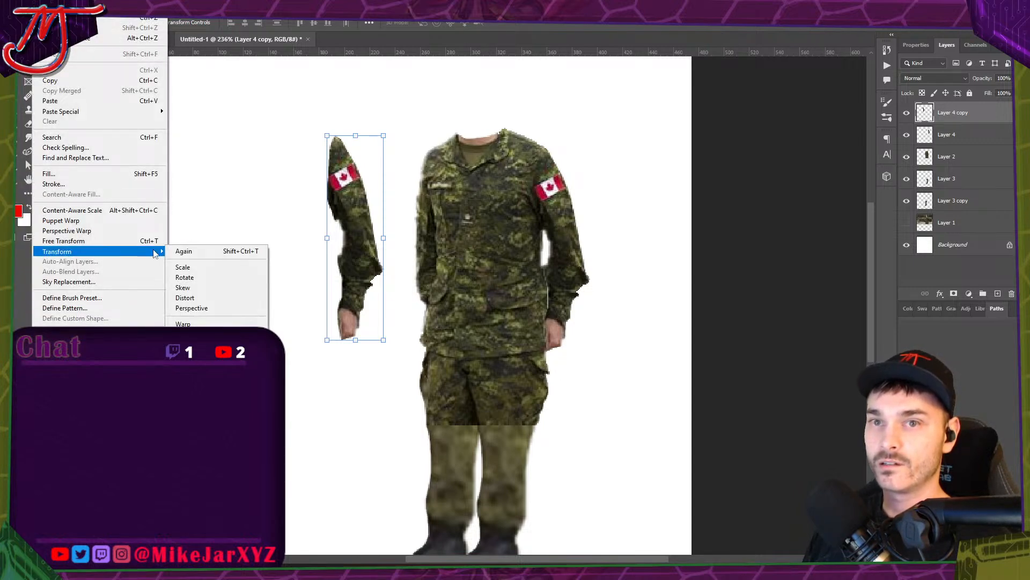
left_click(413, 271)
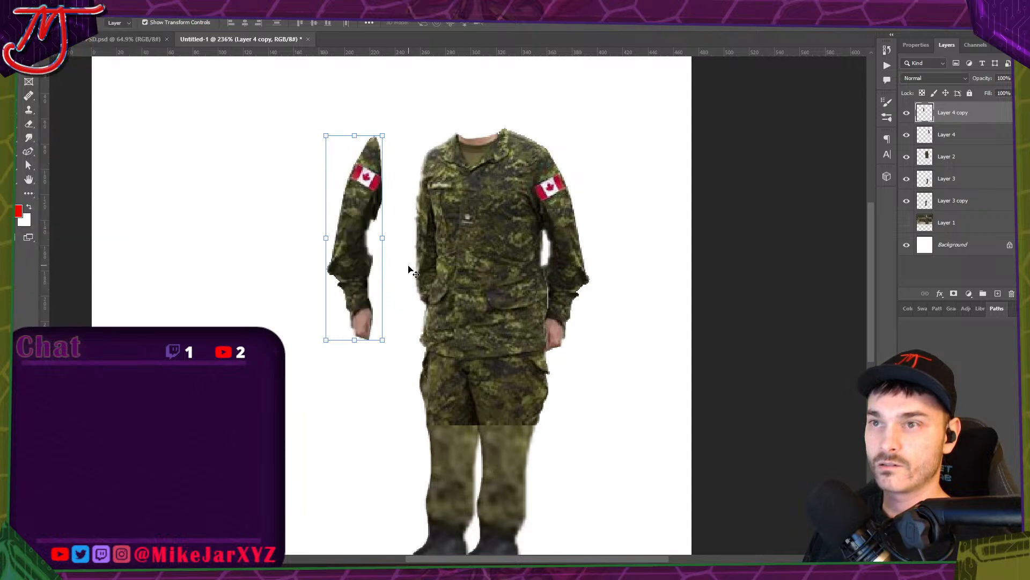
Rotate the flipped arm copy by about 4.5° and place it just clear of the torso's bare shoulder side.
left_click_drag(369, 232, 409, 235)
key("ctrl+t")
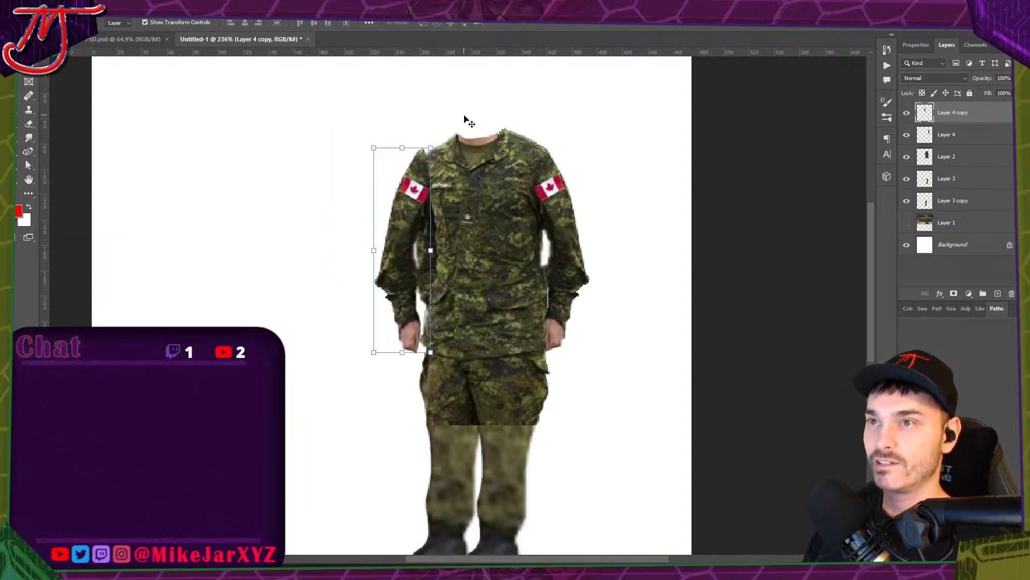
left_click_drag(449, 143, 465, 135)
left_click_drag(435, 180, 409, 172)
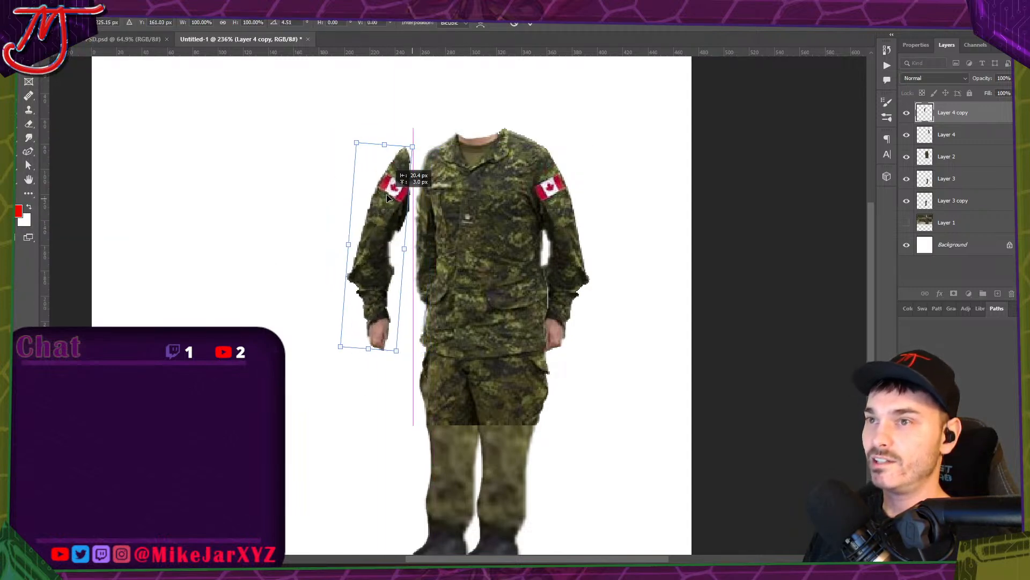
left_click(530, 23)
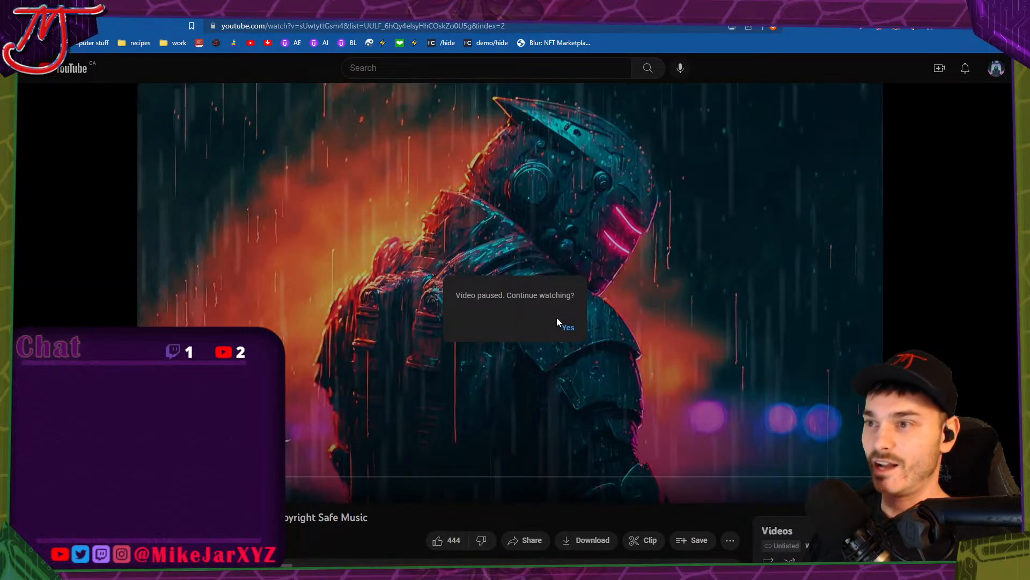
left_click(568, 327)
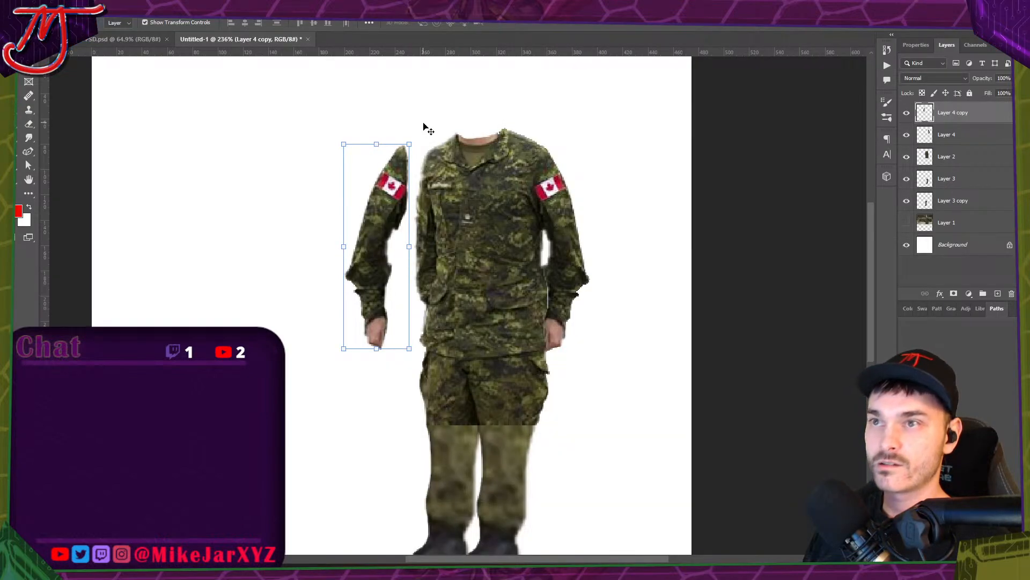
left_click(428, 129)
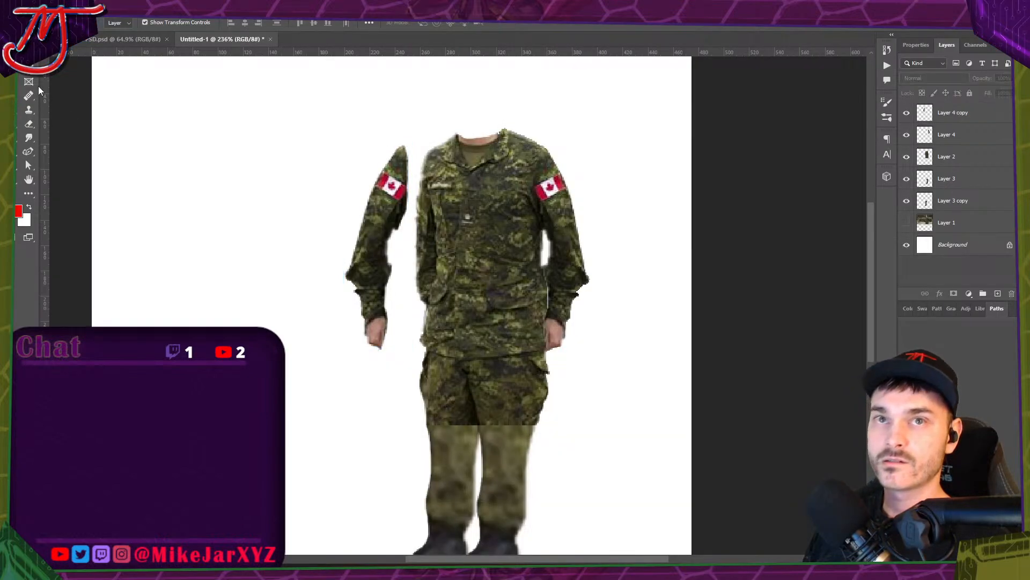
Lasso the leftover original sleeve along the torso's edge, delete it from Layer 2, and clear the selection.
key("l")
mouse_move(427, 180)
left_mouse_down()
mouse_move(436, 255)
mouse_move(427, 307)
mouse_move(408, 239)
mouse_move(417, 166)
left_mouse_up()
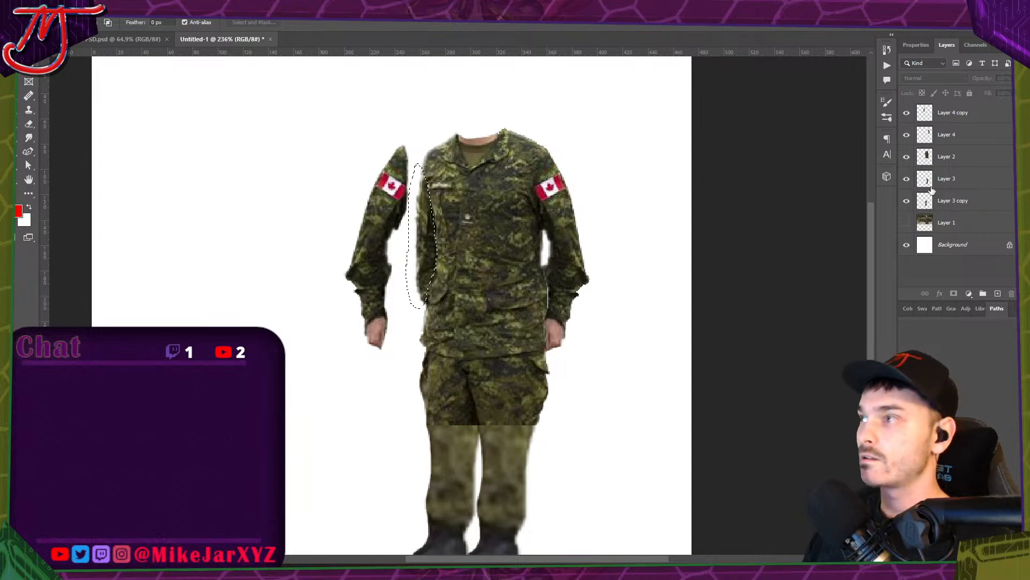
left_click(947, 156)
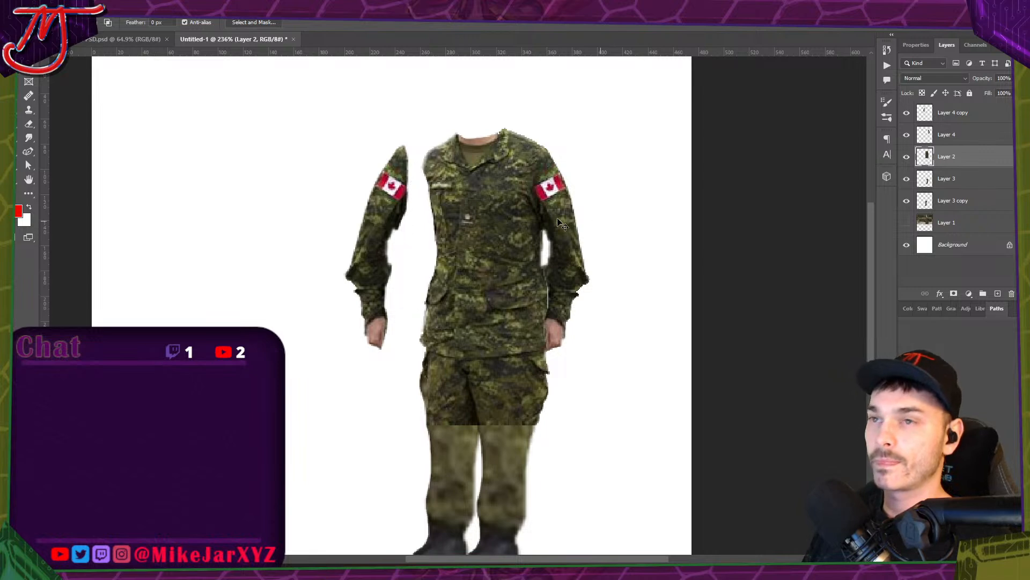
key("ctrl+d")
Move the flipped arm copy against the torso so its sleeve meets the shoulder.
key("v")
left_click(384, 202)
left_click_drag(384, 202, 406, 234)
left_click(661, 199)
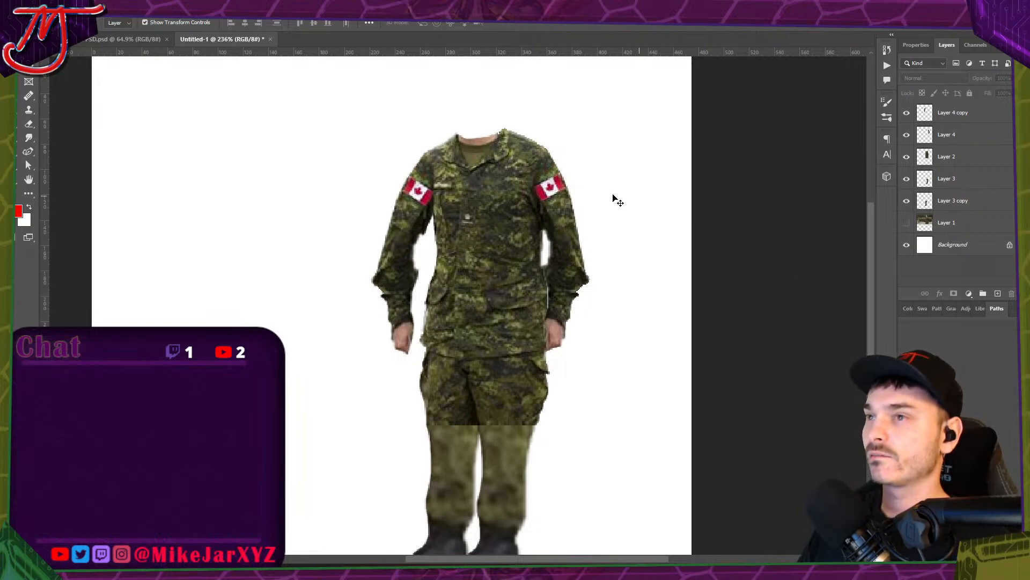
Rotate the Layer 4 arm outward by about 5.9° and reposition it so it still joins the shoulder.
scroll(649, 202, "down", 3)
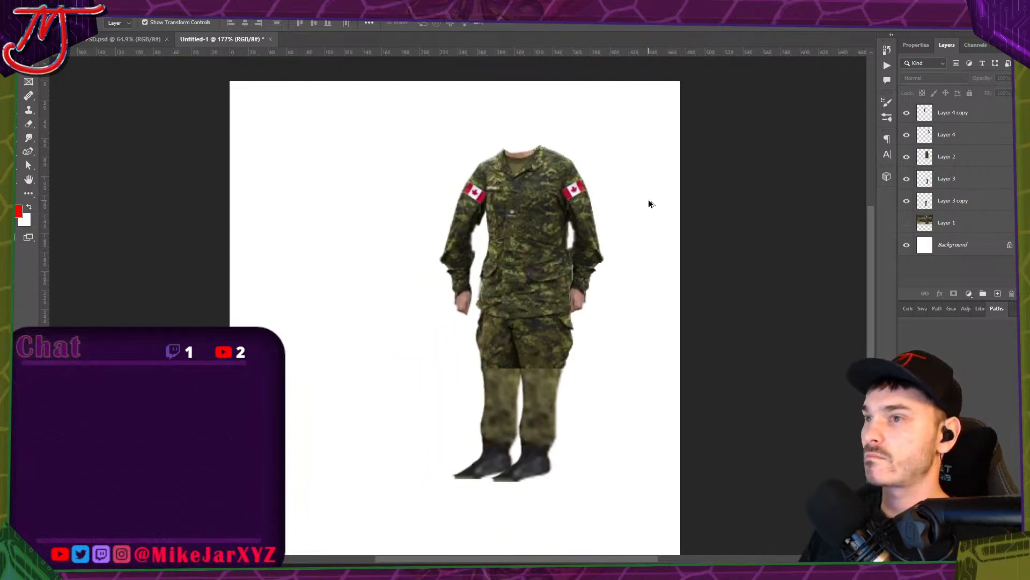
scroll(623, 262, "up", 1)
scroll(623, 261, "down", 1)
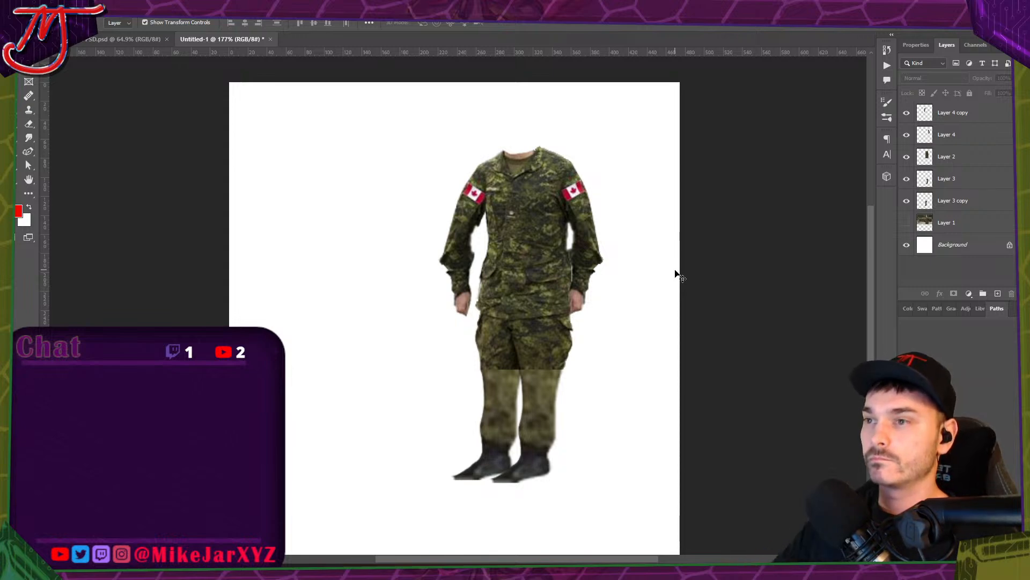
key("o")
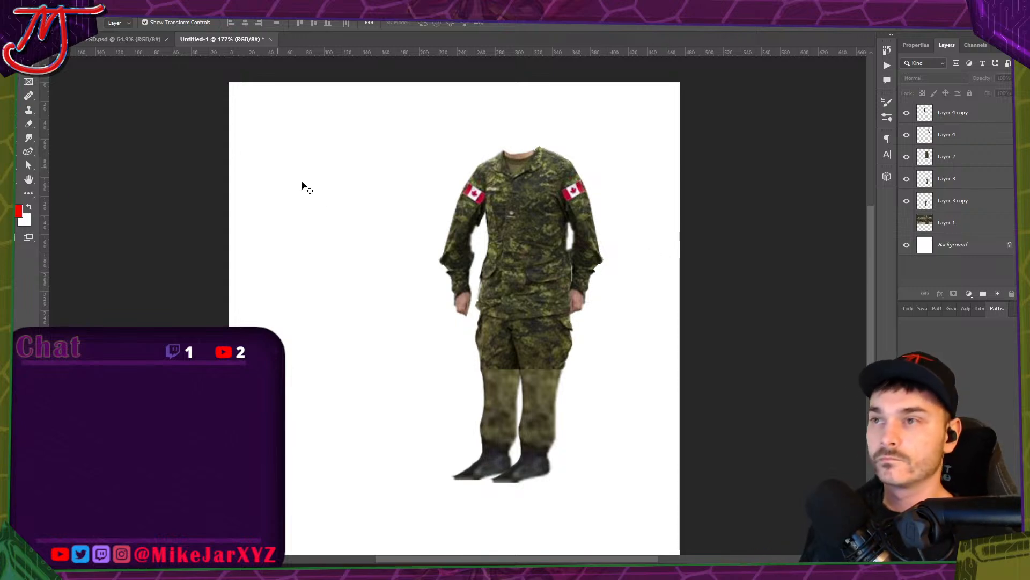
left_click(593, 228)
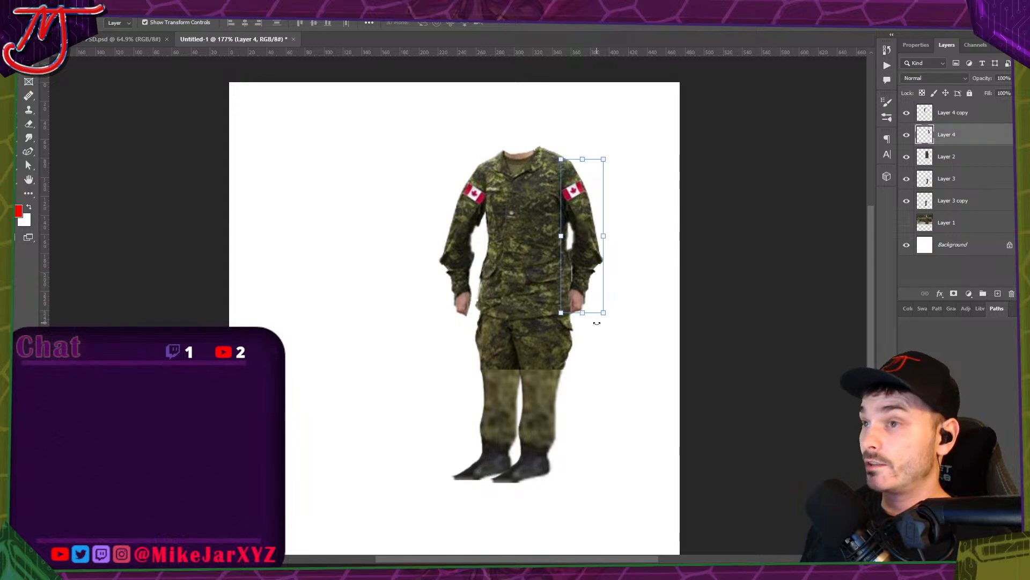
left_click_drag(610, 318, 612, 310)
left_click_drag(593, 268, 596, 266)
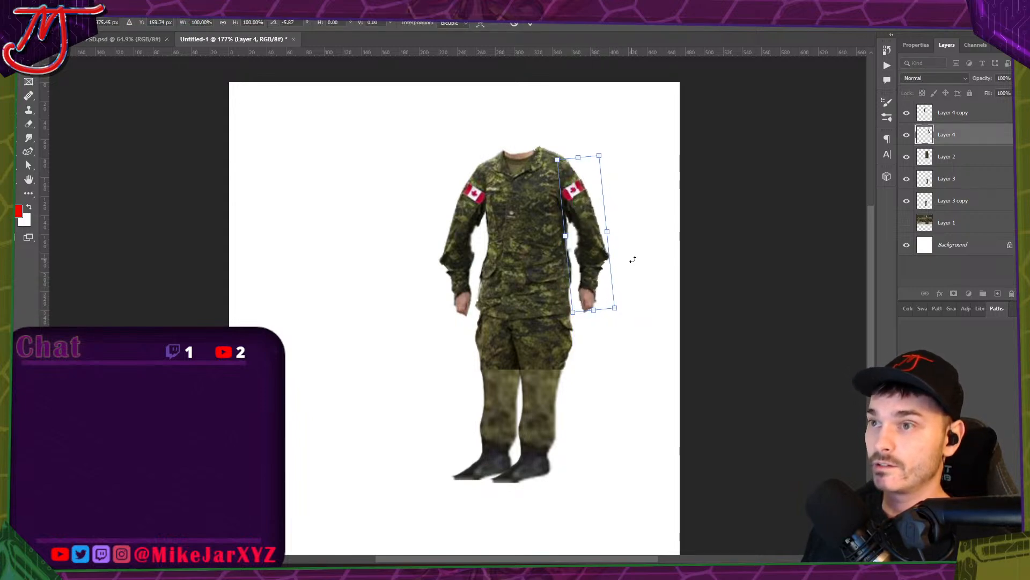
left_click(703, 194)
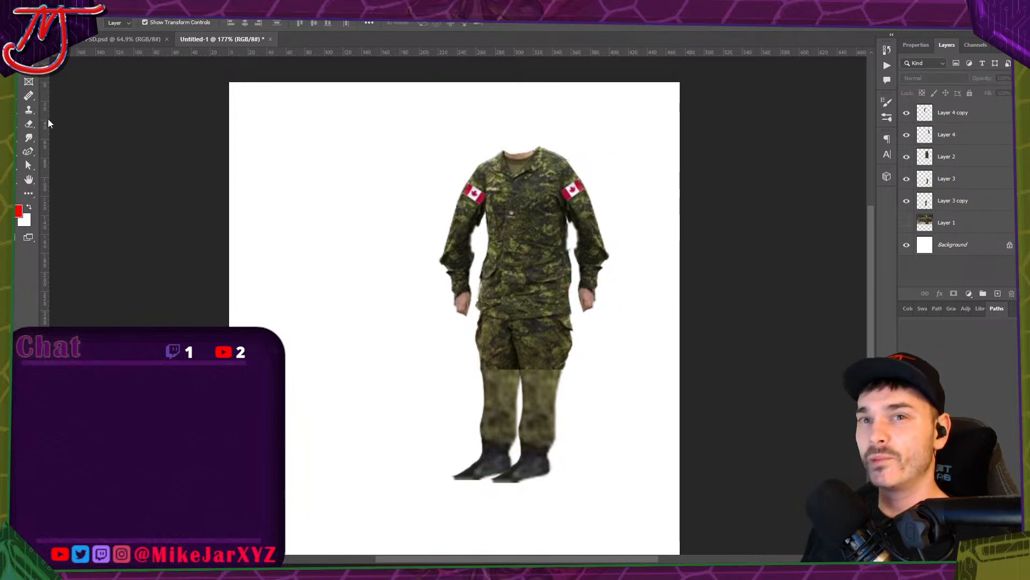
left_click_drag(46, 124, 619, 155)
key("ctrl+z")
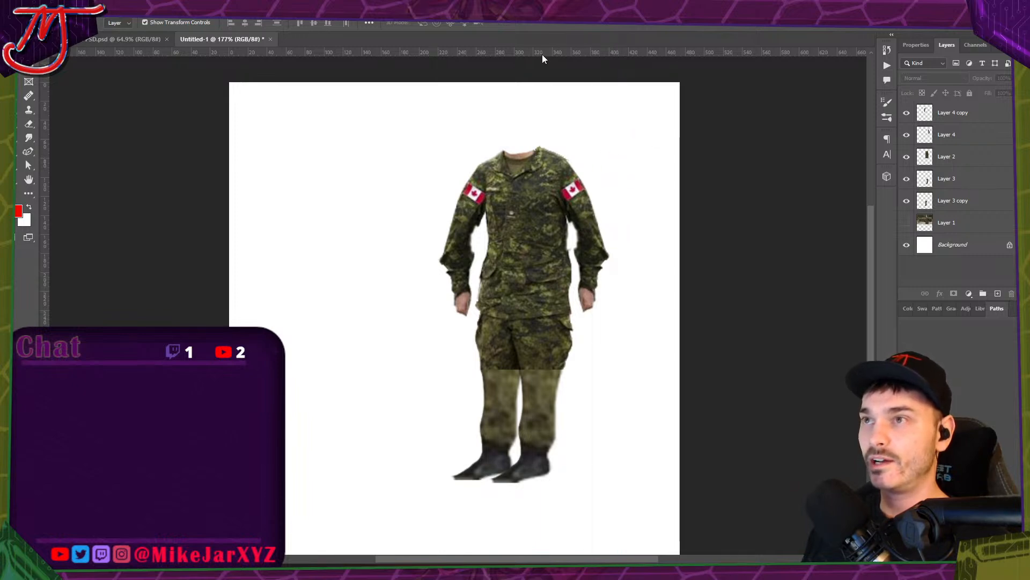
left_click_drag(542, 58, 568, 383)
key("ctrl+z")
Examine which body part each arm, torso and leg layer holds, toggling Layer 2's visibility.
scroll(585, 215, "down", 5)
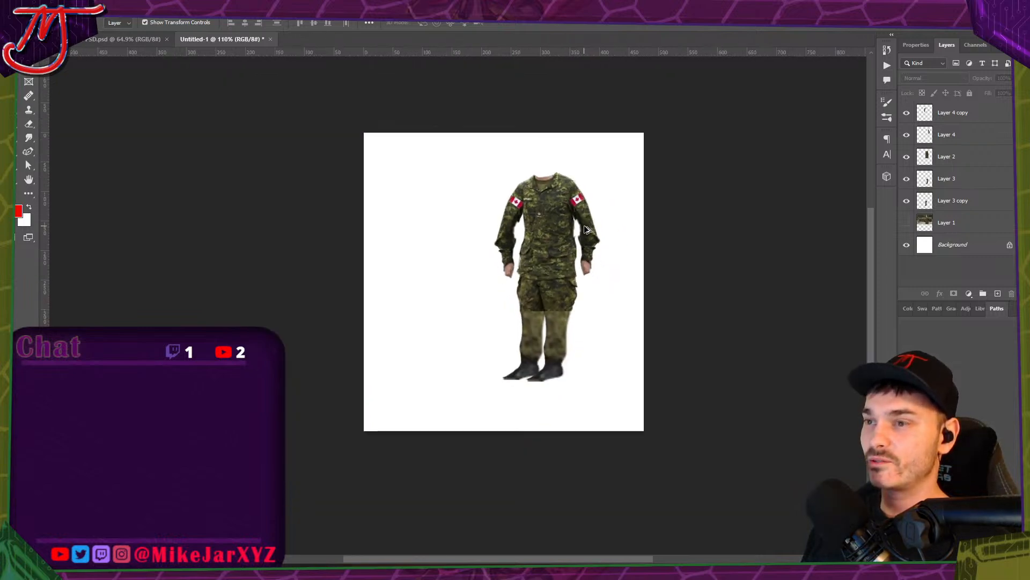
scroll(585, 229, "up", 3)
left_click(934, 200)
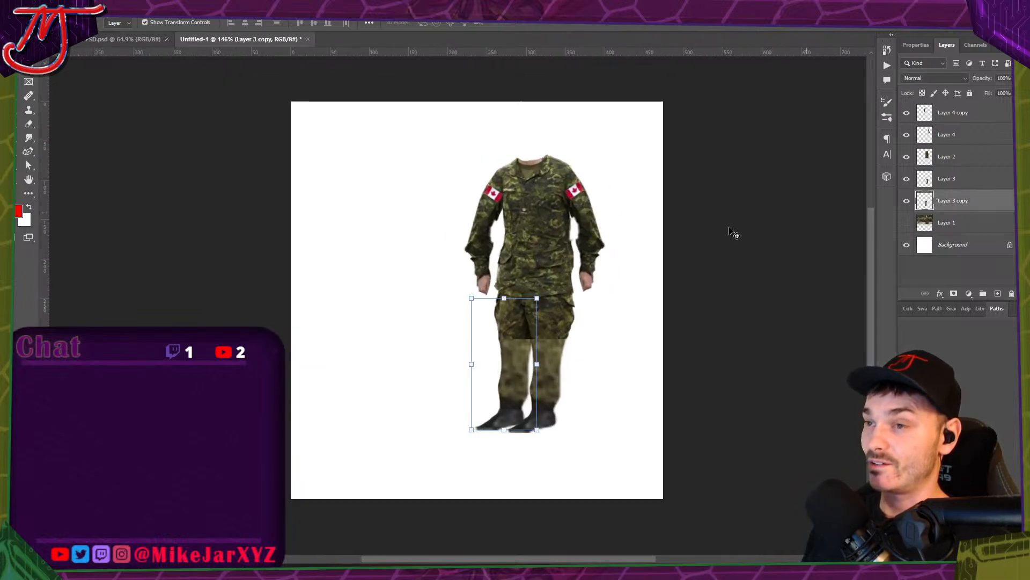
left_click(928, 135)
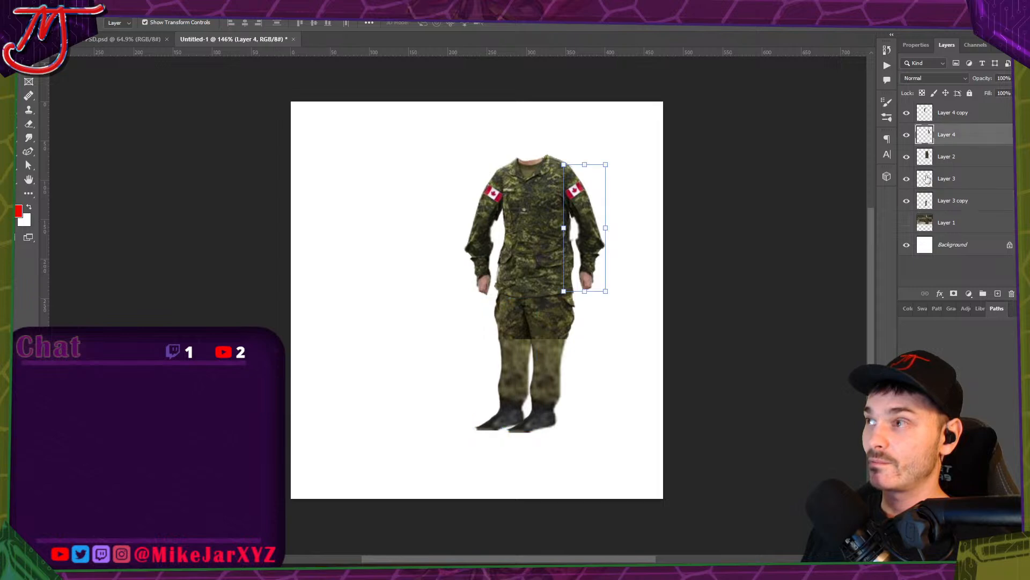
left_click(924, 161)
left_click(907, 157)
left_click(908, 158)
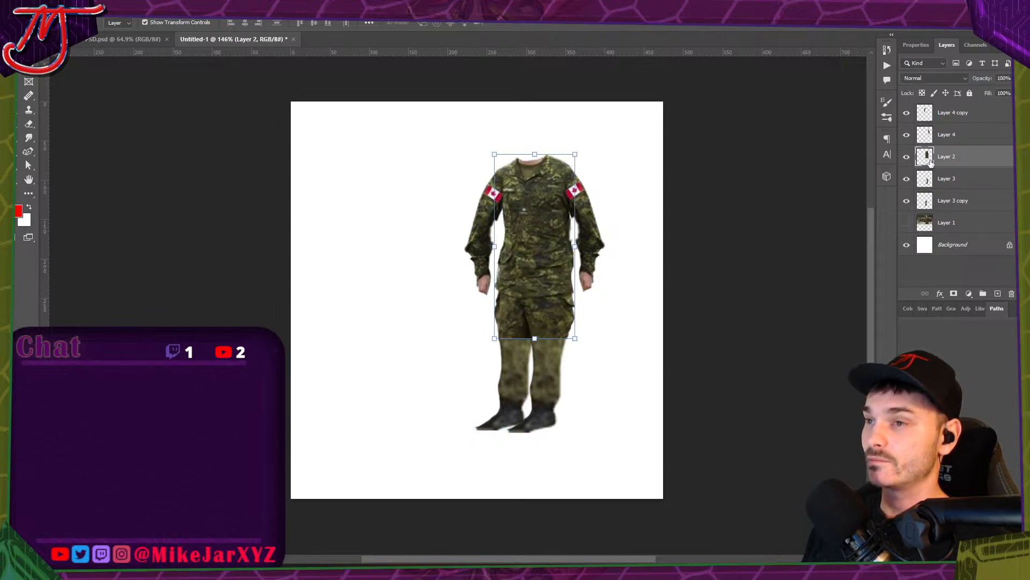
left_click(922, 200)
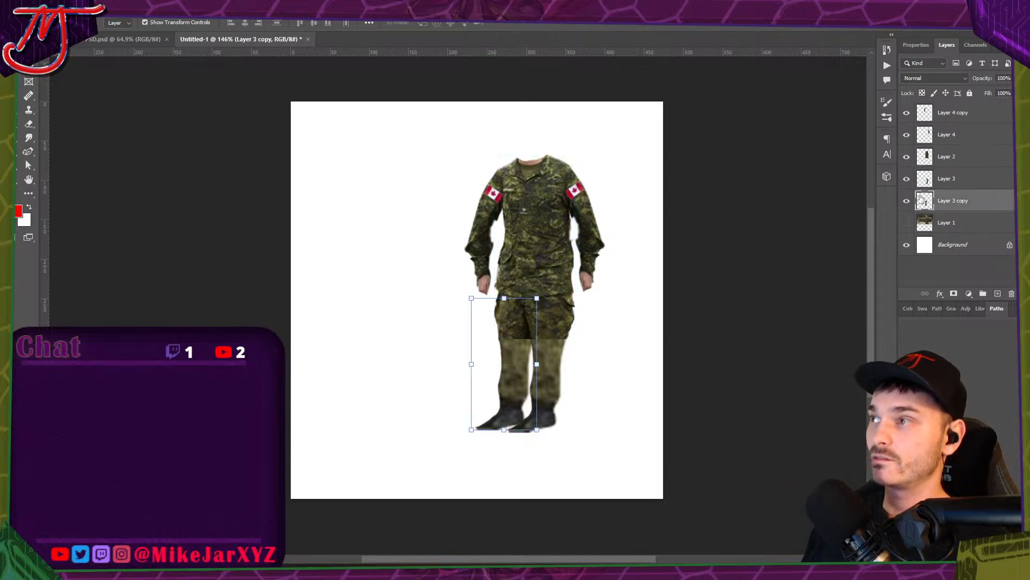
Select the five soldier body-part layers and compare the figure with the Commie Bank robot document.
left_click(933, 118, "shift")
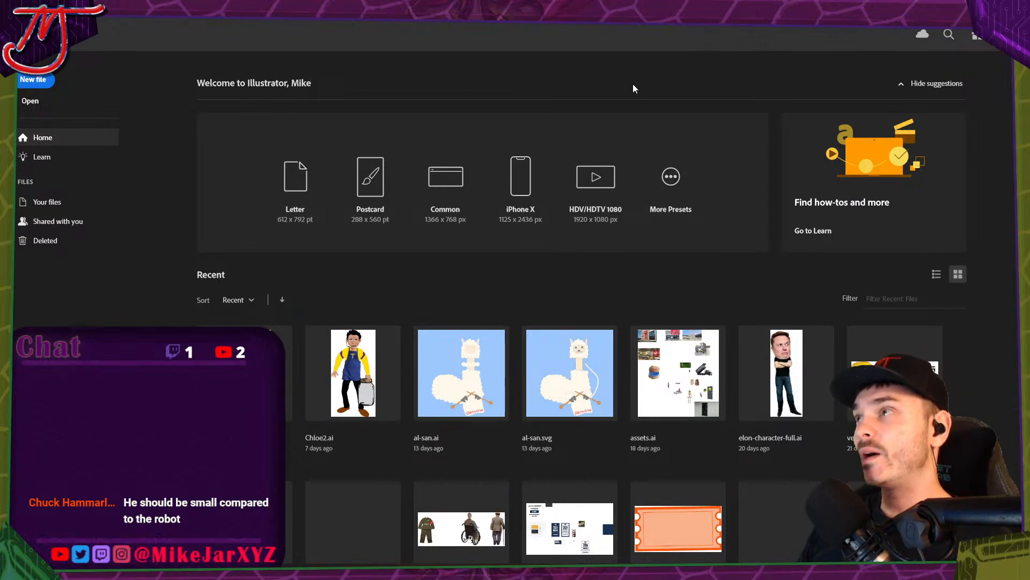
key("alt+Tab")
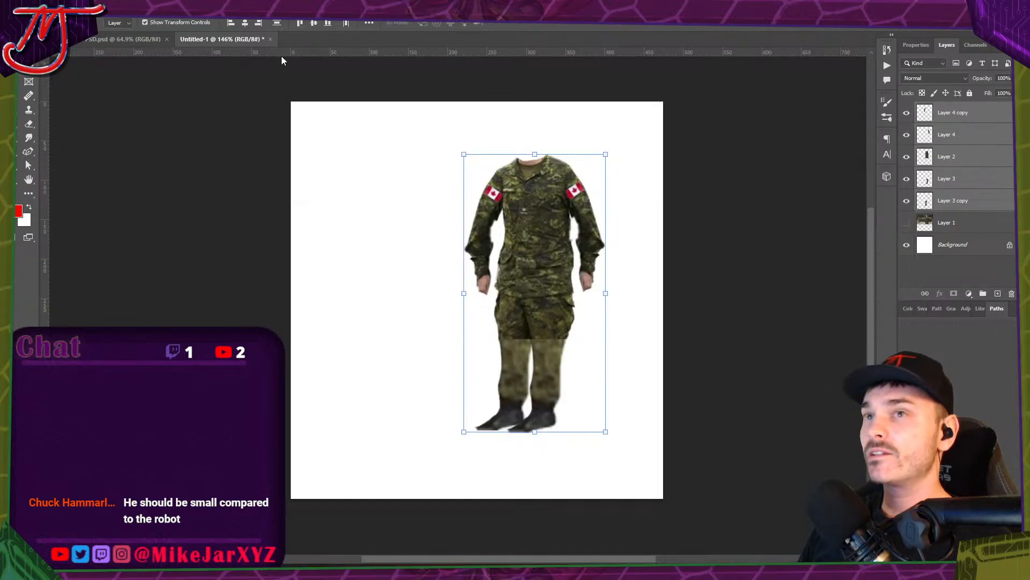
left_click(141, 40)
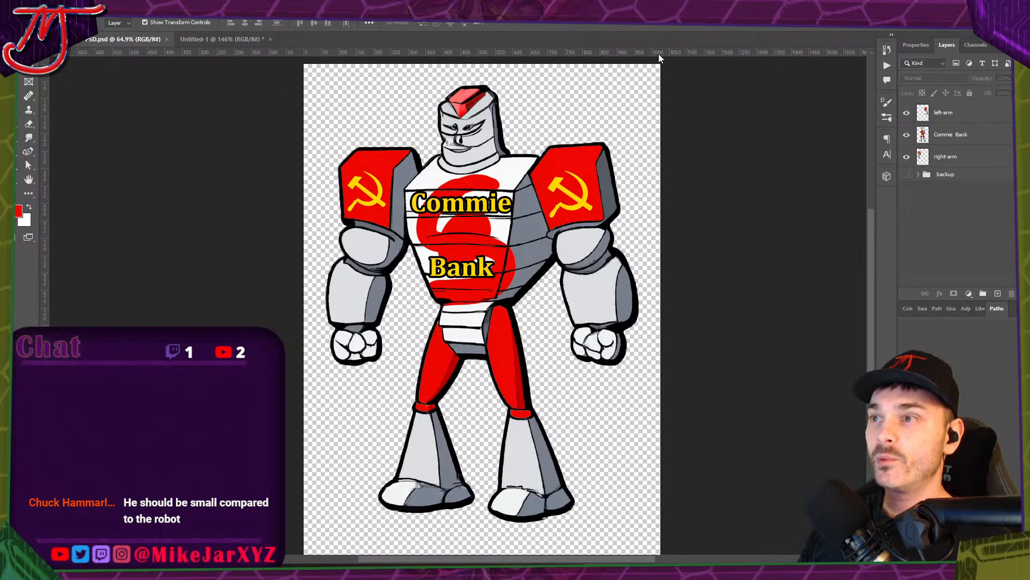
left_click(219, 40)
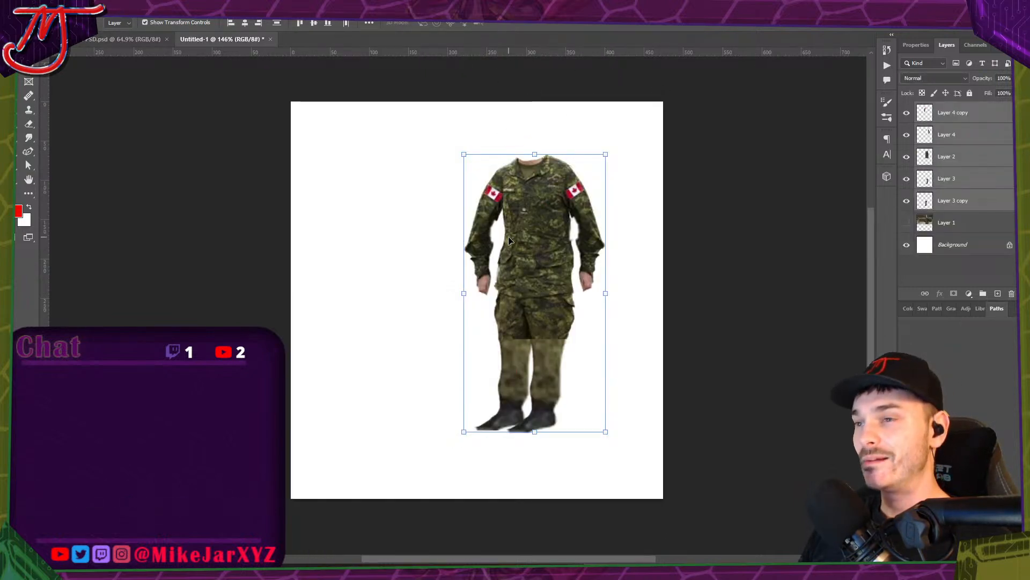
Switch to Illustrator and create a new 3000 x 2000 px RGB document with one artboard.
left_click(658, 557)
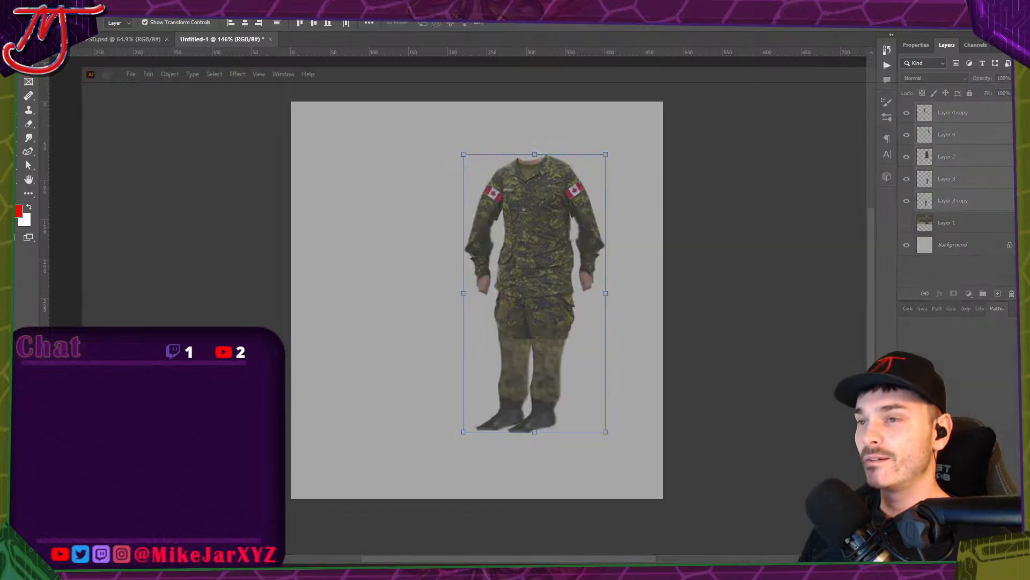
scroll(304, 260, "down", 3)
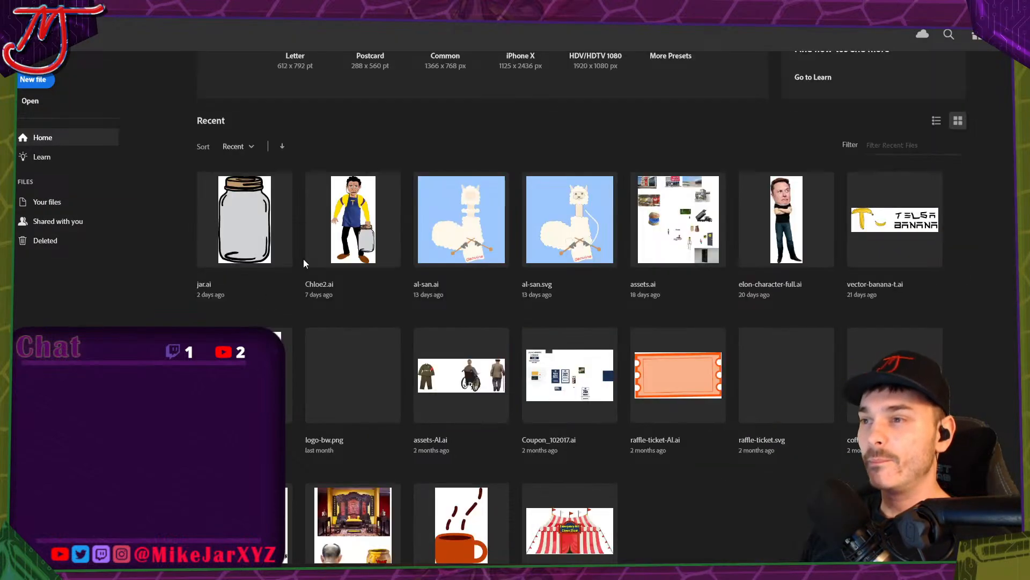
scroll(303, 259, "up", 3)
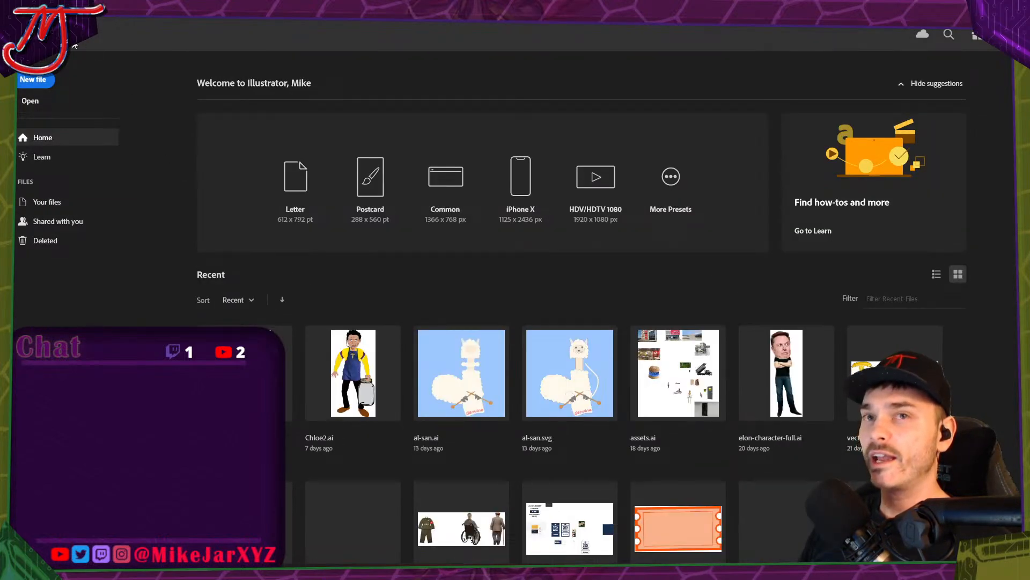
key("alt+f")
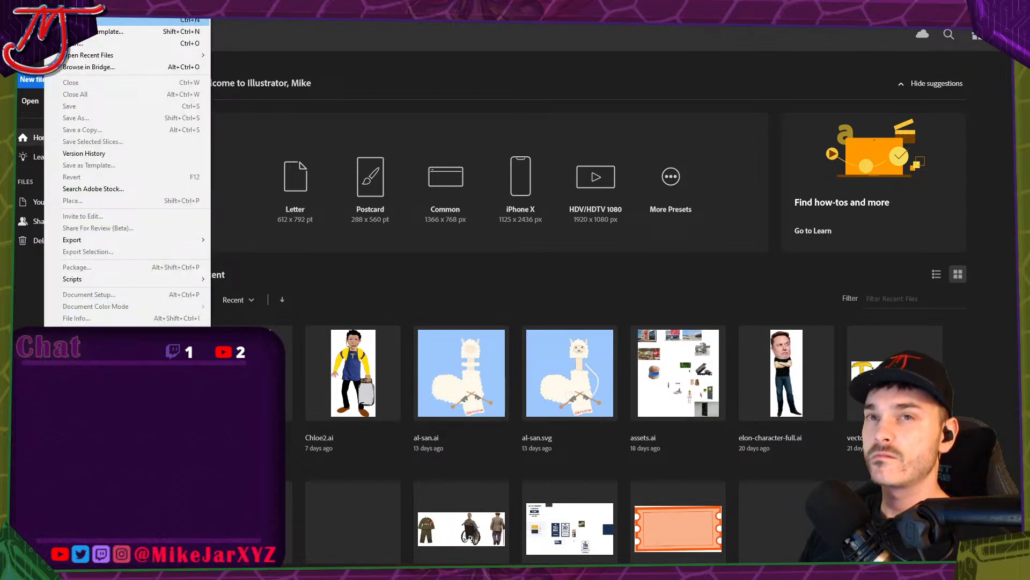
key("Return")
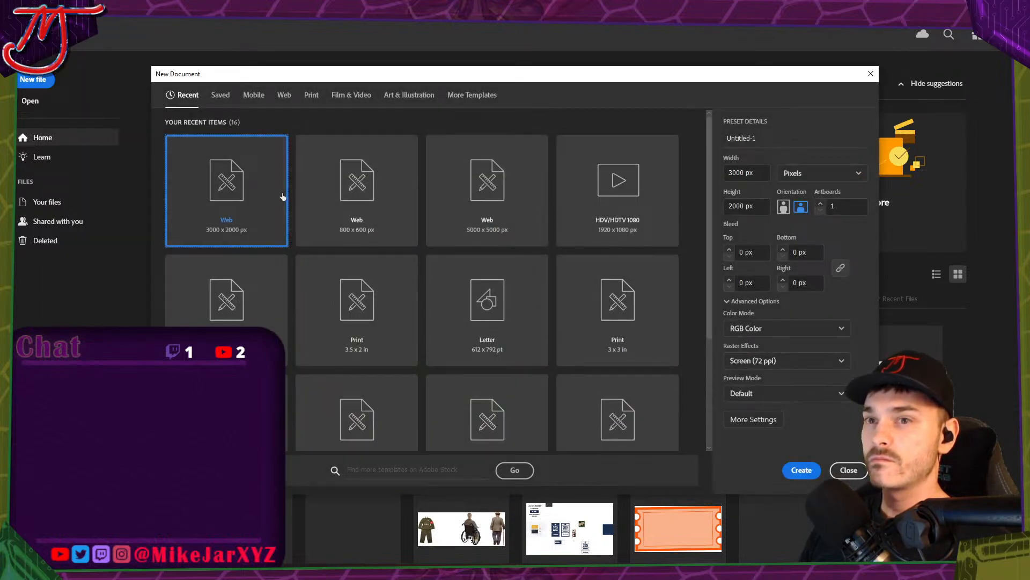
left_click(805, 479)
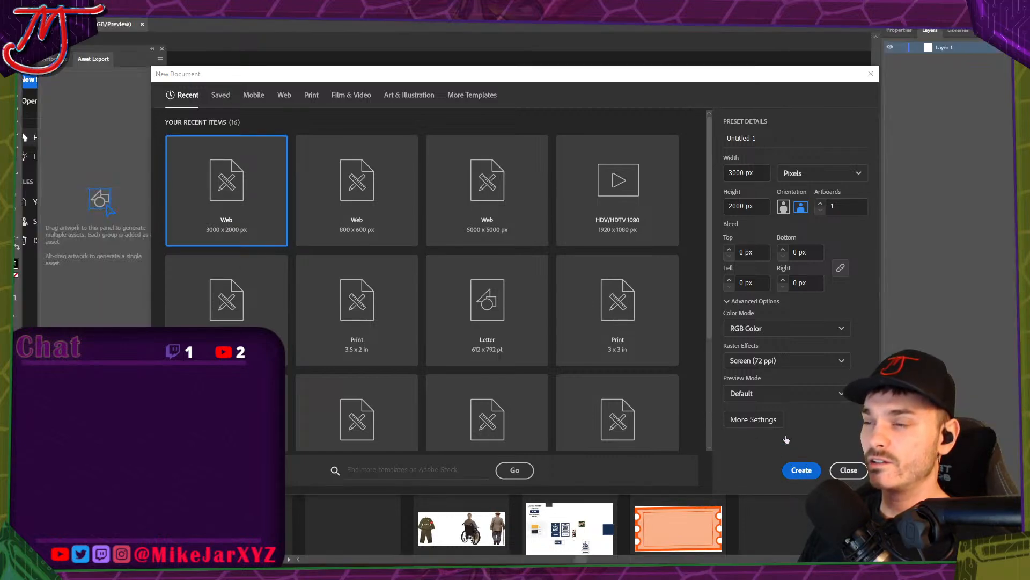
Try to paste the soldier's five selected Photoshop layers into the blank Illustrator document, deleting the pasted crowd photo.
key("ctrl+v")
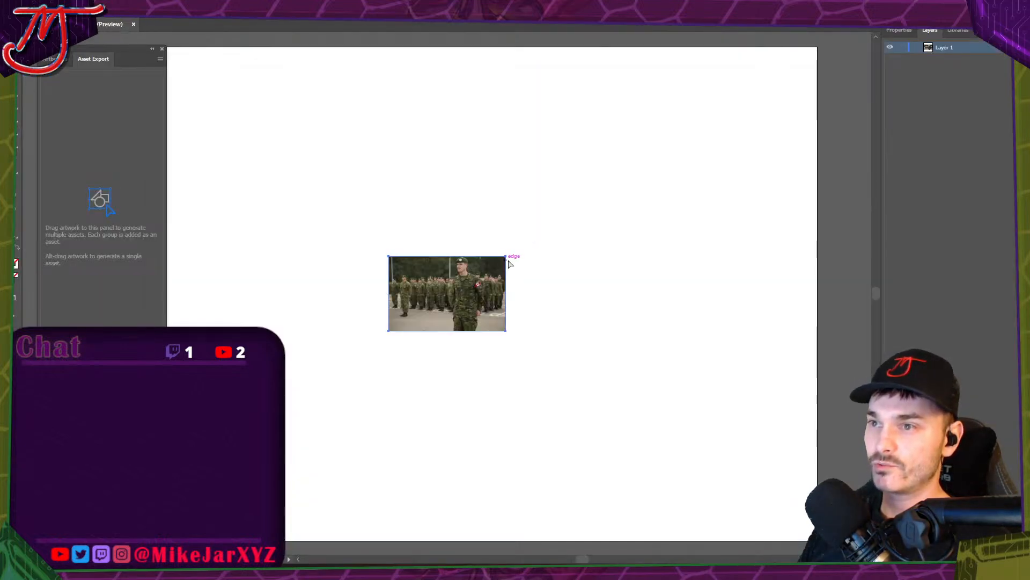
key("Delete")
key("alt+Tab")
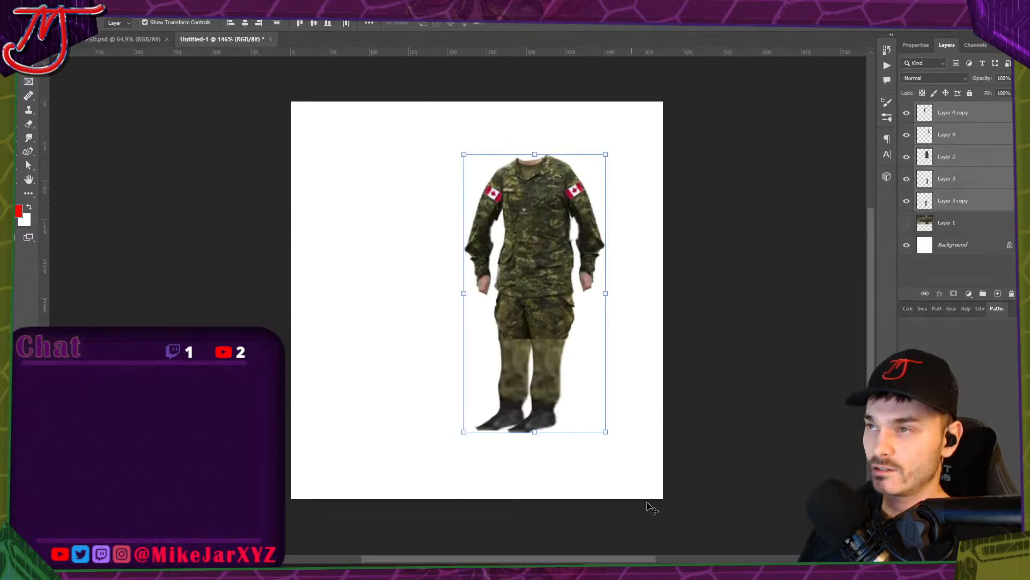
left_click(953, 200)
left_click(953, 112, "shift")
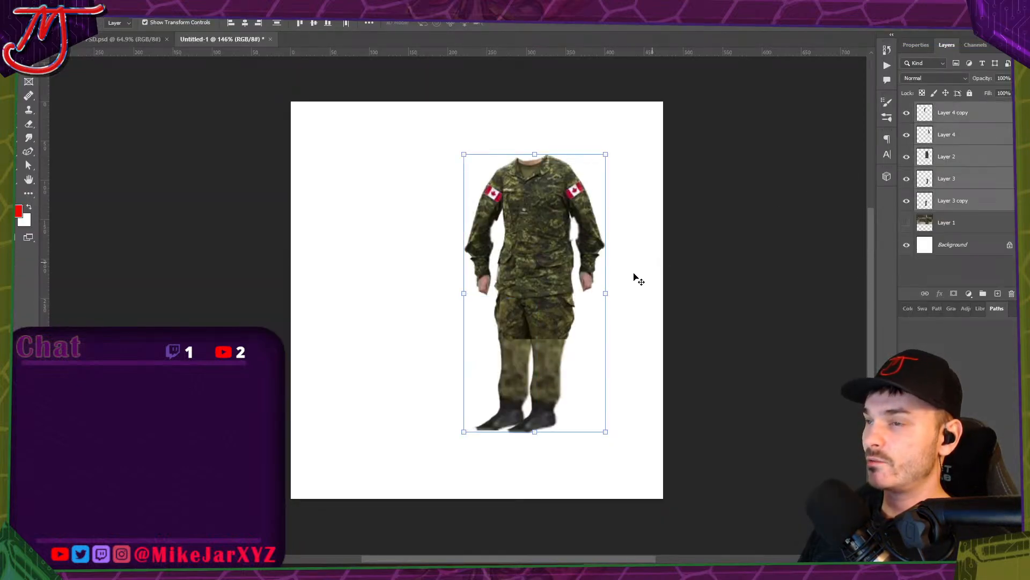
key("alt+Tab")
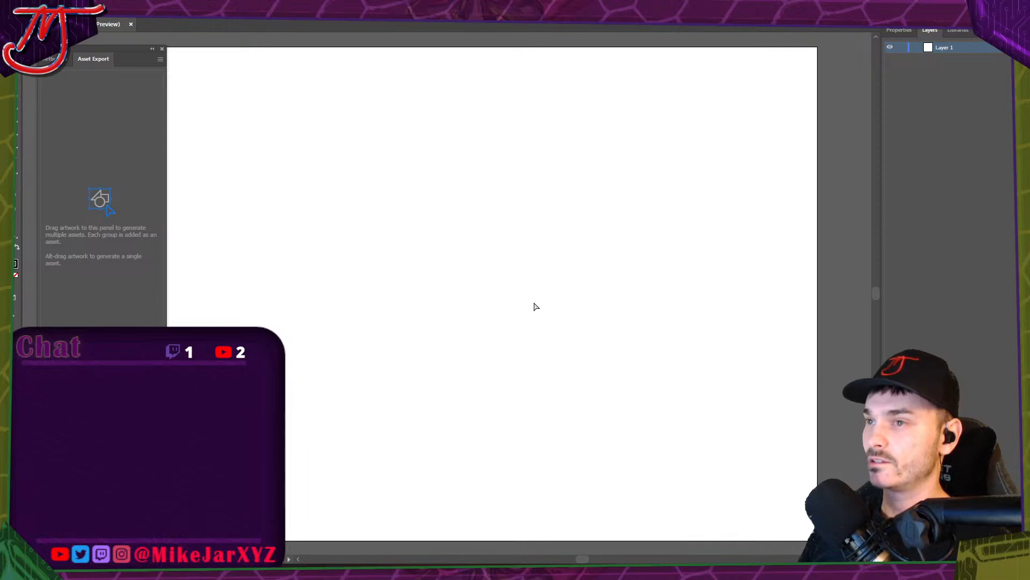
key("alt+Tab")
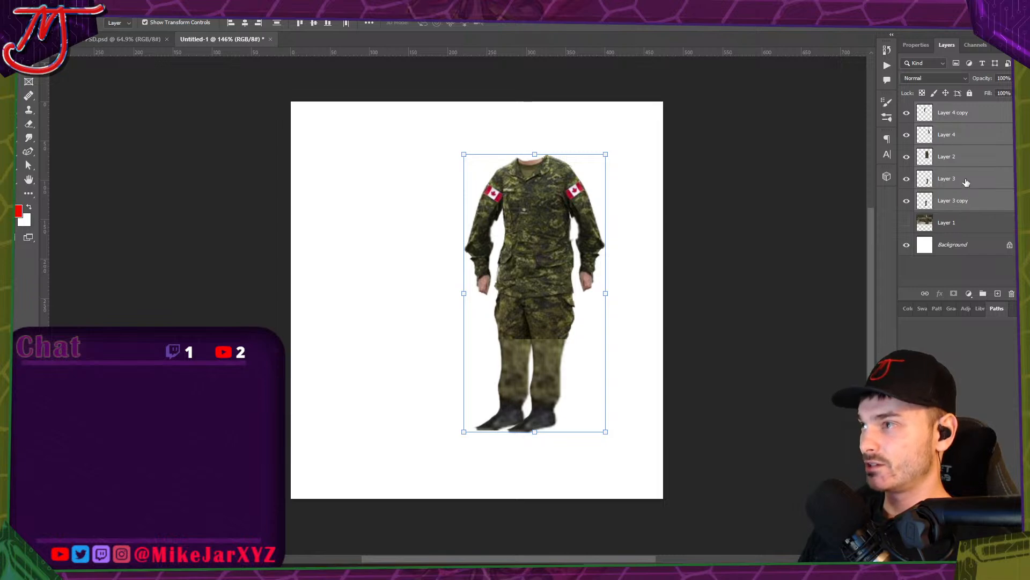
right_click(963, 203)
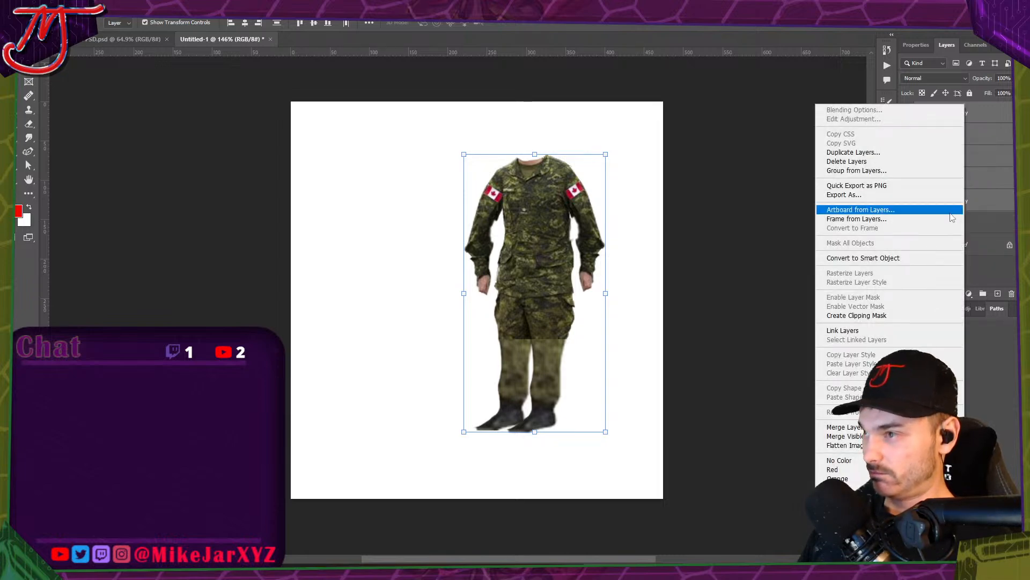
left_click(981, 355)
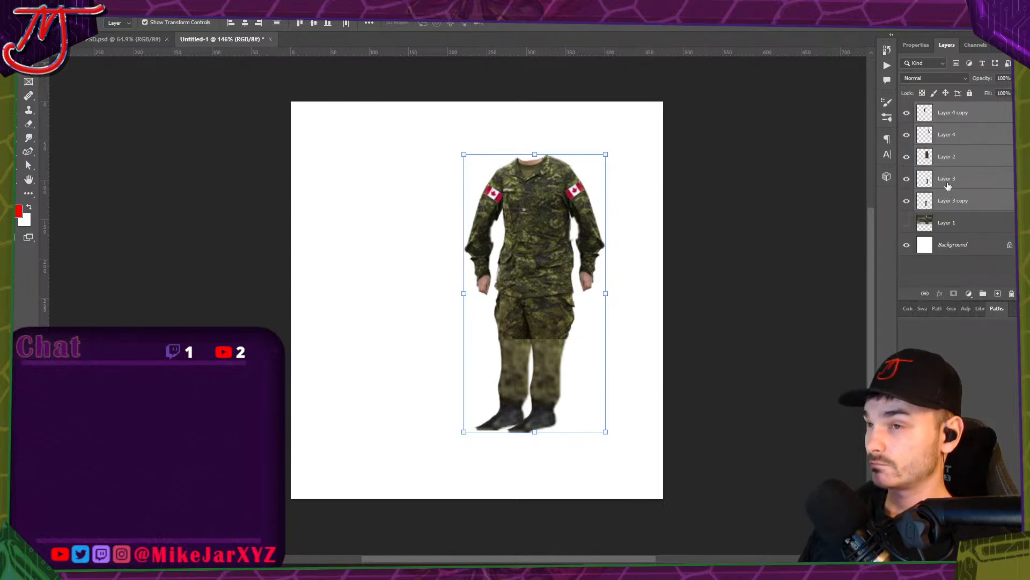
left_click(714, 571)
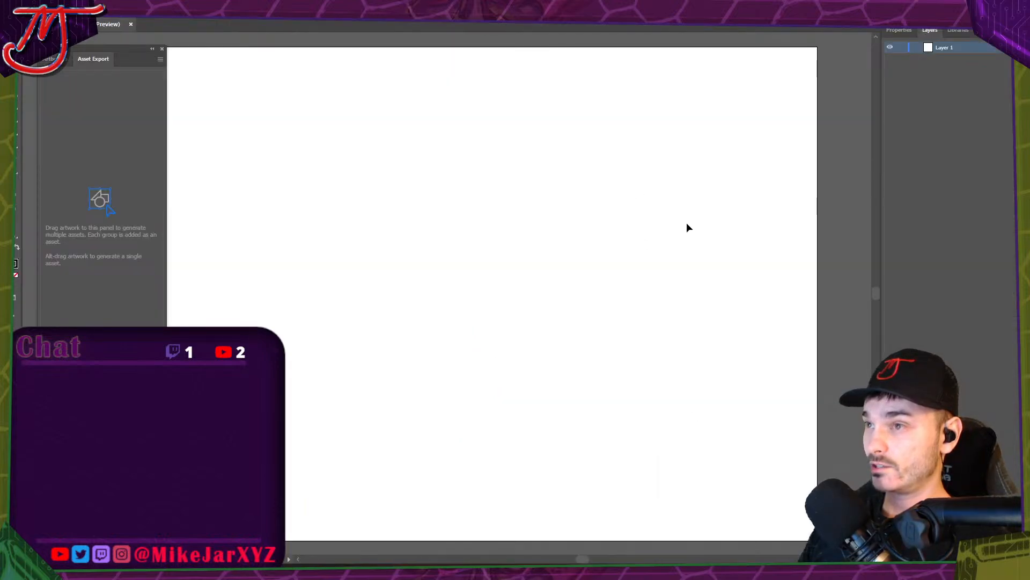
scroll(585, 228, "down", 4)
scroll(632, 226, "up", 3)
scroll(644, 231, "down", 1)
scroll(463, 240, "up", 1)
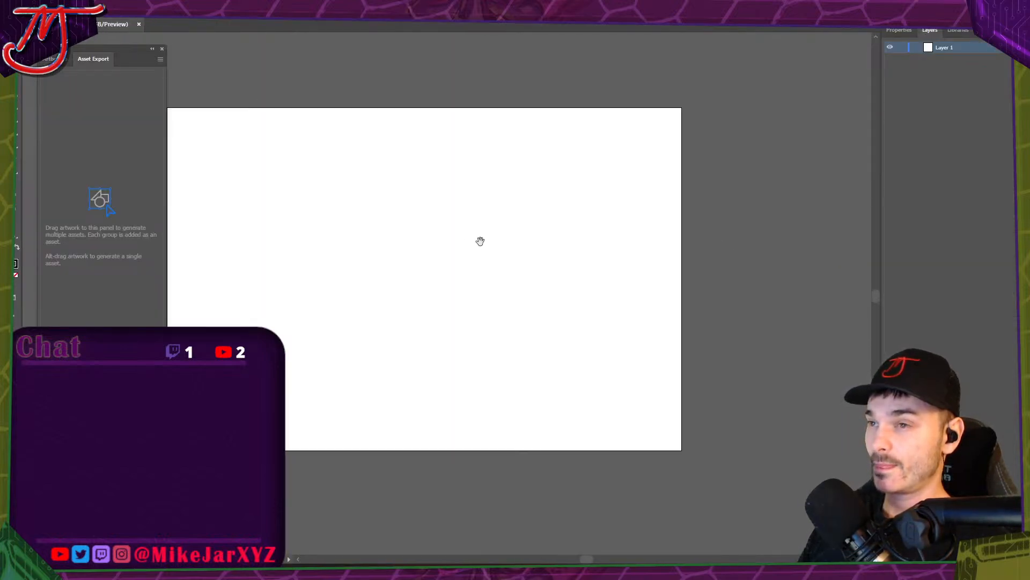
left_click_drag(478, 239, 571, 242)
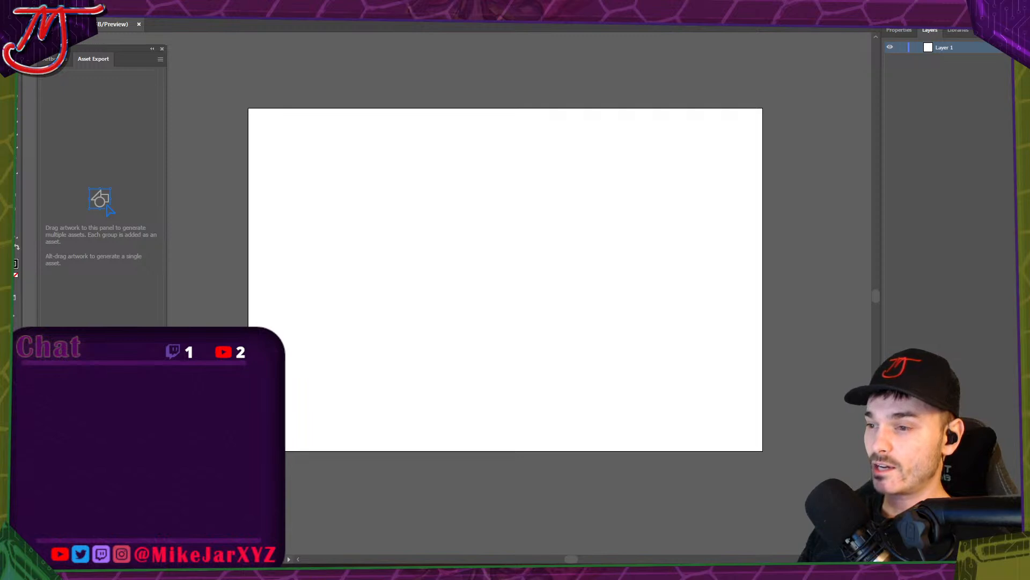
Return to Photoshop and examine the soldier cutout's edges and pixel quality around the torso, arms and legs.
key("alt+Tab")
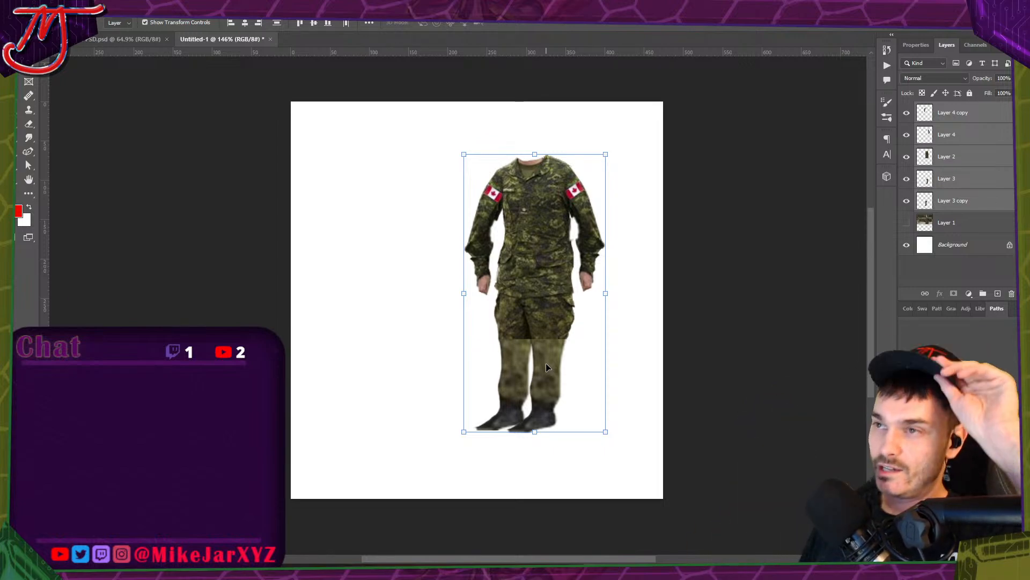
scroll(547, 258, "up", 8)
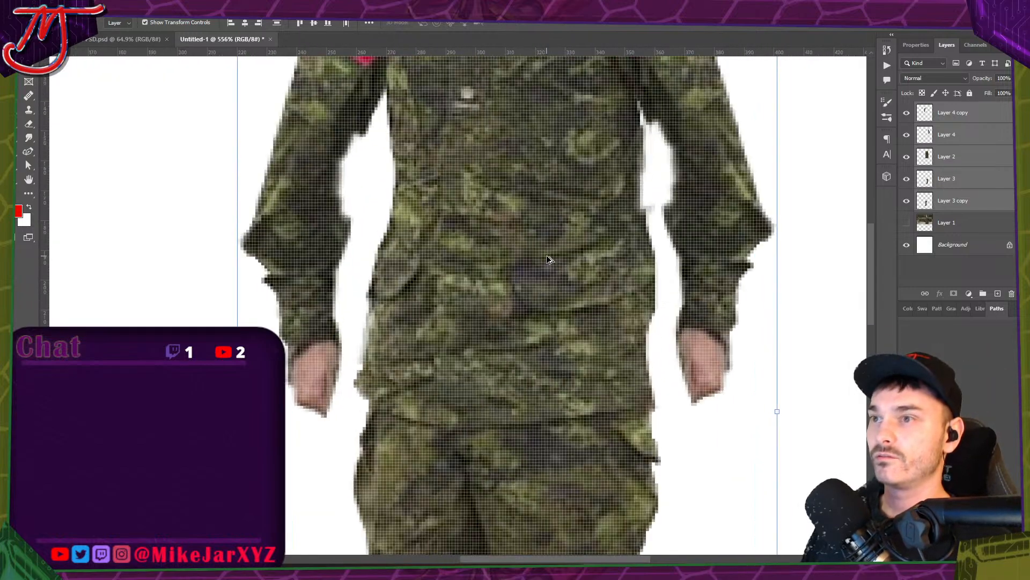
scroll(582, 272, "down", 3)
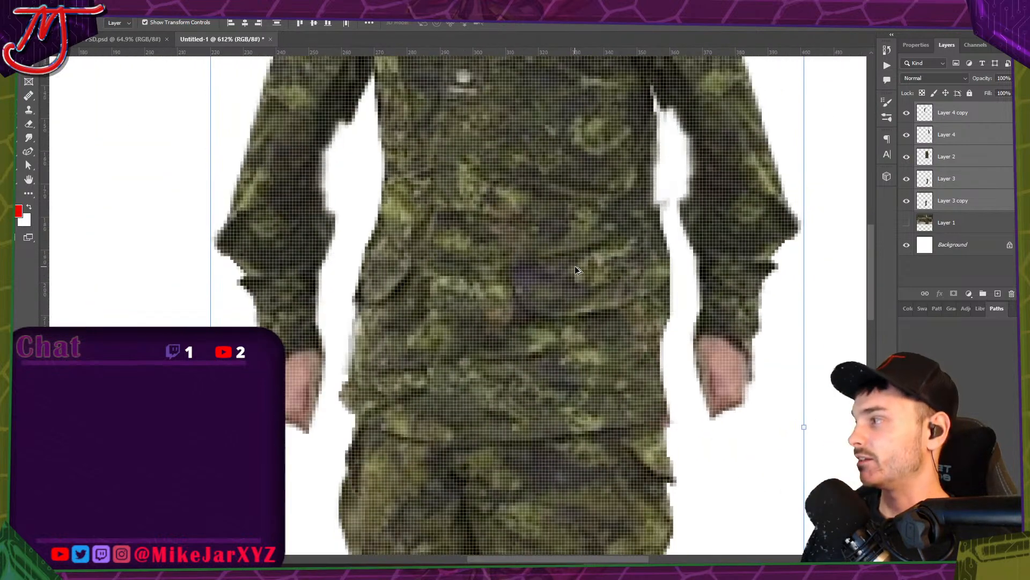
scroll(621, 228, "down", 6)
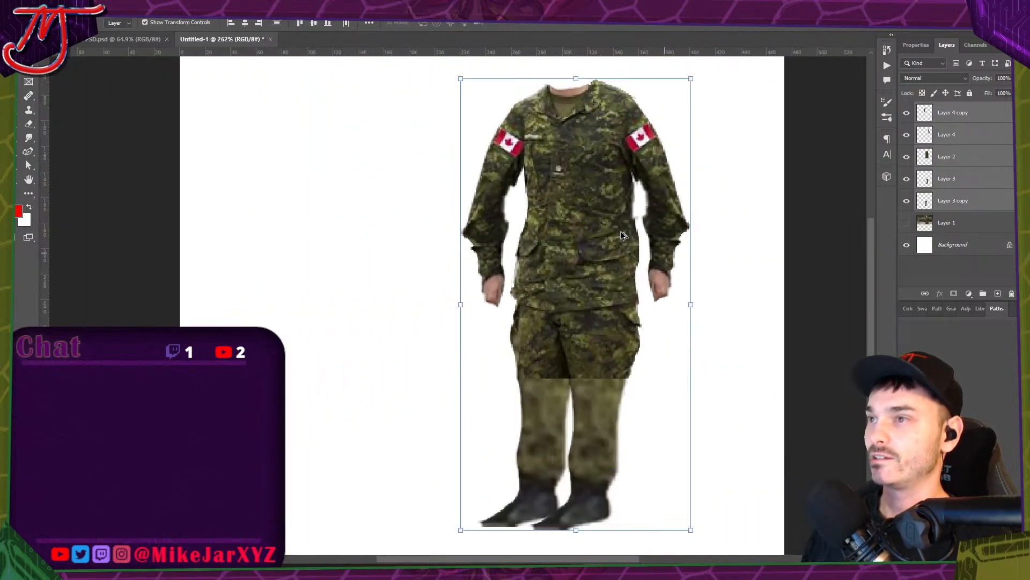
scroll(626, 204, "up", 5)
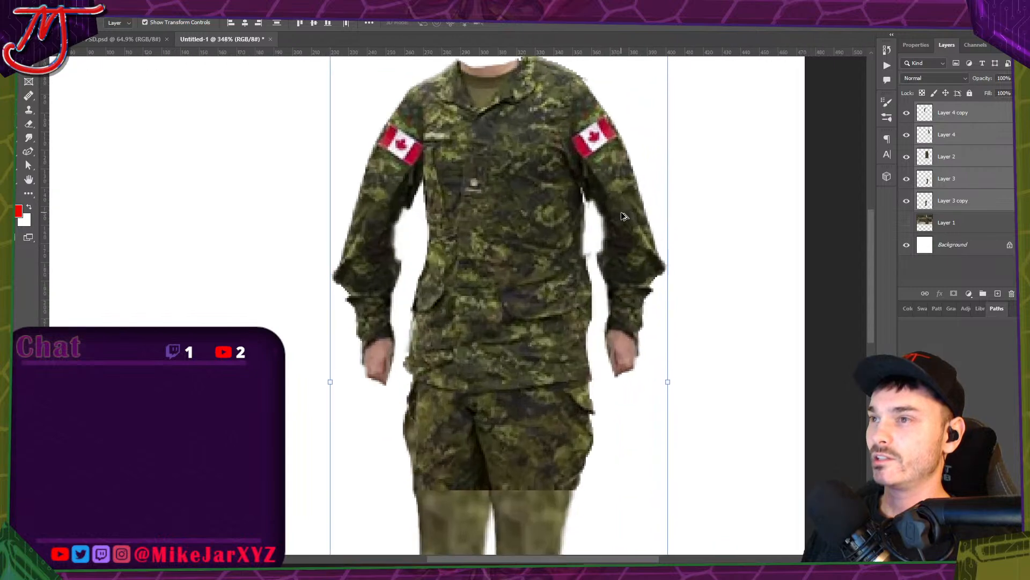
scroll(615, 220, "down", 4)
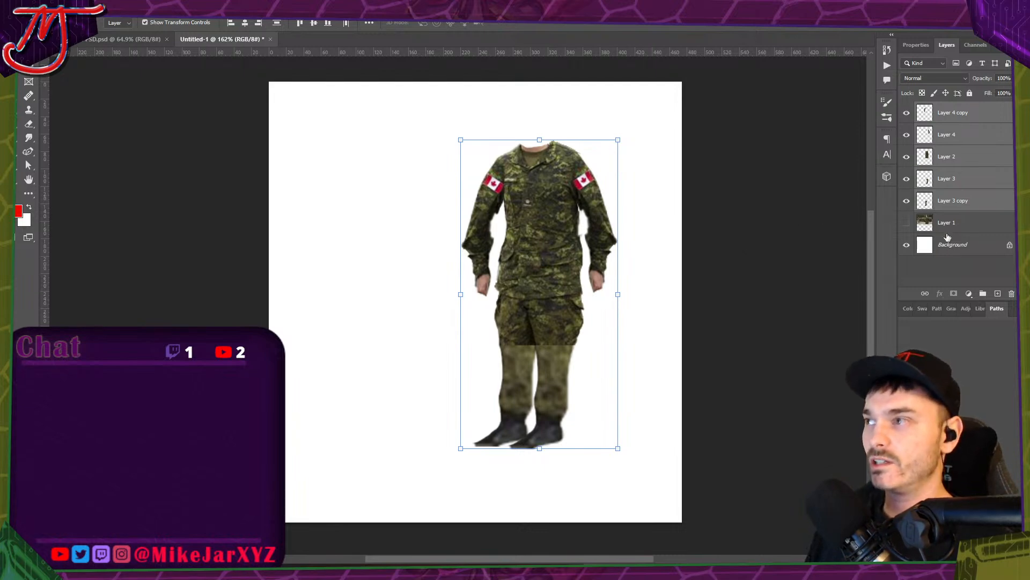
left_click(966, 203)
left_click(971, 113, "shift")
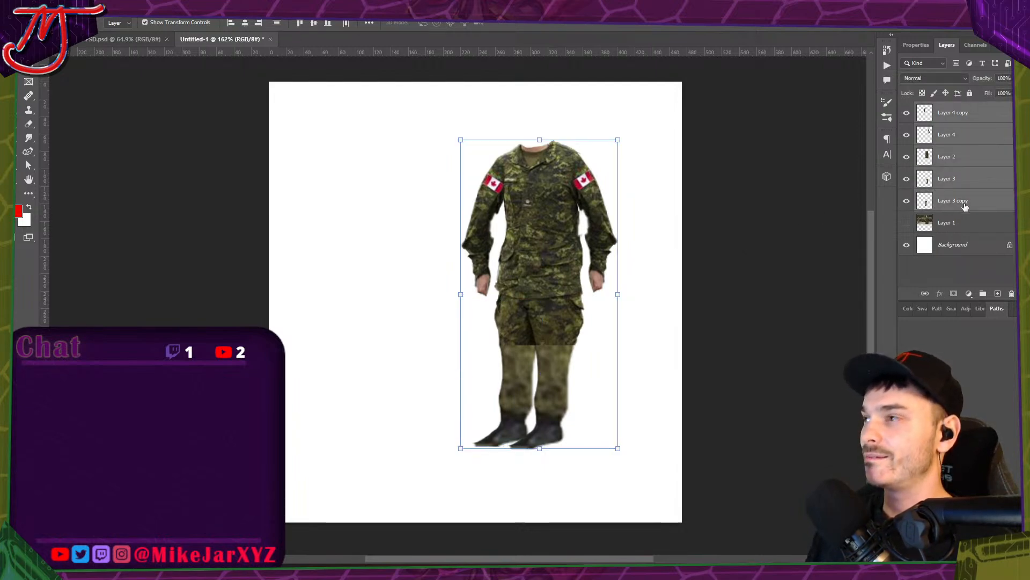
Rename Layer 3 copy to right-leg and Layer 3 to left-leg.
left_click(965, 207)
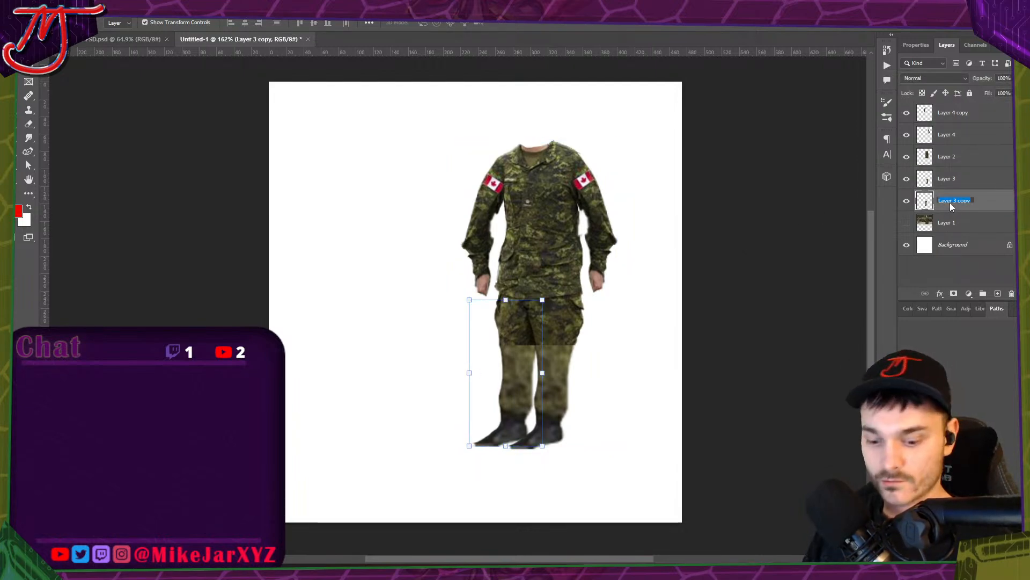
type("right-leg")
key("Return")
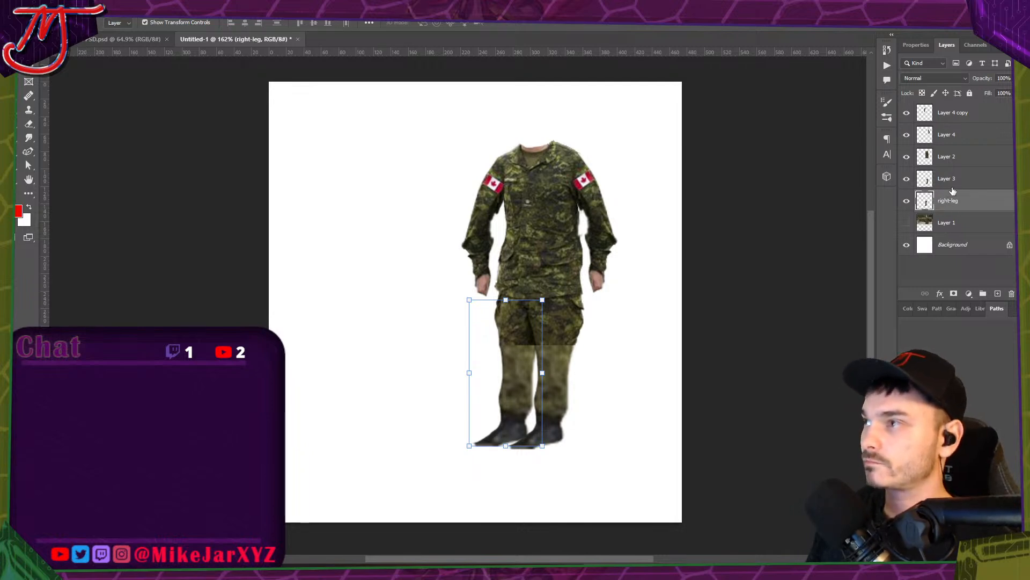
double_click(953, 179)
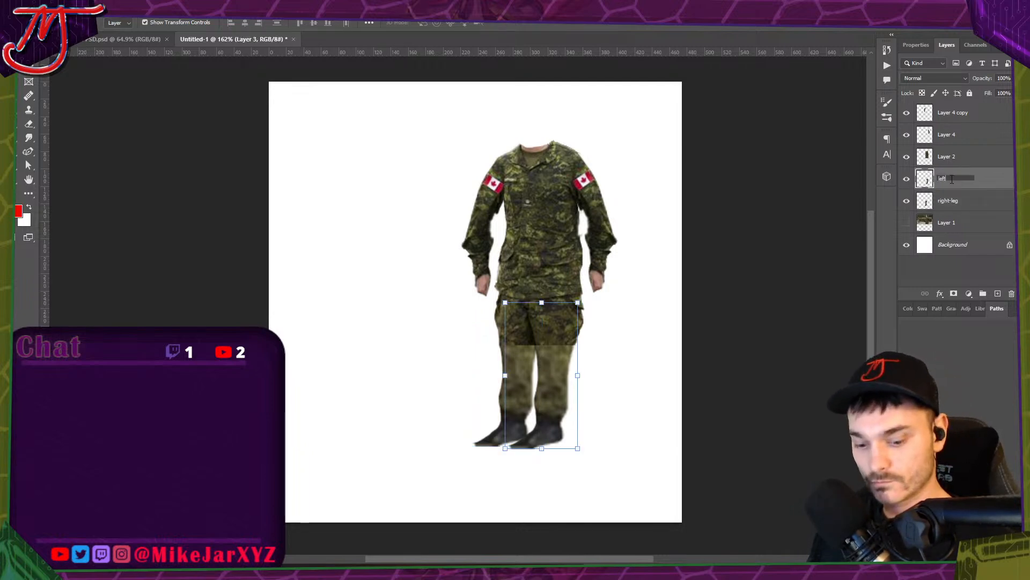
type("left-leg")
key("Return")
Rename the torso's Layer 2 to body and the Layer 4 arm to left-arm.
double_click(949, 156)
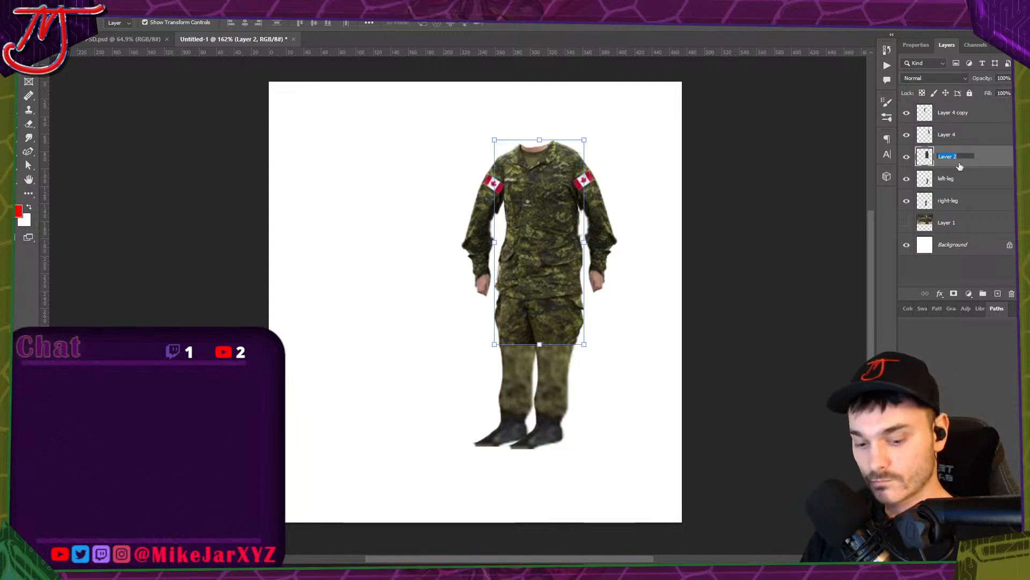
type("body")
key("Return")
double_click(947, 134)
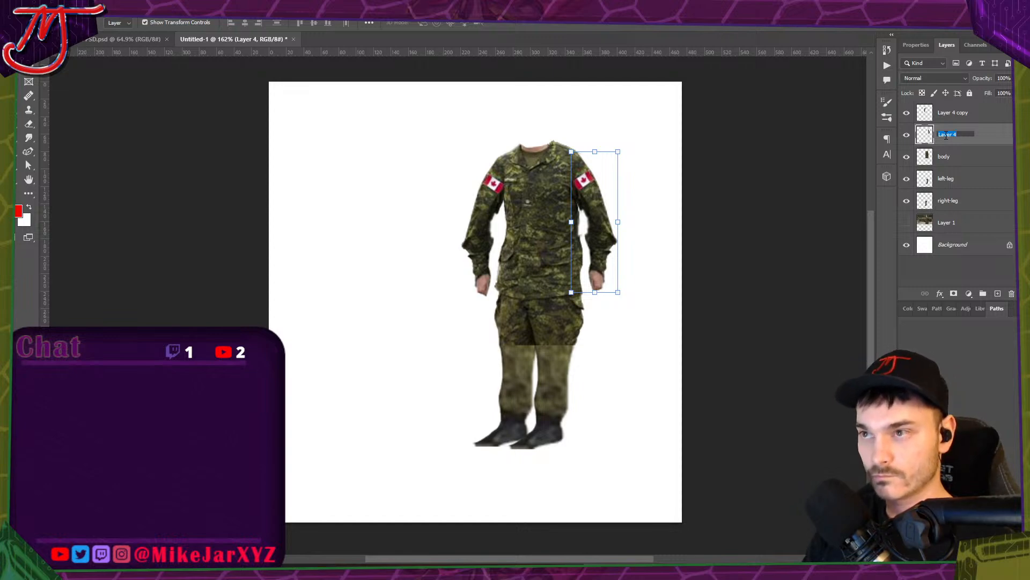
type("left-arm")
key("Return")
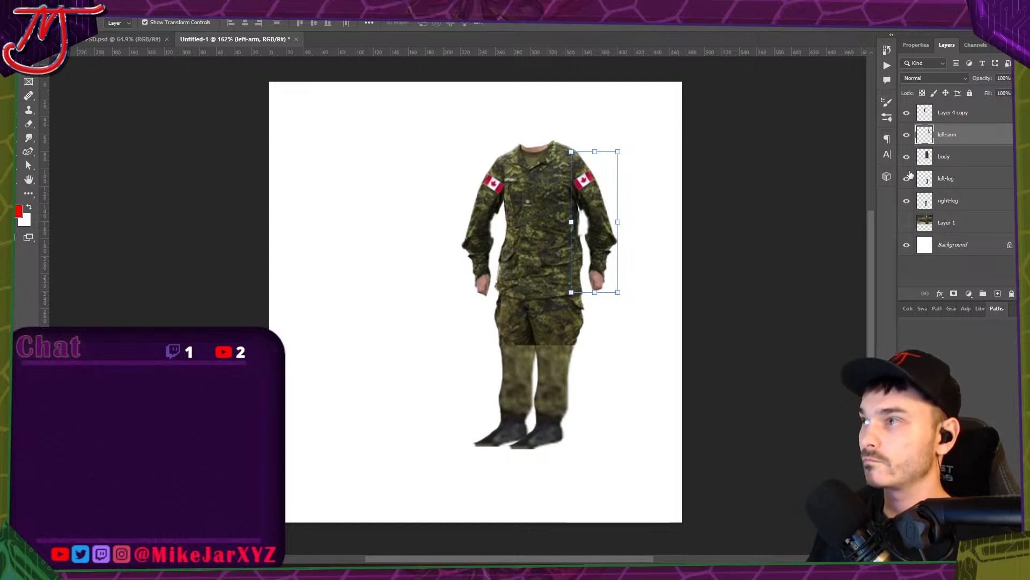
Rename Layer 4 copy, the soldier's other arm, to right-arm.
left_click(907, 178)
left_click(907, 179)
double_click(944, 179)
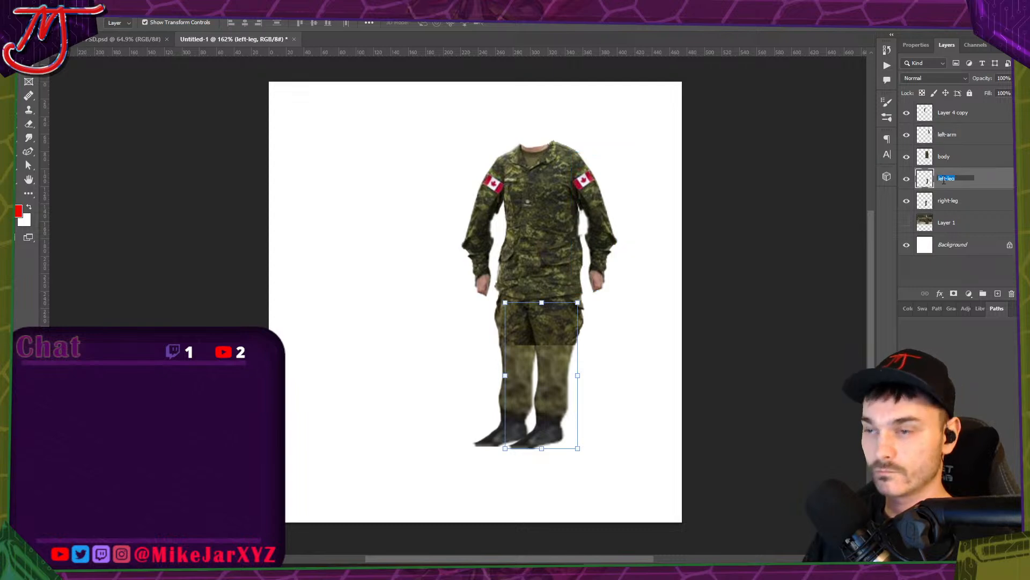
double_click(953, 113)
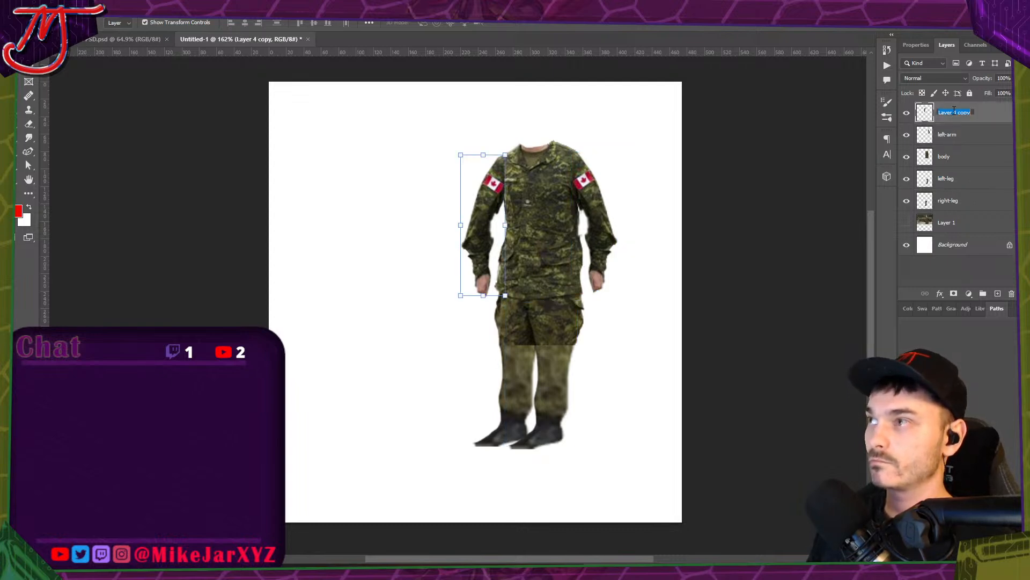
type("right-arm")
key("Return")
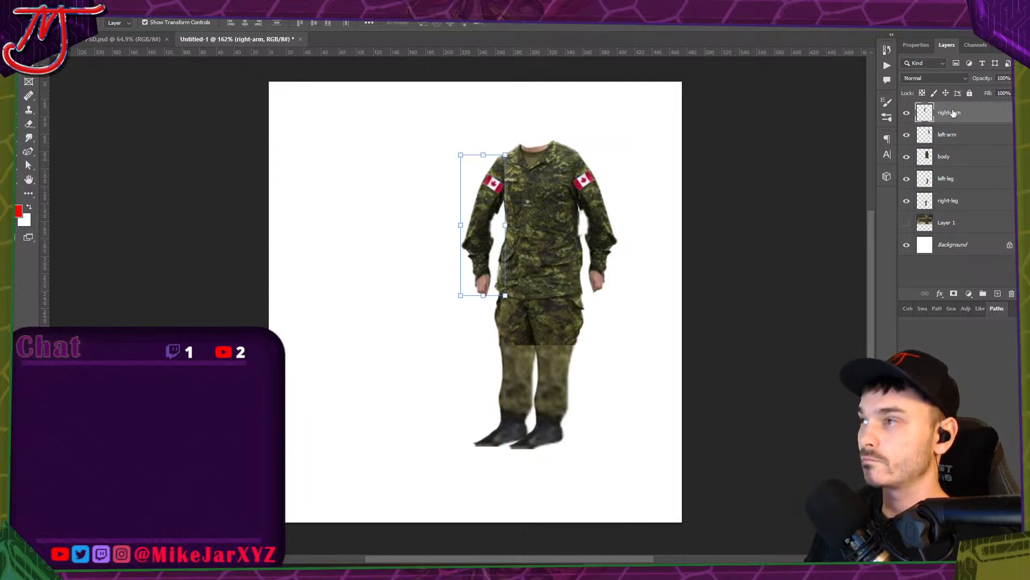
Start a quick PNG export of the five soldier layers, right-arm through right-leg, and browse to Videos > meme-videos.
left_click(948, 201, "shift")
right_click(948, 201)
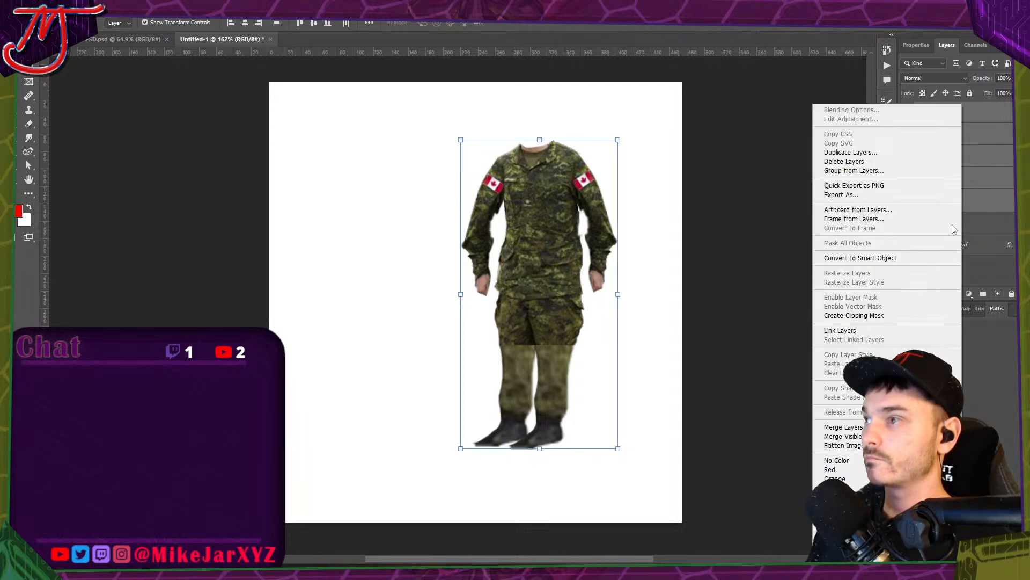
left_click(894, 186)
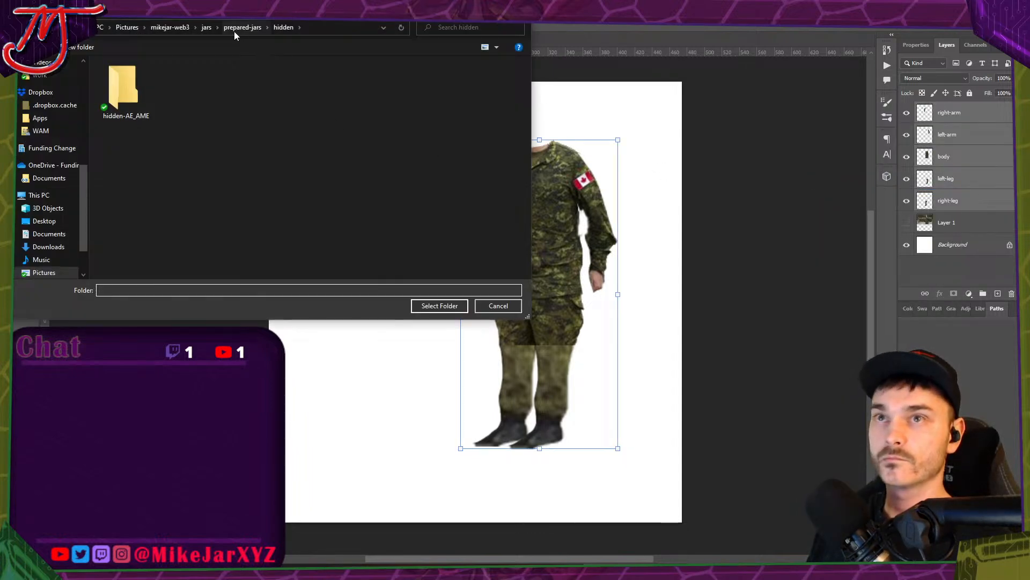
scroll(59, 171, "down", 2)
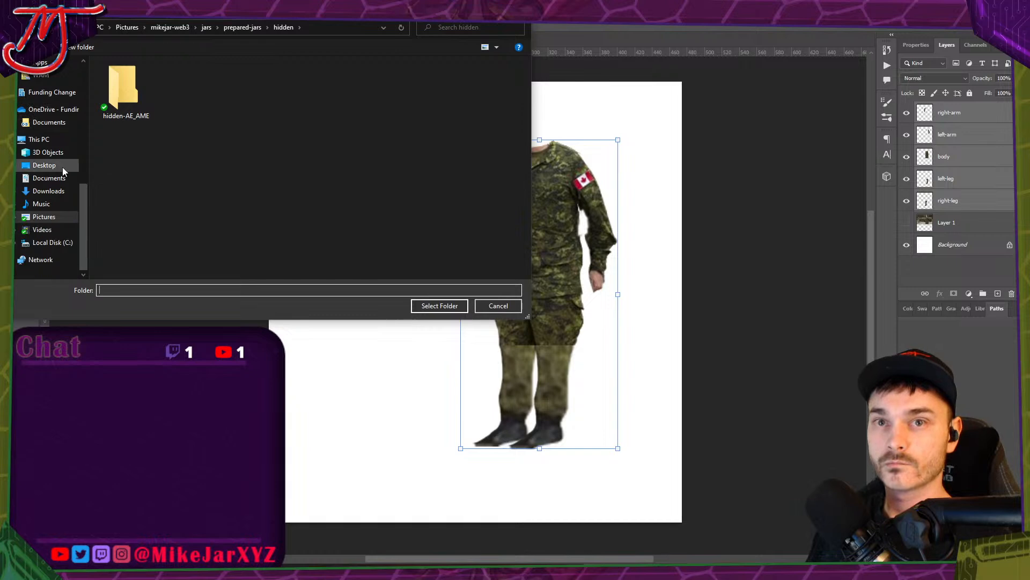
left_click(48, 230)
left_click(188, 174)
type("meme-videos")
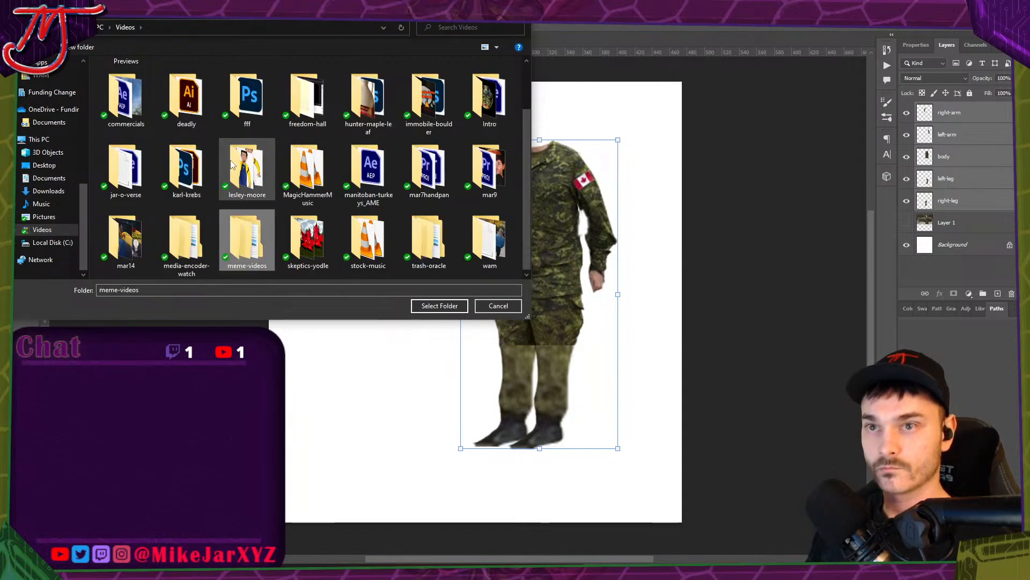
key("Return")
Export the PNGs into the imgs folder inside diagolon-banking.
key("Right")
key("Down")
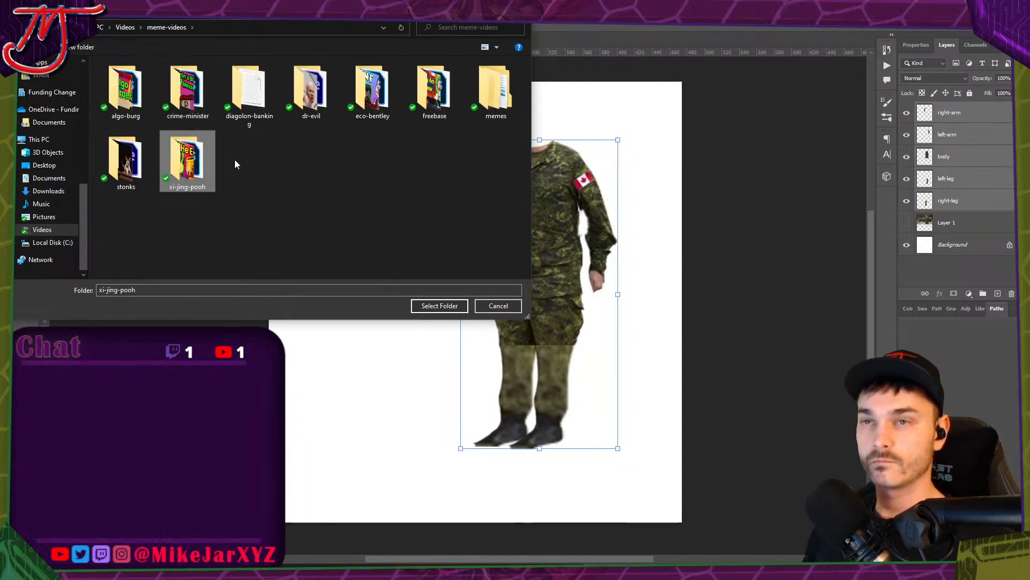
key("Up")
key("Right")
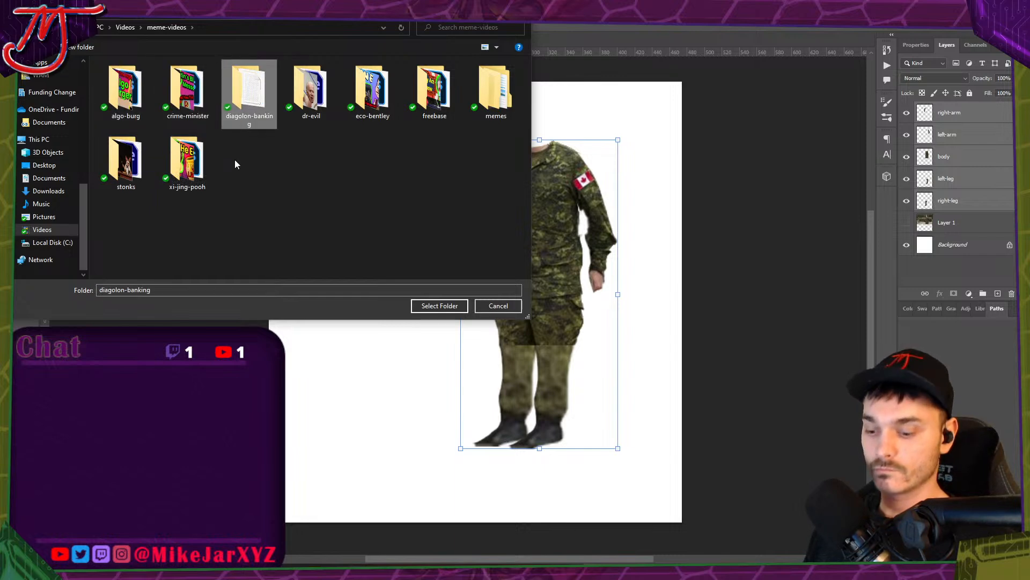
key("Return")
key("Right")
key("Return")
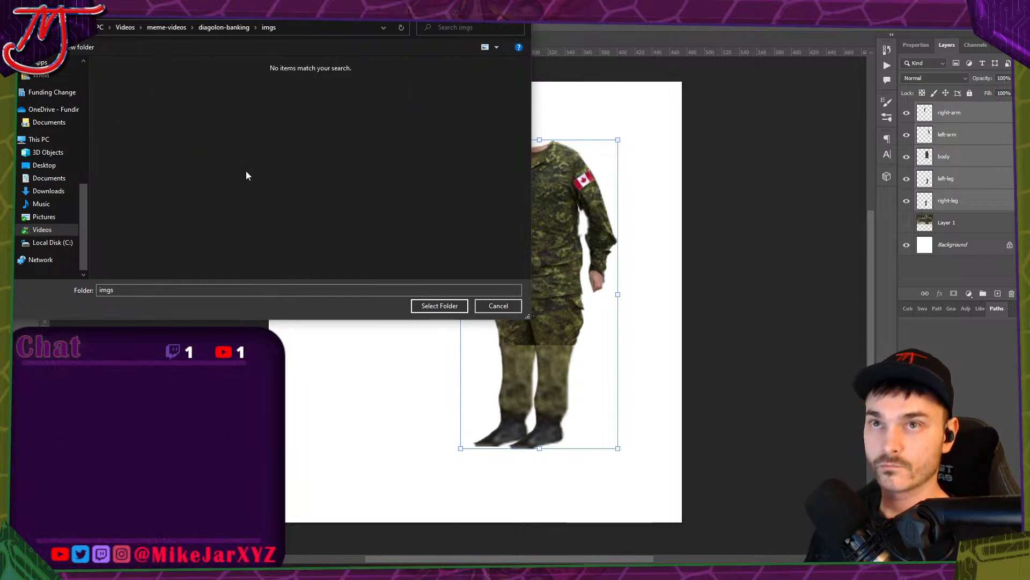
left_click(432, 307)
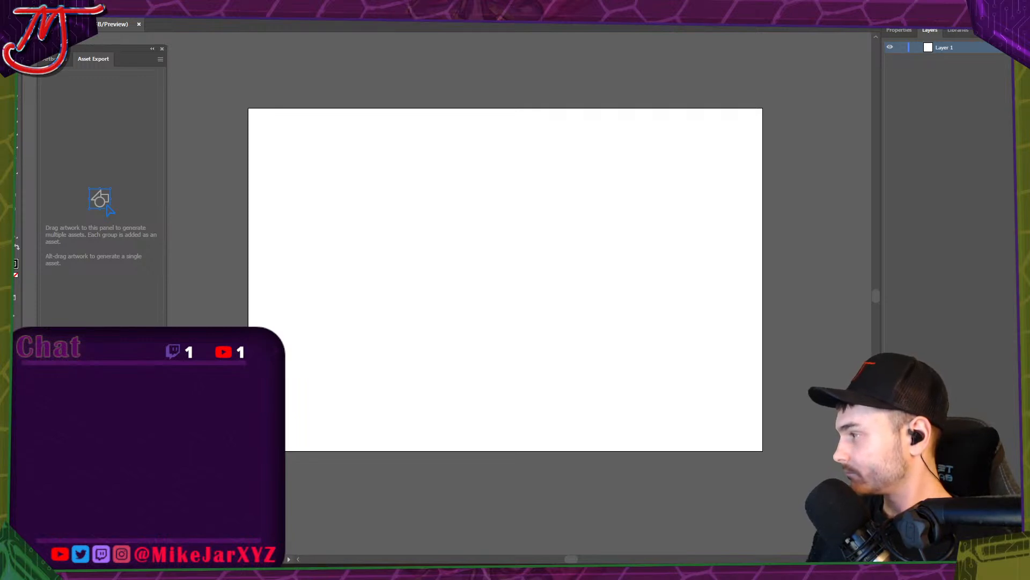
Place the exported body, arm and leg PNGs in the blank Illustrator document and assemble them into the soldier figure.
left_click_drag(616, 370, 478, 267)
scroll(481, 255, "up", 5)
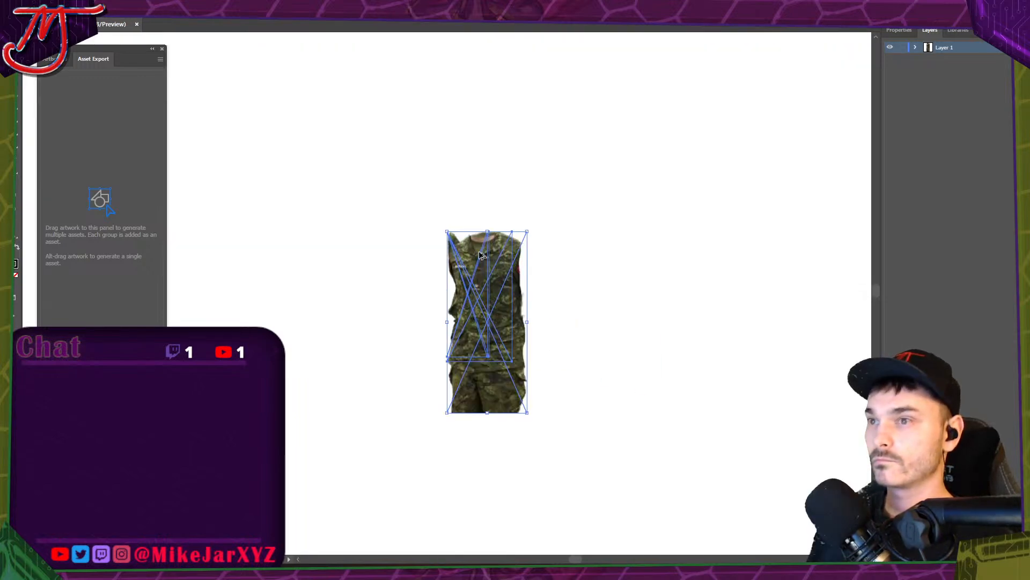
scroll(524, 260, "down", 1)
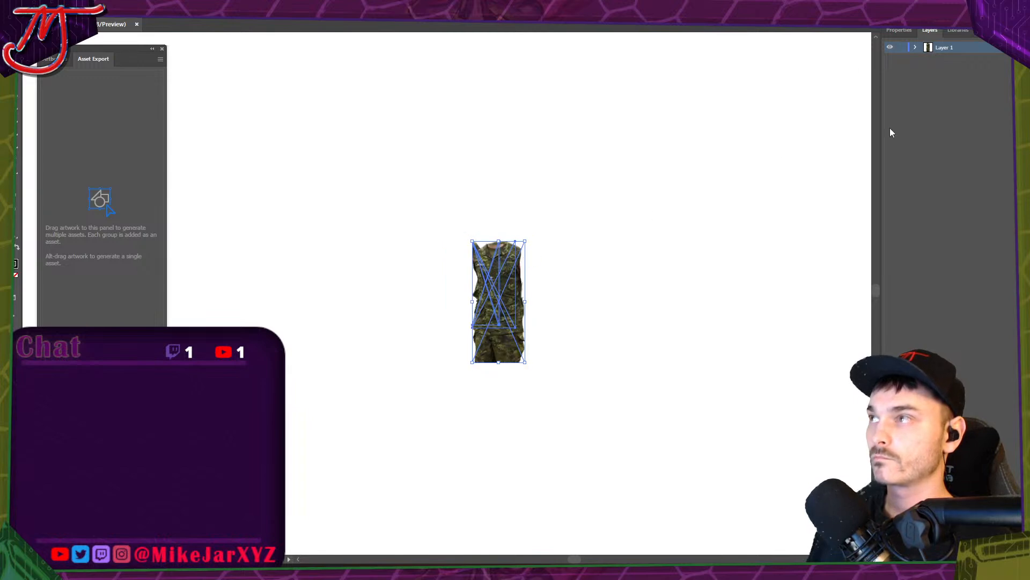
left_click(915, 47)
left_click(987, 60)
left_click(427, 283)
left_click_drag(502, 272, 600, 285)
Reorder the linked images in Layer 1 so both arms are above the body and both legs are beneath it.
left_click_drag(984, 58, 986, 89)
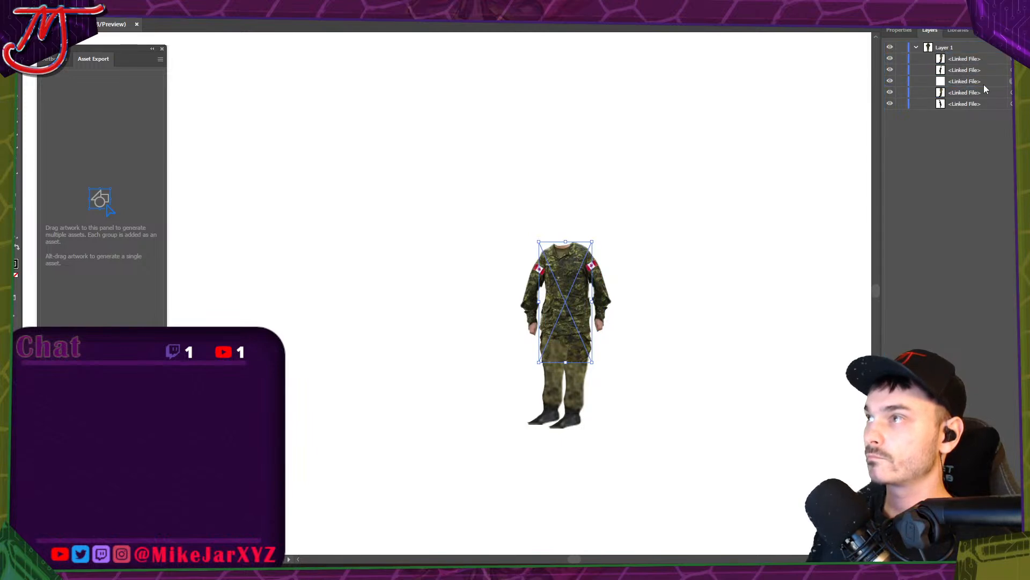
left_click(890, 93)
left_click(890, 92)
left_click(890, 104)
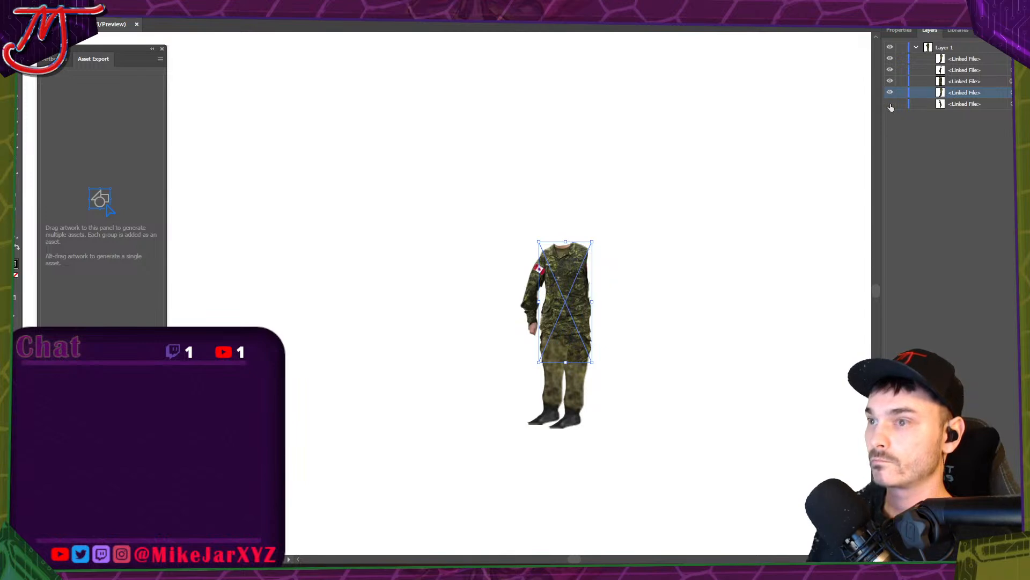
left_click(891, 103)
left_click(1011, 103)
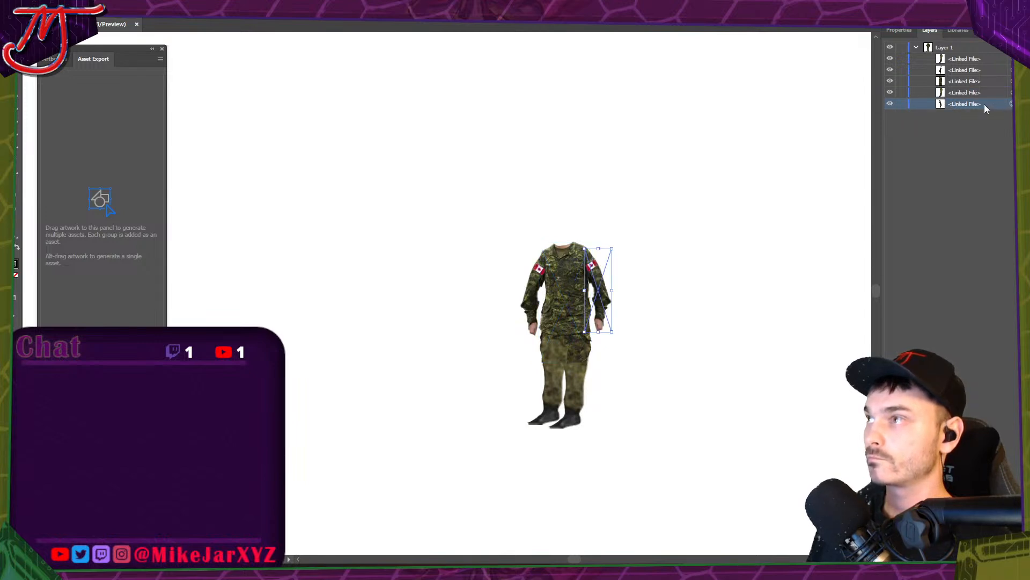
left_click_drag(990, 68, 966, 67)
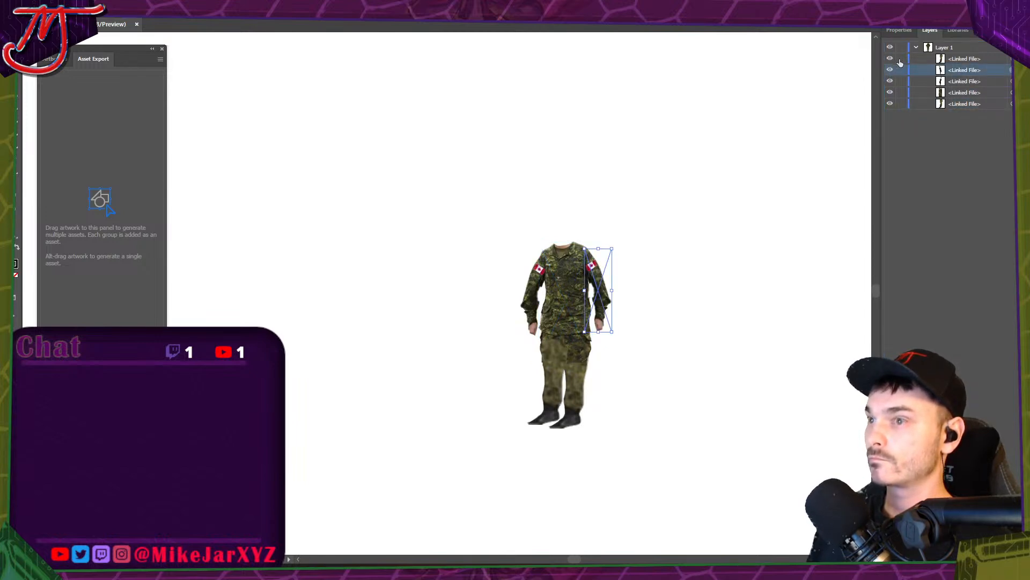
left_click(986, 60)
left_click_drag(987, 62, 988, 110)
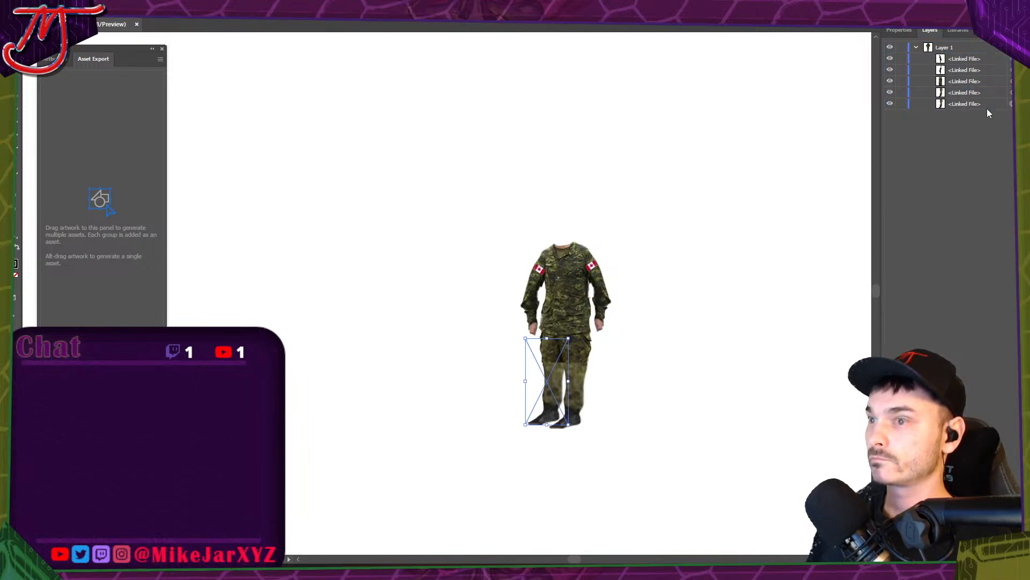
left_click(840, 152)
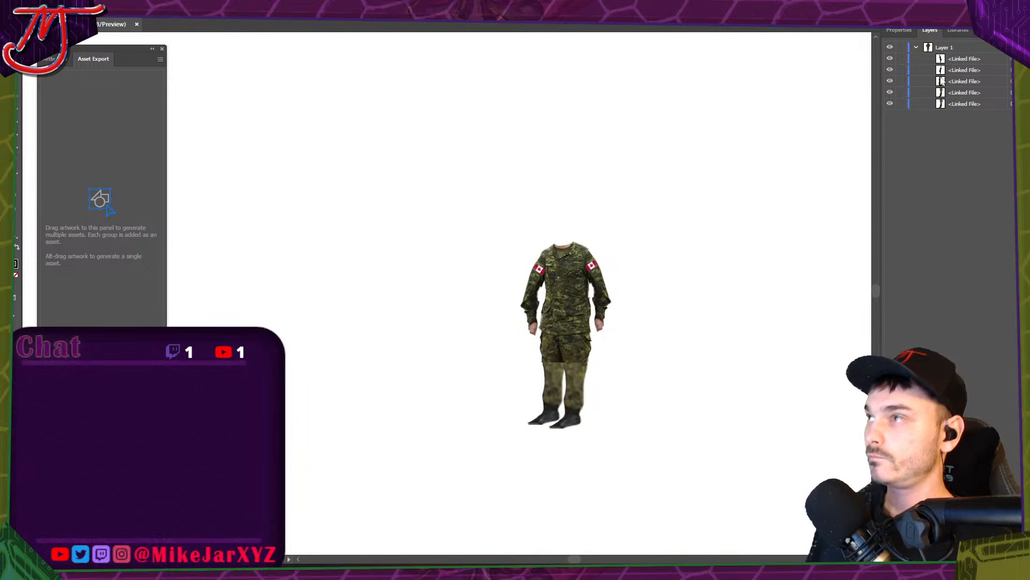
Hide every linked image except the right leg and select that leg.
left_click(959, 103)
scroll(594, 370, "up", 4)
scroll(611, 333, "down", 2)
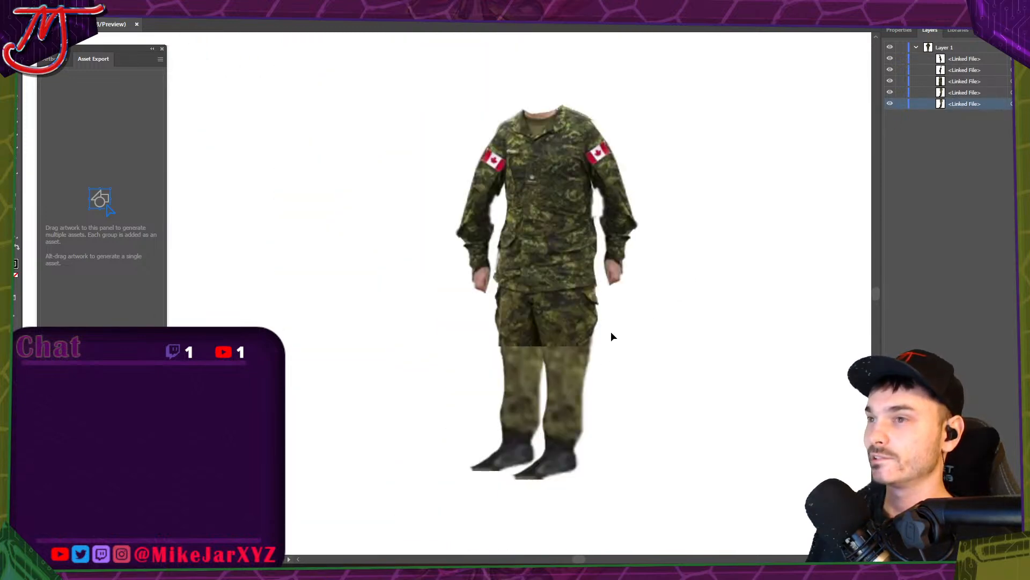
left_click_drag(890, 92, 891, 58)
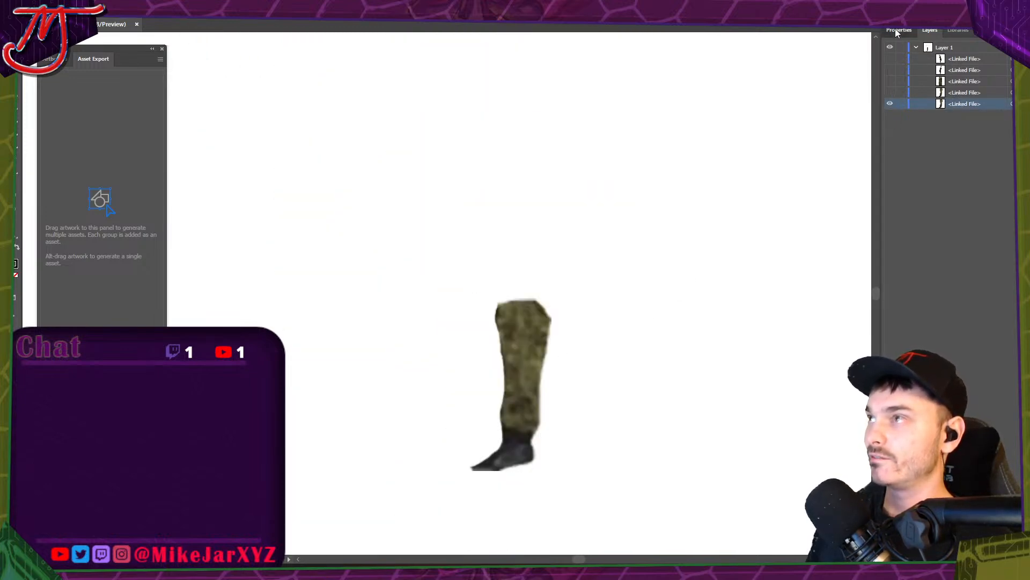
left_click(898, 30)
key("ctrl+a")
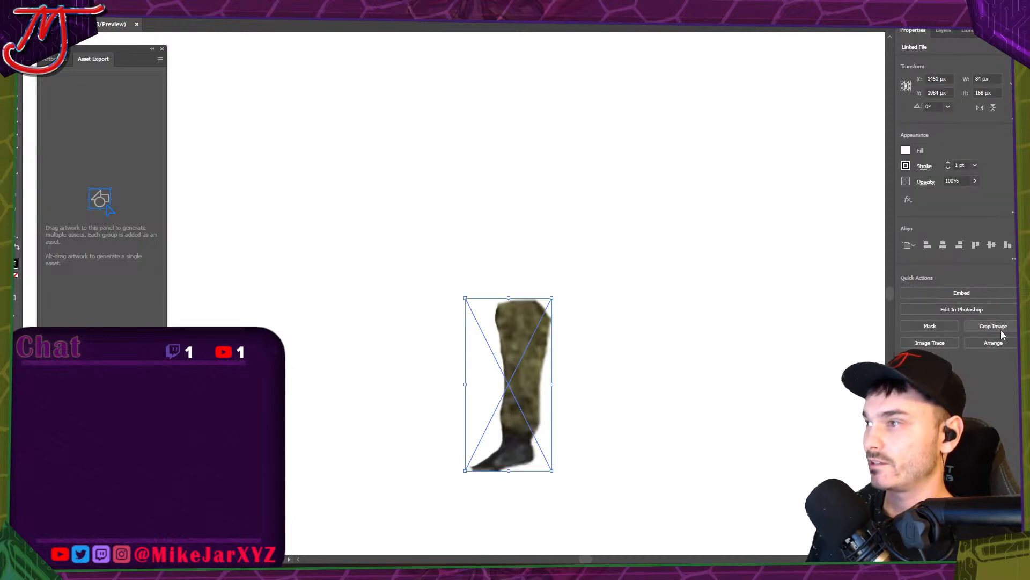
Image-trace the right leg with the Low Fidelity Photo preset, then expand and ungroup the result.
left_click(930, 341)
left_click(963, 385)
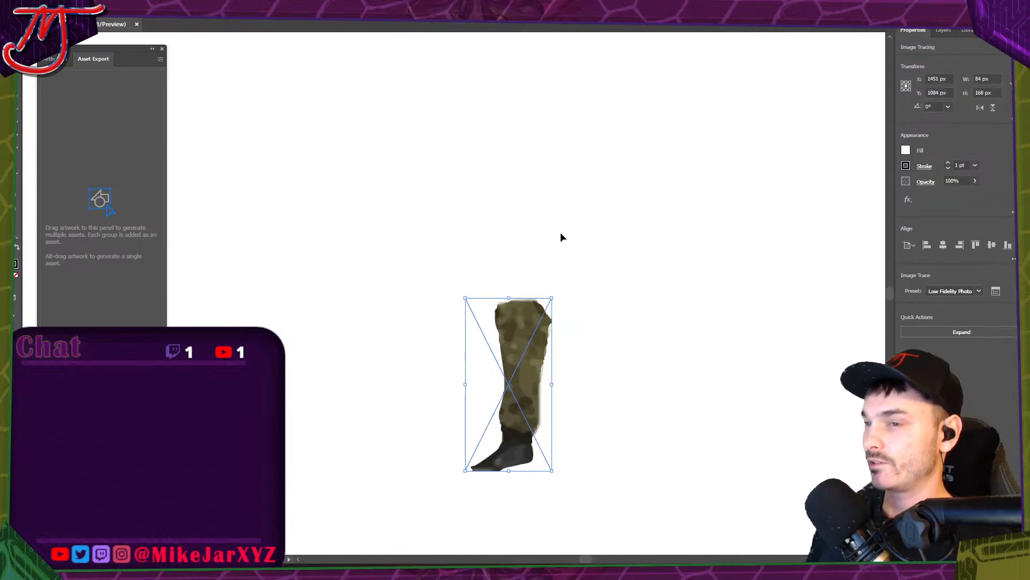
left_click(946, 333)
key("ctrl+shift+g")
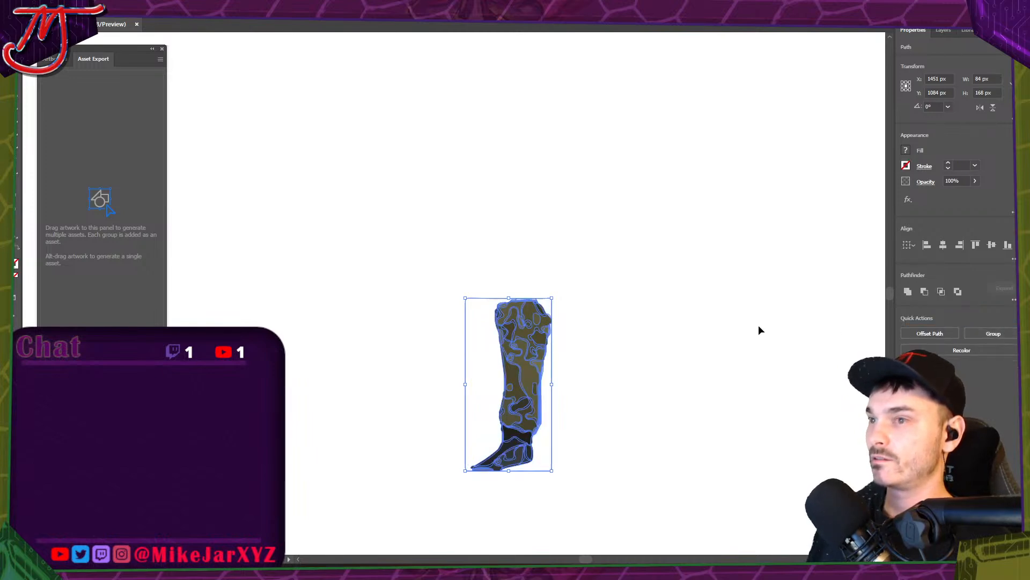
Delete the white background paths on both sides of the traced leg.
scroll(553, 456, "up", 2)
left_click(585, 348)
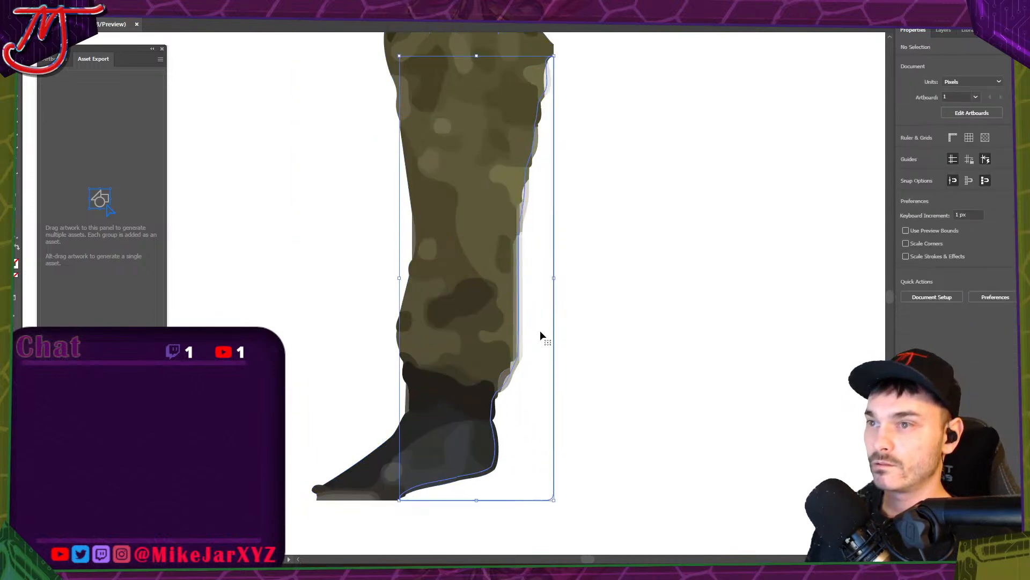
scroll(571, 398, "down", 1)
left_click(427, 295)
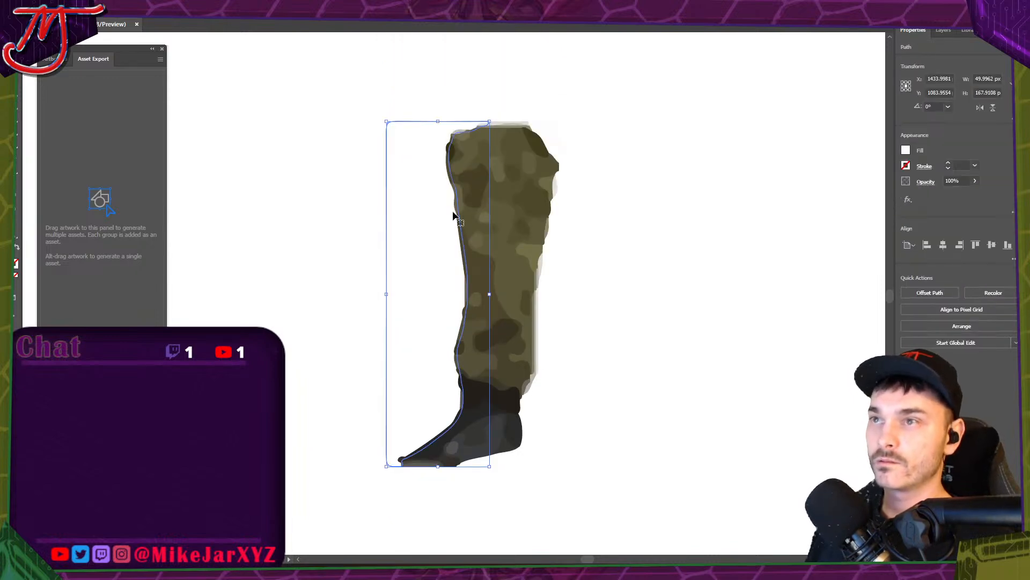
key("ctrl+shift+a")
left_click(547, 138)
key("ctrl+shift+a")
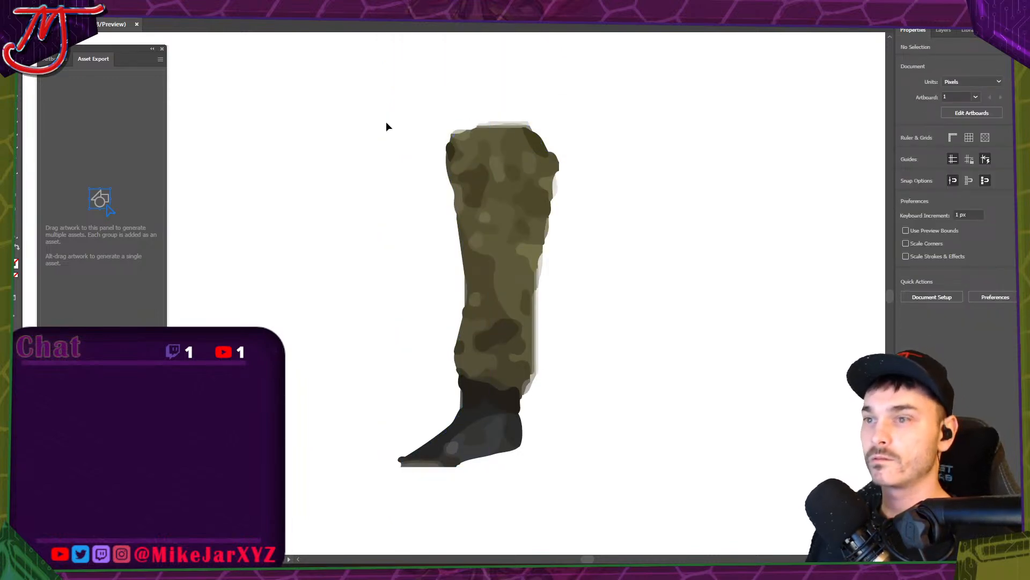
Examine the traced leg's camouflage shapes and the fringe along its edges.
left_click_drag(382, 121, 614, 459)
left_click(582, 292)
scroll(506, 306, "up", 3)
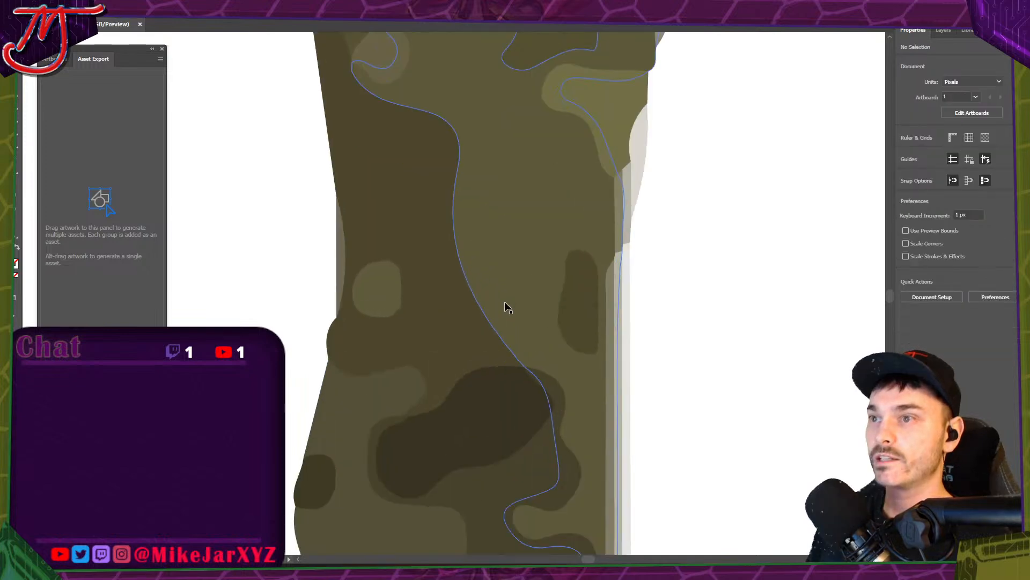
scroll(740, 230, "down", 2)
scroll(693, 263, "down", 1)
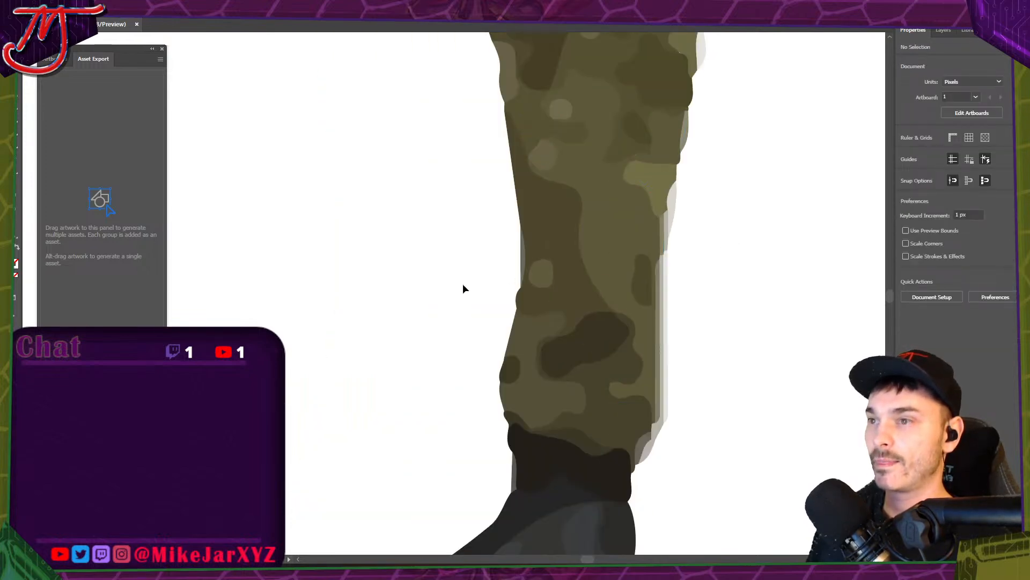
scroll(576, 367, "up", 3)
scroll(591, 370, "up", 1)
scroll(393, 273, "down", 6)
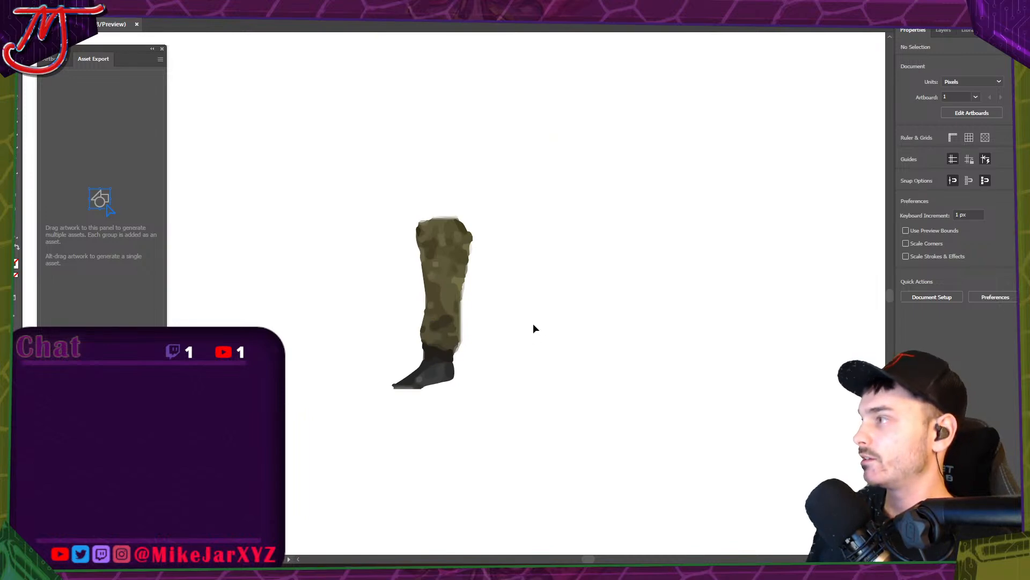
Switch to the browser to view the articles on the Scotiabank de-banking subject, then return to Illustrator.
left_click(430, 571)
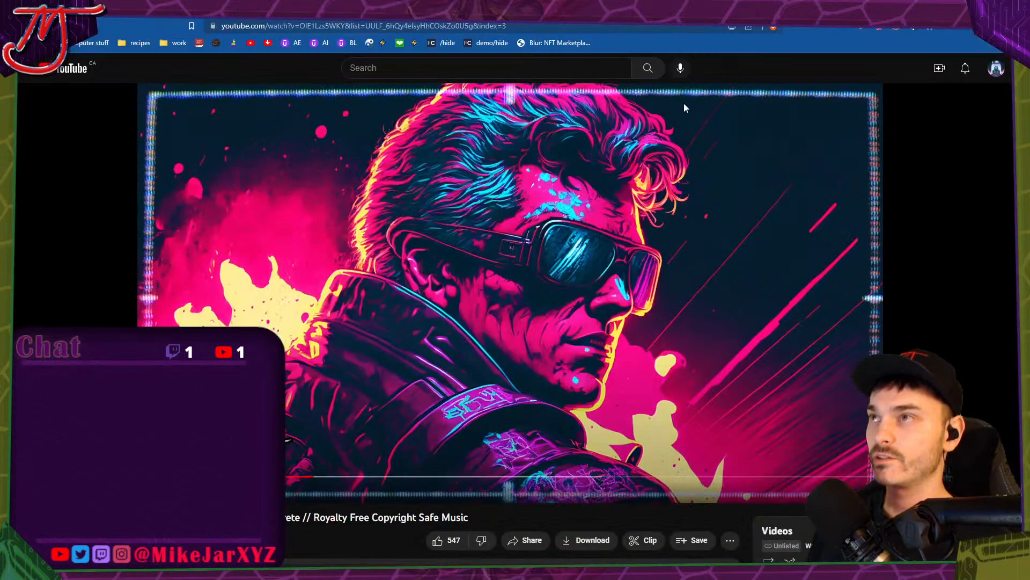
left_click(704, 9)
key("ctrl+Tab")
key("ctrl+Tab")
key("ctrl+Tab")
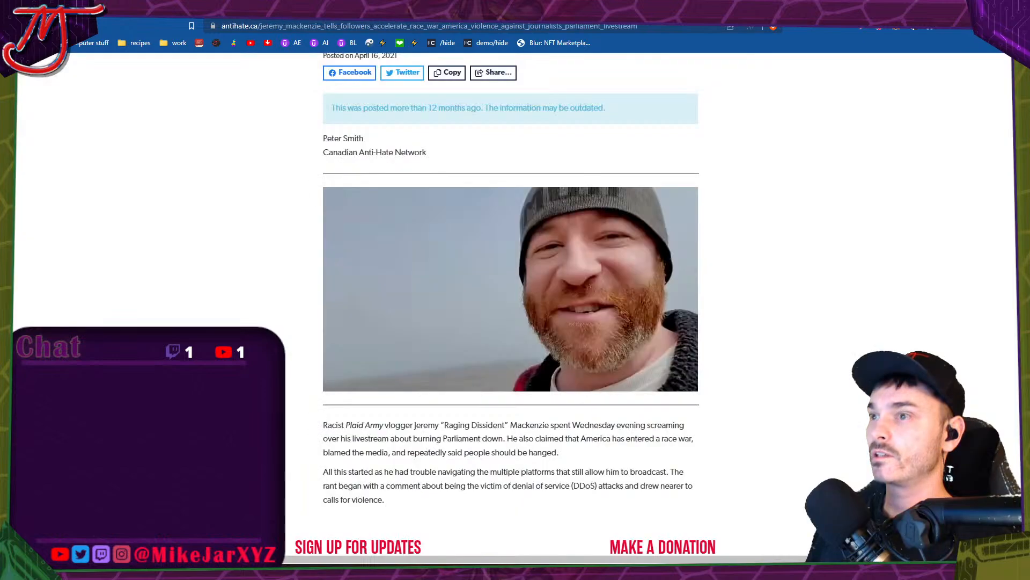
key("ctrl+Tab")
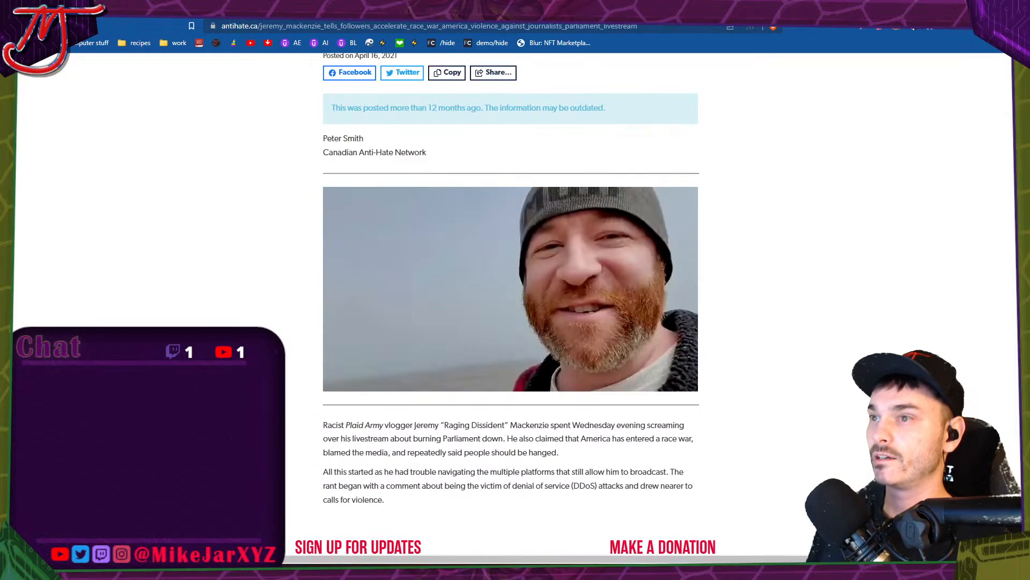
key("ctrl+shift+Tab")
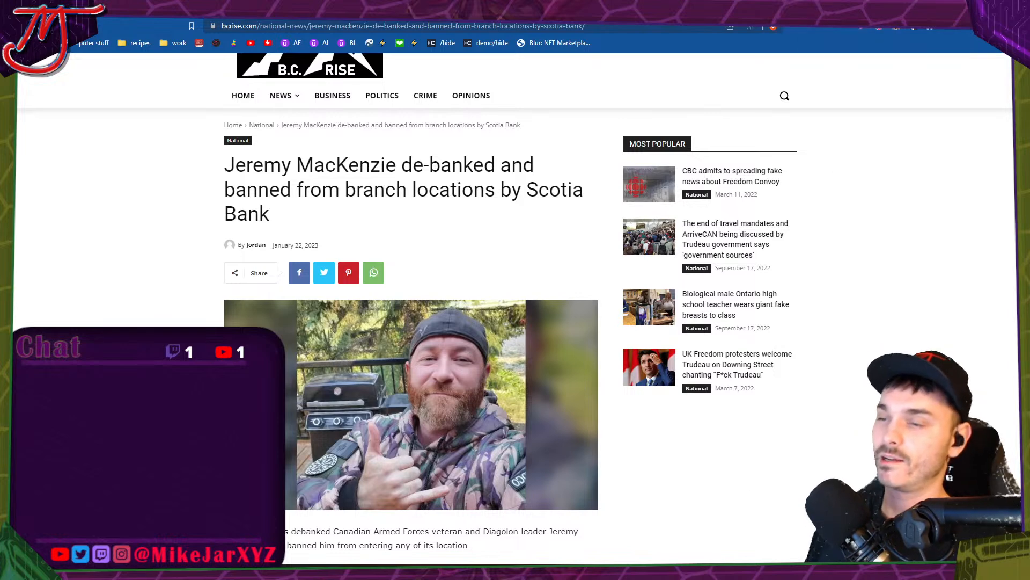
key("alt+Tab")
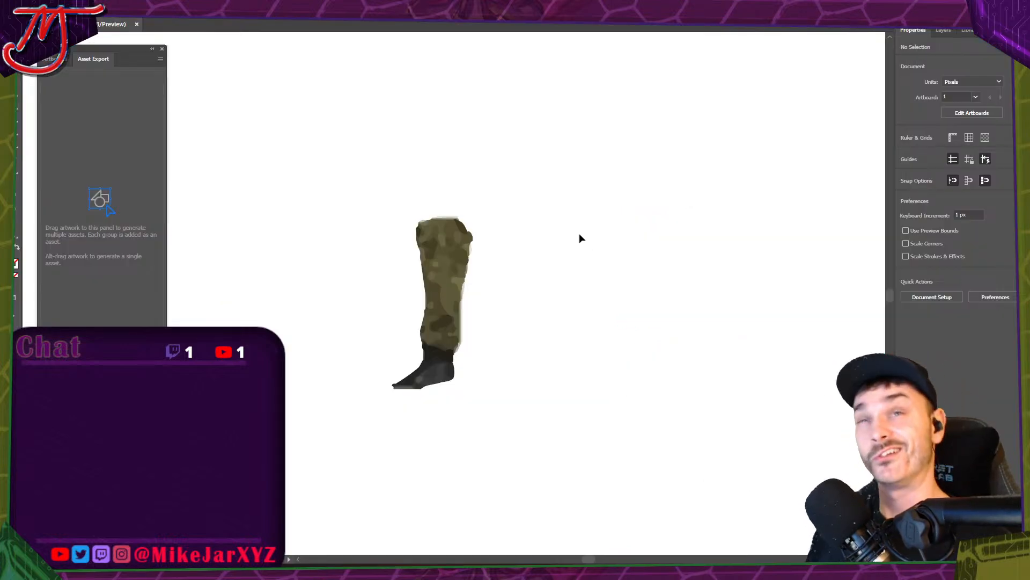
Show the soldier's left leg image, hide the traced right leg group, and select the left leg.
left_click(941, 32)
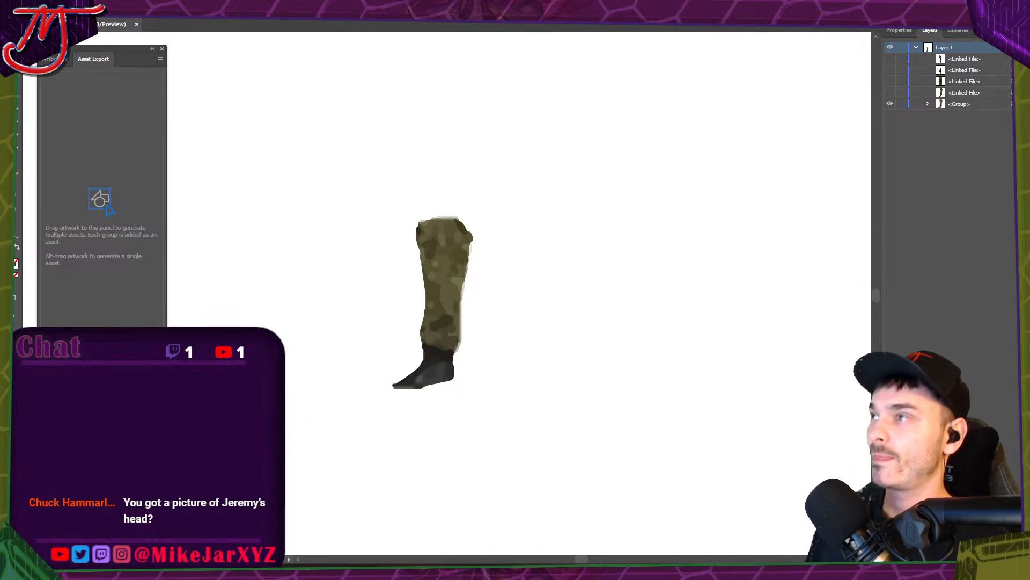
left_click(890, 92)
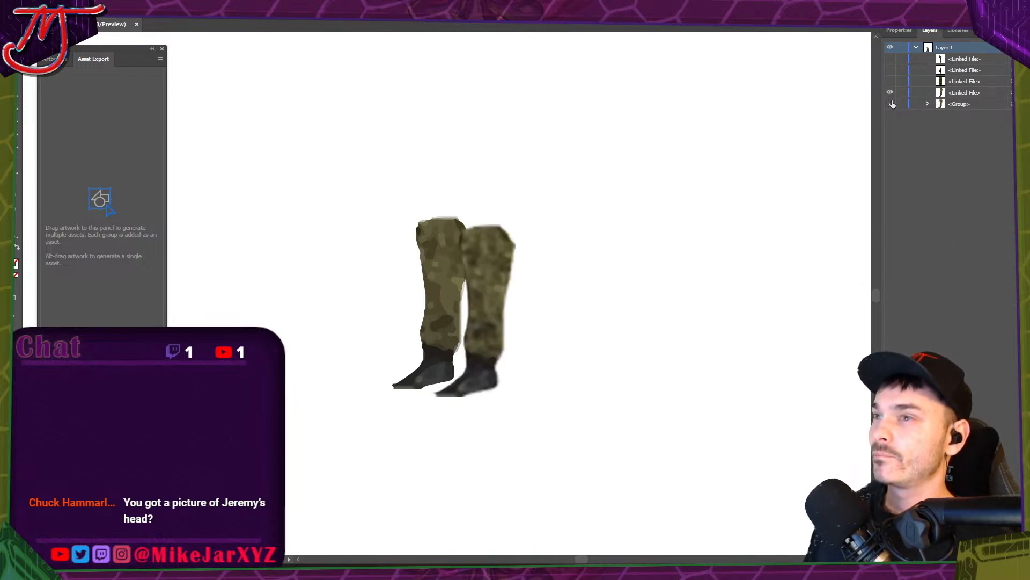
left_click(890, 103)
left_click(984, 93)
Image-trace the left leg with the Low Fidelity Photo preset, then expand and ungroup the result.
left_click(909, 30)
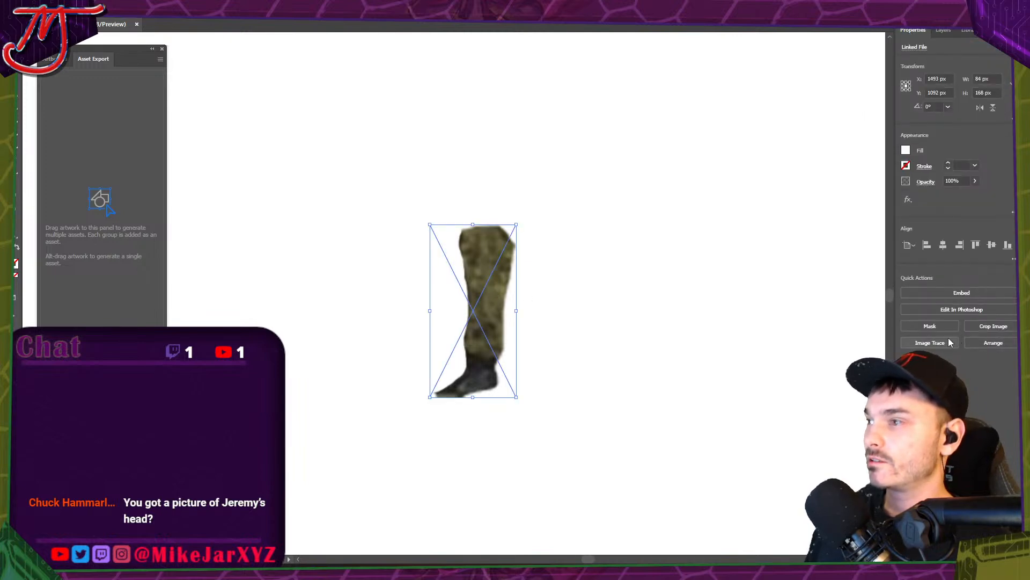
left_click(930, 343)
left_click(934, 379)
left_click(962, 331)
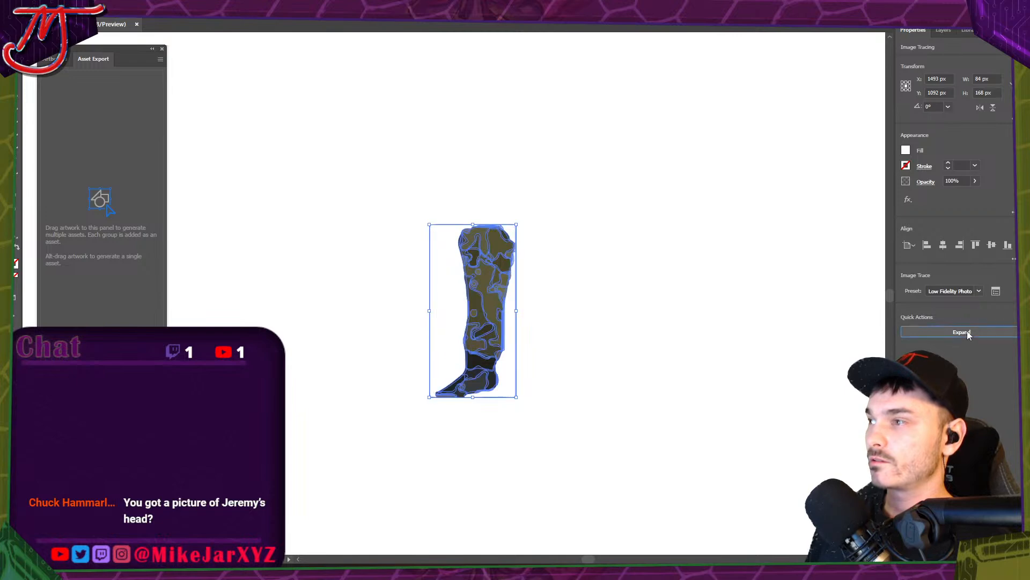
left_click(563, 290)
left_click(510, 285)
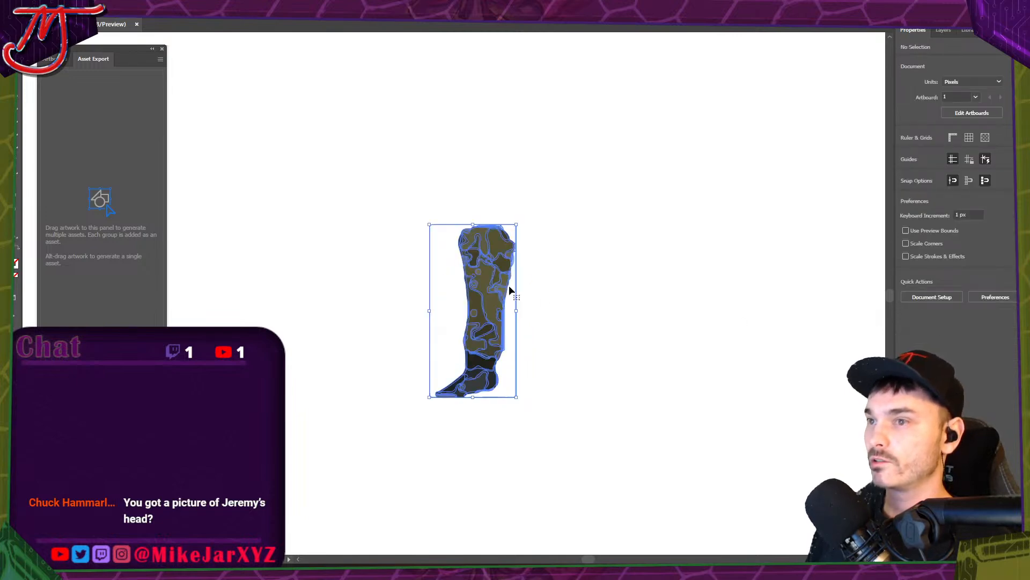
Delete the white background paths on both sides and at the upper corner of the traced left leg.
left_click(535, 344)
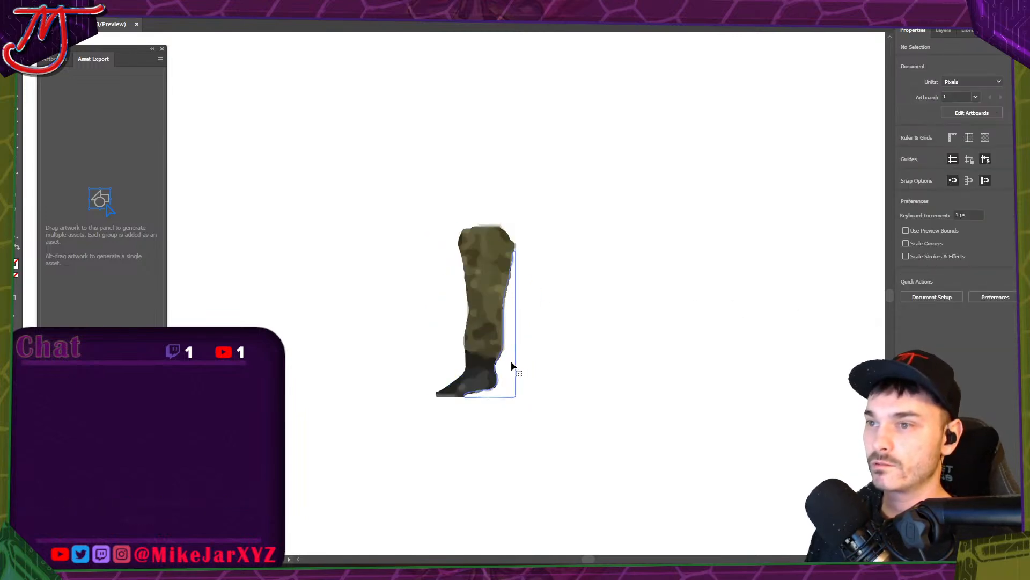
left_click(511, 360)
key("Delete")
left_click(439, 318)
key("Delete")
left_click(513, 224)
key("Delete")
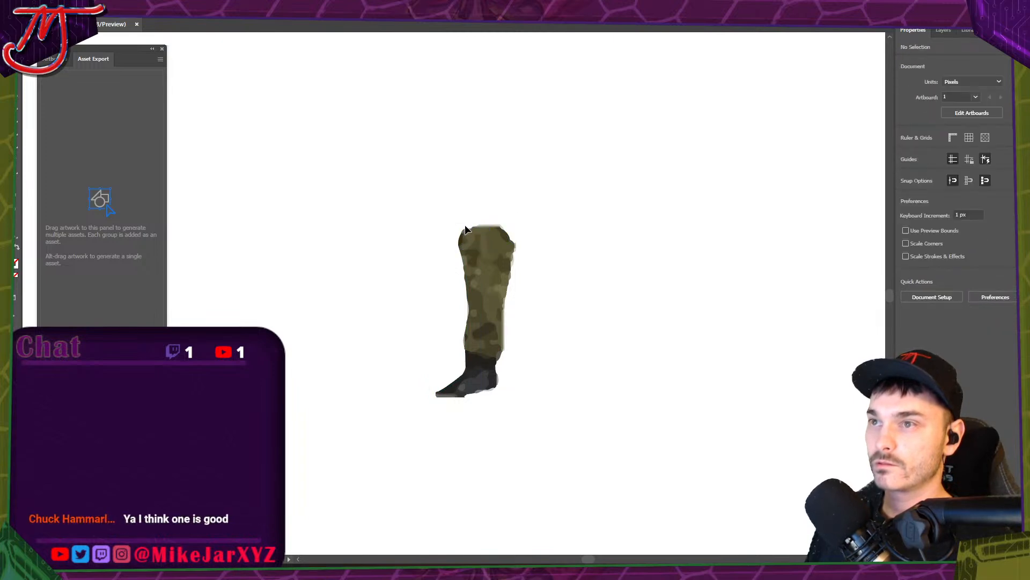
Group all paths of the traced left leg and hide the group.
left_click_drag(427, 203, 561, 444)
key("ctrl+g")
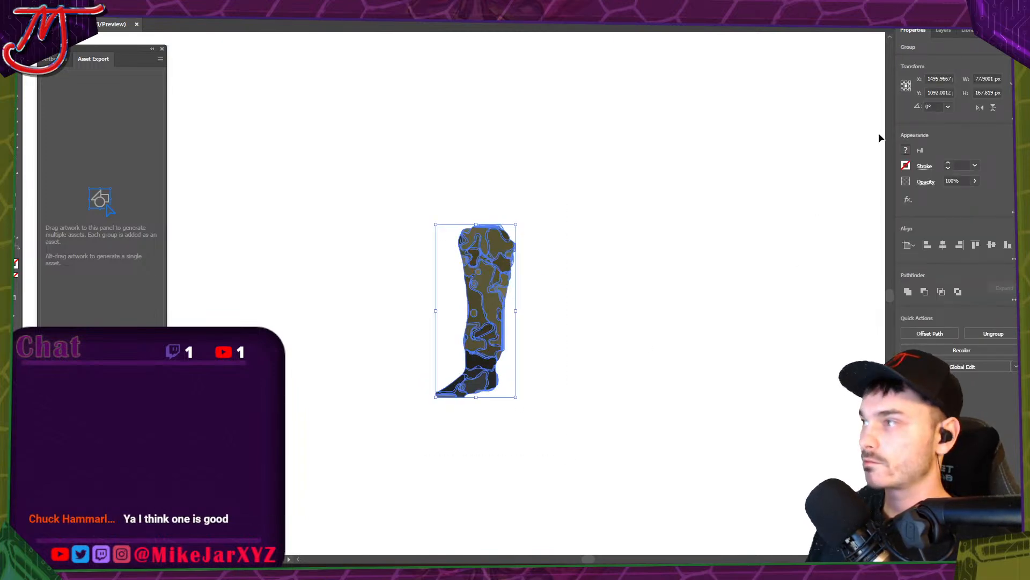
left_click(944, 30)
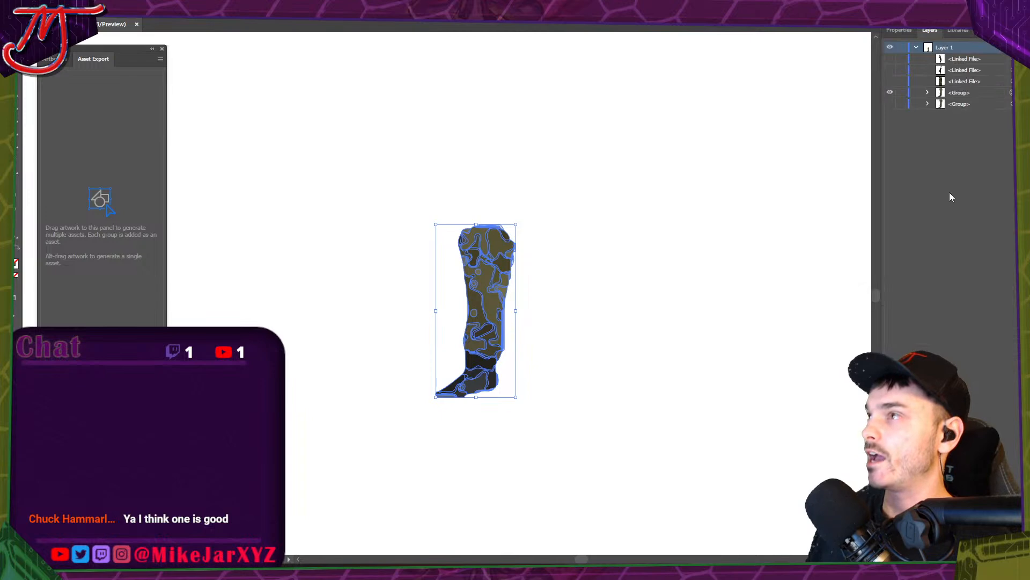
left_click(891, 92)
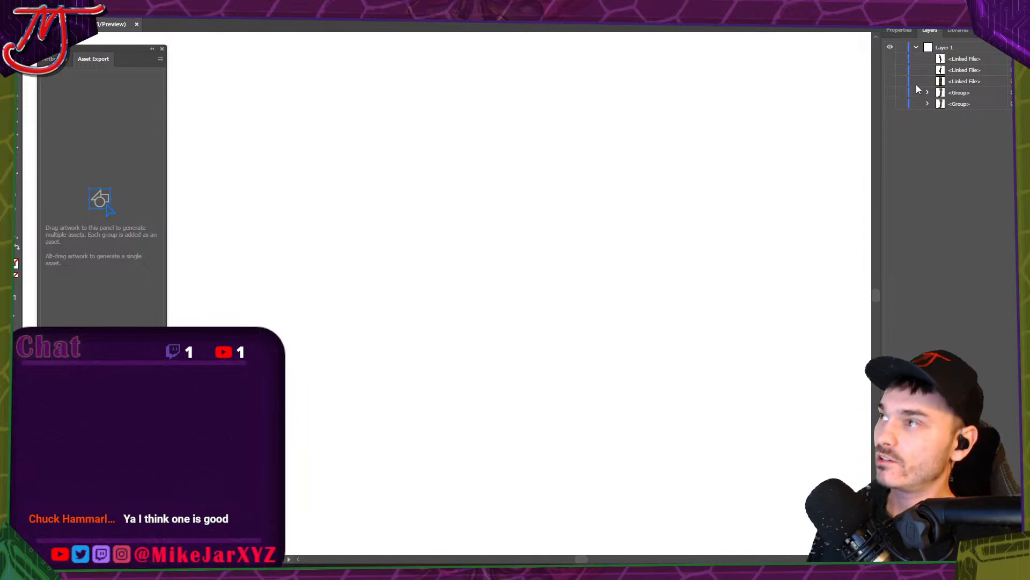
Show the torso image, image-trace it with the Low Fidelity Photo preset, then expand and ungroup the result.
left_click(889, 82)
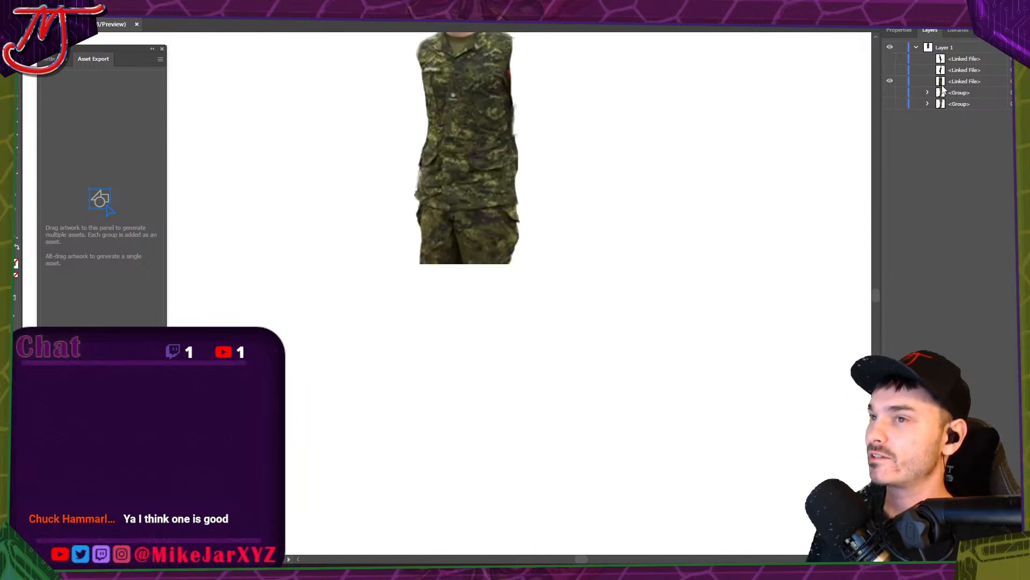
left_click(900, 30)
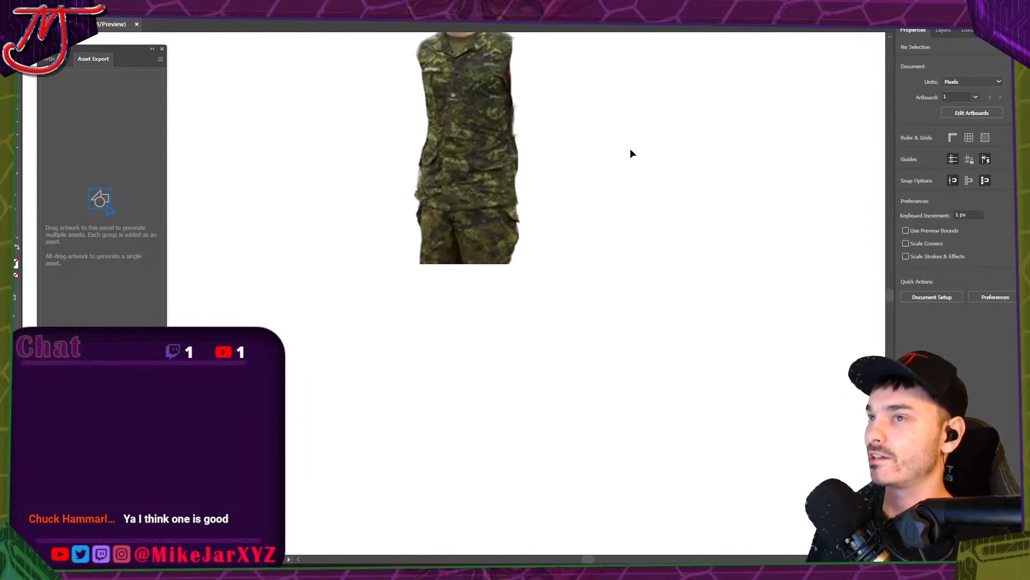
left_click(466, 145)
left_click(984, 327)
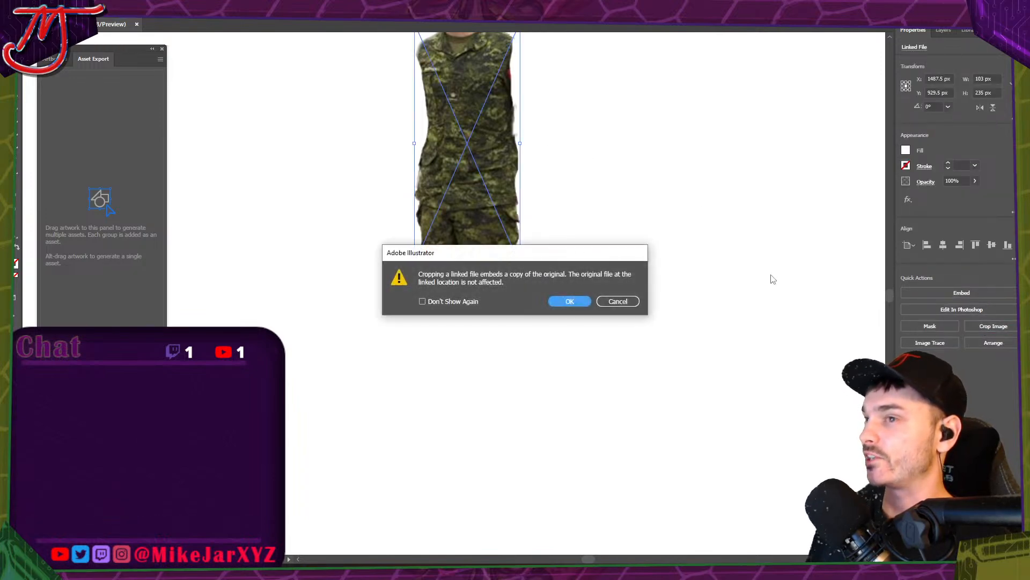
left_click(618, 301)
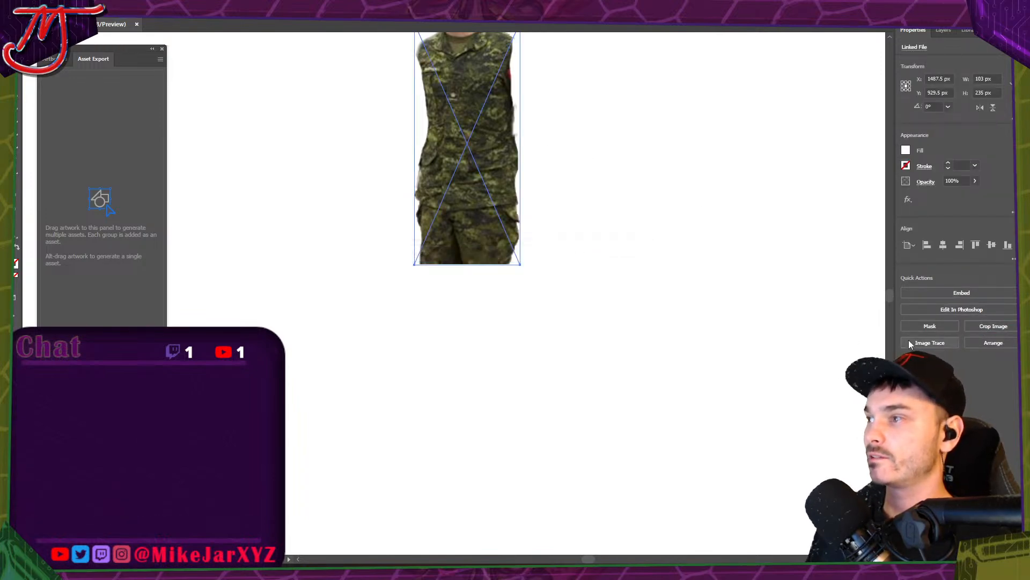
left_click(918, 343)
left_click(956, 360)
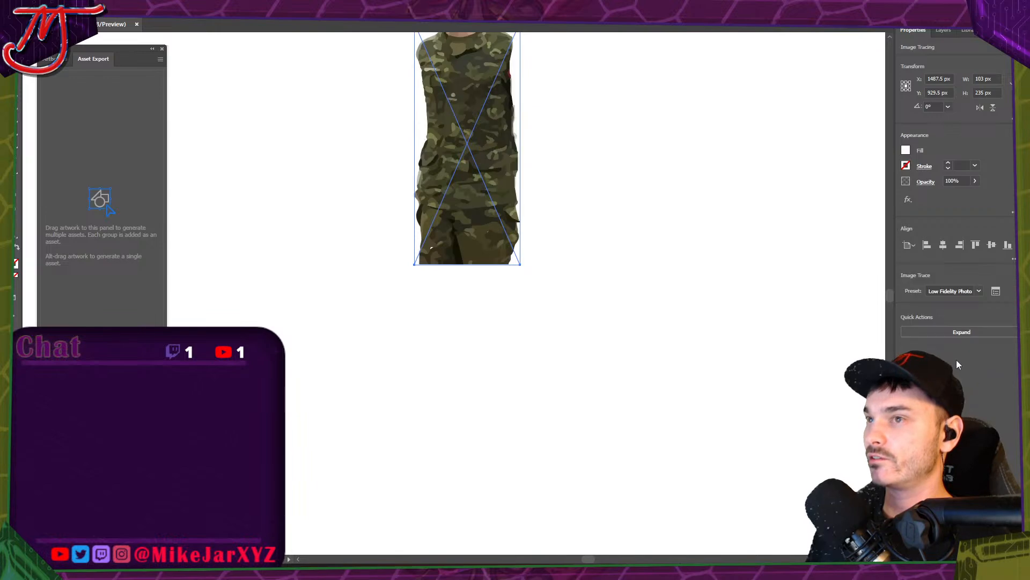
left_click(978, 331)
key("ctrl+h")
left_click(663, 245)
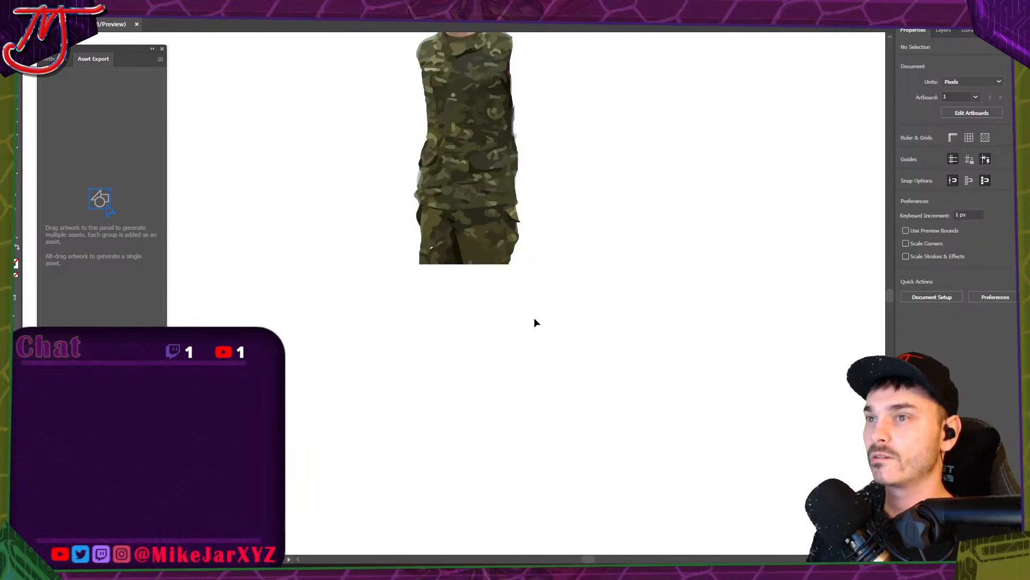
Delete the white background paths around the traced torso and group its remaining paths.
scroll(536, 322, "up", 3)
left_click(418, 273)
key("Delete")
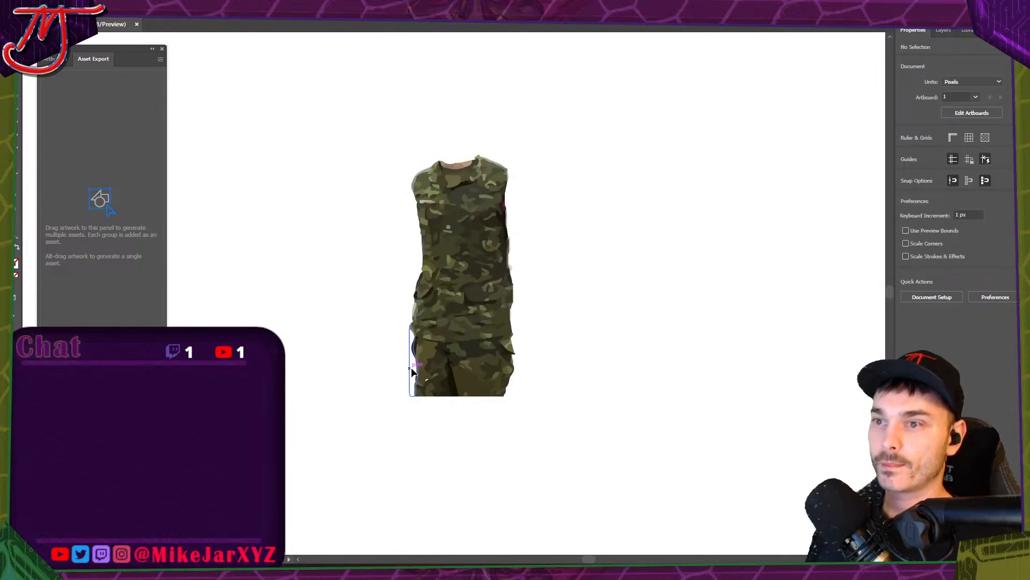
left_click_drag(394, 151, 572, 424)
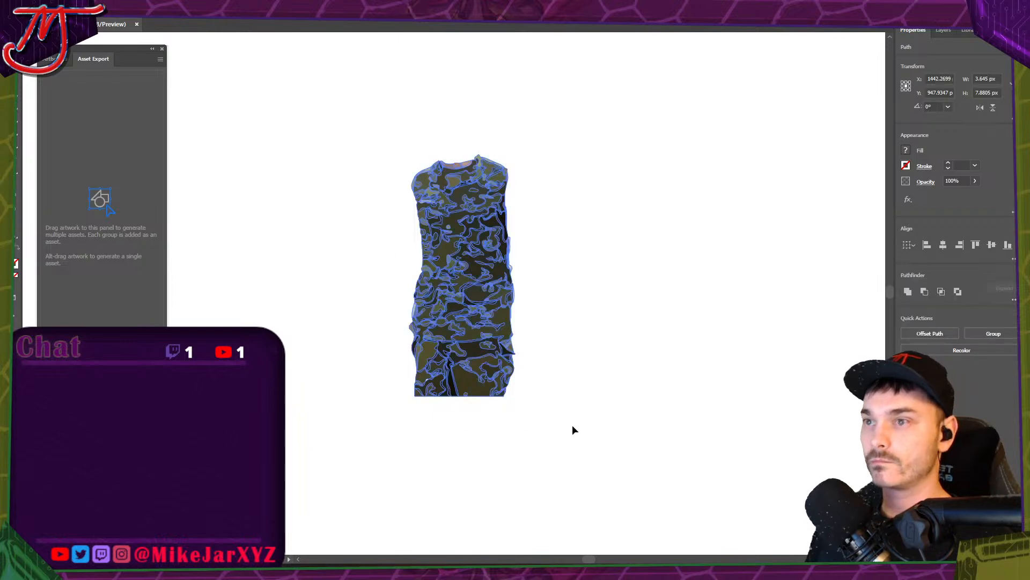
key("F7")
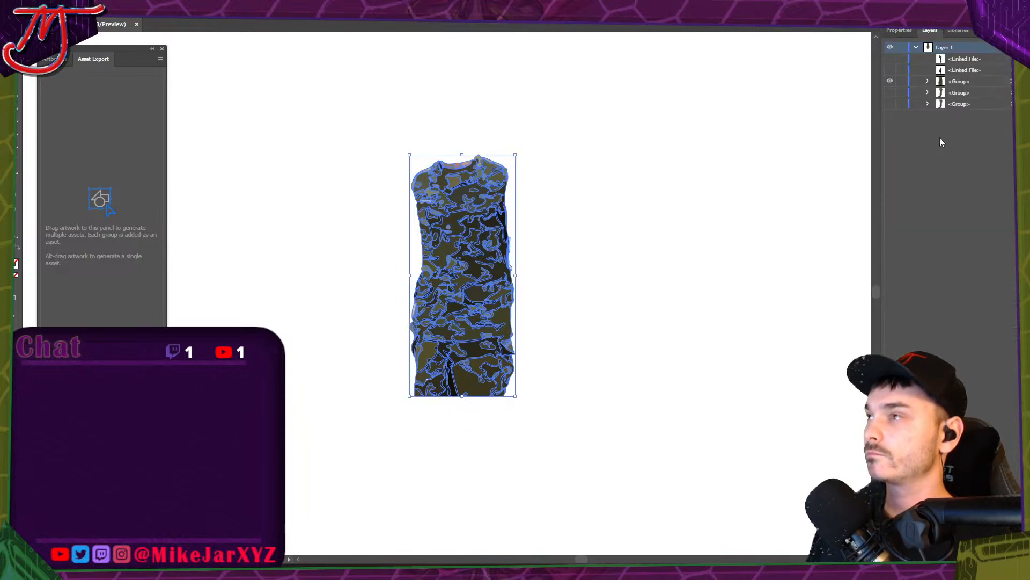
Show the traced torso and both leg groups together to check the figure, leaving all three hidden.
left_click(890, 80)
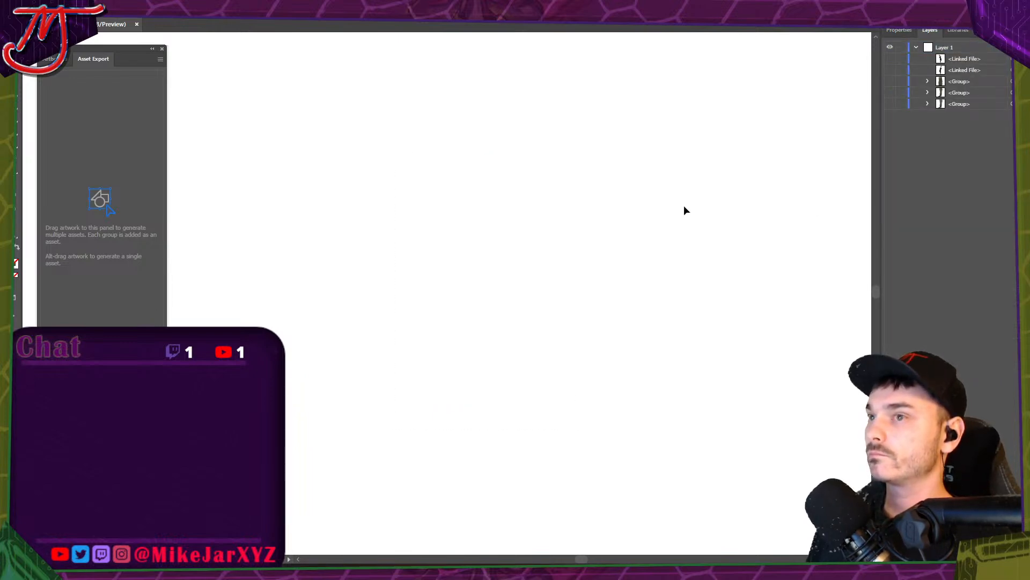
left_click(891, 81)
left_click(890, 93)
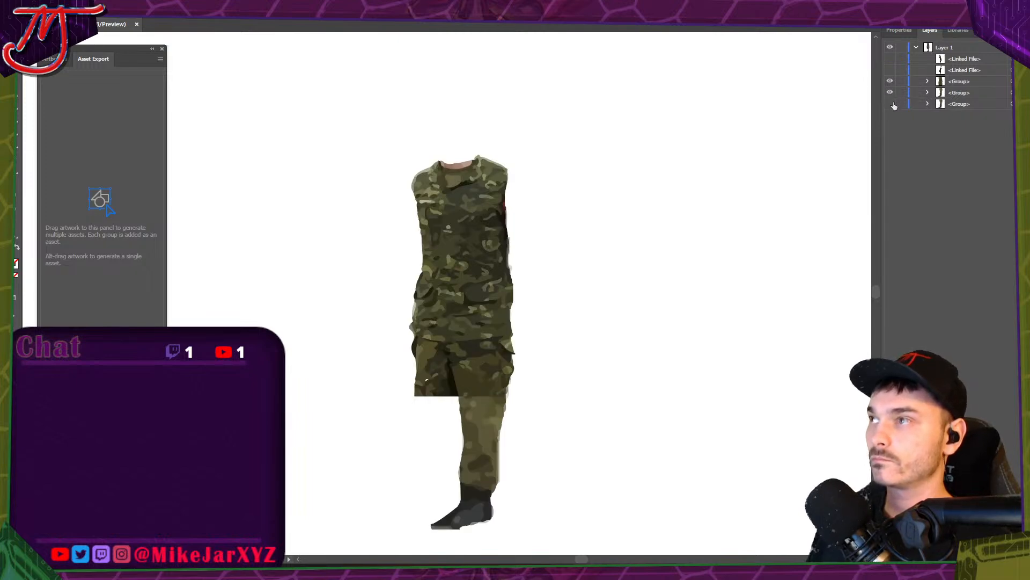
left_click(890, 104)
left_click(890, 81)
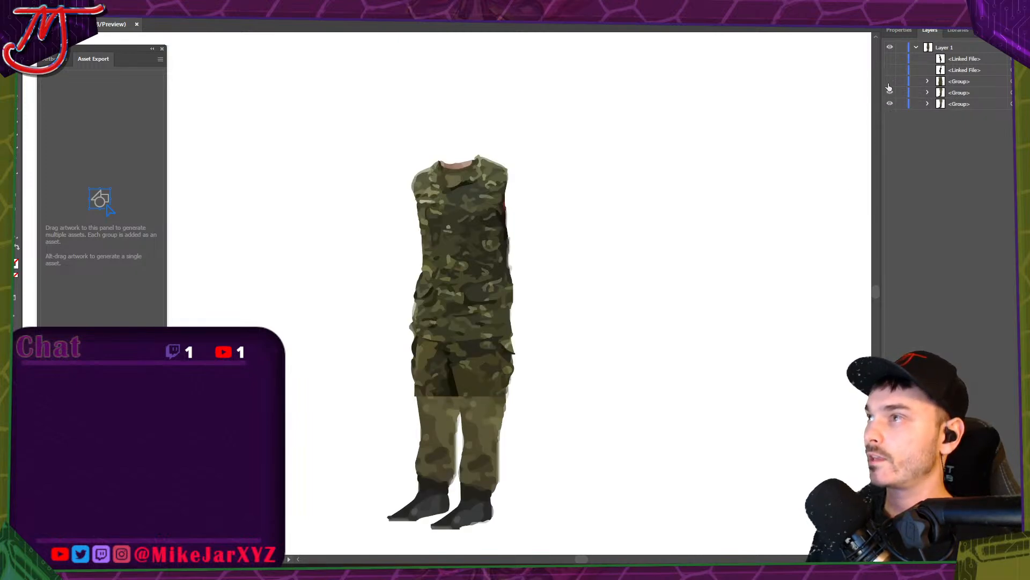
left_click_drag(890, 93, 889, 104)
Show the two linked arm images while the torso and leg groups stay hidden.
left_click(953, 70)
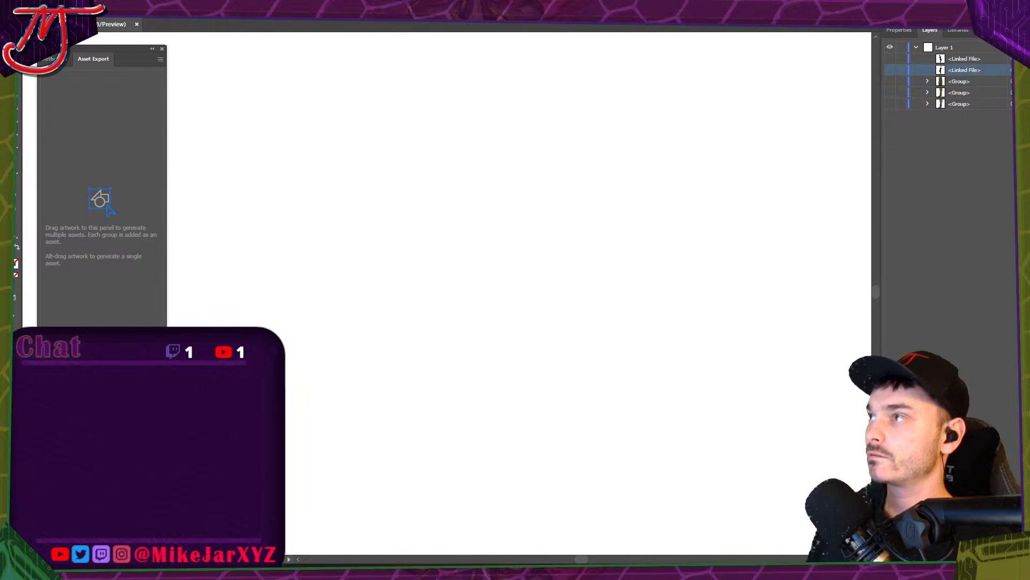
left_click(900, 31)
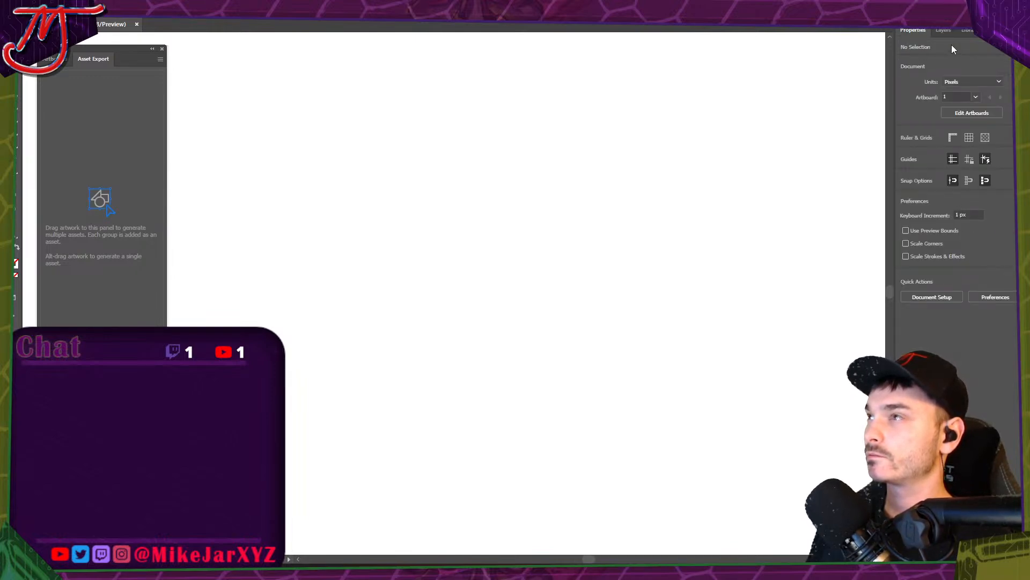
left_click(938, 32)
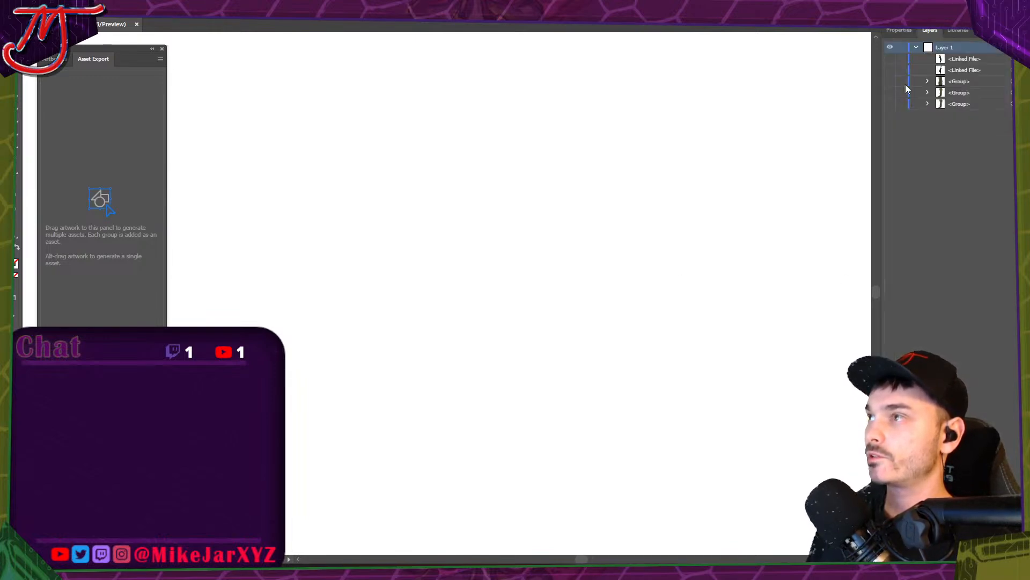
left_click(891, 70)
left_click(890, 70)
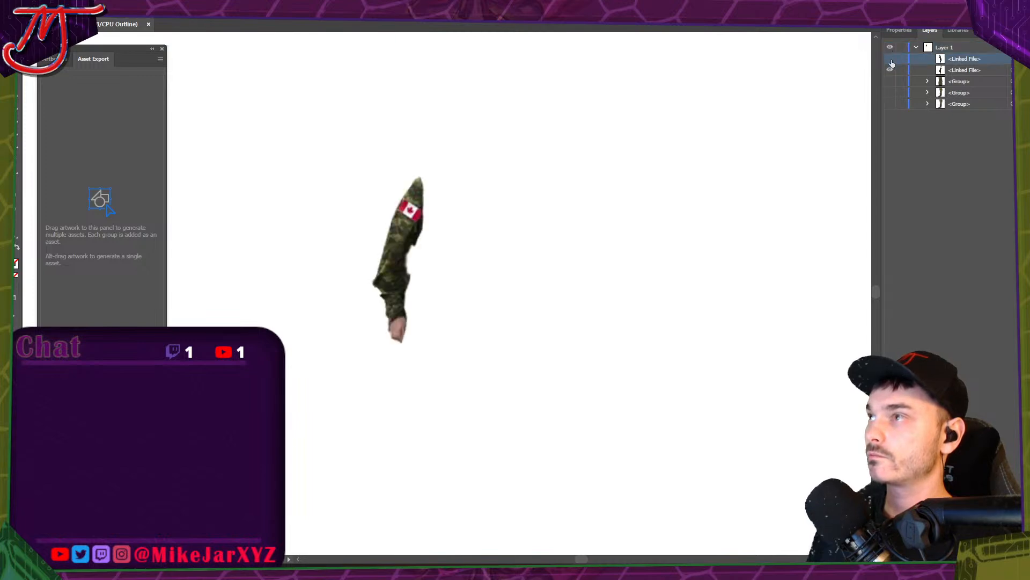
left_click(891, 60)
Image-trace the soldier's left arm with the Low Fidelity Photo preset, expand it, and group the cleaned-up paths.
left_click(901, 31)
left_click(553, 220)
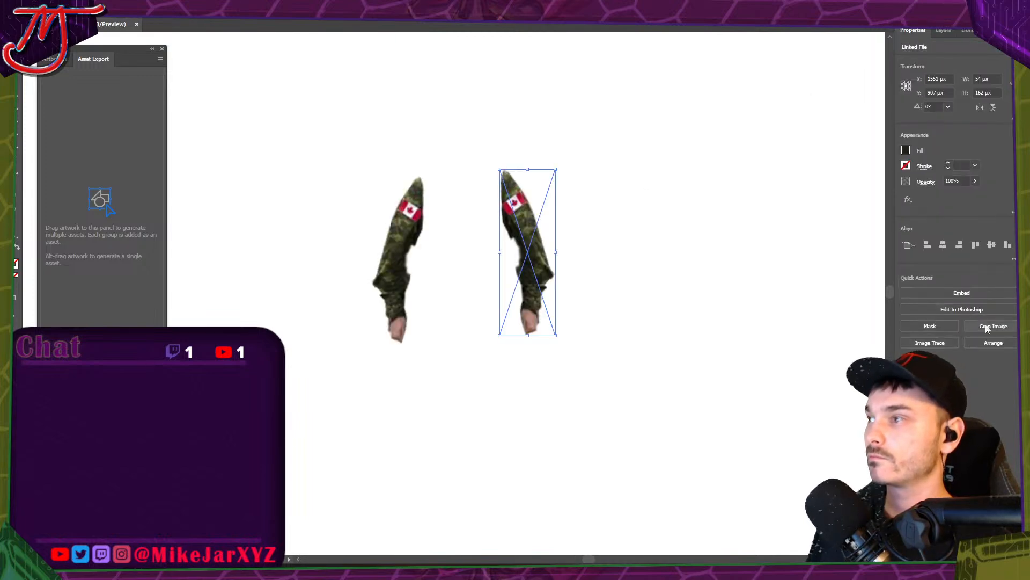
left_click(917, 344)
left_click(963, 373)
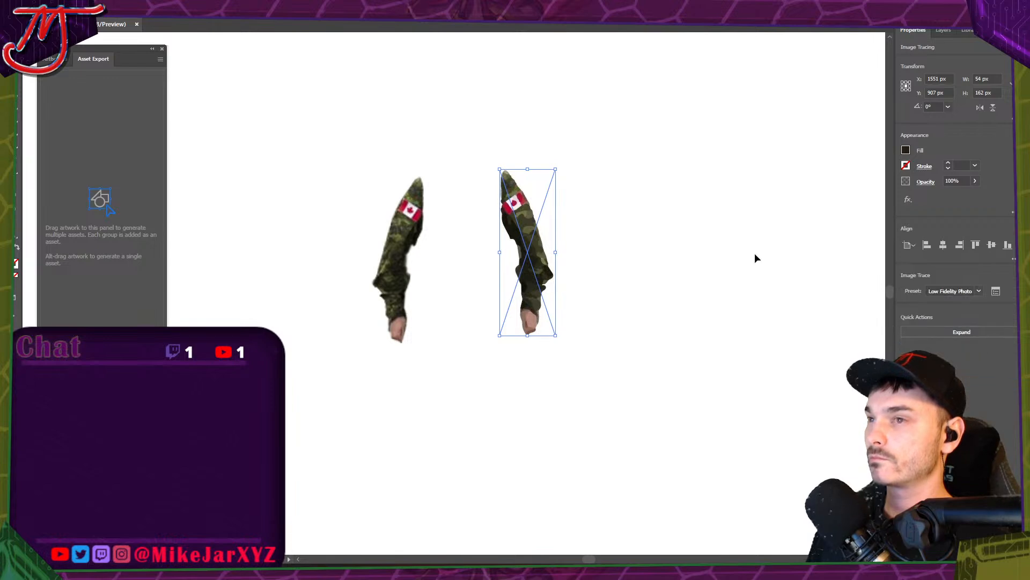
left_click(674, 245)
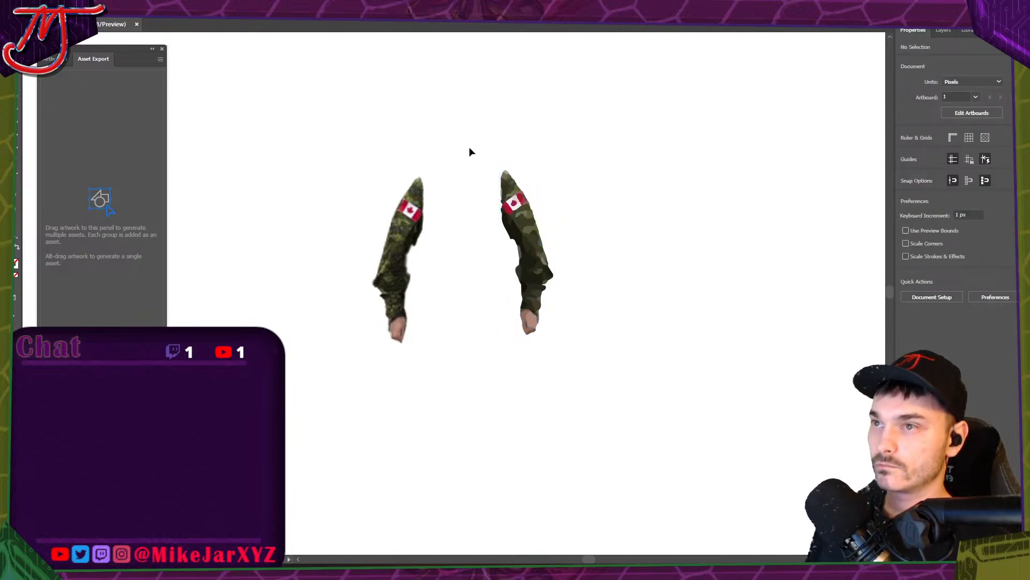
left_click_drag(469, 152, 605, 376)
left_click(603, 349)
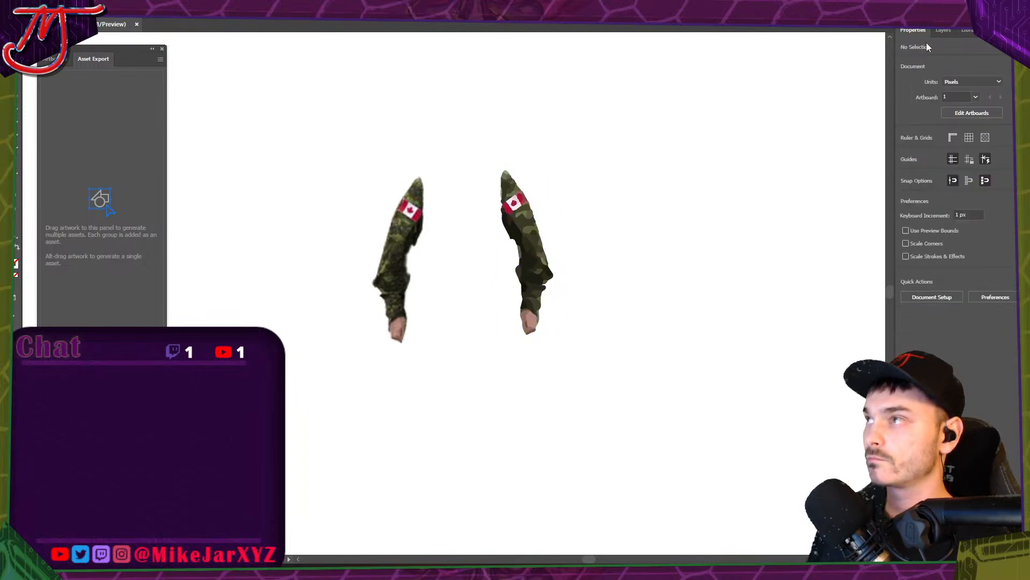
Image-trace the soldier's right arm image like the other arm, then expand and ungroup the result.
left_click(941, 30)
left_click(960, 72)
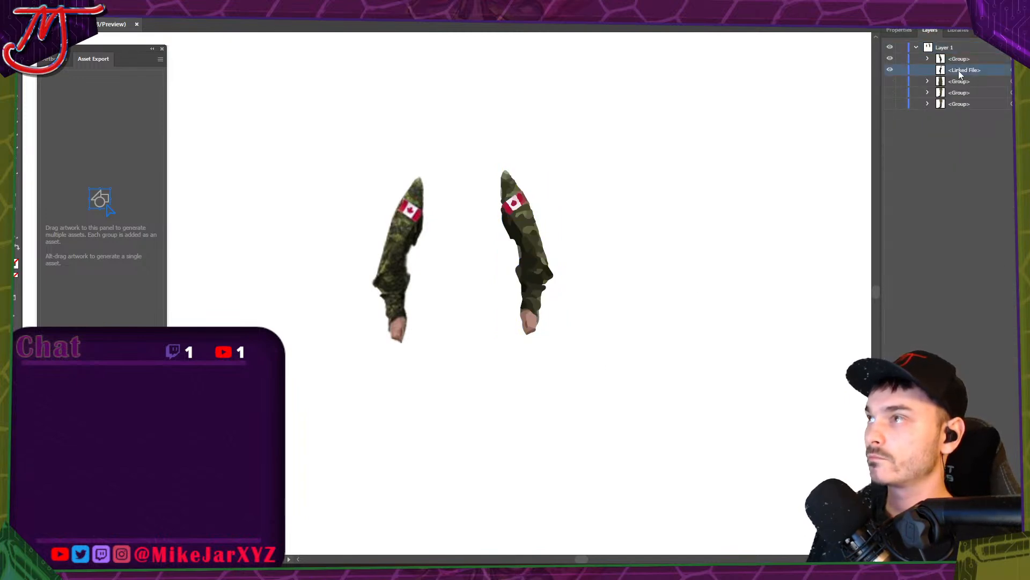
left_click(1011, 70)
left_click(899, 30)
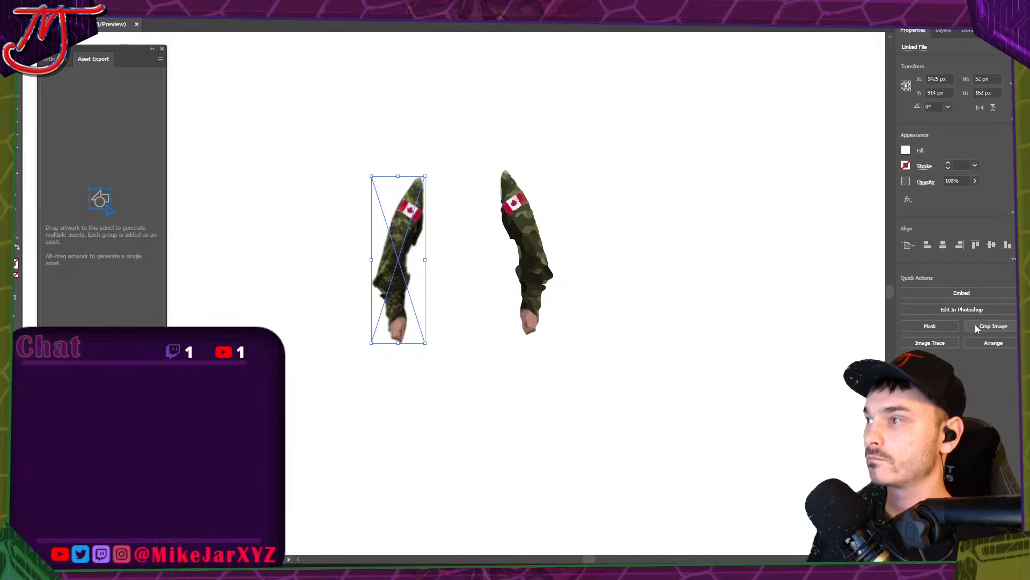
left_click(930, 343)
left_click(961, 385)
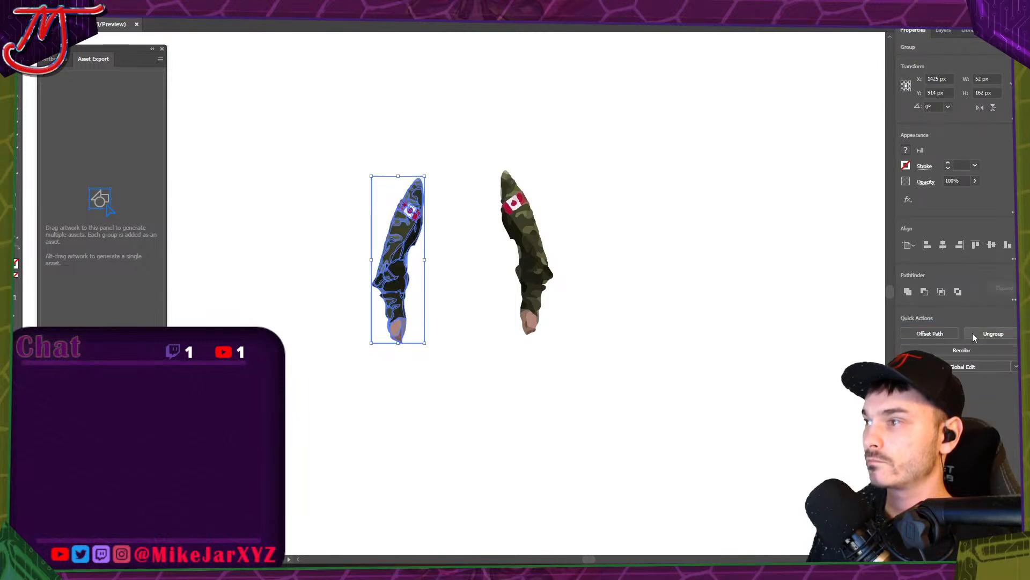
left_click(993, 334)
Delete the white background paths around the traced right arm.
left_click(436, 281)
left_click(418, 268)
left_click(392, 196)
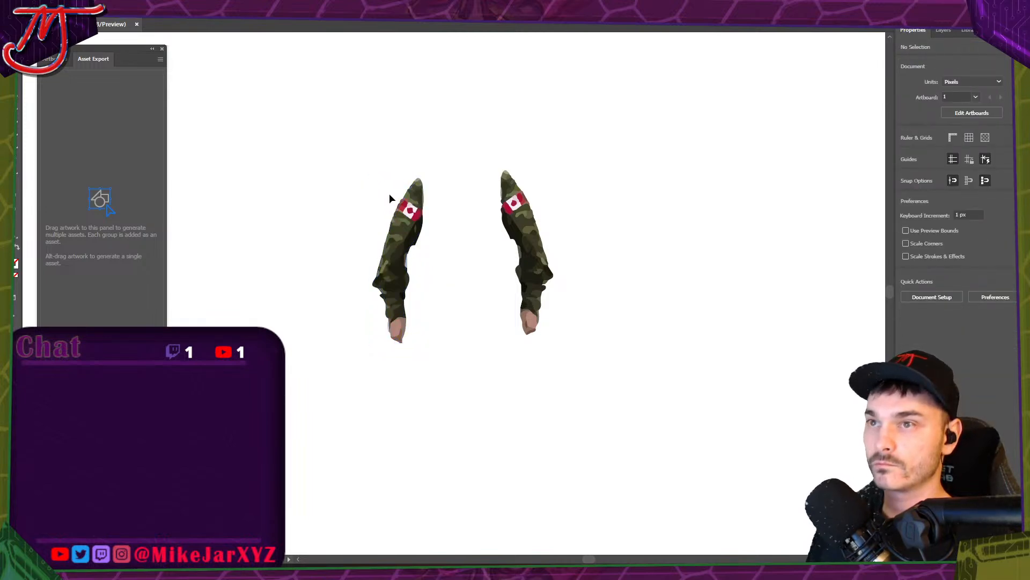
left_click(423, 338)
left_click(450, 216)
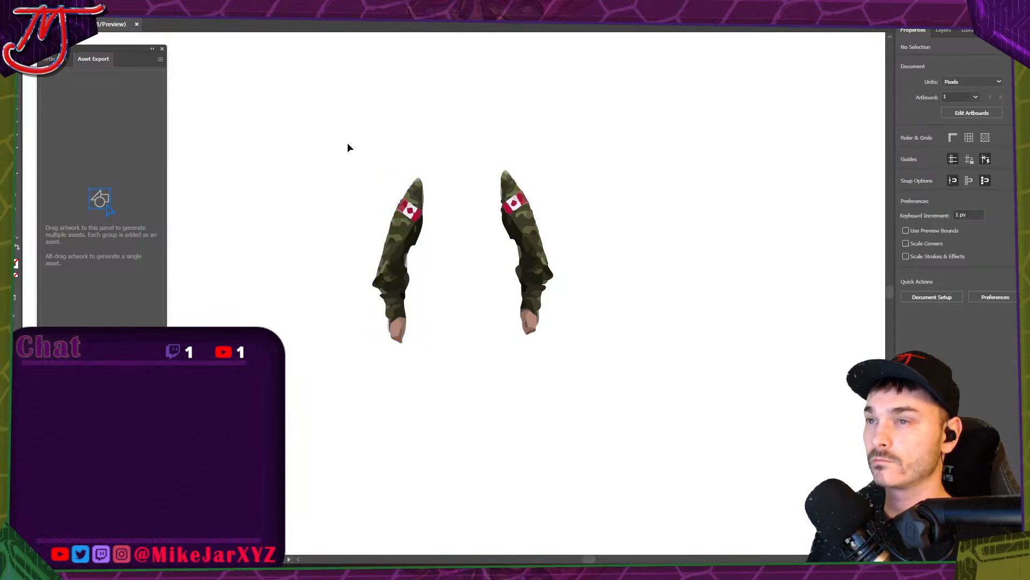
Show all the hidden torso and leg groups again and select the complete soldier, arms included.
left_click(930, 30)
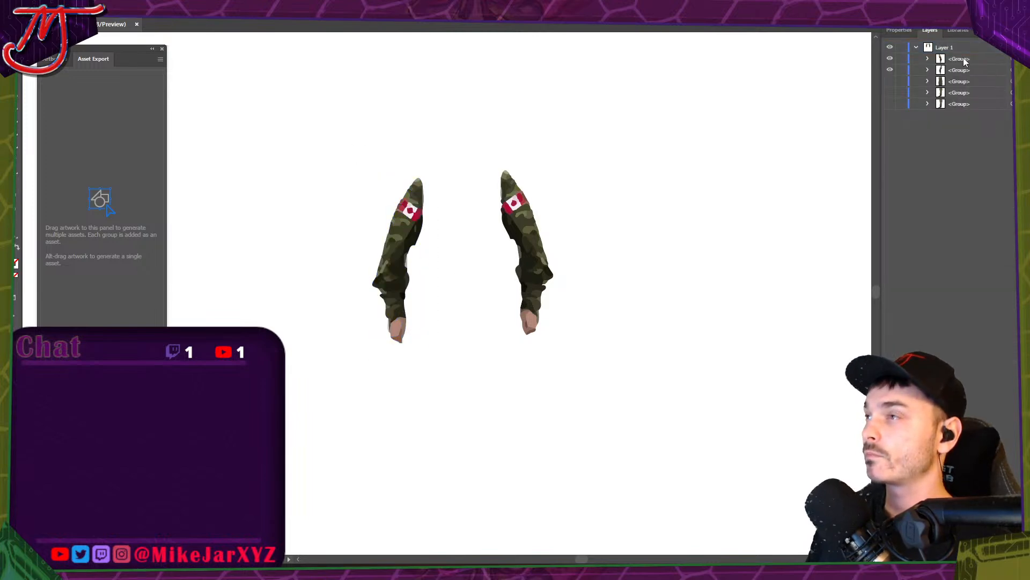
left_click(963, 59)
left_click(1011, 68)
left_click(1012, 59, "shift")
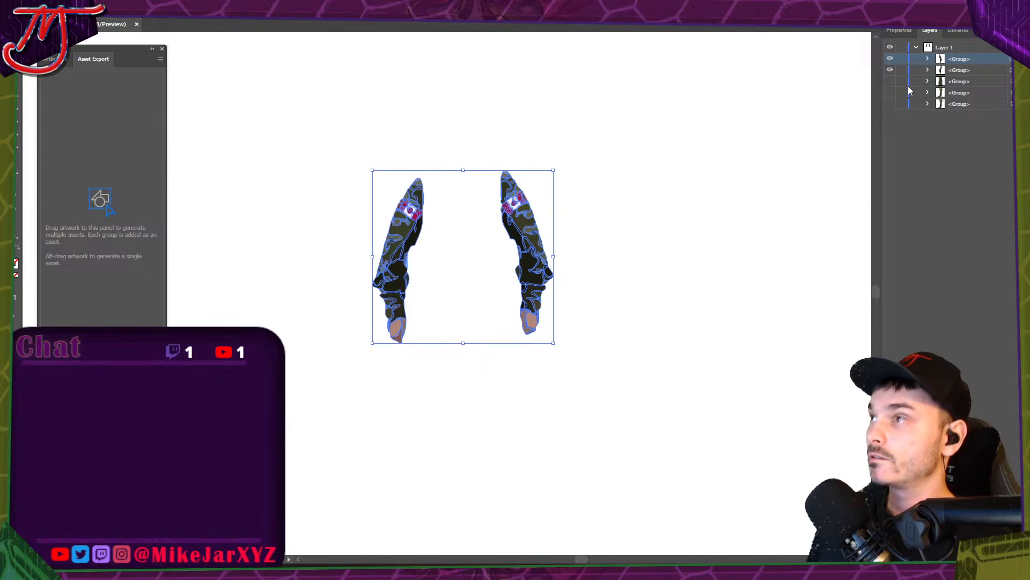
key("ctrl+alt+3")
key("ctrl+a")
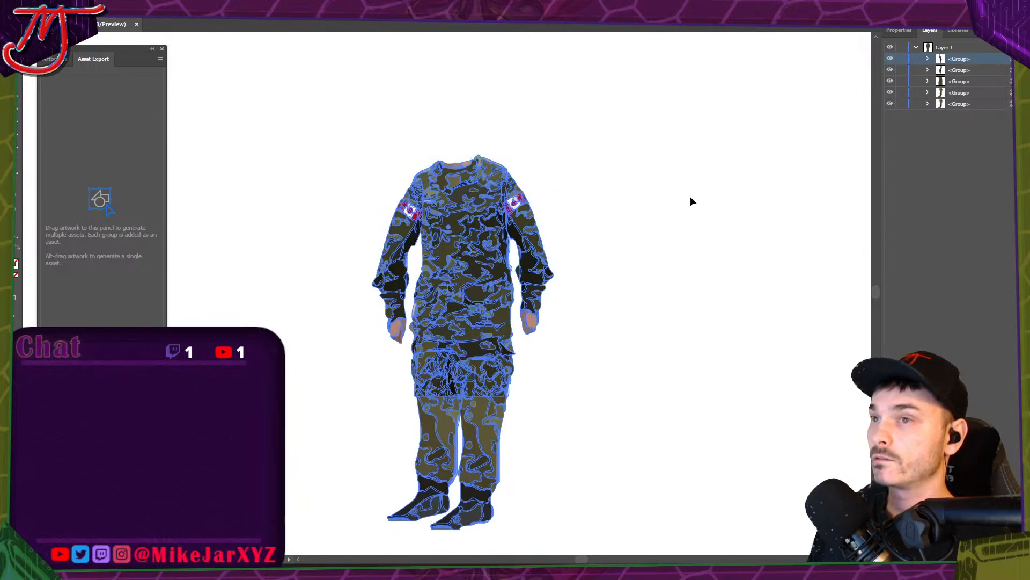
Switch to Photoshop and hide the five soldier part layers, leaving only the white background; undo any trial pastes.
key("alt+Tab")
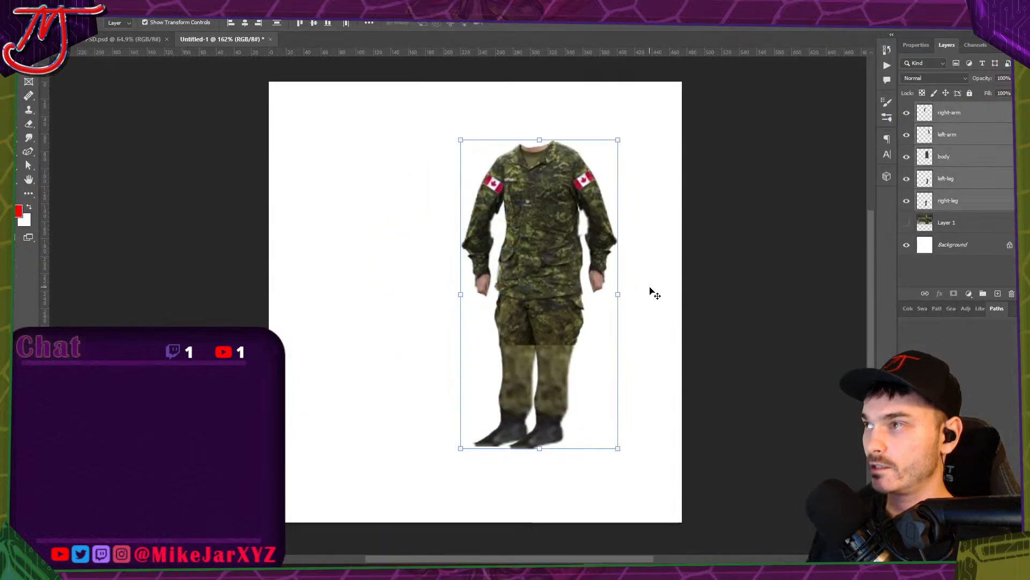
key("ctrl+v")
key("ctrl+z")
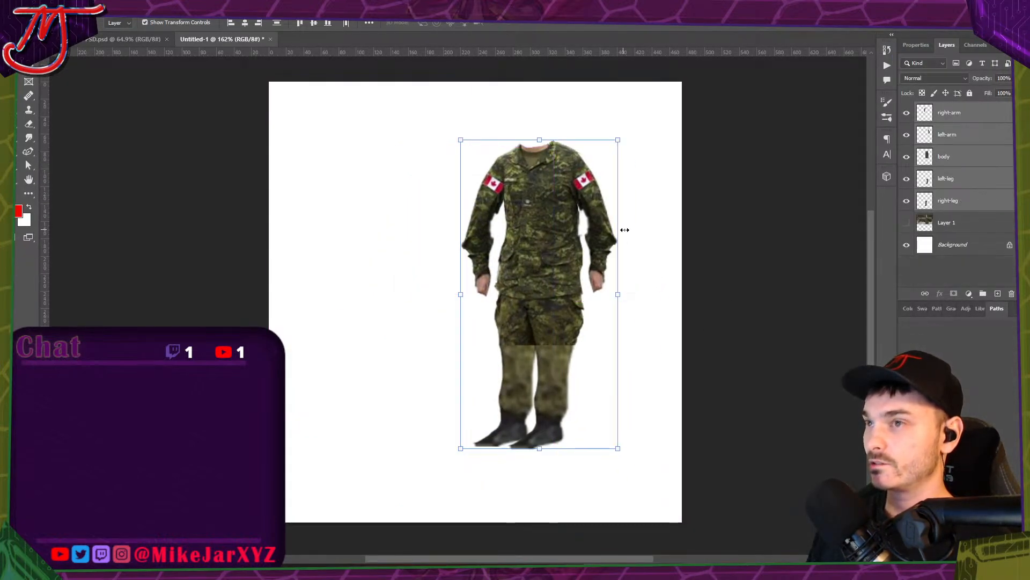
left_click(677, 227)
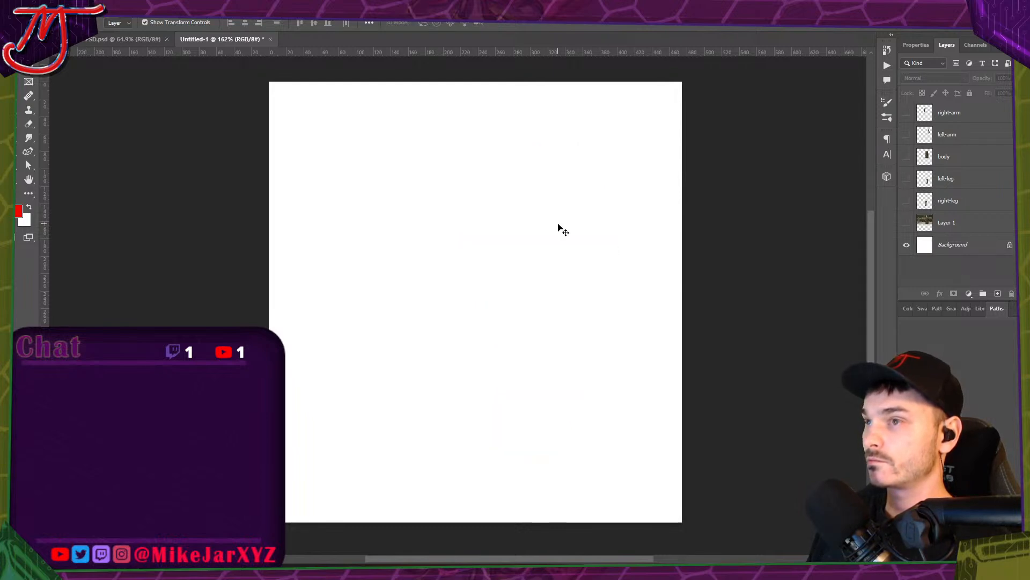
key("ctrl+v")
key("ctrl+z")
key("alt+Tab")
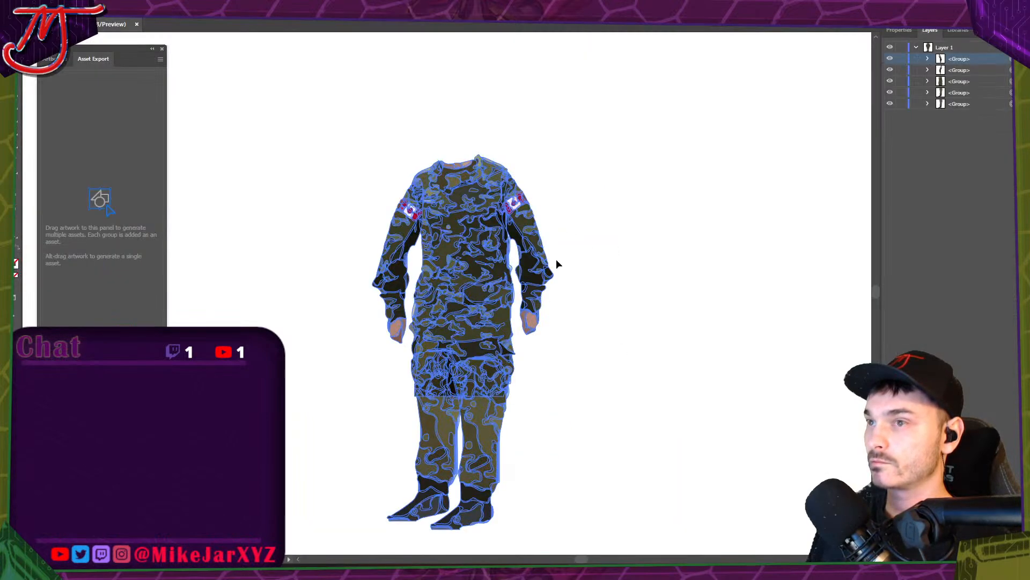
Copy only the right-hand arm group from Illustrator, paste it into Photoshop as a Smart Object, and place it right of the canvas centre.
left_click(557, 259)
left_click(531, 237)
key("ctrl+c")
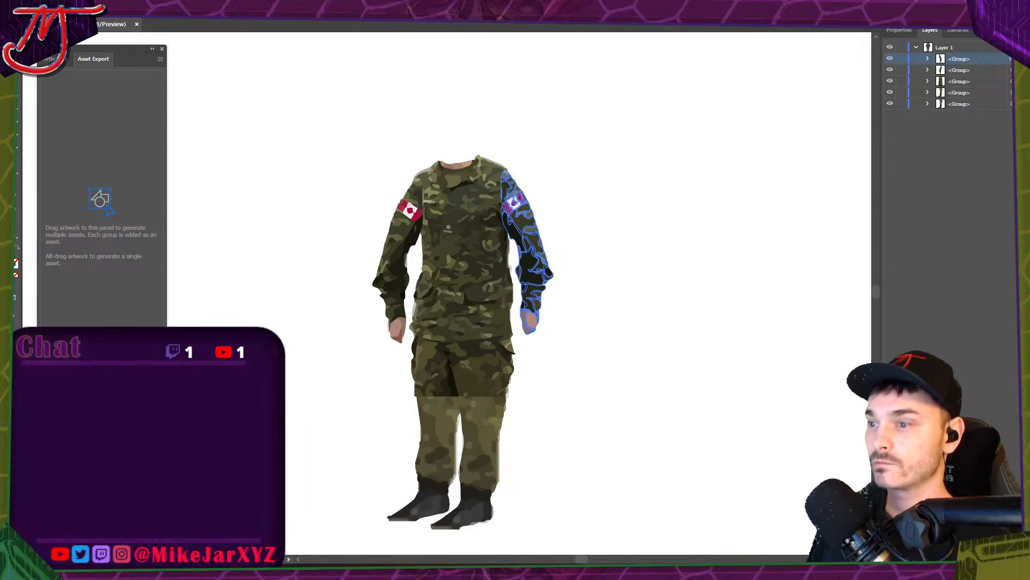
key("alt+Tab")
key("ctrl+v")
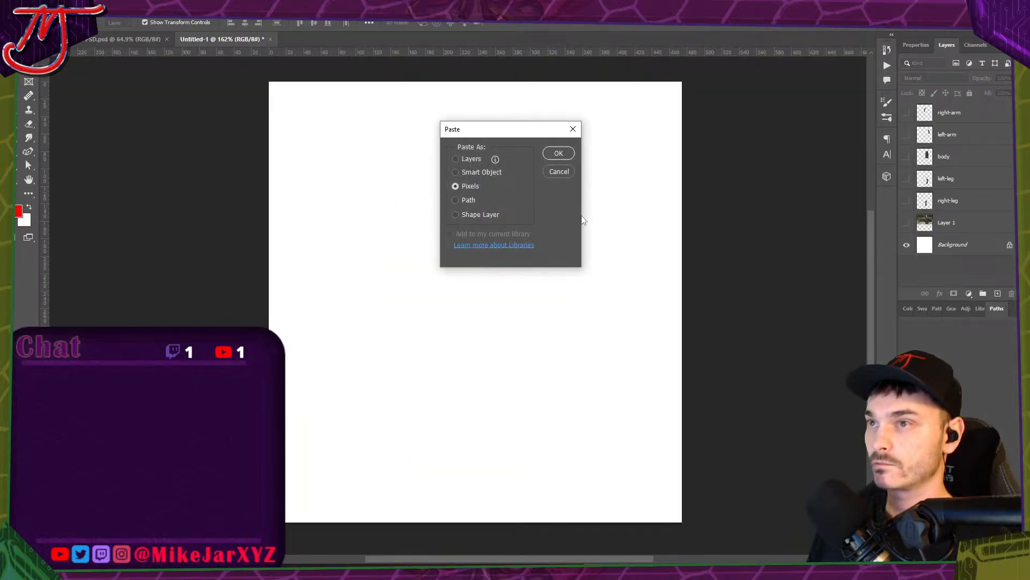
left_click(479, 172)
left_click(558, 154)
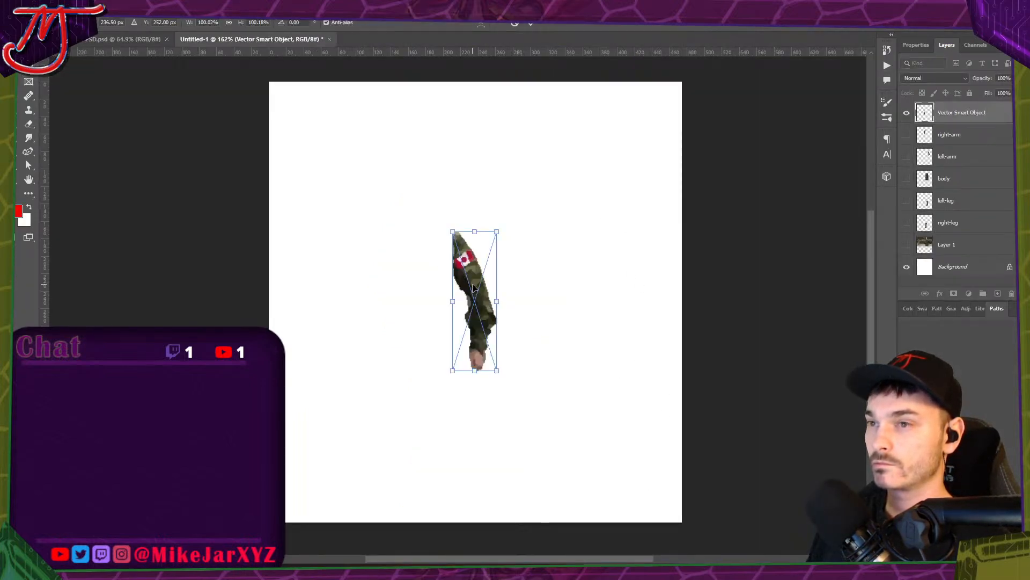
left_click_drag(475, 287, 548, 273)
left_click(532, 25)
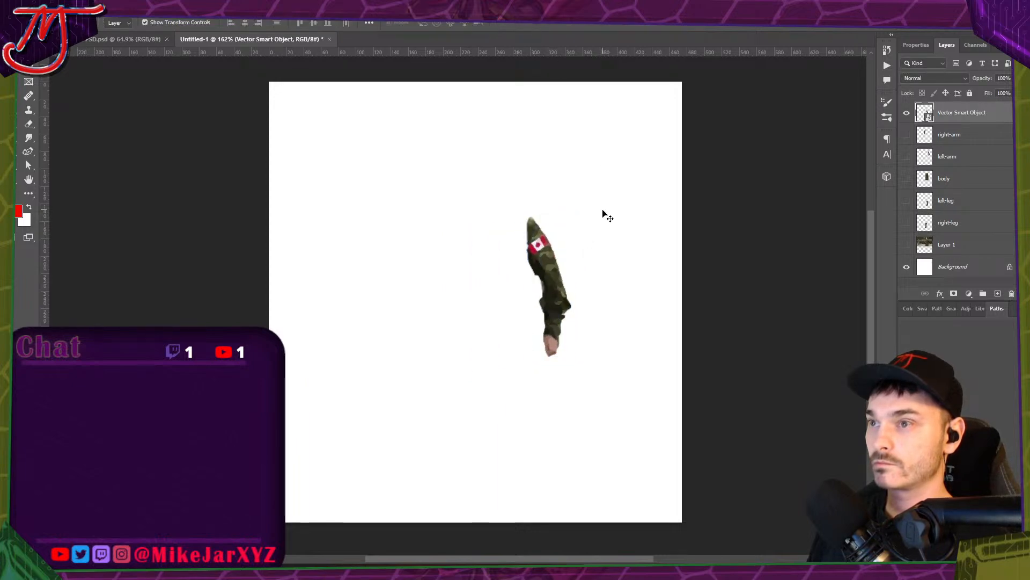
Enlarge the pasted arm Smart Object to about 272% to check its quality, then delete it.
left_click_drag(526, 217, 448, 96)
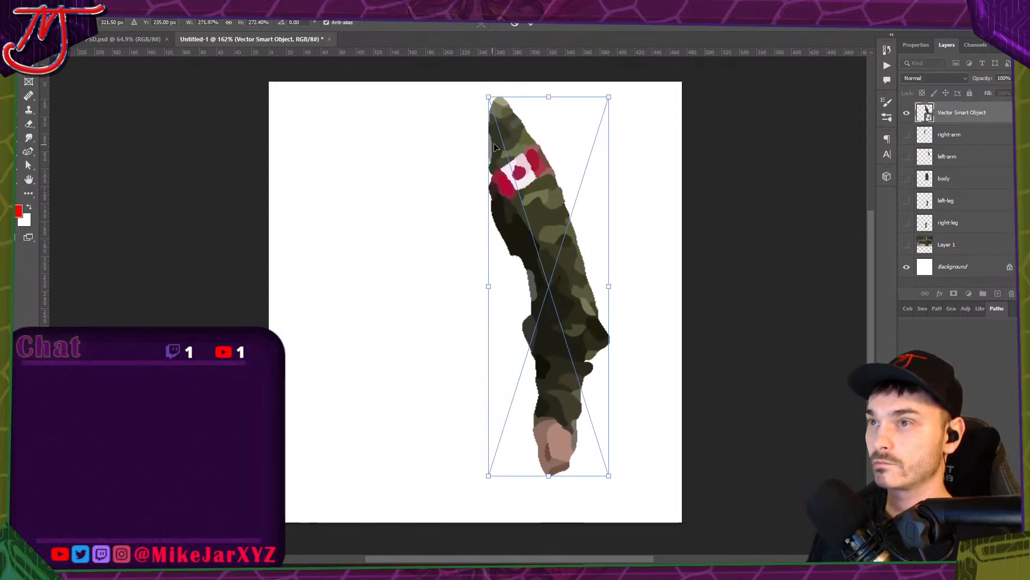
left_click(531, 24)
scroll(433, 255, "down", 5)
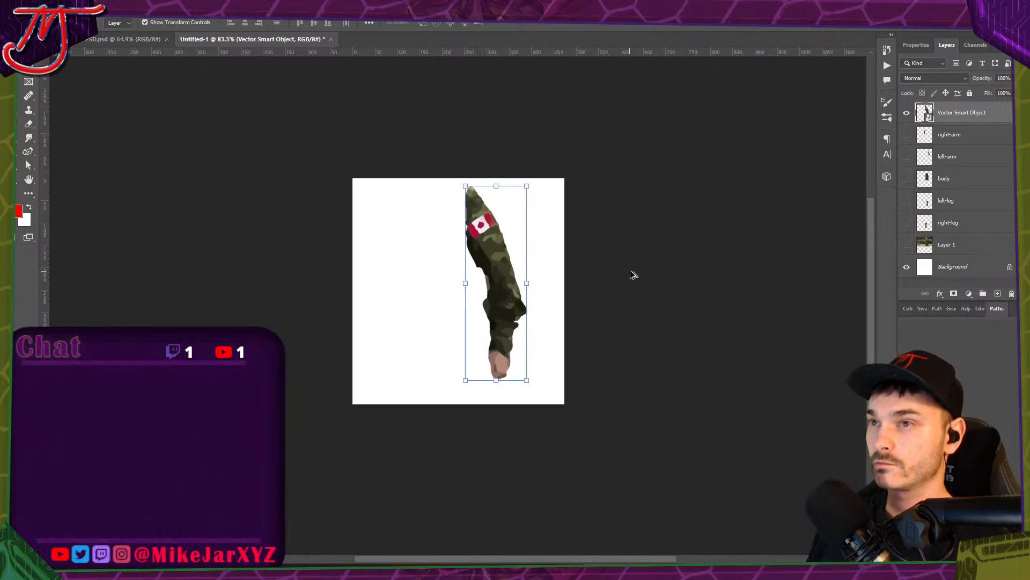
scroll(503, 294, "up", 2)
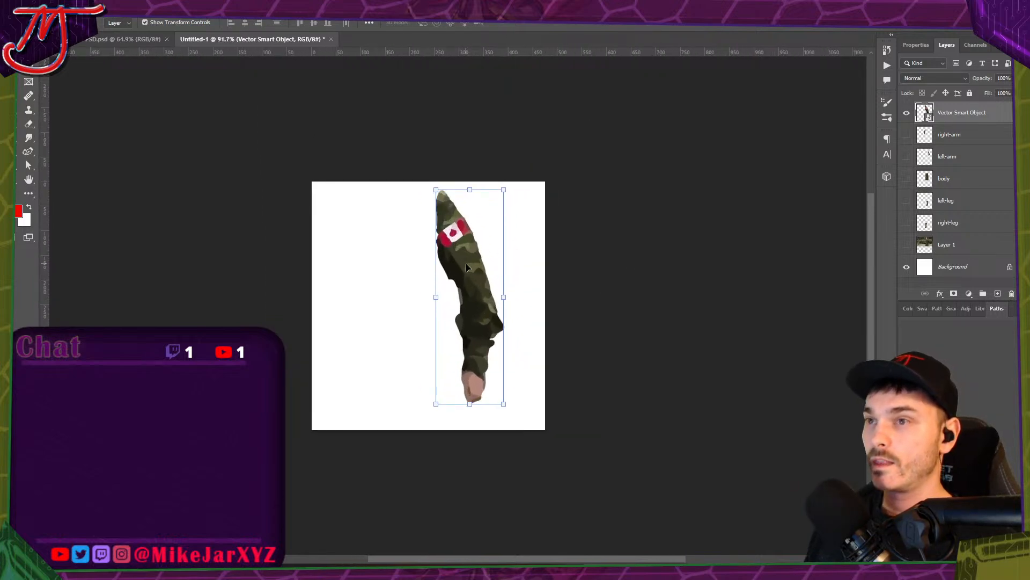
key("Delete")
Switch back to Illustrator and scale up the whole soldier proportionally to about two-thirds of the artboard's height.
key("alt+Tab")
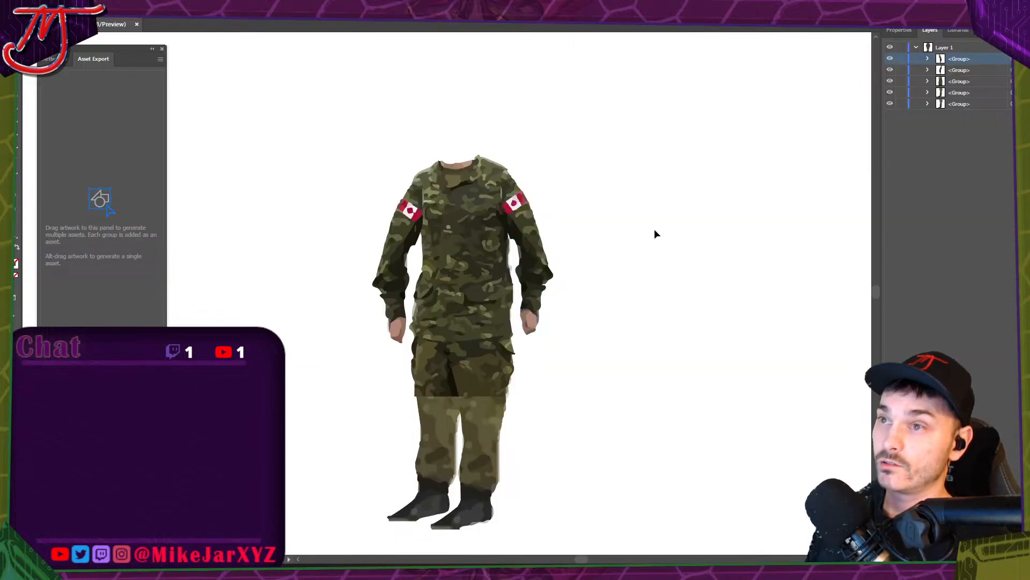
scroll(645, 255, "down", 5)
scroll(468, 230, "up", 3)
left_click_drag(469, 230, 600, 367)
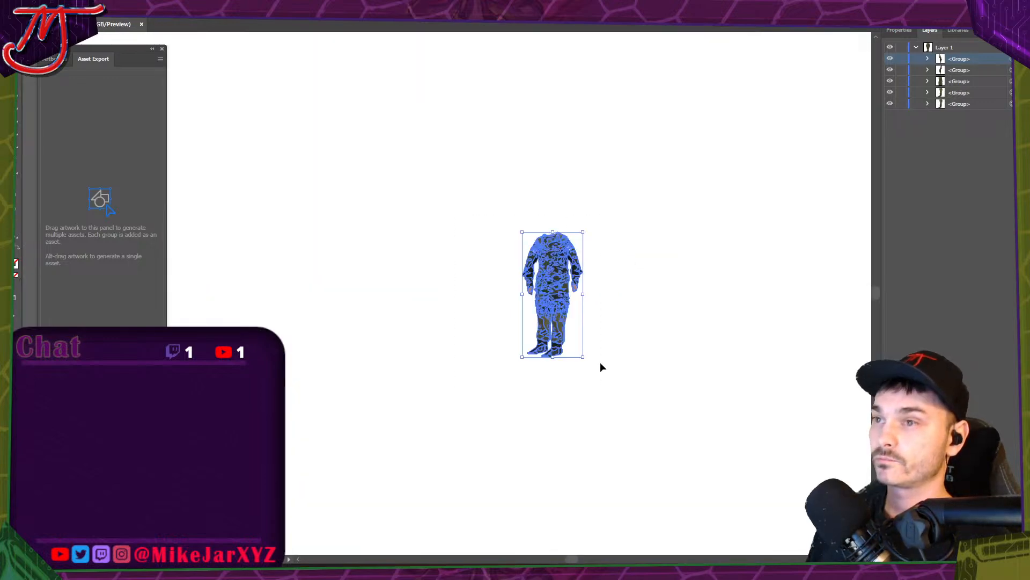
left_click_drag(524, 235, 365, 39)
scroll(650, 252, "down", 4)
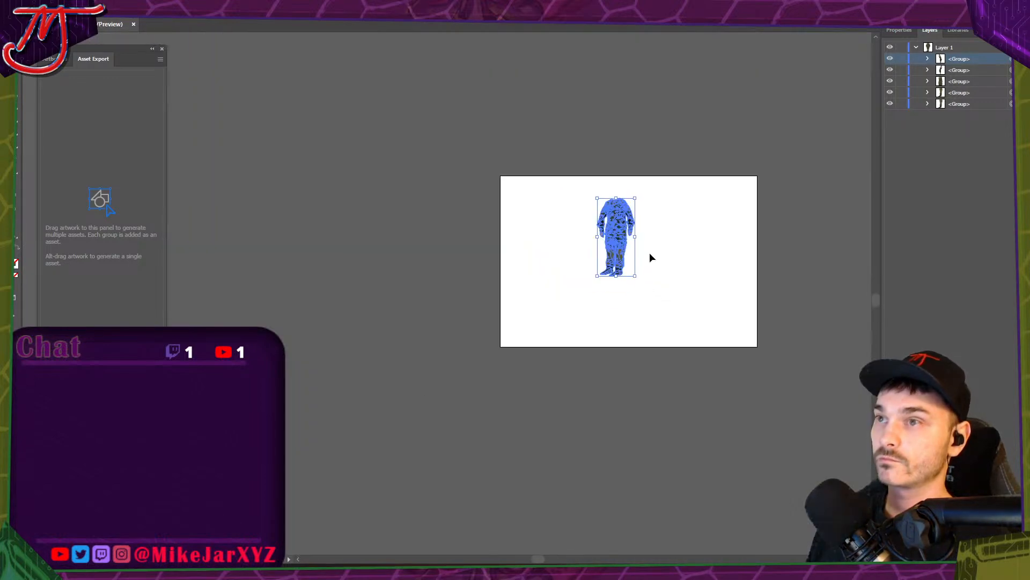
scroll(636, 240, "up", 2)
left_click_drag(504, 114, 472, 79)
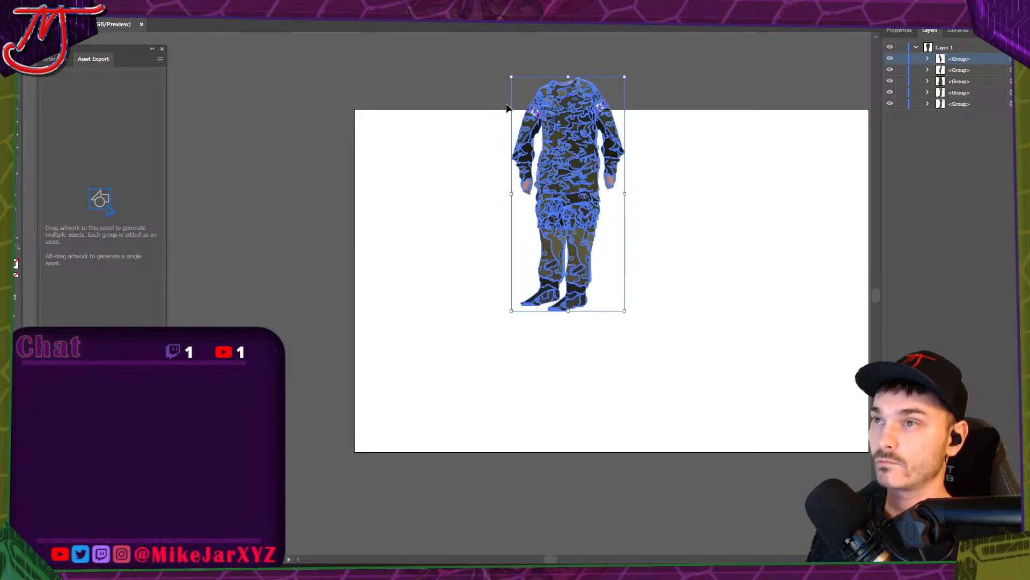
Move the headless camouflage uniform body fully onto the artboard, near its left side, and deselect it.
left_click_drag(561, 134, 465, 251)
left_click(585, 252)
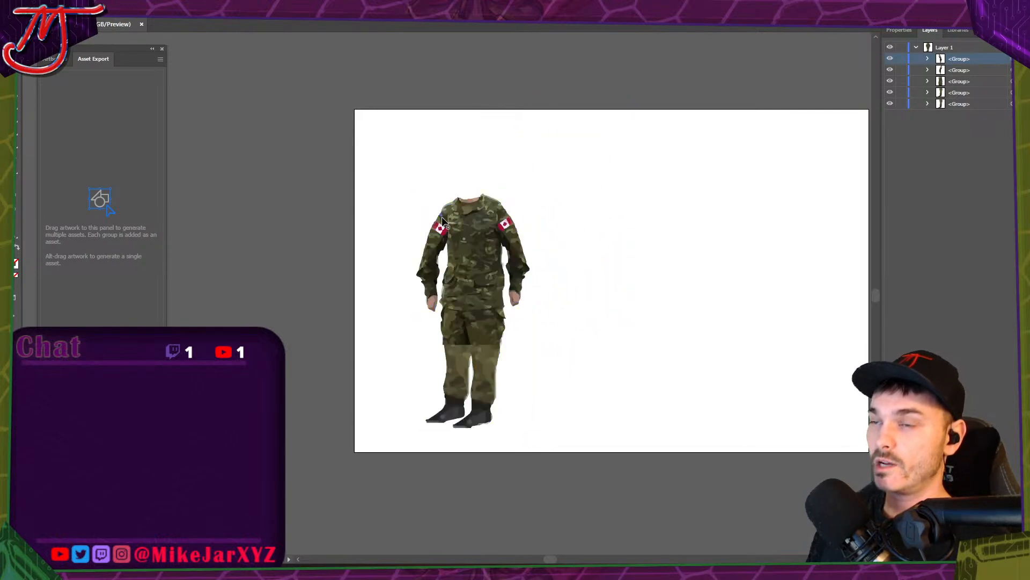
Switch to the news article in the browser, open its enlarged photo of the bearded man and copy the image.
key("alt+Tab")
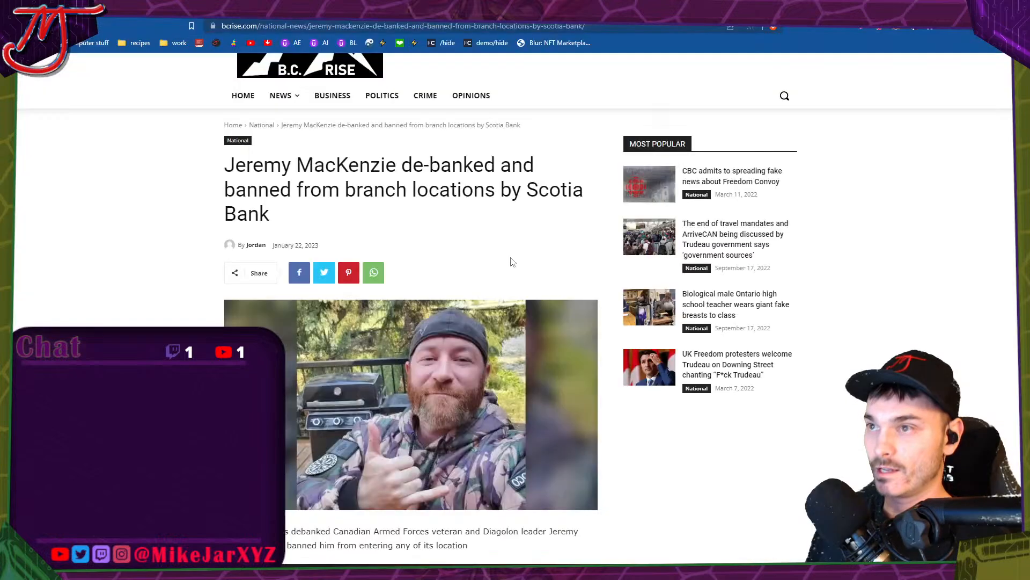
left_click(483, 8)
left_click(376, 9)
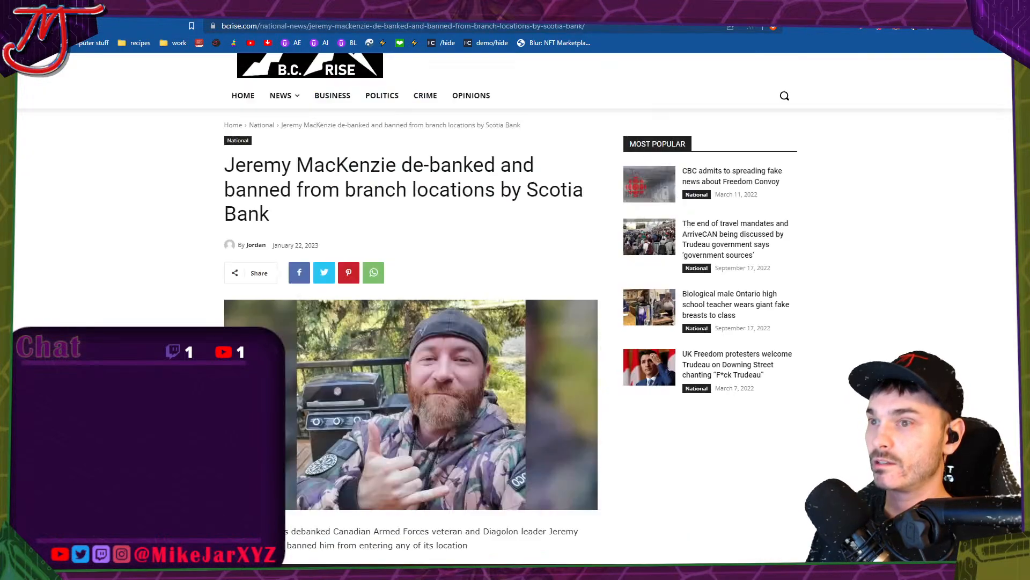
right_click(493, 362)
left_click(489, 375)
right_click(572, 278)
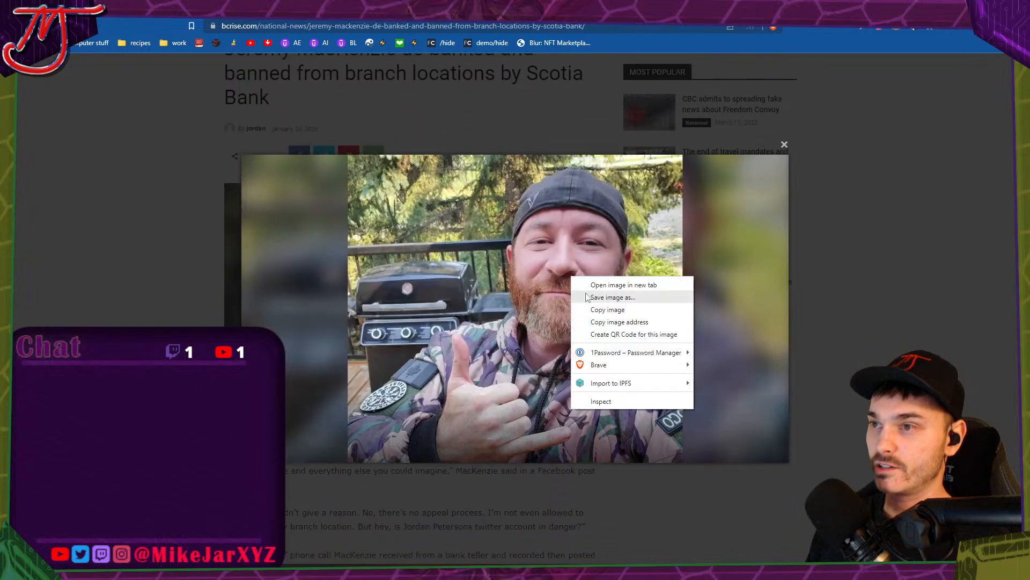
left_click(615, 311)
Switch to Photoshop, paste the photo into the Untitled-1 document and select its subject automatically.
key("alt+Tab")
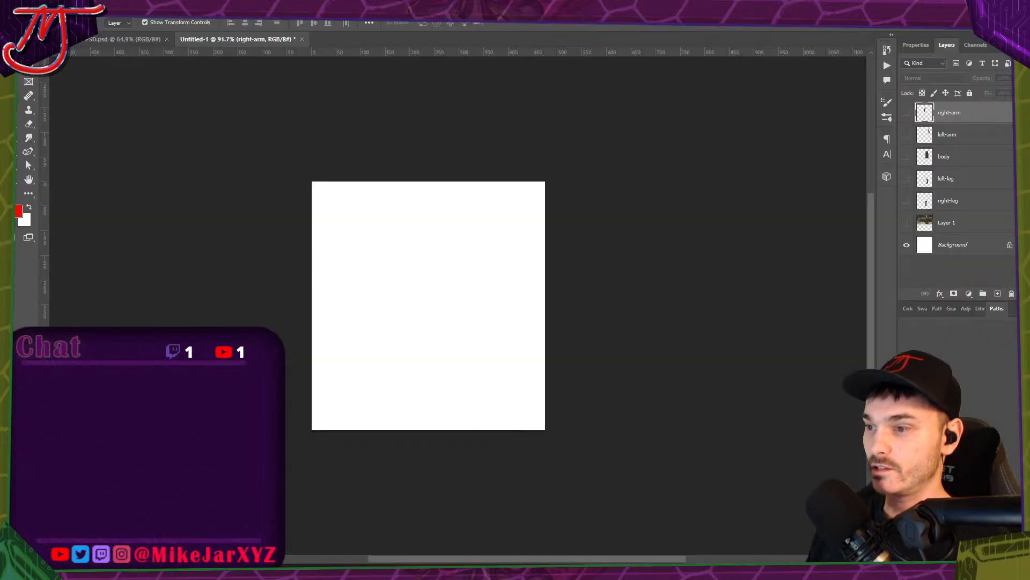
key("ctrl+v")
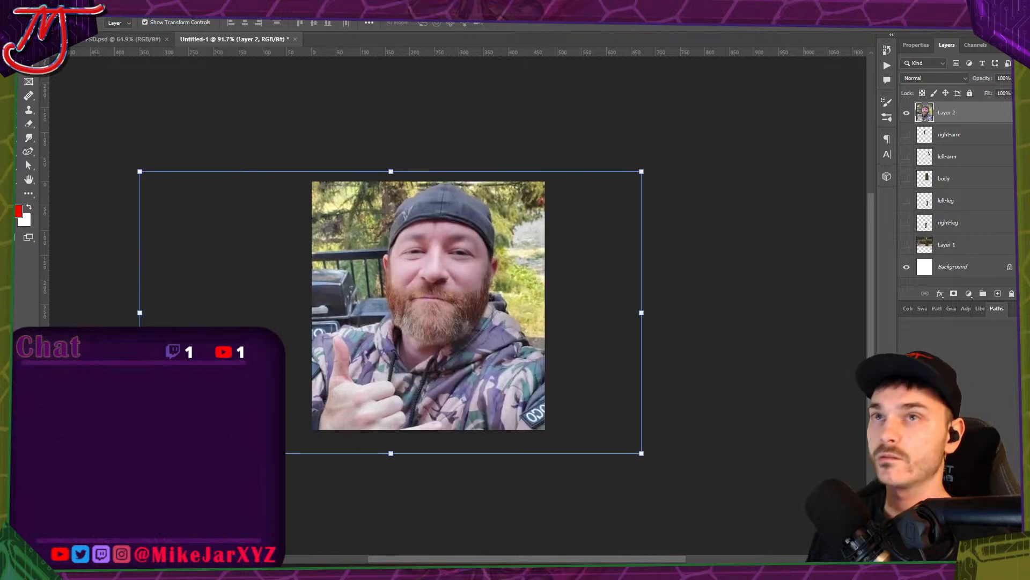
left_click(163, 7)
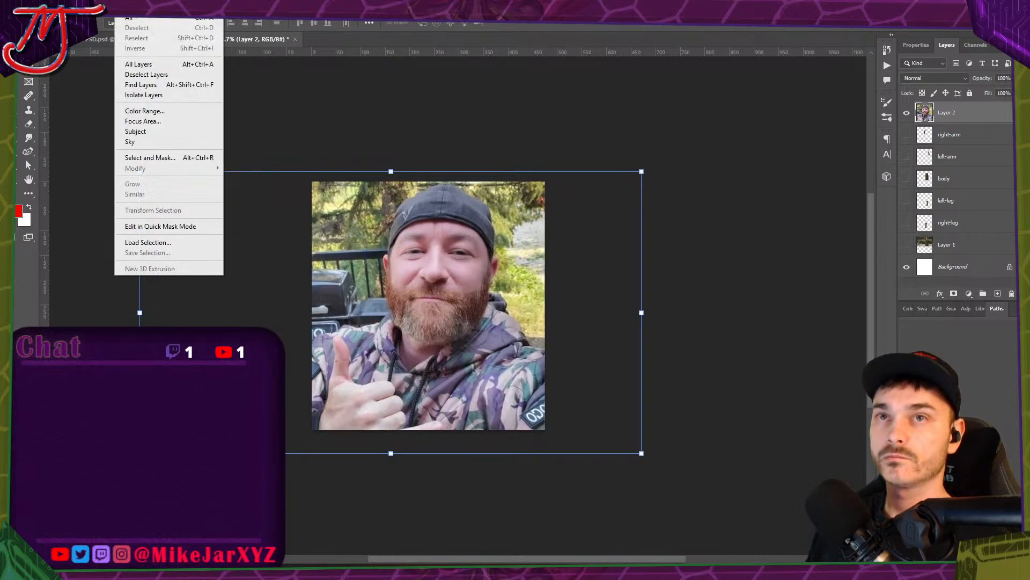
left_click(124, 6)
left_click(125, 6)
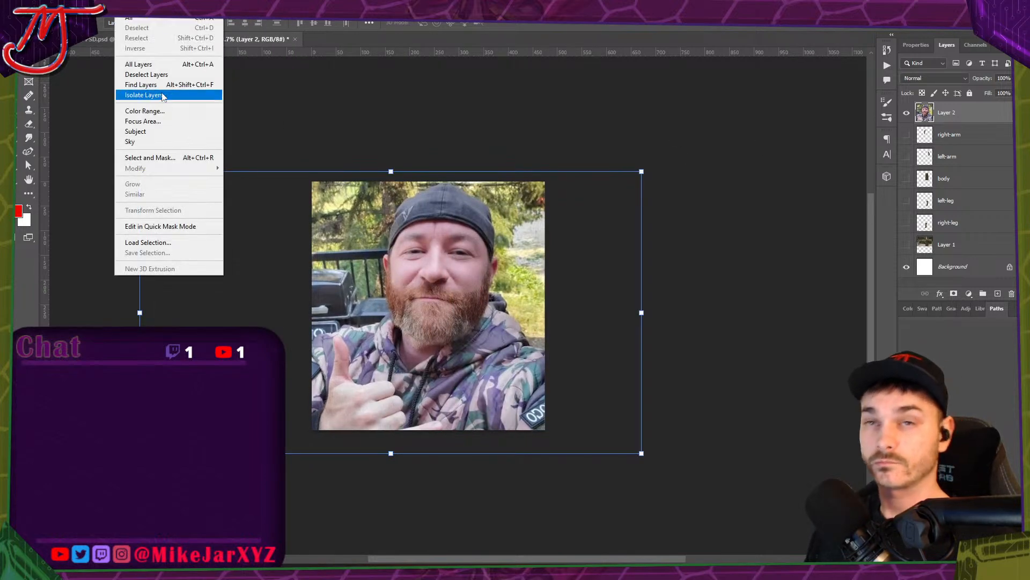
left_click(167, 136)
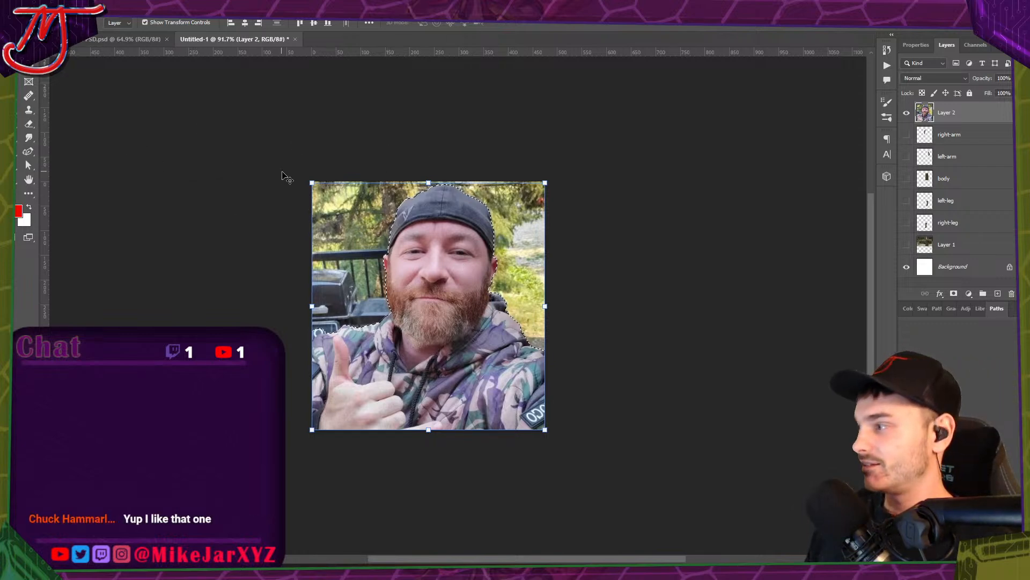
Refine the selection with the Quick Selection tool, removing the hoodie, hand and neck so only the head and beard are selected.
key("w")
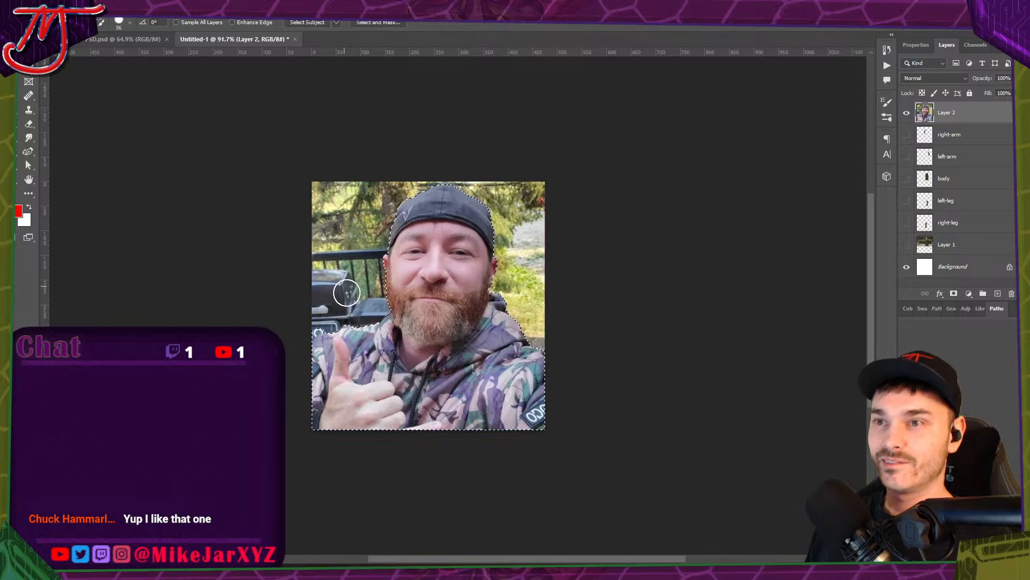
left_click_drag(356, 318, 377, 337)
mouse_move(453, 399)
left_mouse_down()
mouse_move(516, 299)
mouse_move(493, 329)
mouse_move(513, 339)
mouse_move(528, 381)
mouse_move(533, 438)
mouse_move(527, 410)
mouse_move(369, 407)
left_mouse_up()
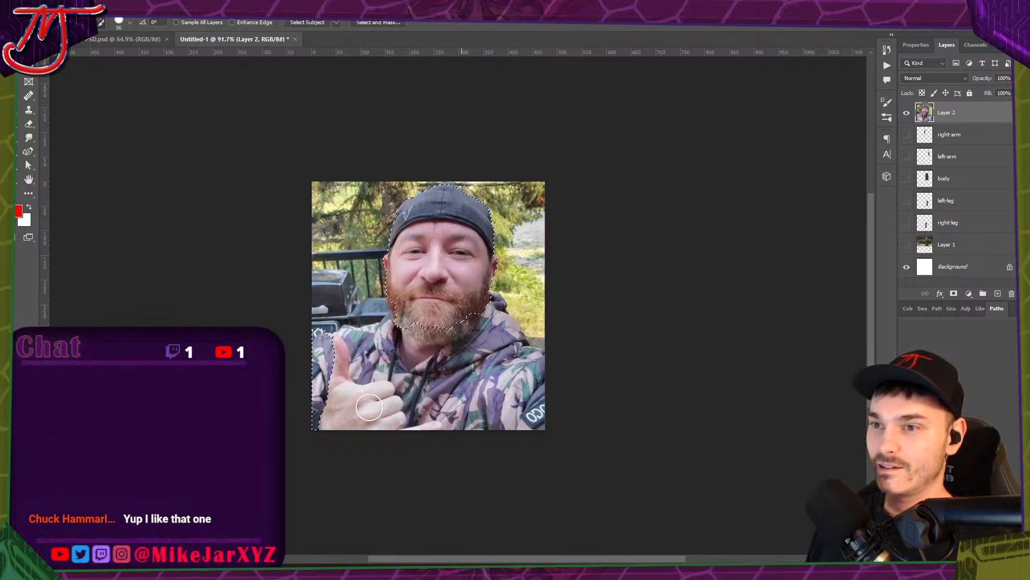
left_click_drag(418, 324, 461, 310)
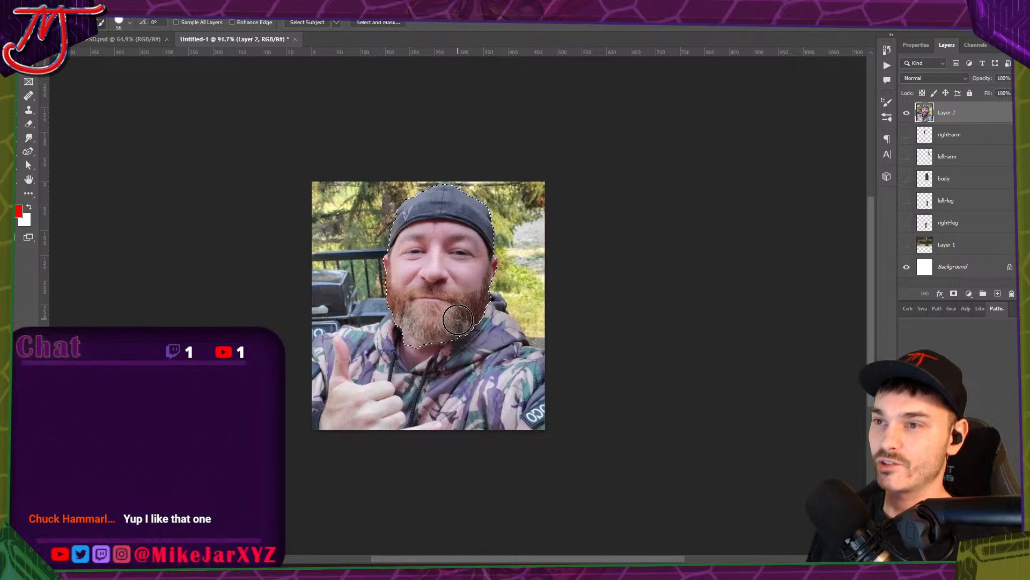
scroll(458, 320, "up", 5)
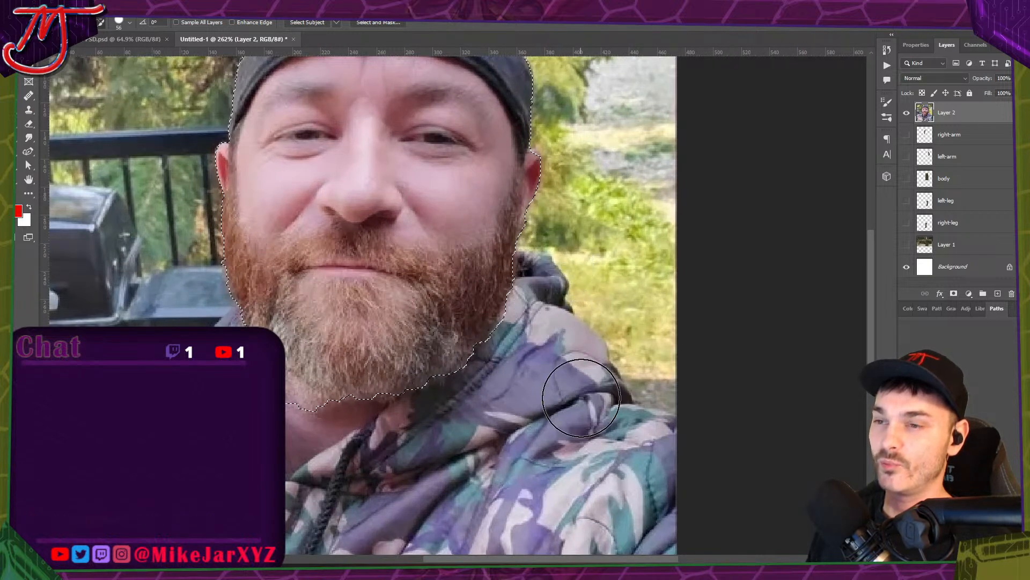
scroll(581, 398, "down", 2)
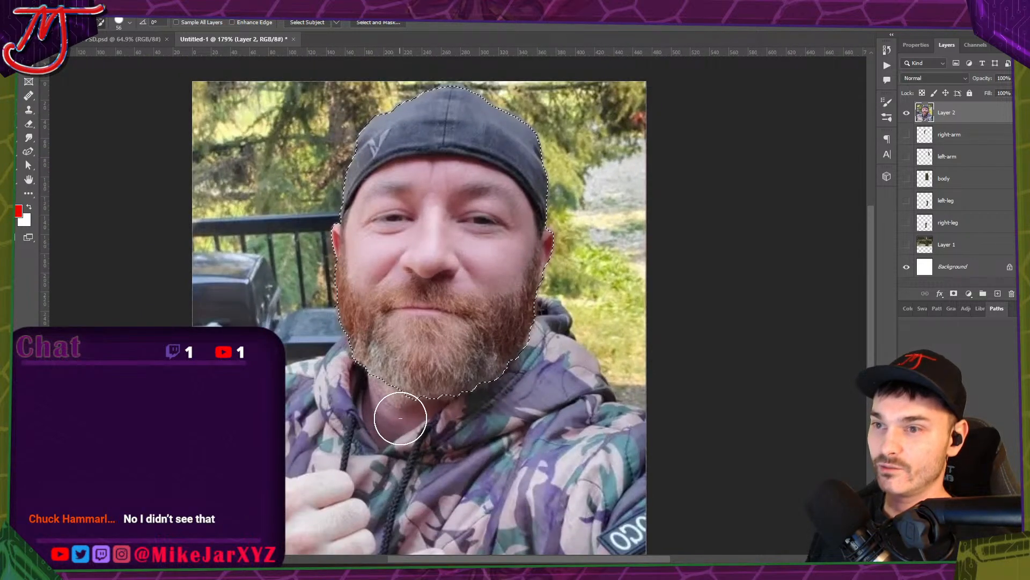
scroll(525, 410, "down", 1)
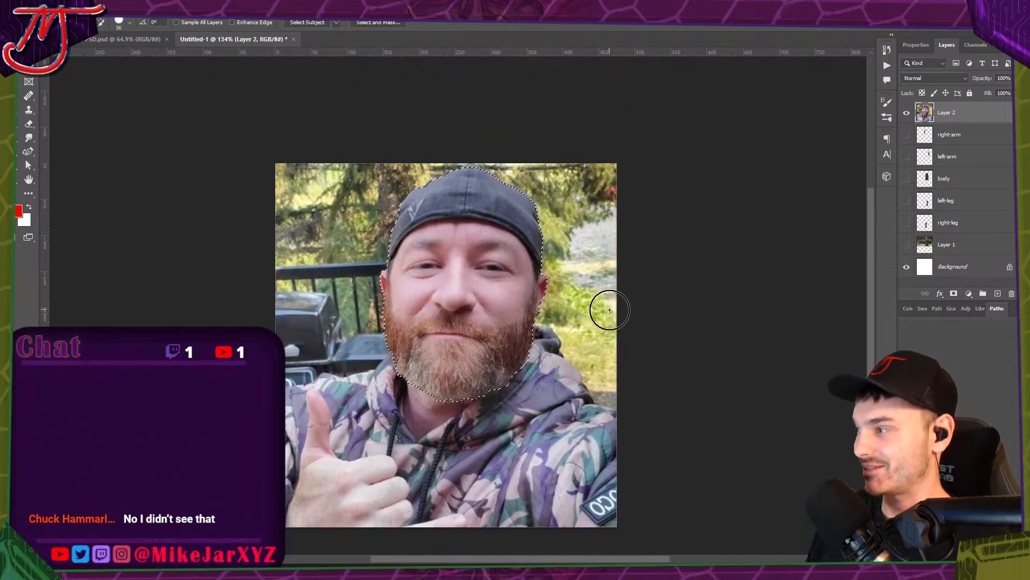
Isolate the selected head on its own layer, deleting the full photo layer, and move the head down to the middle of the canvas.
key("ctrl+j")
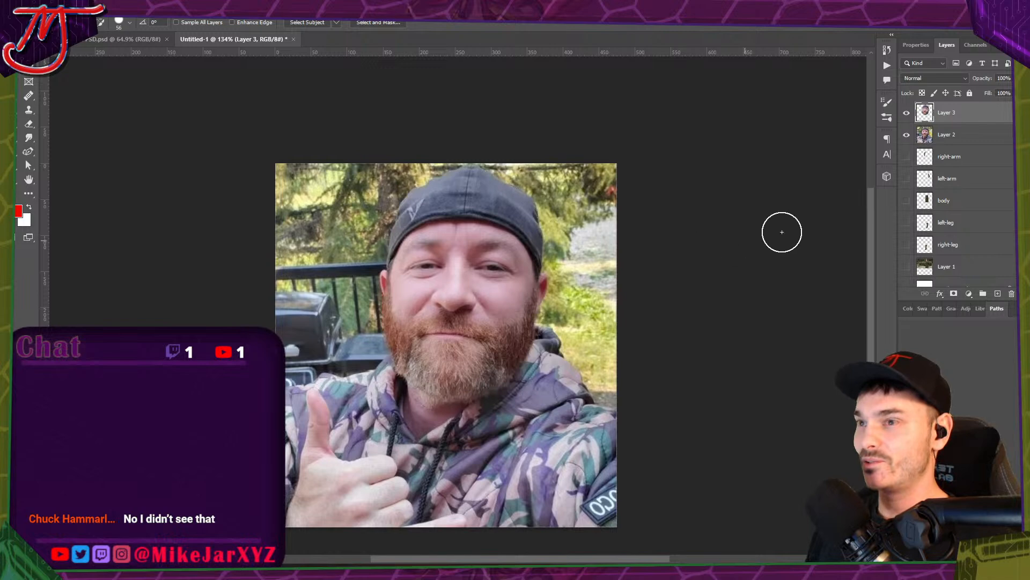
left_click_drag(949, 143, 1013, 293)
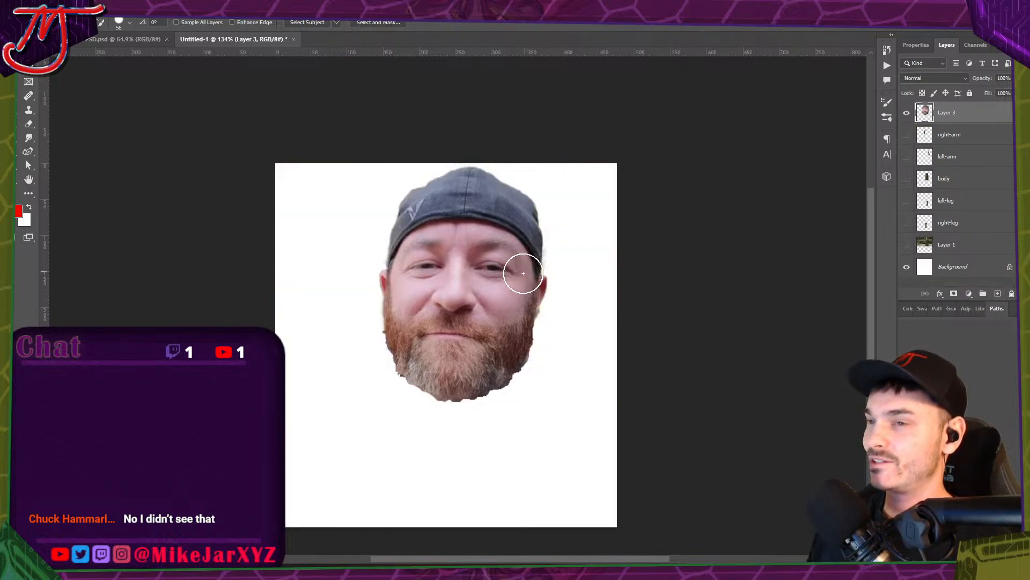
key("v")
left_click_drag(506, 238, 500, 279)
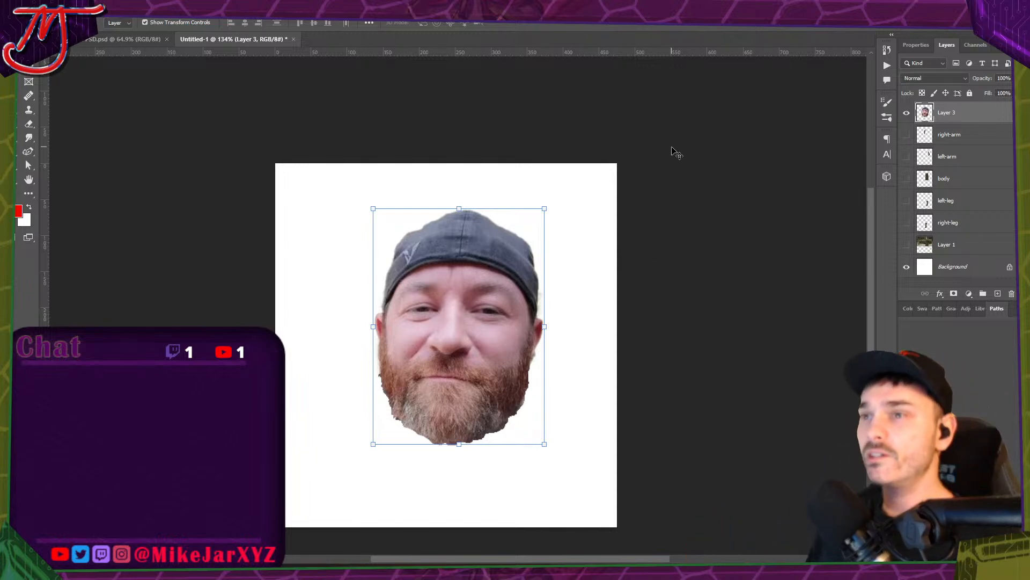
Copy the cut-out head into the Illustrator document and place it on empty artboard space beside the uniform body.
left_click(925, 114, "ctrl")
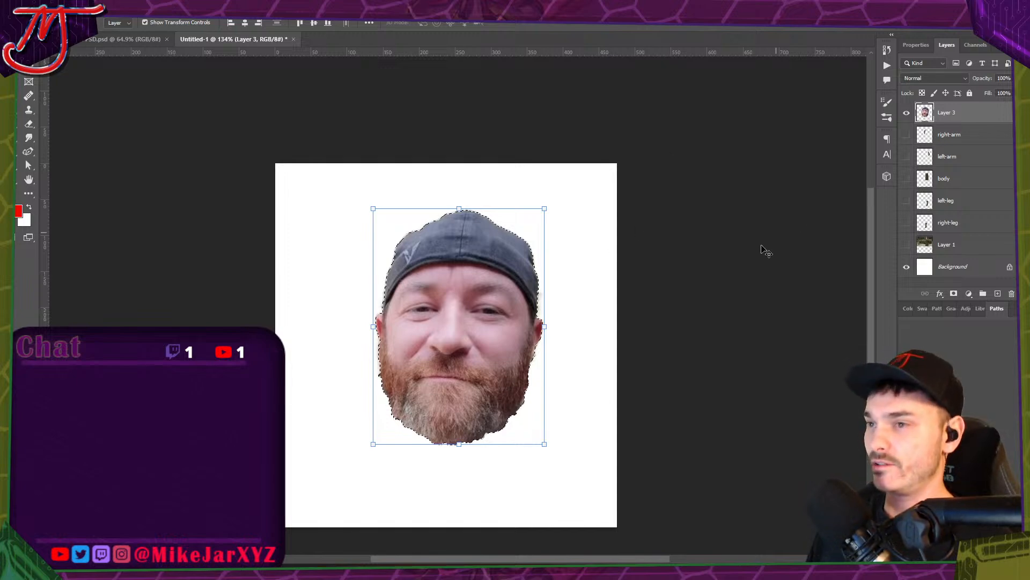
key("ctrl+c")
key("alt+Tab")
key("ctrl+v")
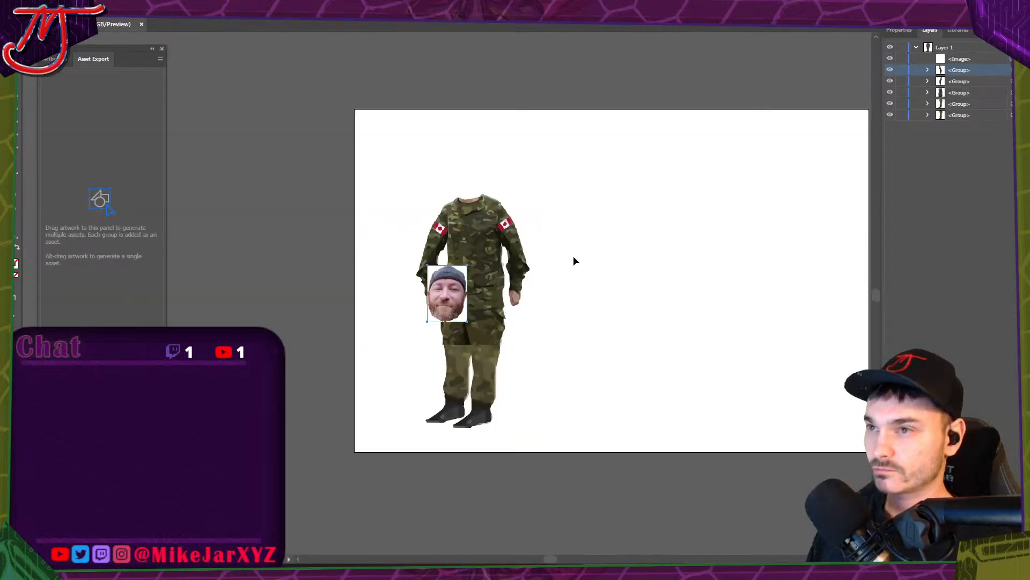
left_click_drag(445, 291, 643, 221)
Convert the head picture to vector artwork with Image Trace and expand the tracing into paths.
left_click(899, 30)
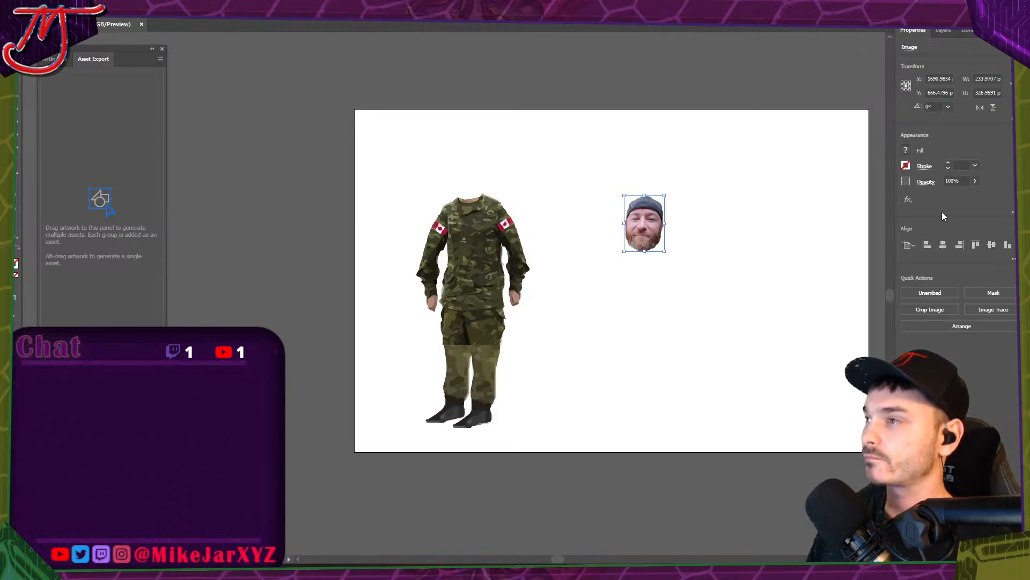
left_click(986, 308)
left_click(912, 337)
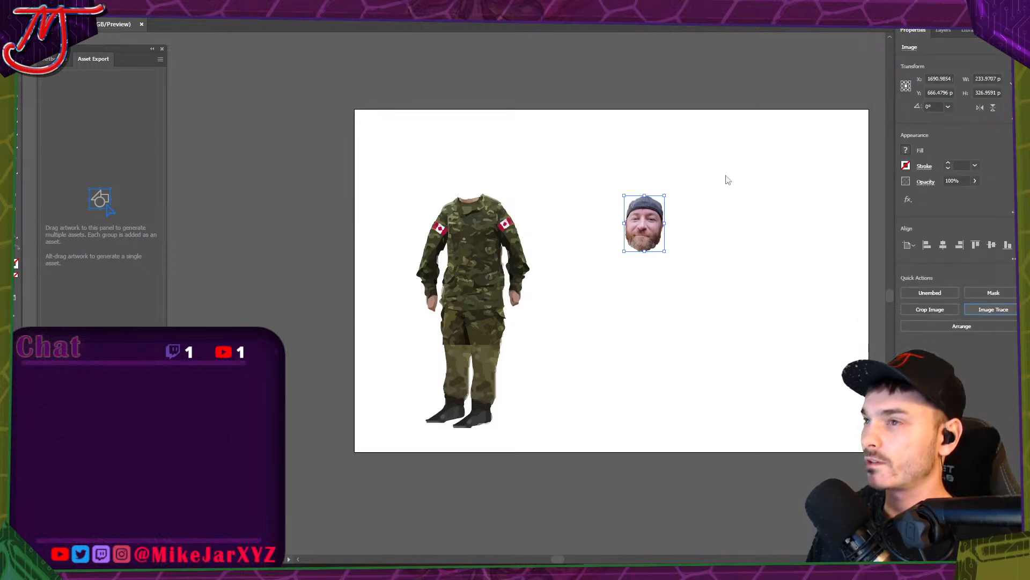
left_click(961, 332)
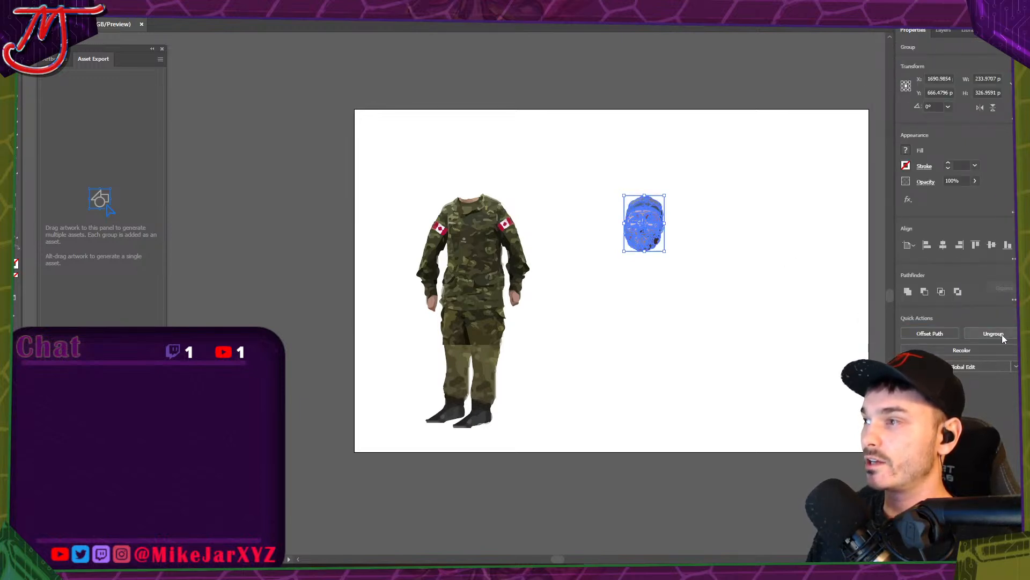
Ungroup the traced head and delete the white background shapes around it.
left_click(706, 213)
scroll(696, 204, "up", 4)
scroll(574, 220, "down", 1)
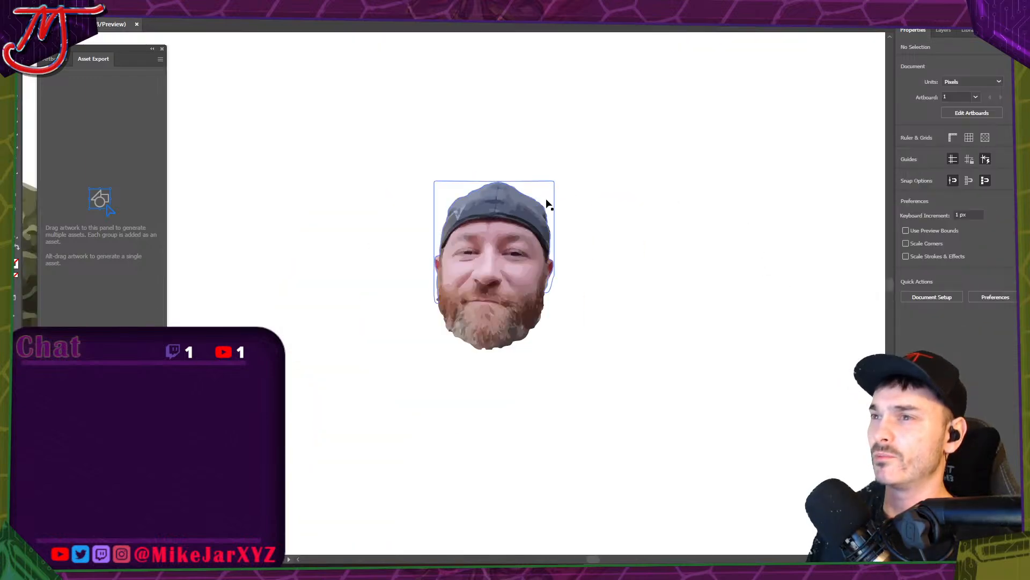
left_click(540, 194)
key("Delete")
left_click(550, 332)
key("Delete")
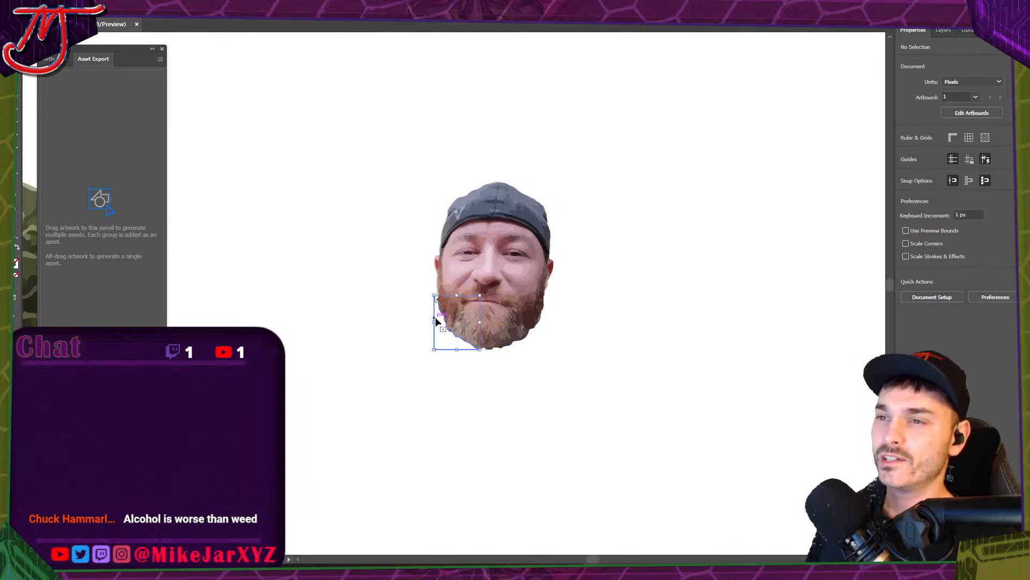
Group all the head paths, then enlarge the head and position it over the uniform's collar.
left_click_drag(418, 176, 581, 356)
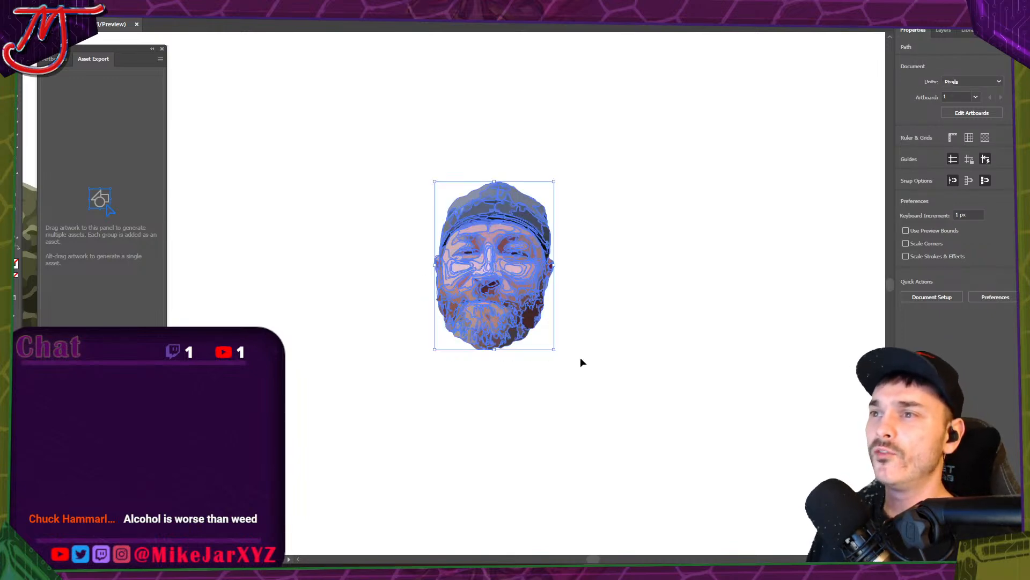
scroll(671, 268, "down", 4)
left_click_drag(620, 267, 464, 104)
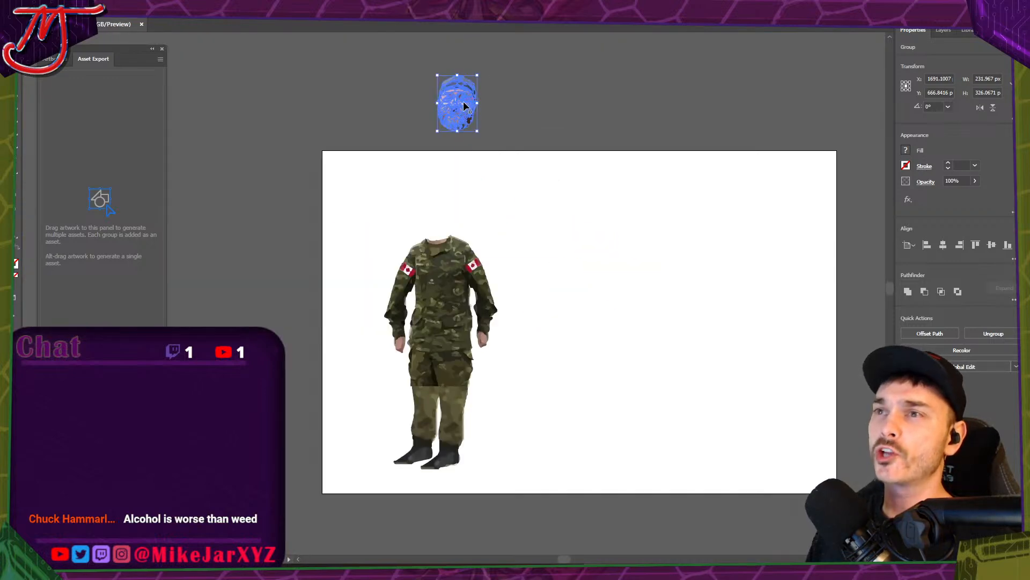
left_click_drag(476, 146, 448, 214)
left_click(946, 31)
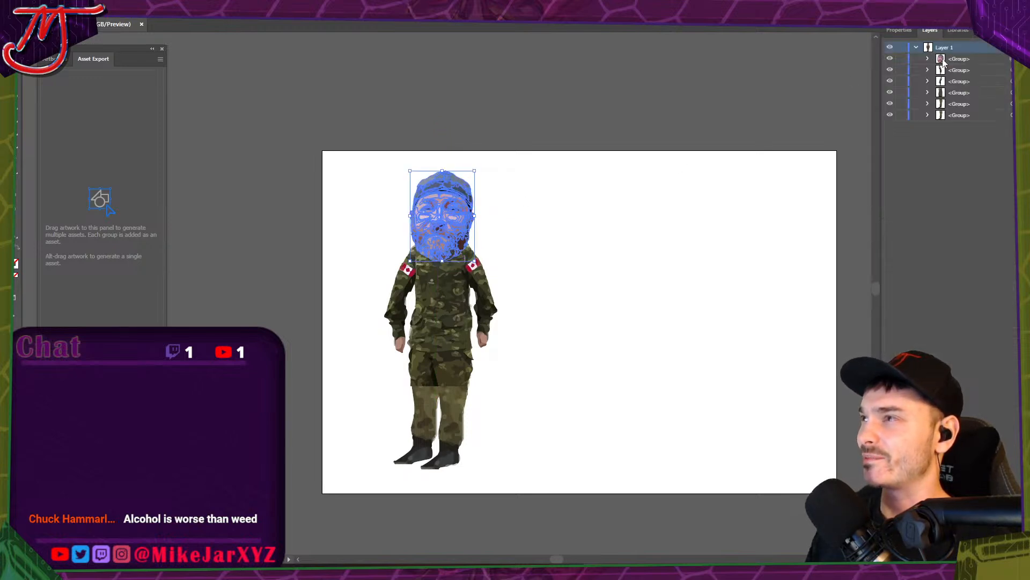
left_click(499, 176)
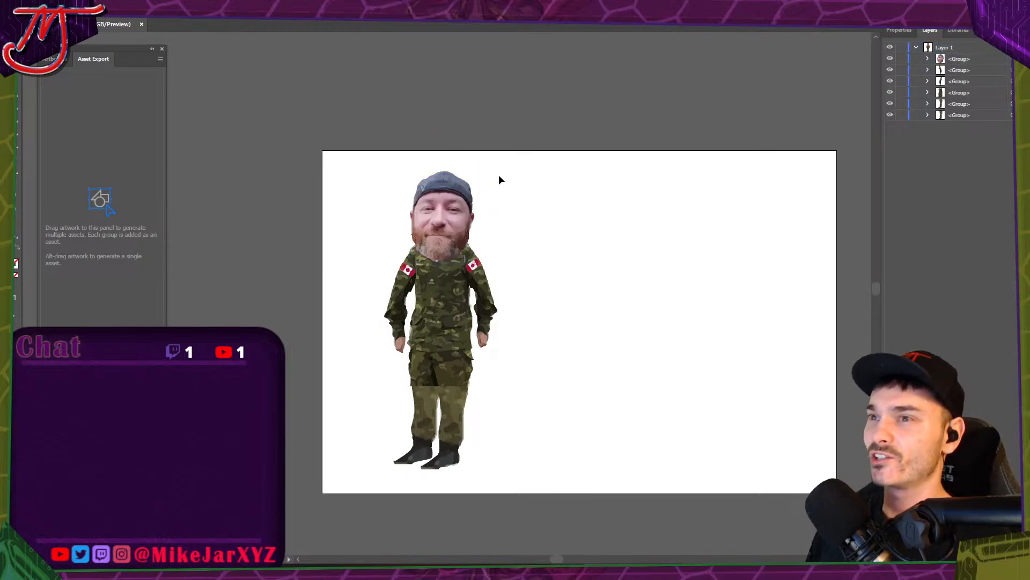
Scale the head group up slightly more on the body and deselect it.
left_click(448, 197)
left_click_drag(474, 171, 458, 200)
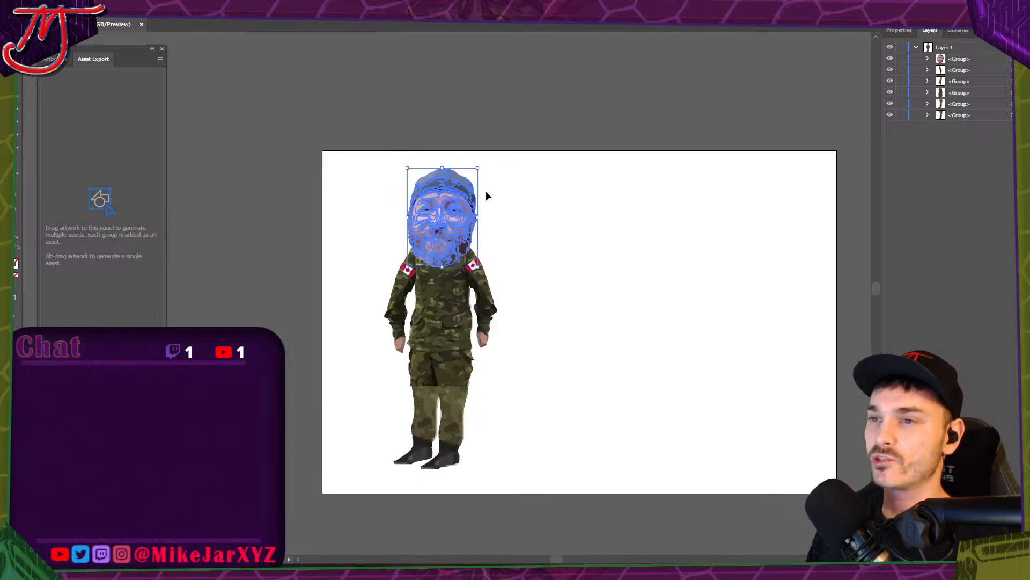
left_click(520, 178)
scroll(455, 238, "up", 5)
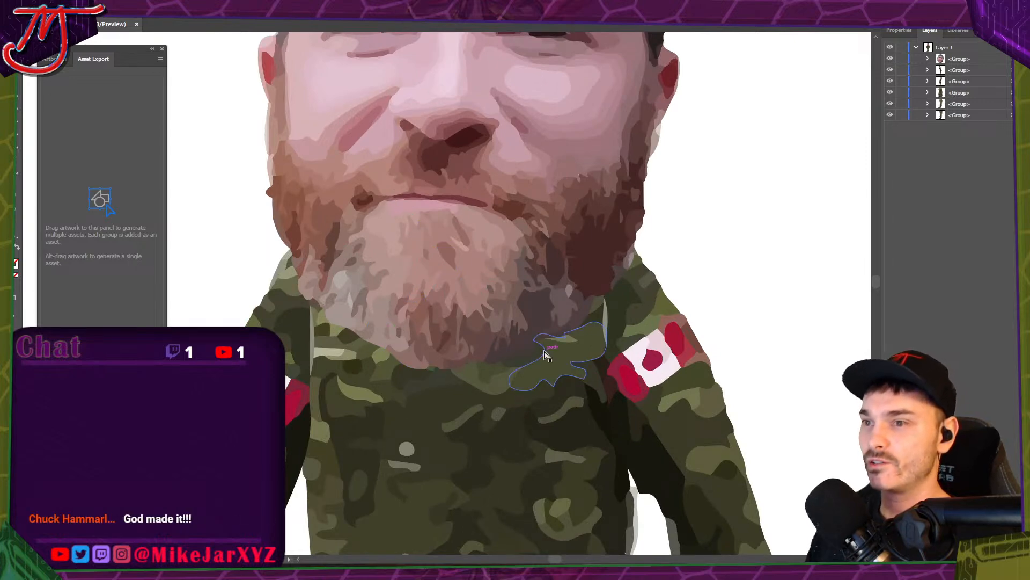
scroll(478, 290, "down", 5)
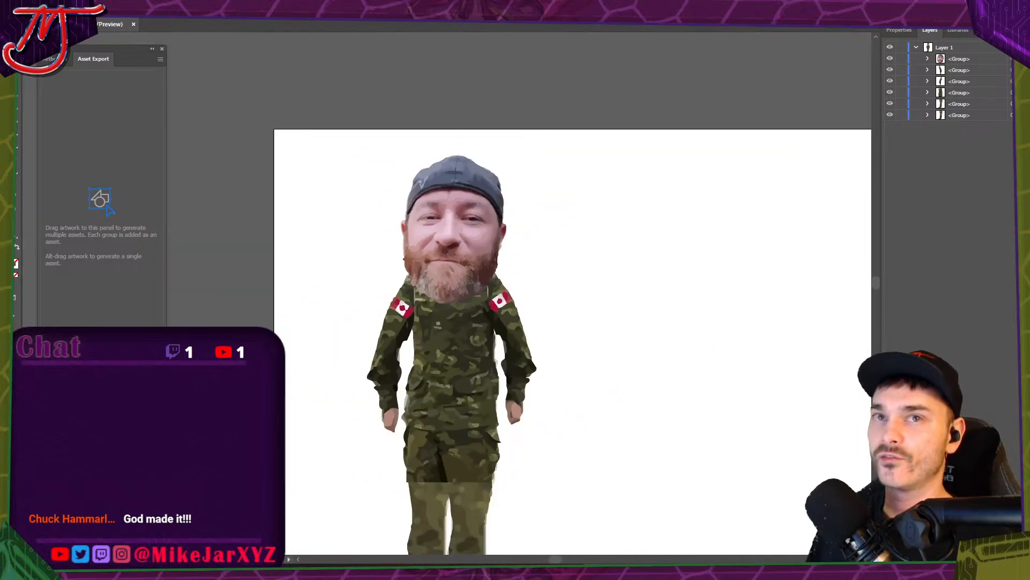
scroll(525, 157, "down", 2)
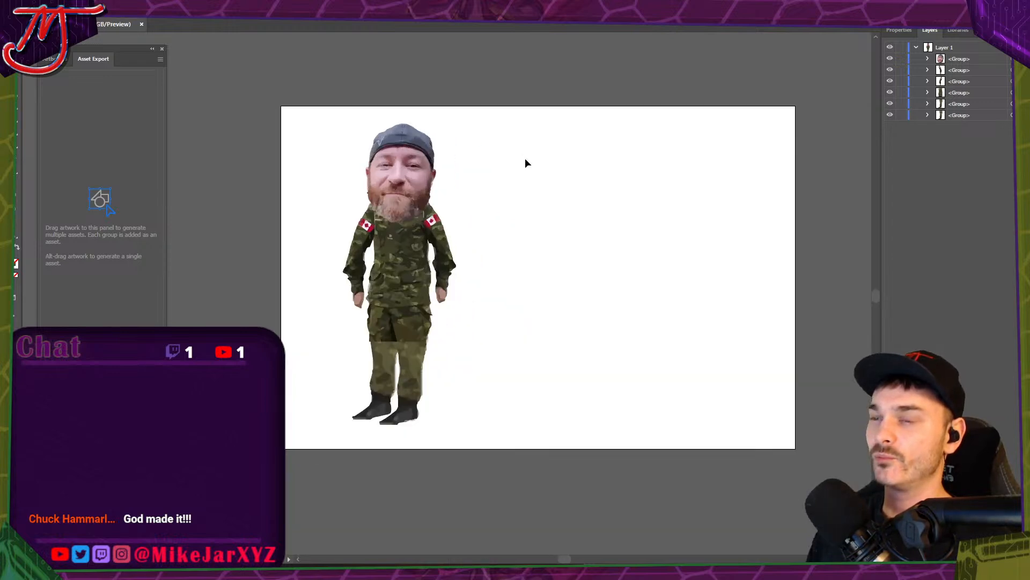
scroll(519, 168, "up", 2)
scroll(653, 180, "down", 2)
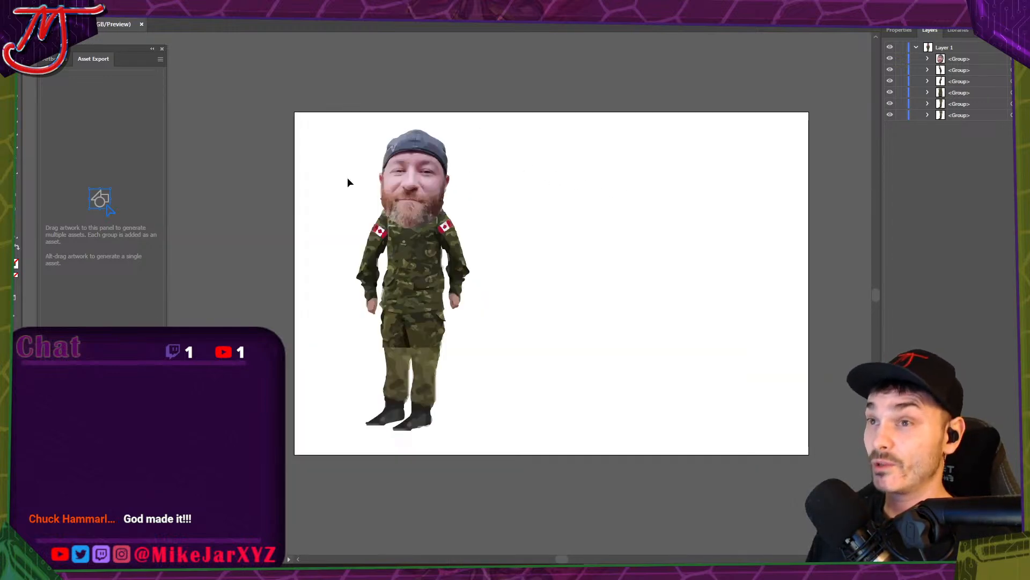
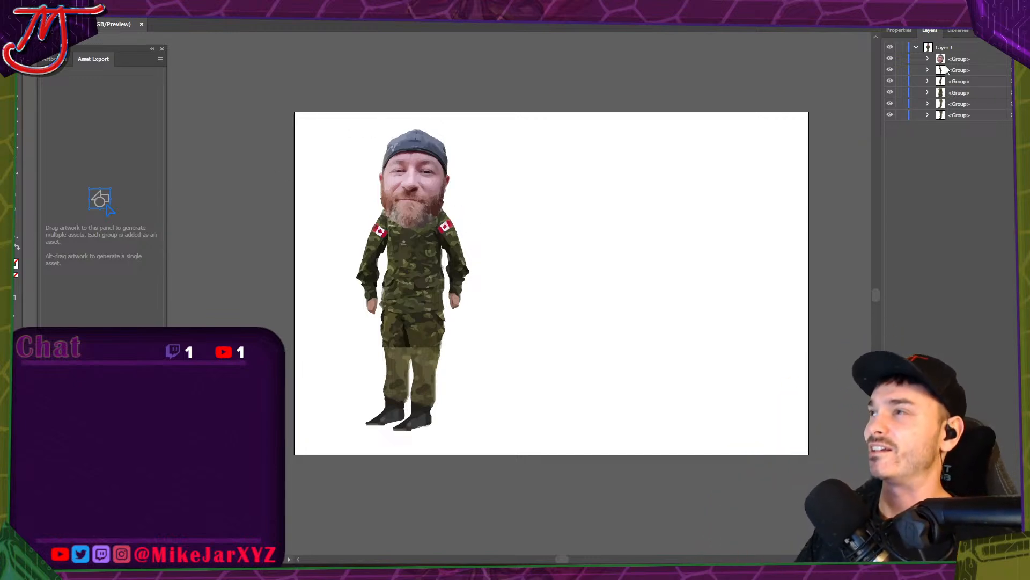
Add five new empty layers above Layer 1.
left_click(966, 60)
key("ctrl+l")
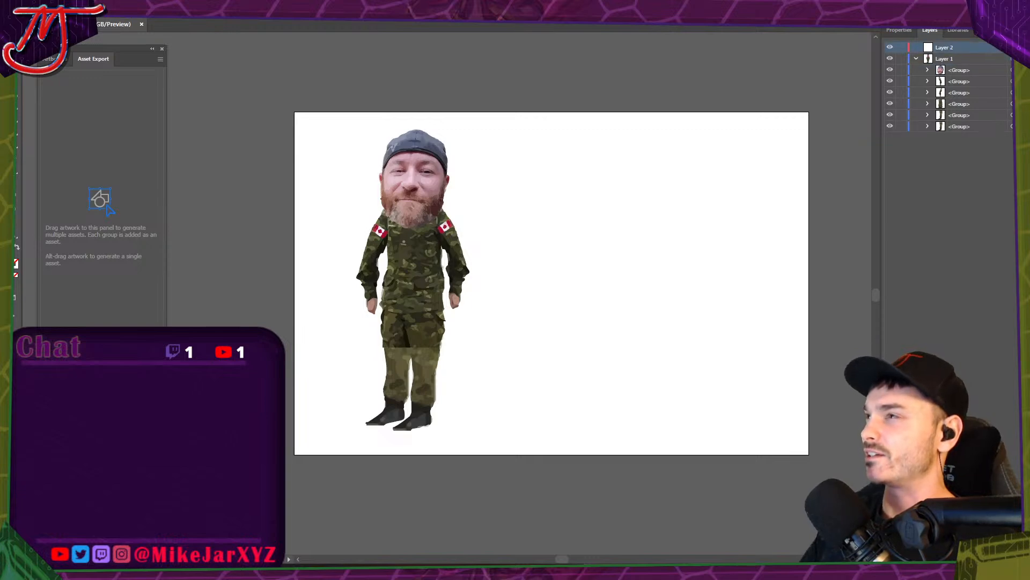
key("ctrl+l")
key("ctrl+l")
key("ctrl+l")
key("ctrl+l")
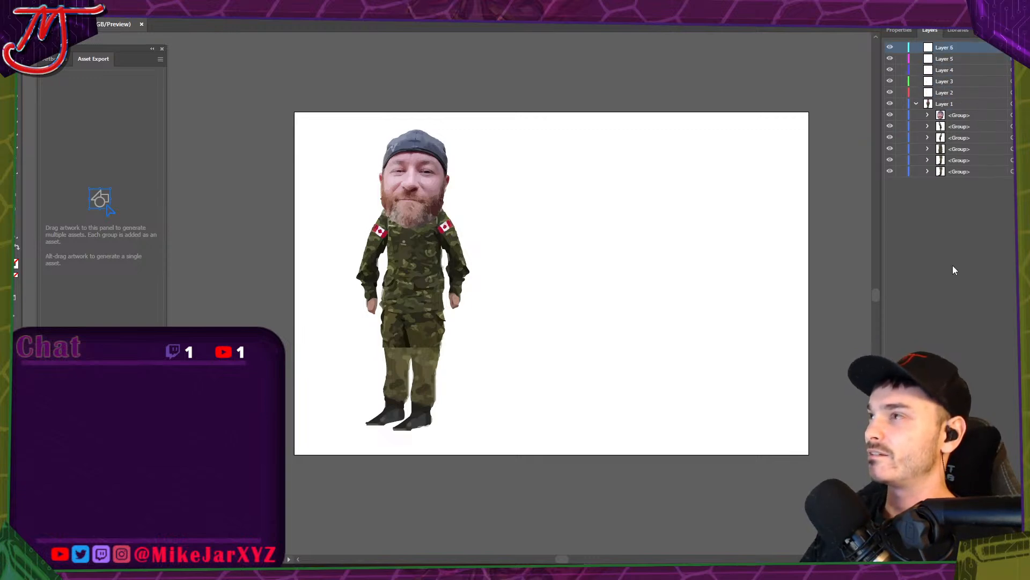
Move the head group from Layer 1 into the topmost layer, name that layer head, and deselect the artwork.
left_click(950, 115)
left_click(1011, 115)
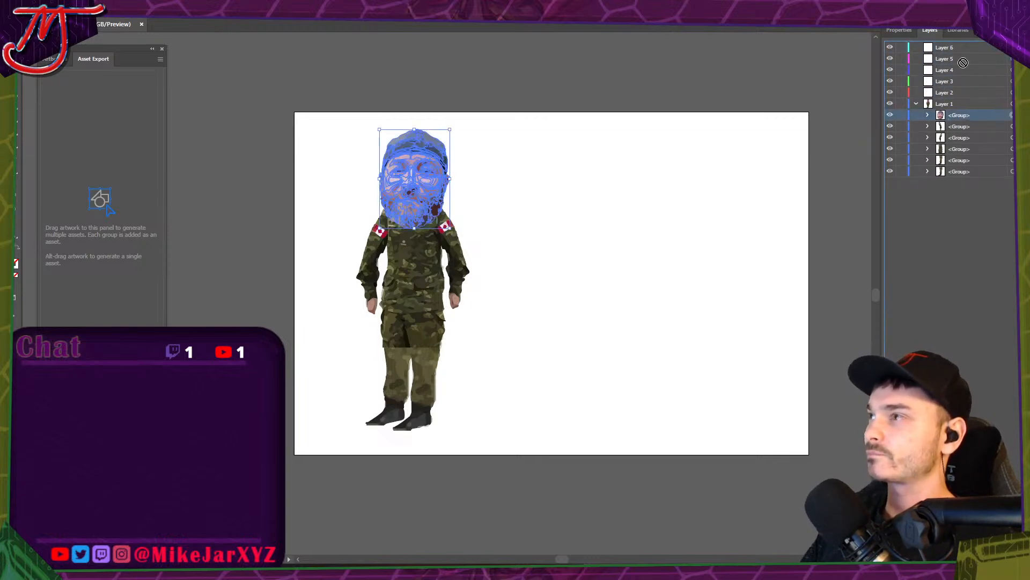
left_click_drag(950, 46, 951, 47)
double_click(943, 47)
type("head")
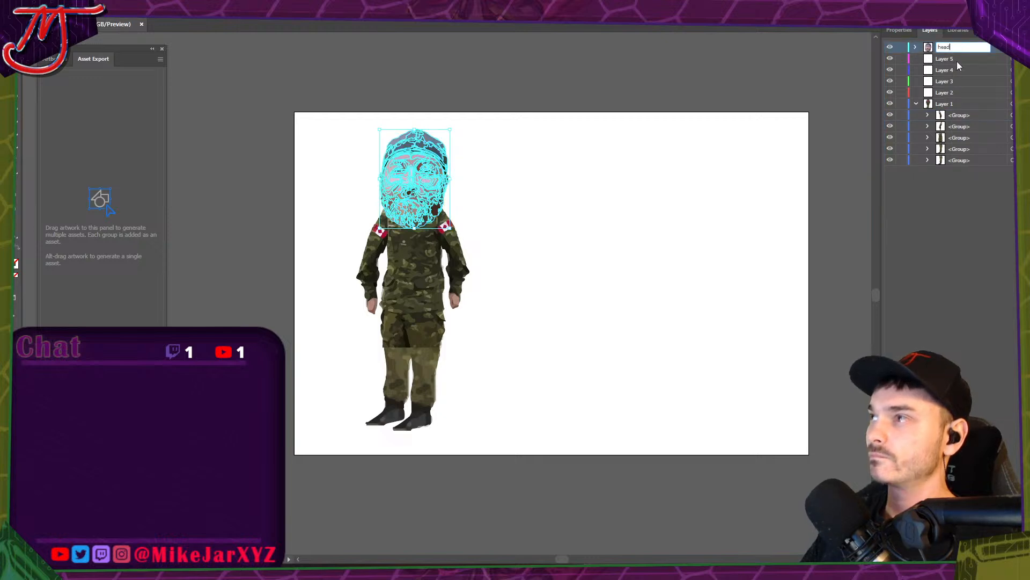
key("Return")
left_click(619, 161)
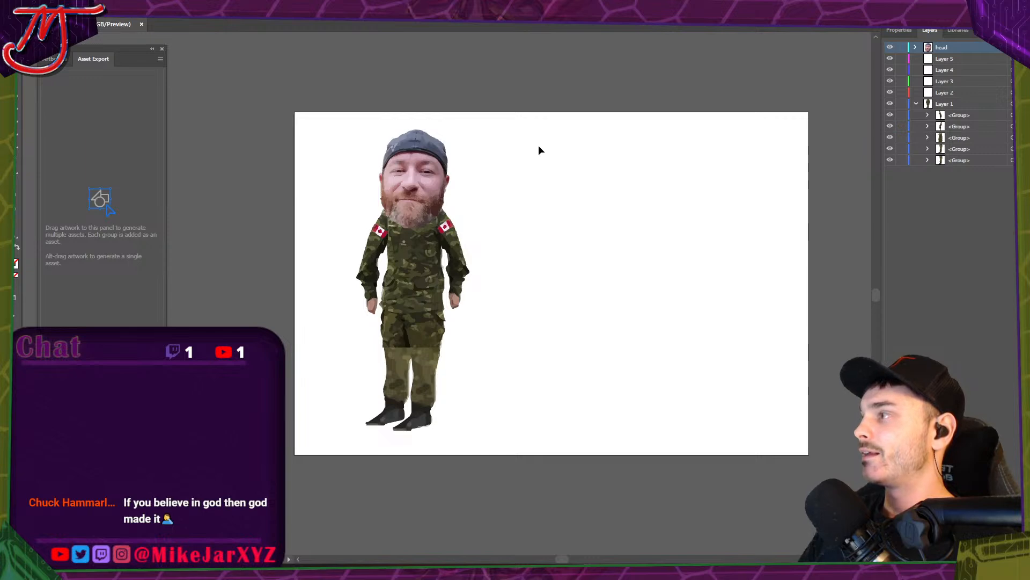
Undo the head layer's renaming and group transfer, and the creation of the five added layers.
key("ctrl+z")
key("ctrl+z")
key("ctrl+z")
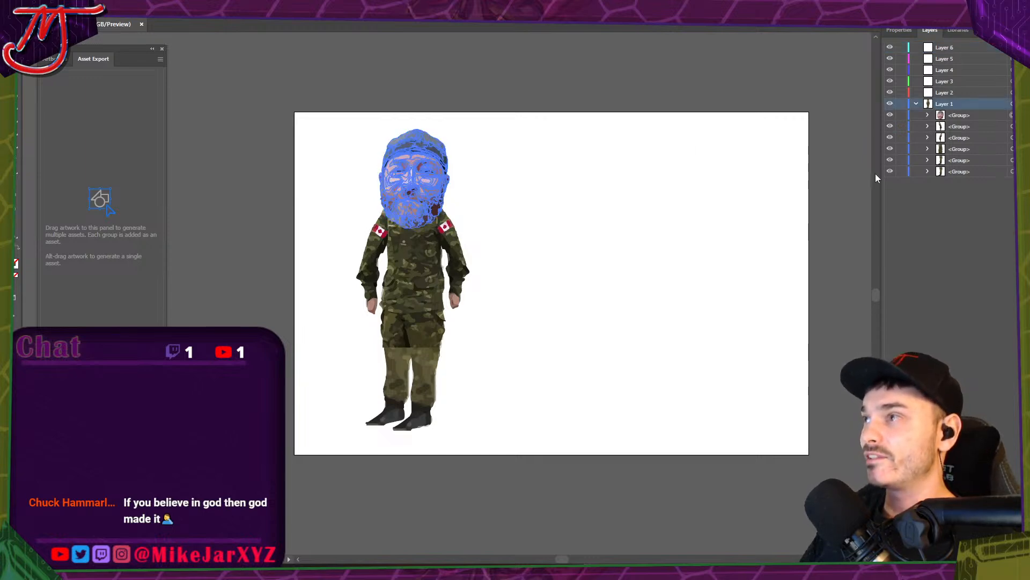
left_click(925, 228)
left_click(633, 200)
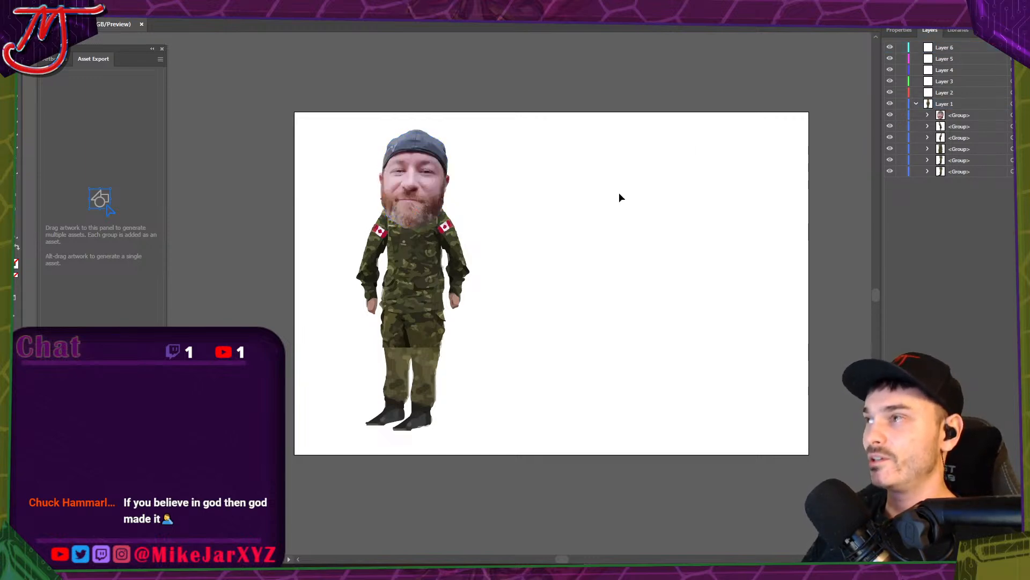
key("ctrl+z")
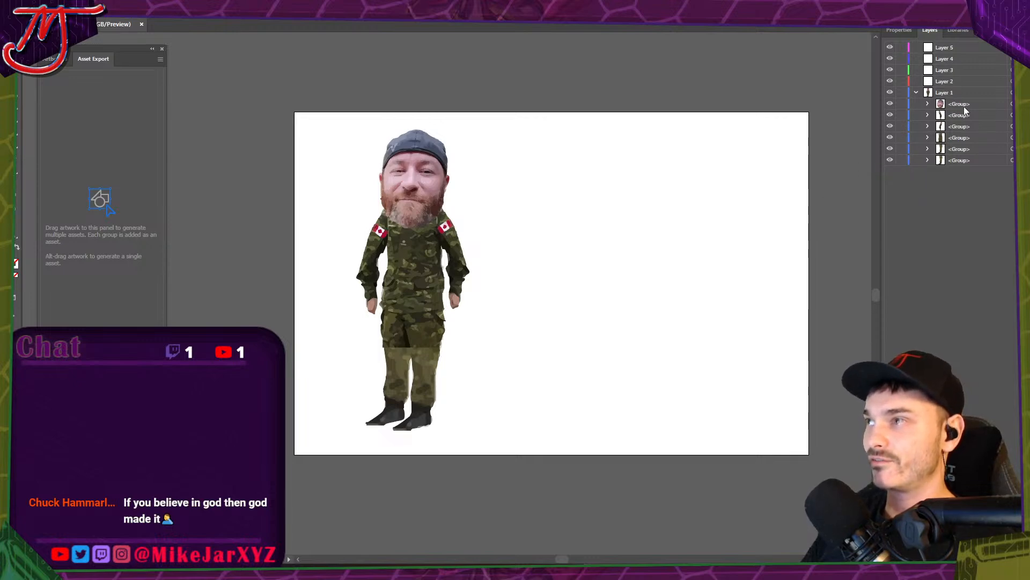
key("ctrl+z")
key("ctrl+z")
key("ctrl+z")
key("ctrl+z")
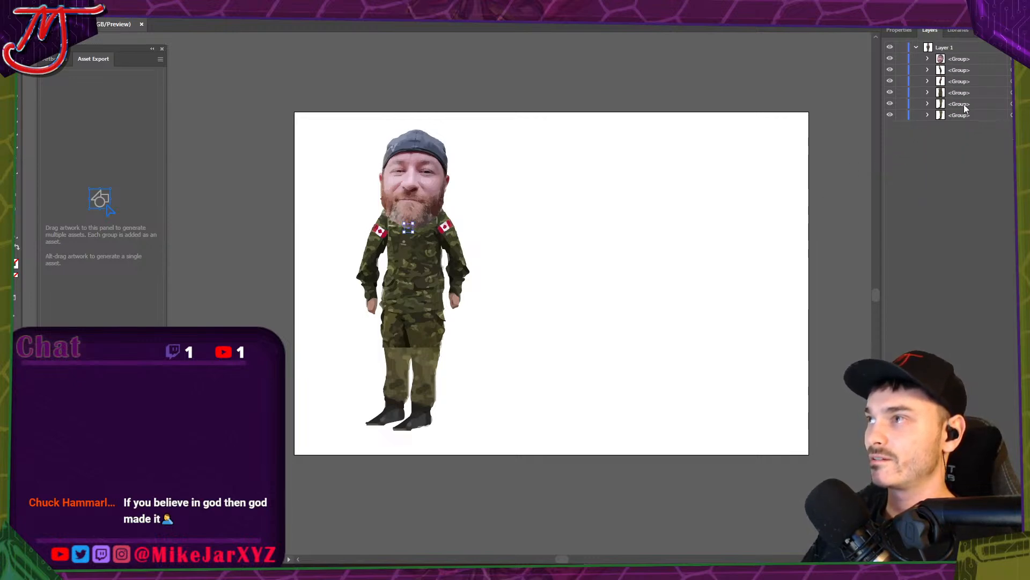
Undo the head's placement on the uniform, its enlargement, and the earlier grouping and ungrouping of its paths.
key("ctrl+z")
key("ctrl+z")
key("ctrl+z")
key("ctrl+z")
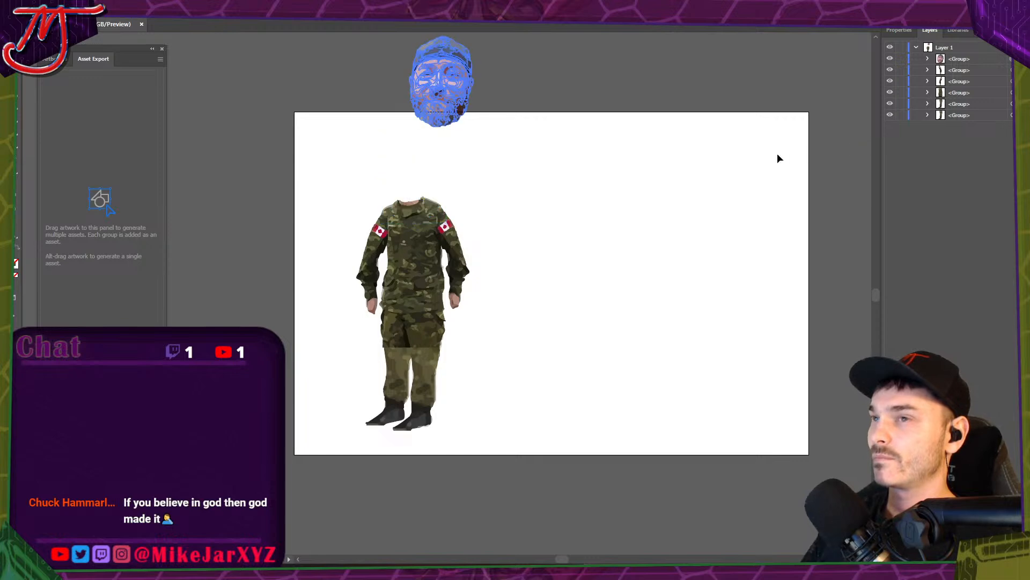
key("ctrl+z")
key("ctrl+z")
key("ctrl+z")
key("ctrl+z")
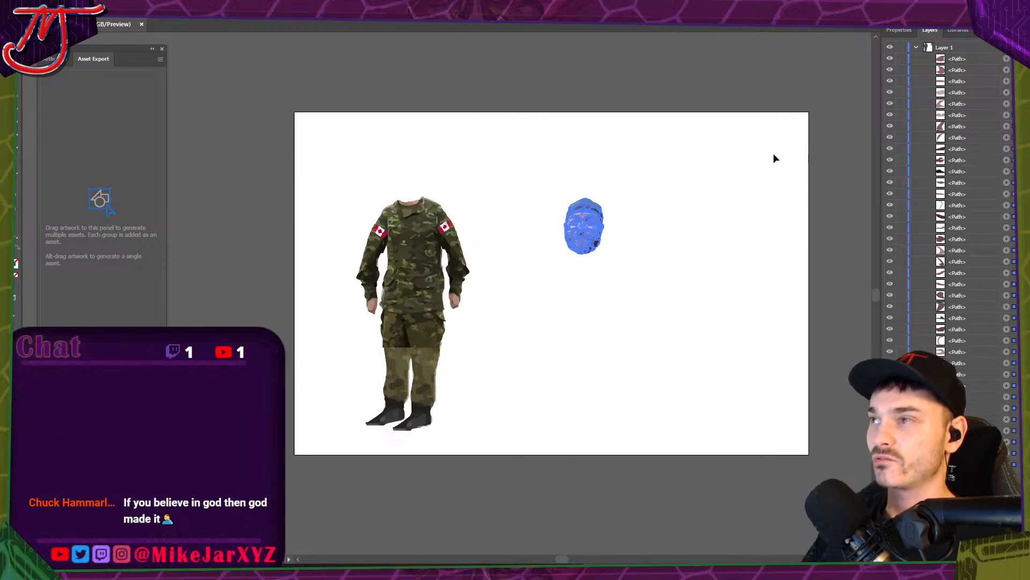
key("ctrl+z")
key("ctrl+z")
key("ctrl+z")
key("ctrl+z")
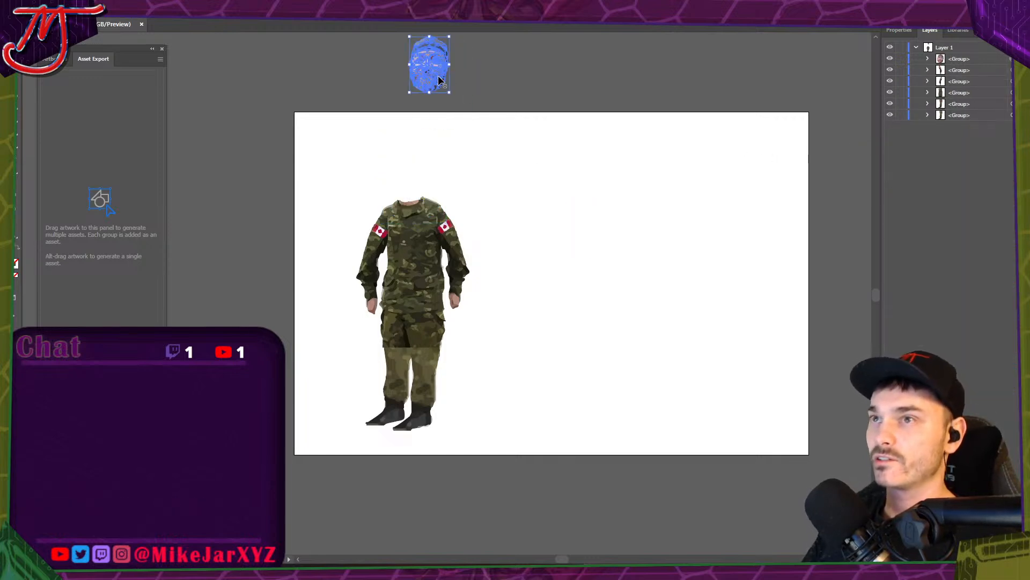
Switch to Photoshop, lasso the area from the mouth line to below the chin, and copy it from Layer 3 to a new layer.
key("alt+Tab")
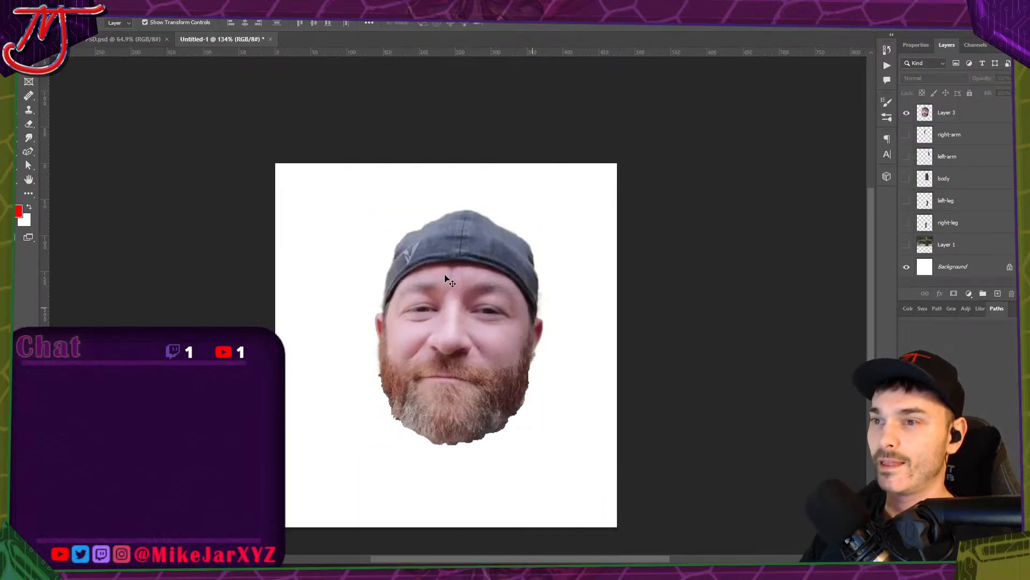
key("l")
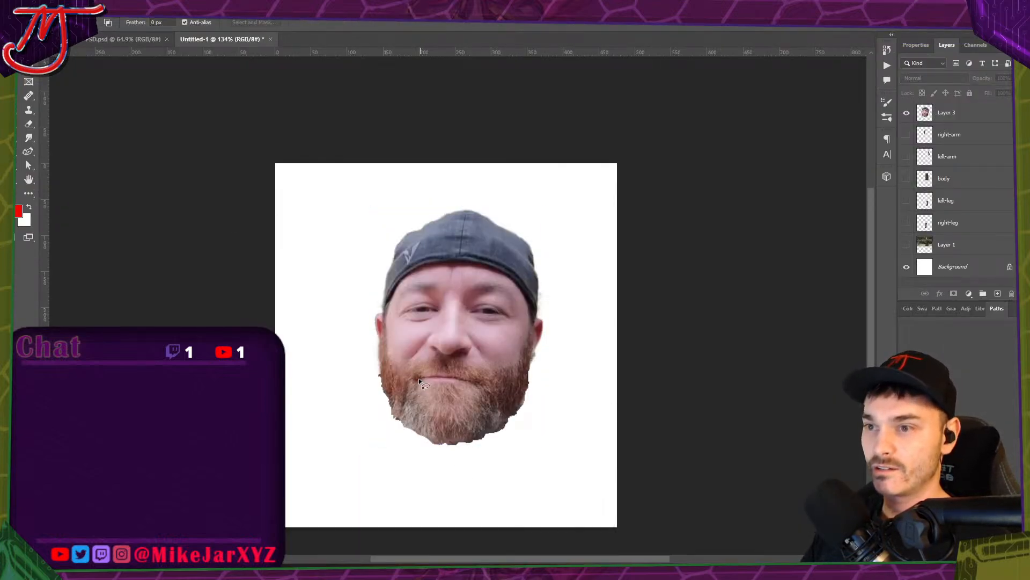
left_click_drag(419, 378, 408, 436)
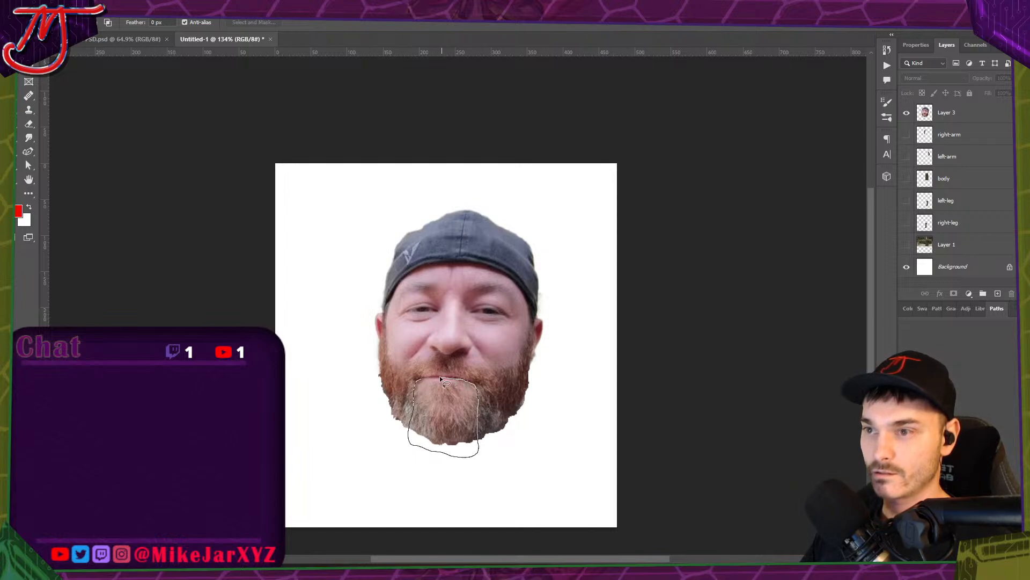
scroll(459, 395, "up", 3)
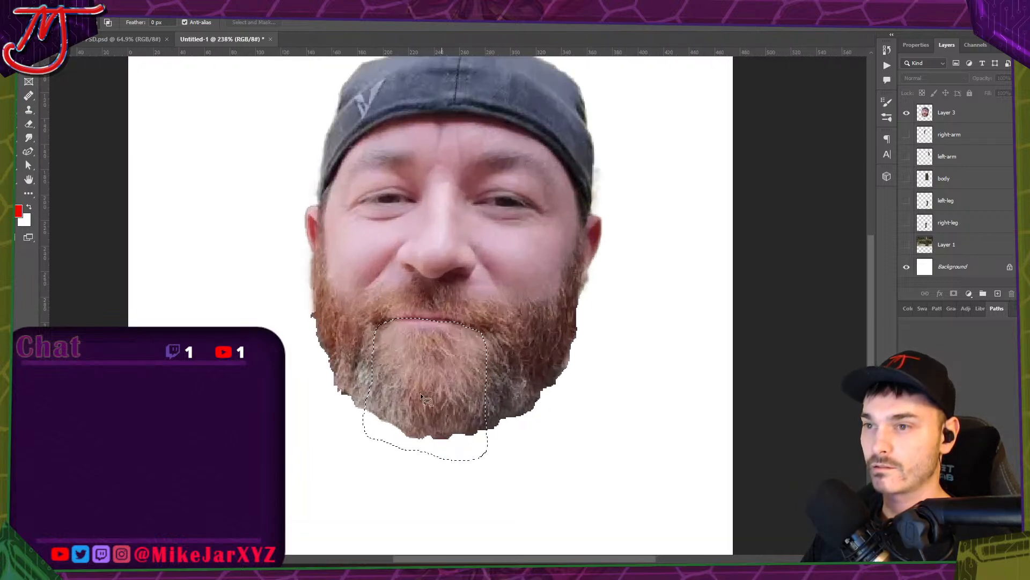
key("v")
left_click(950, 113)
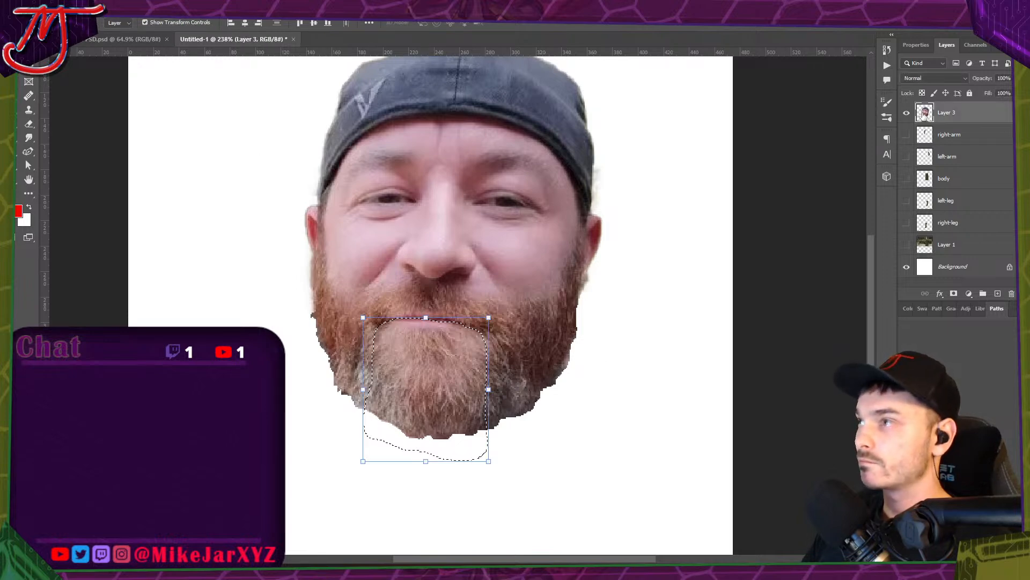
key("ctrl+j")
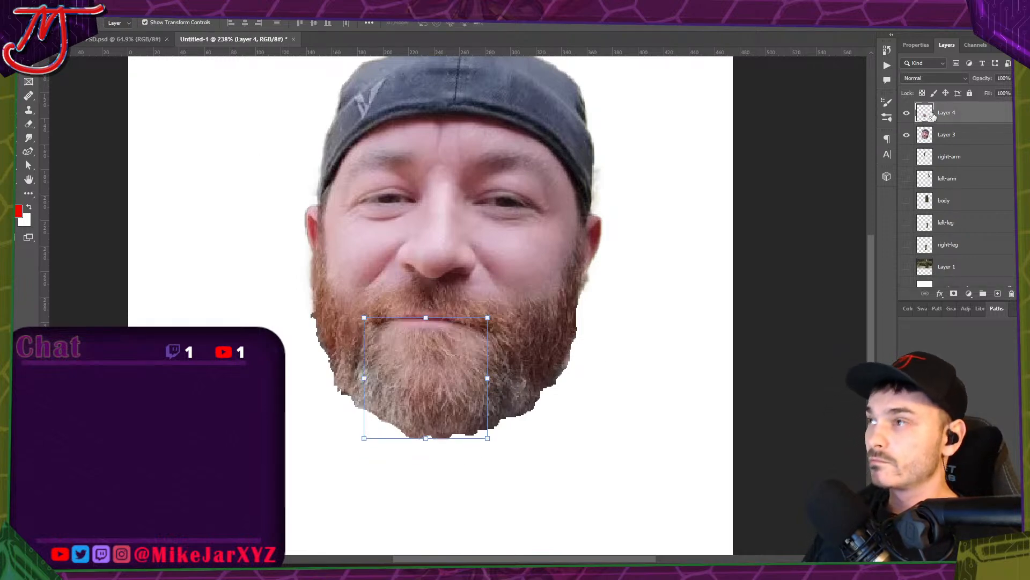
Load the copied jaw's outline as a selection on Layer 3 and trim its side and lower edges with the Lasso.
left_click_drag(931, 115, 930, 138)
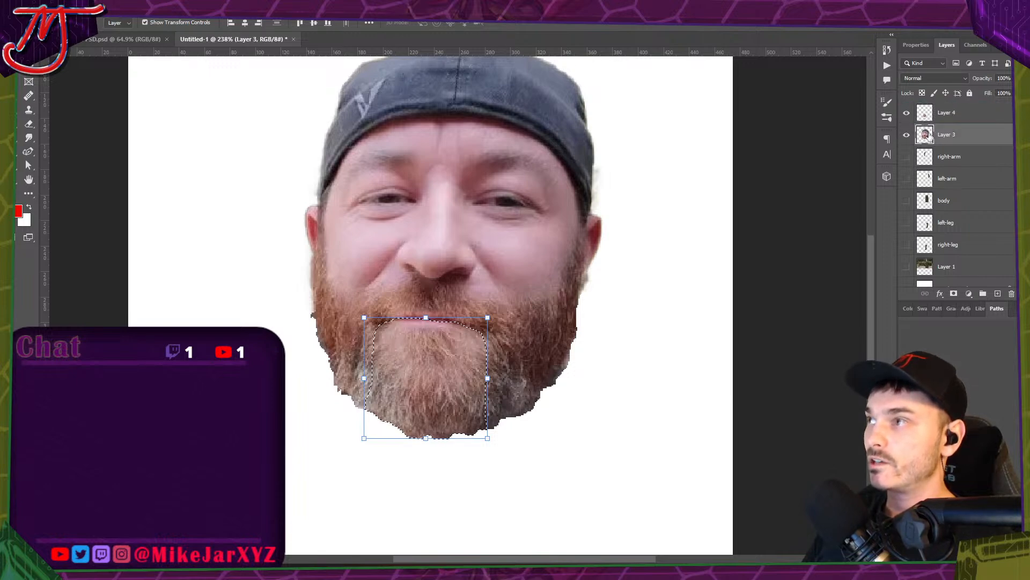
key("l")
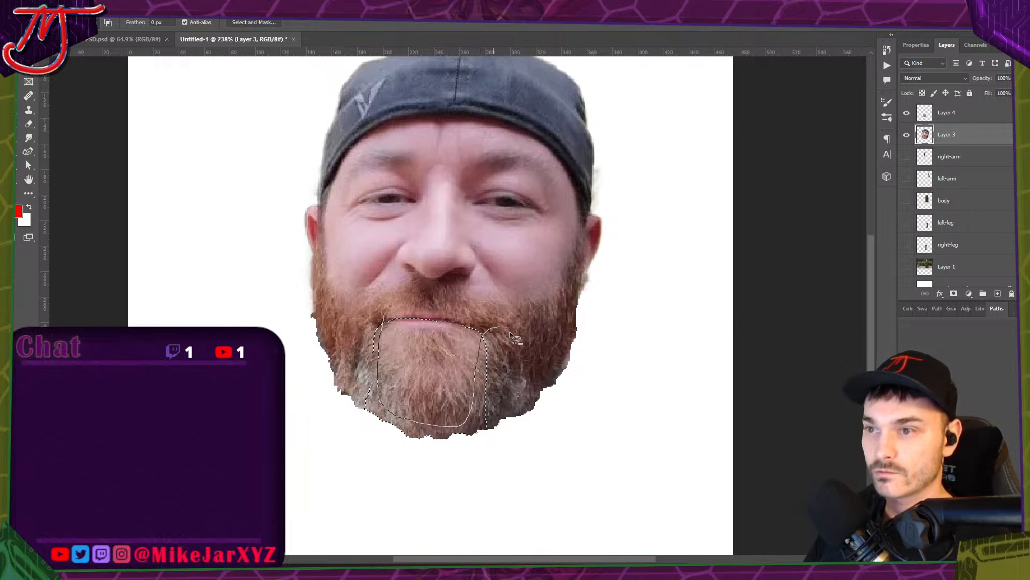
left_click_drag(305, 364, 306, 369)
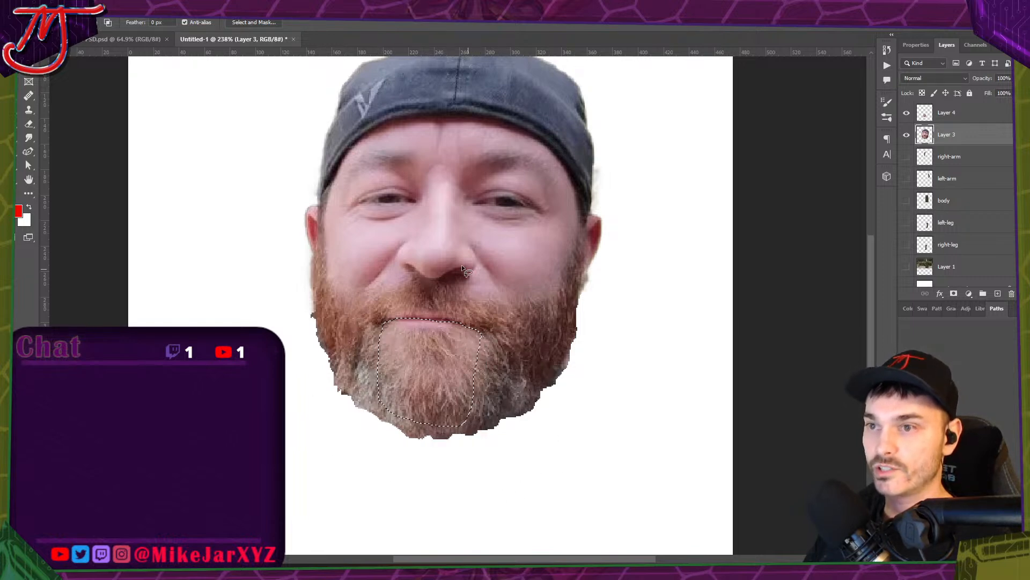
Set the foreground colour to dark red 260707, fill the trimmed selection on Layer 3 with it, and deselect.
left_click(20, 210)
left_click(419, 389)
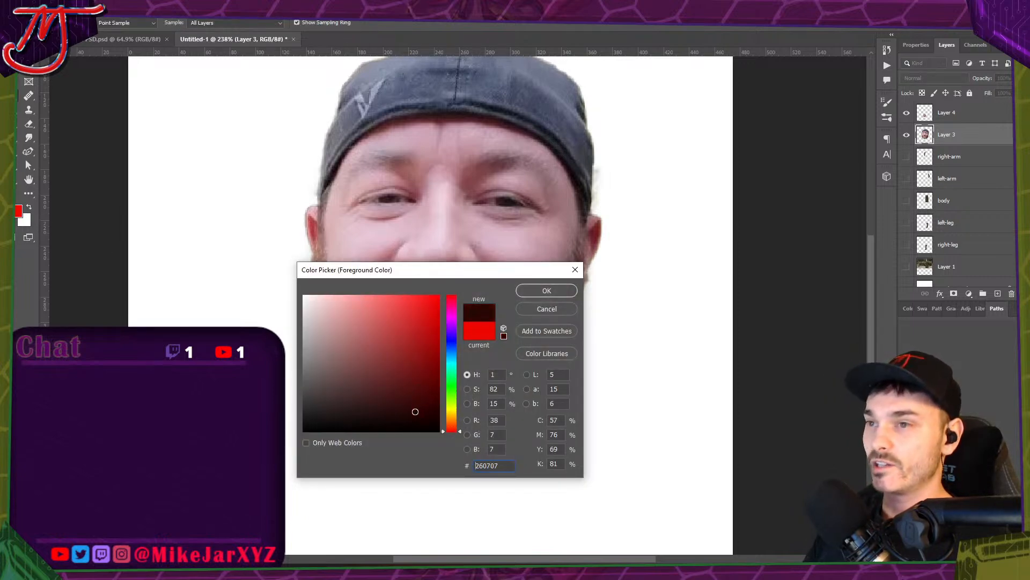
left_click(519, 291)
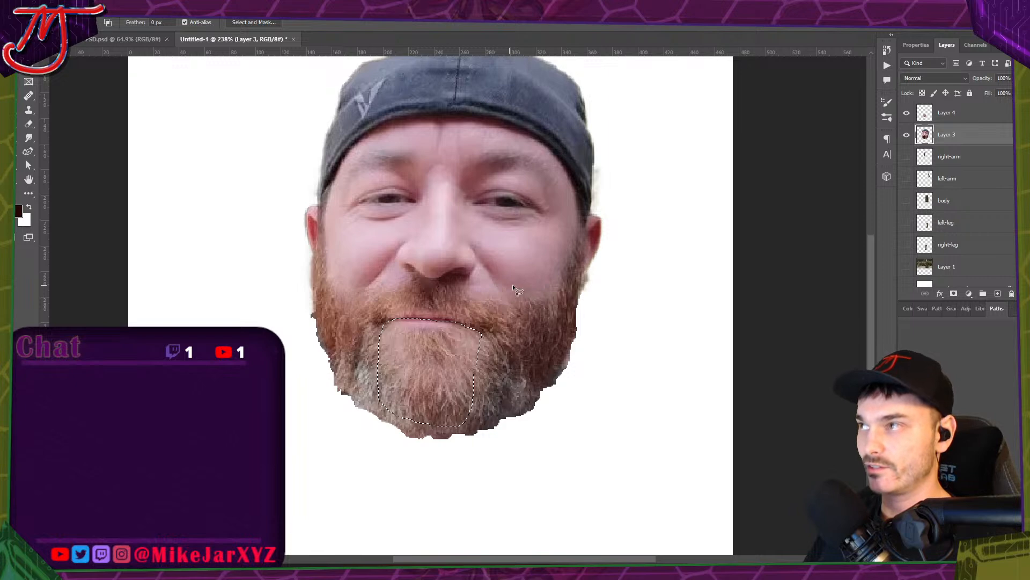
key("ctrl+d")
Check the mouth cavity by hiding and reshowing the jaw layer, and try moving the jaw downward.
left_click(908, 113)
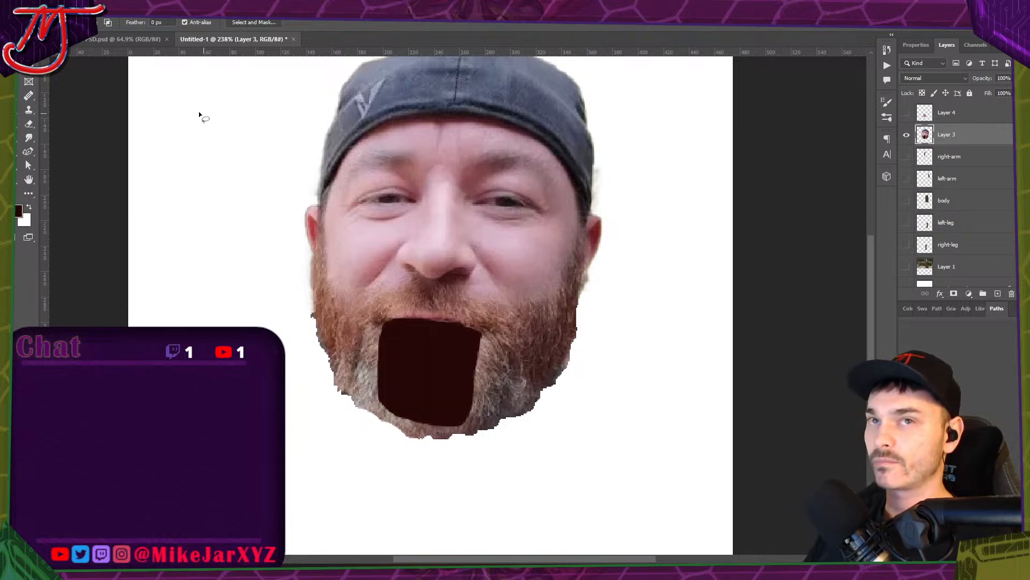
left_click(907, 114)
key("v")
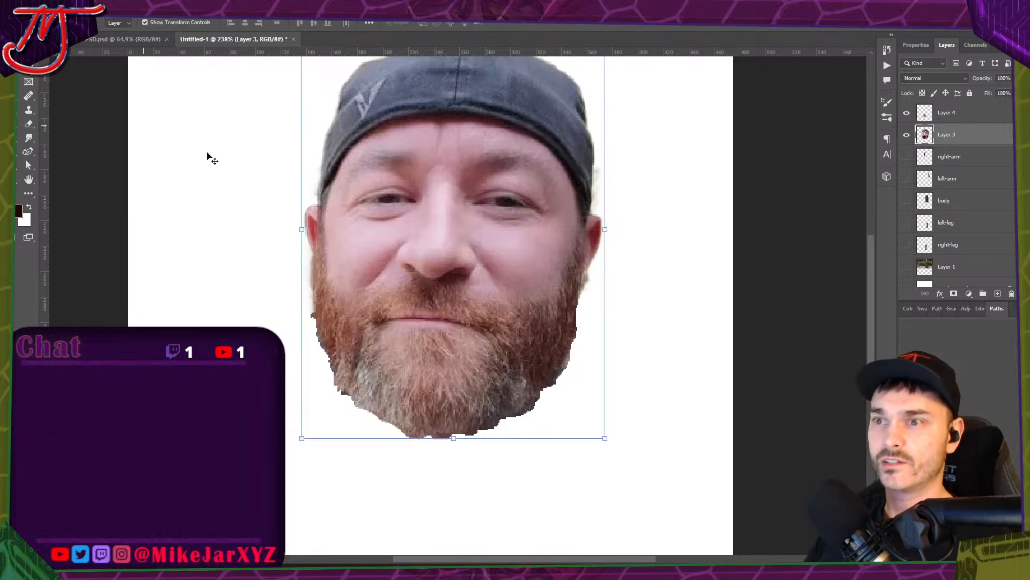
left_click(927, 115)
left_click_drag(426, 372, 433, 430)
key("ctrl+z")
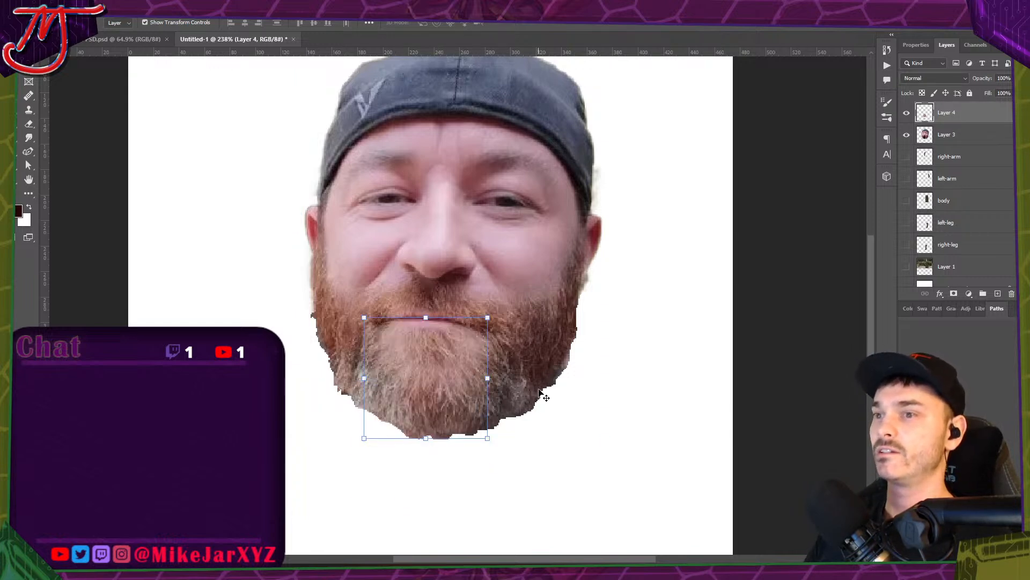
Save the document as a PSD named with the character's first name in the diagolon-banking imgs folder.
key("ctrl+s")
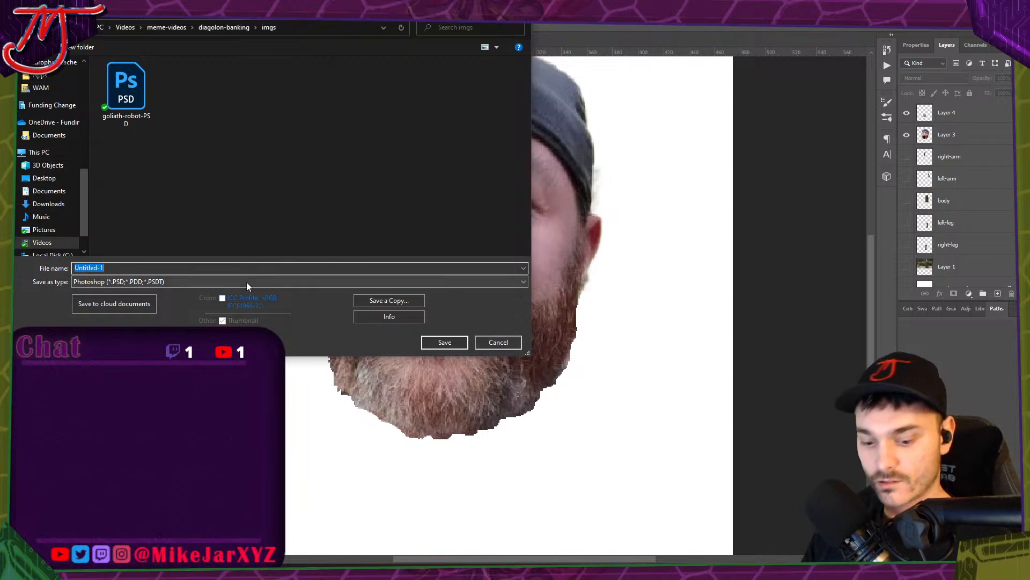
type("jeremy")
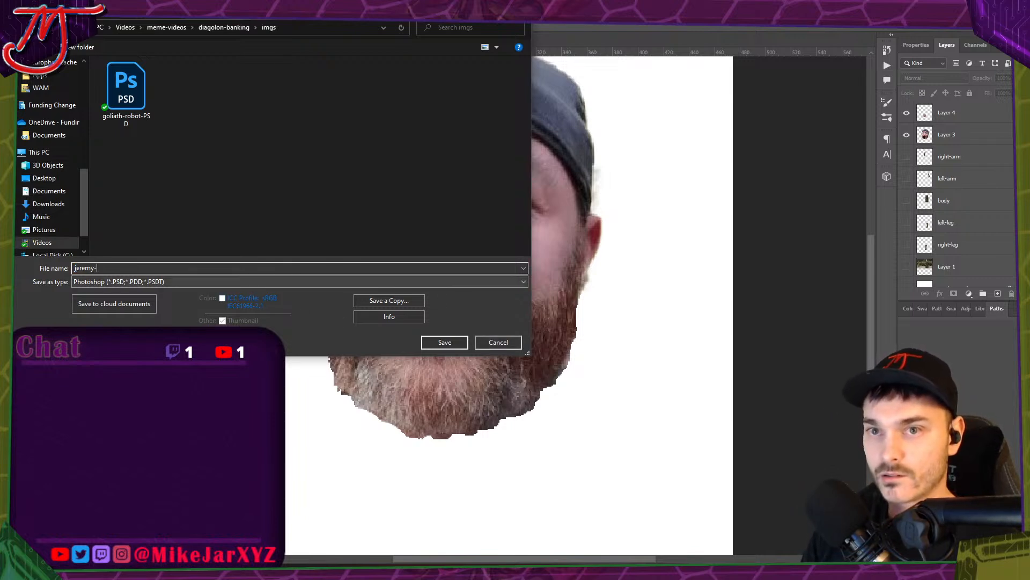
left_click(454, 342)
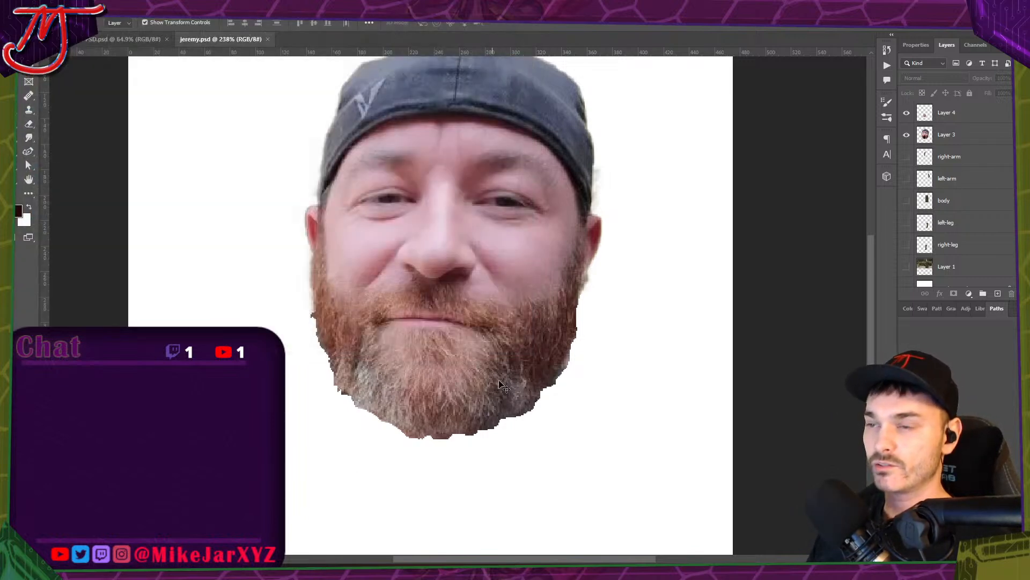
Hide the white Background layer behind the head cutout.
scroll(574, 332, "down", 3)
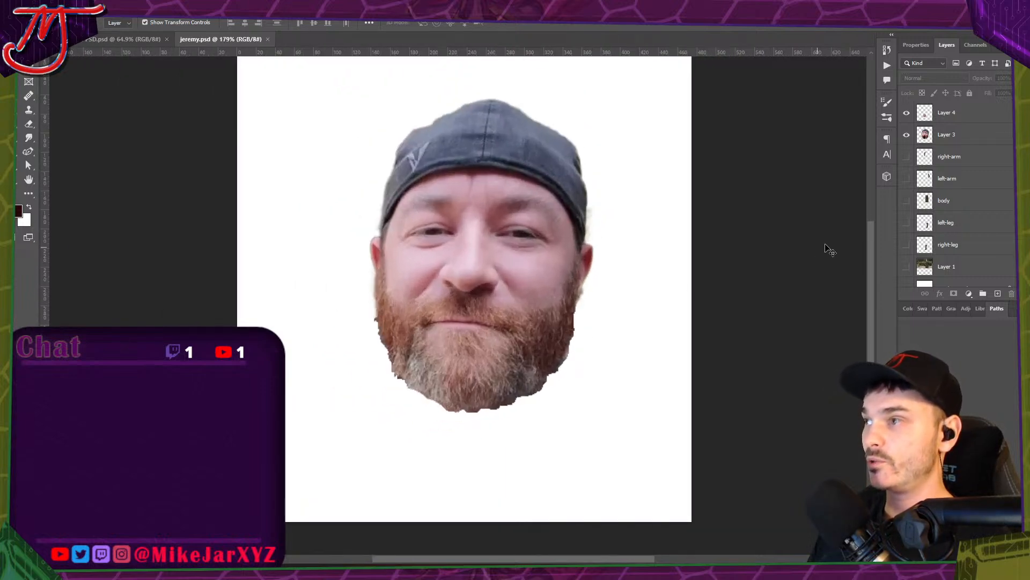
scroll(945, 232, "down", 1)
left_click(908, 277)
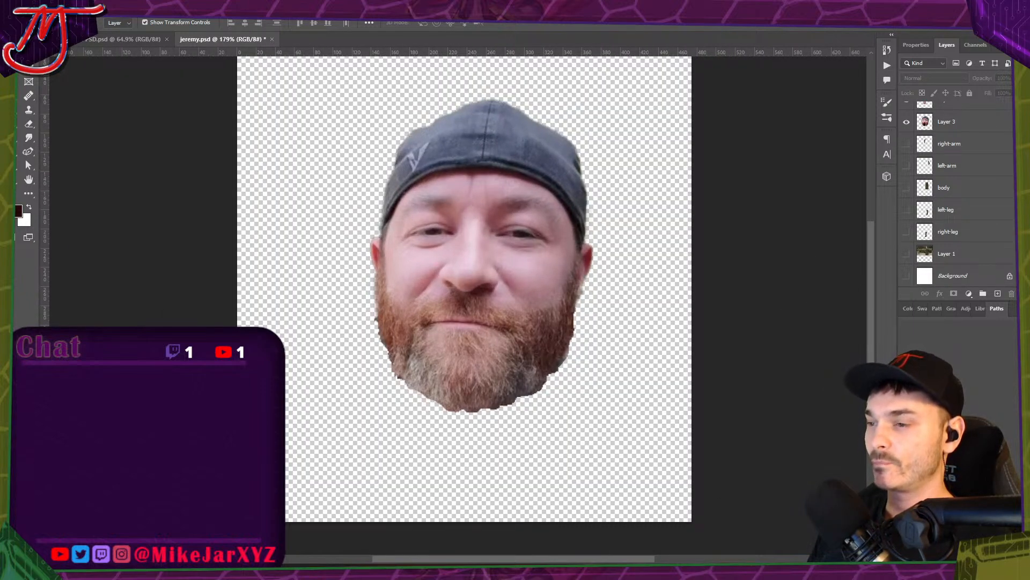
key("alt+Tab")
key("alt+Tab")
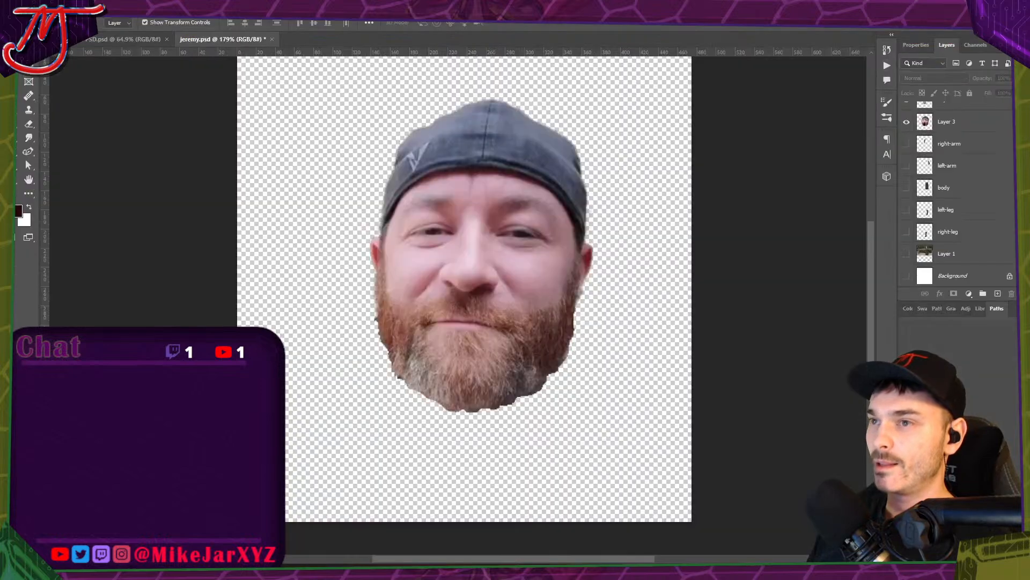
Switch to Illustrator and start saving the body document on the computer, opening Videos > meme-videos > diagolon-banking > imgs.
key("alt+Tab")
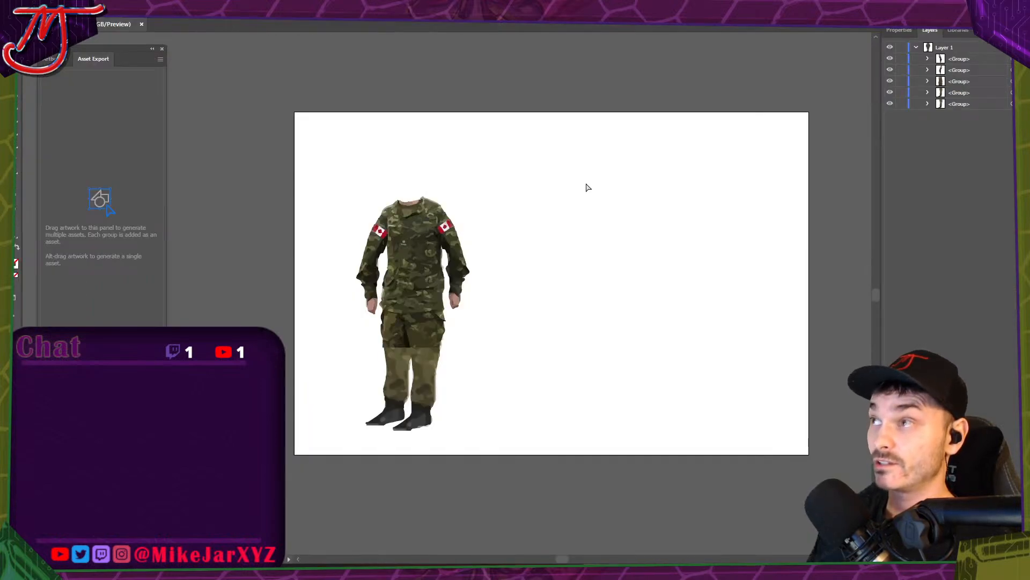
key("ctrl+s")
key("Escape")
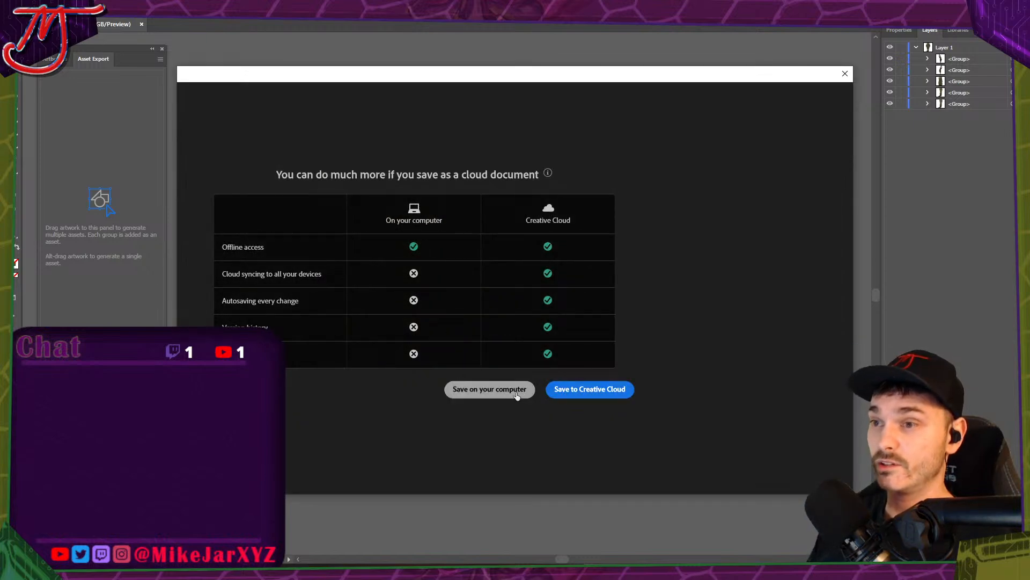
left_click(509, 392)
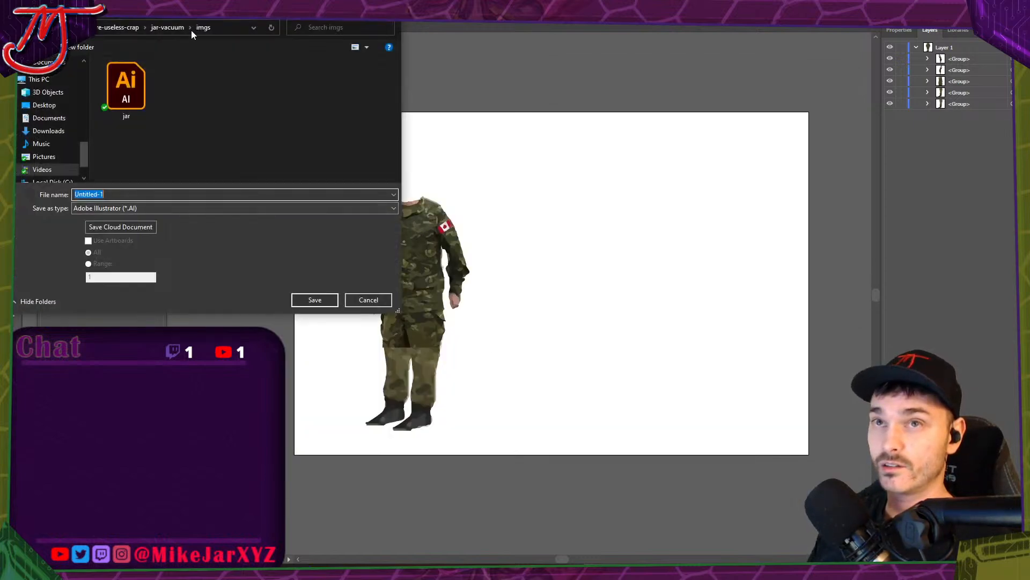
scroll(54, 137, "down", 2)
left_click(55, 139)
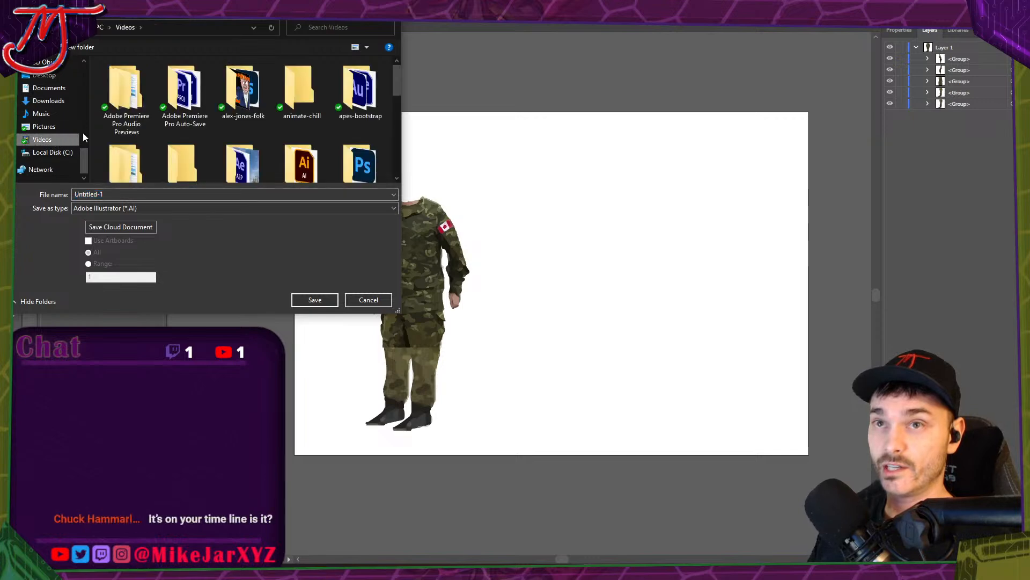
type("me")
key("Return")
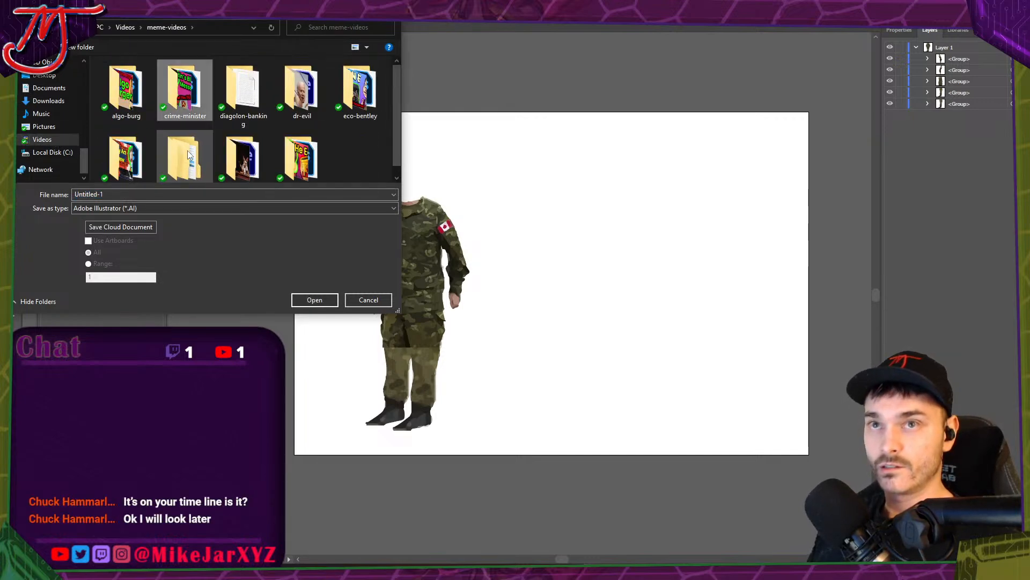
type("d")
key("Return")
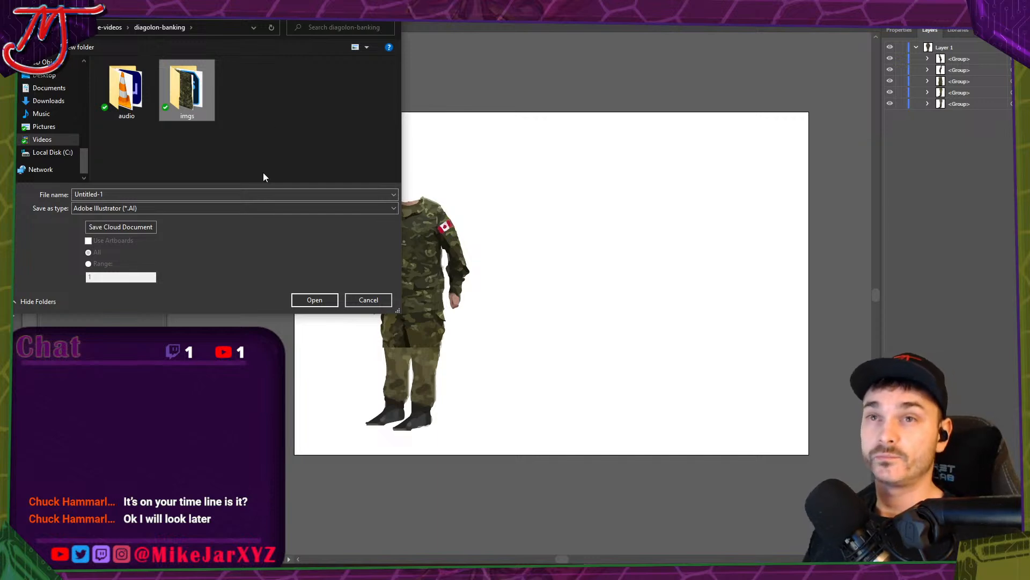
key("Return")
Name the file with the character's first name plus "-ai" and save it as an Illustrator 2020 document.
left_click(189, 194)
type("je")
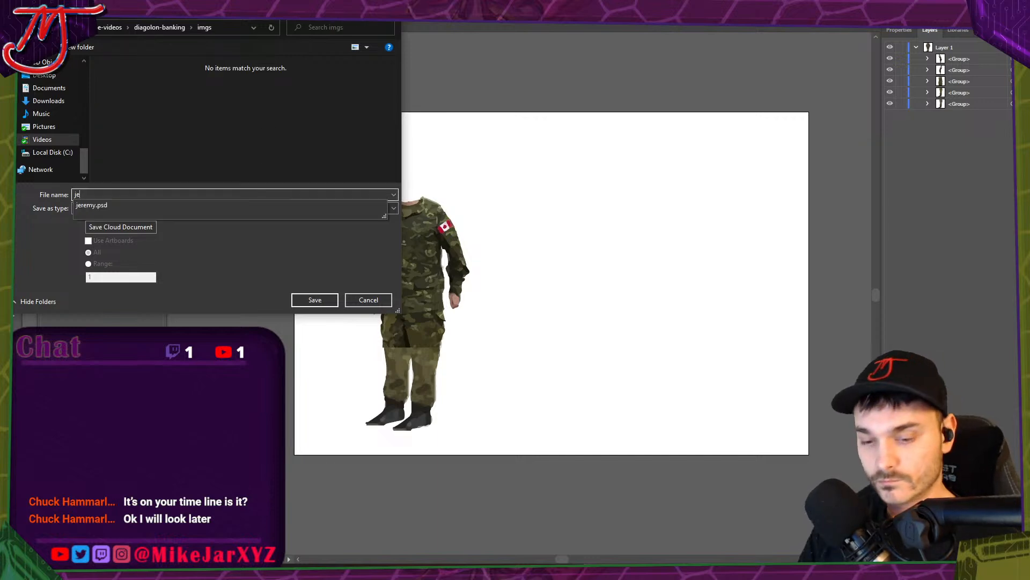
type("remy-")
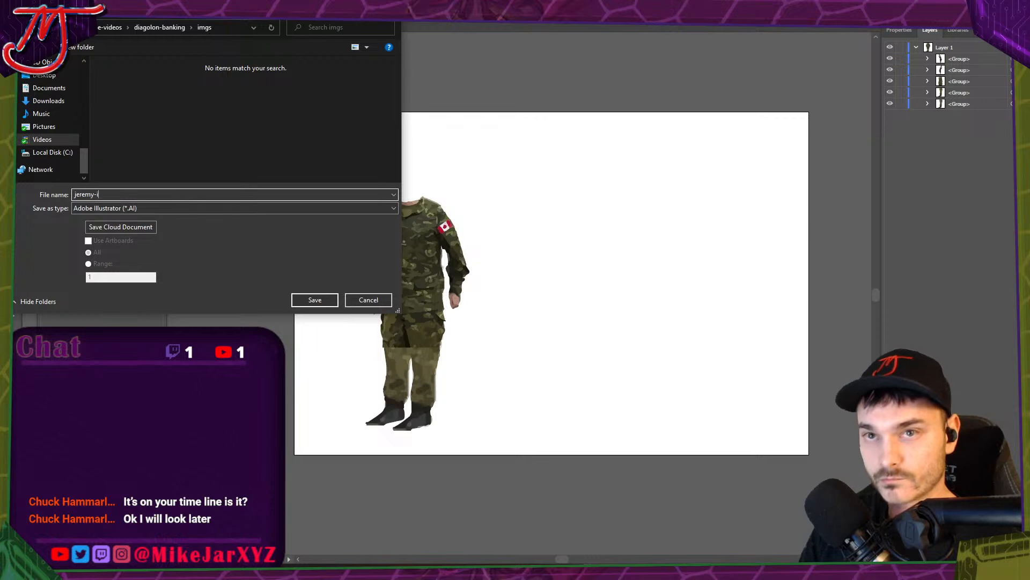
type("ai")
key("Return")
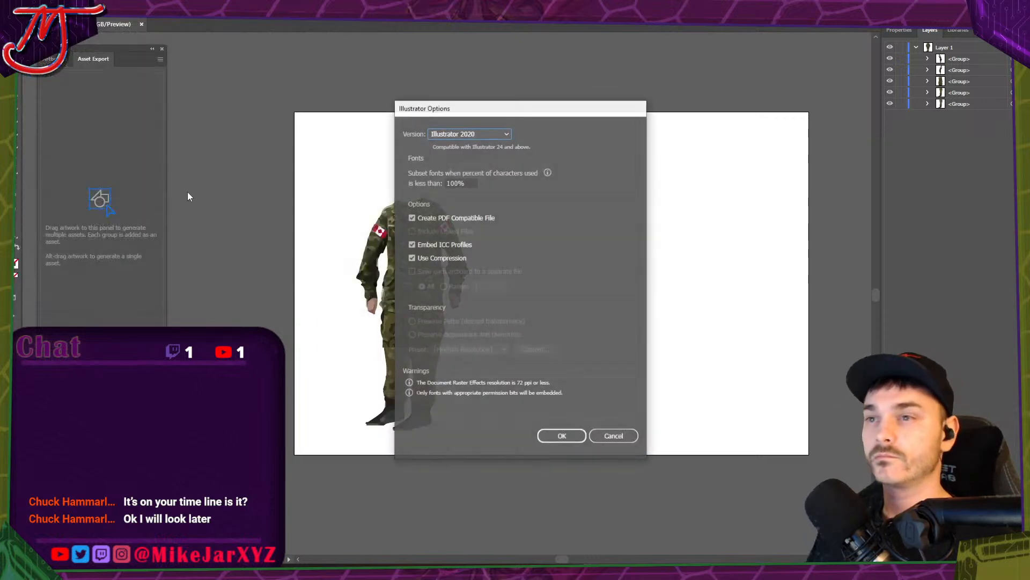
left_click(561, 437)
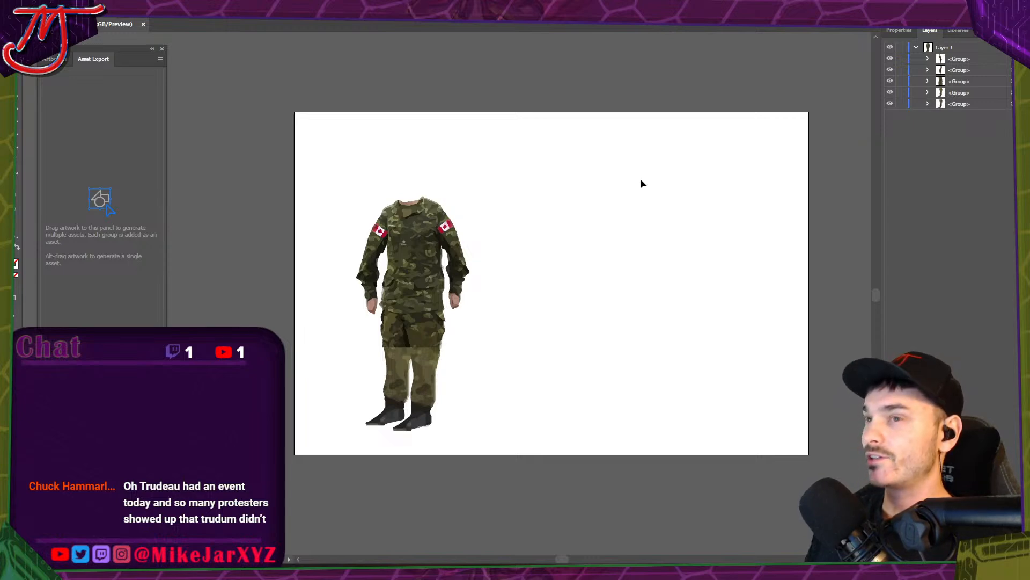
Switch to Photoshop, copy the head with the mouth cavity from Layer 3, and paste it beside the uniform body in Illustrator.
key("alt+Tab")
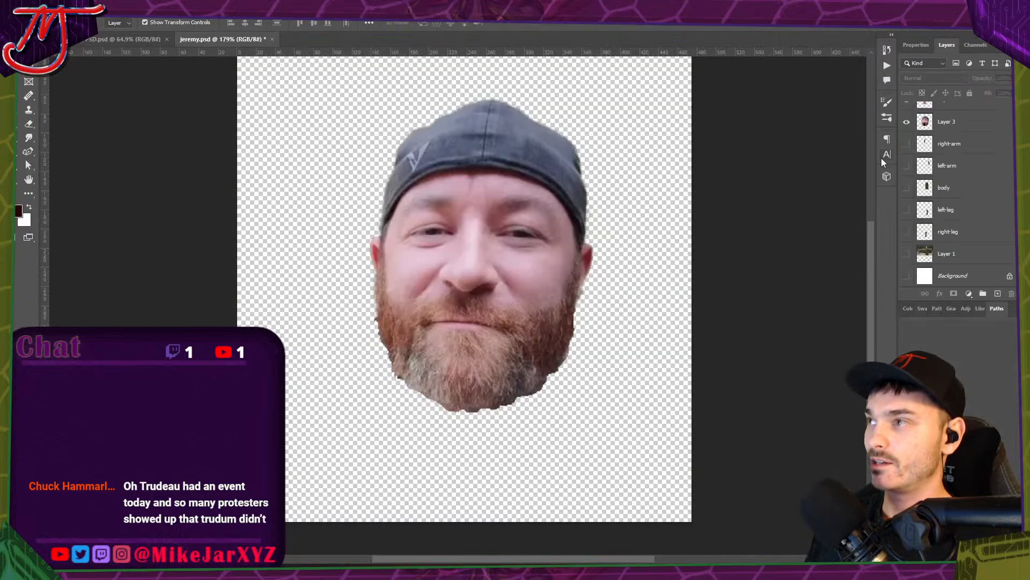
scroll(950, 145, "up", 1)
left_click(925, 138)
left_click(935, 115)
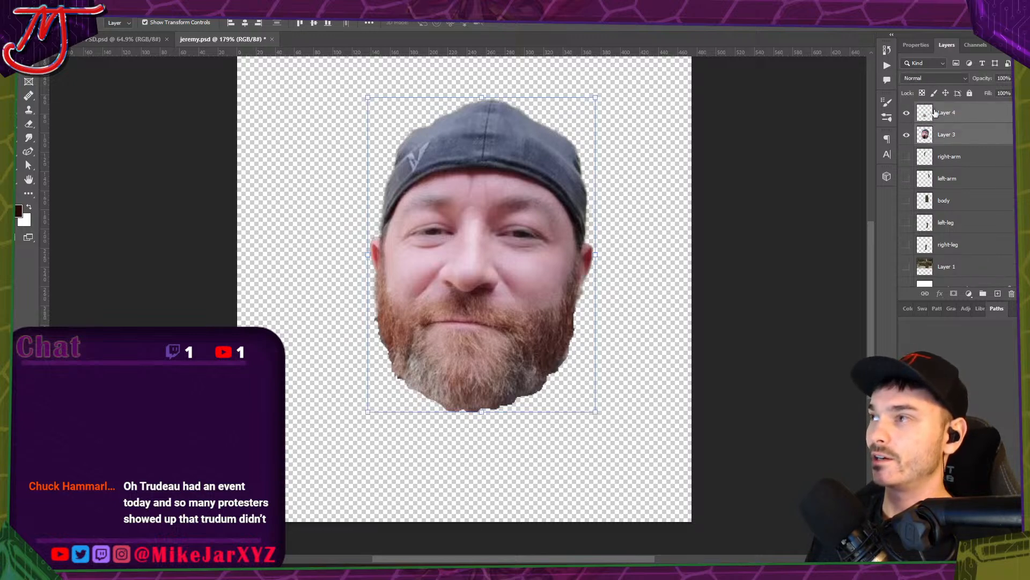
left_click(931, 139)
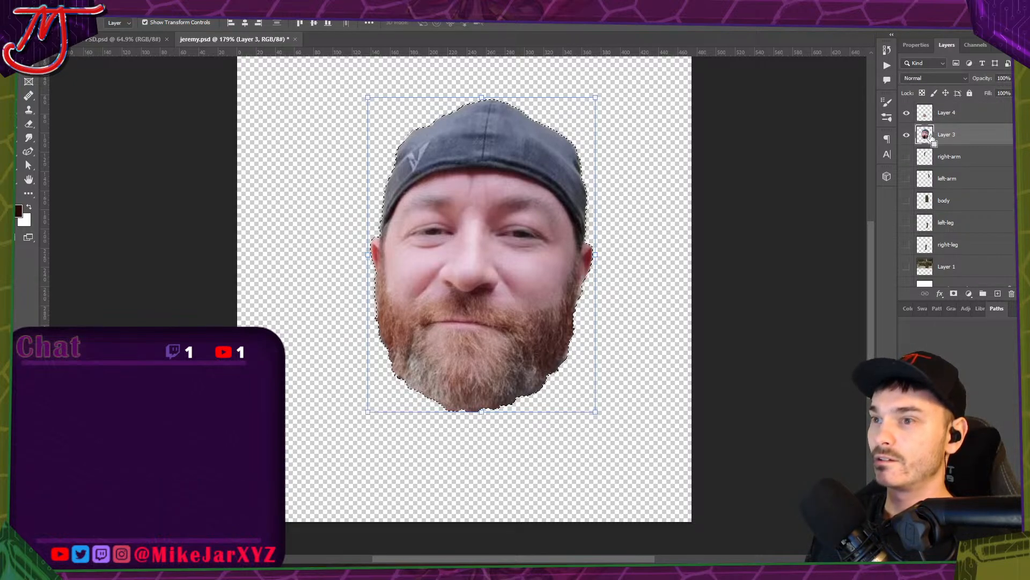
key("alt+Tab")
left_click_drag(932, 141, 582, 271)
Try to copy the jaw-shaped area with Layer 3 active from Photoshop into Illustrator, and undo the paste.
key("alt+Tab")
left_click(926, 118, "ctrl")
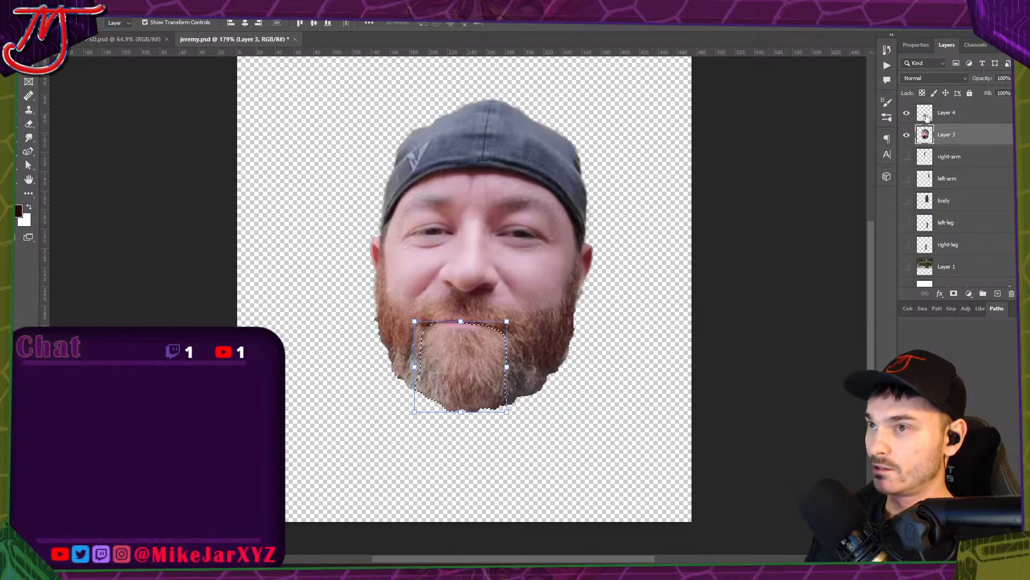
key("ctrl+c")
left_click(629, 571)
key("ctrl+v")
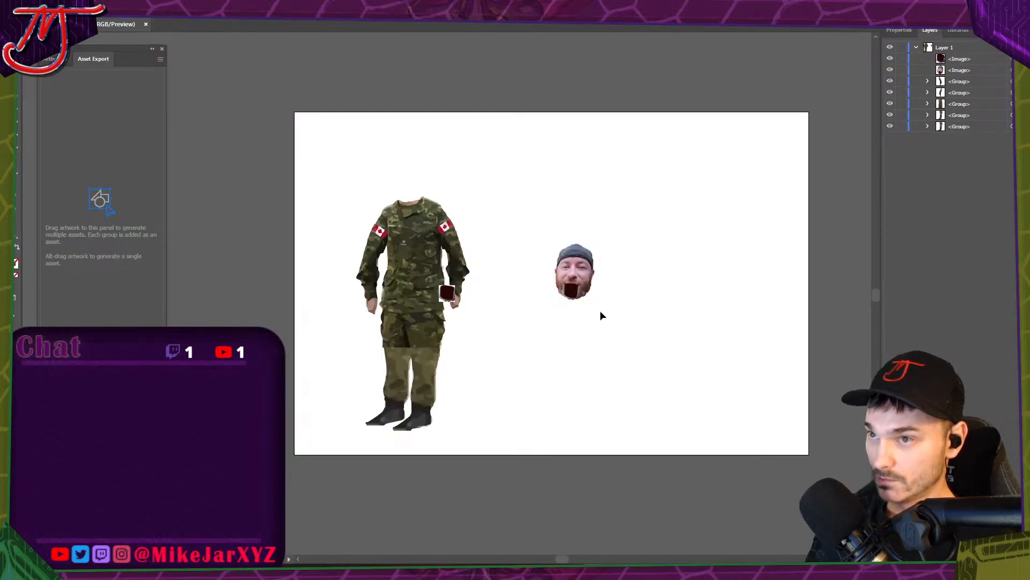
key("ctrl+z")
key("alt+Tab")
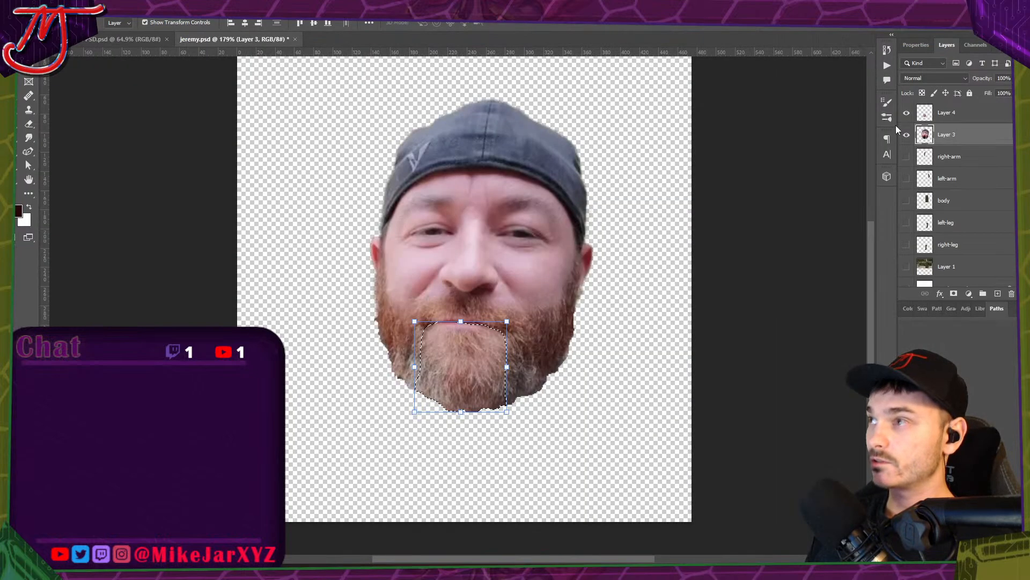
Hide Layer 3 in Photoshop, copy the jaw from Layer 4 into Illustrator, and place it between the body and the head.
left_click(907, 135)
left_click(946, 114)
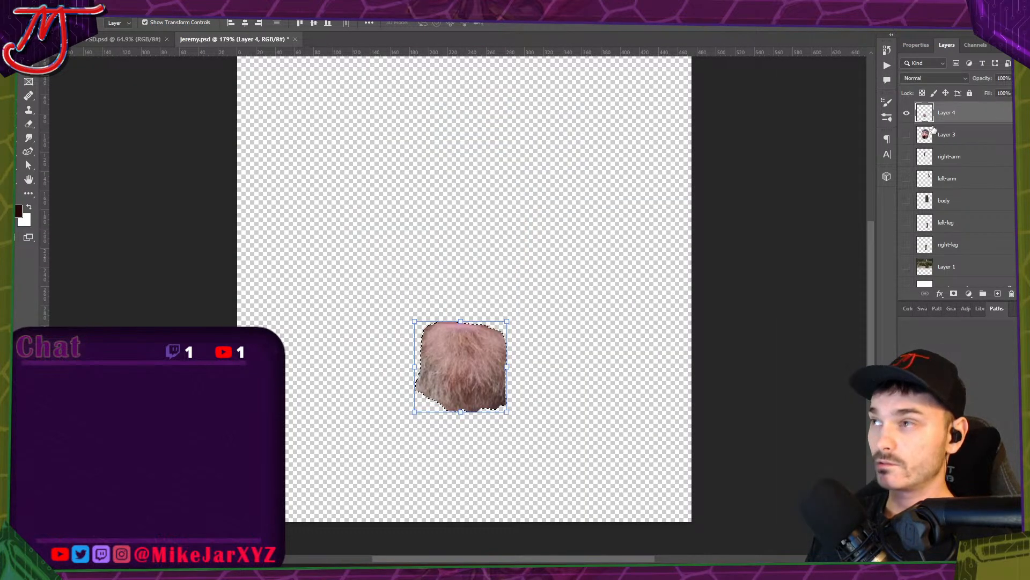
key("alt+Tab")
key("ctrl+v")
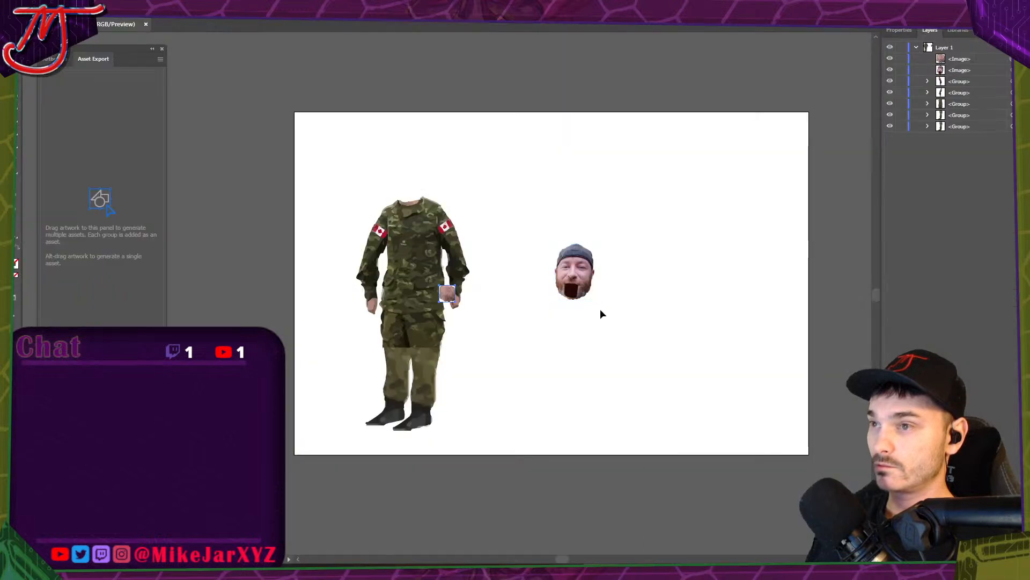
left_click_drag(450, 295, 530, 294)
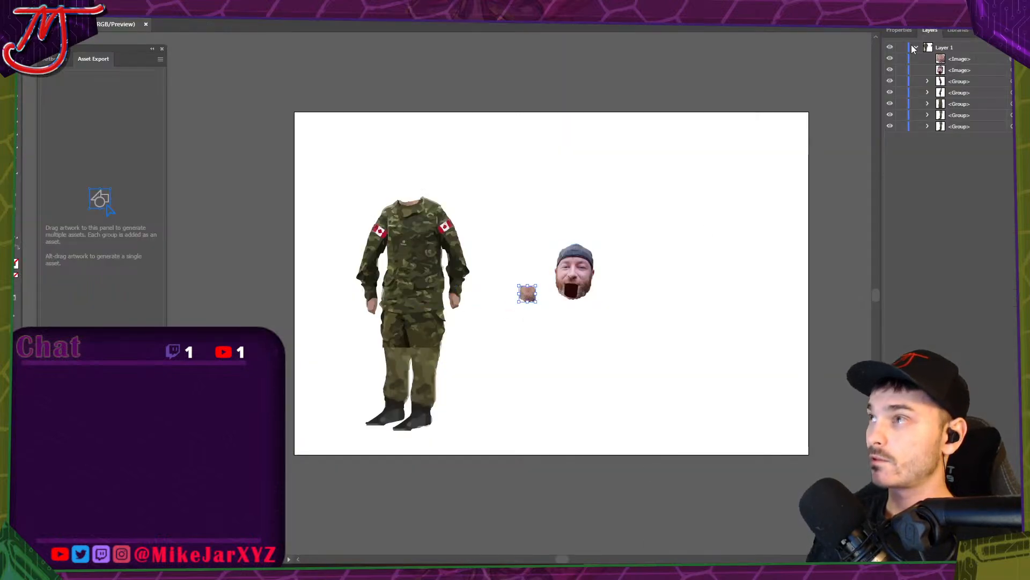
Image Trace the jaw with the Low Fidelity Photo preset and expand the result into vector shapes.
left_click(899, 30)
scroll(604, 282, "up", 5)
scroll(590, 290, "down", 4)
scroll(581, 298, "up", 4)
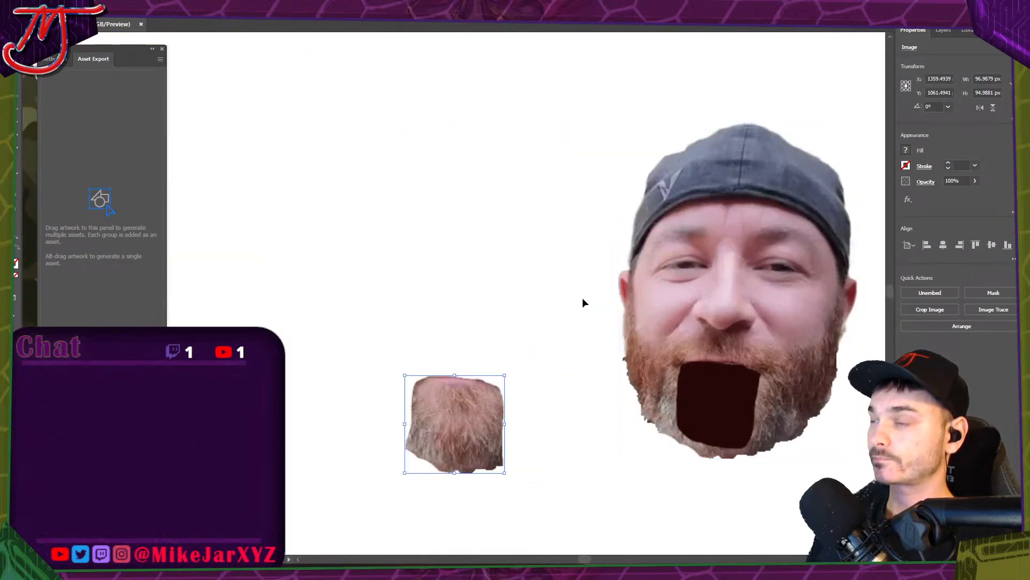
scroll(773, 325, "up", 2)
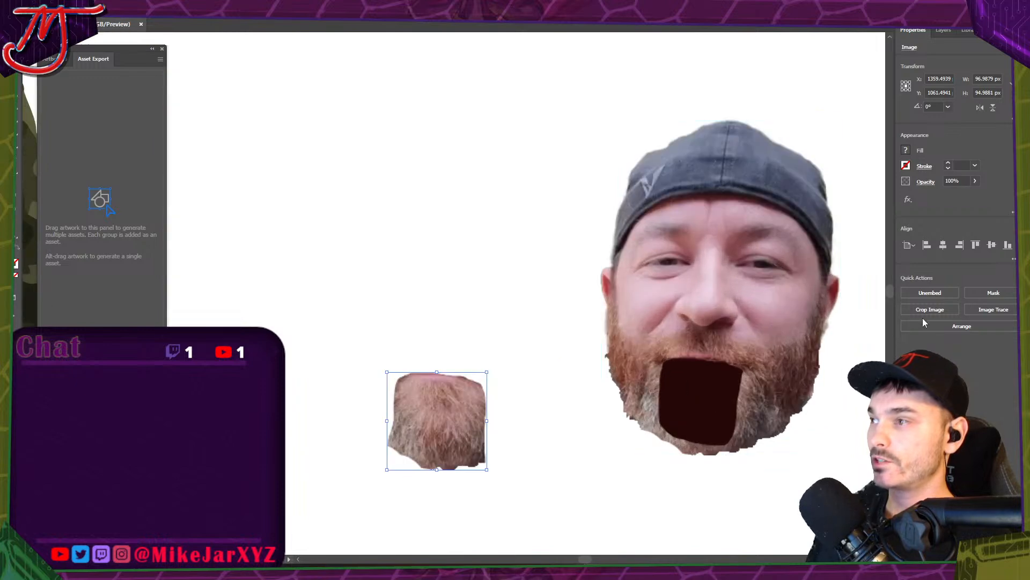
left_click(972, 309)
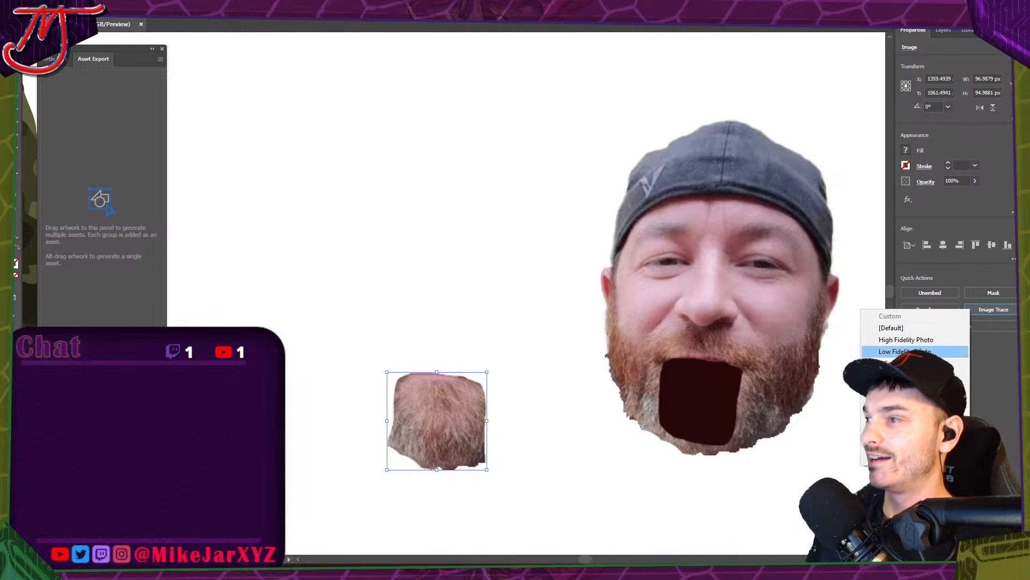
left_click(923, 351)
left_click(962, 331)
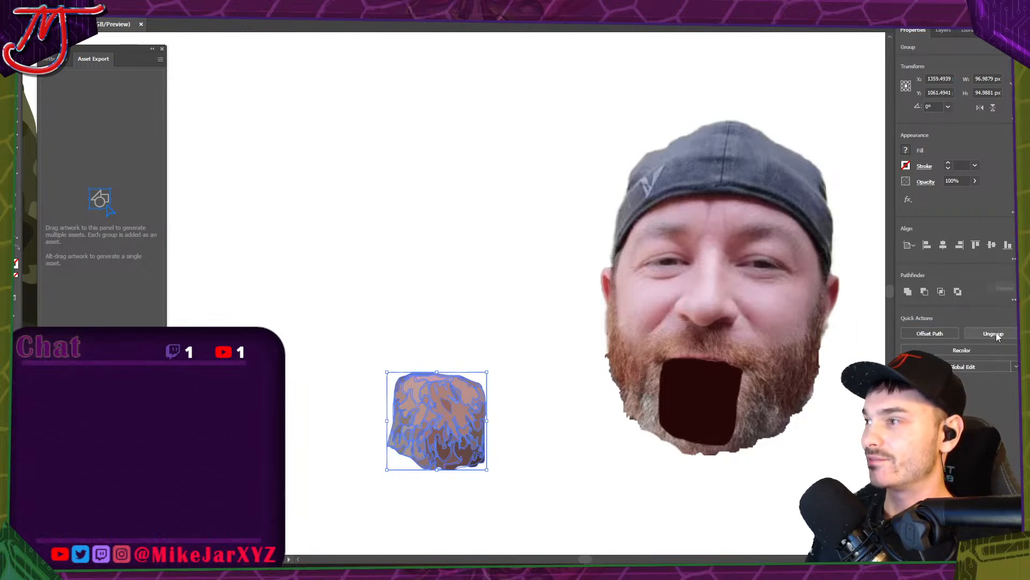
Ungroup the traced jaw and delete the leftover white background shapes around its edges.
left_click(501, 396)
left_click(488, 418)
left_click(489, 444)
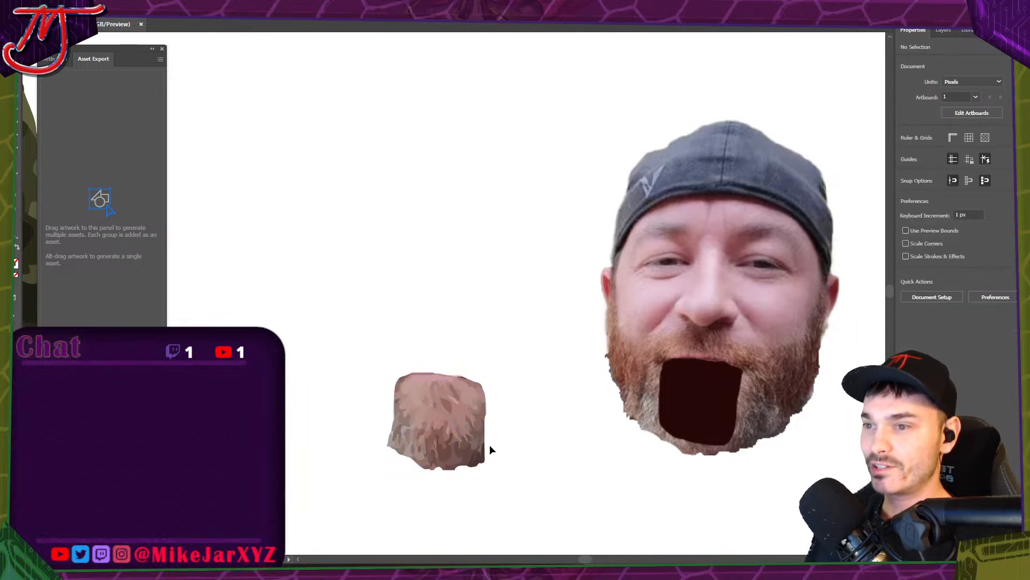
left_click(439, 469)
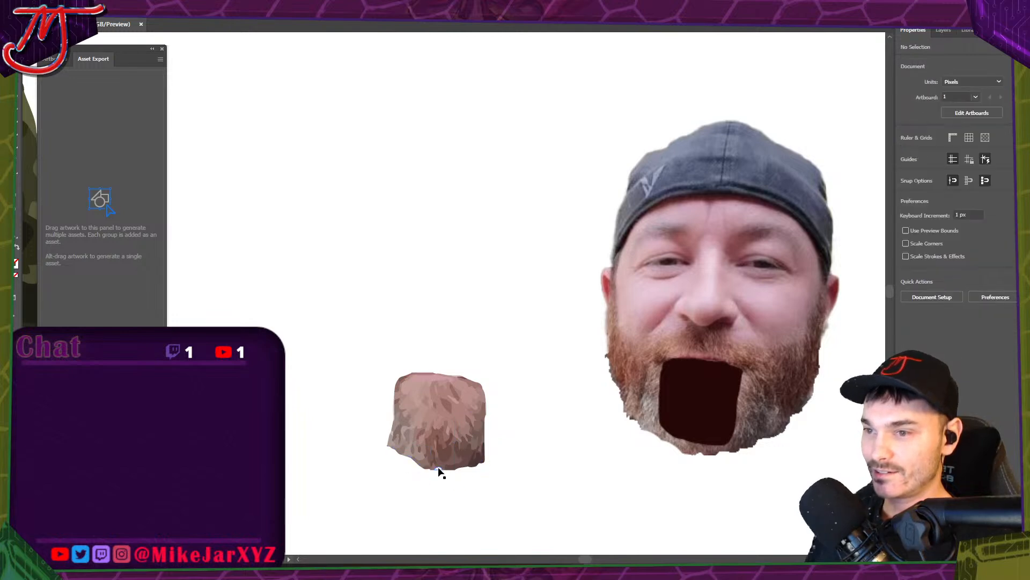
left_click(385, 408)
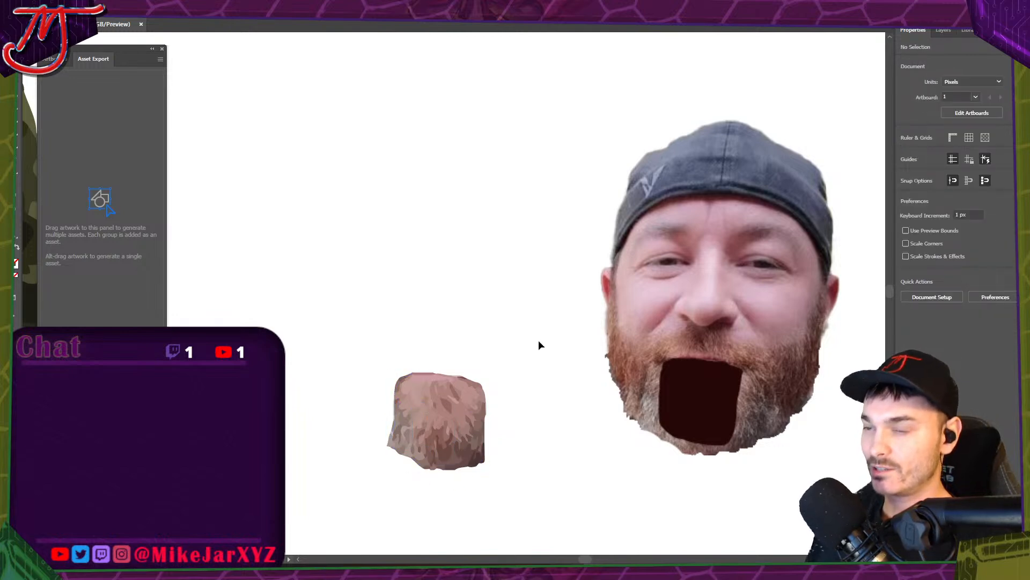
Image Trace the head with the Low Fidelity Photo preset, then expand and ungroup the result.
left_click(616, 144)
left_click(983, 308)
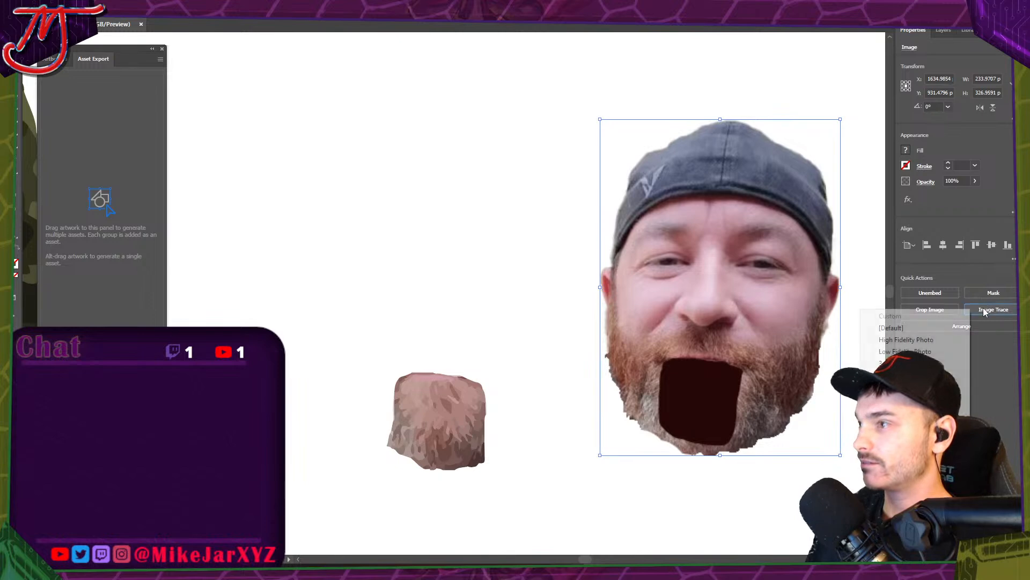
left_click(906, 351)
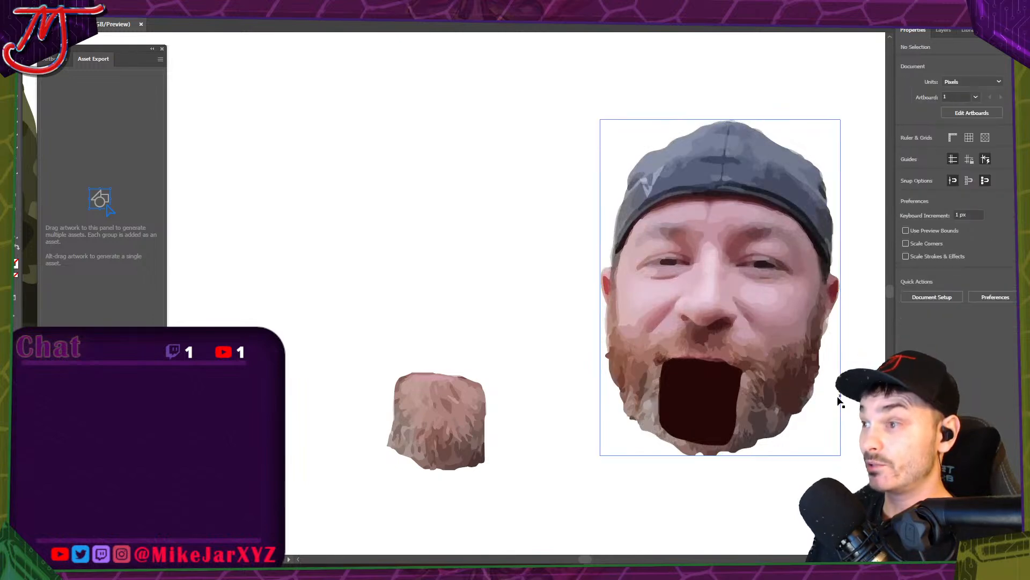
left_click(951, 329)
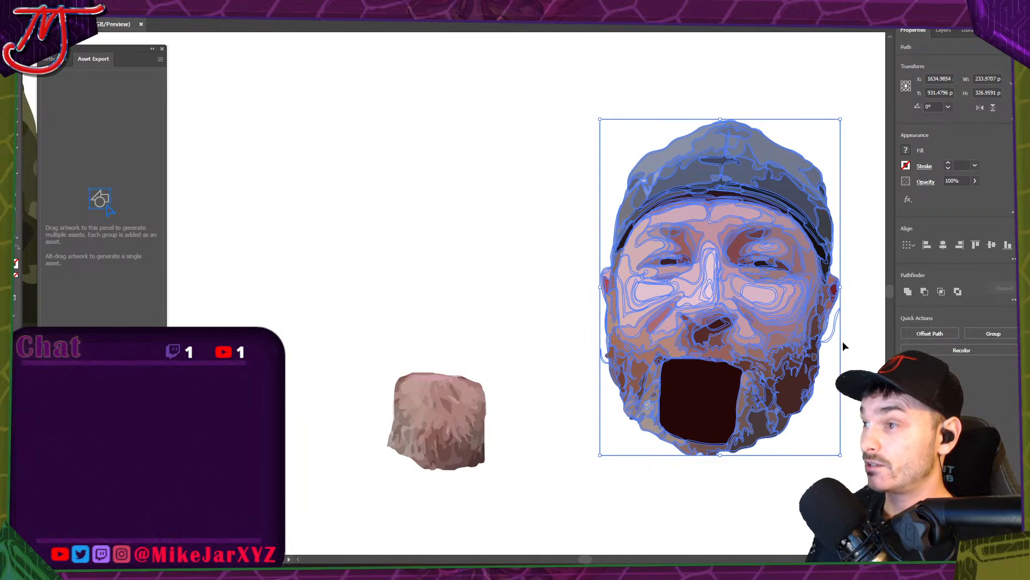
Delete the leftover white background shapes around the traced head and group its remaining shapes.
left_click(849, 320)
left_click(835, 329)
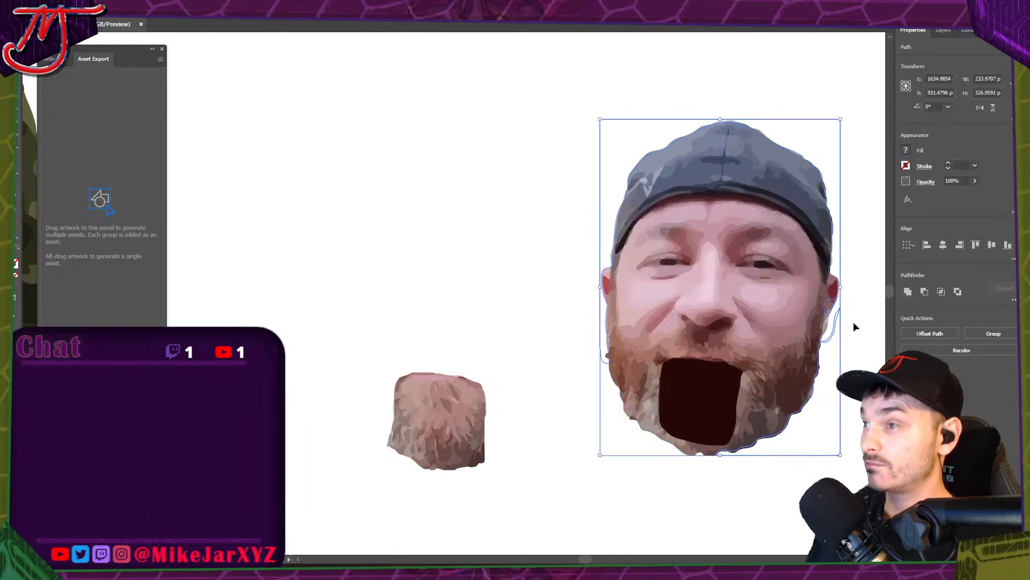
left_click(853, 320)
left_click_drag(834, 330, 841, 328)
left_click(844, 301)
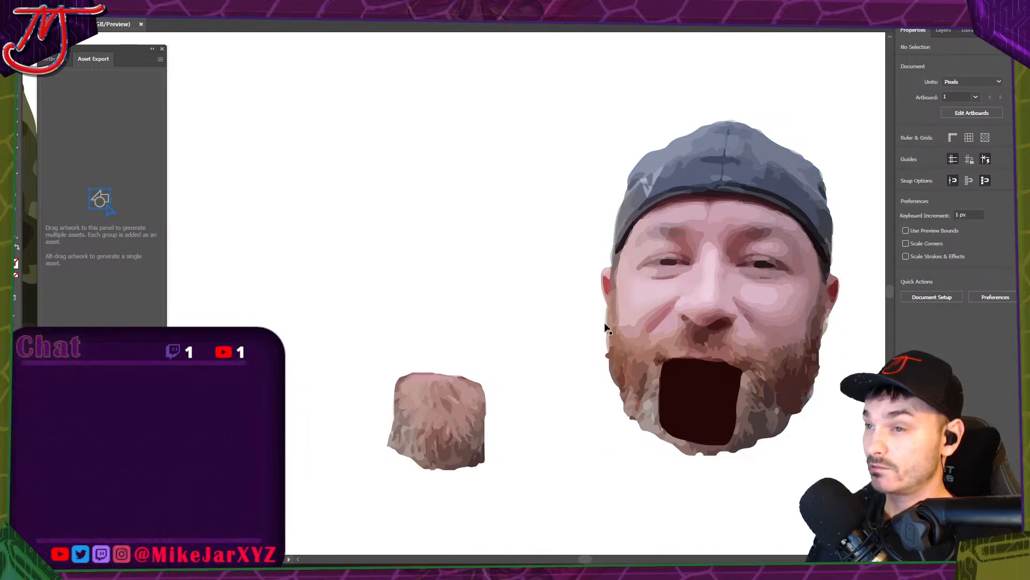
left_click_drag(597, 107, 869, 453)
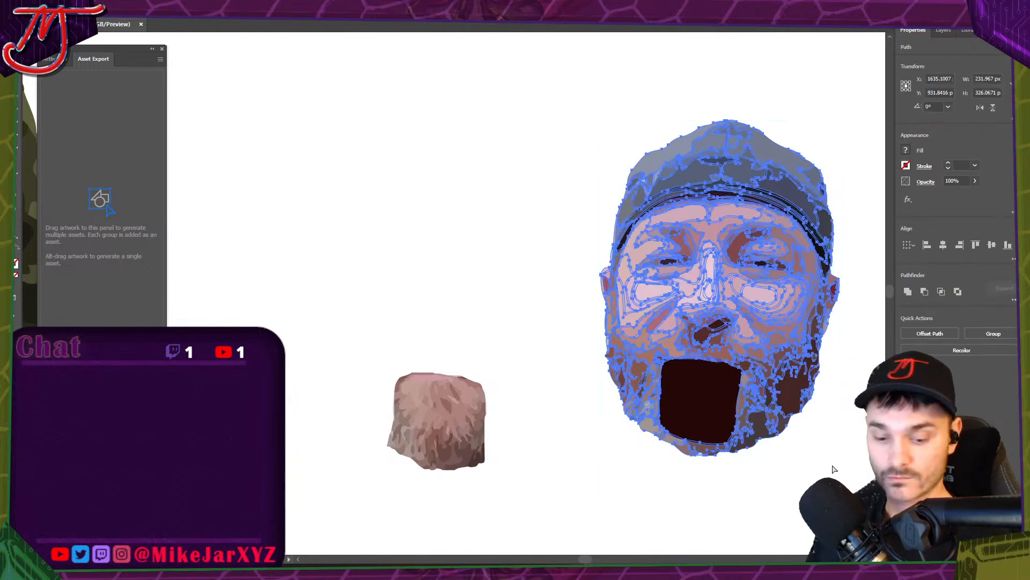
left_click(654, 463)
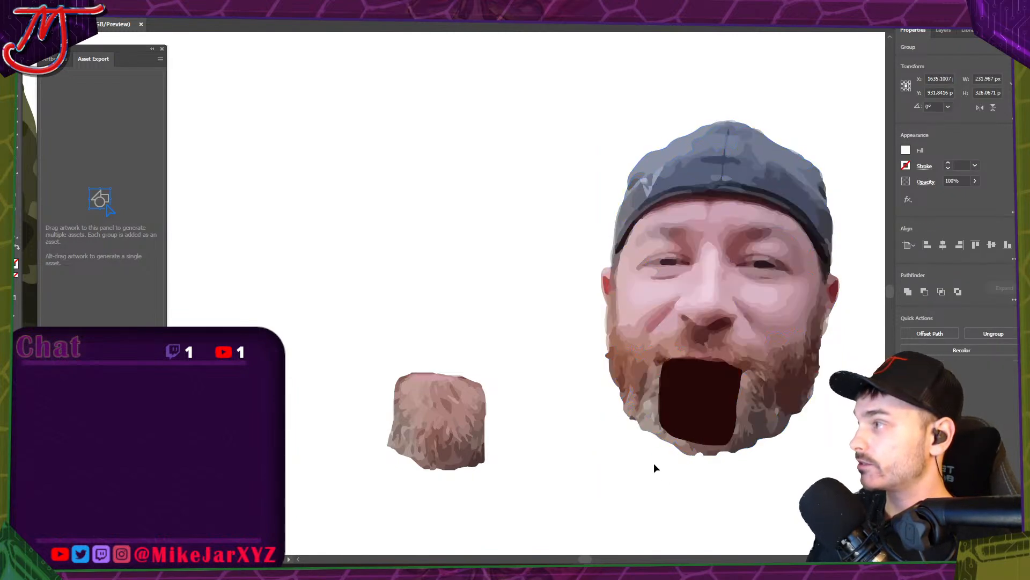
Group the traced jaw shapes and move the jaw over the dark mouth cavity of the head.
left_click(472, 411)
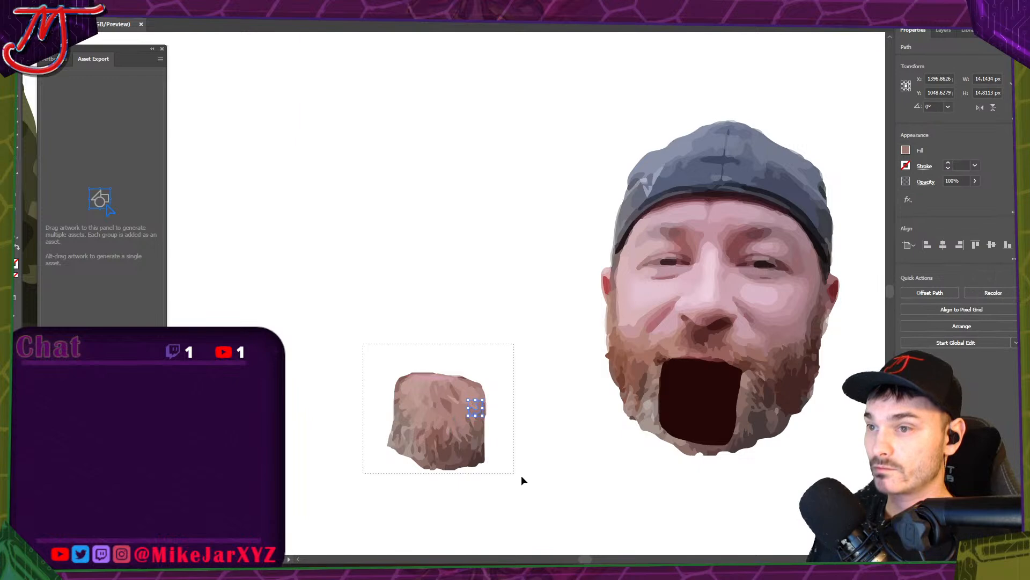
left_click_drag(473, 448, 712, 414)
scroll(715, 288, "down", 3)
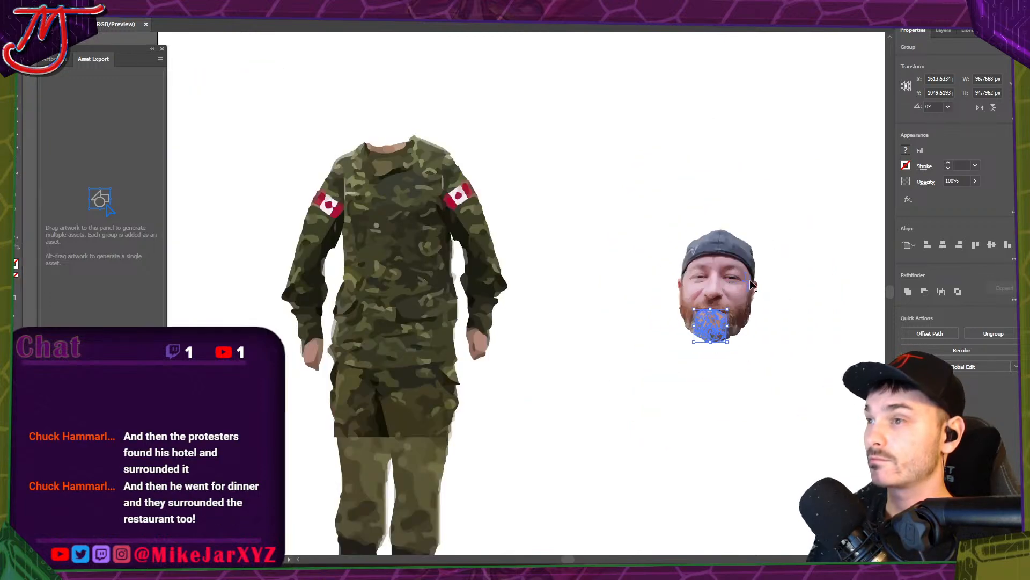
Delete the two thin white slivers left in the beard on either side of the jaw.
left_click(573, 209)
scroll(752, 313, "up", 4)
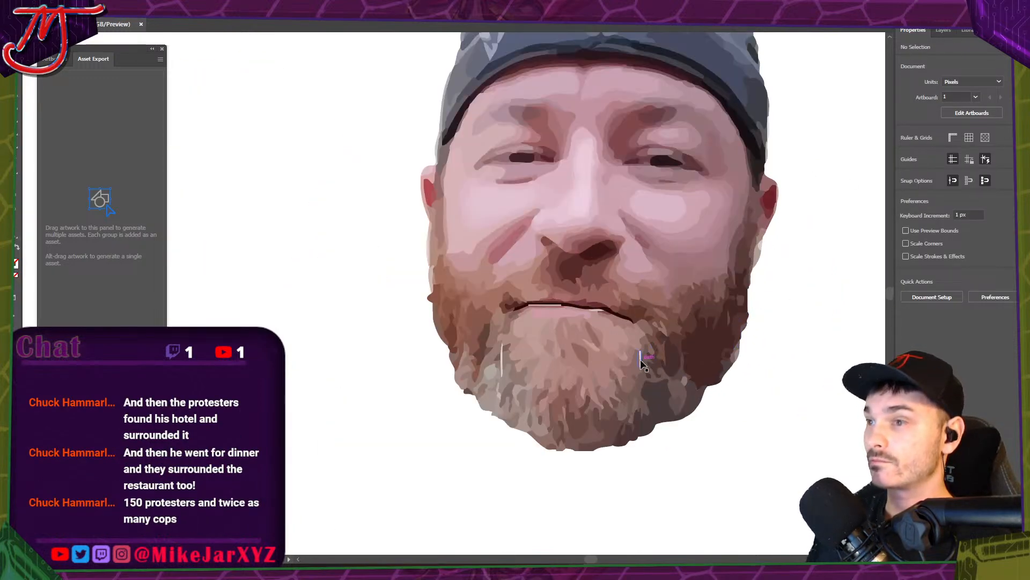
scroll(591, 376, "up", 2)
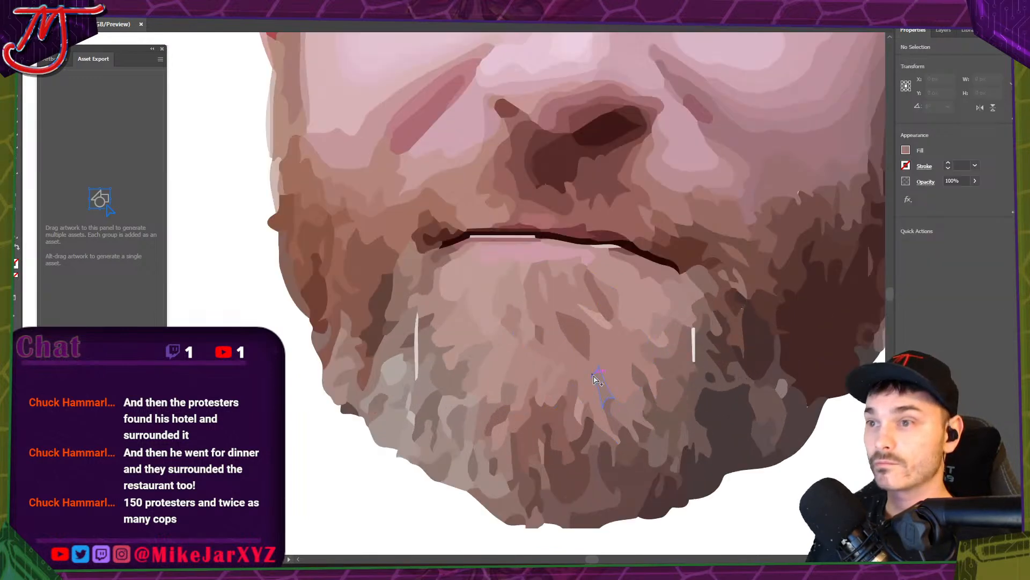
left_click(419, 346)
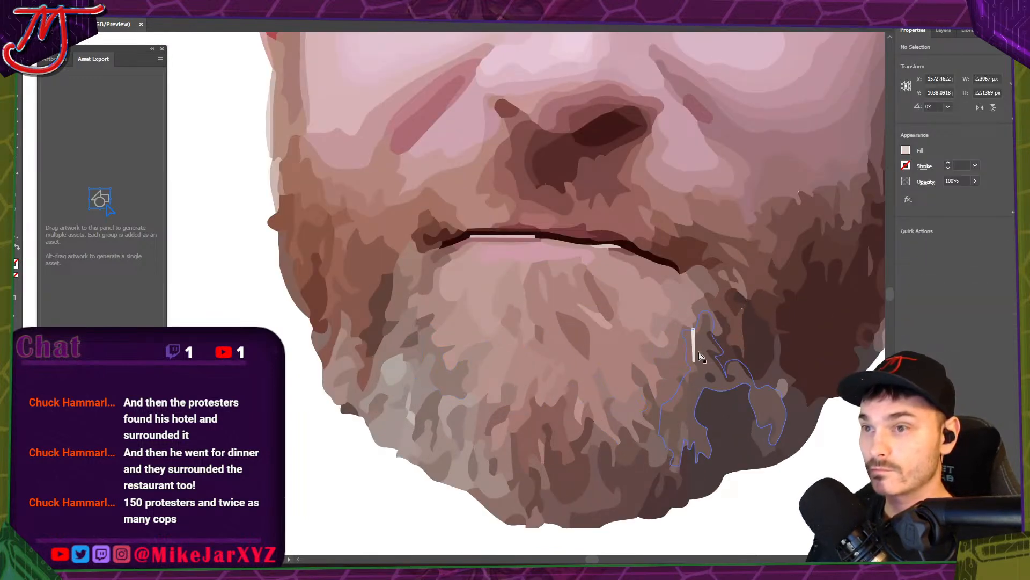
left_click(695, 348)
left_click(694, 346)
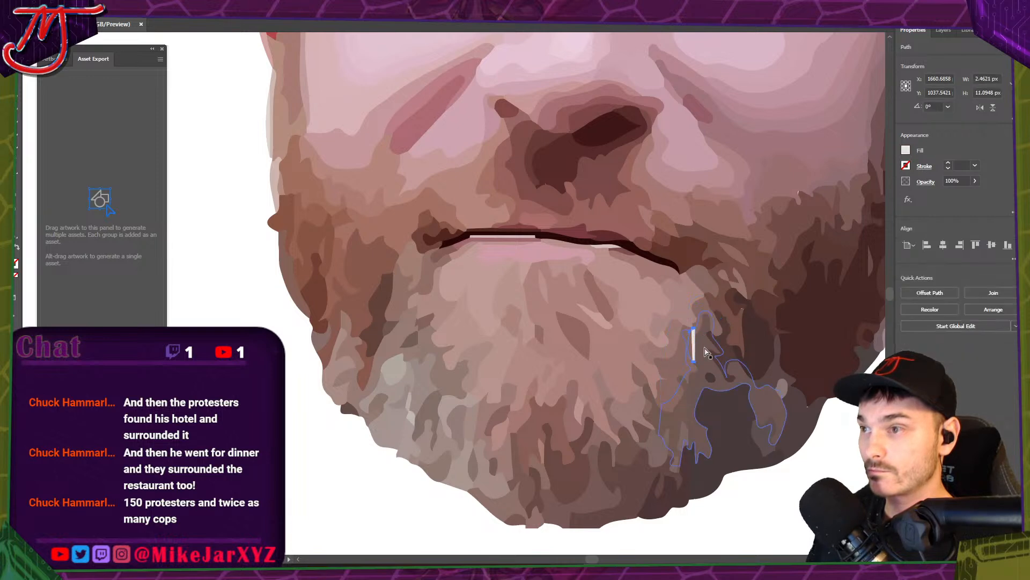
key("Delete")
scroll(738, 360, "down", 5)
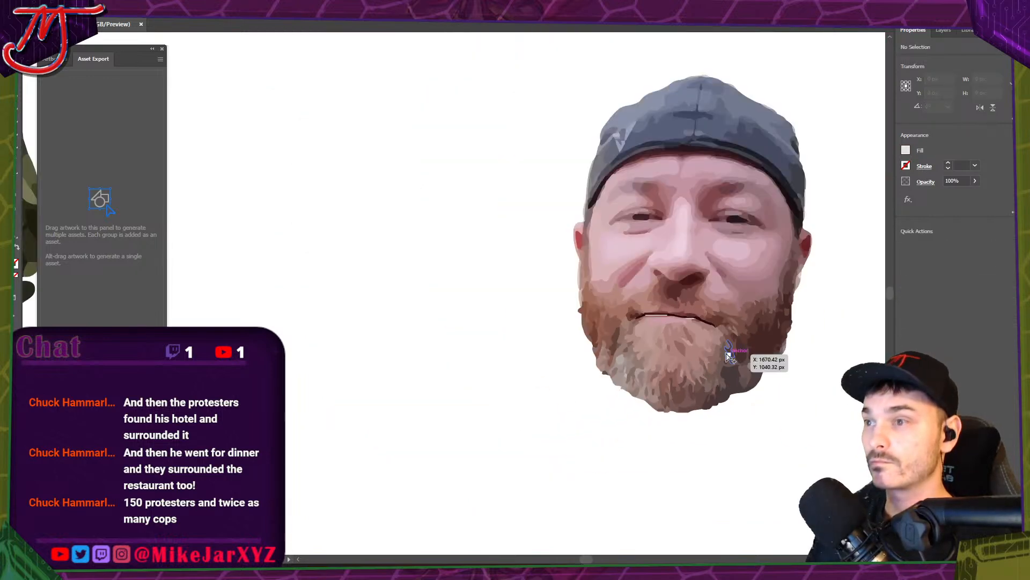
scroll(602, 177, "down", 1)
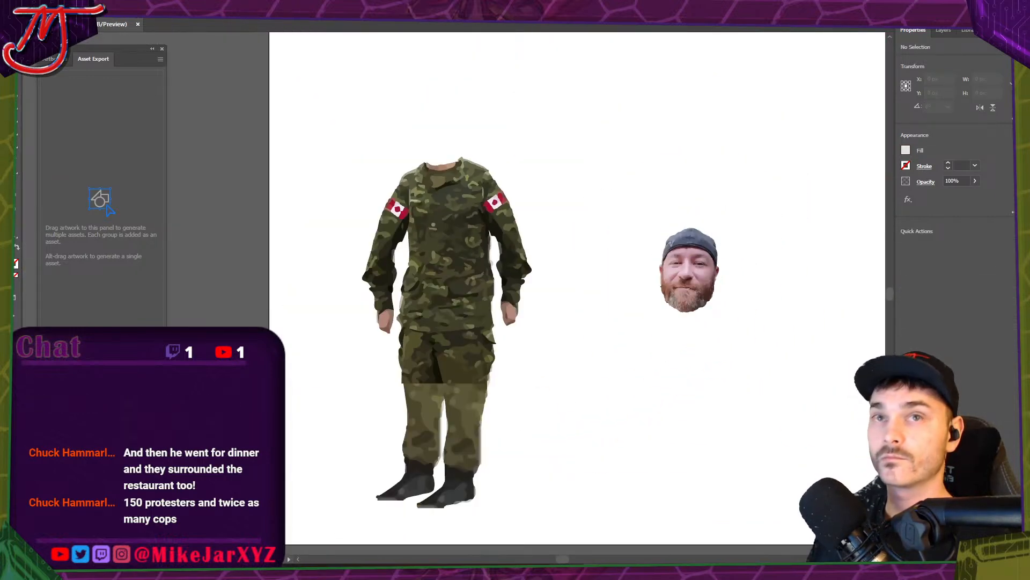
Add five new layers above Layer 1.
left_click(944, 31)
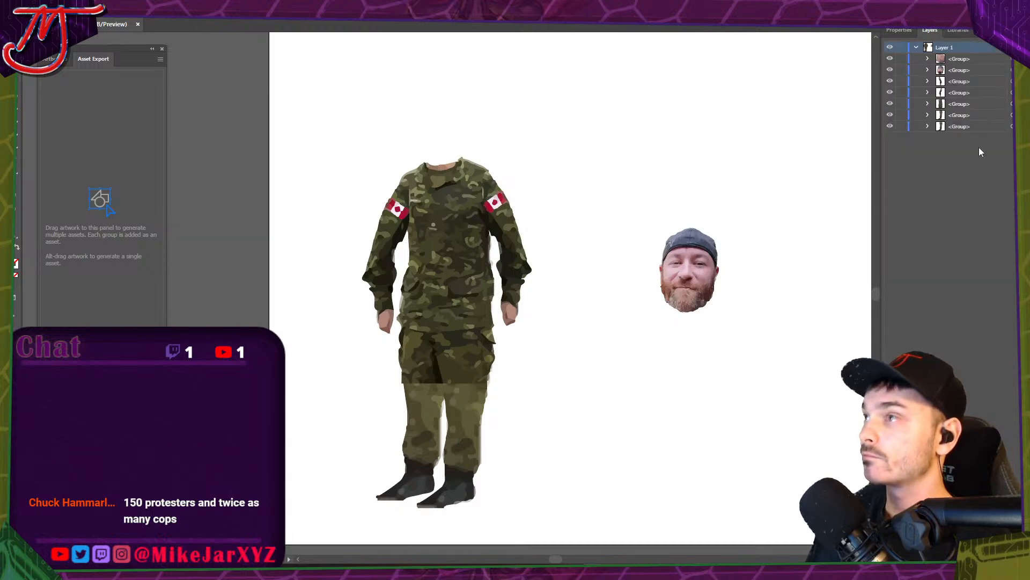
key("ctrl+l")
key("ctrl+l")
key("ctrl+l")
key("ctrl+l")
key("ctrl+l")
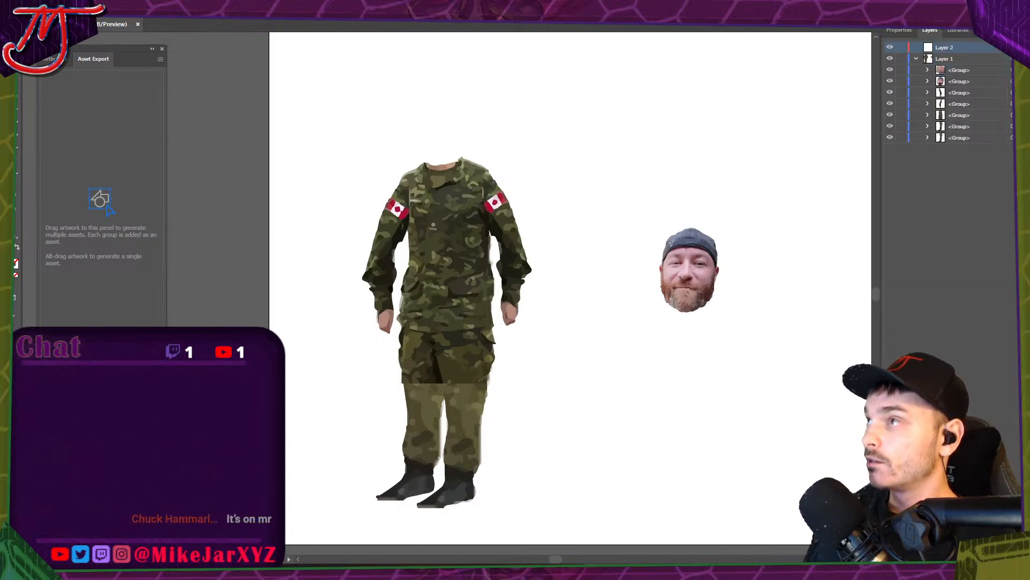
Rename the topmost new layer head and move the traced head group from Layer 1 into it.
double_click(943, 47)
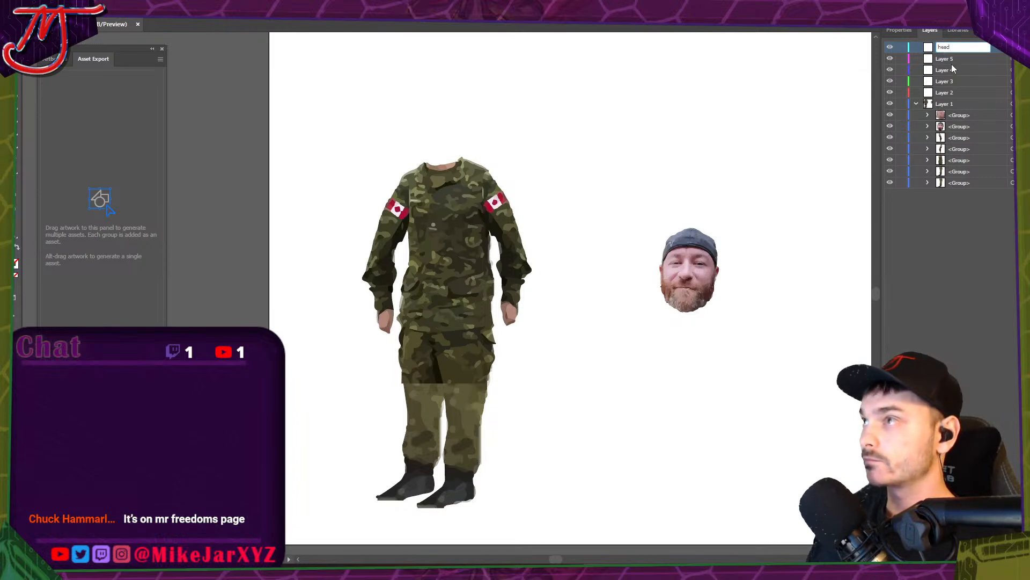
key("Return")
left_click(959, 116)
left_click_drag(947, 129, 958, 48)
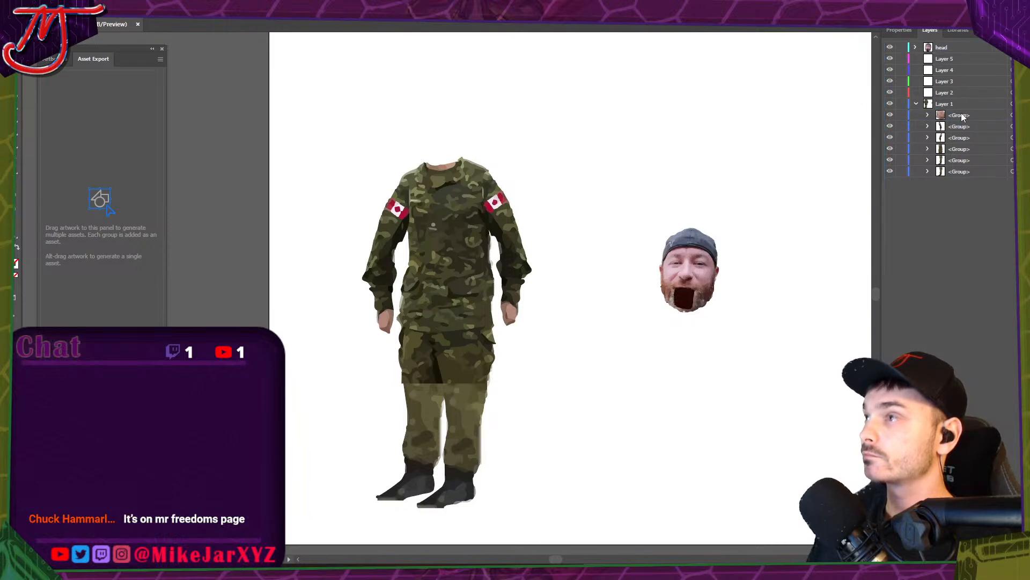
Rename the jaw group mouth and move it into the head layer above the traced head.
double_click(960, 114)
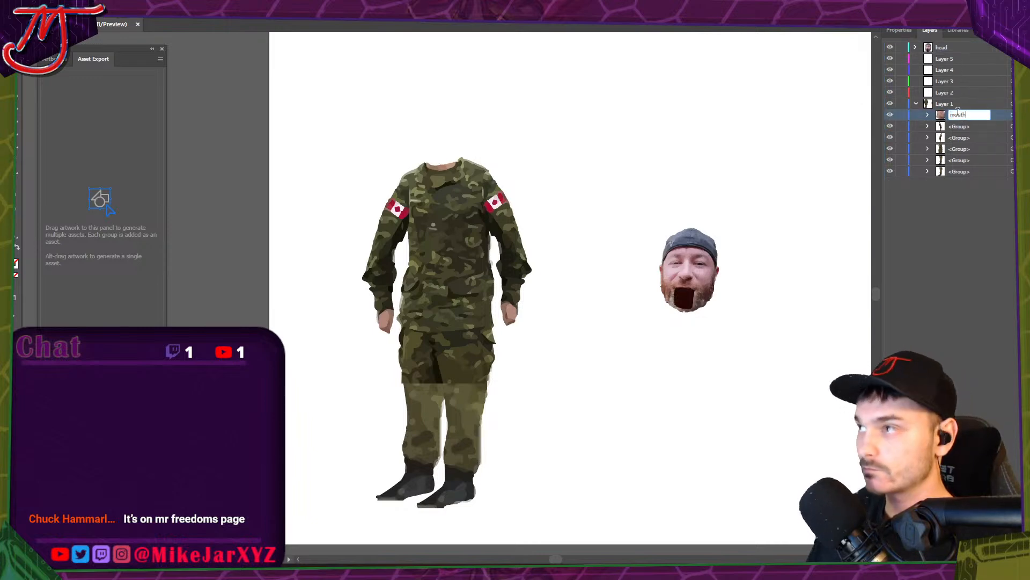
type("mouth")
key("Return")
left_click_drag(947, 118, 917, 52)
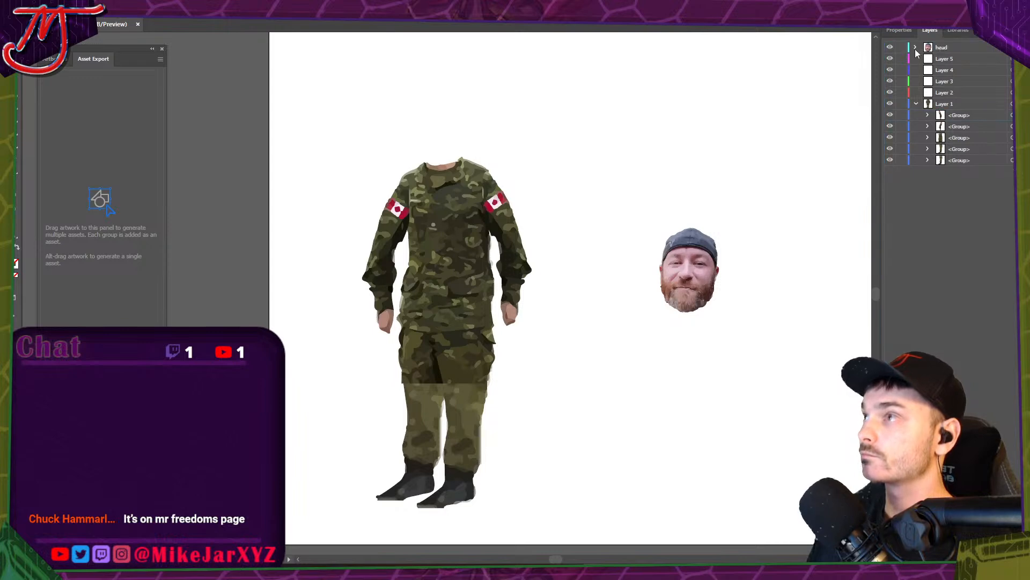
Expand the head layer and rename the traced head group head-base.
left_click(916, 48)
double_click(959, 70)
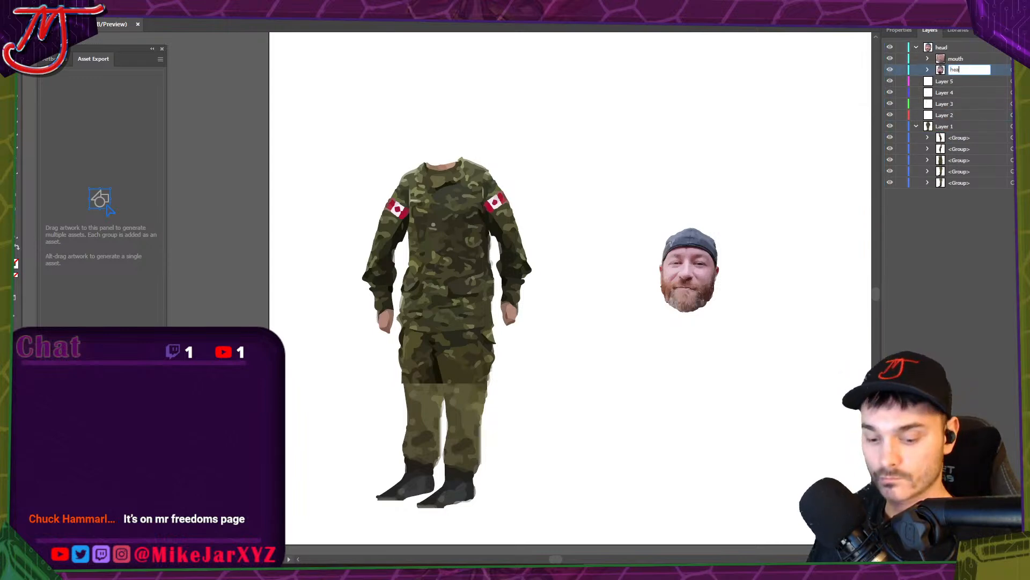
type("head-base")
key("Return")
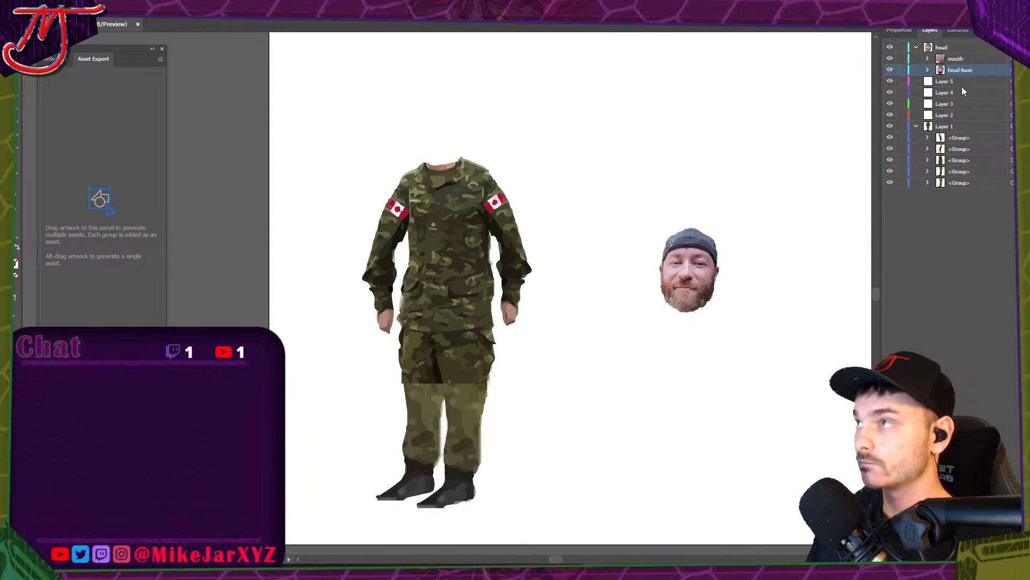
Rename Layer 1, which holds the uniform groups, as body.
left_click(939, 83)
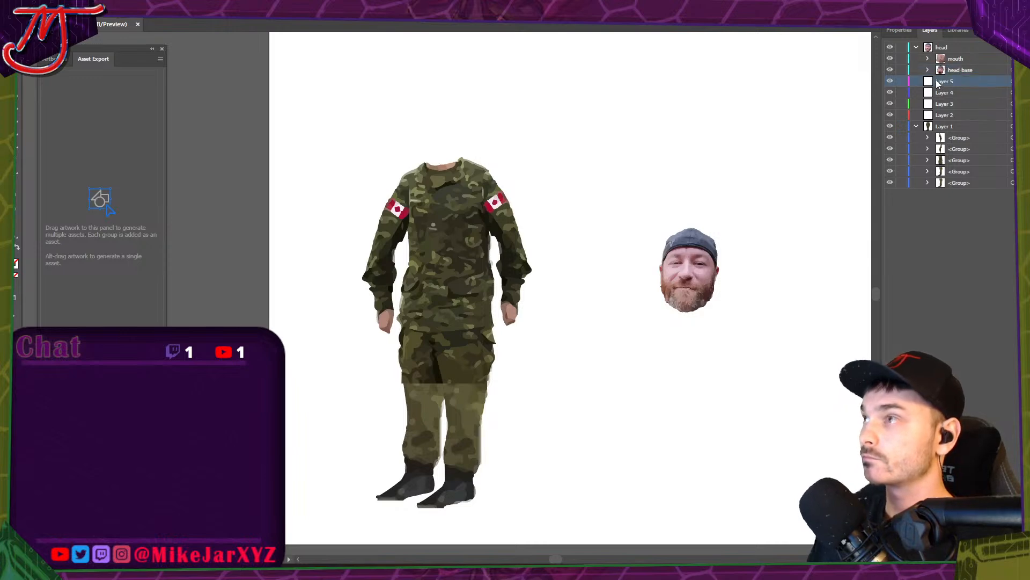
left_click(954, 130)
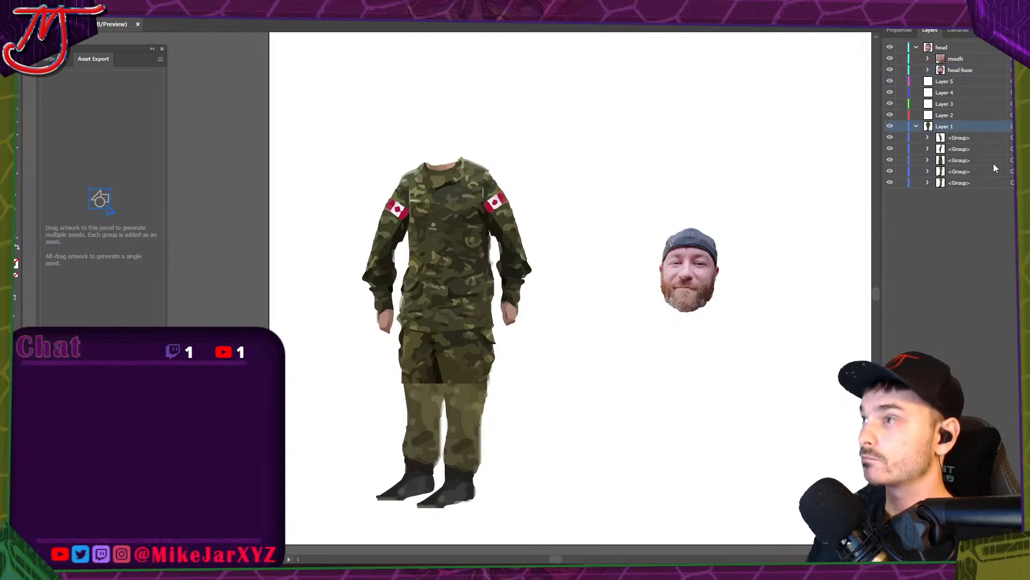
double_click(950, 127)
type("bo")
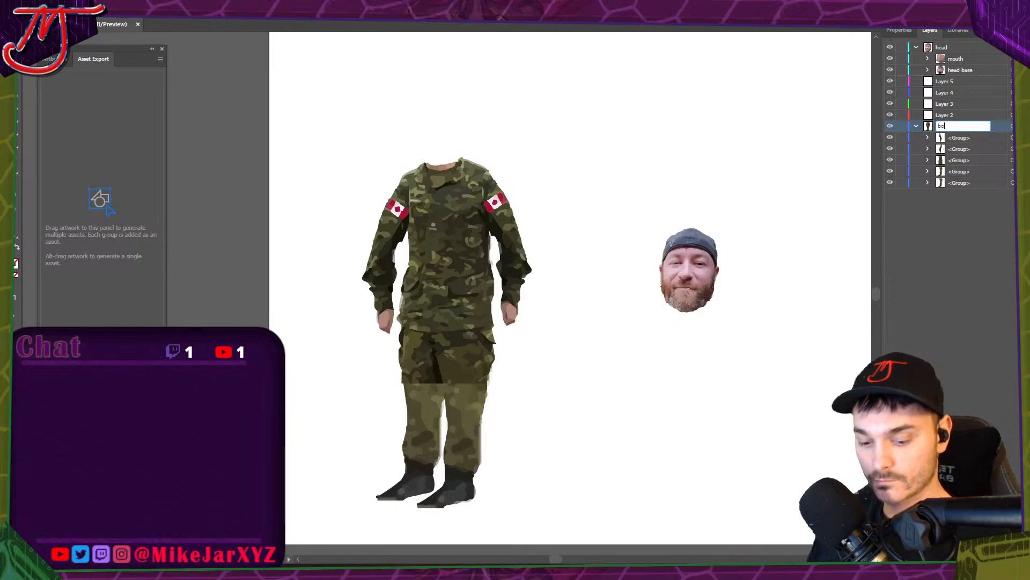
type("dy")
key("Return")
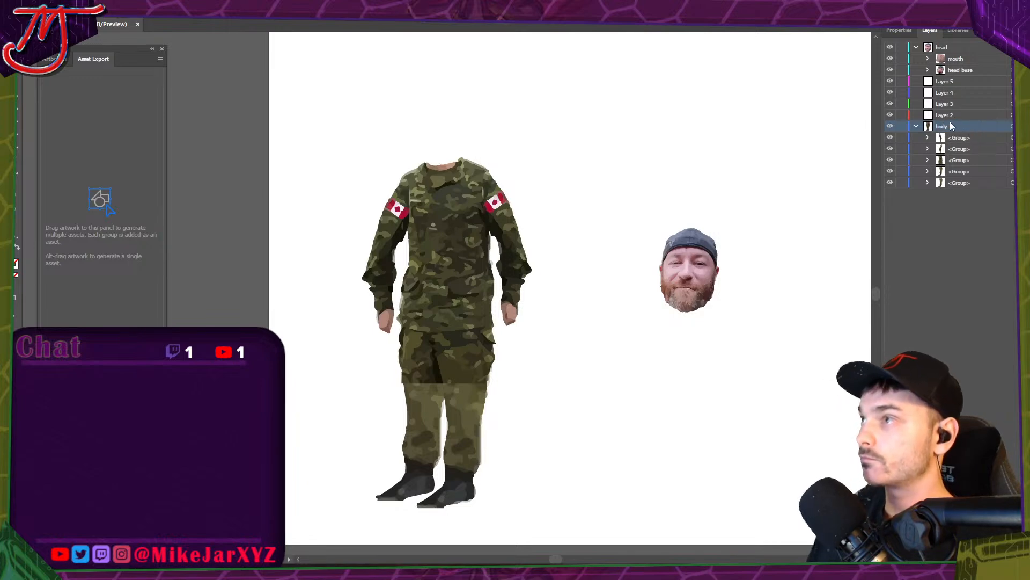
Rename the empty Layer 3 as body.
left_click(953, 105)
double_click(951, 104)
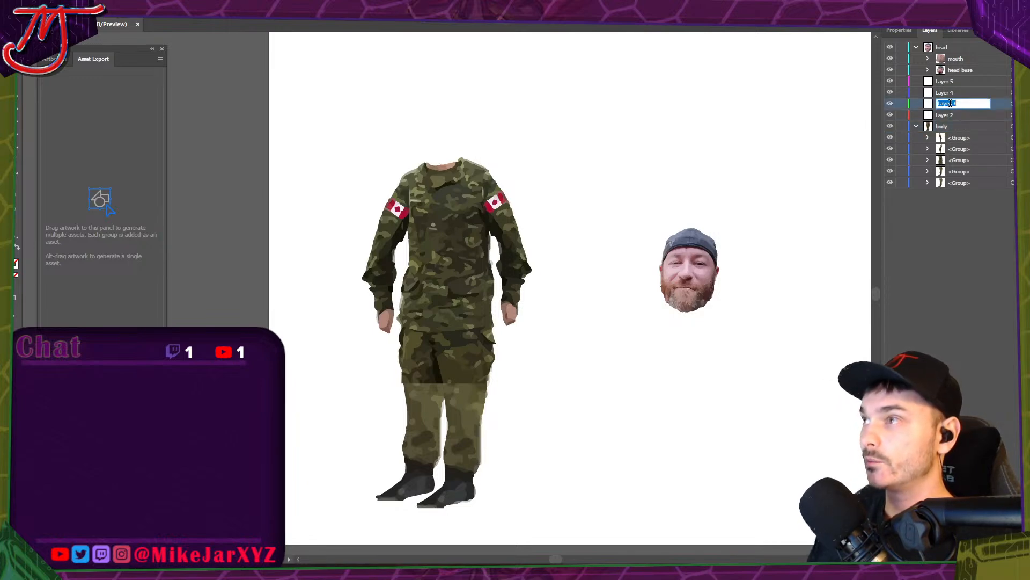
type("body")
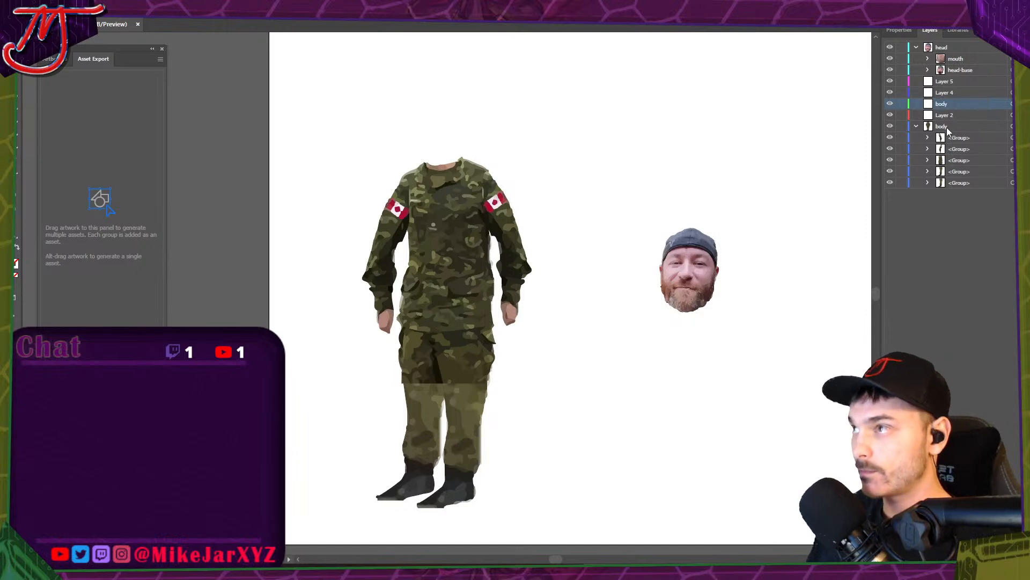
Rename the lowest layer holding the uniform groups right-leg and the empty Layer 2 left-leg.
double_click(946, 126)
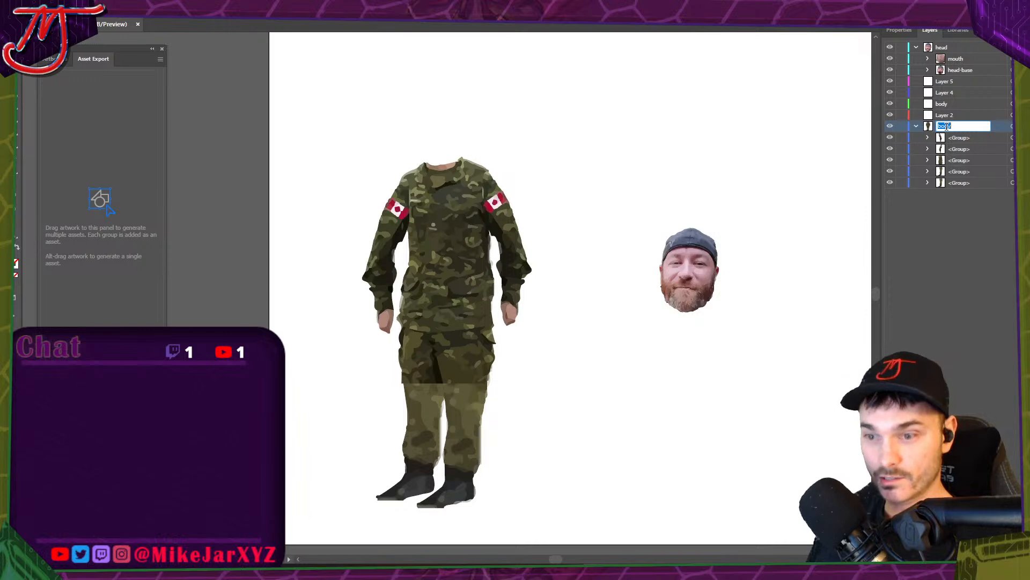
key("BackSpace")
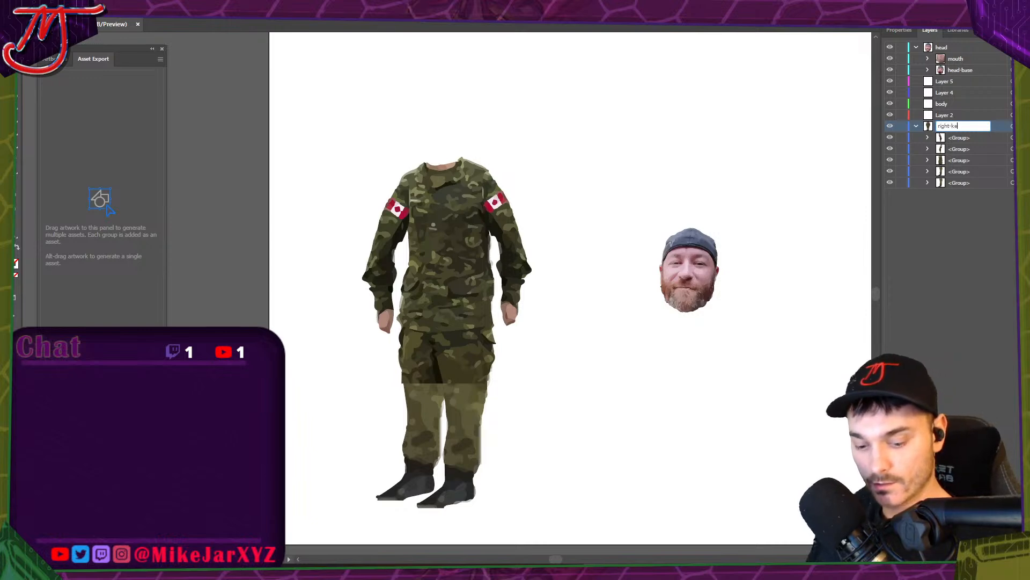
key("Return")
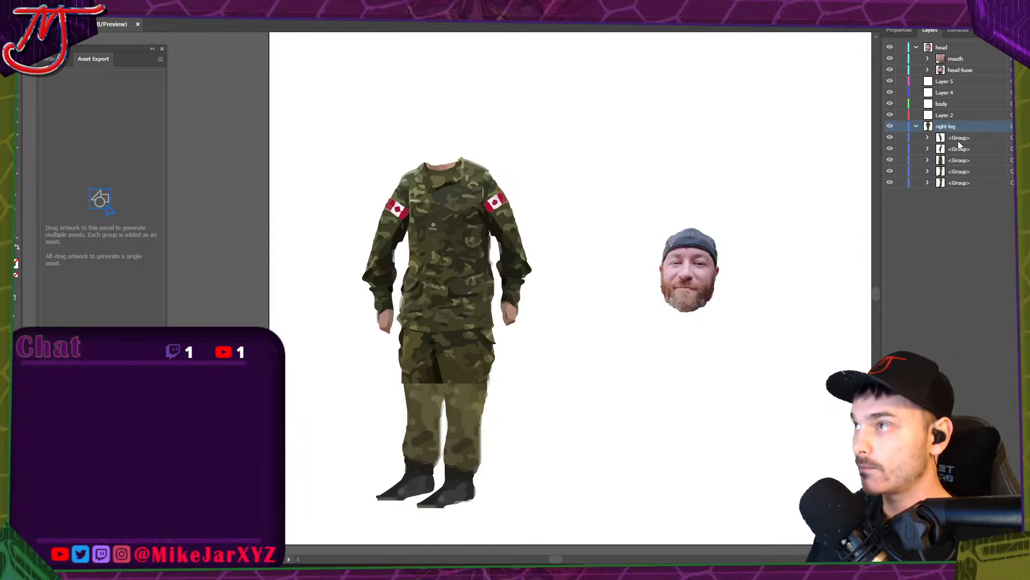
double_click(956, 116)
key("BackSpace")
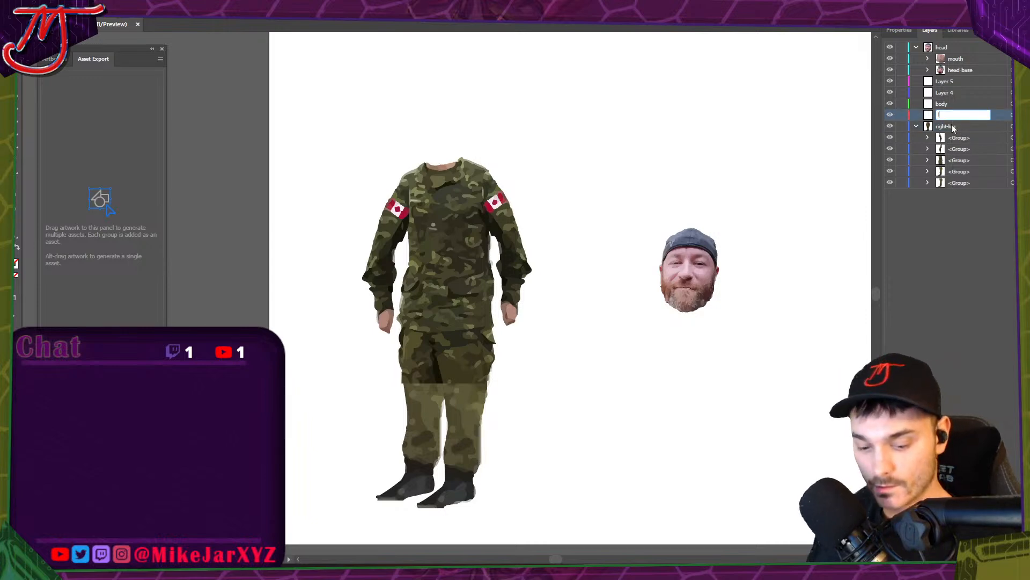
type("left-leg")
key("Return")
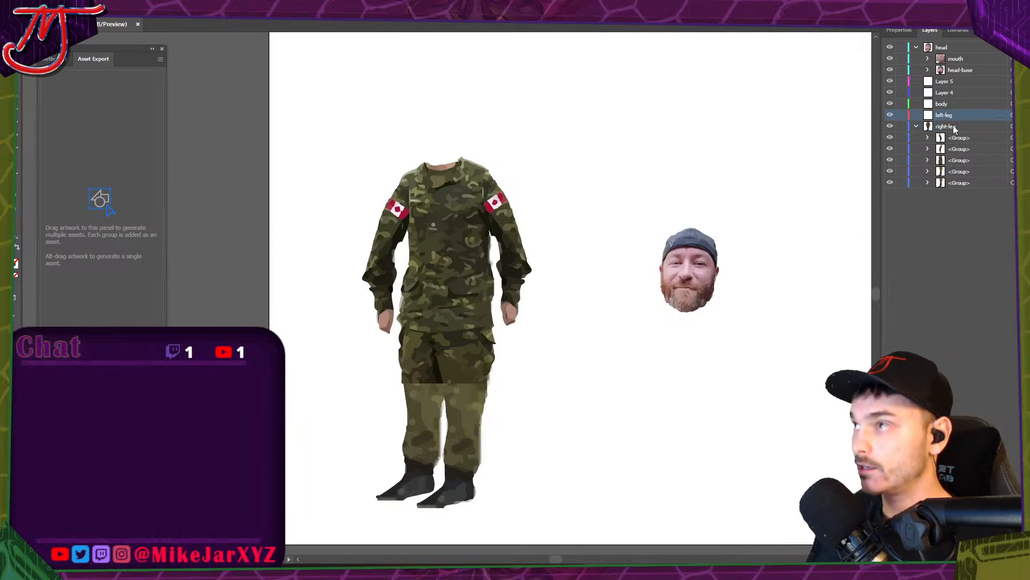
Rename Layer 4 as right-arm and Layer 5 as left-arm.
double_click(949, 92)
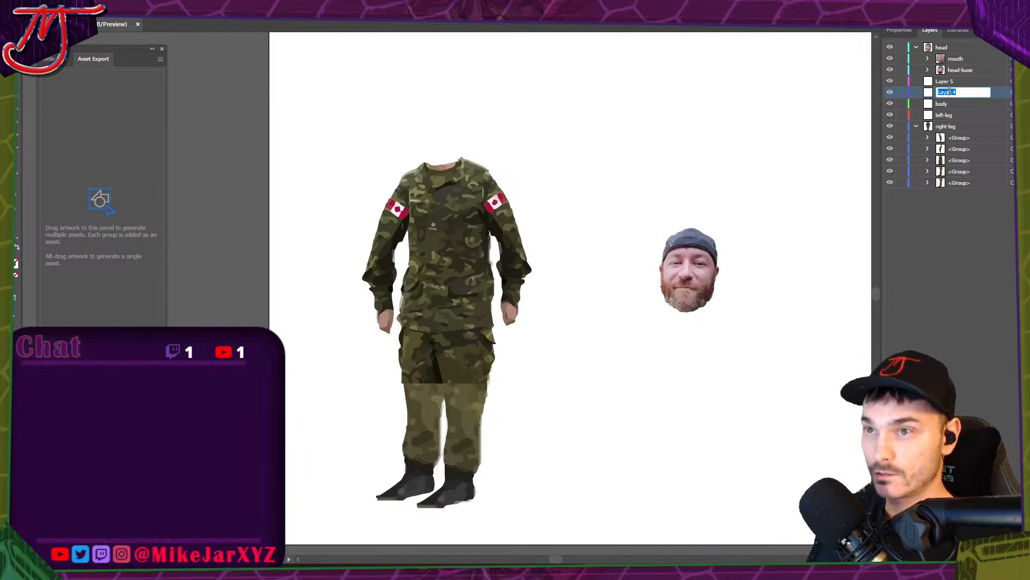
key("BackSpace")
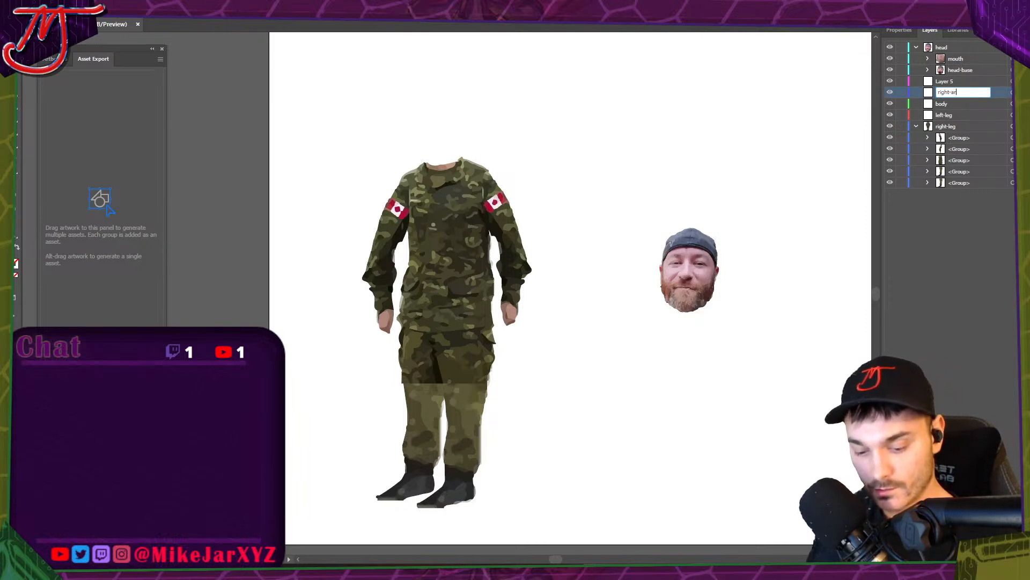
type("right-arm")
key("Return")
double_click(953, 84)
key("BackSpace")
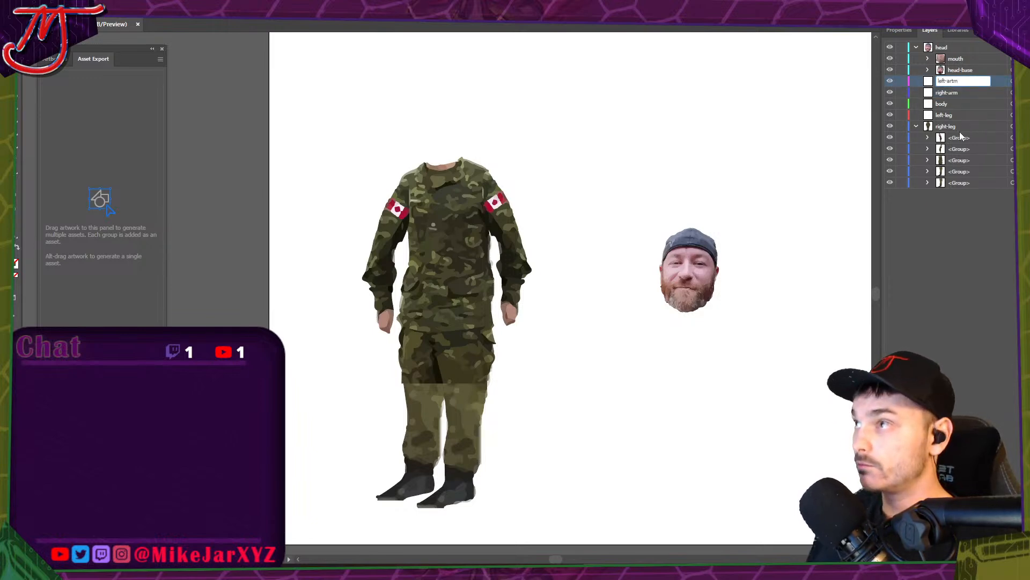
type("left-arm")
key("Return")
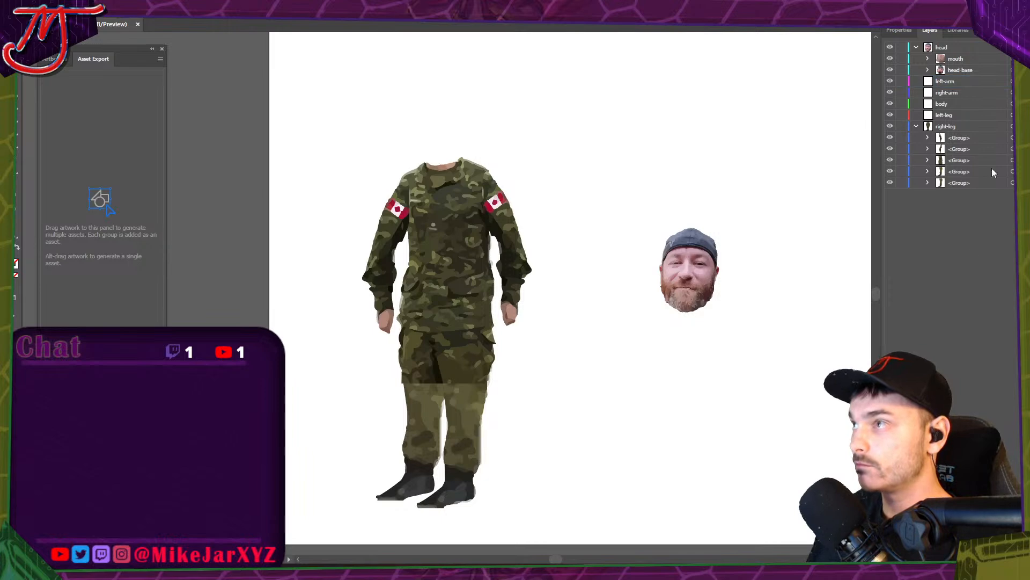
Move the group of the character's left arm from the right-leg layer into the left-arm layer.
left_click(964, 140)
left_click(1008, 138)
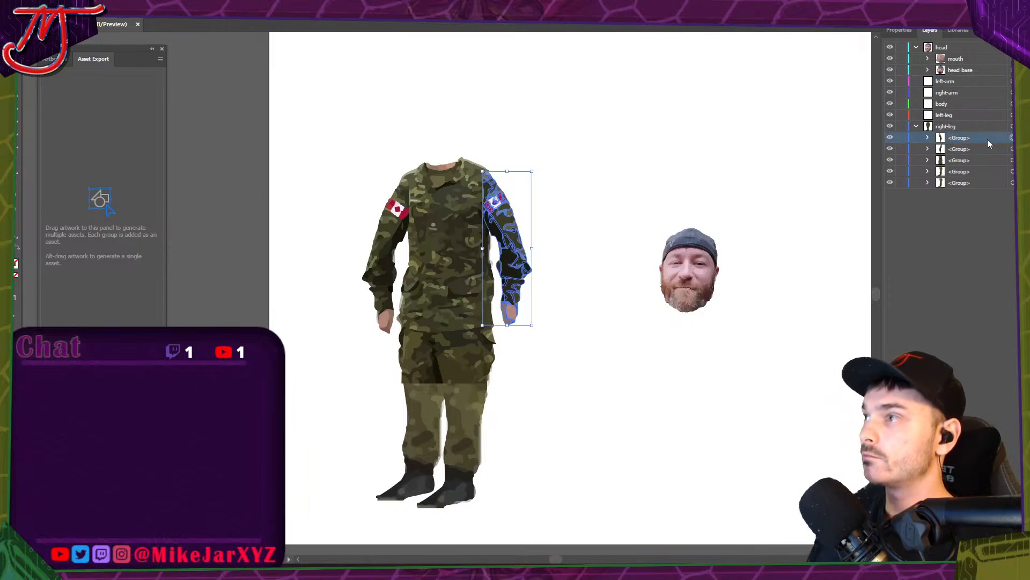
left_click_drag(969, 142, 961, 87)
Move the group of the character's right arm from the right-leg layer into the right-arm layer.
left_click(958, 138)
left_click(1008, 138)
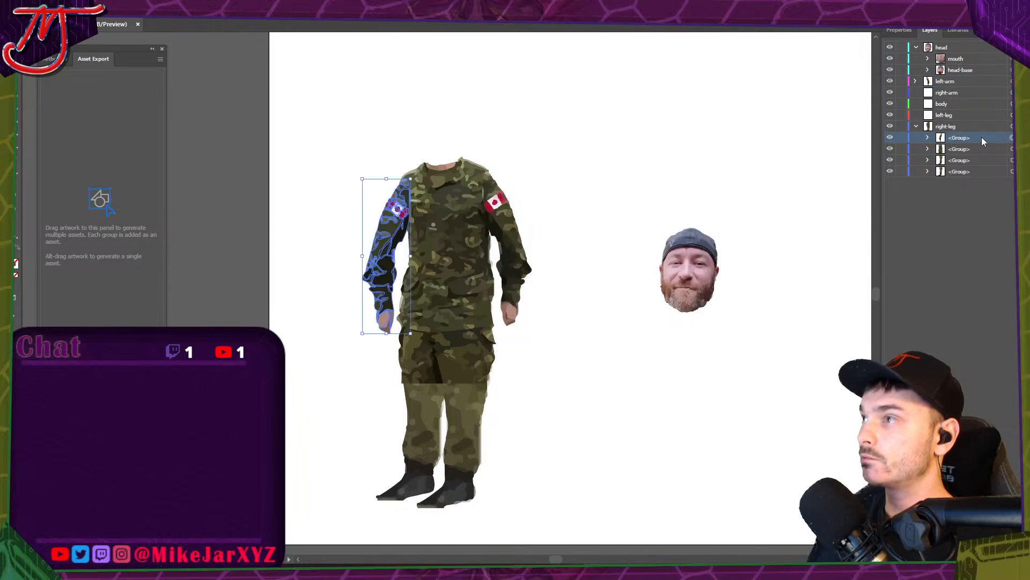
left_click_drag(984, 141, 966, 102)
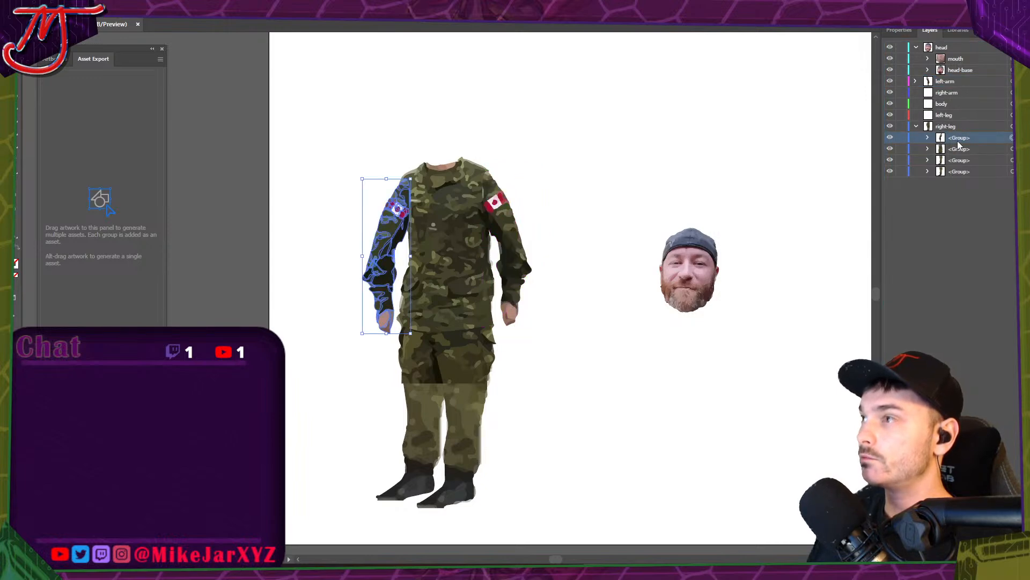
left_click_drag(959, 143, 965, 98)
left_click_drag(964, 140, 965, 98)
Move the torso group from the right-leg layer into the body layer and deselect it.
left_click(1010, 139)
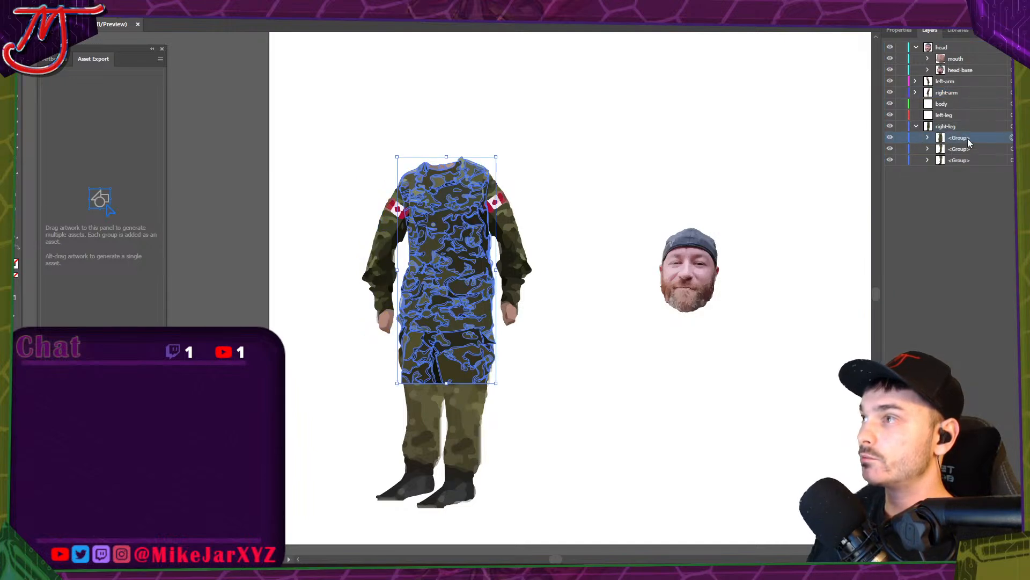
left_click_drag(969, 138, 959, 104)
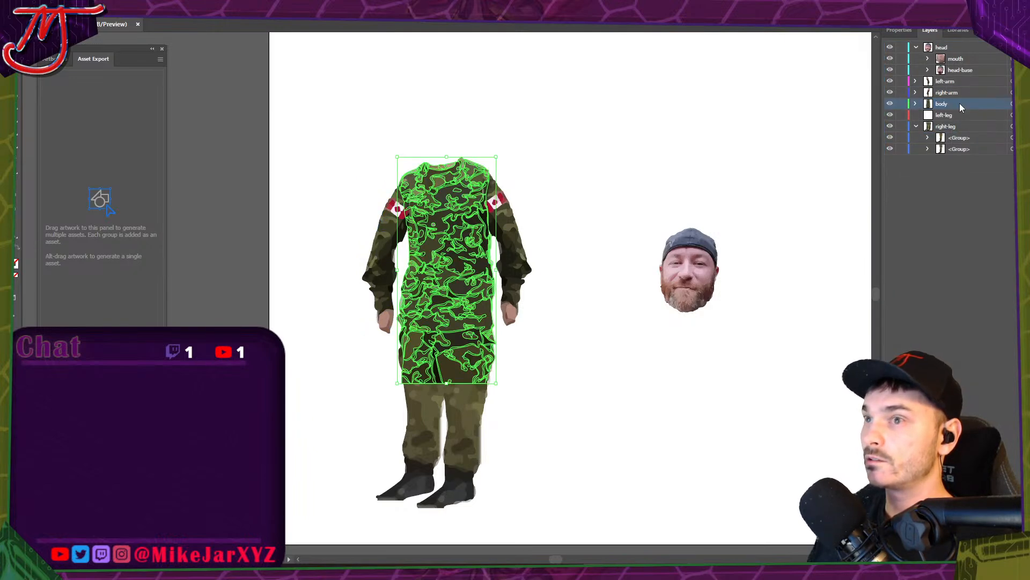
left_click(745, 174)
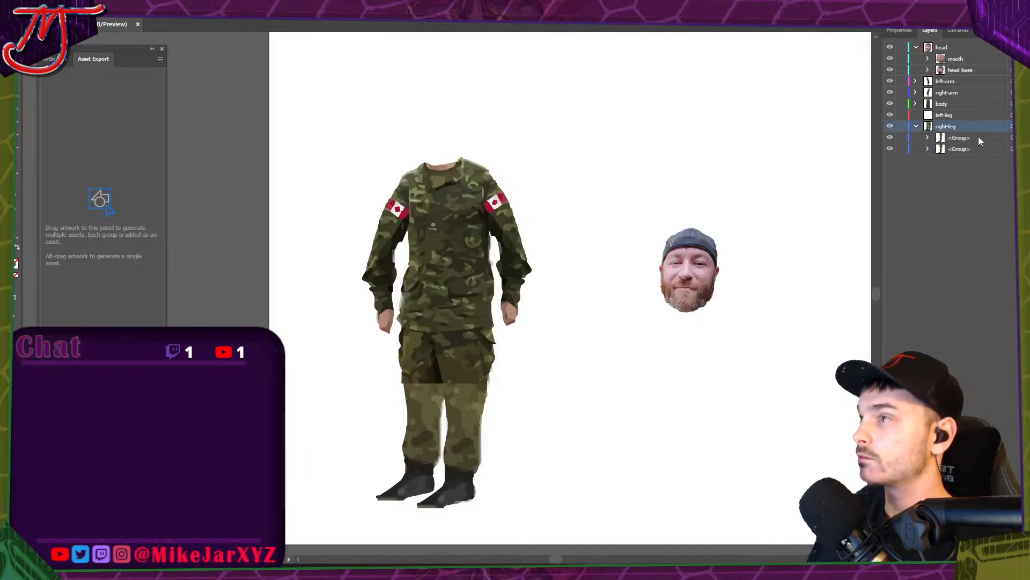
Move the group of the character's left leg from the right-leg layer into the left-leg layer and collapse the right-leg layer.
left_click(1010, 138)
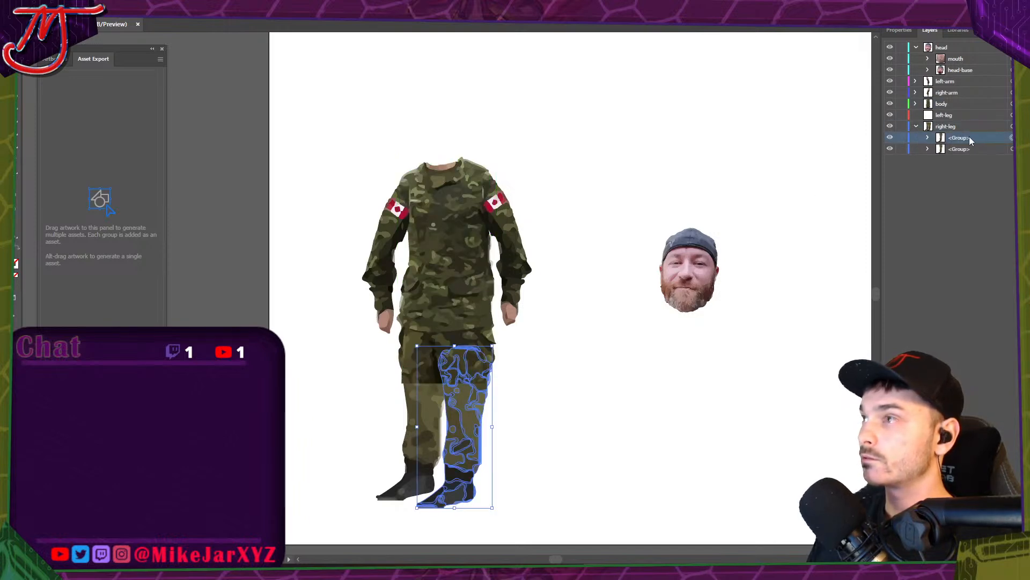
left_click_drag(969, 136, 970, 114)
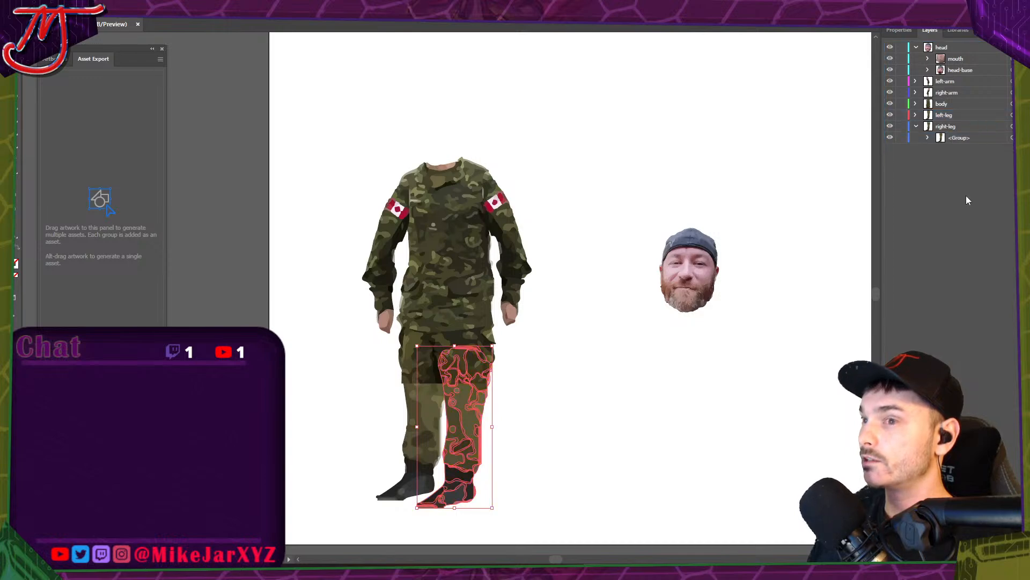
left_click(916, 47)
left_click(916, 47)
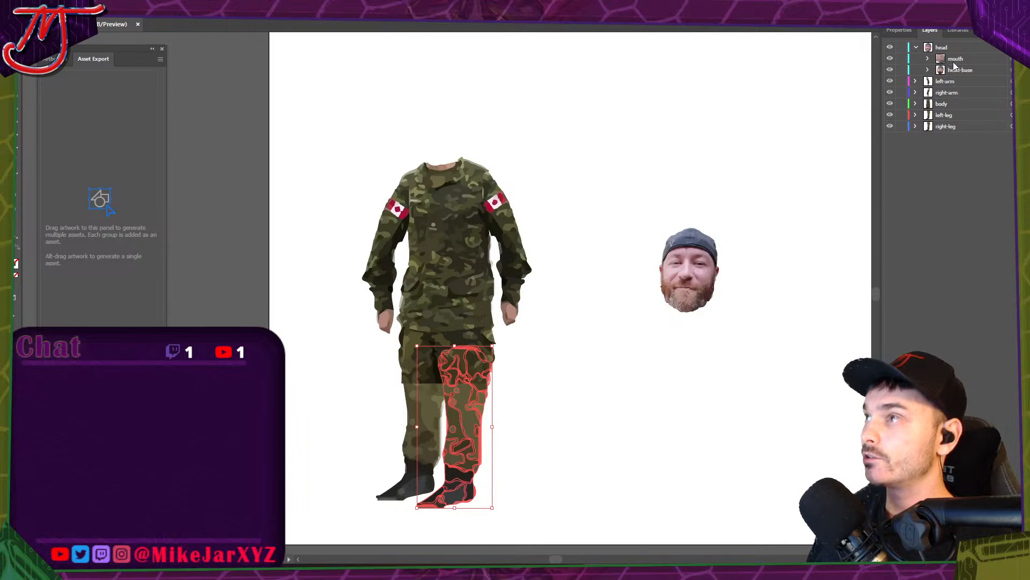
Select the mouth and head-base artwork together and place the head over the collar of the uniform body.
left_click(1016, 58)
left_click(1016, 70, "shift")
left_click(982, 69)
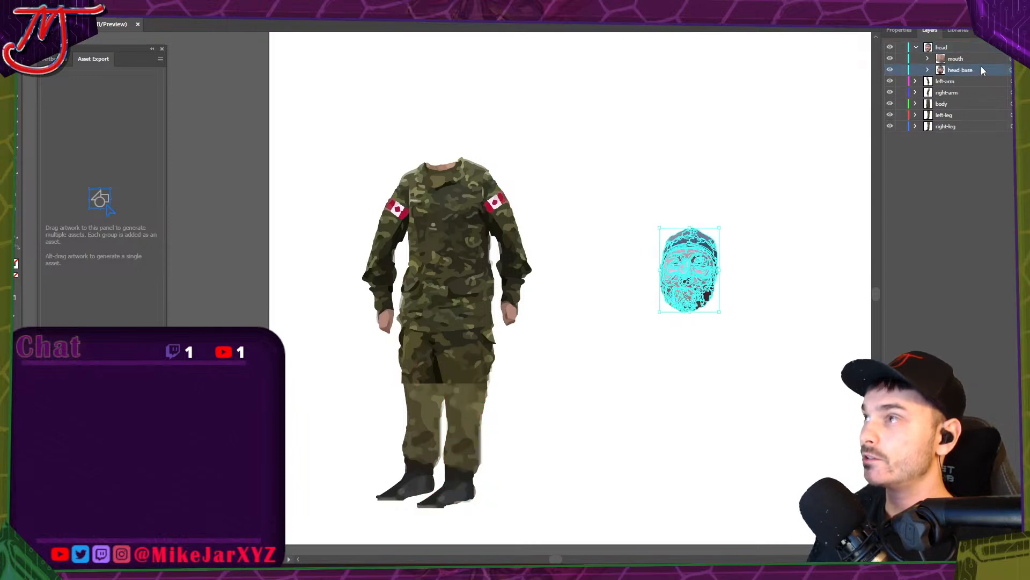
left_click(979, 60, "shift")
left_click_drag(695, 252, 454, 136)
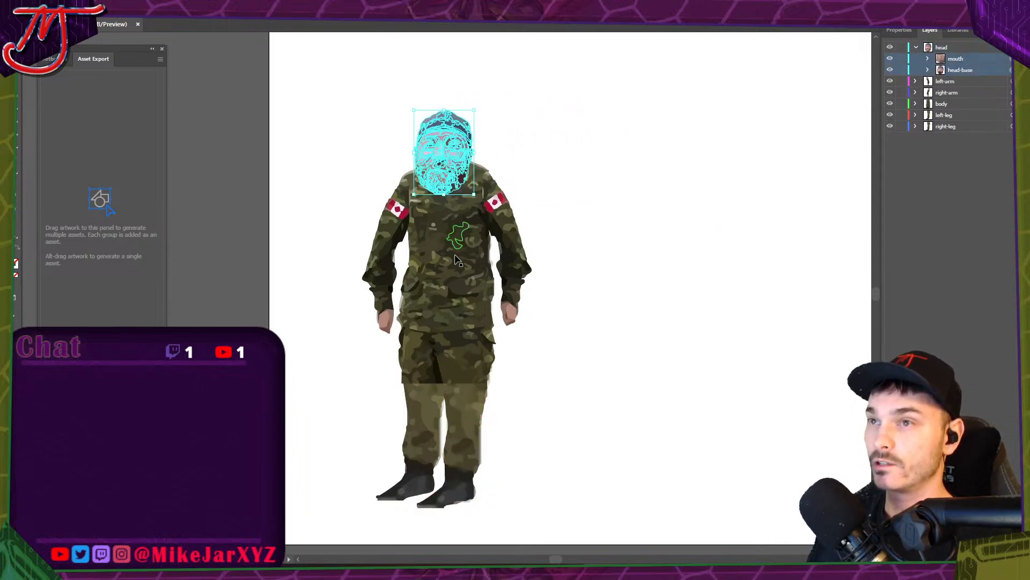
key("ctrl+minus")
mouse_move(462, 187)
left_mouse_down()
mouse_move(505, 152)
mouse_move(471, 175)
left_mouse_up()
left_click_drag(453, 214, 459, 211)
Move the whole assembled character to the horizontal middle of the artboard, deselect it and save the document.
scroll(475, 227, "up", 4)
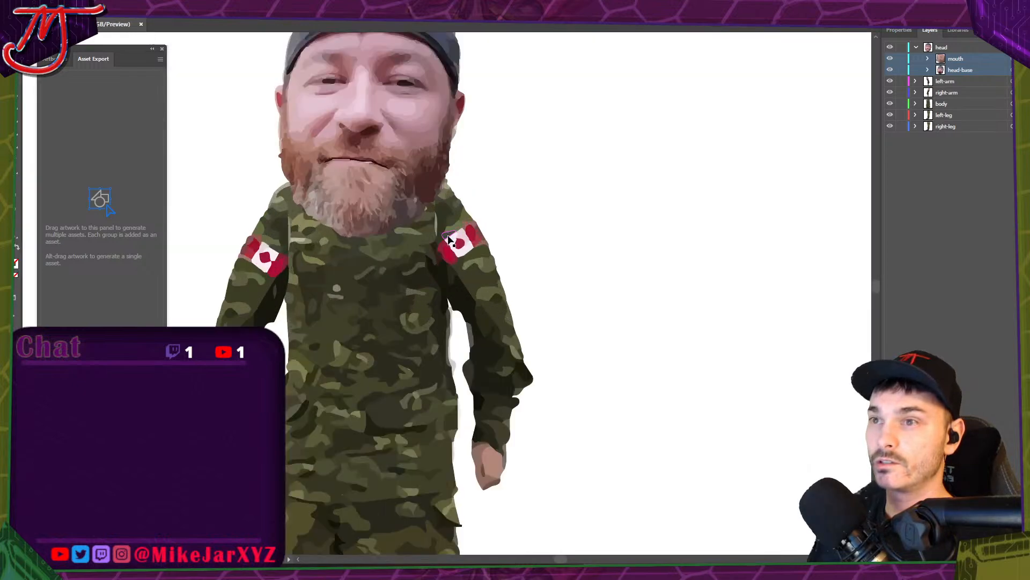
scroll(626, 207, "down", 2)
scroll(626, 208, "down", 1)
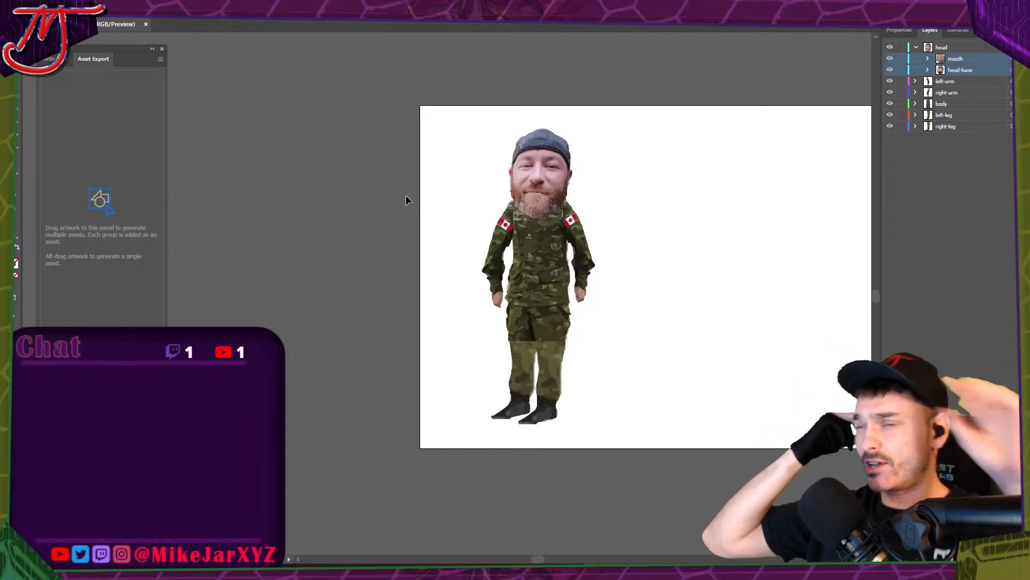
scroll(449, 198, "down", 3)
left_click_drag(449, 186, 503, 280)
left_click_drag(487, 231, 537, 231)
left_click(692, 212)
key("ctrl+s")
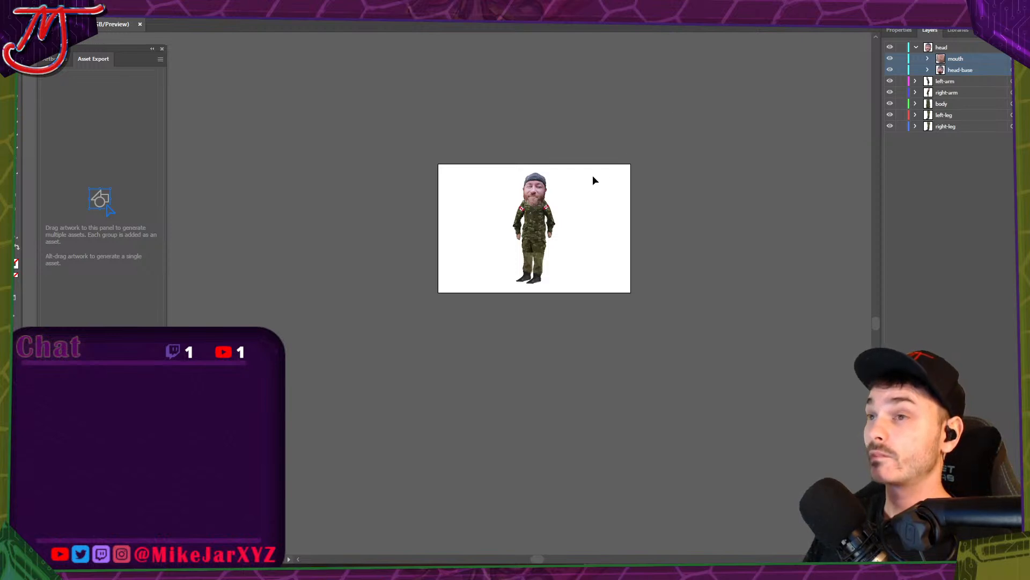
key("ctrl+0")
key("ctrl+1")
key("ctrl+0")
key("ctrl+1")
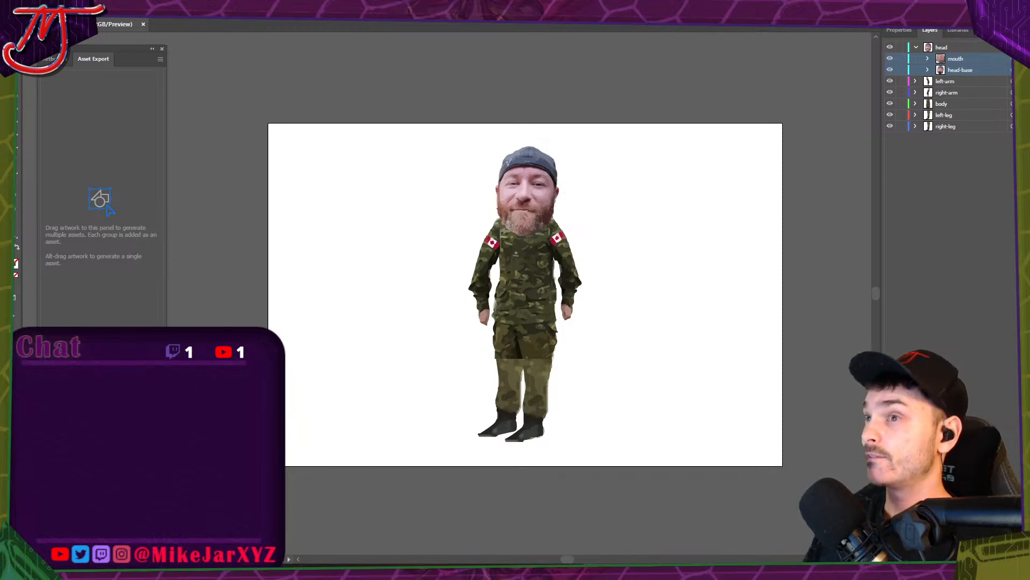
Switch to Photoshop and make the layers from Layer 3 down to right-leg visible.
key("alt+Tab")
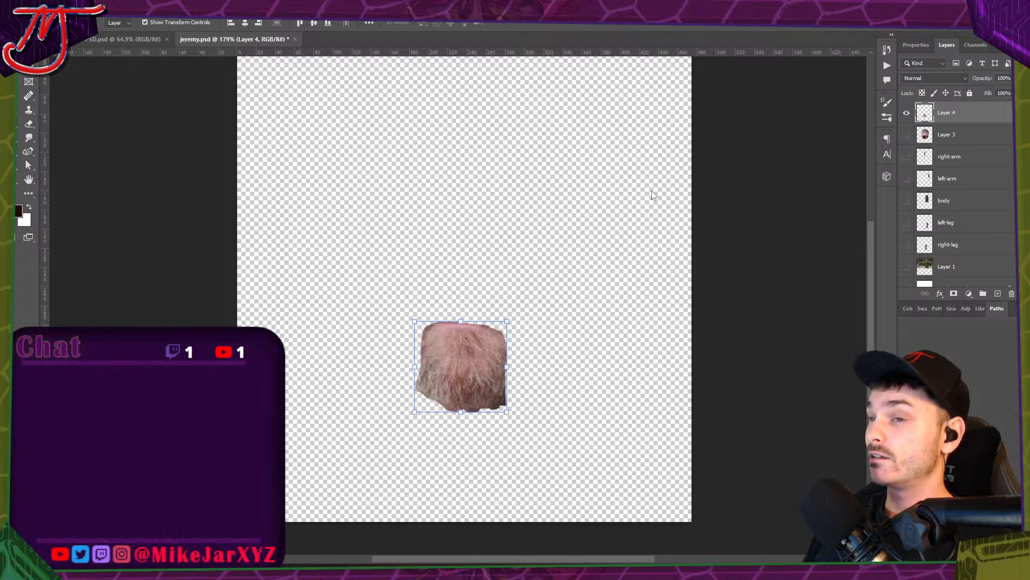
left_click_drag(906, 134, 906, 245)
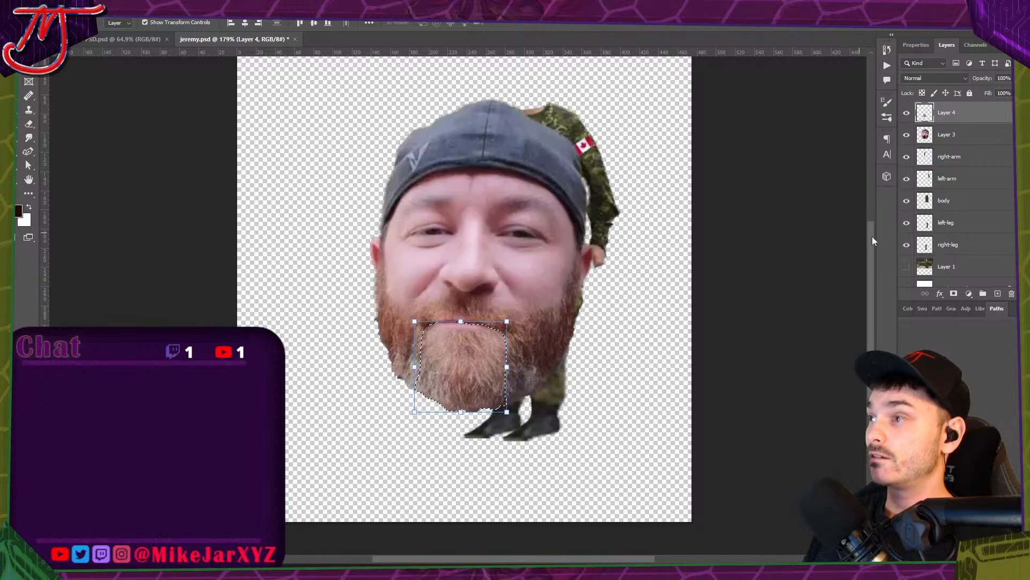
scroll(938, 245, "down", 1)
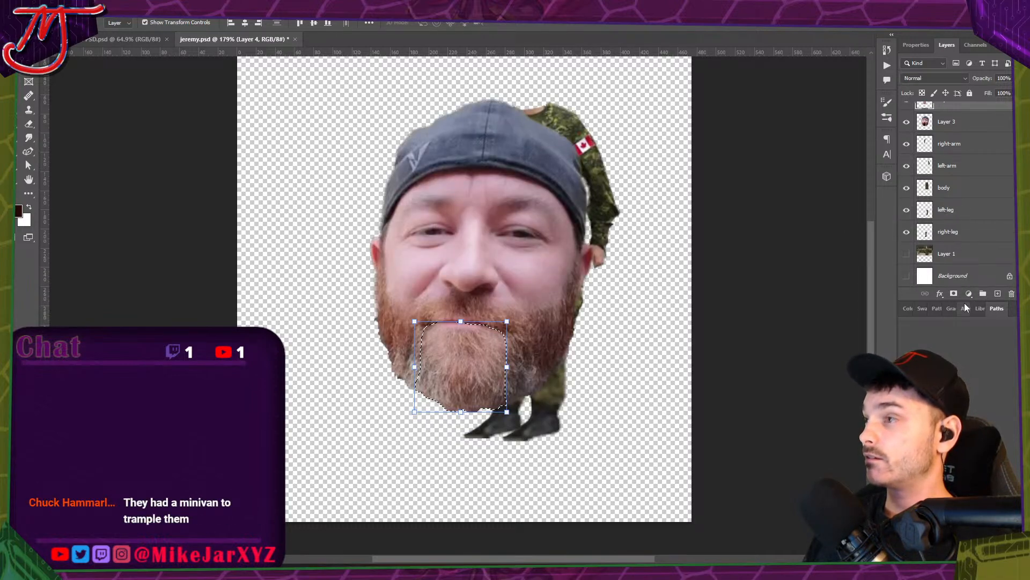
scroll(958, 277, "up", 1)
Delete Layer 1 and the Background layer, then save and close the character's PSD file.
left_click(960, 289)
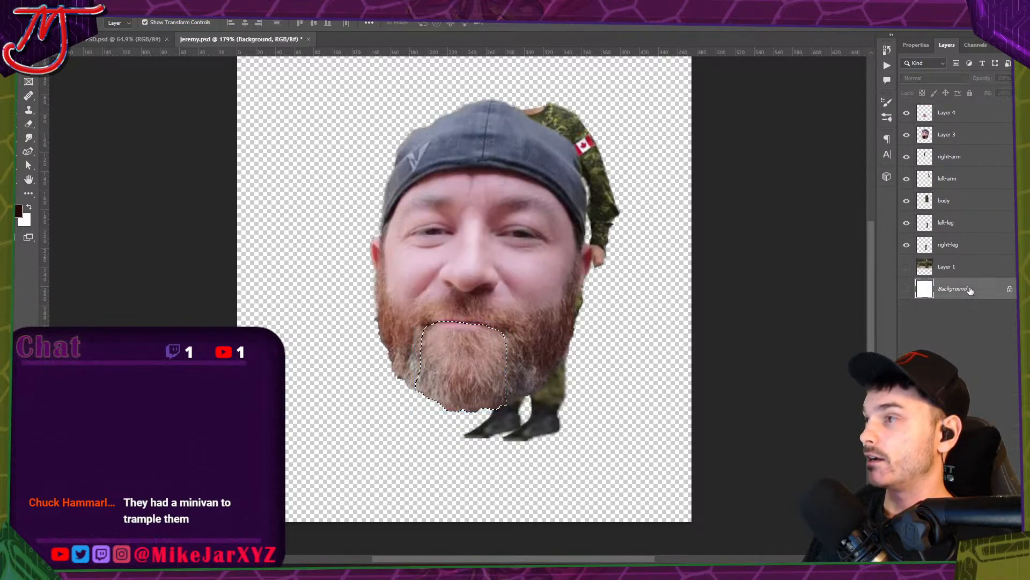
left_click(958, 267, "shift")
key("Delete")
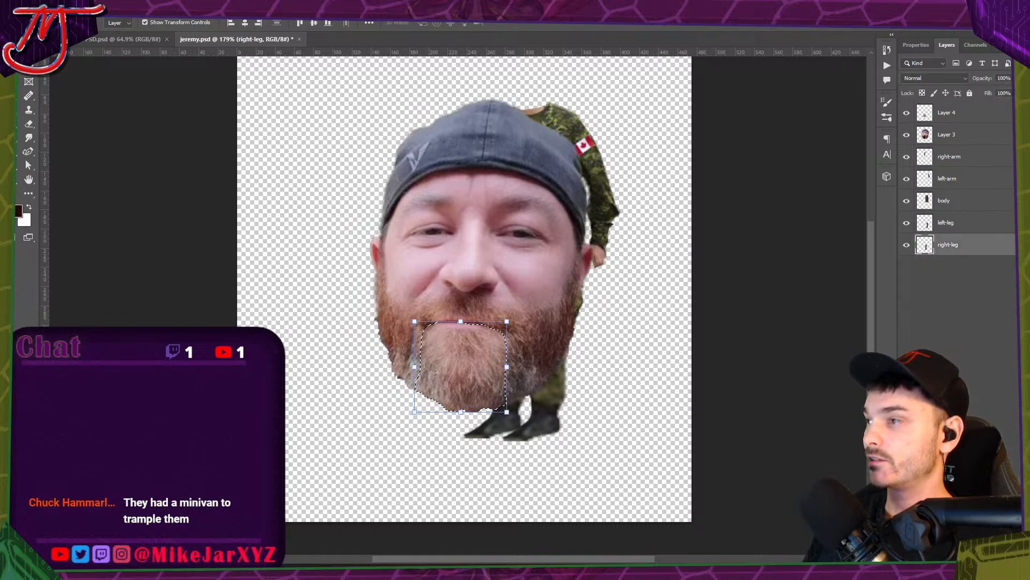
key("ctrl+s")
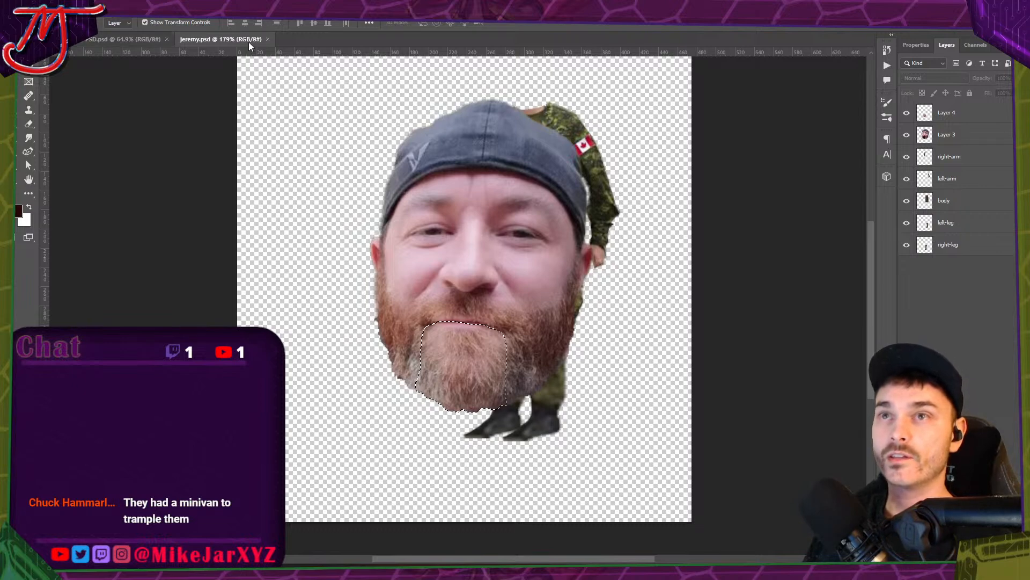
left_click(270, 42)
key("ctrl+minus")
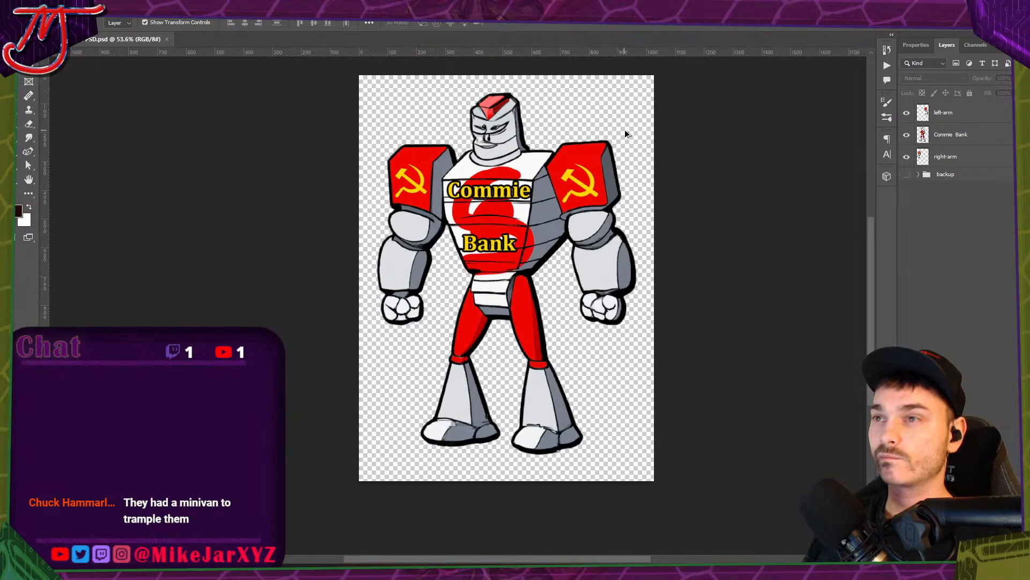
scroll(805, 256, "down", 1)
scroll(708, 322, "up", 3)
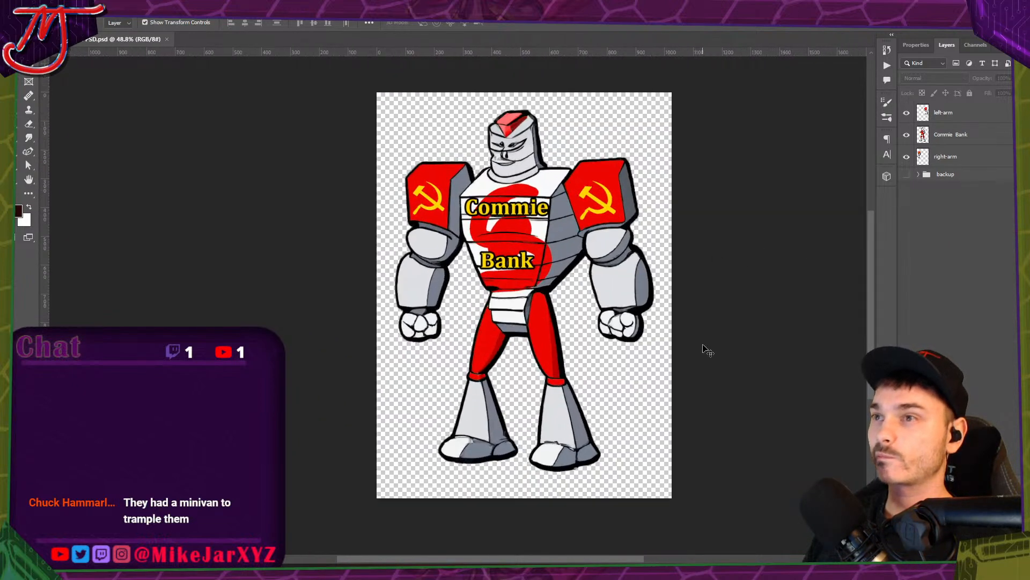
scroll(659, 271, "up", 1)
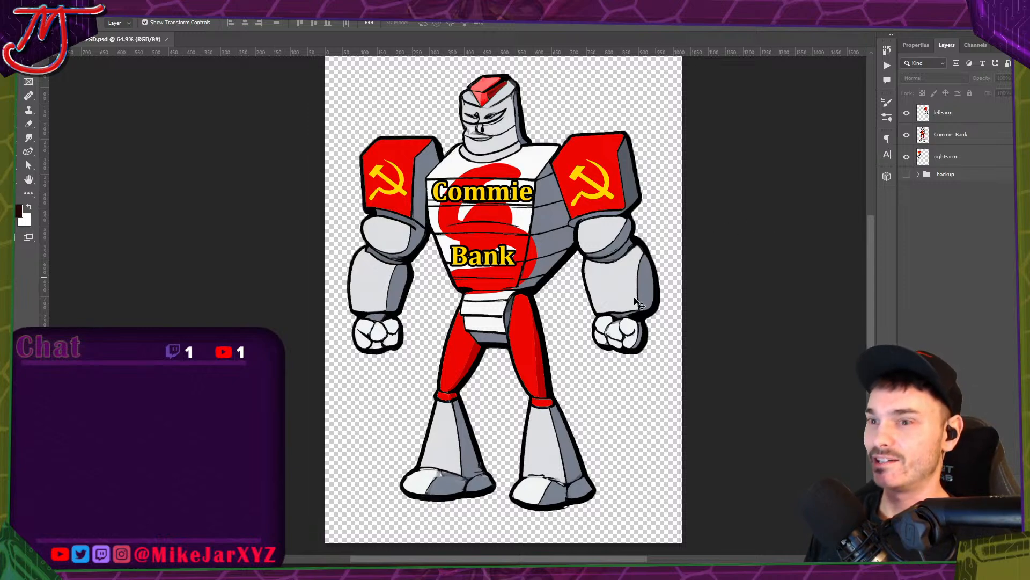
Switch to the web browser and, from the tab with the soldier photo, search the web for "desert".
key("alt+Tab")
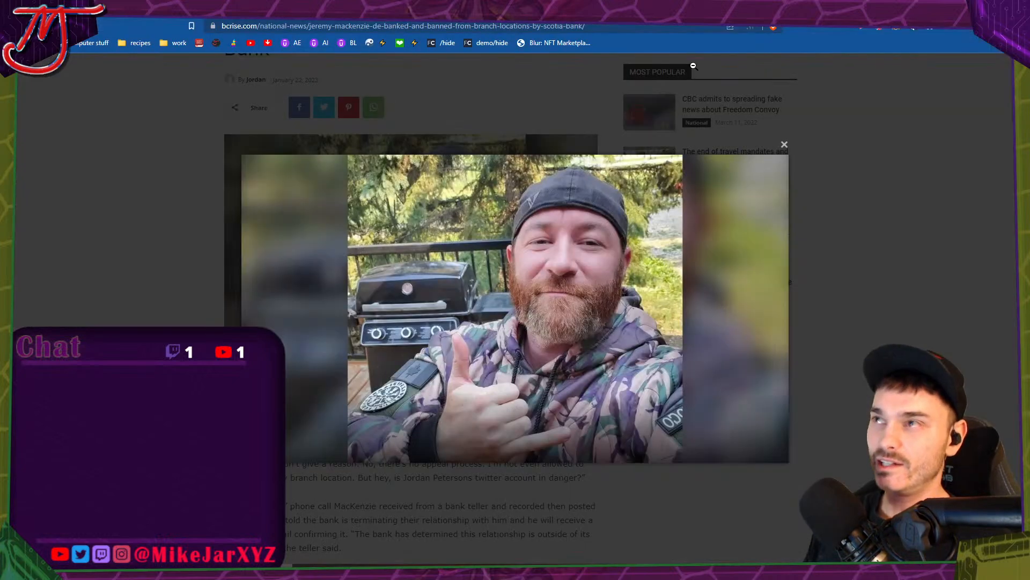
key("ctrl+Tab")
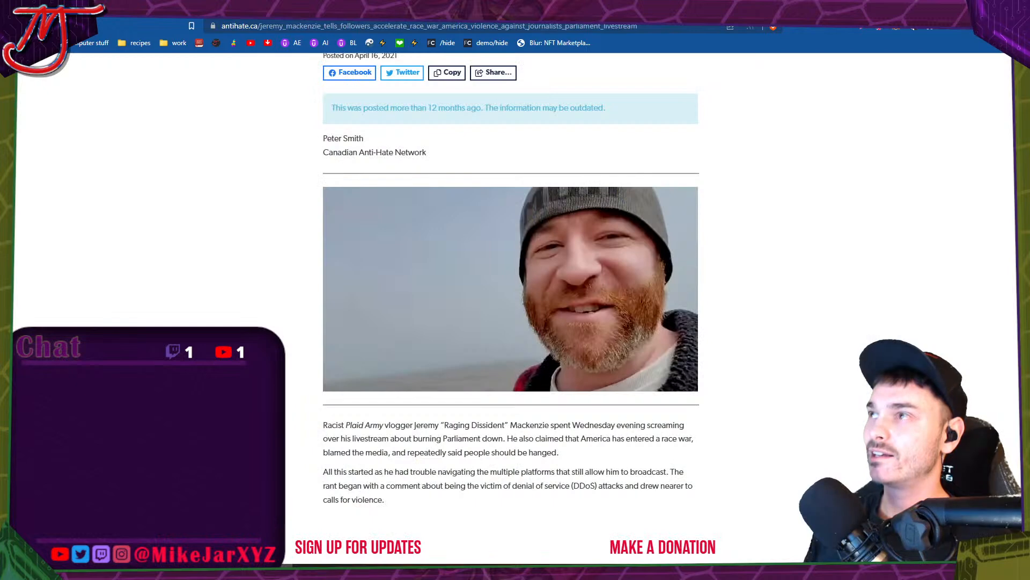
key("ctrl+Tab")
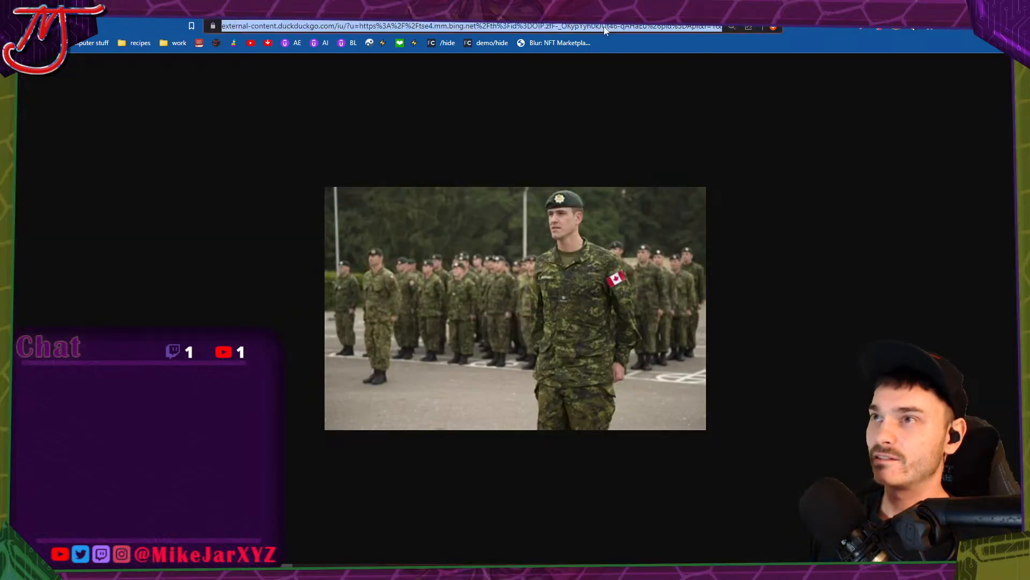
left_click(604, 27)
type("desert")
key("Return")
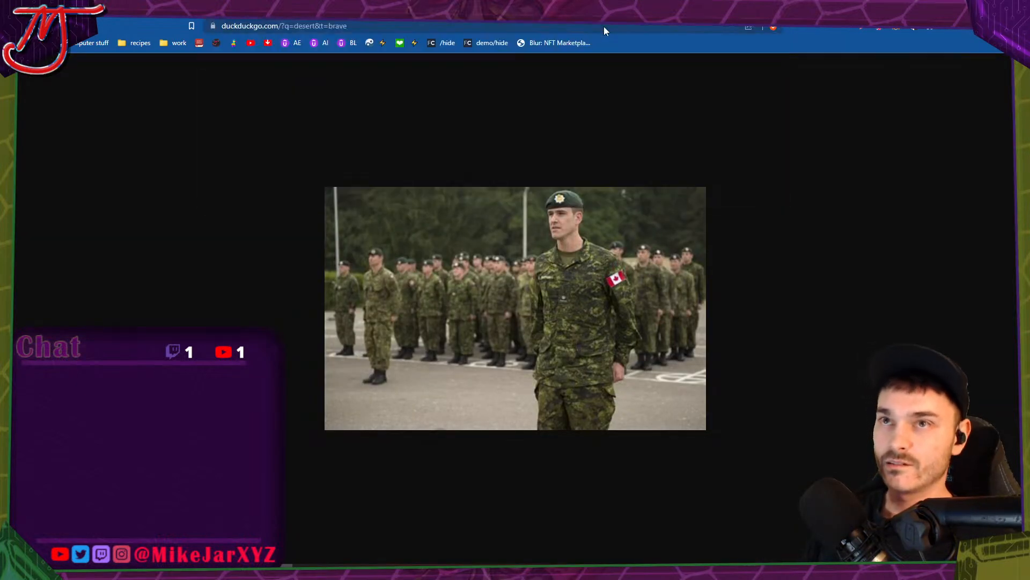
left_click(103, 74)
type("ssert")
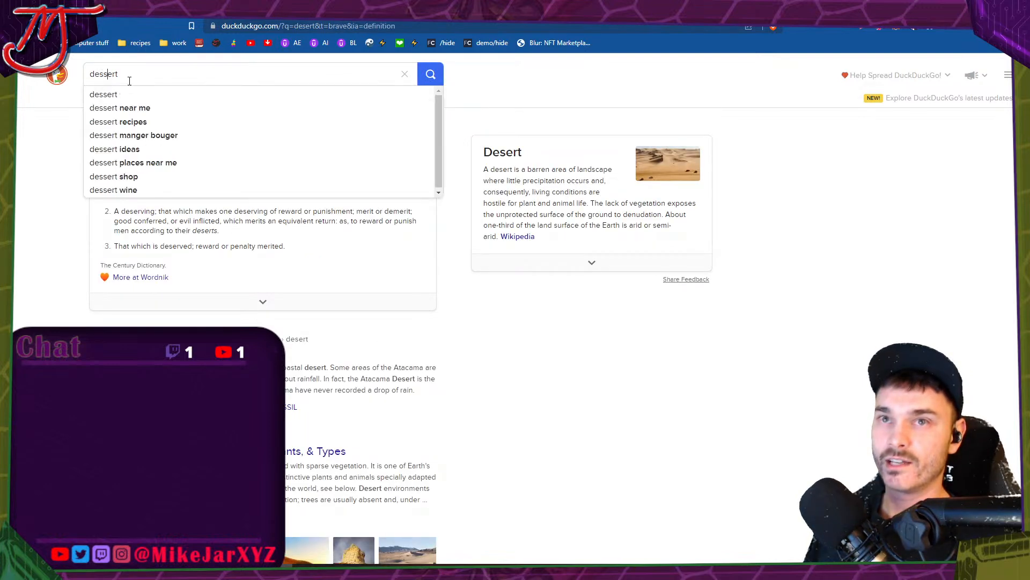
left_click(52, 127)
left_click(105, 74)
key("BackSpace")
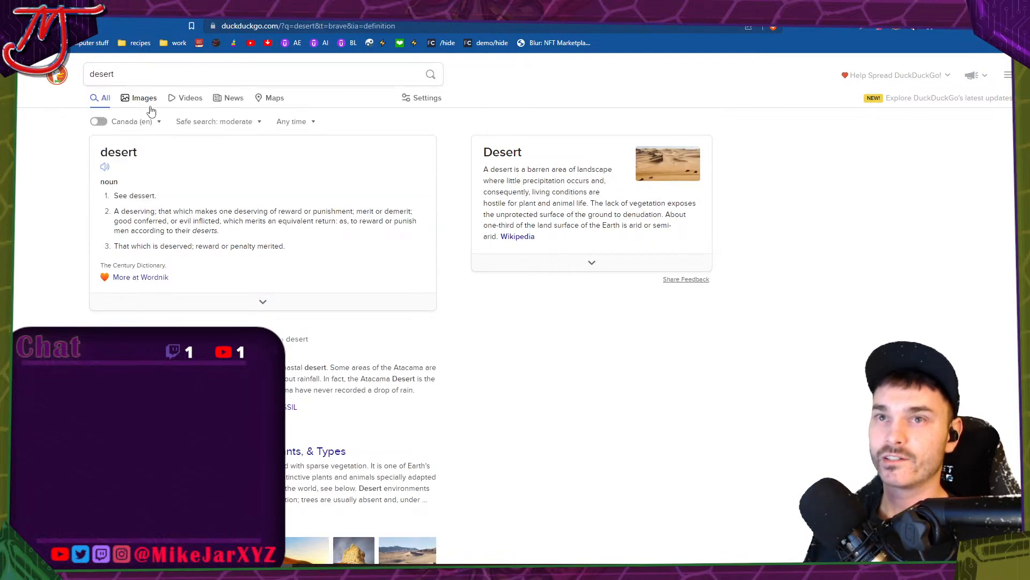
Show the image results for desert and look through them.
left_click(145, 102)
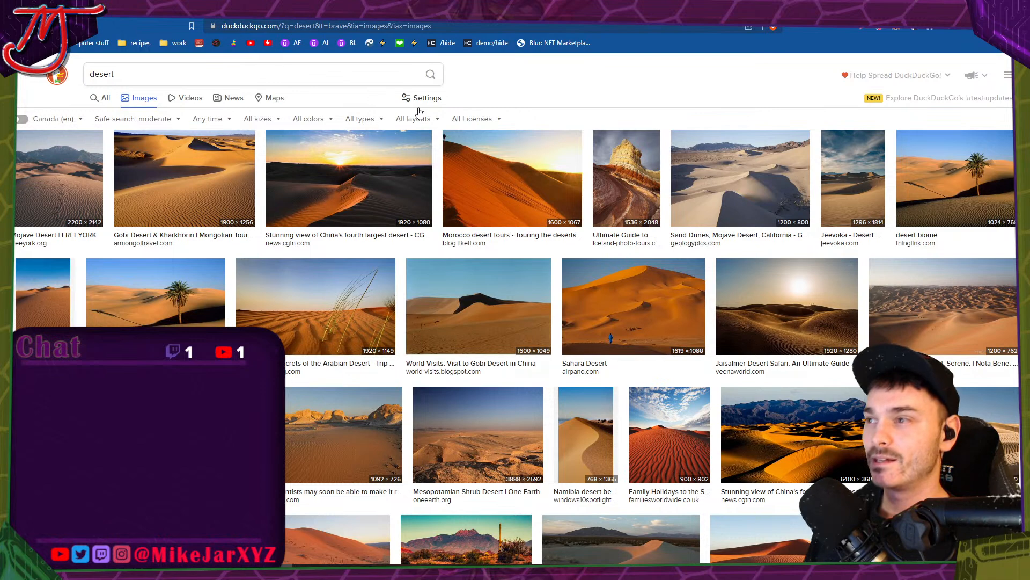
scroll(419, 112, "down", 3)
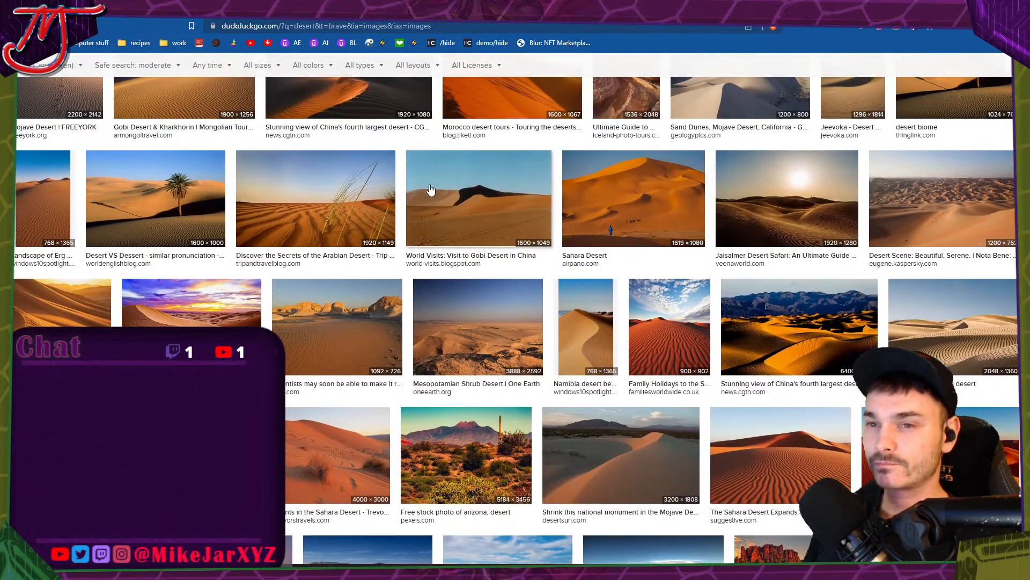
scroll(430, 189, "up", 3)
Replace the image search query with "concrete jungle" and run the search.
left_click(146, 70)
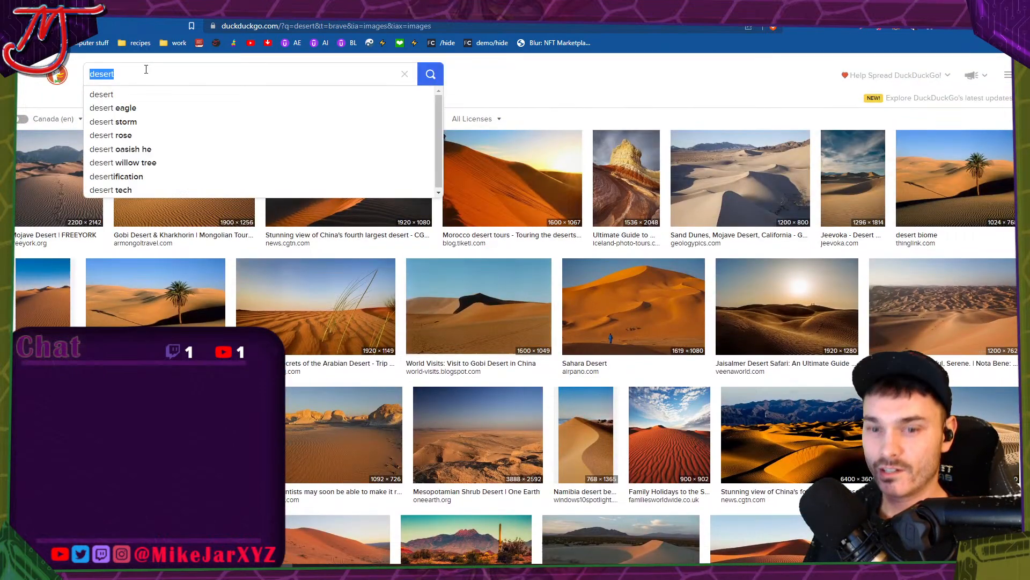
type("concrete ju")
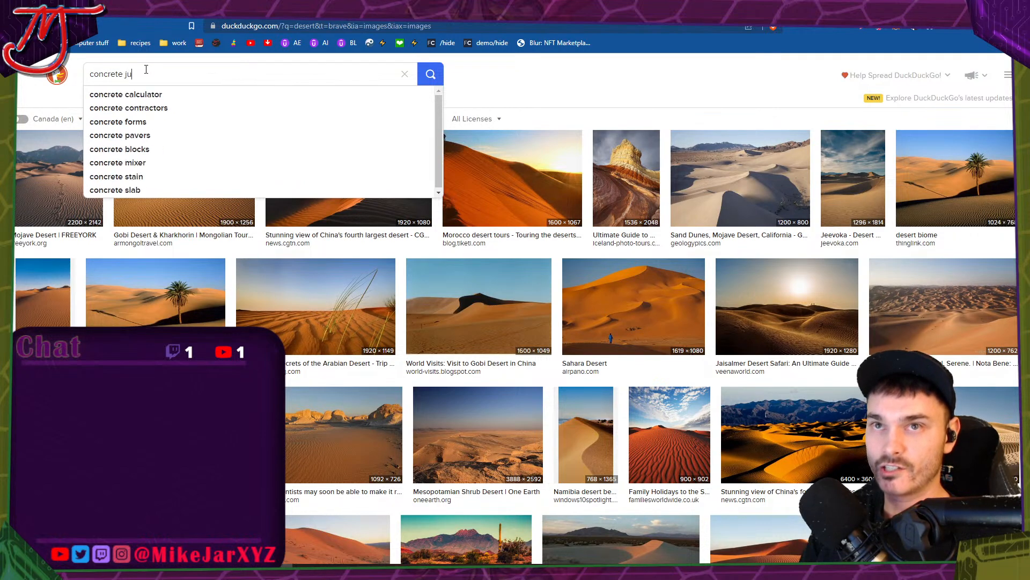
type("ngle")
key("Return")
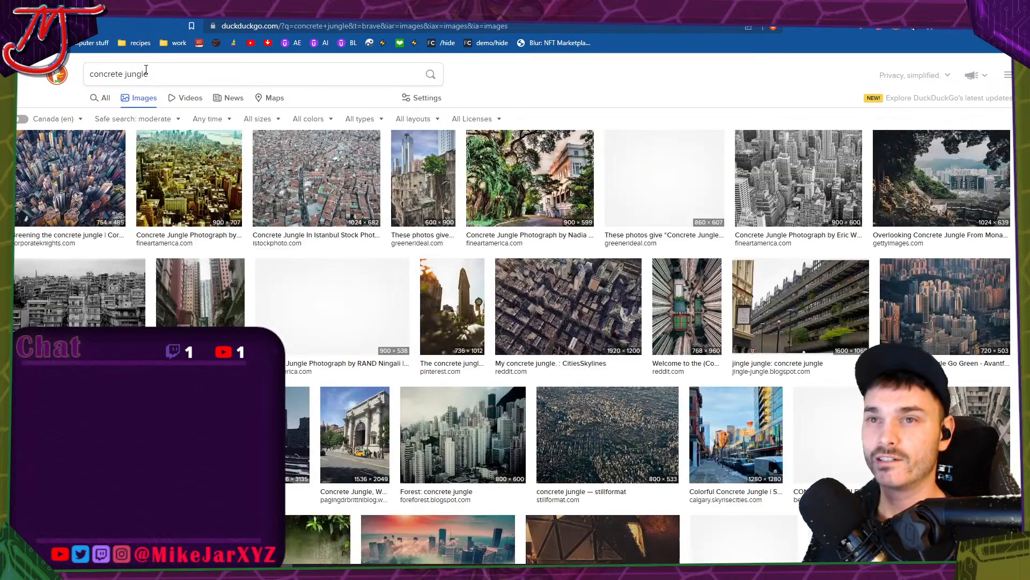
Preview the Istanbul rooftops, the aerial skyscraper view and the grey skyline with a green park among the image results.
left_click(357, 167)
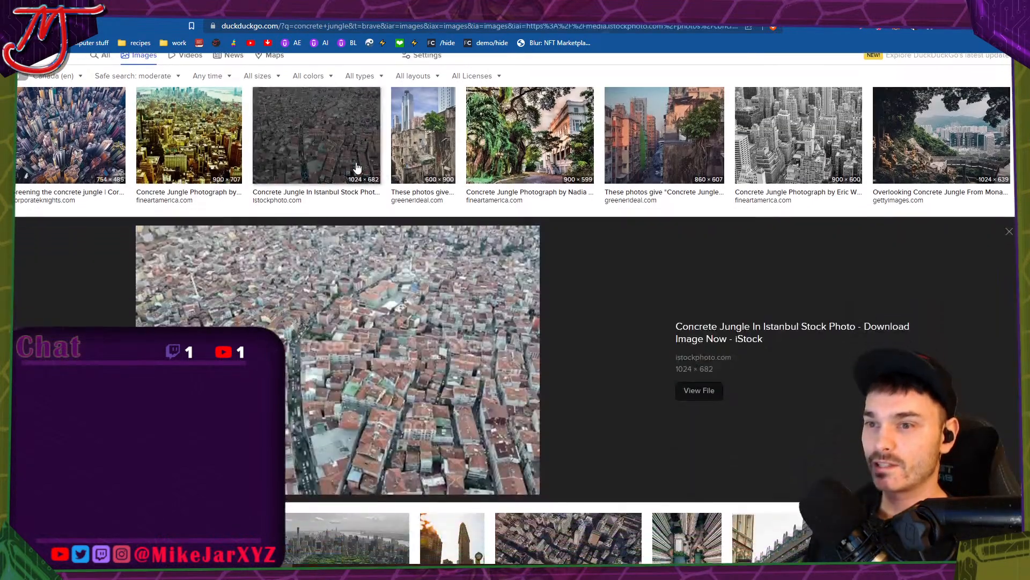
left_click(107, 121)
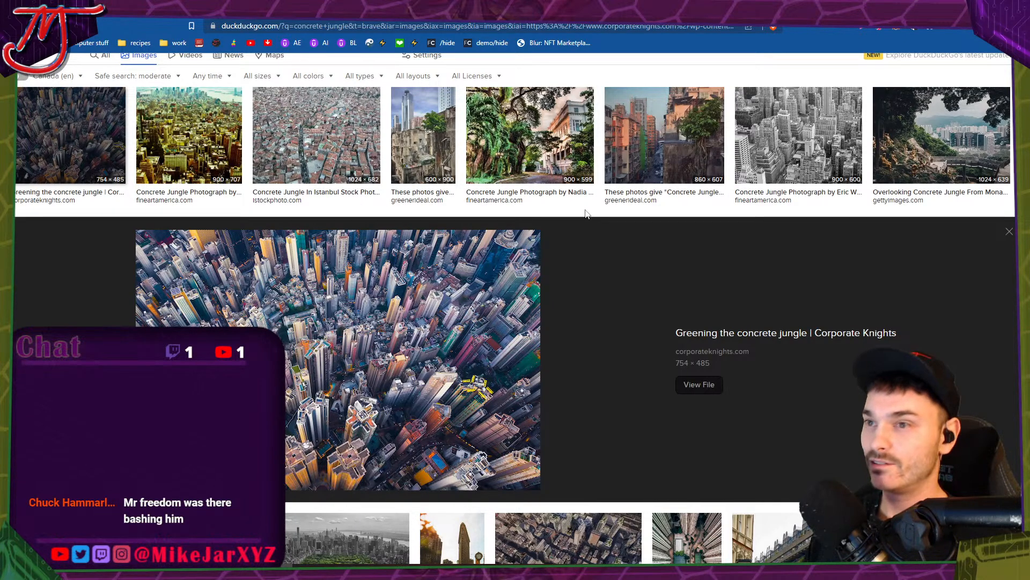
scroll(571, 225, "down", 5)
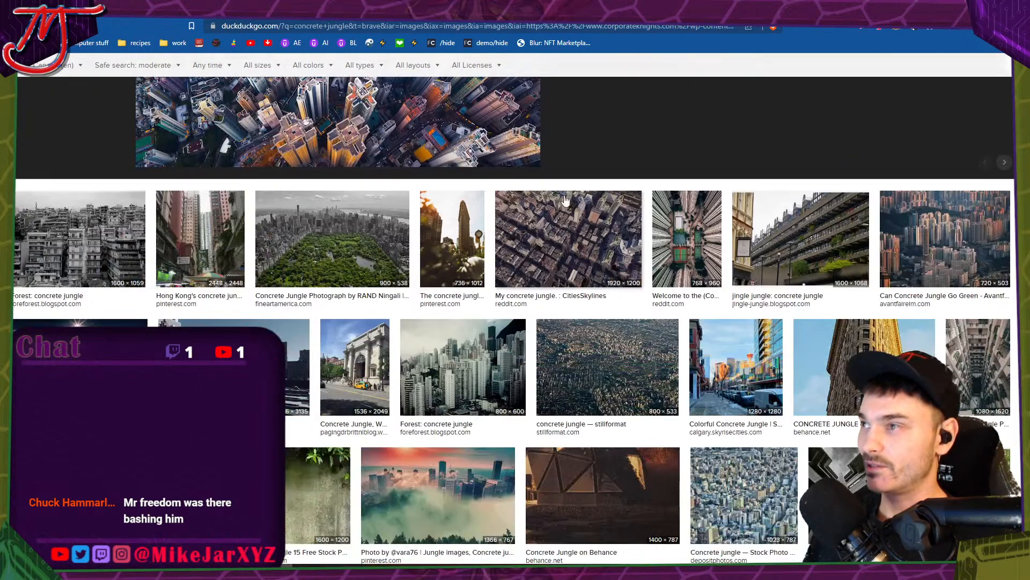
scroll(543, 223, "up", 2)
scroll(543, 223, "down", 2)
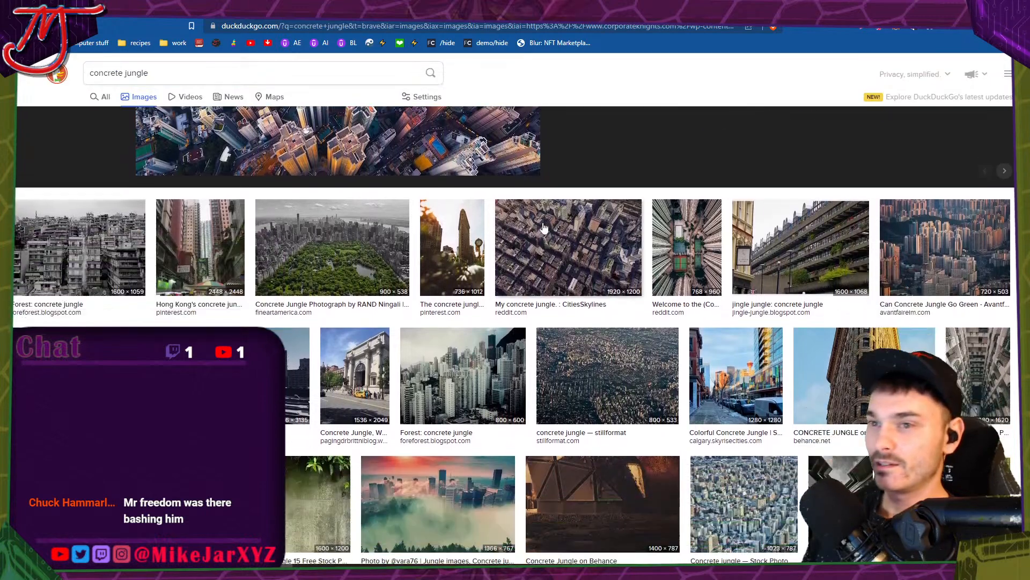
left_click(391, 246)
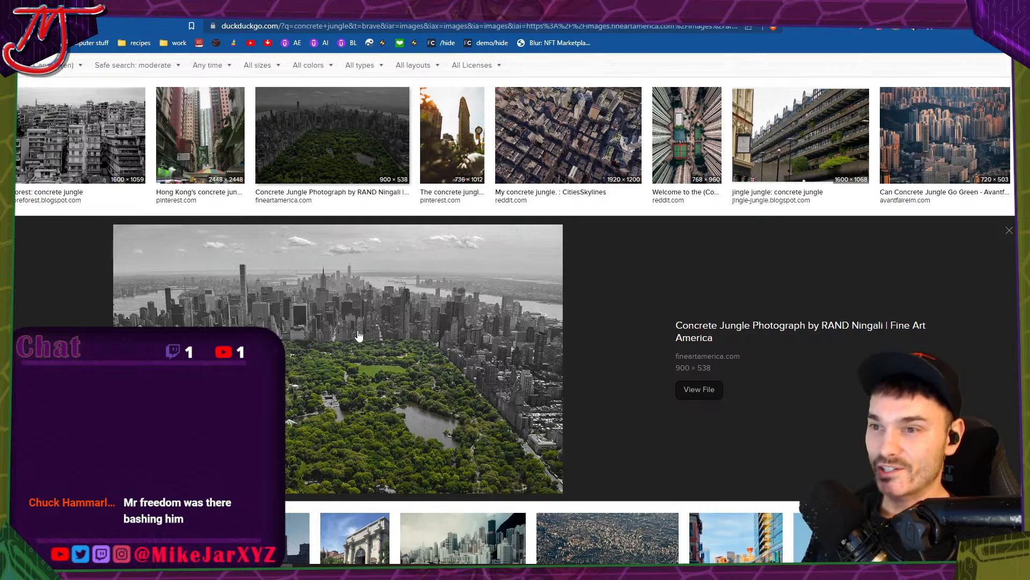
Open Google Maps in a new browser tab and locate Manhattan in New York on the map.
key("ctrl+t")
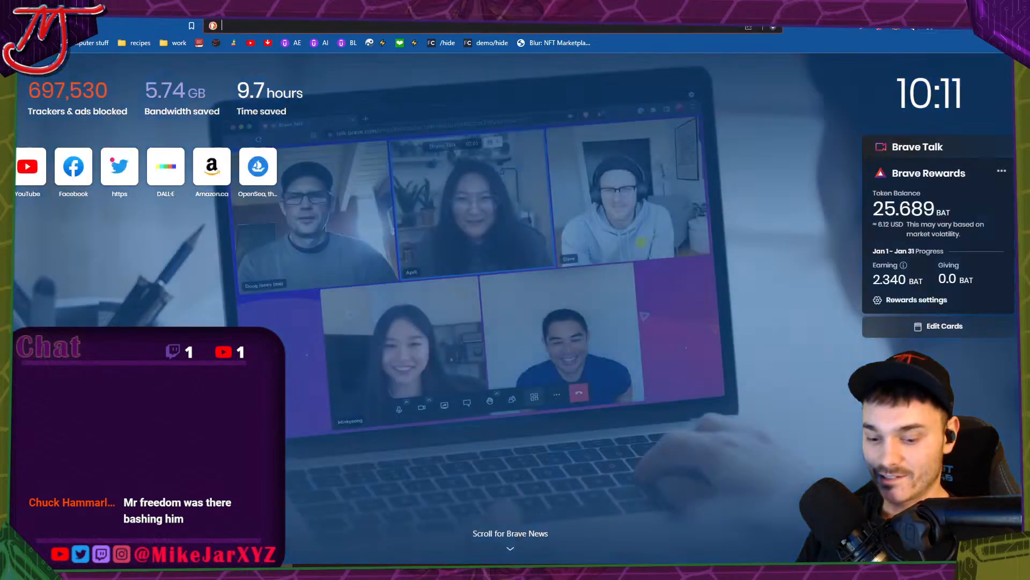
type("maps")
key("Return")
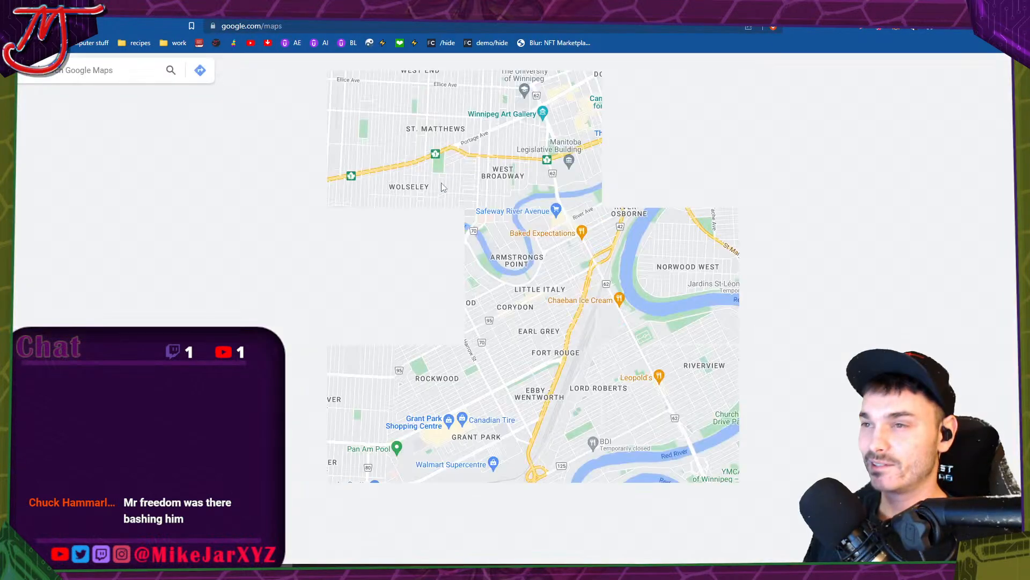
scroll(226, 213, "down", 4)
scroll(226, 213, "down", 5)
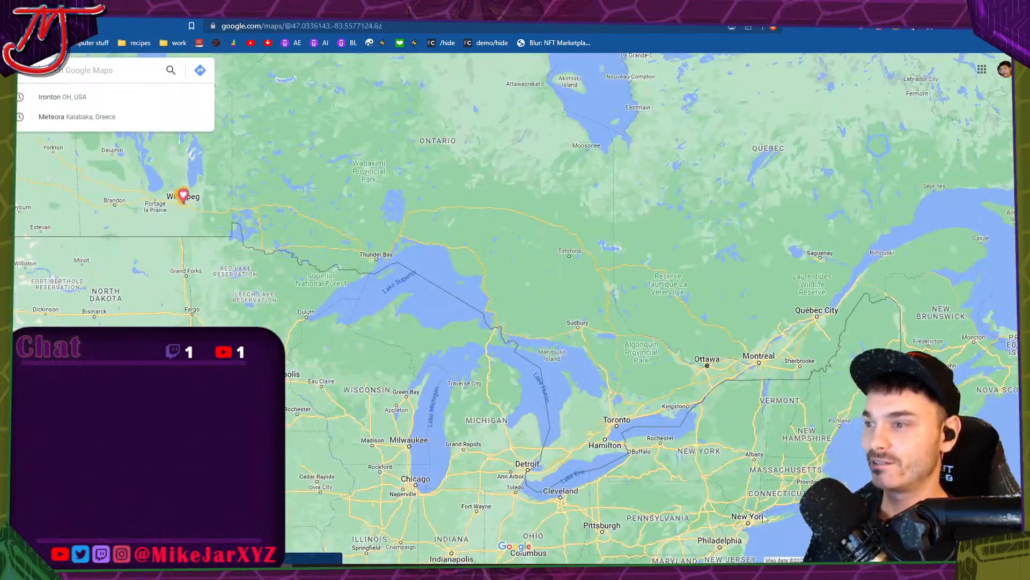
scroll(765, 517, "up", 6)
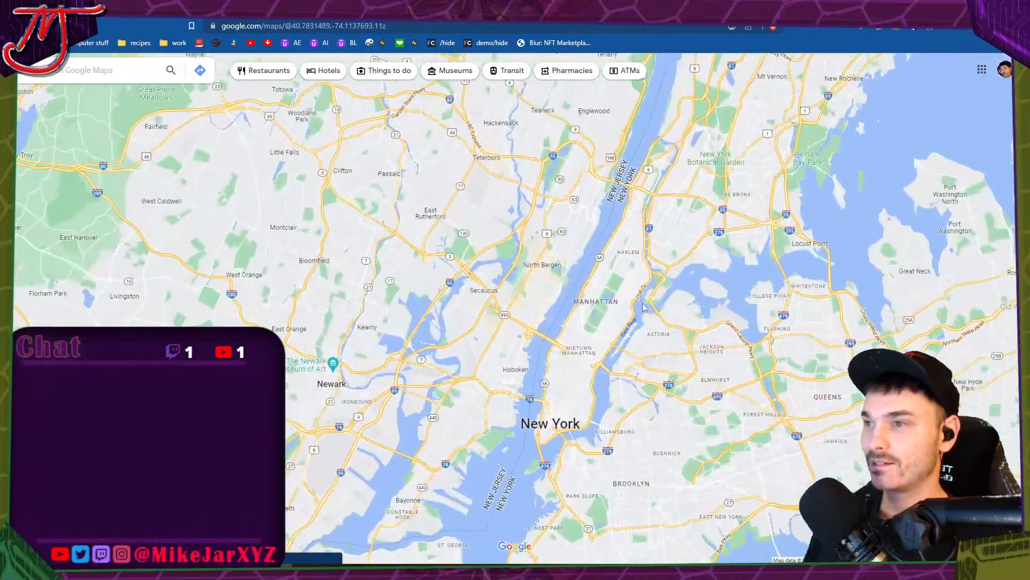
scroll(644, 306, "up", 4)
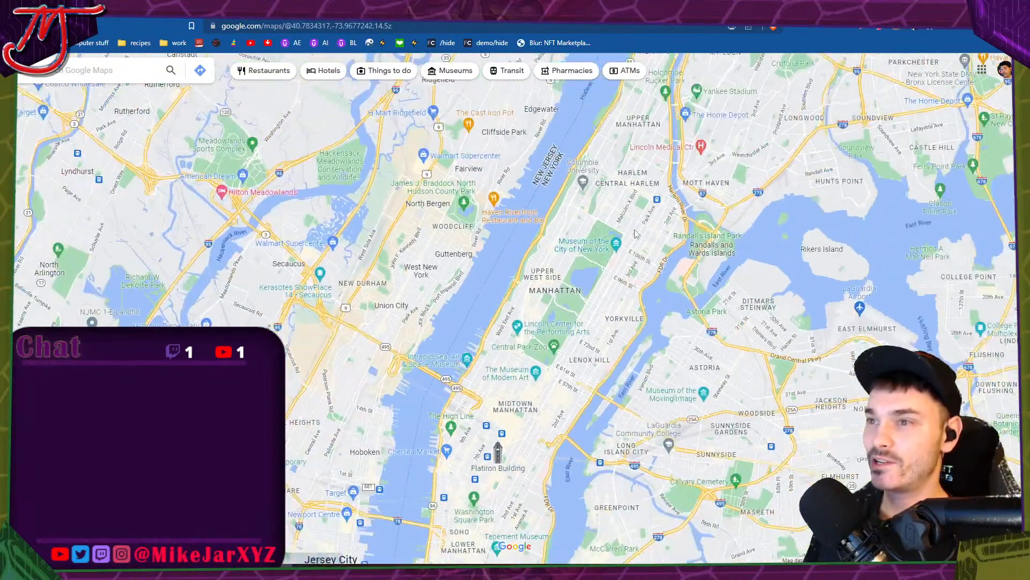
scroll(555, 261, "down", 2)
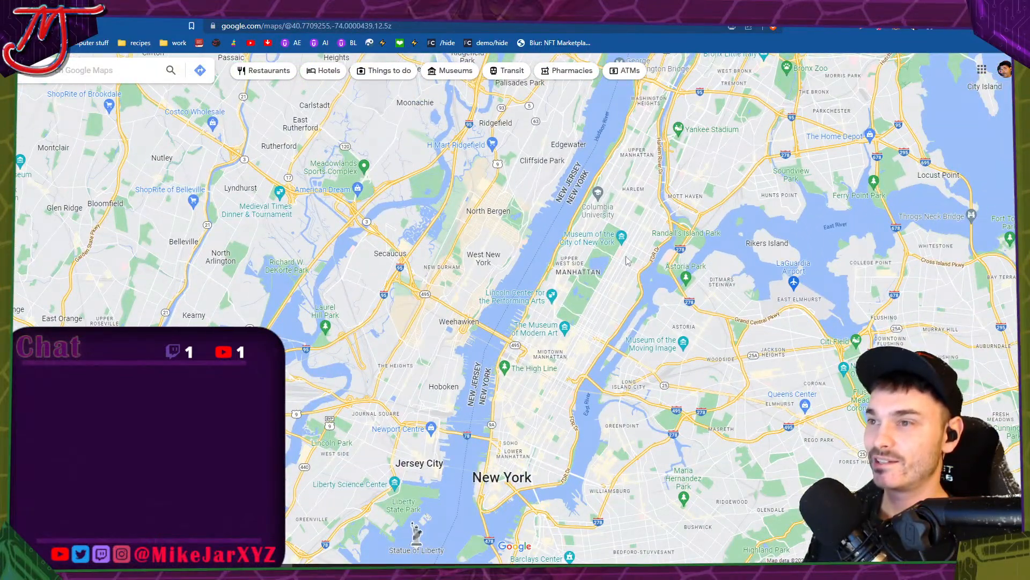
scroll(602, 299, "up", 1)
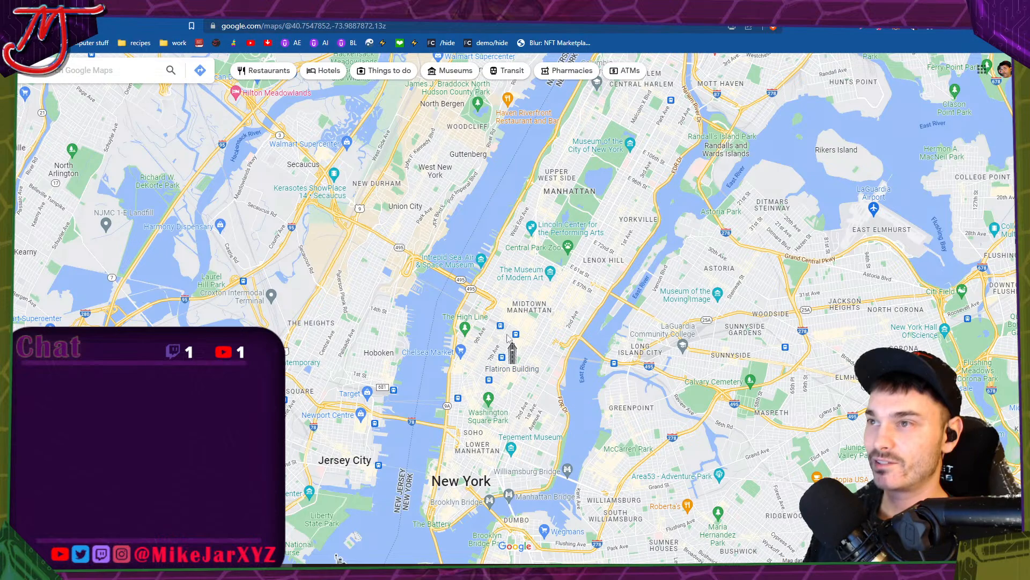
Examine the New York area on the map, from Inwood at Manhattan's northern end to Brooklyn and Long Island.
scroll(508, 338, "down", 1)
left_click_drag(598, 159, 541, 292)
scroll(563, 203, "up", 1)
scroll(563, 203, "up", 3)
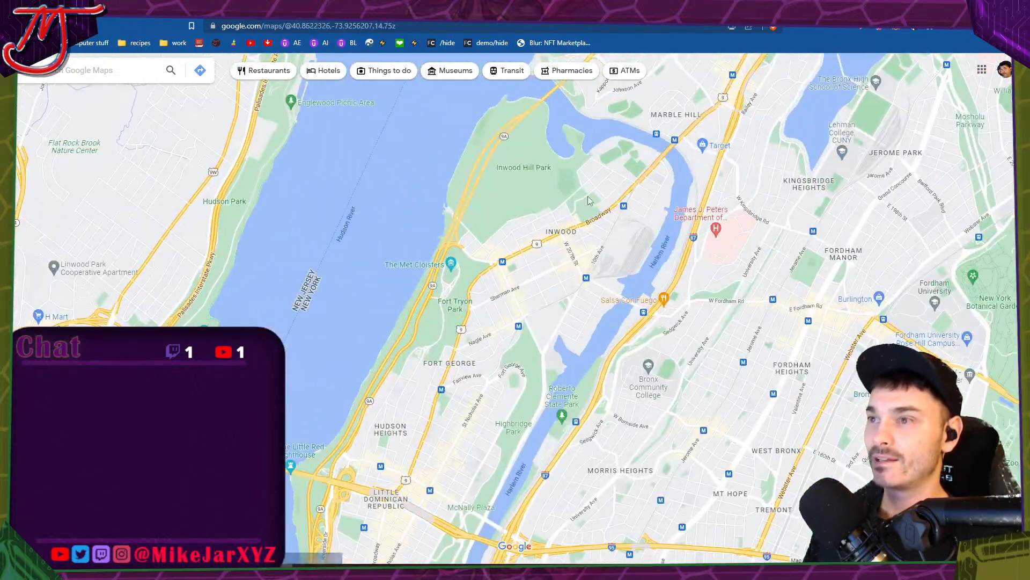
scroll(600, 172, "down", 3)
scroll(570, 158, "down", 1)
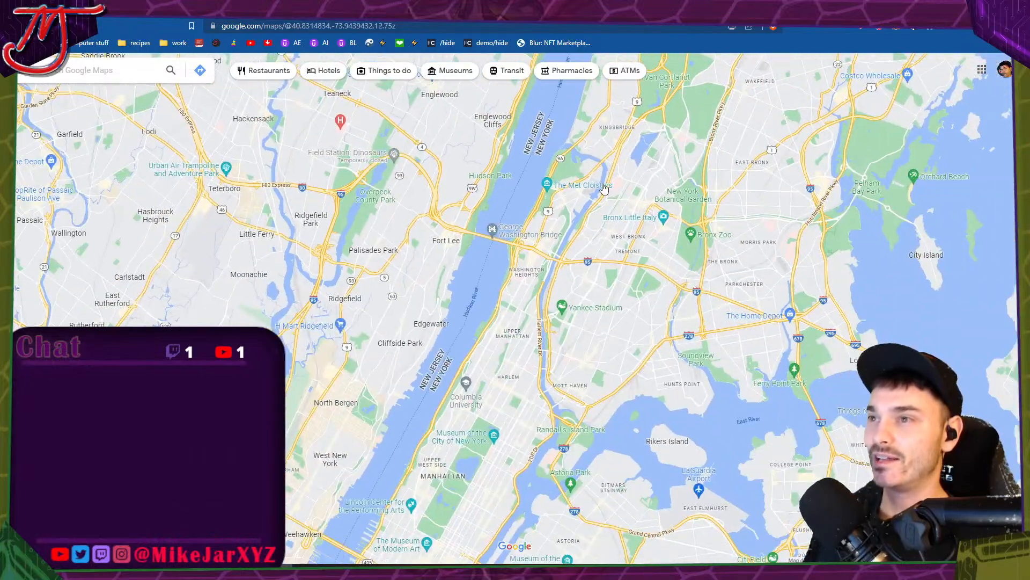
scroll(600, 201, "down", 2)
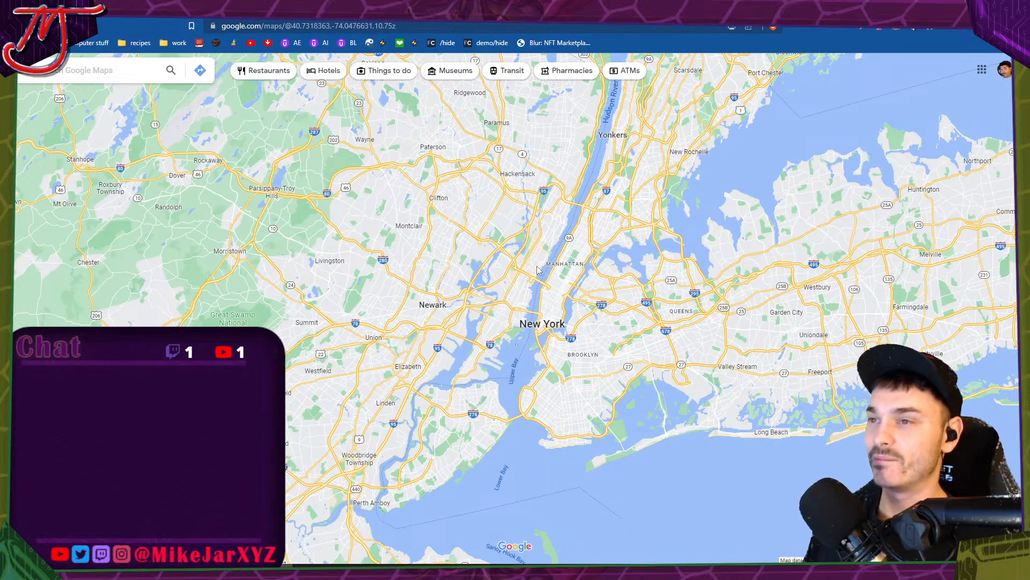
scroll(539, 270, "up", 1)
scroll(479, 346, "up", 1)
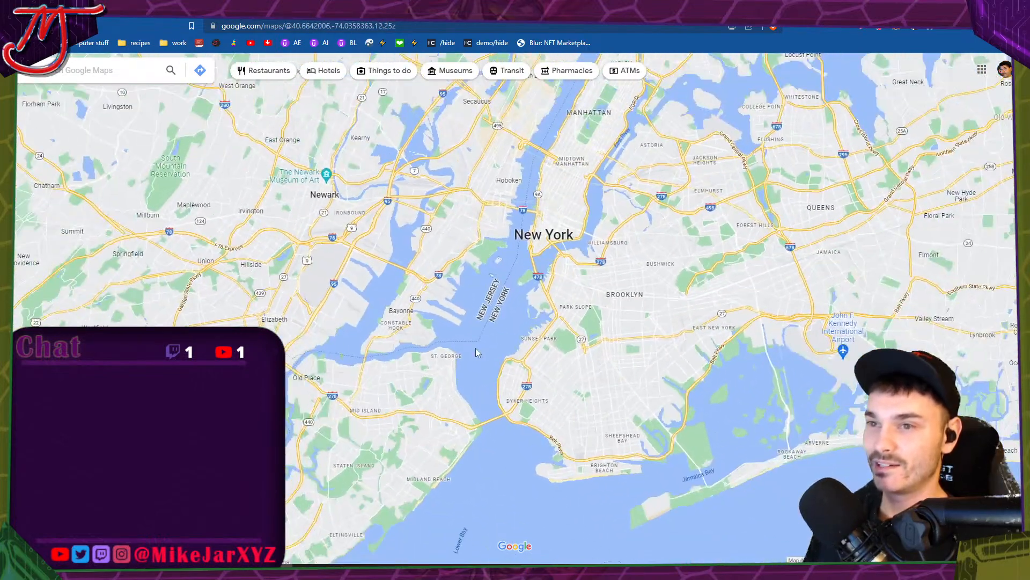
scroll(476, 352, "down", 1)
left_click_drag(477, 350, 445, 372)
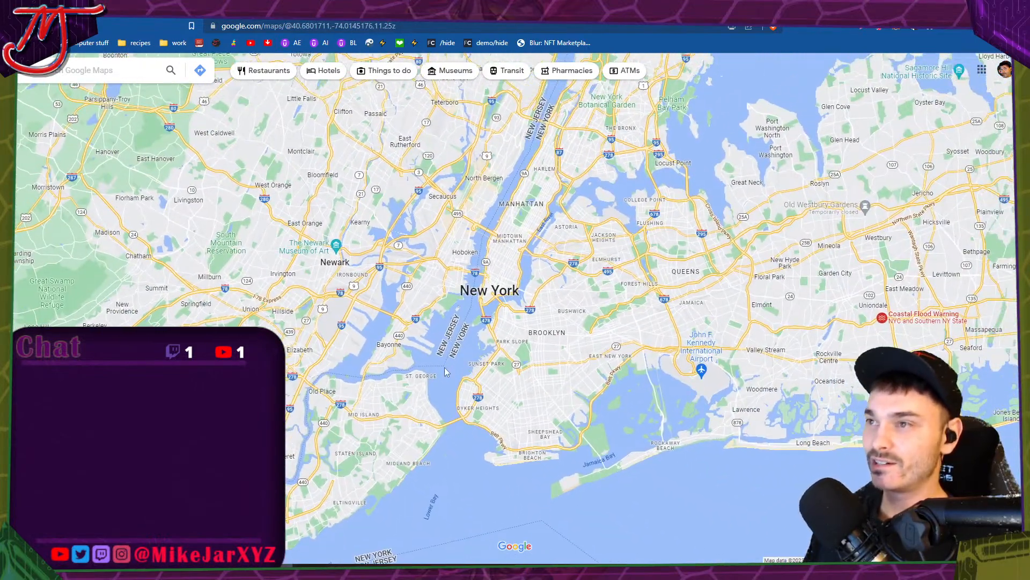
scroll(445, 372, "down", 2)
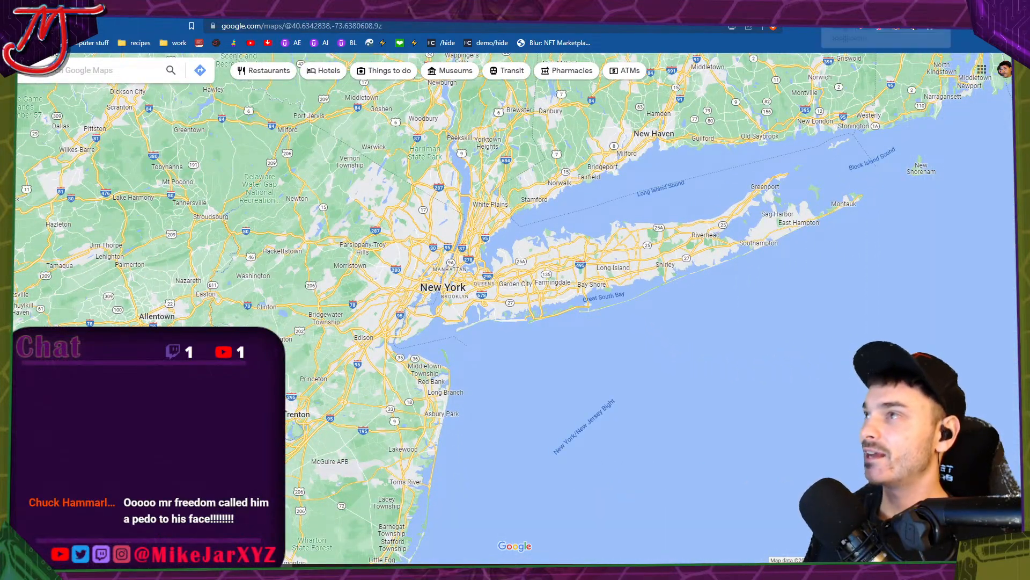
Return to the concrete jungle image results and search images for "concrete desert scene" instead.
key("ctrl+Tab")
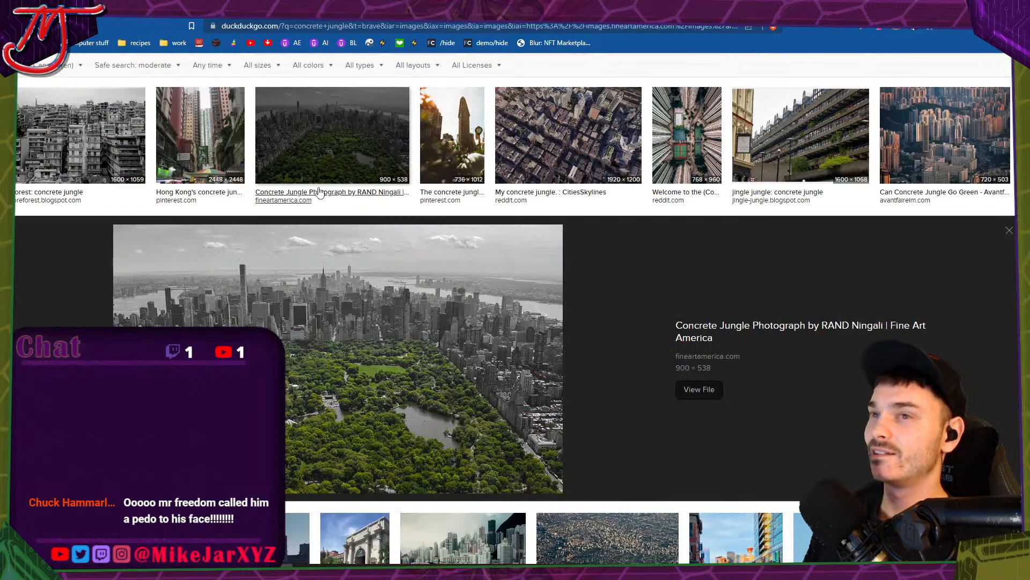
scroll(193, 68, "up", 3)
left_click(193, 68)
key("ctrl+a")
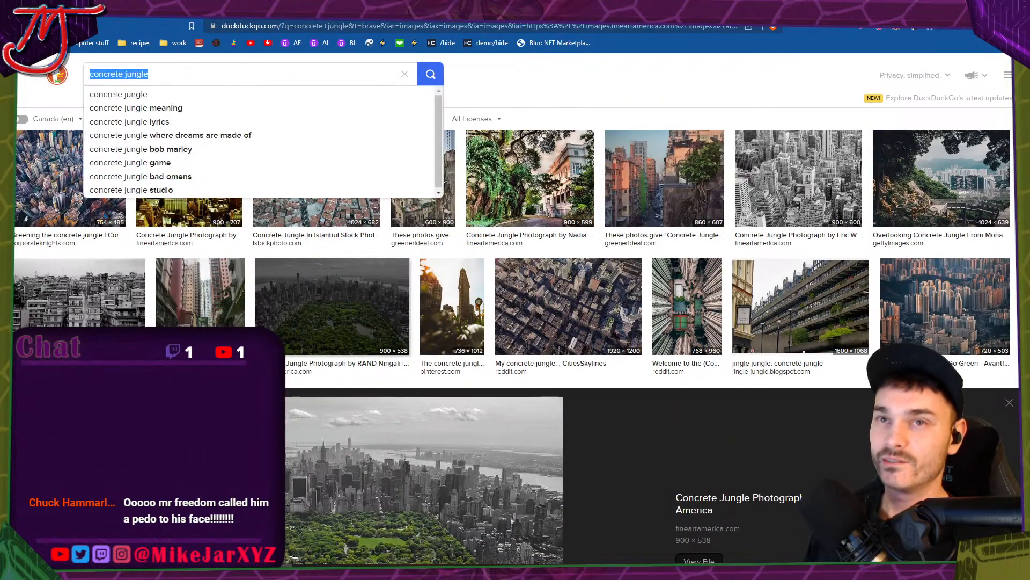
type("con")
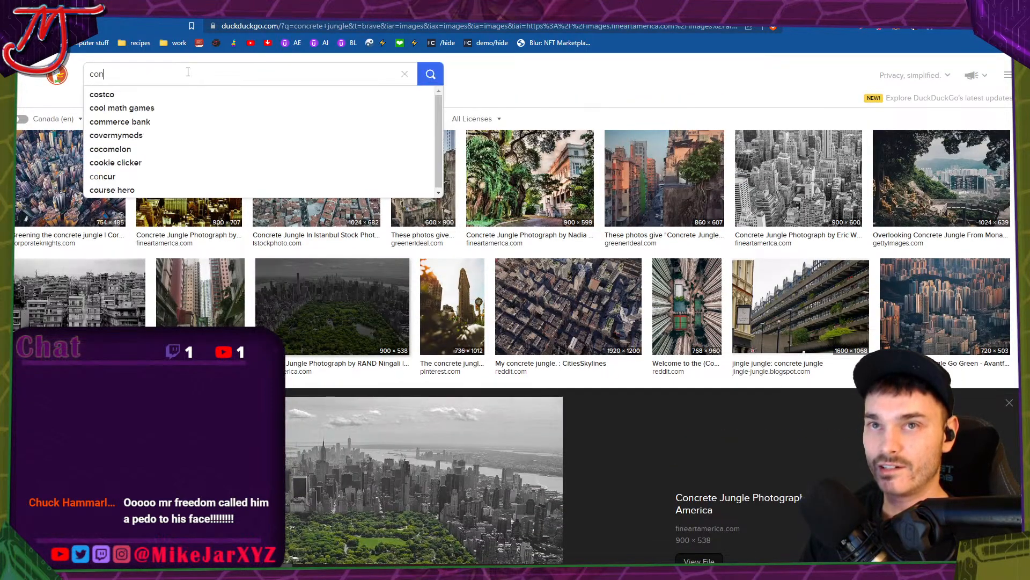
type("crete desert scene")
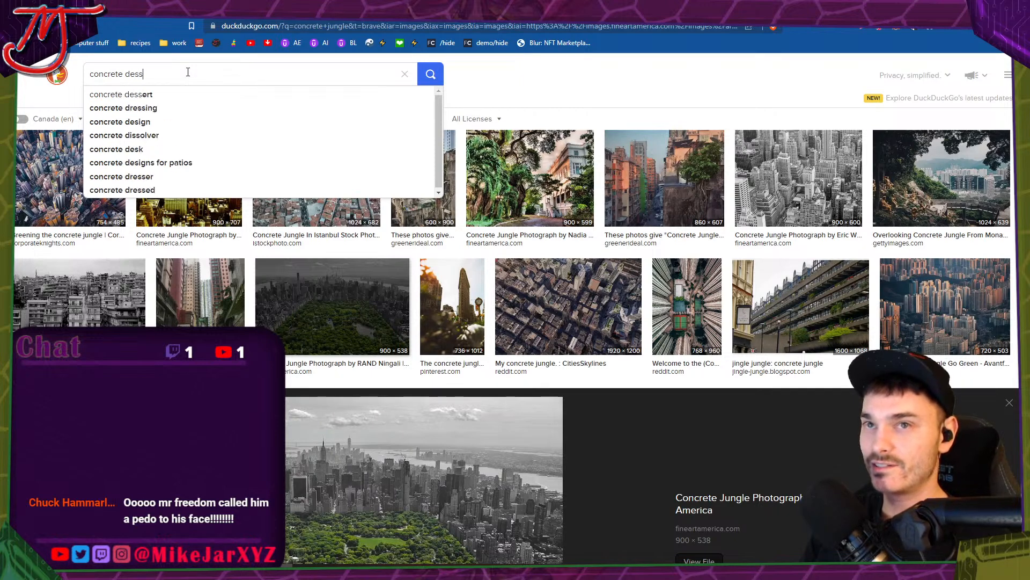
key("Return")
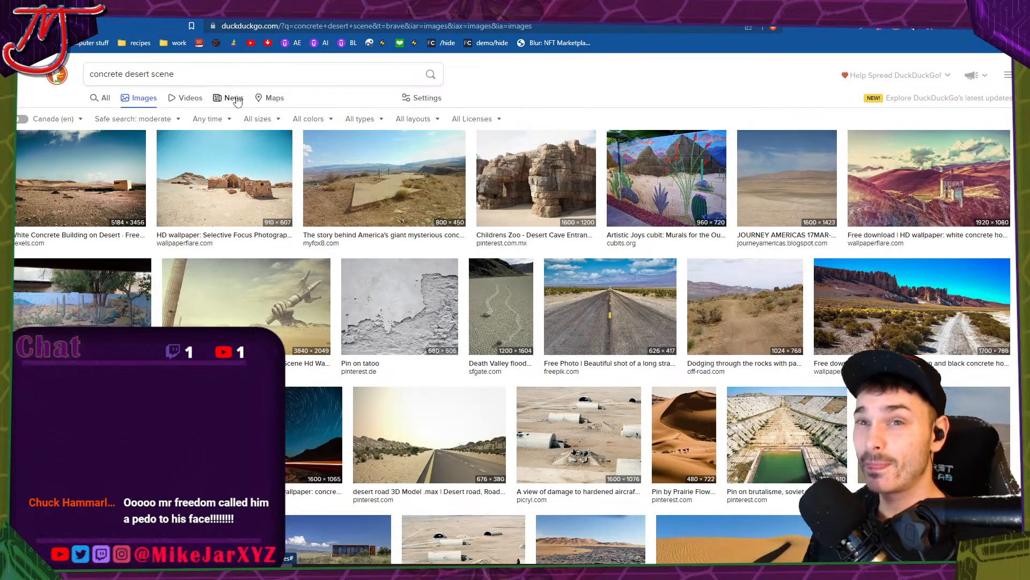
Preview the white concrete building and the Arica, Chile desert photos, and look through further image results.
left_click(116, 191)
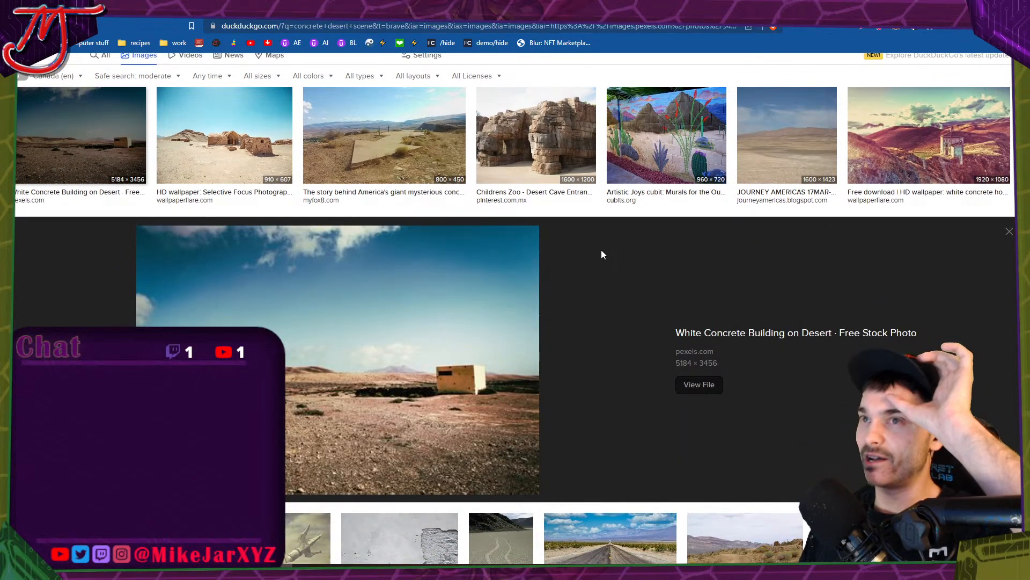
left_click(753, 147)
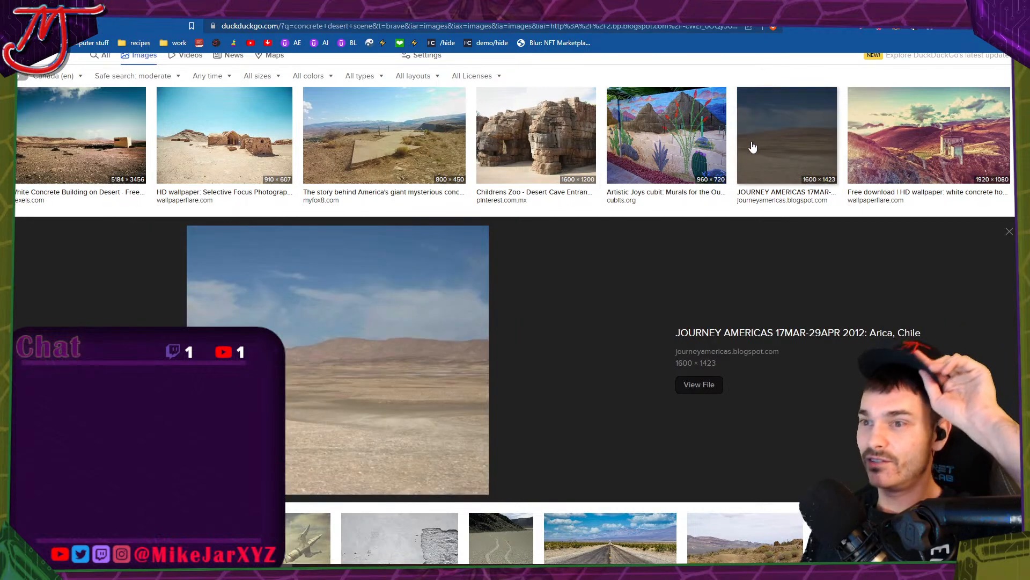
scroll(555, 263, "down", 3)
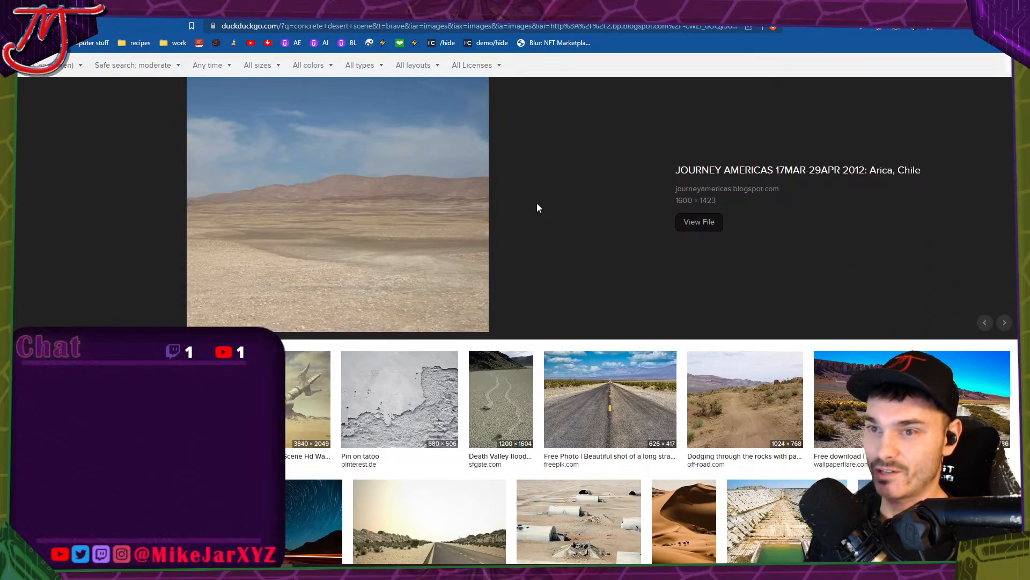
scroll(537, 203, "up", 1)
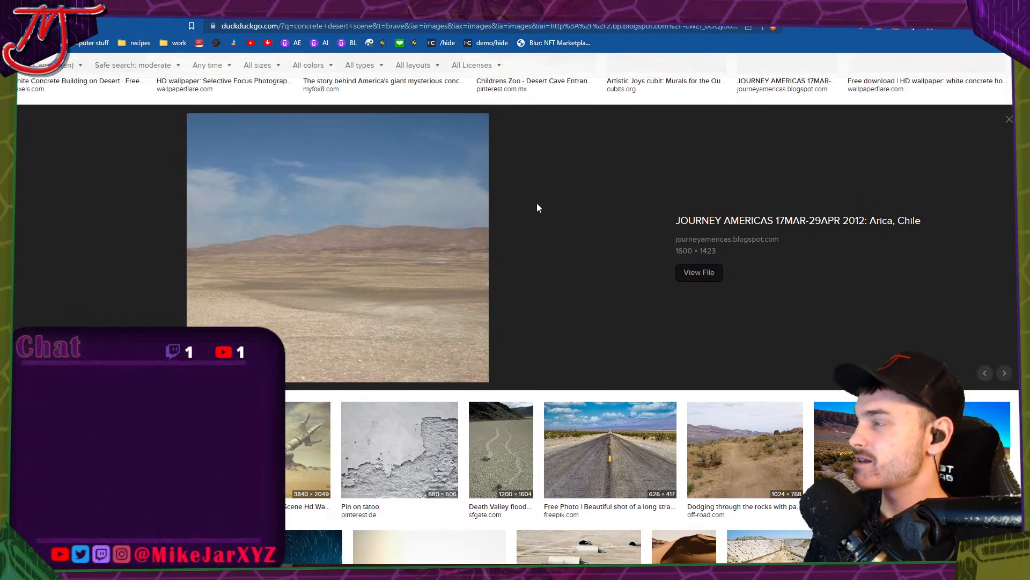
scroll(546, 134, "down", 5)
scroll(545, 134, "down", 2)
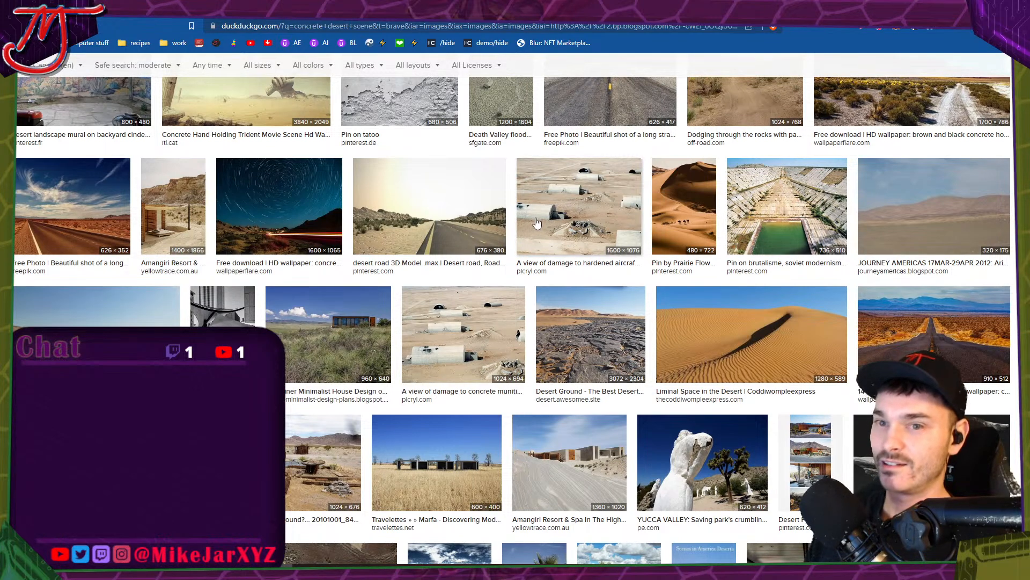
Open the 1824 × 840 "Liminal Space in the Desert" photo from the results and copy the image.
scroll(537, 172, "up", 1)
left_click(97, 386)
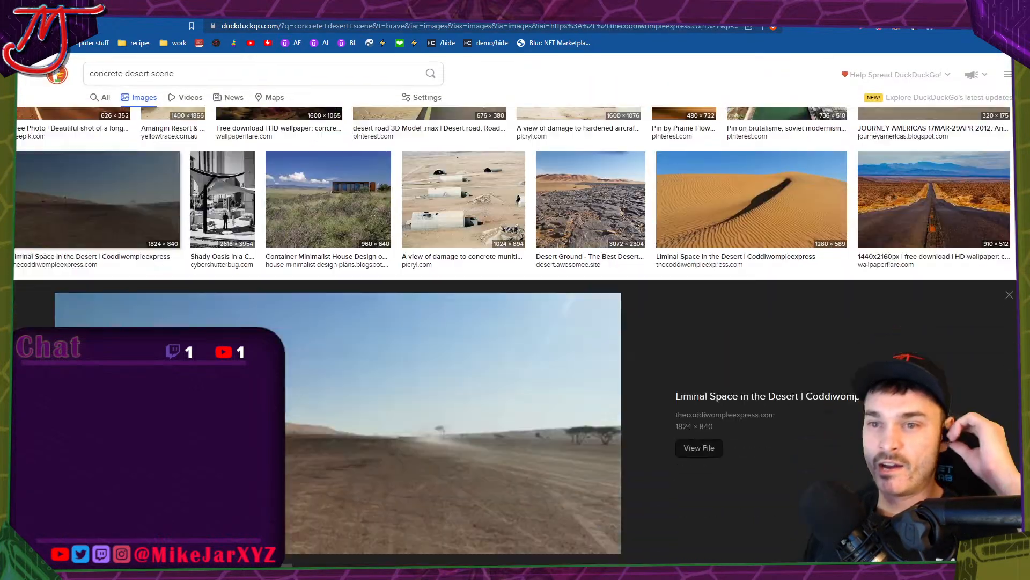
right_click(447, 343)
left_click(499, 237)
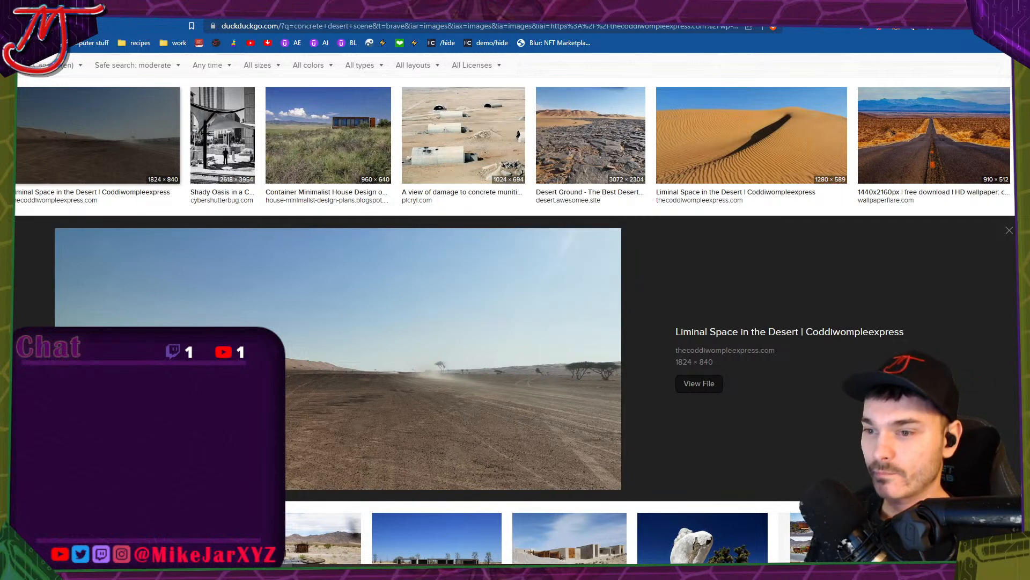
Switch to Illustrator, paste the desert photo into the puppet document and place it below the artboard.
key("super")
left_click(214, 321)
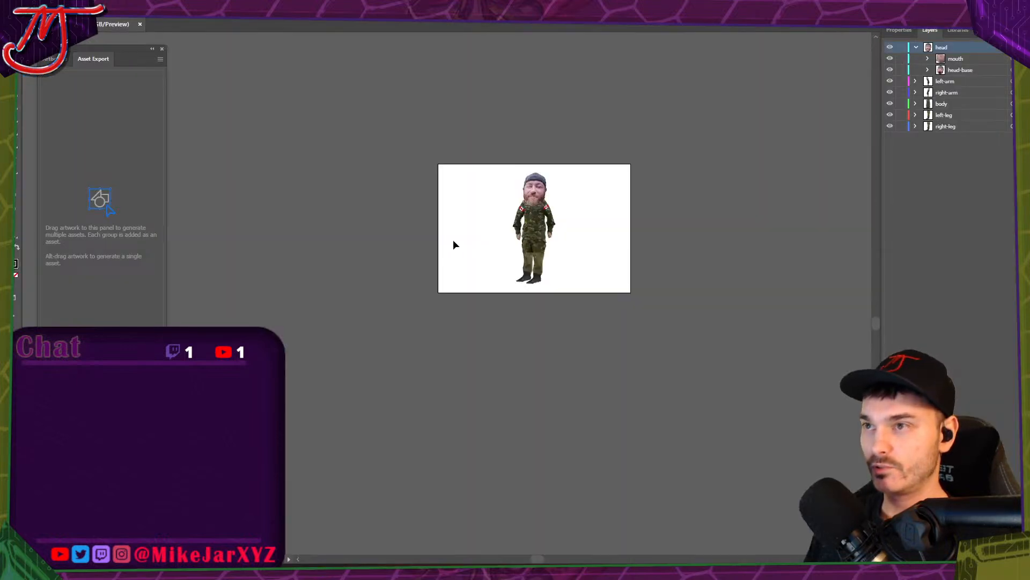
key("ctrl+v")
left_click_drag(433, 311, 541, 352)
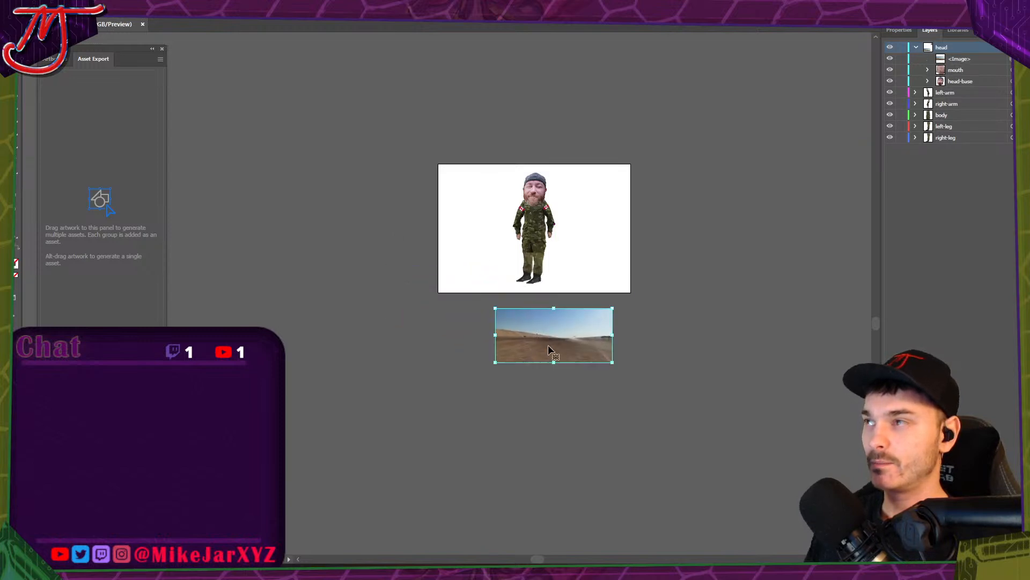
Image-trace the desert photo with the Low Fidelity Photo preset and enlarge it to about 4435 px wide below the artboard.
left_click(900, 30)
left_click(984, 310)
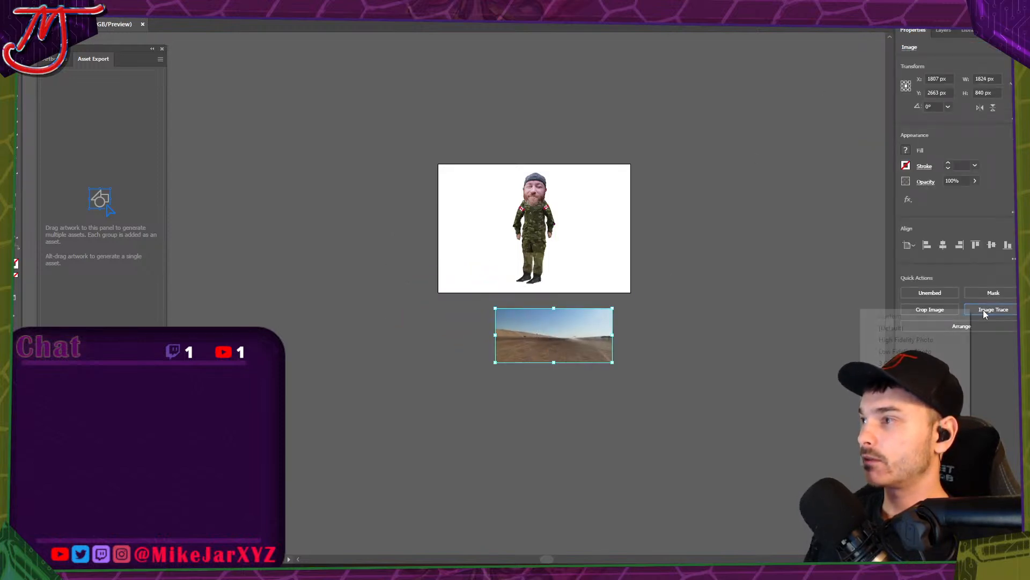
left_click(907, 340)
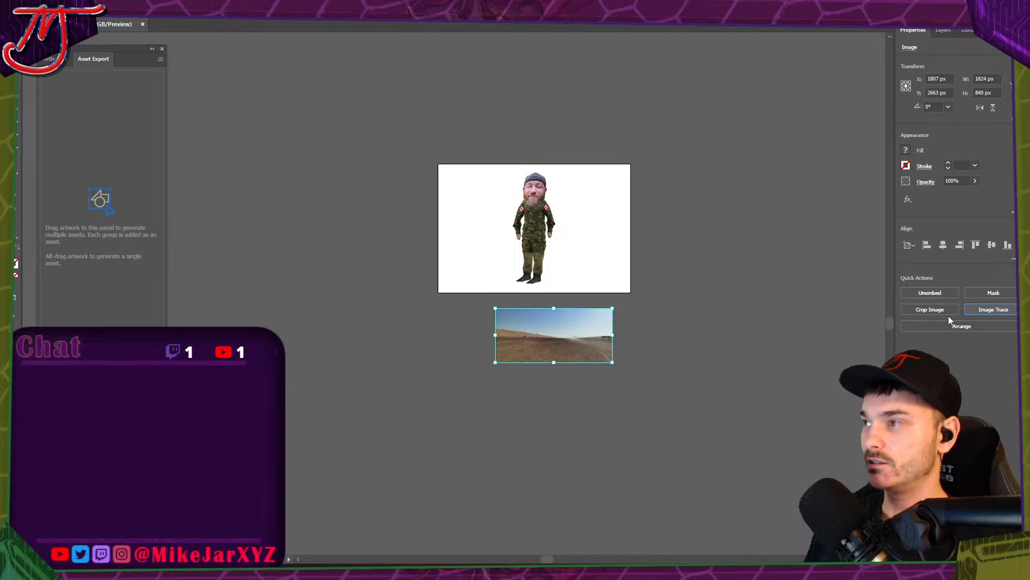
left_click(984, 310)
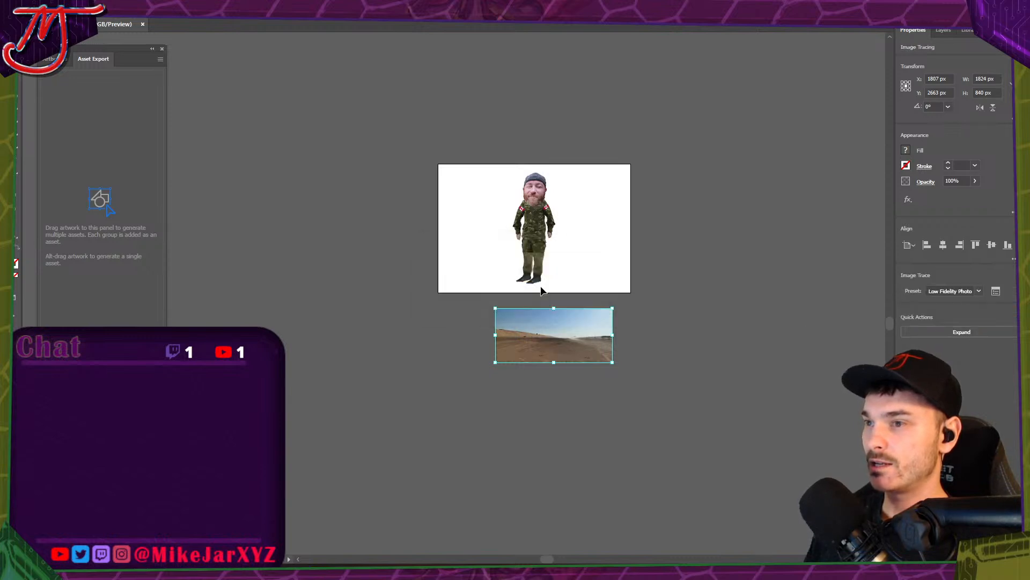
mouse_move(495, 308)
left_mouse_down()
mouse_move(294, 179)
mouse_move(350, 216)
mouse_move(328, 211)
left_mouse_up()
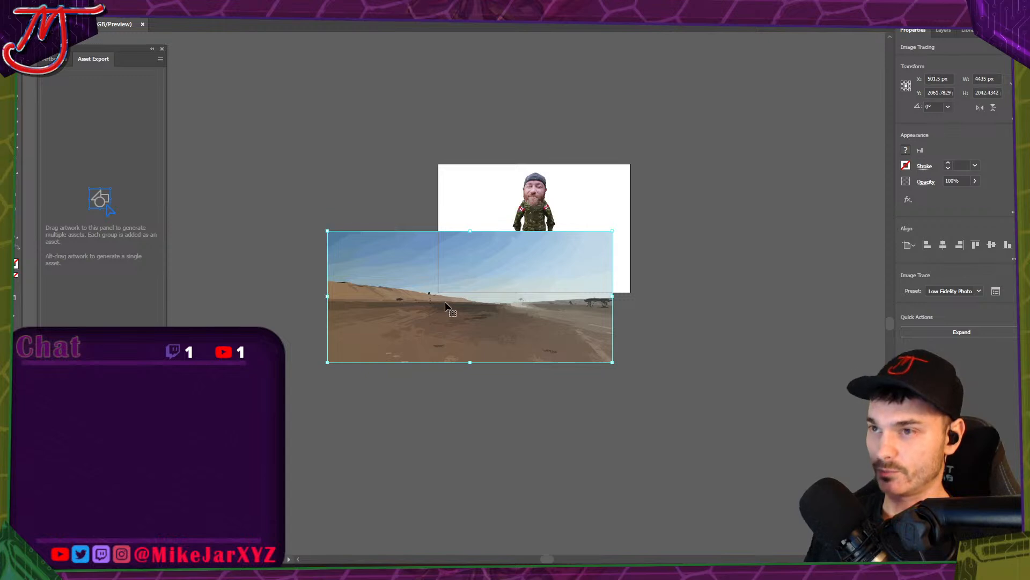
left_click_drag(444, 304, 508, 377)
Export the traced desert image as a 1x PNG 8 asset named "scene".
right_click(521, 365)
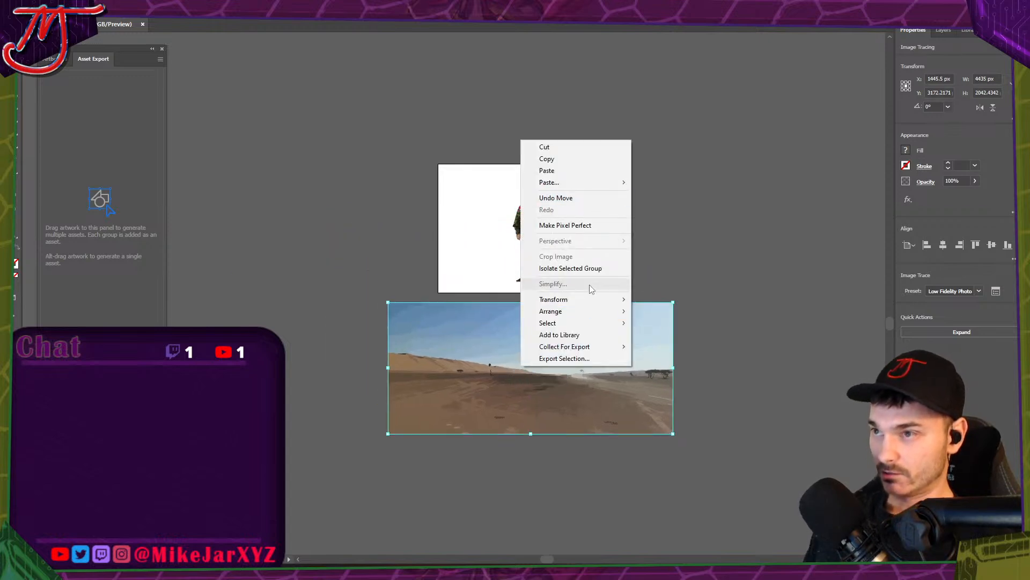
left_click(584, 359)
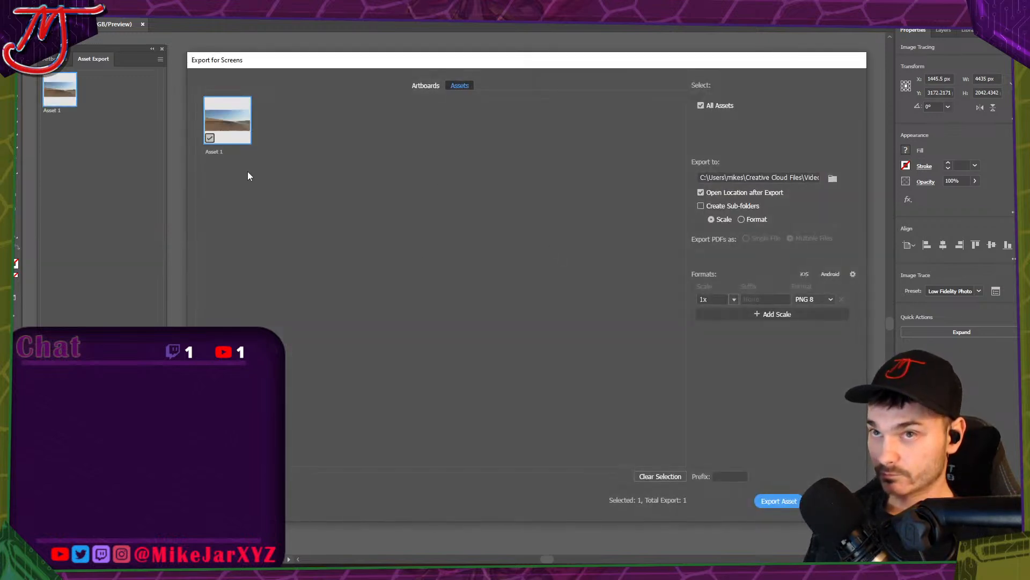
double_click(214, 152)
type("scene")
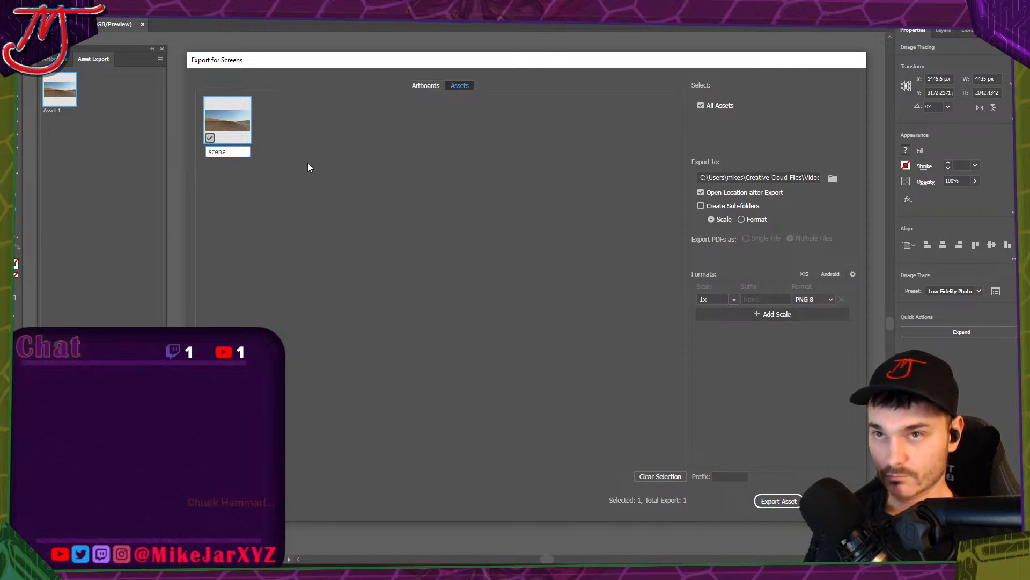
left_click(778, 501)
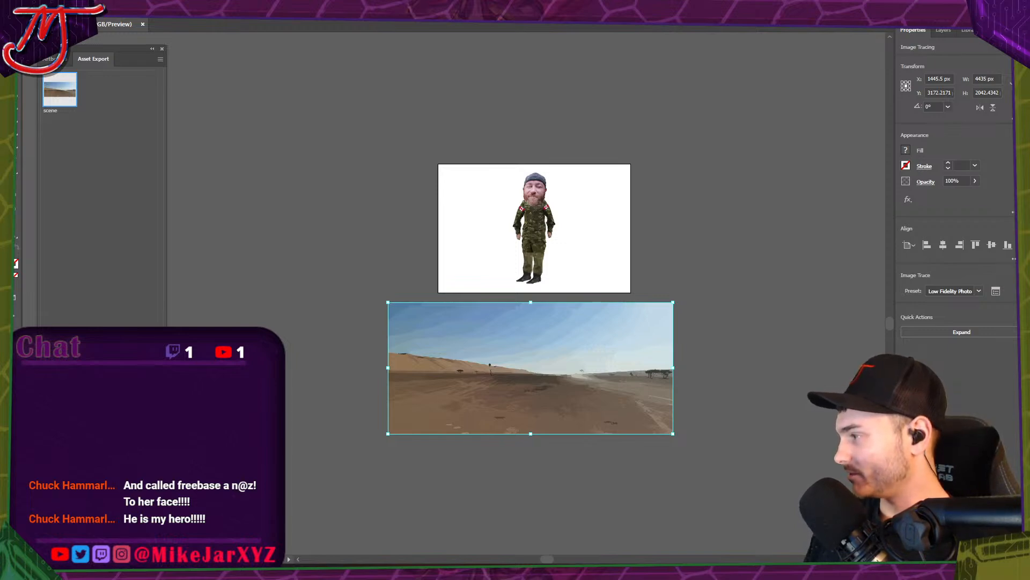
Close the puppet document in Illustrator and switch to the diagolon-banking.sesx session in Audition.
left_click(295, 212)
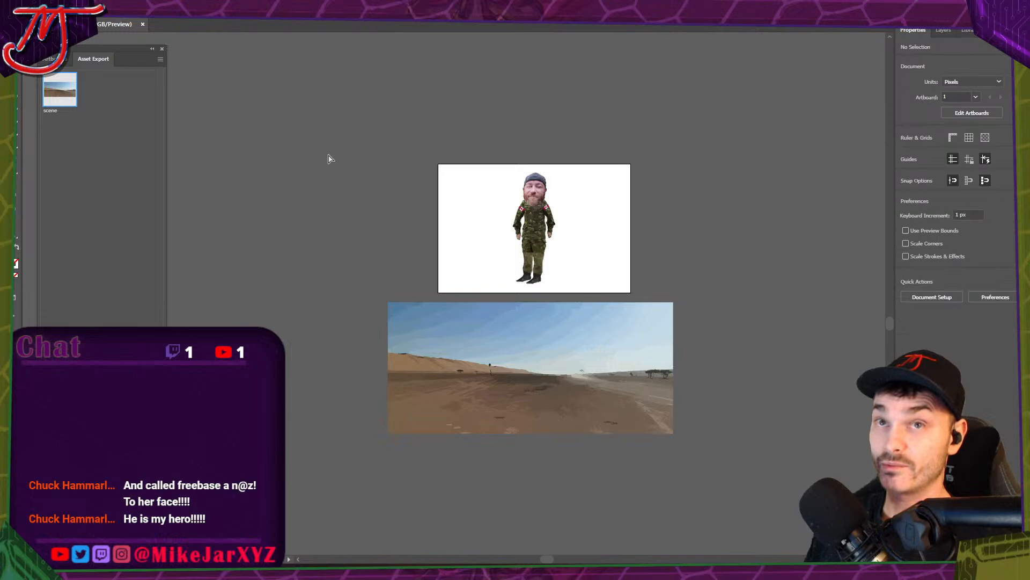
left_click(140, 24)
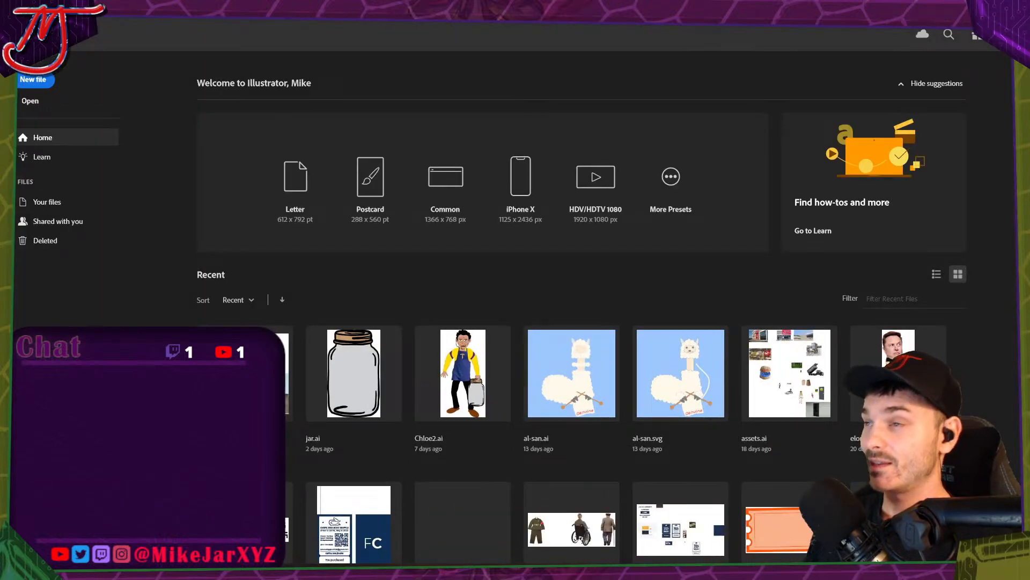
key("alt+Tab")
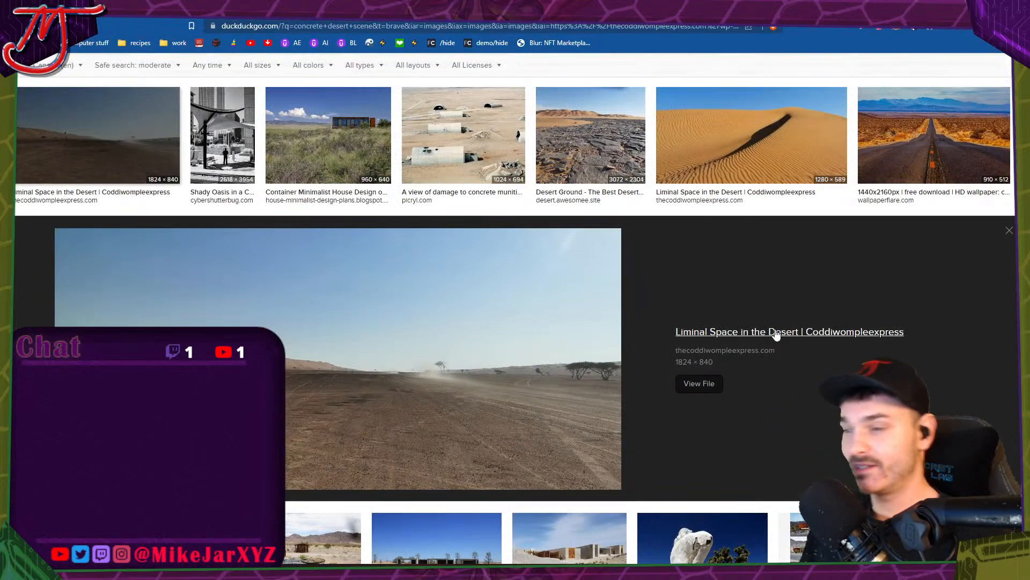
key("alt+Tab")
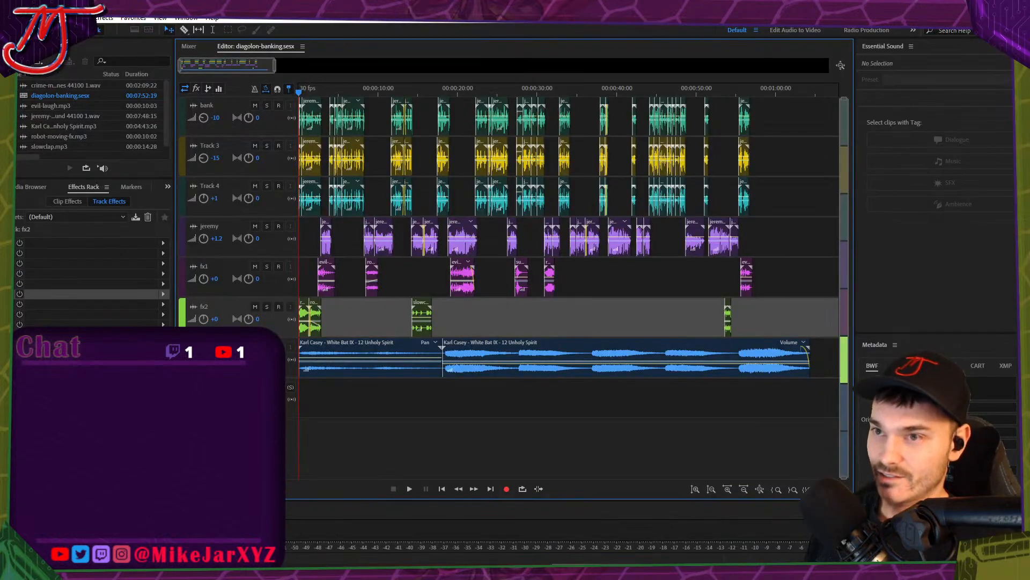
key("alt+Tab")
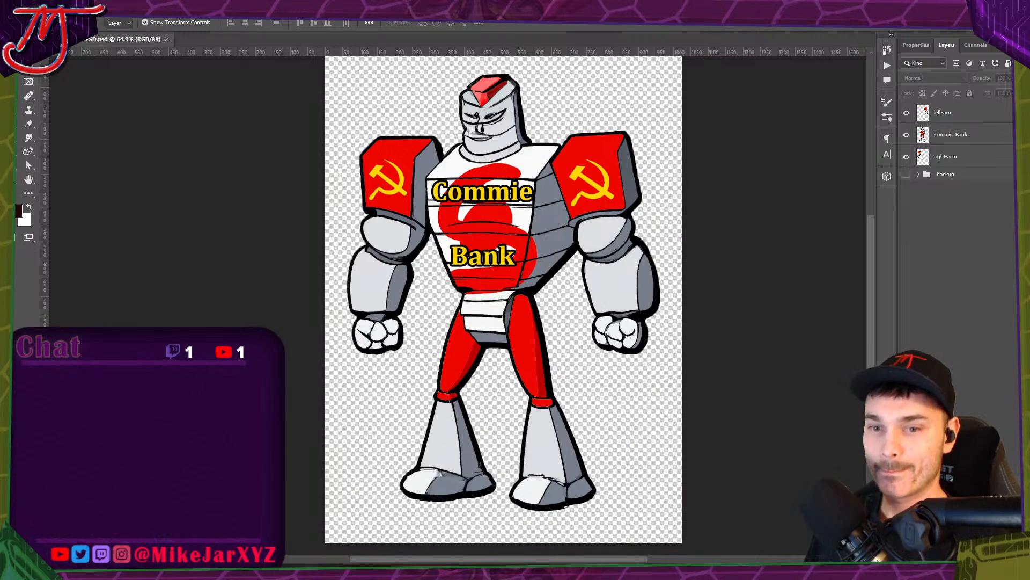
key("super")
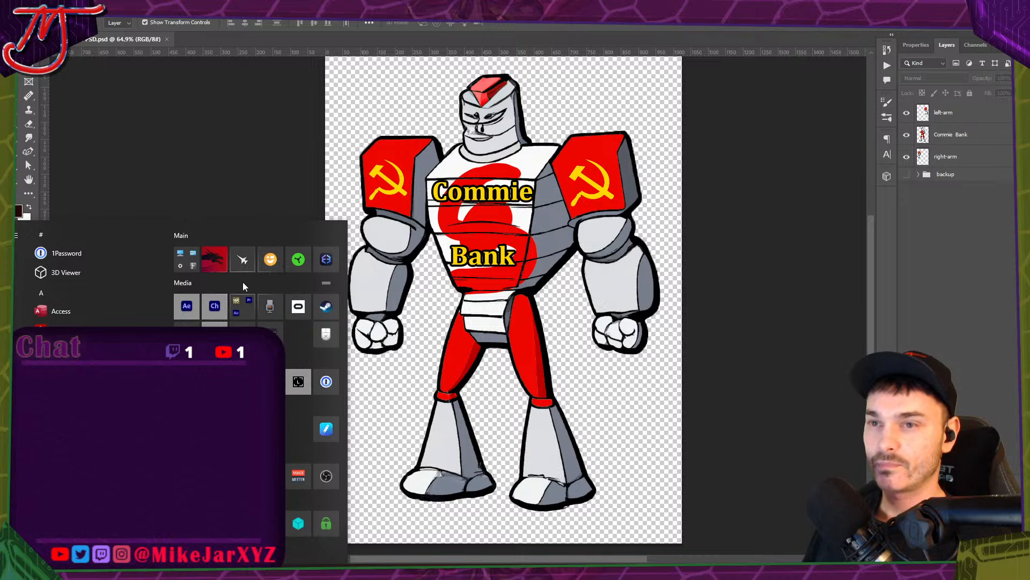
left_click(290, 190)
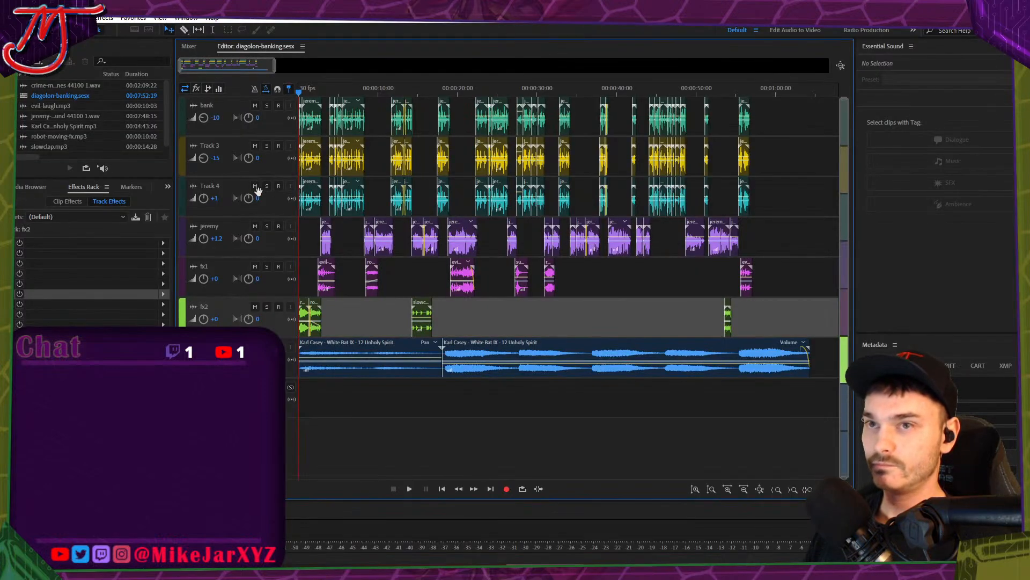
Listen to the opening with Track 4 soloed, and again from the start with the full mix.
left_click(266, 186)
key("space")
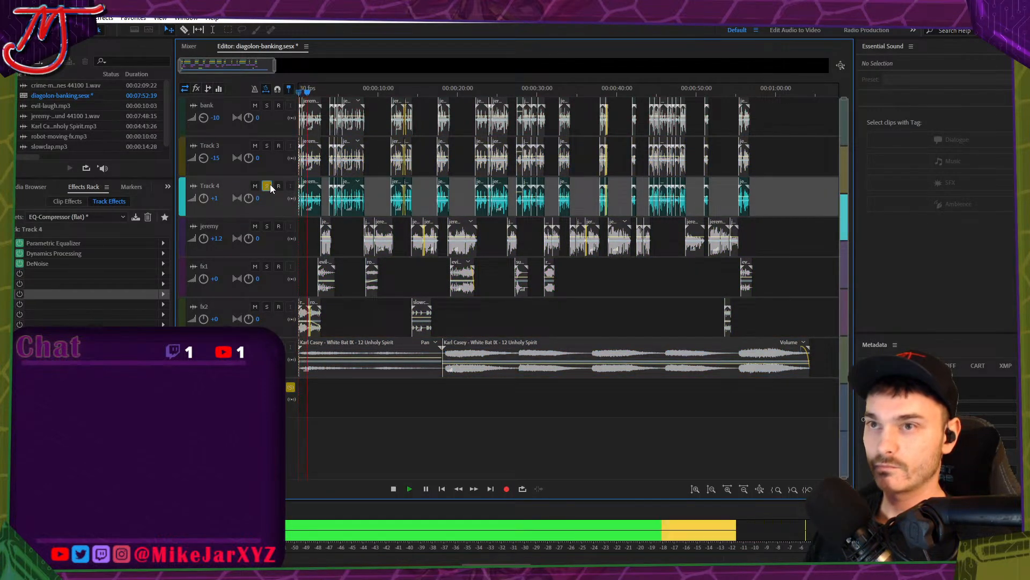
key("space")
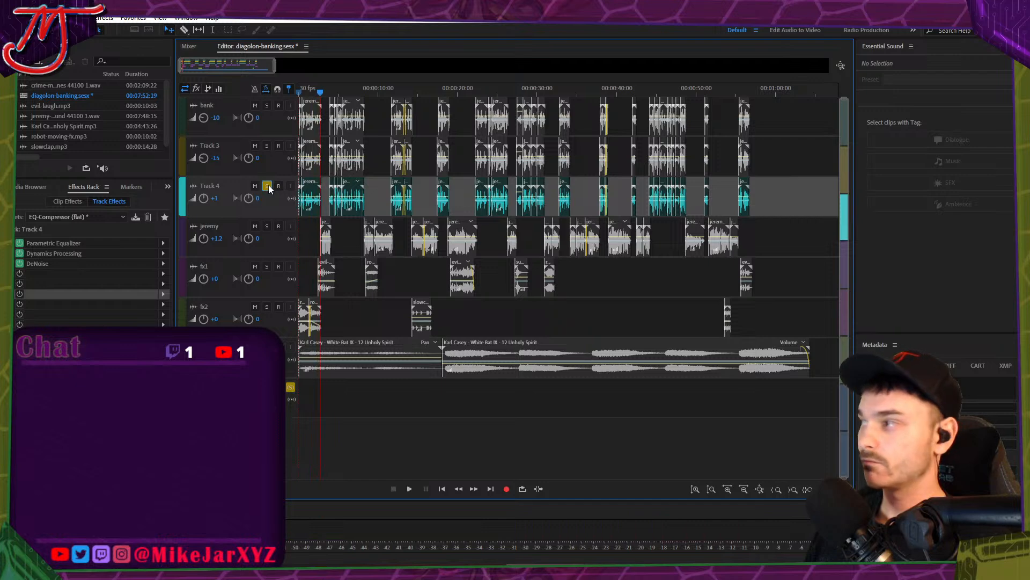
left_click_drag(321, 94, 299, 94)
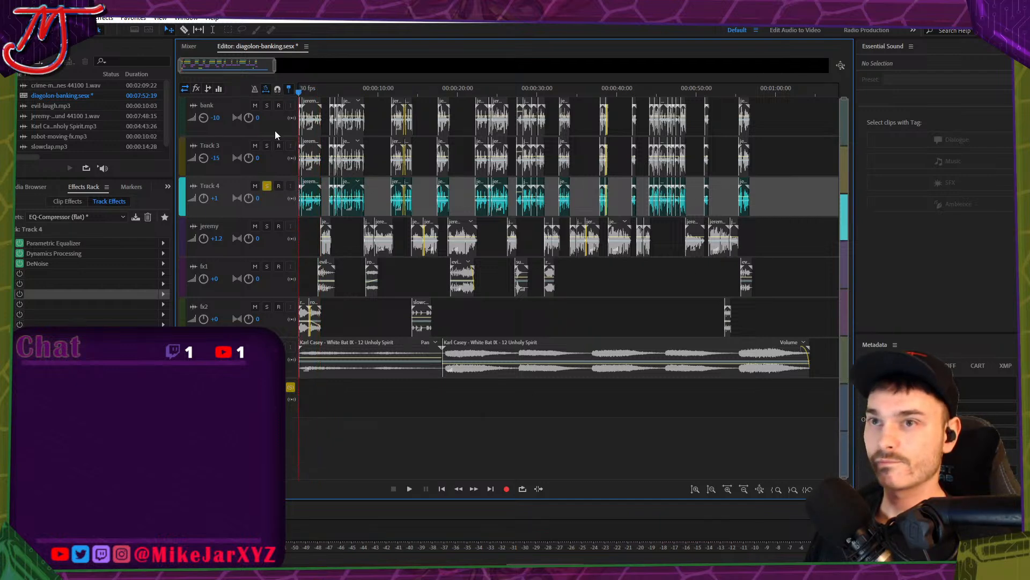
left_click(267, 186)
key("space")
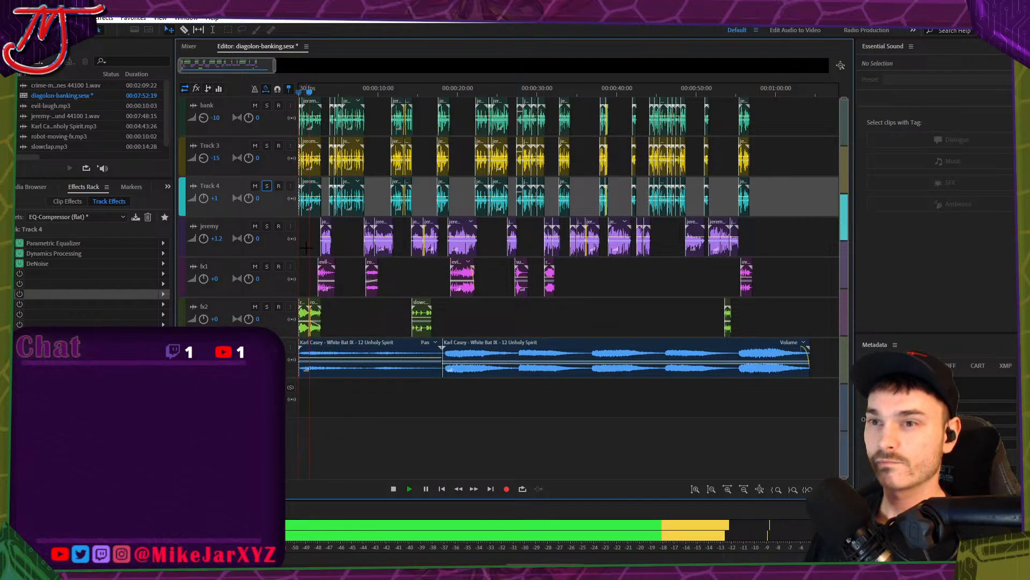
key("space")
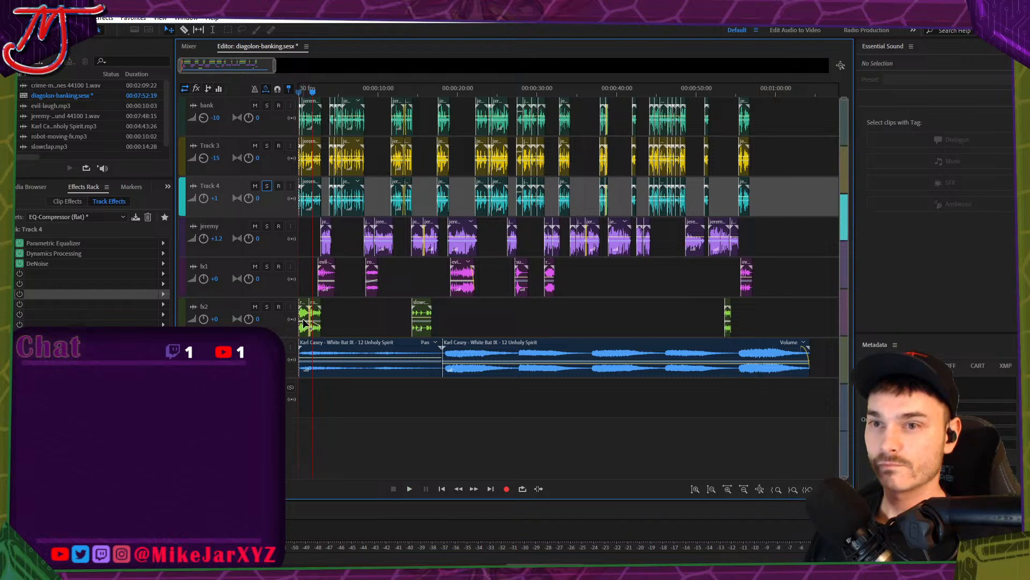
Adjust the volume envelopes of the two robot-moving-fx clips on the fx2 track and play the opening.
scroll(305, 322, "up", 3)
scroll(309, 322, "down", 3)
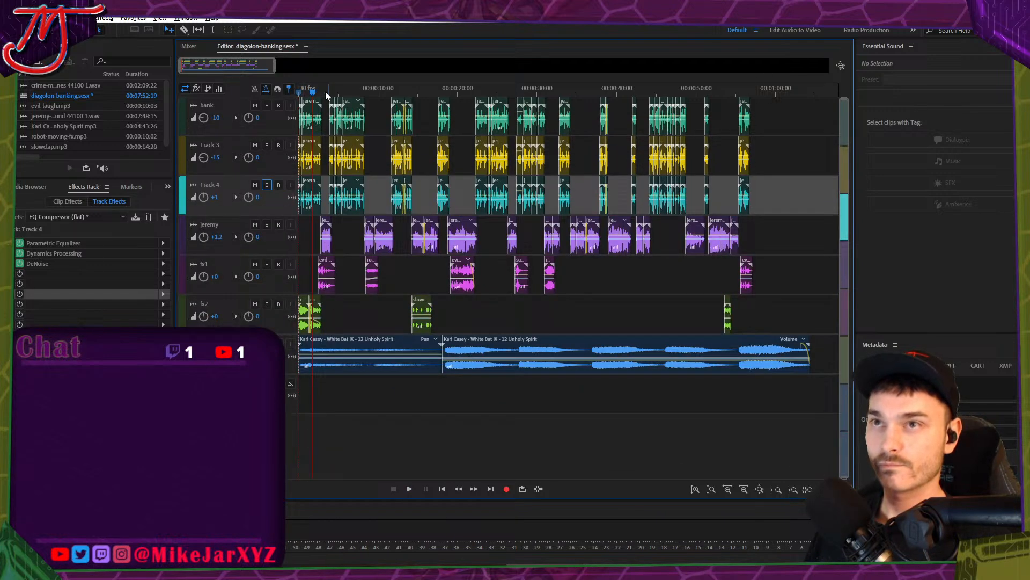
scroll(326, 95, "up", 5)
left_click(420, 319)
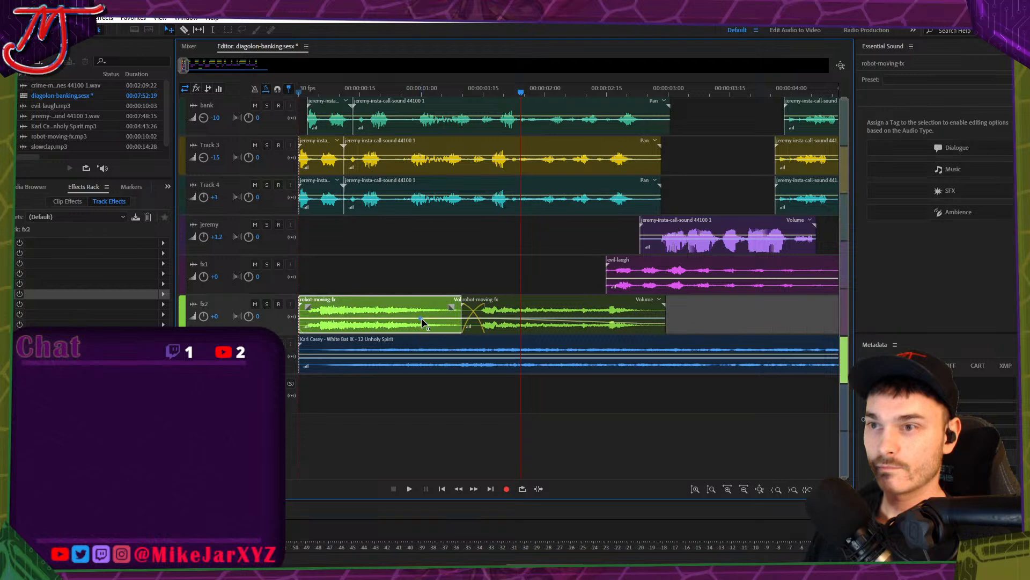
left_click_drag(424, 322, 426, 326)
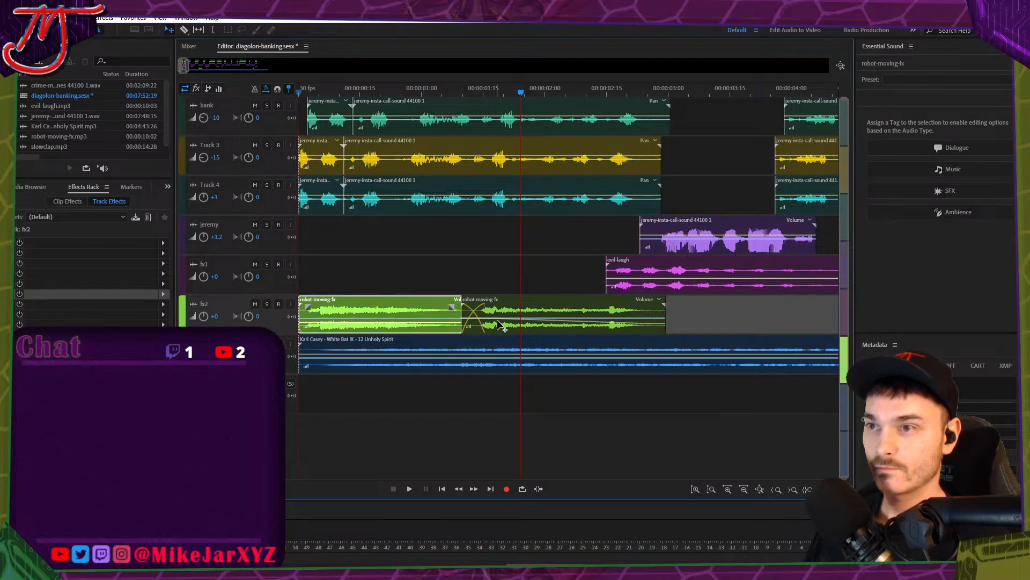
left_click(563, 325)
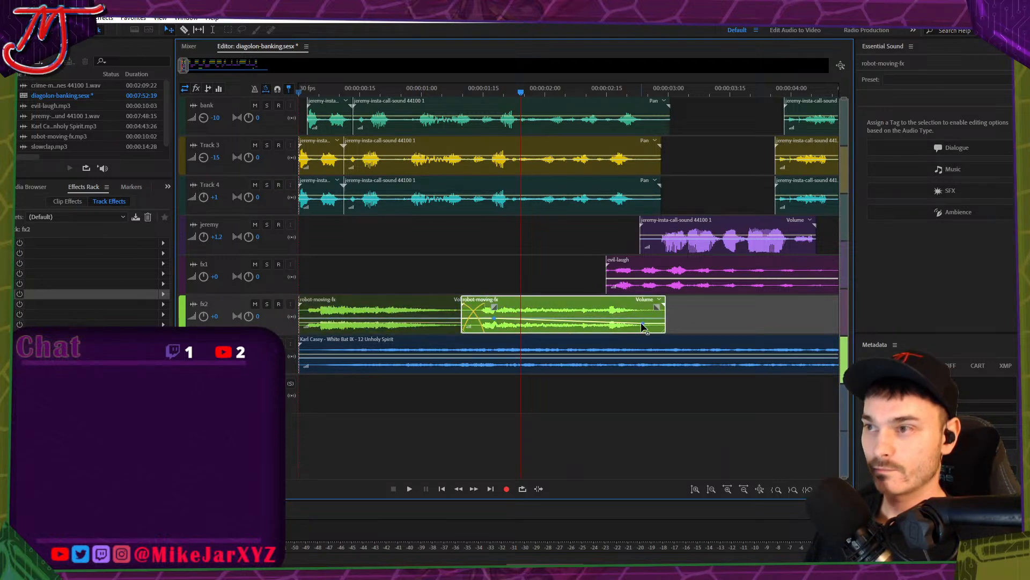
left_click_drag(643, 325, 643, 332)
left_click(299, 90)
key("space")
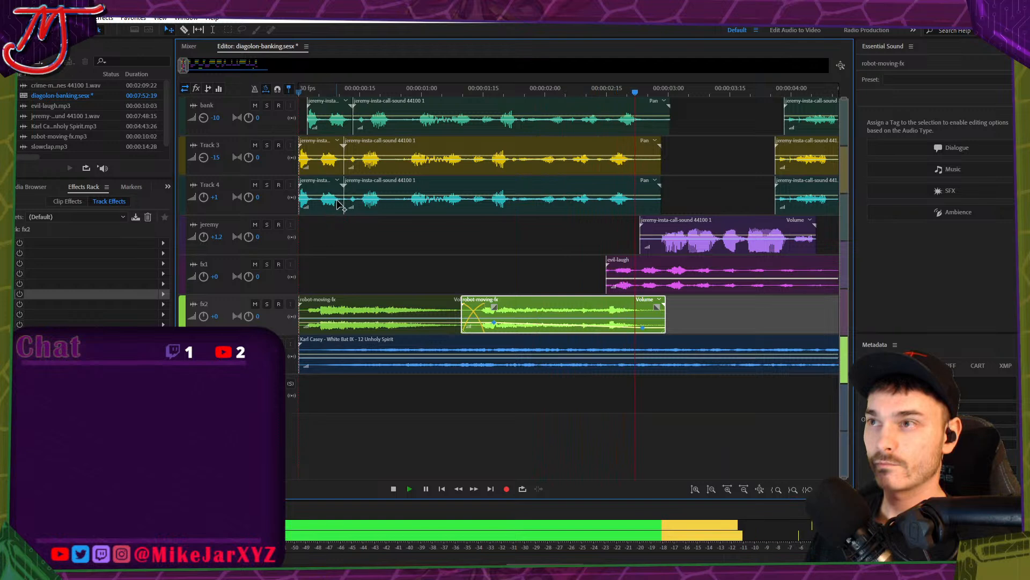
key("space")
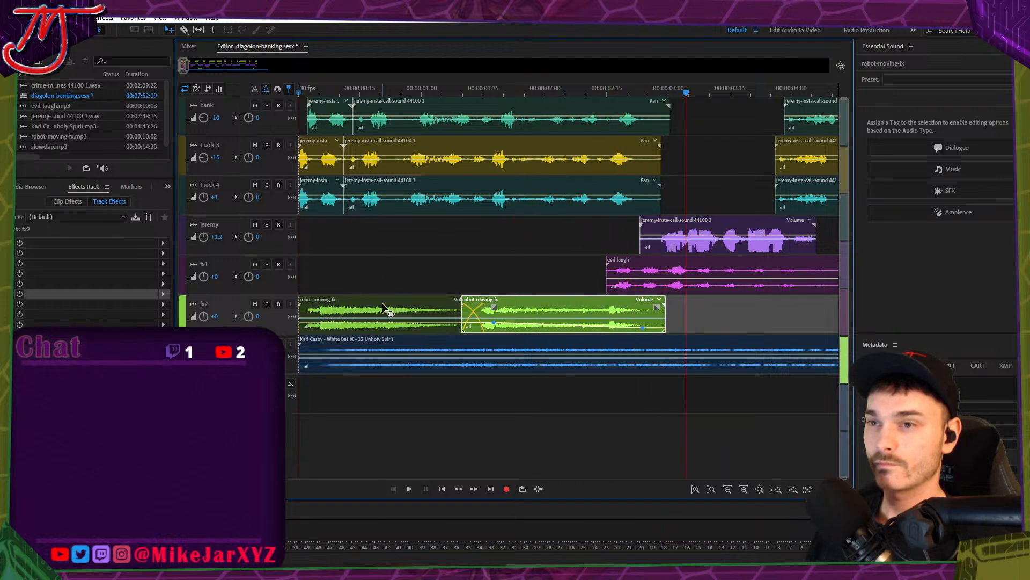
Replay the opening seconds of the full mix and save the session.
left_click(313, 90)
key("space")
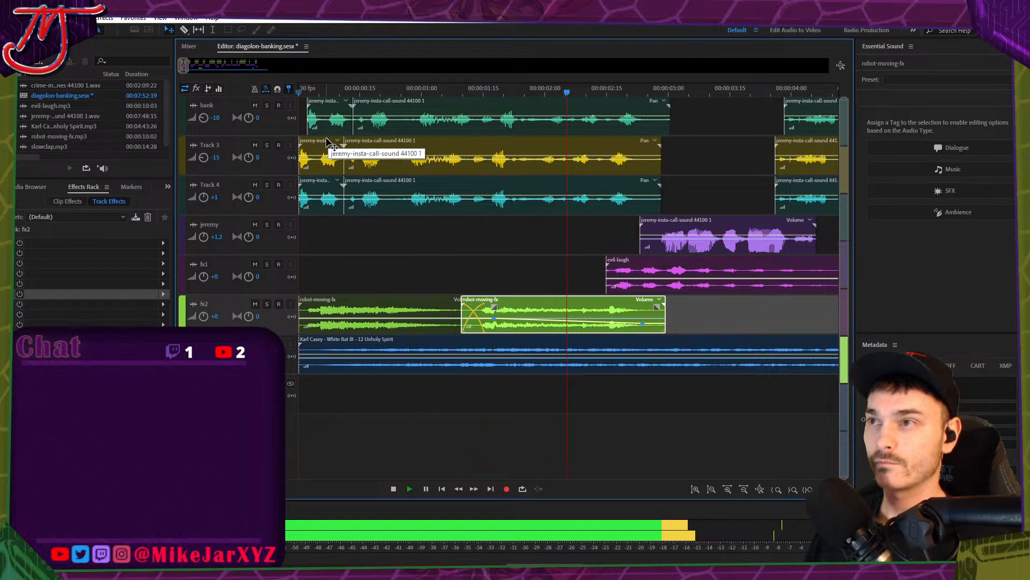
key("space")
key("ctrl+s")
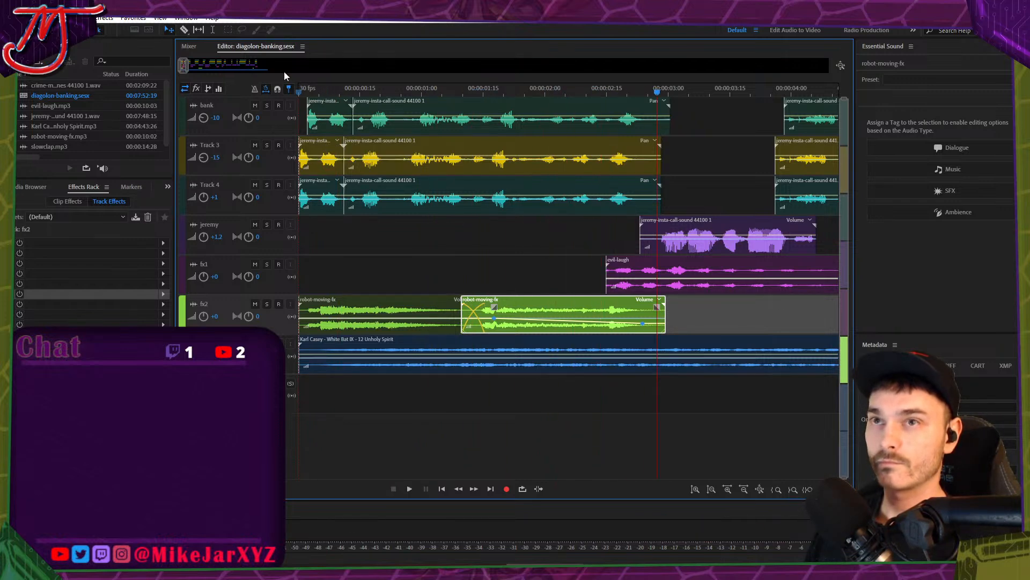
Trim the end of the second "White Bat IX - 12 Unholy Spirit" music clip back to about the 1:00 mark.
scroll(285, 69, "down", 10)
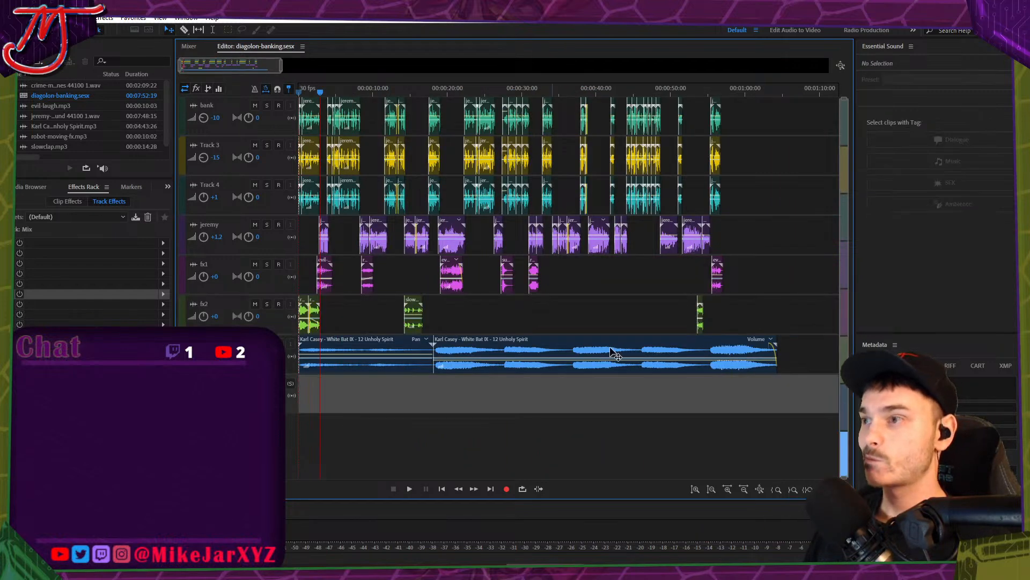
left_click(738, 92)
key("space")
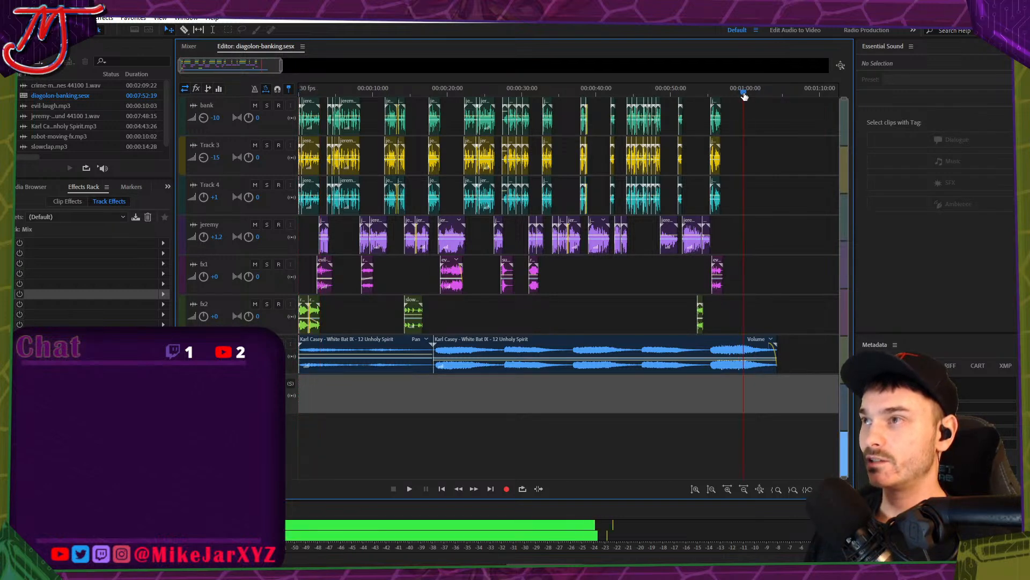
key("space")
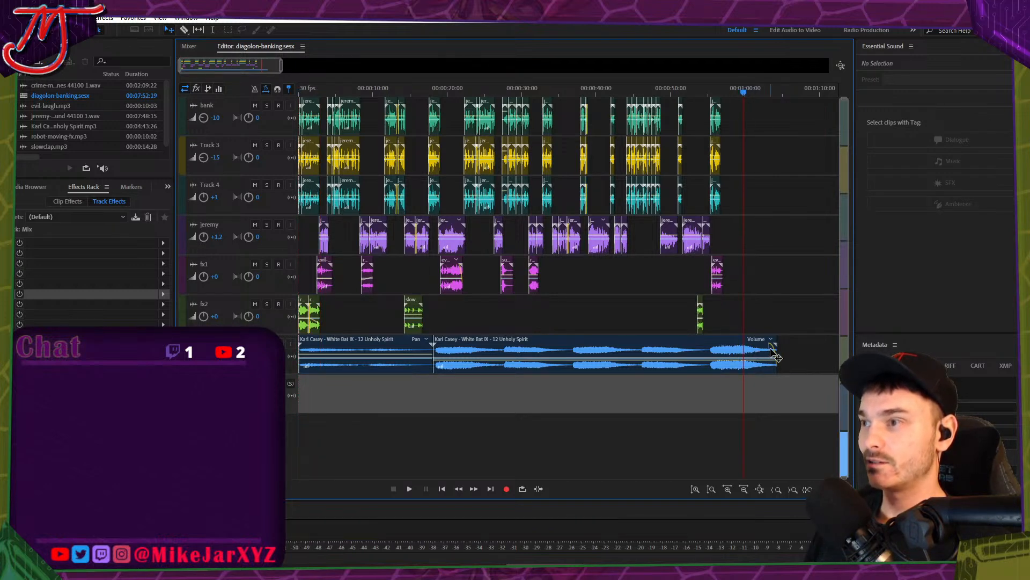
left_click_drag(777, 348, 742, 348)
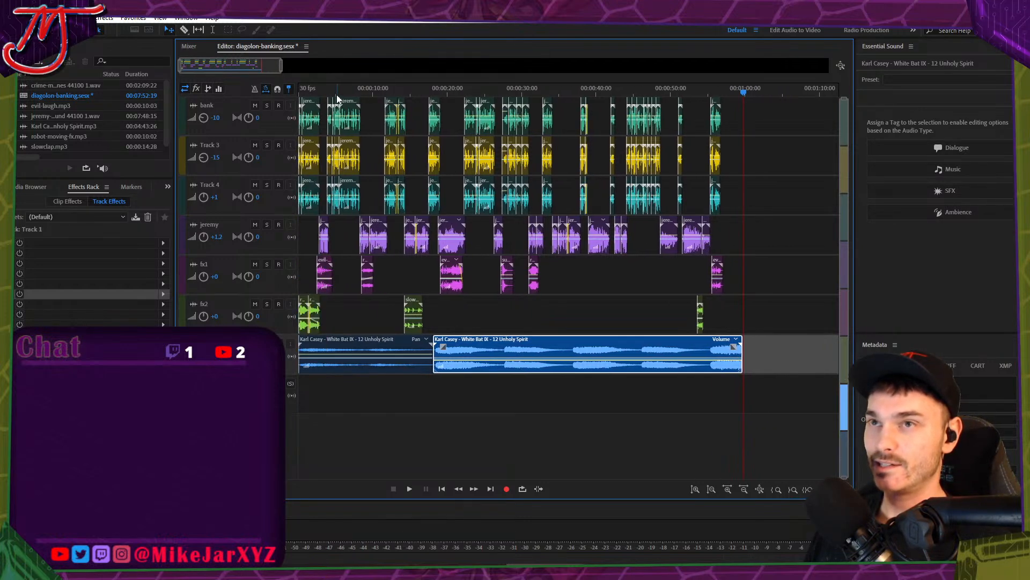
Play the mix from the beginning, return the playhead to the start and save the session.
left_click(300, 89)
key("space")
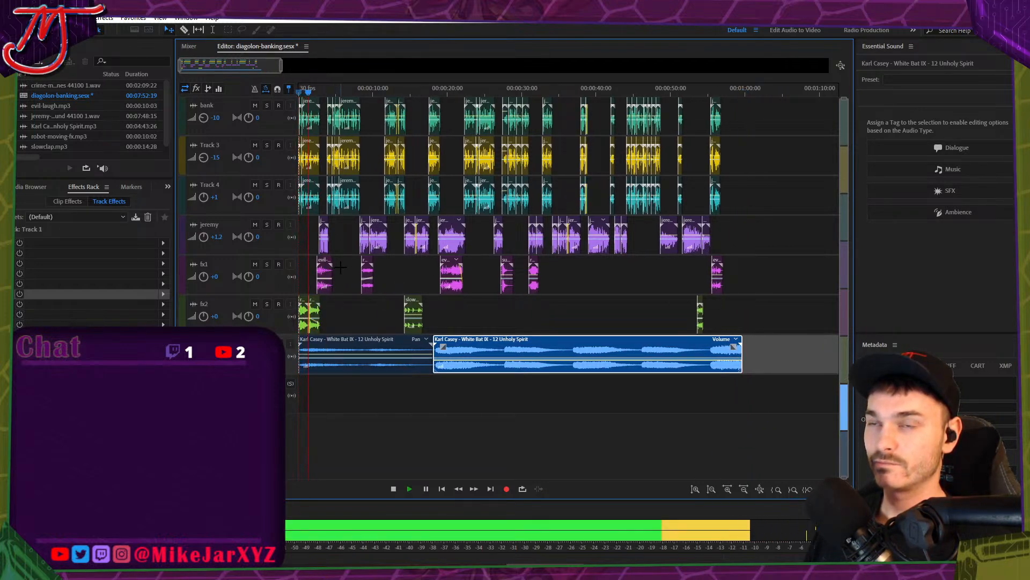
key("space")
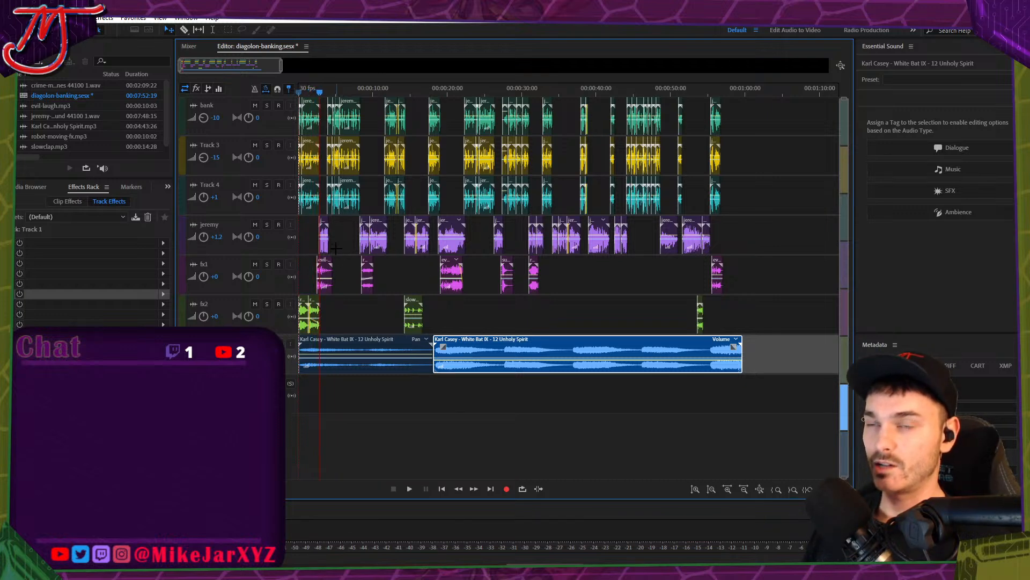
left_click(299, 90)
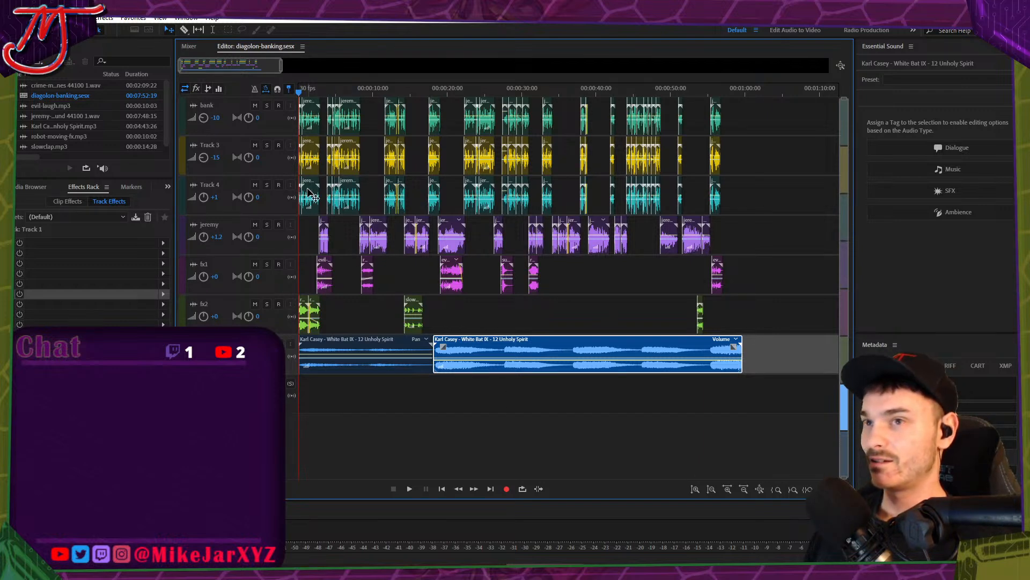
Solo Track 4 and open the Adobe Media Encoder export settings for the session.
left_click(267, 184)
left_click(22, 18)
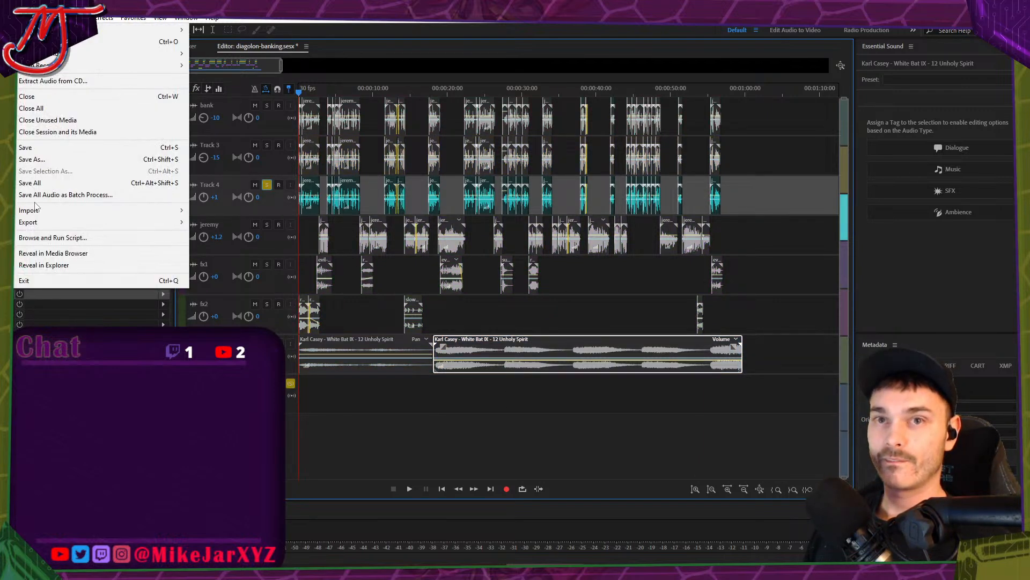
mouse_move(115, 224)
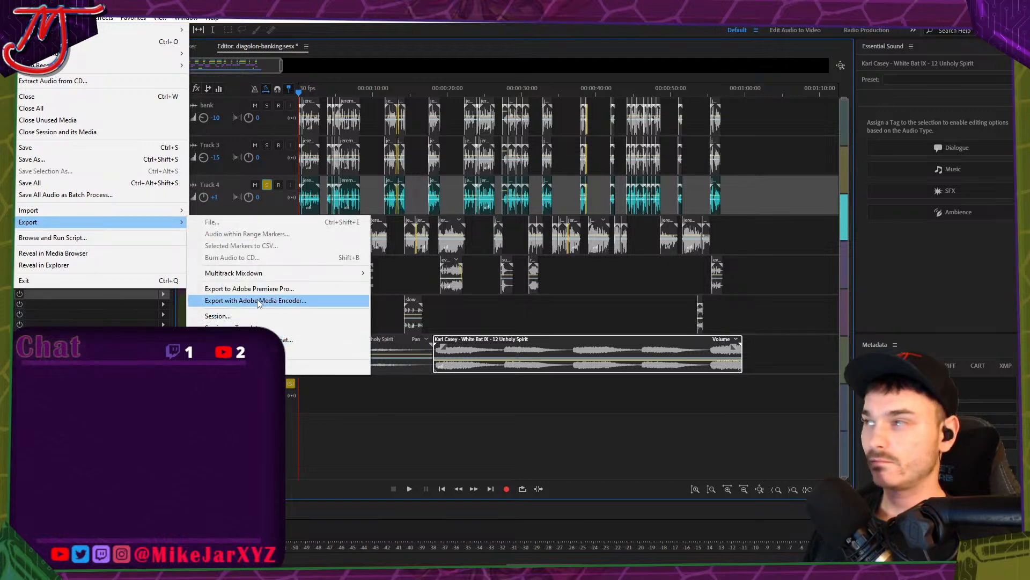
left_click(257, 301)
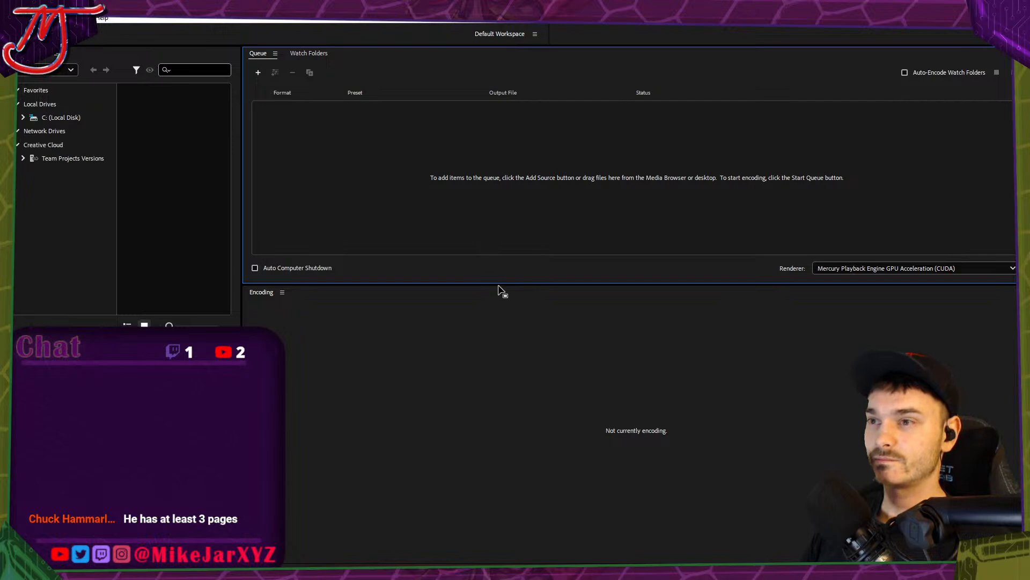
left_click_drag(501, 288, 500, 324)
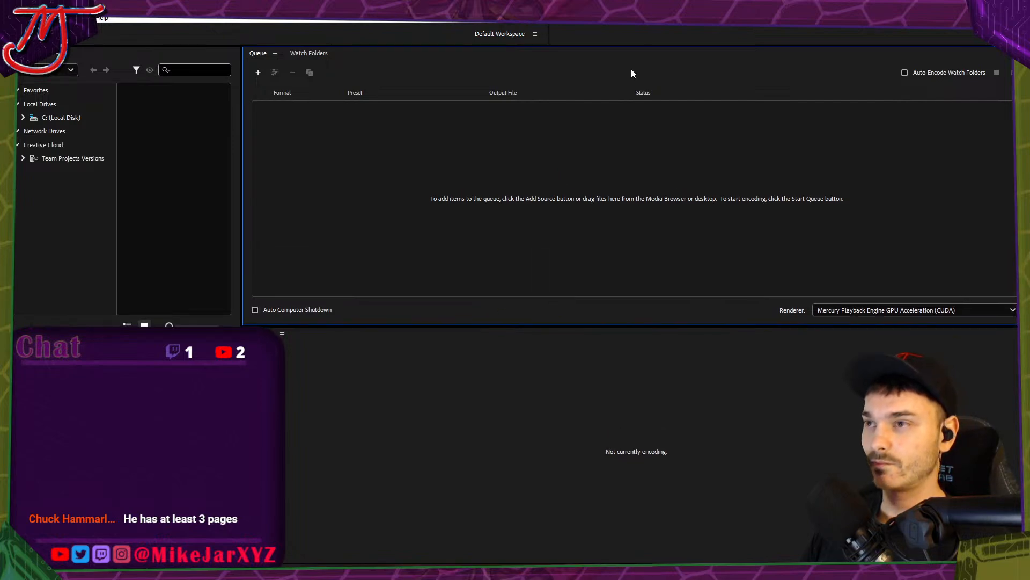
left_click(968, 172)
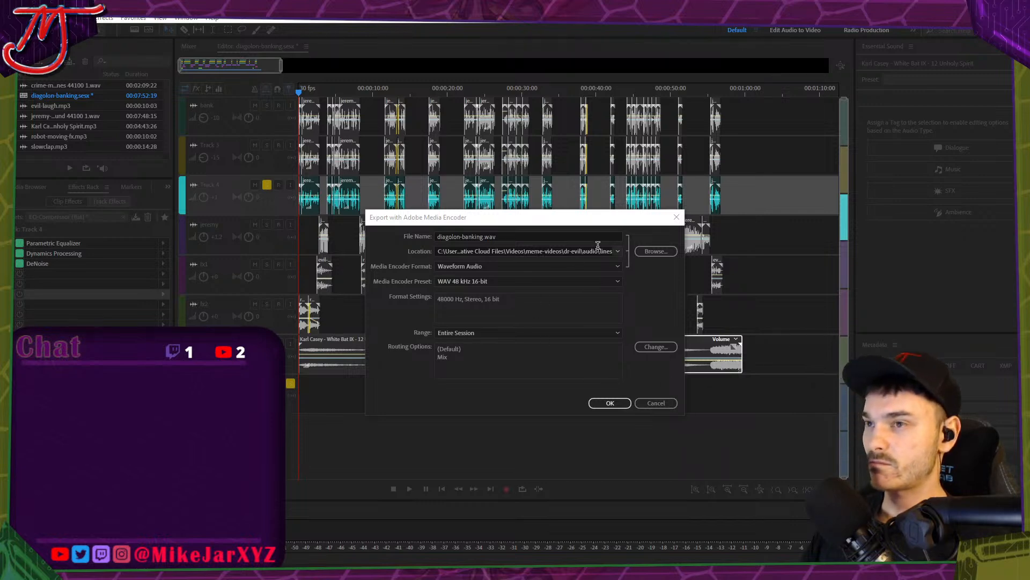
Choose the destination folder and export the entire session as Waveform Audio with the WAV 48 kHz 16-bit preset.
left_click(618, 251)
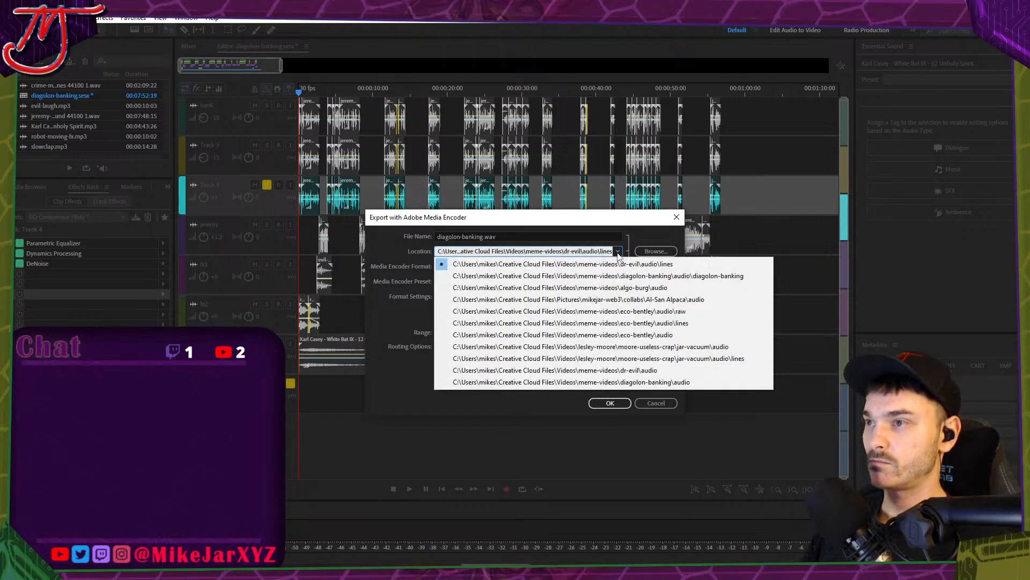
left_click(611, 262)
left_click(656, 255)
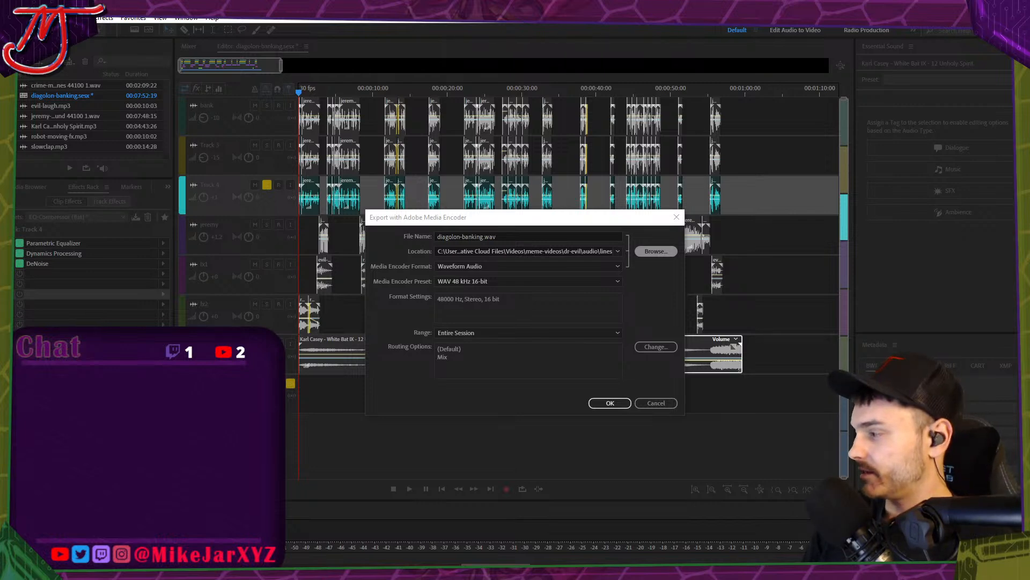
key("Return")
left_click(610, 403)
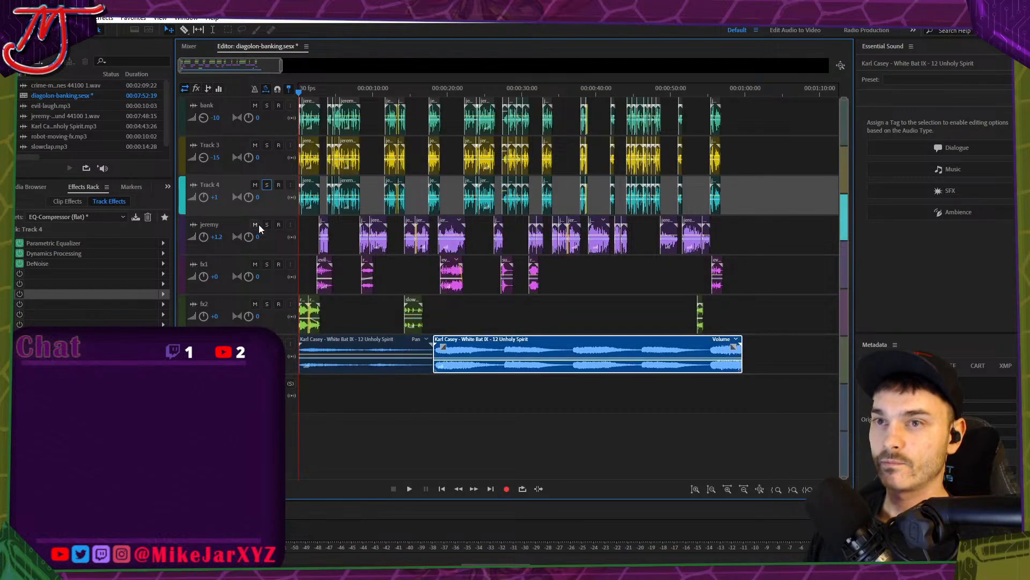
Solo the jeremy track and export the entire session with Adobe Media Encoder as jeremy-lines.wav, WAV 48 kHz 16-bit.
left_click(267, 225)
left_click(13, 18)
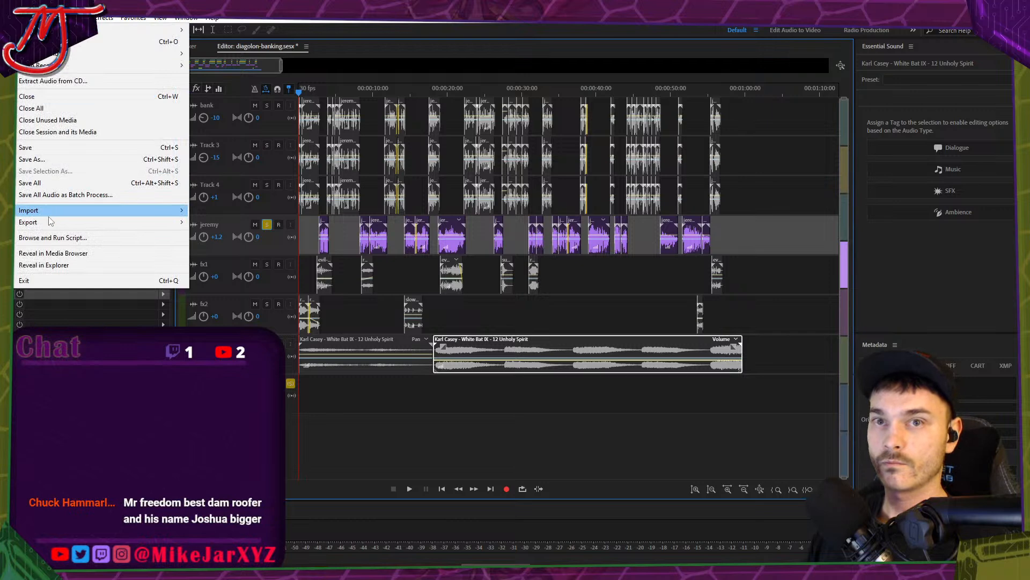
mouse_move(33, 222)
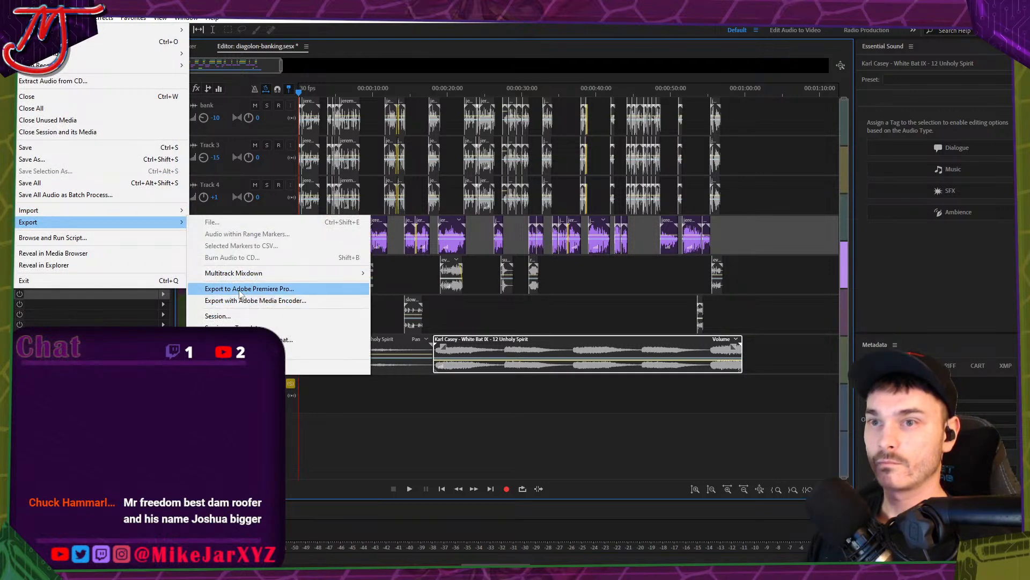
left_click(252, 300)
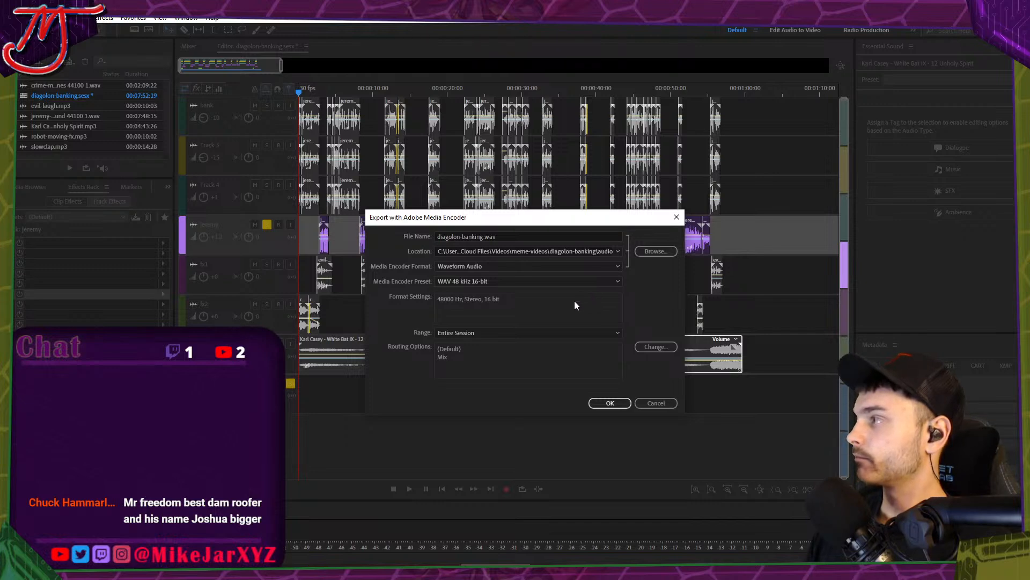
left_click(648, 252)
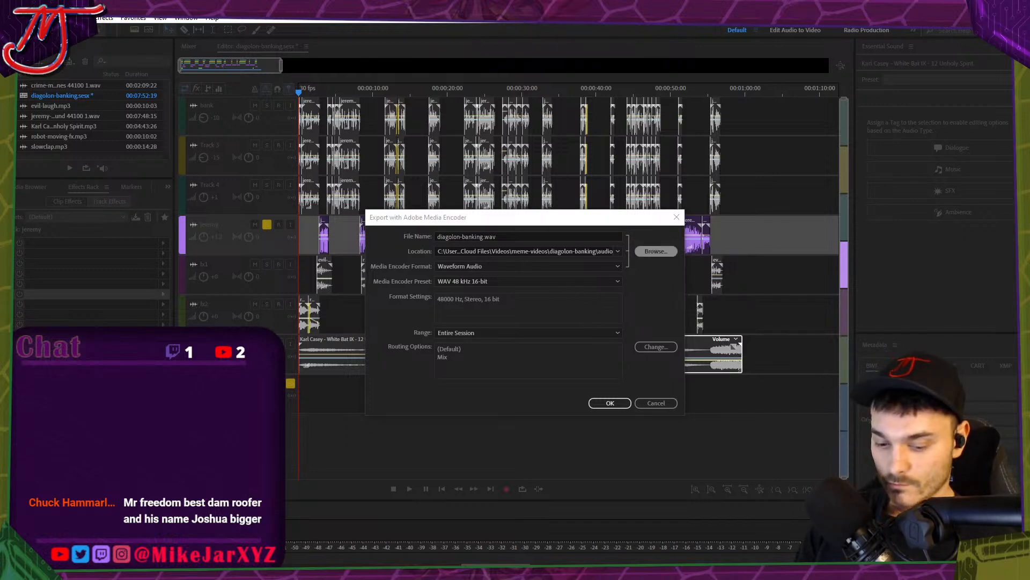
key("Return")
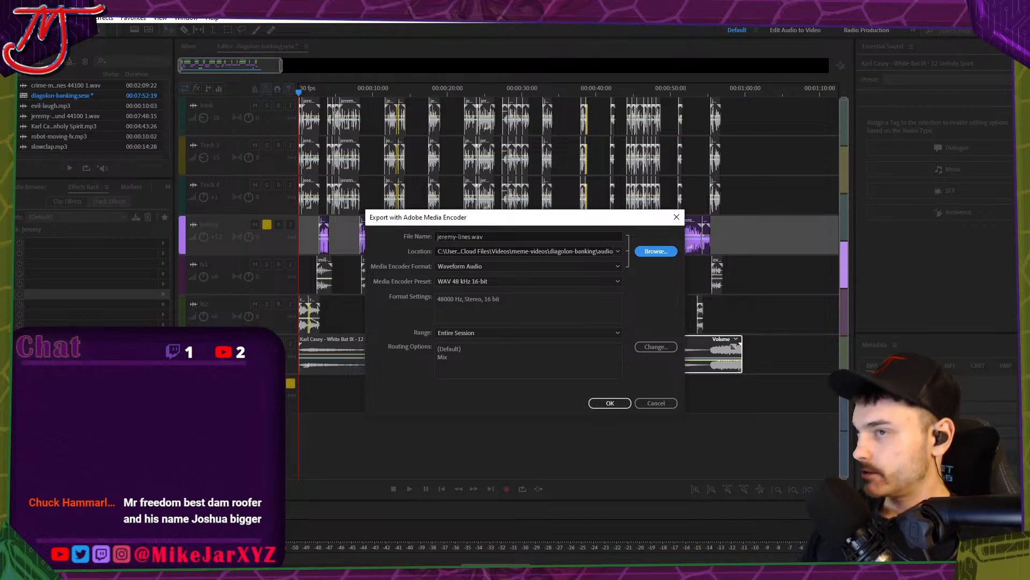
left_click(609, 403)
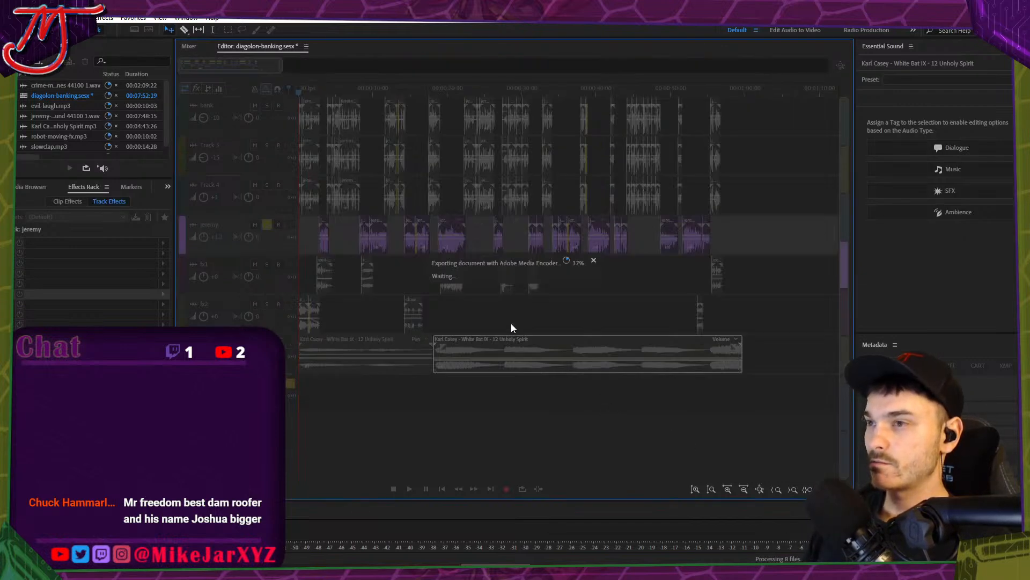
Unsolo the jeremy track and play back the ending of the full mix from about the 0:56 mark.
left_click(267, 225)
left_click(713, 96)
key("space")
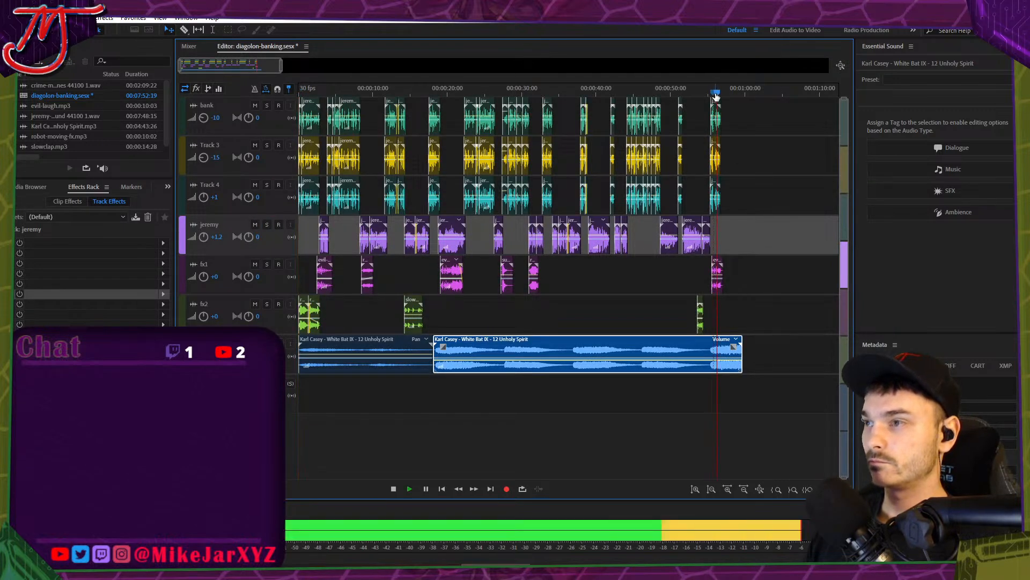
key("space")
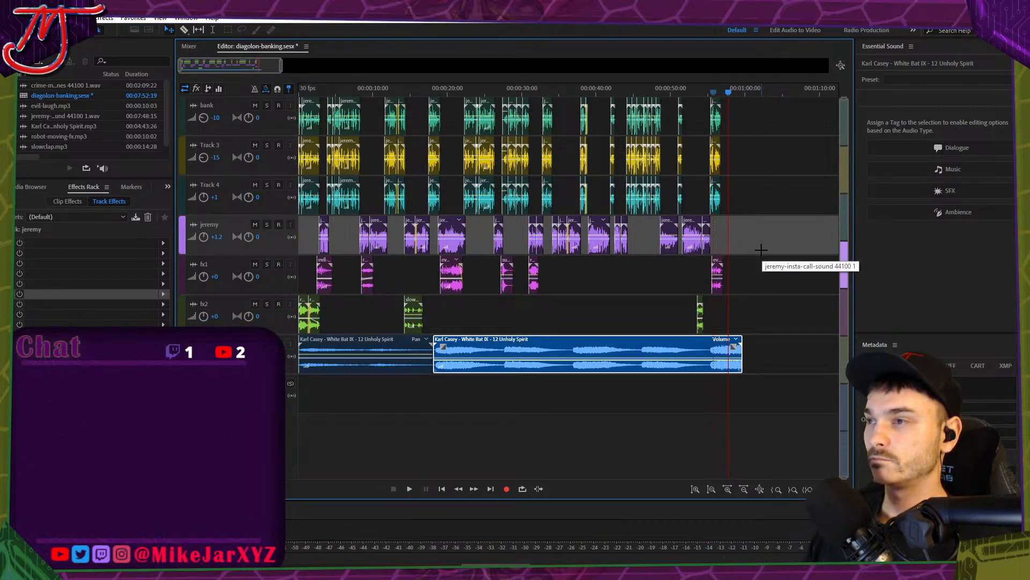
key("space")
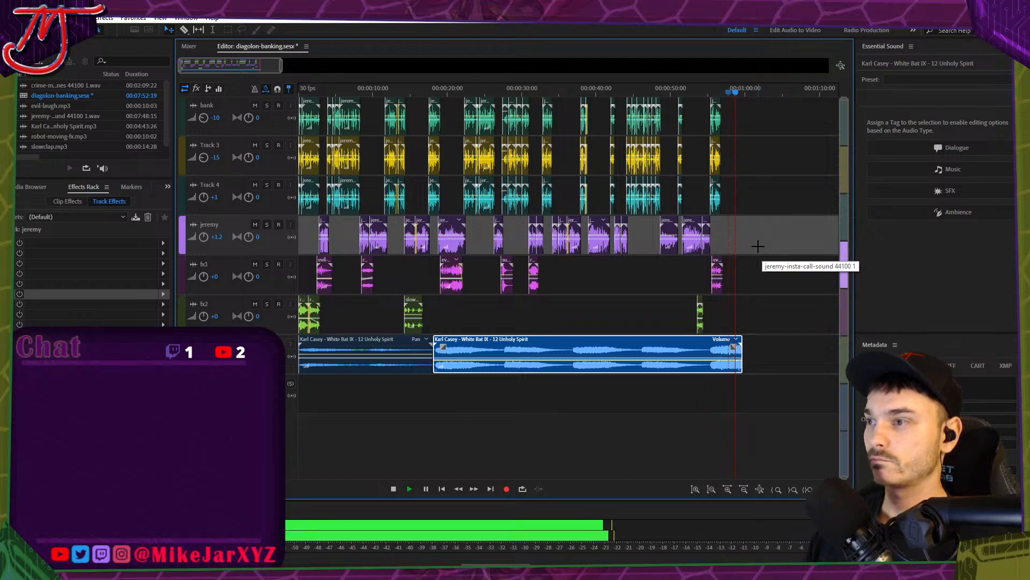
key("space")
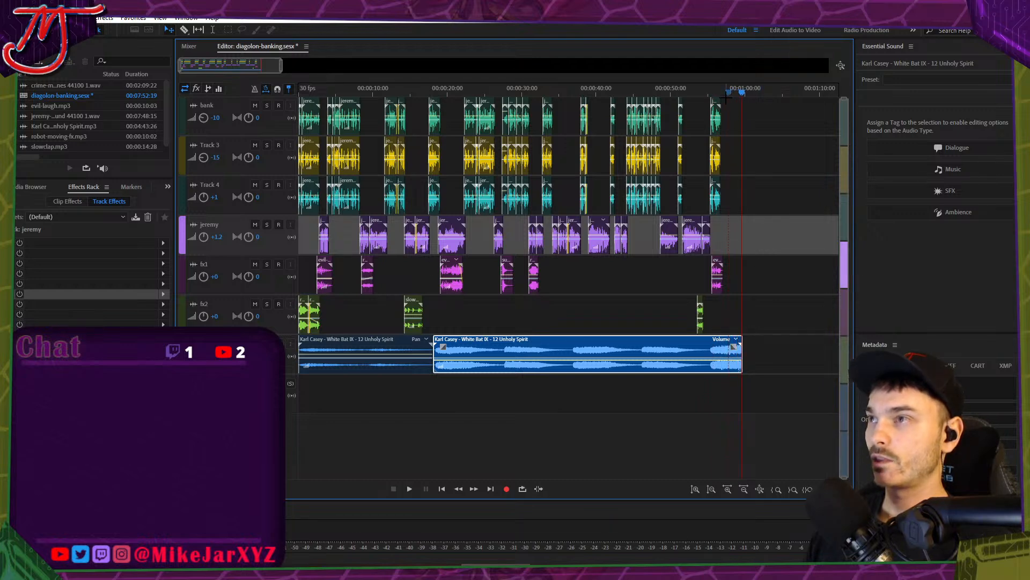
left_click_drag(728, 95, 719, 95)
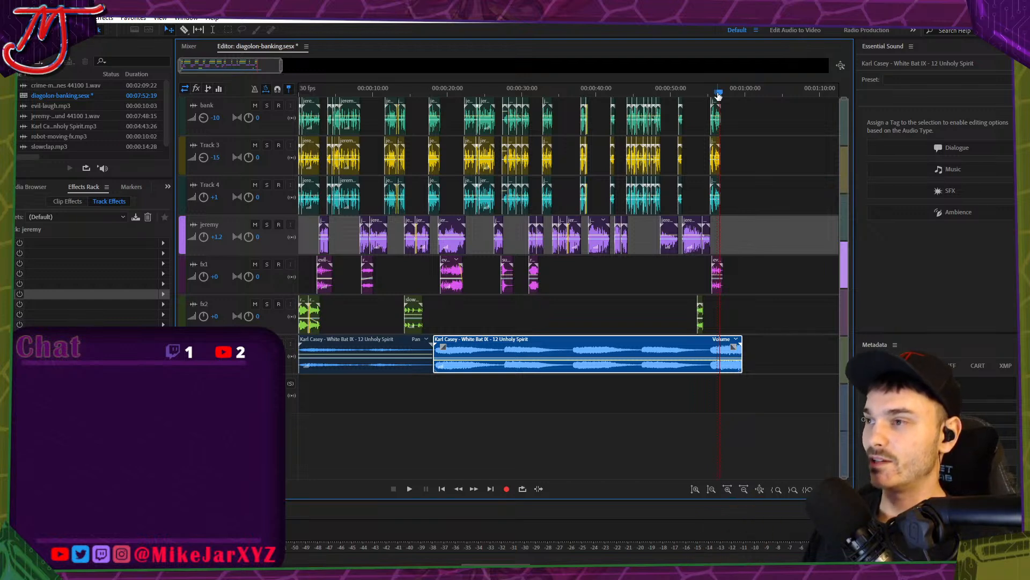
key("space")
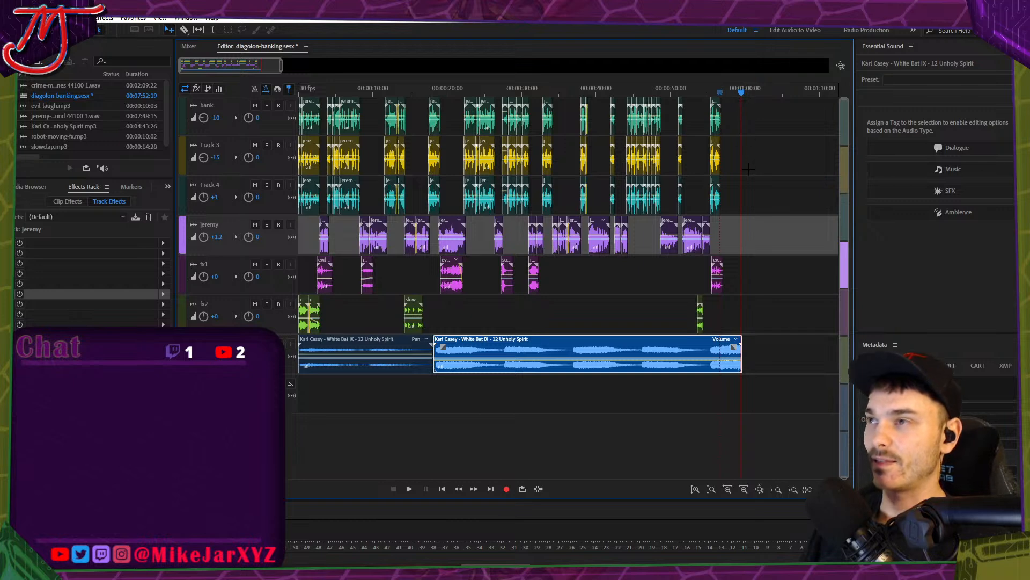
Add a very short fade-out at the end of the second "White Bat IX - 12 Unholy Spirit" clip and play its last second.
scroll(757, 93, "up", 5)
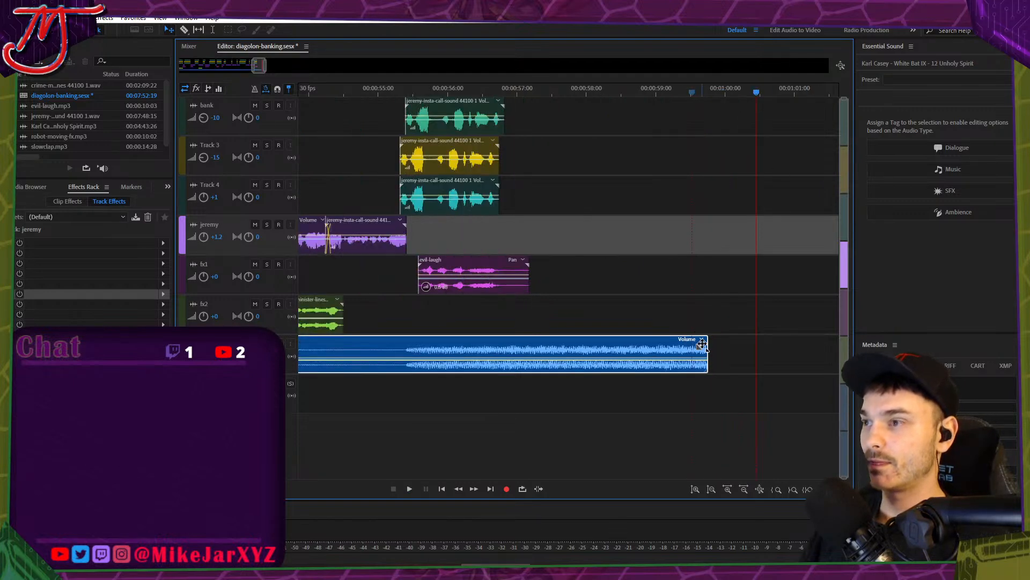
left_click(702, 344)
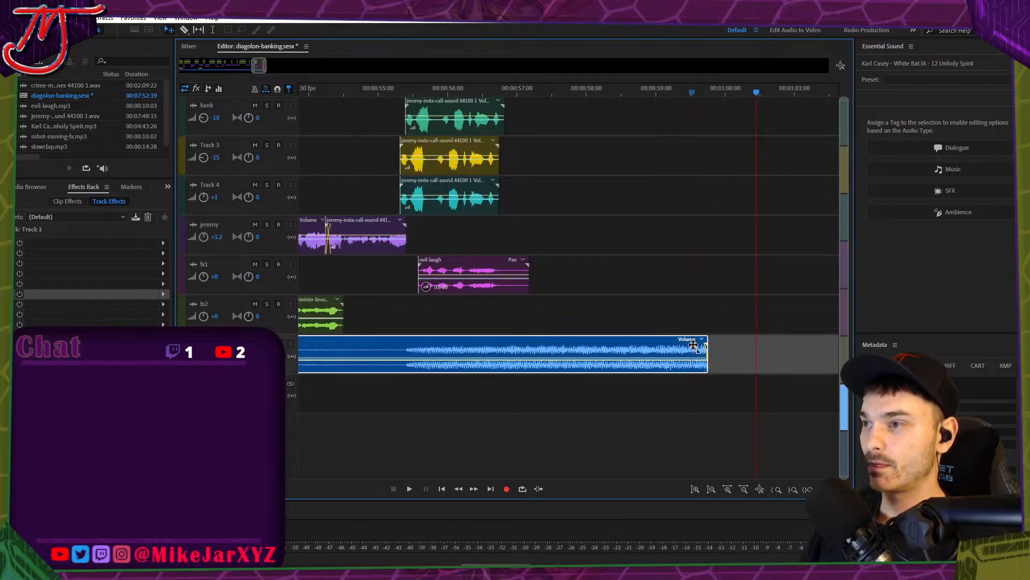
left_click(641, 92)
key("space")
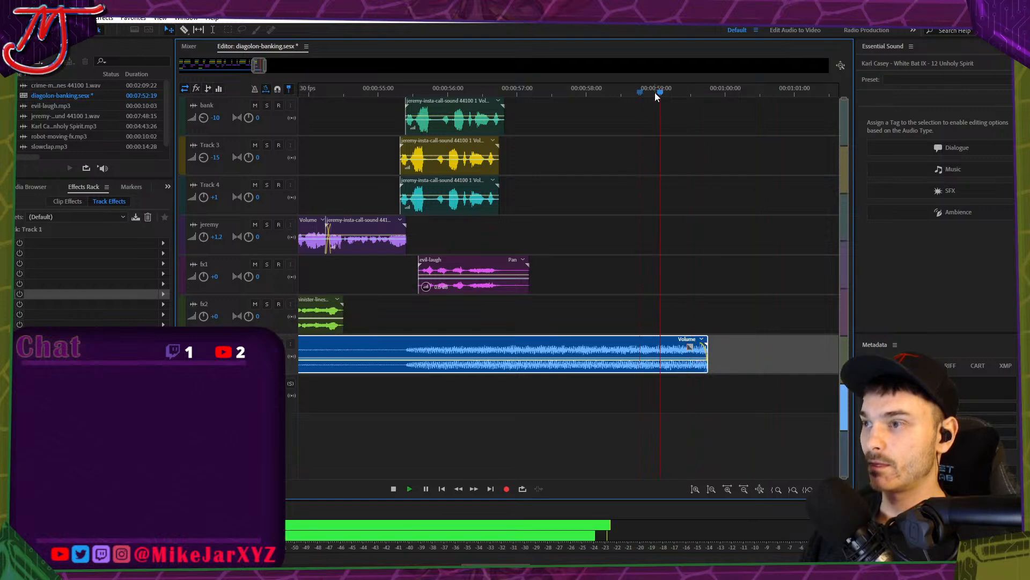
key("space")
Save the session and deselect the music clip.
key("ctrl+s")
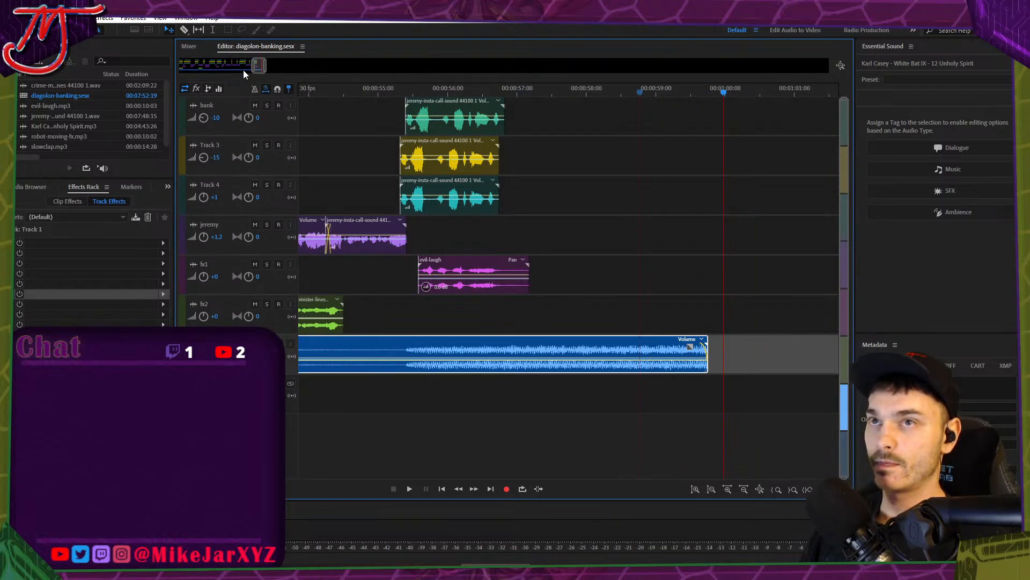
double_click(256, 65)
left_click(656, 273)
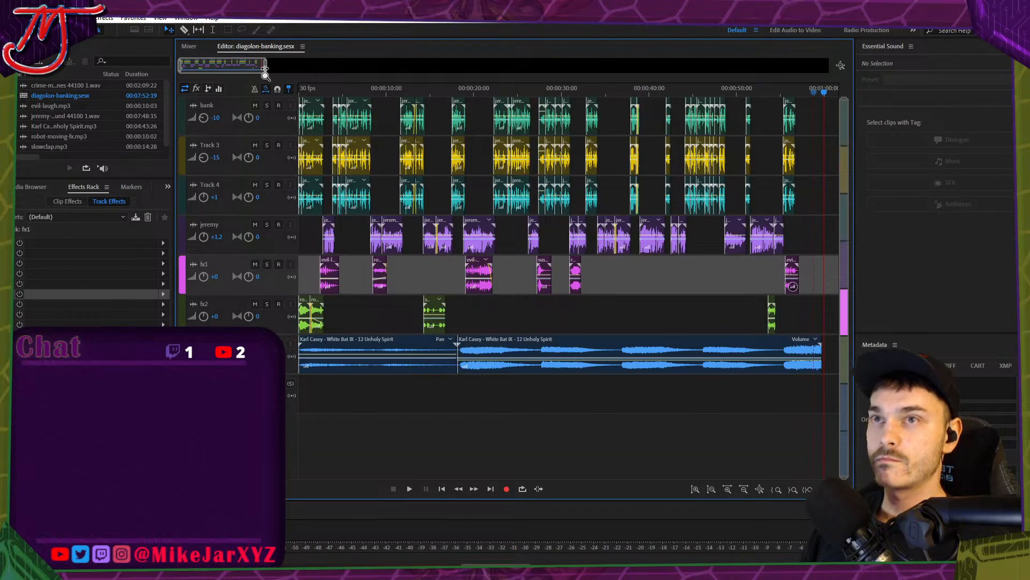
scroll(266, 69, "down", 2)
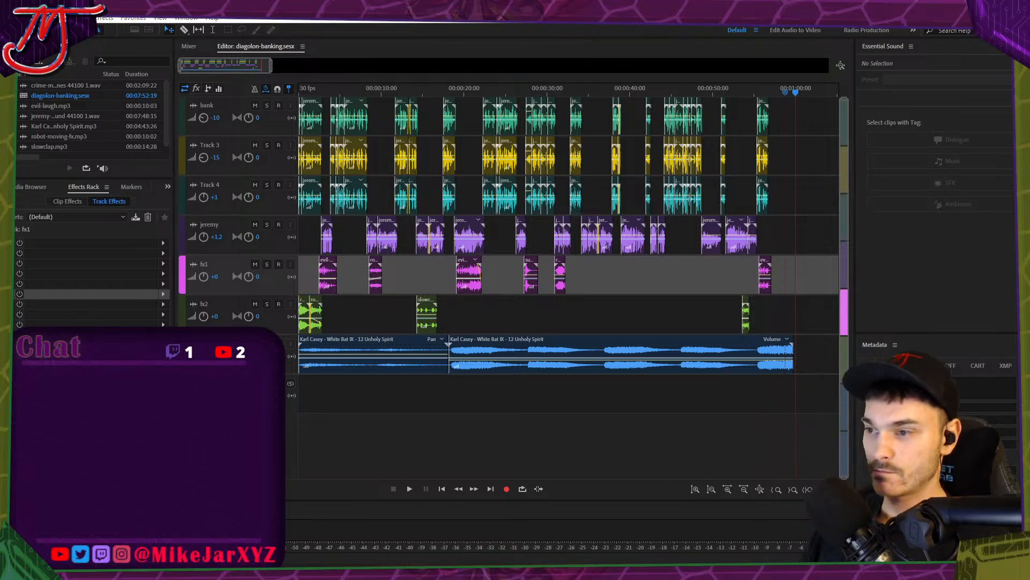
Switch to Character Animator, start a new project and create a folder named ch inside the meme-videos diagolon-banking folder.
key("alt+Tab")
left_click(22, 18)
left_click(32, 28)
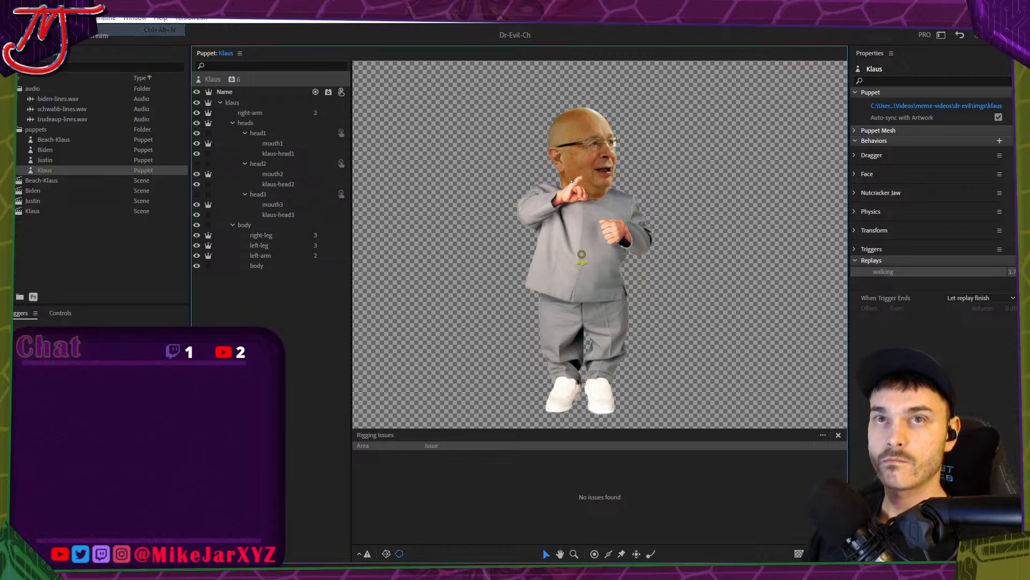
left_click(371, 94)
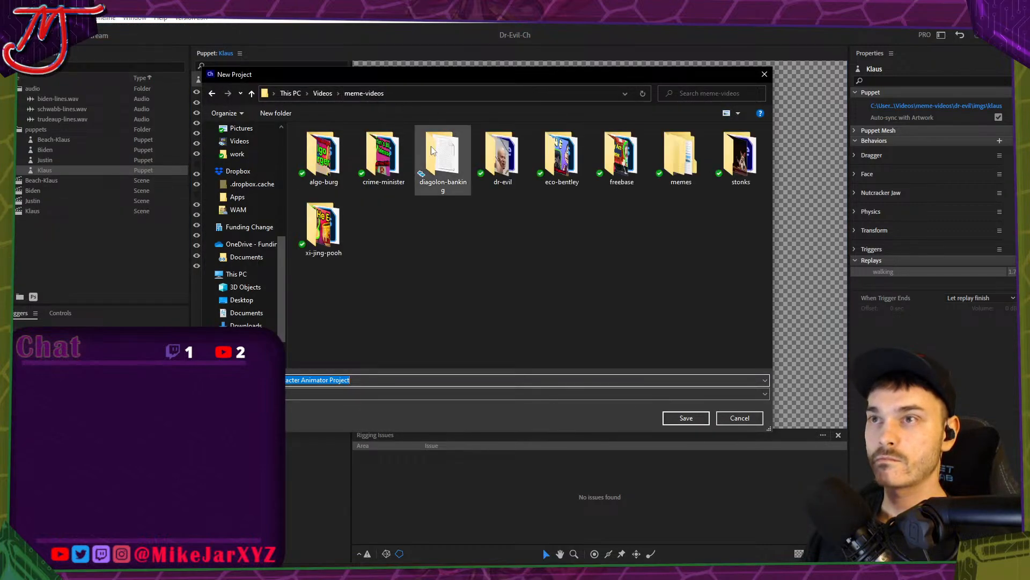
double_click(430, 145)
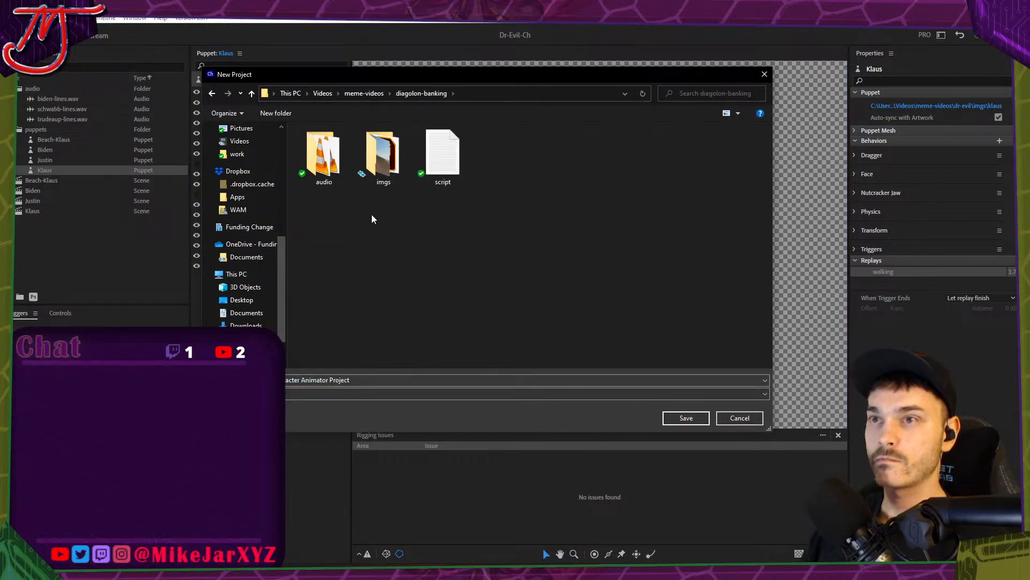
left_click(267, 117)
type("ch")
key("Return")
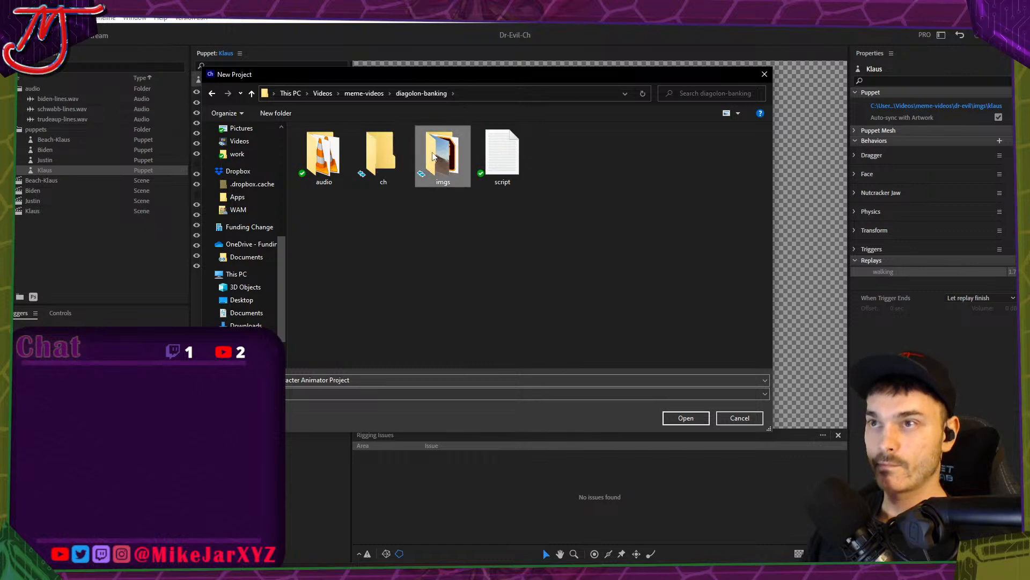
Save the new project as diagolon-banking in the ch folder.
double_click(374, 152)
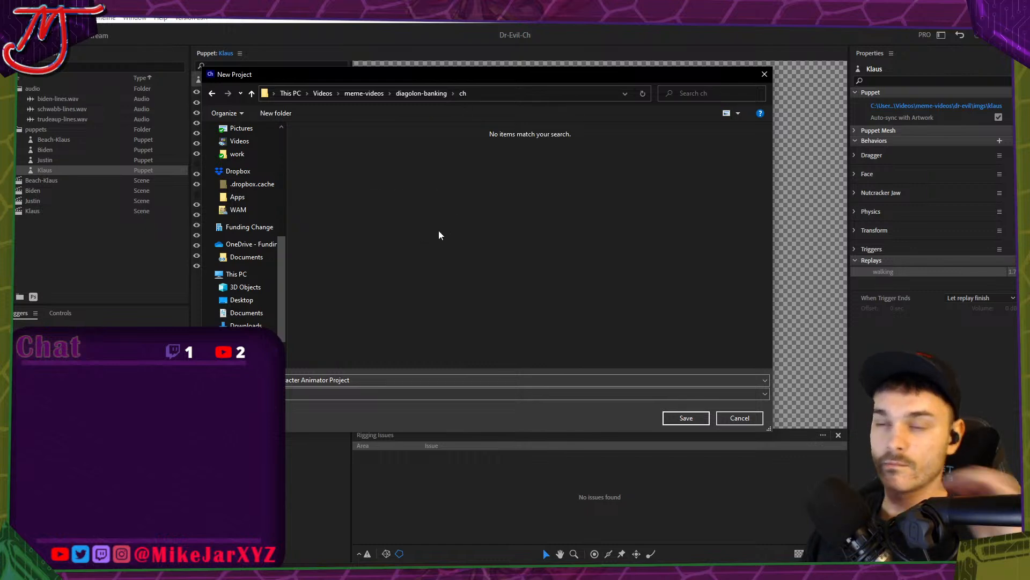
triple_click(357, 380)
key("BackSpace")
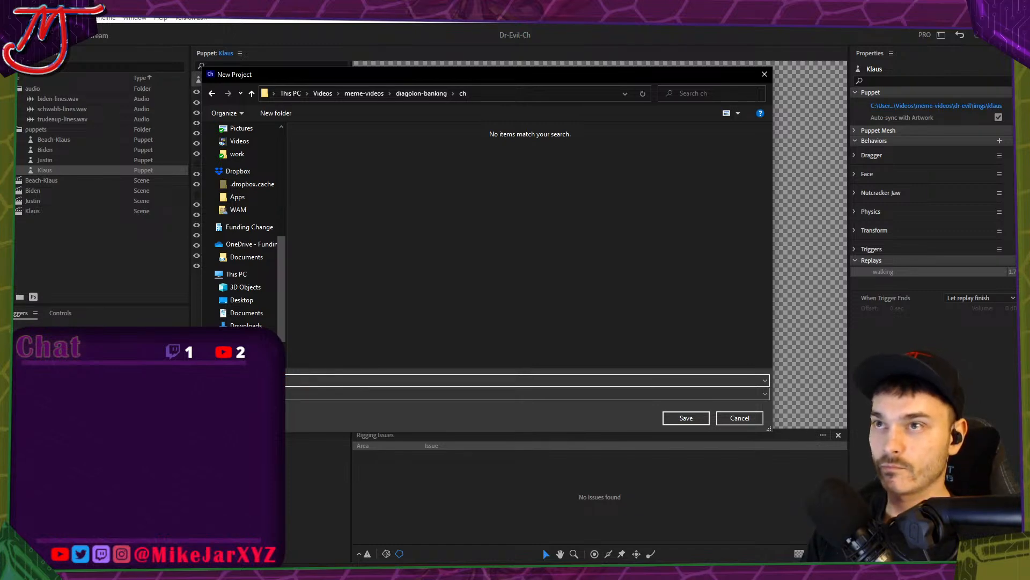
type("diagolon-banking")
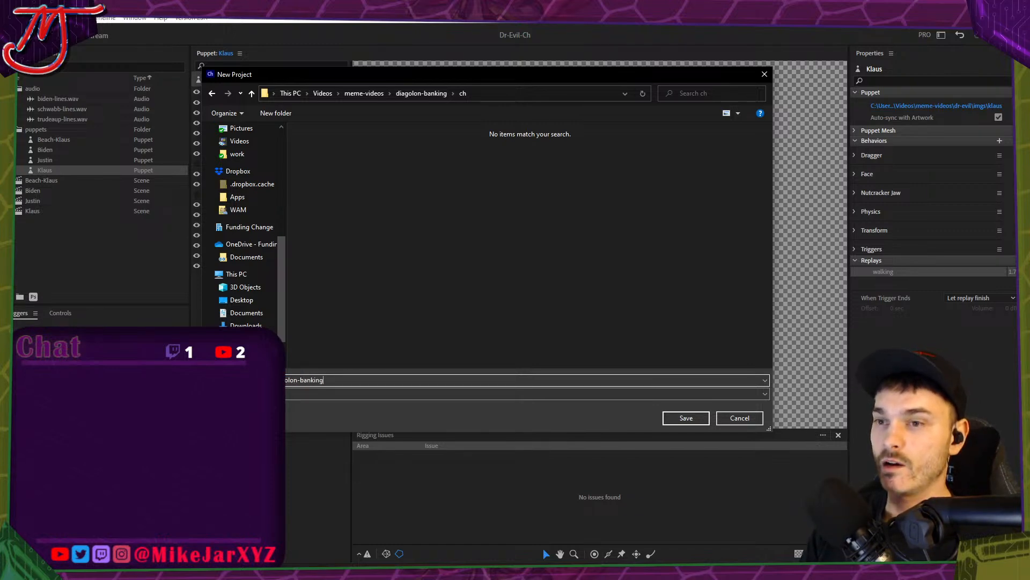
key("Return")
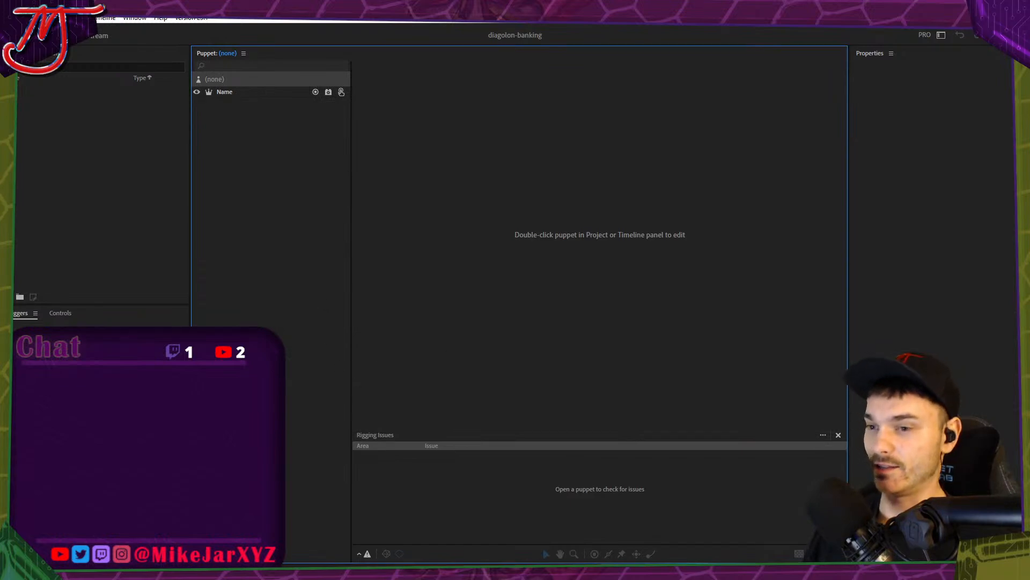
Switch to the web browser, search for "diagolon" and open the diagolon.org website.
key("alt+Tab")
left_click(417, 24)
type("d")
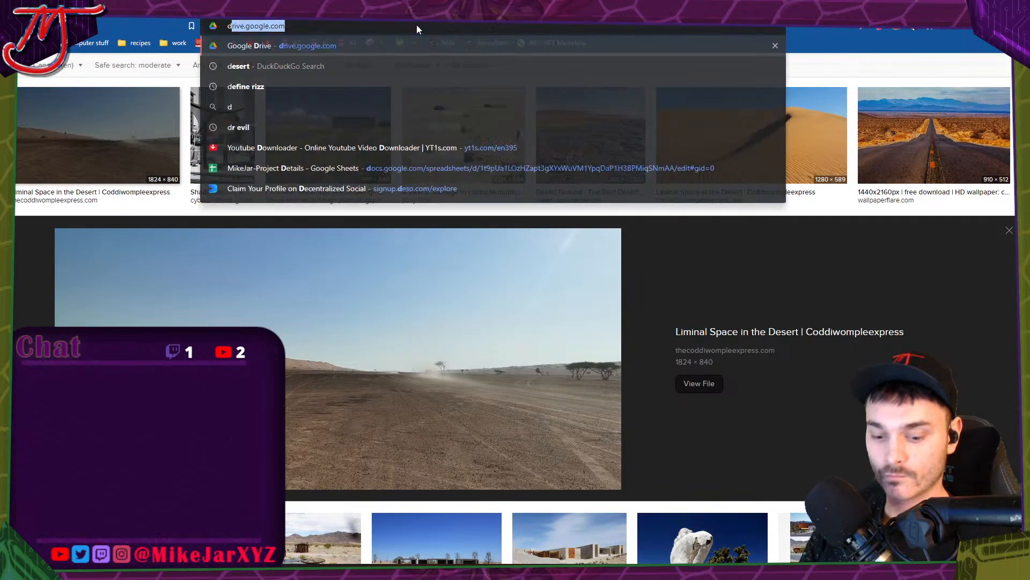
type("iagolon")
key("Return")
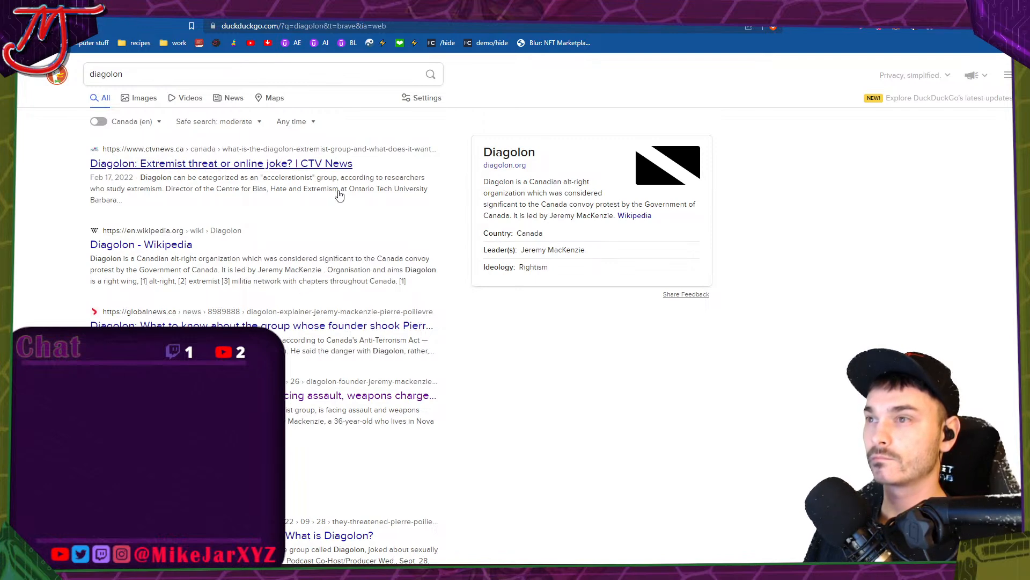
left_click(499, 166)
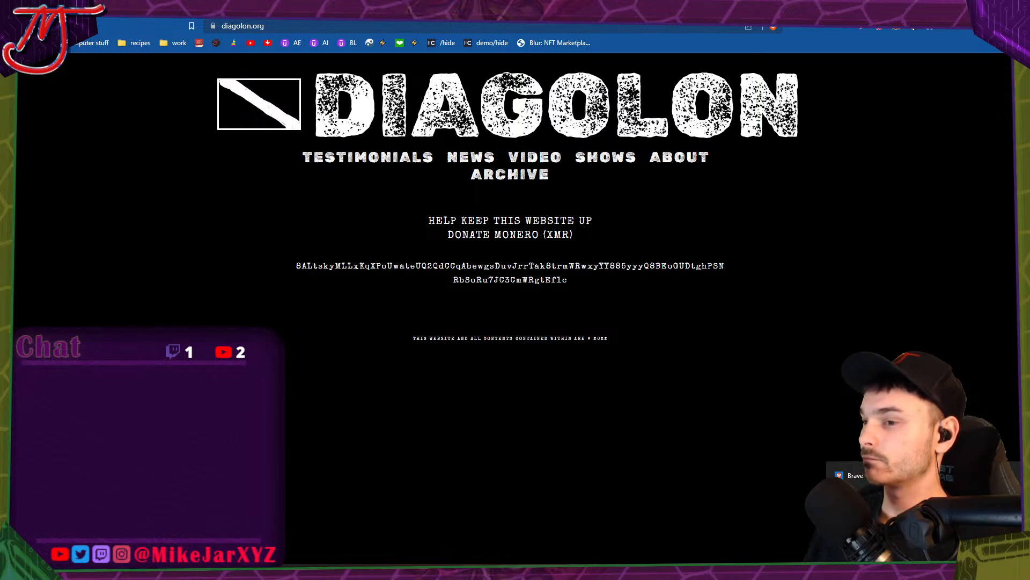
Switch to Illustrator, delete the traced desert image below the artboard, and return to the diagolon.org page in the browser.
key("alt+Tab")
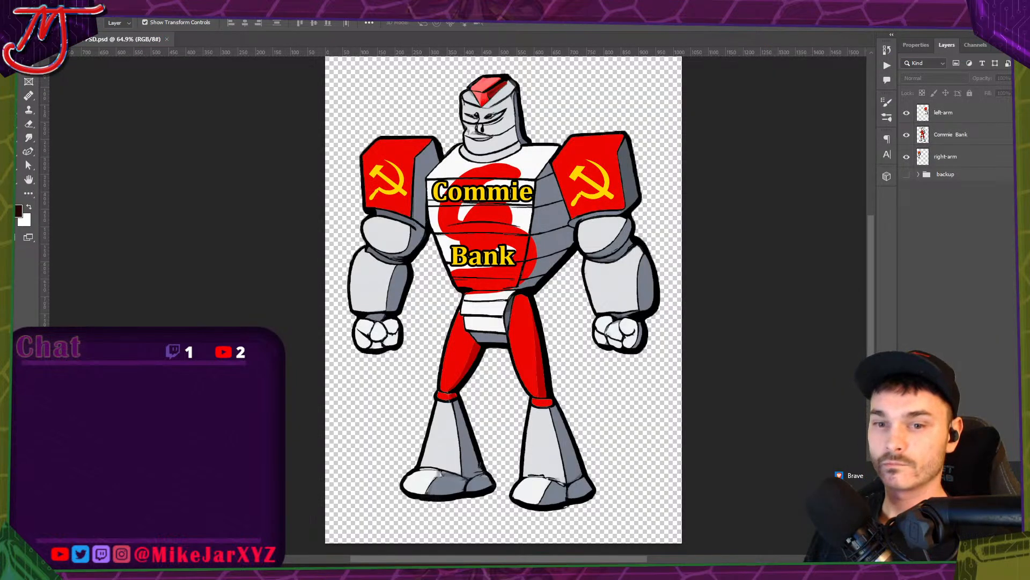
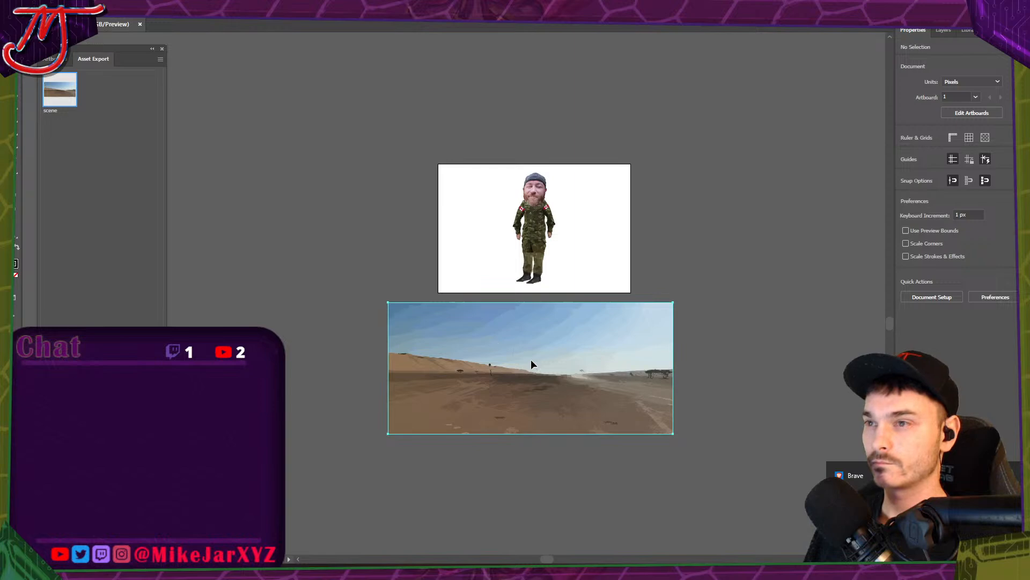
left_click(531, 360)
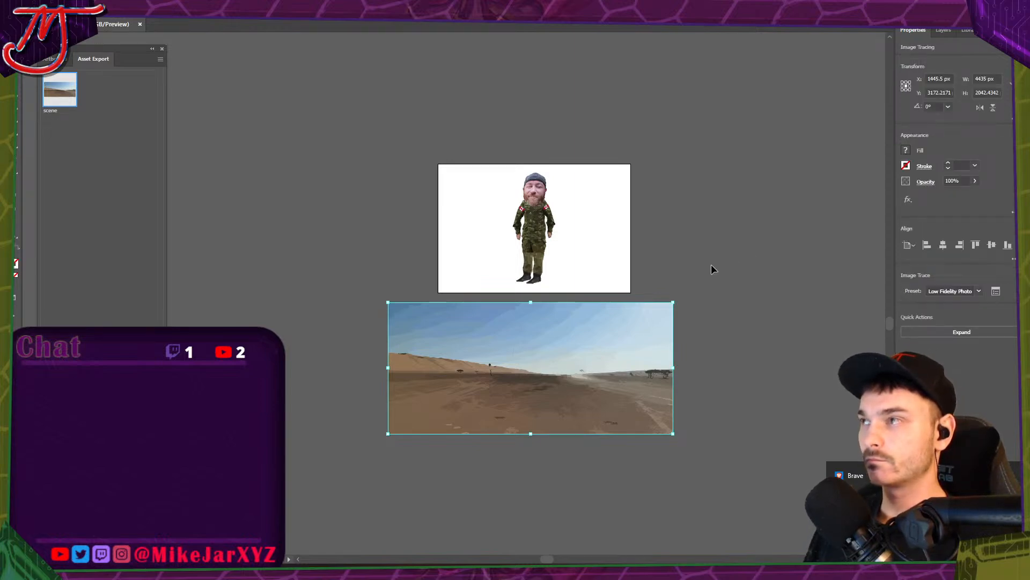
key("Delete")
scroll(569, 206, "up", 3)
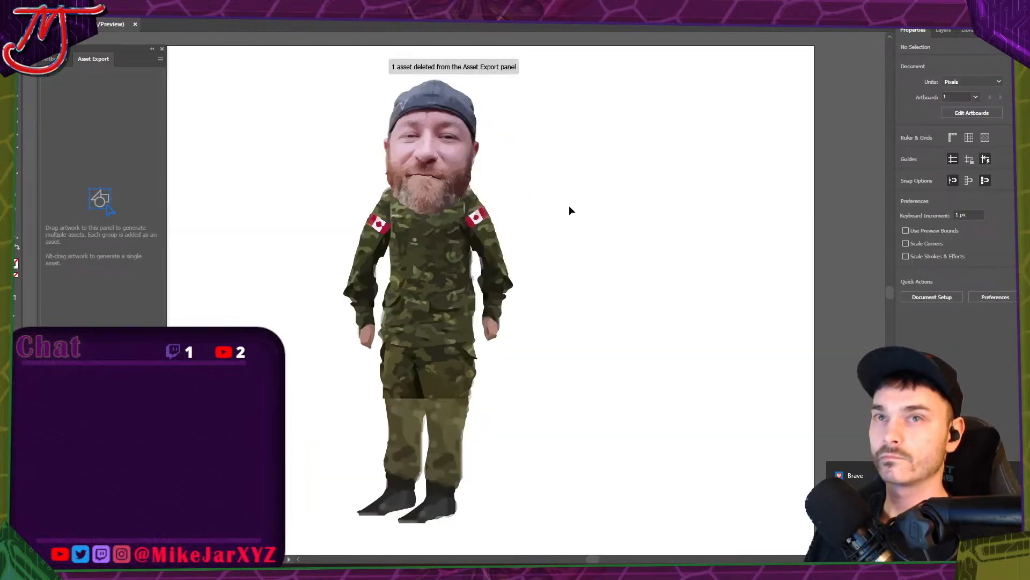
scroll(548, 221, "down", 1)
scroll(510, 247, "up", 1)
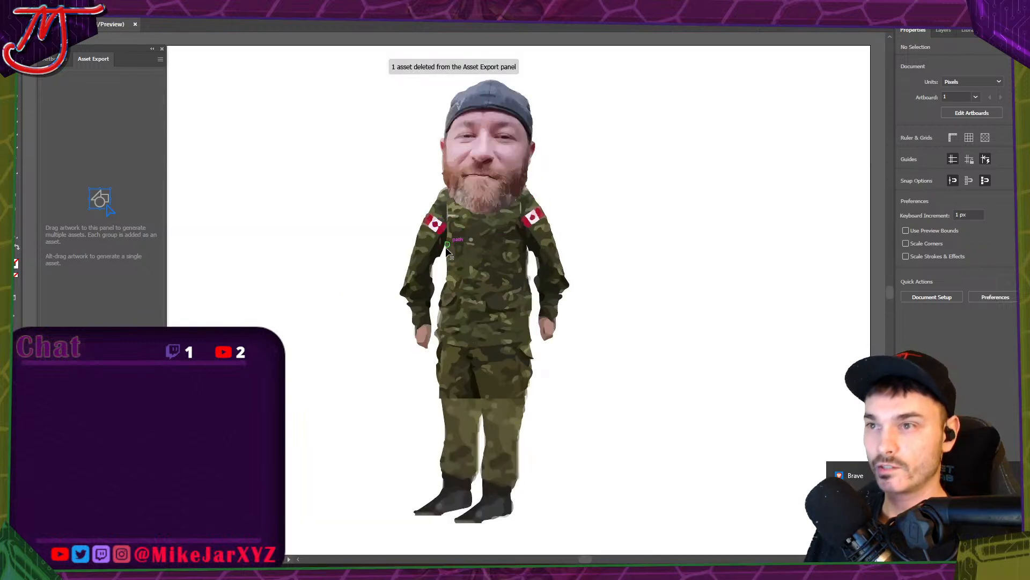
key("alt+Tab")
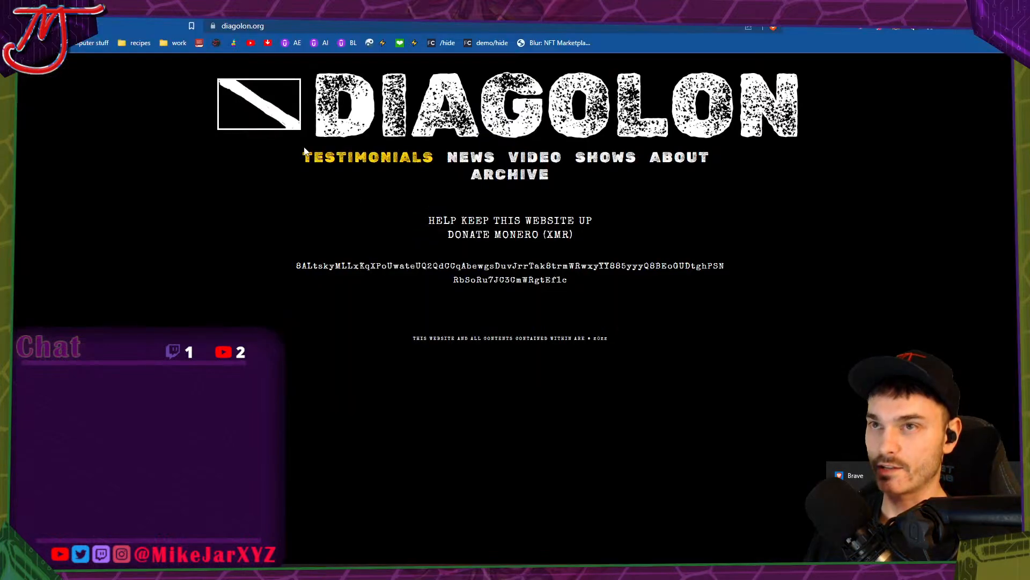
Open the flag image from the diagolon.org header on its own and copy it.
right_click(275, 100)
left_click(326, 230)
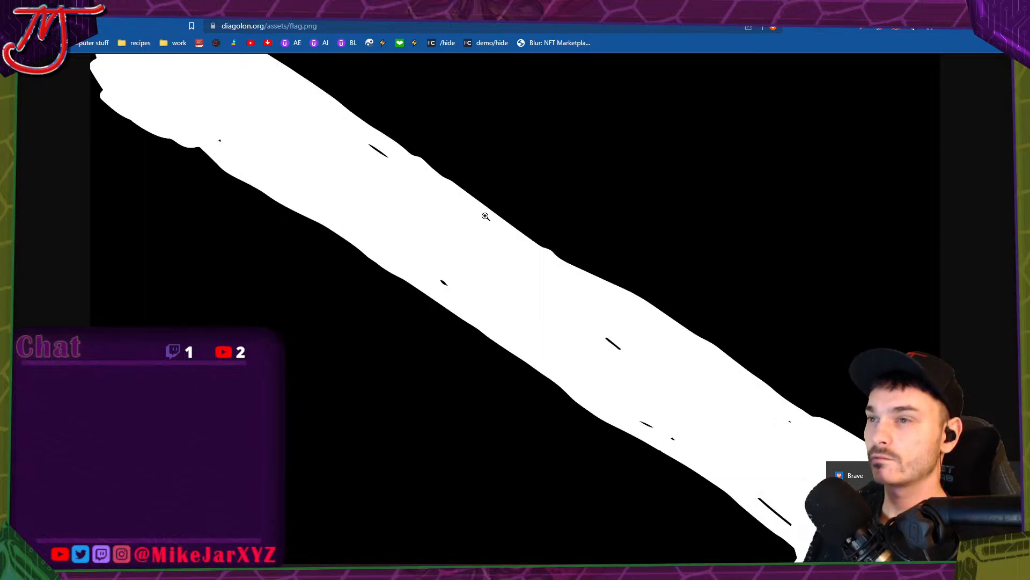
right_click(480, 254)
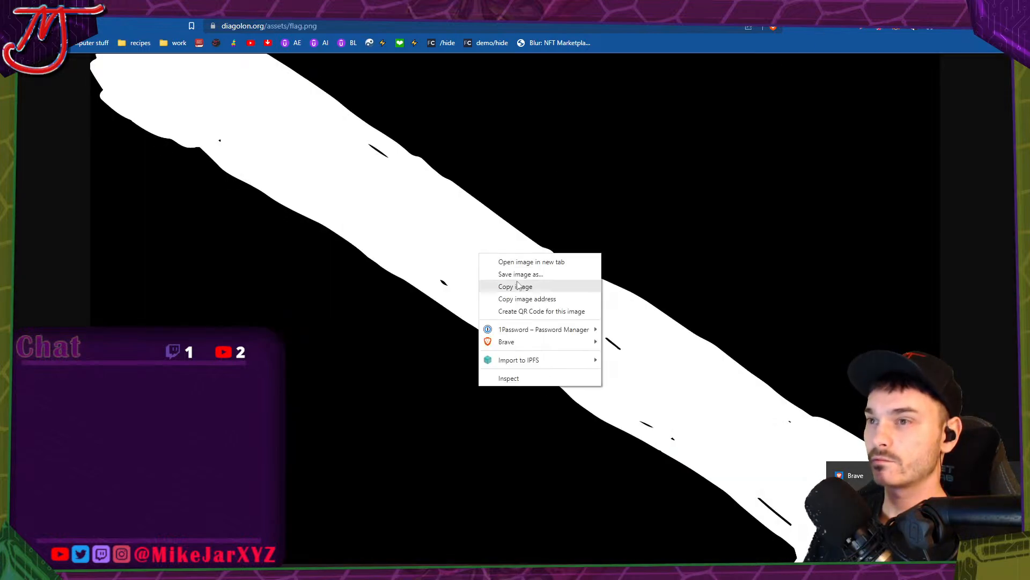
left_click(525, 289)
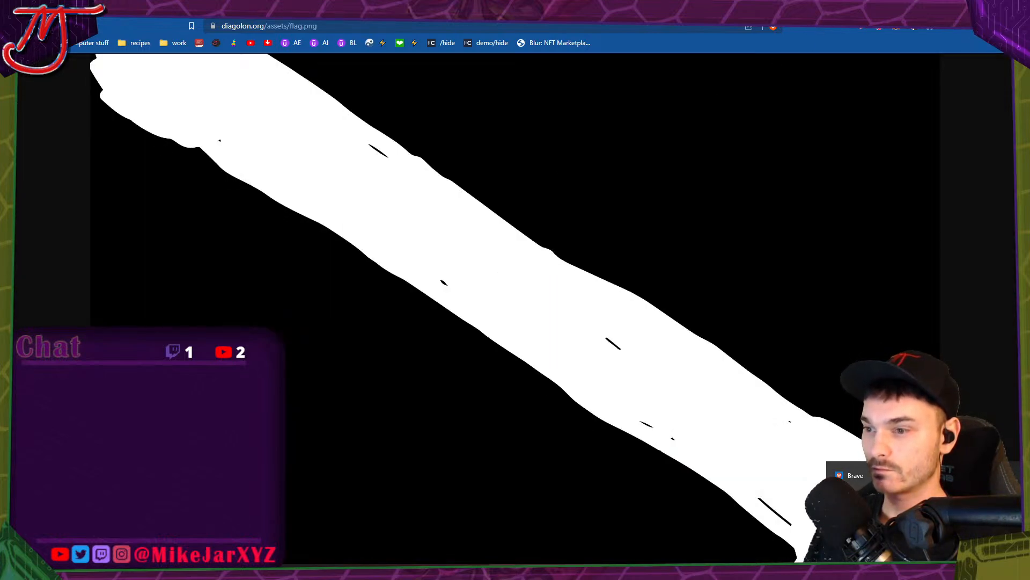
Switch to Photoshop, paste the flag image into a new document and scale it down to about 39%.
key("alt+Tab")
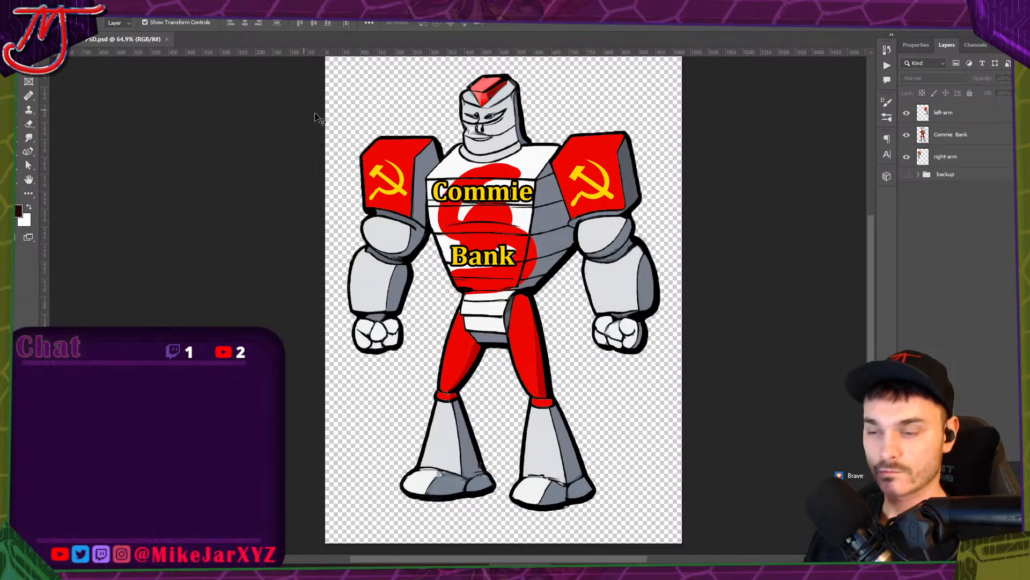
key("ctrl+n")
left_click(735, 396)
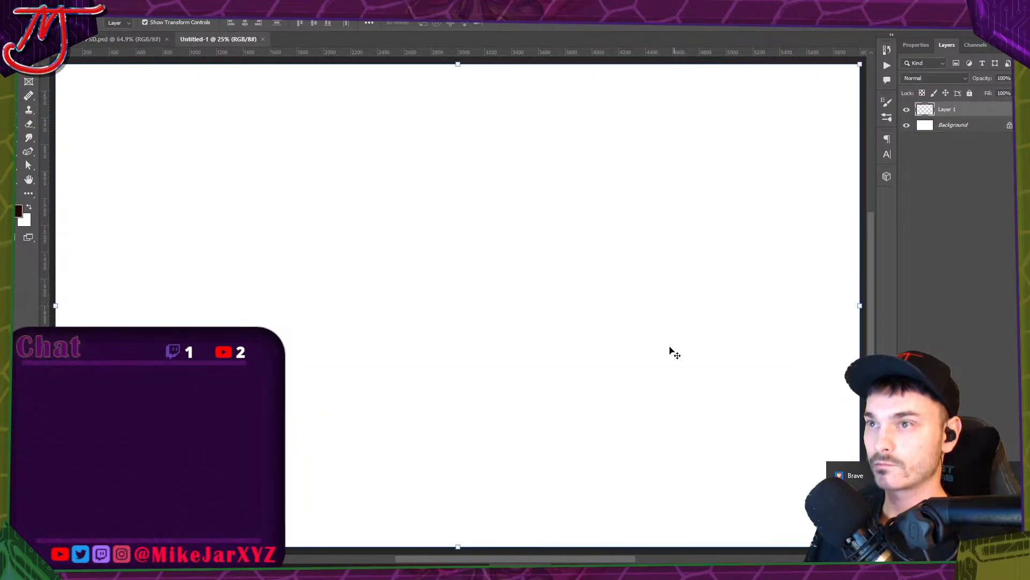
key("ctrl+v")
scroll(557, 237, "down", 2)
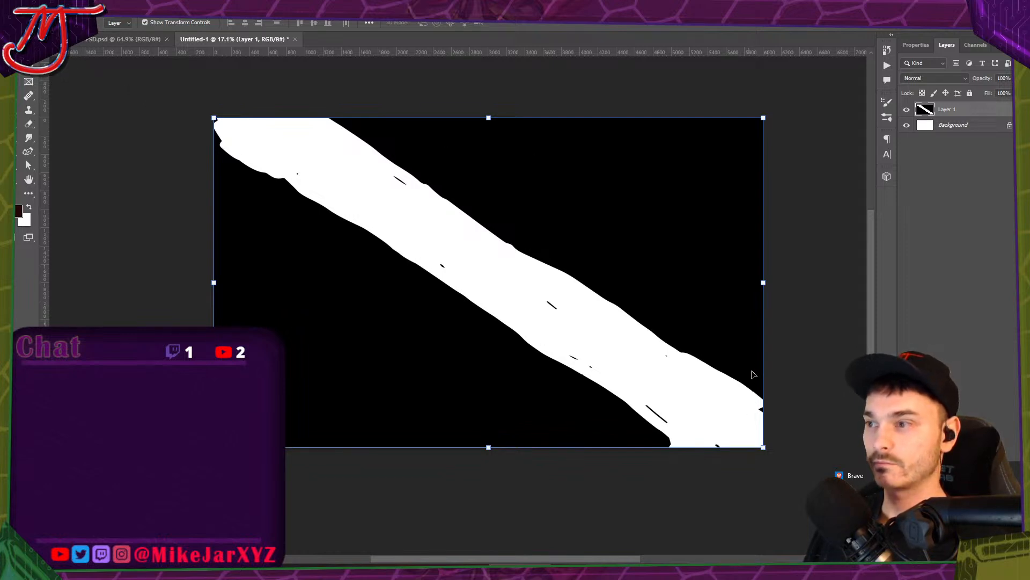
left_click_drag(765, 448, 592, 350)
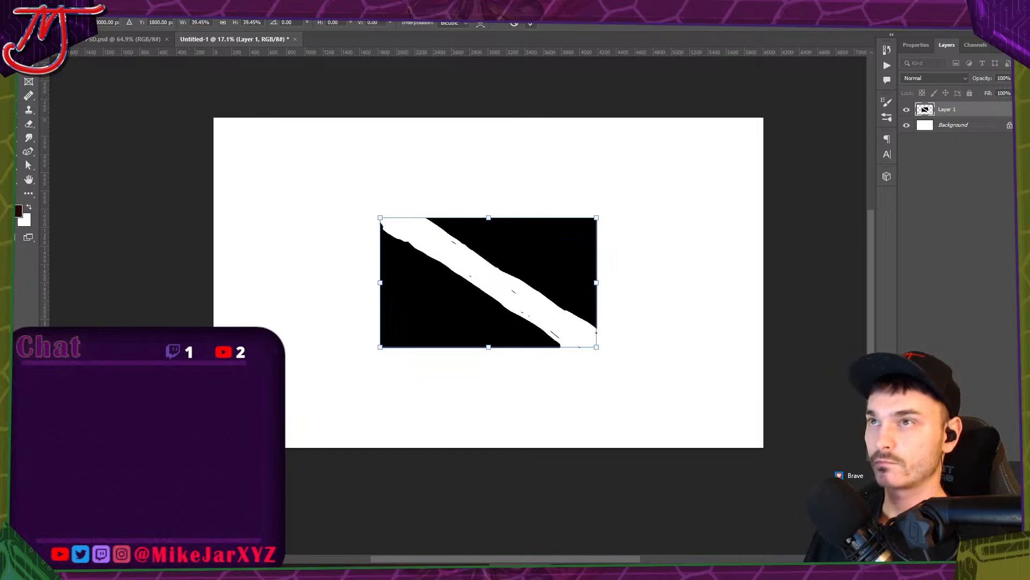
left_click(531, 24)
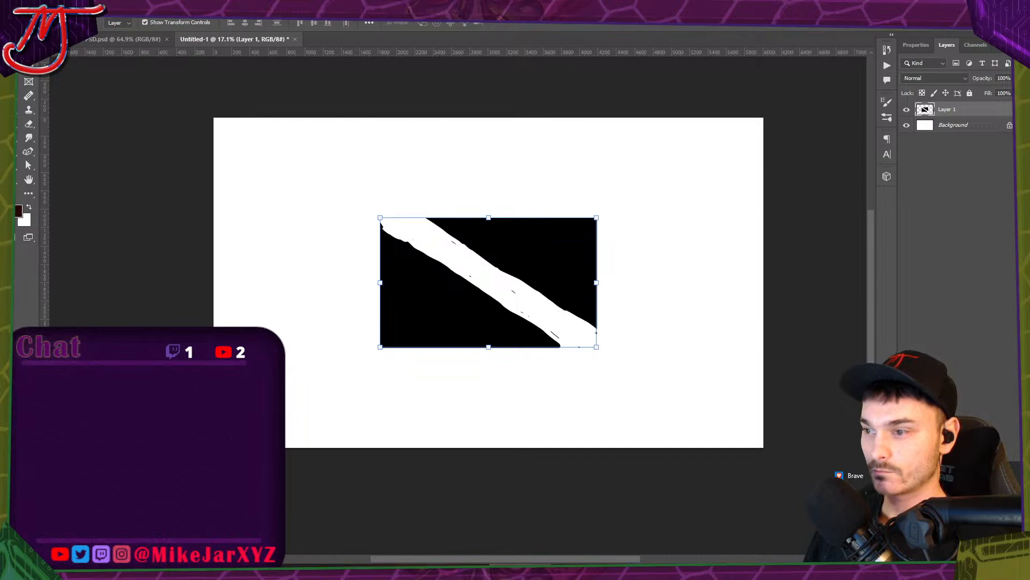
Copy the scaled flag from Photoshop and paste it into the soldier puppet document in Illustrator.
key("alt+Tab")
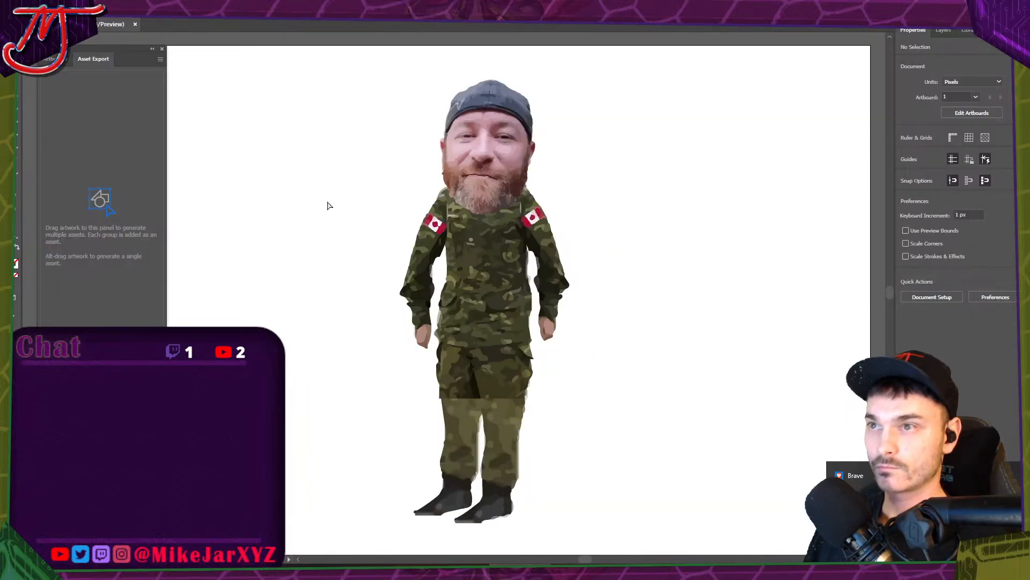
scroll(354, 214, "down", 2)
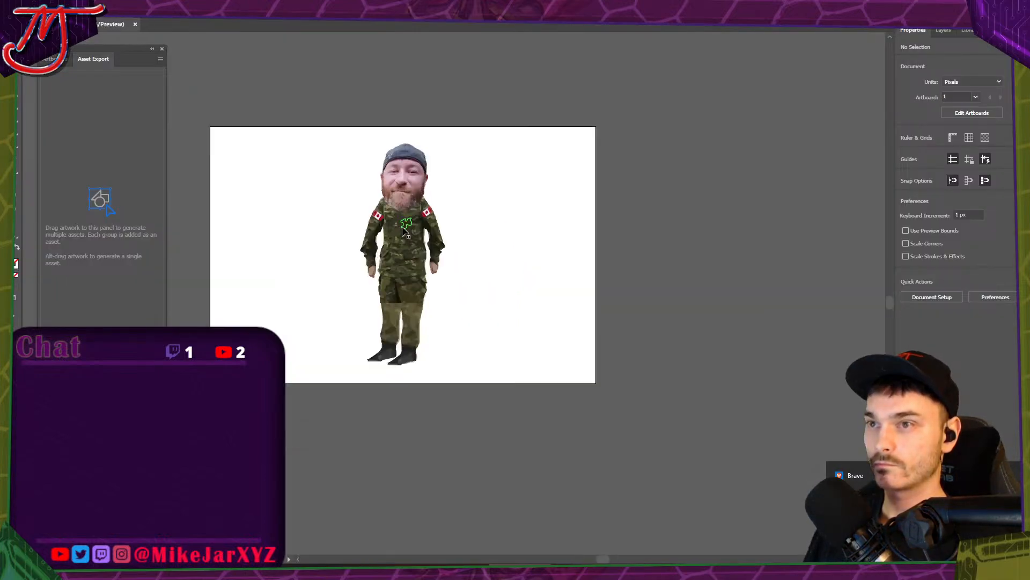
key("alt+Tab")
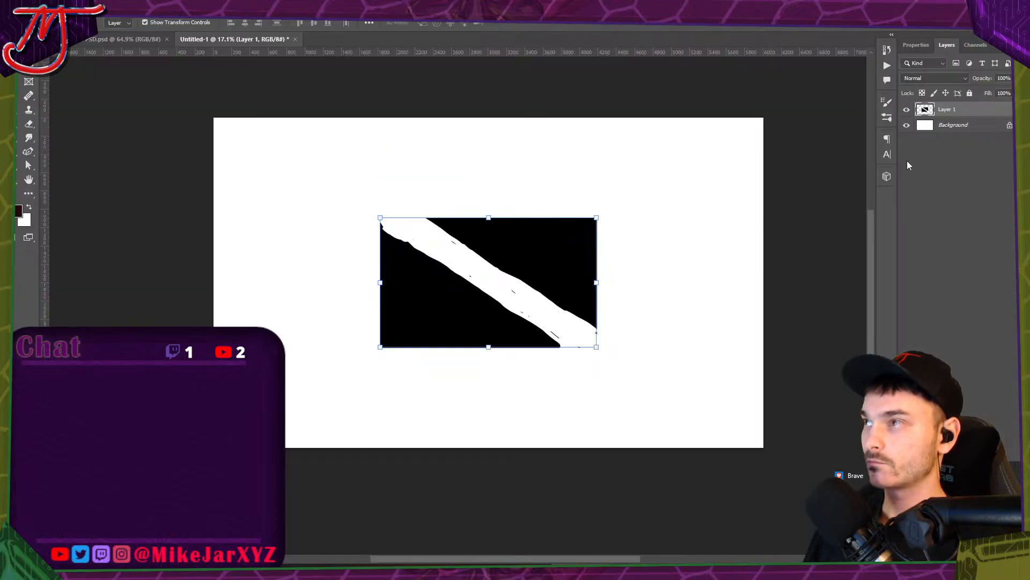
left_click(573, 222)
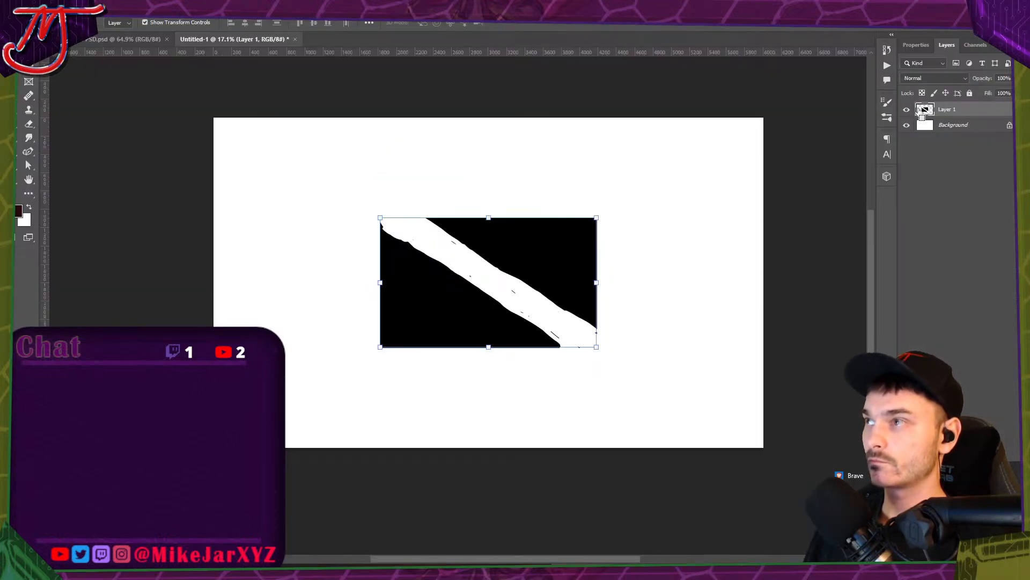
key("alt+Tab")
key("ctrl+v")
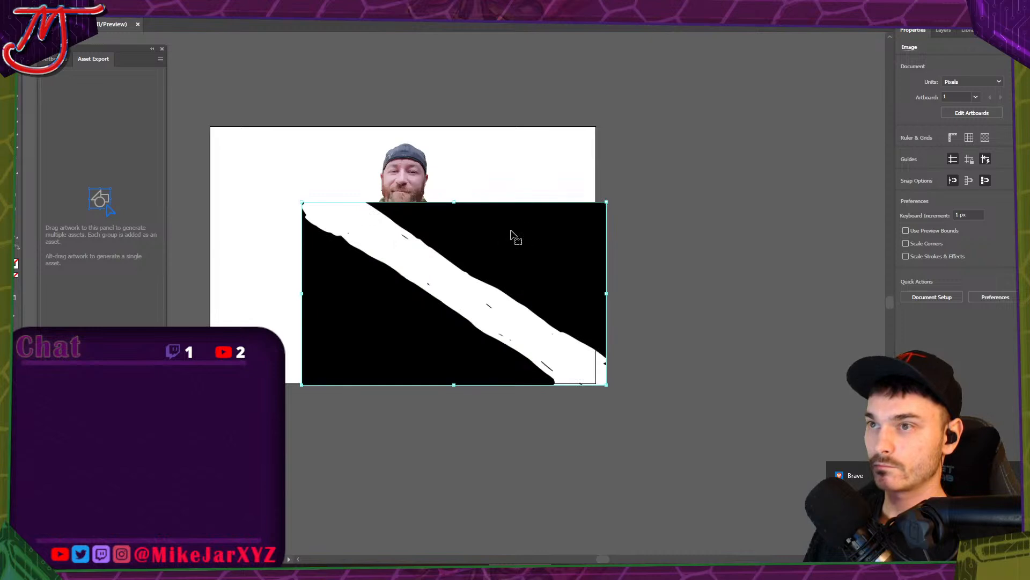
Shrink the pasted flag to about 274 px wide beside the puppet and trace it with the Low Fidelity Photo preset.
left_click_drag(513, 236, 760, 196)
mouse_move(844, 320)
left_mouse_down()
mouse_move(565, 153)
mouse_move(573, 158)
left_mouse_up()
left_click(993, 309)
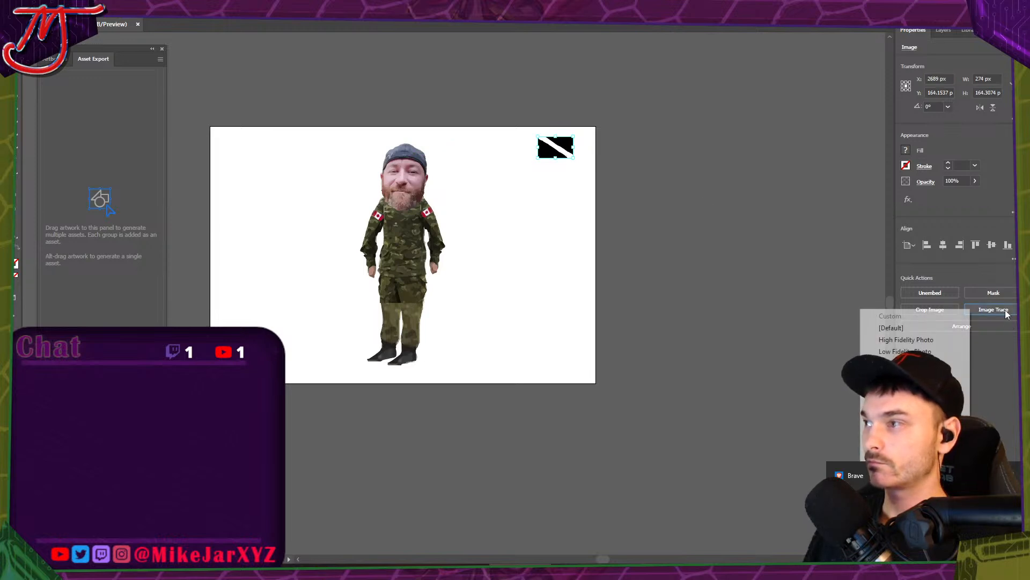
left_click(905, 351)
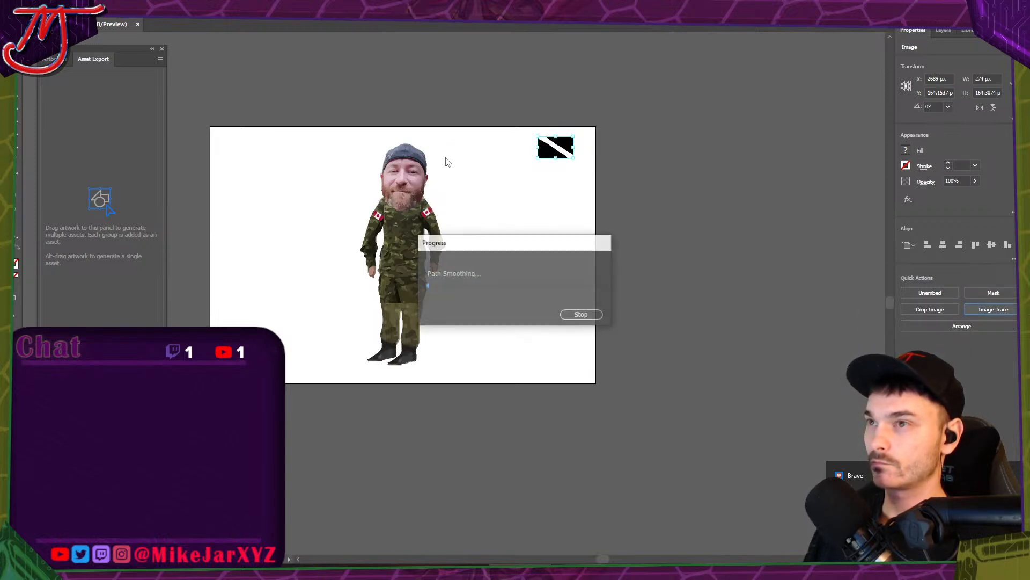
Move the traced flag onto the puppet's chest and shrink it to about 170 px wide, just below the beard.
mouse_move(556, 163)
left_mouse_down()
mouse_move(404, 261)
mouse_move(404, 249)
left_mouse_up()
scroll(403, 249, "up", 5)
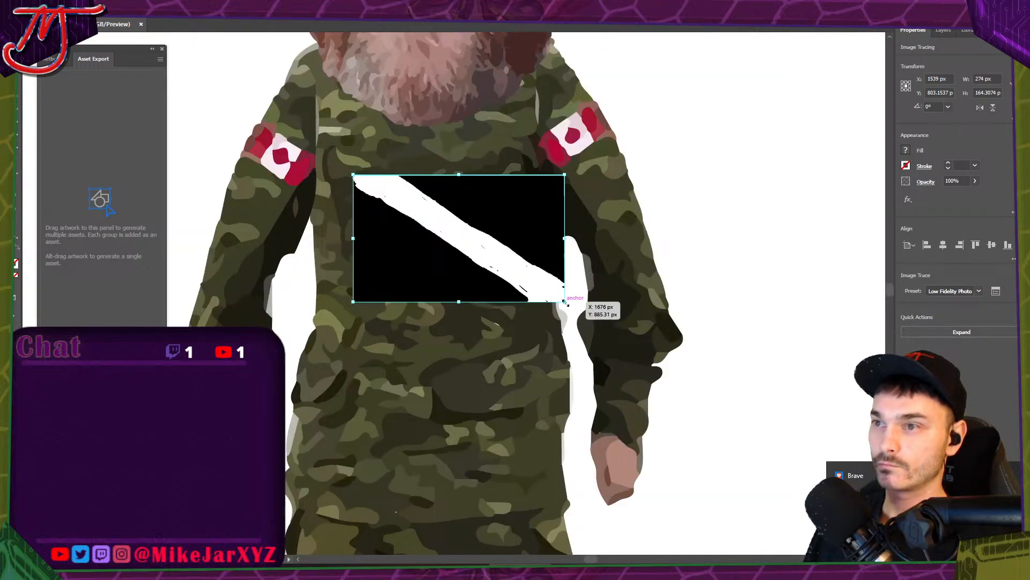
mouse_move(564, 301)
left_mouse_down()
mouse_move(511, 264)
mouse_move(525, 278)
mouse_move(510, 296)
left_mouse_up()
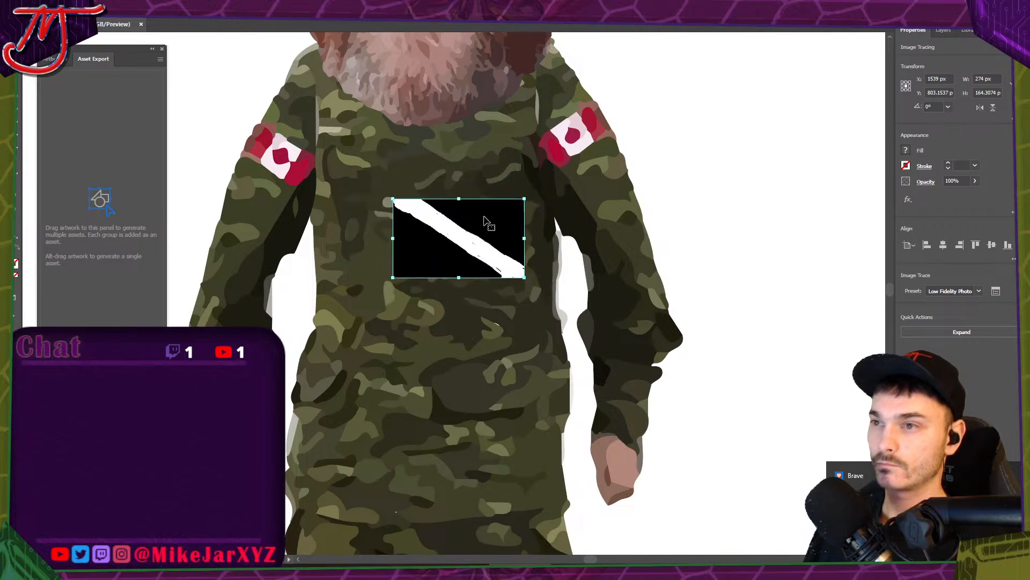
left_click_drag(494, 243, 457, 193)
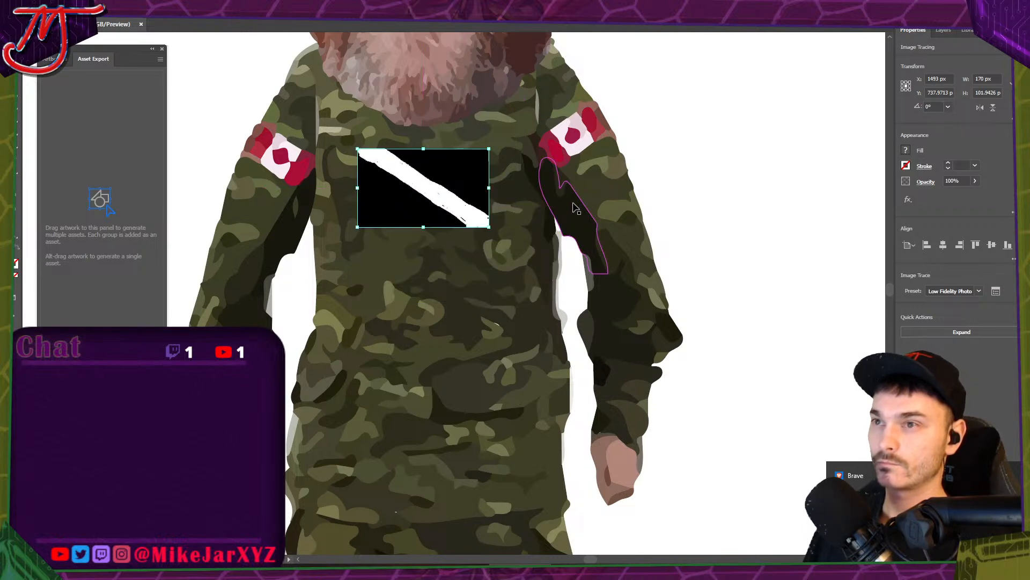
Lower the flag slightly on the puppet's chest and deselect it.
left_click(765, 211)
scroll(714, 211, "down", 2)
scroll(716, 201, "down", 2)
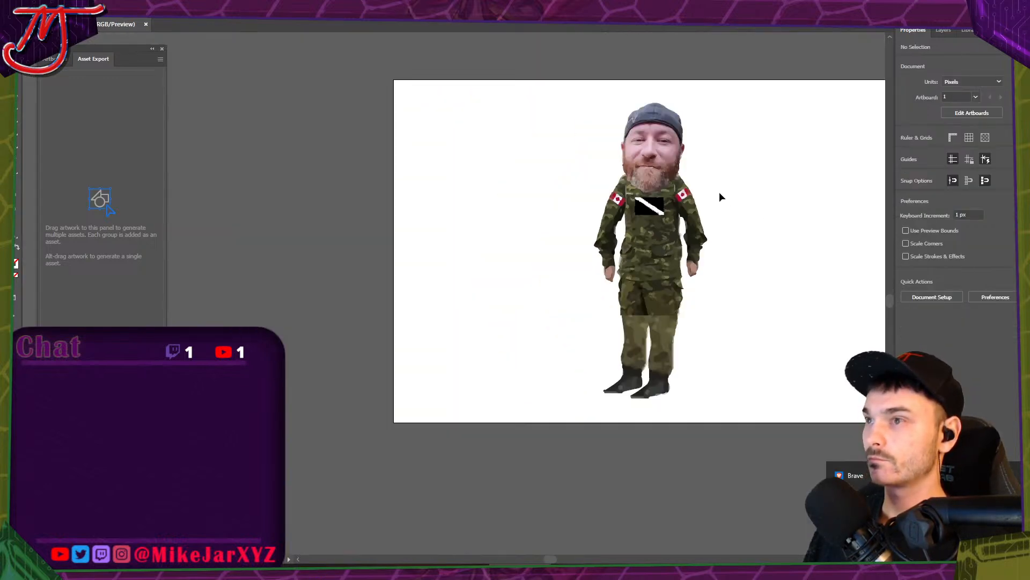
scroll(697, 196, "up", 5)
scroll(704, 196, "down", 4)
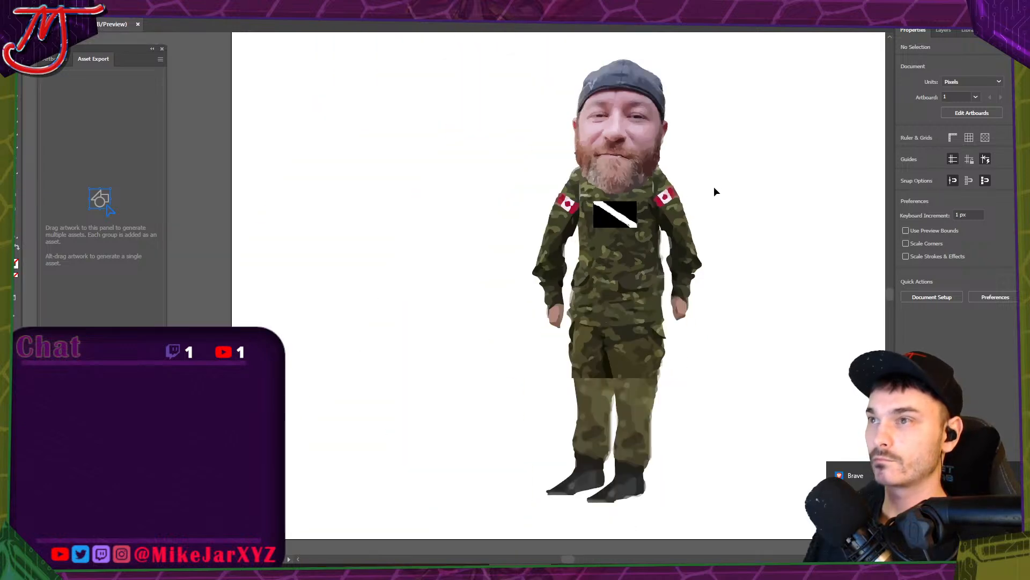
scroll(714, 191, "down", 1)
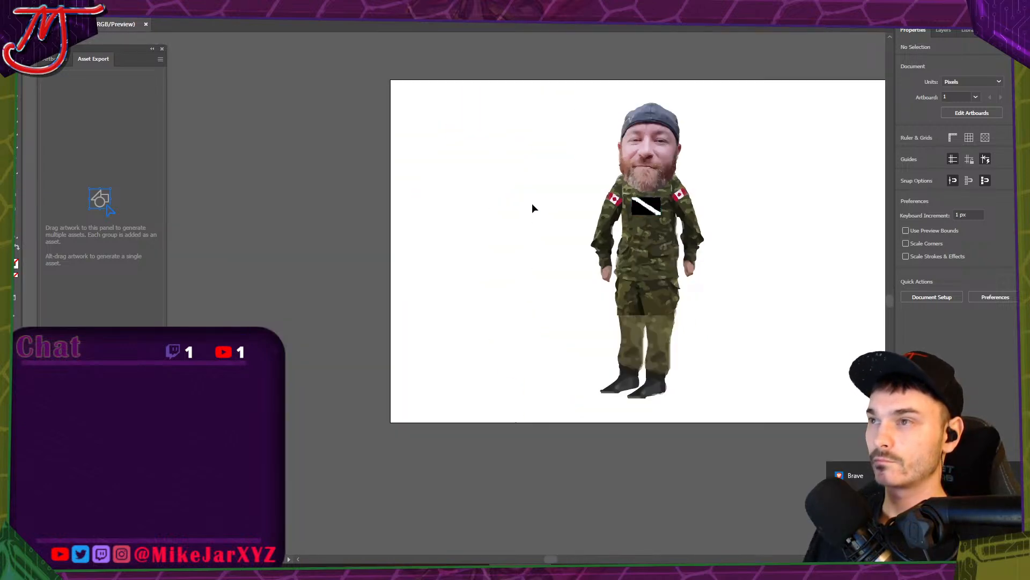
scroll(475, 193, "down", 1)
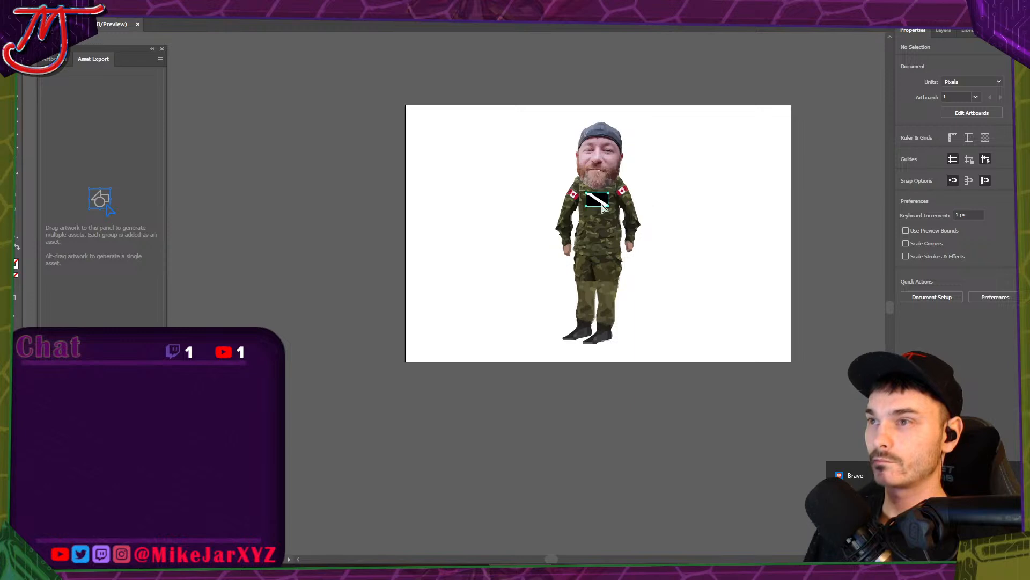
left_click_drag(603, 207, 602, 213)
left_click(541, 168)
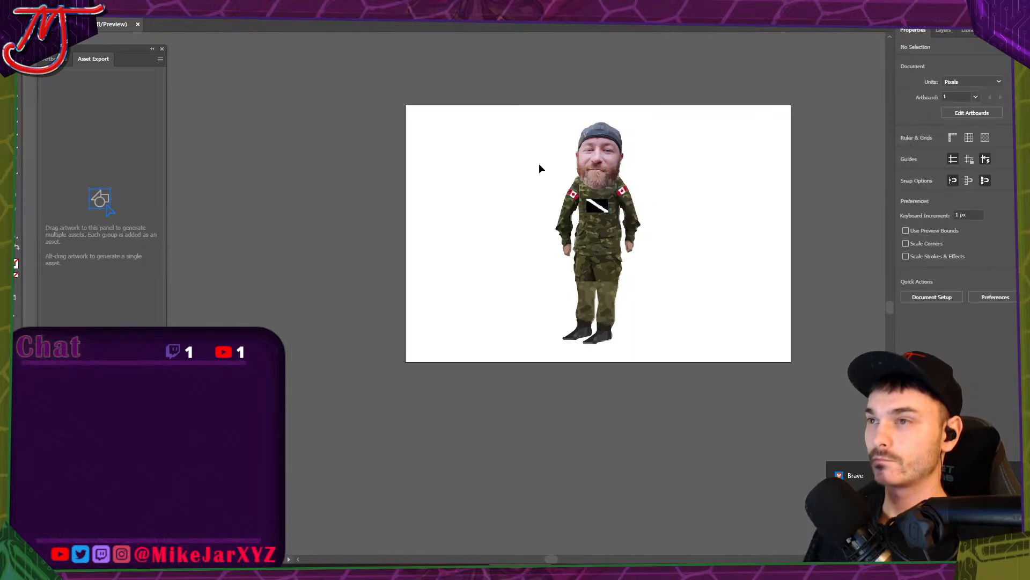
Try placing the flag on the front of the puppet's cap and undo the move.
scroll(635, 174, "up", 1)
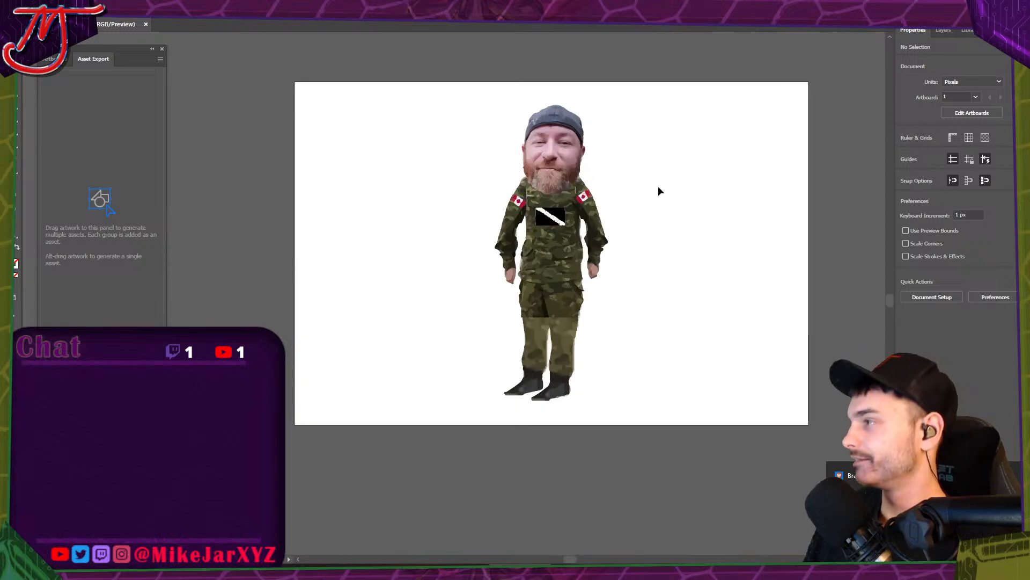
scroll(659, 191, "up", 2)
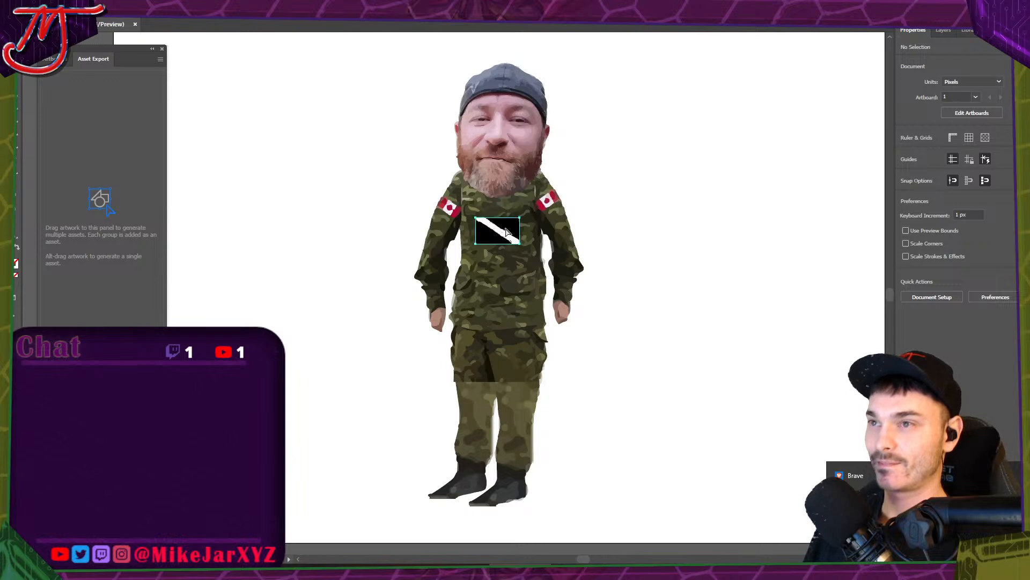
left_click_drag(506, 235, 510, 85)
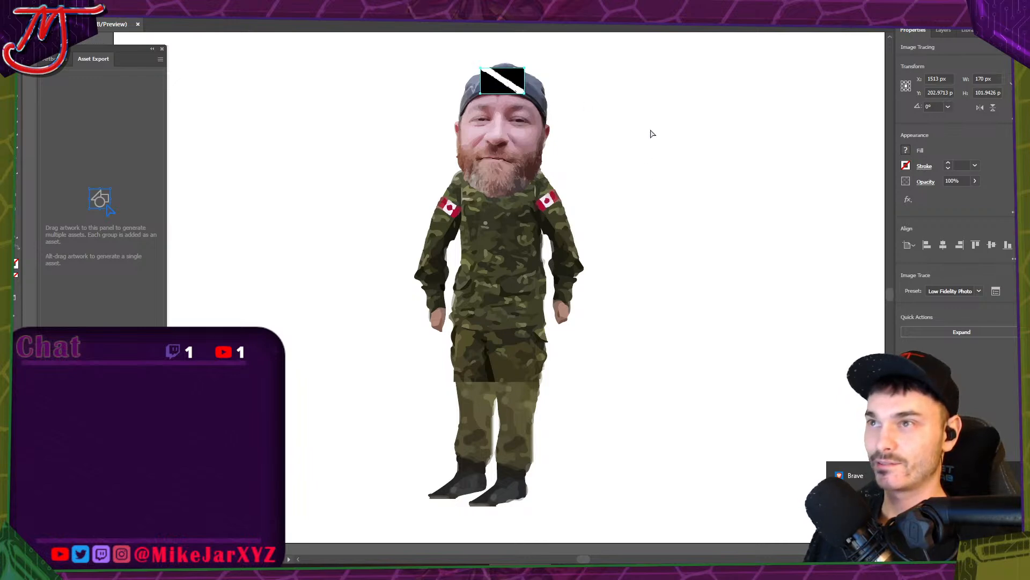
key("ctrl+z")
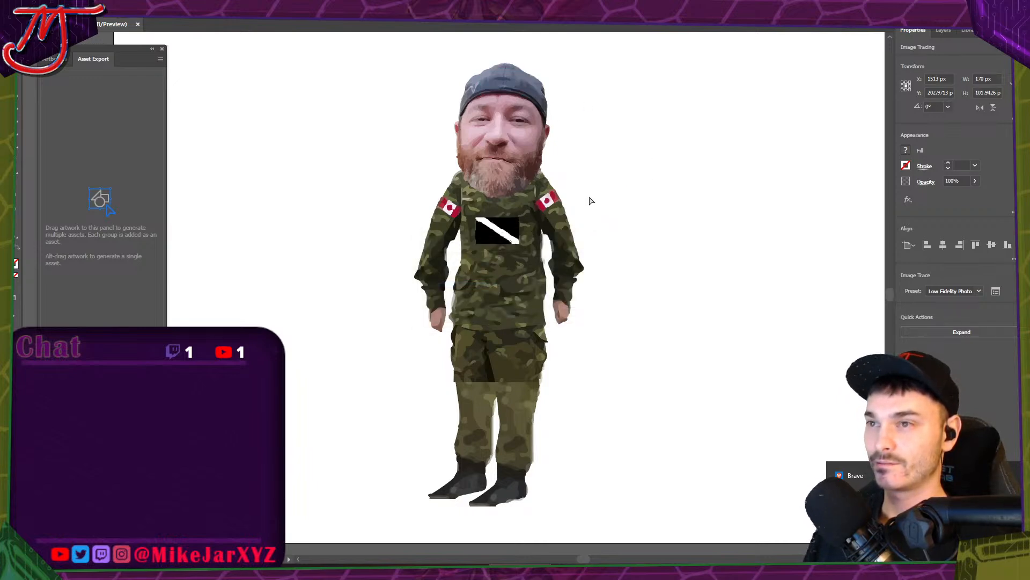
left_click(677, 188)
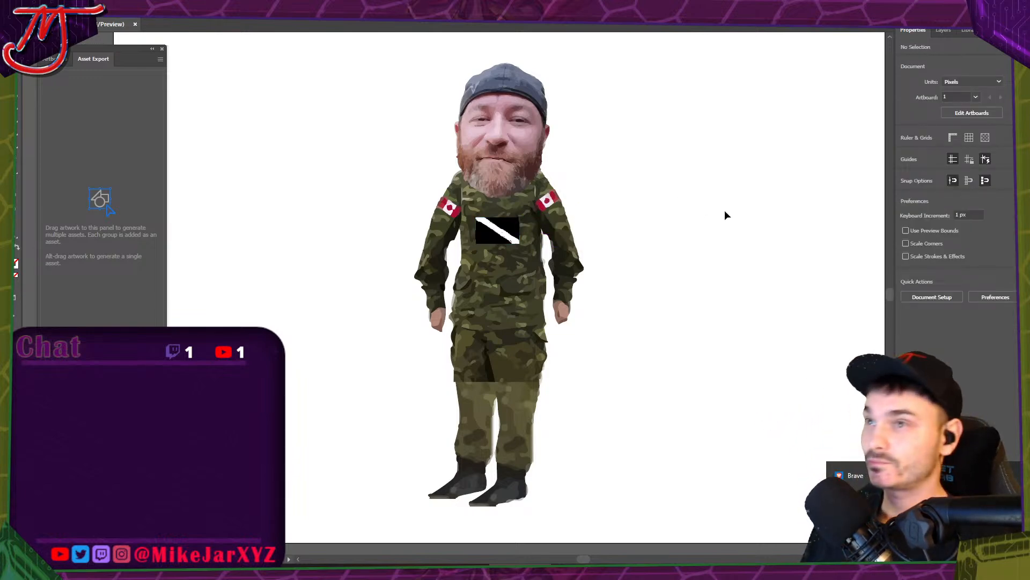
Move the flag's Image Tracing object from the head layer into the body layer and save the file.
scroll(626, 213, "down", 3)
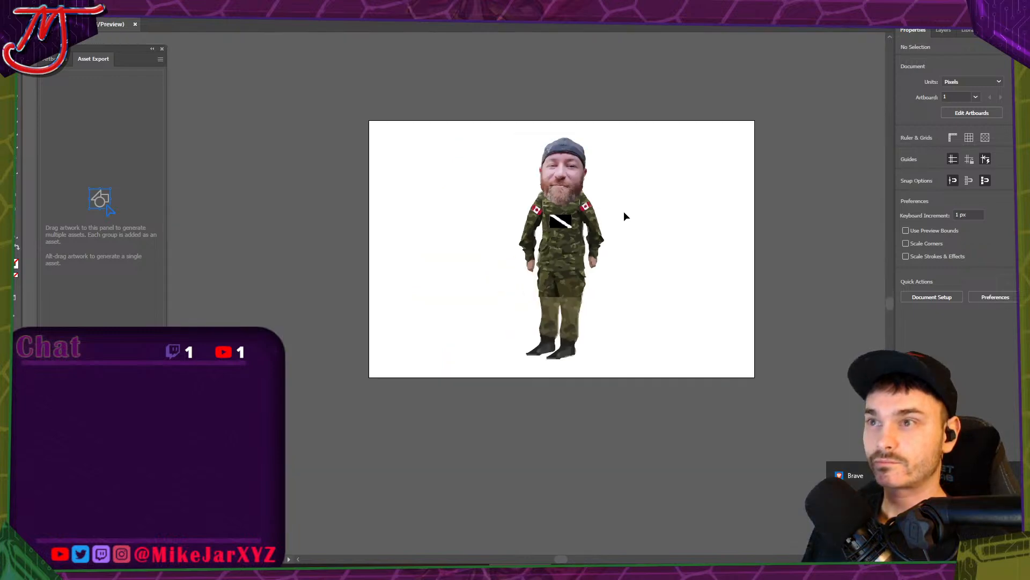
left_click(950, 30)
left_click(957, 60)
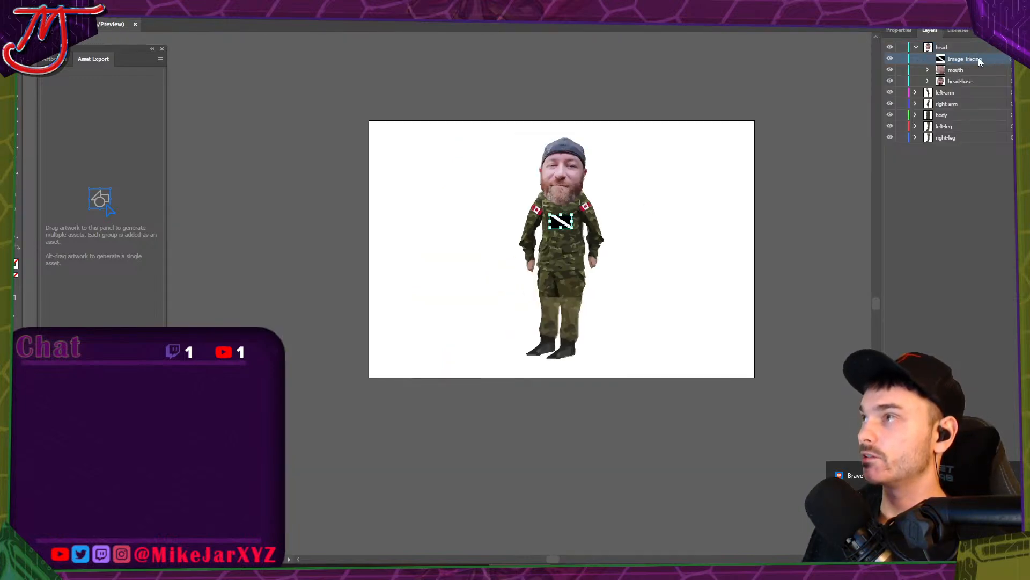
left_click_drag(978, 58, 931, 113)
left_click(916, 103)
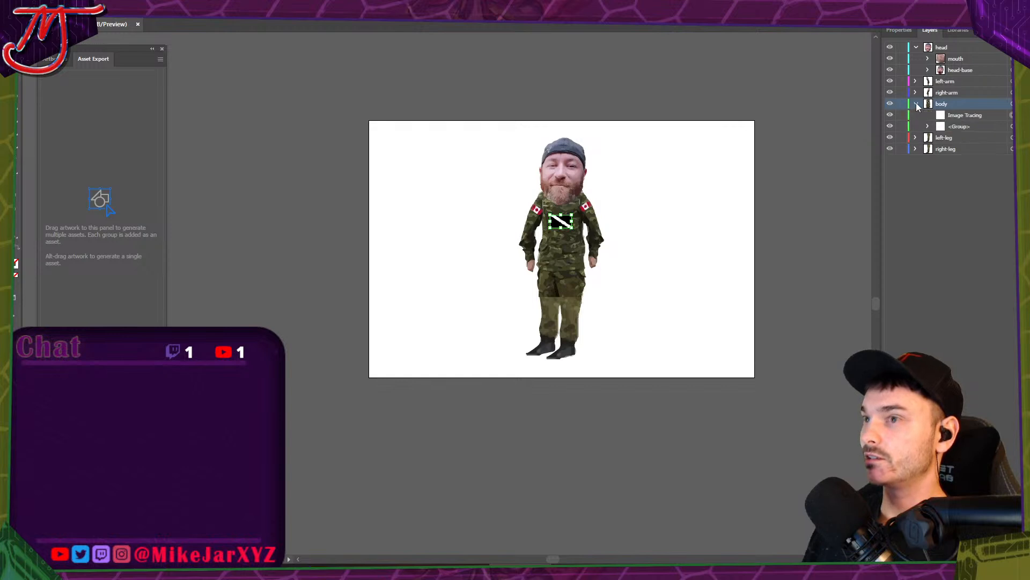
left_click(918, 103)
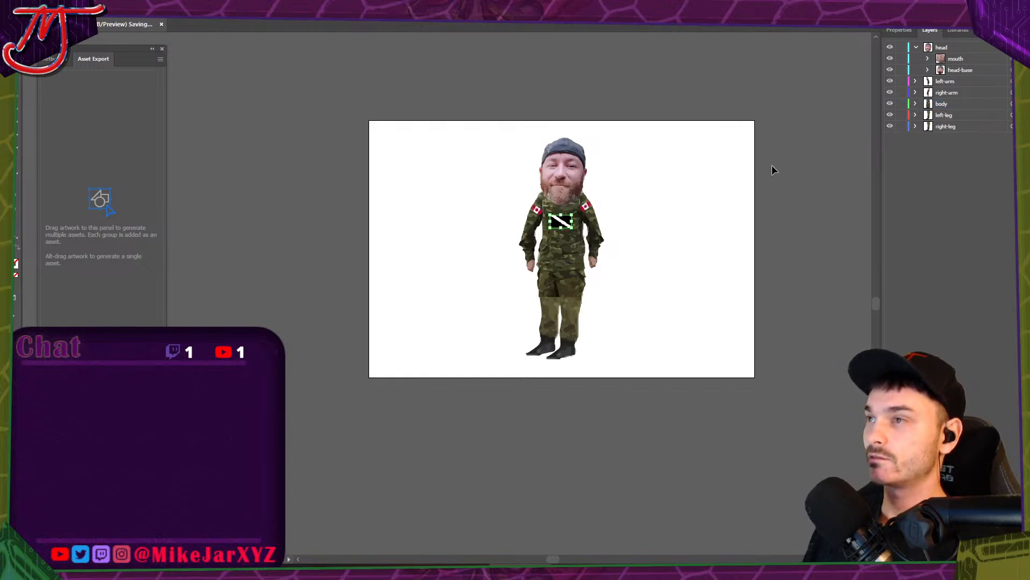
Switch to Character Animator and import the jeremy-ai artwork into the diagolon-banking project as a puppet.
left_click(588, 534)
key("alt+Tab")
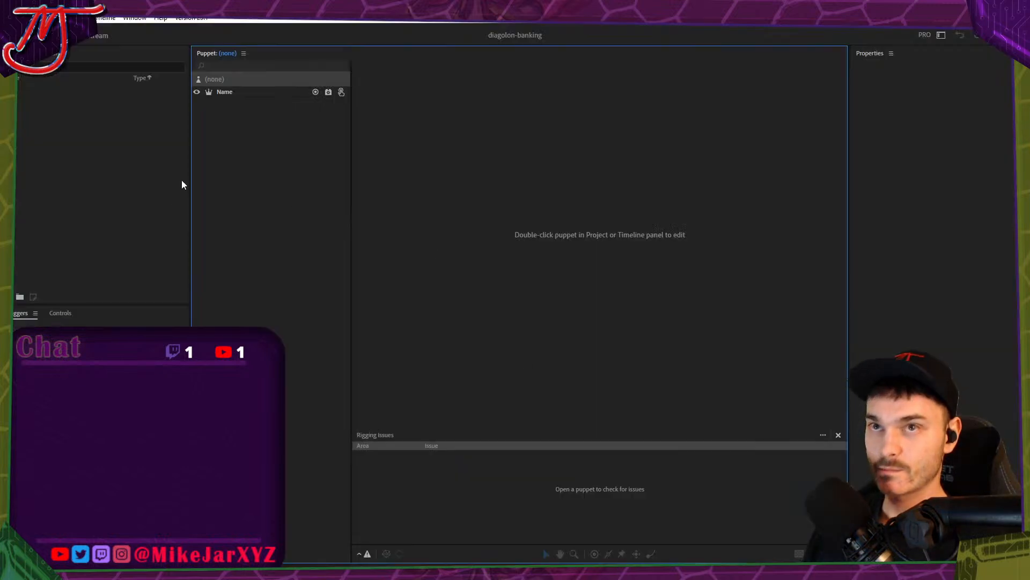
key("alt+Tab")
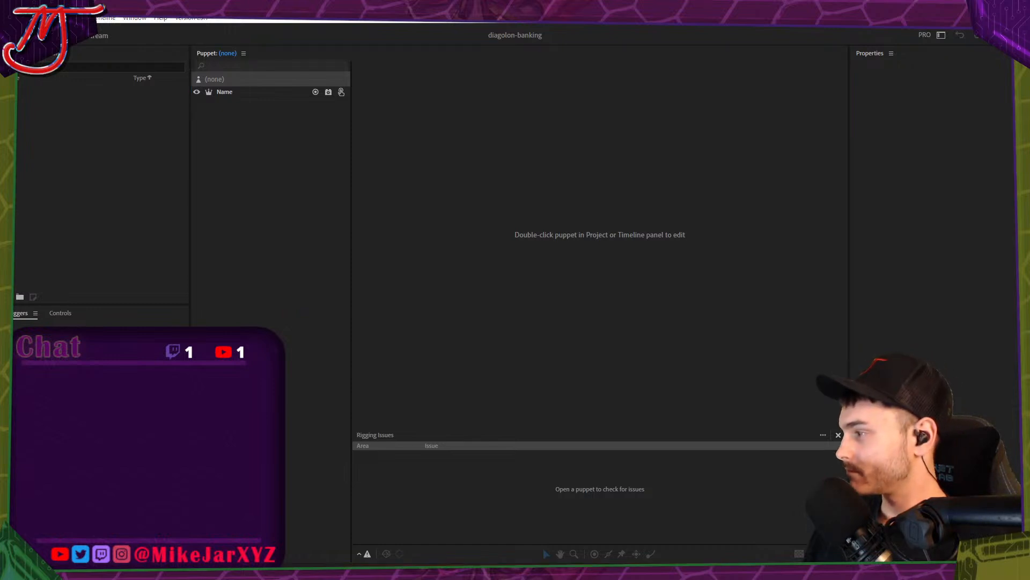
left_click_drag(81, 138, 147, 127)
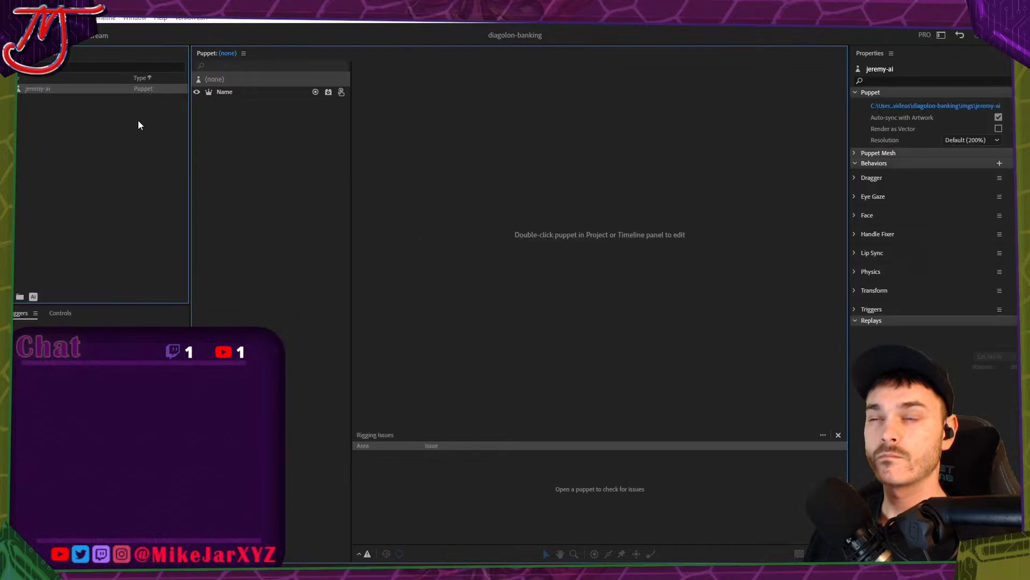
Open the jeremy-ai puppet for rigging and make the left-arm, right-arm, left-leg and right-leg layers independent.
double_click(59, 88)
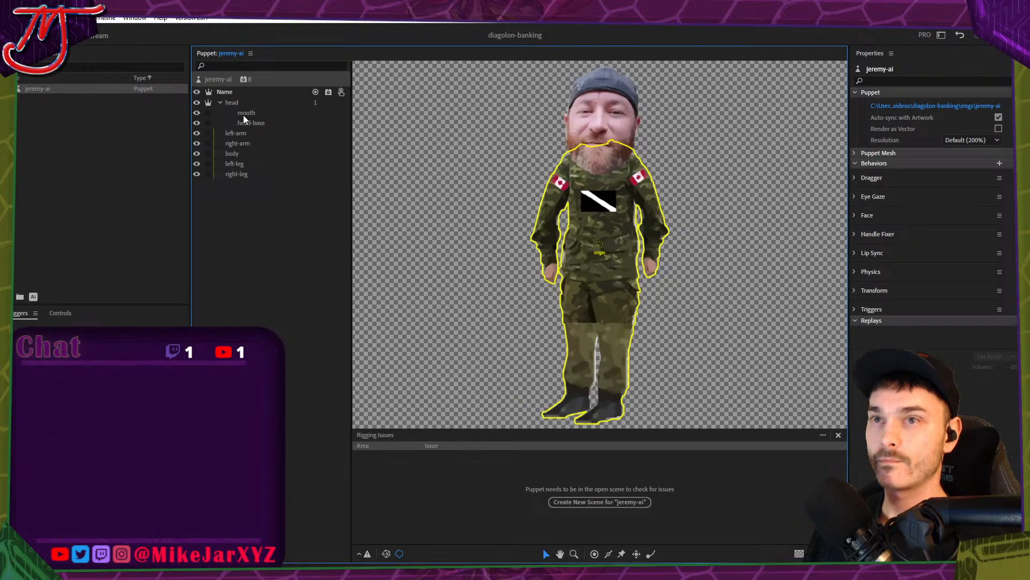
left_click(220, 102)
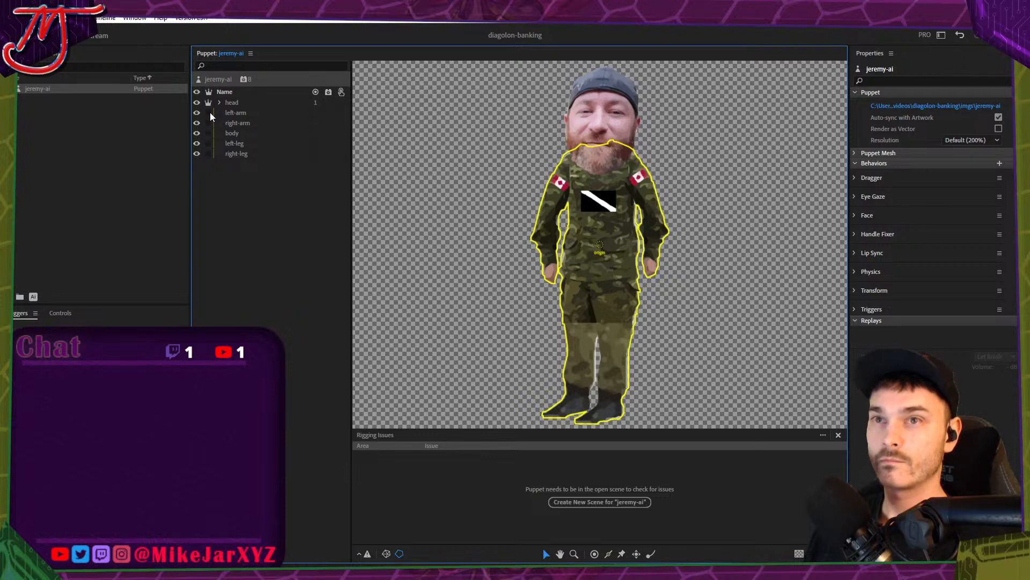
left_click(208, 113)
left_click(208, 122)
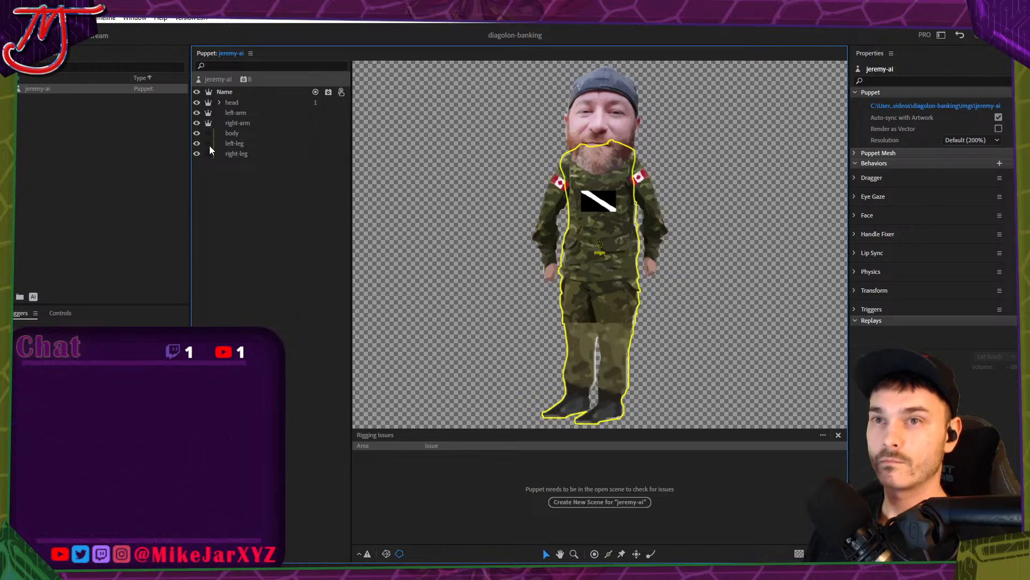
left_click(208, 143)
left_click(209, 153)
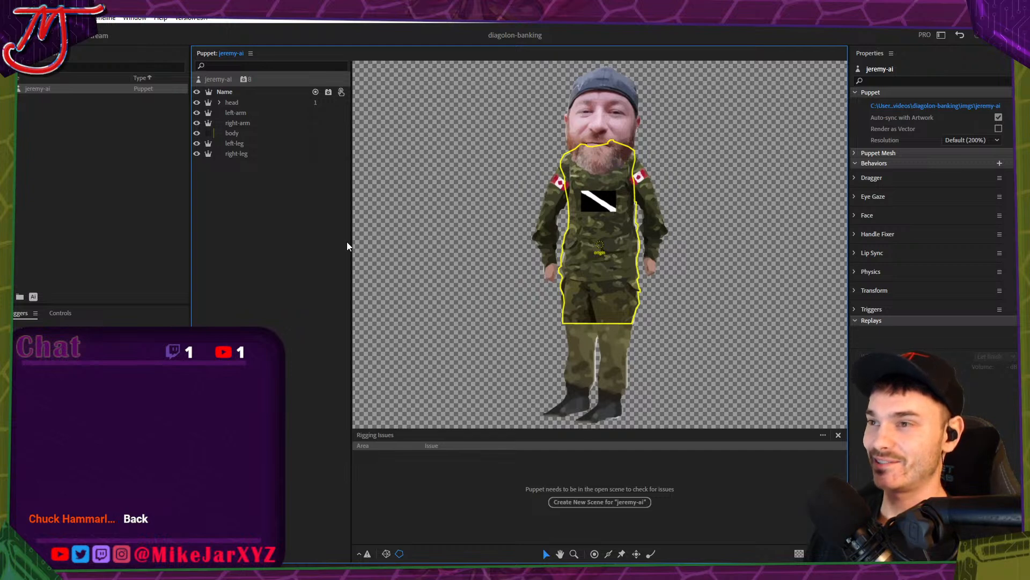
Move the origin handles of both legs up to the hips and those of both arms up to the shoulders.
left_click(248, 145)
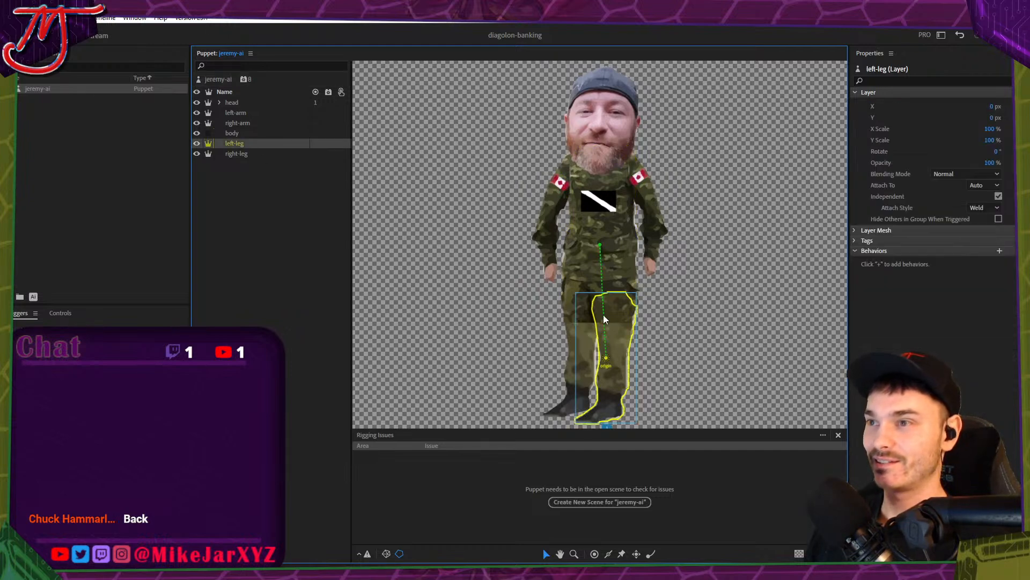
left_click(267, 154)
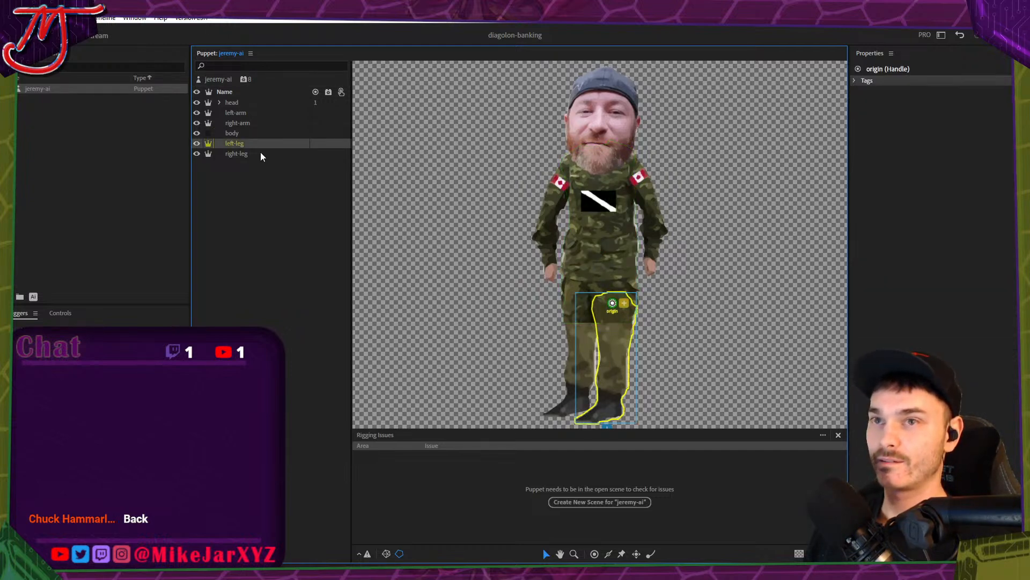
left_click_drag(573, 351, 579, 306)
left_click(248, 124)
left_click_drag(561, 221, 567, 173)
left_click(253, 113)
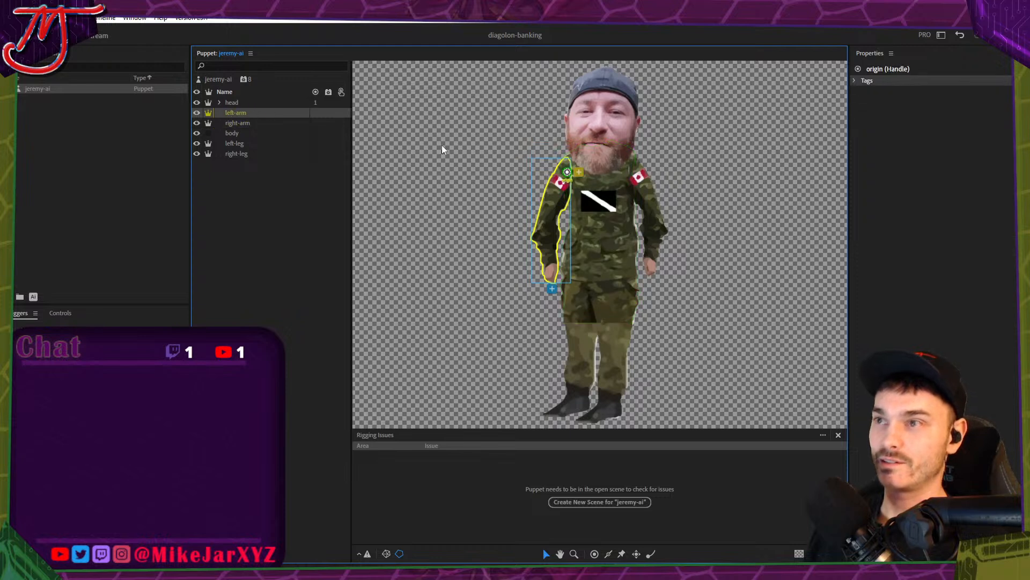
left_click_drag(649, 215, 632, 169)
Lower the head layer's Head handle from the middle of the face to the beard, next to the Mouth handle.
left_click(250, 102)
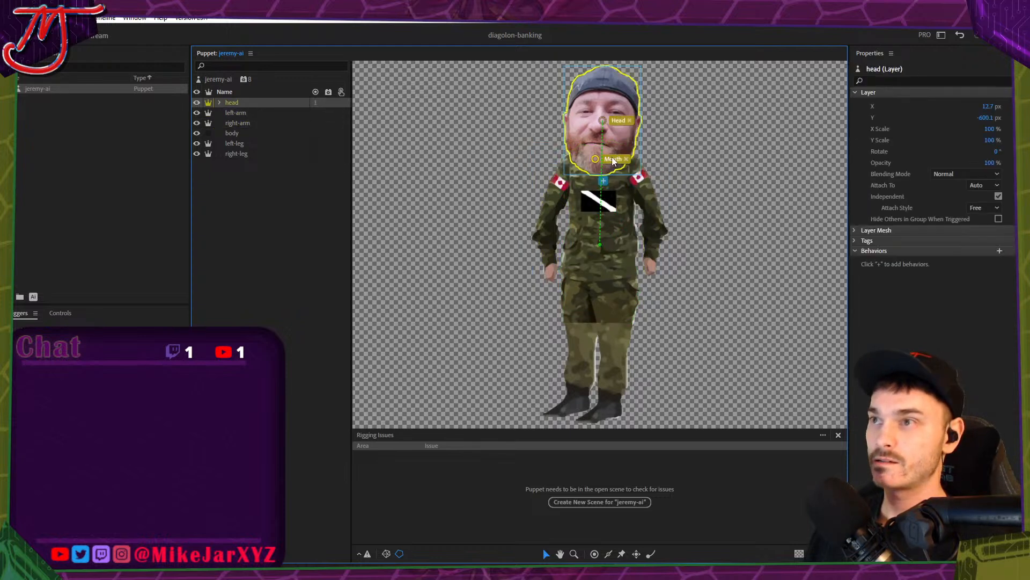
left_click_drag(604, 121, 598, 160)
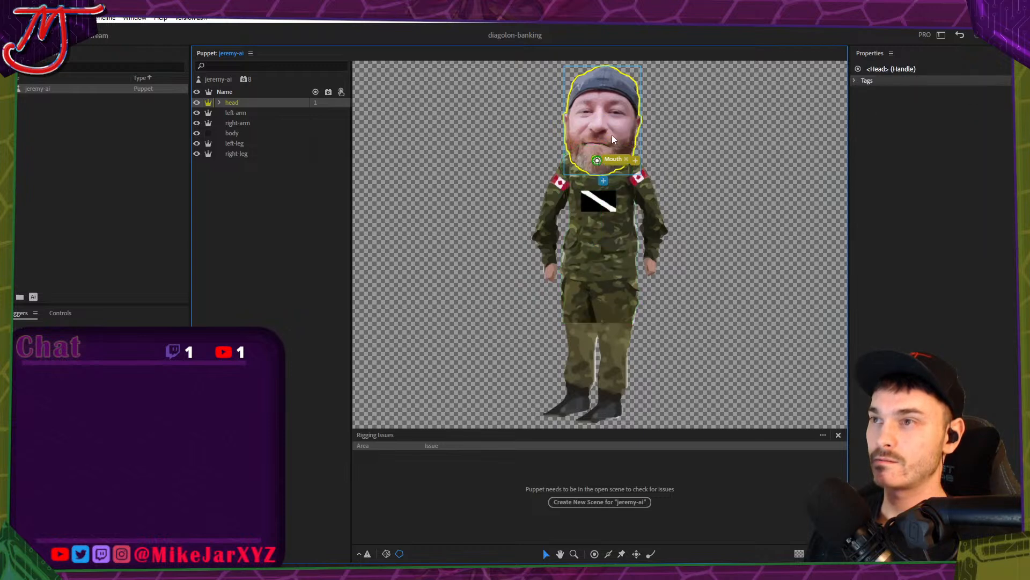
left_click(609, 115)
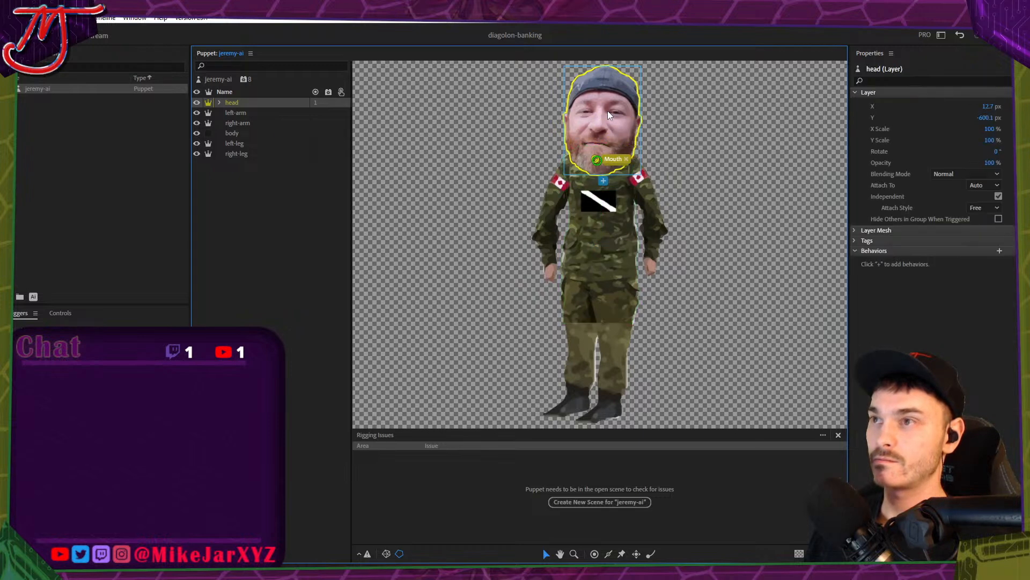
left_click(599, 165)
Tag the mouth layer inside the head group as Jaw.
left_click(220, 103)
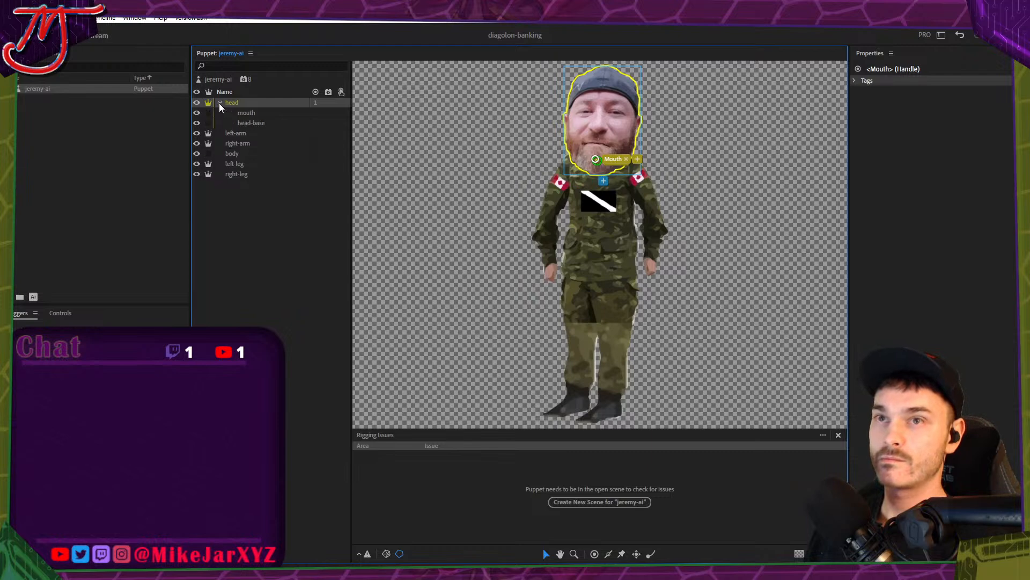
left_click(245, 113)
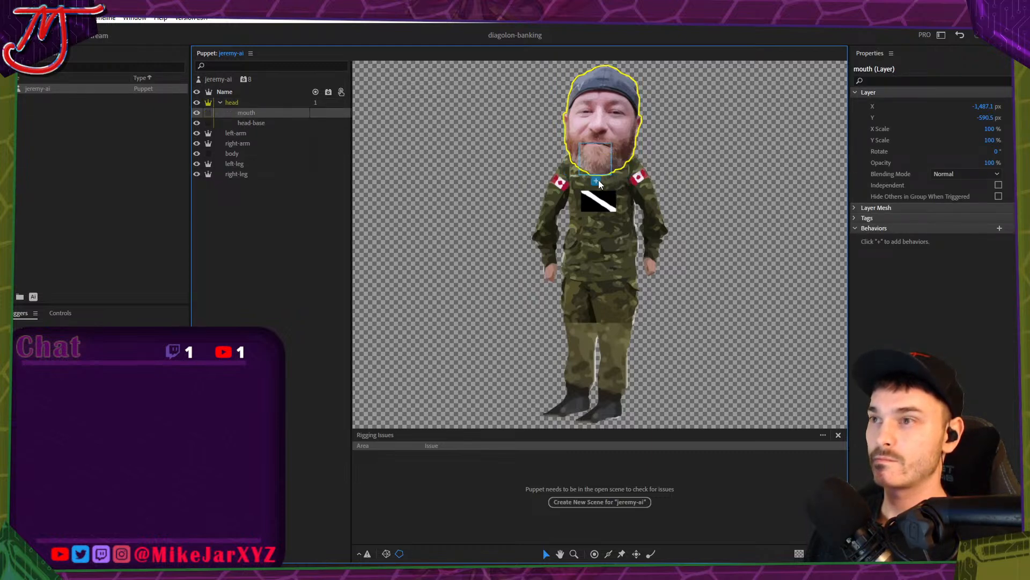
left_click(597, 181)
left_click(646, 201)
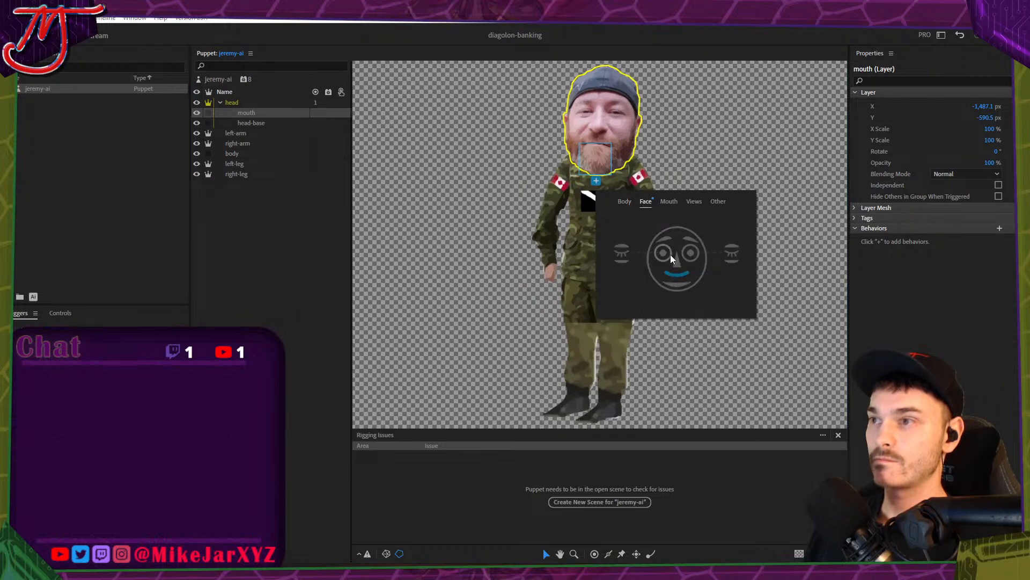
left_click(676, 284)
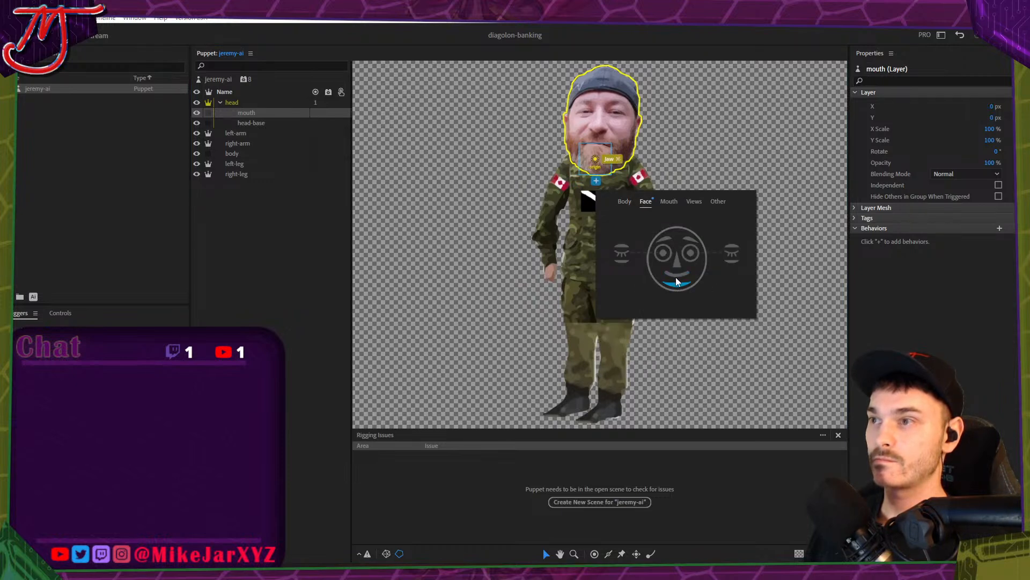
left_click(272, 208)
left_click(262, 122)
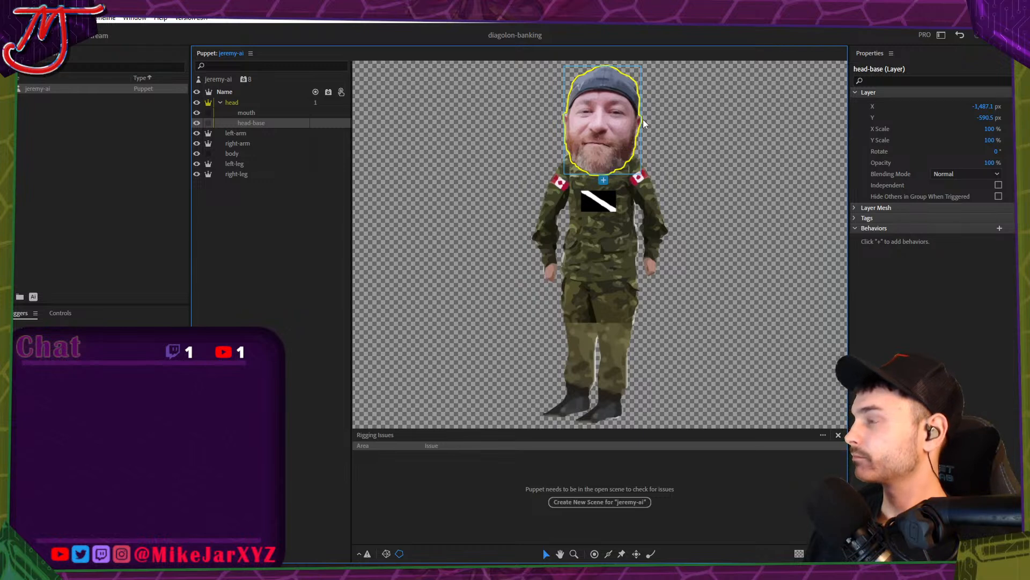
scroll(656, 127, "up", 1)
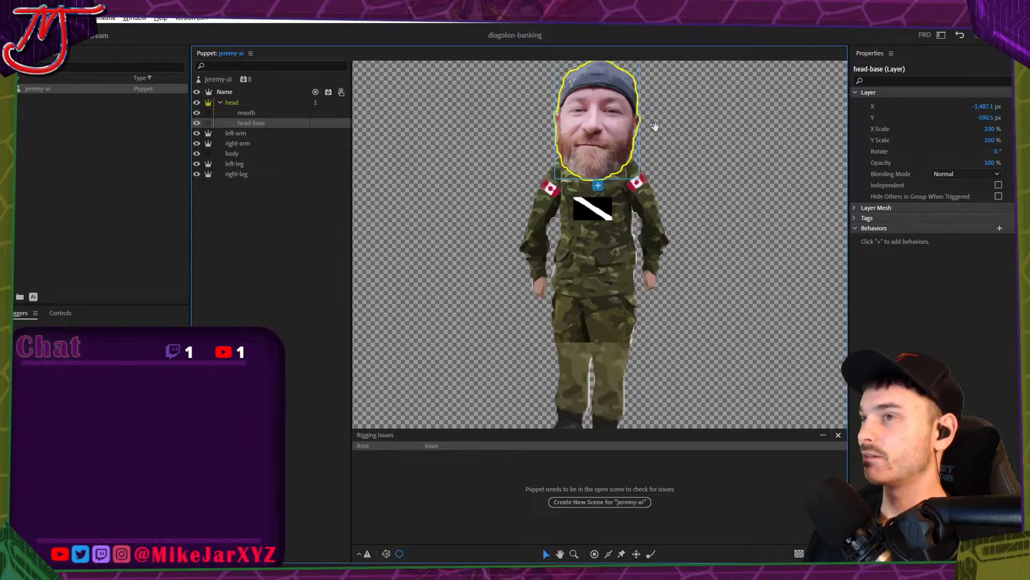
left_click(598, 185)
left_click(679, 232)
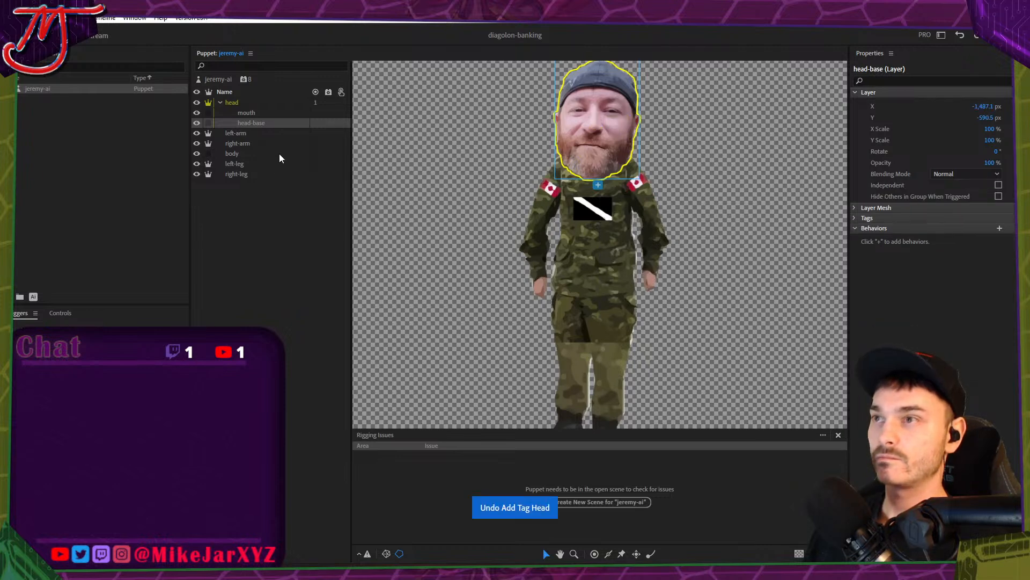
Position the head layer's Head handle at the chin and delete the Mouth handle overlapping it.
left_click(262, 102)
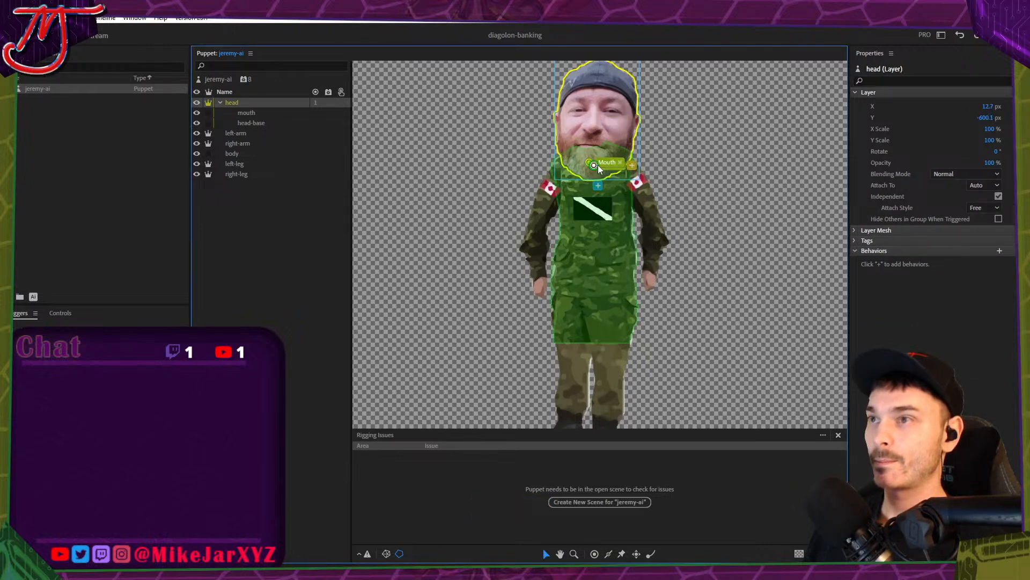
left_click(595, 171)
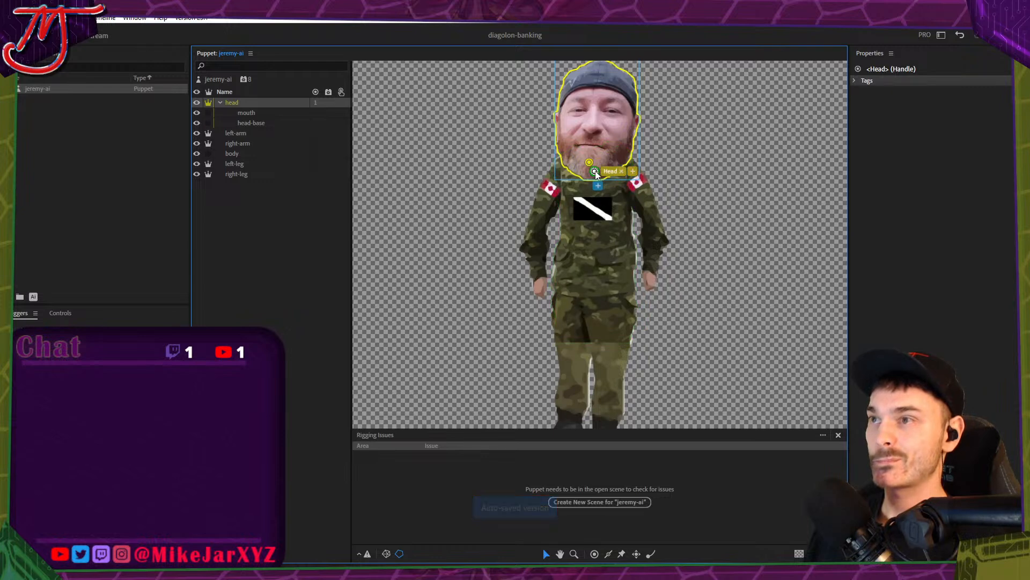
mouse_move(595, 171)
left_mouse_down()
mouse_move(591, 152)
mouse_move(591, 163)
left_mouse_up()
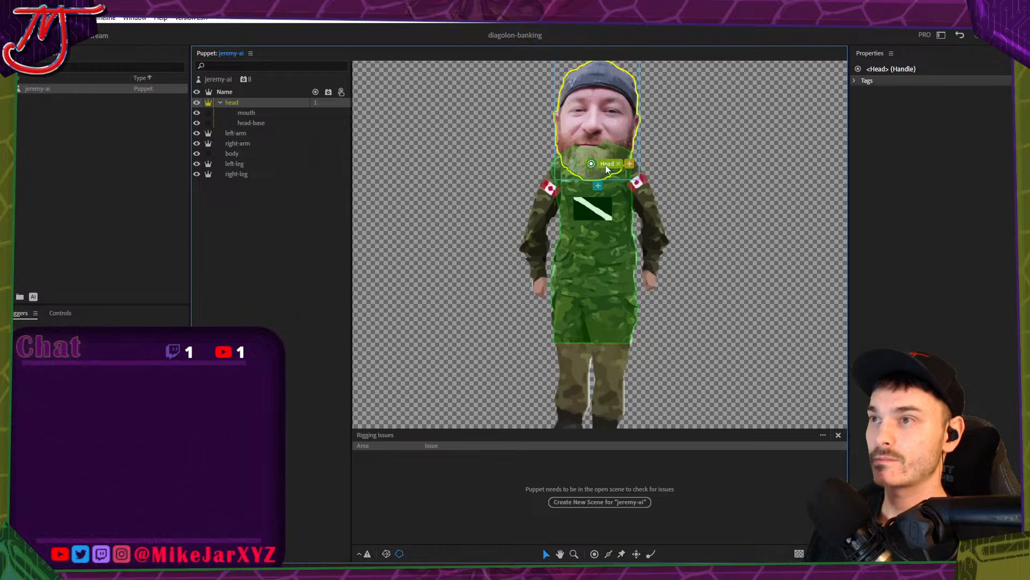
left_click(607, 164)
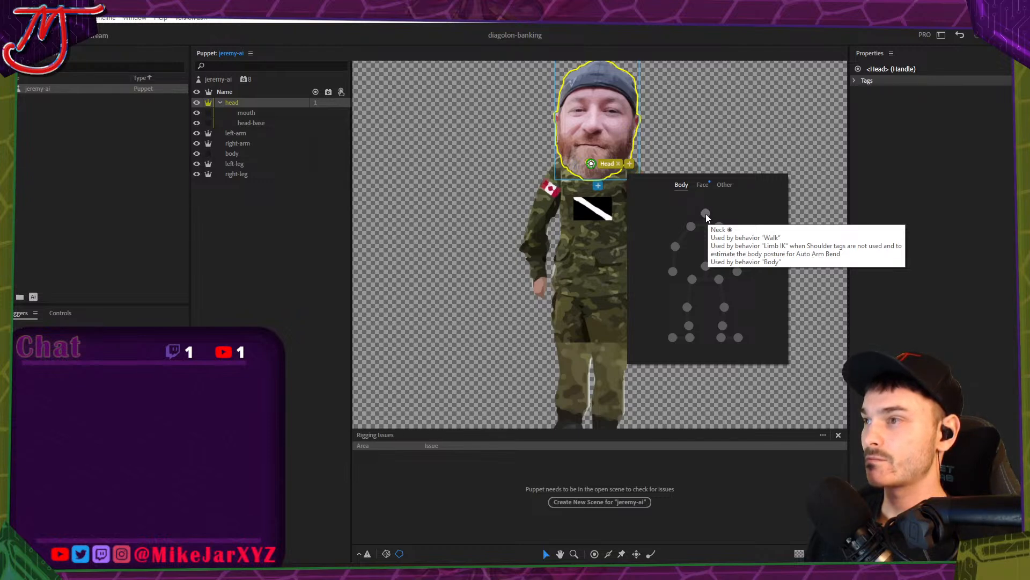
left_click(589, 164)
key("Delete")
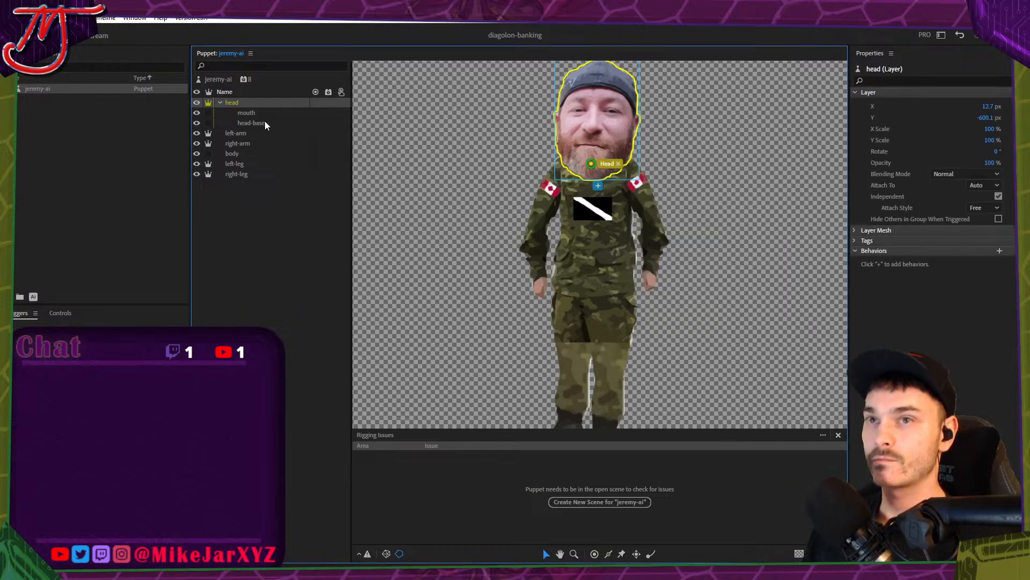
Add a handle to the body layer at the base of the head and tag it as Neck.
left_click(242, 154)
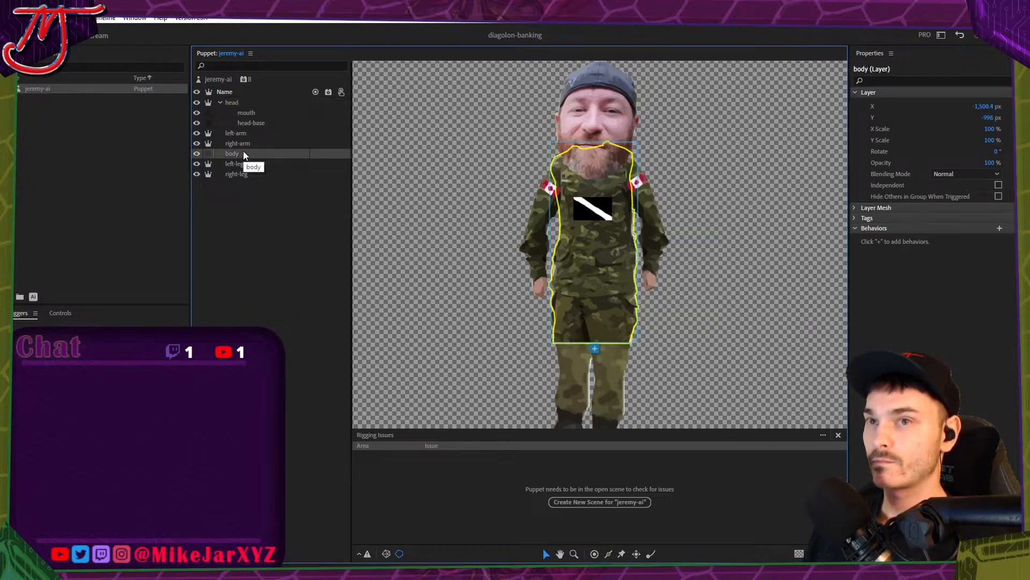
left_click(621, 554)
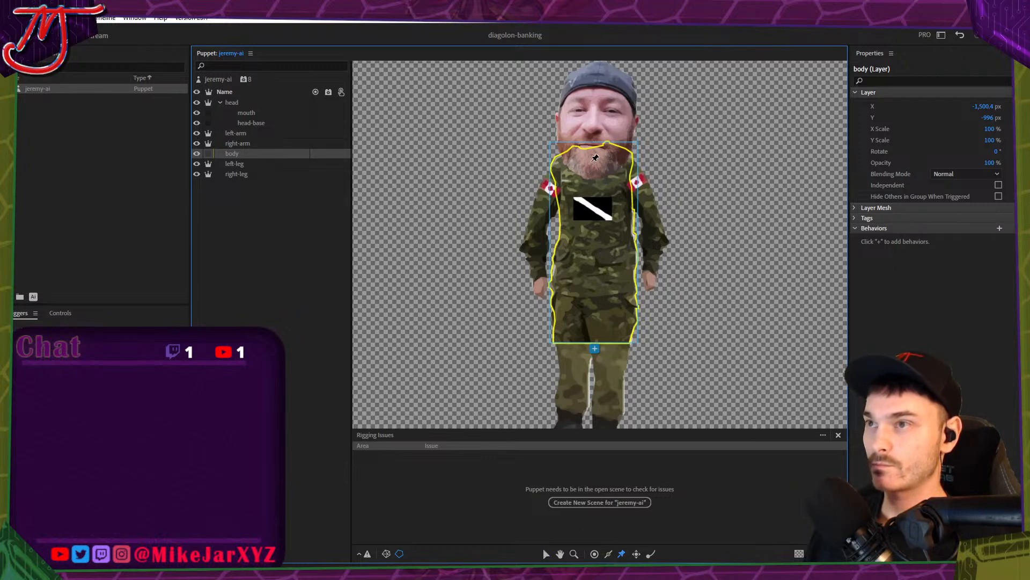
left_click(594, 553)
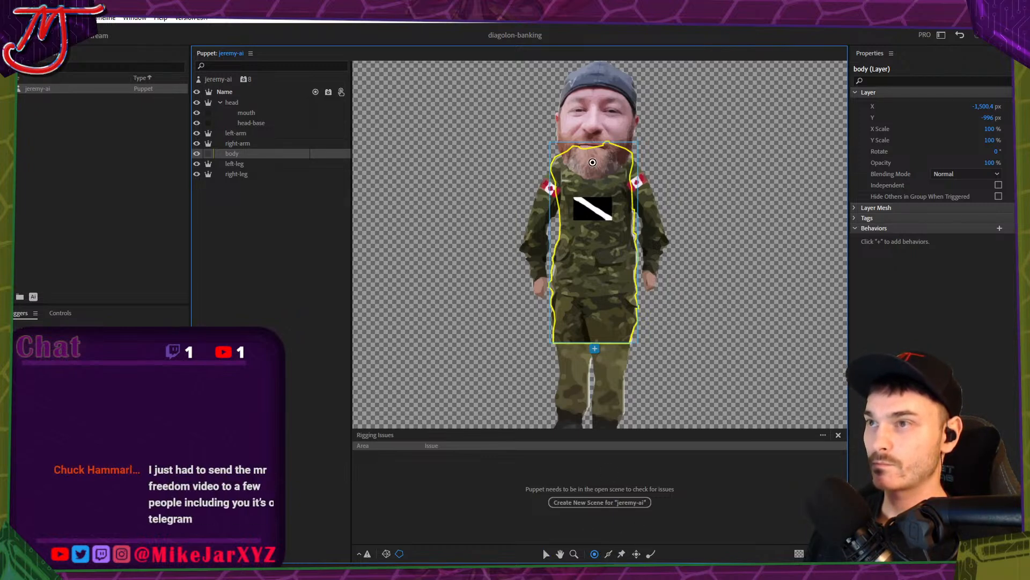
left_click(592, 162)
left_click(604, 162)
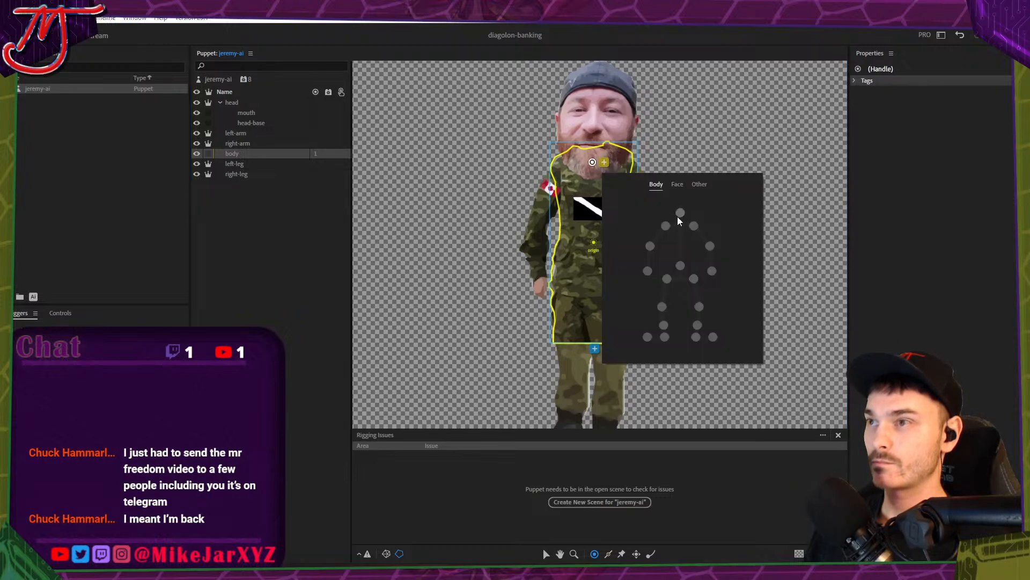
left_click(679, 214)
left_click(272, 236)
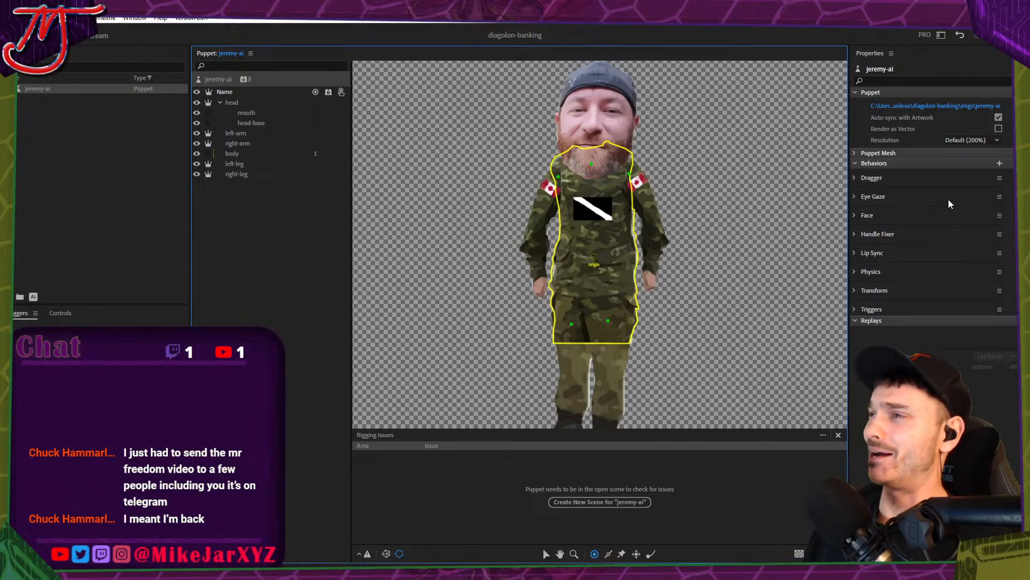
Remove the Eye Gaze behavior from the jeremy-ai puppet.
left_click(934, 183)
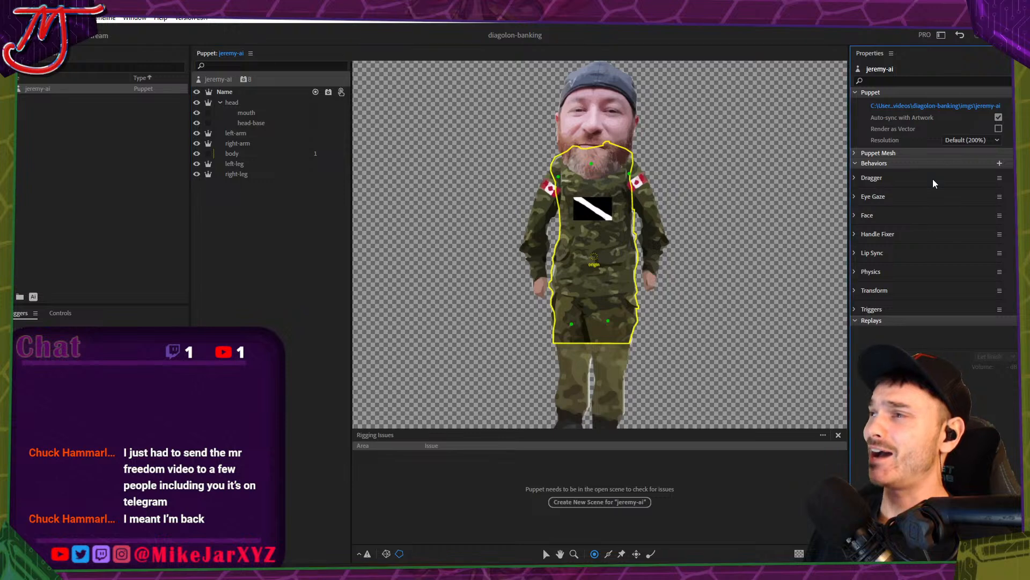
left_click(999, 179)
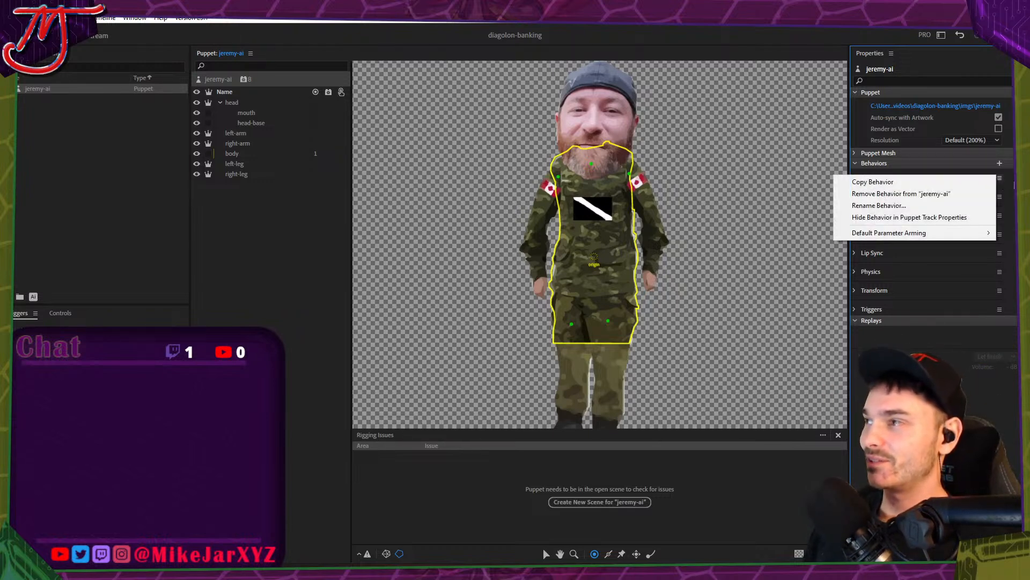
left_click(997, 196)
left_click(1000, 197)
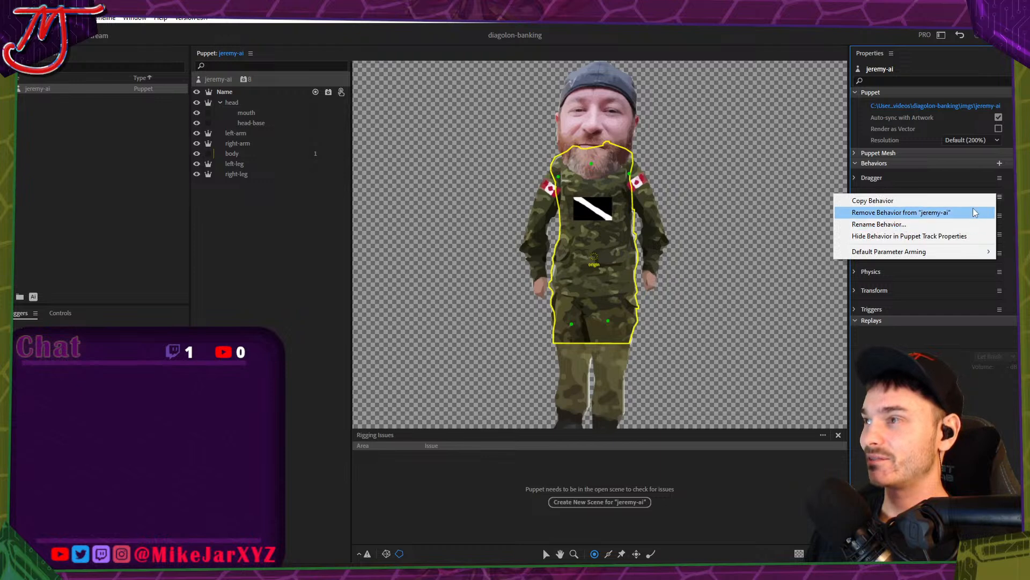
left_click(974, 212)
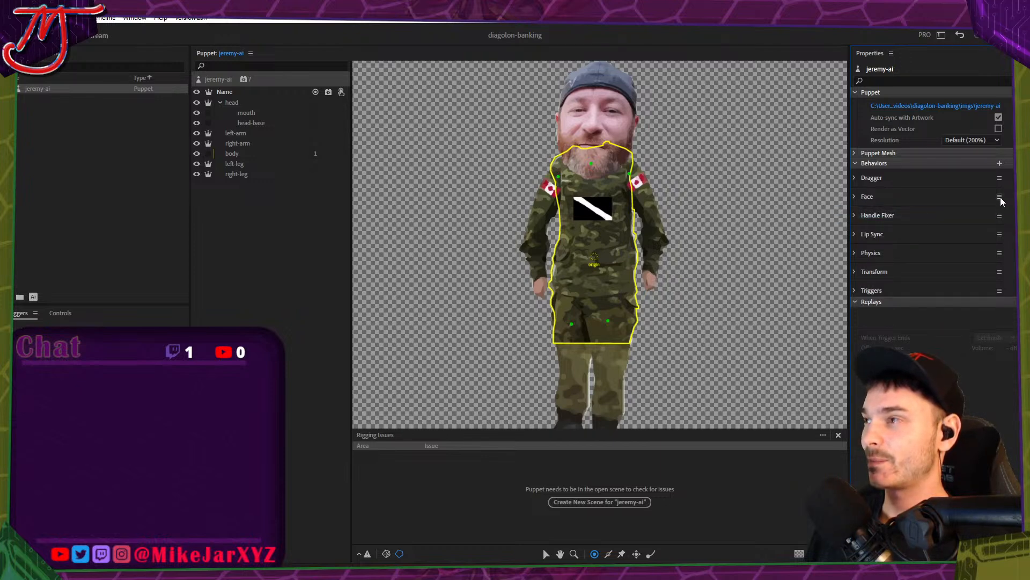
left_click(1000, 197)
left_click(1015, 198)
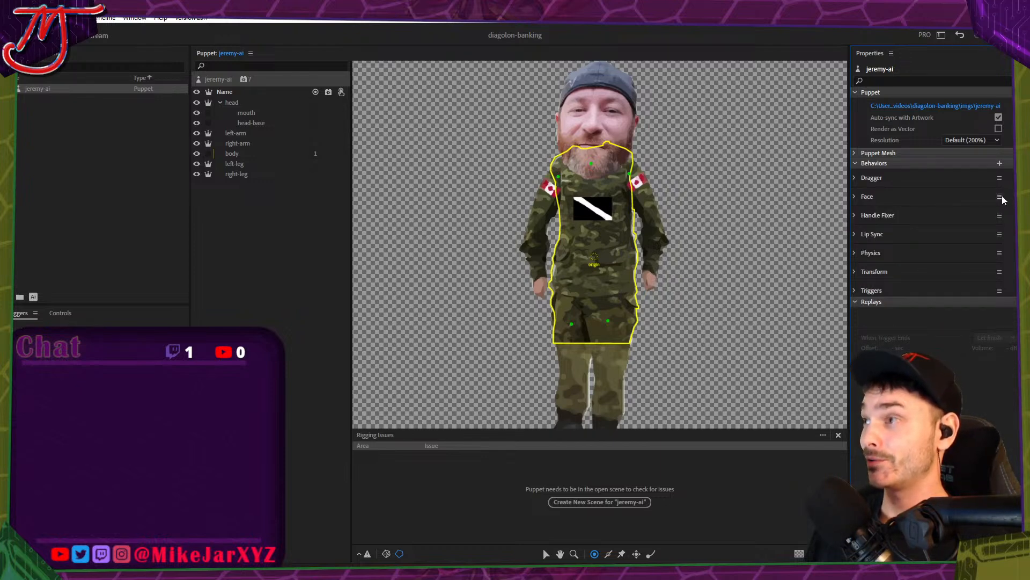
left_click(999, 199)
left_click(1009, 200)
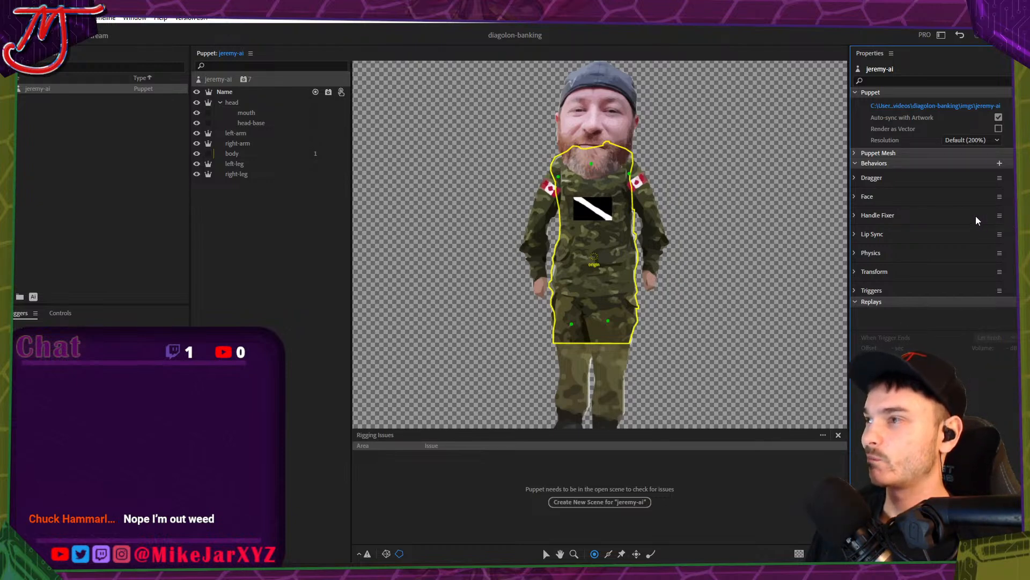
Remove the Handle Fixer, Lip Sync and Physics behaviors from the jeremy-ai puppet, and add the Nutcracker Jaw behavior.
left_click(1000, 216)
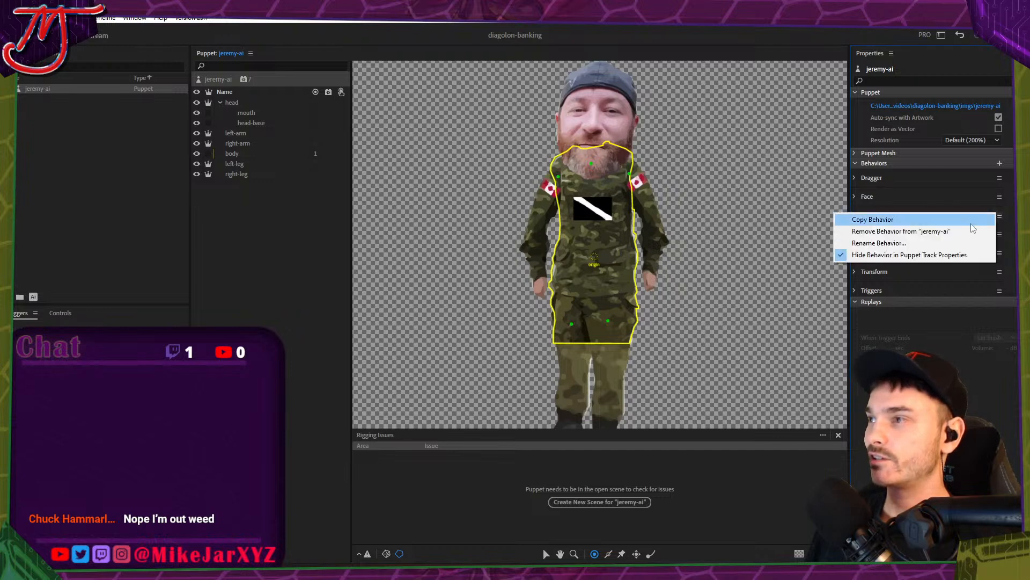
left_click(966, 229)
left_click(1000, 215)
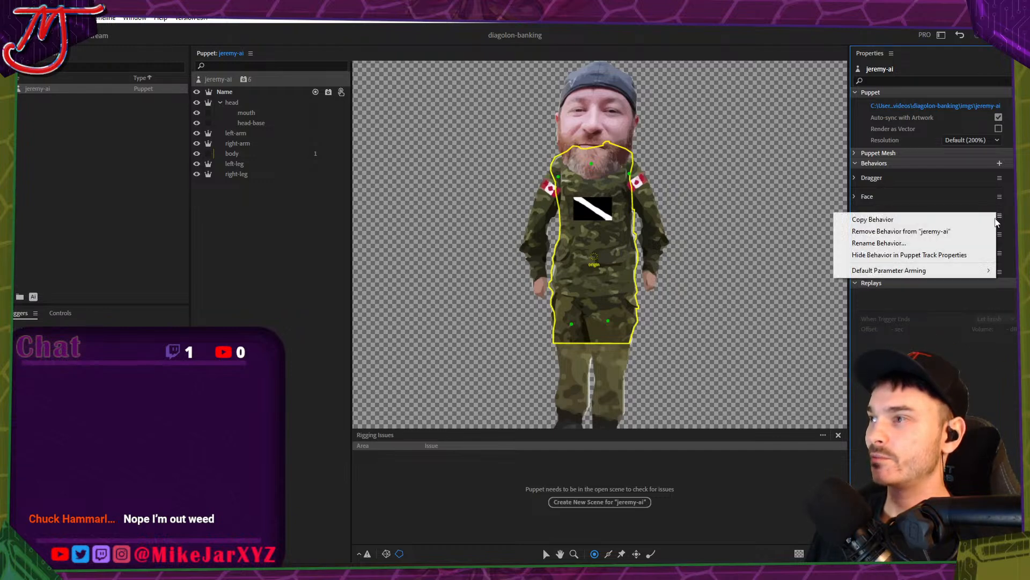
left_click(978, 229)
left_click(1000, 215)
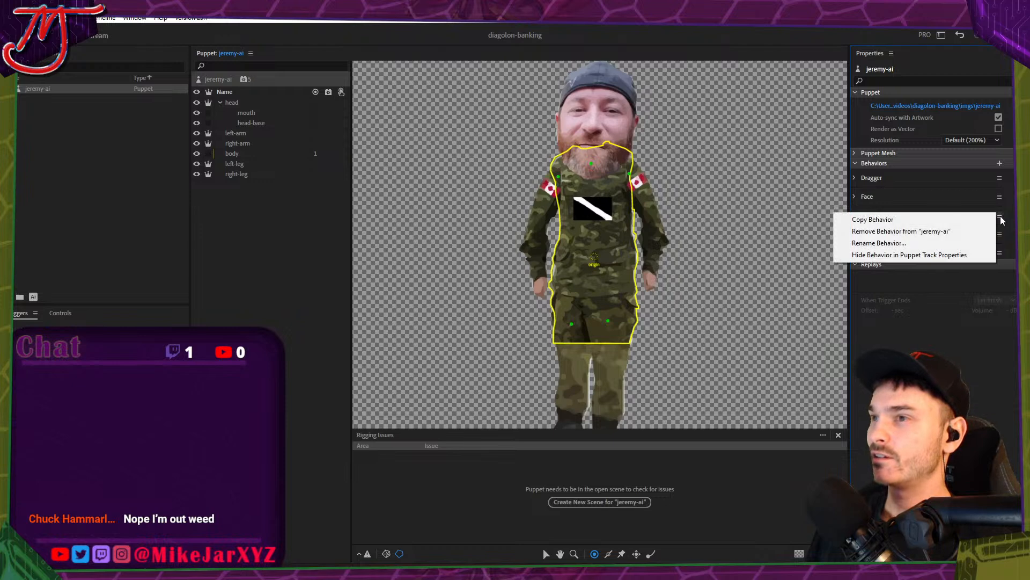
left_click(981, 229)
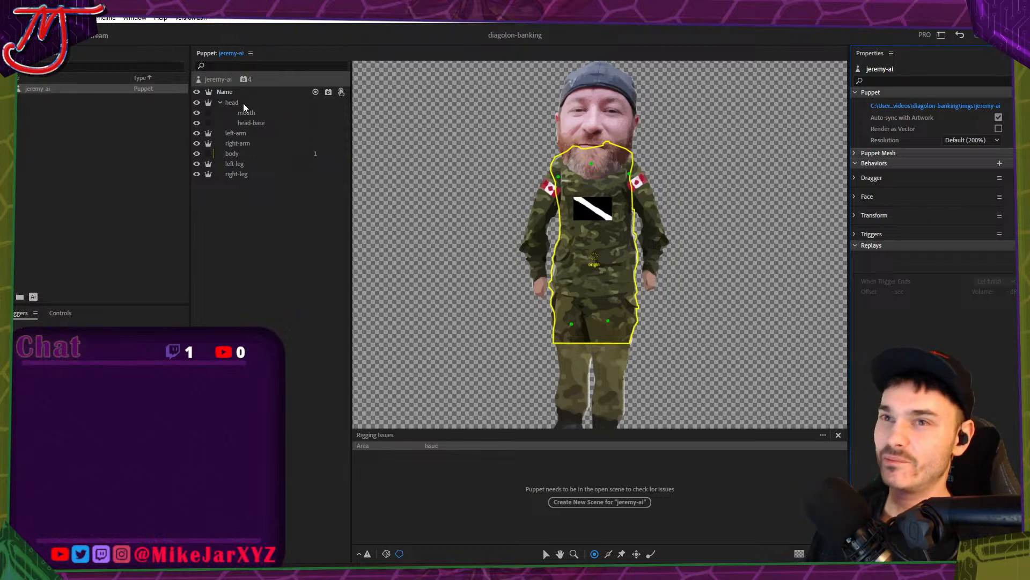
left_click(242, 79)
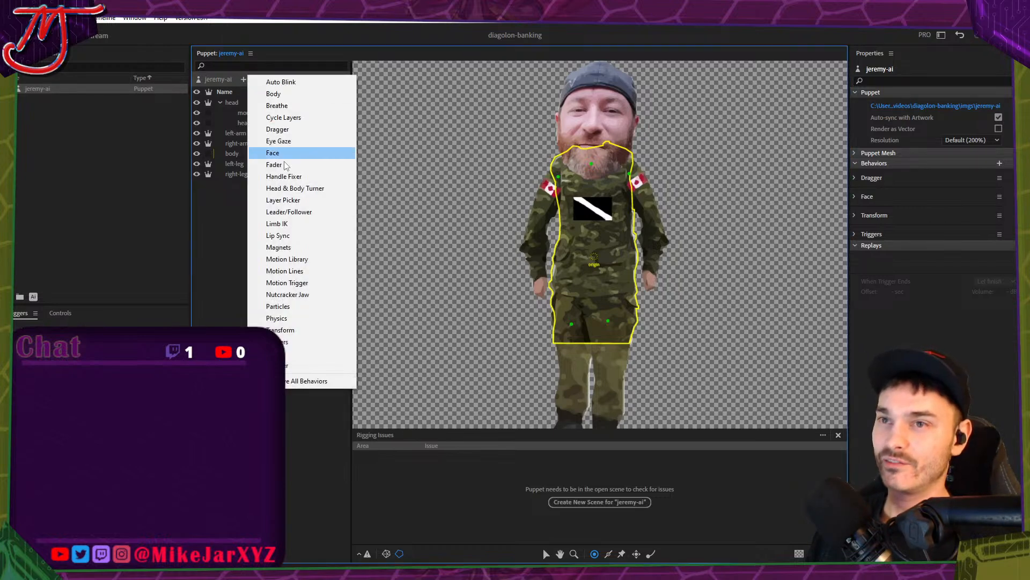
left_click(298, 294)
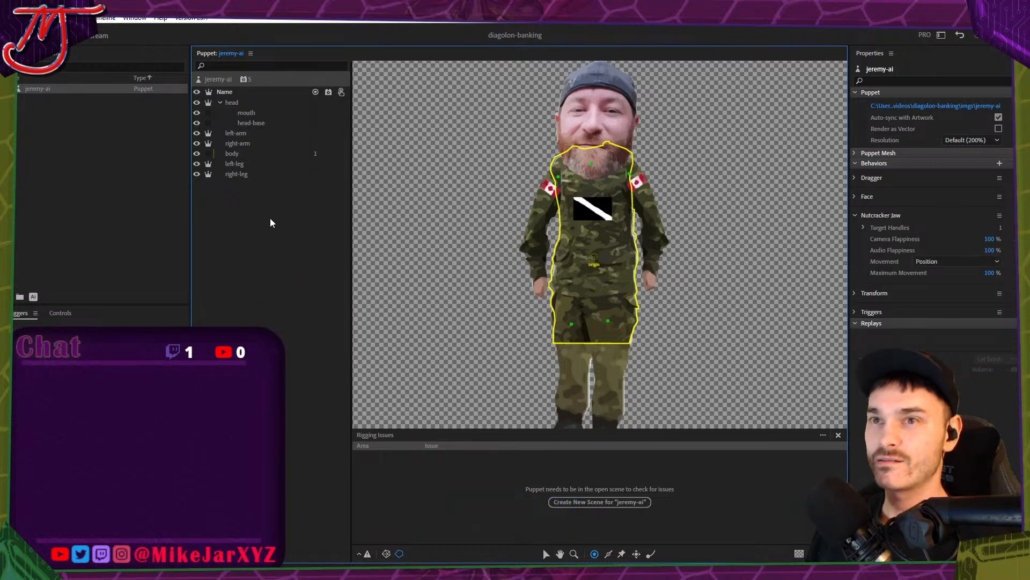
Create a new scene from the jeremy-ai puppet and rename the scene Jeremy.
left_click(20, 295)
left_click(43, 100)
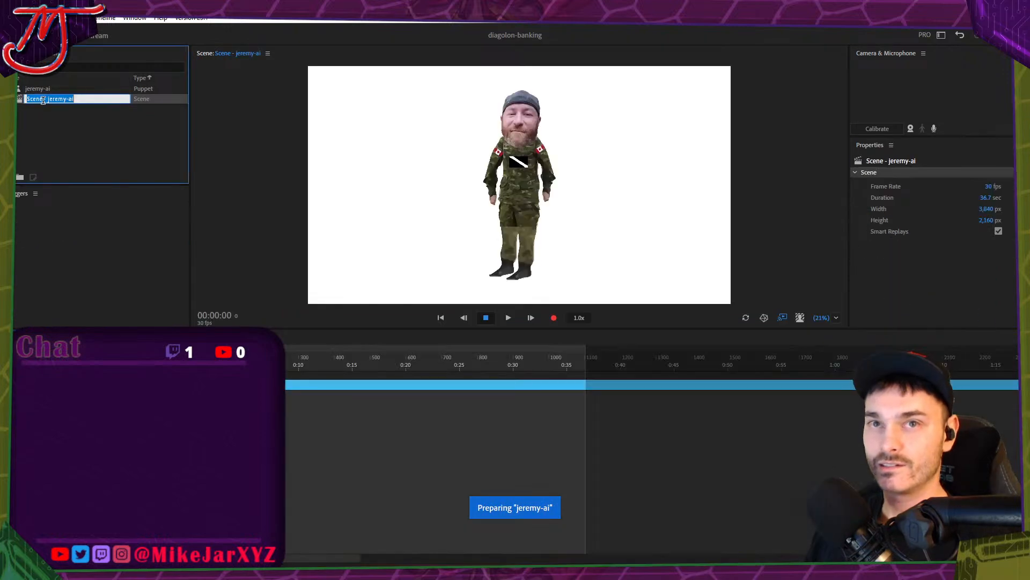
type("Jeremy")
key("Return")
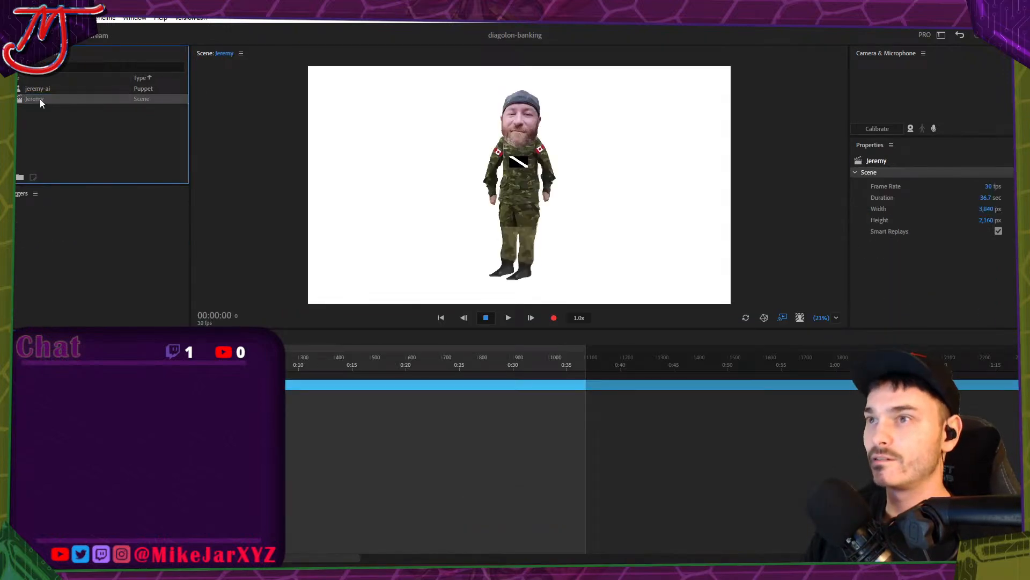
Create top-level project folders named puppets and audio, and move the jeremy-ai puppet into the puppets folder.
left_click(36, 91)
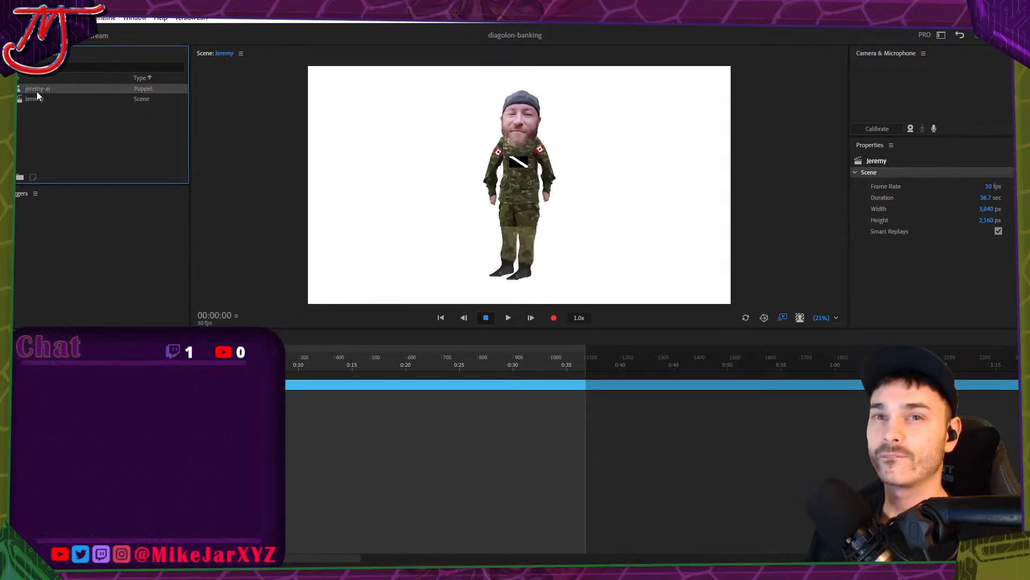
left_click(20, 177)
type("puppets")
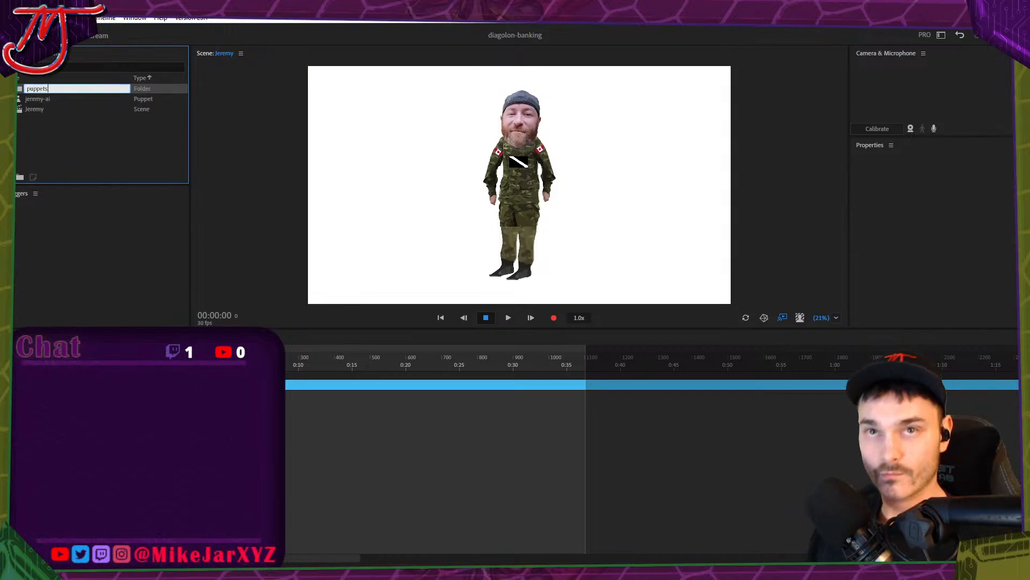
key("Return")
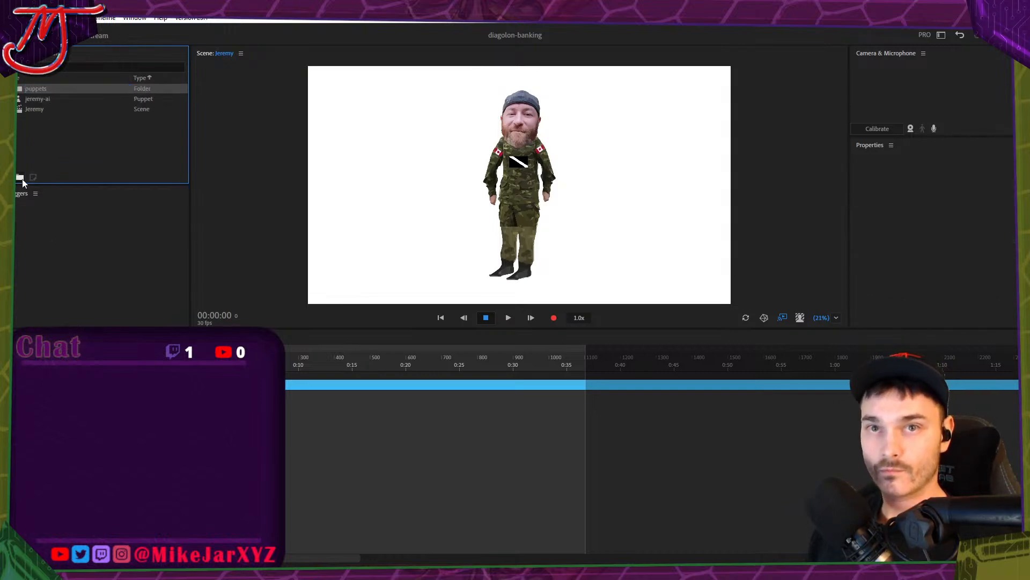
left_click(21, 178)
type("audio")
key("Return")
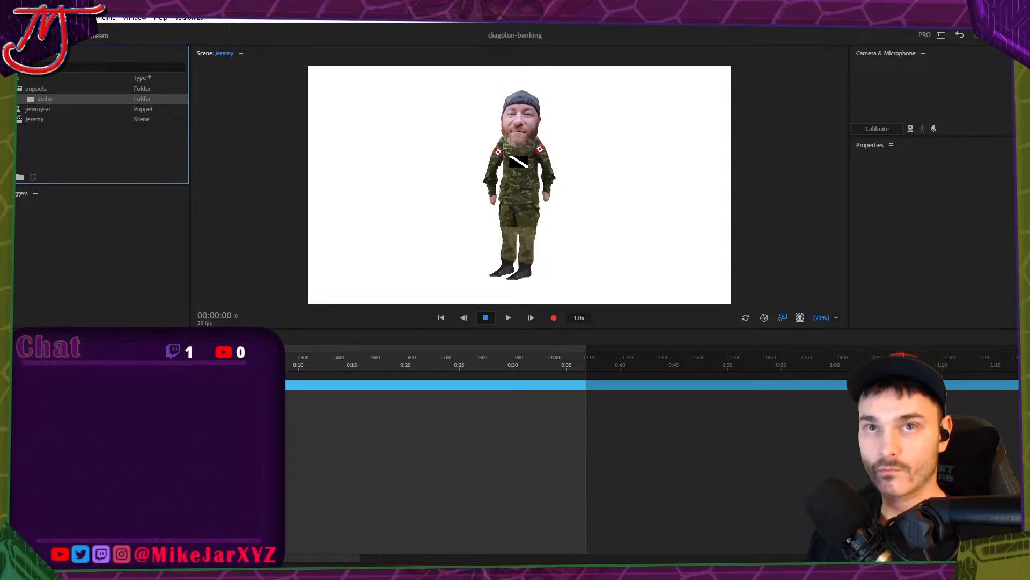
left_click_drag(37, 98, 52, 143)
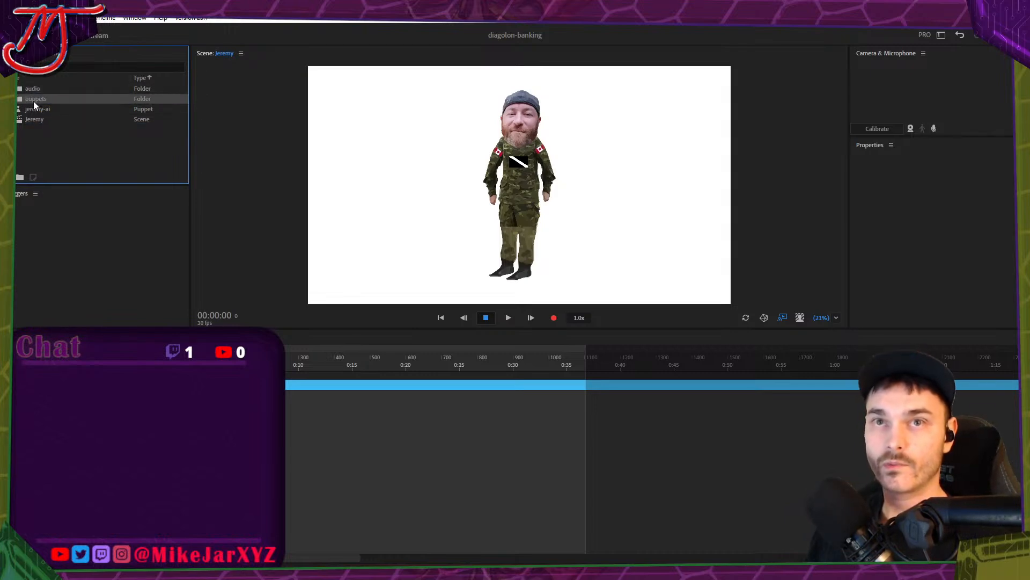
left_click_drag(36, 108, 35, 99)
Select the jeremy-ai puppet in the Jeremy scene and turn on microphone input to test its jaw movement.
left_click(35, 119)
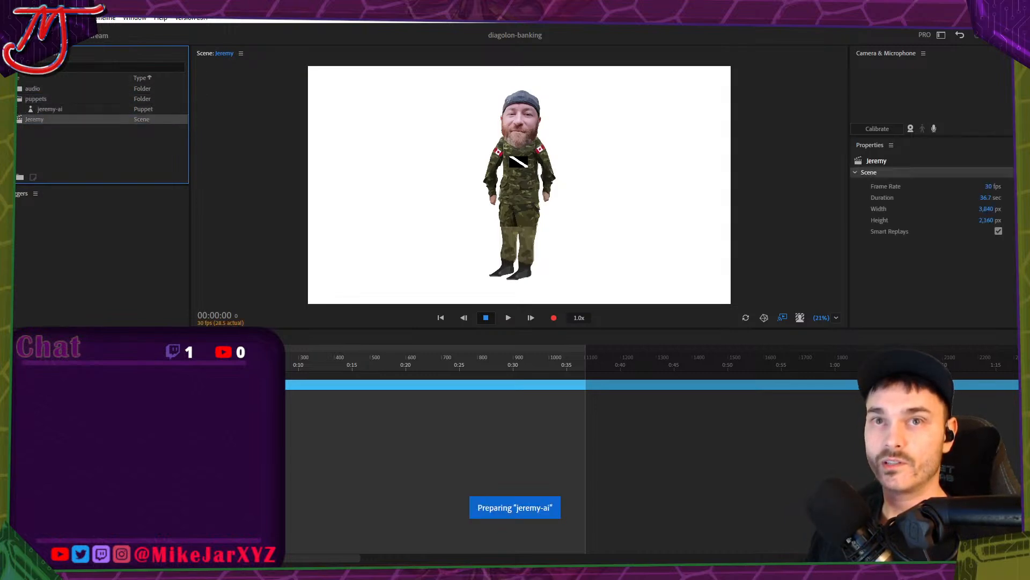
left_click(495, 244)
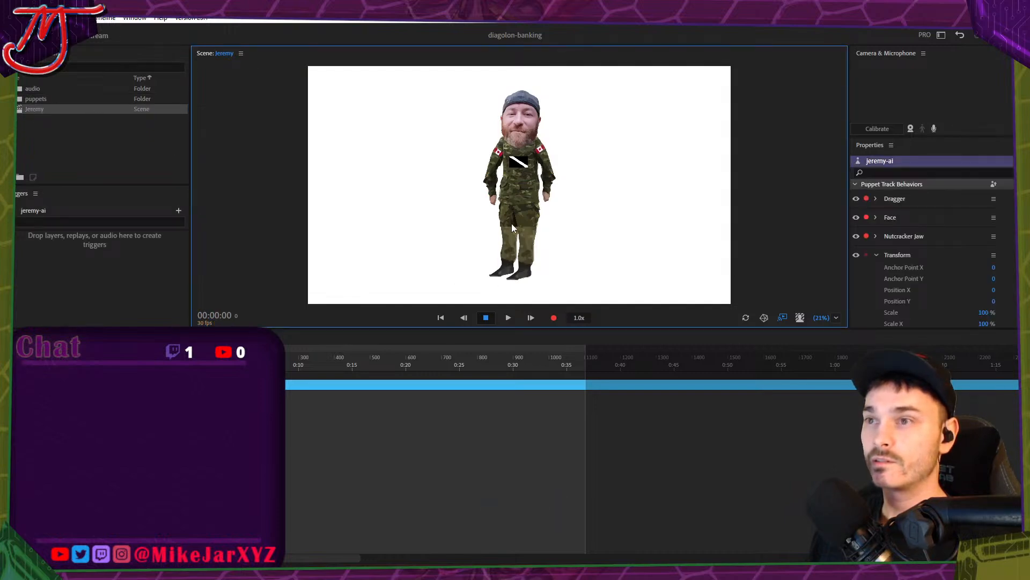
left_click(934, 128)
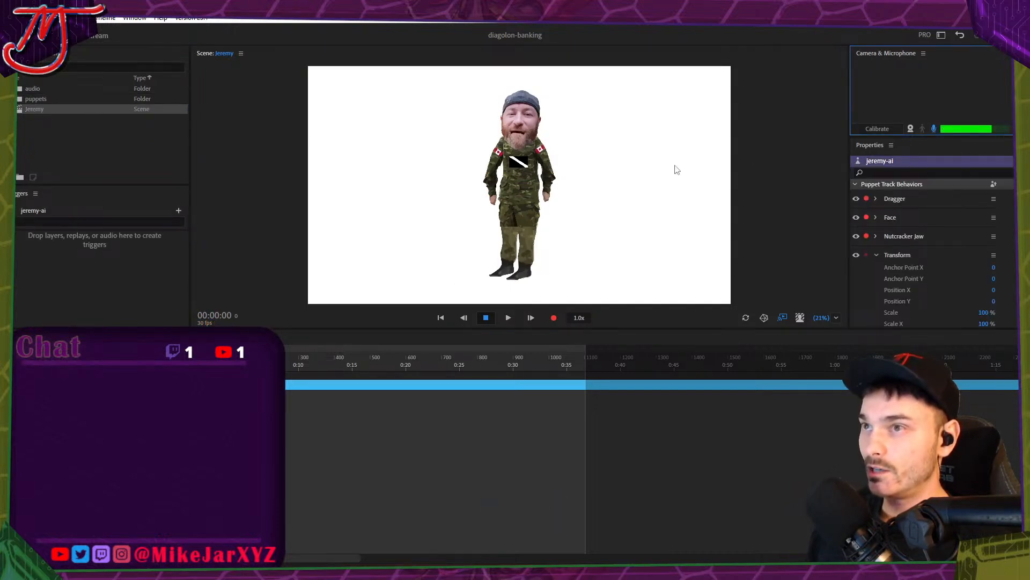
Set the puppet track's Nutcracker Jaw to 180% Audio Flappiness and 154% Maximum Movement, and save the project.
left_click(877, 254)
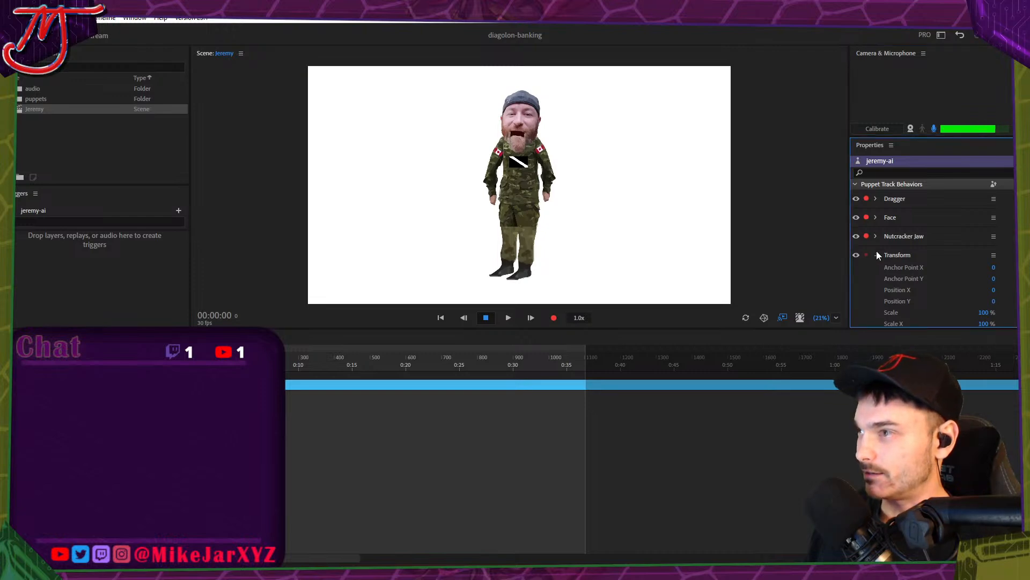
left_click(876, 236)
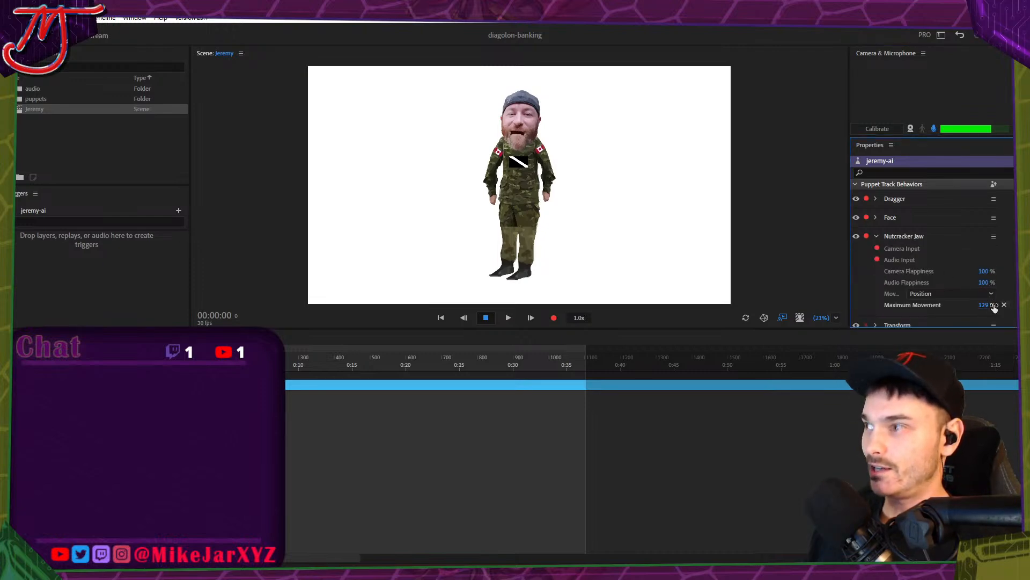
left_click_drag(986, 306, 1011, 302)
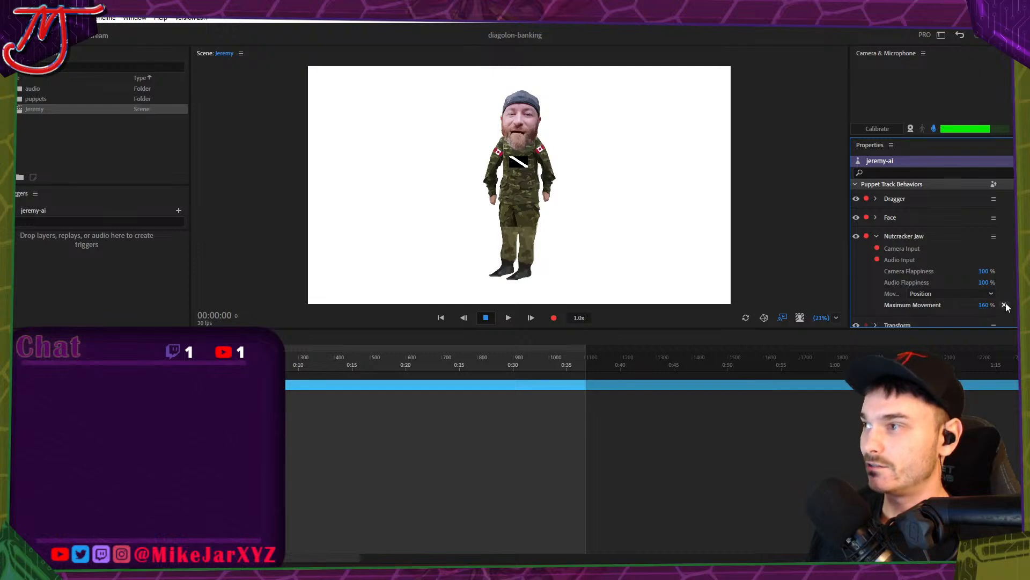
key("ctrl+z")
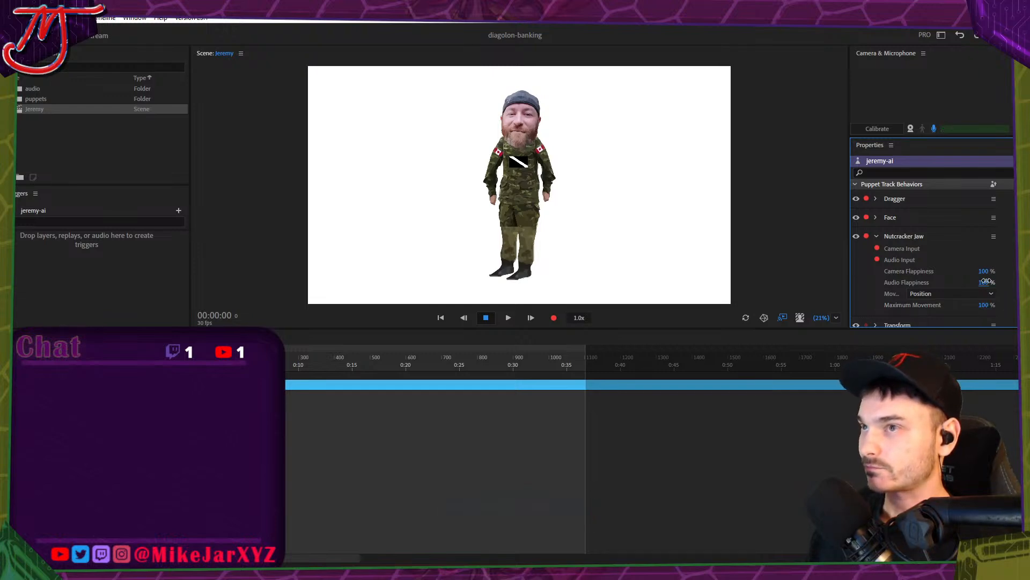
left_click_drag(984, 283, 990, 285)
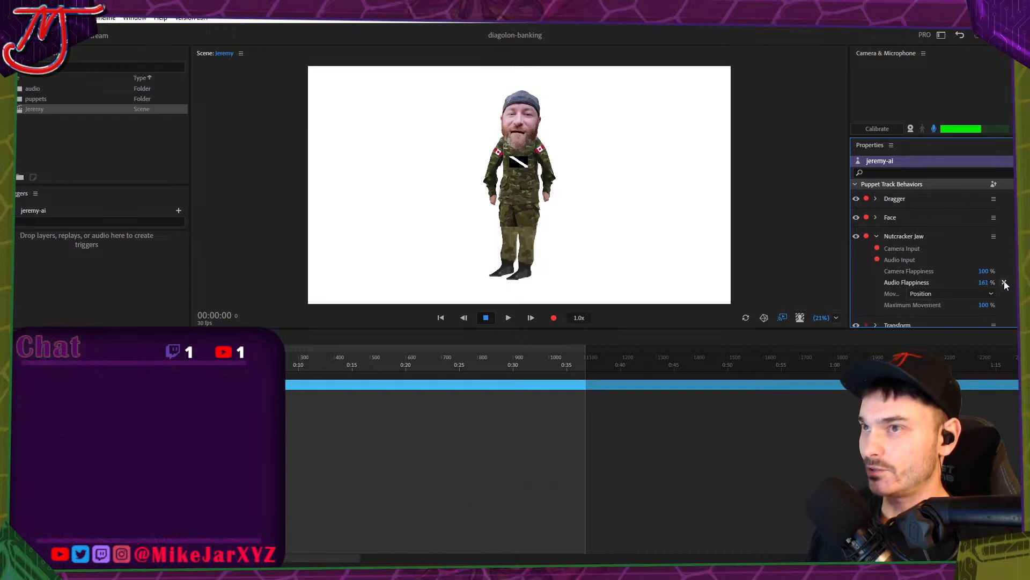
left_click_drag(985, 283, 1027, 282)
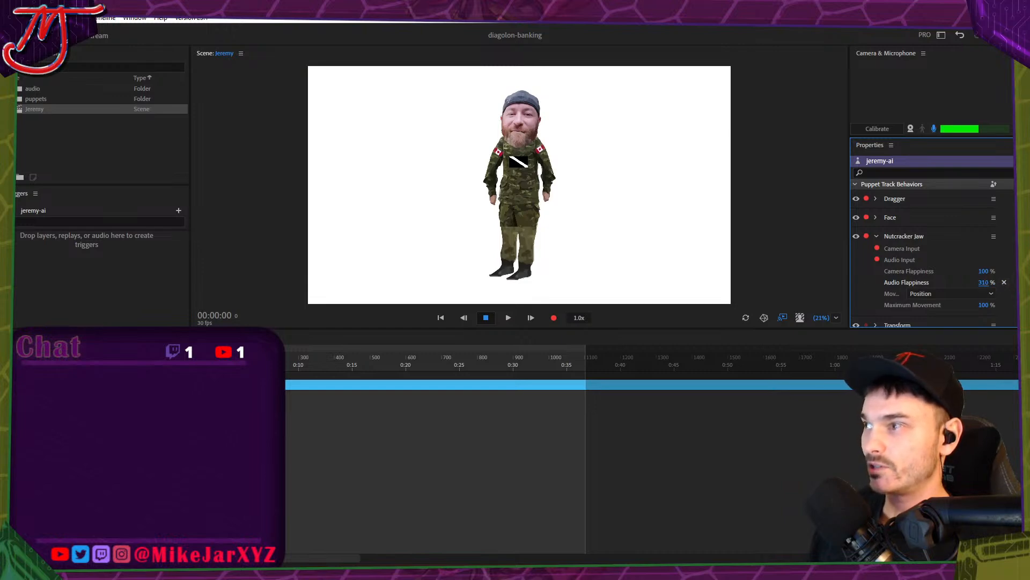
key("ctrl+z")
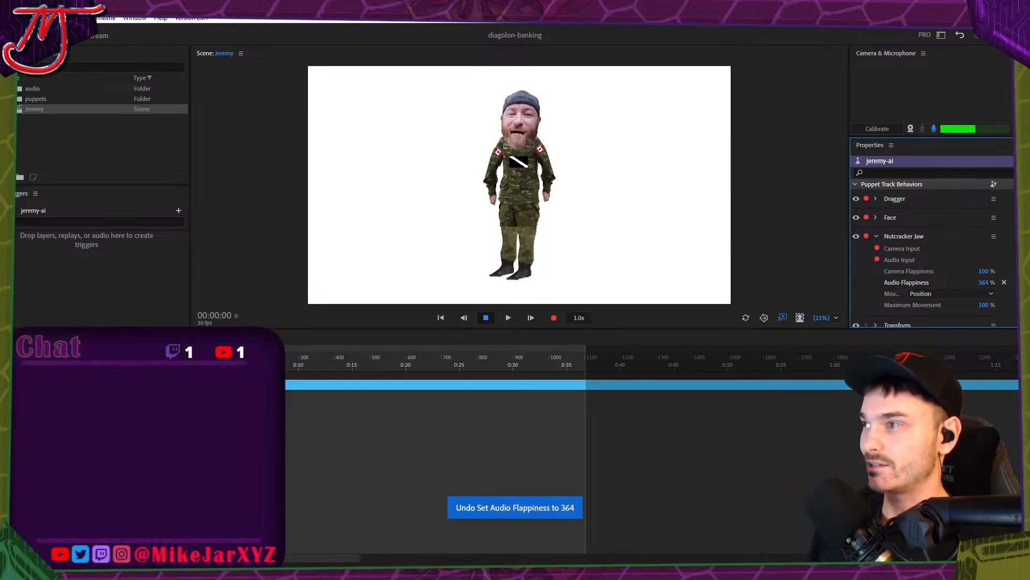
left_click_drag(985, 309, 1002, 309)
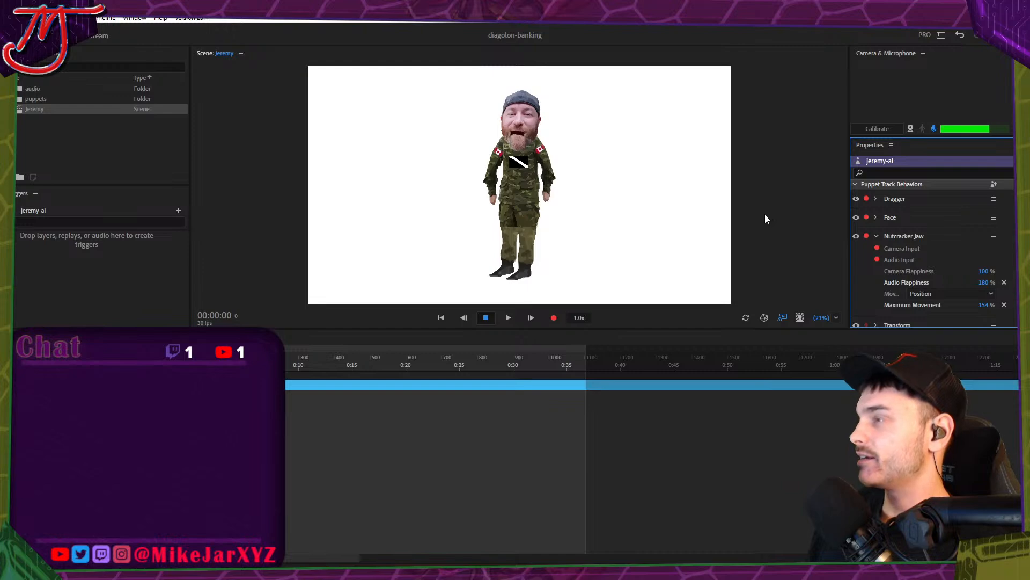
left_click(468, 420)
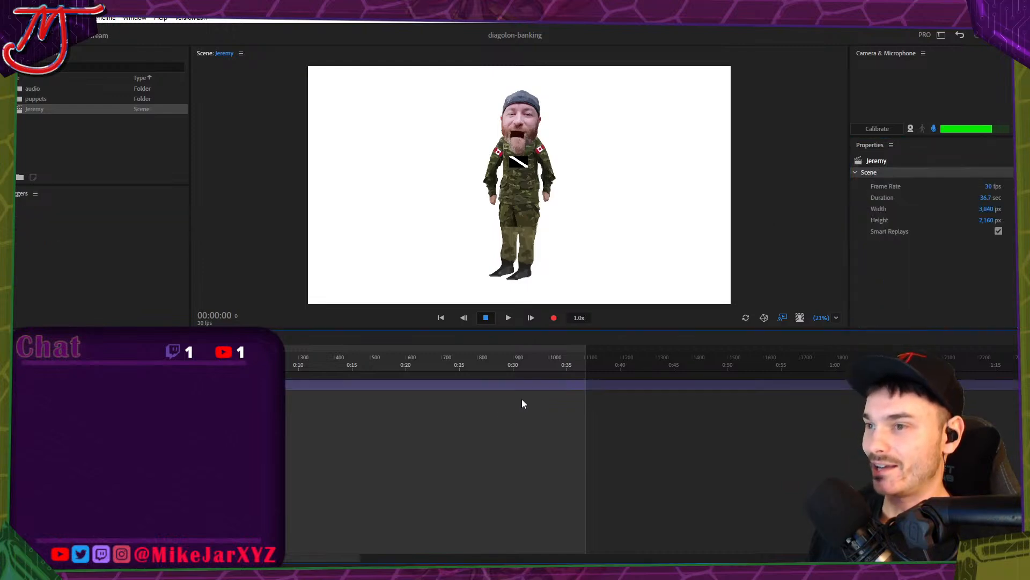
key("ctrl+s")
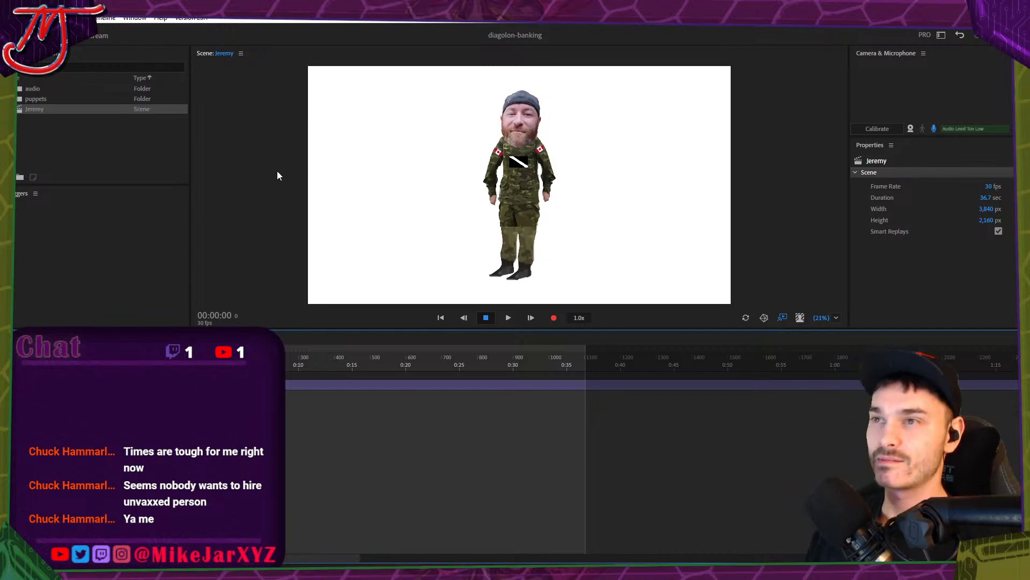
left_click(124, 140)
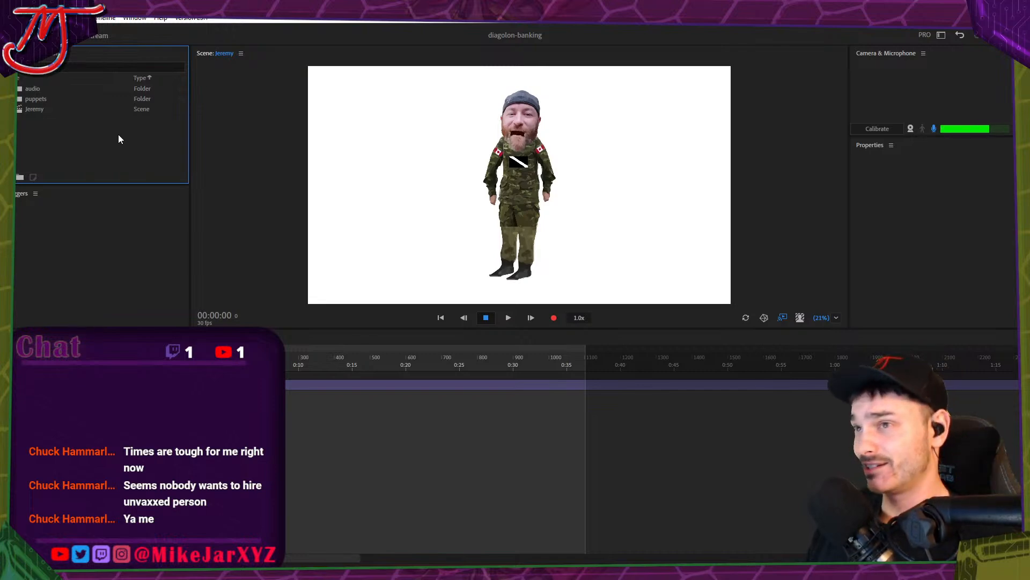
left_click(60, 109)
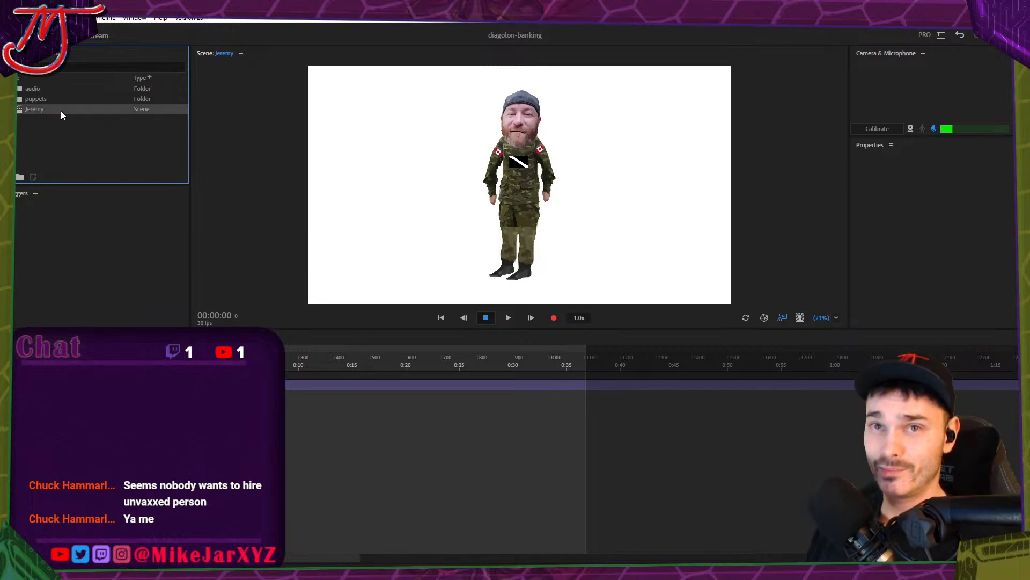
left_click(12, 99)
left_click(13, 98)
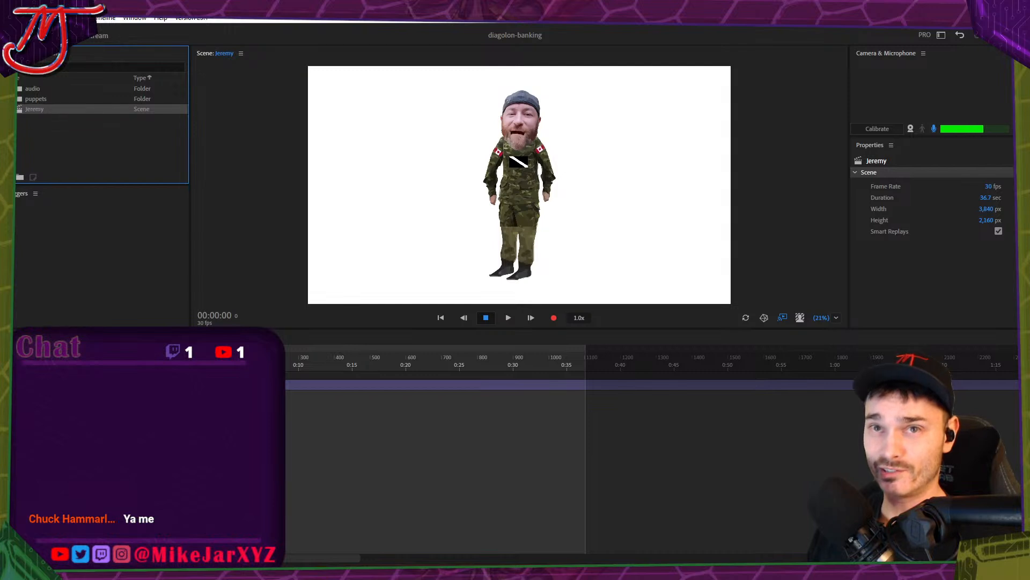
left_click(56, 134)
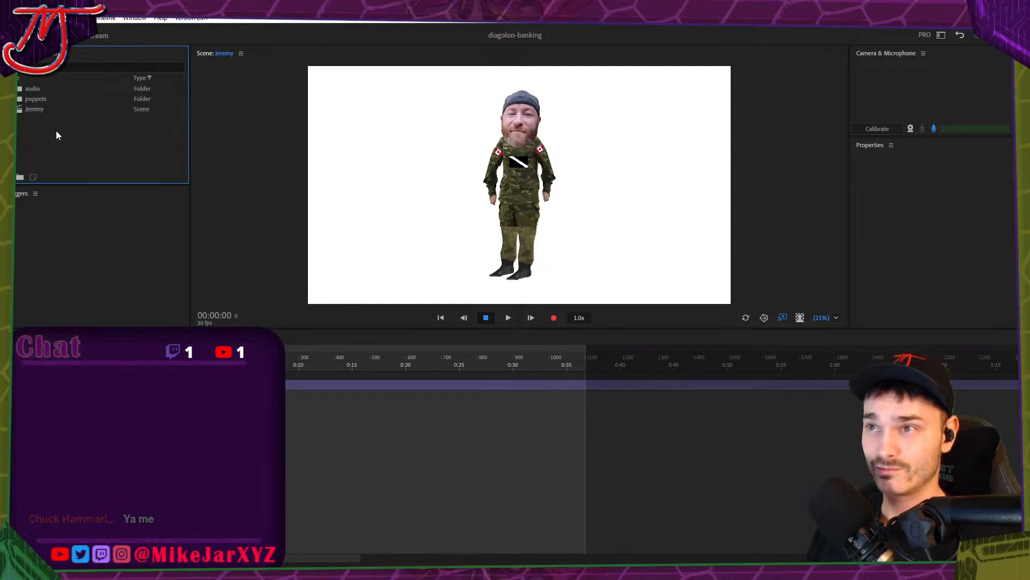
Turn off the microphone input and open the jeremy-ai puppet from the puppets folder for rigging.
left_click(934, 128)
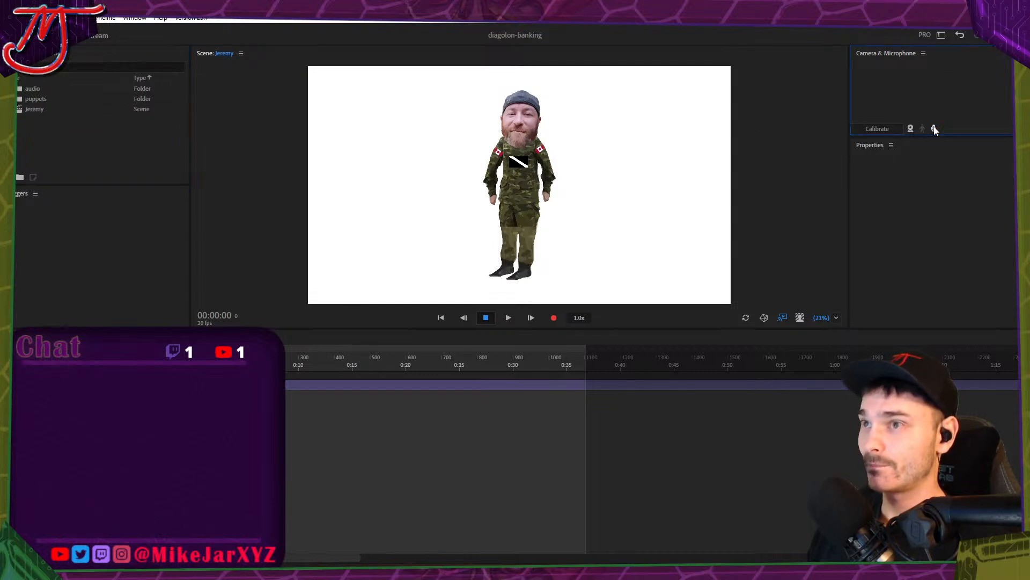
double_click(32, 100)
double_click(50, 110)
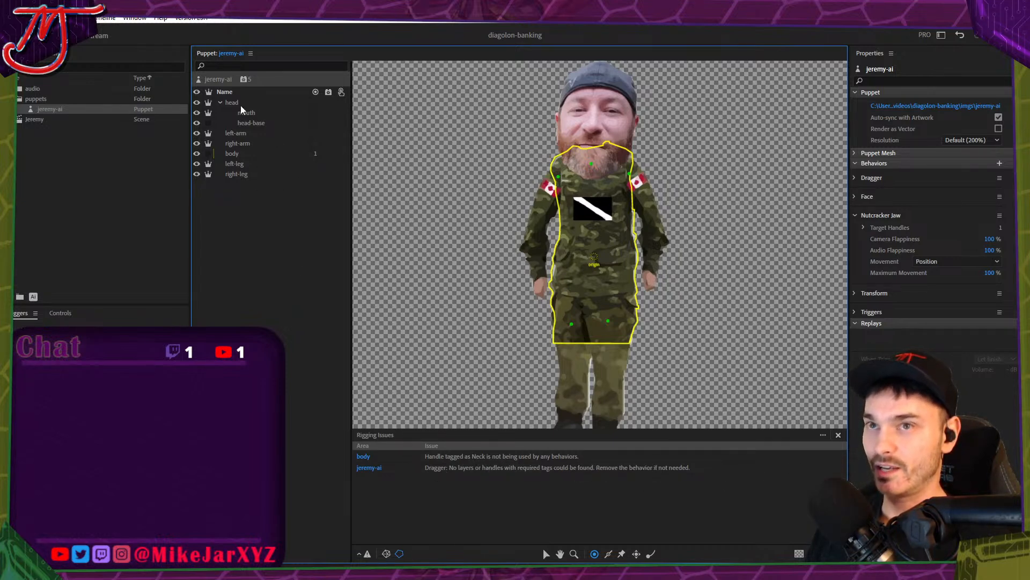
Add the Limb IK behavior to the jeremy-ai puppet and collapse its settings.
left_click(243, 78)
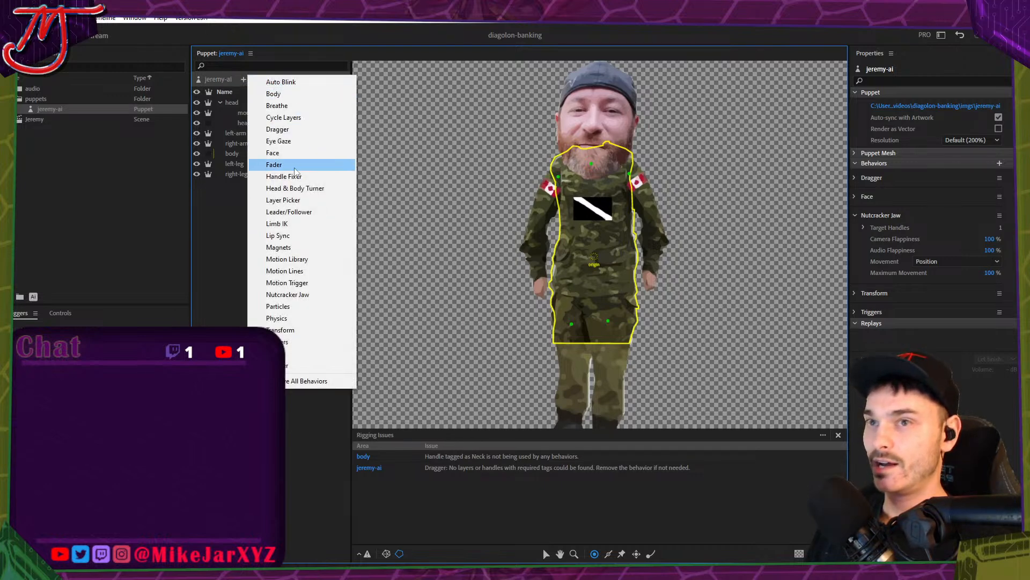
left_click(293, 224)
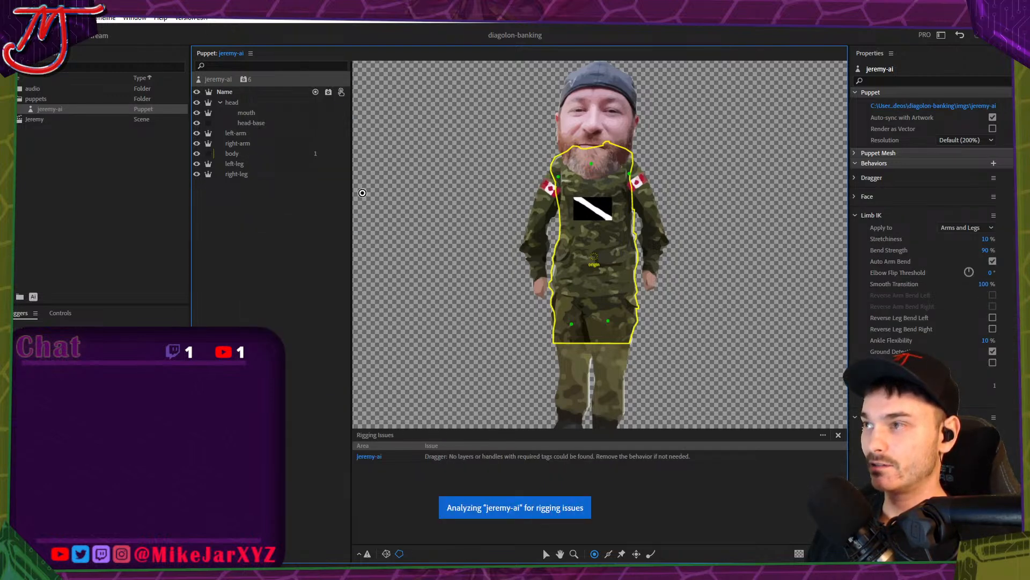
left_click(855, 214)
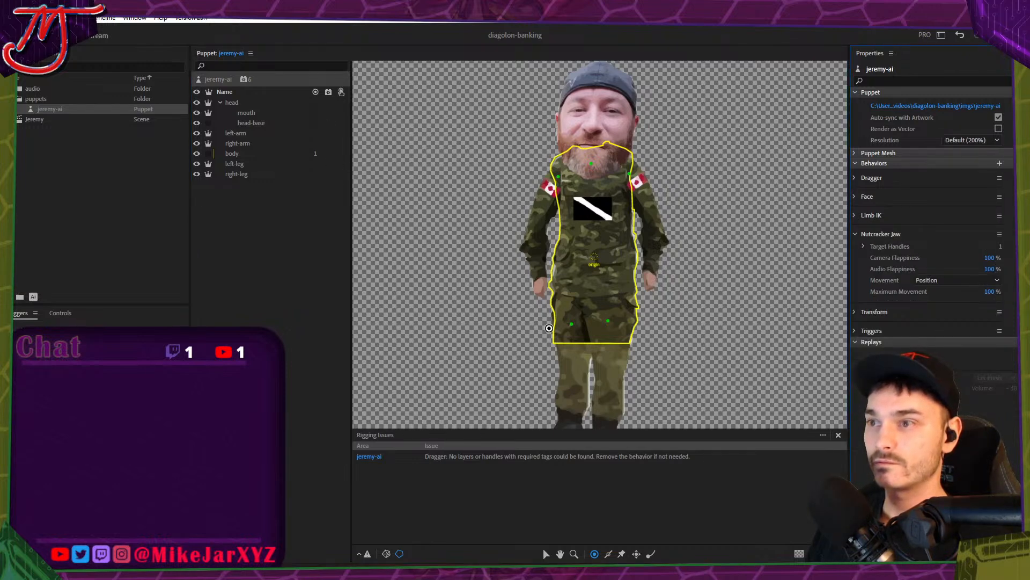
left_click(234, 152)
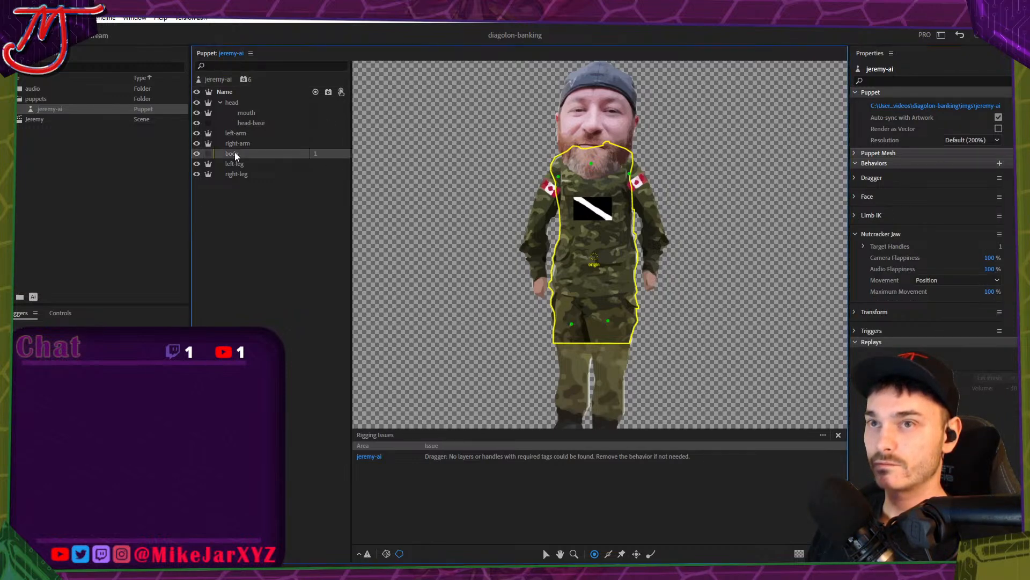
left_click(569, 324)
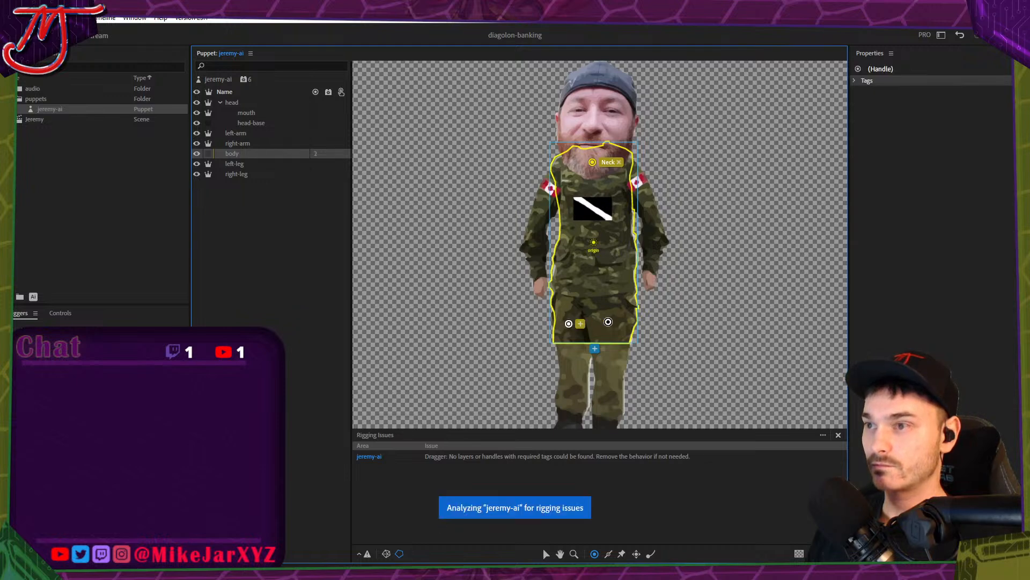
left_click(607, 321)
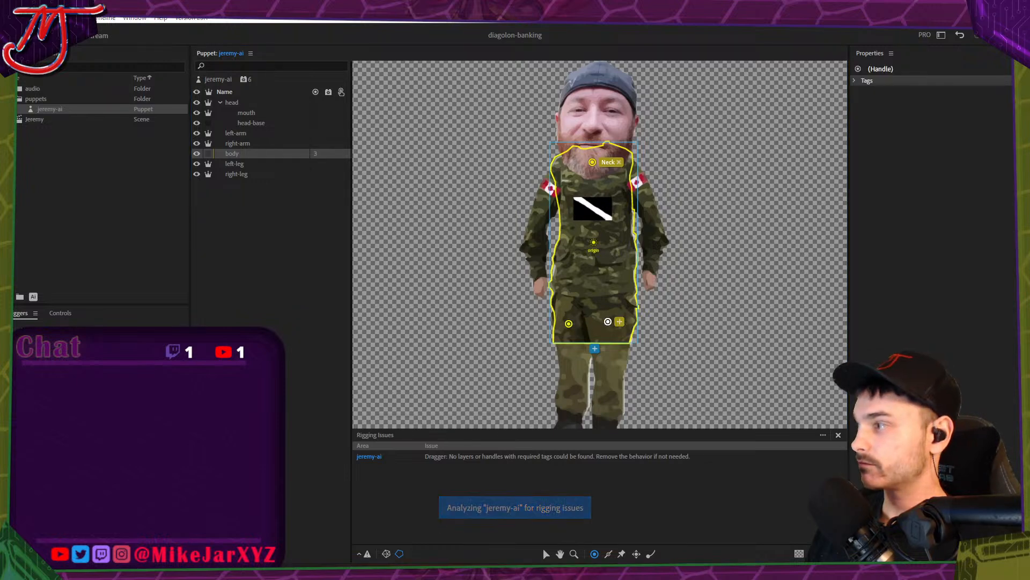
left_click(619, 322)
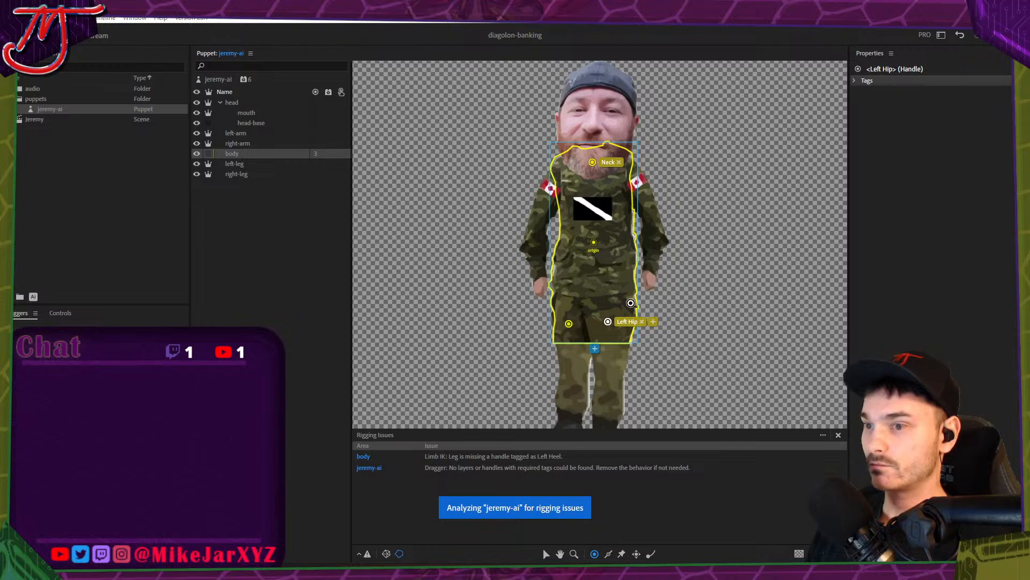
left_click(570, 323)
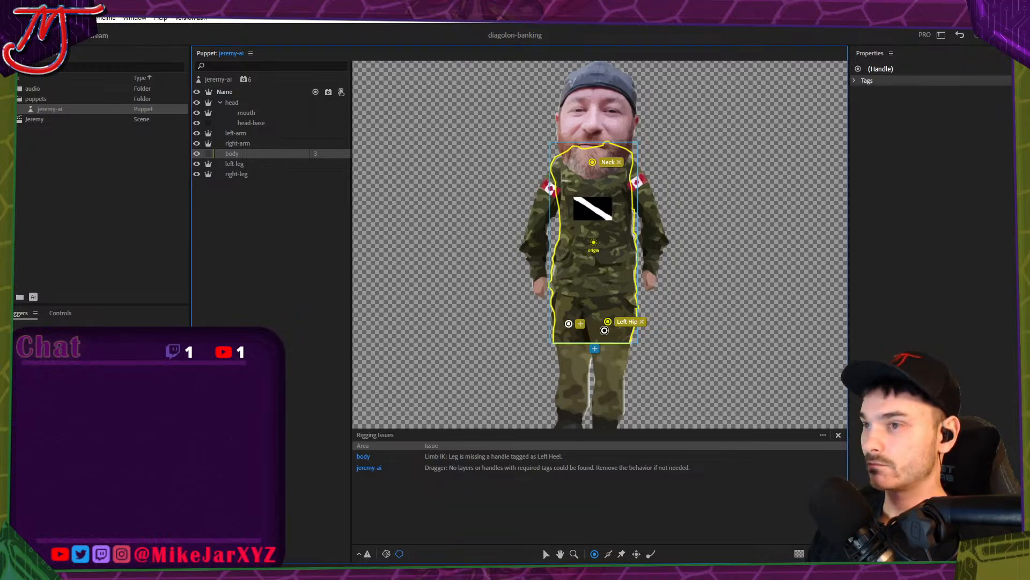
key("ctrl+z")
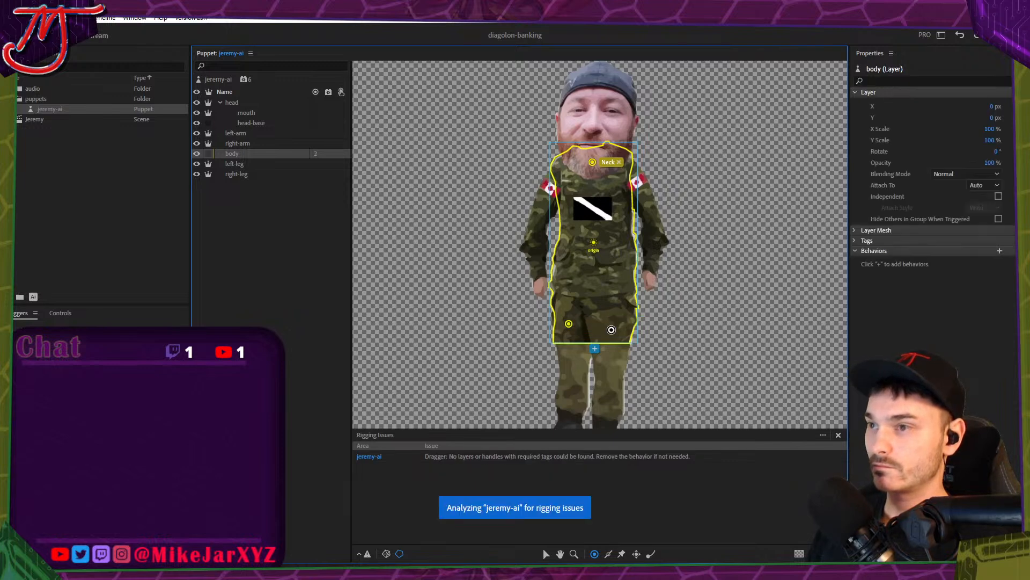
Tag the right-leg origin handle as Right Hip and the left-leg origin handle as Left Hip.
left_click(247, 174)
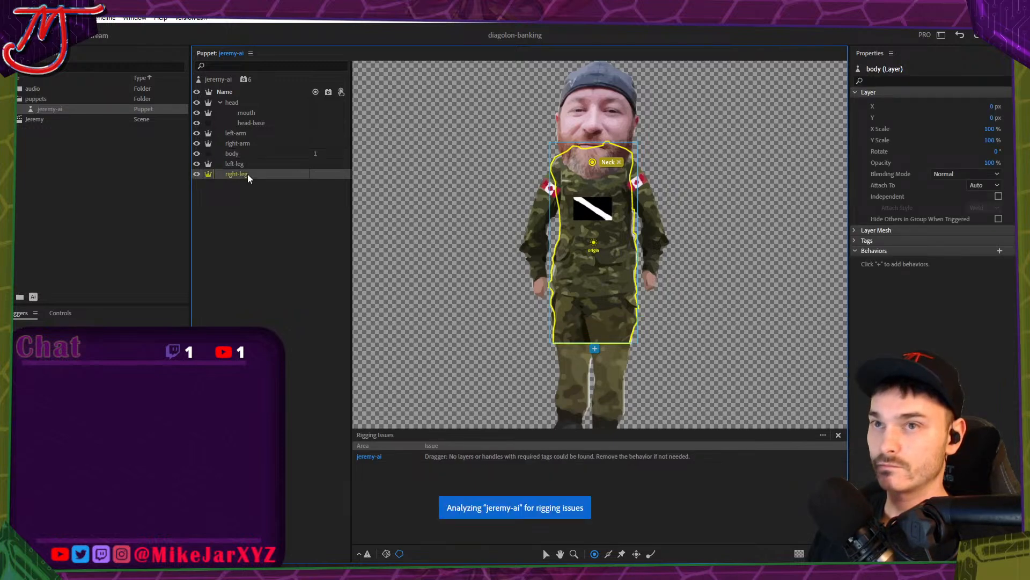
left_click(571, 323)
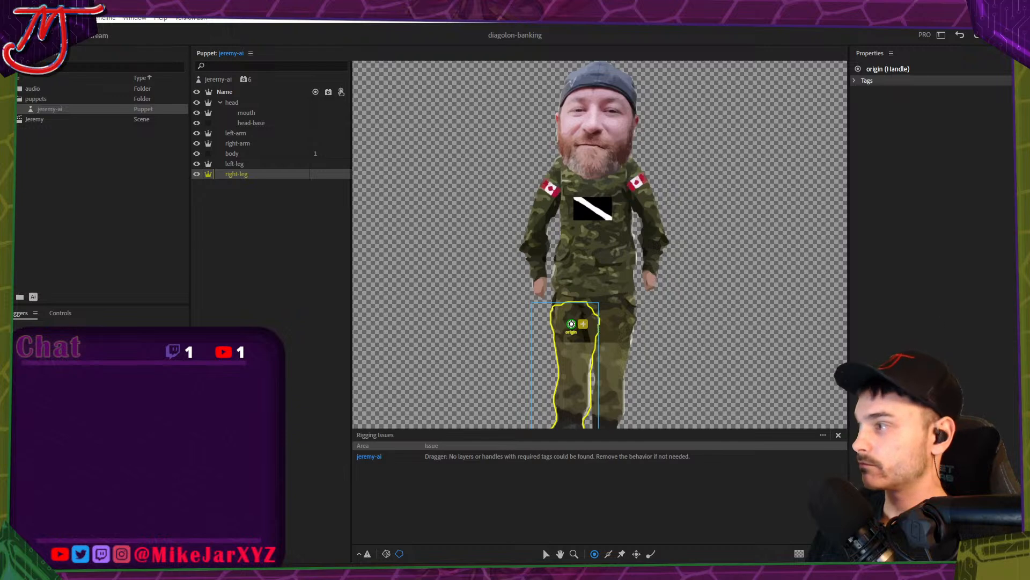
left_click(272, 164)
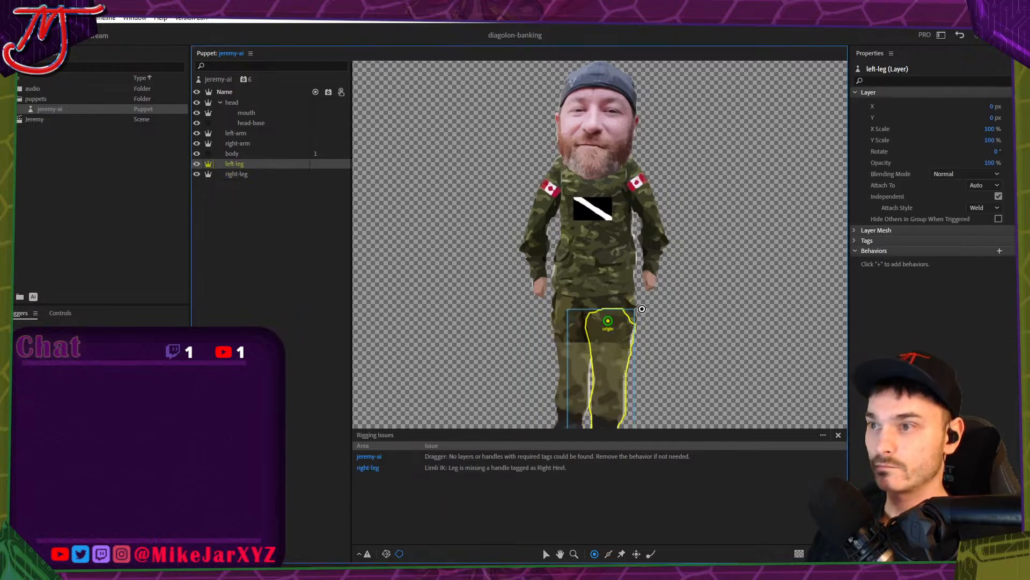
left_click(608, 322)
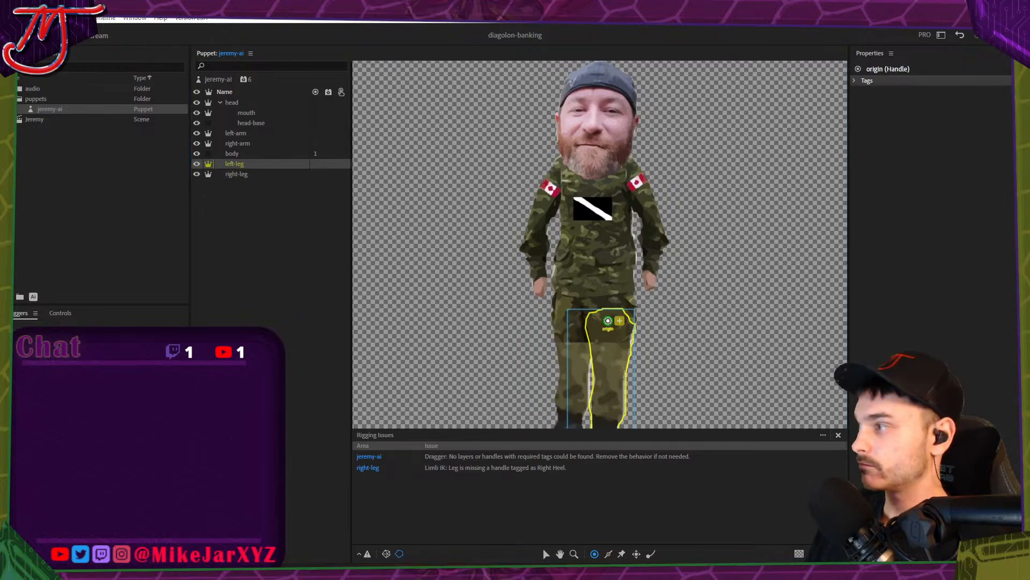
left_click(620, 321)
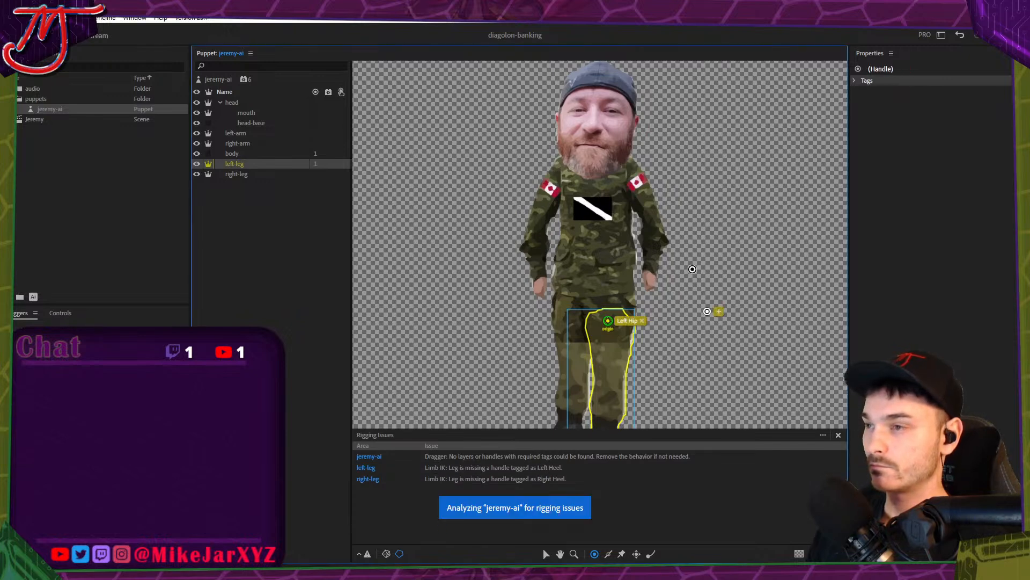
Draw thigh and shin sticks along the left-leg and right-leg layers, leaving a gap at each knee.
left_click(702, 269)
left_click_drag(712, 309, 690, 234)
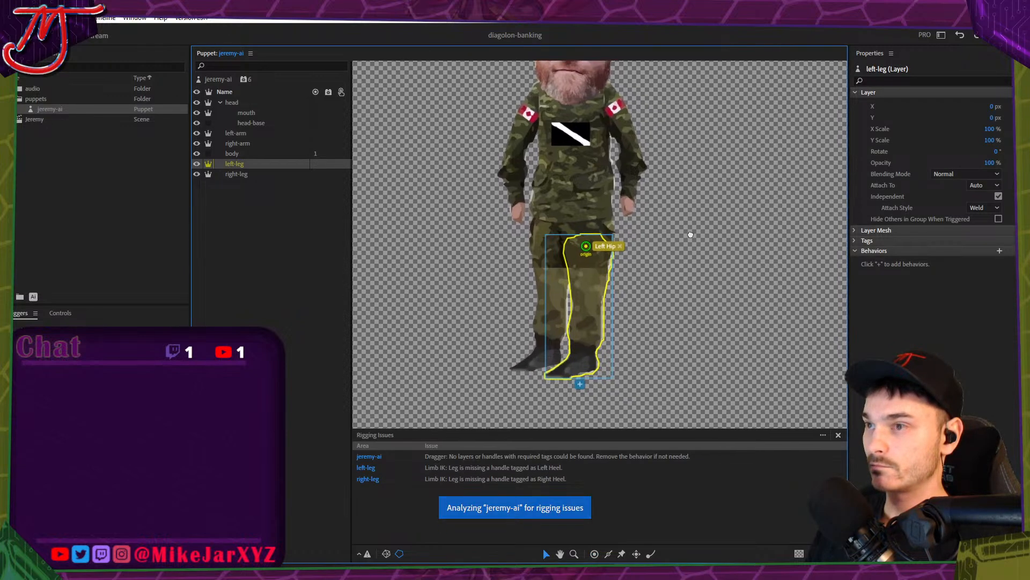
left_click(609, 554)
left_click_drag(587, 256, 585, 335)
left_click(295, 174)
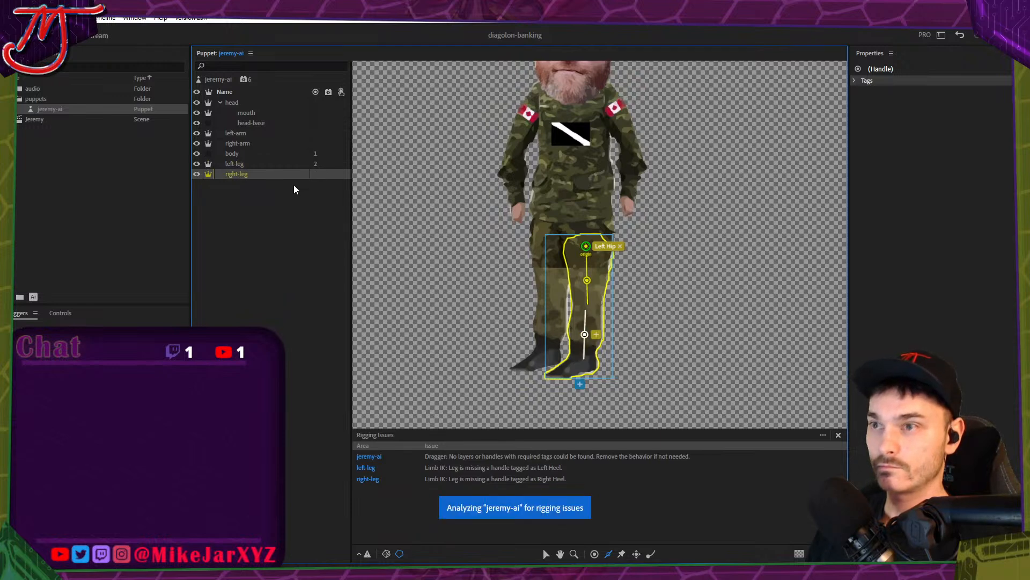
left_click_drag(549, 256, 546, 348)
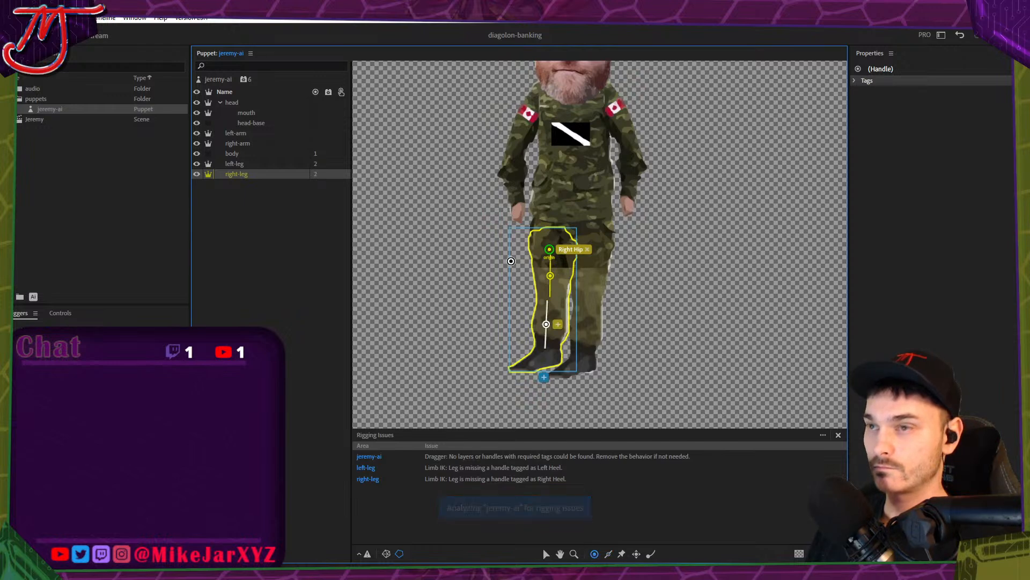
Add handles at the knee and ankle of the right-leg layer and tag the knee handle as Right Knee.
left_click(262, 167)
left_click(260, 174)
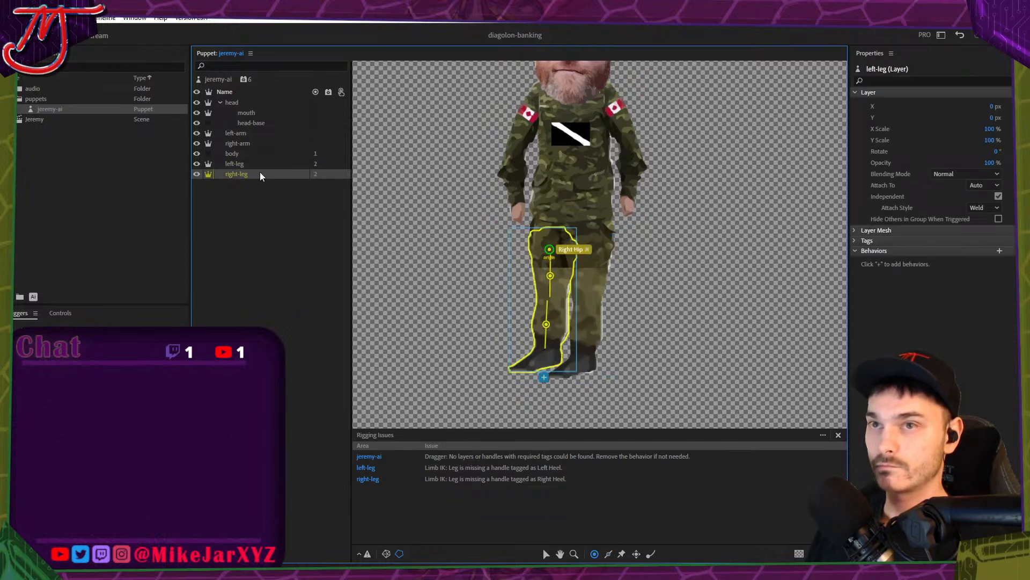
left_click(549, 300)
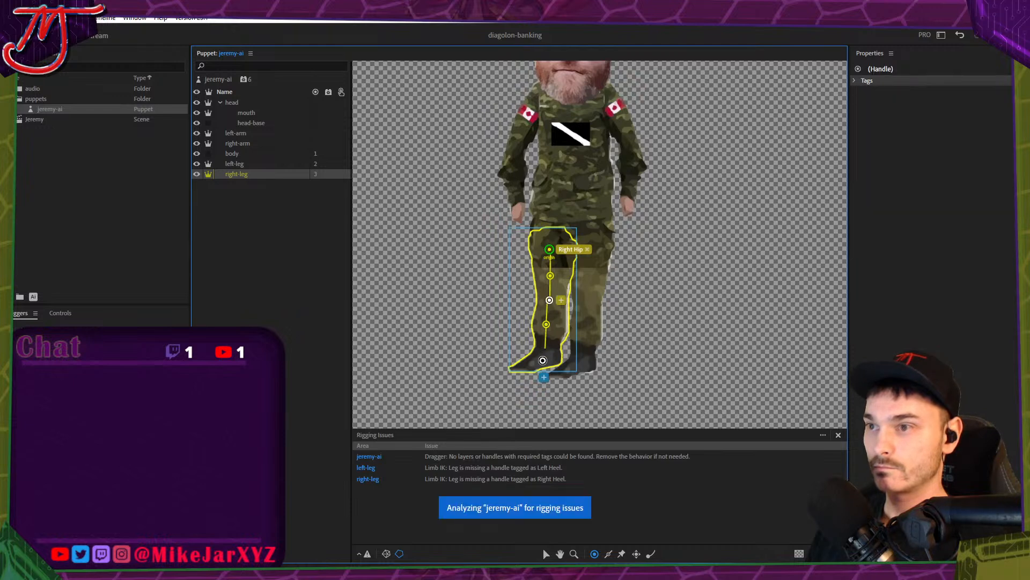
left_click(545, 358)
left_click(561, 300)
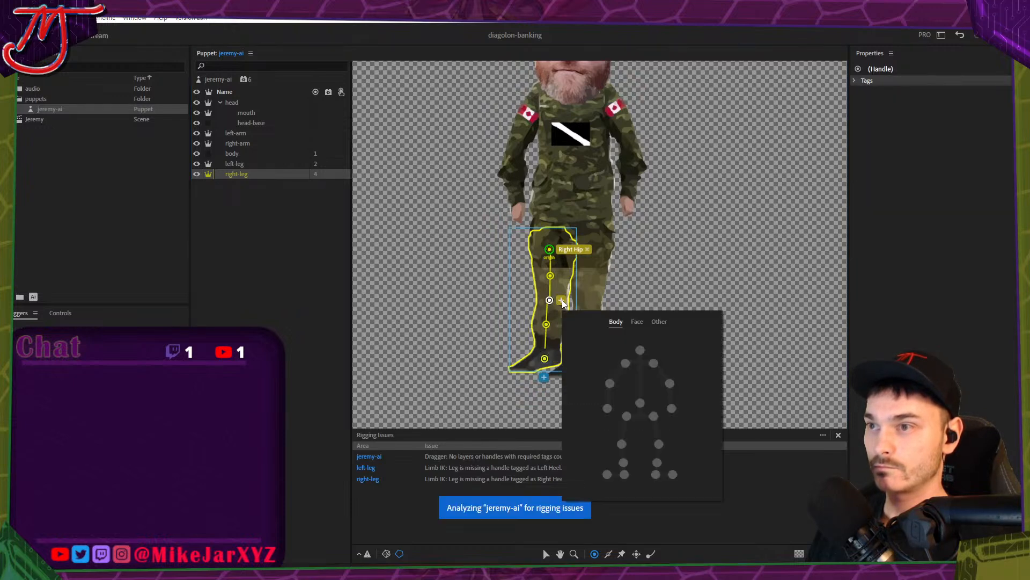
left_click(621, 444)
Select the right-leg ankle handle and open its body tag choices.
left_click(560, 365)
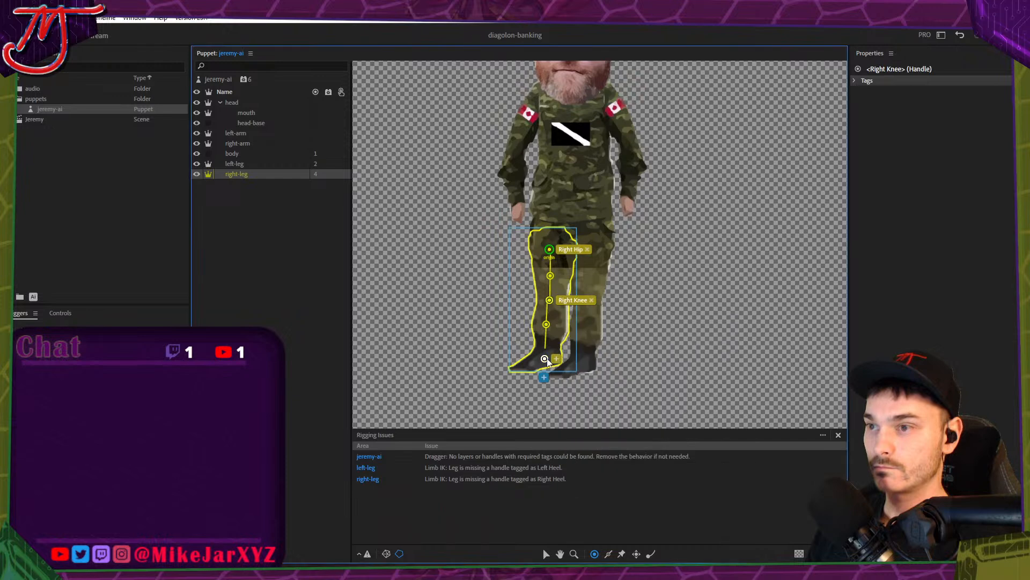
left_click(560, 360)
key("ctrl+z")
left_click(544, 358)
left_click(557, 358)
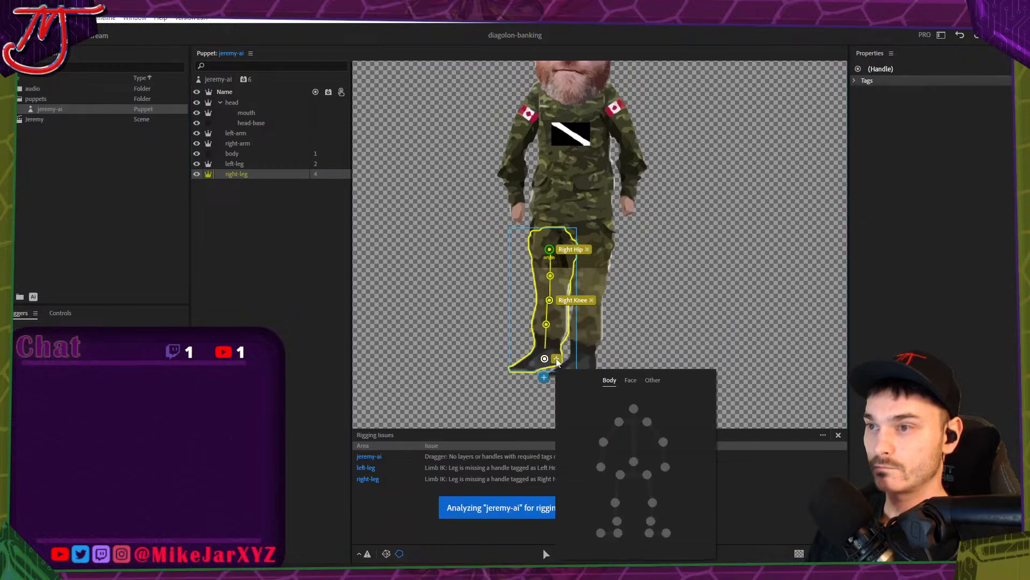
Tag the foot handle of the right-leg layer as Right Heel.
left_click(618, 531)
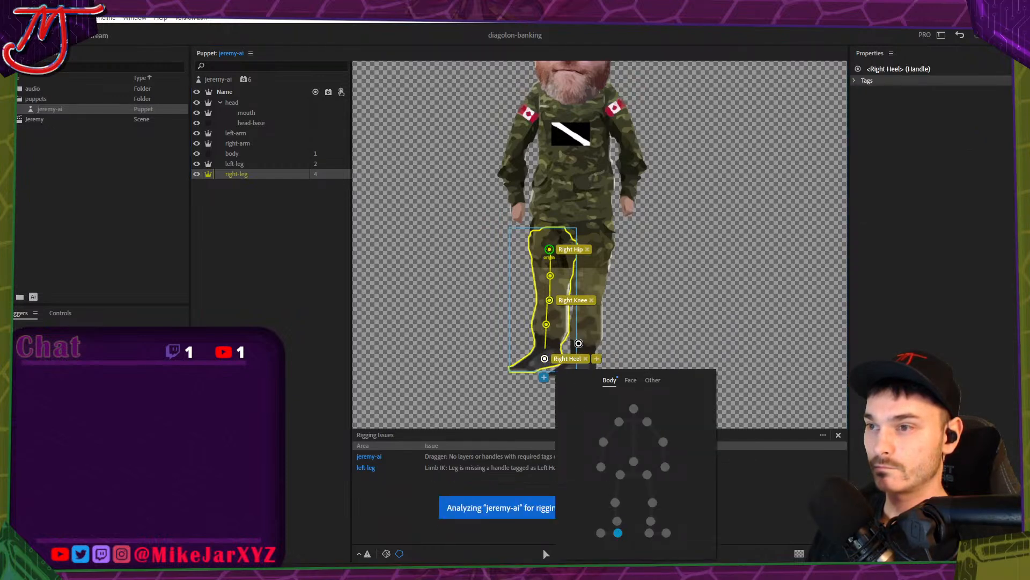
Add knee and heel handles to the left-leg layer and tag them Left Knee and Left Heel.
left_click(271, 166)
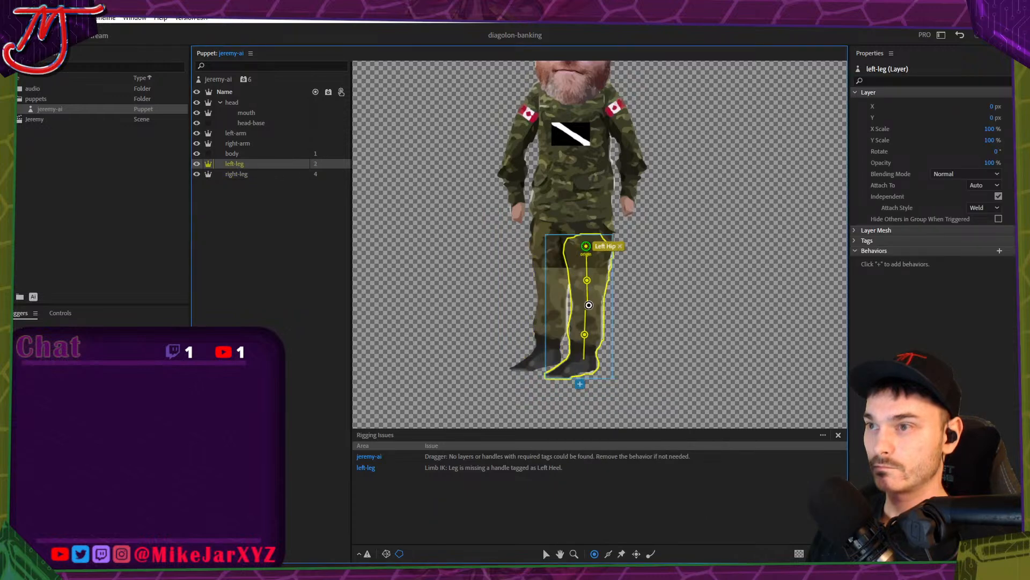
left_click(589, 305)
left_click(583, 365)
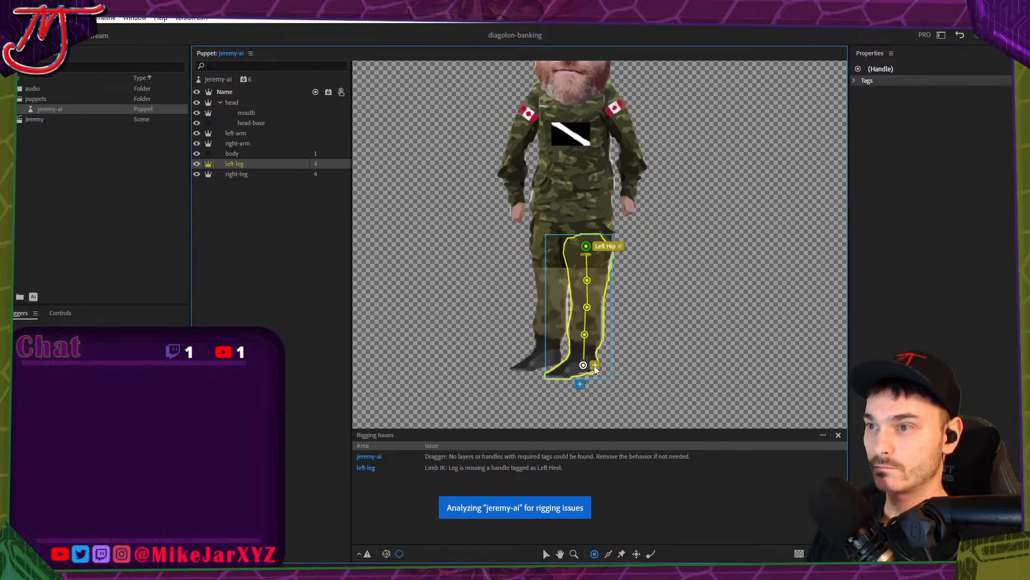
left_click(595, 367)
left_click(670, 534)
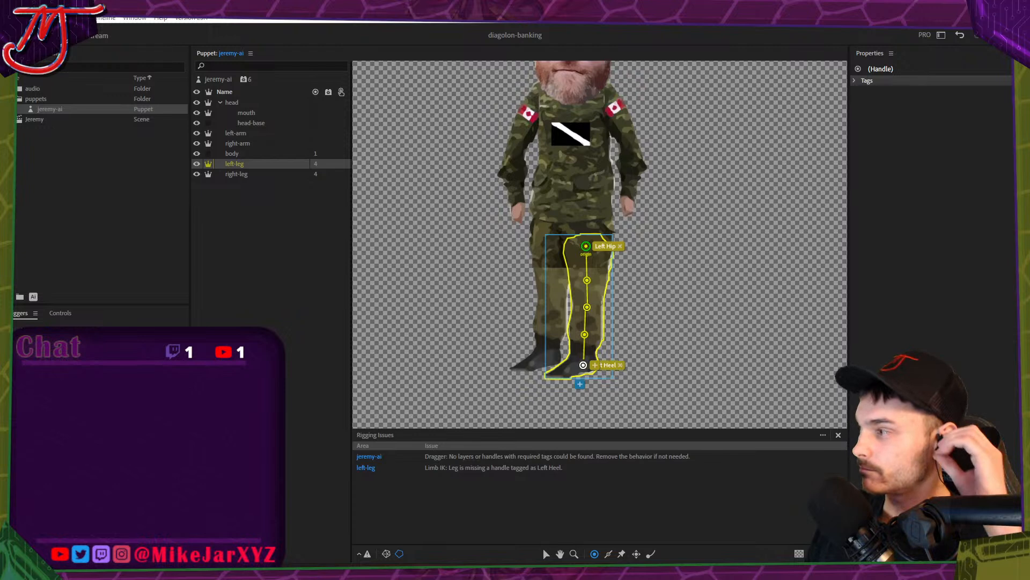
left_click(587, 307)
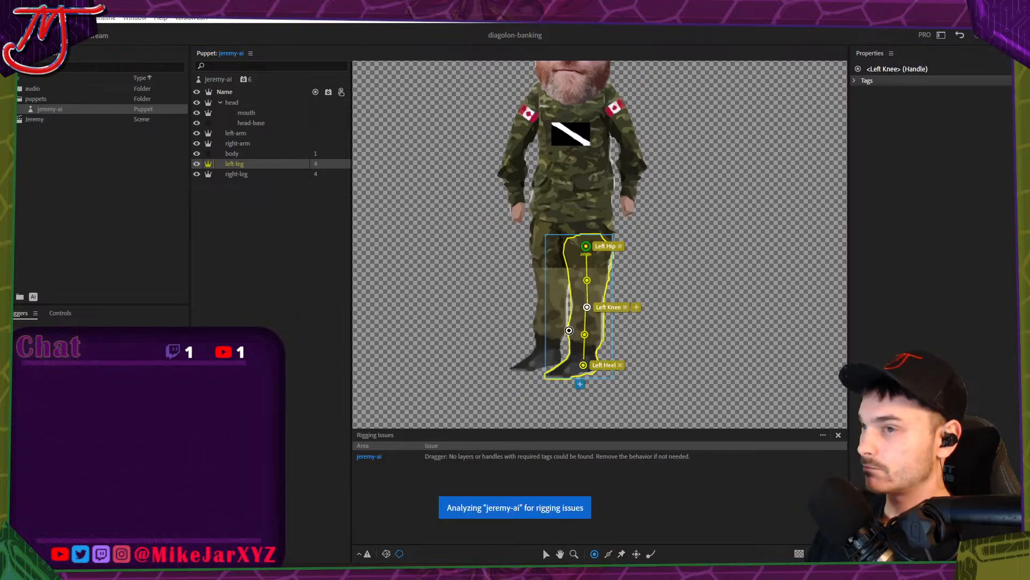
left_click(478, 199)
Draw upper-arm and forearm sticks on the left-arm and right-arm layers with the Stick tool.
scroll(472, 201, "up", 2)
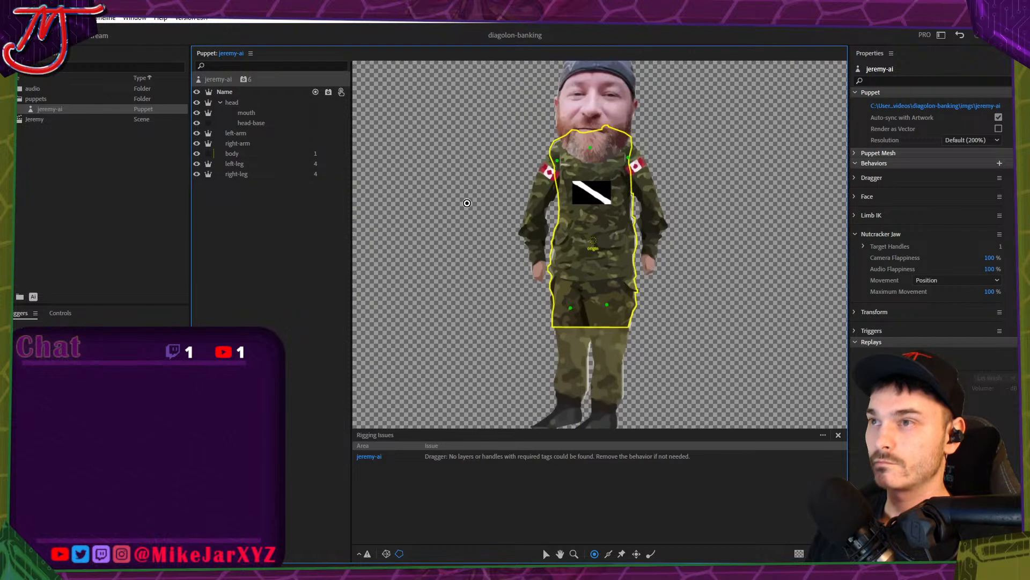
left_click(238, 134)
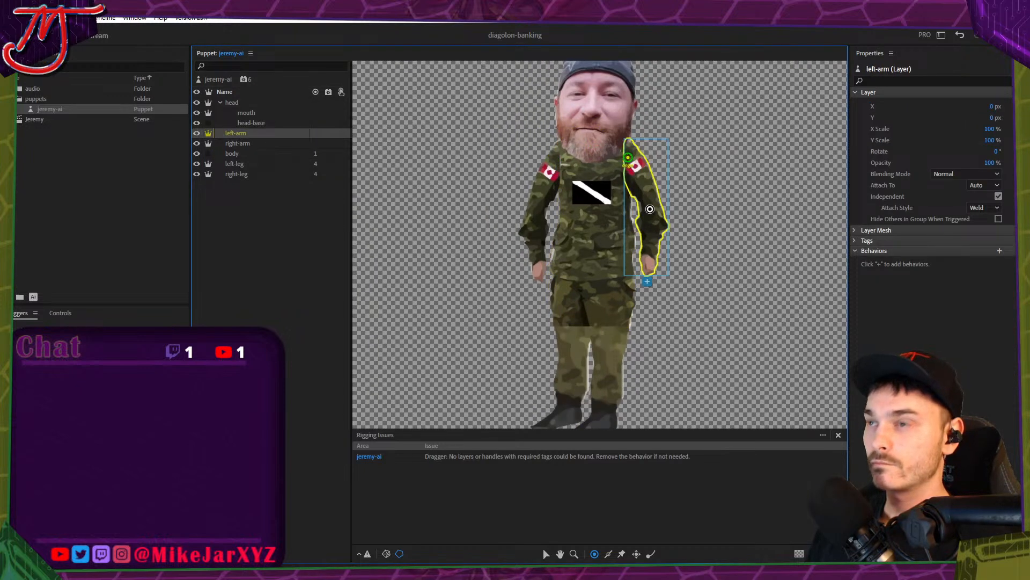
left_click(609, 553)
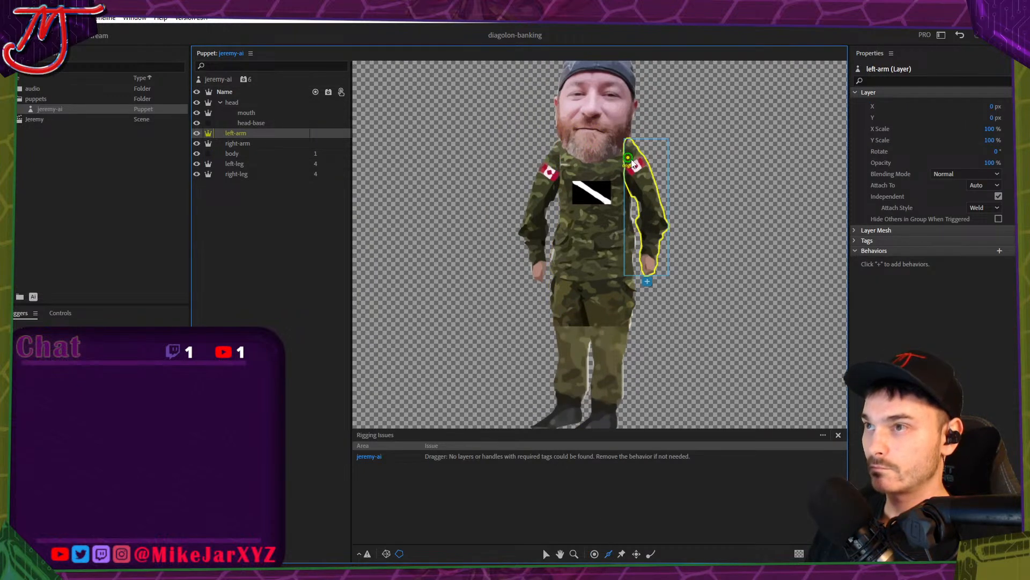
left_click(640, 180)
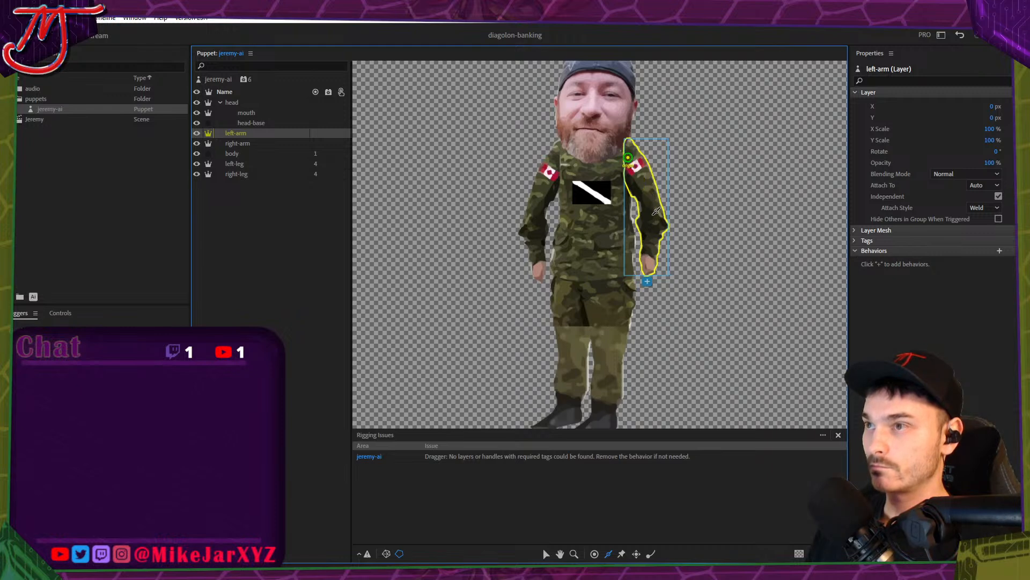
left_click(650, 233)
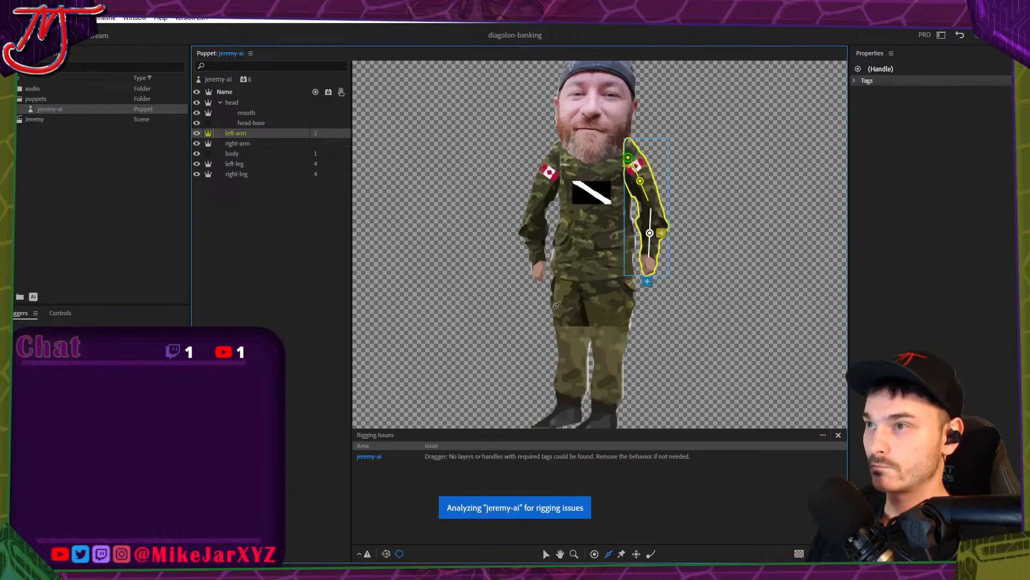
left_click(300, 146)
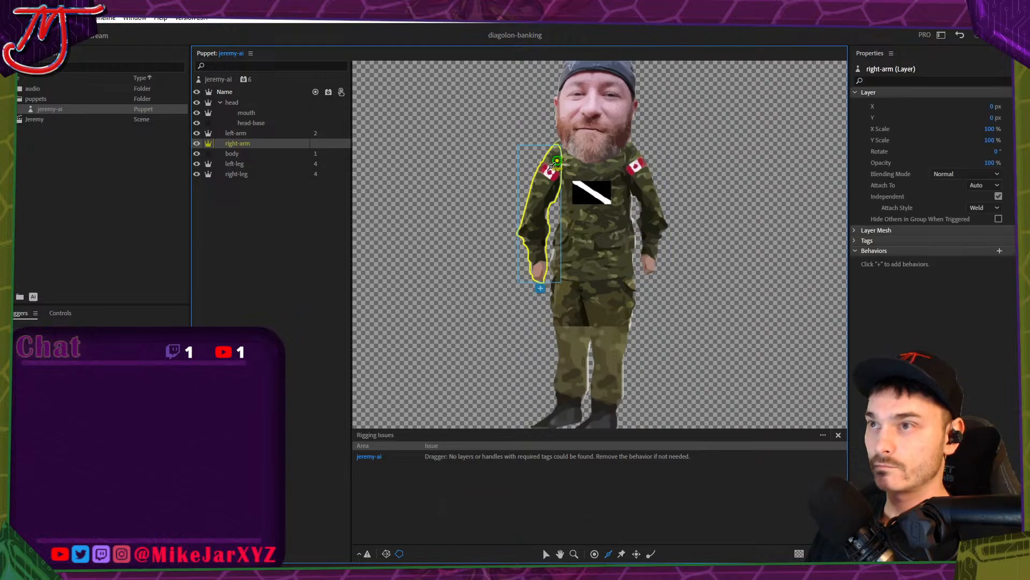
left_click_drag(536, 209, 540, 271)
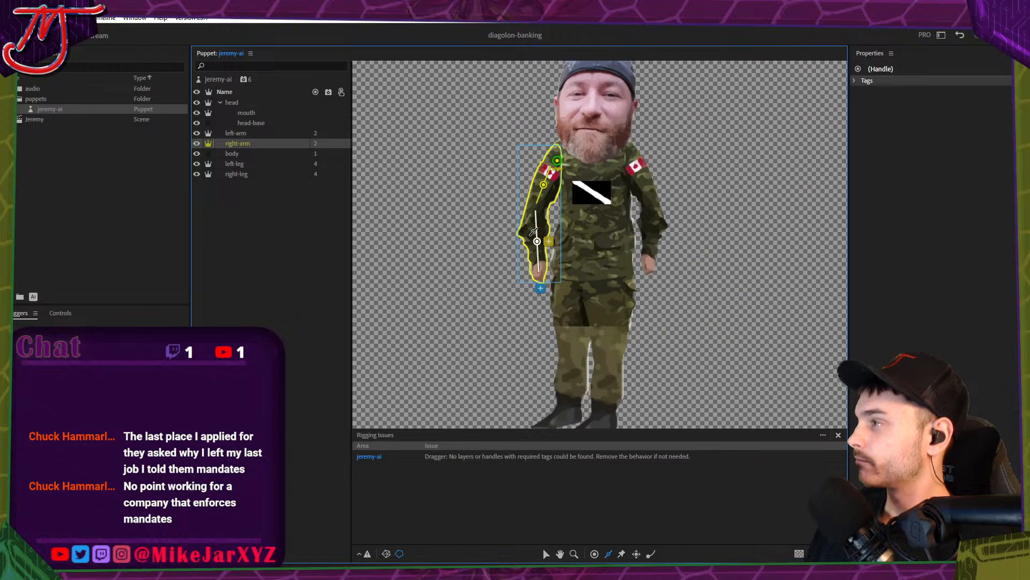
Add handles at the elbow and hand of the right-arm layer with the Handle tool.
left_click(595, 553)
left_click(536, 208)
left_click(534, 275)
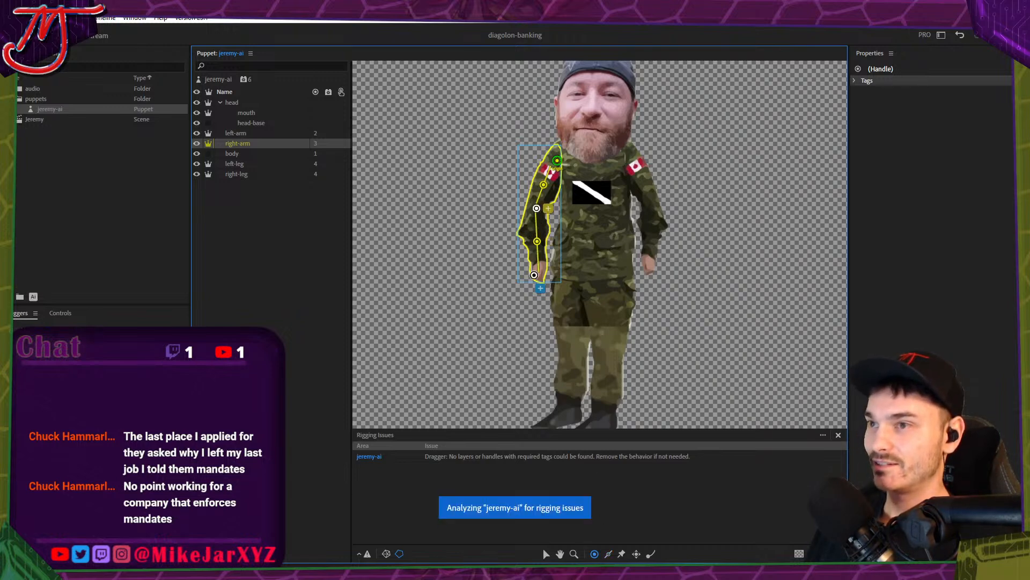
left_click(647, 233)
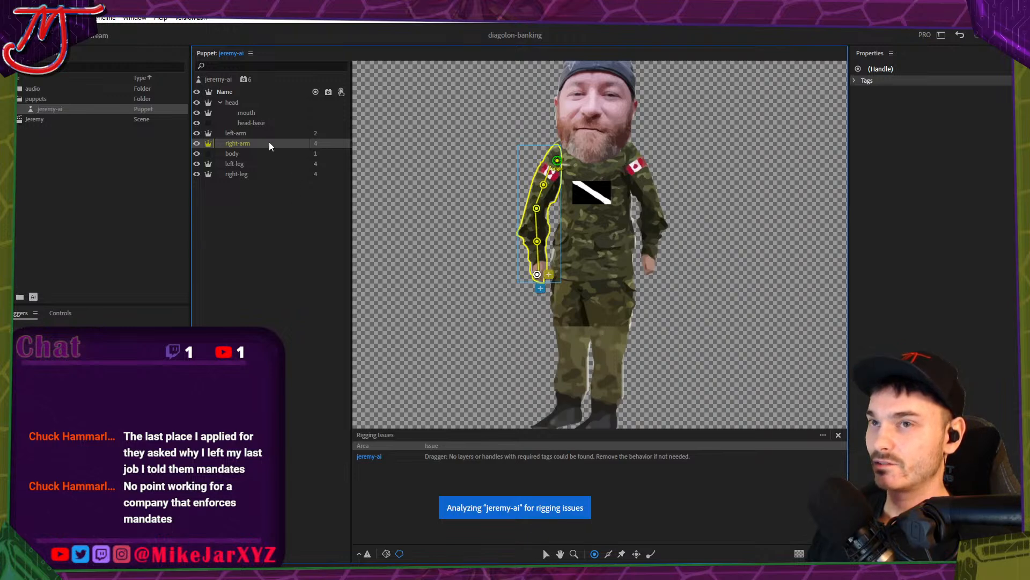
Add handles at the elbow and hand of the left-arm layer.
left_click(248, 134)
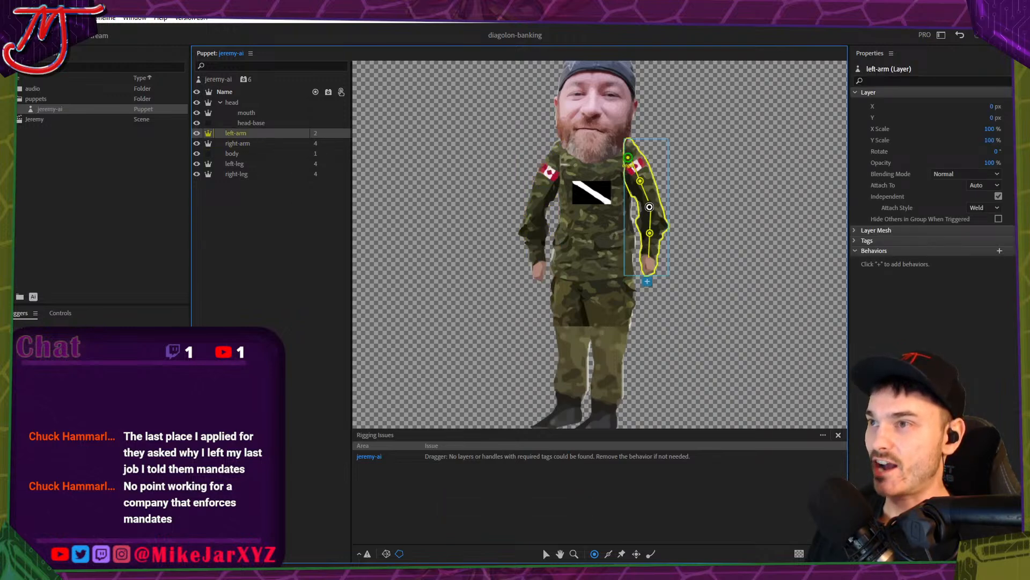
left_click(649, 207)
left_click(648, 263)
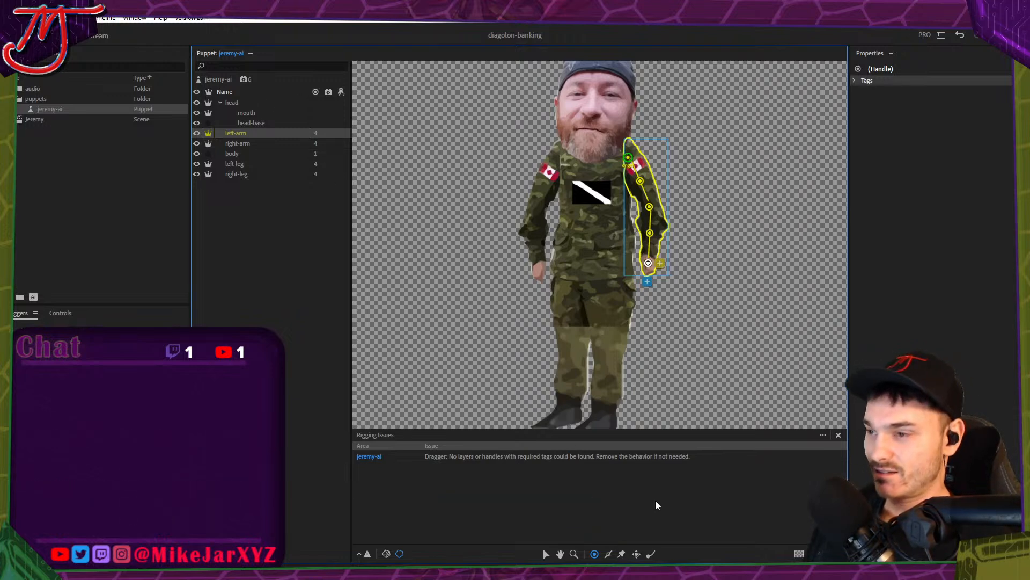
Tag the left arm's origin handle as Left Shoulder and its elbow handle as Left Elbow.
left_click(629, 159)
left_click(732, 221)
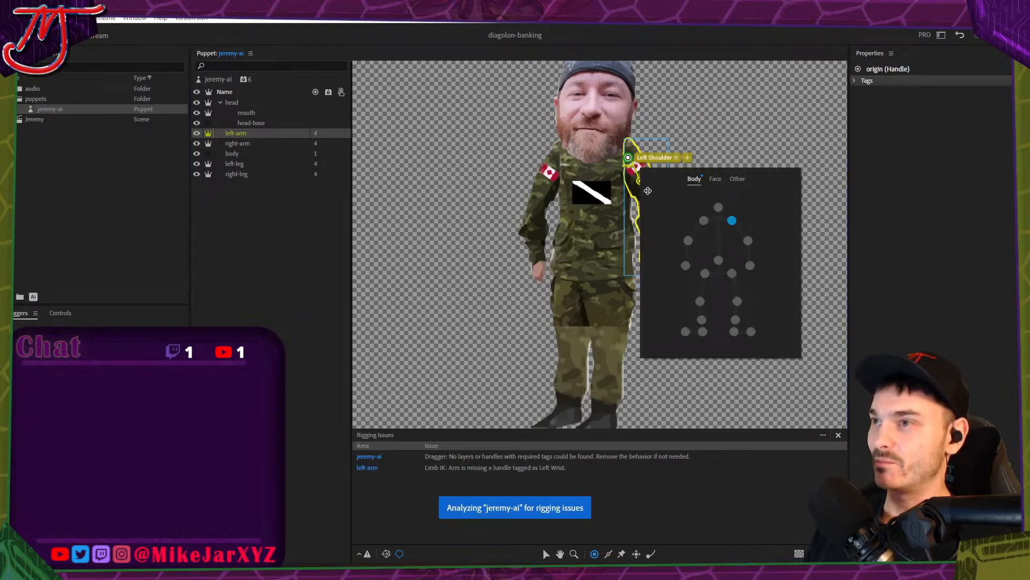
left_click(640, 182)
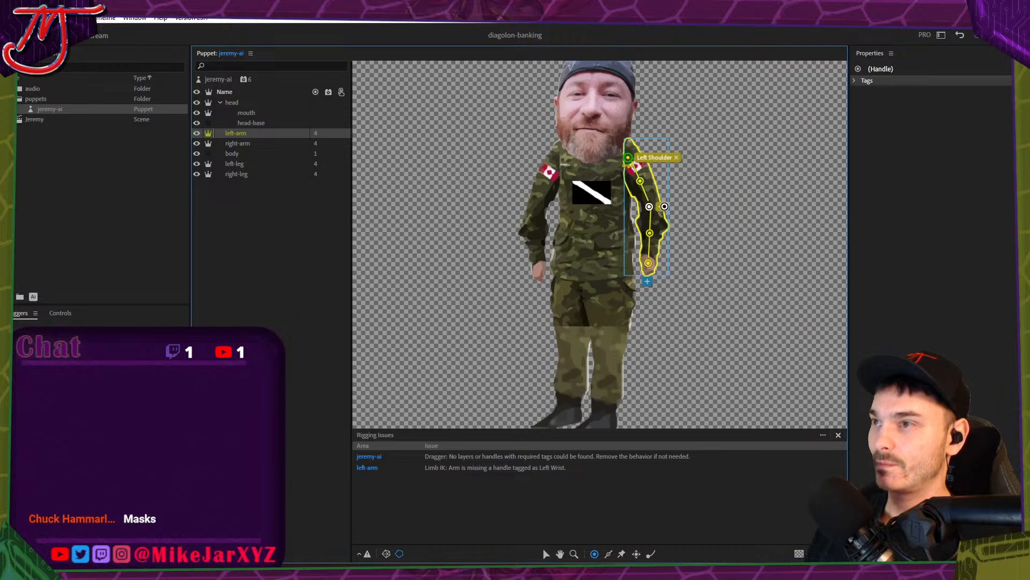
left_click(650, 207)
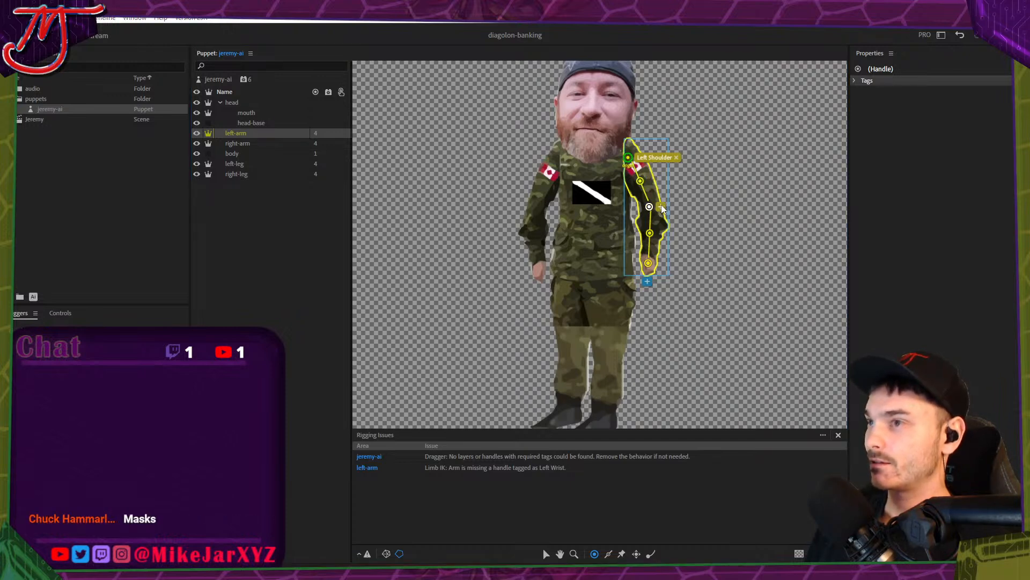
left_click(660, 206)
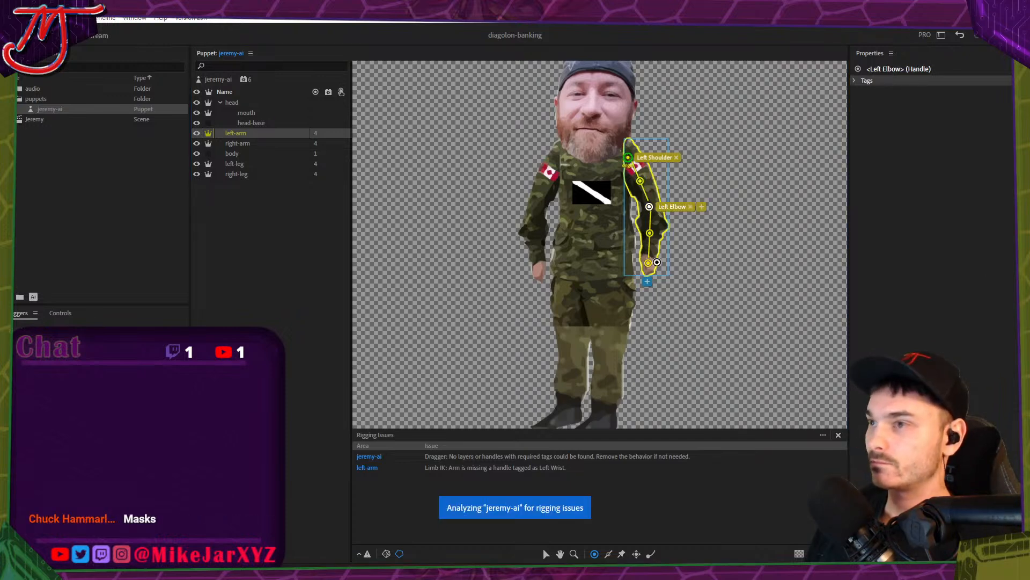
Tag the left arm's hand handle as both Left Wrist and Draggable.
left_click(649, 263)
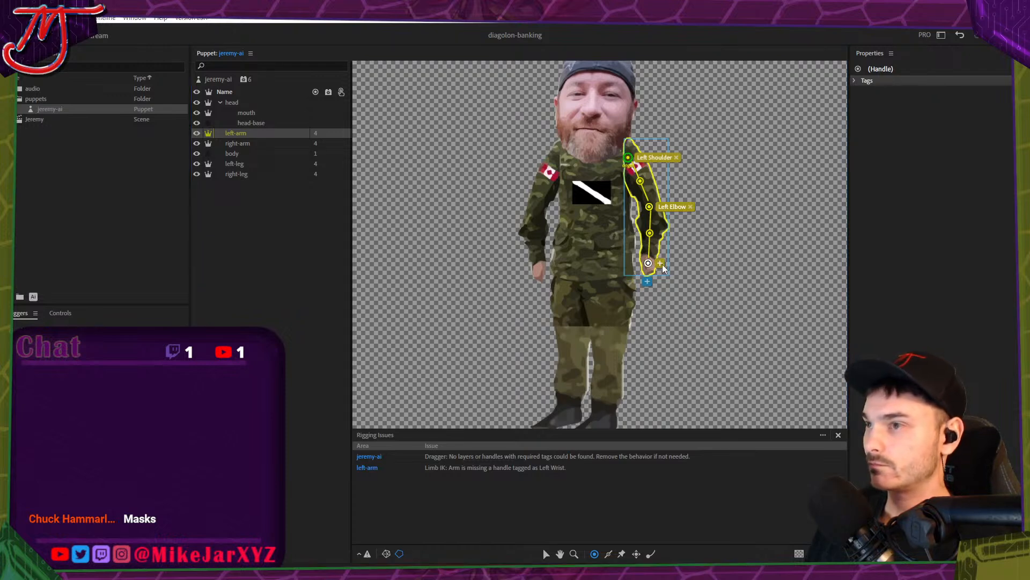
left_click(660, 263)
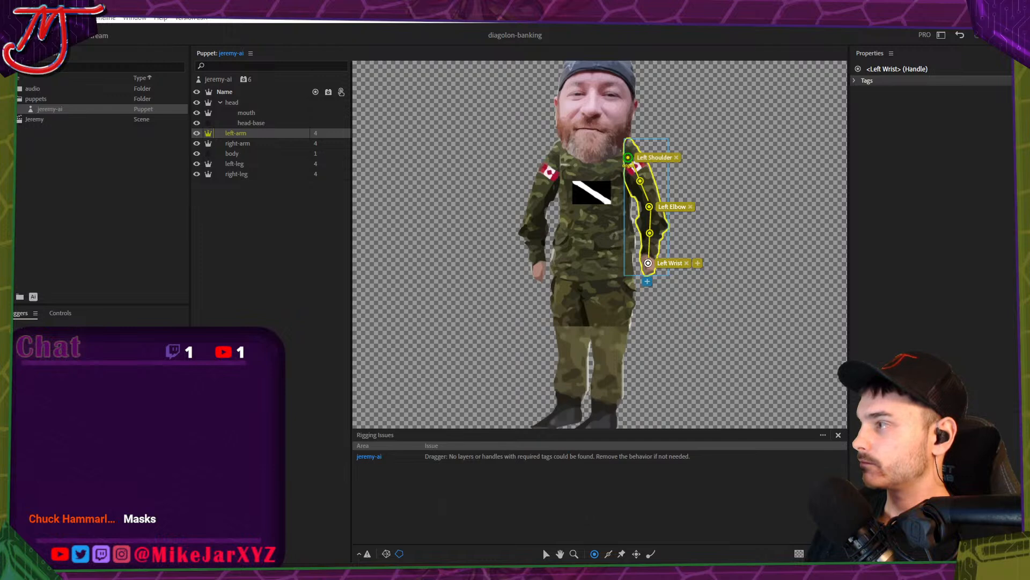
left_click(698, 263)
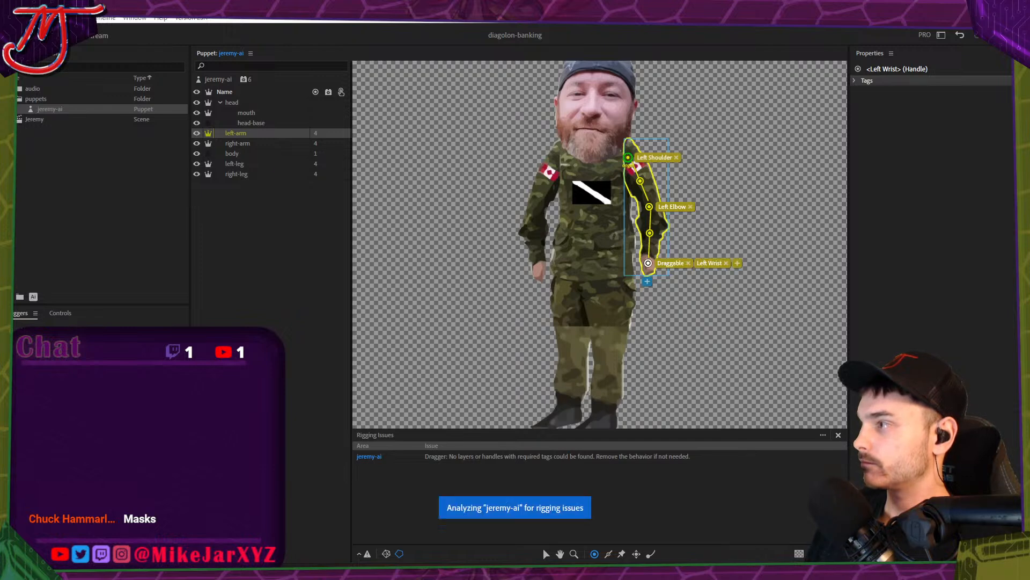
Tag the elbow handle of the right-arm layer as Right Elbow.
left_click(237, 143)
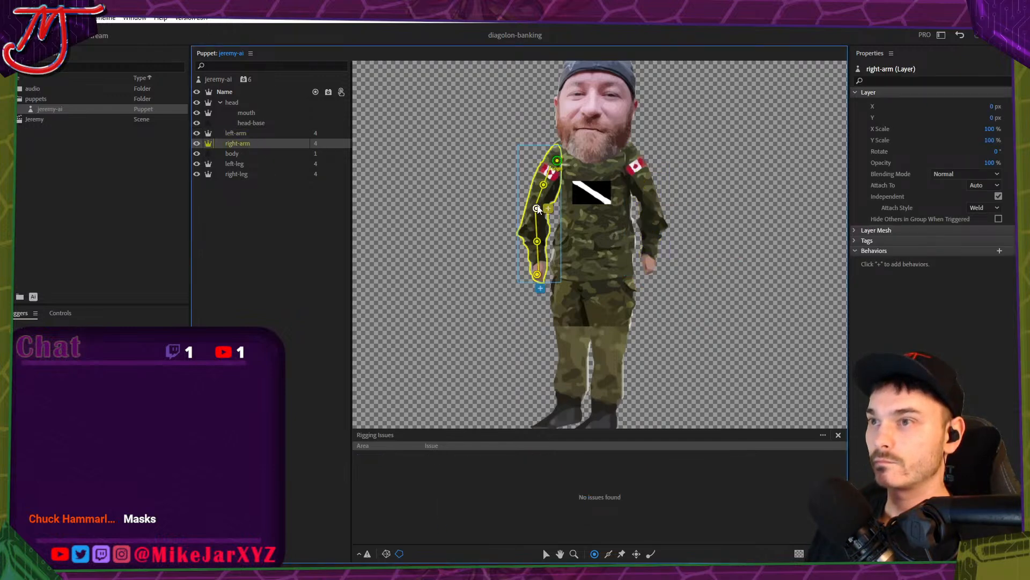
left_click(537, 208)
left_click(548, 208)
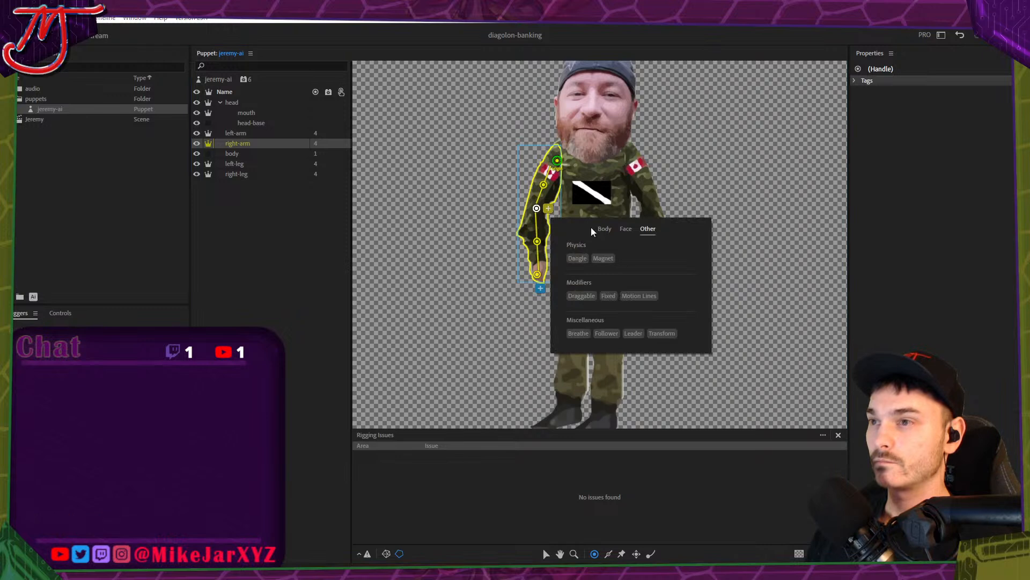
left_click(584, 299)
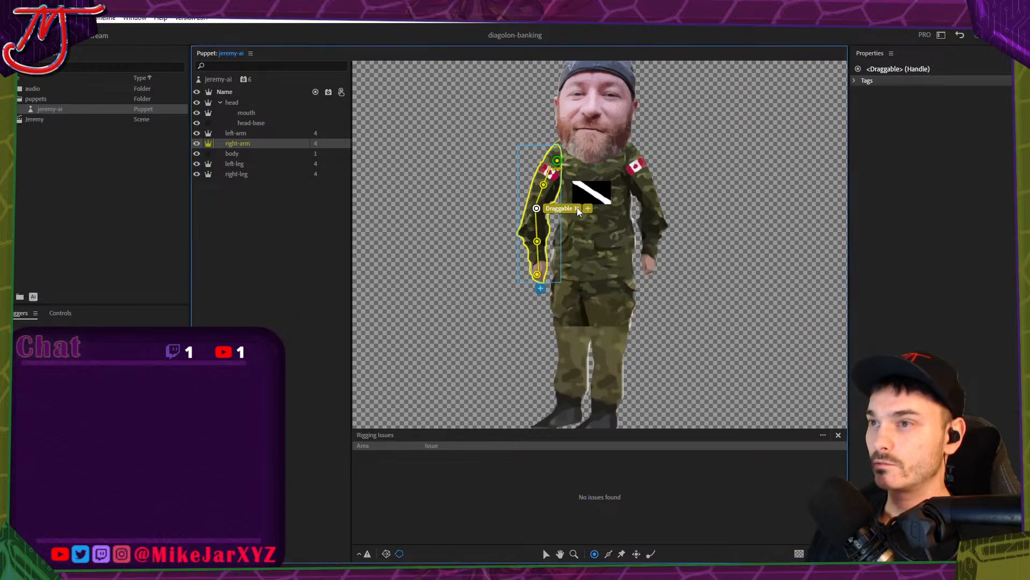
left_click(577, 209)
left_click(548, 208)
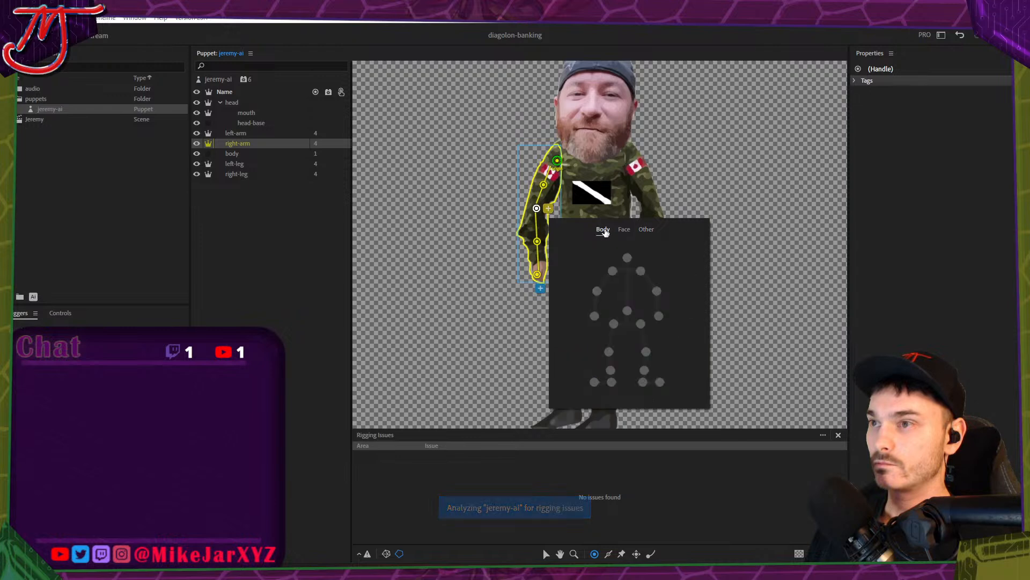
left_click(597, 291)
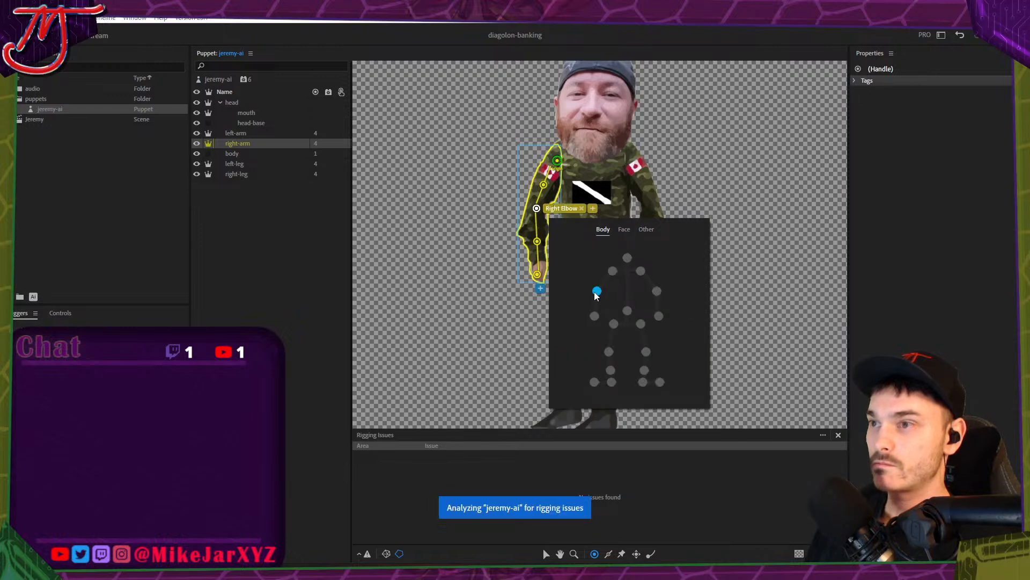
Tag the origin handle of the right-arm layer as Right Shoulder.
left_click(557, 161)
left_click(569, 159)
left_click(634, 223)
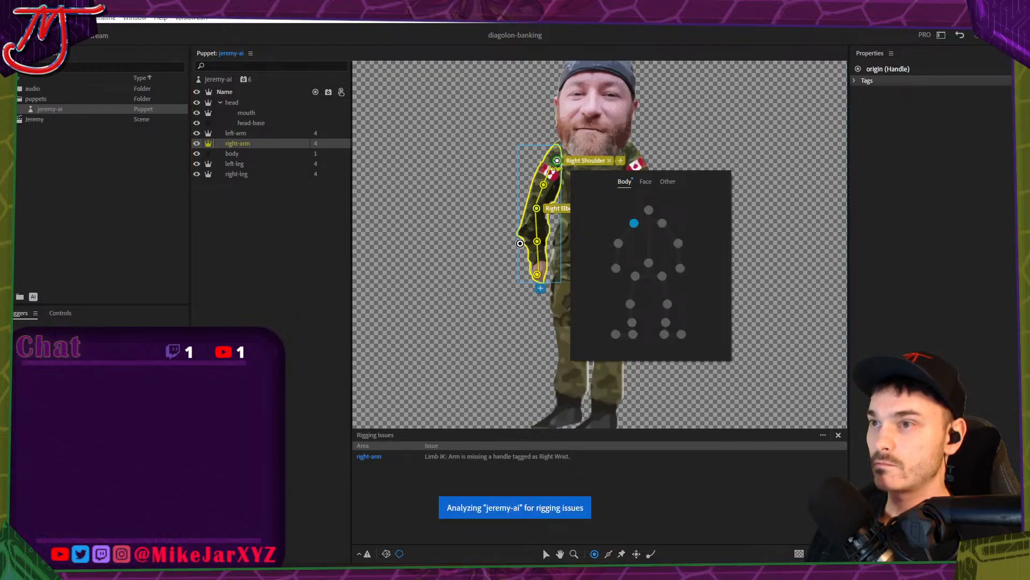
Tag the right arm's hand handle as Right Wrist and Draggable.
left_click(538, 274)
left_click(549, 275)
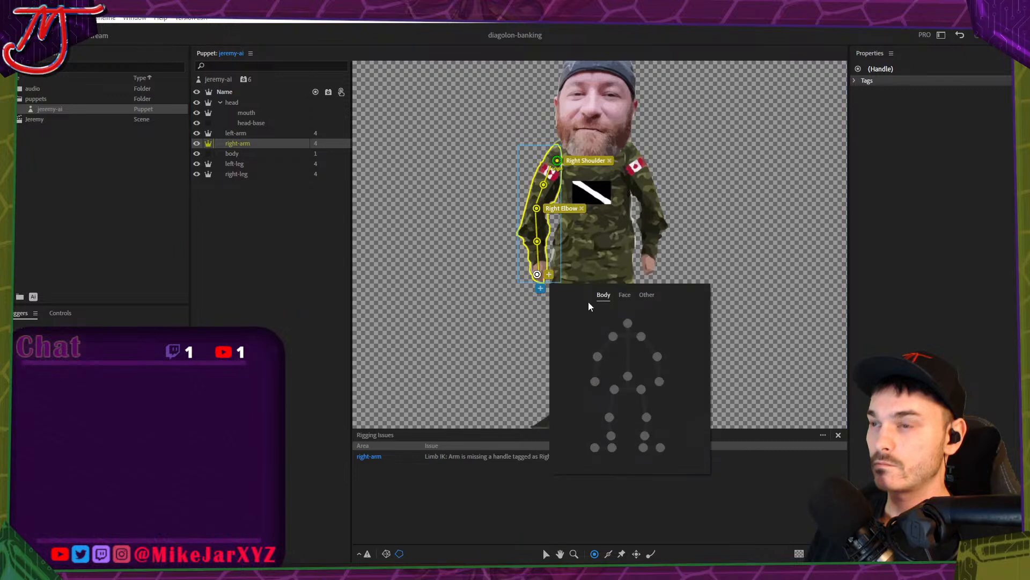
left_click(595, 382)
left_click(647, 295)
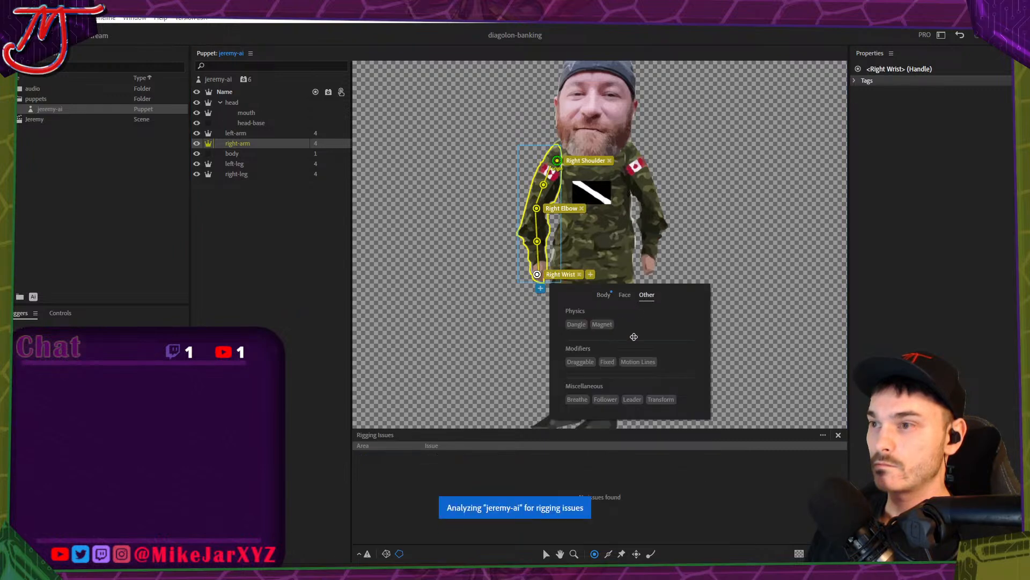
left_click(581, 362)
left_click(427, 205)
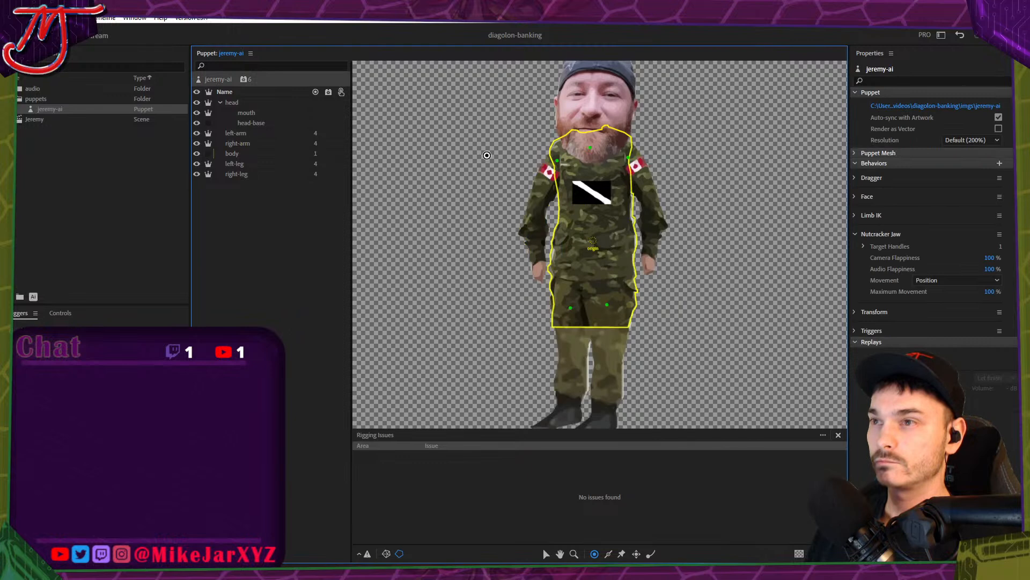
Review the handle tags on the arm and head layers and open the project's scene.
left_click(254, 143)
left_click(259, 134)
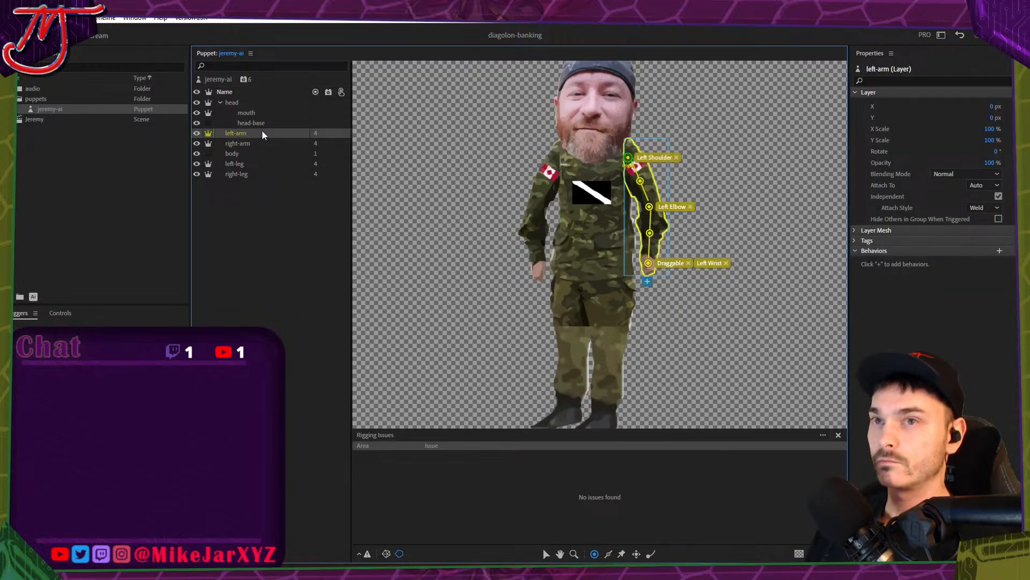
left_click(263, 113)
left_click(263, 103)
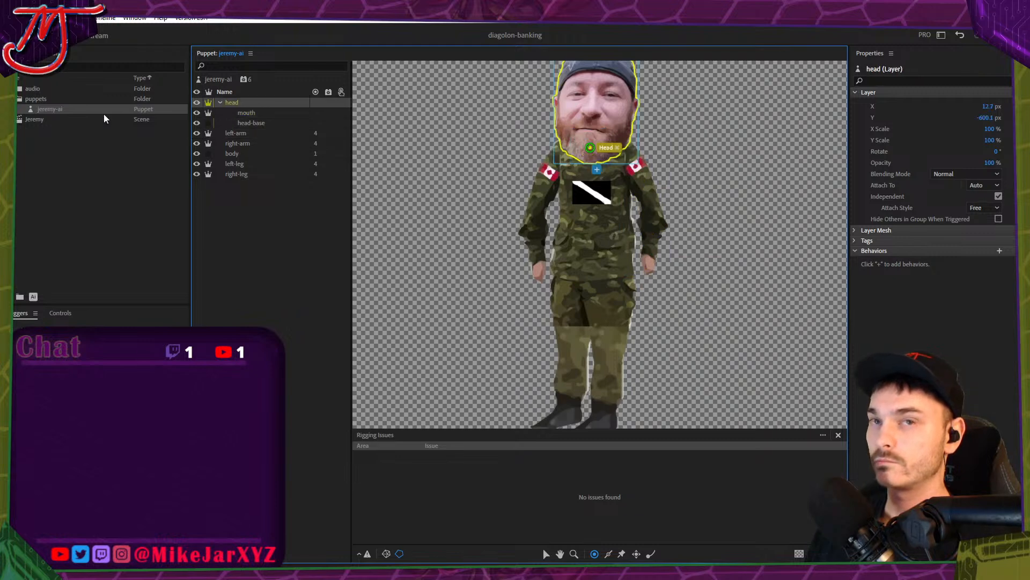
left_click(51, 110)
double_click(49, 119)
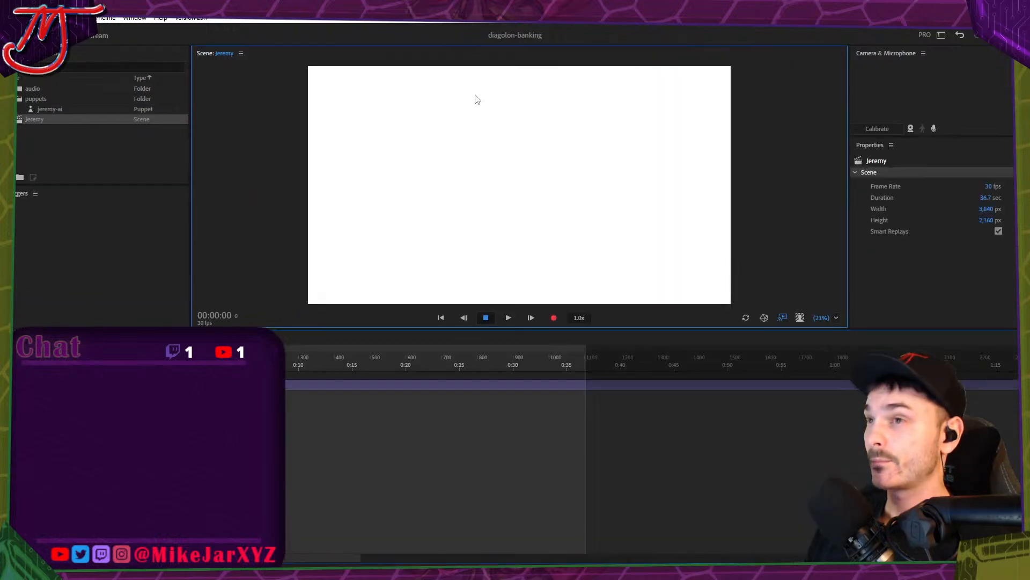
Test the draggable wrist by pulling the puppet's hand in the scene and turn on the camera input.
mouse_move(492, 203)
left_mouse_down()
mouse_move(459, 166)
mouse_move(467, 139)
mouse_move(450, 110)
mouse_move(491, 103)
mouse_move(460, 109)
mouse_move(468, 194)
mouse_move(483, 200)
left_mouse_up()
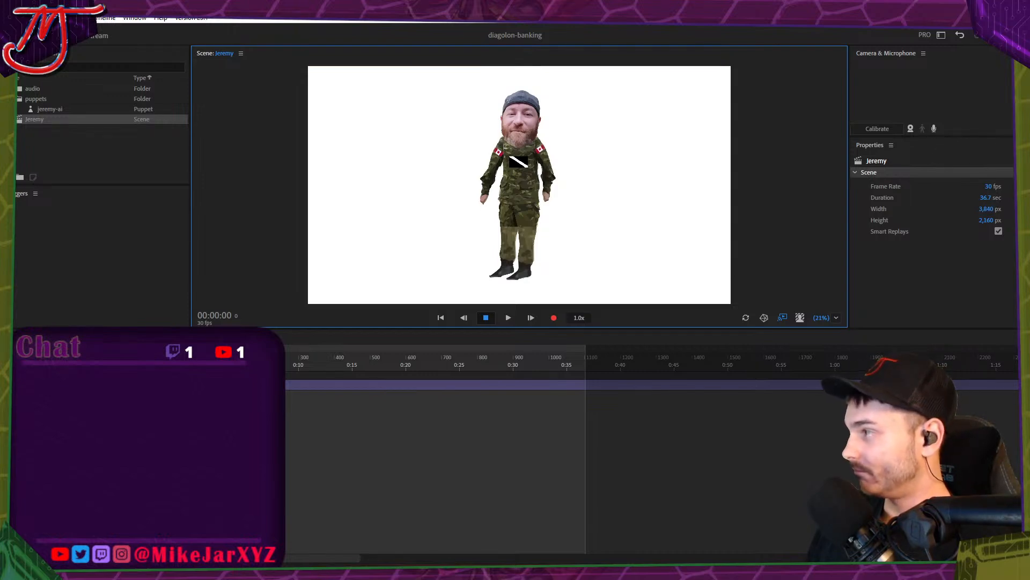
left_click(395, 574)
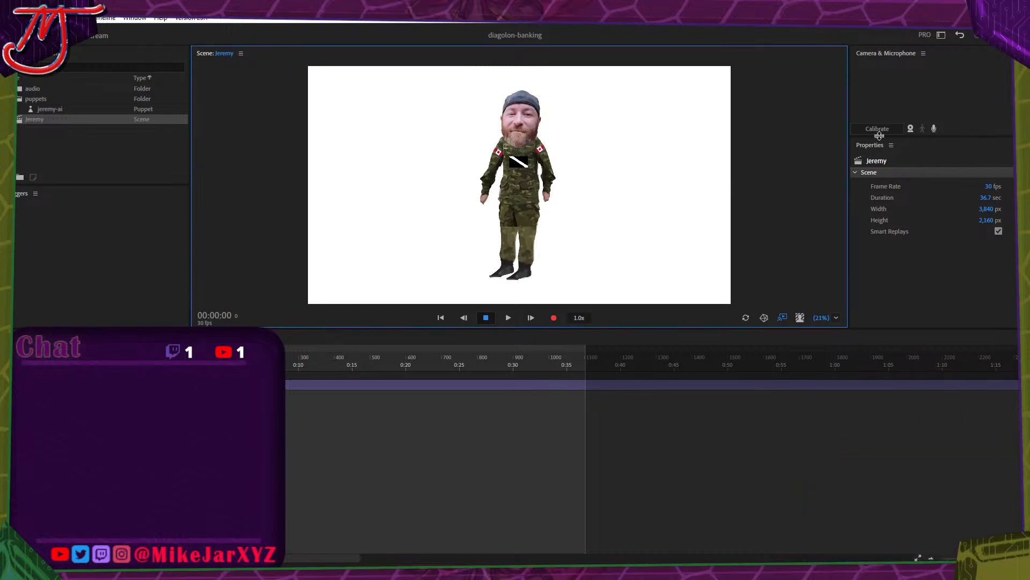
left_click(911, 129)
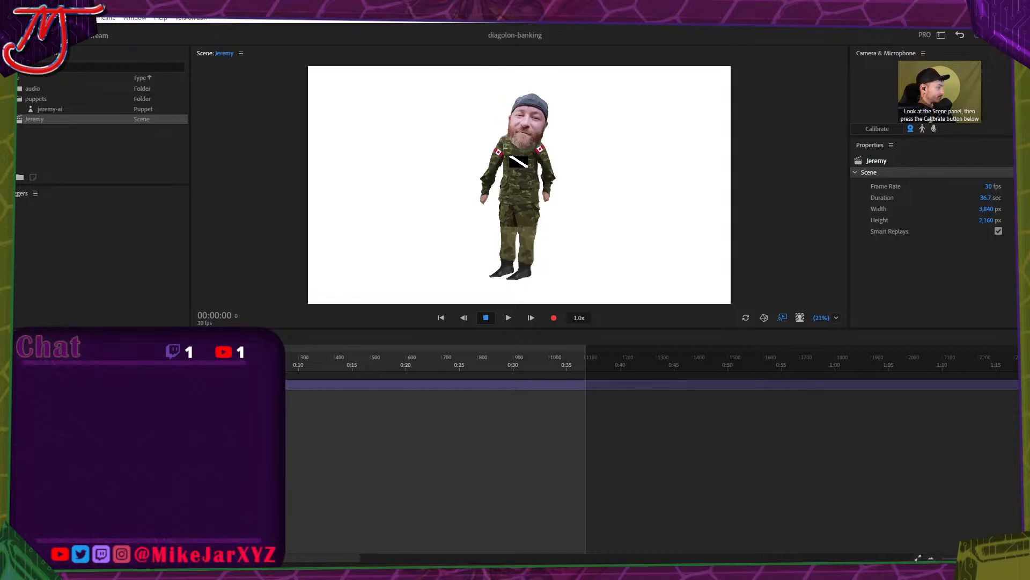
Add the audio file jeremy-lines.wav from the audio folder to the open scene.
left_click_drag(208, 175, 39, 89)
left_click(55, 155)
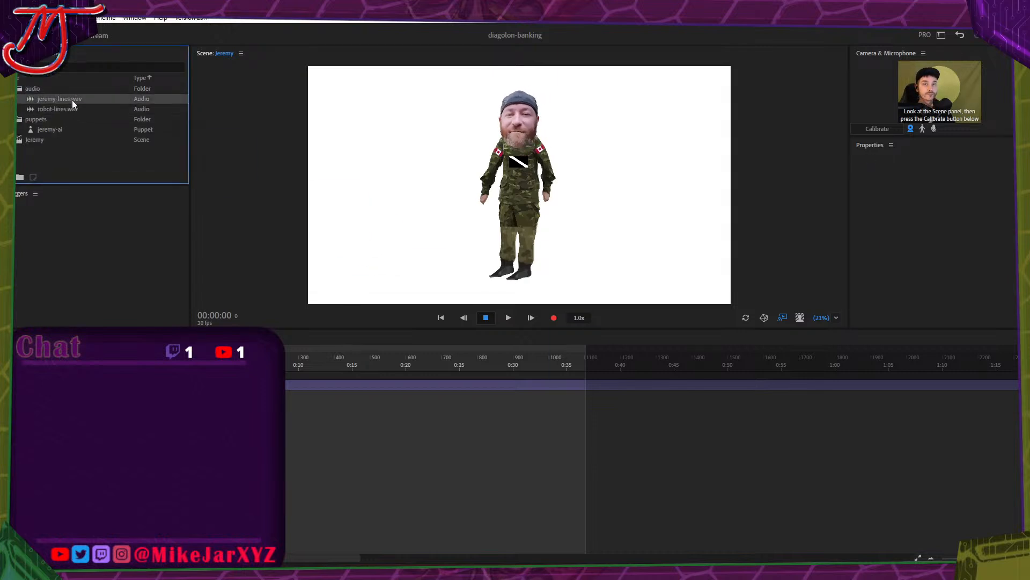
left_click_drag(59, 99, 34, 140)
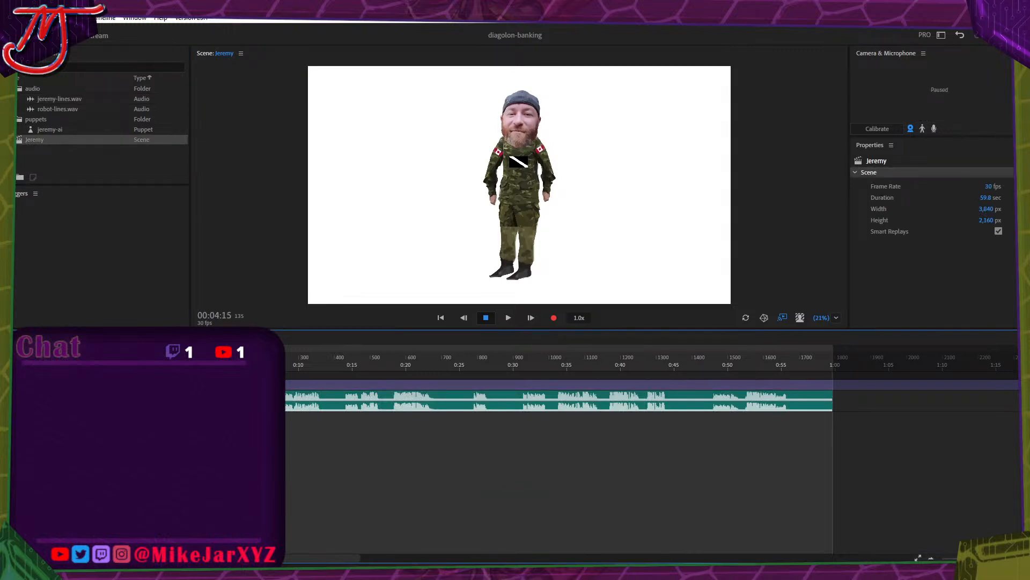
Compute the jeremy-ai puppet's mouth movement from the scene audio and play back the opening lines.
left_click(241, 400)
left_click(242, 384, "shift")
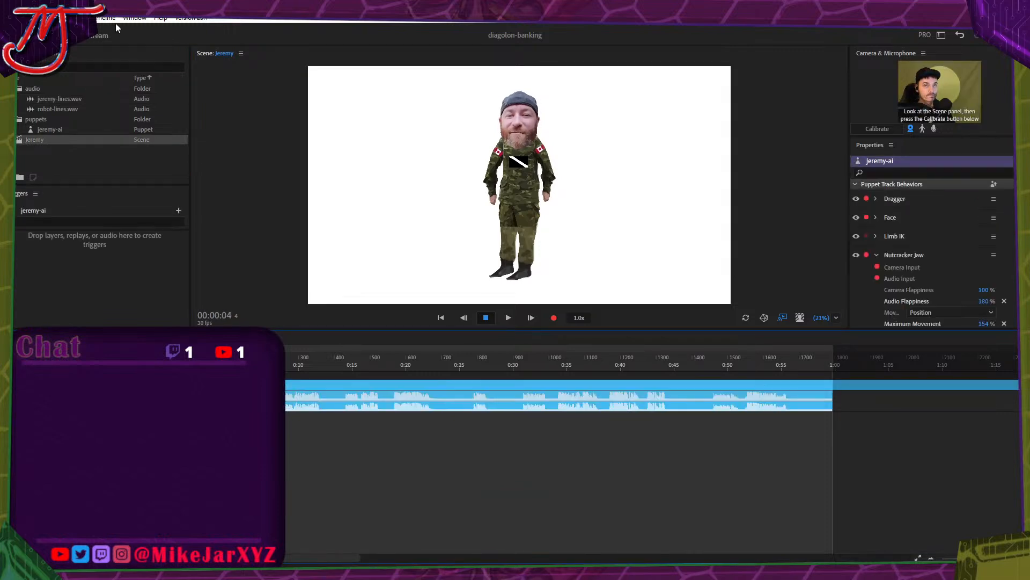
left_click(112, 19)
left_click(151, 136)
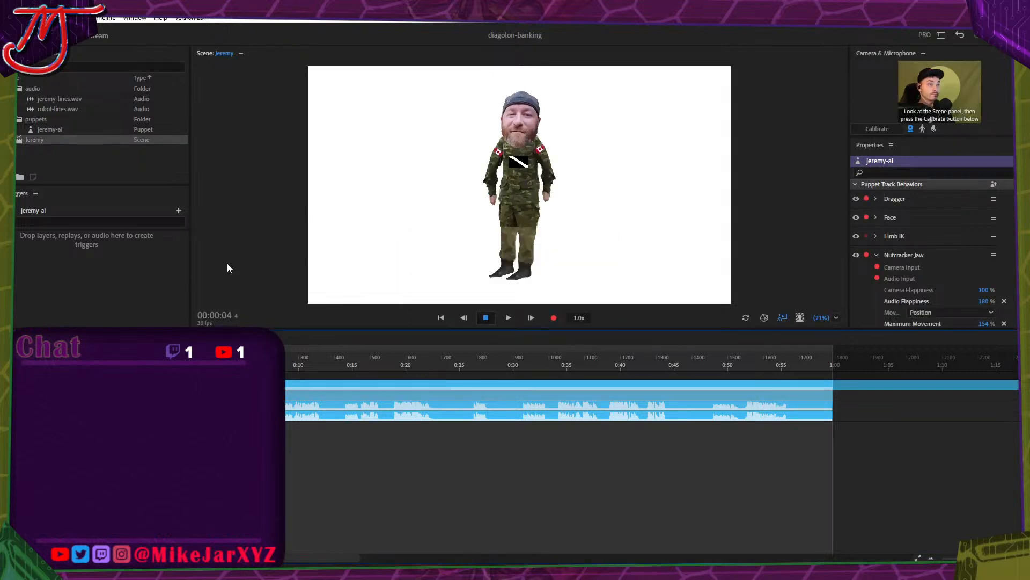
key("space")
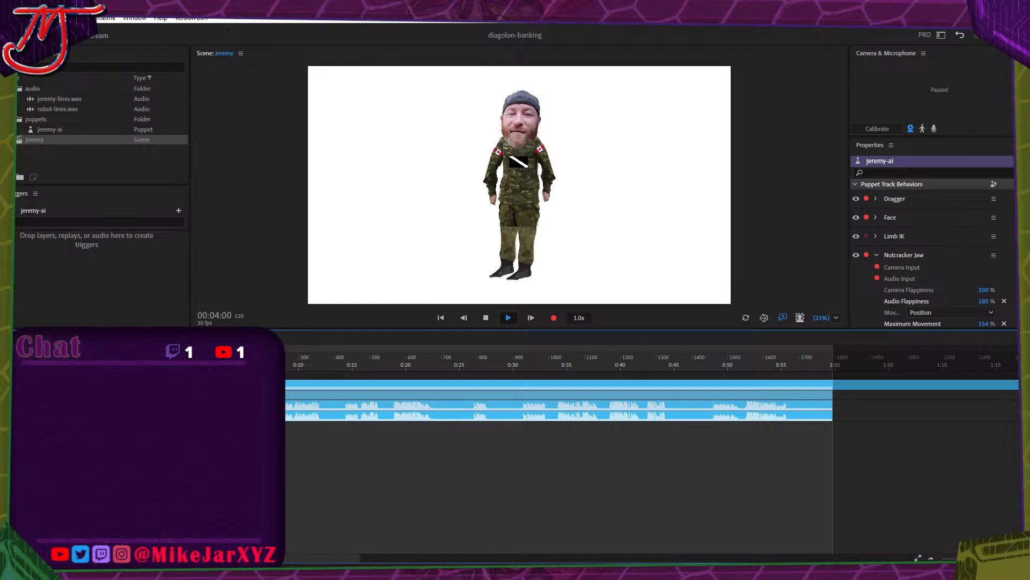
key("space")
Set Nutcracker Jaw's Maximum Movement to 125% and Audio Flappiness to 160%, and inspect the open mouth around three seconds.
scroll(960, 271, "down", 2)
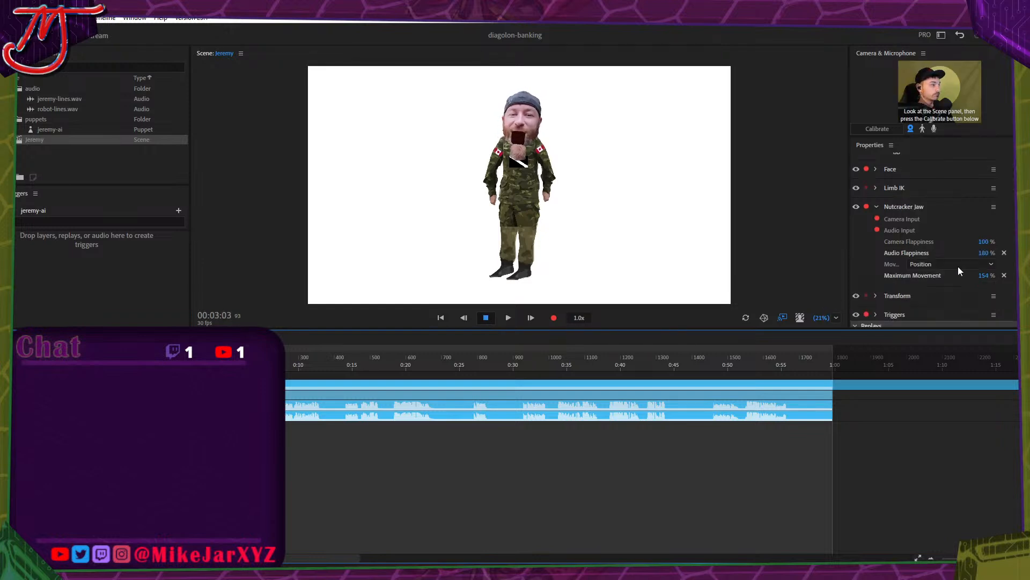
left_click(986, 275)
type("125")
key("Return")
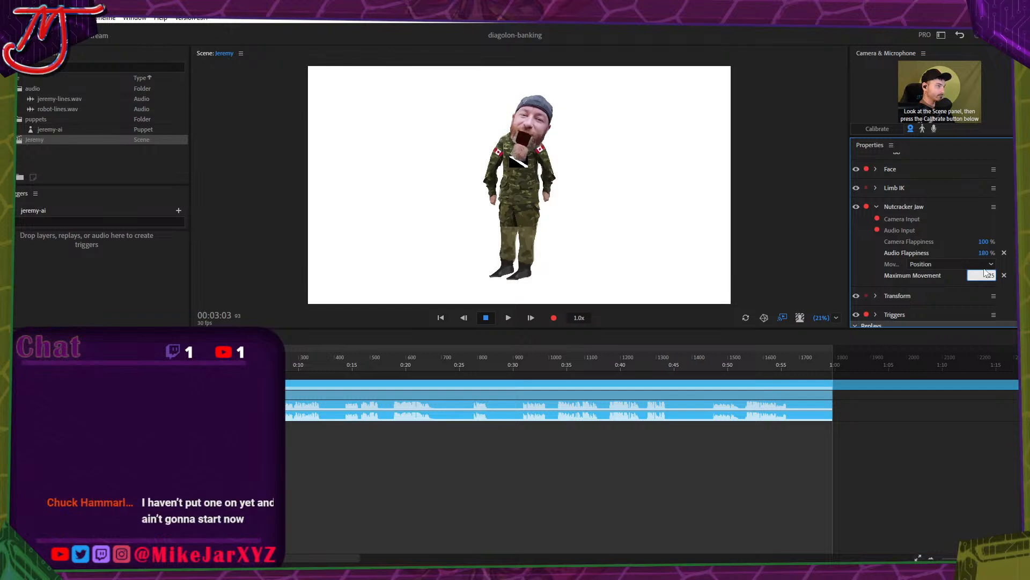
left_click(984, 253)
type("160")
key("Return")
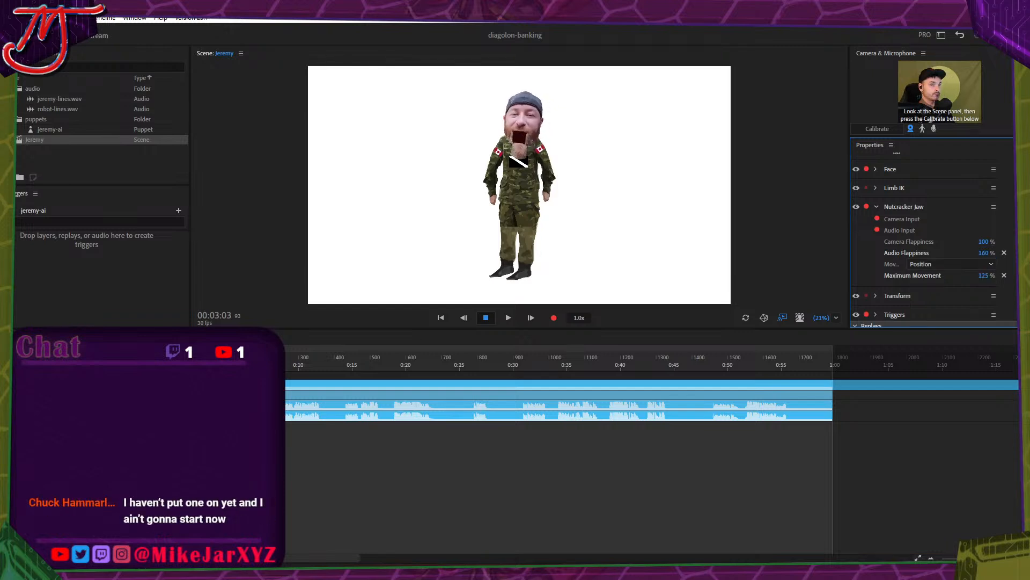
left_click(213, 363)
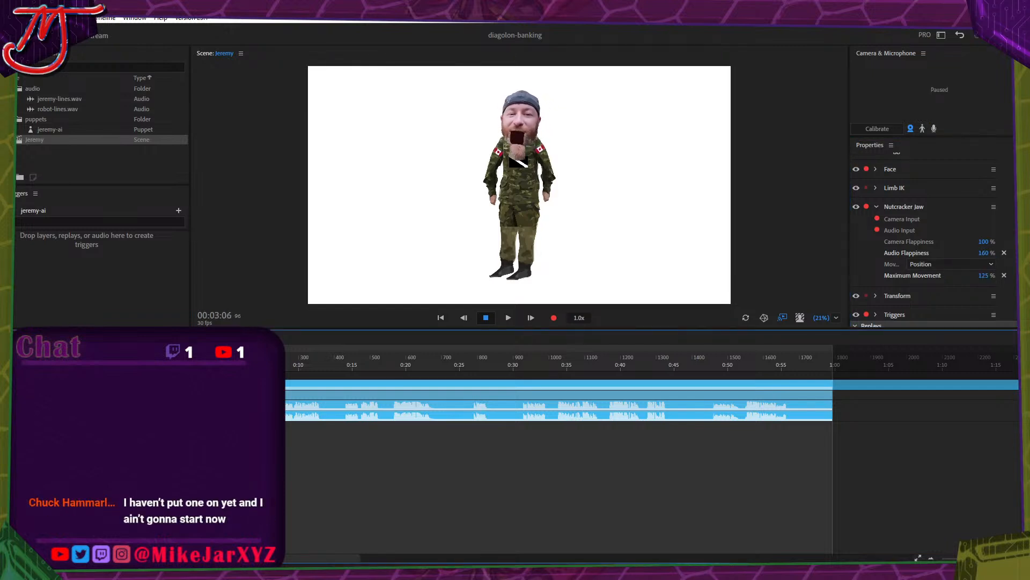
Set Nutcracker Jaw's Audio Flappiness to 110% and Maximum Movement to 100%.
left_click_drag(987, 275, 946, 255)
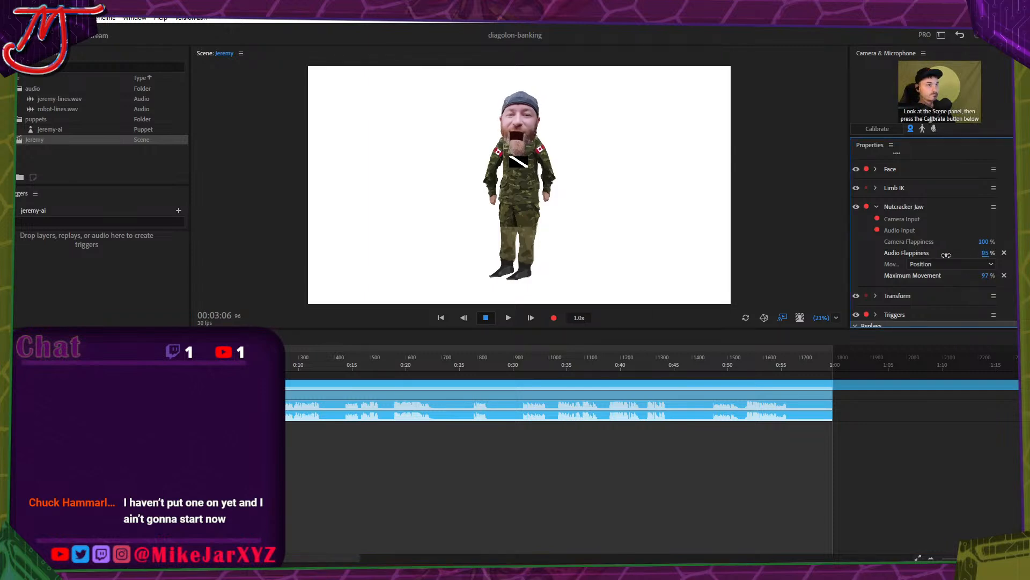
left_click(986, 253)
type("110")
left_click(985, 275)
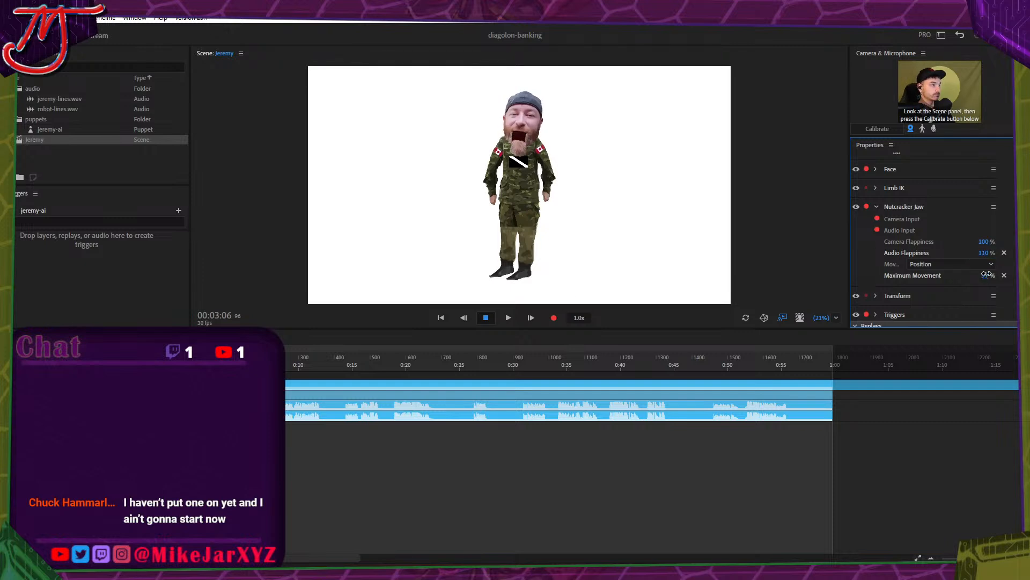
type("100")
key("Return")
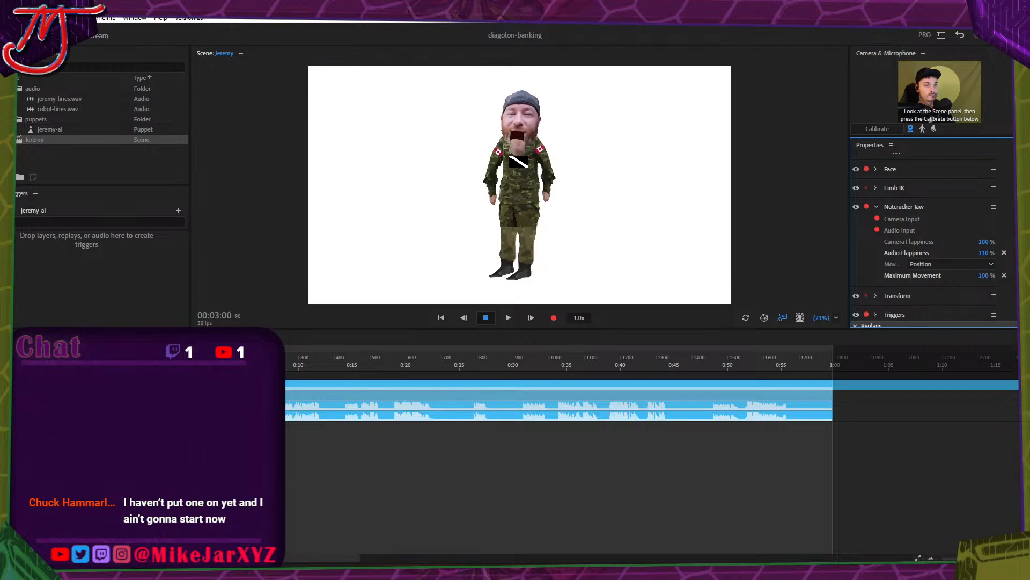
Play back the scene to check the jaw movement against the audio, and save the project.
key("space")
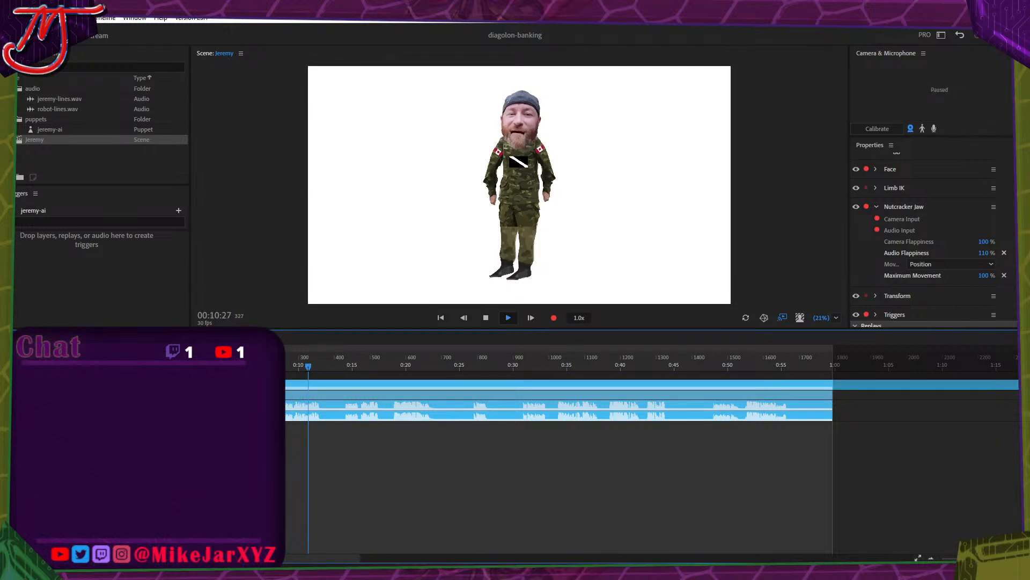
key("space")
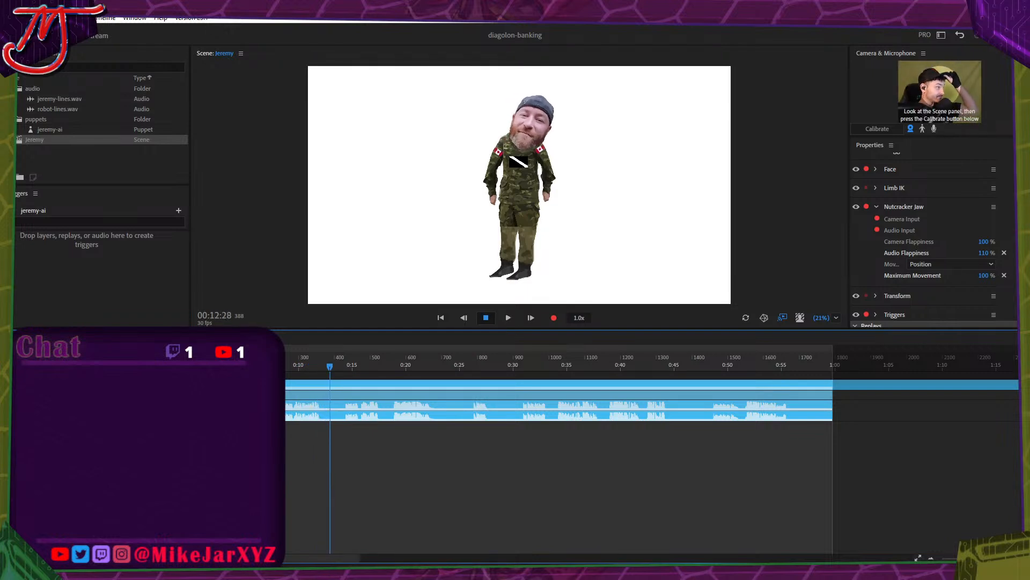
key("ctrl+s")
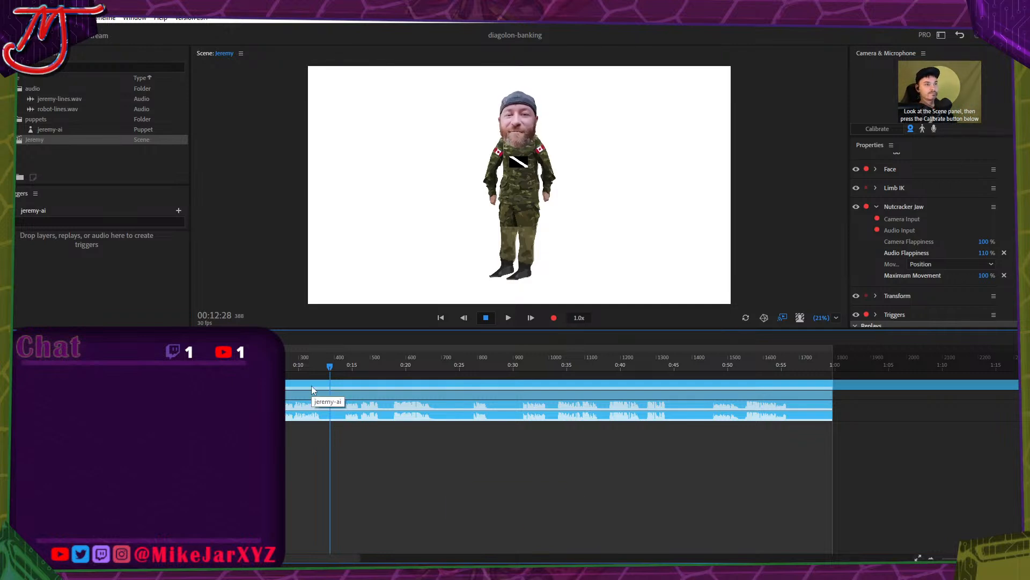
Arm only the Face behavior and record a camera-driven performance from the scene start to about 55 seconds.
left_click(215, 363)
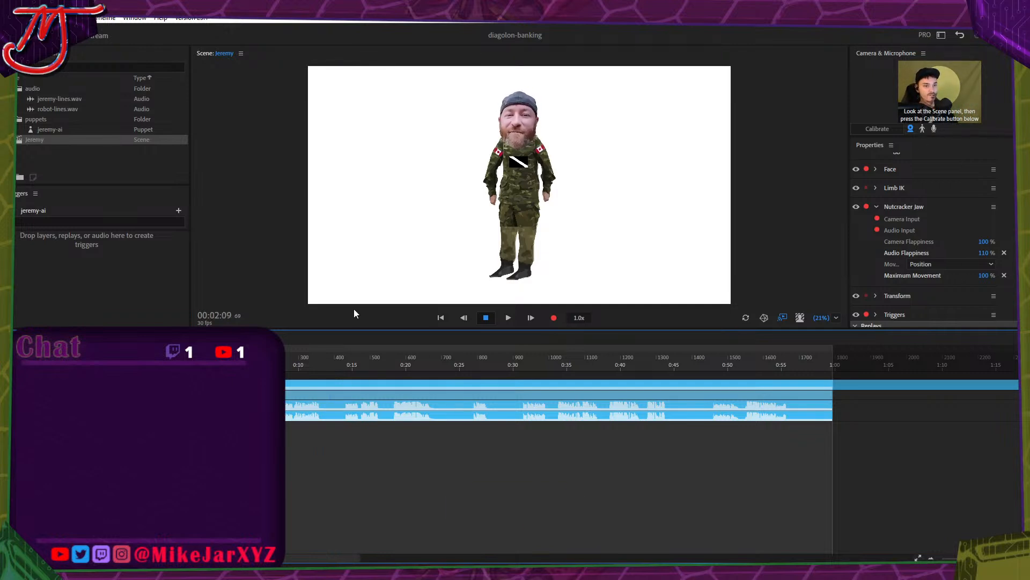
key("Home")
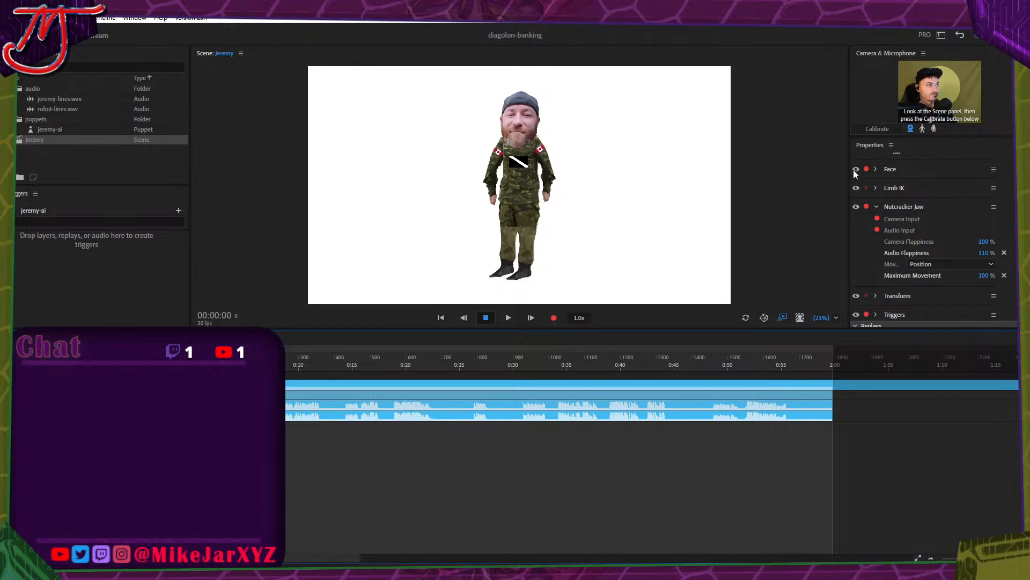
scroll(868, 172, "up", 2)
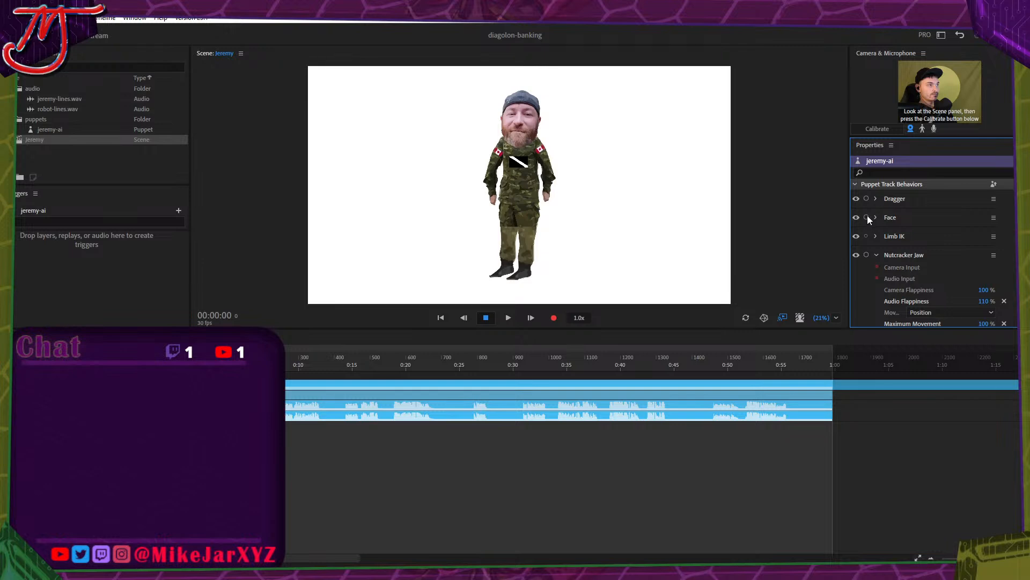
left_click(867, 217)
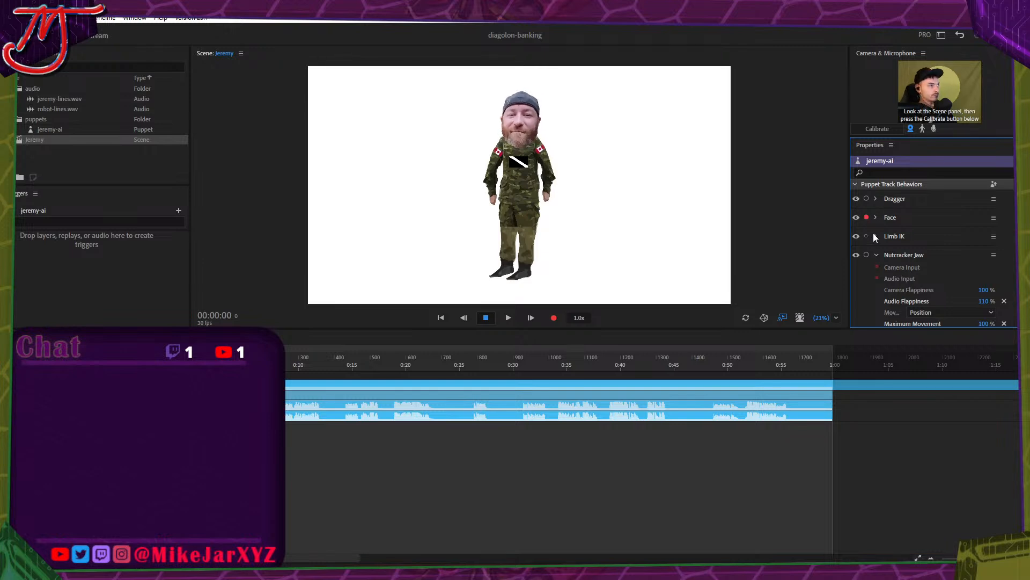
left_click(876, 254)
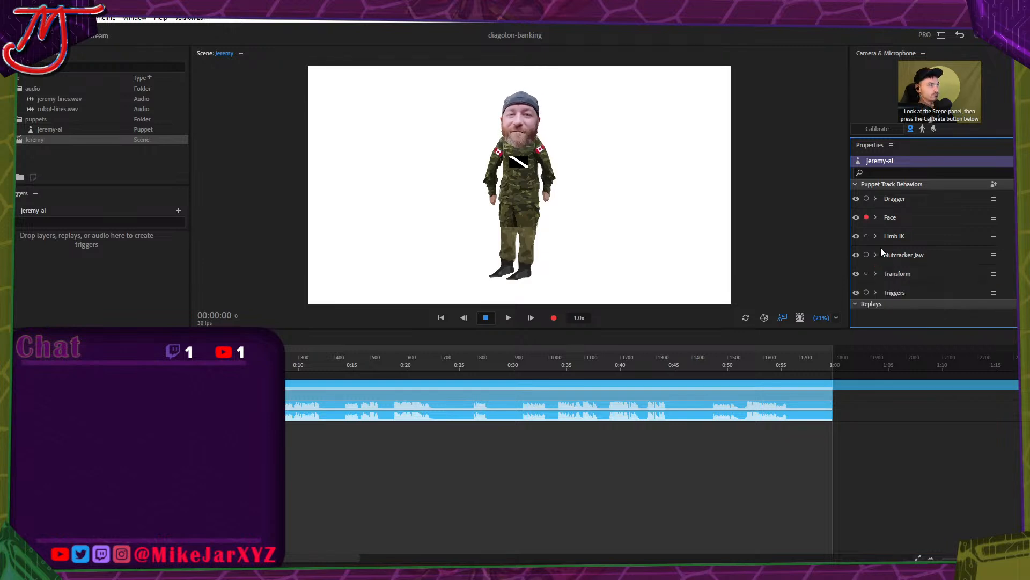
left_click(555, 318)
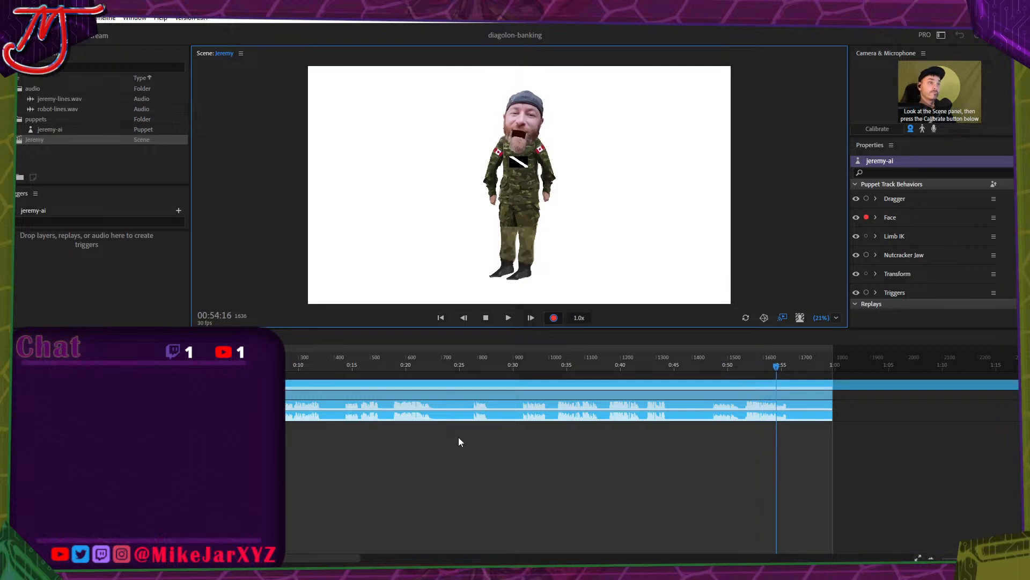
key("space")
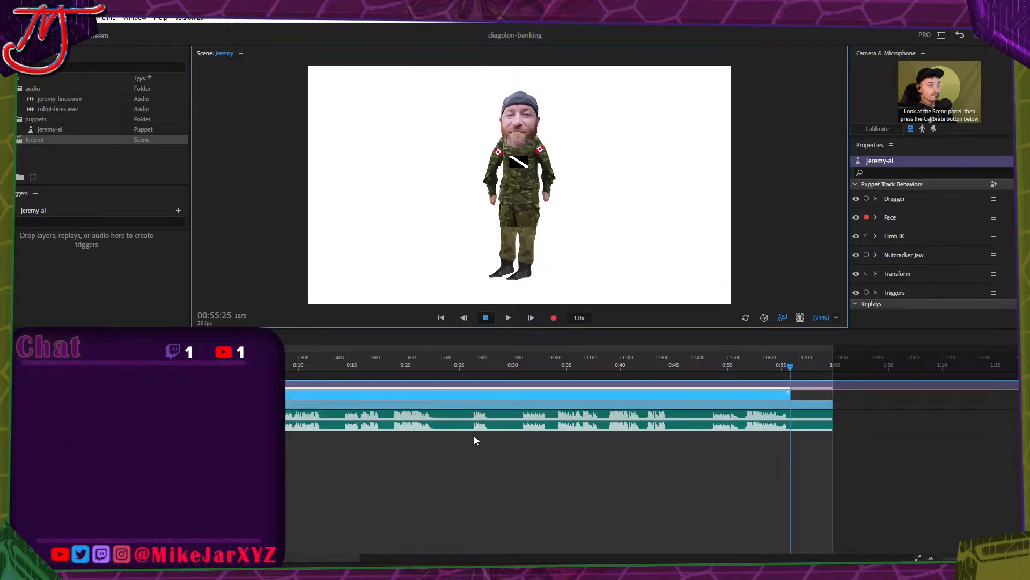
Record another Face take from about 55 seconds to the scene's end and blend its start with the earlier take.
left_click(554, 318)
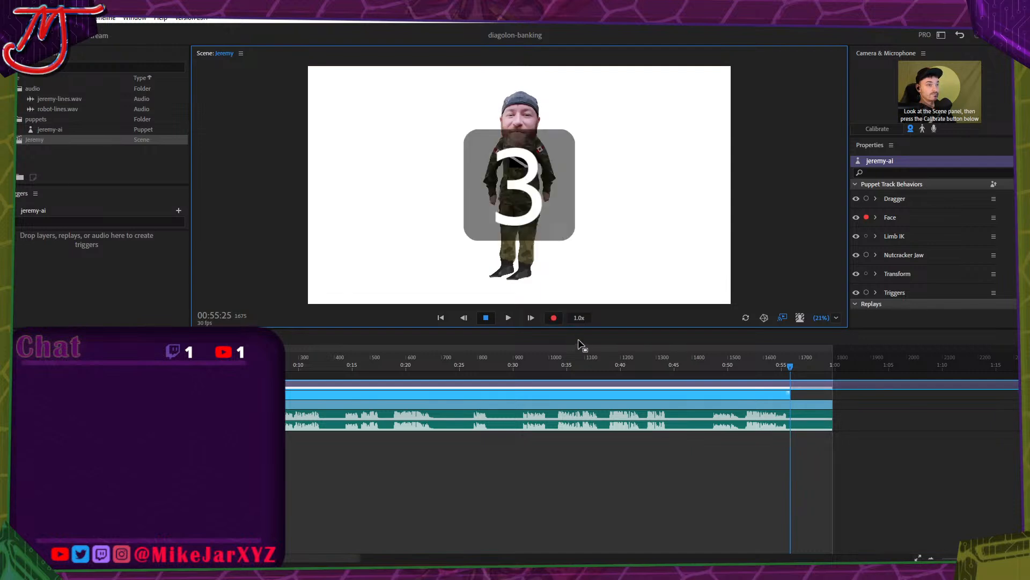
left_click_drag(791, 371, 782, 366)
left_click(554, 319)
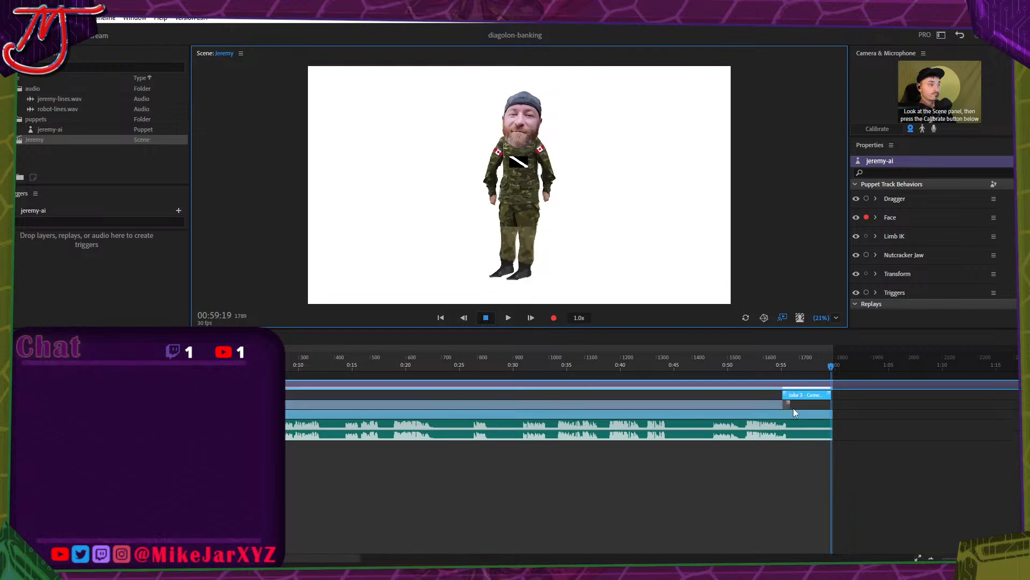
left_click(789, 392)
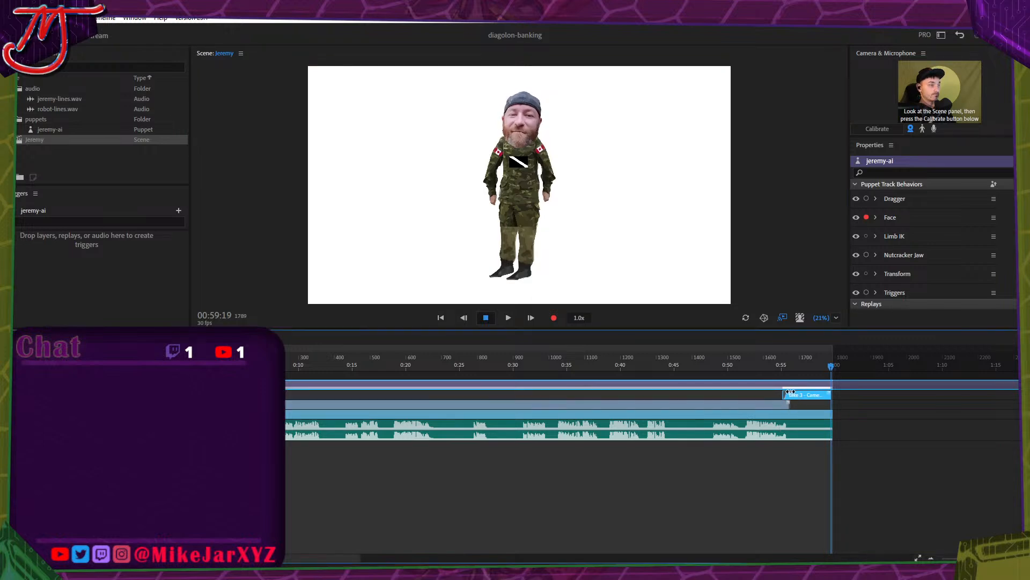
Return to the start of the scene with the Face behavior disarmed and turn off the camera input.
key("Home")
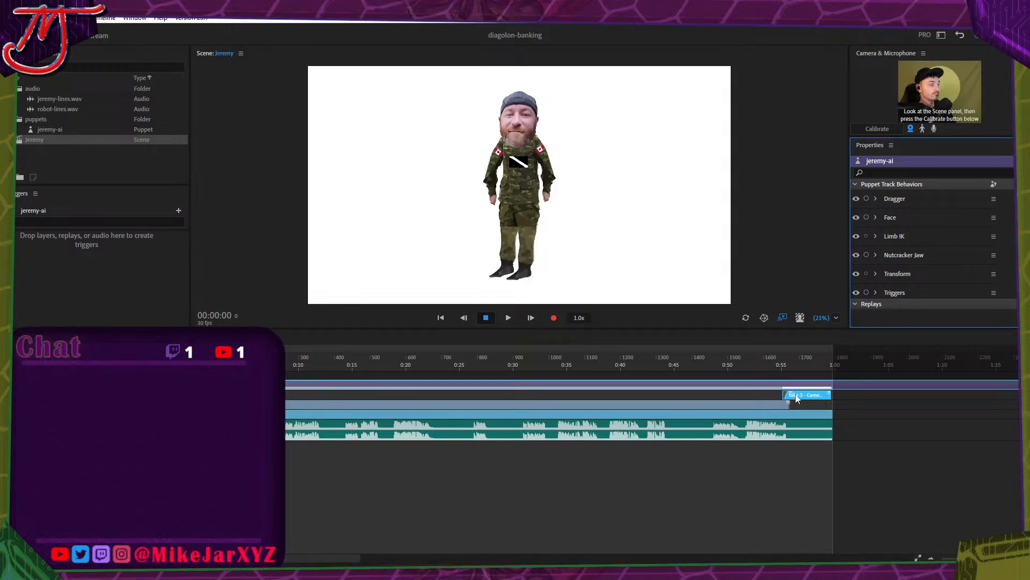
left_click(911, 129)
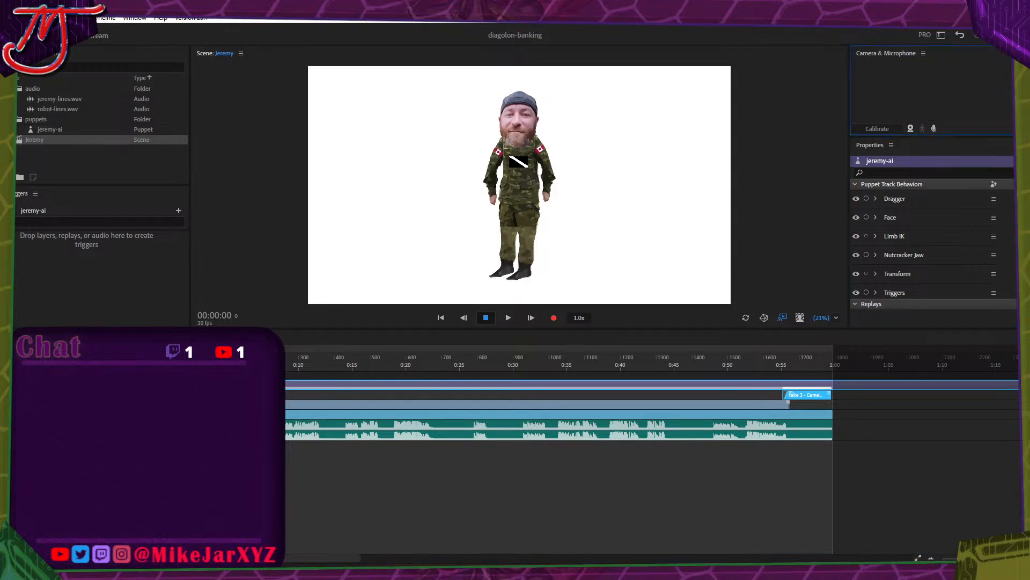
Switch to Adobe Audition and play the last seconds of the diagolon-banking session.
key("alt+Tab")
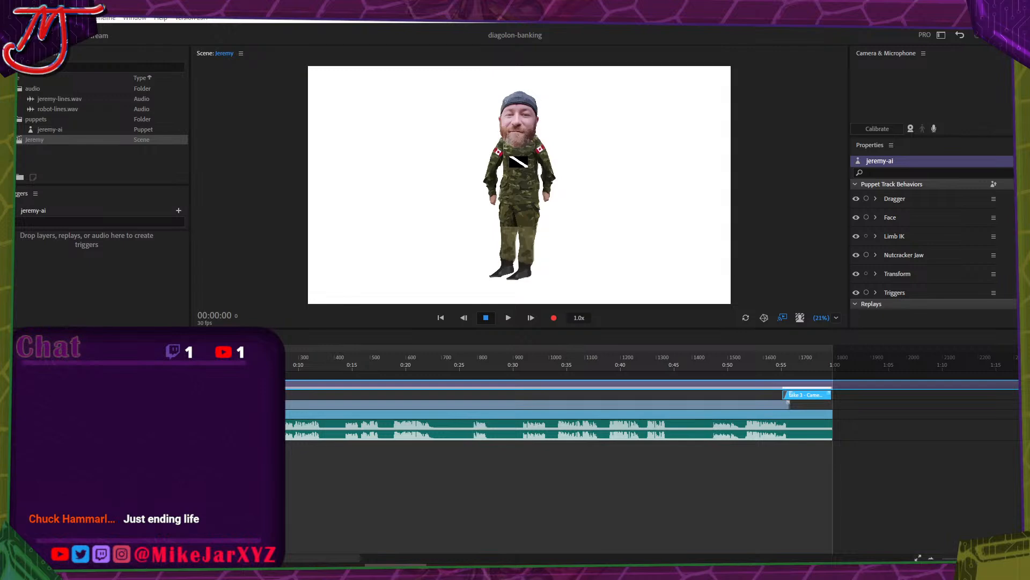
key("alt+Tab")
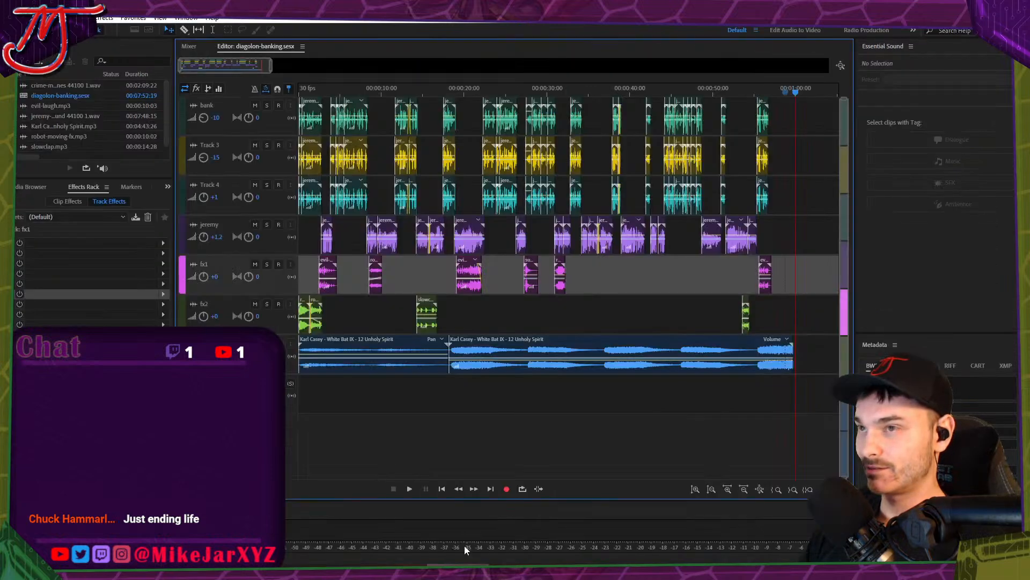
key("space")
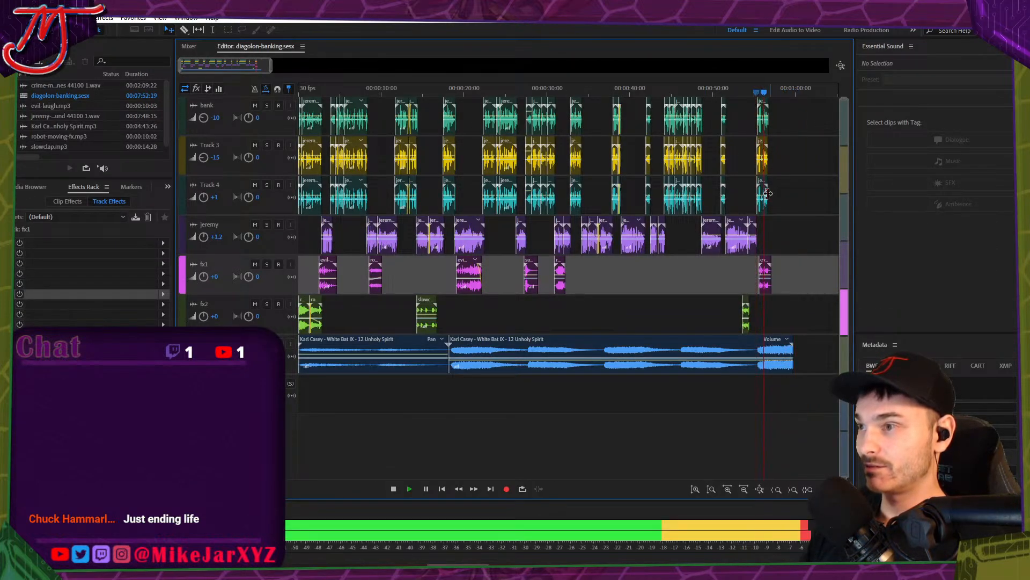
left_click(743, 94)
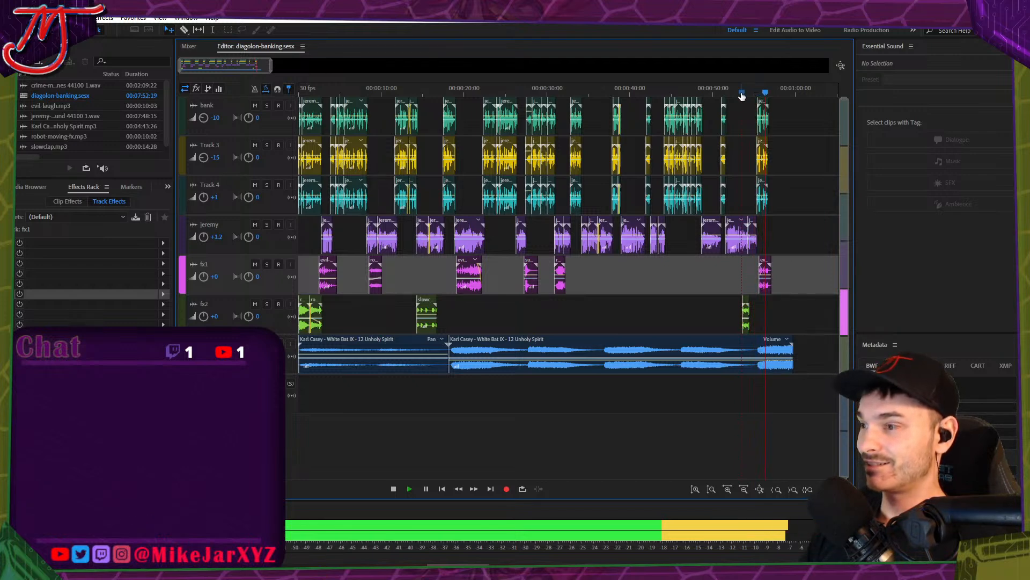
key("space")
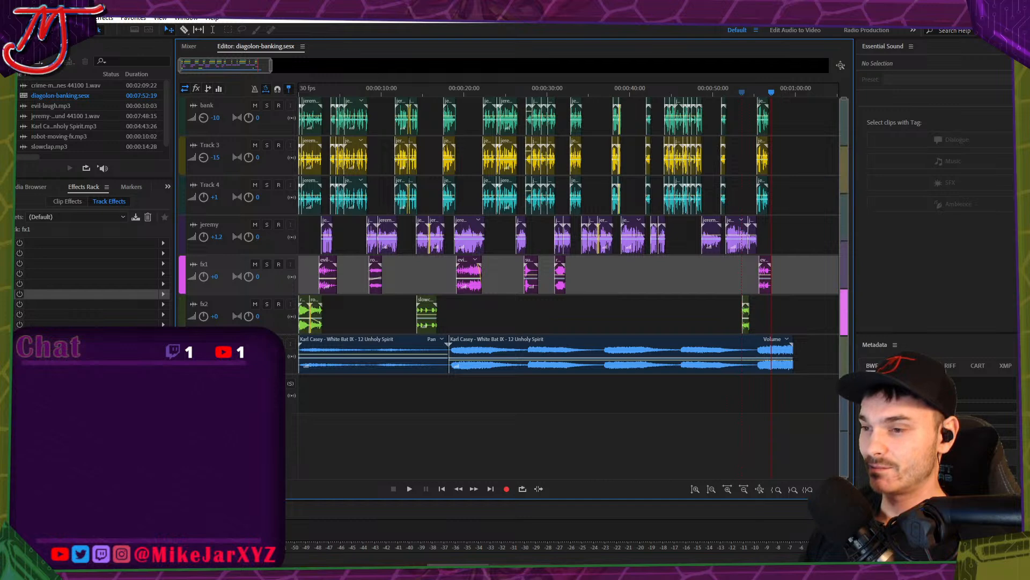
Switch to Adobe Character Animator and arm the Dragger behavior of the jeremy-ai puppet.
left_click(608, 554)
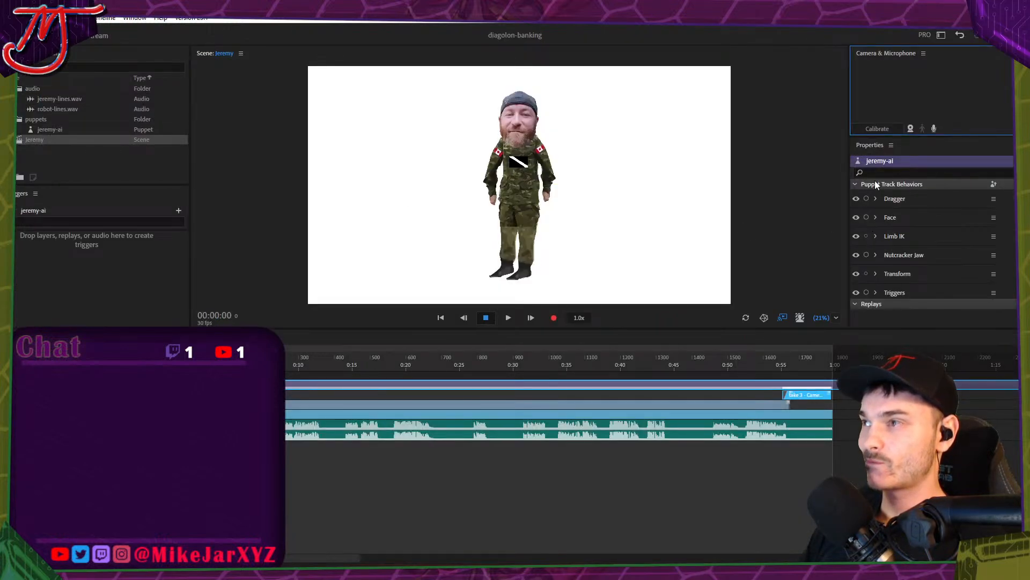
key("space")
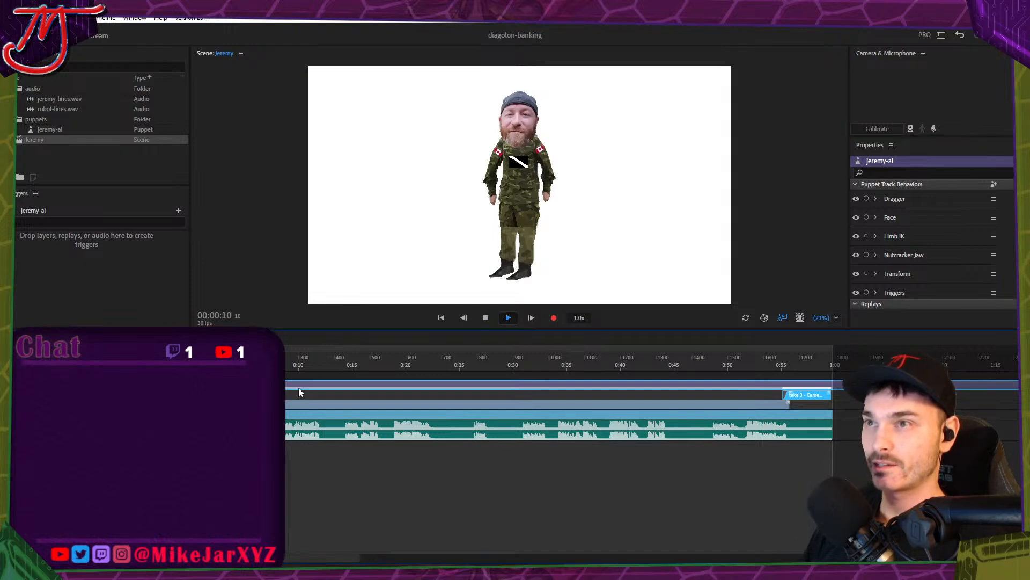
key("space")
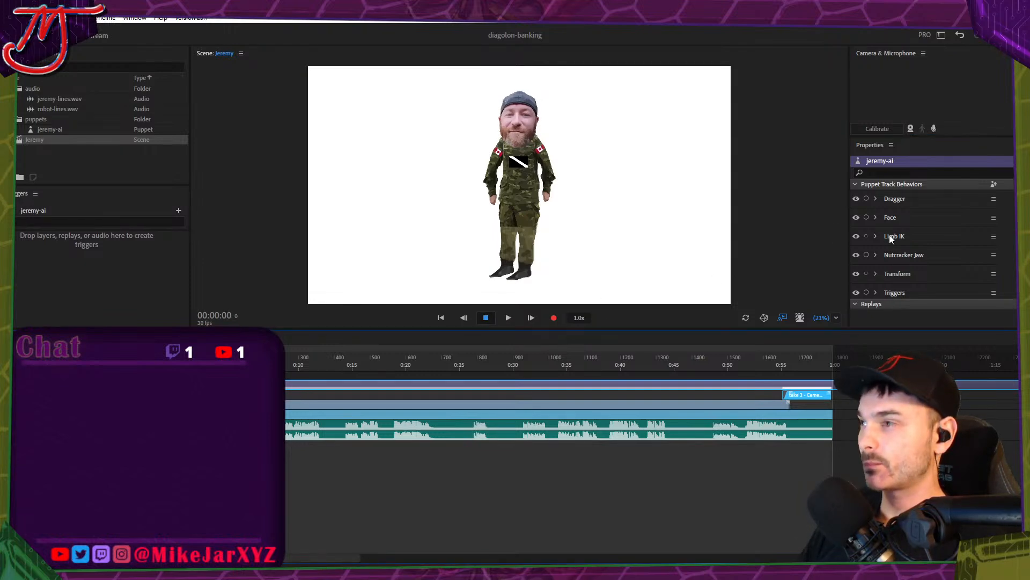
left_click(867, 198)
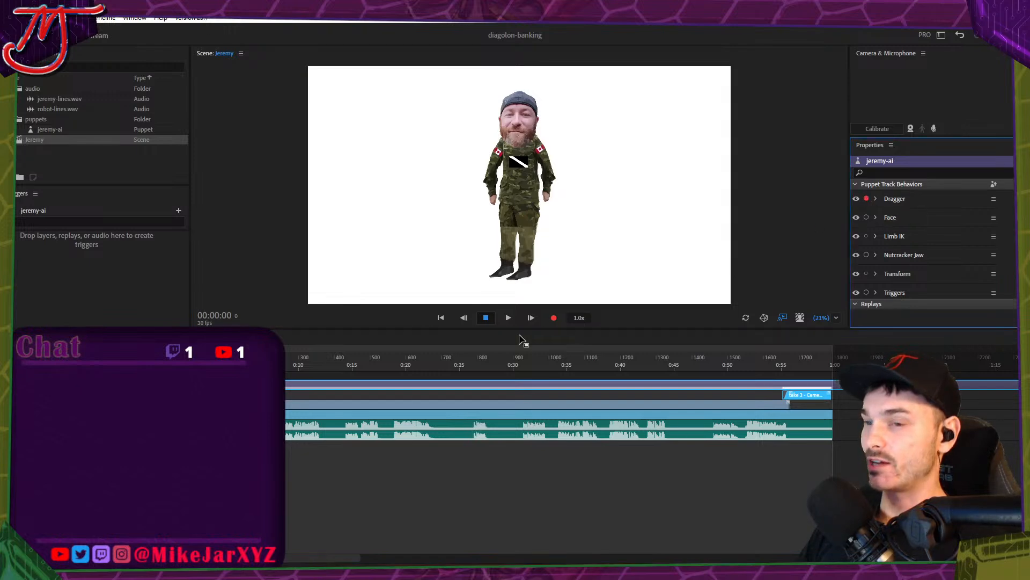
Capture a Dragger pose with both arms held outward and place its wrist takes over the first spoken line.
mouse_move(492, 201)
left_mouse_down()
mouse_move(456, 175)
mouse_move(469, 196)
mouse_move(456, 154)
mouse_move(437, 171)
left_mouse_up()
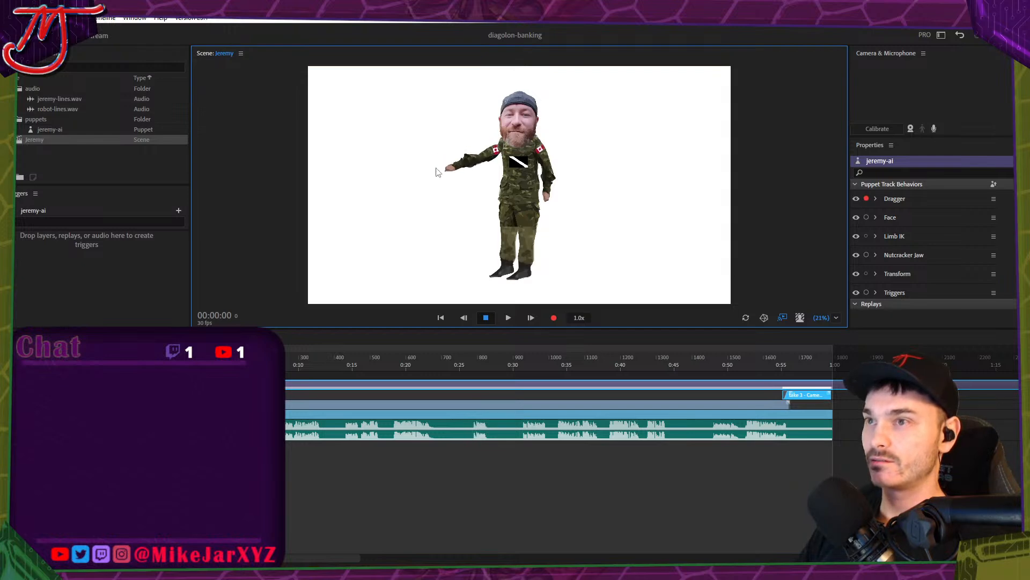
left_click_drag(538, 193, 570, 193)
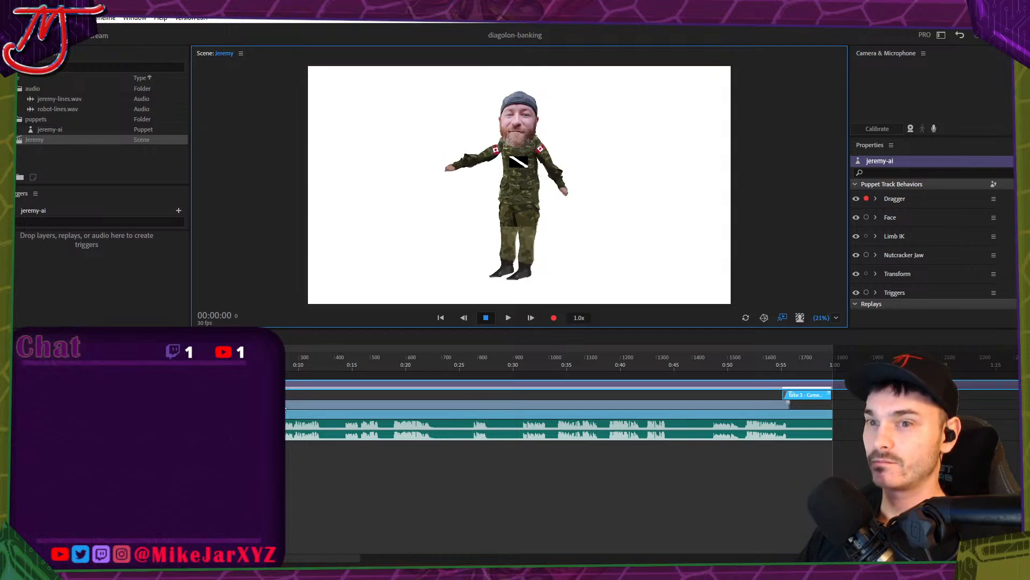
scroll(202, 405, "up", 5)
left_click(201, 399)
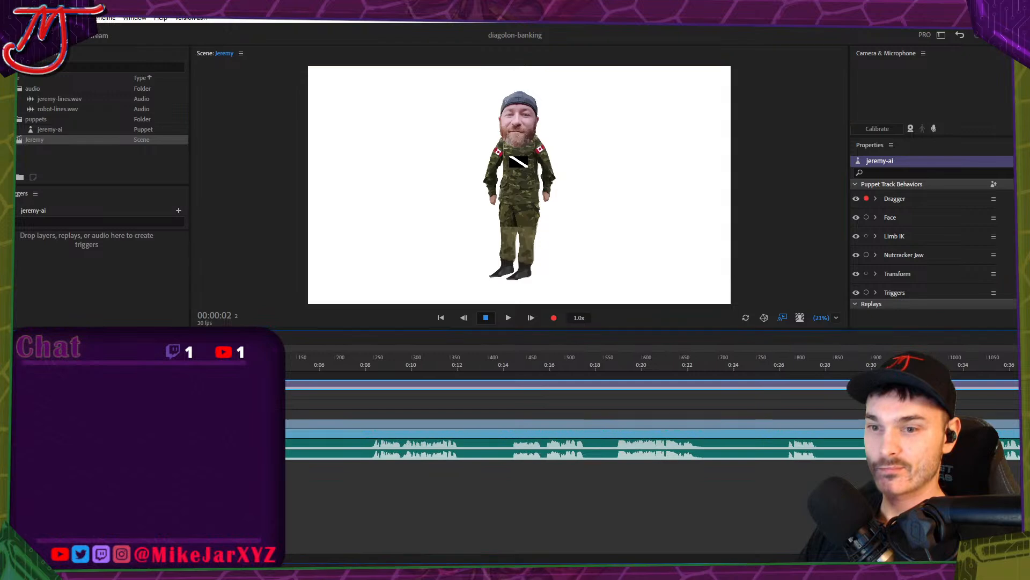
scroll(657, 406, "left", 1)
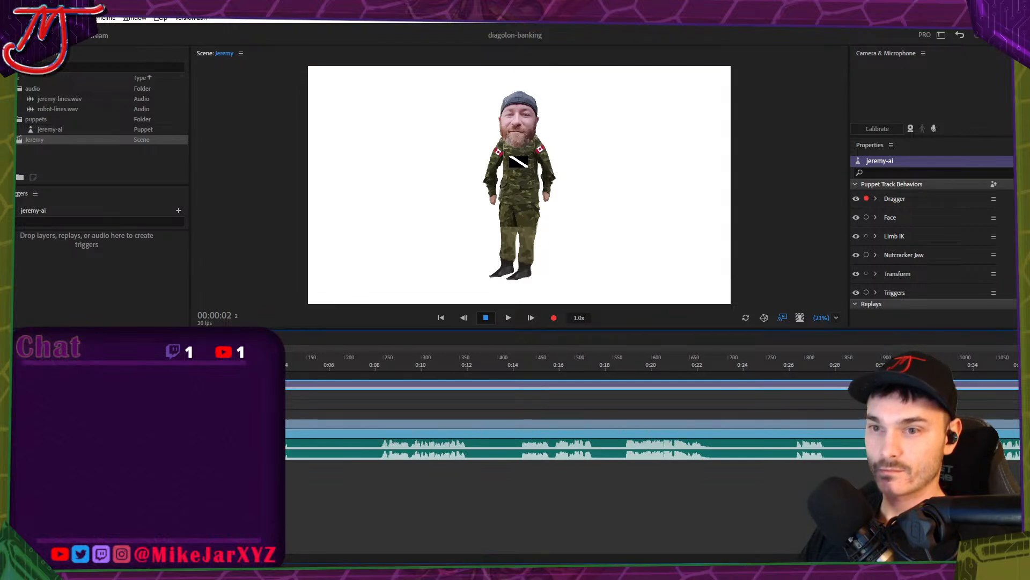
left_click(201, 404)
left_click(257, 385)
scroll(256, 385, "up", 7)
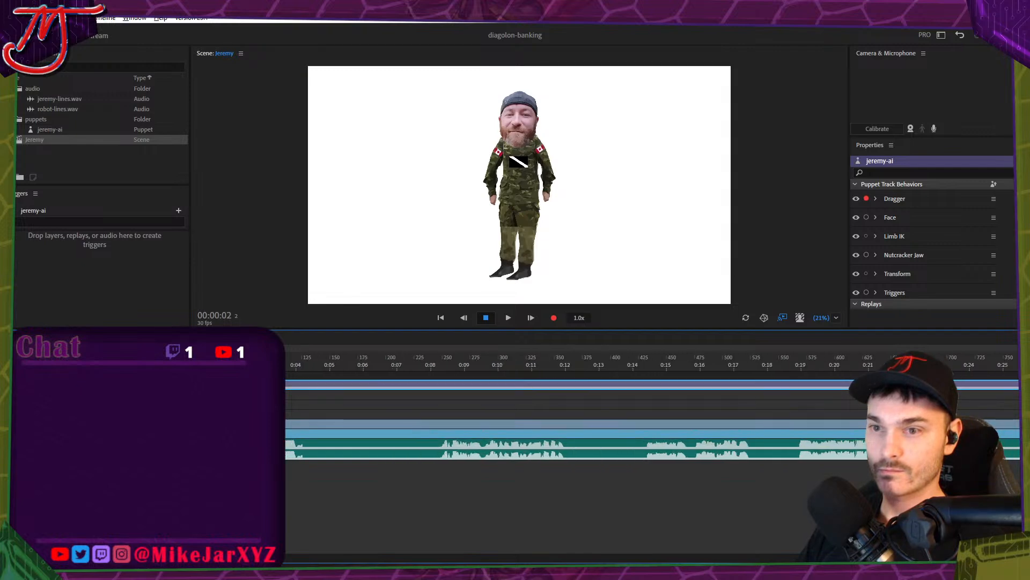
left_click(332, 401)
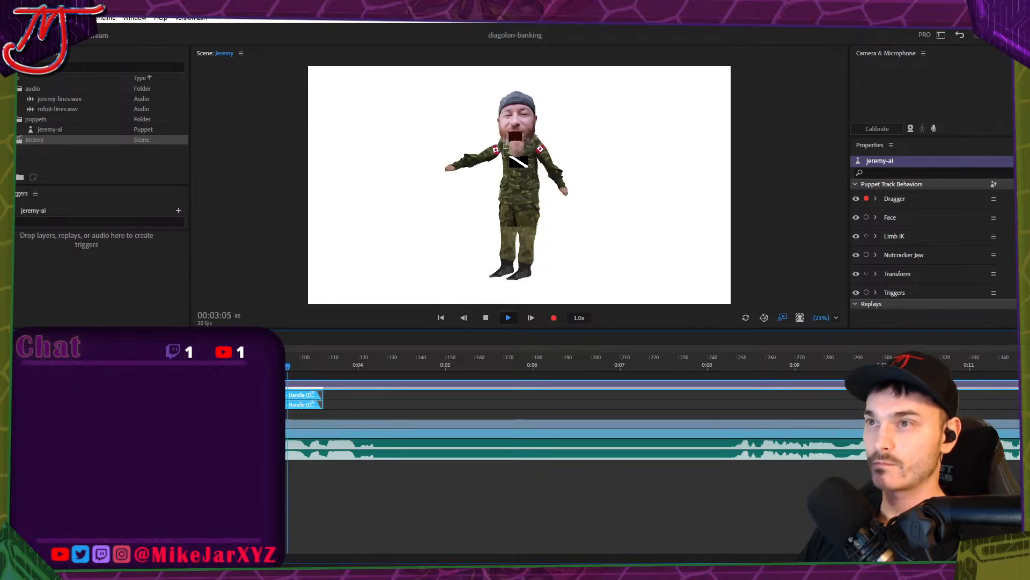
Extend both wrist takes of the first pose to about 4 seconds, matching the line's end, and play them back.
key("space")
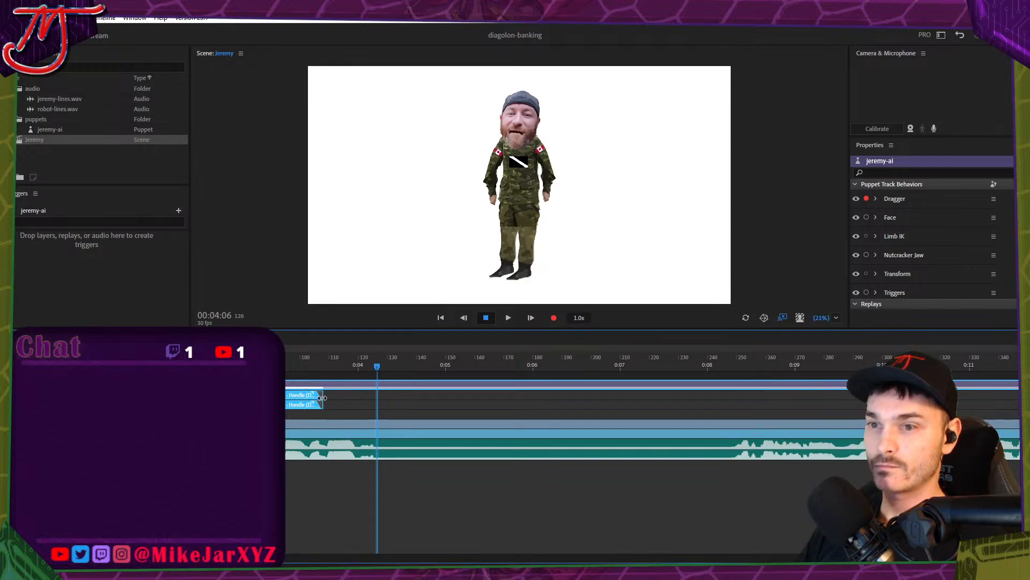
left_click_drag(325, 397, 377, 397)
key("space")
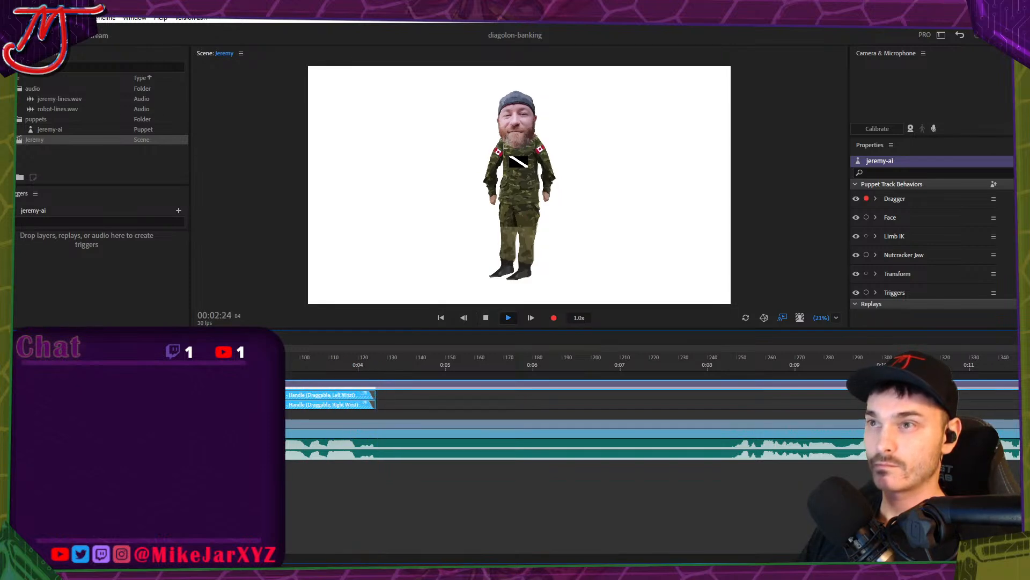
key("space")
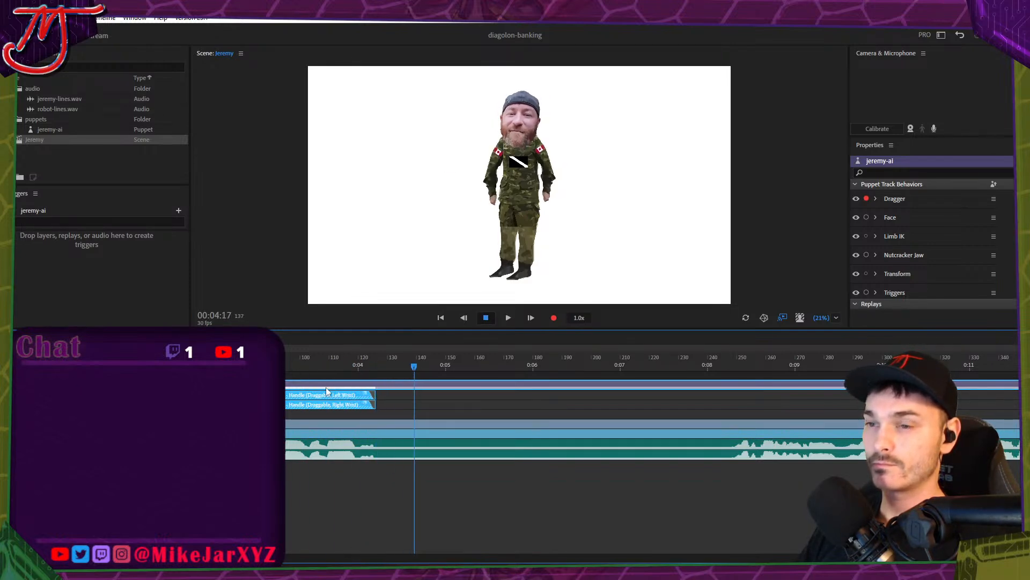
Record a Dragger pose at 00:08:05 with the screen-left hand raised beside the head and the other arm slightly outward.
scroll(343, 431, "down", 2)
left_click(523, 366)
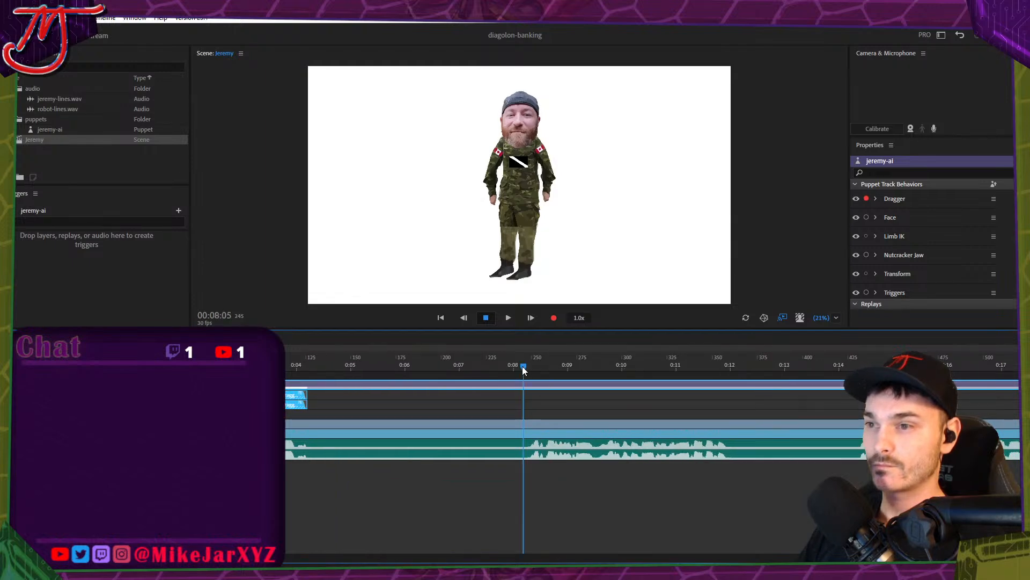
key("space")
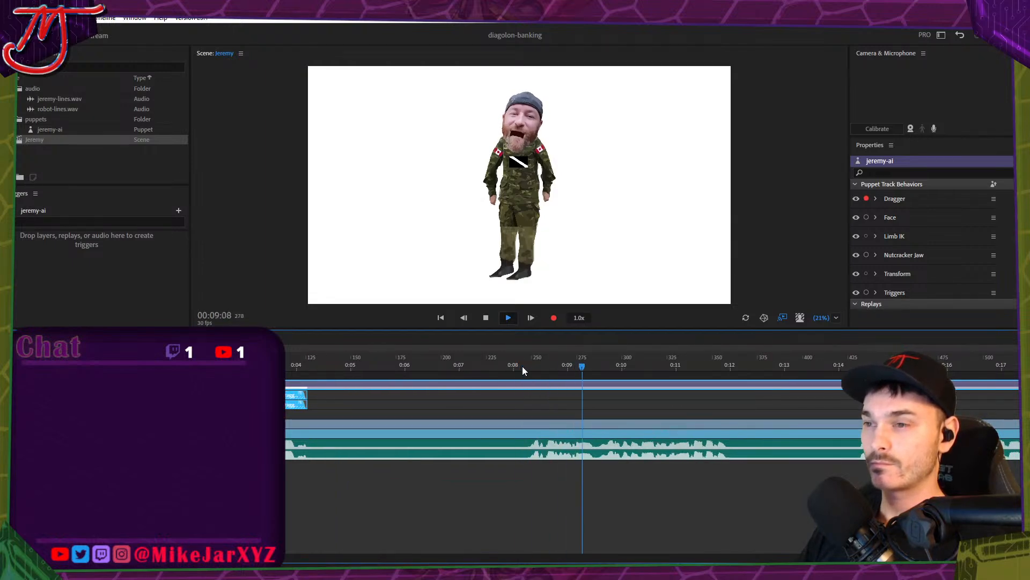
key("space")
mouse_move(503, 188)
left_mouse_down()
mouse_move(467, 138)
mouse_move(488, 108)
mouse_move(470, 123)
left_mouse_up()
mouse_move(546, 198)
left_mouse_down()
mouse_move(573, 170)
mouse_move(578, 186)
mouse_move(589, 162)
mouse_move(587, 117)
mouse_move(549, 117)
mouse_move(578, 170)
mouse_move(567, 204)
left_mouse_up()
key("space")
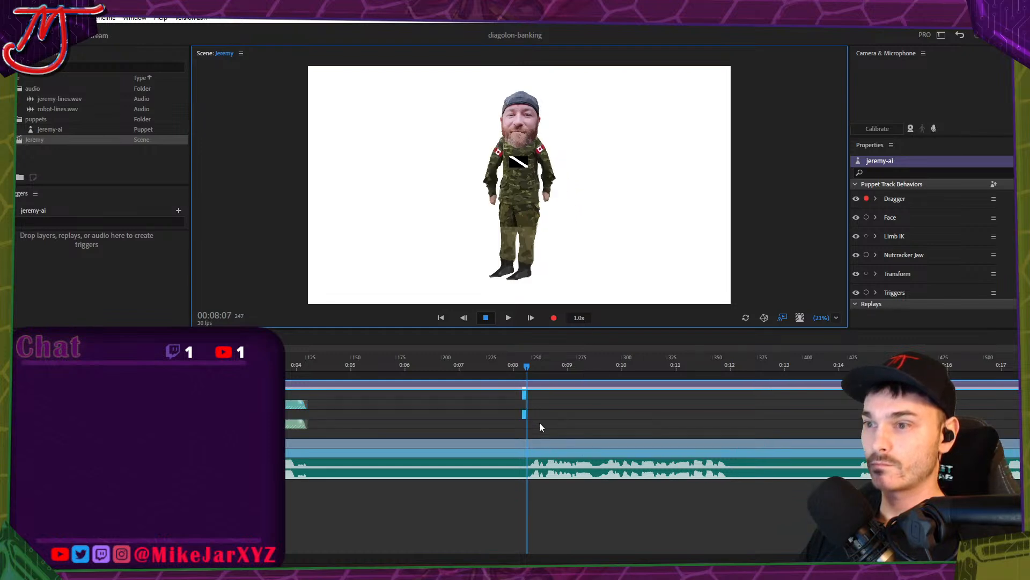
Extend the raised-hand wrist takes to about 9.5 seconds with blended ends and play them back.
left_click_drag(524, 396, 597, 396)
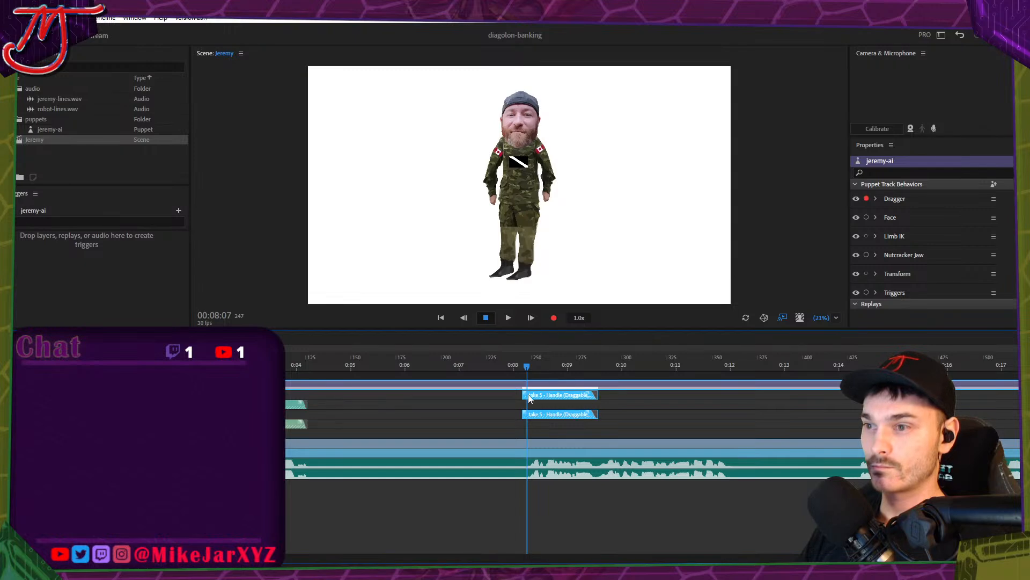
key("space")
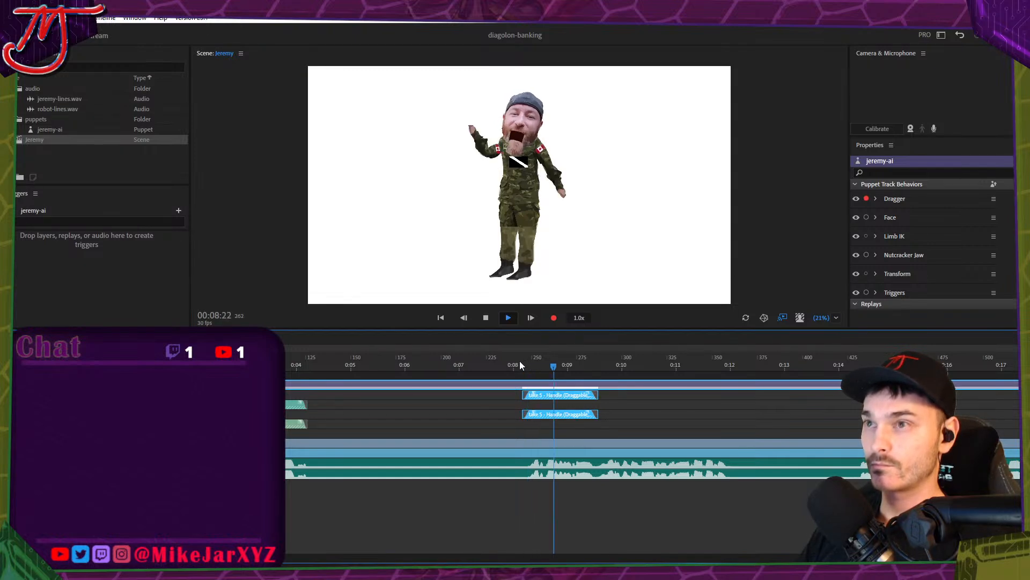
key("space")
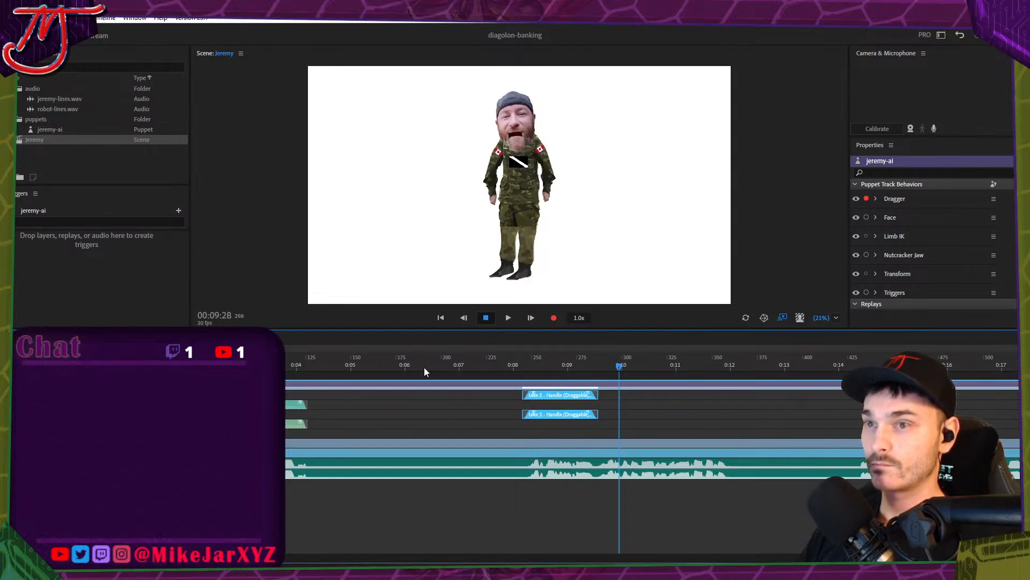
Duplicate the first arms-out wrist takes after the raised-hand pose, overlapping its end and extending to about 12 seconds, and play them back.
left_click(292, 406)
key("ctrl+v")
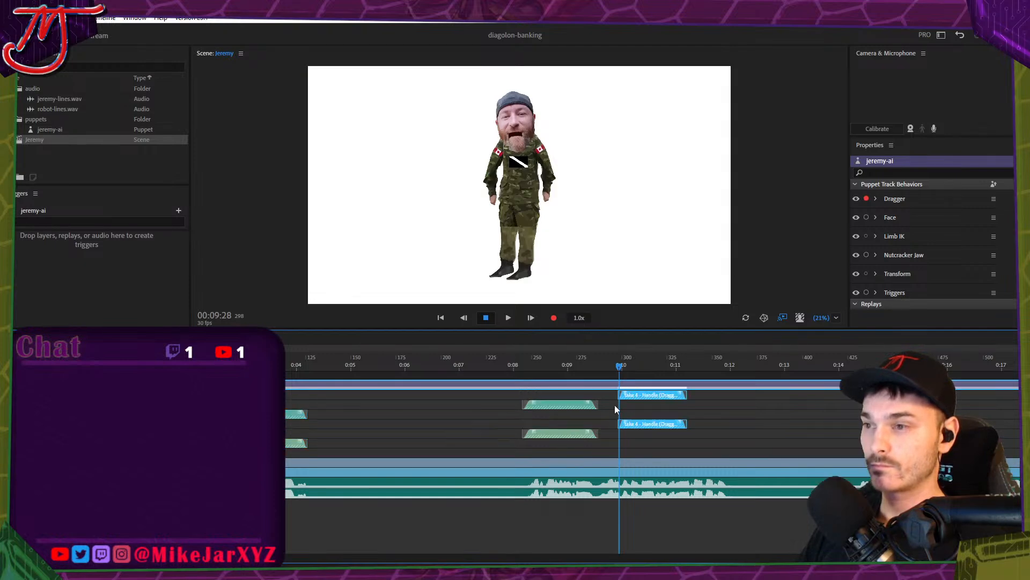
left_click_drag(627, 401, 724, 400)
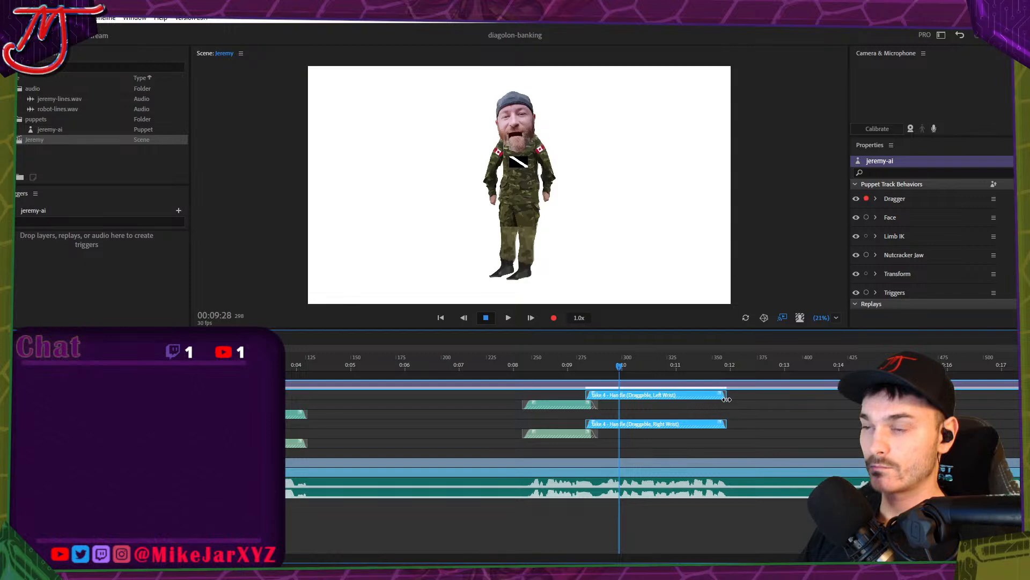
key("space")
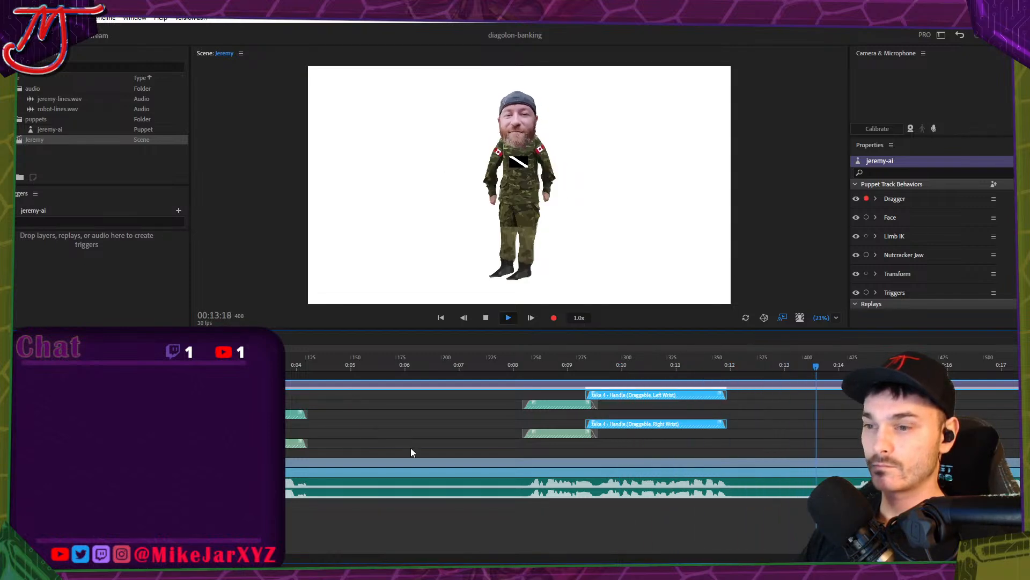
scroll(417, 430, "down", 5)
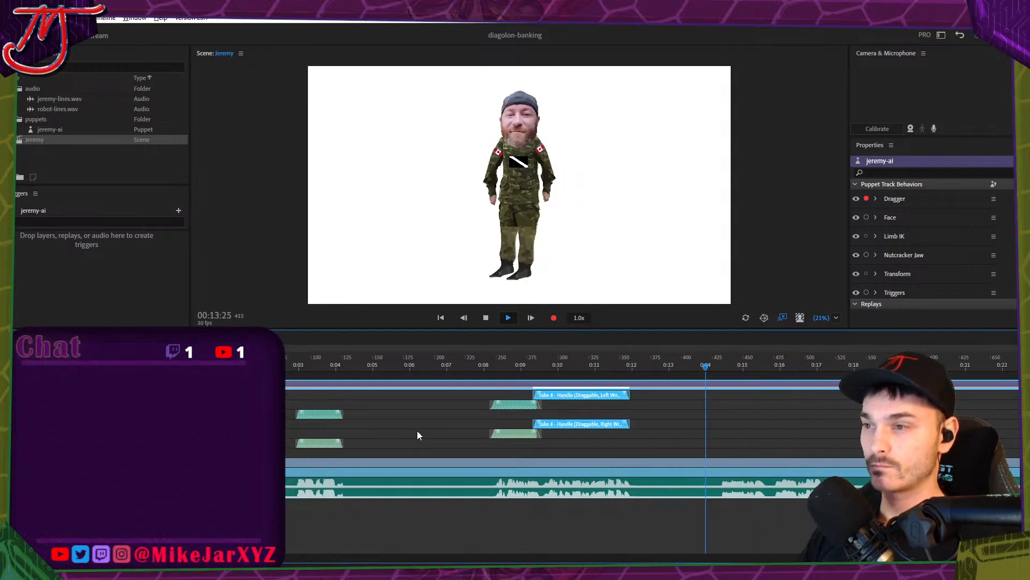
Record a Dragger pose at 00:14:09 with both arms spread outward and extend its blended wrist takes to about 15.6 seconds.
left_click(681, 417)
left_click(671, 366)
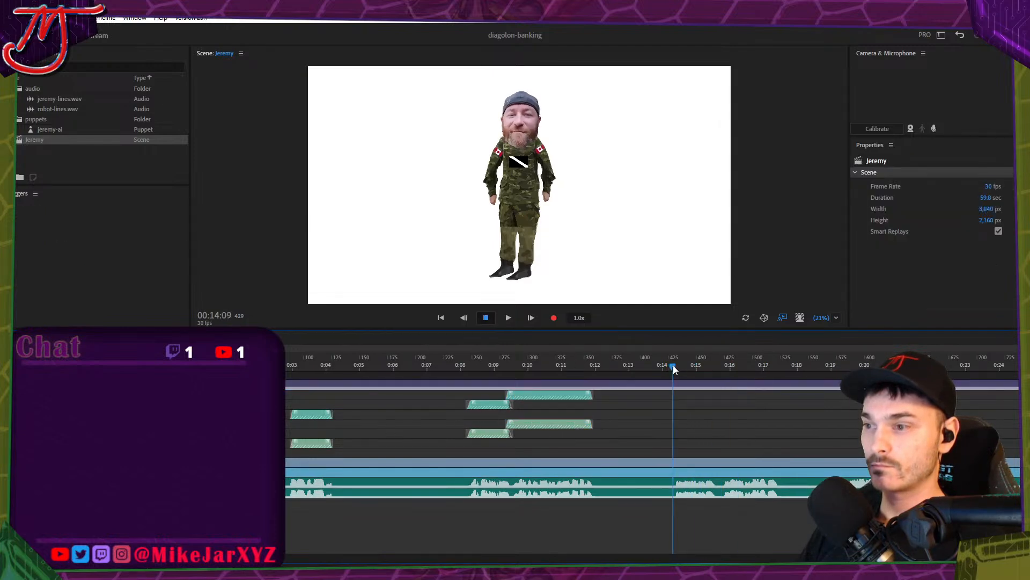
left_click(503, 193)
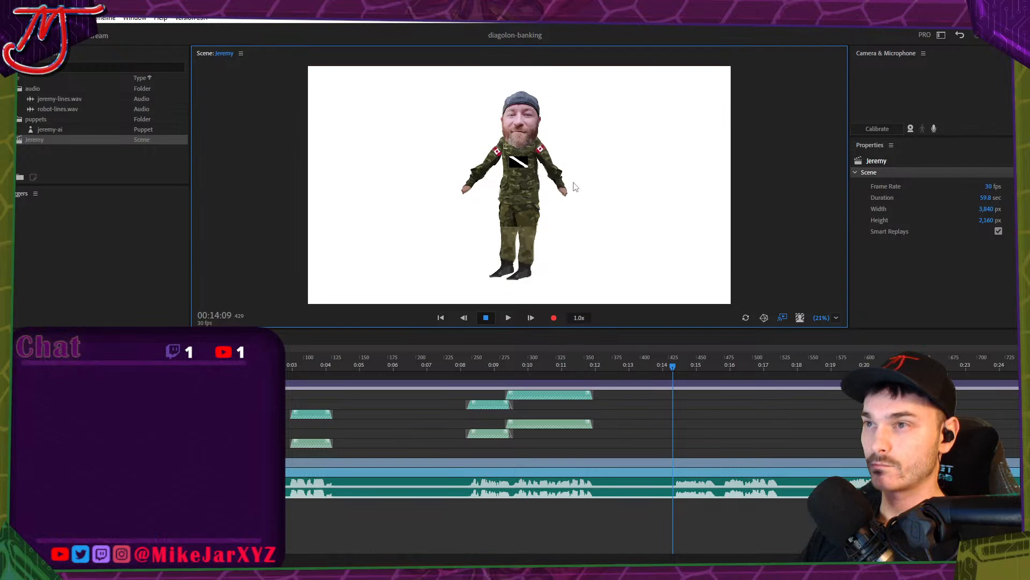
mouse_move(575, 185)
left_mouse_down()
mouse_move(576, 141)
mouse_move(592, 178)
left_mouse_up()
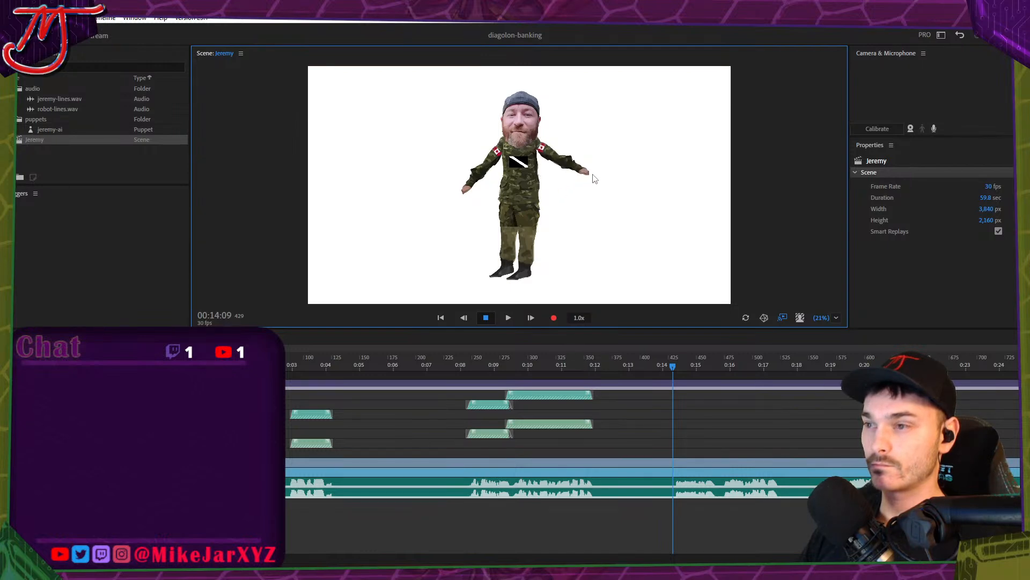
left_click(691, 411)
scroll(755, 455, "up", 3)
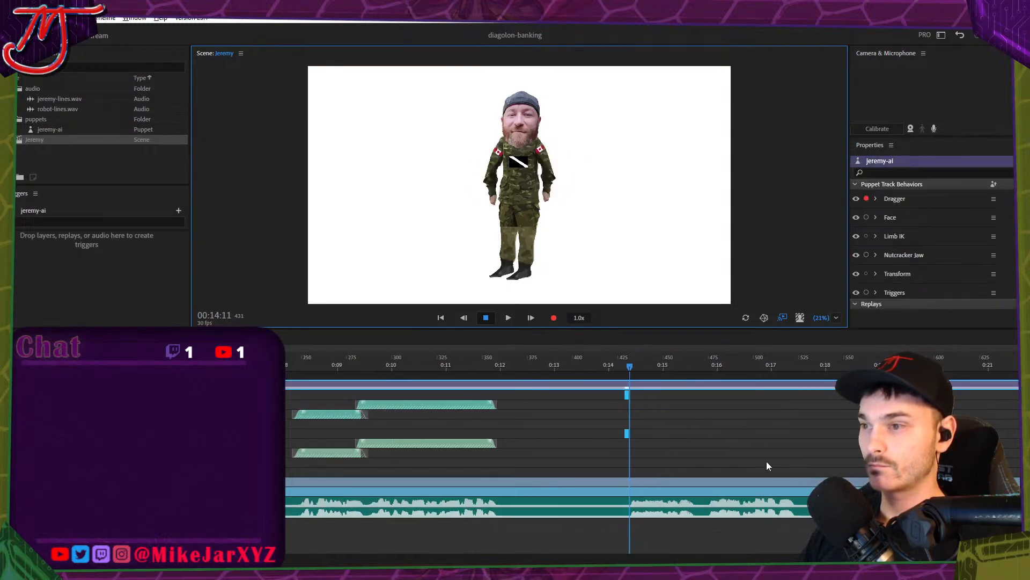
left_click_drag(581, 395, 674, 405)
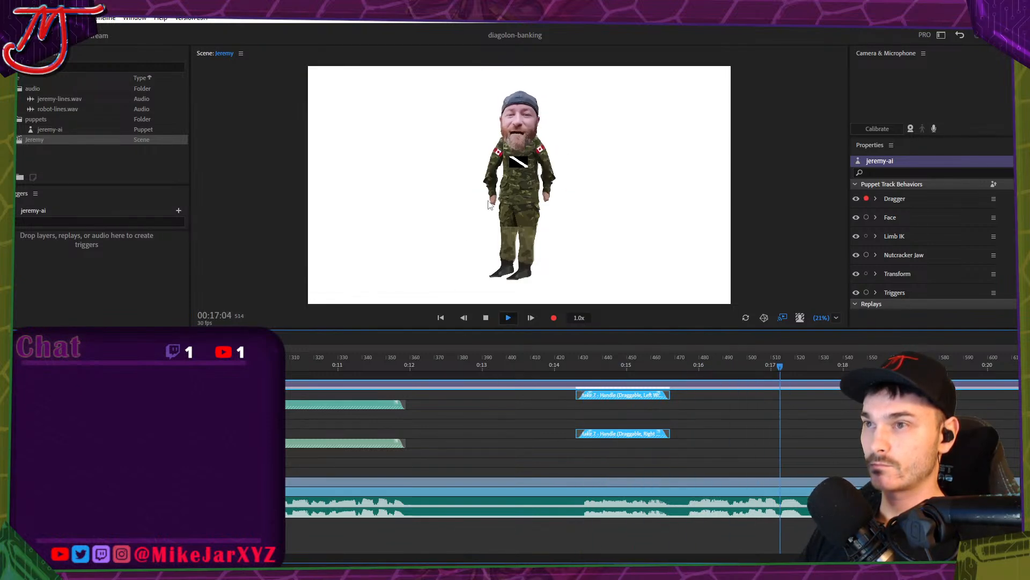
key("space")
Record a Dragger pose at 00:15:27 with the screen-left hand saluting at the head and the other arm held outward.
left_click(693, 364)
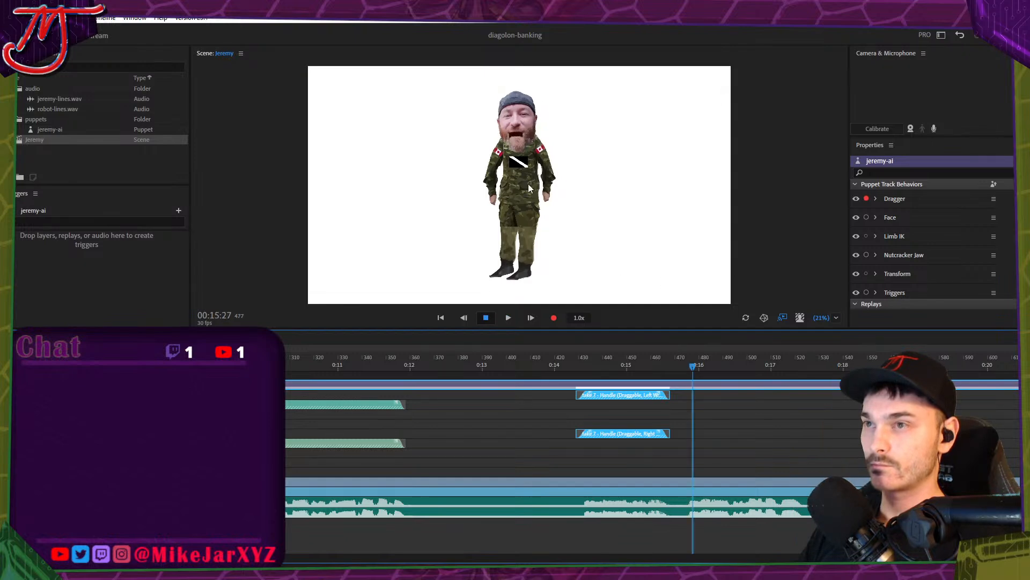
mouse_move(494, 198)
left_mouse_down()
mouse_move(469, 132)
mouse_move(493, 117)
left_mouse_up()
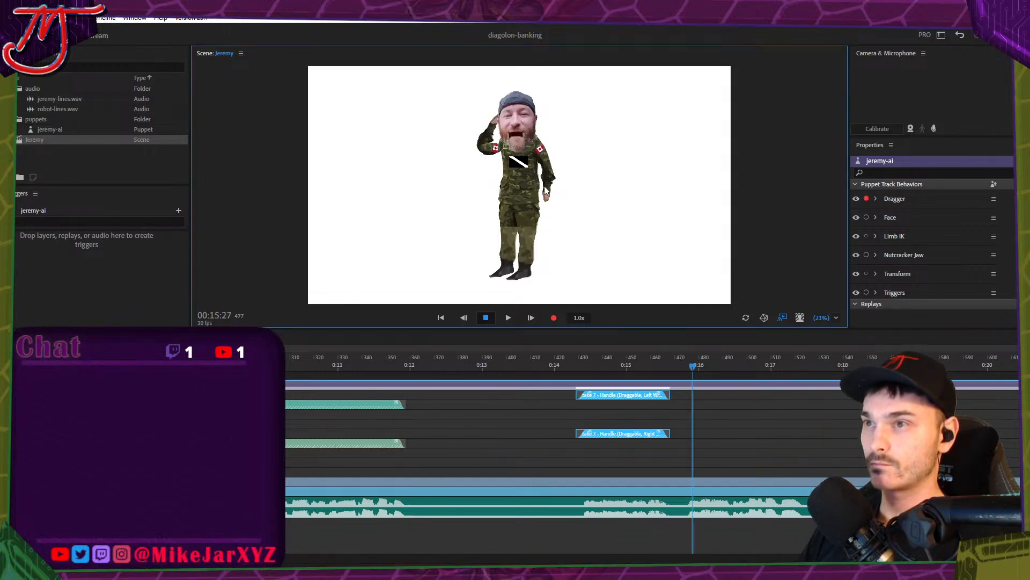
left_click_drag(545, 189, 570, 193)
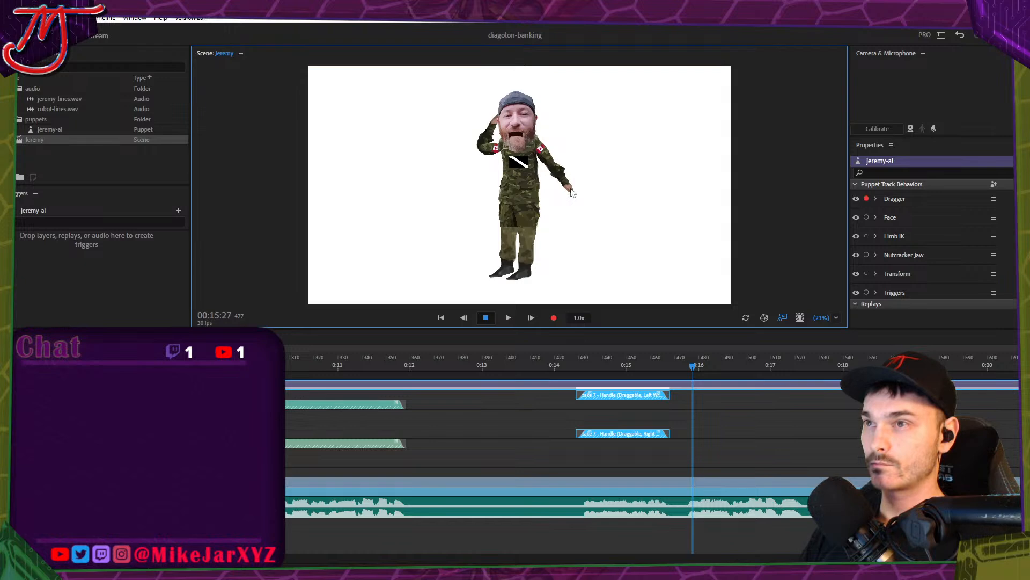
key("ctrl+r")
key("space")
Extend the salute wrist takes to about 17.3 seconds, start them slightly earlier with blended ends, and play them back.
left_click_drag(696, 397, 809, 416)
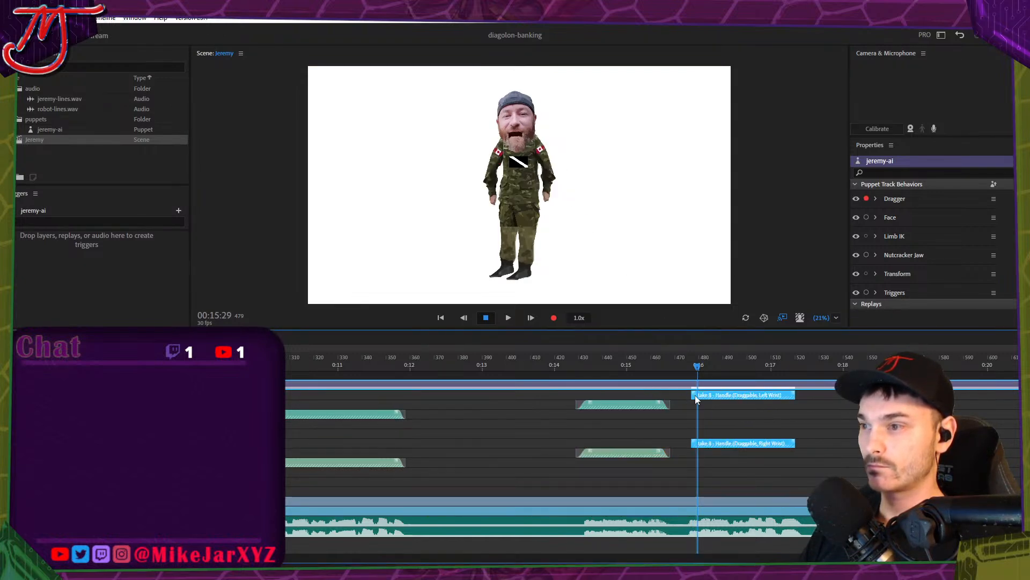
left_click_drag(692, 395, 689, 395)
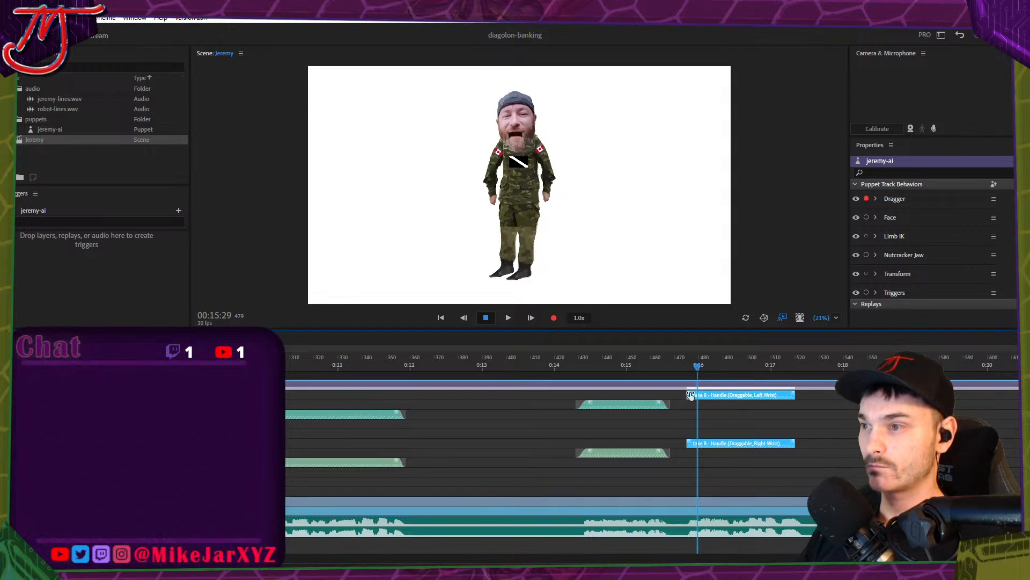
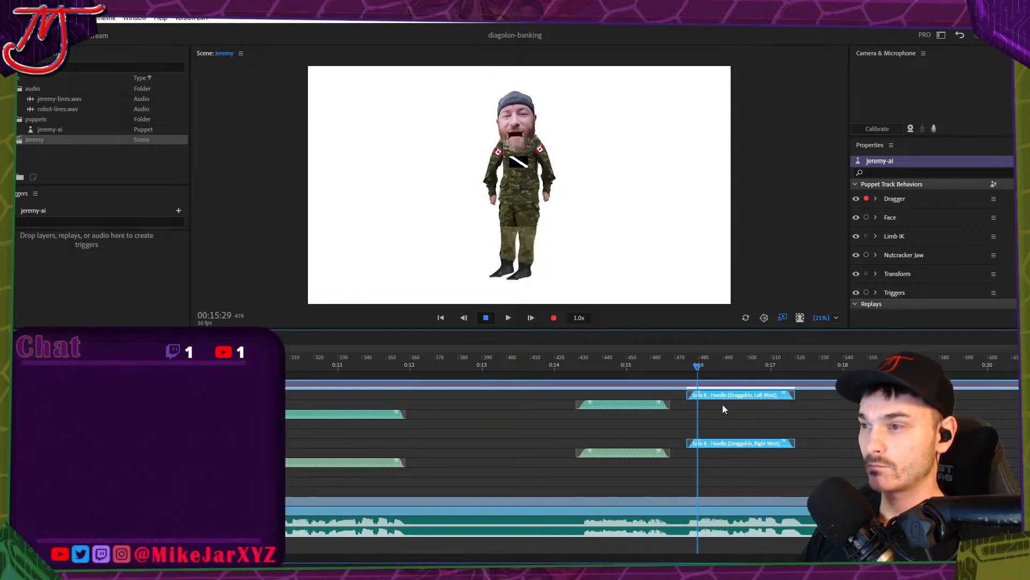
key("space")
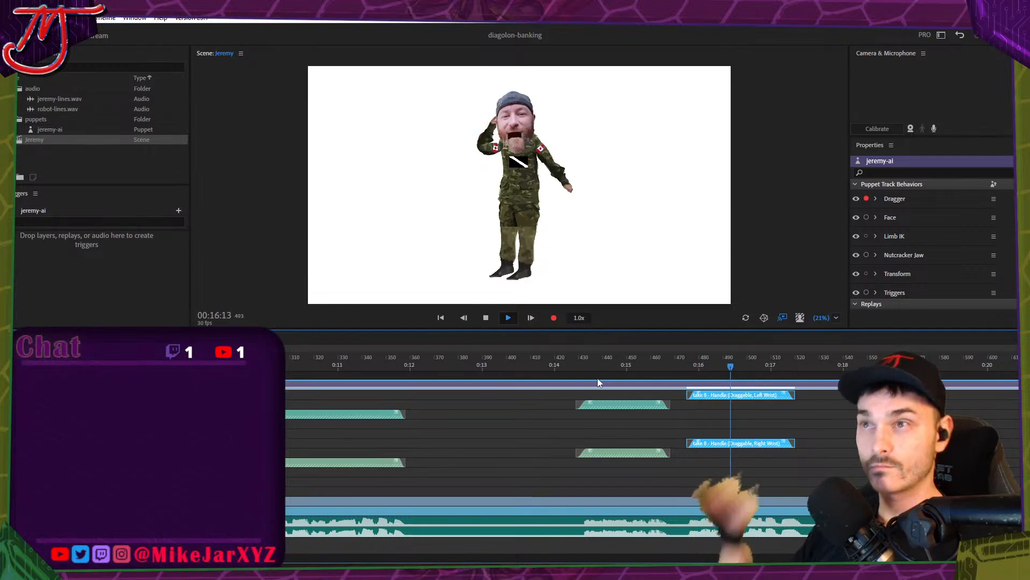
Copy the arms-out left and right wrist takes from about 10 seconds to 00:18:28, at the start of the next spoken line, and play them back.
key("space")
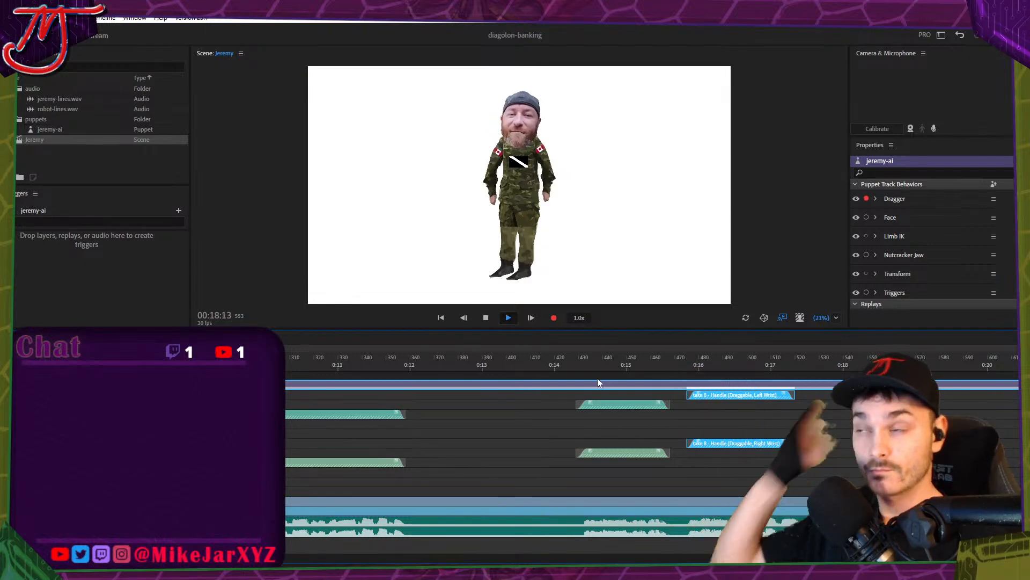
scroll(526, 421, "down", 5)
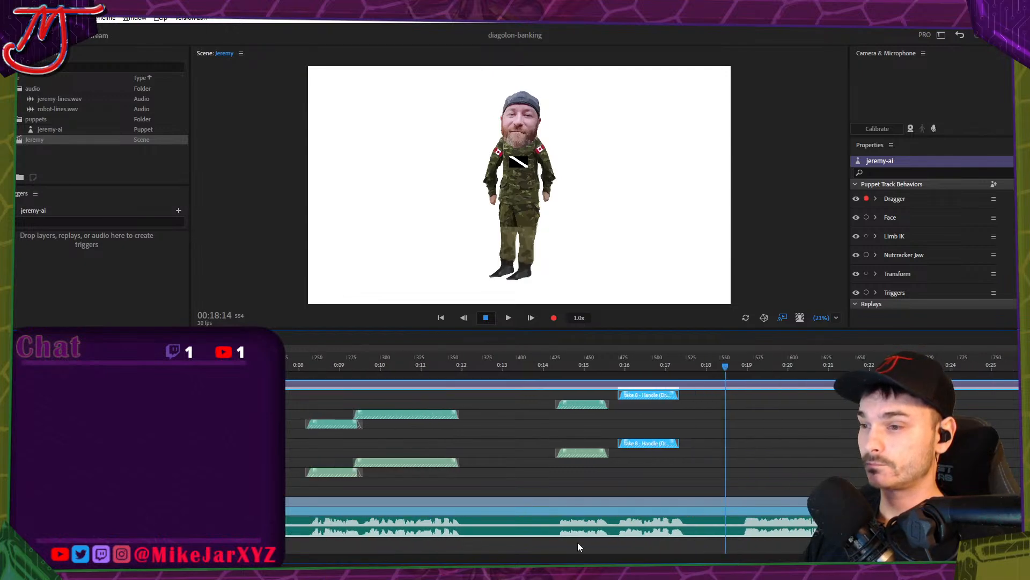
scroll(526, 430, "right", 5)
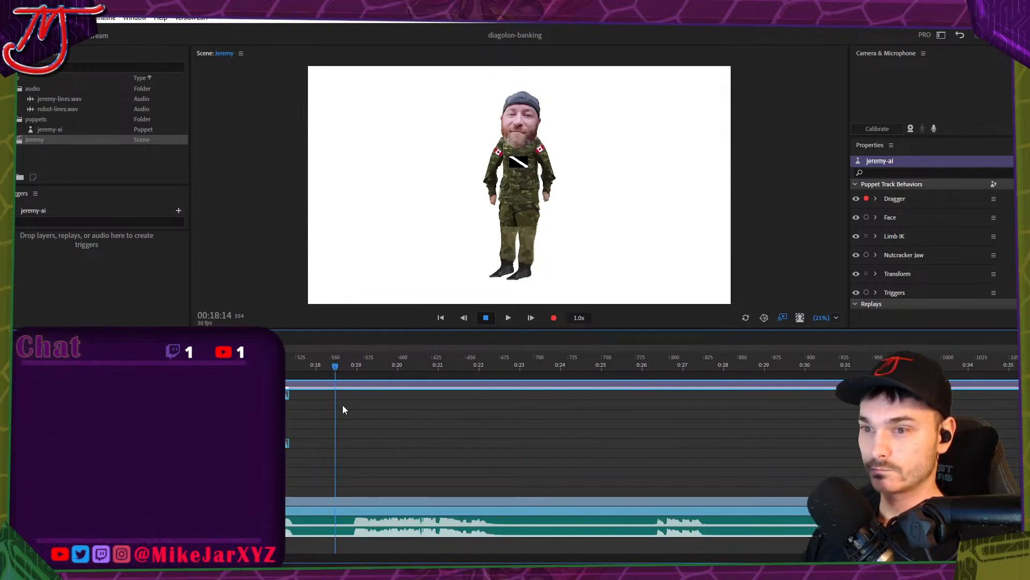
key("space")
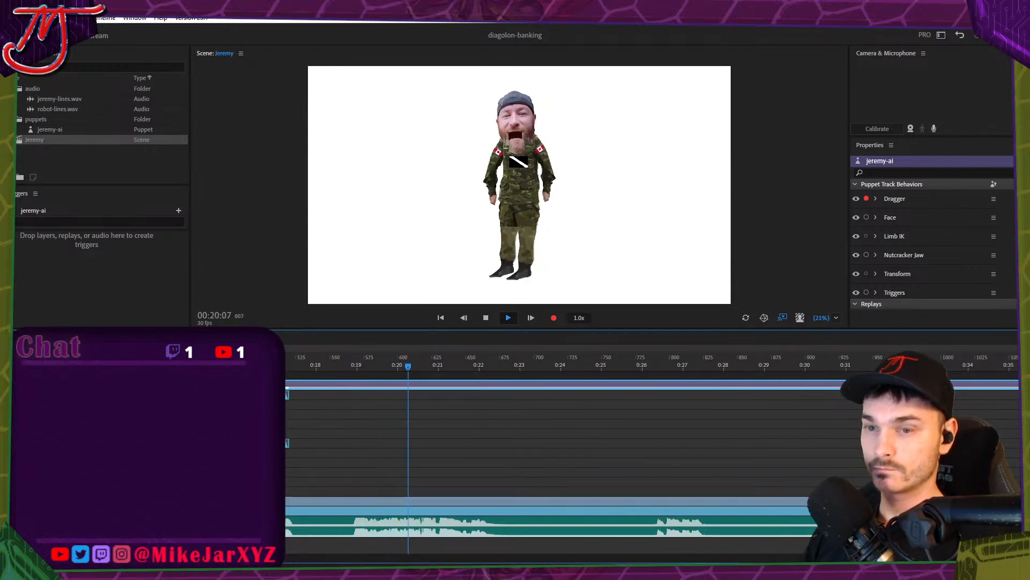
key("space")
scroll(328, 434, "left", 5)
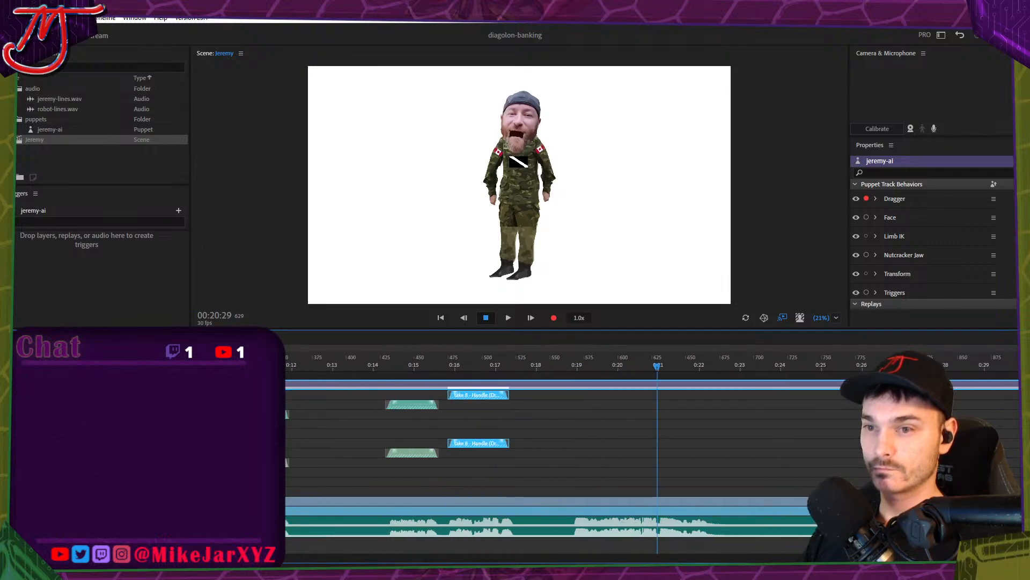
left_click_drag(313, 362, 357, 363)
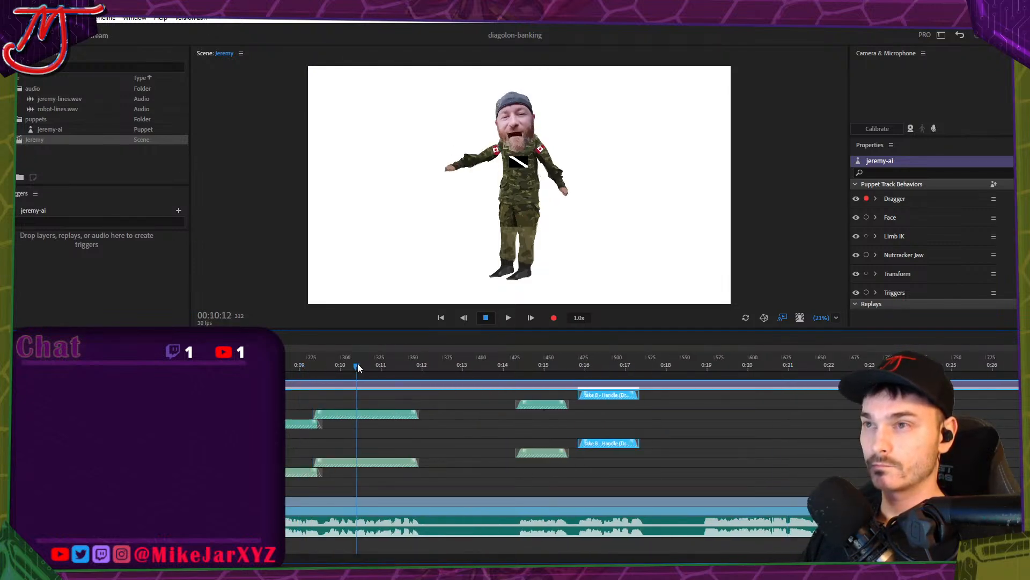
left_click(378, 413)
left_click(374, 465, "shift")
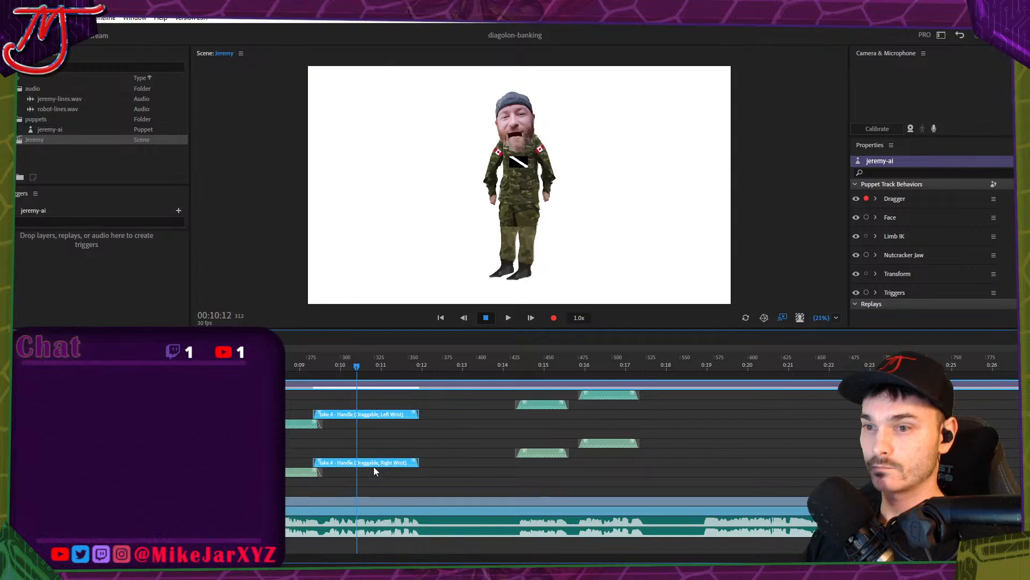
left_click(708, 368)
key("ctrl+v")
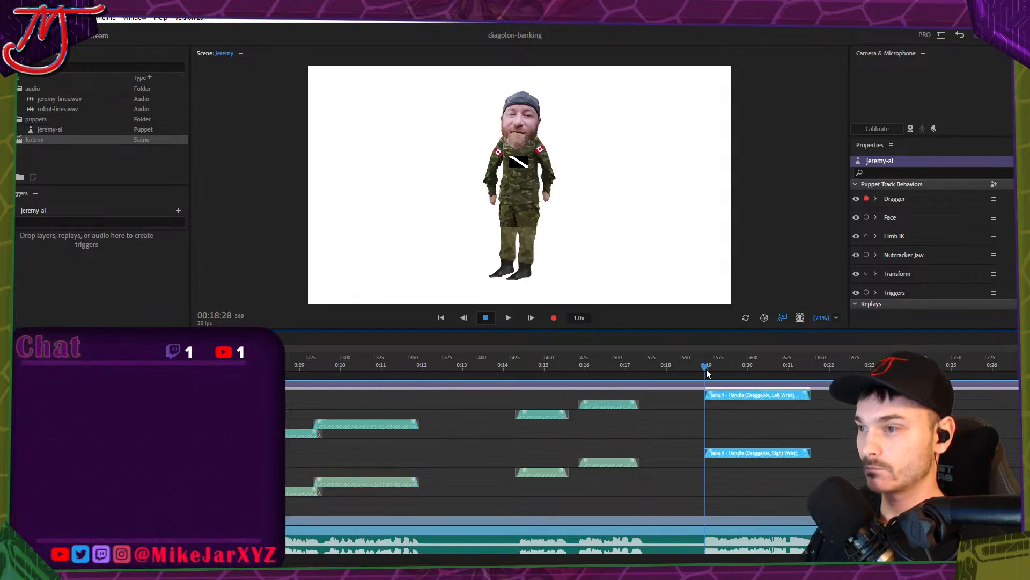
key("space")
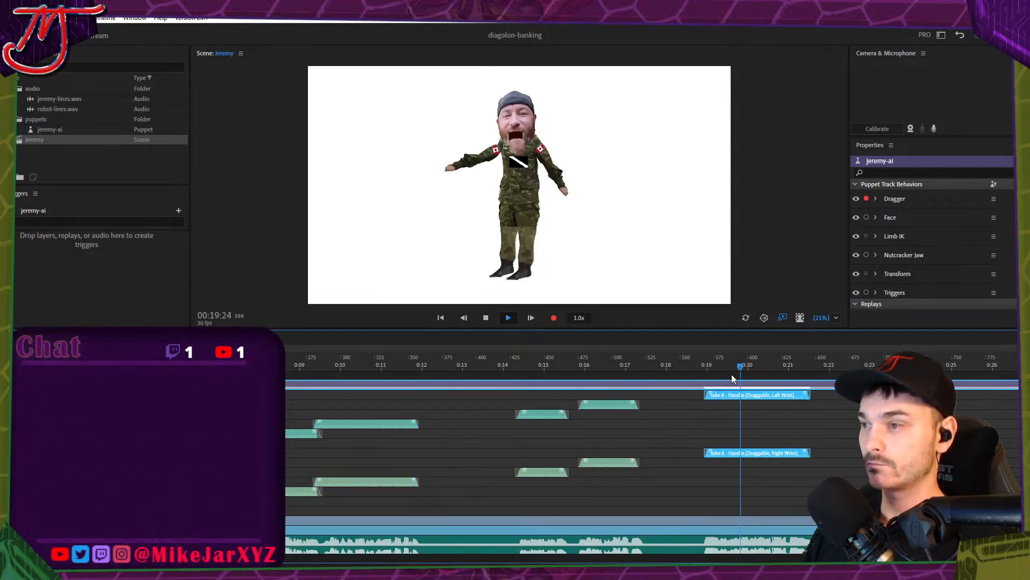
Record a Dragger pose at 00:21:00 with the screen-left hand raised outward above shoulder height.
left_click(608, 367)
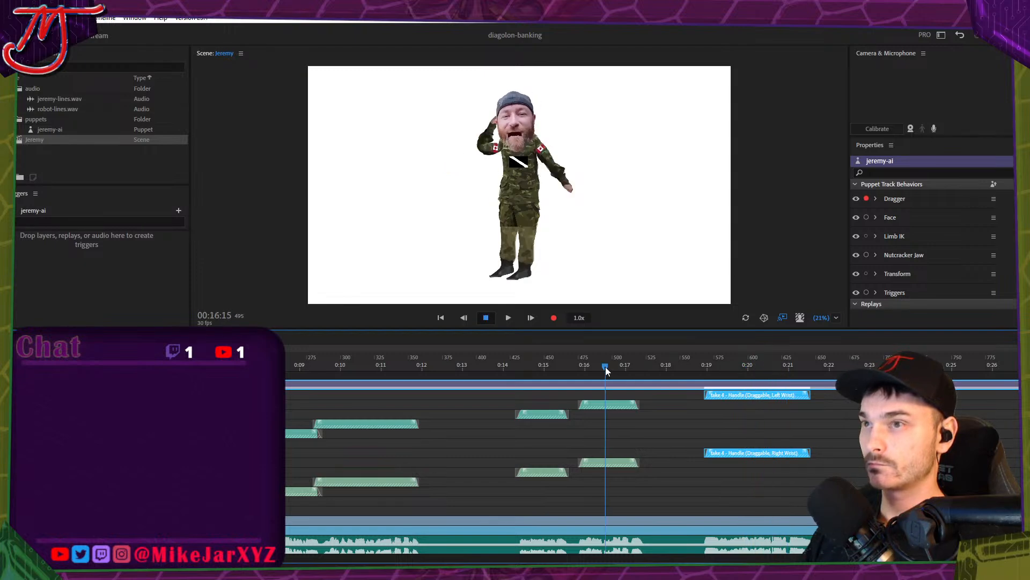
left_click_drag(606, 366, 548, 366)
left_click_drag(733, 368, 787, 369)
key("space")
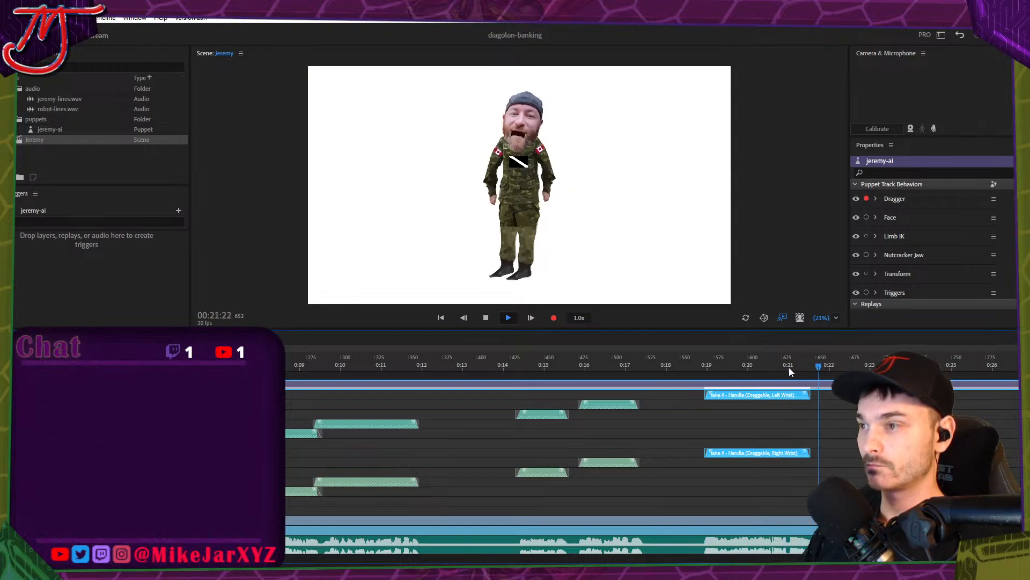
key("space")
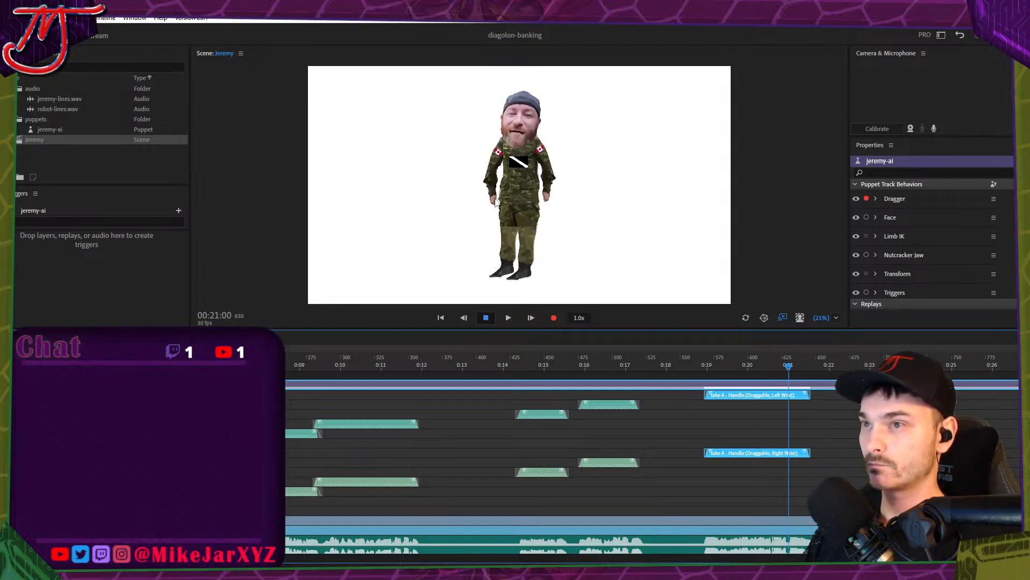
left_click_drag(536, 225, 502, 152)
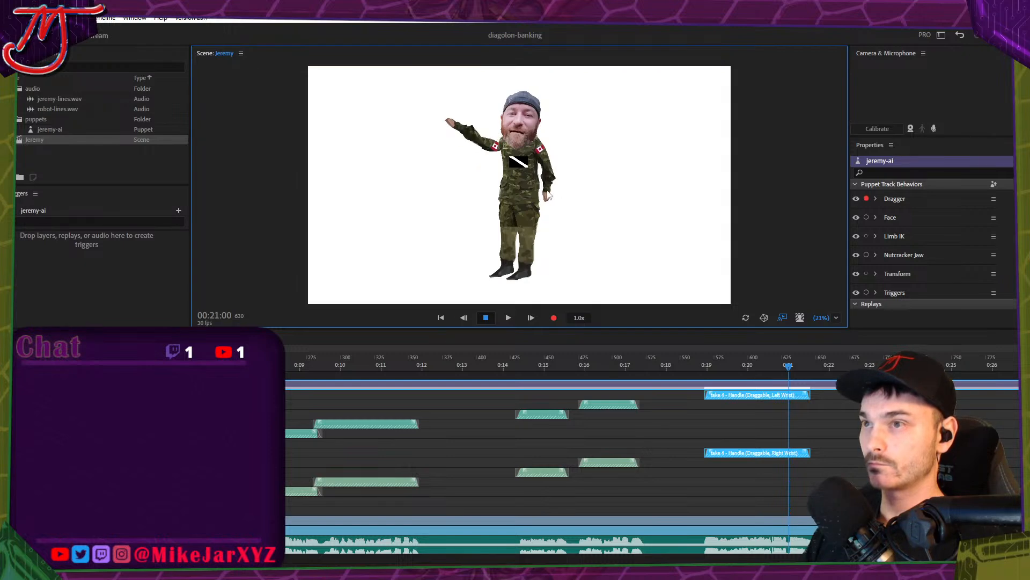
left_click(805, 400)
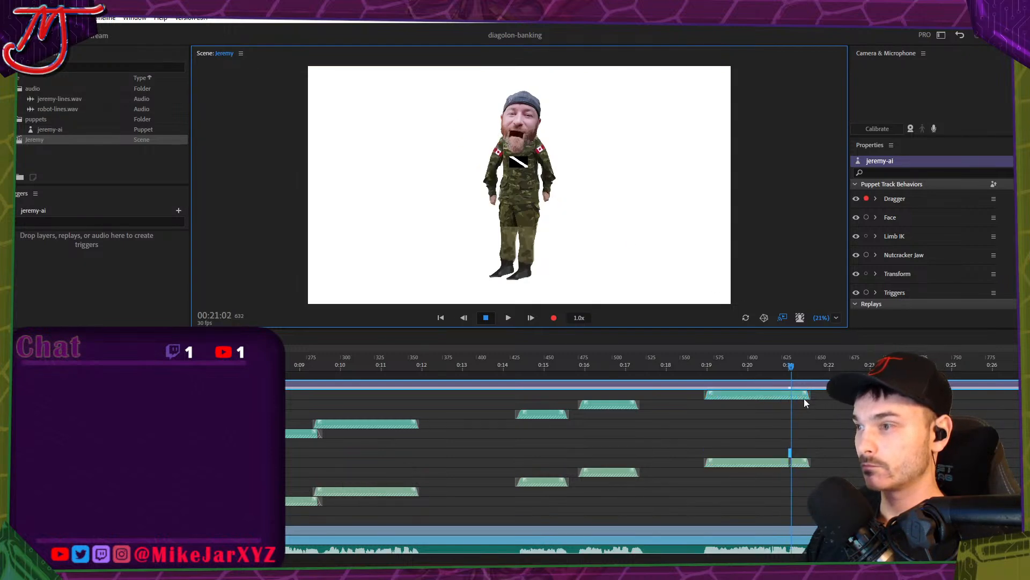
Extend the raised-hand take and the overlapping left wrist take to about 22.4 seconds, and play the gesture back.
left_click_drag(791, 453, 847, 453)
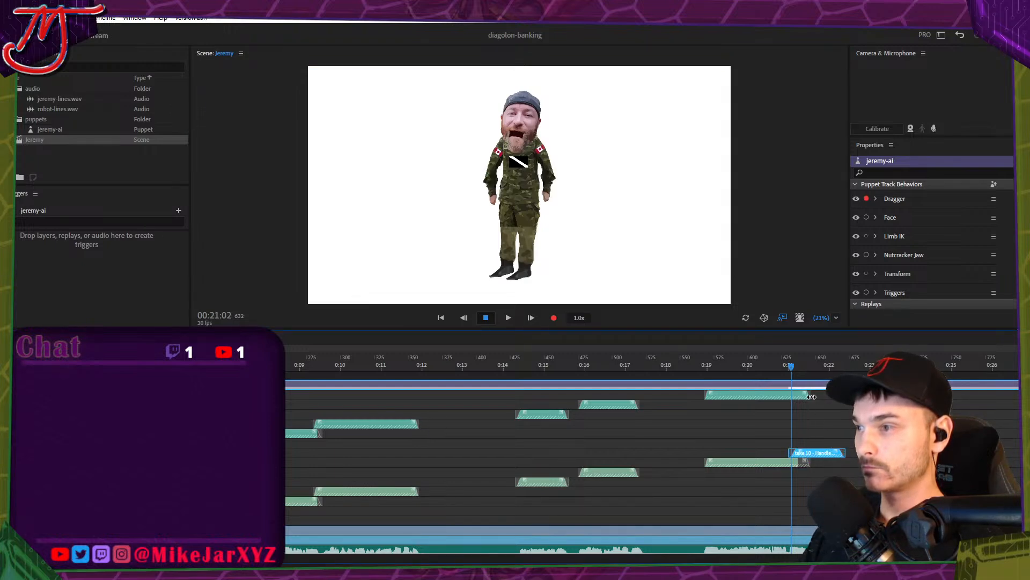
left_click_drag(812, 397, 845, 397)
key("space")
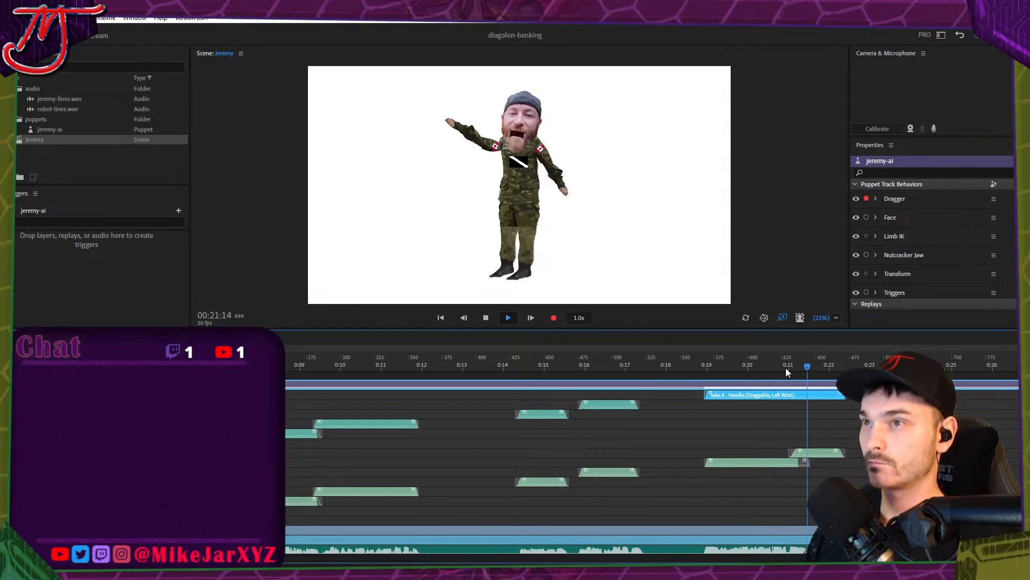
left_click(785, 368)
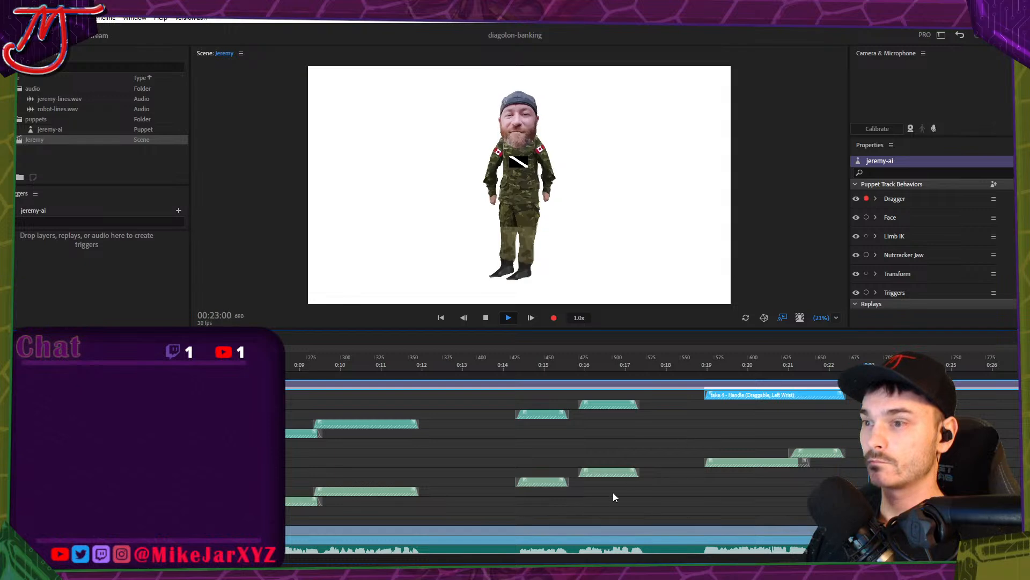
key("space")
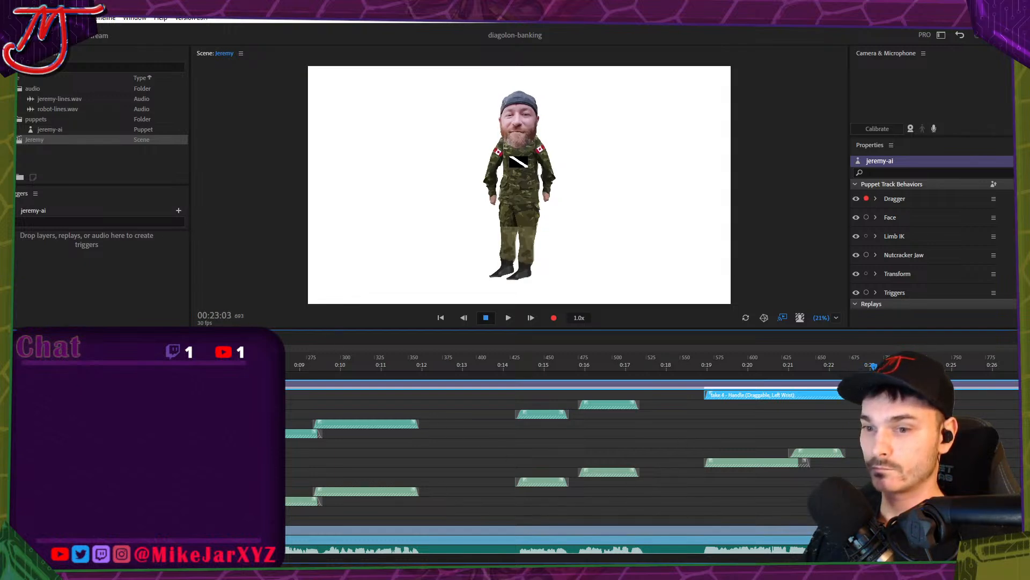
Listen to the short line after 26 seconds and paste a copy of the arms-spread wrist takes from about 14.3 seconds at about 26.3 seconds.
scroll(428, 375, "right", 10)
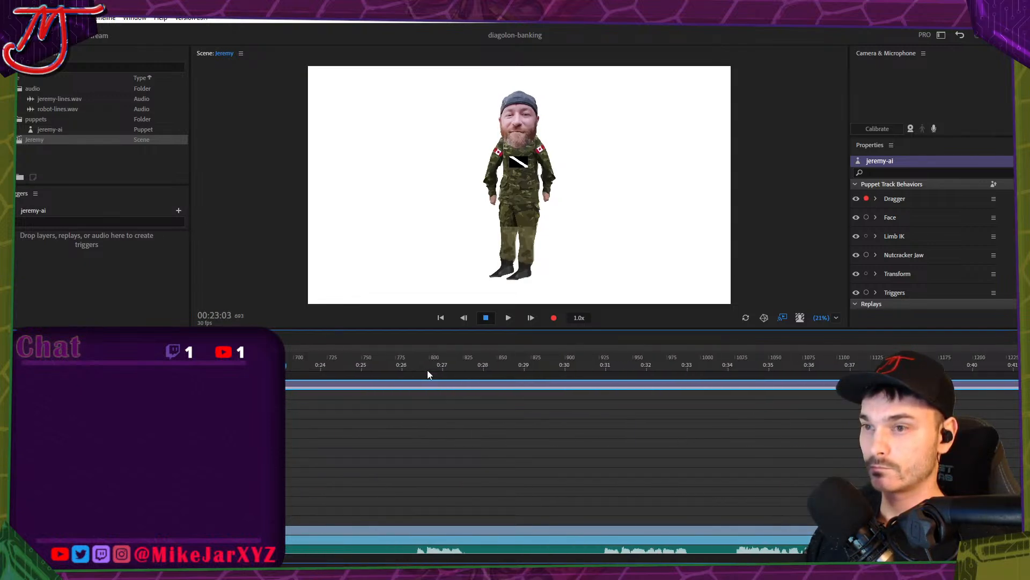
left_click(414, 366)
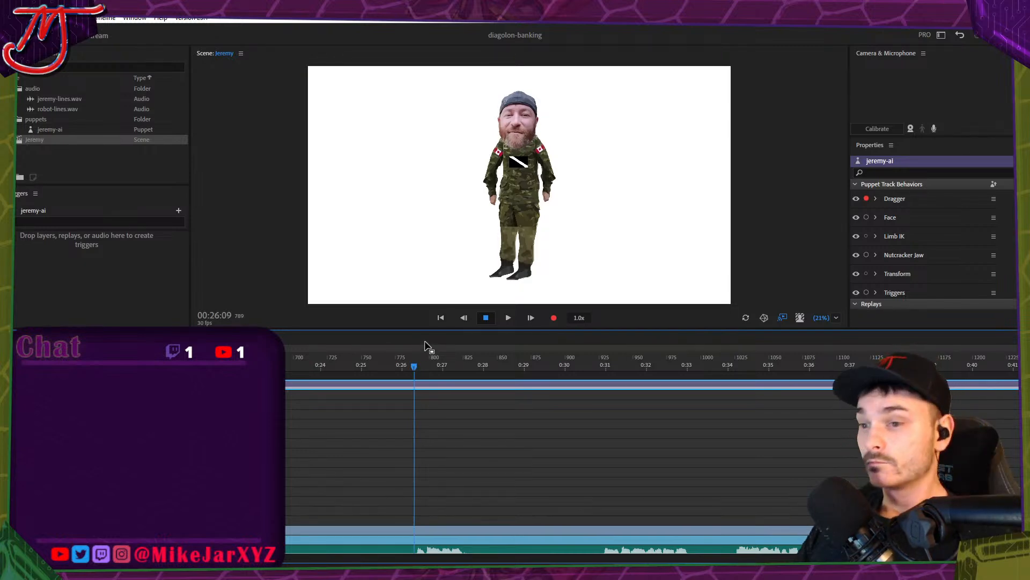
key("space")
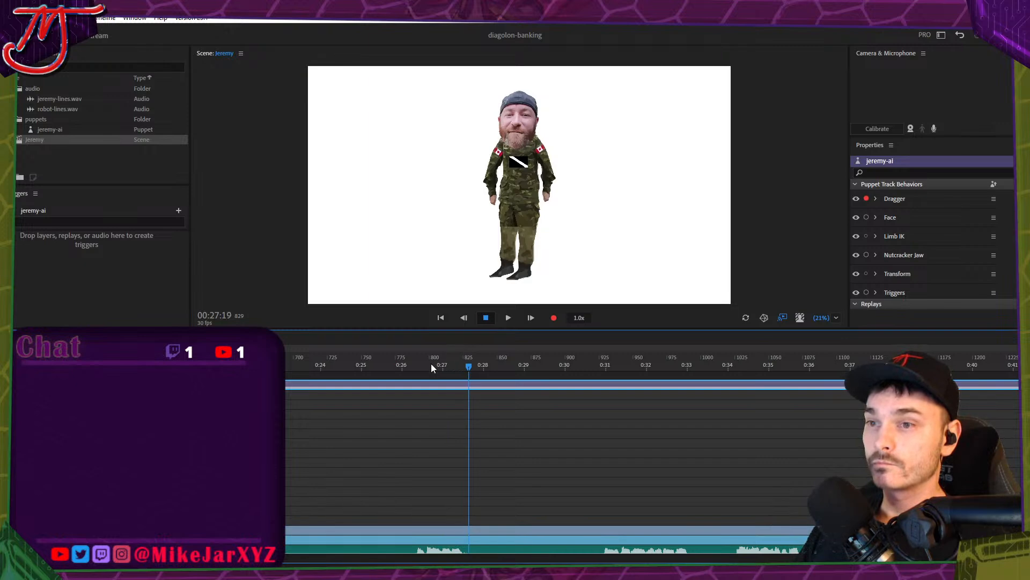
left_click(414, 366)
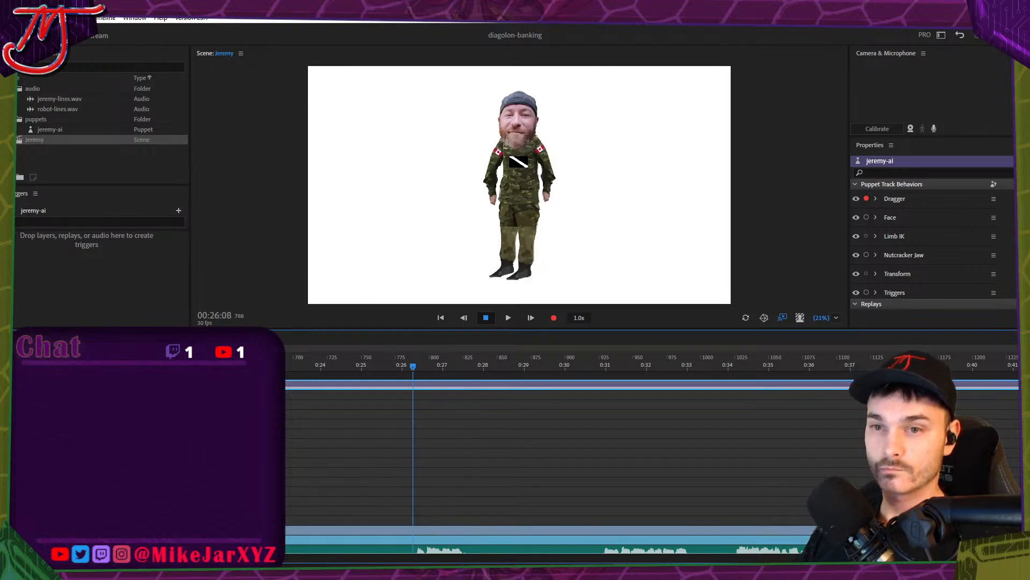
scroll(581, 447, "down", 3)
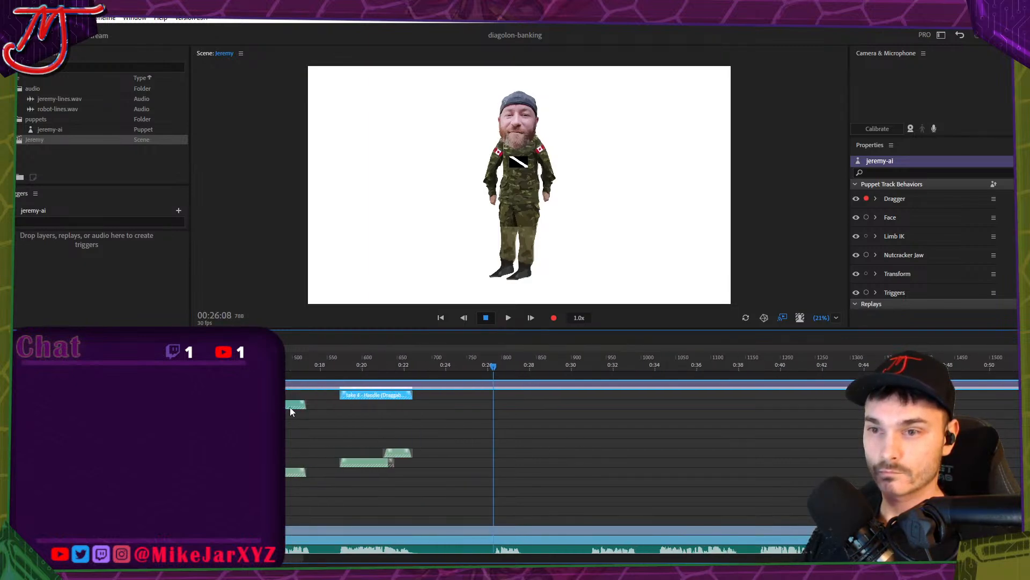
left_click(289, 405)
left_click(289, 365)
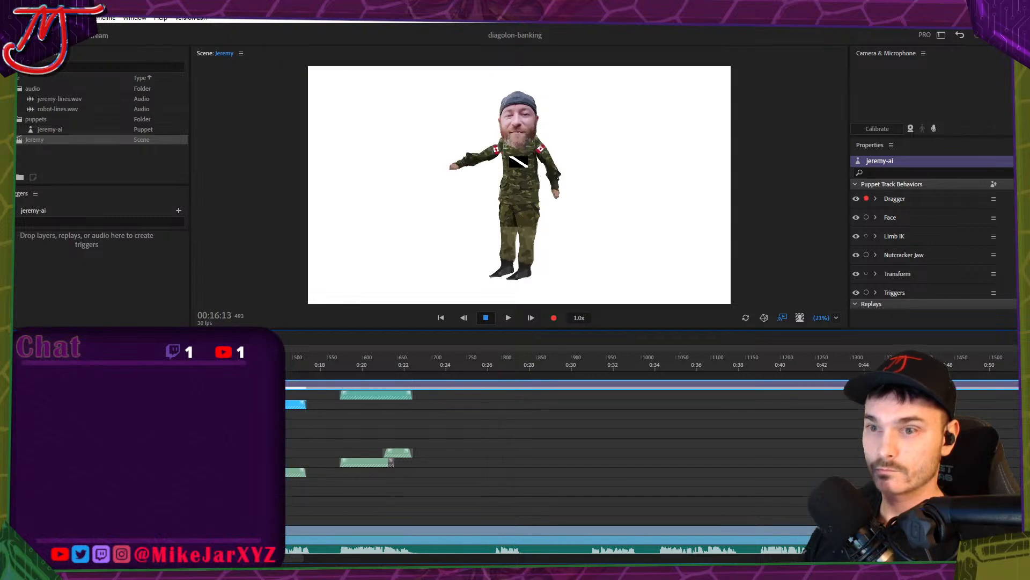
key("Left")
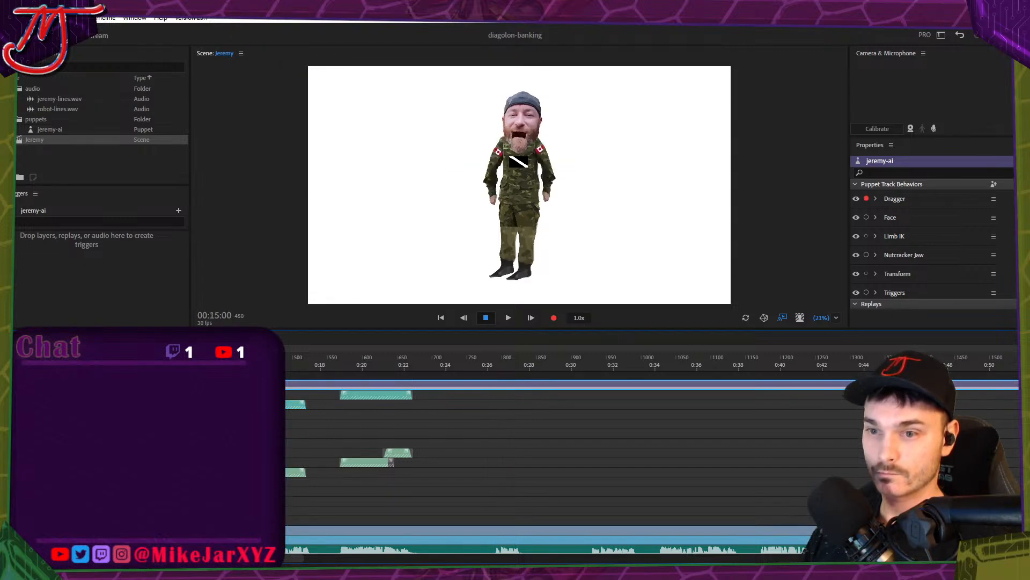
left_click_drag(491, 365, 560, 372)
key("ctrl+v")
Record a Dragger pose at 00:30:24 with the screen-left arm held straight out and the other hand slightly outward.
scroll(621, 445, "down", 3)
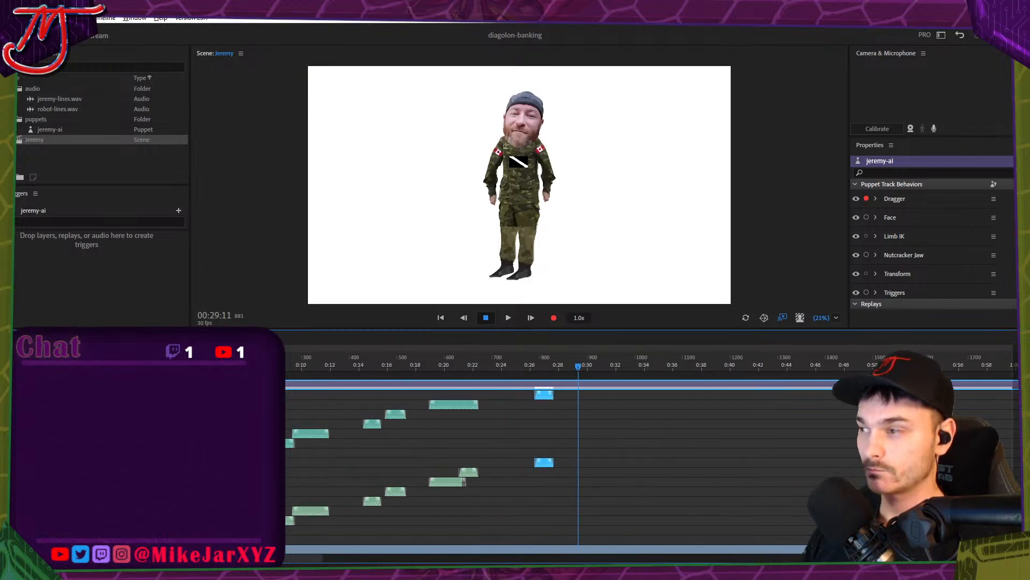
scroll(642, 364, "down", 2)
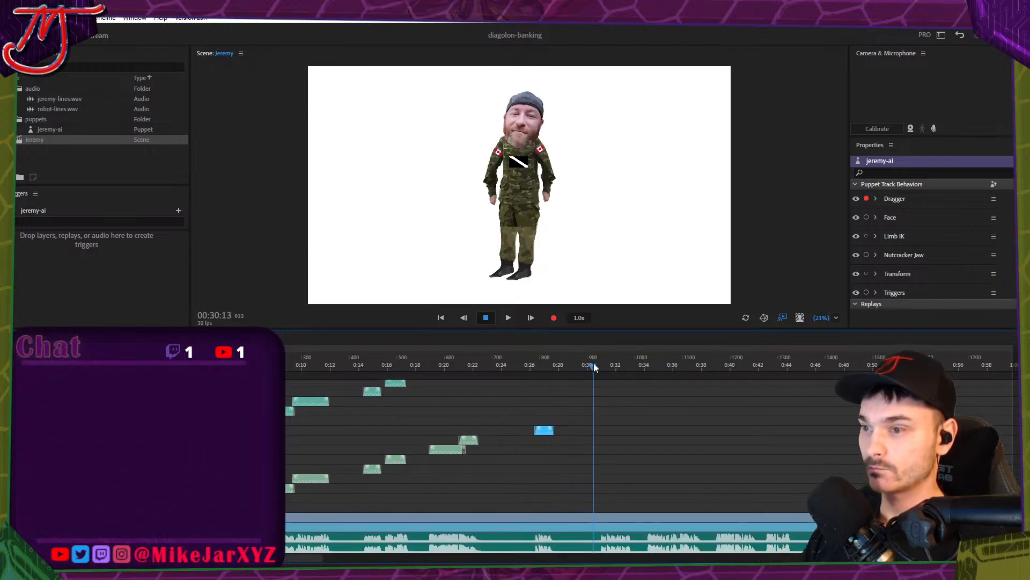
left_click_drag(594, 367, 601, 366)
key("space")
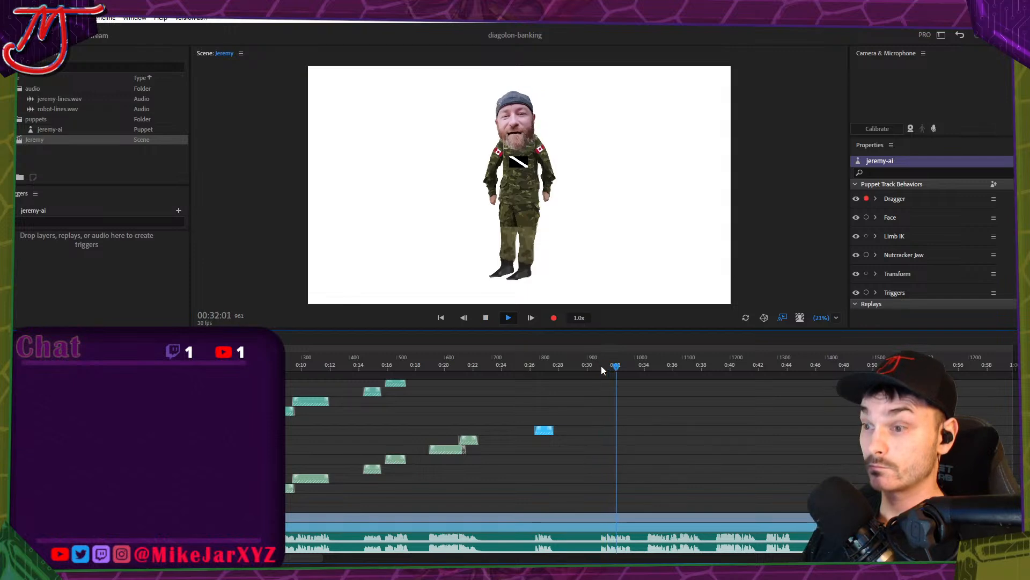
key("space")
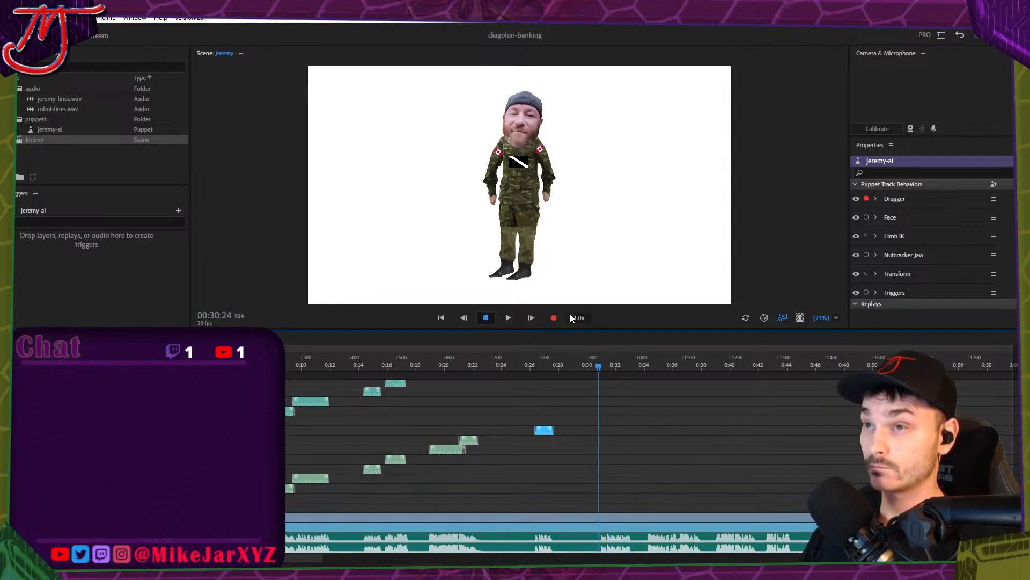
mouse_move(494, 201)
left_mouse_down()
mouse_move(480, 167)
mouse_move(467, 179)
mouse_move(486, 185)
mouse_move(466, 185)
mouse_move(459, 154)
mouse_move(398, 146)
mouse_move(400, 138)
mouse_move(397, 146)
mouse_move(442, 166)
left_mouse_up()
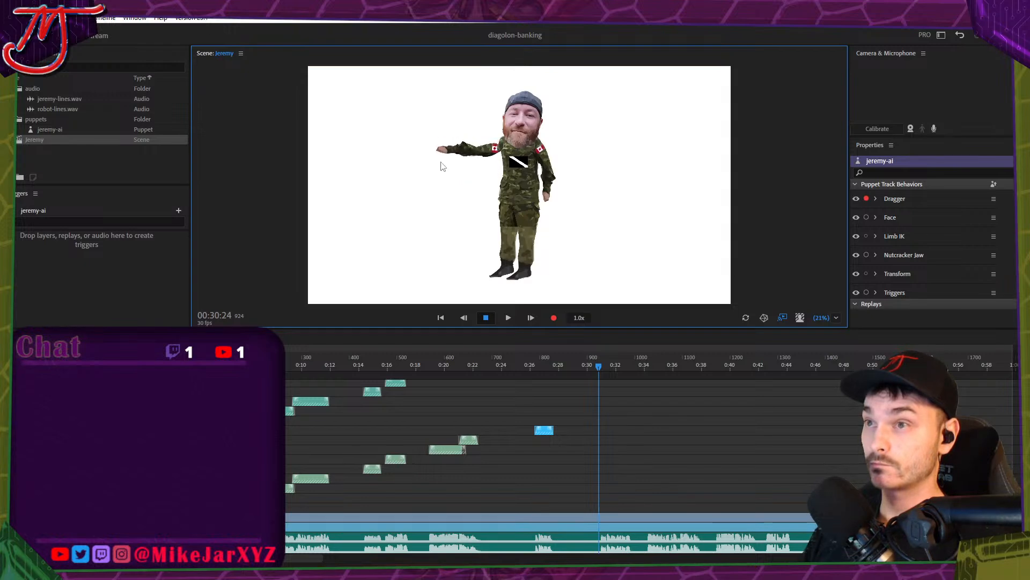
mouse_move(571, 193)
left_mouse_down()
mouse_move(614, 161)
mouse_move(578, 189)
mouse_move(562, 181)
left_mouse_up()
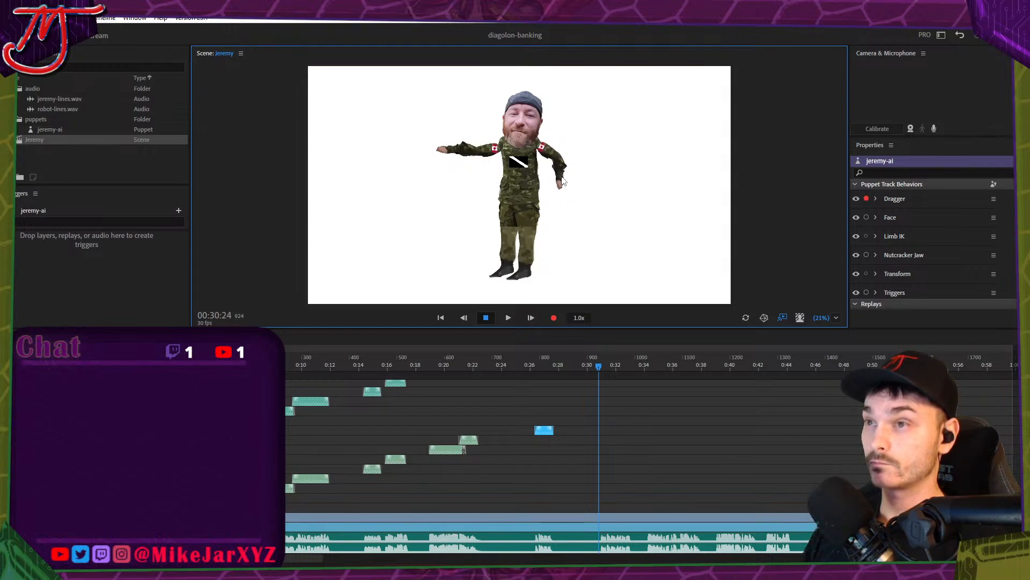
key("space")
Extend the newly recorded straight-arm wrist takes to about 33 seconds and play the gesture back with the dialogue.
scroll(662, 485, "up", 4)
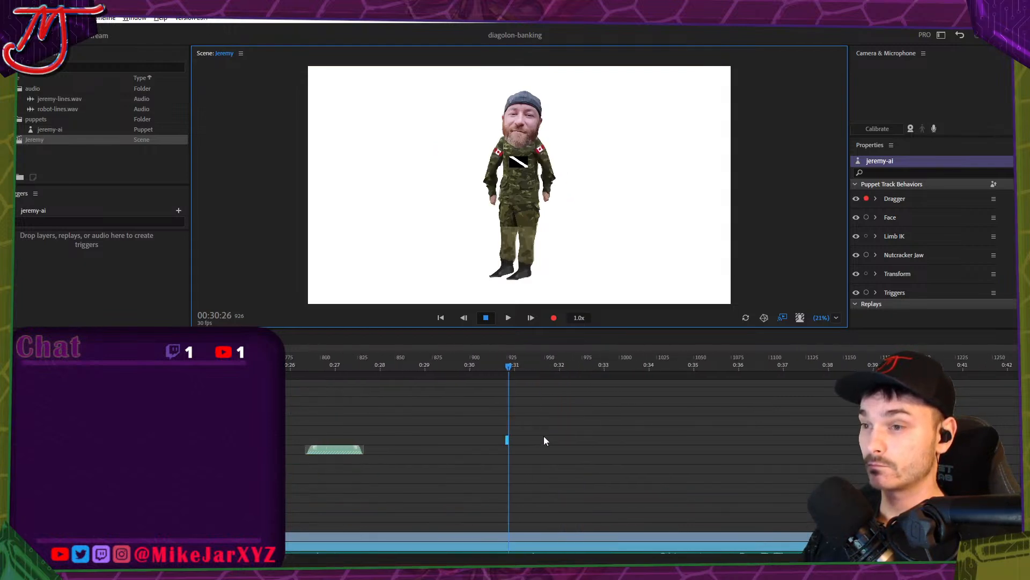
scroll(516, 441, "up", 2)
left_click_drag(486, 440, 567, 442)
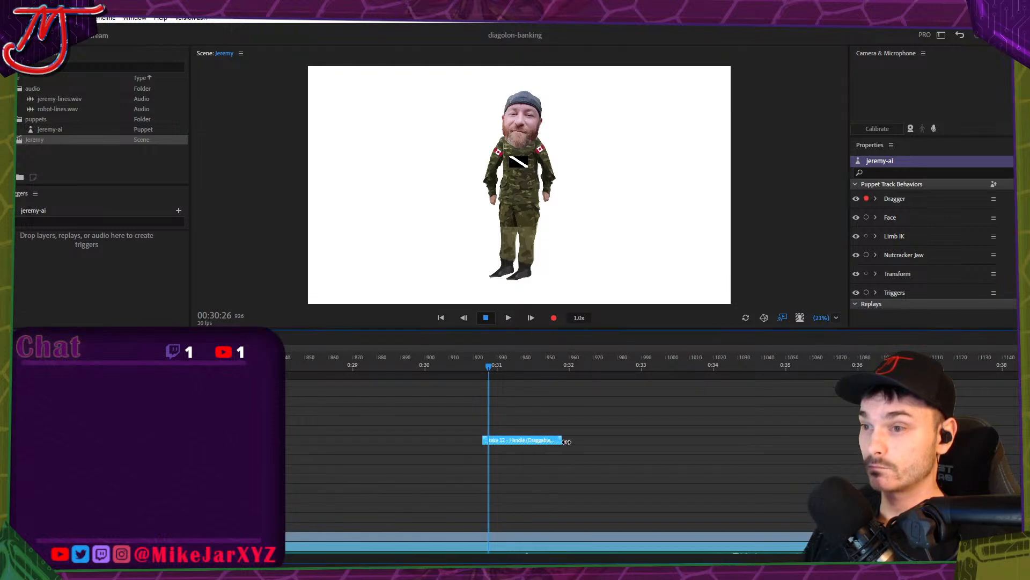
scroll(575, 451, "down", 2)
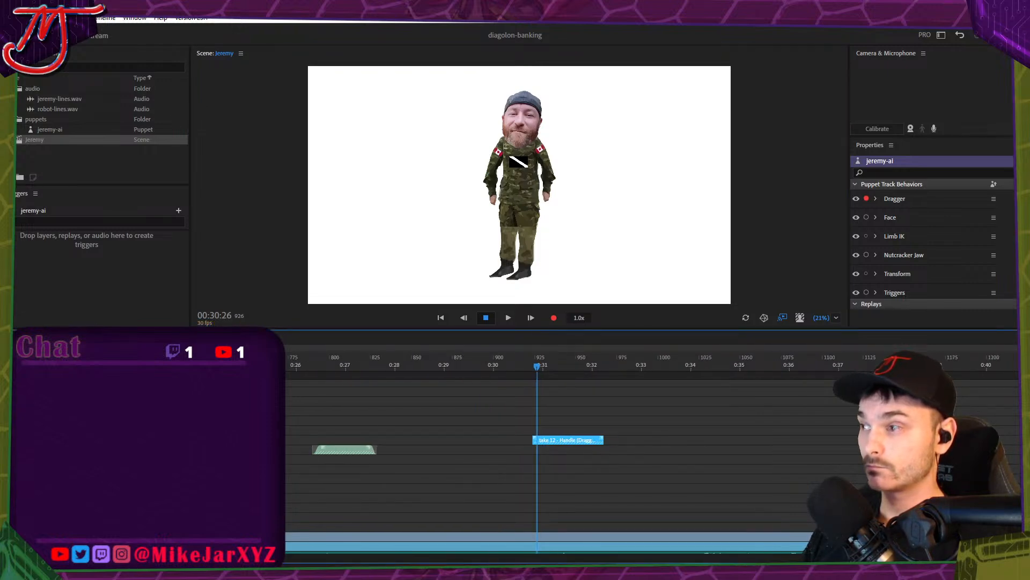
scroll(1019, 461, "up", 2)
scroll(1019, 461, "down", 3)
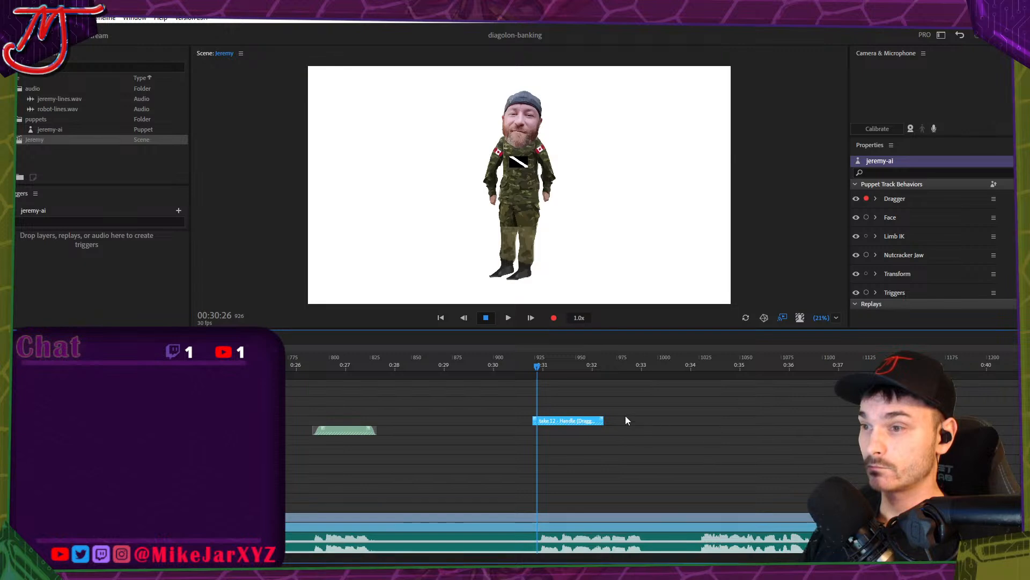
left_click_drag(603, 422, 642, 427)
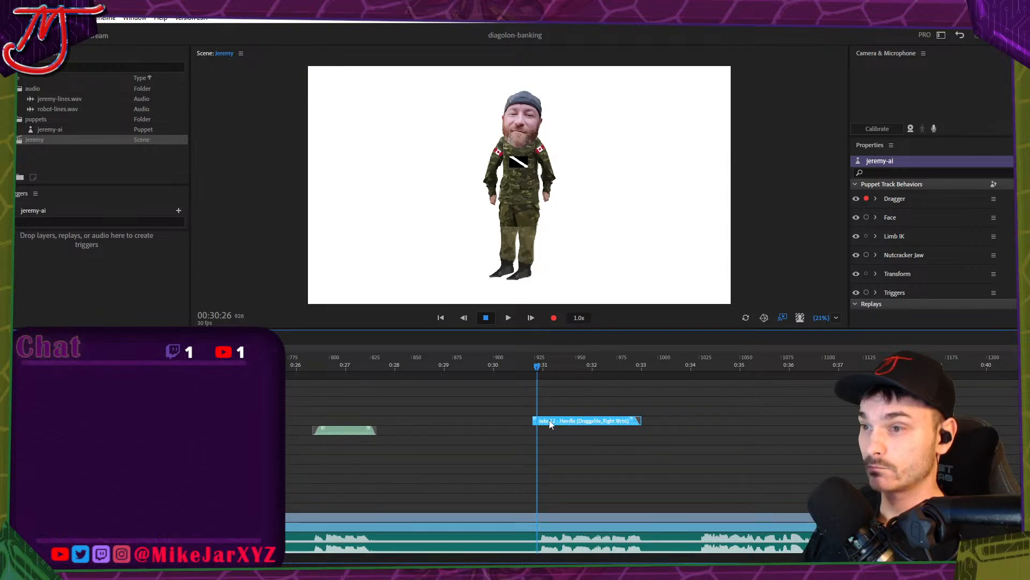
left_click(522, 364)
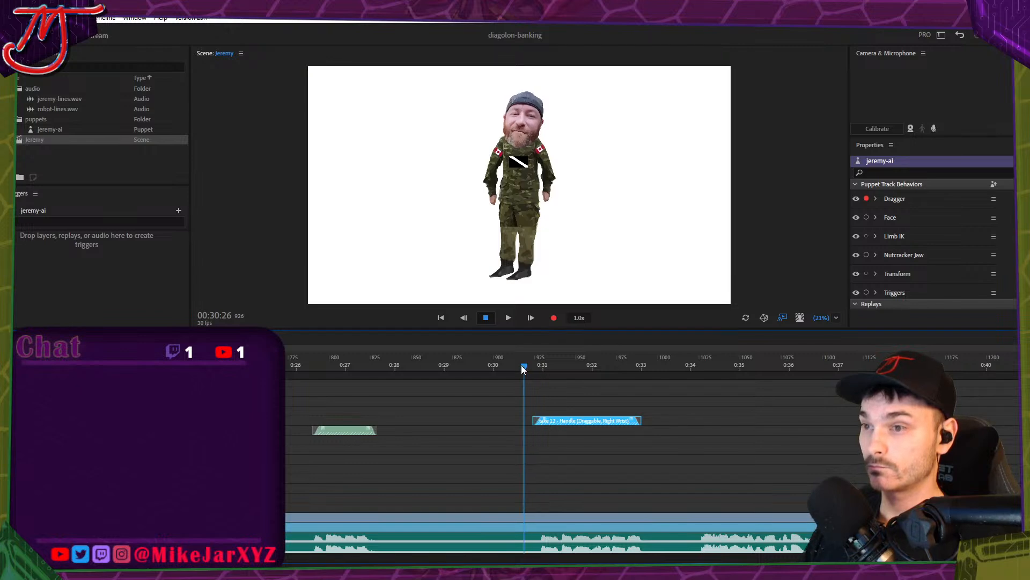
key("space")
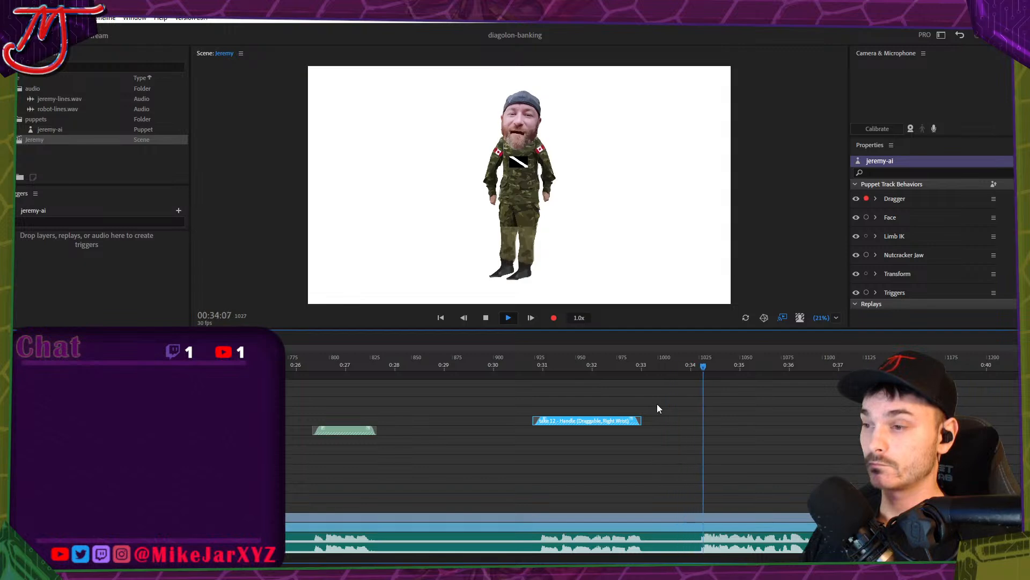
Copy the arms-spread wrist takes from about 27 seconds, paste them at about 34.2 seconds and extend them to about 35.8 seconds.
left_click(348, 365)
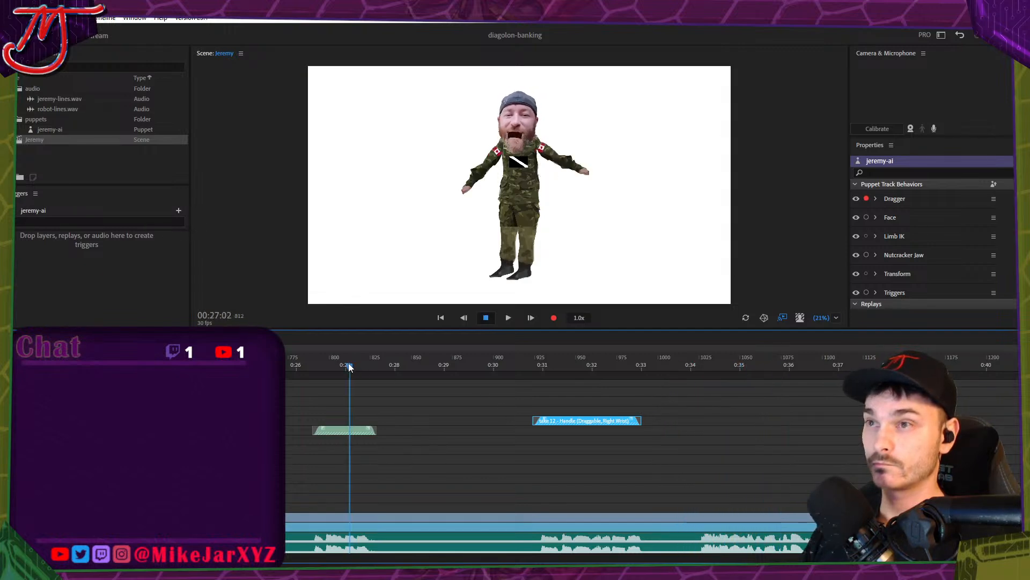
scroll(363, 429, "up", 2)
left_click(352, 404)
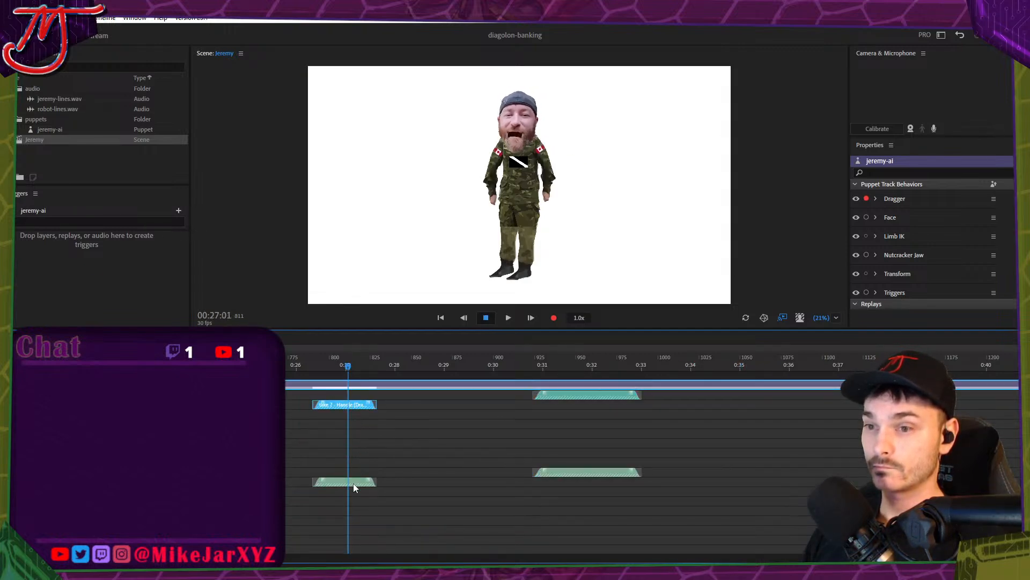
scroll(724, 408, "down", 2)
left_click_drag(727, 365, 701, 370)
key("ctrl+v")
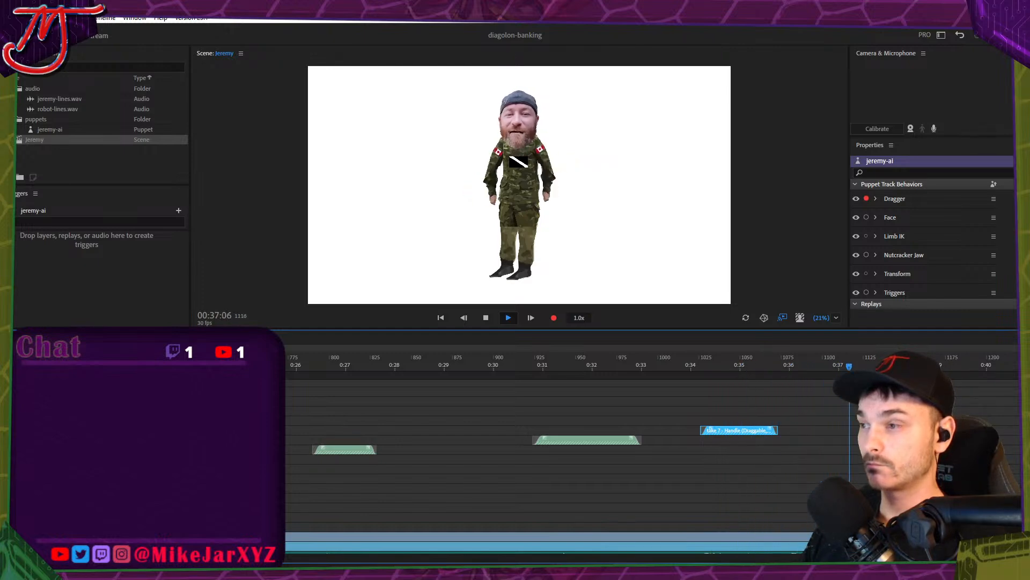
key("space")
Record a Dragger pose at 00:36:13 with both hands raised outward to about head height.
scroll(666, 454, "down", 5)
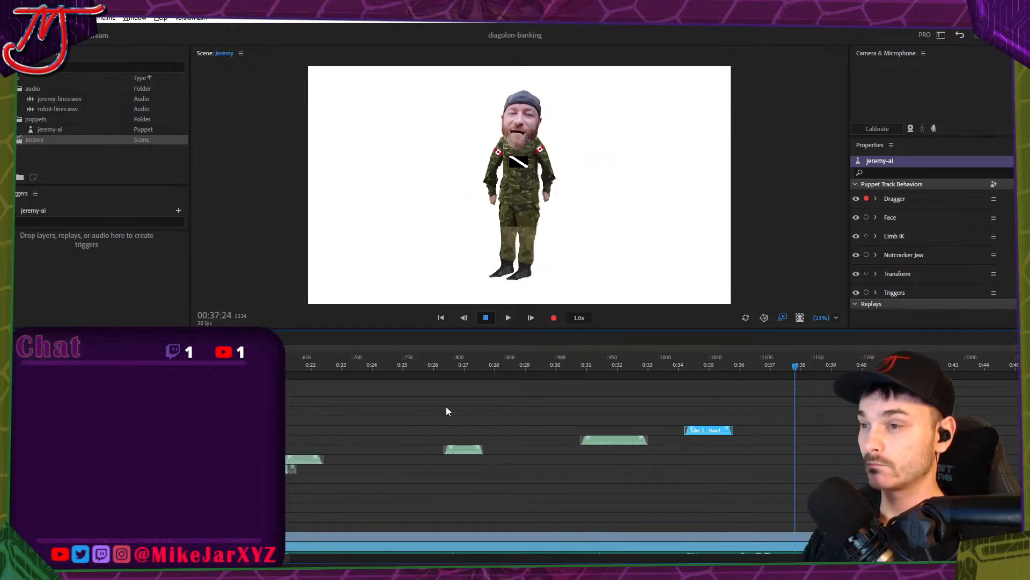
left_click_drag(423, 375, 680, 390)
scroll(729, 488, "up", 4)
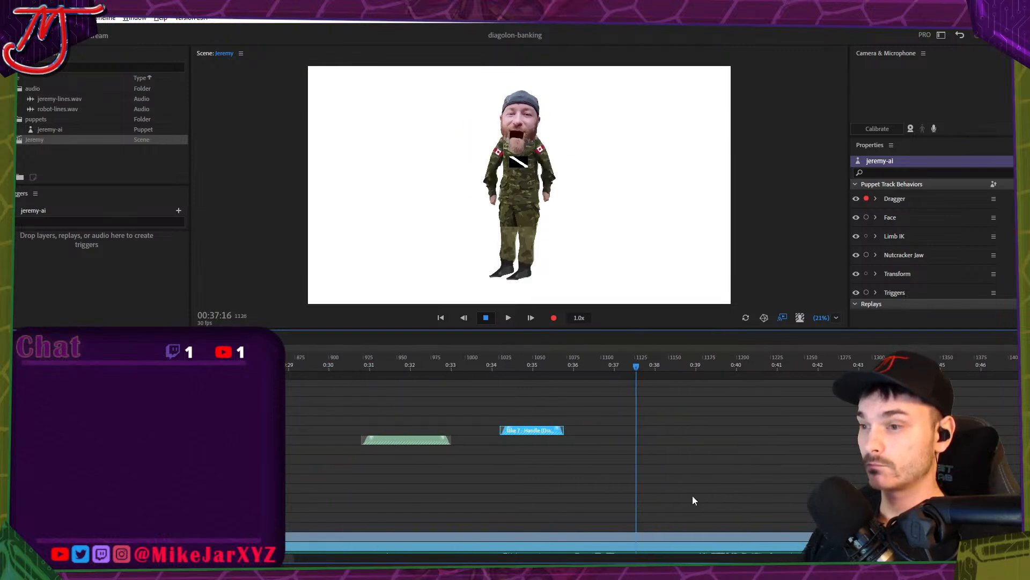
scroll(1018, 478, "down", 1)
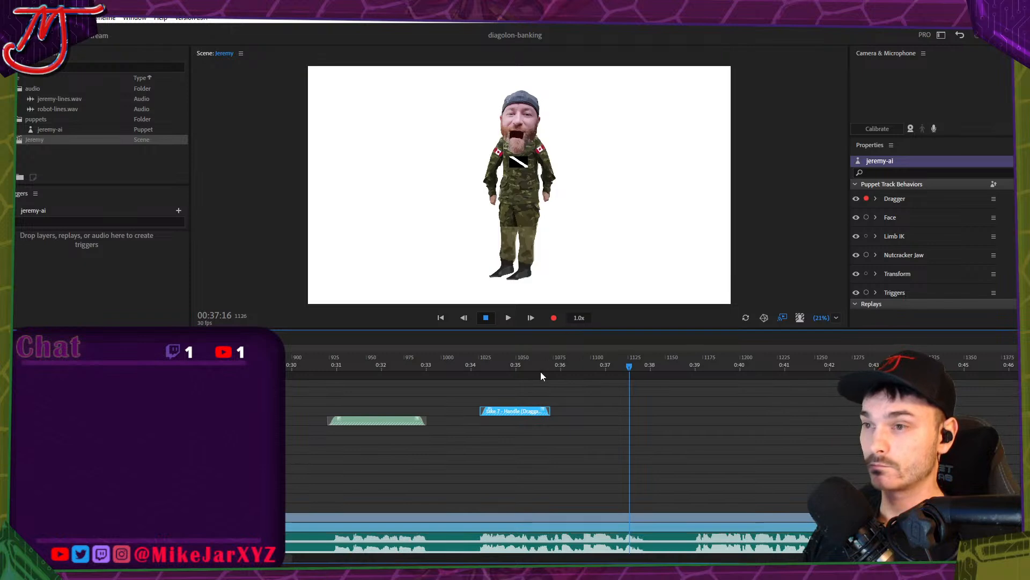
mouse_move(541, 375)
left_mouse_down()
mouse_move(534, 364)
mouse_move(580, 365)
left_mouse_up()
mouse_move(491, 199)
left_mouse_down()
mouse_move(444, 128)
mouse_move(480, 78)
mouse_move(497, 102)
mouse_move(482, 117)
left_mouse_up()
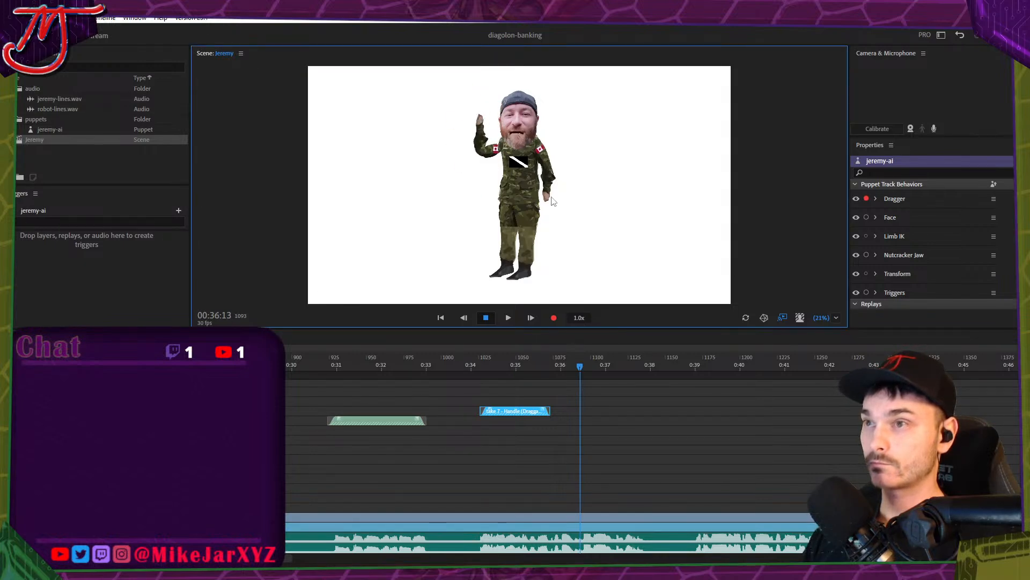
mouse_move(552, 201)
left_mouse_down()
mouse_move(603, 99)
mouse_move(559, 122)
mouse_move(561, 107)
mouse_move(557, 126)
mouse_move(565, 123)
left_mouse_up()
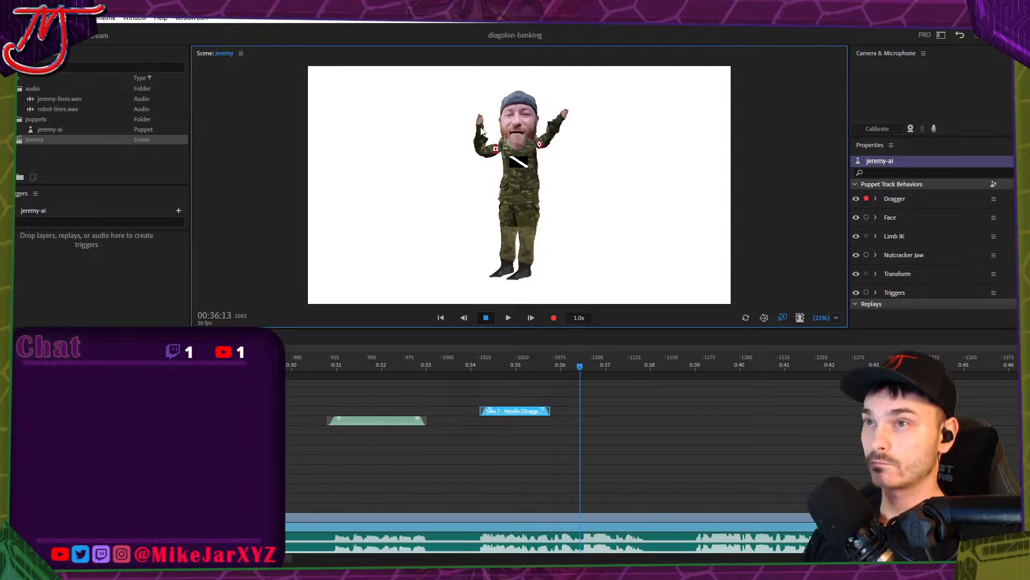
left_click_drag(481, 131, 479, 113)
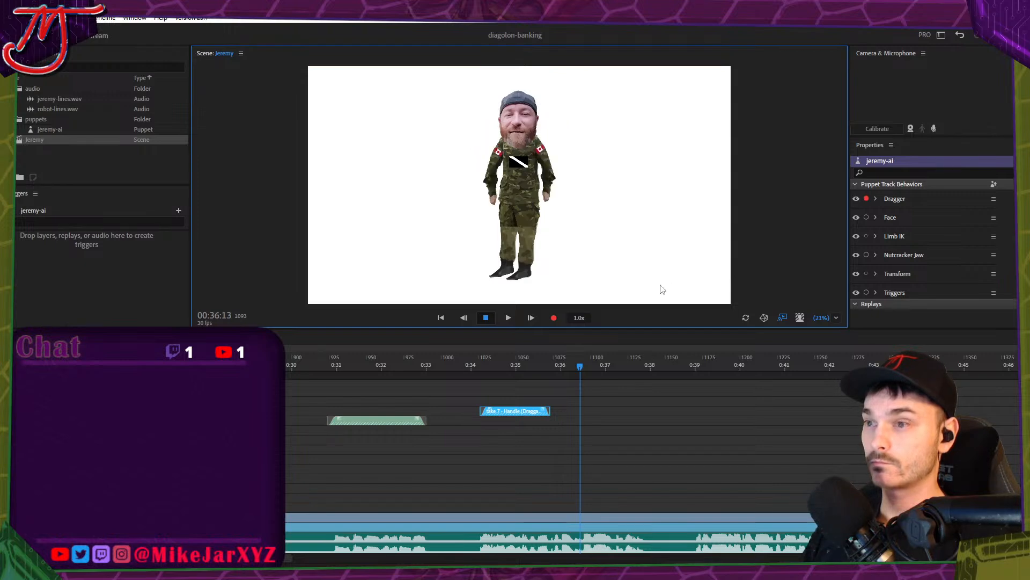
Extend the raised-hands wrist takes to about 37.8 seconds, checking their timing against the dialogue.
left_click(582, 421)
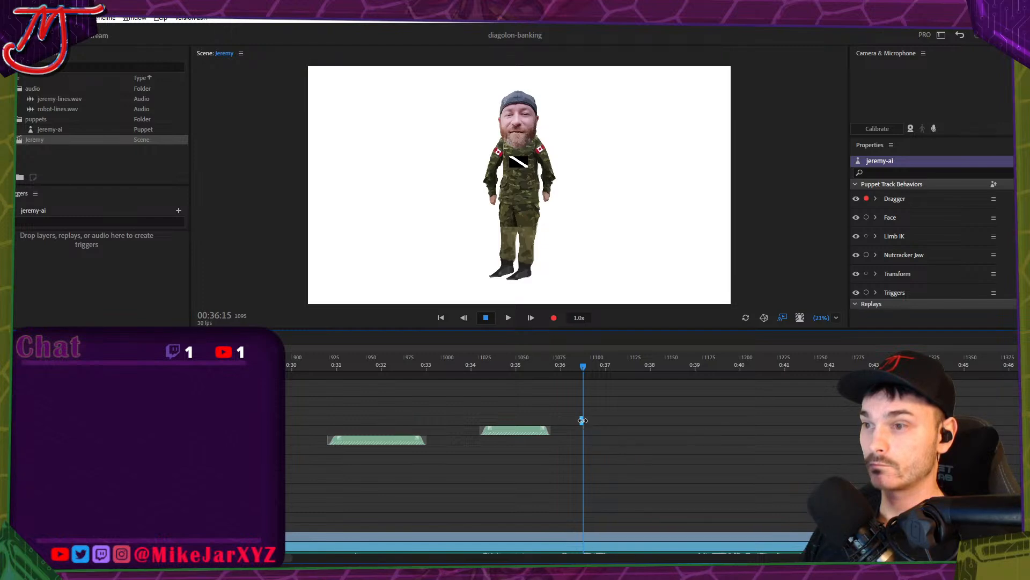
left_click_drag(582, 421, 616, 422)
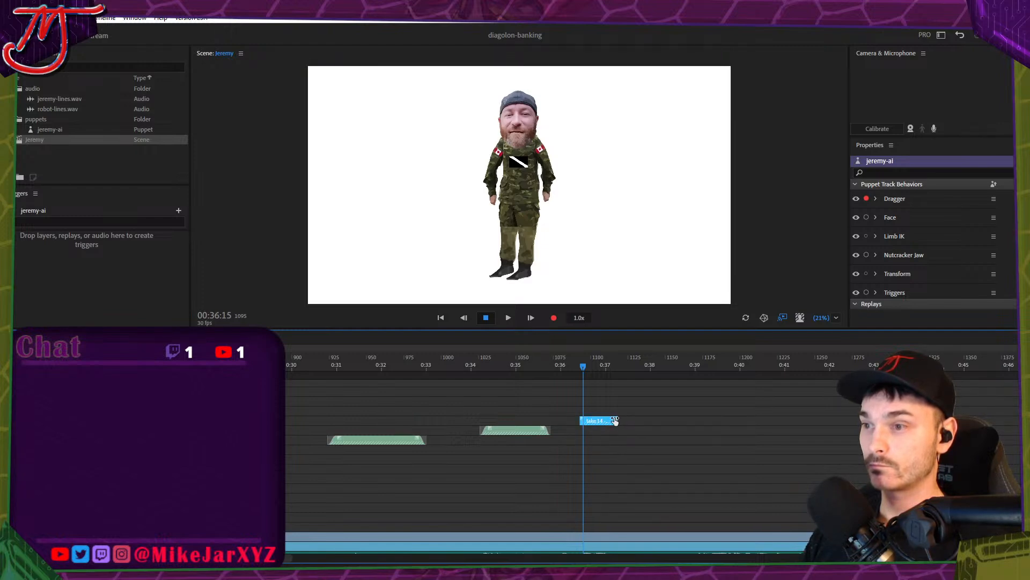
left_click(569, 365)
key("space")
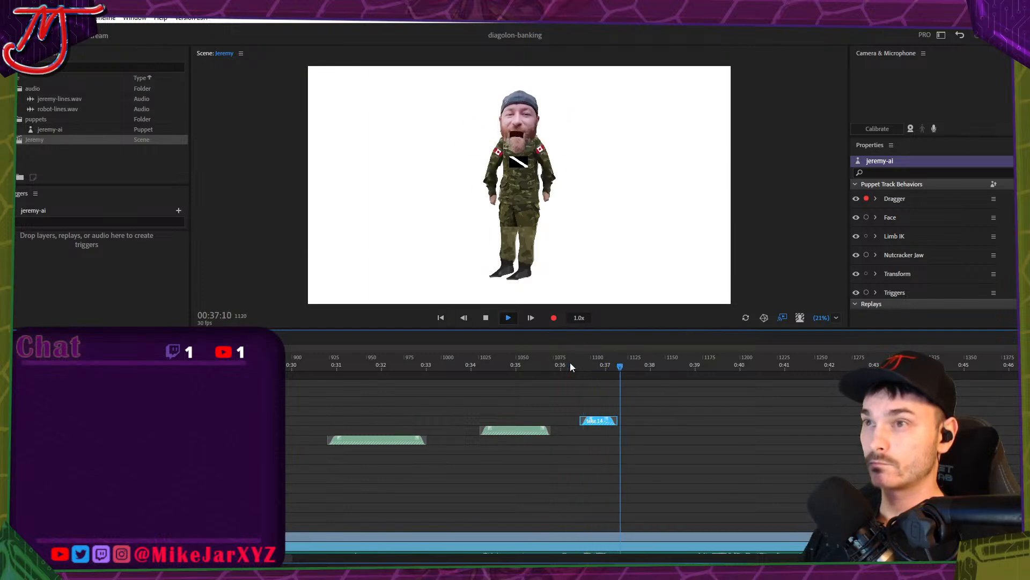
key("space")
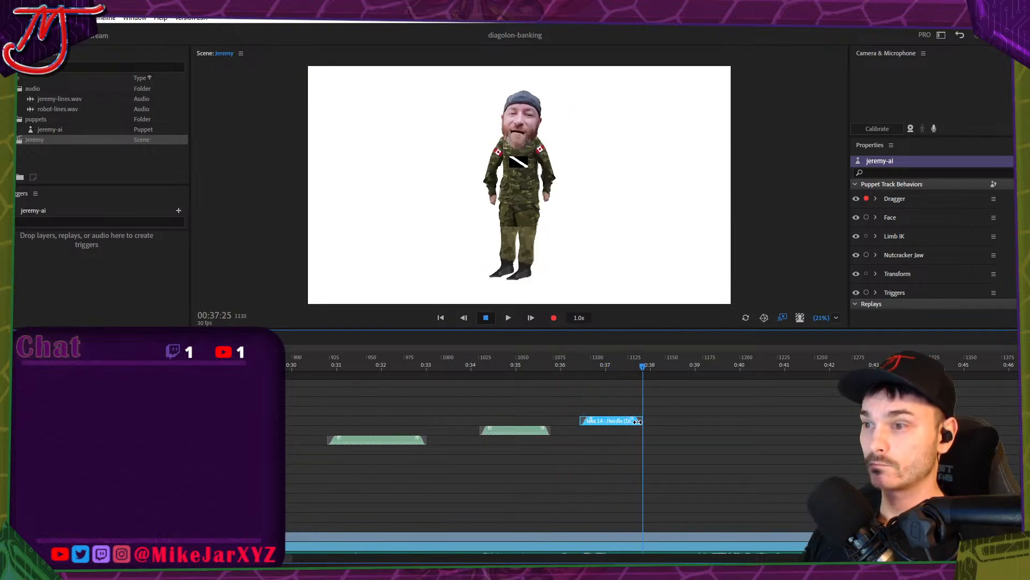
Play back the raised-hands gesture and trim the ends of its takes to about 37.7 seconds.
key("space")
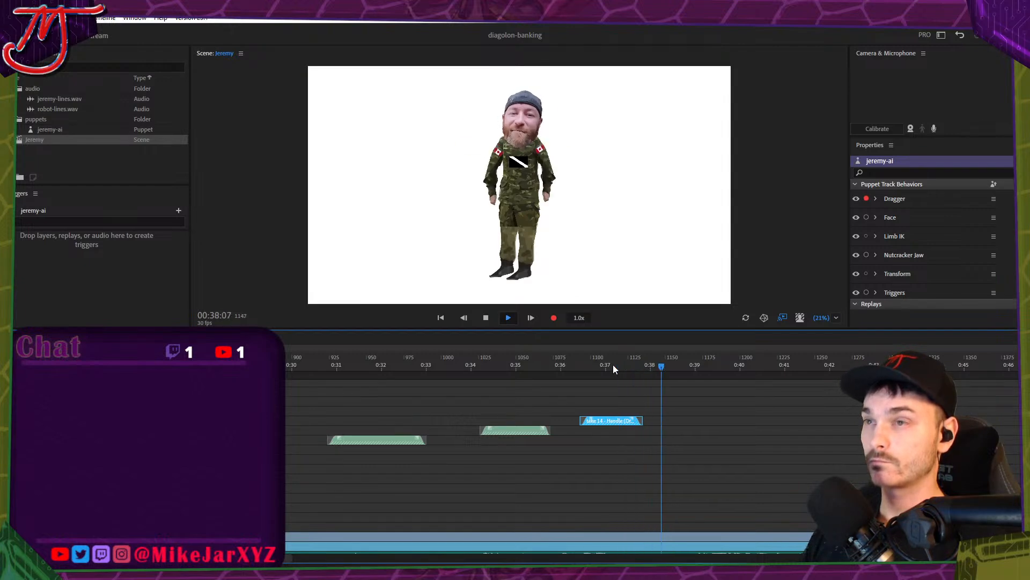
left_click(576, 365)
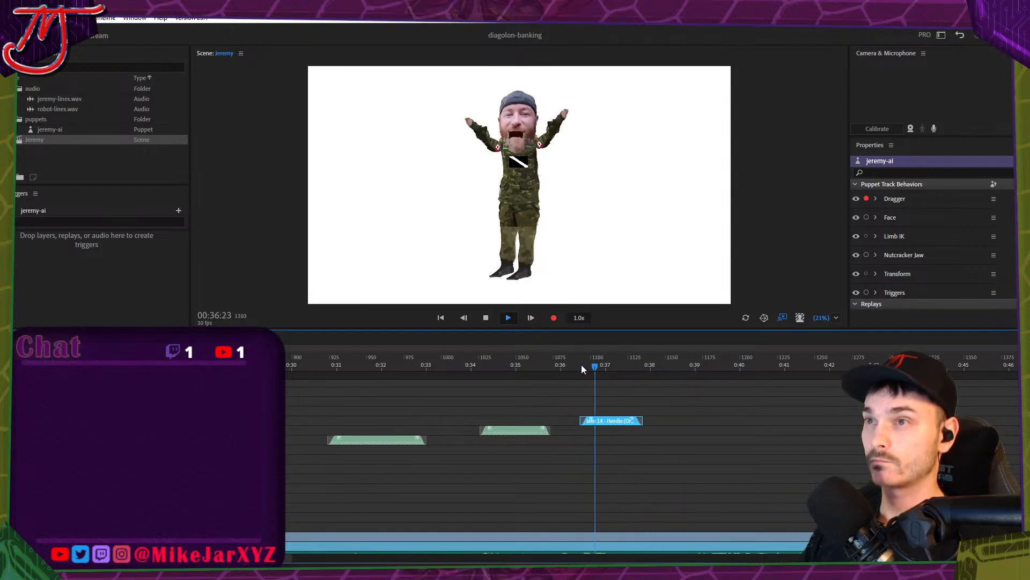
left_click(589, 365)
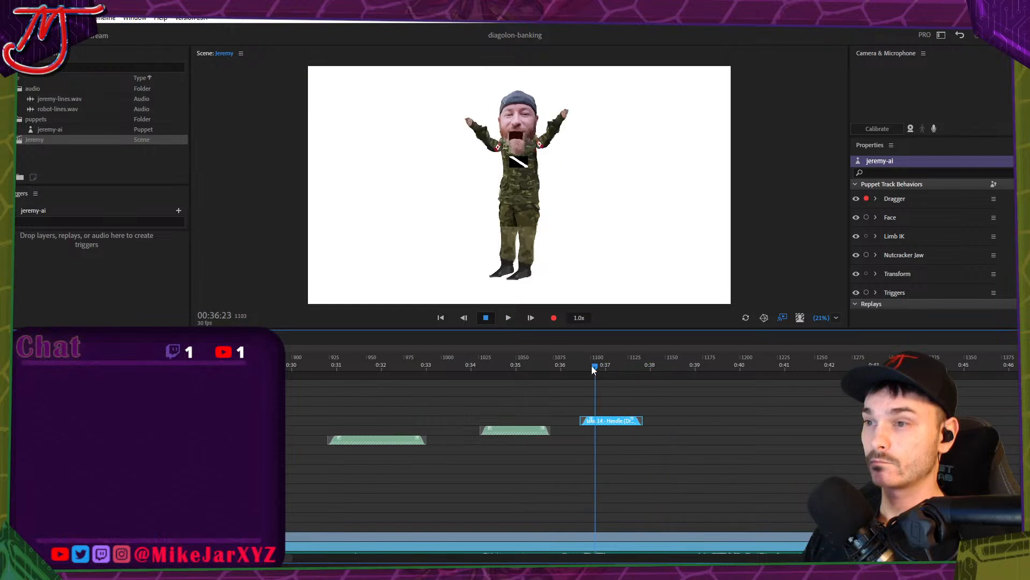
key("space")
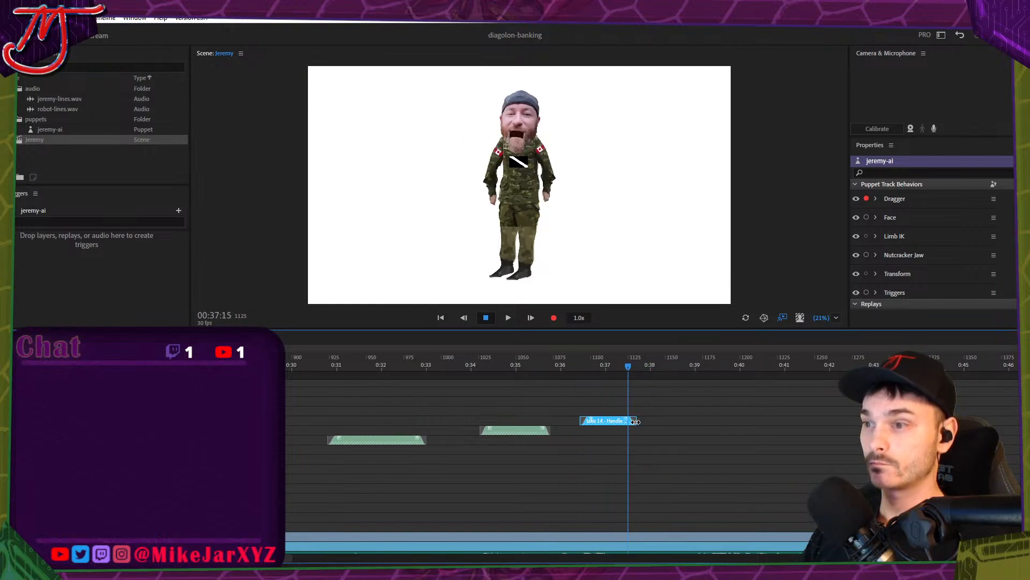
key("space")
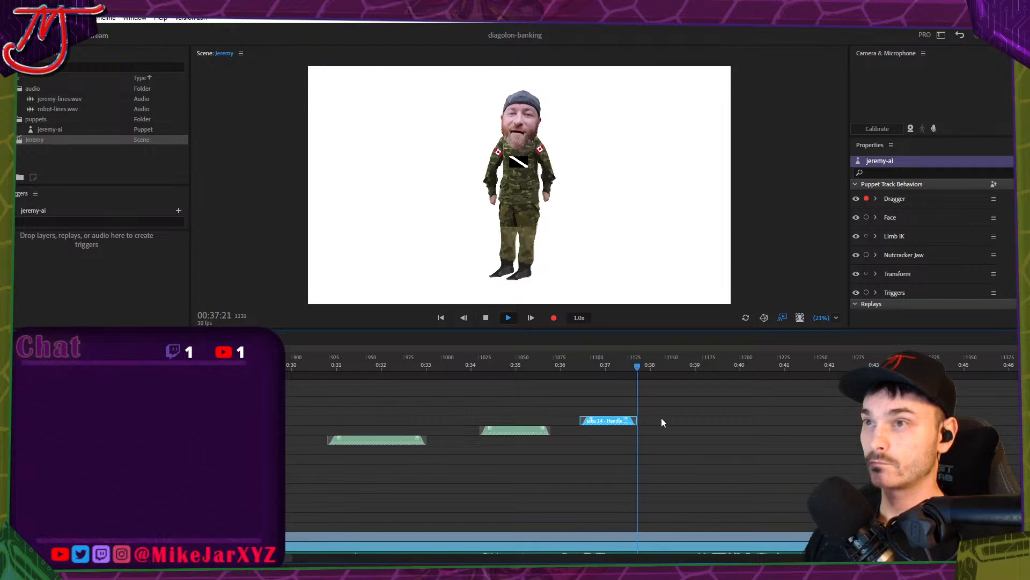
left_click(617, 365)
key("space")
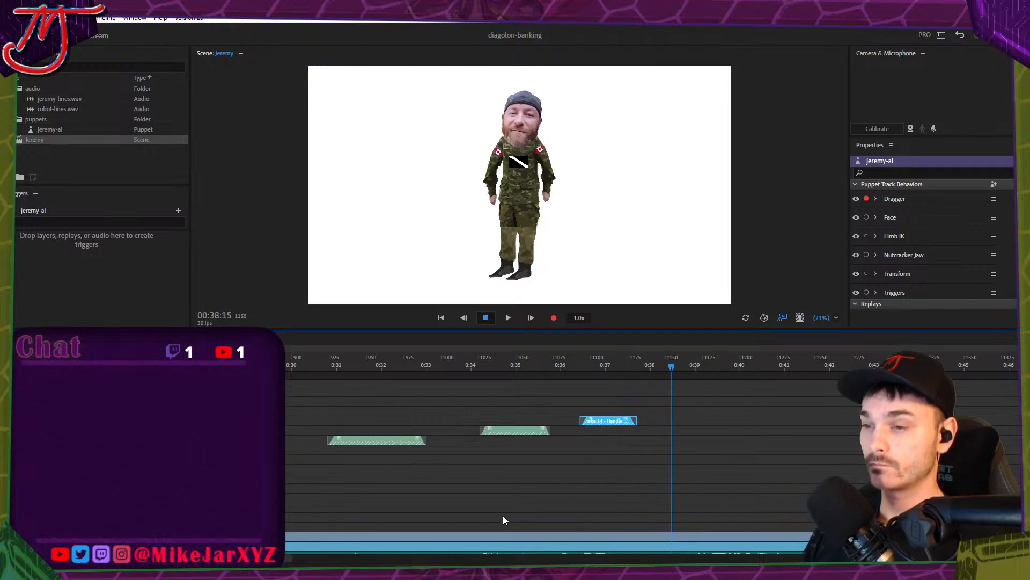
Listen to the line after 38 seconds, paste a copy of the arms-spread takes at about 39 seconds and extend it to about 41.7 seconds.
mouse_move(278, 559)
left_mouse_down()
mouse_move(307, 559)
mouse_move(294, 559)
left_mouse_up()
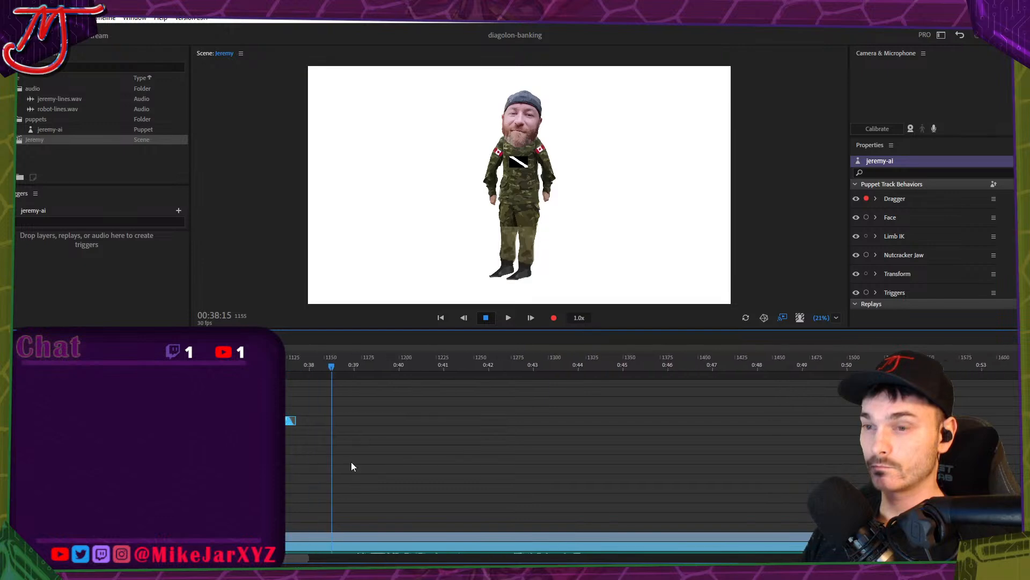
scroll(375, 456, "down", 2)
scroll(644, 429, "down", 2)
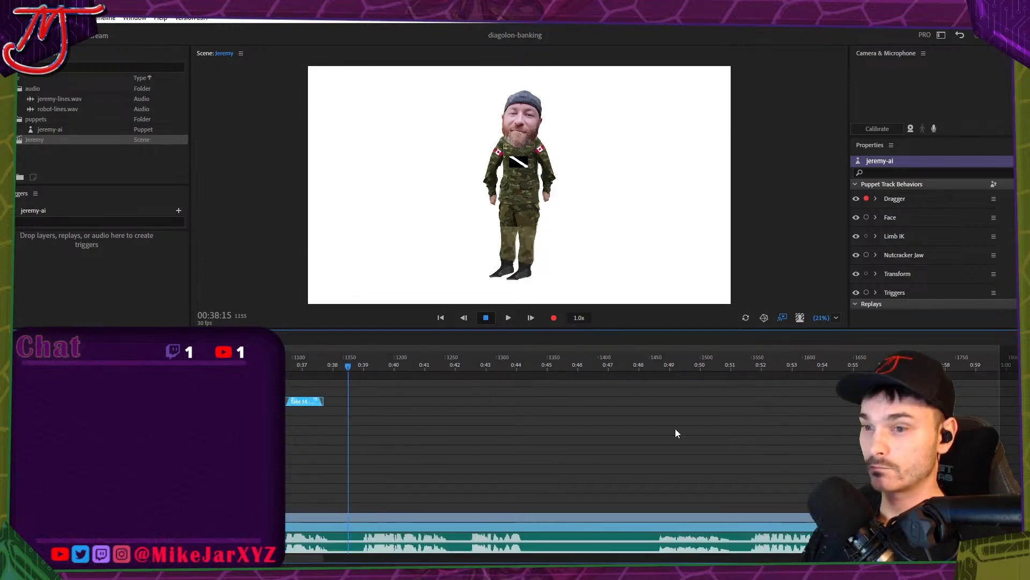
key("space")
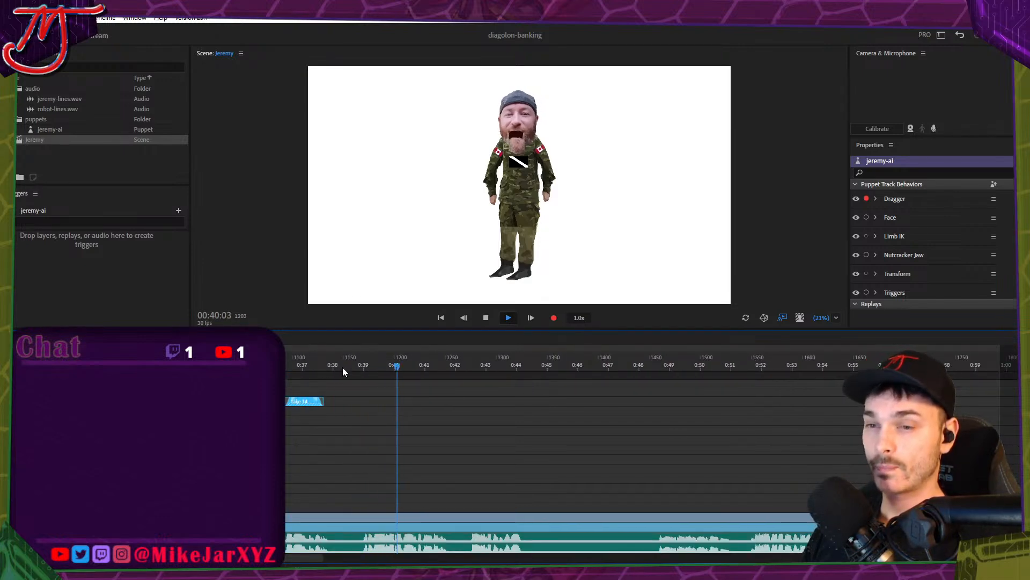
key("space")
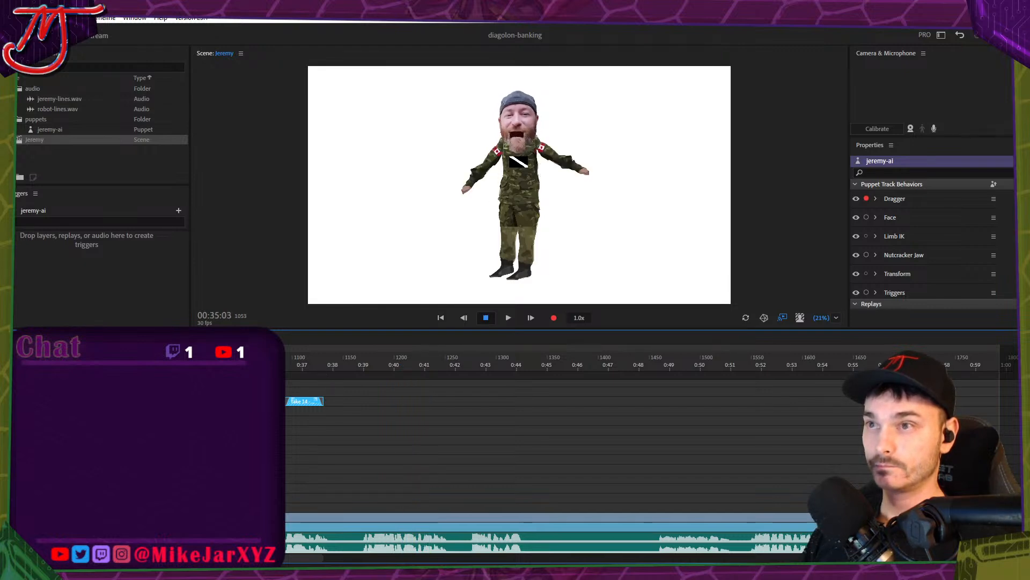
scroll(644, 456, "up", 3)
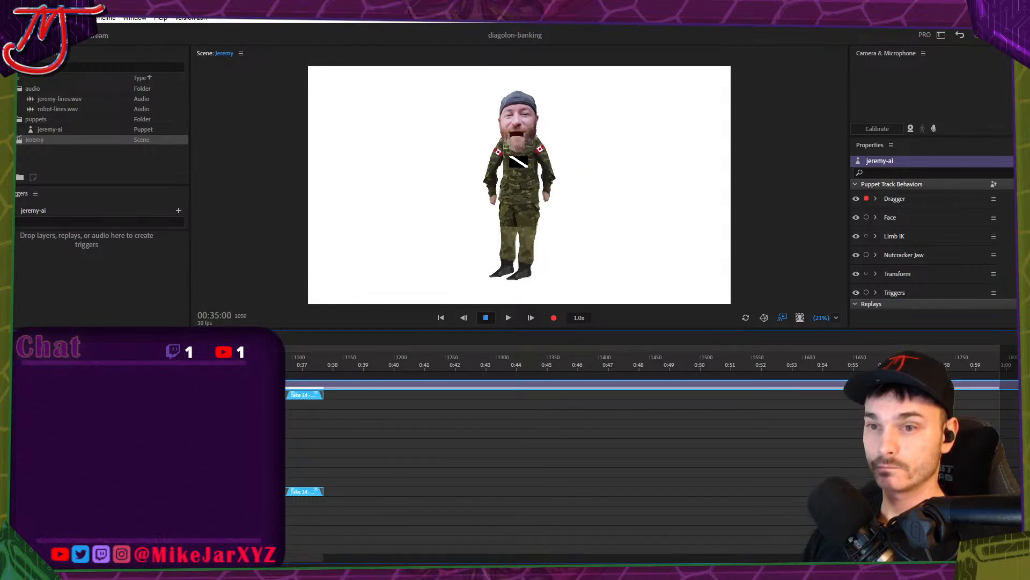
scroll(343, 457, "down", 3)
left_click_drag(382, 363, 371, 377)
key("ctrl+v")
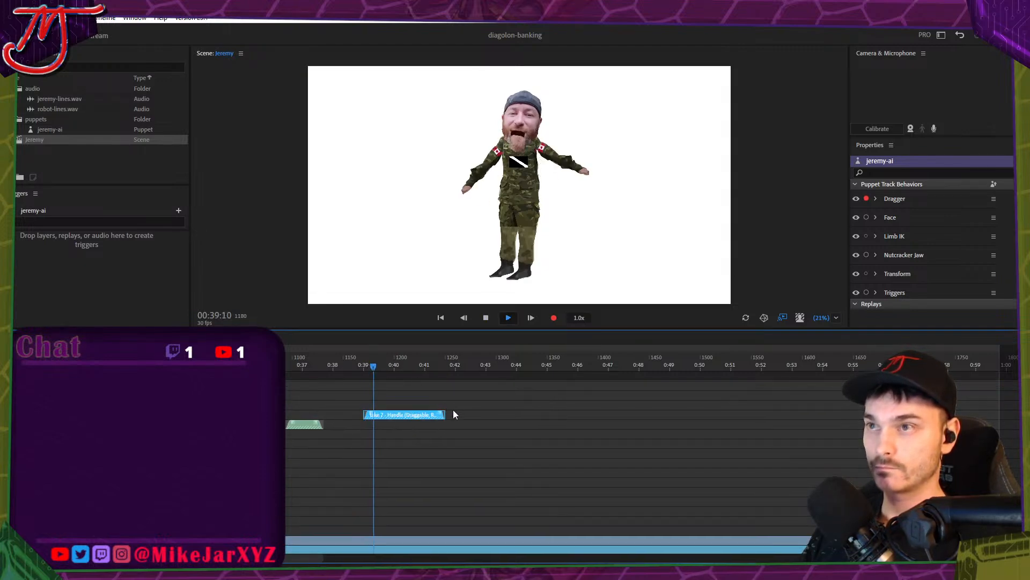
Listen to the dialogue up to about 45 seconds and review the earlier gestures back to about 16 seconds.
scroll(453, 410, "down", 1)
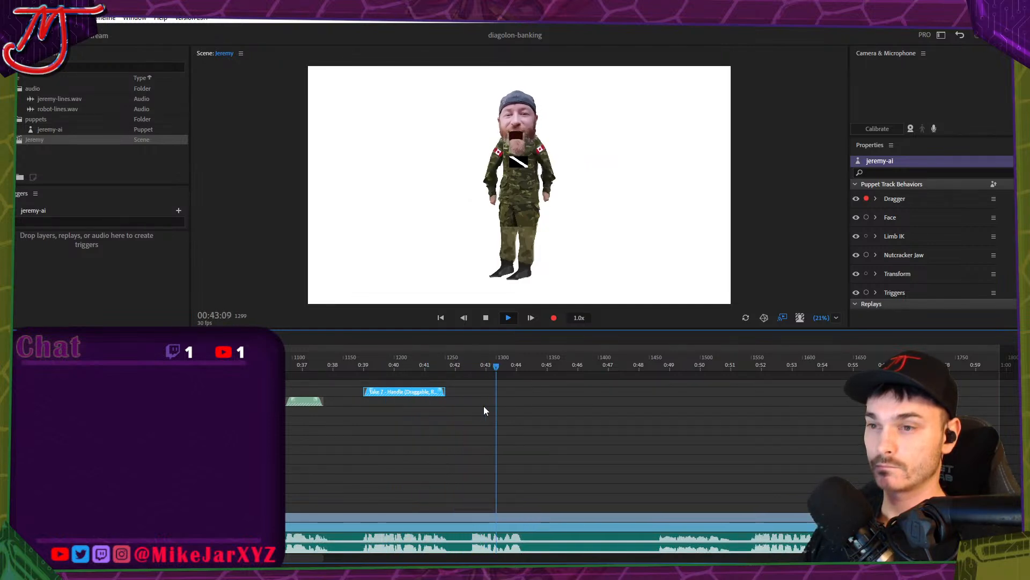
key("space")
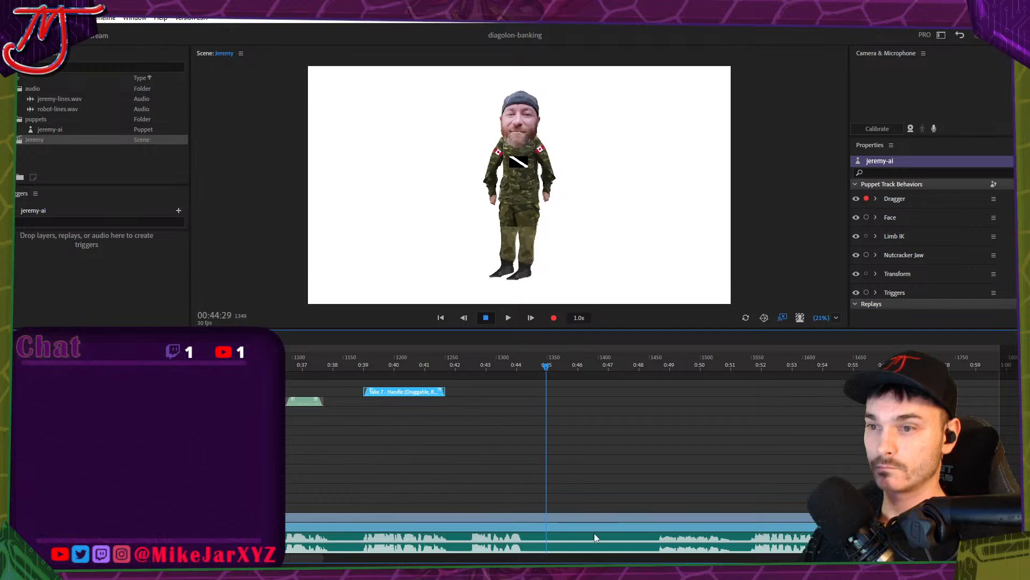
scroll(311, 556, "left", 10)
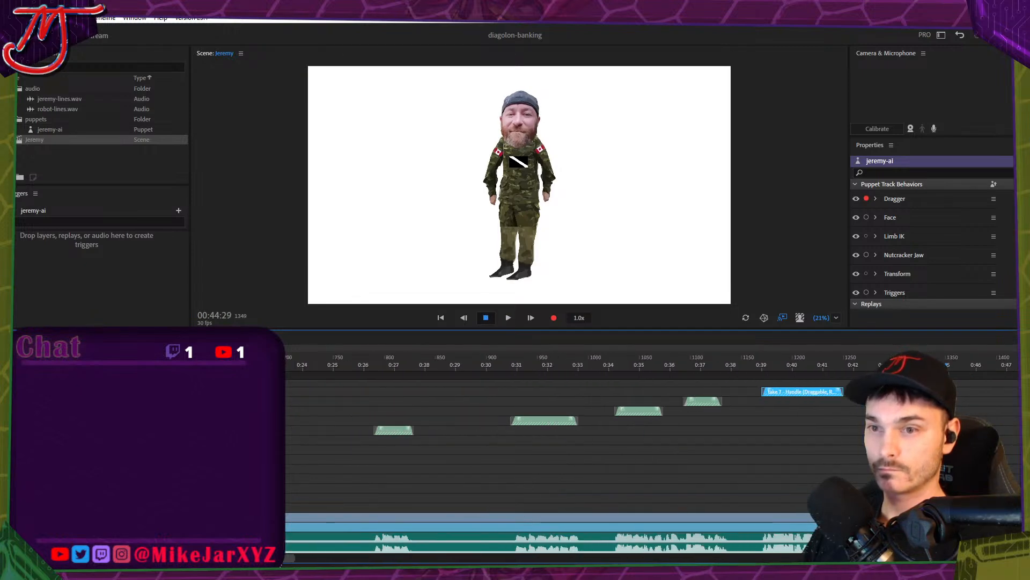
left_click(375, 367)
left_click_drag(371, 364, 213, 366)
scroll(410, 461, "up", 3)
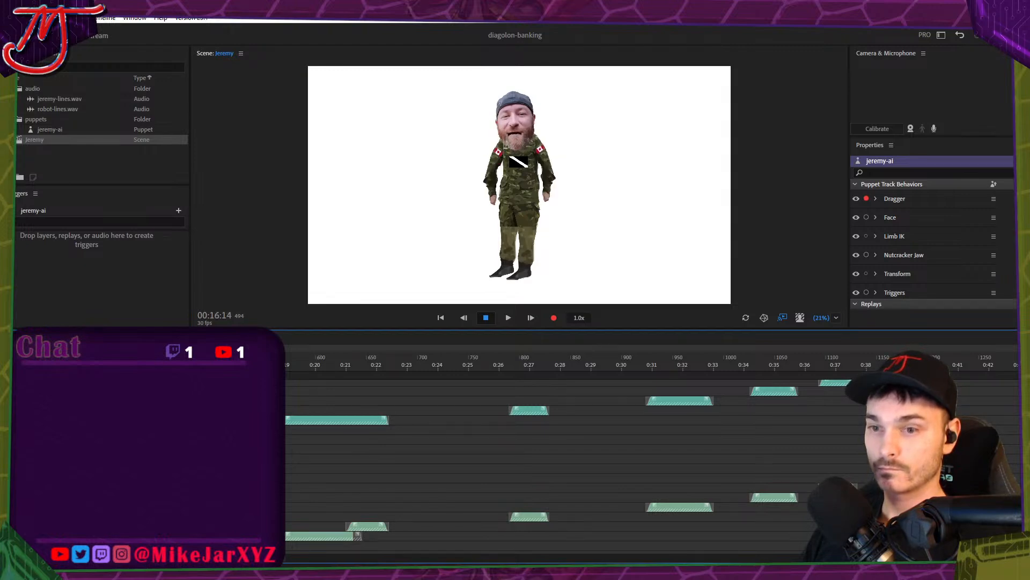
Try to paste the copied gesture takes at 00:42:15, where the short line begins.
left_click(950, 366)
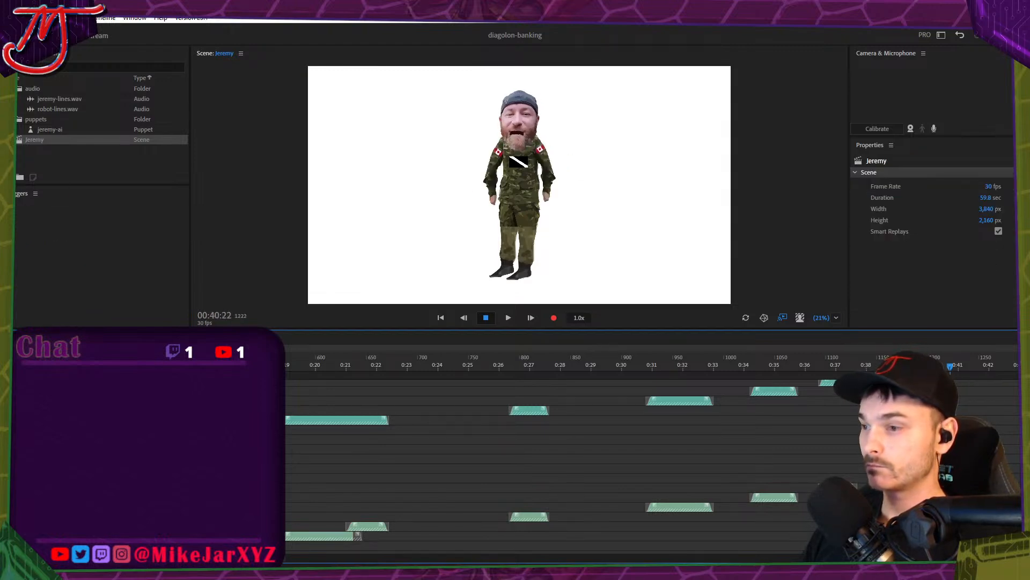
mouse_move(309, 556)
left_mouse_down()
mouse_move(339, 558)
mouse_move(311, 558)
left_mouse_up()
scroll(405, 415, "down", 5)
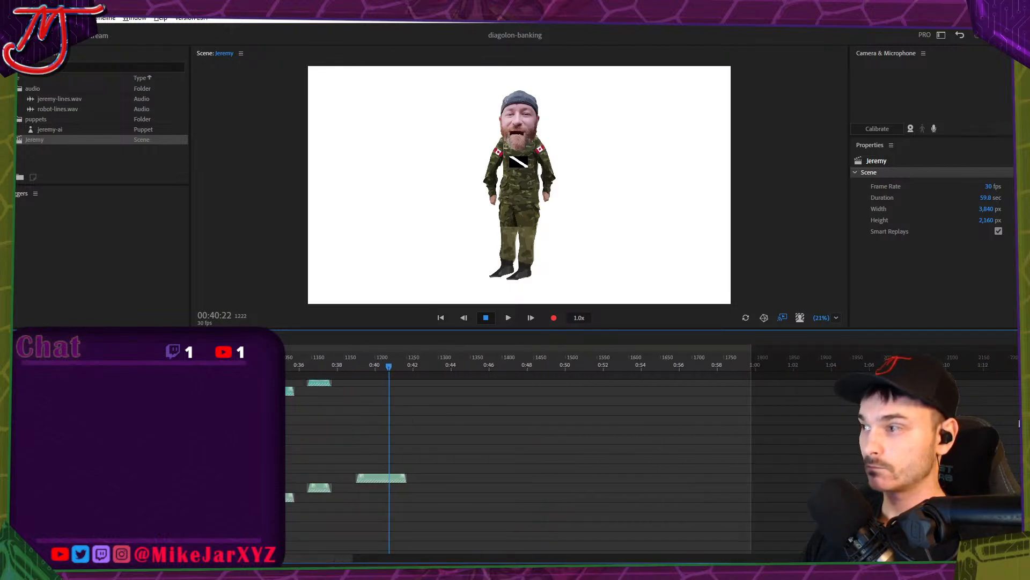
scroll(515, 456, "down", 4)
left_click(425, 366)
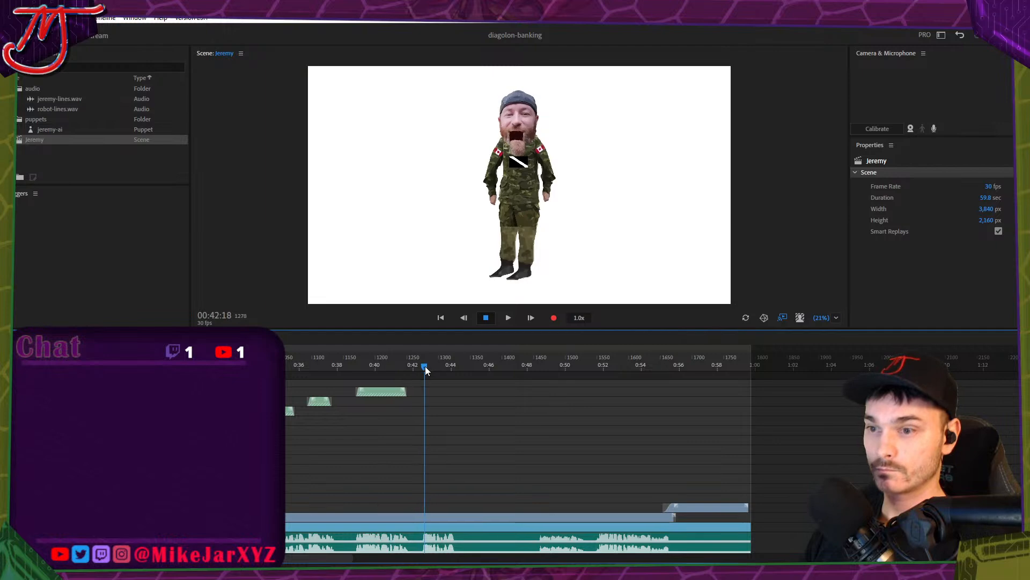
left_click_drag(426, 366, 423, 367)
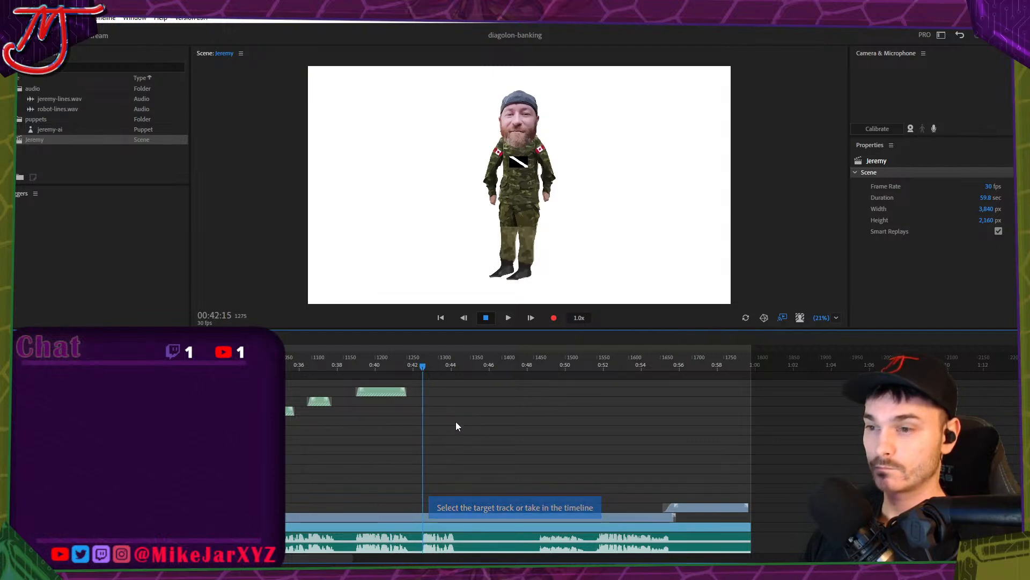
scroll(615, 455, "down", 8)
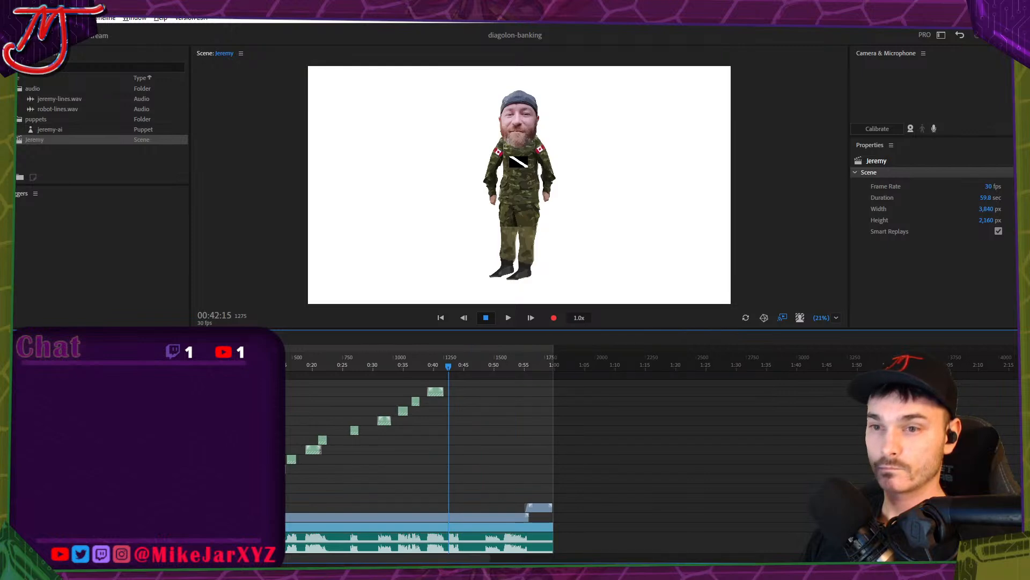
Copy the one-hand-raised takes from about 9 seconds and paste them on the puppet track at 00:42:12.
left_click_drag(257, 366, 244, 366)
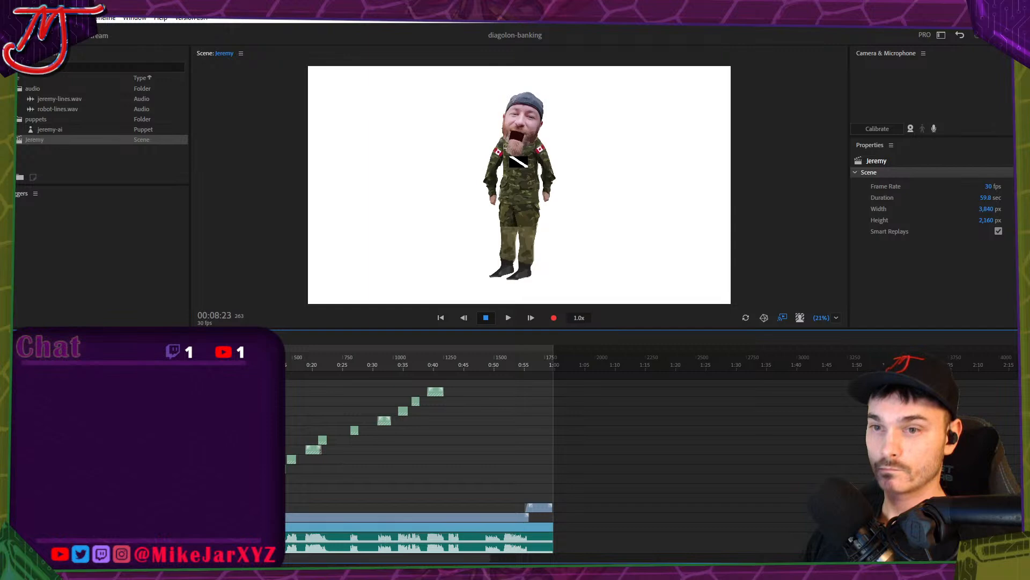
left_click(245, 528)
scroll(245, 527, "up", 3)
scroll(333, 439, "down", 3)
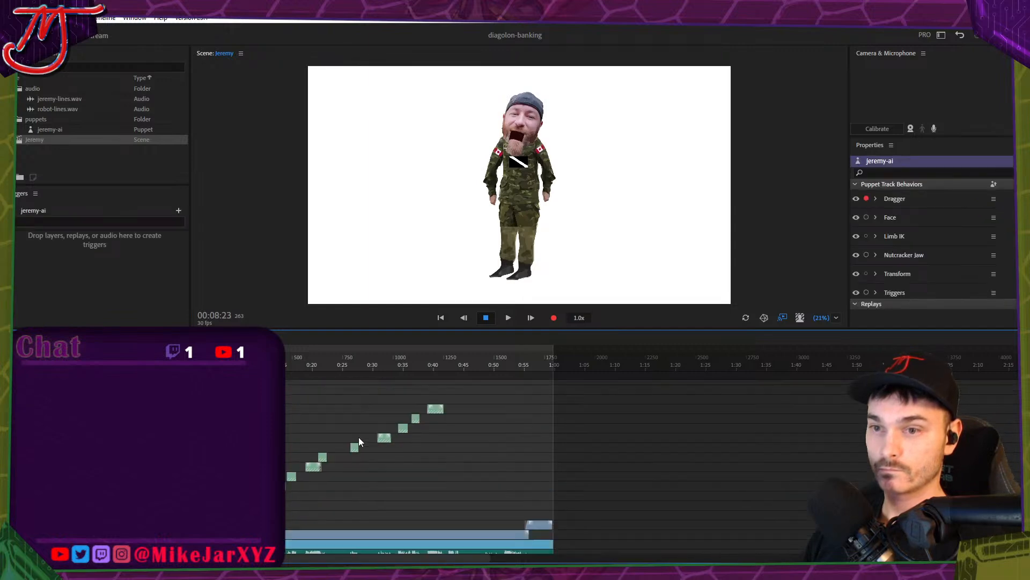
left_click_drag(481, 366, 448, 371)
key("ctrl+v")
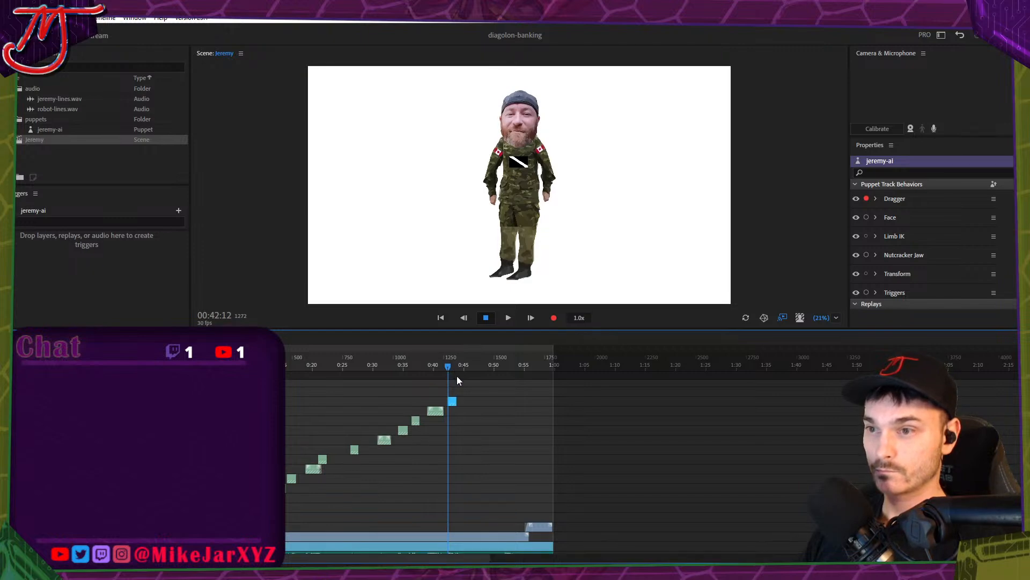
Extend the pasted one-hand-raised takes to about 44.3 seconds, playing the gesture back to check its timing.
scroll(472, 433, "up", 3)
key("space")
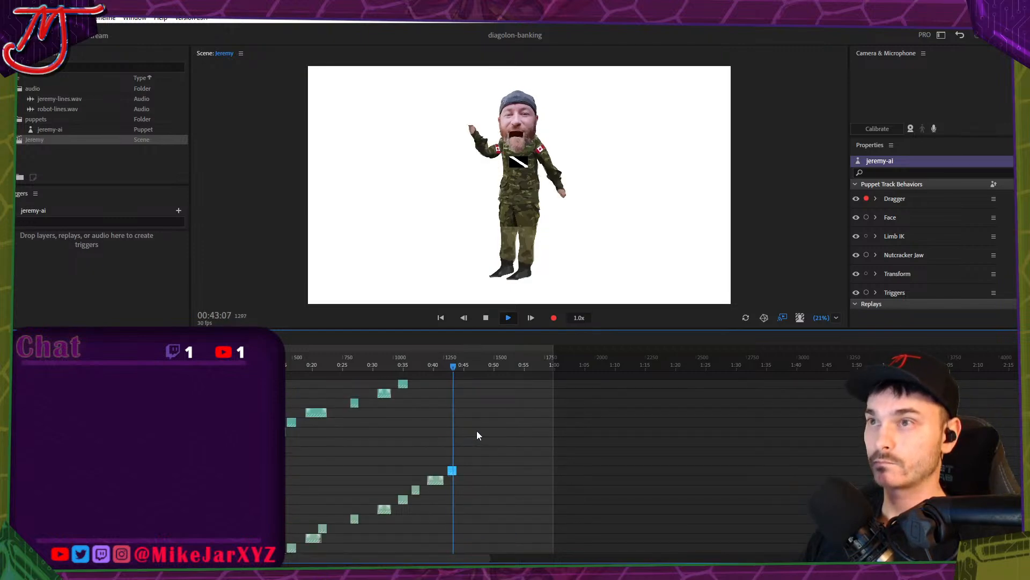
key("space")
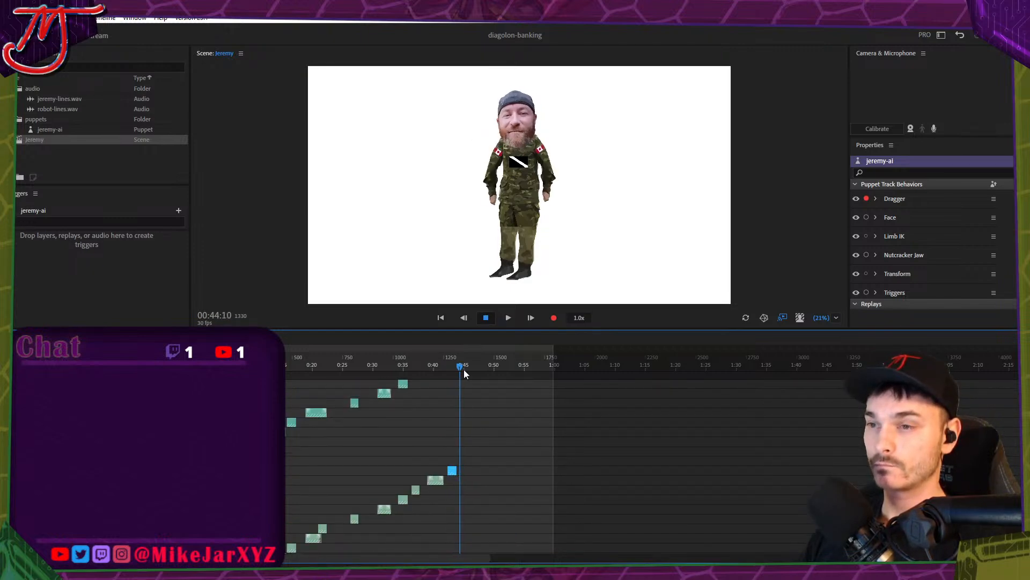
scroll(456, 474, "up", 1)
scroll(463, 475, "up", 6)
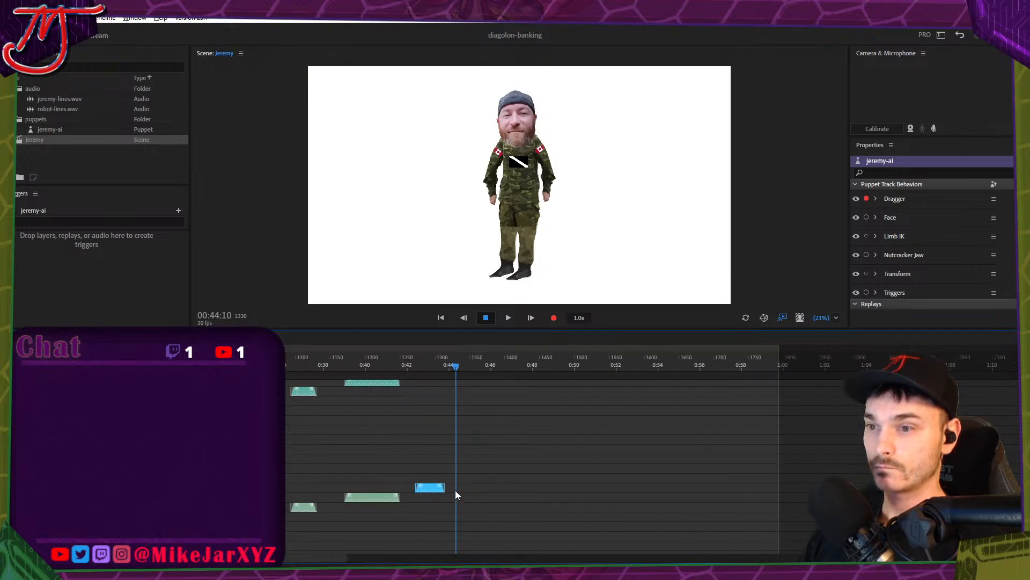
left_click_drag(434, 487, 455, 487)
left_click_drag(449, 368, 376, 366)
key("space")
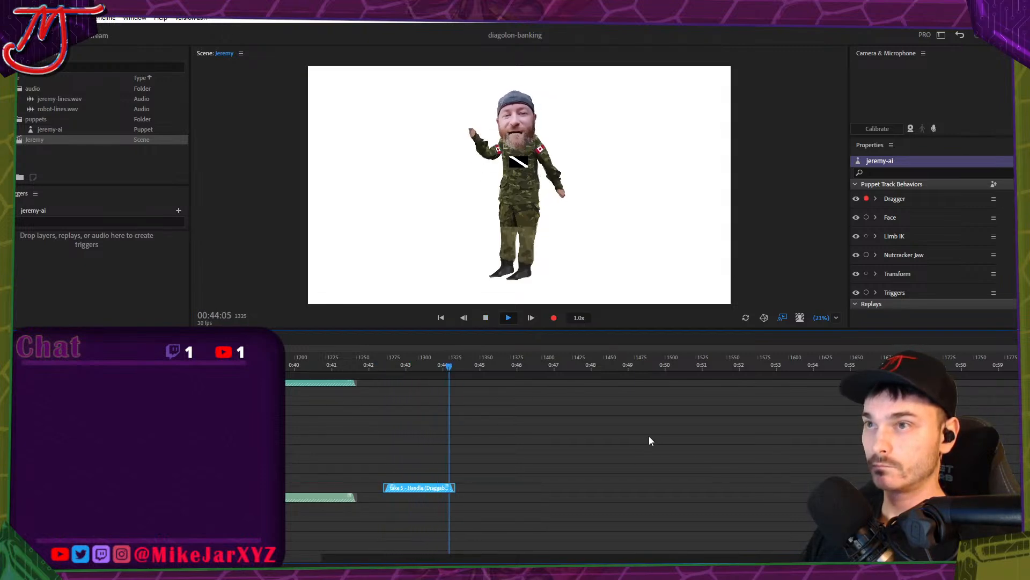
key("space")
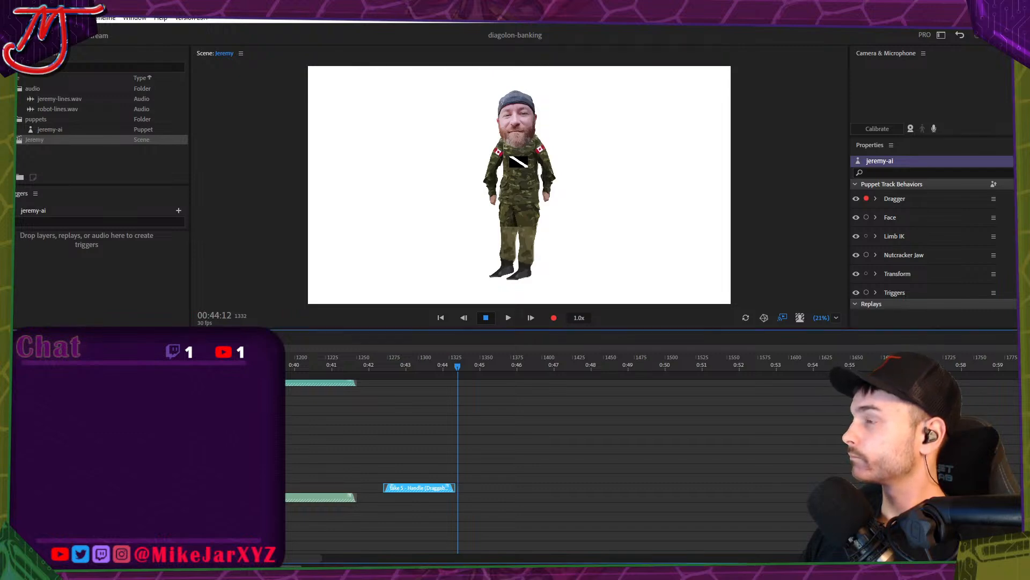
Listen to the dialogue from 46 to about 51 seconds to find where the following line starts and ends.
scroll(455, 398, "down", 3)
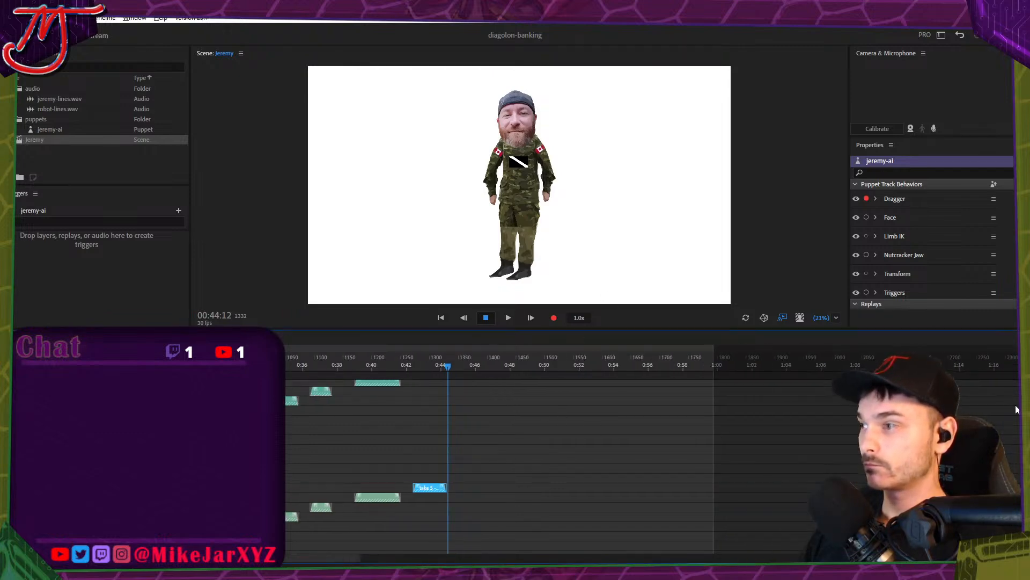
scroll(610, 403, "down", 5)
left_click(497, 366)
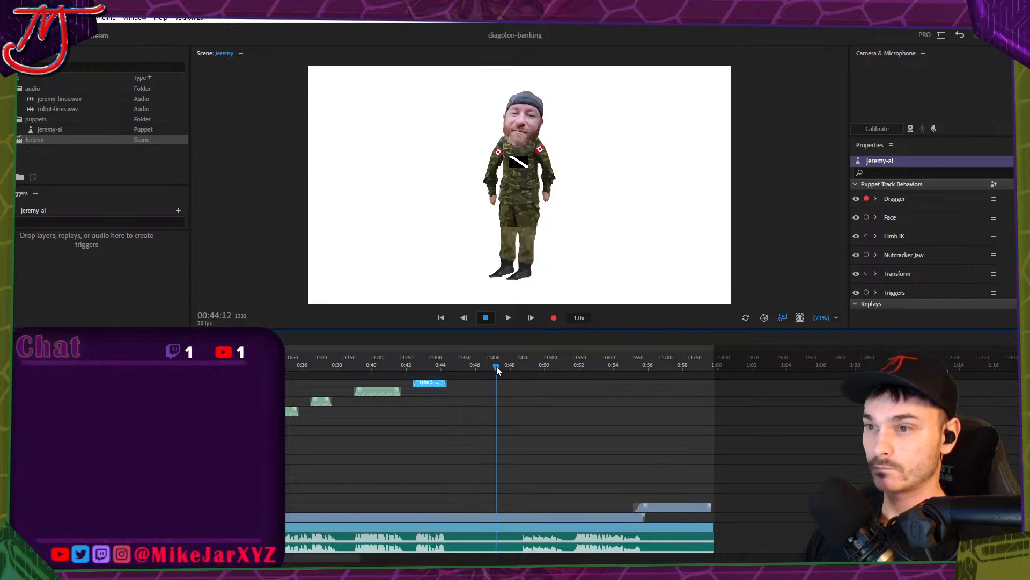
left_click_drag(497, 367, 475, 368)
key("space")
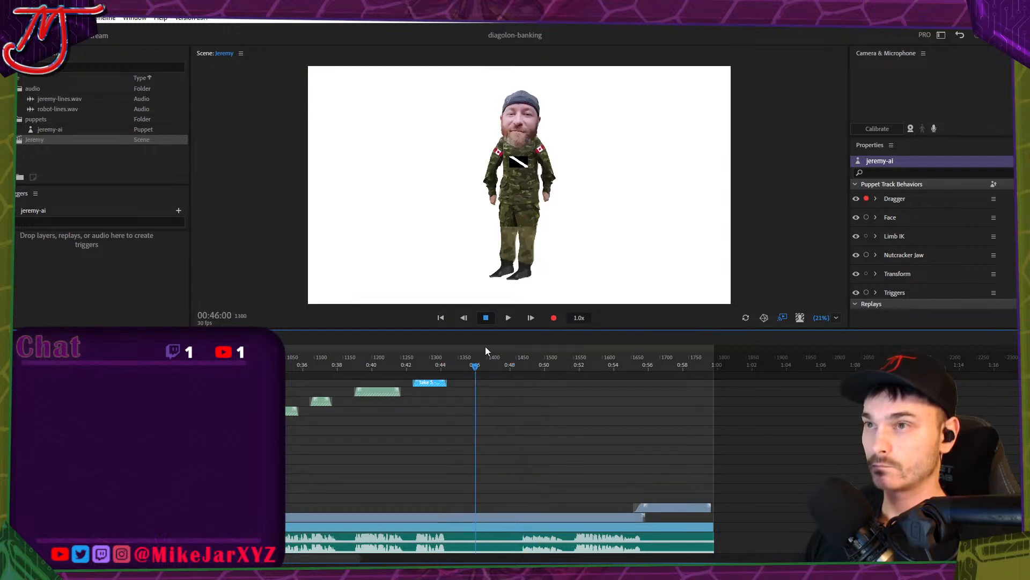
mouse_move(504, 210)
left_mouse_down()
mouse_move(459, 169)
mouse_move(492, 163)
mouse_move(494, 200)
mouse_move(506, 184)
mouse_move(511, 203)
mouse_move(478, 144)
mouse_move(491, 101)
mouse_move(506, 101)
mouse_move(516, 106)
mouse_move(505, 120)
mouse_move(501, 108)
mouse_move(460, 177)
mouse_move(484, 196)
left_mouse_up()
left_click_drag(488, 359, 519, 374)
key("space")
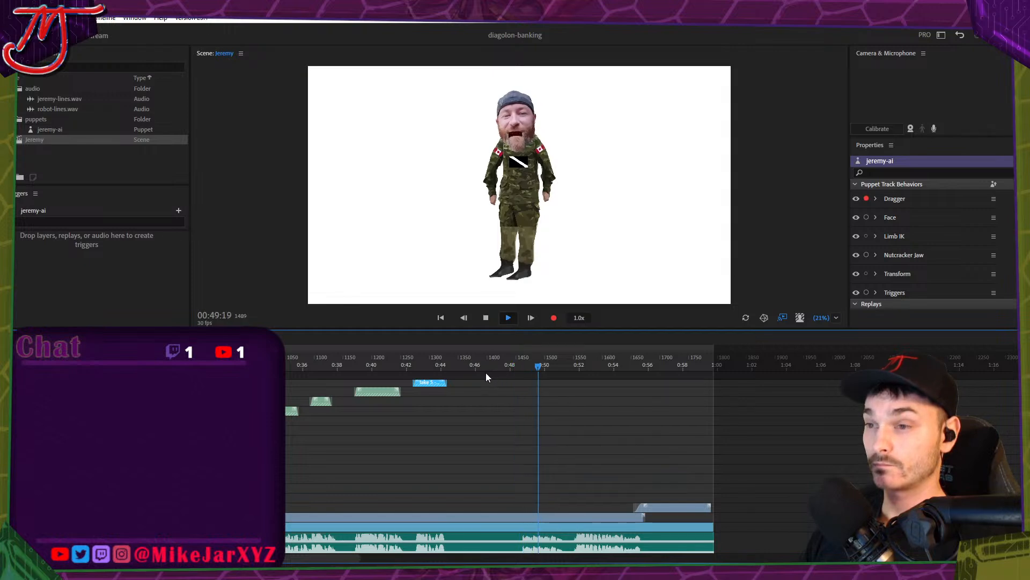
key("space")
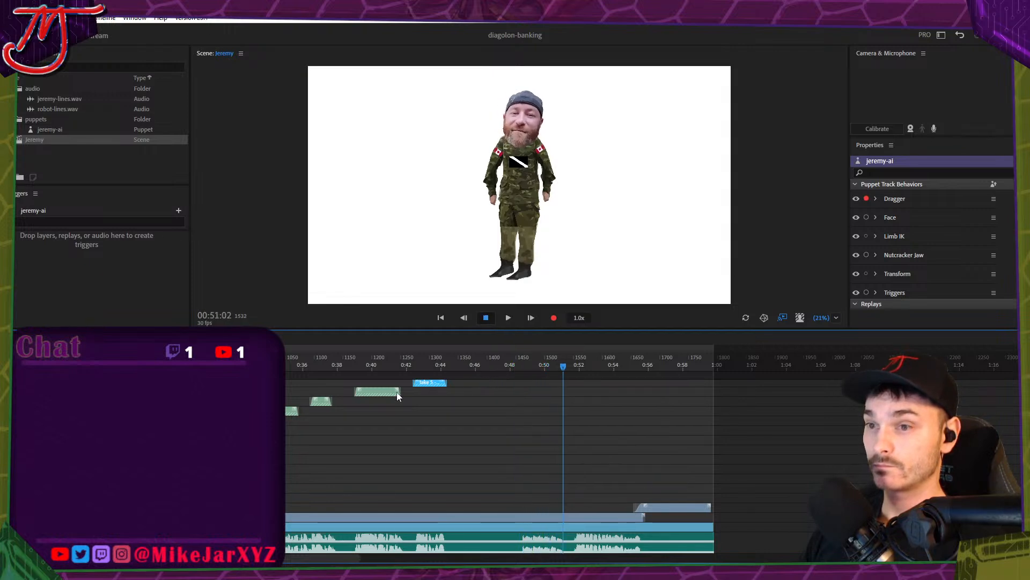
Paste a copy of the arms-spread takes from about 39 seconds at 00:48:19 and play it back with the dialogue.
scroll(415, 420, "up", 3)
left_click(383, 405)
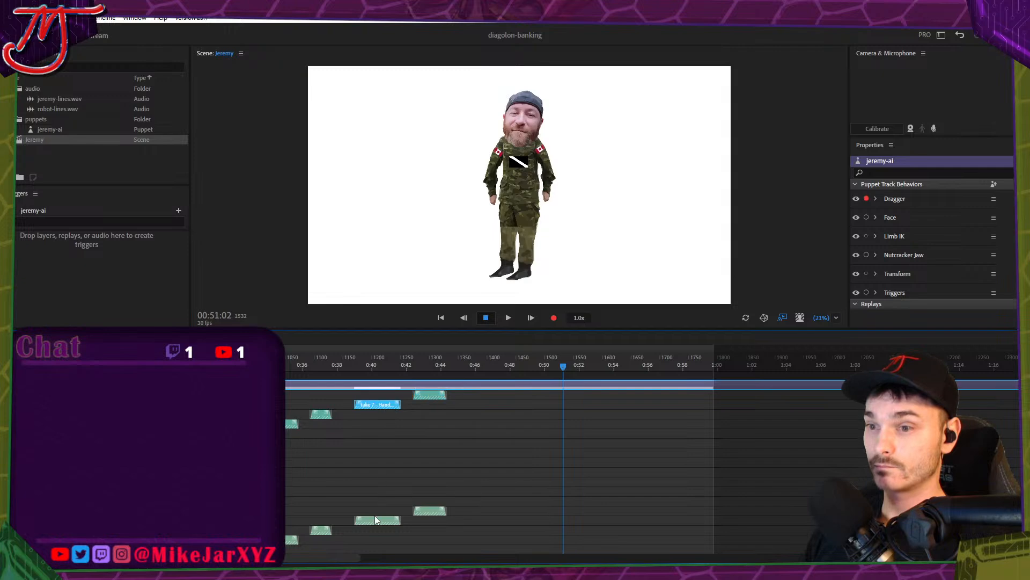
scroll(529, 424, "down", 1)
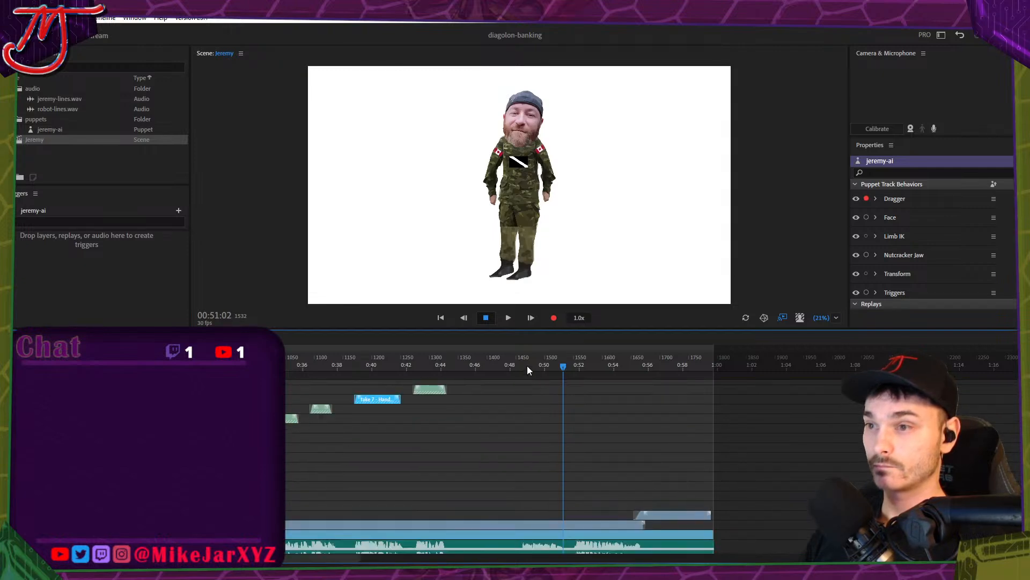
left_click_drag(526, 367, 520, 368)
key("ctrl+v")
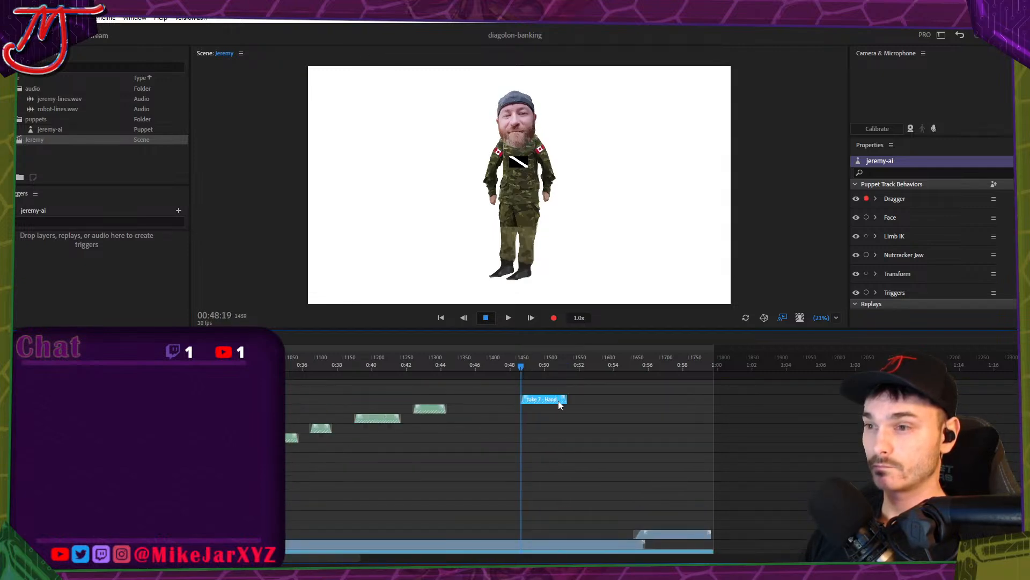
key("space")
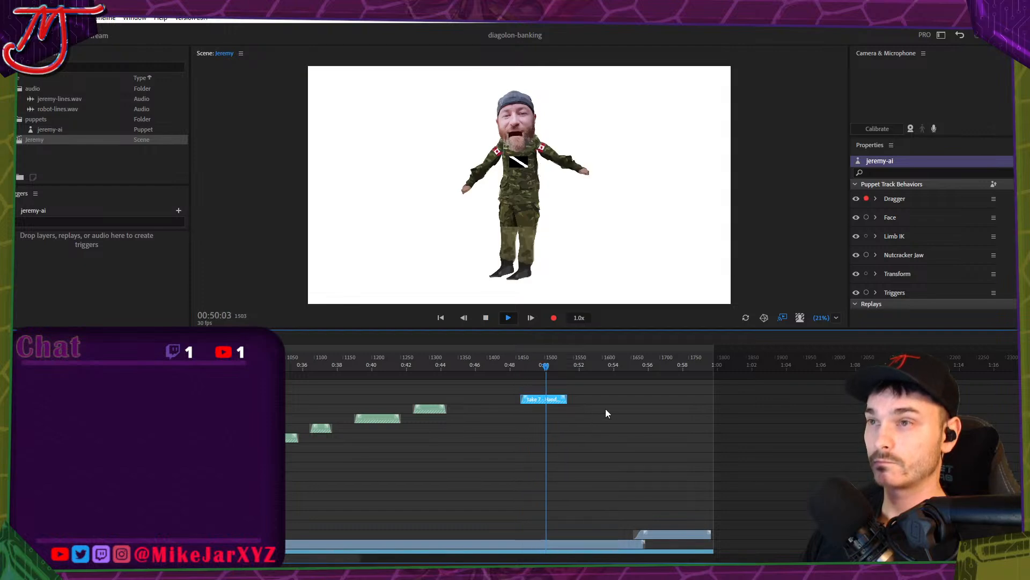
scroll(627, 407, "down", 3)
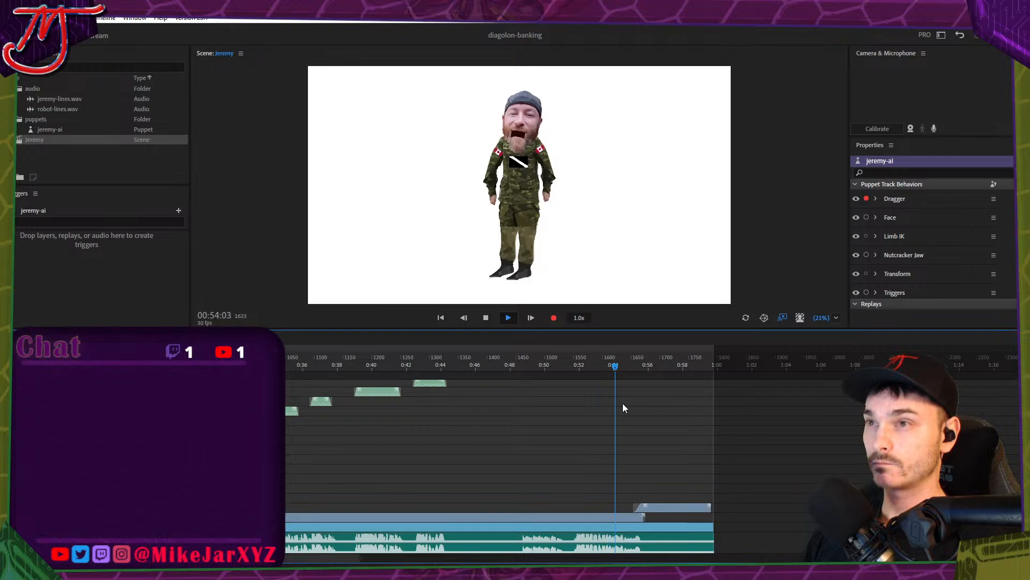
scroll(573, 403, "up", 6)
key("space")
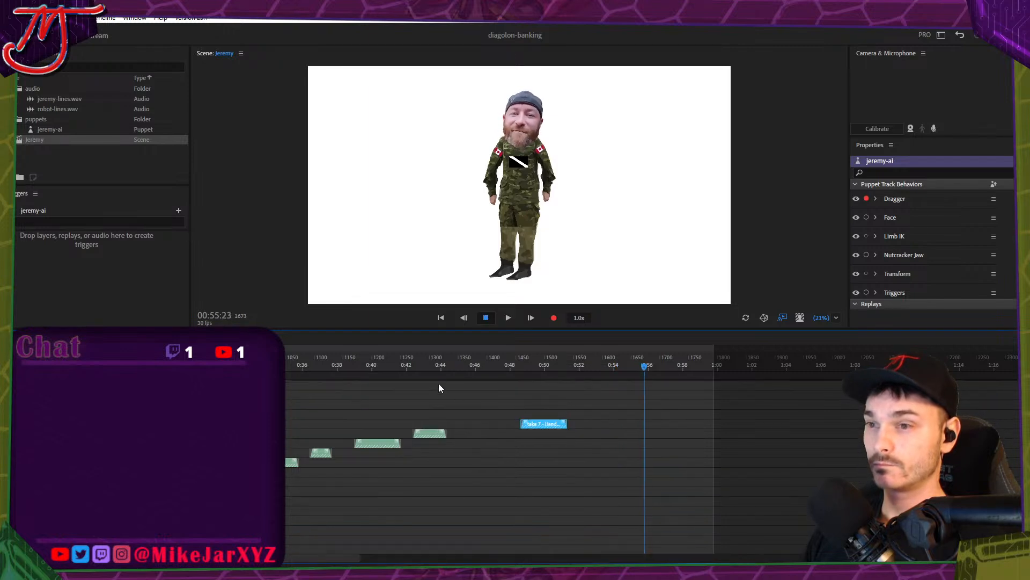
Copy the one-hand-raised takes from about 42 seconds and paste them at 00:51:23.
left_click_drag(434, 365, 426, 366)
scroll(462, 447, "up", 2)
scroll(435, 414, "down", 6)
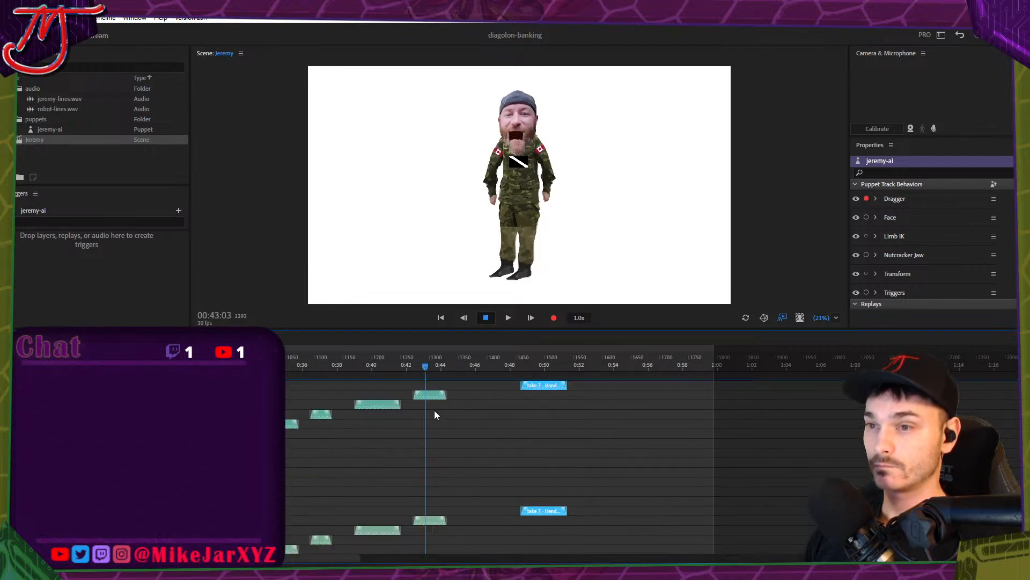
left_click(430, 405)
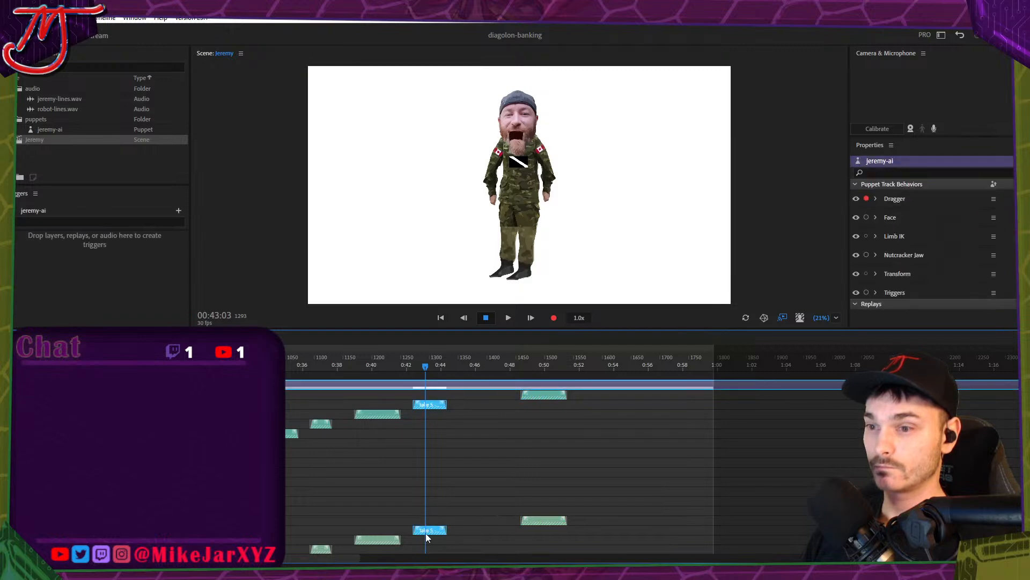
scroll(636, 439, "down", 3)
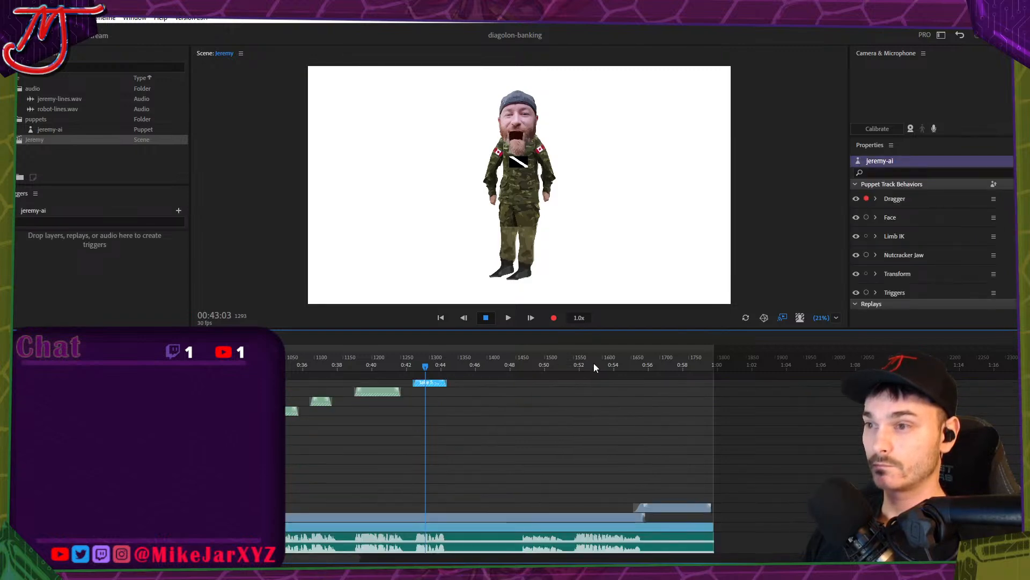
left_click_drag(588, 370, 575, 373)
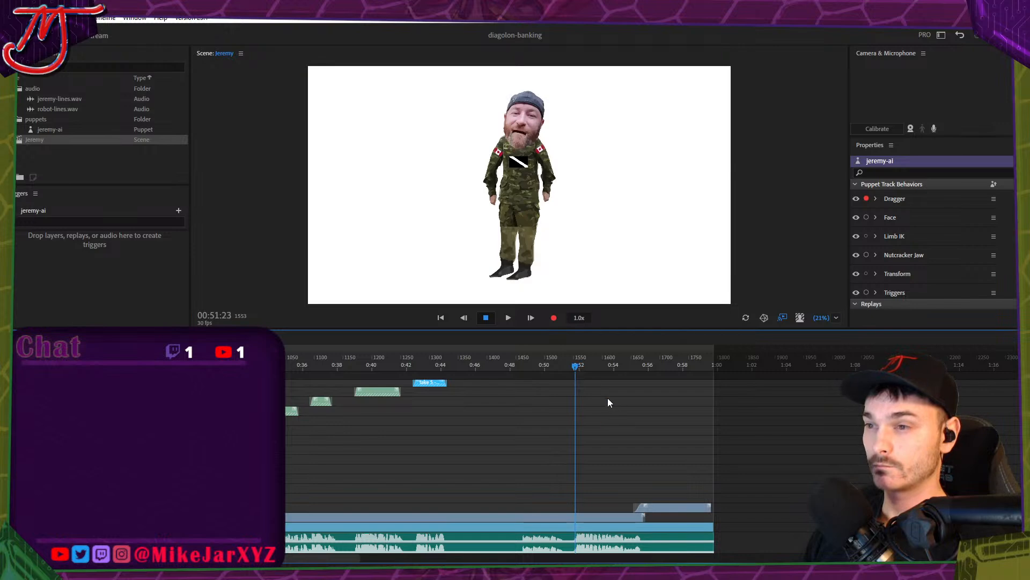
scroll(626, 424, "up", 2)
scroll(625, 421, "up", 5)
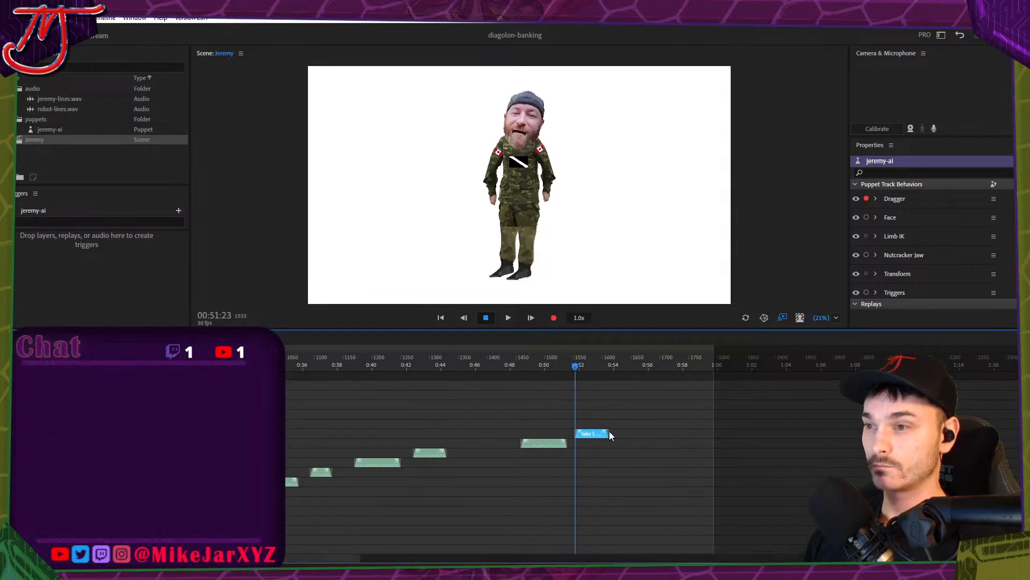
Extend the one-hand-raised takes after 52 seconds to about 54.8 seconds and play the line through to about 55.5 seconds.
left_click_drag(613, 436, 631, 436)
scroll(636, 445, "down", 7)
key("space")
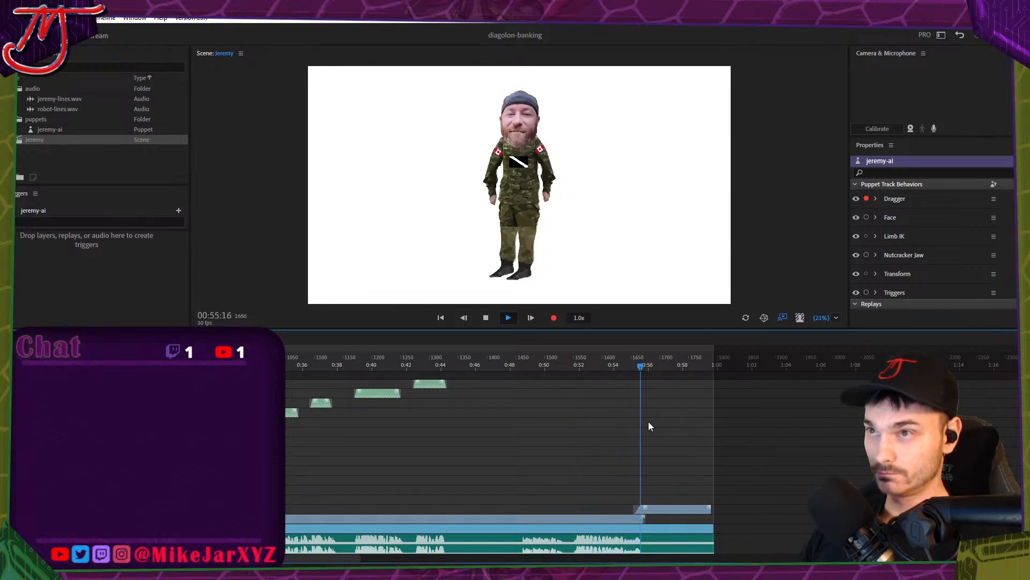
key("space")
scroll(649, 426, "up", 2)
scroll(649, 426, "up", 5)
left_click(639, 366)
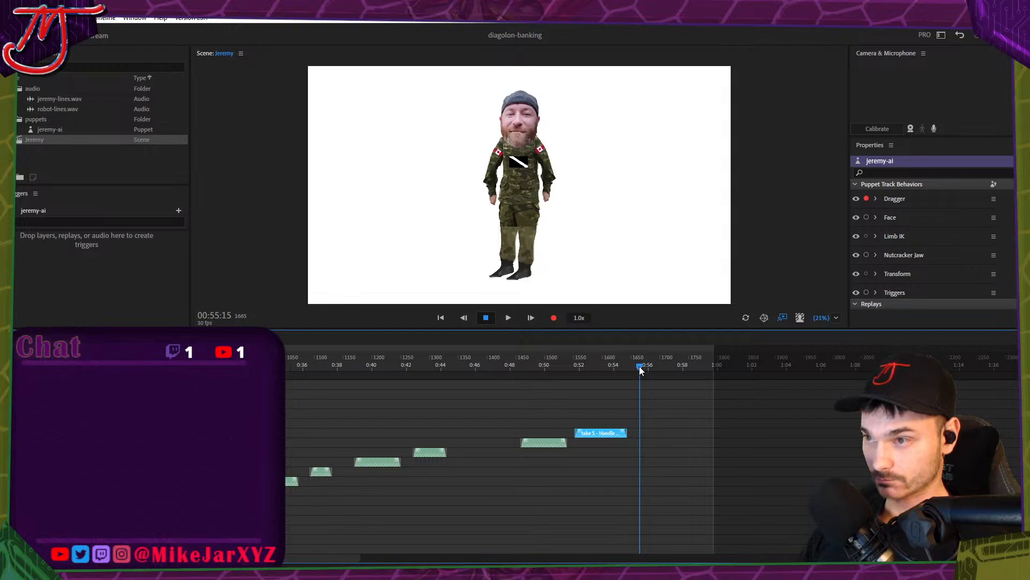
Extend the one-hand-raised takes to about 55.5 seconds, play the line through to about 58 seconds, and clear the take selection.
left_click_drag(627, 433, 639, 433)
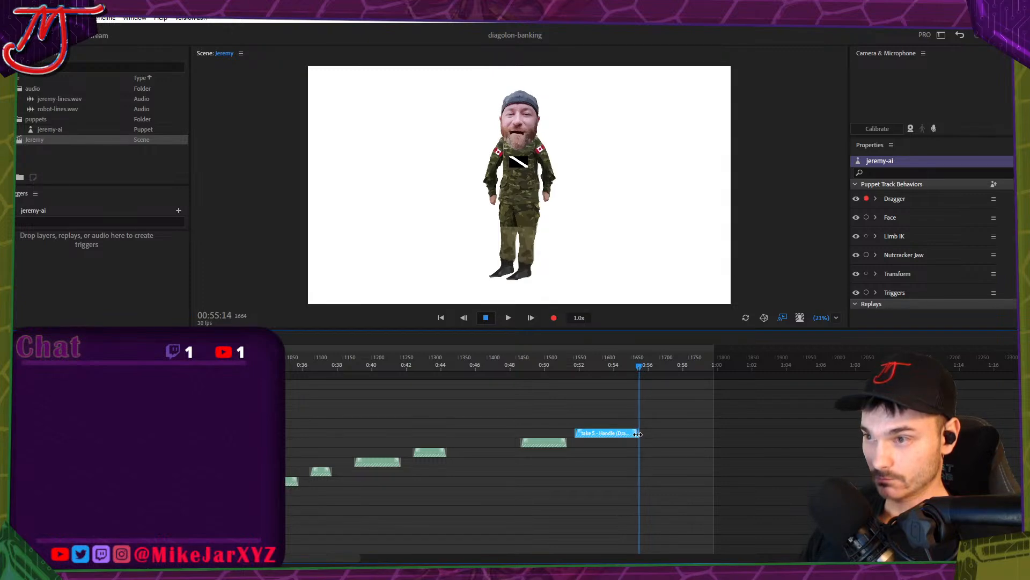
left_click(575, 366)
key("space")
scroll(705, 387, "down", 7)
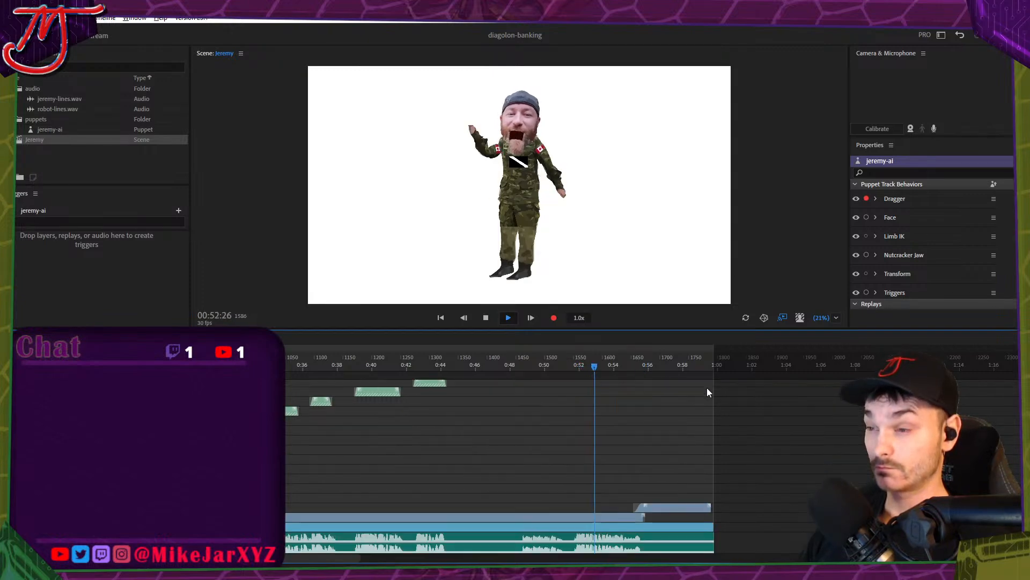
scroll(720, 394, "down", 5)
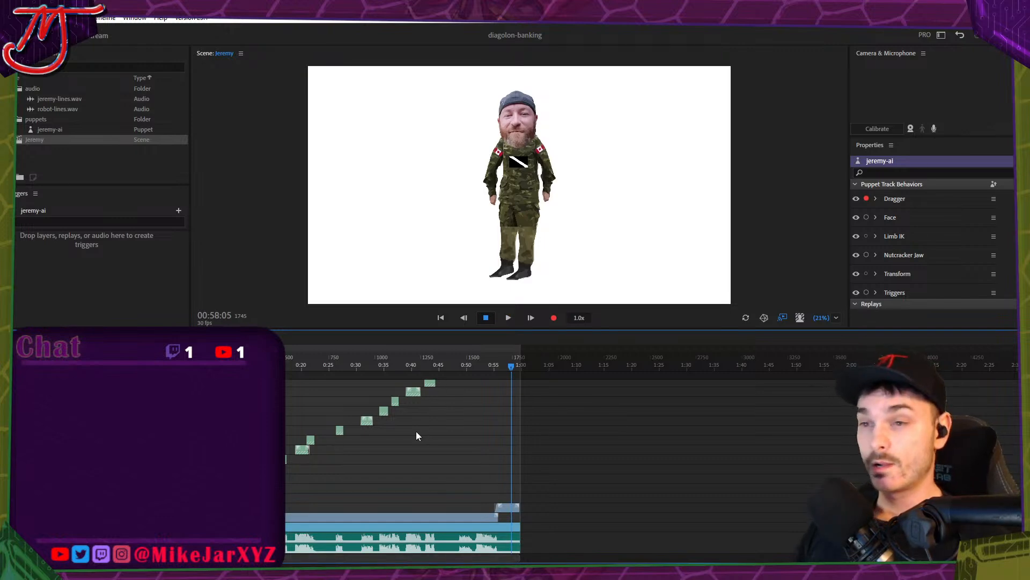
scroll(416, 436, "down", 5)
scroll(417, 436, "up", 2)
scroll(403, 462, "down", 3)
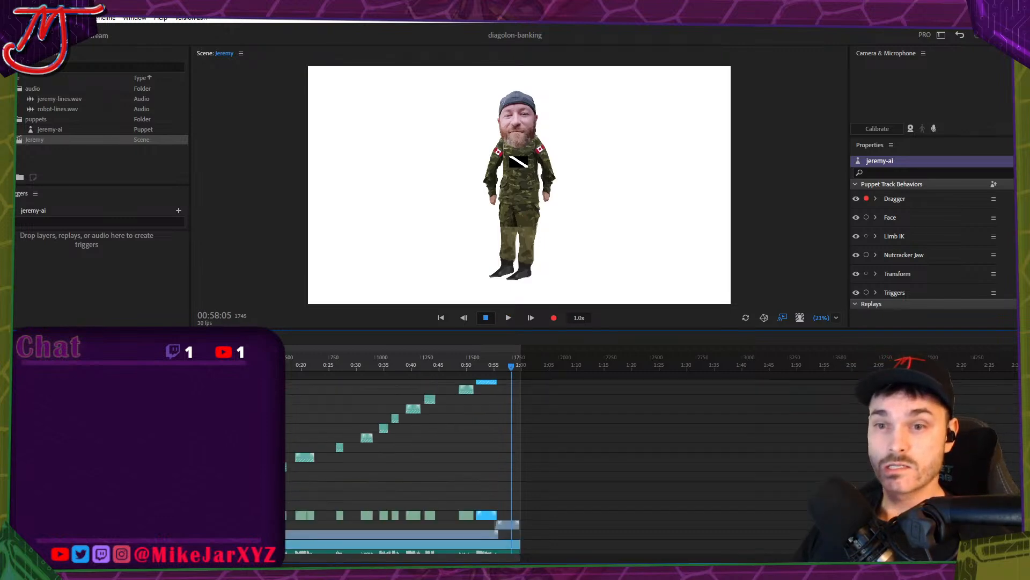
scroll(402, 461, "down", 4)
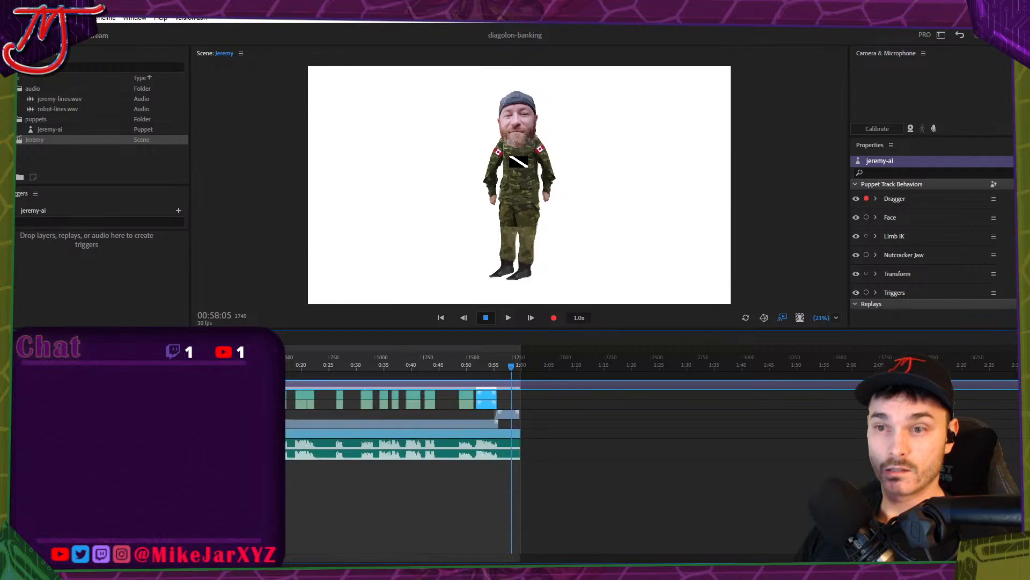
left_click(330, 492)
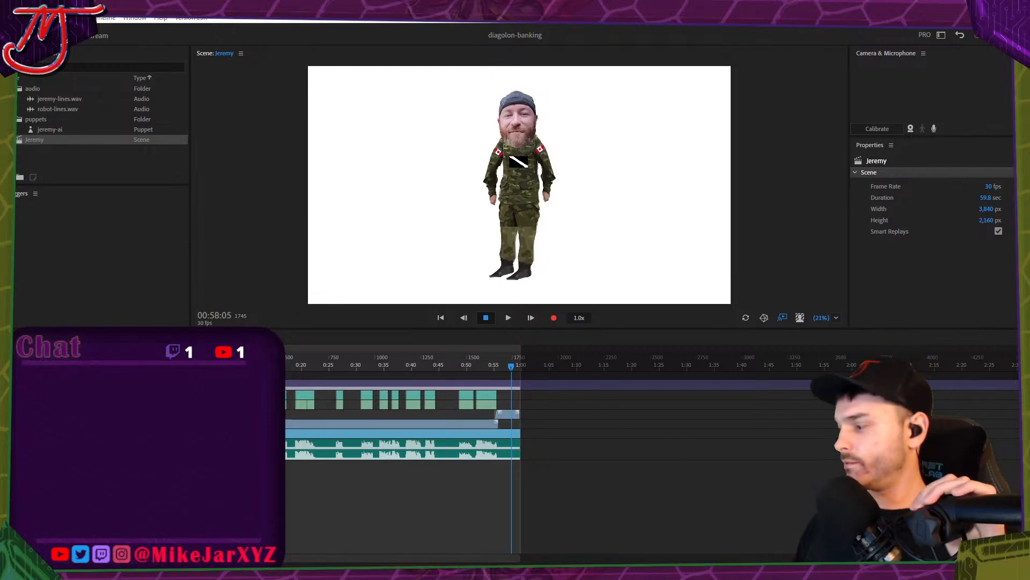
Switch to the browser and read the Twitter notifications and the thread around the liked "Looks legit" reply.
key("alt+Tab")
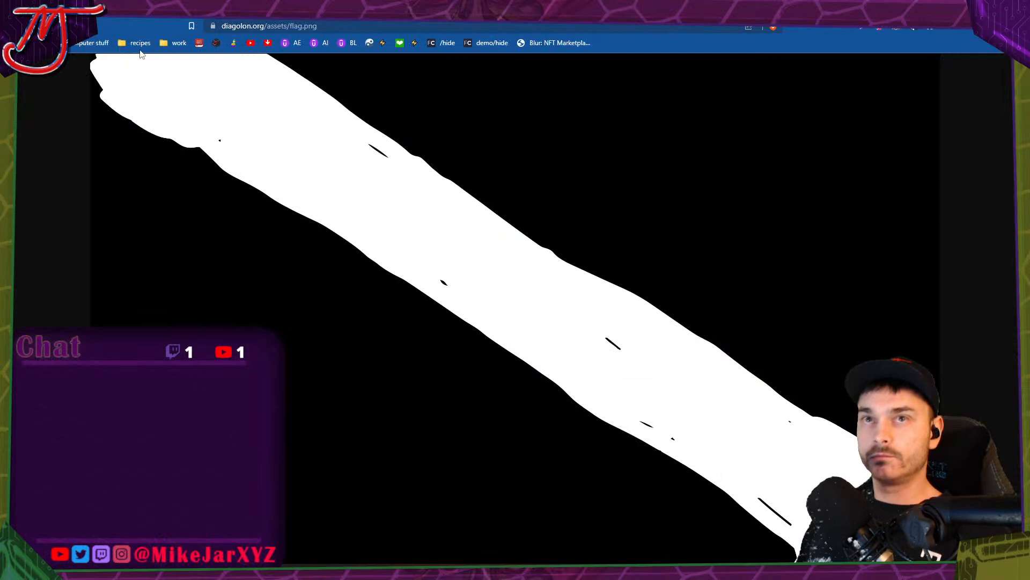
key("ctrl+Tab")
left_click(576, 329)
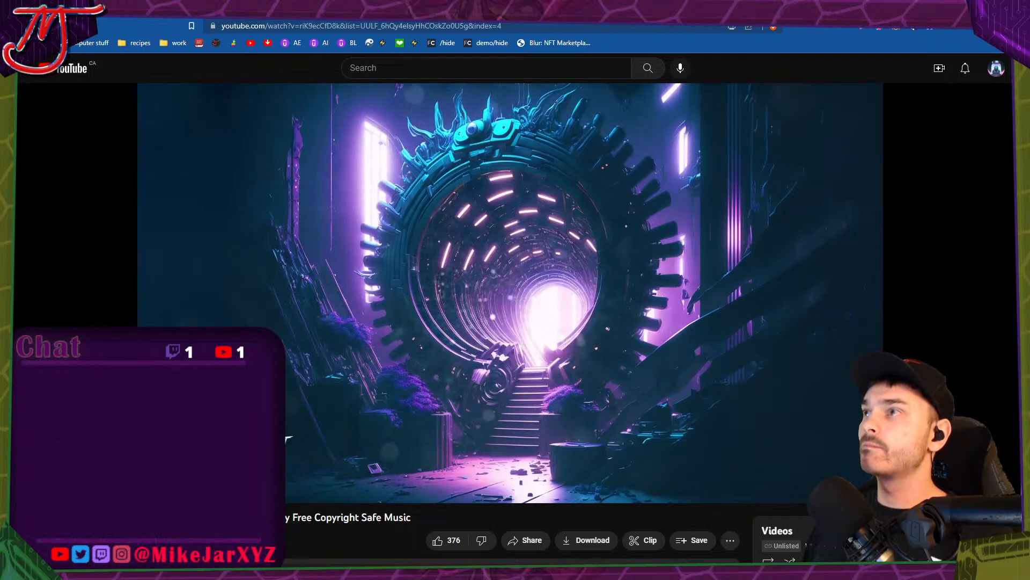
left_click(772, 13)
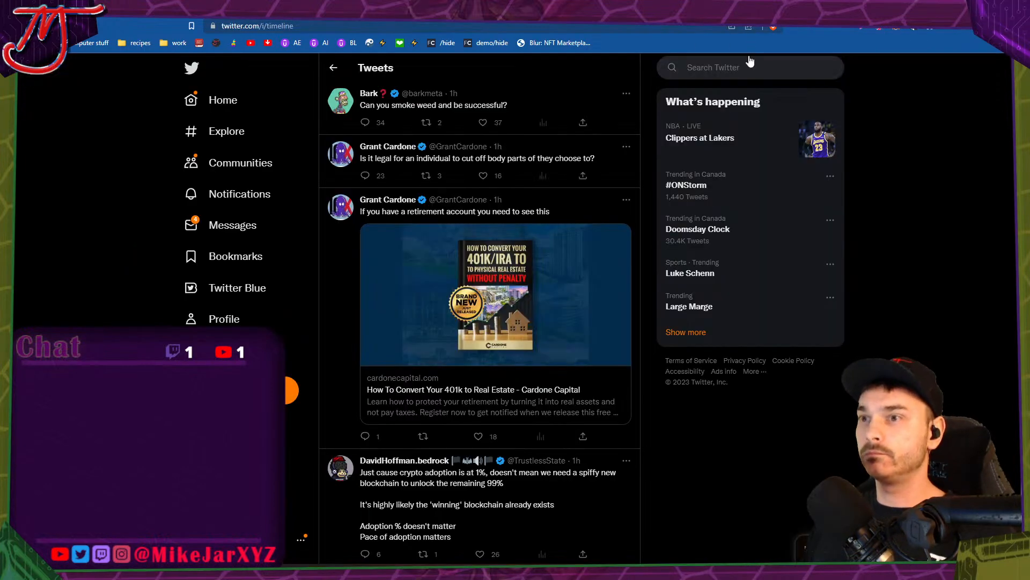
left_click(268, 197)
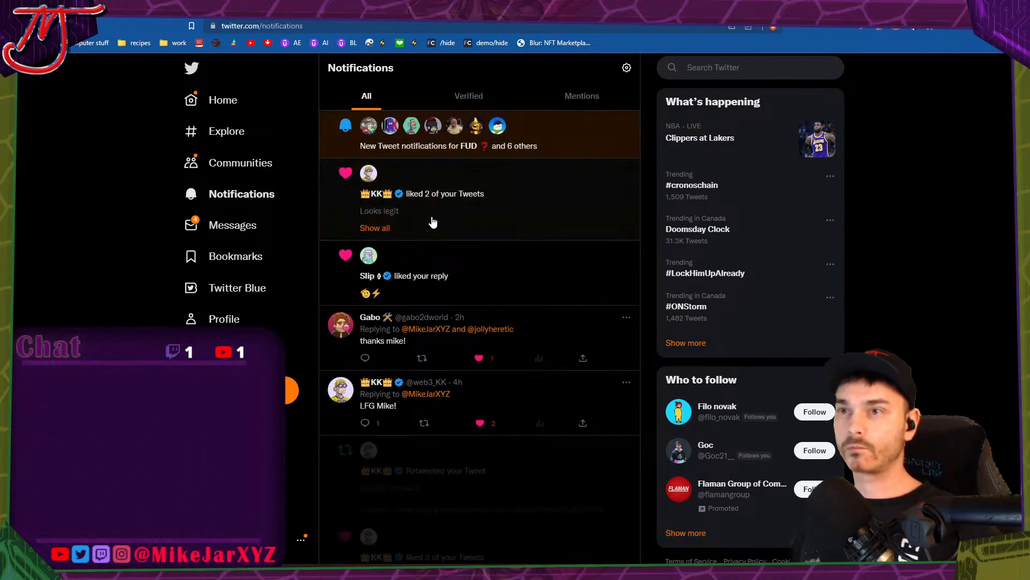
left_click(416, 213)
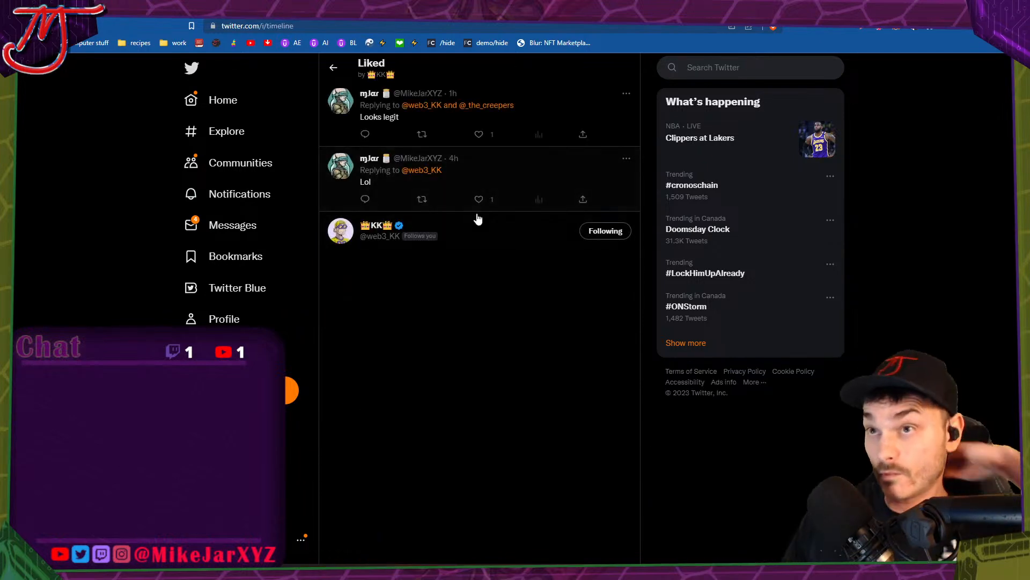
left_click(380, 125)
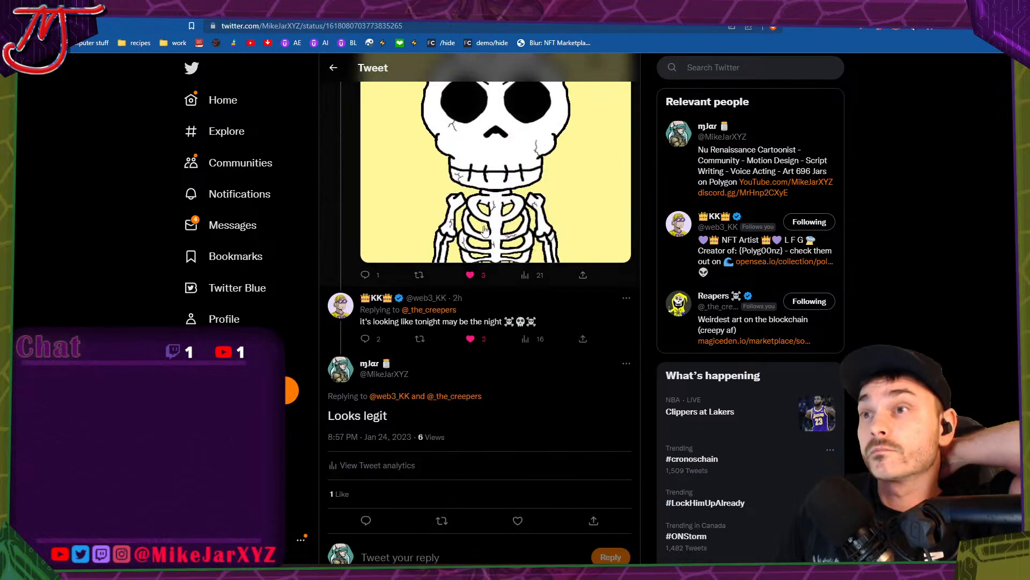
scroll(485, 231, "up", 2)
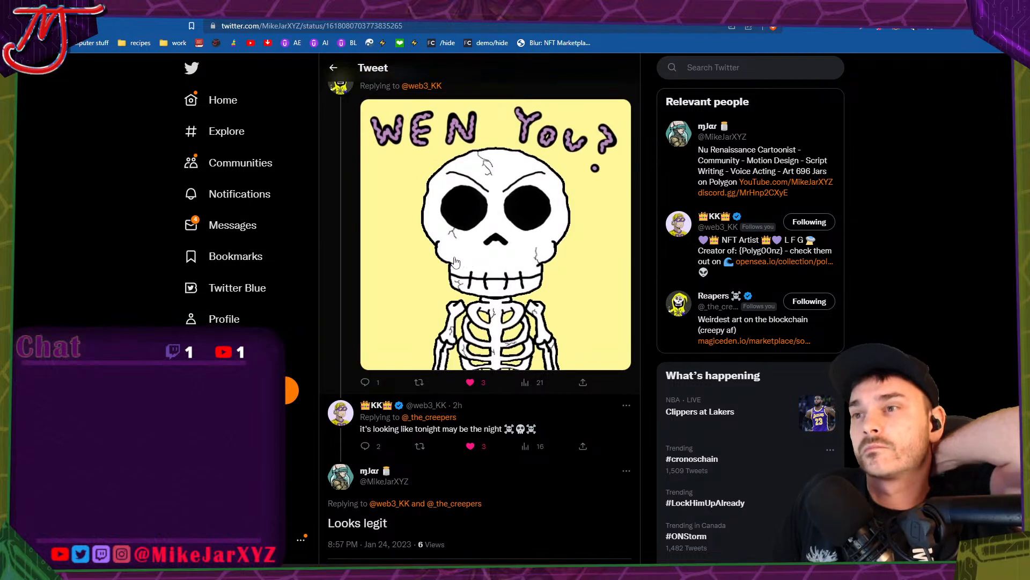
scroll(445, 262, "up", 3)
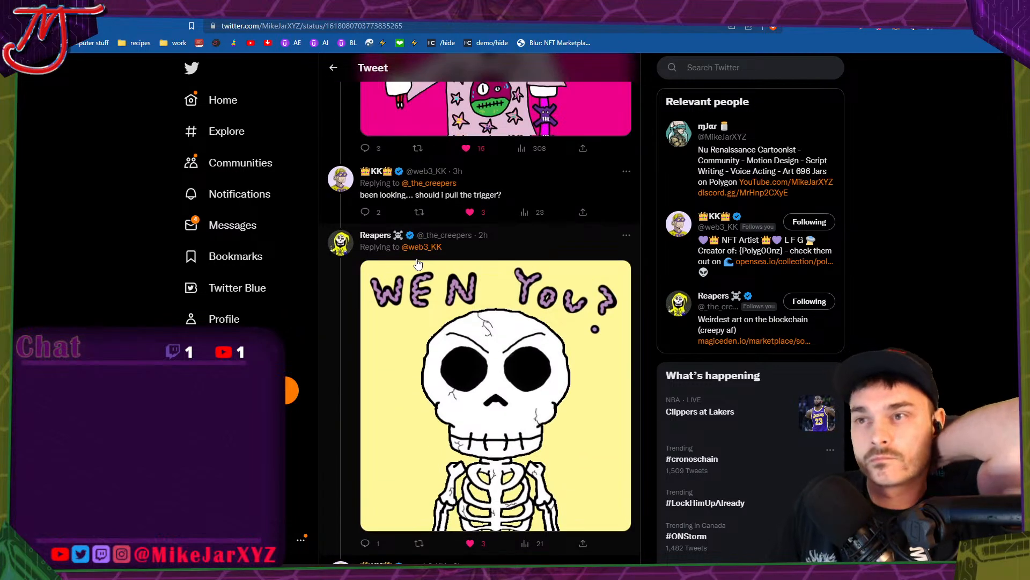
scroll(420, 262, "up", 5)
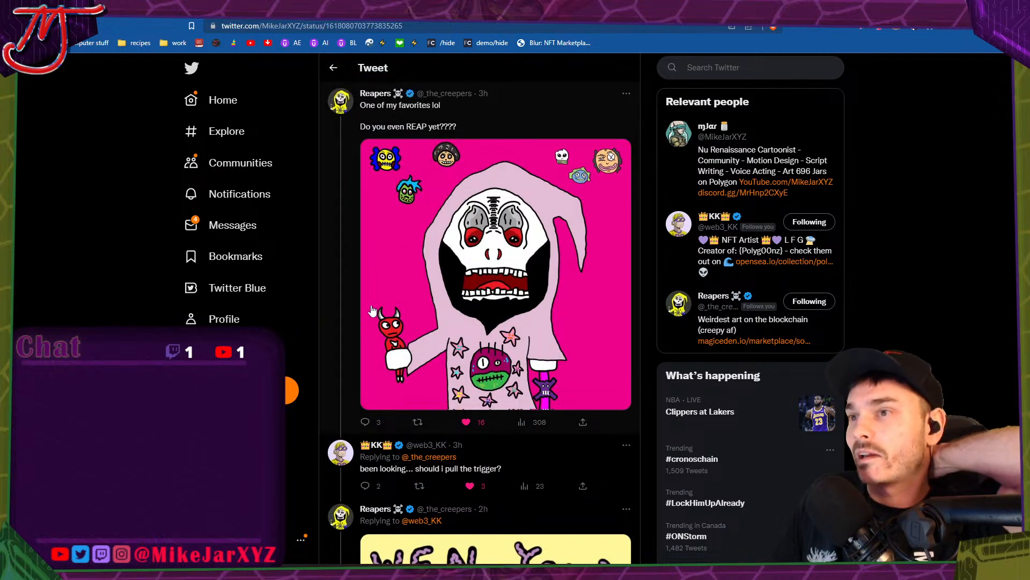
left_click(244, 110)
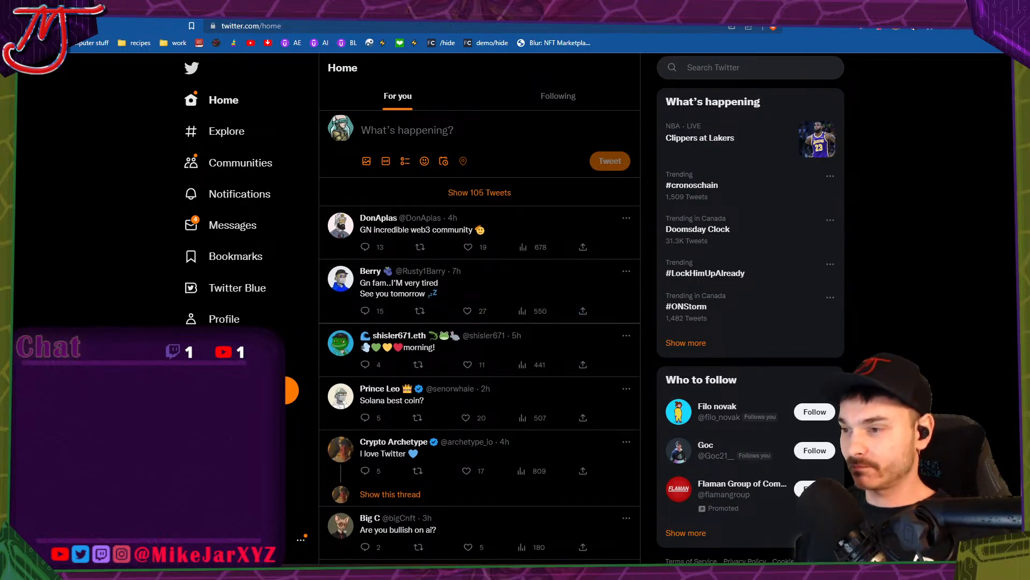
Return to Character Animator, import the goliath-robot-PSD artwork into the puppets folder and open it for rigging.
mouse_move(644, 572)
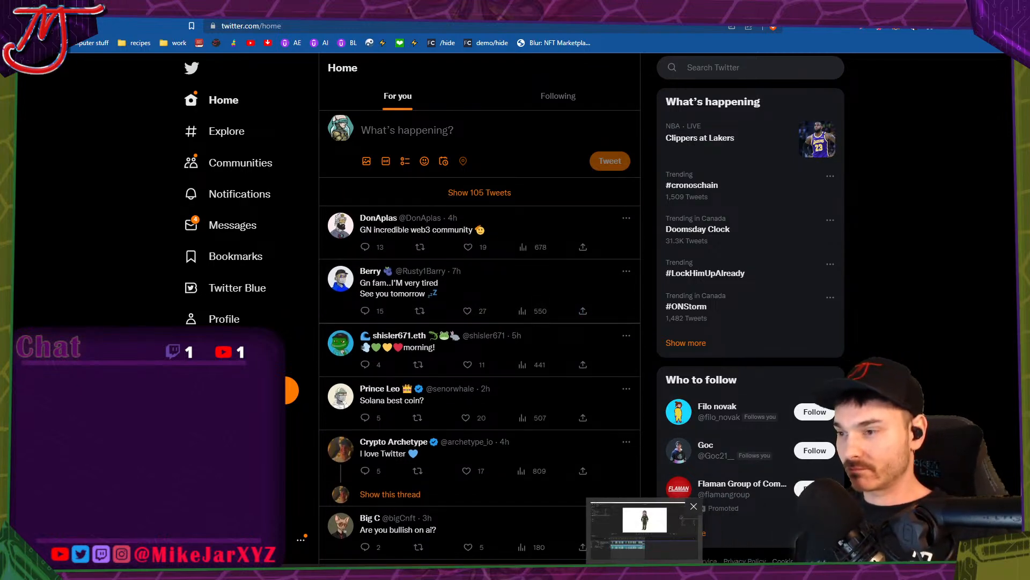
left_click(644, 532)
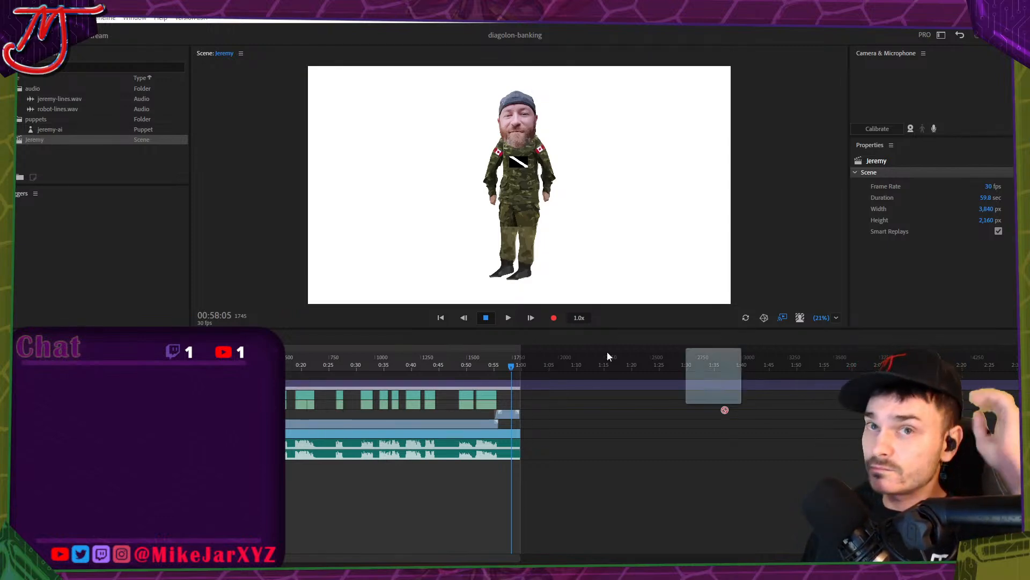
left_click_drag(698, 370, 48, 117)
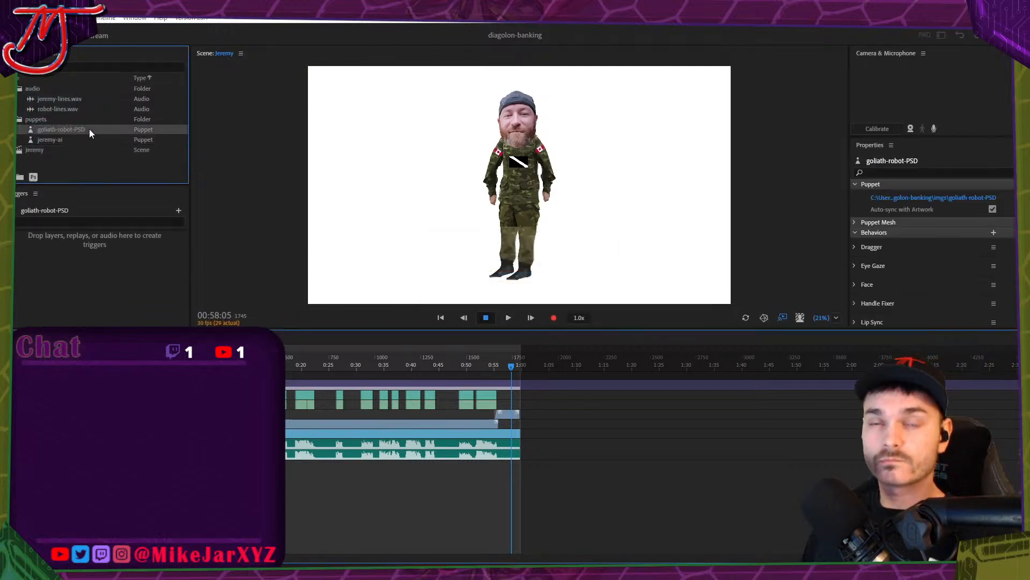
double_click(76, 130)
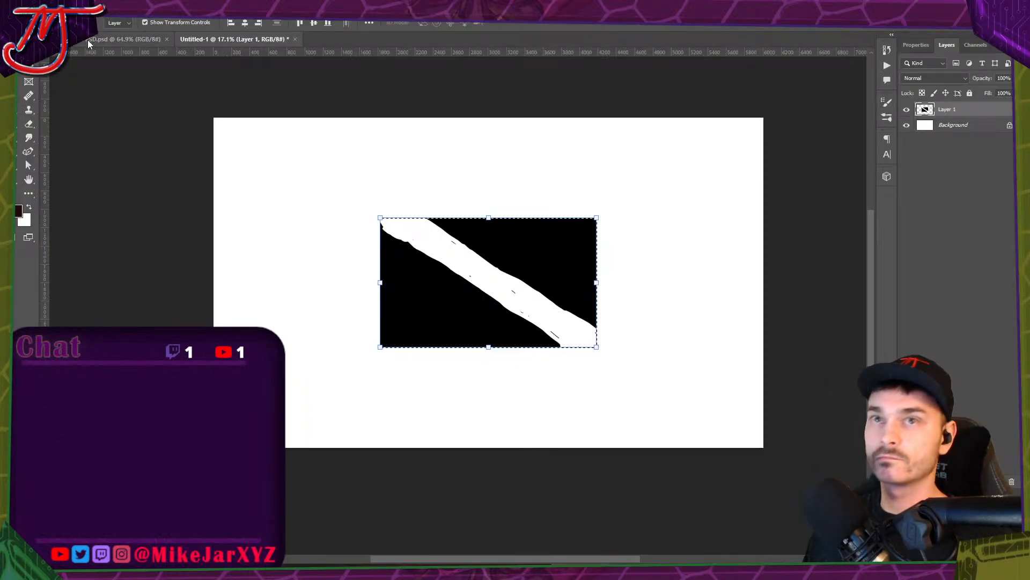
Bring up the robot PSD in Photoshop, check its backup group and save the file.
left_click(89, 40)
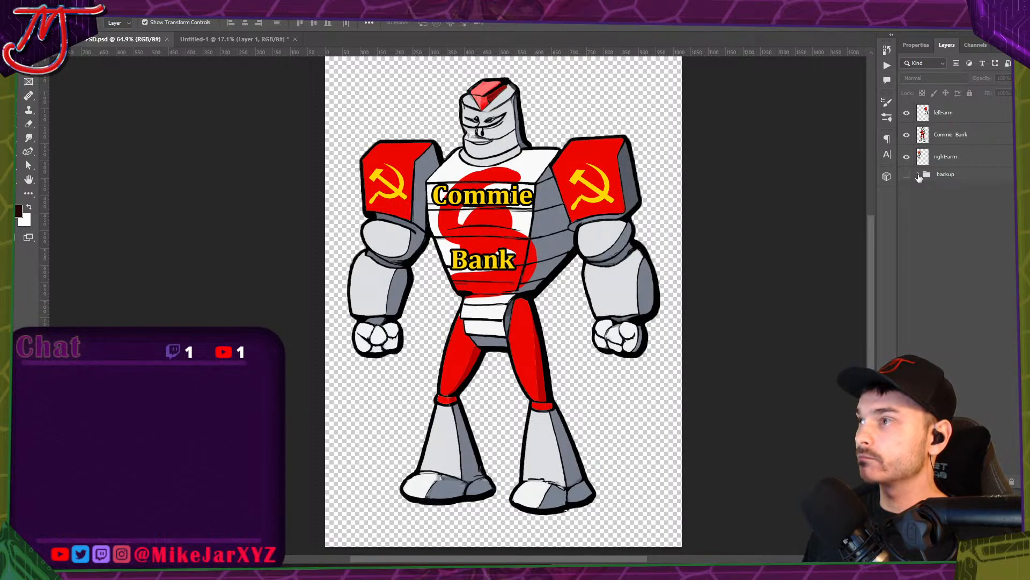
left_click(919, 175)
left_click(918, 175)
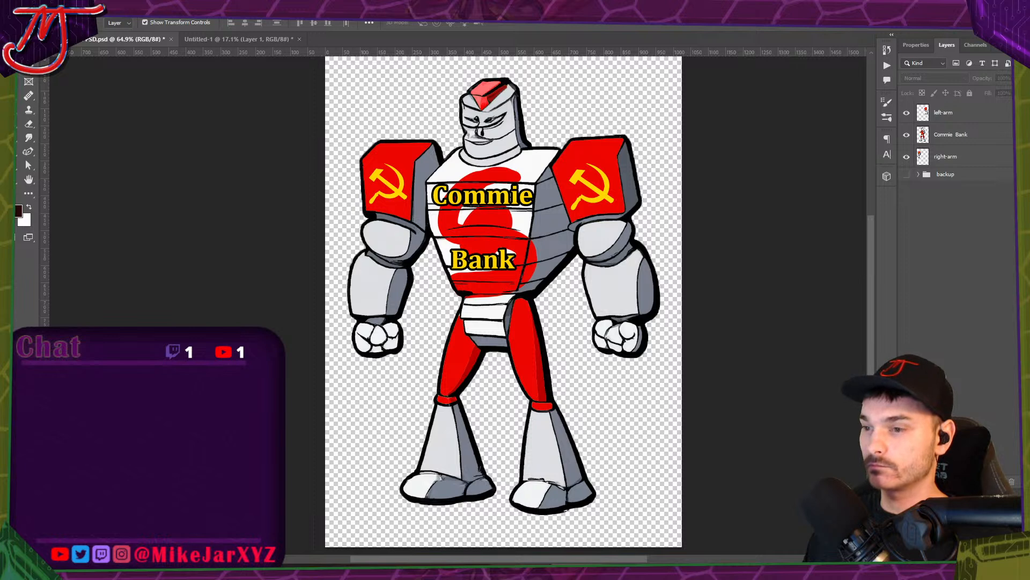
key("Print")
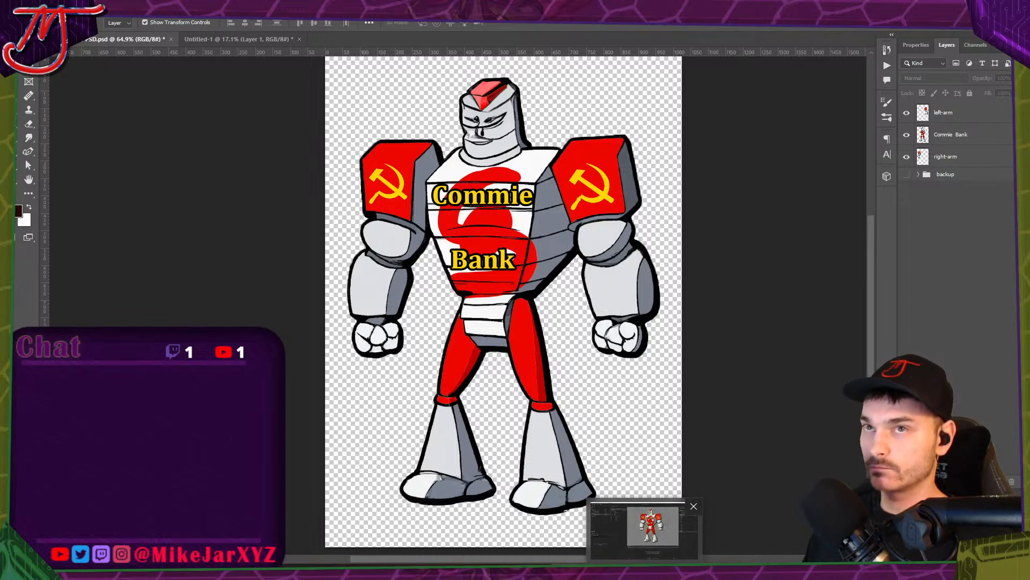
Close the untitled flag document in Photoshop and the soldier artwork document in Illustrator.
left_click(292, 41)
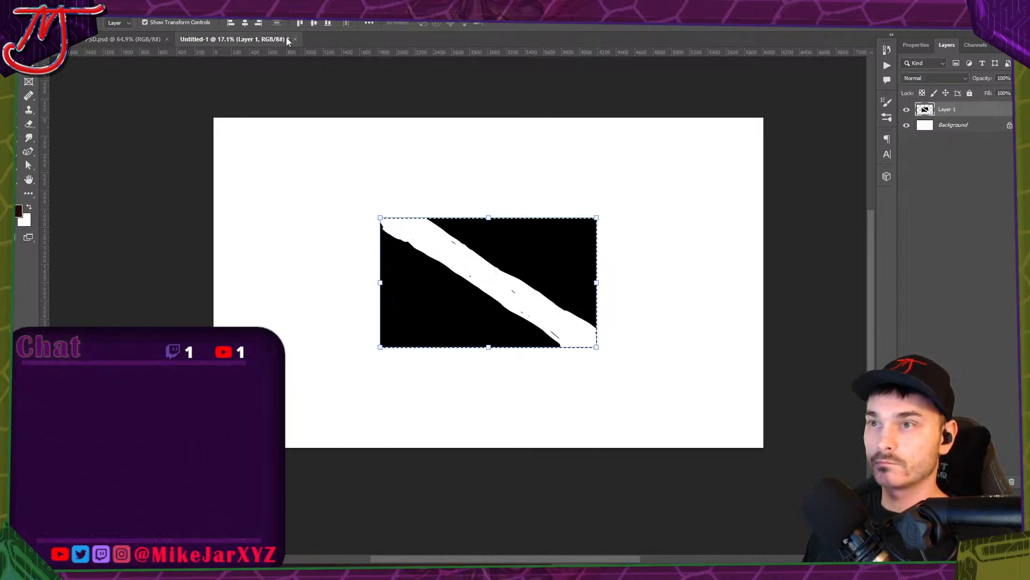
left_click(512, 214)
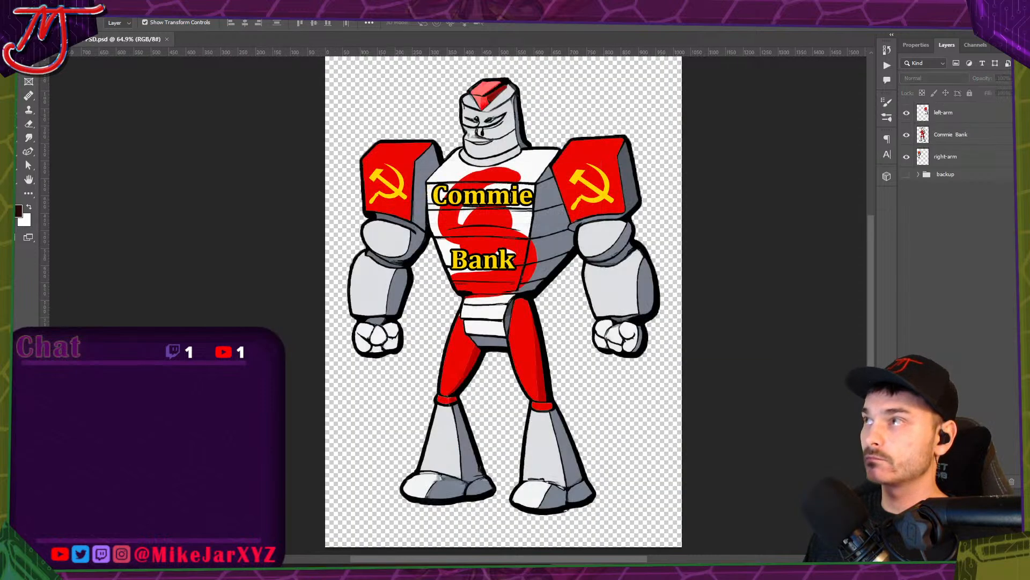
left_click(1017, 7)
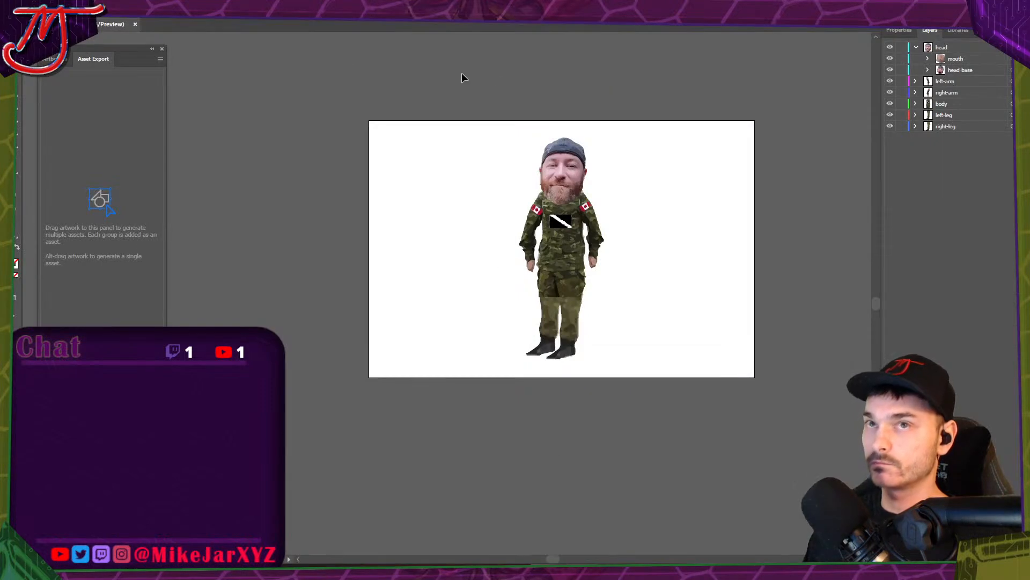
key("ctrl+w")
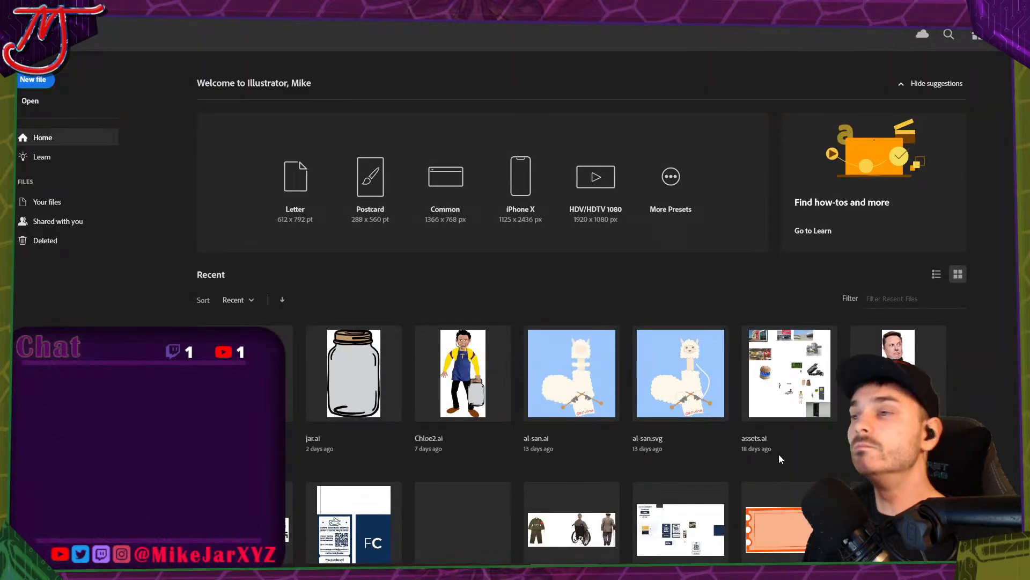
Return to Character Animator and delete the backup group from the goliath-robot-PSD puppet.
key("alt+Tab")
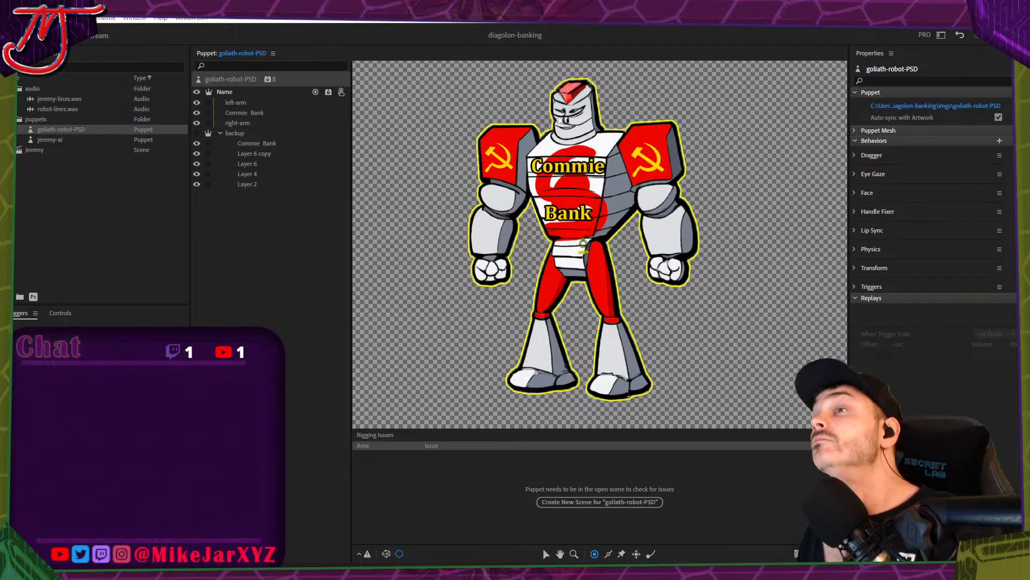
left_click(227, 133)
key("Delete")
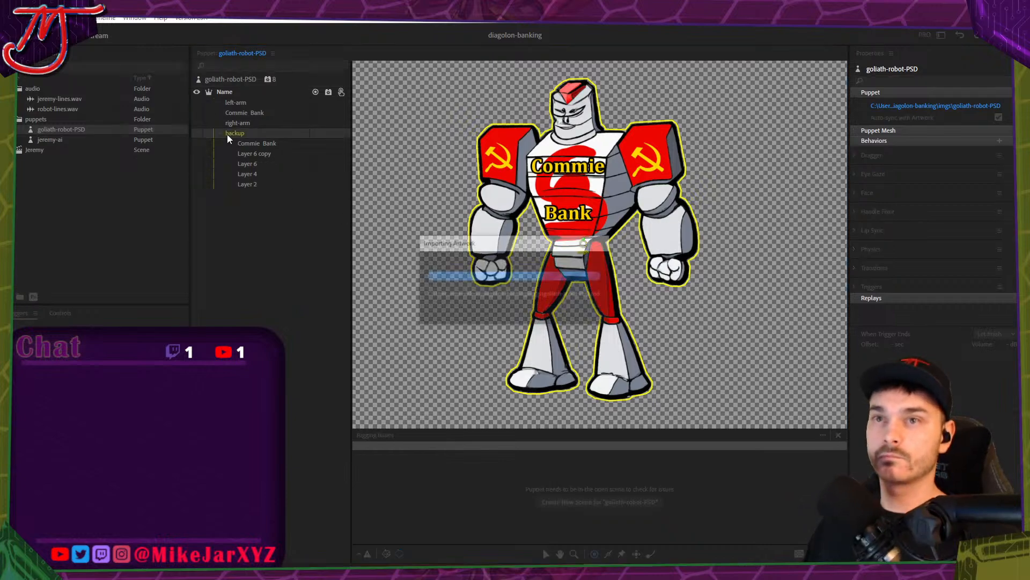
key("Return")
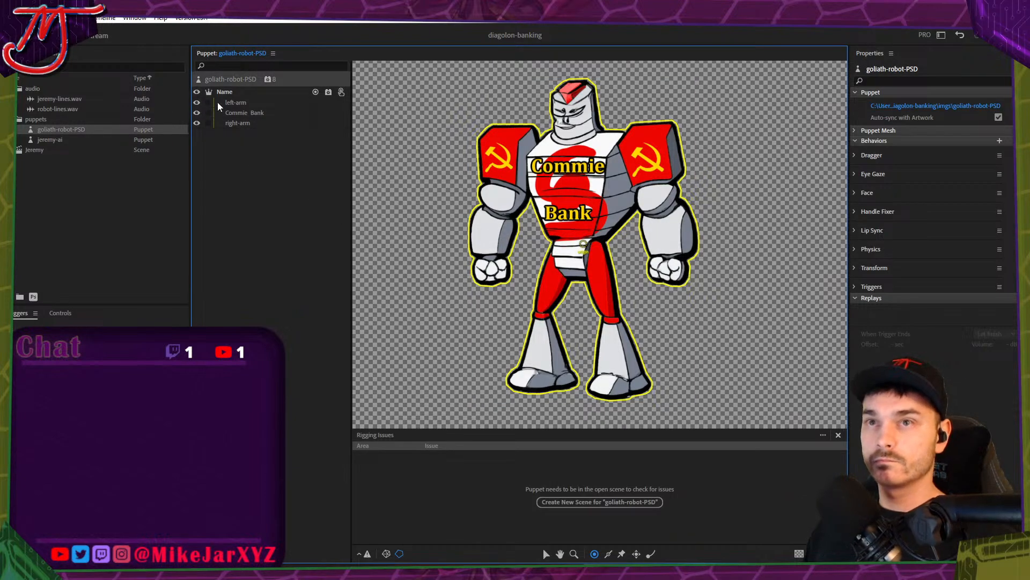
Make the left-arm and right-arm layers independent and move each arm's origin to where its shoulder meets the torso.
left_click(209, 103)
left_click(209, 123)
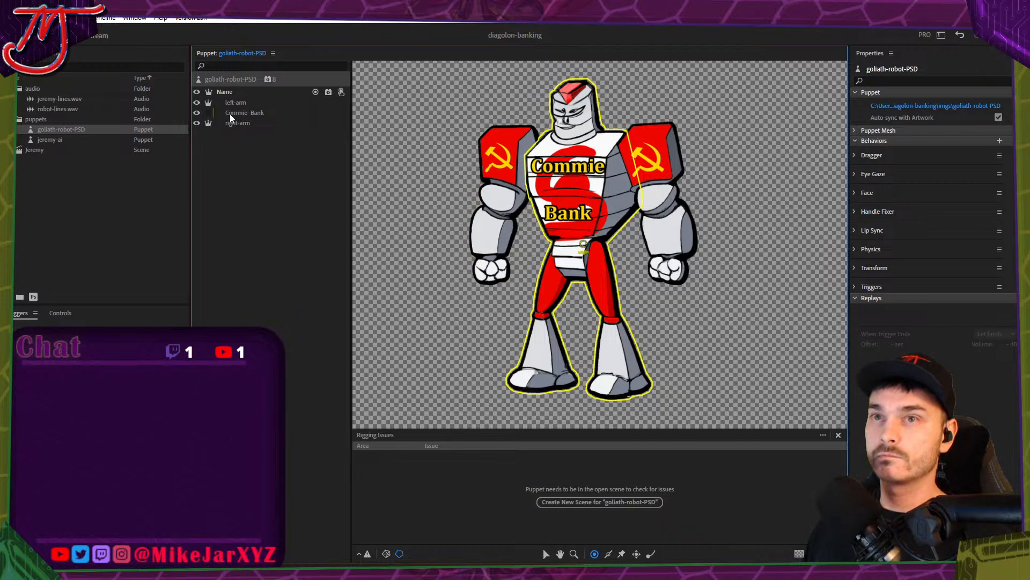
left_click(245, 102)
left_click_drag(657, 205, 629, 147)
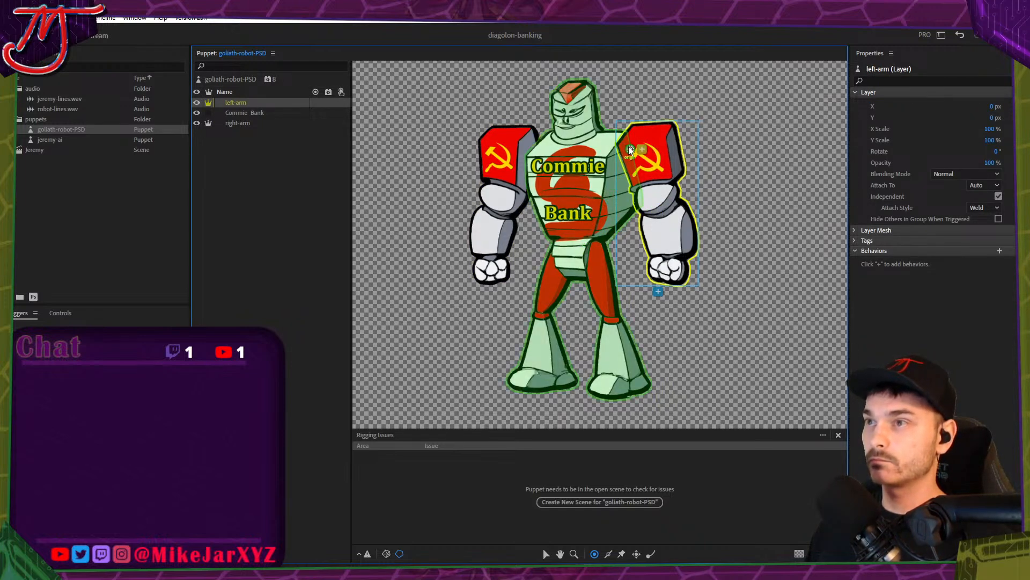
left_click(248, 122)
left_click_drag(507, 208, 542, 166)
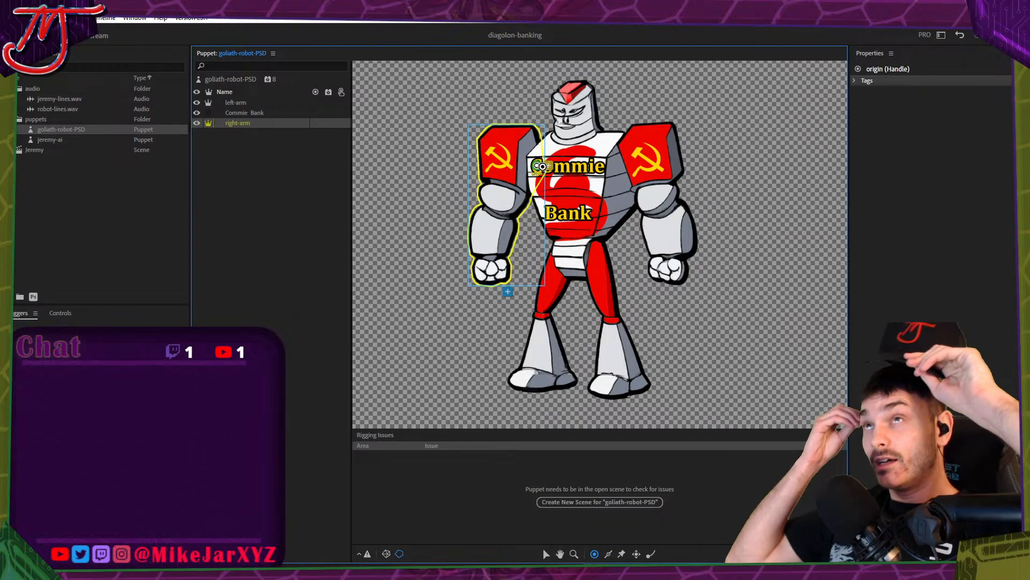
key("alt+Tab")
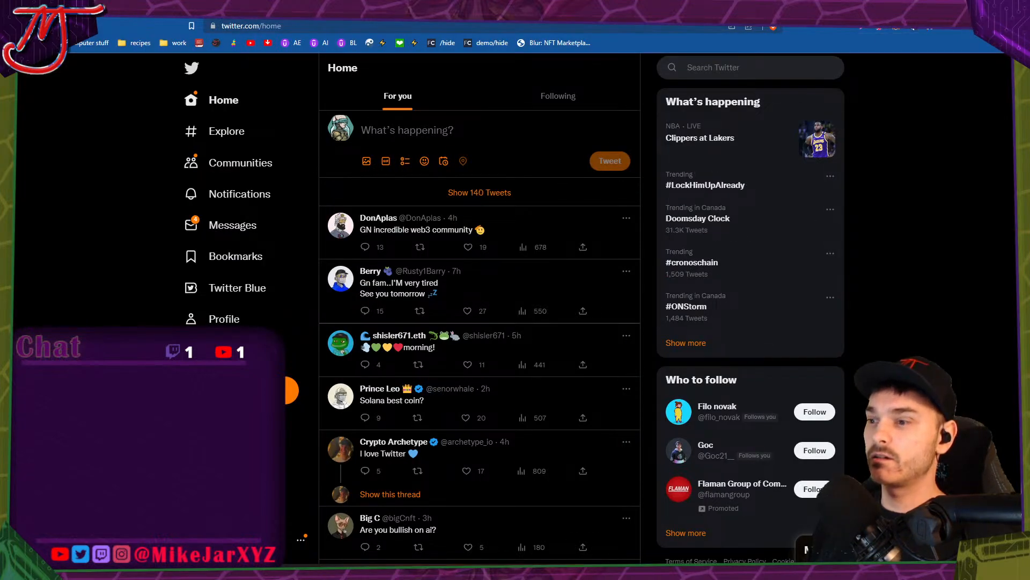
key("alt+Tab")
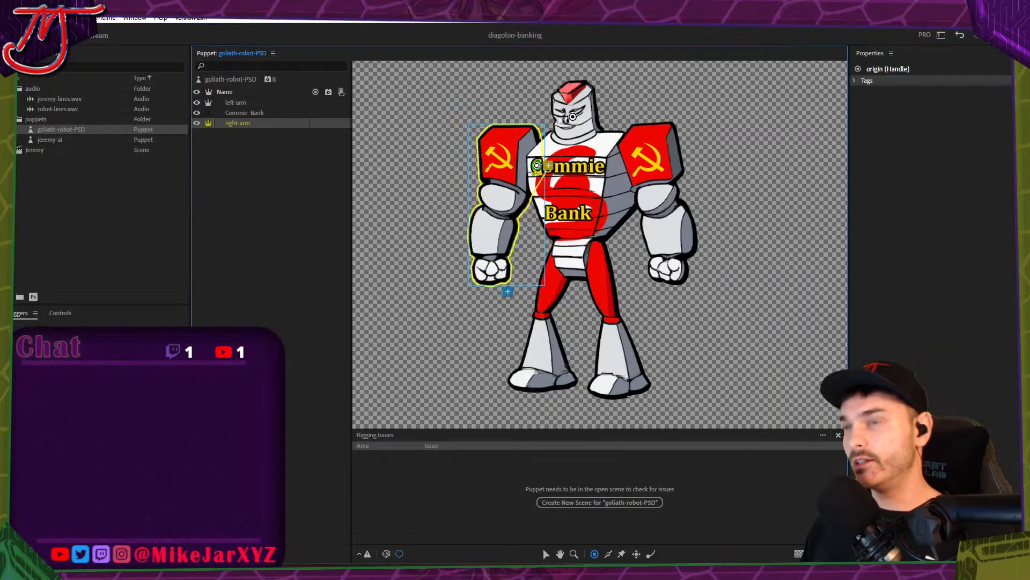
Create a new scene from the goliath-robot-PSD puppet.
left_click(299, 213)
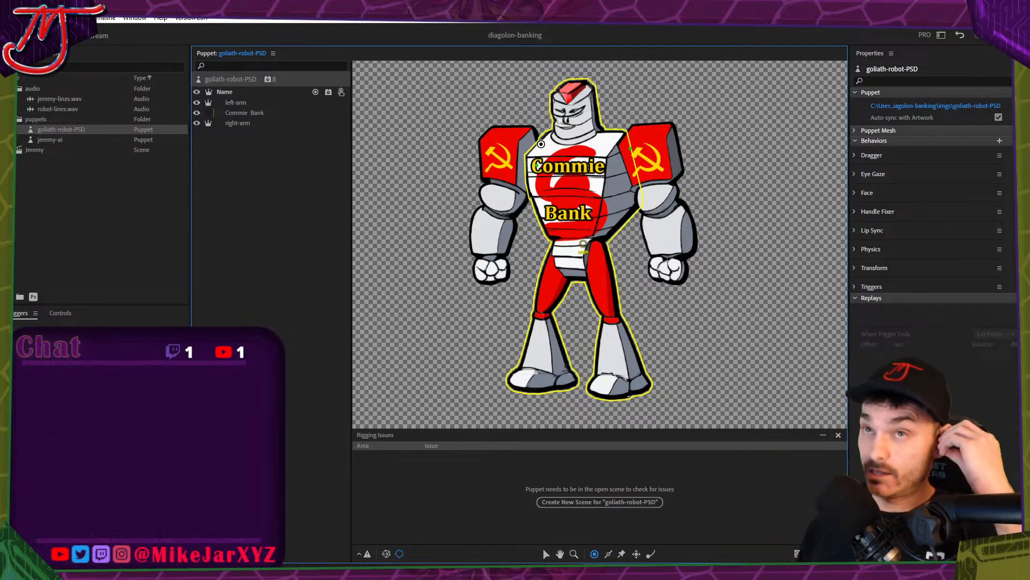
left_click(111, 191)
left_click(47, 130)
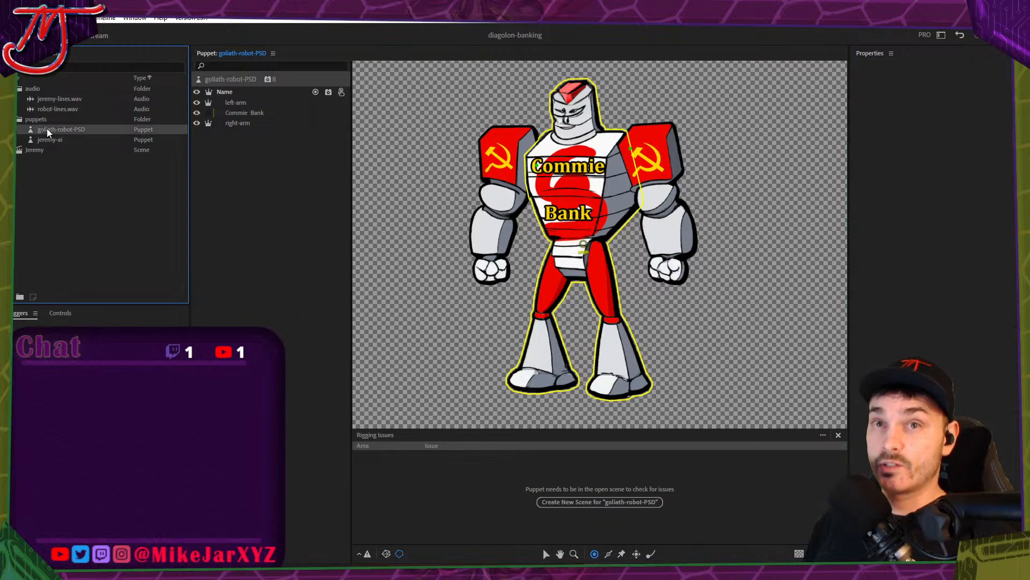
left_click(36, 150)
left_click(59, 131)
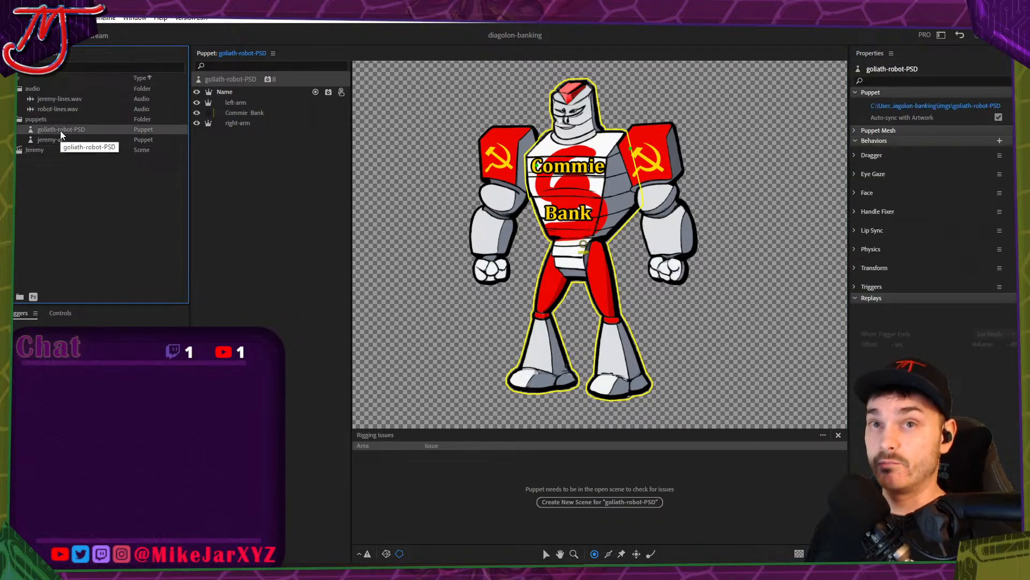
left_click(33, 297)
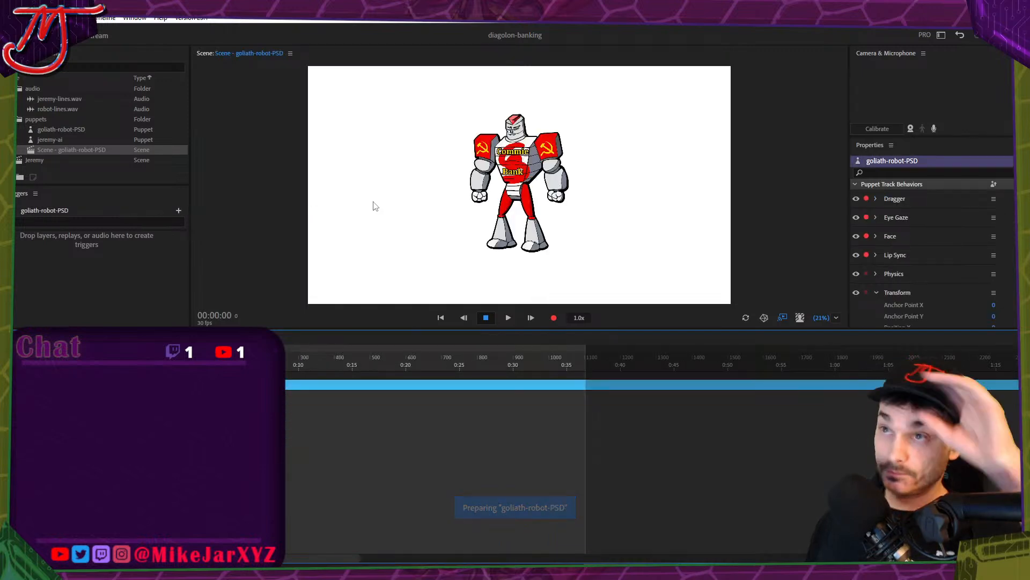
Rename the new robot scene to goliath and move it out of the puppets folder to the project's top level.
left_click(55, 129)
left_click(47, 148)
left_click(55, 150)
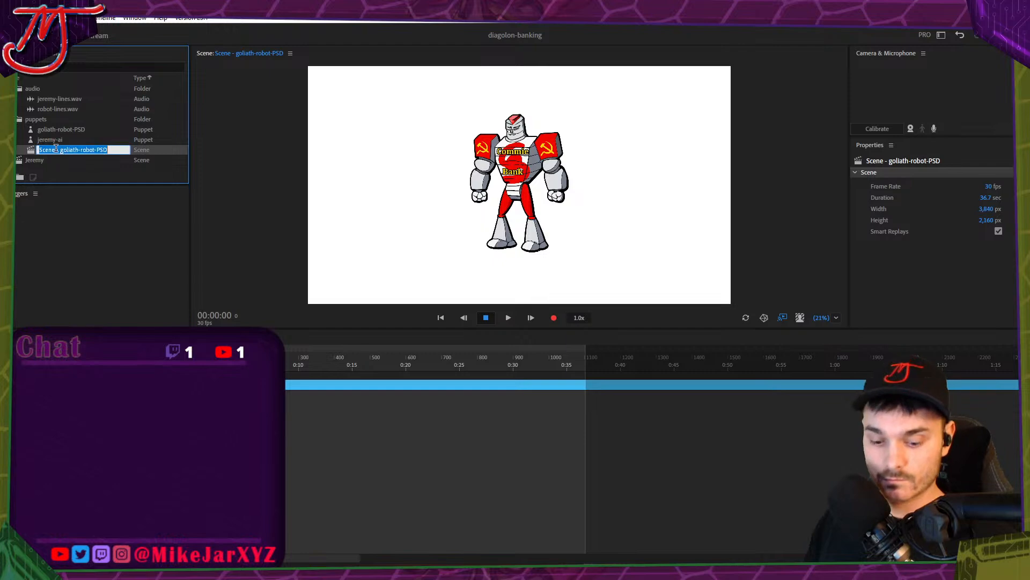
type("goliath")
key("Return")
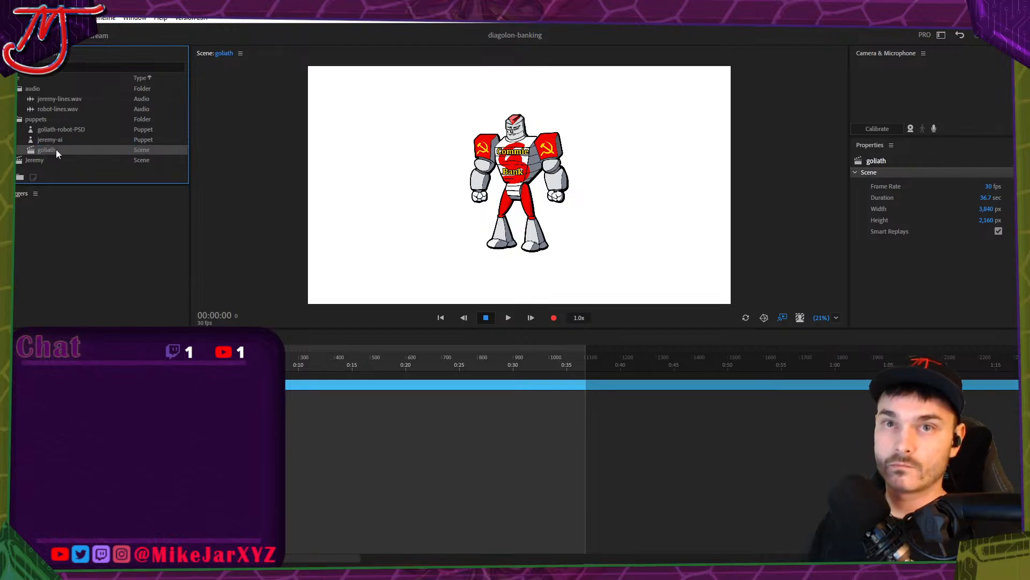
left_click_drag(56, 149, 47, 168)
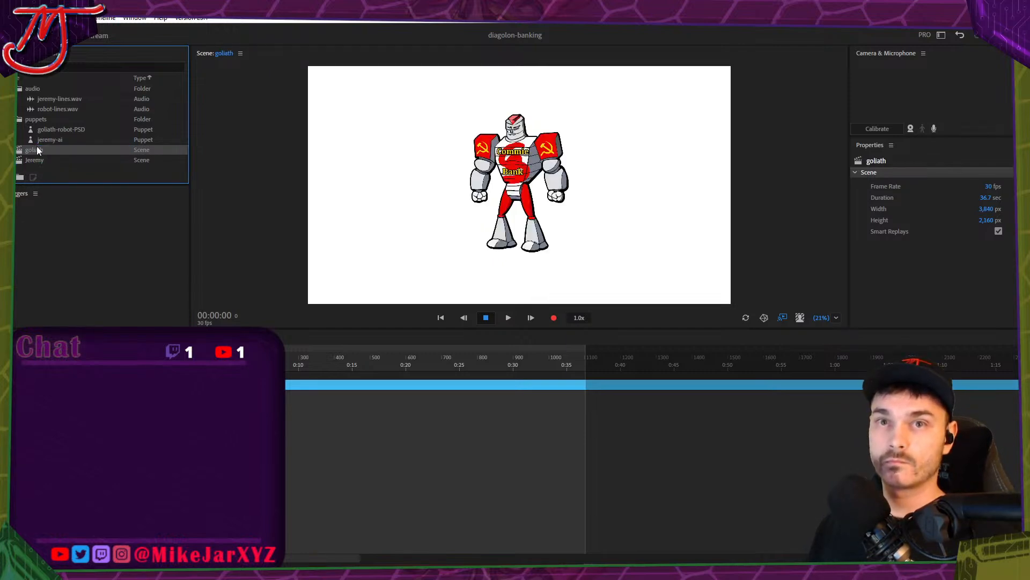
Open the goliath-robot-PSD puppet and remove its Lip Sync, Handle Fixer and Eye Gaze behaviors.
double_click(41, 129)
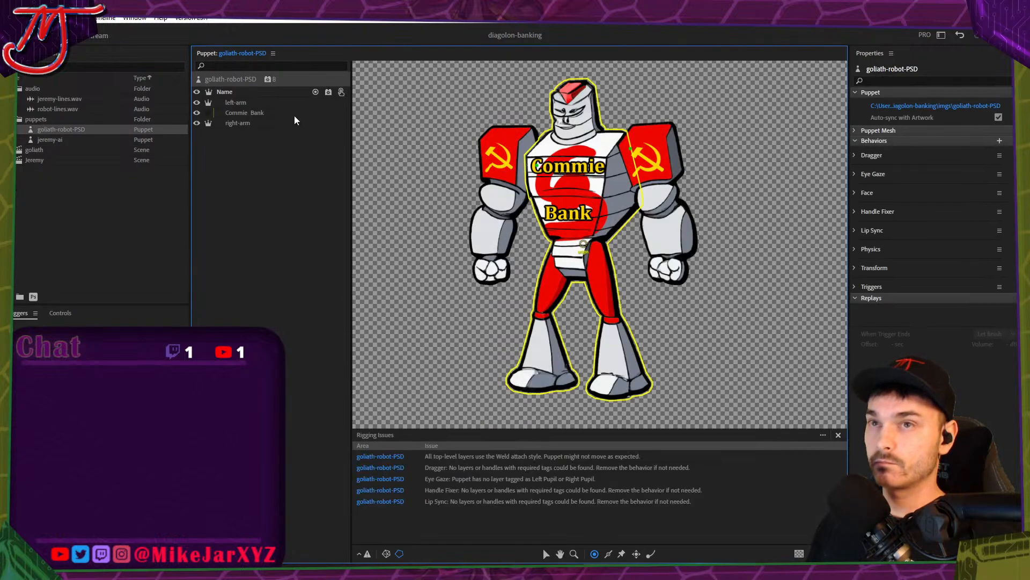
left_click(252, 100)
left_click(252, 112)
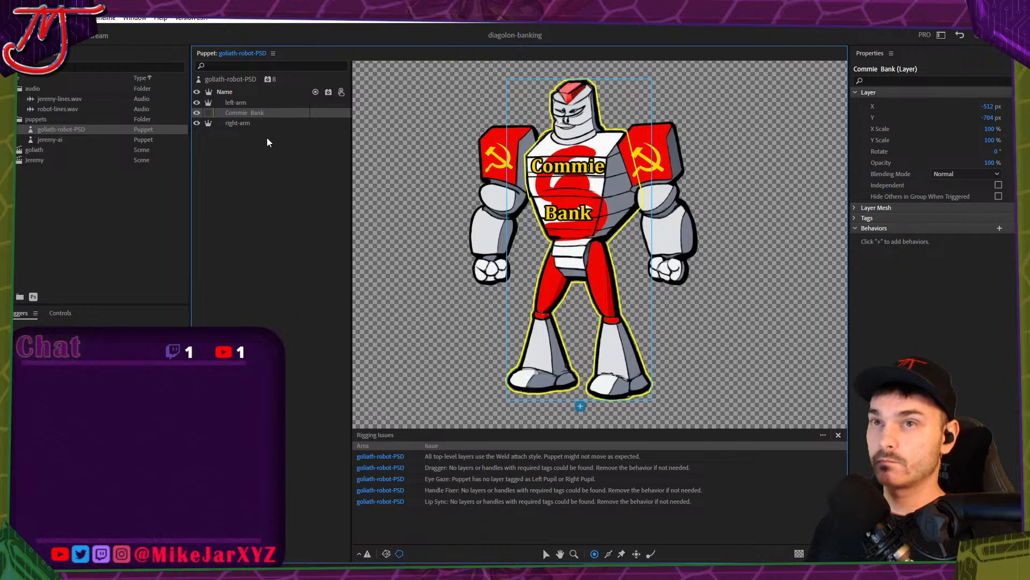
left_click(261, 81)
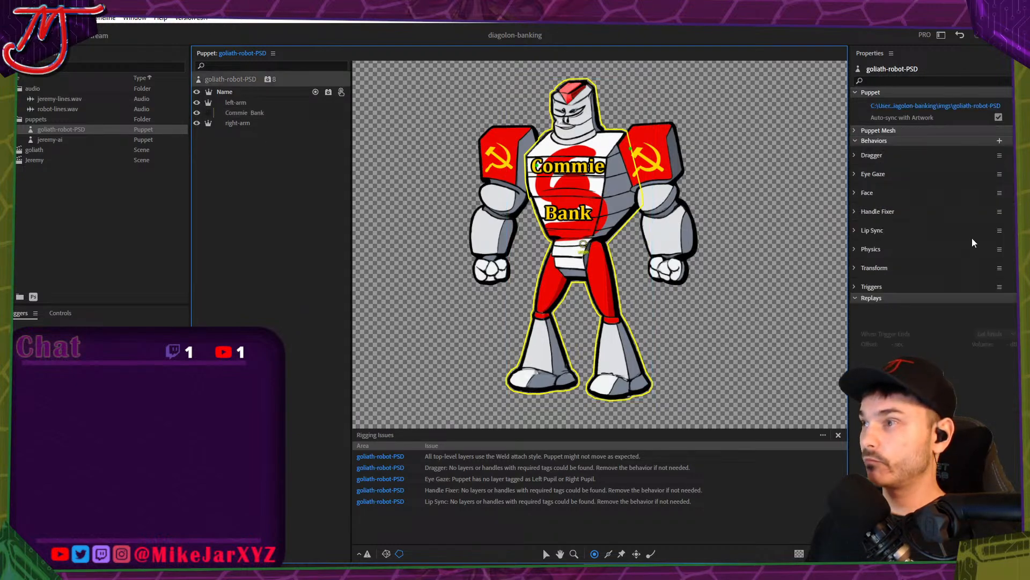
left_click(1000, 231)
left_click(977, 244)
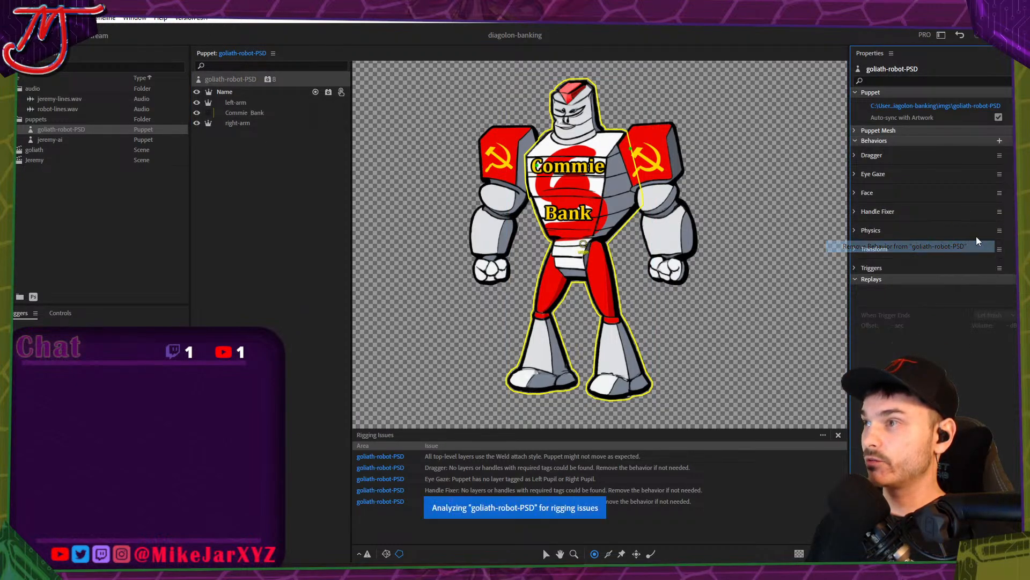
left_click(1000, 211)
left_click(977, 226)
left_click(1000, 193)
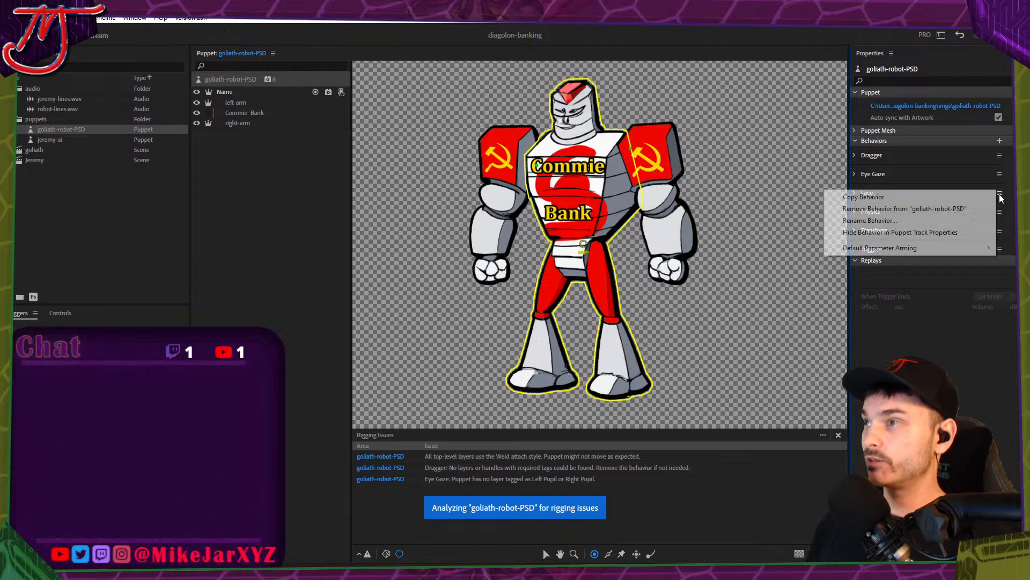
left_click(996, 183)
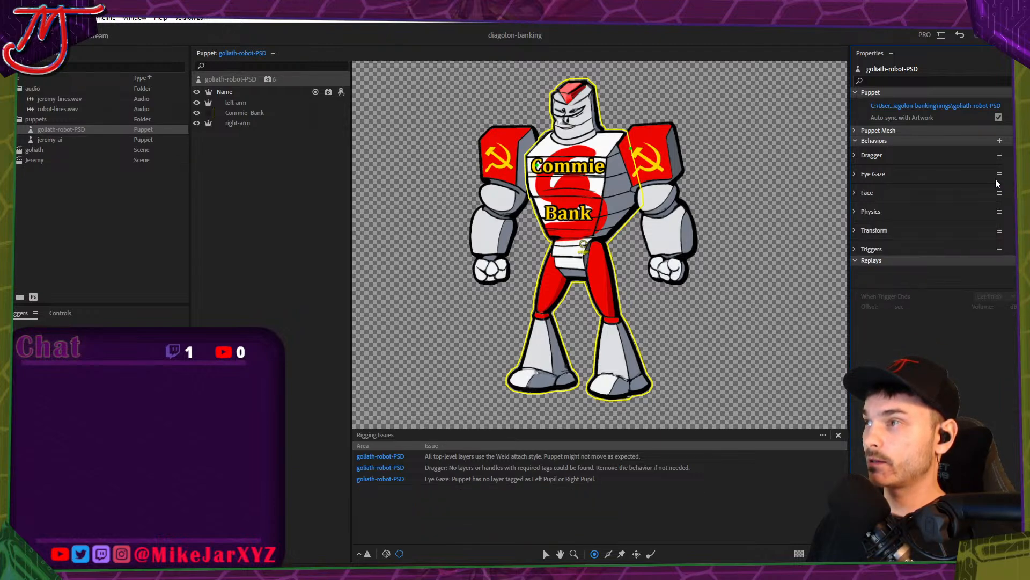
left_click(999, 174)
left_click(991, 189)
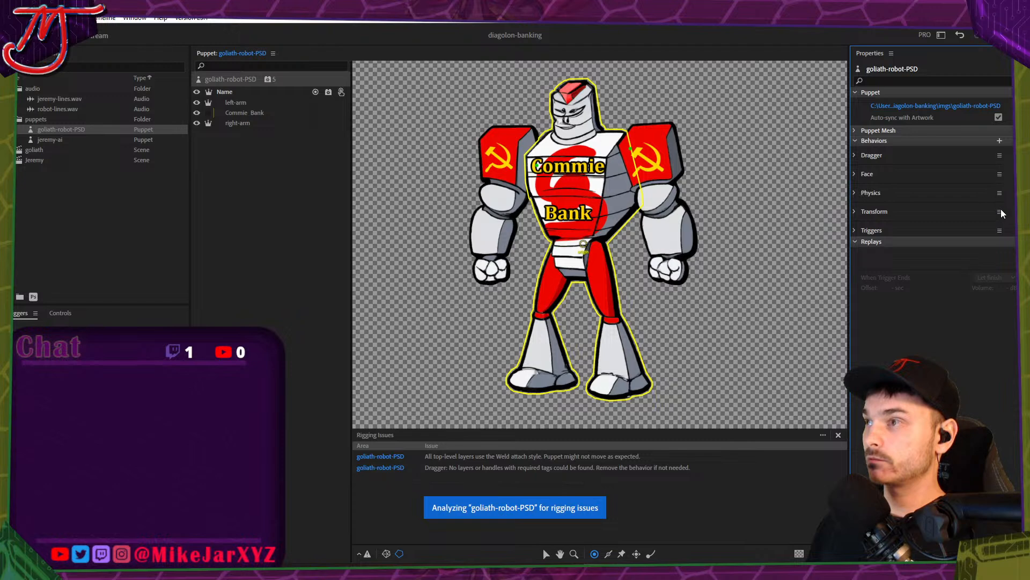
left_click(41, 161)
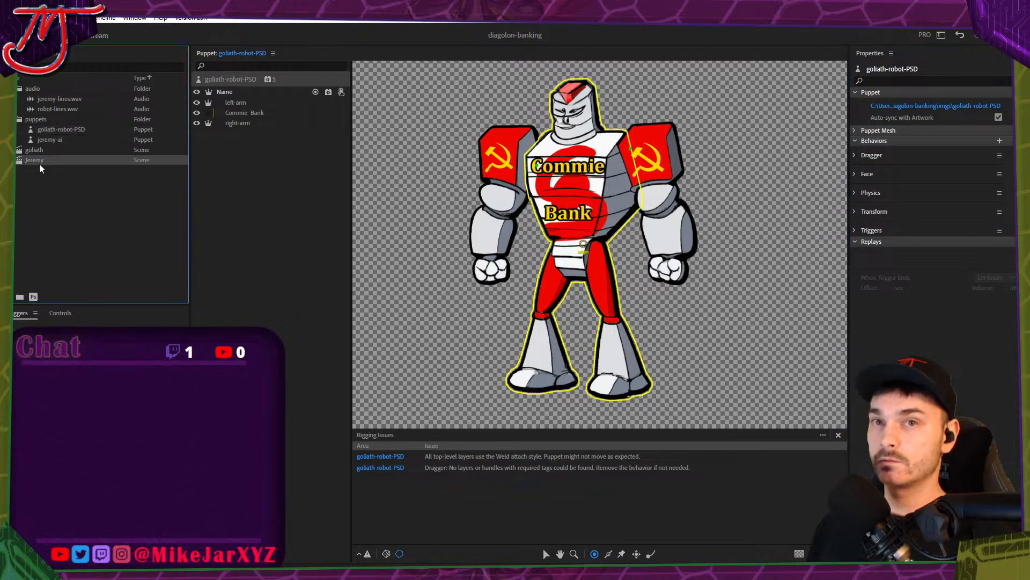
left_click(127, 237)
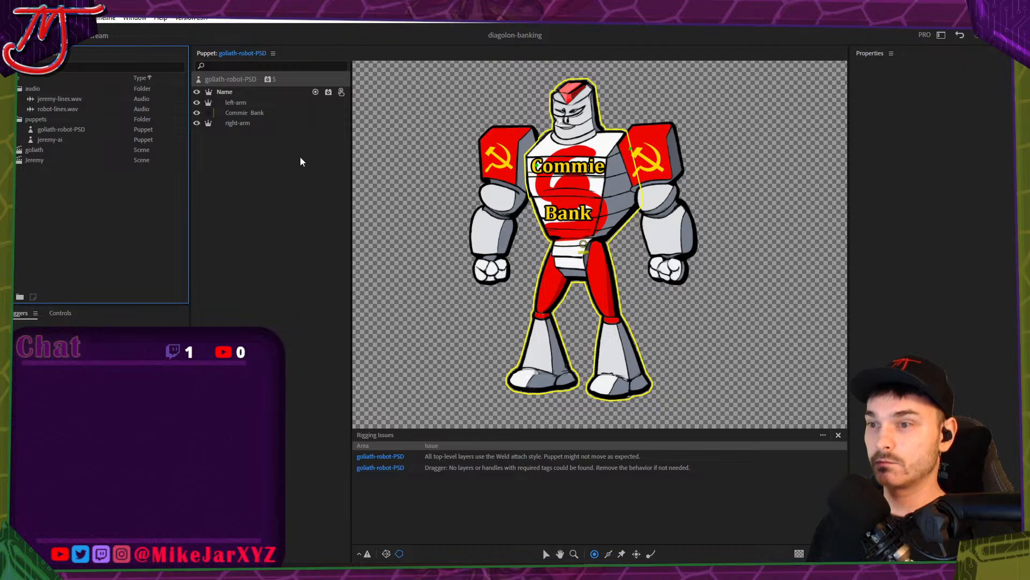
Add a handle on the fist and another at the elbow of both the left-arm and right-arm layers.
left_click(252, 103)
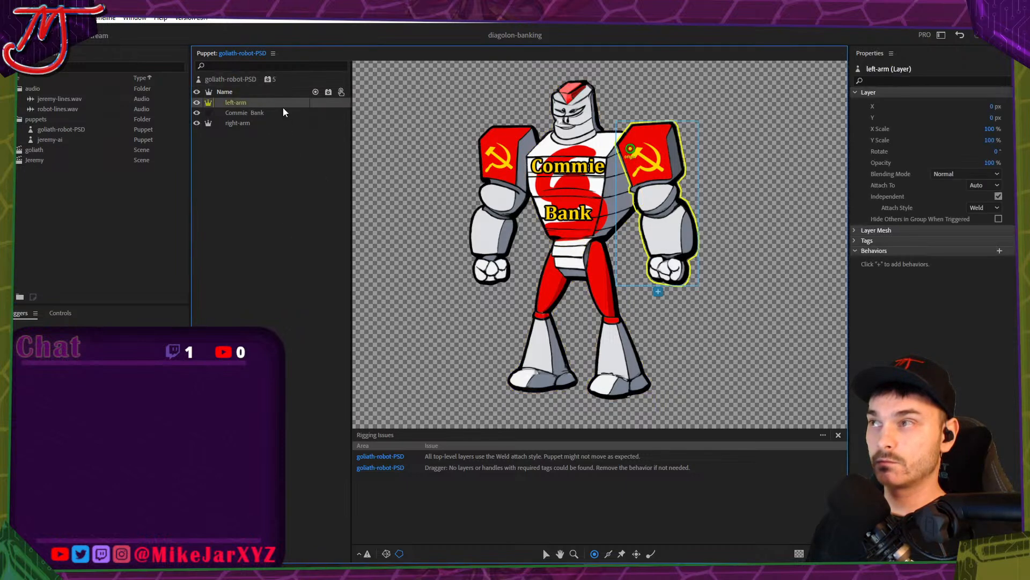
left_click(979, 207)
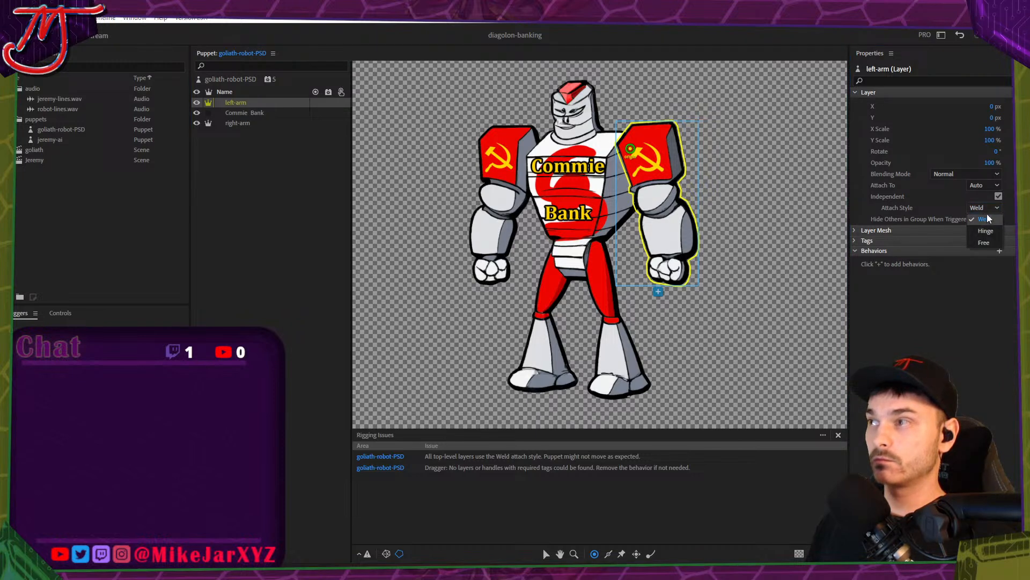
left_click(987, 215)
left_click(545, 503)
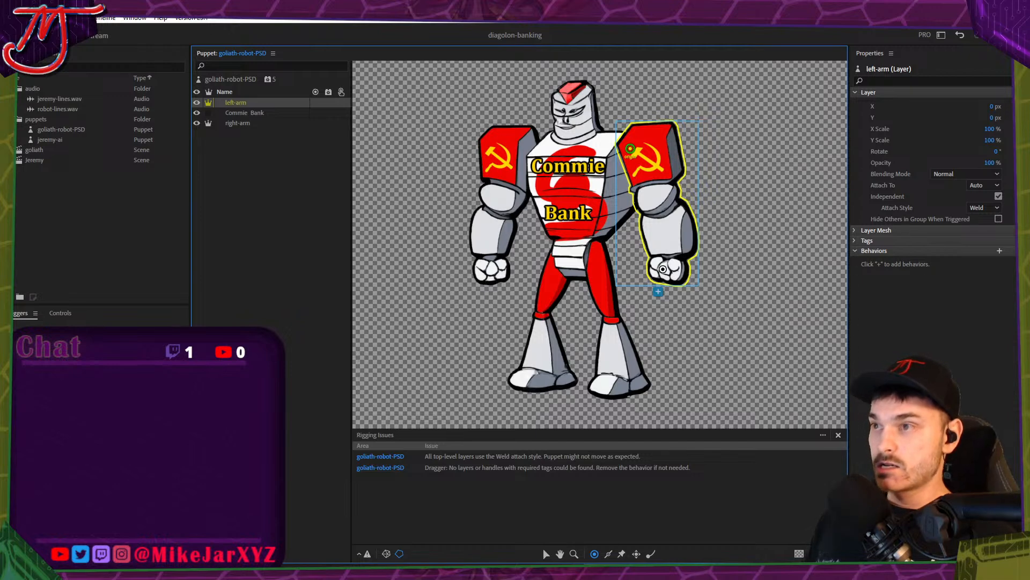
left_click(668, 270)
left_click(656, 198)
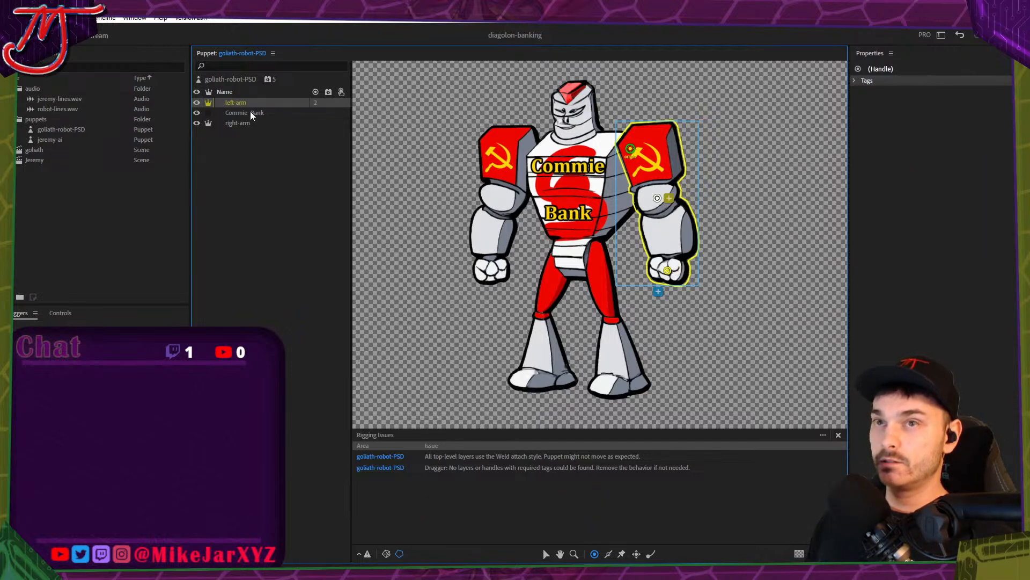
left_click(260, 124)
left_click(500, 199)
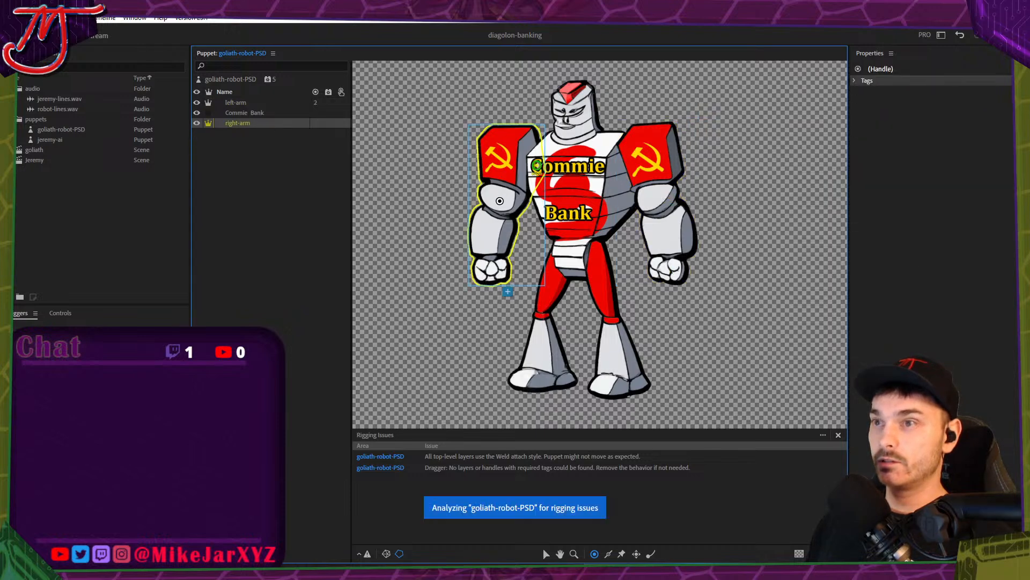
left_click(493, 268)
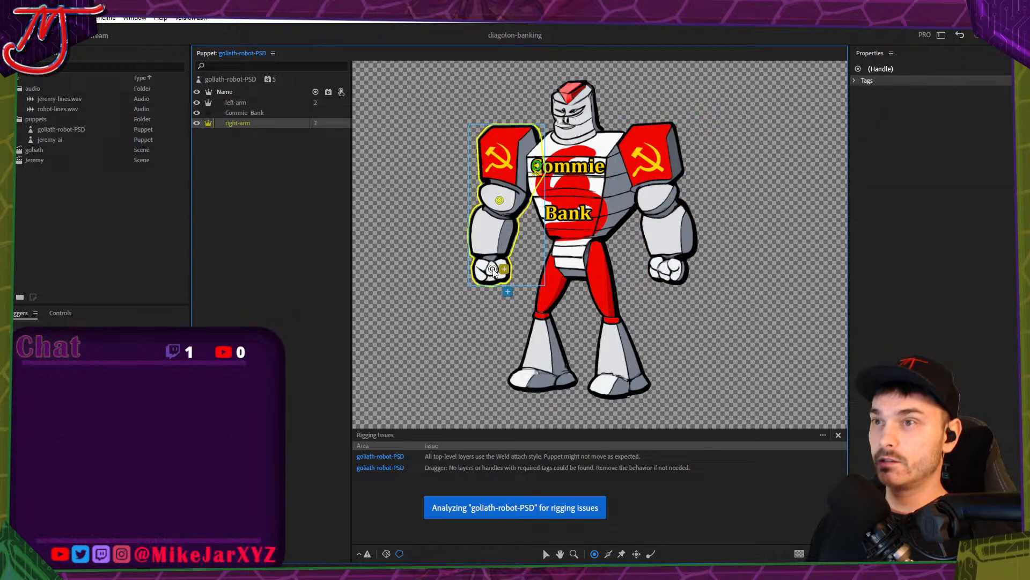
Draw sticks along the upper arm and forearm of both right-arm and left-arm, linking shoulder, elbow and fist.
left_click(608, 553)
mouse_move(493, 268)
left_mouse_down()
mouse_move(500, 199)
mouse_move(525, 159)
mouse_move(516, 152)
mouse_move(530, 166)
left_mouse_up()
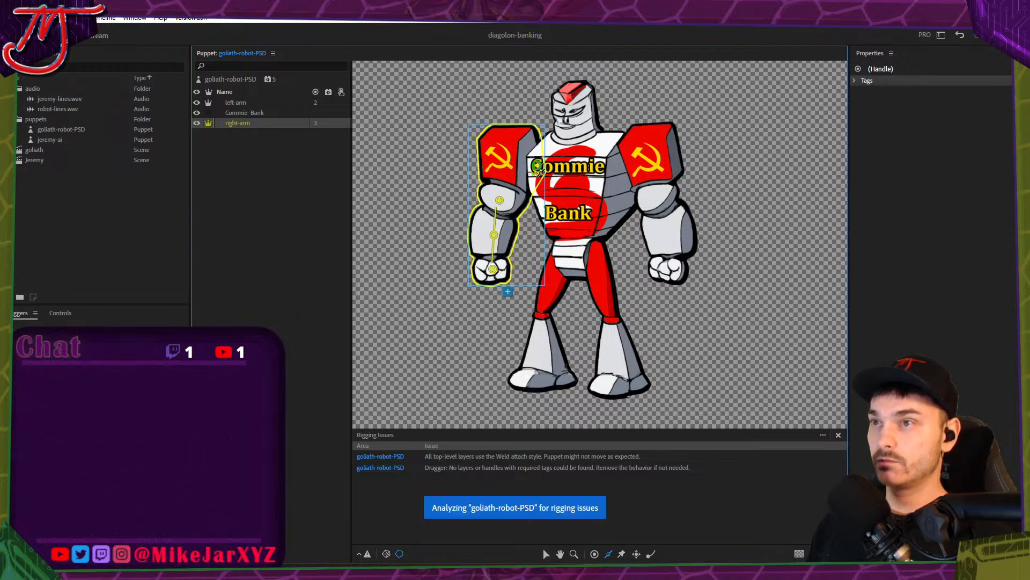
left_click(258, 103)
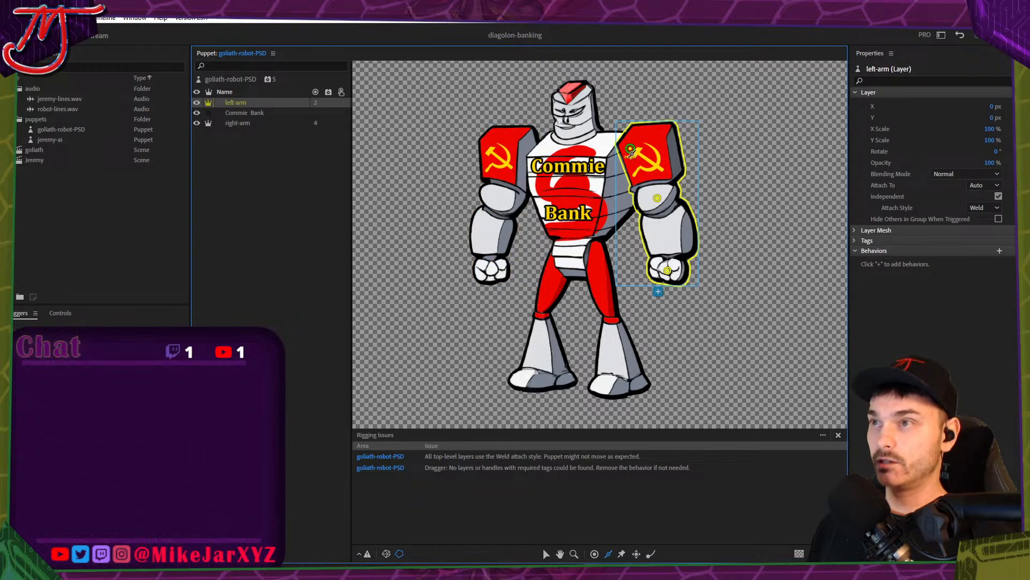
left_click_drag(654, 190, 667, 269)
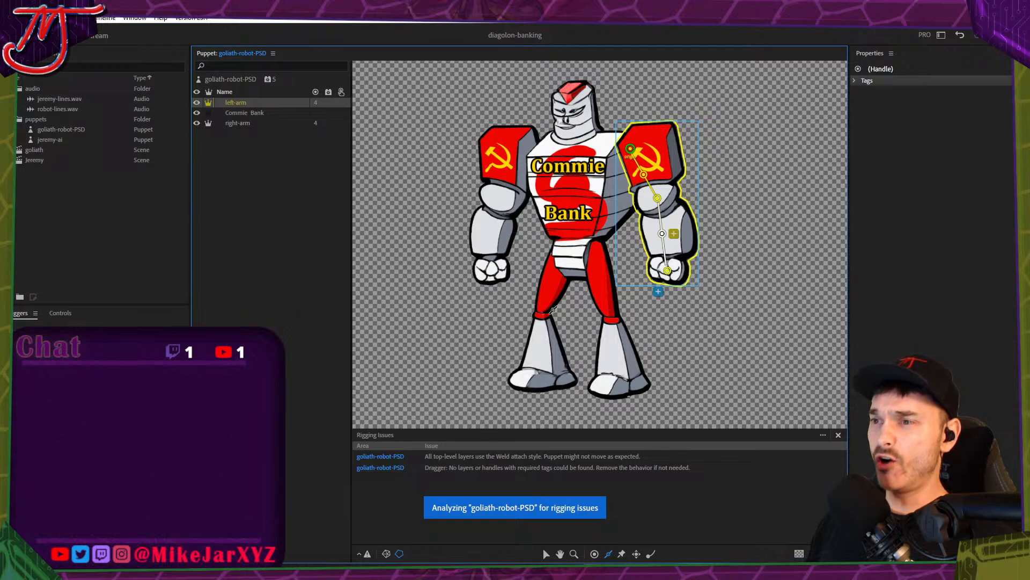
Tag the fist handles of the left-arm and right-arm layers as Draggable.
key("v")
left_click(668, 270)
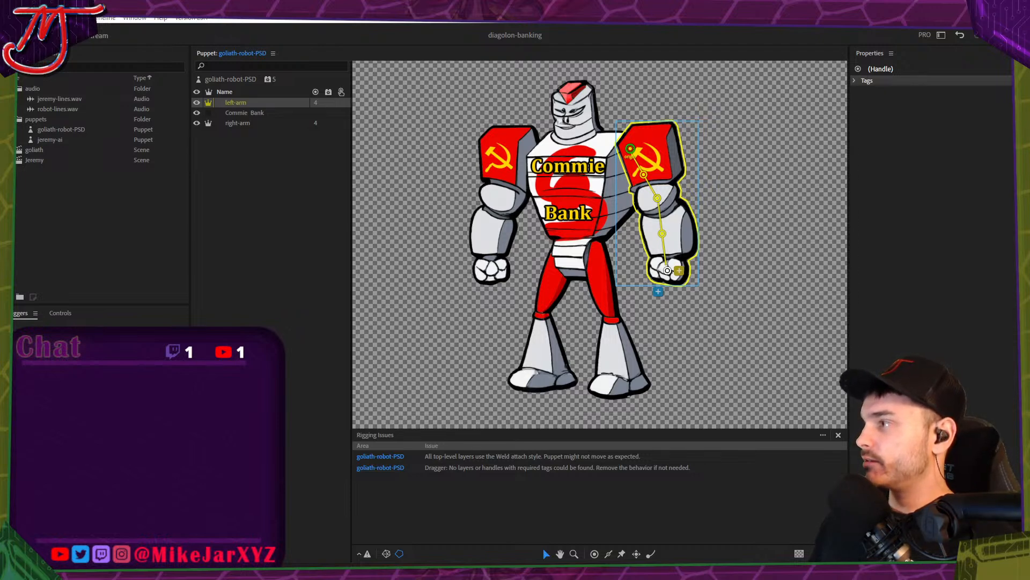
key("Return")
left_click(263, 124)
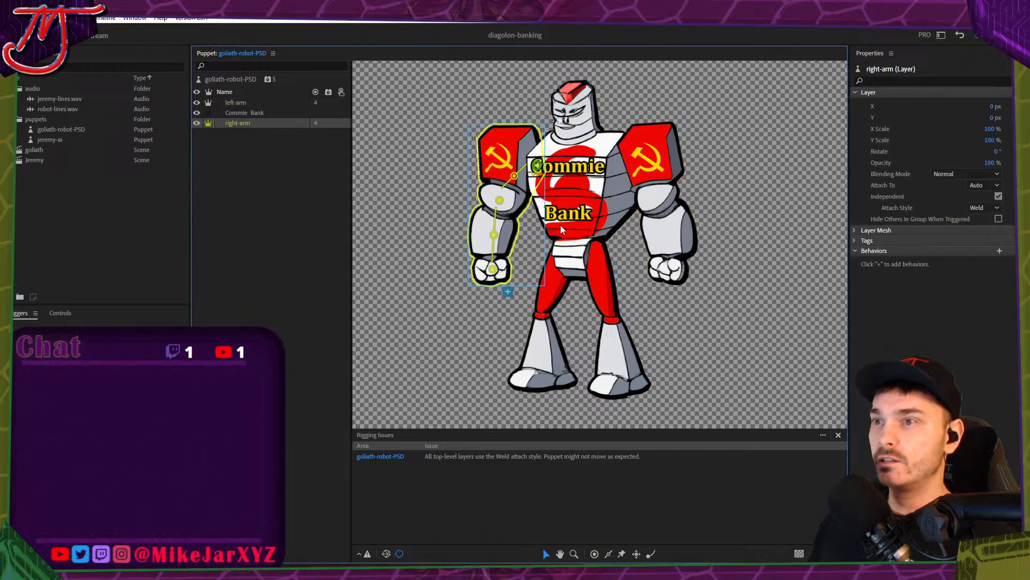
left_click(492, 268)
left_click(505, 269)
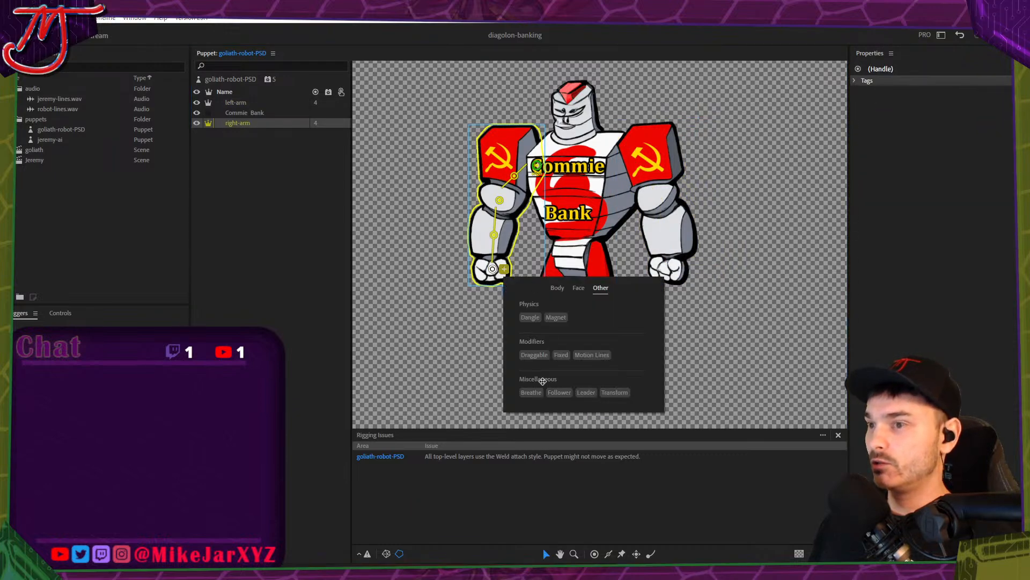
left_click(534, 357)
left_click(252, 202)
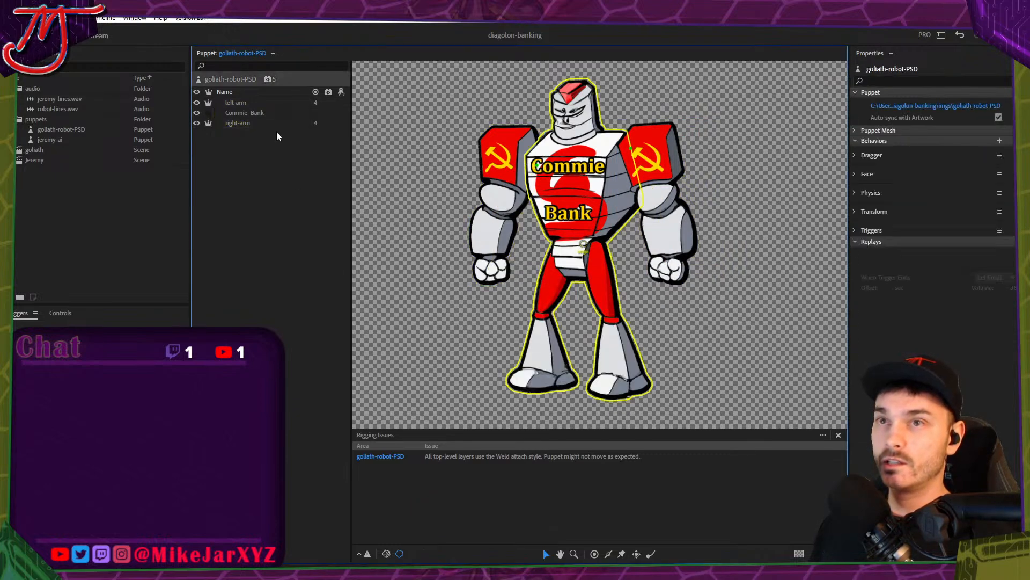
Open the goliath scene and test the rig by pulling each of the robot's fists upward.
double_click(35, 151)
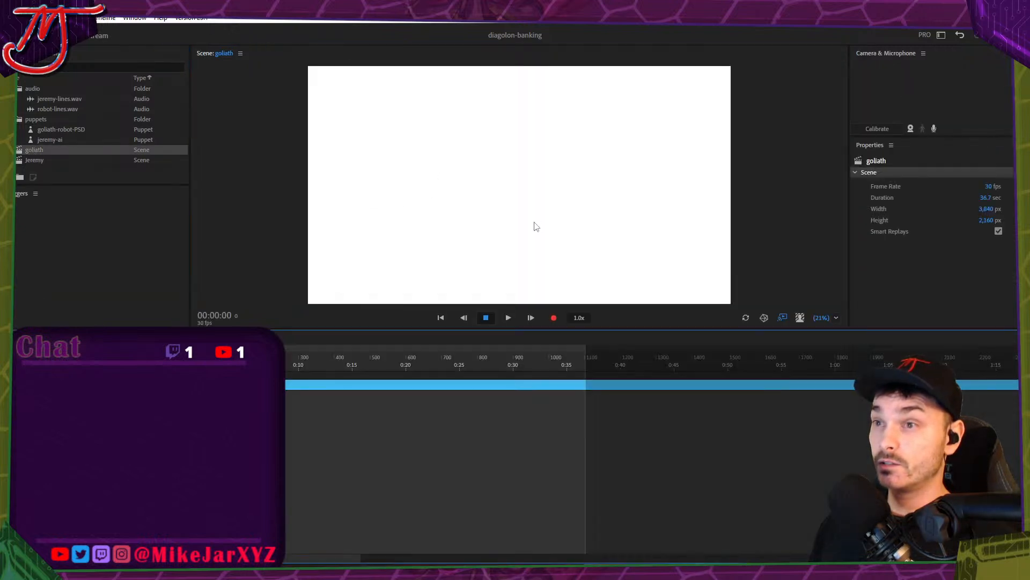
mouse_move(480, 199)
left_mouse_down()
mouse_move(453, 151)
mouse_move(463, 131)
mouse_move(451, 160)
mouse_move(465, 183)
mouse_move(443, 138)
mouse_move(471, 134)
mouse_move(500, 99)
mouse_move(476, 100)
left_mouse_up()
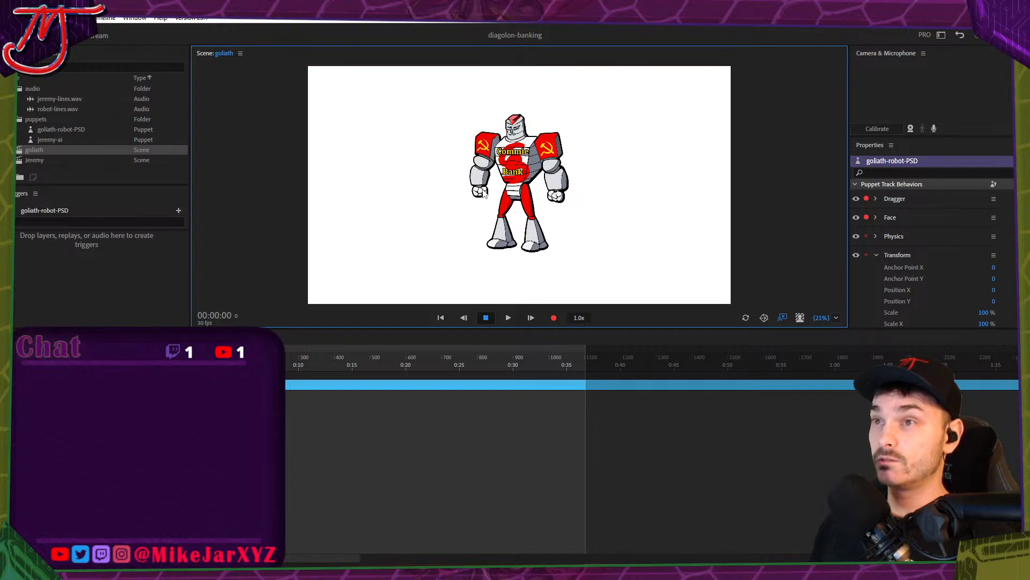
mouse_move(557, 194)
left_mouse_down()
mouse_move(588, 102)
mouse_move(552, 87)
mouse_move(581, 121)
left_mouse_up()
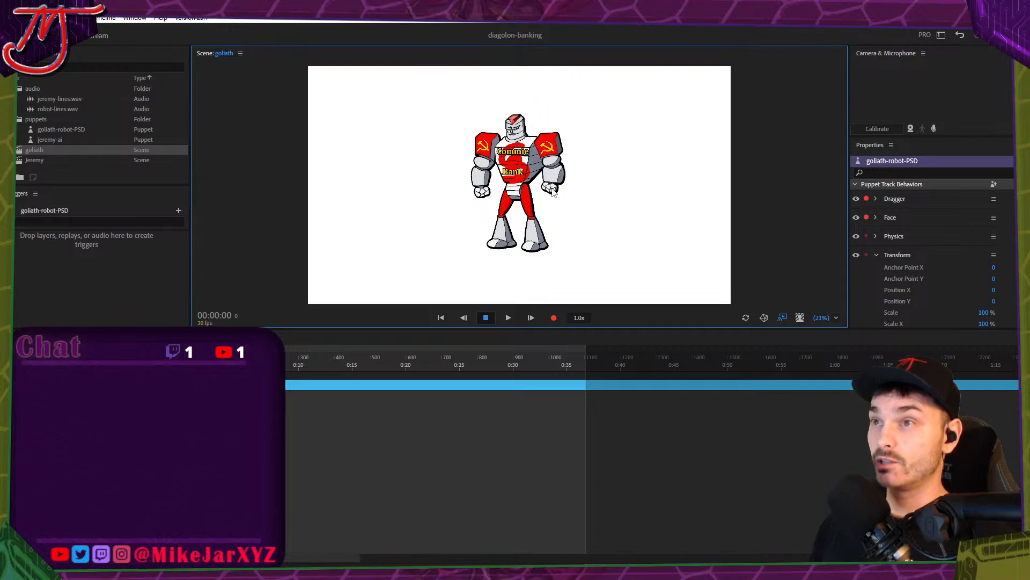
Open the goliath-robot-PSD puppet and change the Attach Style of the left-arm and right-arm layers to one other than Weld.
double_click(63, 131)
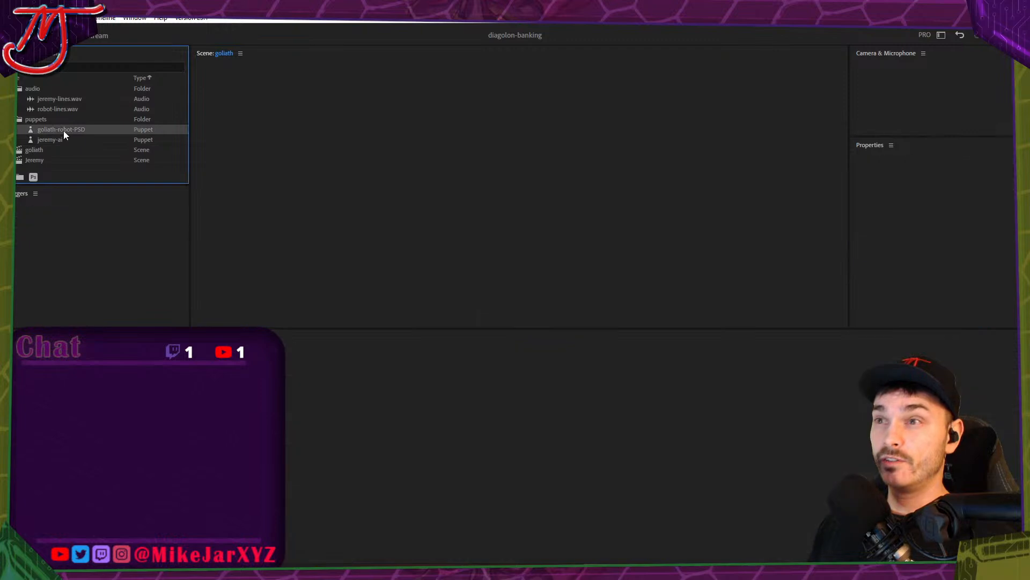
left_click(266, 103)
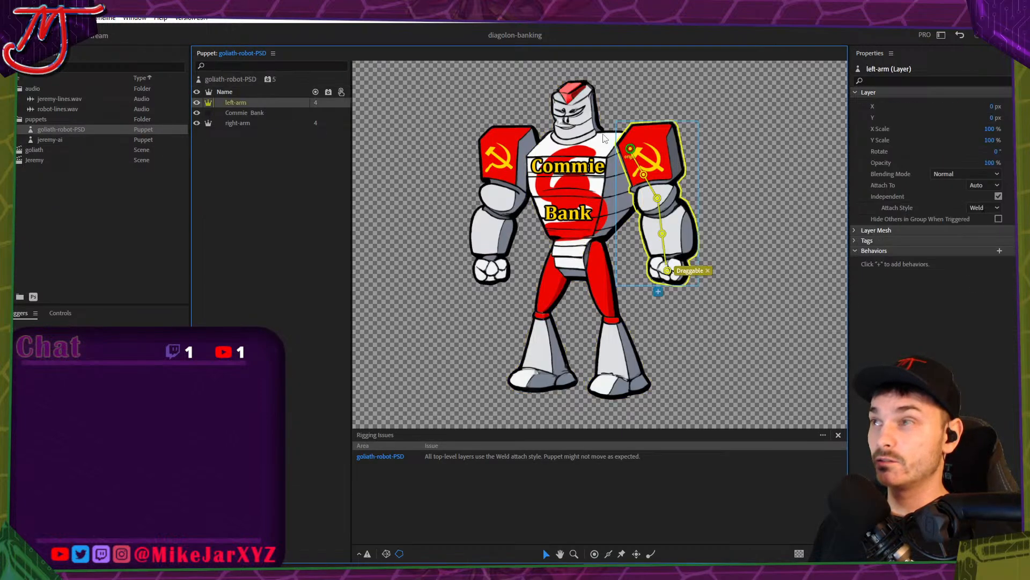
left_click(981, 203)
left_click(985, 237)
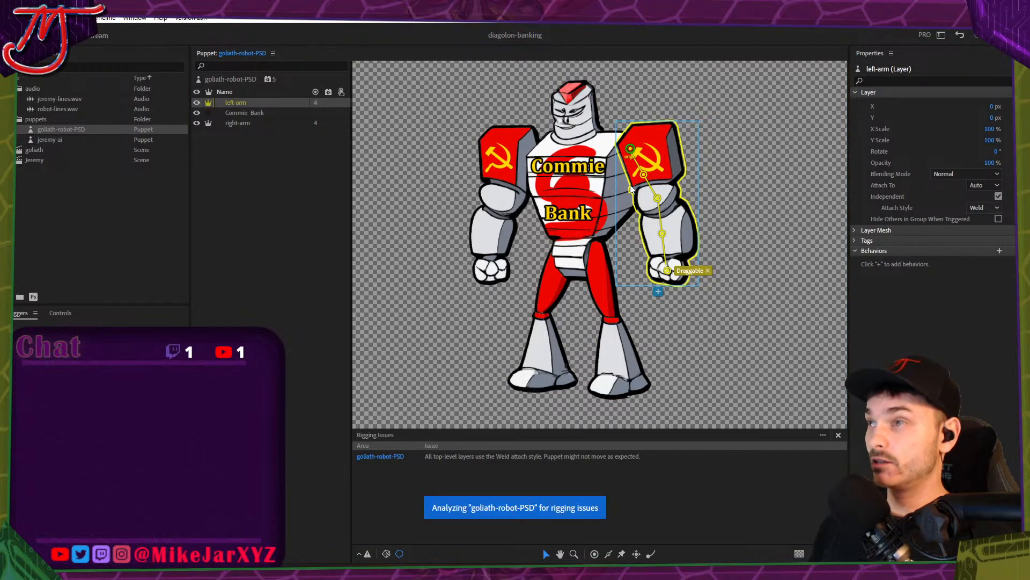
left_click(262, 123)
left_click(977, 207)
left_click(997, 230)
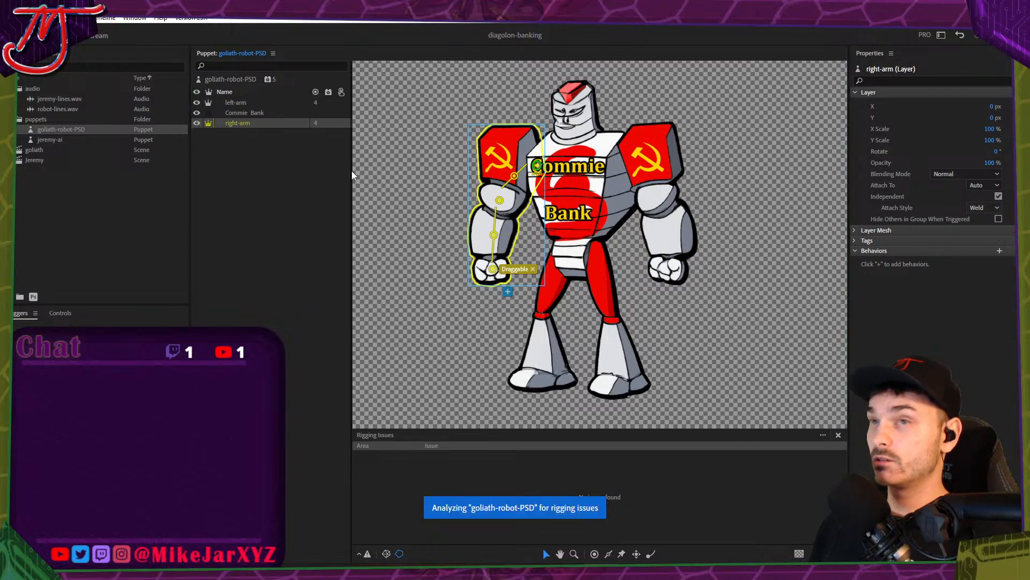
Return to the goliath scene and test the arm rig by pulling on each of the robot's fists.
double_click(63, 160)
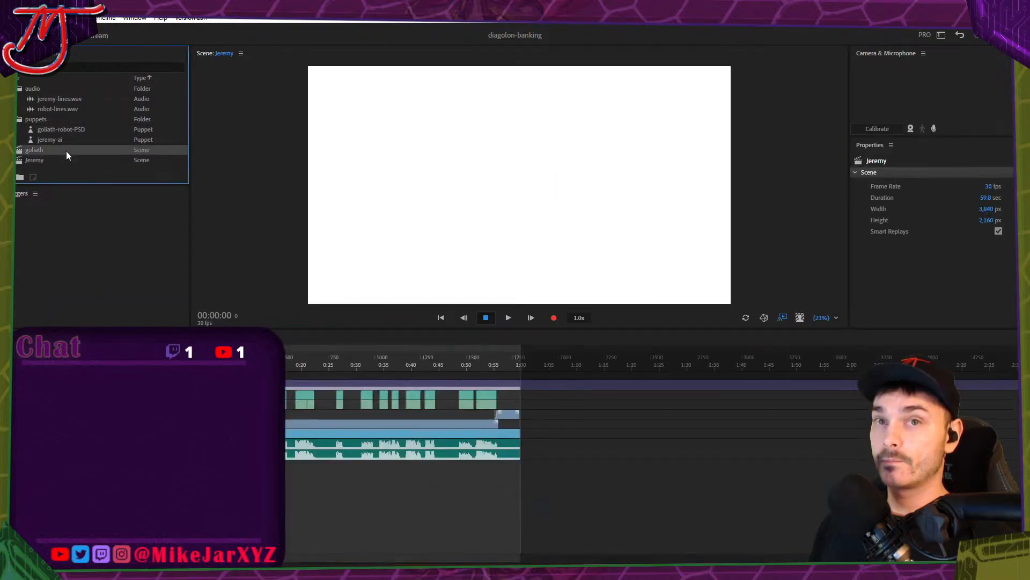
left_click(66, 150)
double_click(66, 150)
mouse_move(557, 200)
left_mouse_down()
mouse_move(597, 131)
mouse_move(550, 93)
mouse_move(573, 176)
mouse_move(554, 197)
left_mouse_up()
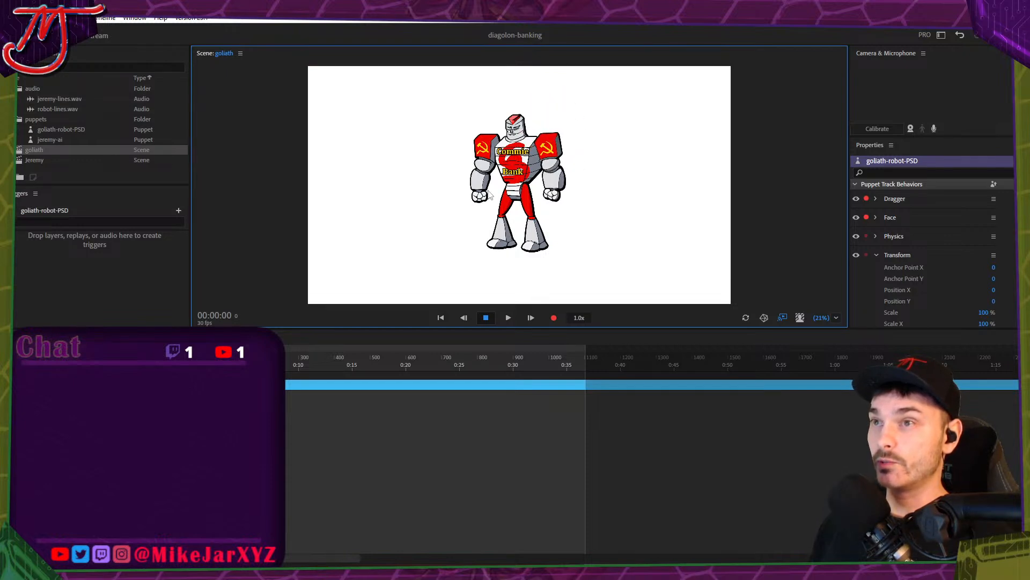
mouse_move(480, 196)
left_mouse_down()
mouse_move(442, 154)
mouse_move(442, 124)
mouse_move(476, 69)
mouse_move(490, 83)
mouse_move(488, 109)
mouse_move(479, 91)
mouse_move(443, 94)
mouse_move(483, 95)
mouse_move(455, 133)
mouse_move(455, 102)
mouse_move(474, 92)
mouse_move(454, 174)
mouse_move(485, 184)
left_mouse_up()
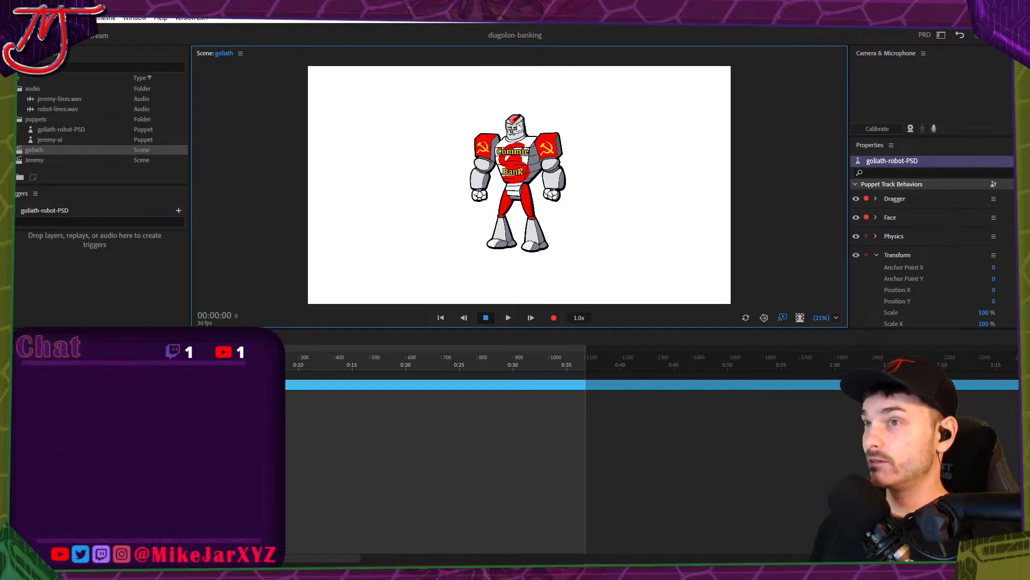
In the goliath-robot-PSD puppet, pin both feet of the Commie Bank layer and add a Dragger handle at the base of the neck.
double_click(54, 129)
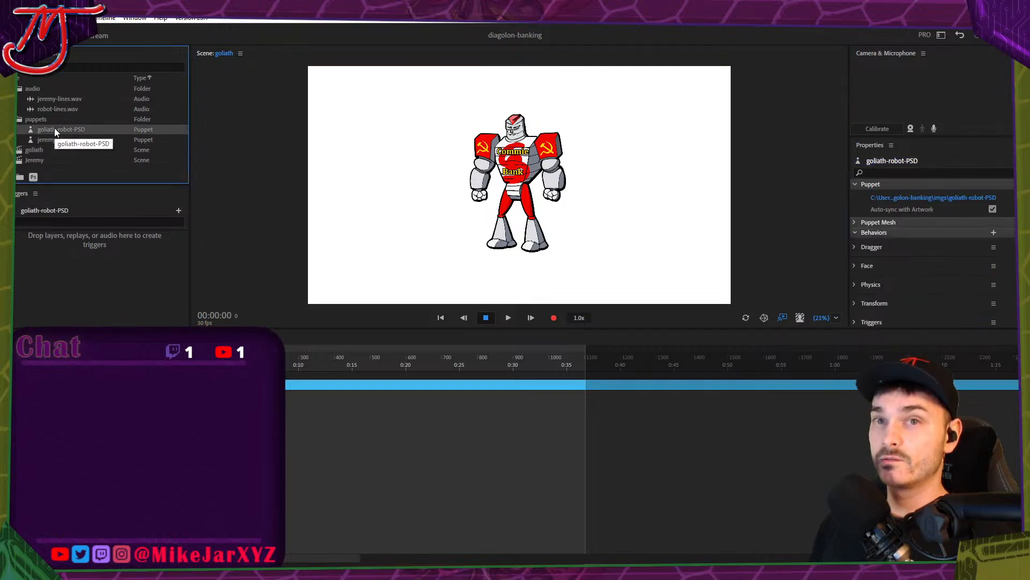
left_click(243, 111)
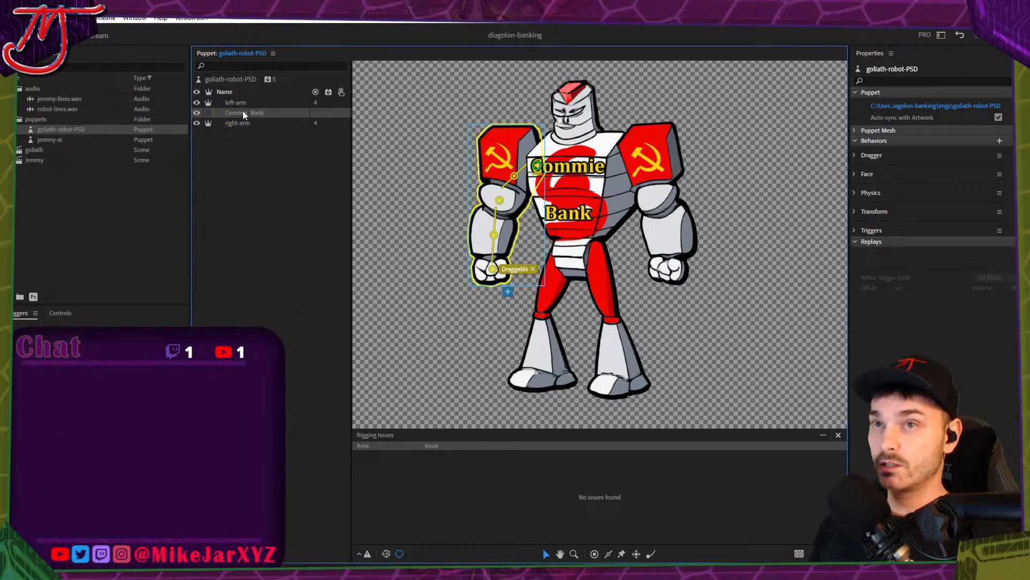
left_click(623, 554)
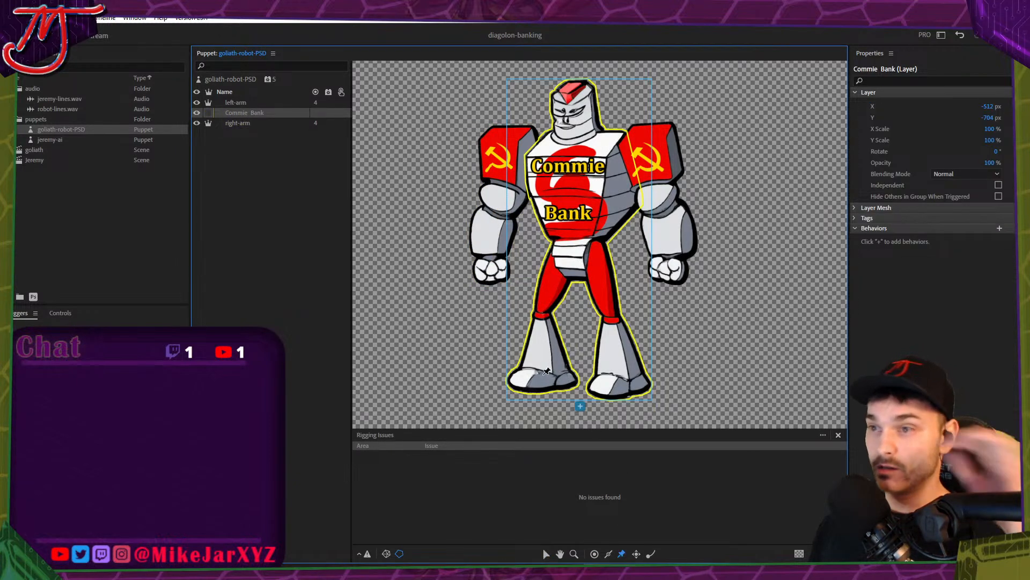
left_click(542, 376)
left_click(620, 380)
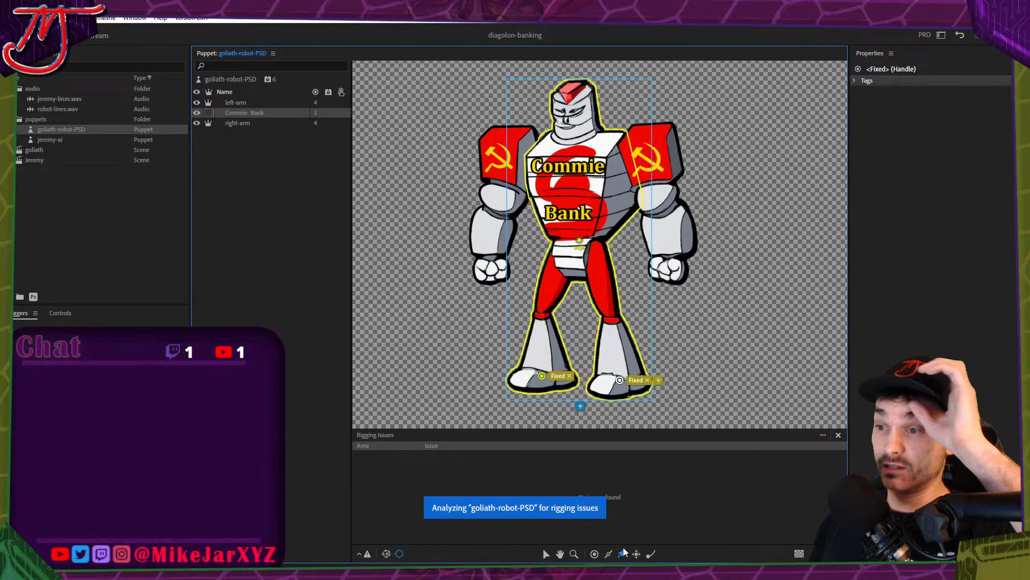
left_click(637, 553)
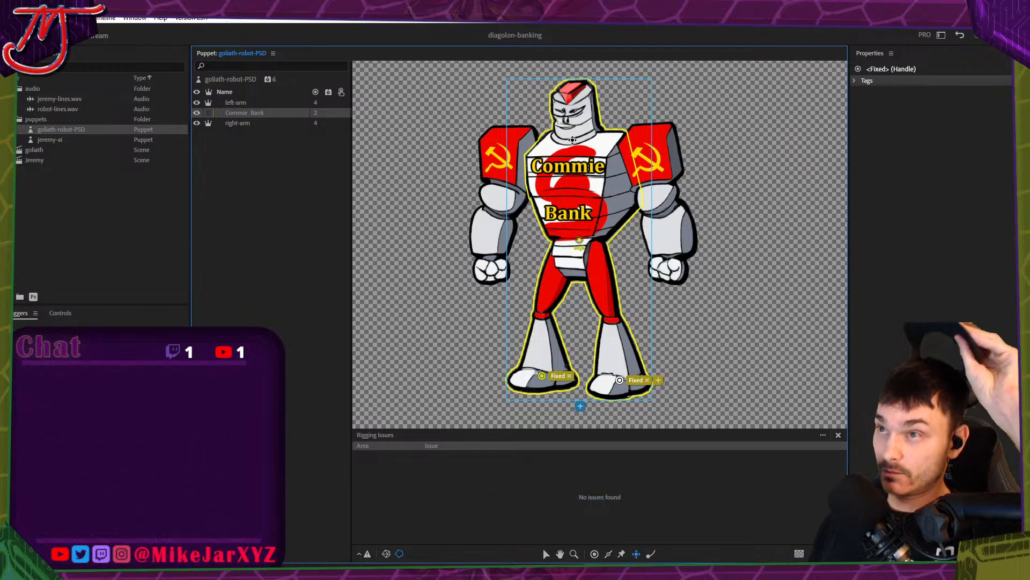
left_click(573, 140)
Open the goliath scene and leave only the robot puppet's Dragger behavior armed for recording.
double_click(37, 159)
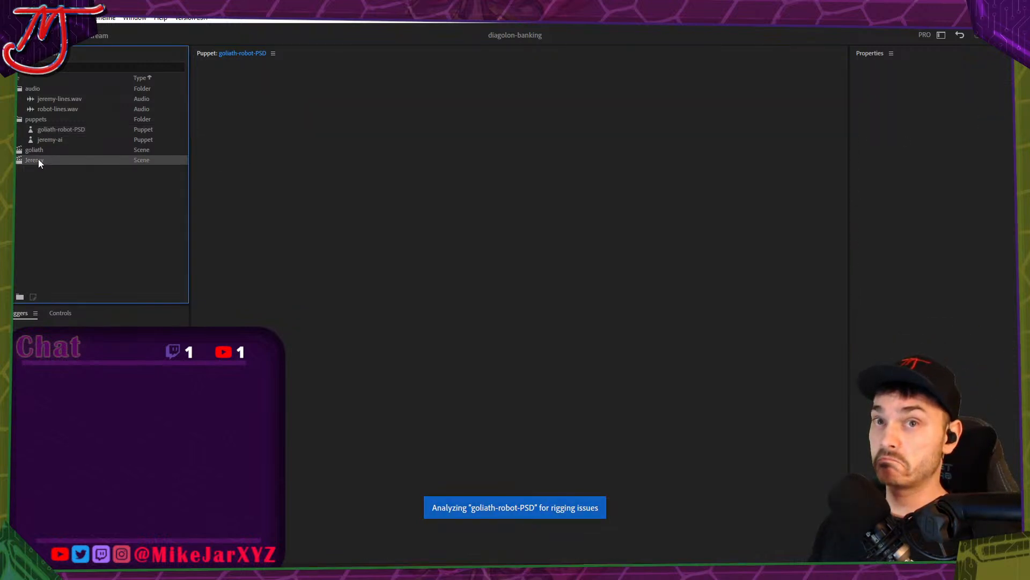
double_click(44, 148)
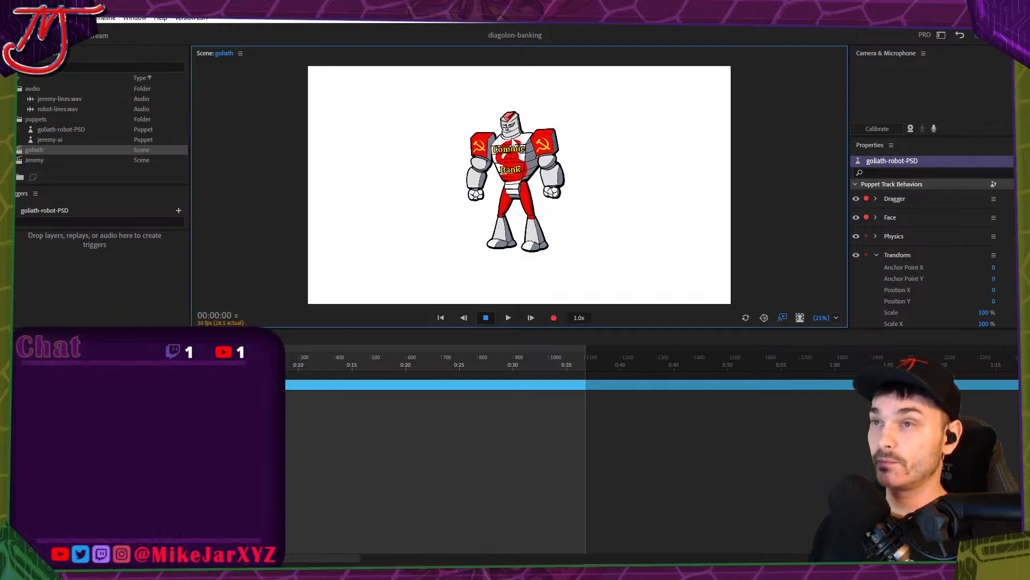
left_click(309, 356)
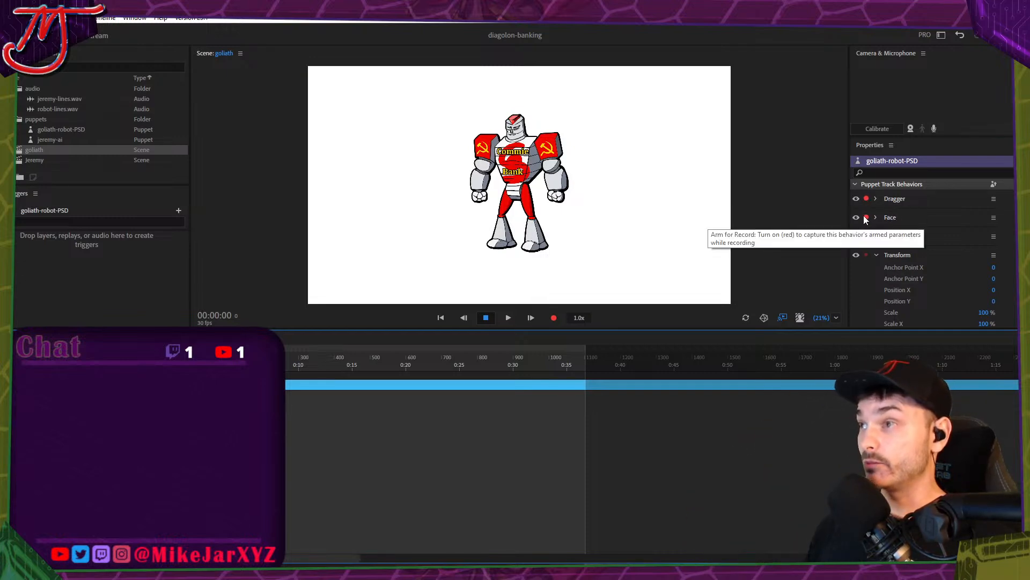
left_click(866, 217, "ctrl")
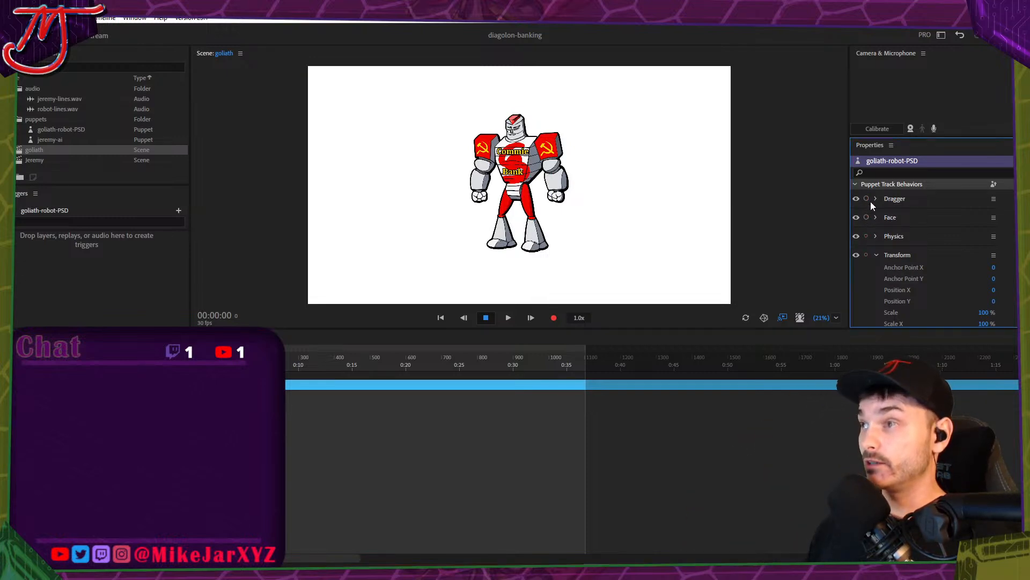
left_click(559, 326)
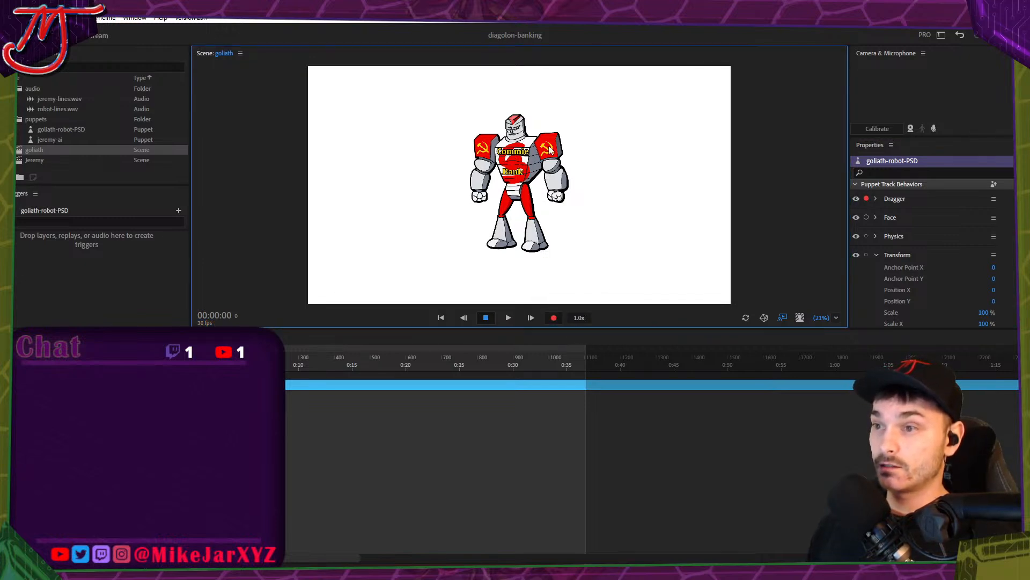
Add the robot-lines.wav audio to the goliath scene's timeline, starting at the beginning.
left_click(57, 99)
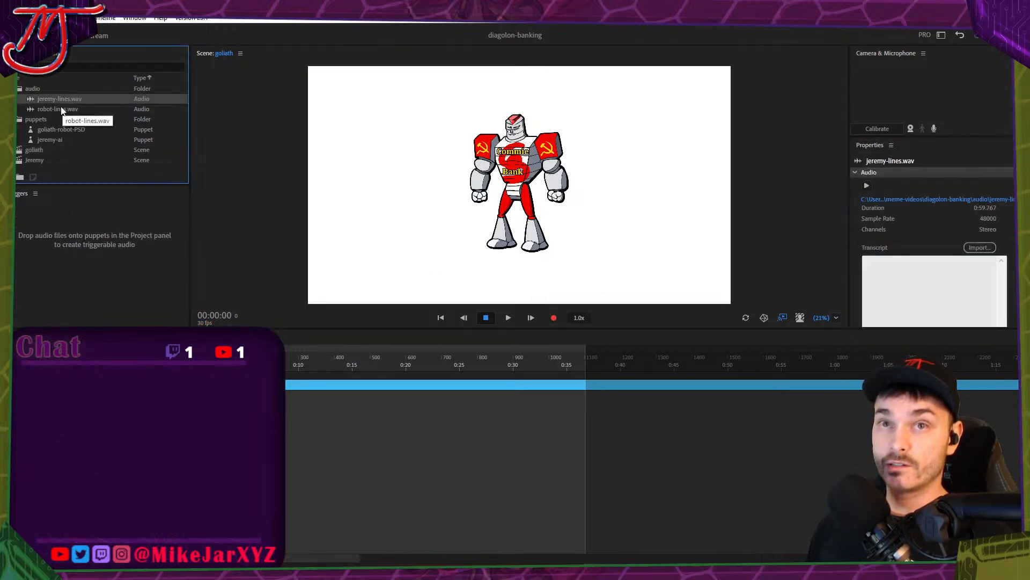
left_click(61, 109)
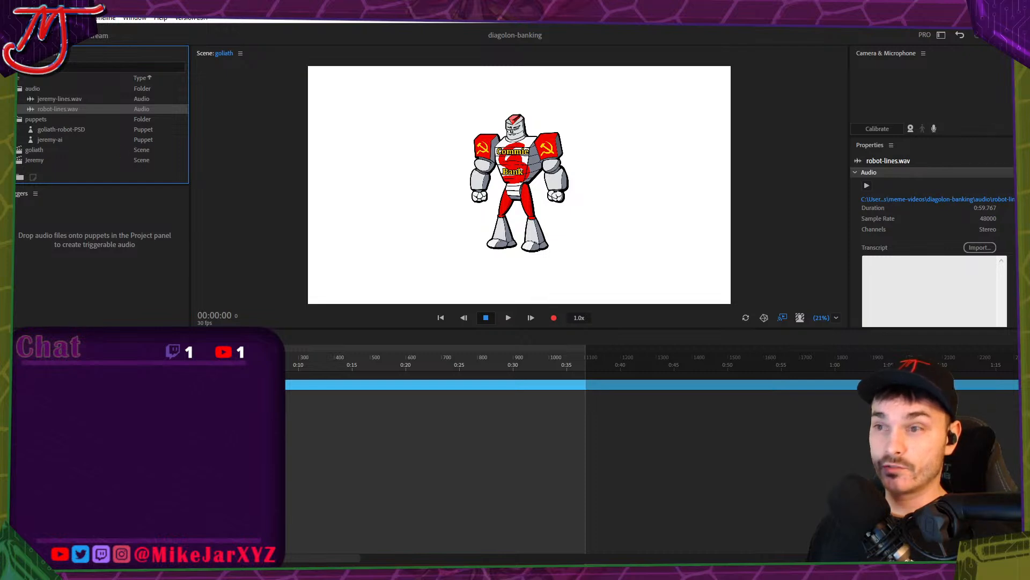
left_click_drag(58, 109, 215, 430)
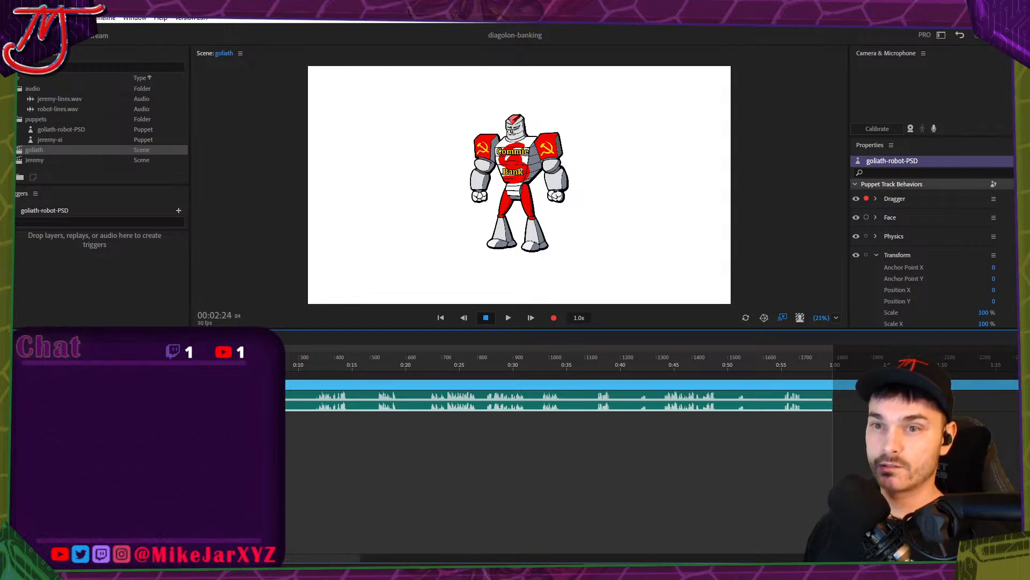
left_click(236, 402)
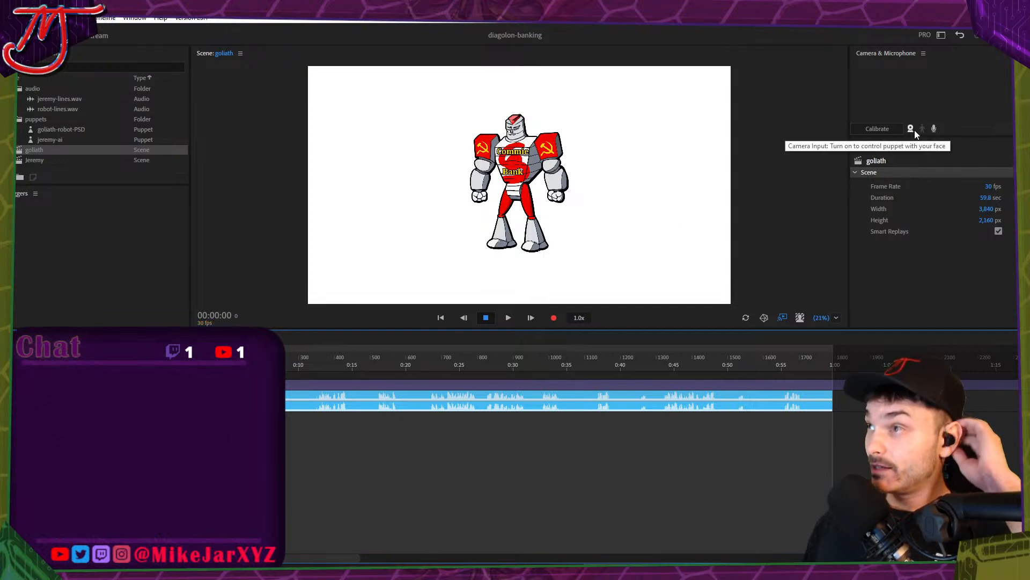
left_click(547, 320)
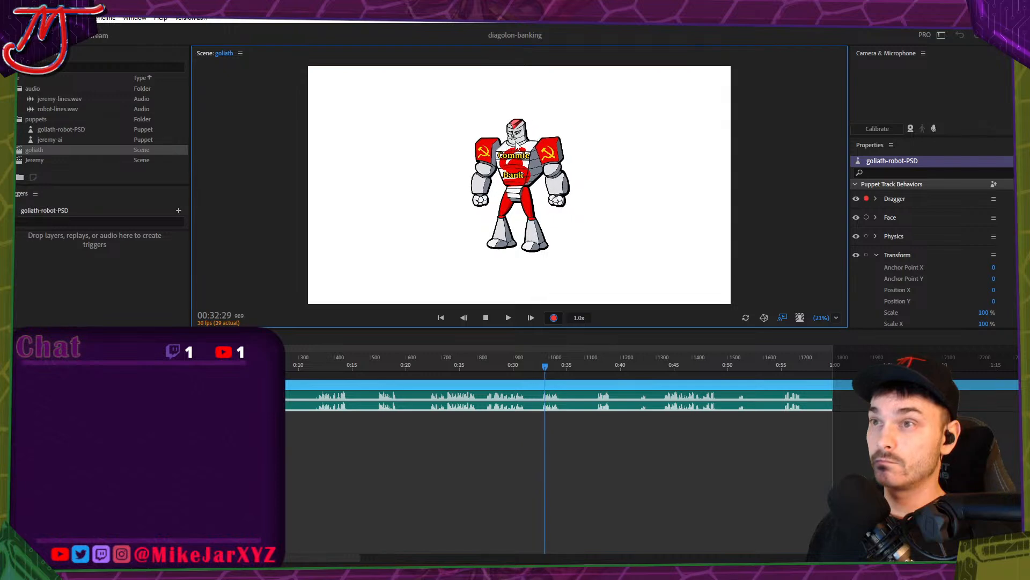
key("space")
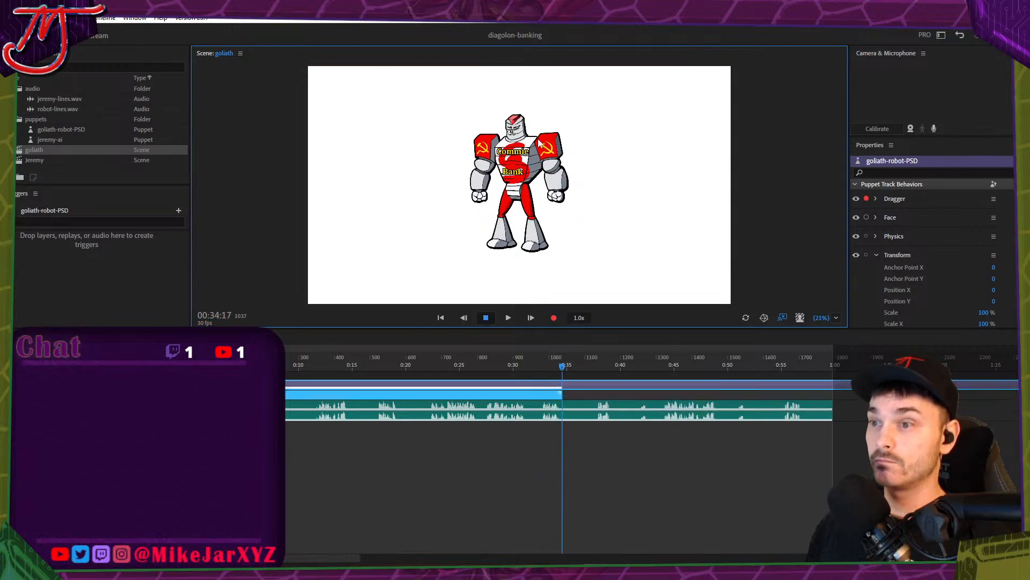
scroll(512, 134, "up", 5)
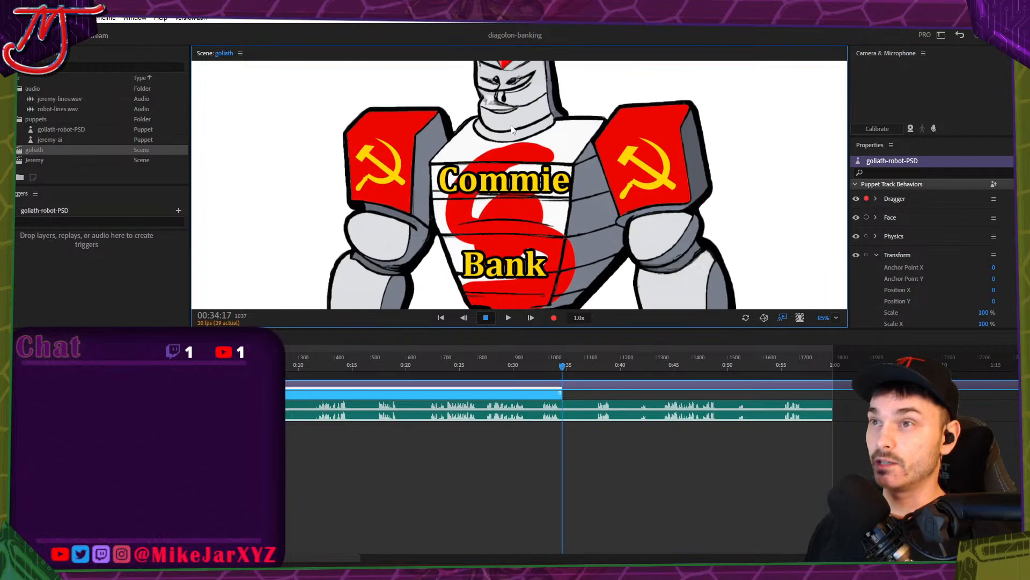
key("ctrl+z")
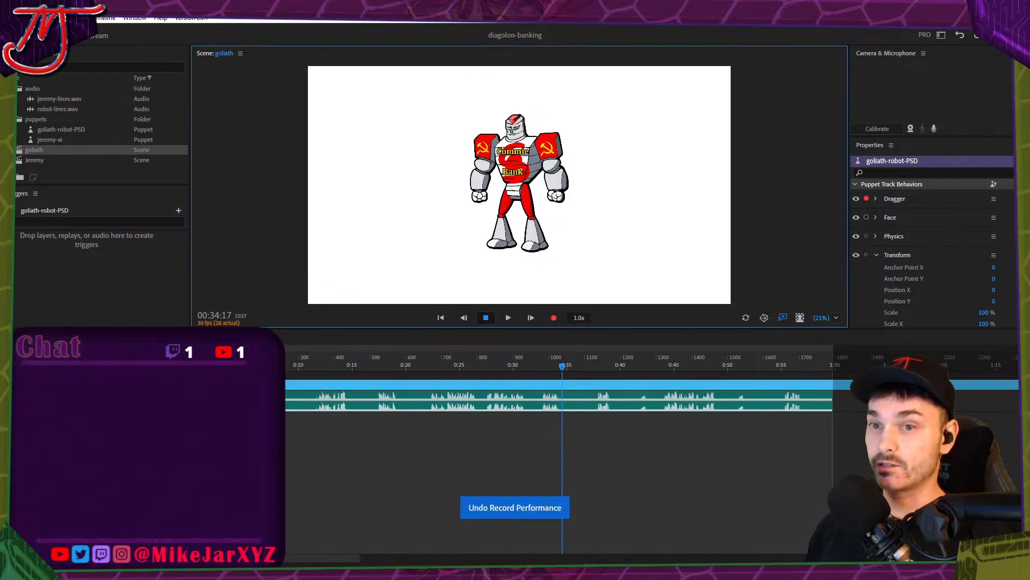
Record a Dragger performance of the robot's body across the full length of the robot-lines audio.
left_click(552, 318)
scroll(510, 155, "up", 5)
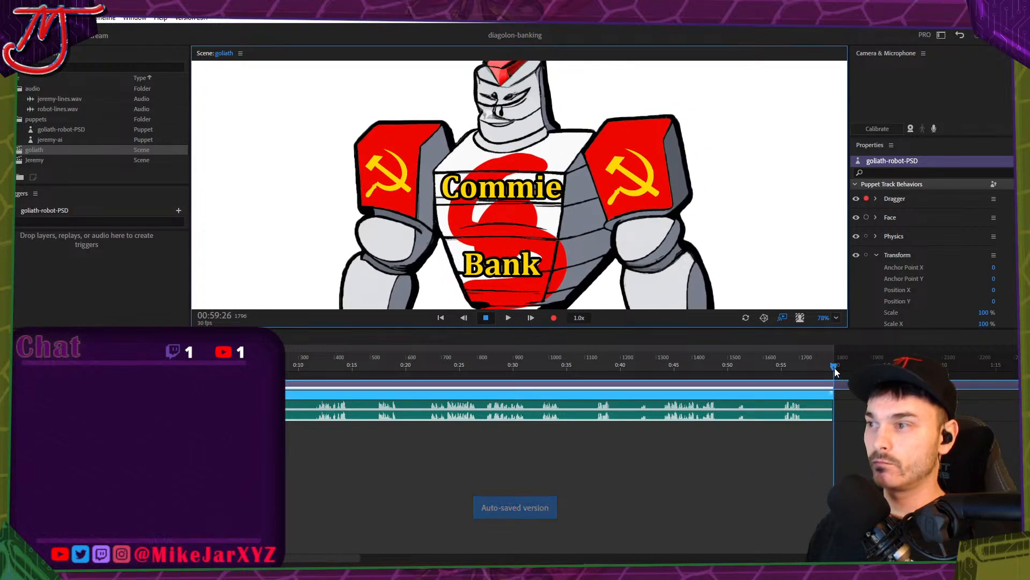
left_click(832, 365)
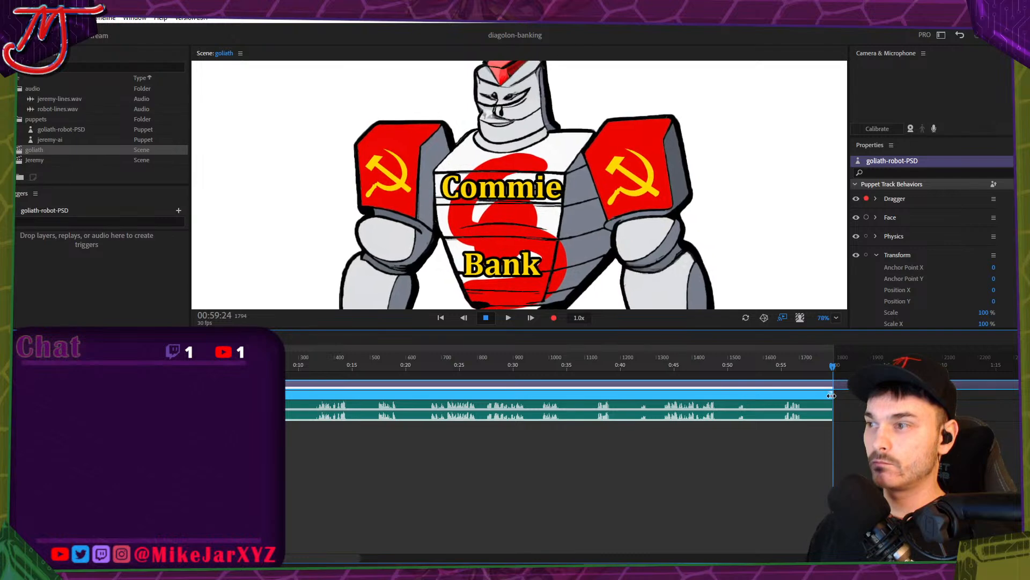
At the scene's start, pull the right-arm fist overhead and the left-arm fist in toward the hip, and record the pose.
key("Home")
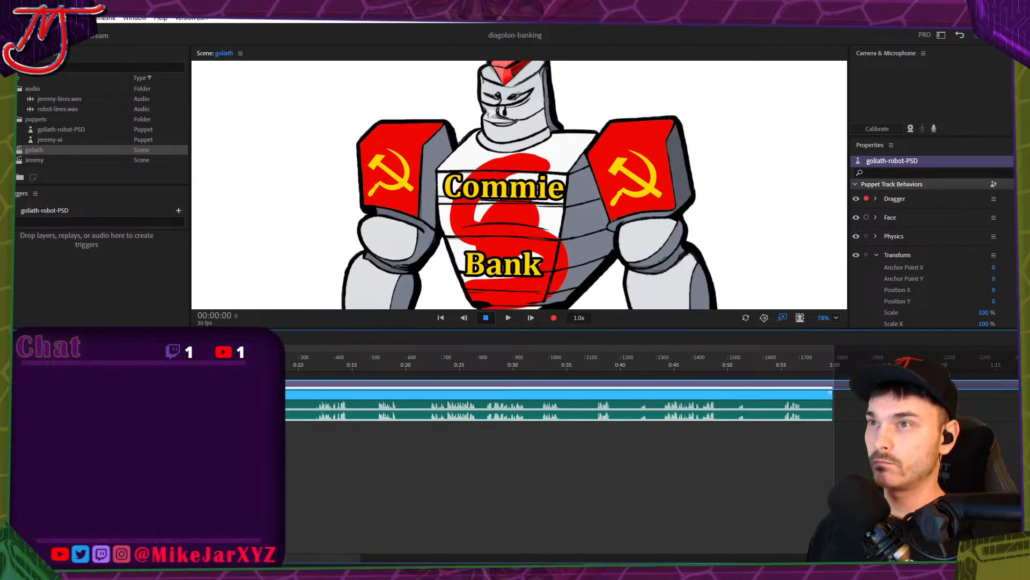
scroll(463, 181, "down", 5)
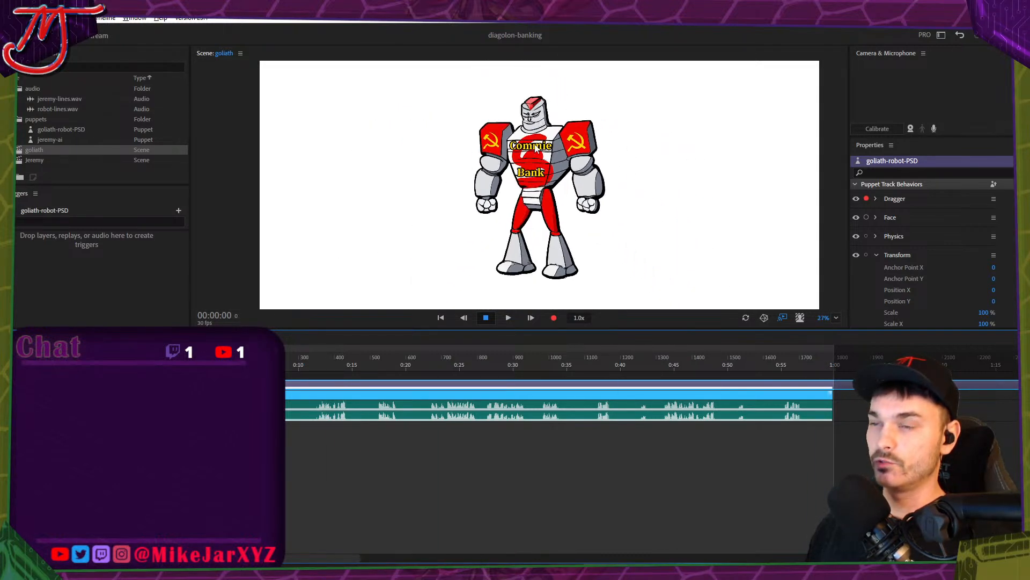
mouse_move(493, 211)
left_mouse_down()
mouse_move(420, 67)
mouse_move(492, 75)
left_mouse_up()
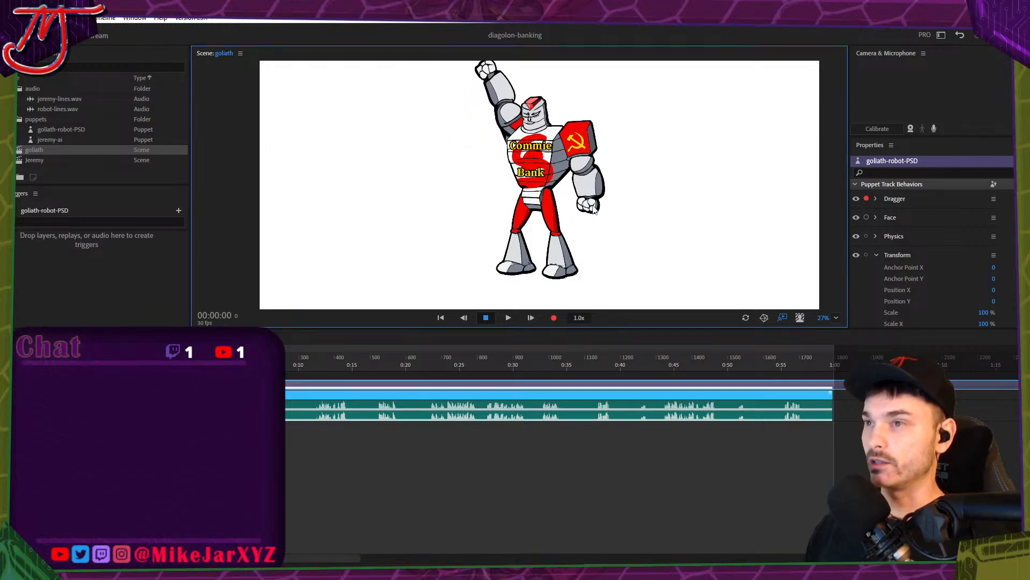
mouse_move(590, 208)
left_mouse_down()
mouse_move(625, 192)
mouse_move(616, 211)
mouse_move(647, 120)
mouse_move(611, 200)
mouse_move(572, 213)
mouse_move(575, 179)
mouse_move(567, 205)
left_mouse_up()
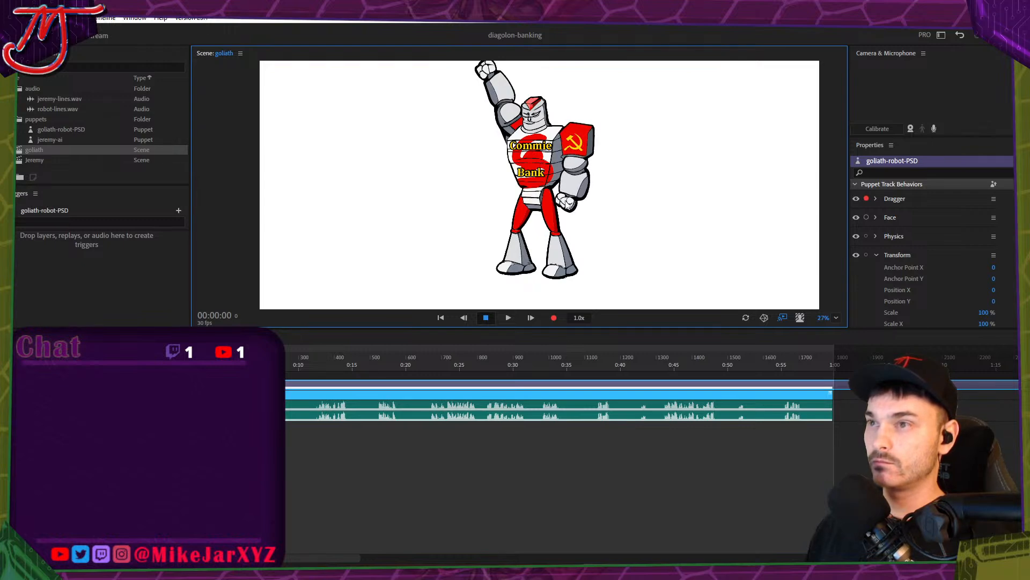
key("space")
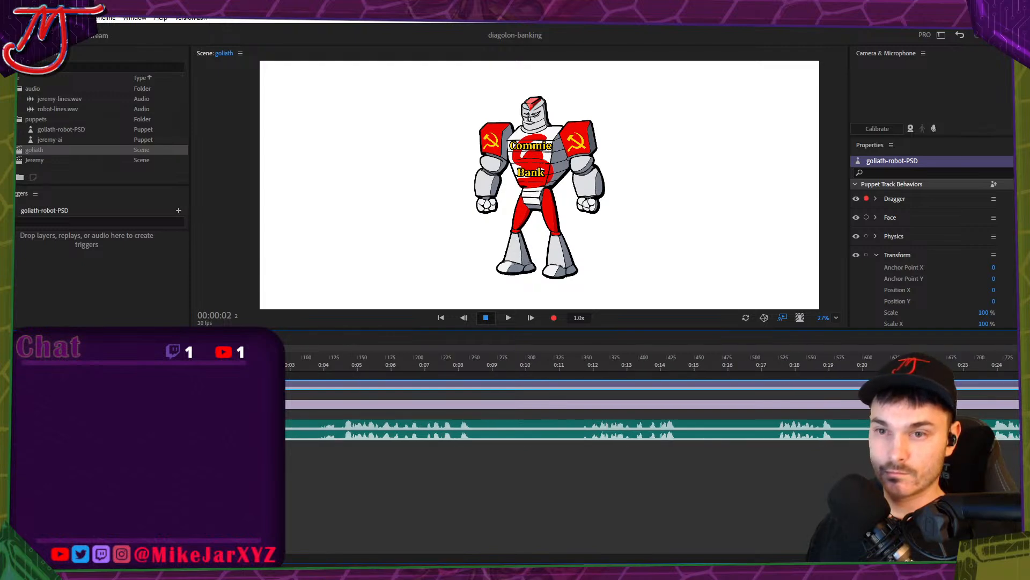
Extend the short arm-pose take at the start of the timeline and play it back.
scroll(204, 408, "up", 5)
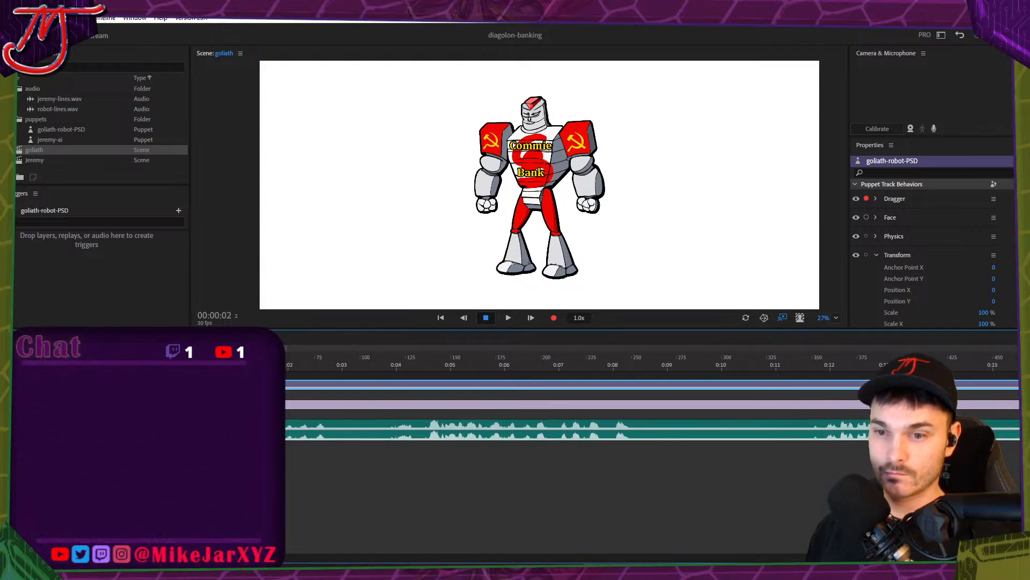
scroll(652, 411, "right", 10)
scroll(652, 410, "left", 10)
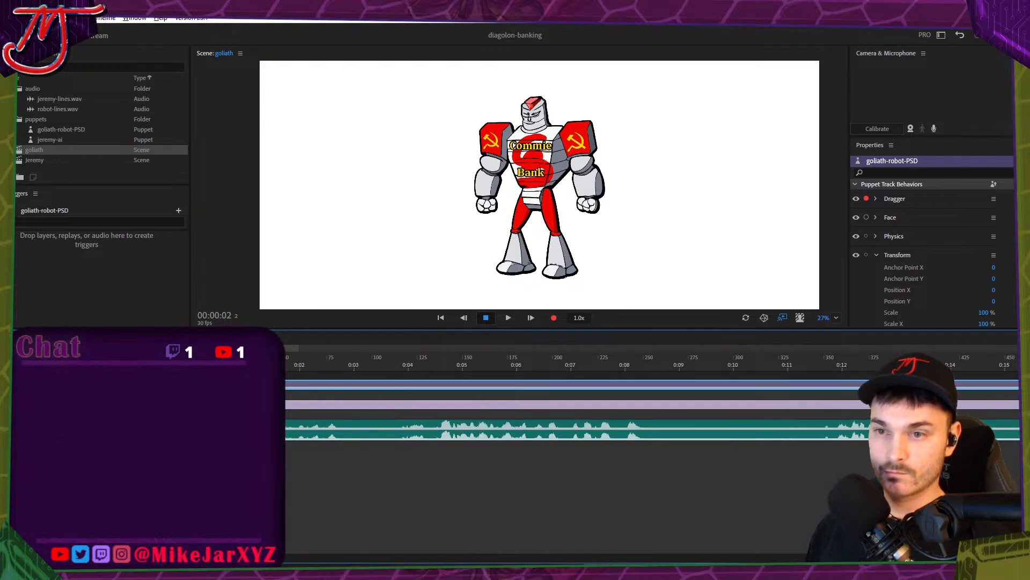
left_click_drag(194, 365, 220, 364)
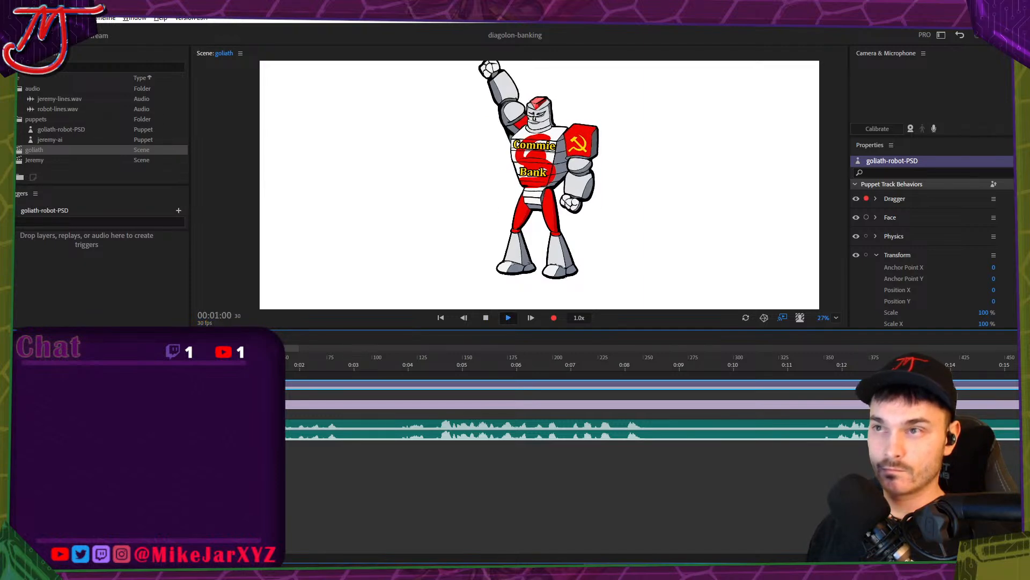
Extend the two raised-arm takes at the scene's start to about 00:02:17 and check the held pose.
key("space")
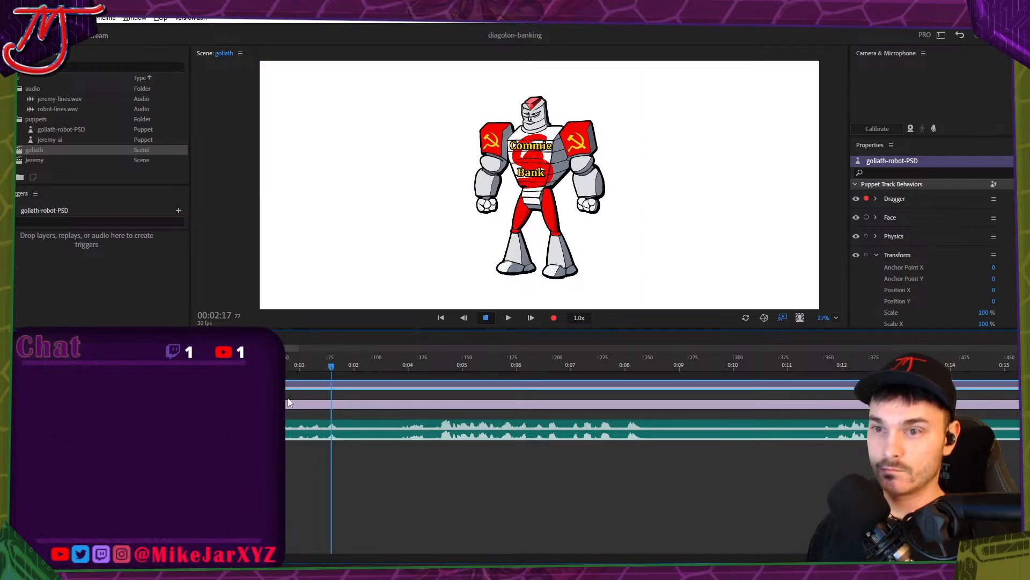
left_click_drag(287, 398, 333, 396)
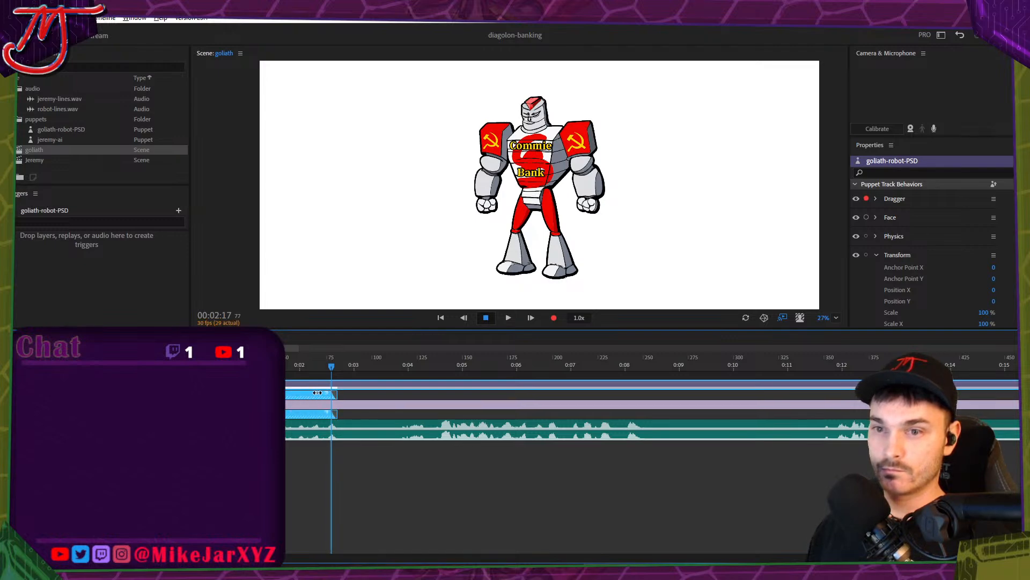
key("Home")
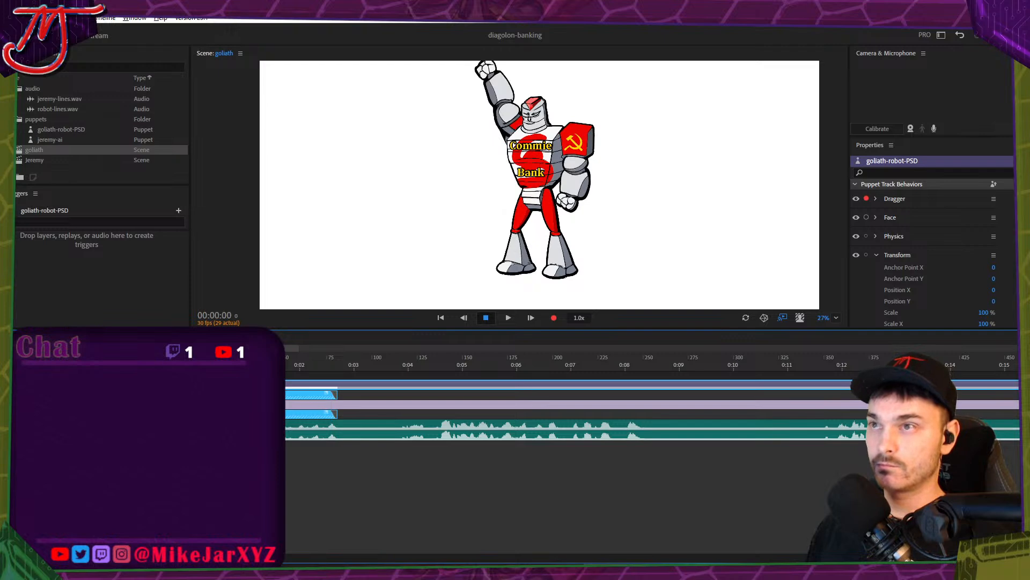
left_click(290, 363)
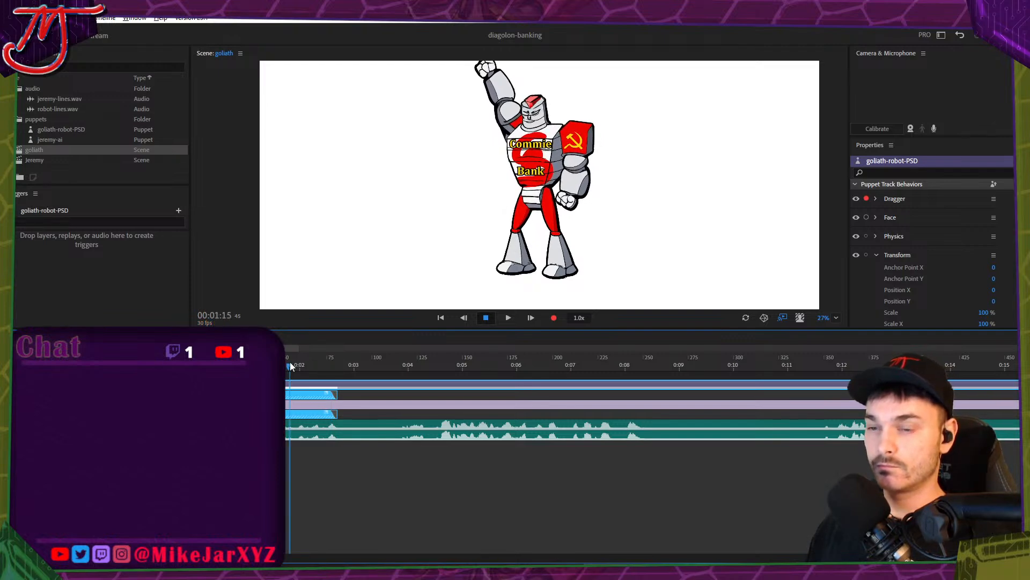
At 00:02:14, record the right-arm fist pulled straight out to the side, and lengthen that short take with fades at both ends.
left_click_drag(289, 363, 325, 363)
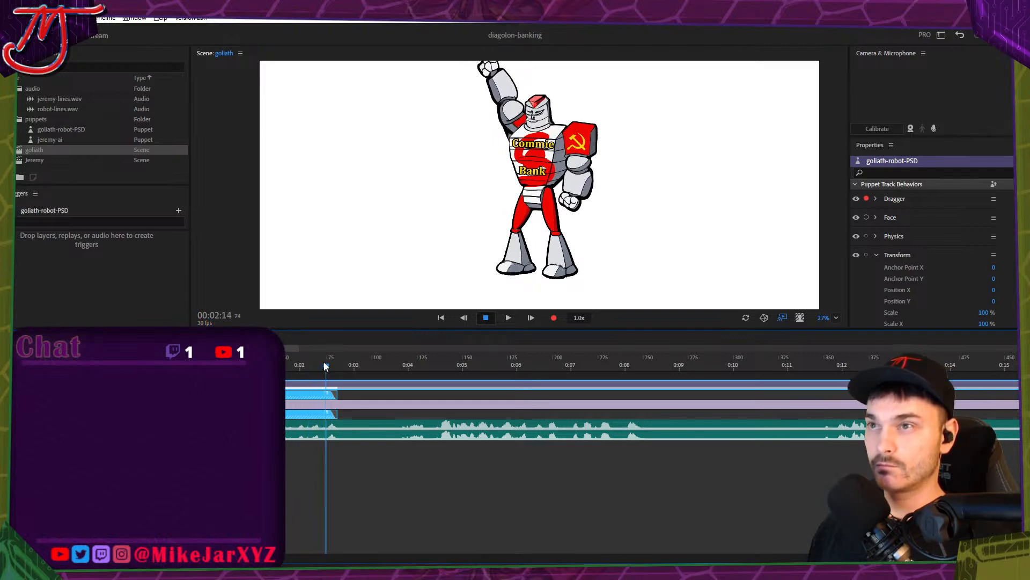
left_click_drag(464, 163, 435, 133)
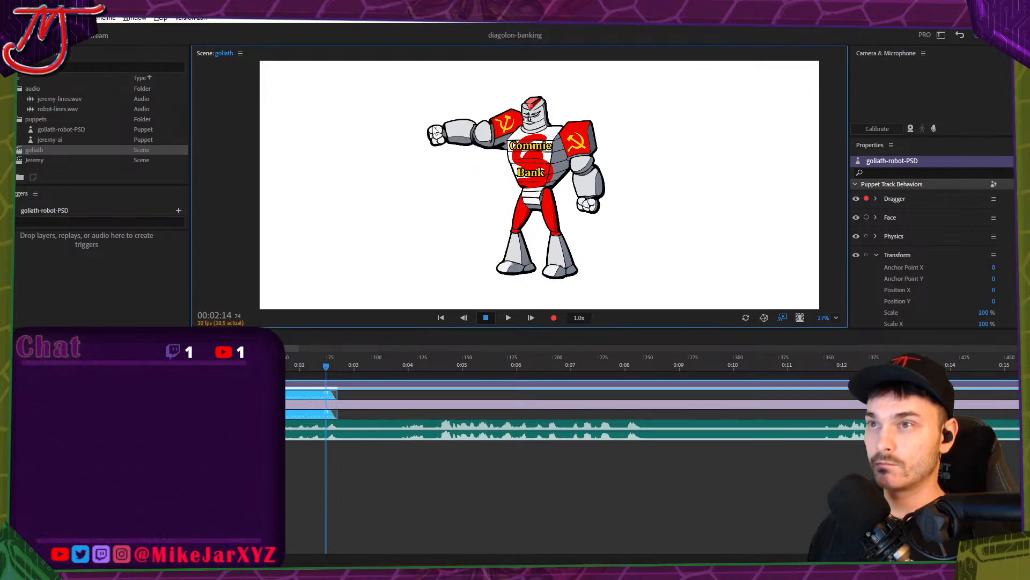
key("ctrl+r")
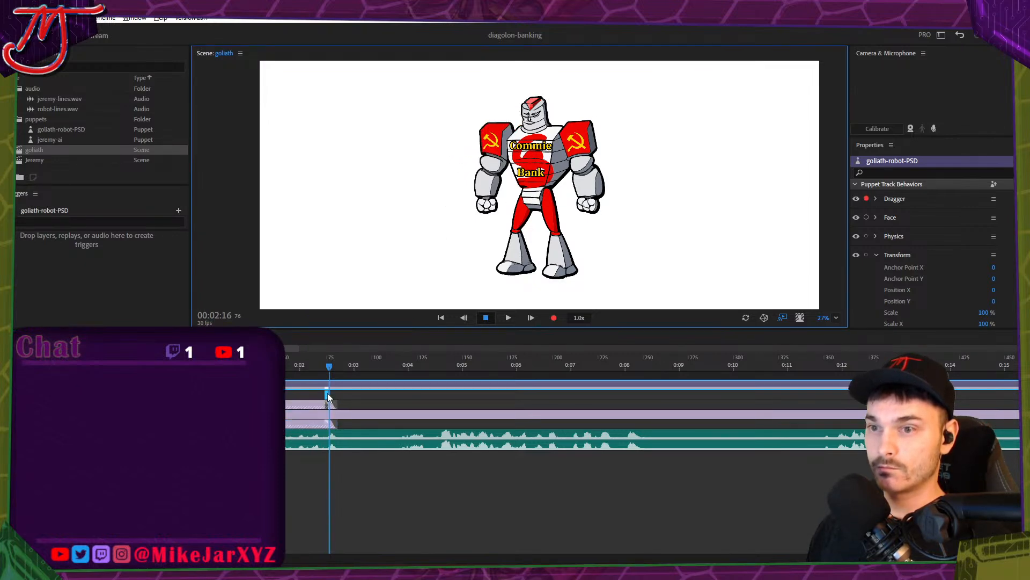
left_click_drag(331, 396, 324, 395)
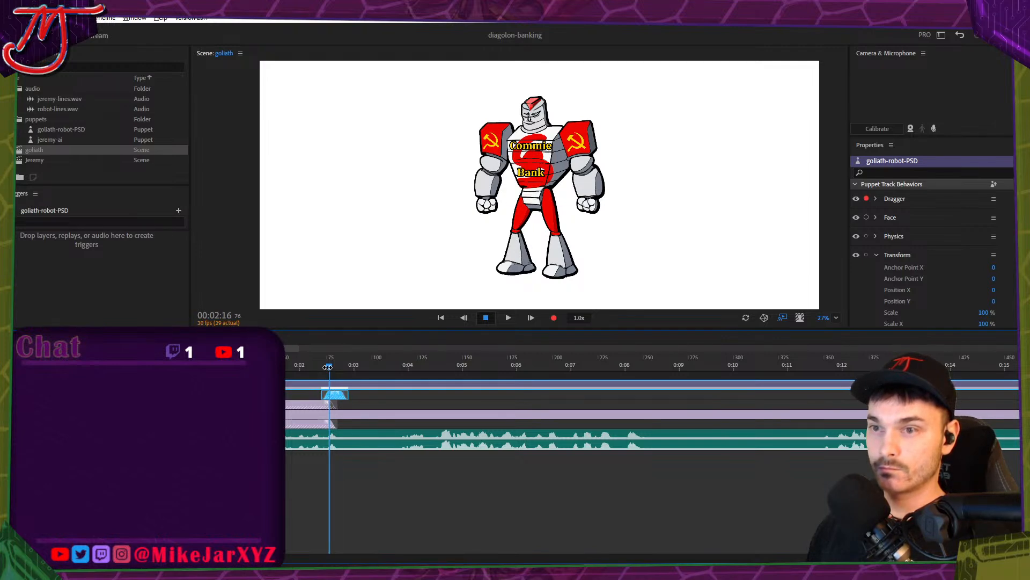
At 00:03:25, record the right fist raised slightly outward and the left fist slightly inward, then lengthen both takes over the short audio burst.
left_click_drag(328, 367, 401, 358)
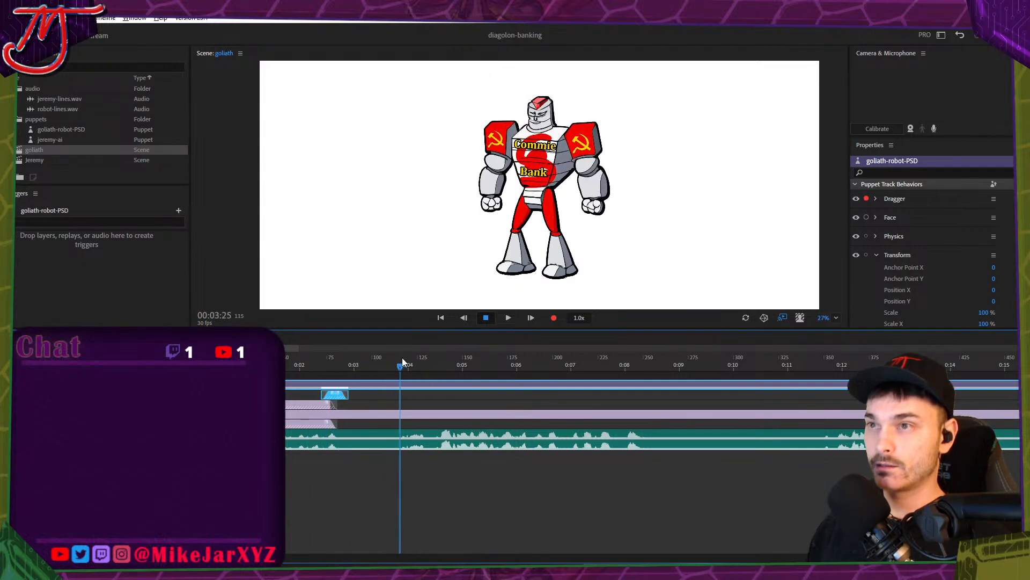
mouse_move(491, 203)
left_mouse_down()
mouse_move(448, 204)
mouse_move(482, 179)
left_mouse_up()
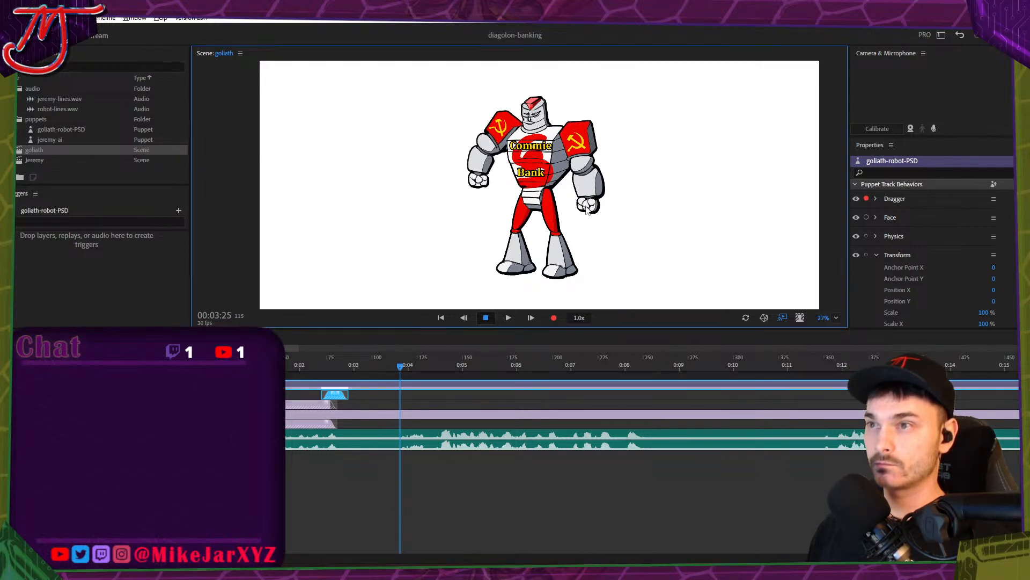
mouse_move(587, 211)
left_mouse_down()
mouse_move(598, 182)
mouse_move(579, 199)
left_mouse_up()
key("space")
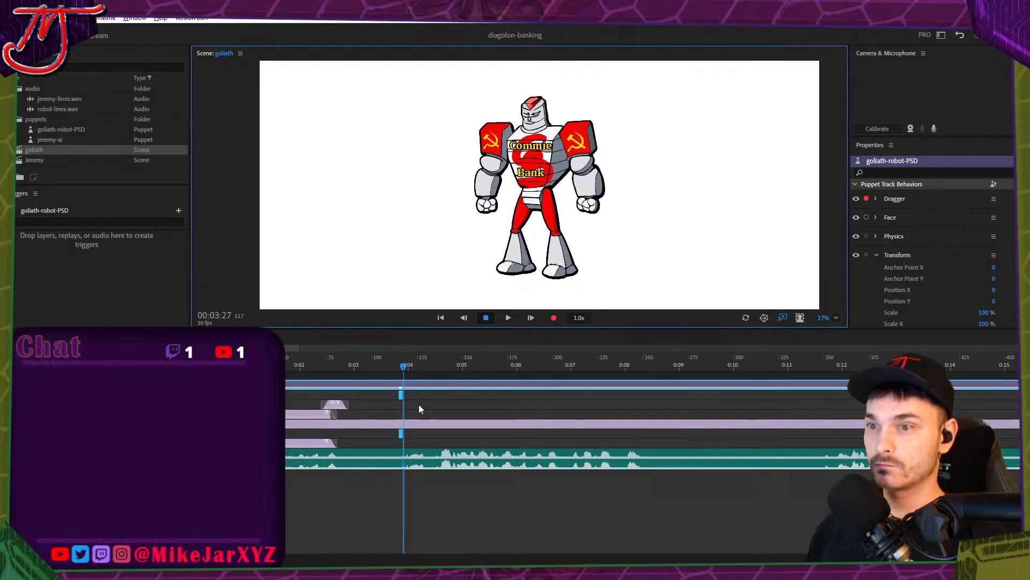
left_click_drag(404, 395, 428, 395)
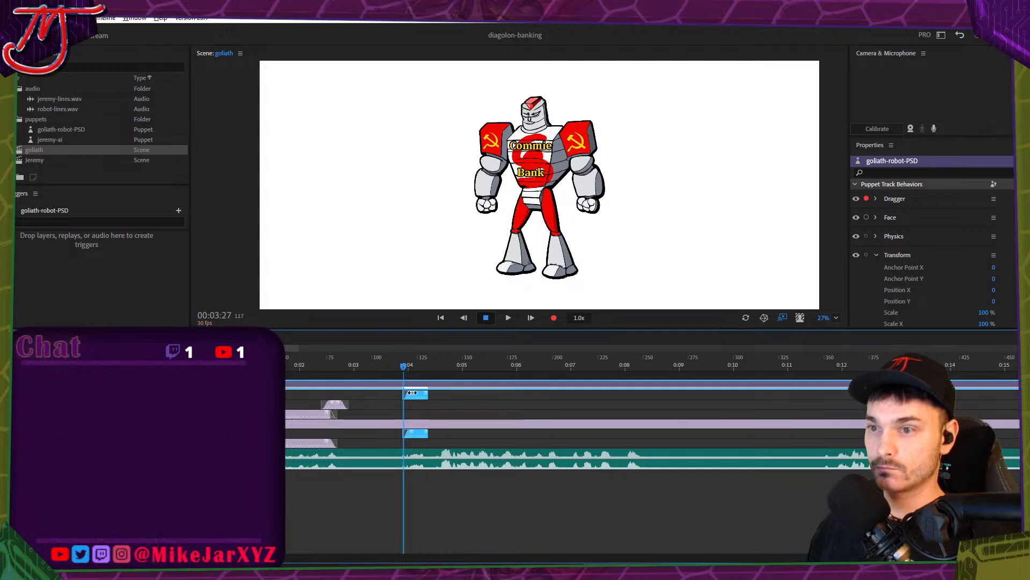
At 00:04:17, record both fists bent in toward the torso and extend both takes to almost 0:08.
left_click_drag(403, 366, 443, 365)
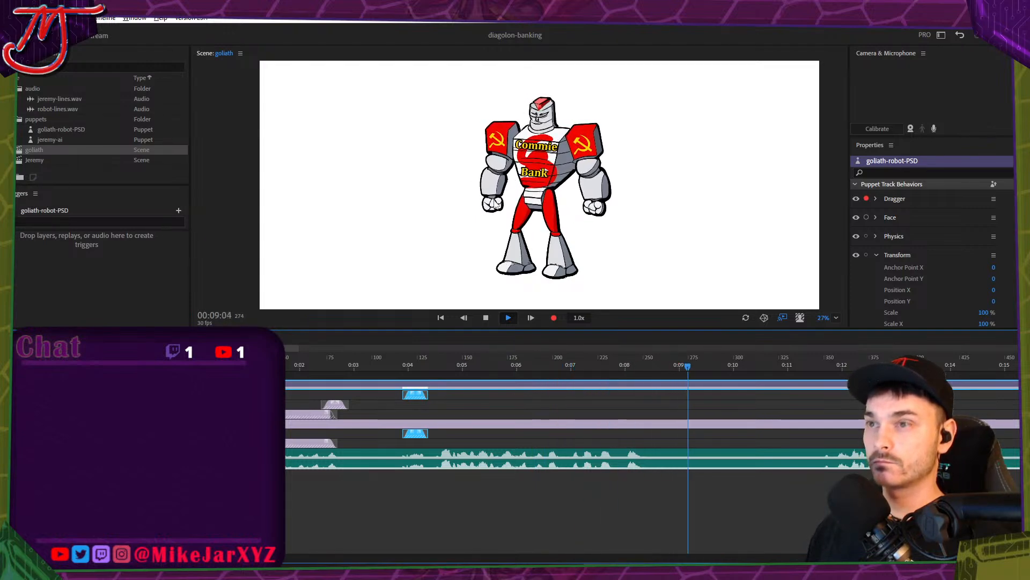
left_click(439, 366)
mouse_move(508, 174)
left_mouse_down()
mouse_move(472, 199)
mouse_move(452, 102)
mouse_move(485, 97)
mouse_move(444, 170)
mouse_move(429, 150)
mouse_move(431, 131)
mouse_move(450, 166)
mouse_move(504, 172)
left_mouse_up()
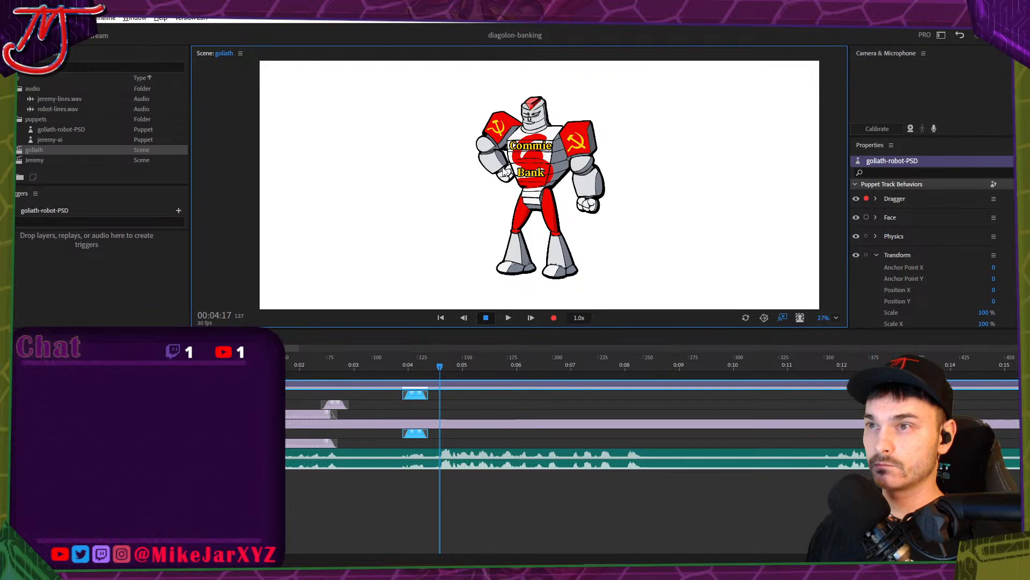
mouse_move(597, 213)
left_mouse_down()
mouse_move(572, 185)
mouse_move(563, 191)
left_mouse_up()
key("space")
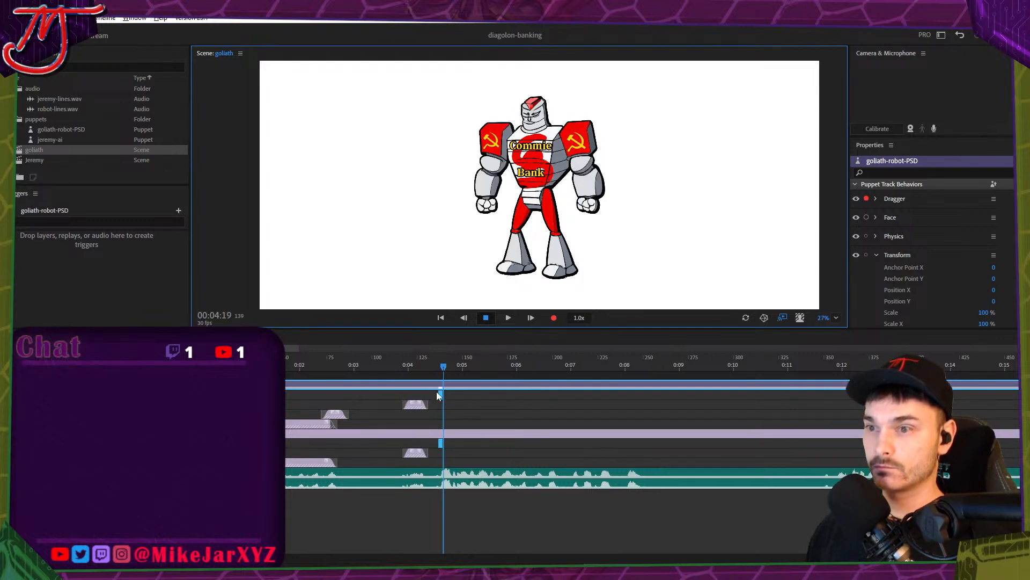
left_click_drag(436, 394, 632, 405)
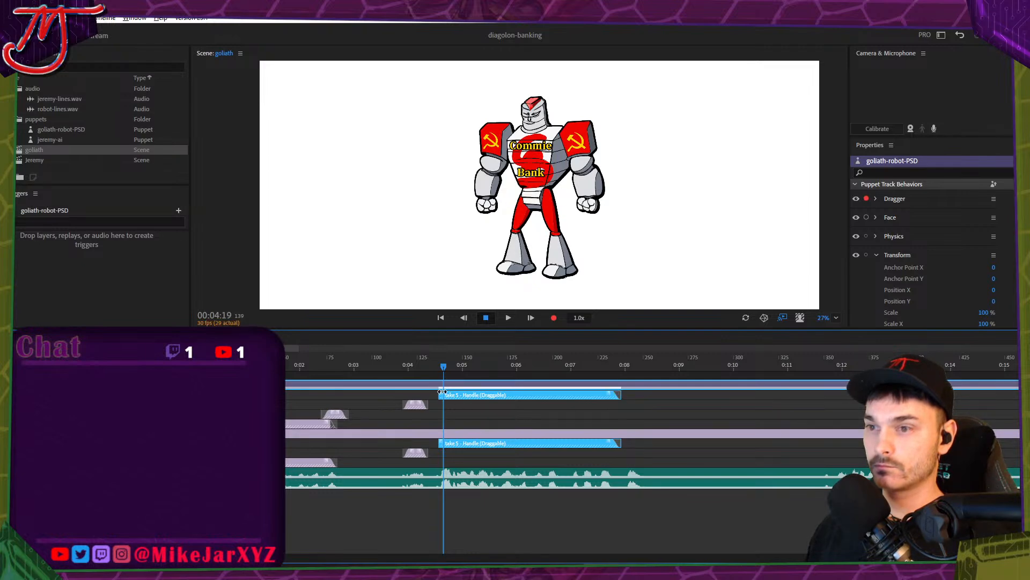
Extend both Take 4 handle takes to overlap the start of Take 5, and play the transition back.
left_click_drag(441, 367, 395, 366)
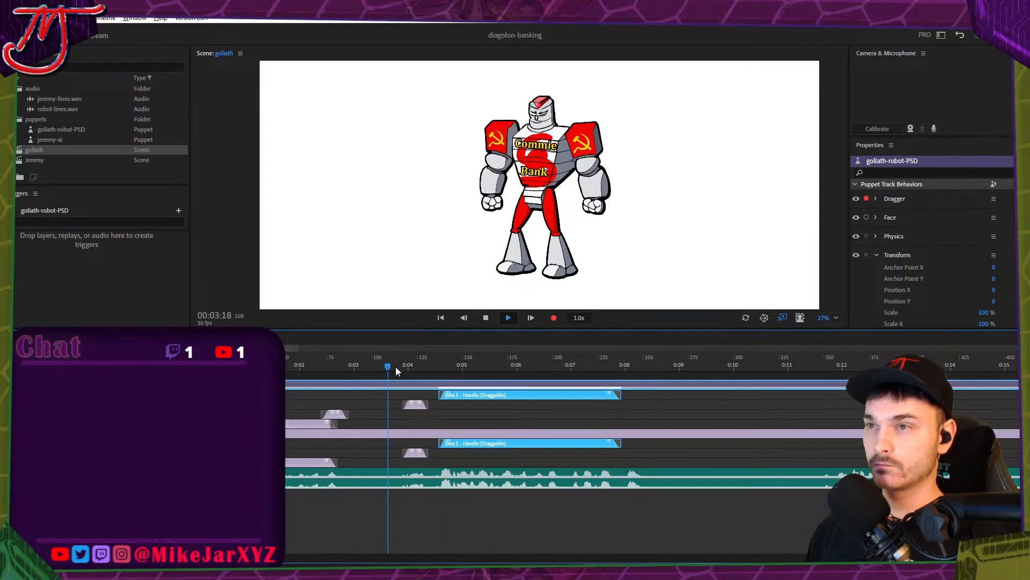
key("space")
key("space")
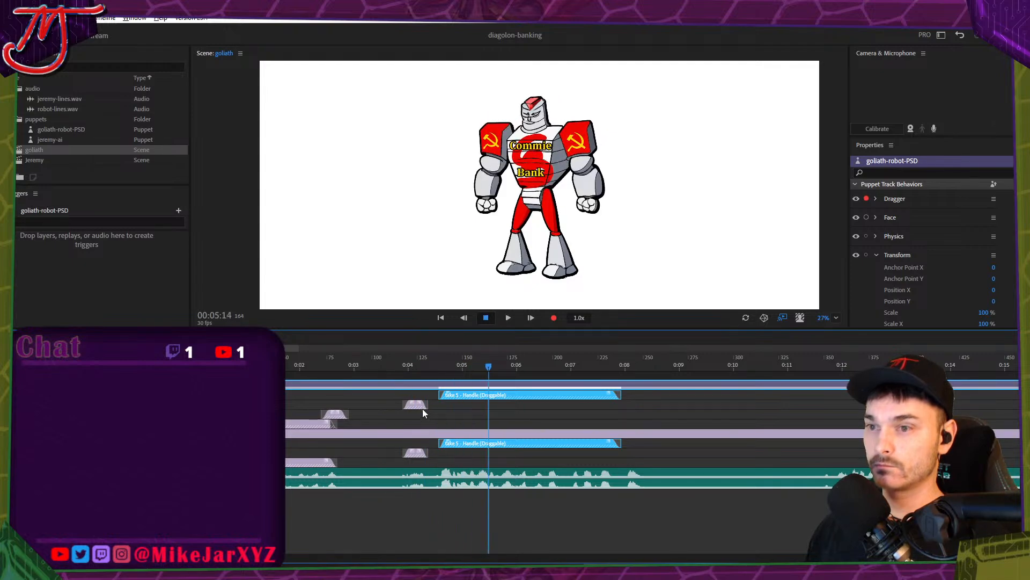
left_click(423, 408)
left_click(422, 452, "shift")
left_click_drag(428, 452, 458, 453)
left_click(395, 366)
key("space")
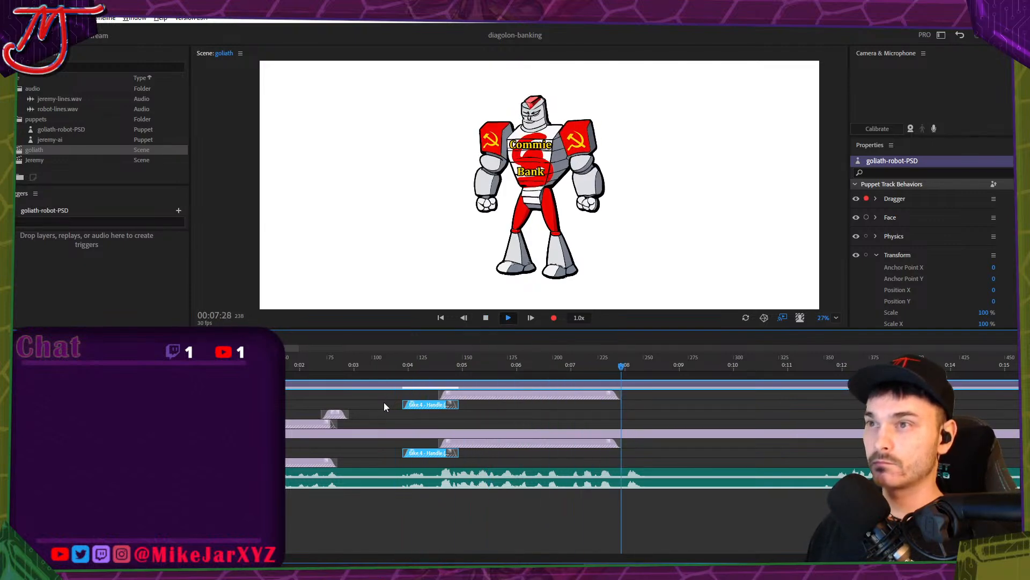
key("space")
At 00:08:02, pull the right-arm fist overhead and the left-arm fist slightly down, and record the pose.
left_click_drag(603, 372, 630, 368)
mouse_move(487, 202)
left_mouse_down()
mouse_move(461, 183)
mouse_move(503, 94)
mouse_move(470, 78)
mouse_move(443, 110)
mouse_move(446, 75)
mouse_move(481, 83)
left_mouse_up()
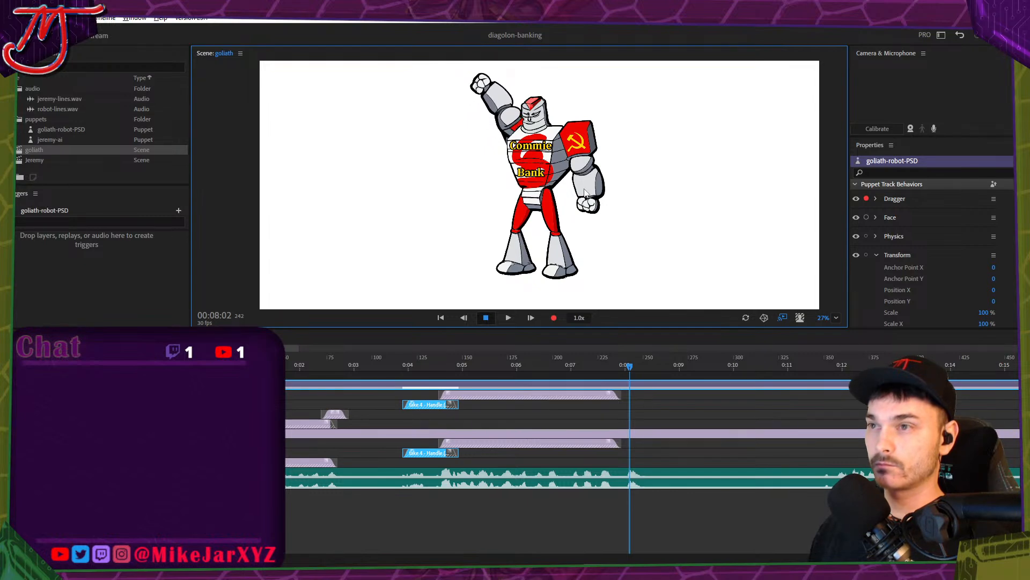
mouse_move(585, 193)
left_mouse_down()
mouse_move(598, 164)
mouse_move(623, 208)
mouse_move(589, 221)
left_mouse_up()
key("space")
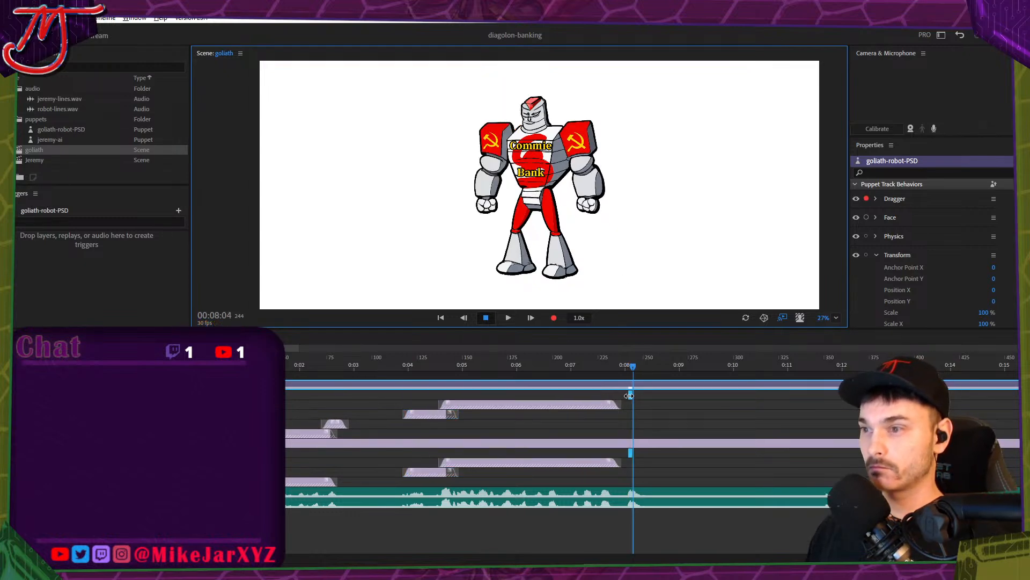
Lengthen the two short takes near 00:08:02 on both sides and add fades at their ends.
left_click_drag(627, 395, 616, 395)
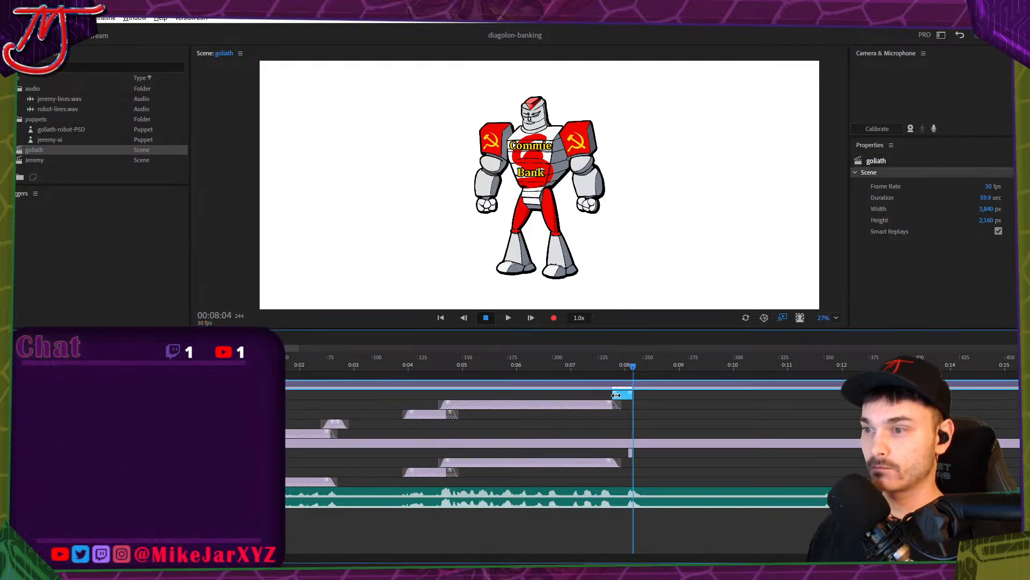
left_click(631, 396)
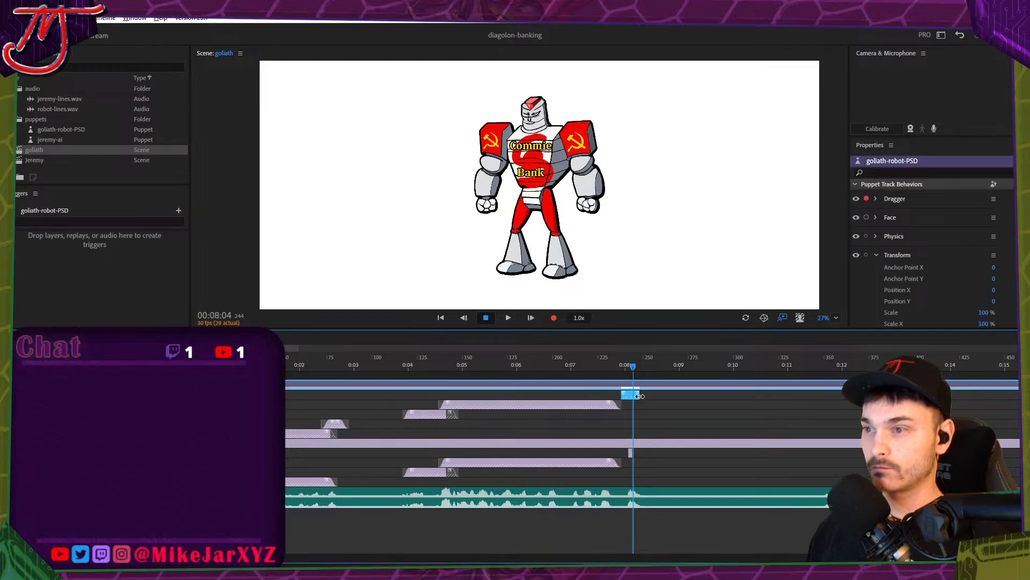
left_click(630, 454)
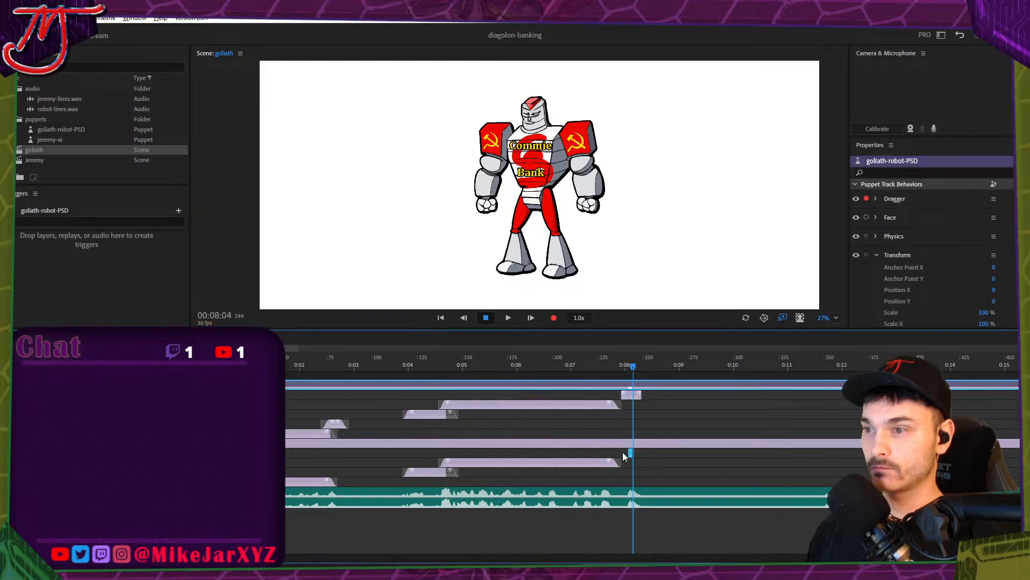
left_click_drag(629, 453, 622, 452)
left_click(632, 452)
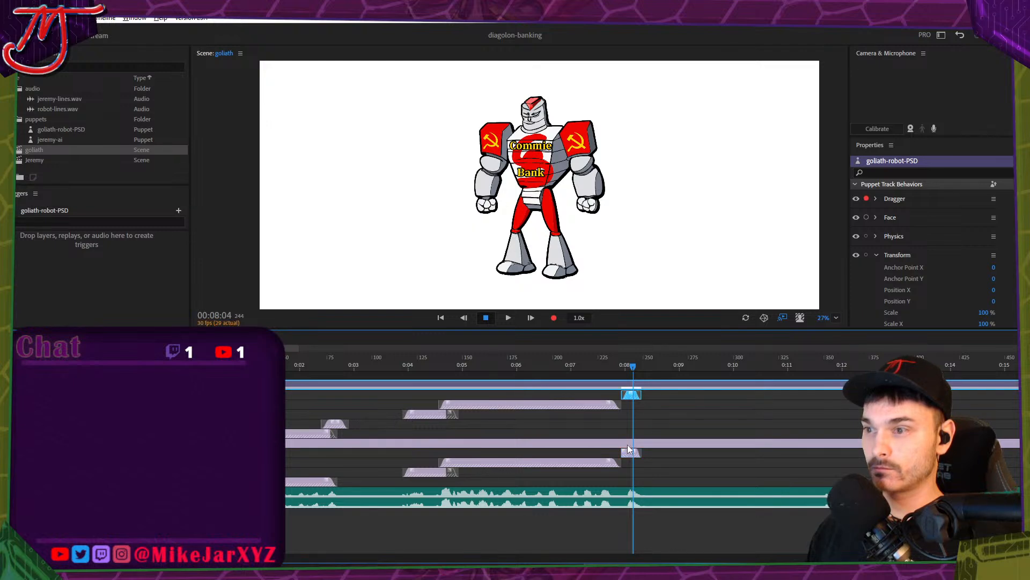
Extend both Take 5 handle takes to overlap the raised-fist takes just after 0:08, and play on from there.
left_click(620, 407)
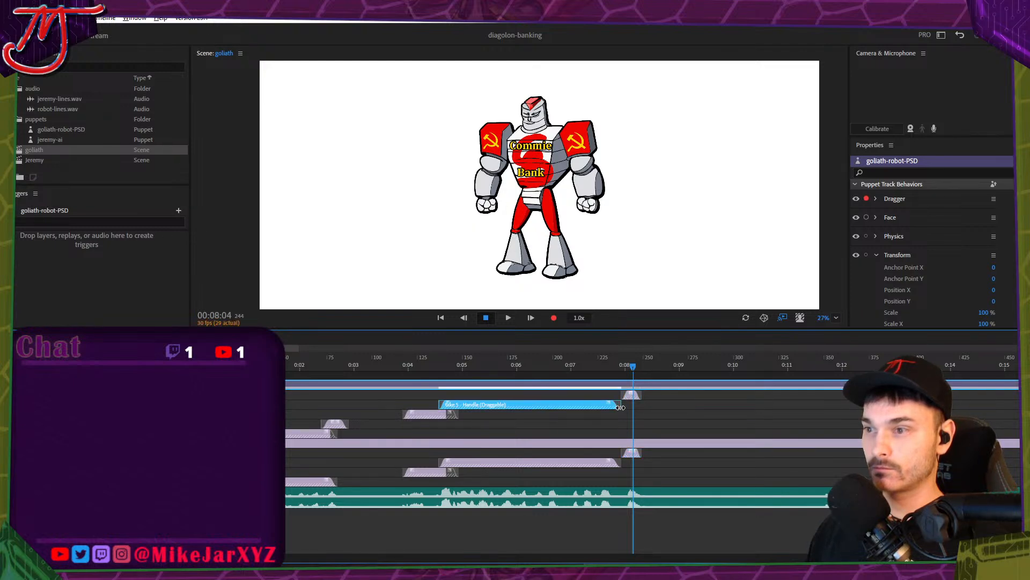
left_click_drag(633, 462, 640, 462)
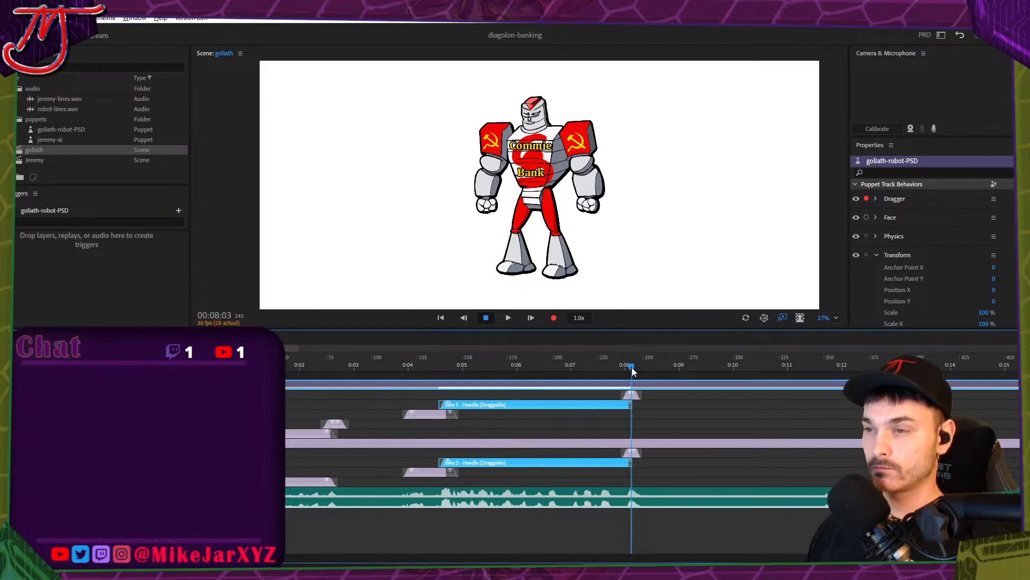
mouse_move(632, 367)
left_mouse_down()
mouse_move(603, 367)
mouse_move(644, 367)
left_mouse_up()
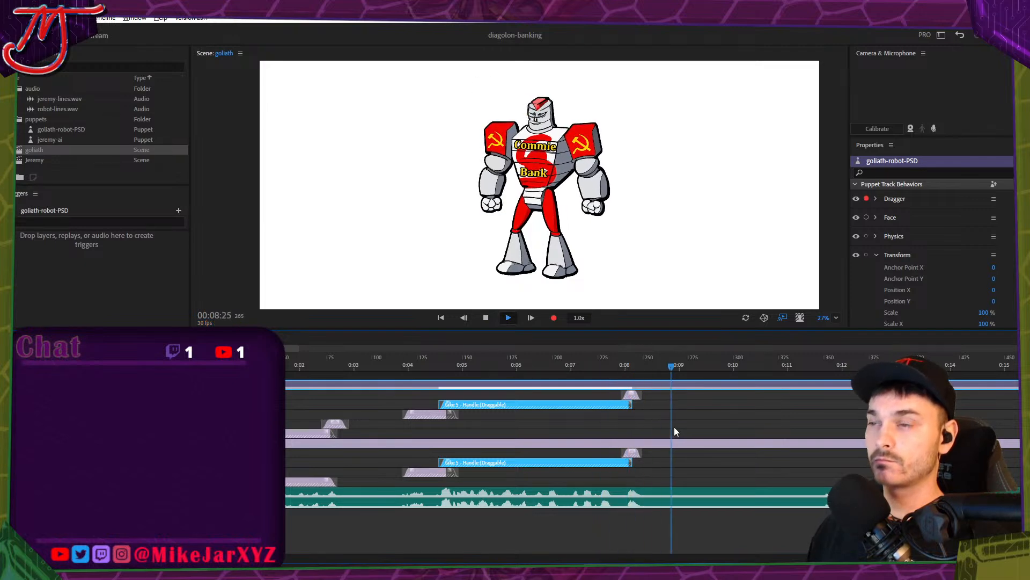
key("space")
Find the next spoken line near 0:12, then copy both Take 4 handle takes and paste them at 00:11:26.
key("minus")
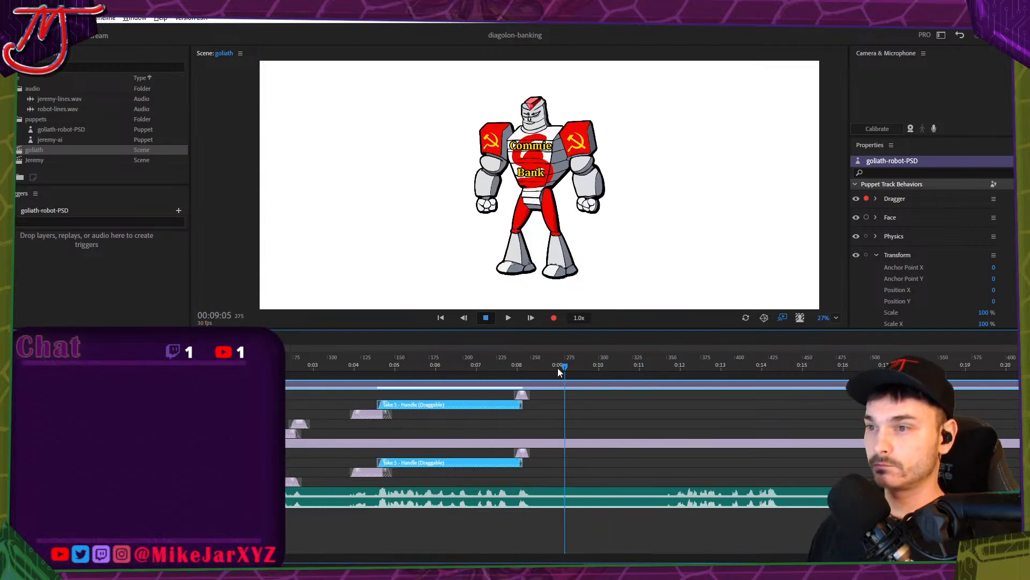
left_click_drag(559, 368, 664, 371)
key("space")
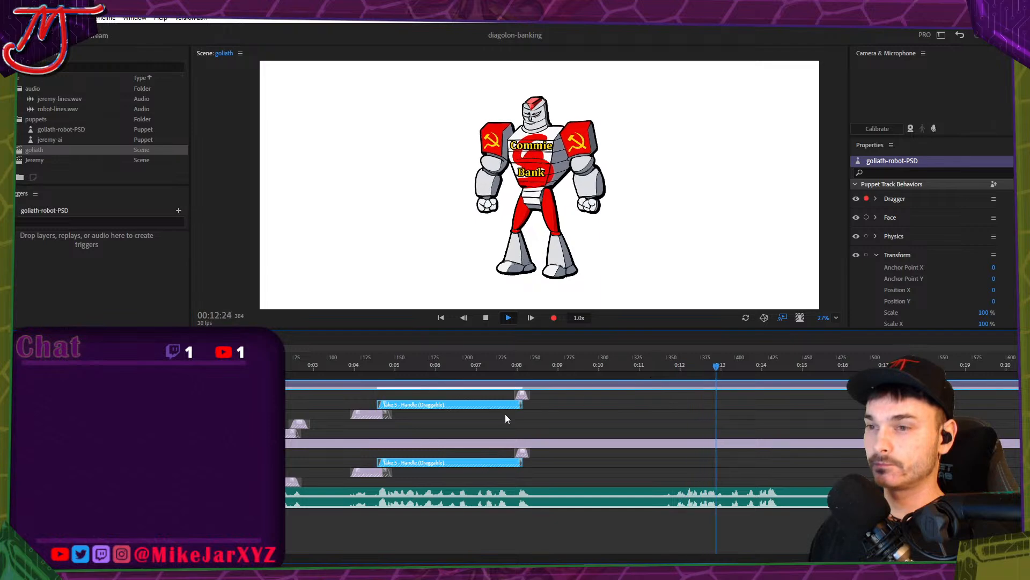
key("space")
left_click(361, 367)
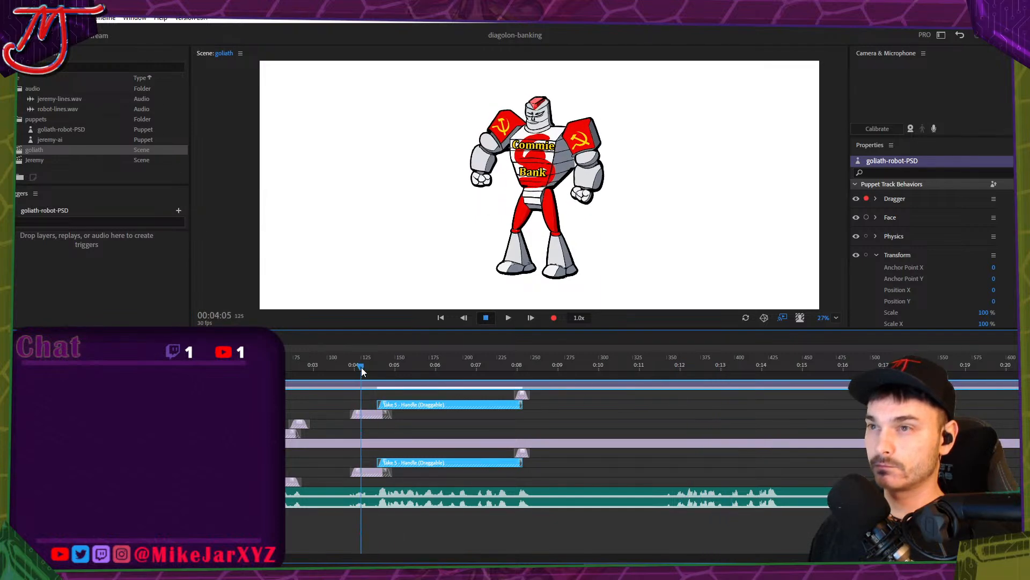
left_click(377, 414)
left_click(379, 473, "shift")
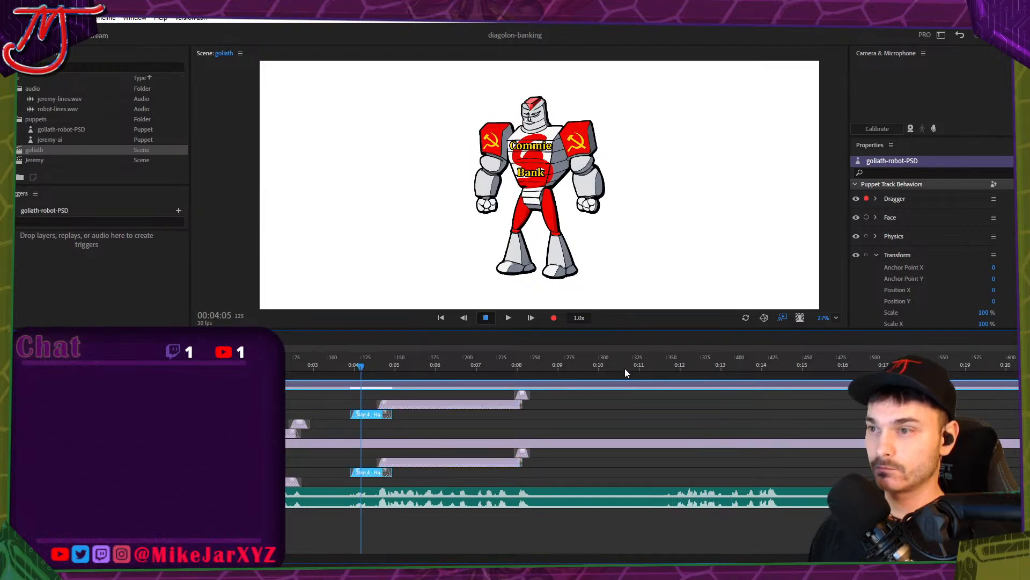
mouse_move(660, 367)
left_mouse_down()
mouse_move(684, 366)
mouse_move(675, 367)
left_mouse_up()
key("ctrl+v")
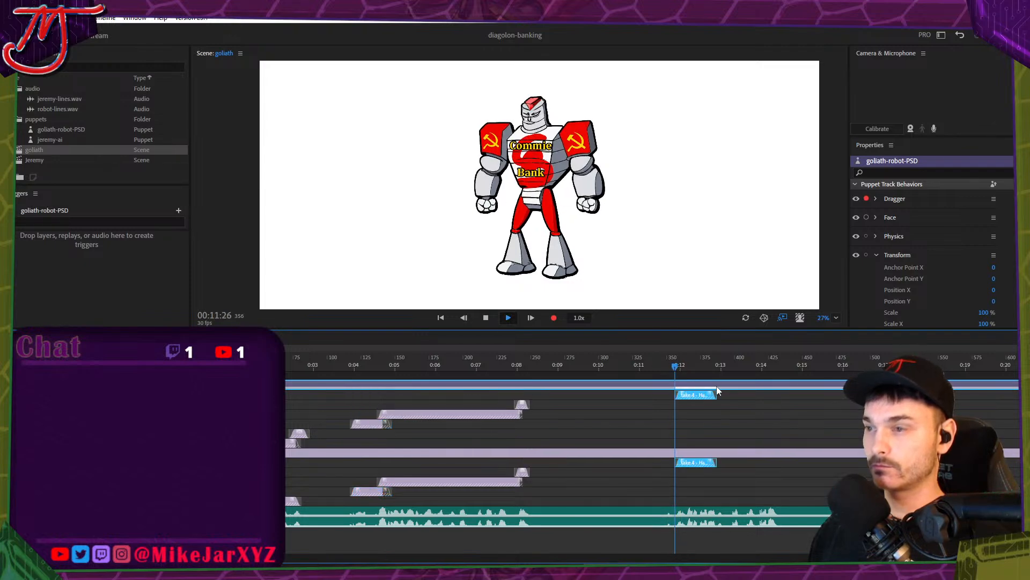
Extend both pasted Take 4 handle takes to 00:13:07 and continue playback.
key("space")
key("space")
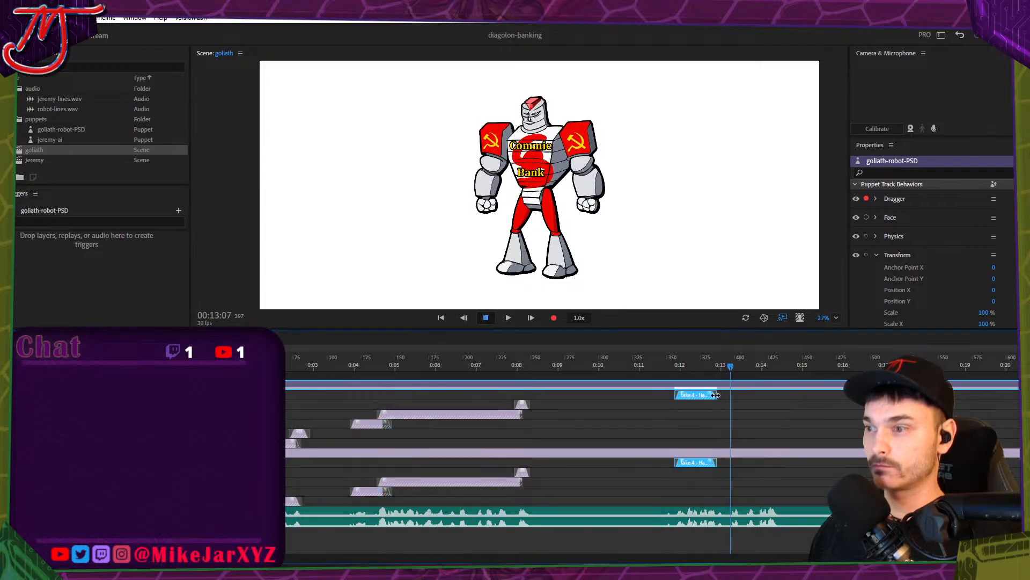
key("space")
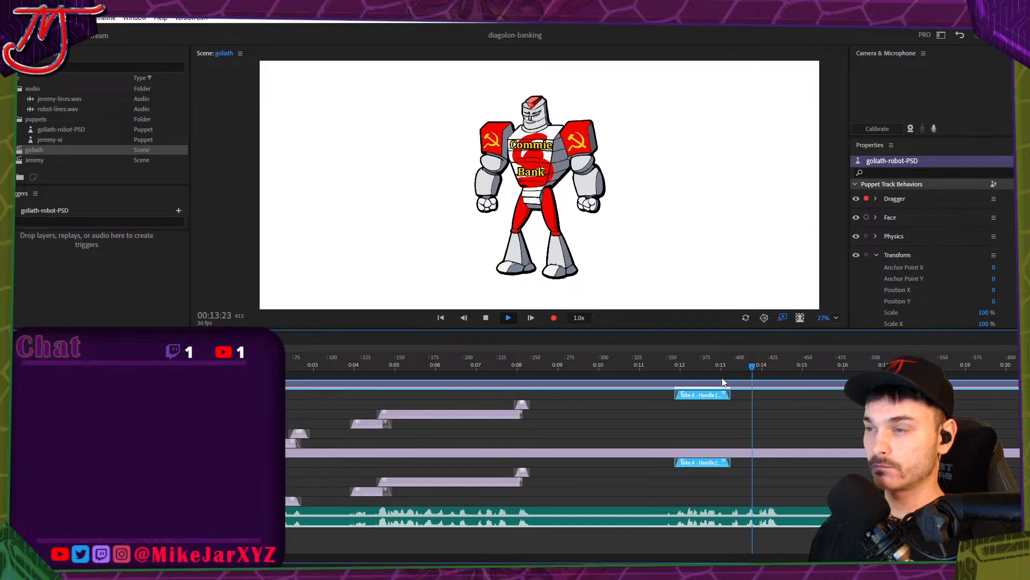
Play the scene on from 0:13 and locate the next spoken line in the robot audio.
key("space")
left_click_drag(729, 375, 674, 371)
key("space")
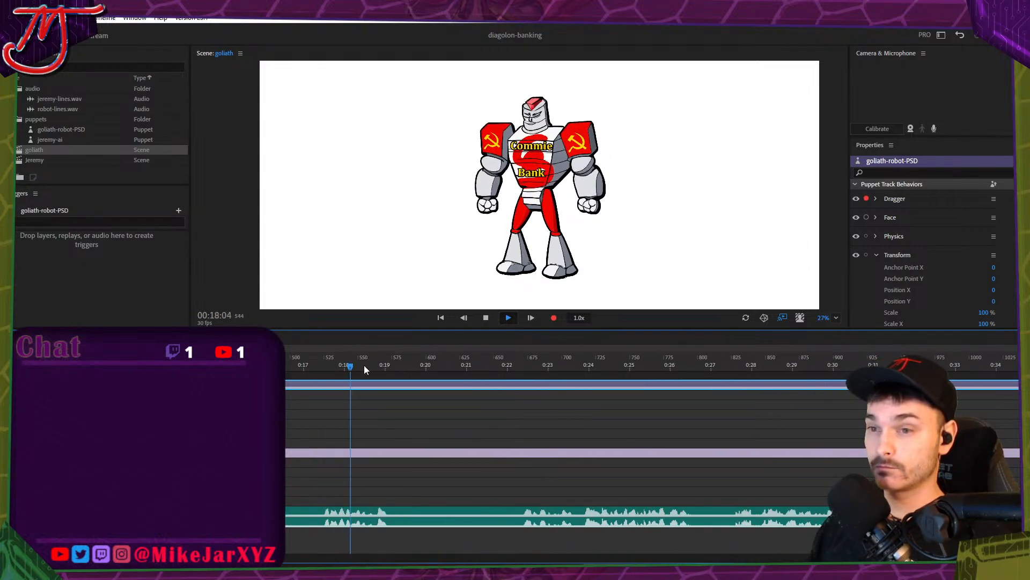
scroll(846, 439, "down", 1)
scroll(845, 438, "down", 1)
key("alt+space")
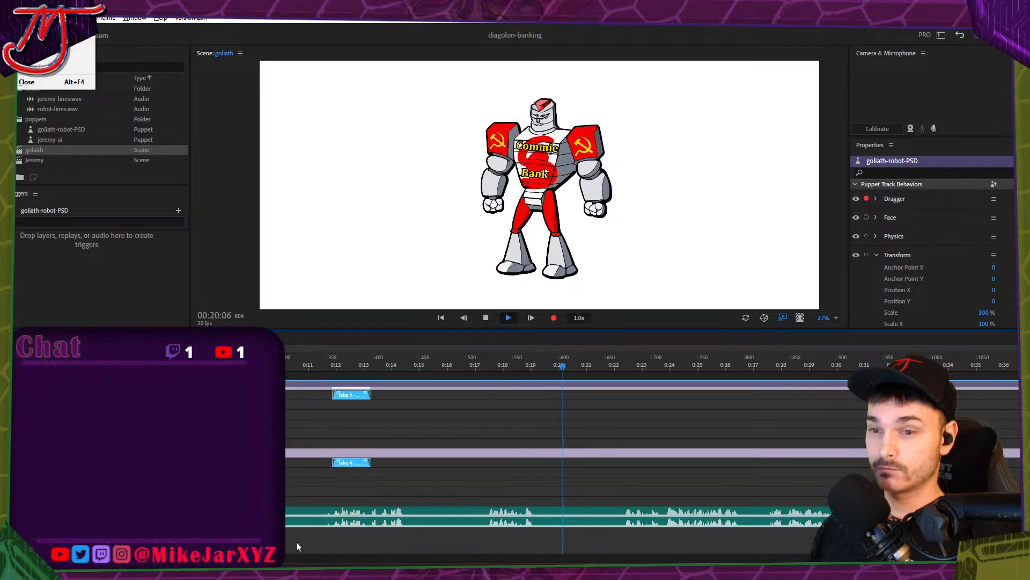
left_click_drag(231, 557, 185, 558)
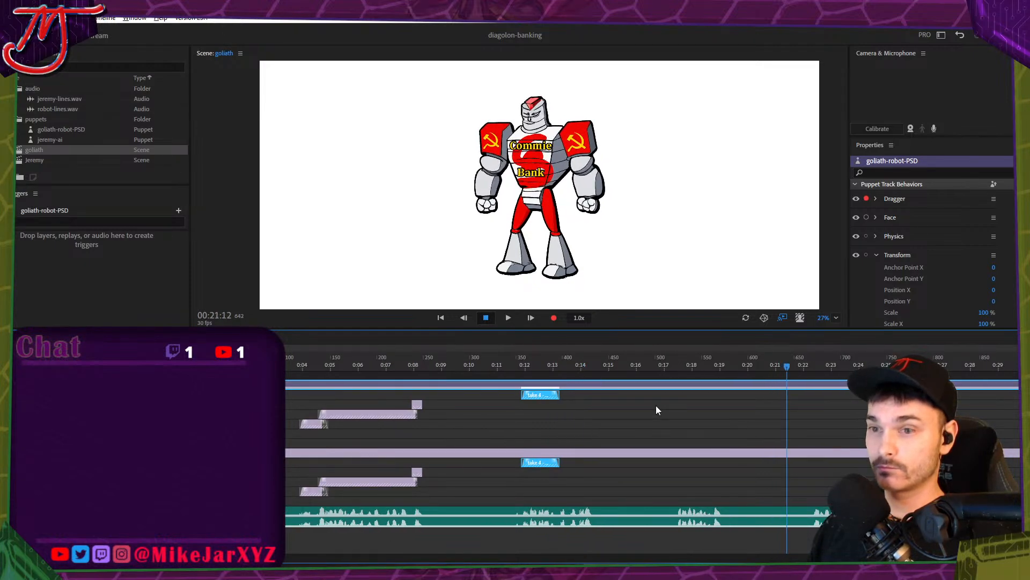
scroll(656, 404, "down", 1)
key("space")
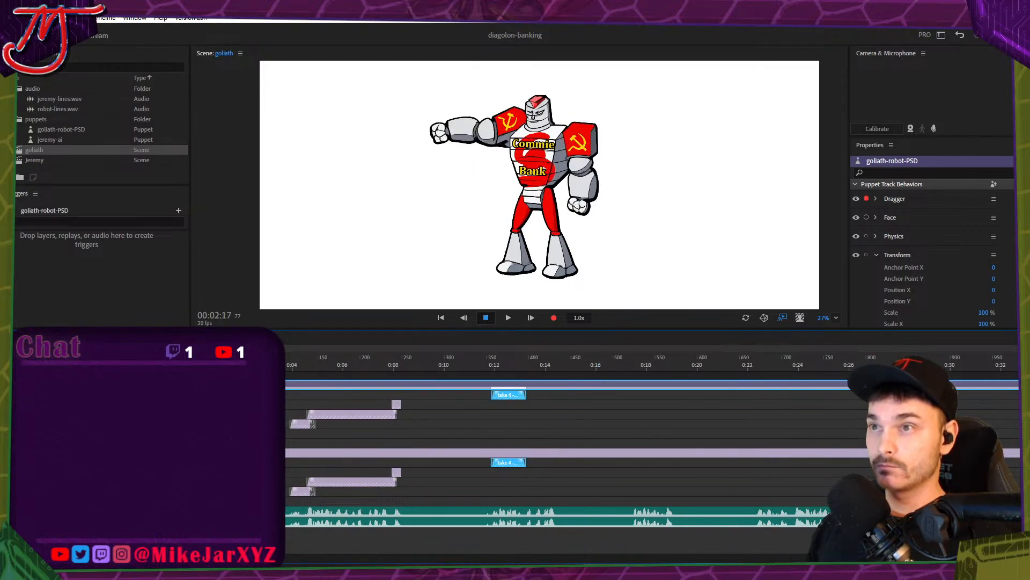
Copy both Take 5 handle takes, paste them at 00:17:12, fit them to the line ending near 0:19, and play them back.
left_click(337, 367)
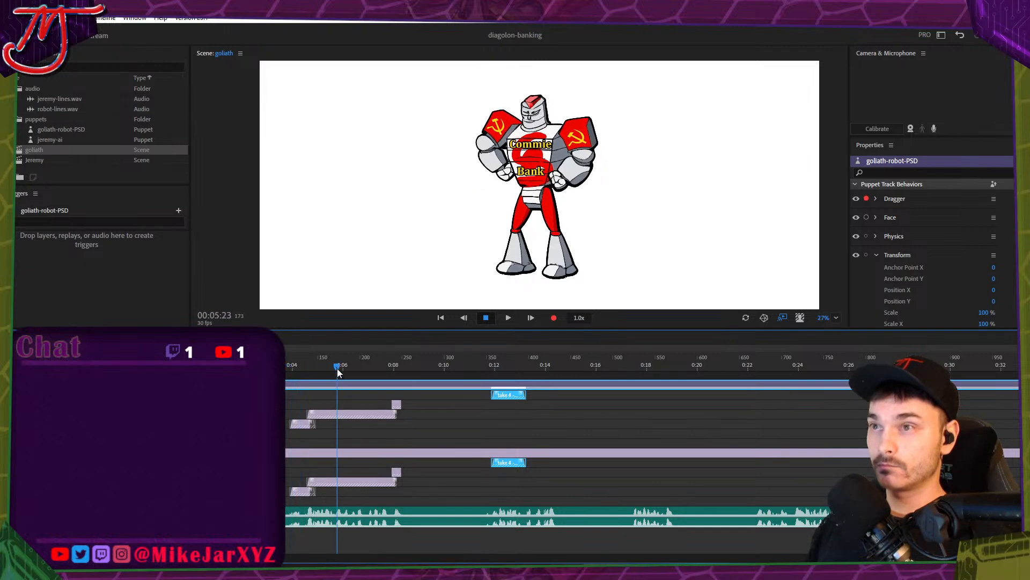
left_click(354, 414)
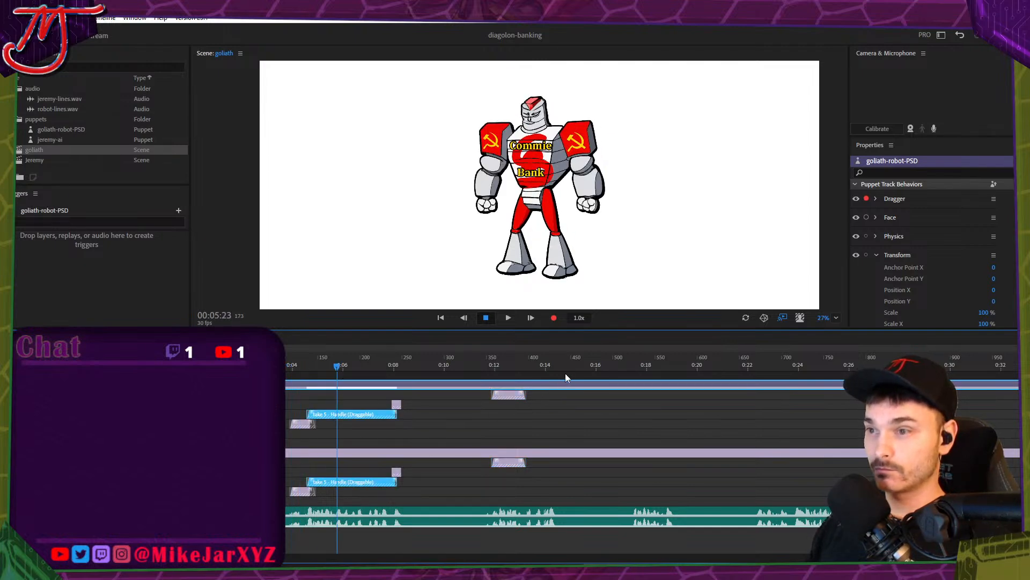
left_click(581, 367)
left_click_drag(582, 366, 632, 371)
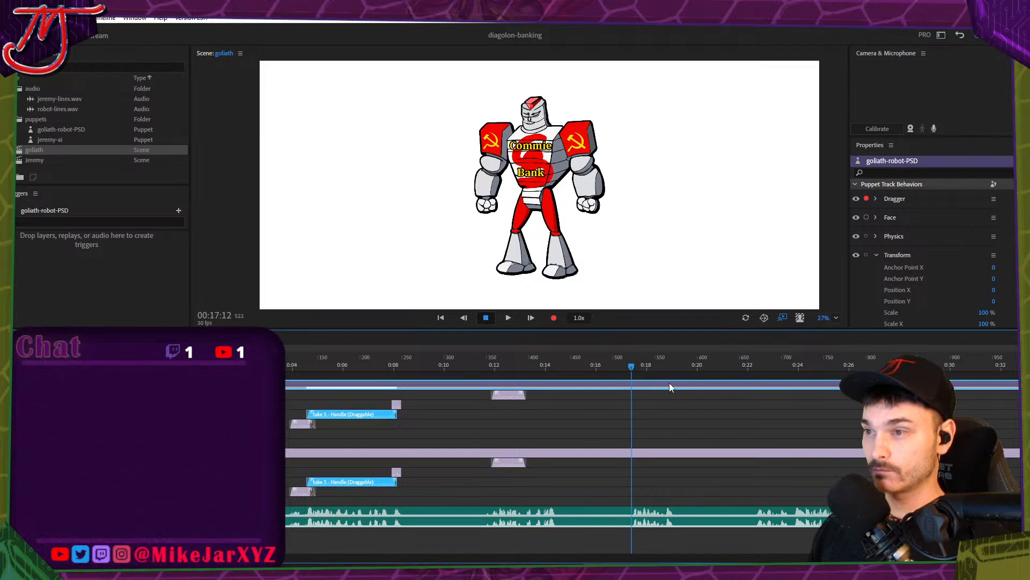
key("ctrl+v")
left_click_drag(720, 398, 673, 400)
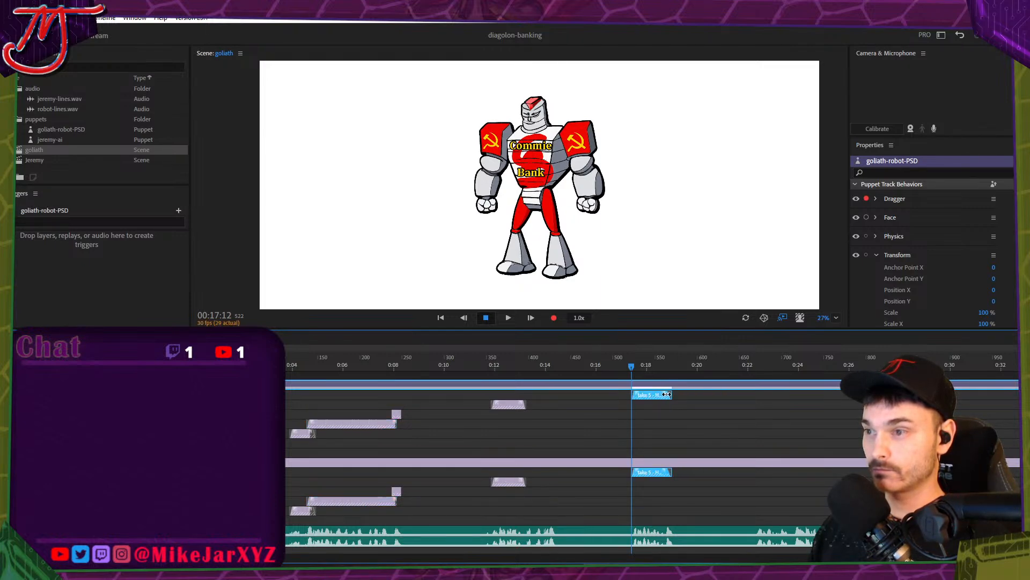
key("space")
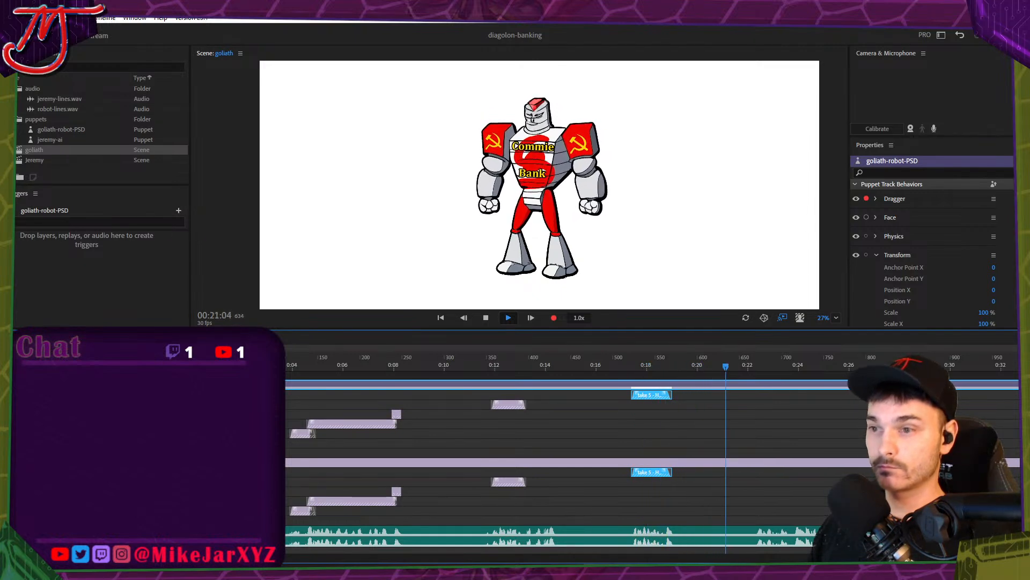
key("space")
Record a Dragger pose at 00:13:13 with one fist swung out to the side and the other arm held slightly away from the body.
left_click(372, 366)
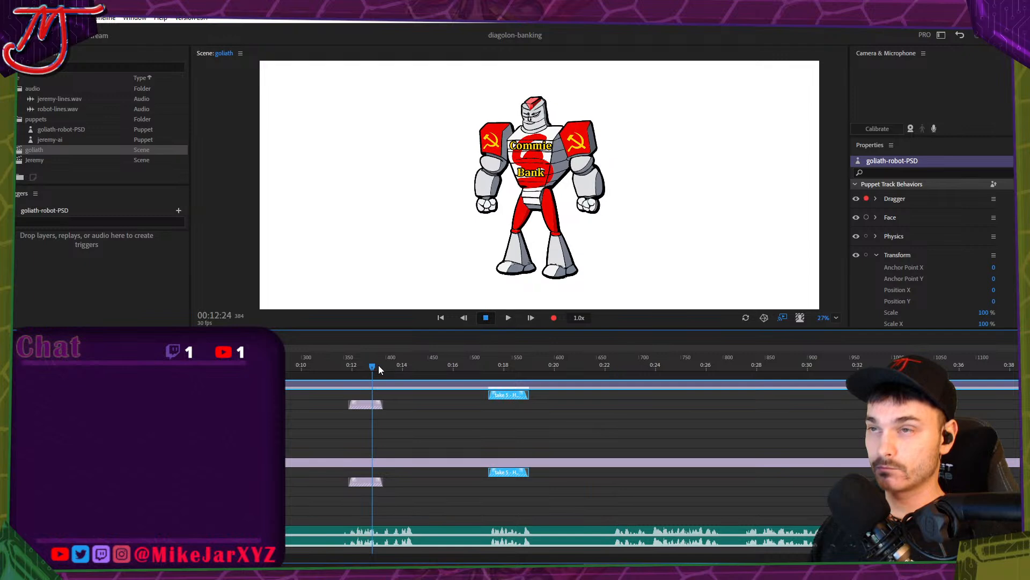
key("space")
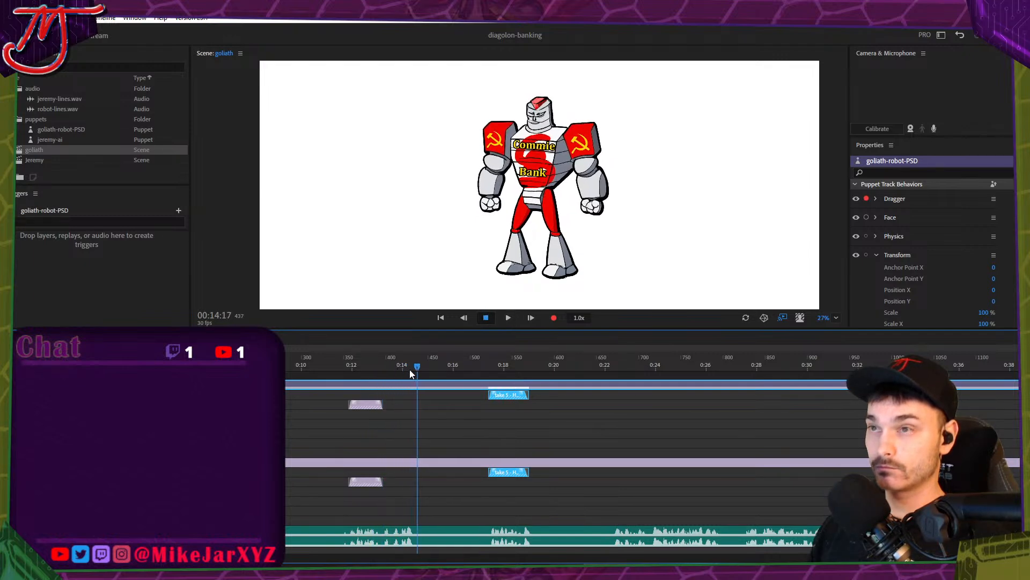
left_click(389, 367)
left_click(501, 171)
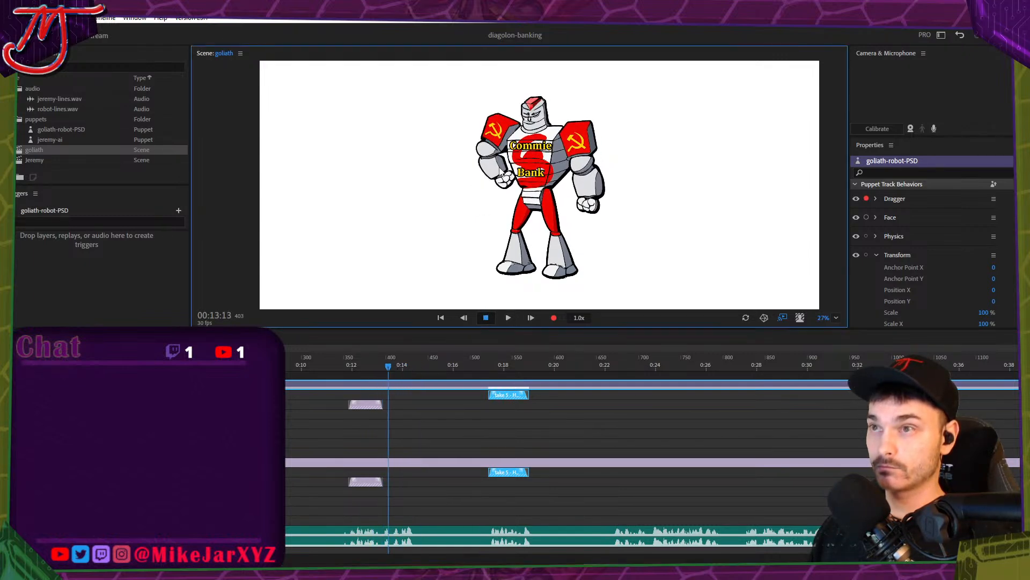
mouse_move(492, 168)
left_mouse_down()
mouse_move(515, 193)
mouse_move(487, 157)
mouse_move(452, 153)
mouse_move(445, 137)
mouse_move(450, 162)
mouse_move(466, 173)
mouse_move(494, 168)
mouse_move(477, 169)
mouse_move(477, 158)
mouse_move(455, 172)
left_mouse_up()
mouse_move(572, 185)
left_mouse_down()
mouse_move(596, 203)
mouse_move(629, 198)
mouse_move(593, 208)
left_mouse_up()
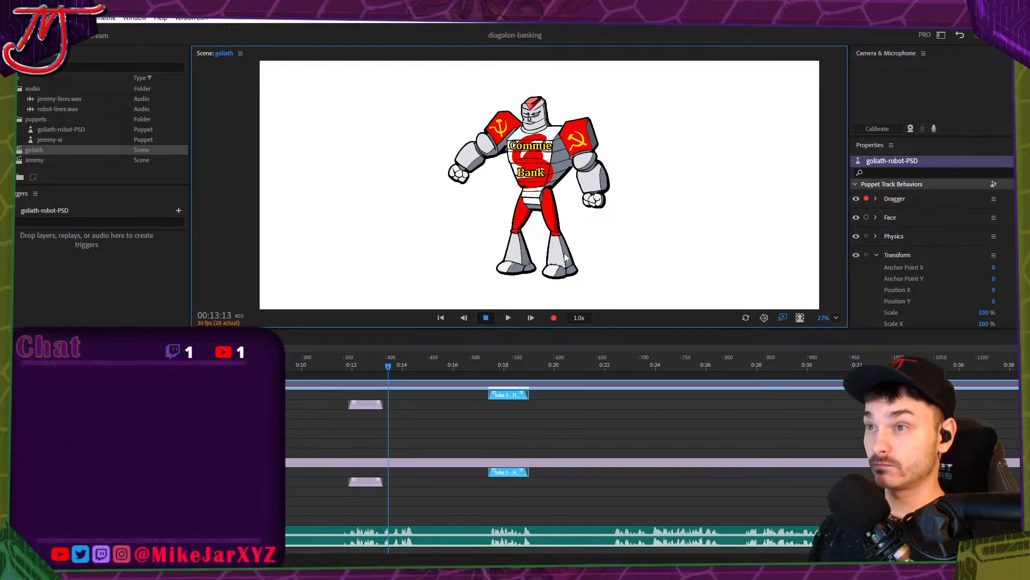
key("space")
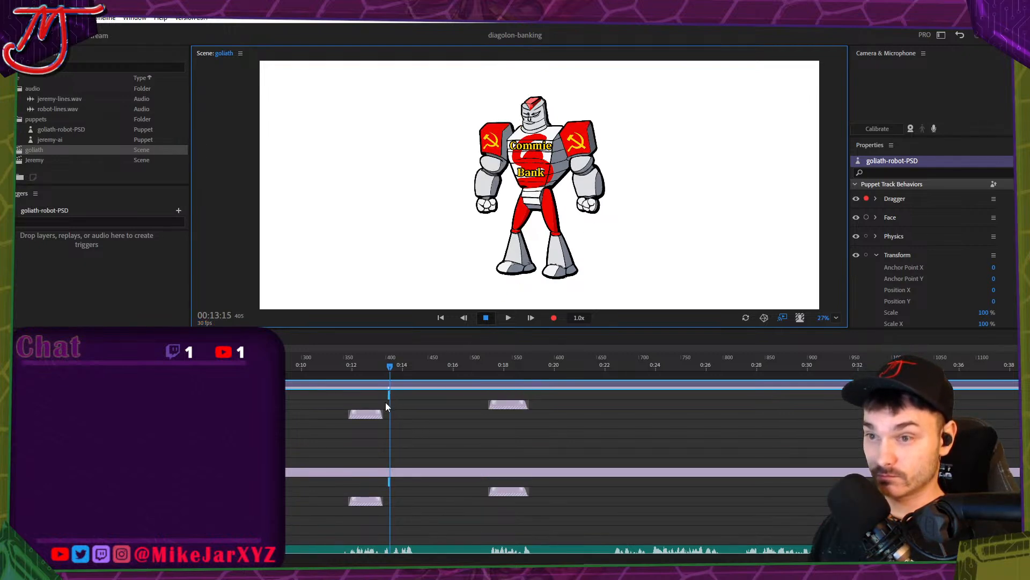
Extend both Take 9 handle takes to span about 0:13 to just past 0:14, fade their ends, and play back the pose.
scroll(385, 408, "up", 5)
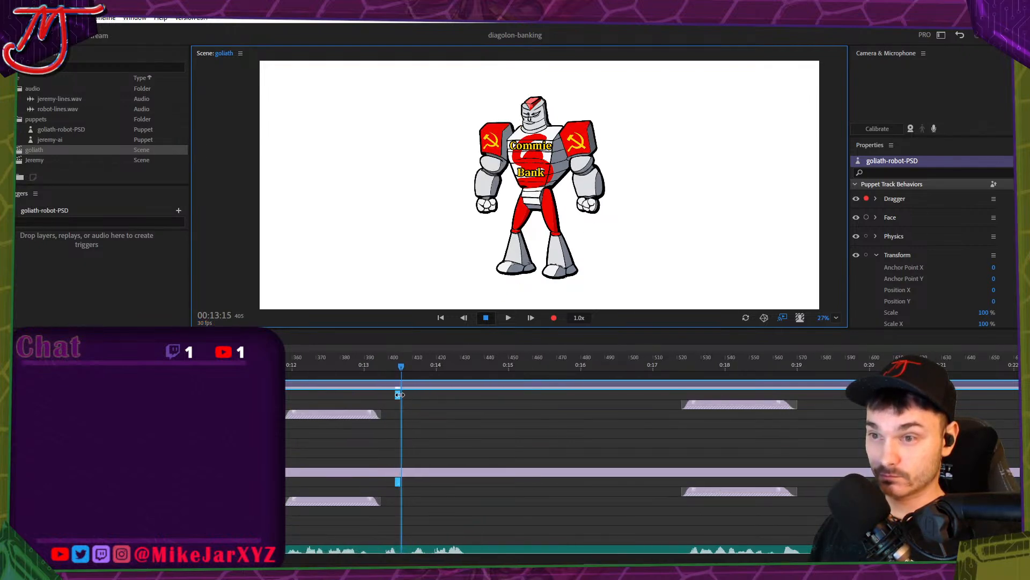
left_click_drag(401, 395, 462, 400)
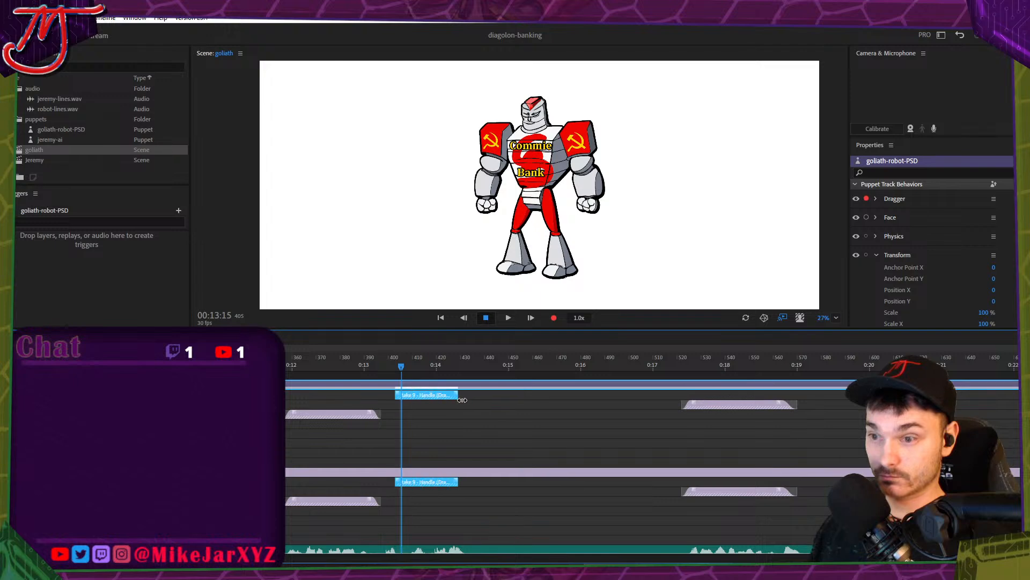
left_click(395, 396)
left_click(400, 396)
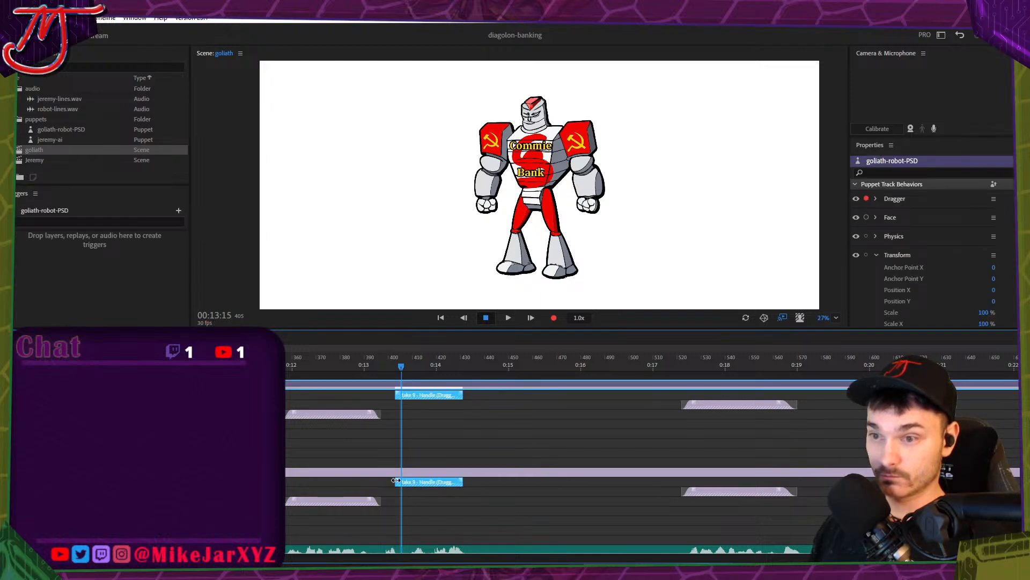
left_click(395, 482)
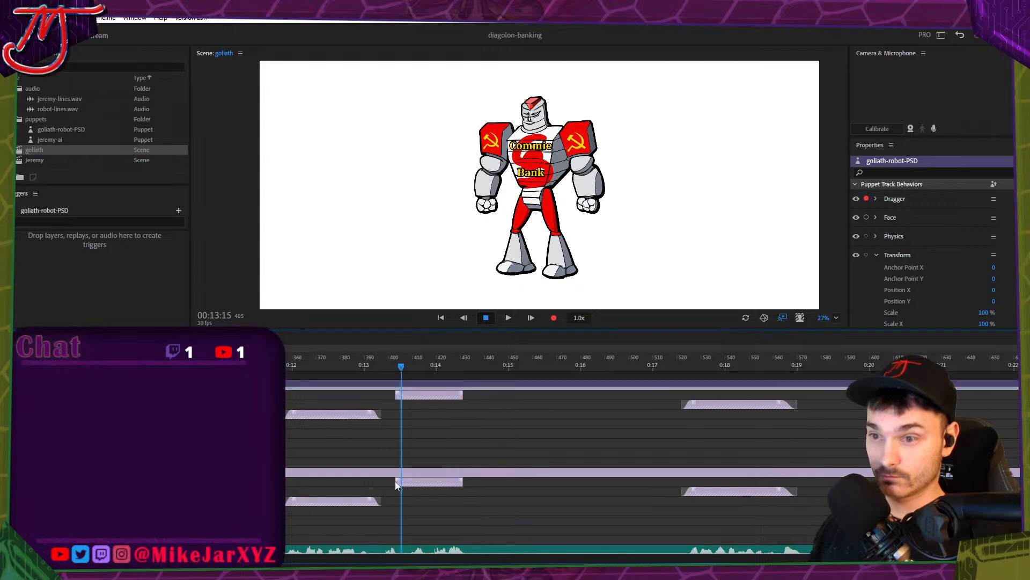
left_click(398, 482)
left_click(415, 399, "shift")
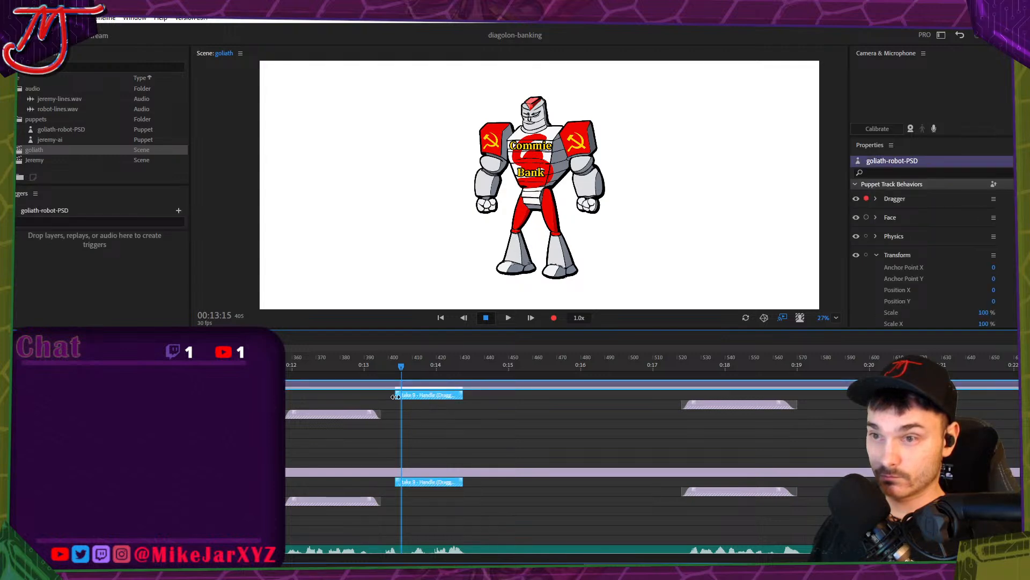
left_click_drag(373, 397, 388, 400)
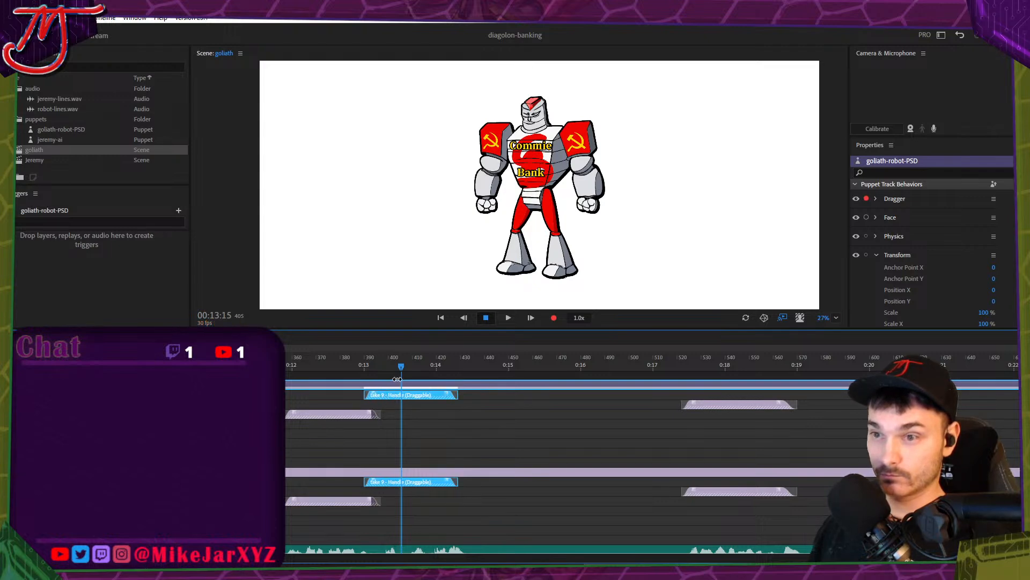
left_click(358, 368)
key("space")
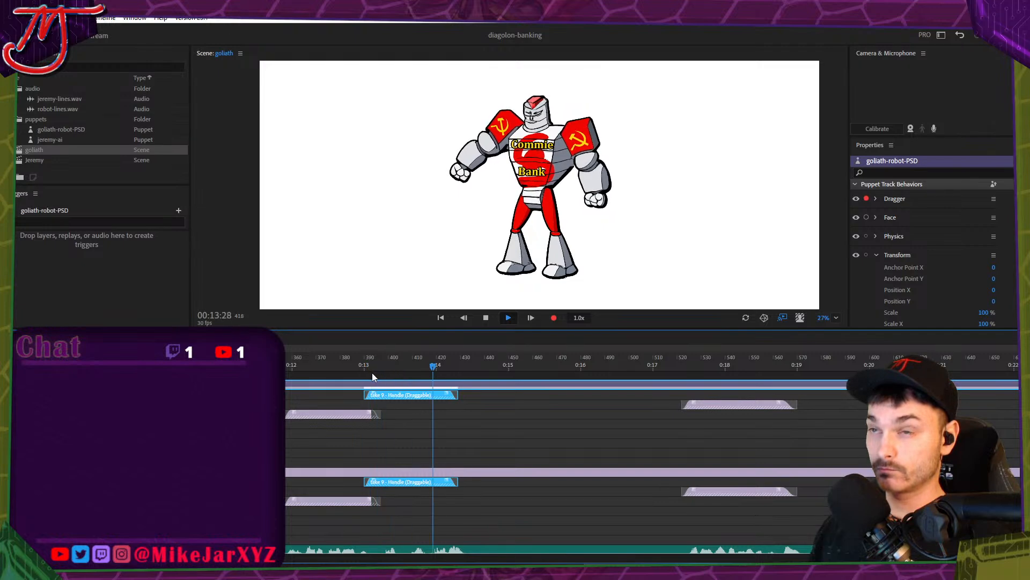
left_click(344, 369)
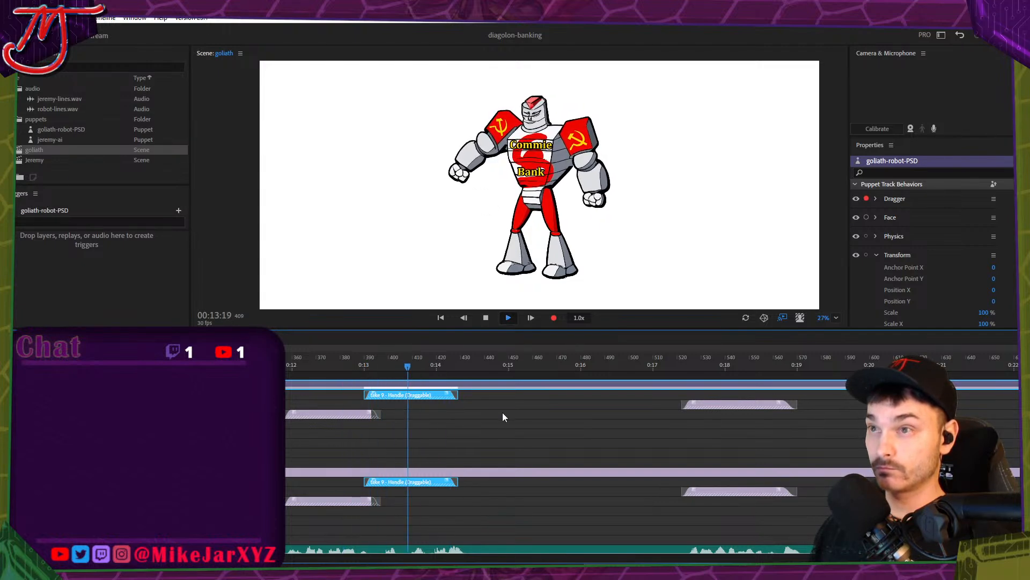
Review the poses after 0:14 and listen to the audio from about 0:22 for the next line to animate.
scroll(408, 411, "down", 8)
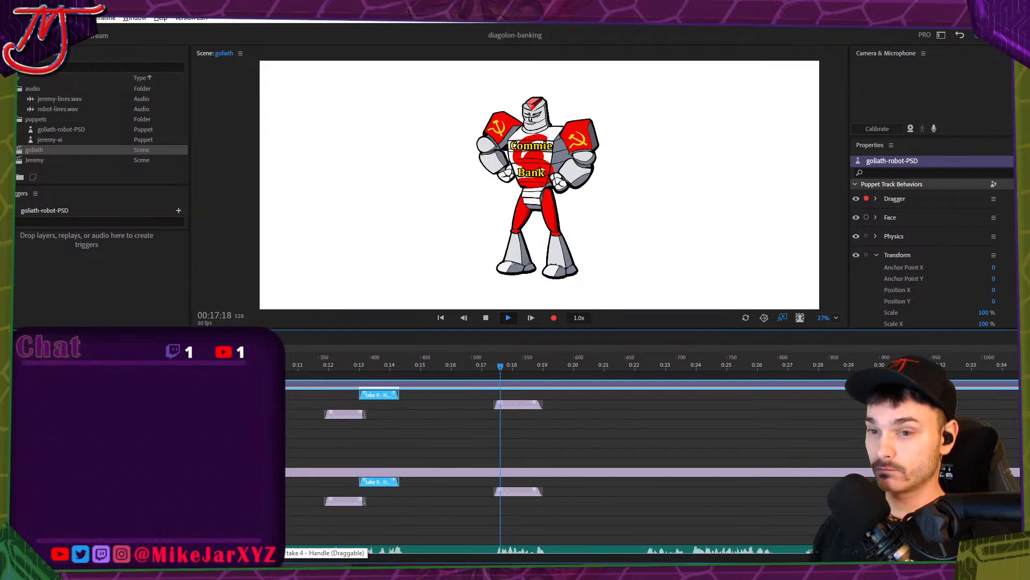
scroll(317, 439, "down", 2)
scroll(322, 439, "down", 1)
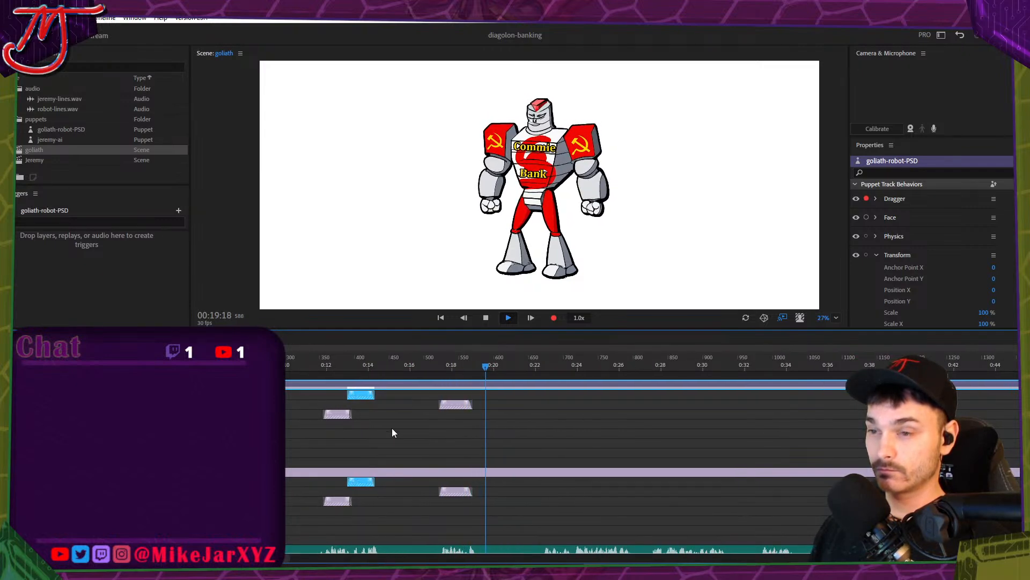
scroll(339, 497, "right", 5)
left_click(341, 492)
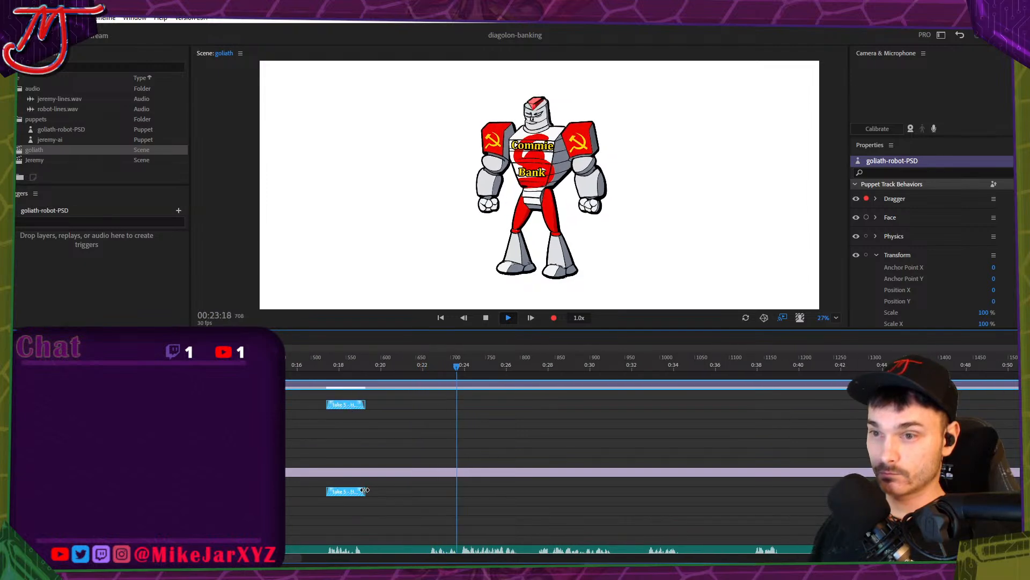
key("space")
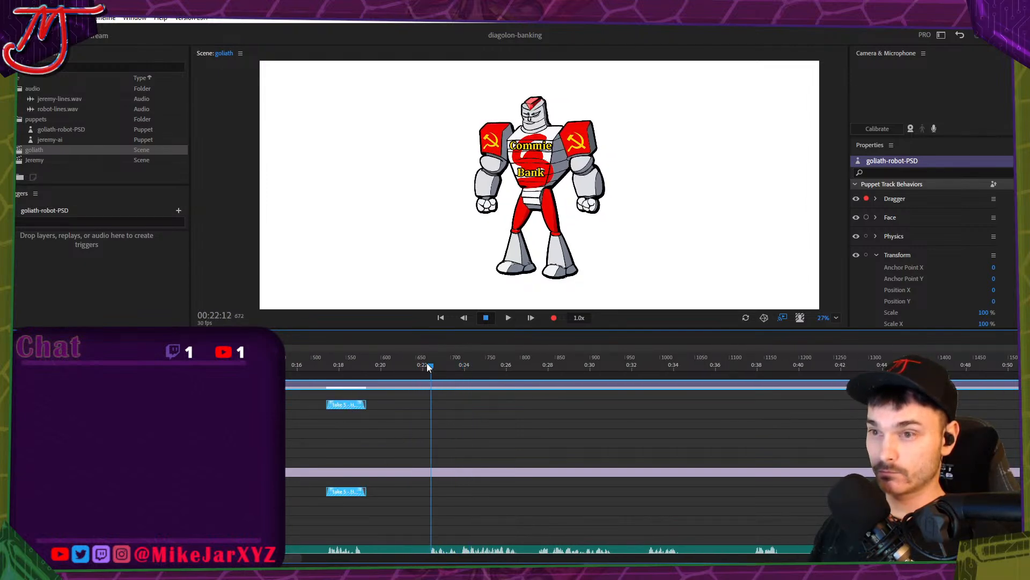
left_click_drag(358, 364, 428, 368)
key("space")
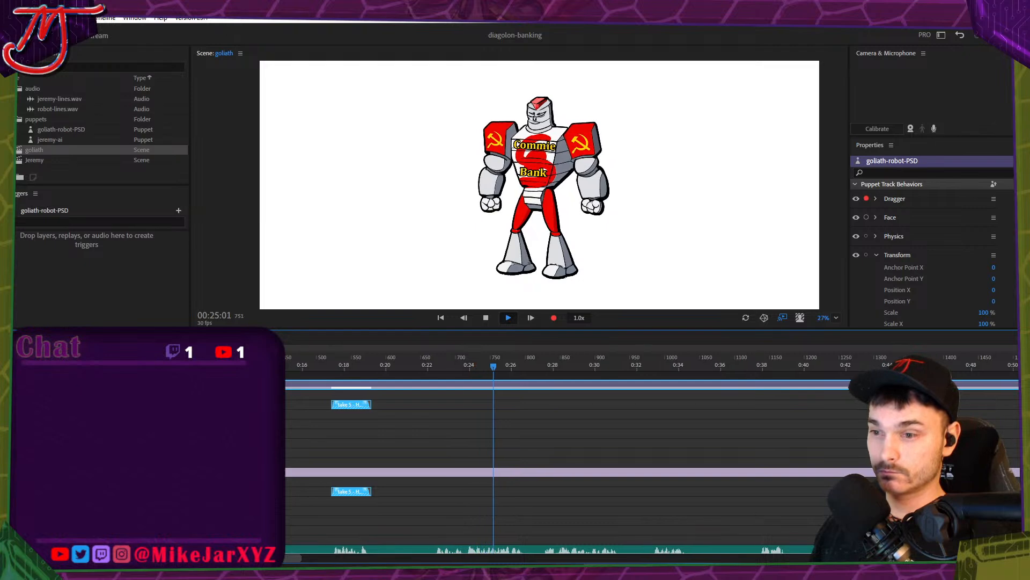
Paste the raised-fist Take 2 handle takes for both hands at 00:24:07.
scroll(474, 554, "left", 4)
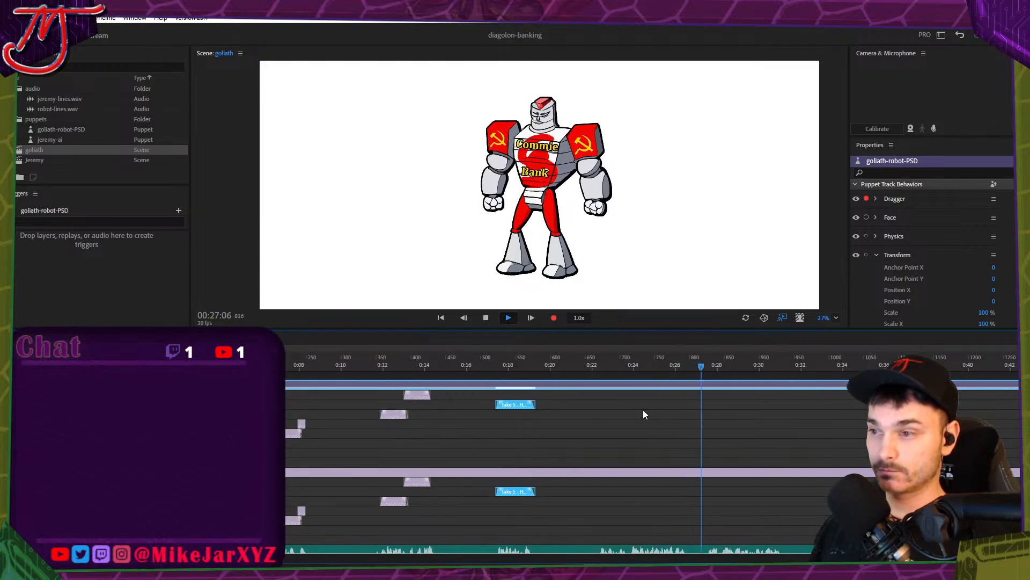
key("space")
scroll(375, 409, "down", 2)
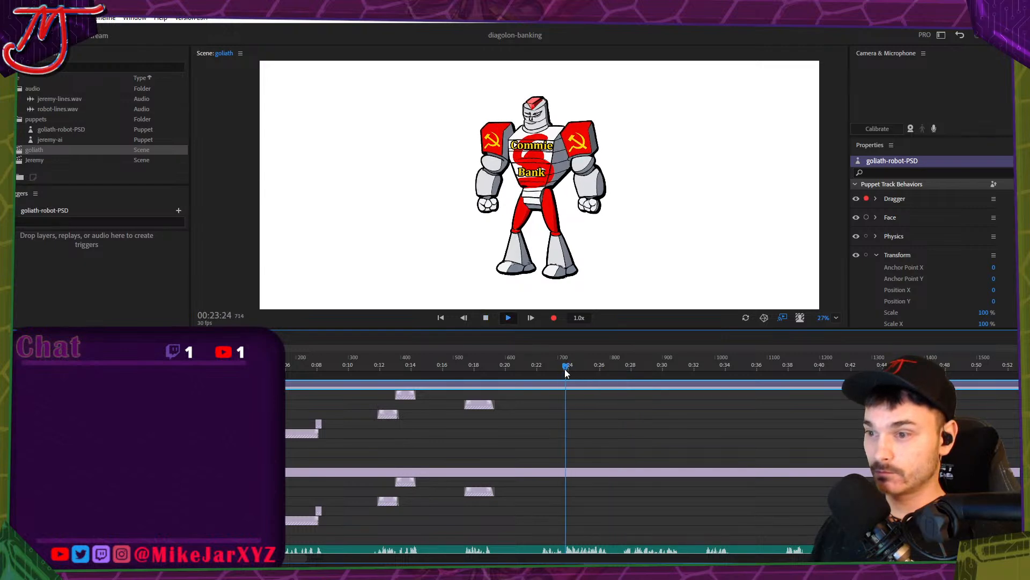
key("ctrl+v")
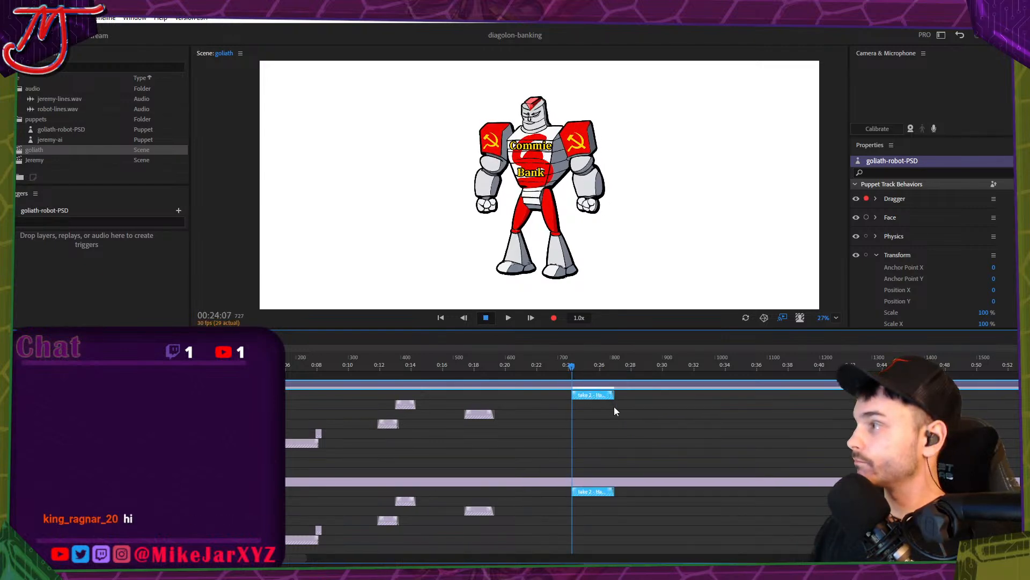
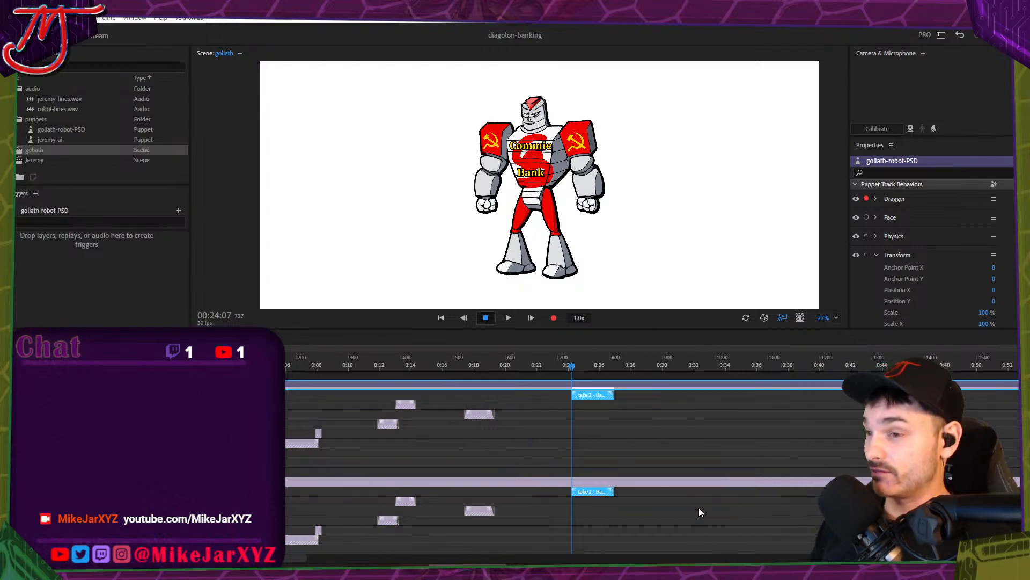
Add fades to the pasted Take 2 handle takes, shorten them to end just after 0:26, and play back the raised fist.
scroll(699, 507, "up", 3)
left_click(501, 395)
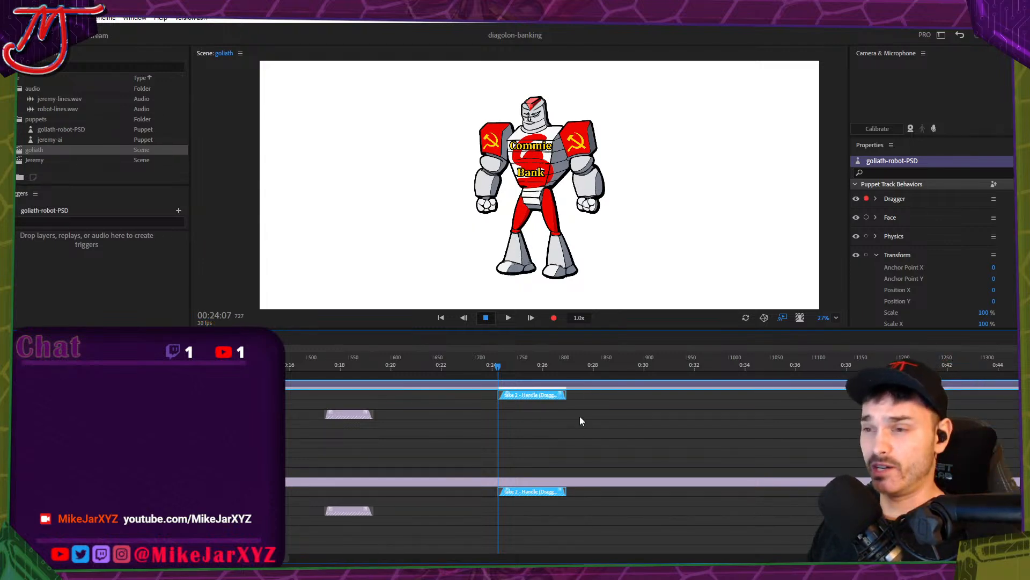
scroll(591, 413, "down", 2)
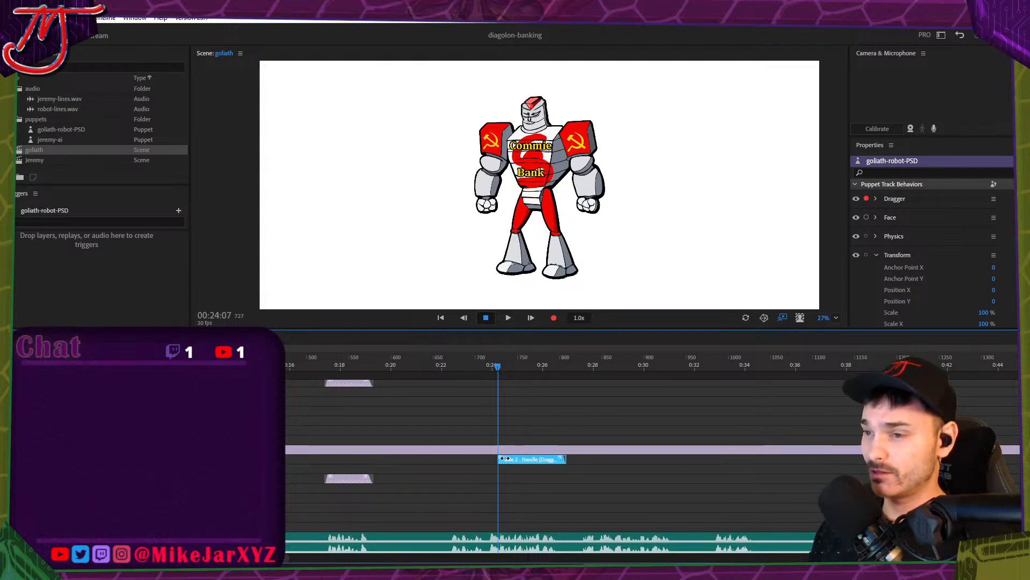
left_click_drag(499, 367, 487, 367)
key("space")
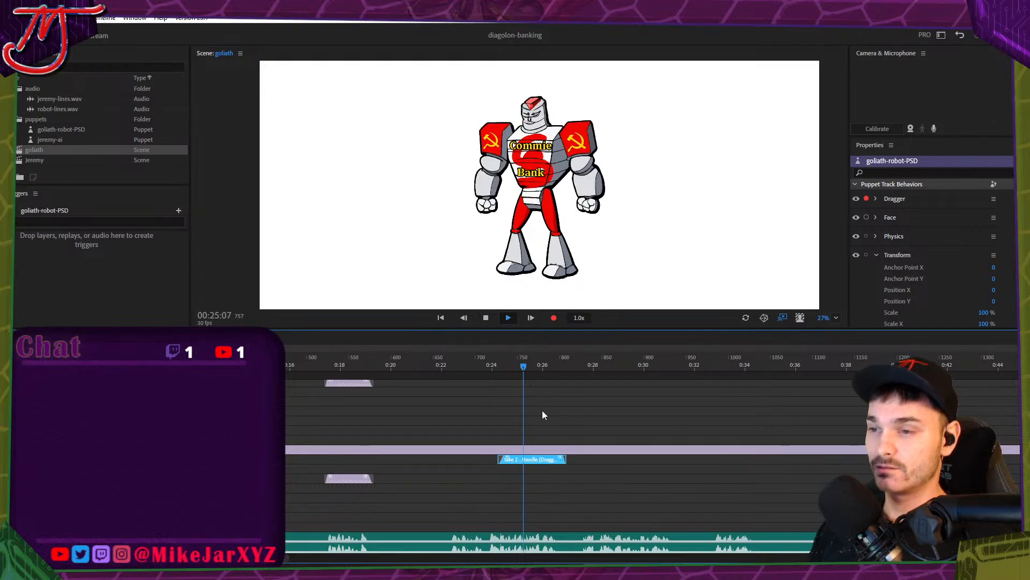
key("space")
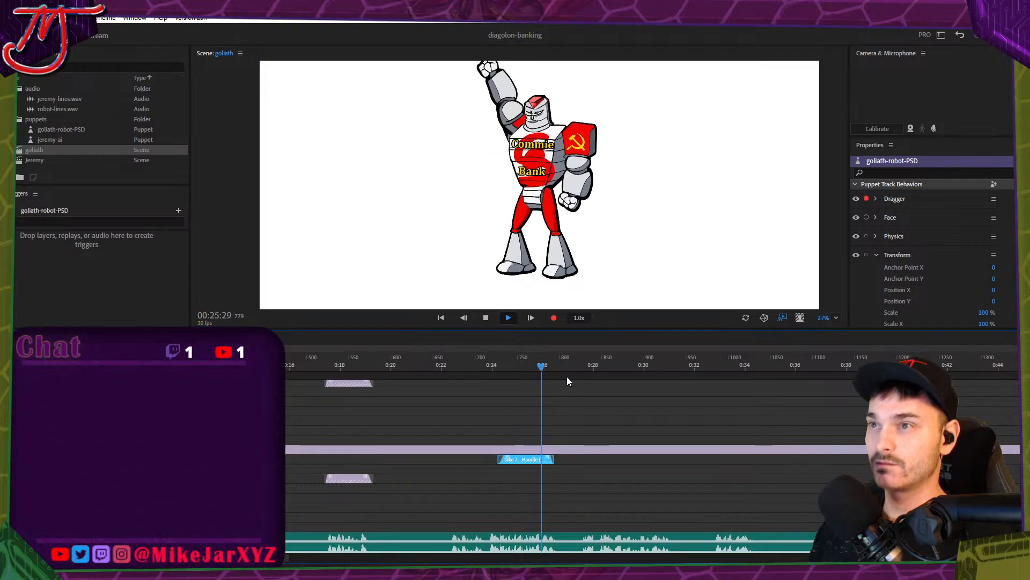
Play back past the raised fist to about 0:27 and review the earlier arm poses between 0:04 and 0:13 for one to reuse.
key("space")
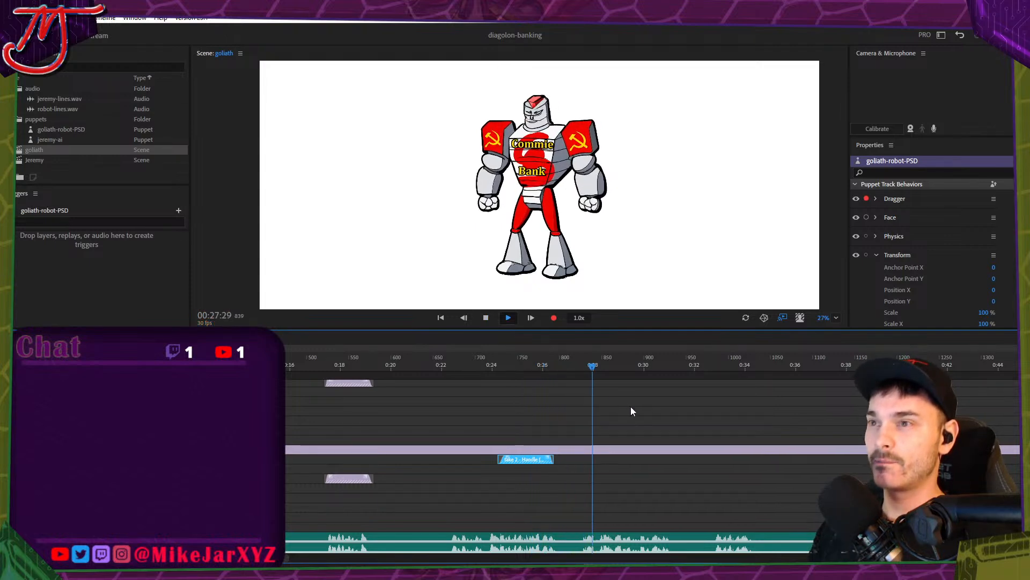
key("space")
left_click_drag(349, 368, 223, 371)
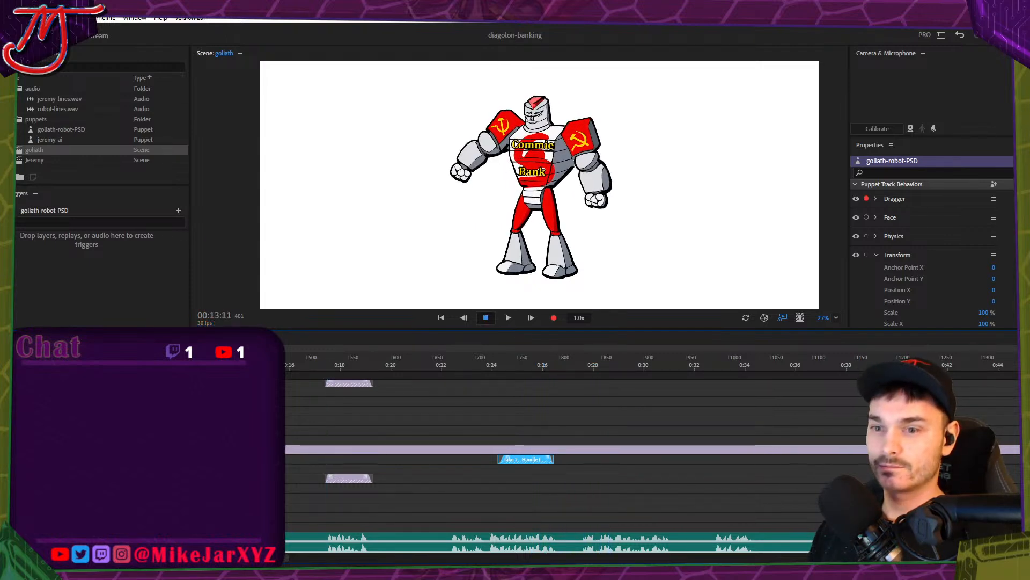
scroll(753, 450, "down", 5)
key("space")
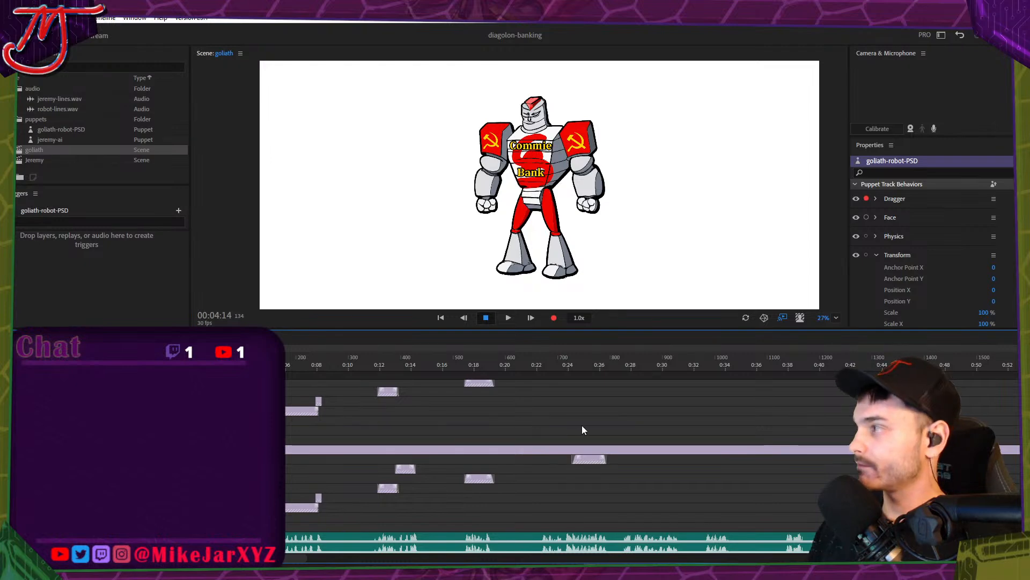
Paste the copied arm-pose handle takes onto the goliath-robot-PSD puppet at 00:27:11 and play back the pose.
left_click_drag(630, 371, 621, 367)
left_click(622, 371)
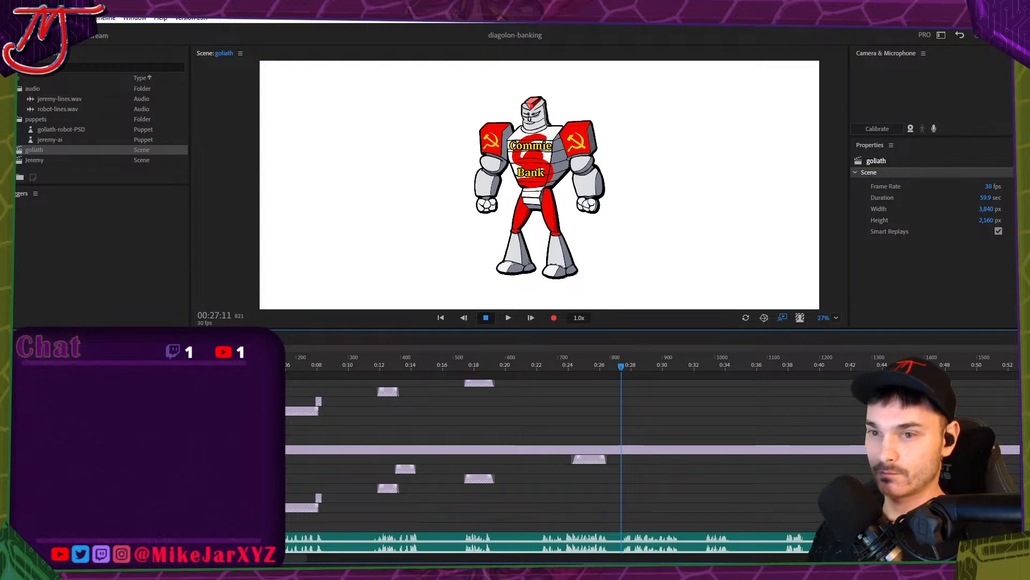
left_click(161, 450)
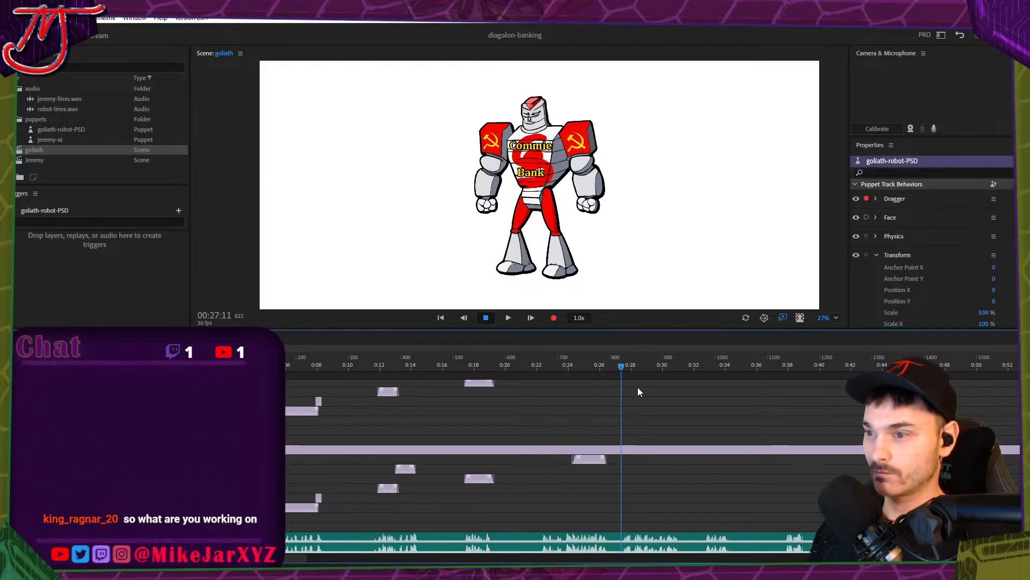
key("ctrl+v")
scroll(645, 410, "down", 1)
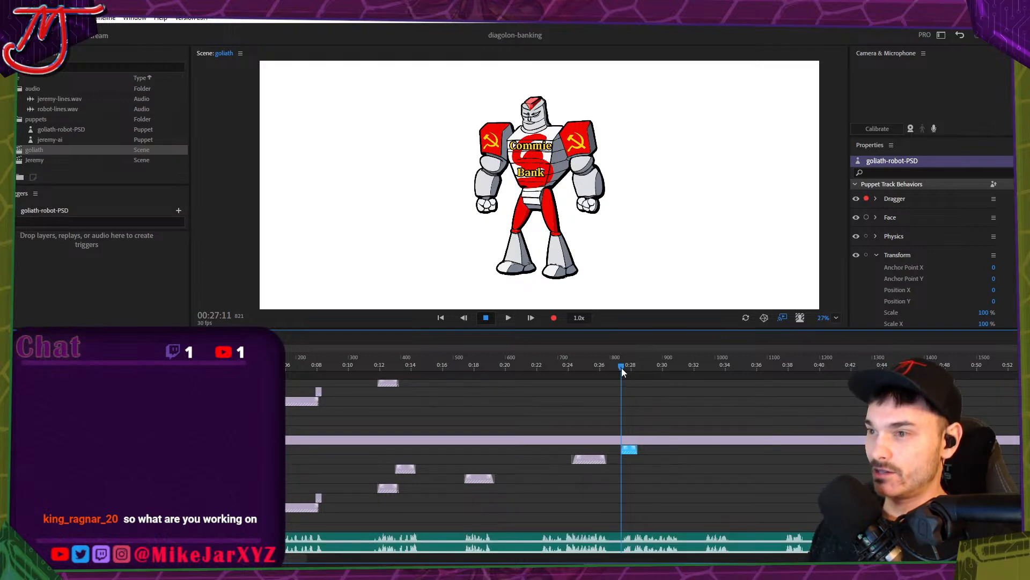
key("space")
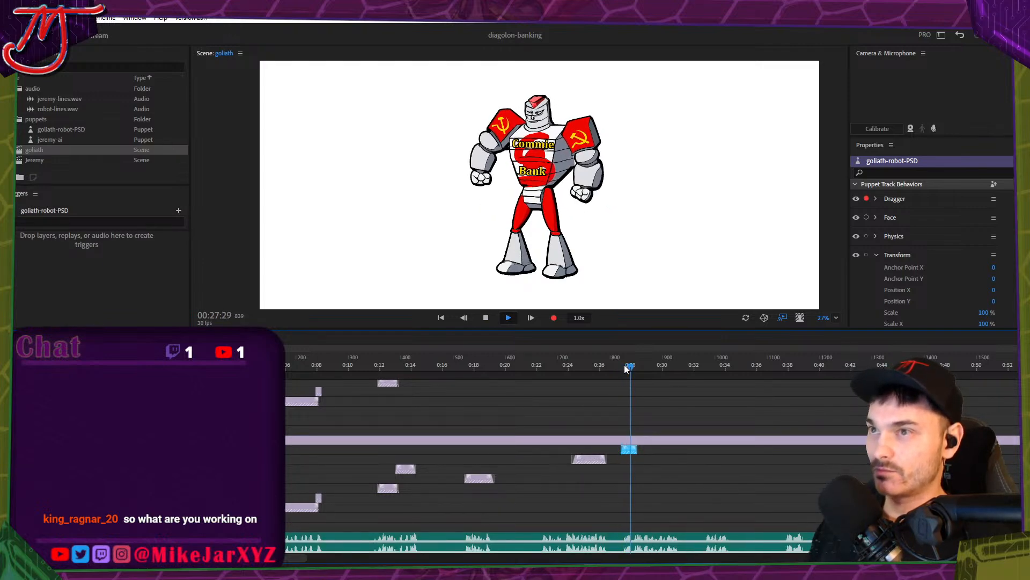
key("space")
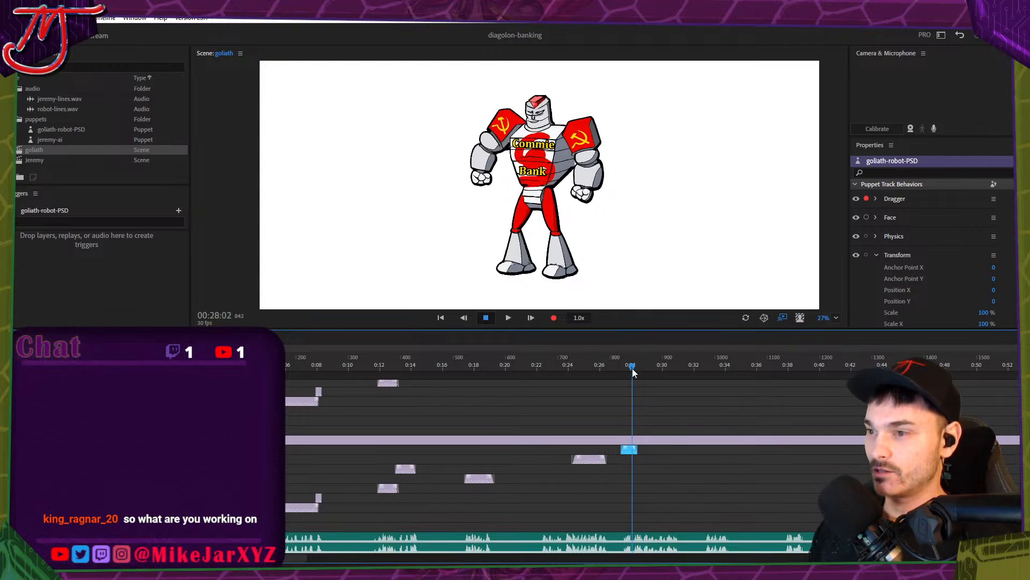
Check the end of the pasted takes at 00:28:03 and save the project.
key("equal")
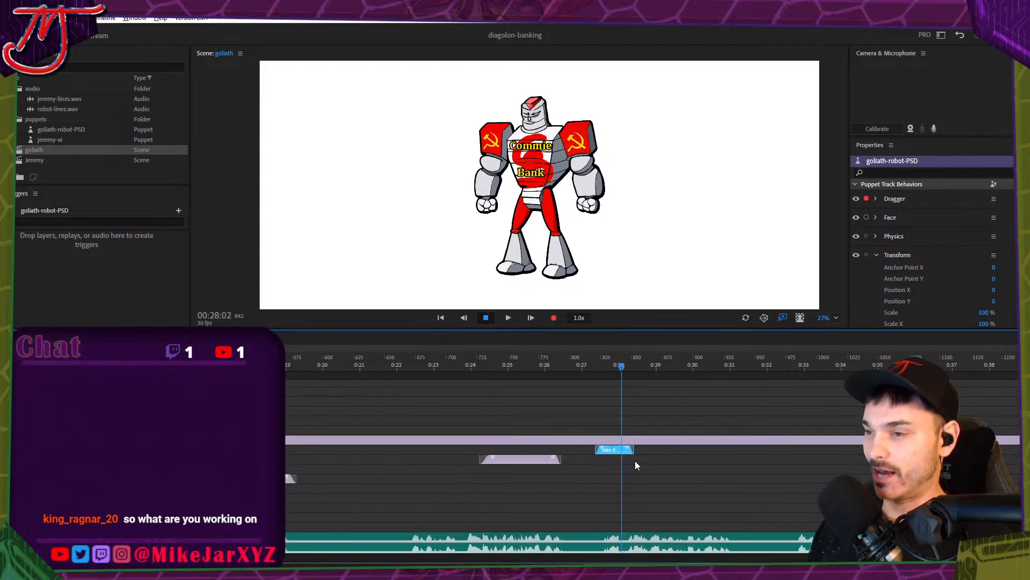
key("equal")
key("Right")
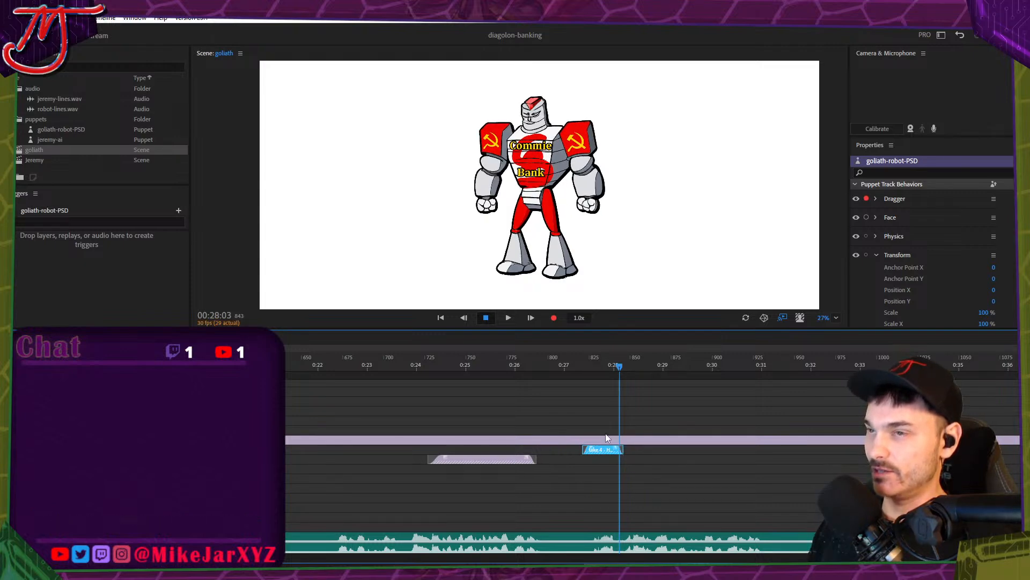
key("minus")
key("minus")
key("minus")
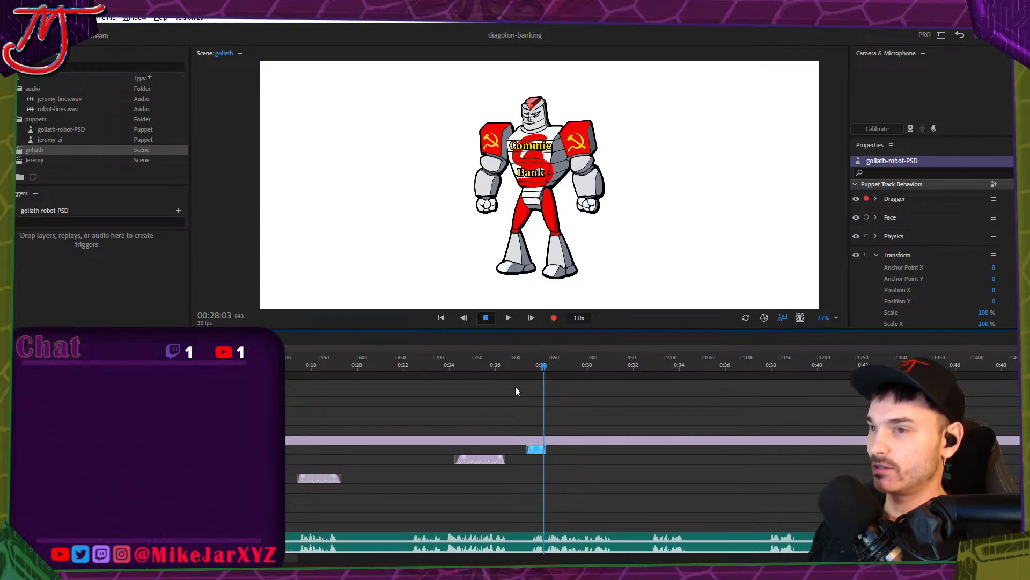
left_click(613, 398)
key("ctrl+s")
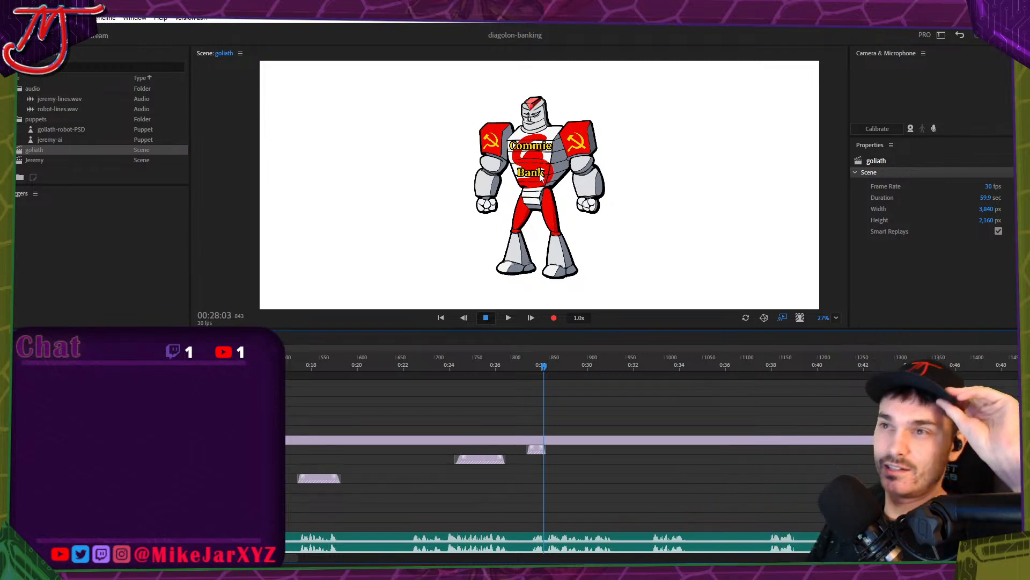
Open the Jeremy scene to show its puppet and return to the goliath scene.
double_click(51, 161)
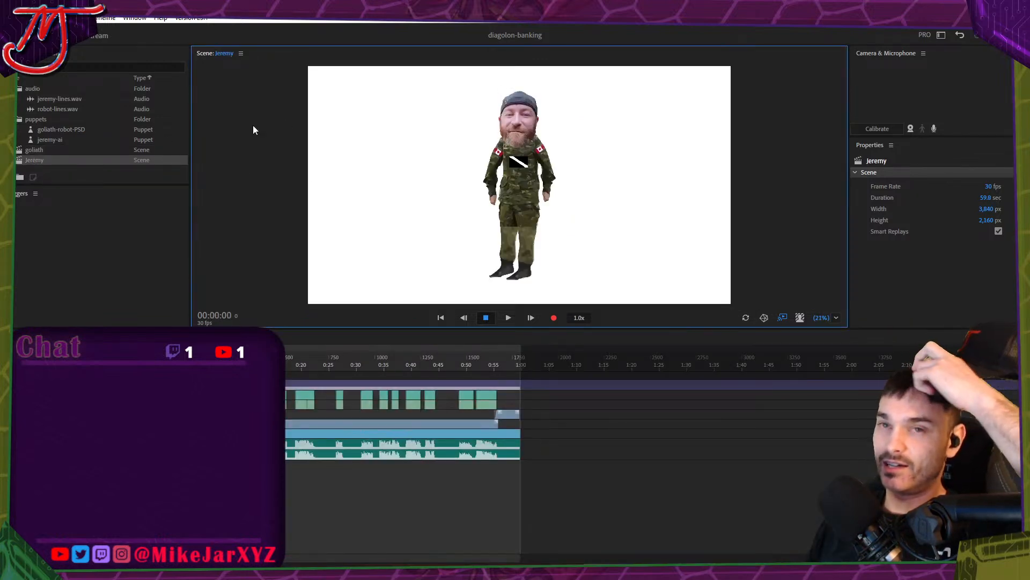
left_click(58, 154)
double_click(58, 153)
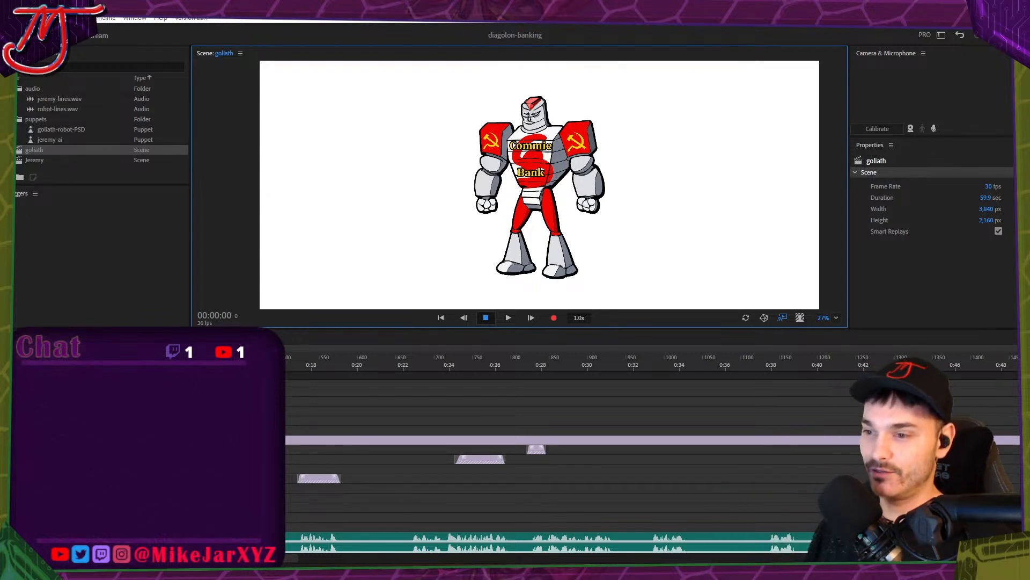
Switch to Adobe Audition and play the diagolon-banking.sesx session from its start.
key("alt+Tab")
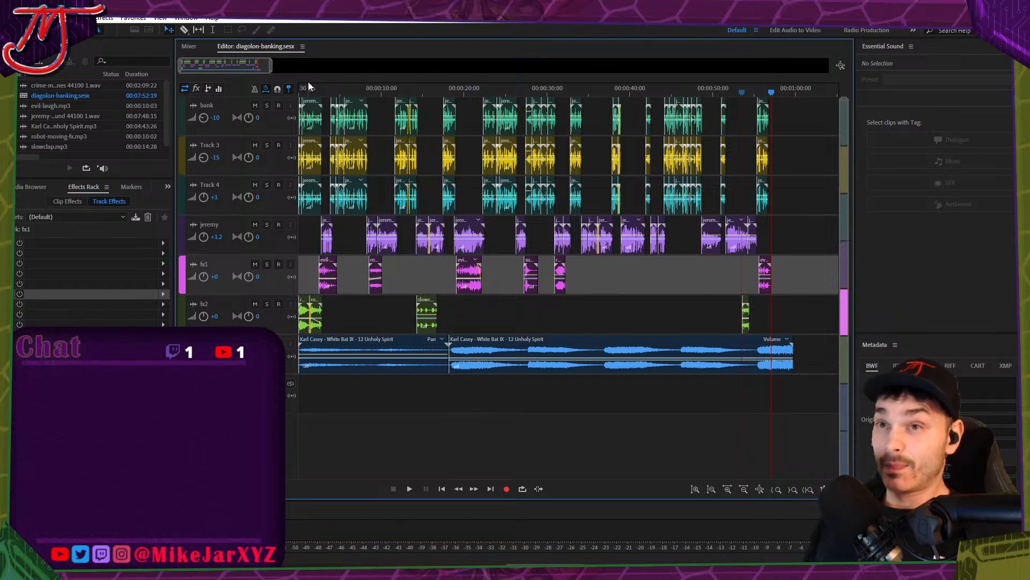
key("alt+Tab")
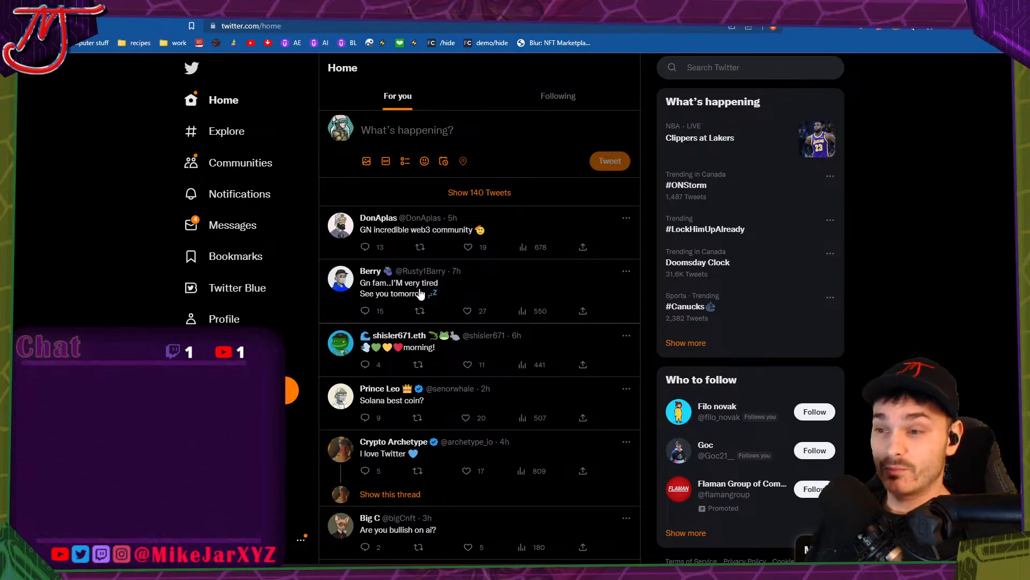
key("alt+Tab")
key("Home")
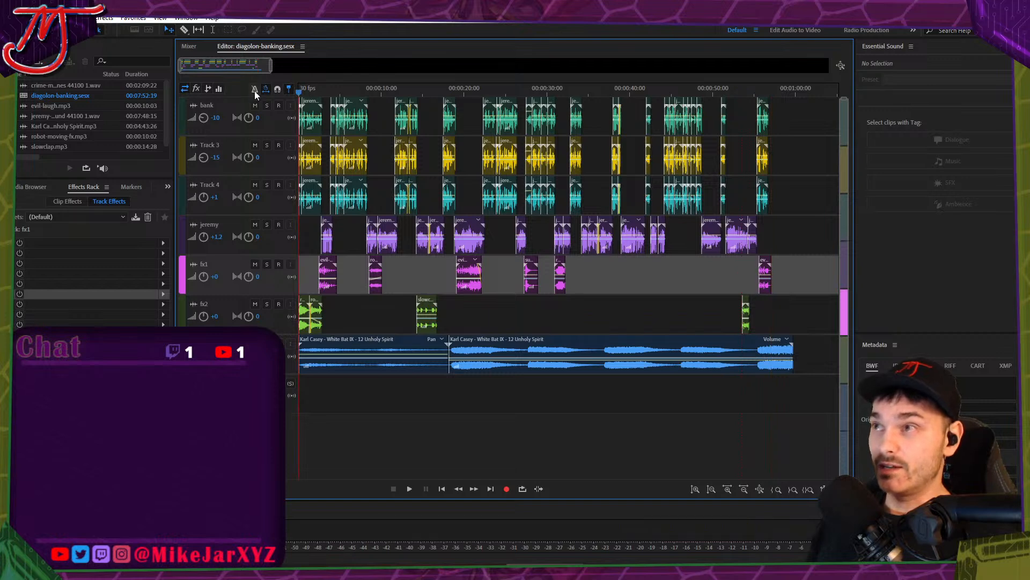
key("space")
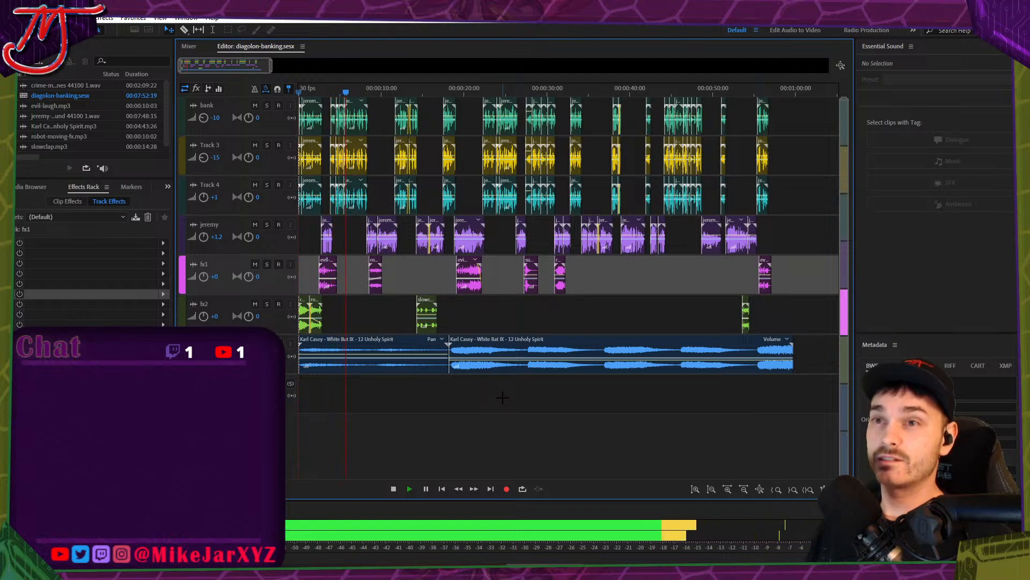
Set the bank track's volume to -5 while the session plays.
left_click(219, 118)
type("8")
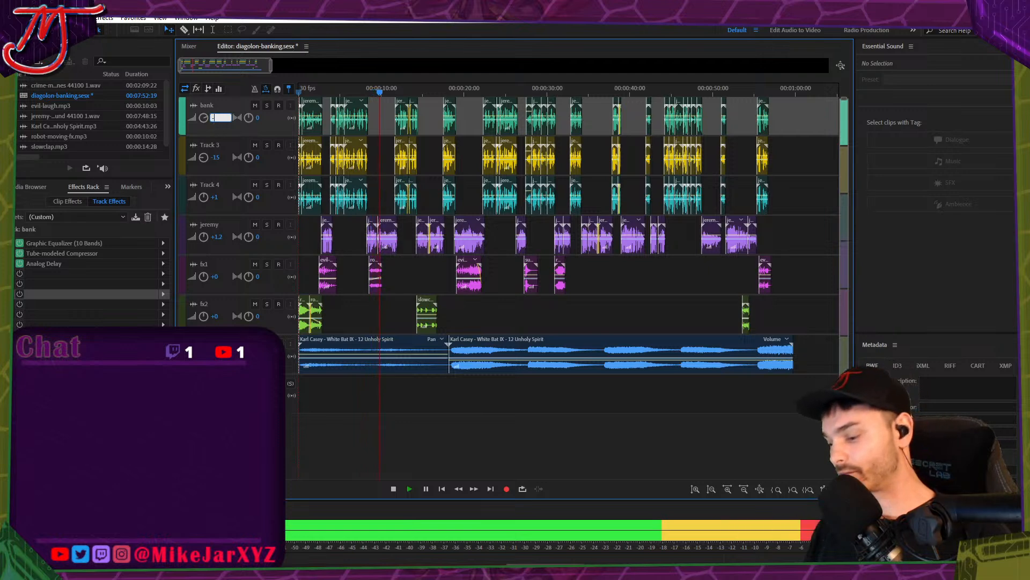
key("Return")
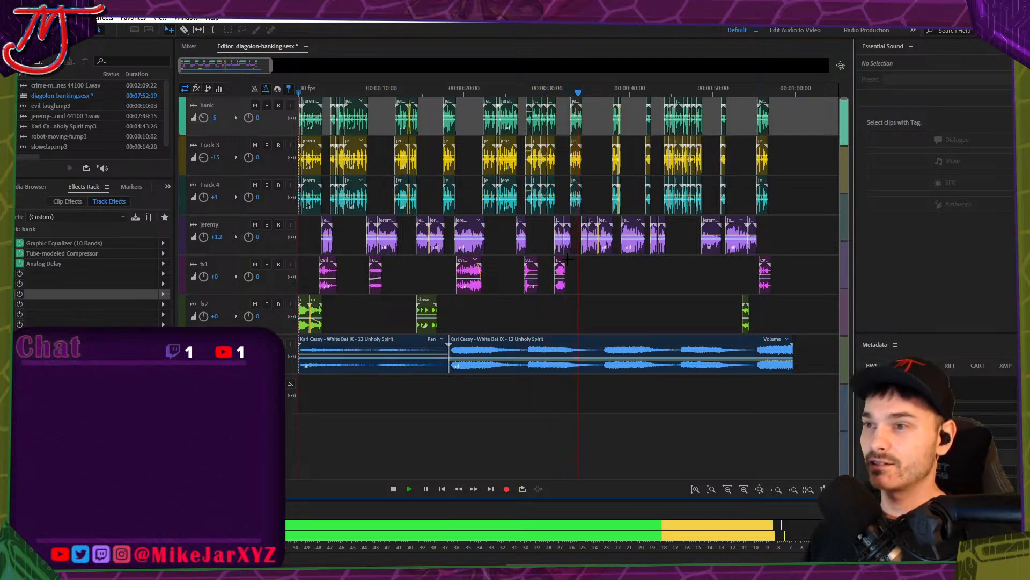
Select the robot-moving-fx clip near 0:31 on the fx1 track and replay the mix from just after 0:30.
left_click(562, 271)
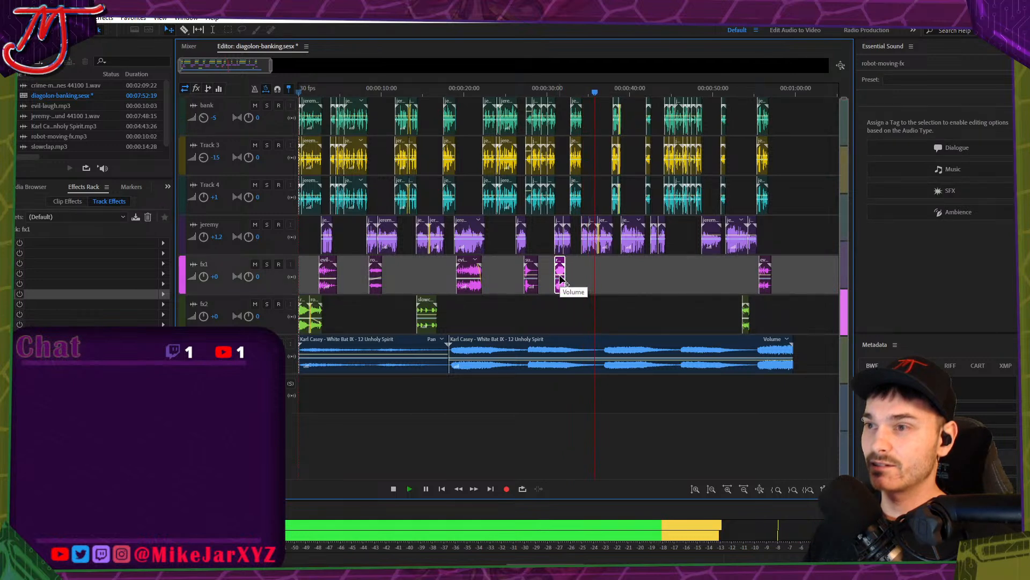
left_click(554, 97)
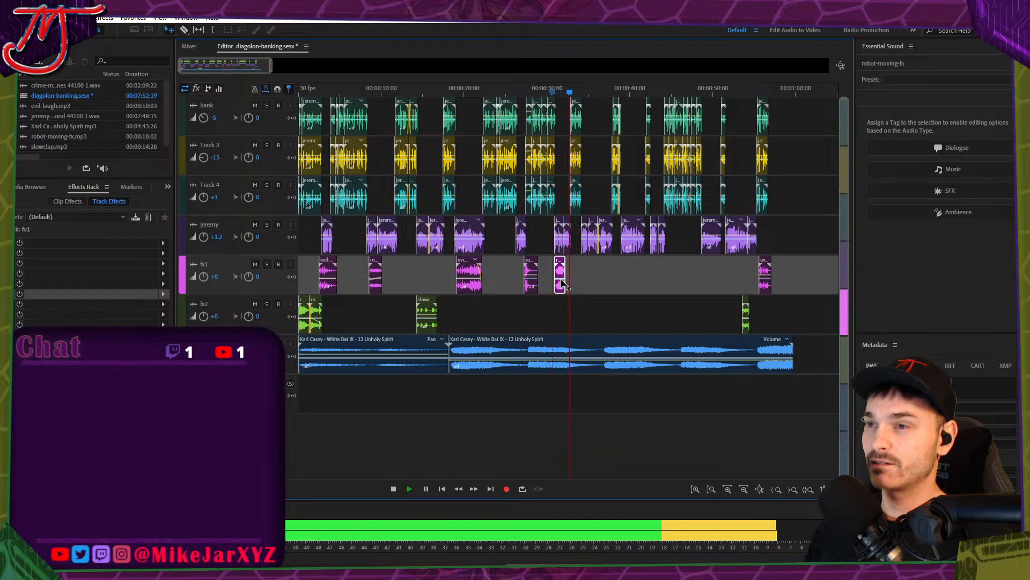
Set the volume of the robot-moving-fx clip near 00:00:31 on the fx1 track to about -7.1 dB.
left_click_drag(562, 284, 563, 287)
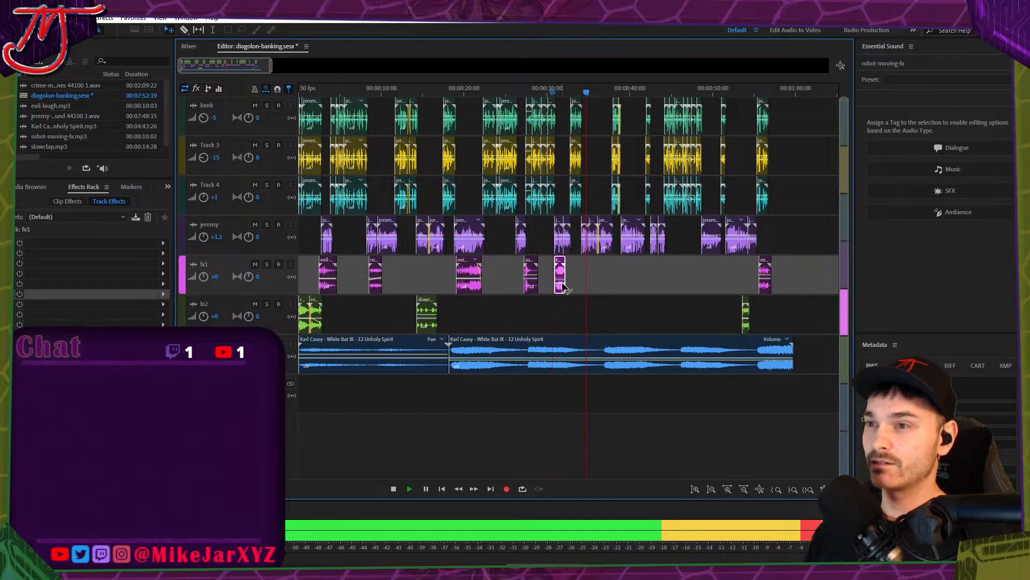
scroll(565, 285, "up", 5)
scroll(564, 282, "down", 4)
left_click_drag(546, 90, 595, 92)
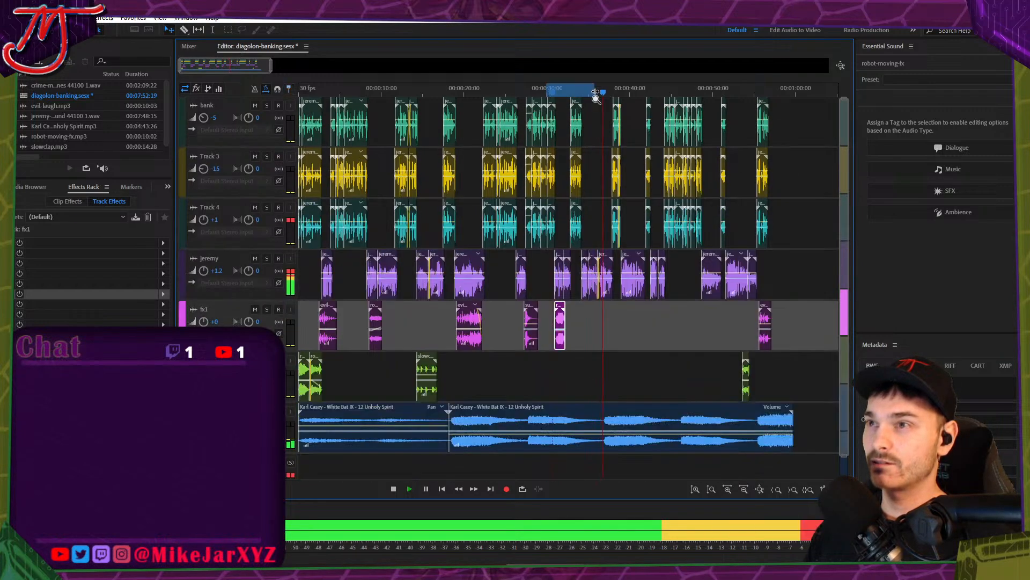
left_click_drag(471, 333, 473, 328)
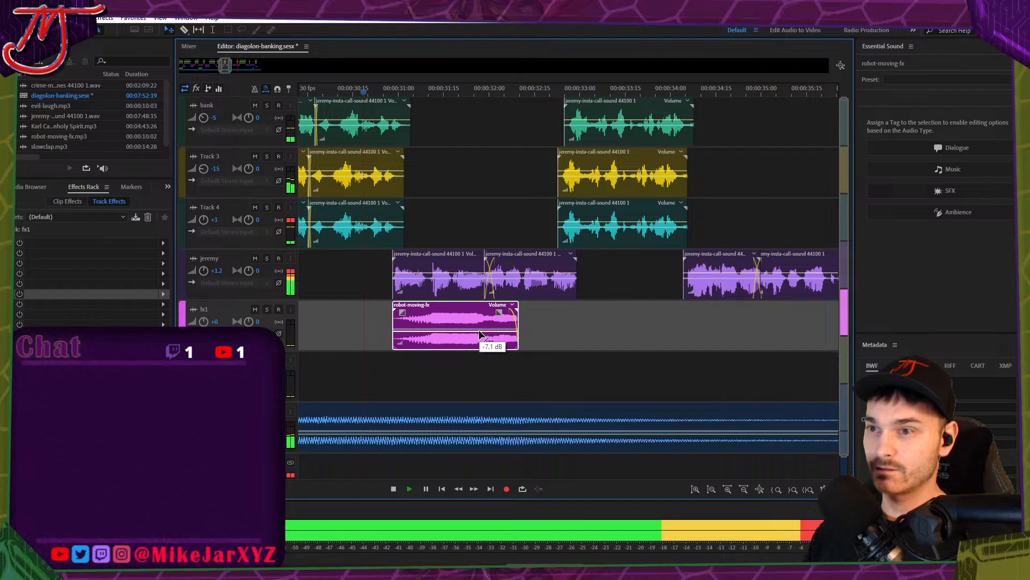
Play back the rest of the audio mix and save the diagolon-banking session.
scroll(483, 316, "down", 5)
scroll(485, 306, "up", 3)
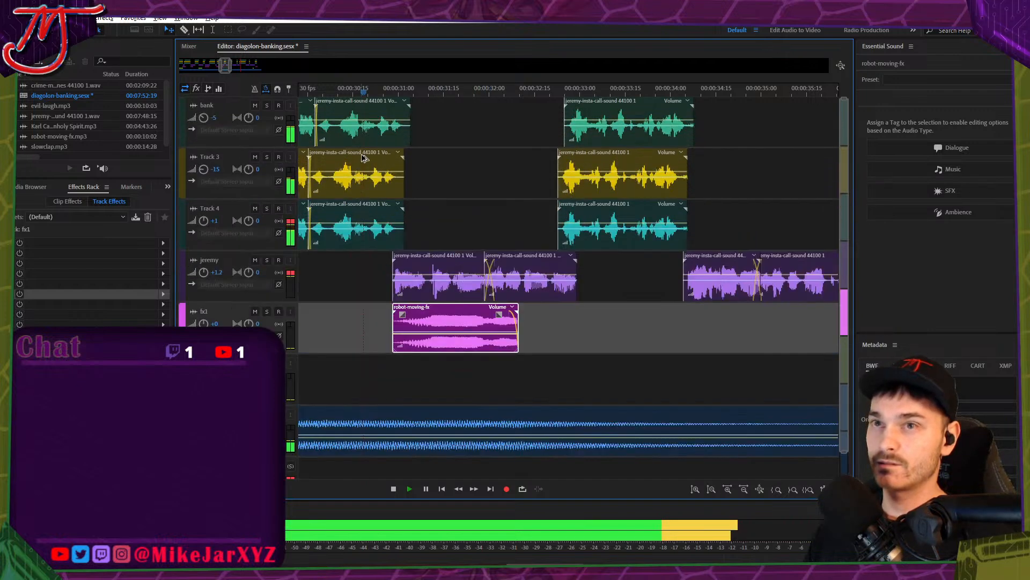
scroll(486, 305, "up", 2)
key("backslash")
key("ctrl+s")
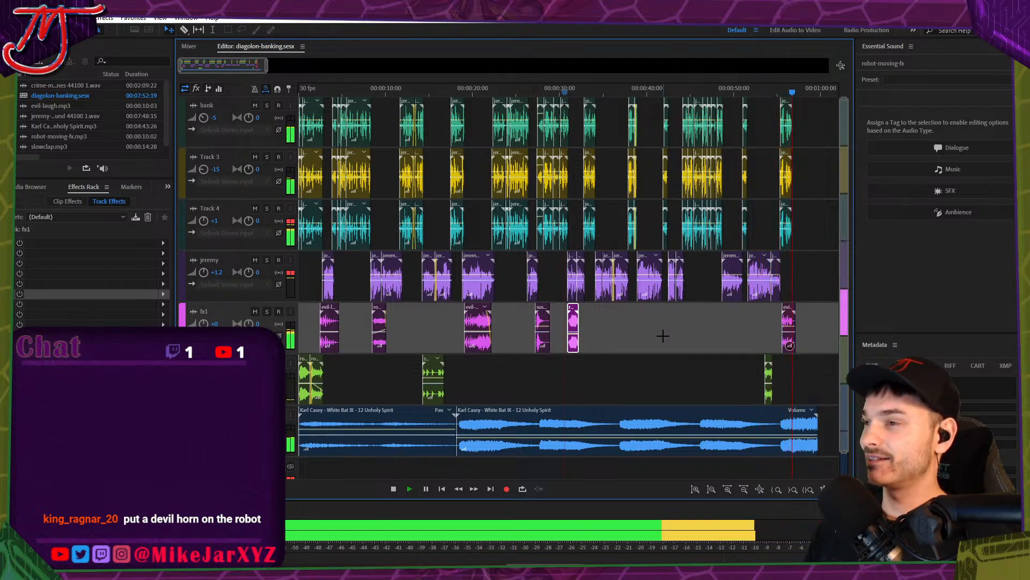
key("ctrl+s")
Switch to the diagolon-banking project in Character Animator and slightly enlarge the timeline area.
key("alt+Tab")
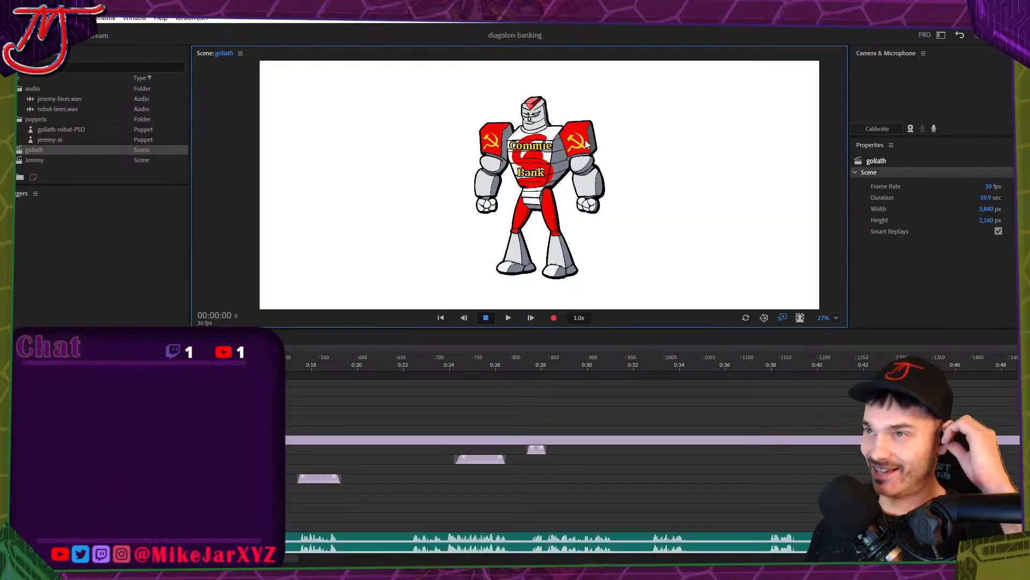
key("alt+Tab")
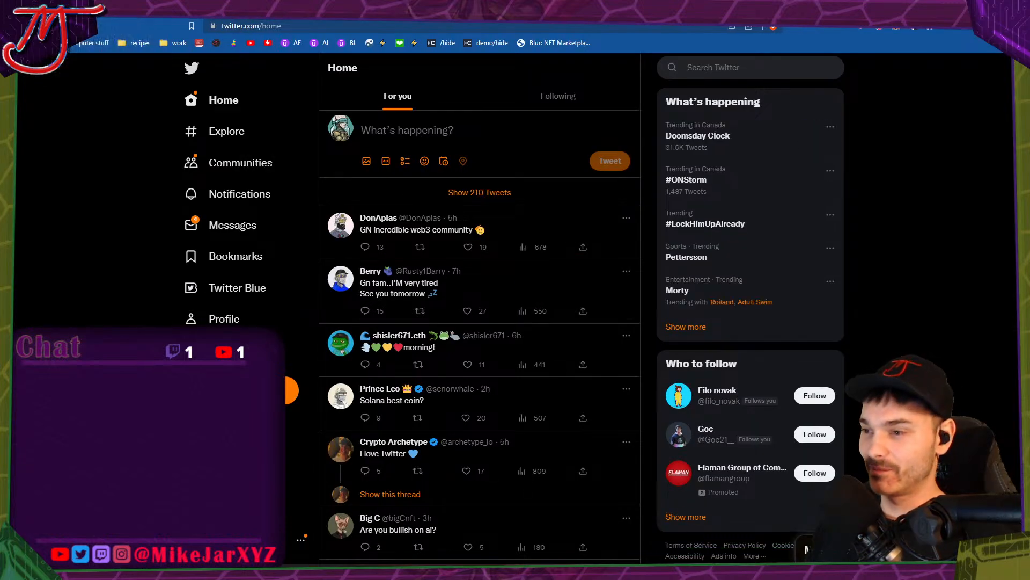
key("alt+Tab")
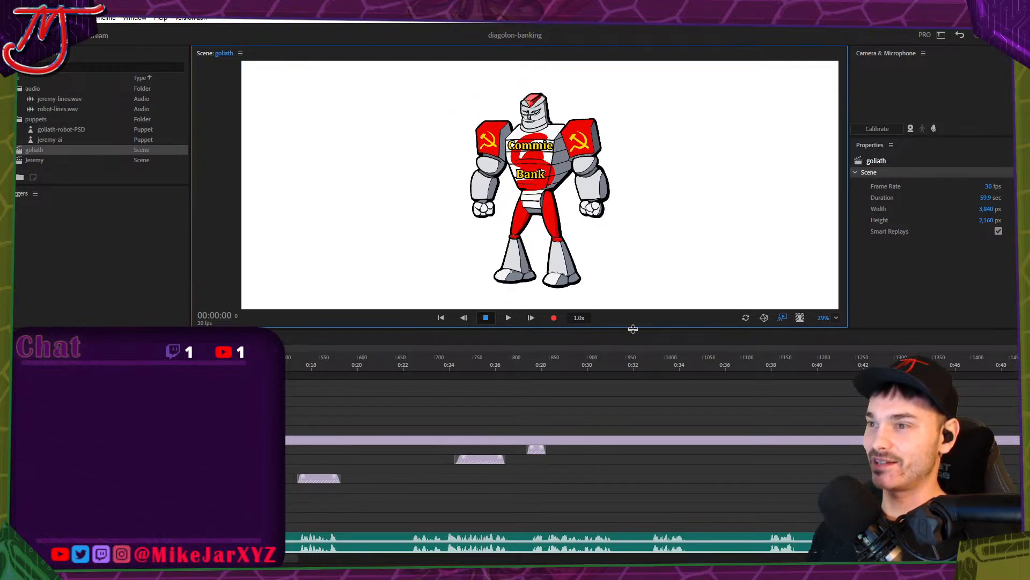
mouse_move(633, 327)
left_mouse_down()
mouse_move(633, 358)
mouse_move(631, 328)
left_mouse_up()
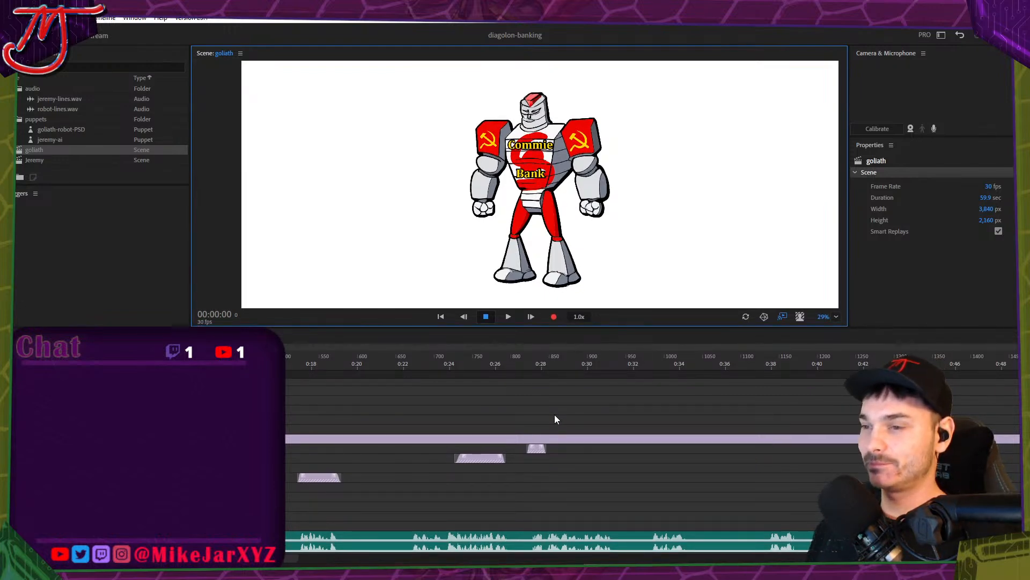
Play the goliath scene around 00:28 to find where the robot's next gesture belongs.
scroll(555, 413, "down", 3)
scroll(413, 478, "up", 3)
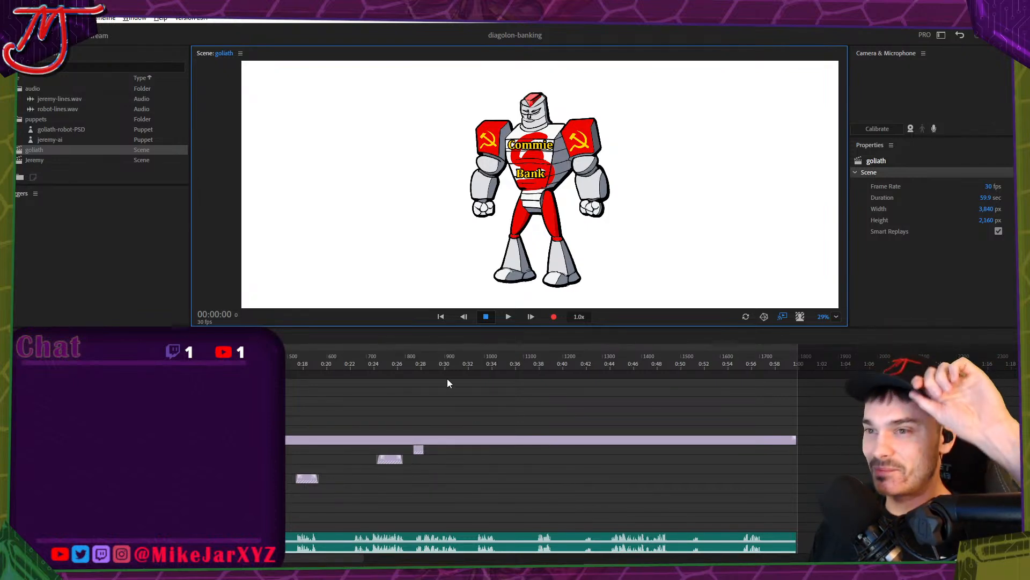
left_click(429, 366)
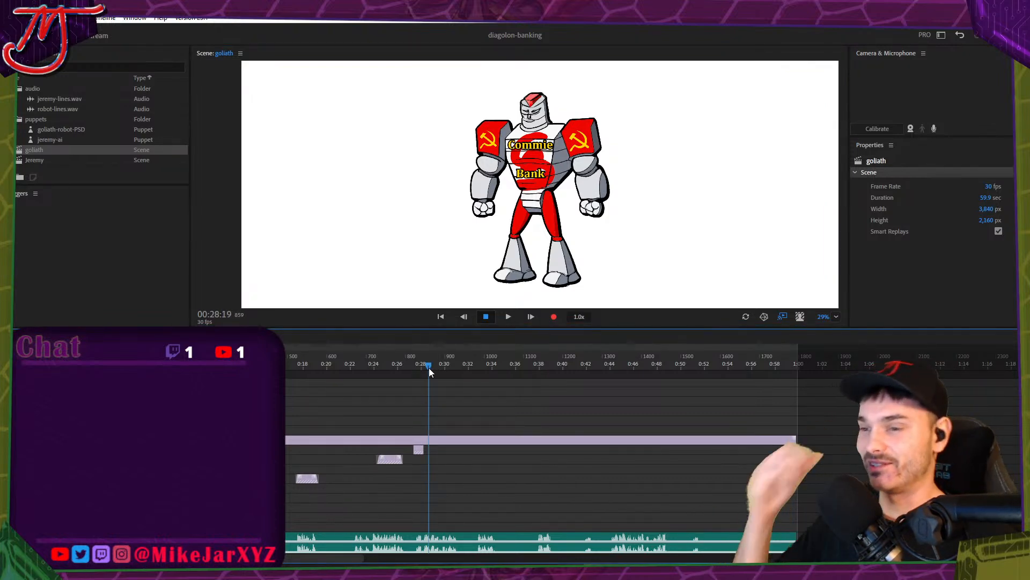
key("space")
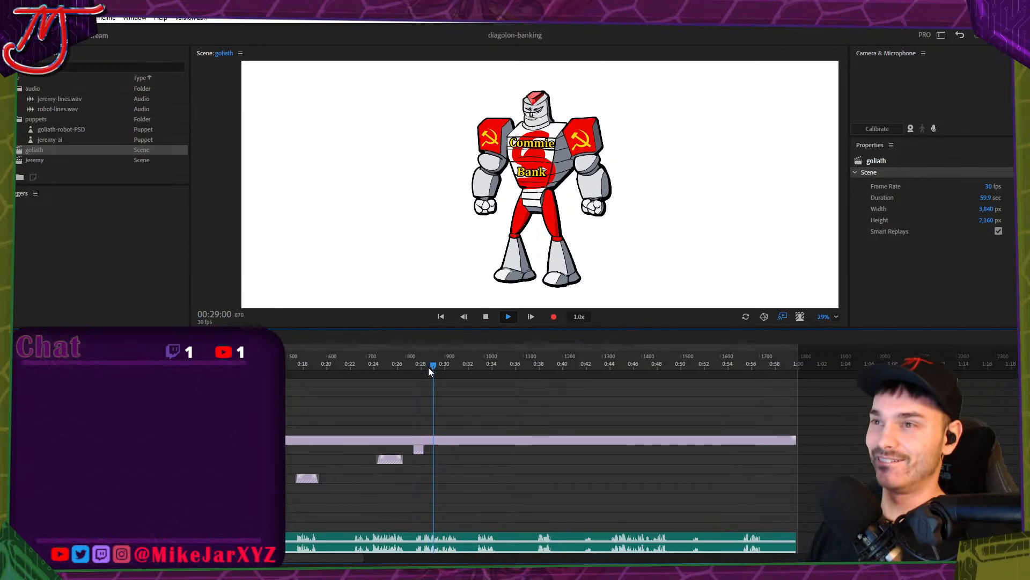
left_click_drag(433, 366, 421, 366)
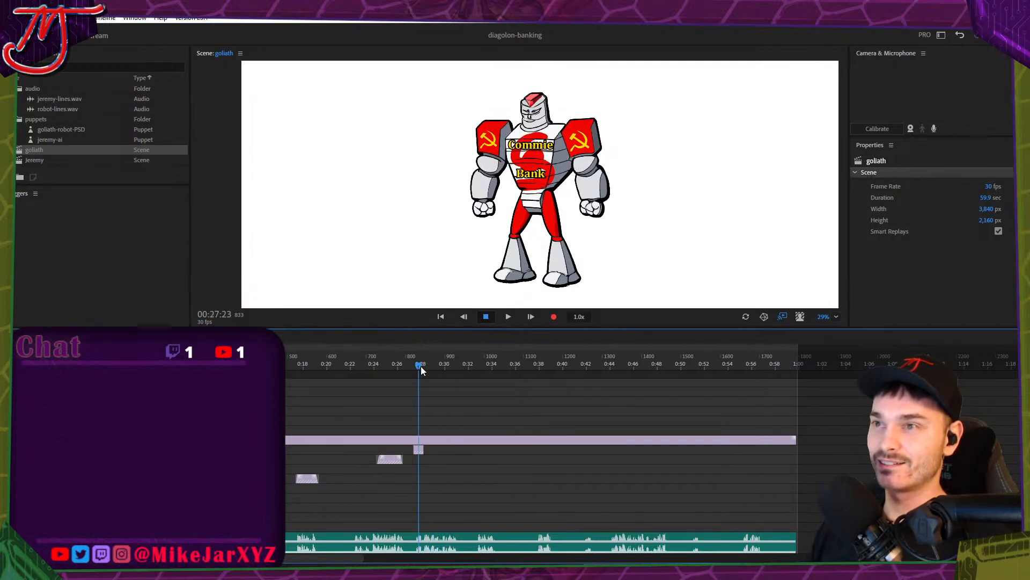
Copy the robot's hands-on-hips take from around 00:05:17 and paste it at about 00:28.
left_click_drag(356, 555, 330, 558)
key("space")
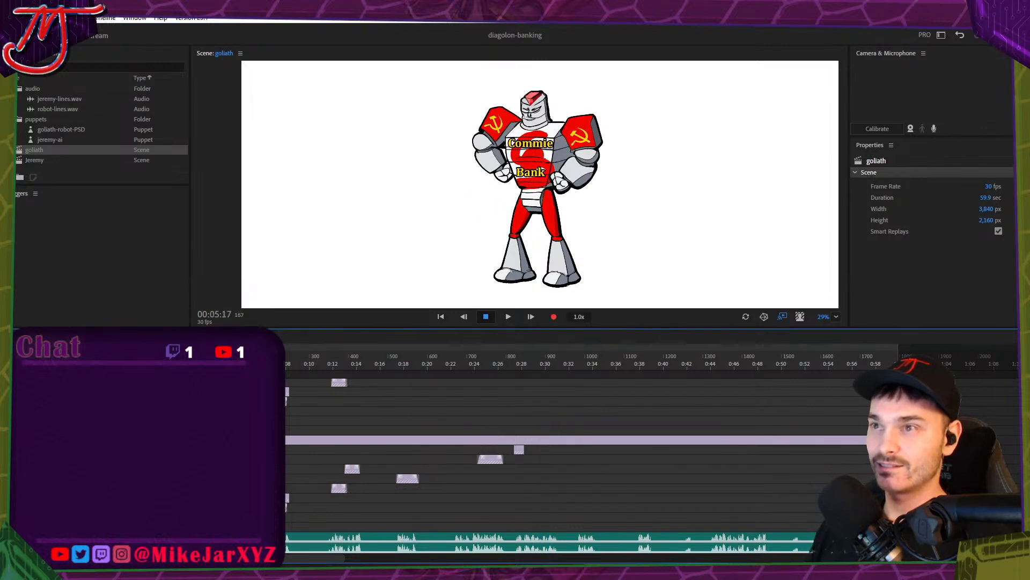
left_click(537, 188)
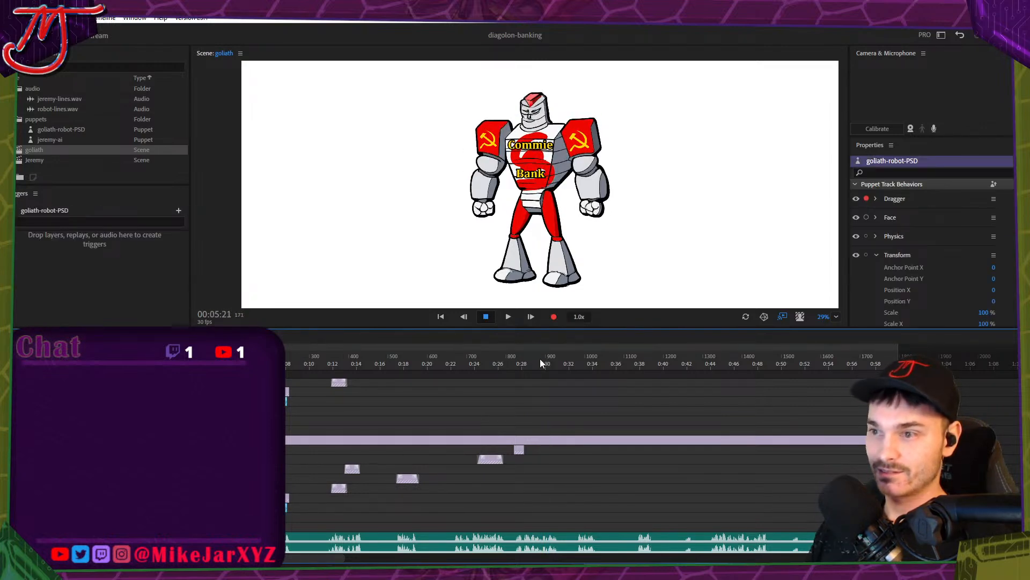
mouse_move(538, 364)
left_mouse_down()
mouse_move(520, 363)
mouse_move(542, 371)
mouse_move(520, 365)
left_mouse_up()
key("ctrl+v")
Play back the pasted Take 5 - Handle (Draggable) and shift it slightly earlier to overlap the end of the preceding take.
key("space")
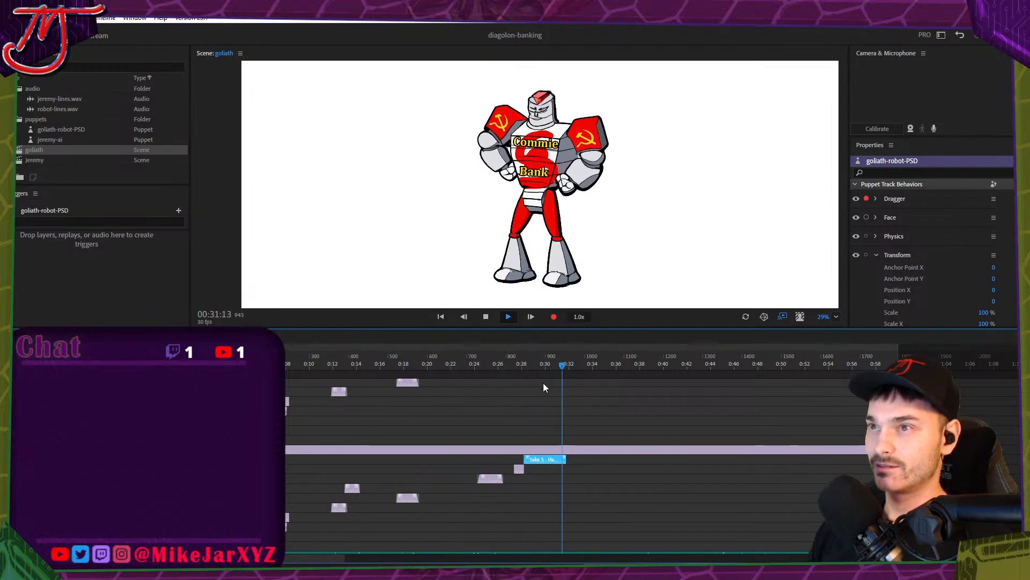
key("space")
scroll(533, 473, "up", 5)
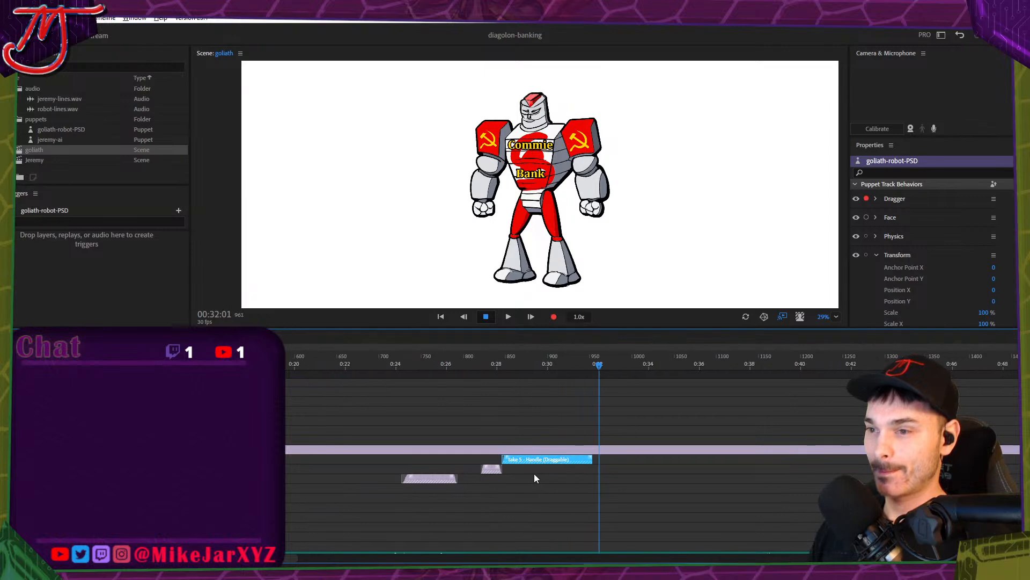
left_click_drag(525, 463, 513, 464)
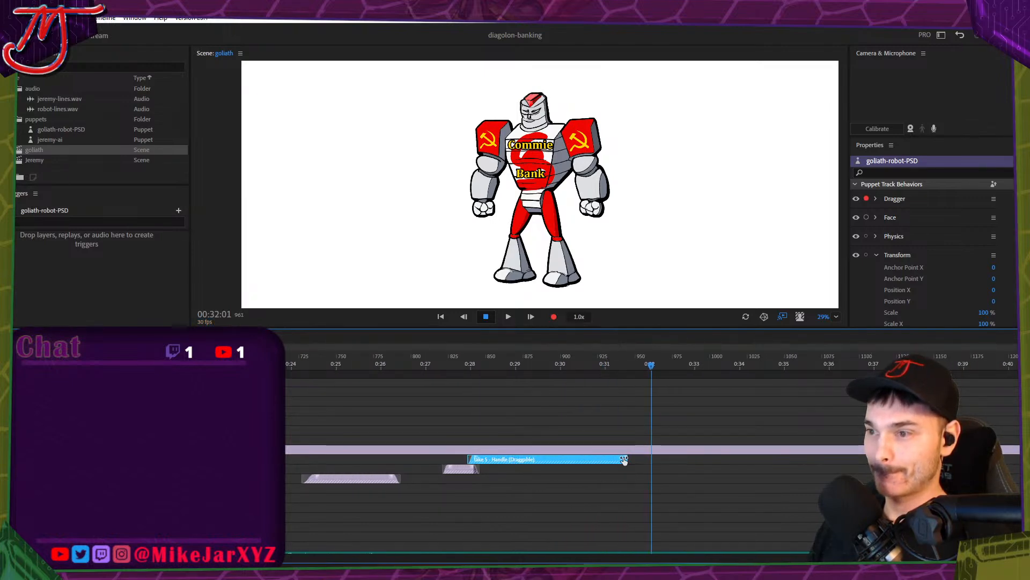
Trim the end of the pasted hands-on-hips take to 00:31:01, checking the robot's pose against the audio.
left_click(578, 364)
key("space")
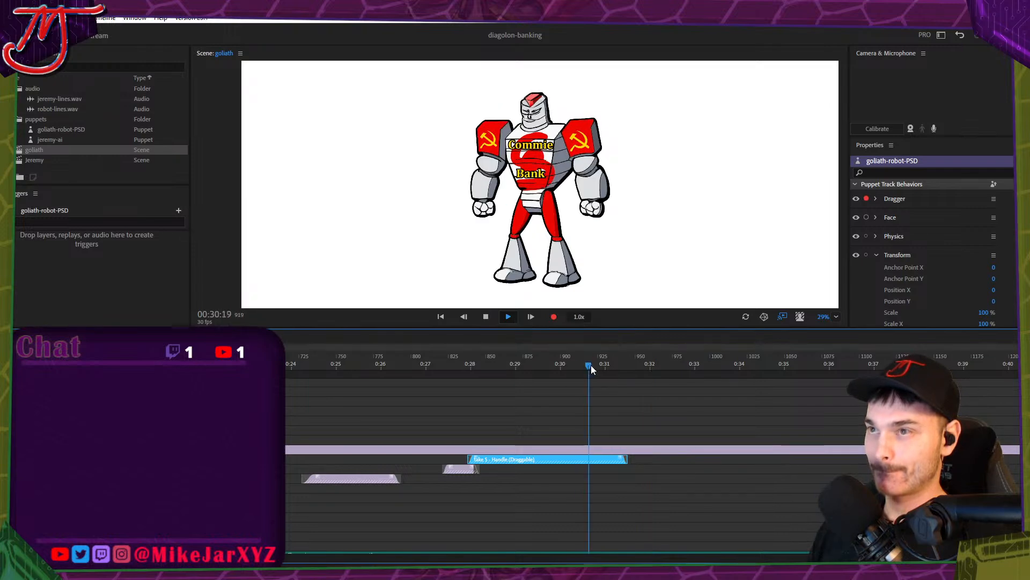
key("space")
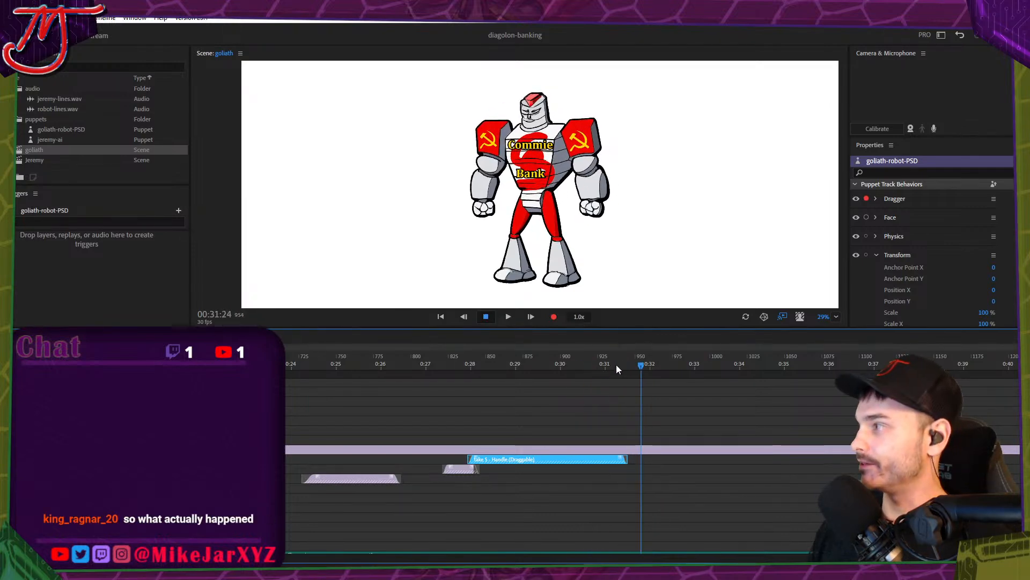
mouse_move(617, 365)
left_mouse_down()
mouse_move(604, 367)
mouse_move(620, 364)
left_mouse_up()
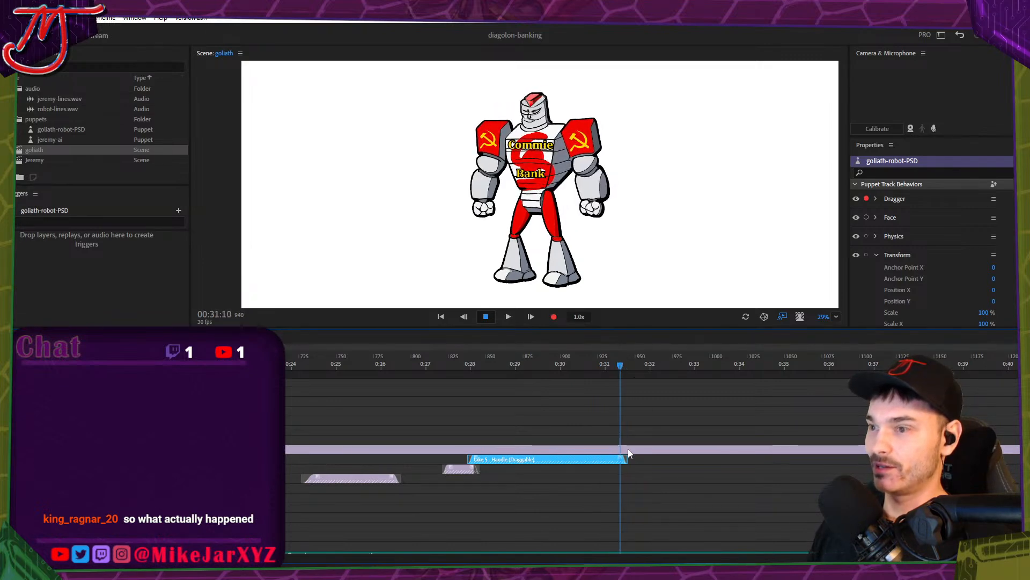
left_click_drag(625, 459, 620, 459)
scroll(593, 397, "down", 5)
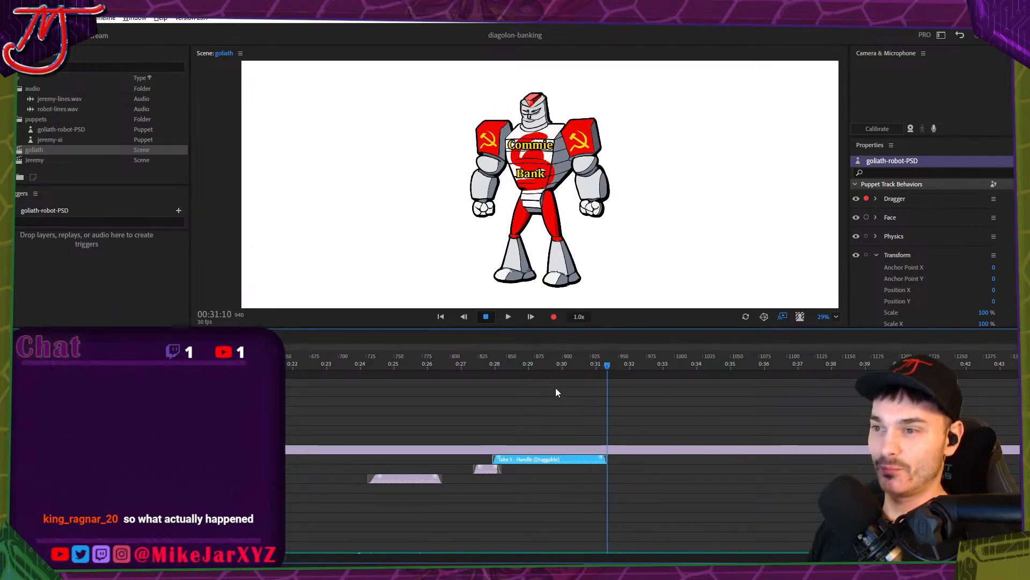
scroll(592, 461, "down", 1)
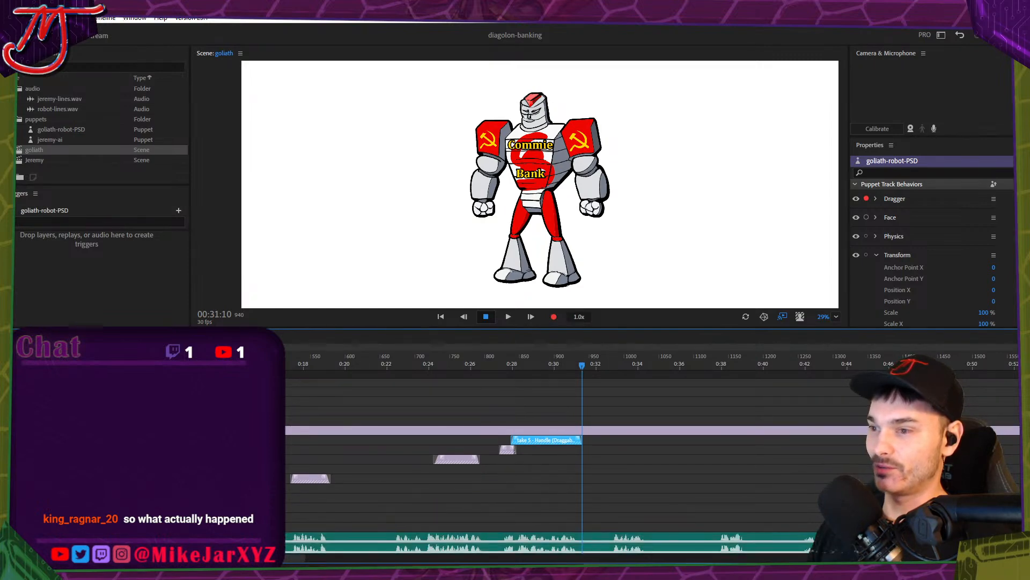
left_click_drag(571, 366, 576, 366)
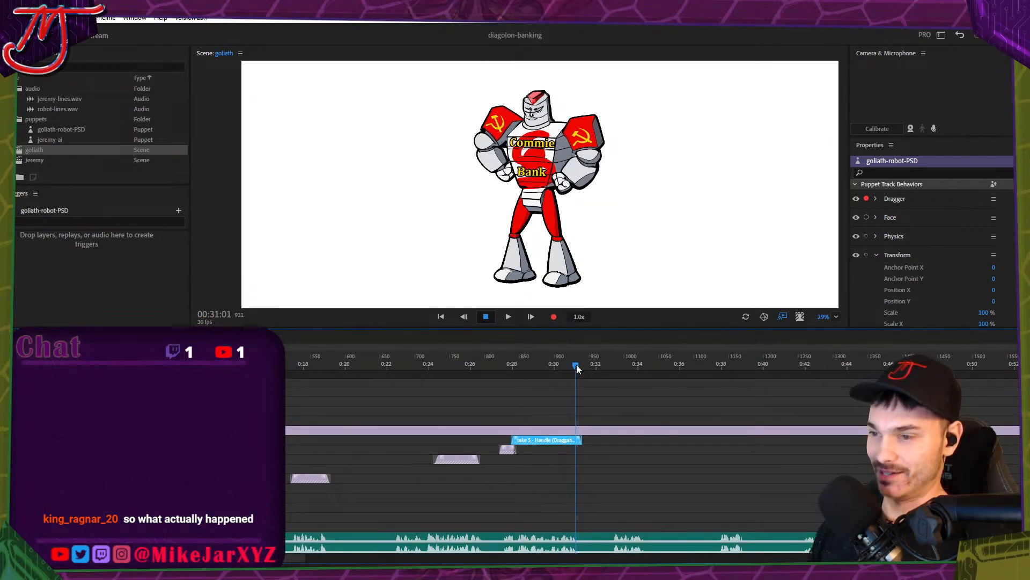
left_click_drag(581, 440, 576, 440)
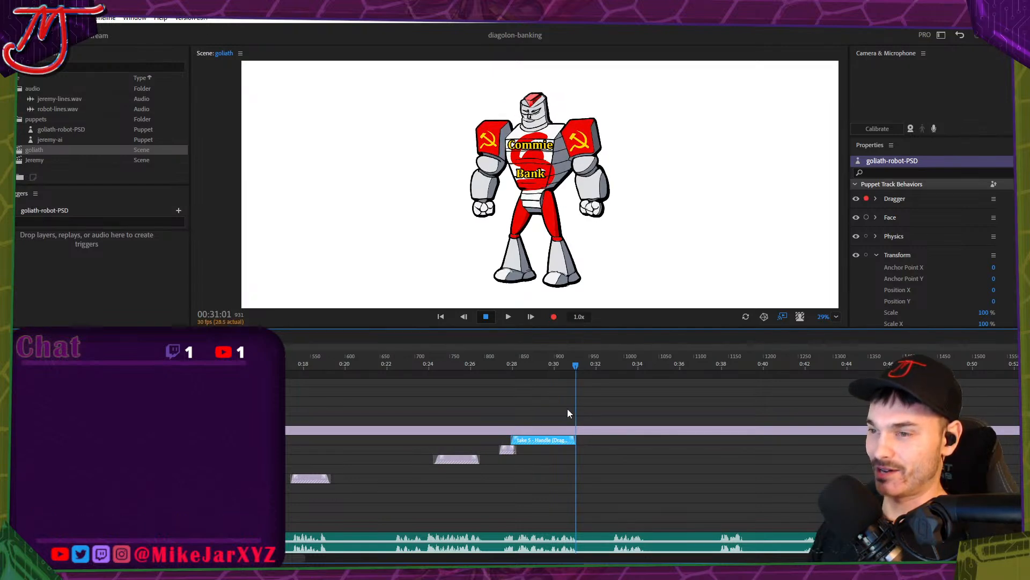
Position the playhead at 00:32:22 at the start of the robot's next line, deselect the take, and save the project.
scroll(568, 408, "down", 5)
left_click_drag(575, 368, 591, 369)
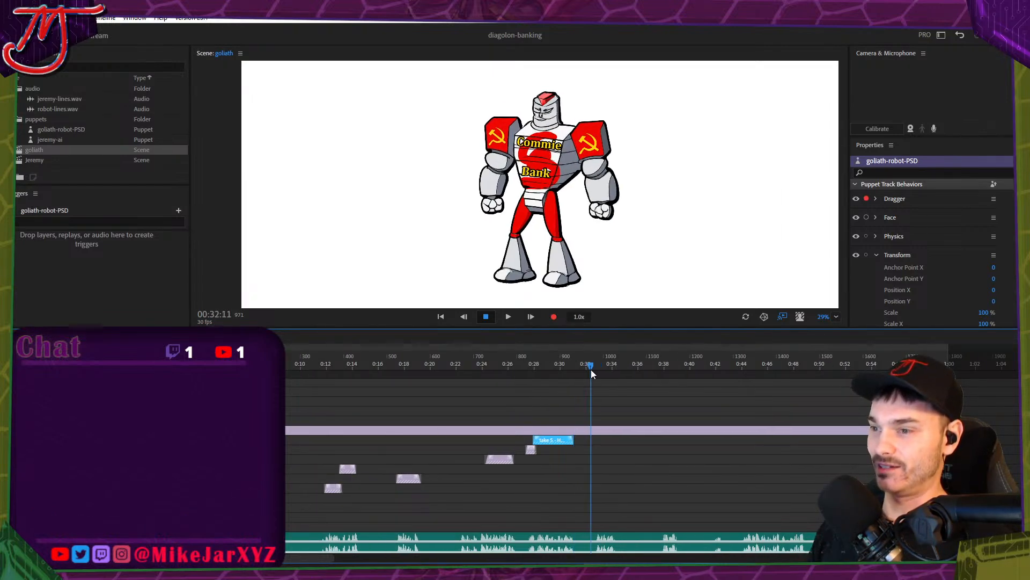
key("ctrl+s")
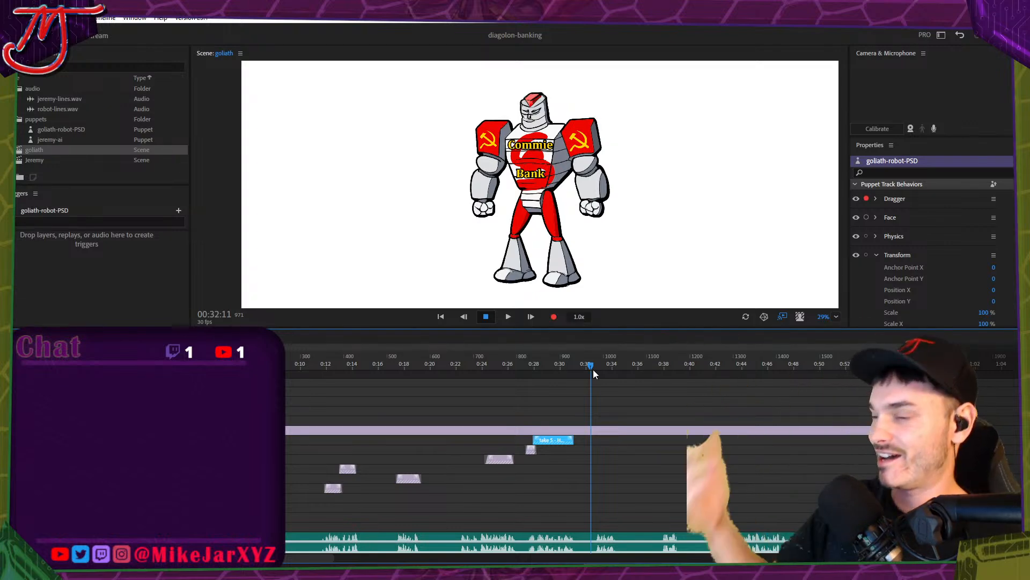
left_click(600, 365)
left_click_drag(600, 365, 596, 366)
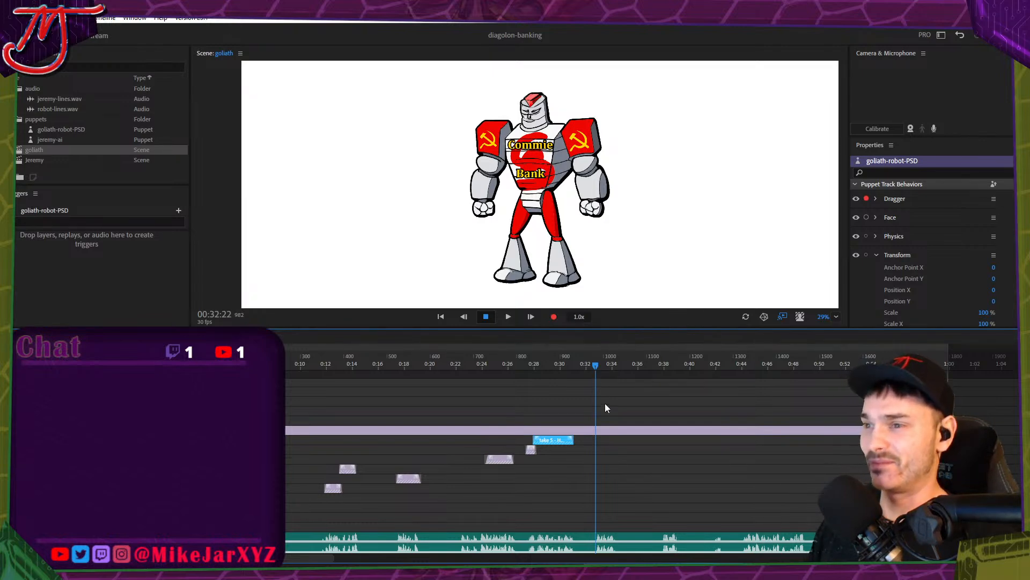
left_click(594, 456)
key("ctrl+s")
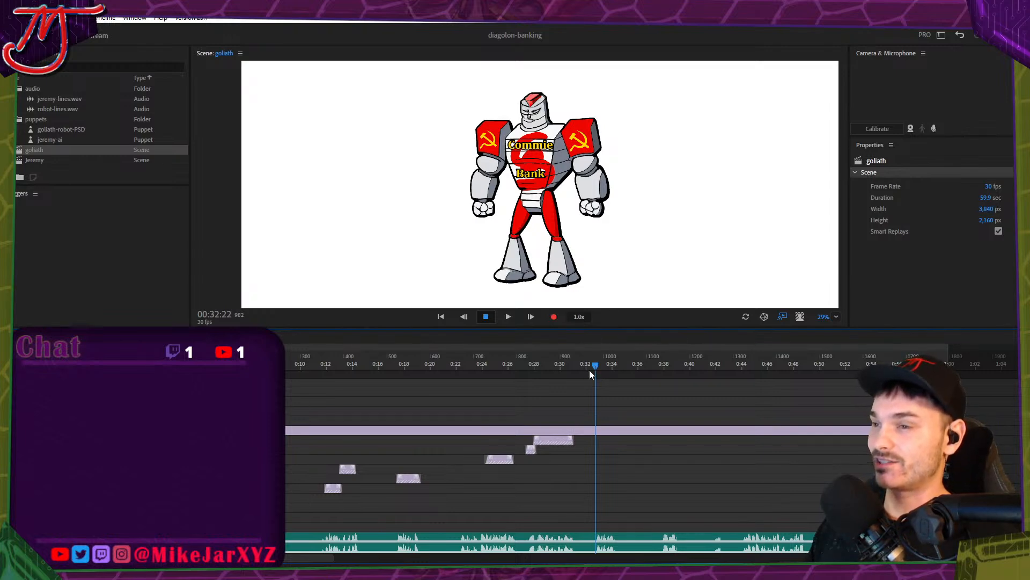
Copy the robot's raised-arm take at 00:13:20 and paste it at 00:32:23.
scroll(663, 389, "down", 2)
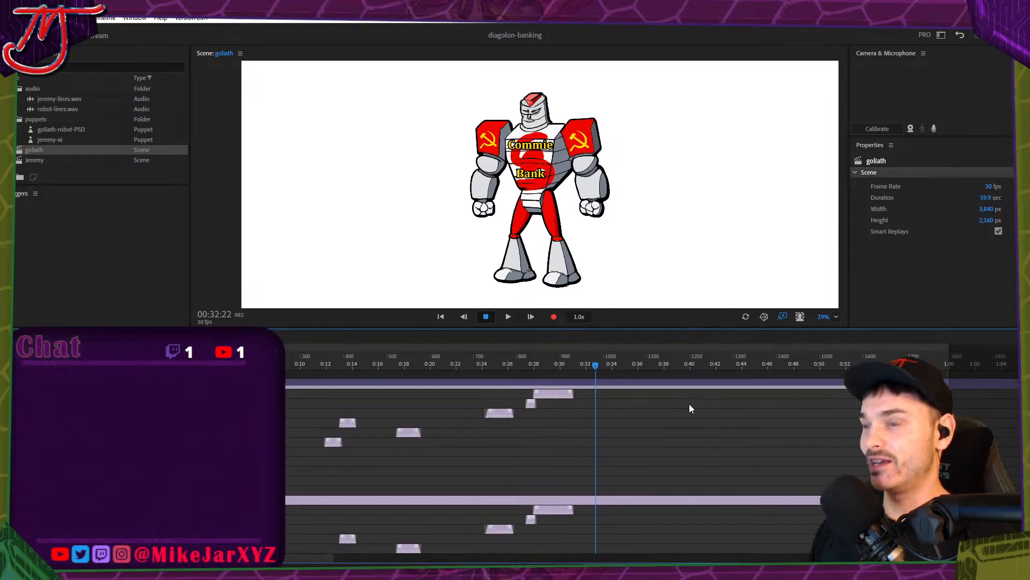
scroll(686, 404, "up", 2)
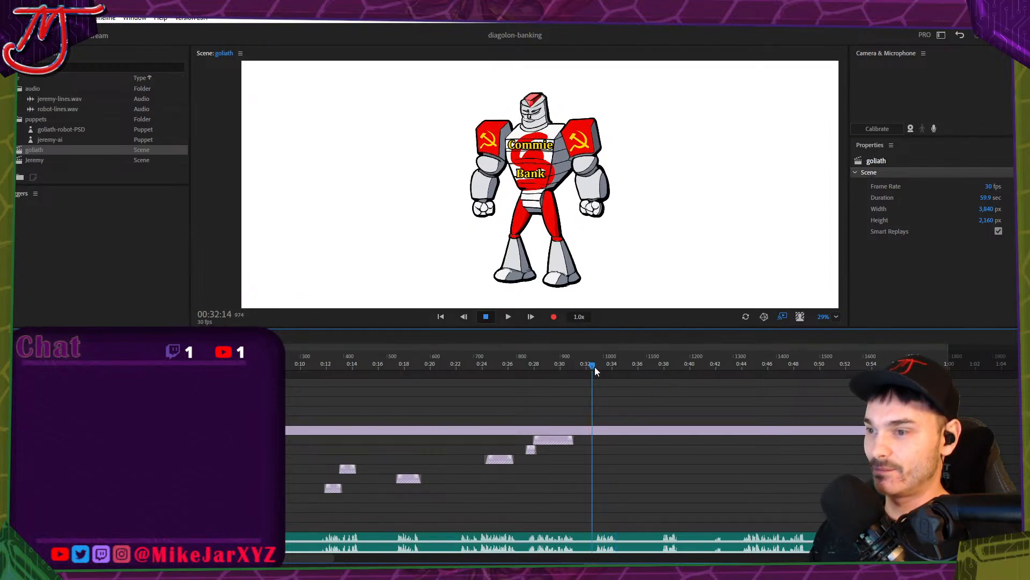
left_click(550, 364)
left_click_drag(550, 363, 348, 367)
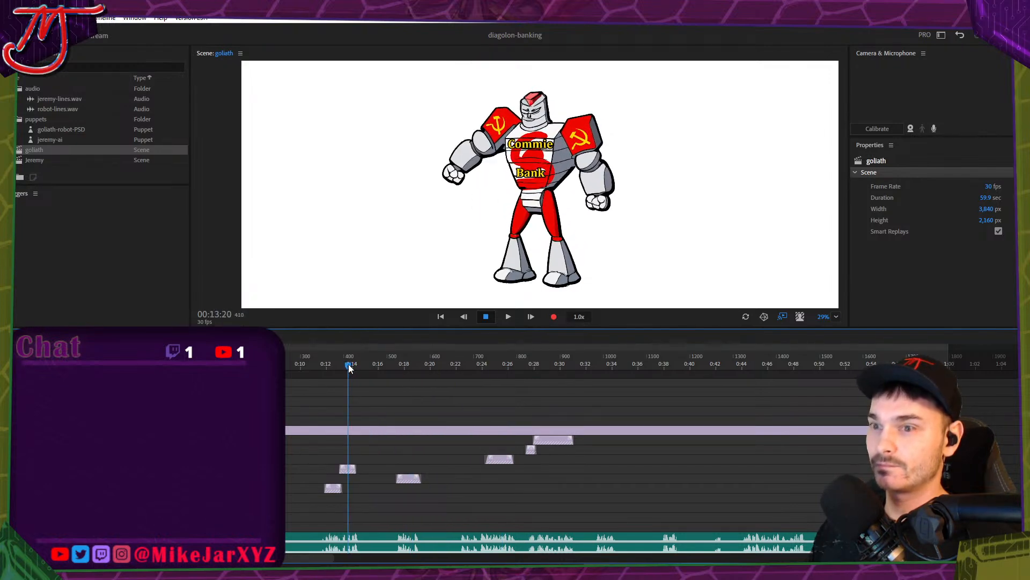
scroll(362, 424, "up", 2)
left_click(349, 421)
scroll(351, 476, "down", 1)
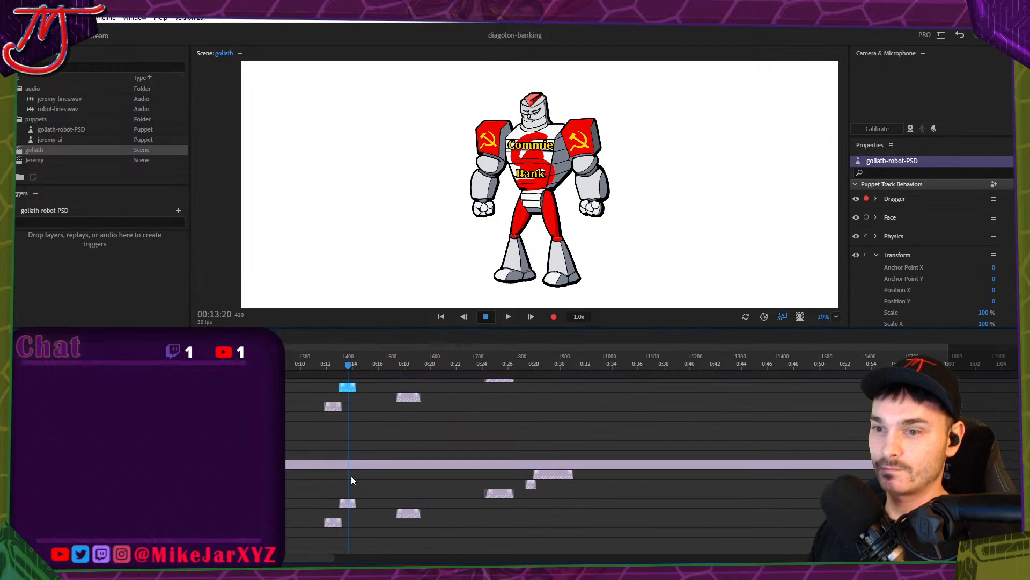
scroll(579, 441, "down", 2)
left_click(580, 368)
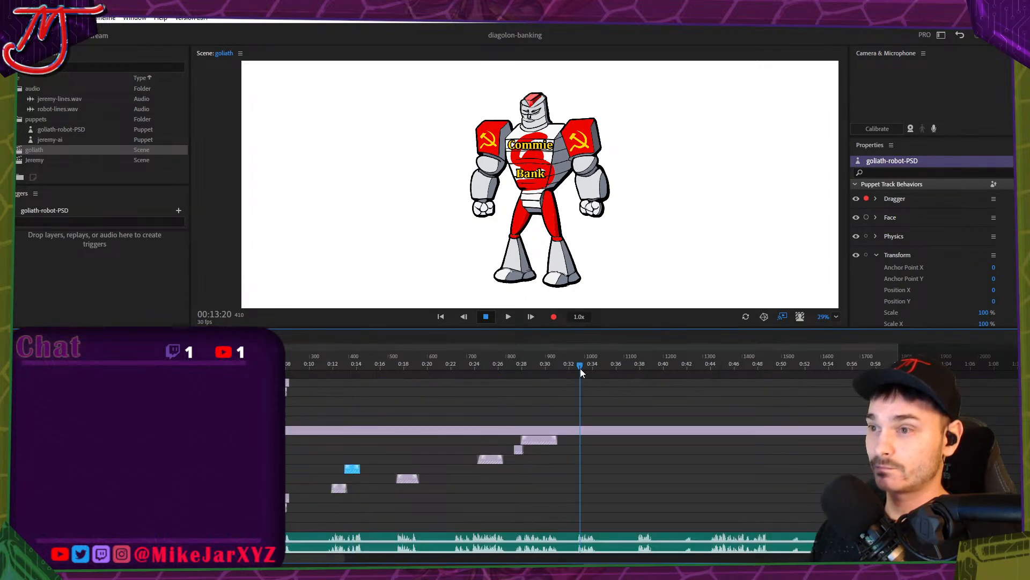
key("ctrl+v")
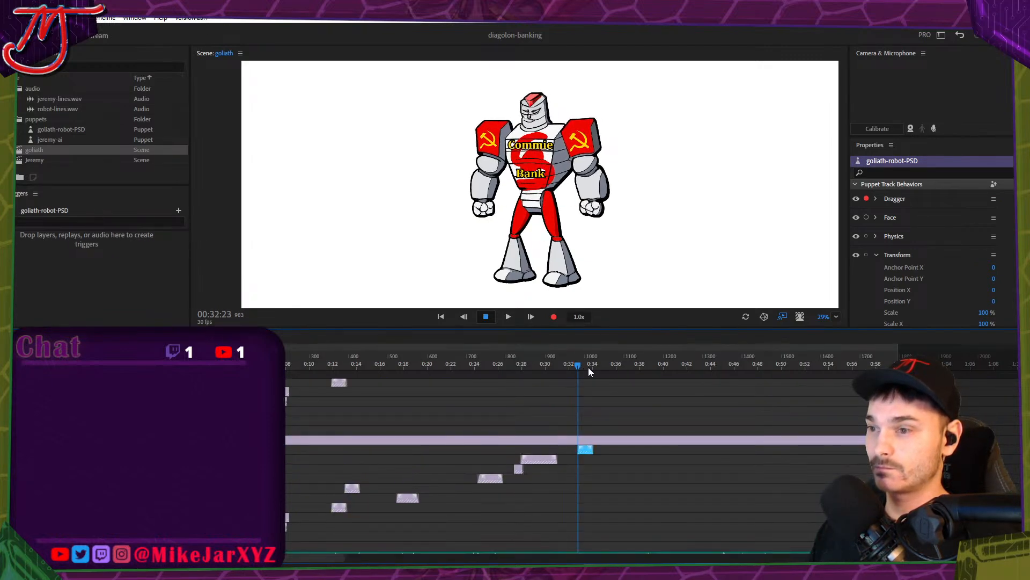
Play on to the robot's next line, copy the hands-on-hips take at 00:29:13, and paste it at 00:37:25.
key("space")
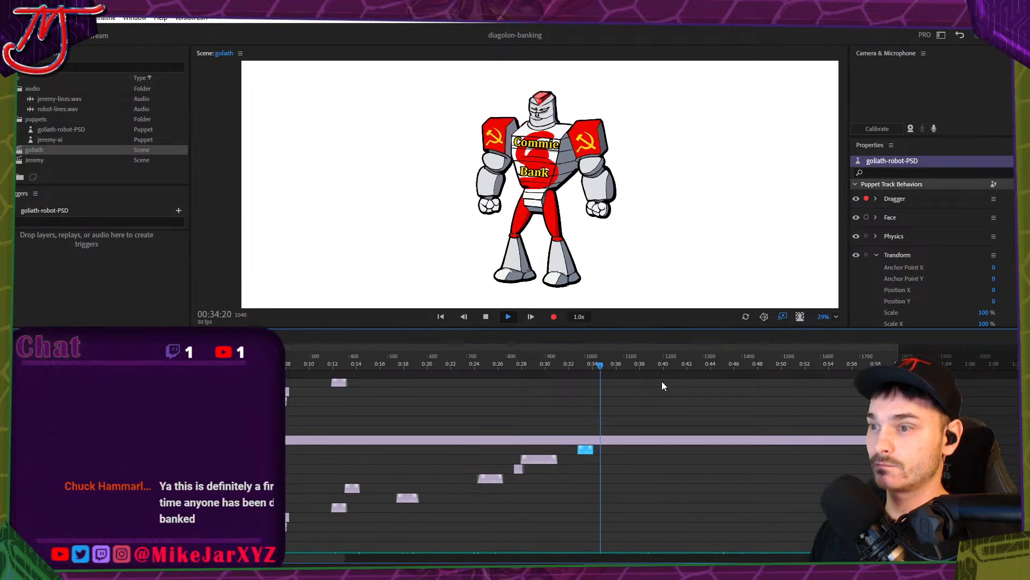
scroll(681, 417, "down", 1)
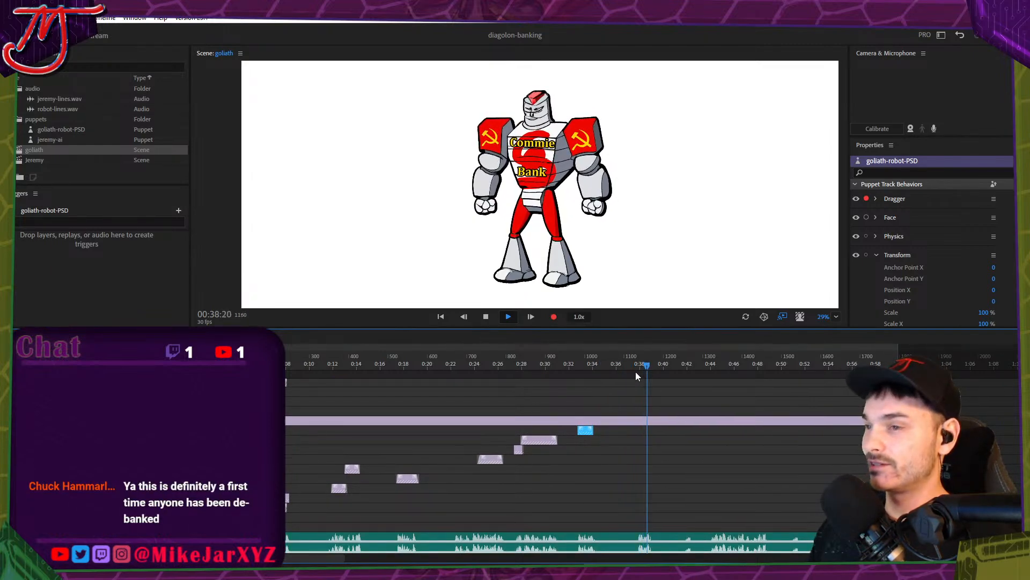
left_click(542, 367)
left_click_drag(542, 367, 539, 364)
left_click(543, 438)
scroll(547, 438, "up", 5)
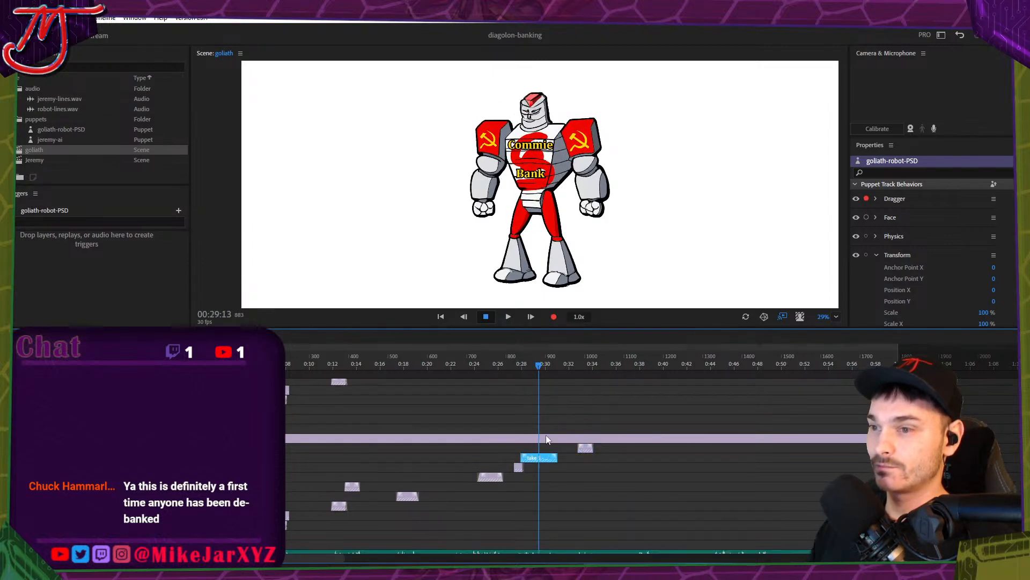
scroll(645, 435, "down", 5)
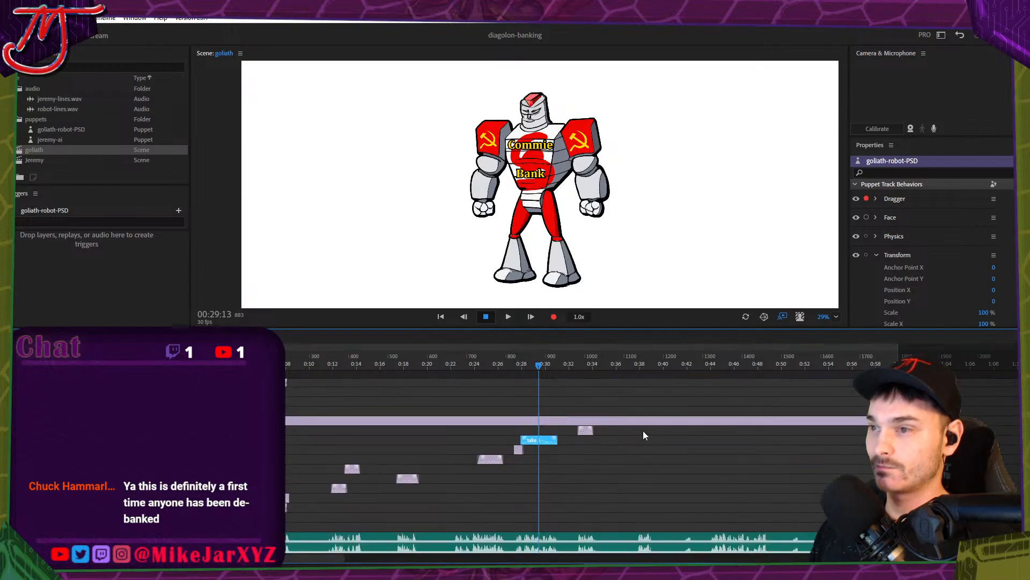
left_click_drag(636, 367, 639, 366)
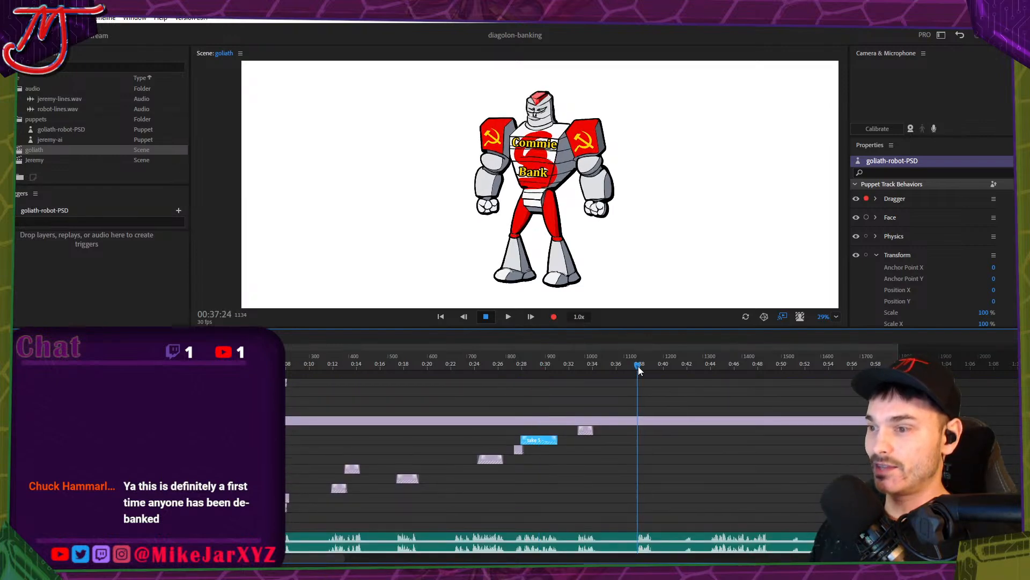
key("ctrl+v")
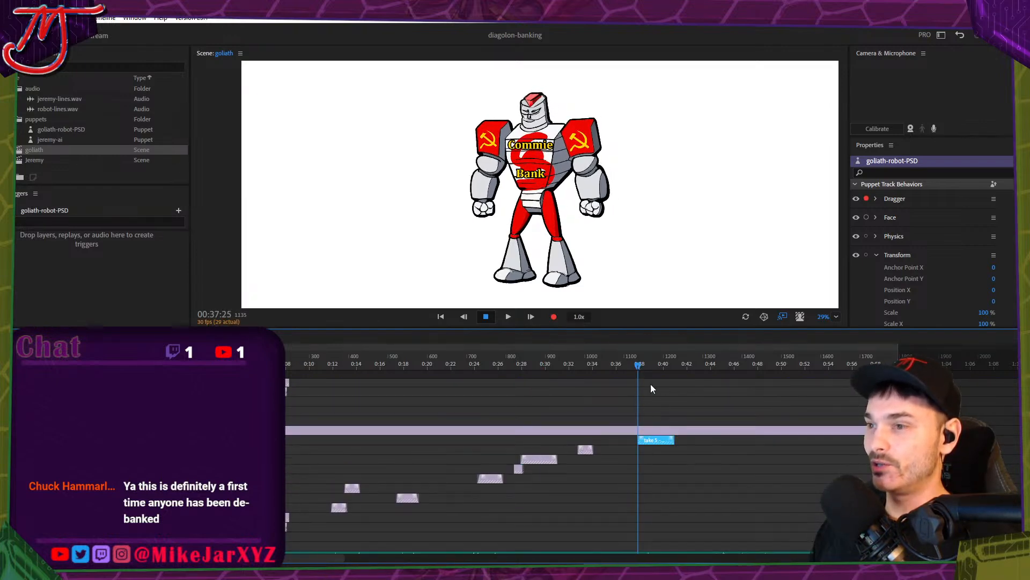
Play back the pasted hands-on-hips take and trim its end to 00:39:00, where the spoken line stops.
scroll(651, 384, "down", 1)
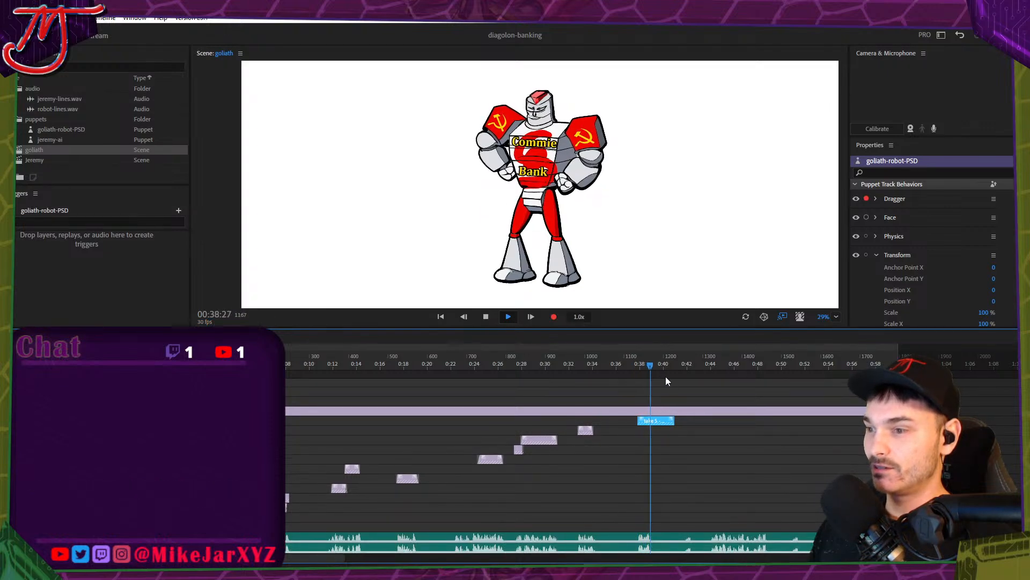
key("space")
left_click_drag(674, 420, 652, 420)
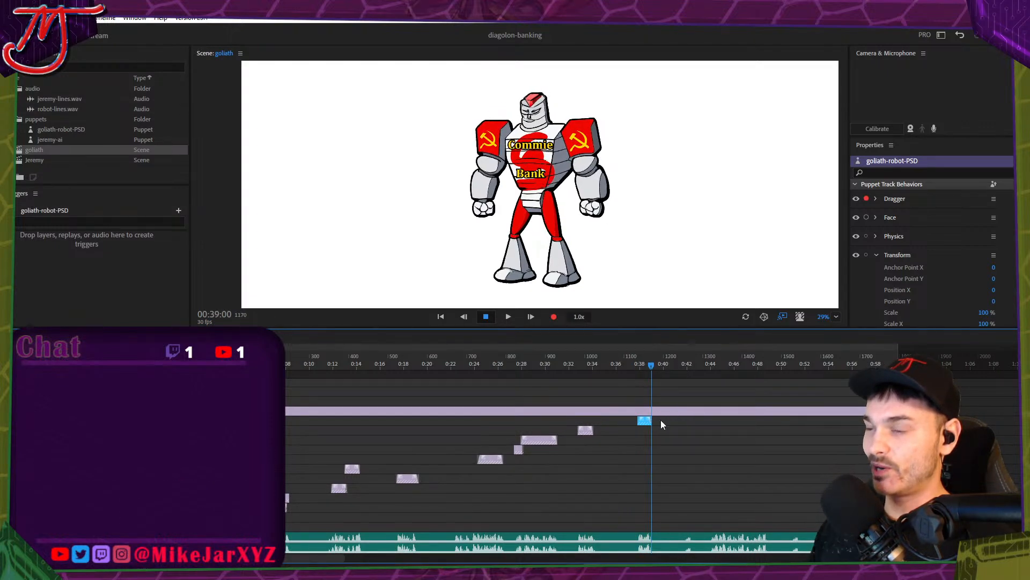
scroll(665, 416, "up", 3)
scroll(665, 417, "down", 3)
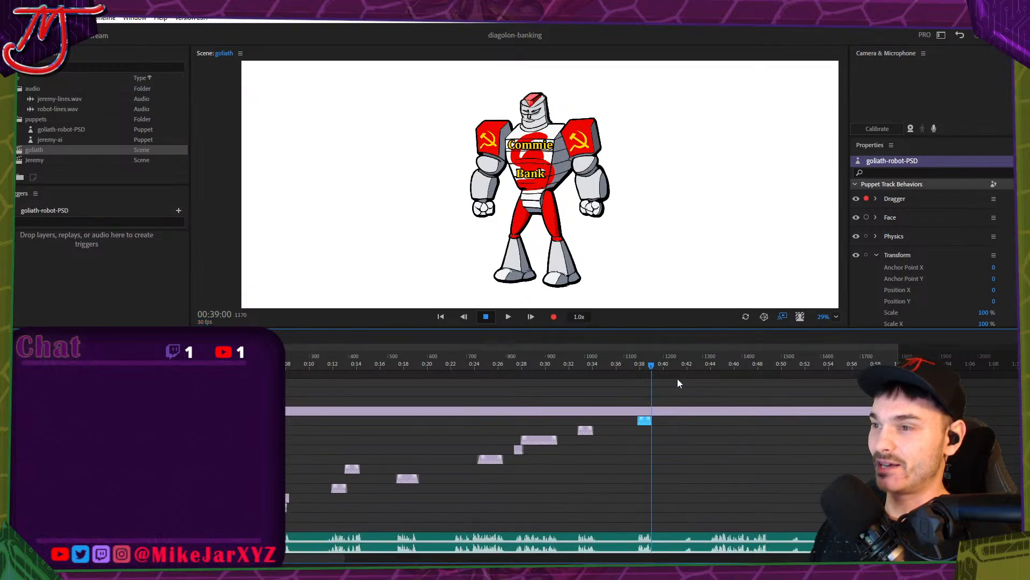
Copy the short take at 00:27:19 and paste it at 00:41:24 for the robot's brief line.
left_click(685, 364)
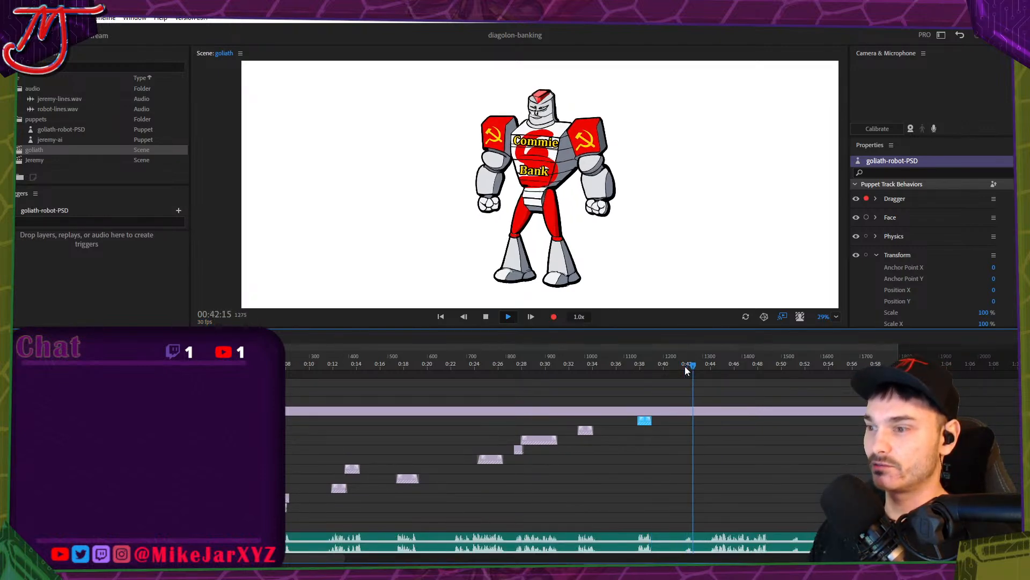
left_click_drag(685, 366, 517, 368)
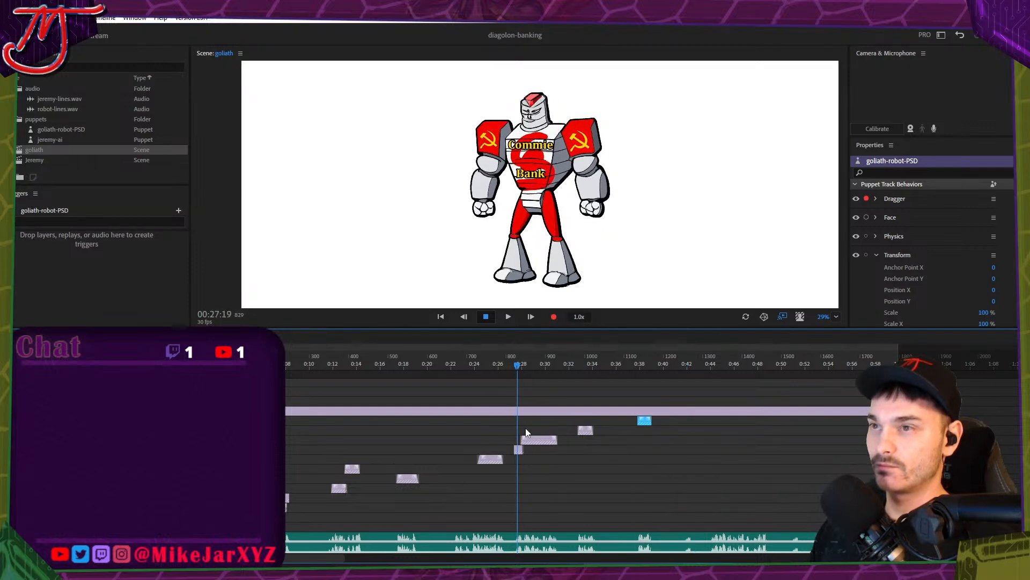
left_click(520, 451)
scroll(520, 450, "up", 1)
scroll(521, 451, "up", 3)
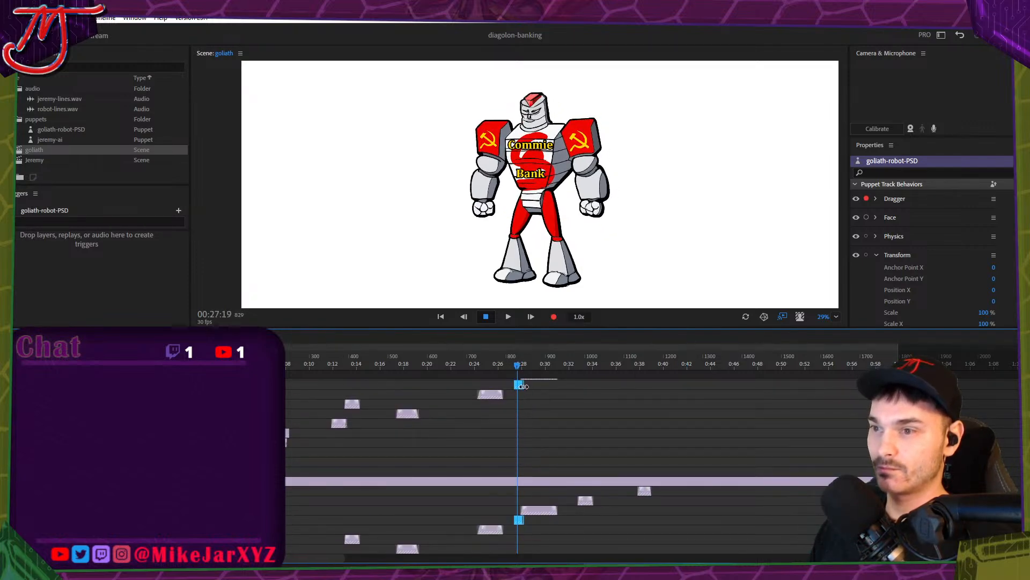
scroll(725, 403, "down", 4)
left_click(687, 366)
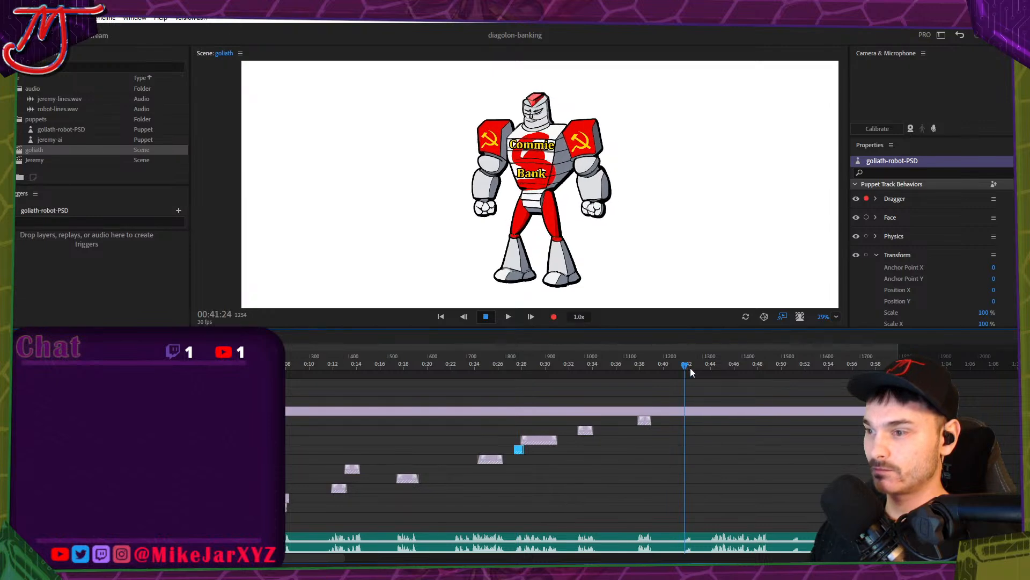
key("ctrl+v")
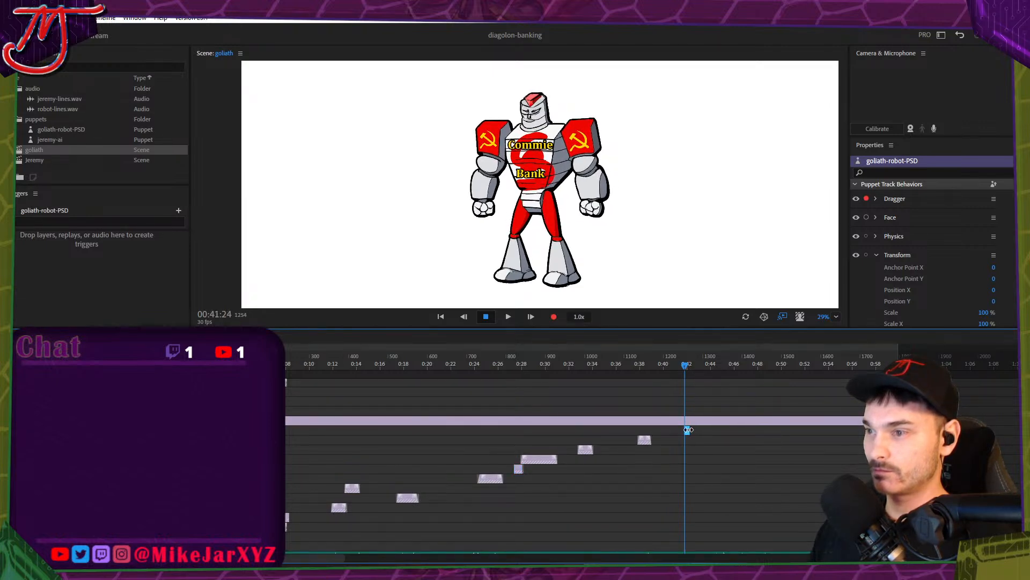
Extend the end of the pasted short take to about 00:42:20 and play it back.
key("space")
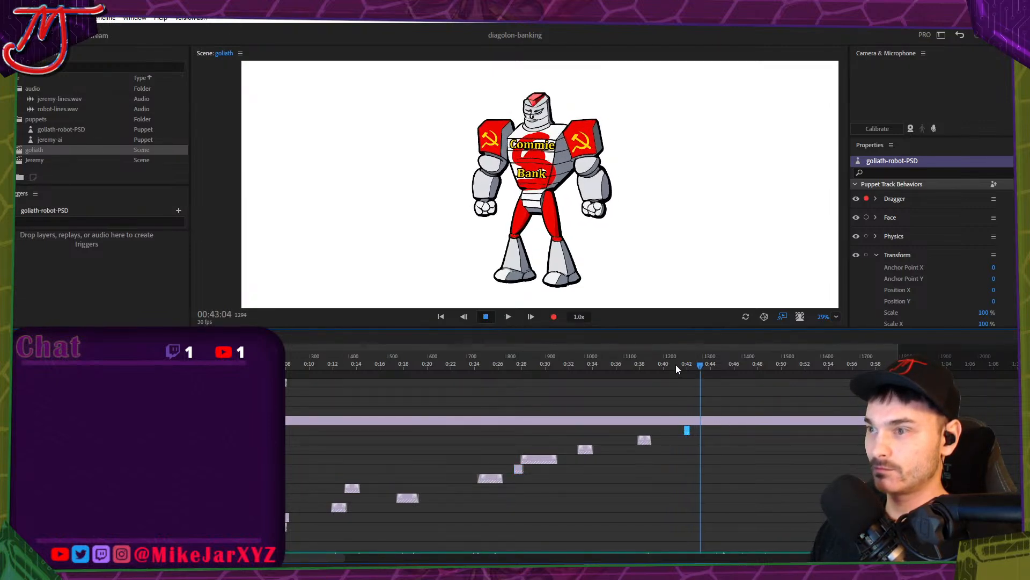
left_click(678, 365)
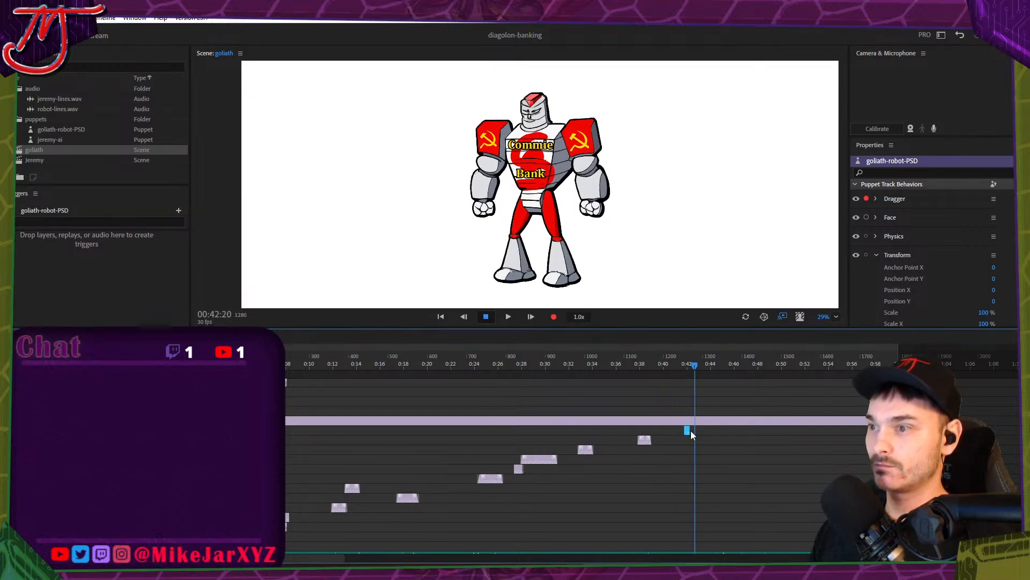
left_click(681, 368)
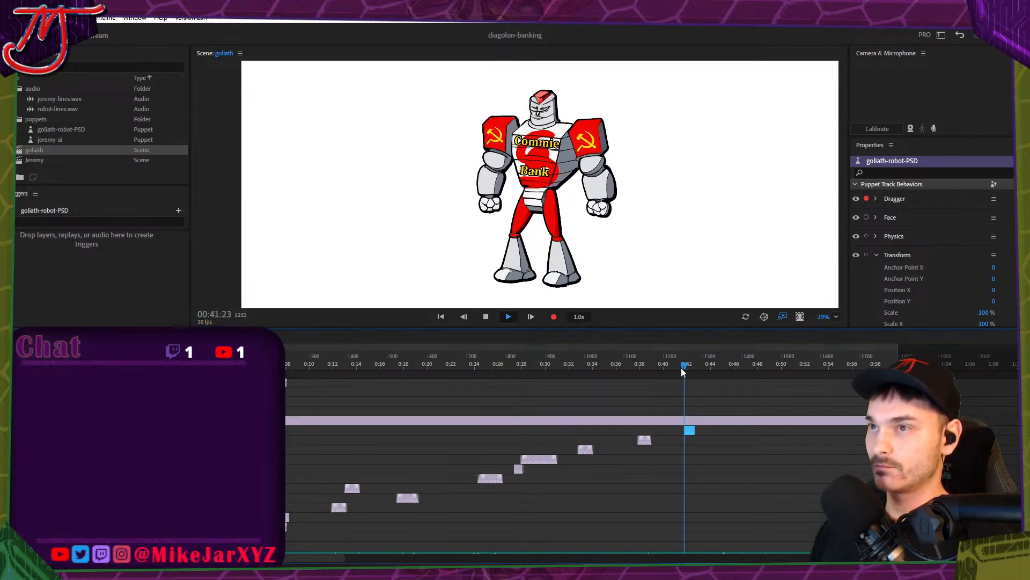
Copy the hands-on-hips take at 00:29:04, paste it at 00:44:05, and play it back against the audio.
scroll(751, 424, "down", 1)
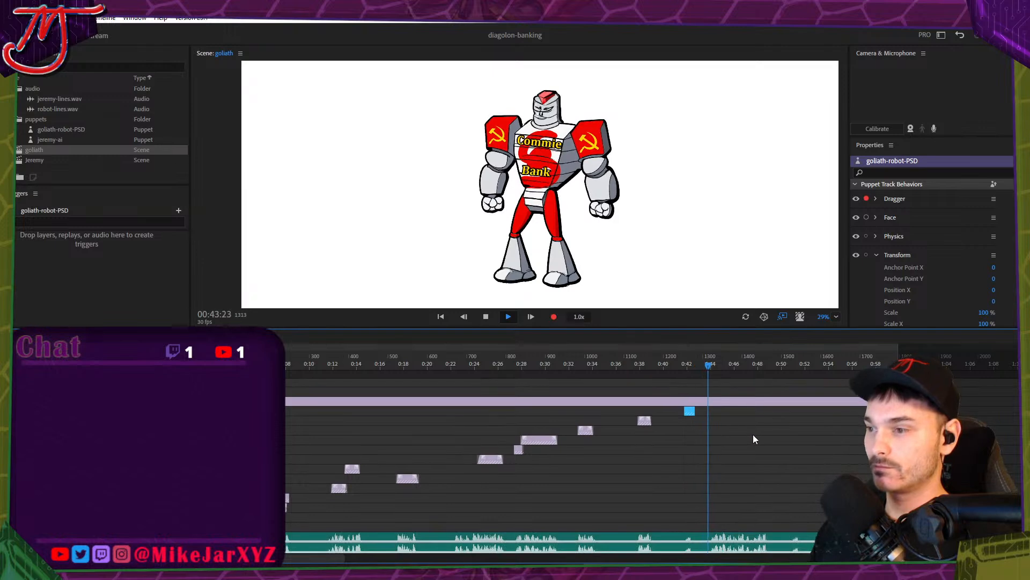
mouse_move(539, 366)
left_mouse_down()
mouse_move(490, 371)
mouse_move(537, 374)
left_mouse_up()
scroll(552, 413, "up", 5)
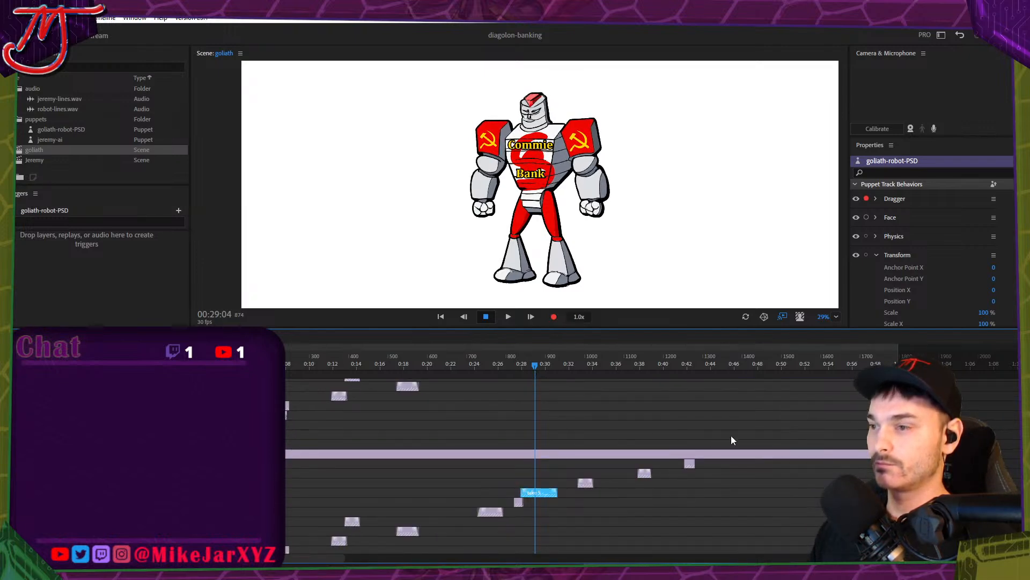
scroll(731, 440, "down", 5)
left_click(713, 365)
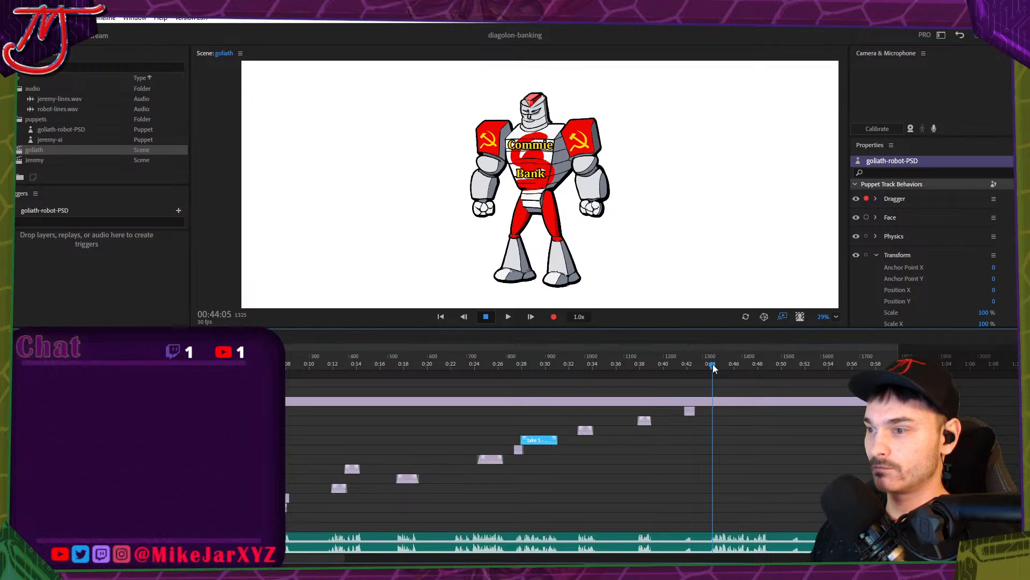
key("ctrl+v")
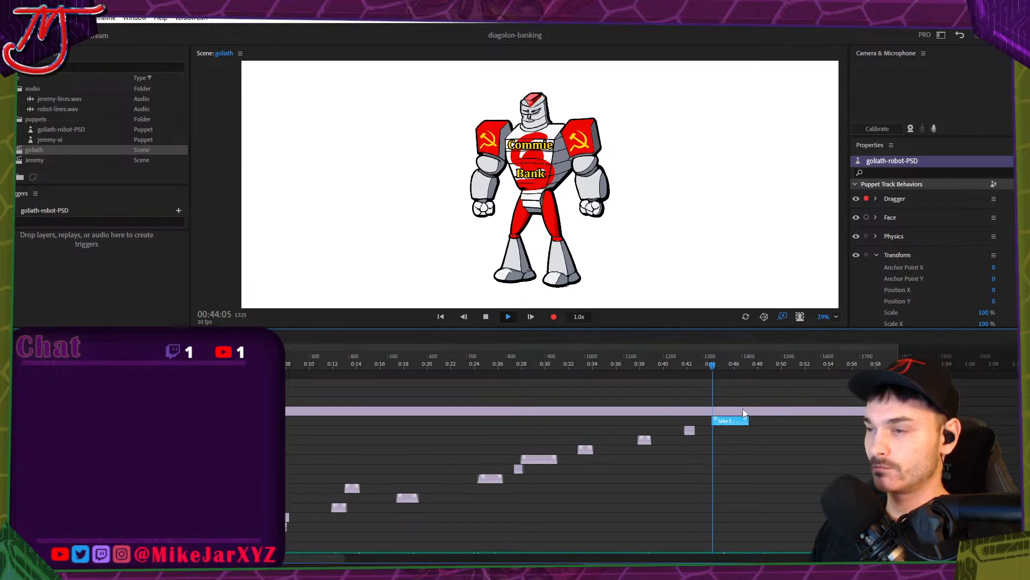
scroll(762, 470, "down", 2)
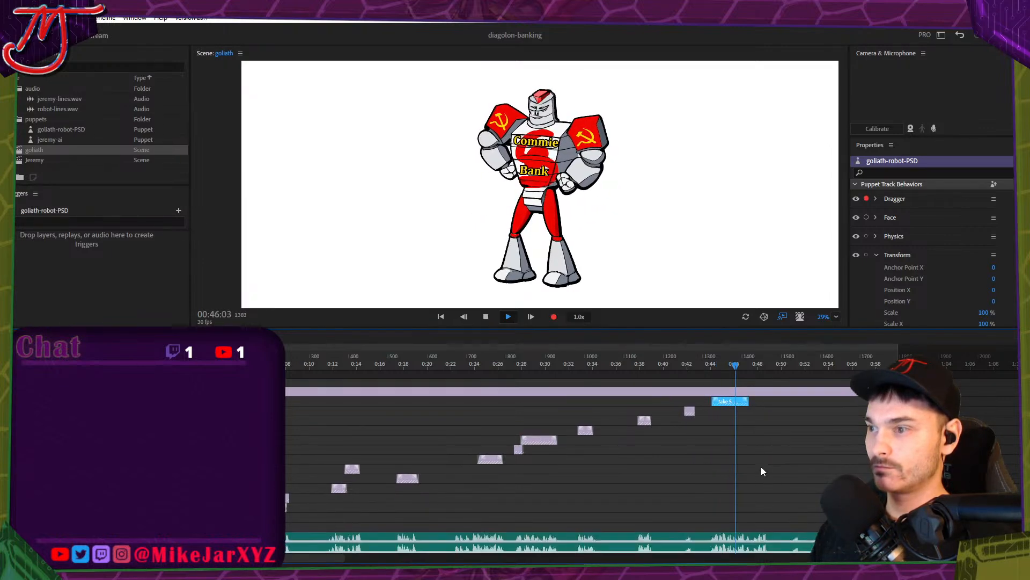
key("space")
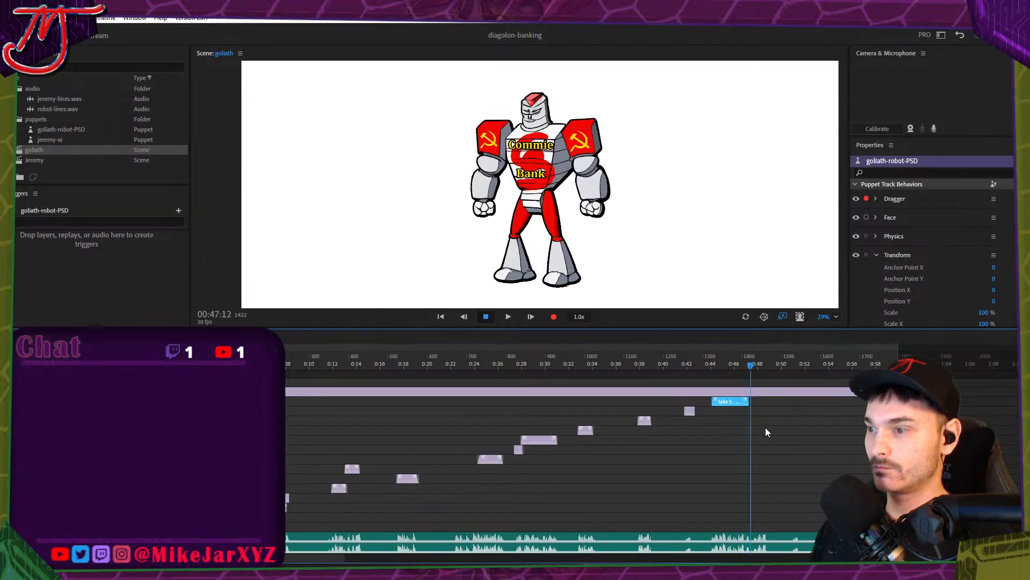
Copy the raised-arm take at 00:25:13 and paste it at 00:46:24, overlapping the end of the hands-on-hips take.
left_click(493, 368)
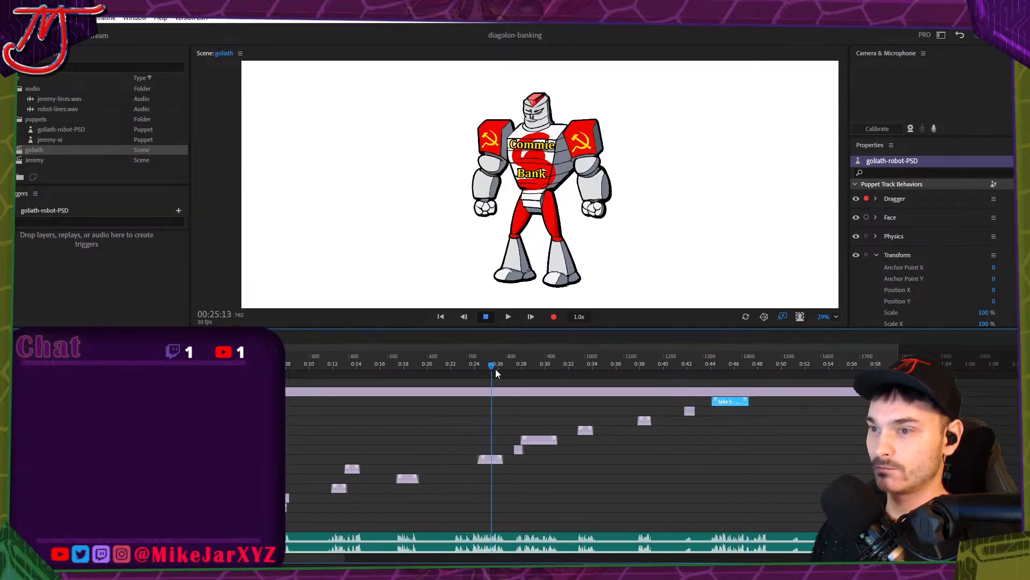
left_click(490, 459)
scroll(491, 413, "up", 3)
scroll(493, 411, "down", 3)
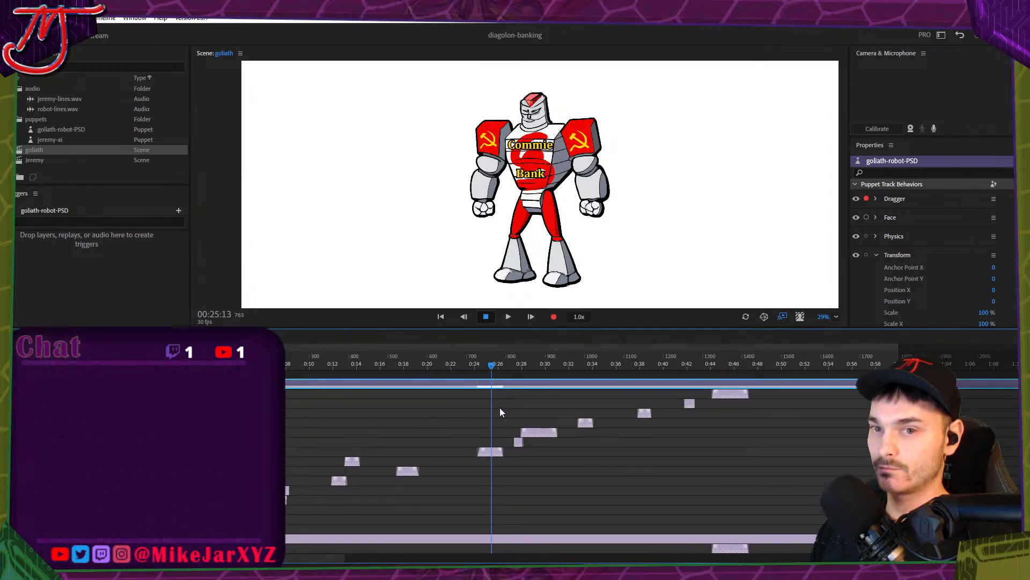
left_click(492, 452)
scroll(698, 403, "down", 2)
left_click(749, 366)
left_click(743, 365)
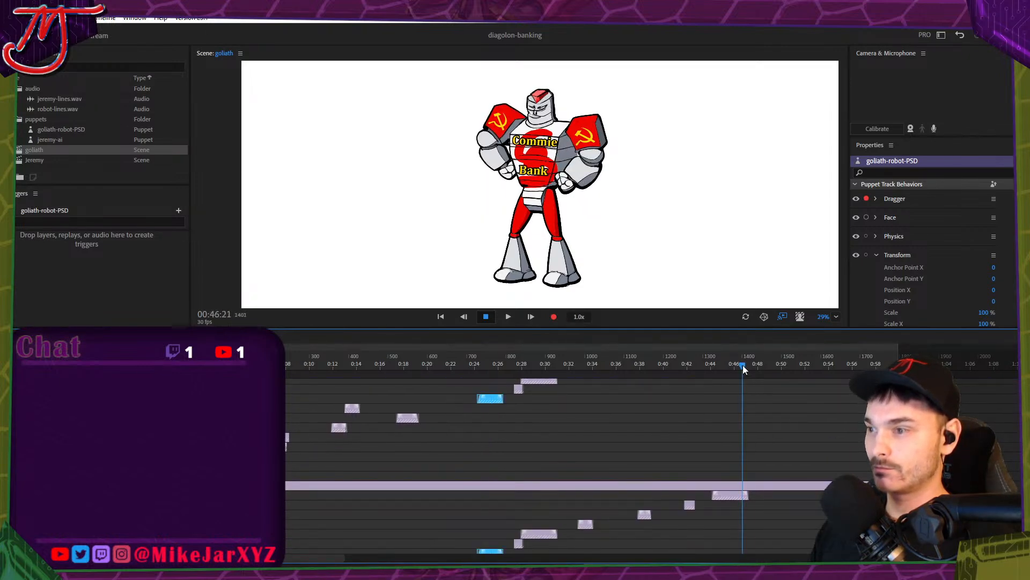
key("ctrl+v")
scroll(790, 470, "down", 3)
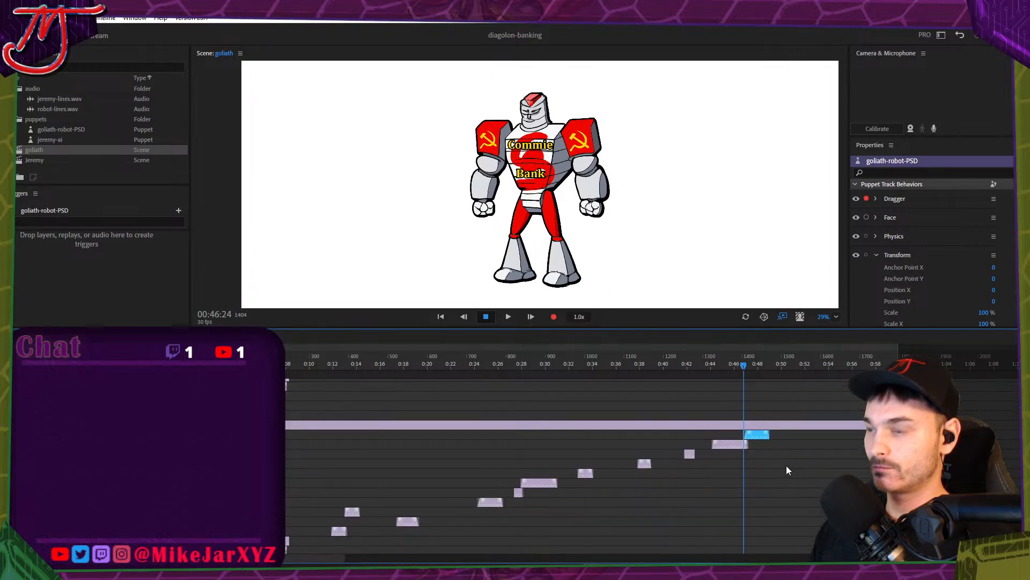
Play back the pasted raised-arm take against the dialogue and trim its end to 00:48:26.
key("space")
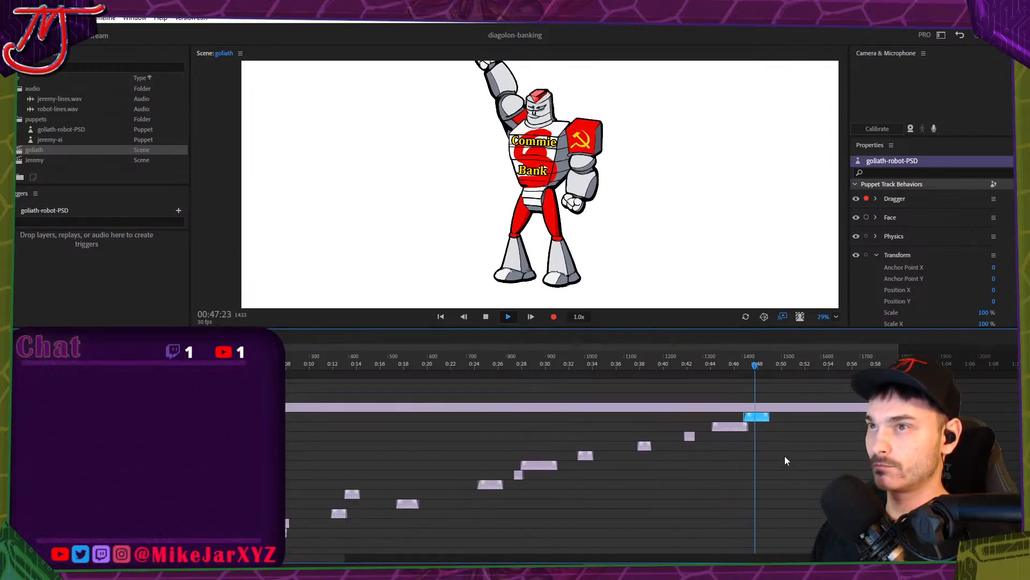
key("space")
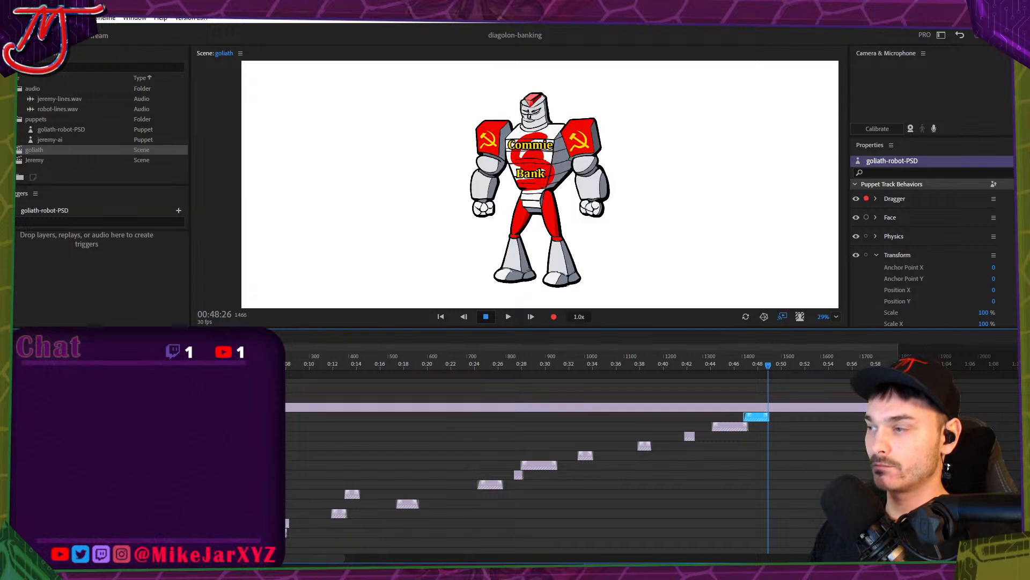
scroll(784, 453, "down", 1)
key("space")
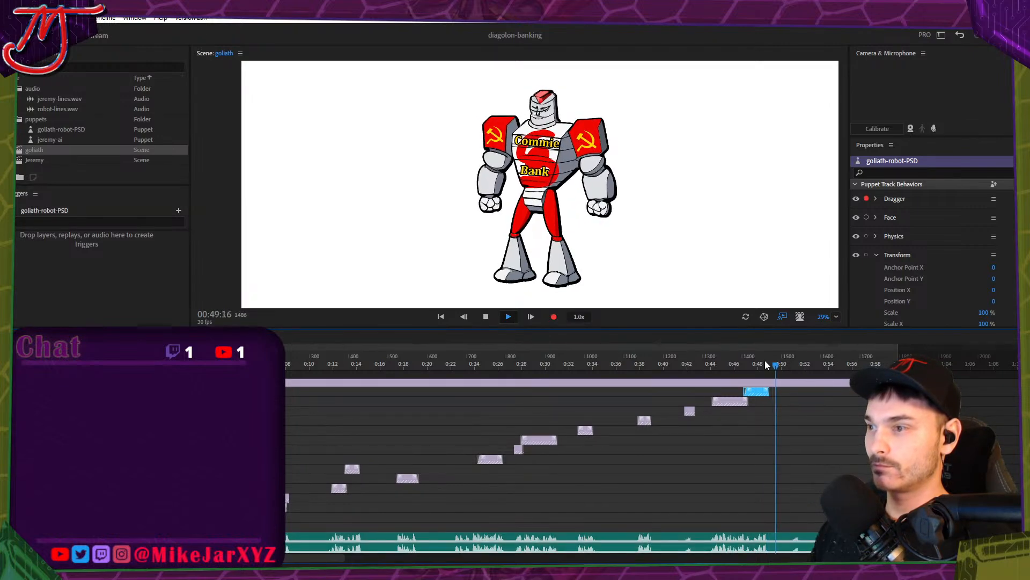
left_click_drag(758, 364, 740, 365)
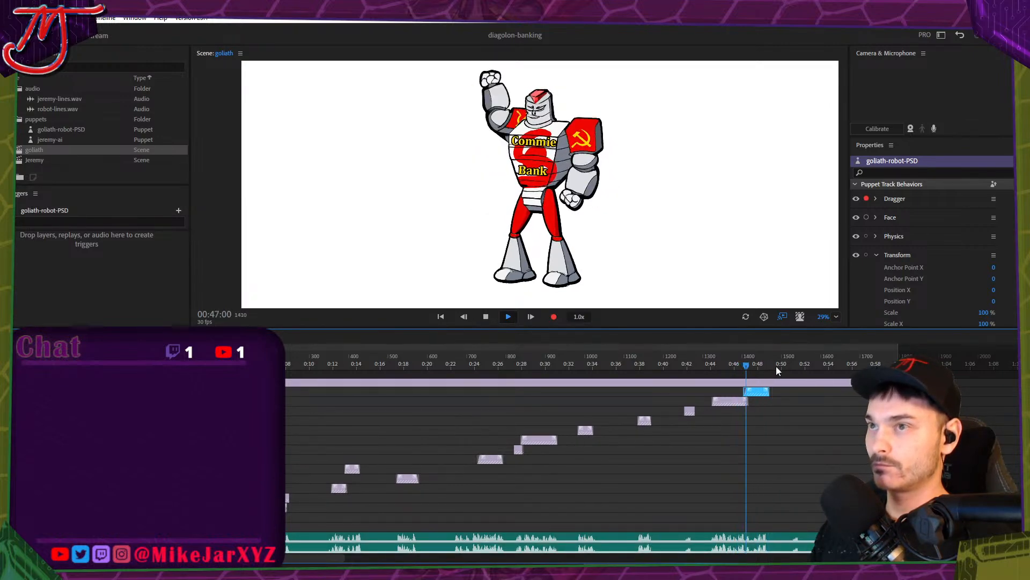
key("space")
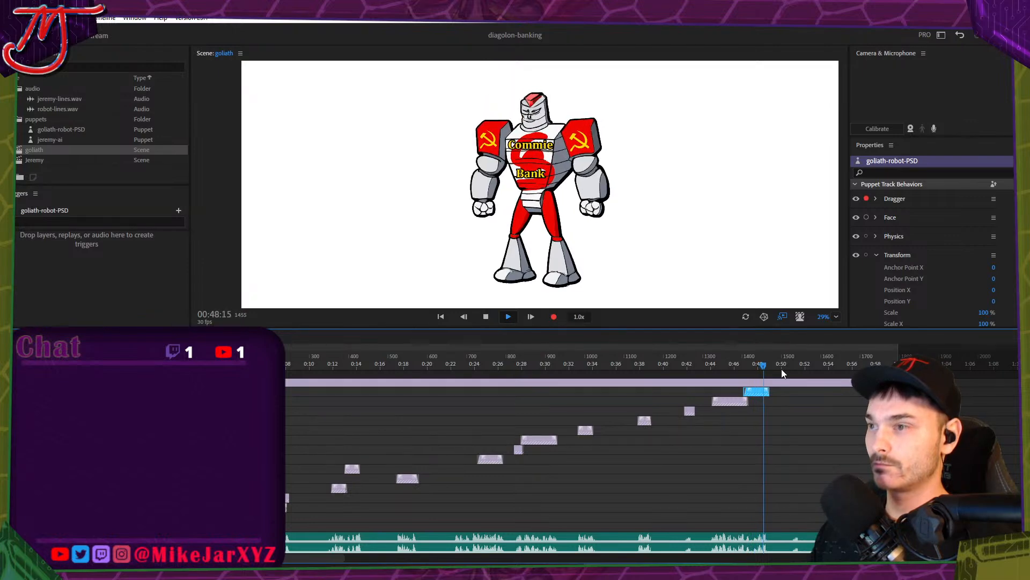
key("space")
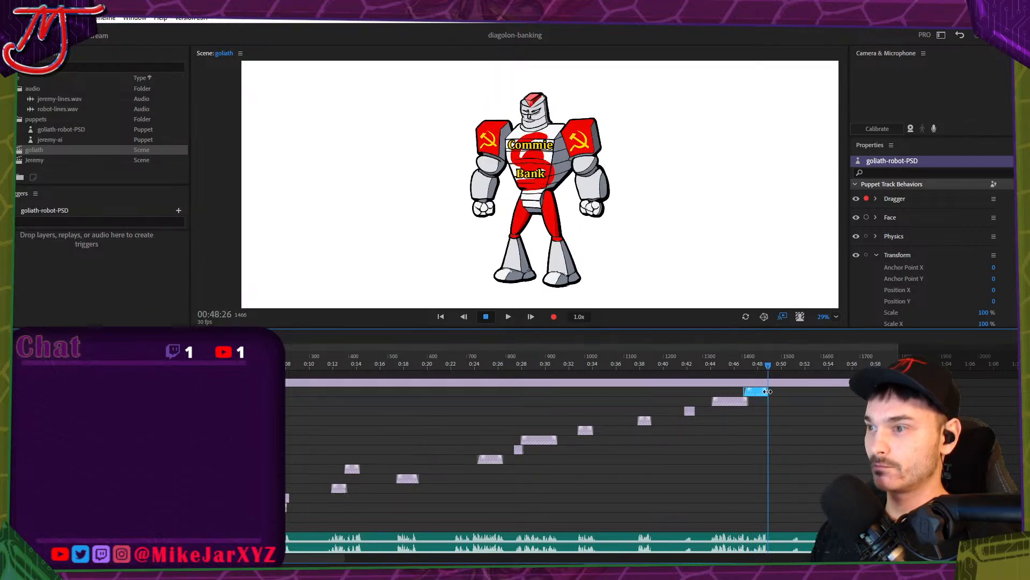
Copy the short take at about 00:42:00, paste it at about 00:50:25, and play it back against the dialogue.
key("space")
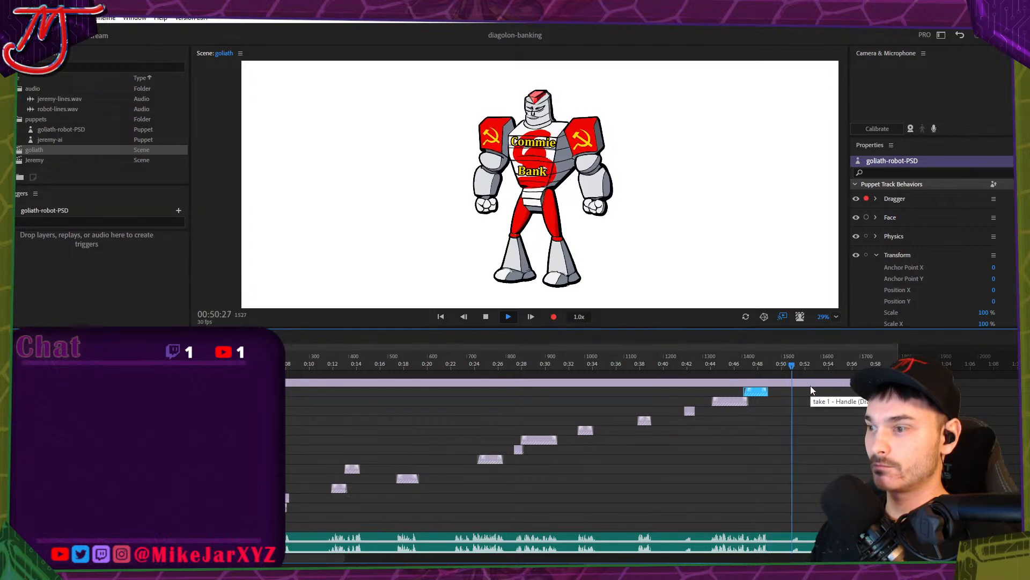
key("space")
left_click(690, 411)
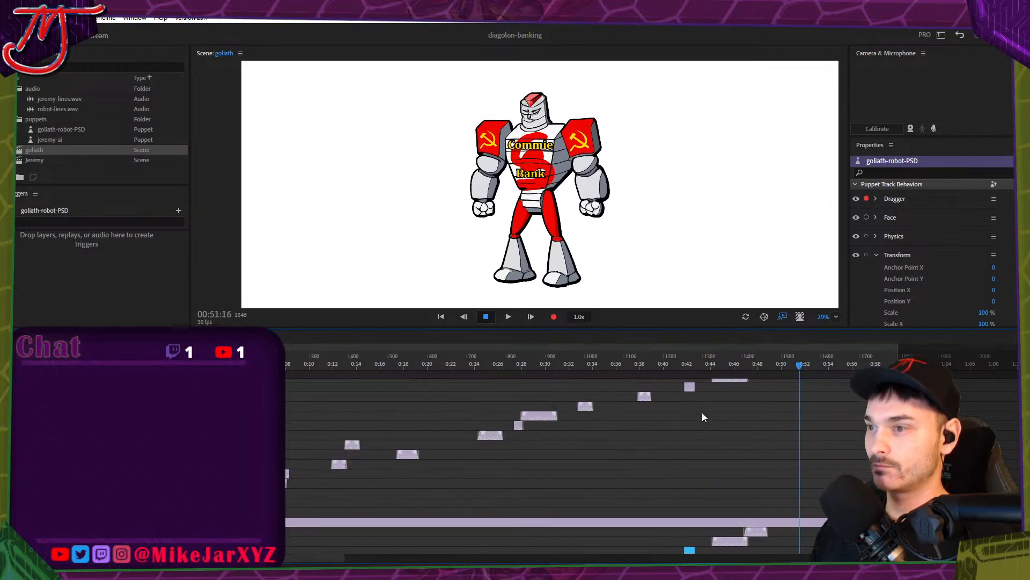
scroll(703, 417, "up", 1)
left_click(689, 407, "shift")
scroll(547, 461, "down", 1)
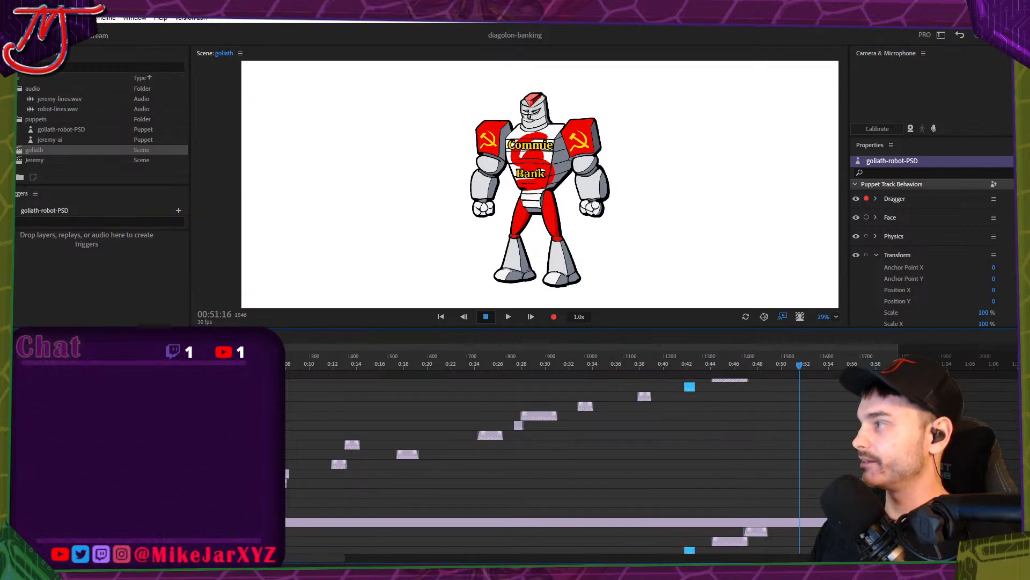
scroll(794, 408, "up", 1)
left_click(794, 371)
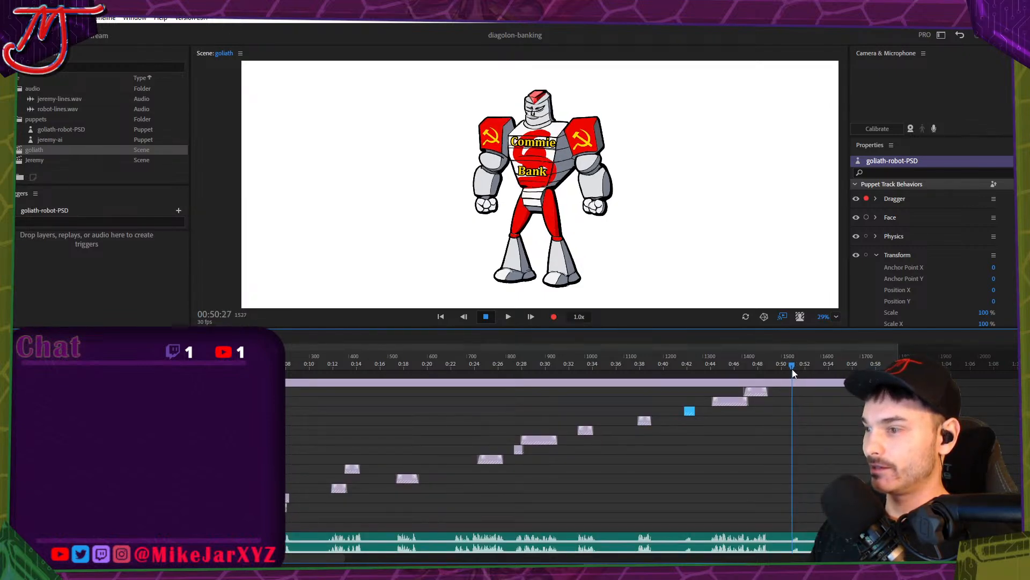
left_click(792, 369)
key("ctrl+v")
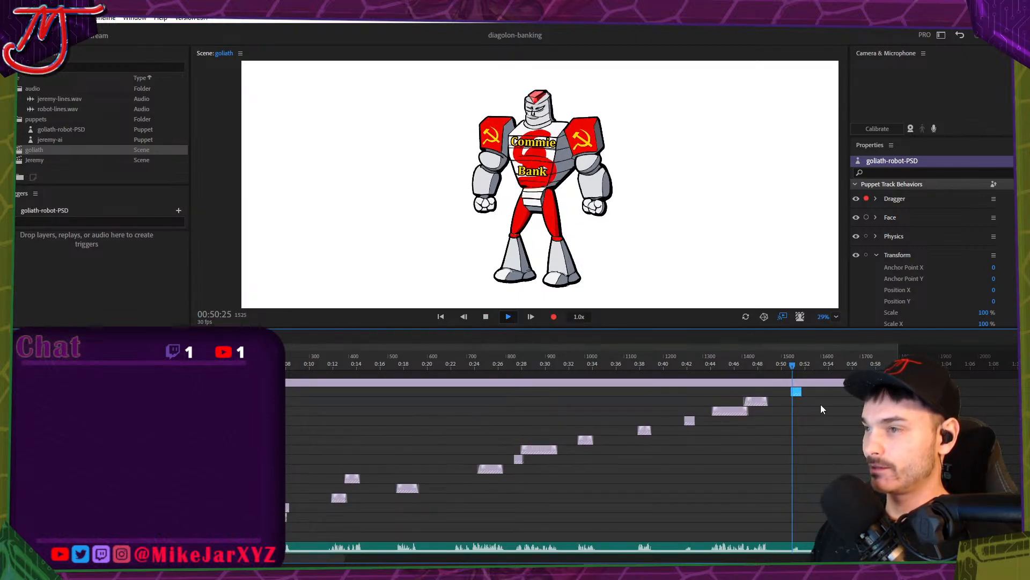
key("space")
Copy the raised-arm take at 00:46:24 and paste it at about 00:55:08 for the final robot line.
left_click(839, 367)
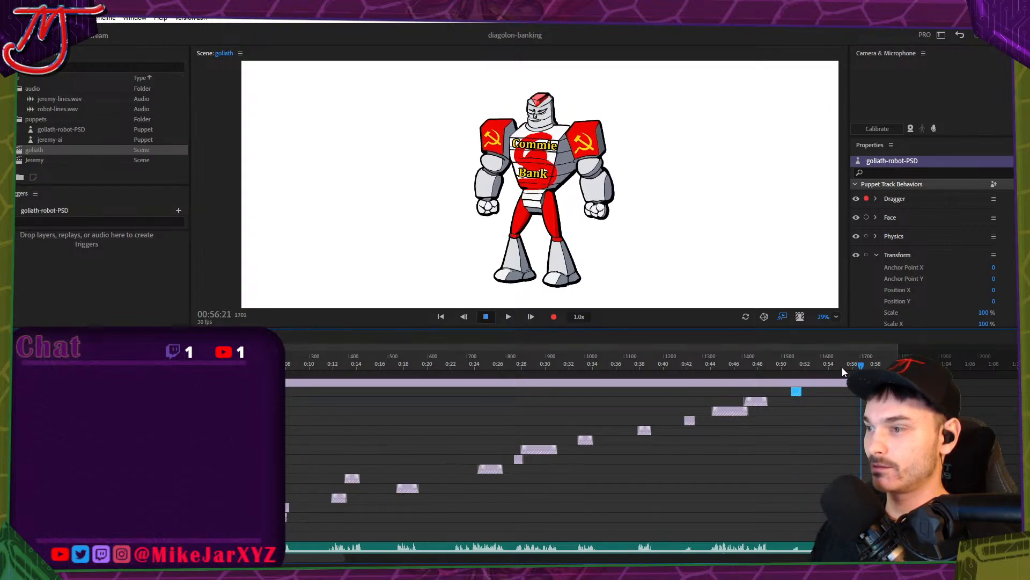
left_click(839, 366)
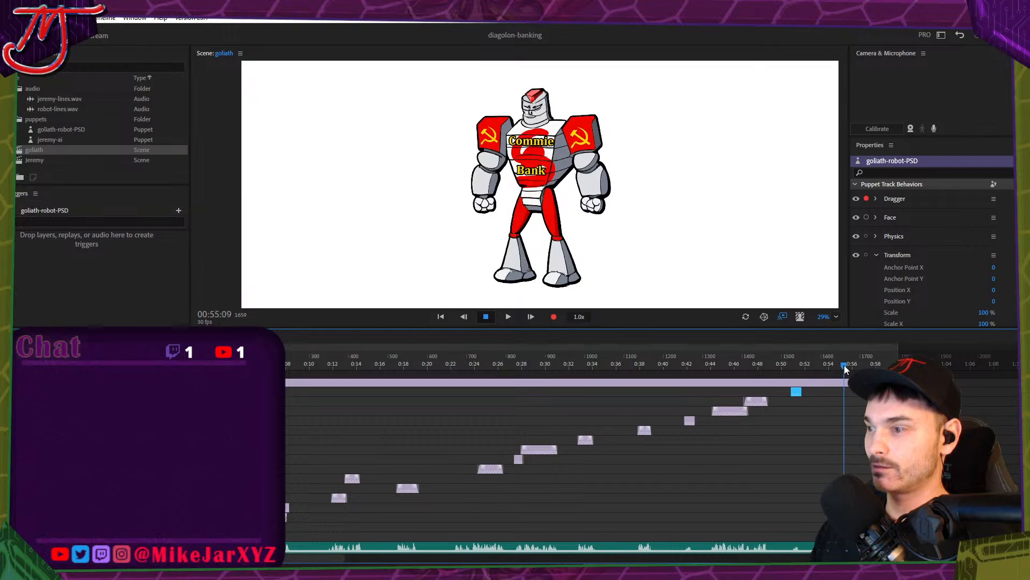
scroll(765, 449, "up", 5)
left_click(749, 367)
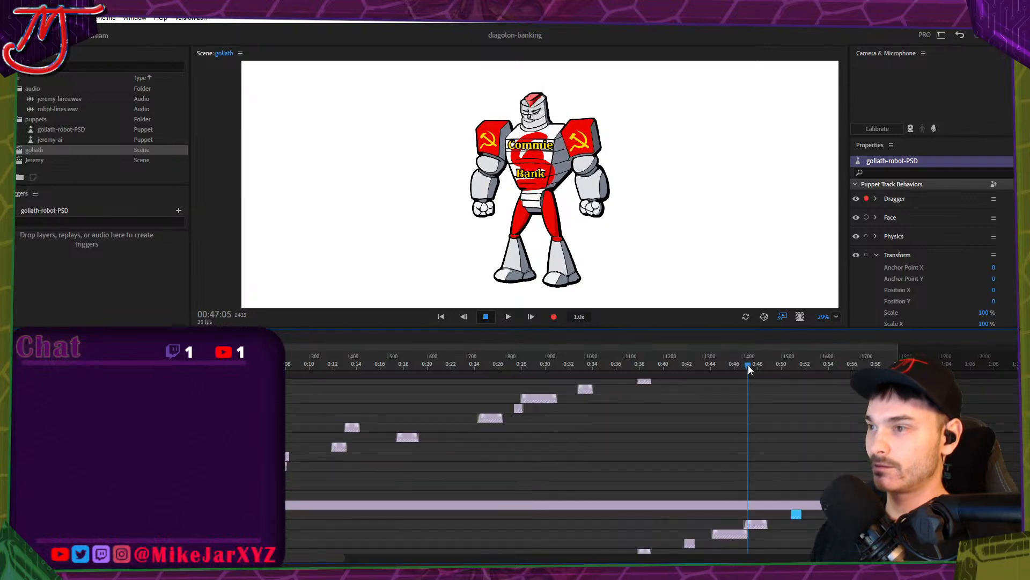
scroll(758, 462, "down", 5)
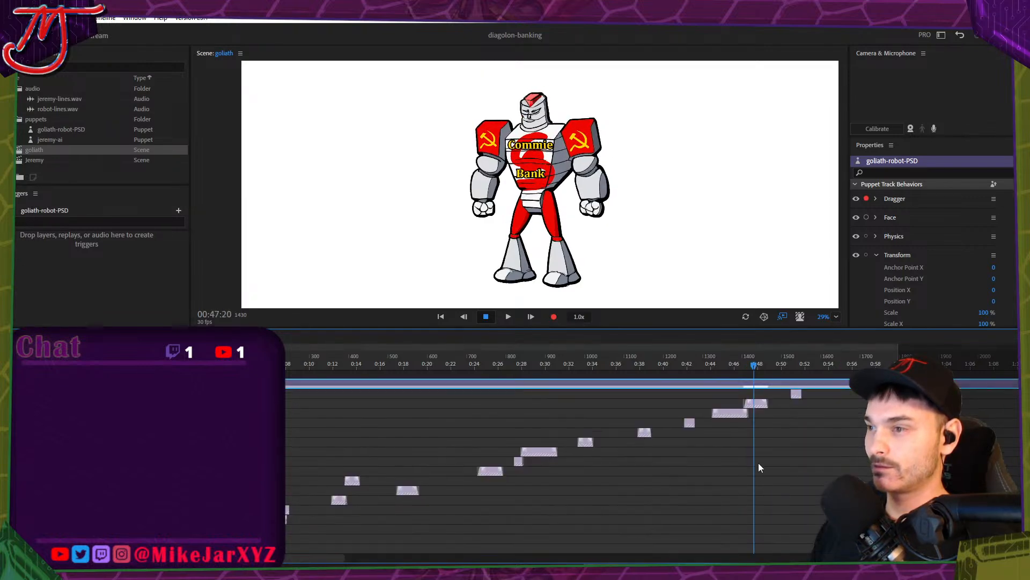
scroll(846, 427, "up", 3)
scroll(845, 427, "down", 3)
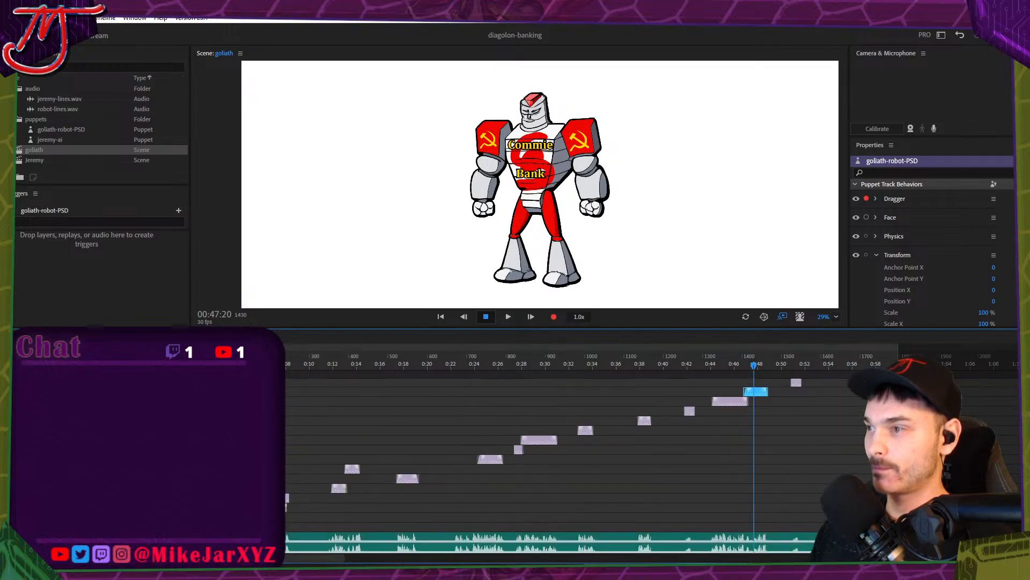
left_click(843, 366)
scroll(848, 391, "up", 1)
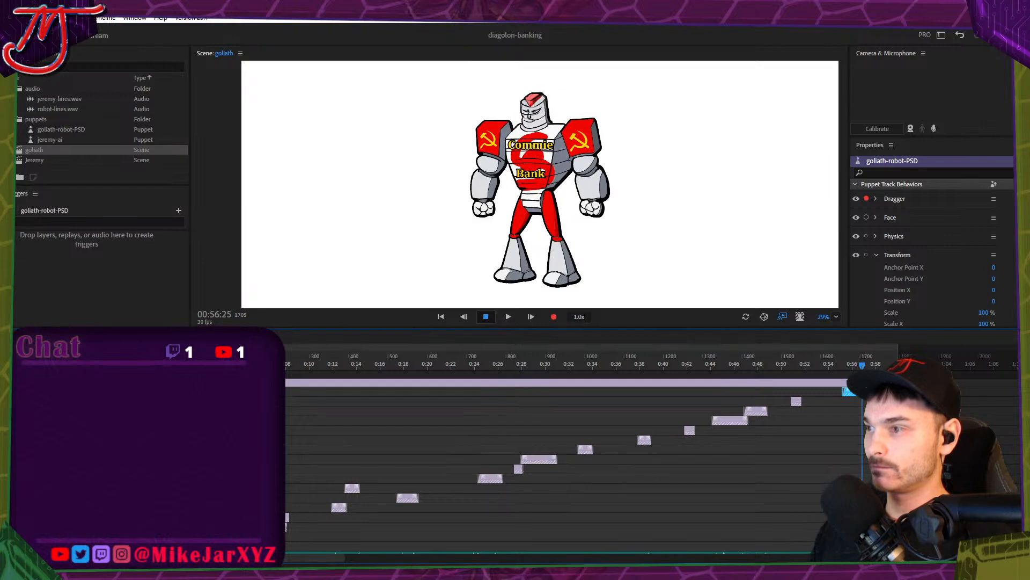
Play back the raised-arm take pasted at about 00:55:08 against the final line.
scroll(859, 431, "down", 5)
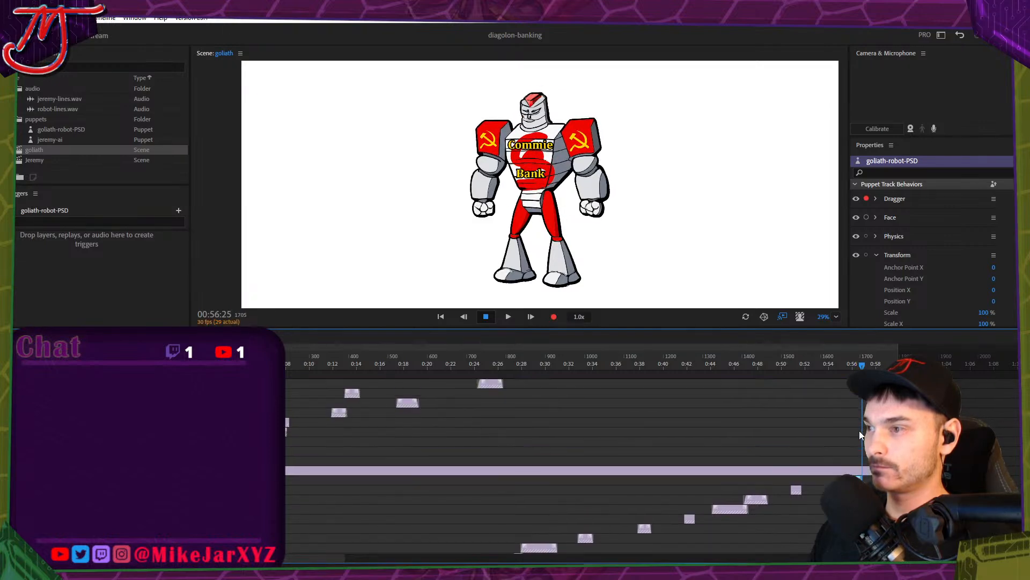
scroll(848, 397, "up", 5)
left_click(838, 369)
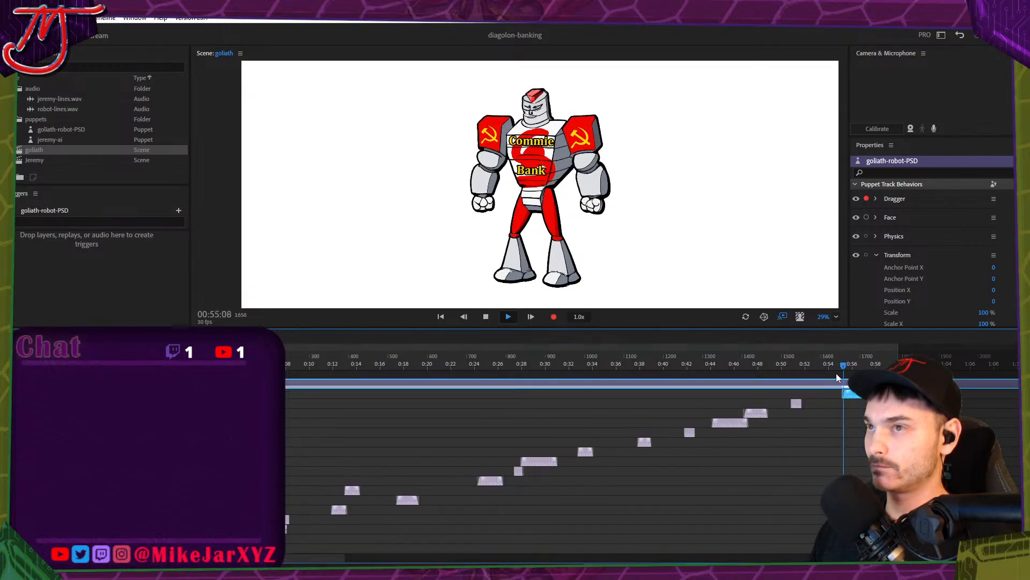
key("space")
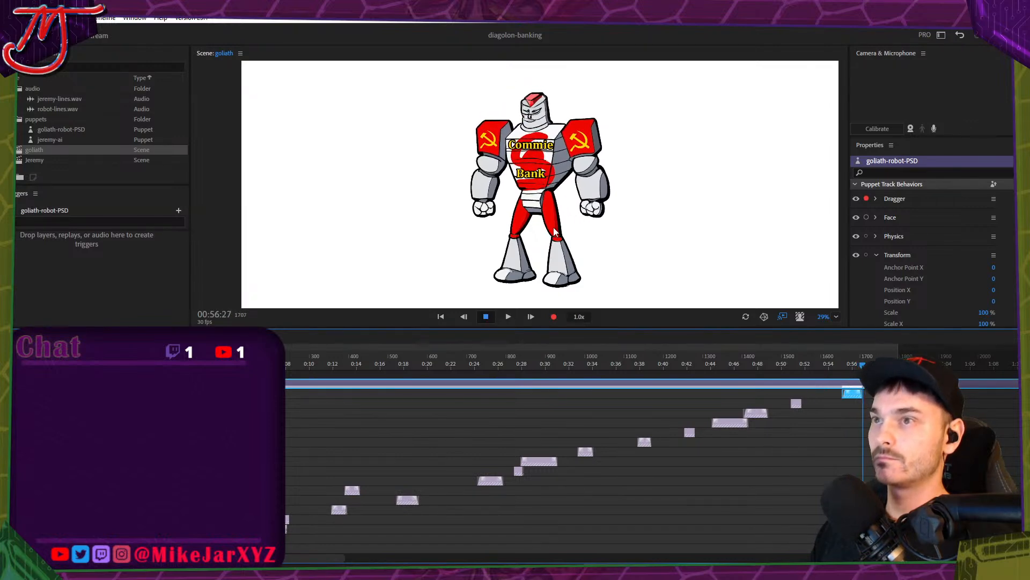
Zoom the scene view out to 21%, collapse the puppet's individual takes in the timeline, and return the playhead to the start.
scroll(550, 230, "down", 3)
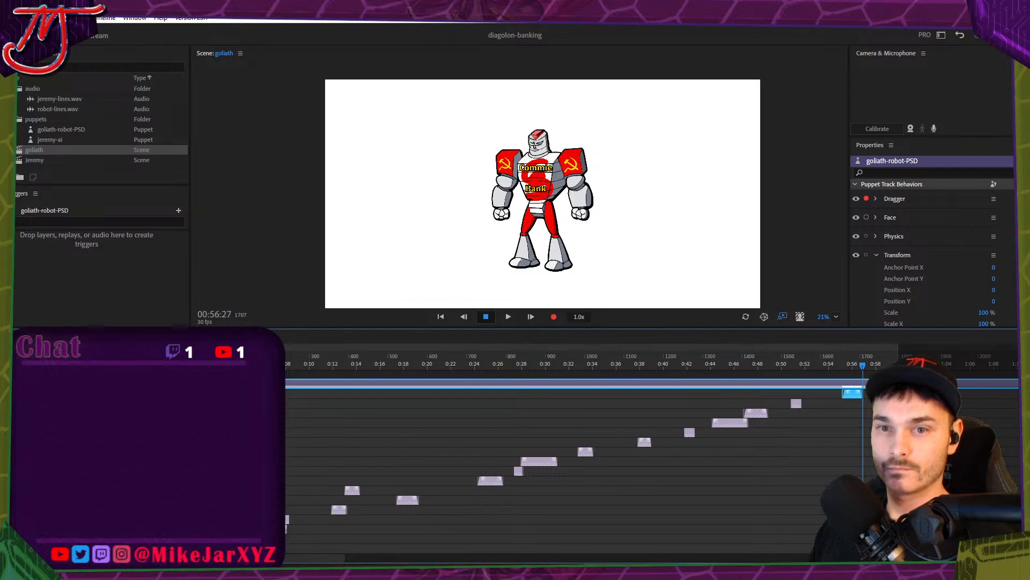
key("Escape")
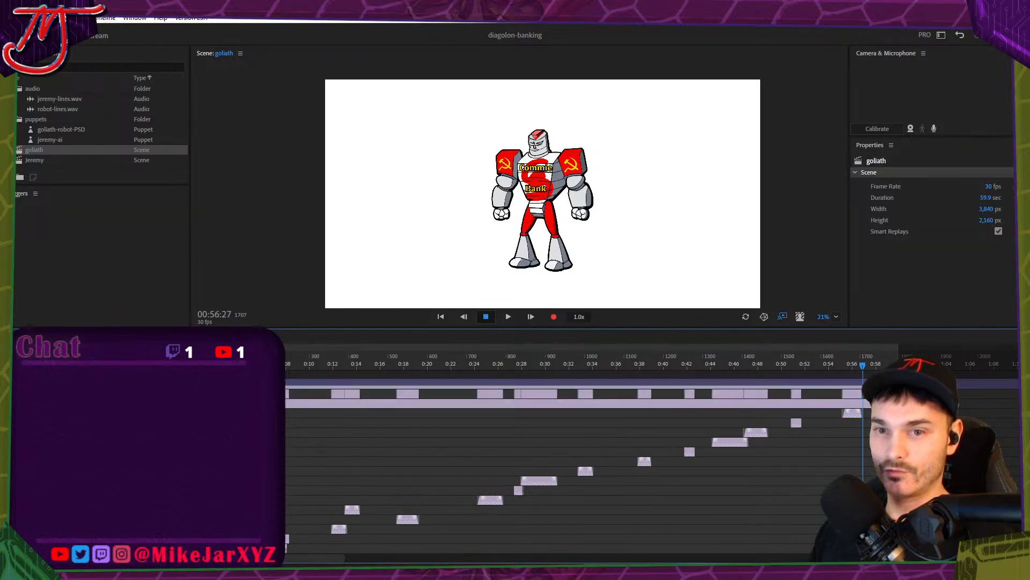
left_click(43, 413)
left_click(249, 366)
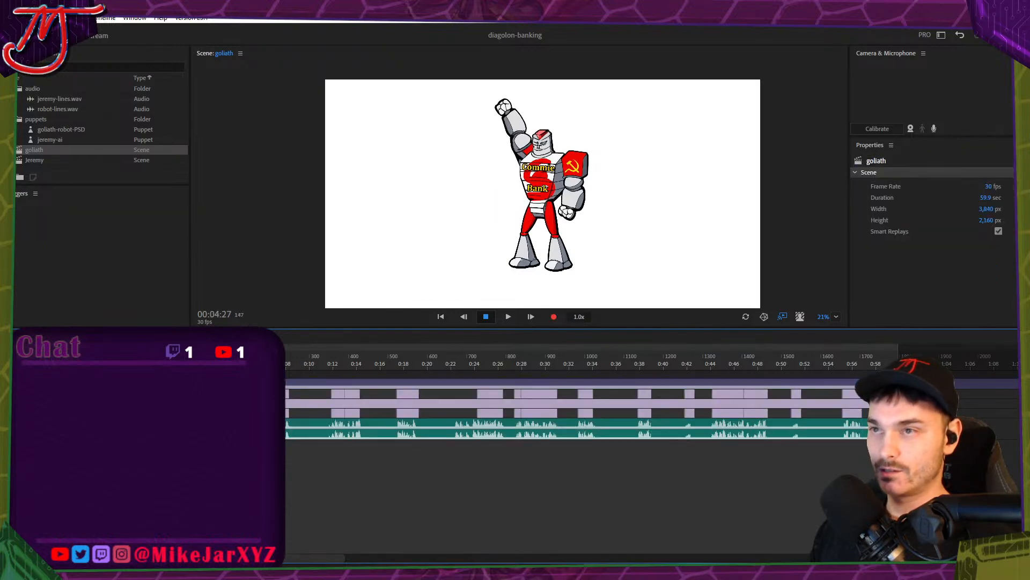
key("Home")
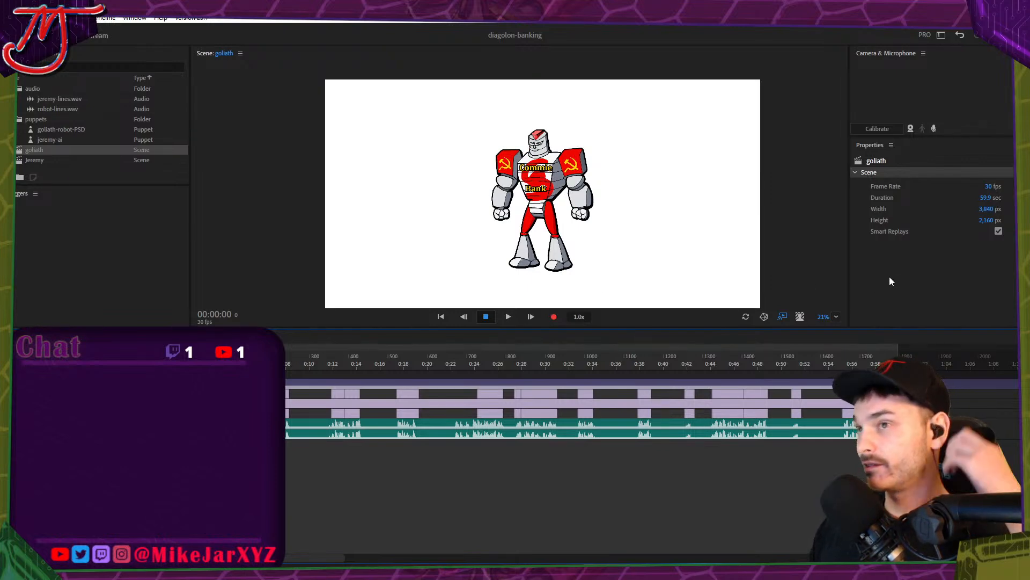
Collapse the Transform properties of the goliath-robot-PSD track, deselect the track, and save the project.
left_click(891, 383)
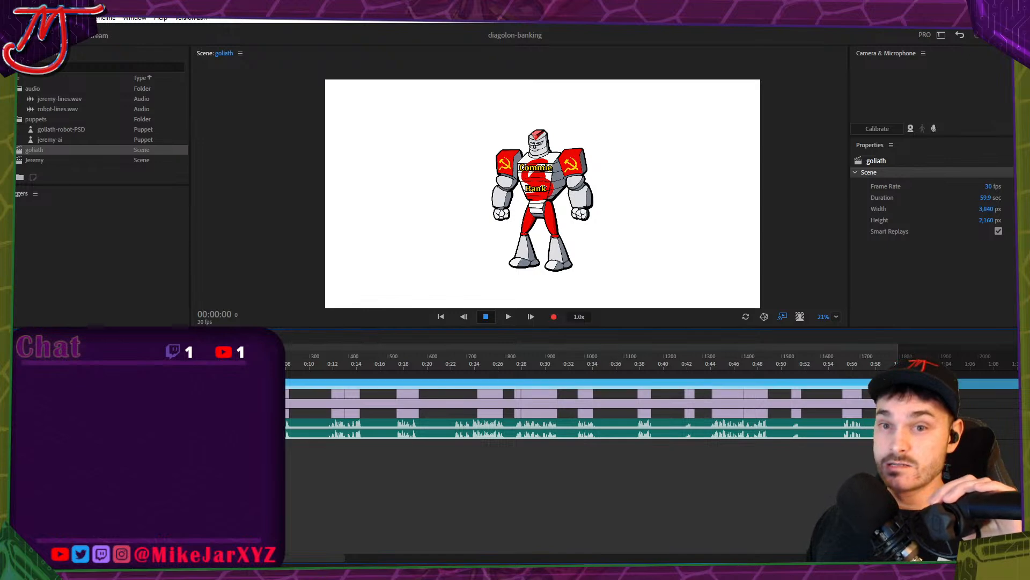
scroll(939, 240, "down", 3)
scroll(939, 240, "up", 3)
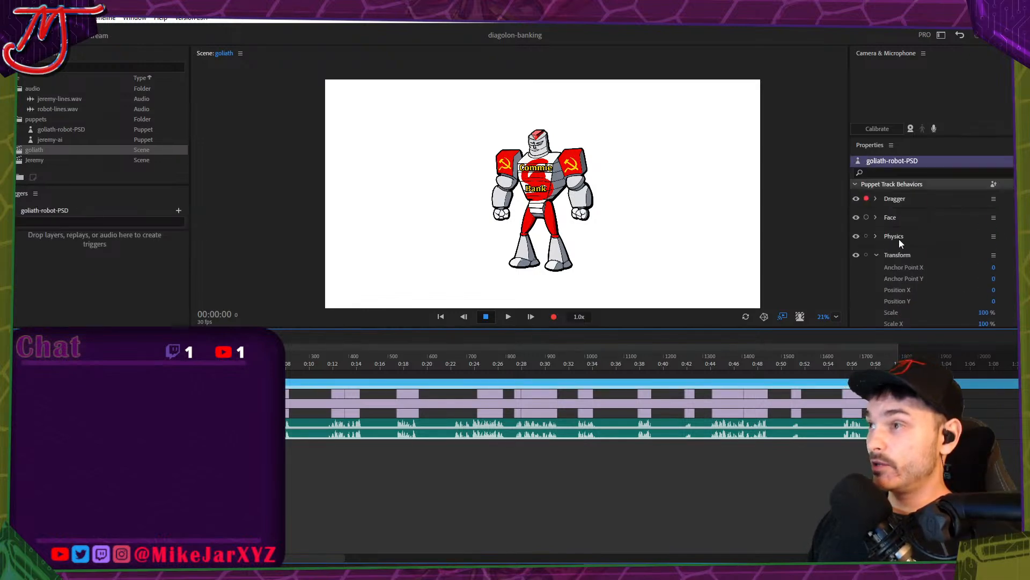
left_click(875, 255)
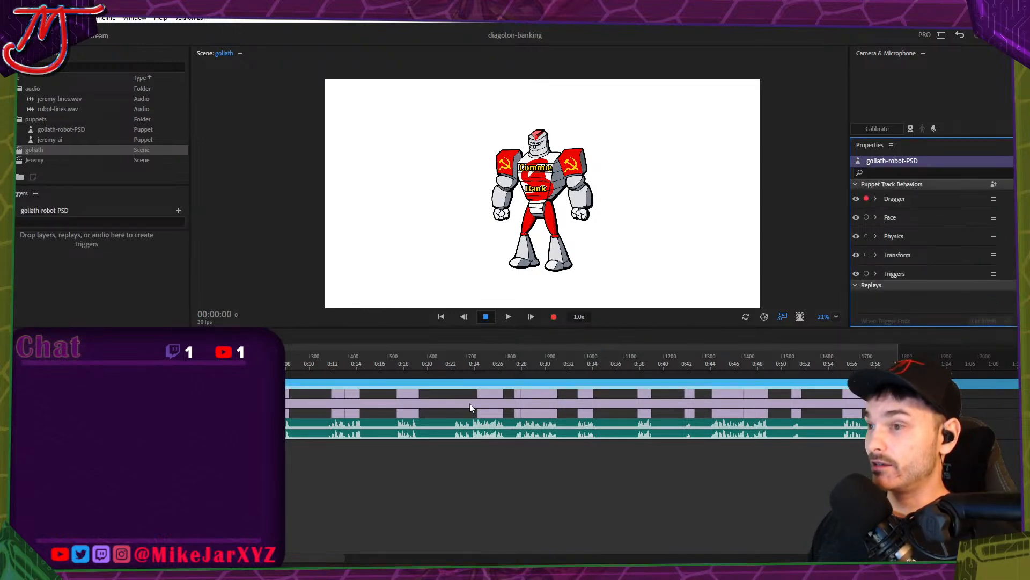
left_click(531, 503)
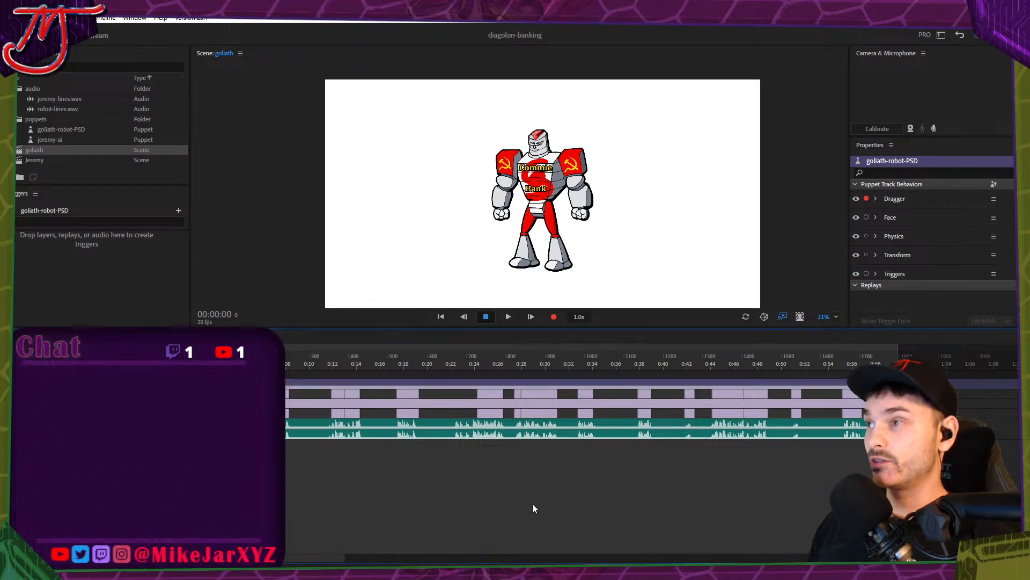
key("ctrl+s")
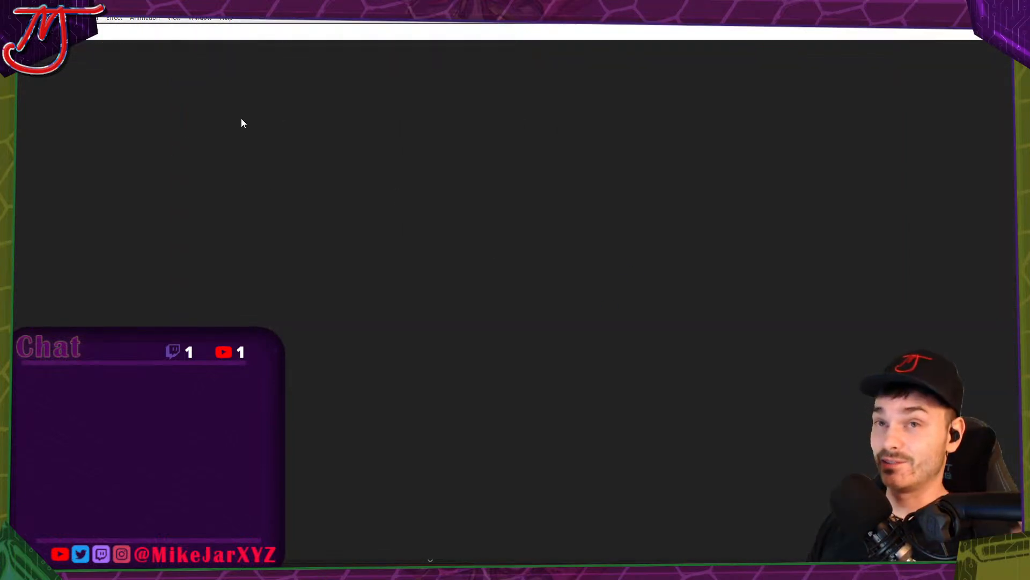
Switch to After Effects and expand the 0-Stock folder in the project.
left_click(47, 102)
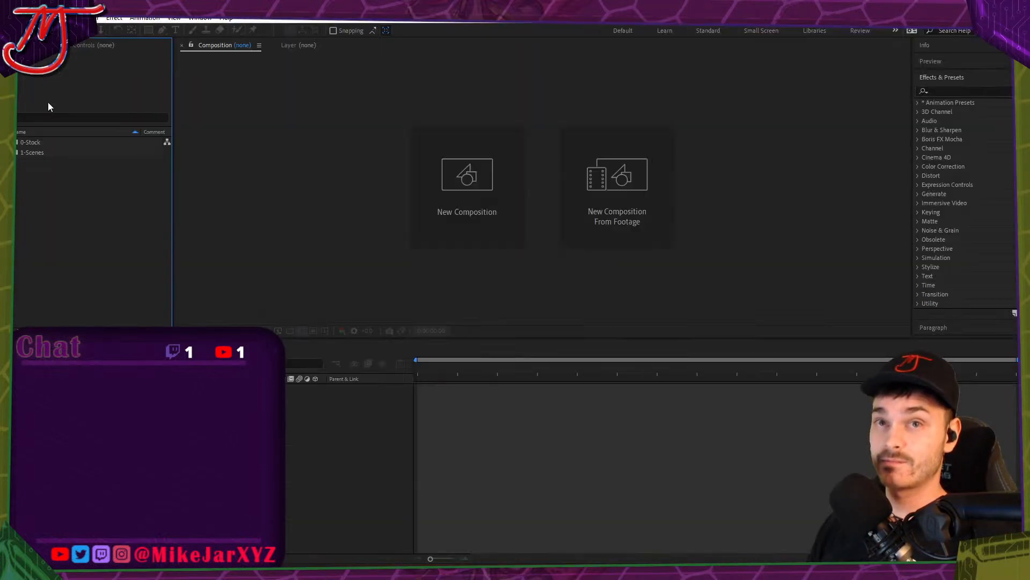
left_click(30, 142)
left_click(17, 143)
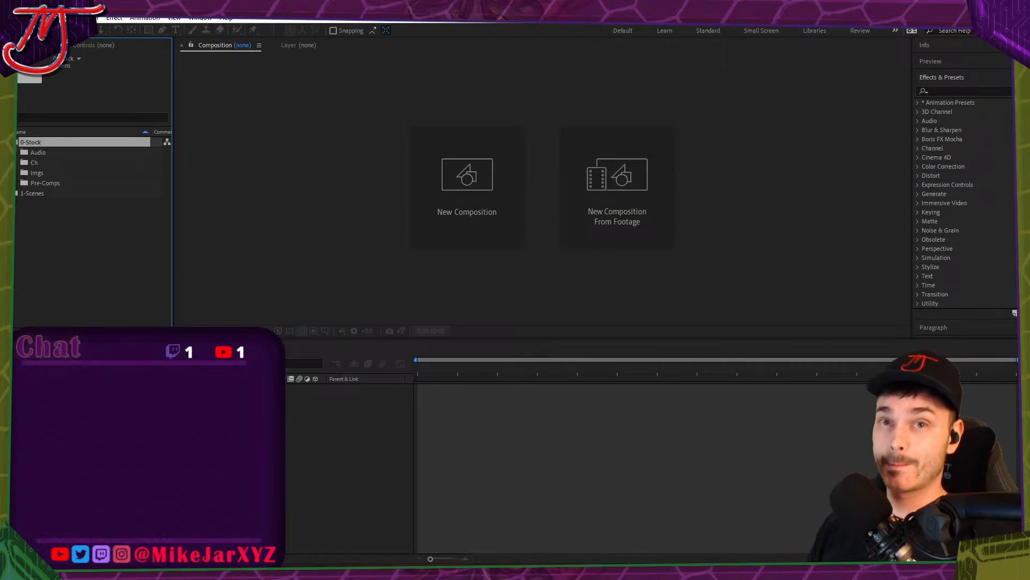
left_click(45, 214)
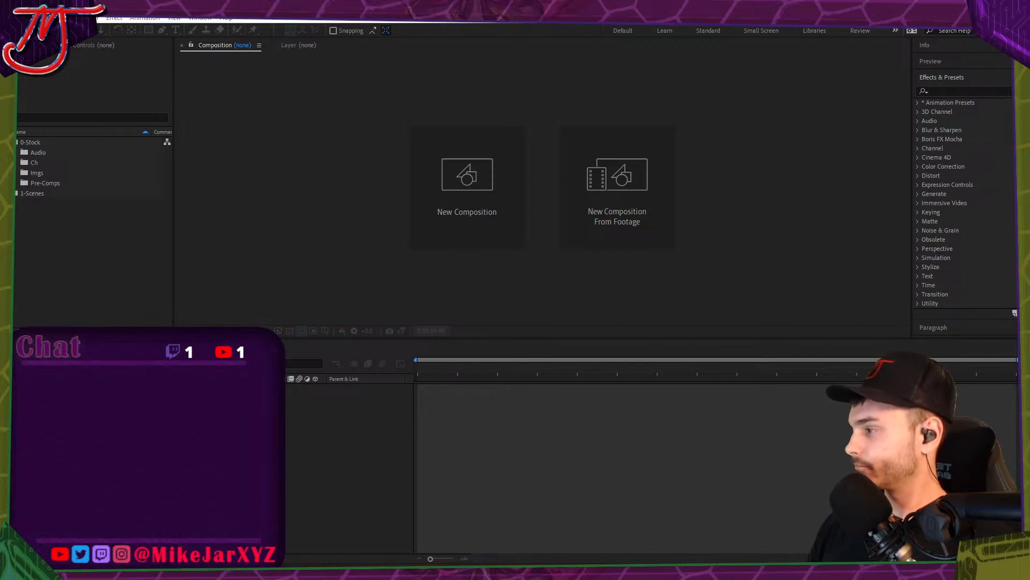
Import the goliath scene from diagolon-banking.chproj into the Ch folder.
left_click_drag(92, 179, 68, 159)
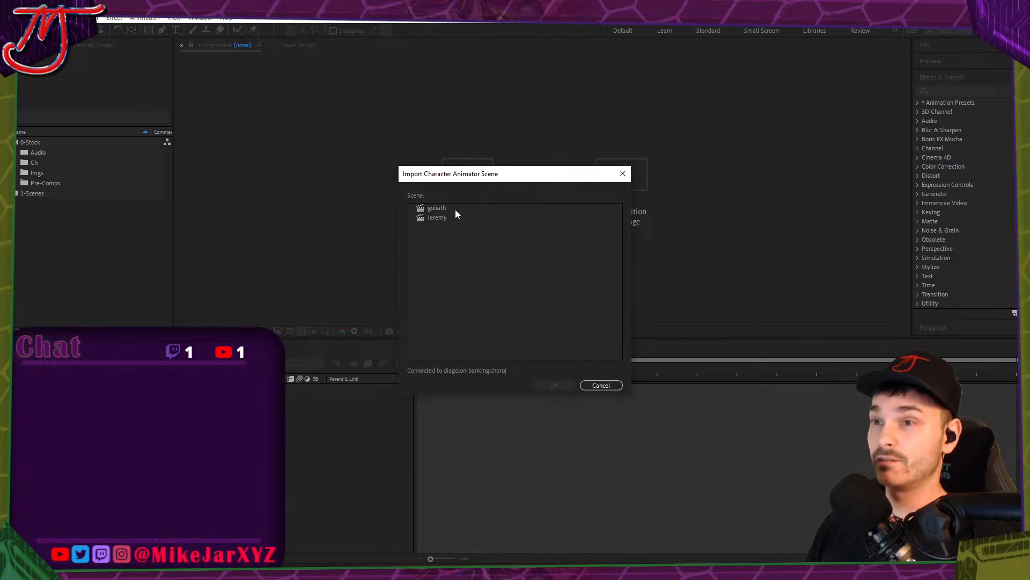
left_click(437, 207)
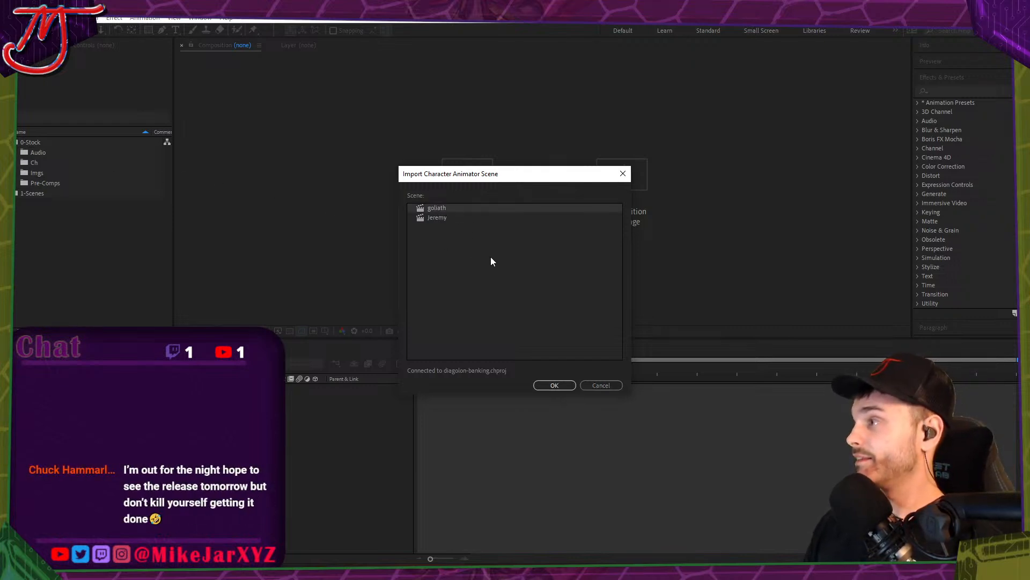
left_click(567, 385)
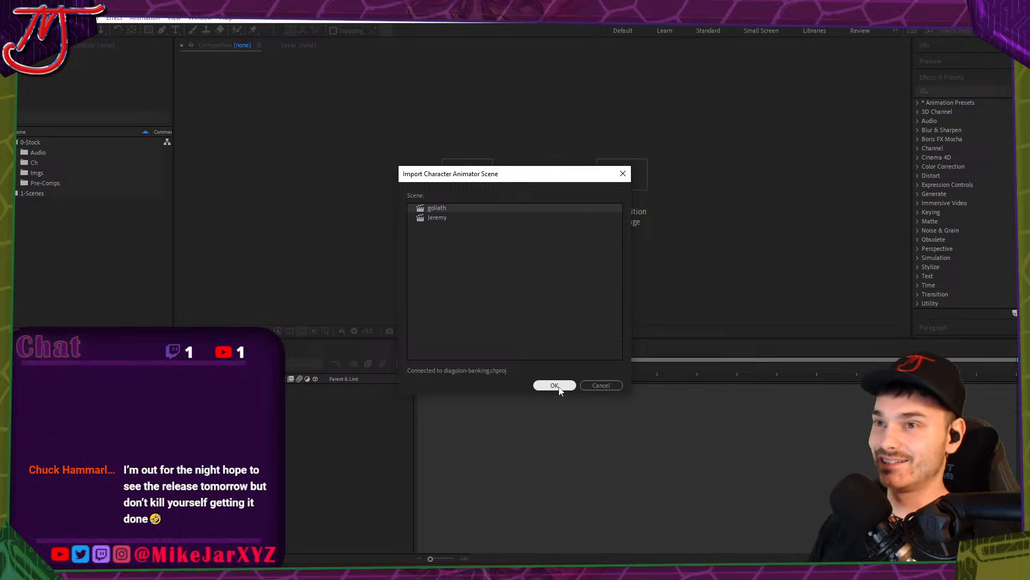
left_click(558, 386)
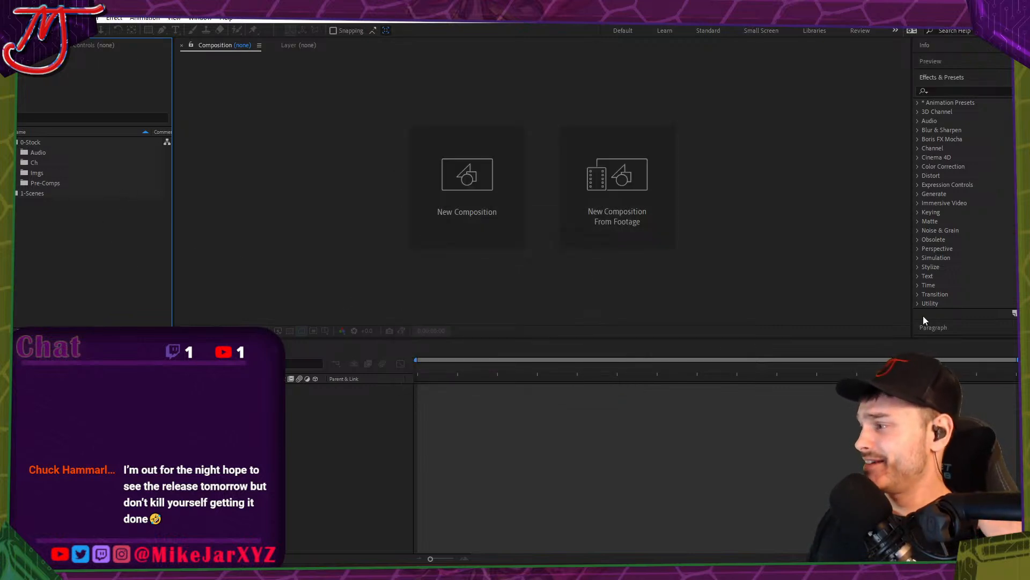
Import the Jeremy scene from diagolon-banking.chproj into the Ch folder.
left_click_drag(0, 177, 46, 166)
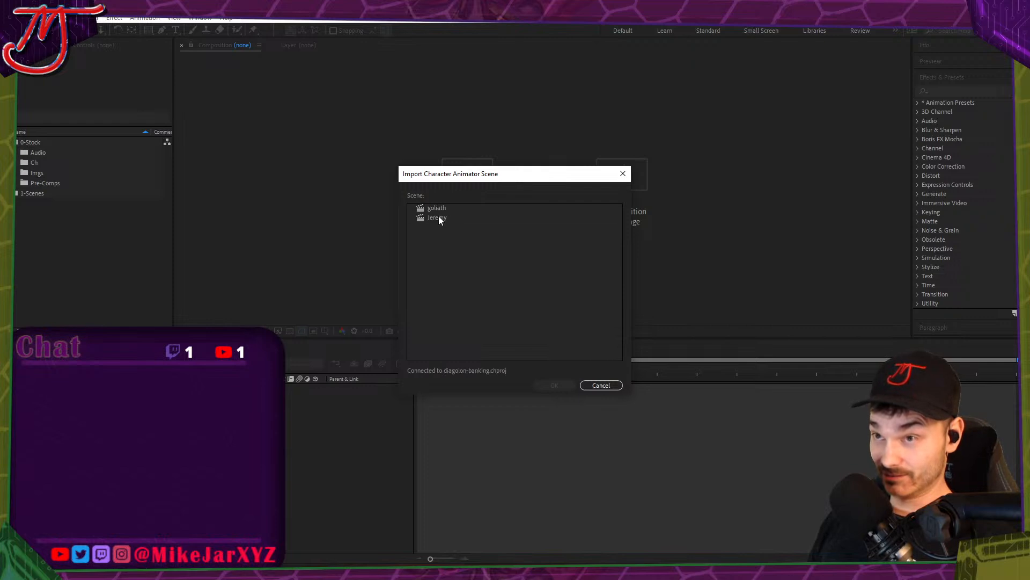
left_click(439, 216)
left_click(561, 385)
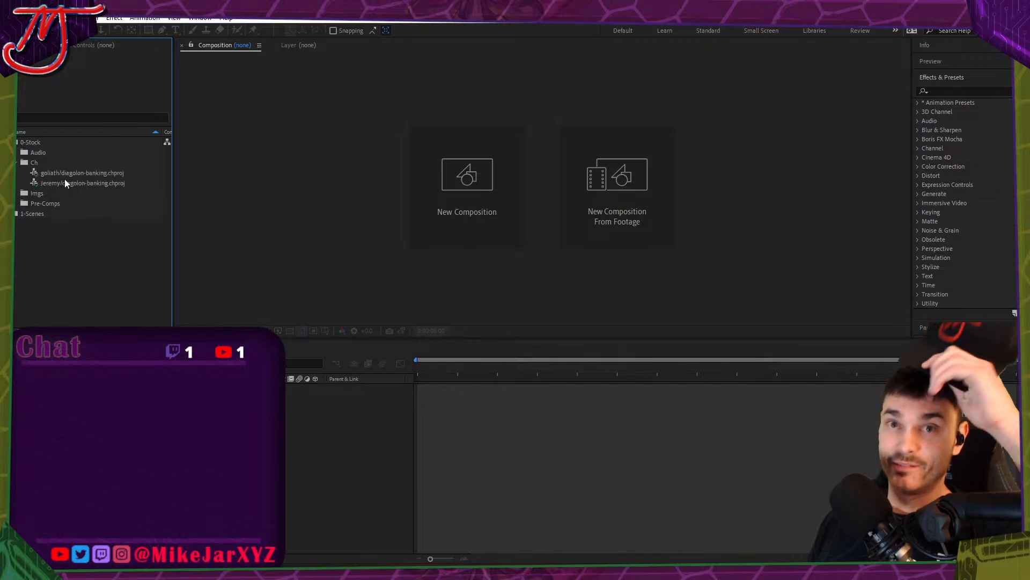
Check the imported goliath scene's footage details and bring further source files into the Imgs folder.
left_click(59, 174)
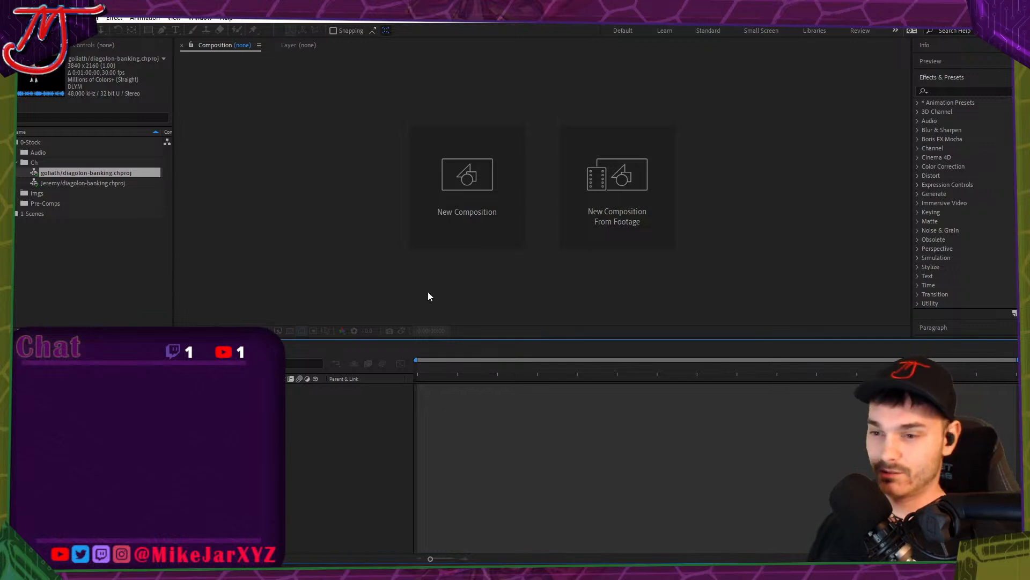
key("alt+Tab")
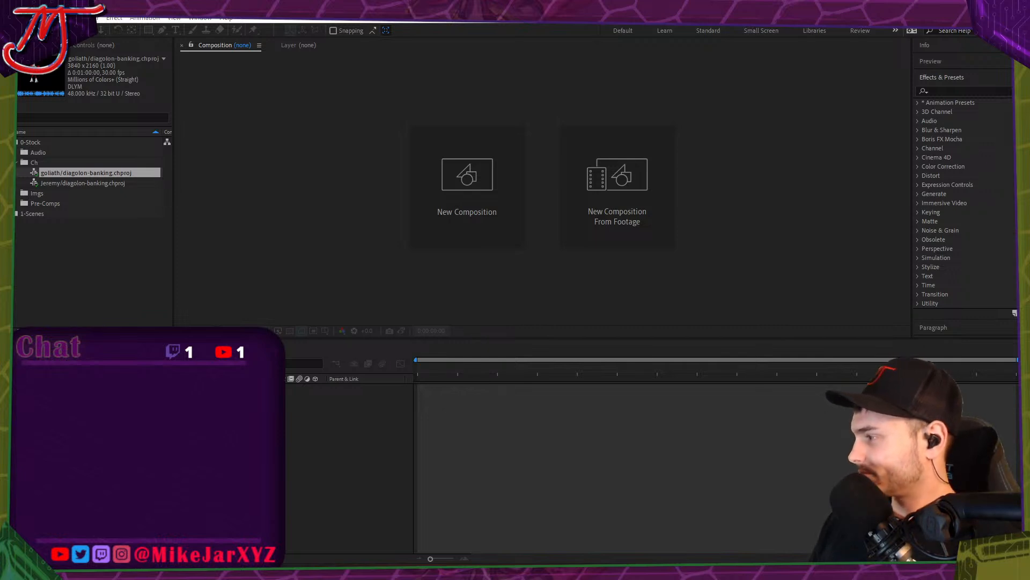
left_click_drag(322, 297, 46, 189)
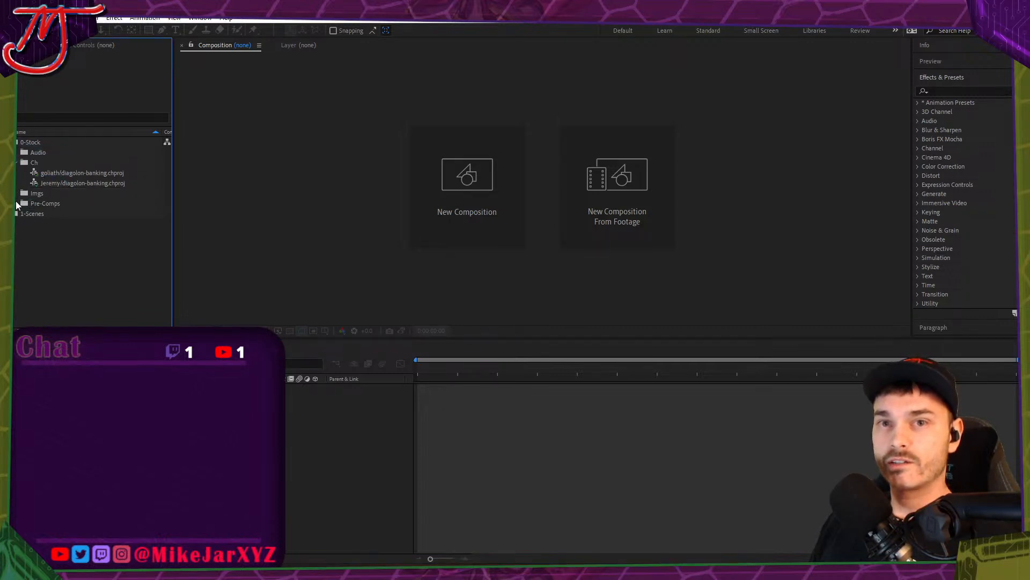
Create a new composition in the 1-Scenes folder with unlocked aspect ratio, 1080 px wide and 1920 px high.
left_click(91, 424)
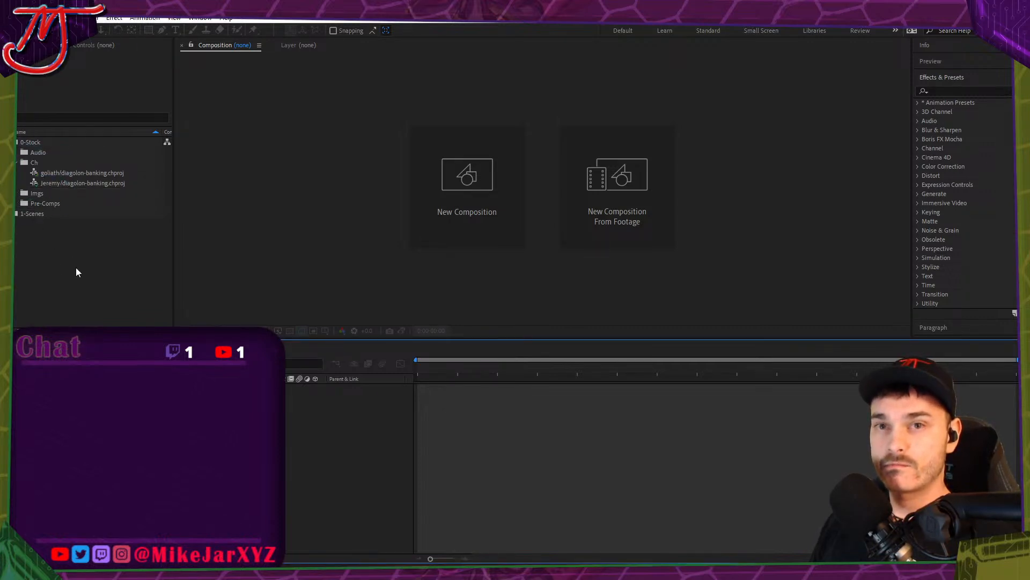
left_click(32, 306)
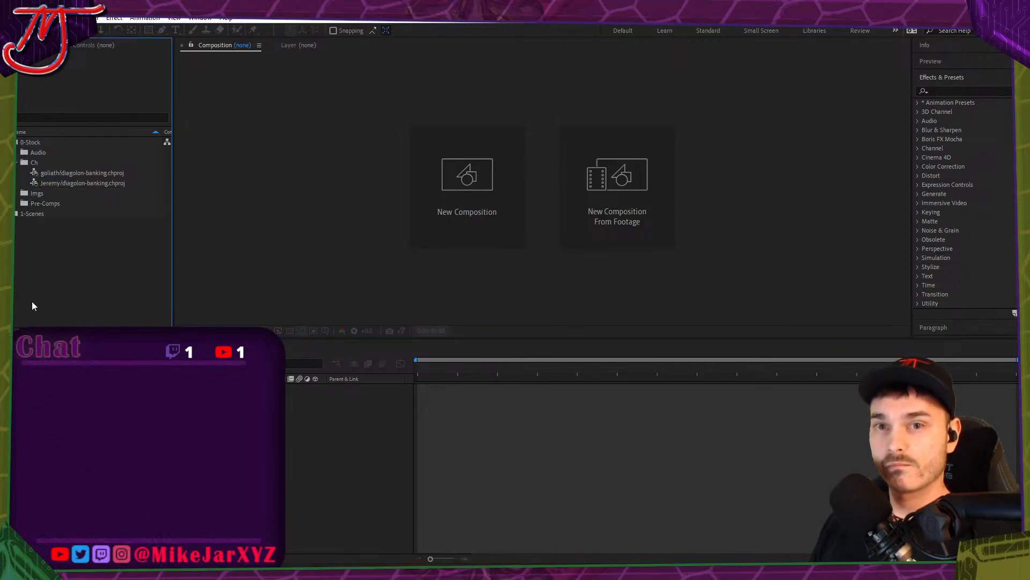
left_click(16, 217)
key("ctrl+n")
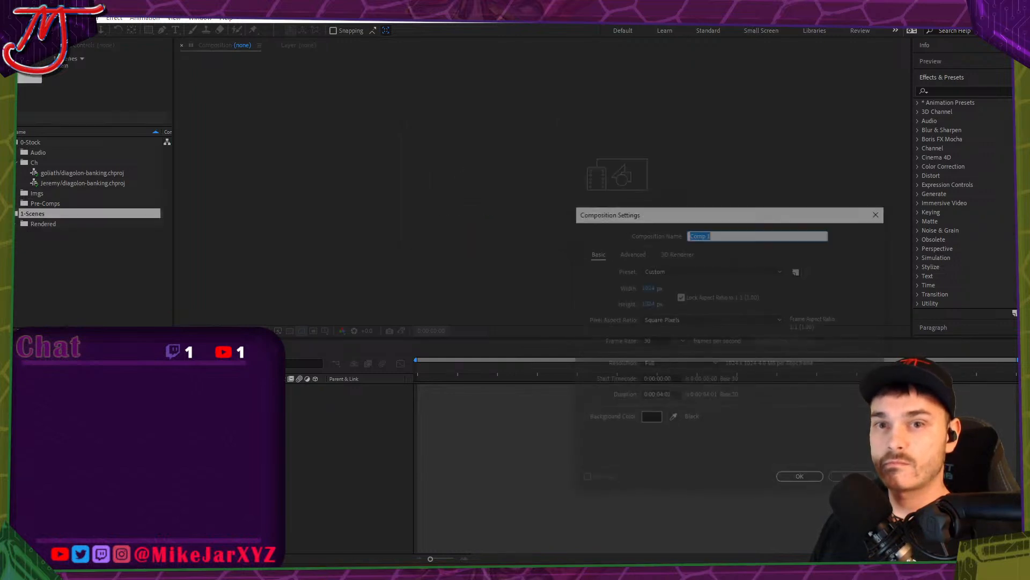
left_click(647, 288)
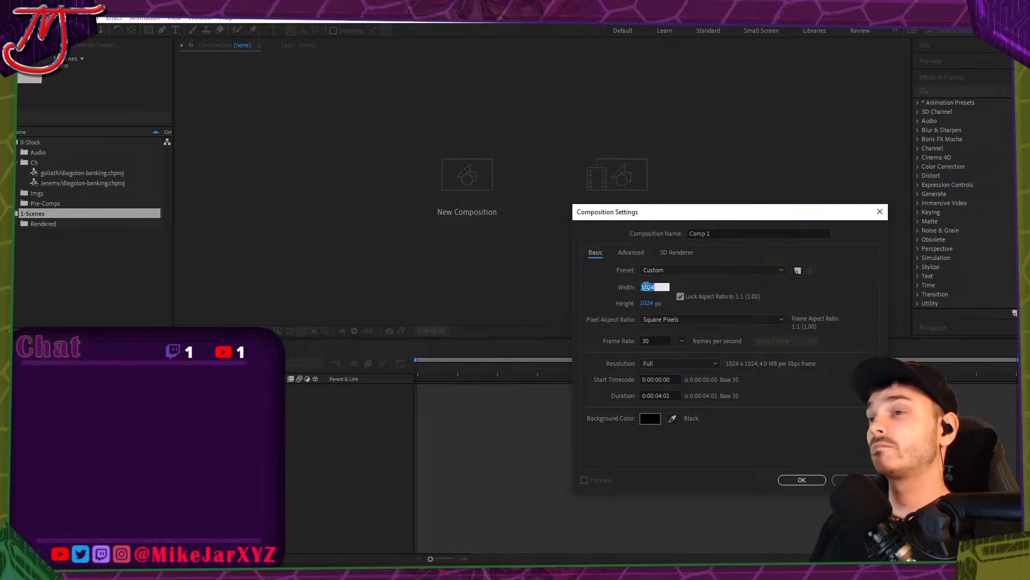
type("1920")
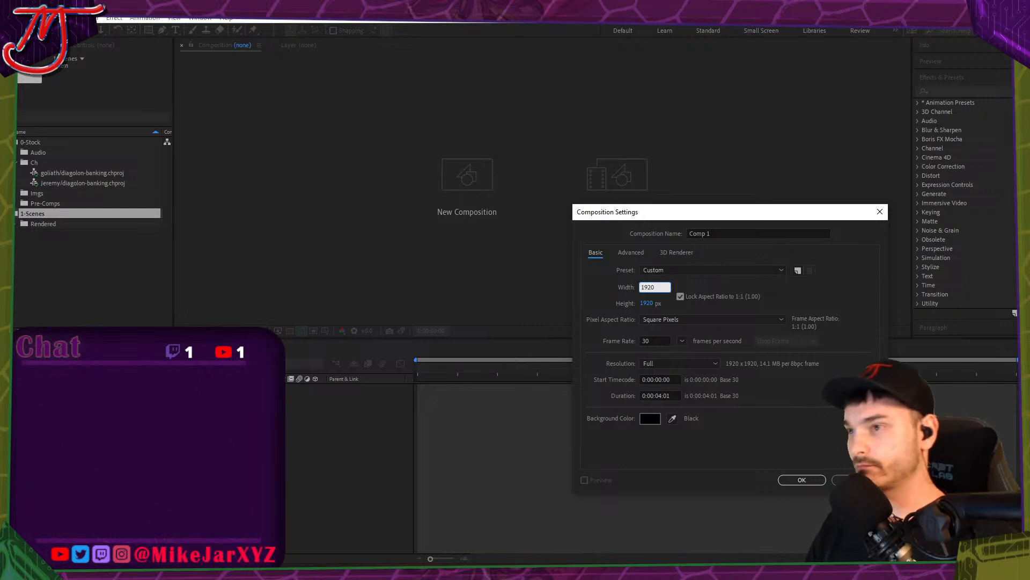
key("Tab")
left_click(682, 298)
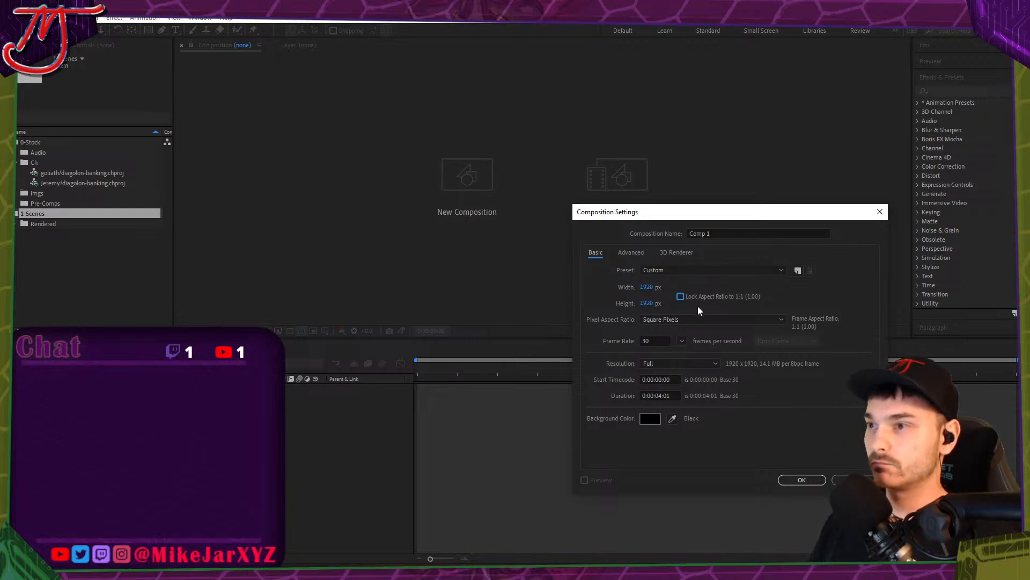
left_click(653, 302)
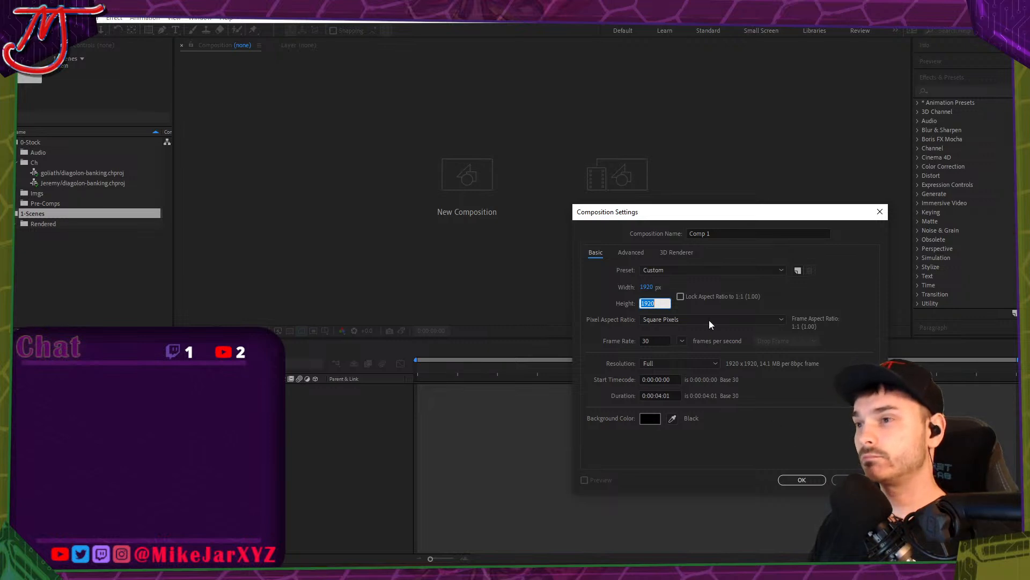
left_click(649, 288)
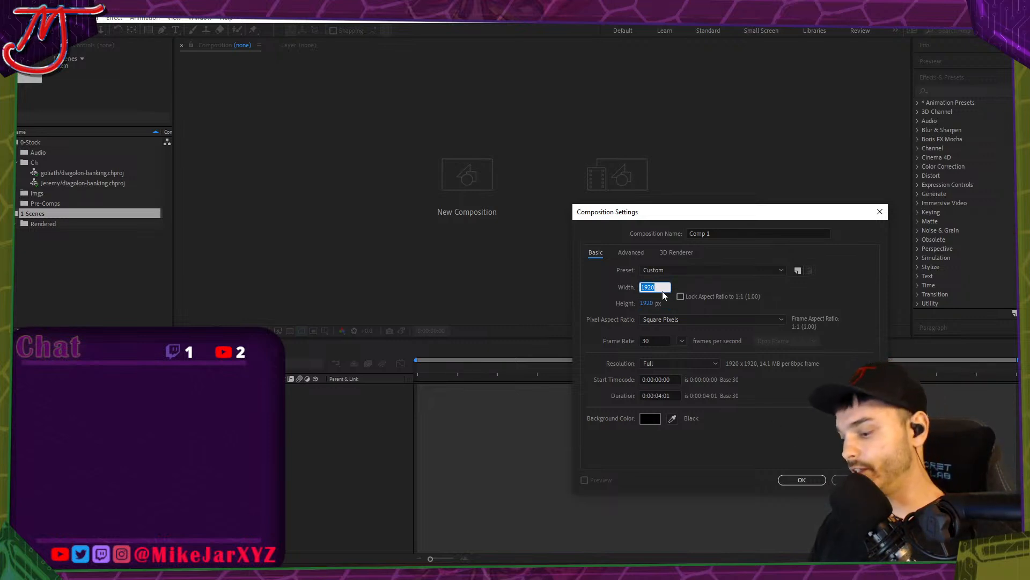
type("1080")
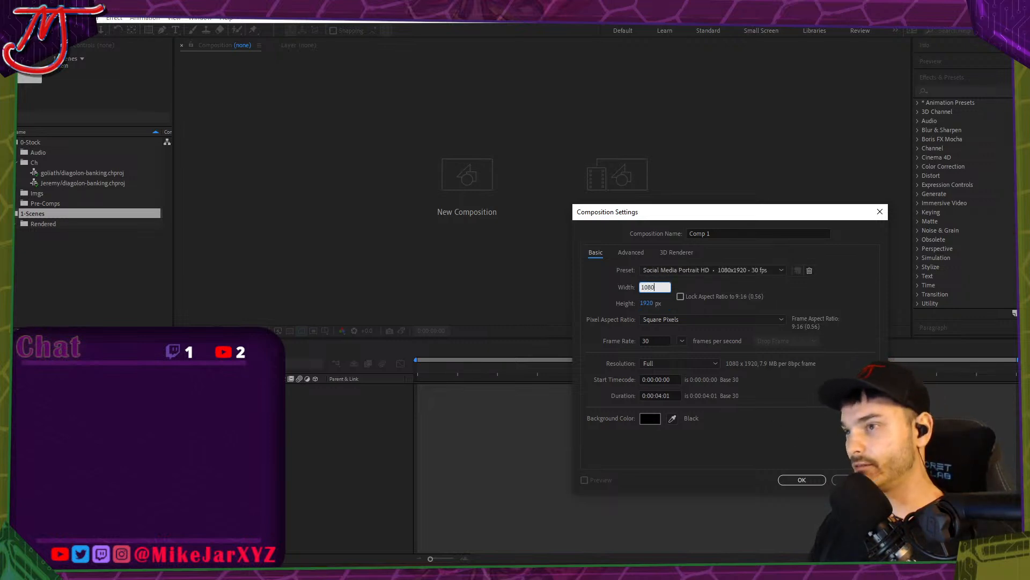
left_click(800, 480)
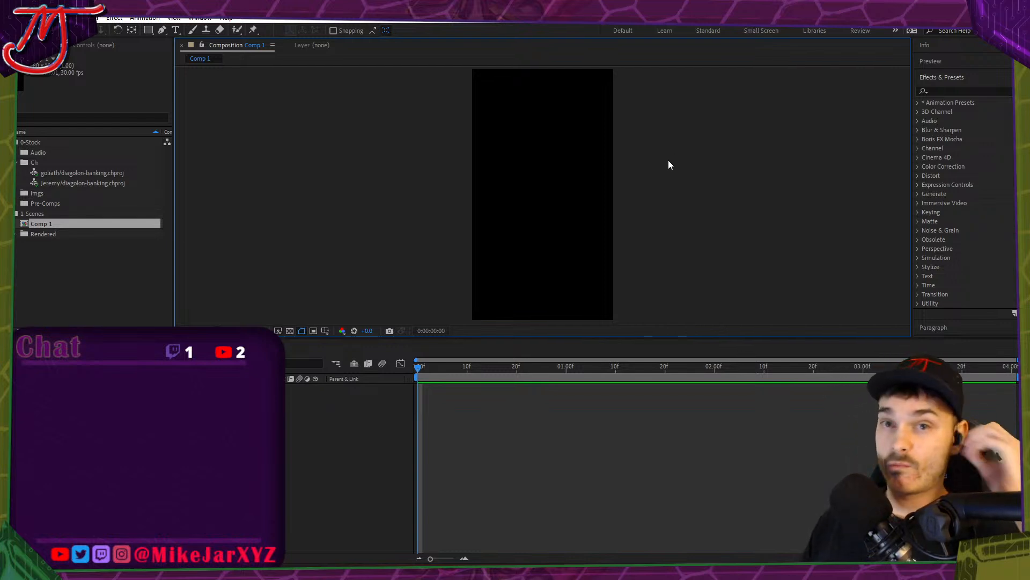
Rename the new composition Main Comp and move it out of the 1-Scenes folder to the project's root level.
left_click(82, 225)
key("Return")
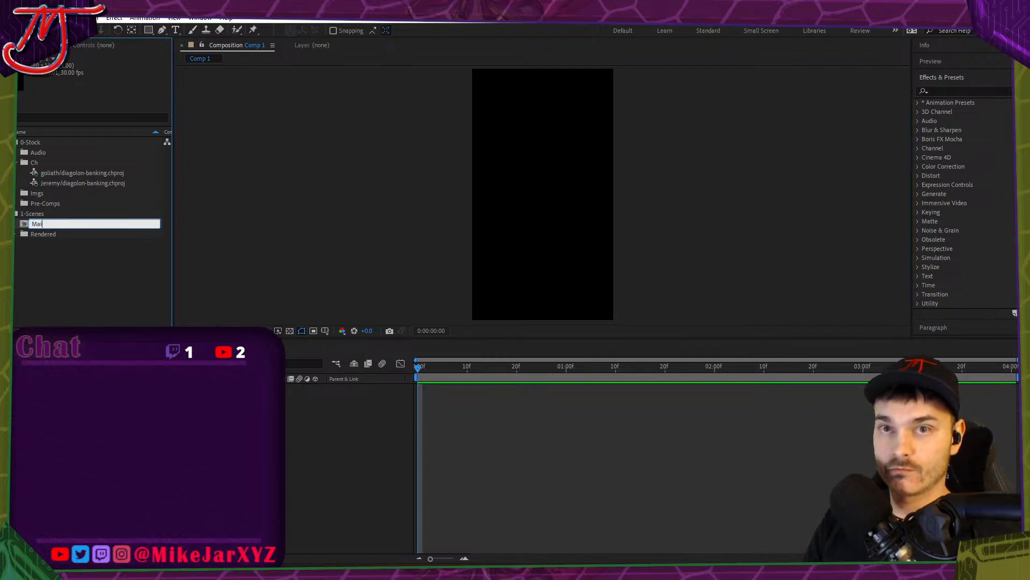
type("Main Comp")
key("Return")
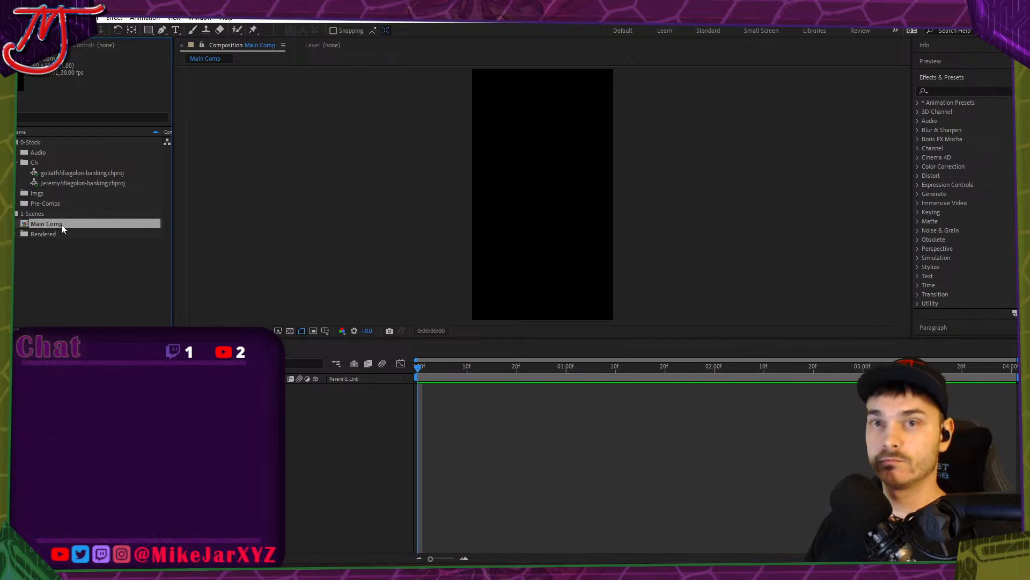
left_click_drag(61, 224, 59, 247)
left_click(6, 214)
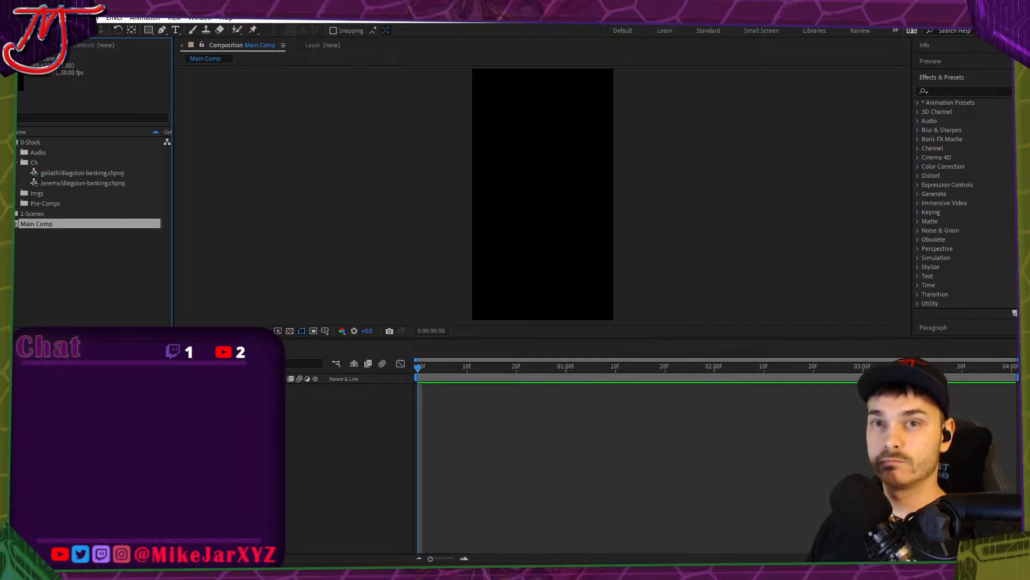
left_click(15, 230)
left_click(15, 227)
left_click(45, 249)
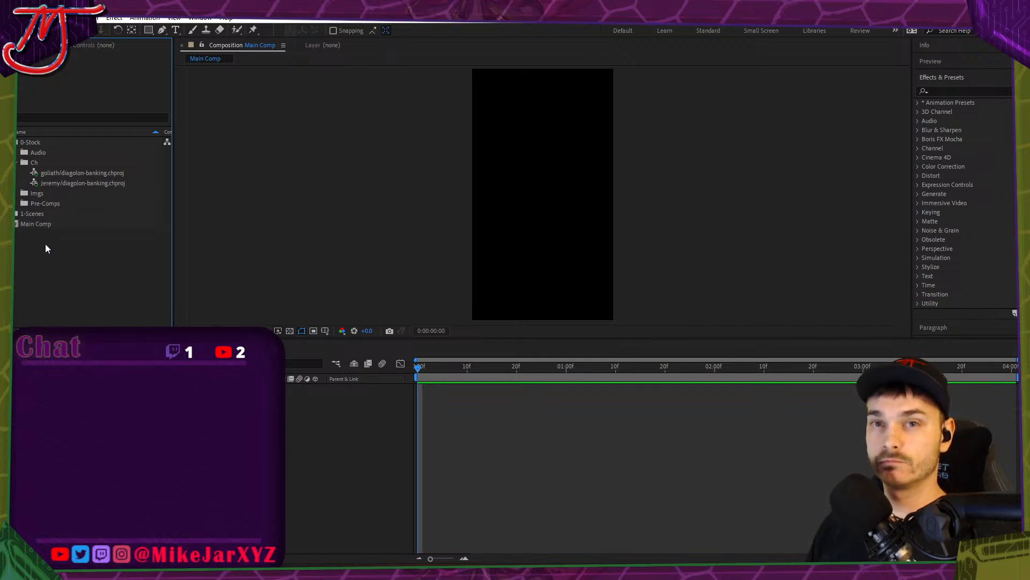
left_click(53, 226)
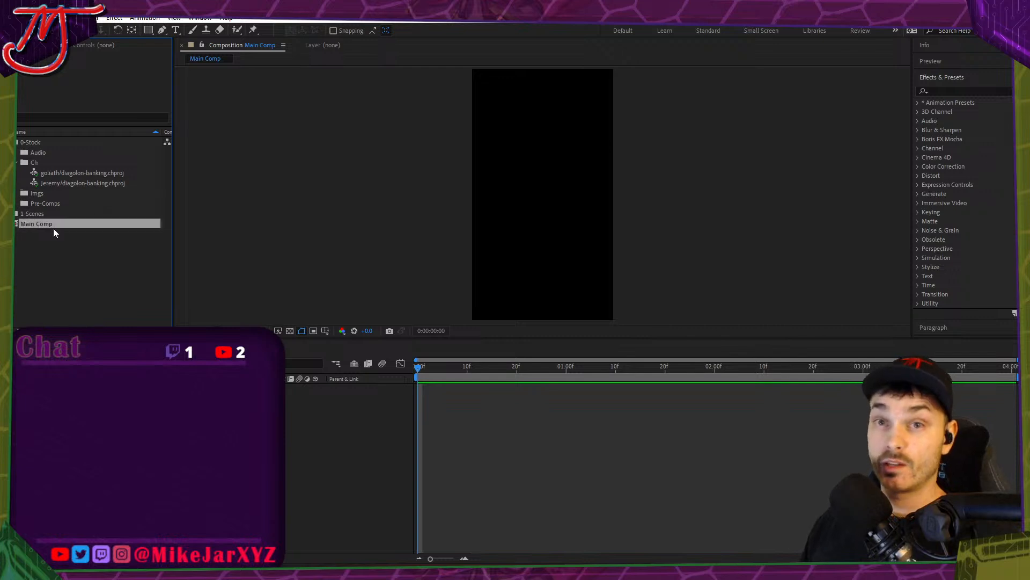
Add scene.png from the Imgs folder to Main Comp as a layer.
left_click(16, 194)
left_click(78, 205)
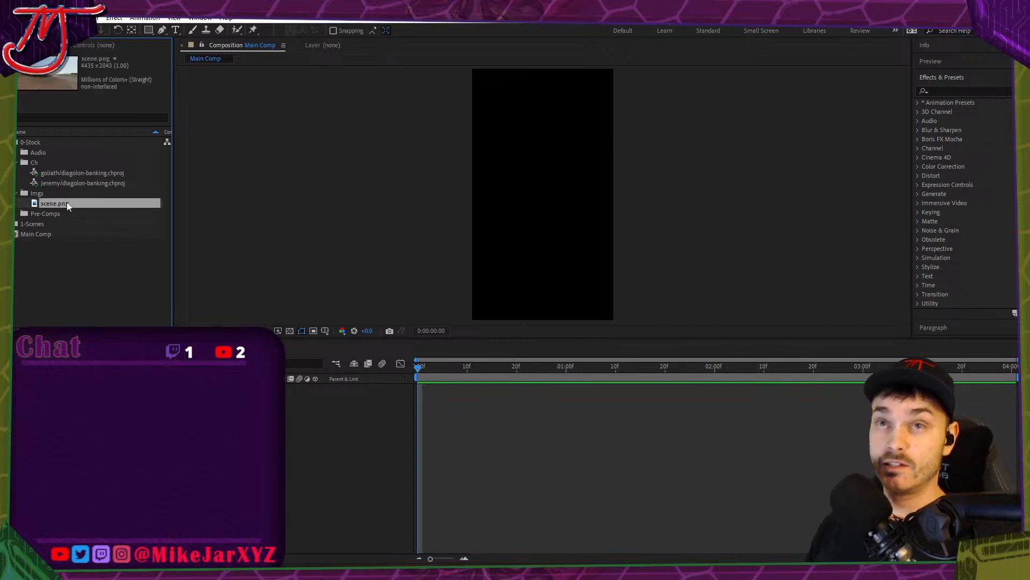
left_click_drag(67, 203, 333, 409)
scroll(412, 162, "down", 1)
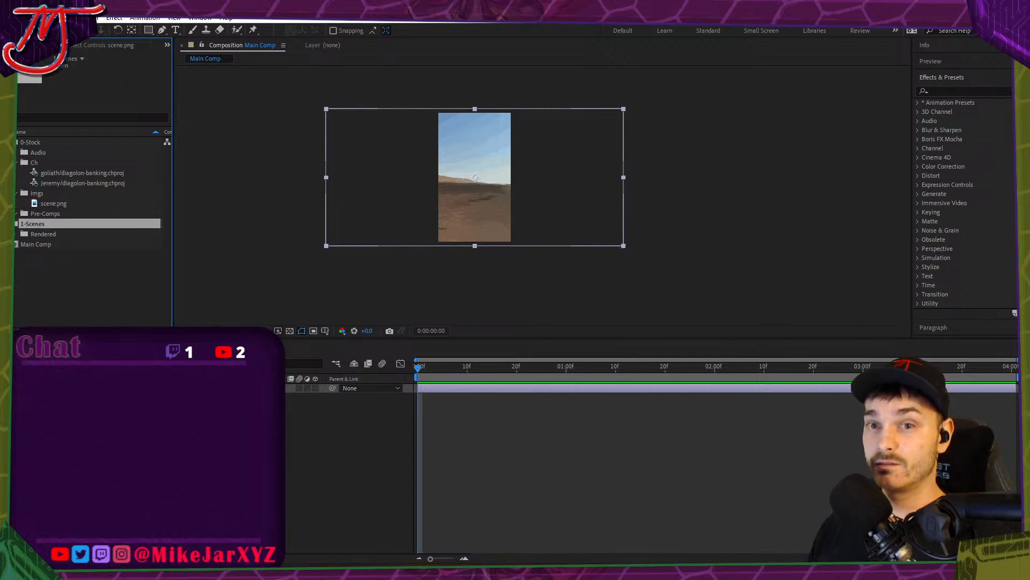
Create a new composition from the scene.png footage in the project.
key("ctrl+k")
key("Escape")
right_click(68, 205)
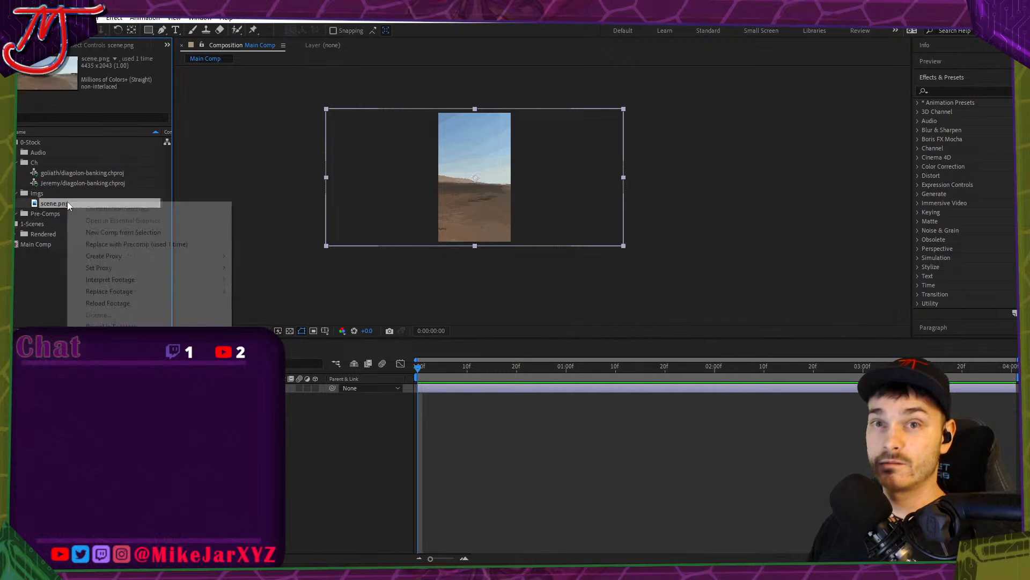
left_click(118, 232)
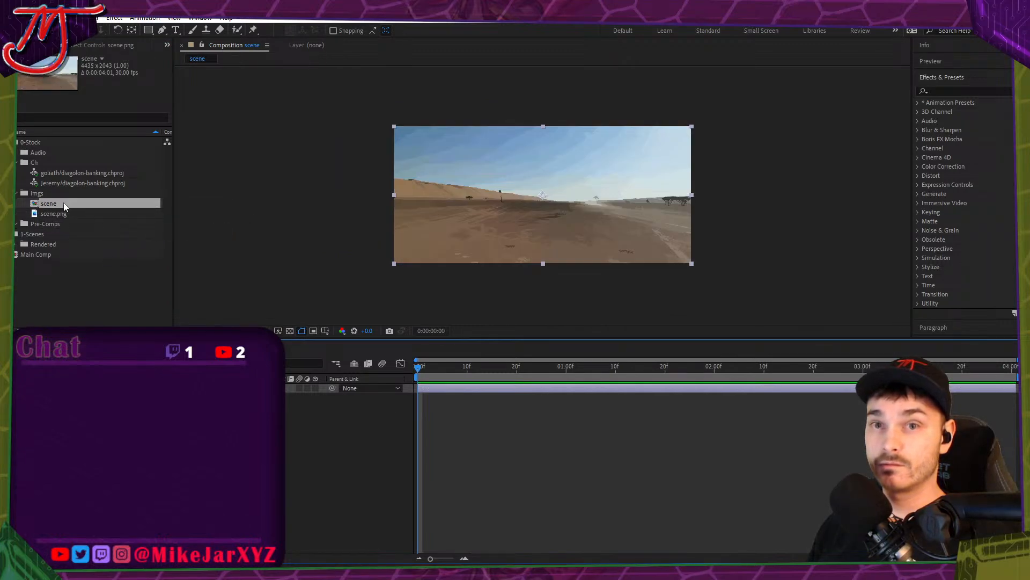
Move the new scene composition into the 1-Scenes folder and rename it Scene-Full.
left_click_drag(64, 203, 48, 247)
key("Return")
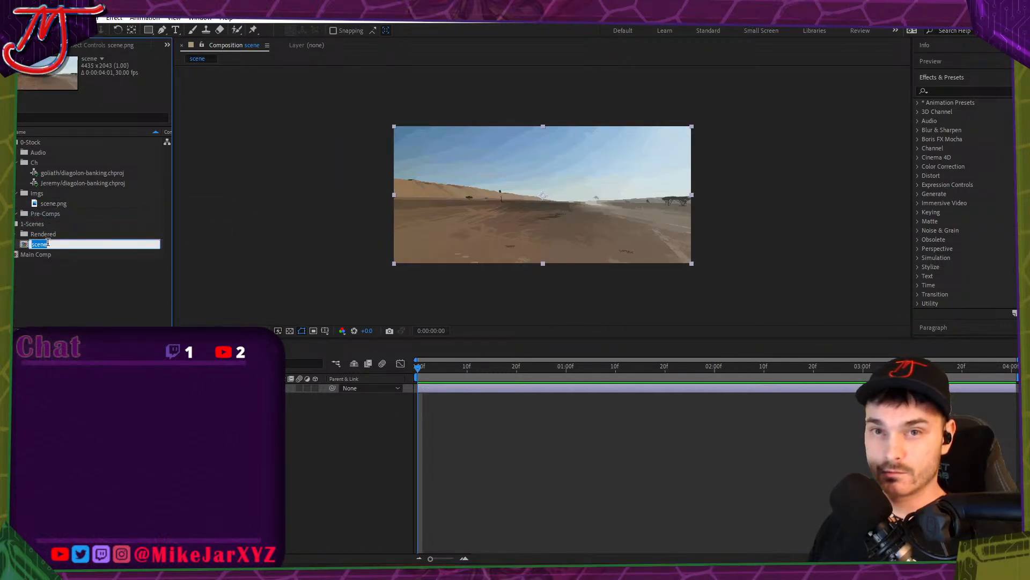
type("F")
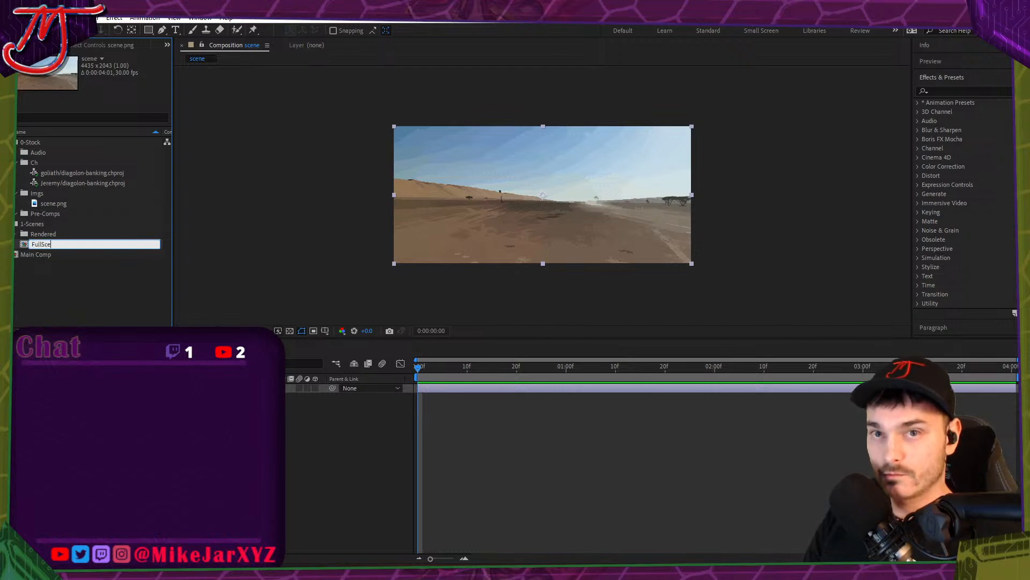
type("ull-Scene")
key("ctrl+a")
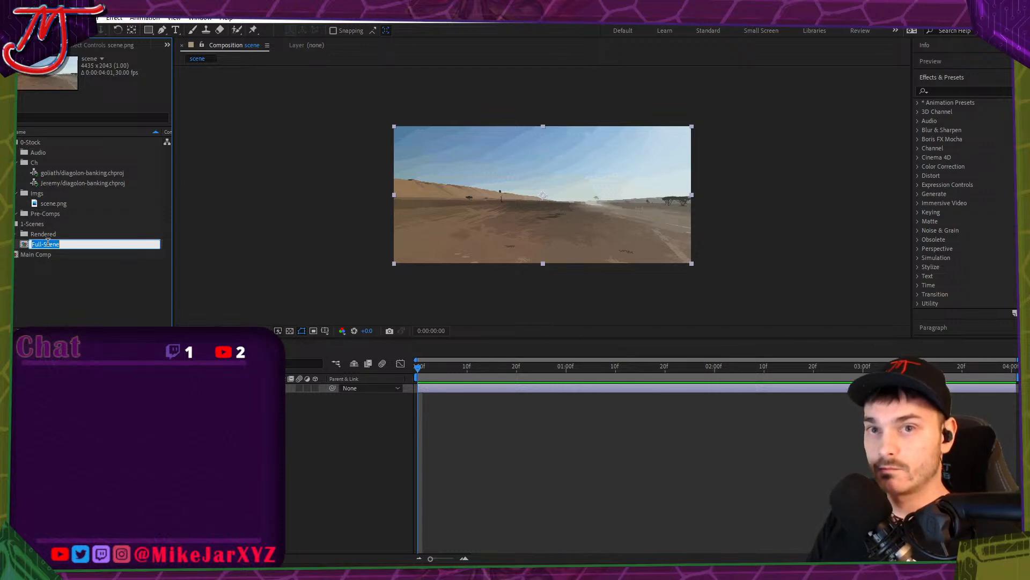
type("Scene-Full")
key("Return")
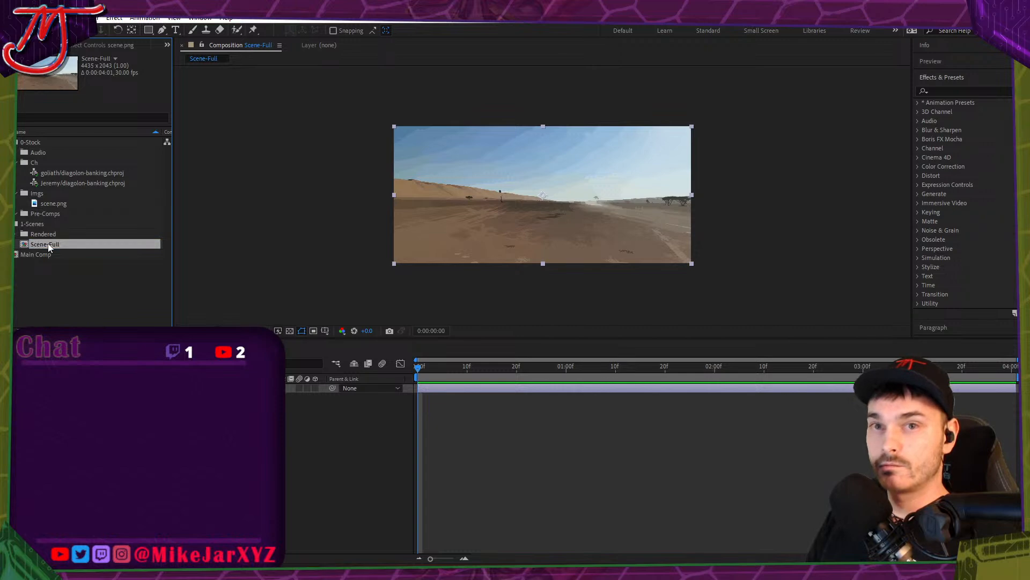
left_click(59, 440)
left_click(105, 301)
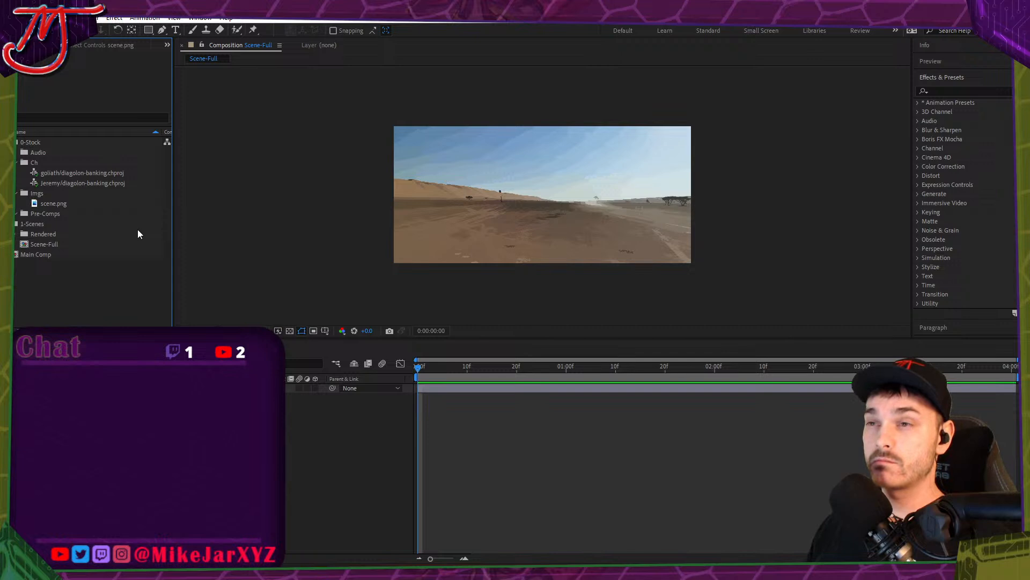
Open Main Comp and scale its scene.png background layer down slightly so its height just covers the portrait frame.
double_click(49, 253)
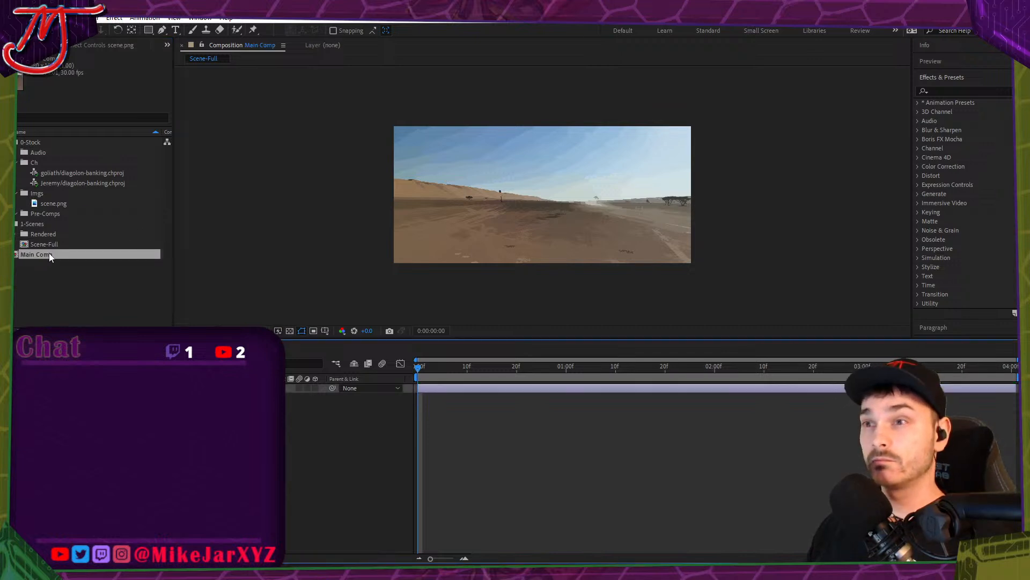
left_click(417, 397)
left_click(418, 388)
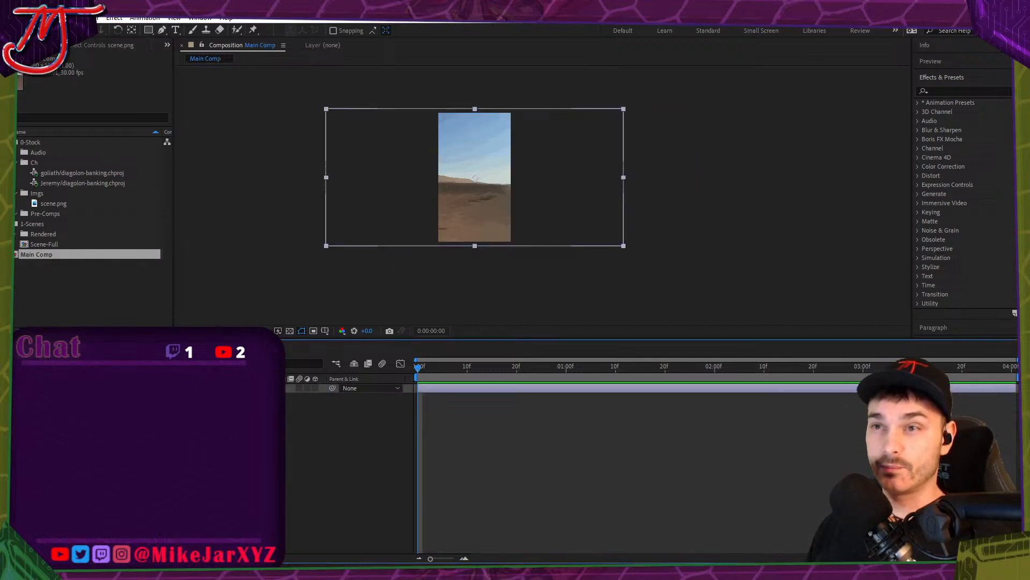
key("s")
left_click(417, 397)
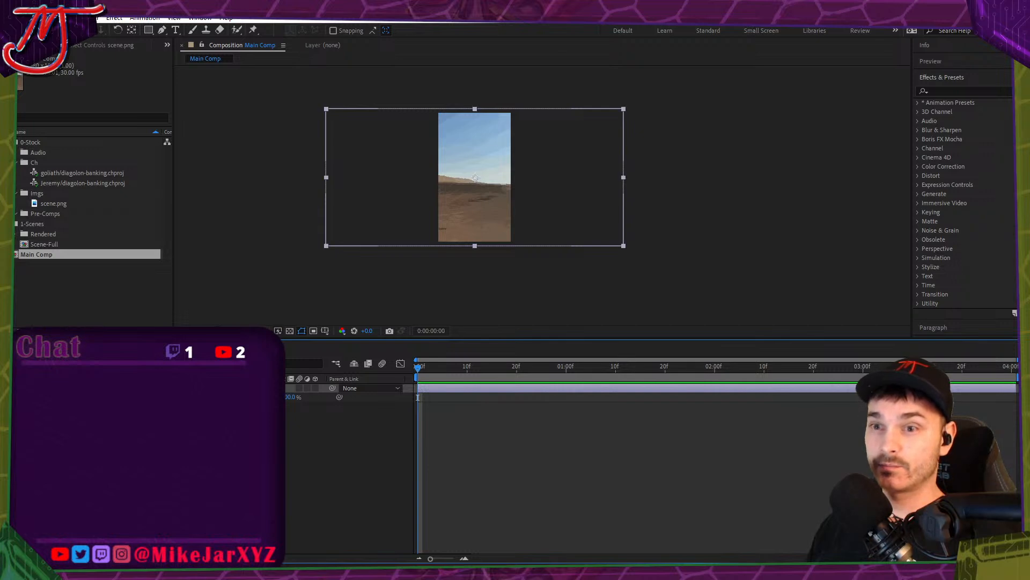
left_click_drag(271, 397, 242, 398)
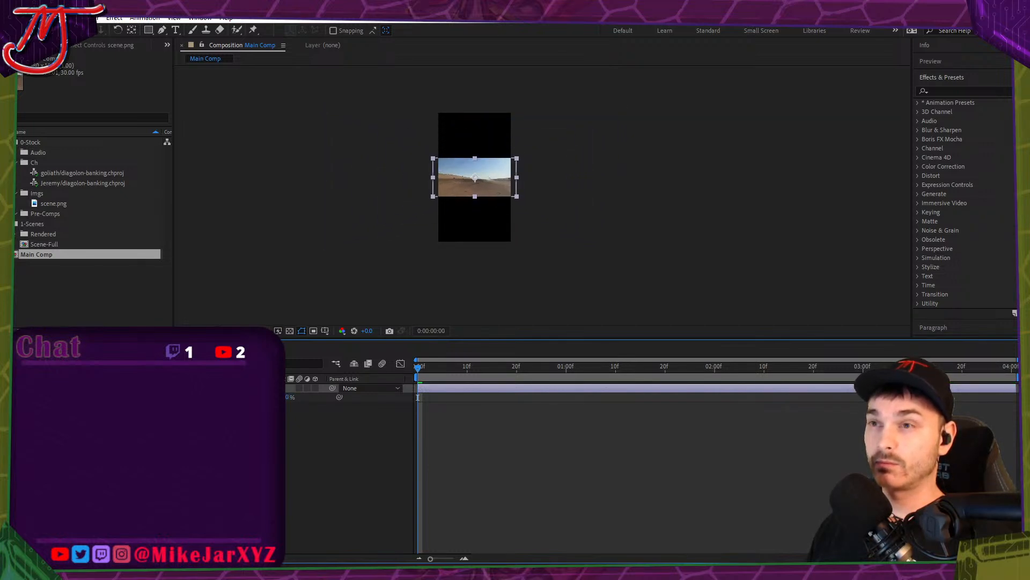
scroll(489, 148, "up", 3)
scroll(447, 165, "down", 2)
scroll(516, 231, "up", 2)
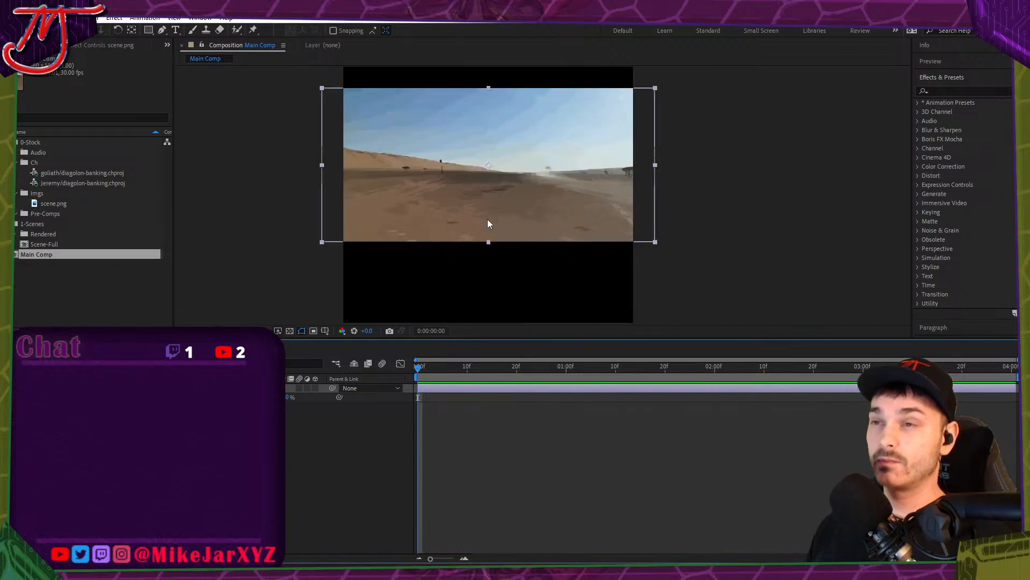
scroll(487, 219, "down", 2)
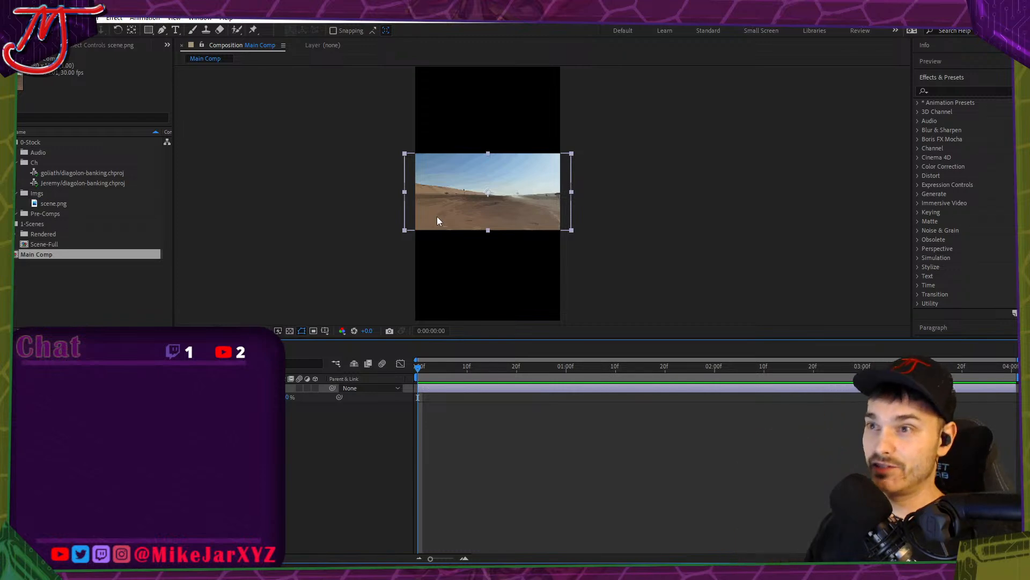
scroll(459, 215, "down", 2)
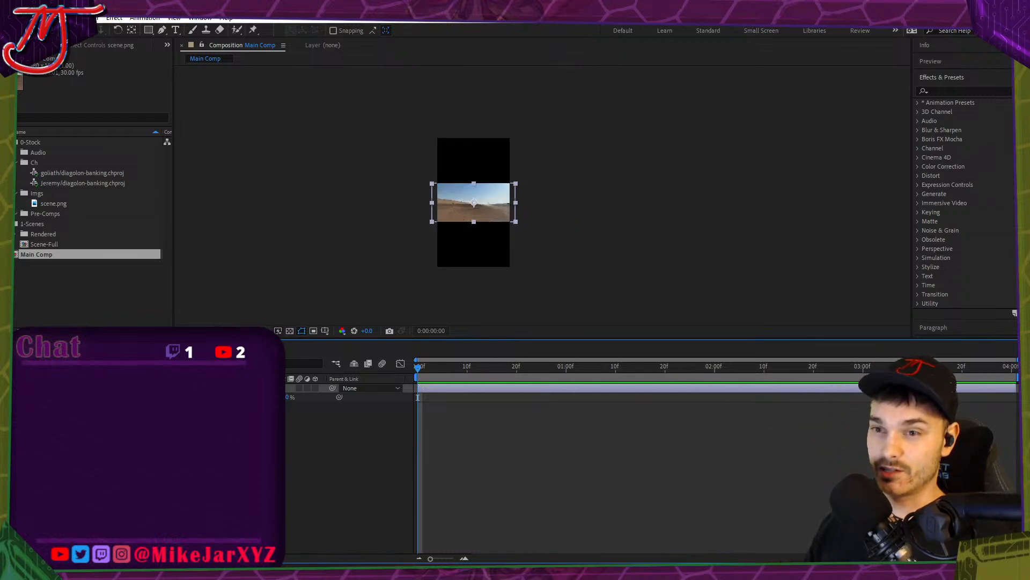
left_click_drag(288, 396, 323, 397)
left_click(277, 258)
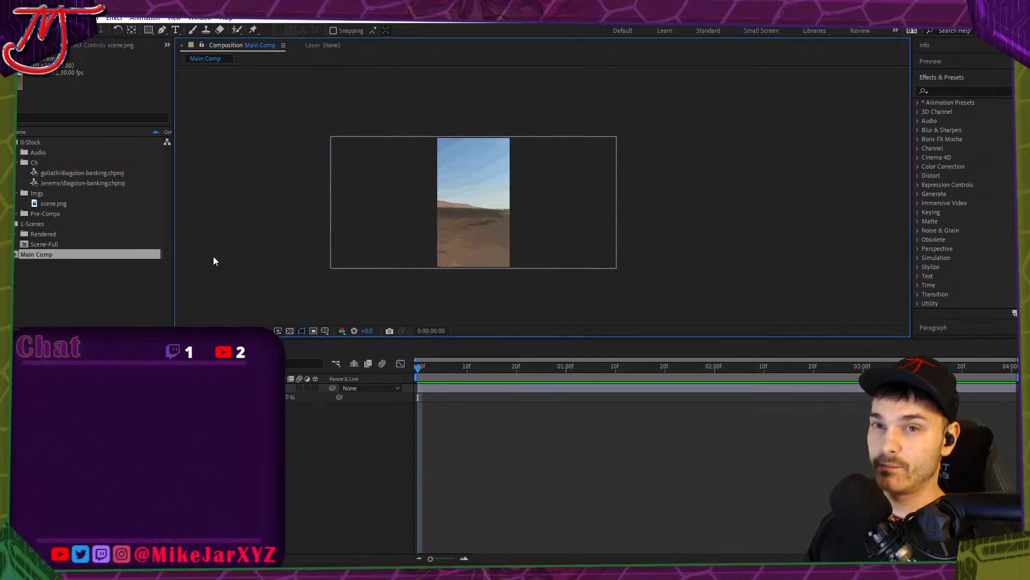
Add the goliath and Jeremy scenes of diagolon-banking.chproj from the Ch folder to Main Comp.
left_click(75, 173)
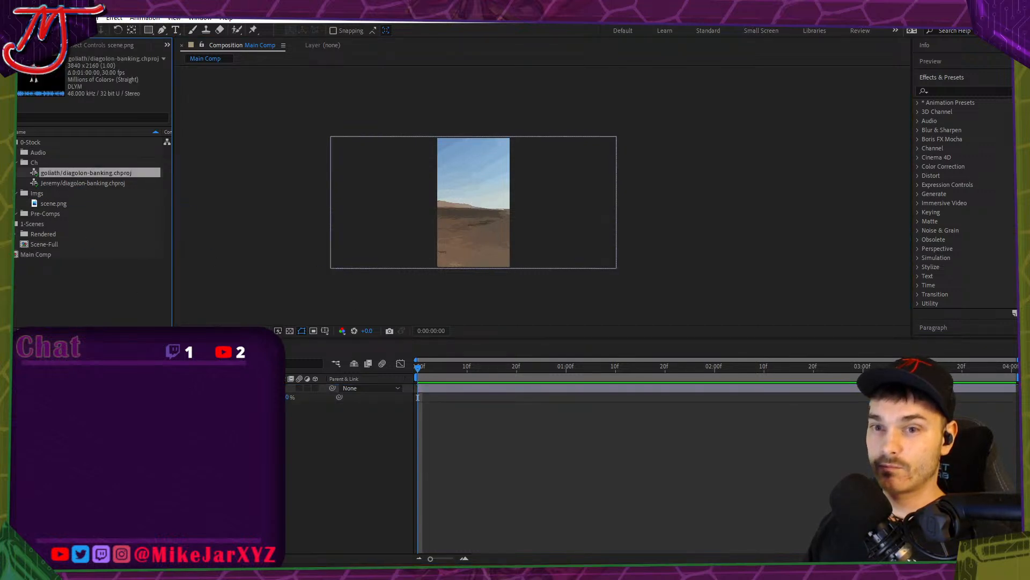
key("ctrl+slash")
left_click(86, 186)
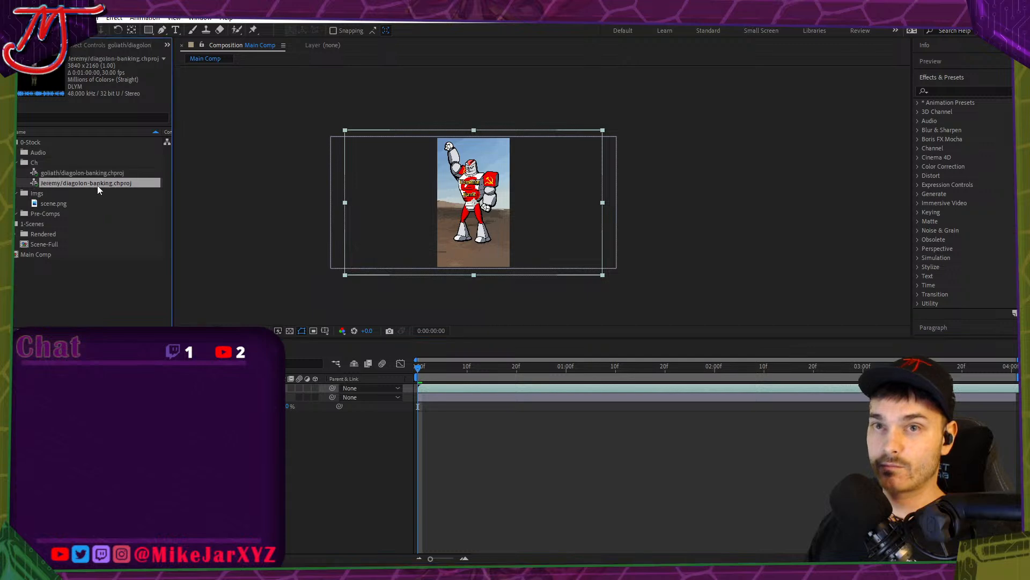
key("ctrl+slash")
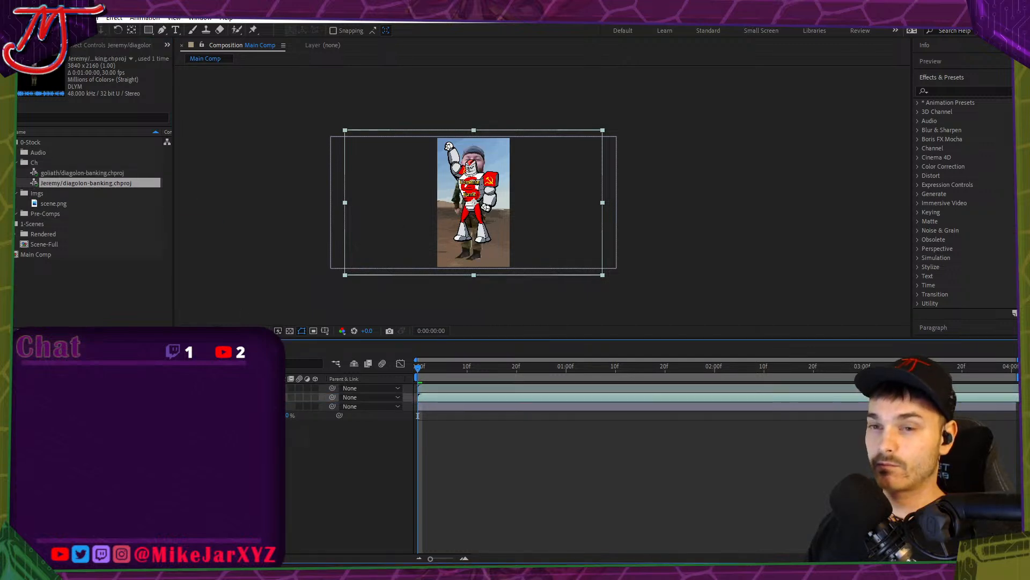
Scale the Jeremy layer down to about 51% so the character looks smaller than goliath.
key("s")
left_click_drag(273, 406, 246, 406)
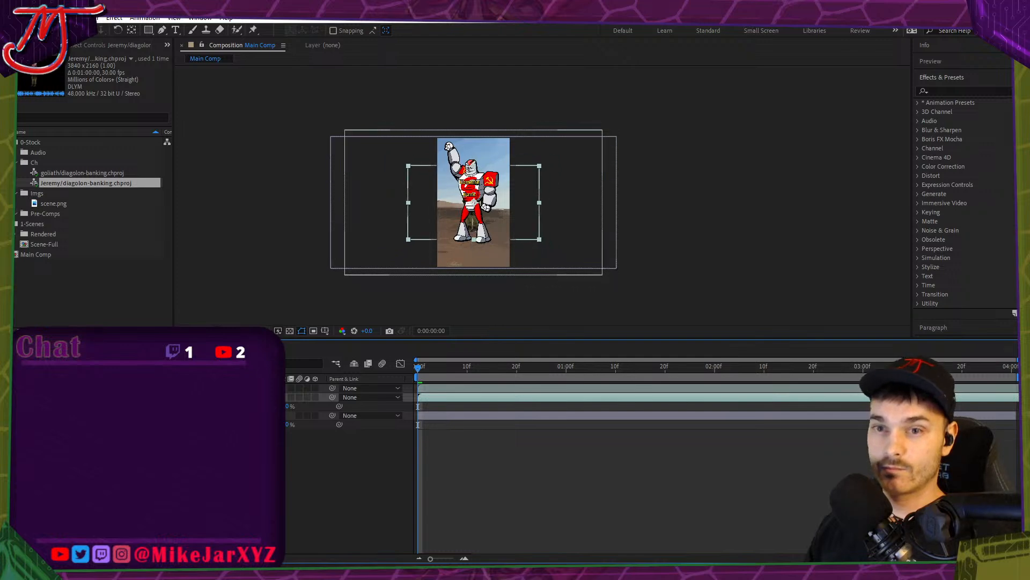
Place goliath toward the right edge of the portrait frame and Jeremy toward the left edge.
key("ctrl+Up")
key("s")
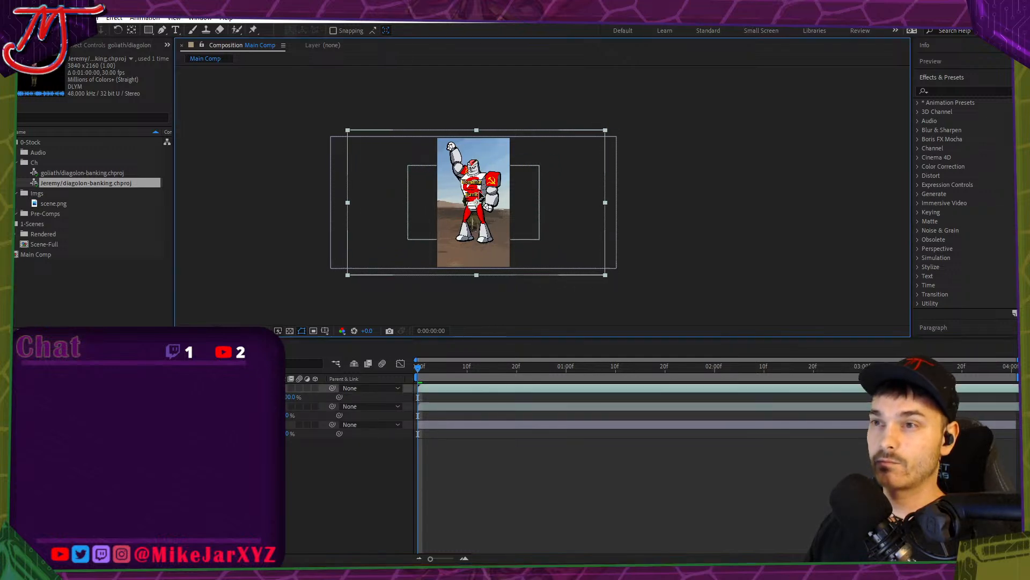
left_click_drag(454, 196, 479, 195)
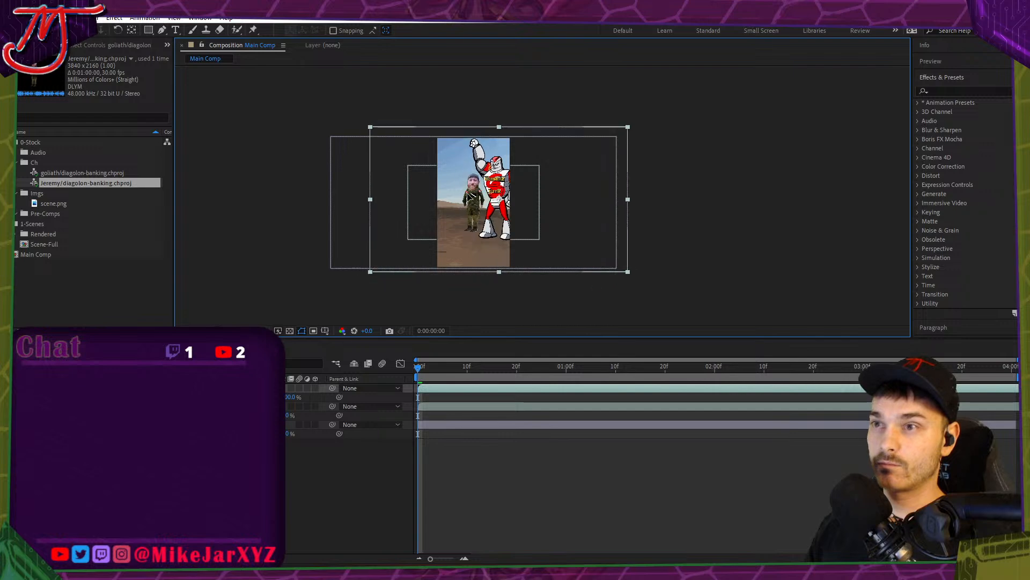
left_click(470, 199)
left_click_drag(470, 204, 446, 211)
key("s")
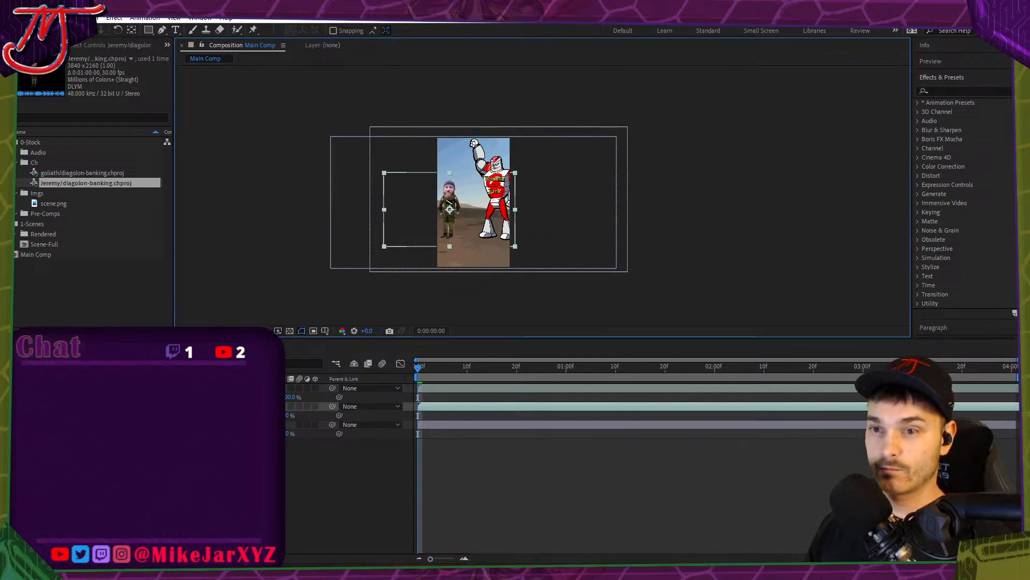
Mirror the Jeremy layer horizontally by setting its horizontal scale to -50%, and collapse both character layers' scale properties.
left_click(278, 416)
left_click(271, 415)
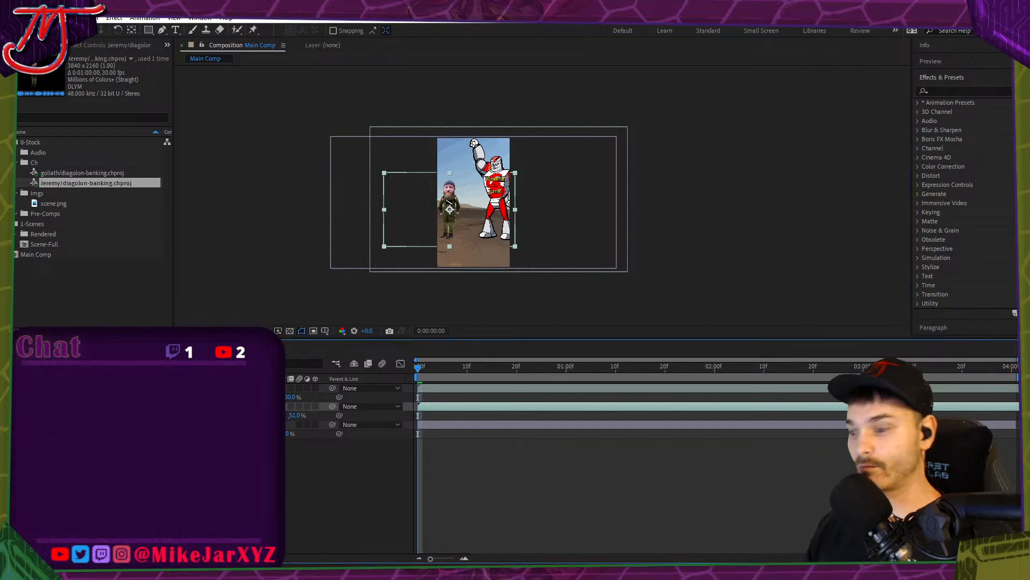
type("-50")
key("Return")
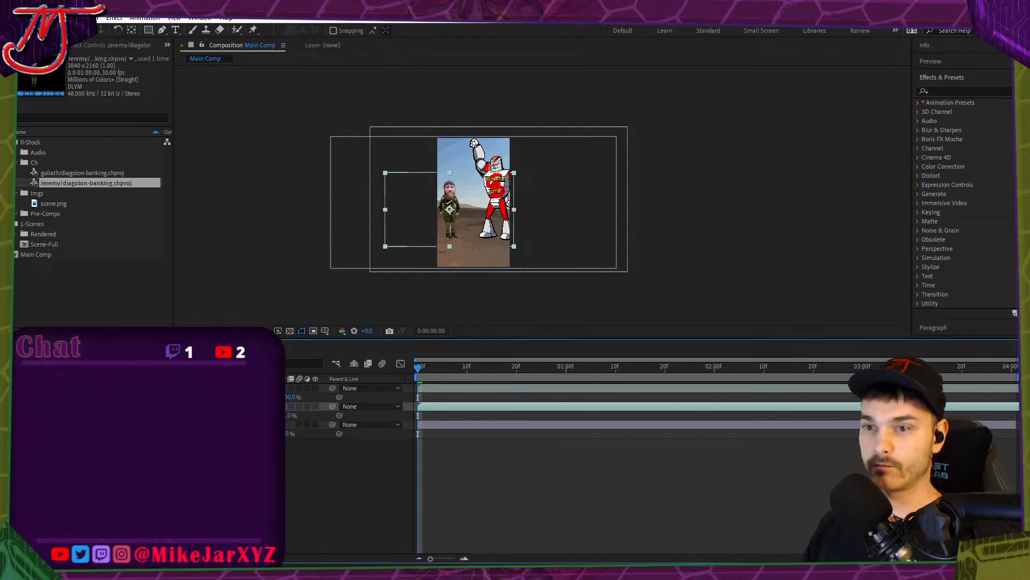
left_click(291, 445)
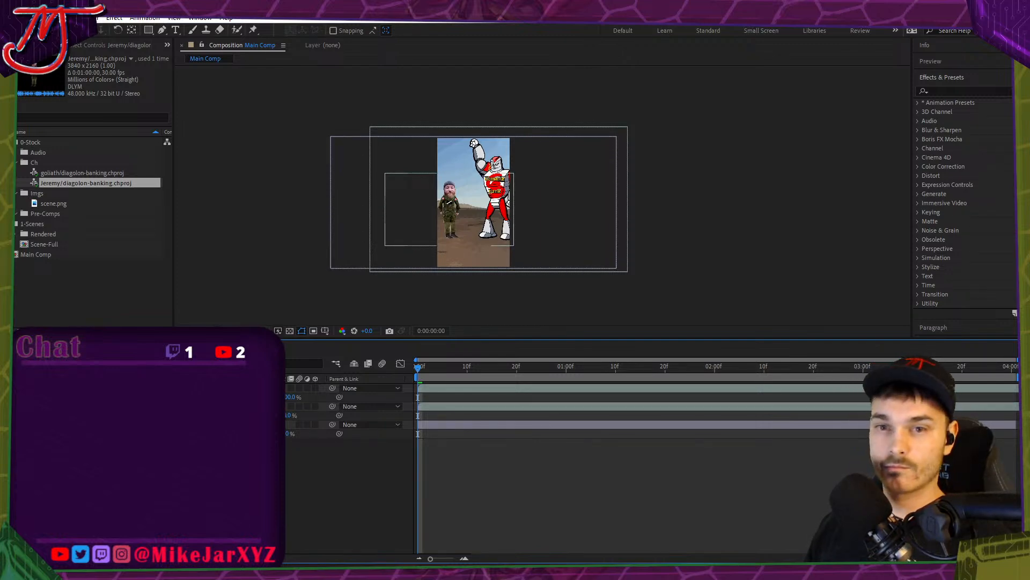
left_click(49, 406)
left_click(50, 387)
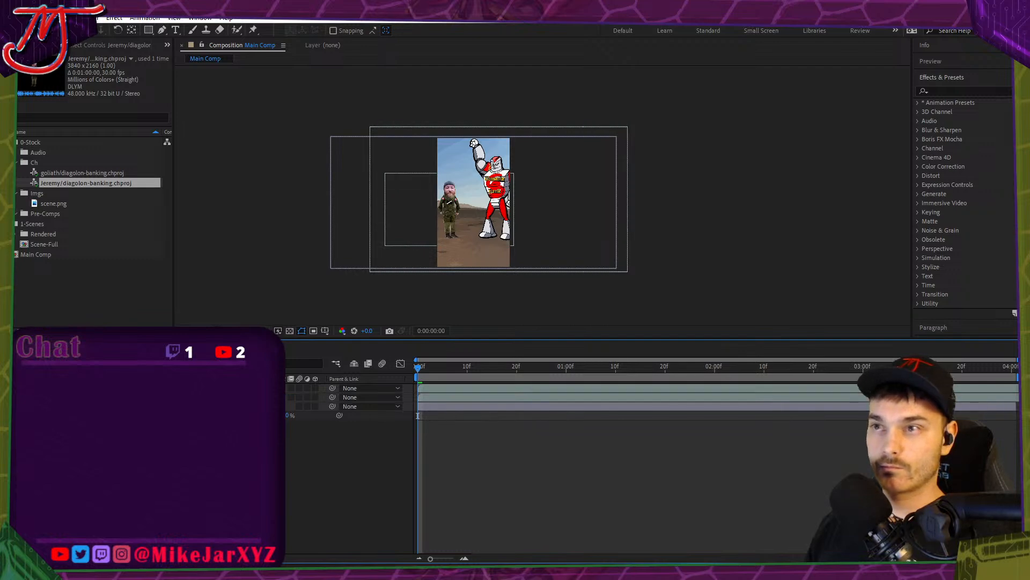
Move goliath left and down so its whole body, including the raised fist, fits inside the frame beside Jeremy.
scroll(450, 223, "up", 2)
scroll(470, 236, "down", 1)
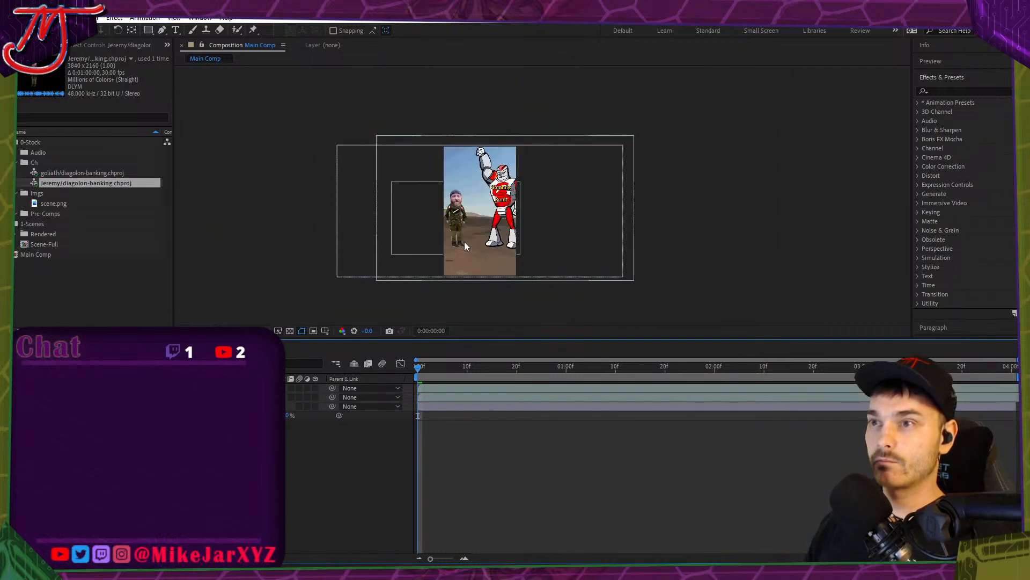
scroll(465, 241, "up", 1)
left_click(455, 187)
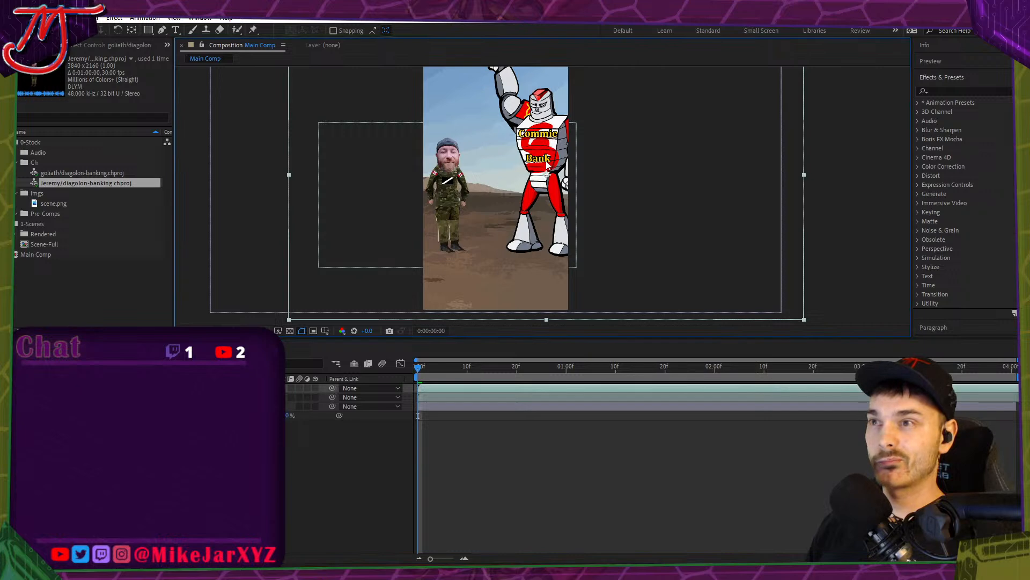
left_click_drag(547, 167, 527, 183)
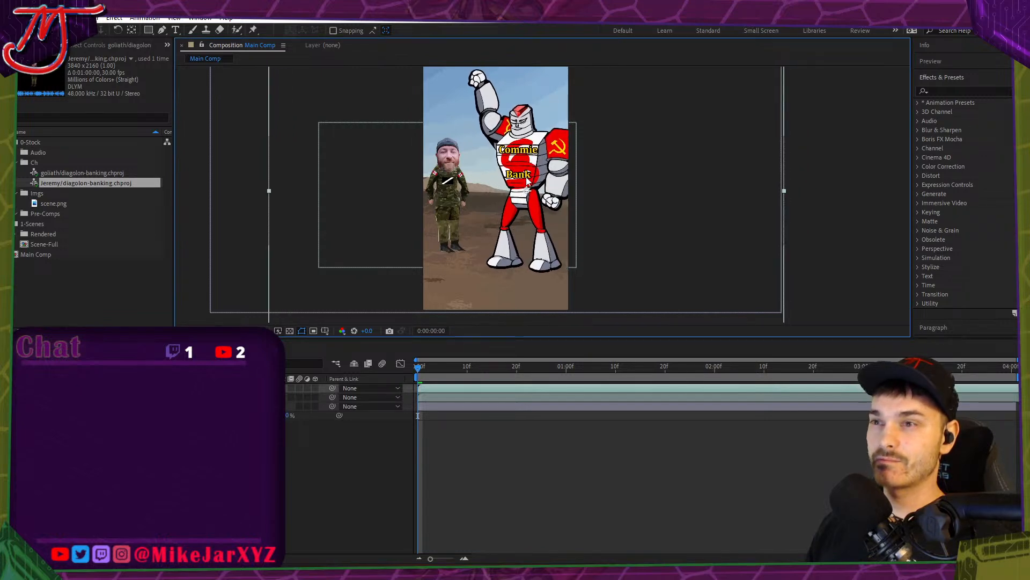
scroll(527, 182, "down", 1)
scroll(509, 181, "up", 1)
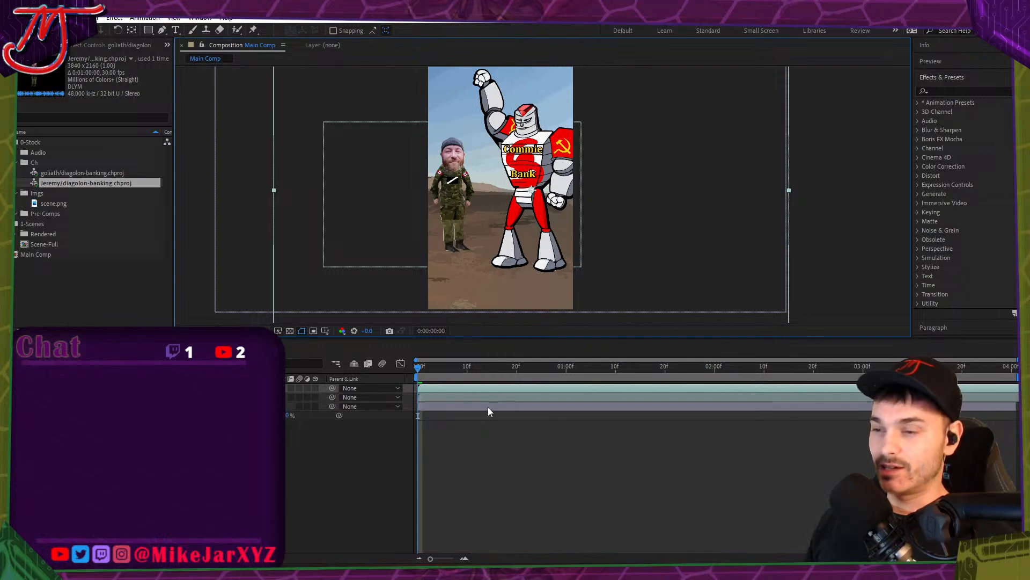
Open Main Comp's composition settings, and move the playhead in the Audition session to the end of the music track to check its length.
left_click(417, 415)
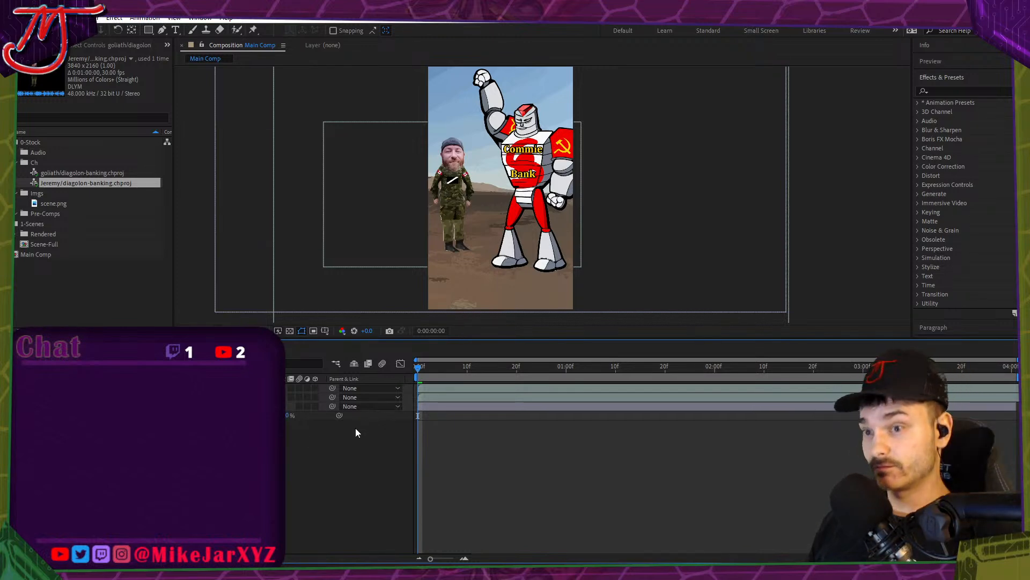
right_click(343, 314)
left_click(404, 334)
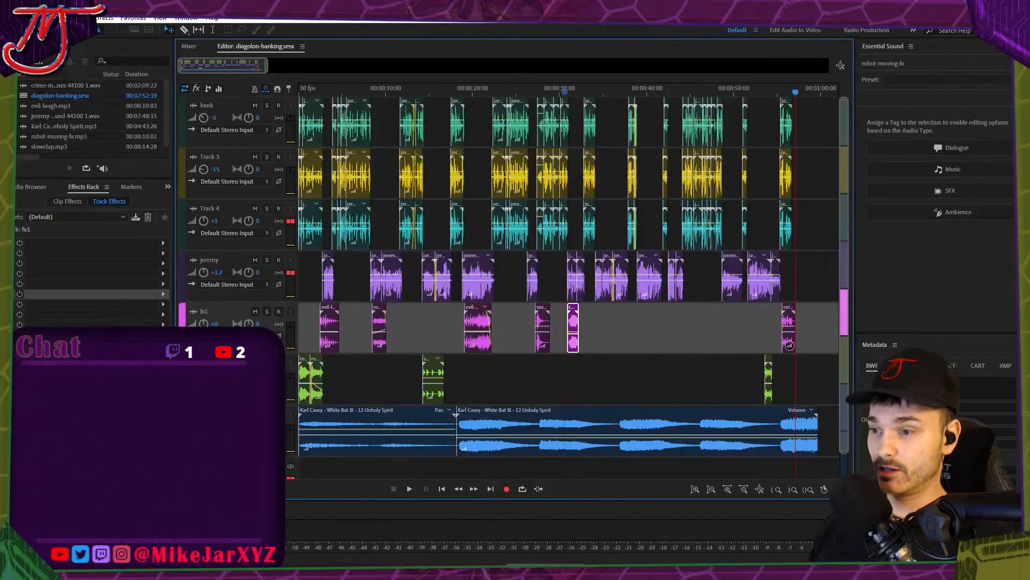
left_click_drag(797, 97, 818, 95)
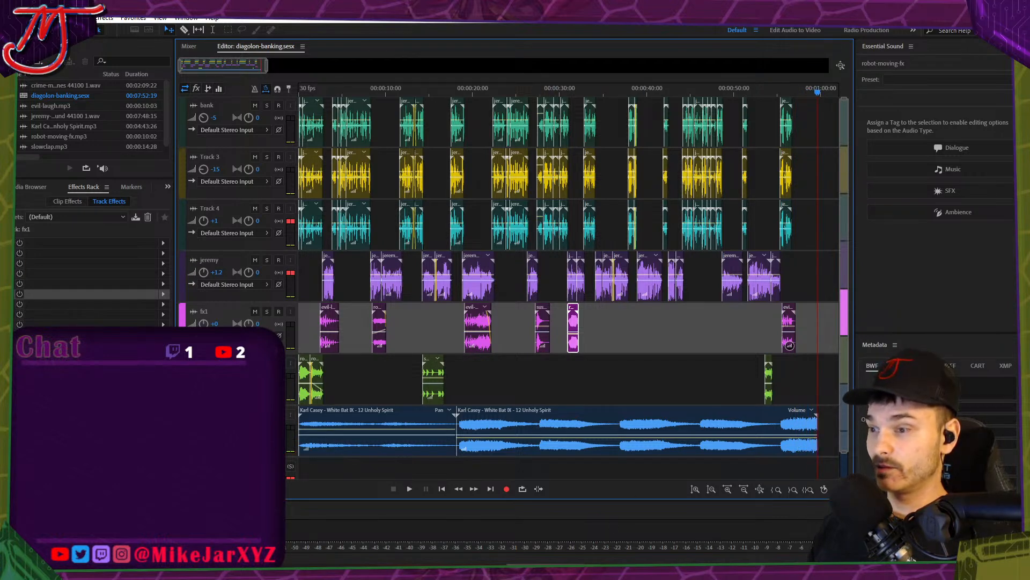
key("alt+Tab")
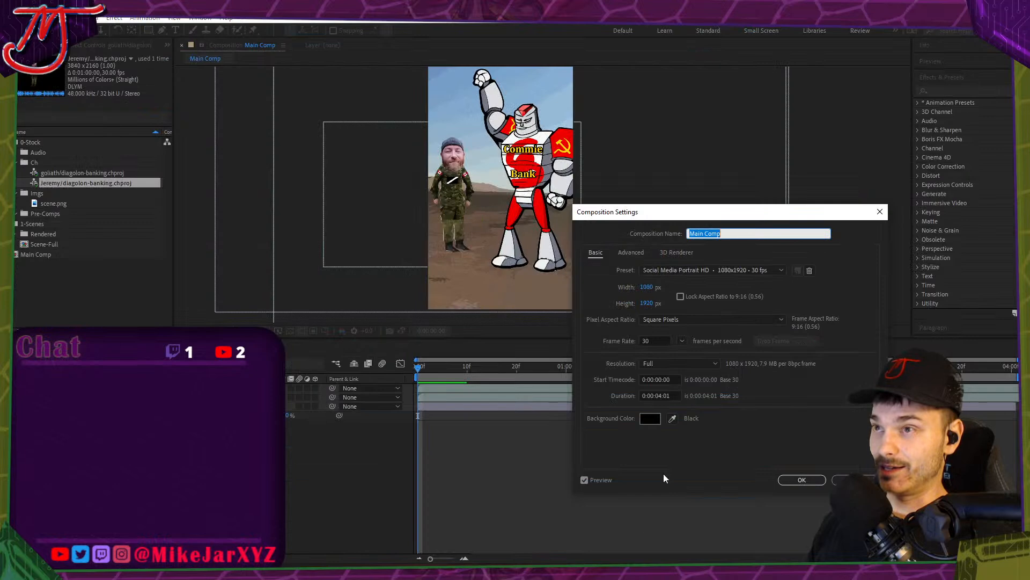
Set Main Comp's duration to 0:00:59:19 and extend the scene.png layer to the end of the composition.
left_click(660, 395)
key("BackSpace")
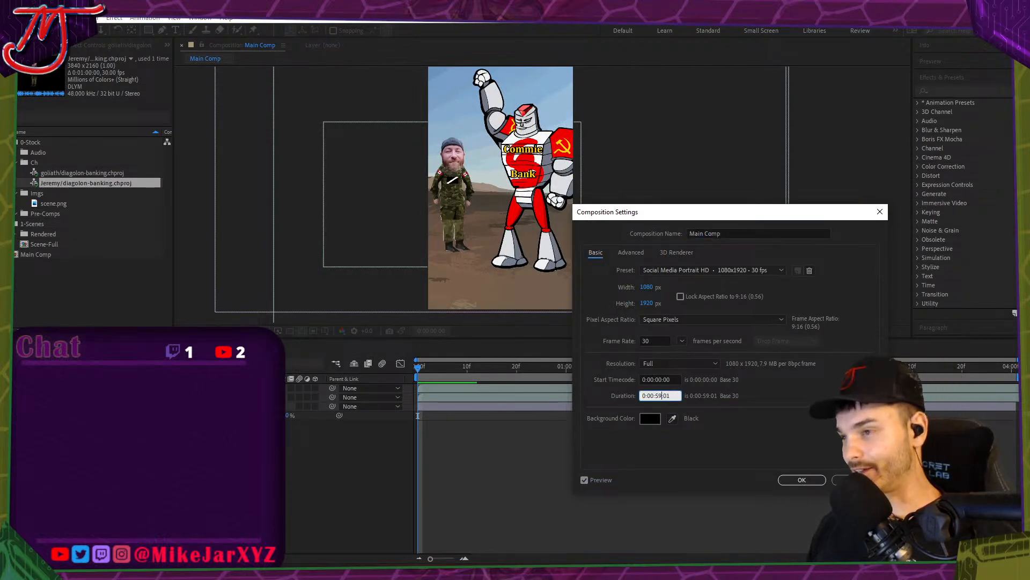
key("Delete")
key("Delete")
type("59:0")
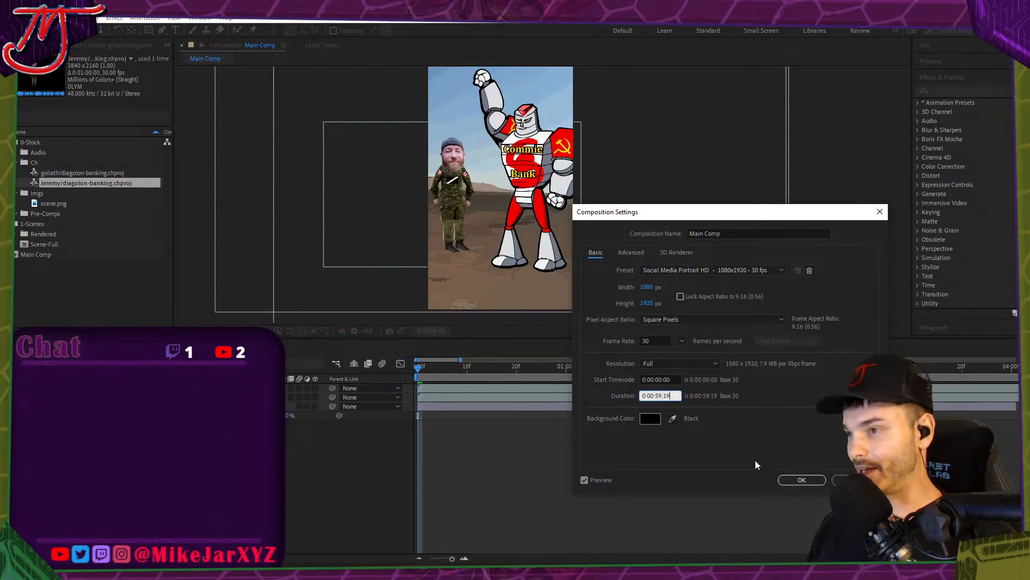
left_click(801, 481)
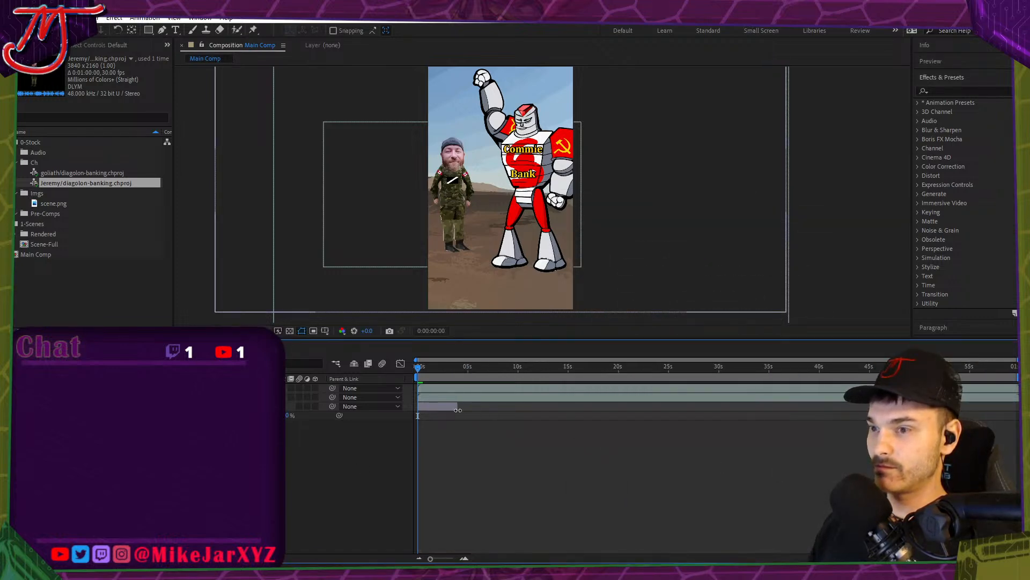
left_click_drag(457, 407, 1017, 410)
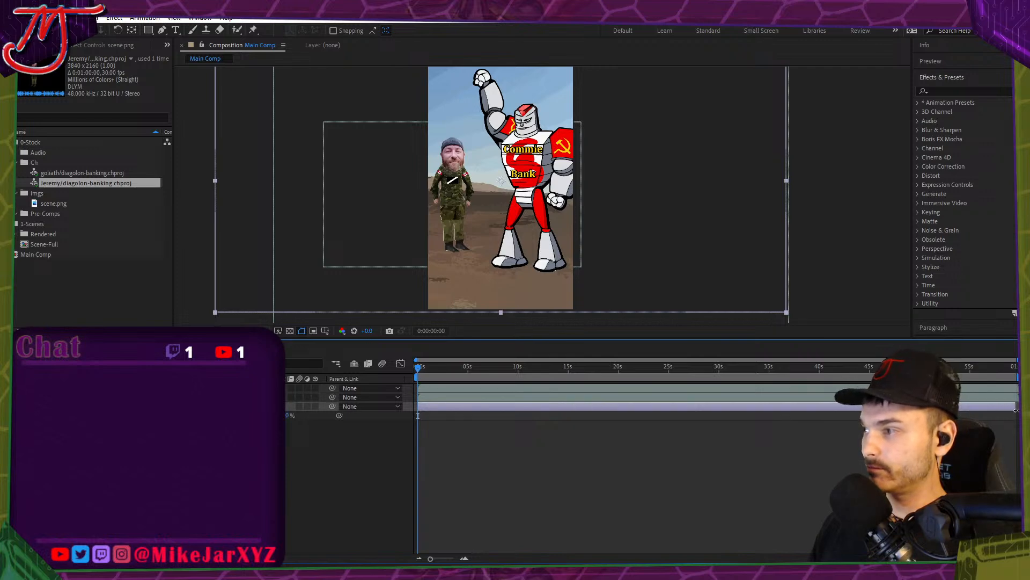
left_click(383, 452)
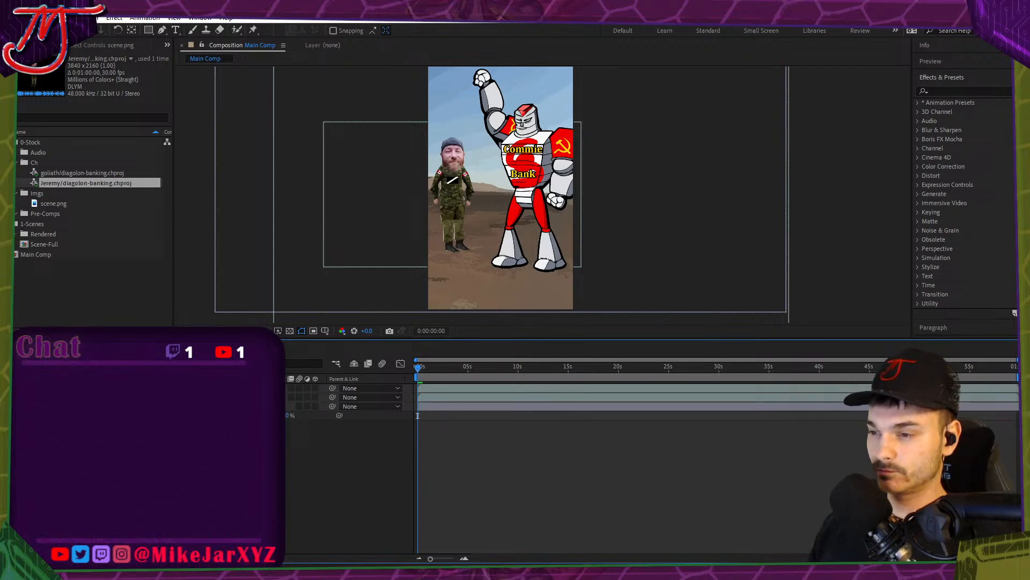
Switch to Audition and export the entire session with Adobe Media Encoder as diagolon-banking-full.wav.
key("alt+Tab")
left_click(13, 17)
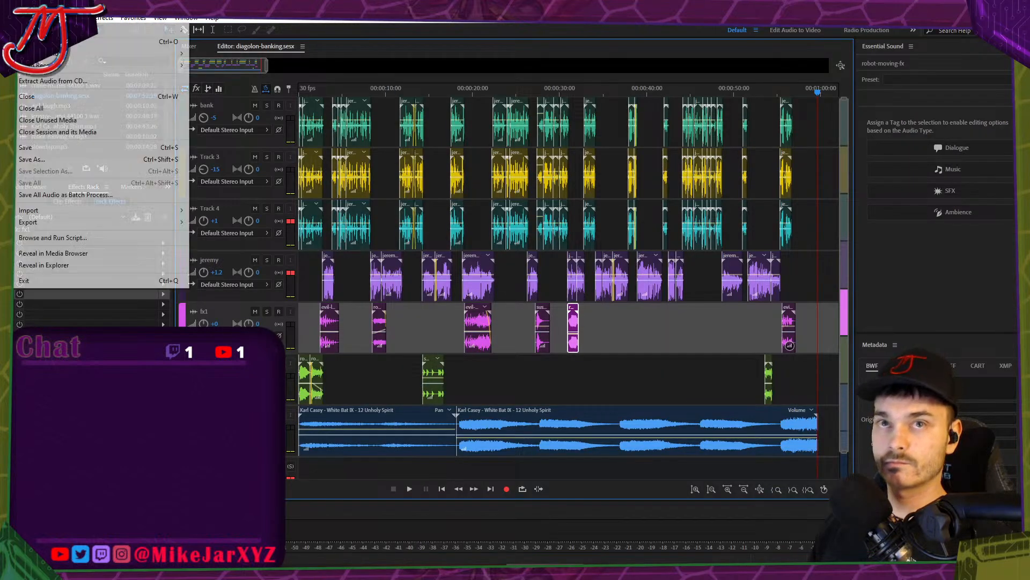
mouse_move(52, 224)
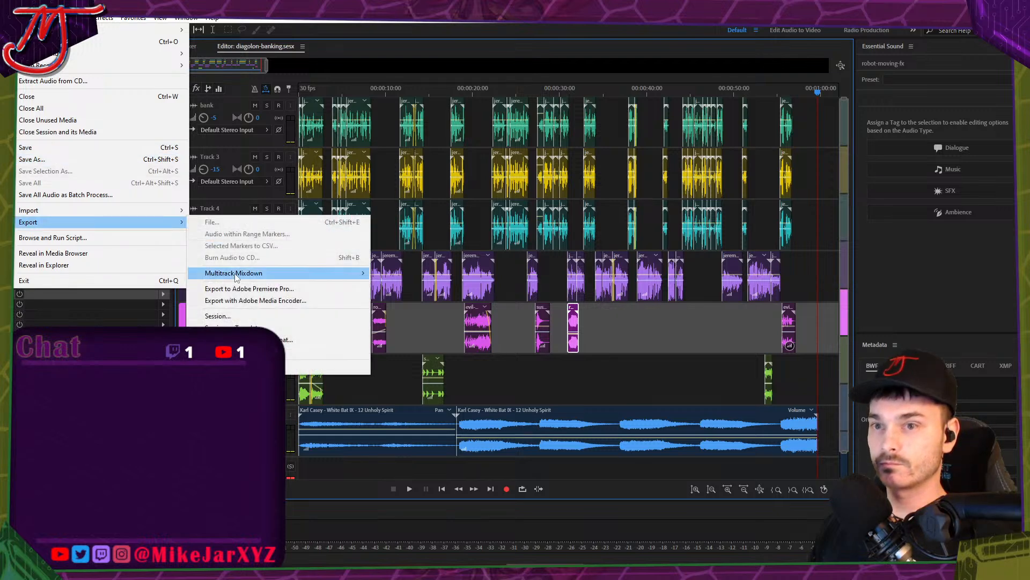
left_click(252, 301)
key("Return")
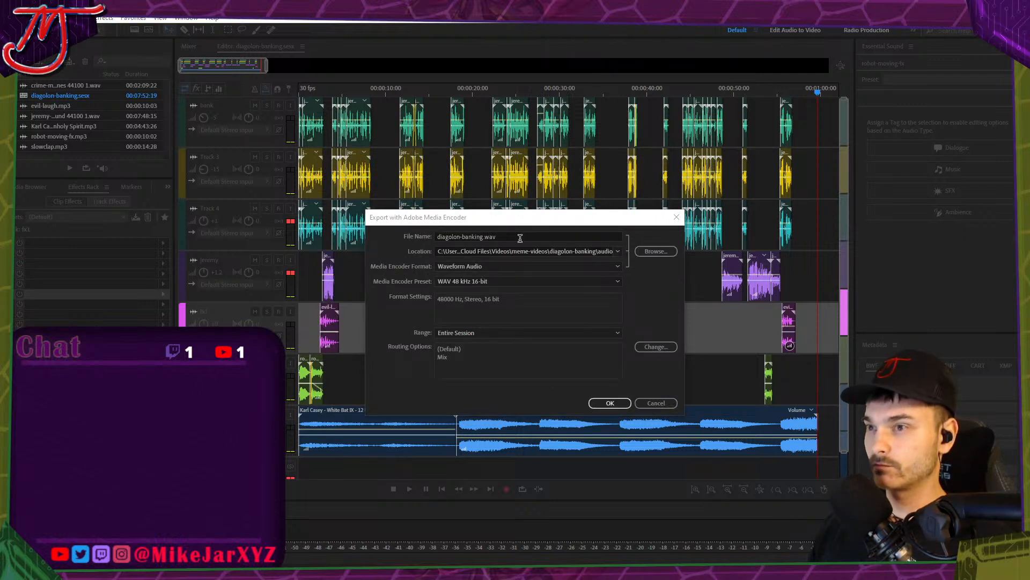
left_click(482, 237)
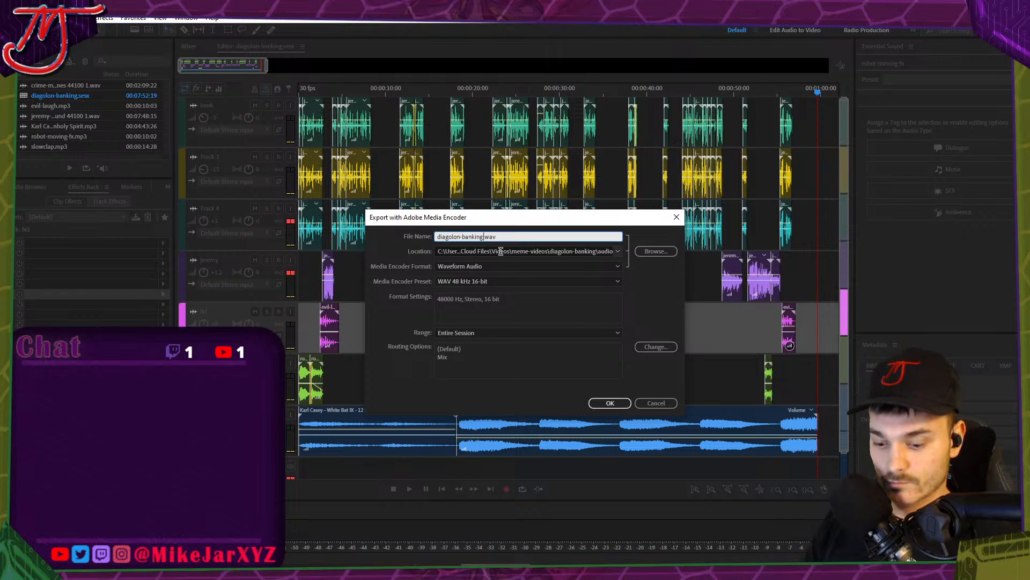
type("-full")
left_click(654, 252)
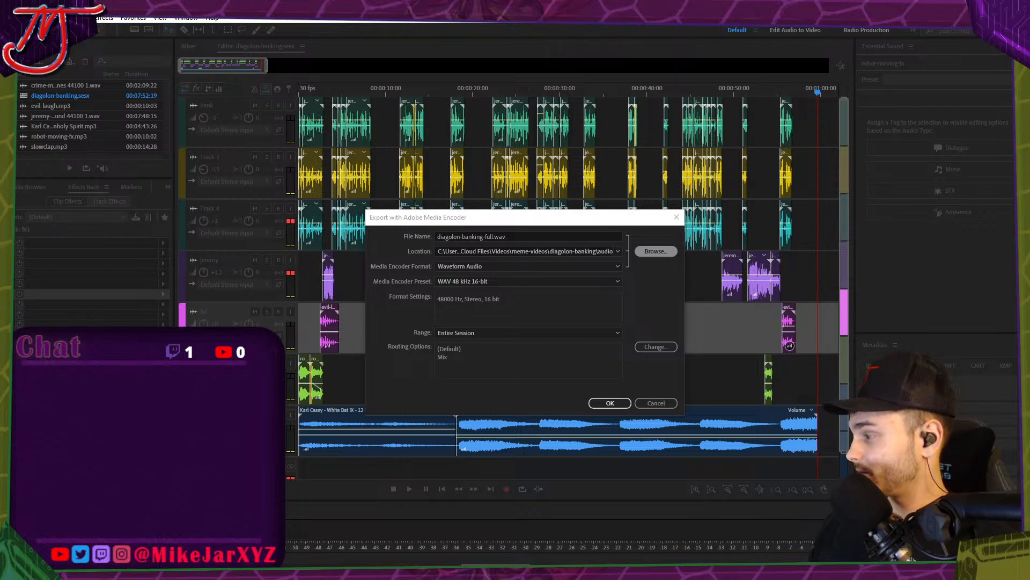
key("Return")
left_click(616, 404)
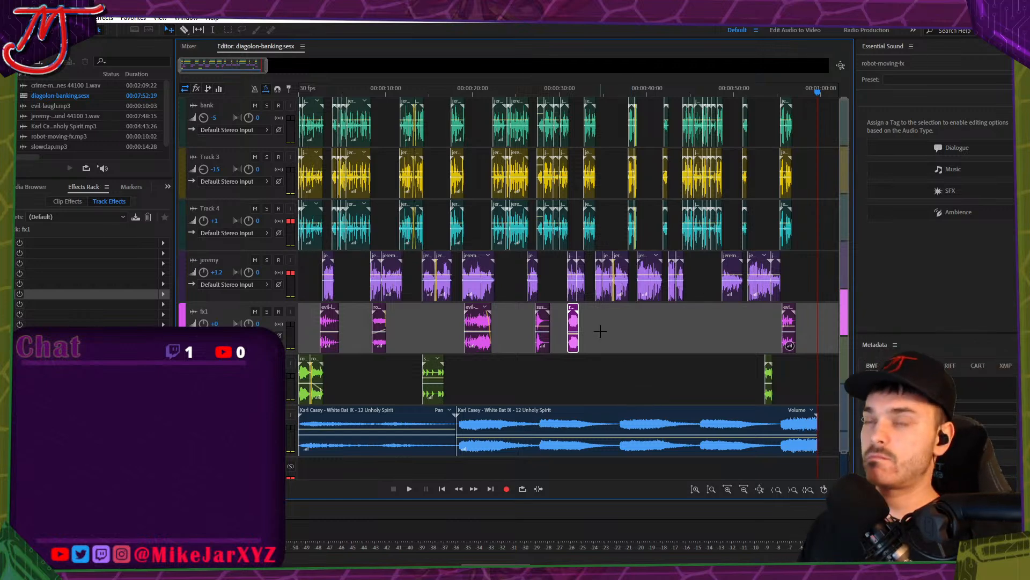
Play back the opening section of the diagolon-banking audio session.
key("space")
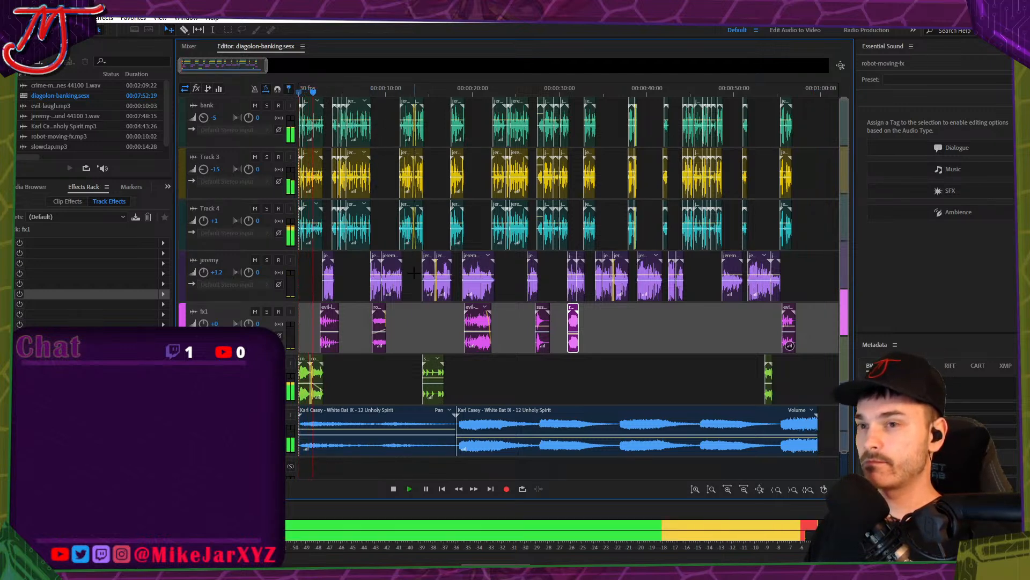
key("space")
key("space")
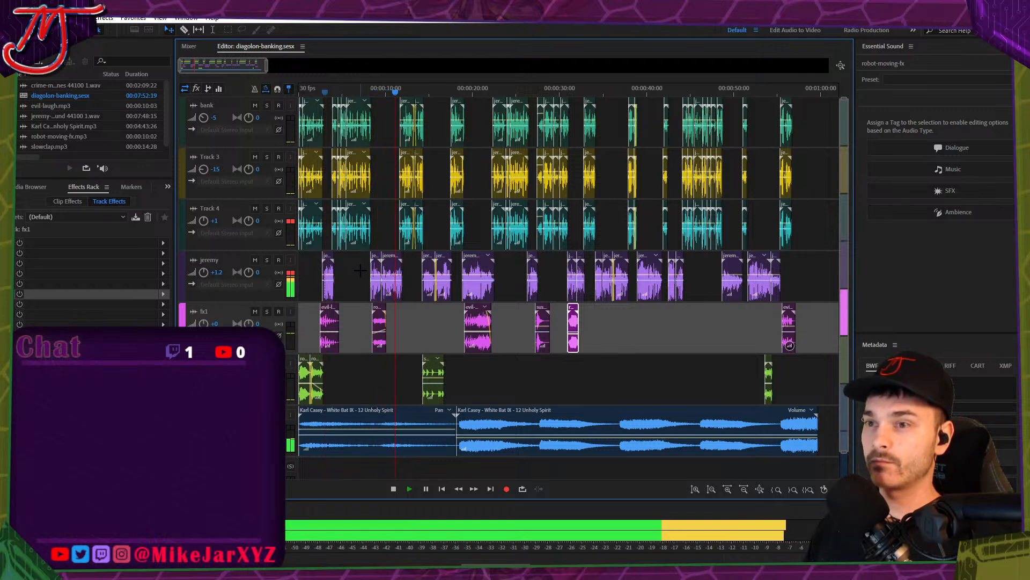
key("space")
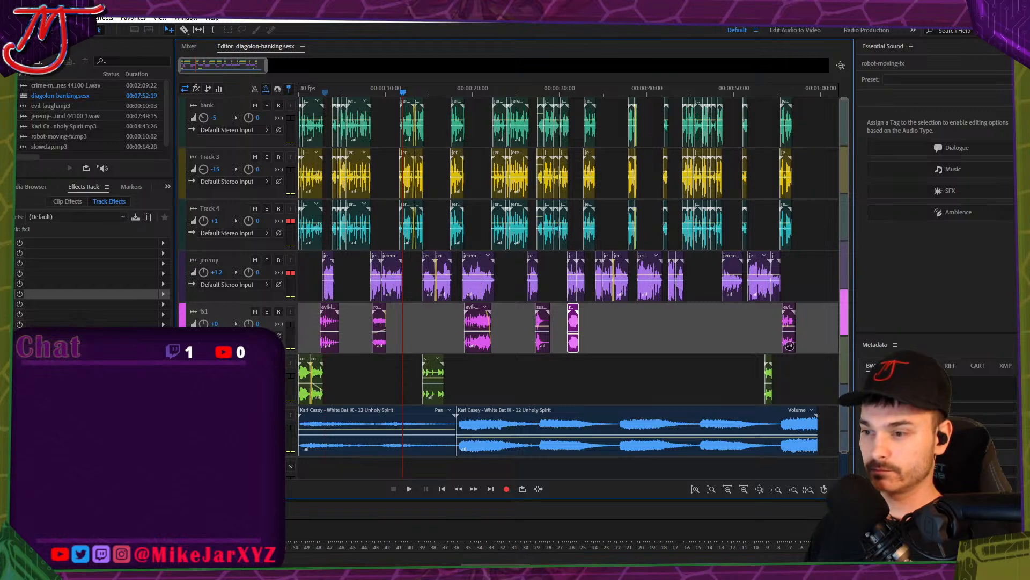
Switch to After Effects, import diagolon-banking-full.wav into the Audio folder and add it to Main Comp below the scene.png layer.
key("alt+Tab")
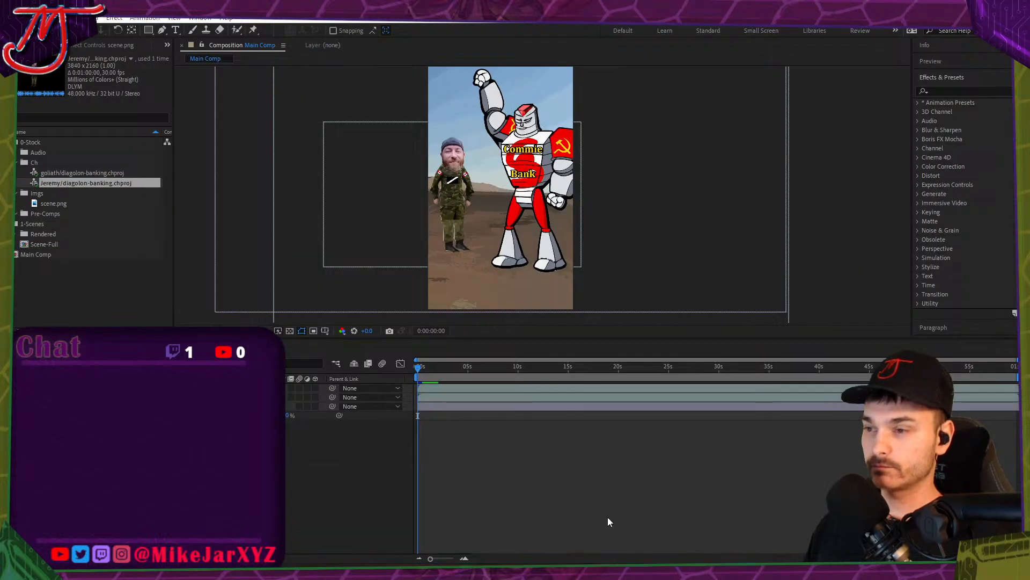
left_click(544, 443)
key("alt+Tab")
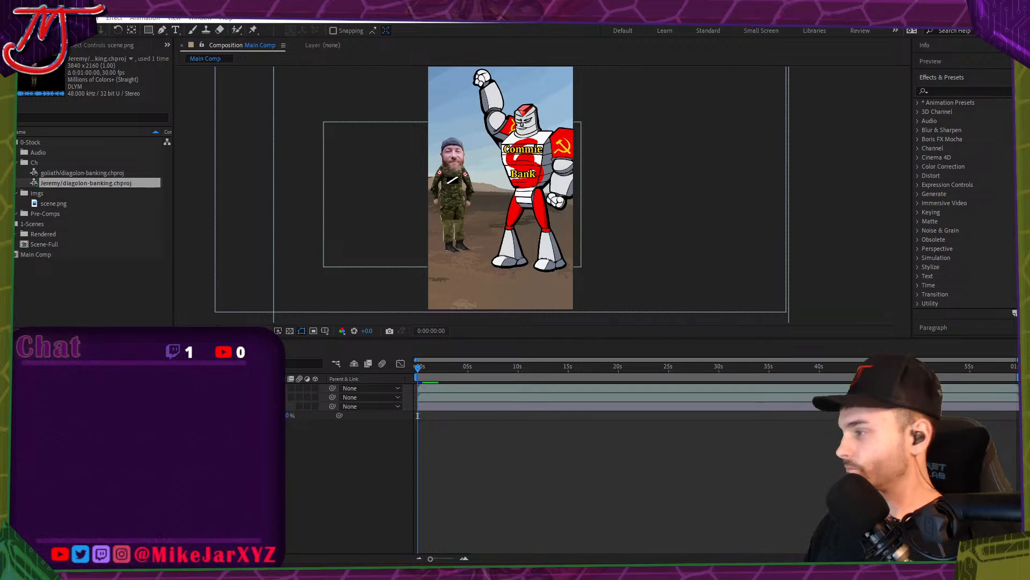
left_click_drag(400, 285, 417, 416)
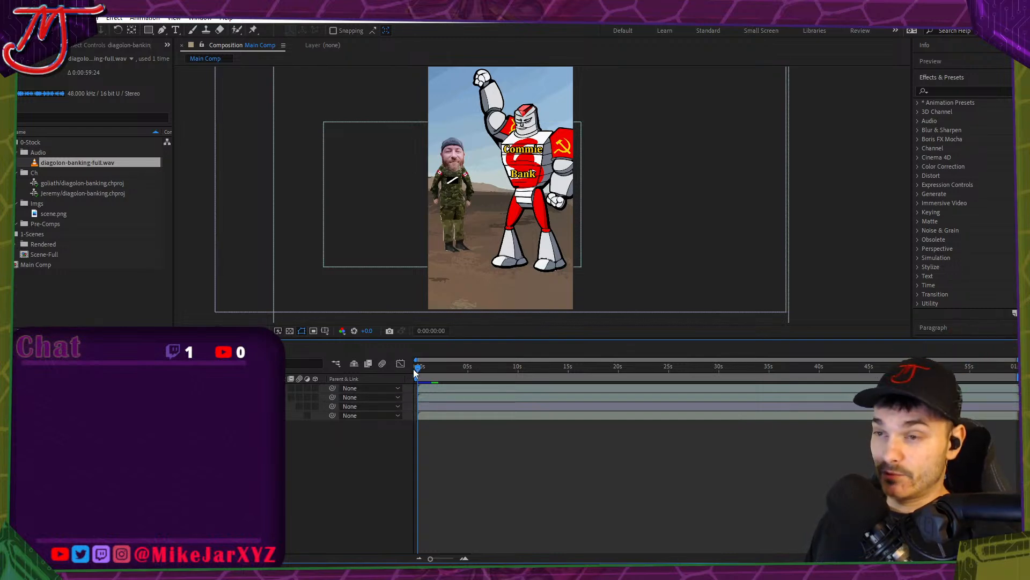
Preview Main Comp with the added audio briefly and switch back to the Audition session.
key("space")
key("space")
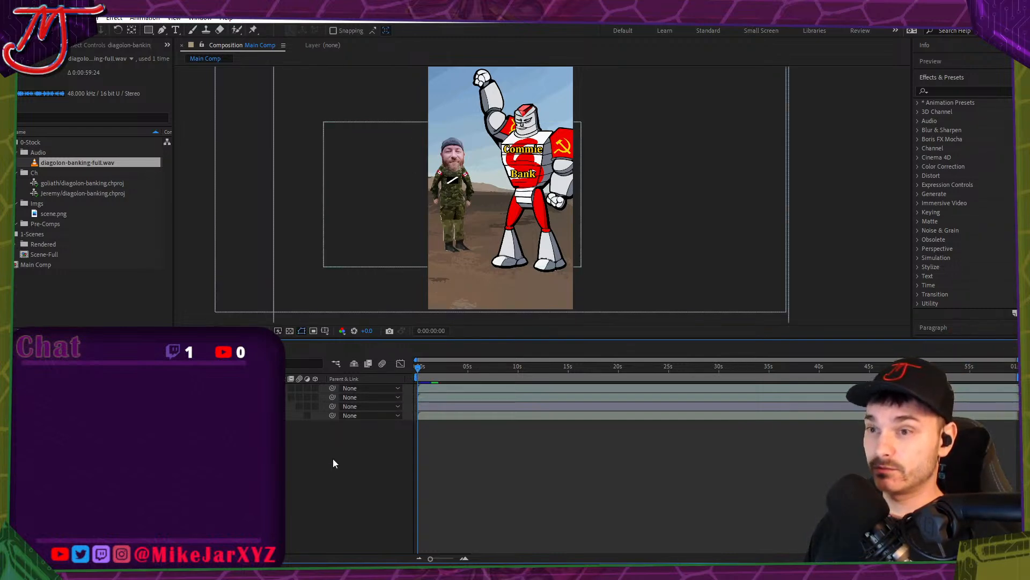
key("alt+Tab")
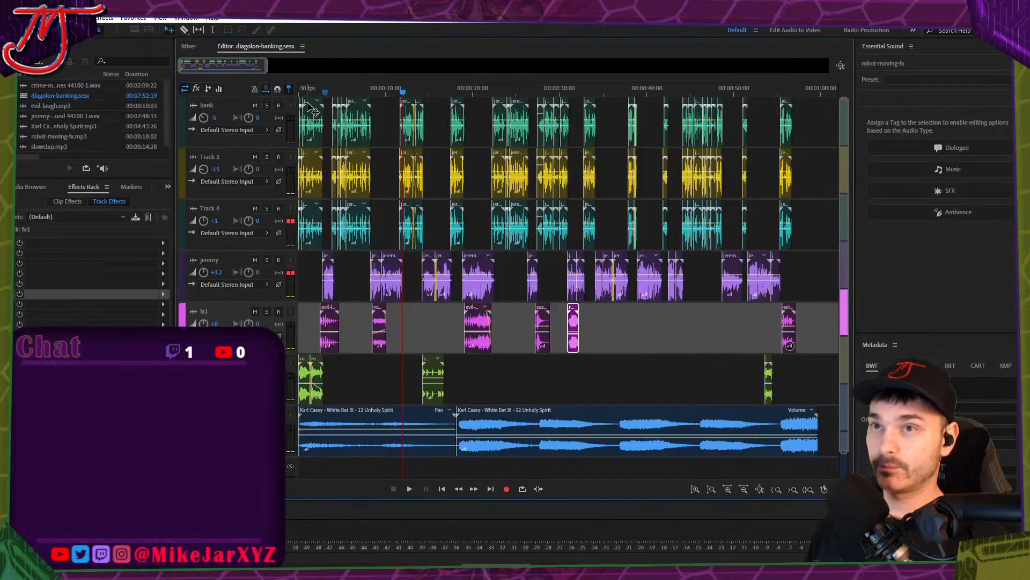
Play back the opening of the diagolon-banking session and switch to After Effects.
key("space")
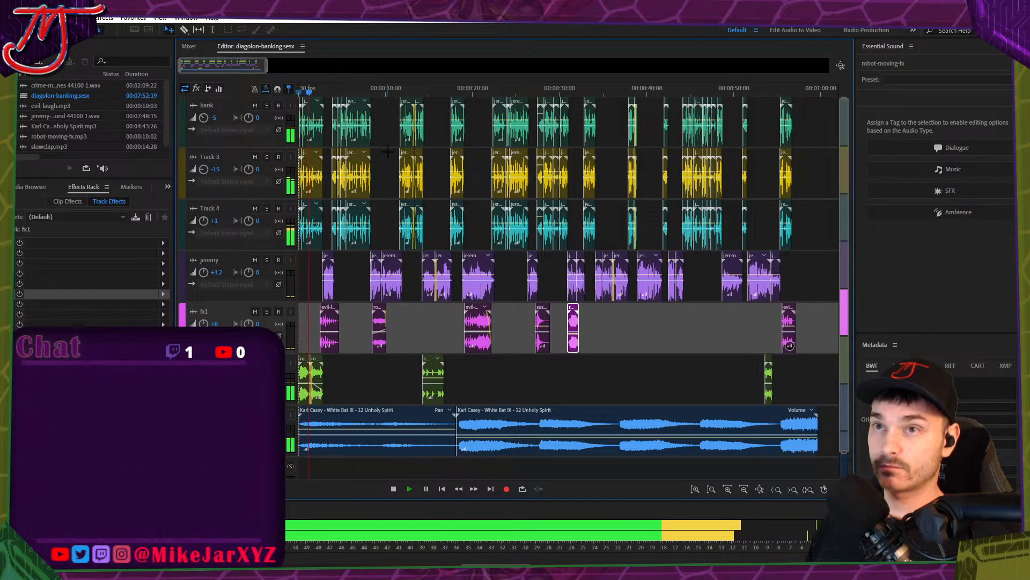
key("space")
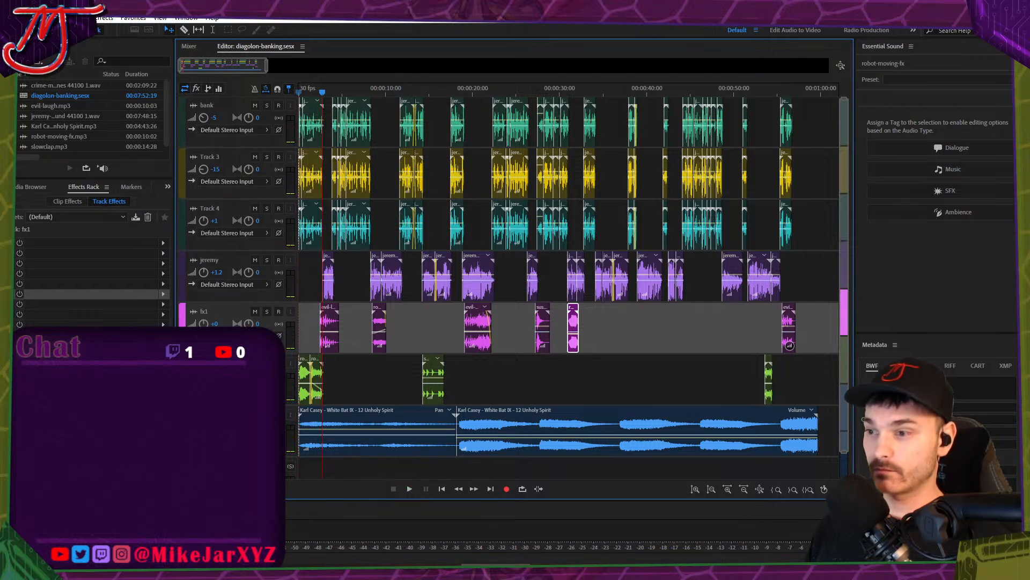
key("alt+Tab")
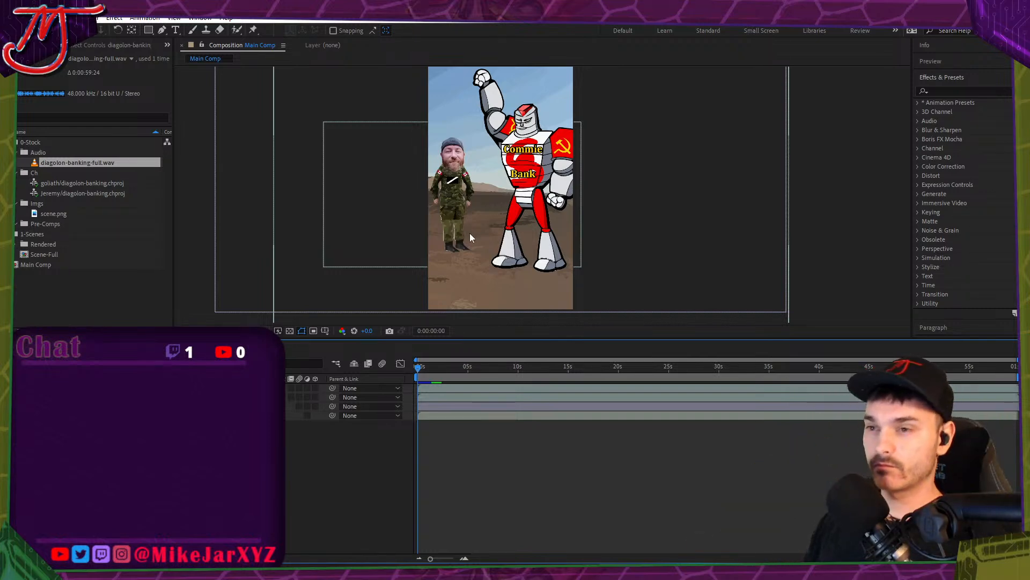
Enlarge the Main Comp viewer by giving it more height over the timeline so the whole portrait frame fits.
scroll(735, 227, "down", 2)
scroll(735, 227, "up", 2)
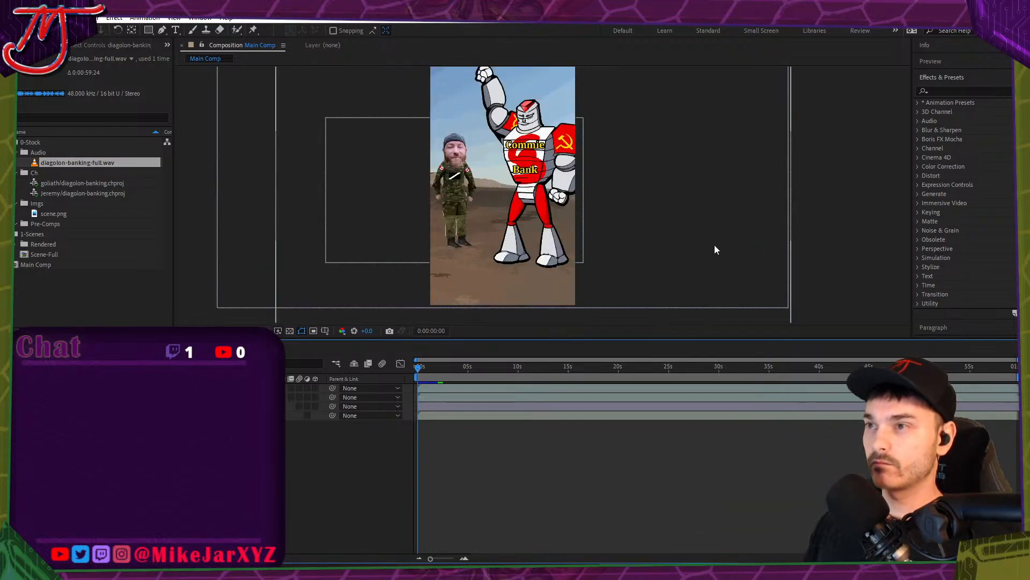
left_click_drag(543, 340, 555, 404)
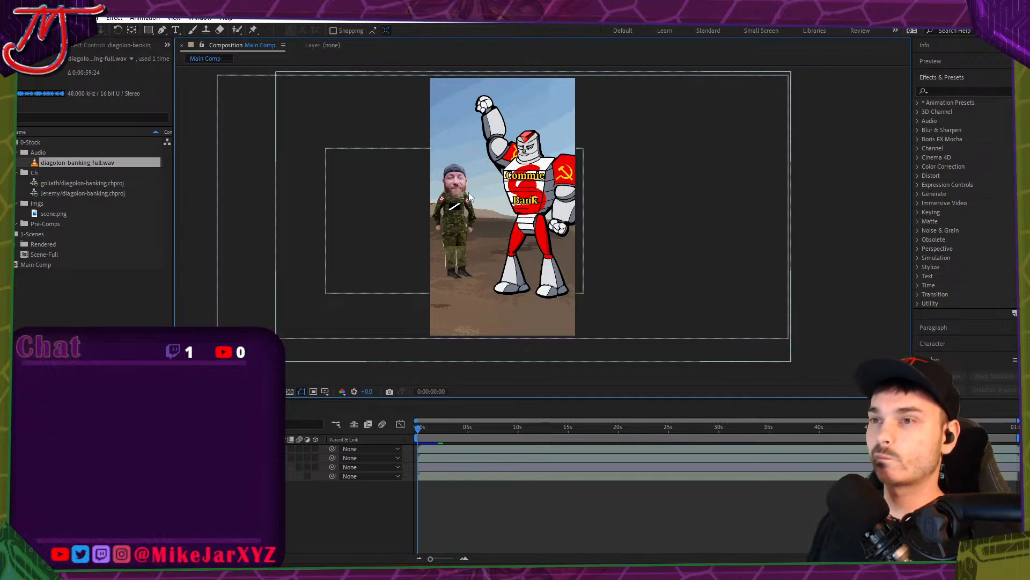
scroll(470, 210, "up", 2)
scroll(471, 210, "down", 2)
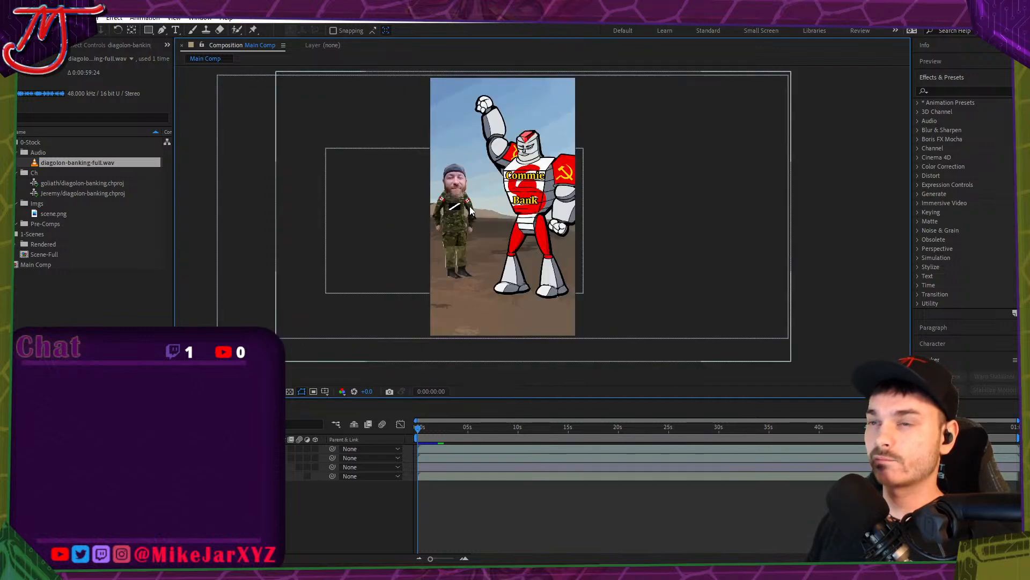
Reposition the goliath robot slightly up and to the right, and move the Jeremy character slightly down and to the left.
left_click(458, 241)
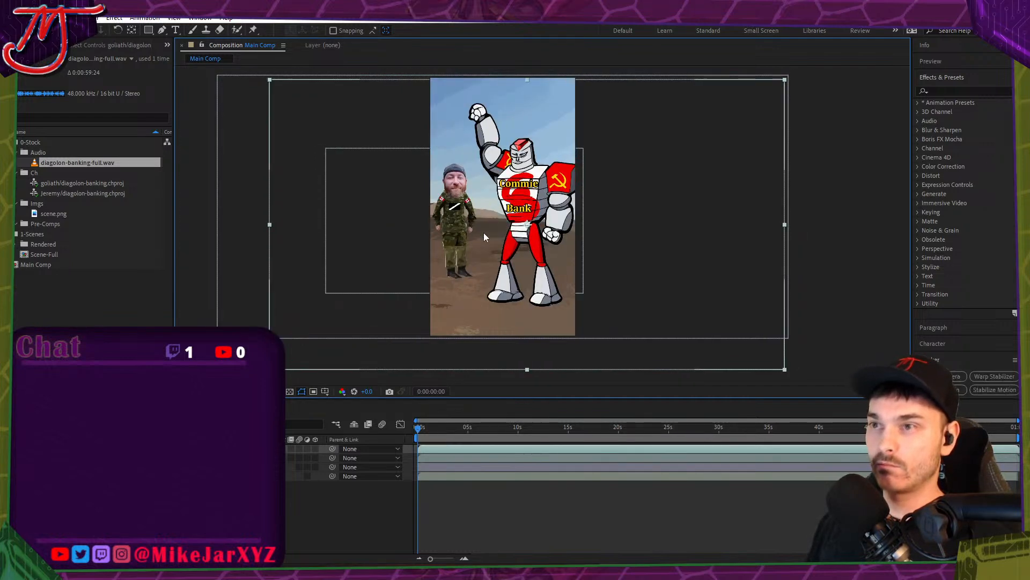
left_click_drag(508, 230, 516, 220)
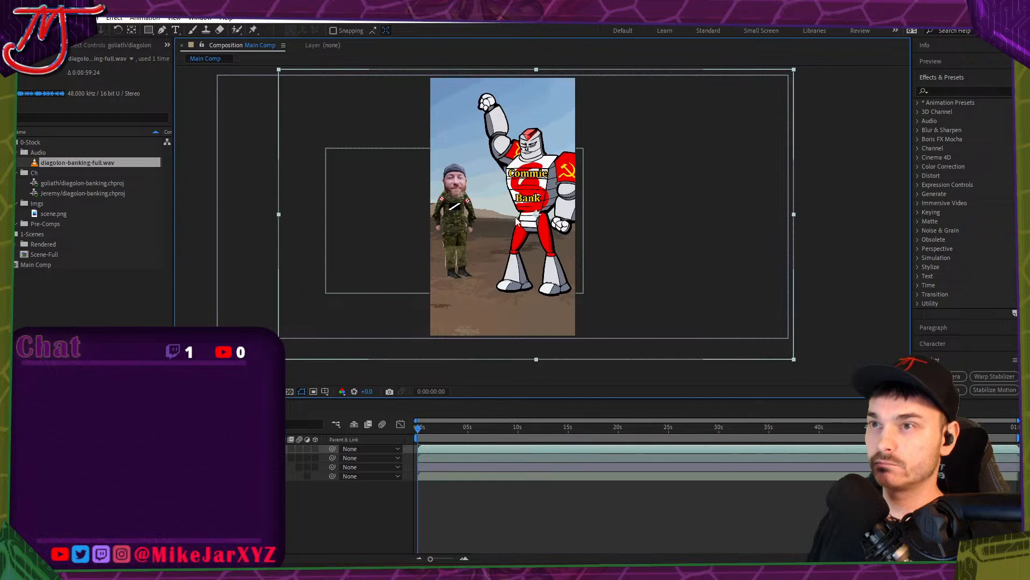
left_click(460, 224)
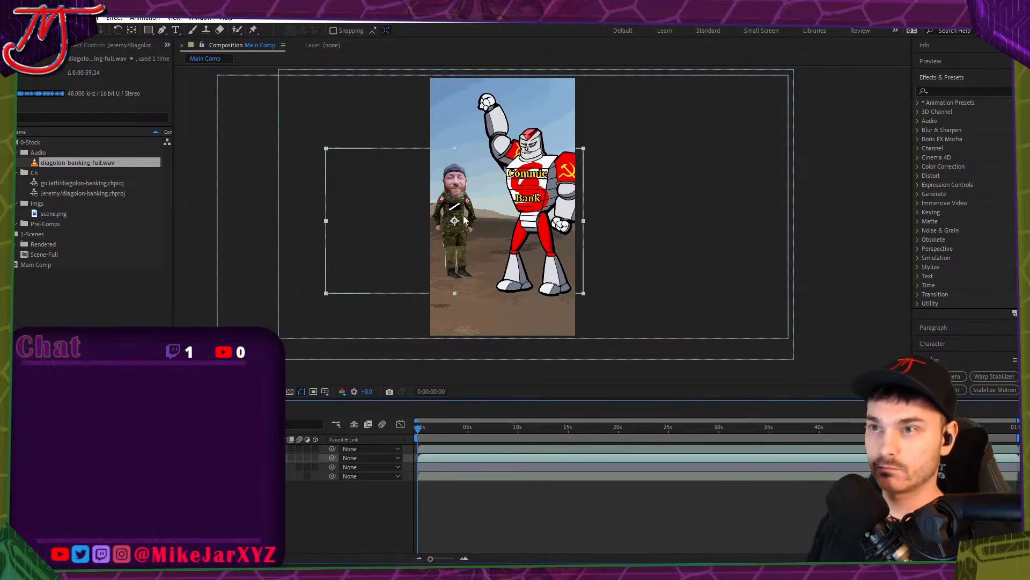
left_click_drag(451, 221, 446, 226)
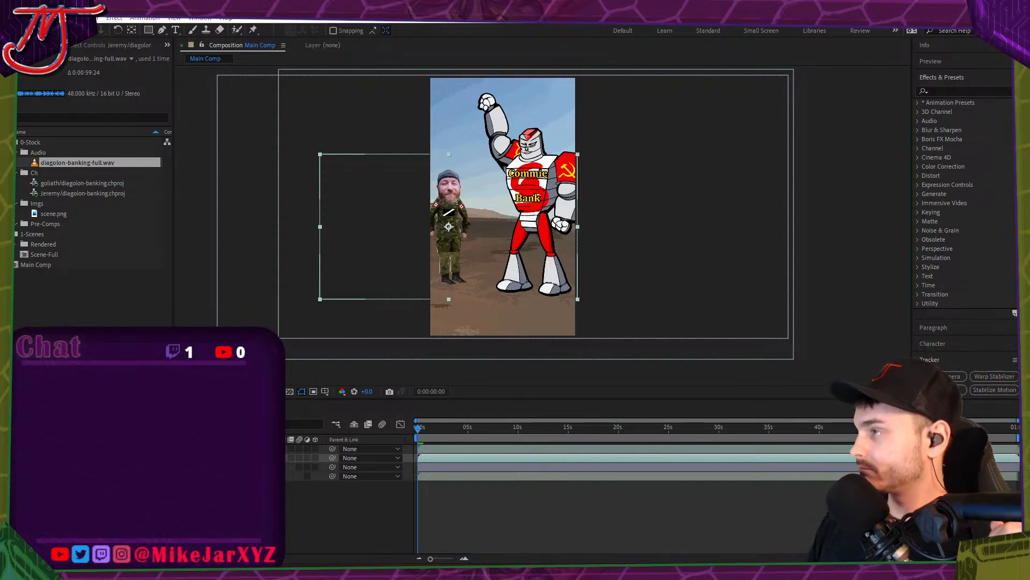
Switch to Twitter in the browser and open the grouped new Tweet notifications.
key("alt+Tab")
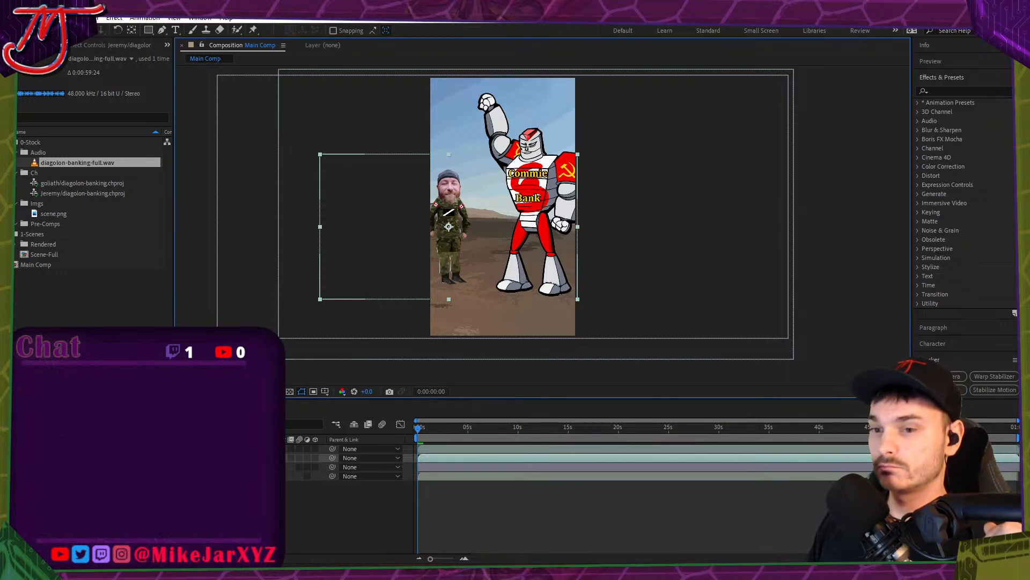
key("alt+Tab")
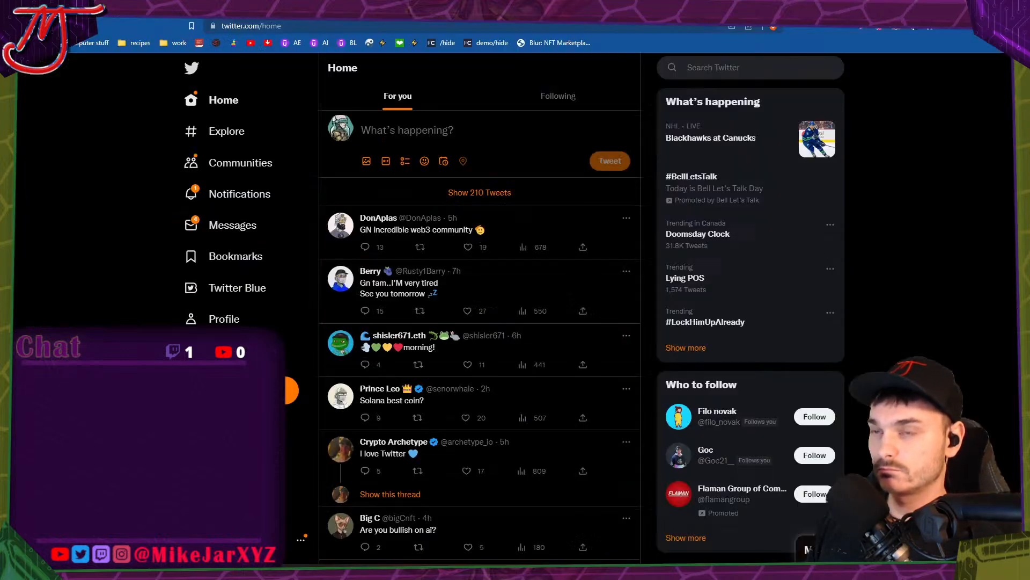
left_click(252, 196)
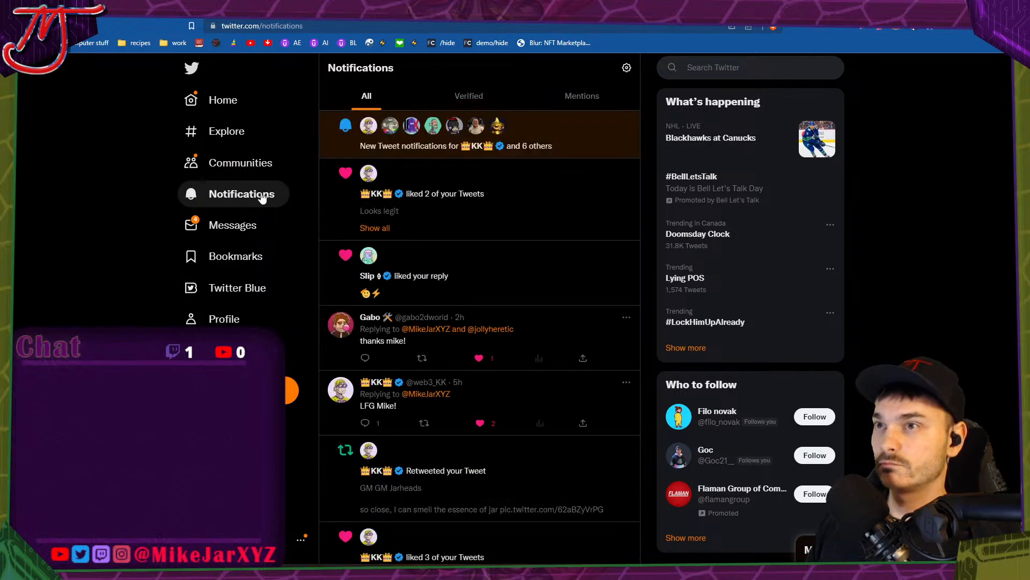
left_click(566, 134)
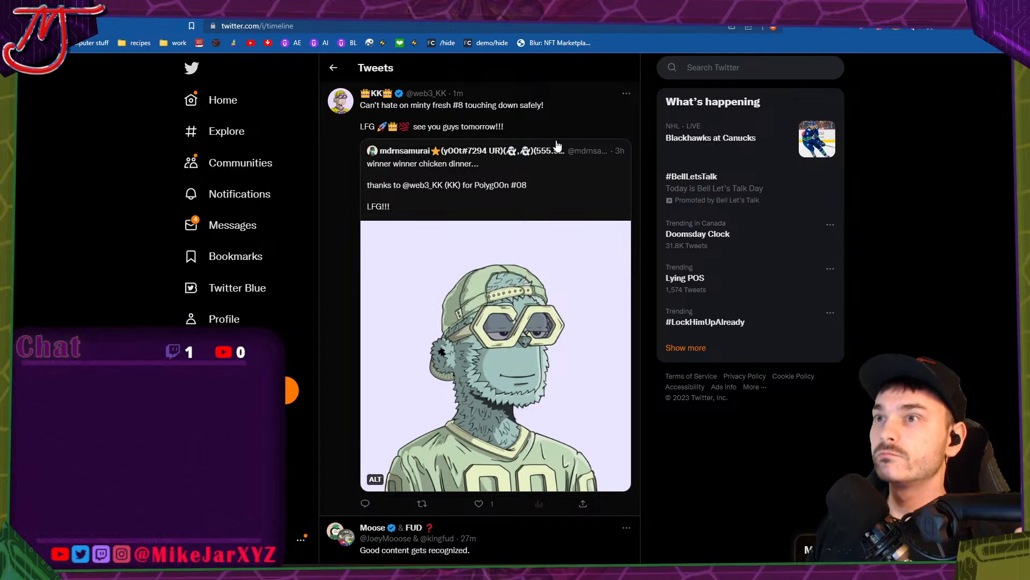
Like and retweet the "minty fresh #8" tweet and follow the author of the tweet it quotes.
left_click(479, 503)
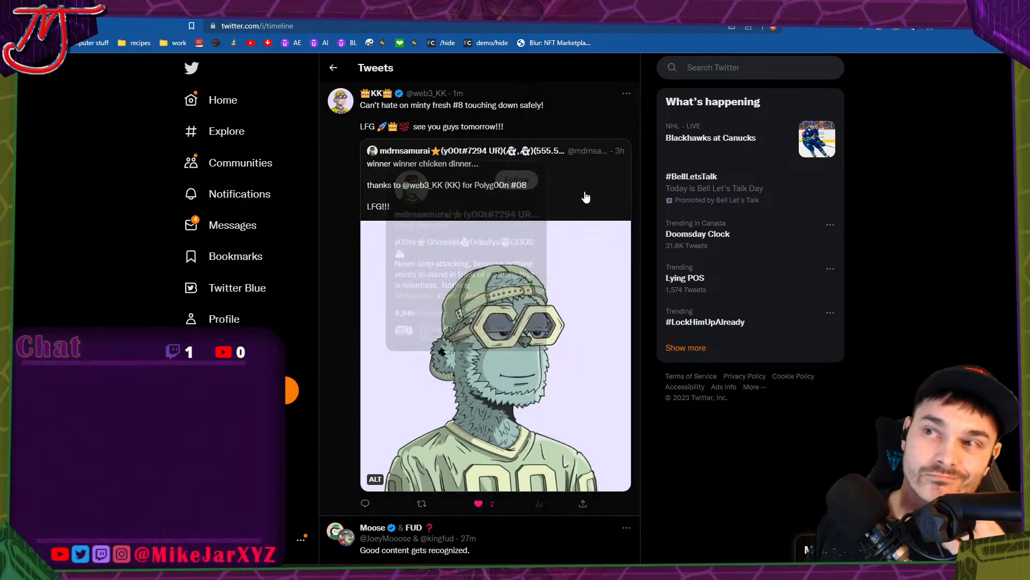
mouse_move(466, 157)
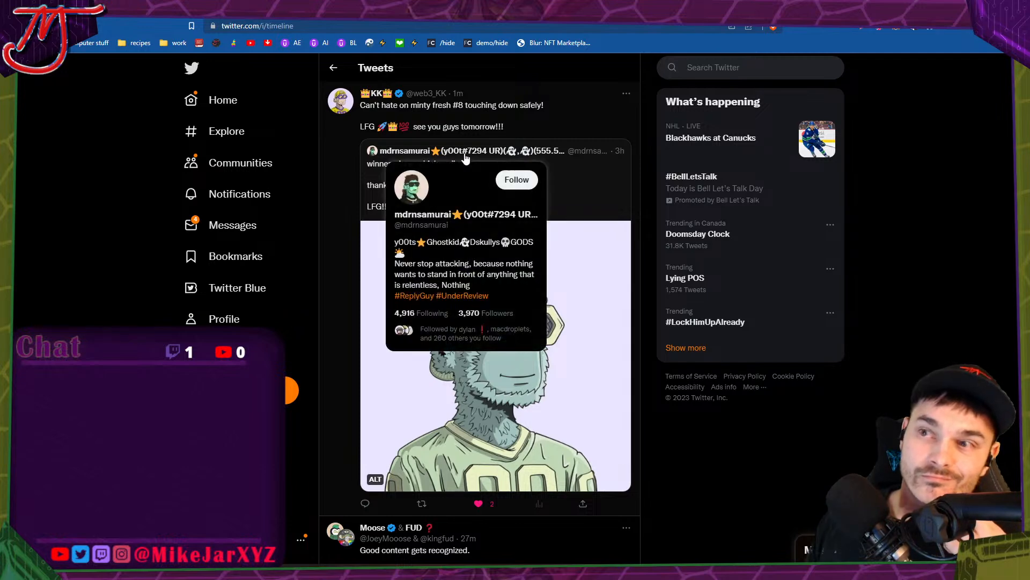
left_click(509, 184)
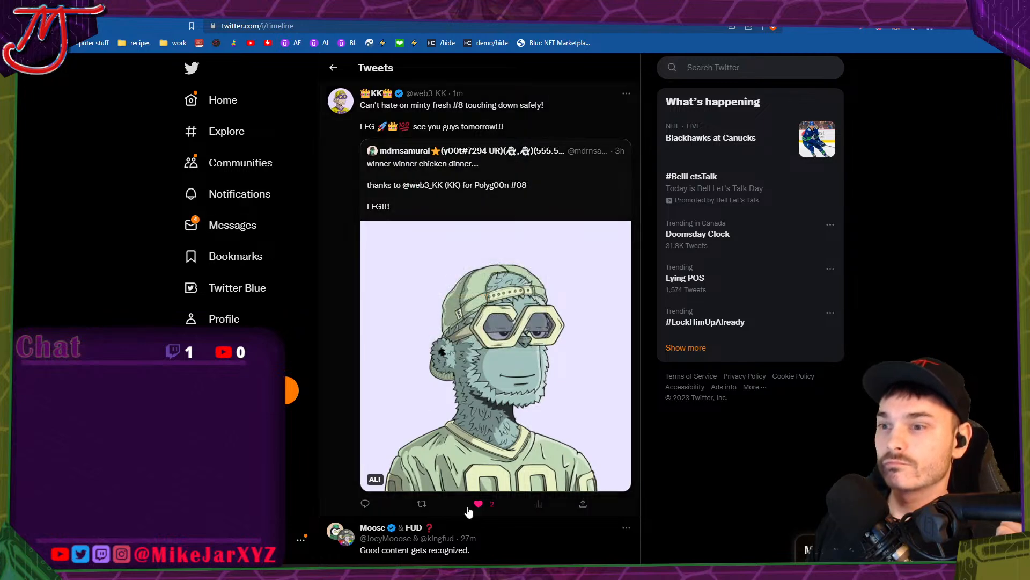
left_click(422, 504)
left_click(389, 509)
Like the "Good content gets recognized." tweet and post the reply "that's right" to it.
scroll(324, 411, "down", 3)
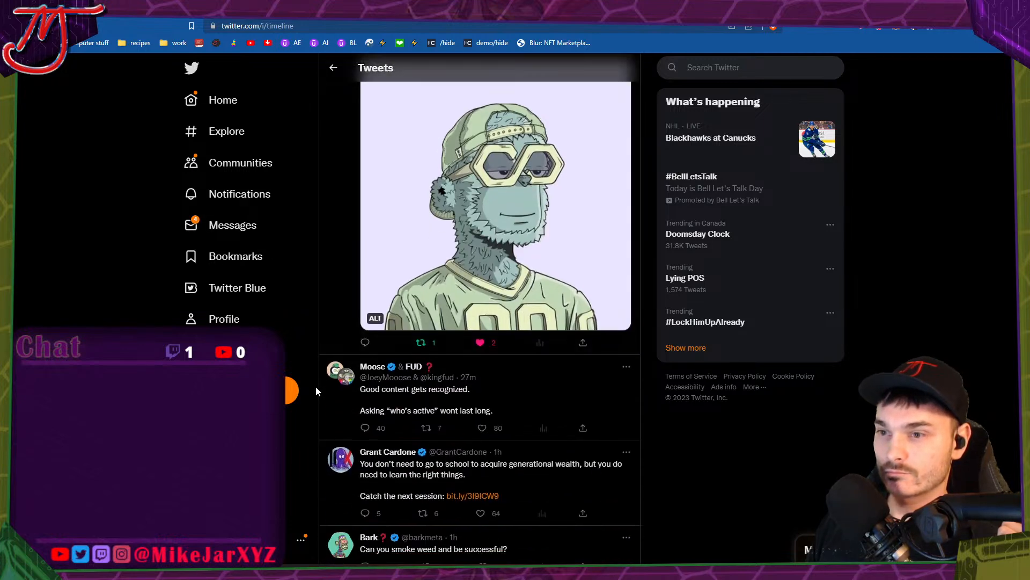
left_click(482, 430)
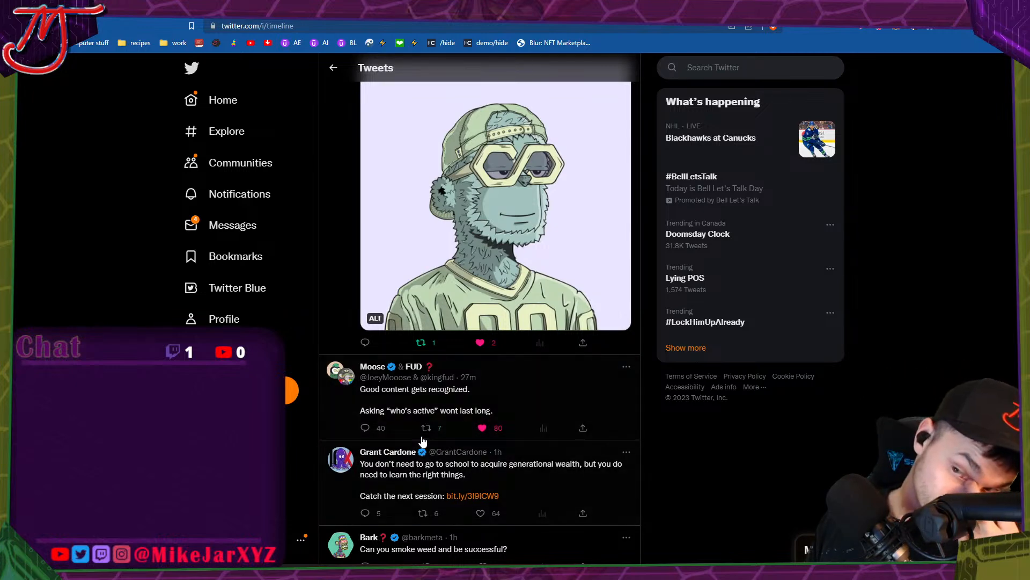
left_click(365, 428)
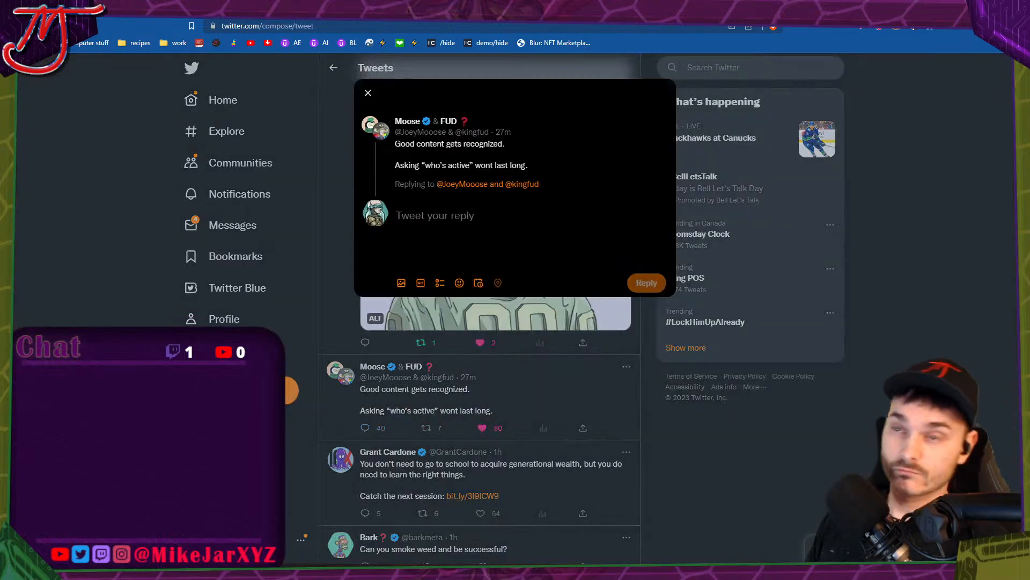
type("that's right")
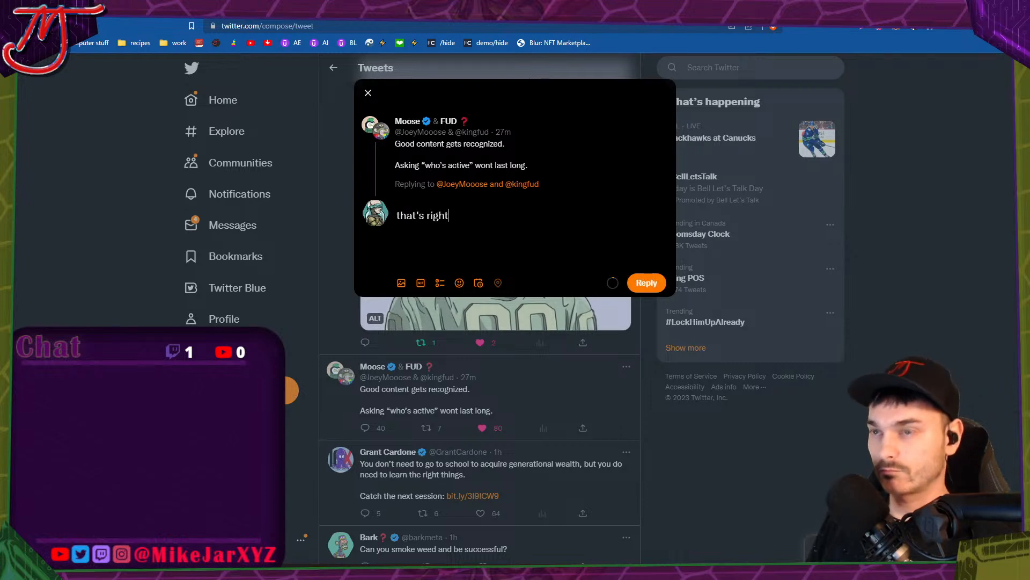
left_click(647, 285)
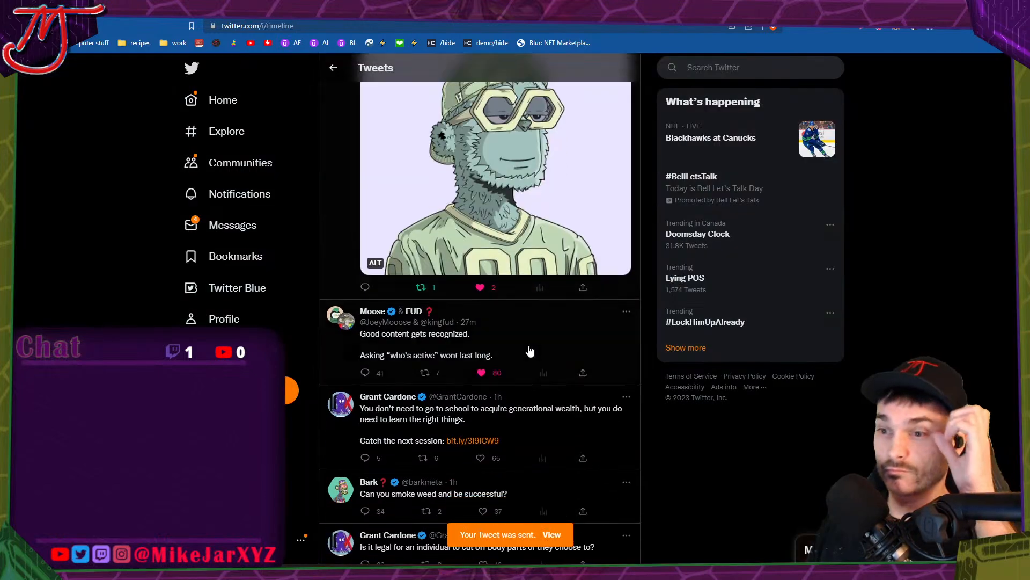
Like the "Can you smoke weed and be successful?" tweet and reply "can you post this tweet and be successful?".
left_click(487, 406)
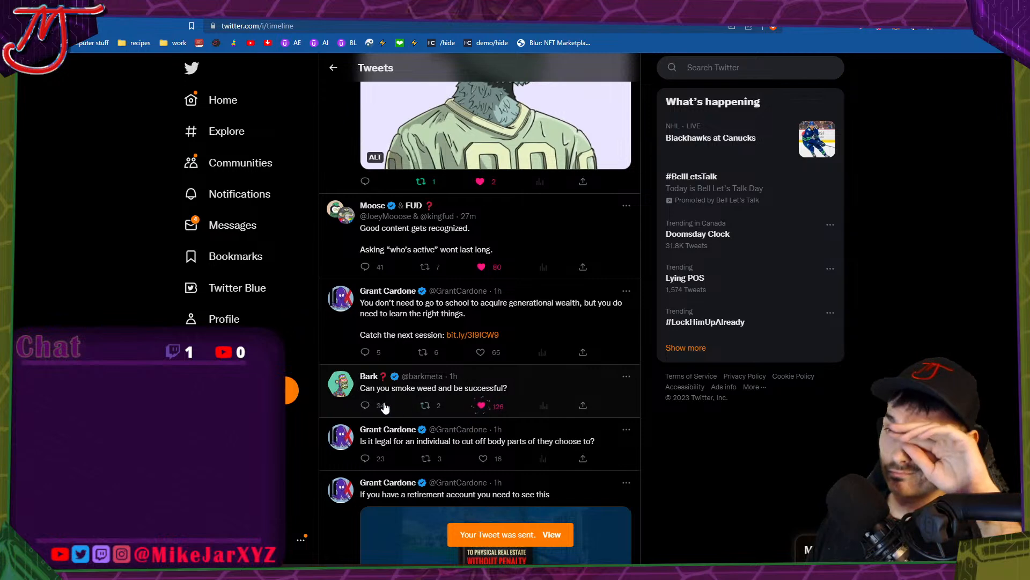
left_click(365, 406)
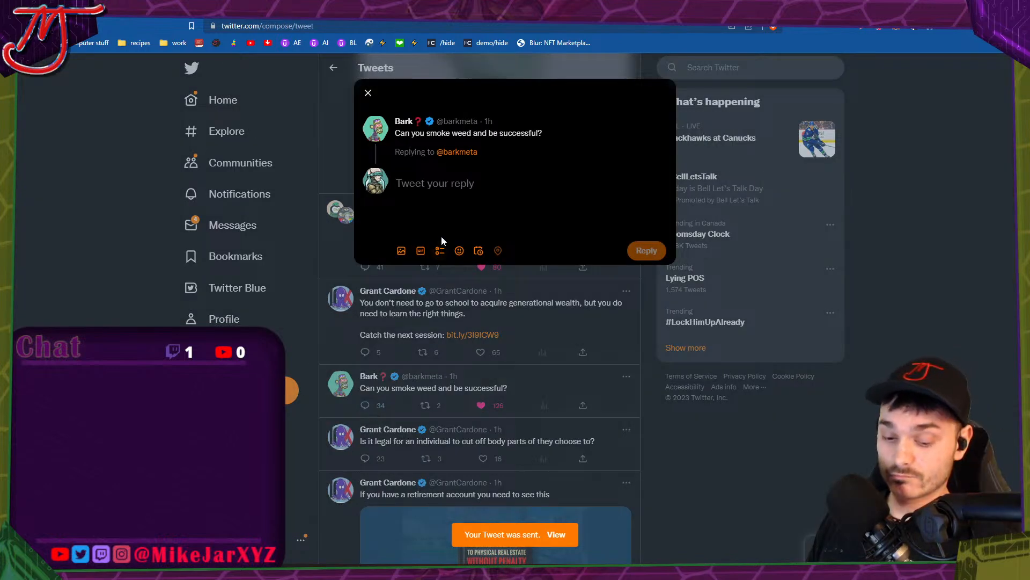
type("can you po")
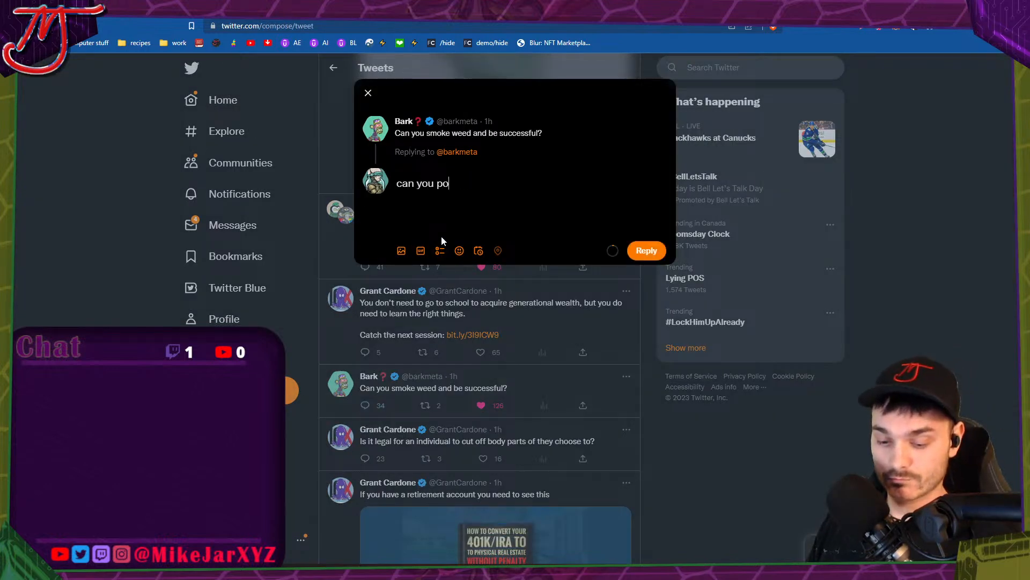
type("st this tweet ")
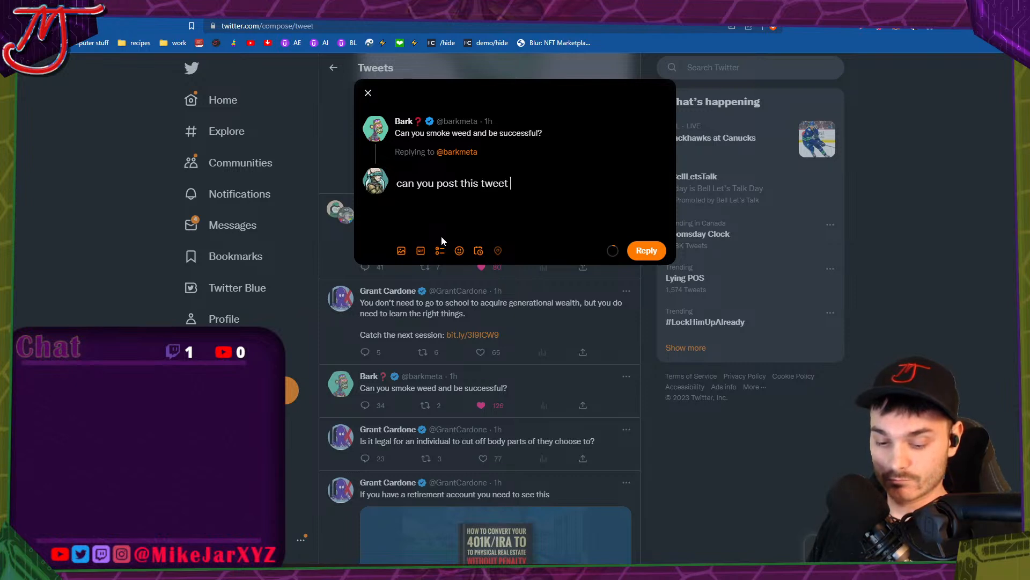
type("and and be successf")
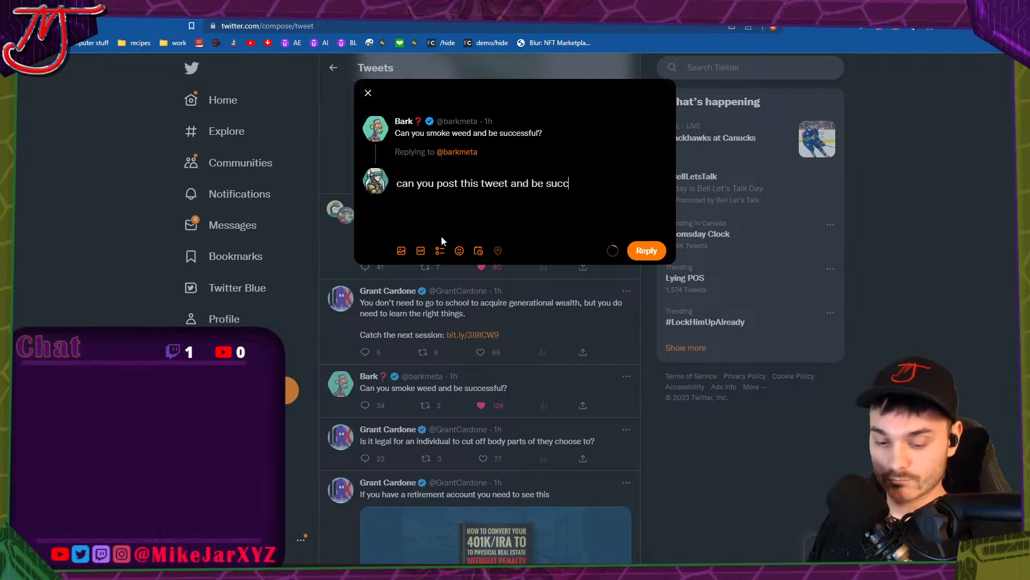
type("ul?")
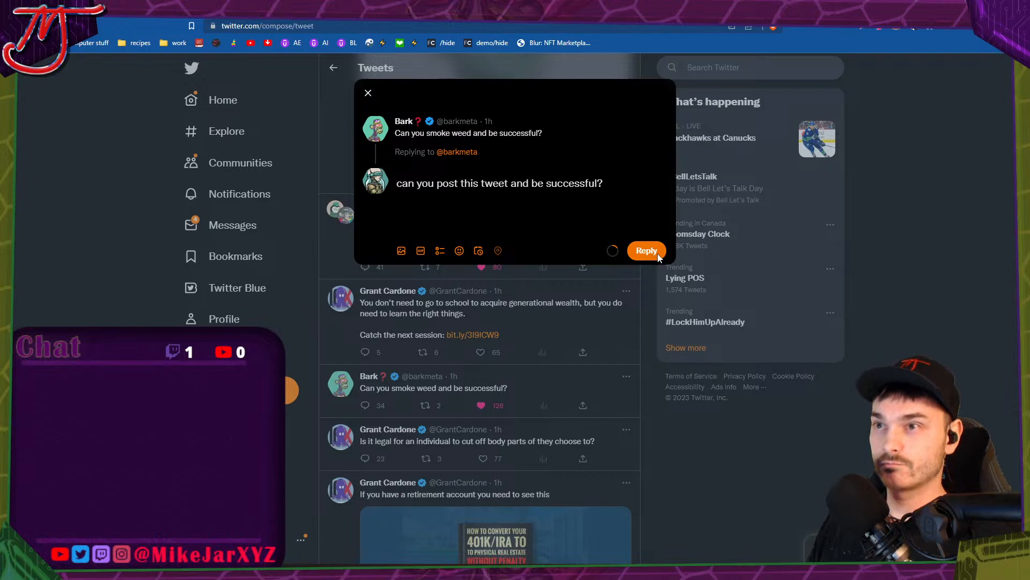
left_click(647, 251)
Like the tweets about cutting off body parts, the retirement account, crypto adoption at 1% and $100,000 #BTC.
scroll(626, 275, "down", 4)
scroll(626, 275, "down", 1)
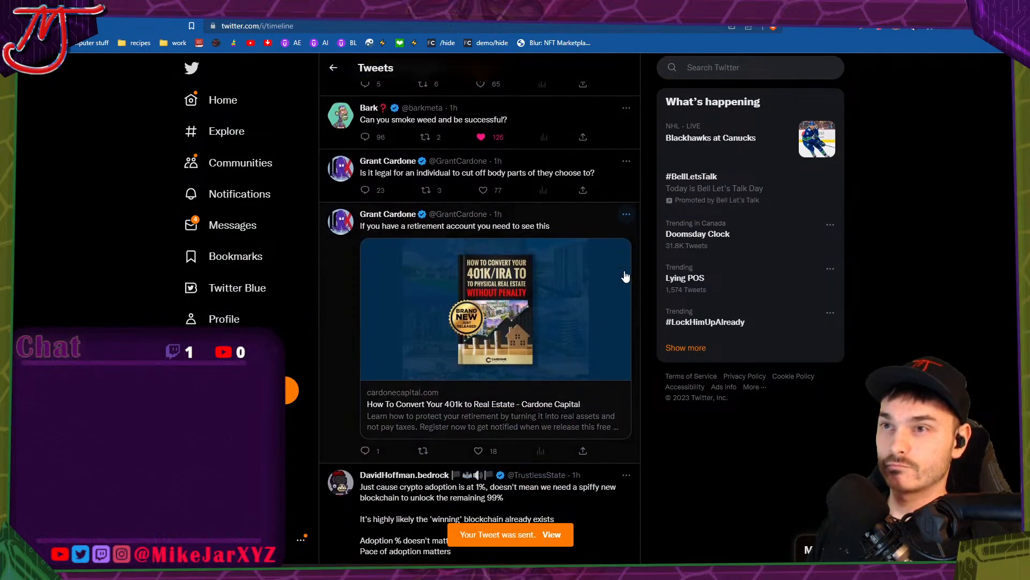
left_click(483, 191)
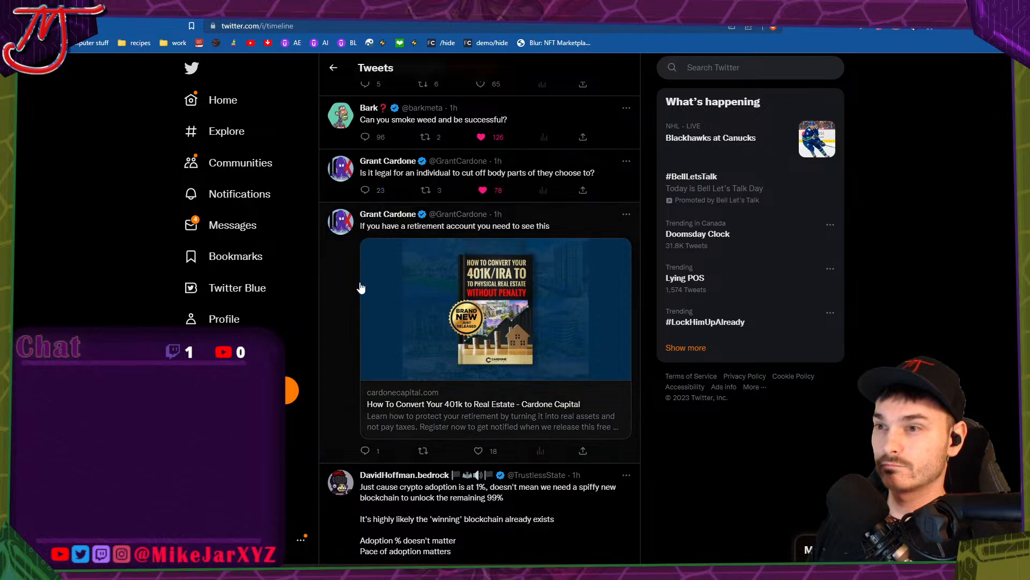
scroll(352, 294, "down", 2)
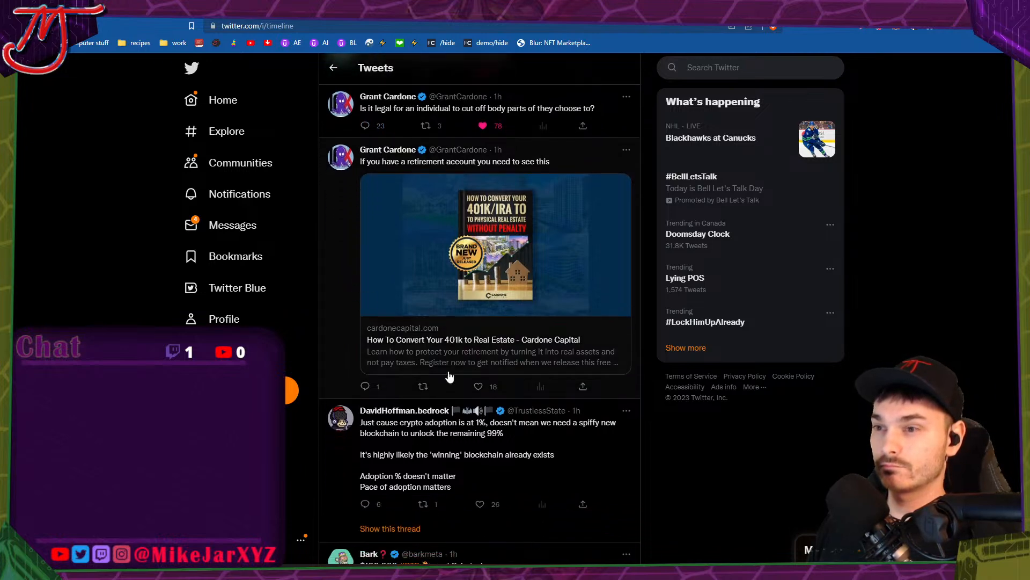
left_click(480, 346)
scroll(479, 349, "down", 1)
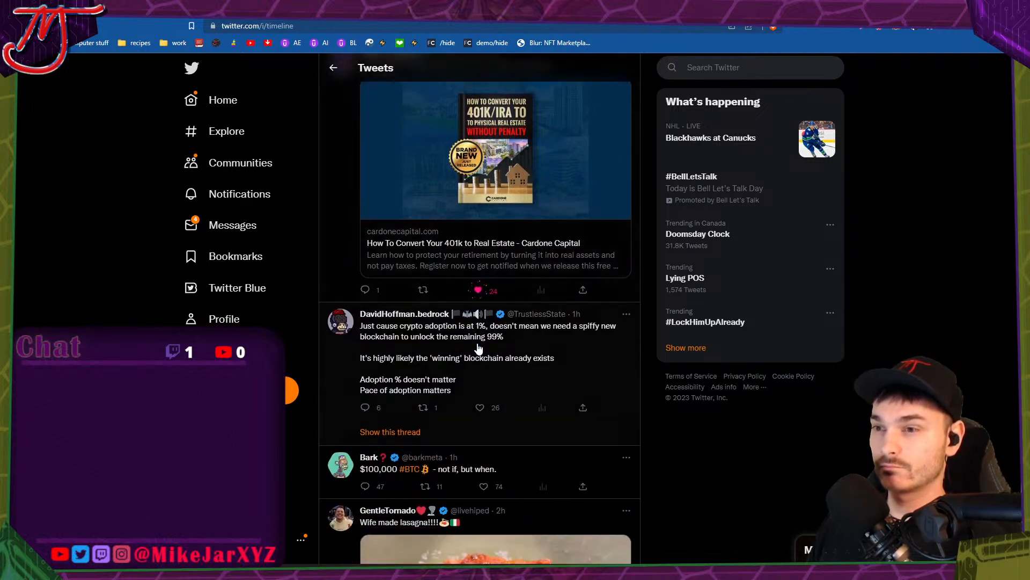
left_click(480, 407)
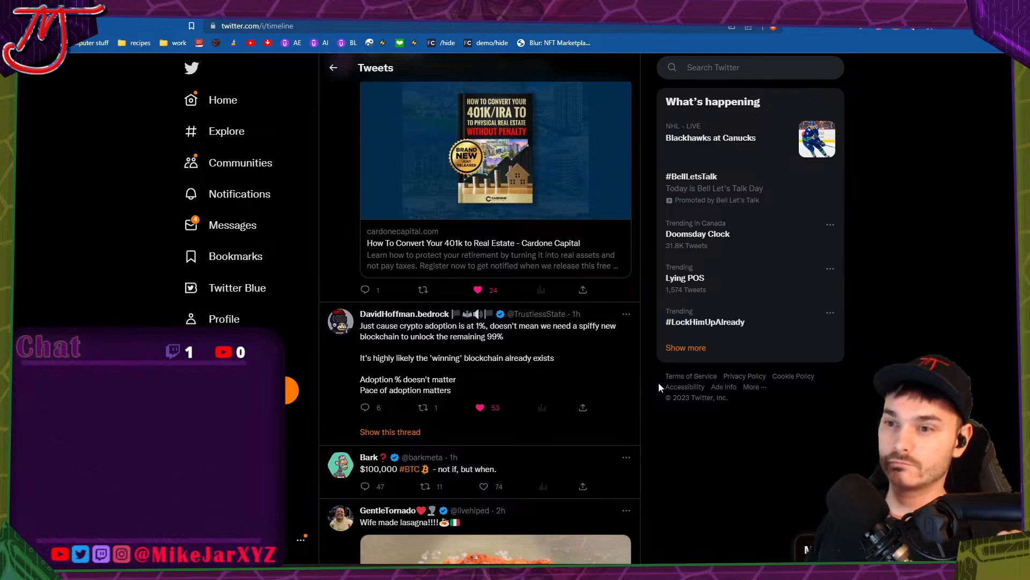
scroll(638, 402, "down", 2)
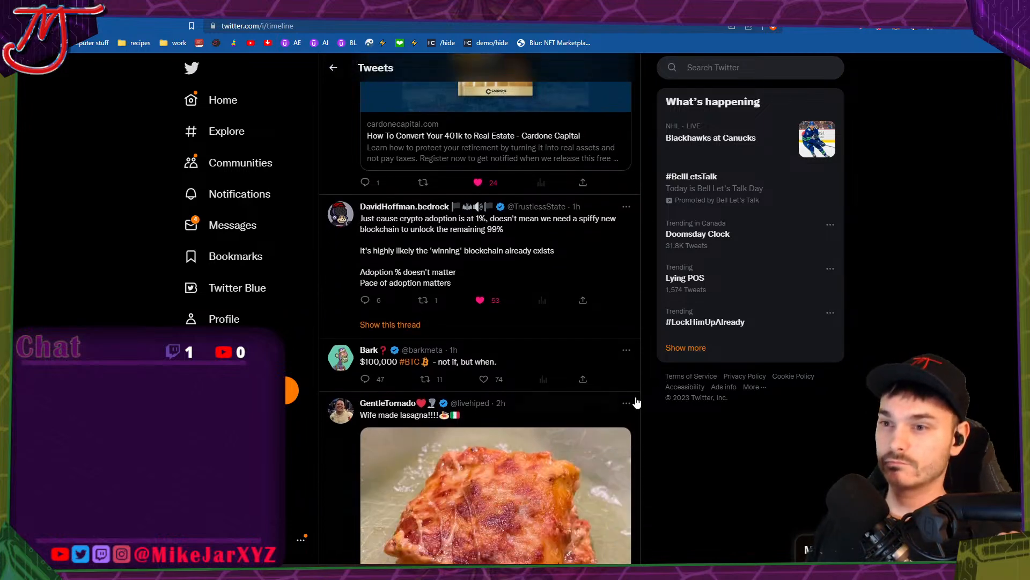
left_click(490, 380)
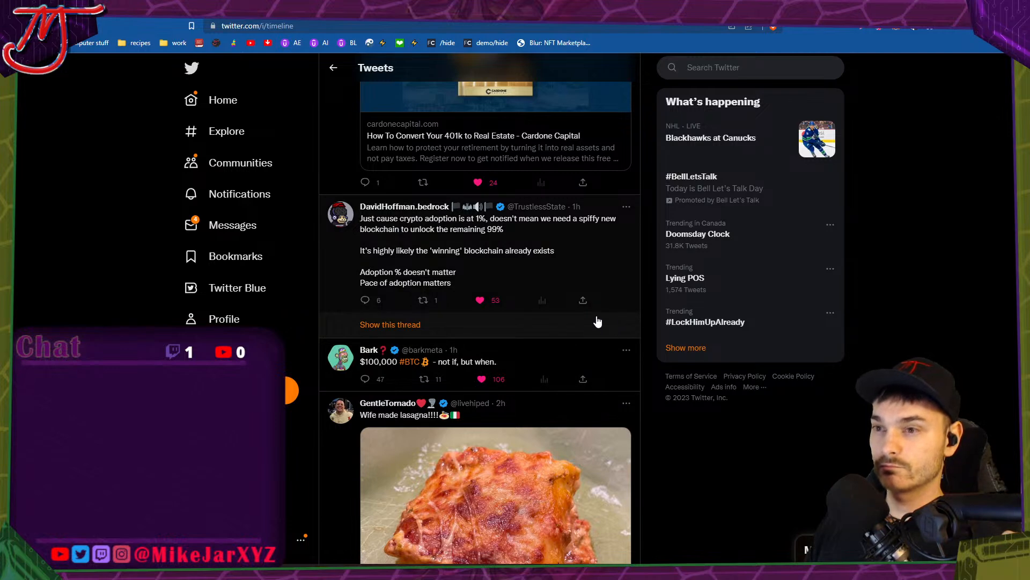
Retweet the "$100,000 #BTC - not if, but when." tweet.
scroll(596, 322, "down", 1)
left_click(424, 326)
left_click(420, 332)
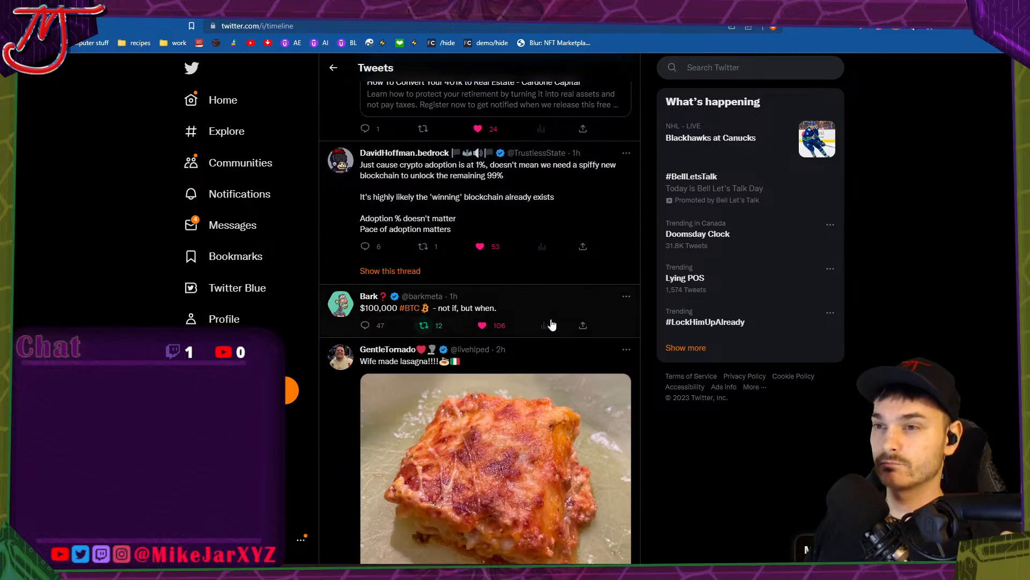
Like the "Wife made lasagna!!!!" tweet and the "who wants to help me ratio Jimbo" tweet.
scroll(643, 311, "down", 3)
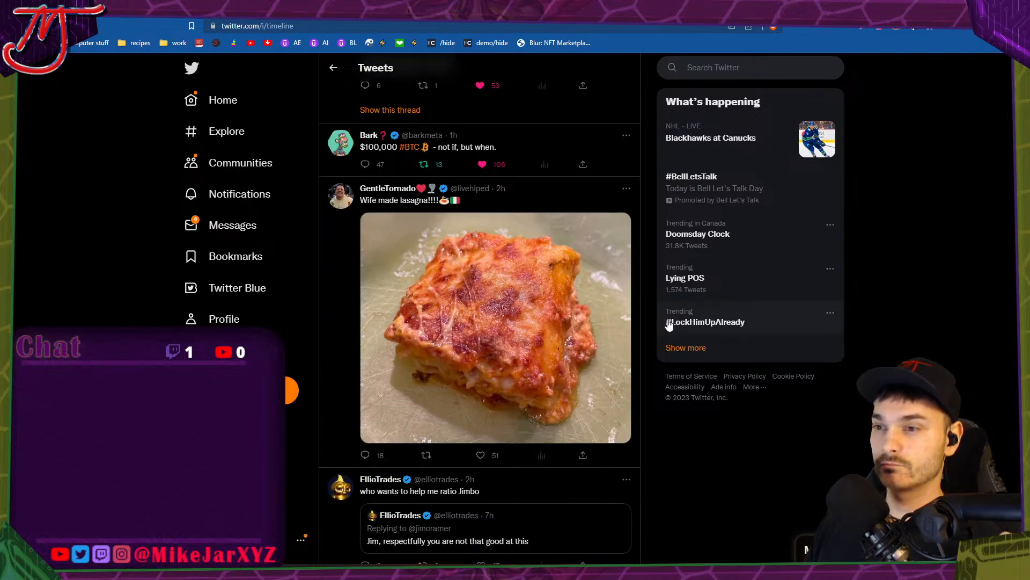
left_click(481, 455)
scroll(483, 451, "down", 2)
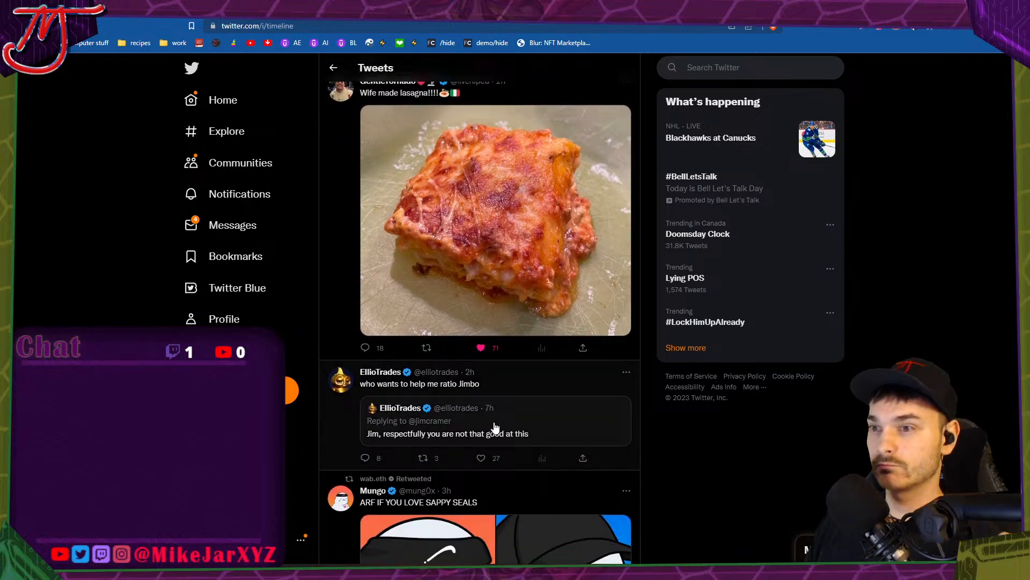
left_click(481, 458)
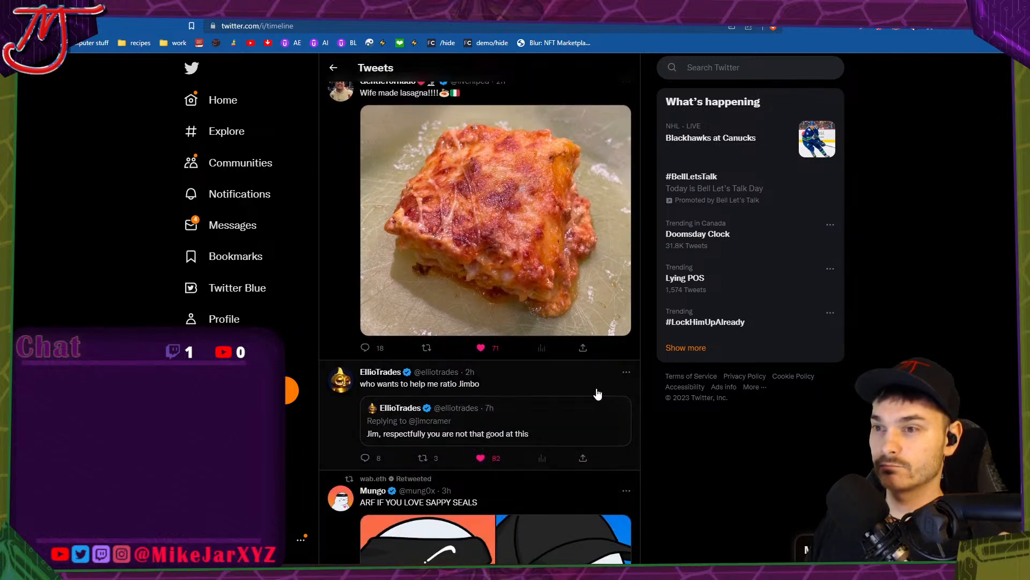
Open the quoted tweet "Jim, respectfully you are not that good at this" and like it.
left_click(542, 416)
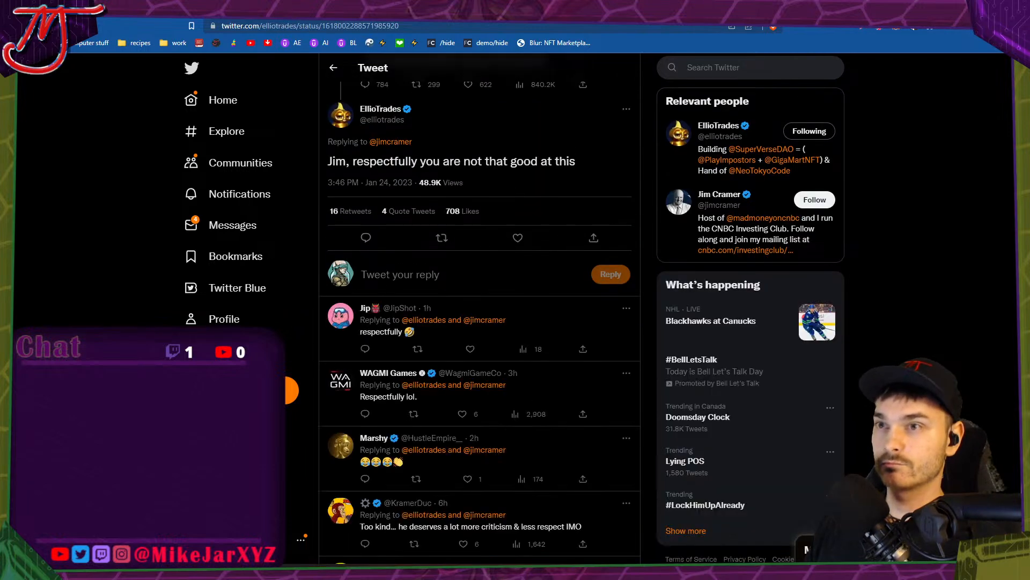
scroll(411, 292, "up", 1)
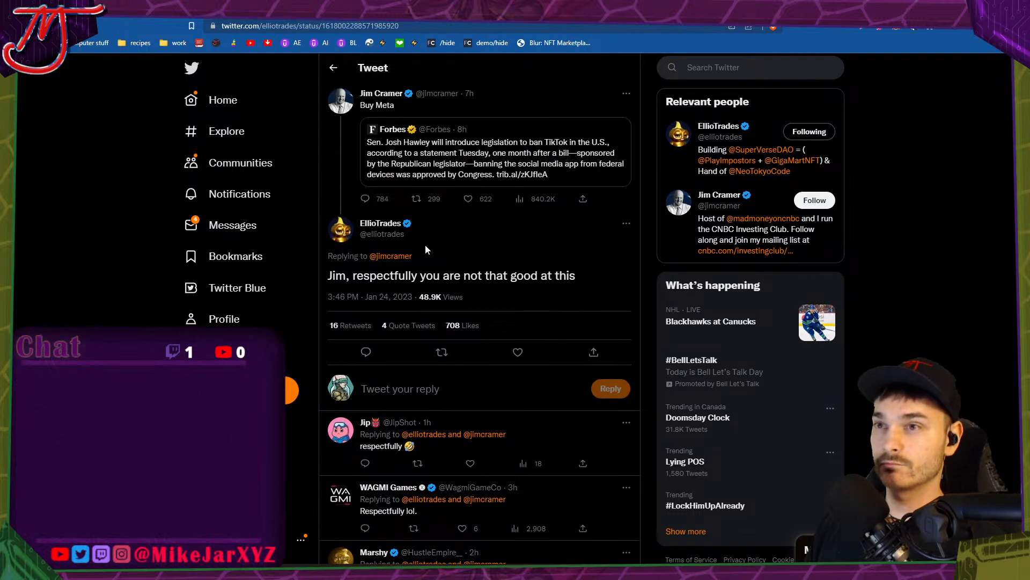
left_click(518, 352)
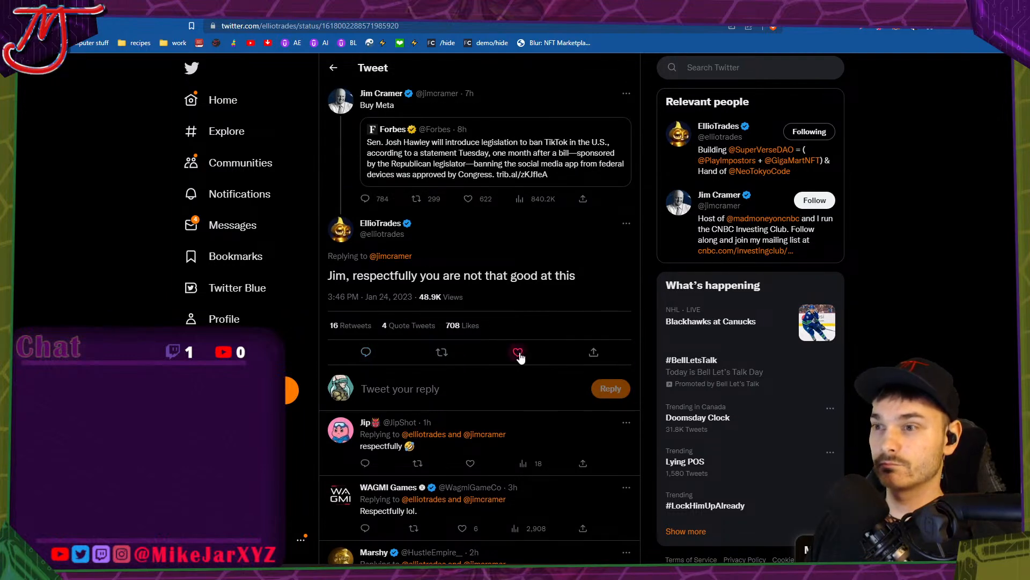
Return to the Twitter home feed and switch to the Main Comp in After Effects.
left_click(215, 101)
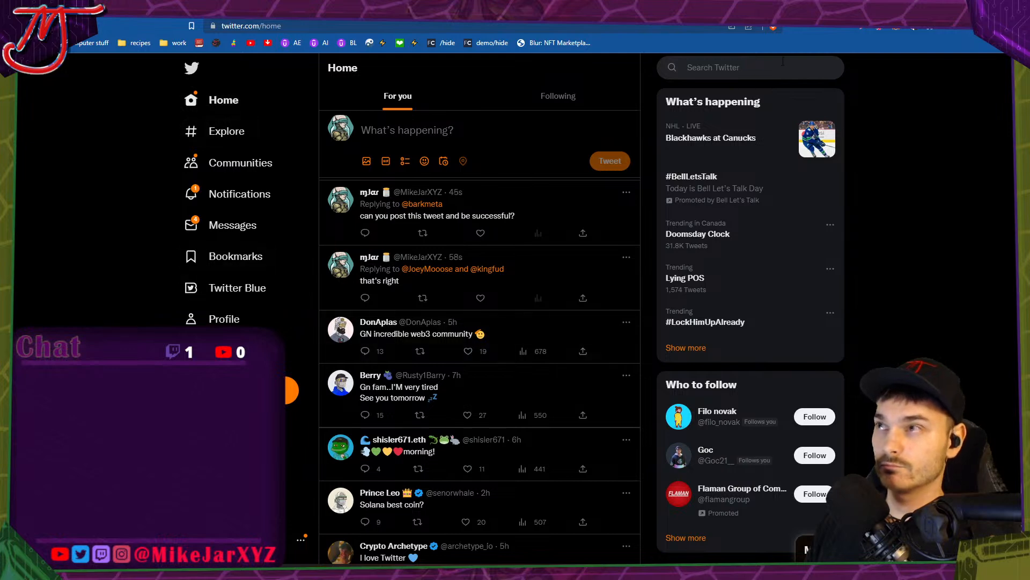
left_click(831, 28)
key("ctrl+shift+Tab")
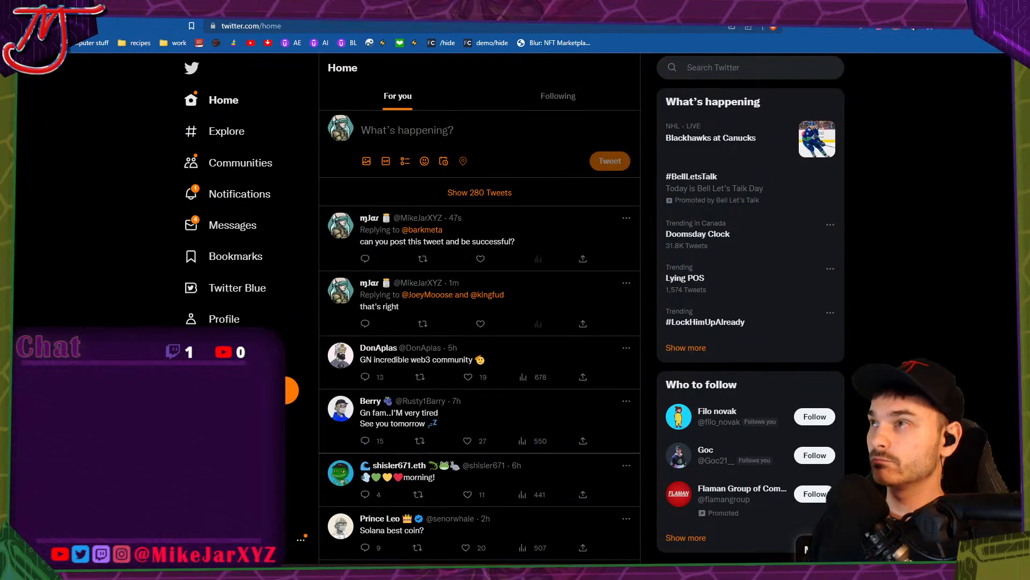
key("ctrl+t")
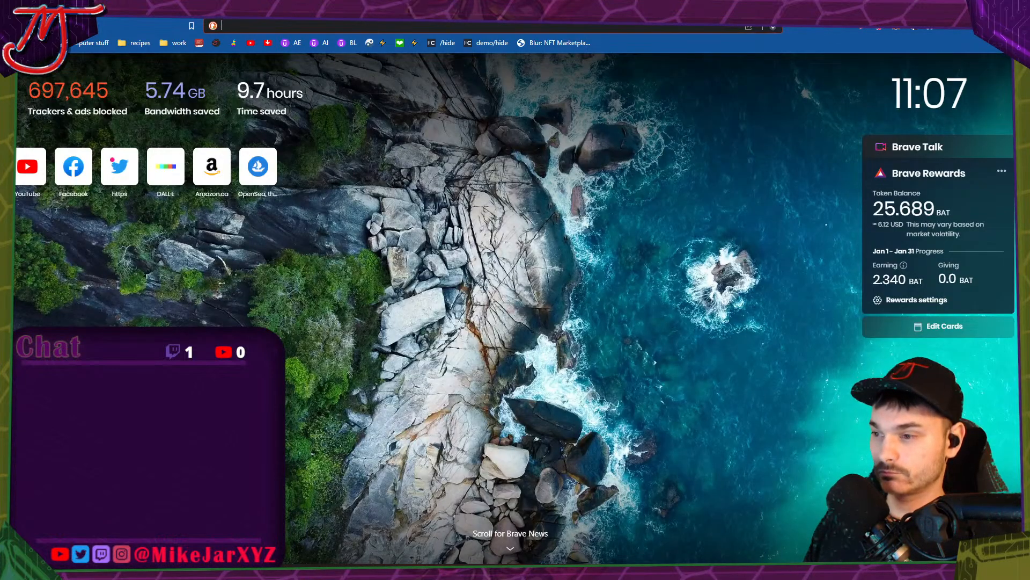
key("alt+Tab")
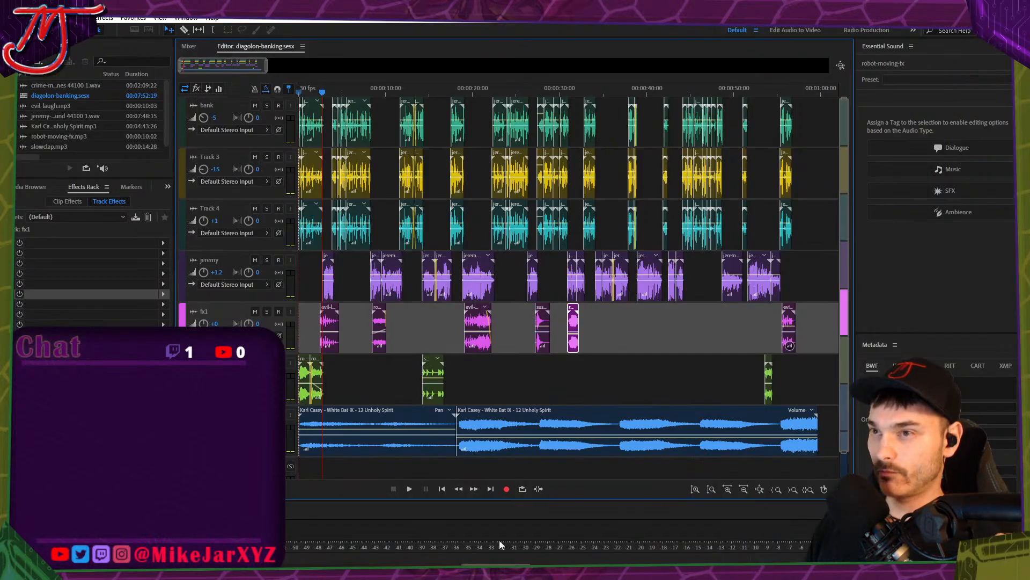
key("alt+Tab")
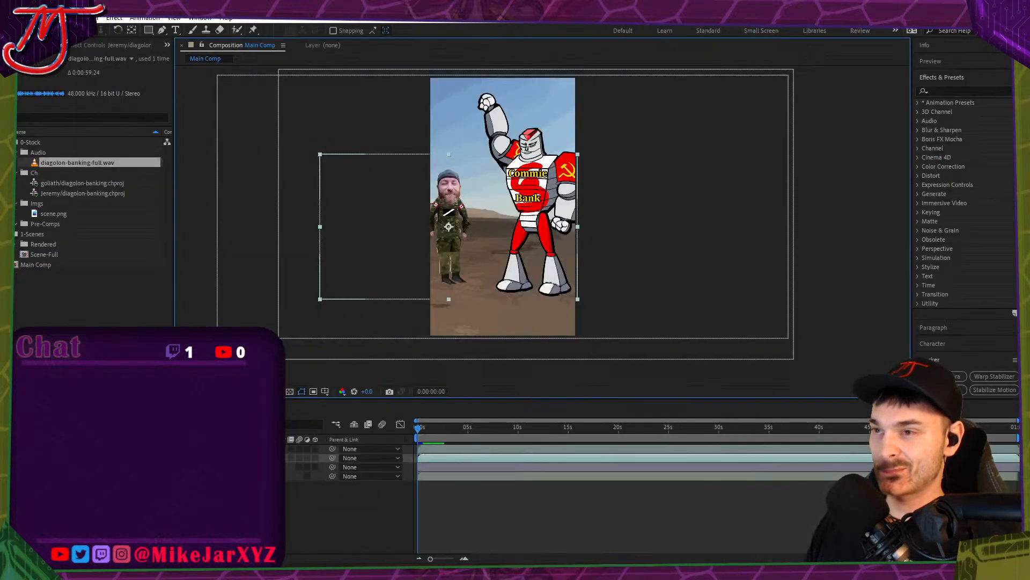
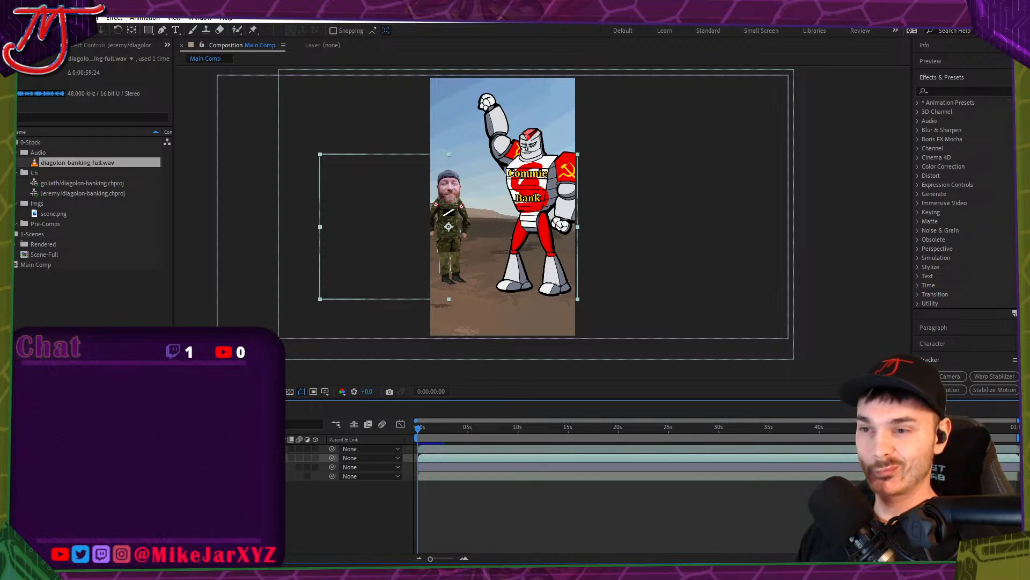
Parent both character layers to scene.png and scale scene.png down until its full height fits inside the vertical frame.
left_click(215, 466)
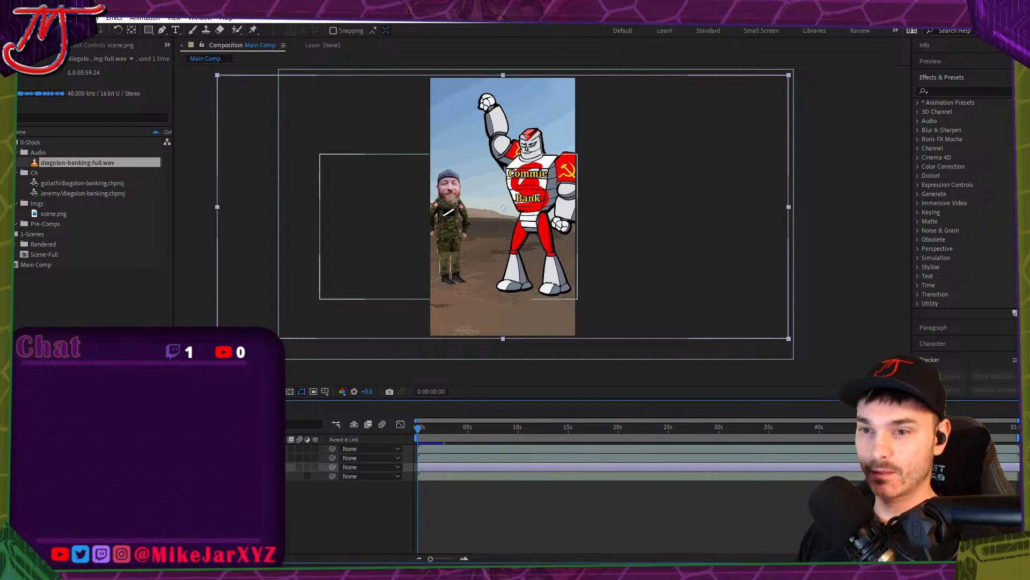
left_click_drag(331, 448, 237, 476)
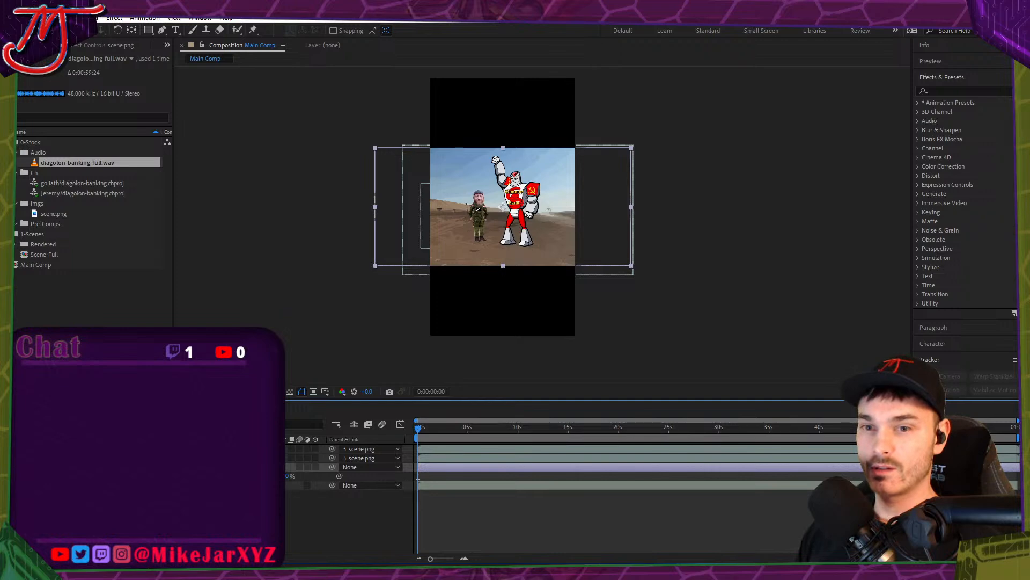
Find the CC RepeTile effect and apply it to the scene.png layer.
key("ctrl+shift+a")
left_click(966, 92)
type("rep")
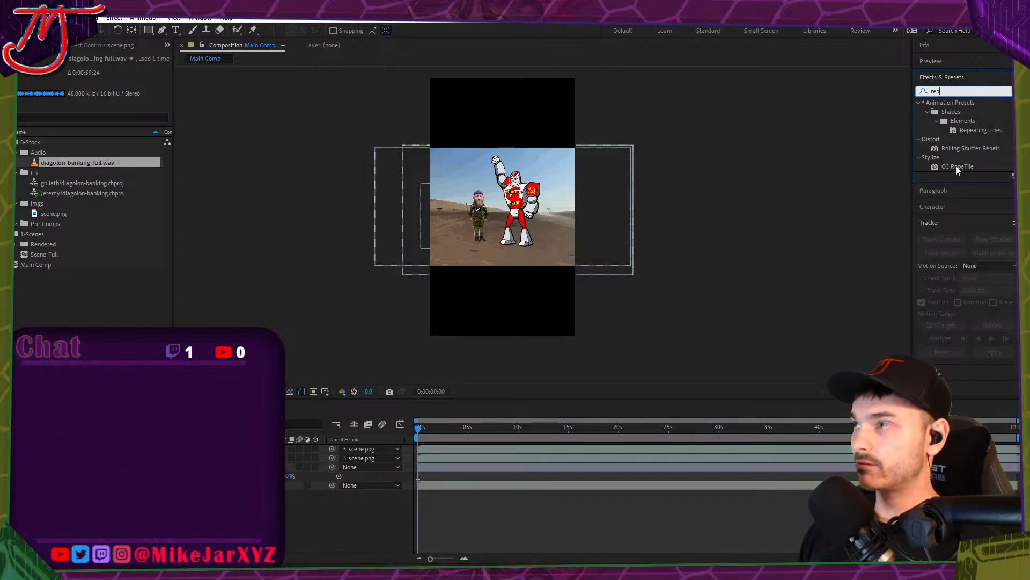
left_click_drag(956, 166, 913, 467)
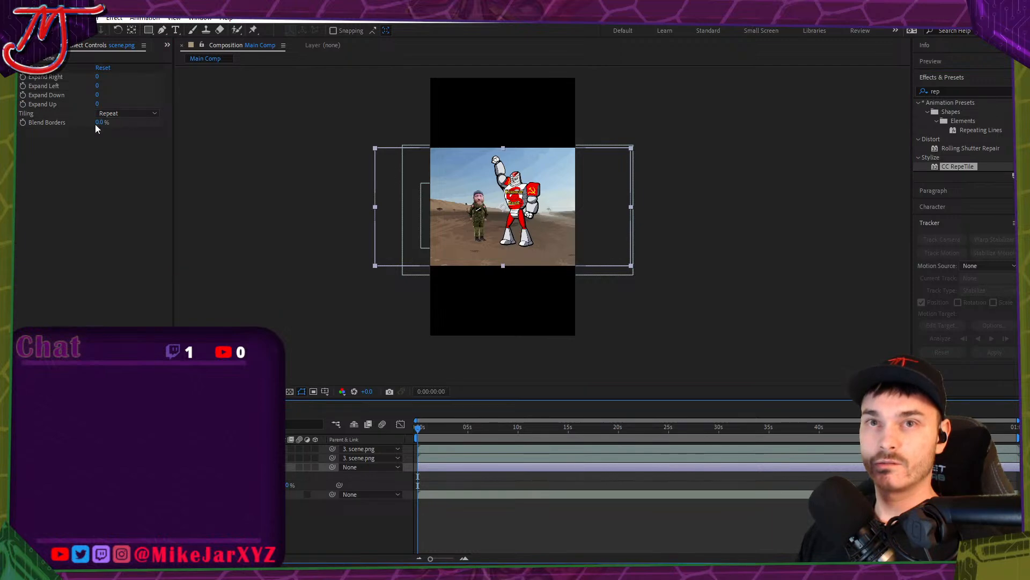
Set CC RepeTile on scene.png to Expand Up 1328, Blend Borders 71% and Checker Flip V tiling.
left_click_drag(97, 103, 227, 159)
left_click_drag(97, 125, 171, 124)
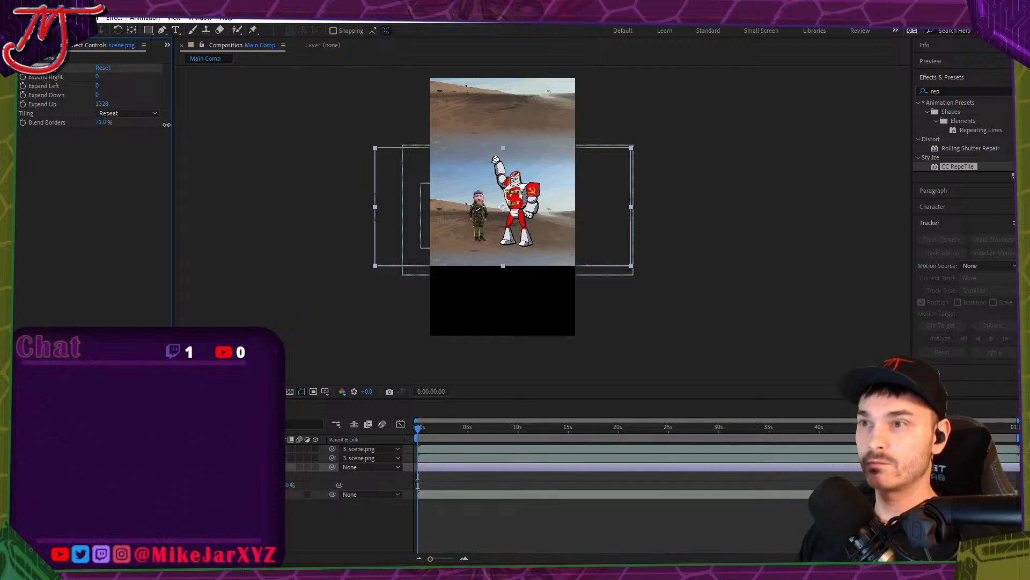
left_click(141, 114)
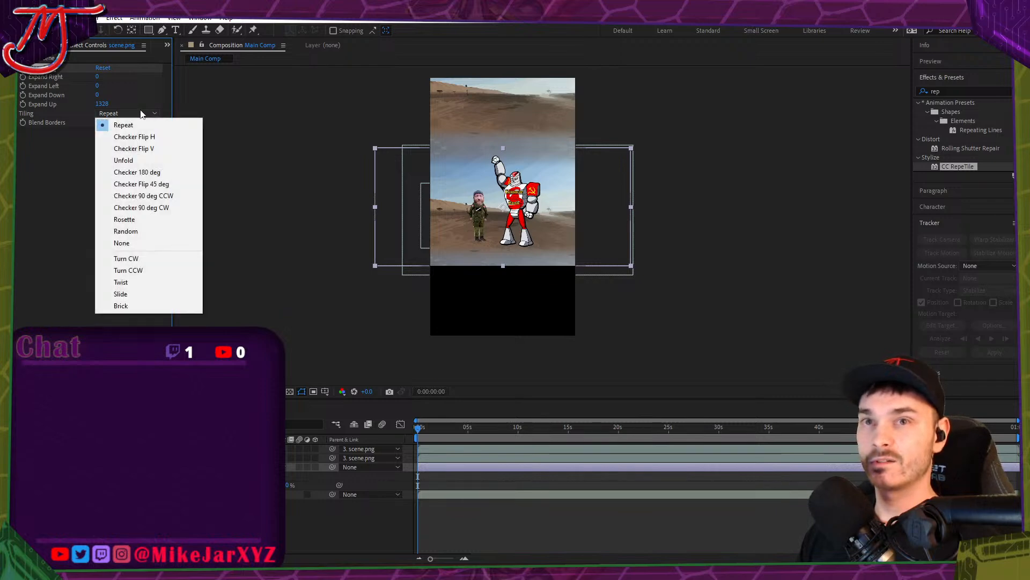
key("Escape")
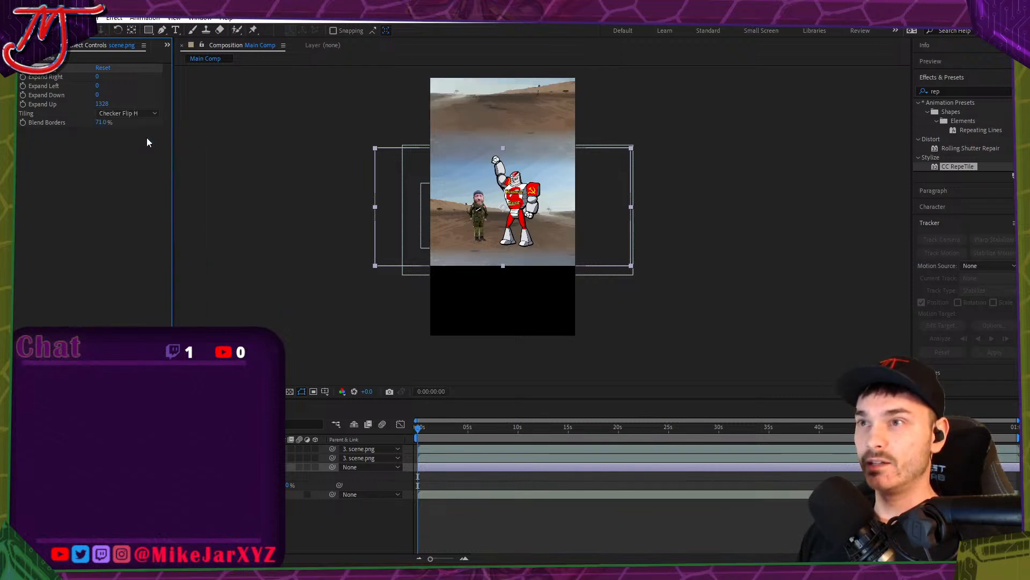
left_click(144, 113)
left_click(139, 147)
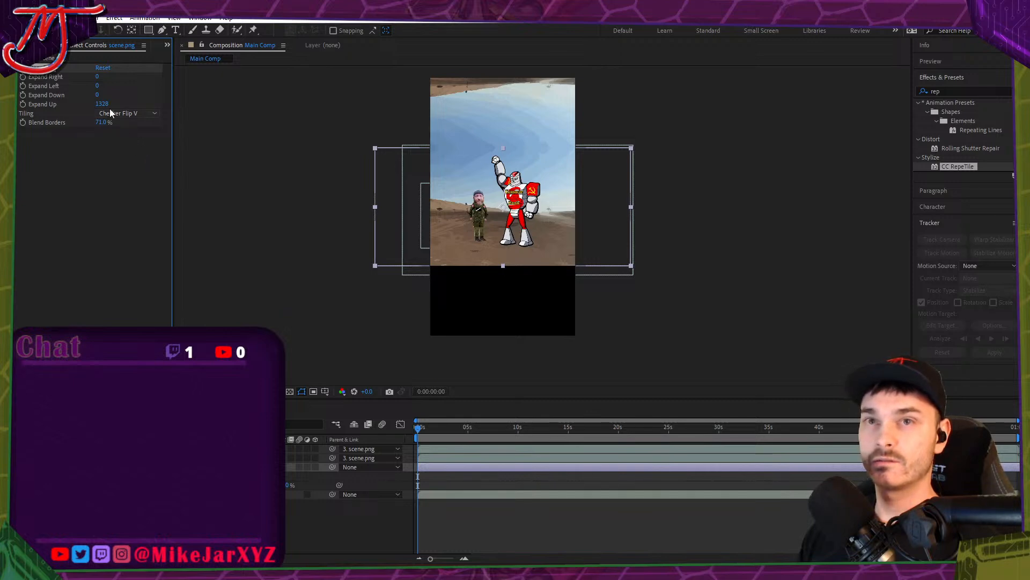
Set CC RepeTile's Expand Up to 1249 and Expand Down to 1269.
mouse_move(67, 110)
left_mouse_down()
mouse_move(38, 115)
mouse_move(63, 115)
left_mouse_up()
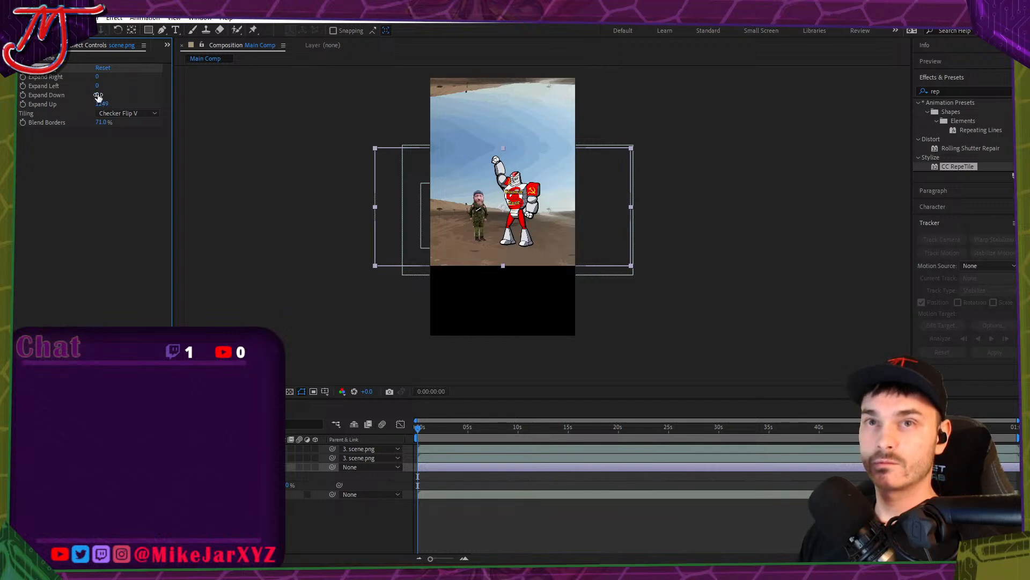
left_click_drag(142, 94, 804, 128)
left_click(214, 521)
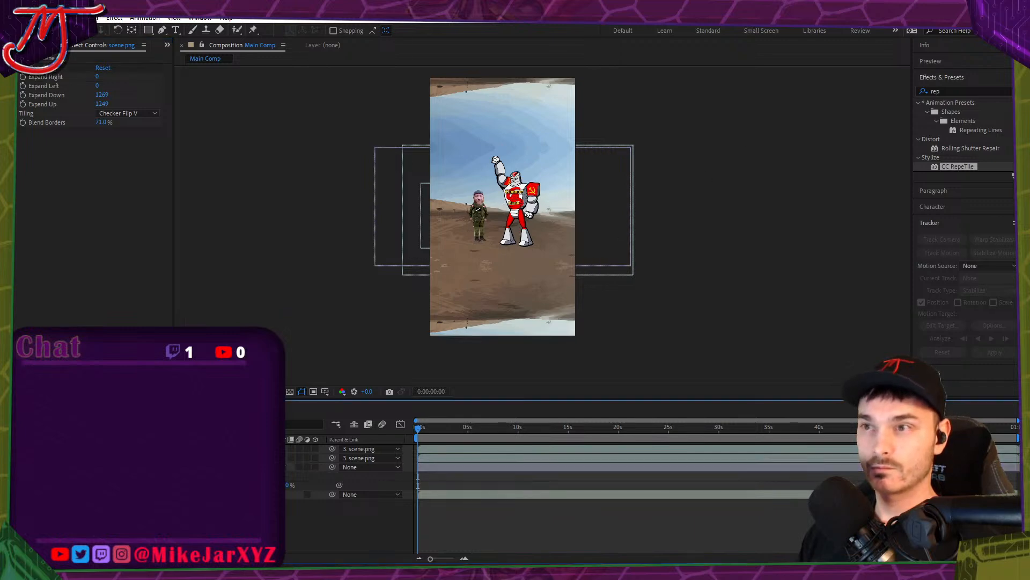
Scale the scene.png layer up until the mirrored ground and sky repeats fall outside the vertical frame.
left_click(161, 467)
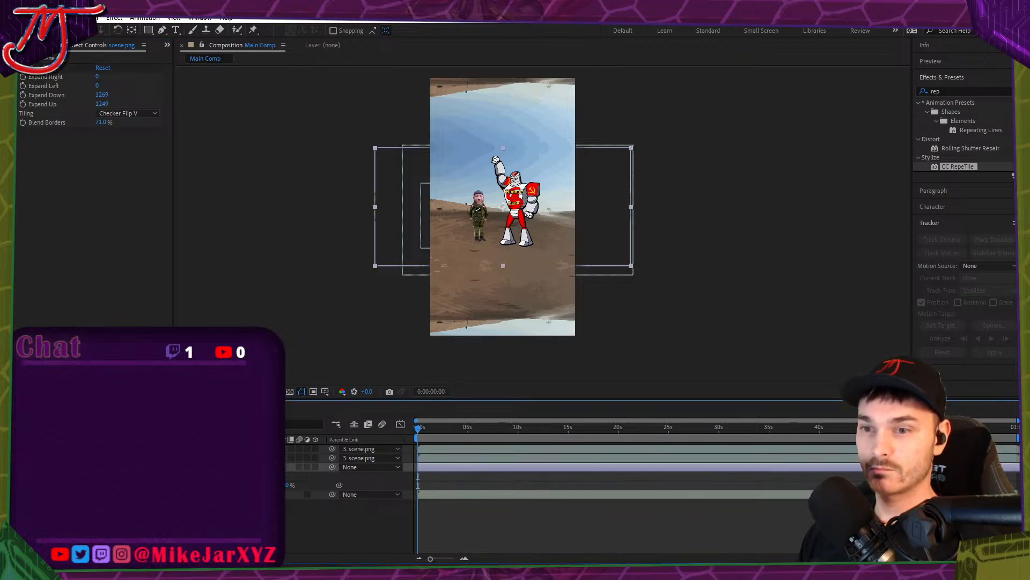
left_click_drag(263, 485, 276, 485)
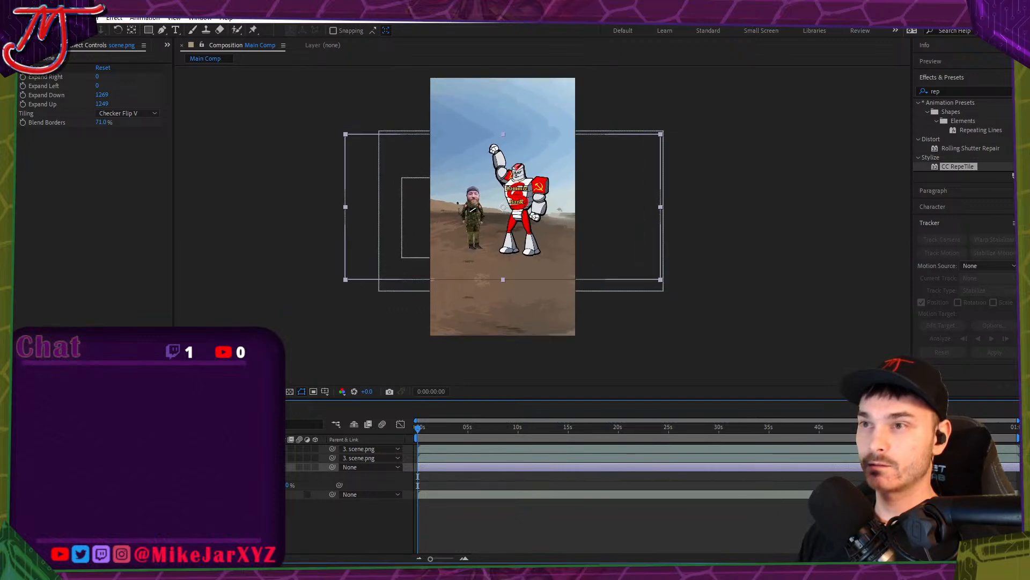
left_click(350, 520)
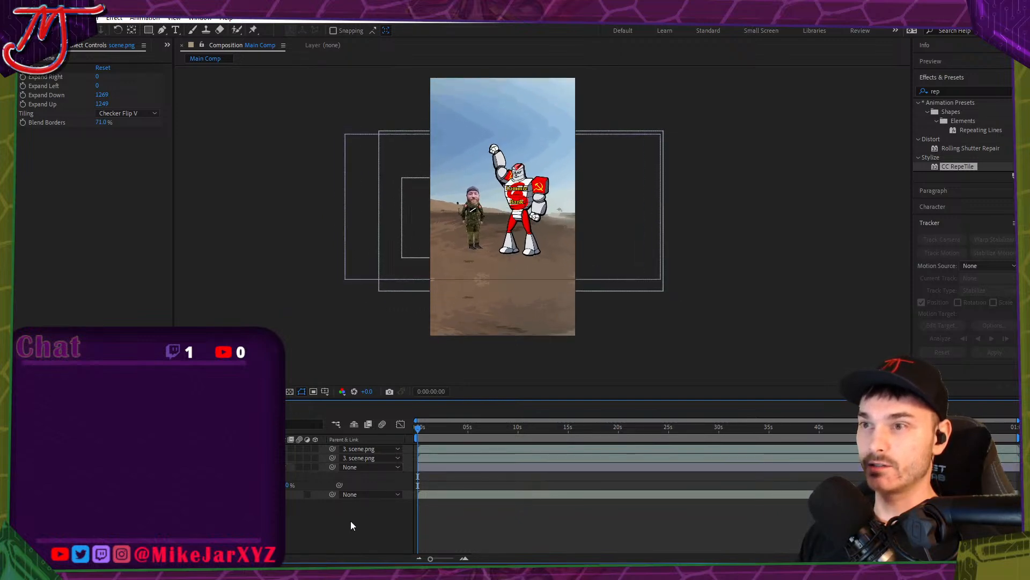
Set CC RepeTile's Blend Borders to 13% and inspect the ground seam up close.
left_click_drag(101, 123, 82, 132)
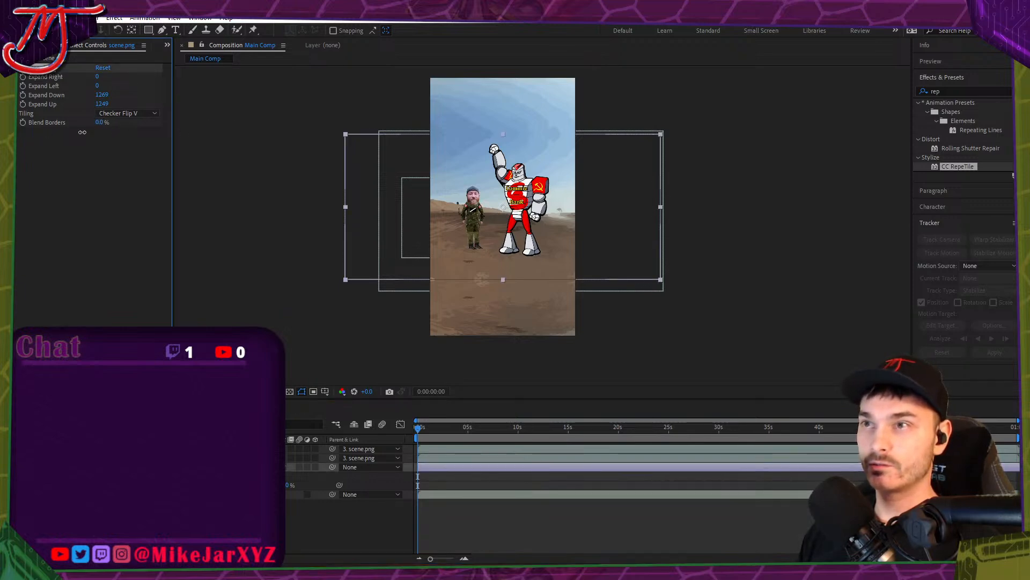
left_click_drag(445, 136, 295, 131)
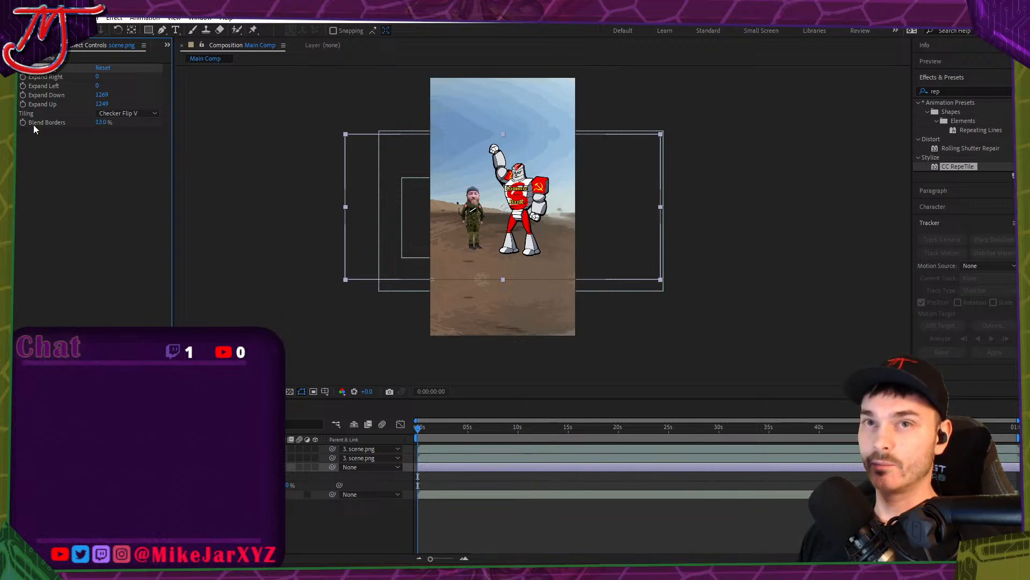
scroll(499, 274, "up", 6)
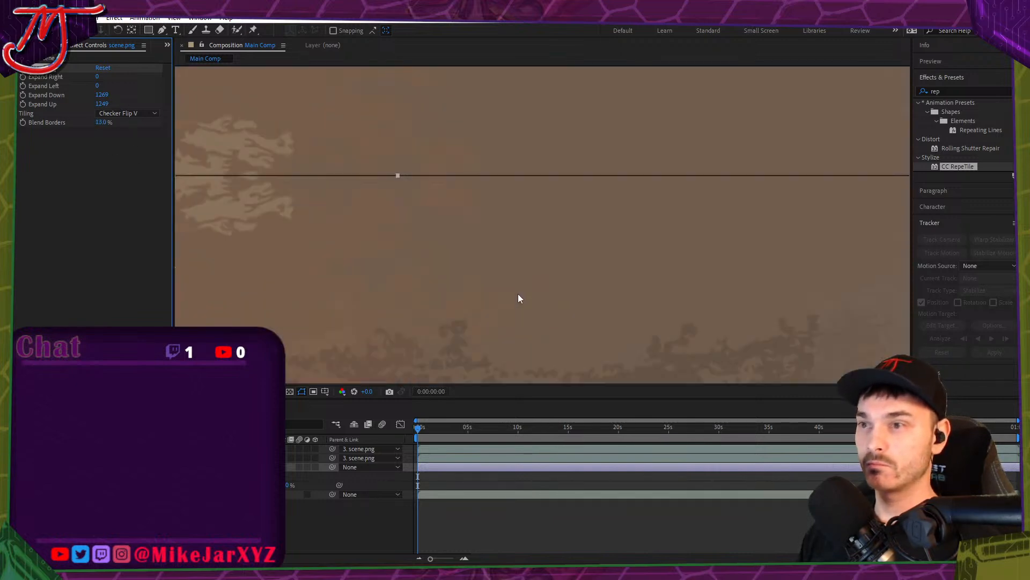
scroll(533, 266, "down", 3)
scroll(517, 255, "down", 2)
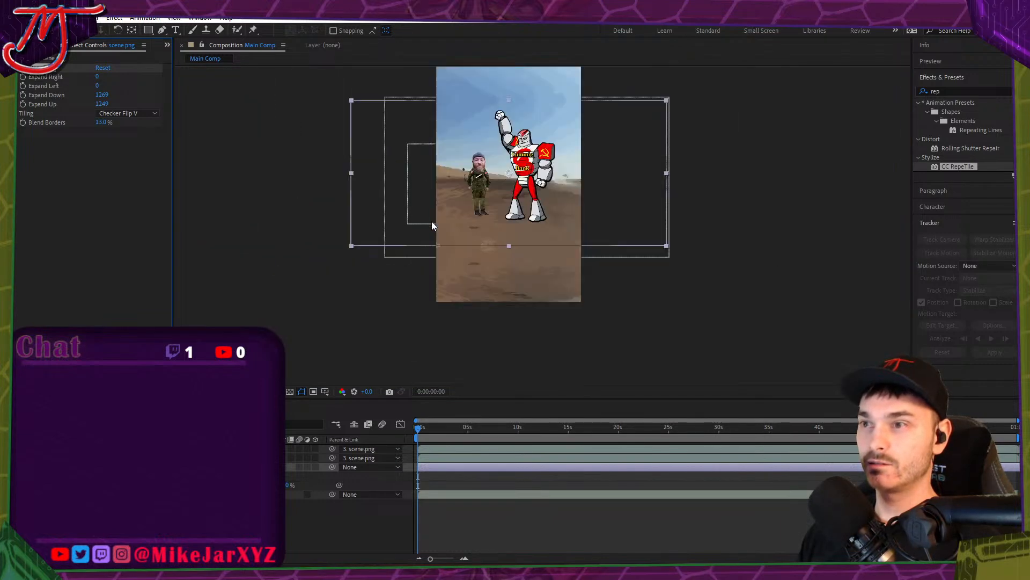
Scale scene.png up further with its parented characters until the robot's raised shoulder side reaches the frame's edge.
left_click(235, 289)
left_click(325, 505)
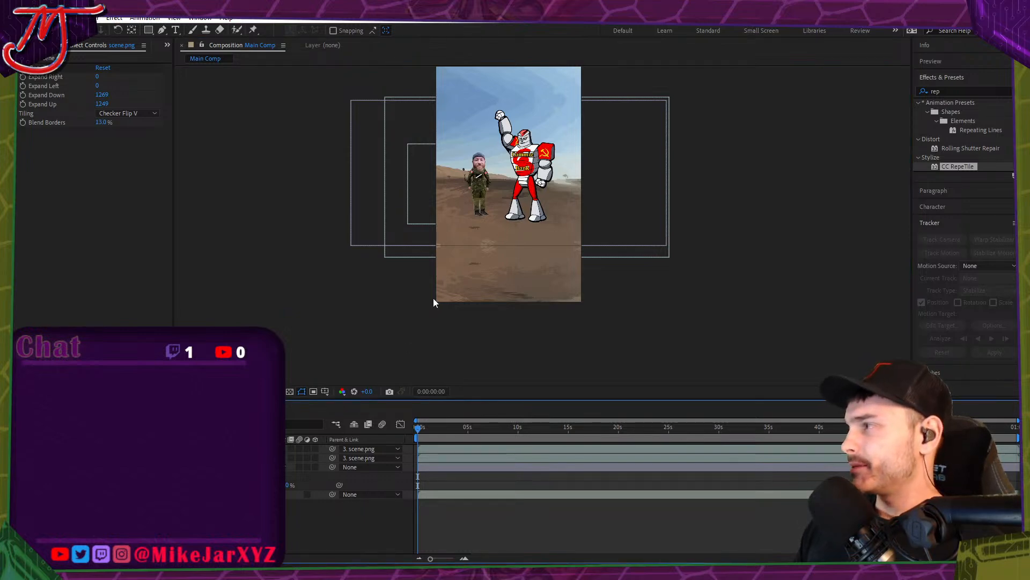
key("ctrl+Down")
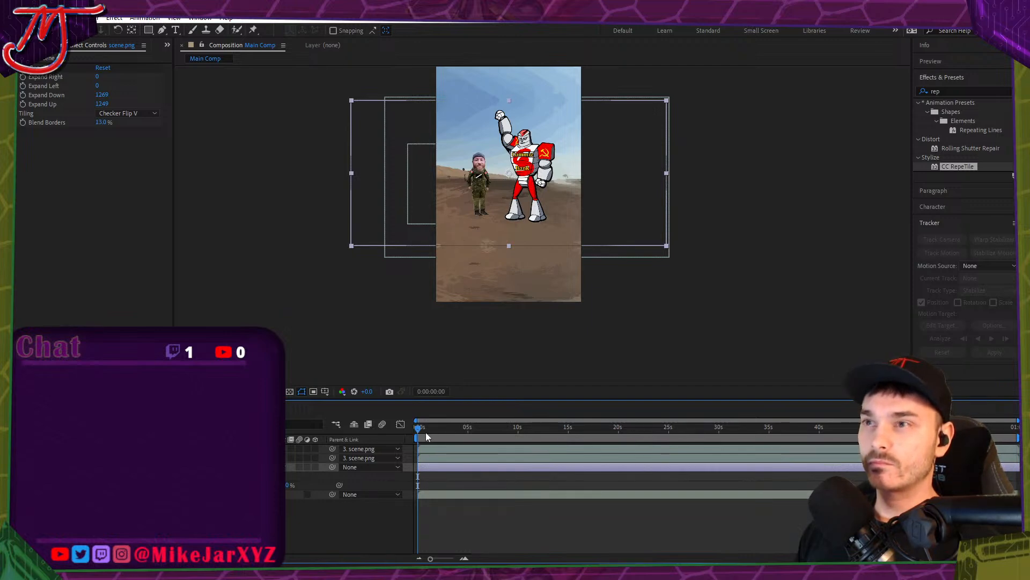
scroll(512, 177, "up", 2)
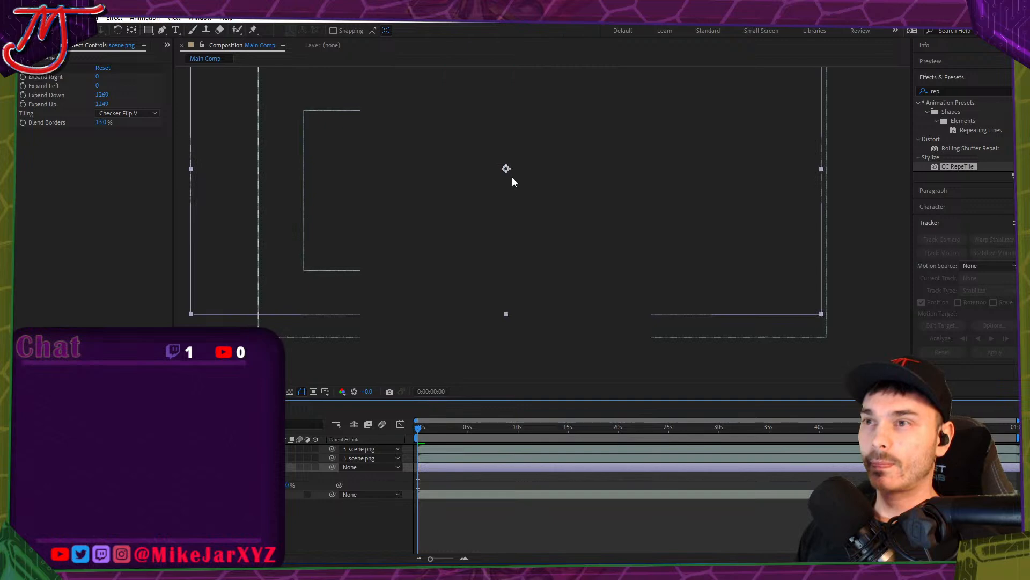
scroll(512, 181, "down", 2)
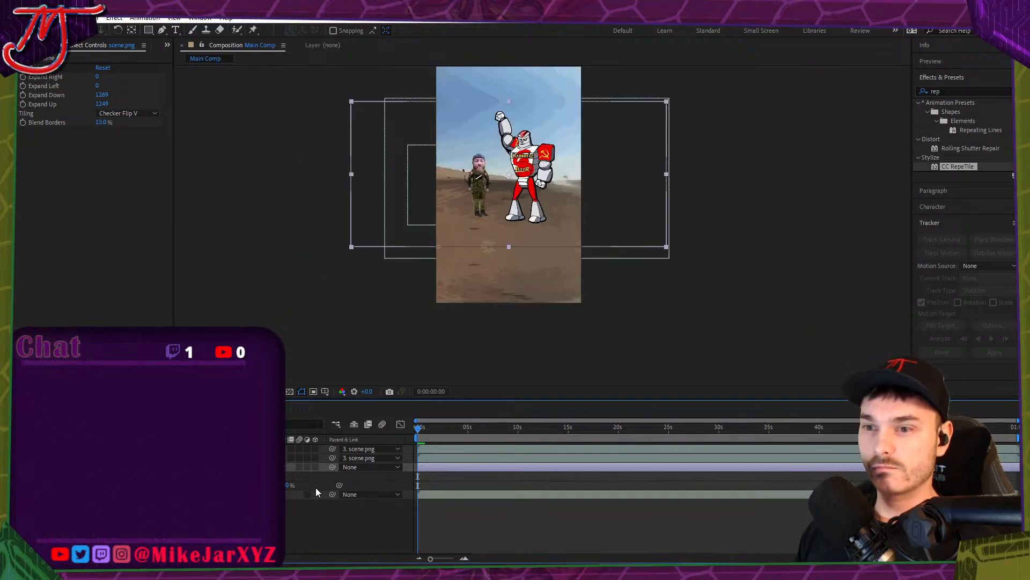
left_click_drag(251, 485, 287, 486)
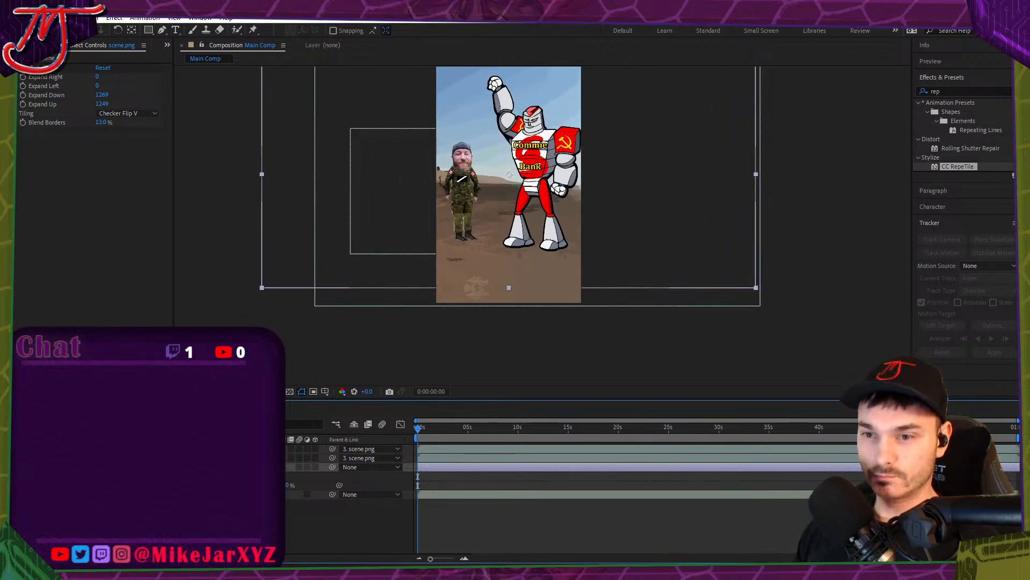
Switch to Audition, play the opening of diagolon-banking.sesx to find where the robot's first line ends, and return to Main Comp.
mouse_move(439, 427)
left_mouse_down()
mouse_move(430, 430)
mouse_move(441, 429)
left_mouse_up()
left_click(487, 569)
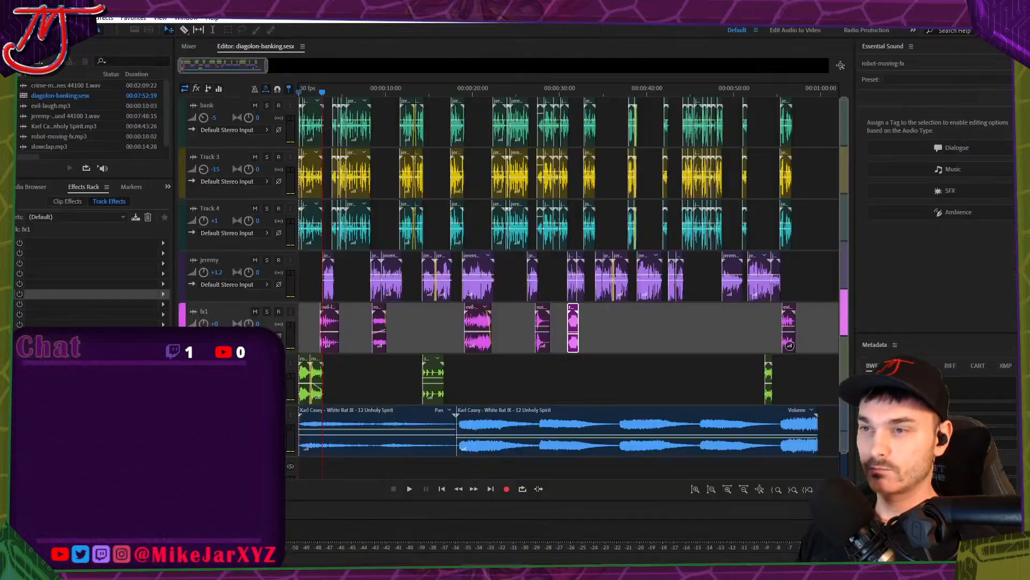
left_click(300, 92)
key("space")
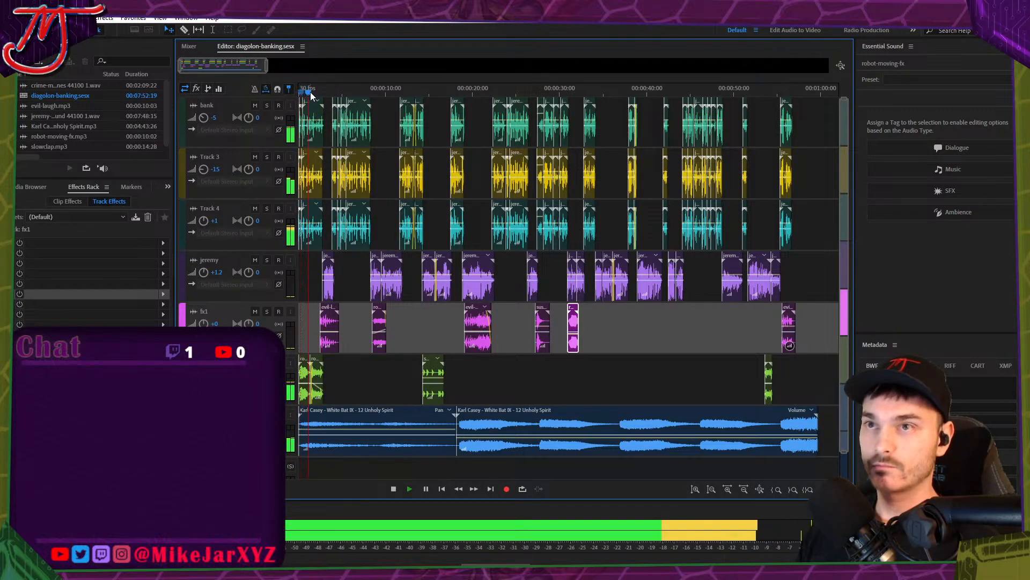
key("space")
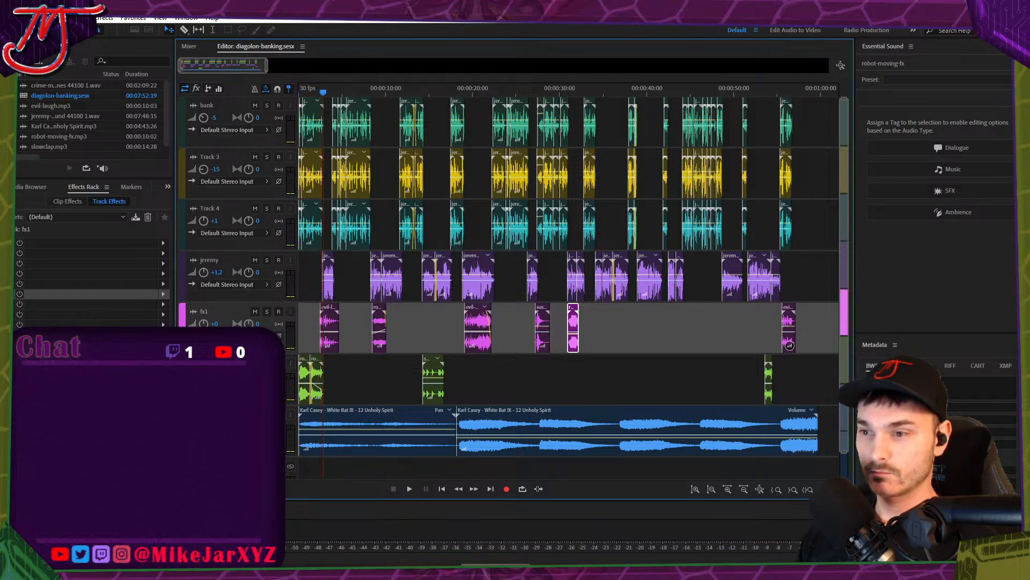
key("alt+Tab")
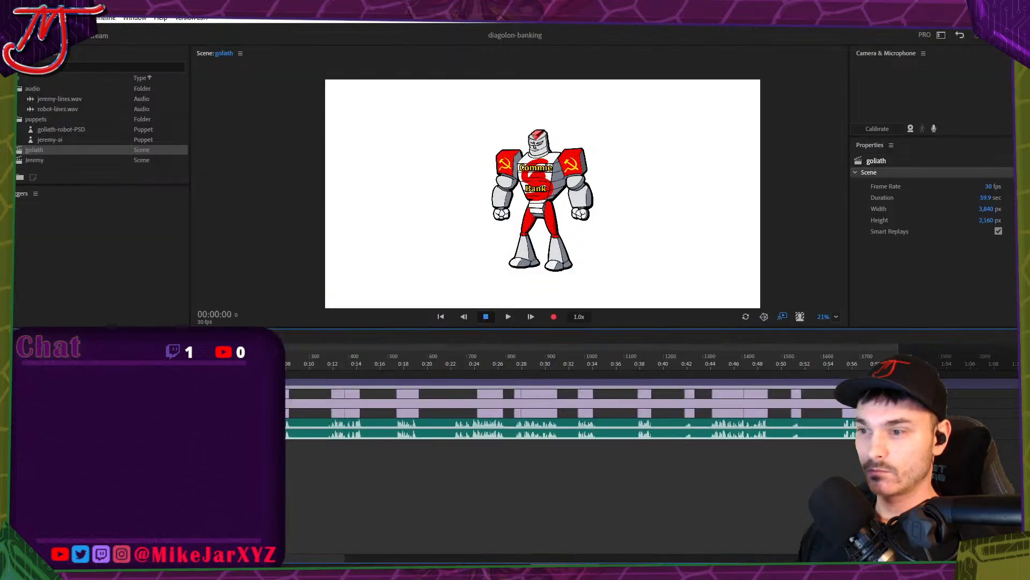
right_click(566, 571)
left_click(555, 555)
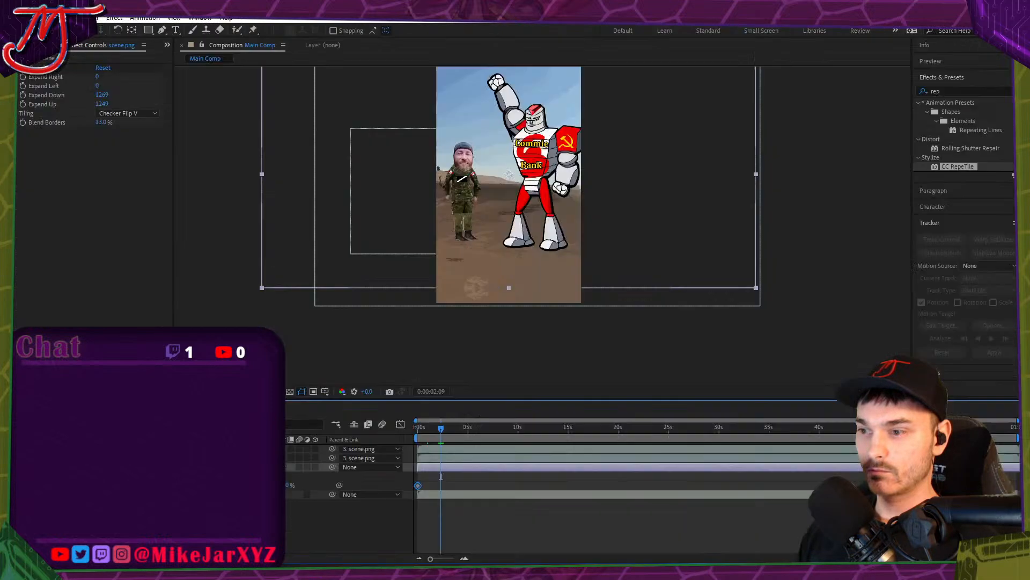
Keyframe scene.png's Scale smaller at 0:00:02:12 so the background and both characters pull back within the vertical frame.
left_click_drag(441, 429, 442, 429)
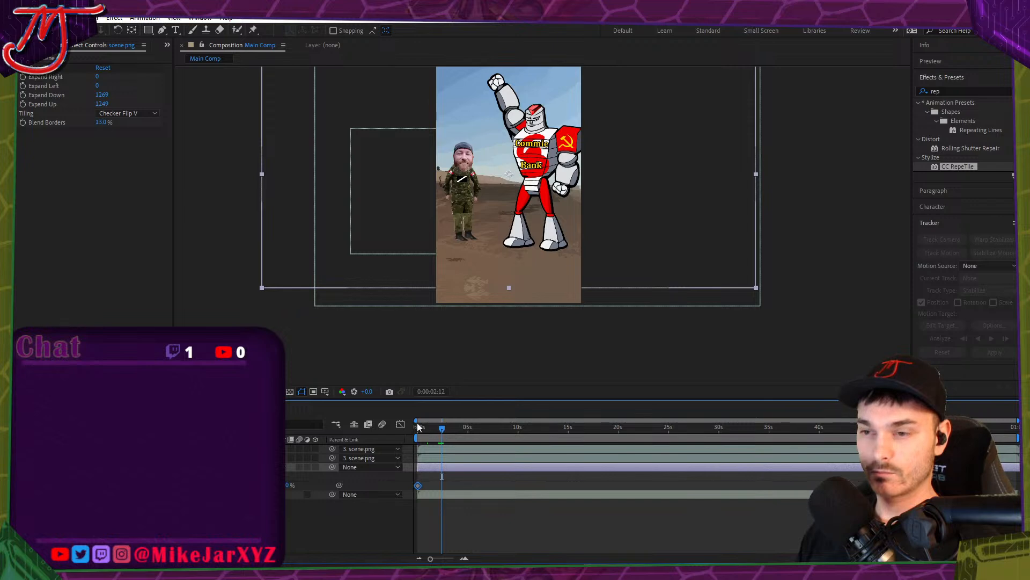
left_click_drag(288, 485, 268, 484)
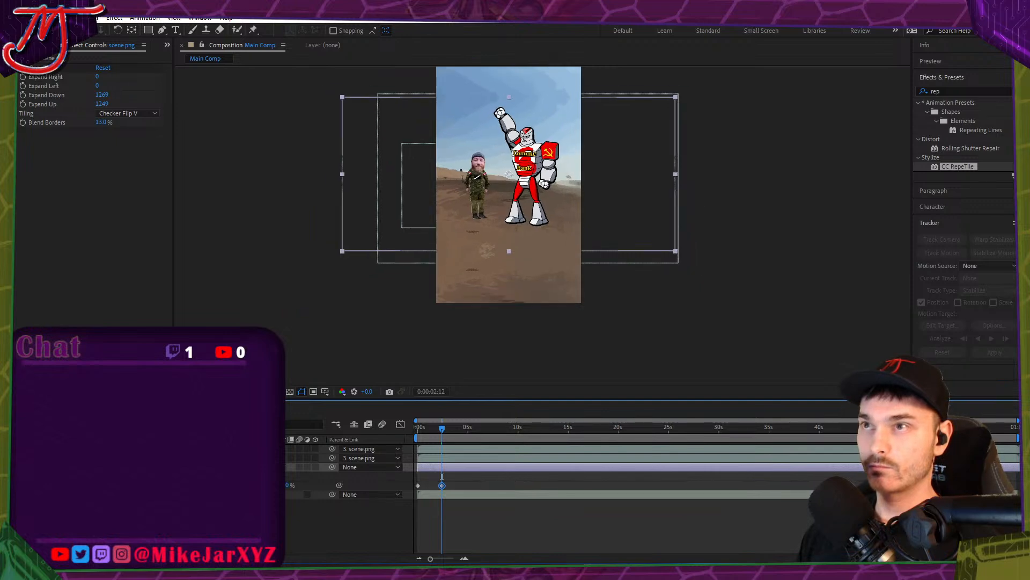
scroll(414, 325, "down", 2)
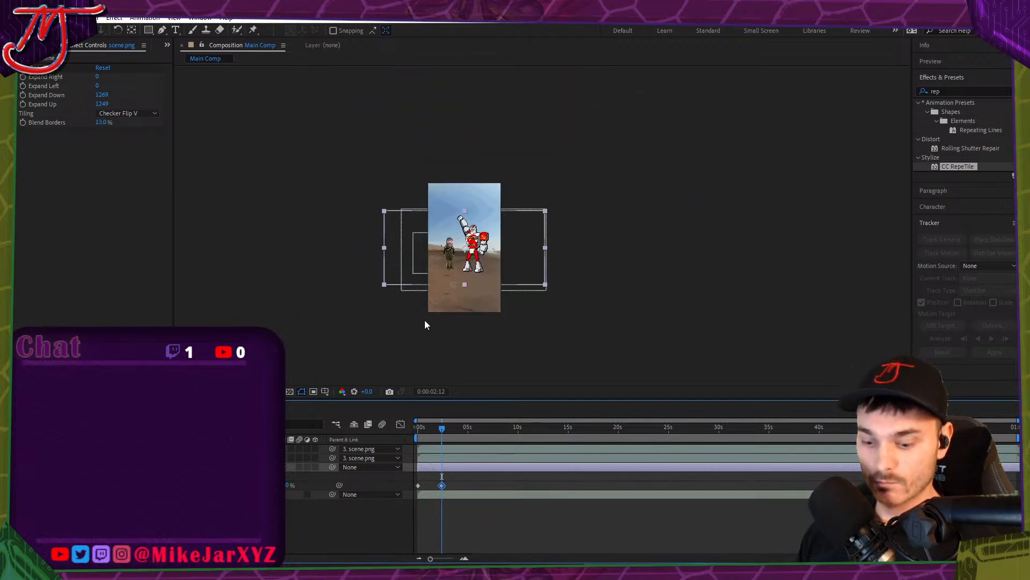
scroll(425, 324, "up", 2)
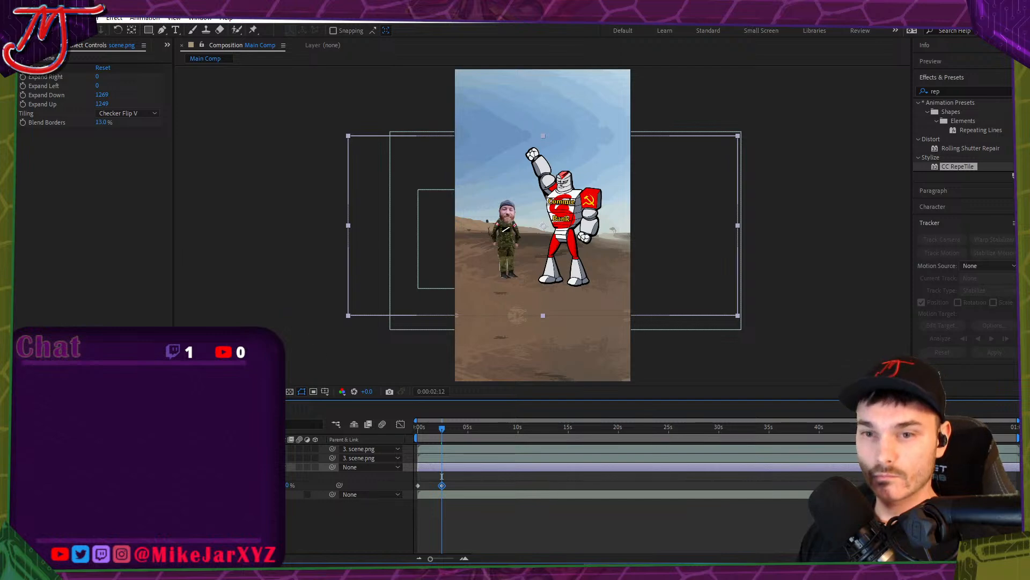
Add starting Position keyframes at 0:00:00:00 to both the Jeremy and goliath layers.
left_click(424, 458)
left_click_drag(422, 428, 410, 429)
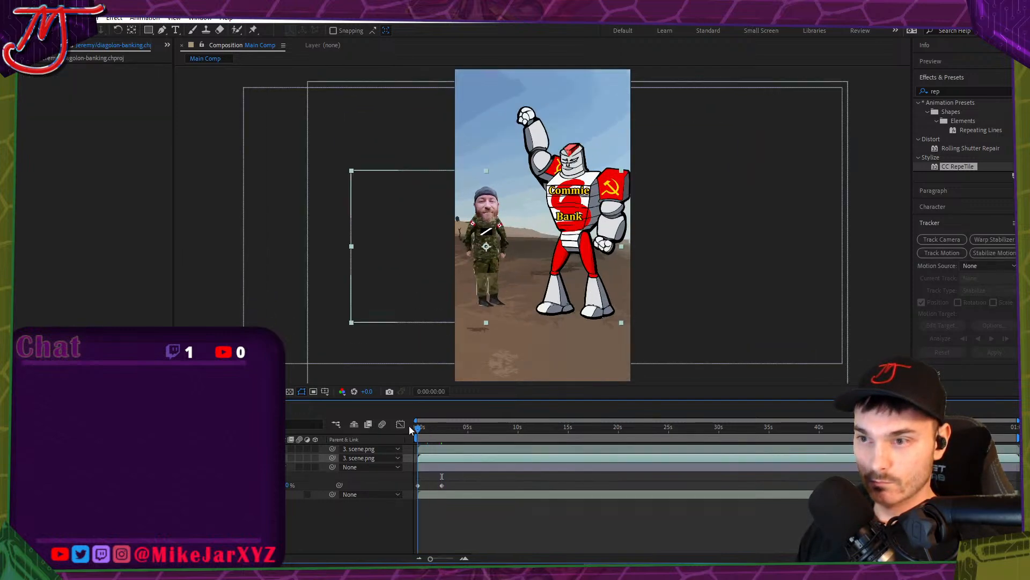
key("p")
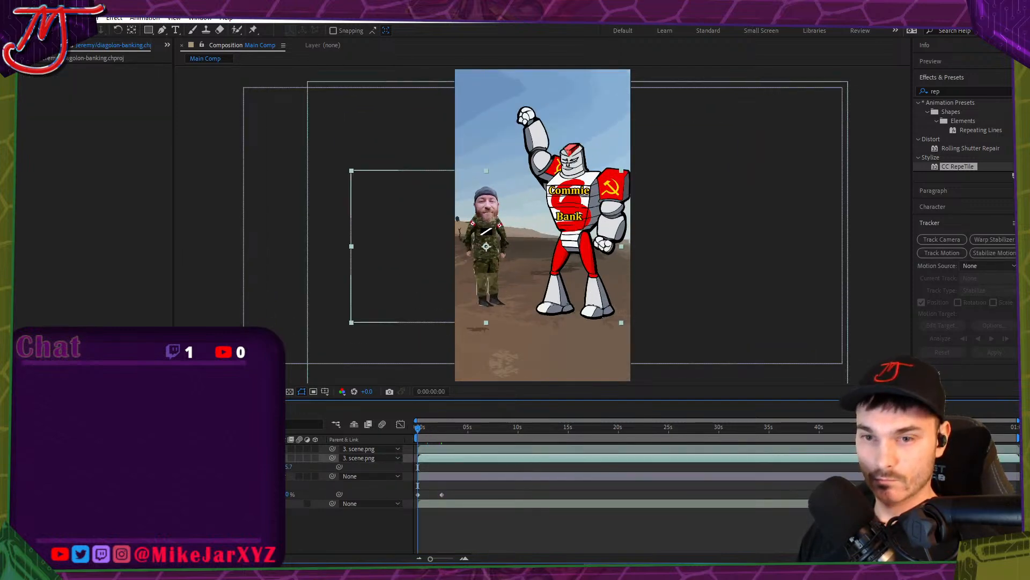
left_click(161, 449)
key("p")
left_click(85, 458)
left_click(86, 476)
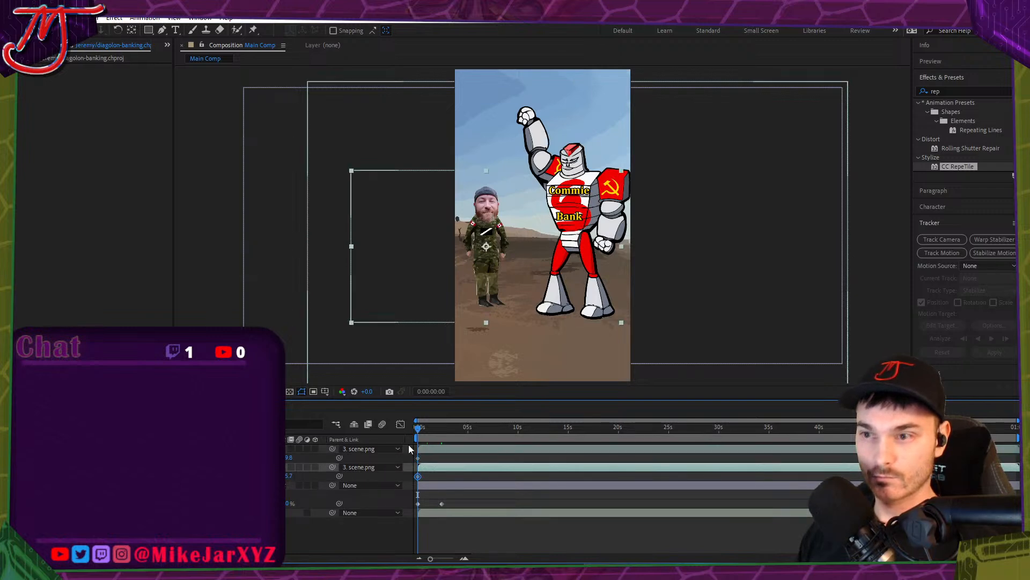
At 0:00:02:12, nudge the Jeremy layer left until he stands near the frame's edge, keyframing his position.
left_click_drag(420, 427, 443, 428)
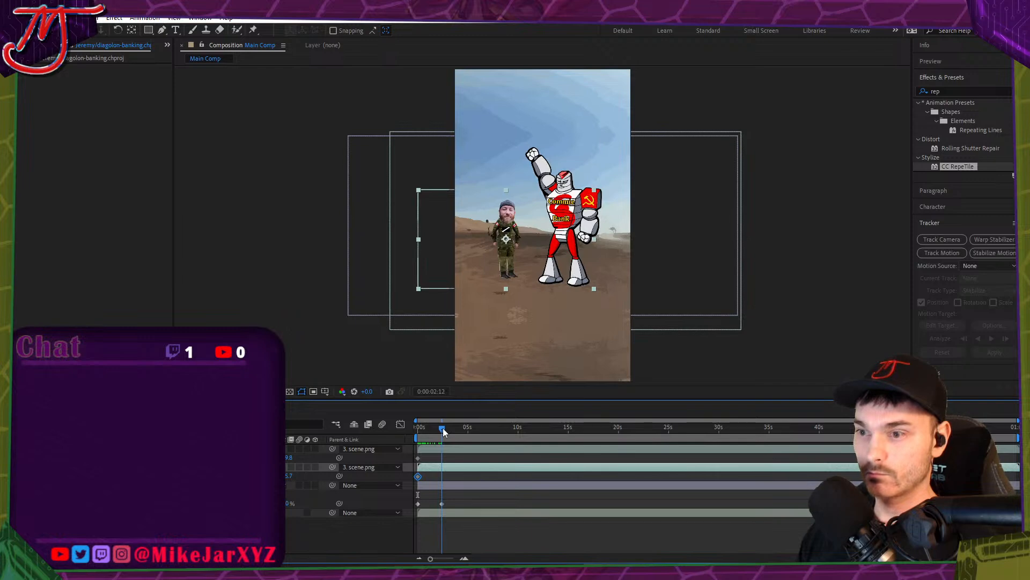
scroll(436, 496, "up", 4)
scroll(436, 500, "down", 4)
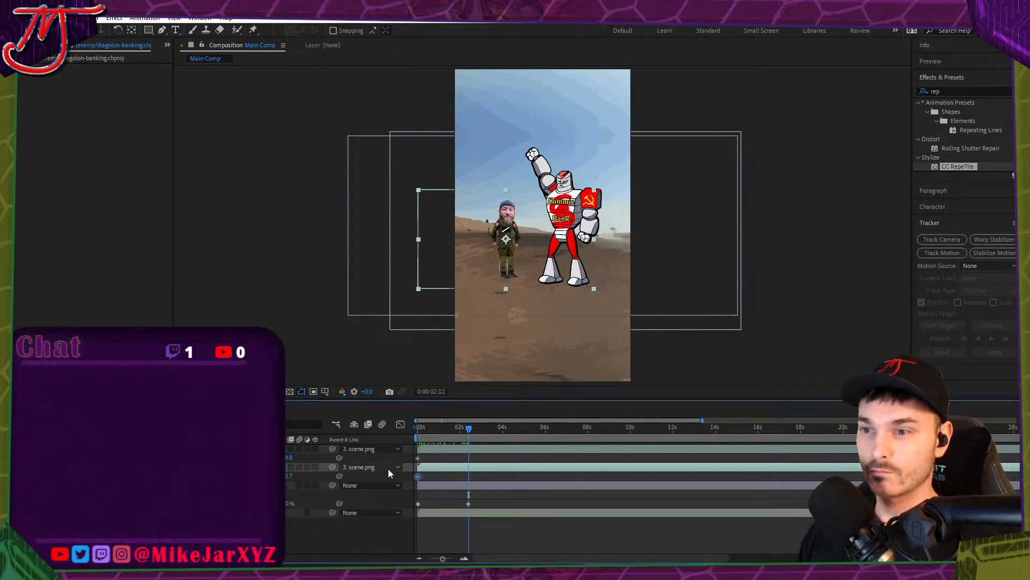
key("shift+Left")
key("shift+Left")
key("shift+Left")
key("shift+Left")
key("shift+Left")
key("shift+Left")
key("shift+Left")
key("shift+Left")
key("shift+Left")
key("shift+Left")
key("shift+Left")
key("shift+Left")
key("shift+Left")
key("shift+Left")
key("shift+Left")
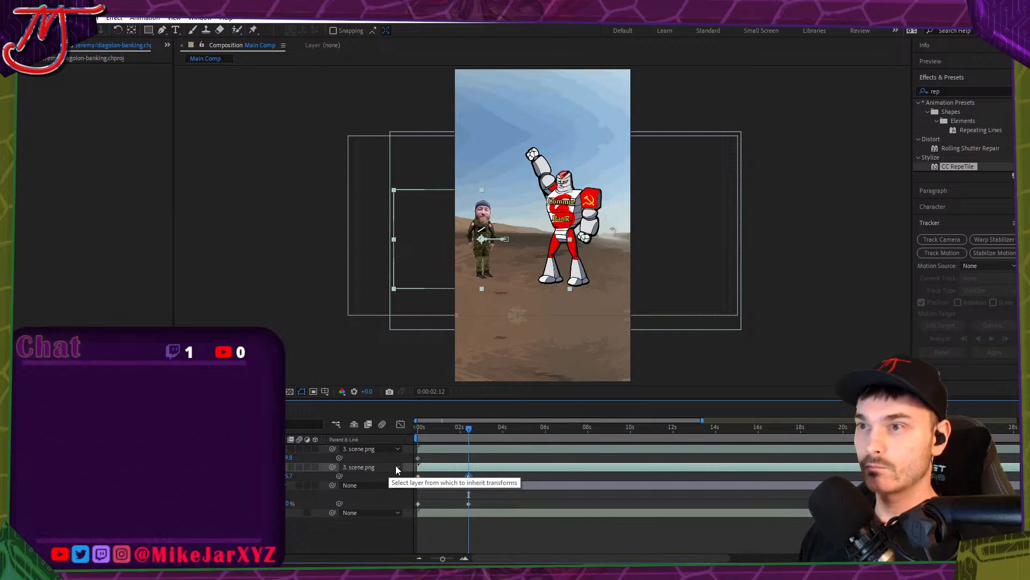
At 0:00:02:12, nudge the goliath robot layer right toward the opposite edge of the frame, keyframing its position.
key("ctrl+Up")
key("shift+Right")
key("shift+Right")
key("shift+Right")
key("shift+Right")
key("shift+Right")
key("shift+Right")
key("shift+Right")
key("shift+Right")
key("shift+Right")
key("shift+Right")
key("shift+Right")
key("shift+Right")
key("shift+Right")
key("shift+Right")
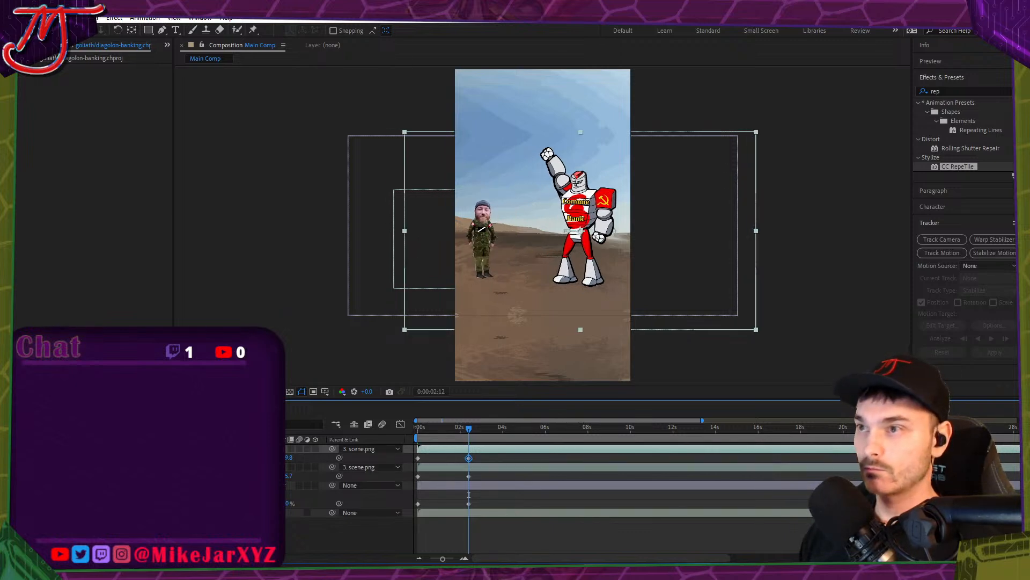
Preview the pull-back from the start and shift the robot slightly back inward at 0:00:02:11.
key("Home")
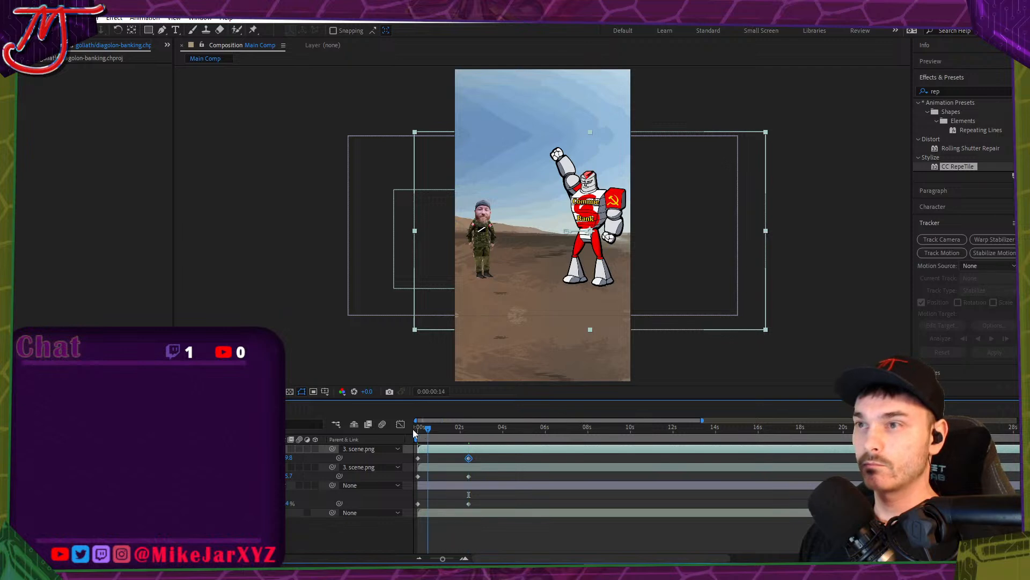
left_click_drag(420, 436, 467, 426)
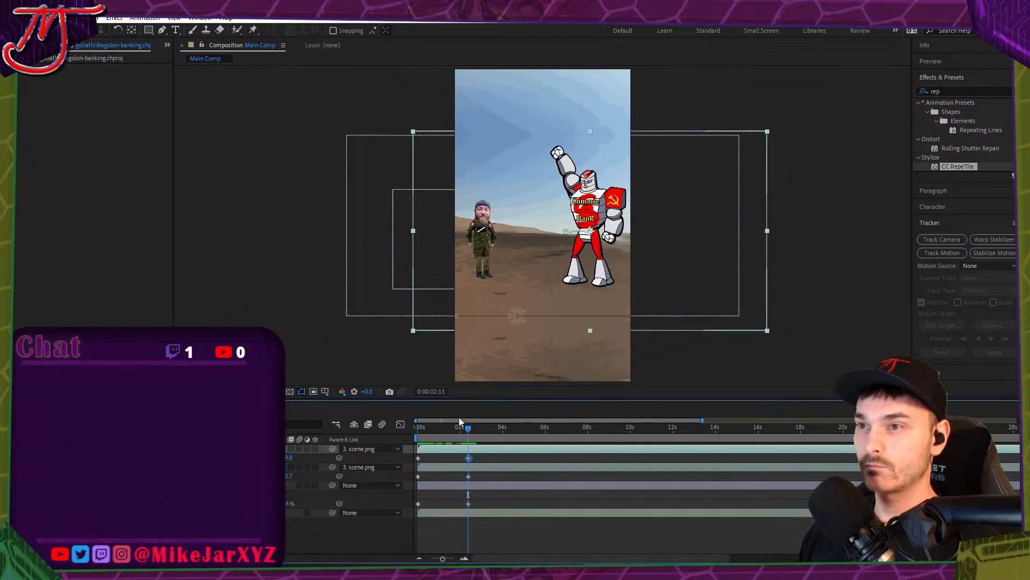
left_click_drag(270, 457, 241, 458)
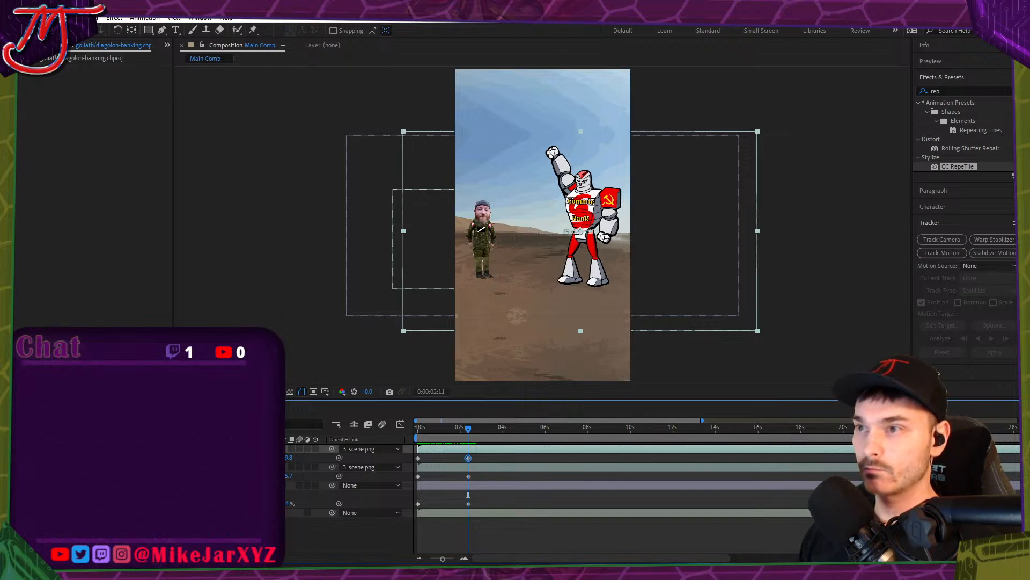
At 0:00:00:00, nudge the robot slightly right and down so its shoulder reaches past the frame's edge.
left_click(414, 430)
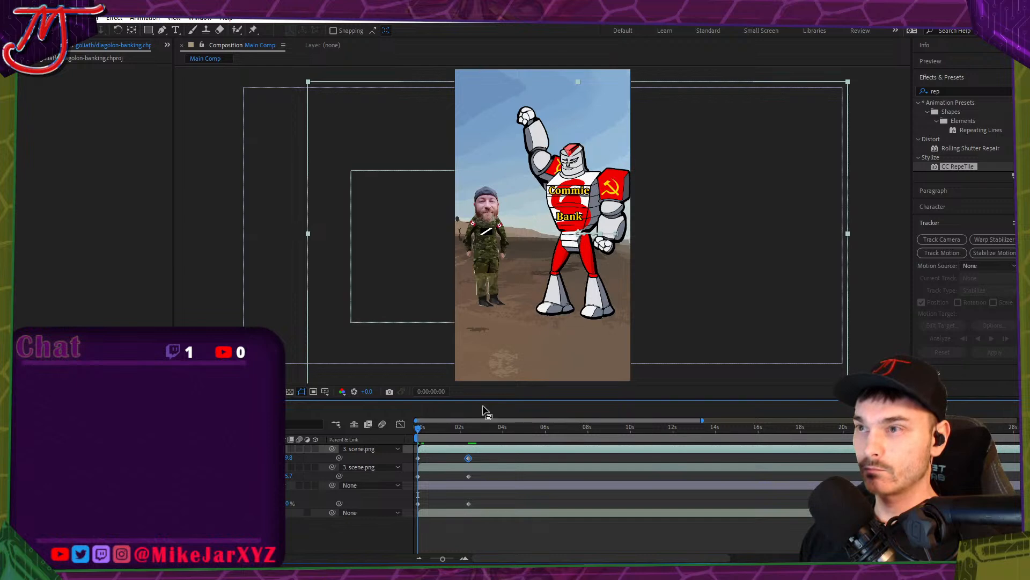
key("shift+Right")
key("shift+Right")
key("shift+Right")
key("shift+Right")
key("shift+Right")
key("shift+Right")
key("shift+Down")
key("shift+Down")
key("shift+Down")
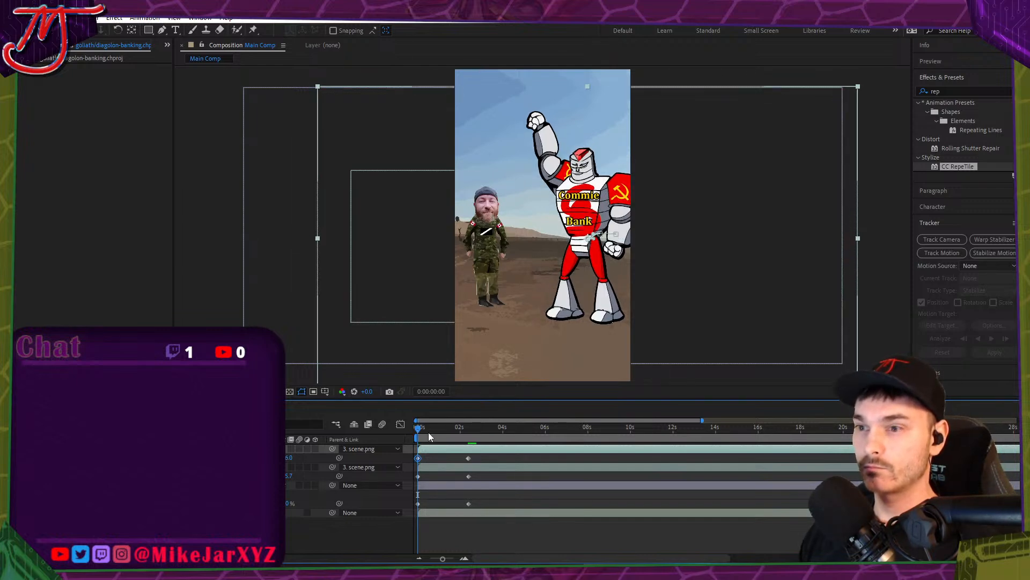
Move the robot's extra Position keyframe from 0:00:02:11 onto 0:00:02:12, in line with the other ending keyframes.
left_click_drag(428, 433, 469, 431)
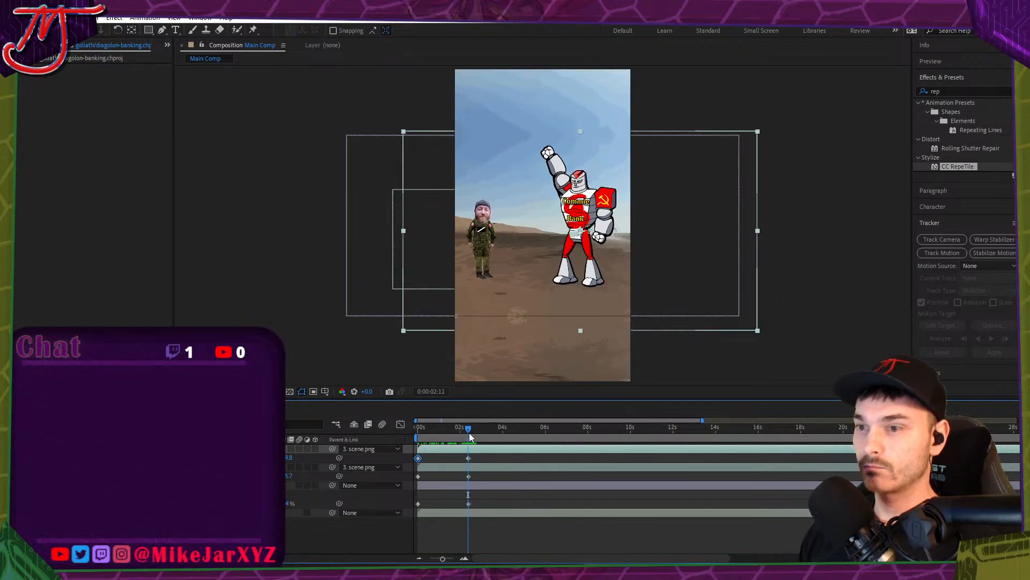
scroll(468, 472, "up", 5)
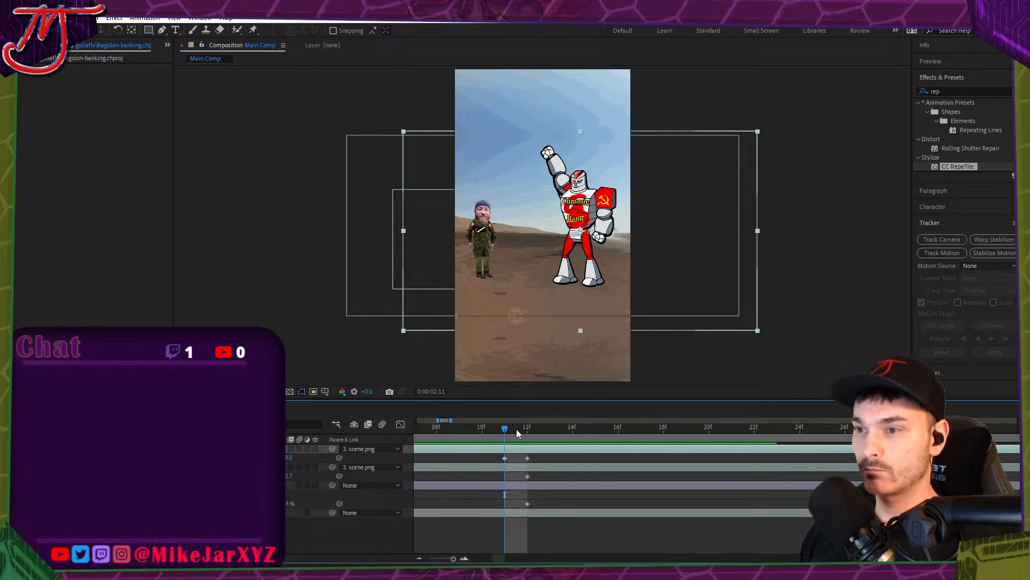
mouse_move(516, 430)
left_mouse_down()
mouse_move(528, 458)
mouse_move(482, 429)
mouse_move(526, 429)
left_mouse_up()
key("space")
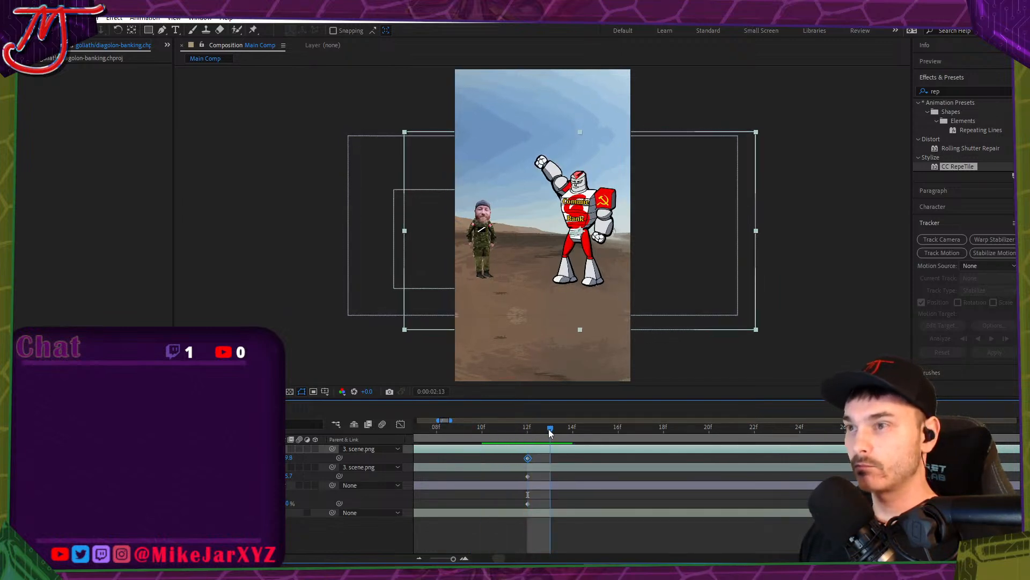
left_click_drag(369, 430, 392, 433)
At Jeremy's starting Position keyframe, nudge him down the frame so his feet stand lower on the ground than the robot's.
scroll(477, 468, "down", 4)
left_click(418, 476)
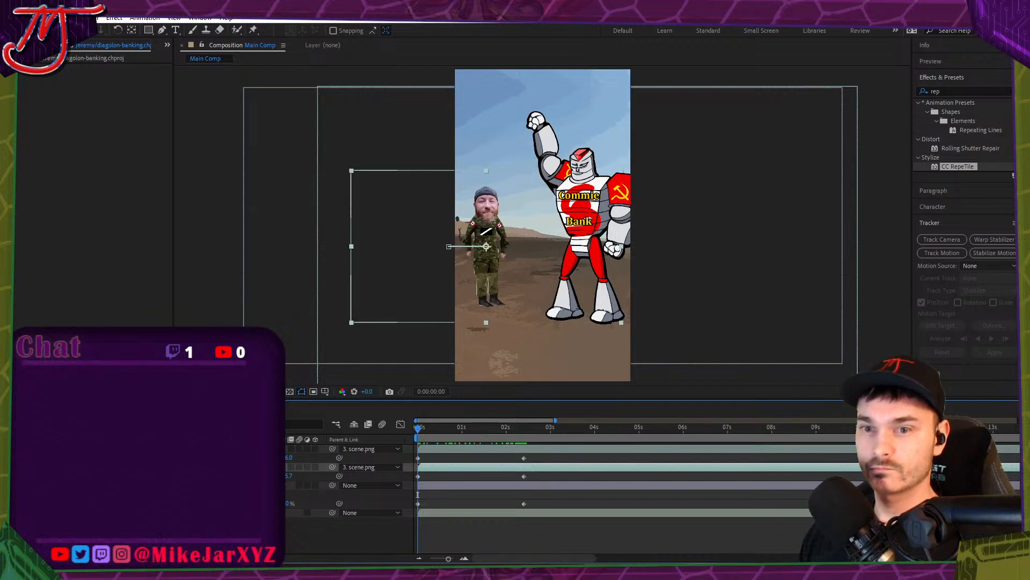
key("shift+Down")
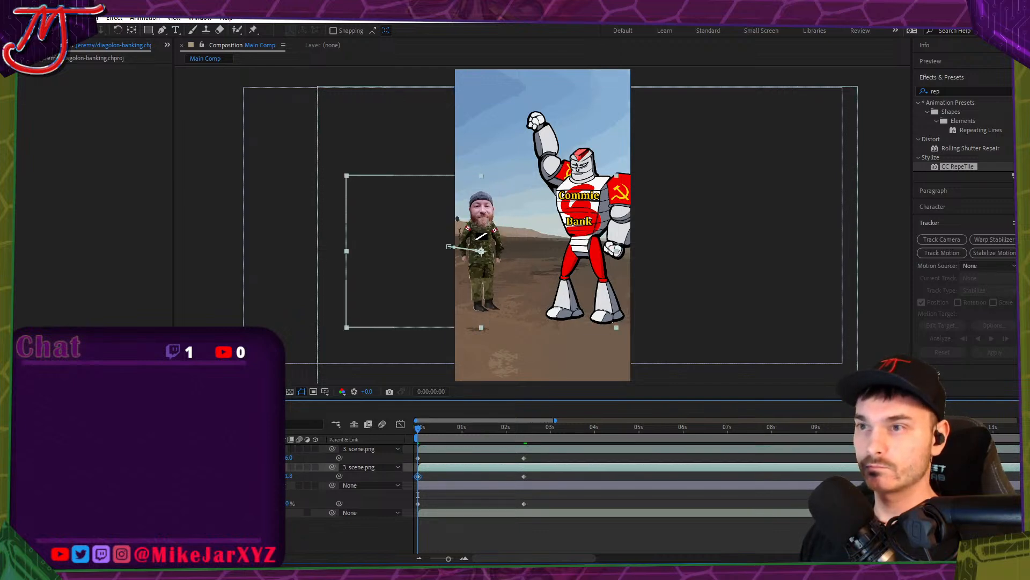
key("shift+Left")
key("shift+Left")
key("shift+Down")
key("shift+Down")
key("shift+Down")
key("shift+Right")
key("shift+Down")
key("shift+Down")
key("shift+Down")
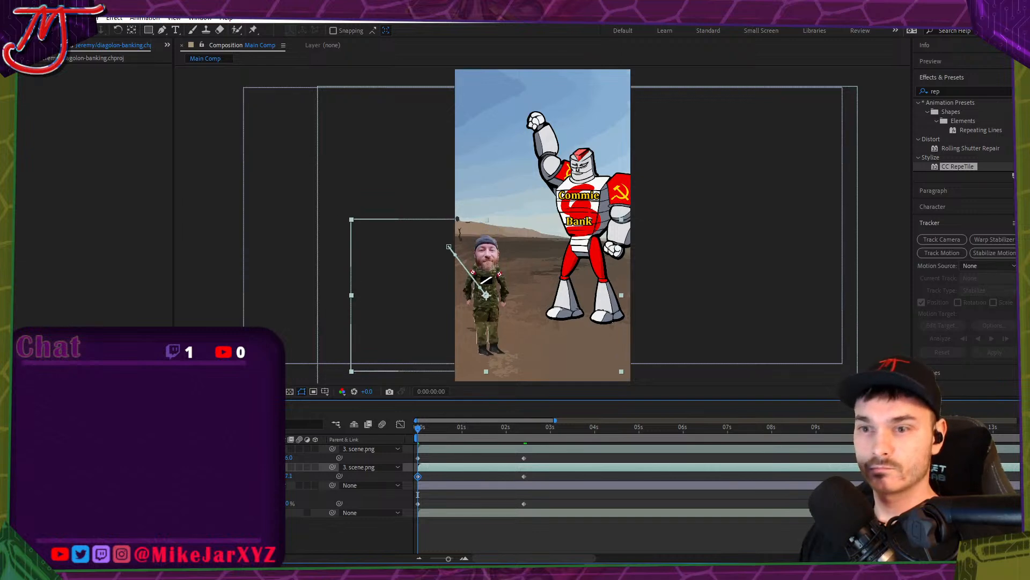
Scale the Jeremy layer up moderately and shift his starting position slightly right, checking his size at 0:00:00:00 and 0:00:02:12.
left_click_drag(289, 478, 307, 475)
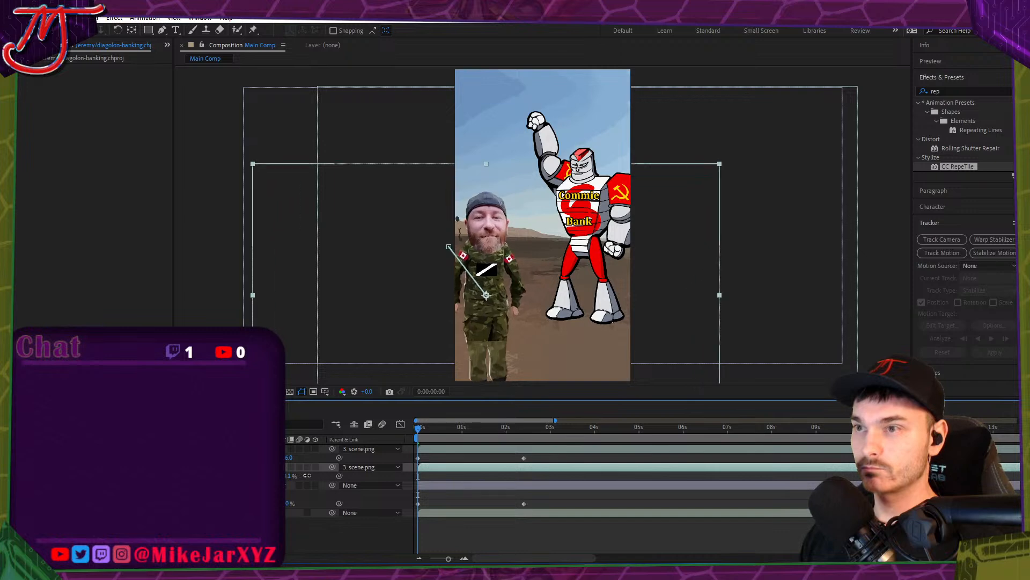
left_click_drag(481, 333, 497, 333)
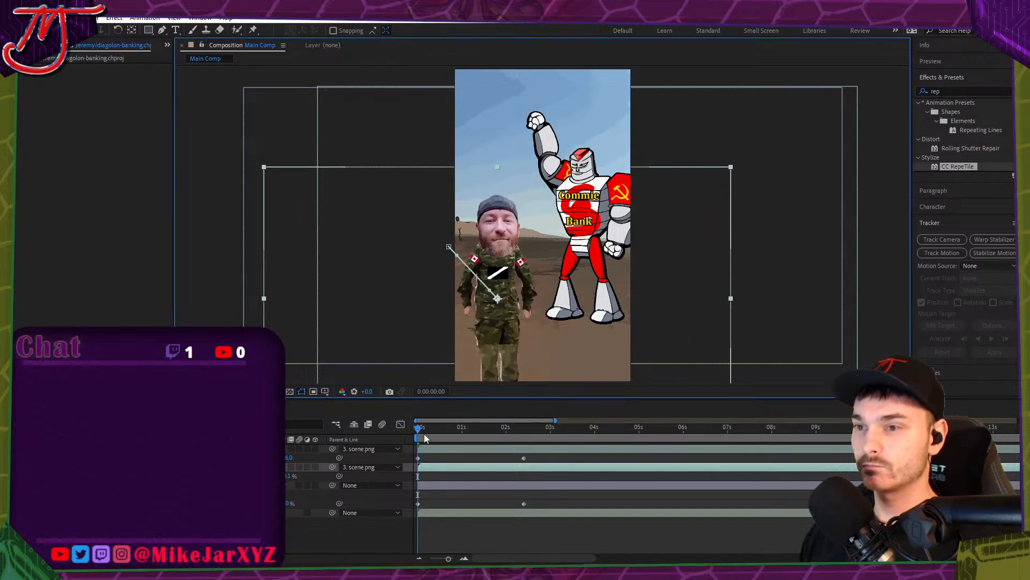
left_click_drag(427, 429, 523, 427)
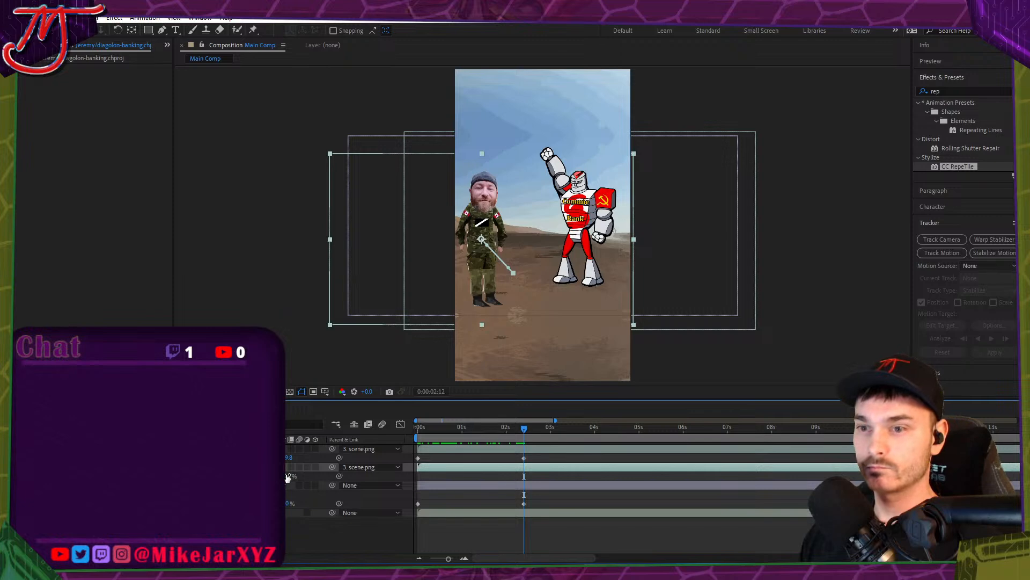
left_click_drag(289, 477, 272, 477)
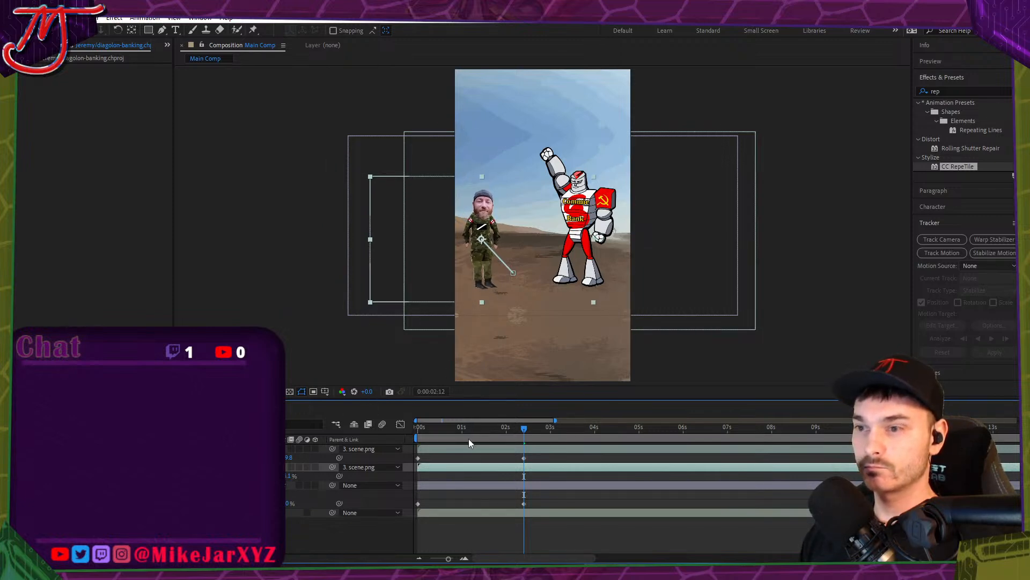
Move Jeremy down and right at 0:00:02:12, shift him left at 0:00:00:00, and preview the pull-back between them.
left_click_drag(432, 432, 524, 435)
left_click_drag(484, 238, 496, 263)
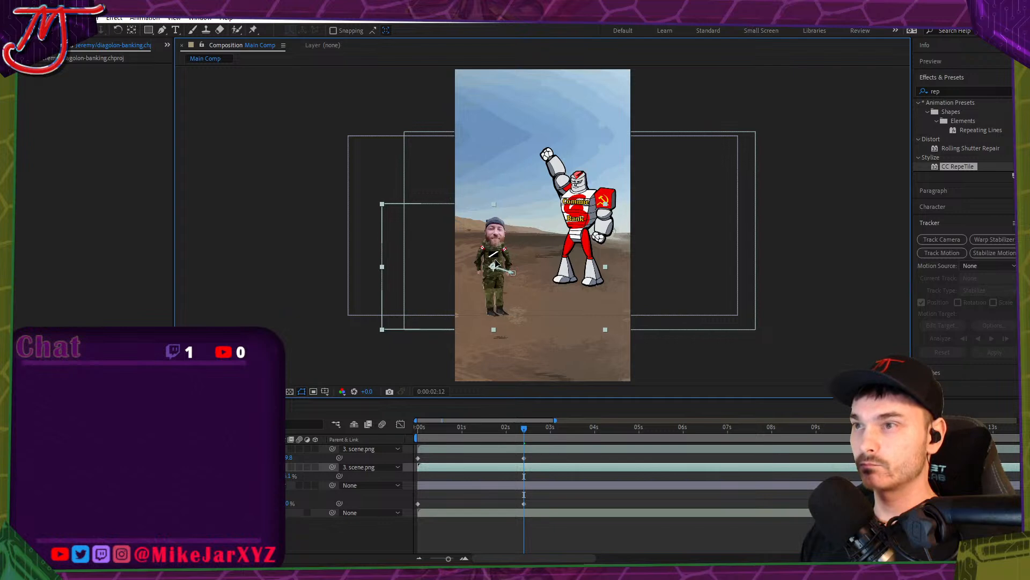
mouse_move(435, 428)
left_mouse_down()
mouse_move(397, 433)
mouse_move(469, 433)
mouse_move(423, 437)
left_mouse_up()
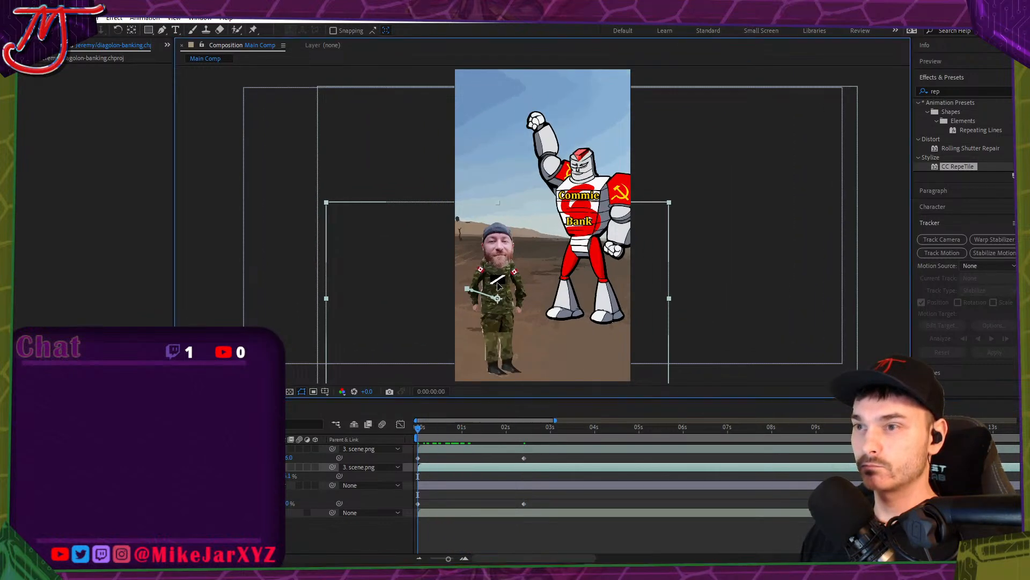
left_click_drag(503, 291, 480, 284)
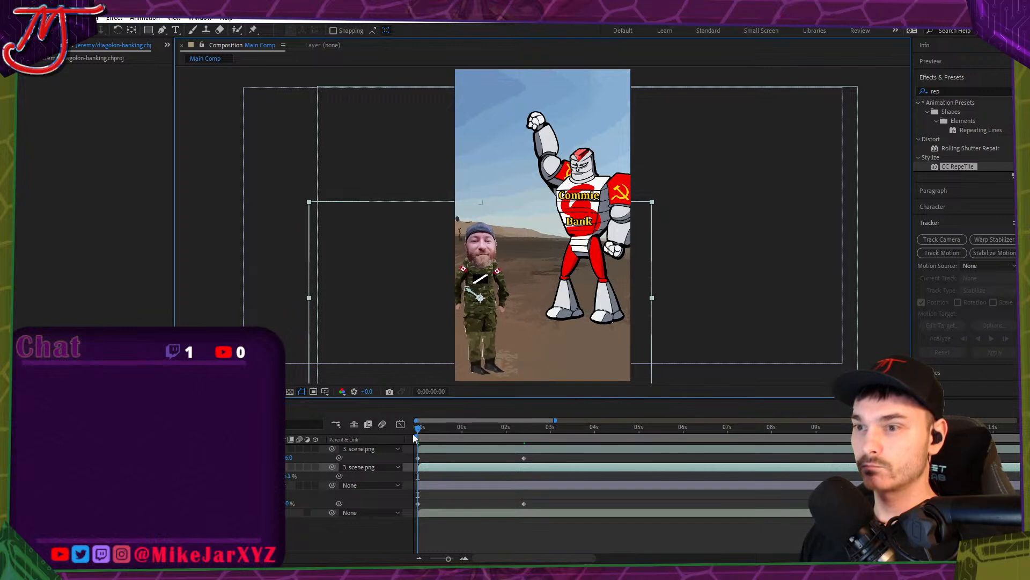
left_click(423, 430)
left_click_drag(423, 433, 524, 445)
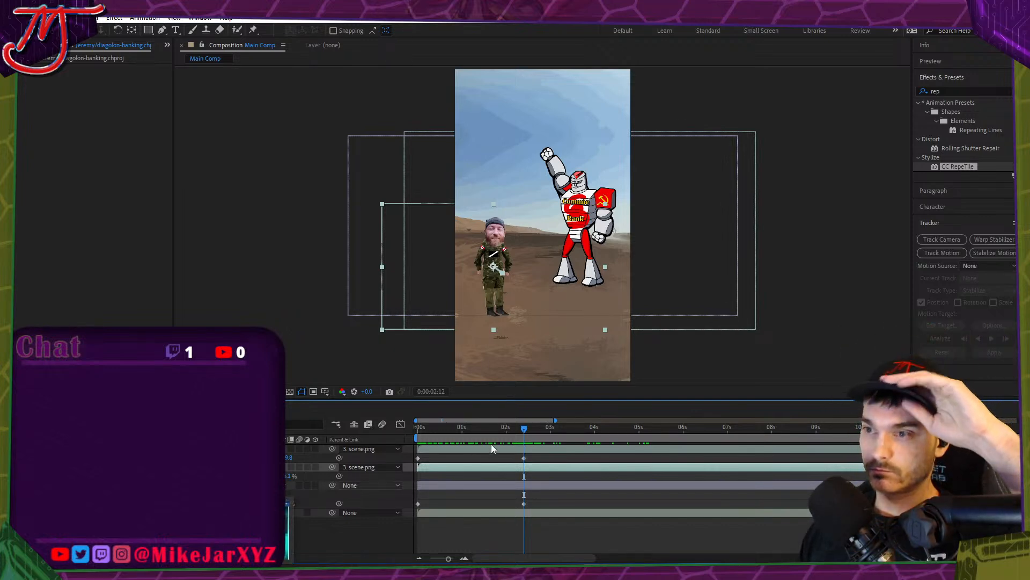
Add a Position keyframe to the scene.png background at 0:00:02:12, after checking the pull-back between its start and end.
left_click_drag(525, 428, 407, 456)
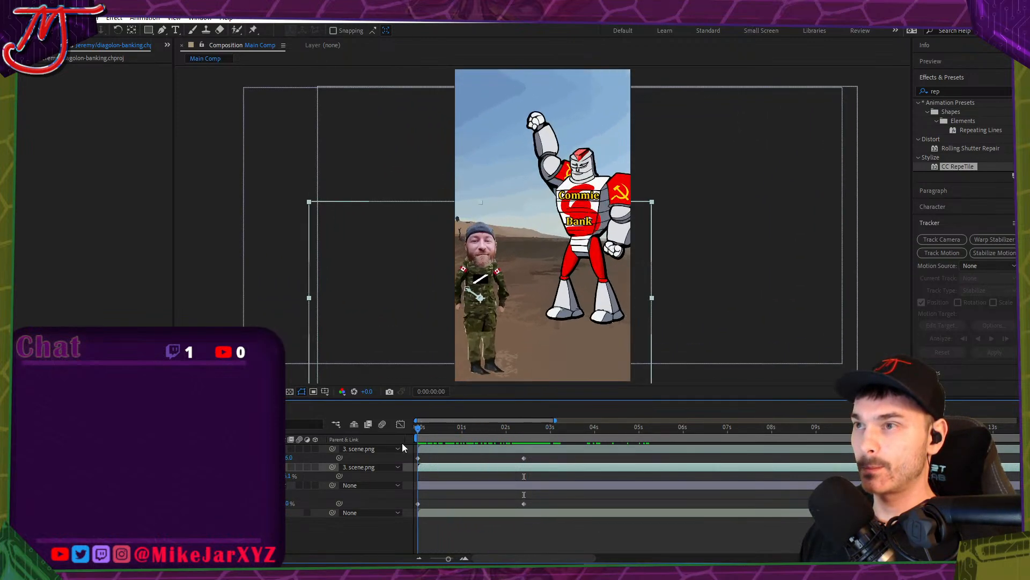
left_click(524, 439)
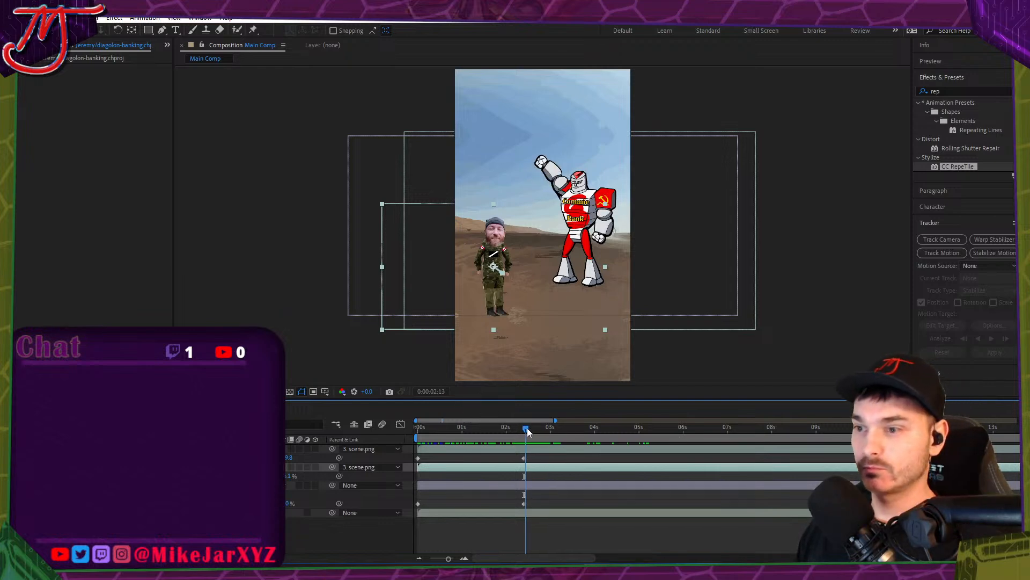
left_click(215, 485)
key("p")
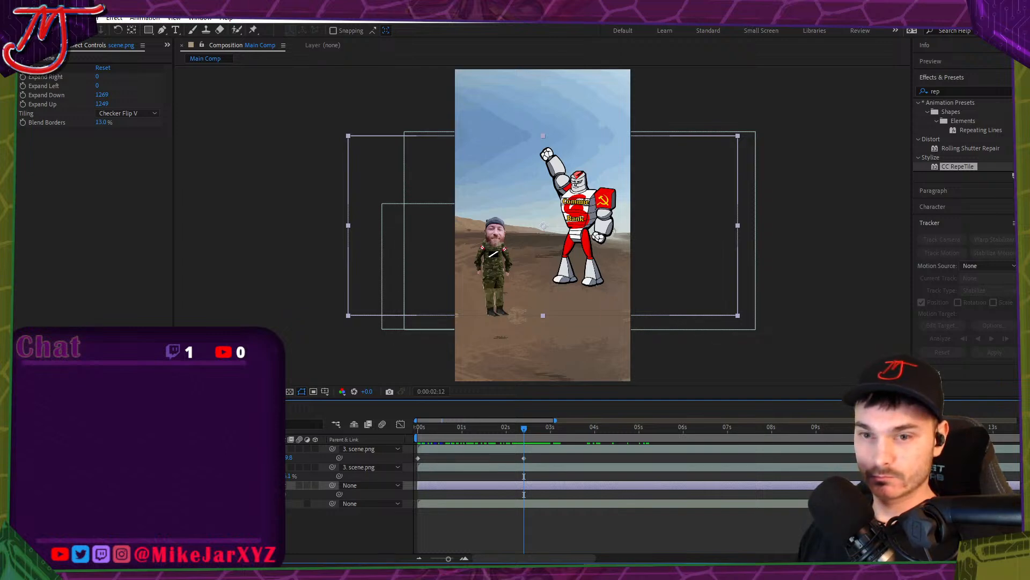
left_click(525, 429)
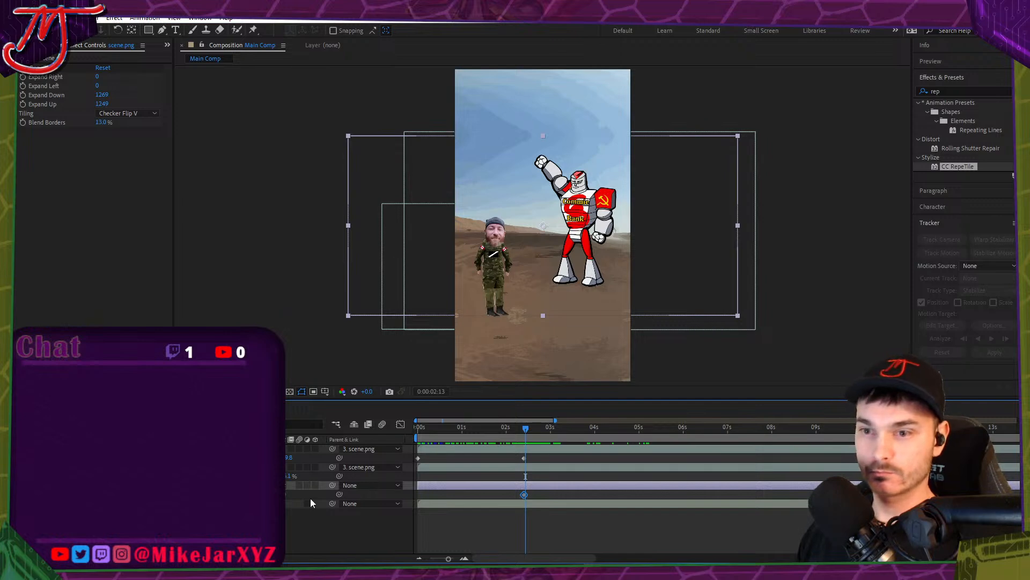
At 0:00:02:13, scale up and reposition the scene.png background so the shot cuts to a centred close-up of Jeremy.
key("shift+t")
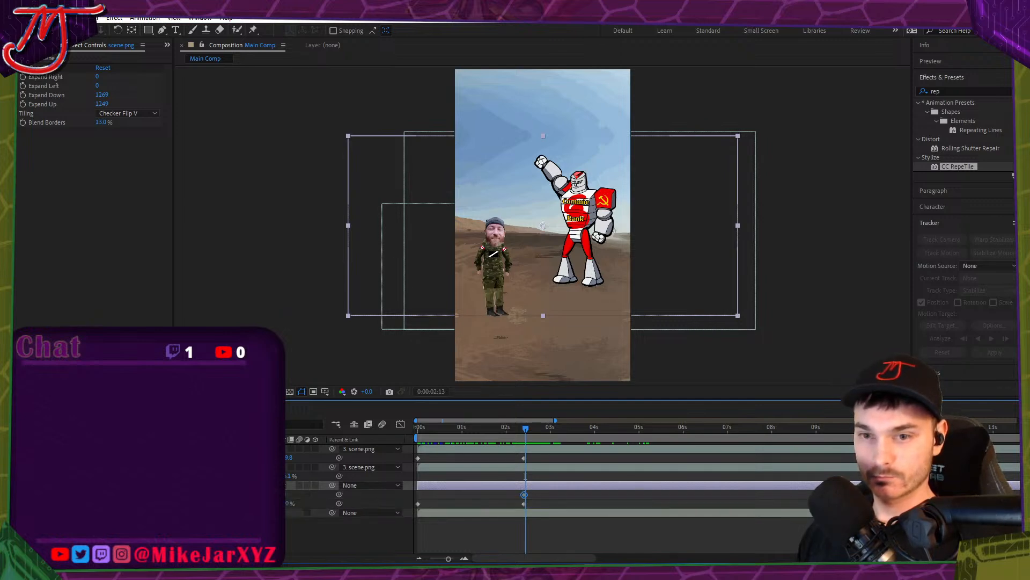
left_click_drag(287, 505, 627, 472)
left_click_drag(283, 494, 190, 494)
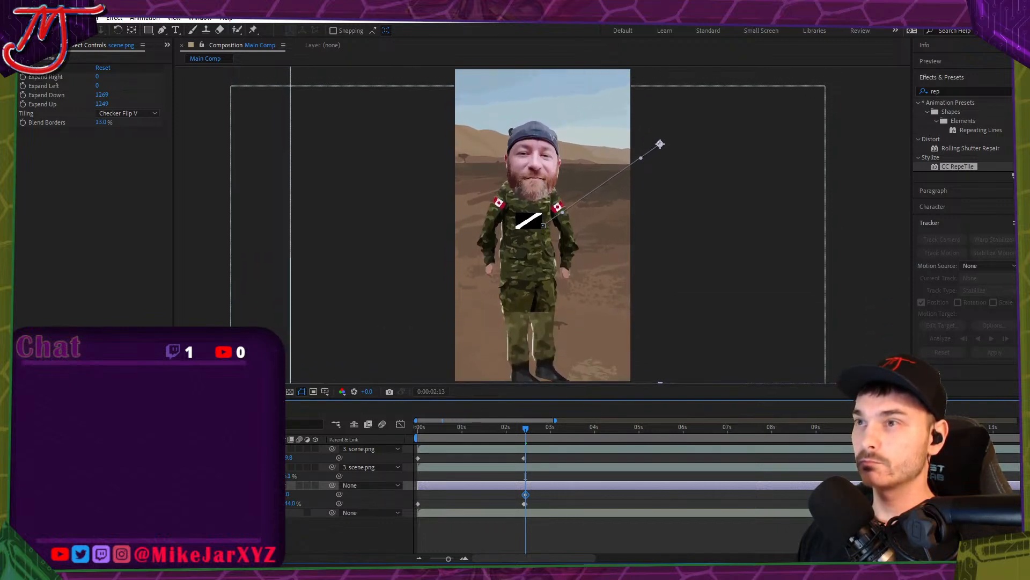
Try a slow pull-back on Jeremy's close-up by scaling the background down and shifting it slightly down and left at 0:00:03:13.
scroll(371, 263, "down", 2)
left_click_drag(518, 430, 571, 433)
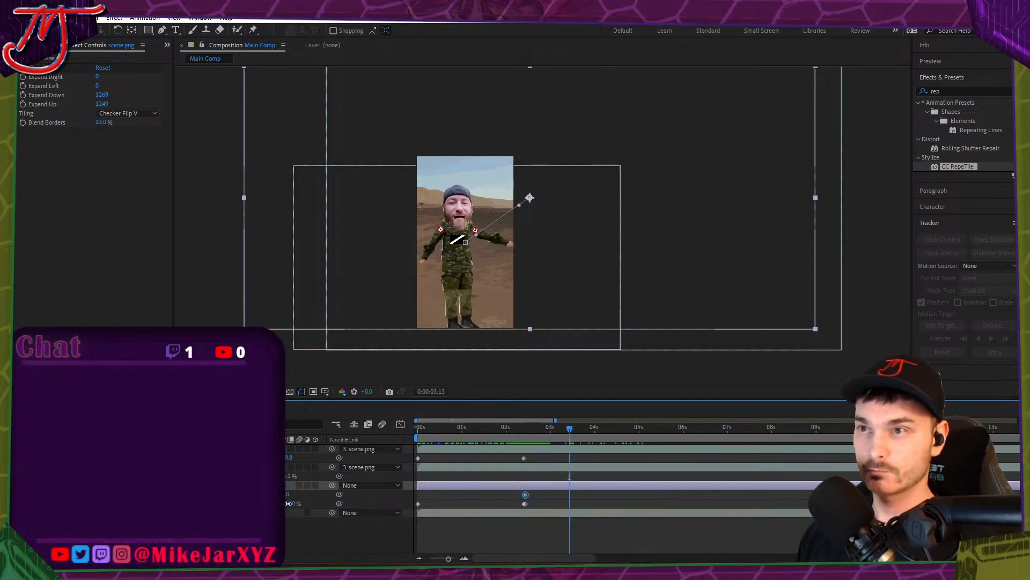
left_click_drag(288, 502, 287, 504)
left_click_drag(529, 198, 524, 201)
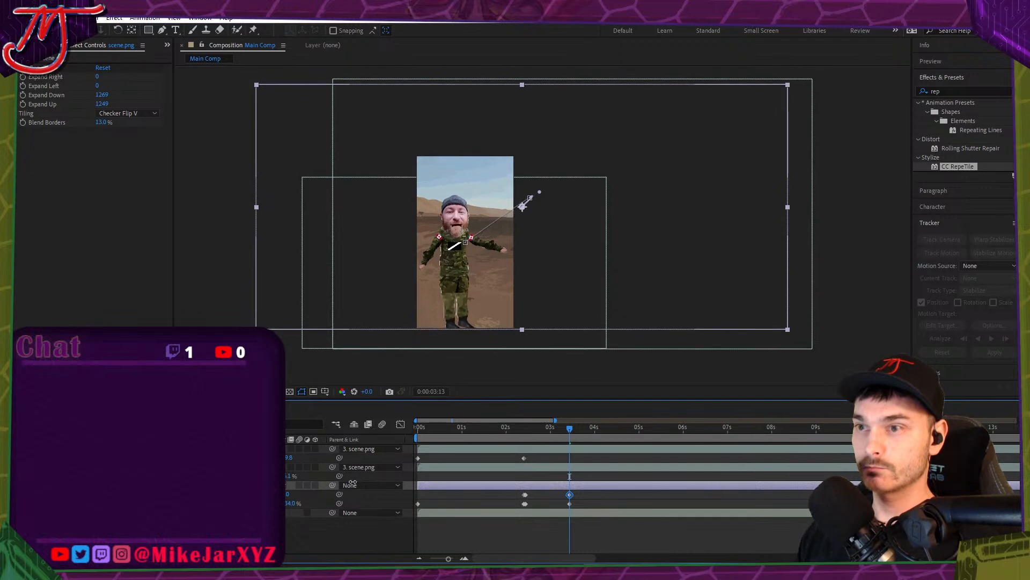
left_click_drag(571, 431, 532, 429)
scroll(508, 482, "up", 5)
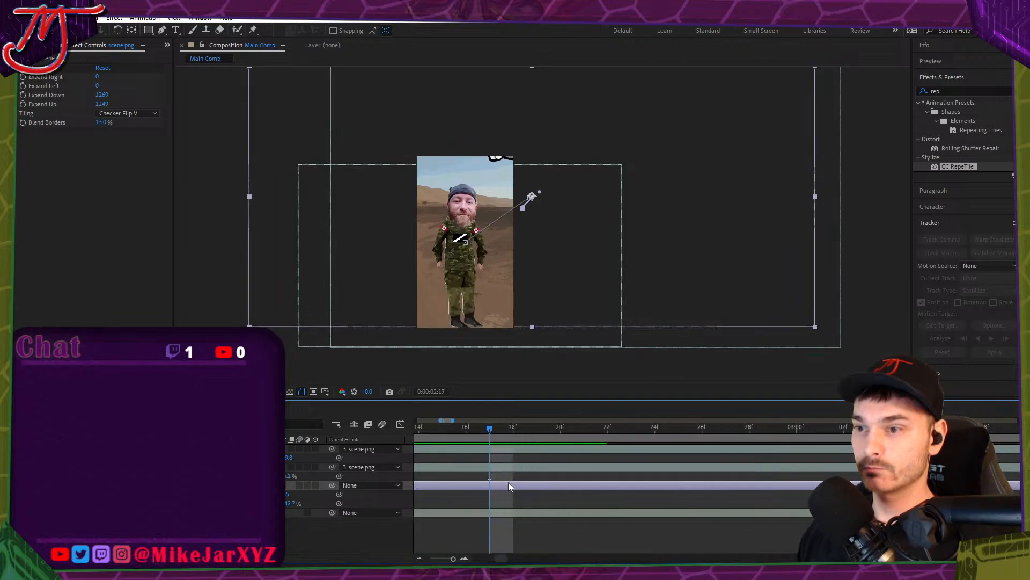
Straighten the background's motion path at its 0:00:02:13 Position keyframe by converting the curved vertex.
scroll(520, 181, "up", 4)
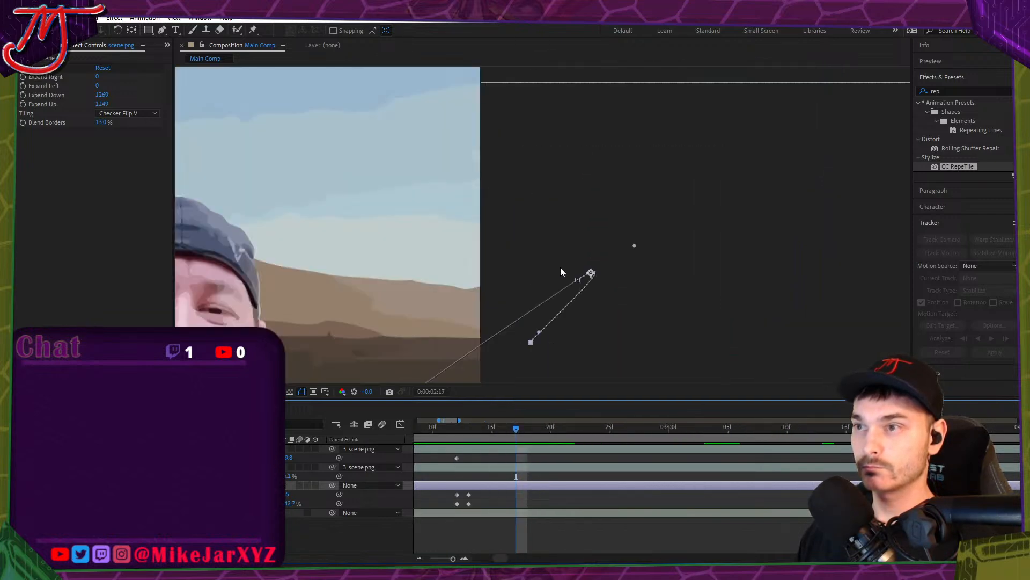
key("g")
scroll(559, 277, "down", 6)
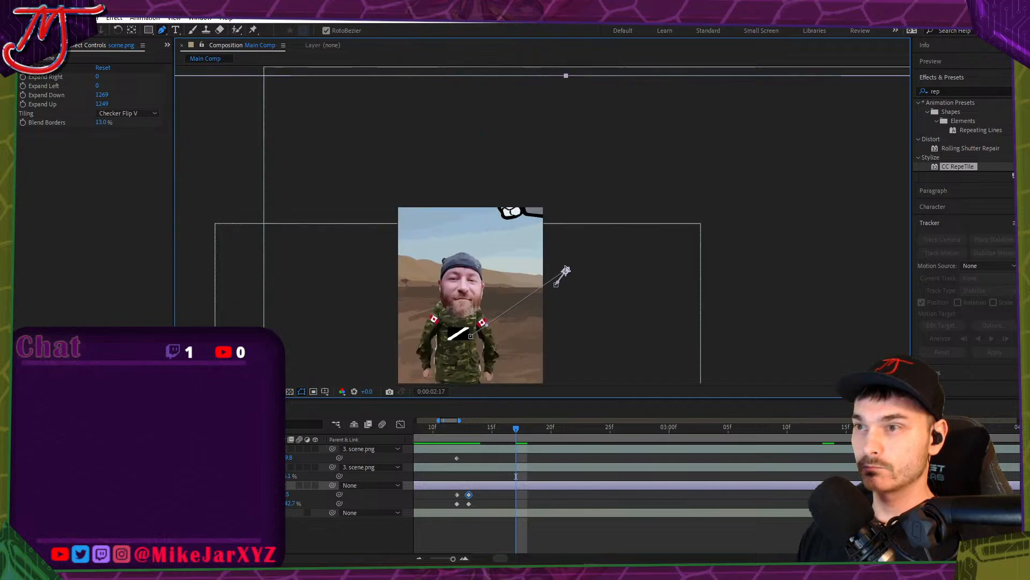
key("v")
Hold Jeremy's close-up with copies of the background's 0:00:02:13 Position and Scale keyframes at 0:00:03:27, checking the dialogue timing in Audition.
left_click_drag(435, 429, 825, 447)
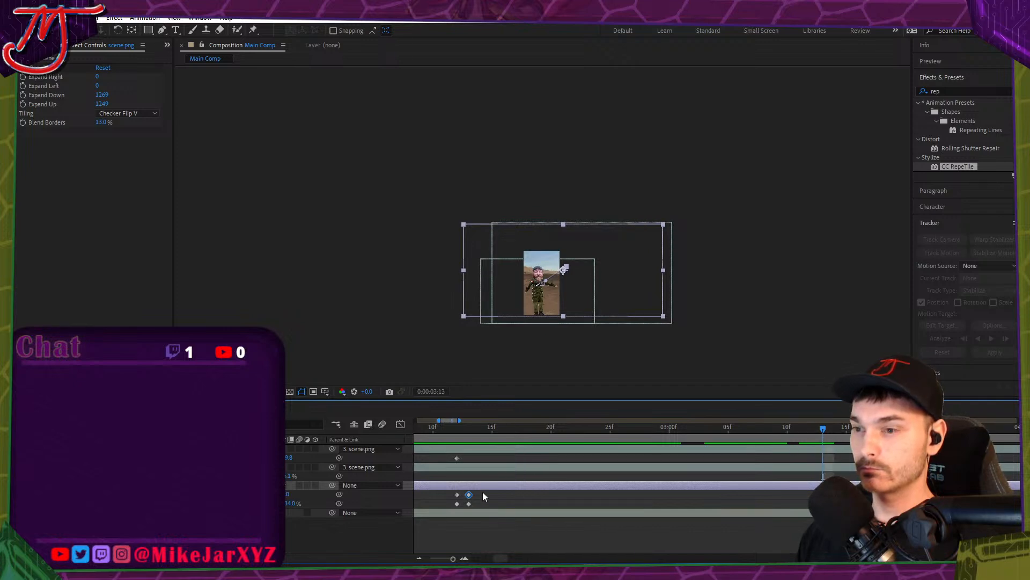
left_click(469, 503, "shift")
left_click_drag(504, 428, 564, 434)
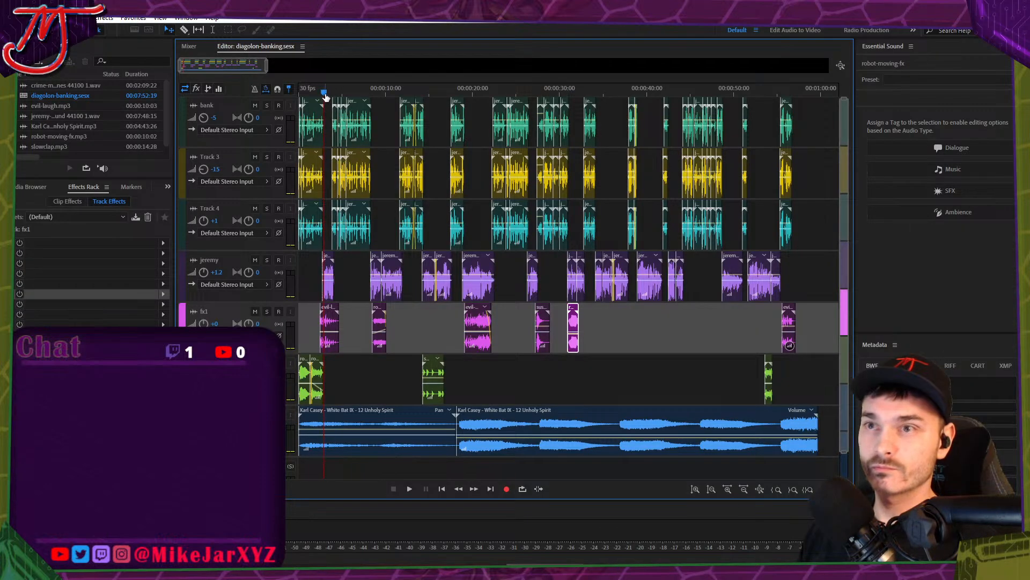
left_click(327, 93)
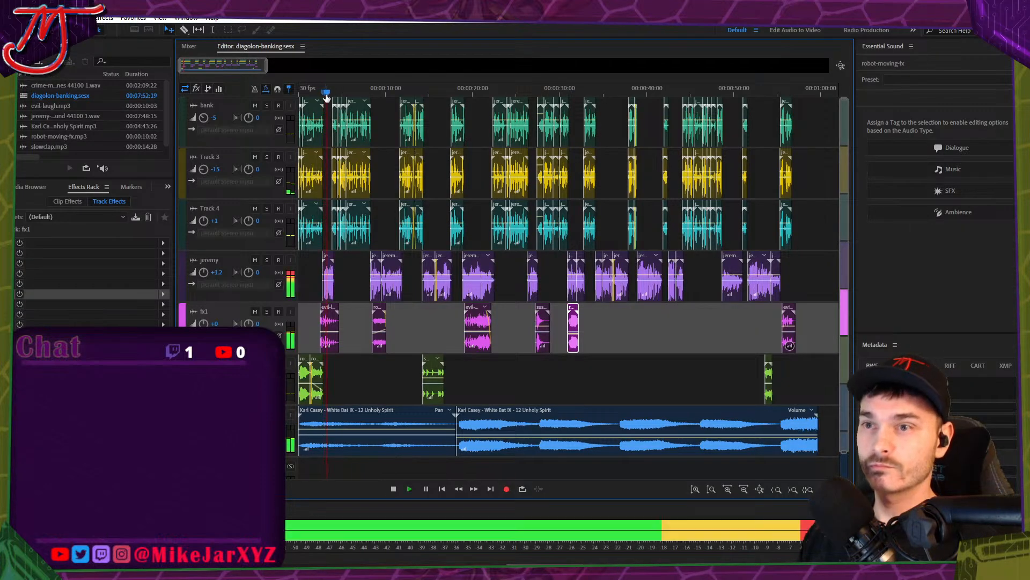
key("space")
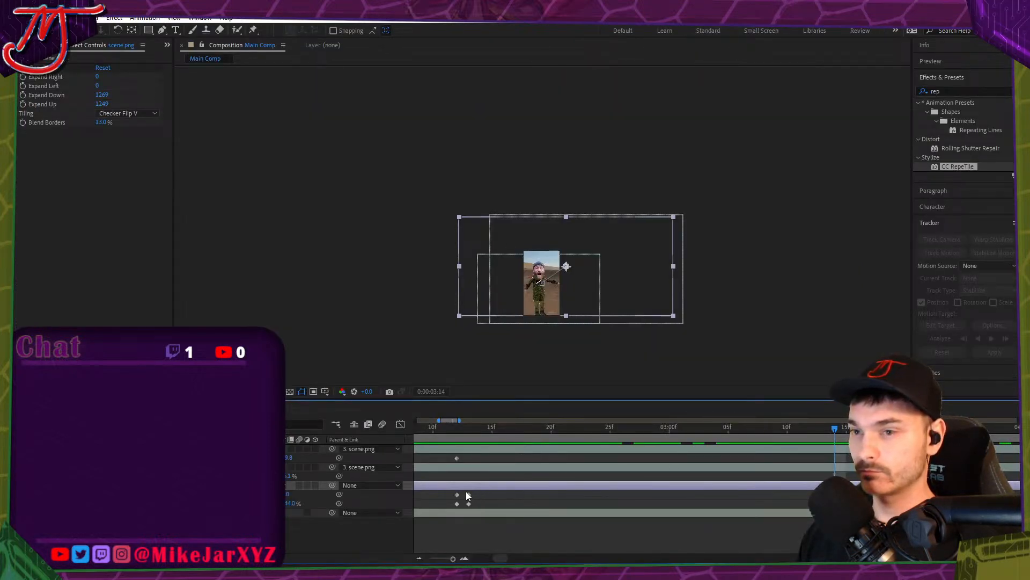
scroll(461, 490, "down", 4)
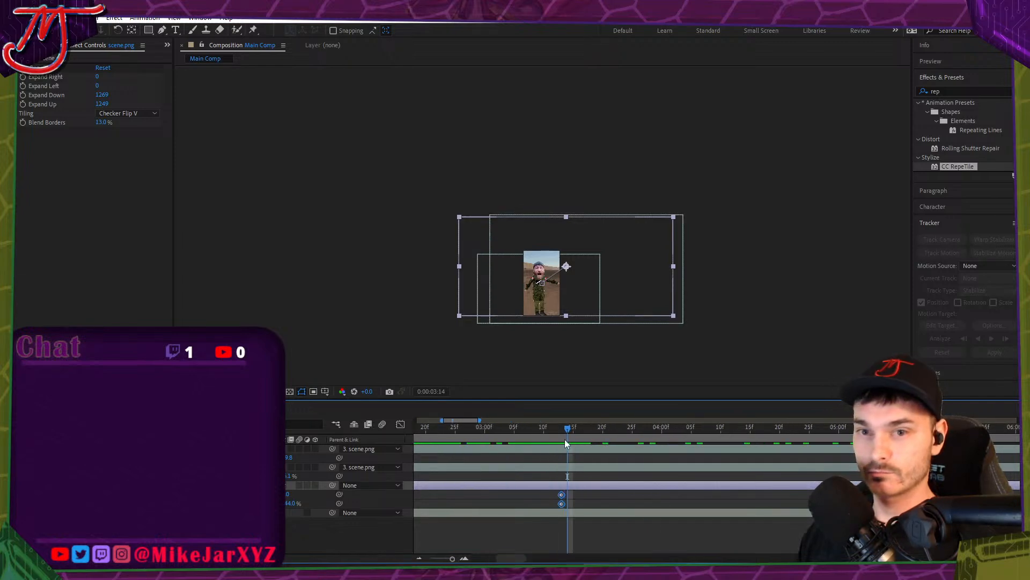
left_click_drag(565, 439, 650, 434)
left_click_drag(572, 494, 609, 499)
key("alt+Right")
key("alt+Right")
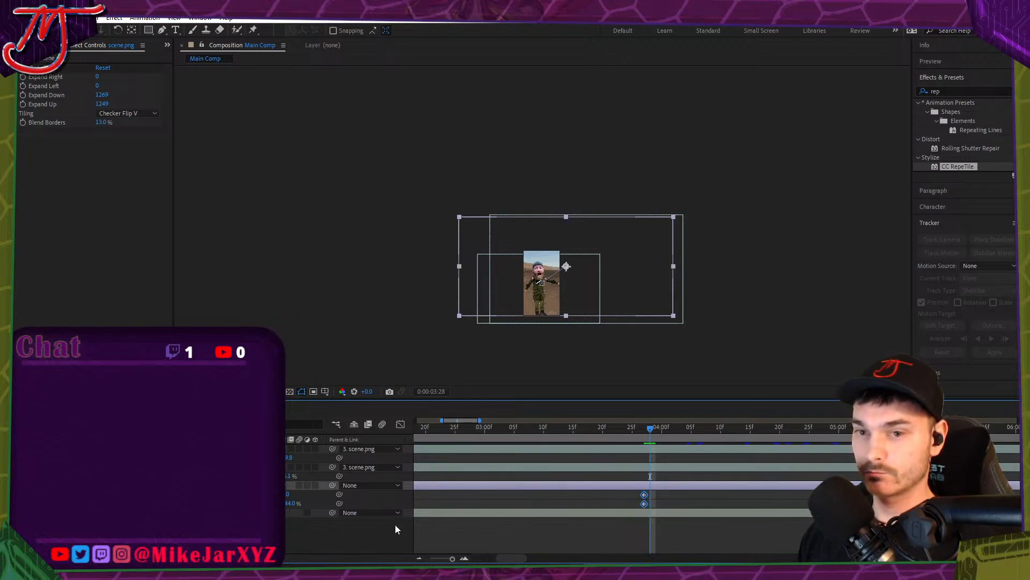
Cut back to the wide shot by copying the background's 0:00:02:12 Position and Scale keyframes to 0:00:03:28.
left_click(607, 537)
scroll(698, 464, "down", 4)
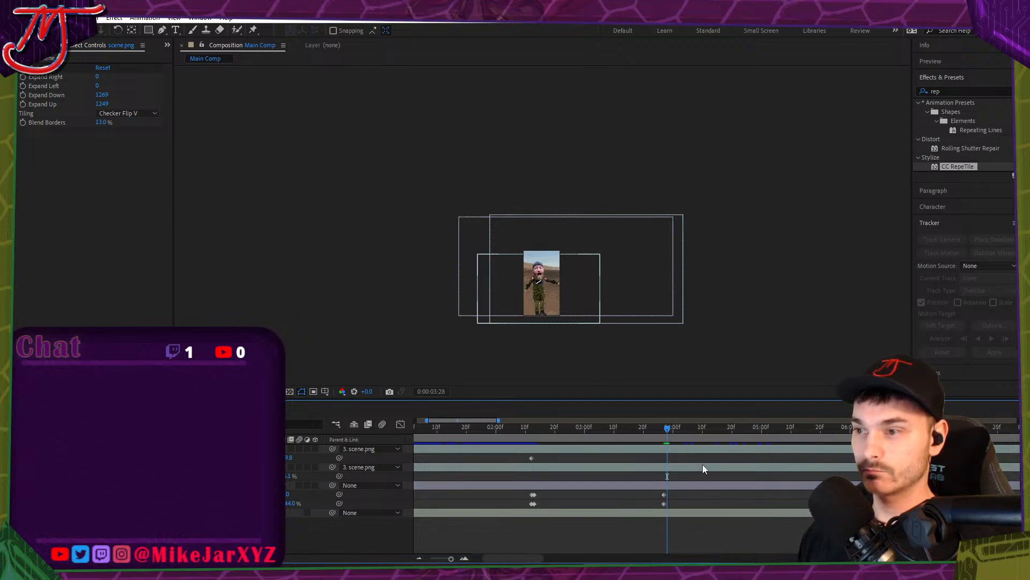
scroll(541, 499, "up", 2)
left_click_drag(528, 492, 535, 505)
key("ctrl+c")
key("ctrl+v")
key("ctrl+z")
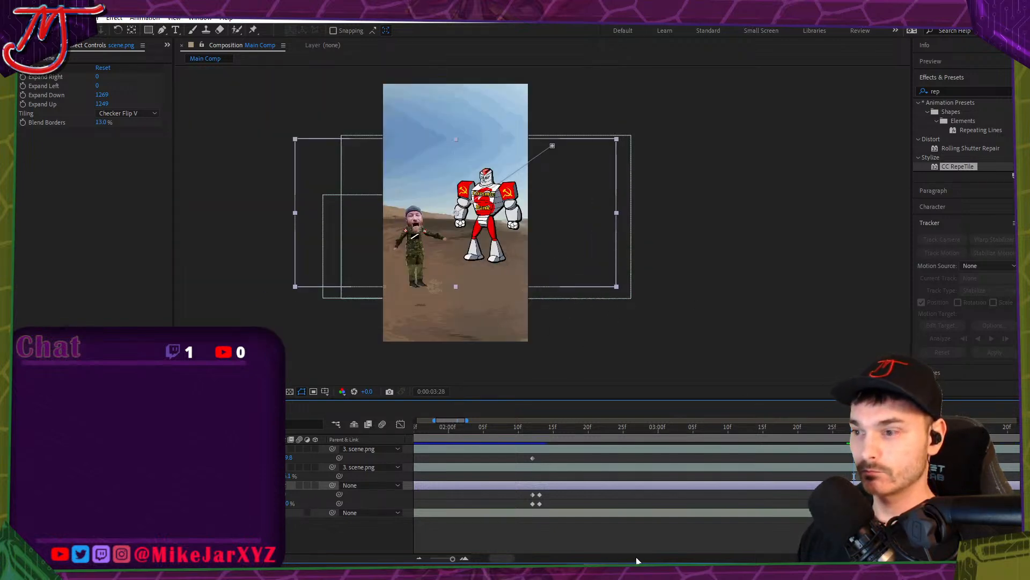
Check the next dialogue cue in Audition and hold the wide shot with copied Position and Scale keyframes at 0:00:04:17 in After Effects.
key("alt+Tab")
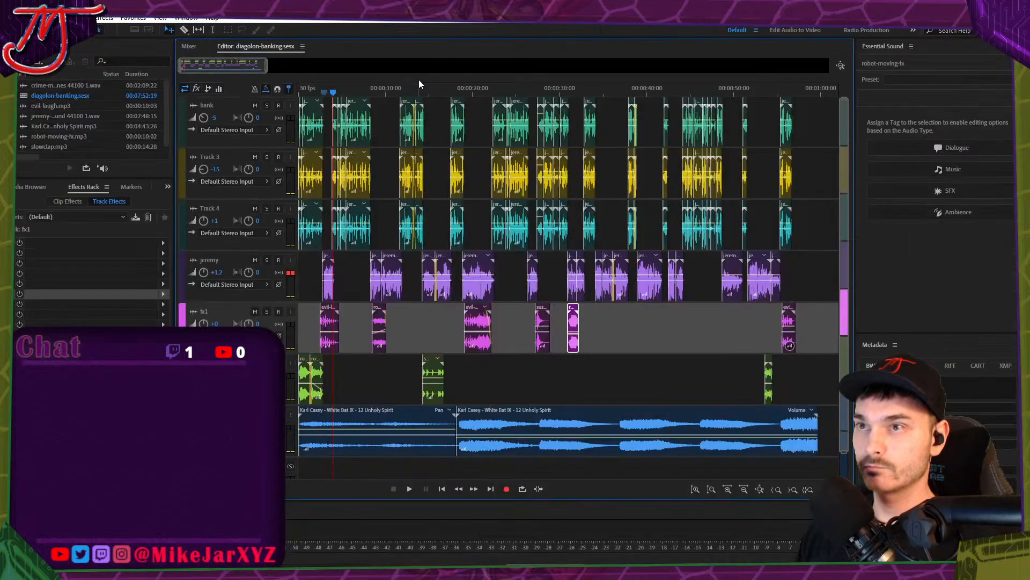
left_click_drag(333, 95, 336, 94)
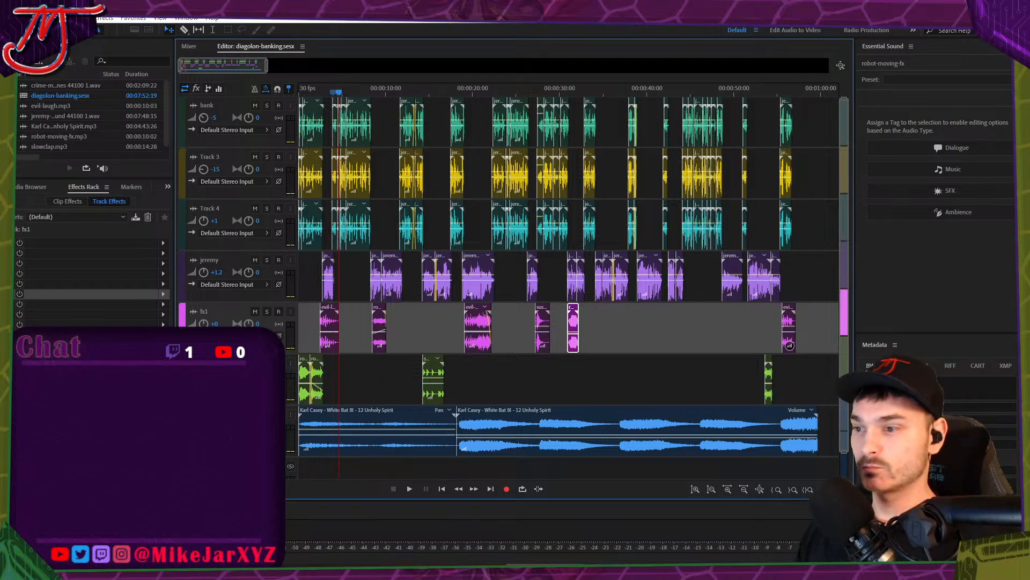
key("alt+Tab")
key("alt+Tab")
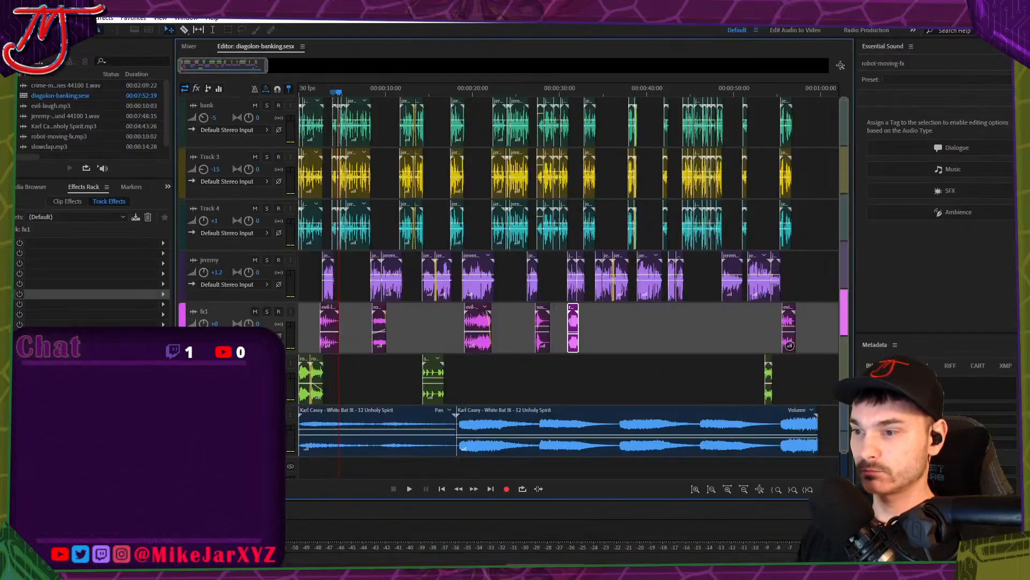
key("alt+Tab")
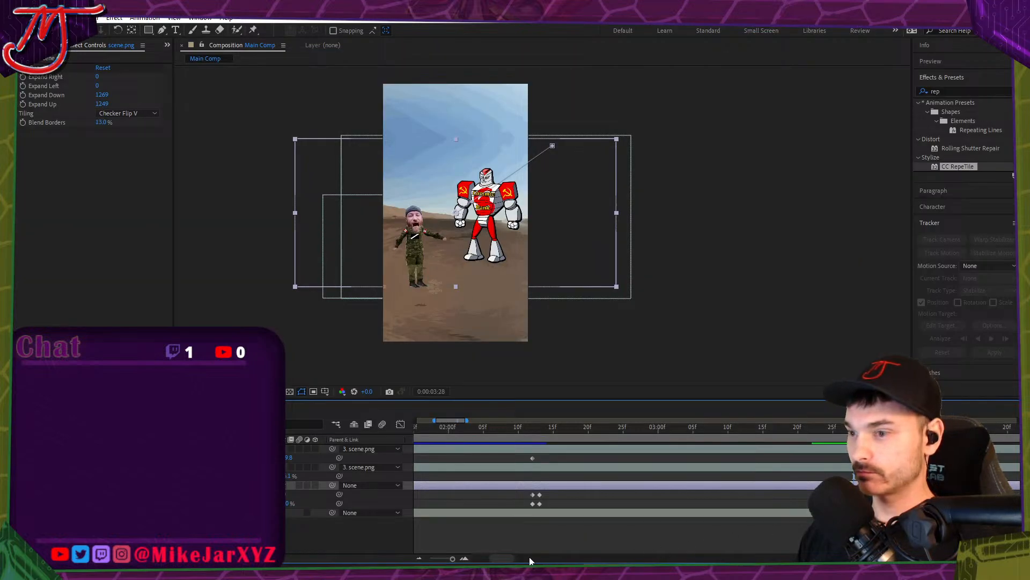
left_click_drag(506, 559, 522, 560)
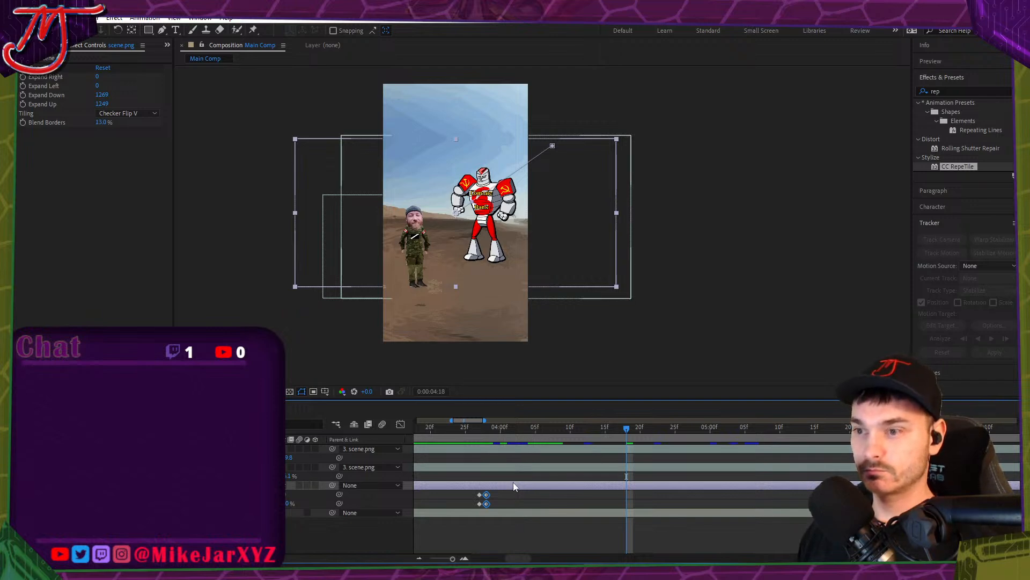
key("Page_Up")
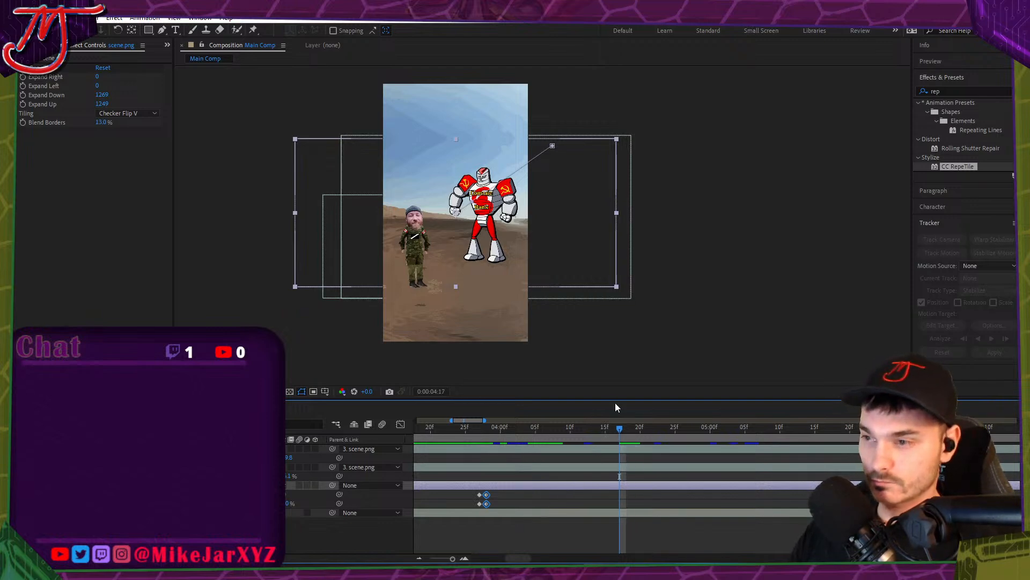
key("Page_Down")
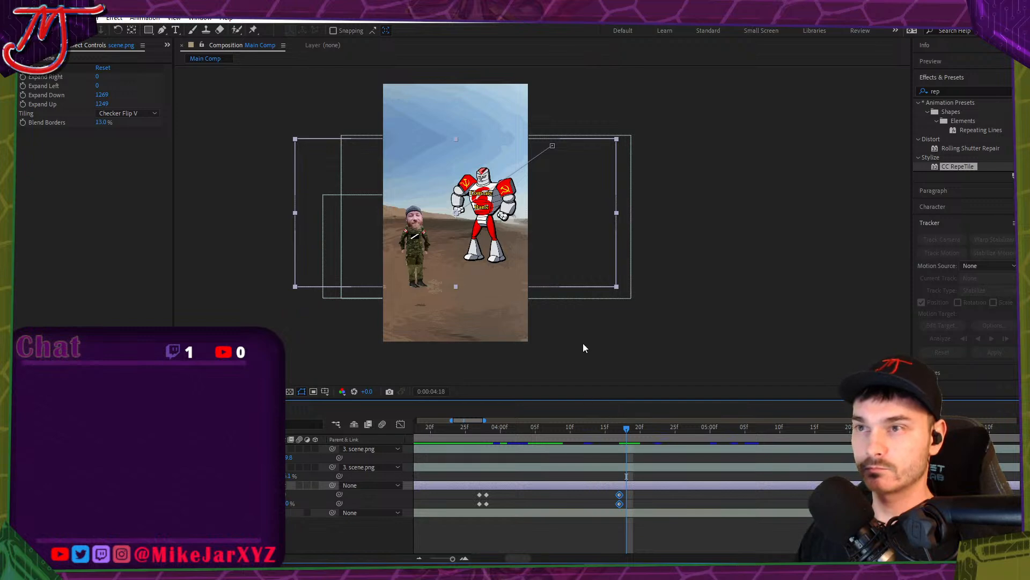
At 0:00:04:18, scale up the scene.png background and shift it left to frame the robot in close-up, and preview the cuts.
left_click(279, 529)
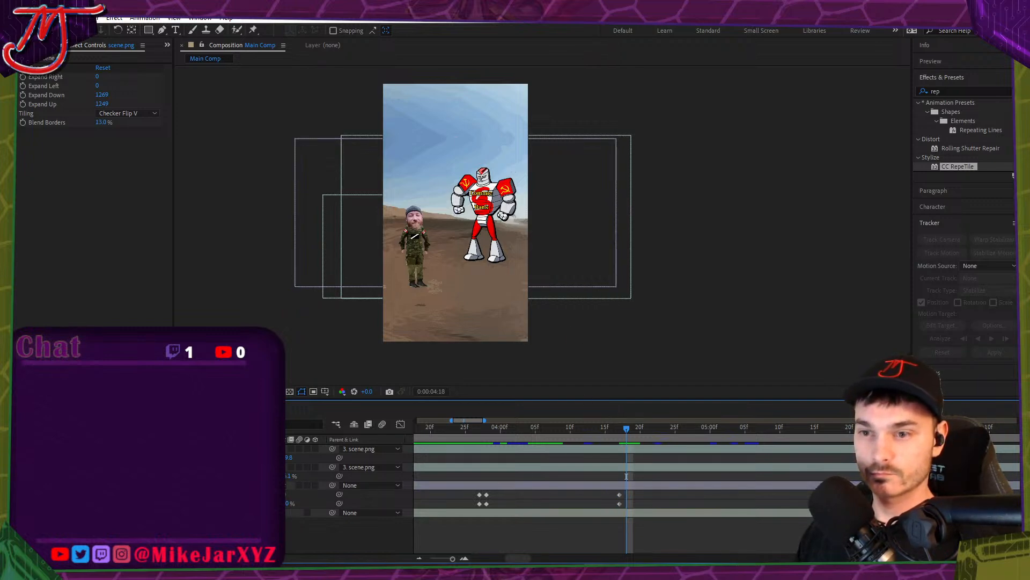
left_click_drag(289, 503, 100, 495)
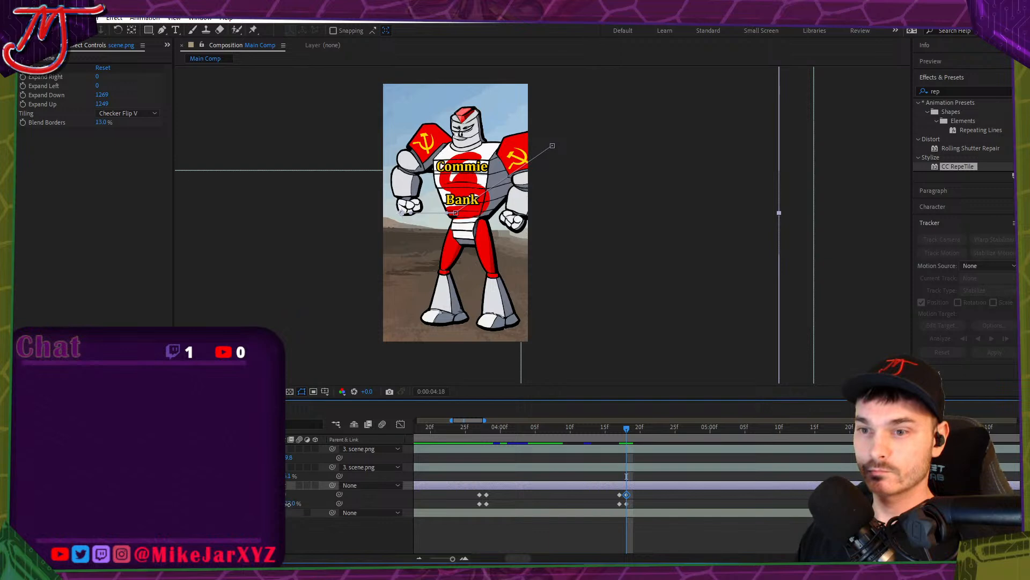
left_click_drag(287, 503, 309, 494)
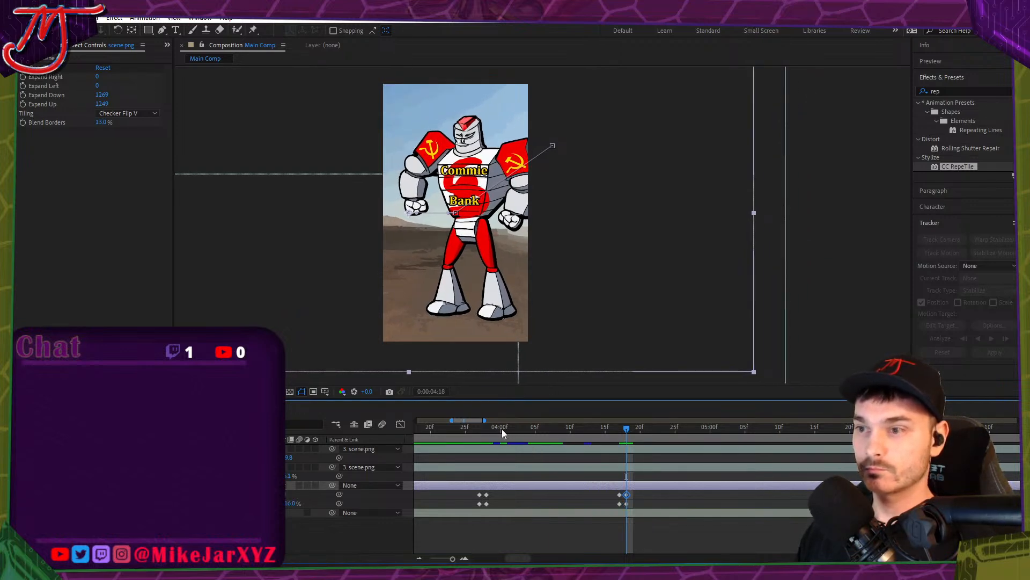
left_click_drag(501, 430, 773, 443)
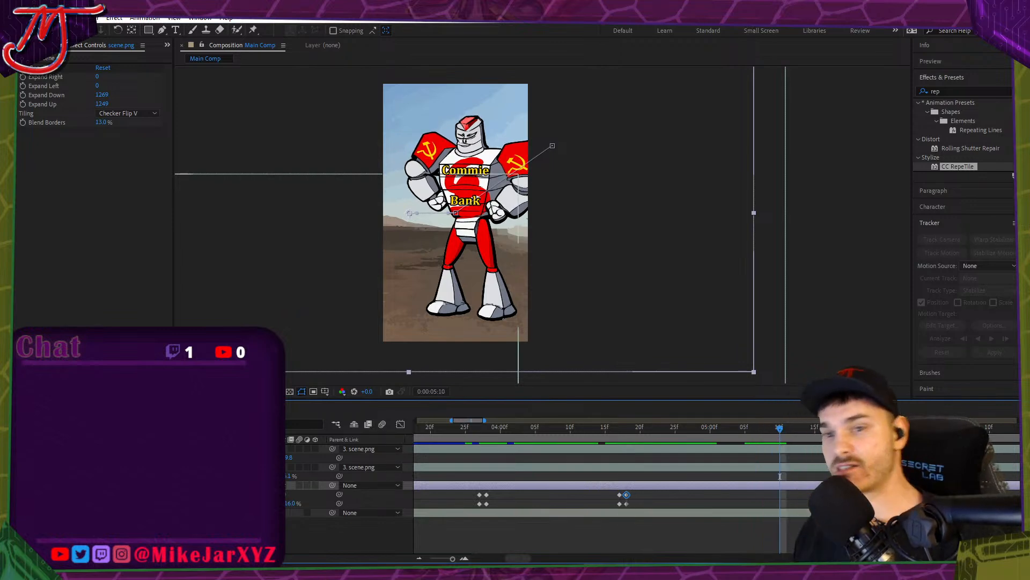
Pre-compose the robot layer as goliath-with-speaking, leaving all attributes in Main Comp, and open the new composition.
left_click(134, 449)
right_click(135, 448)
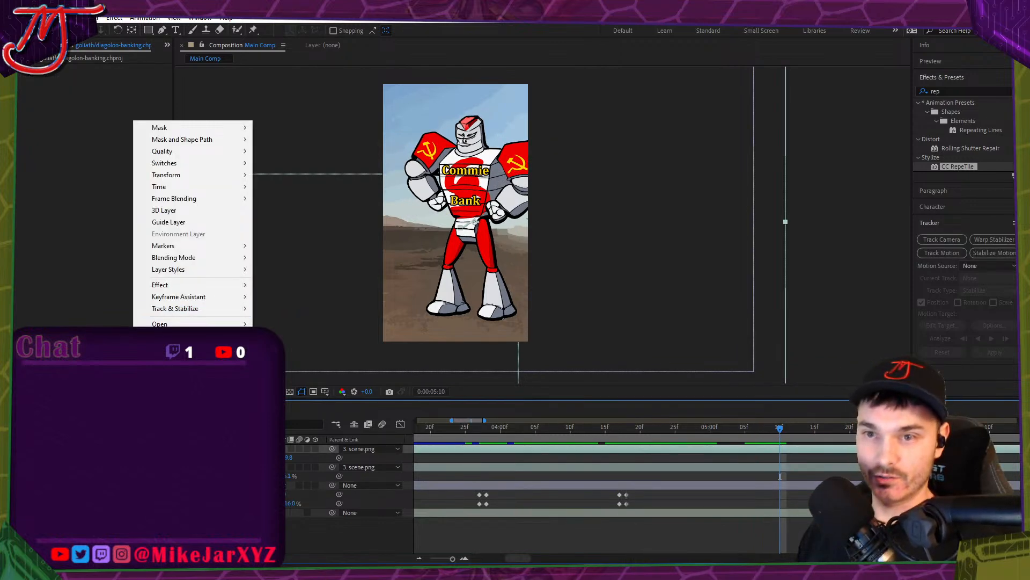
left_click(177, 375)
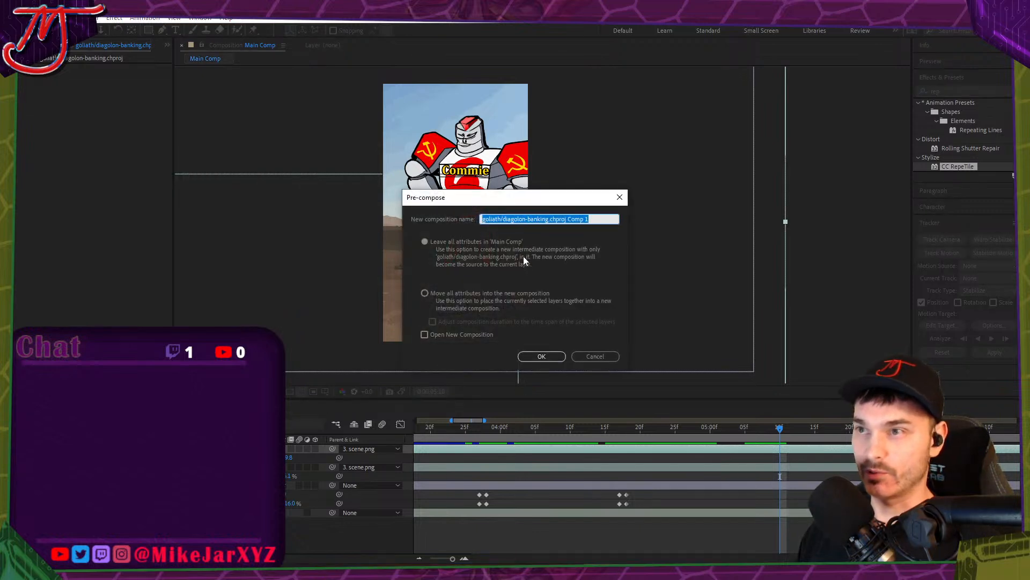
type("goliath")
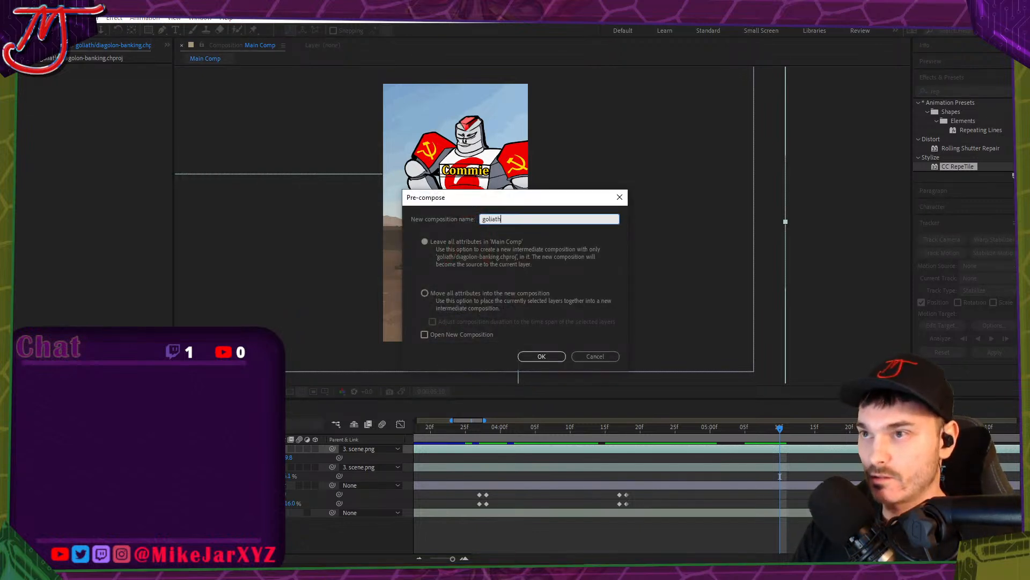
type("-with-speaking")
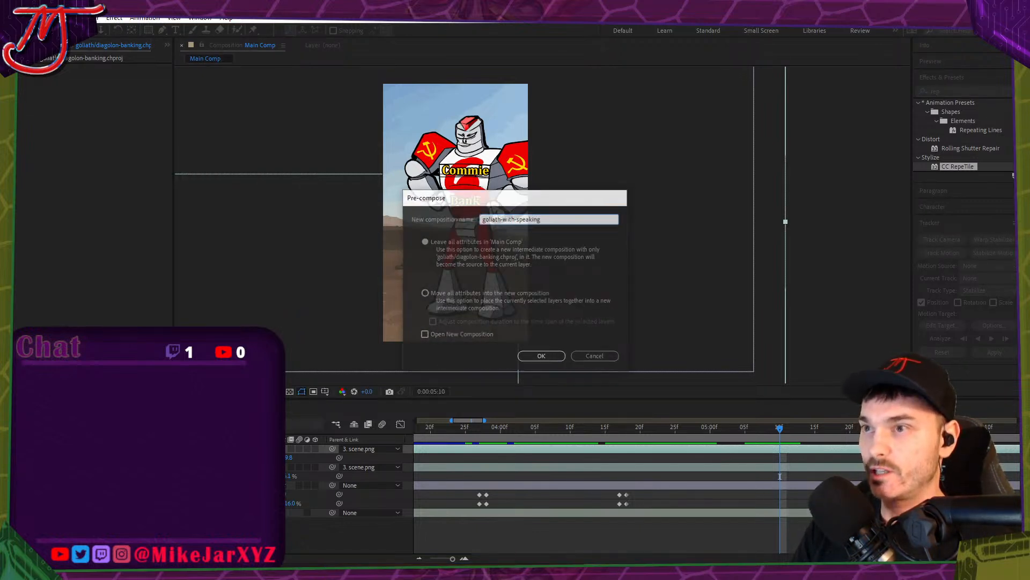
key("Return")
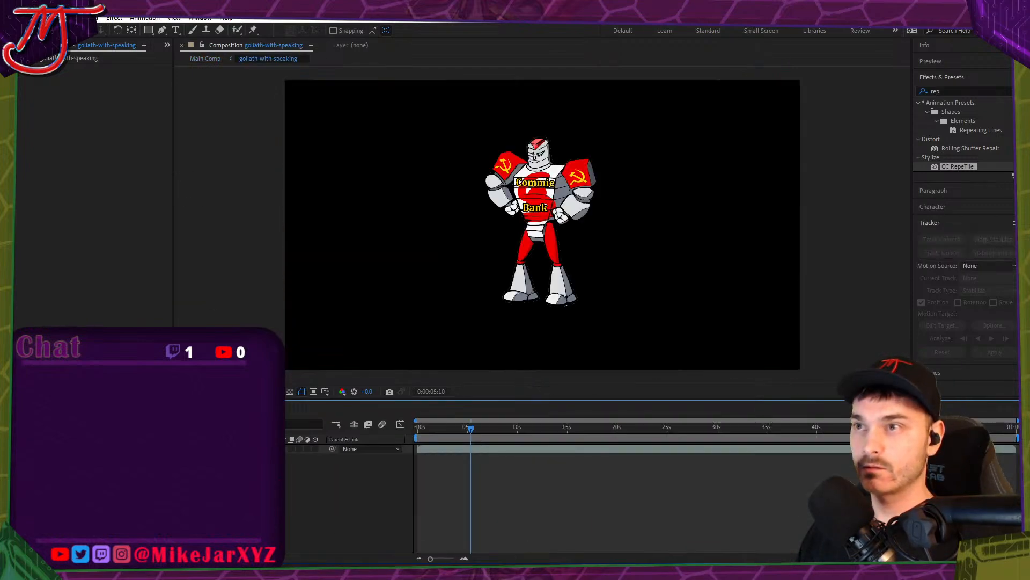
Start a position motion track on the robot layer from the first frame and place Track Point 1 over the robot's mouth.
left_click_drag(469, 428, 419, 428)
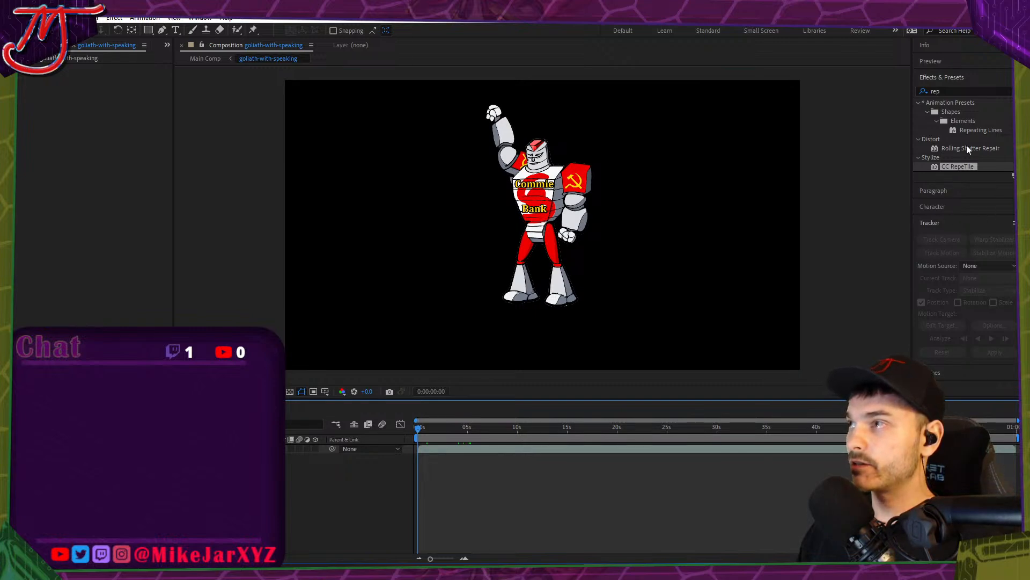
scroll(963, 254, "down", 1)
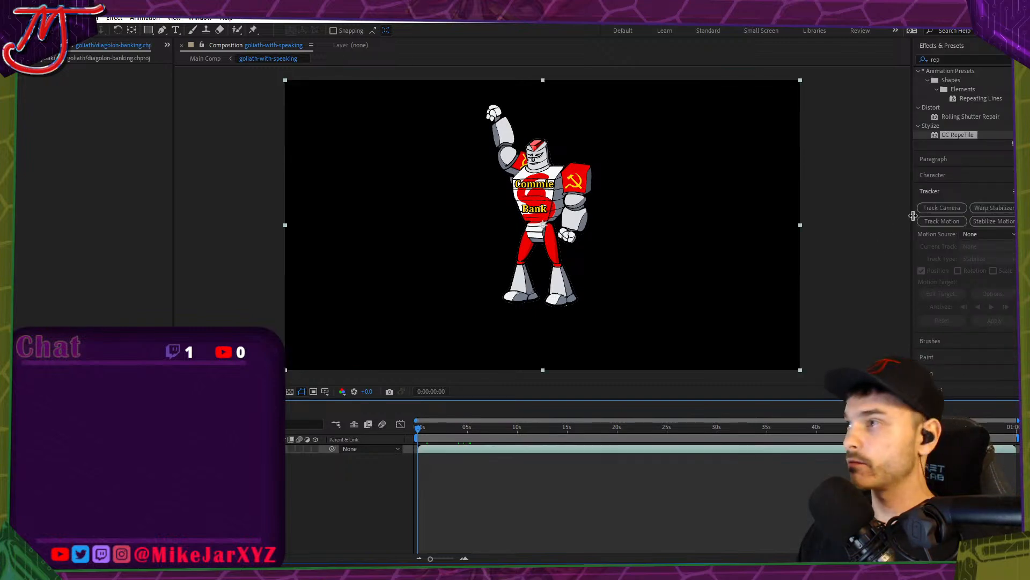
left_click(941, 221)
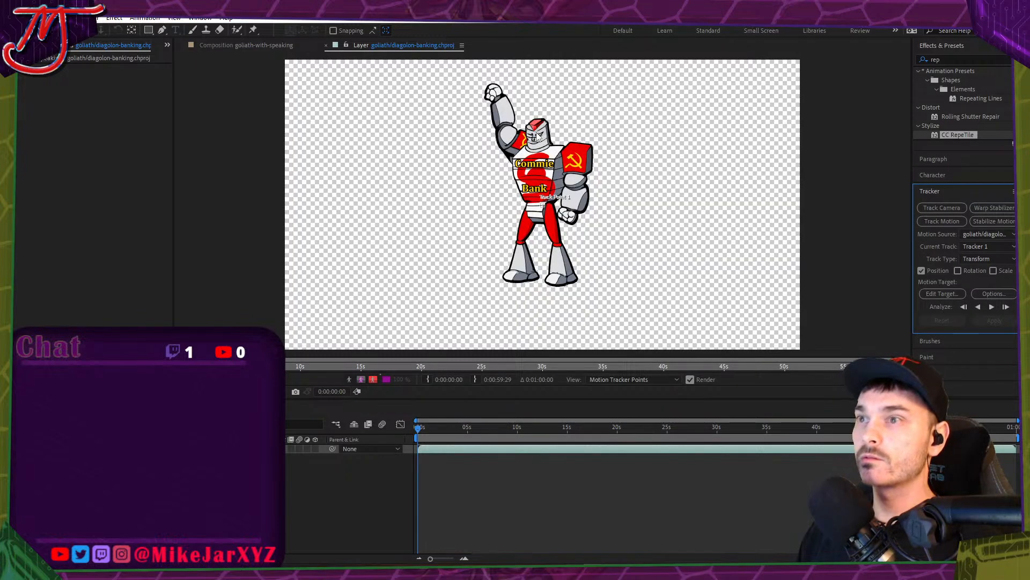
scroll(540, 139, "up", 1)
scroll(559, 162, "down", 2)
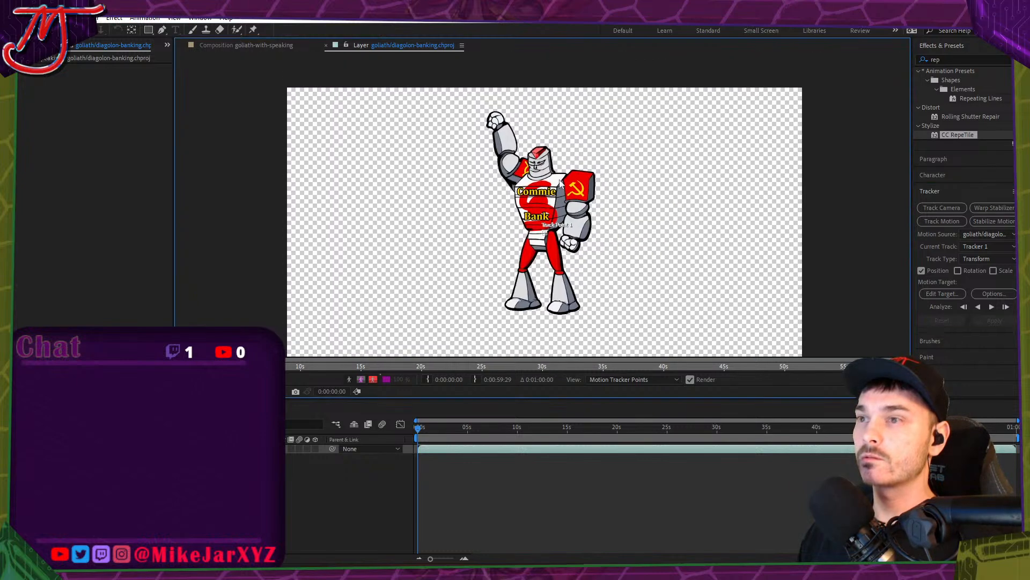
scroll(575, 226, "up", 4)
scroll(584, 263, "down", 2)
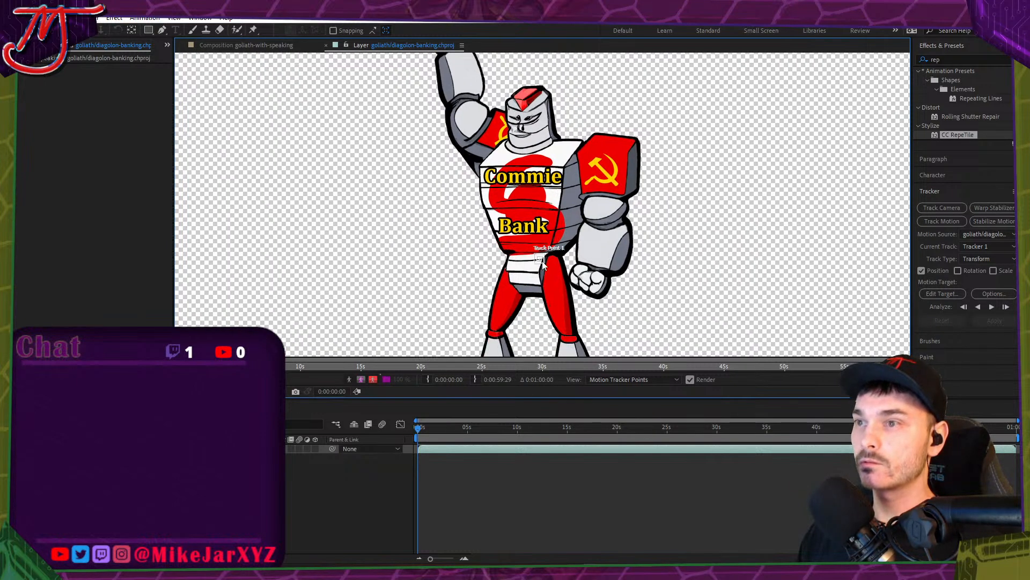
left_click_drag(543, 264, 532, 130)
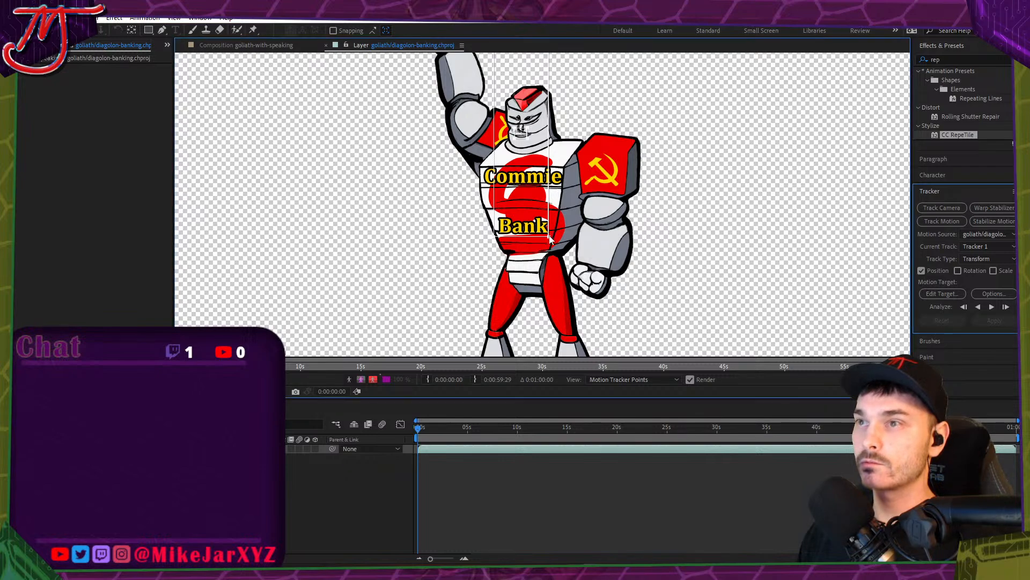
left_click_drag(550, 235, 541, 156)
left_click(922, 257)
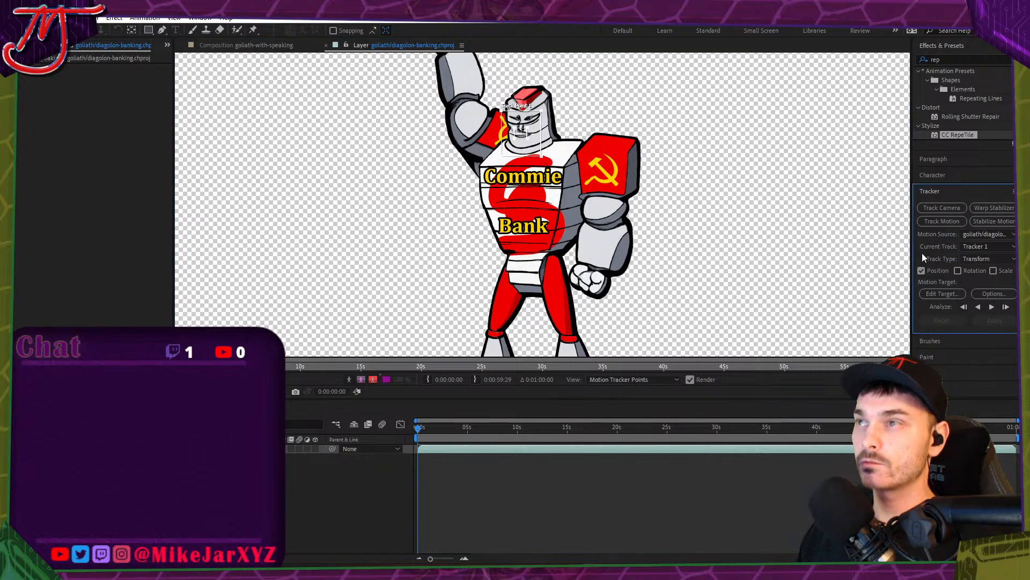
left_click(978, 306)
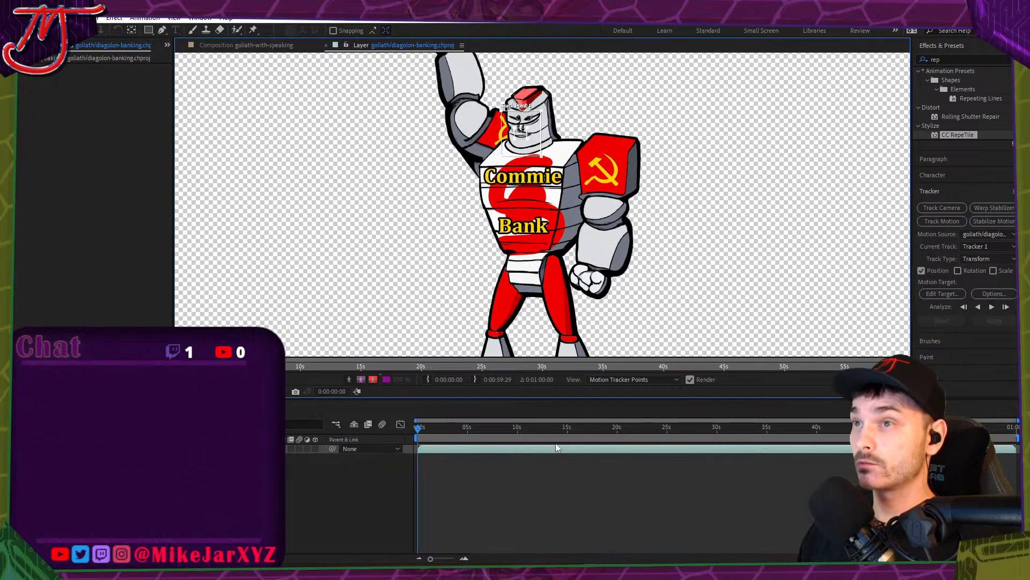
Tighten Track Point 1's feature and search regions around the robot's mouth and analyze the motion forward.
scroll(521, 123, "up", 4)
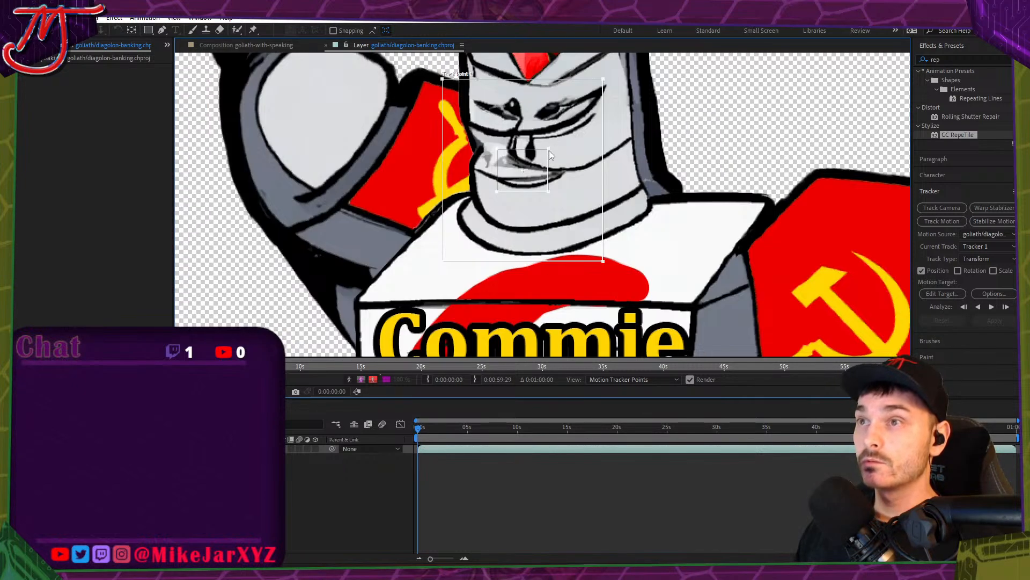
left_click_drag(549, 151, 556, 179)
left_click_drag(490, 192, 517, 195)
left_click_drag(453, 87, 487, 133)
left_click(1000, 329)
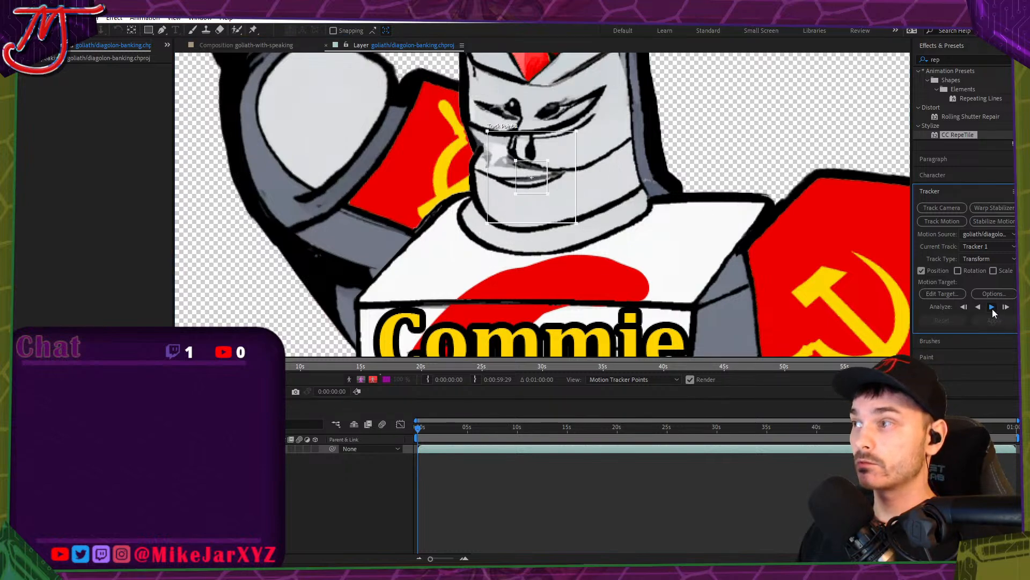
left_click(991, 307)
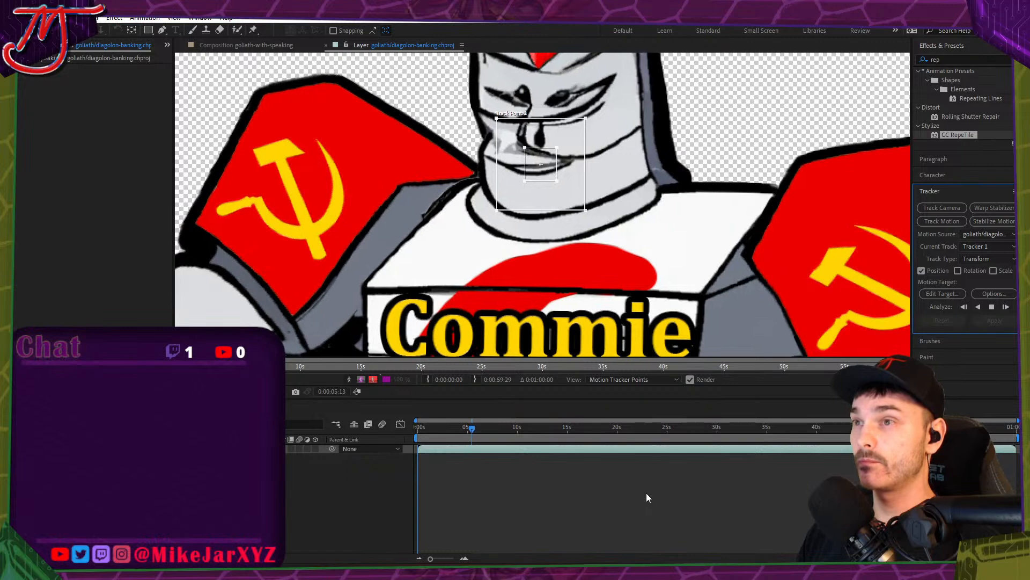
Stop the analysis at 0:00:05:17, shrink the search region closer around the mouth, and resume analyzing forward to the end.
left_click(572, 123)
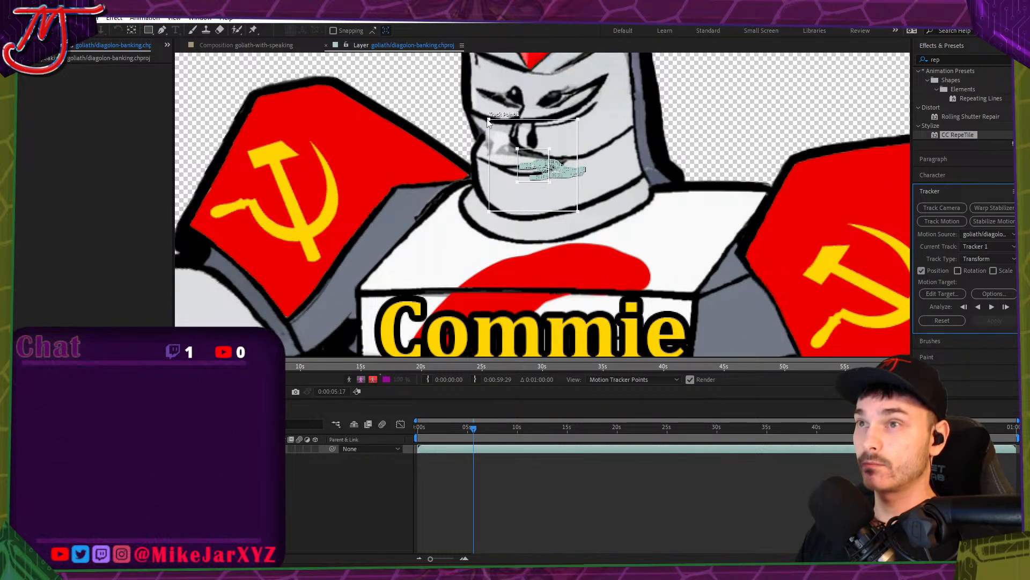
left_click_drag(488, 119, 495, 140)
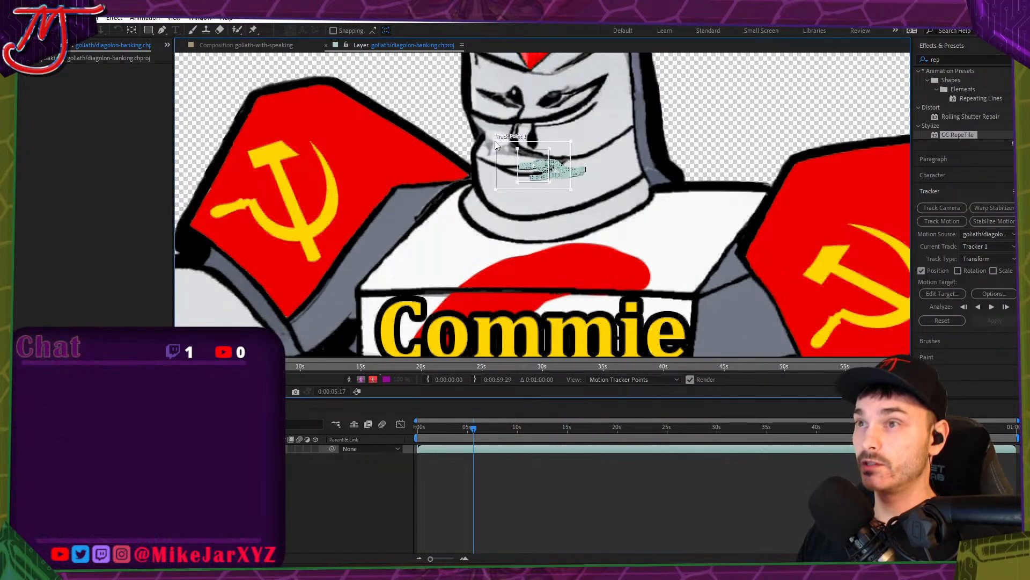
left_click(993, 307)
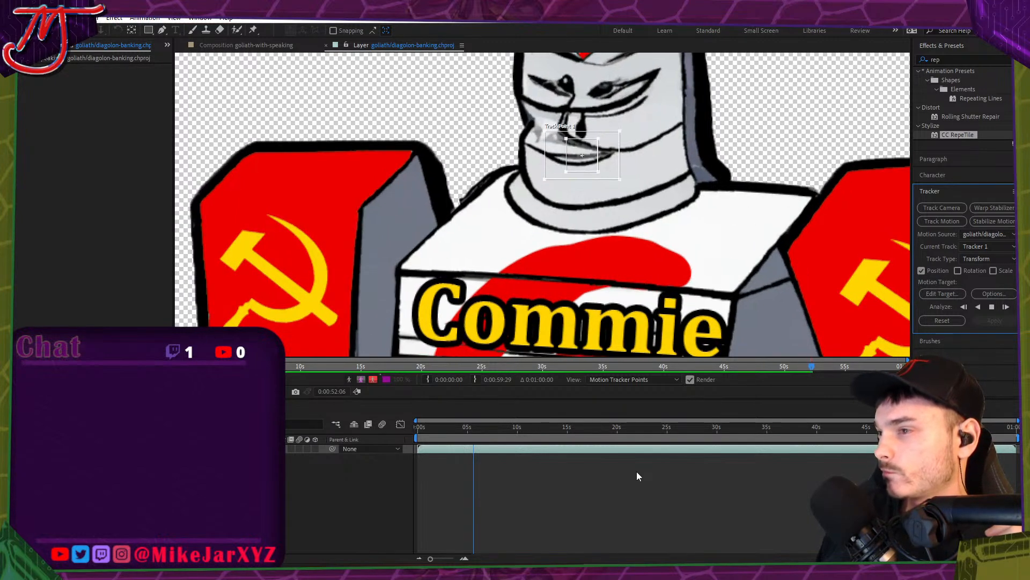
key("alt+Tab")
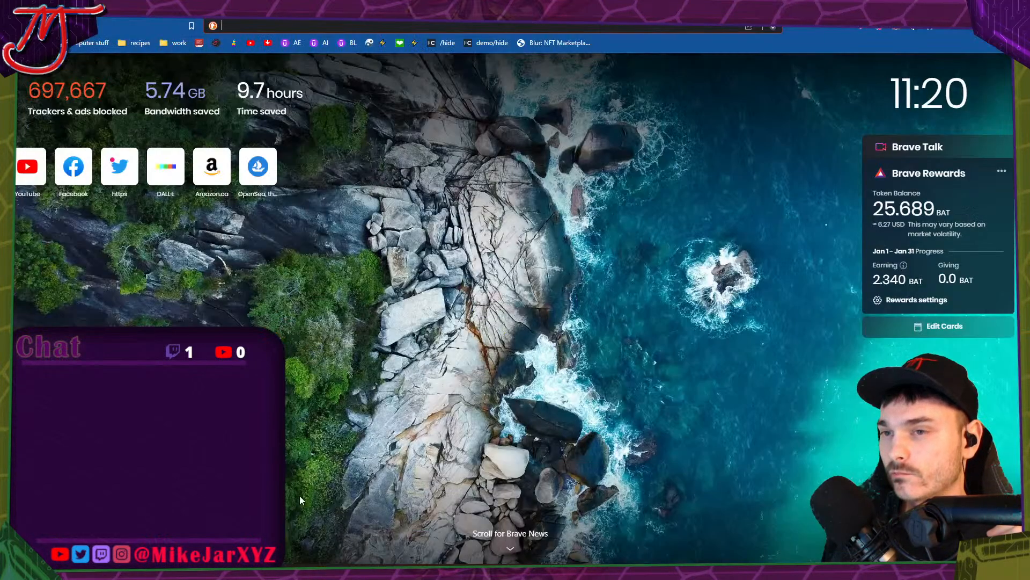
left_click(322, 8)
left_click(567, 326)
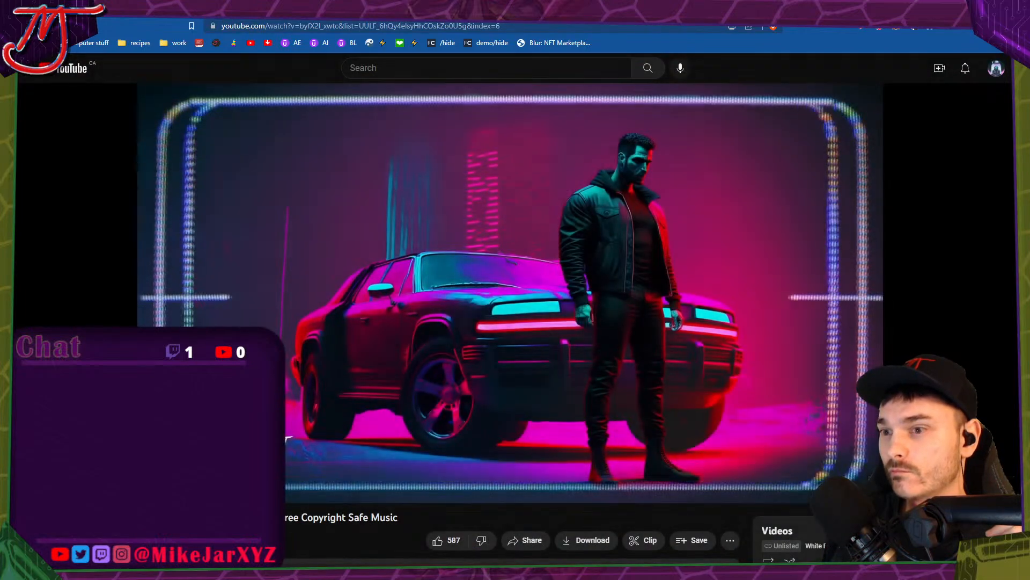
key("alt+Tab")
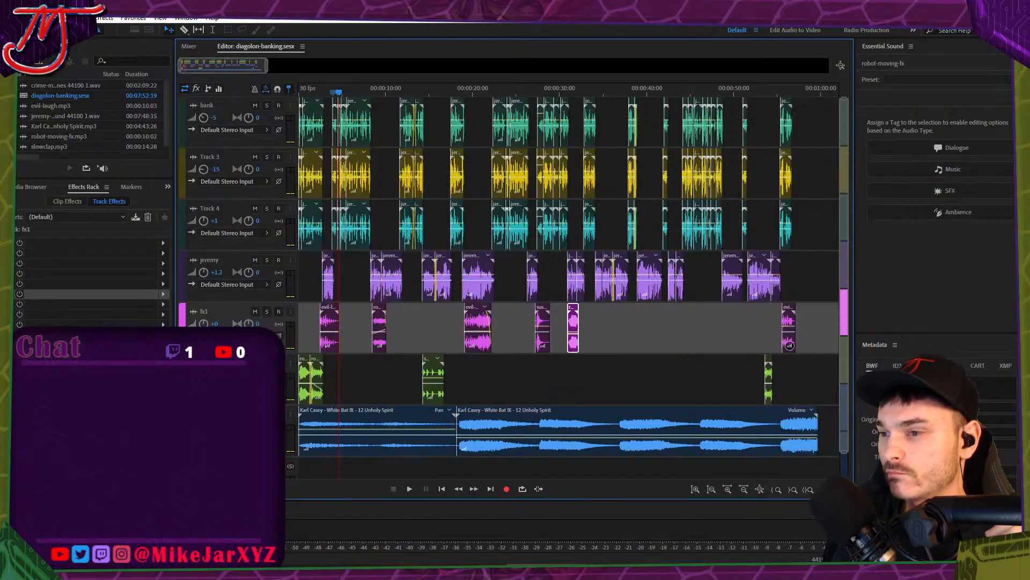
key("alt+Tab")
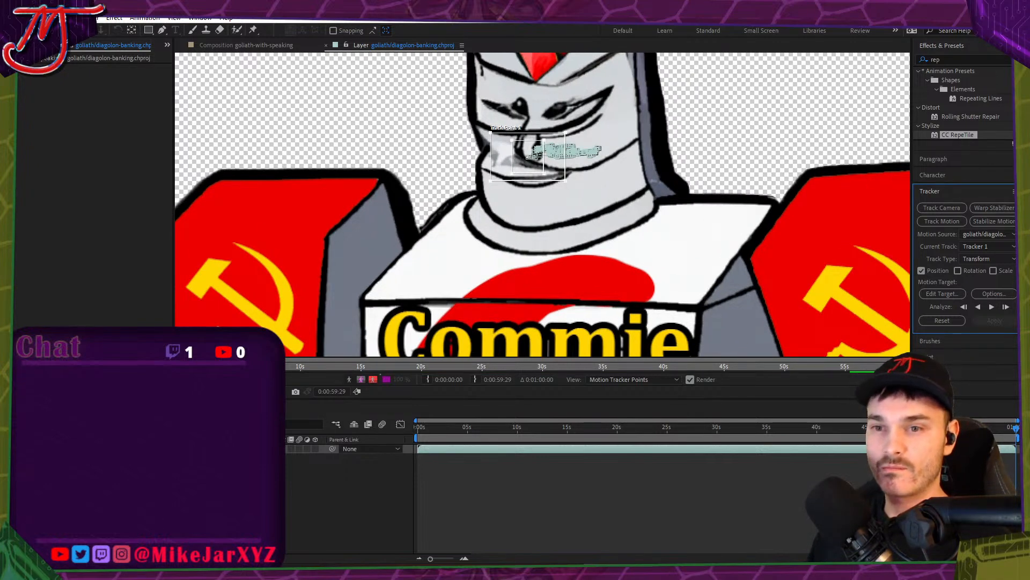
Return to the goliath-with-speaking composition and draw a wide ellipse shape over the robot's mouth with the Ellipse tool.
left_click(274, 45)
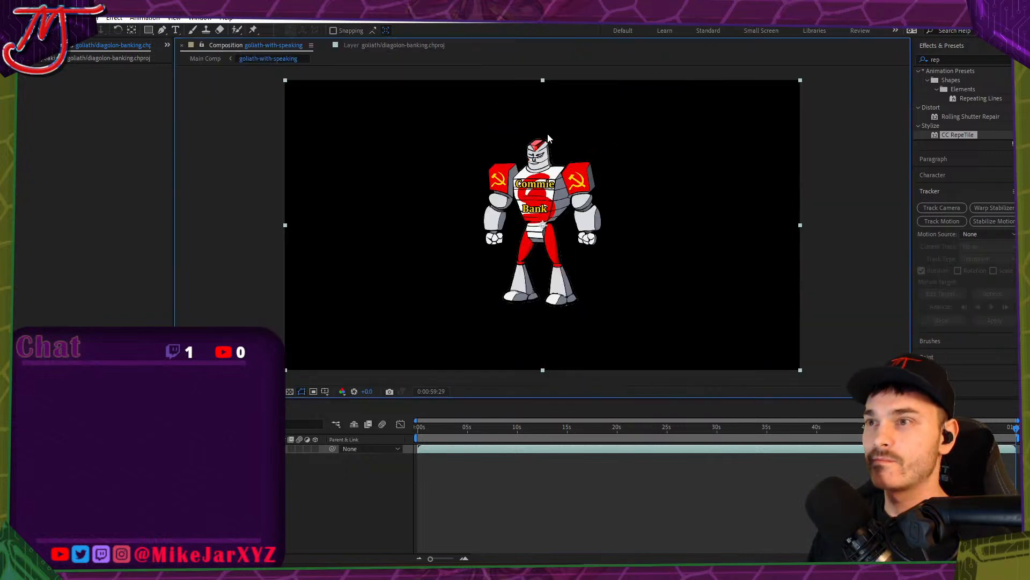
scroll(521, 134, "up", 6)
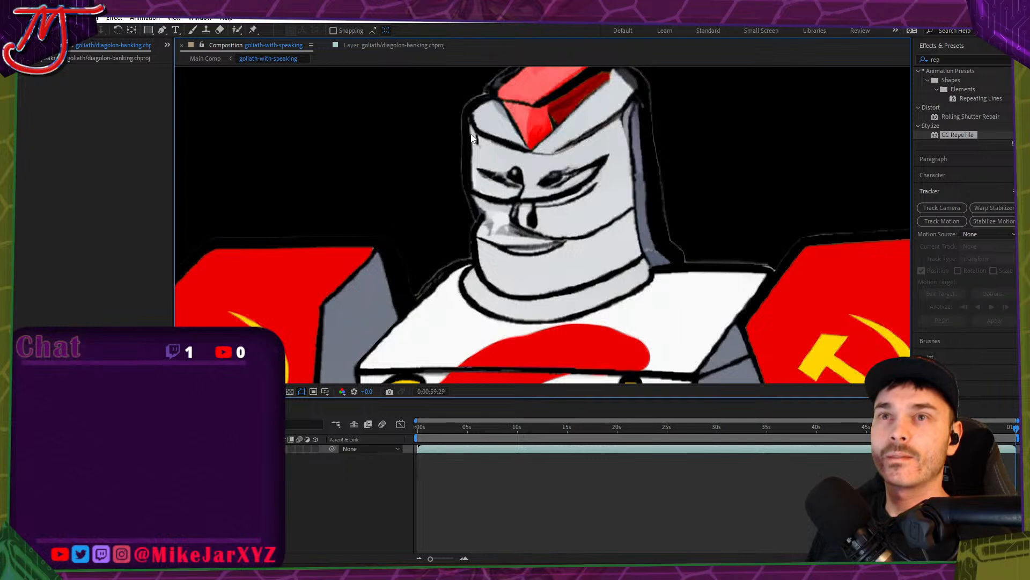
left_click(153, 32)
left_click_drag(150, 30, 168, 56)
left_click_drag(501, 231, 559, 252)
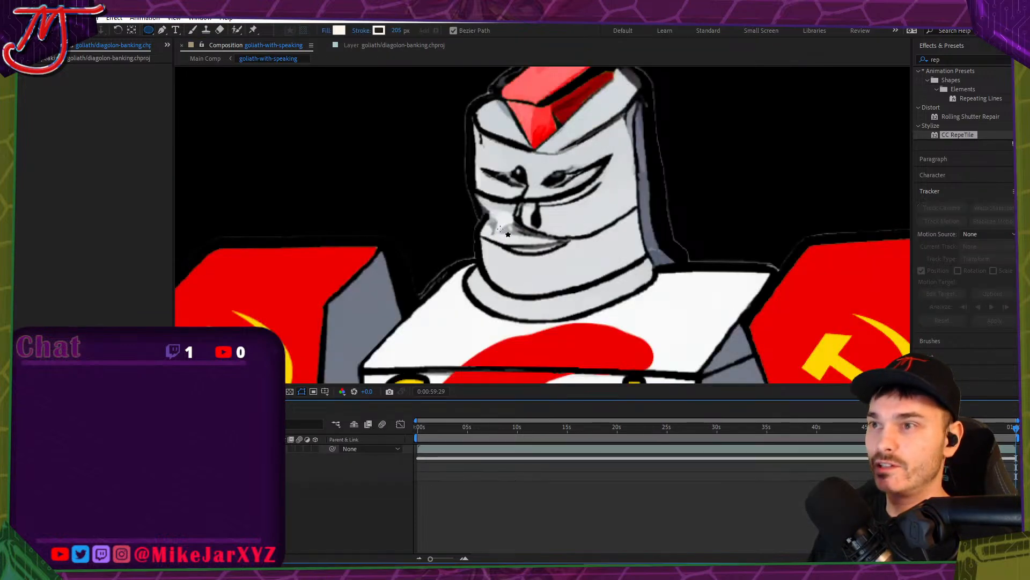
left_click_drag(491, 224, 564, 258)
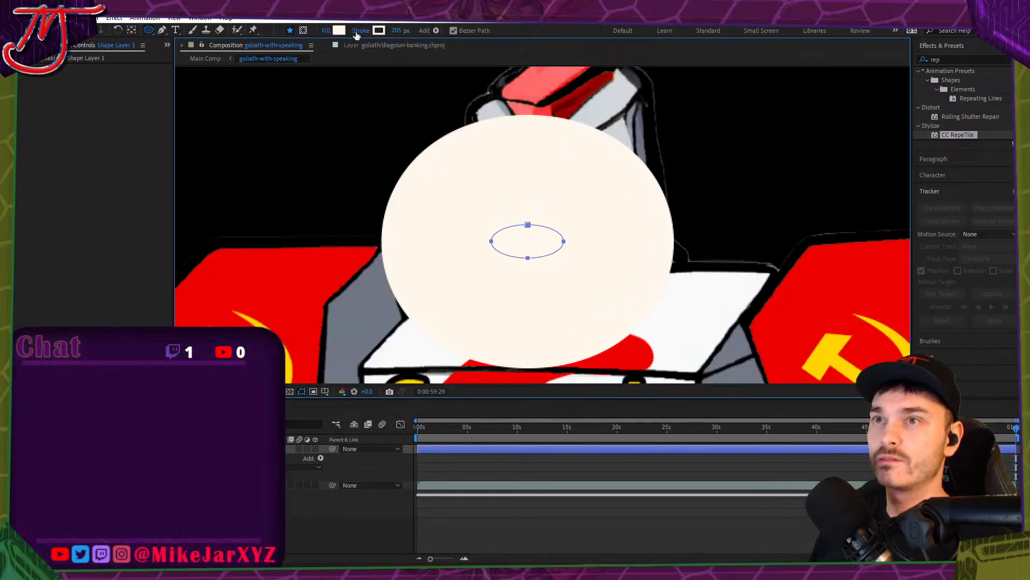
Give the mouth ellipse a 5 px black stroke and a bright red fill.
left_click_drag(399, 31, 314, 51)
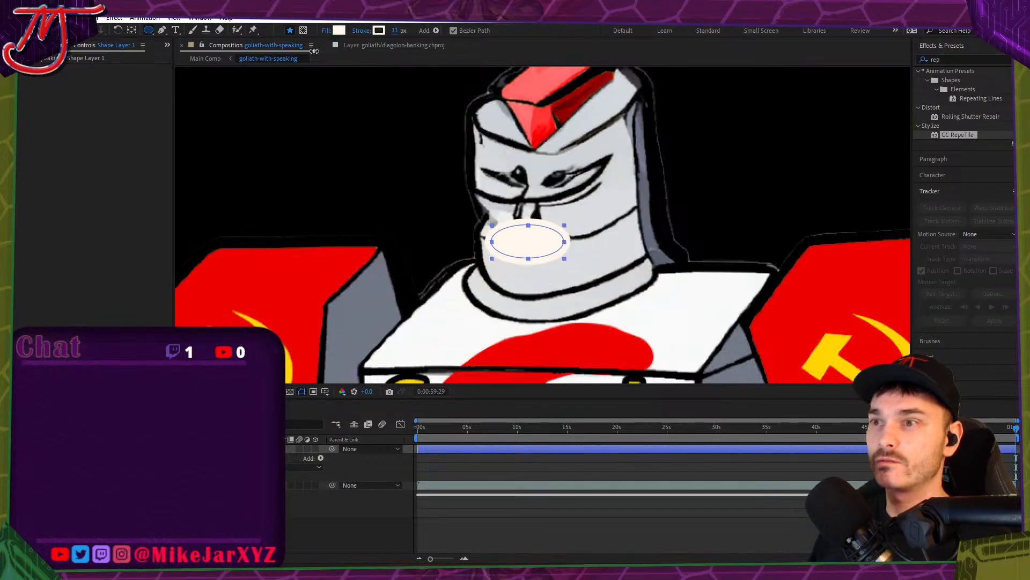
left_click(378, 31)
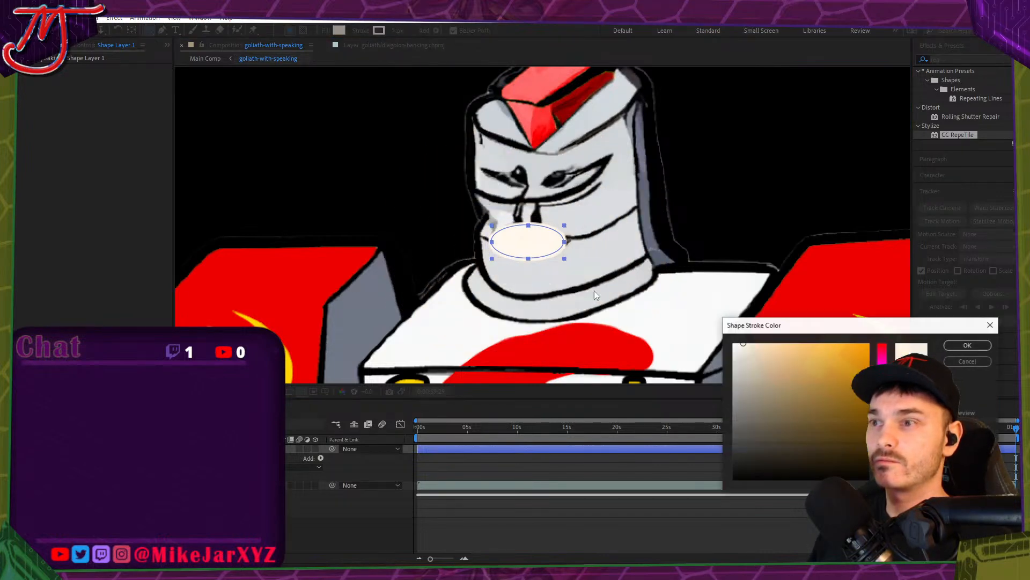
left_click(968, 344)
left_click(339, 30)
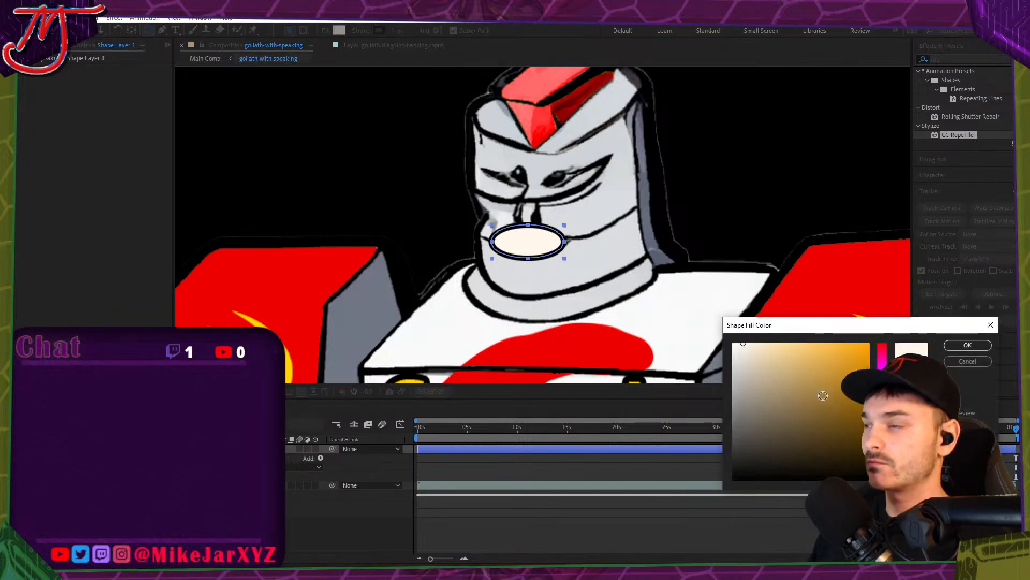
left_click(882, 345)
left_click(869, 343)
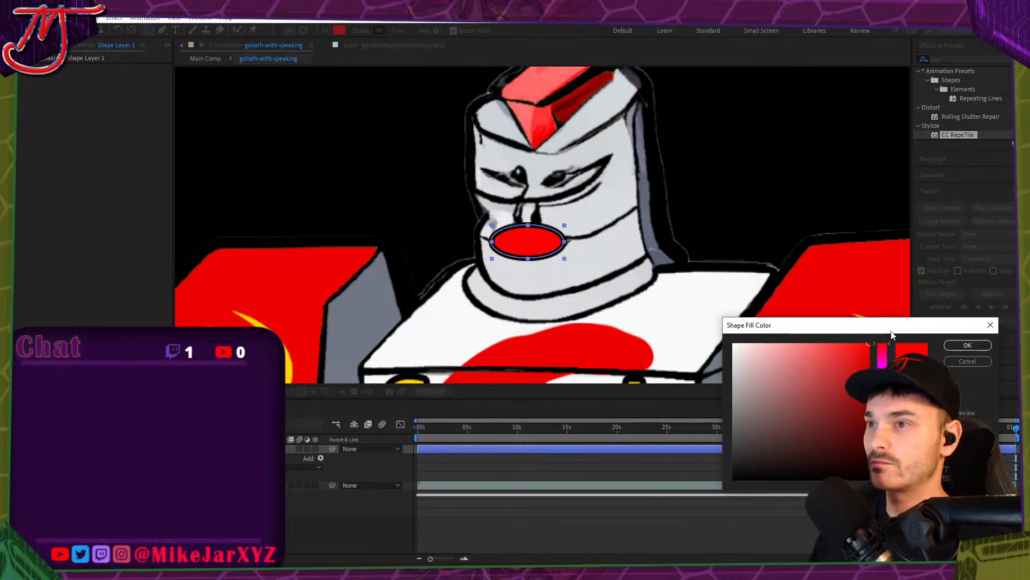
left_click(963, 346)
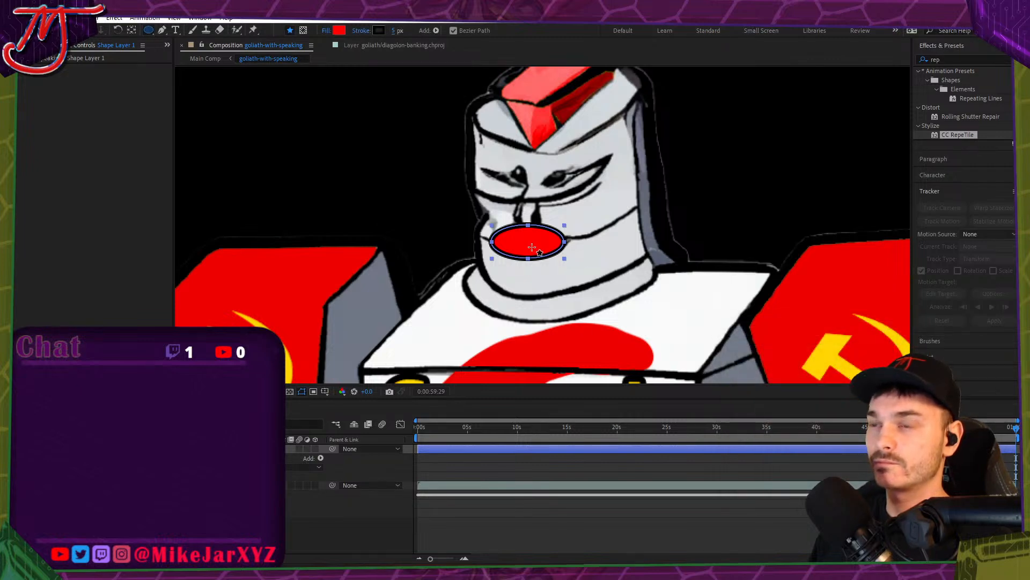
Move the red ellipse slightly lower and enlarge it a little to cover the robot's drawn mouth.
key("v")
left_click_drag(538, 249, 491, 230)
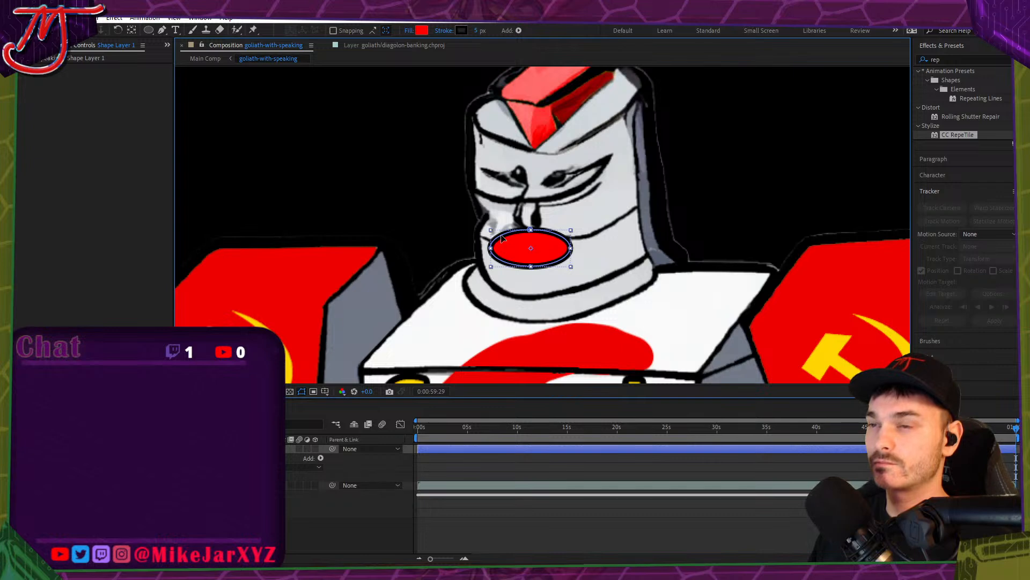
left_click(256, 93)
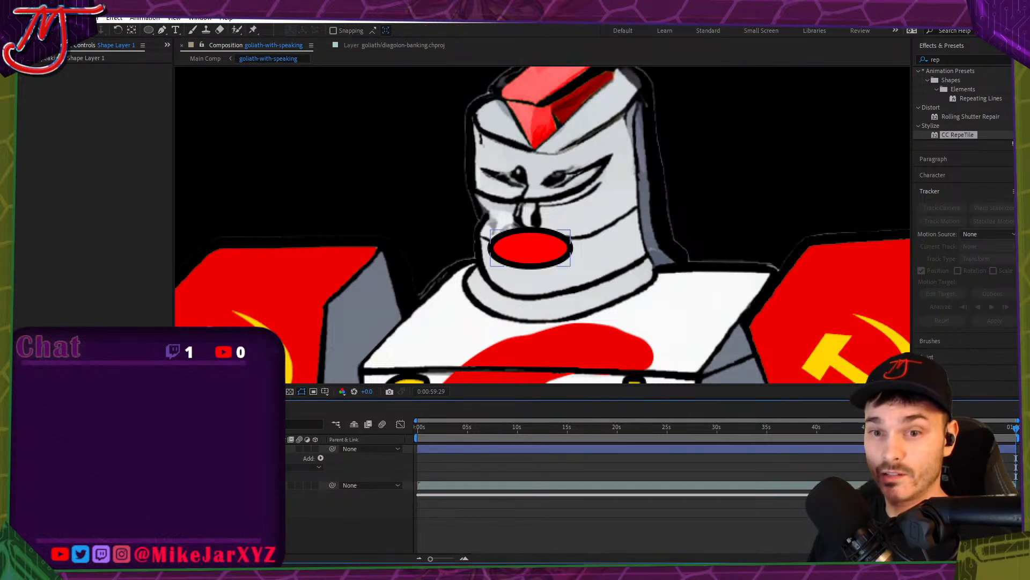
left_click(530, 248)
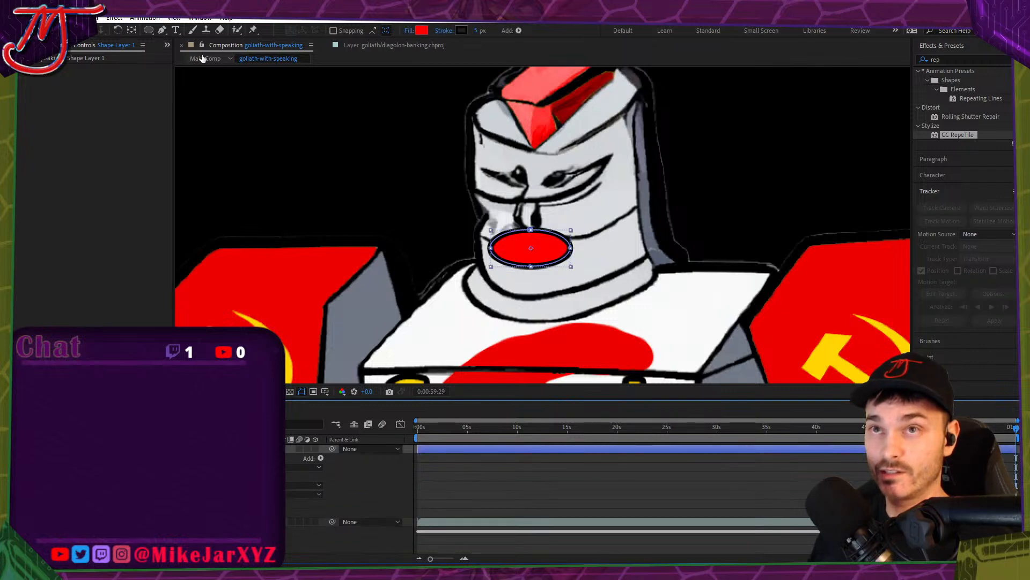
Draw four near-vertical, evenly spaced lines across the red mouth ellipse with the Pen tool to form teeth.
left_click(162, 31)
scroll(528, 252, "up", 4)
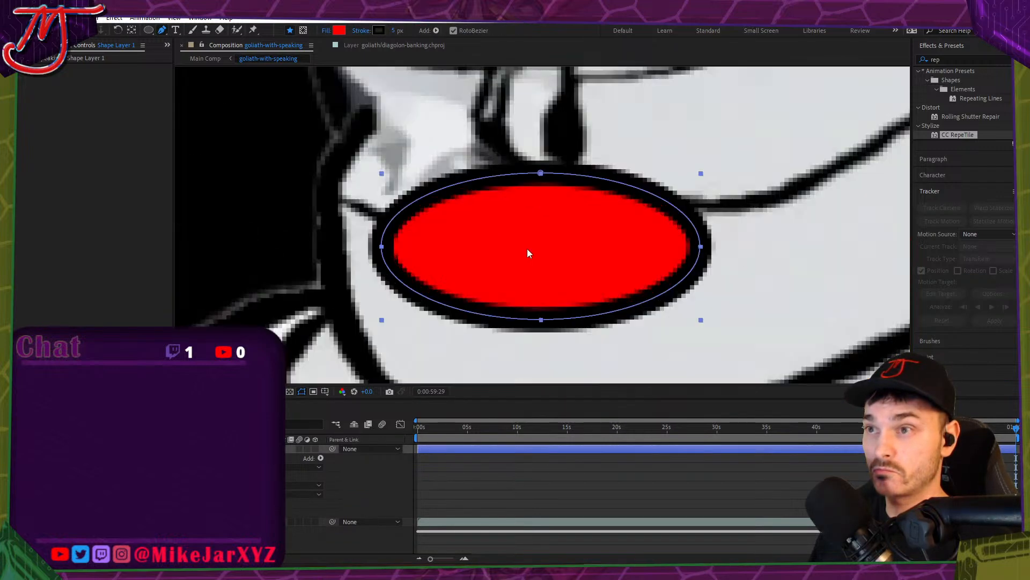
left_click(463, 186)
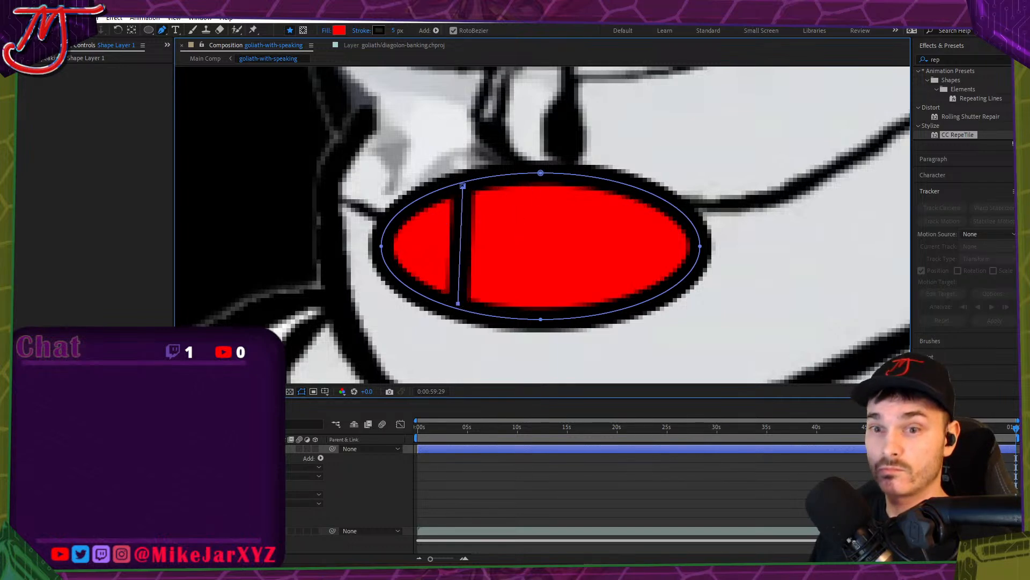
key("ctrl+t")
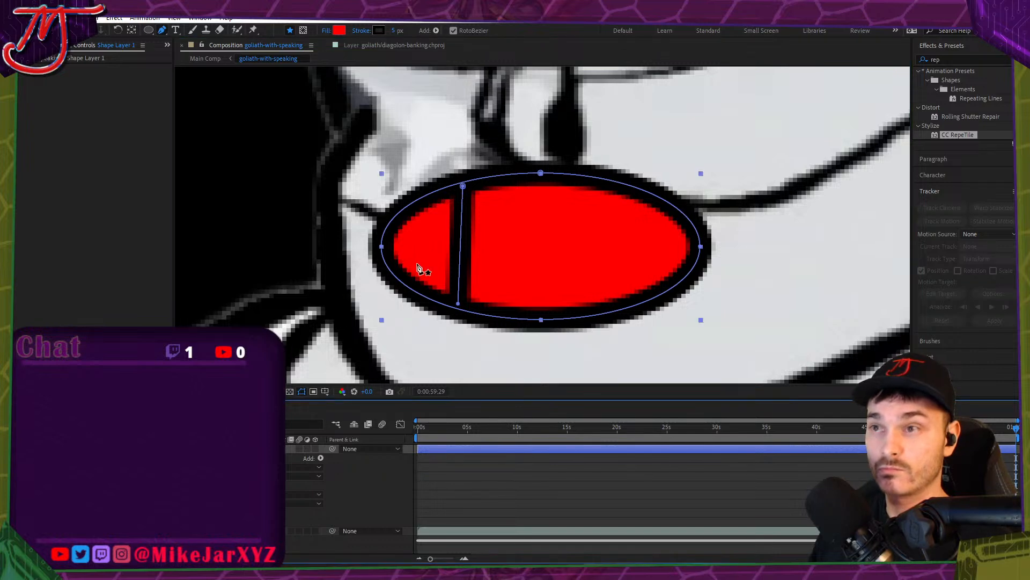
left_click(525, 181)
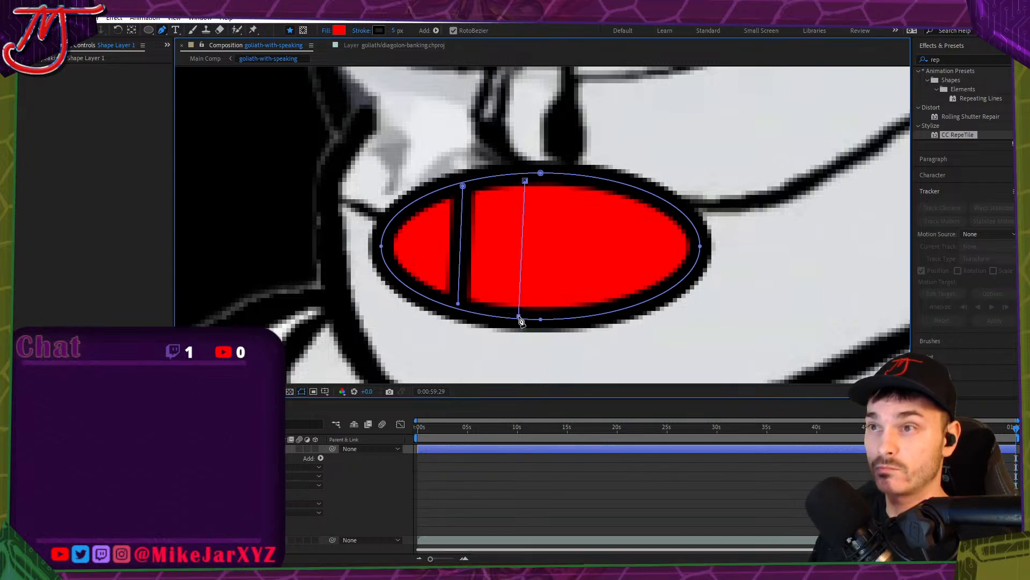
key("ctrl+t")
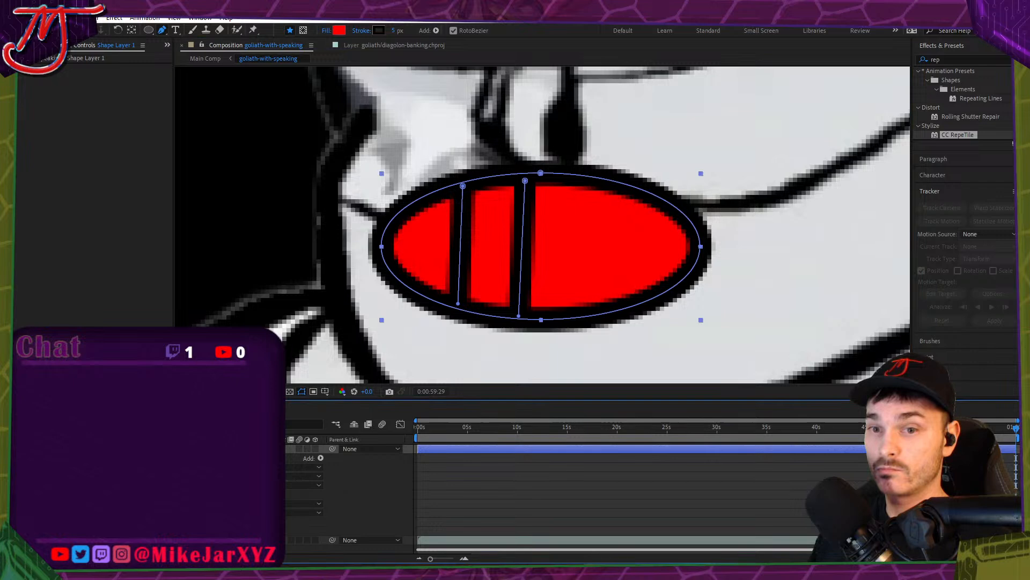
left_click(587, 184)
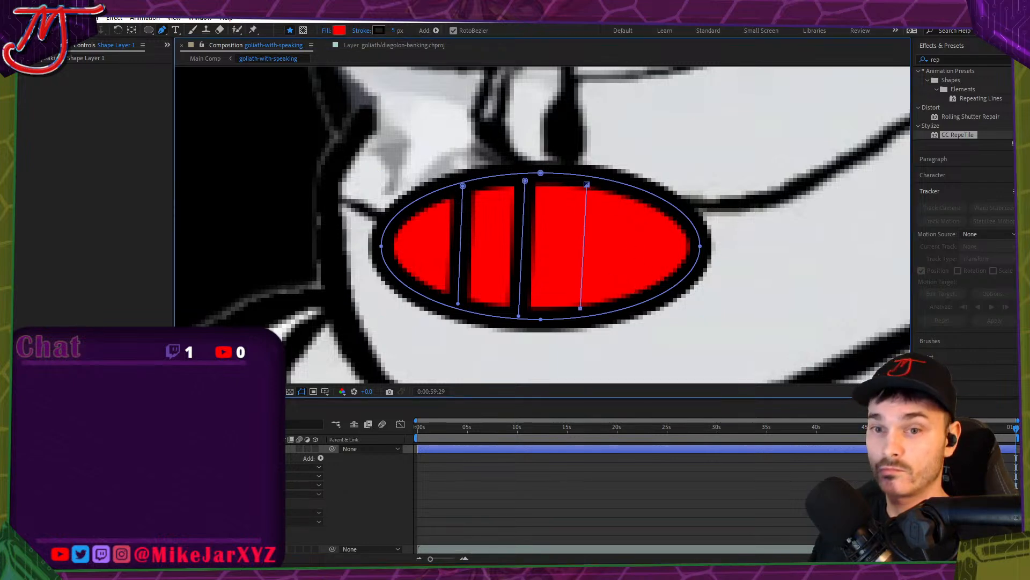
key("ctrl+t")
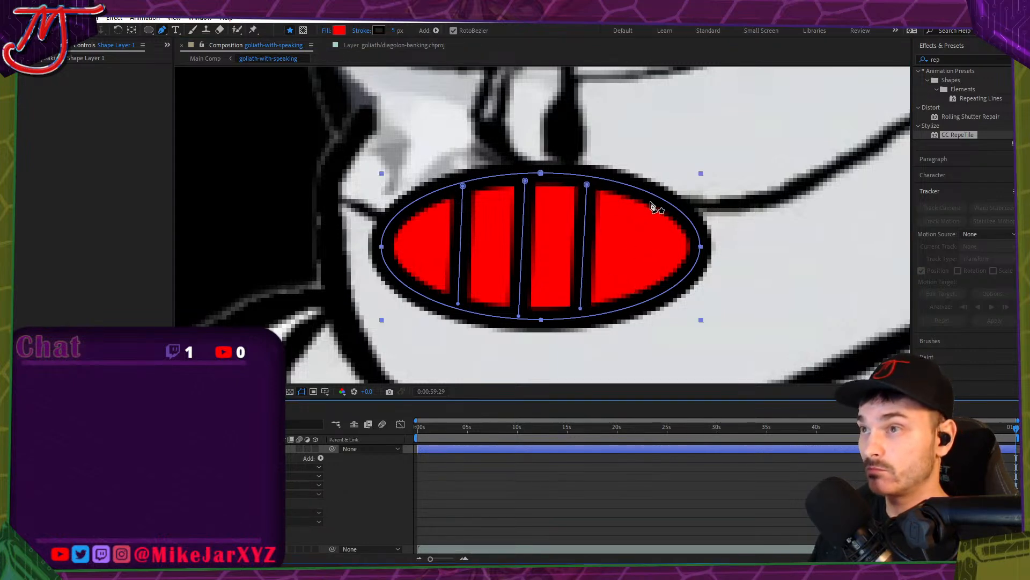
left_click(650, 203)
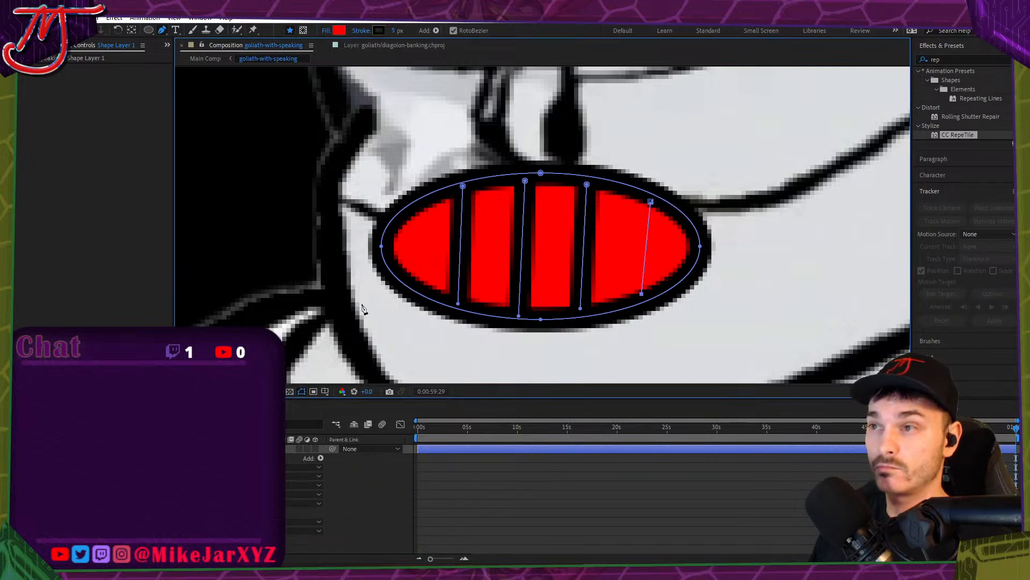
scroll(443, 238, "down", 5)
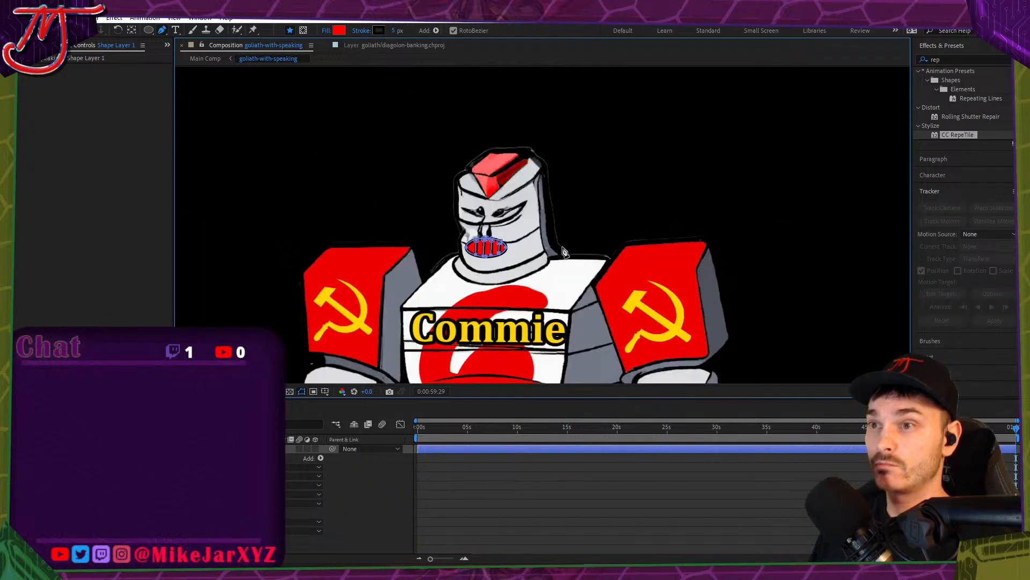
key("v")
key("ctrl+shift+a")
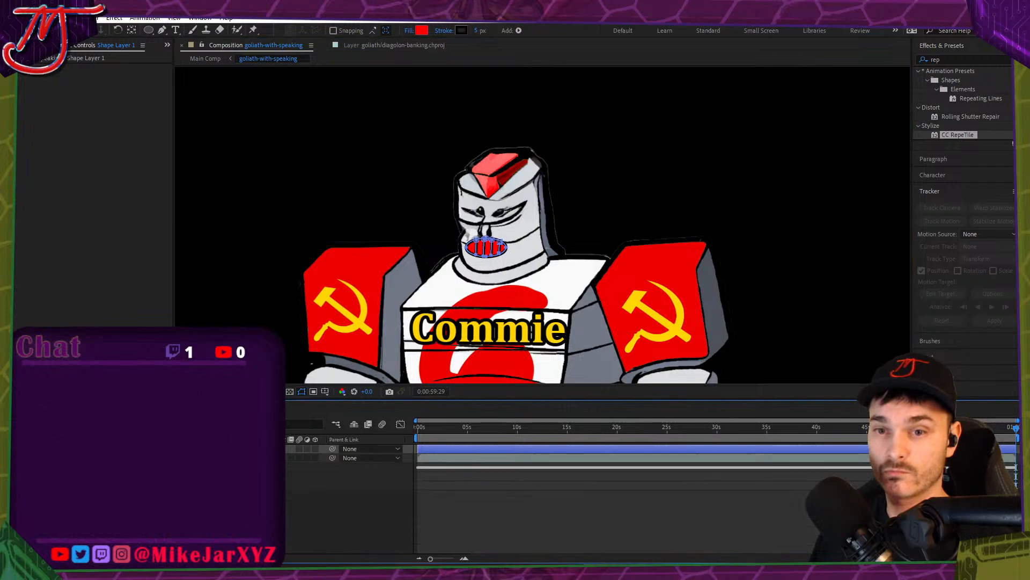
scroll(655, 211, "down", 3)
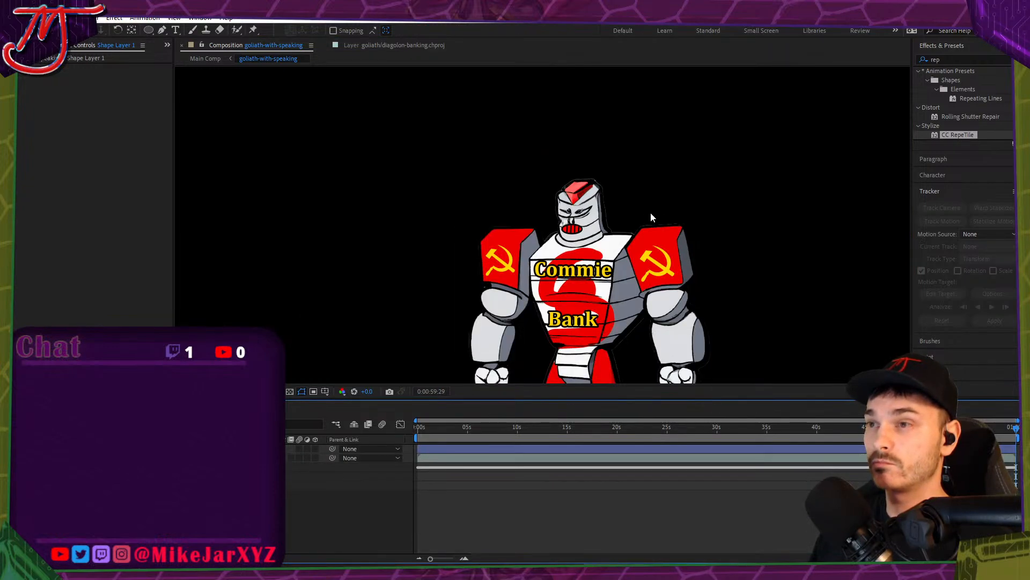
scroll(628, 215, "up", 3)
Switch to the Brave browser and search the web for "sound to transparency after effects" in a new tab.
key("alt+Tab")
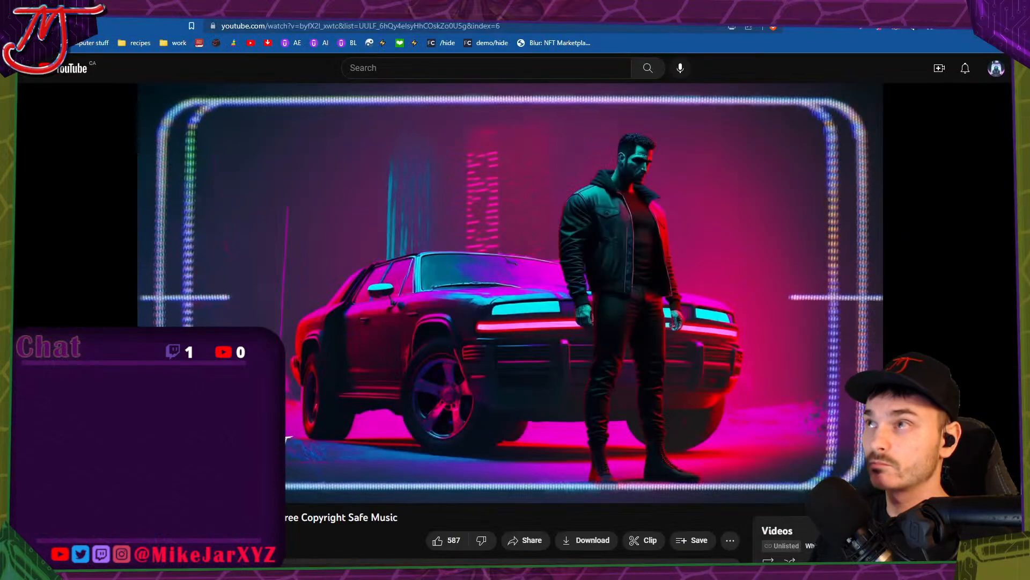
key("ctrl+t")
type("sound to")
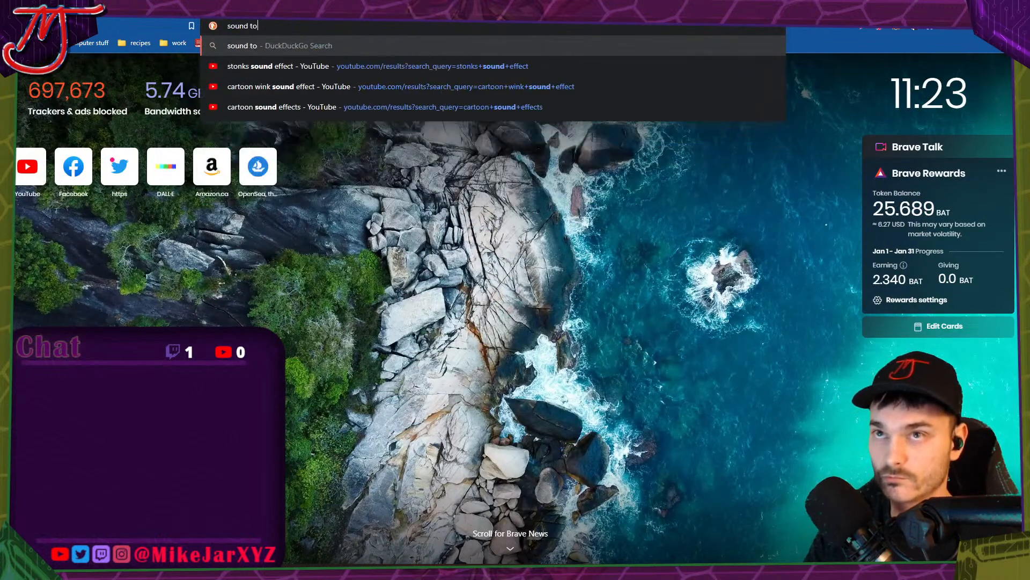
type(" tran")
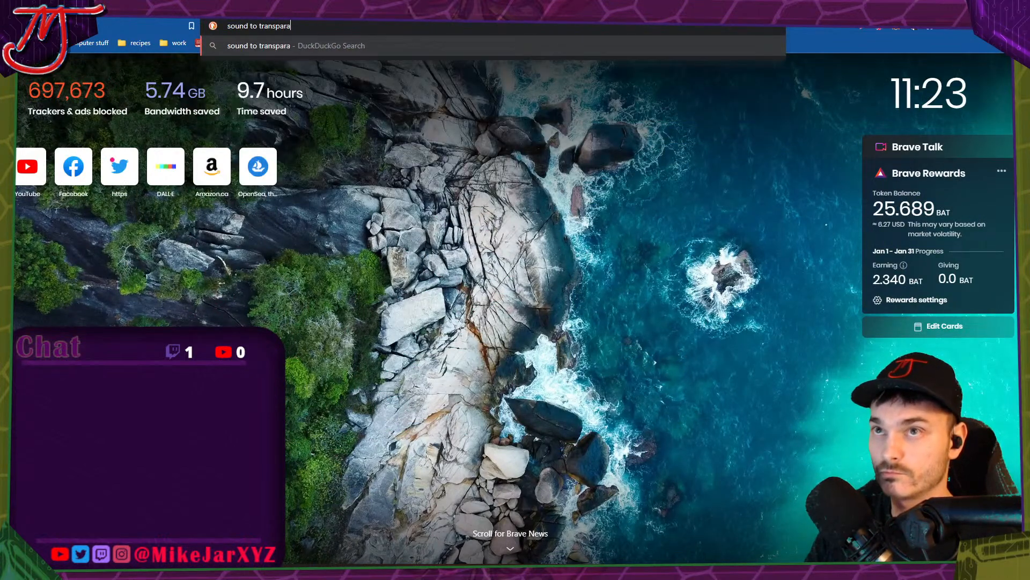
type("sparency after effe")
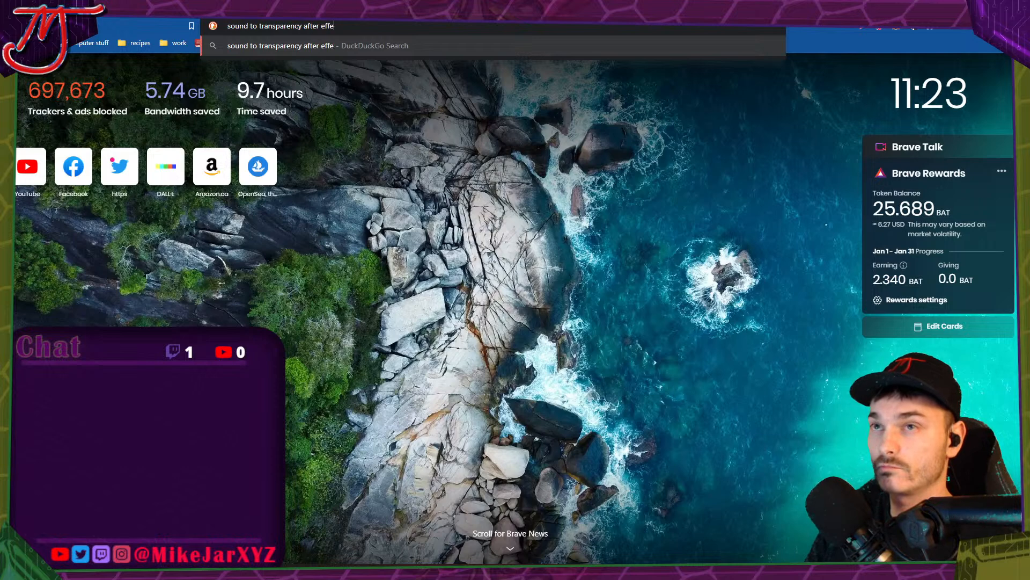
type("cts")
key("Return")
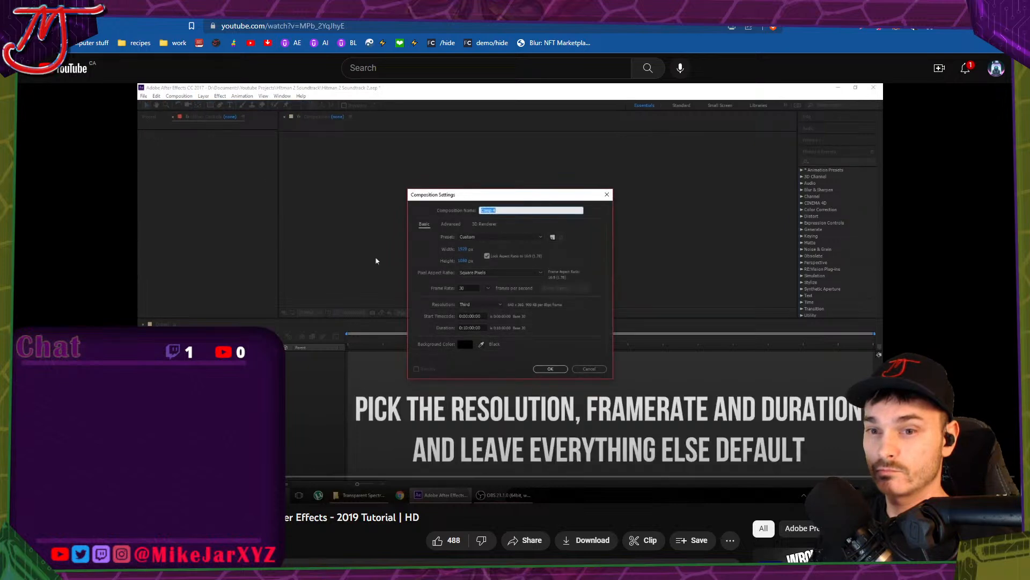
Adjust the playback settings of the After Effects audio spectrum tutorial and skip through it to the end.
left_click(924, 491)
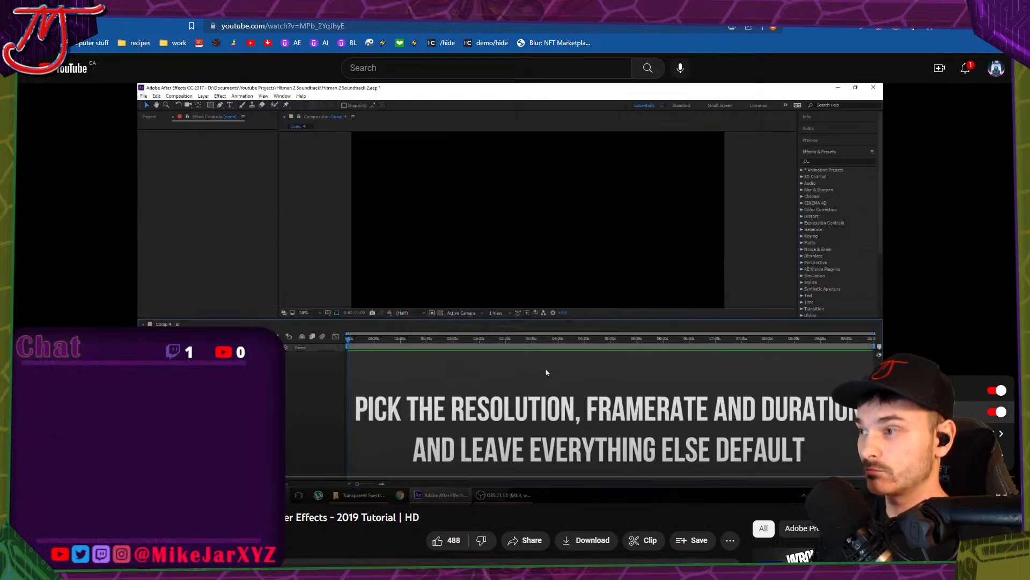
left_click(948, 434)
left_click(948, 412)
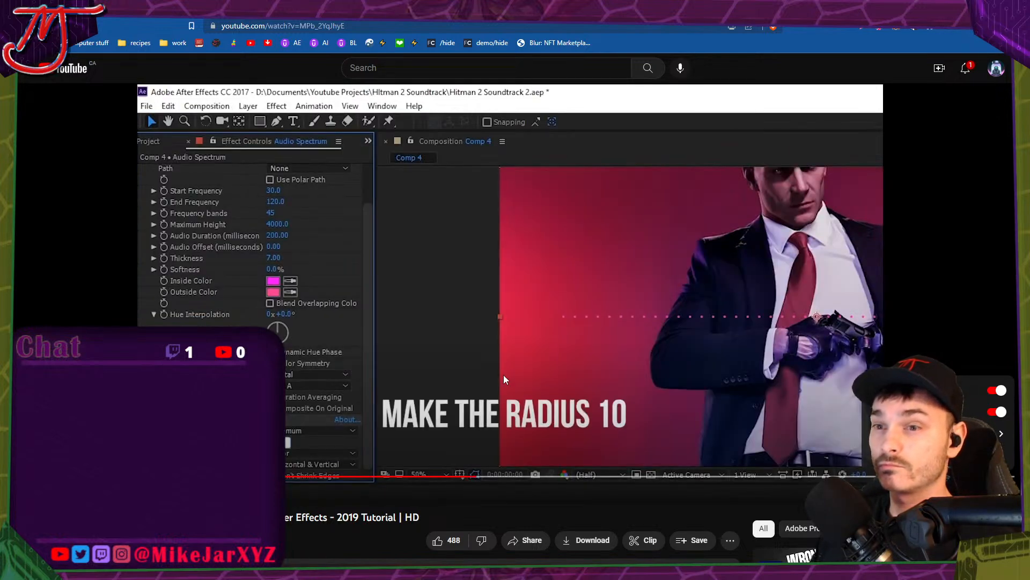
left_click(528, 477)
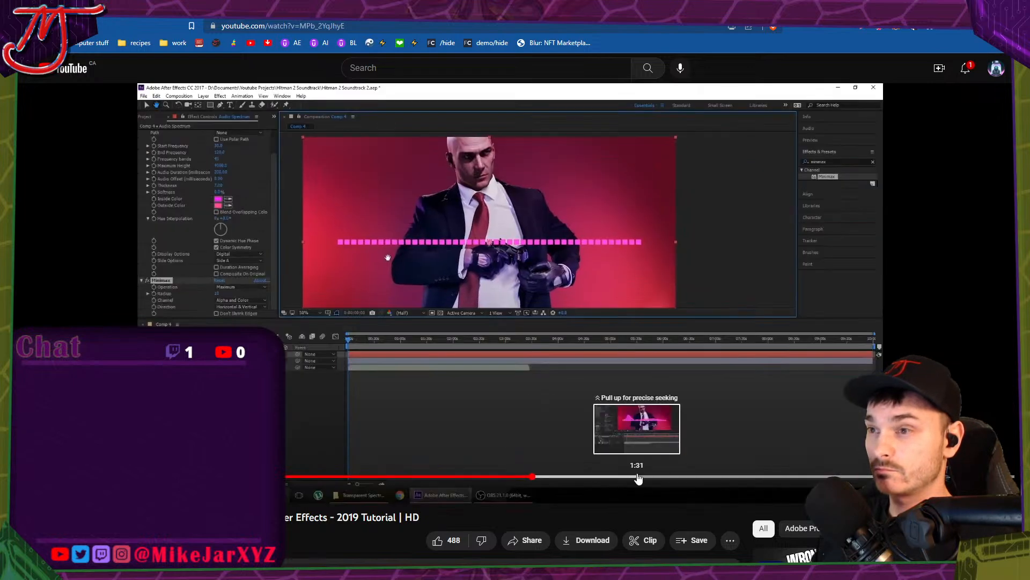
left_click_drag(638, 480, 950, 476)
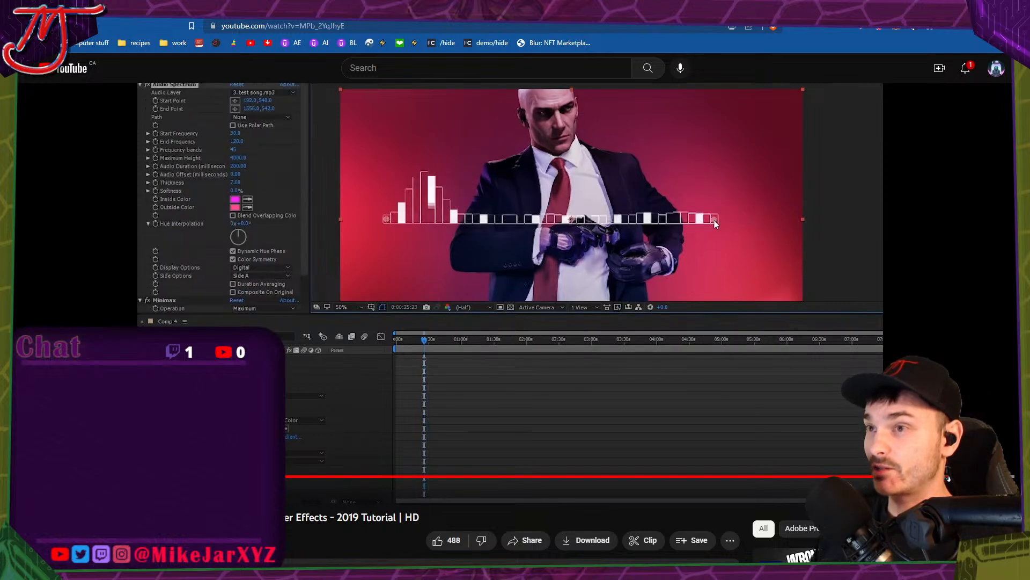
left_click(801, 321)
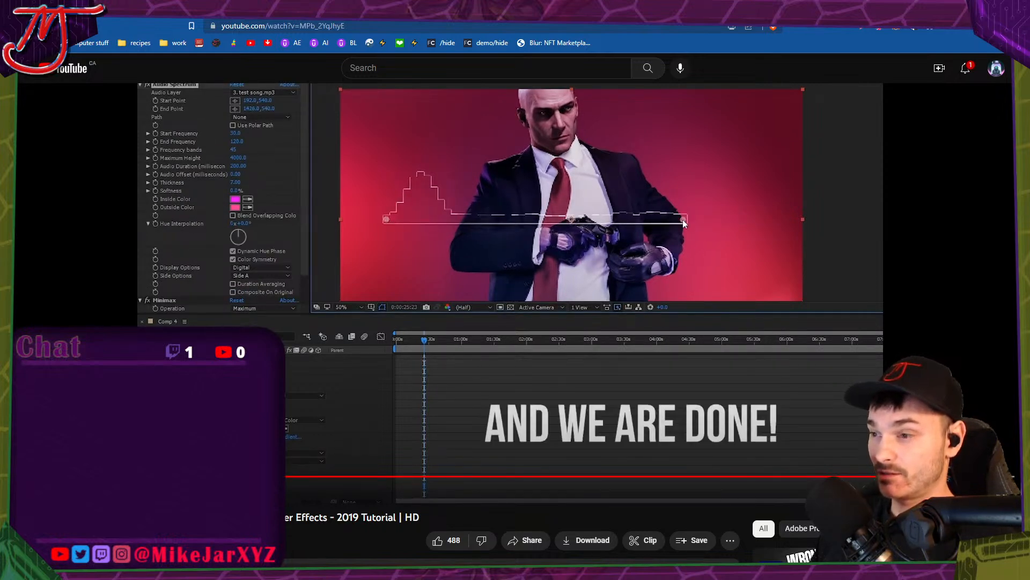
Switch back to After Effects, add robot-lines.wav as the bottom layer of goliath-with-speaking, and file it in the Audio folder.
key("alt+Tab")
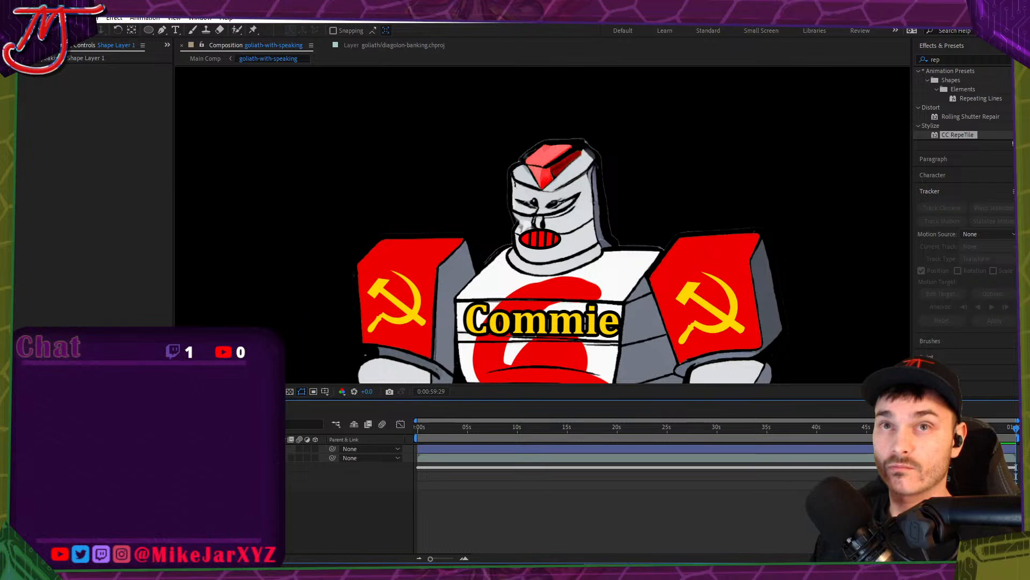
left_click(31, 45)
left_click(55, 162)
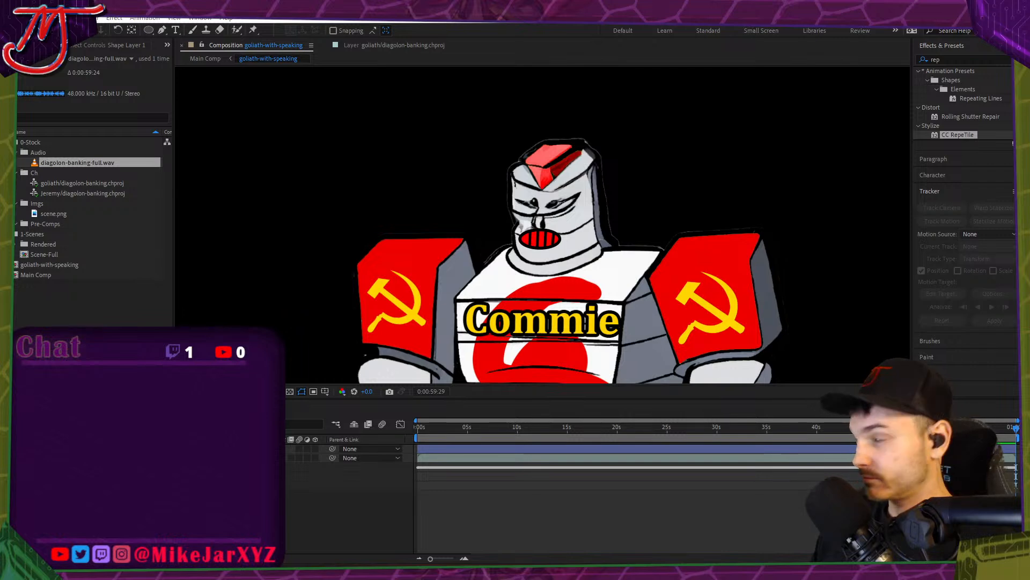
left_click_drag(56, 162, 427, 245)
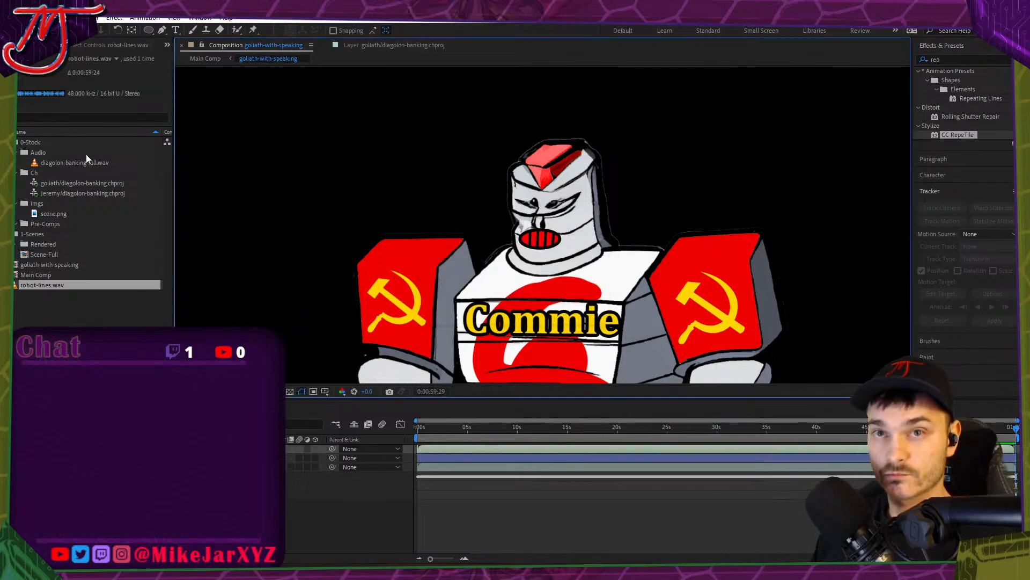
left_click_drag(53, 283, 59, 162)
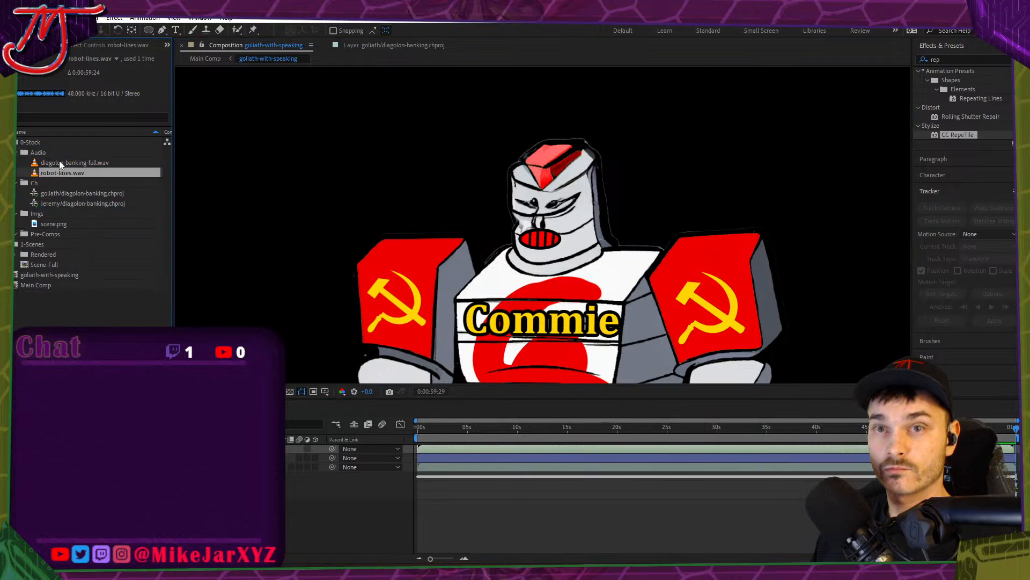
left_click_drag(123, 449, 126, 496)
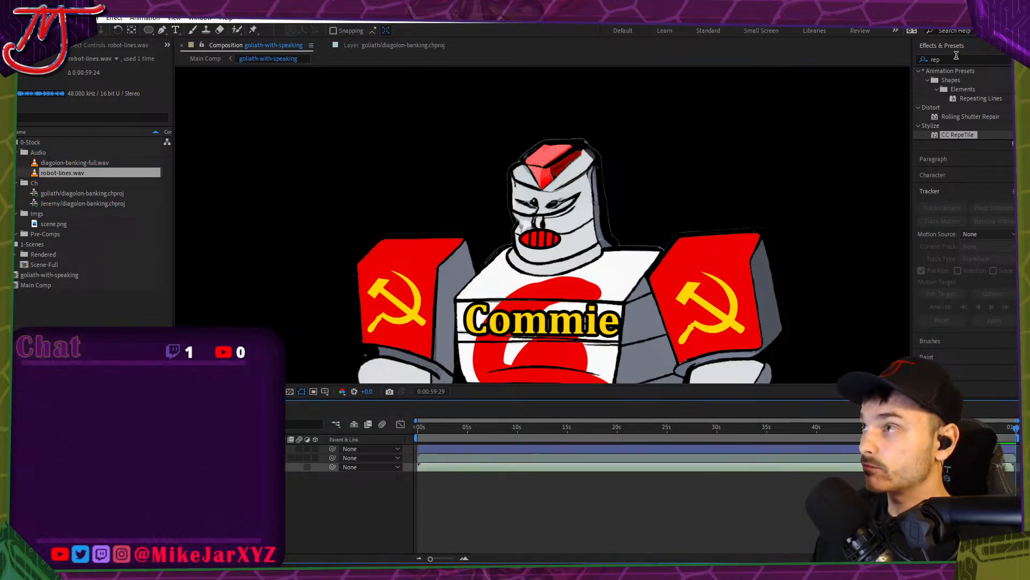
Find the Audio Waveform effect and apply it to the robot-lines.wav layer.
left_click(940, 59)
type("audio")
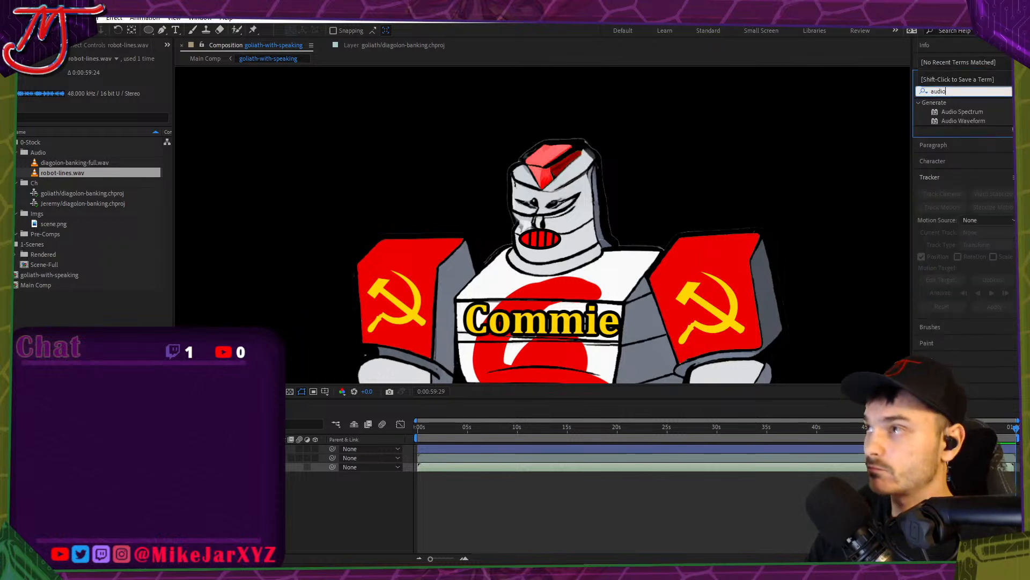
left_click(966, 121)
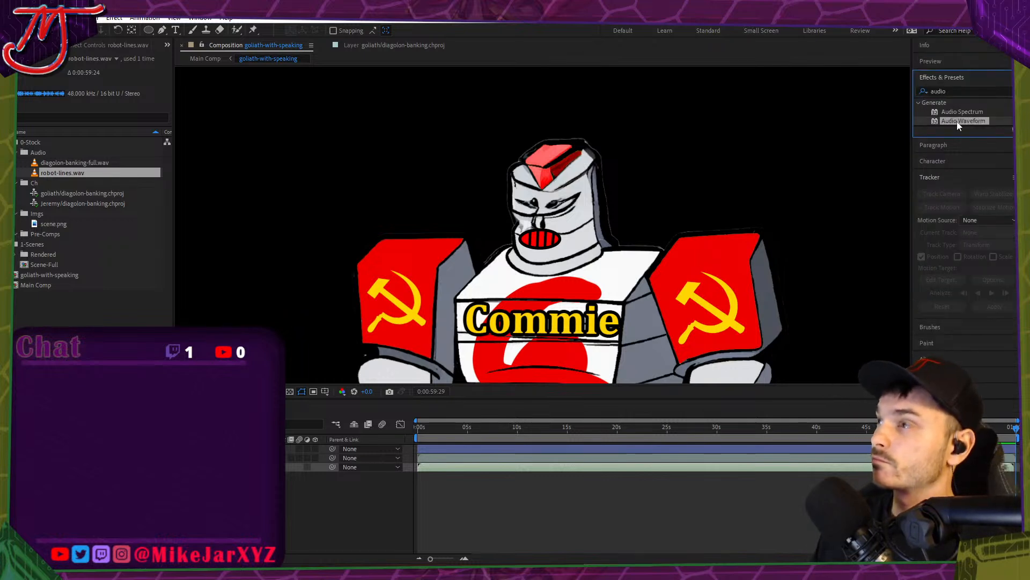
left_click_drag(963, 120, 644, 467)
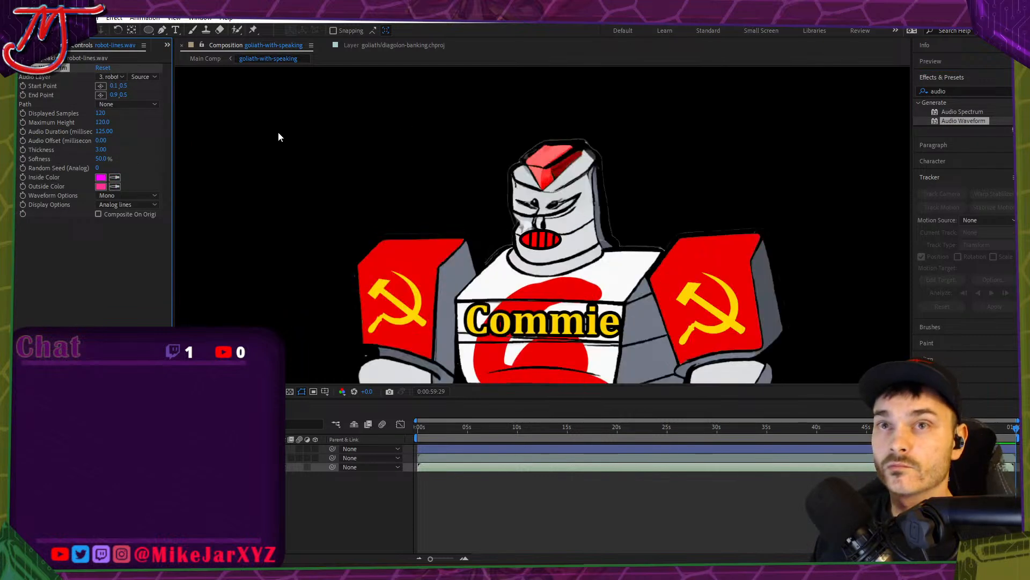
Set the waveform's audio layer to Shape Layer 1 and, at the start of the timeline, its display option to Digital.
left_click(108, 78)
left_click(136, 104)
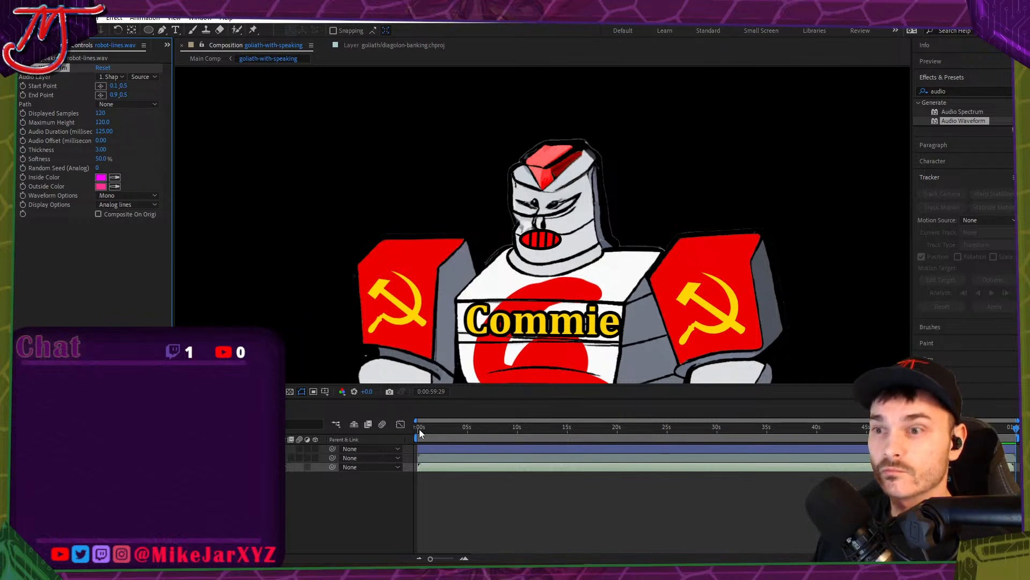
mouse_move(420, 429)
left_mouse_down()
mouse_move(484, 424)
mouse_move(385, 430)
mouse_move(465, 433)
mouse_move(403, 433)
left_mouse_up()
left_click(132, 205)
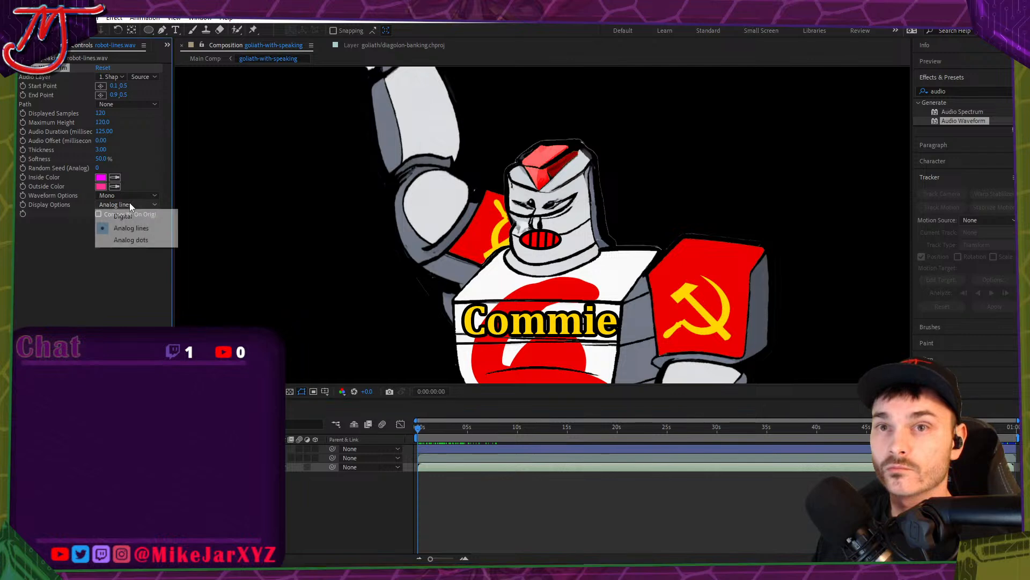
left_click(123, 216)
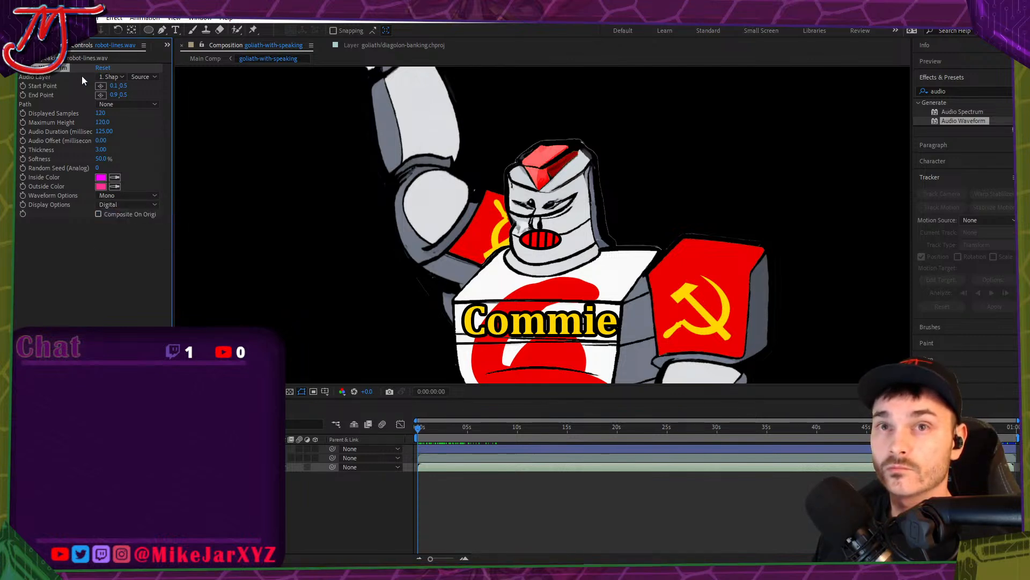
Set the waveform's audio layer to robot-lines.wav and check the whole composition frame.
left_click(125, 78)
left_click(126, 129)
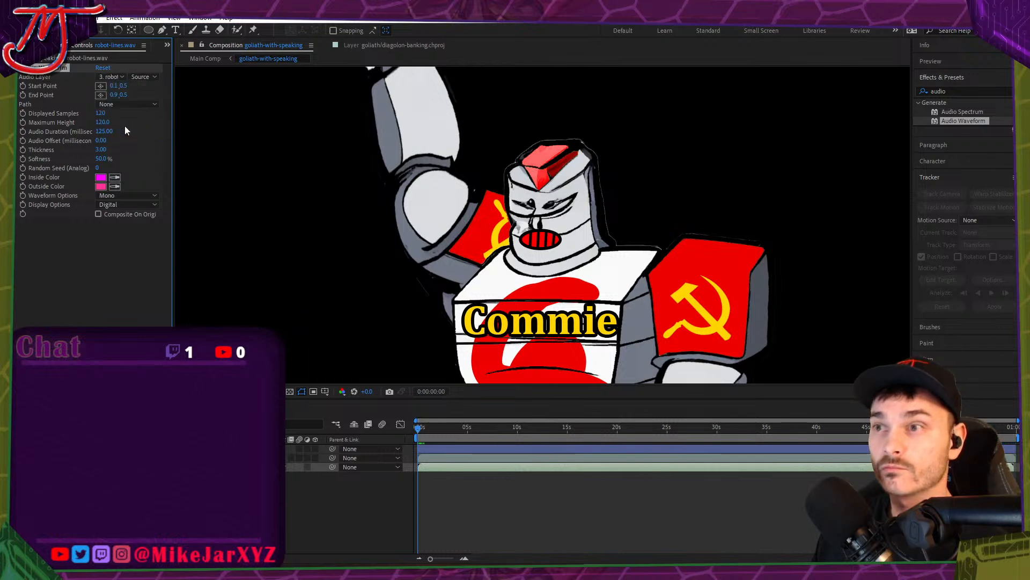
scroll(373, 230, "down", 3)
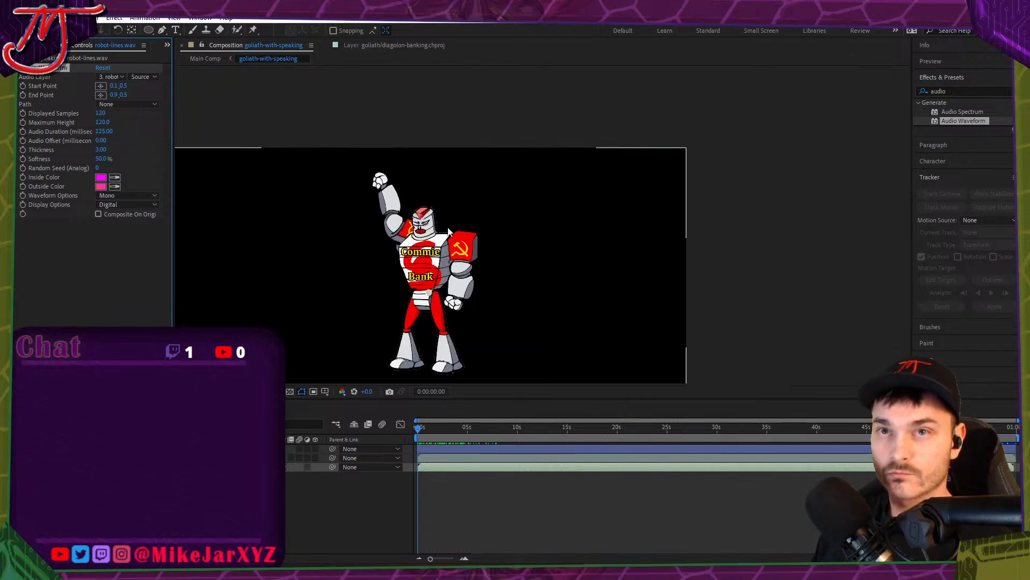
scroll(588, 249, "down", 2)
scroll(528, 267, "up", 2)
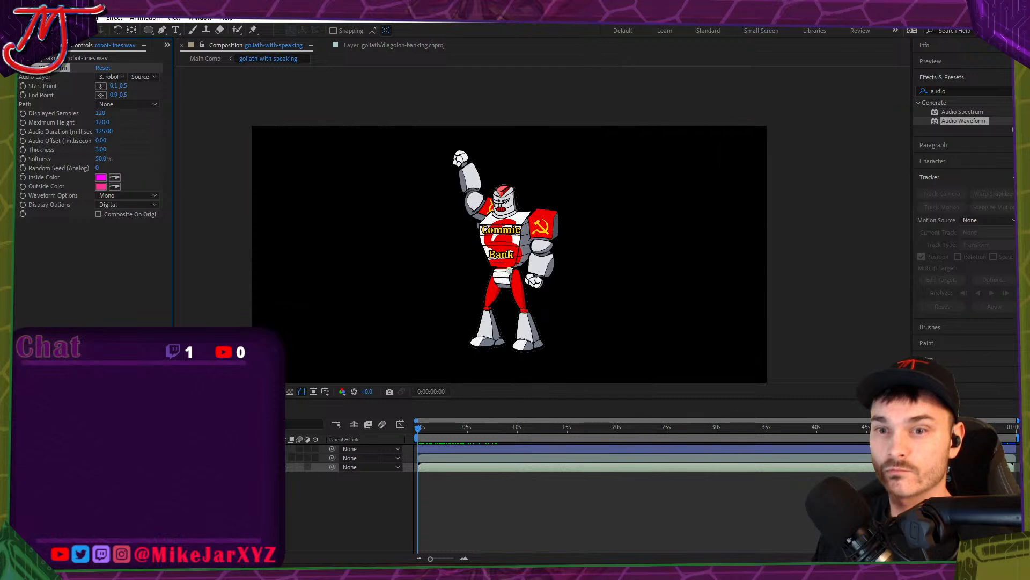
Remove the Audio Waveform effect from the robot-lines.wav layer.
left_click(161, 467)
left_click(57, 68)
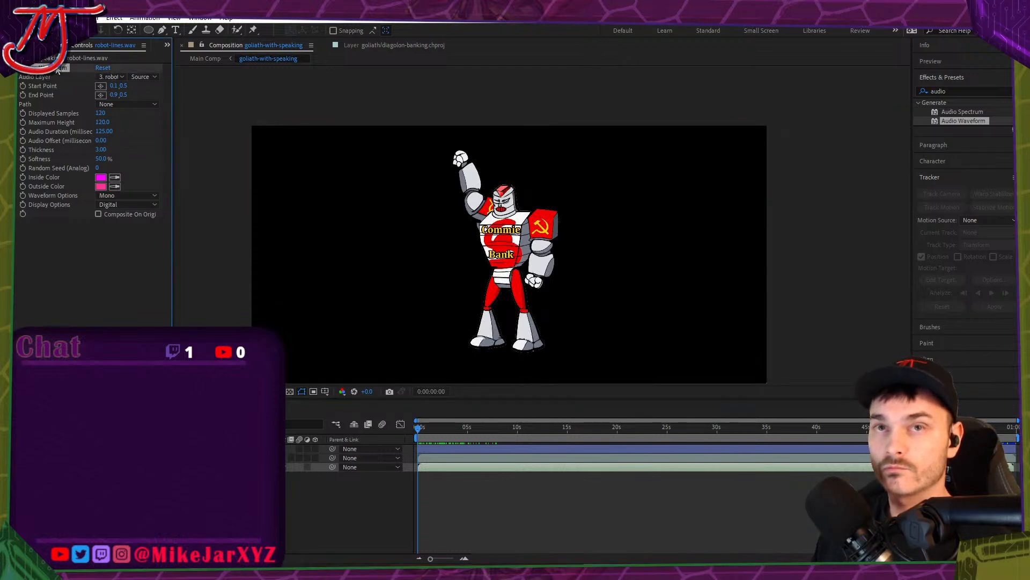
key("Delete")
Apply the Audio Spectrum effect to Shape Layer 1, the goliath's mouth shape.
left_click(161, 448)
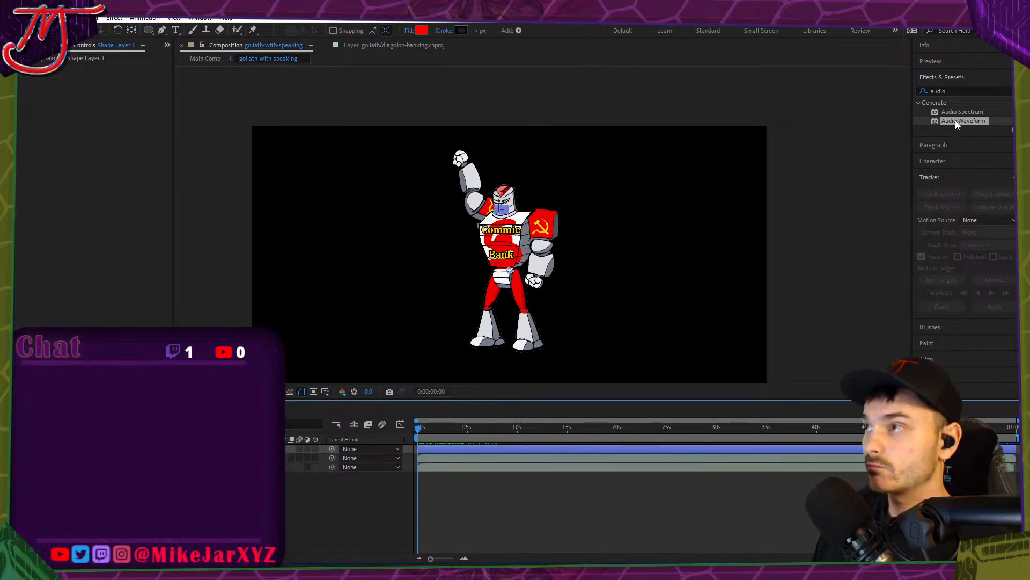
left_click_drag(962, 111, 217, 220)
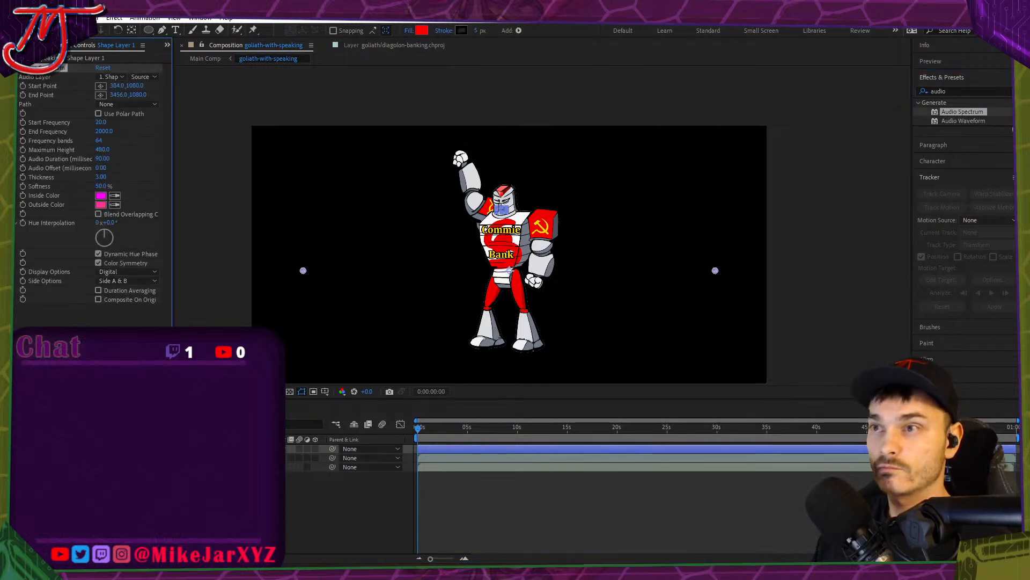
scroll(485, 199, "up", 3)
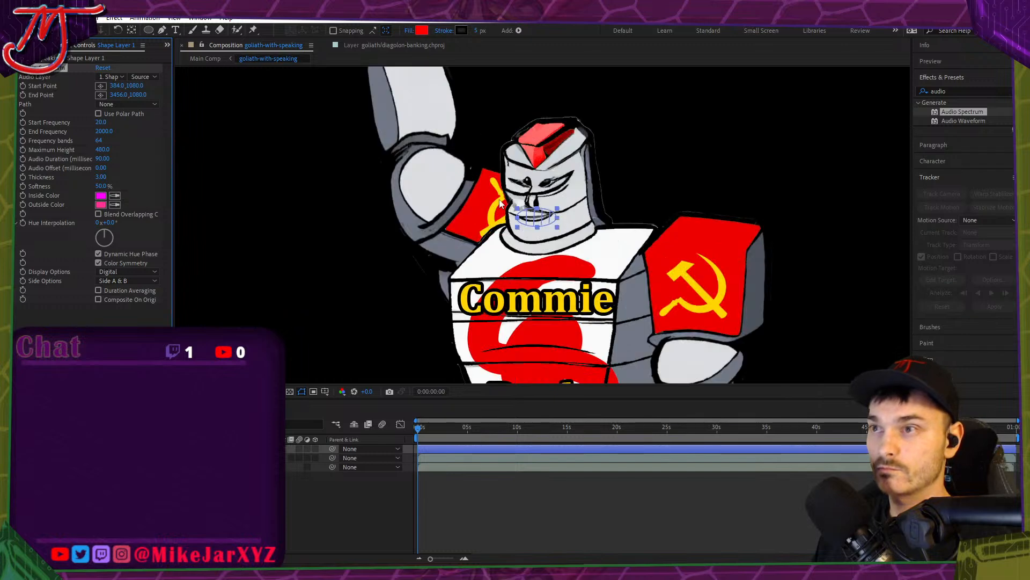
scroll(534, 209, "down", 3)
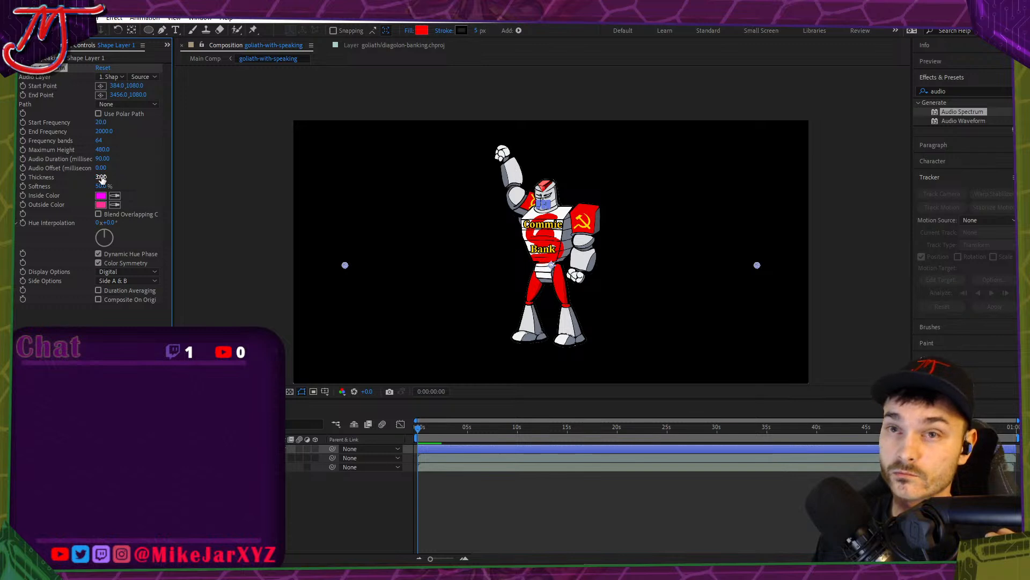
Set the Audio Spectrum's audio layer to robot-lines.wav and check the mouth at 0:00:01:07.
left_click(111, 77)
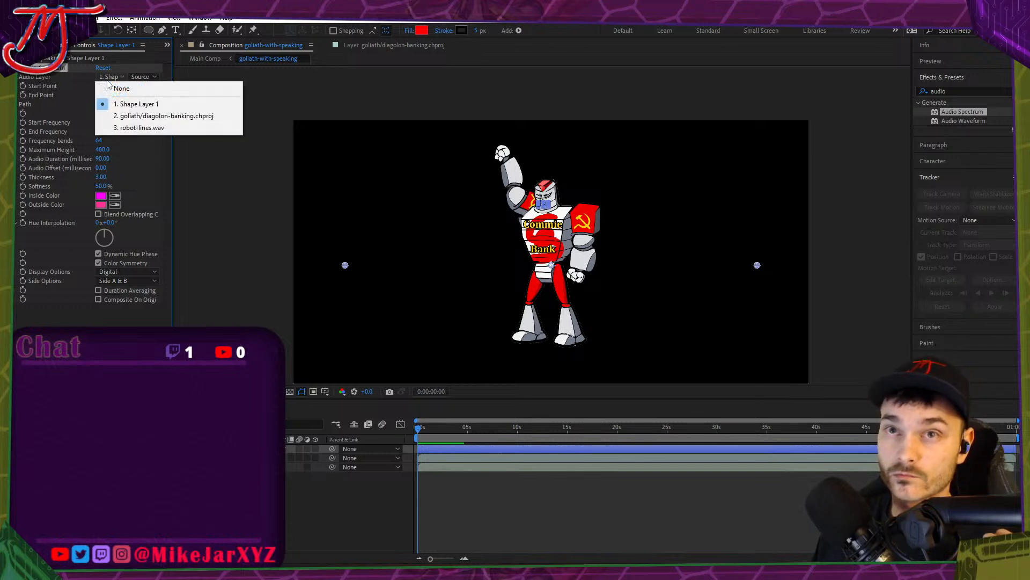
left_click(131, 127)
left_click_drag(423, 434, 430, 434)
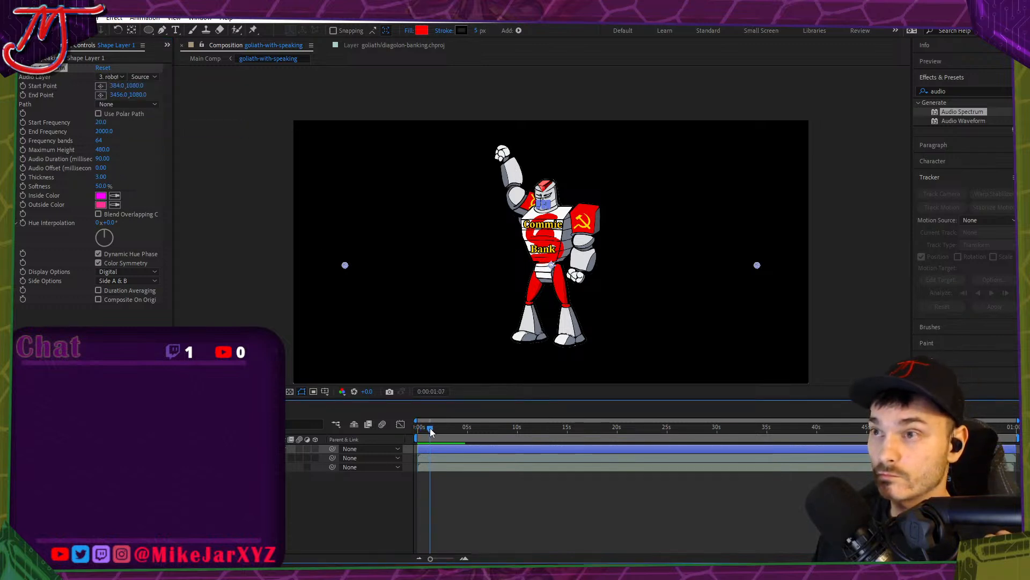
scroll(560, 213, "up", 5)
scroll(553, 209, "down", 8)
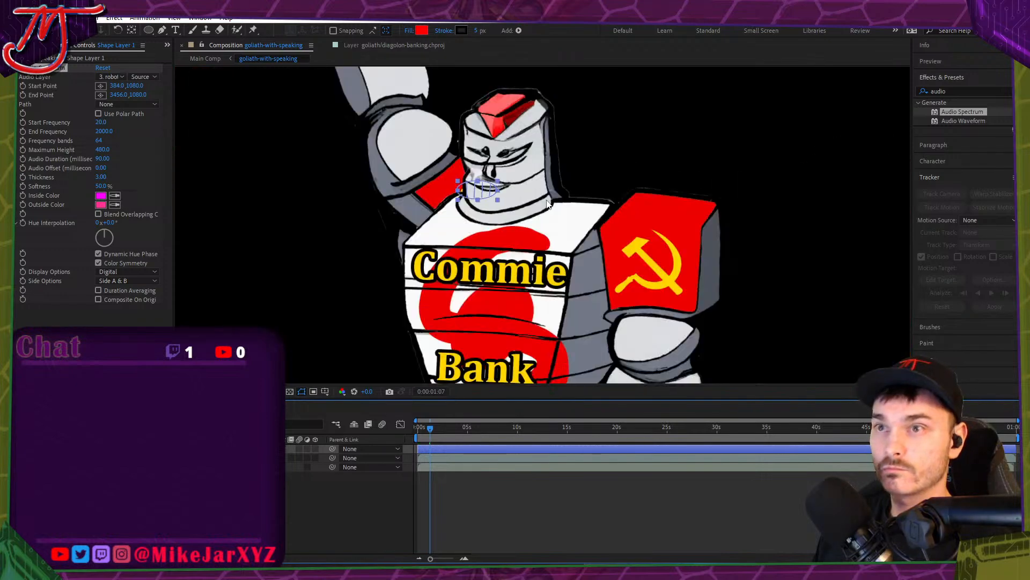
Switch to YouTube in the browser and search for "set transparency to audio after effects".
key("alt+Tab")
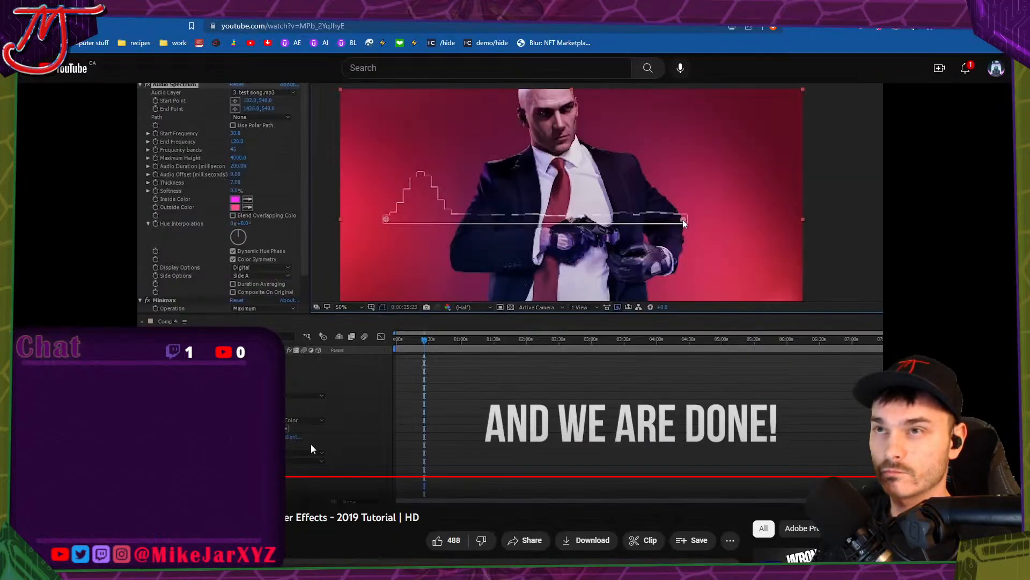
left_click(552, 61)
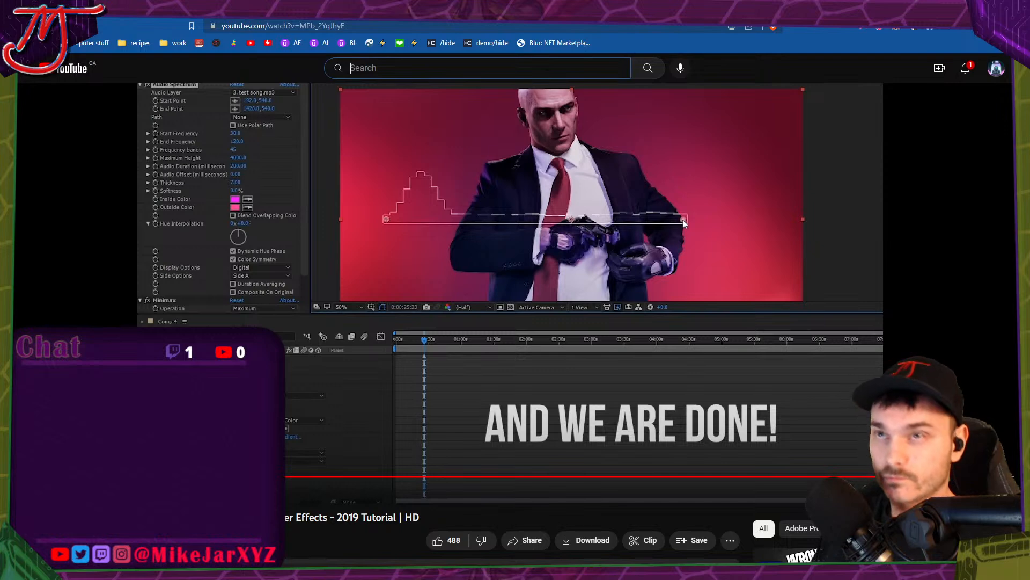
type("s")
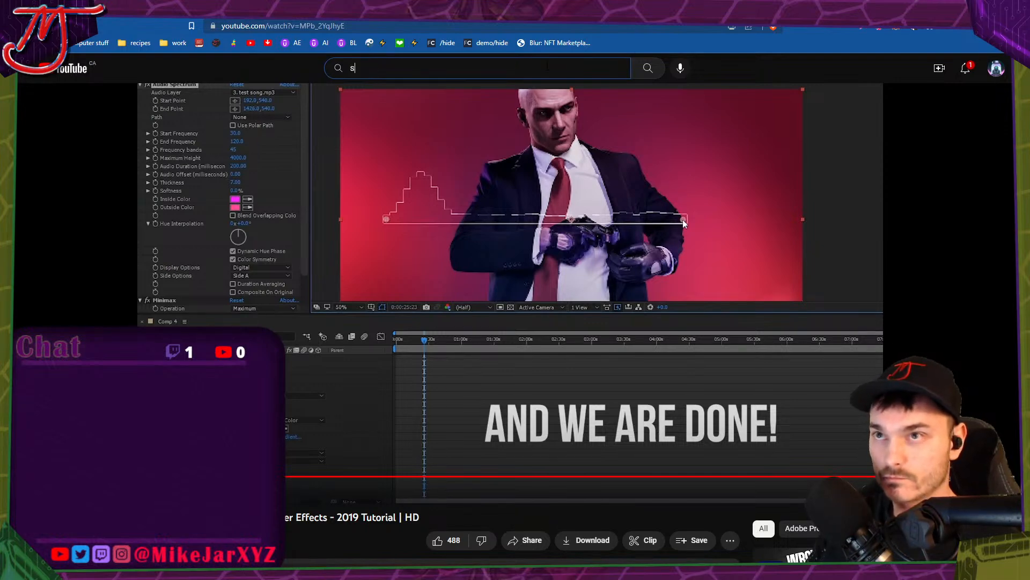
type("et transparency to ")
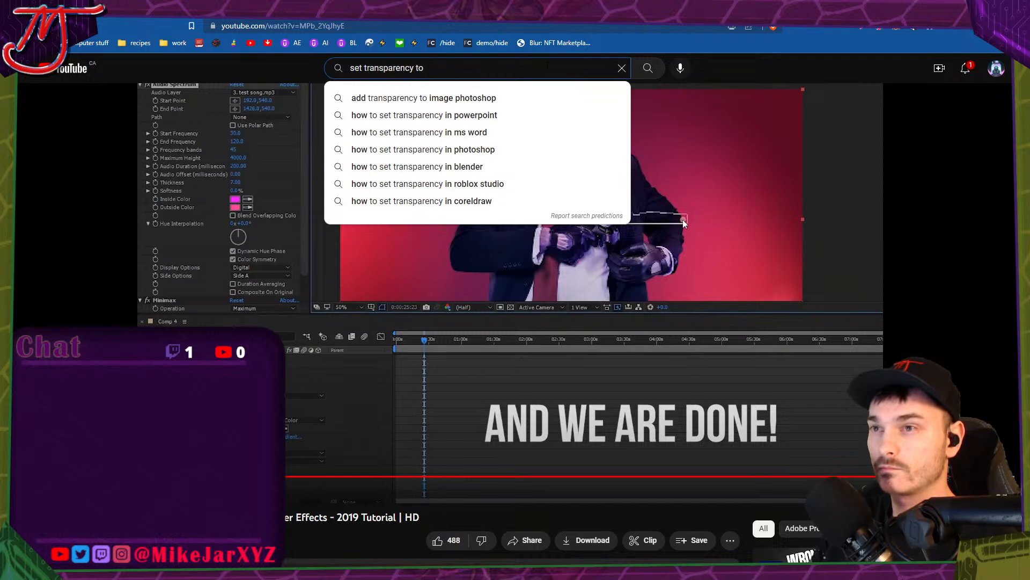
type("audio")
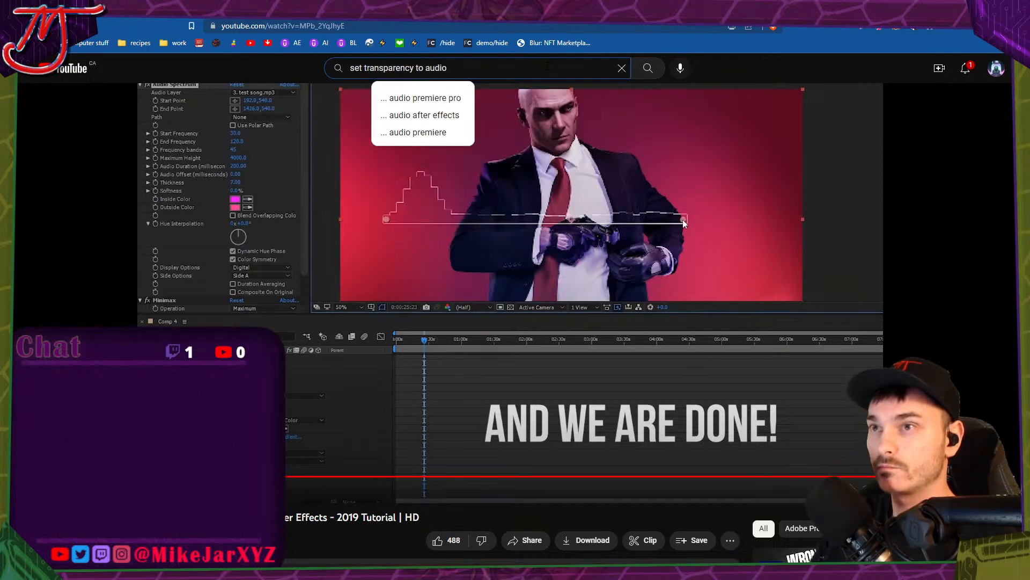
key("Down")
key("Down")
key("Return")
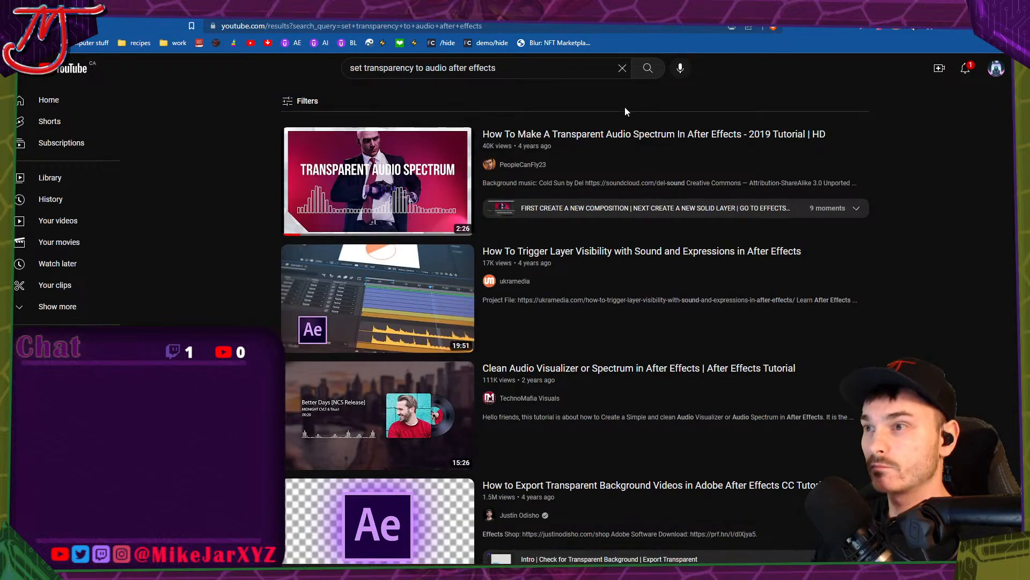
Open the video "How To Trigger Layer Visibility with Sound and Expressions in After Effects" and like it.
left_click(658, 258)
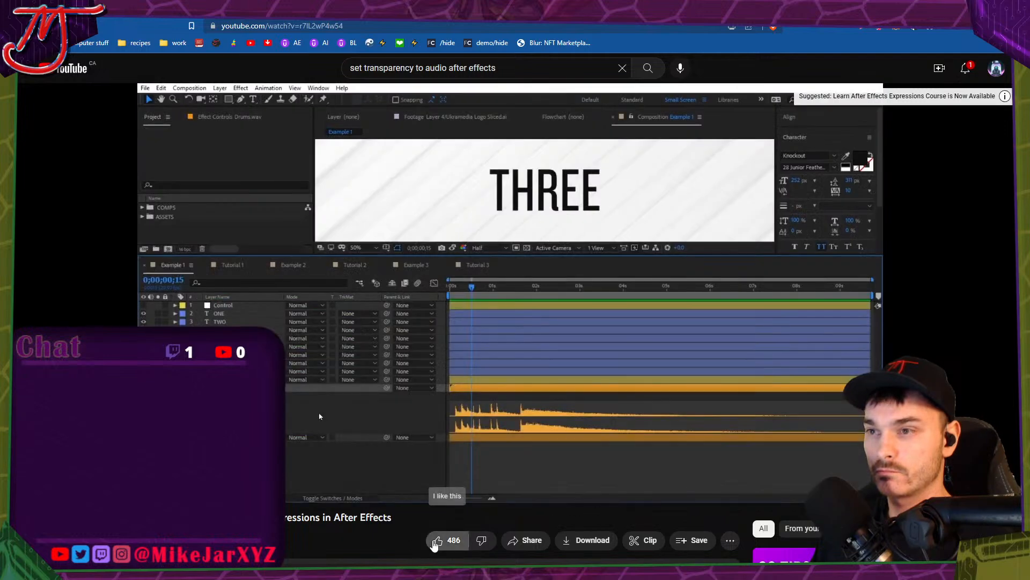
left_click(436, 540)
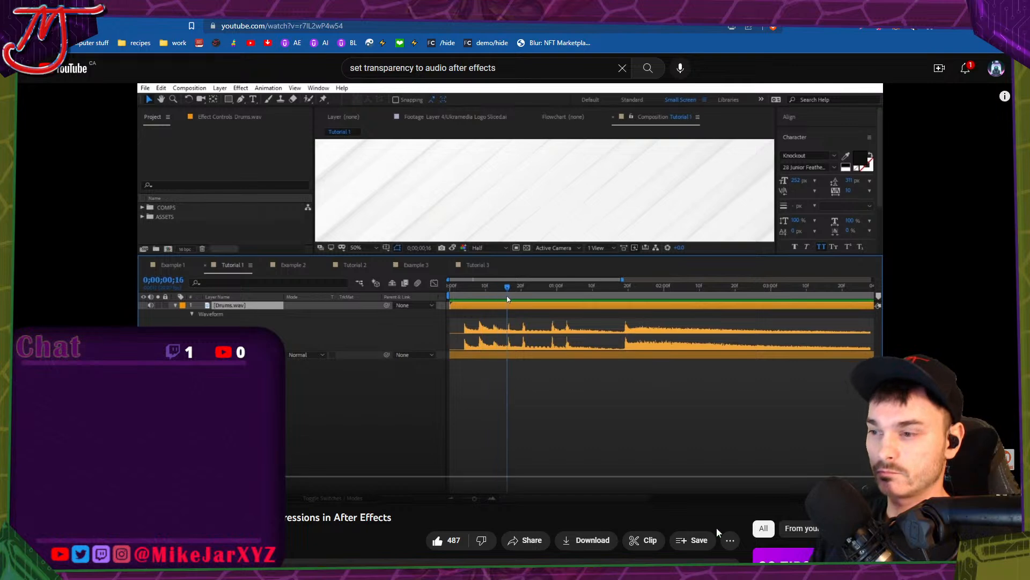
Switch back to After Effects and reveal the audio waveform of the robot-lines.wav layer in the timeline.
key("alt+Tab")
left_click(241, 466)
key("l")
key("l")
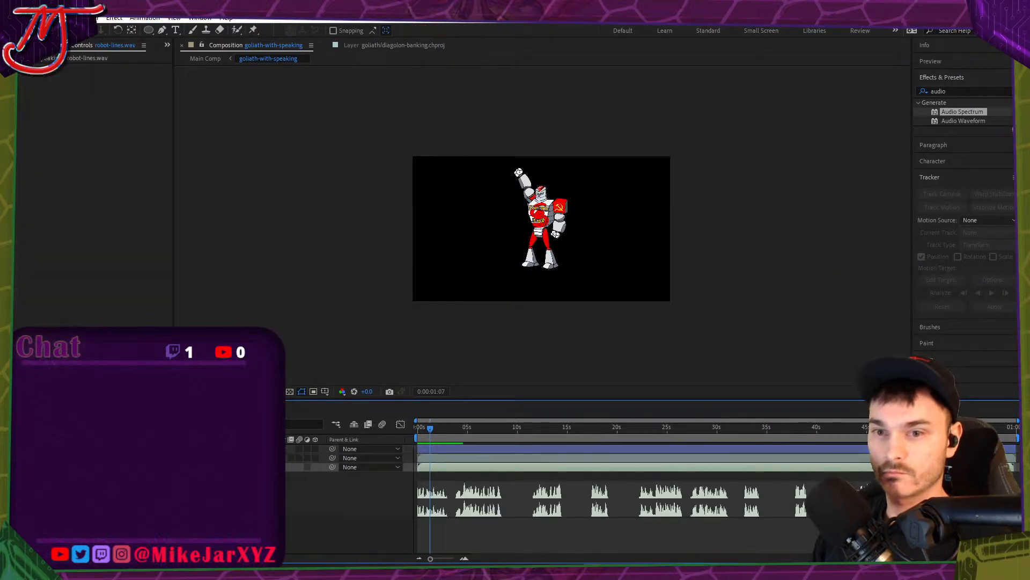
Return to the YouTube tutorial in the browser and examine its beat-counter expression code.
key("alt+Tab")
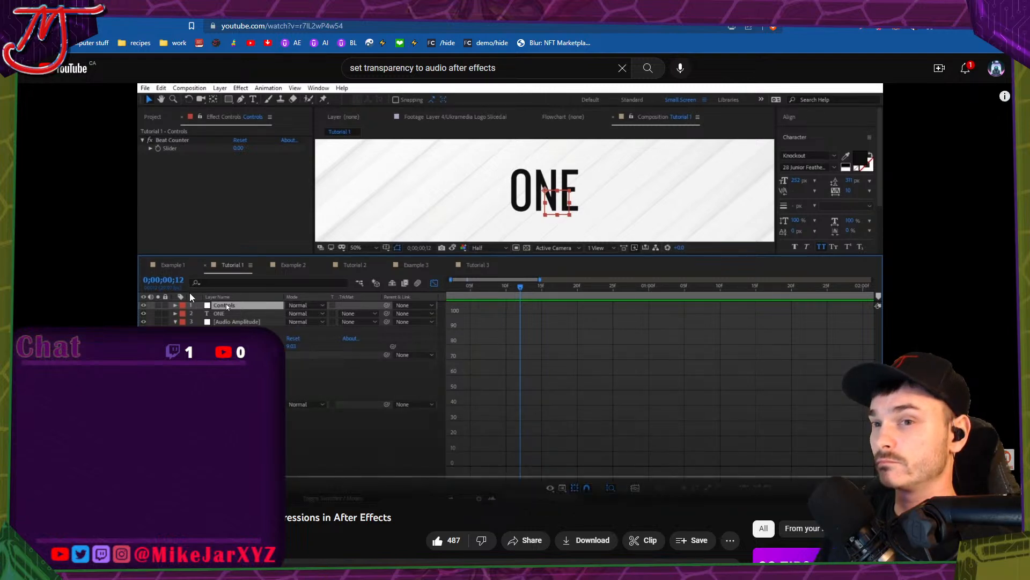
scroll(261, 299, "down", 1)
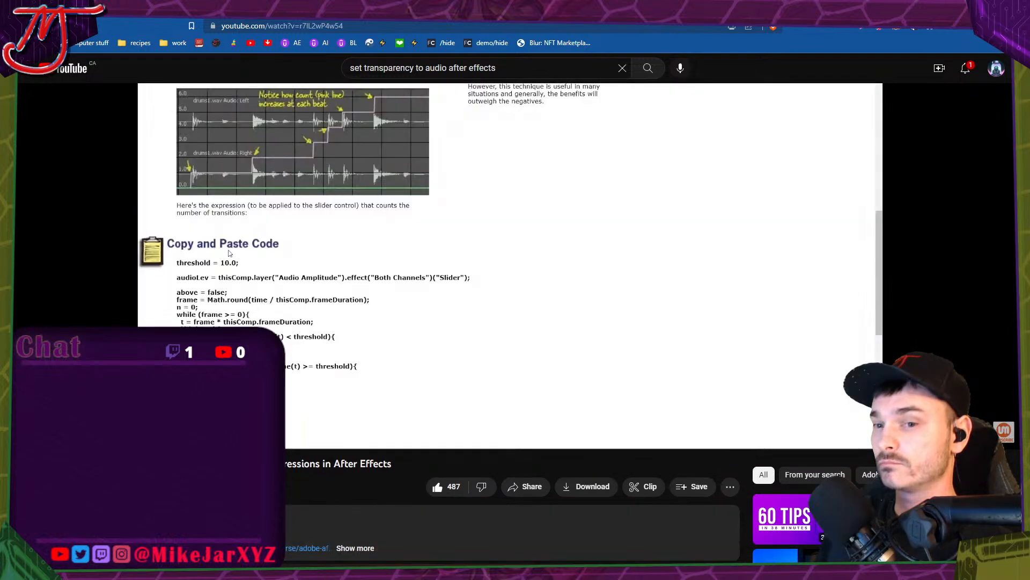
scroll(314, 393, "up", 1)
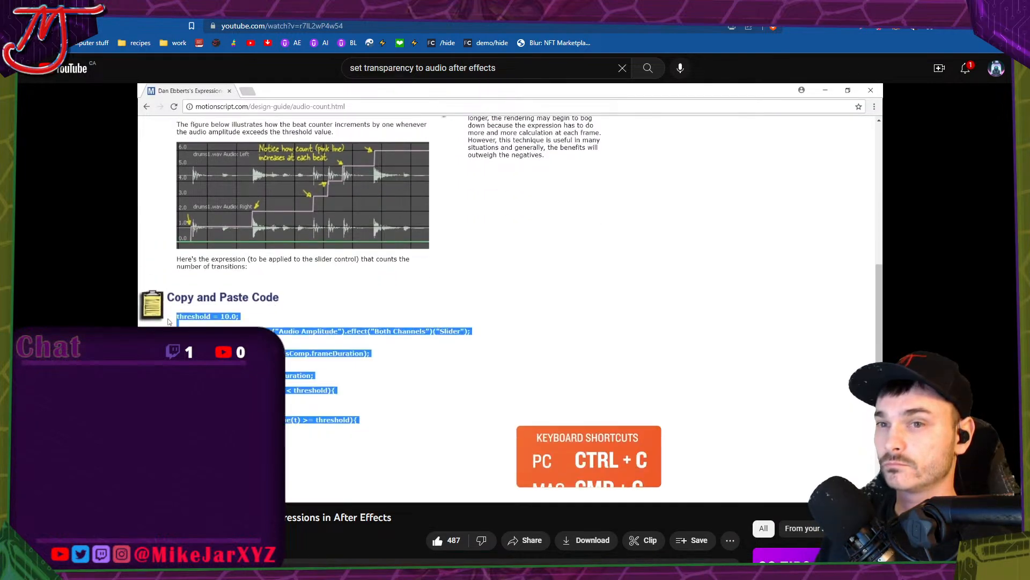
Examine the tutorial video and its description for how the beat-counter expression and its audio threshold are set up.
scroll(338, 388, "down", 1)
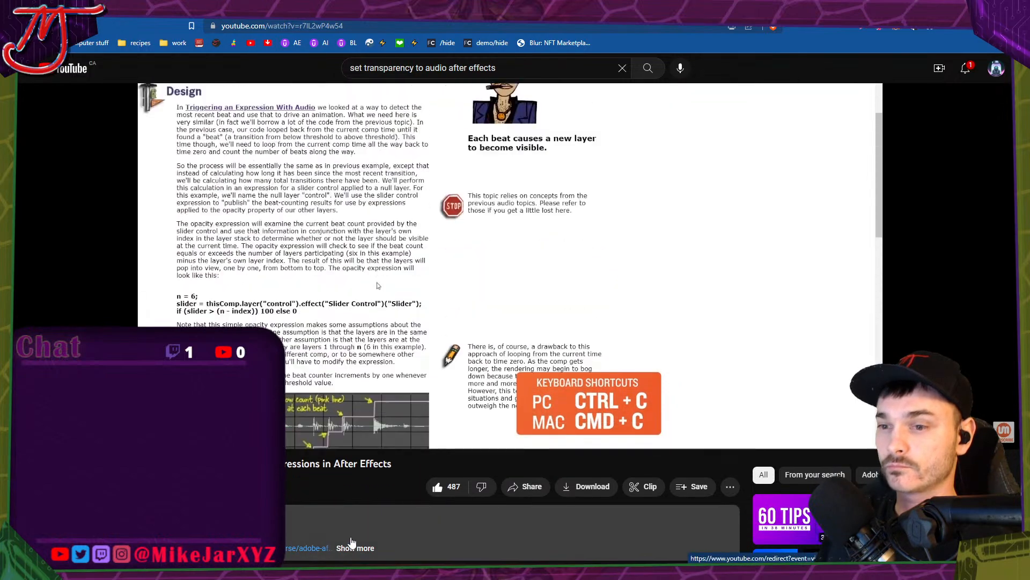
scroll(305, 428, "down", 4)
scroll(299, 425, "down", 2)
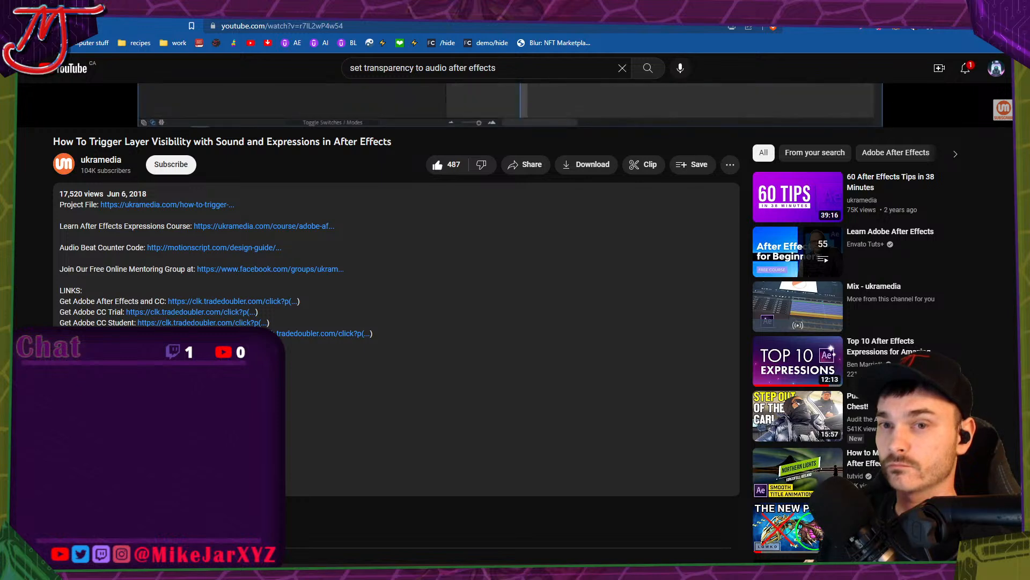
scroll(435, 335, "up", 7)
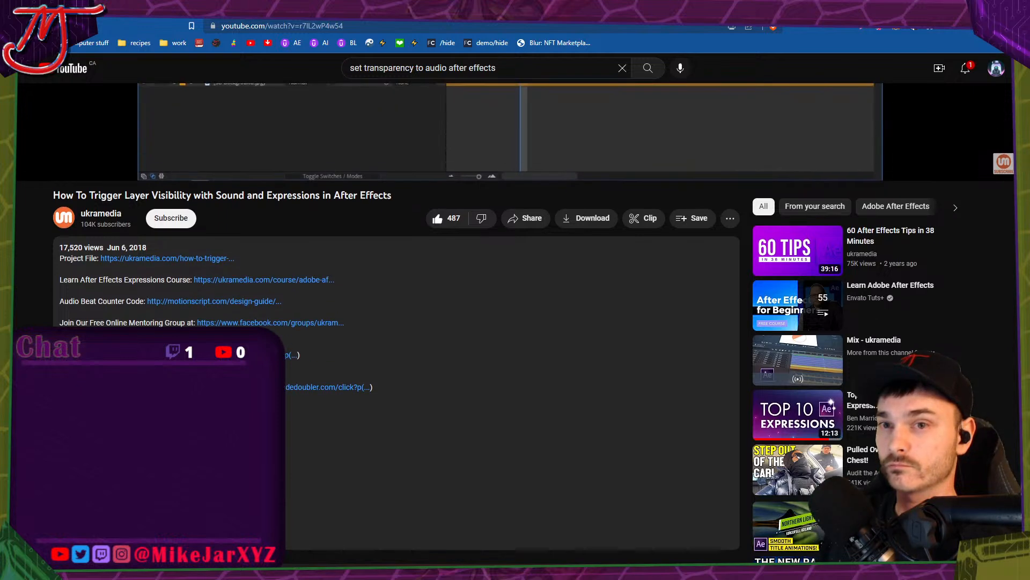
scroll(434, 335, "down", 2)
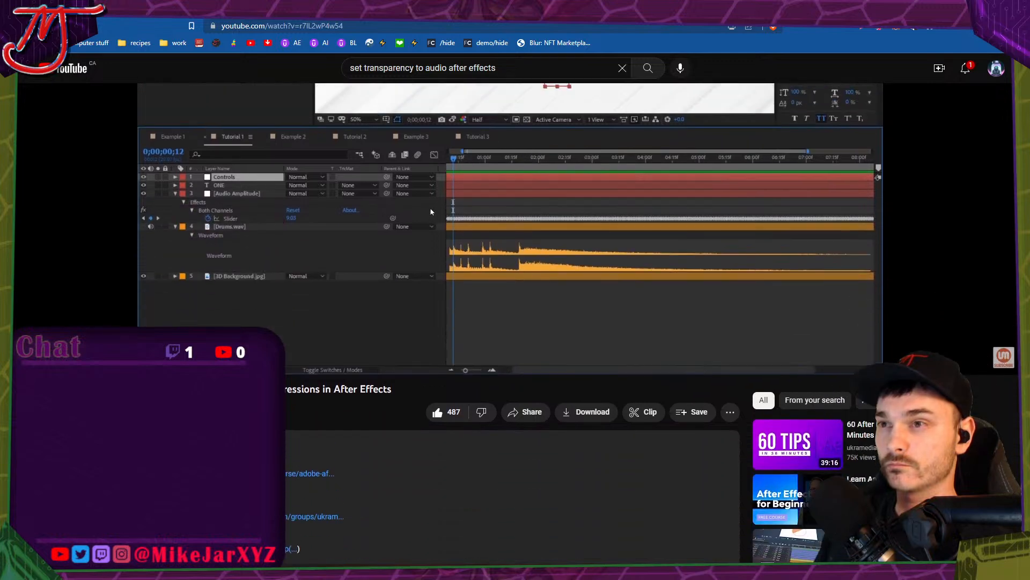
scroll(435, 334, "up", 3)
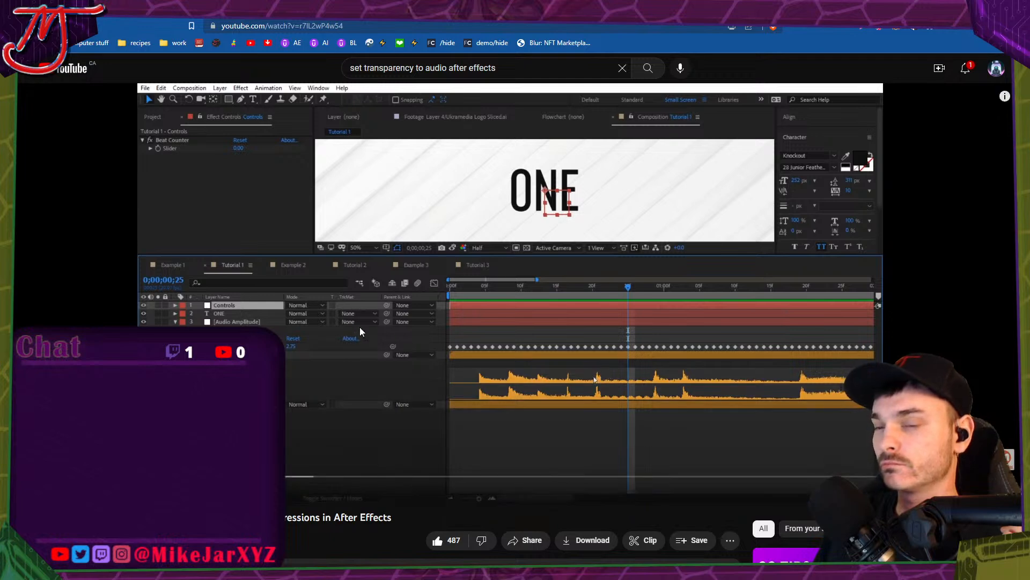
scroll(297, 313, "down", 2)
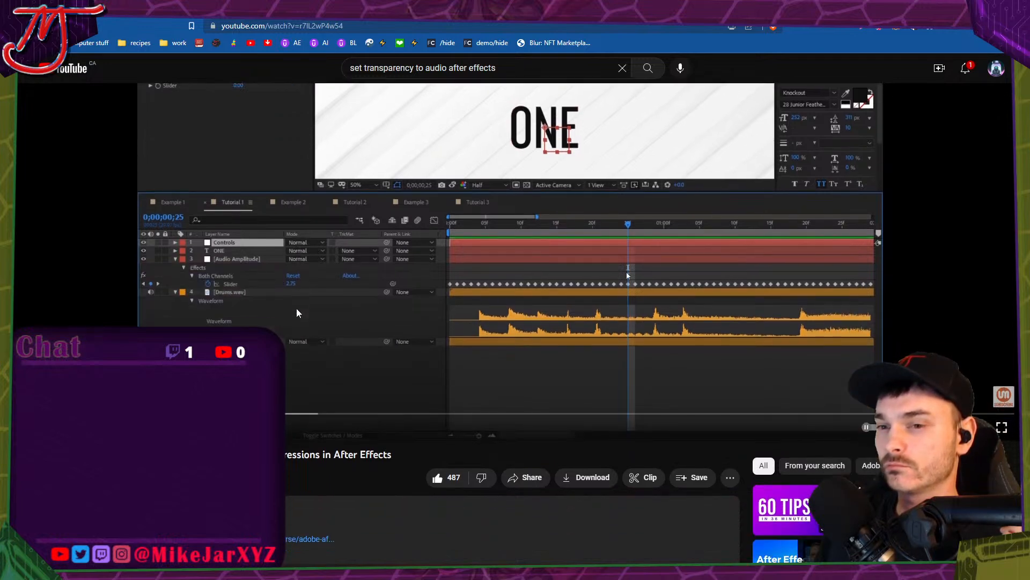
scroll(299, 313, "up", 2)
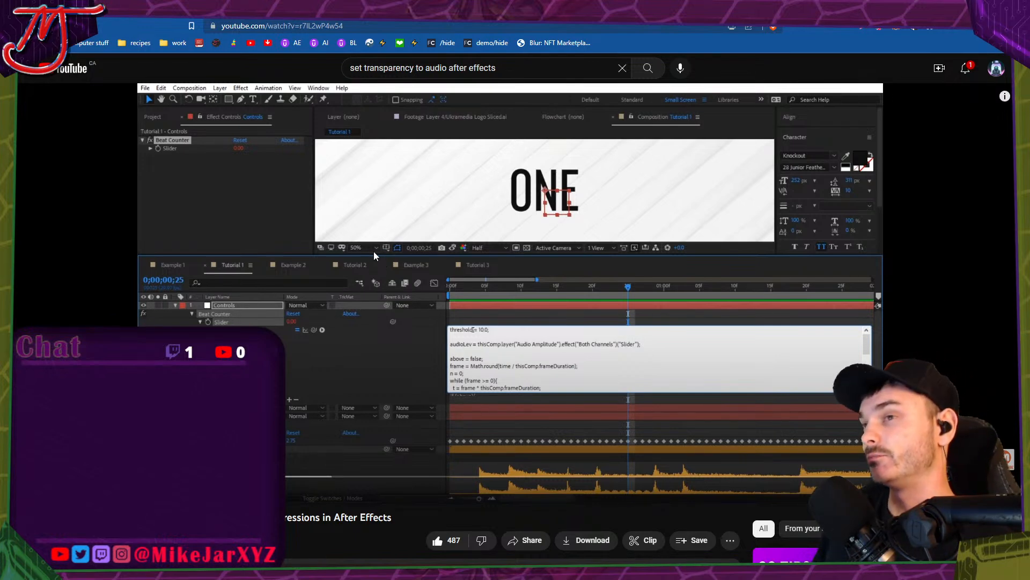
left_click(391, 259)
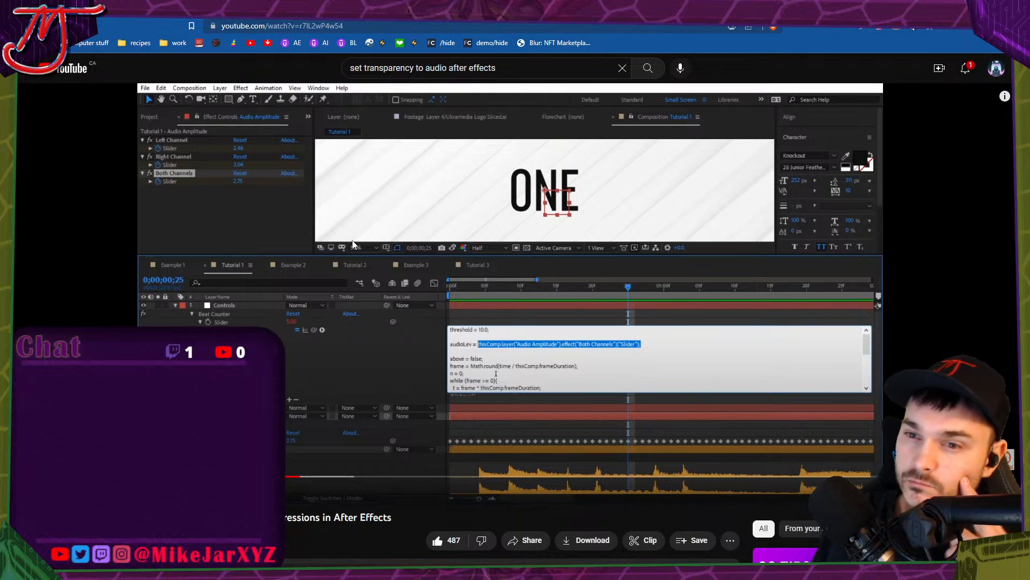
left_click(398, 375)
Open the Audio Beat Counter Code page linked under the video and copy its full expression from "threshold = 10.0;" through the final "n".
scroll(515, 322, "down", 5)
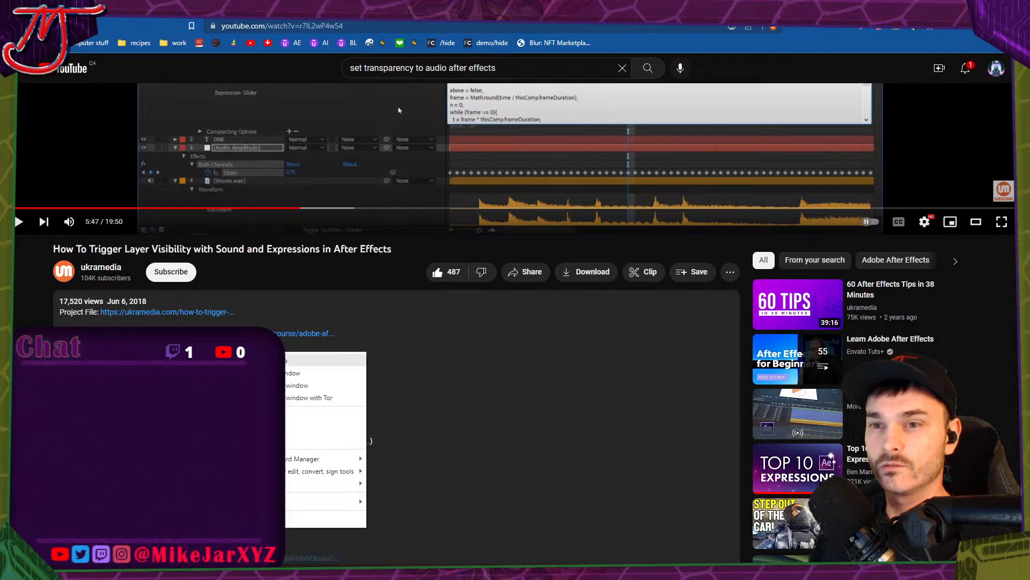
key("ctrl+Tab")
scroll(475, 236, "down", 10)
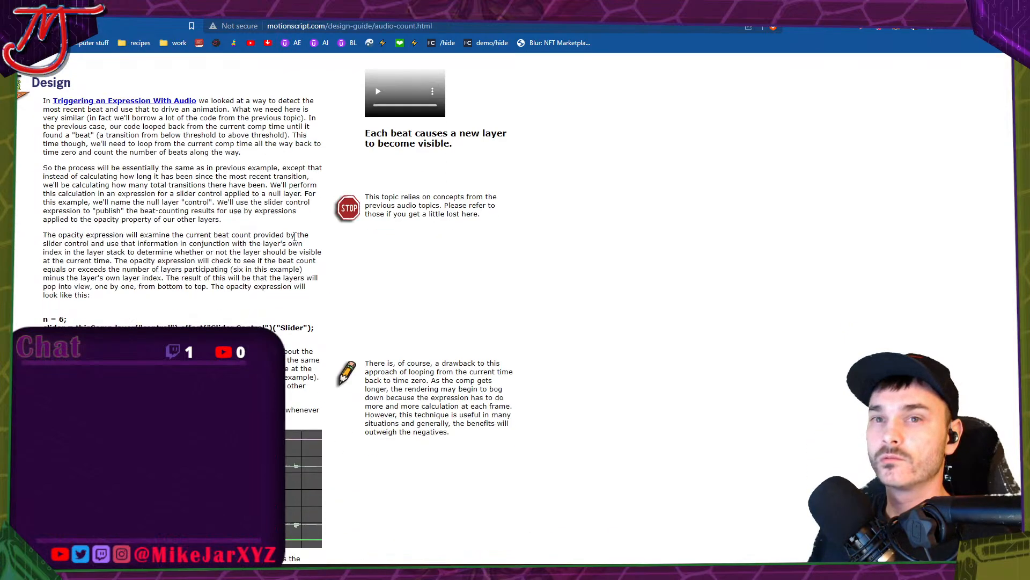
scroll(268, 235, "down", 6)
scroll(127, 265, "up", 2)
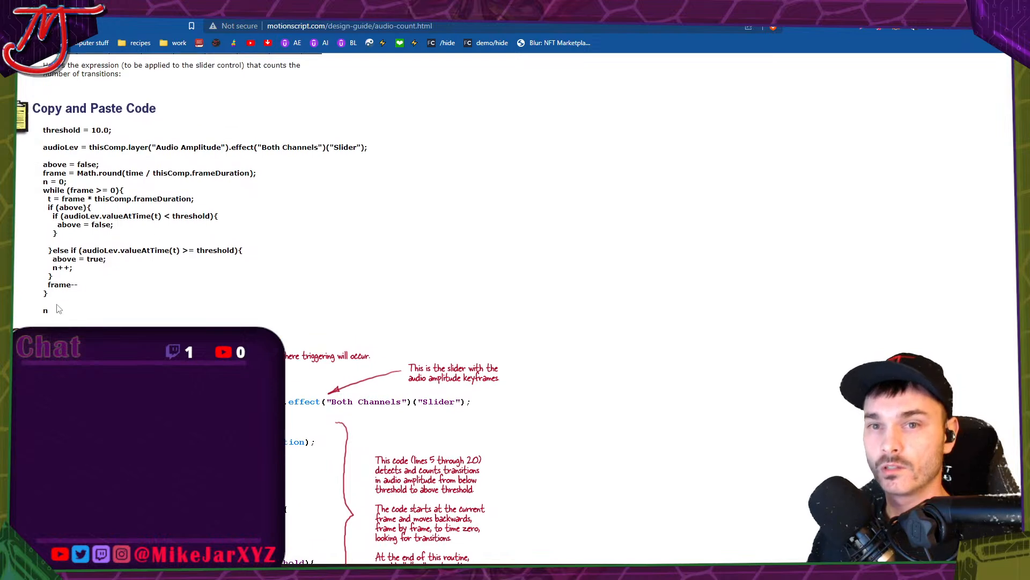
left_click_drag(56, 315, 45, 134)
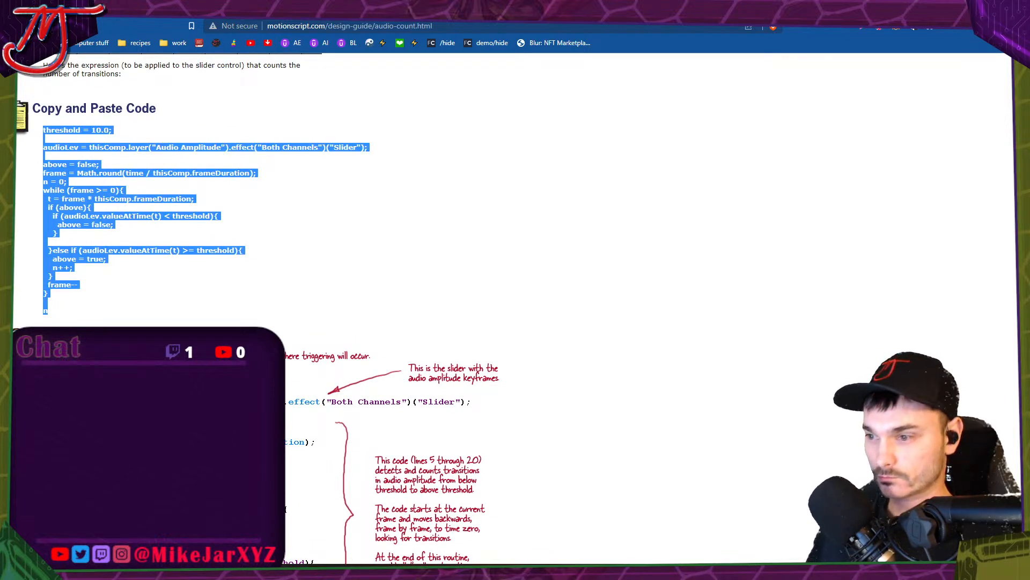
key("ctrl+c")
Switch to After Effects and convert the robot-lines.wav layer's audio to keyframes in the goliath-with-speaking composition.
key("alt+Tab")
key("alt+Tab")
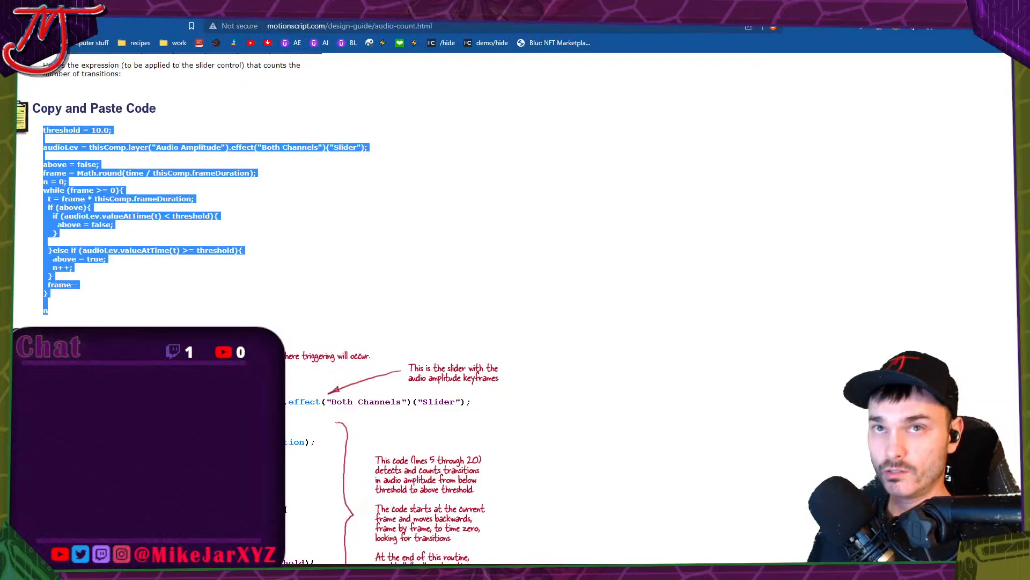
key("alt+Tab")
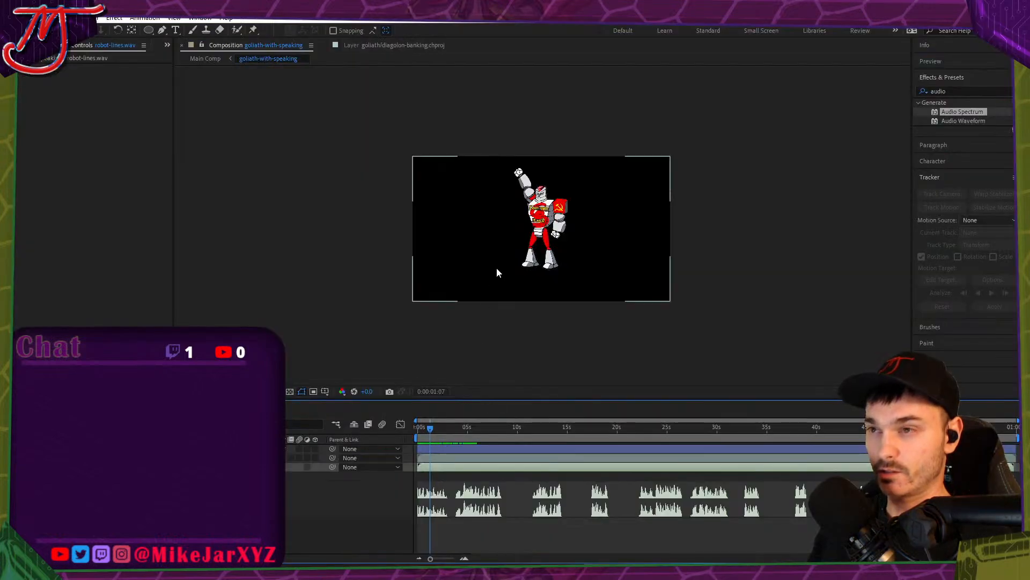
right_click(117, 467)
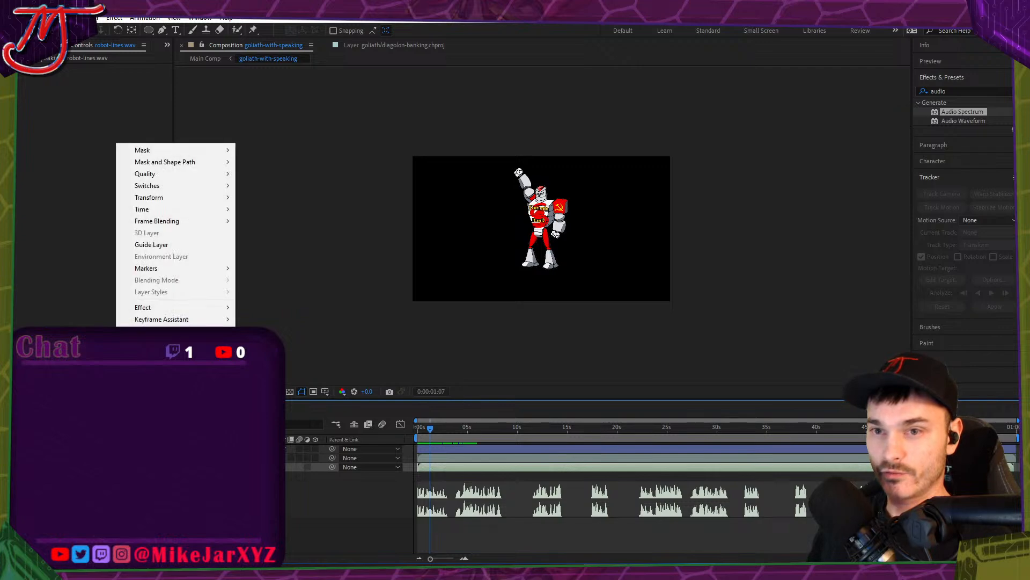
mouse_move(186, 321)
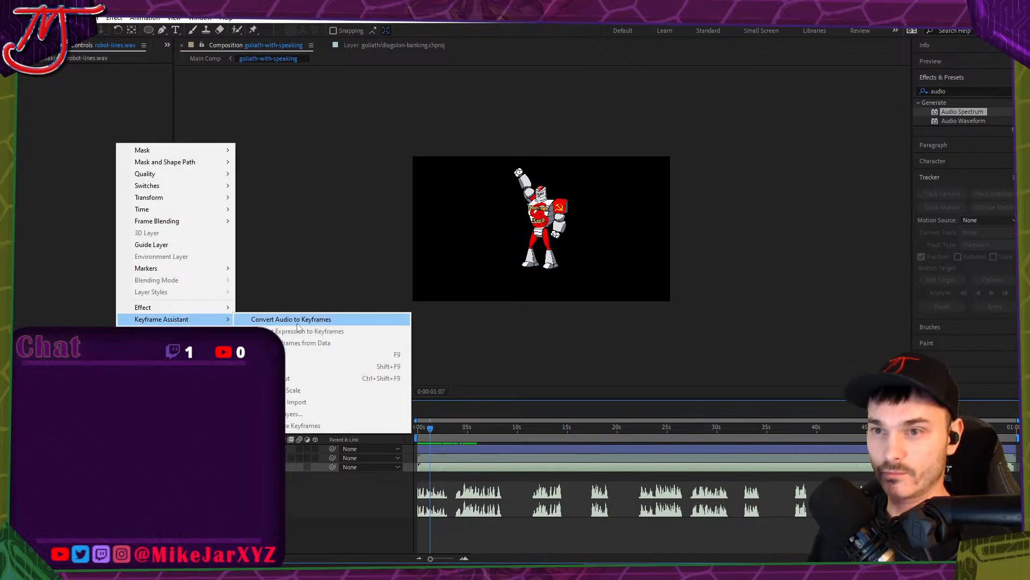
left_click(298, 320)
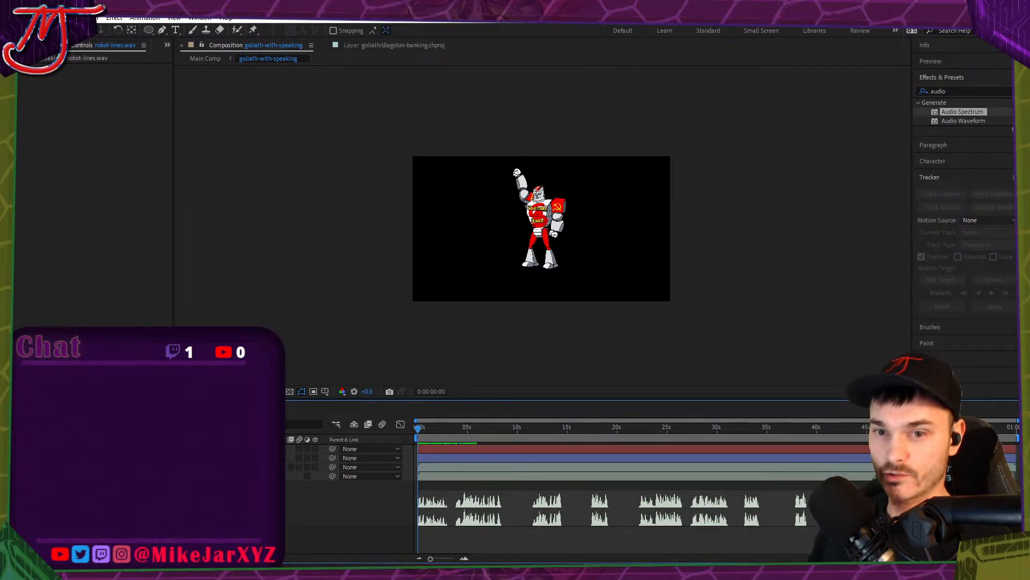
Collapse the robot-lines.wav waveform and expand the Audio Amplitude layer to show its individual keyframes.
left_click(55, 476)
left_click(117, 476)
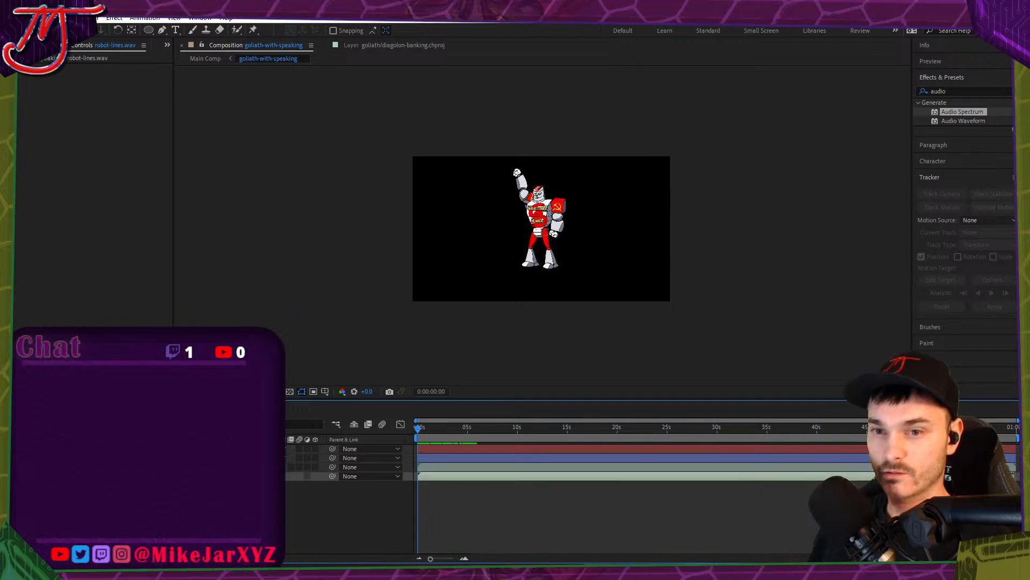
left_click(55, 449)
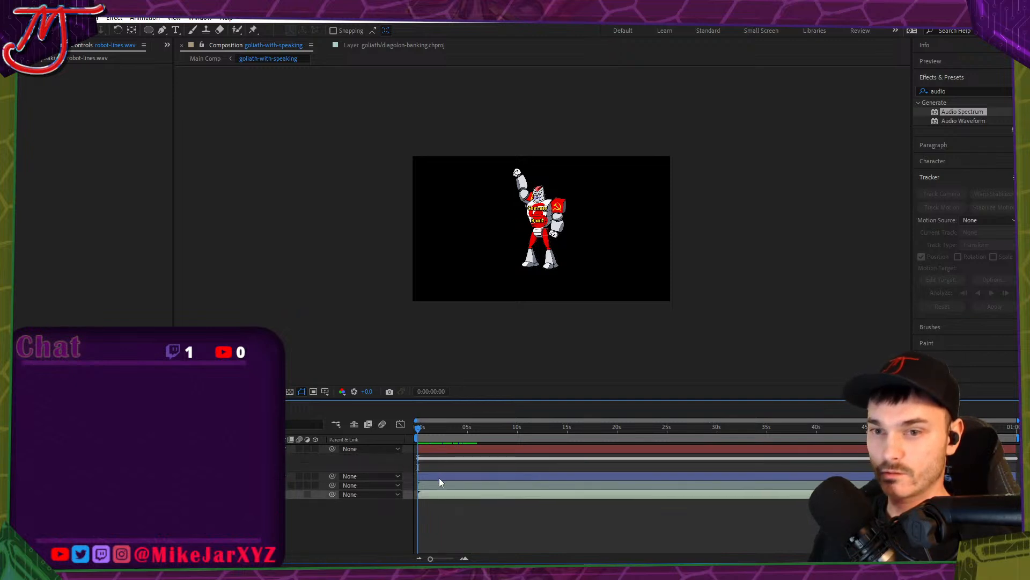
left_click(453, 558)
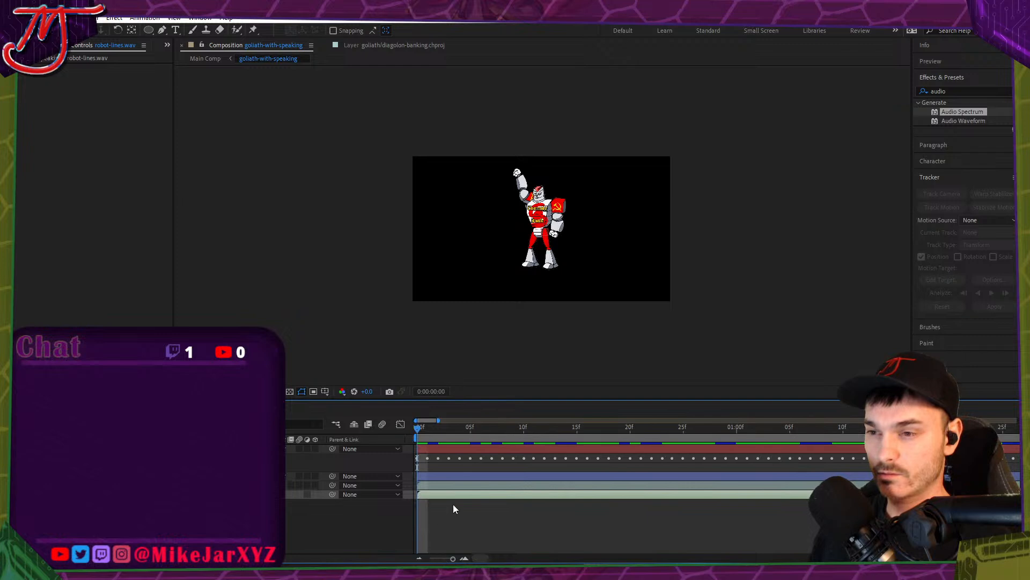
Add the copied beat-counter code as an expression on Shape Layer 1's Opacity and enlarge the timeline area.
left_click(117, 476)
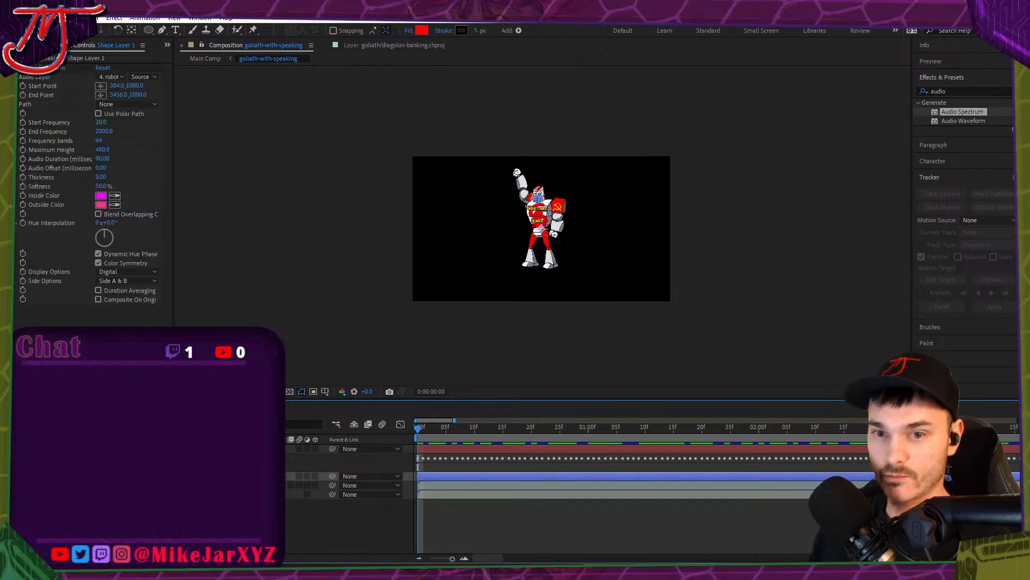
key("e")
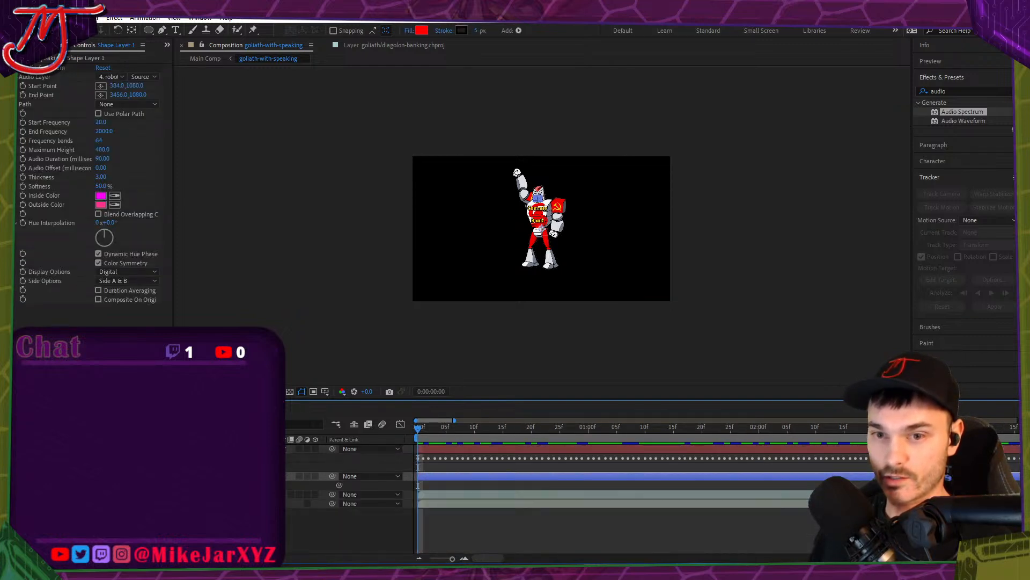
left_click(487, 485)
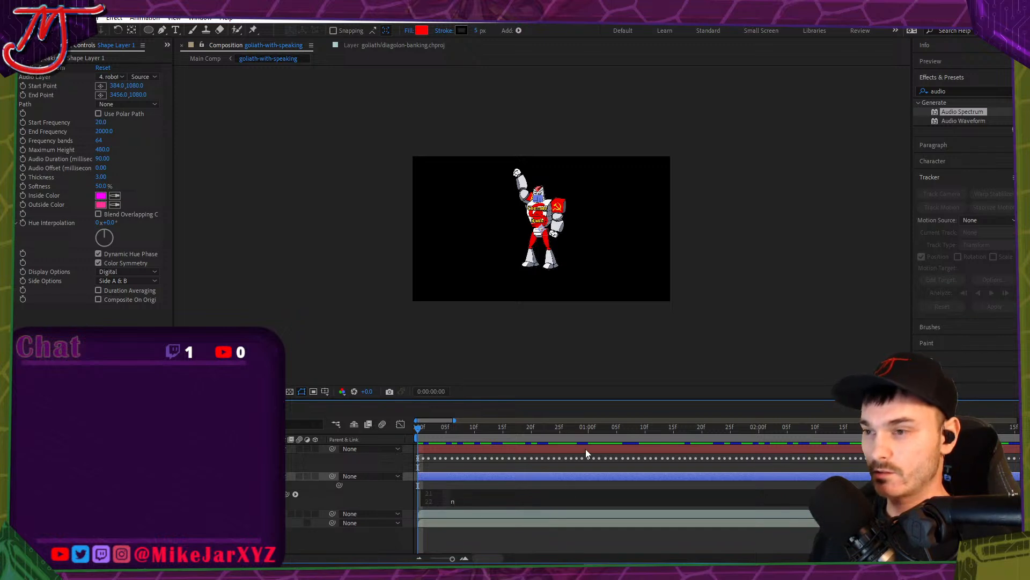
left_click_drag(594, 400, 602, 173)
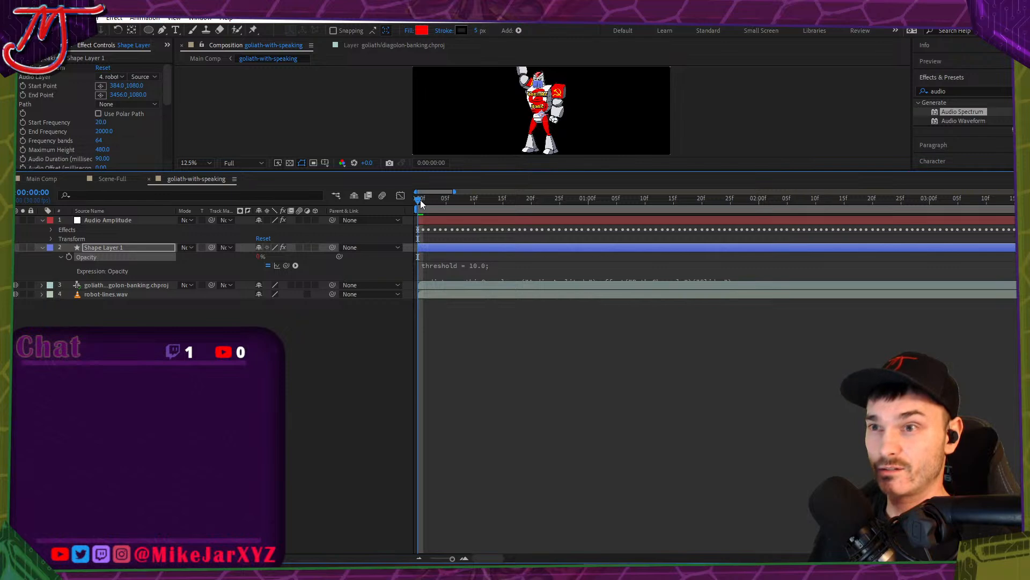
Expand the Audio Amplitude layer's effects down to the Slider property under Both Channels.
left_click(50, 229)
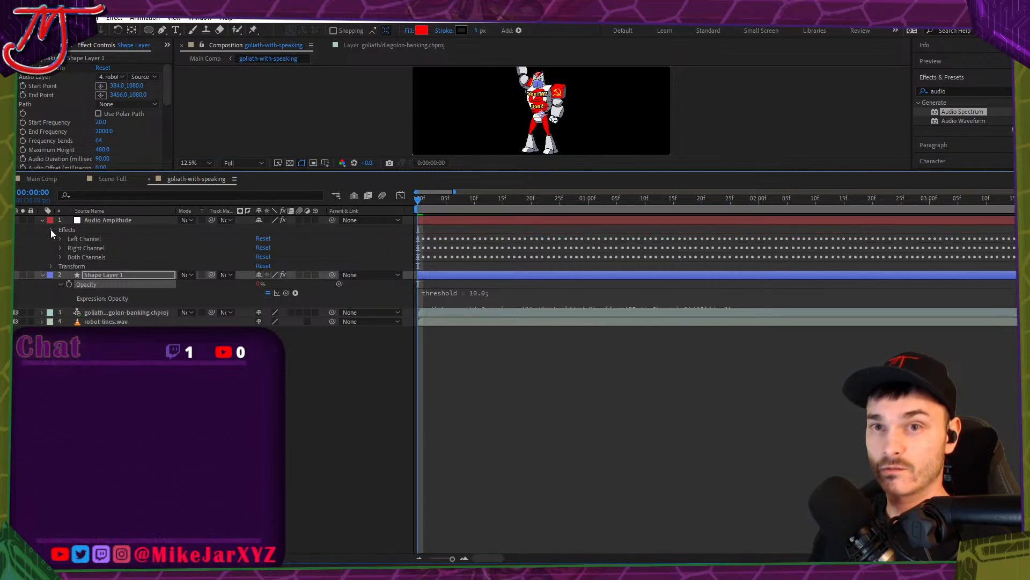
left_click(51, 230)
left_click(102, 221)
left_click(51, 230)
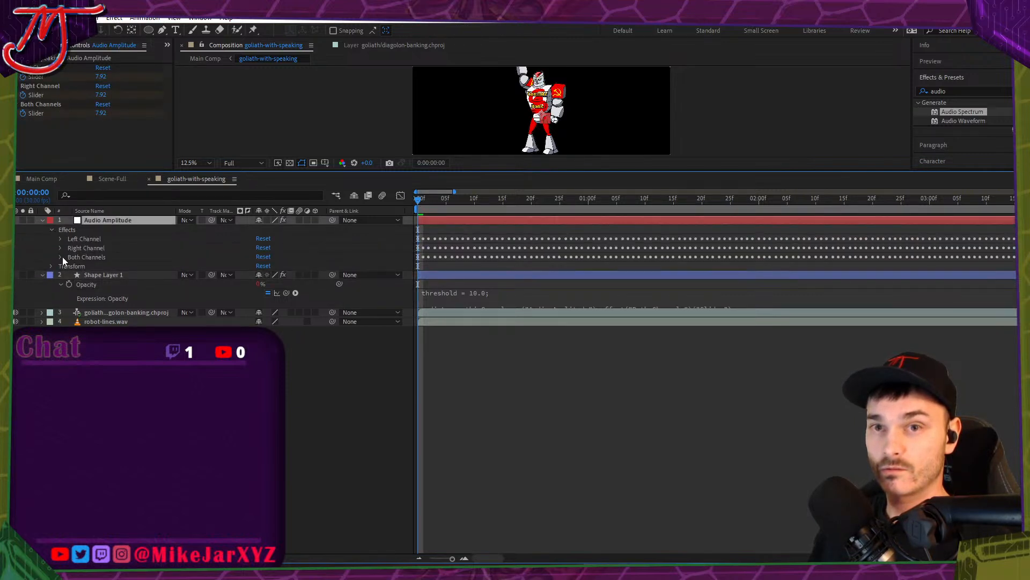
left_click(60, 257)
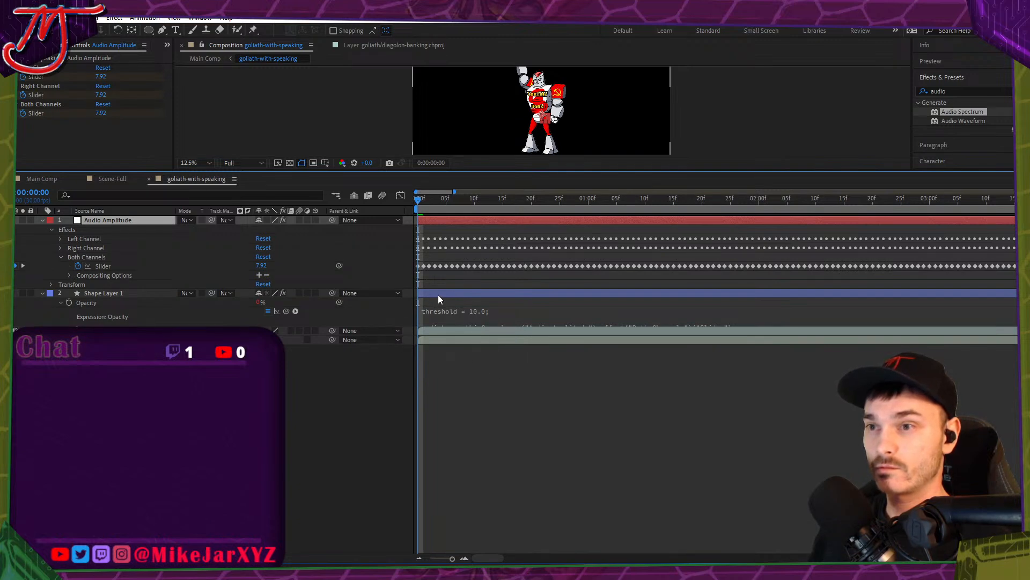
Show the whole Opacity expression of Shape Layer 1 and check its reference to the Both Channels slider.
left_click(233, 313)
left_click(445, 316)
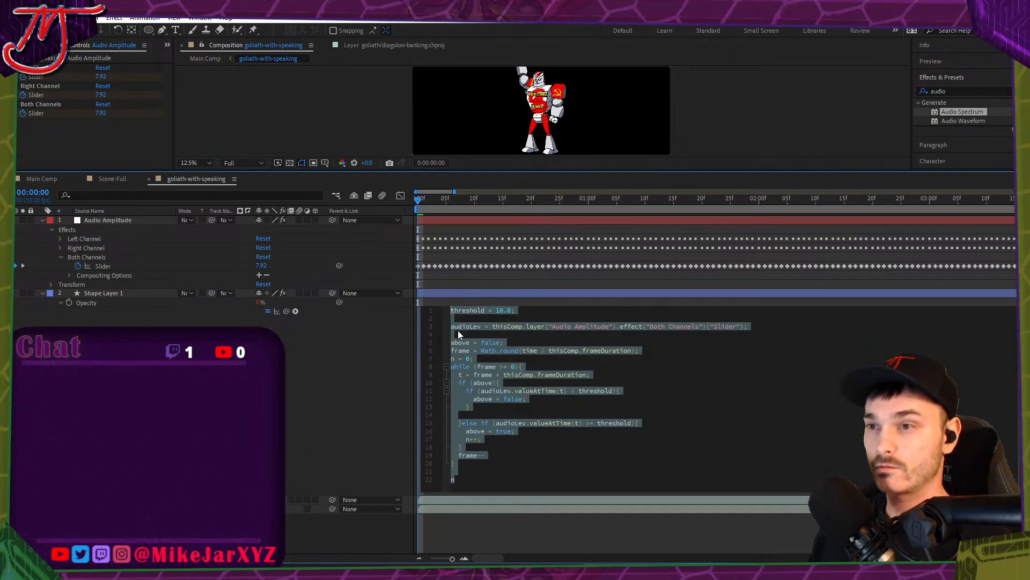
left_click(536, 356)
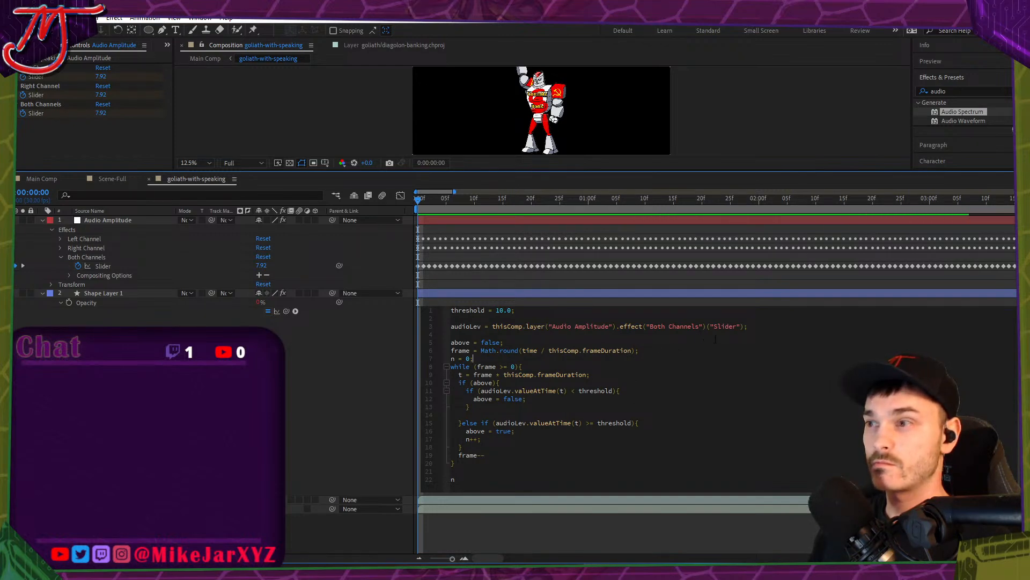
Scrub through the first frames, comparing the Both Channels slider, Shape Layer 1's opacity and the robot-lines.wav waveform.
left_click(416, 199)
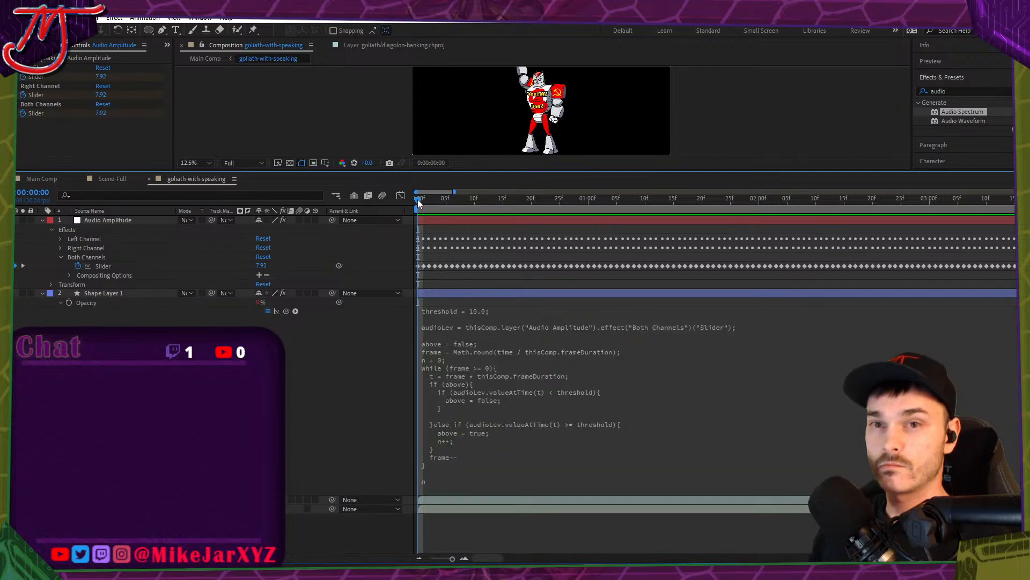
left_click_drag(418, 198, 457, 204)
left_click(457, 508)
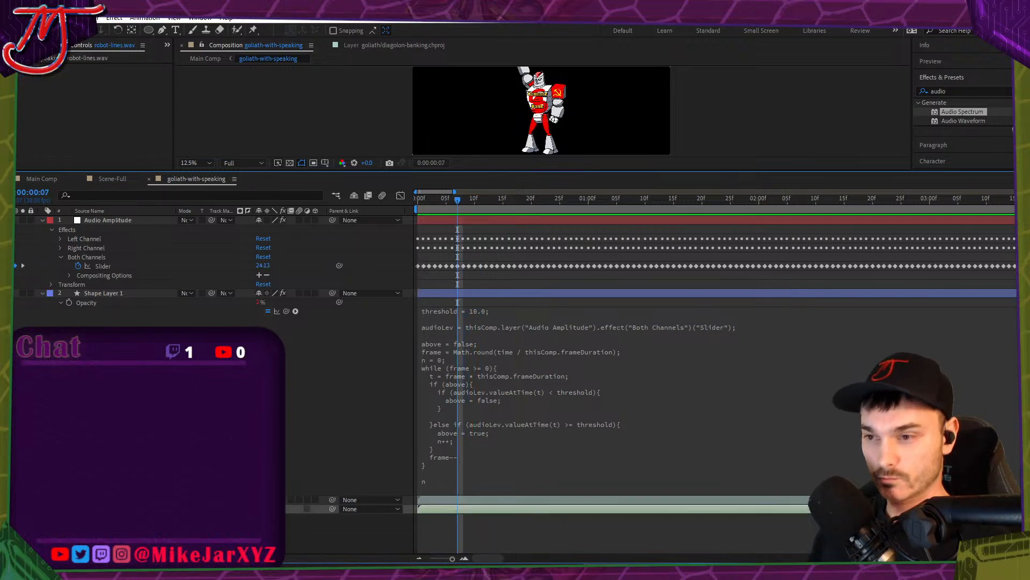
key("l")
key("l")
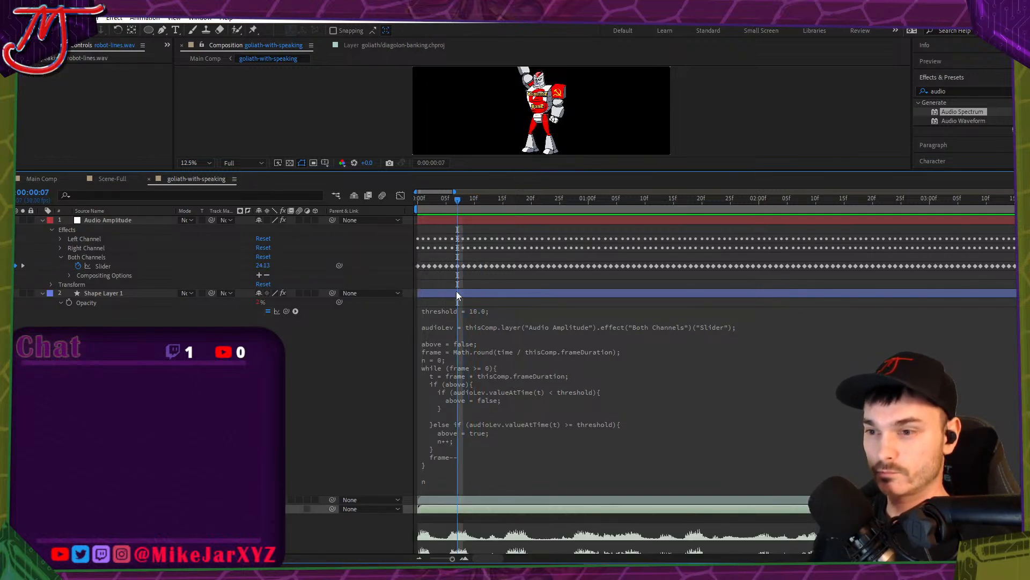
left_click(428, 204)
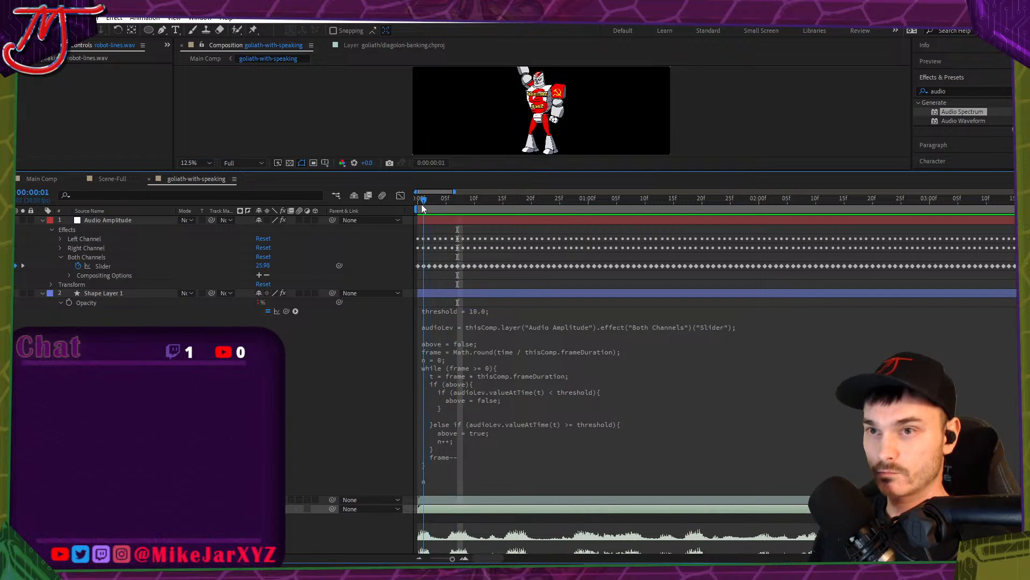
left_click(417, 206)
left_click_drag(416, 206, 452, 236)
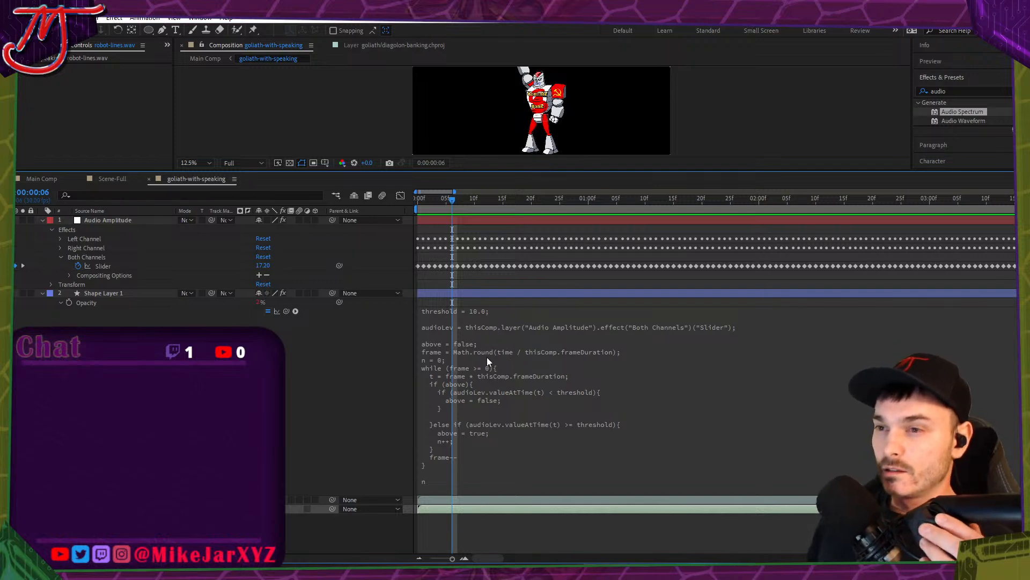
Return to frame 1 and examine the n++ part of the beat-counter expression on Shape Layer 1's Opacity.
left_click(501, 450)
left_click(505, 449)
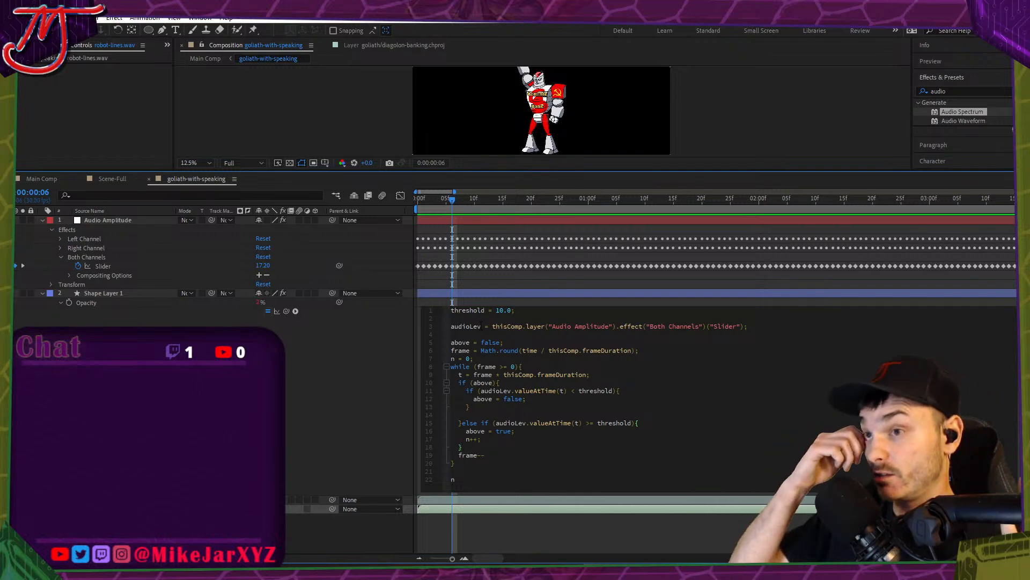
left_click_drag(453, 201, 424, 220)
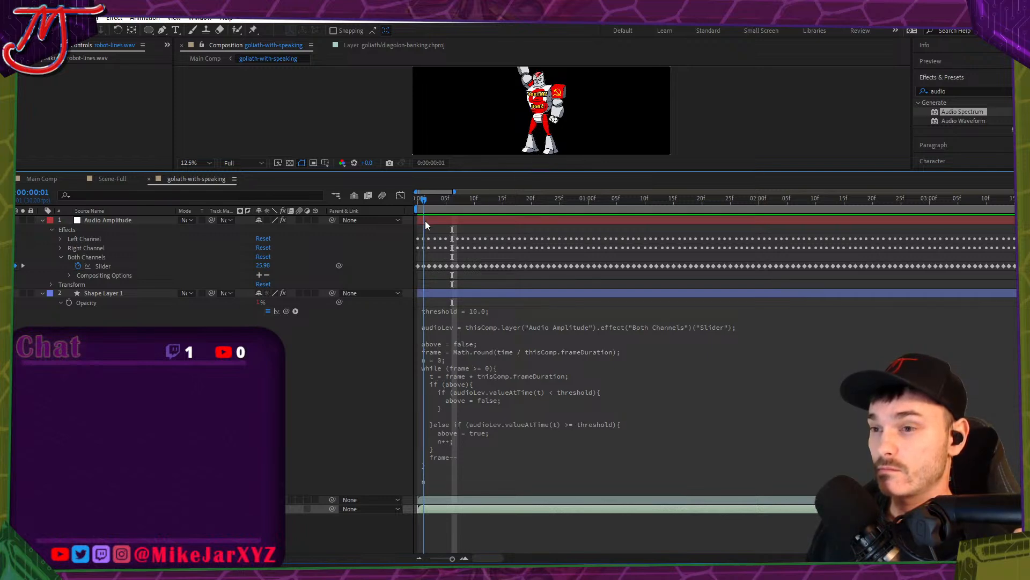
left_click(478, 440)
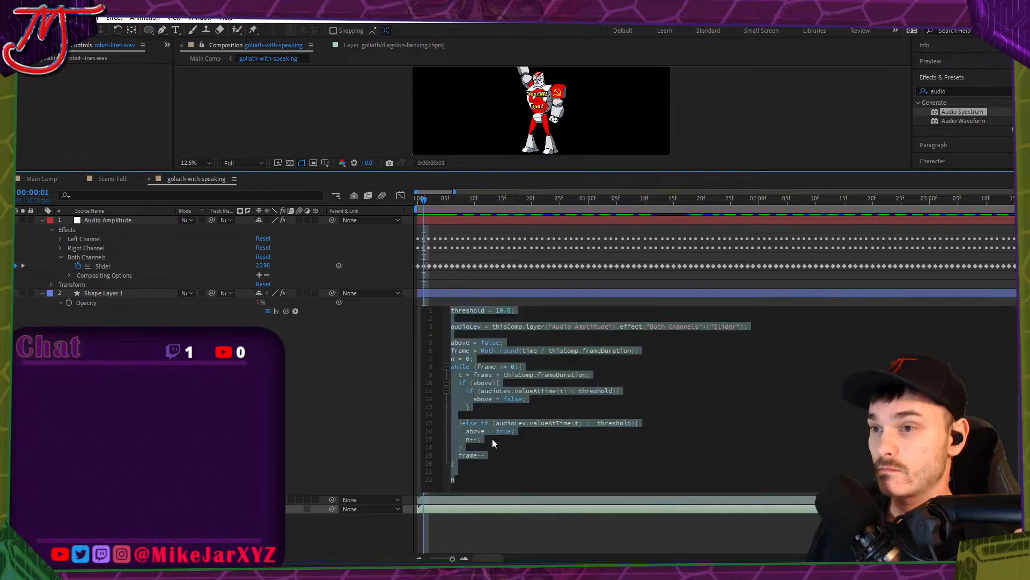
left_click(503, 438)
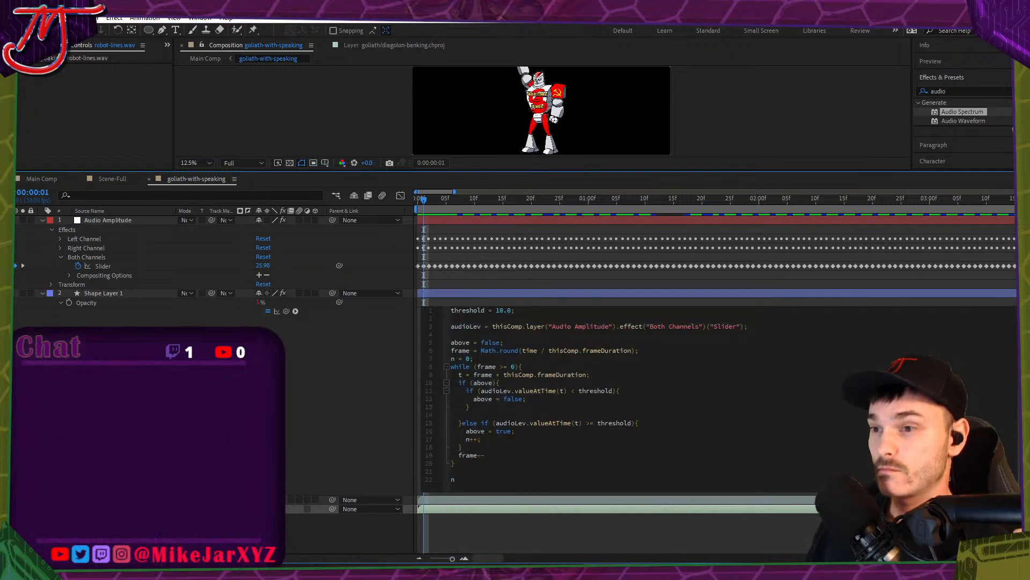
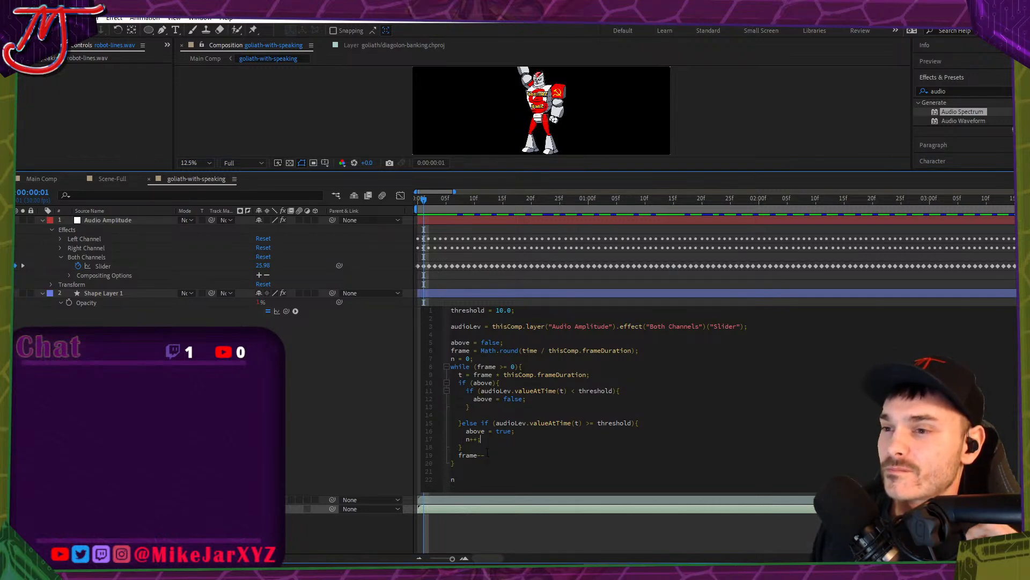
Delete the frame, n = 0 and while-loop lines from the Opacity expression, keeping the threshold, audioLev, above and final n lines.
left_click_drag(467, 463, 448, 353)
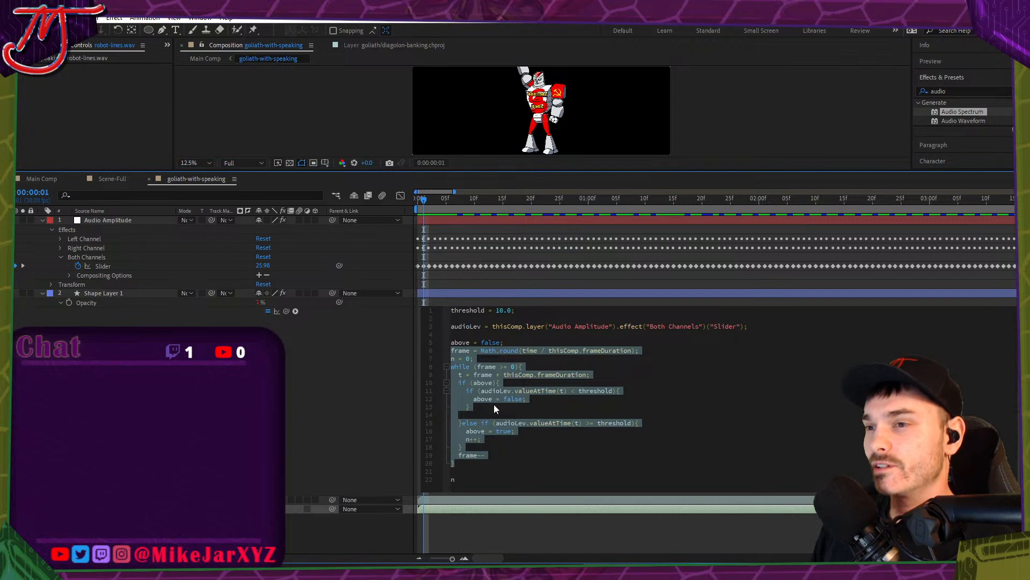
key("BackSpace")
key("Return")
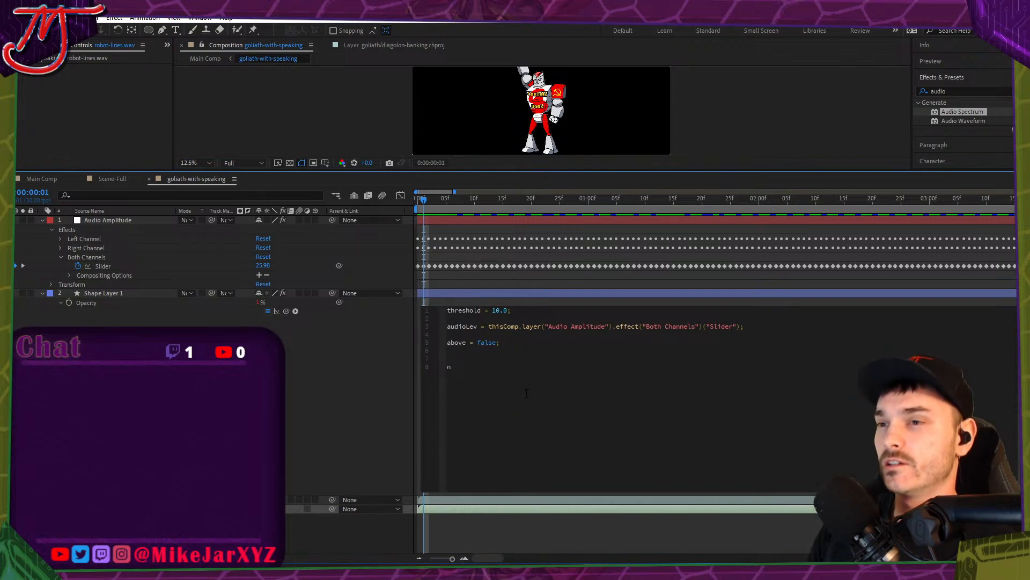
Write an if block with braces above the final n, containing audioLev >= threshold.
type("if")
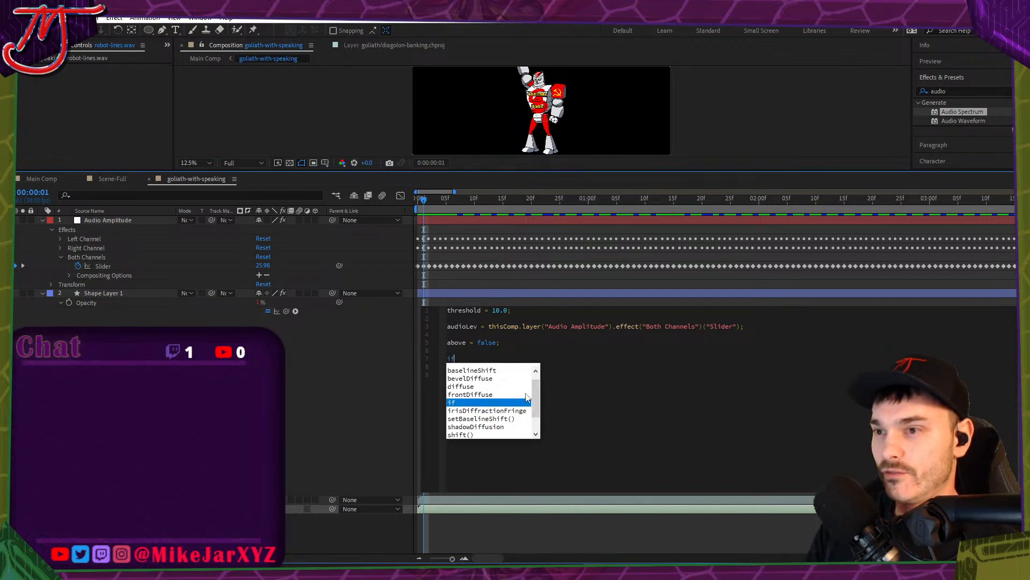
key("Escape")
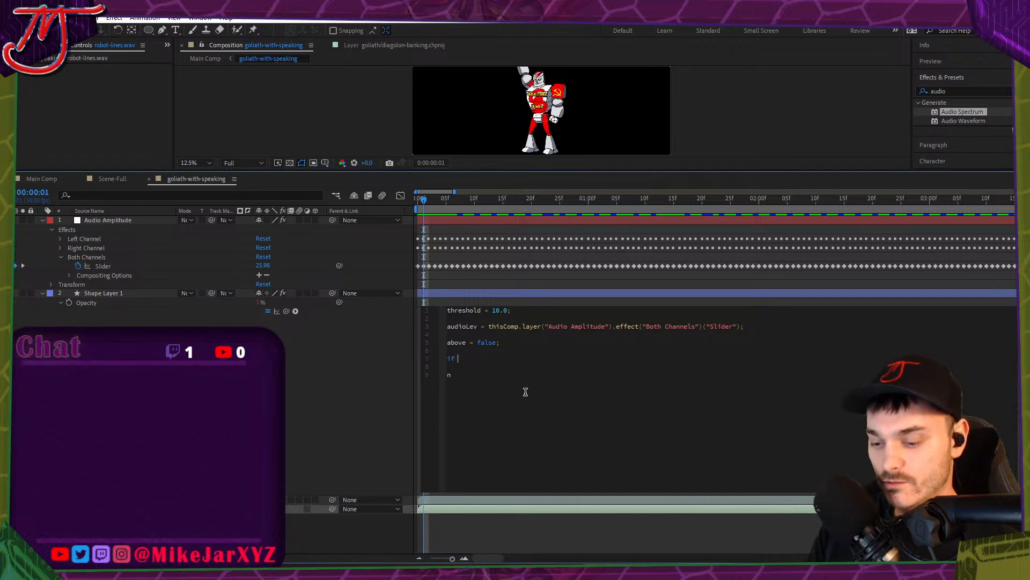
type("{")
key("Return")
key("Return")
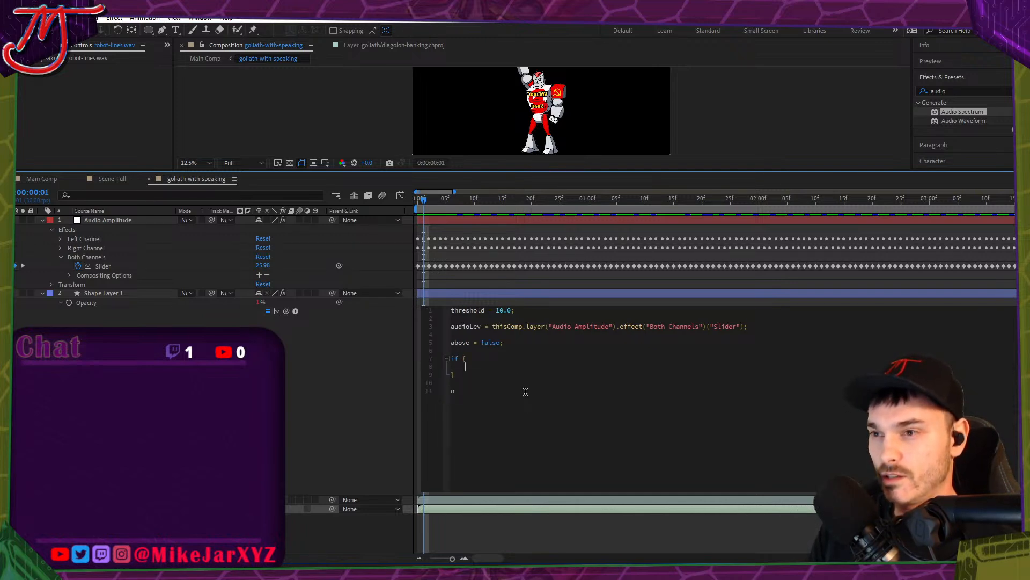
type("au")
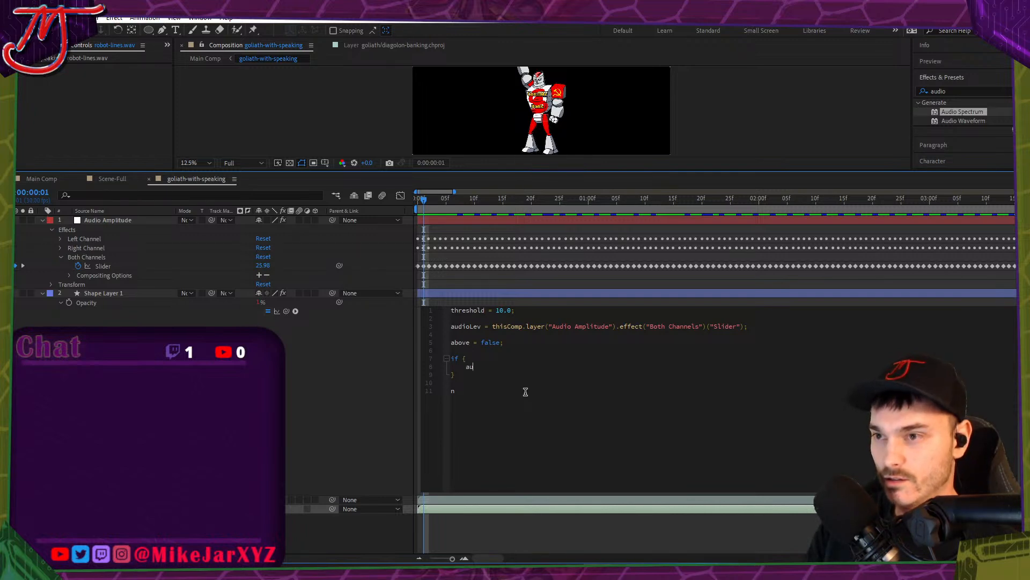
type("dioLev >")
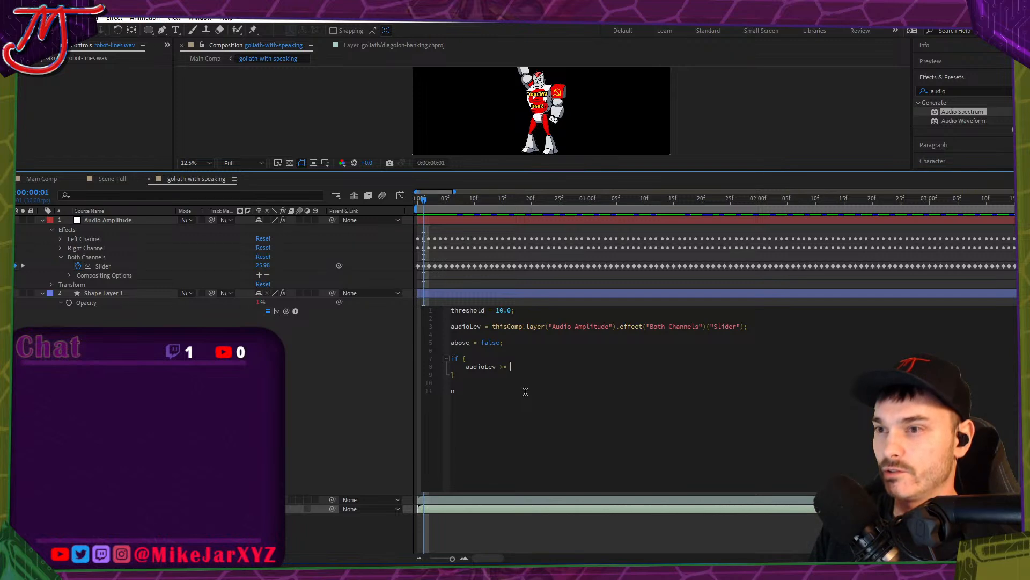
type("= thre")
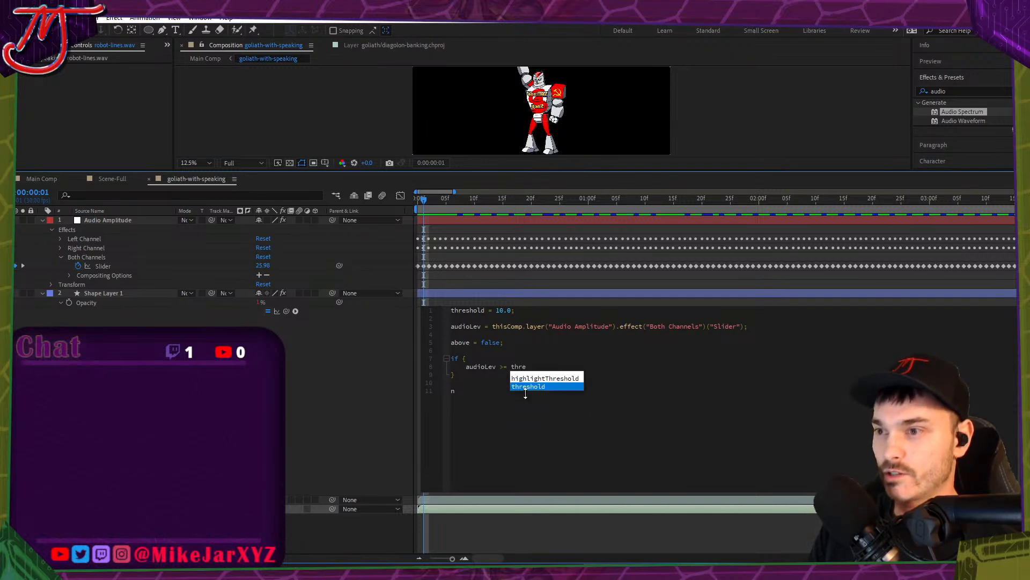
key("Return")
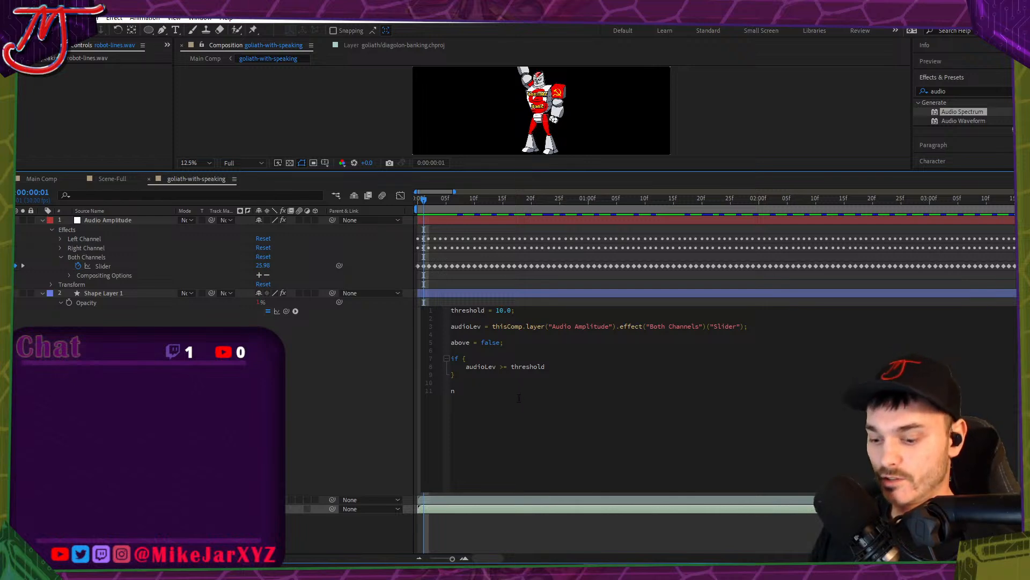
Paste the original beat-counter code below the final n and trim it to its if (above) block as a syntax reference.
key("ctrl+v")
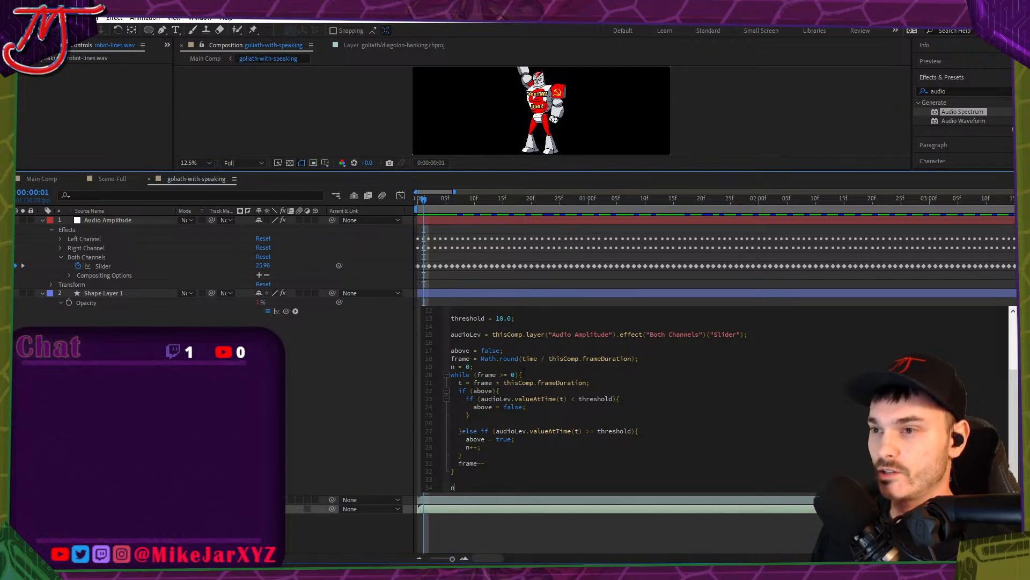
scroll(530, 361, "up", 3)
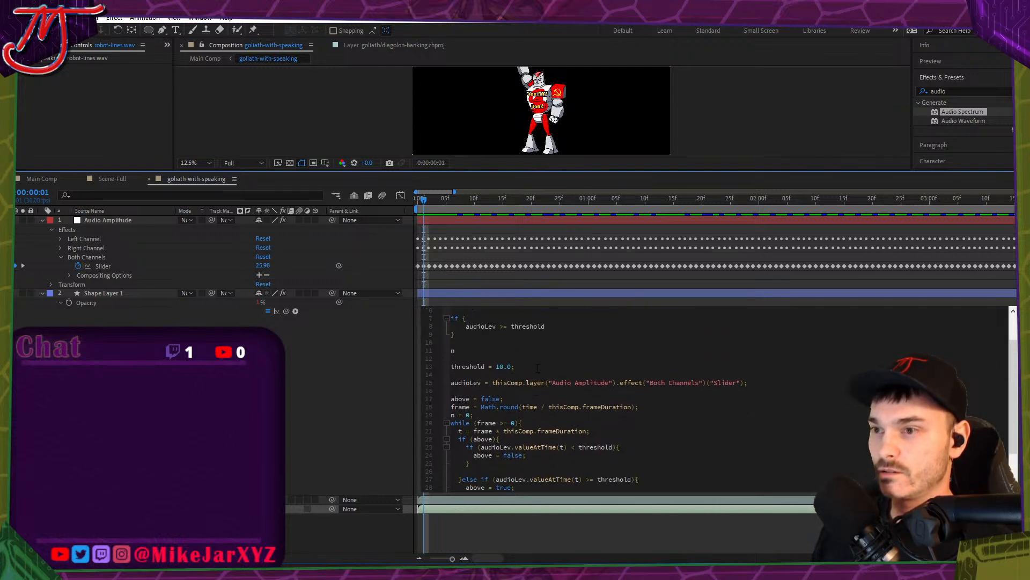
left_click_drag(481, 333, 705, 407)
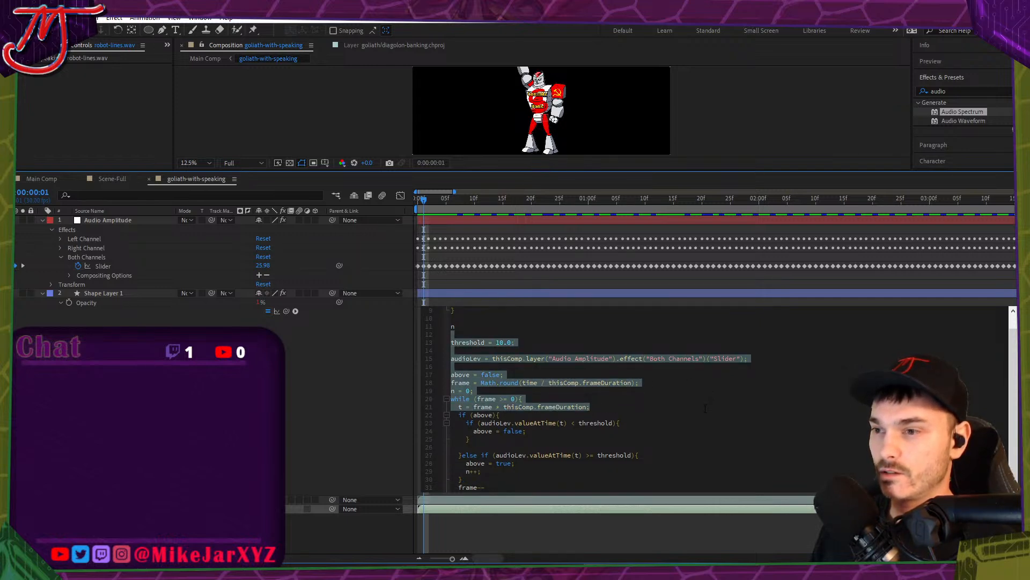
key("Delete")
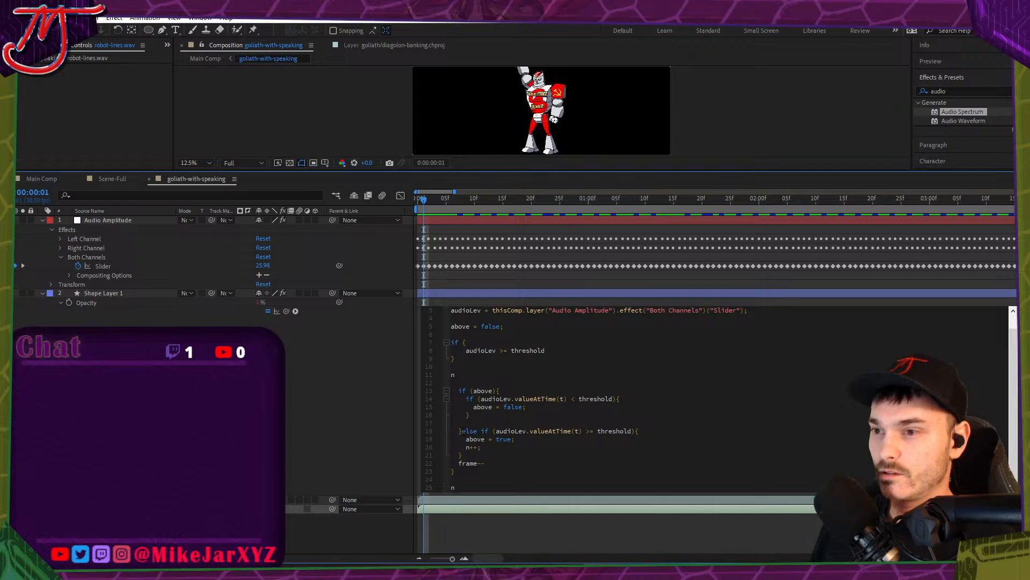
left_click_drag(461, 431, 591, 489)
key("Delete")
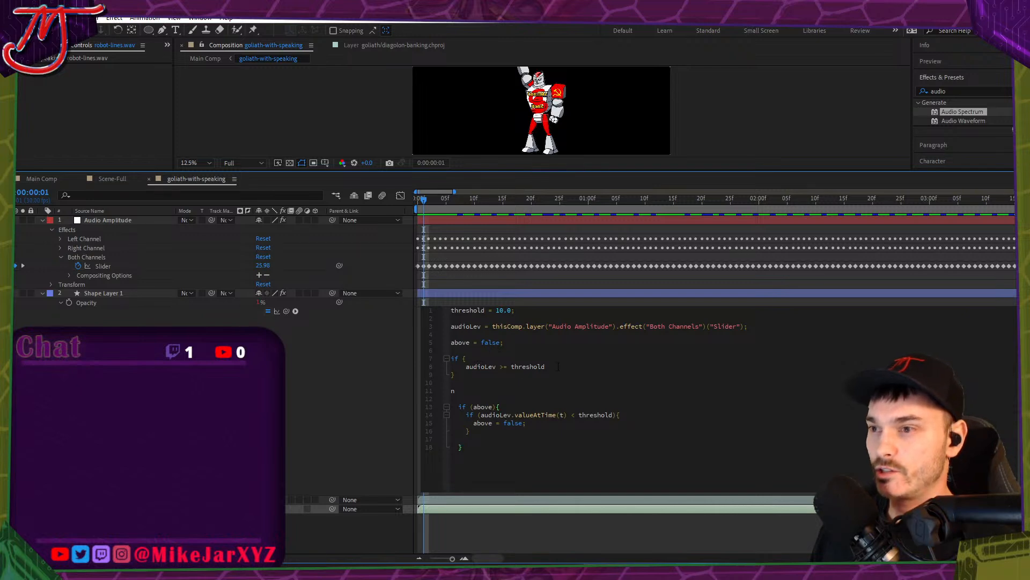
Move audioLev >= threshold out of the braces and into parentheses as the if statement's condition.
left_click_drag(558, 366, 466, 367)
key("ctrl+x")
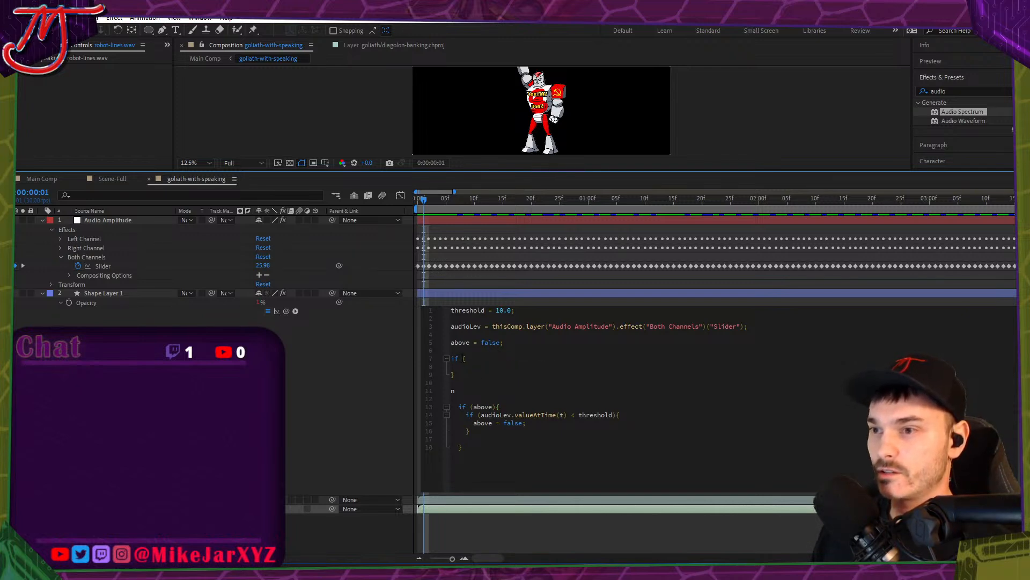
type("()")
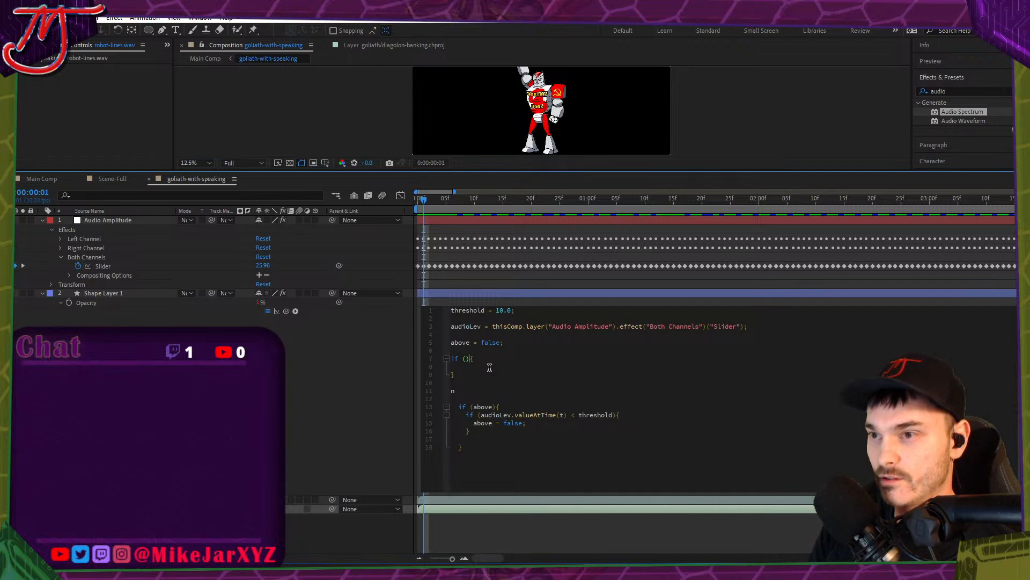
key("ctrl+v")
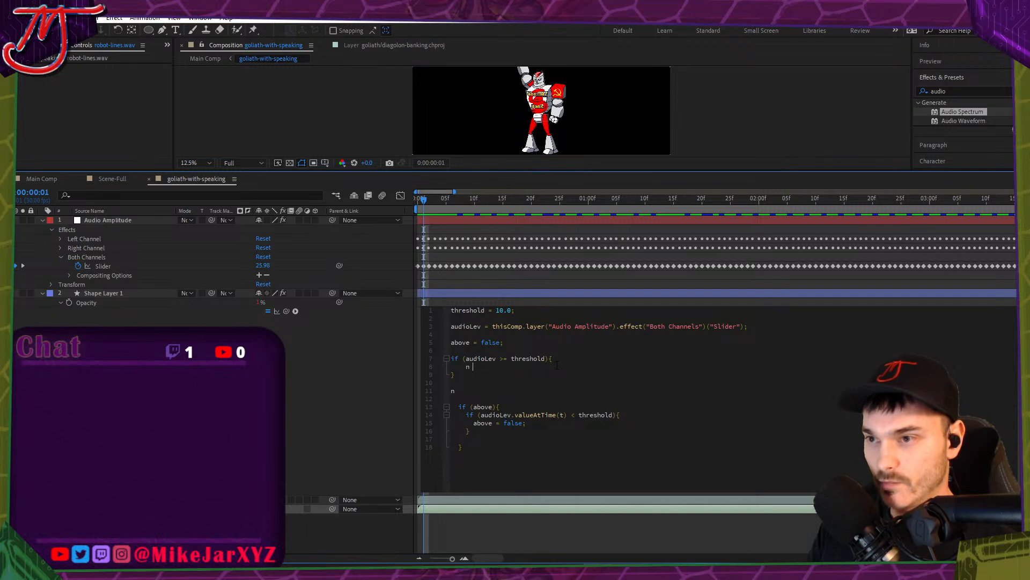
Make the if block's body read n = 100.
type("==")
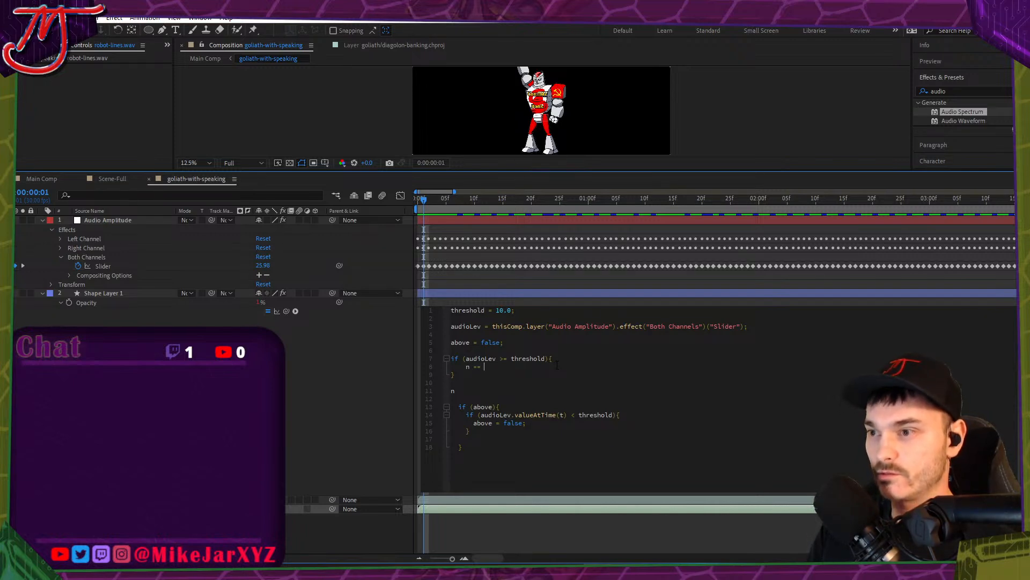
type(" 1")
key("BackSpace")
type("100")
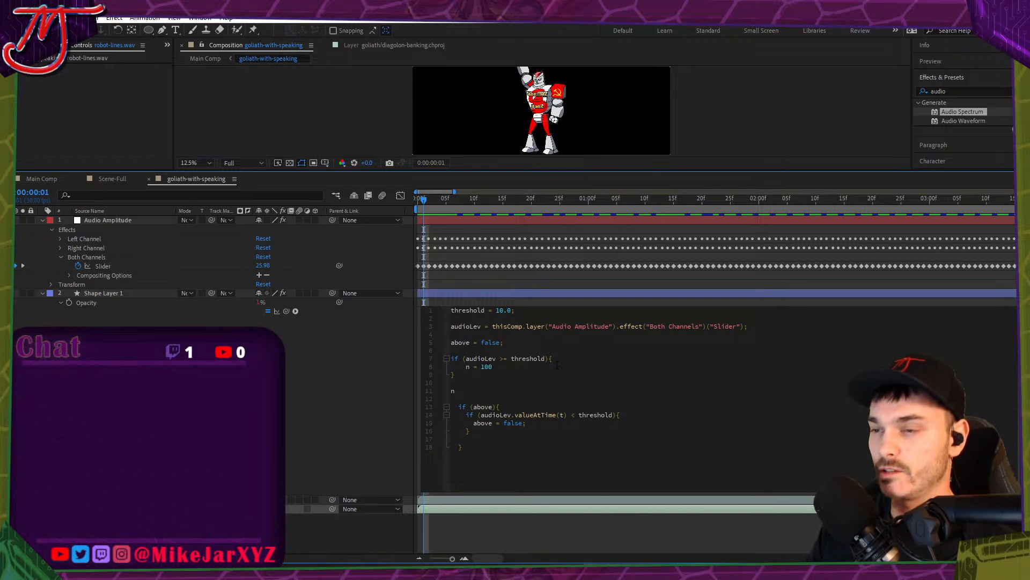
Remove the above = false line and the leftover if (above) block from the expression.
key("Up")
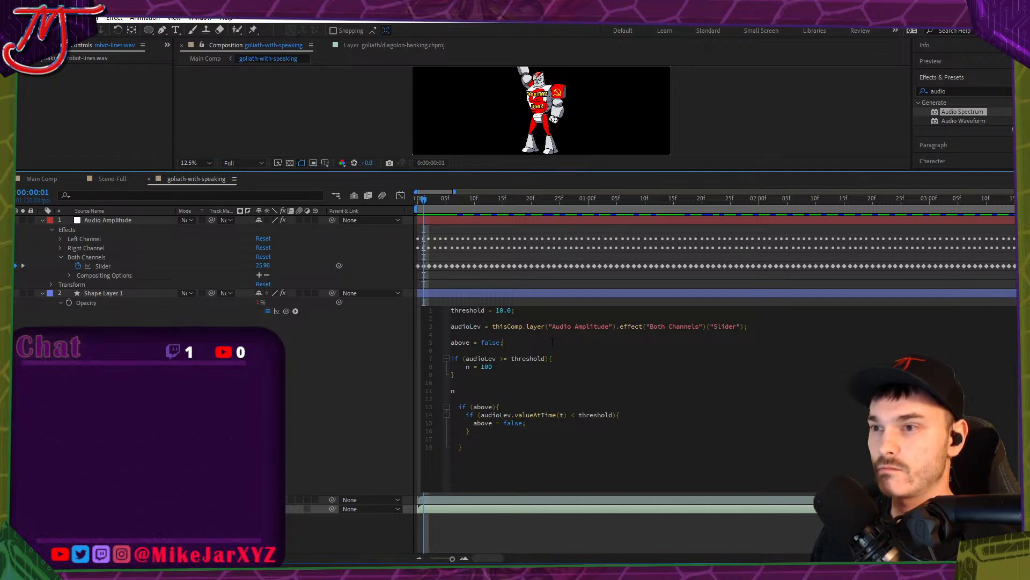
left_click_drag(514, 346, 450, 343)
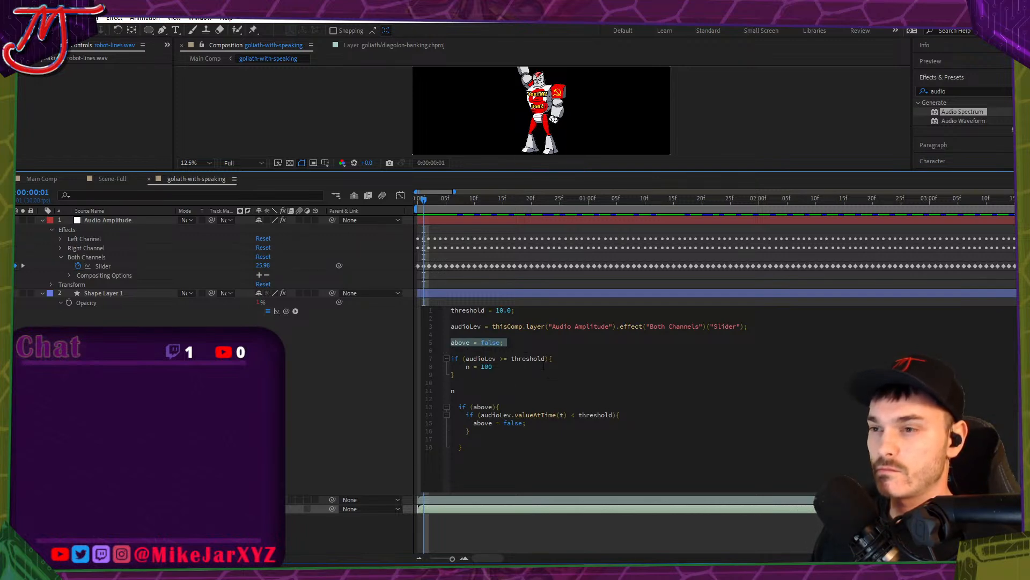
key("BackSpace")
left_click_drag(494, 387, 467, 441)
key("BackSpace")
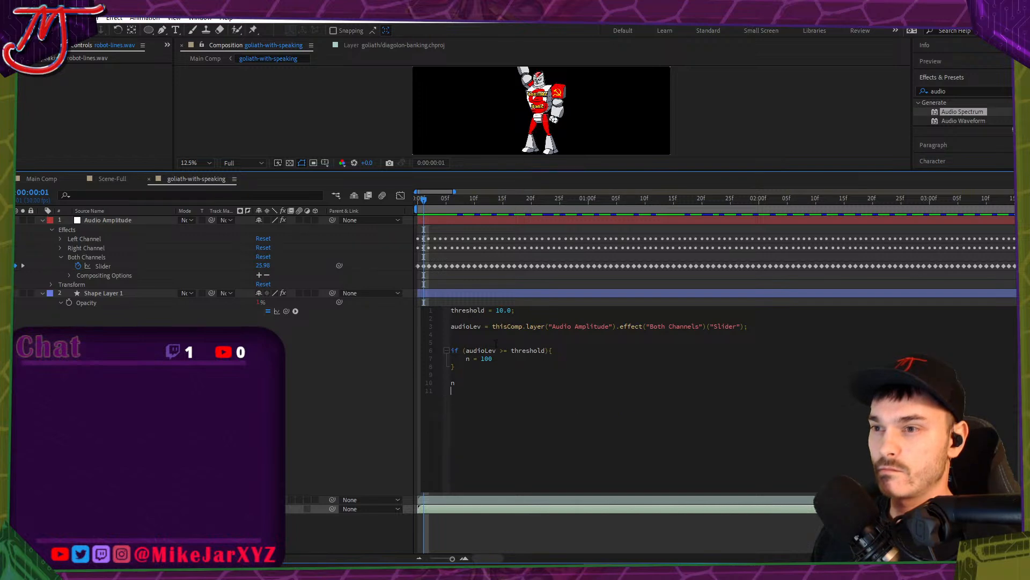
Add n = 0; on its own line before the if statement and apply the Opacity expression.
key("Return")
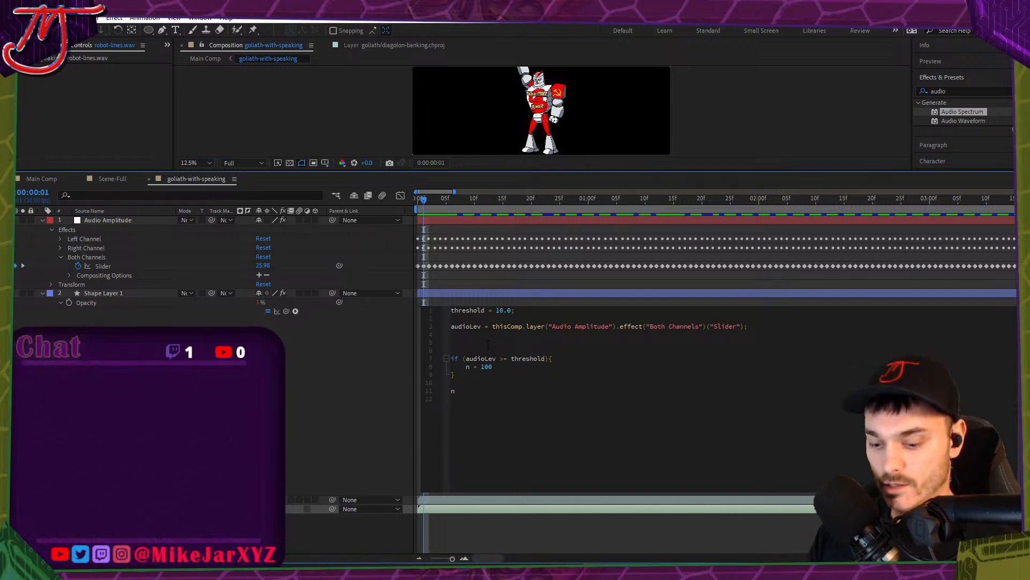
left_click(488, 343)
type("n = 0;")
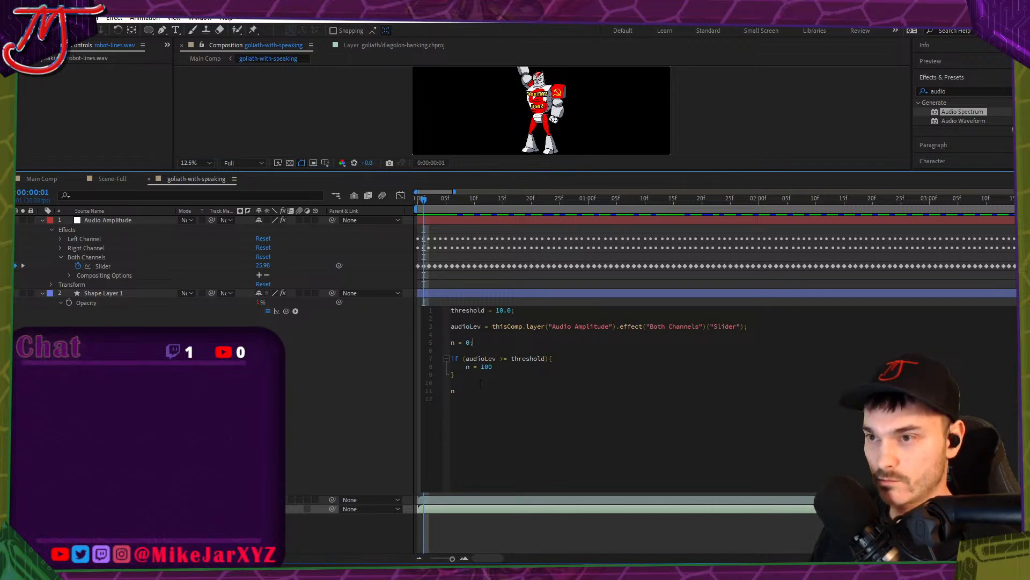
key("KP_Enter")
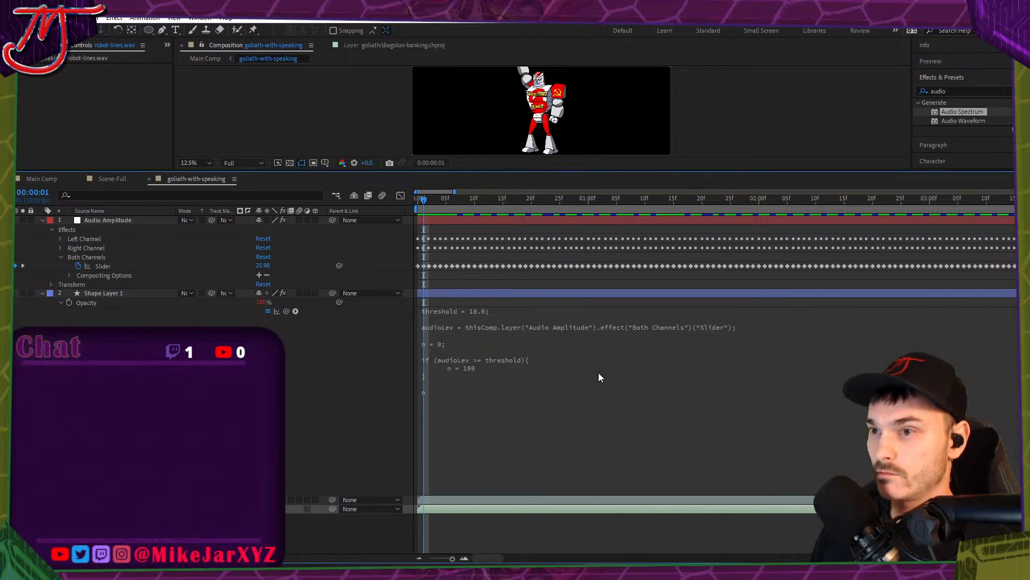
Scrub through the first second, comparing Shape Layer 1's opacity with the Both Channels slider and the expression's threshold.
left_click_drag(426, 203, 591, 199)
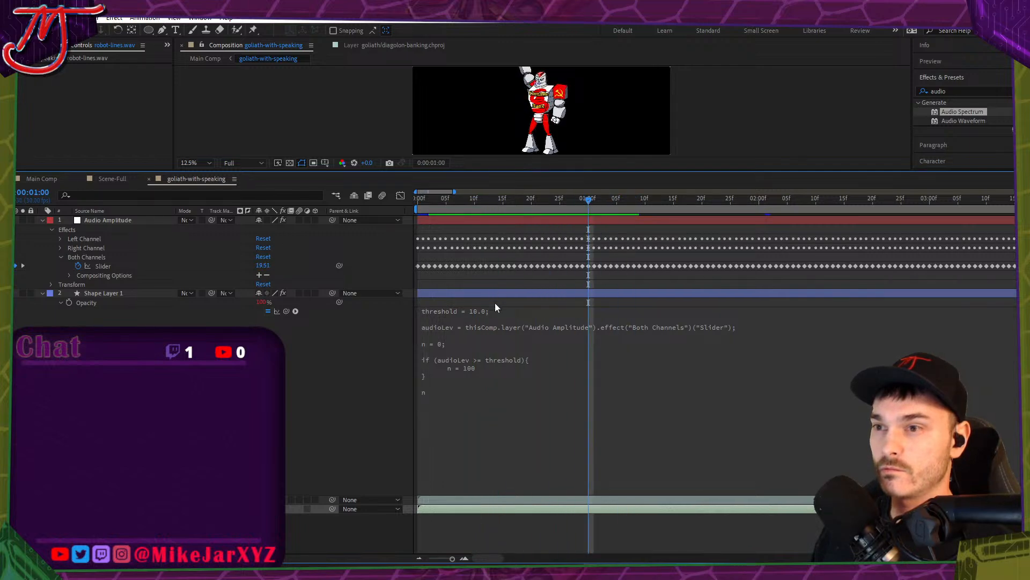
left_click(489, 317)
left_click(490, 318)
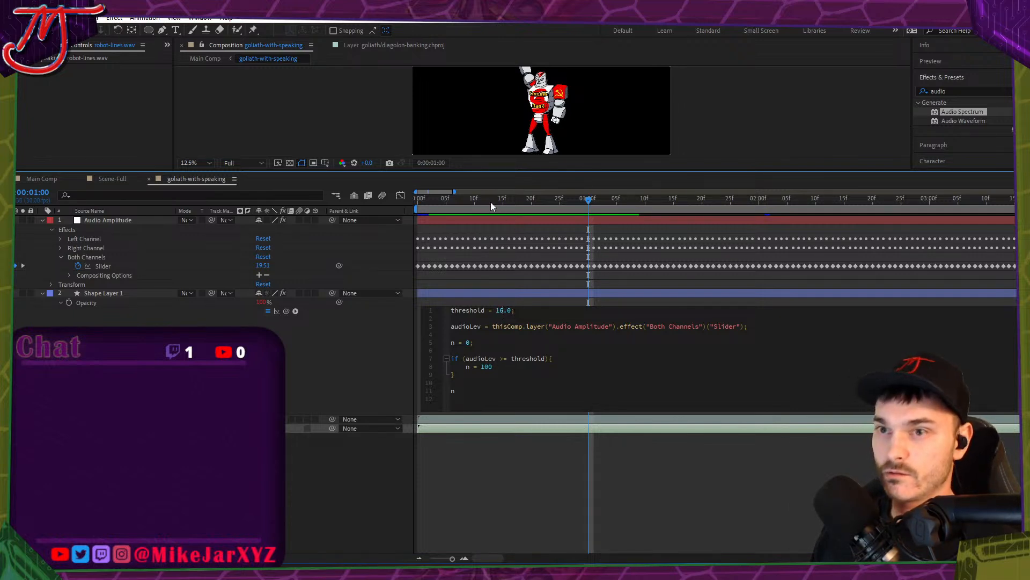
left_click_drag(490, 203, 565, 204)
left_click(475, 314)
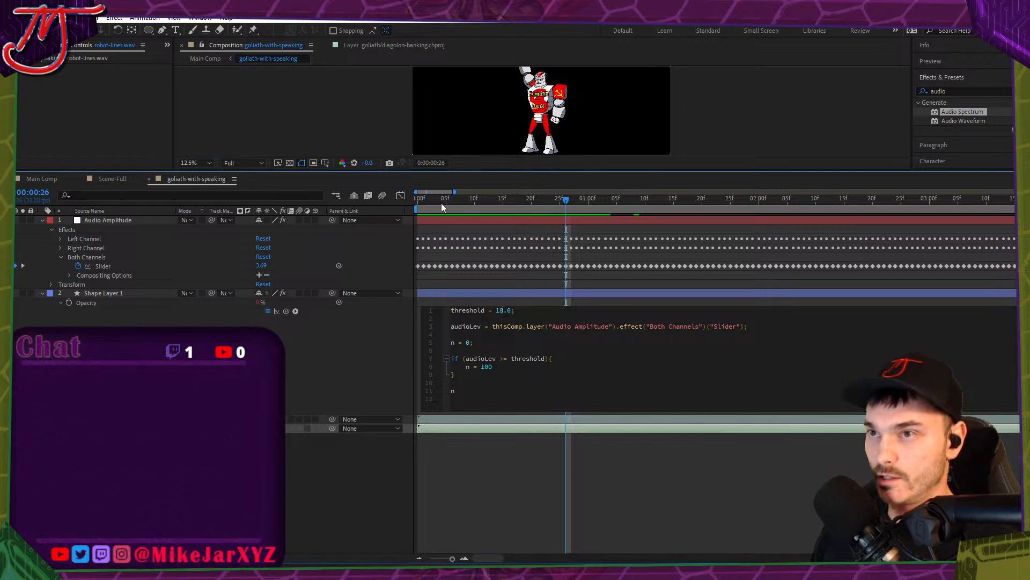
left_click_drag(441, 208, 528, 217)
Leave the expression editor and collapse Shape Layer 1's Opacity expression.
key("ctrl+z")
left_click(437, 458)
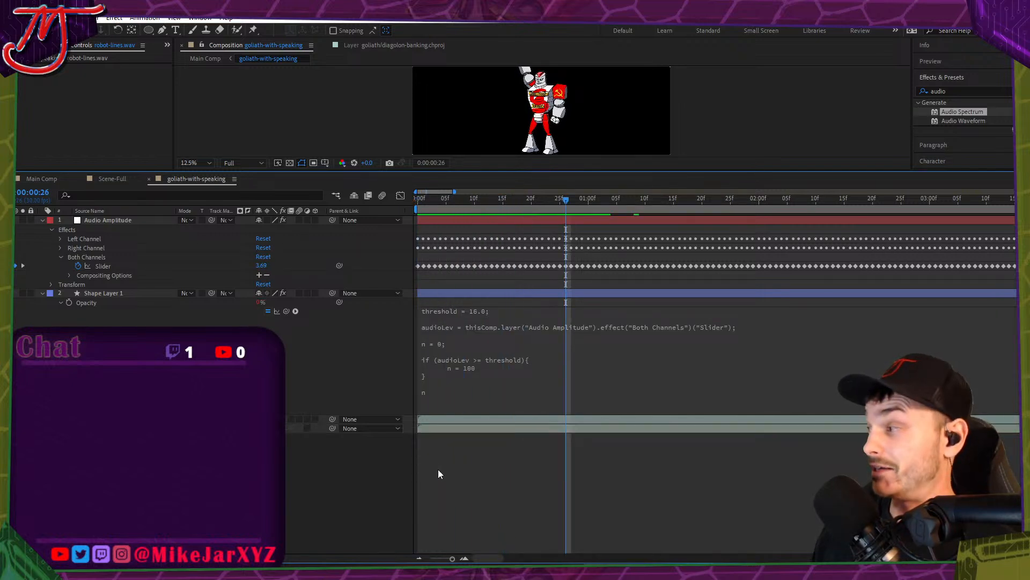
left_click(60, 303)
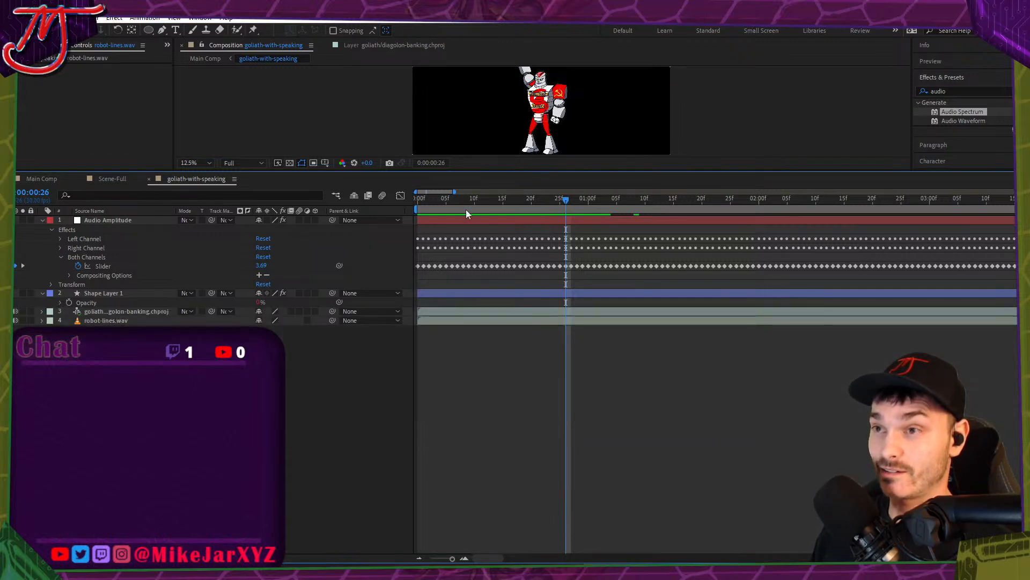
Go to frame 0:00:00:07, bring the robot's face into view with Shape Layer 1 selected, and collapse the Audio Amplitude layer.
left_click_drag(463, 201, 458, 263)
left_click(214, 386)
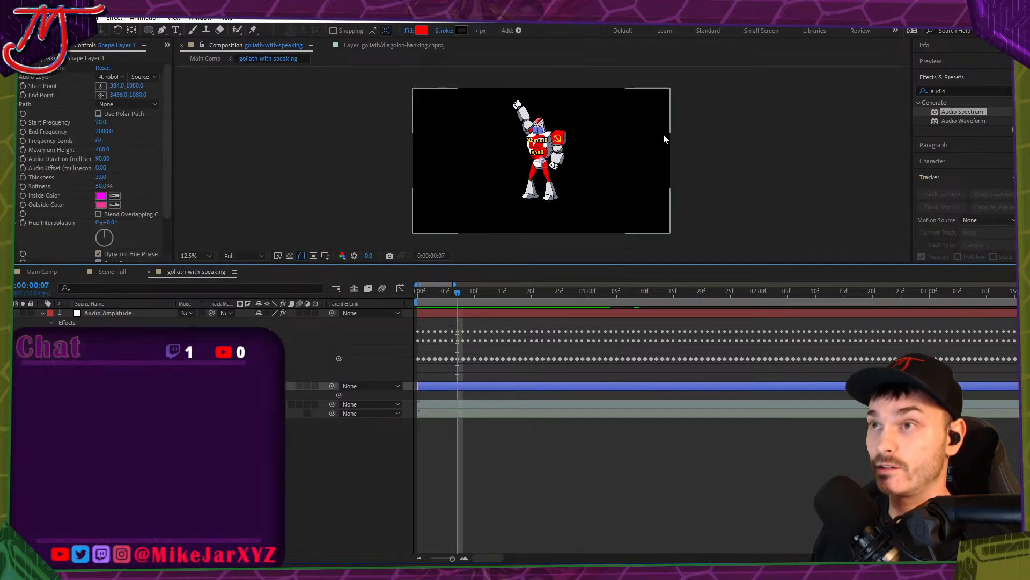
scroll(526, 127, "up", 4)
scroll(561, 134, "up", 2)
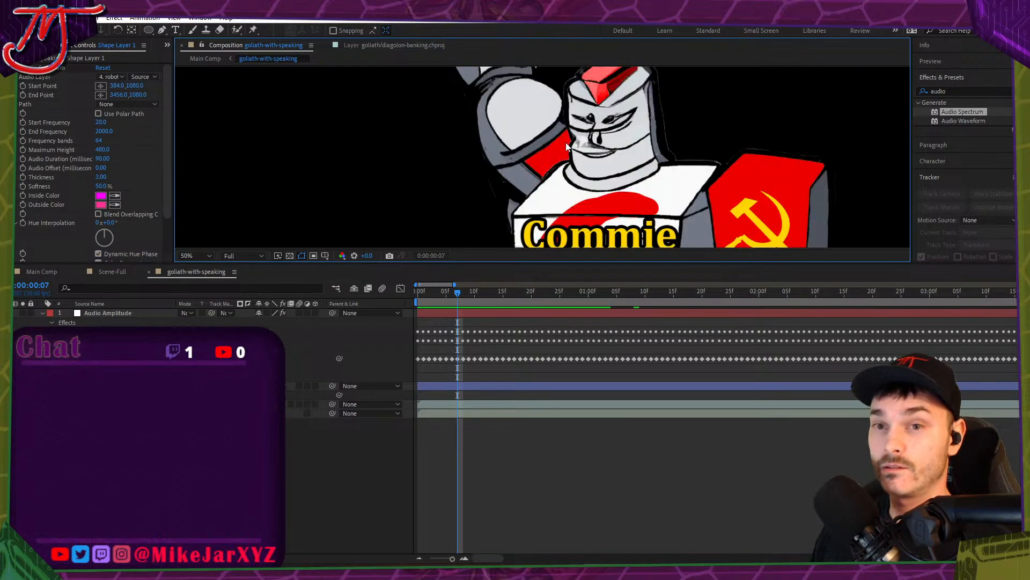
scroll(565, 143, "down", 2)
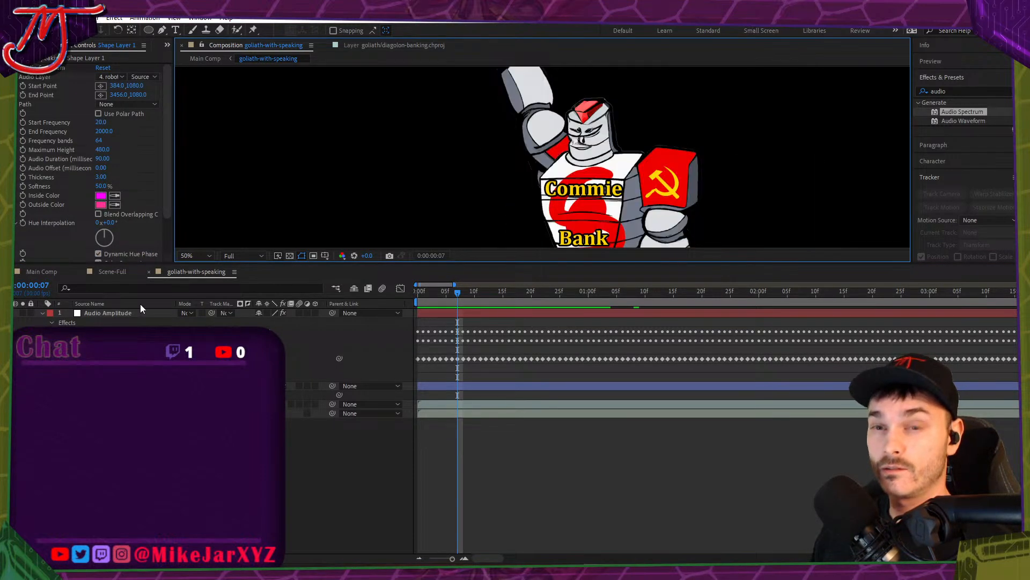
left_click(42, 313)
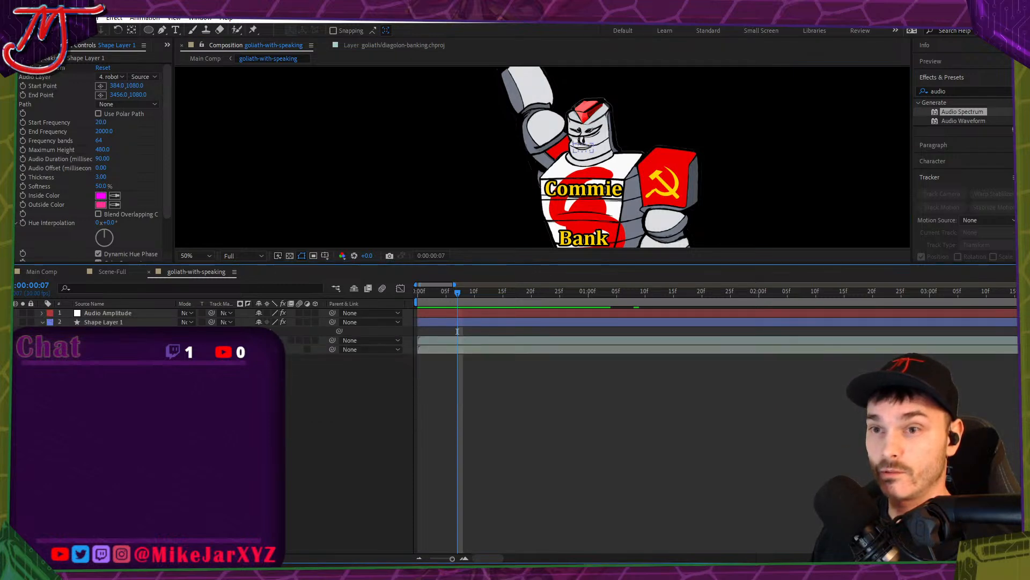
Examine Shape Layer 1's mouth shape on the robot's face up close and briefly preview its visibility.
left_click(334, 321)
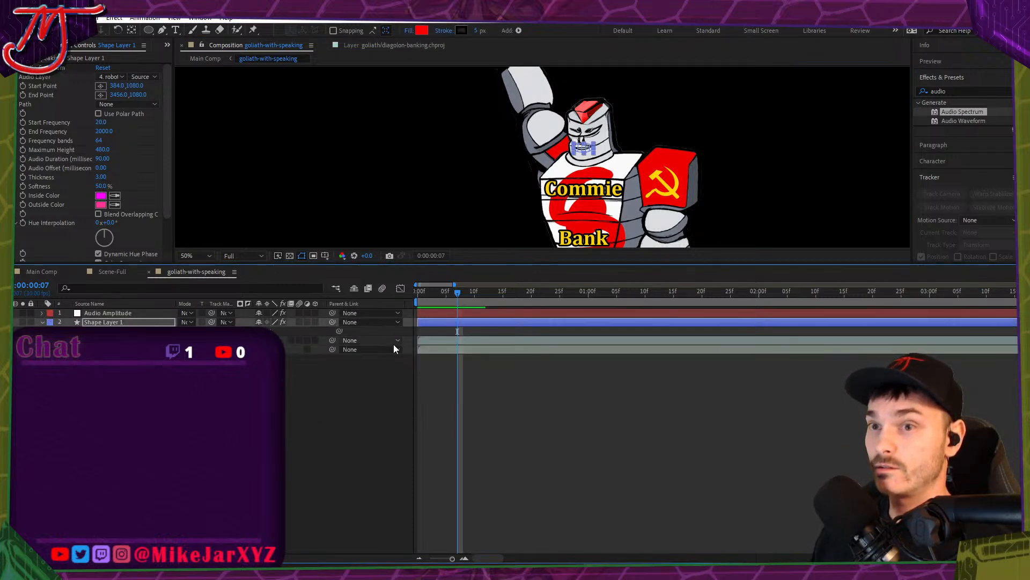
left_click(530, 377)
scroll(579, 169, "up", 4)
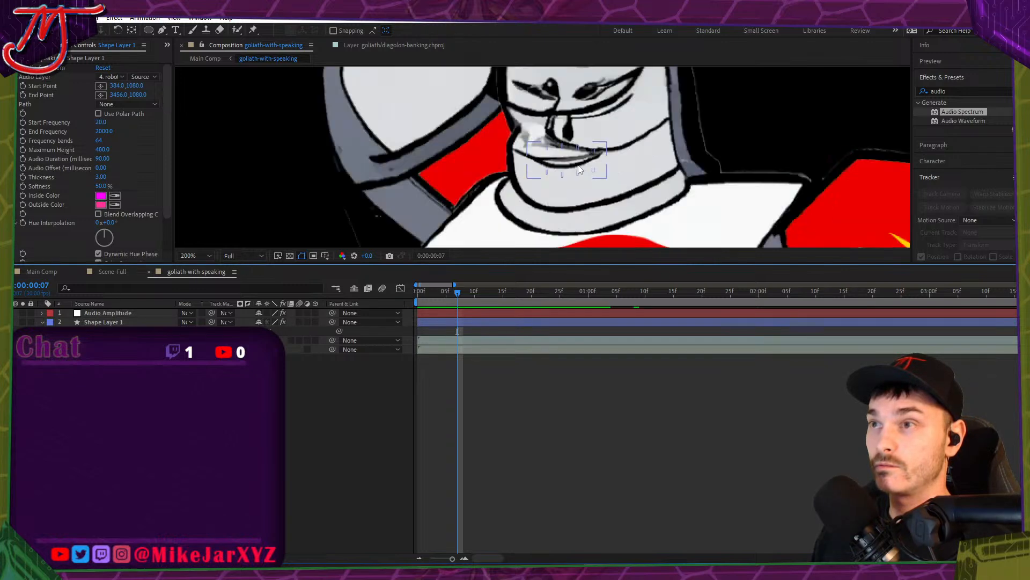
left_click(579, 170)
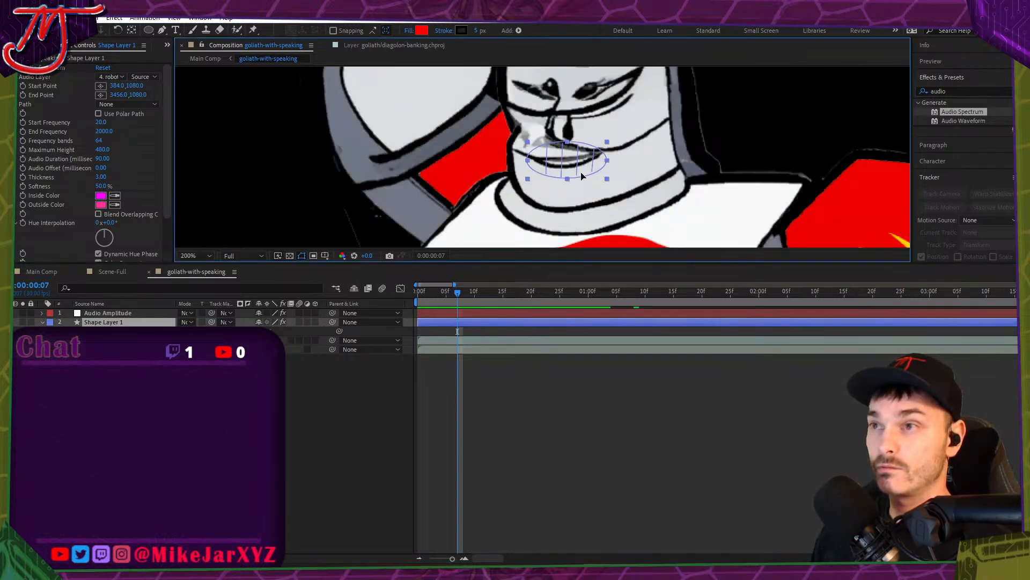
left_click_drag(582, 176, 808, 136)
left_click(649, 365)
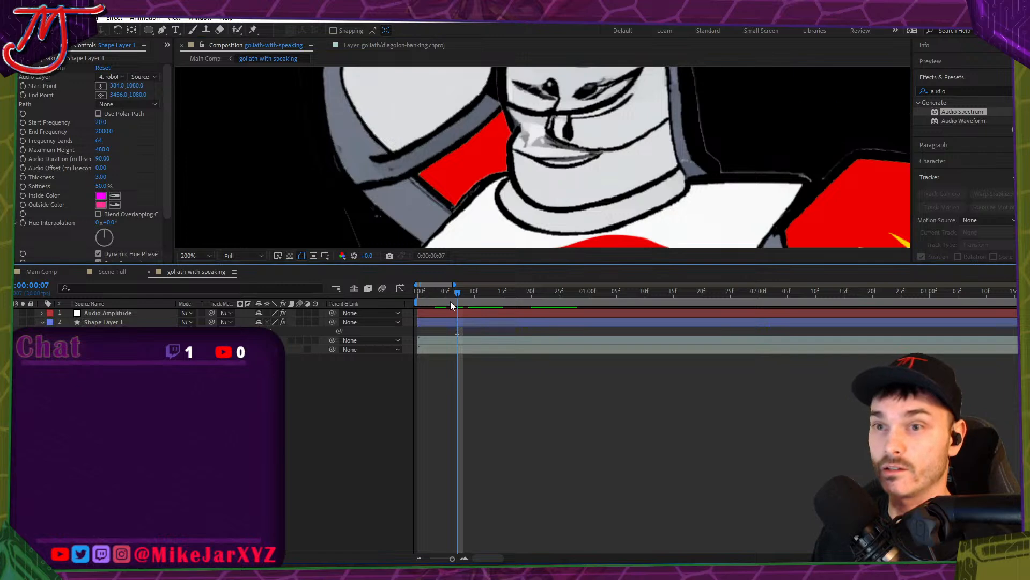
key("space")
key("space")
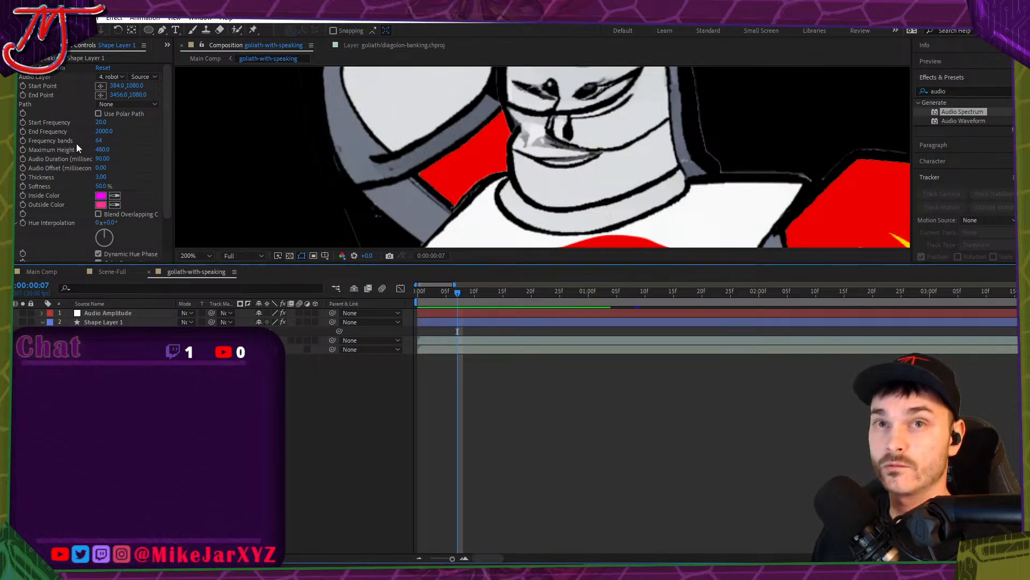
scroll(68, 129, "down", 2)
Delete the Audio Spectrum effect from Shape Layer 1 and scrub the timeline to check the mouth shape.
left_click(89, 322)
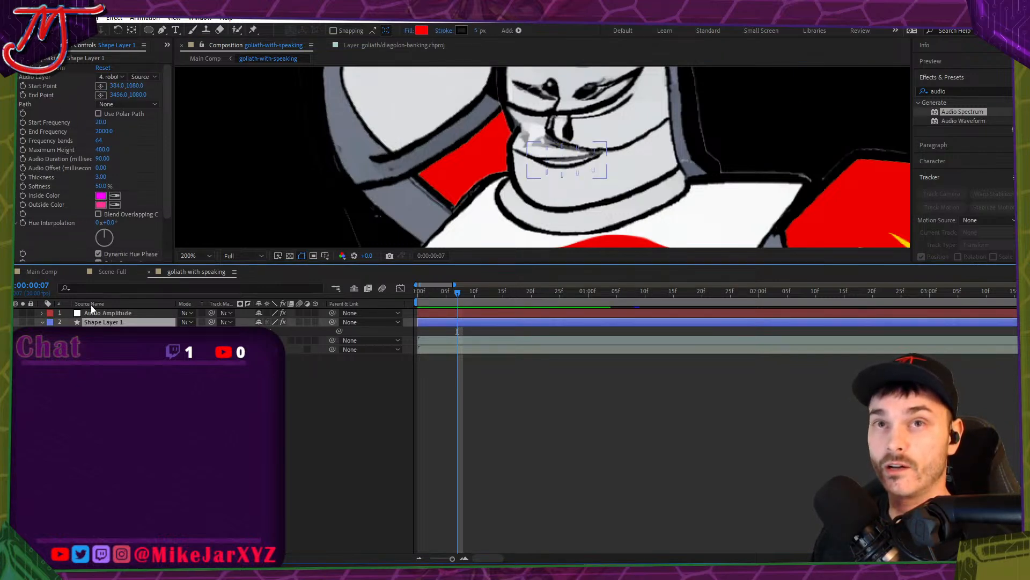
left_click(60, 68)
key("Delete")
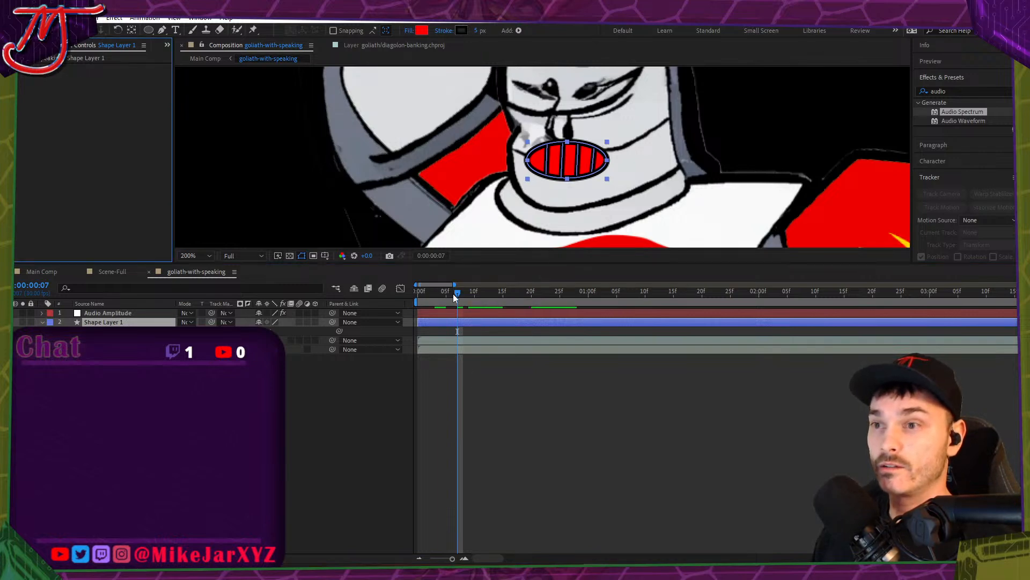
left_click_drag(453, 294, 610, 286)
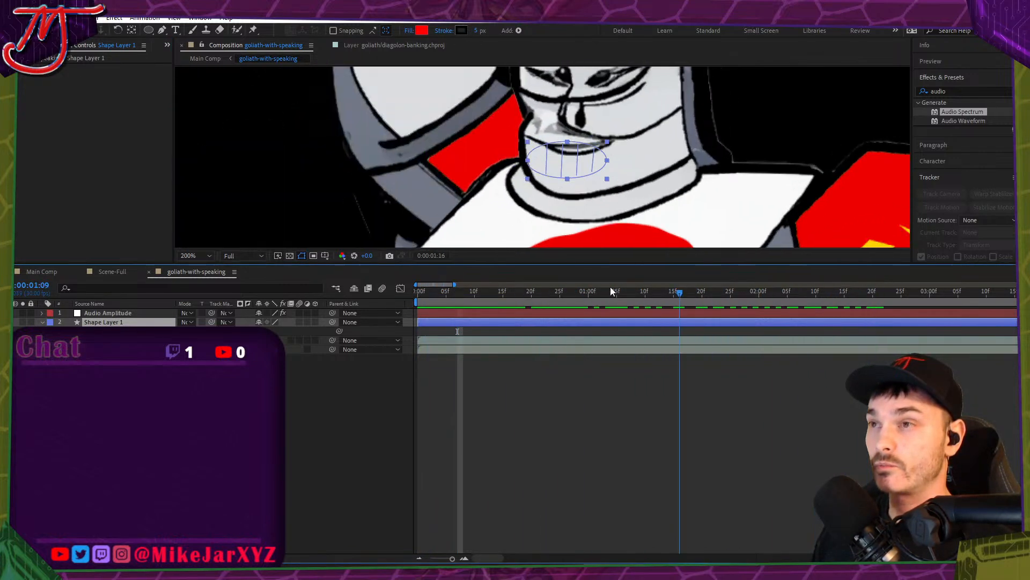
Return to the first frame and use the Pan Behind tool to place Shape Layer 1's anchor point at the centre of the mouth shape.
key("Home")
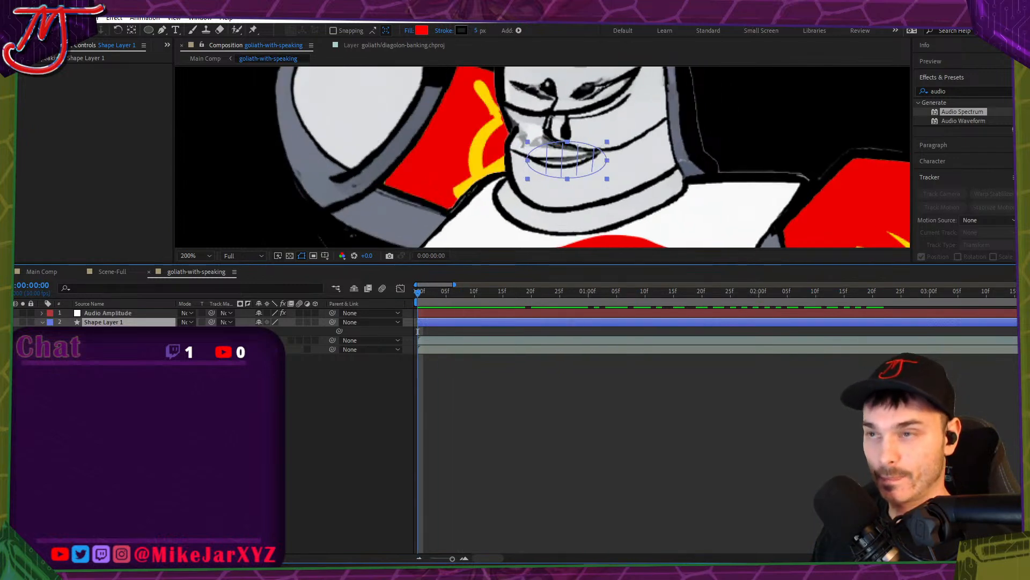
key("y")
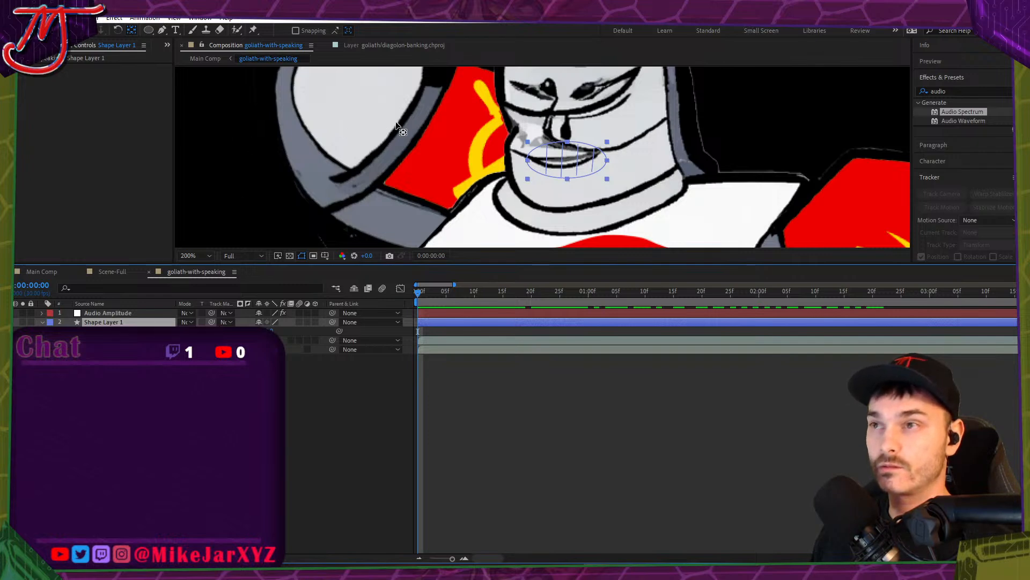
scroll(398, 126, "down", 6)
scroll(430, 174, "up", 4)
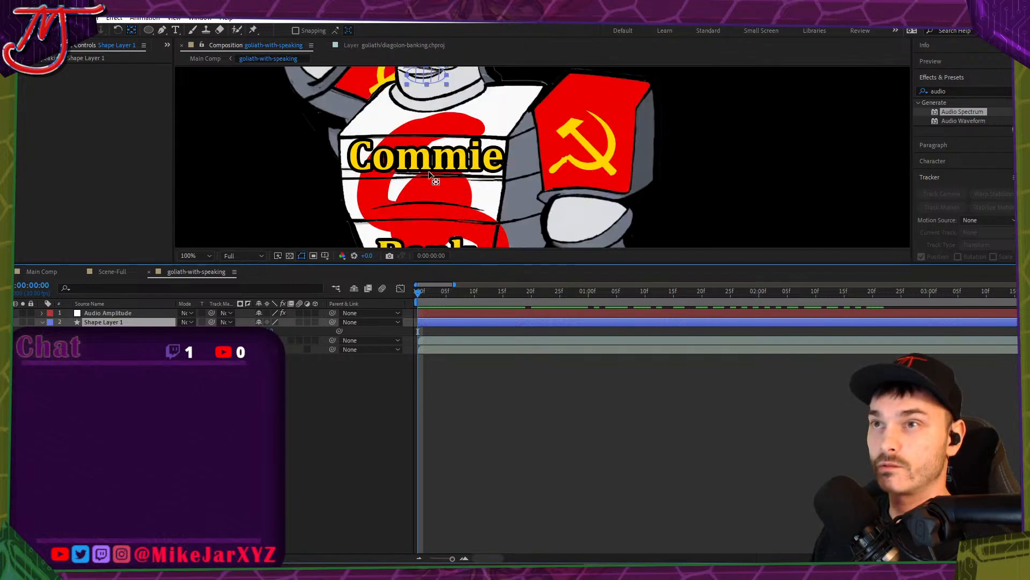
scroll(429, 174, "down", 2)
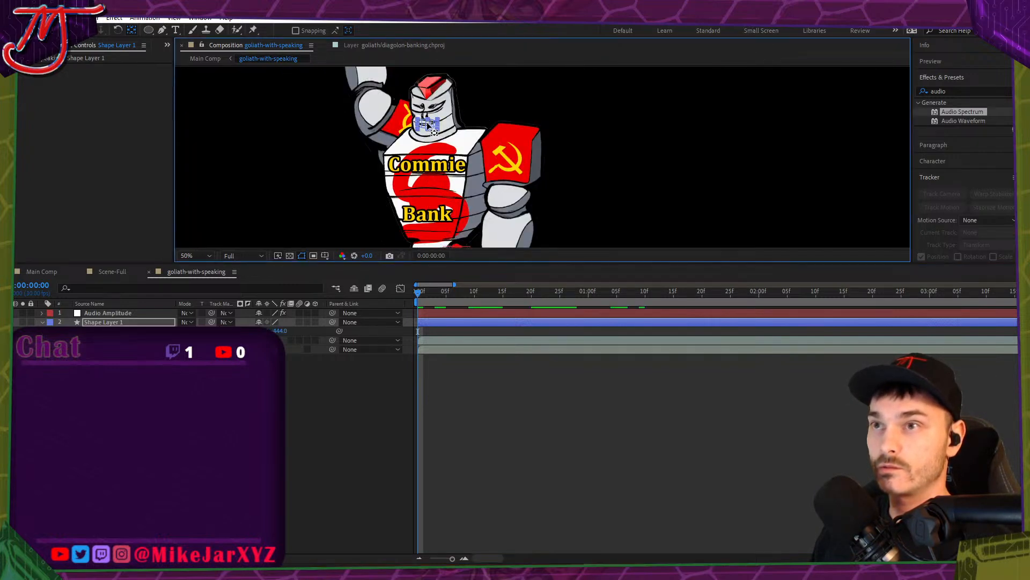
scroll(426, 127, "up", 6)
scroll(429, 139, "down", 2)
scroll(435, 167, "up", 2)
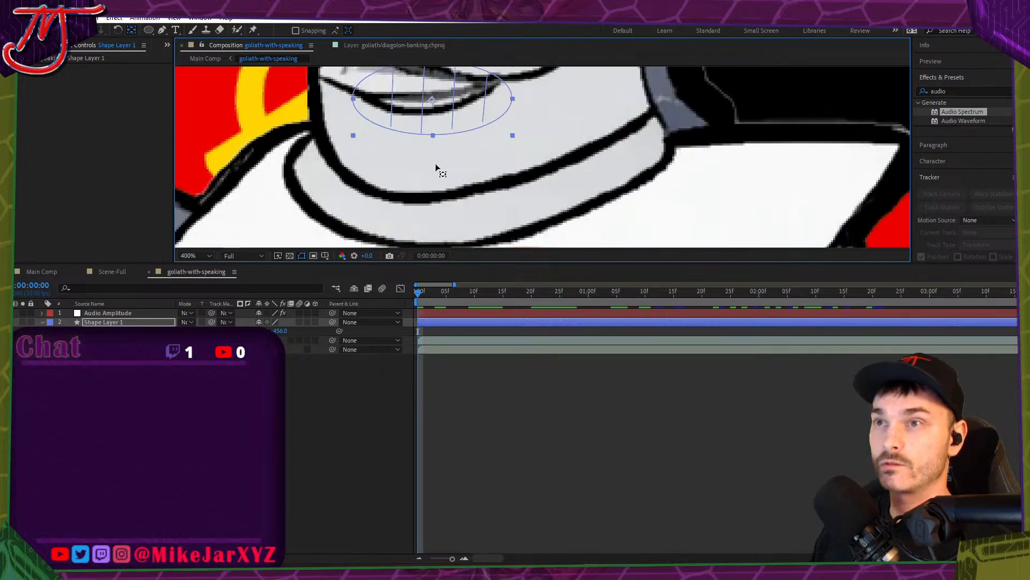
Select the goliath/diagolon-banking.chproj layer and open its motion tracker points in an enlarged Layer view.
left_click(418, 331)
left_click(419, 340)
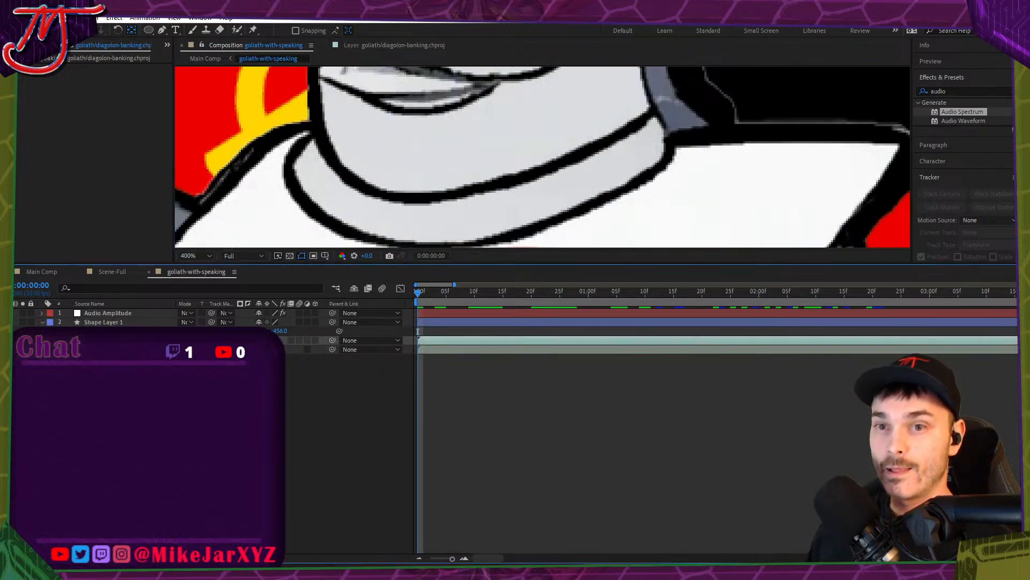
left_click(373, 46)
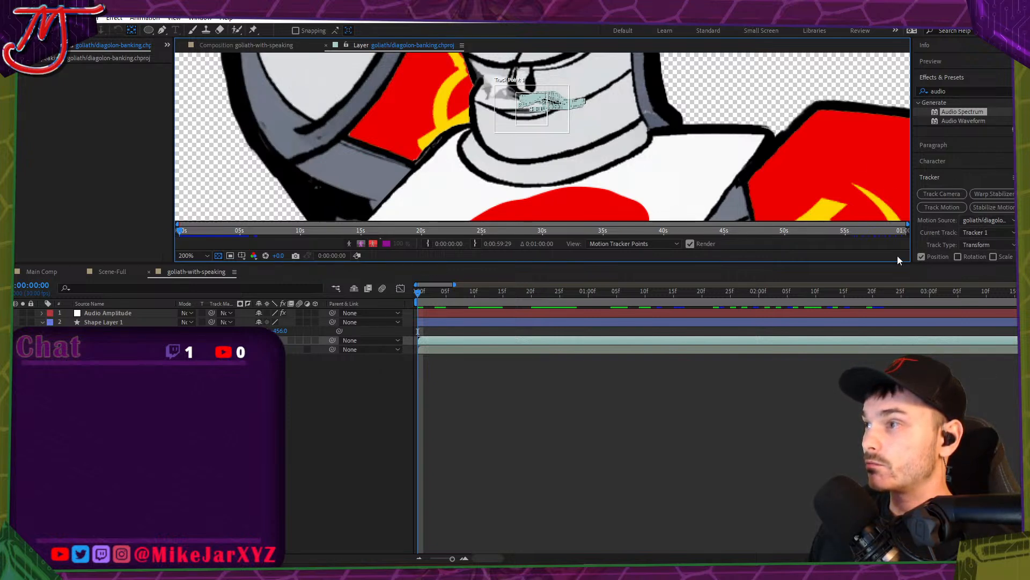
left_click_drag(887, 263, 751, 406)
left_click(301, 564)
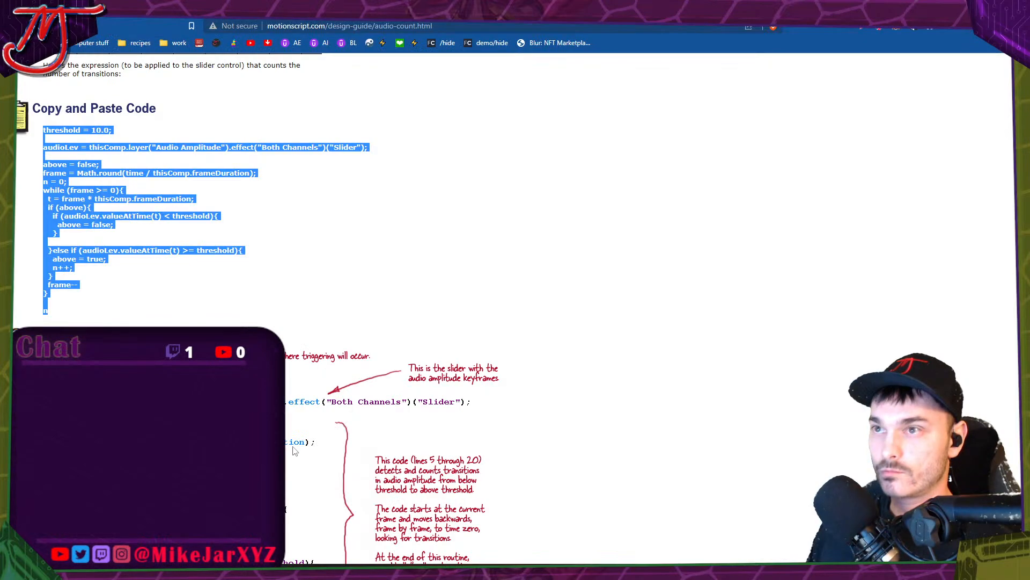
left_click(708, 161)
key("ctrl+Tab")
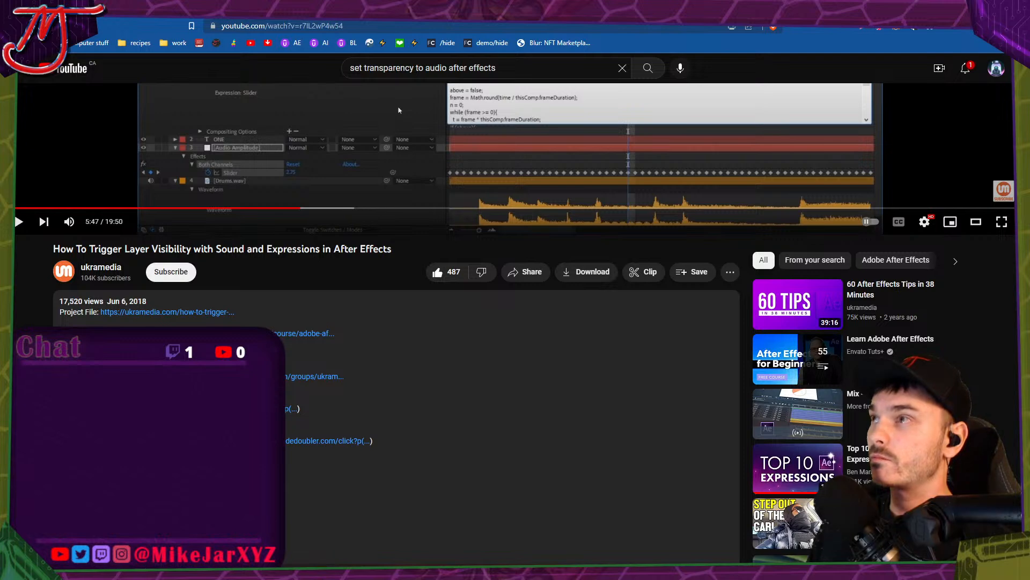
key("ctrl+Tab")
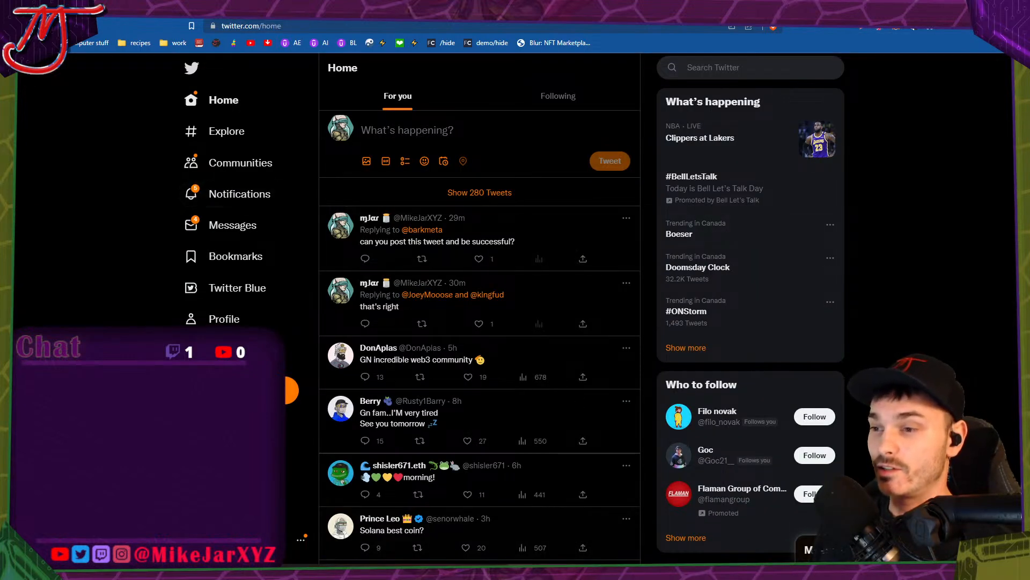
key("alt+Tab")
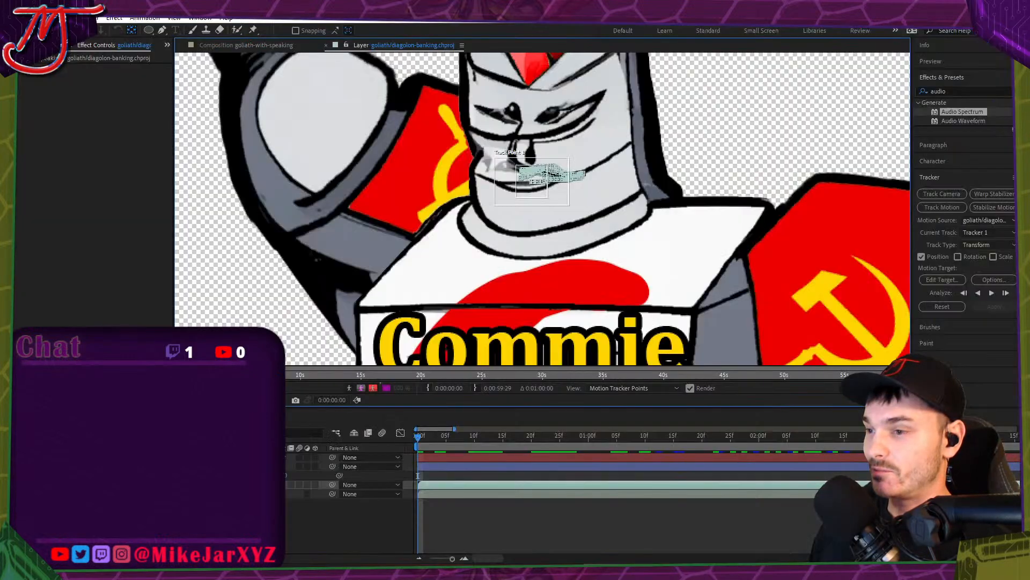
scroll(548, 160, "down", 3)
scroll(549, 159, "up", 3)
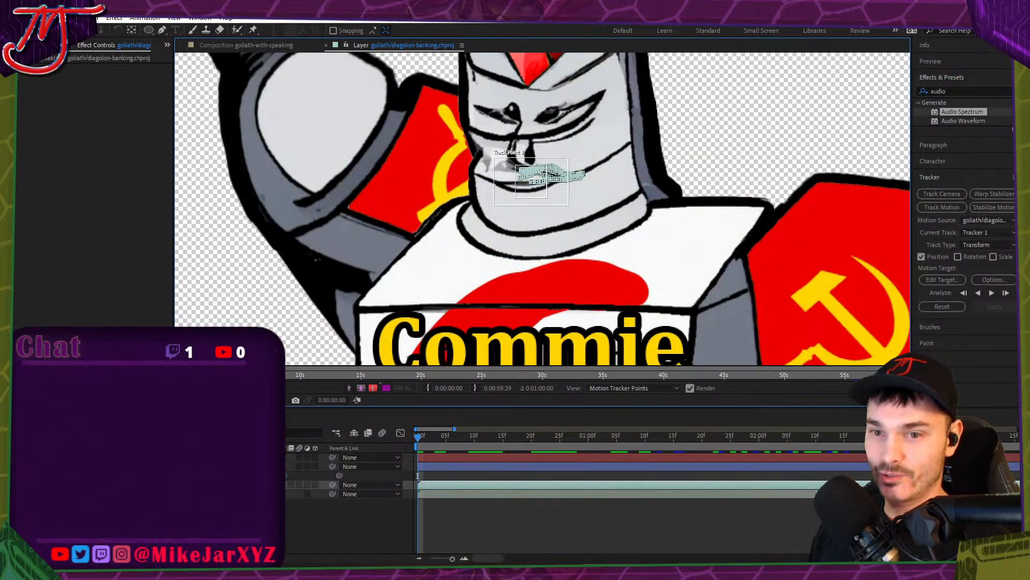
Rename Shape Layer 1 to mouth and hide the Audio Amplitude layer from the timeline as a shy layer.
left_click(150, 467)
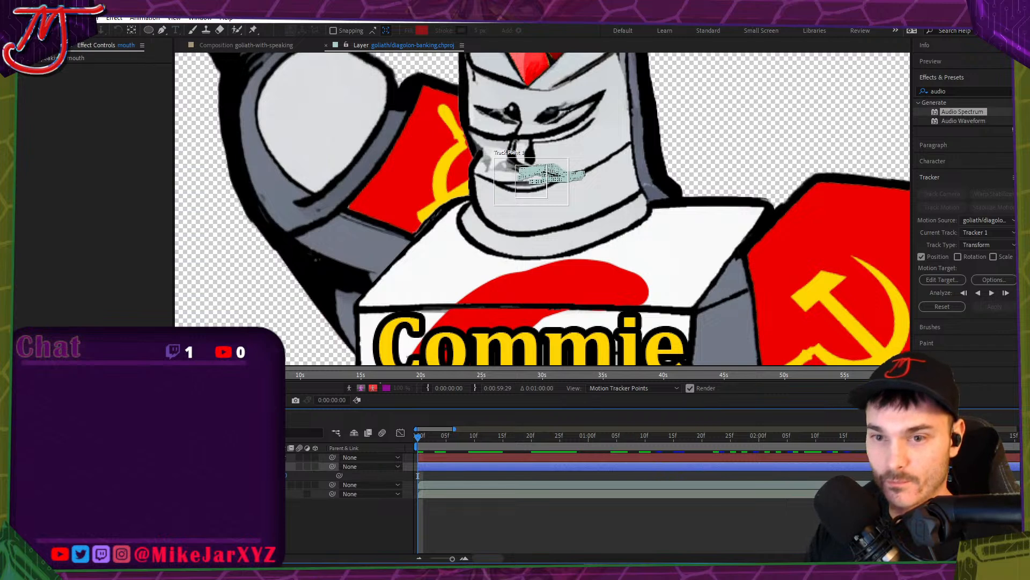
key("ctrl+Up")
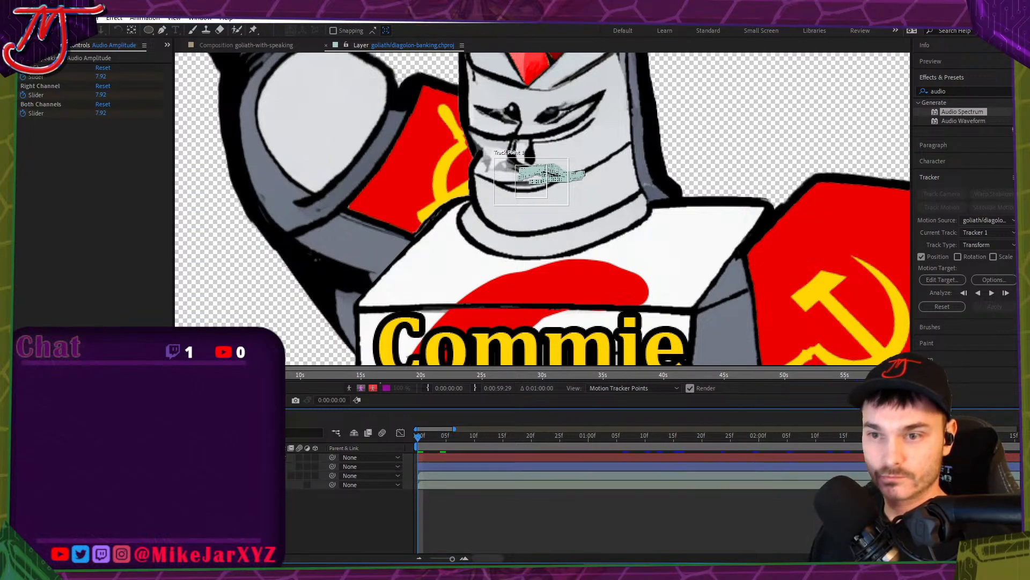
left_click(354, 433)
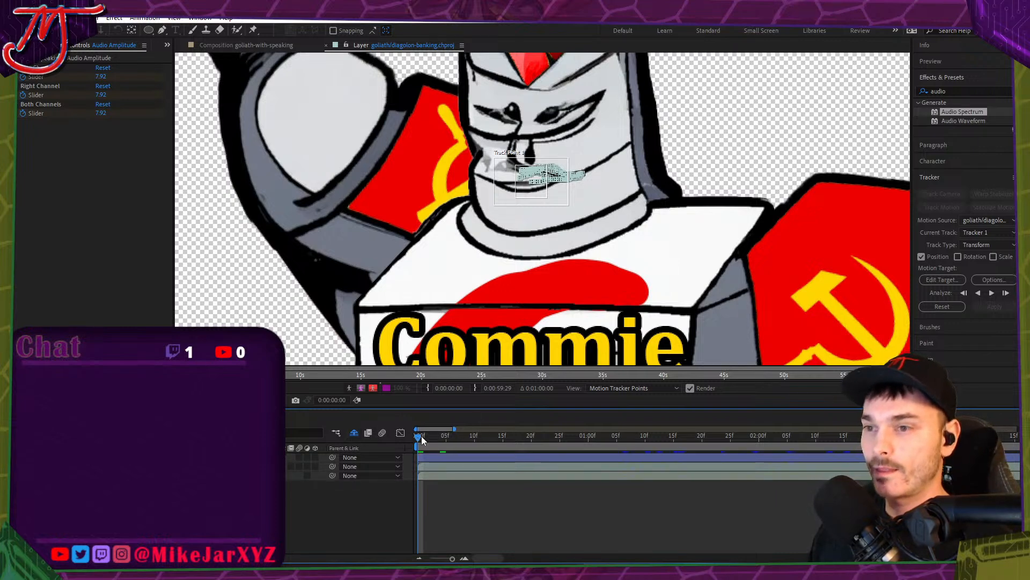
mouse_move(421, 436)
left_mouse_down()
mouse_move(457, 433)
mouse_move(414, 437)
left_mouse_up()
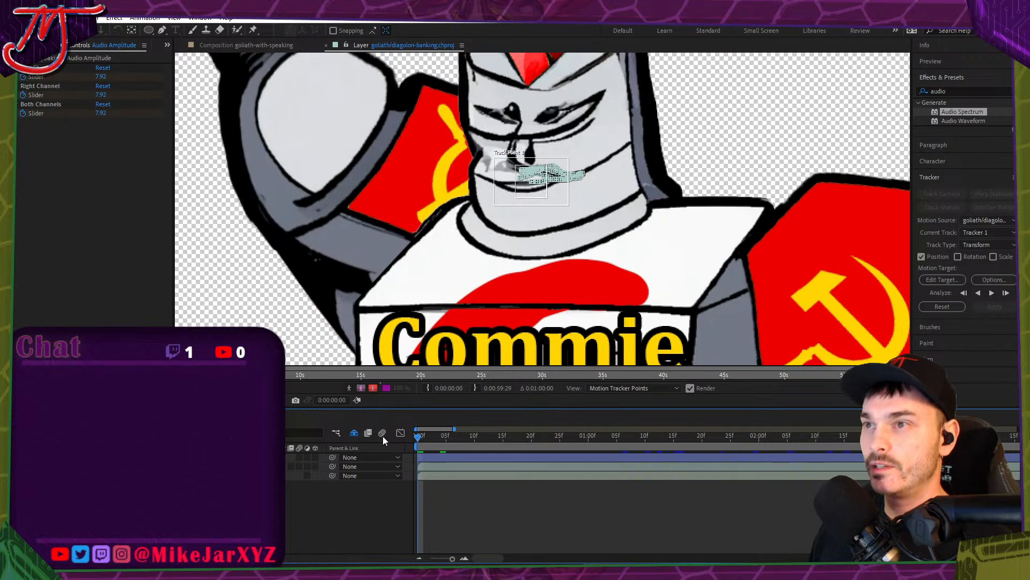
Set the mouth layer as Tracker 1's motion target and apply the tracked position to it.
left_click(134, 458)
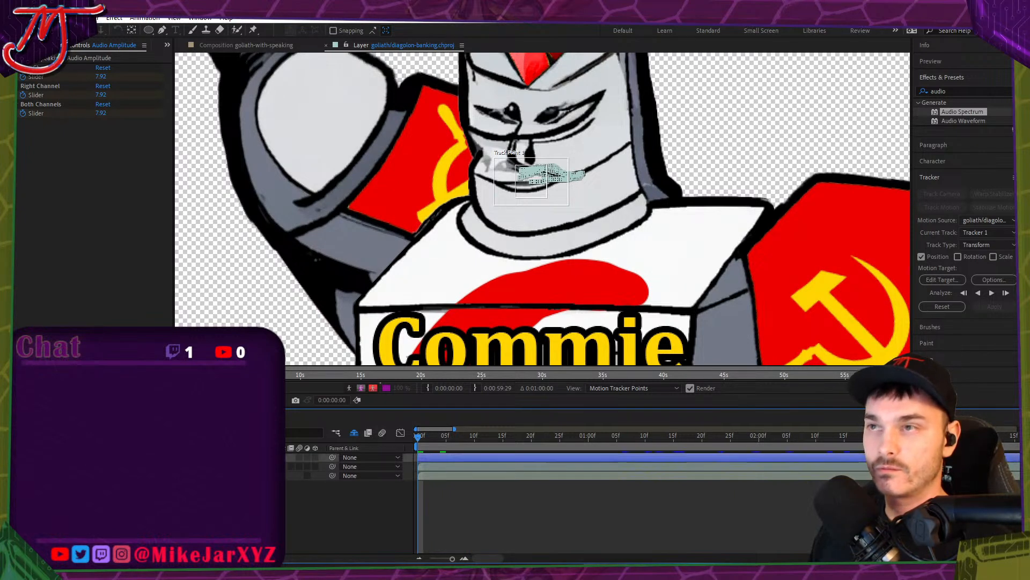
left_click(945, 281)
left_click(534, 317)
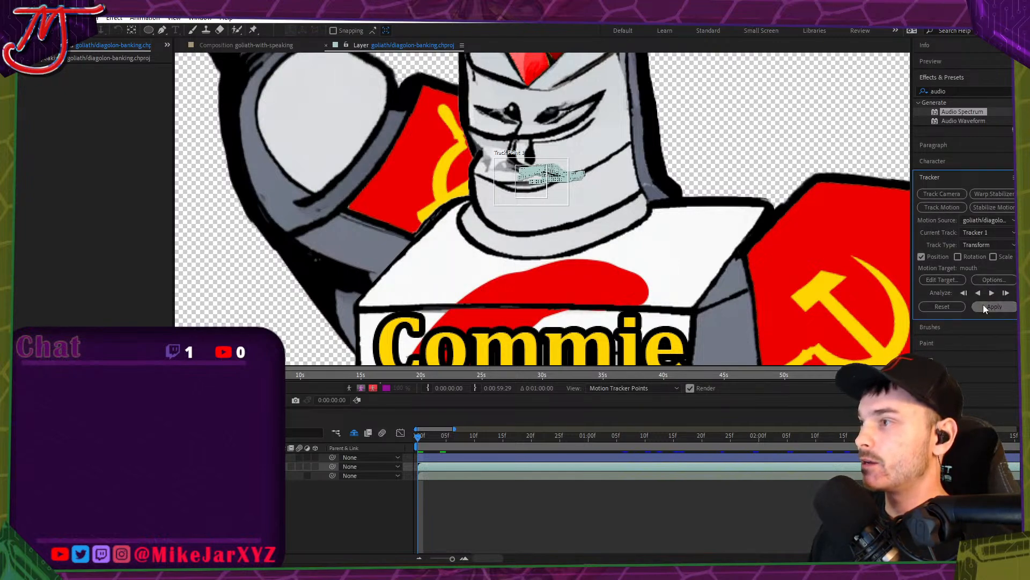
left_click(993, 306)
left_click(504, 296)
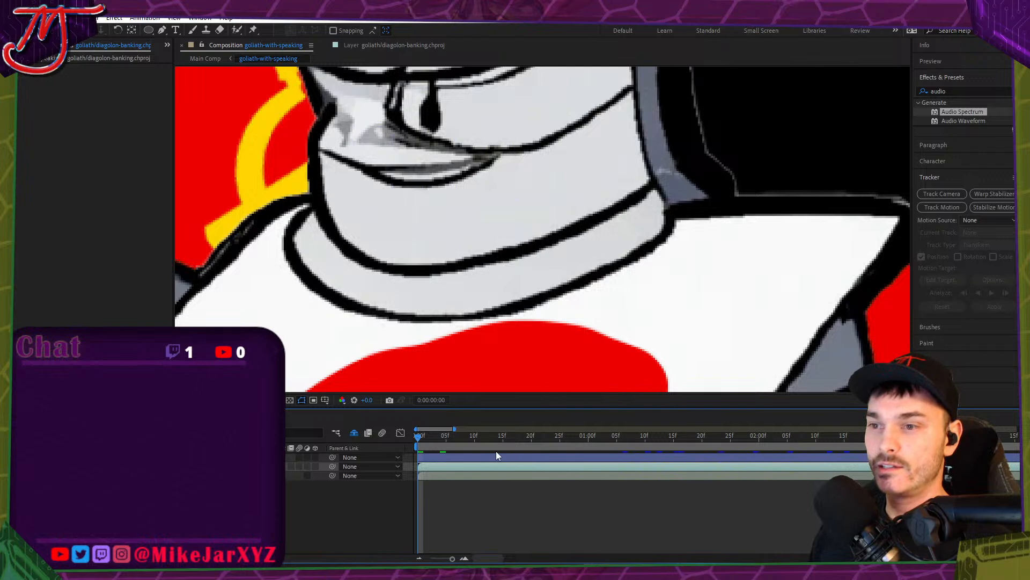
At frame 0:00:00:02, shift the mouth layer's artwork slightly to the left on the robot's face.
scroll(617, 319, "down", 5)
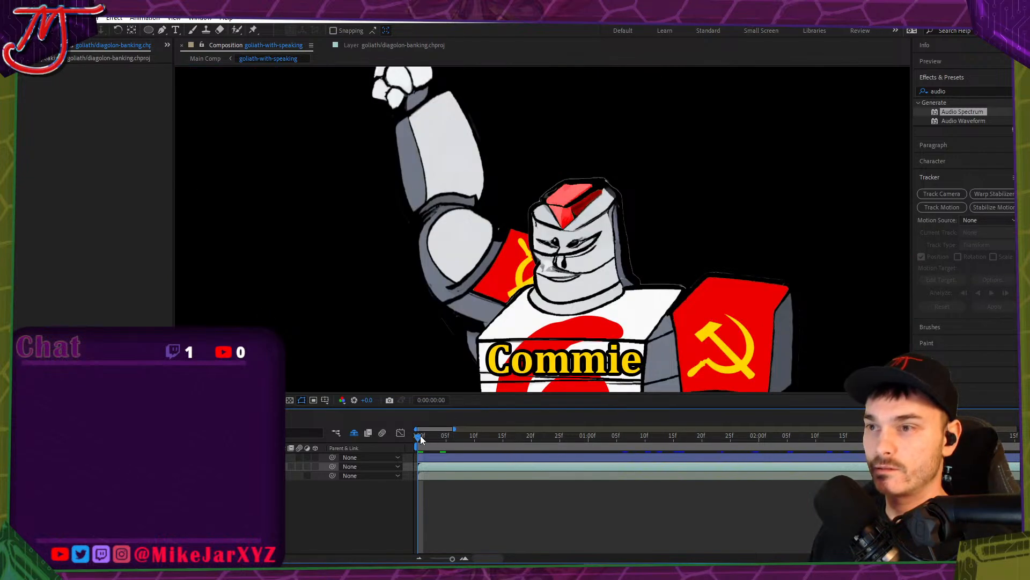
mouse_move(420, 436)
left_mouse_down()
mouse_move(510, 431)
mouse_move(403, 435)
mouse_move(426, 433)
left_mouse_up()
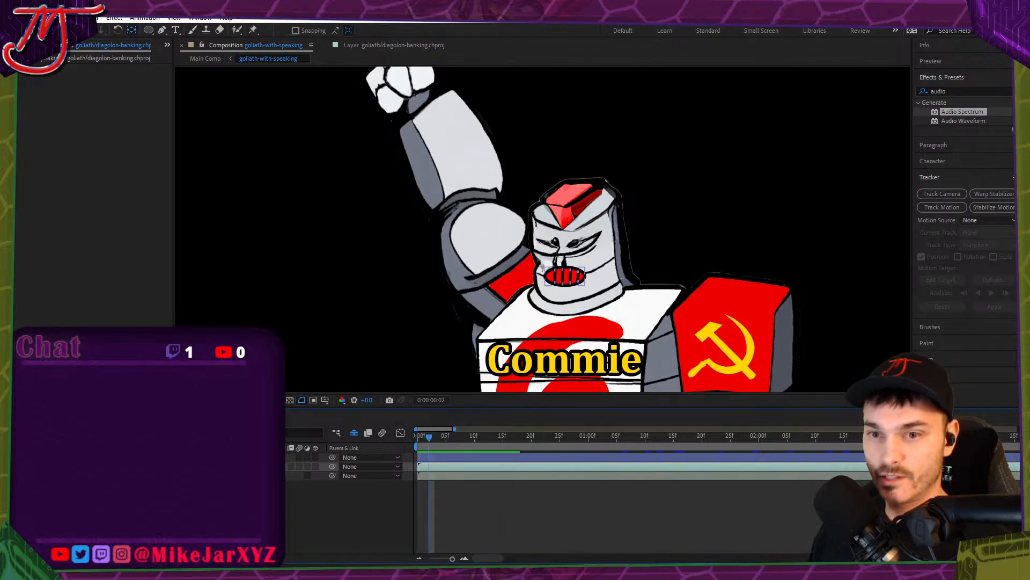
left_click(429, 457)
key("s")
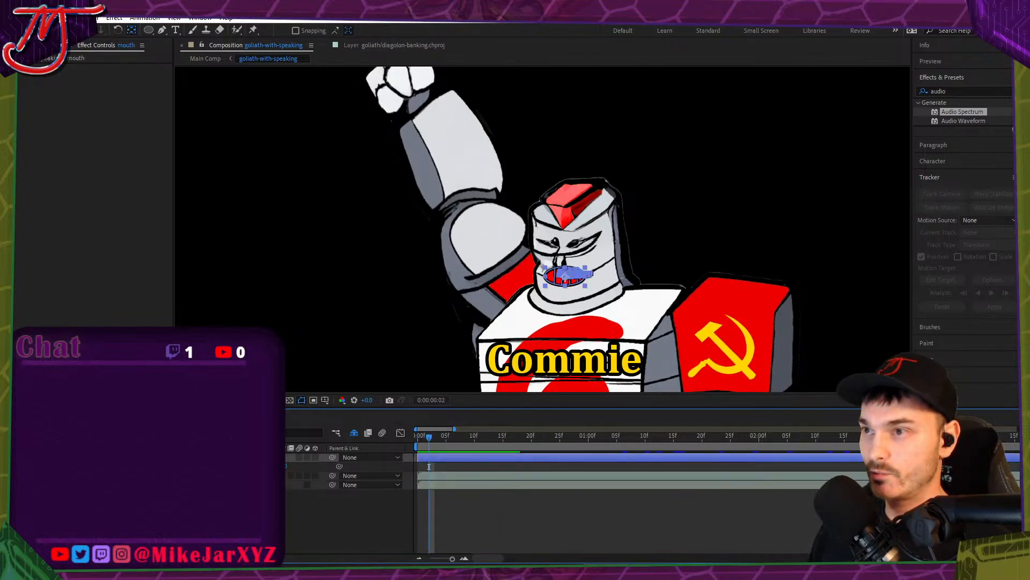
key("Left")
key("Left")
key("Left")
key("Left")
key("Left")
key("Left")
key("Left")
key("Left")
key("Left")
key("Left")
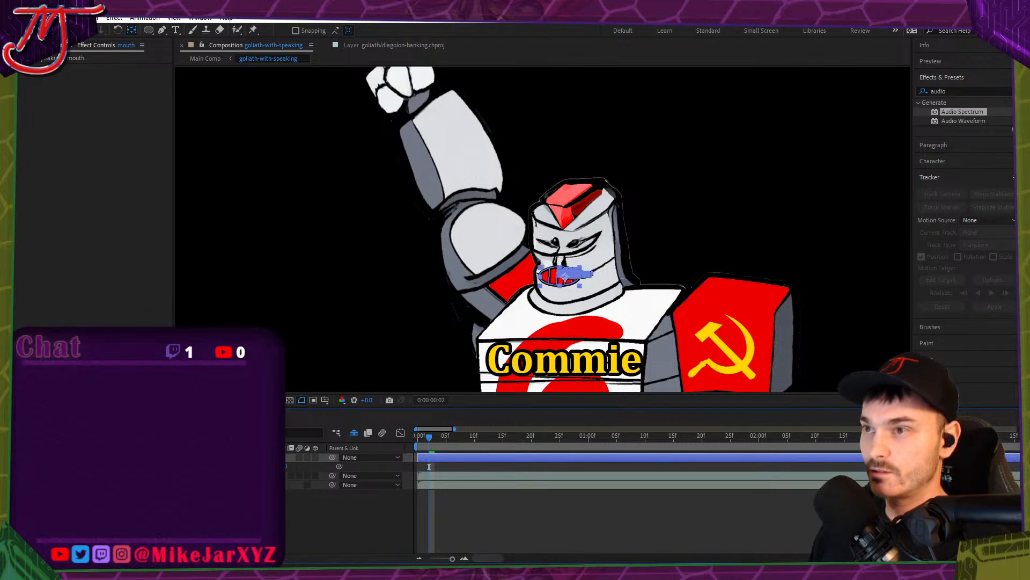
Nudge the mouth artwork slightly down on the robot's face at frame 0:00:00:02, then deselect the layer.
key("Down")
key("Down")
key("Down")
key("Down")
key("Down")
key("Down")
key("Down")
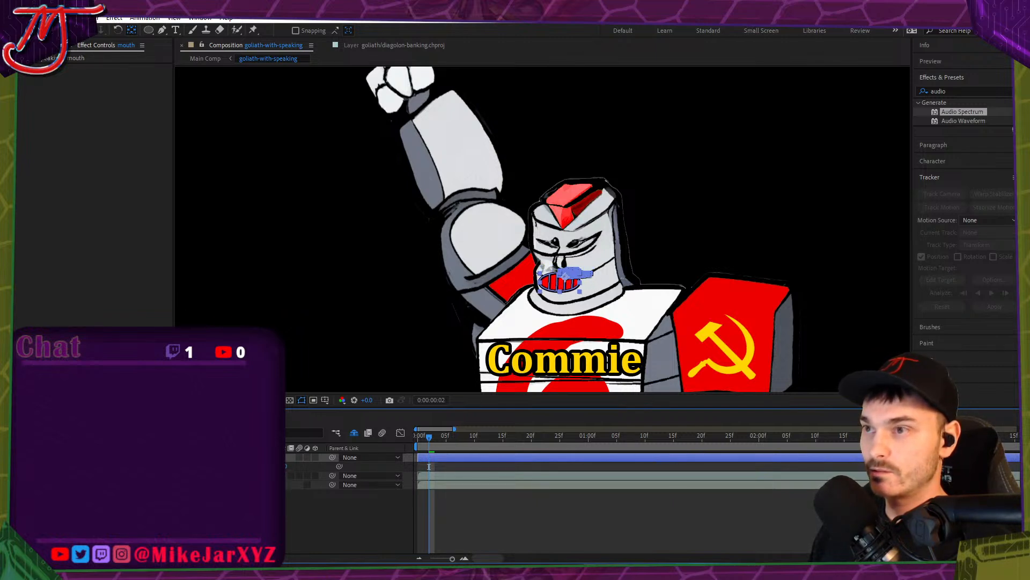
left_click(472, 514)
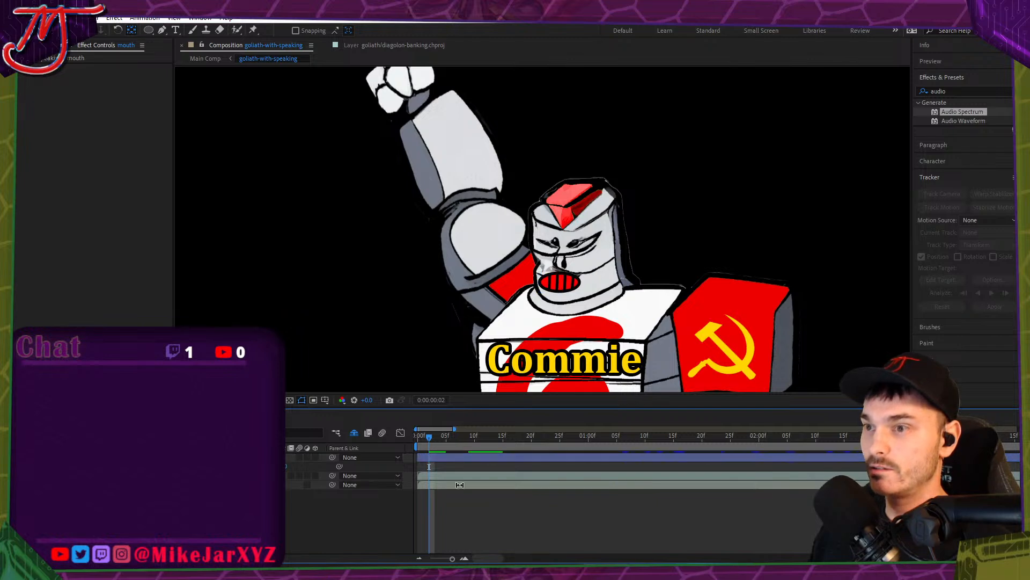
End the work area at about 2.5 seconds and preview the mouth animation from the start.
left_click_drag(427, 439, 976, 425)
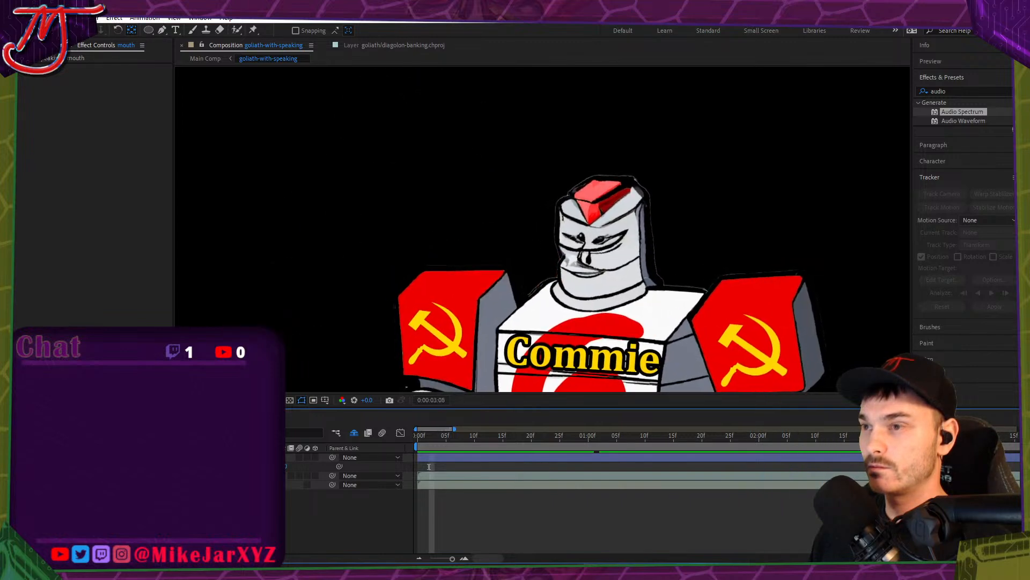
scroll(737, 459, "down", 2)
scroll(736, 465, "down", 2)
left_click(420, 435)
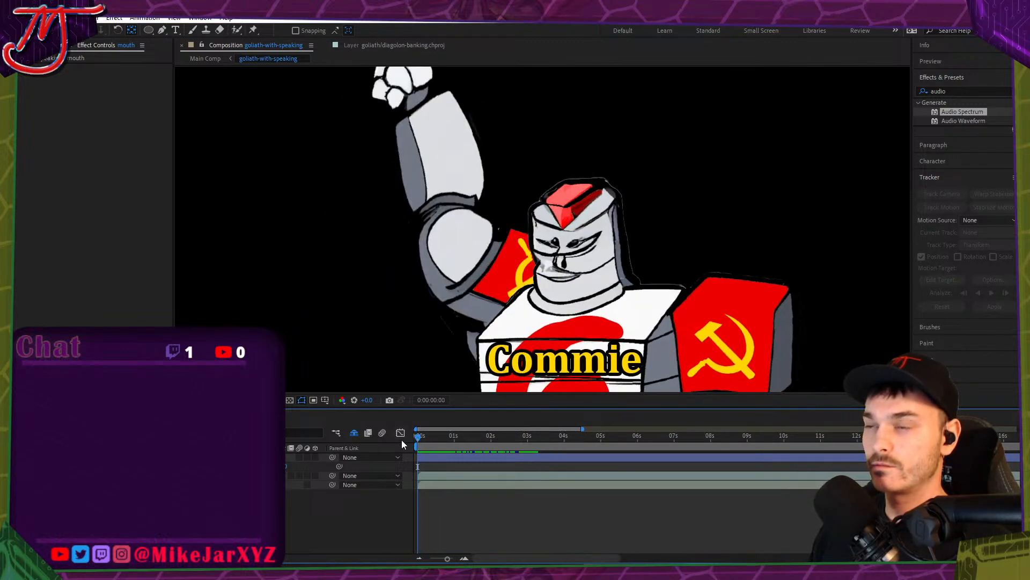
left_click_drag(420, 436, 508, 433)
key("n")
left_click(411, 436)
key("space")
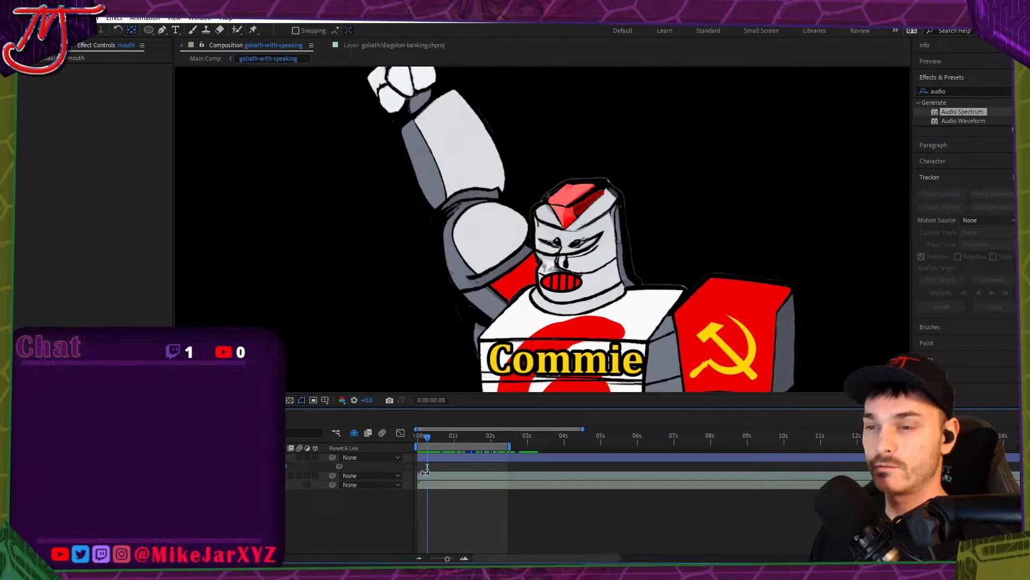
Save the project as Diagolon-Banking in the Videos/meme-videos/diagolon-banking folder.
key("ctrl+s")
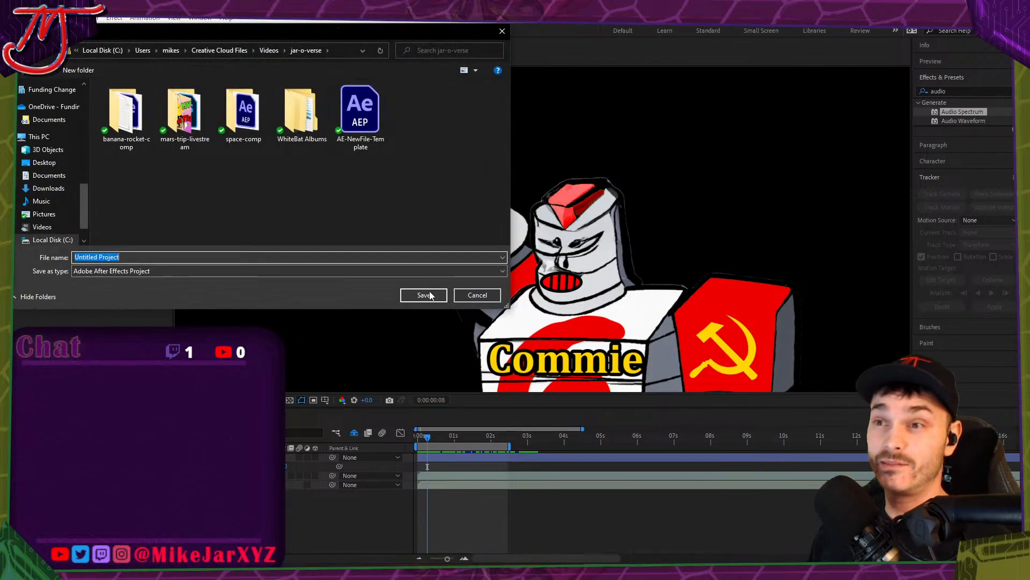
left_click(479, 297)
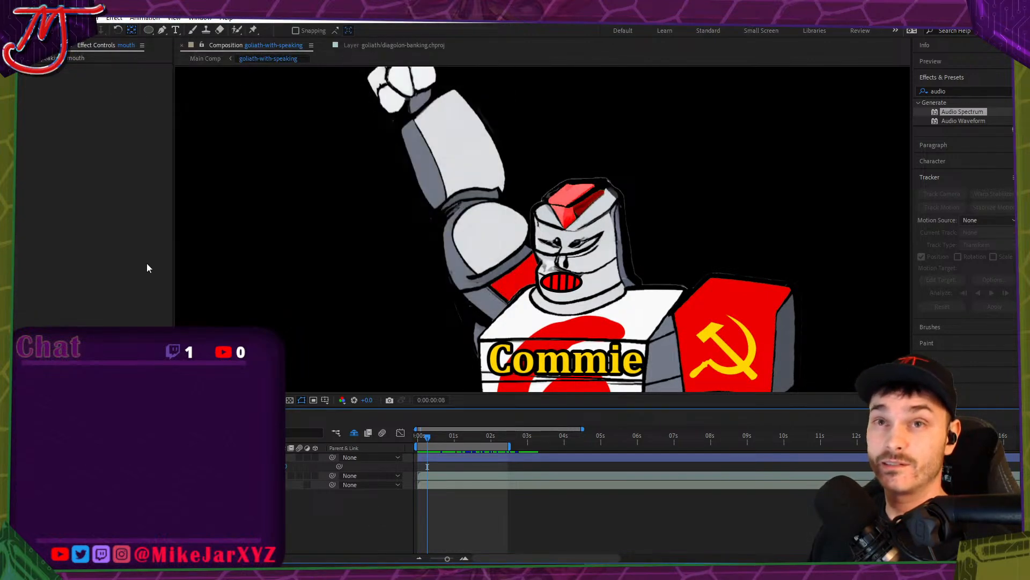
left_click(182, 46)
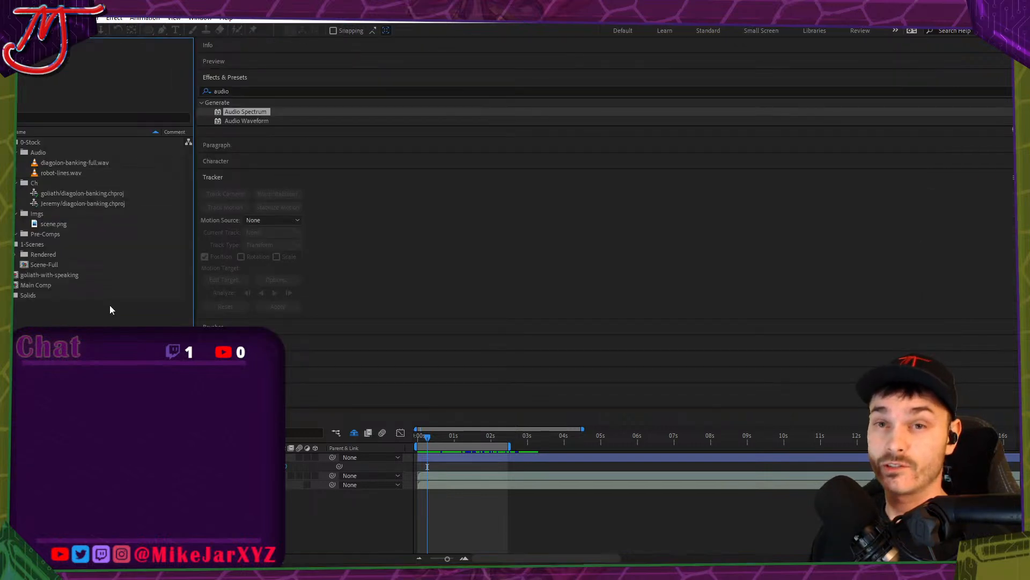
double_click(135, 315)
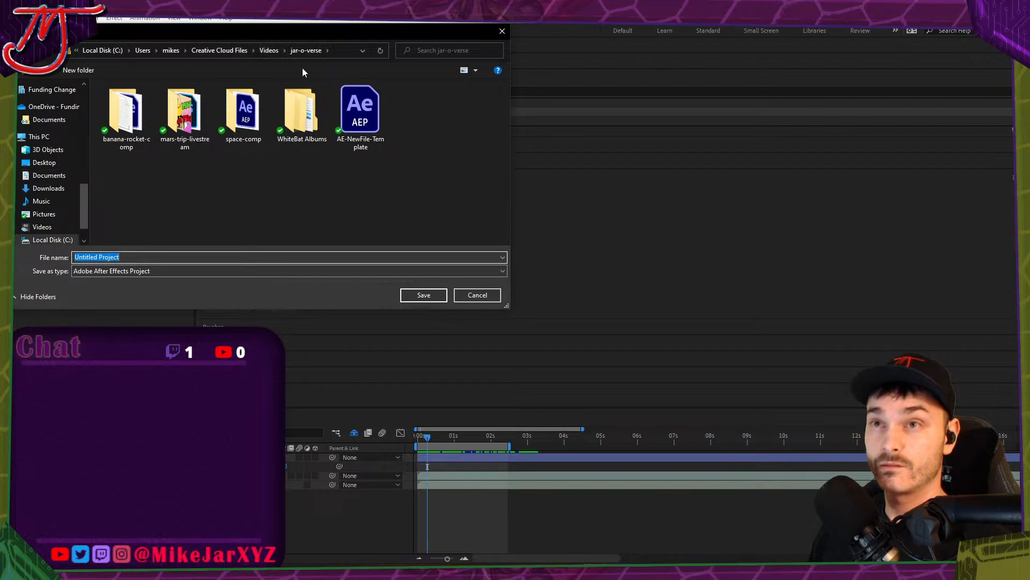
left_click(302, 50)
left_click(194, 159)
left_click(176, 138)
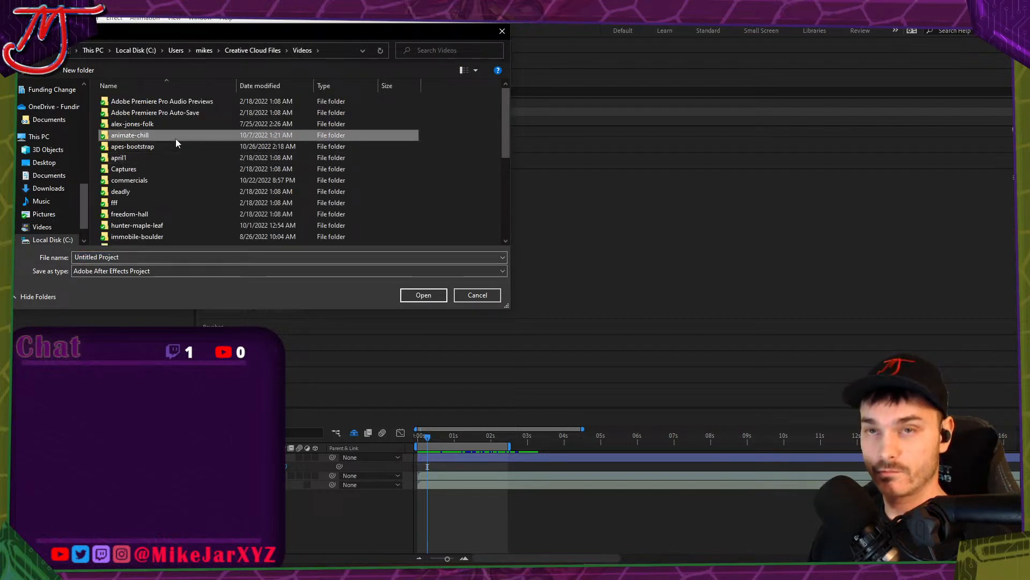
scroll(169, 193, "down", 5)
double_click(180, 194)
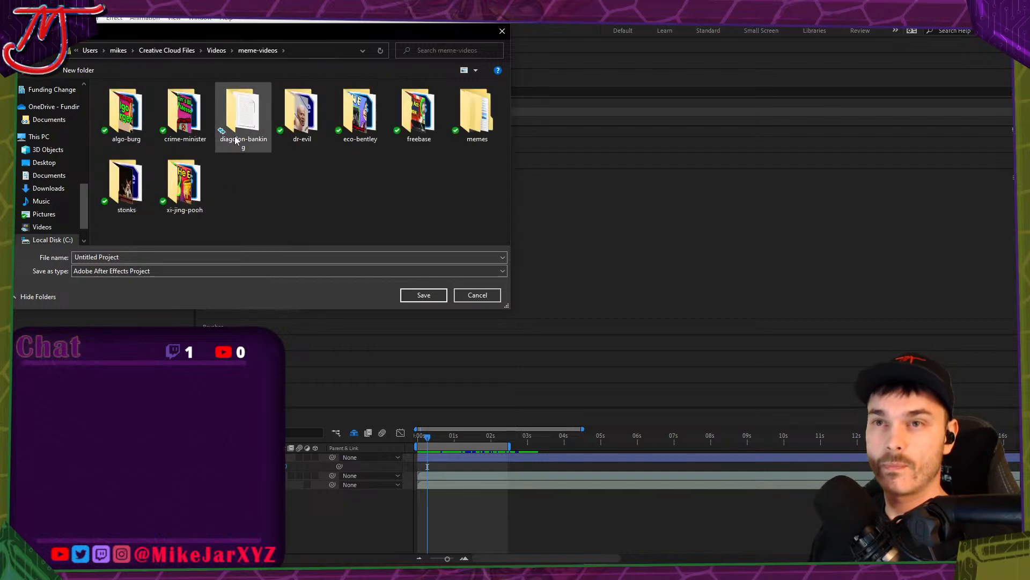
double_click(252, 119)
left_click(155, 255)
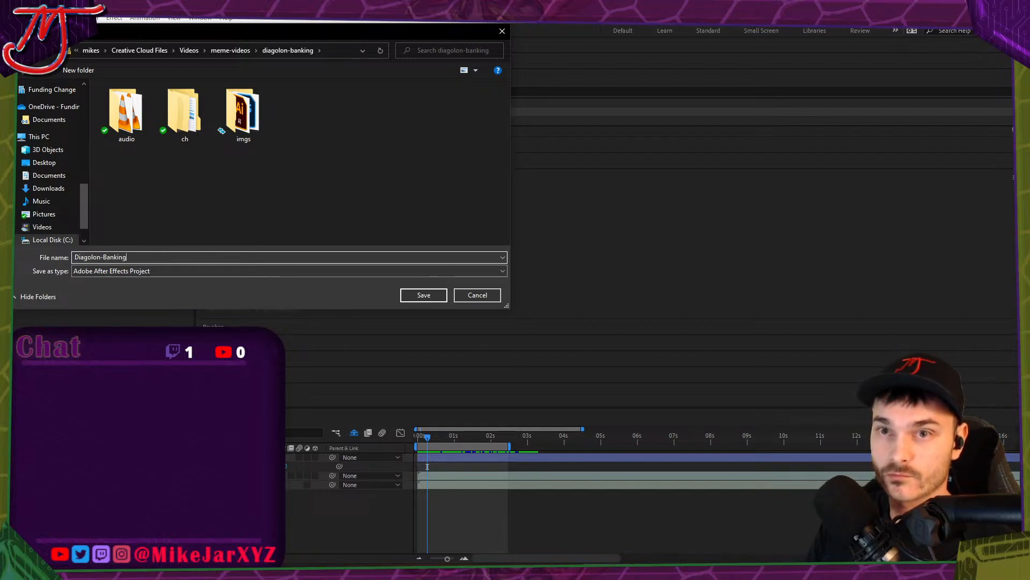
key("Return")
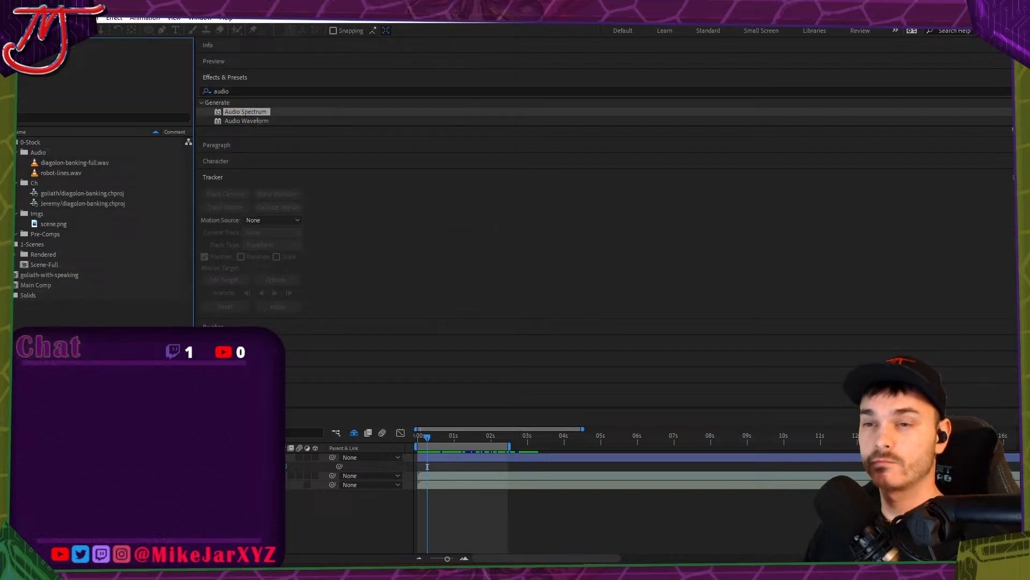
Return the playhead to the start, reopen the goliath-with-speaking composition and file it in the Pre-Comps folder.
left_click(358, 514)
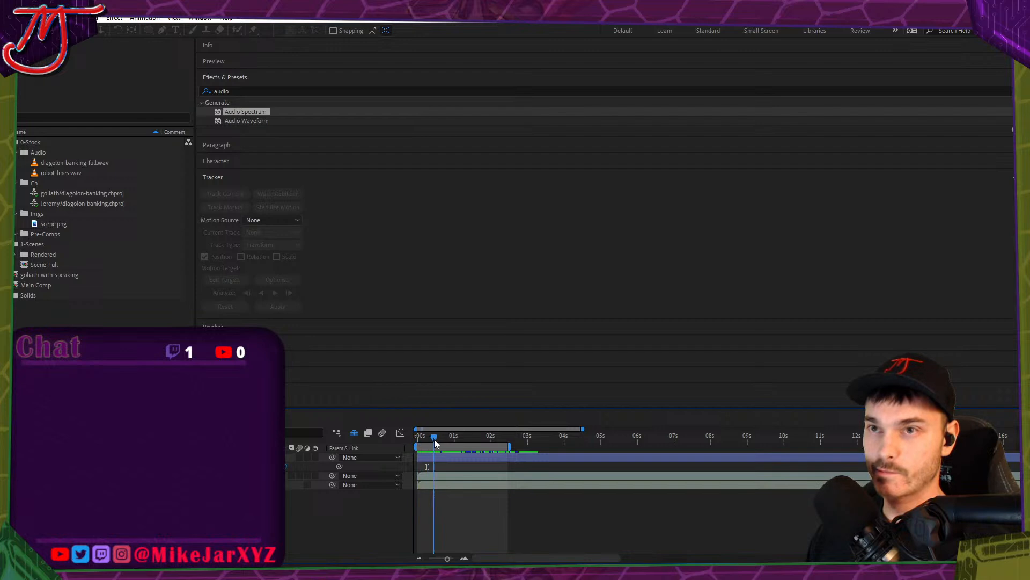
left_click_drag(450, 437, 337, 439)
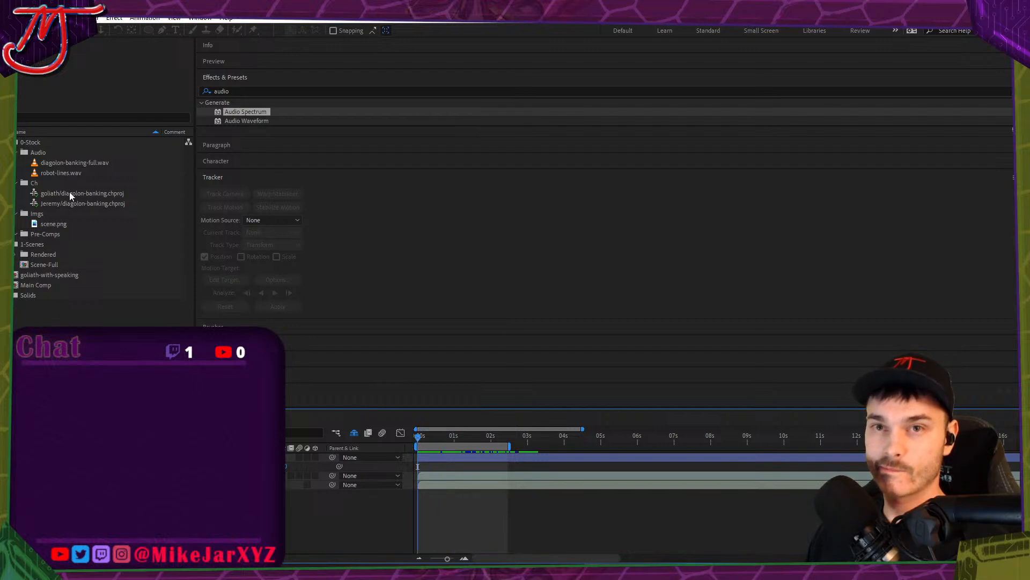
double_click(55, 272)
left_click_drag(63, 276, 62, 234)
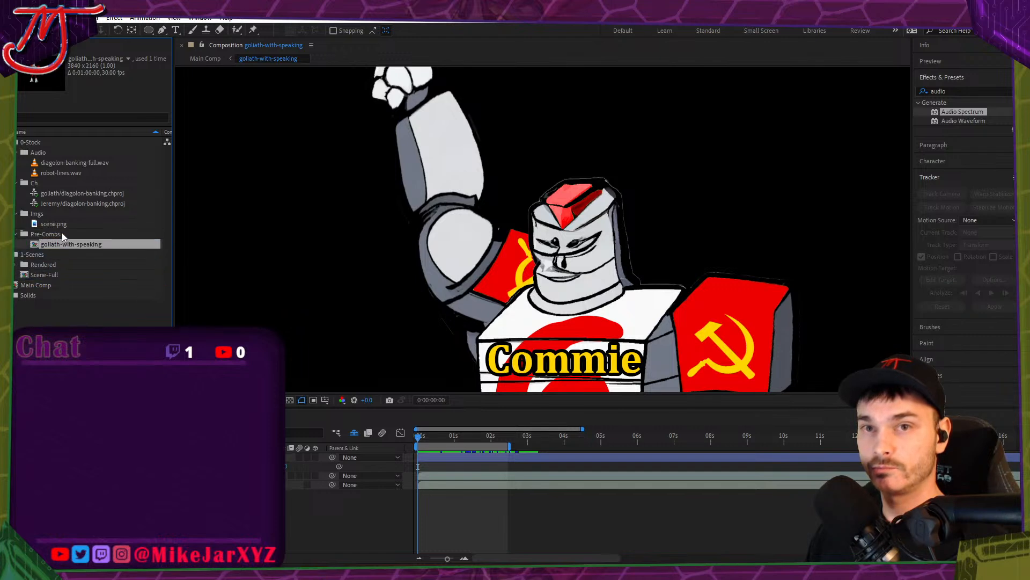
Look at Scene-Full, then play Main Comp and scrub to about 0:00:04:03 to check the robot's mouth.
double_click(51, 274)
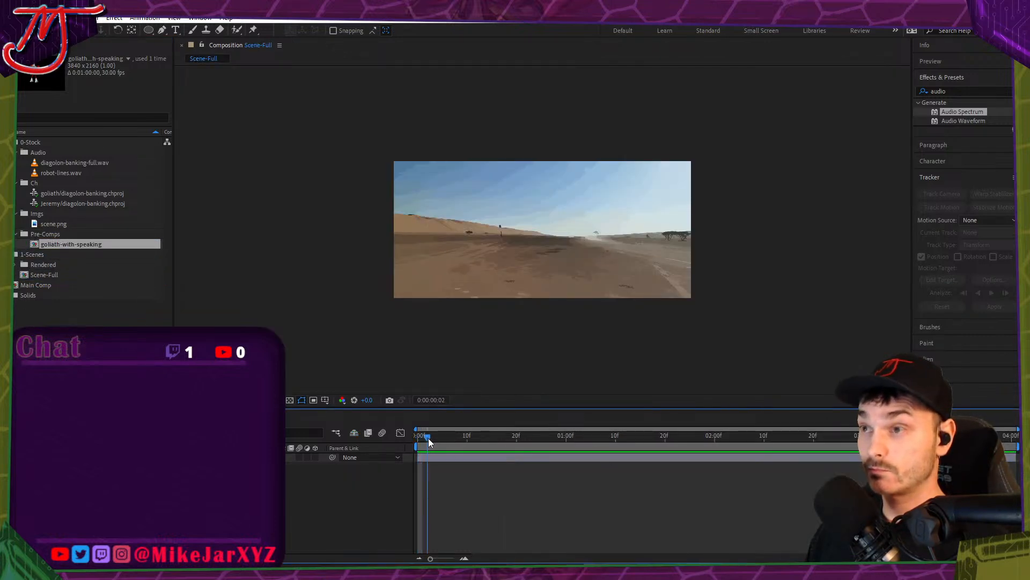
left_click(145, 417)
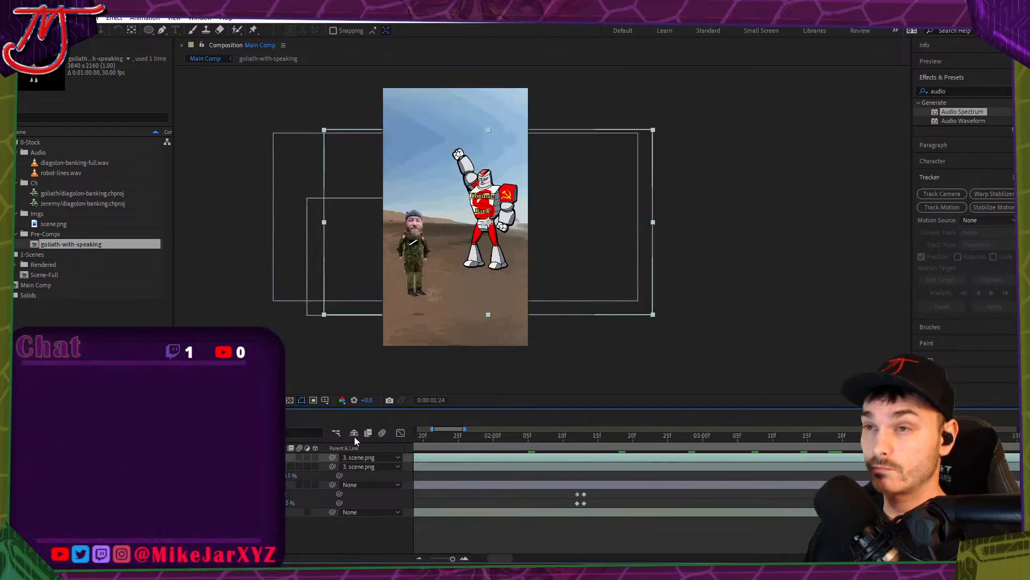
key("space")
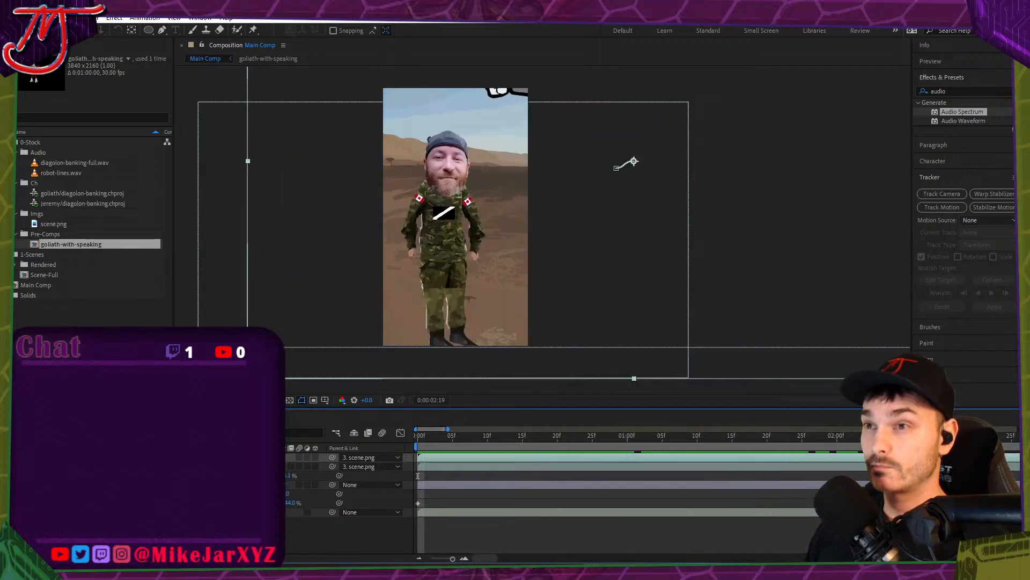
key("space")
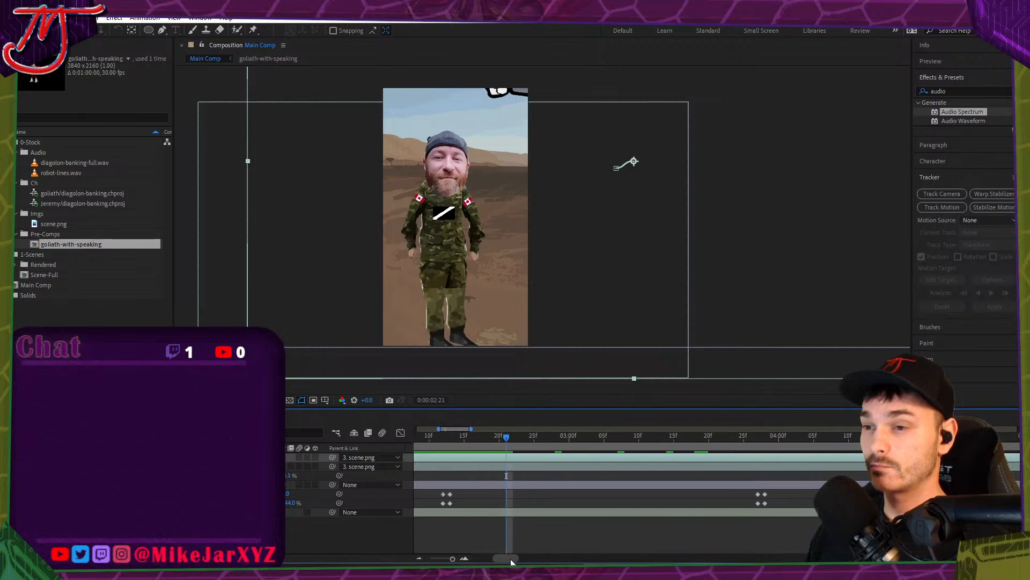
left_click_drag(543, 436, 799, 461)
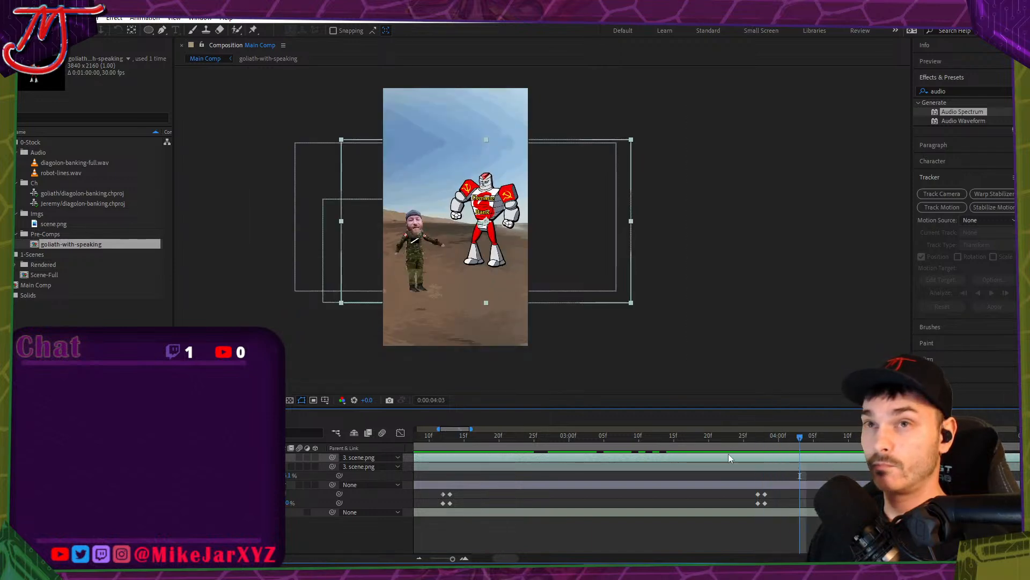
Open the goliath-with-speaking composition, collapse the mouth layer's properties and show the hidden shy layers.
double_click(75, 247)
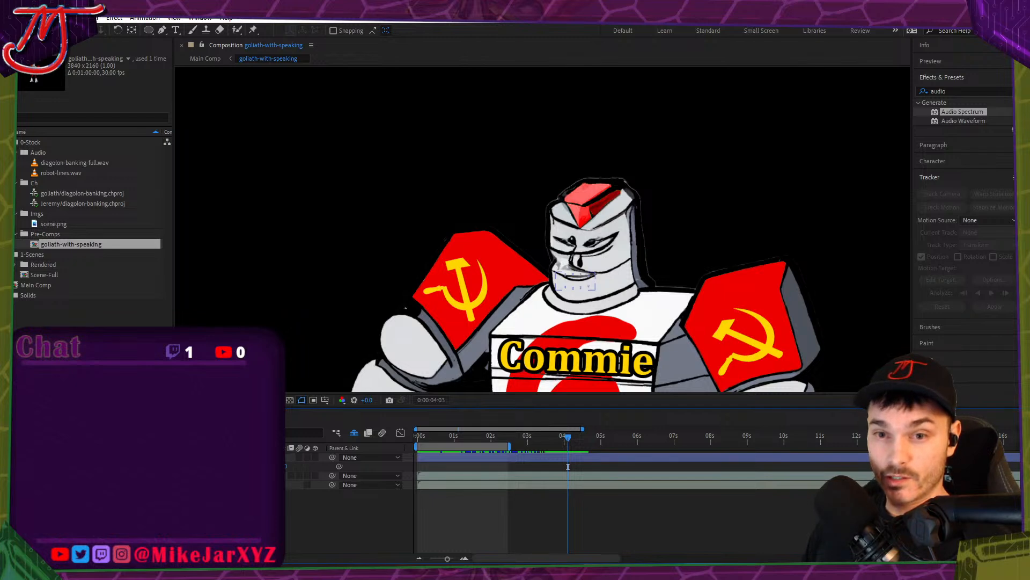
left_click(50, 457)
left_click(50, 457)
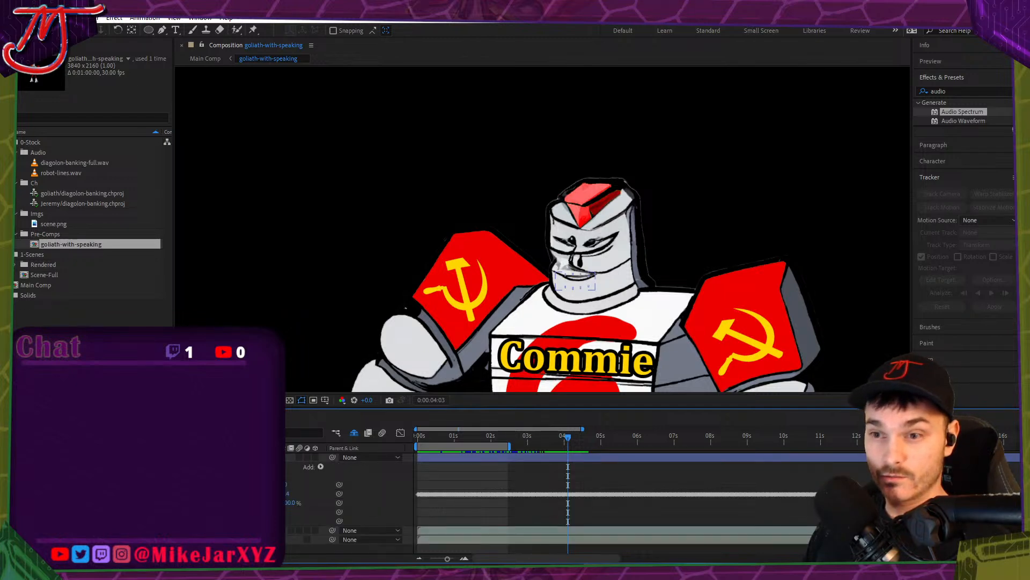
left_click(50, 457)
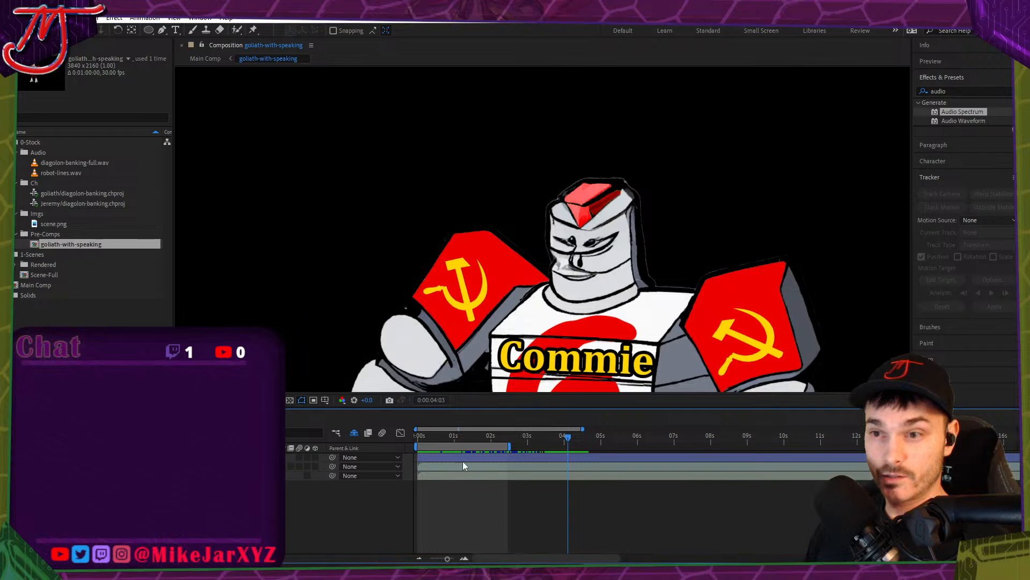
left_click(354, 436)
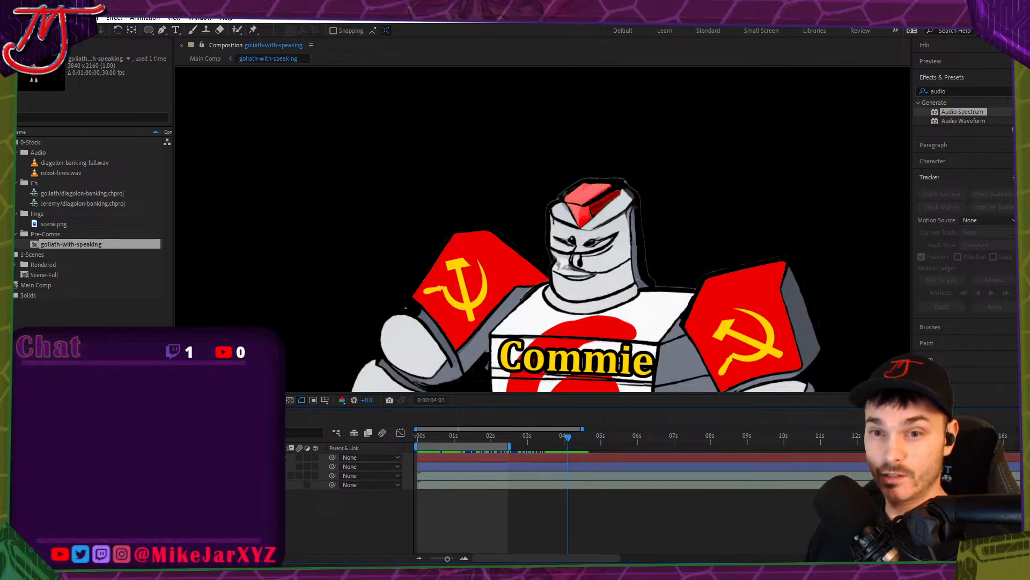
Open the mouth layer's opacity expression and set its threshold to 12.0.
key("l")
key("l")
key("l")
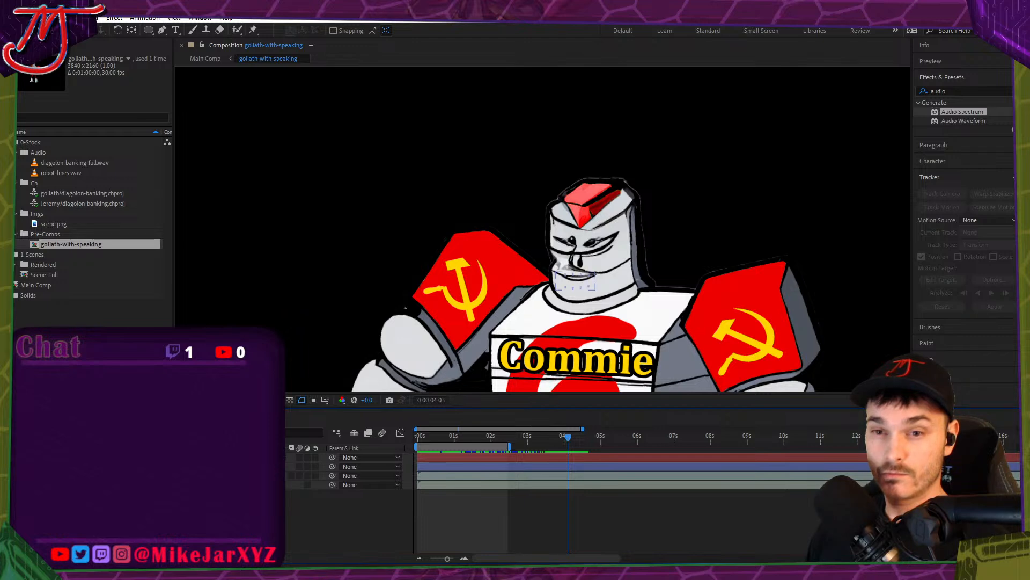
left_click(312, 466)
key("u")
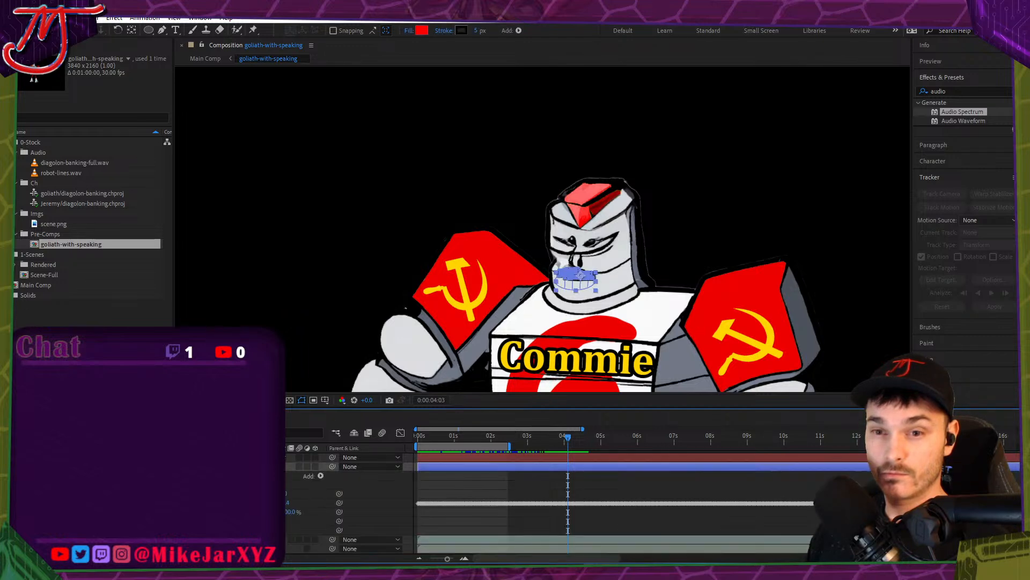
key("u")
key("t")
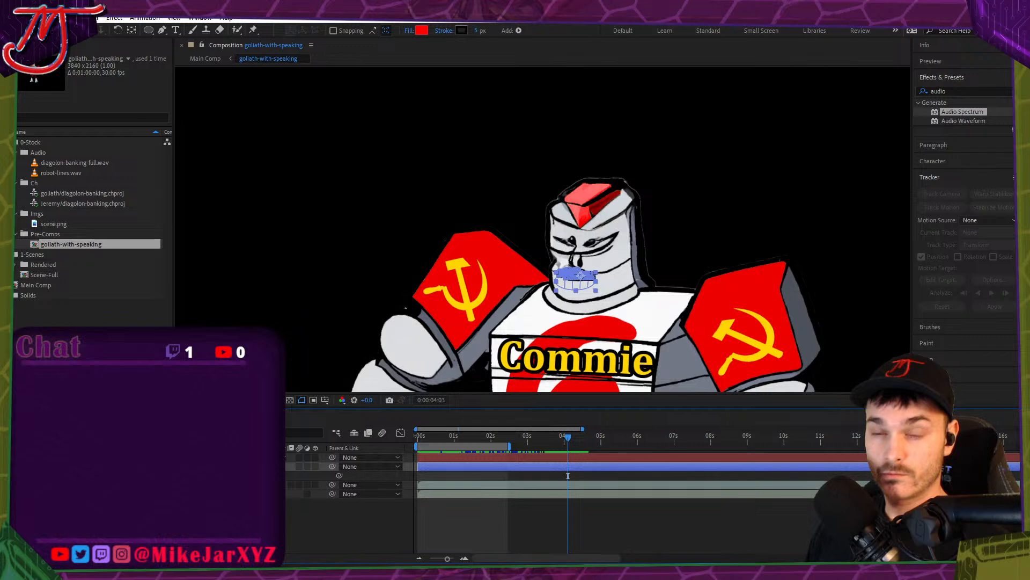
key("e")
key("e")
left_click(495, 486)
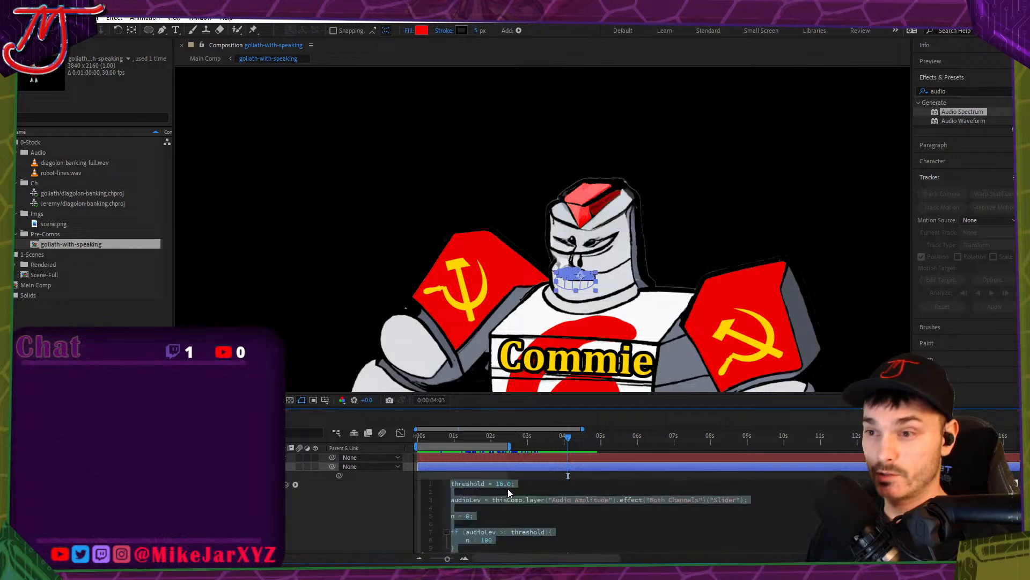
left_click(507, 486)
key("BackSpace")
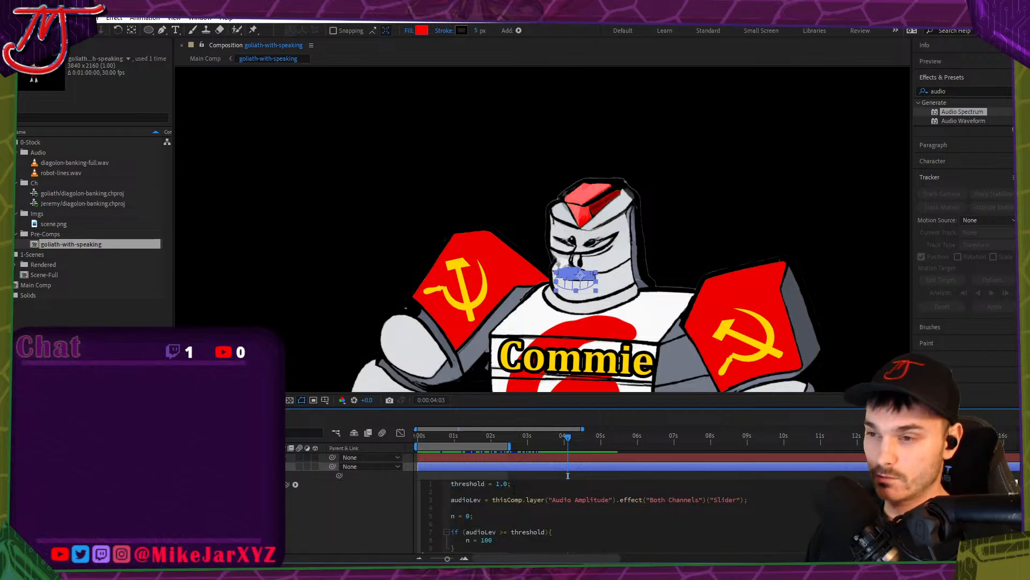
Scrub through goliath-with-speaking and Main Comp around 0:00:03:29 to compare the mouth's appearance in both compositions.
left_click_drag(415, 436, 548, 444)
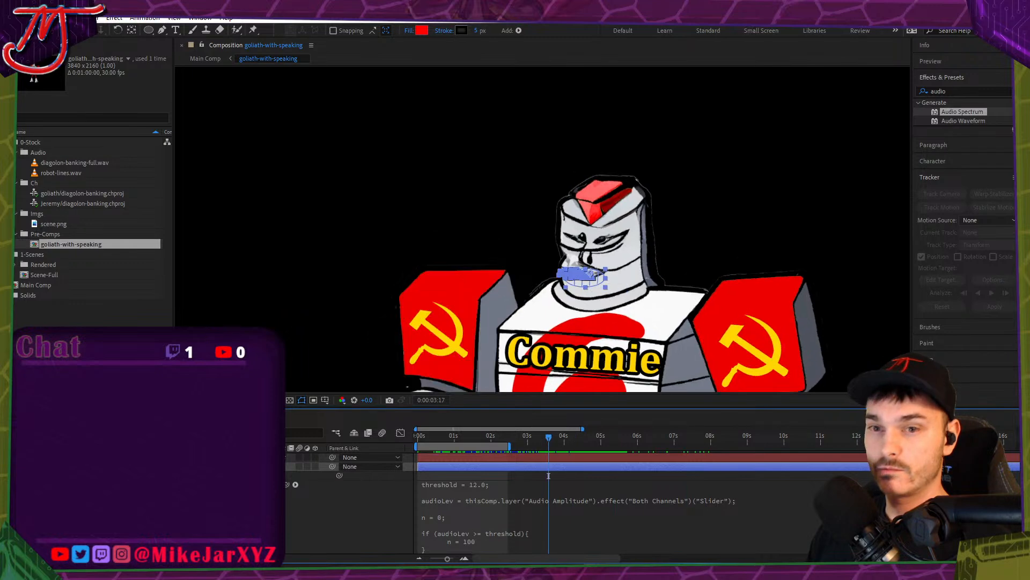
left_click(108, 417)
left_click_drag(671, 446, 890, 446)
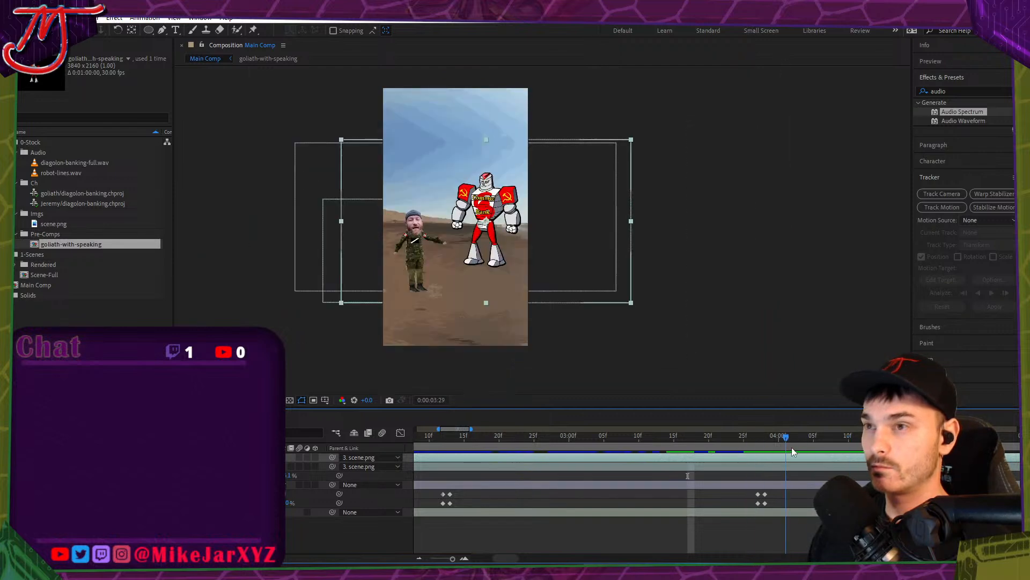
left_click_drag(815, 466, 772, 476)
left_click(140, 417)
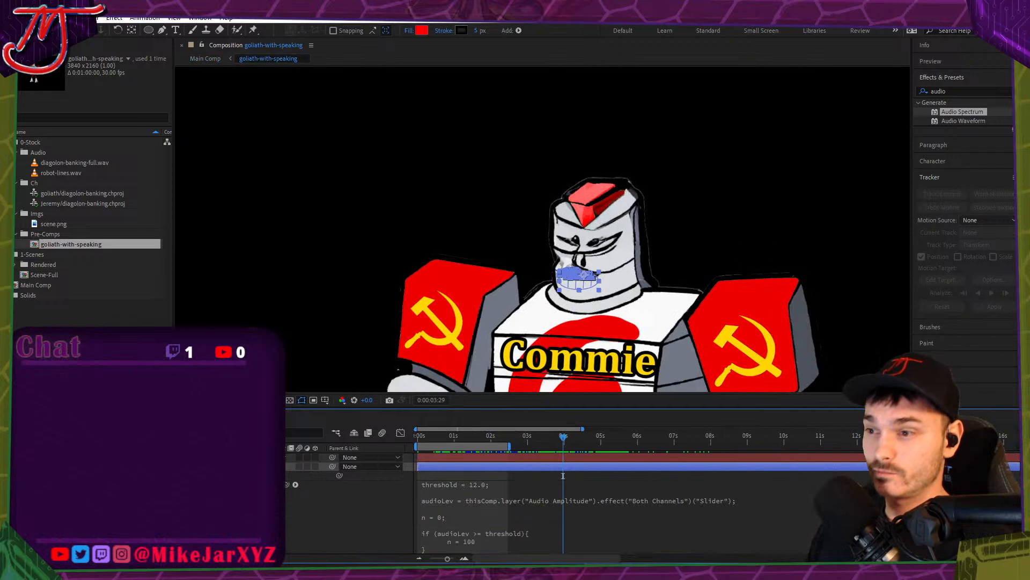
left_click(70, 417)
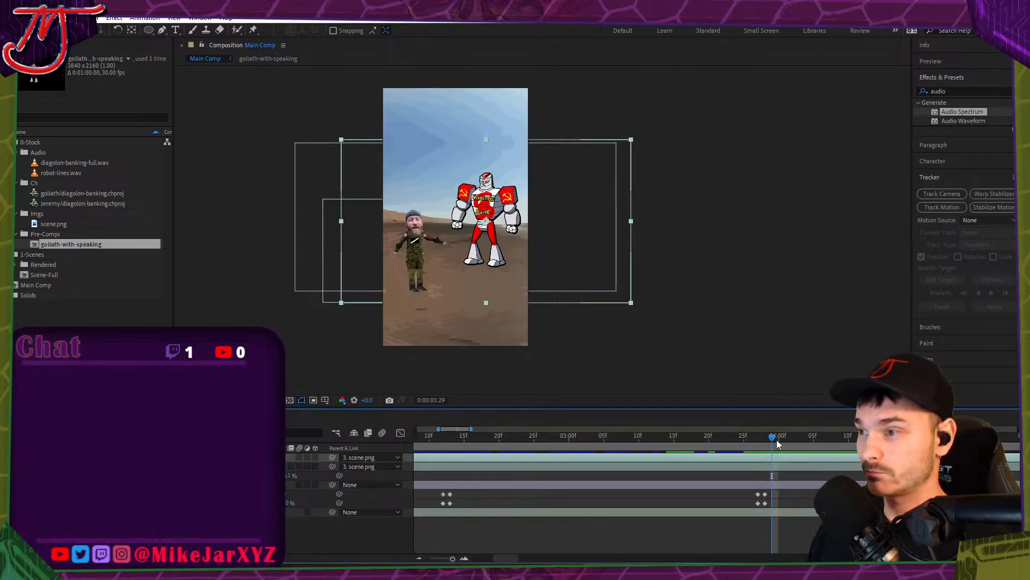
left_click(139, 417)
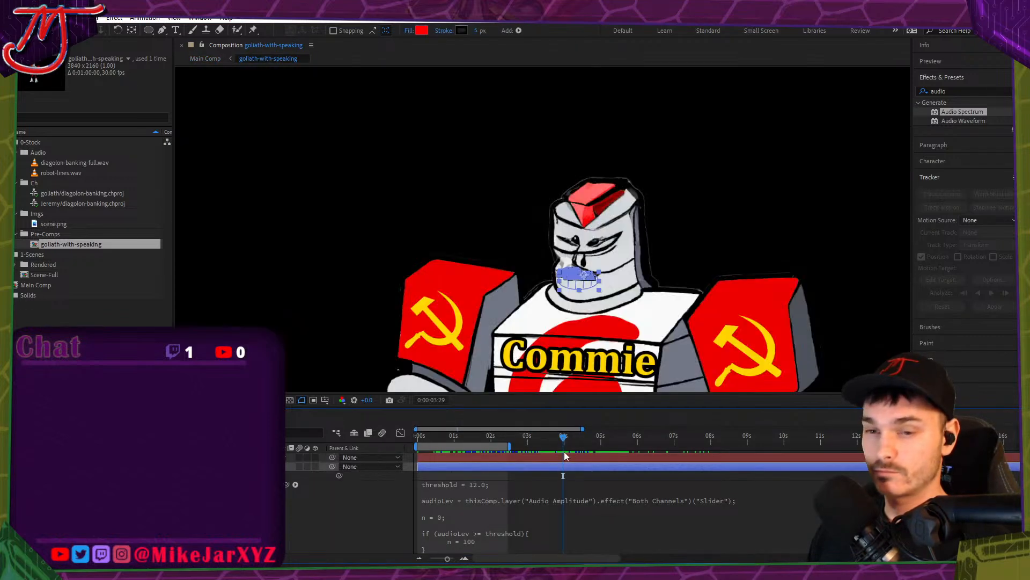
Set the threshold in the mouth layer's opacity expression to 10.0.
left_click(44, 457)
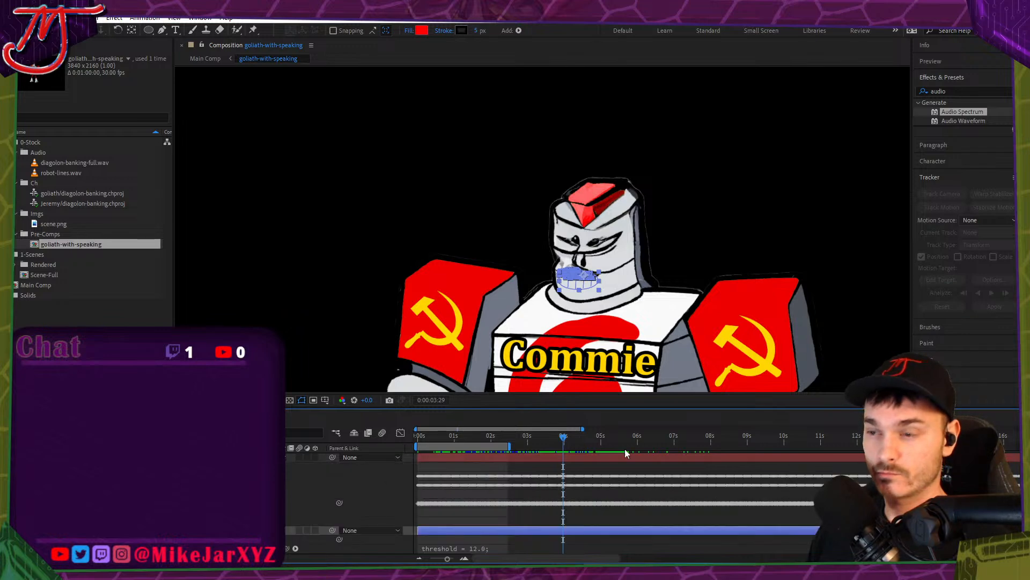
left_click_drag(582, 441, 559, 441)
left_click(483, 548)
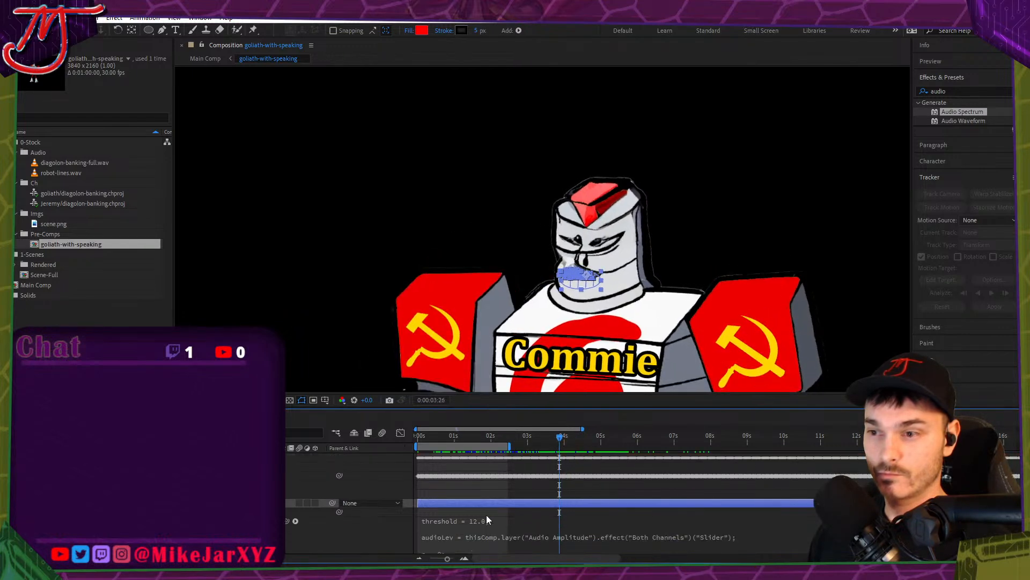
key("ctrl+a")
left_click(515, 521)
key("BackSpace")
key("BackSpace")
key("BackSpace")
key("BackSpace")
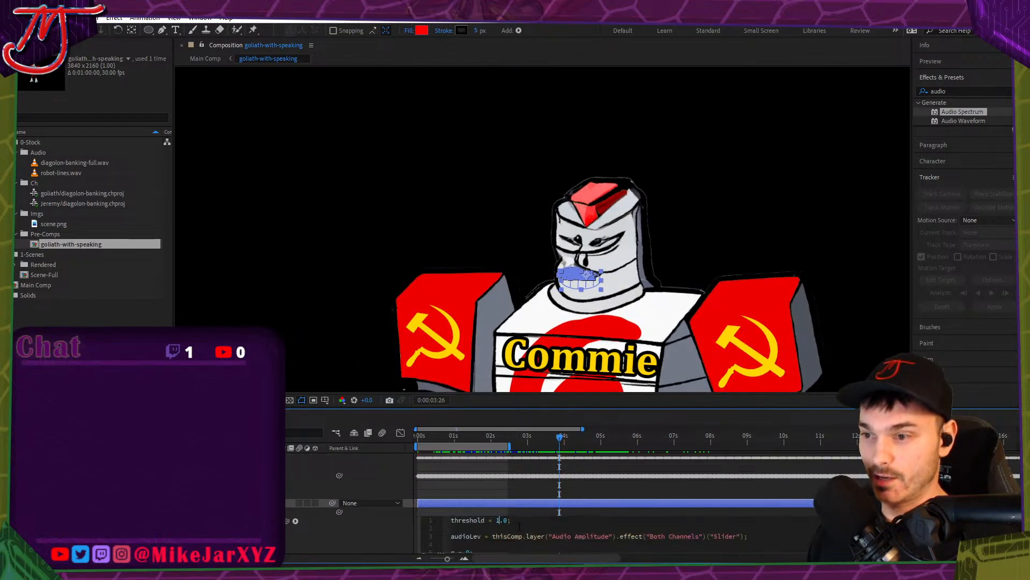
type("0.0;")
key("KP_Enter")
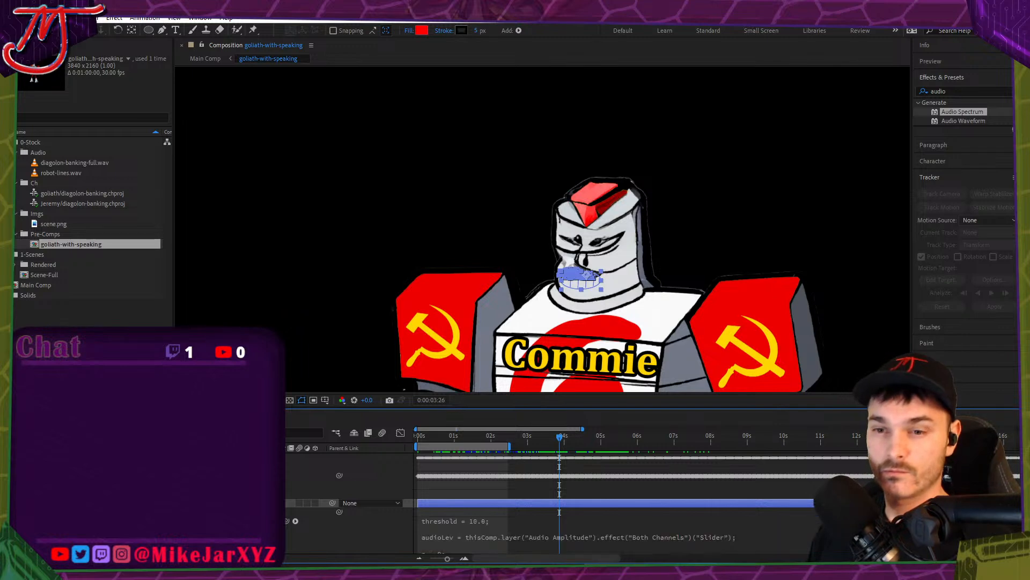
Collapse the mouth layer's properties and preview goliath-with-speaking up to about 0:00:13:10 to check the mouth.
key("u")
key("space")
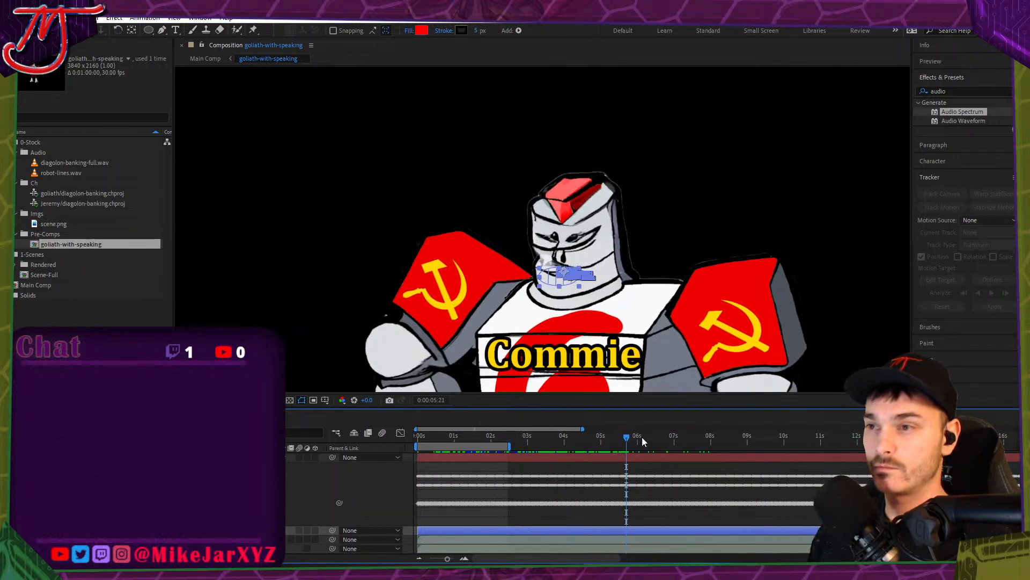
left_click_drag(706, 441, 905, 451)
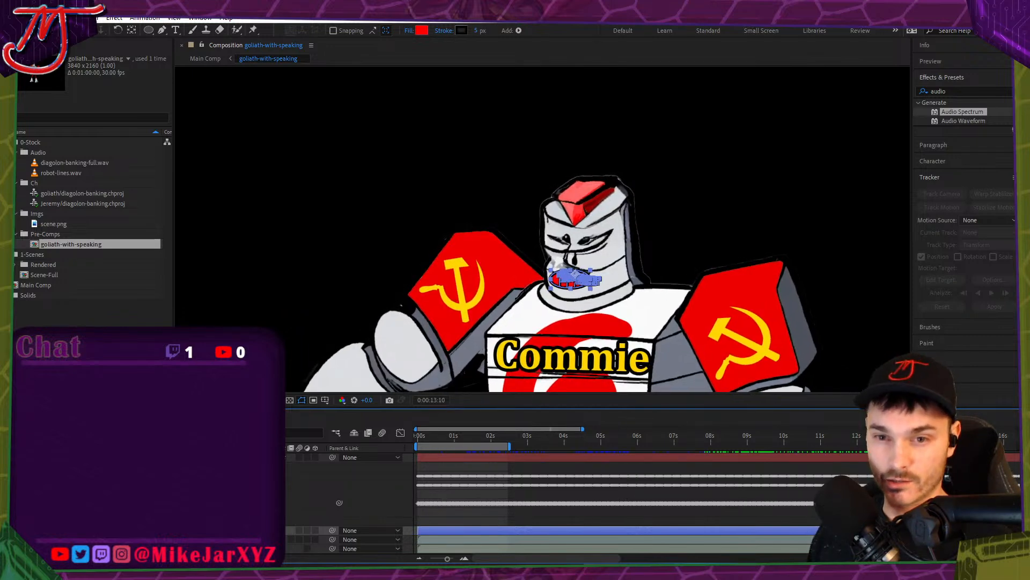
Open Main Comp and scrub from about 0:00:04:00 onward to check the robot's mouth in the scene.
left_click(60, 458)
left_click(161, 516)
left_click(107, 418)
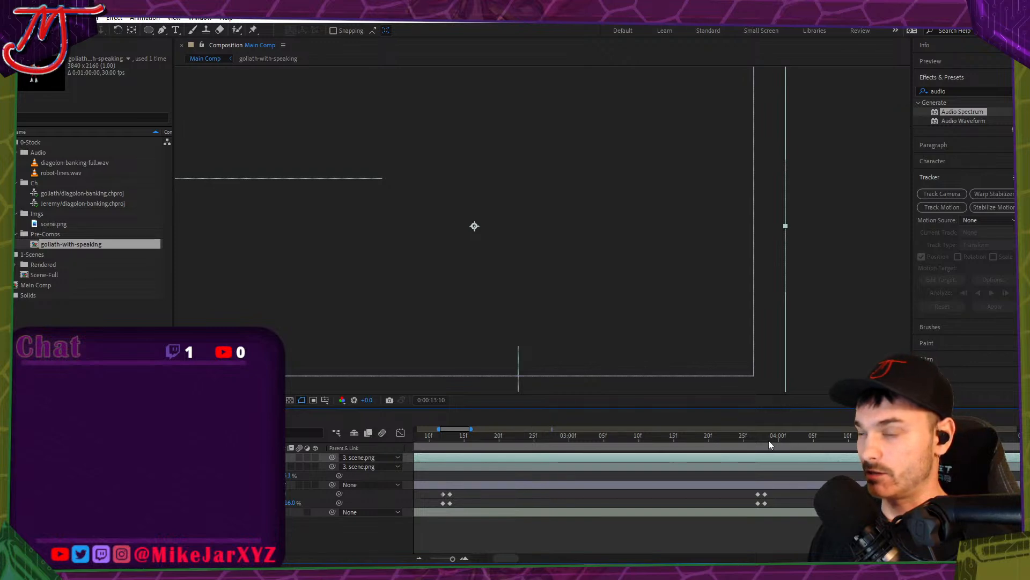
left_click_drag(772, 437, 932, 437)
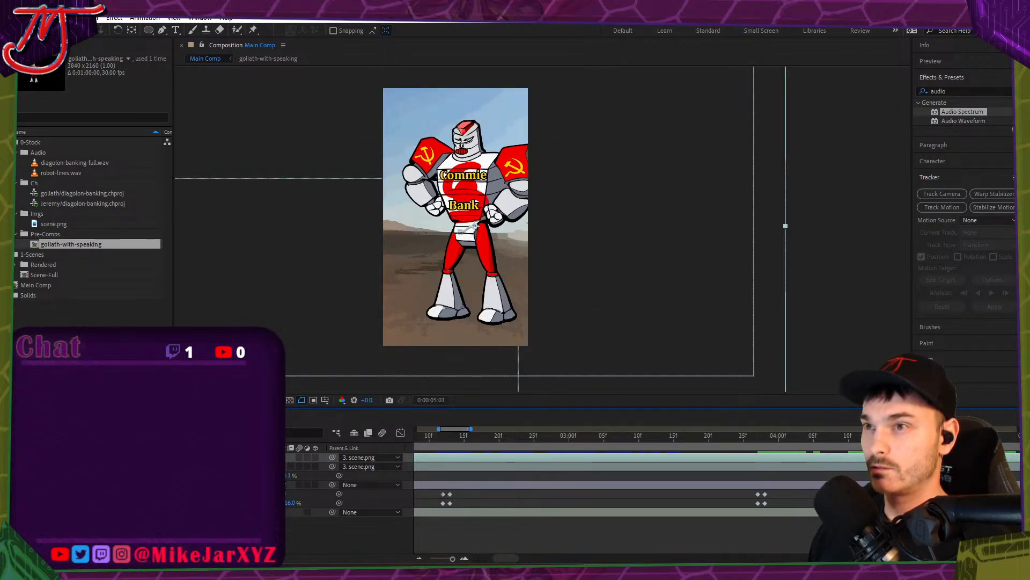
scroll(446, 501, "down", 5)
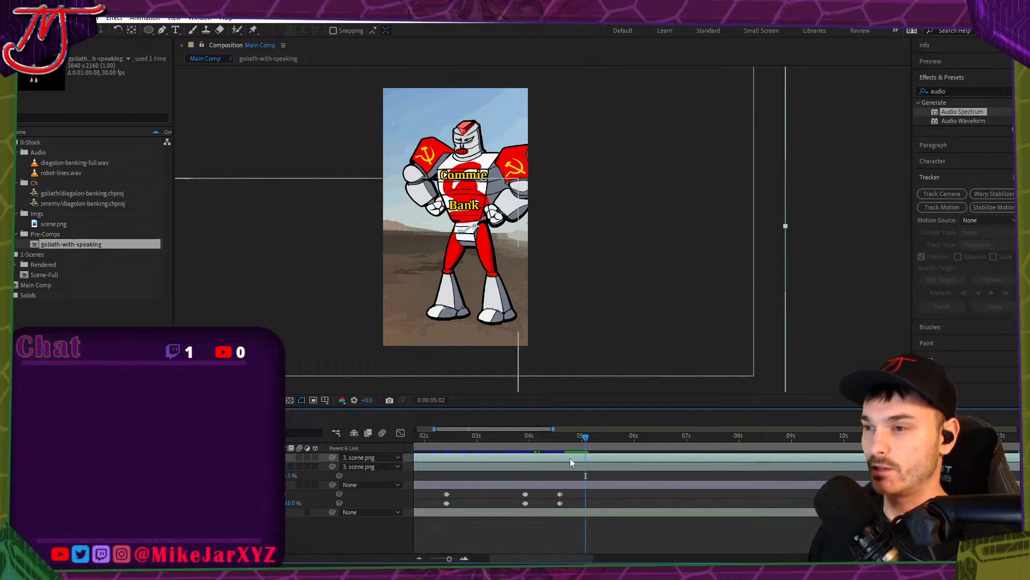
left_click_drag(593, 440, 662, 440)
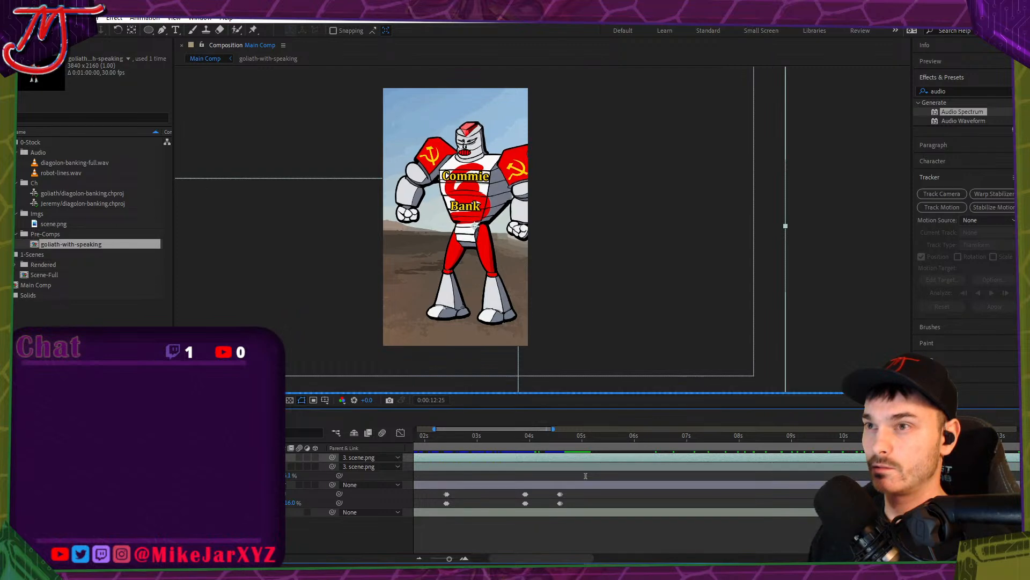
left_click_drag(507, 447, 608, 447)
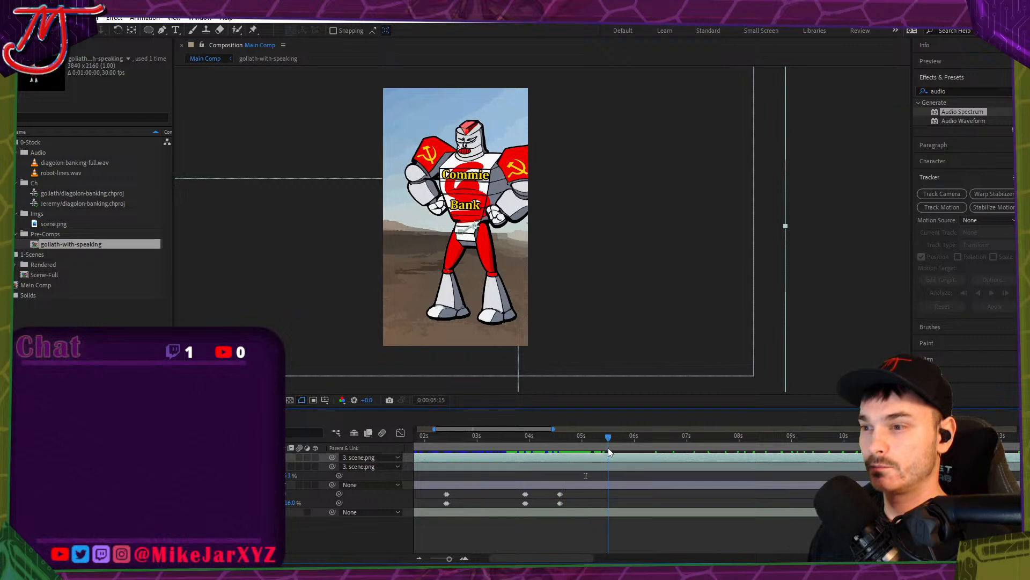
Switch to Audition and play the diagolon-banking session up to about 8 seconds to find where the robot's line ends.
key("alt+Tab")
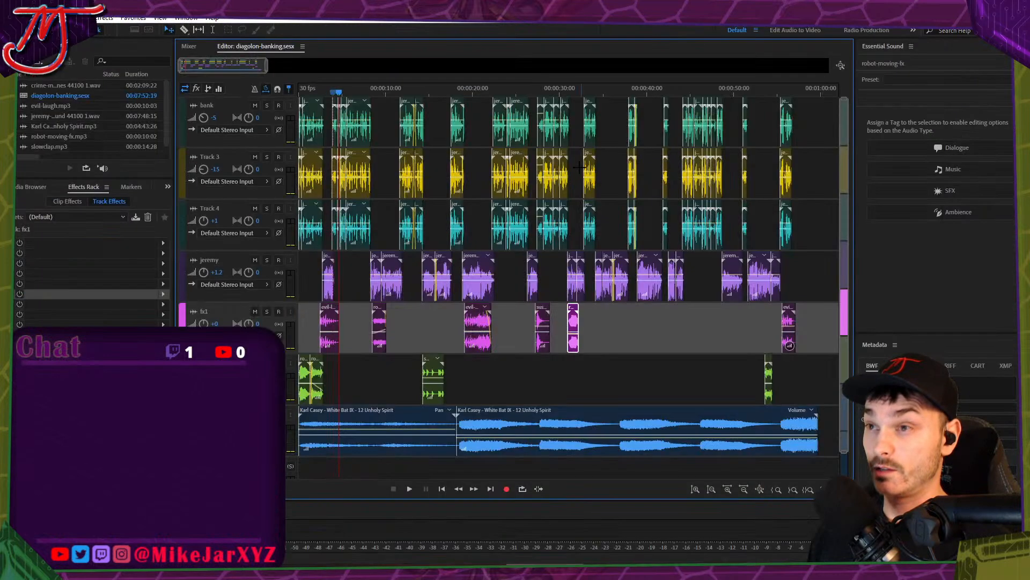
key("space")
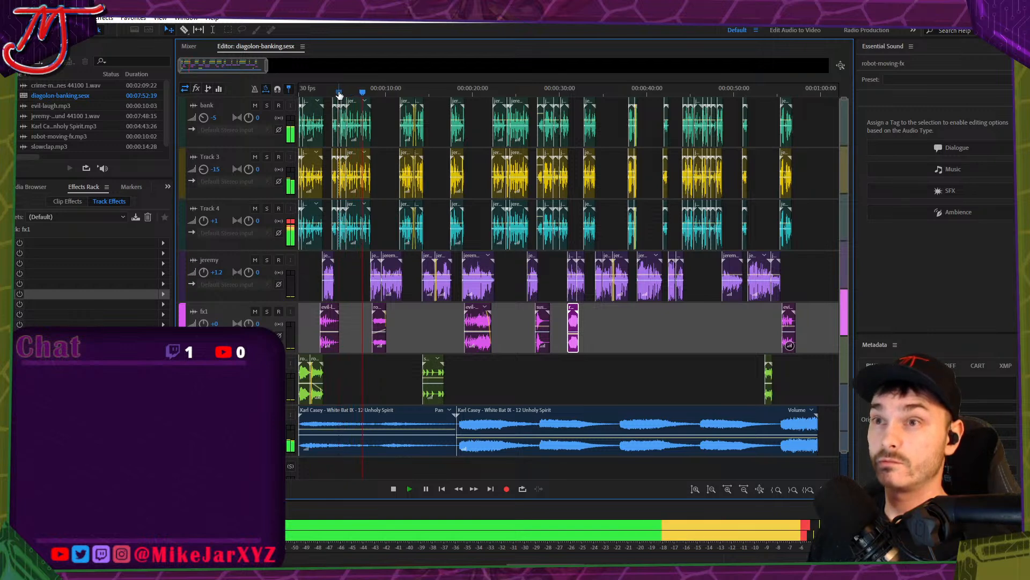
key("space")
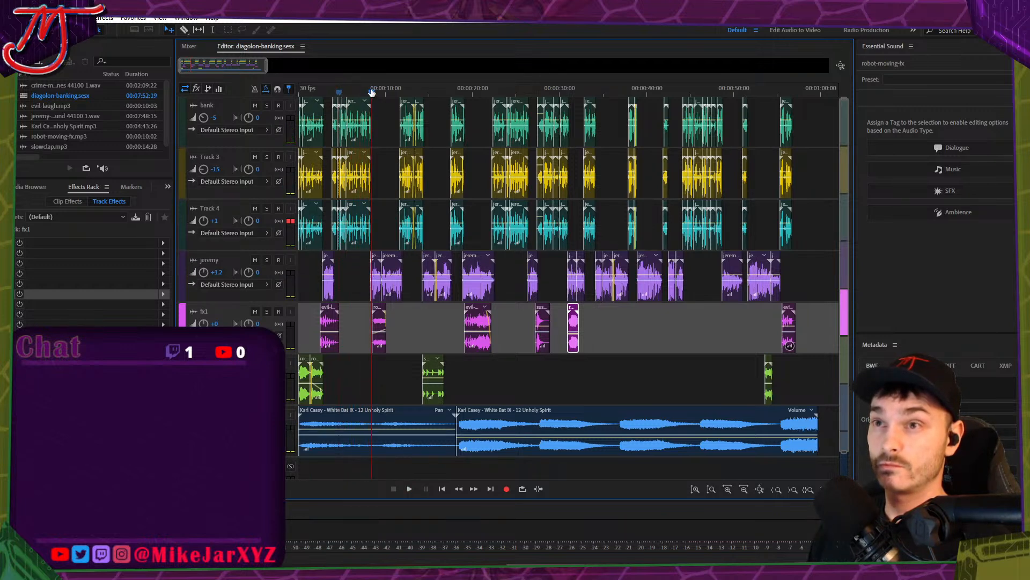
left_click(369, 95)
key("space")
key("space")
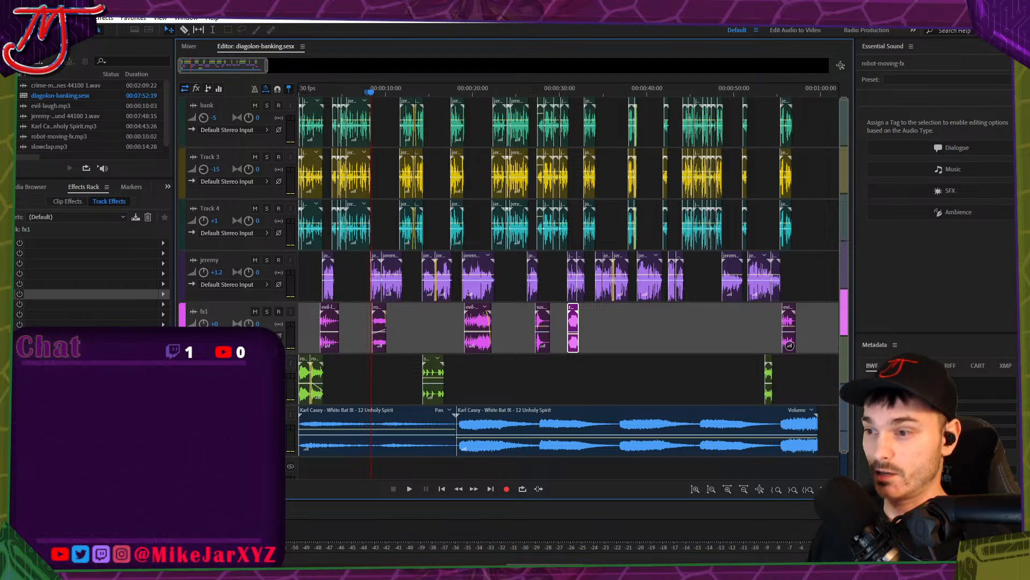
Switch to After Effects and copy the scene.png layer's position and scale keyframes from 0:00:04:18 to 0:00:08:10 in Main Comp.
key("alt+Tab")
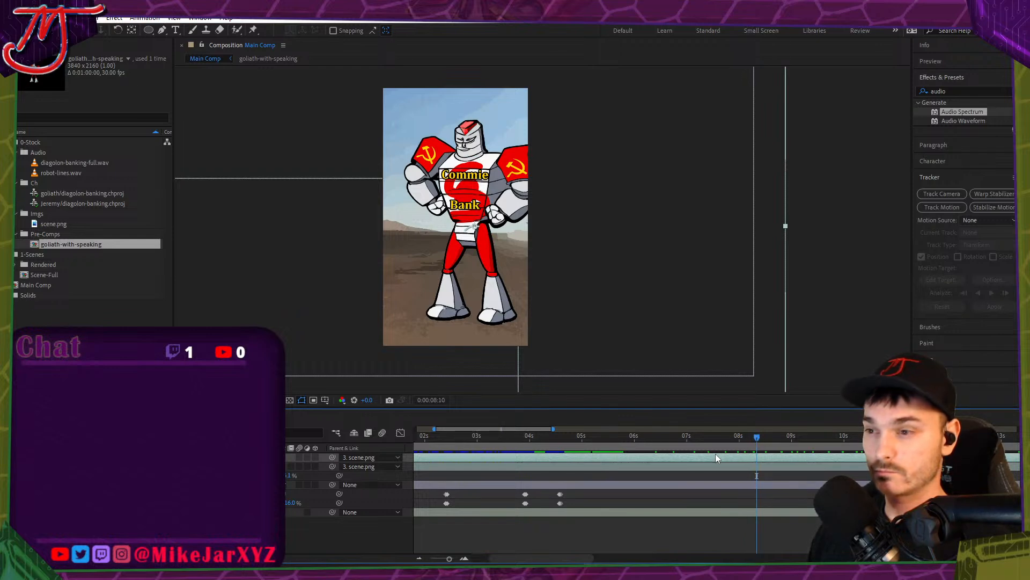
scroll(789, 534, "up", 2, "alt")
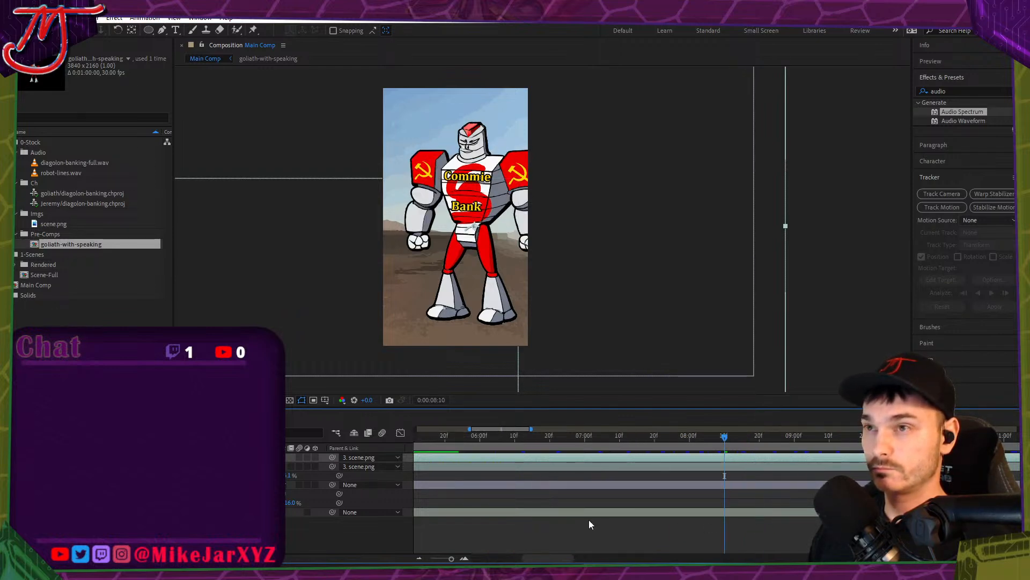
scroll(539, 502, "up", 2, "alt")
scroll(458, 501, "left", 3)
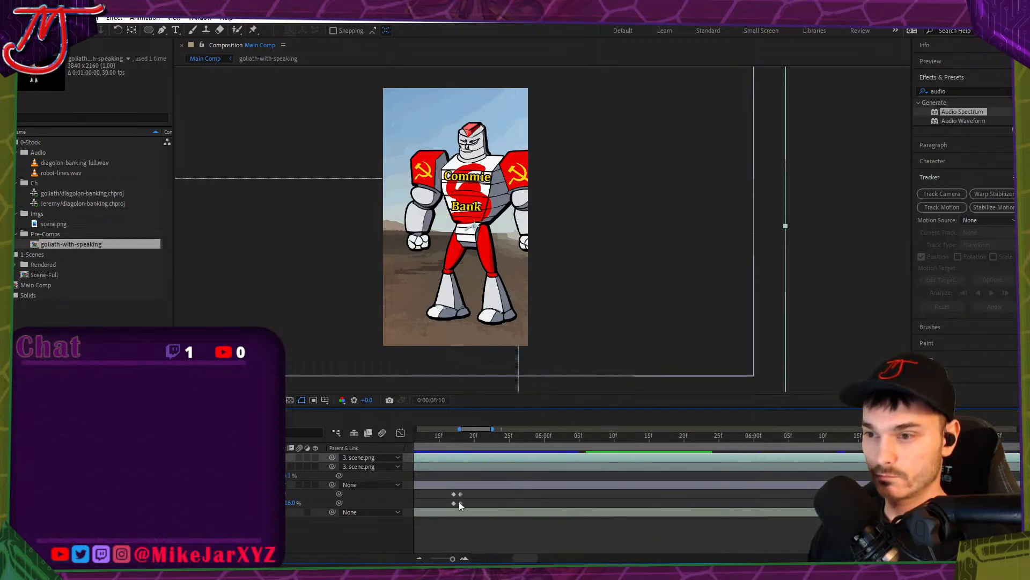
left_click(460, 503)
scroll(495, 502, "down", 4, "alt")
key("ctrl+v")
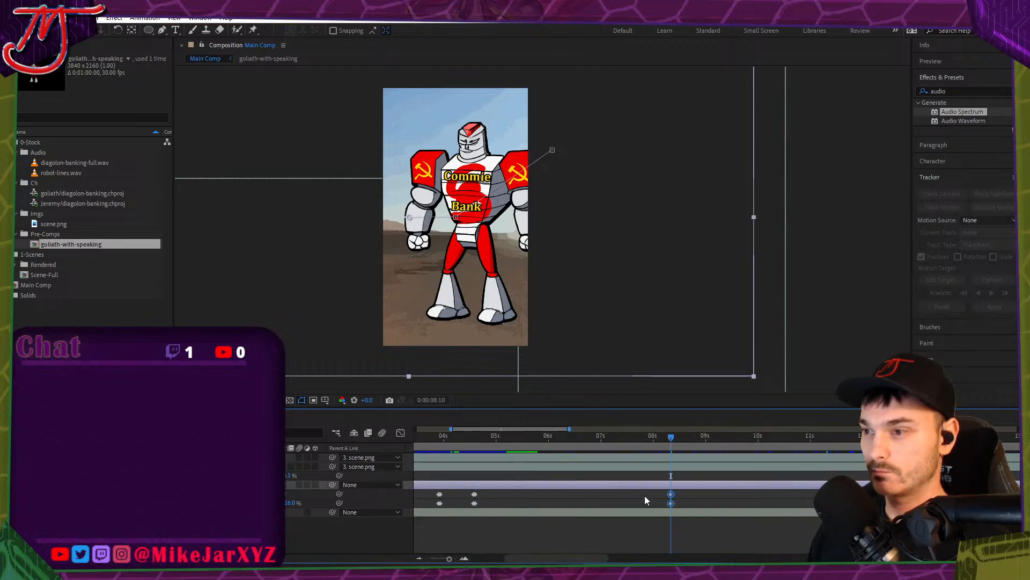
Reduce the scene.png layer's scale by 12 percentage points at 0:00:08:10 and nudge its position slightly to the right.
key("ctrl+KP_Subtract")
key("ctrl+KP_Subtract")
key("ctrl+KP_Subtract")
key("ctrl+KP_Subtract")
key("ctrl+KP_Subtract")
key("ctrl+KP_Subtract")
key("ctrl+KP_Subtract")
key("ctrl+KP_Subtract")
key("ctrl+KP_Subtract")
key("ctrl+KP_Subtract")
key("ctrl+KP_Subtract")
key("ctrl+KP_Subtract")
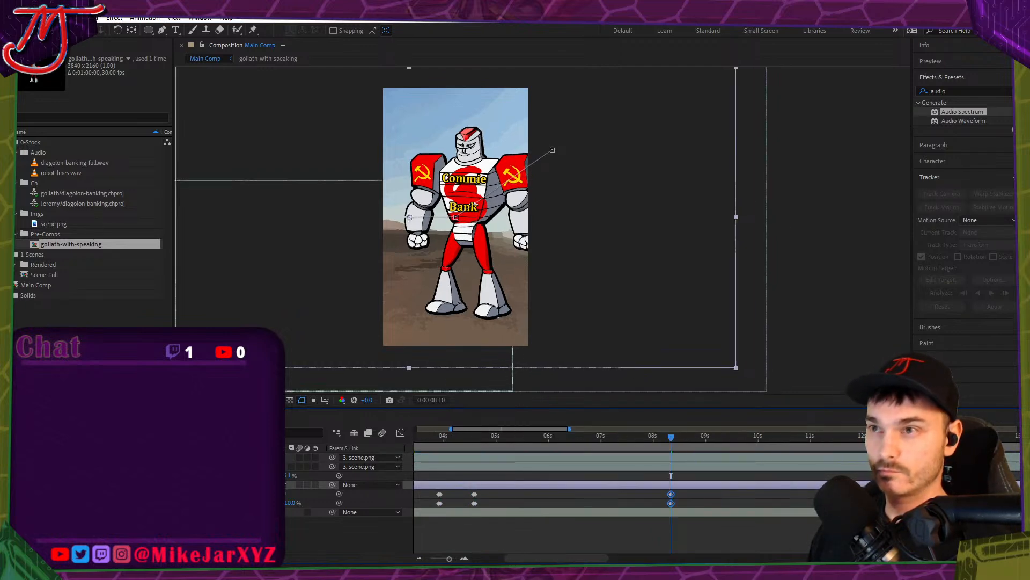
key("Right")
key("Right")
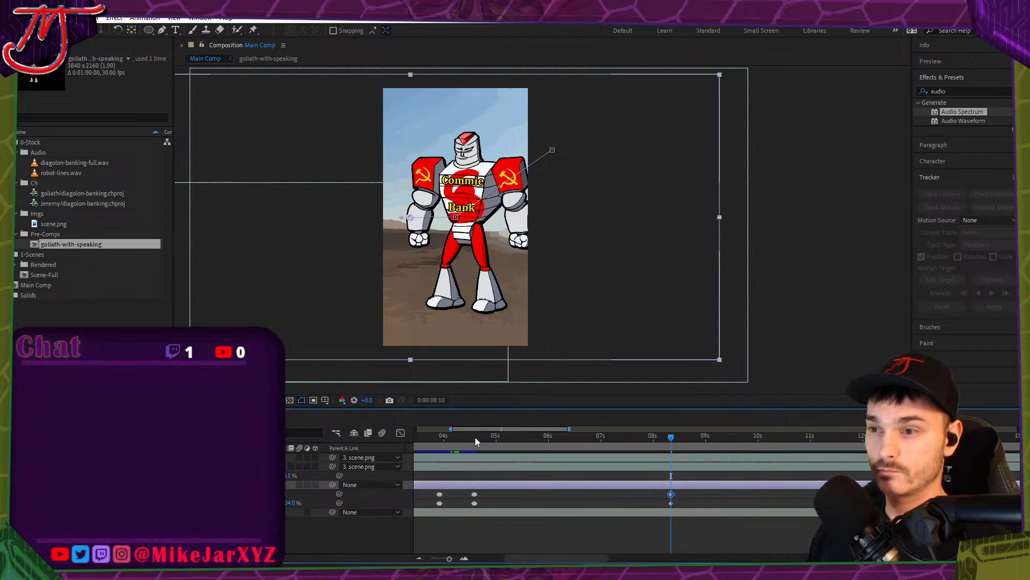
Straighten the scene.png layer's motion path at the 0:00:04:18 position keyframe and preview the move through 0:00:08:10.
left_click_drag(475, 437, 652, 440)
left_click_drag(671, 447, 674, 447)
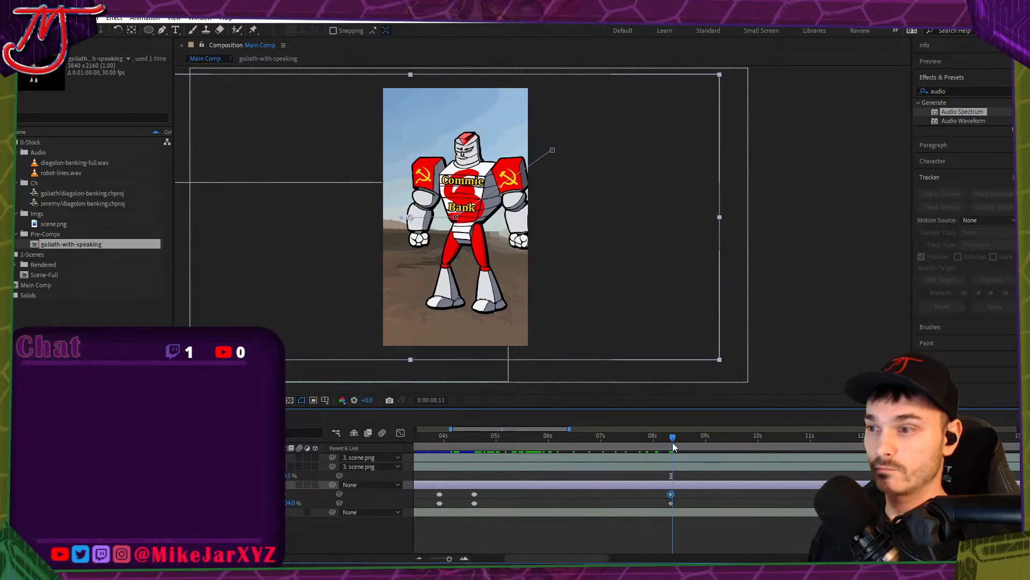
scroll(407, 226, "up", 7)
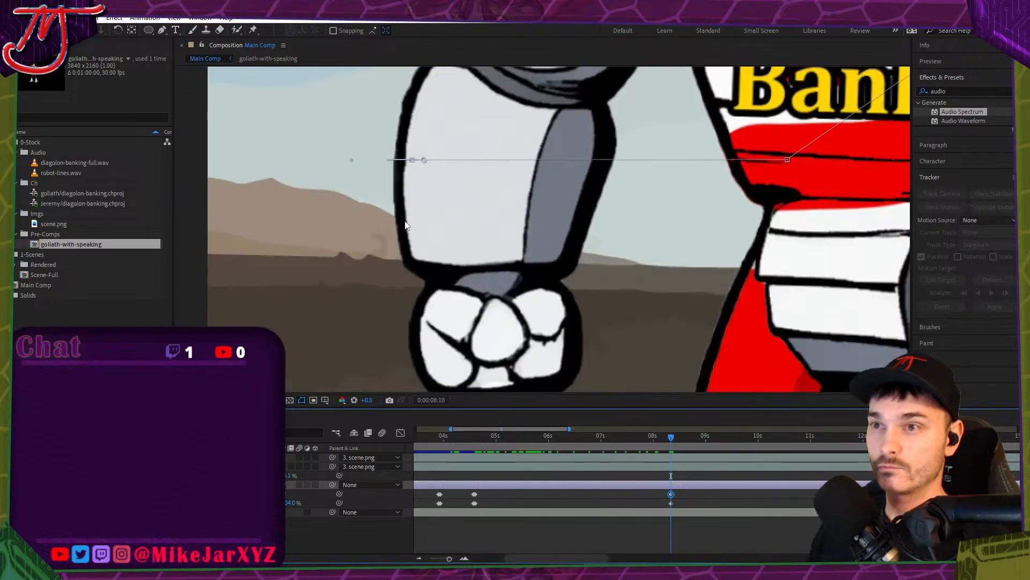
left_click(413, 161)
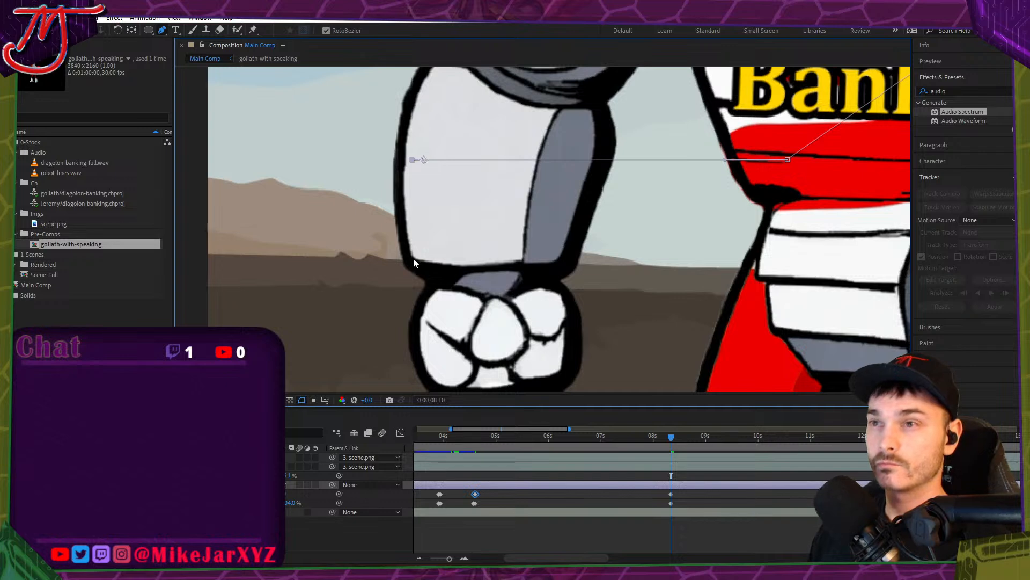
scroll(414, 263, "down", 7)
left_click_drag(479, 439, 670, 445)
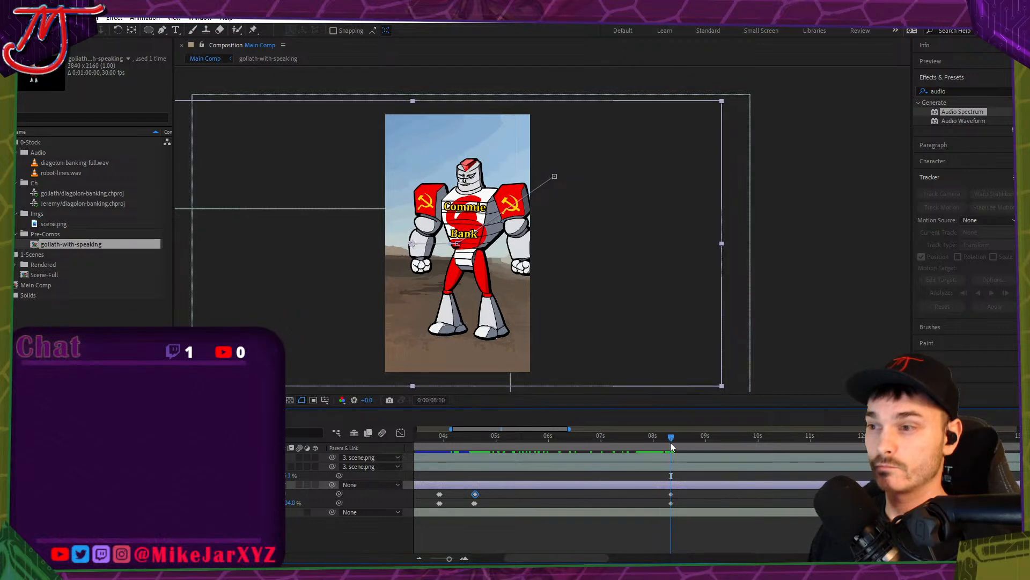
Move the robot close-up keyframes to 0:00:08:09 and paste the wide-shot position and scale keyframes at 0:00:08:10 on the scene.png layer.
key("equal")
left_click_drag(662, 490, 655, 504)
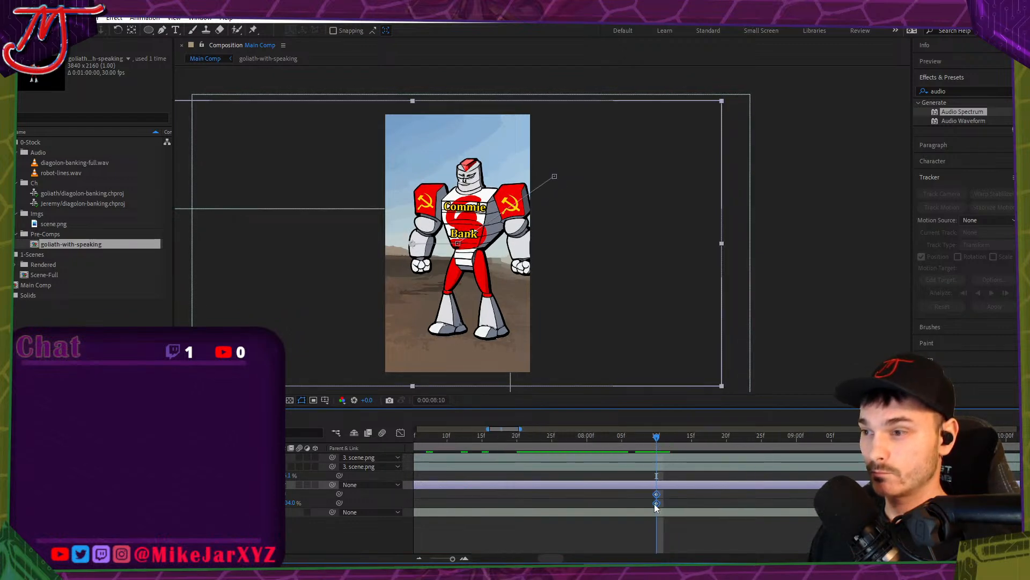
key("minus")
key("minus")
scroll(479, 498, "up", 5)
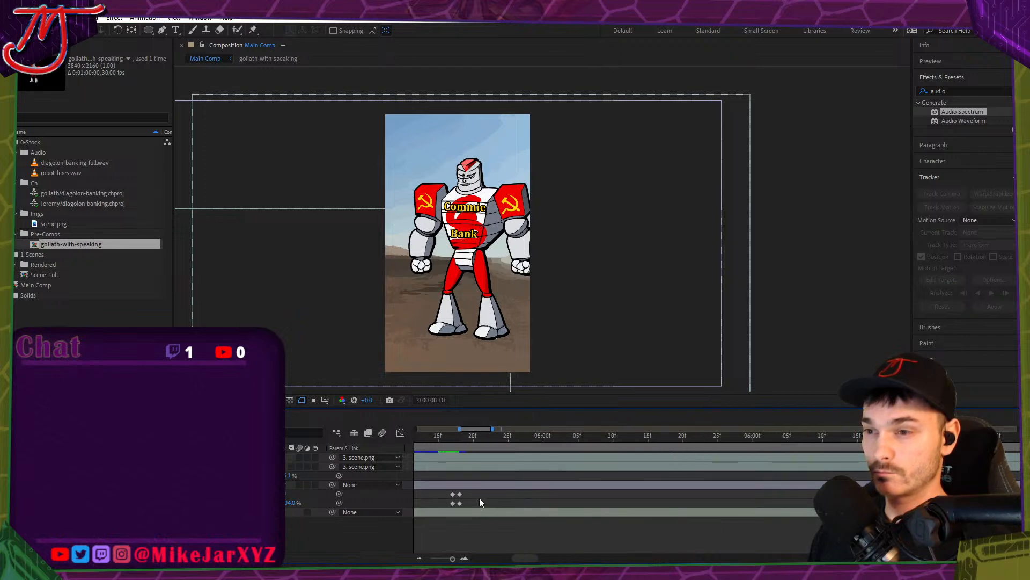
left_click_drag(422, 494, 447, 506)
scroll(466, 489, "down", 3)
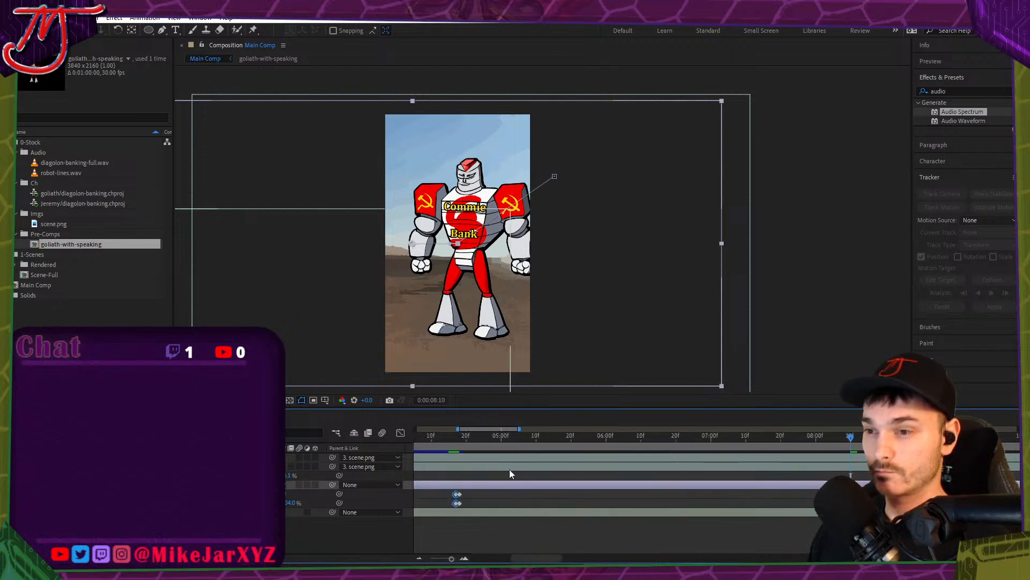
scroll(859, 480, "up", 3)
key("ctrl+v")
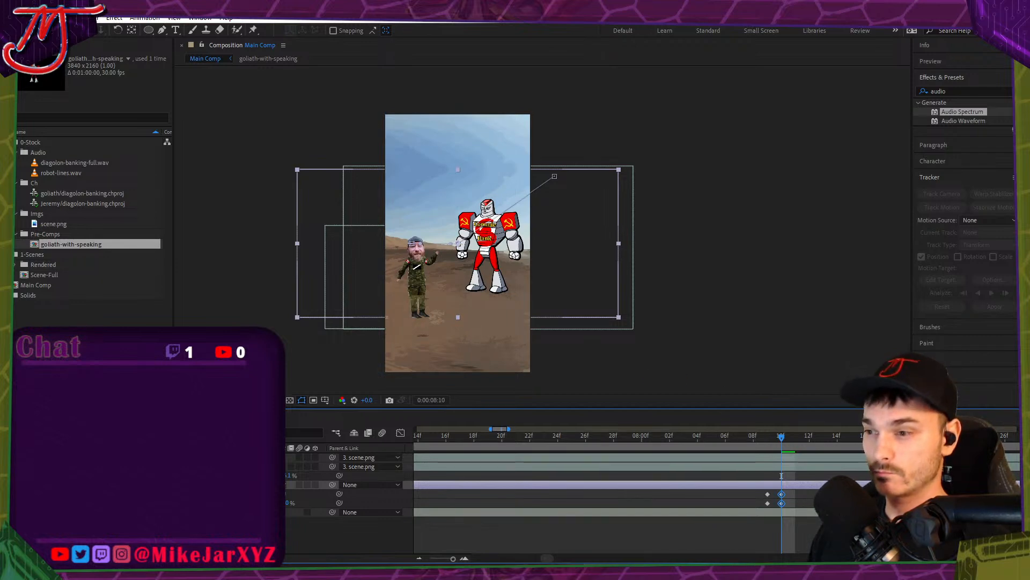
Switch to Audition and play the dialogue from about 8 seconds to review the timing of the next lines.
key("alt+Tab")
key("space")
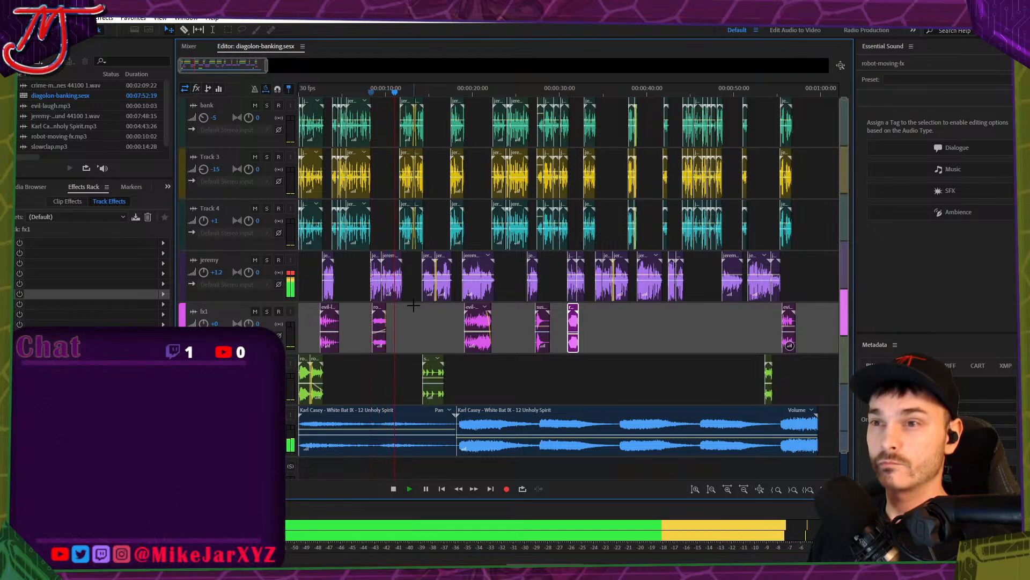
key("space")
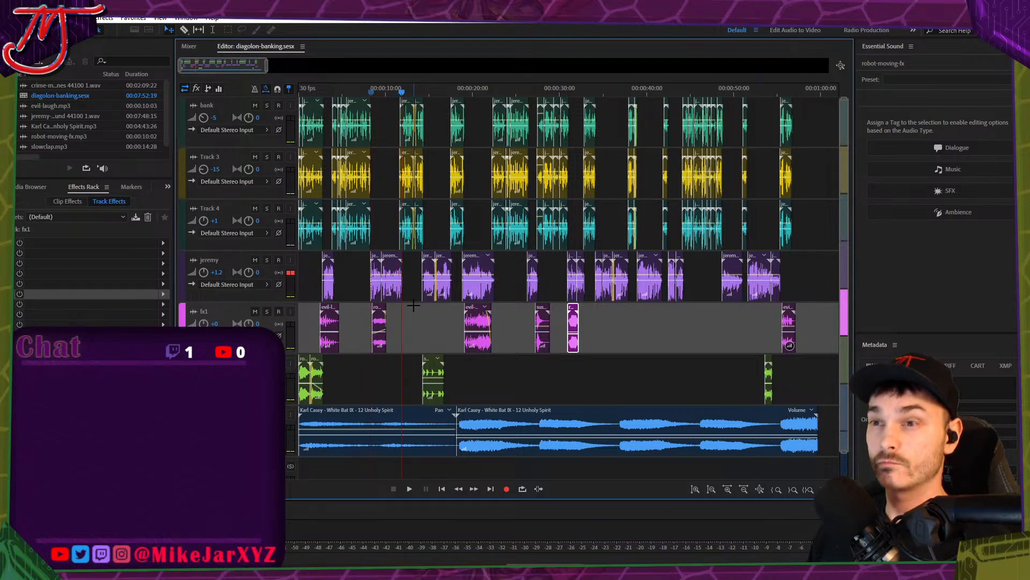
key("space")
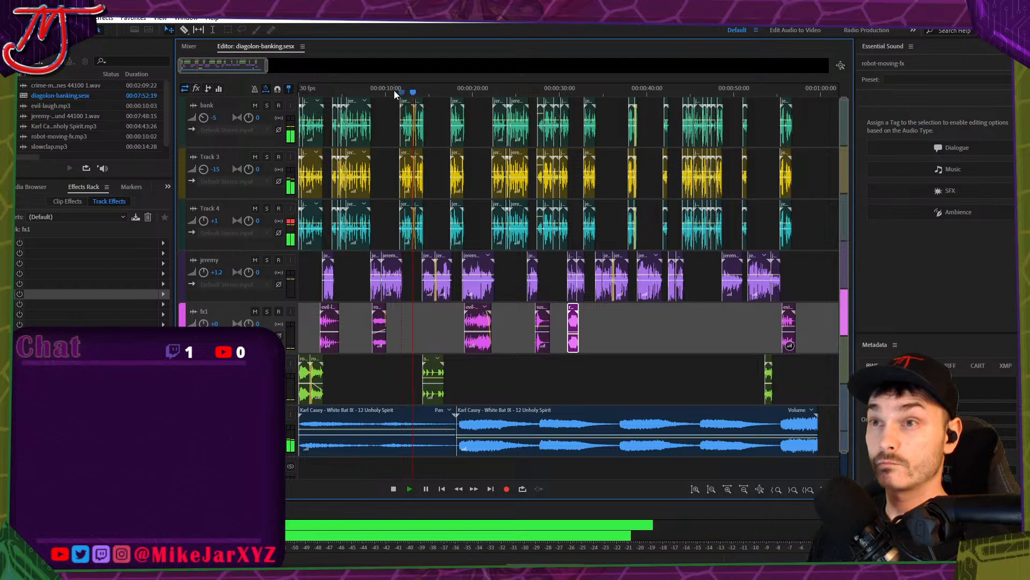
left_click(371, 93)
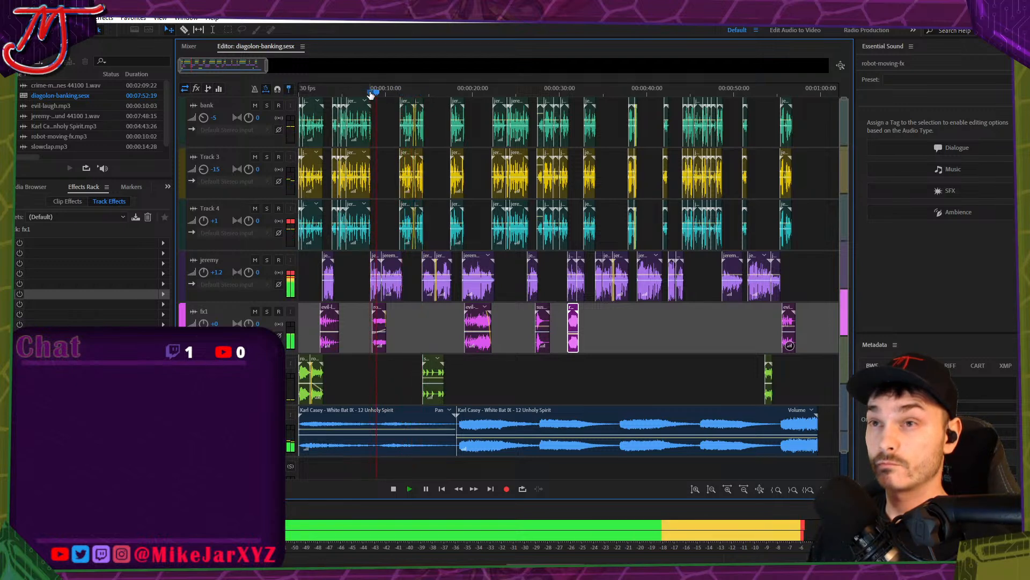
key("space")
left_click_drag(370, 94, 368, 94)
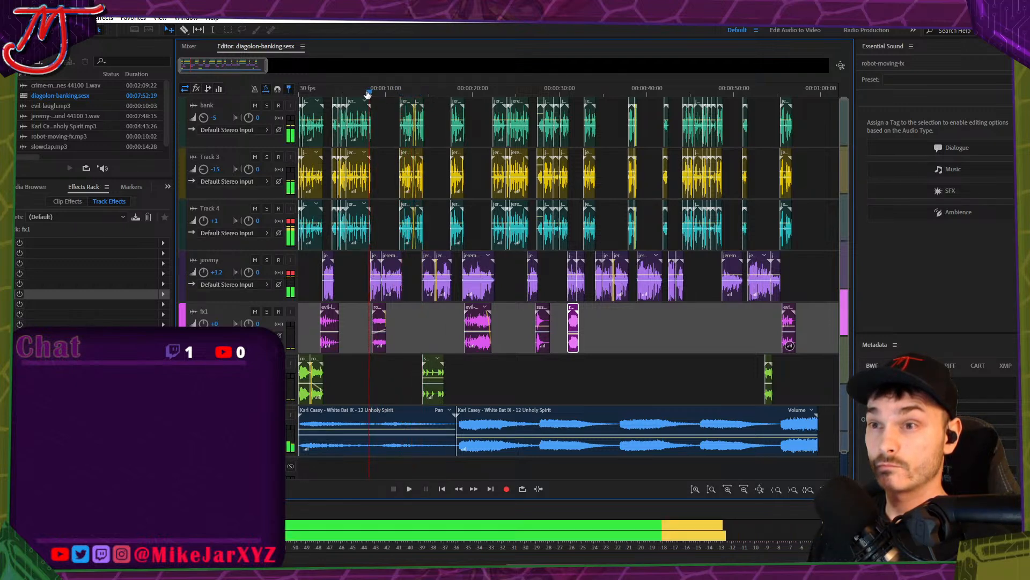
key("space")
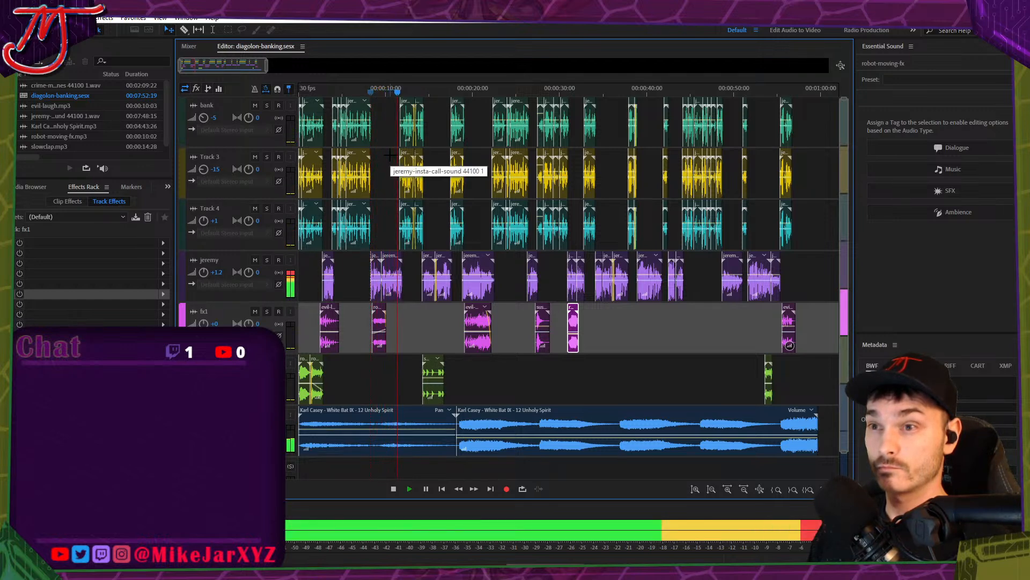
Switch back to After Effects, copy the soldier close-up keyframes just before 0:00:04:00, paste them at 0:00:08:10 on scene.png, and preview.
key("space")
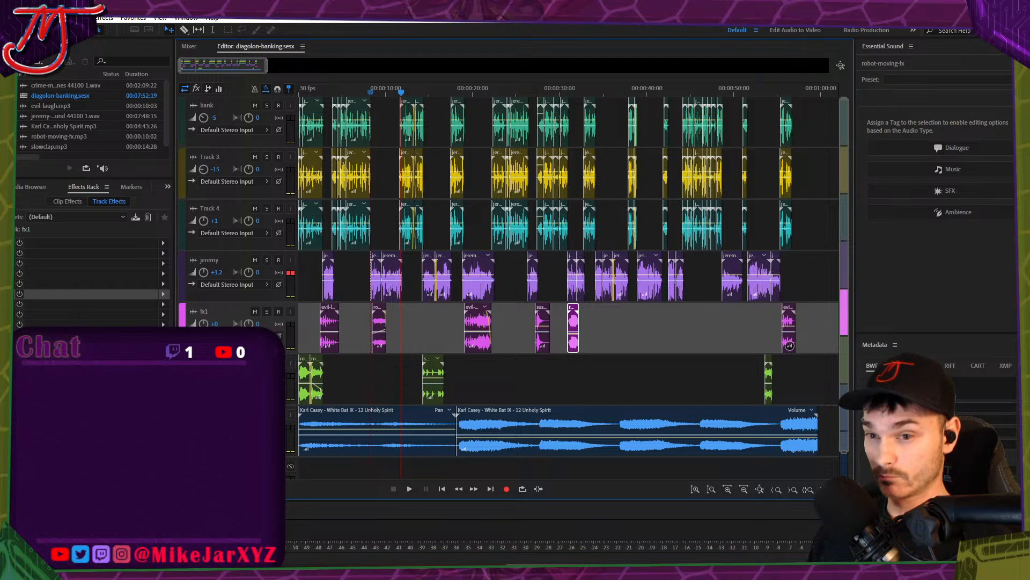
key("alt+Tab")
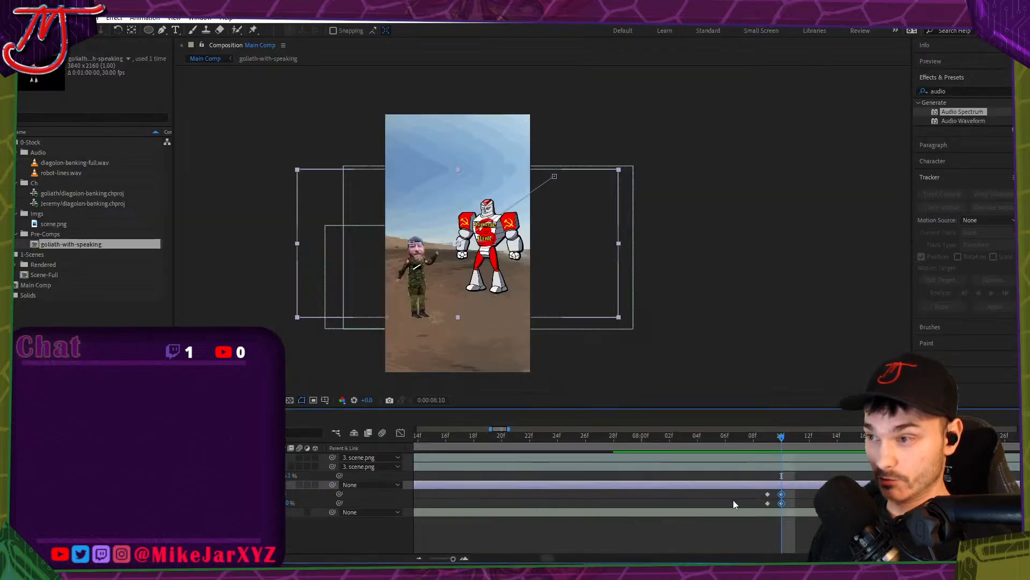
scroll(545, 558, "right", 3)
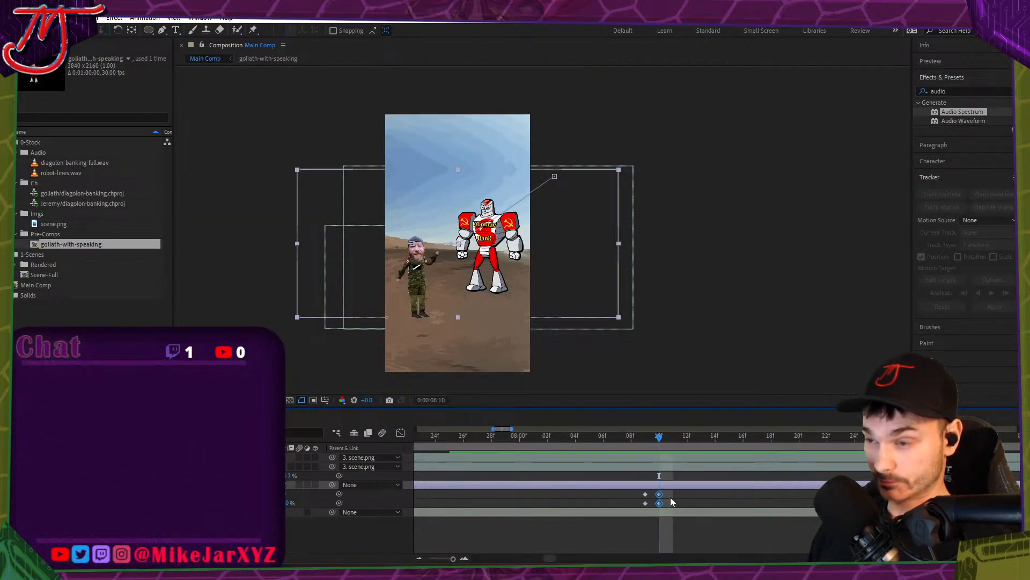
key("minus")
key("minus")
key("minus")
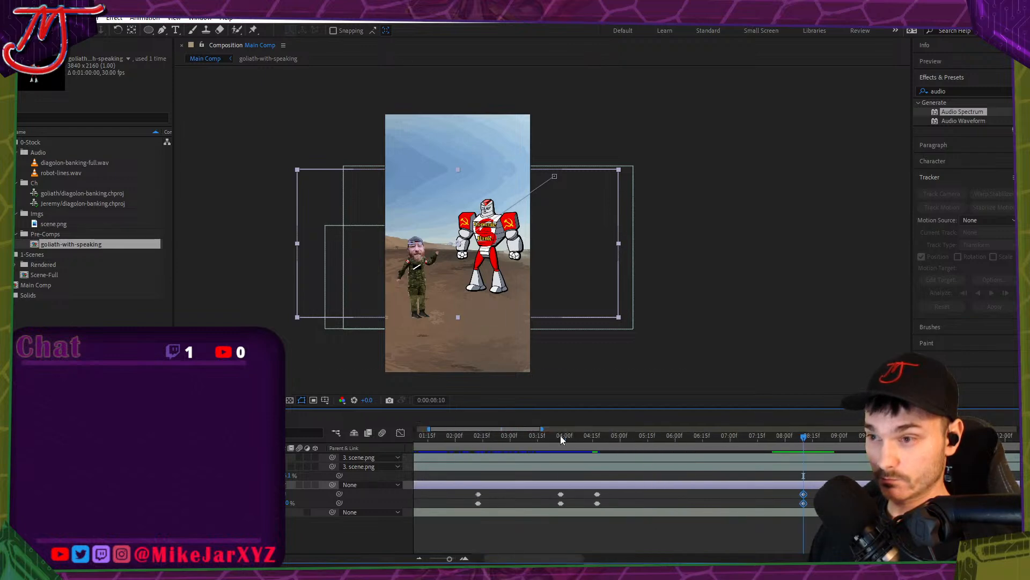
left_click(553, 435)
key("equal")
key("equal")
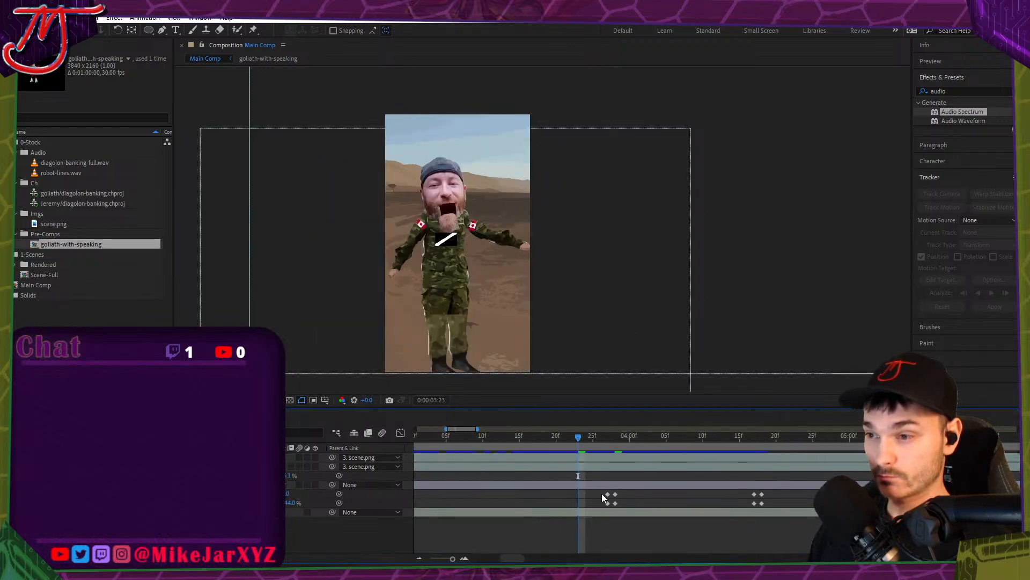
left_click(605, 497)
left_click_drag(515, 558, 556, 560)
left_click(564, 437)
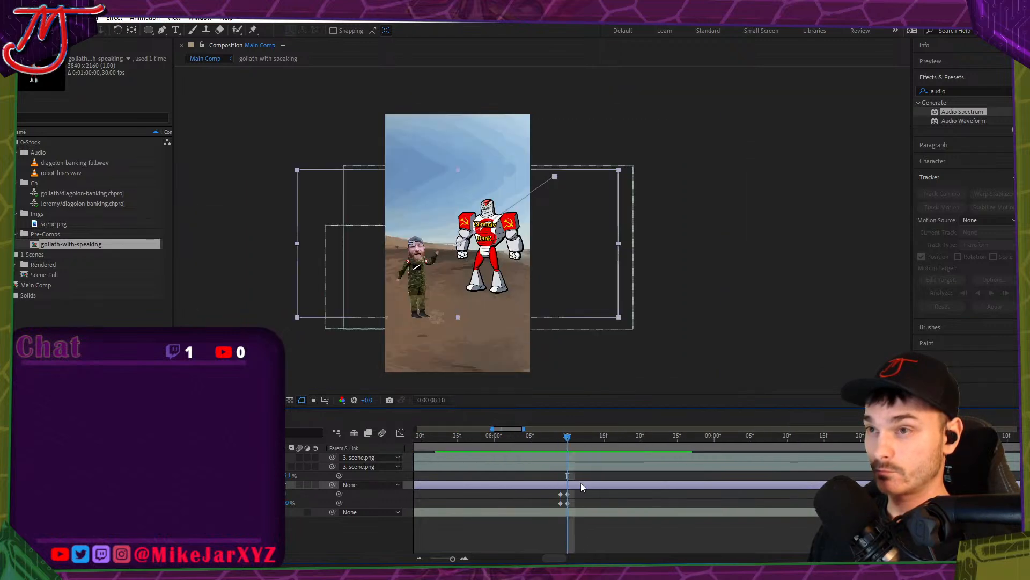
key("ctrl+v")
key("space")
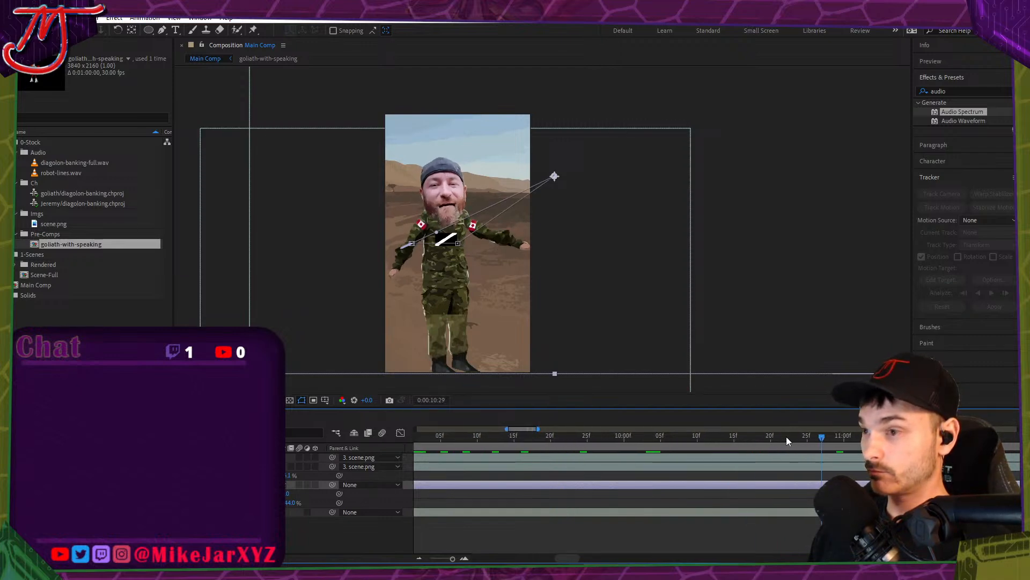
Keyframe the scene.png layer's position and scale at 0:00:11:24 with a slight push-in on the soldier close-up, and scrub through the shot.
left_click_drag(756, 440, 1009, 444)
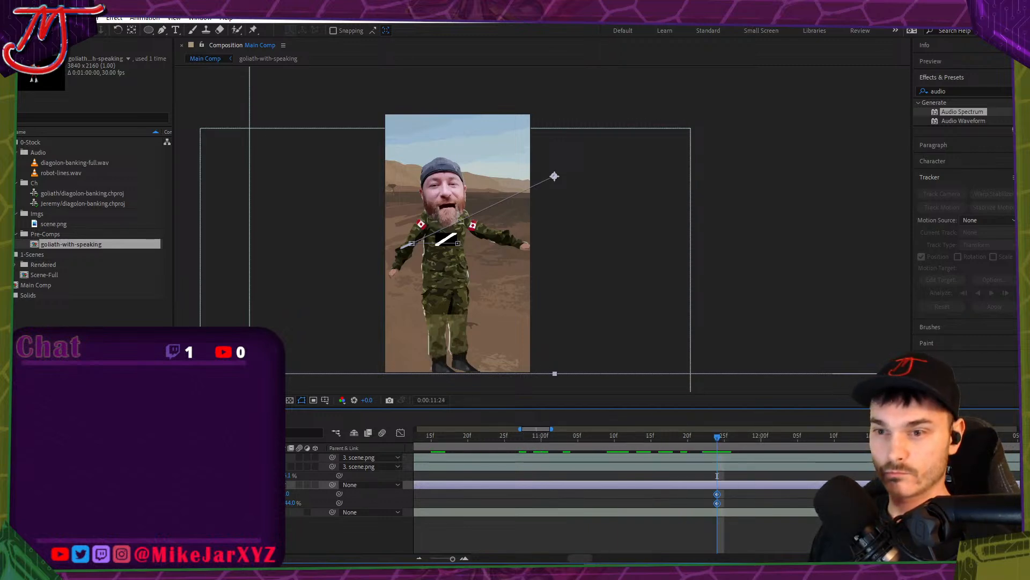
left_click(286, 527)
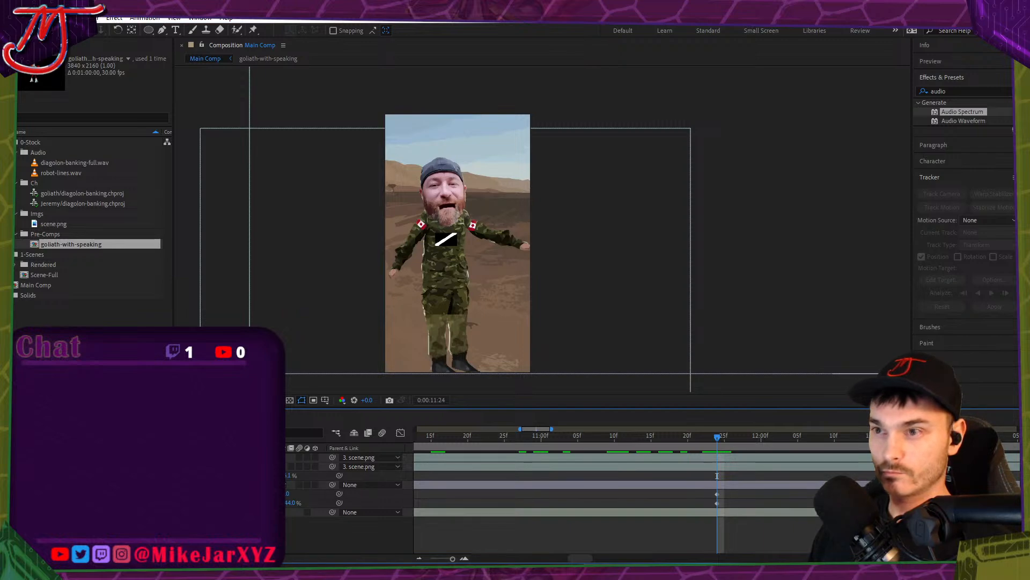
left_click_drag(555, 176, 552, 176)
left_click_drag(293, 502, 296, 494)
left_click_drag(670, 439, 460, 439)
scroll(787, 478, "down", 3)
left_click_drag(652, 442, 447, 439)
scroll(689, 472, "down", 3)
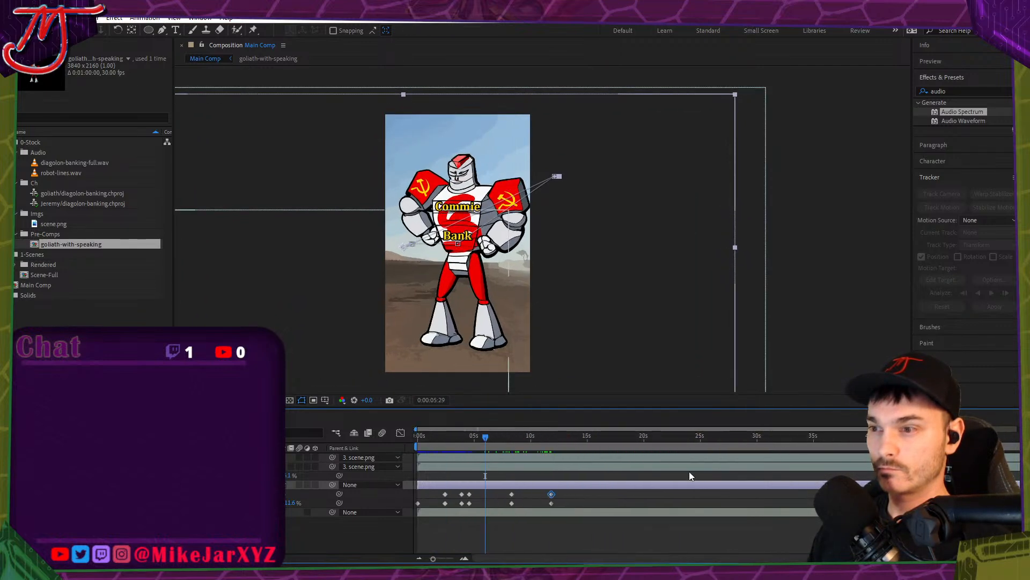
Copy the wide-shot position and scale keyframes just before 0:00:04:18 and paste them at 0:00:11:25 on the scene.png layer.
left_click(449, 437)
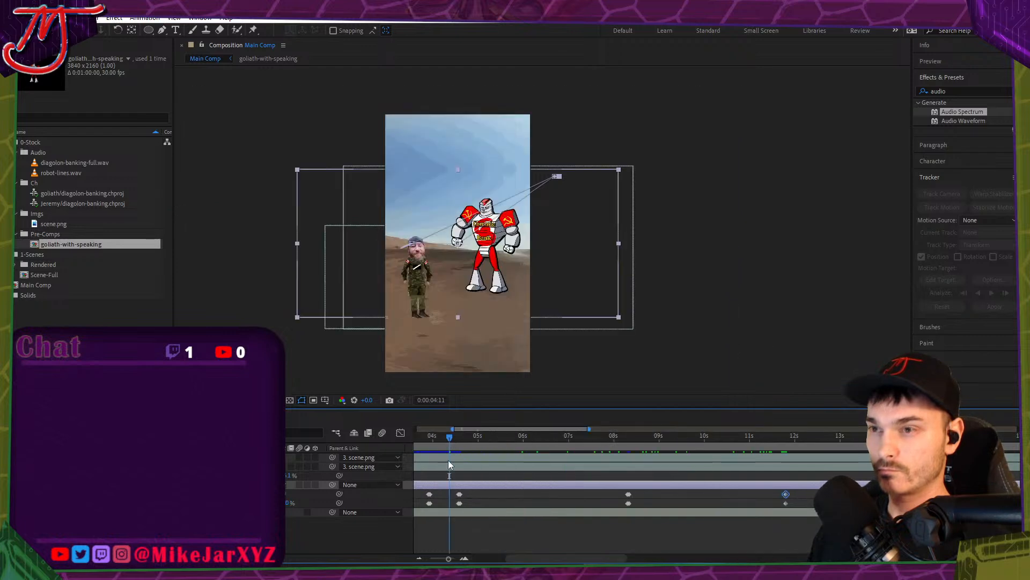
scroll(449, 460, "up", 4)
left_click_drag(470, 498, 474, 510)
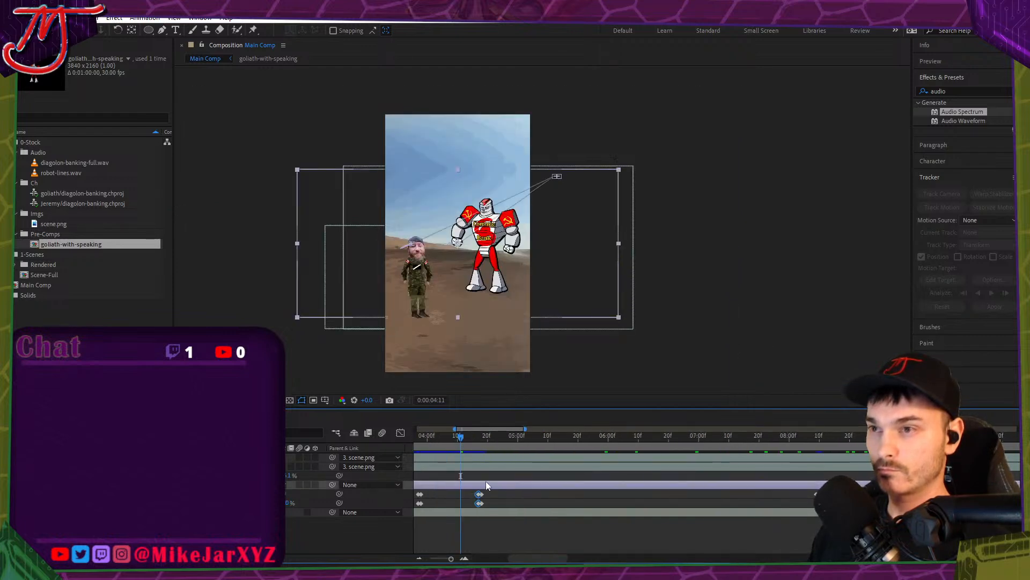
scroll(485, 480, "down", 2)
scroll(703, 543, "right", 5)
scroll(810, 528, "up", 4)
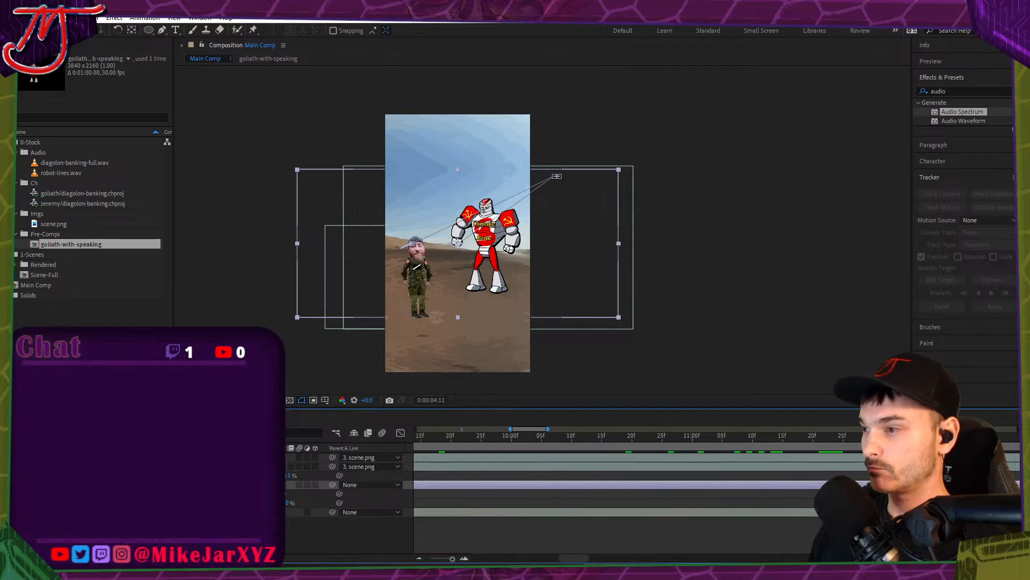
left_click(795, 437)
key("ctrl+v")
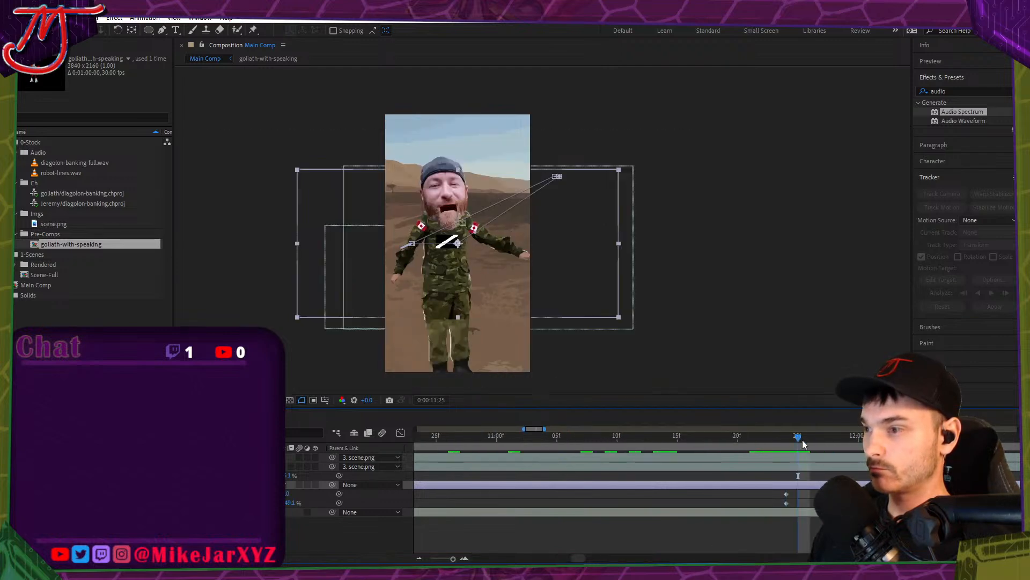
scroll(705, 491, "up", 3)
scroll(515, 516, "down", 3)
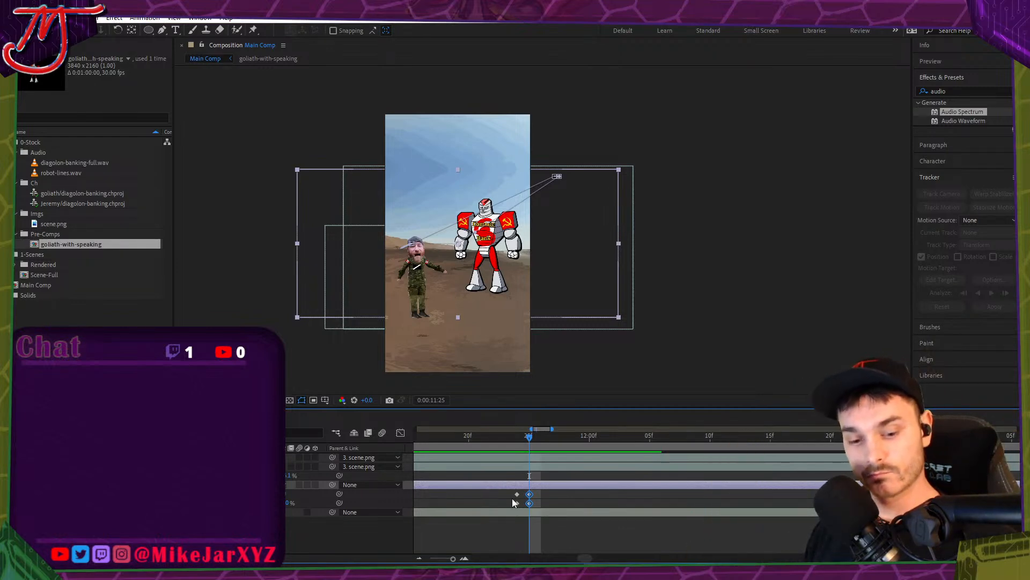
Shift the close-up and wide-shot keyframe pairs to 0:00:11:27 and 0:00:11:28, and preview the cut through 0:00:12:28.
left_click_drag(536, 437, 563, 447)
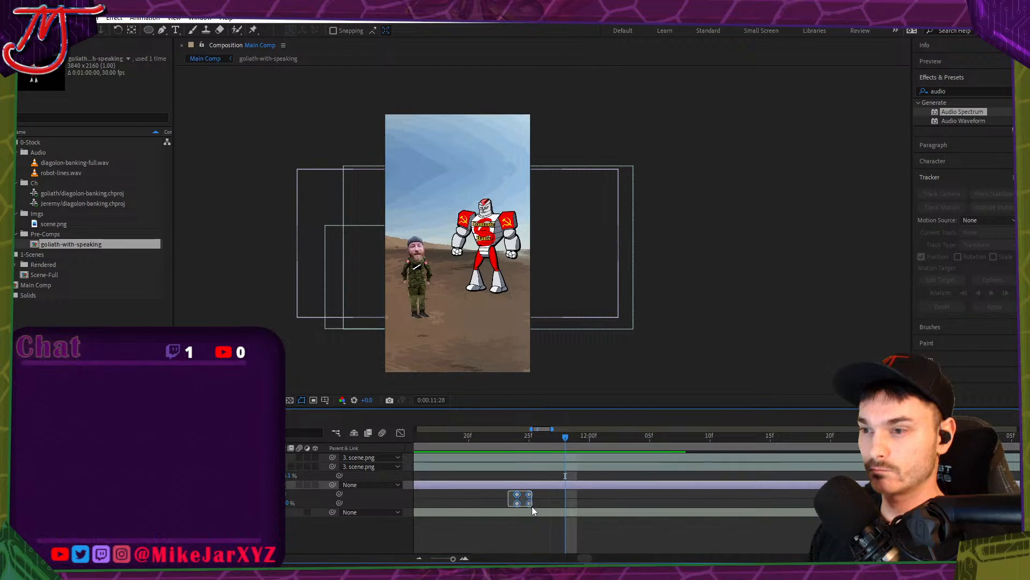
left_click_drag(532, 507, 562, 506)
left_click_drag(550, 436, 717, 456)
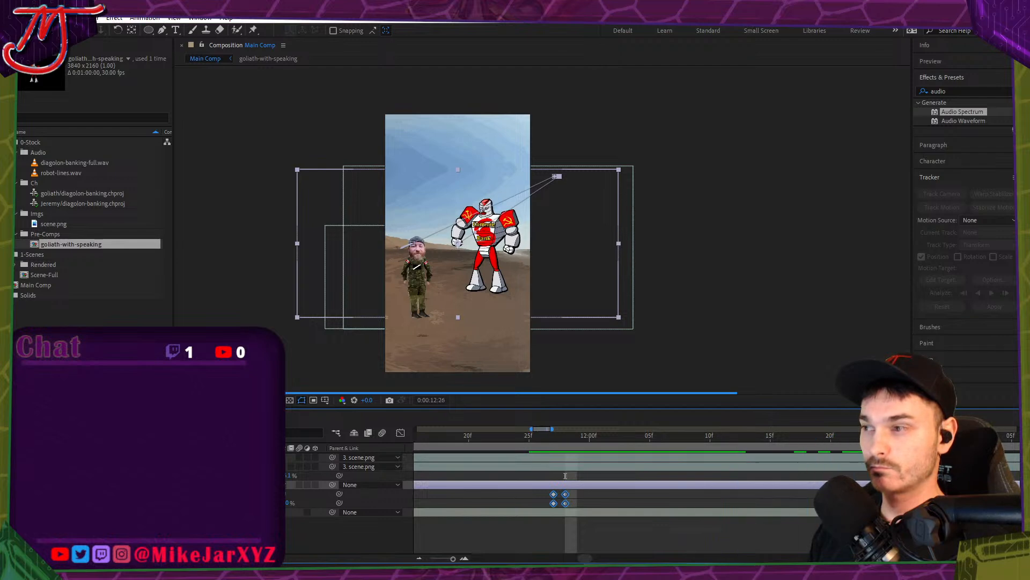
left_click_drag(565, 476, 930, 475)
scroll(605, 481, "down", 3)
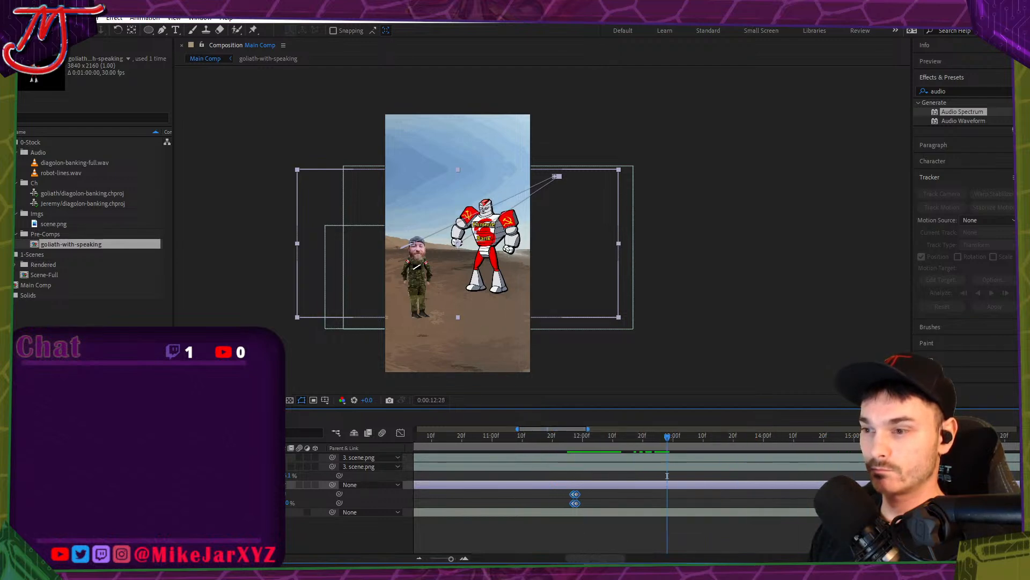
Switch to Audition and play the dialogue onward from the 12-second area, replaying from about 17 seconds to find the next cut.
key("alt+Tab")
key("space")
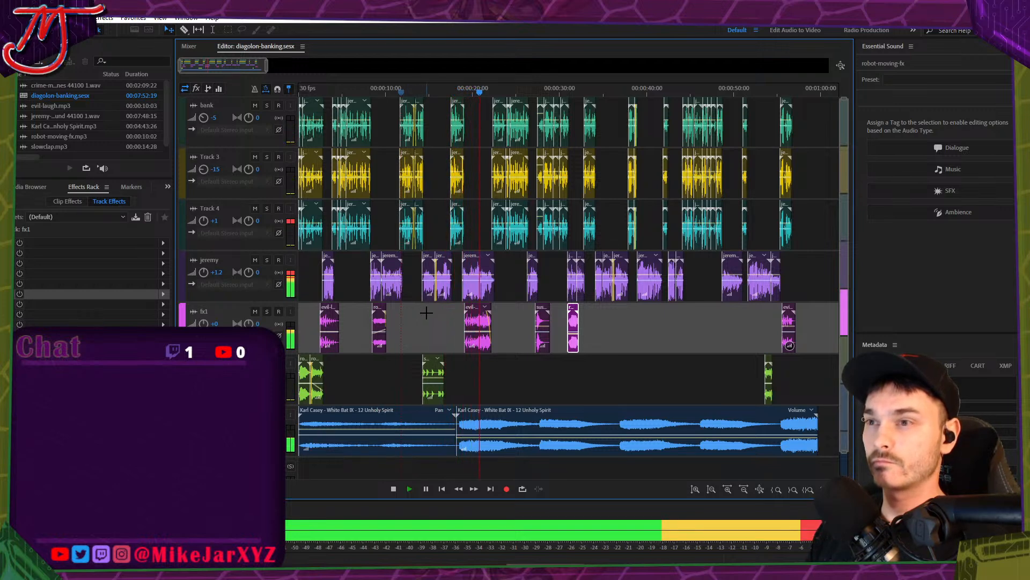
key("space")
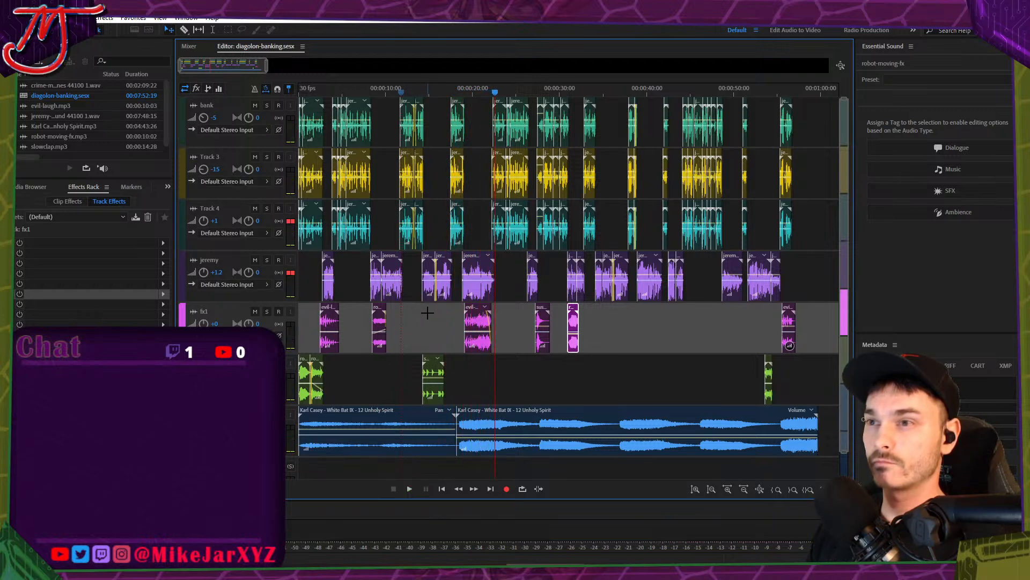
key("space")
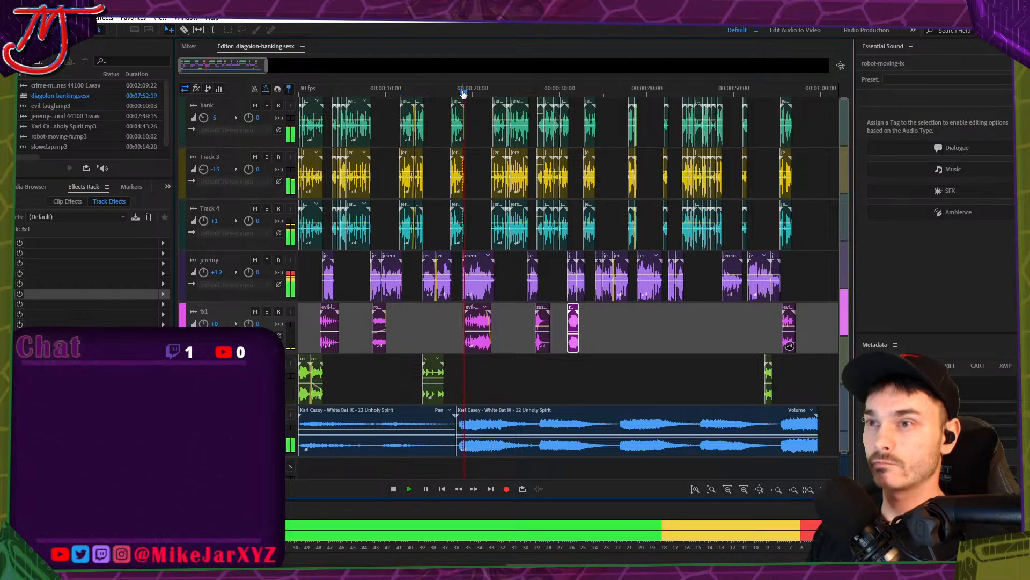
left_click(450, 92)
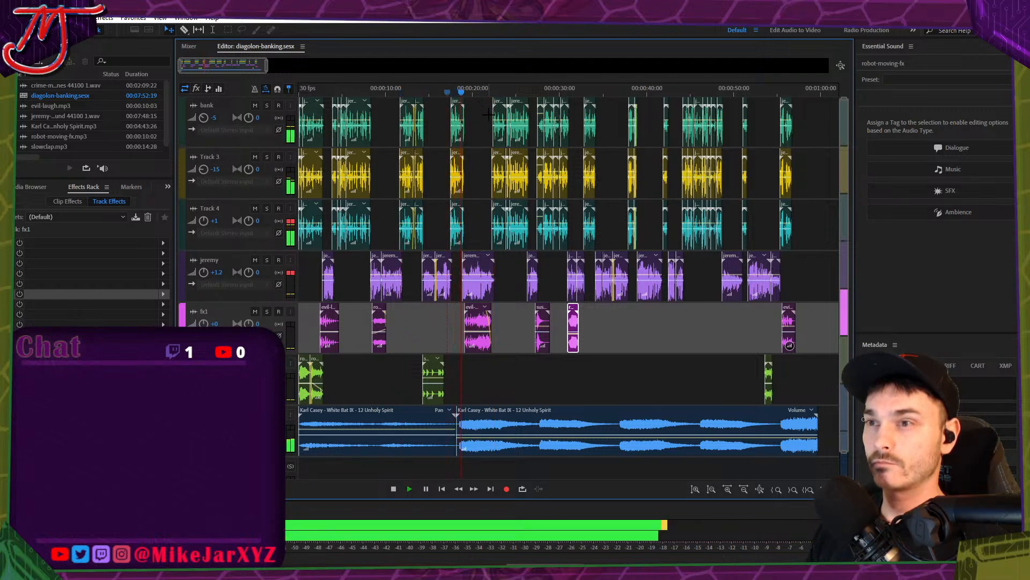
key("space")
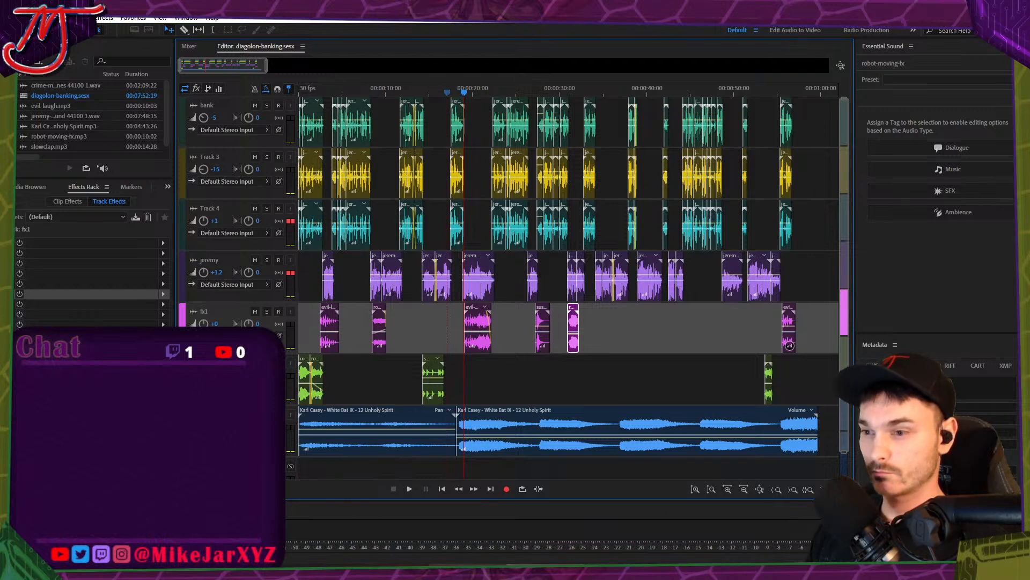
Switch back to After Effects and paste a copy of the close-up and wide-shot keyframe pairs at 0:00:18:29 on the scene.png layer.
key("alt+Tab")
left_click_drag(584, 491, 568, 505)
scroll(526, 459, "down", 1)
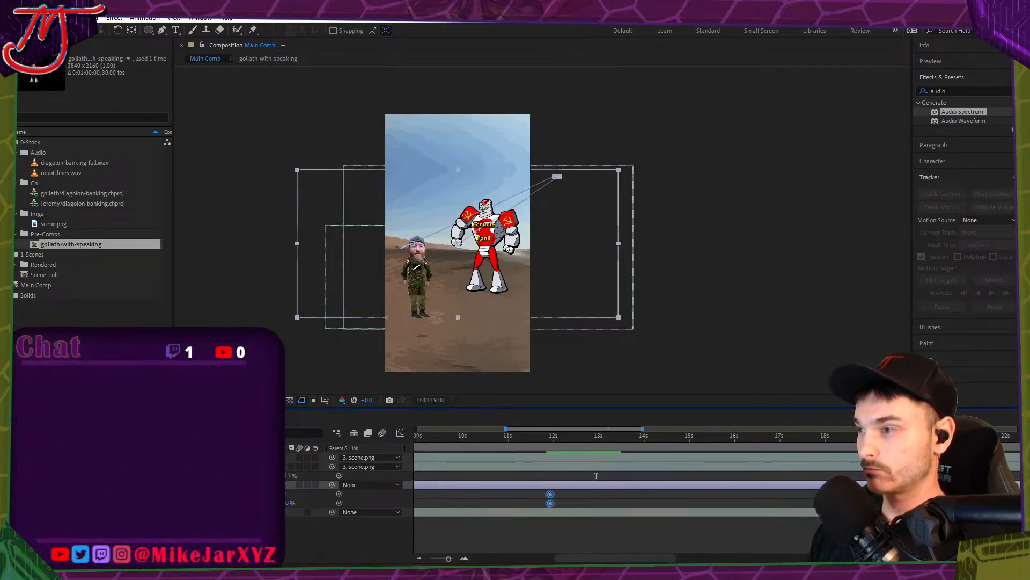
key("ctrl+Left")
key("ctrl+v")
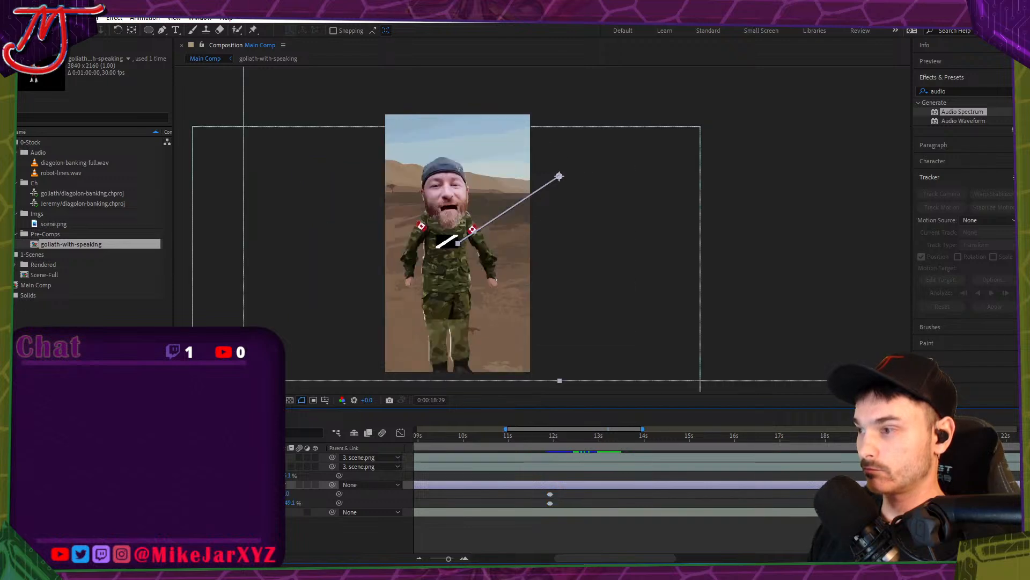
Time-reverse the pasted keyframes so the wide shot sits at 0:00:18:29 and the soldier close-up at 0:00:19:00, and preview the cut.
right_click(872, 494)
mouse_move(939, 372)
left_click(746, 486)
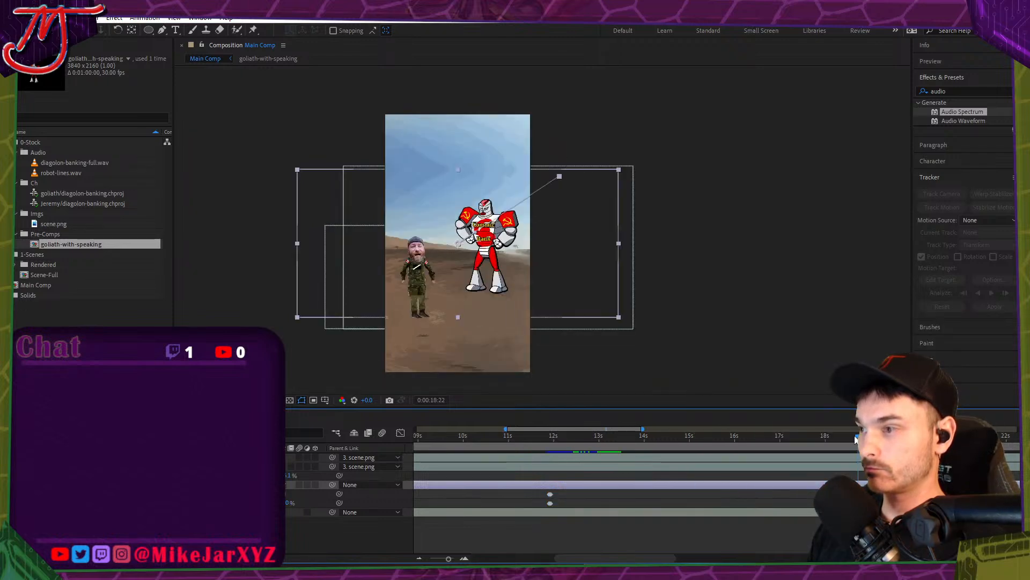
key("space")
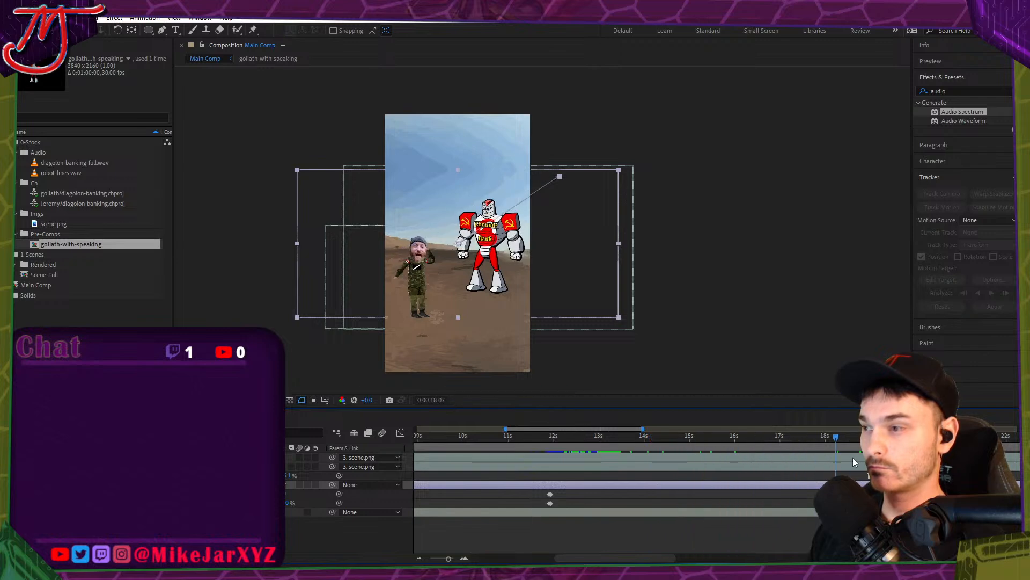
key("space")
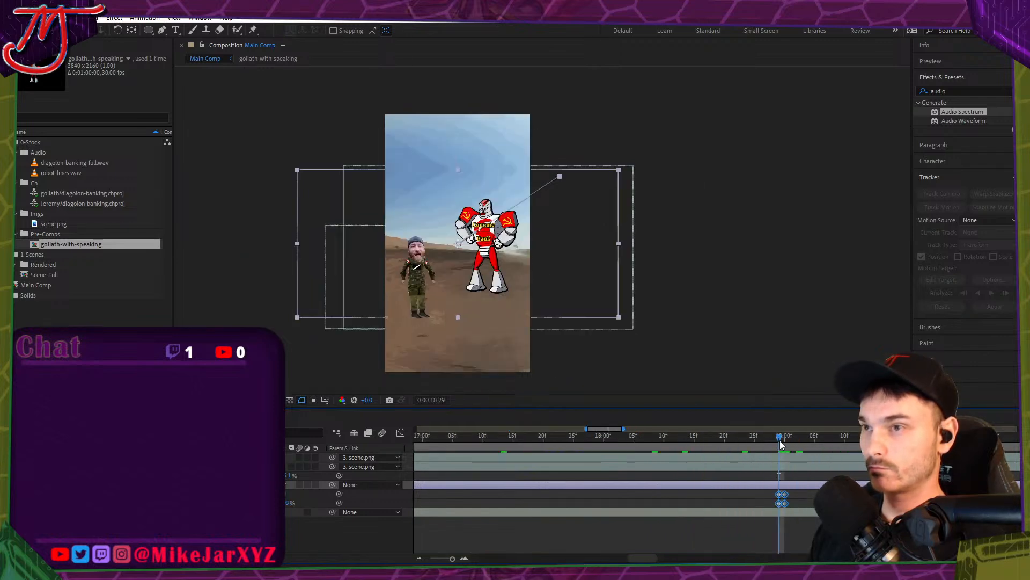
Increase the scene.png layer's scale at 0:00:18:29 to push in on the wide shot, and scrub through it from about 0:00:12:00.
left_click_drag(290, 503, 372, 499)
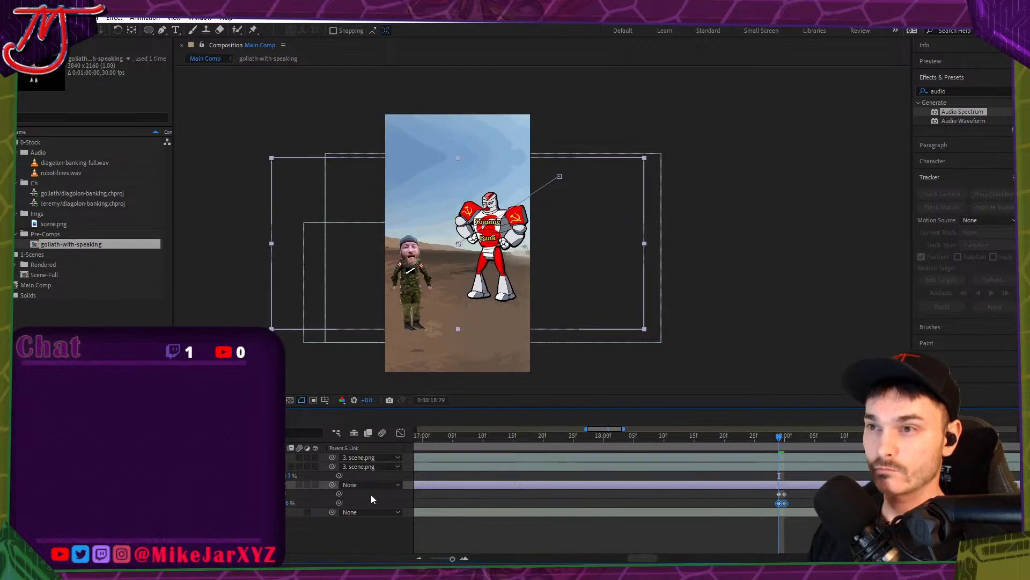
key("minus")
left_click(553, 438)
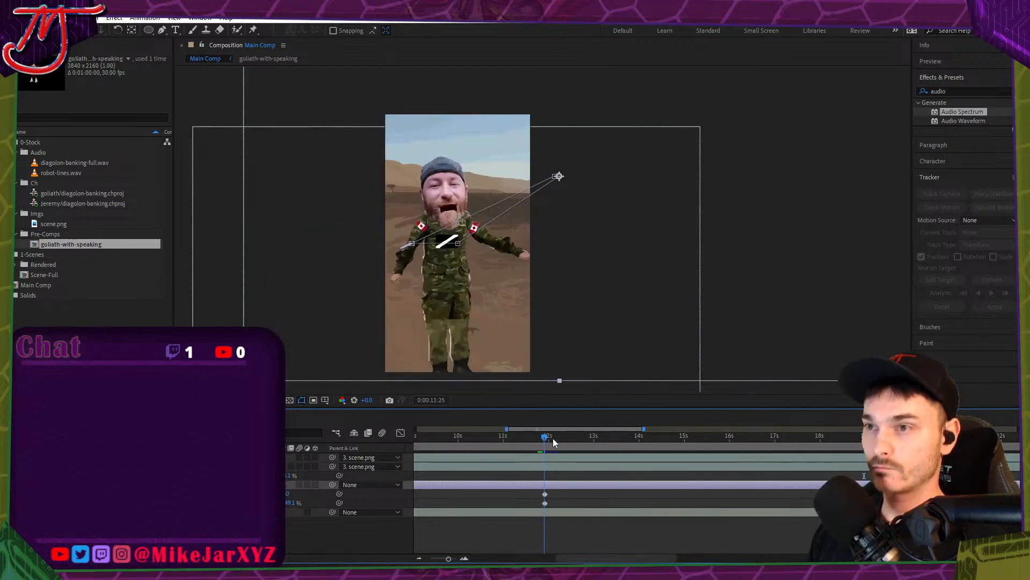
left_click_drag(553, 439, 858, 453)
key("equal")
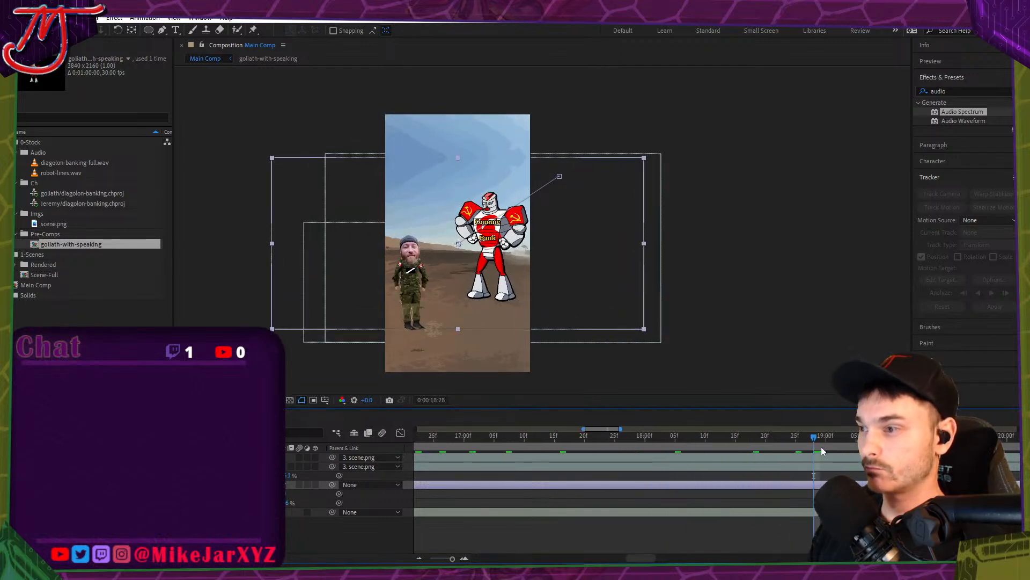
Reduce the scene.png layer's scale slightly at 0:00:18:29 and scrub across the cut to the soldier close-up at 0:00:19:00.
left_click(819, 437)
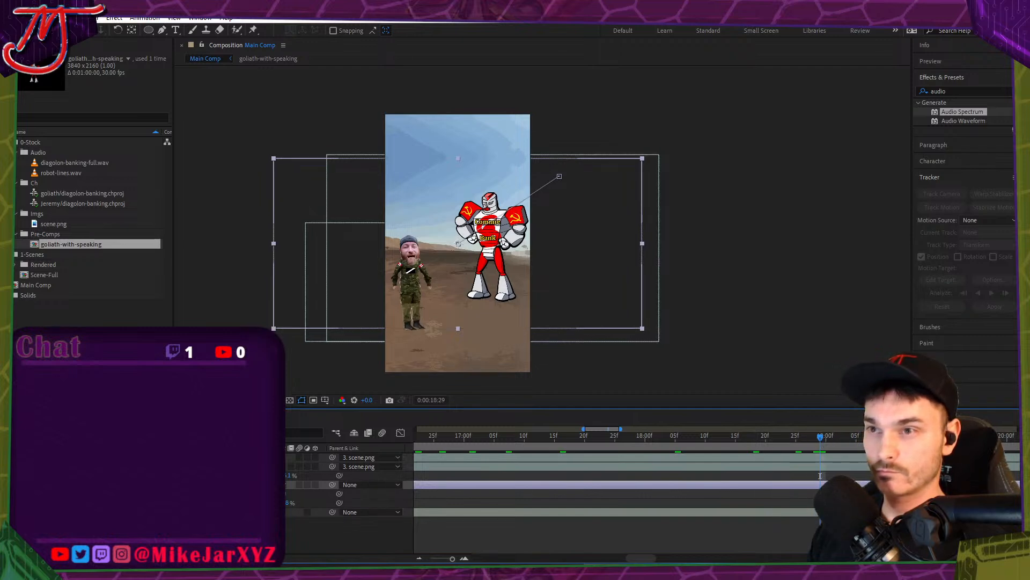
left_click_drag(280, 503, 276, 503)
left_click_drag(643, 440, 835, 454)
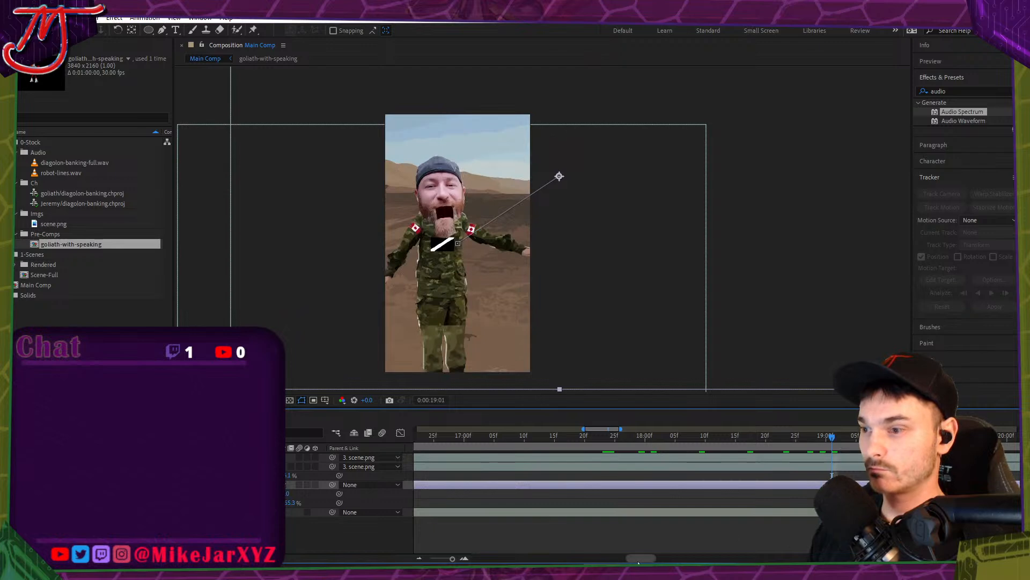
scroll(653, 558, "down", 3)
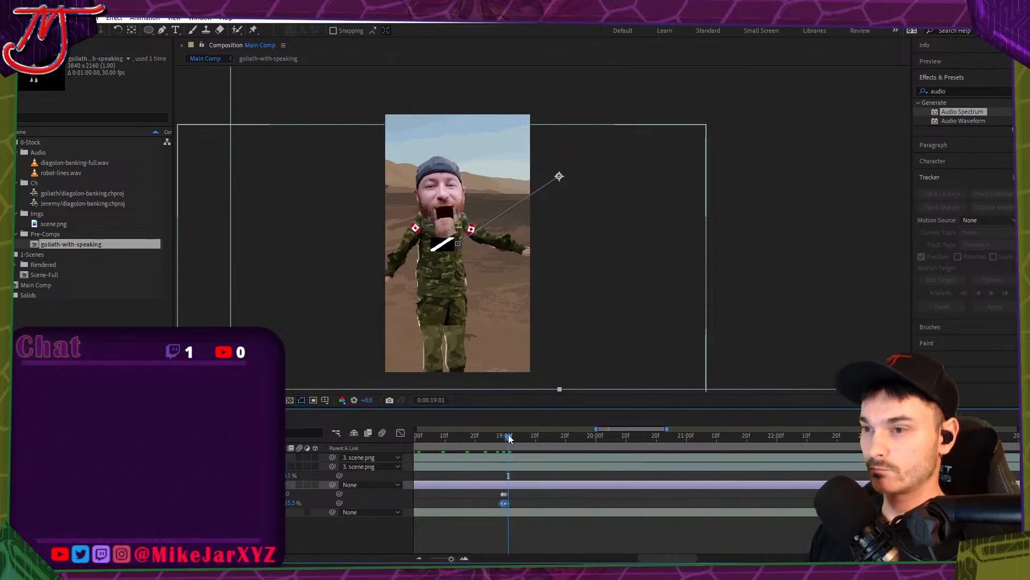
left_click_drag(510, 438, 506, 441)
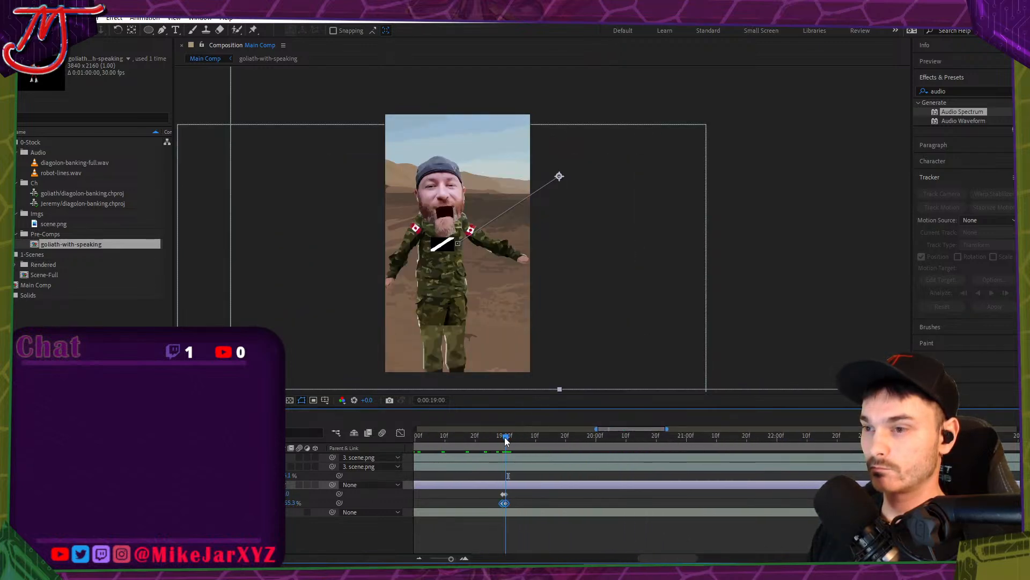
Play the dialogue in Audition to locate the end of the soldier's line, and return to After Effects.
left_click(514, 491)
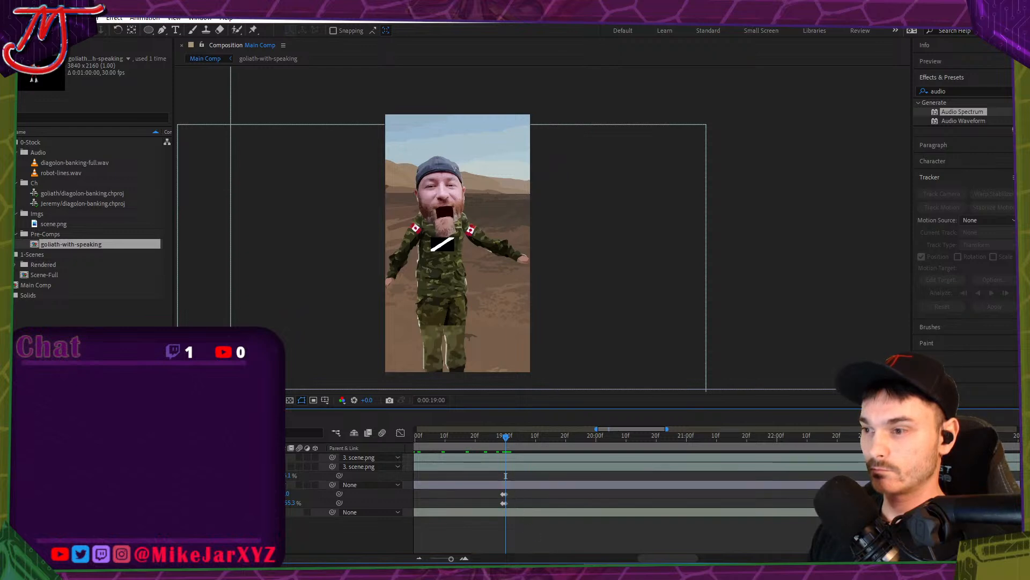
key("alt+Tab")
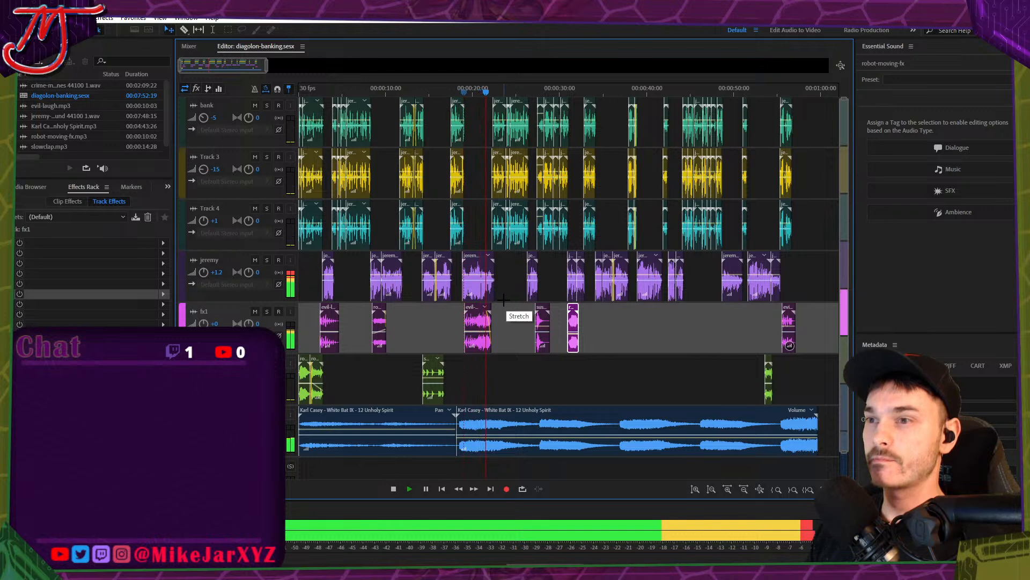
key("space")
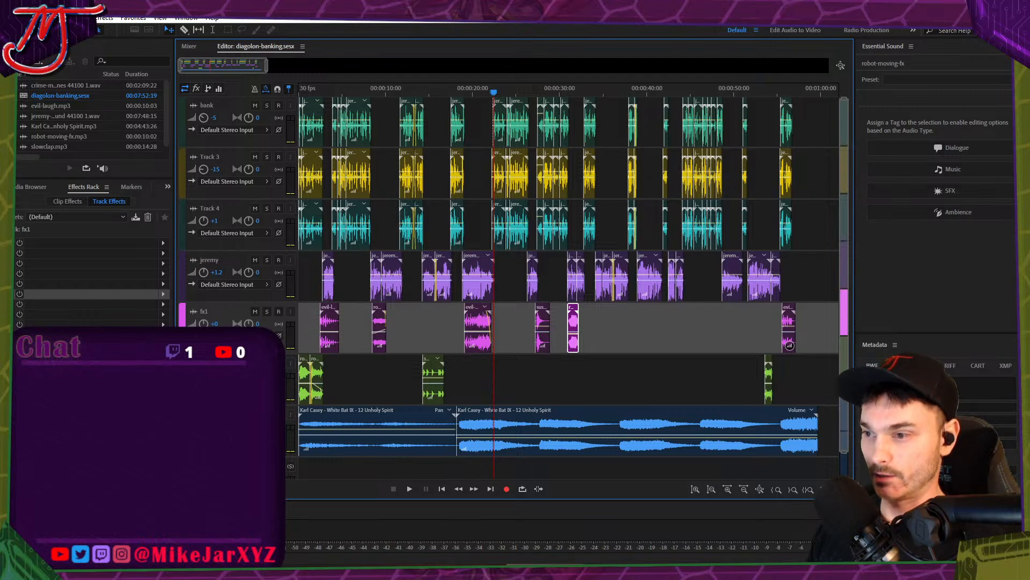
key("alt+Tab")
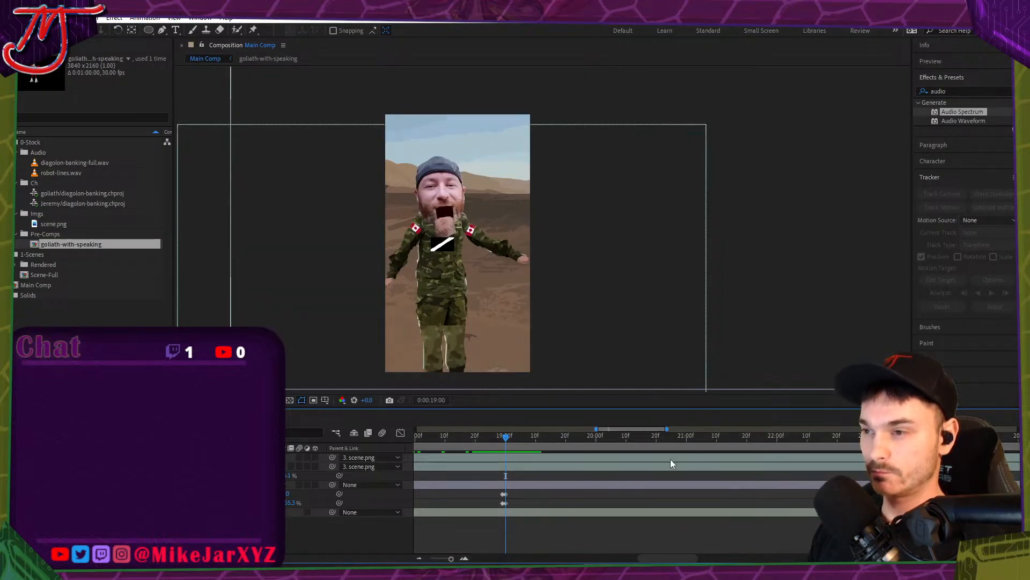
Paste the soldier close-up keyframes at 0:00:22:09 on the scene.png layer and shift the position slightly to centre the soldier.
left_click(785, 439)
mouse_move(823, 439)
left_mouse_down()
mouse_move(791, 441)
mouse_move(805, 441)
left_mouse_up()
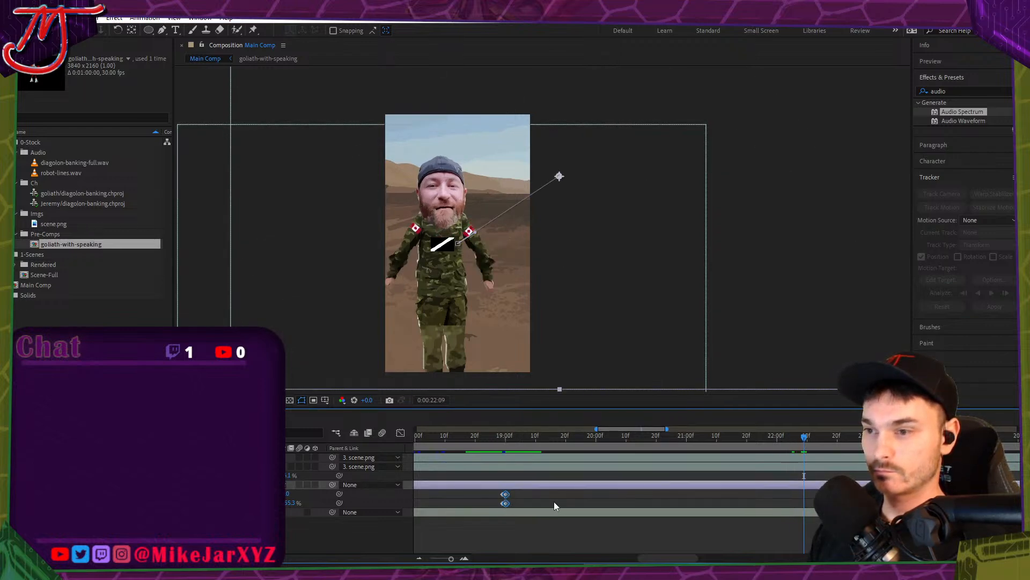
key("ctrl+v")
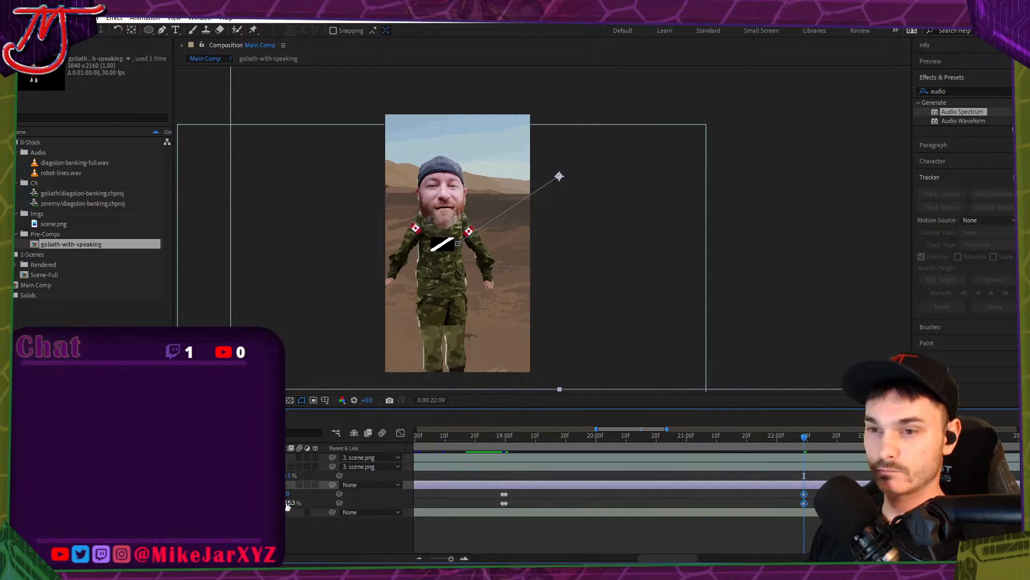
left_click_drag(288, 494, 291, 495)
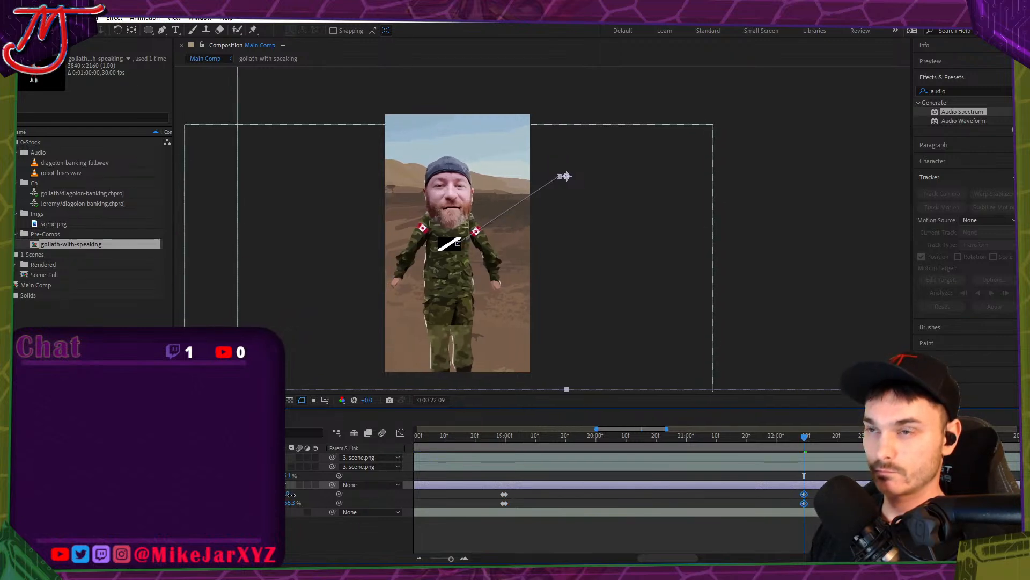
Copy the position and scale keyframes of an earlier robot shot and paste them at 0:00:22:10 on the scene.png layer.
scroll(792, 505, "down", 2)
left_click_drag(547, 436, 462, 459)
scroll(481, 502, "up", 3)
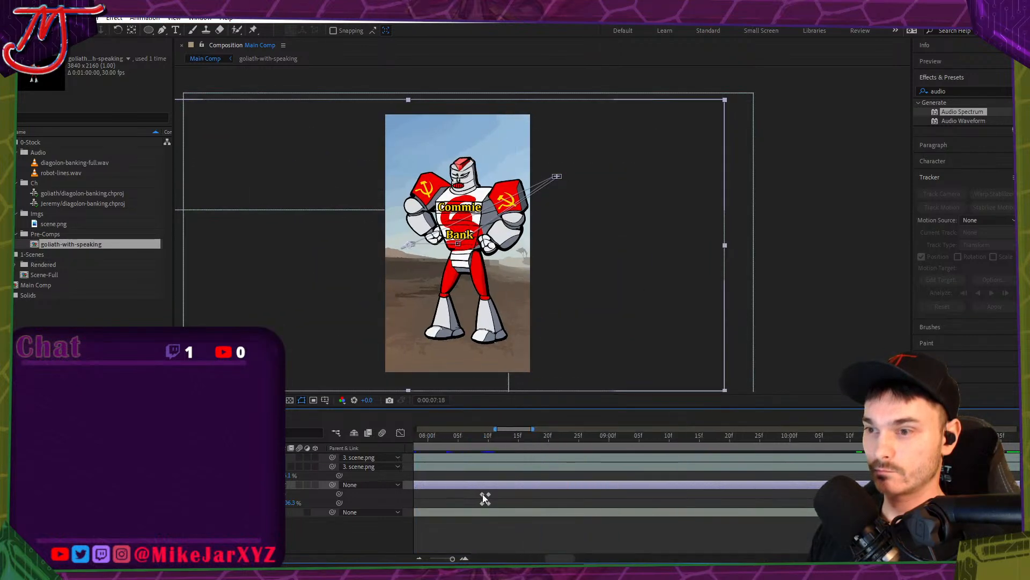
scroll(483, 501, "right", 10)
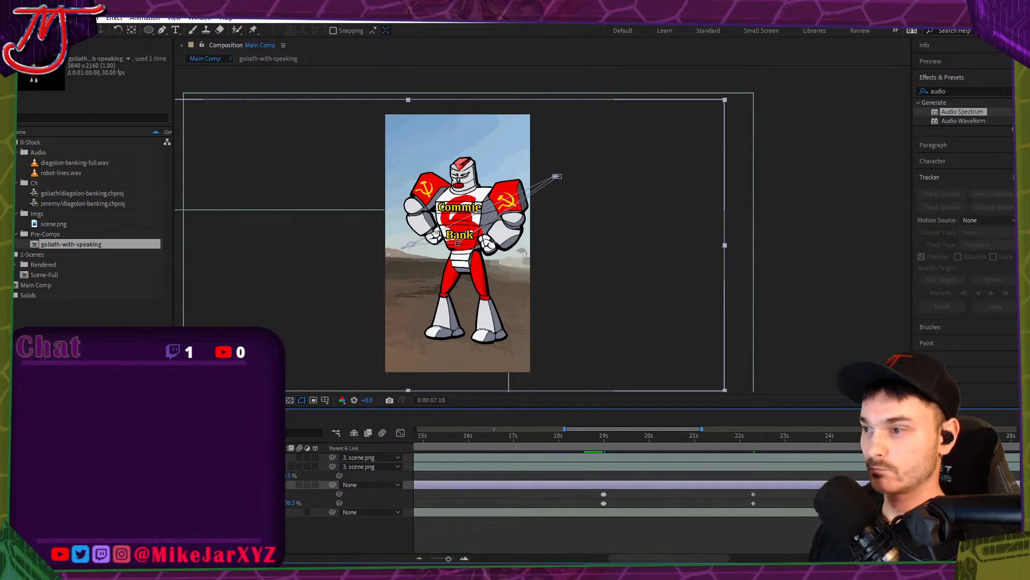
left_click(685, 436)
left_click(686, 437)
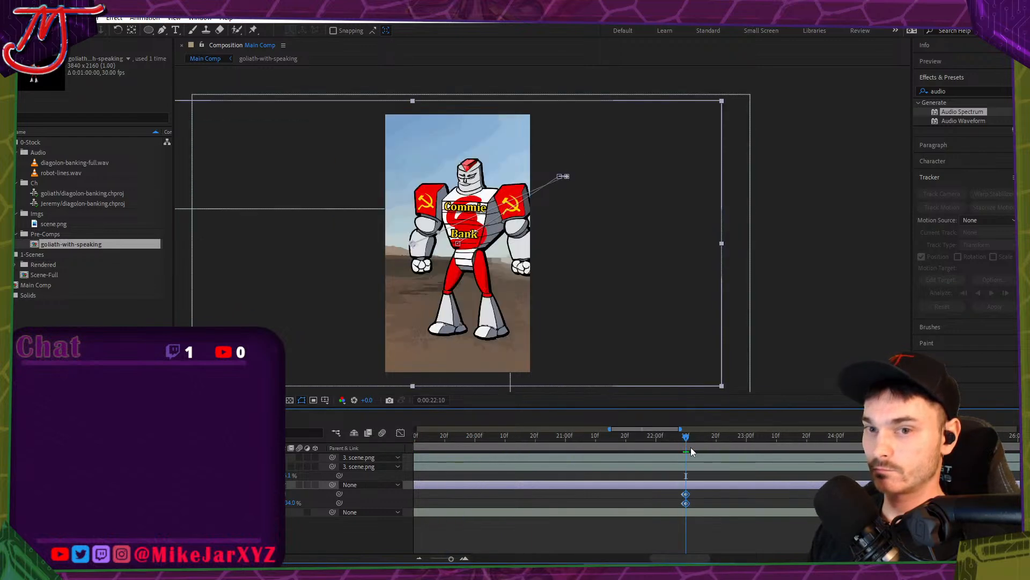
Scrub through the robot shot after 0:00:22:10, locate the end of the robot's line in Audition, and return to After Effects.
left_click_drag(701, 439, 884, 448)
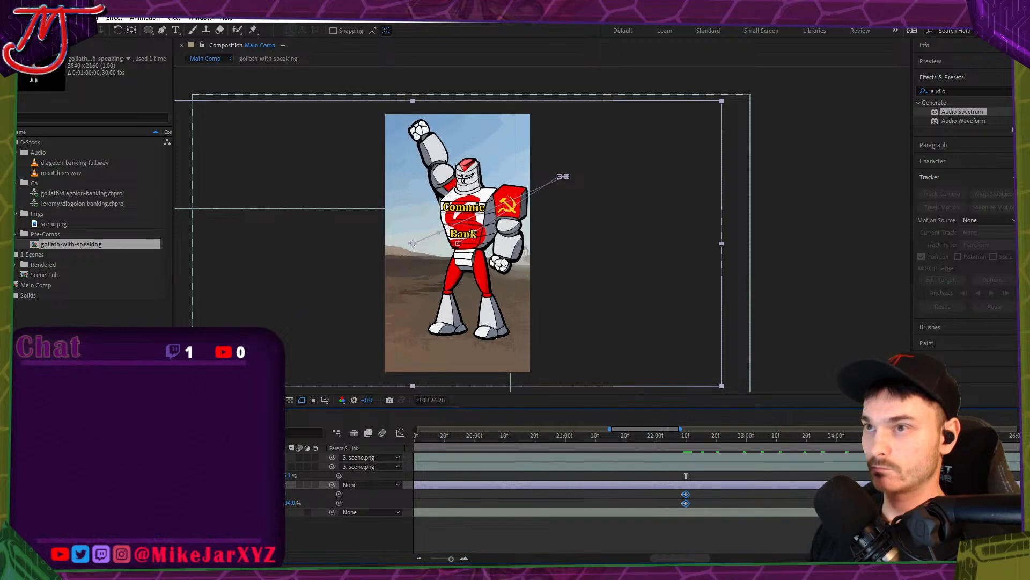
scroll(607, 477, "down", 1)
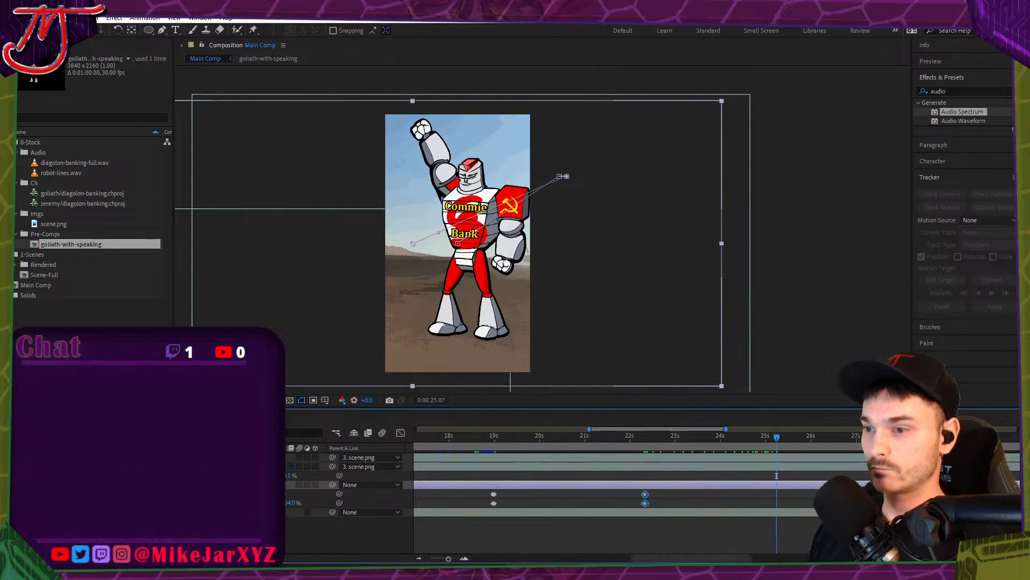
key("alt+Tab")
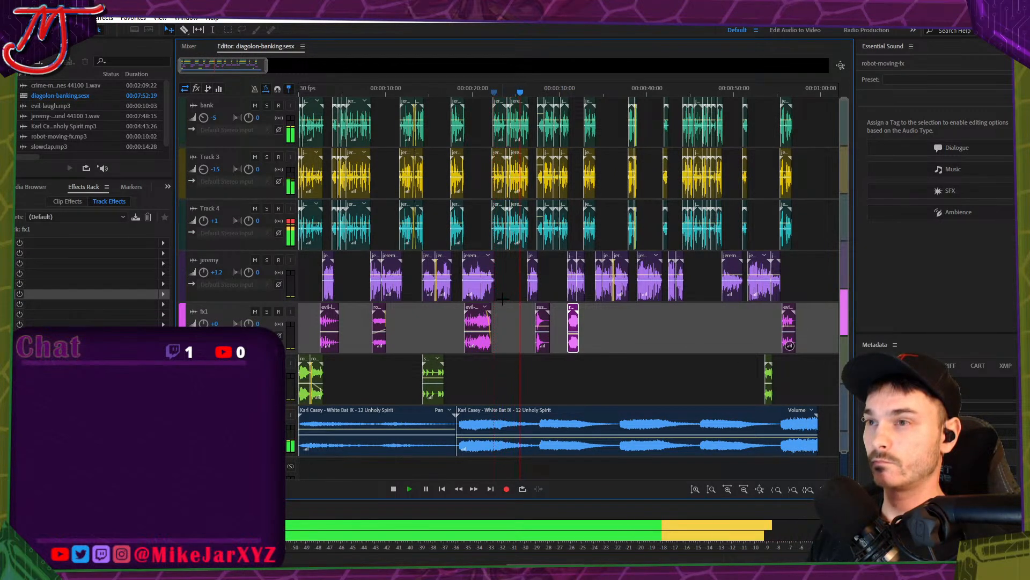
key("space")
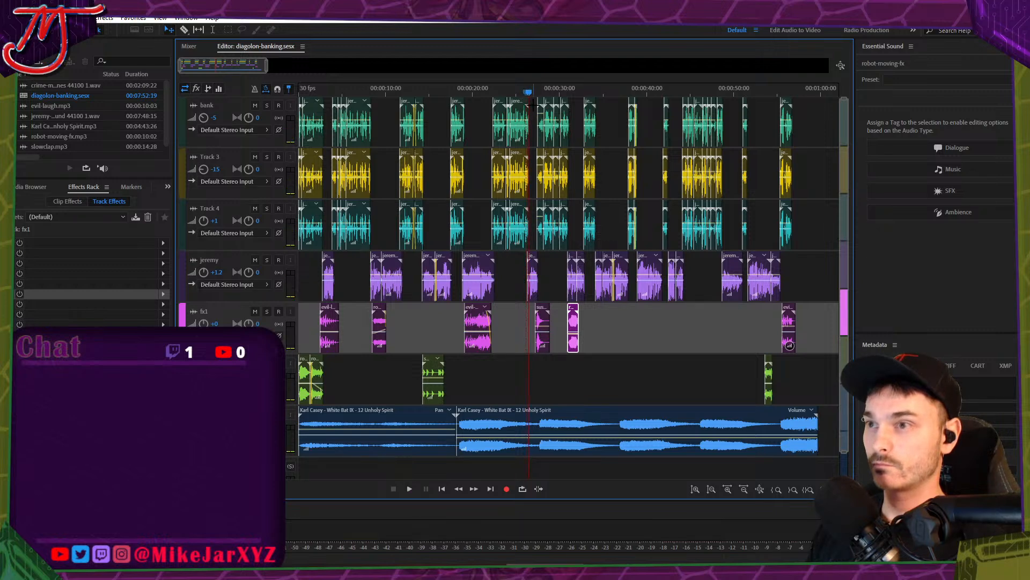
left_click_drag(528, 96, 529, 94)
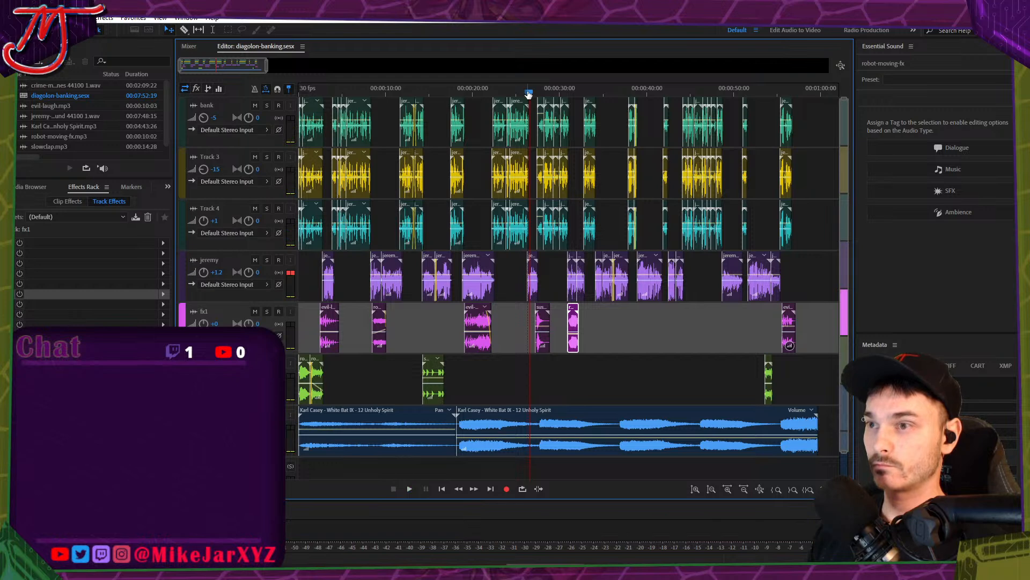
key("space")
key("space")
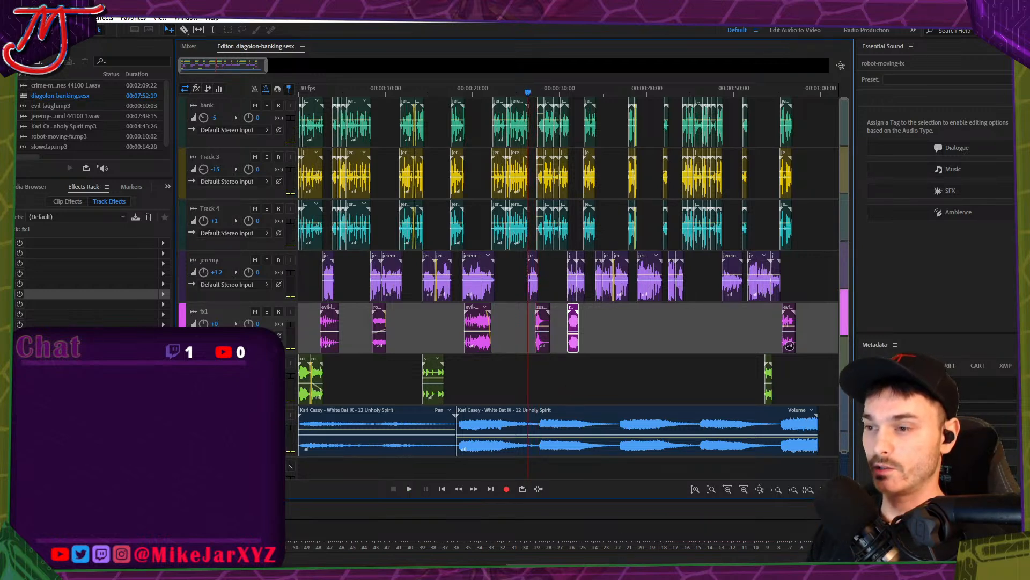
mouse_move(622, 570)
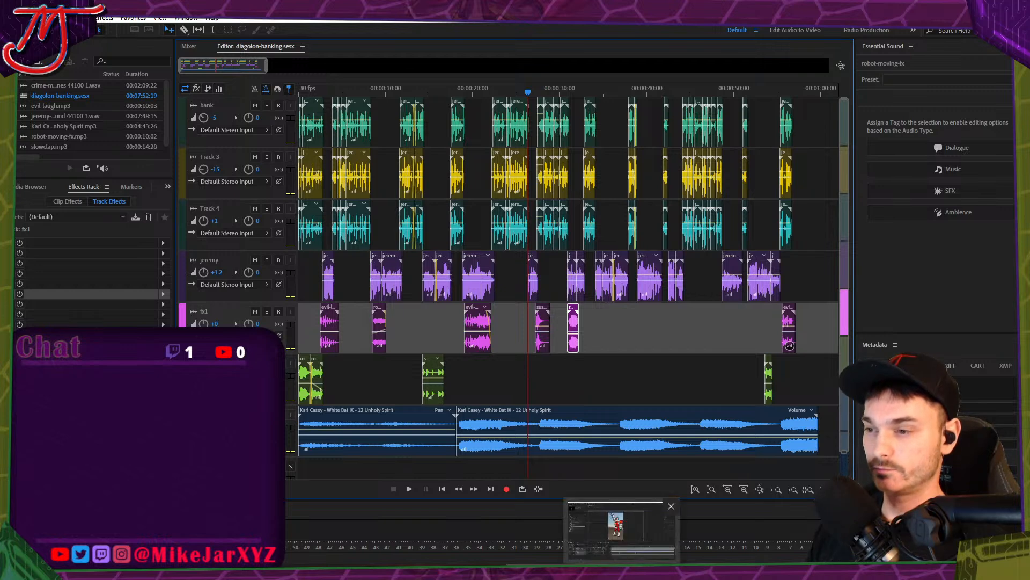
left_click(622, 531)
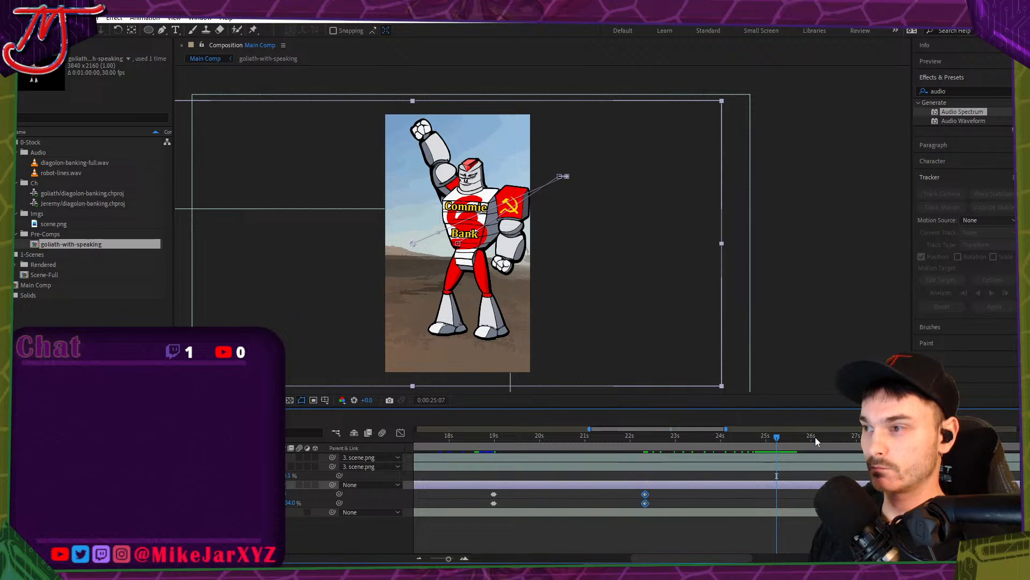
Add position and scale keyframes at 0:00:26:09 on the scene.png layer to hold the robot framing.
left_click_drag(815, 437, 825, 439)
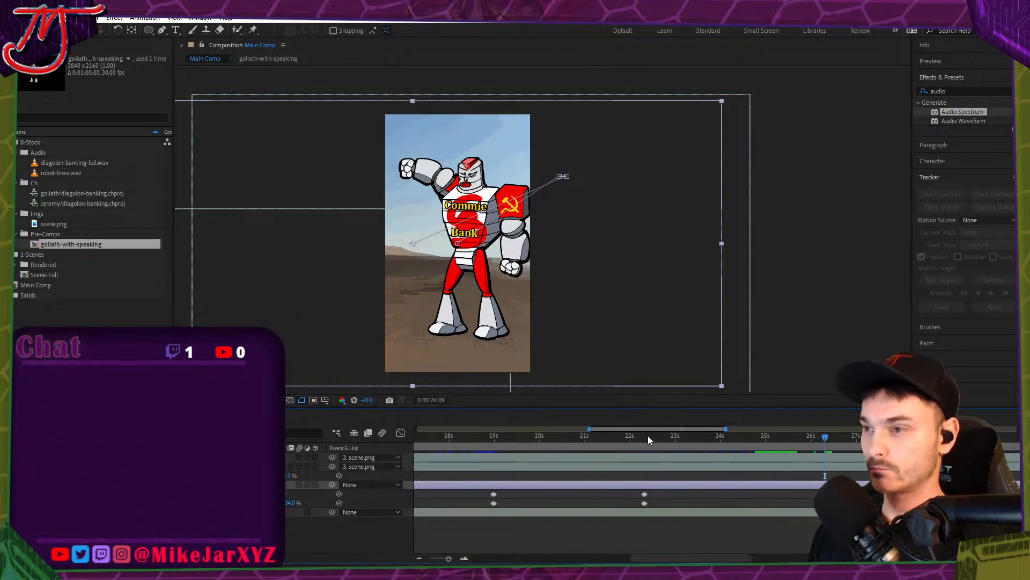
left_click_drag(647, 435, 826, 448)
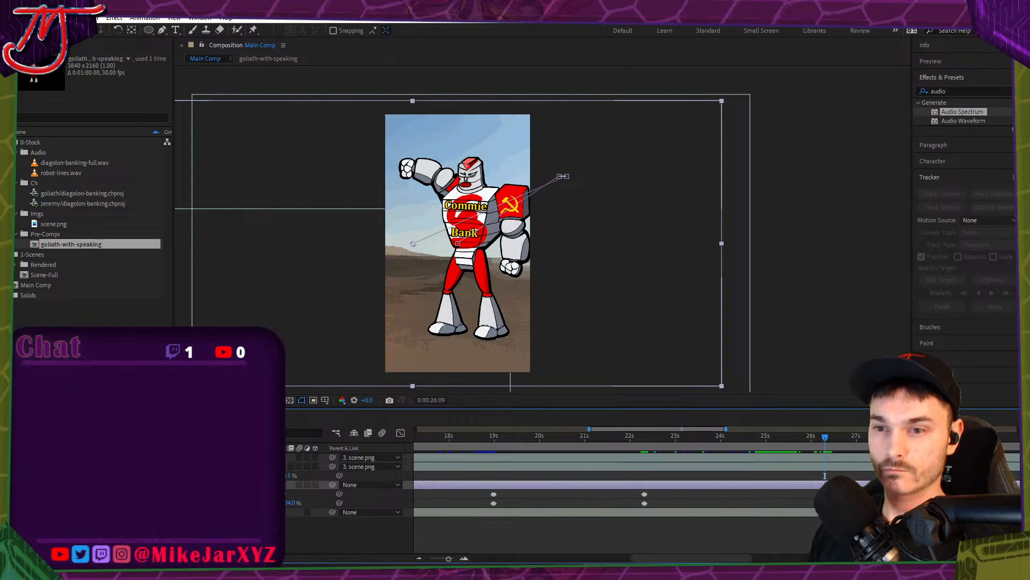
left_click_drag(261, 493, 338, 488)
Copy the soldier shot's position and scale keyframes from 0:00:22:09 and paste them at 0:00:26:10.
left_click(644, 437)
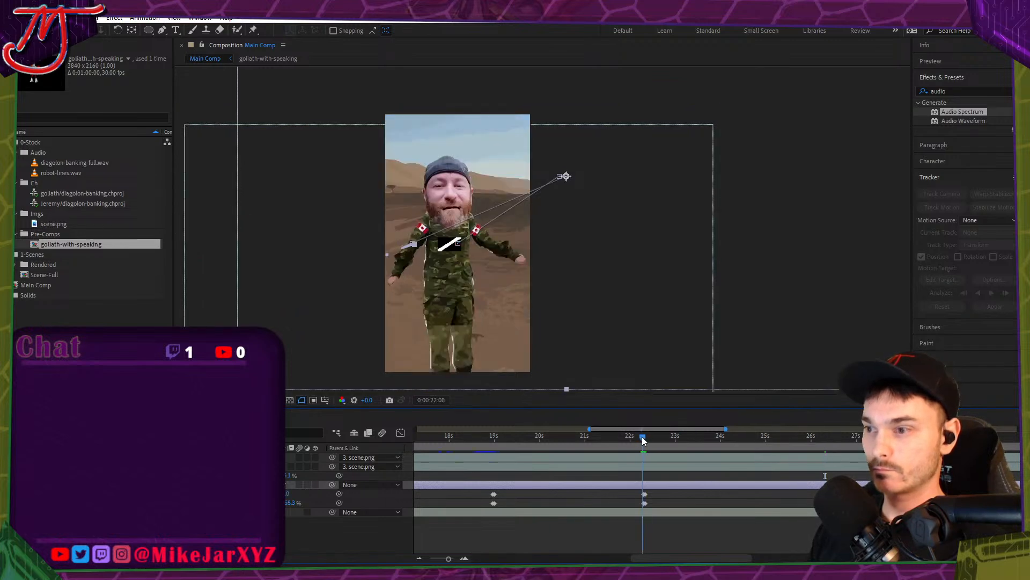
left_click_drag(643, 438, 645, 438)
left_click_drag(638, 492, 643, 504)
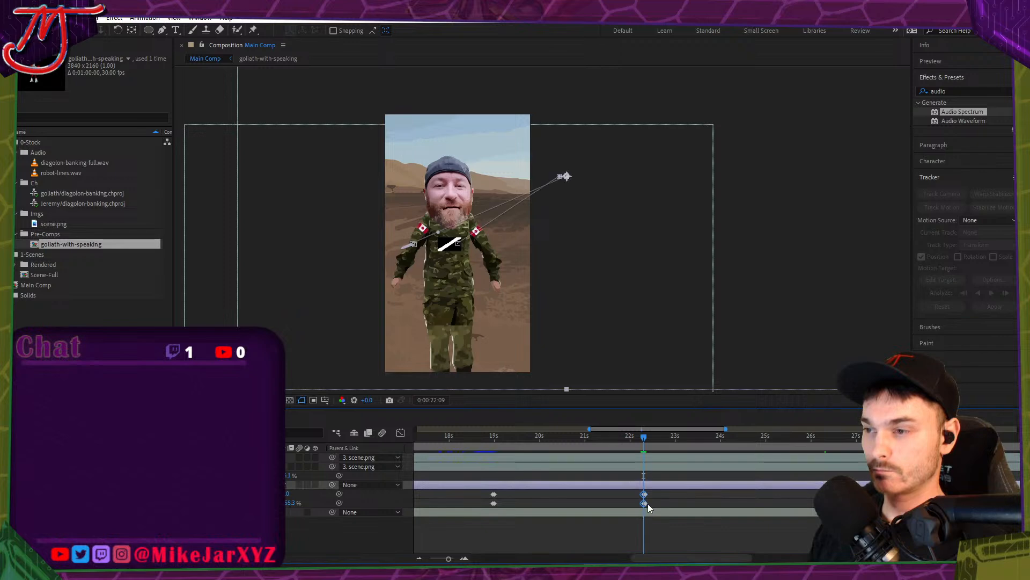
key("=")
scroll(650, 481, "right", 5)
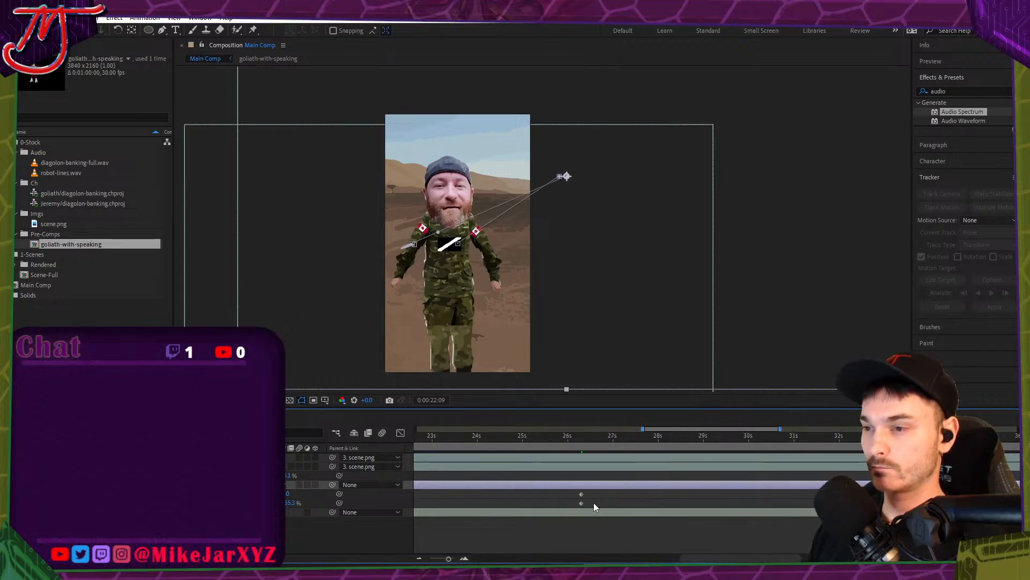
left_click(584, 440)
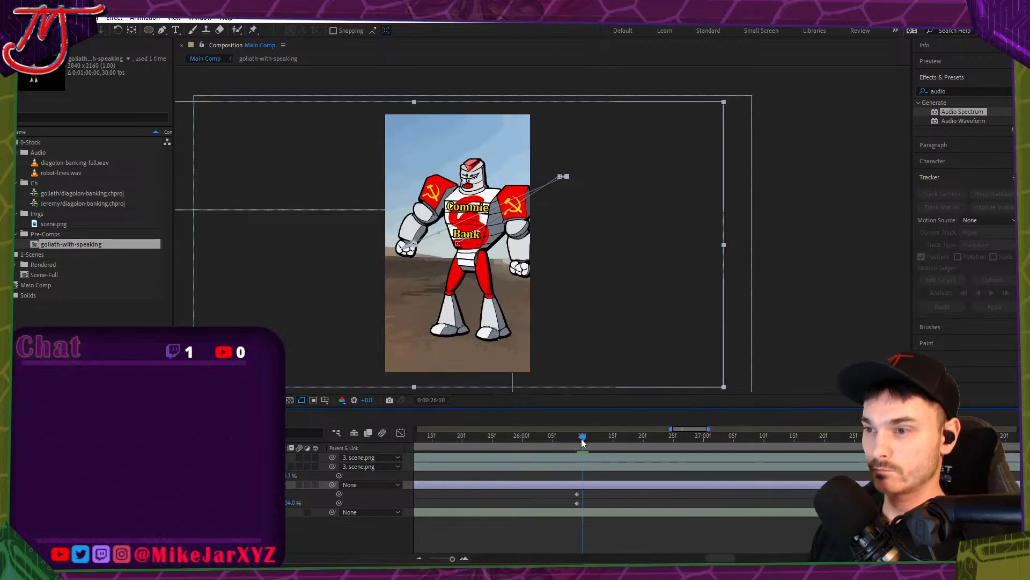
key("ctrl+v")
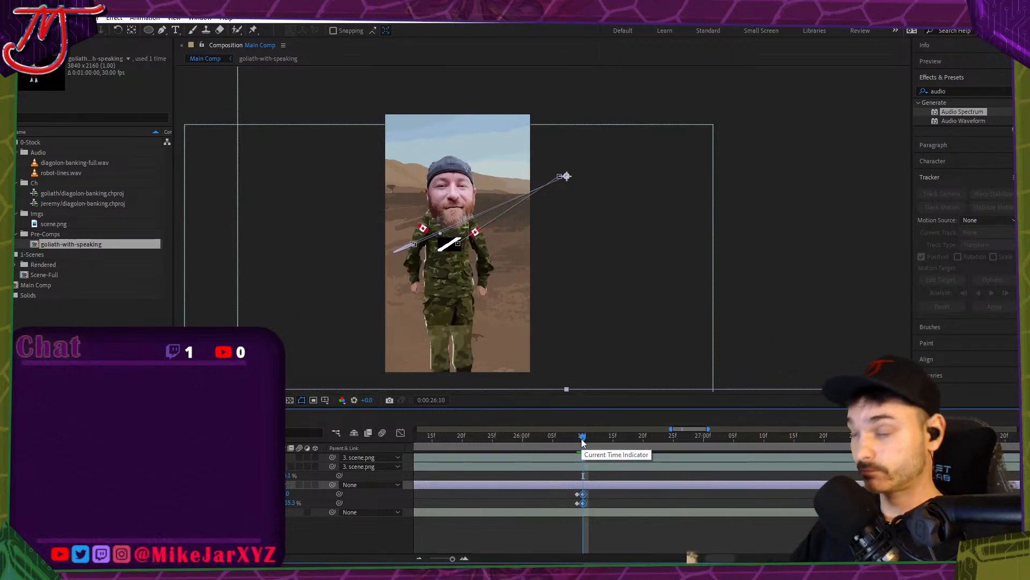
Scrub across the new cut, and reduce the scale and shift the position at 0:00:26:10 to reframe the soldier.
scroll(599, 480, "down", 3)
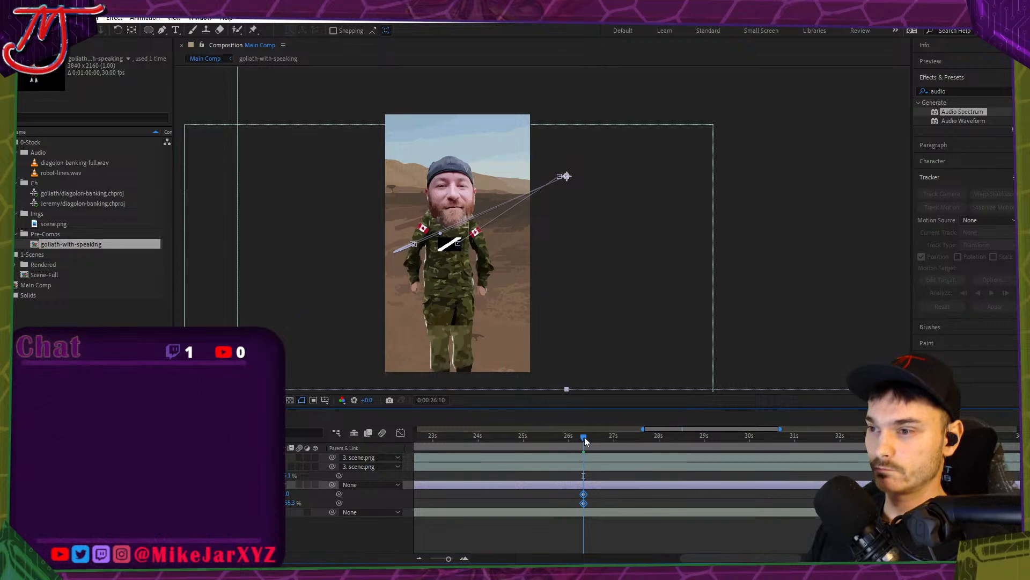
left_click_drag(584, 437, 581, 439)
scroll(591, 488, "up", 3)
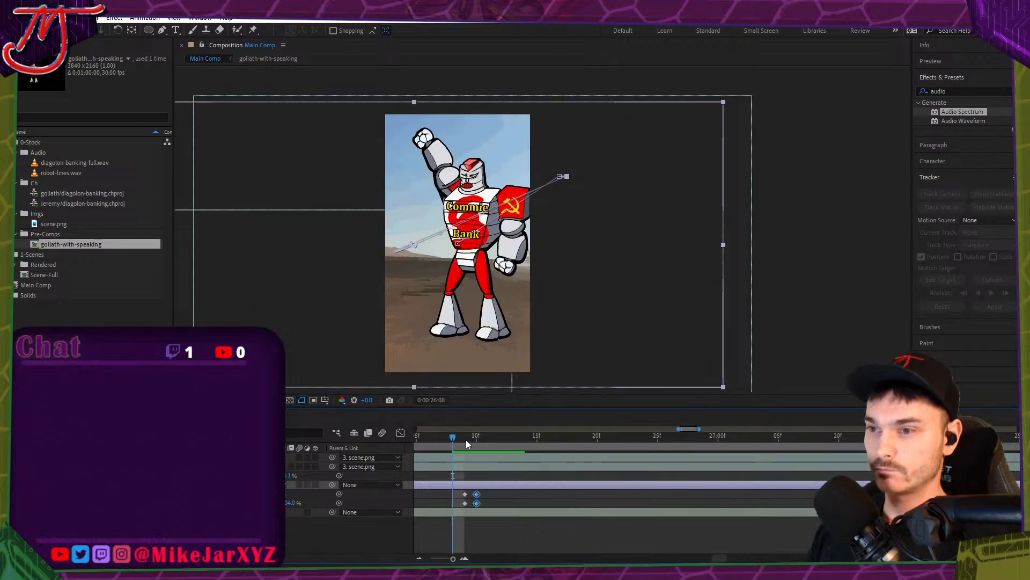
left_click_drag(462, 437, 715, 444)
left_click_drag(782, 446, 475, 462)
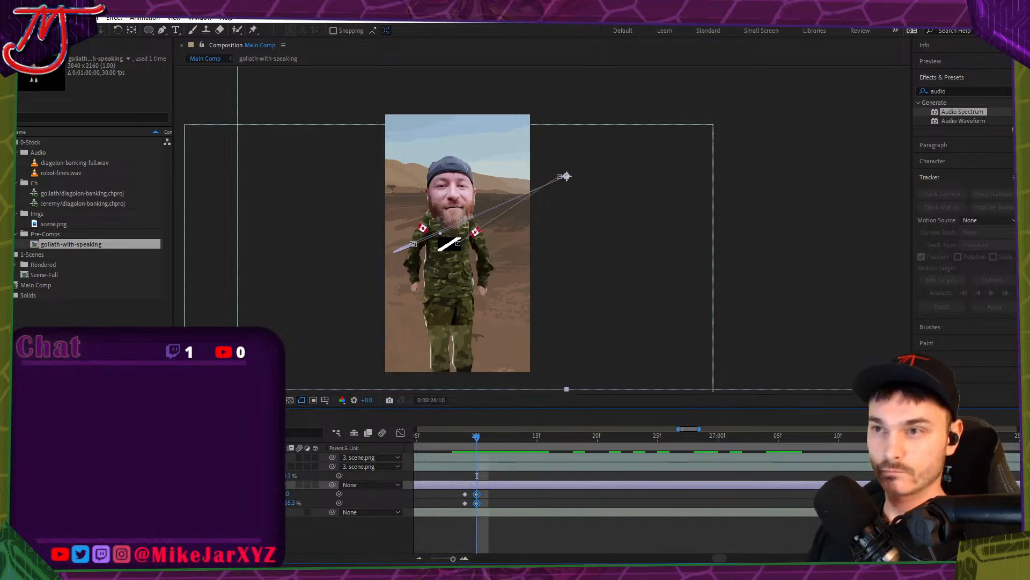
left_click_drag(273, 503, 279, 493)
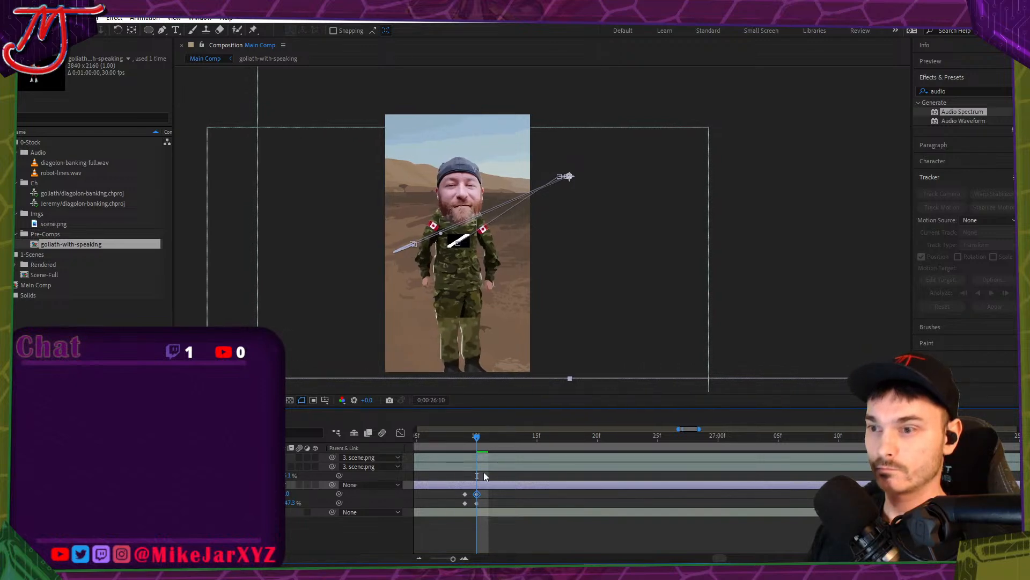
mouse_move(475, 437)
left_mouse_down()
mouse_move(462, 442)
mouse_move(476, 437)
left_mouse_up()
Remove the curve from the scene.png layer's motion path at the 0:00:26:09 position keyframe with the Pen tool.
scroll(405, 245, "up", 2)
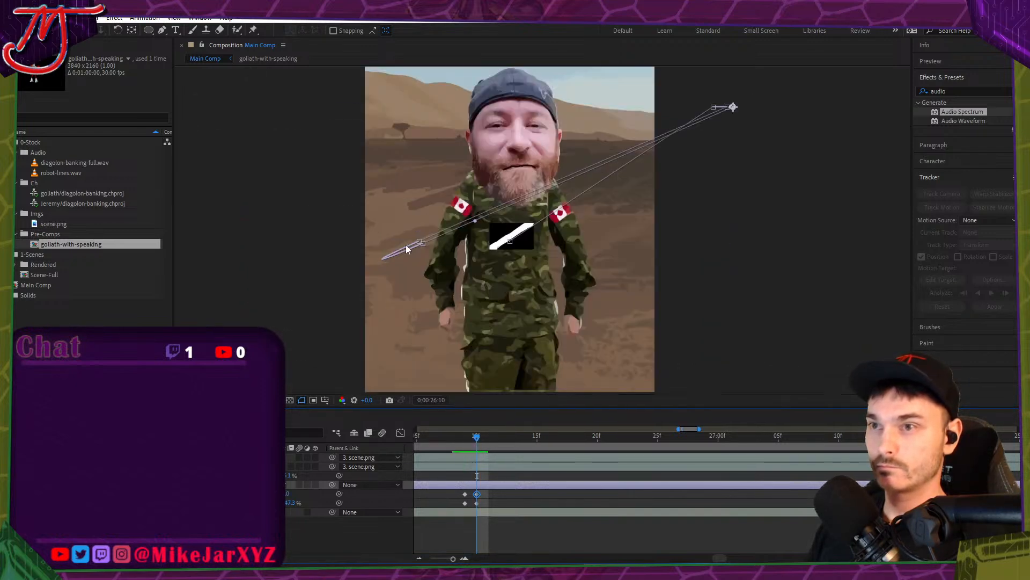
key("g")
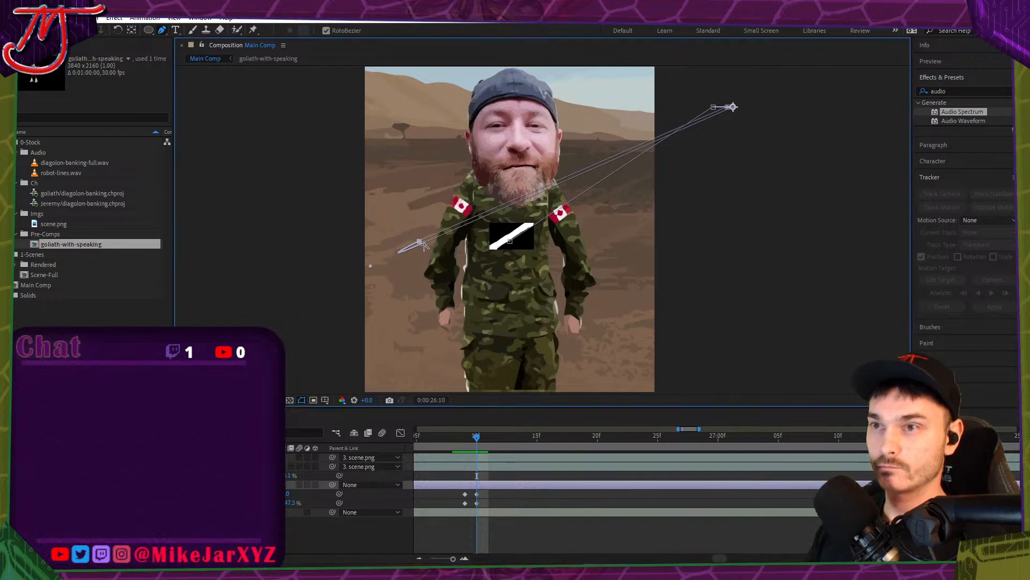
scroll(421, 244, "up", 4)
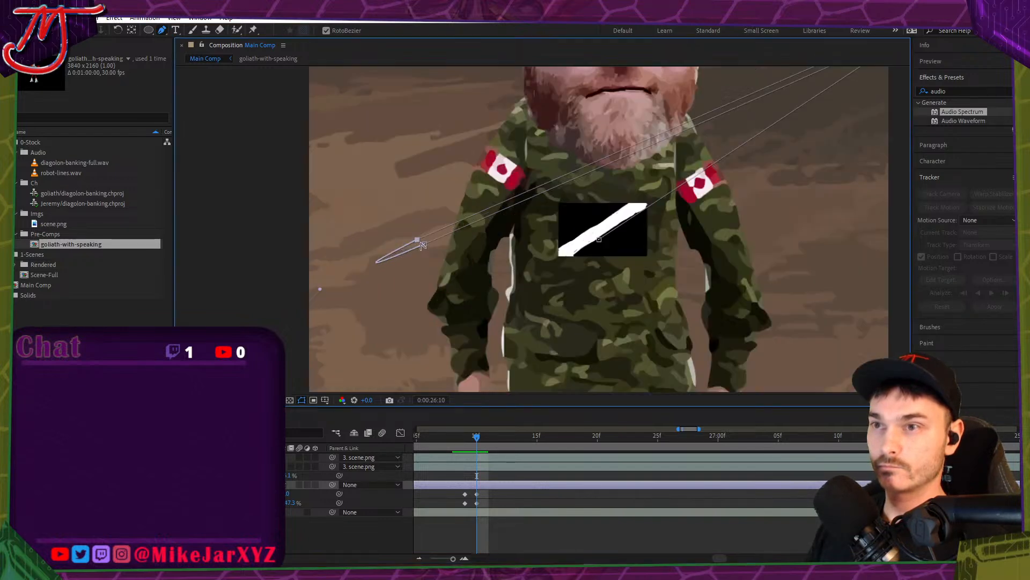
scroll(424, 246, "down", 5)
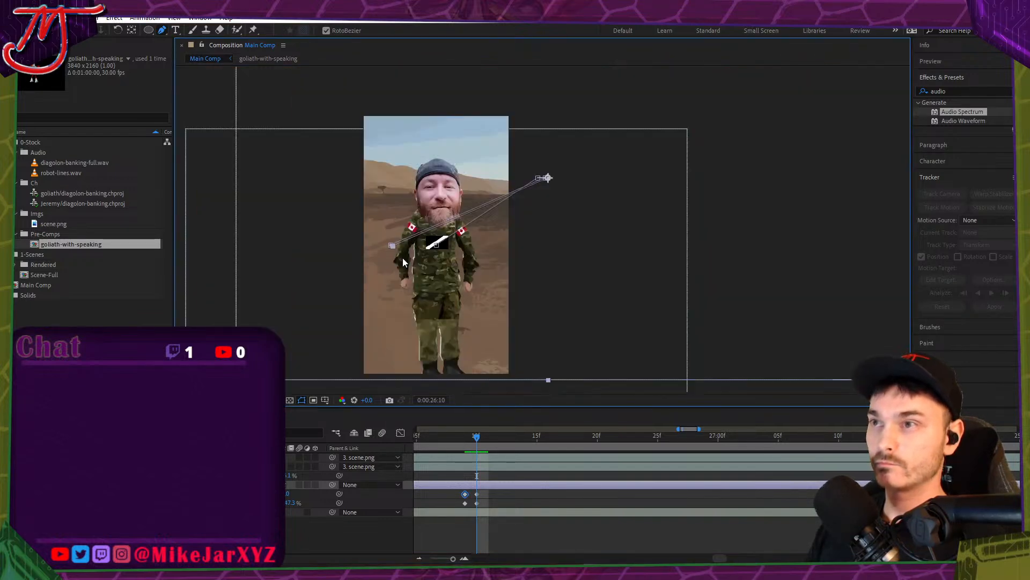
scroll(536, 179, "up", 4)
scroll(536, 179, "down", 4)
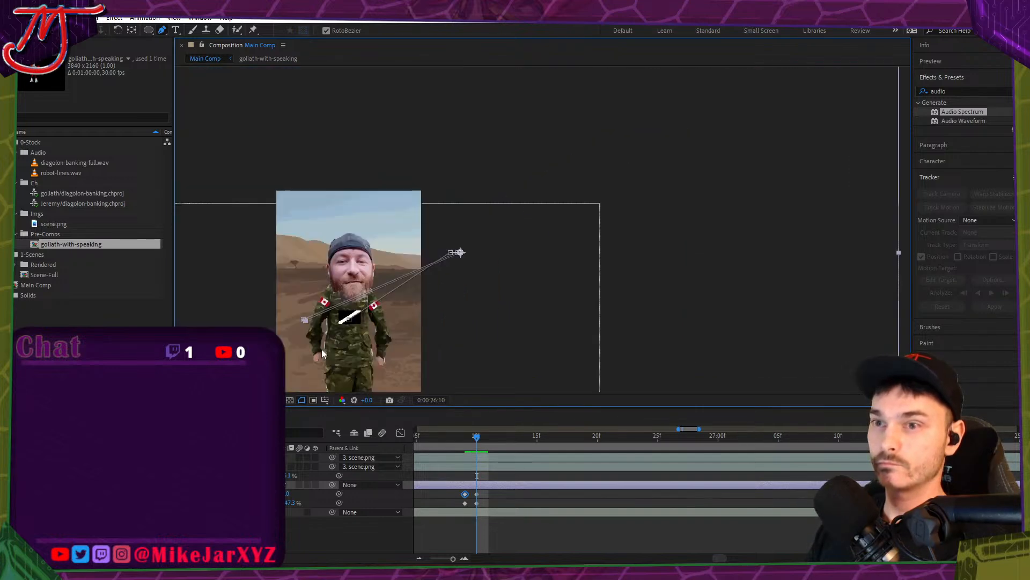
scroll(321, 349, "up", 5)
scroll(359, 319, "down", 5)
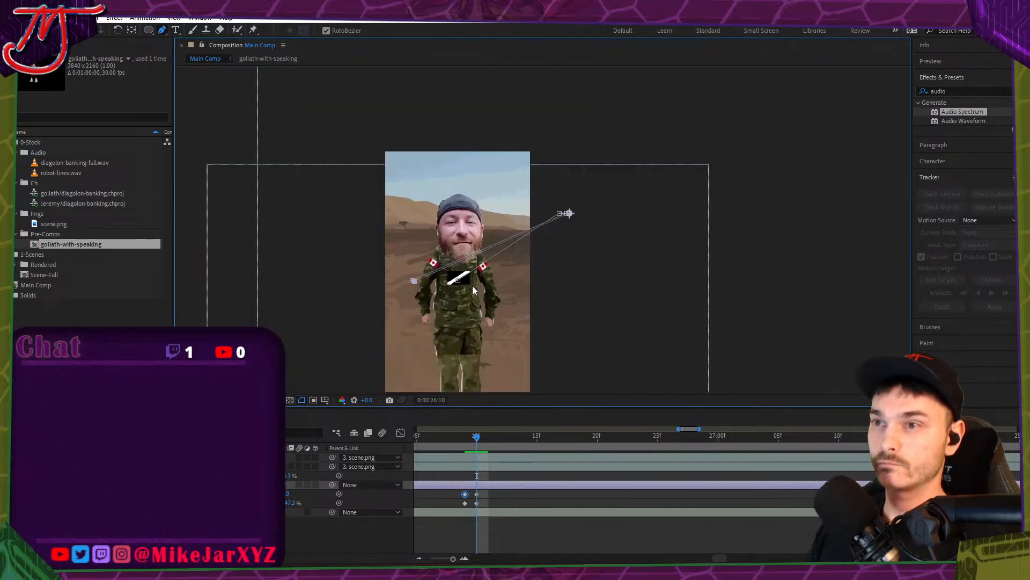
Reduce the scene.png layer's scale at 0:00:26:10 and shift its position to fit the whole soldier in the frame.
left_click_drag(474, 442, 635, 445)
left_click_drag(726, 443, 792, 443)
left_click(479, 439)
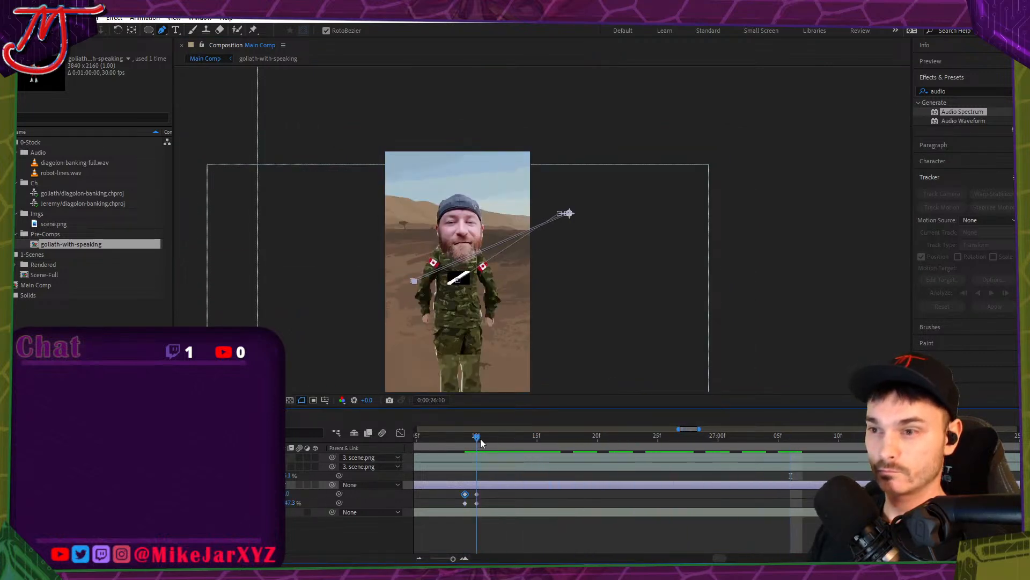
left_click_drag(273, 503, 266, 494)
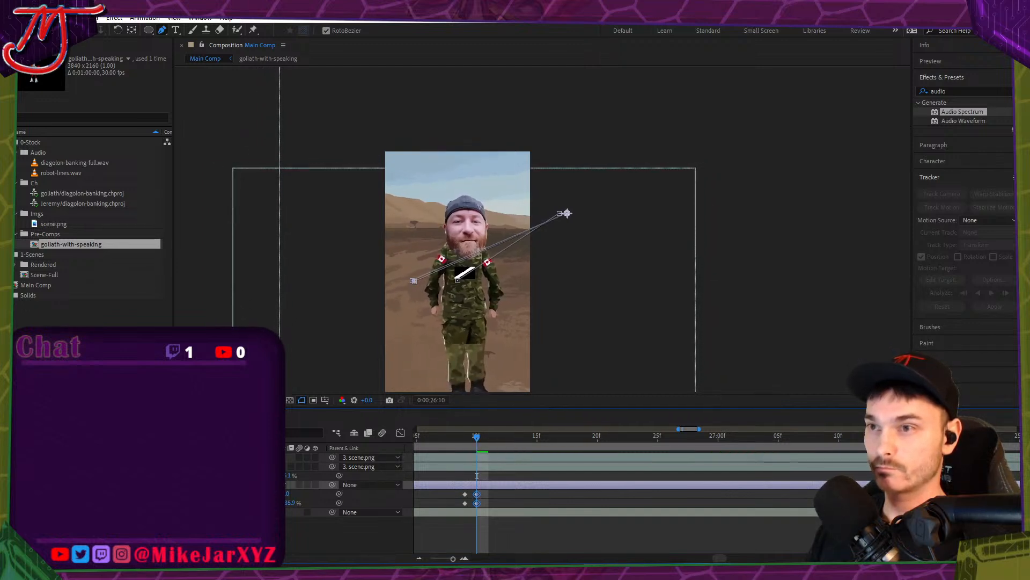
left_click_drag(514, 436, 719, 439)
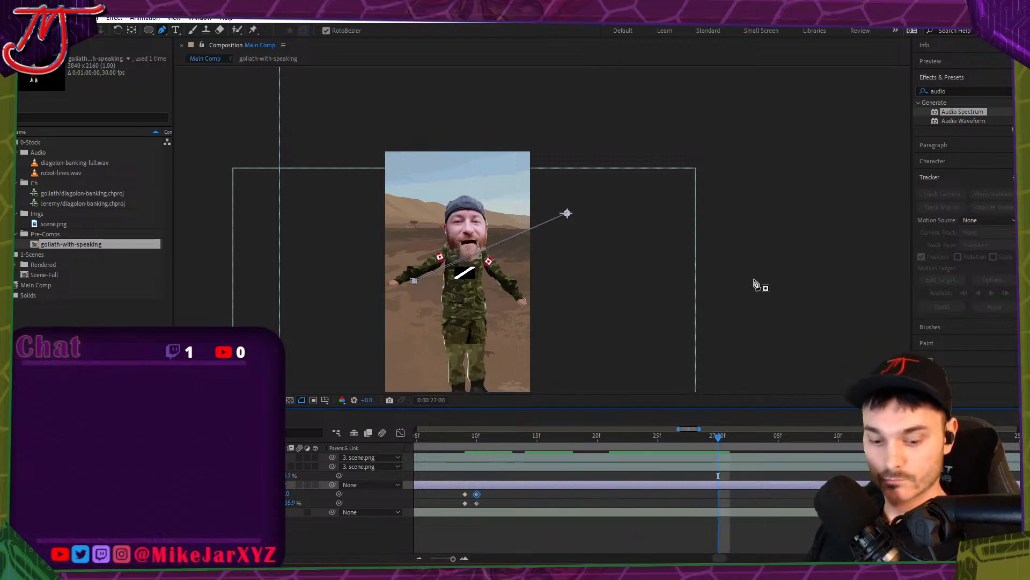
key("v")
key("shift+slash")
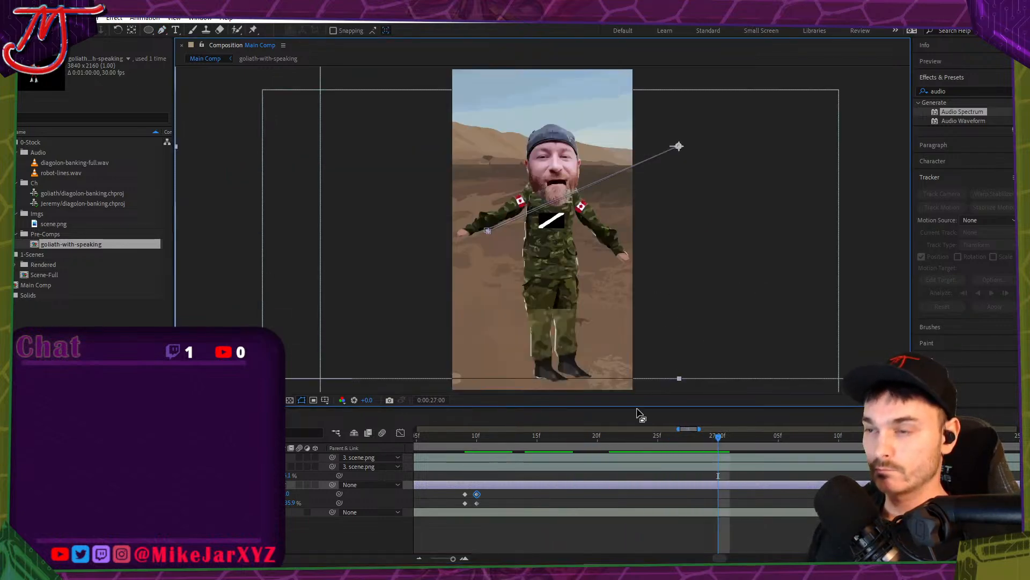
Check the dialogue timing in the Audition session, and copy the soldier framing's position and scale keyframes from 0:00:26:10 to 0:00:27:15.
key("minus")
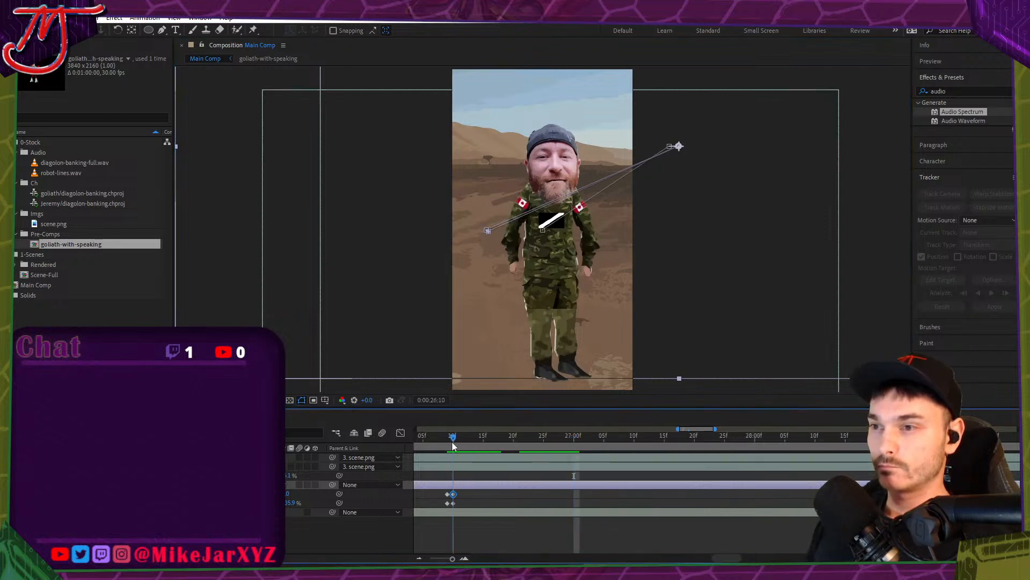
left_click(550, 439)
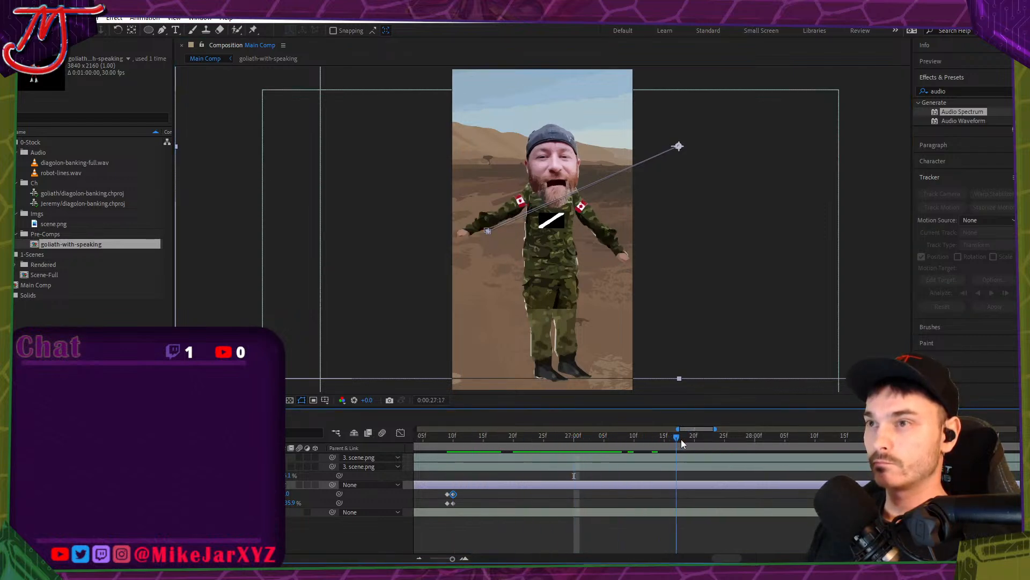
mouse_move(682, 443)
left_mouse_down()
mouse_move(725, 439)
mouse_move(670, 440)
left_mouse_up()
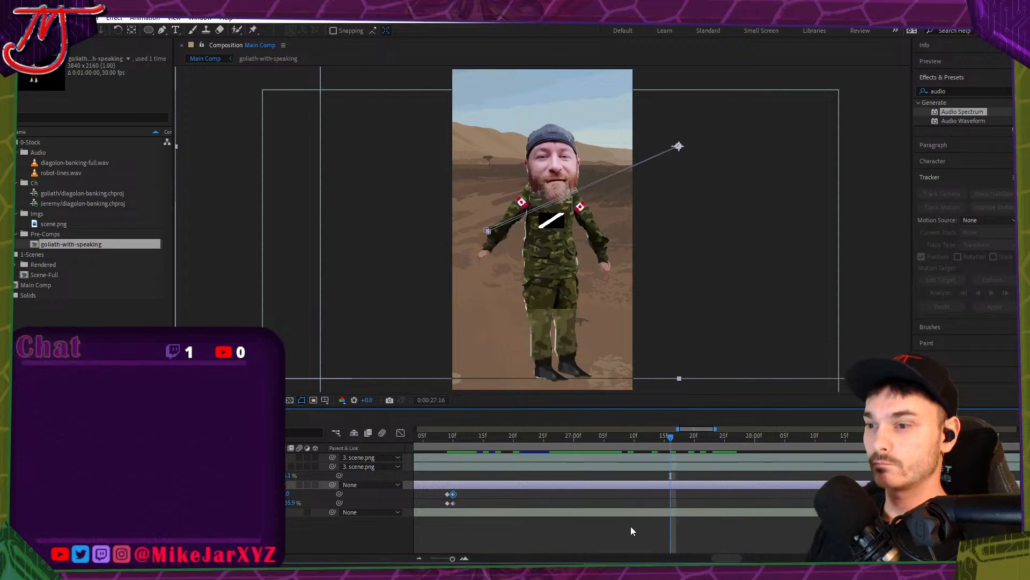
key("alt+Tab")
key("space")
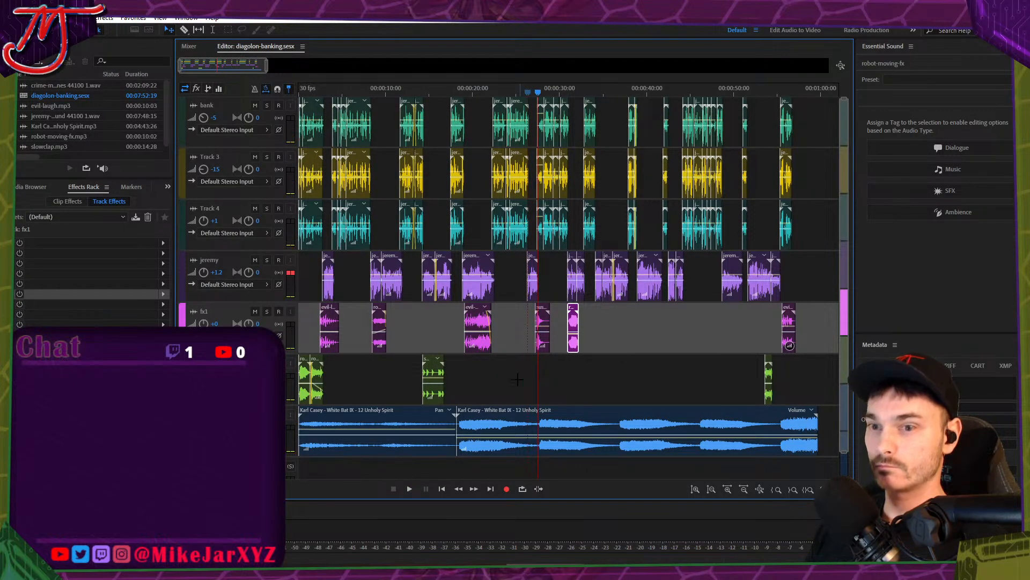
key("alt+Tab")
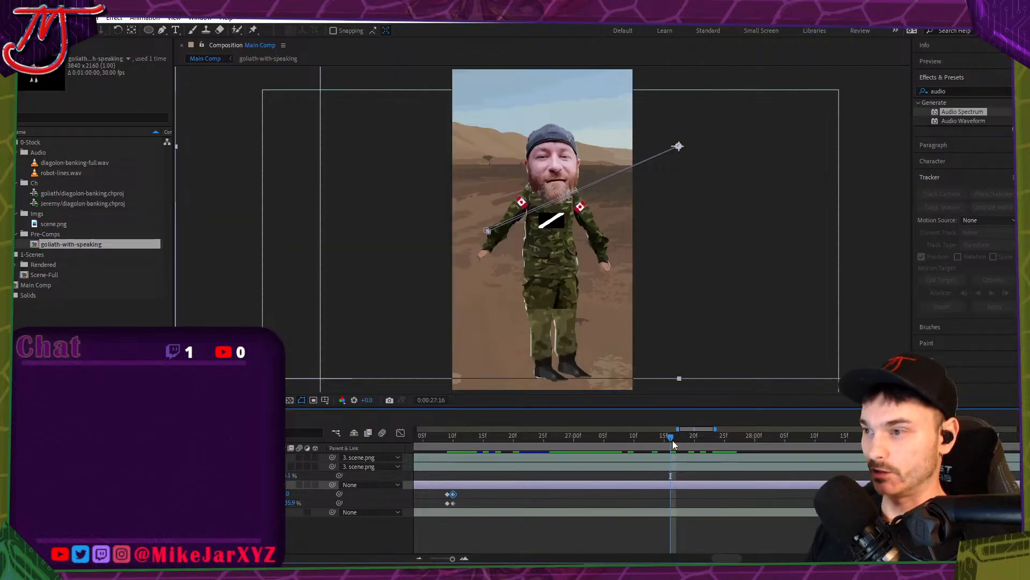
mouse_move(672, 440)
left_mouse_down()
mouse_move(690, 440)
mouse_move(488, 456)
mouse_move(665, 444)
left_mouse_up()
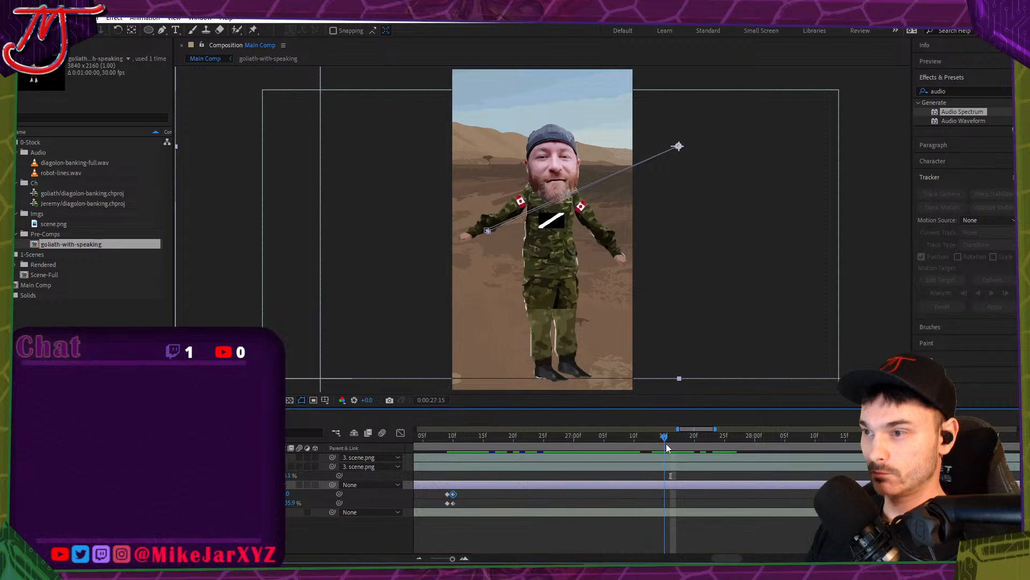
left_click_drag(463, 495, 457, 506)
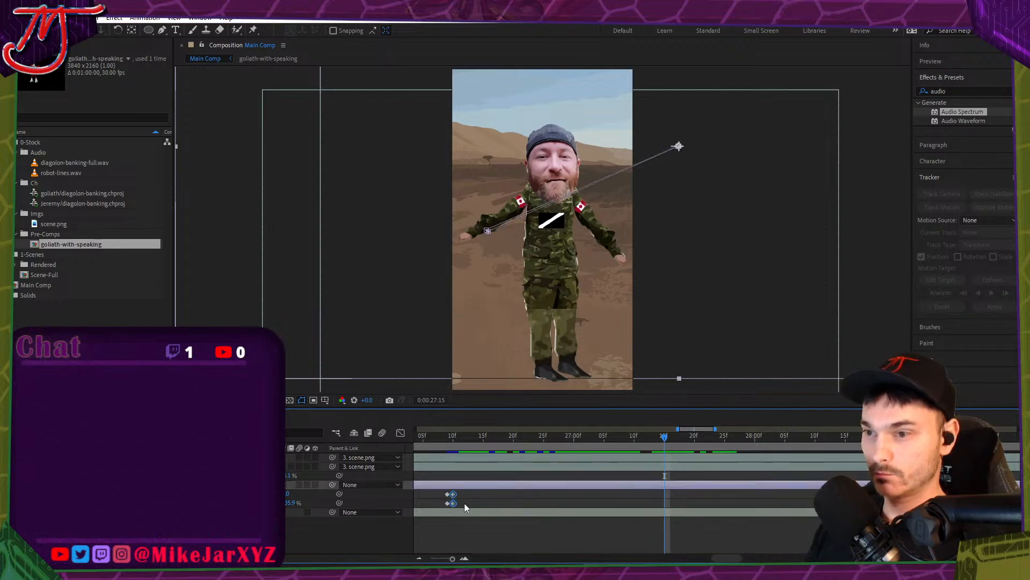
key("minus")
key("minus")
key("minus")
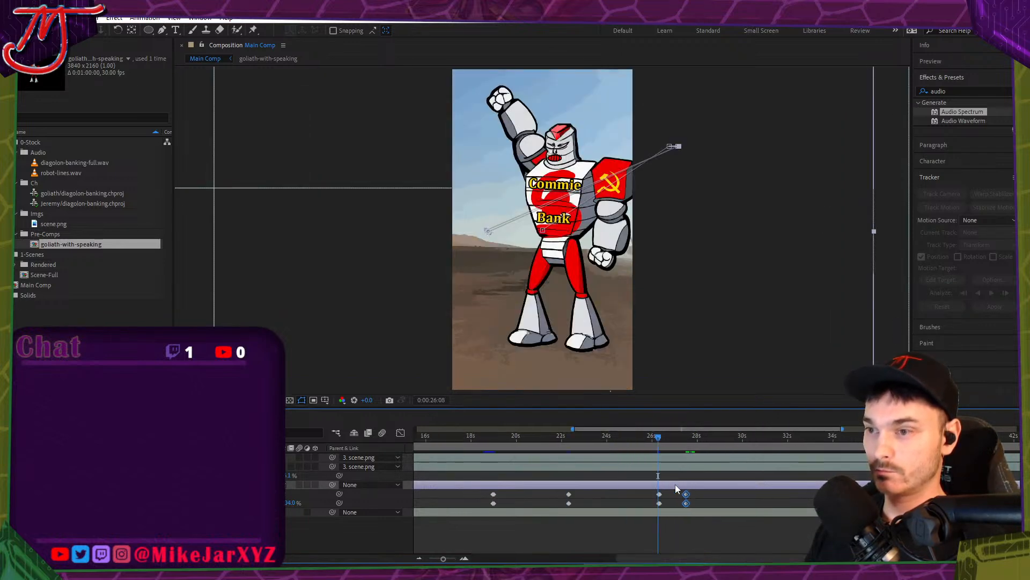
Copy the wide two-character framing's position and scale keyframes from just before 0:00:19:00 and paste them at 0:00:27:16.
left_click_drag(566, 438, 478, 438)
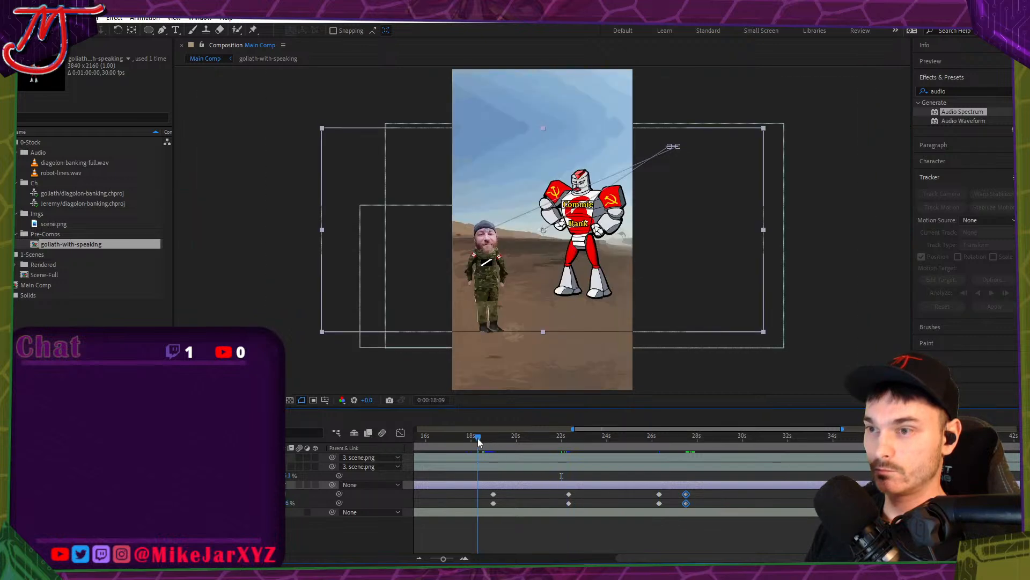
key("equal")
key("equal")
key("equal")
left_click_drag(489, 490, 506, 507)
scroll(468, 485, "down", 5)
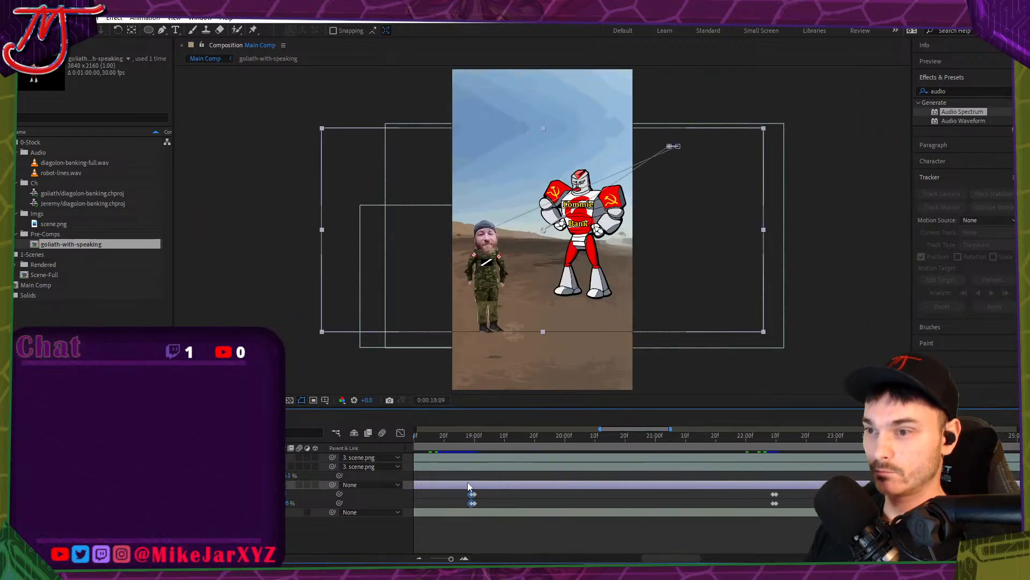
scroll(939, 496, "up", 6)
scroll(688, 494, "down", 3)
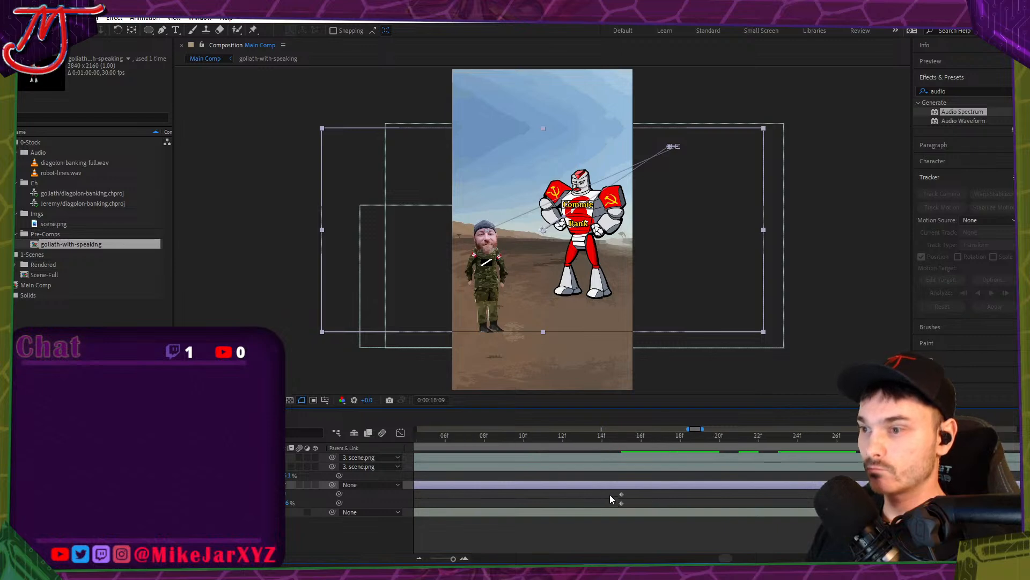
left_click(625, 436)
left_click(632, 436)
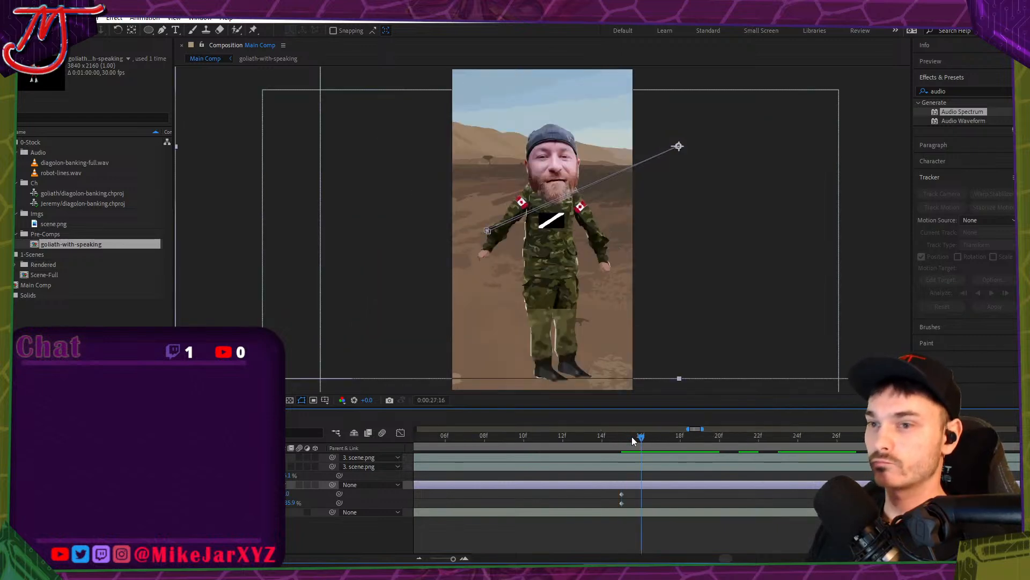
key("ctrl+v")
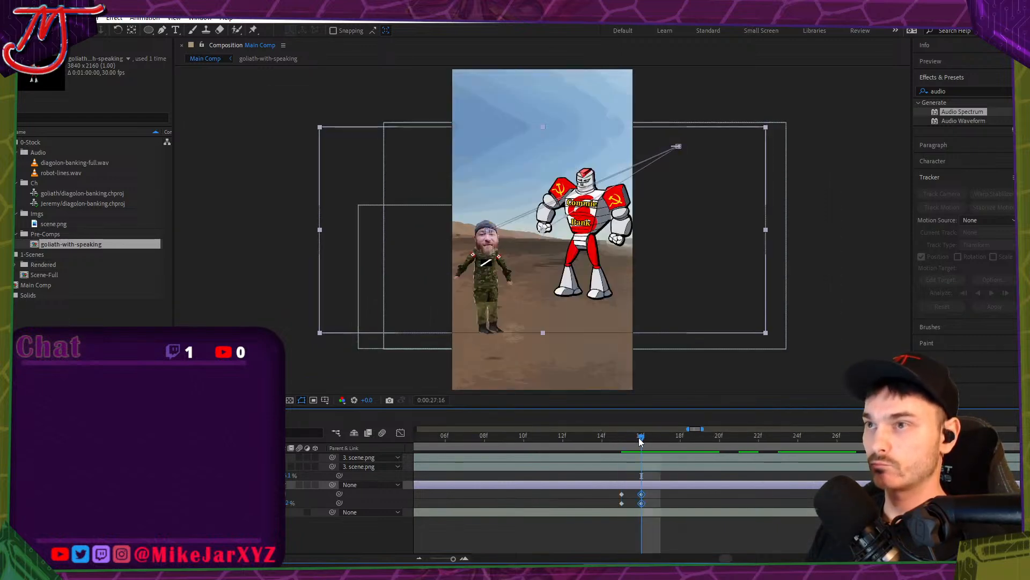
Increase the scale and shift the position at 0:00:27:16 to frame the soldier and robot more tightly, and scrub to 0:00:28:02.
scroll(483, 465, "down", 2)
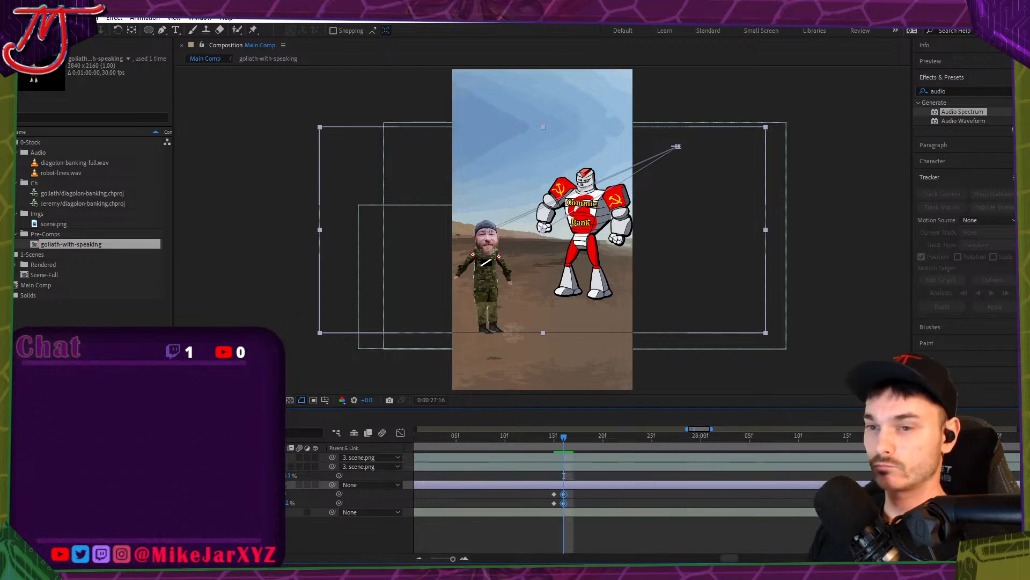
mouse_move(277, 503)
left_mouse_down()
mouse_move(296, 500)
mouse_move(280, 502)
left_mouse_up()
key("Left")
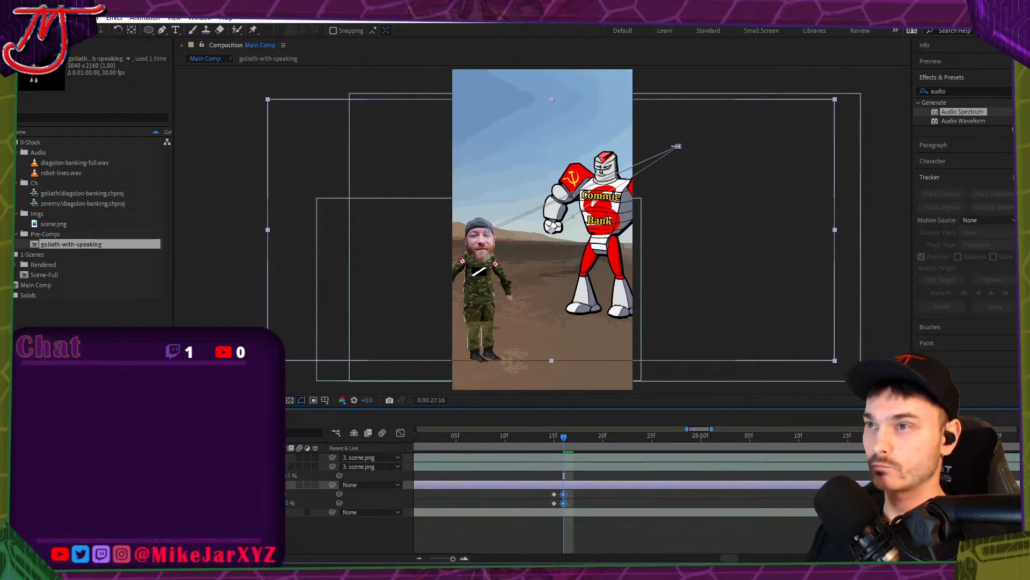
left_click_drag(561, 437, 721, 443)
mouse_move(544, 569)
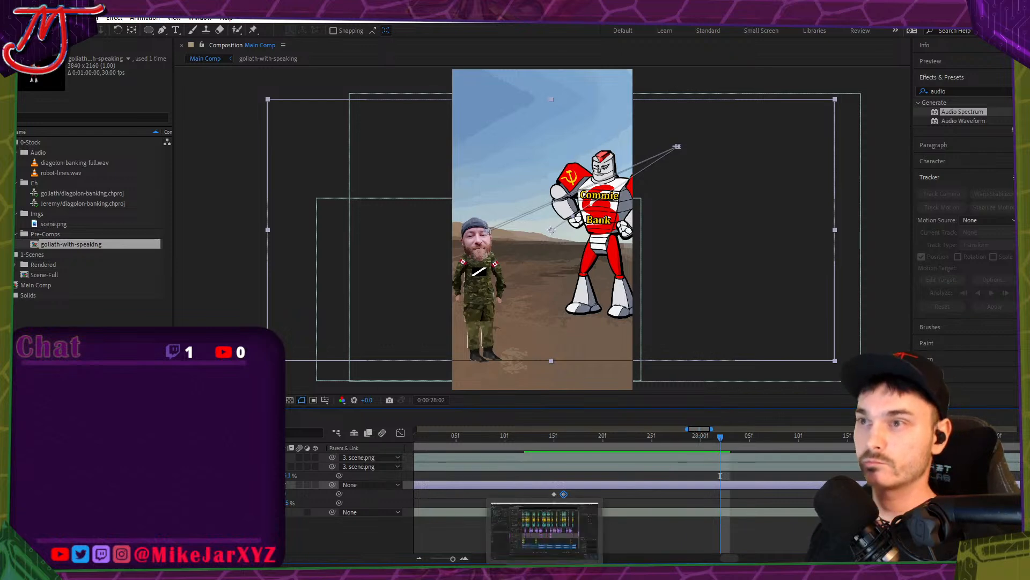
Try lowering the scene.png layer's position in the frame at 0:00:28:02.
scroll(547, 307, "down", 2)
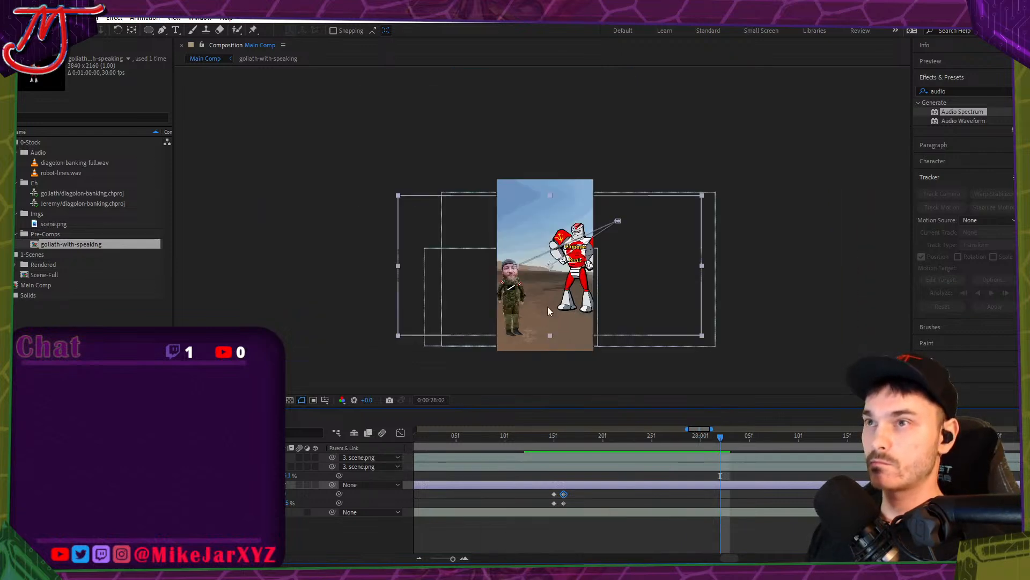
scroll(547, 307, "up", 3)
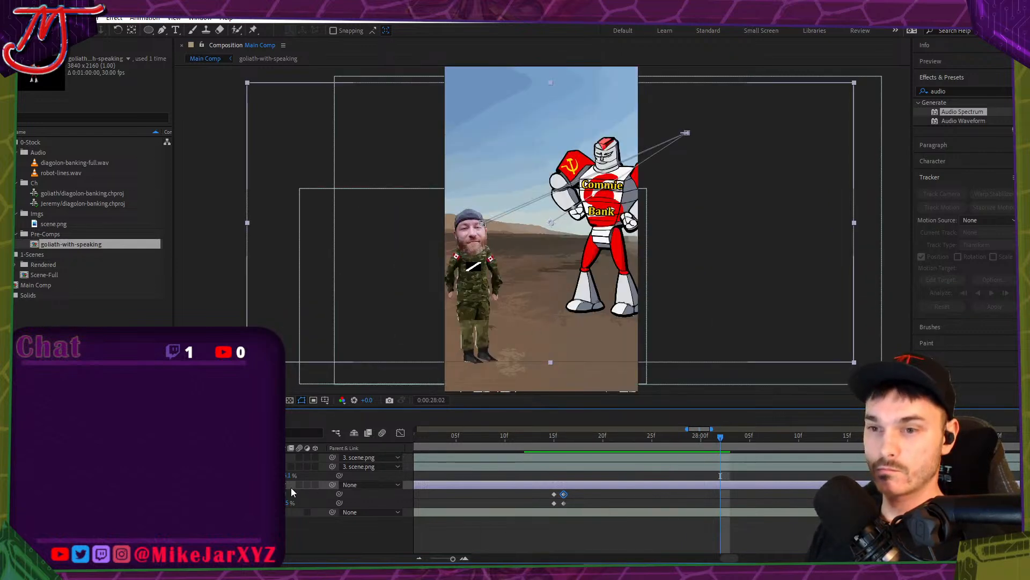
key("space")
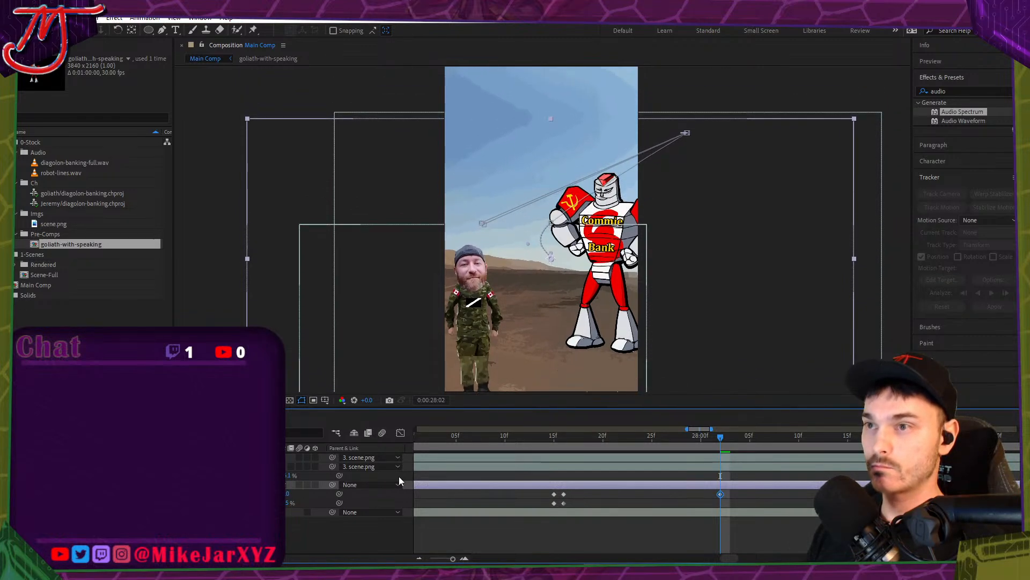
key("space")
Switch to the Audition session and play the dialogue from about 0:00:27 onward to find where the next shot change belongs.
key("alt+Tab")
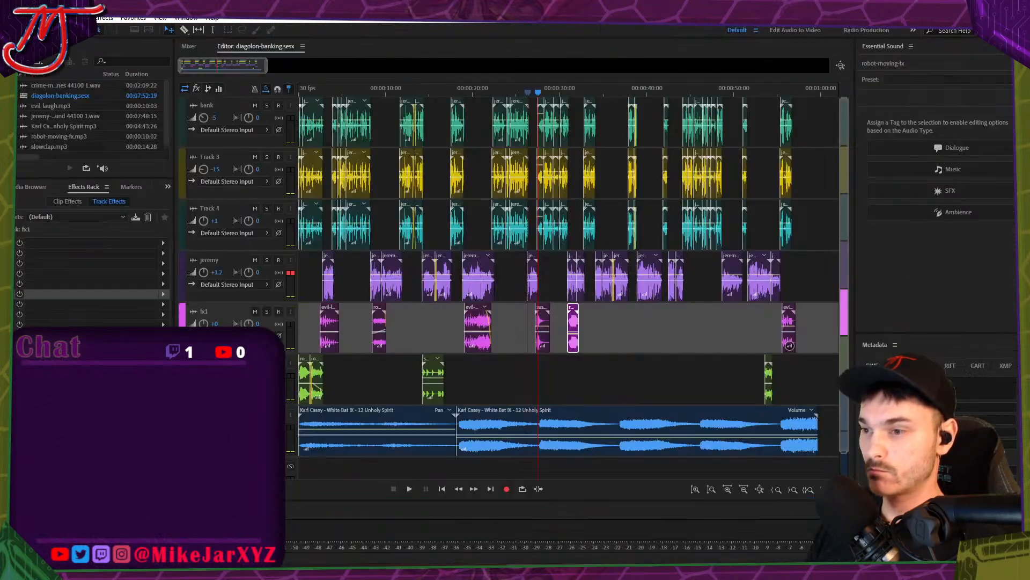
key("space")
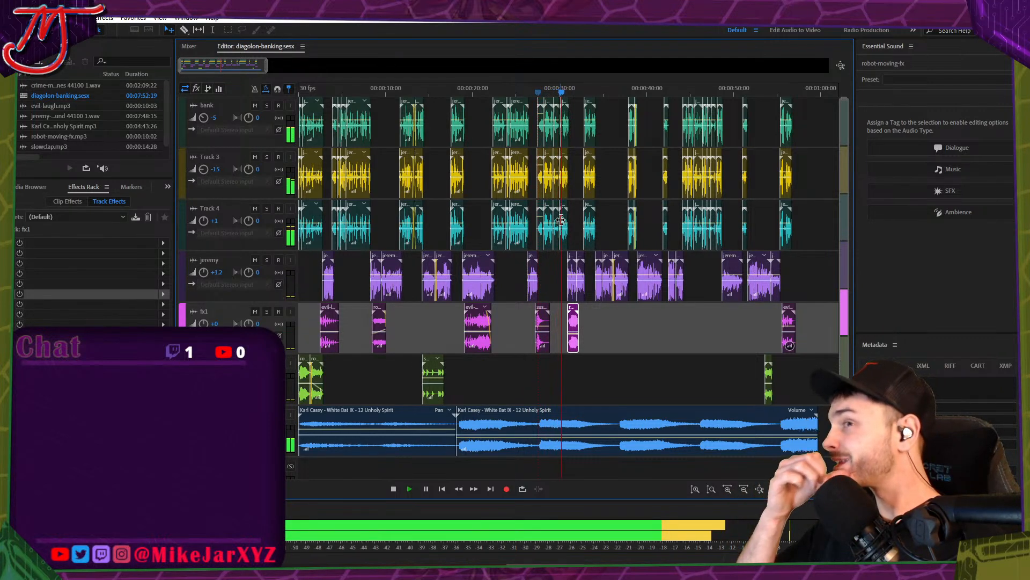
key("space")
key("space")
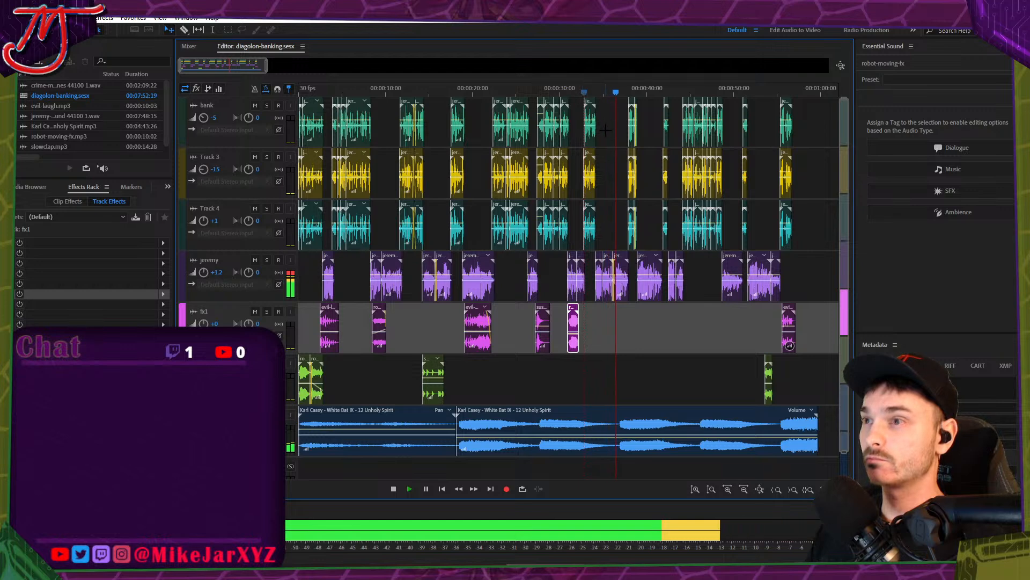
key("space")
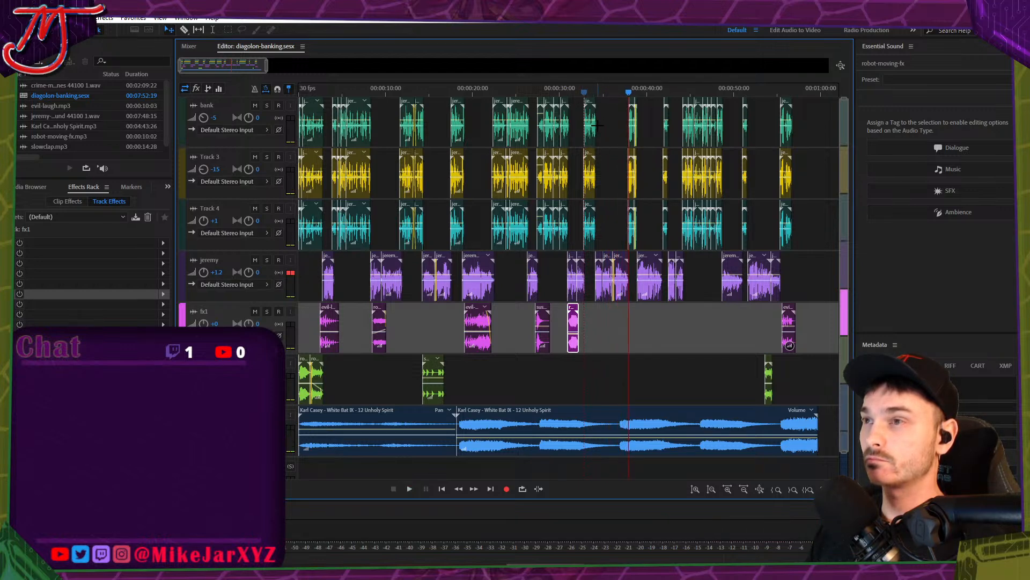
key("space")
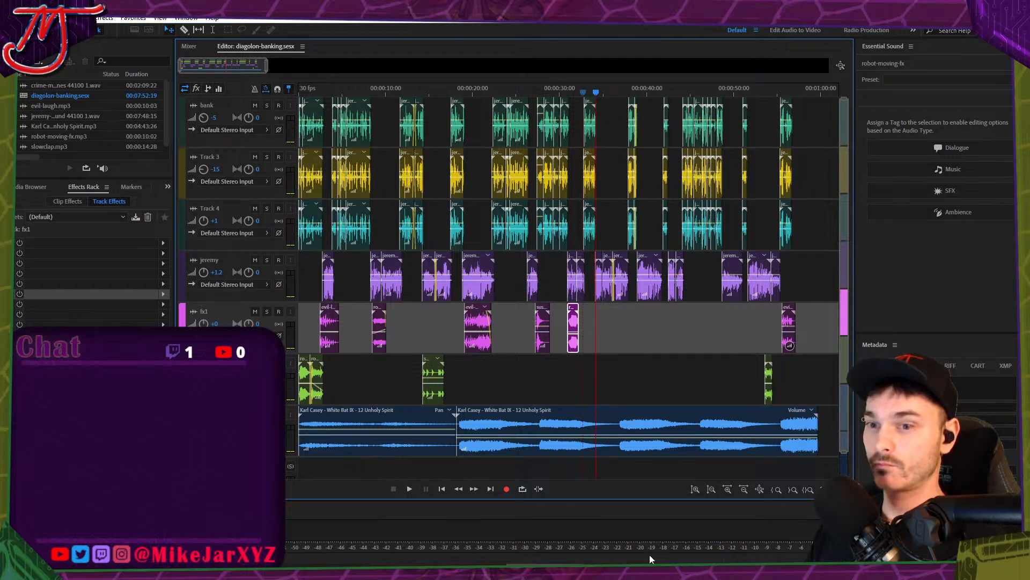
Return to Main Comp, copy the position and scale keyframes at 0:00:27:15 and 0:00:27:16, and paste them at 0:00:34:03.
key("alt+Tab")
left_click(553, 436)
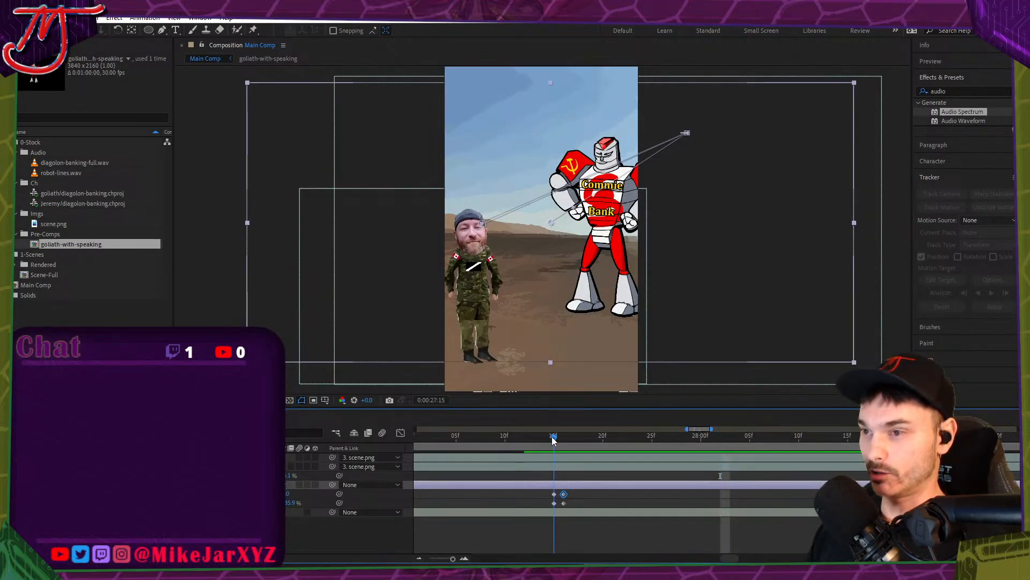
left_click_drag(546, 490, 572, 510)
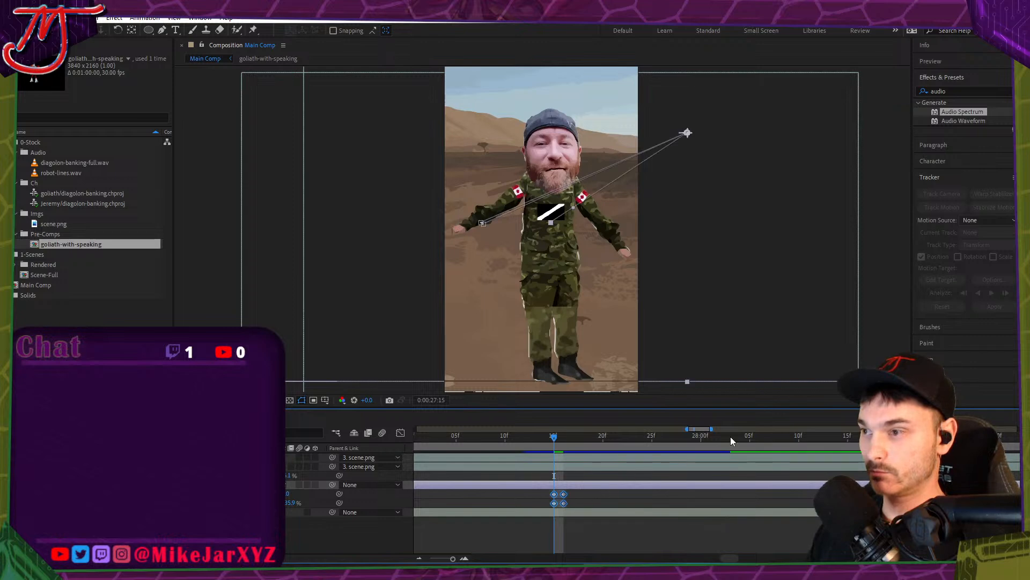
left_click_drag(794, 437, 916, 438)
key("minus")
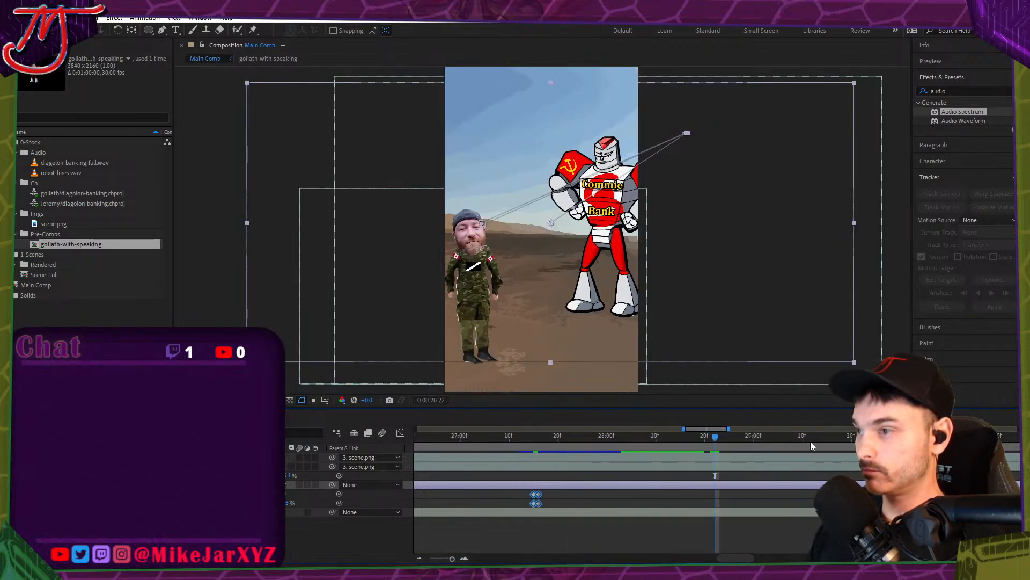
left_click(795, 437)
key("minus")
left_click(783, 437)
left_click(907, 437)
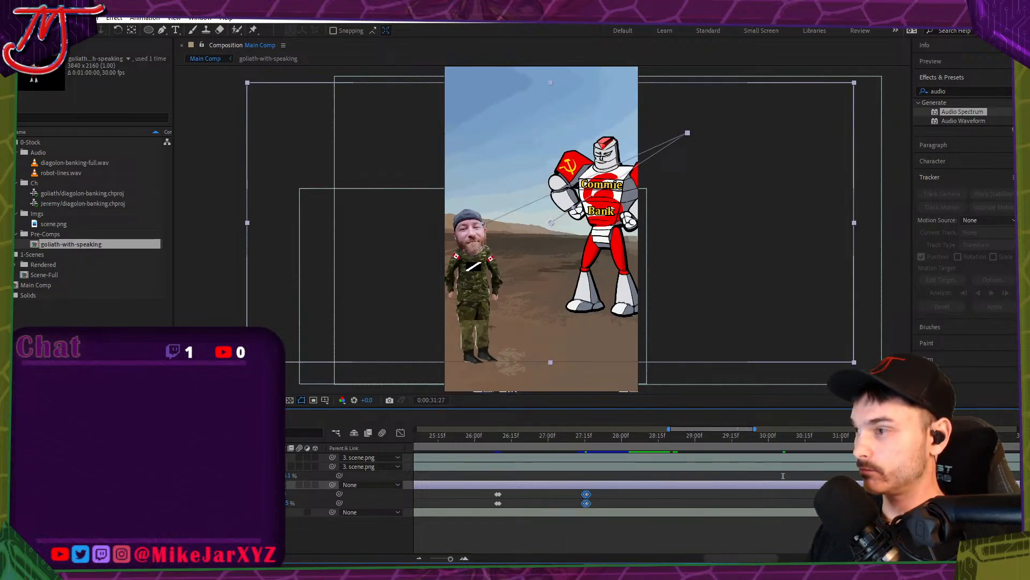
scroll(757, 472, "down", 1)
left_click(862, 437)
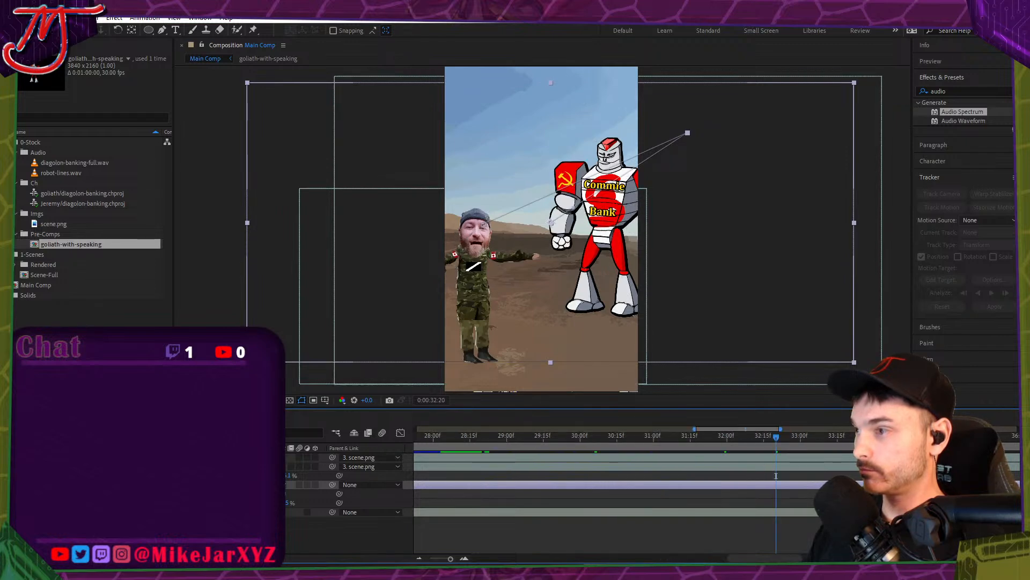
key("space")
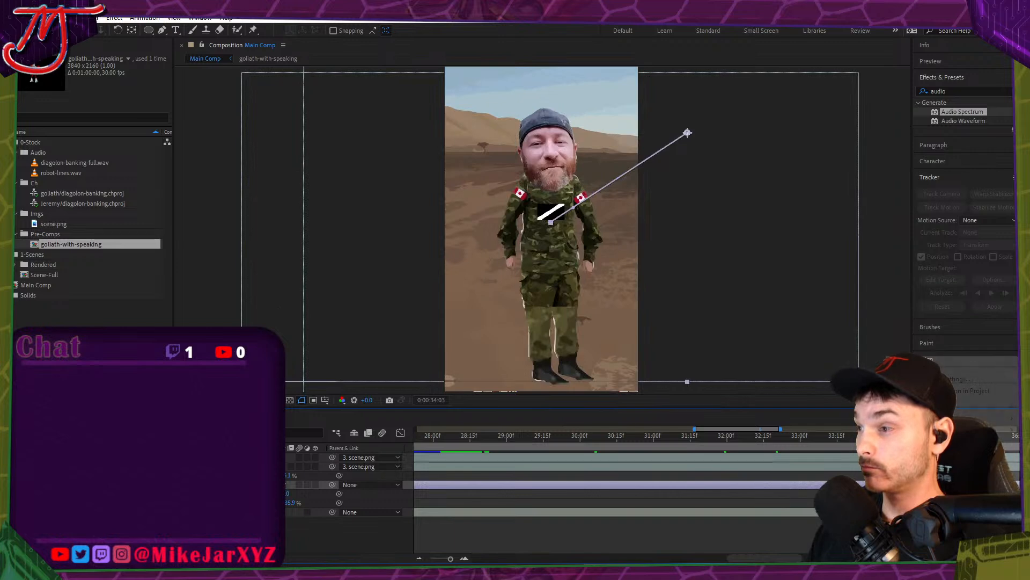
Time-reverse the position and scale keyframes pasted at 0:00:34:03, and scrub between 0:00:30:16 and 0:00:34:06 to check the cut.
left_click(939, 379)
left_click_drag(854, 471, 897, 505)
right_click(884, 494)
mouse_move(934, 487)
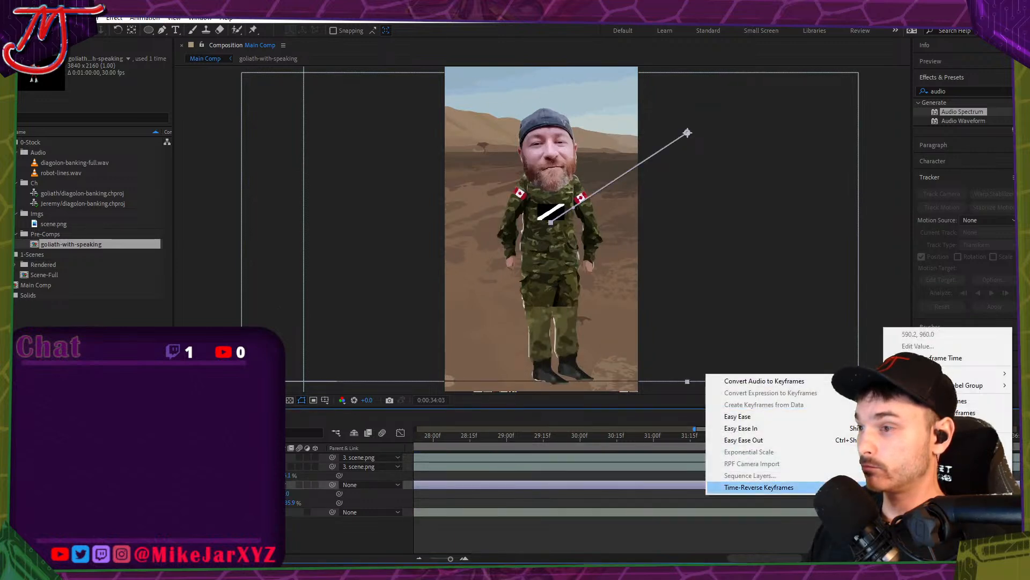
left_click(805, 488)
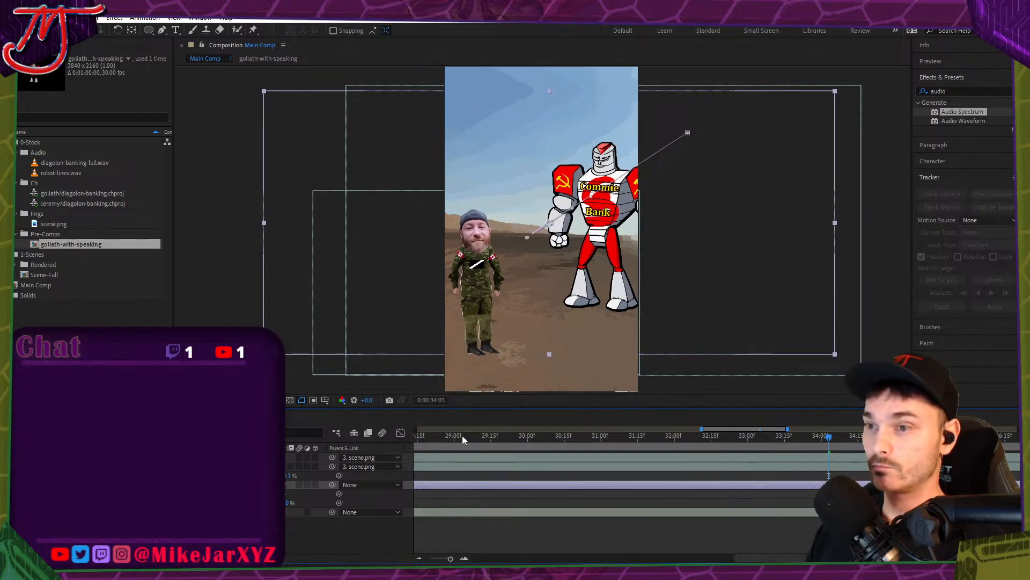
left_click_drag(828, 436, 567, 441)
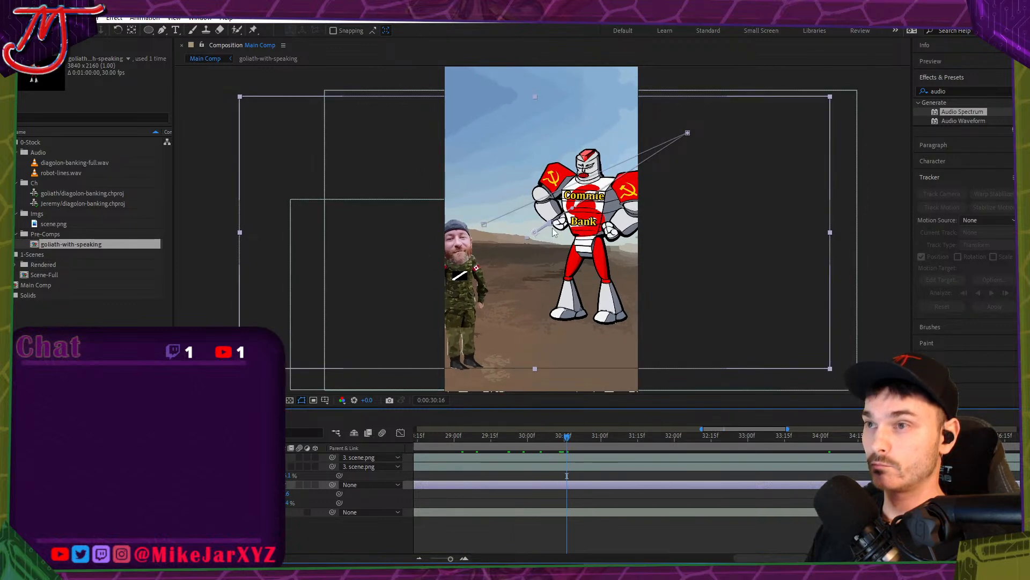
scroll(554, 232, "up", 5)
scroll(456, 215, "down", 5)
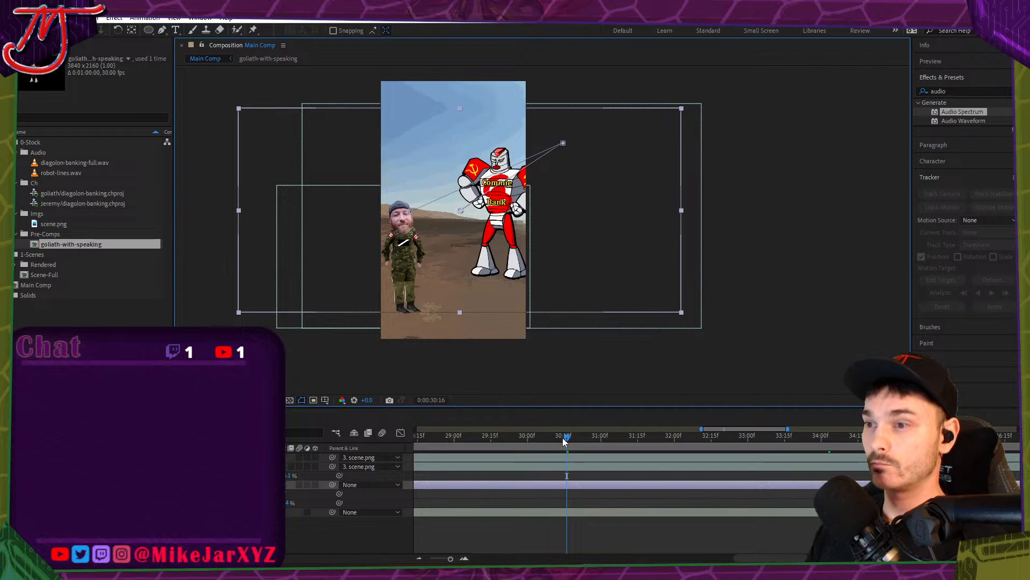
left_click_drag(567, 437, 836, 456)
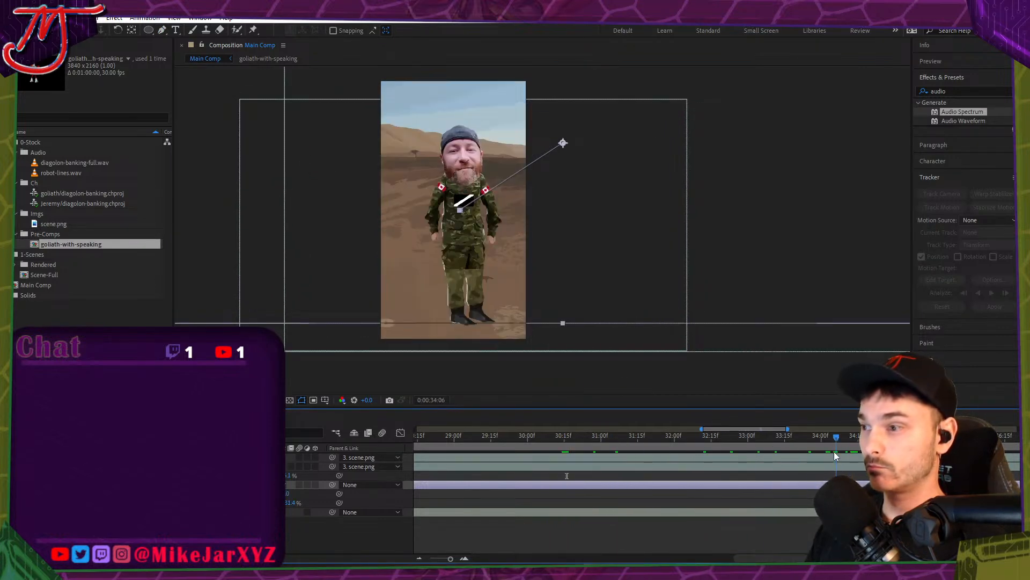
Step to 0:00:34:04 and nudge the scene's position to the left so the soldier sits centered in the frame.
key("shift+Left")
key("shift+Left")
key("shift+Left")
key("shift+Left")
key("shift+Left")
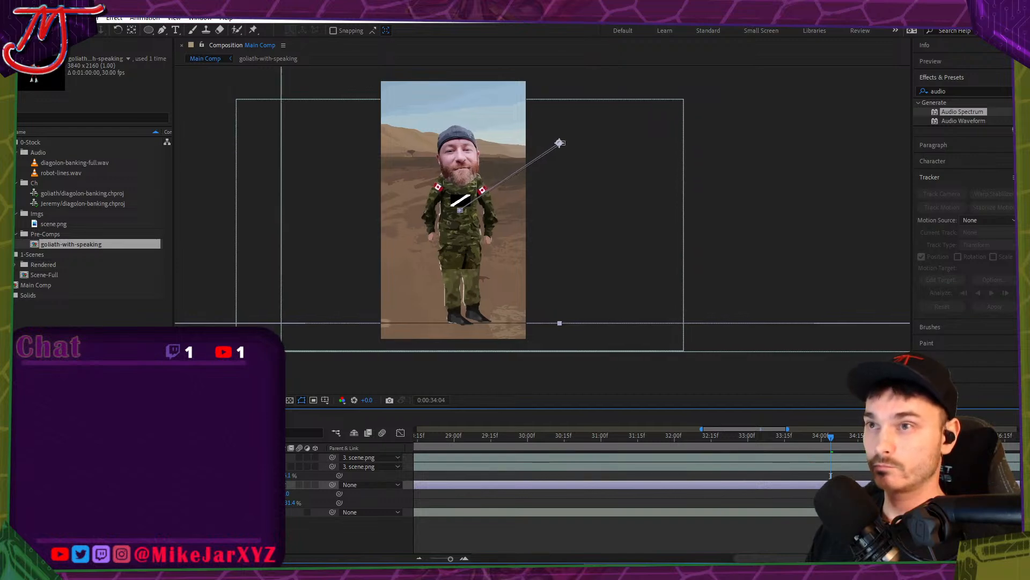
key("Left")
key("Left")
key("Left")
key("Left")
key("Left")
key("Left")
key("Left")
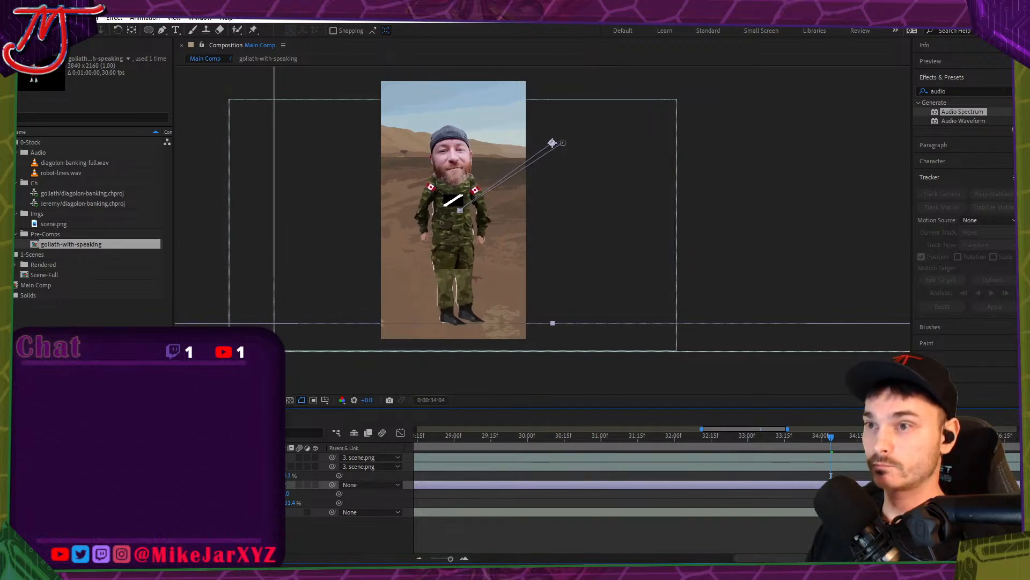
key("minus")
scroll(789, 516, "up", 4)
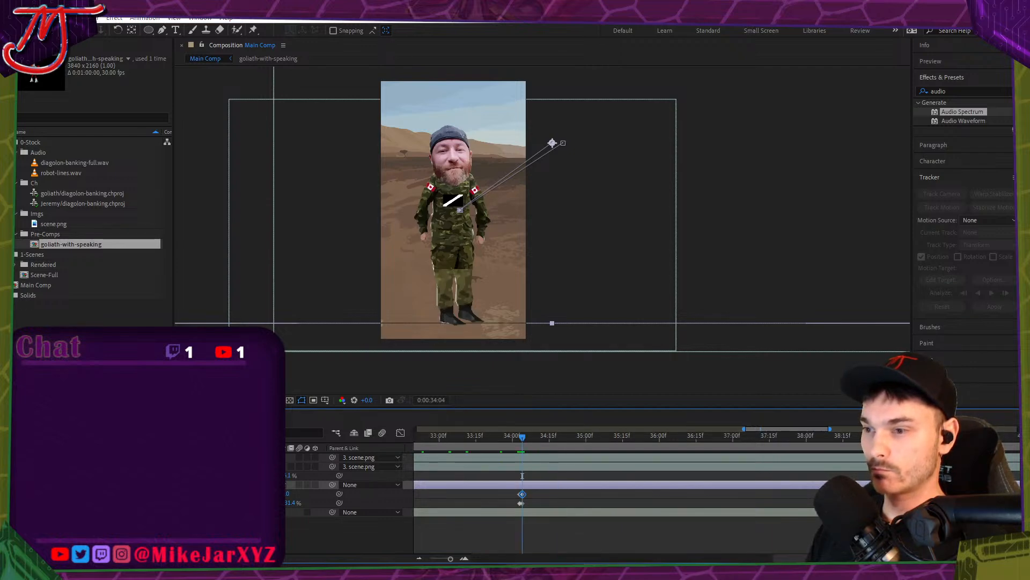
Switch to the Audition session, play the dialogue onward and park the playhead at about 0:00:38 where the next shot change belongs.
key("alt+Tab")
key("space")
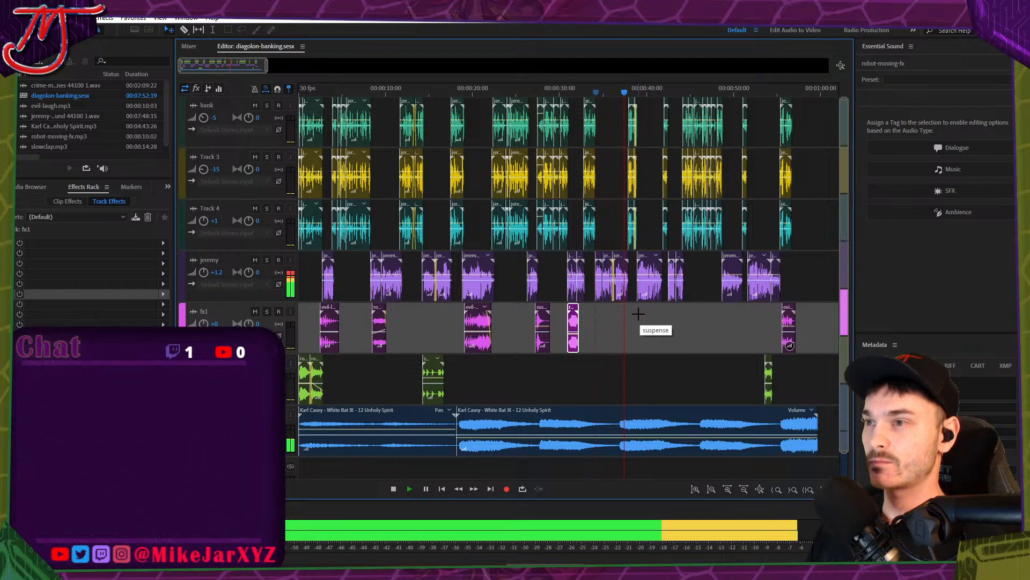
key("space")
key("space")
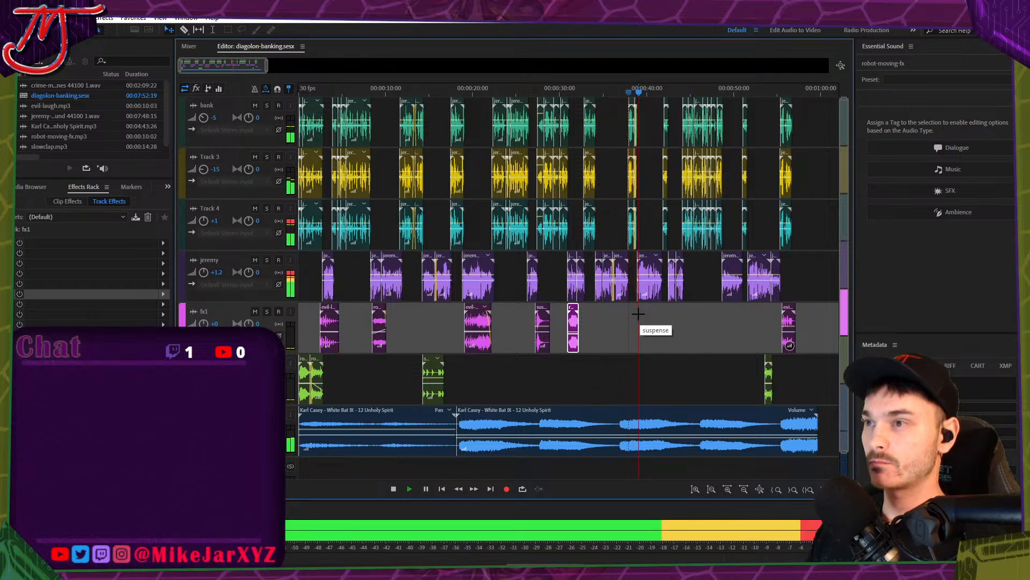
key("space")
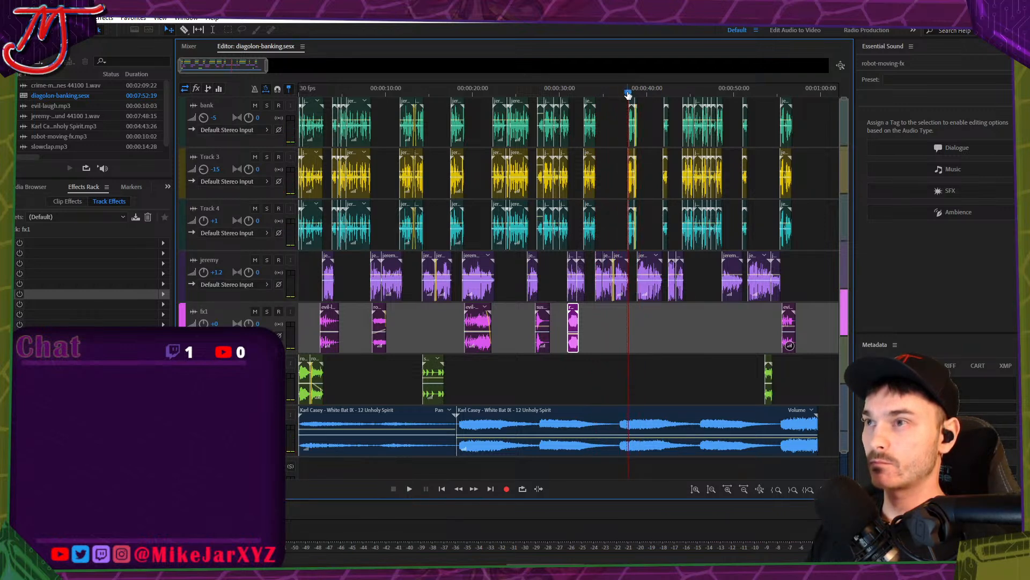
left_click_drag(628, 95, 627, 95)
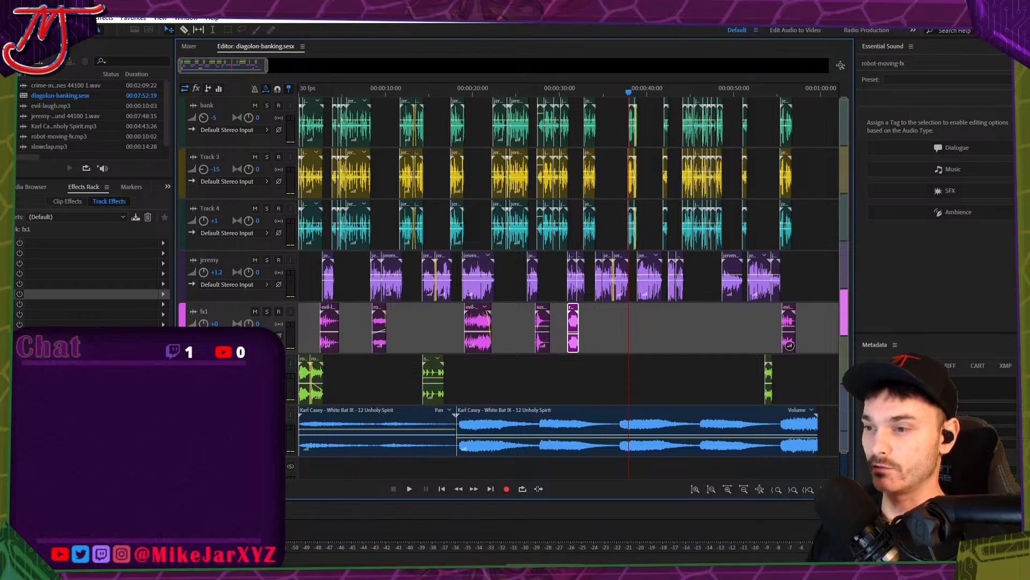
Return to Main Comp, copy the soldier-shot keyframes at 0:00:34:04, paste them at 0:00:37:26 and slightly reduce the scale there.
key("alt+Tab")
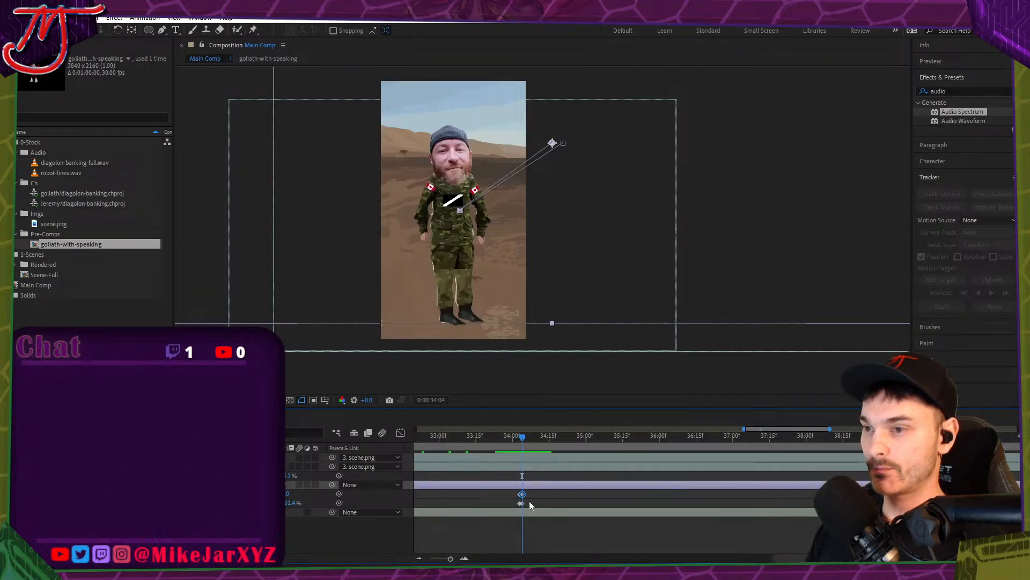
left_click(523, 502)
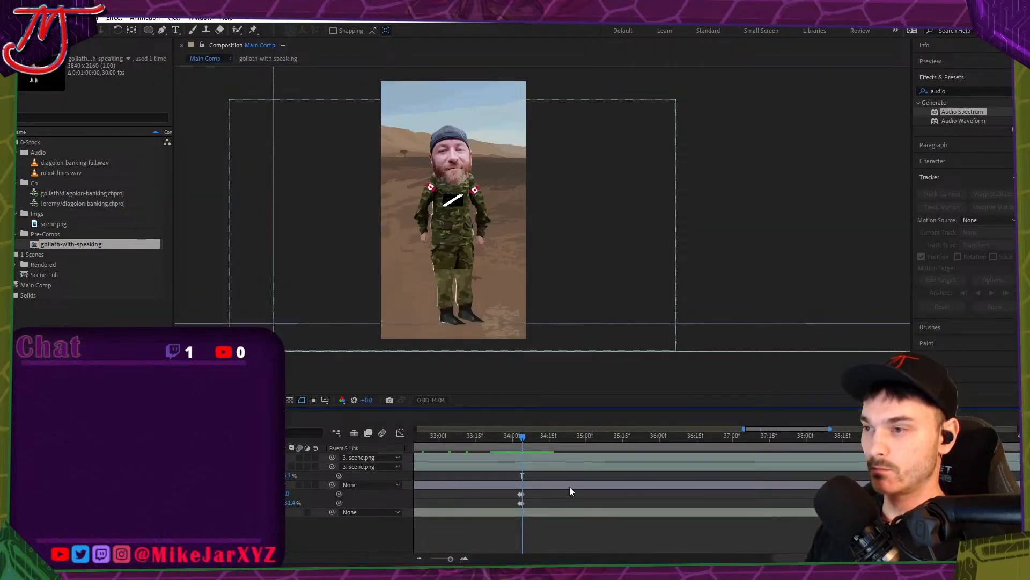
left_click_drag(792, 438, 797, 441)
scroll(521, 505, "up", 3)
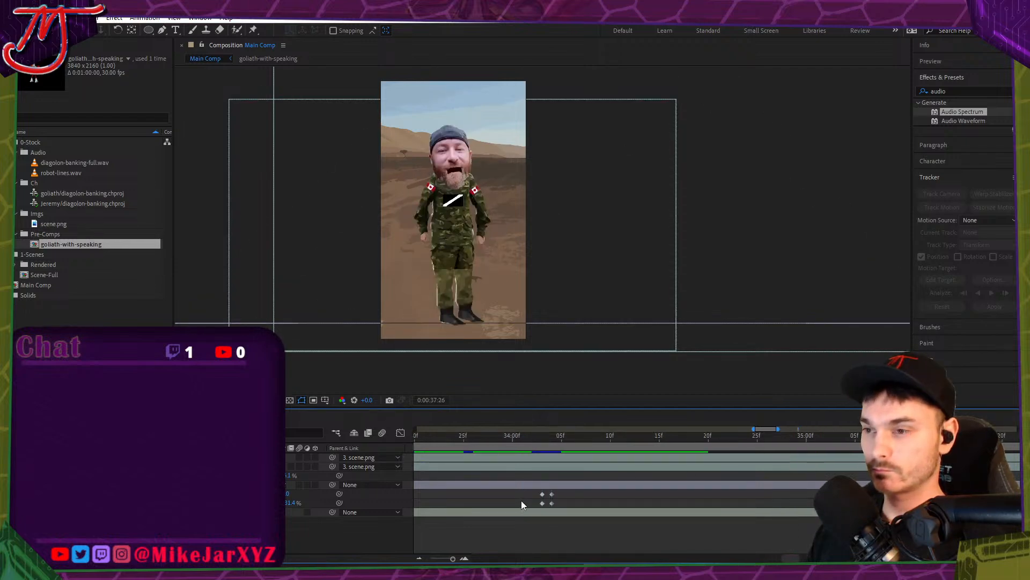
left_click(556, 498)
scroll(537, 495, "down", 3)
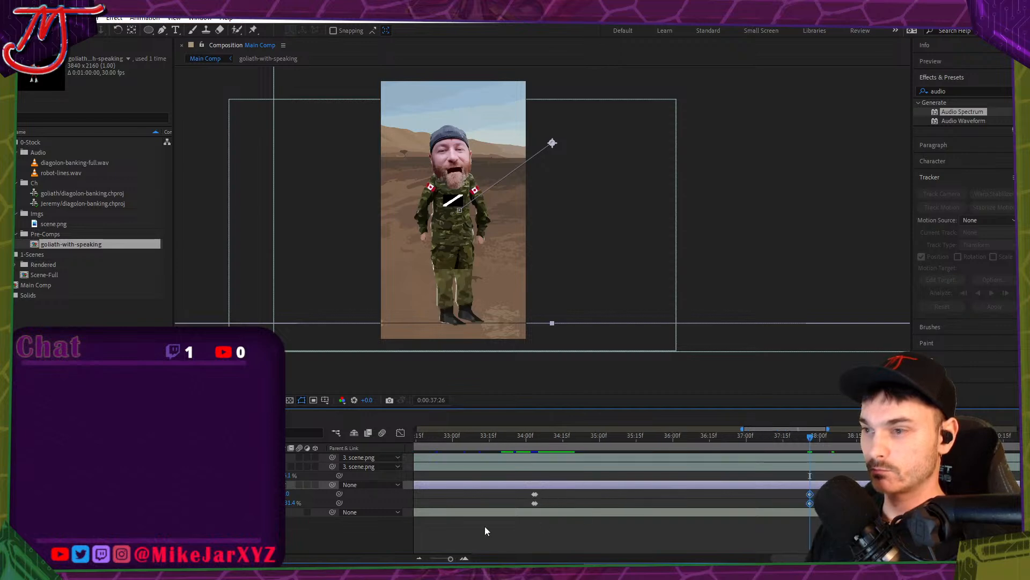
left_click_drag(293, 502, 271, 502)
scroll(573, 494, "down", 3)
left_click(584, 536)
scroll(584, 536, "down", 3)
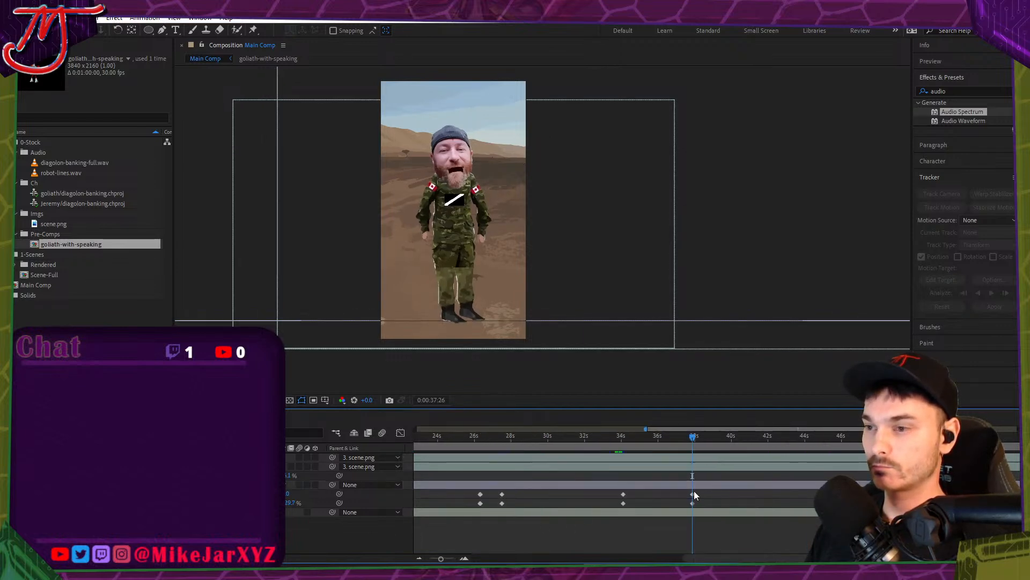
Copy the wide-shot position and scale keyframes at 0:00:34:03, paste them at 0:00:37:27 and reduce the scale to fit both characters.
left_click(542, 437)
left_click_drag(542, 437, 567, 438)
scroll(595, 487, "up", 5)
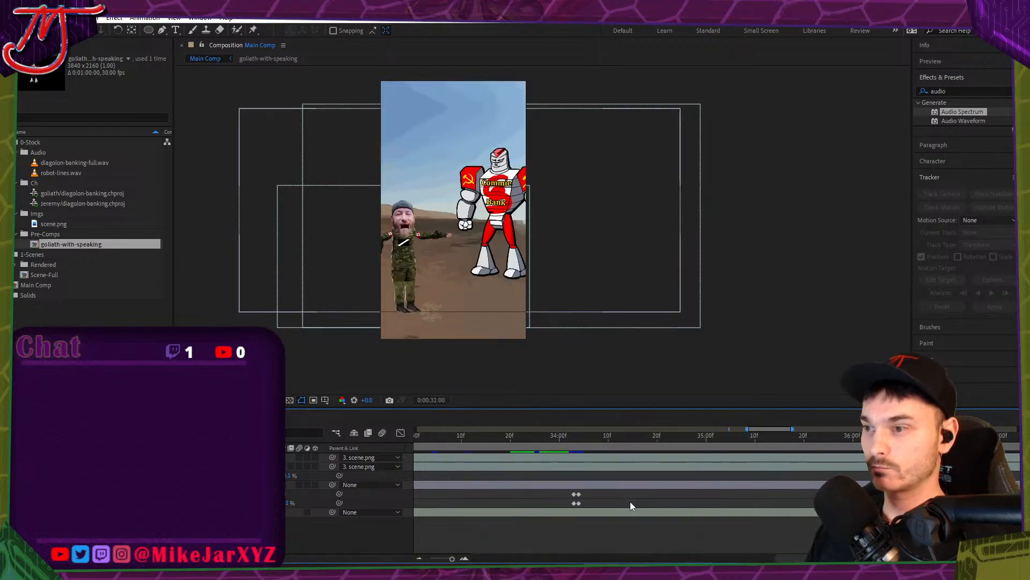
left_click_drag(564, 497, 575, 507)
scroll(601, 488, "right", 5)
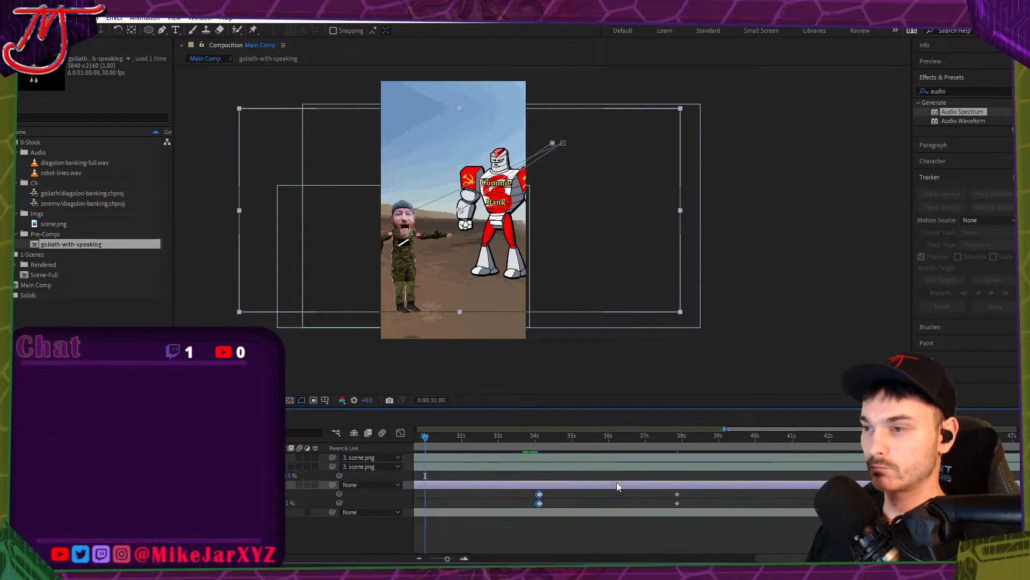
left_click(633, 436)
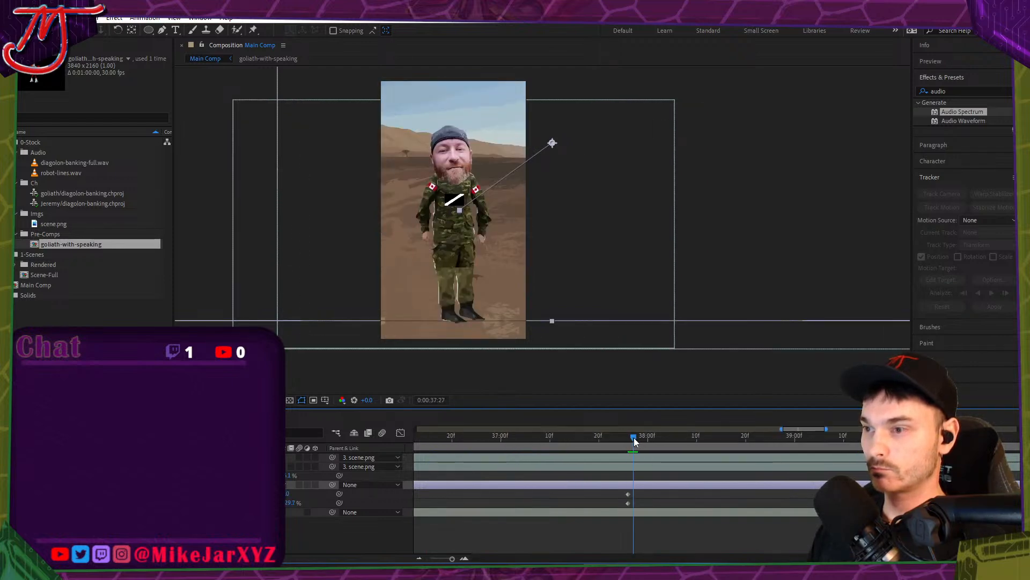
key("ctrl+v")
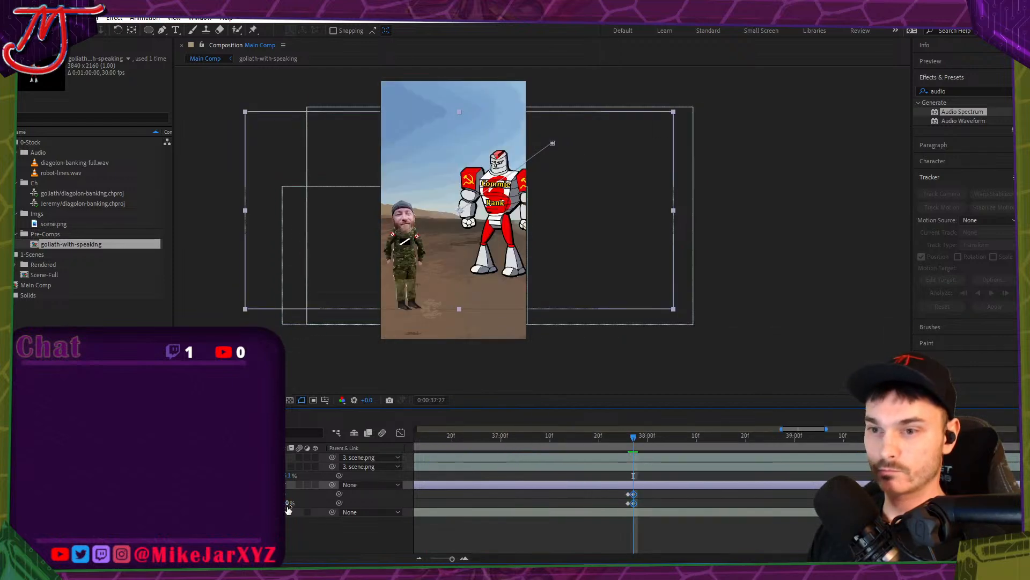
left_click_drag(288, 505, 268, 505)
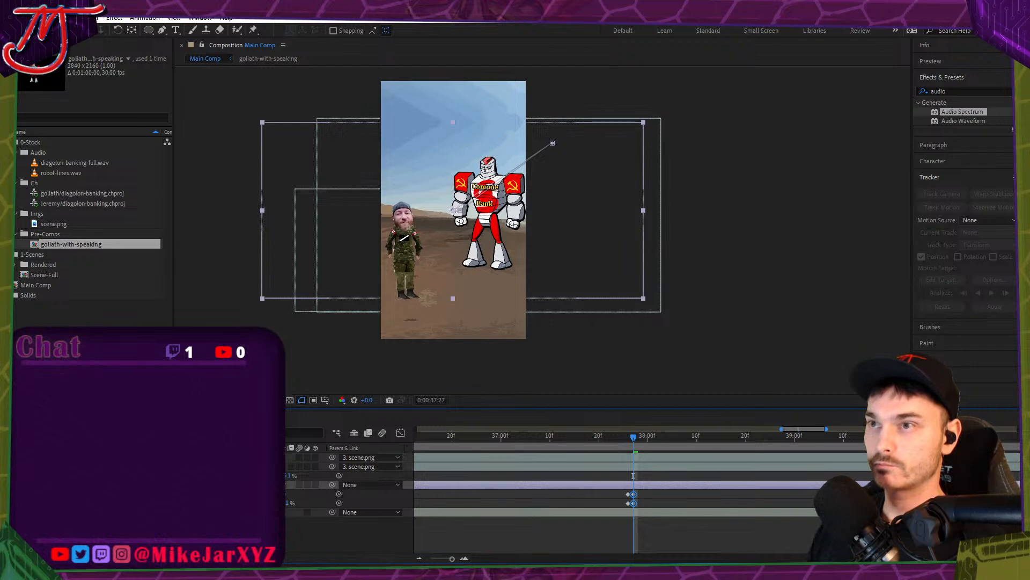
Copy the keyframe pairs at 0:00:37:26 and 0:00:37:27, paste them at 0:00:38:25, time-reverse them and preview the cut back to the soldier.
left_click(662, 445)
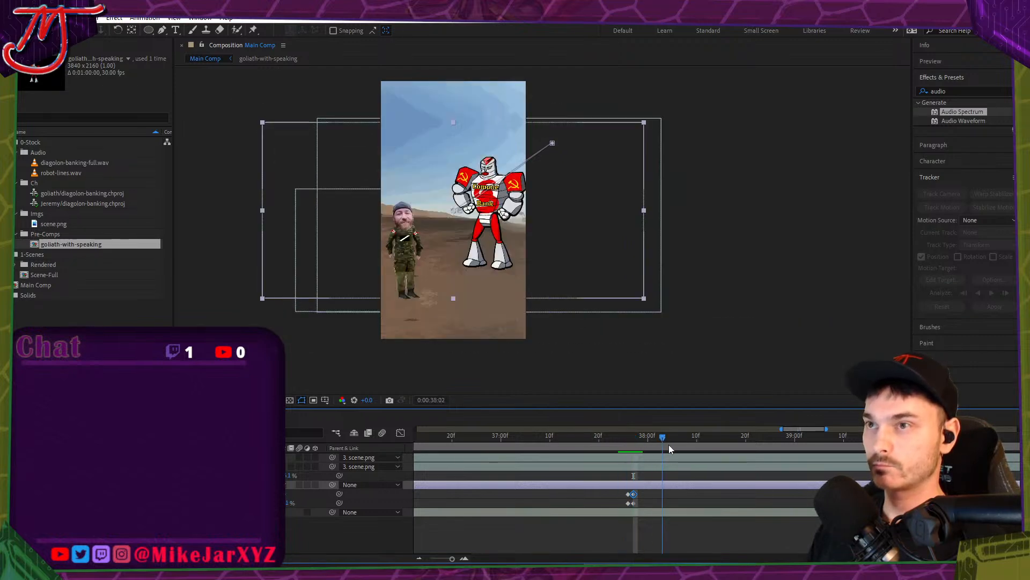
left_click_drag(668, 444, 771, 446)
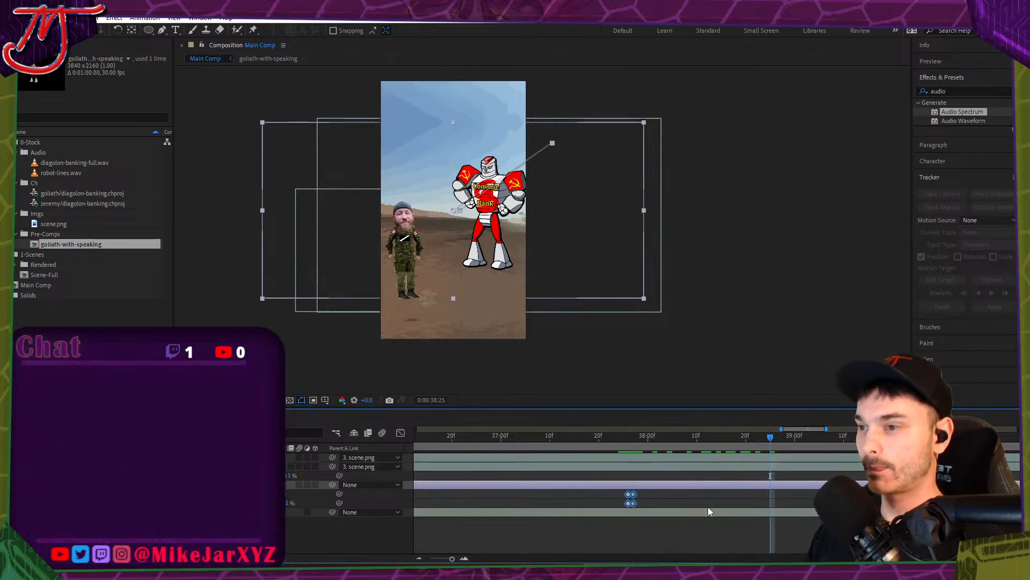
key("ctrl+v")
right_click(773, 502)
mouse_move(807, 486)
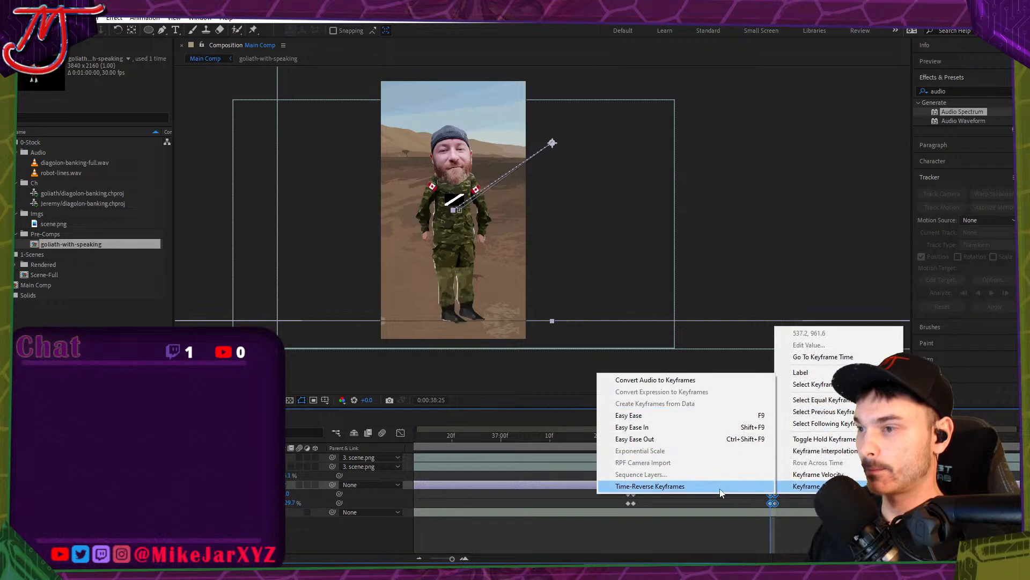
left_click(721, 490)
left_click(780, 440)
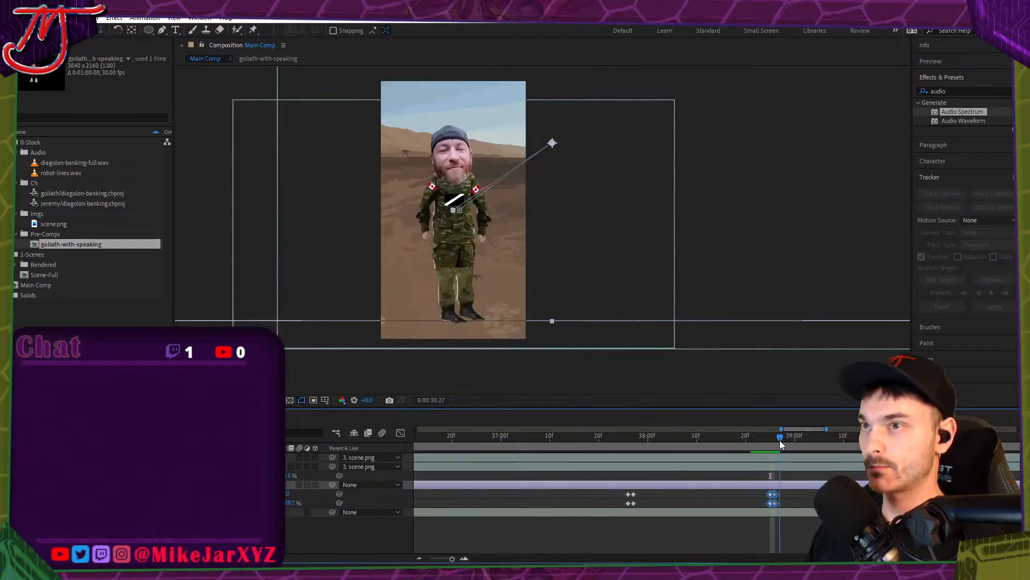
key("space")
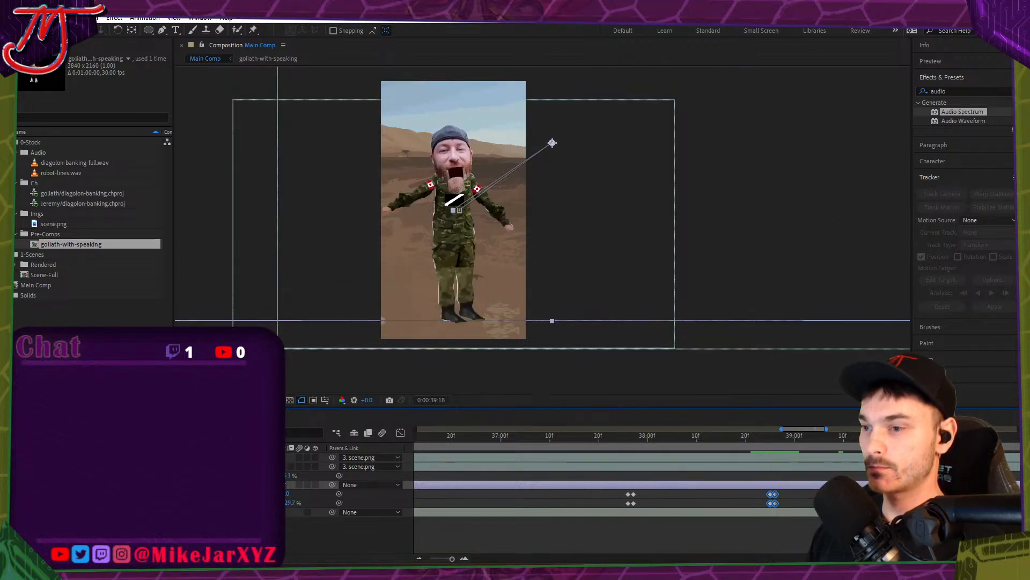
Switch to the Audition session and play the dialogue from about 0:00:38 to pinpoint where the soldier's line starts.
key("alt+Tab")
key("space")
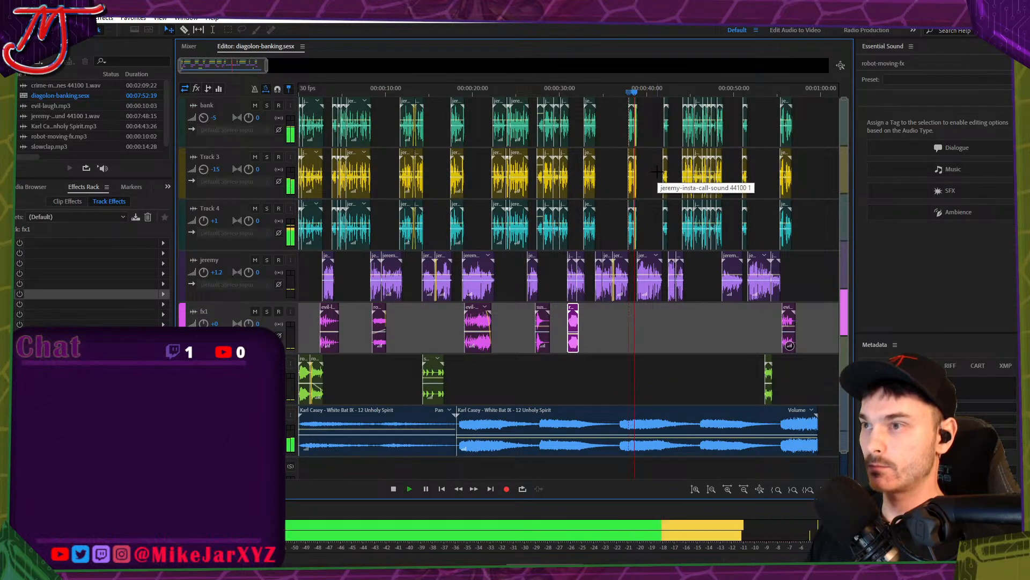
key("space")
key("space")
key("space")
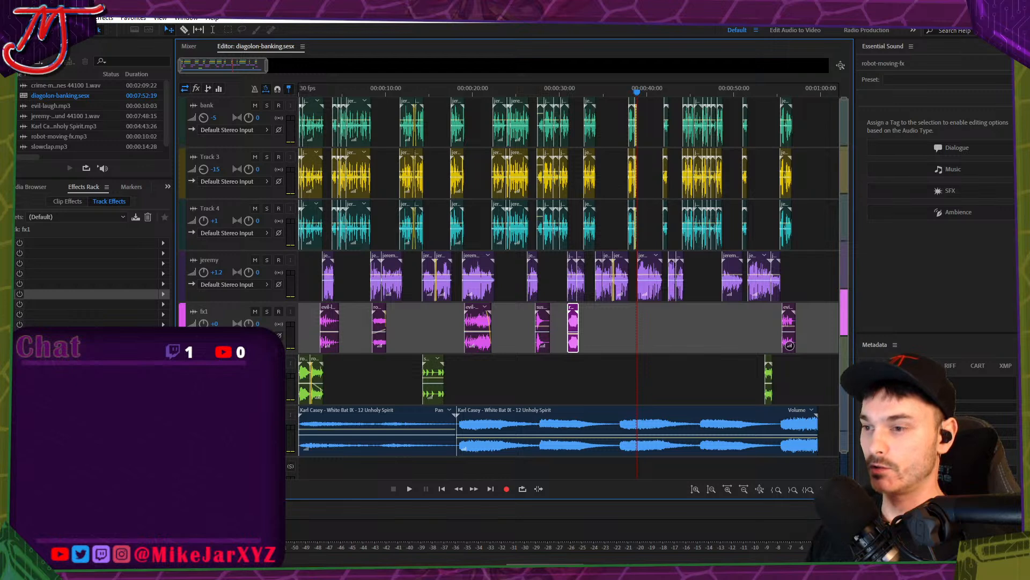
Return to Main Comp, shift the selected position and scale keyframes one frame later to start at 0:00:38:26, and preview the shot.
key("alt+Tab")
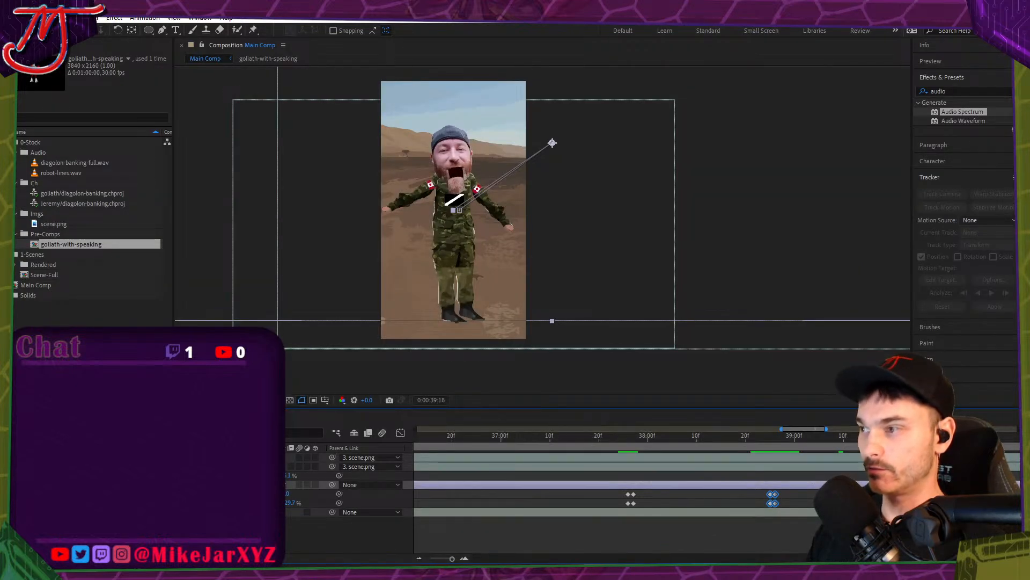
left_click(774, 452)
key("alt+Right")
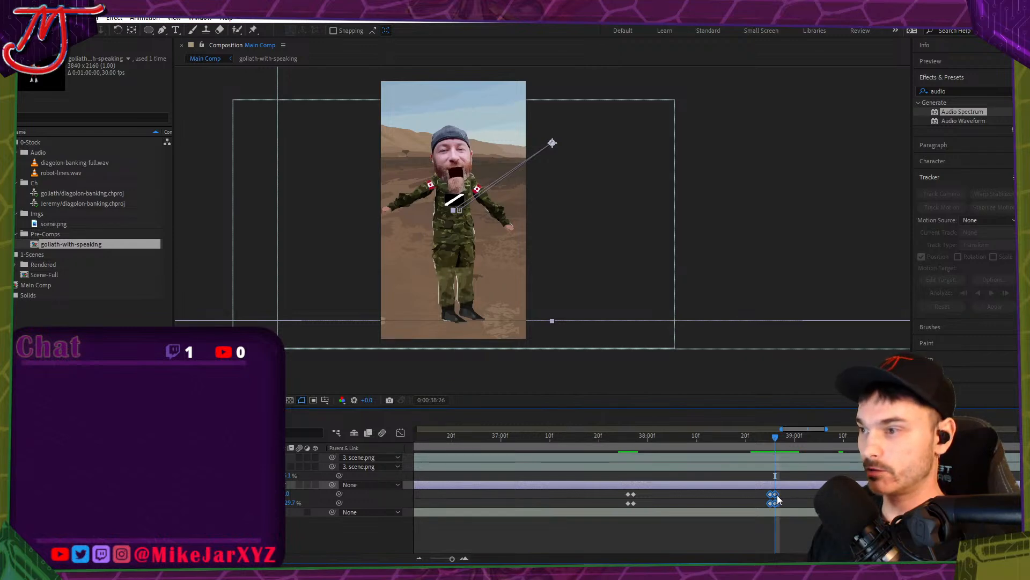
key("space")
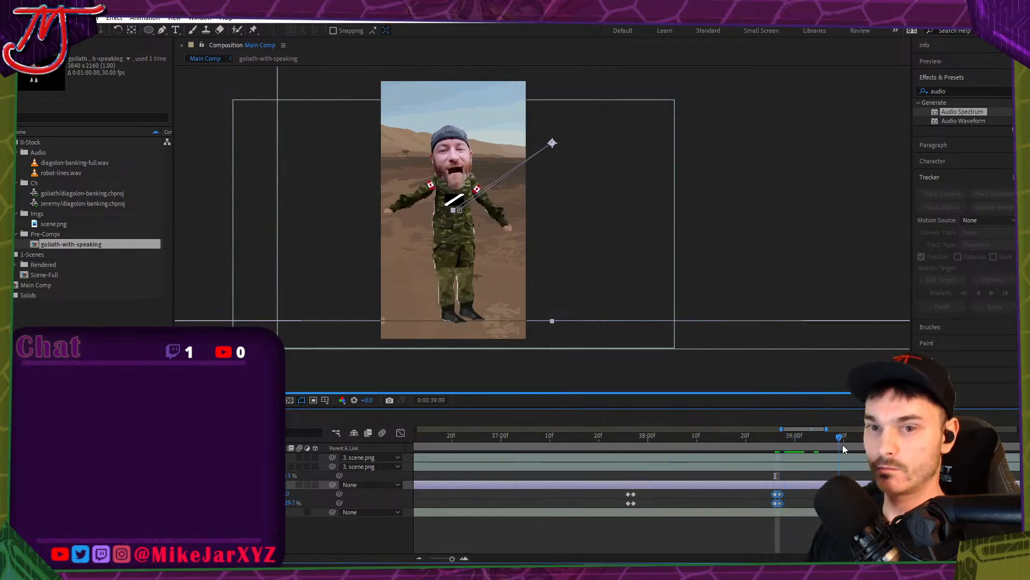
Play the dialogue in the Audition session from about 0:00:39 to about 0:00:42 to find the next shot change, and return to Main Comp.
key("alt+Tab")
key("space")
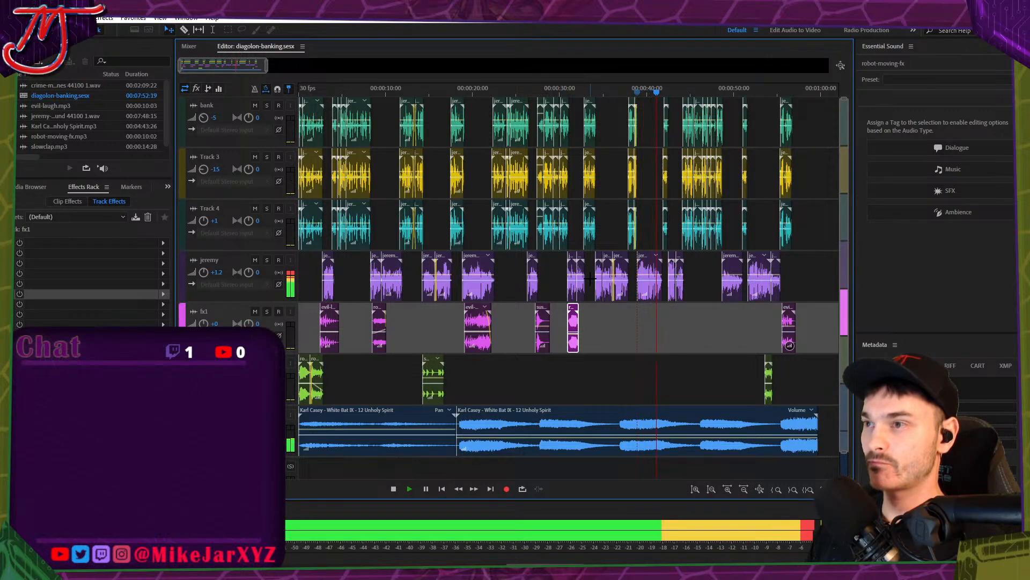
key("space")
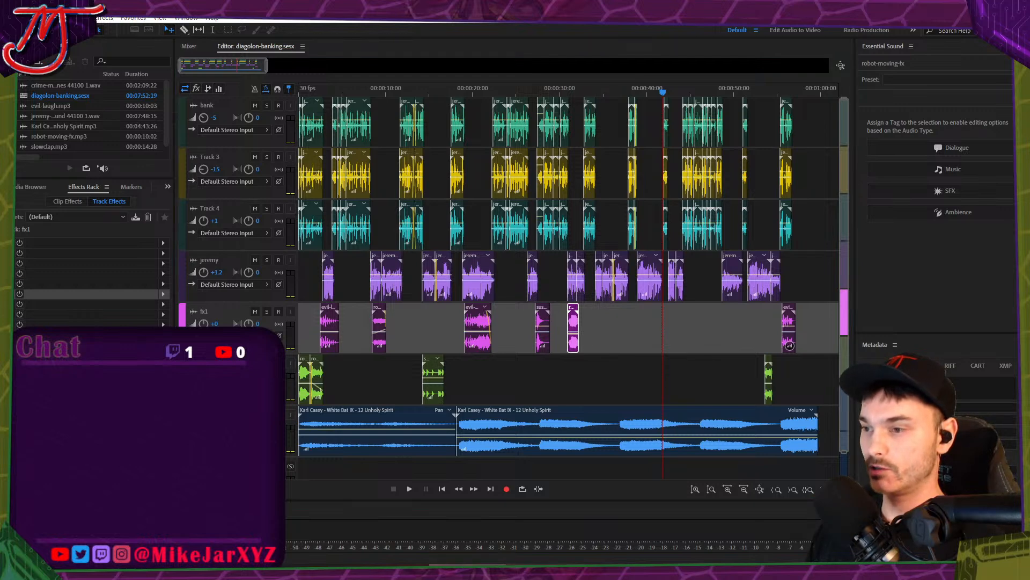
key("alt+Tab")
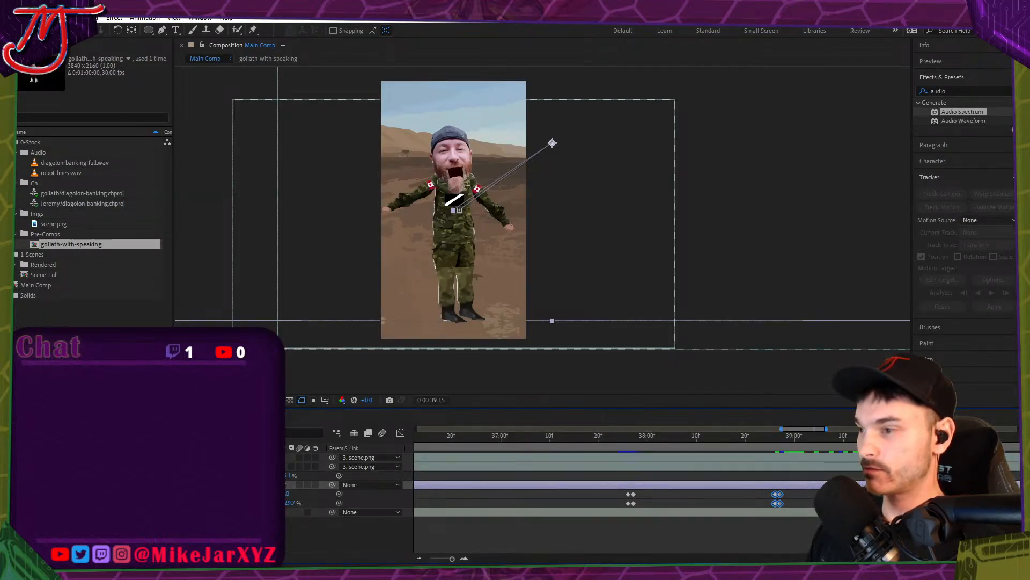
Paste the copied position and scale keyframe pairs at 0:00:41:26 and time-reverse them to cut from the soldier to the wide shot.
scroll(752, 469, "right", 2)
scroll(645, 453, "right", 2)
left_click_drag(612, 438, 786, 445)
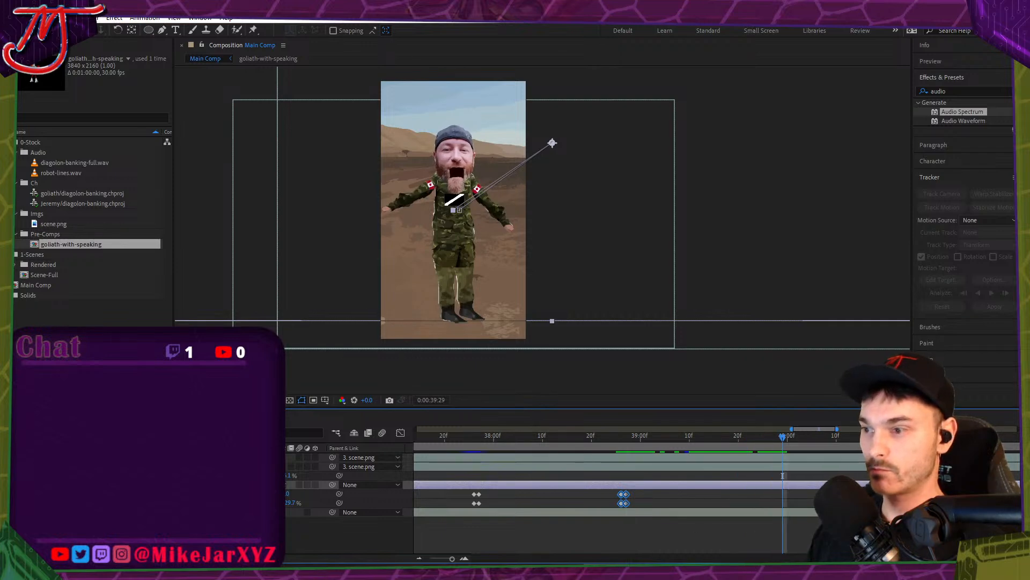
key("alt+Tab")
key("alt+Tab")
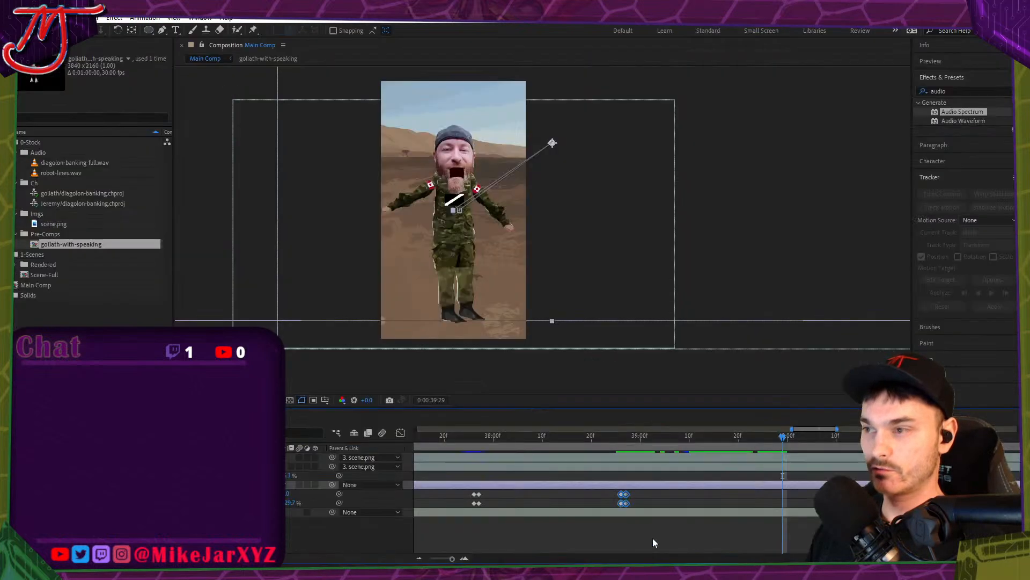
left_click_drag(795, 437, 948, 437)
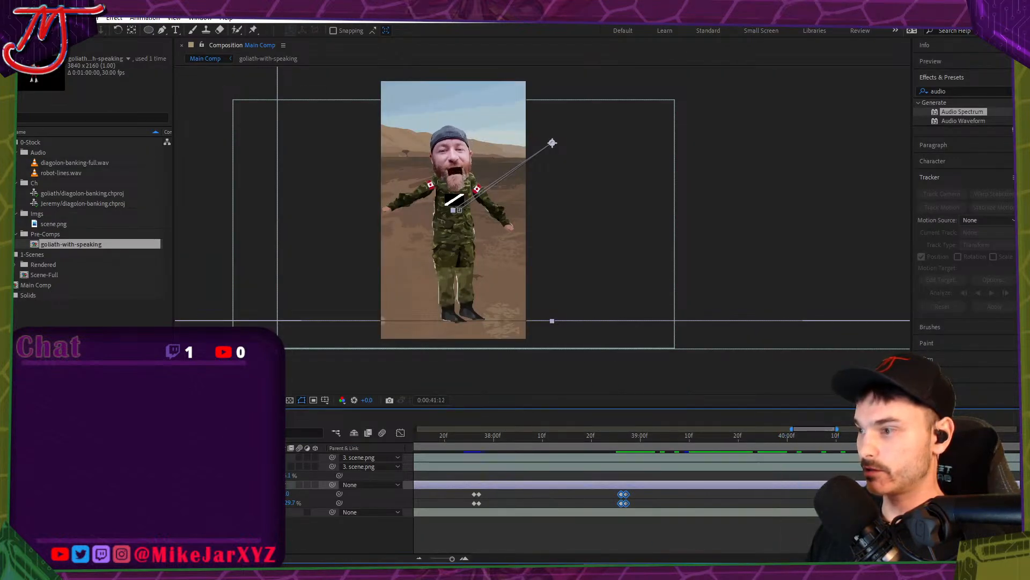
scroll(697, 483, "right", 3)
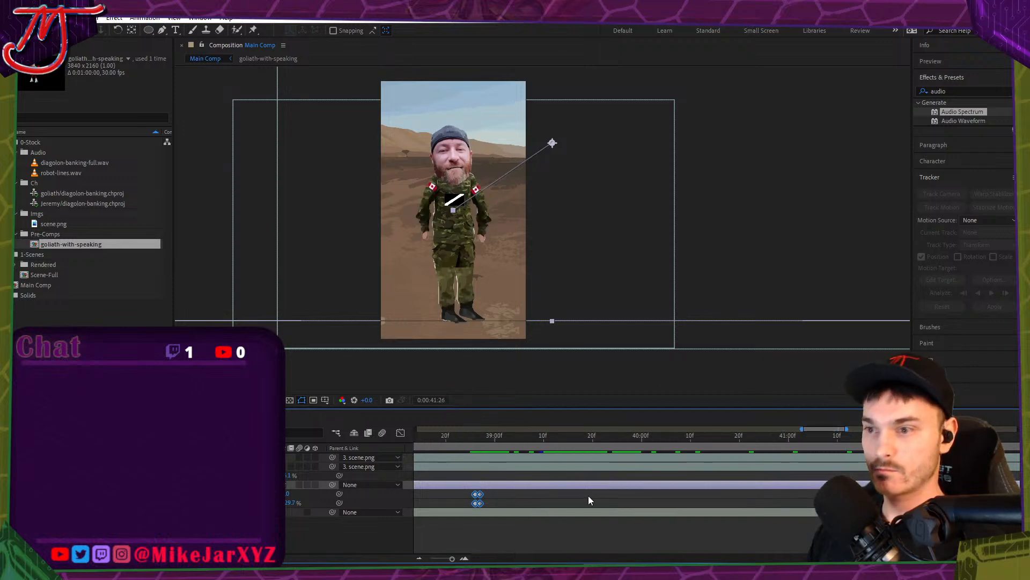
right_click(897, 494)
mouse_move(924, 372)
left_click(776, 484)
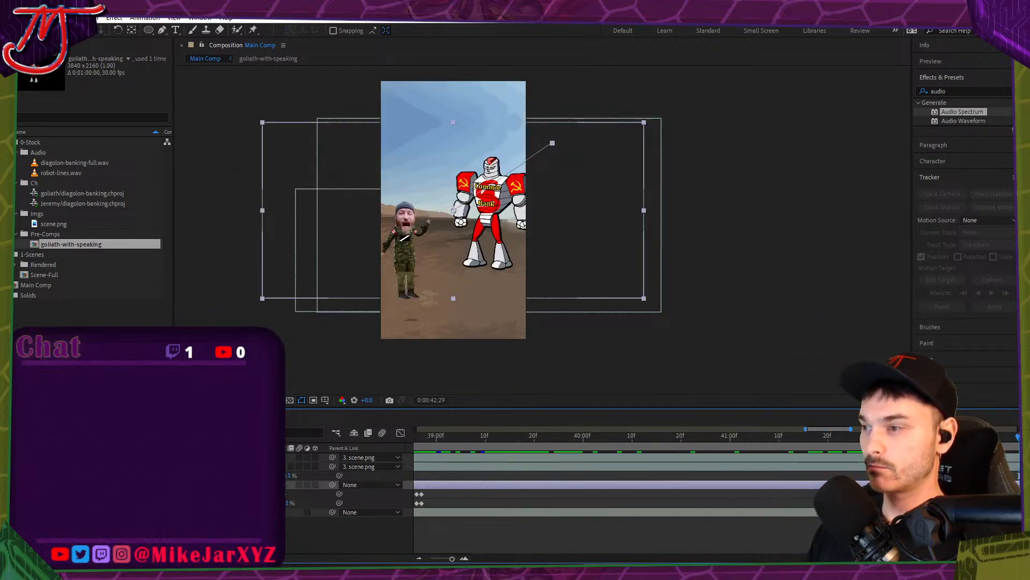
Play the dialogue in the Audition session from about 0:00:42 to about 0:00:44 to find the next shot change, and return to Main Comp.
scroll(717, 483, "right", 3)
key("alt+Tab")
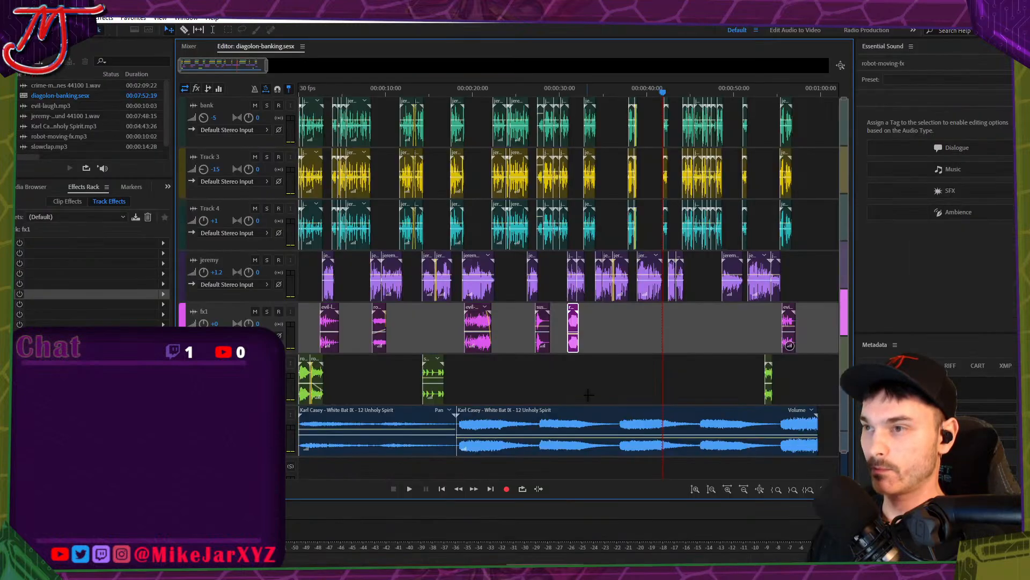
key("space")
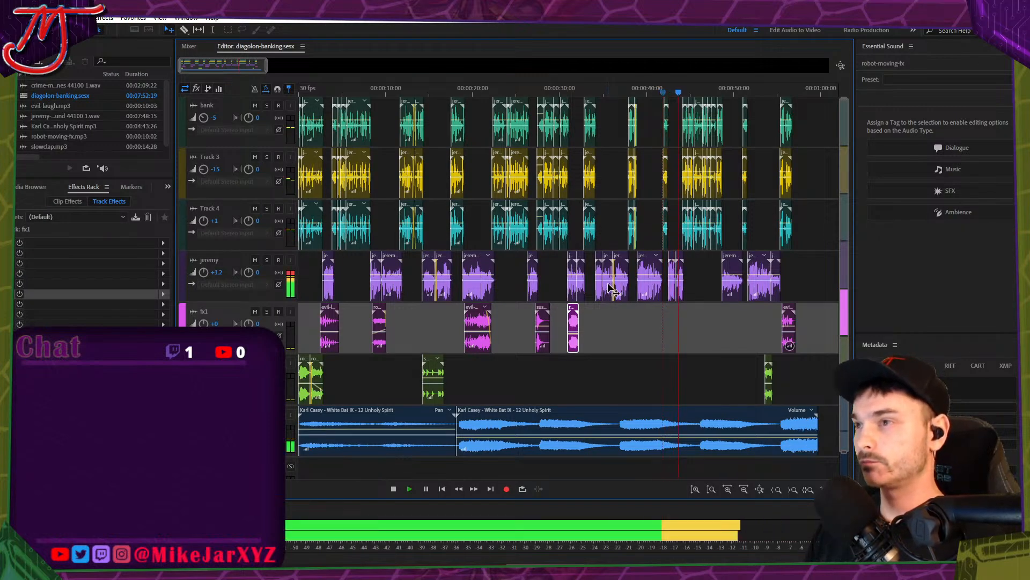
left_click(681, 92)
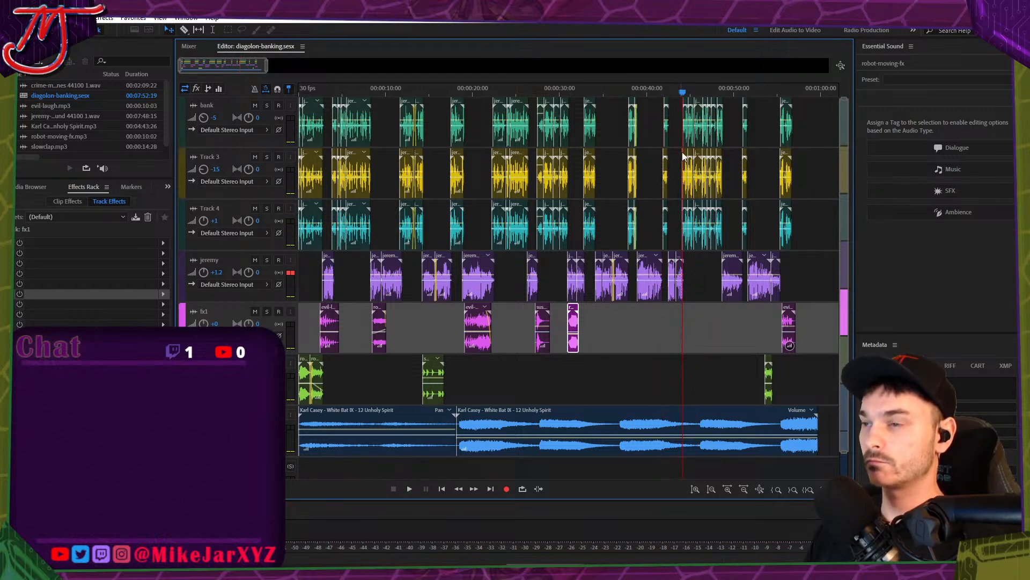
key("alt+Tab")
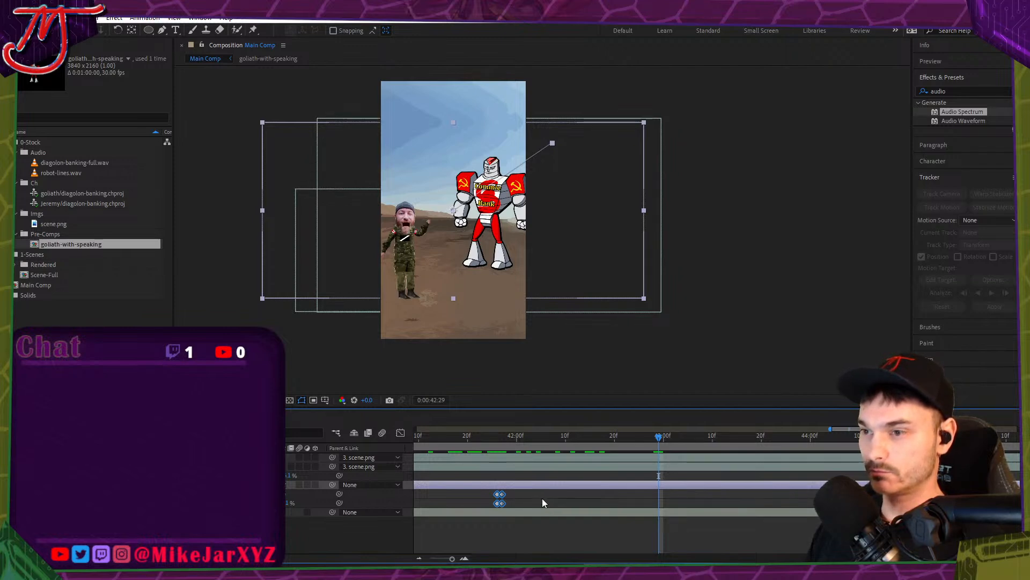
Paste the wide-shot position and scale keyframes at 0:00:44:04, reduce the scale there for a slow zoom out, and scrub through the shot.
left_click_drag(511, 490, 502, 506)
left_click_drag(702, 443, 830, 441)
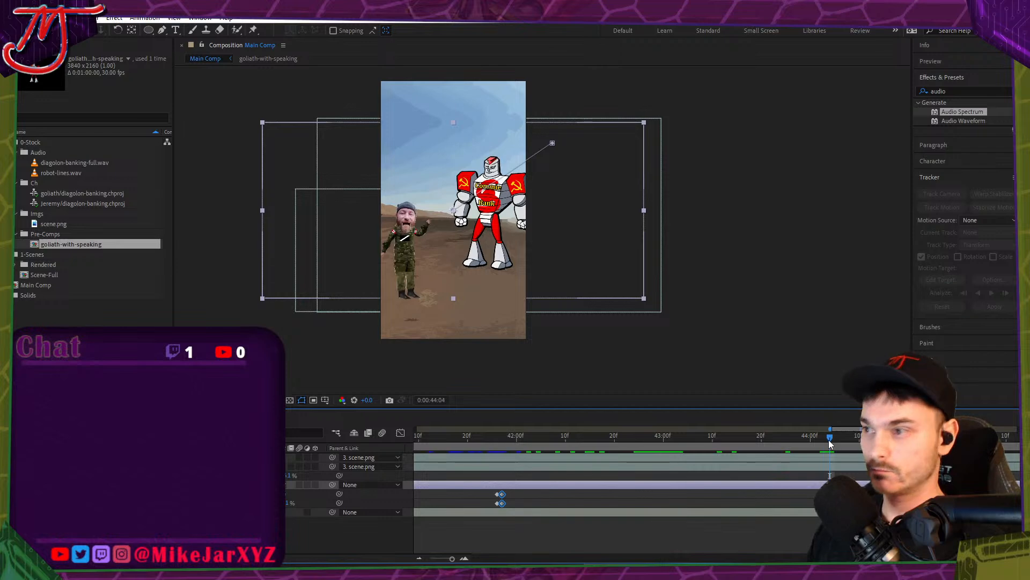
left_click(830, 476)
right_click(830, 476)
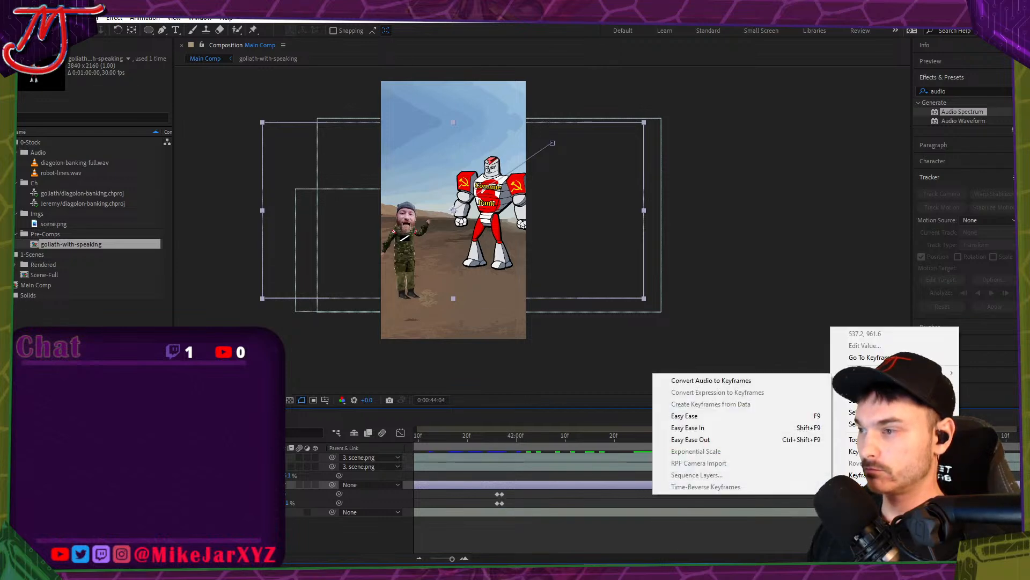
left_click(830, 475)
left_click(830, 476)
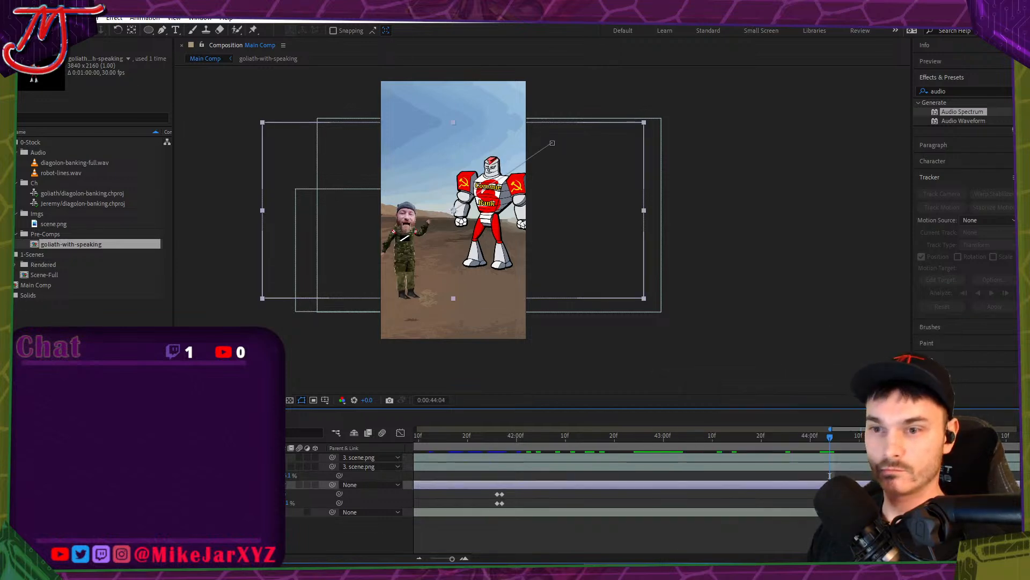
left_click_drag(280, 503, 275, 503)
left_click_drag(768, 446, 732, 446)
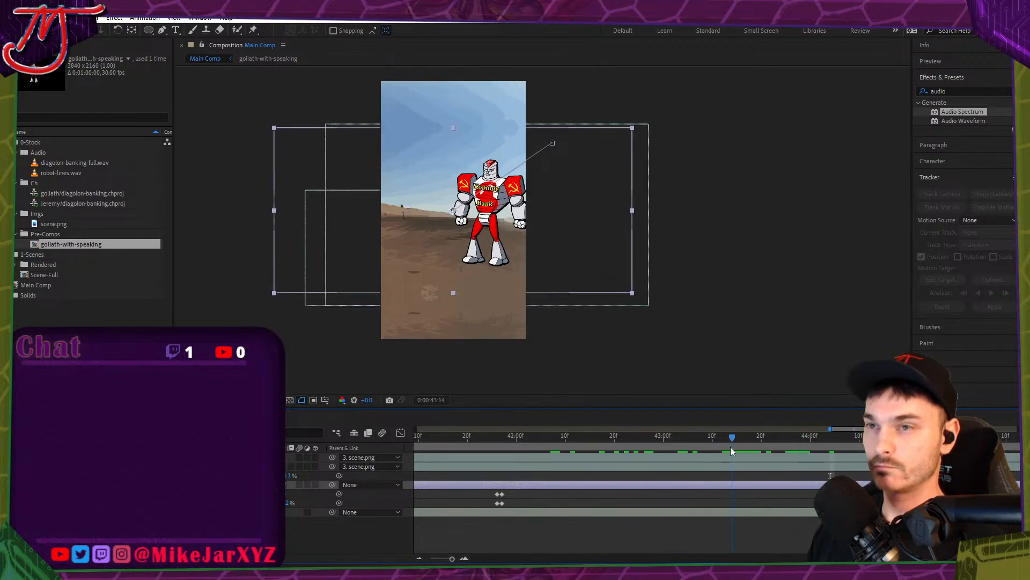
left_click(637, 534)
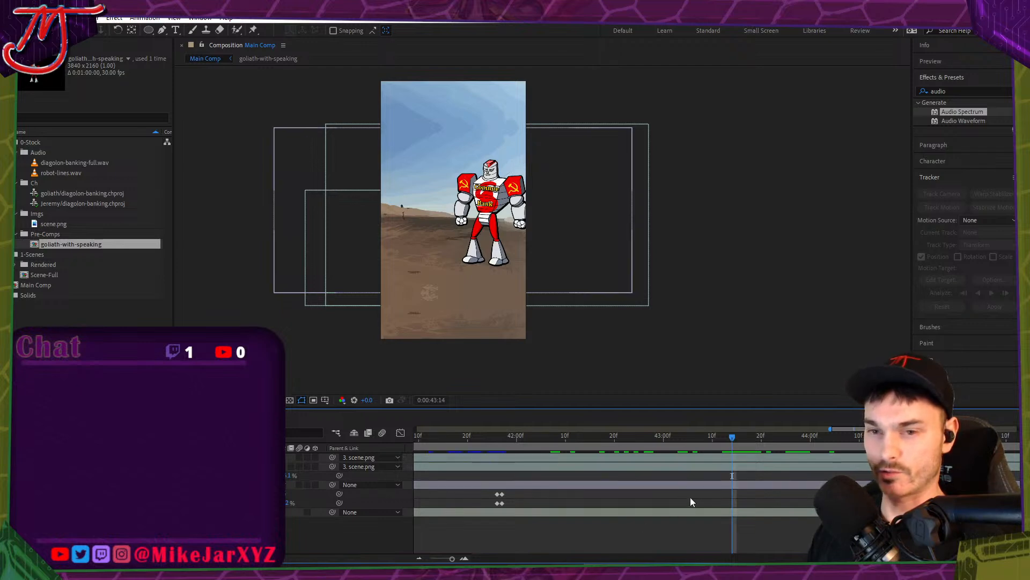
Scrub to 0:00:43:11, locate the soldier layer's source in the project, and reload its diagolon-banking.chproj footage to correct the wrong character.
scroll(787, 483, "down", 2)
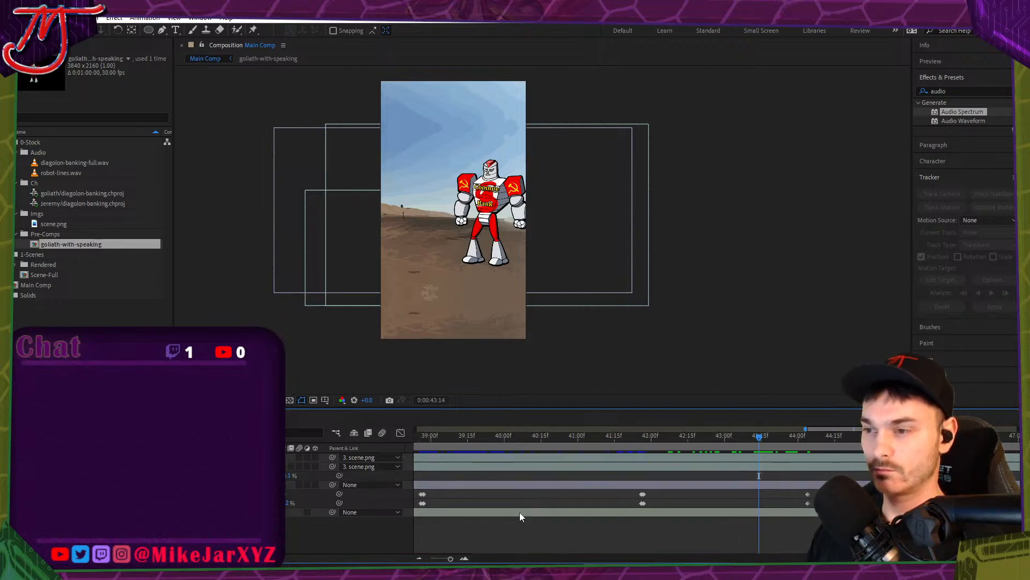
left_click_drag(758, 443, 749, 444)
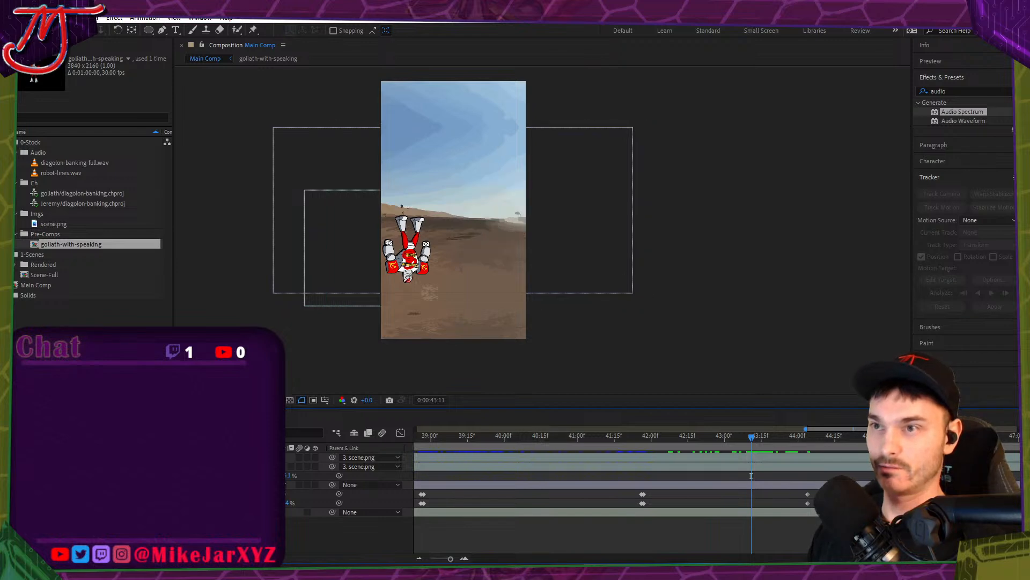
left_click(102, 466)
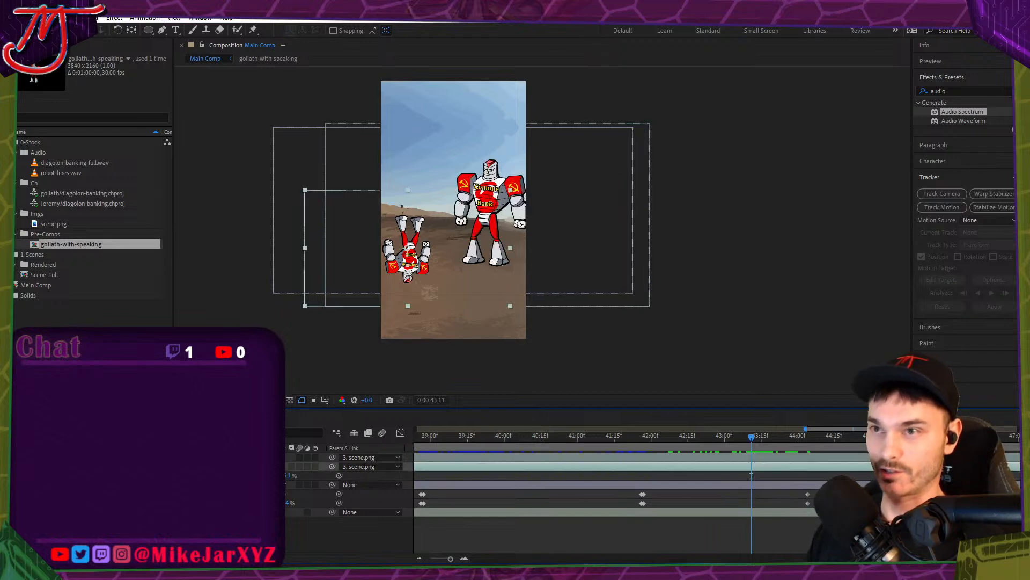
right_click(103, 467)
left_click(56, 252)
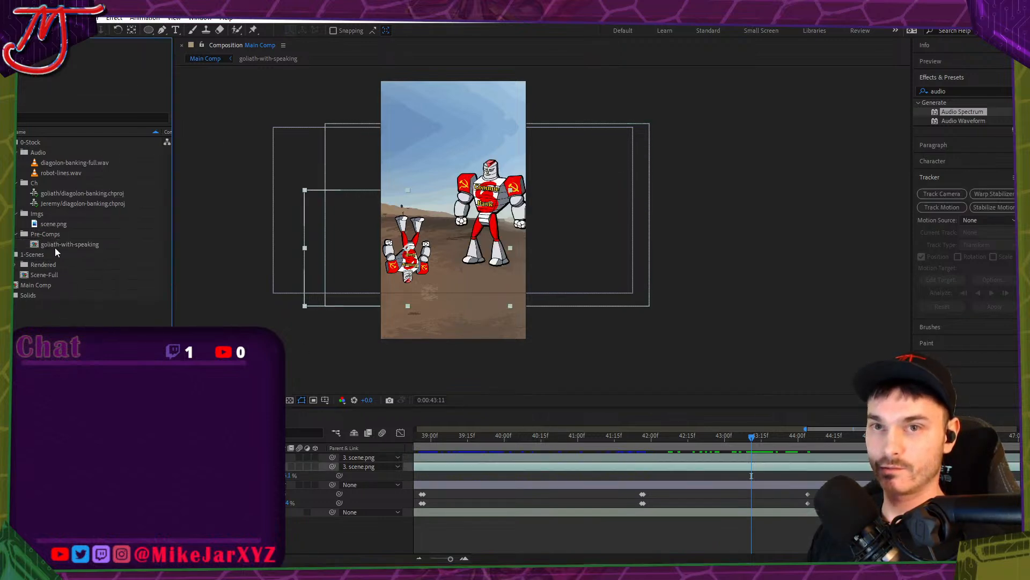
right_click(43, 207)
left_click(102, 306)
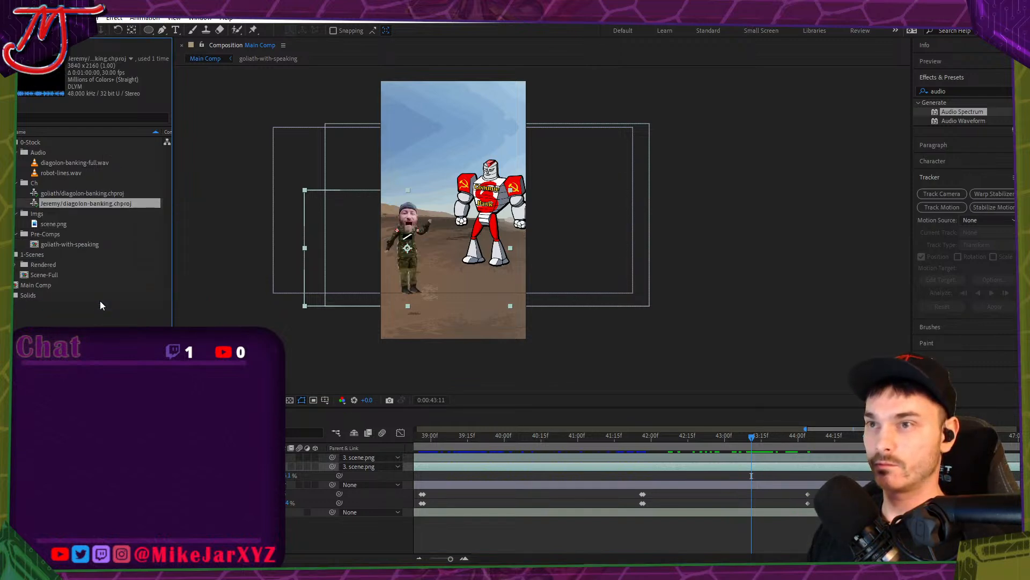
Preview Main Comp from 0:00:44:07 to check the wide shot after the zoom out, and review the keyframe layout.
left_click_drag(765, 433, 813, 452)
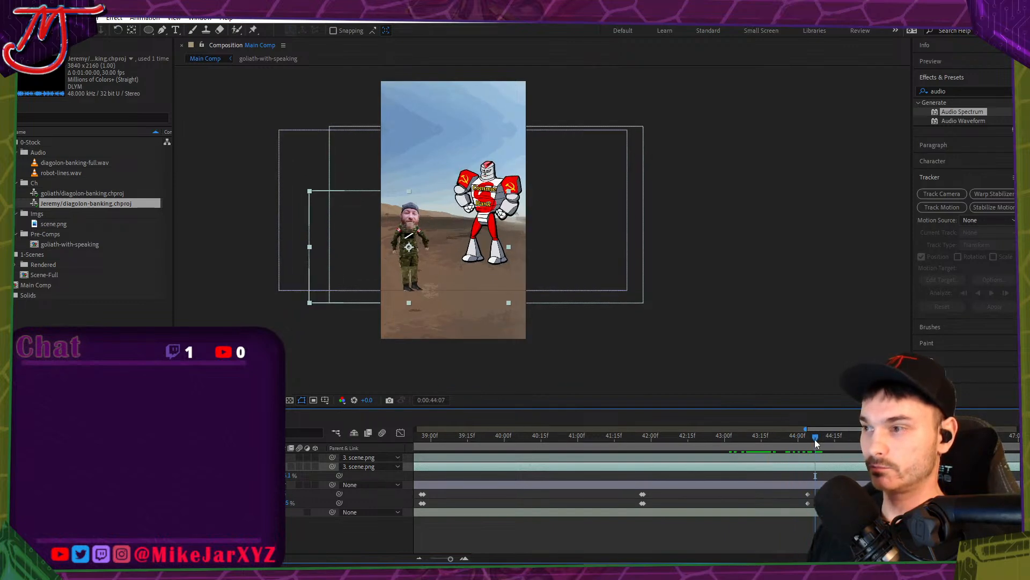
key("space")
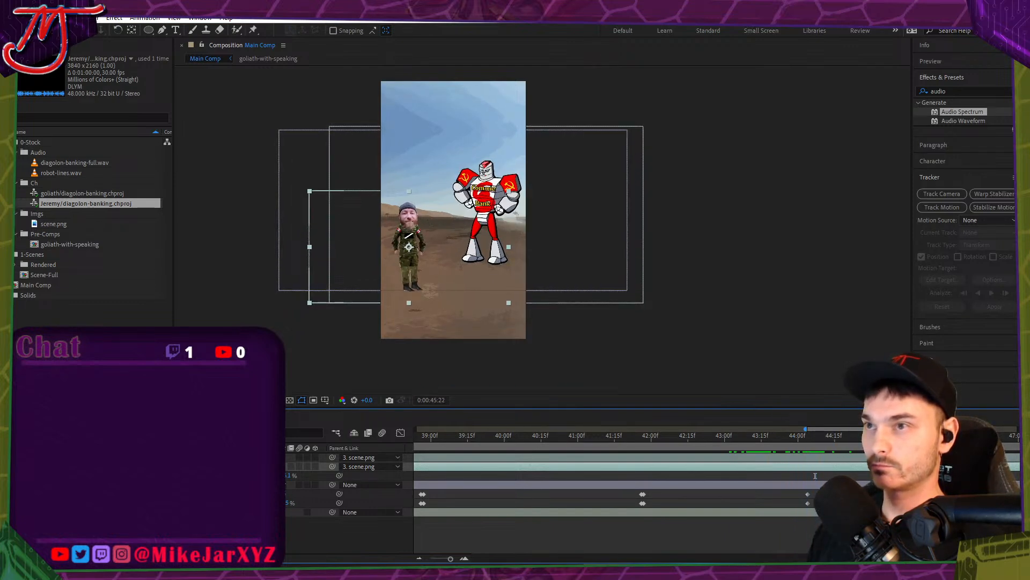
key("space")
scroll(651, 487, "down", 3)
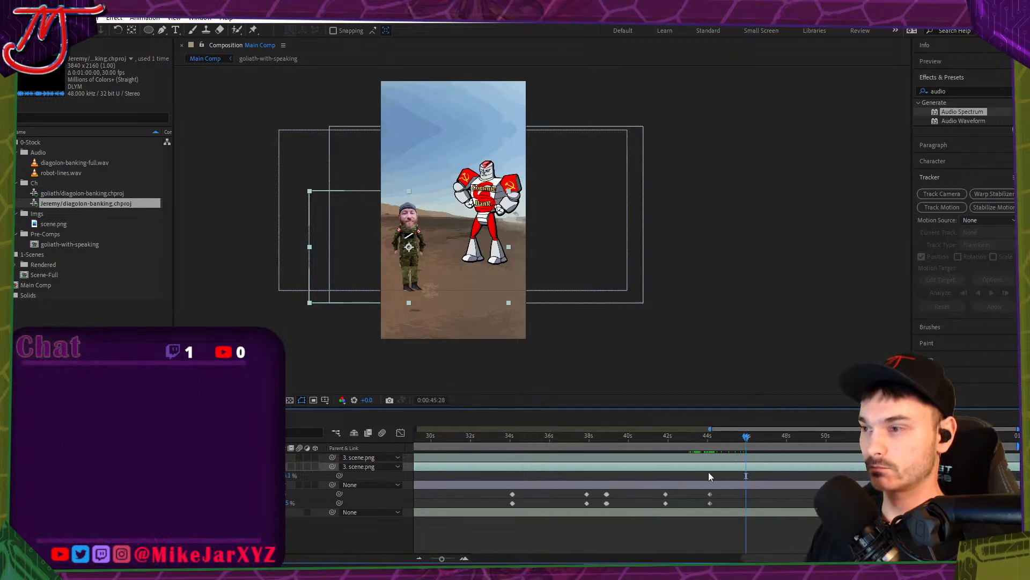
scroll(708, 477, "down", 2)
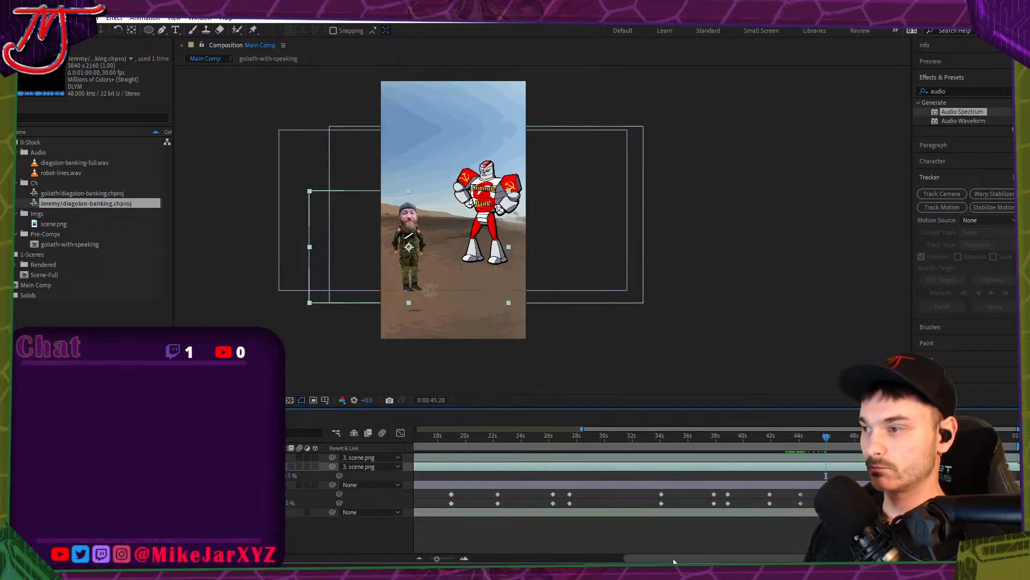
Switch to the Audition session and play through the remaining dialogue from about 0:00:44.
left_click(561, 570)
key("space")
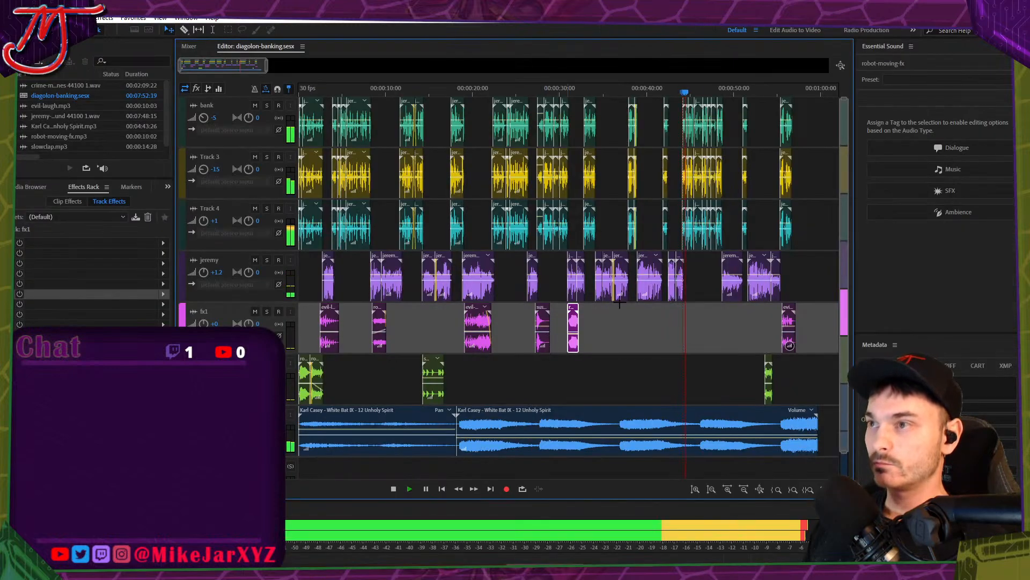
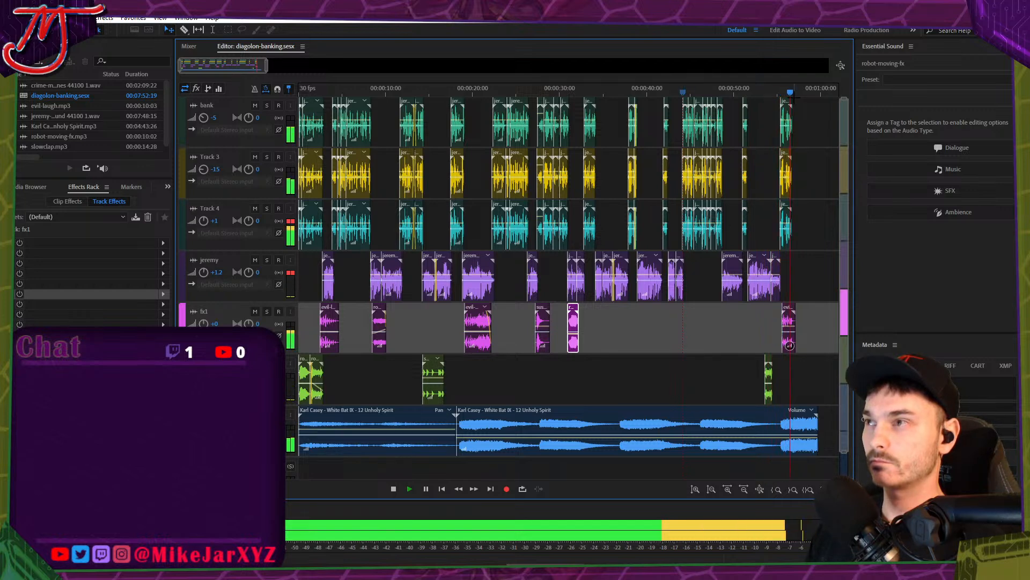
key("space")
key("space")
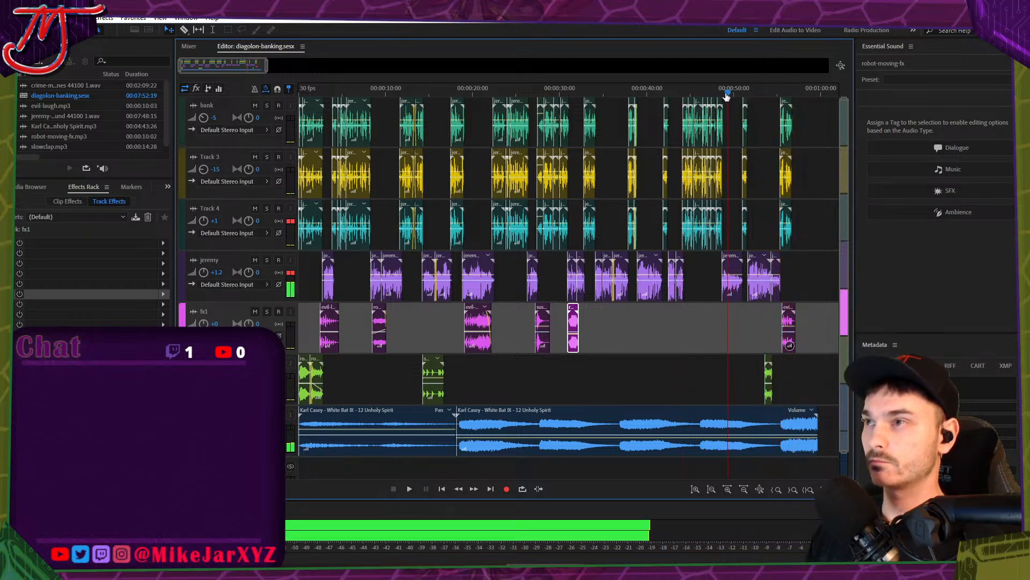
Replay short passages around 0:00:44 to pinpoint where the robot's line starts, and return to Main Comp.
left_click(684, 94)
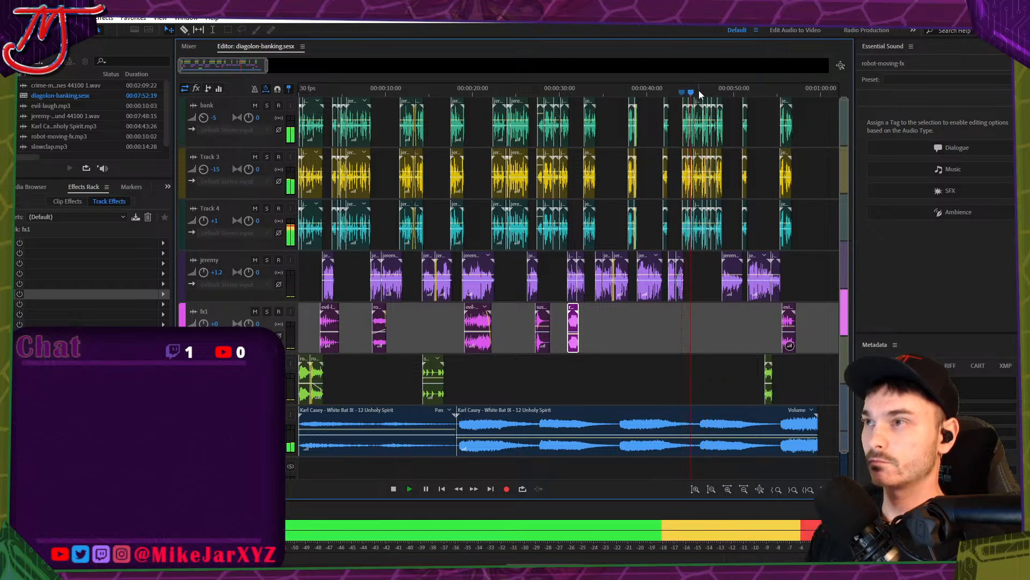
left_click(681, 95)
left_click(682, 94)
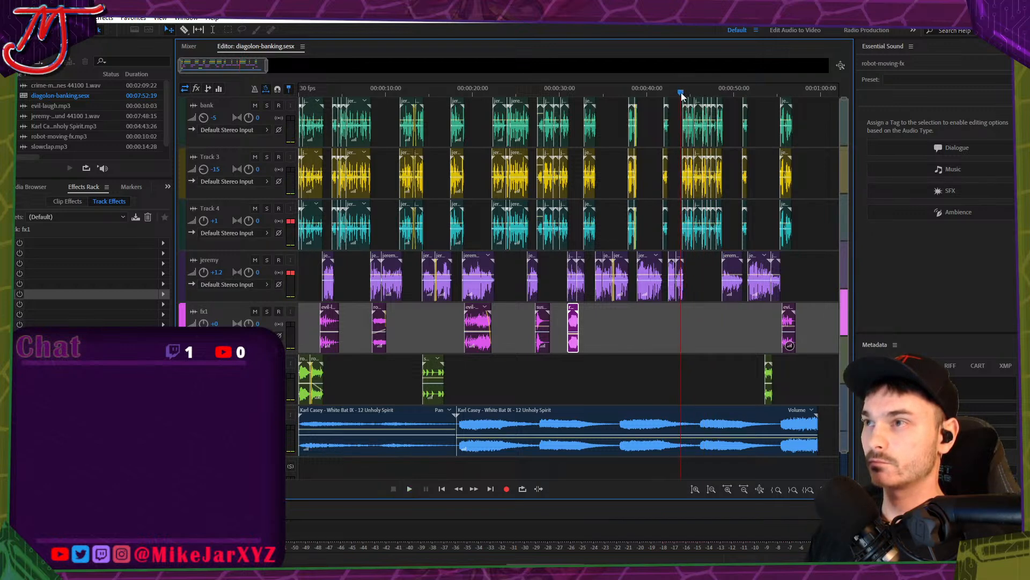
key("space")
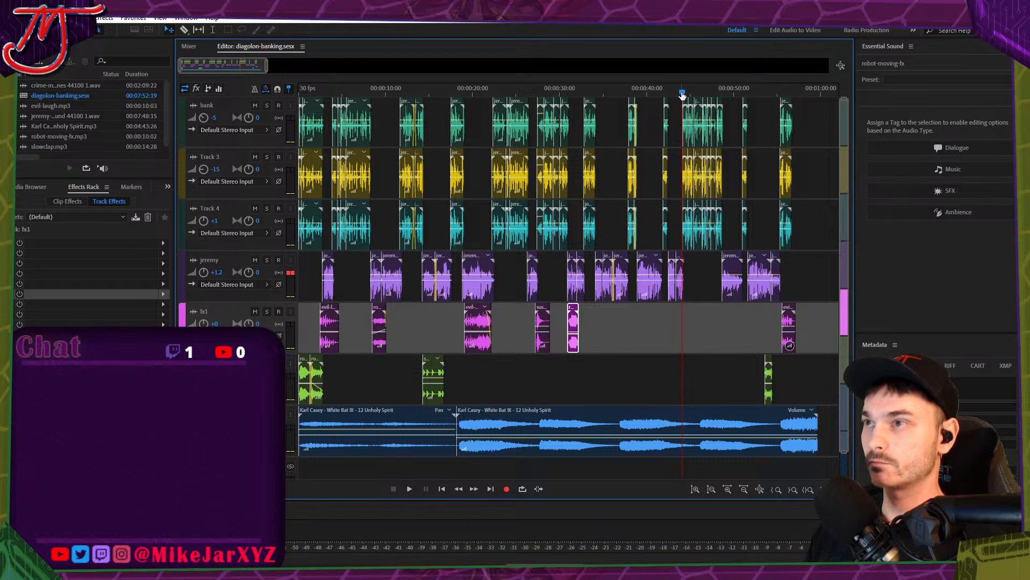
key("space")
key("space")
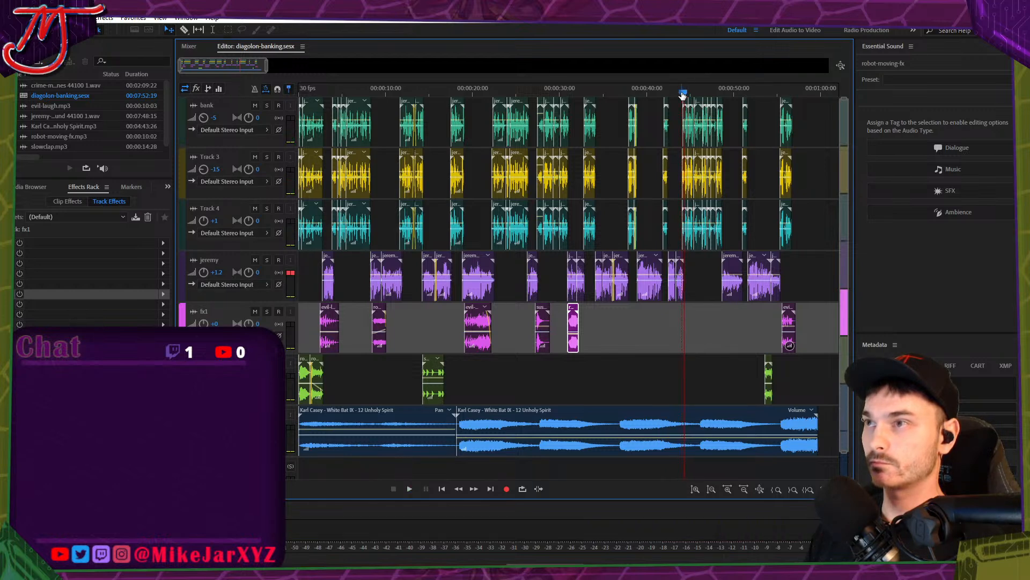
key("space")
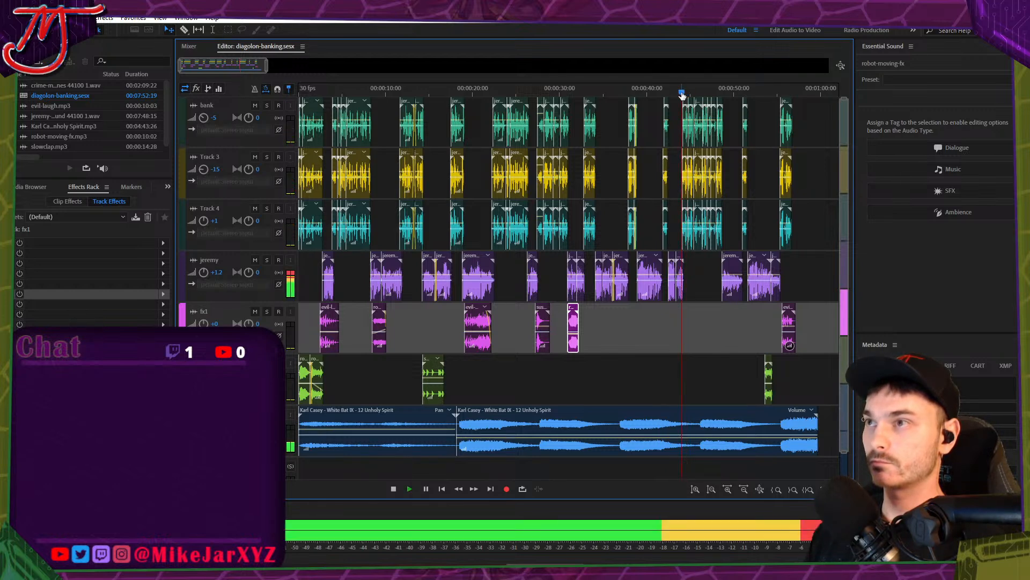
key("space")
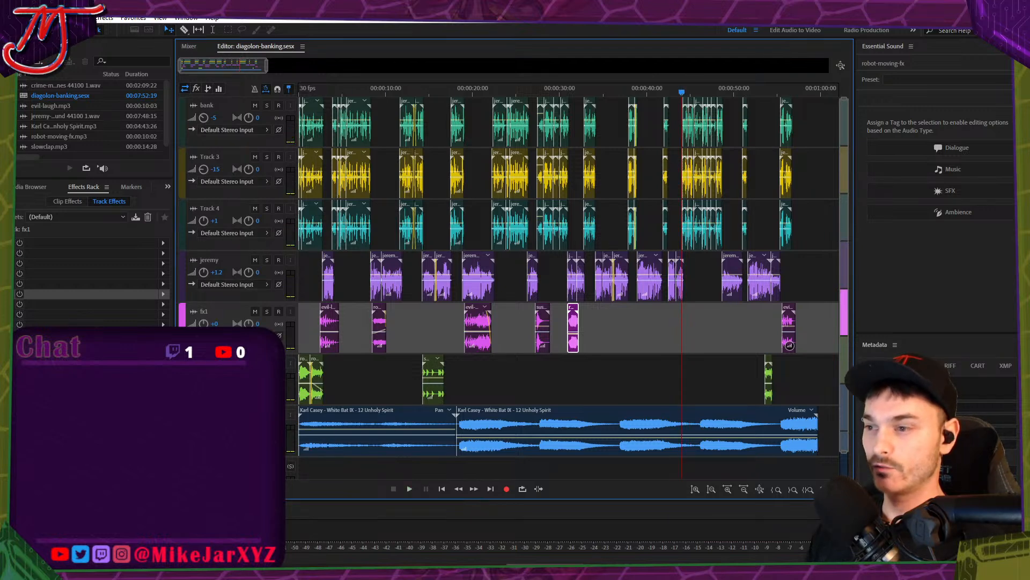
key("alt+Tab")
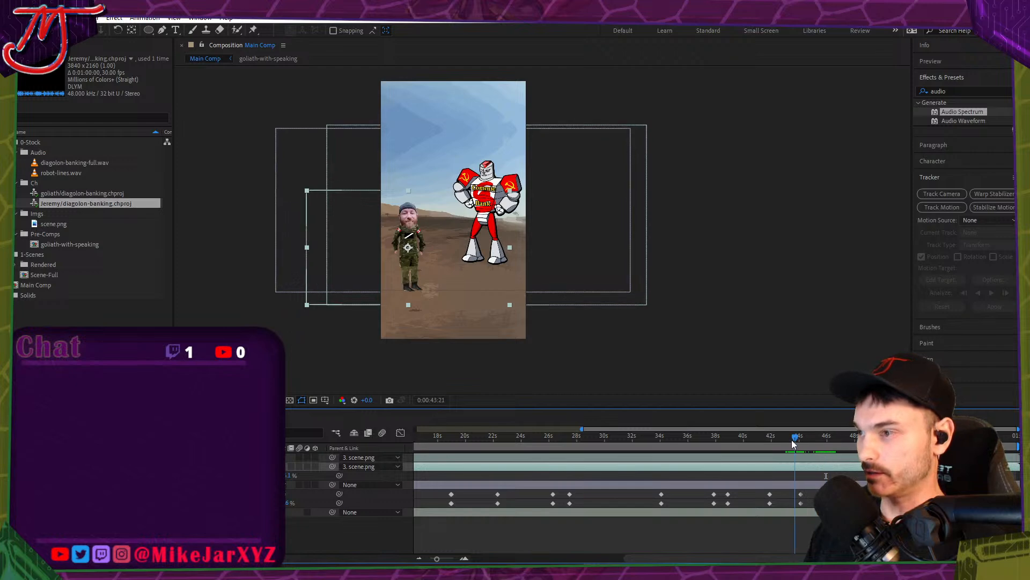
Move the position and scale keyframes ending the wide-shot zoom out to 0:00:44:01.
scroll(818, 475, "up", 5)
left_click(670, 439)
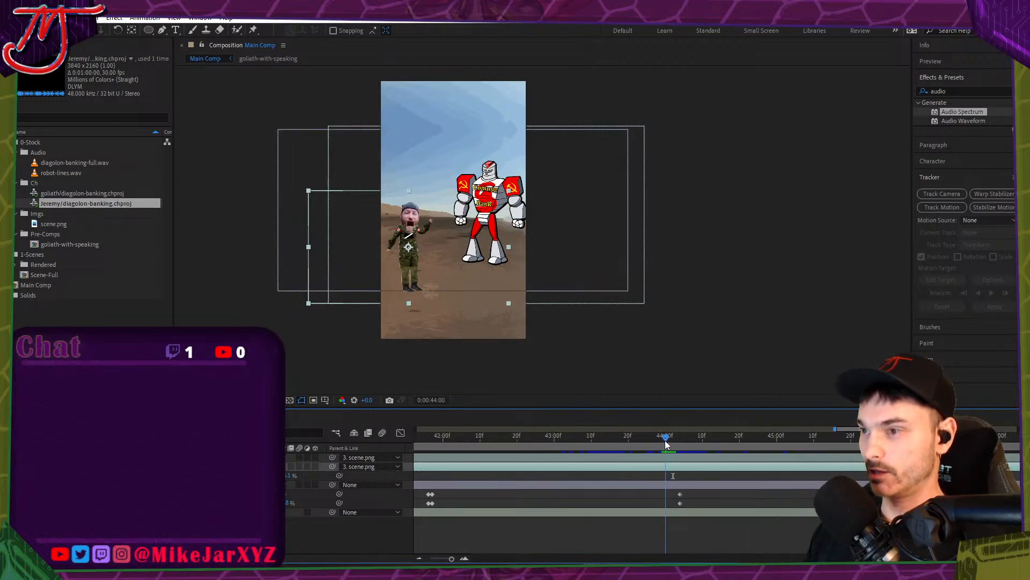
mouse_move(669, 443)
left_mouse_down()
mouse_move(691, 445)
mouse_move(670, 443)
left_mouse_up()
left_click_drag(676, 490, 681, 507)
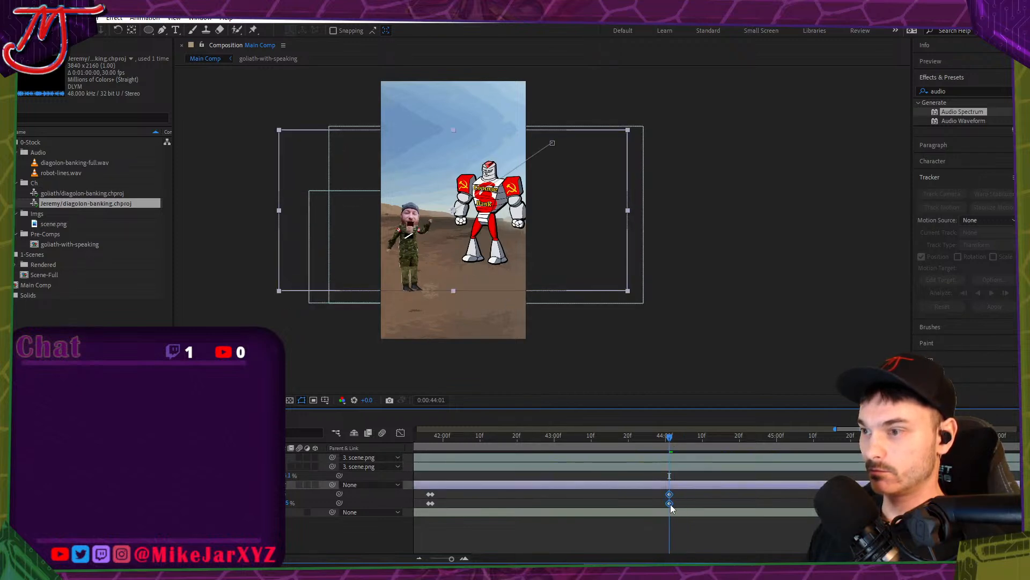
Copy the robot close-up's position and scale keyframes from just before 0:00:26:10 and paste them over the keyframes at 0:00:44:01.
scroll(742, 495, "down", 4)
left_click_drag(556, 438, 494, 449)
scroll(491, 488, "up", 4)
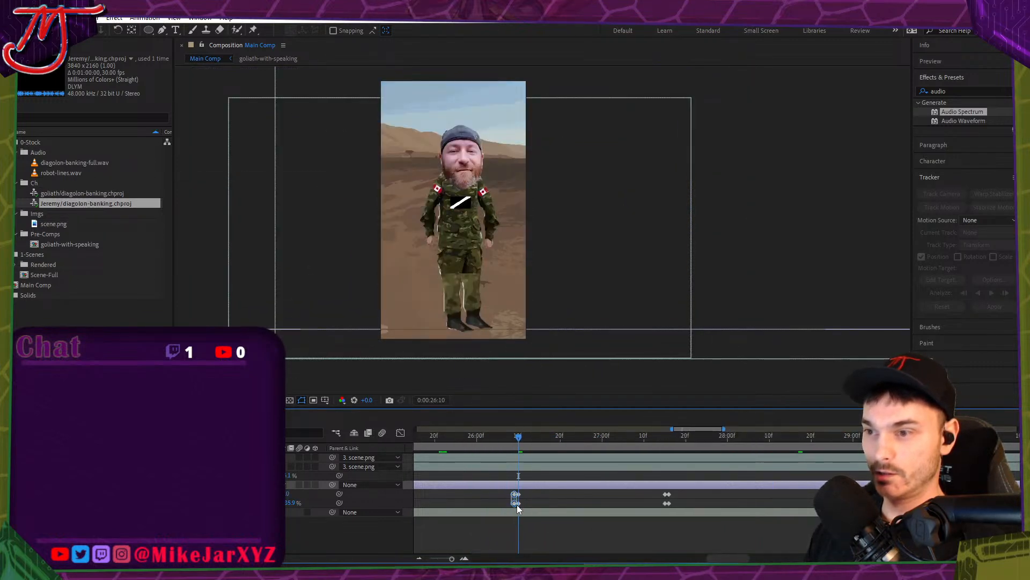
scroll(533, 510, "down", 4)
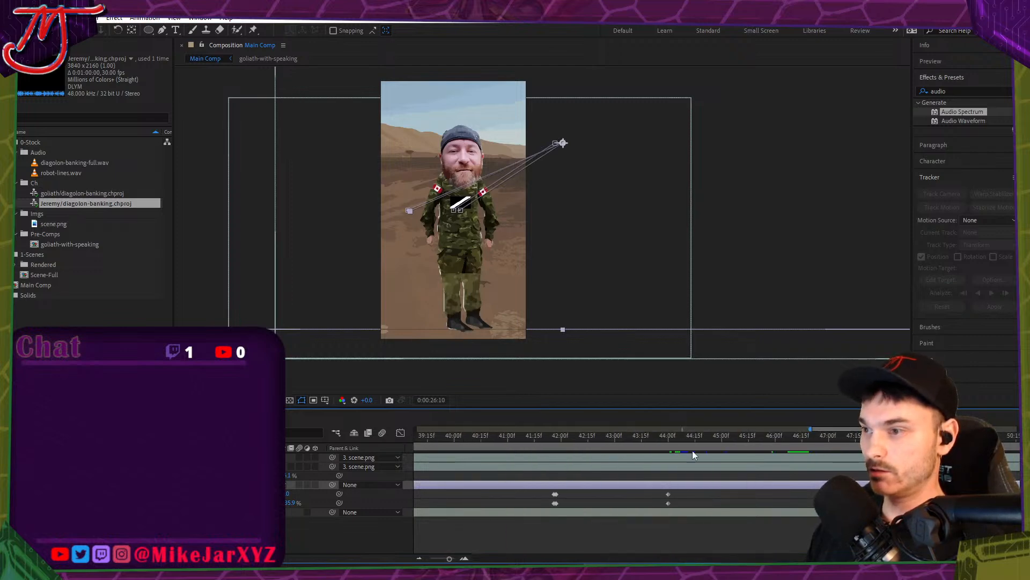
left_click(759, 435)
scroll(694, 492, "up", 4)
left_click(694, 492)
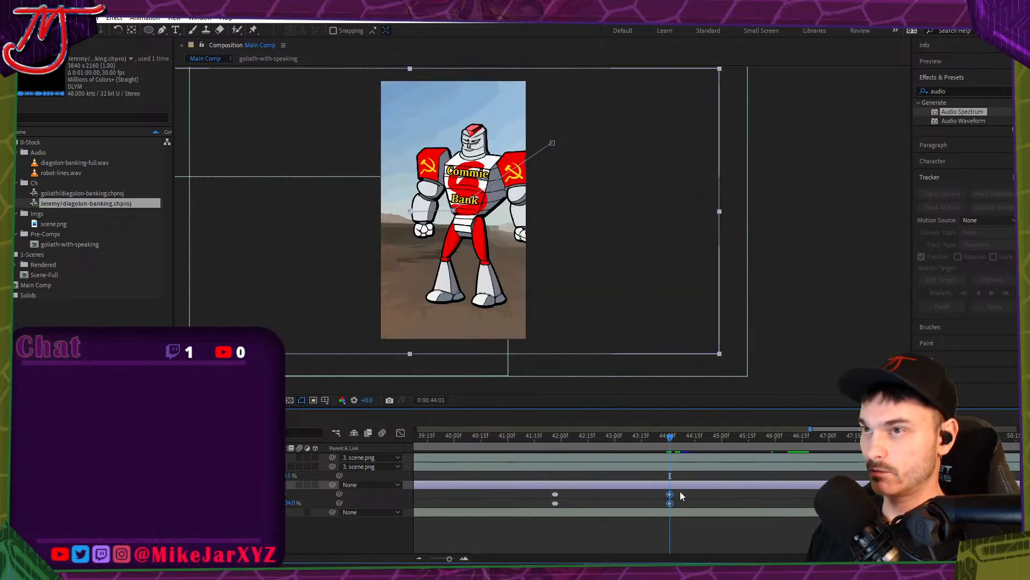
Scrub Main Comp from 0:00:44:01 to 0:00:48:21 to check the robot close-up up to the end of the robot's line.
left_click_drag(673, 442, 919, 440)
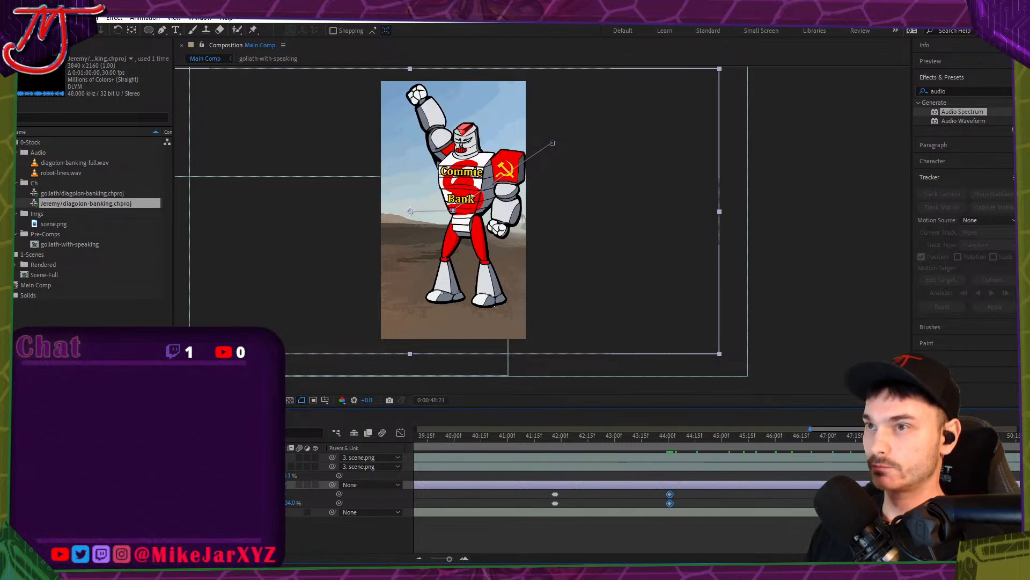
scroll(604, 477, "down", 2)
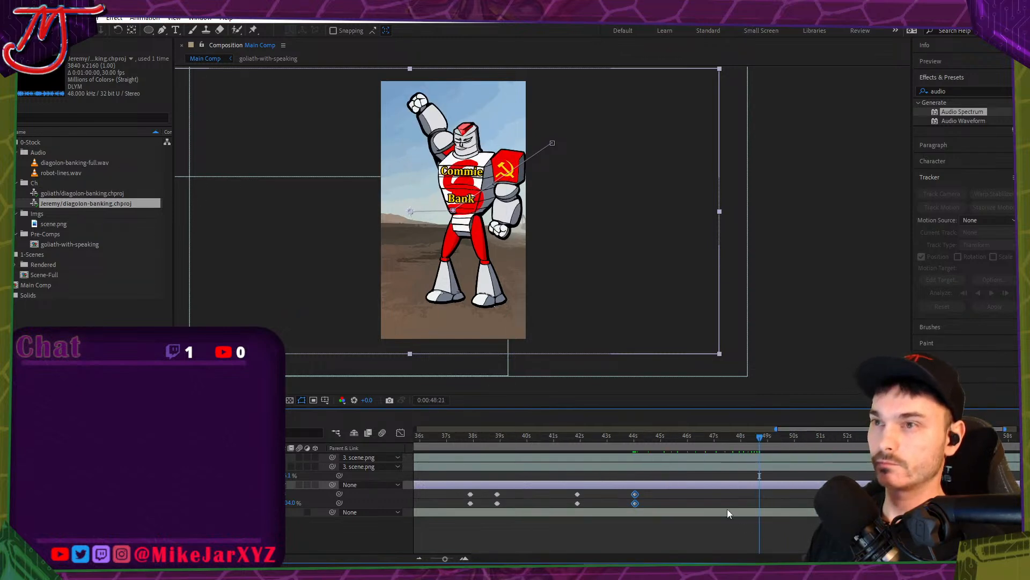
scroll(774, 504, "up", 2)
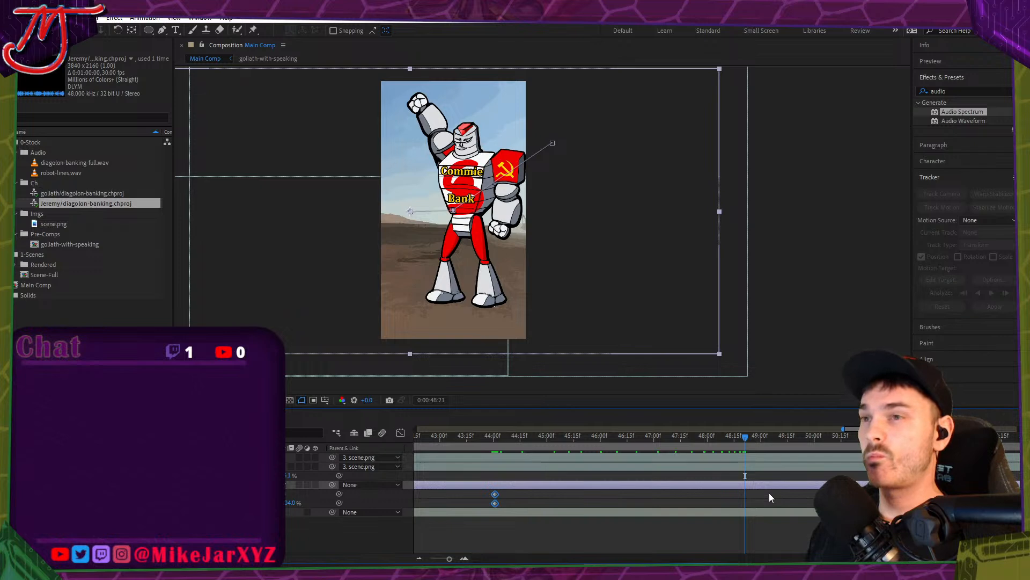
scroll(563, 482, "down", 2)
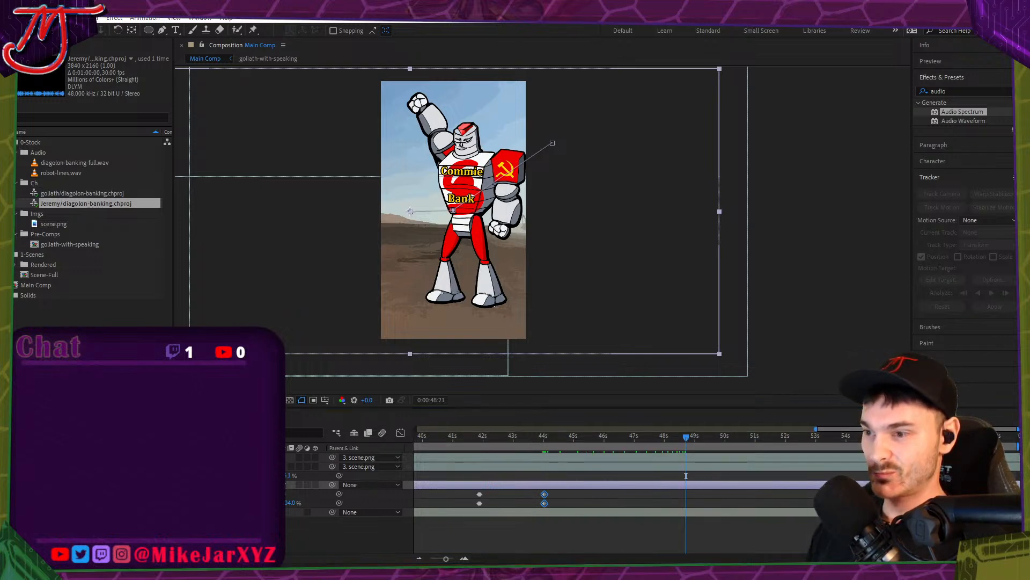
Switch to the Audition session, replay the dialogue around 0:00:48 to pinpoint where the soldier's line starts, and return to Main Comp.
key("alt+Tab")
key("space")
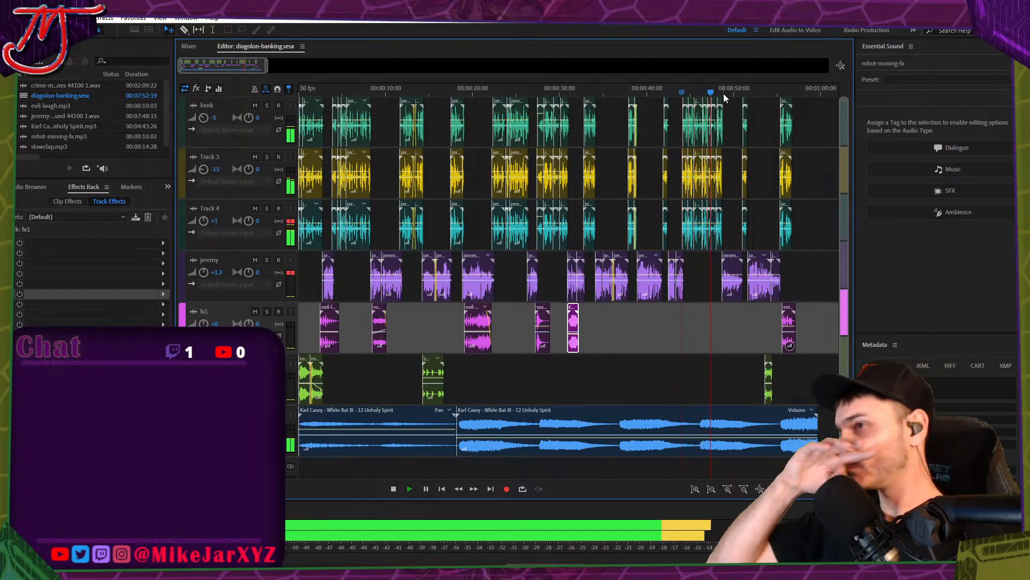
key("space")
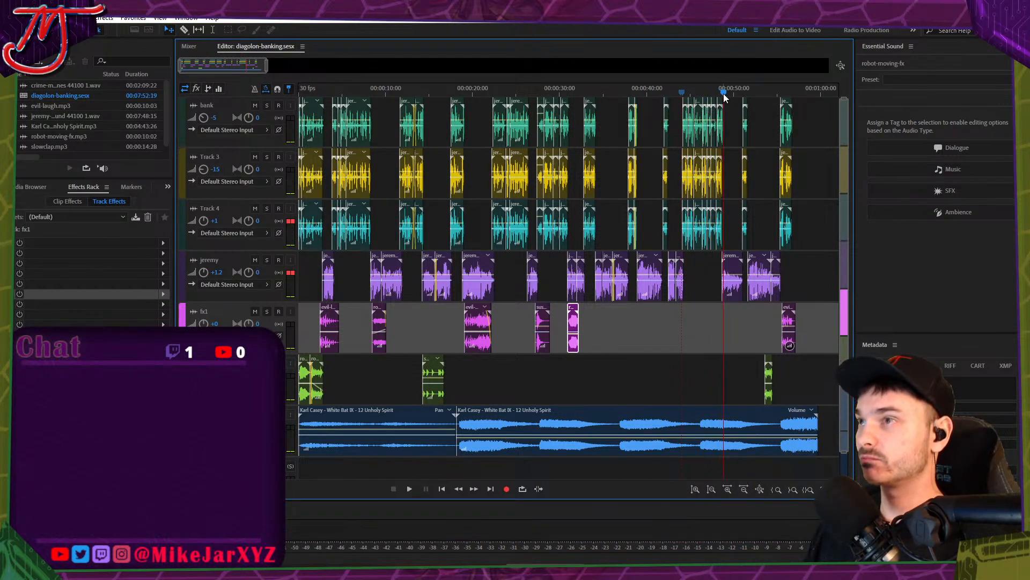
key("space")
key("space")
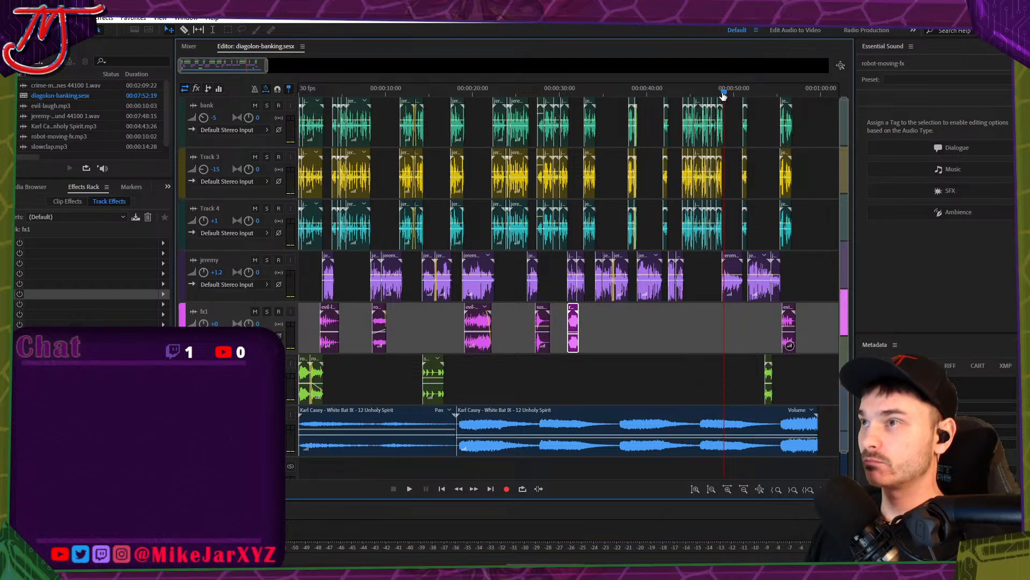
key("space")
key("space")
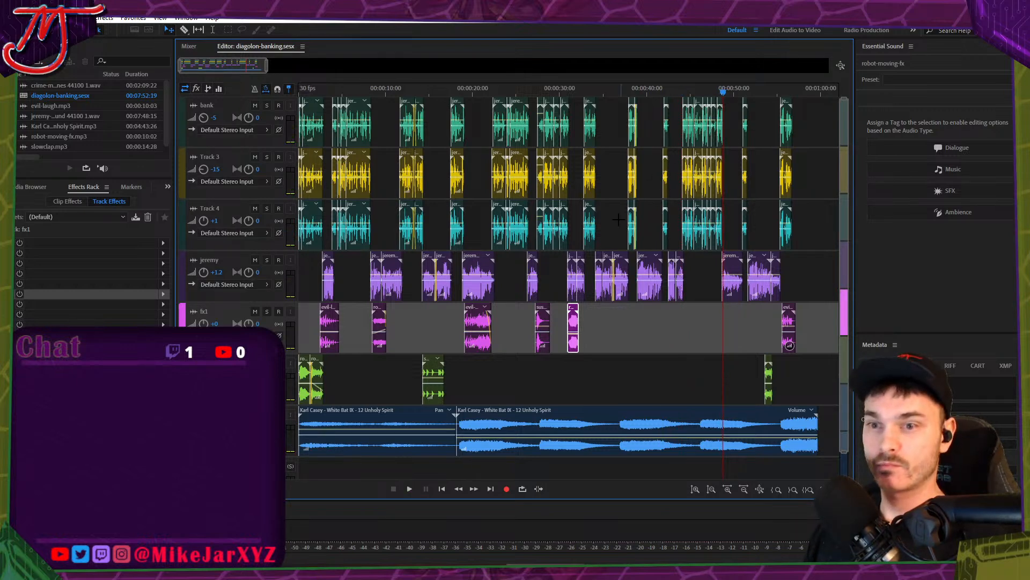
key("alt+Tab")
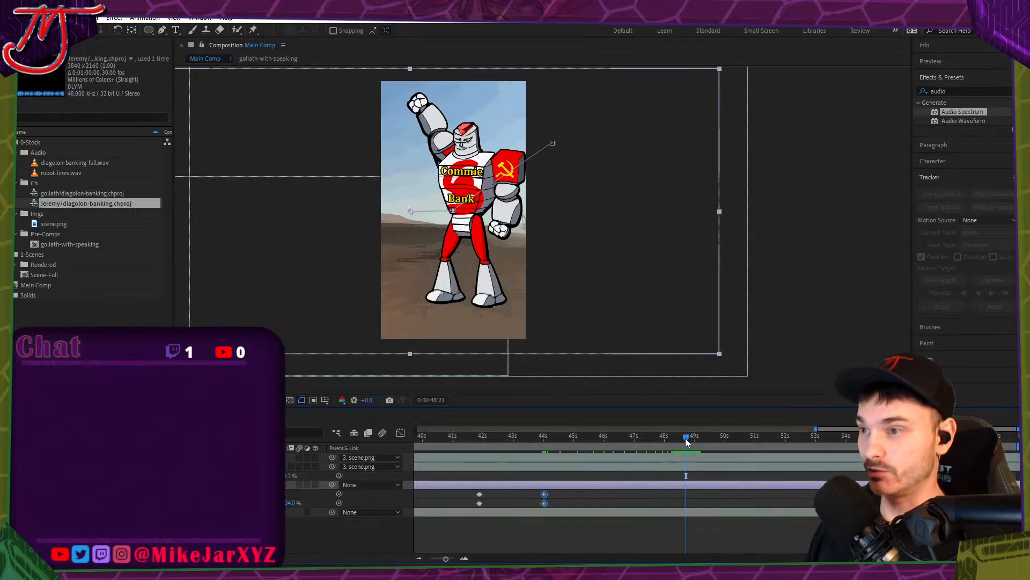
key("alt+Tab")
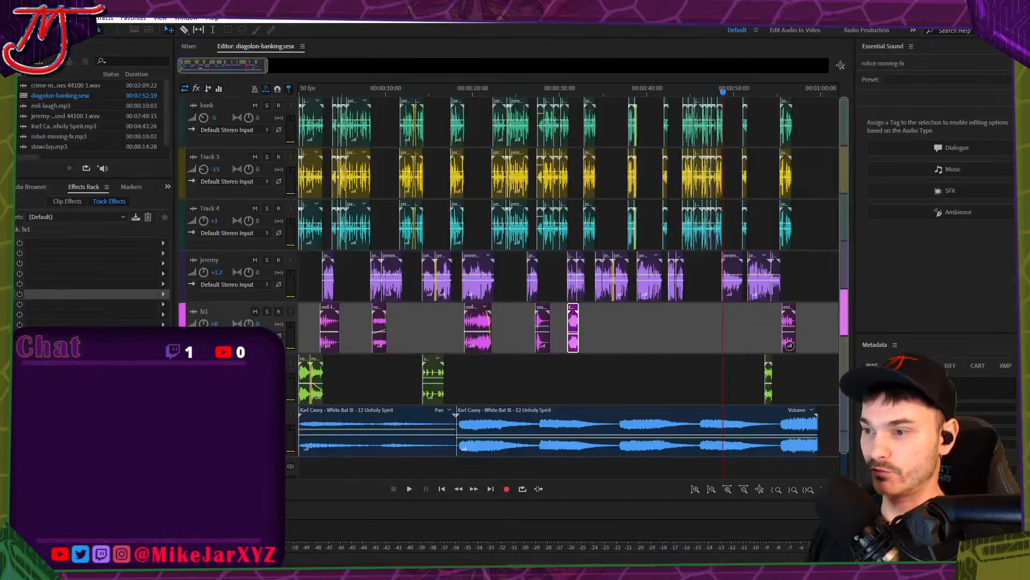
key("alt+Tab")
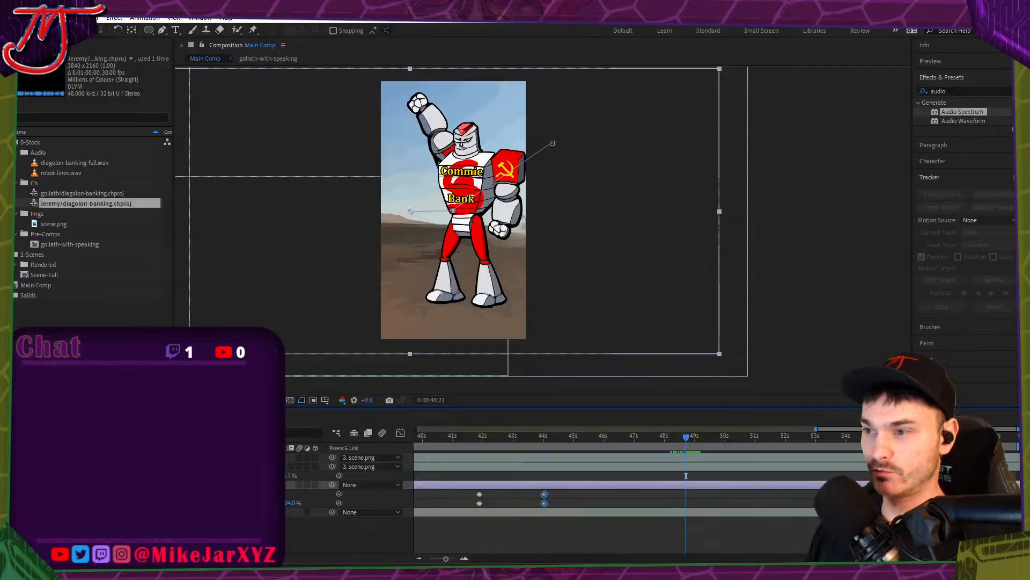
Hold the robot close-up until 0:00:48:22 with pasted keyframes, and add wide-shot position and scale keyframes directly after it for a cut.
left_click(686, 437)
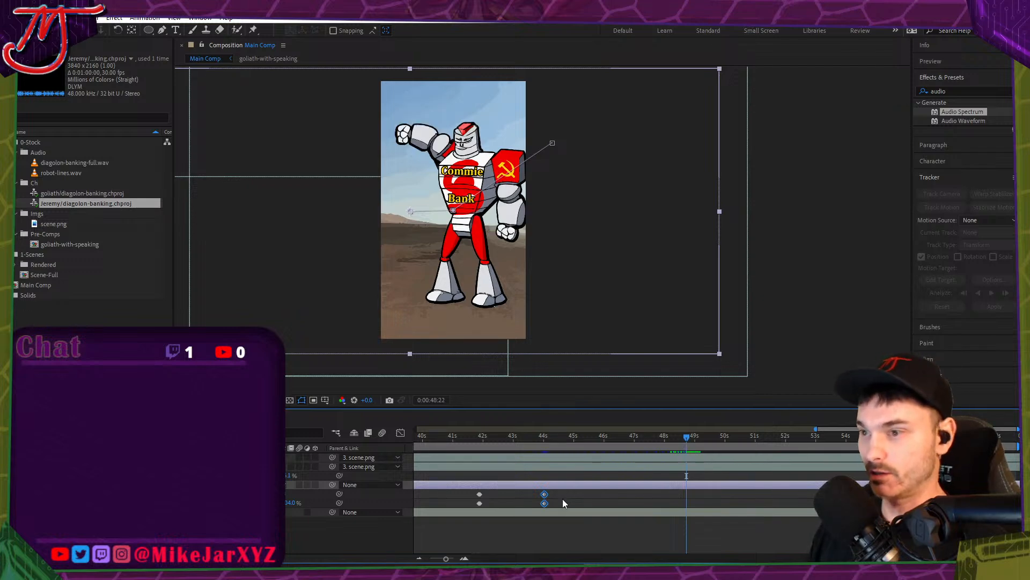
key("ctrl+v")
scroll(543, 501, "up", 5)
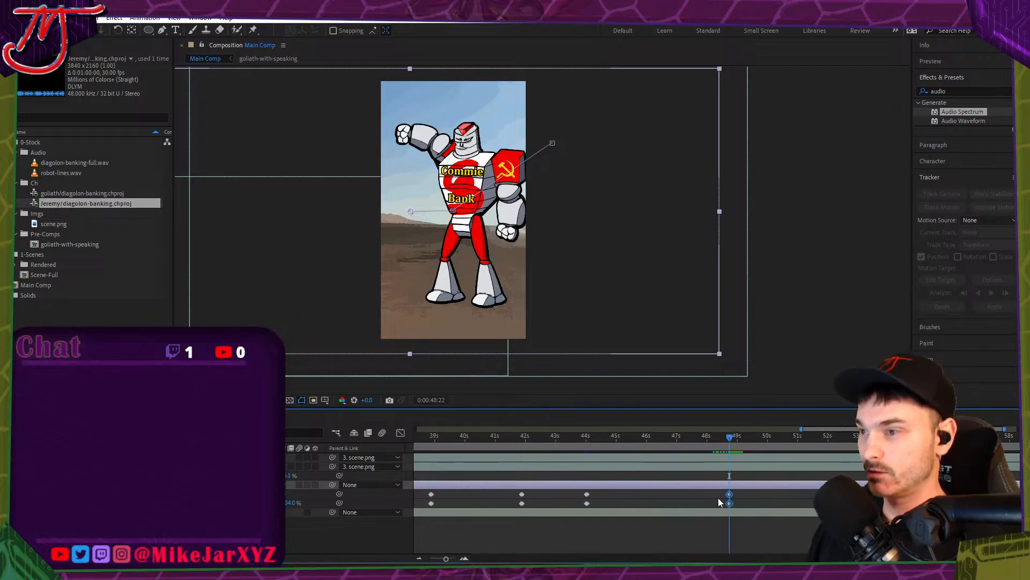
scroll(707, 501, "down", 5)
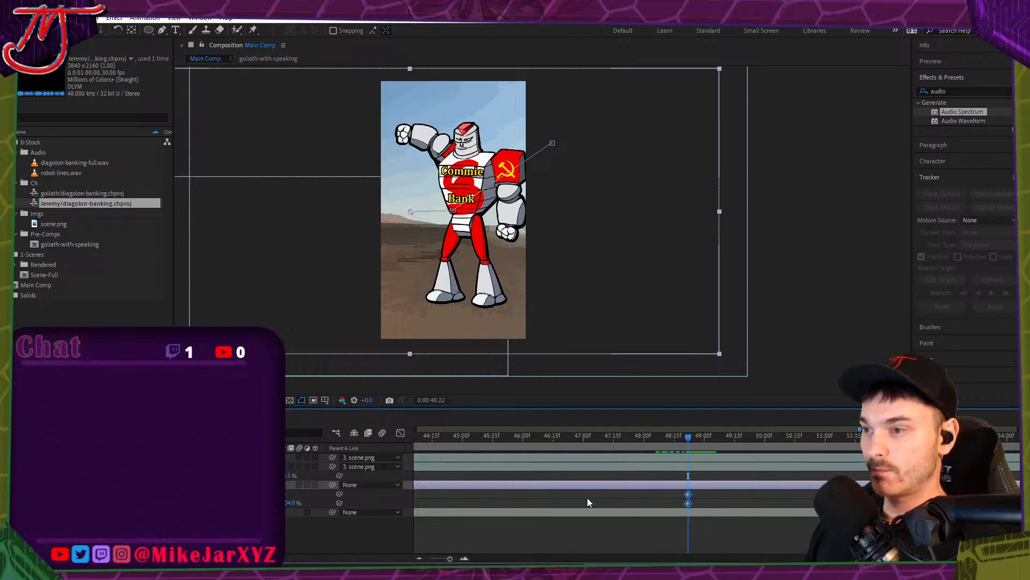
left_click_drag(568, 501, 718, 499)
scroll(720, 502, "up", 5)
right_click(704, 499)
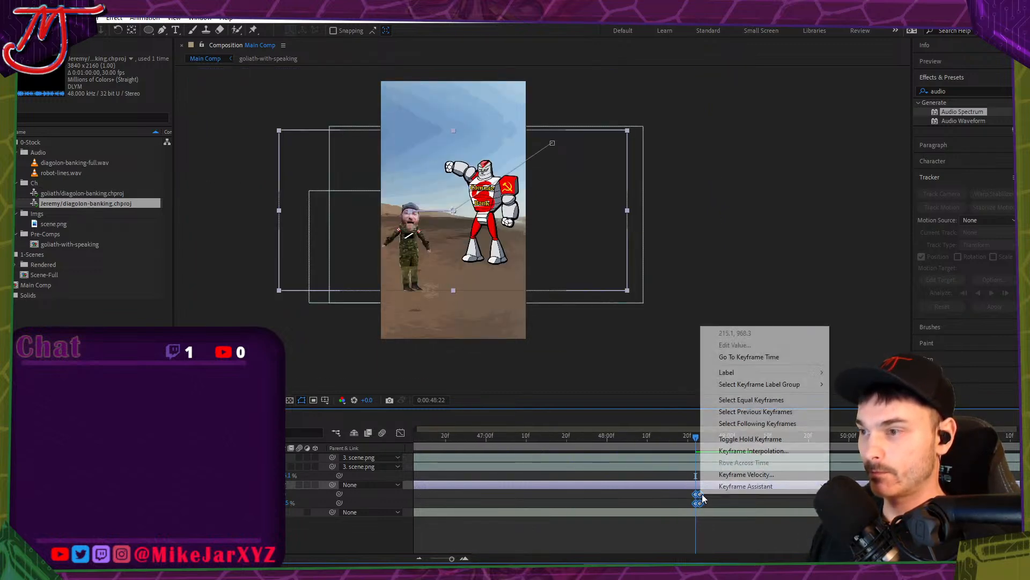
left_click(762, 490)
Check the cut at 0:00:48:22, adjust the scale of the wide shot following it, and move on to 0:00:55:03.
mouse_move(687, 427)
left_mouse_down()
mouse_move(680, 441)
mouse_move(468, 439)
mouse_move(697, 436)
left_mouse_up()
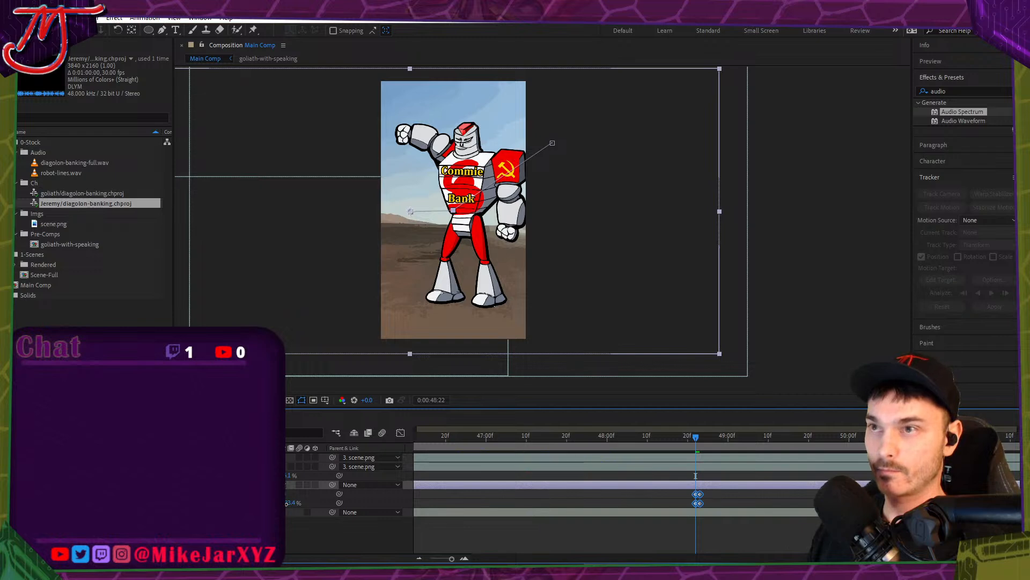
left_click_drag(286, 503, 287, 494)
left_click_drag(523, 443, 781, 439)
key("semicolon")
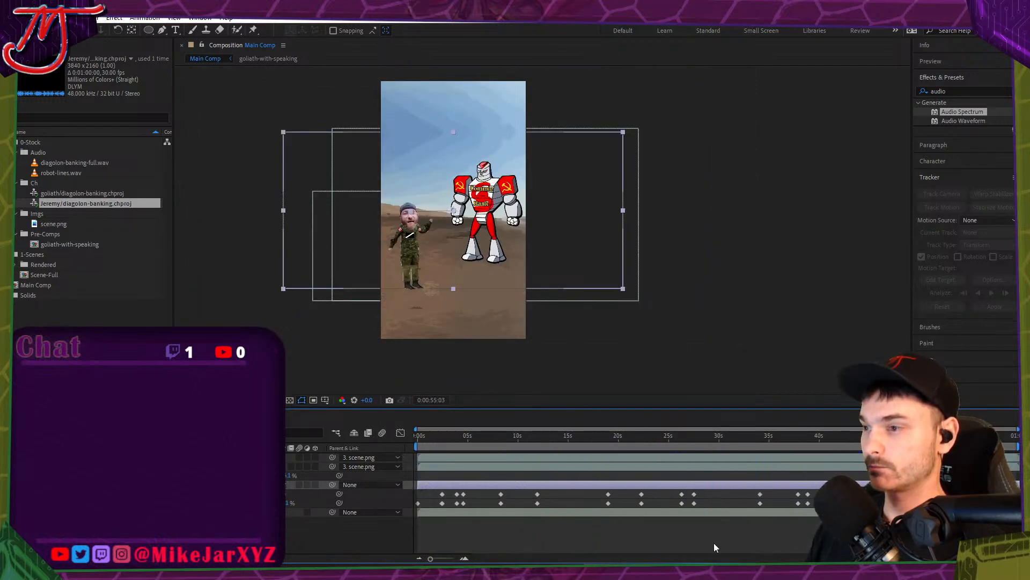
Listen to the remaining dialogue in Audition, place the playhead at the end of the robot's last line, and return to Main Comp.
key("alt+Tab")
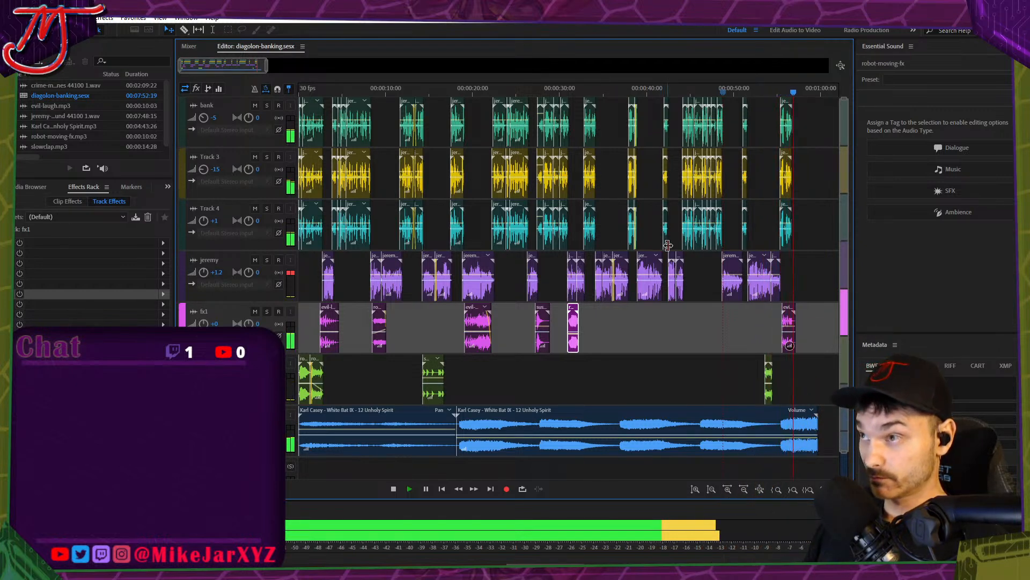
key("space")
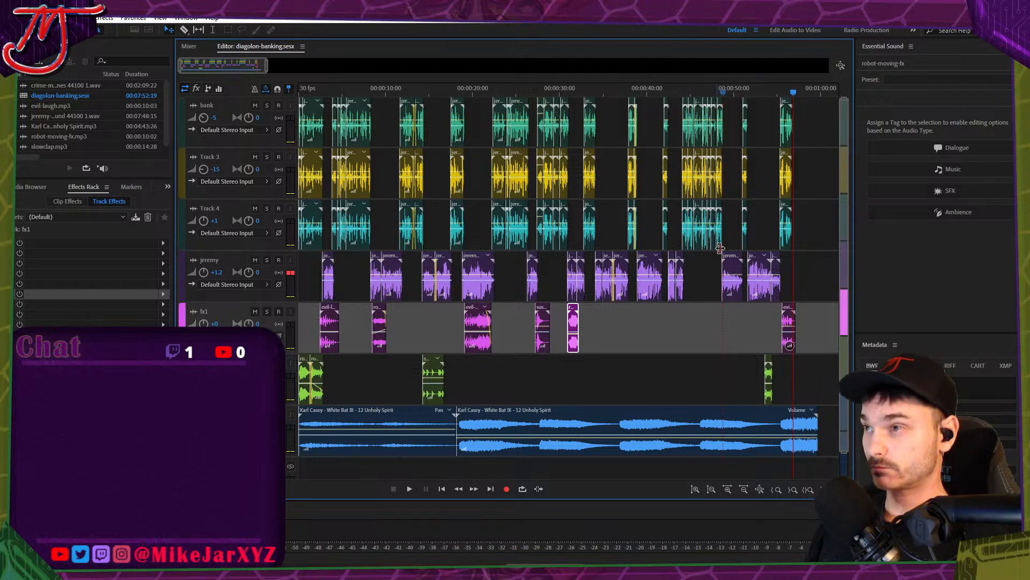
left_click_drag(795, 94, 792, 95)
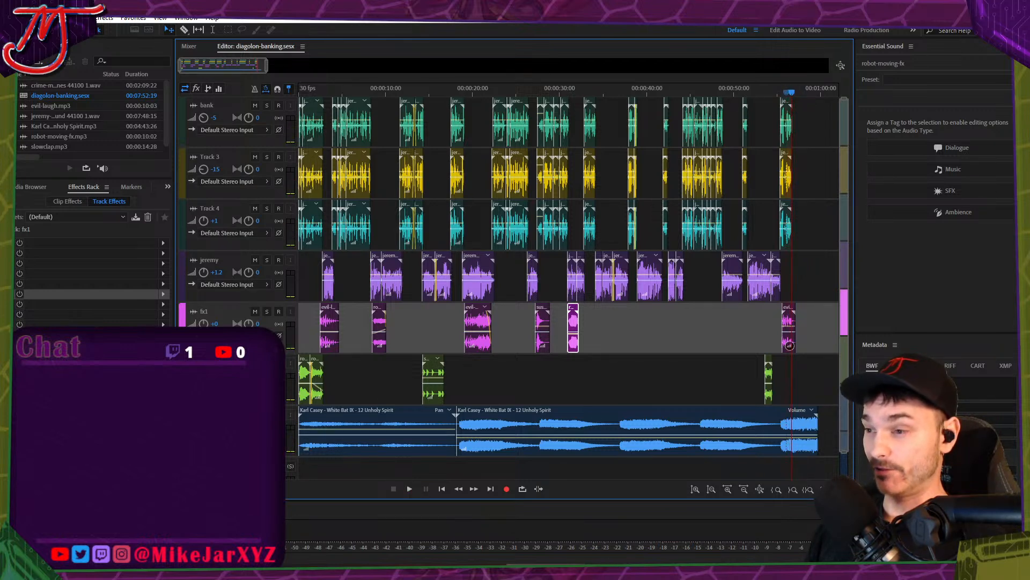
key("alt+Tab")
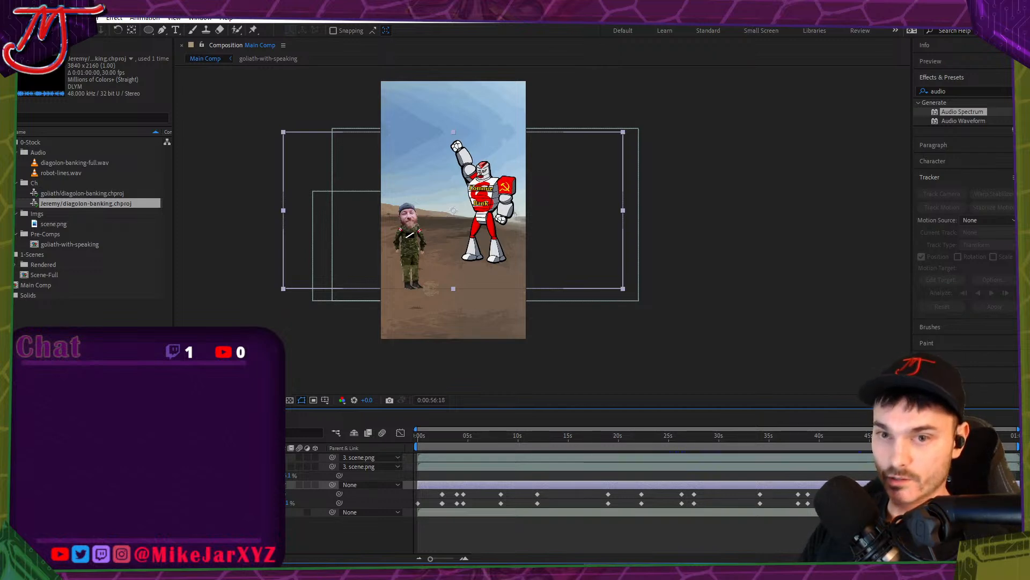
Add a composition marker with the comment "rock-throw" at 0:00:56:19.
key("ctrl+shift+a")
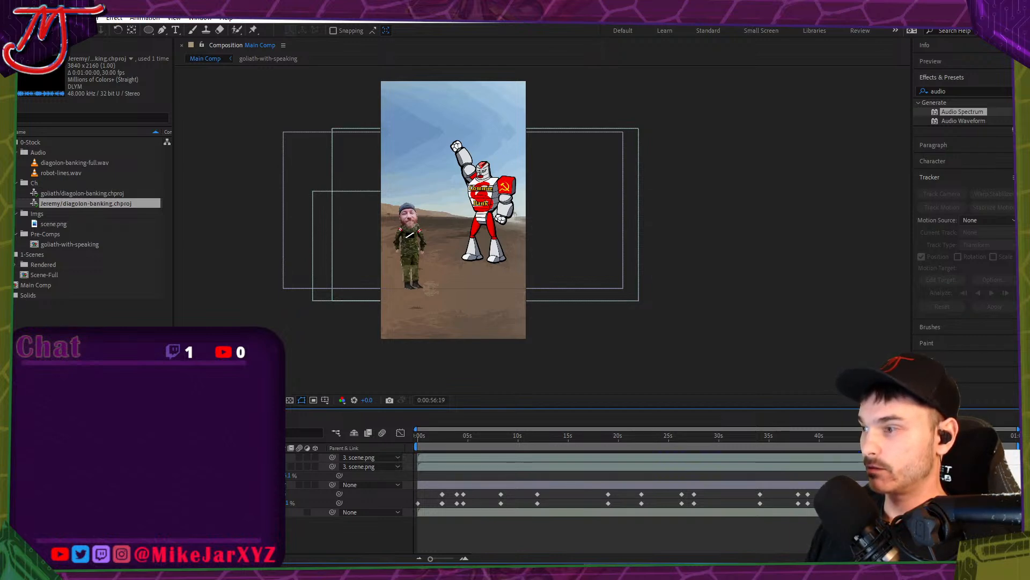
key("alt+KP_Multiply")
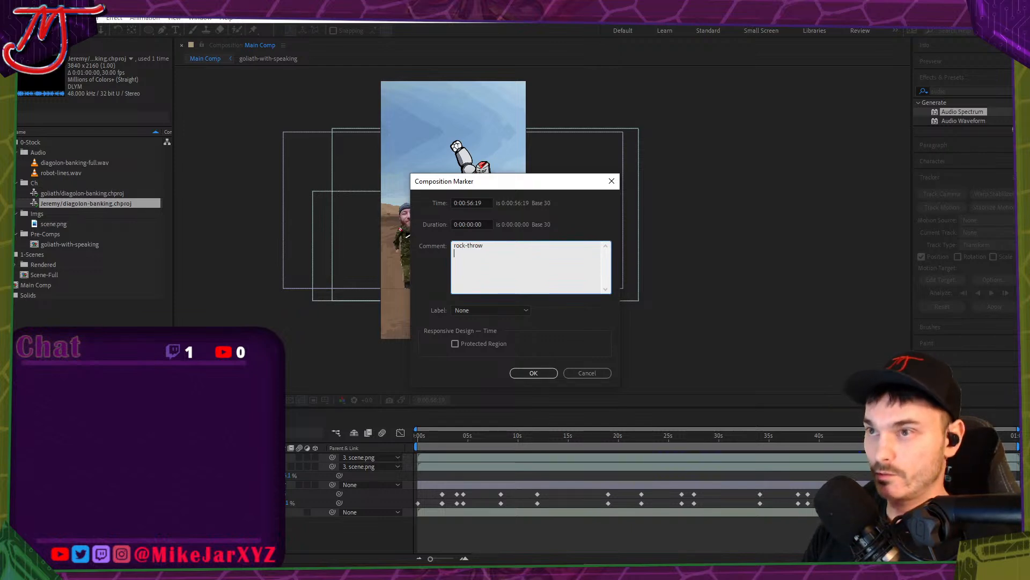
left_click(533, 373)
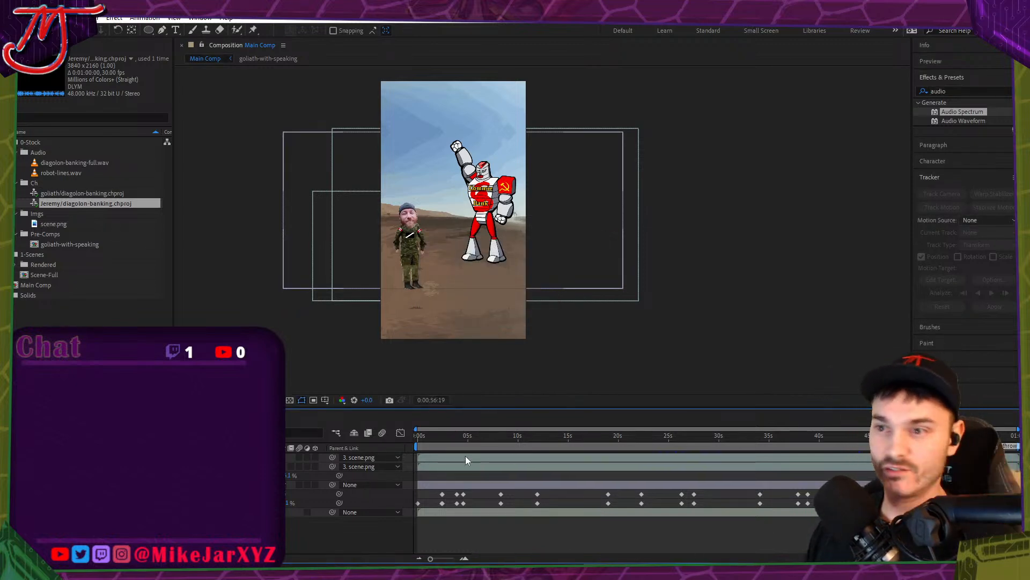
Review Main Comp from the start to 0:00:07:26 and adjust the motion path handle of the robot close-up's position keyframes.
left_click_drag(417, 433, 497, 441)
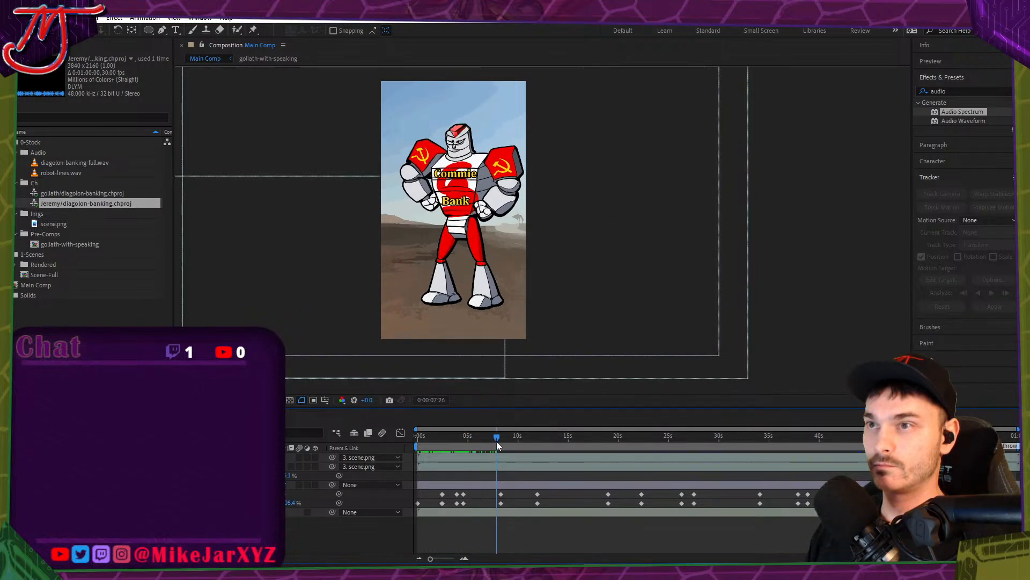
key("semicolon")
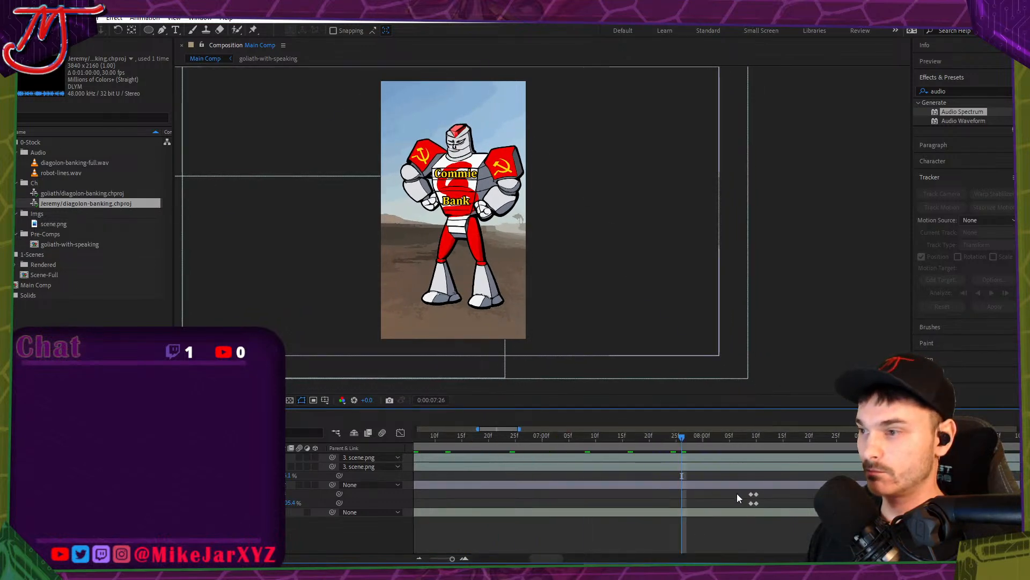
left_click_drag(740, 490, 752, 505)
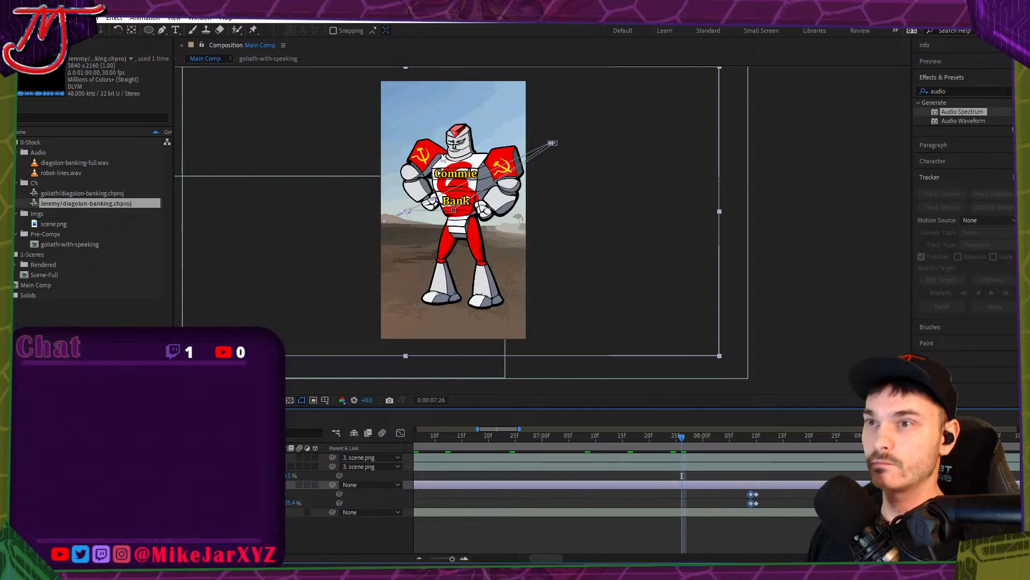
scroll(398, 212, "up", 5)
scroll(420, 218, "down", 5)
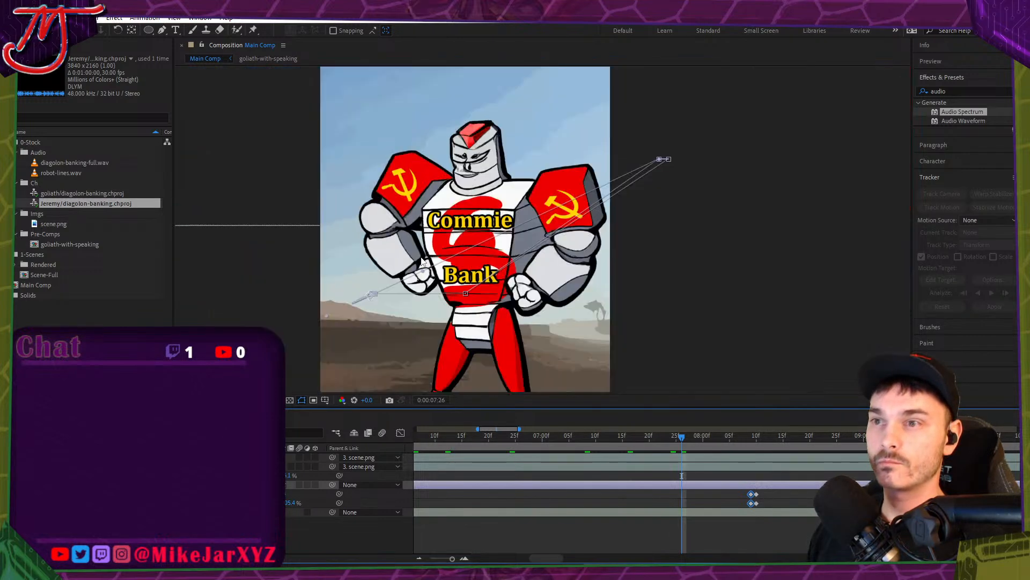
scroll(381, 288, "up", 5)
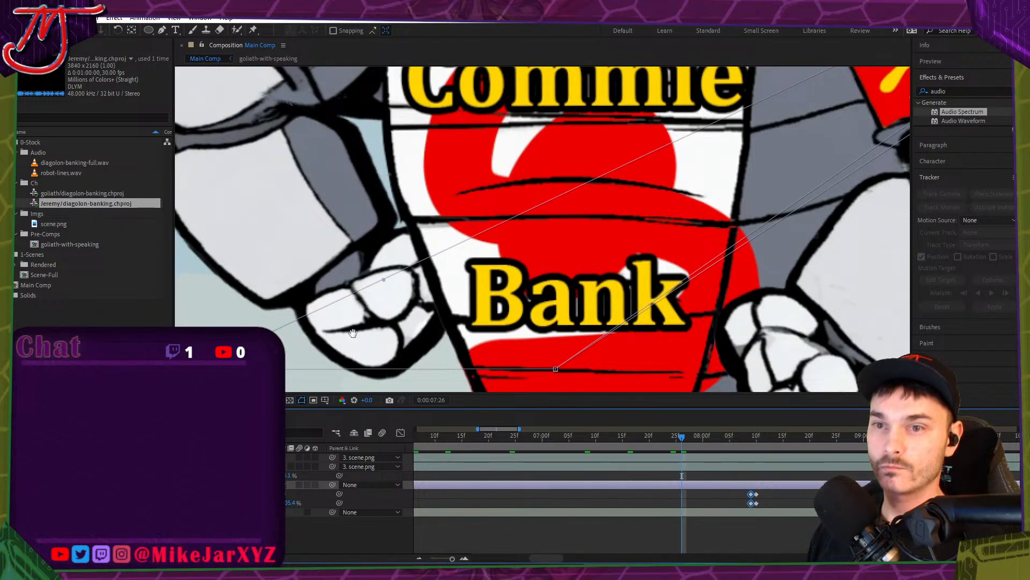
scroll(357, 314, "down", 3)
scroll(365, 301, "left", 5)
left_click_drag(364, 292, 352, 290)
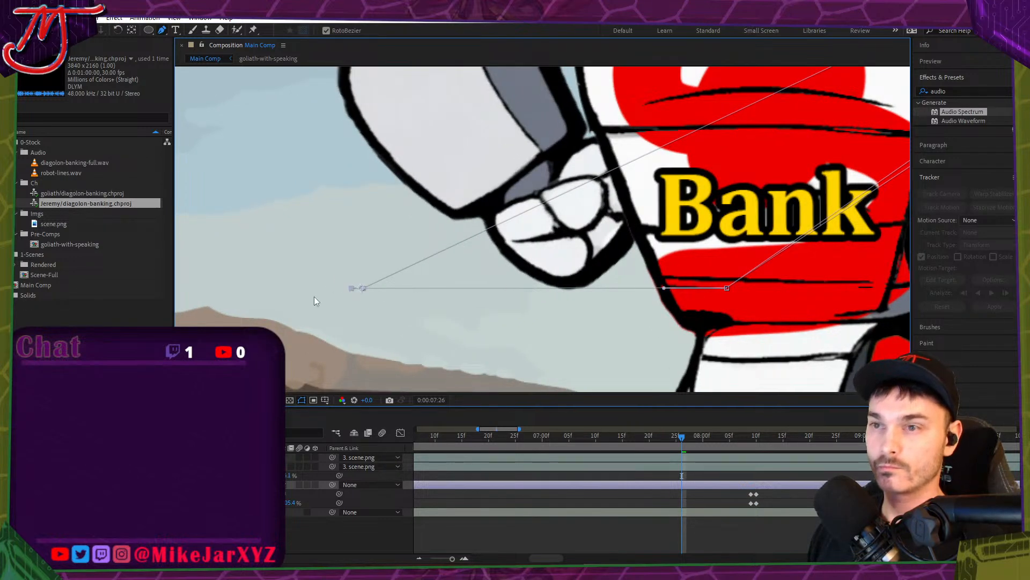
scroll(314, 296, "down", 6)
key("v")
Scrub the robot close-up up to 0:00:08:09 to check its framing along the adjusted motion path.
left_click_drag(647, 435, 751, 453)
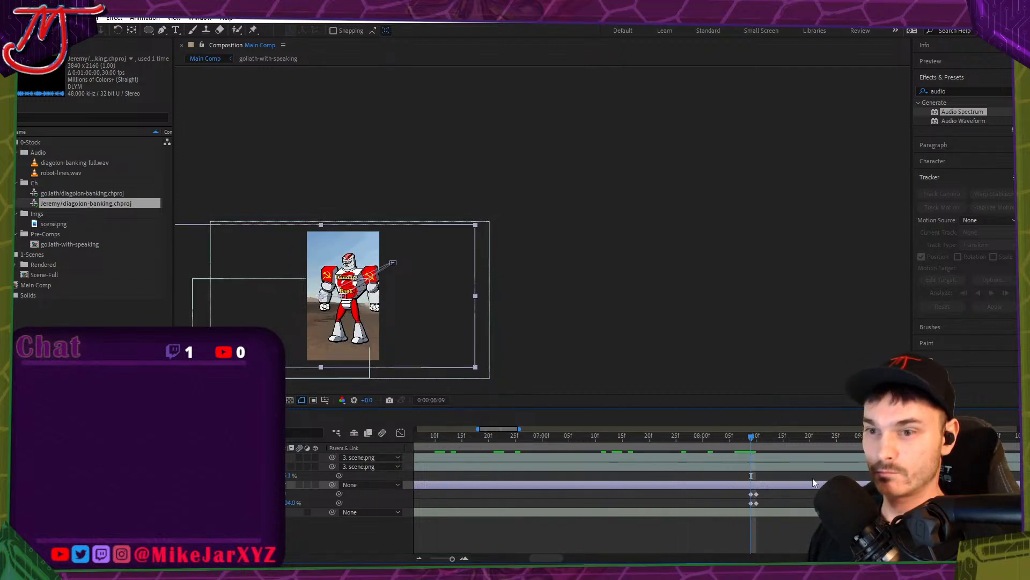
scroll(814, 479, "down", 1)
left_click_drag(508, 442, 744, 443)
left_click_drag(789, 441, 786, 441)
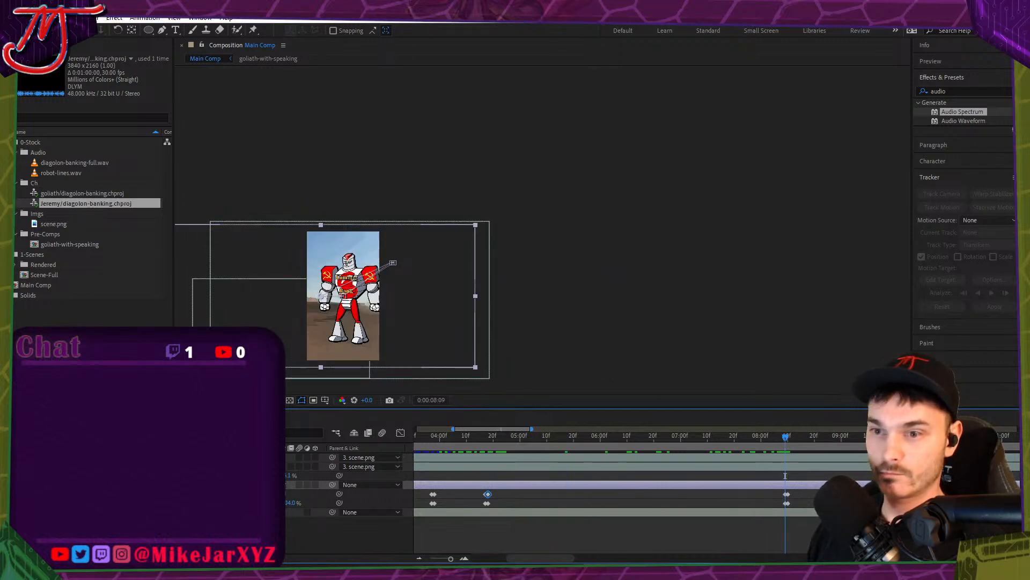
Enlarge the robot close-up's scale at the 0:00:08:09 keyframe, readjust it at 0:00:04:16, and scrub between them to check the zoom.
left_click_drag(292, 502, 299, 502)
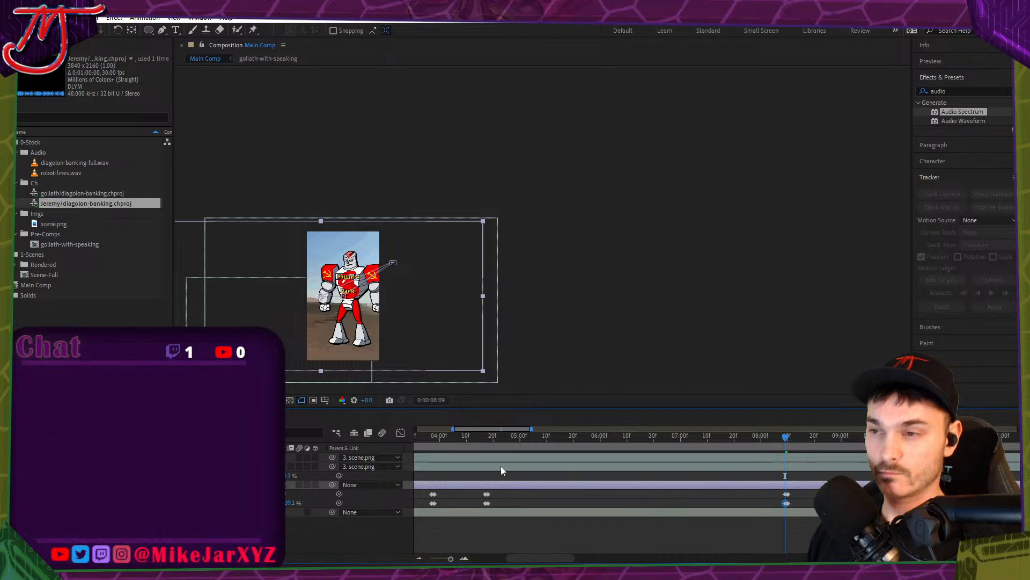
mouse_move(489, 436)
left_mouse_down()
mouse_move(508, 440)
mouse_move(485, 444)
left_mouse_up()
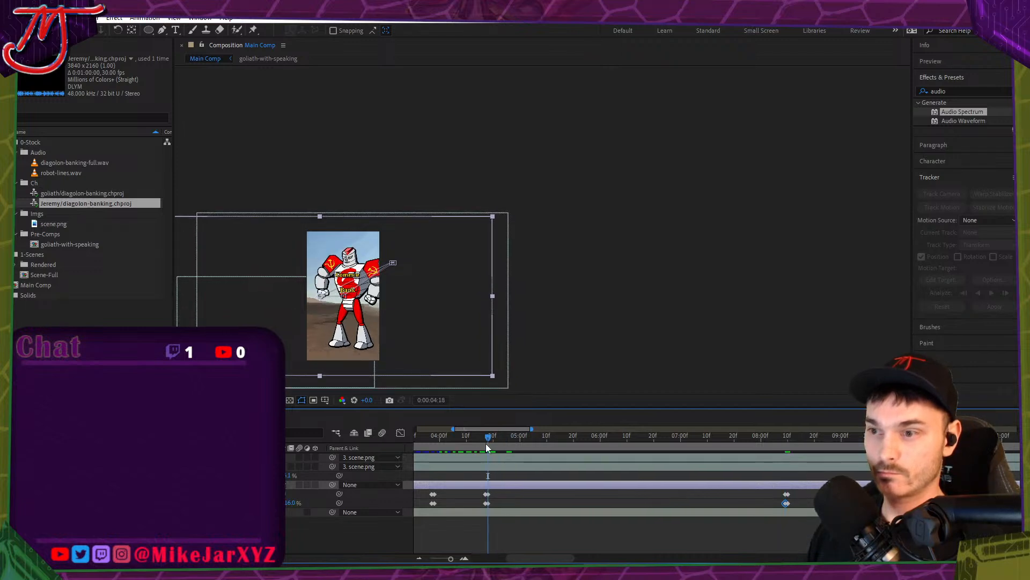
left_click_drag(287, 503, 359, 479)
left_click_drag(492, 437, 783, 447)
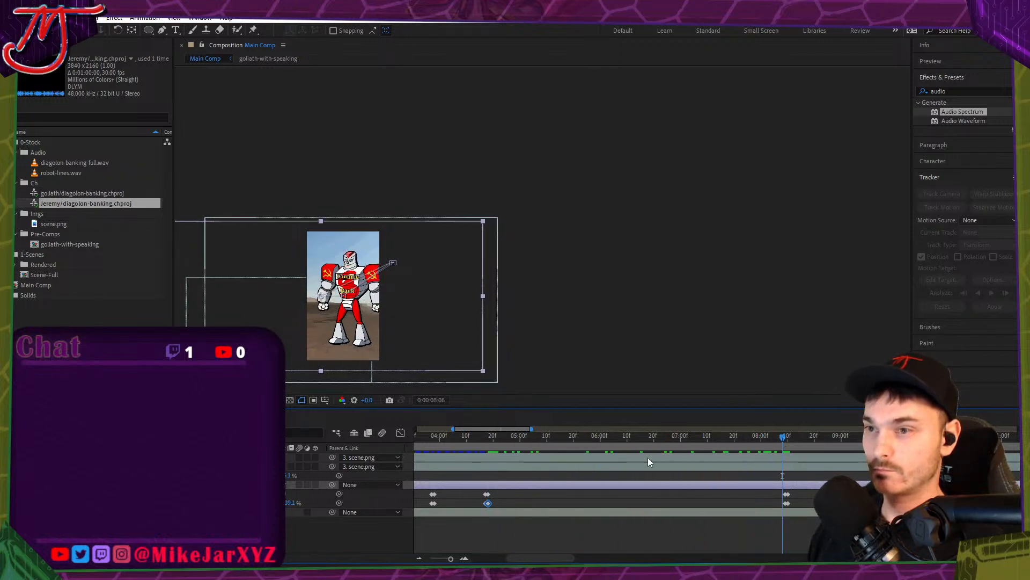
left_click(362, 532)
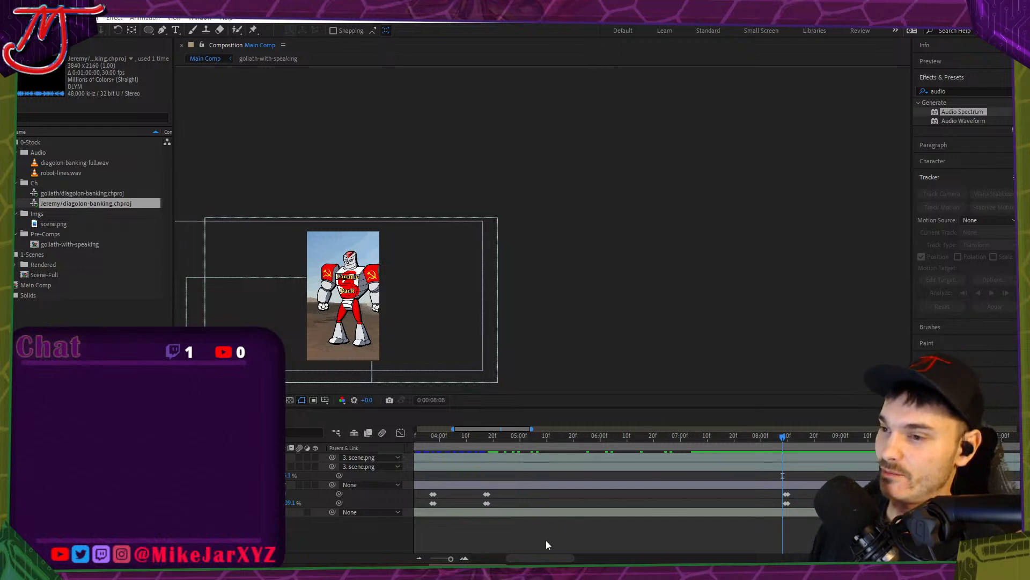
Review the framing up to the wide shot and slightly reduce its scale at the 0:00:18:29 keyframe.
key("semicolon")
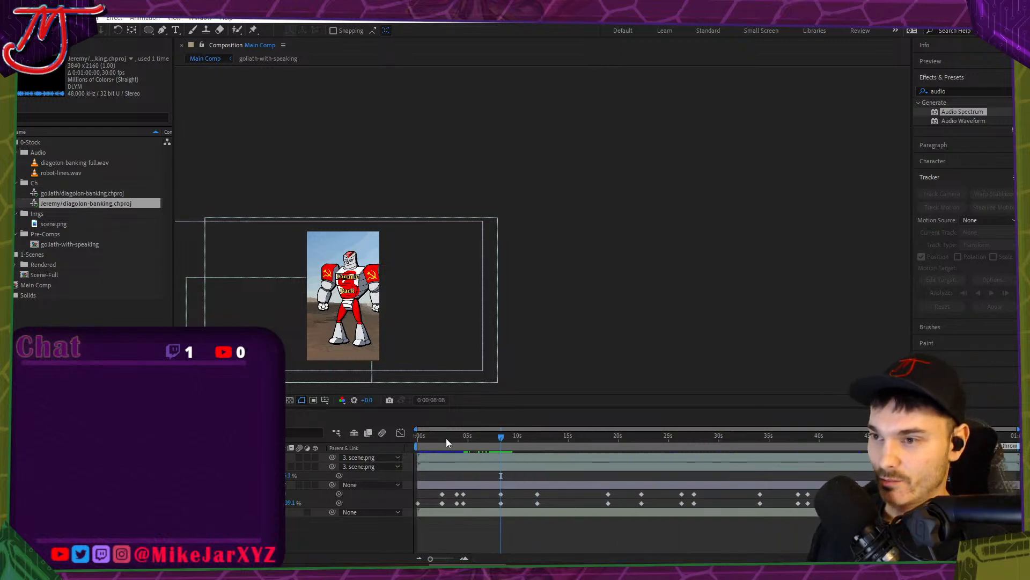
left_click_drag(446, 438, 600, 444)
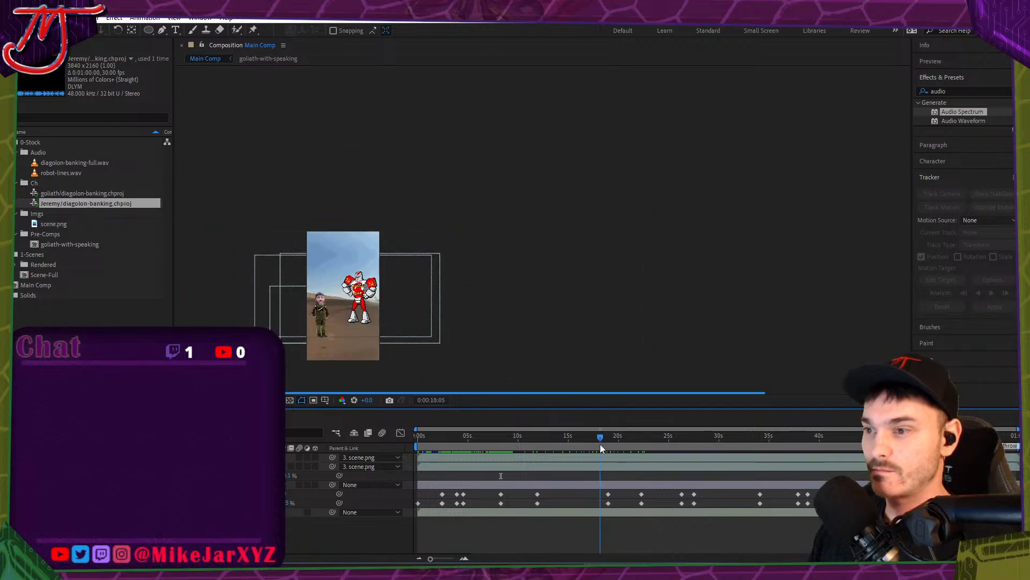
scroll(569, 497, "up", 5)
scroll(488, 499, "up", 4)
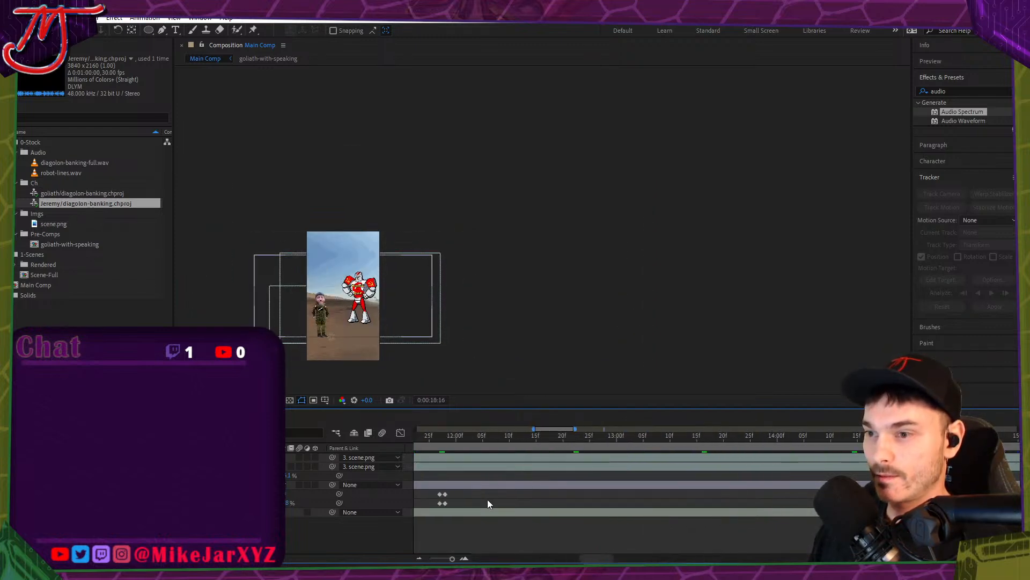
left_click_drag(455, 445, 790, 441)
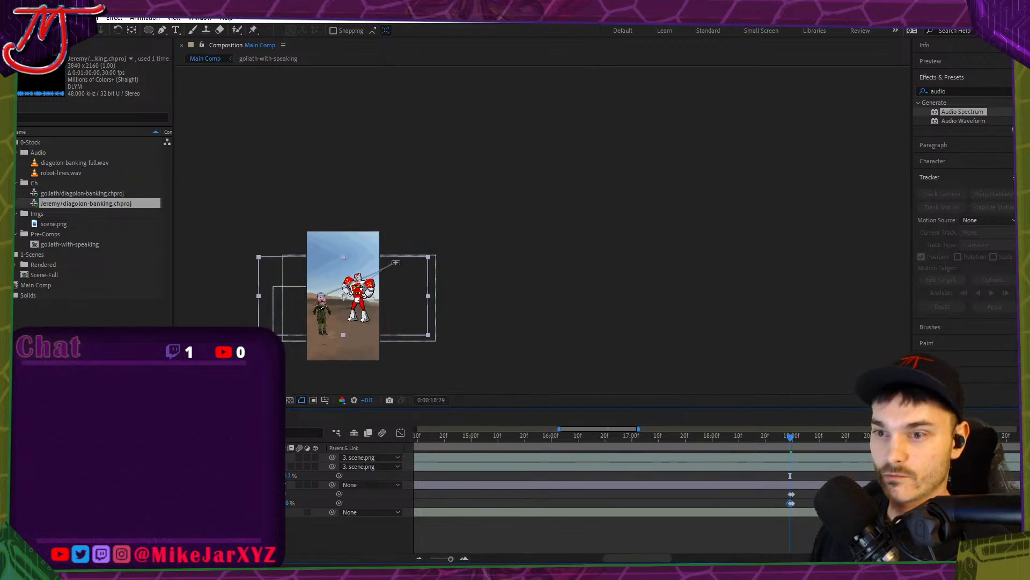
left_click(516, 485)
key("minus")
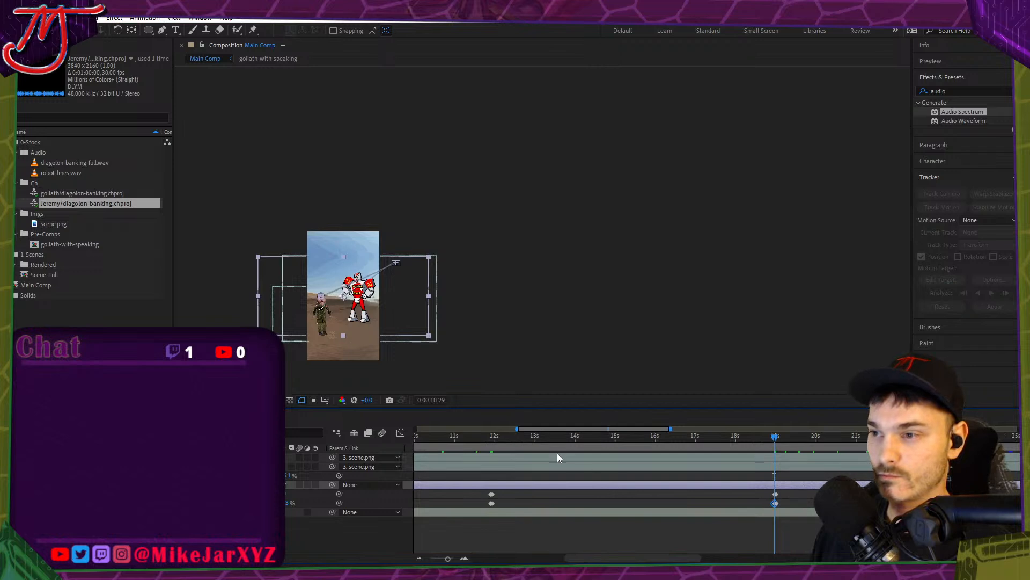
Check the remaining framing moves in Main Comp through 0:00:39:20 and on to the rock-throw marker at 0:00:56:19.
left_click_drag(557, 439, 865, 443)
scroll(436, 491, "down", 1)
scroll(517, 487, "down", 2)
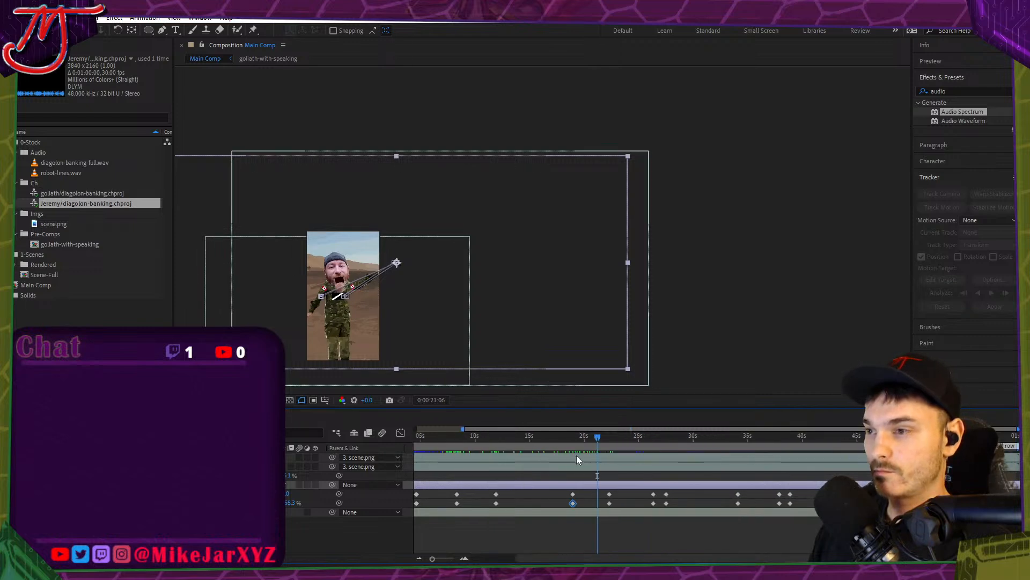
left_click_drag(604, 436, 790, 439)
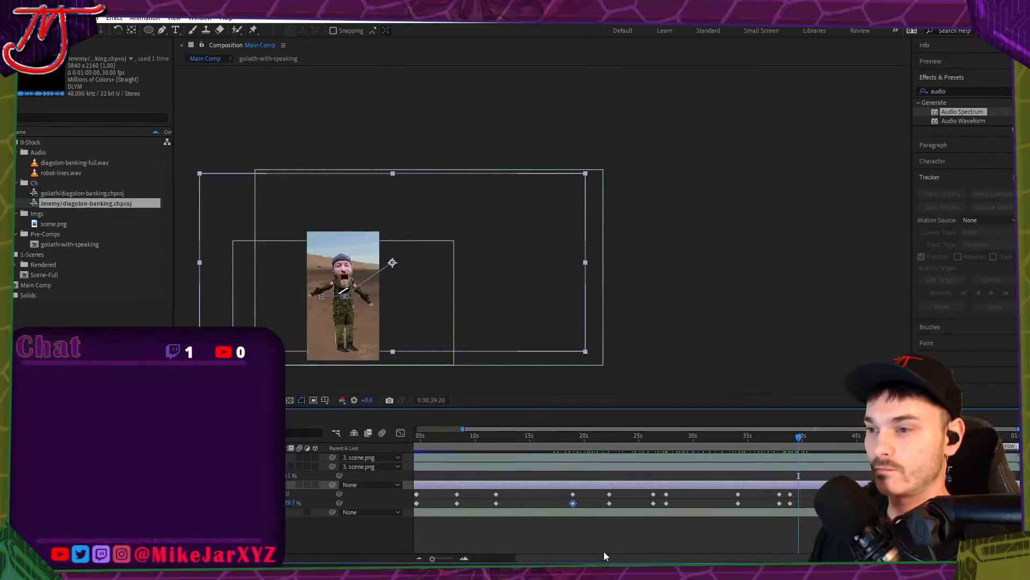
left_click(885, 437)
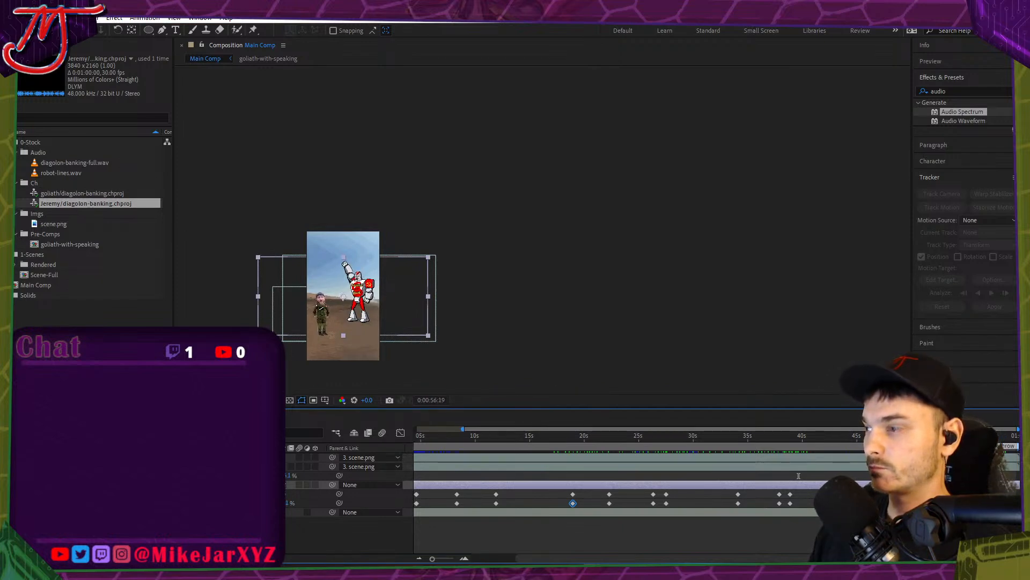
scroll(798, 475, "up", 2)
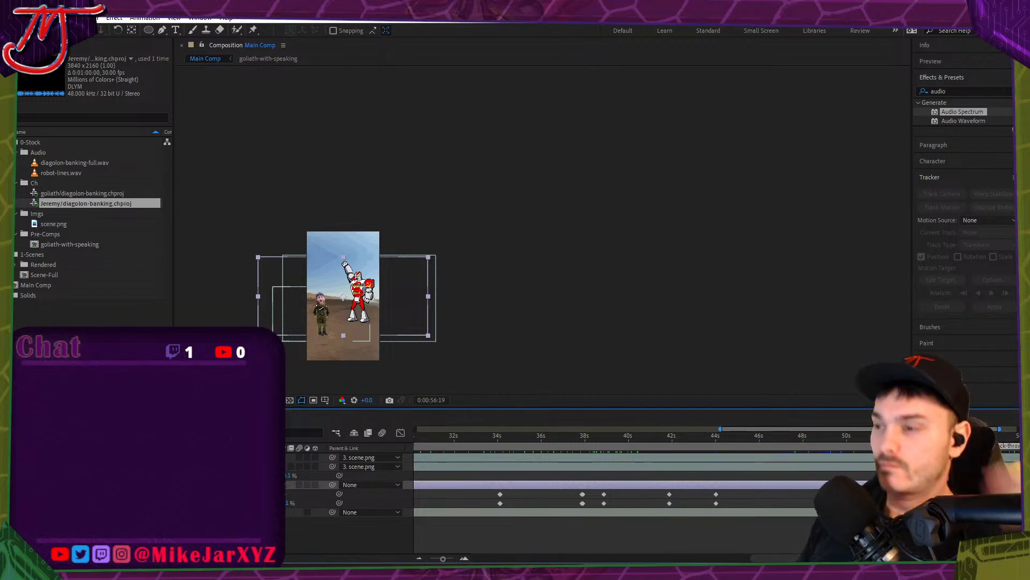
Switch to the browser and bring up the copyright-safe music video on YouTube.
key("alt+Tab")
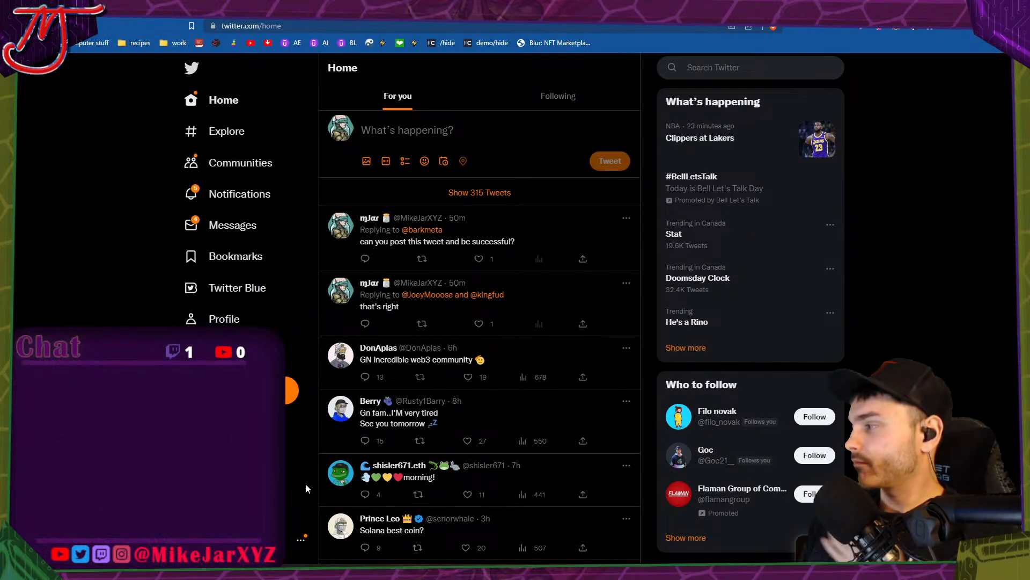
left_click(185, 12)
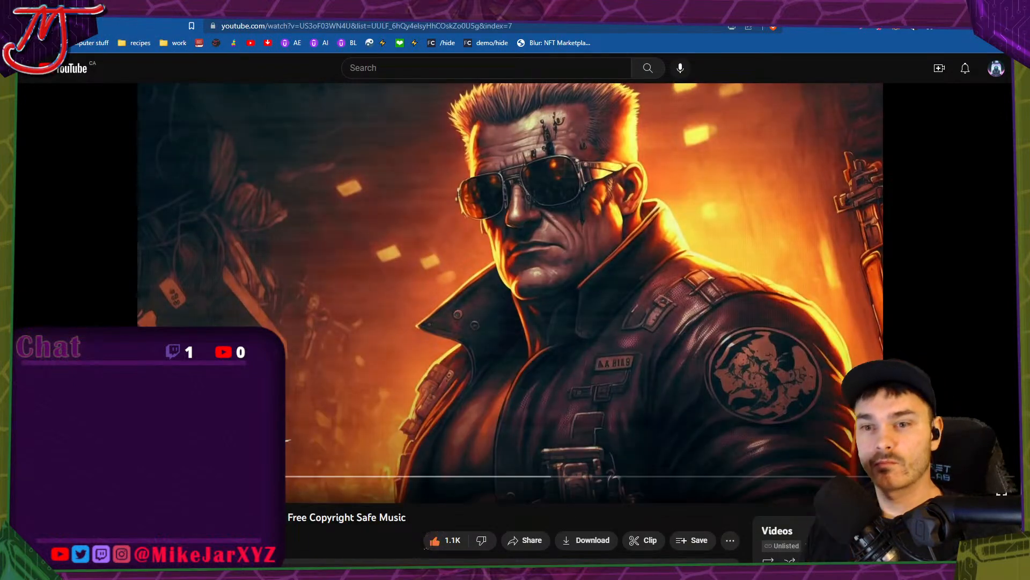